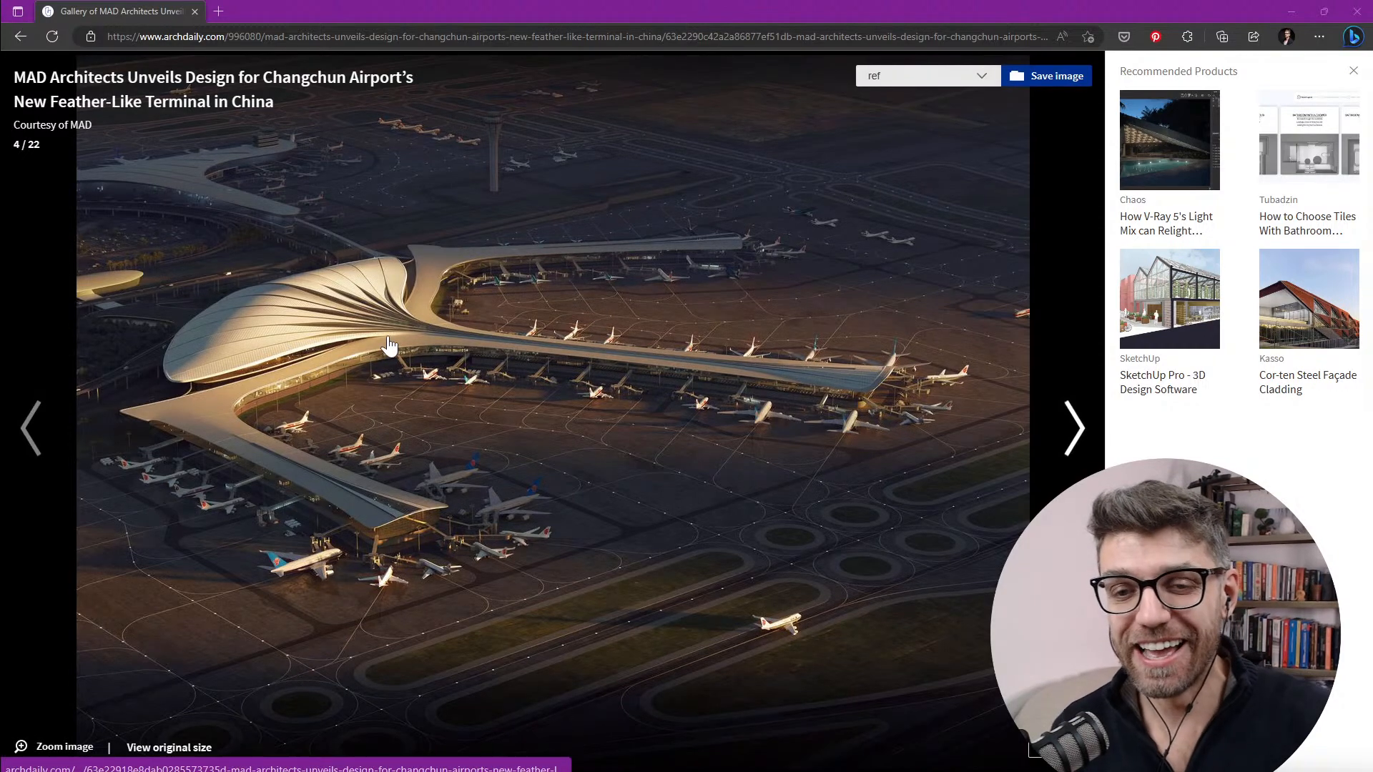
# Step: Browse the Changchun airport gallery on ArchDaily back to the top-down aerial image of the feather-like terminal
pyautogui.click(31, 440)
pyautogui.click(1076, 440)
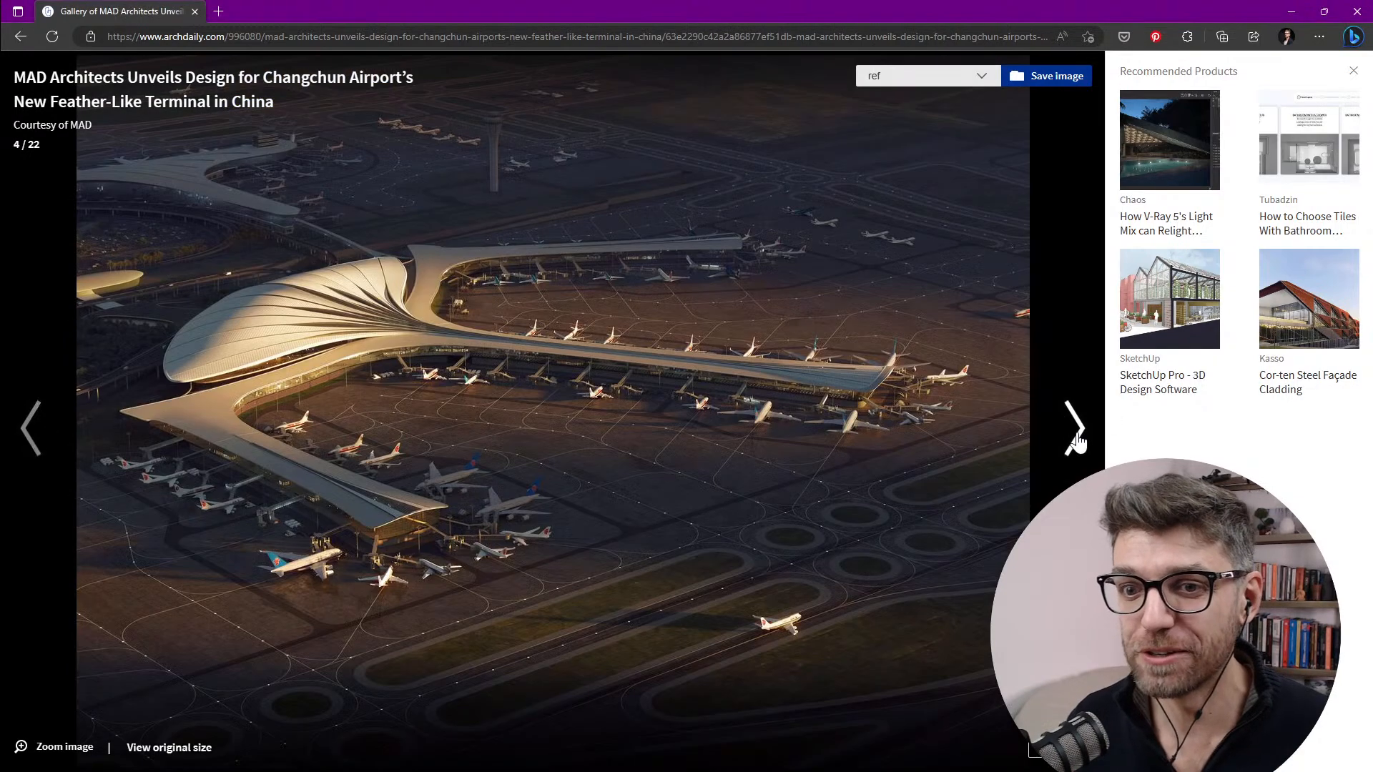
pyautogui.click(1076, 440)
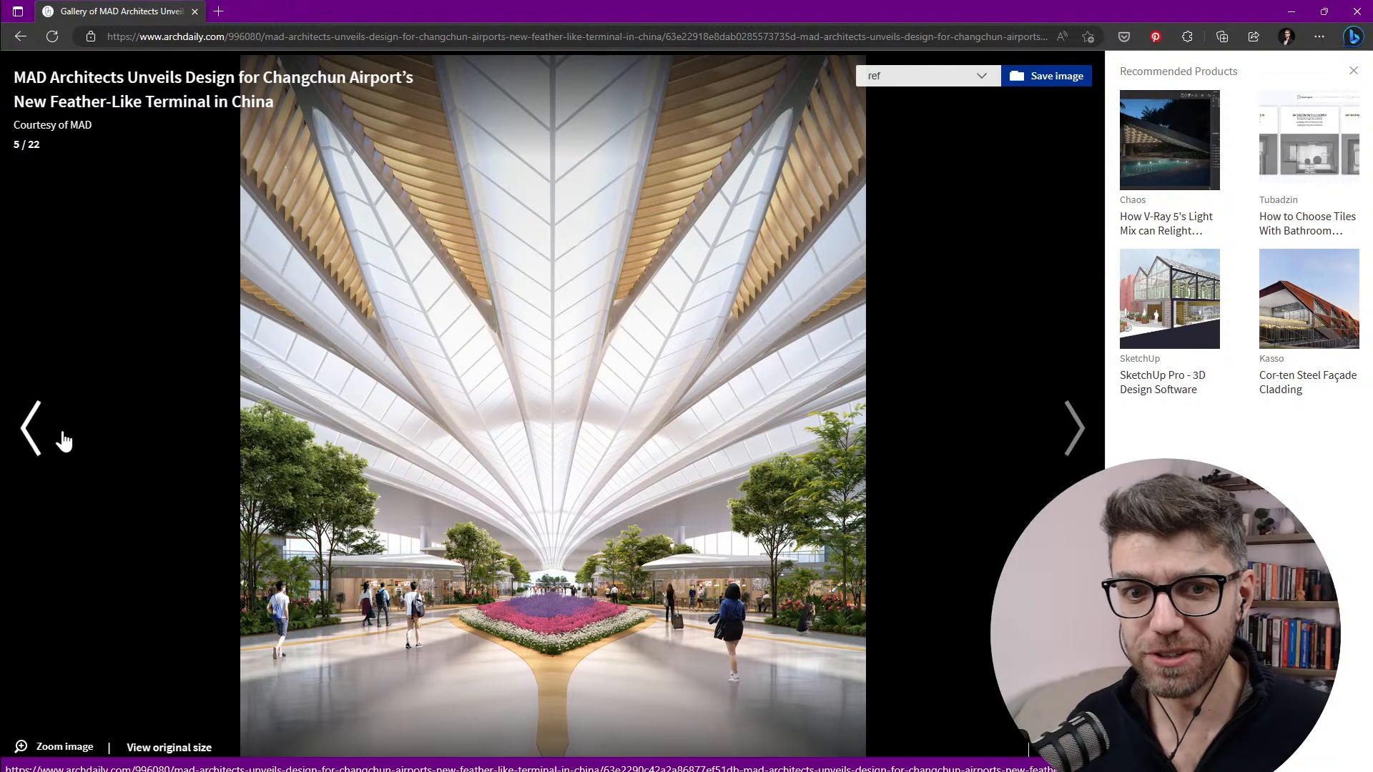
pyautogui.click(32, 428)
pyautogui.click(32, 427)
pyautogui.click(33, 427)
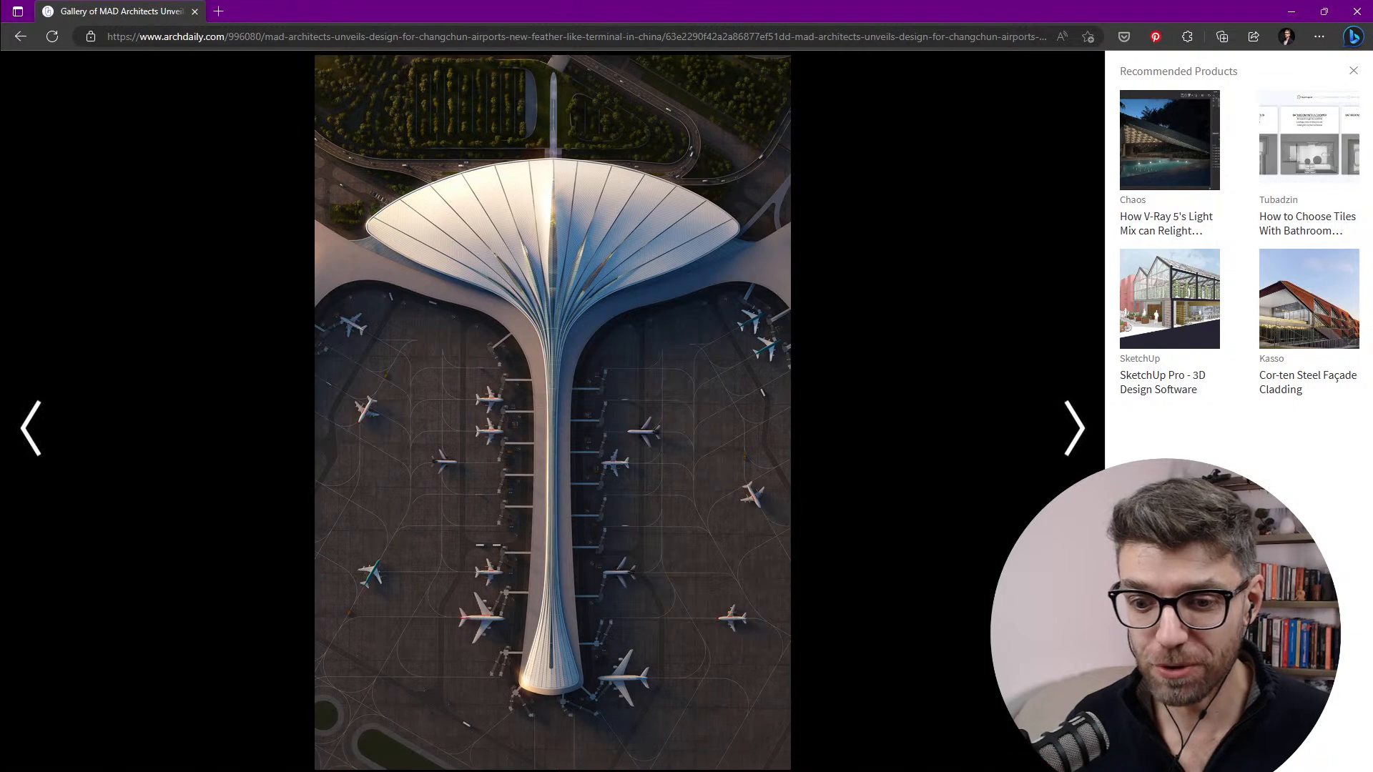
# Step: Switch to Krita and set the terminal reference image layer's opacity to 47%
pyautogui.moveTo(665, 771); pyautogui.dragTo(671, 87)
pyautogui.doubleClick(671, 87)
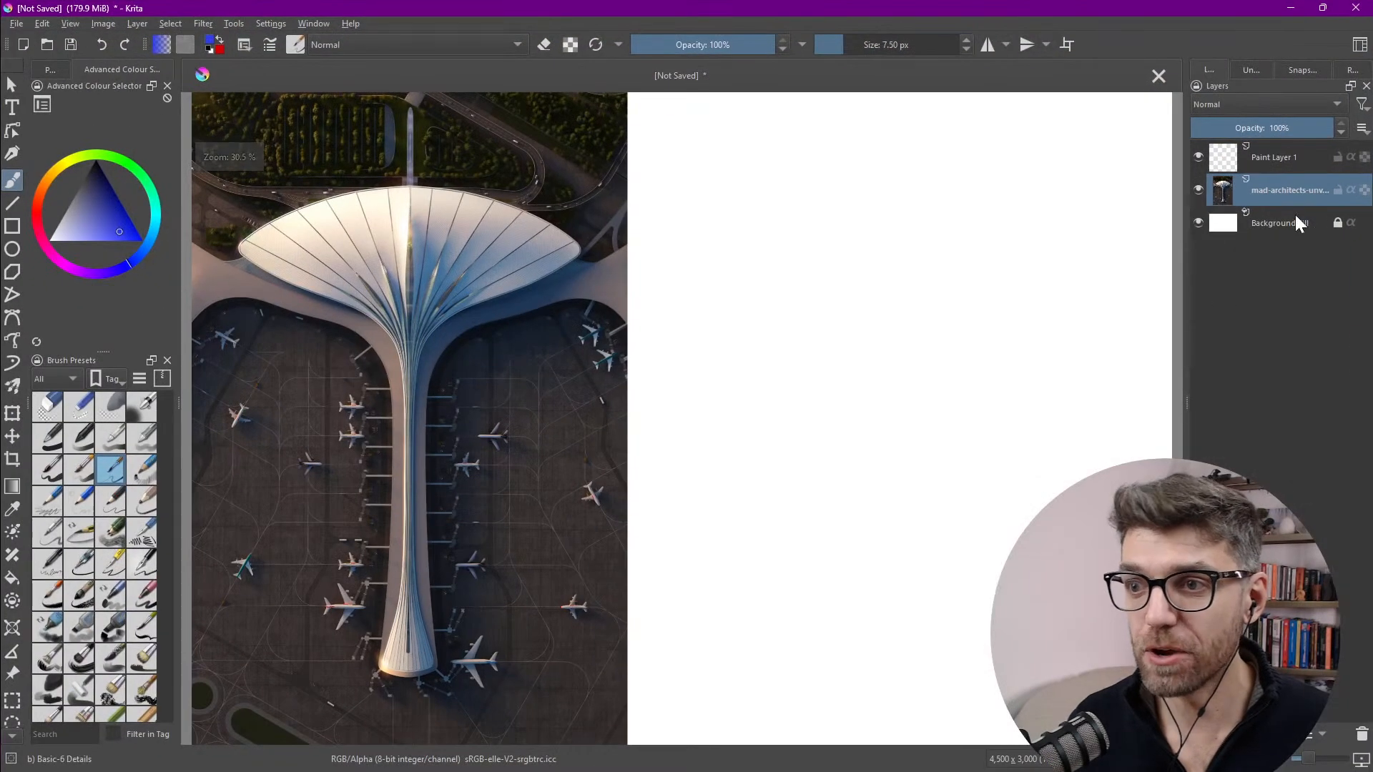
pyautogui.moveTo(1291, 131); pyautogui.dragTo(1257, 130)
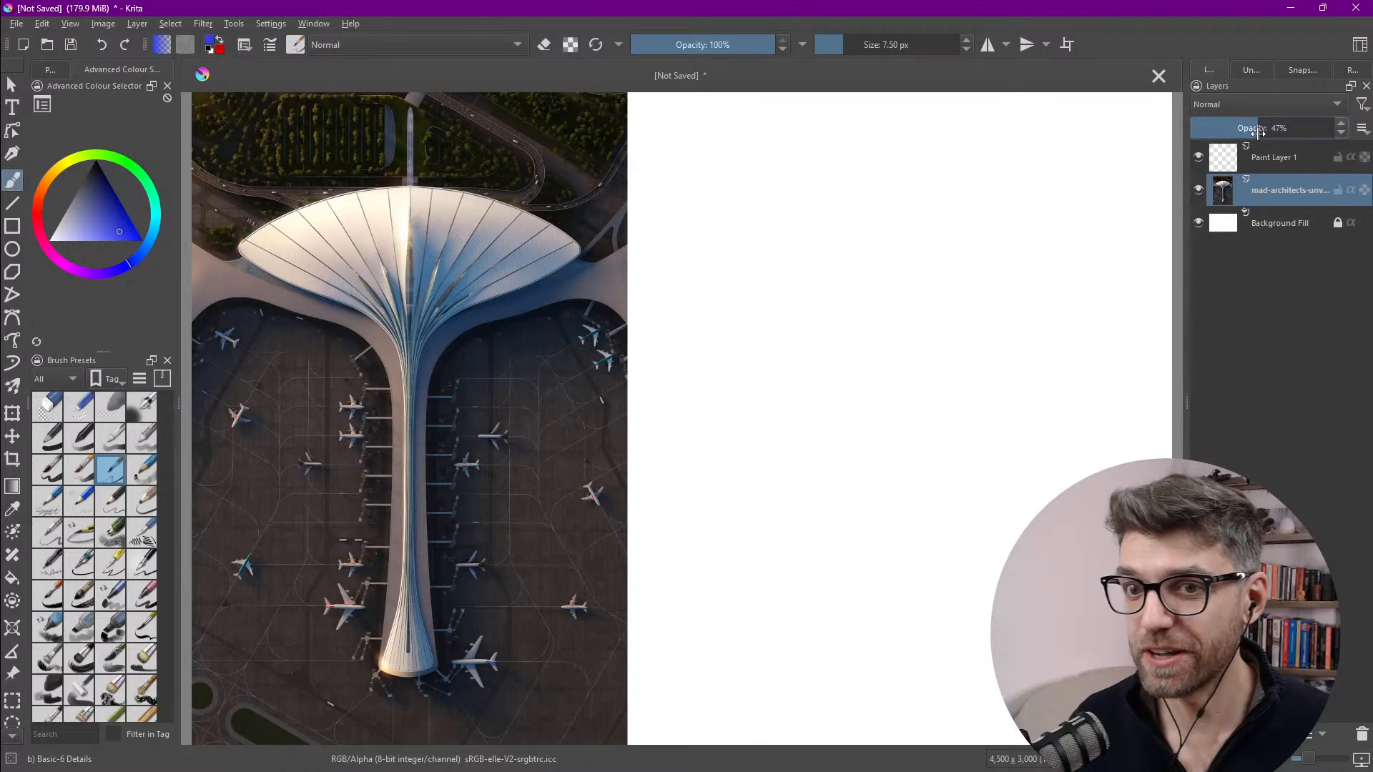
pyautogui.moveTo(673, 351); pyautogui.dragTo(893, 358, button='middle')
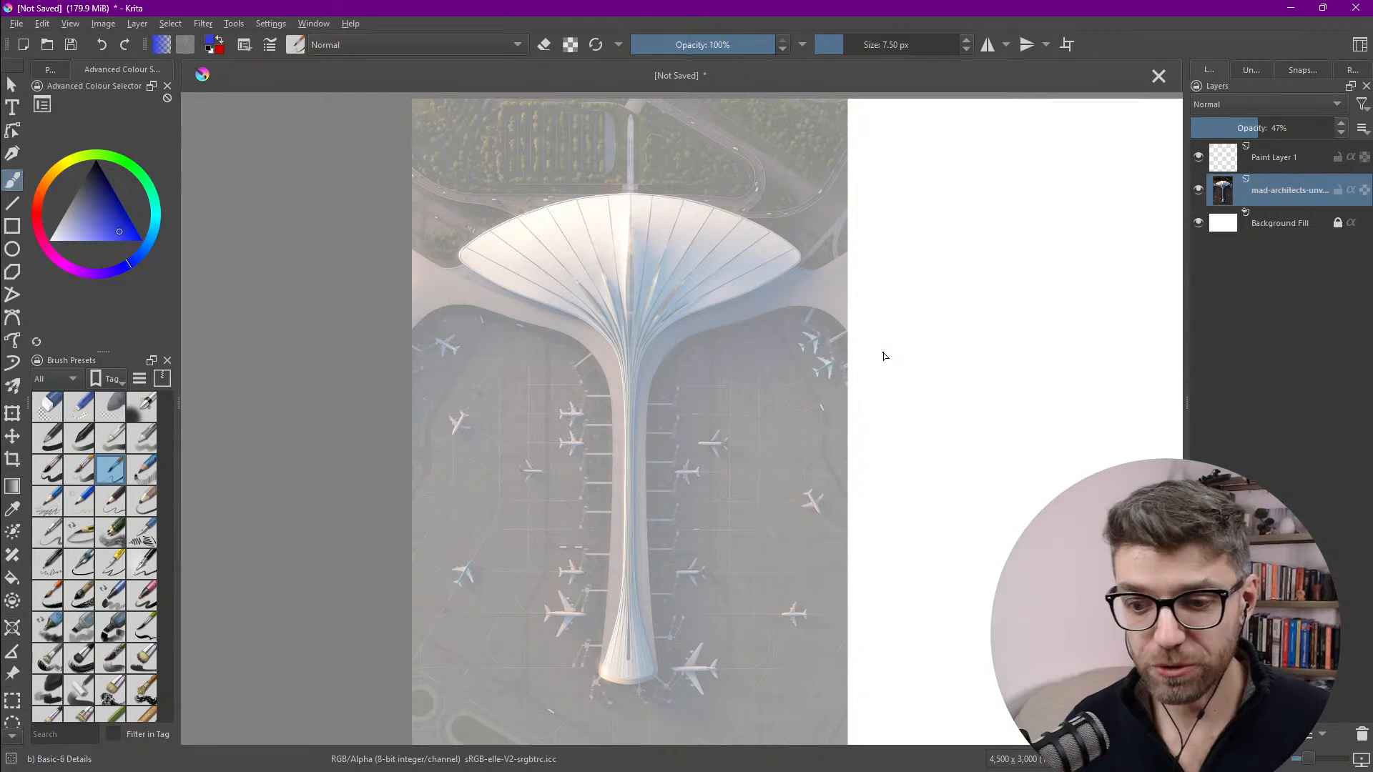
pyautogui.moveTo(636, 409); pyautogui.dragTo(642, 390, button='middle')
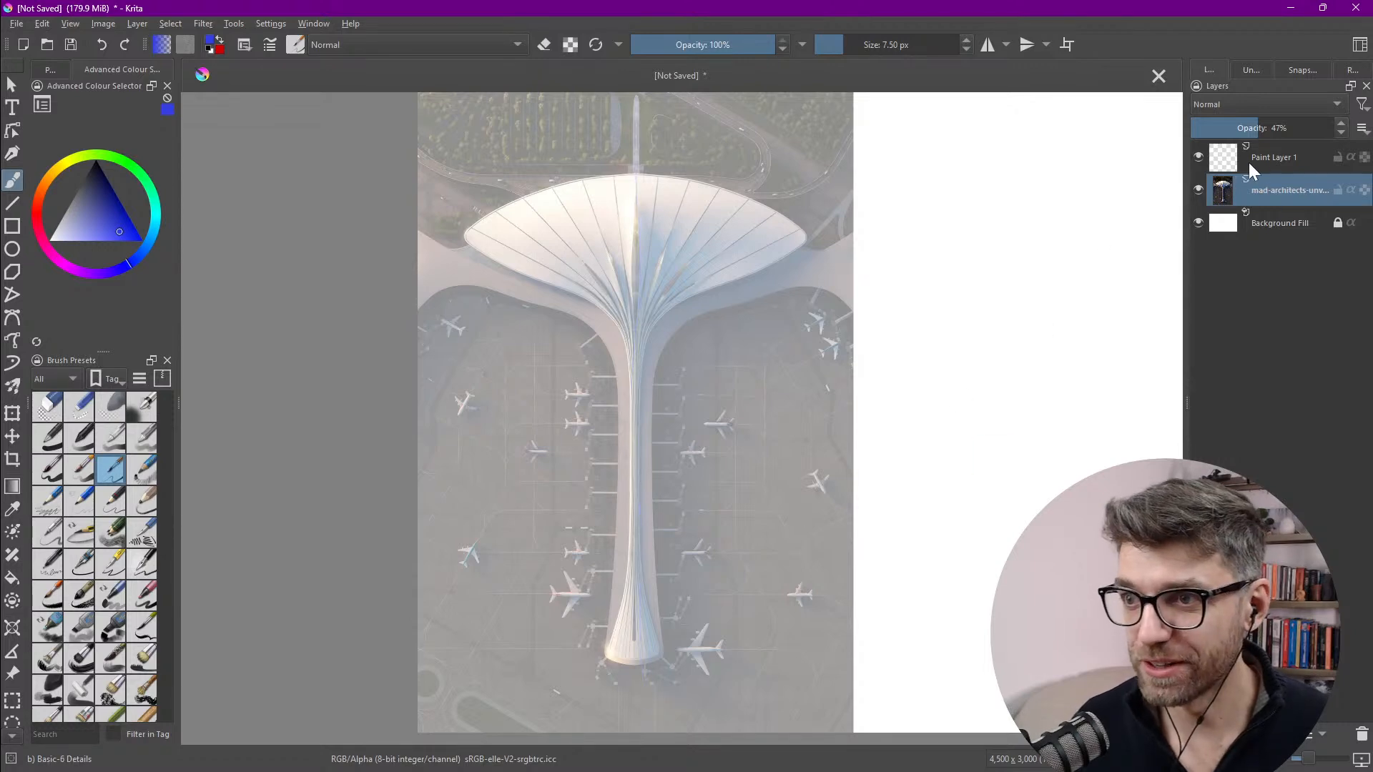
# Step: On Paint Layer 1, sketch the terminal's central symmetry axis, the right half's outline and a mirrored outline on the left half
pyautogui.click(1271, 166)
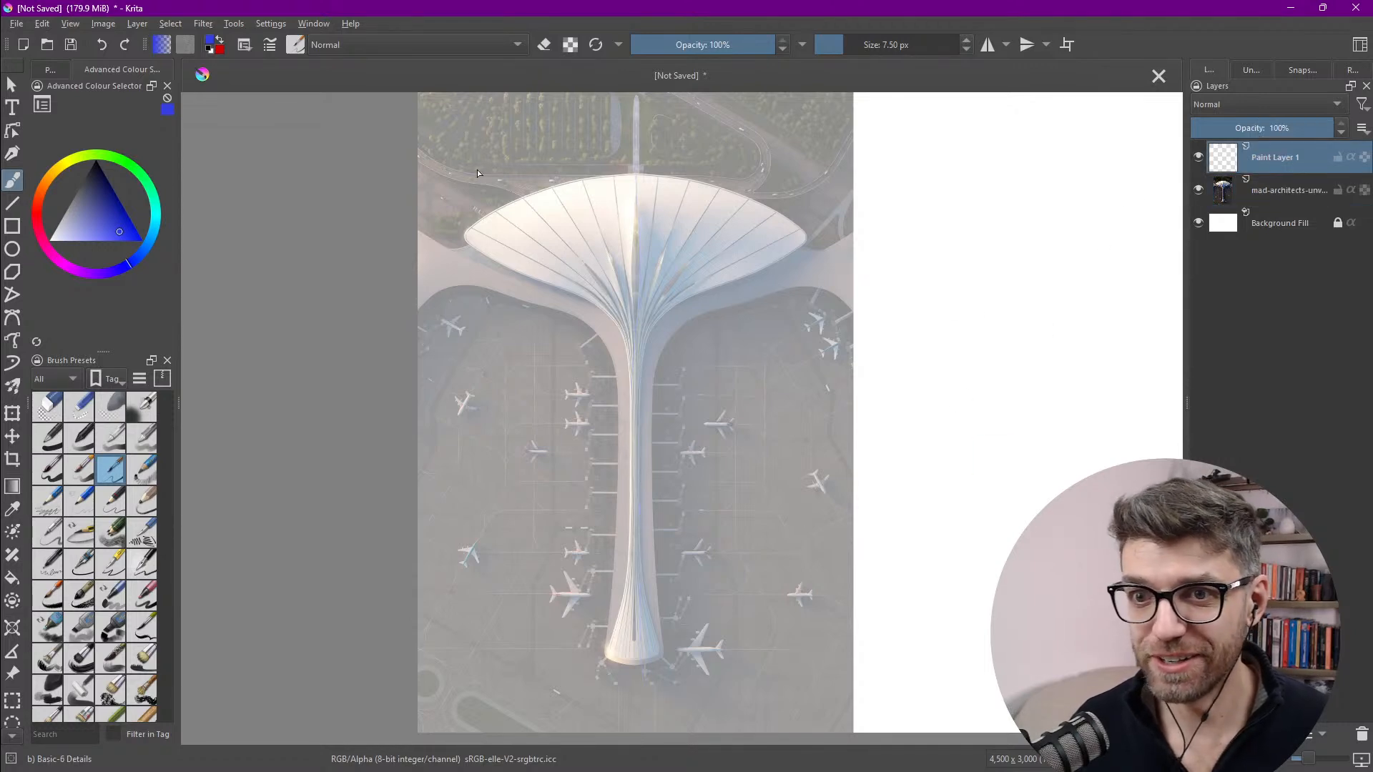
pyautogui.moveTo(639, 279); pyautogui.dragTo(632, 701)
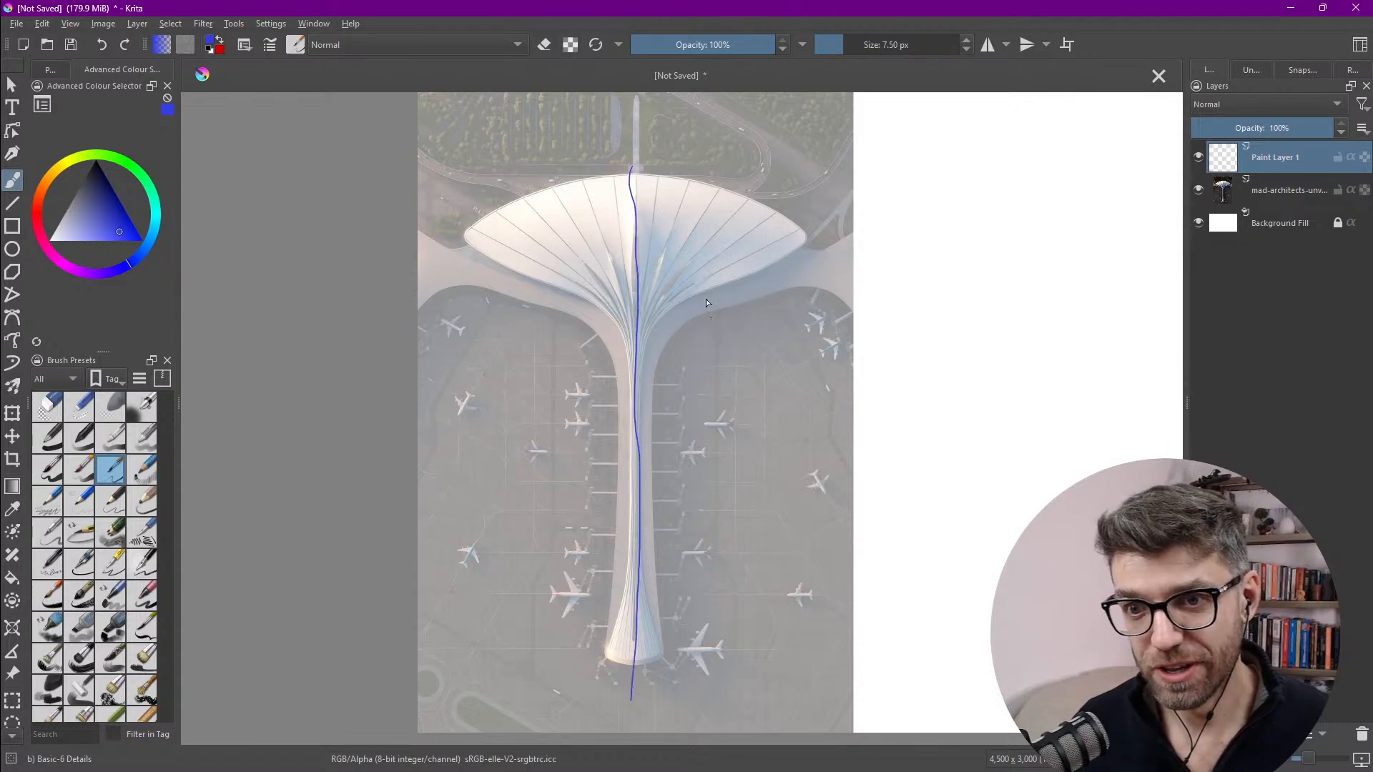
pyautogui.moveTo(631, 171)
pyautogui.mouseDown()
pyautogui.moveTo(712, 187)
pyautogui.moveTo(811, 241)
pyautogui.moveTo(638, 317)
pyautogui.moveTo(669, 611)
pyautogui.moveTo(655, 666)
pyautogui.mouseUp()
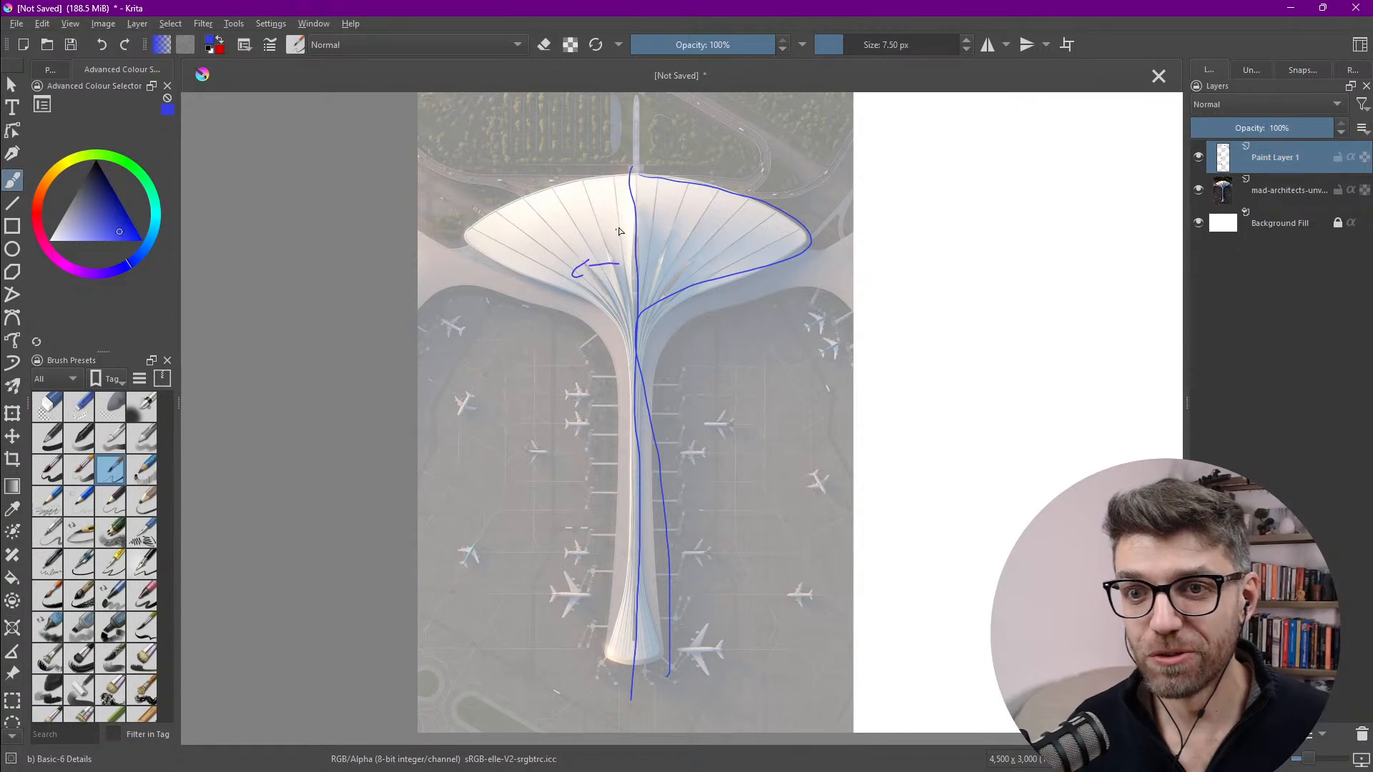
pyautogui.moveTo(617, 185)
pyautogui.mouseDown()
pyautogui.moveTo(519, 236)
pyautogui.moveTo(624, 336)
pyautogui.moveTo(619, 533)
pyautogui.mouseUp()
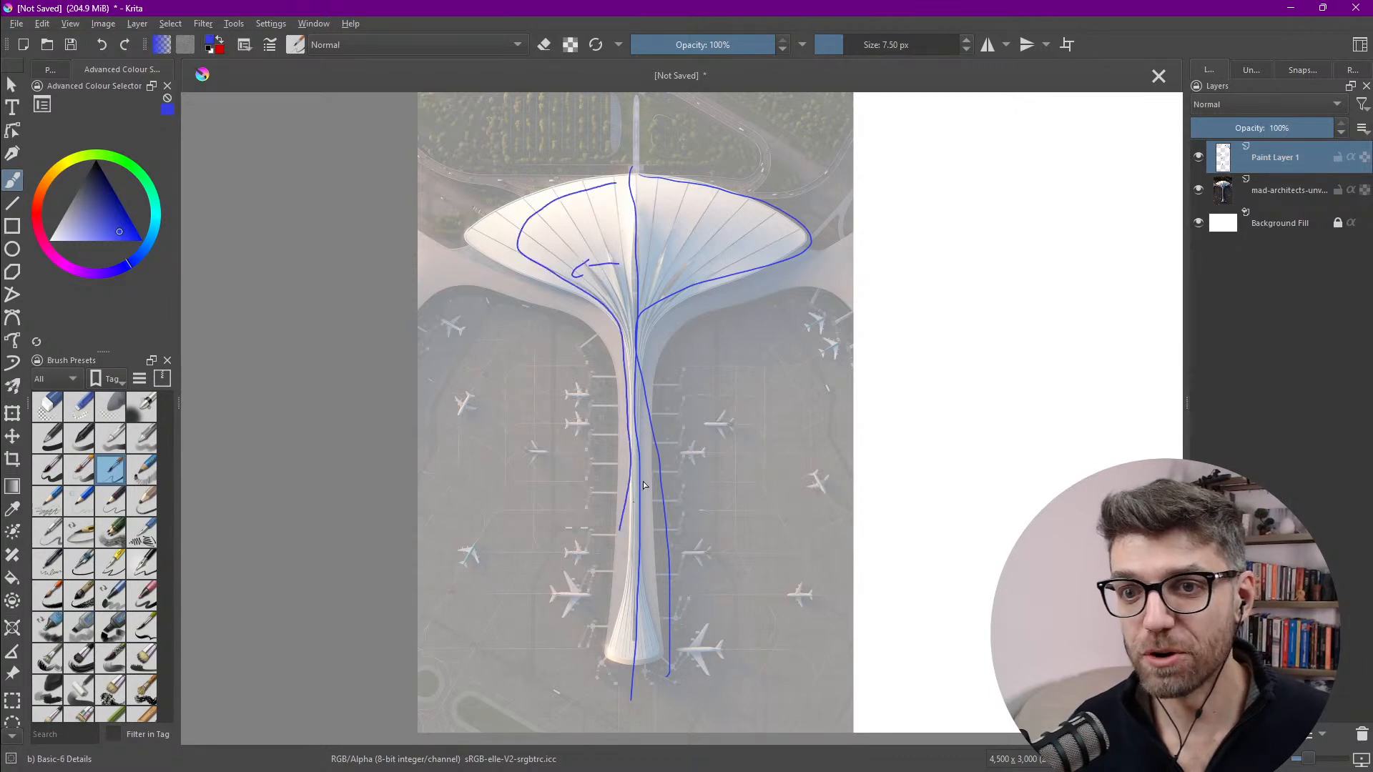
# Step: Trace the outer ends of five radial ribs on the right half of the fan-shaped roof
pyautogui.scroll(6, 678, 190)
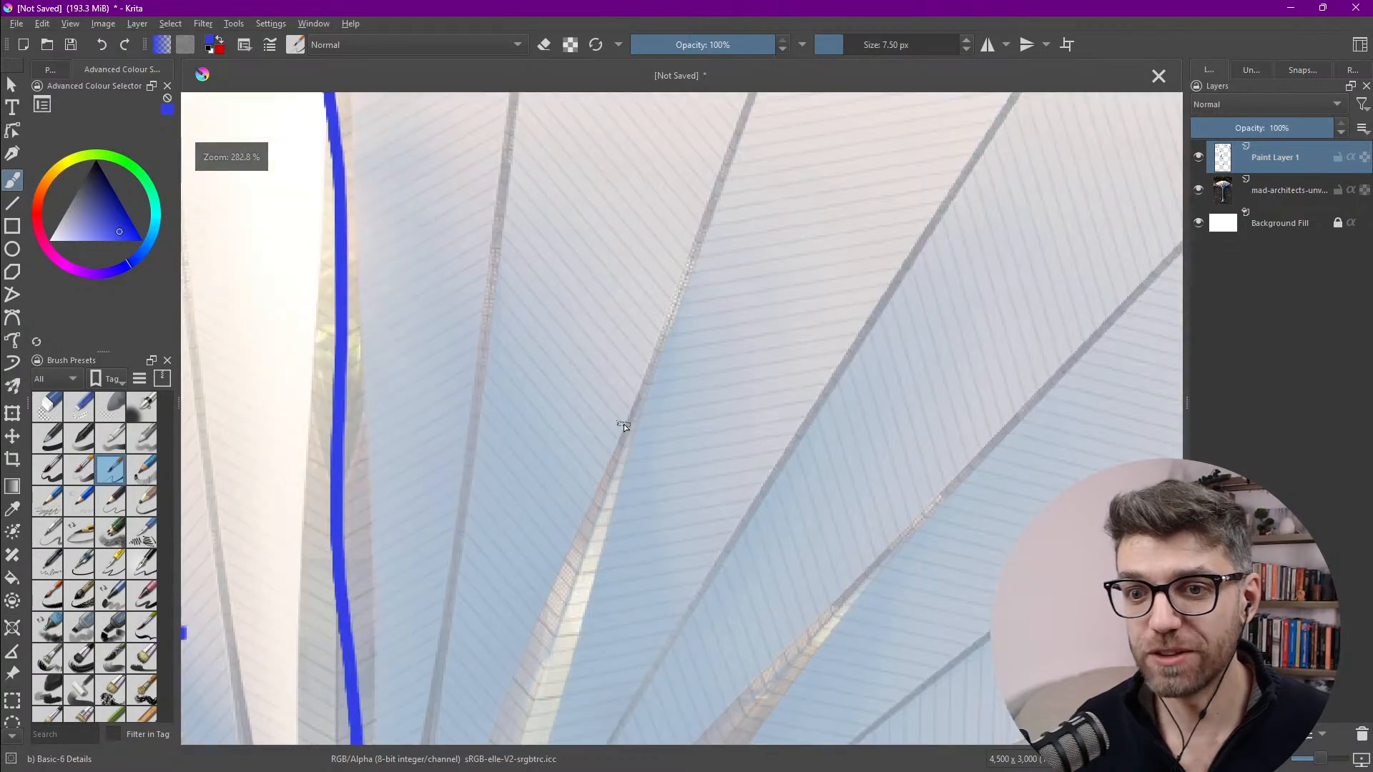
pyautogui.scroll(-3, 663, 397)
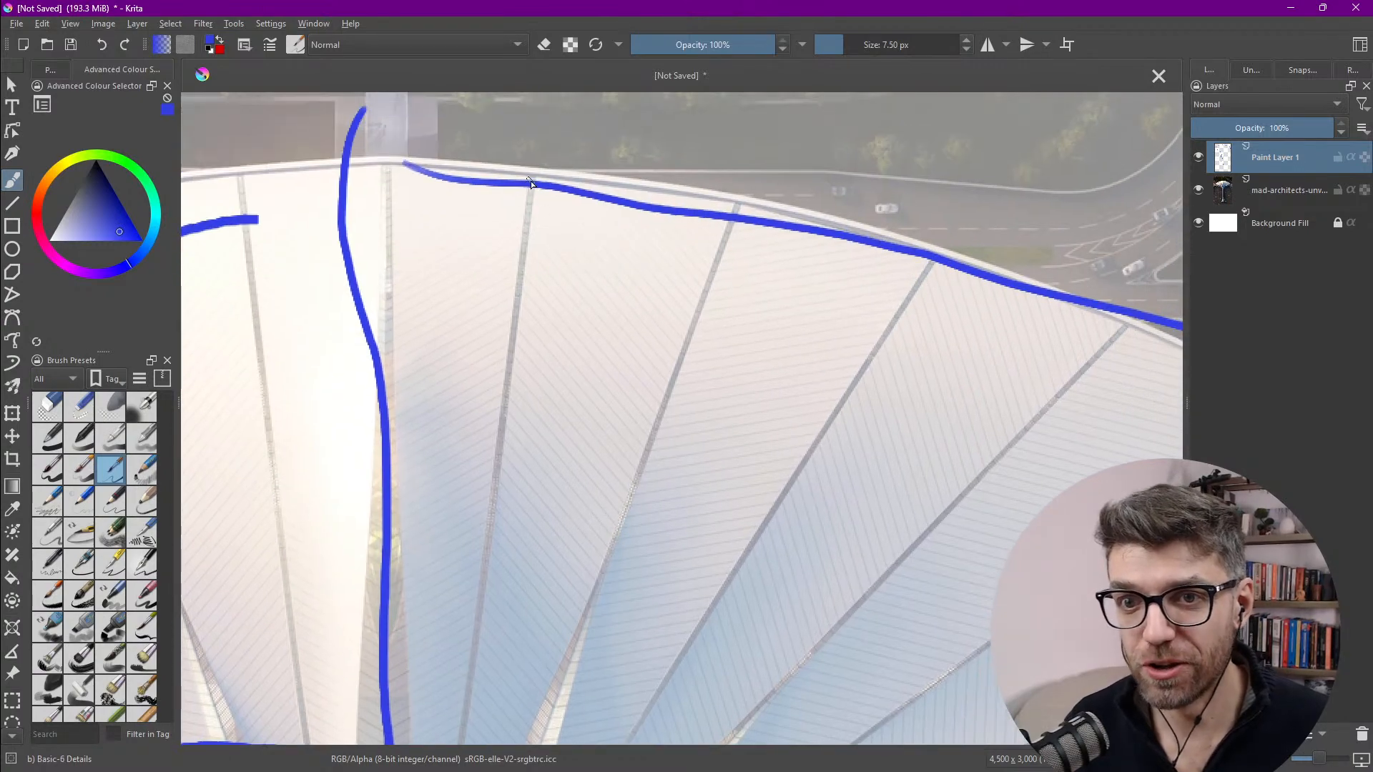
pyautogui.moveTo(533, 184); pyautogui.dragTo(499, 407)
pyautogui.moveTo(740, 211); pyautogui.dragTo(666, 398)
pyautogui.moveTo(932, 260); pyautogui.dragTo(840, 422)
pyautogui.moveTo(1048, 404); pyautogui.dragTo(791, 291, button='middle')
pyautogui.moveTo(879, 206); pyautogui.dragTo(733, 335)
pyautogui.moveTo(1069, 302); pyautogui.dragTo(890, 419)
pyautogui.scroll(-1, 887, 422)
pyautogui.moveTo(850, 422); pyautogui.dragTo(762, 242, button='middle')
pyautogui.moveTo(779, 327); pyautogui.dragTo(813, 355, button='middle')
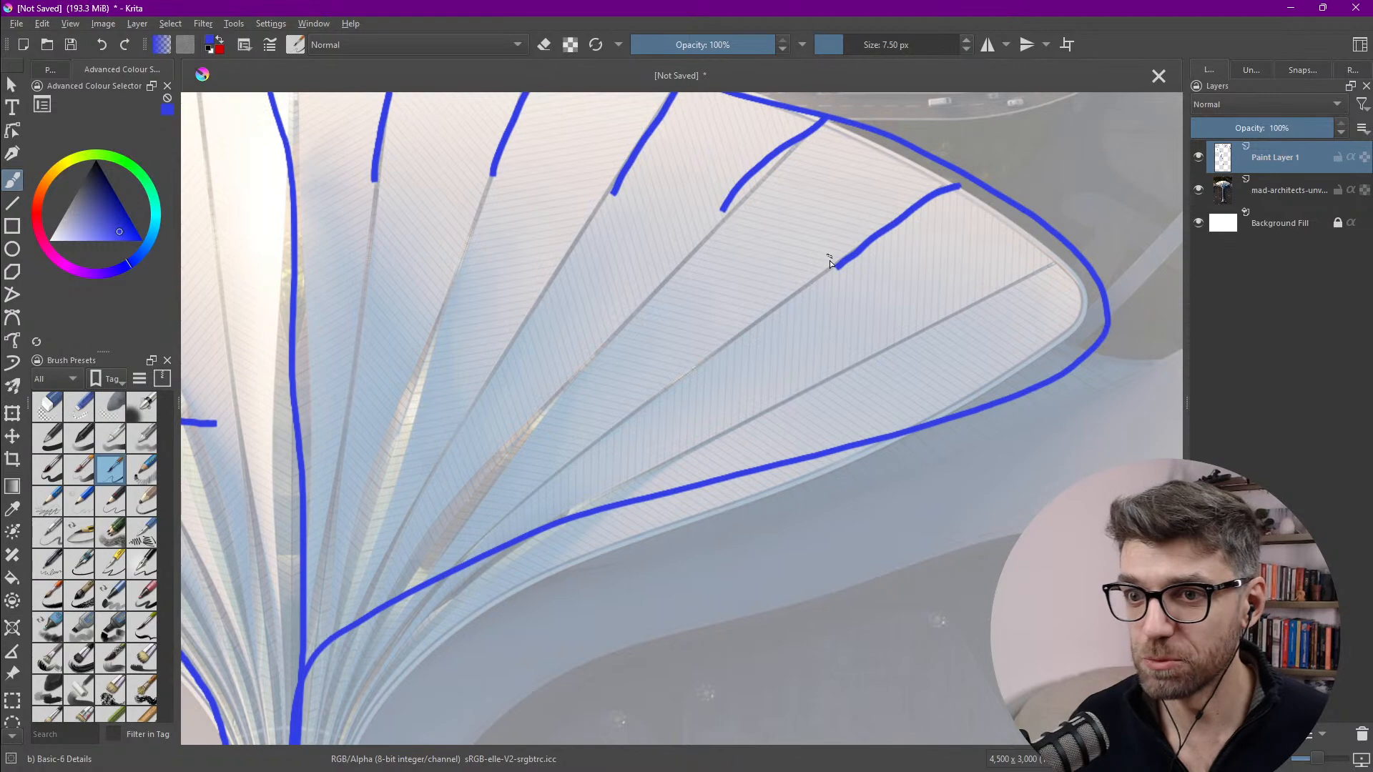
pyautogui.moveTo(838, 266); pyautogui.dragTo(741, 322)
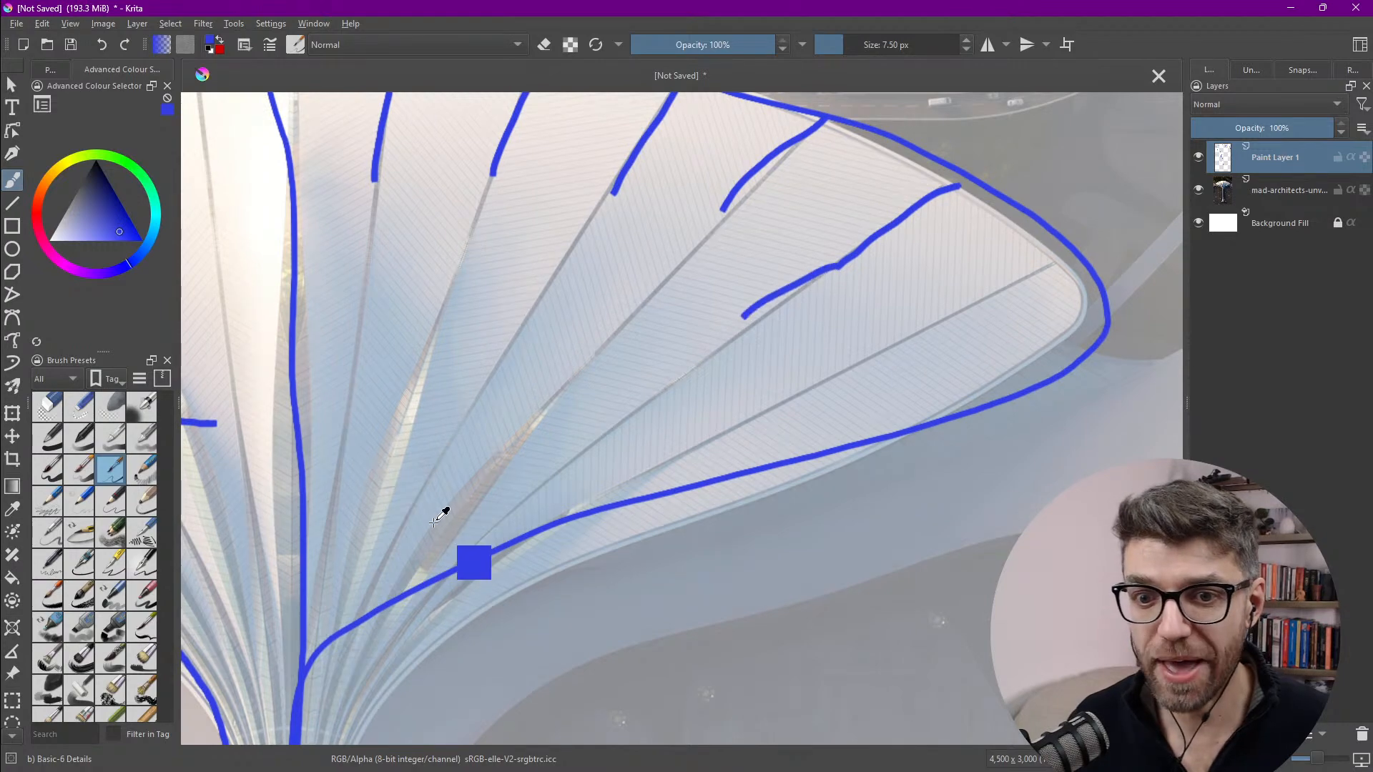
# Step: Mark both edges of the opening between two roof ribs on the right half with two parallel strokes
pyautogui.scroll(6, 444, 513)
pyautogui.moveTo(624, 254); pyautogui.dragTo(437, 474)
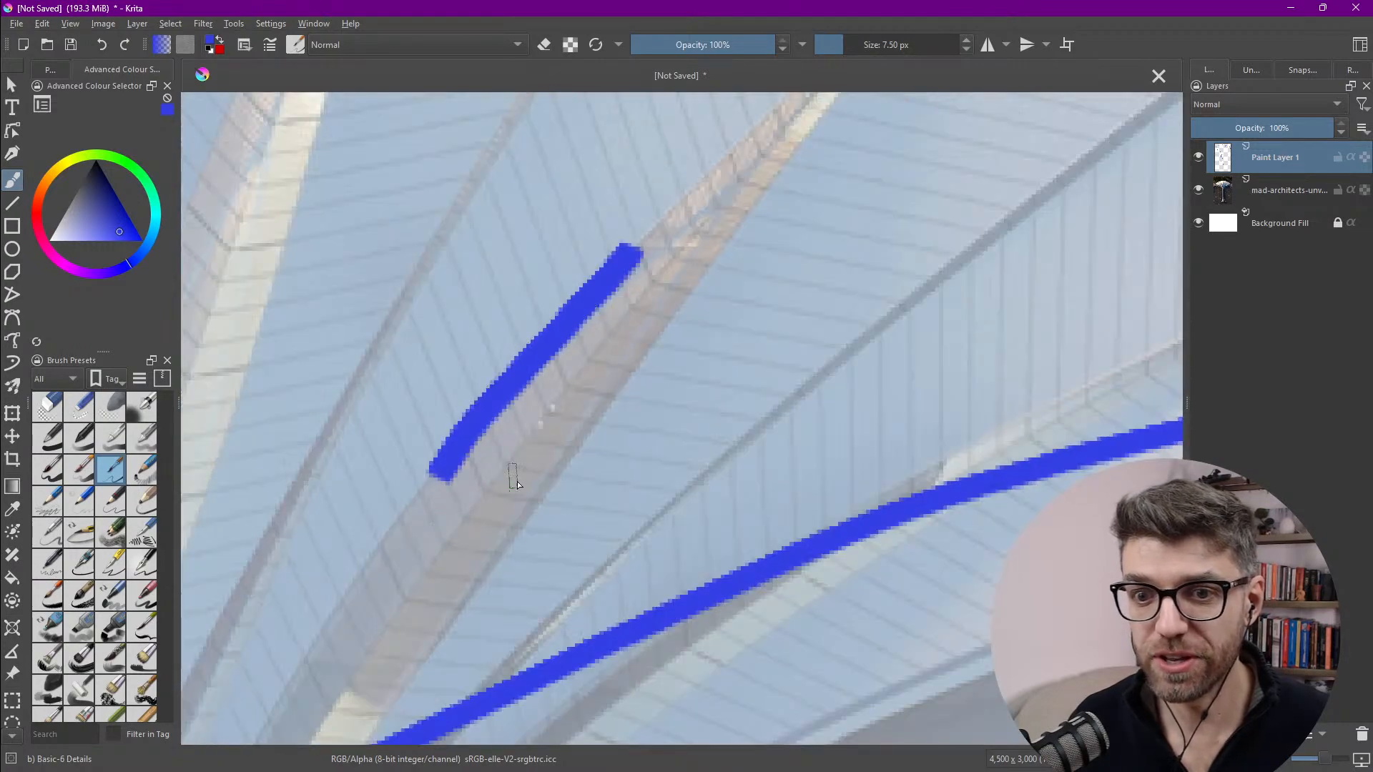
pyautogui.moveTo(505, 555); pyautogui.dragTo(696, 284)
pyautogui.moveTo(731, 262); pyautogui.dragTo(577, 531, button='middle')
pyautogui.scroll(-6, 644, 408)
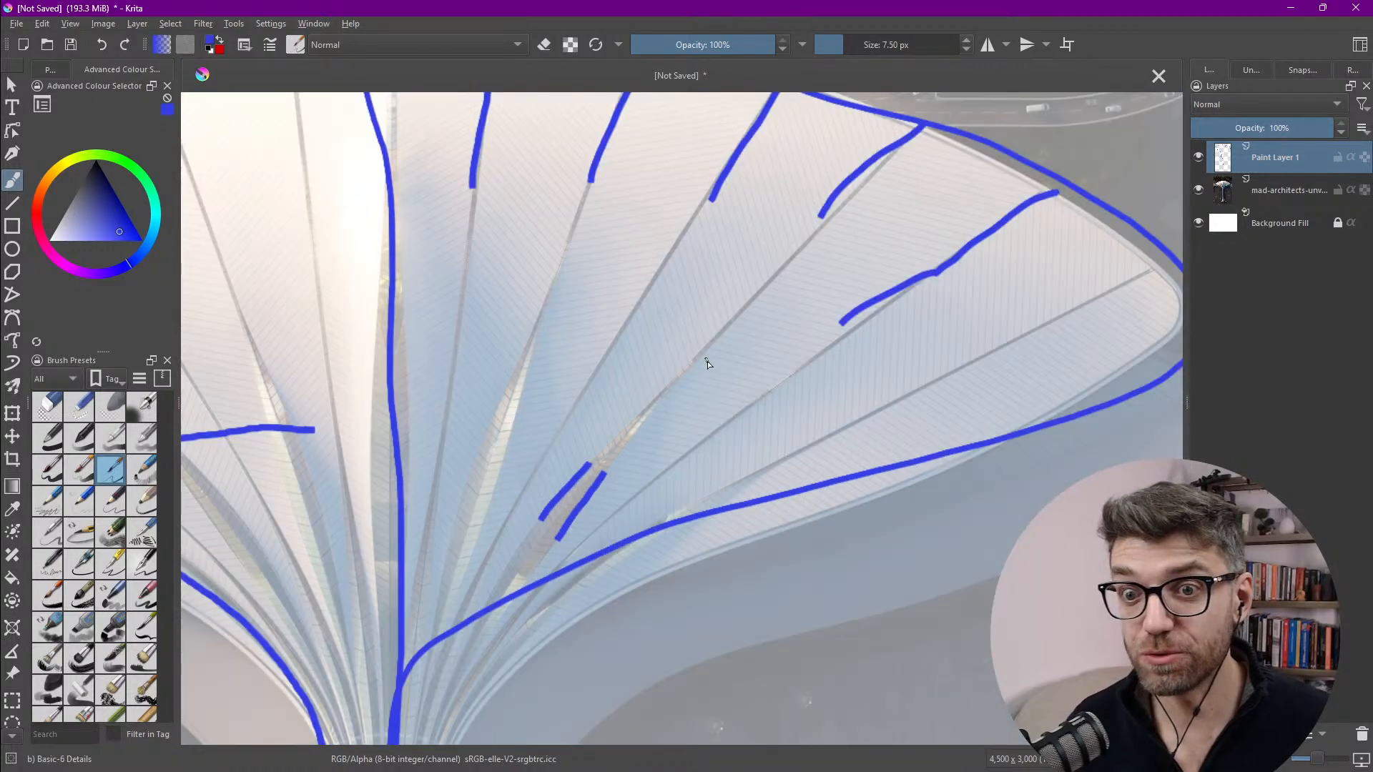
# Step: Draw three short parallel strokes along the fine panel lines of the roof strip next to the marked opening
pyautogui.scroll(6, 582, 451)
pyautogui.moveTo(601, 207); pyautogui.dragTo(658, 440)
pyautogui.moveTo(668, 132); pyautogui.dragTo(730, 390)
pyautogui.moveTo(761, 232); pyautogui.dragTo(754, 408, button='middle')
pyautogui.moveTo(724, 225)
pyautogui.mouseDown()
pyautogui.moveTo(766, 415)
pyautogui.moveTo(801, 477)
pyautogui.mouseUp()
pyautogui.scroll(-5, 765, 314)
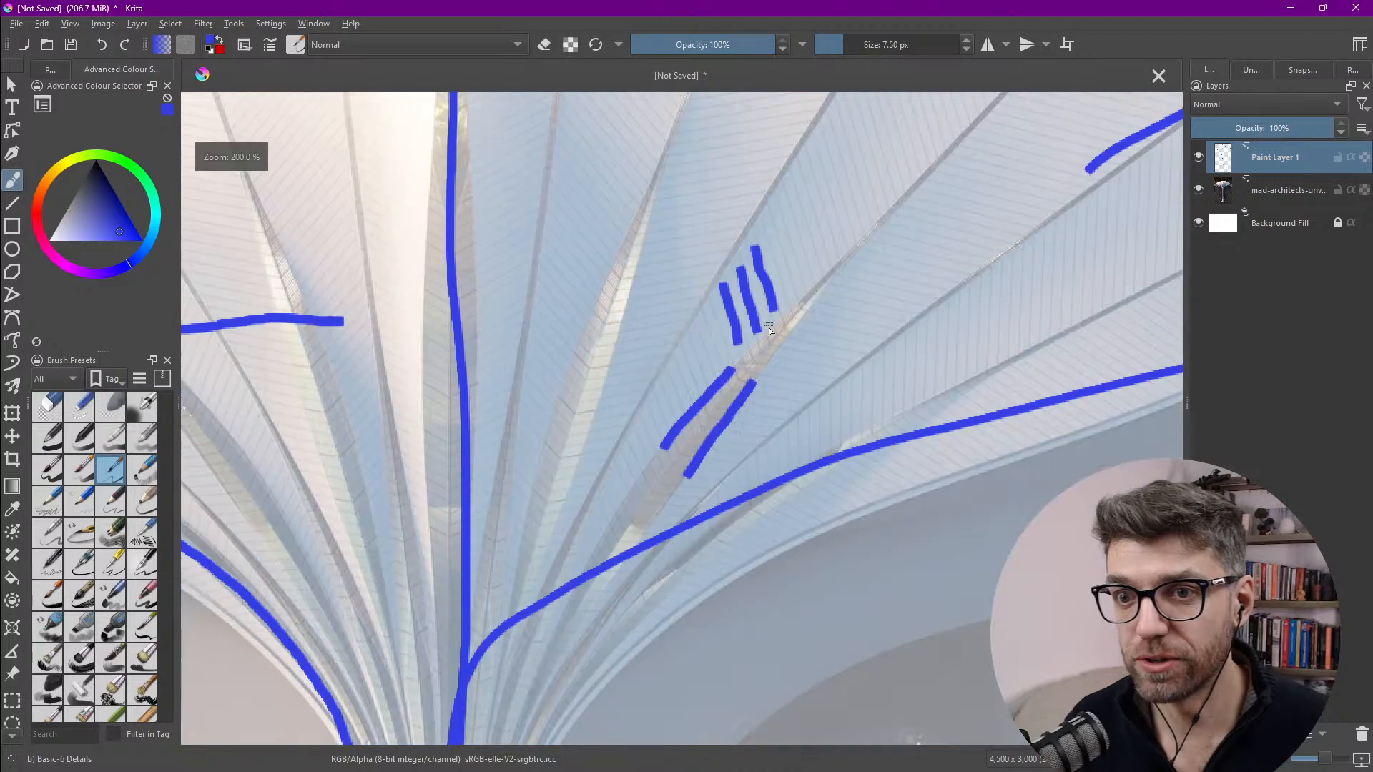
pyautogui.scroll(-6, 765, 315)
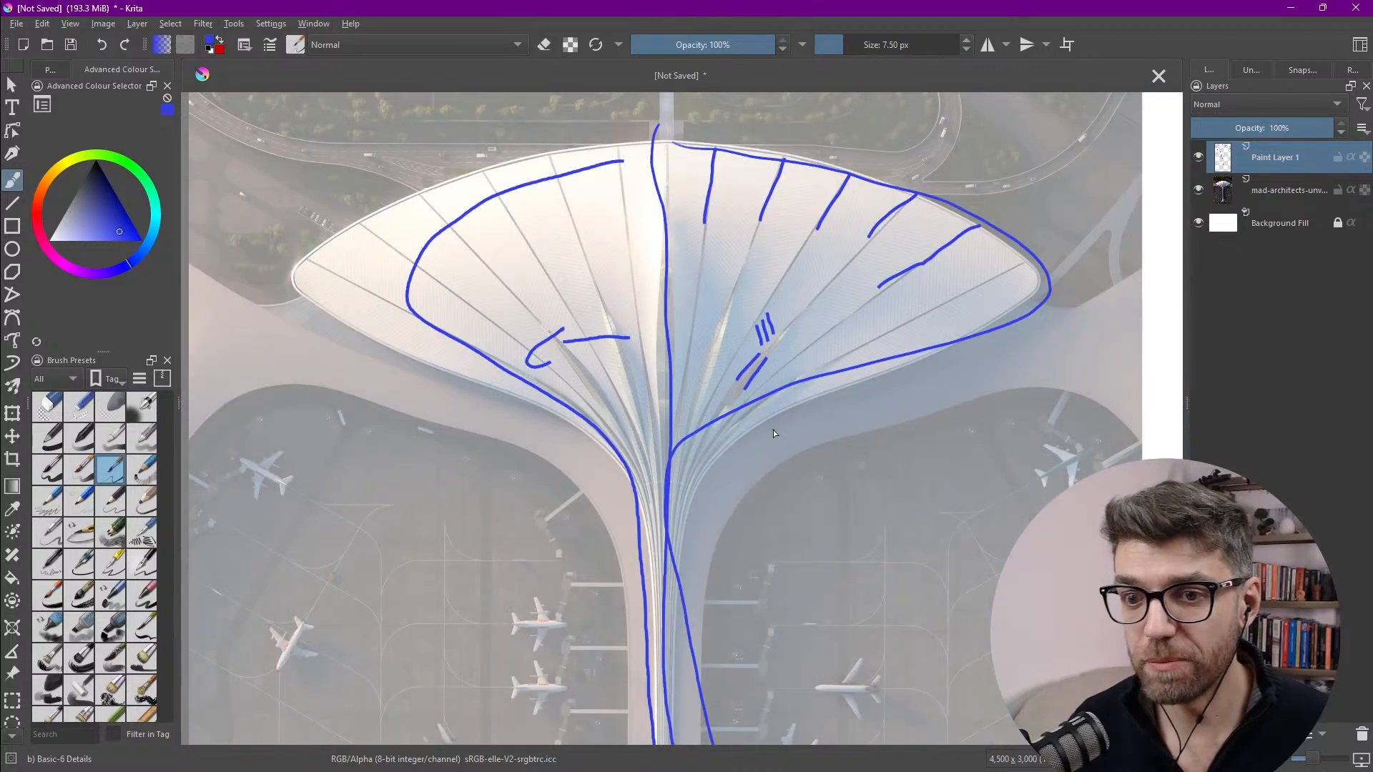
pyautogui.moveTo(691, 494); pyautogui.dragTo(635, 381, button='middle')
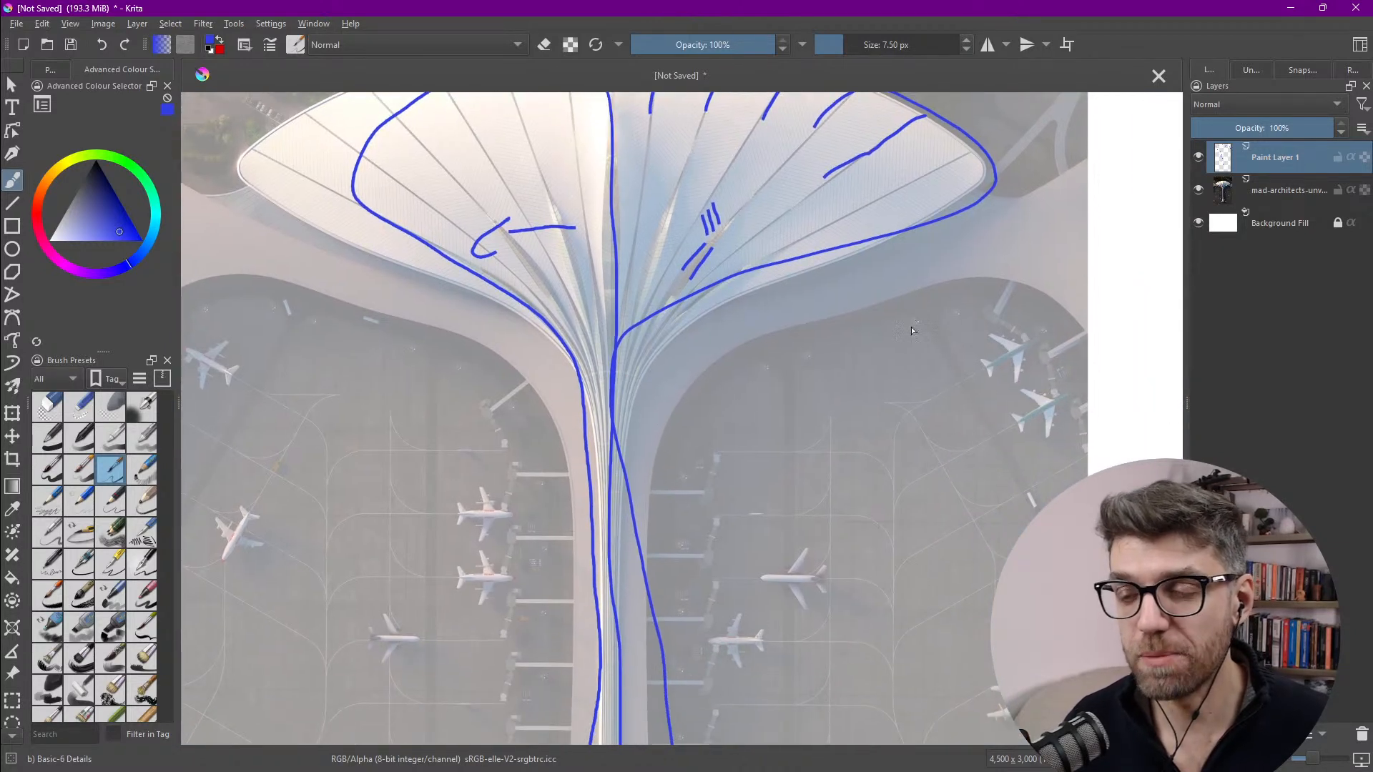
pyautogui.moveTo(696, 538); pyautogui.dragTo(691, 383, button='middle')
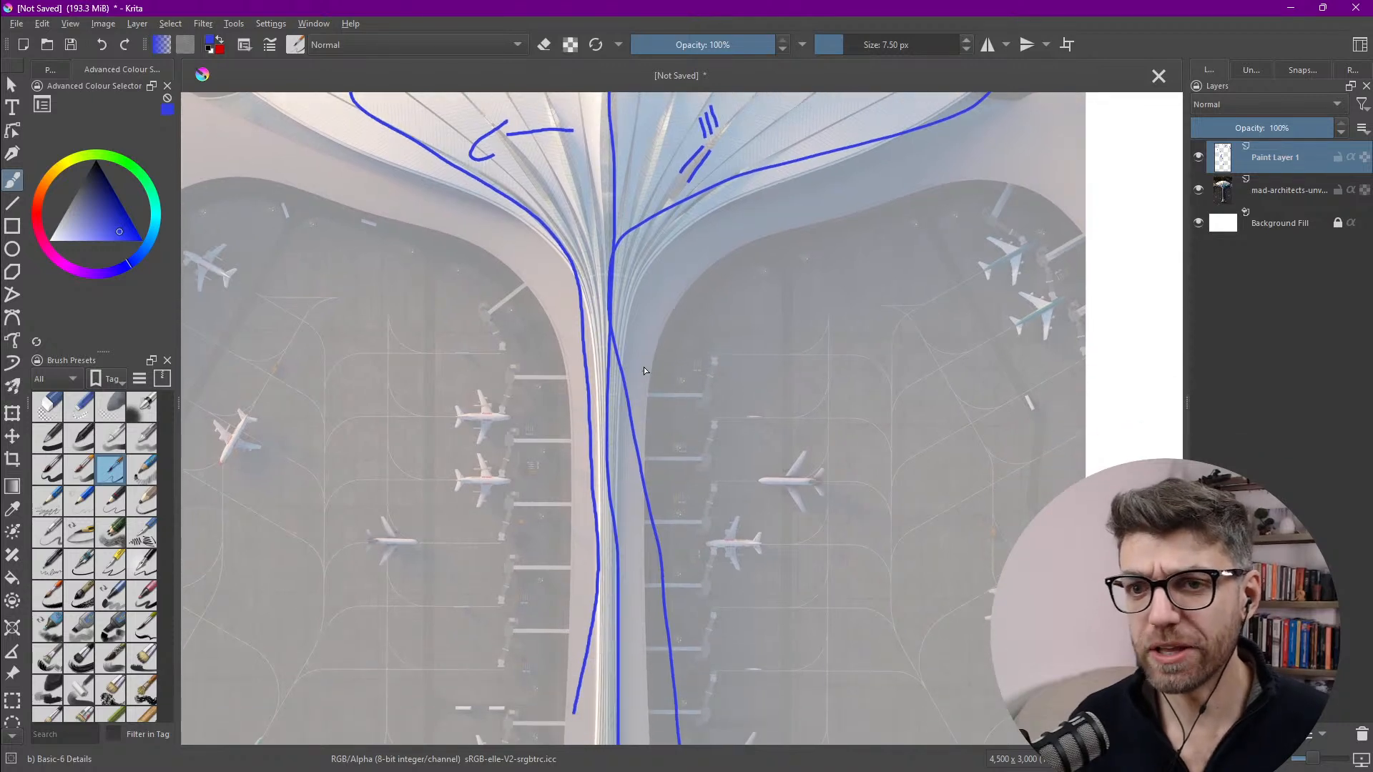
pyautogui.scroll(-3, 646, 347)
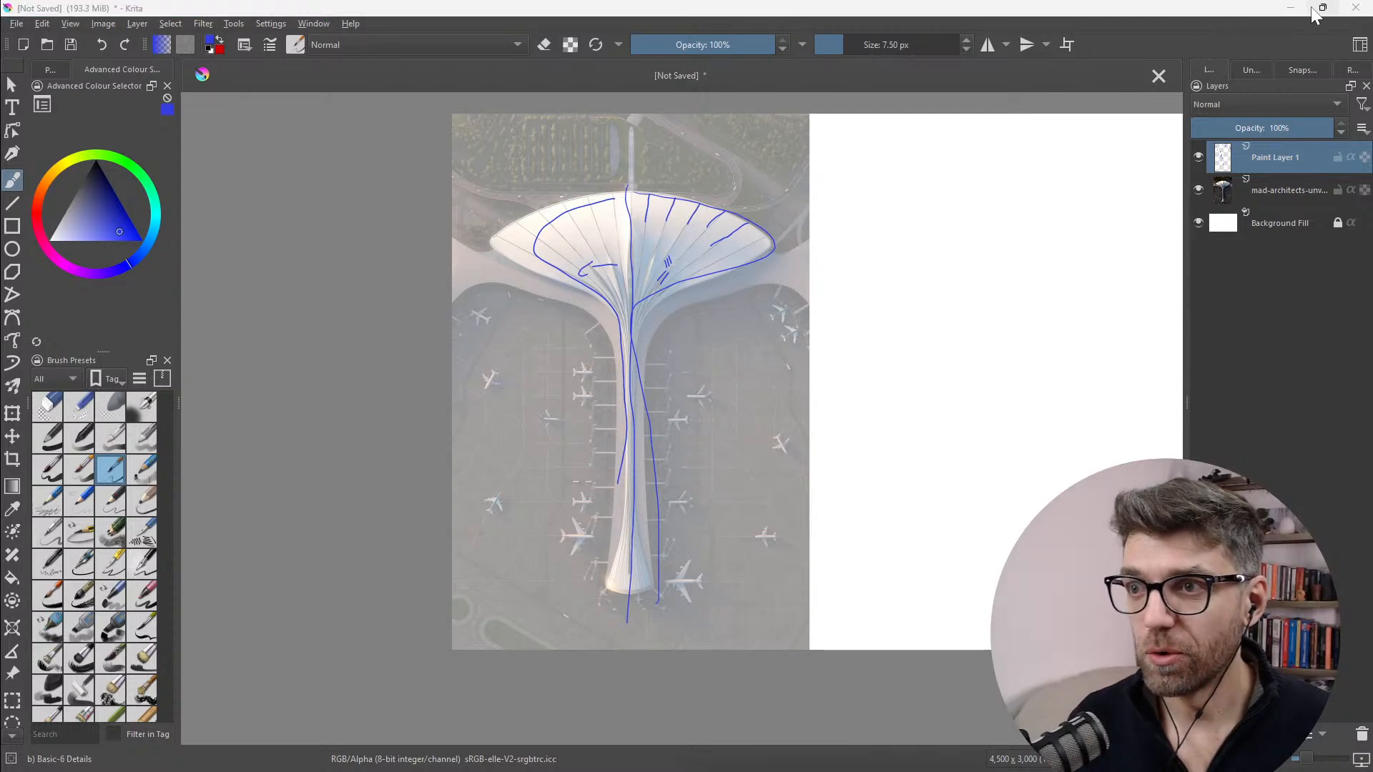
# Step: Switch to Blender and import the top-down terminal image, the jpg ending in china_1, as an image plane from the _in\images folder
pyautogui.moveTo(1198, 11); pyautogui.dragTo(801, 771)
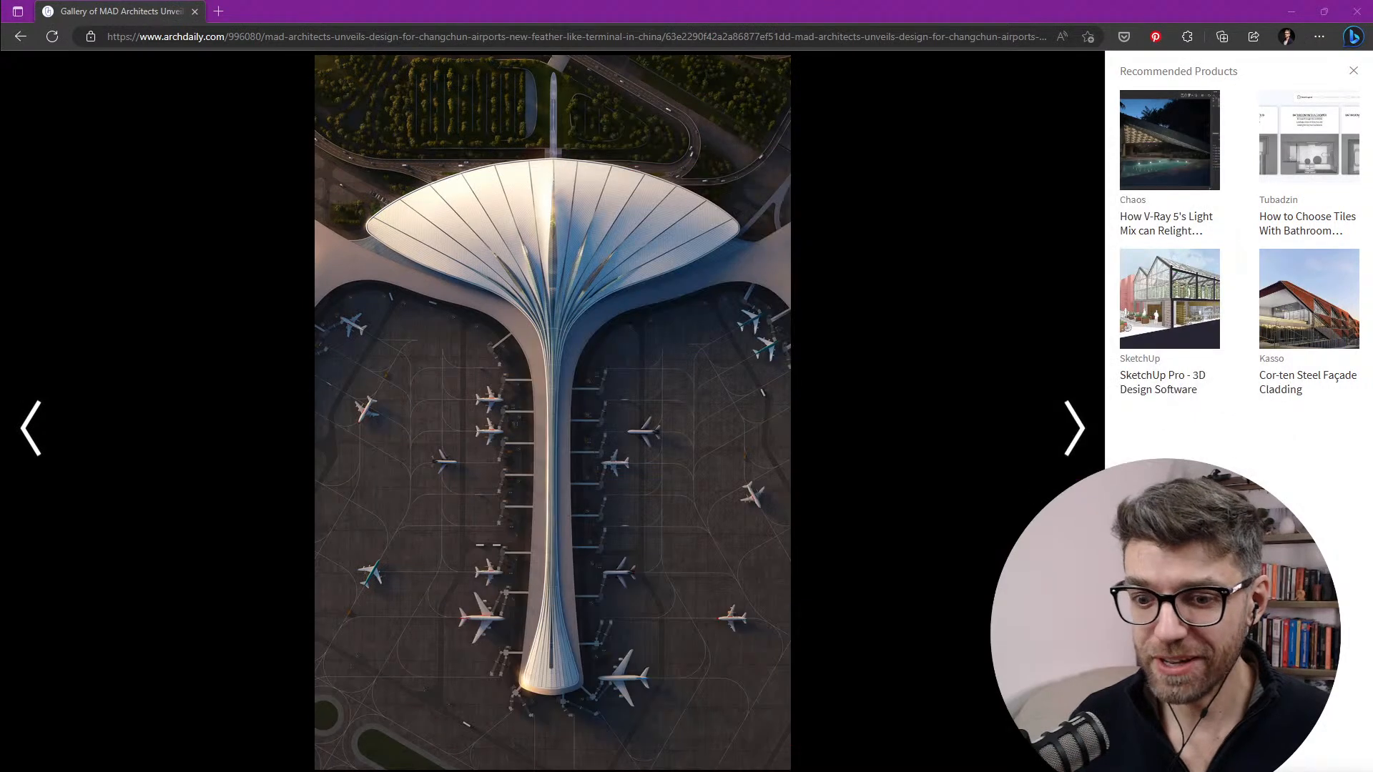
pyautogui.click(1295, 10)
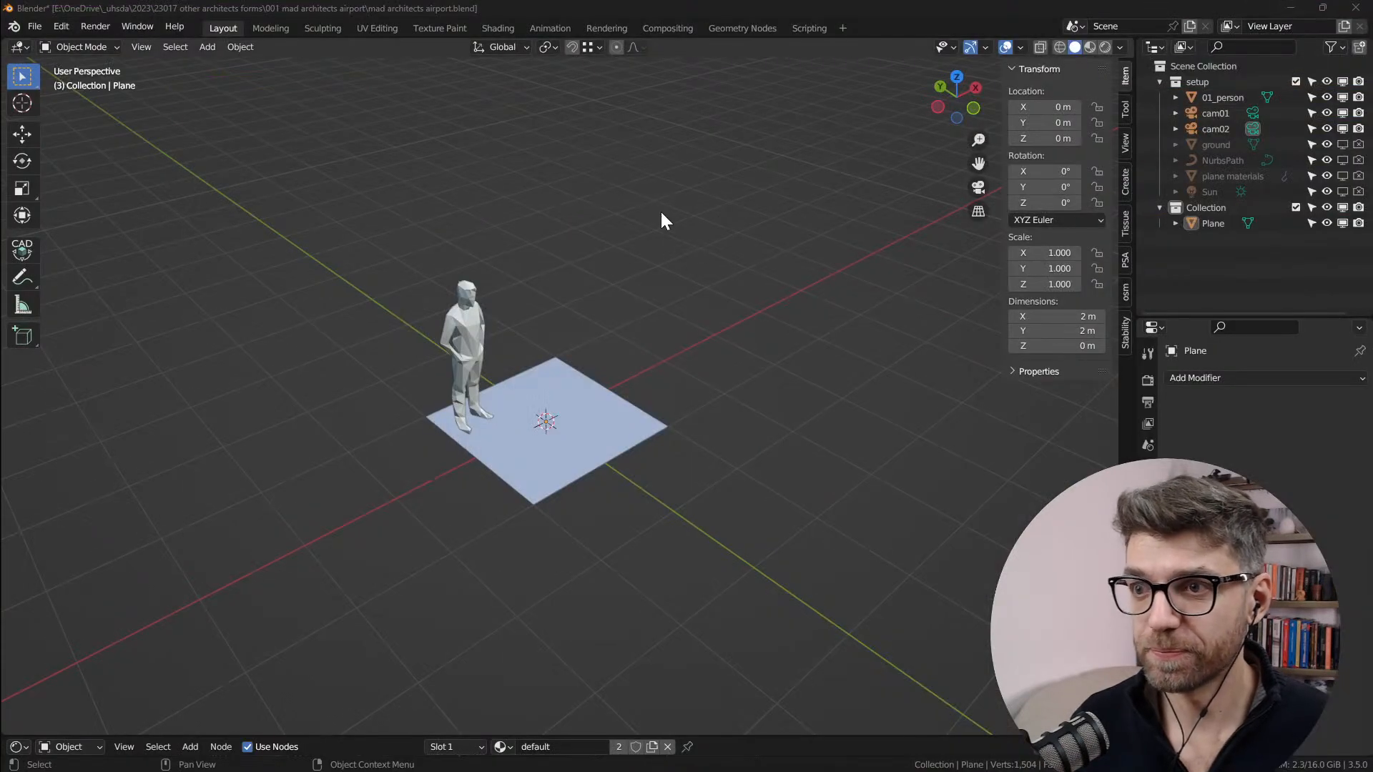
pyautogui.scroll(-3, 322, 425)
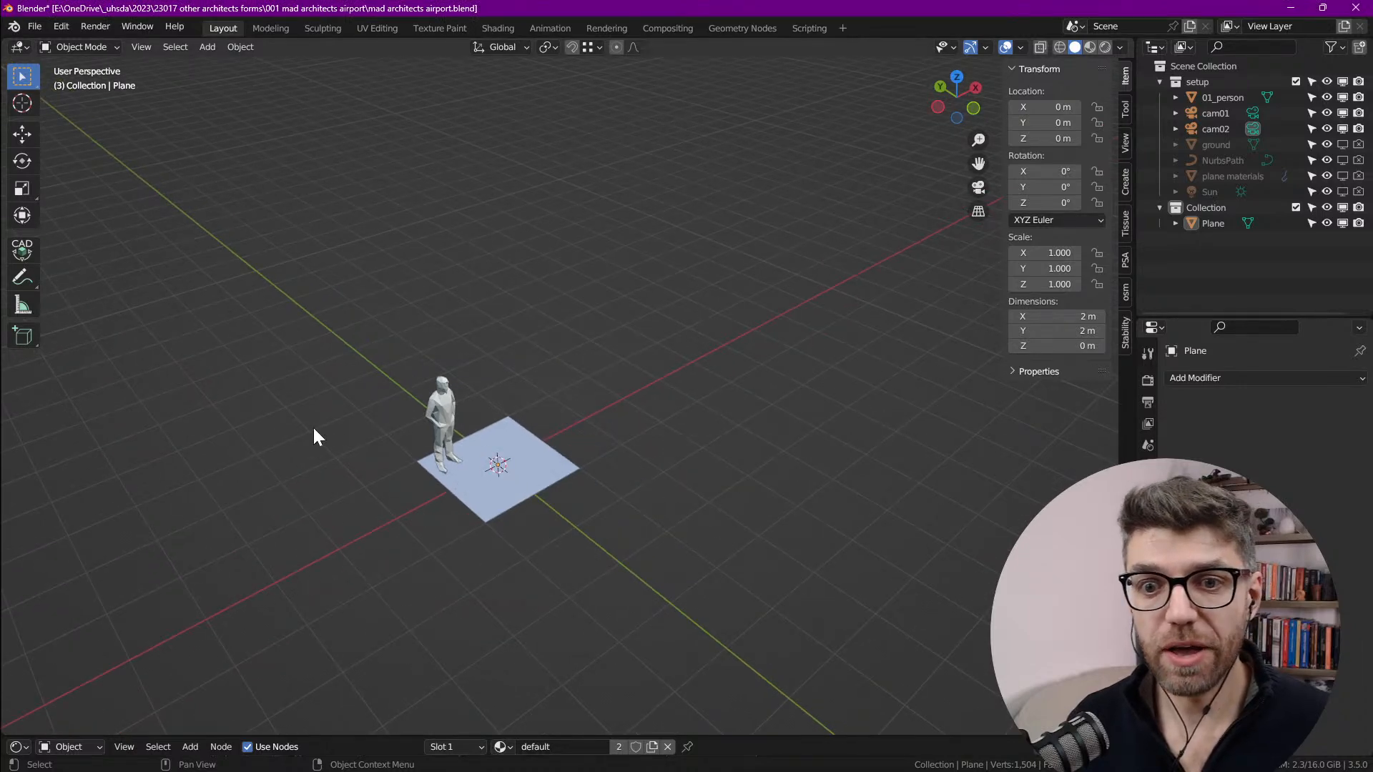
pyautogui.keyDown('shift'); pyautogui.moveTo(355, 483); pyautogui.dragTo(371, 444, button='middle'); pyautogui.keyUp('shift')
pyautogui.click(34, 27)
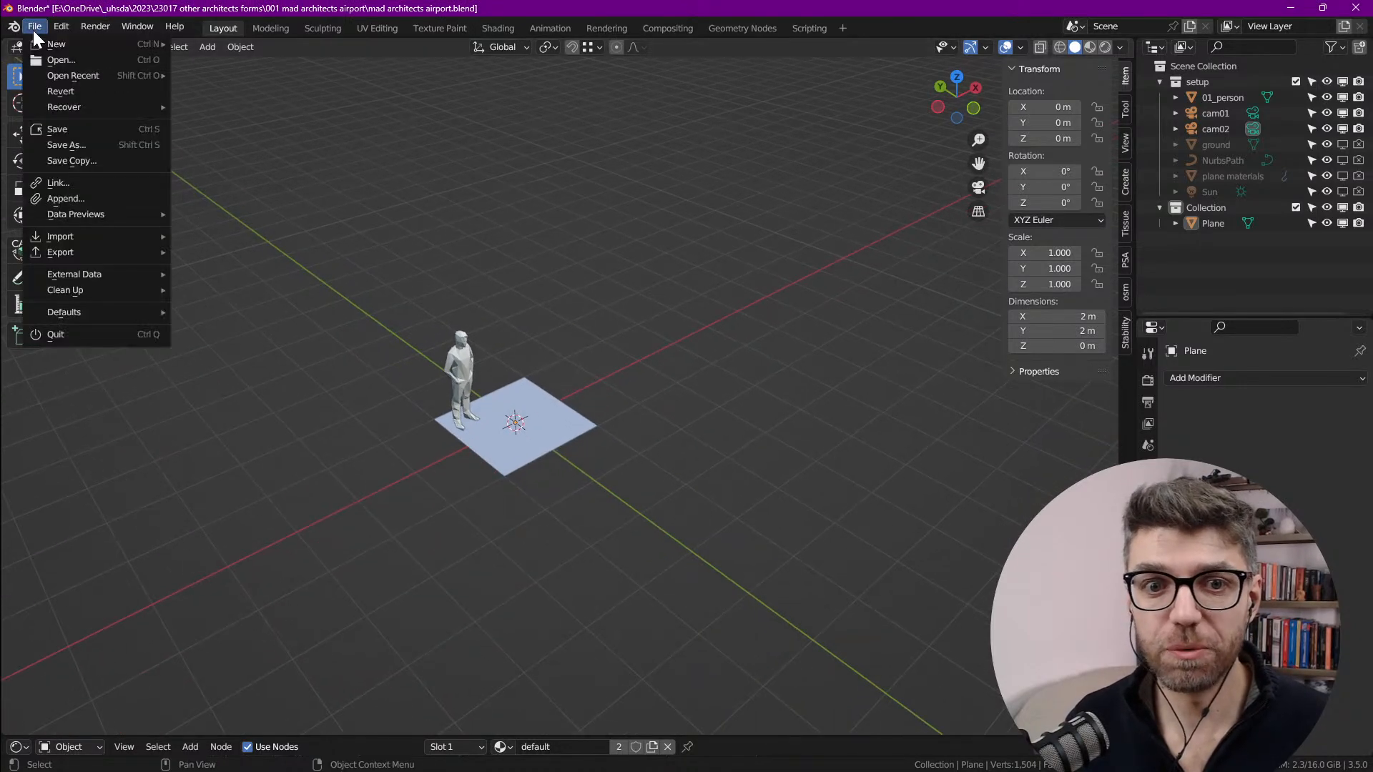
pyautogui.moveTo(74, 230)
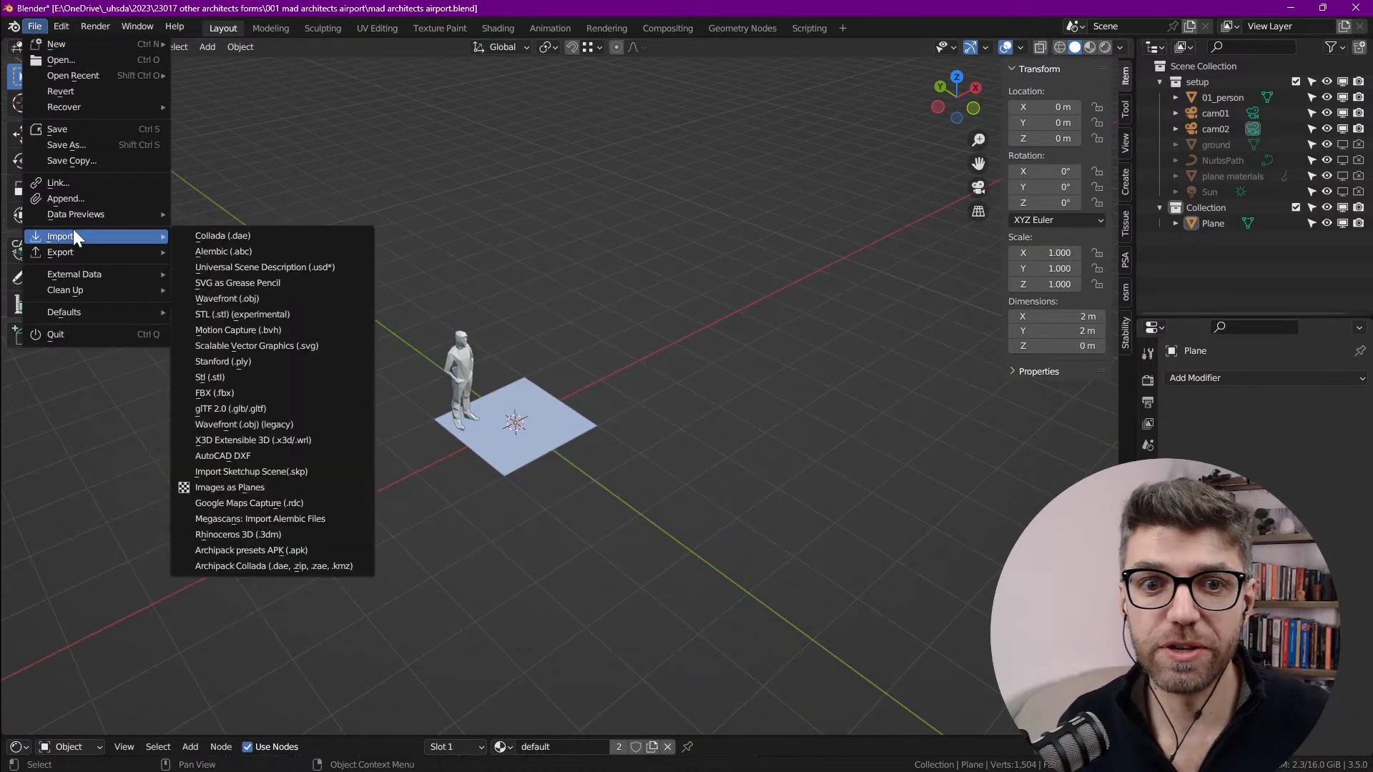
pyautogui.click(286, 492)
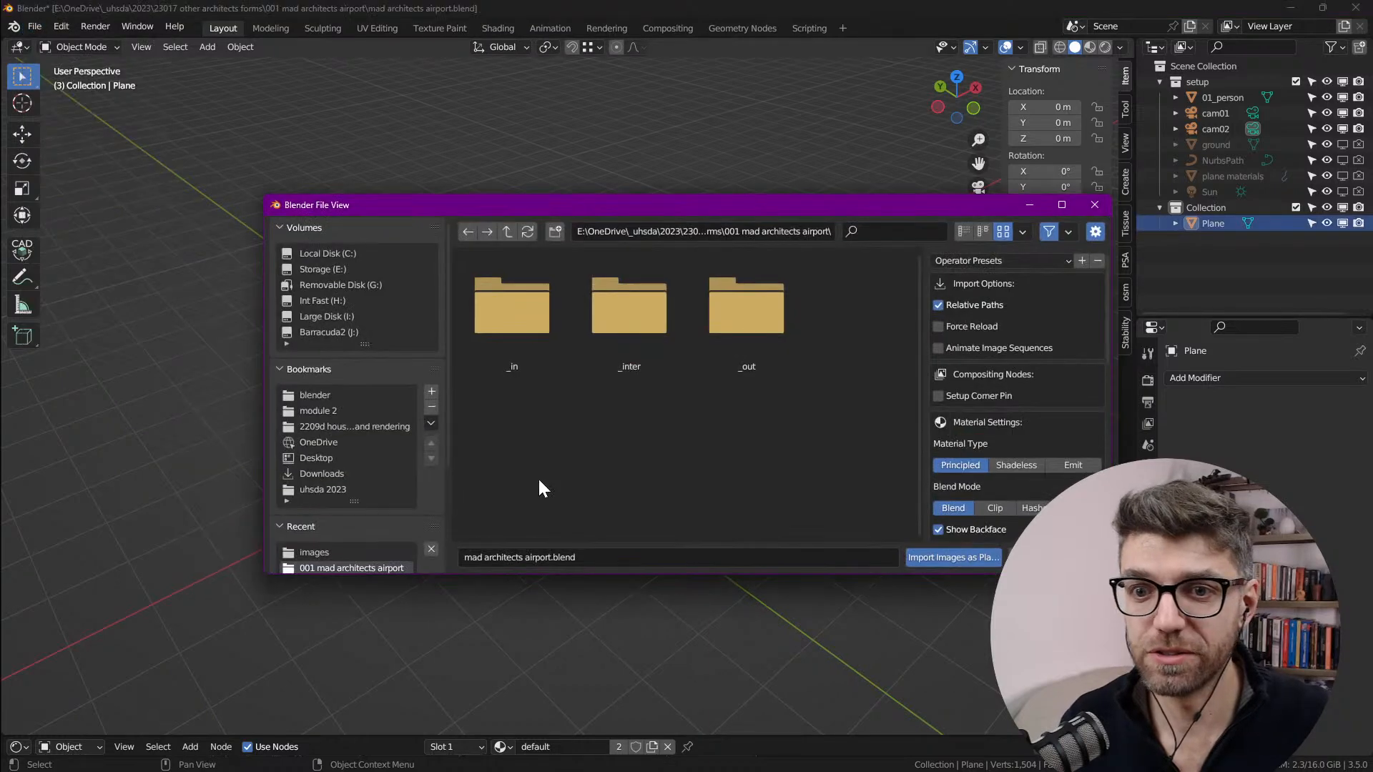
pyautogui.doubleClick(535, 331)
pyautogui.doubleClick(532, 319)
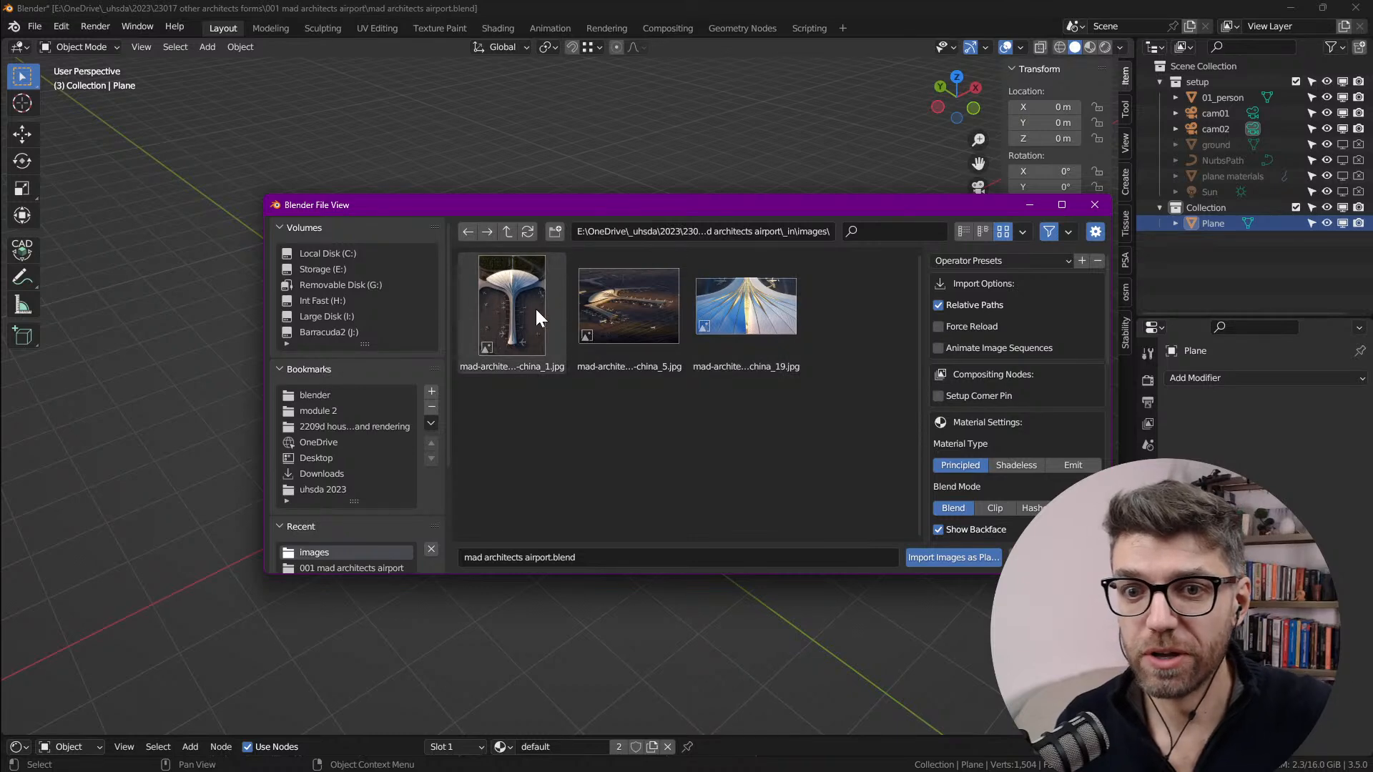
pyautogui.doubleClick(505, 306)
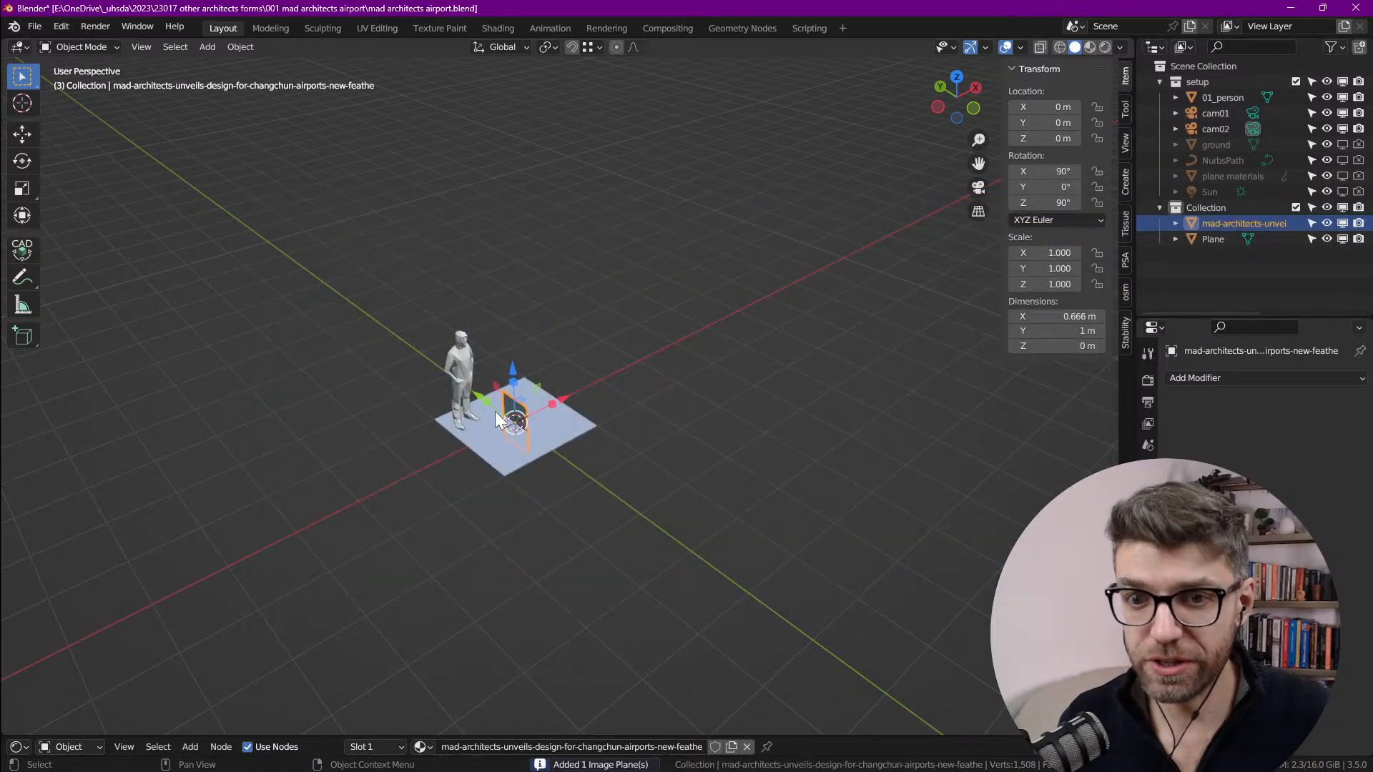
# Step: Move the image plane along the Y axis to about -2.37 m and display the scene in Material Preview shading
pyautogui.scroll(4, 528, 400)
pyautogui.scroll(-4, 535, 458)
pyautogui.moveTo(486, 432); pyautogui.dragTo(594, 506)
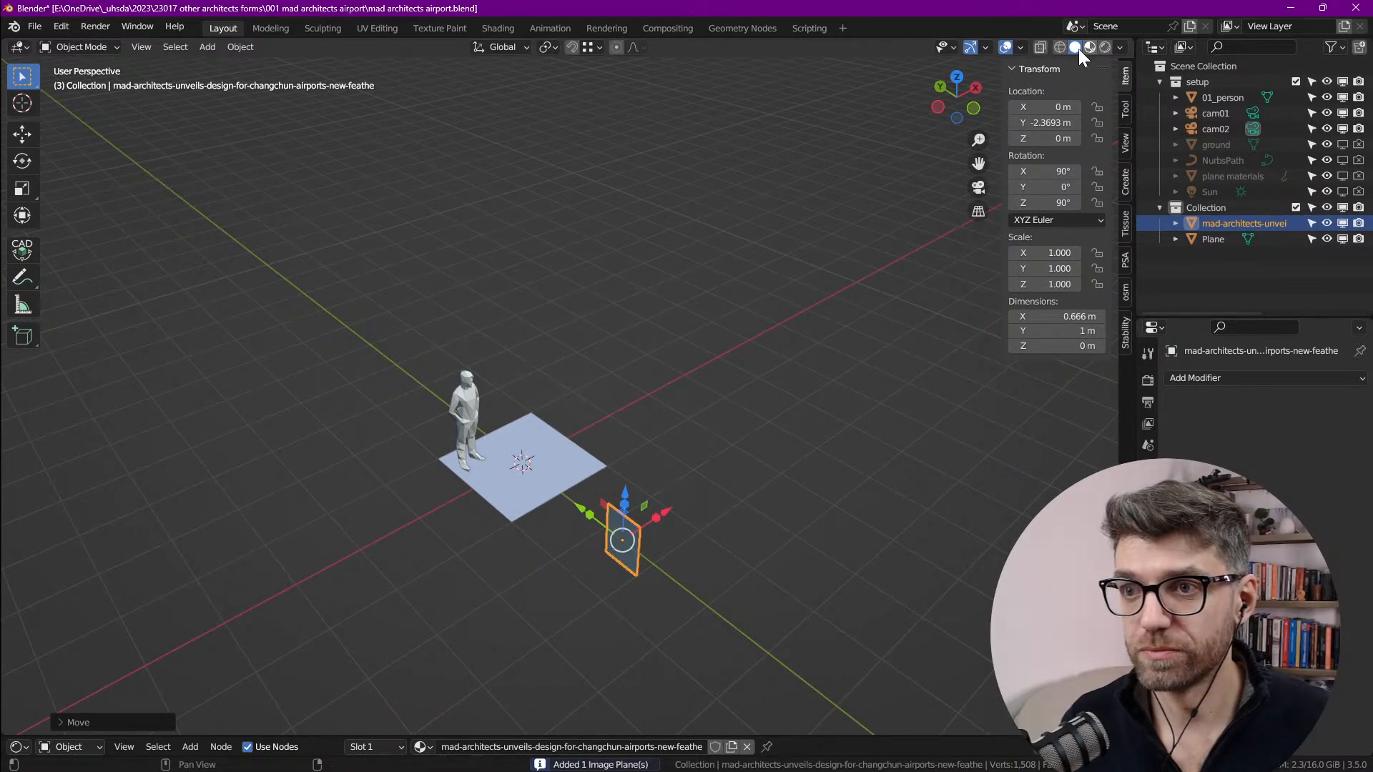
pyautogui.press('z')
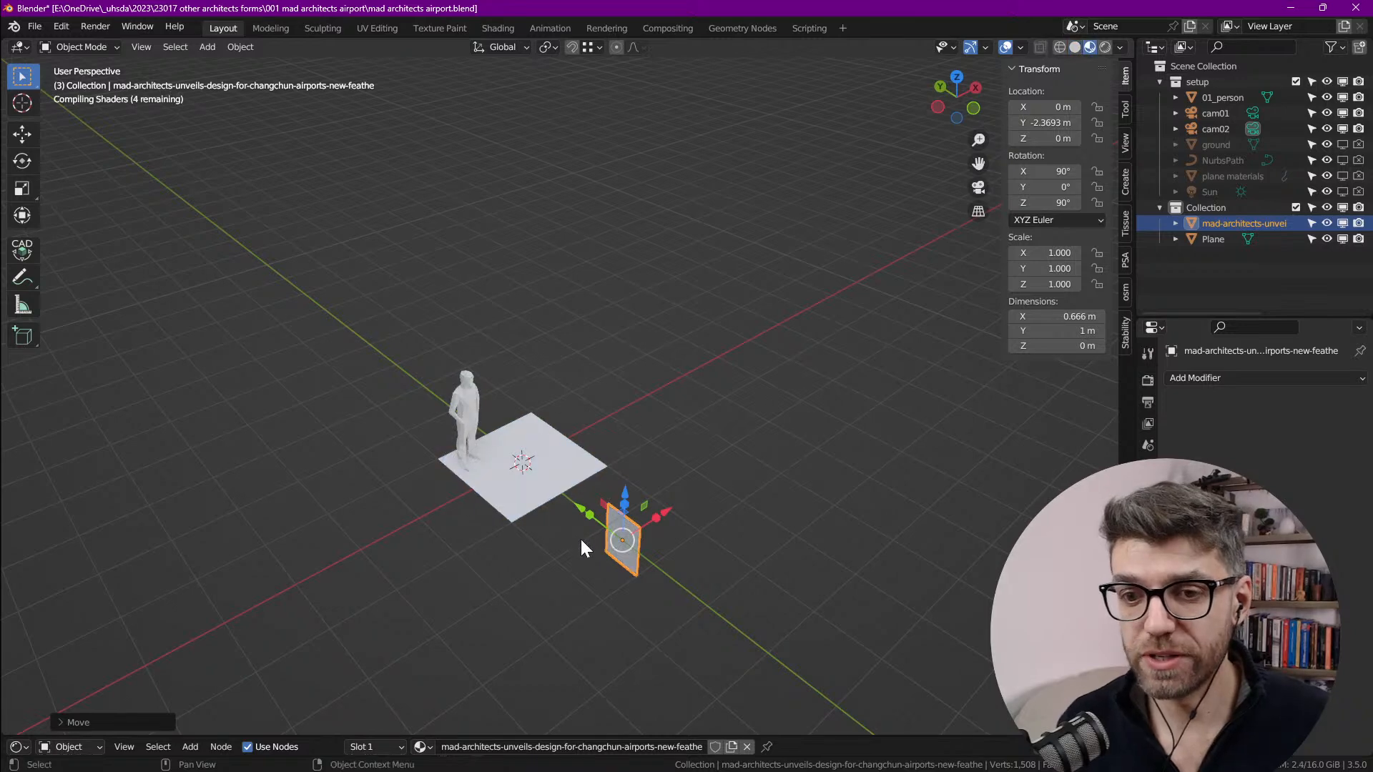
pyautogui.scroll(5, 640, 551)
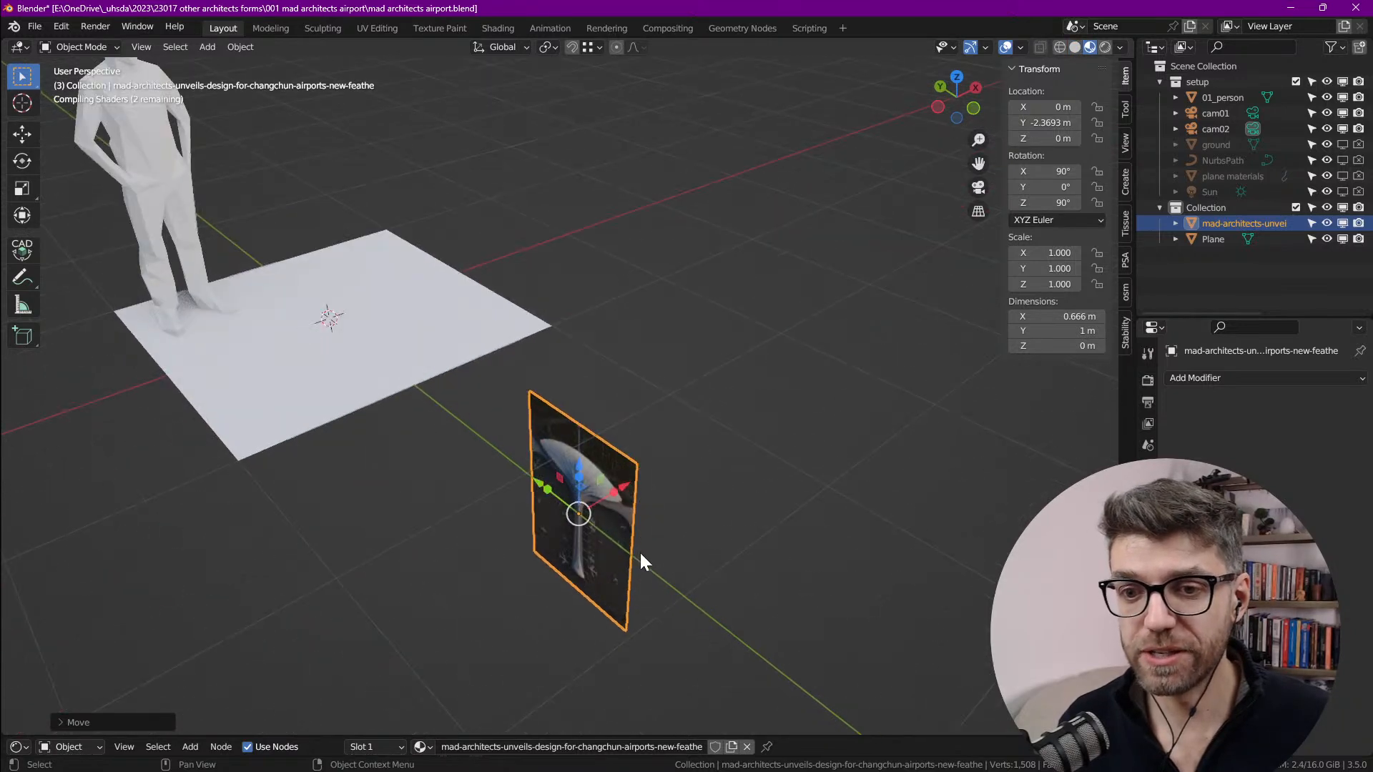
# Step: Lay the image plane flat by setting its X rotation to 0°
pyautogui.click(1049, 175)
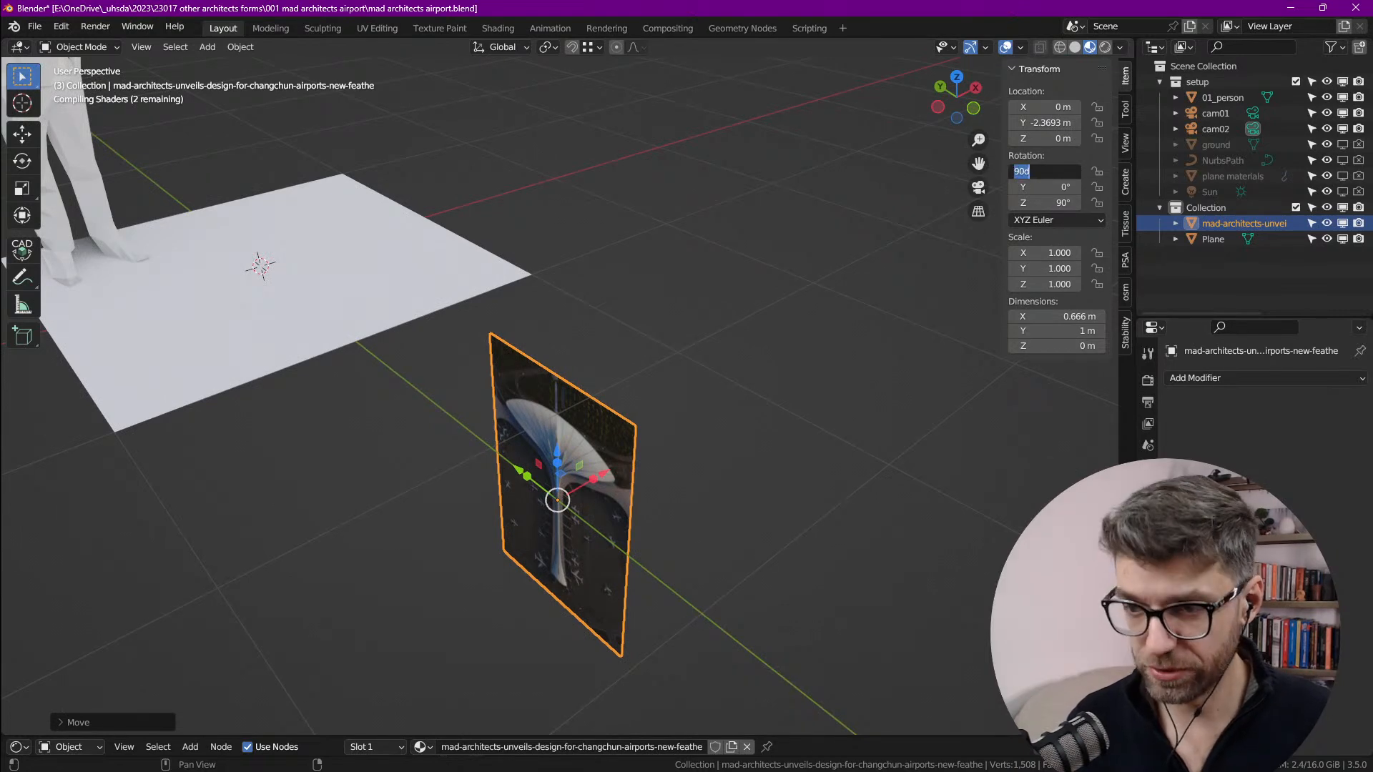
pyautogui.write('0')
pyautogui.press('Return')
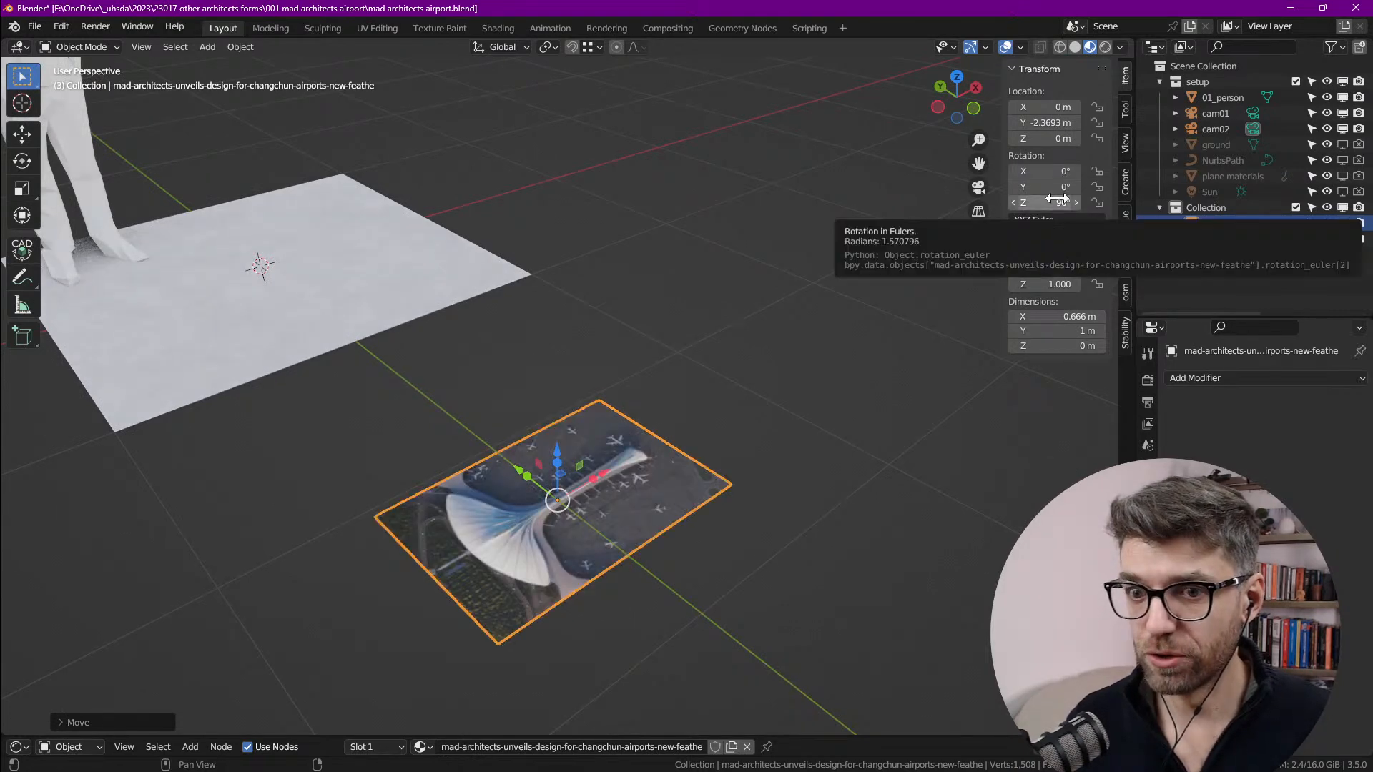
# Step: Set the image plane's Z rotation to 0° and view it from the top
pyautogui.click(1049, 202)
pyautogui.write('0')
pyautogui.press('Return')
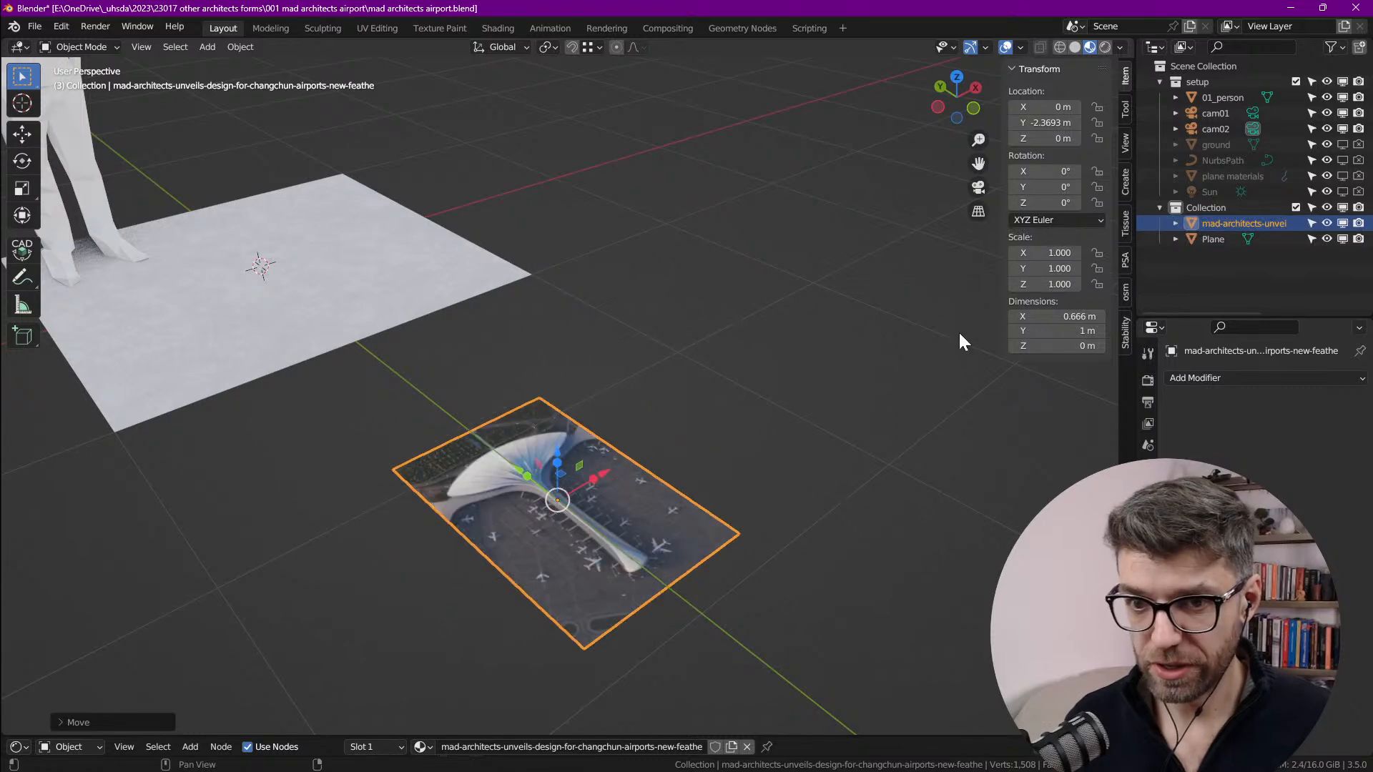
pyautogui.scroll(-5, 597, 355)
pyautogui.scroll(3, 590, 406)
pyautogui.press('`')
pyautogui.click(602, 315)
pyautogui.keyDown('shift'); pyautogui.moveTo(598, 372); pyautogui.dragTo(522, 227, button='middle'); pyautogui.keyUp('shift')
pyautogui.scroll(6, 537, 252)
pyautogui.scroll(2, 554, 315)
pyautogui.scroll(-2, 587, 299)
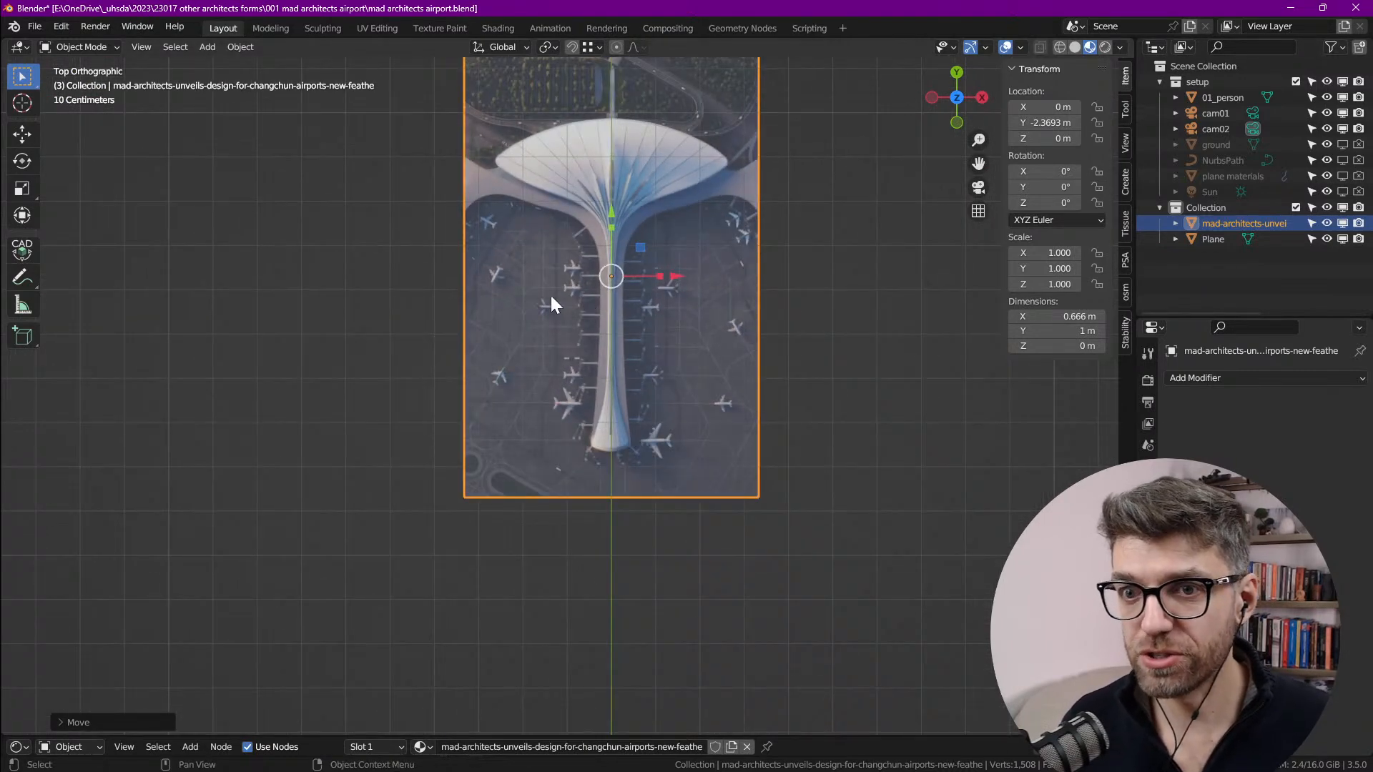
# Step: Scale the image plane up uniformly to about 9.71 by 14.6 m
pyautogui.scroll(-6, 570, 337)
pyautogui.scroll(-3, 570, 350)
pyautogui.keyDown('shift'); pyautogui.moveTo(567, 363); pyautogui.dragTo(512, 254, button='middle'); pyautogui.keyUp('shift')
pyautogui.scroll(-1, 512, 254)
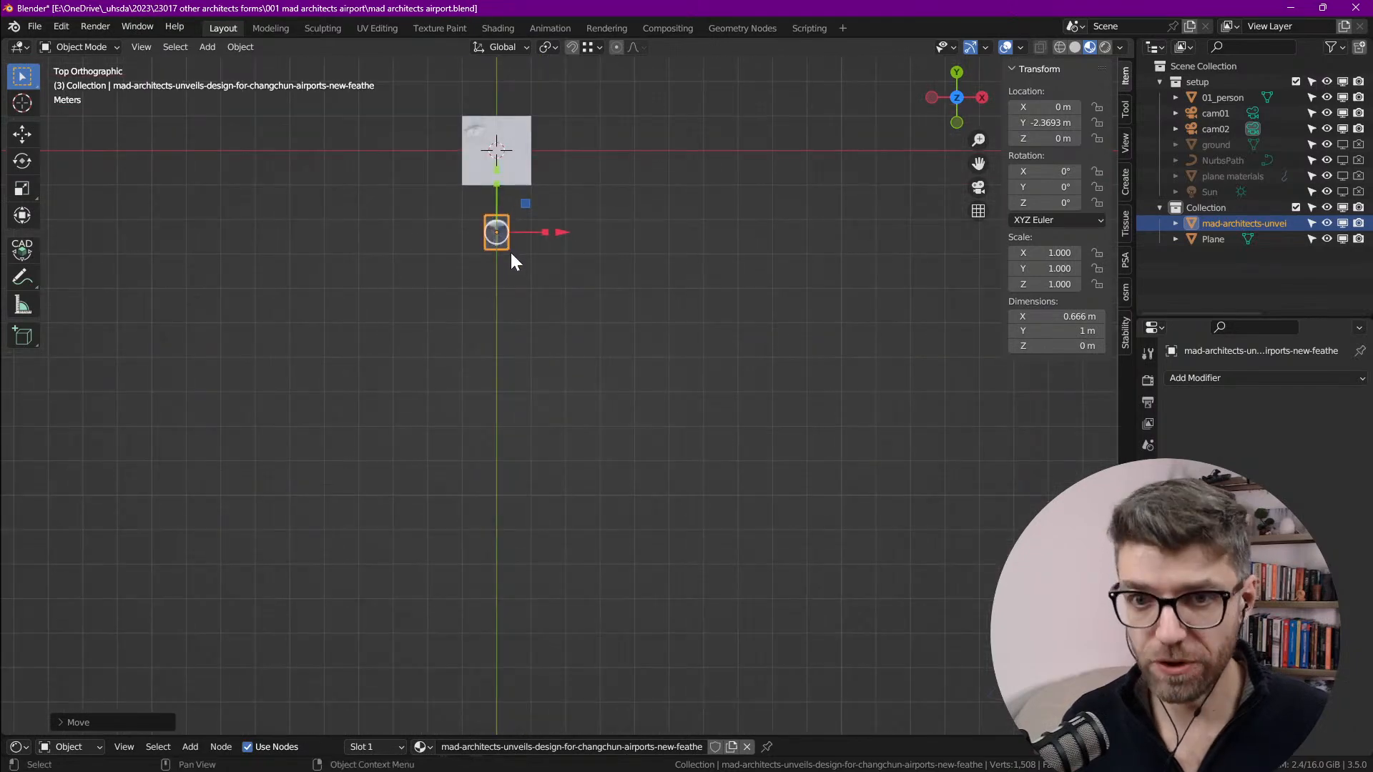
pyautogui.press('s')
pyautogui.click(855, 465)
pyautogui.scroll(-3, 787, 414)
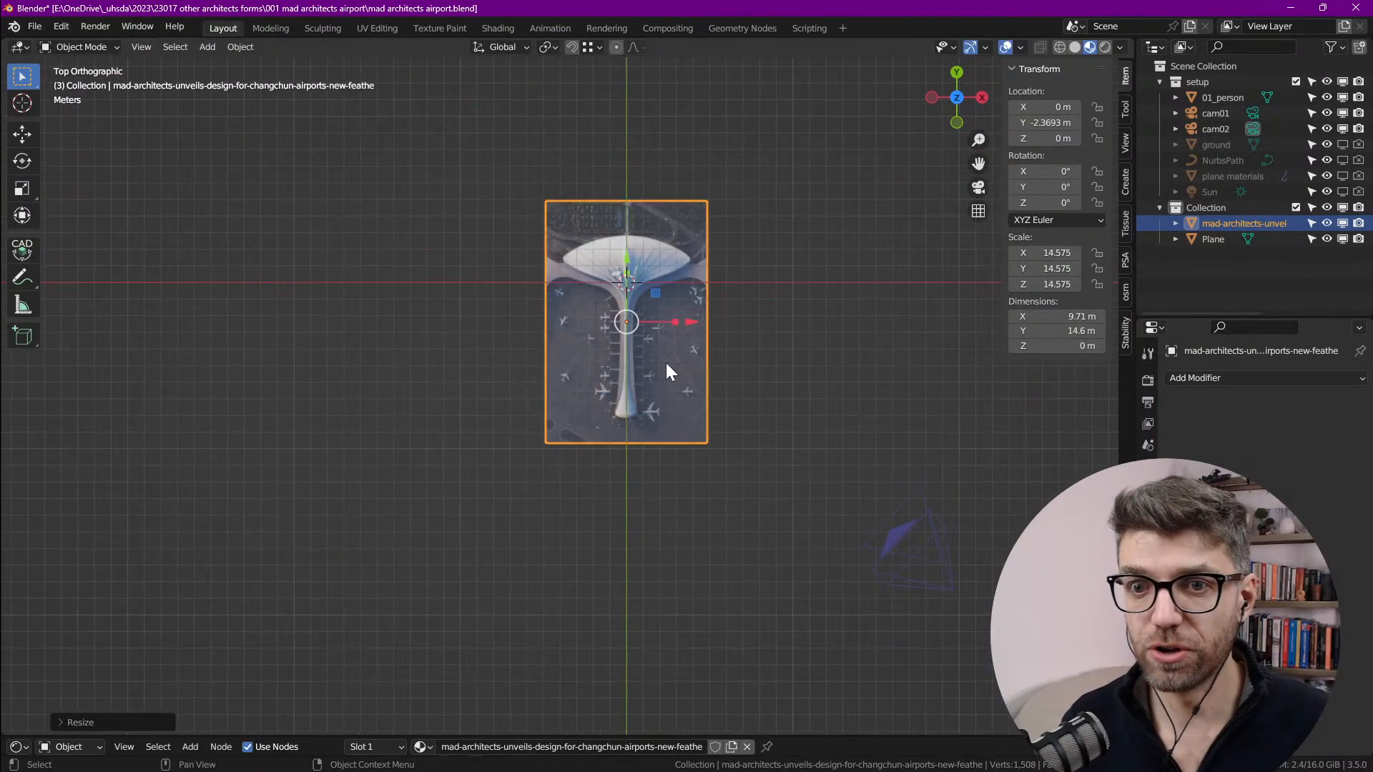
pyautogui.scroll(-1, 643, 408)
# Step: Enlarge the image plane uniformly to about 325 by 488 m
pyautogui.press('s')
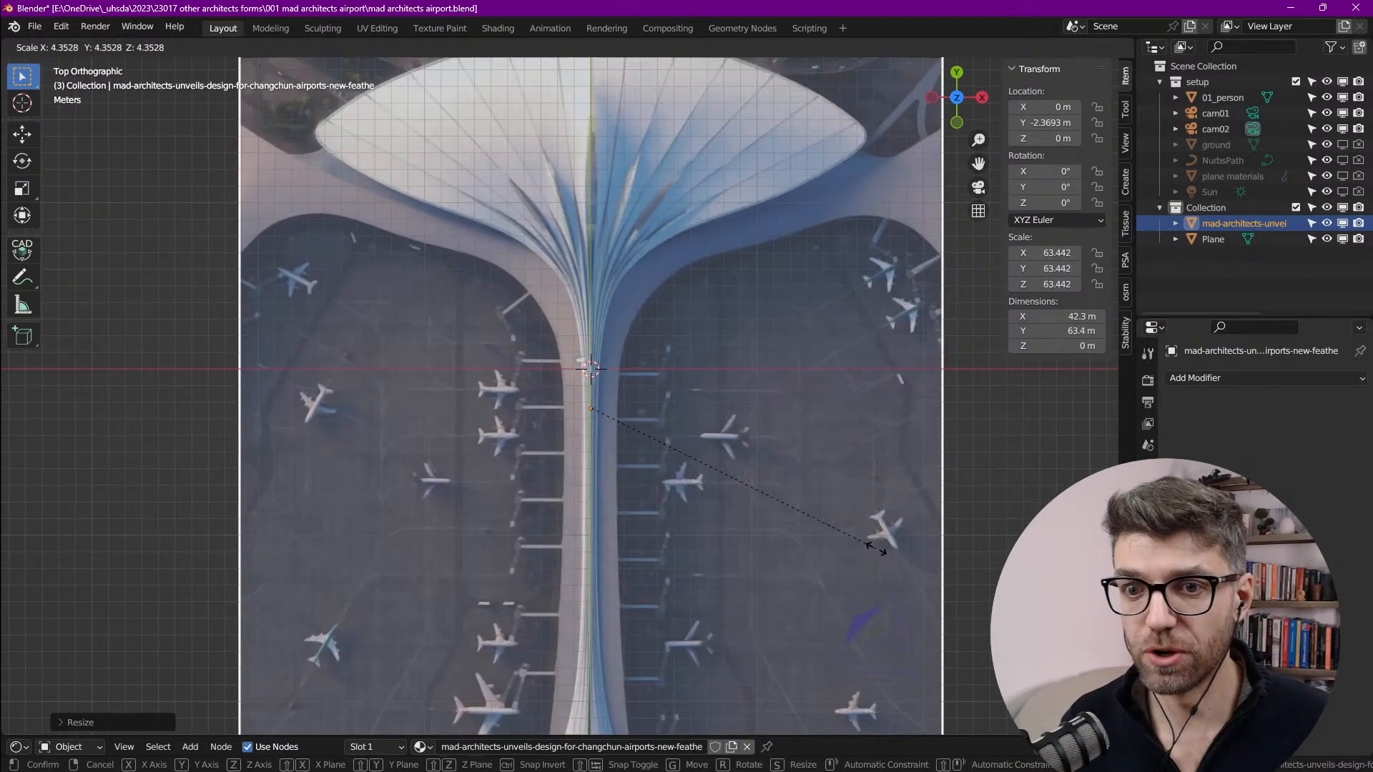
pyautogui.click(894, 558)
pyautogui.scroll(-6, 787, 479)
pyautogui.keyDown('shift'); pyautogui.moveTo(733, 458); pyautogui.dragTo(638, 316, button='middle'); pyautogui.keyUp('shift')
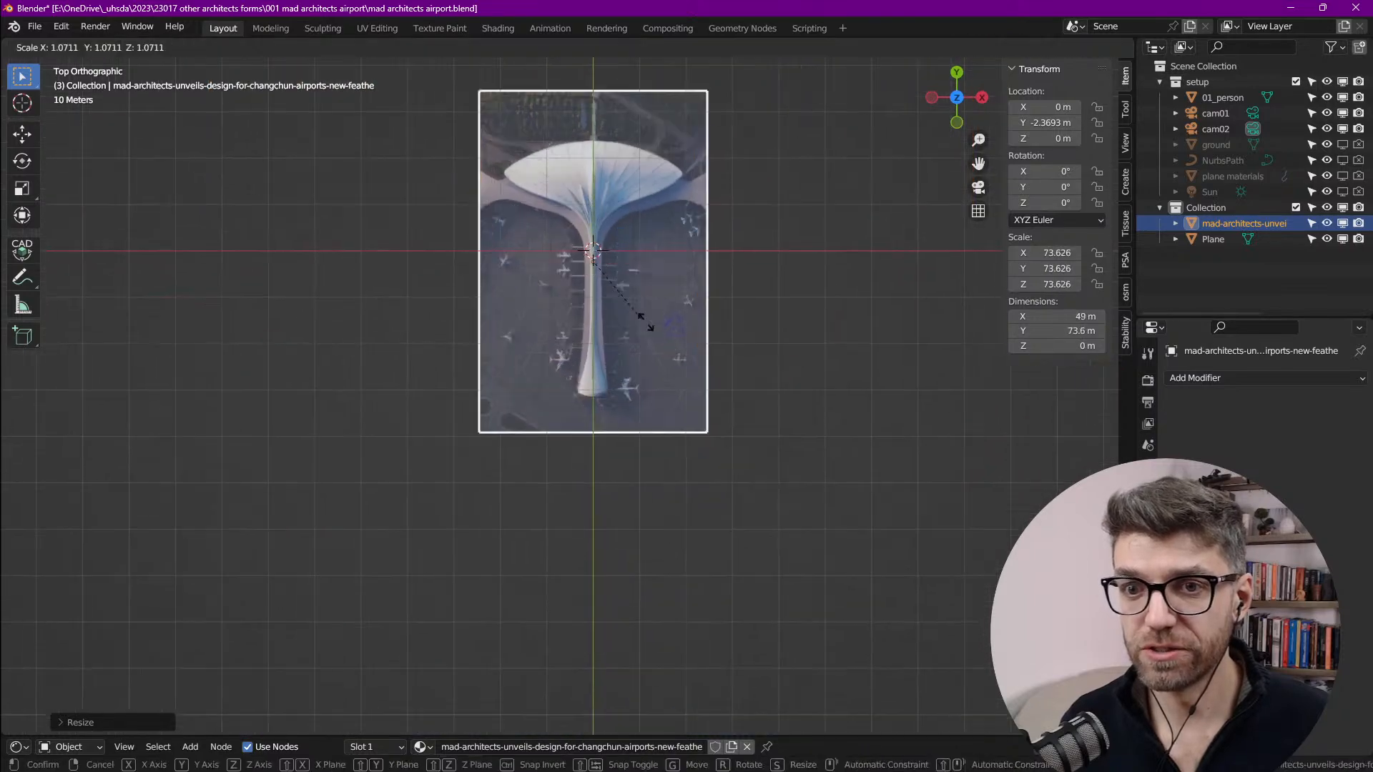
pyautogui.press('s')
pyautogui.click(972, 476)
pyautogui.scroll(-4, 679, 347)
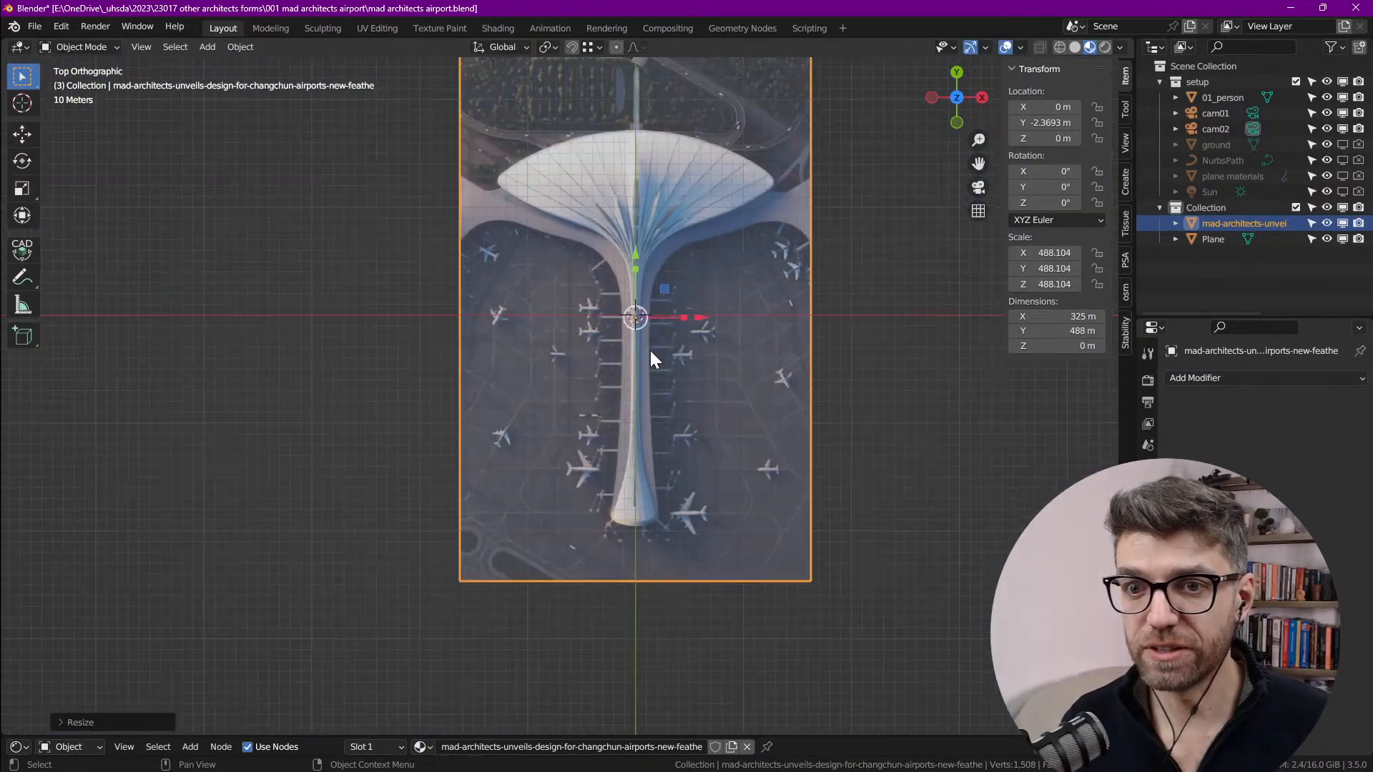
# Step: Scale the terminal image plane up uniformly to about 2169 by 3257 m
pyautogui.press('s')
pyautogui.click(718, 355)
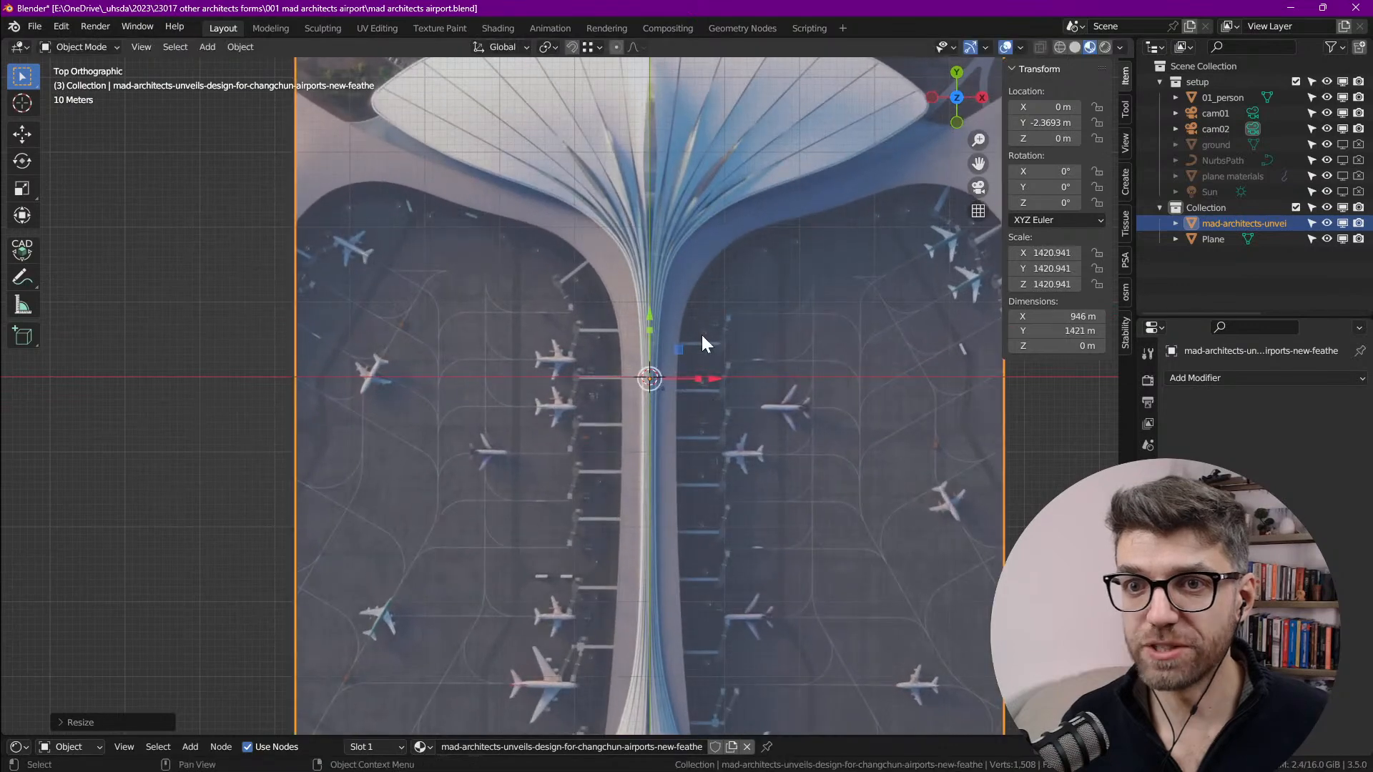
pyautogui.scroll(-3, 704, 350)
pyautogui.keyDown('shift'); pyautogui.moveTo(694, 345); pyautogui.dragTo(659, 273, button='middle'); pyautogui.keyUp('shift')
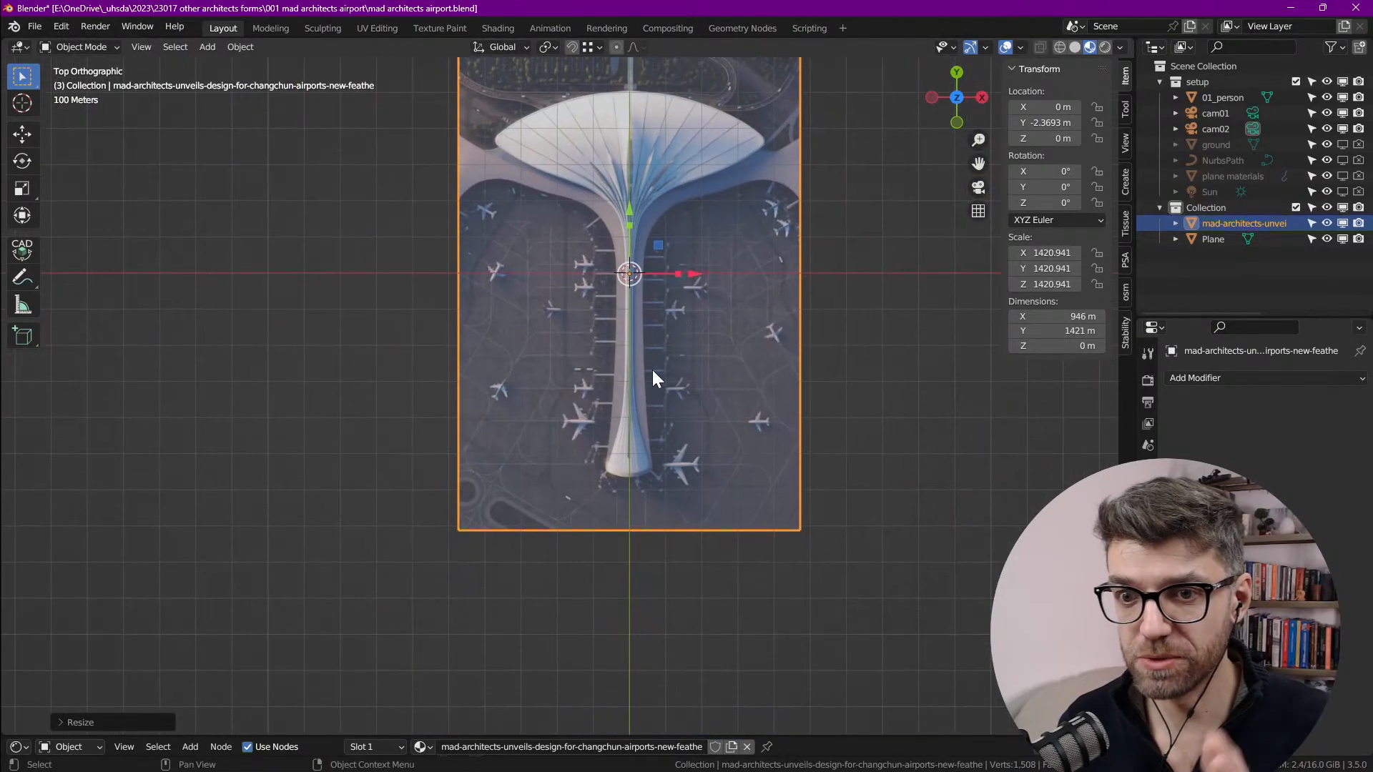
pyautogui.press('s')
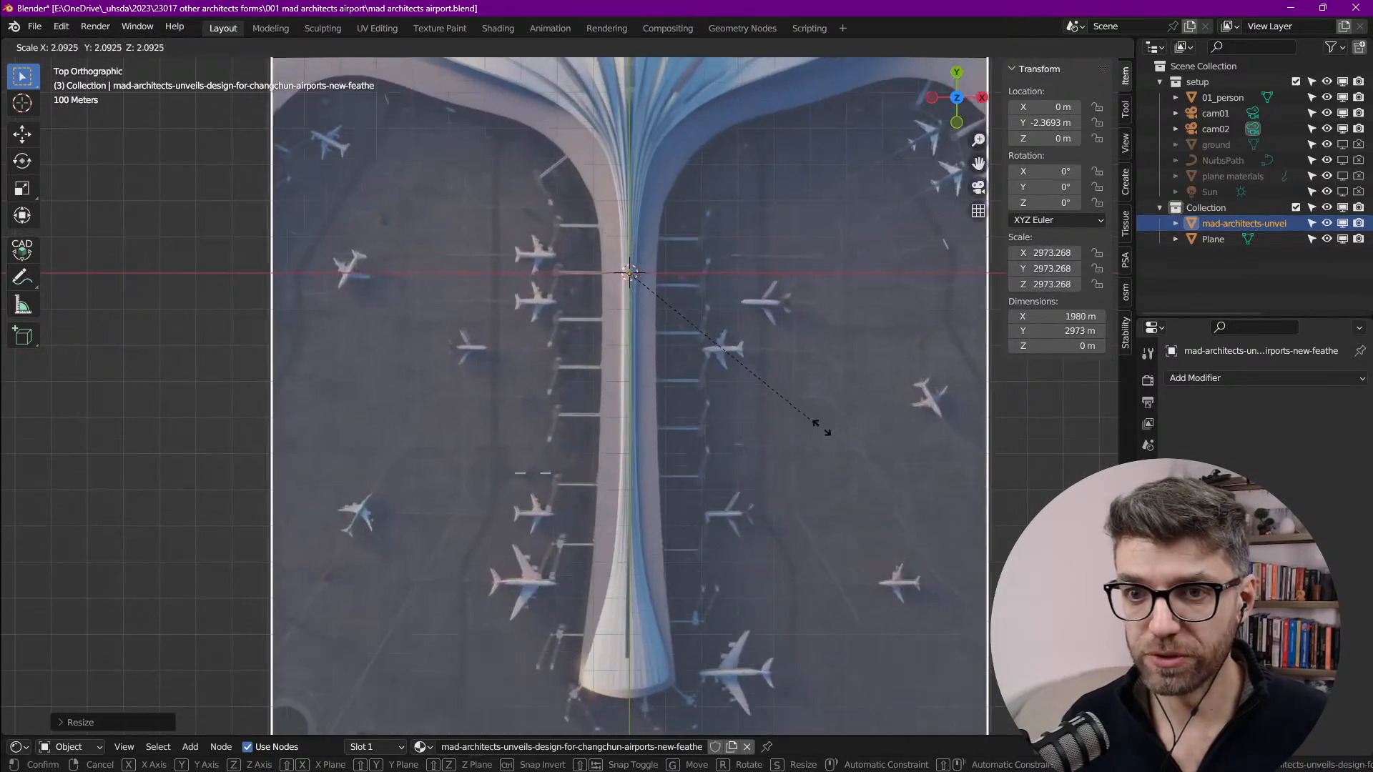
pyautogui.click(792, 412)
pyautogui.scroll(-3, 708, 365)
pyautogui.keyDown('shift'); pyautogui.moveTo(705, 406); pyautogui.dragTo(681, 522, button='middle'); pyautogui.keyUp('shift')
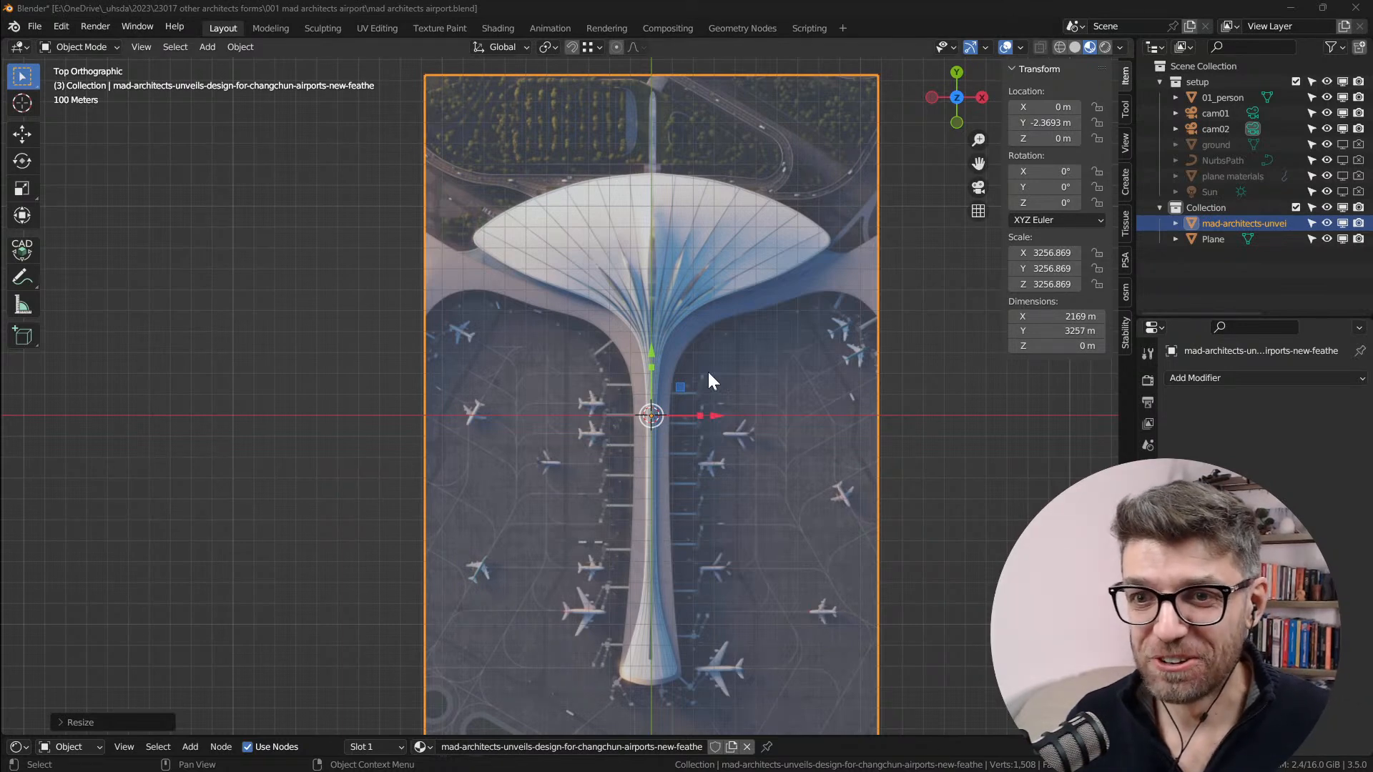
# Step: Check the pier end of the terminal image and scale the image plane up uniformly to about 6233 by 9359 m
pyautogui.keyDown('shift'); pyautogui.moveTo(660, 582); pyautogui.dragTo(624, 515, button='middle'); pyautogui.keyUp('shift')
pyautogui.keyDown('shift'); pyautogui.moveTo(670, 596); pyautogui.dragTo(612, 531, button='middle'); pyautogui.keyUp('shift')
pyautogui.scroll(6, 552, 481)
pyautogui.scroll(-4, 675, 528)
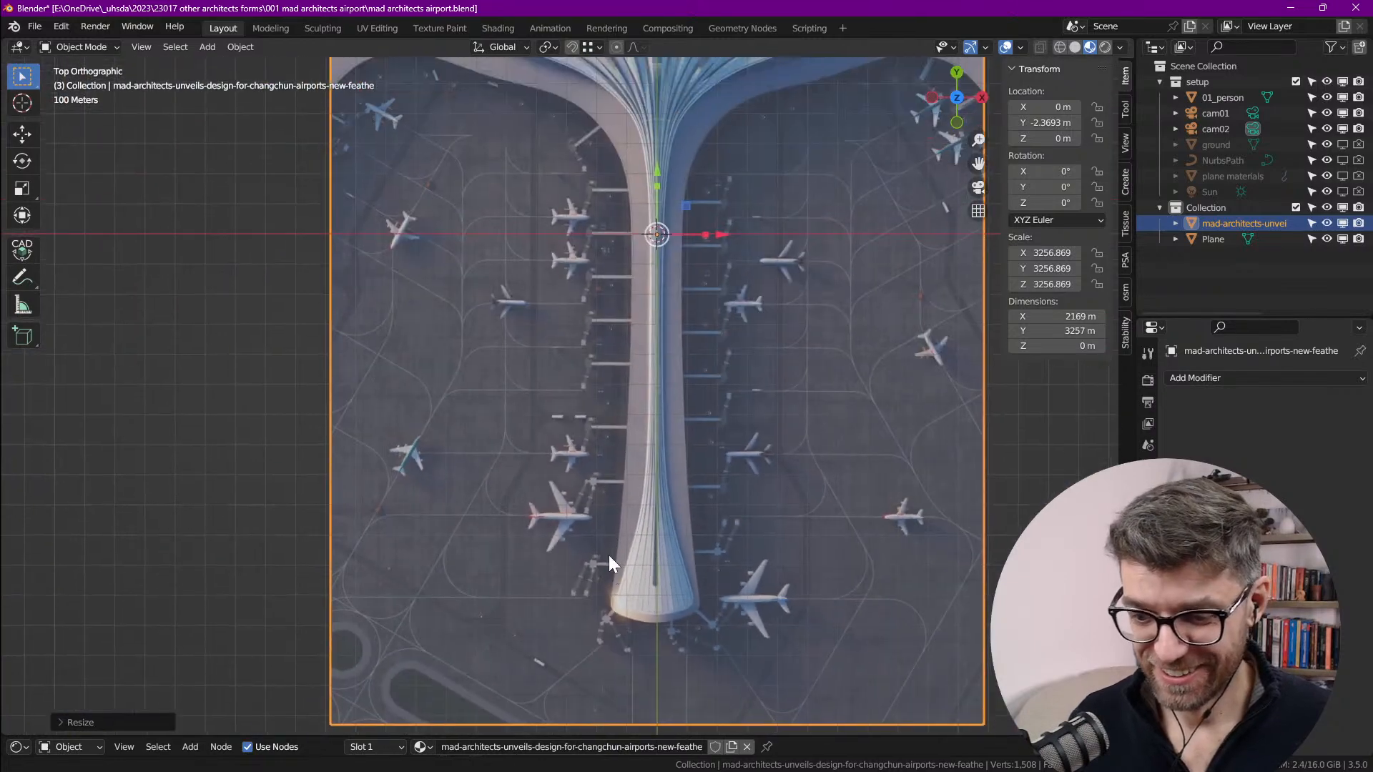
pyautogui.scroll(-1, 627, 356)
pyautogui.keyDown('shift'); pyautogui.moveTo(628, 356); pyautogui.dragTo(673, 493, button='middle'); pyautogui.keyUp('shift')
pyautogui.scroll(-2, 664, 428)
pyautogui.scroll(-2, 664, 428)
pyautogui.press('s')
pyautogui.click(798, 468)
pyautogui.scroll(-3, 665, 401)
pyautogui.keyDown('shift'); pyautogui.moveTo(666, 401); pyautogui.dragTo(613, 314, button='middle'); pyautogui.keyUp('shift')
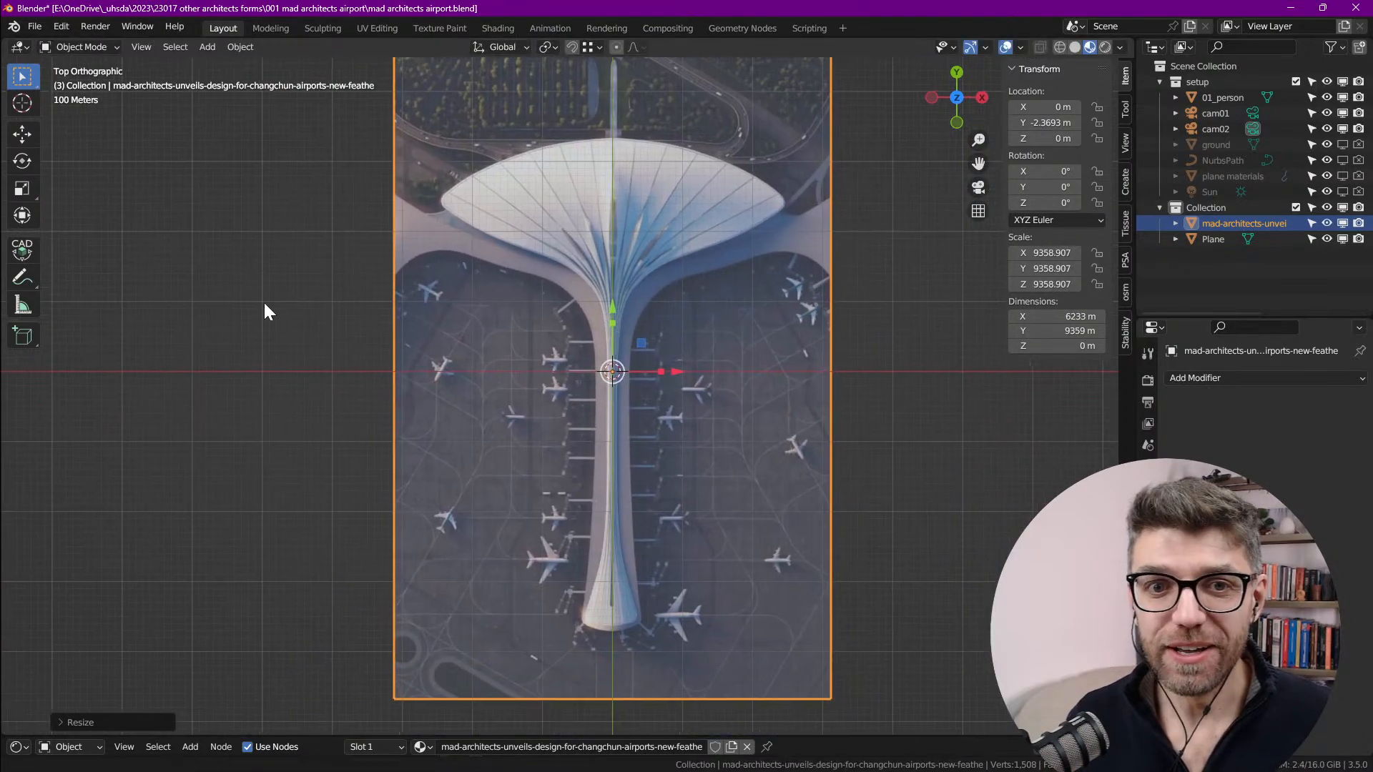
# Step: Examine the aircraft and the small vehicle near the pier's end, and the fan-shaped roof, in the scaled image
pyautogui.keyDown('shift'); pyautogui.moveTo(227, 308); pyautogui.dragTo(357, 381, button='middle'); pyautogui.keyUp('shift')
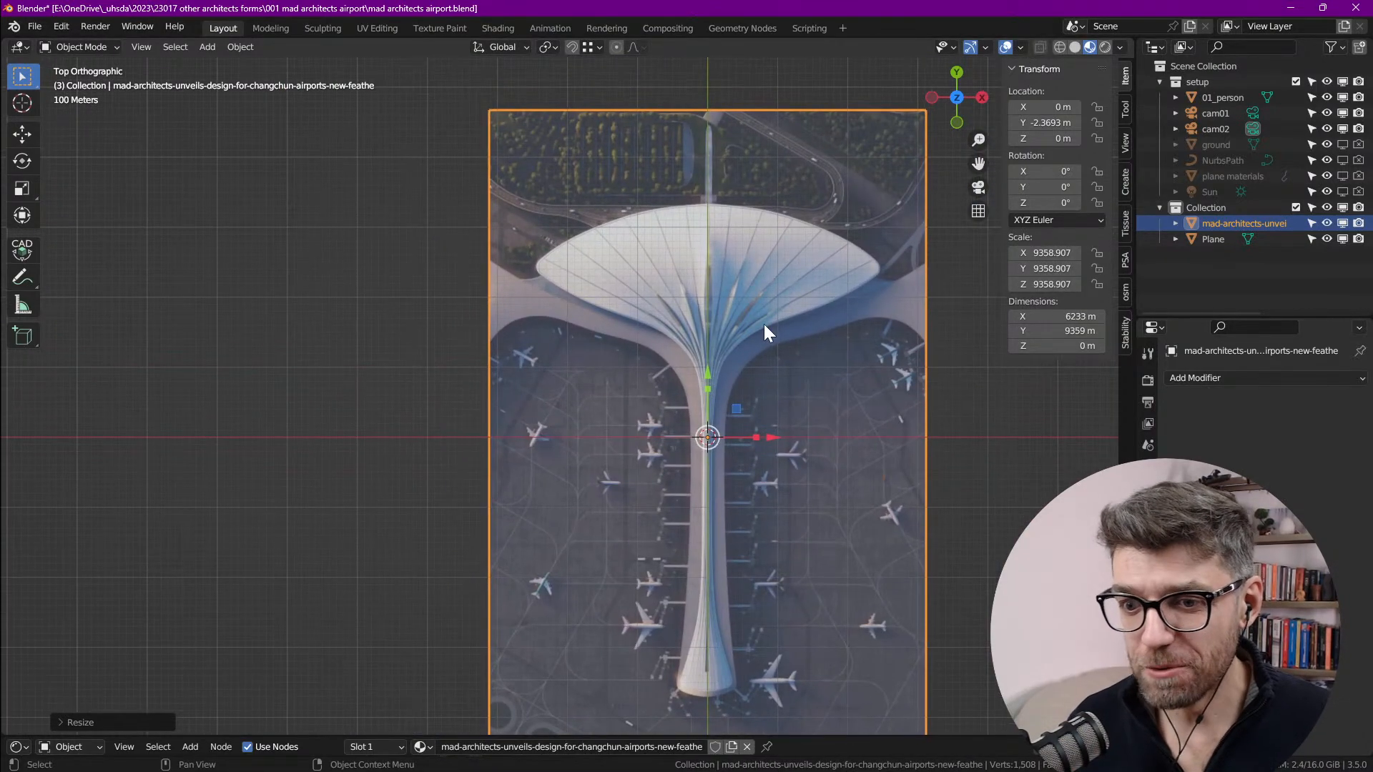
pyautogui.keyDown('shift'); pyautogui.moveTo(723, 524); pyautogui.dragTo(620, 248, button='middle'); pyautogui.keyUp('shift')
pyautogui.scroll(6, 678, 415)
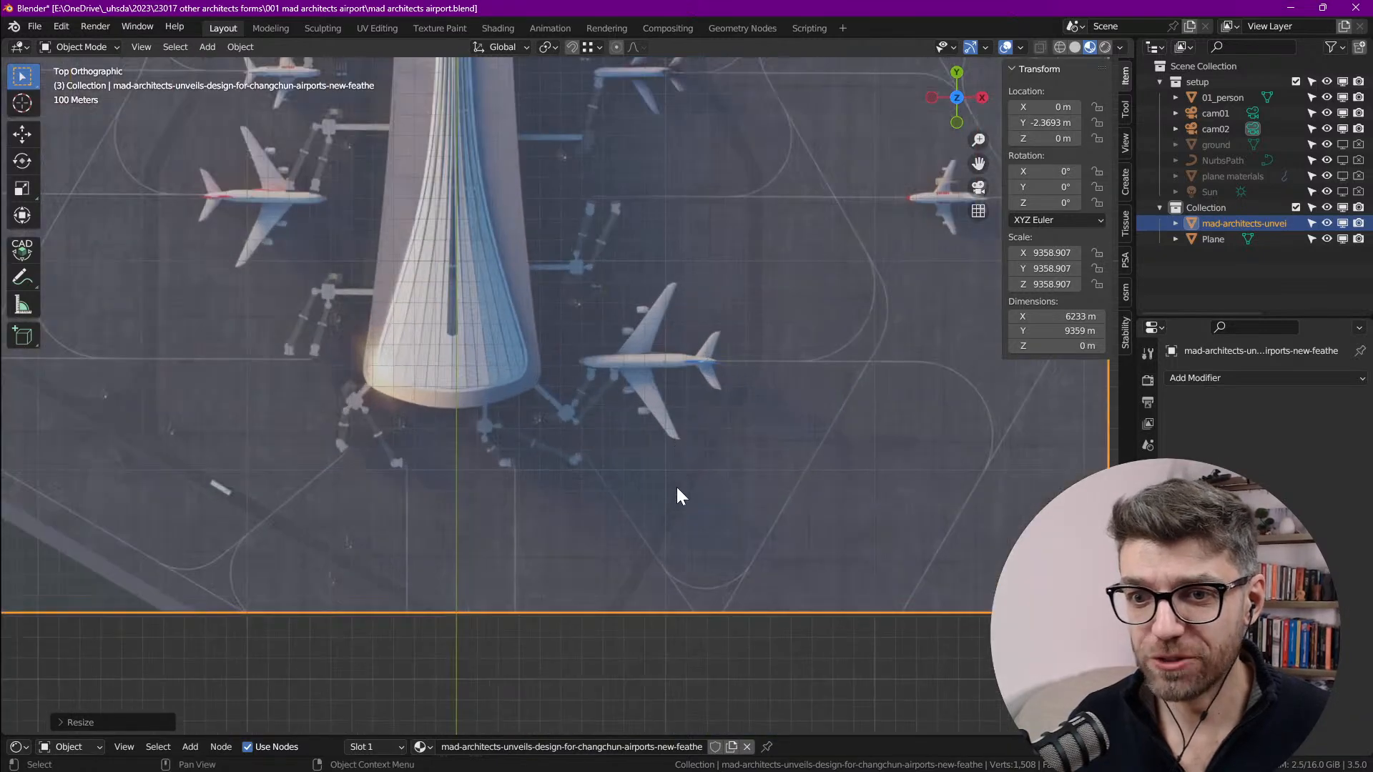
pyautogui.scroll(-3, 686, 522)
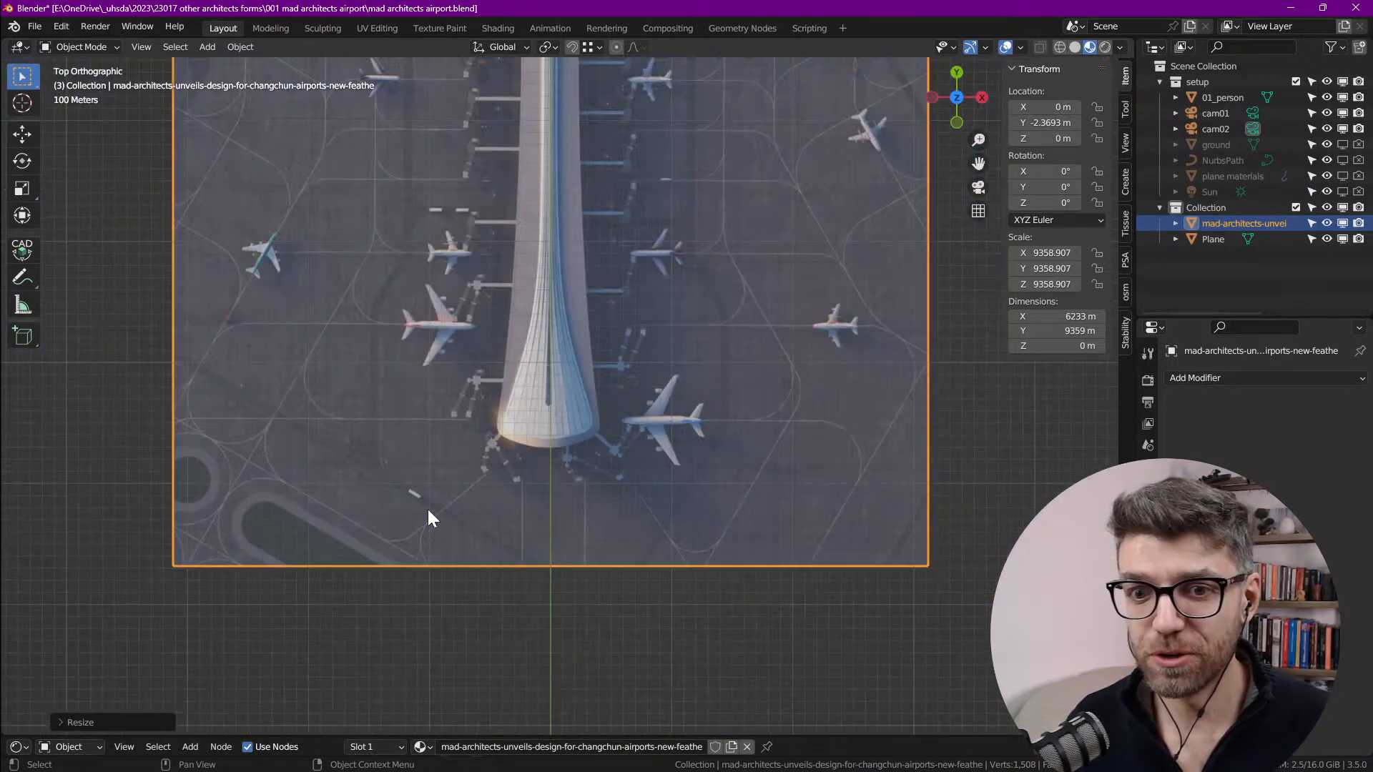
pyautogui.scroll(10, 375, 510)
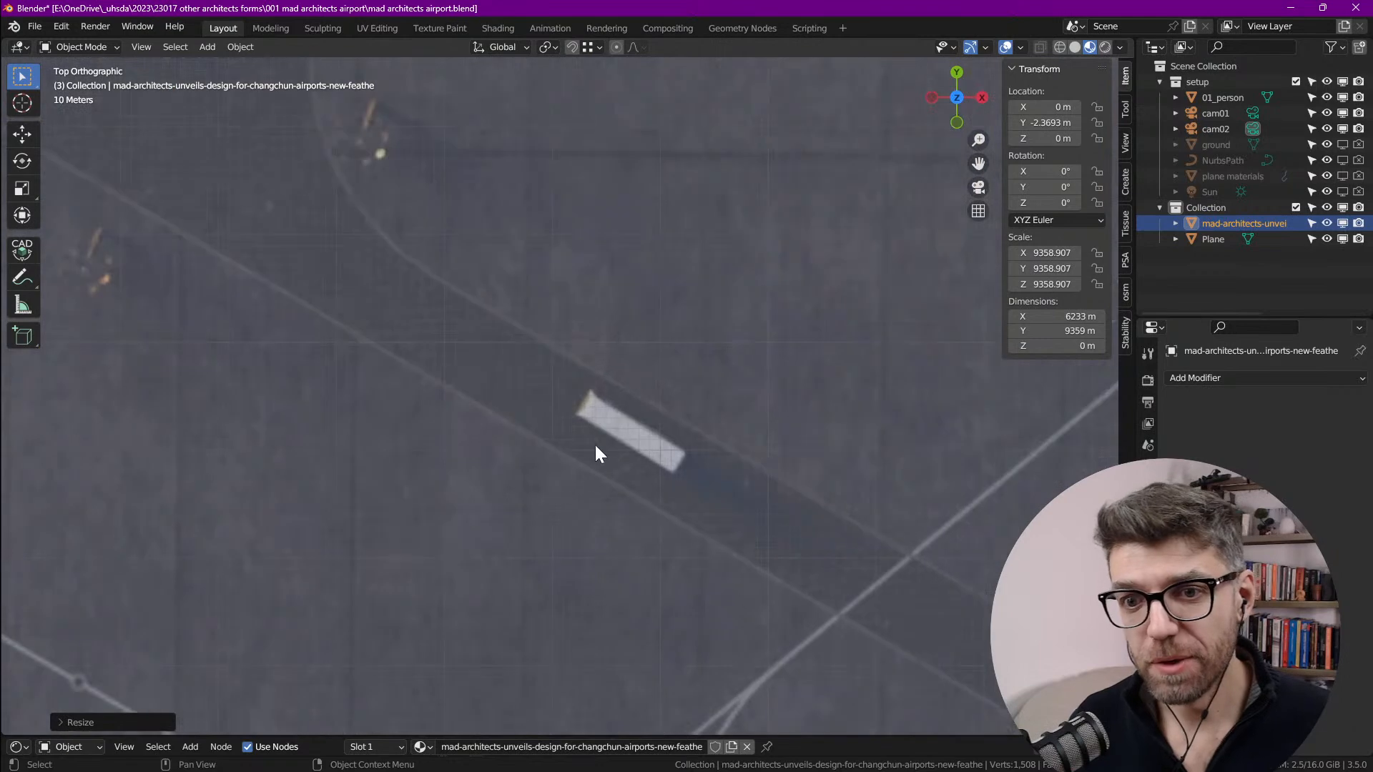
pyautogui.scroll(-10, 656, 473)
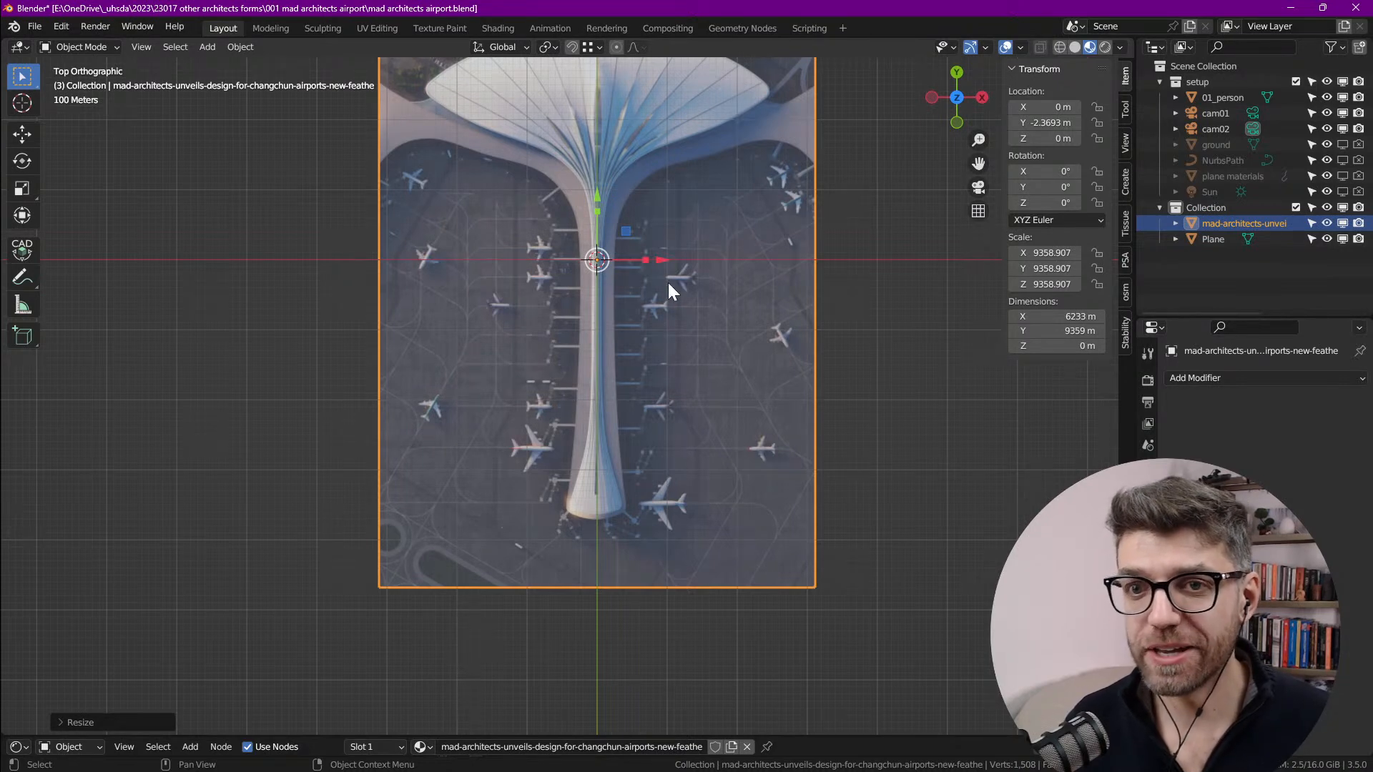
pyautogui.keyDown('shift'); pyautogui.moveTo(599, 329); pyautogui.dragTo(597, 376, button='middle'); pyautogui.keyUp('shift')
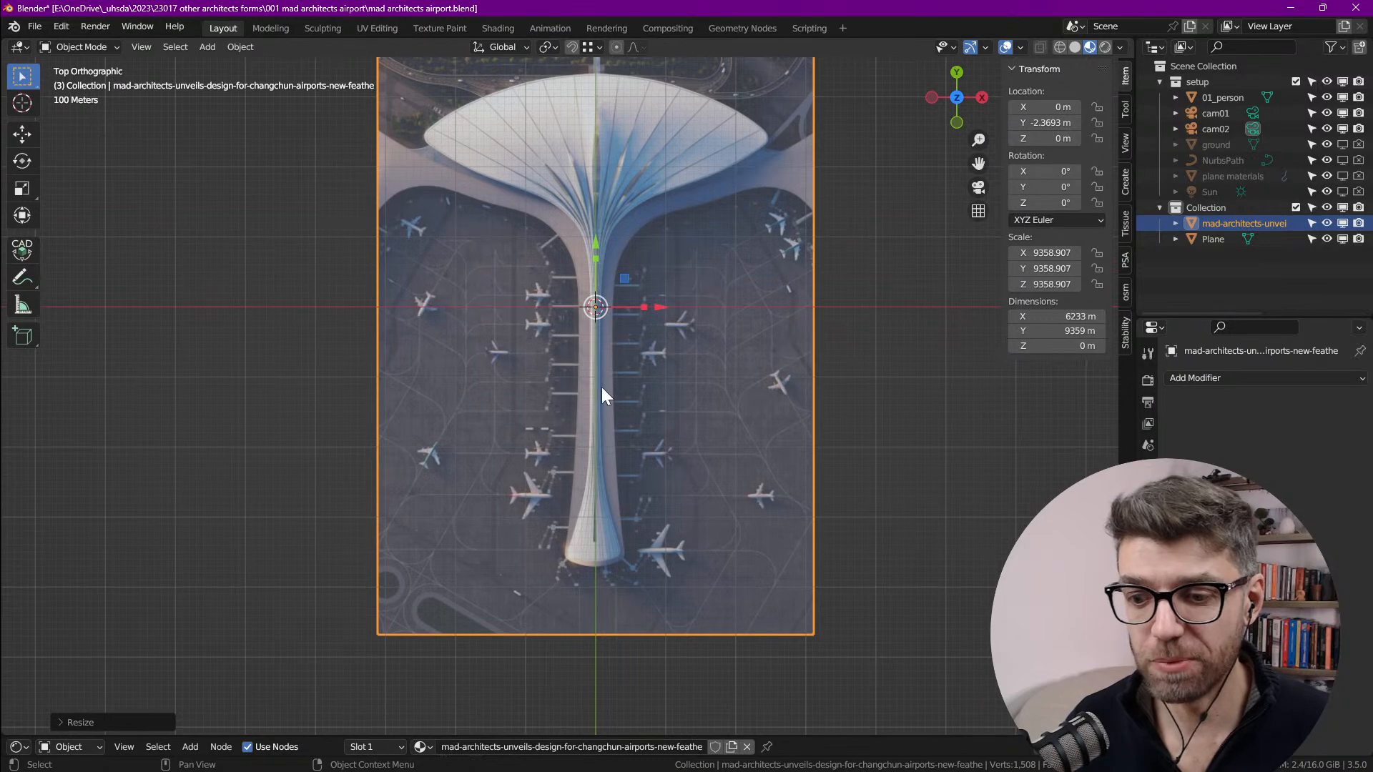
pyautogui.keyDown('shift'); pyautogui.moveTo(565, 231); pyautogui.dragTo(595, 290, button='middle'); pyautogui.keyUp('shift')
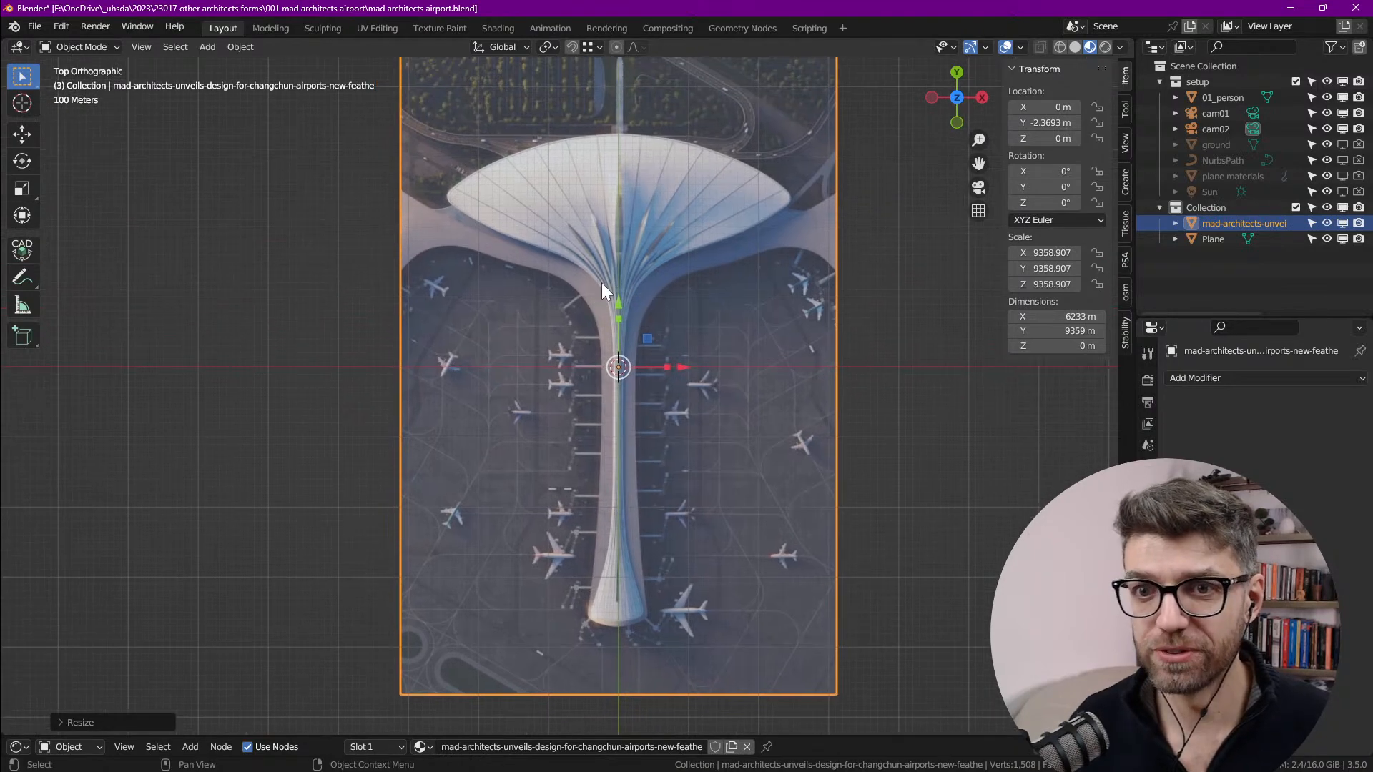
pyautogui.scroll(2, 625, 195)
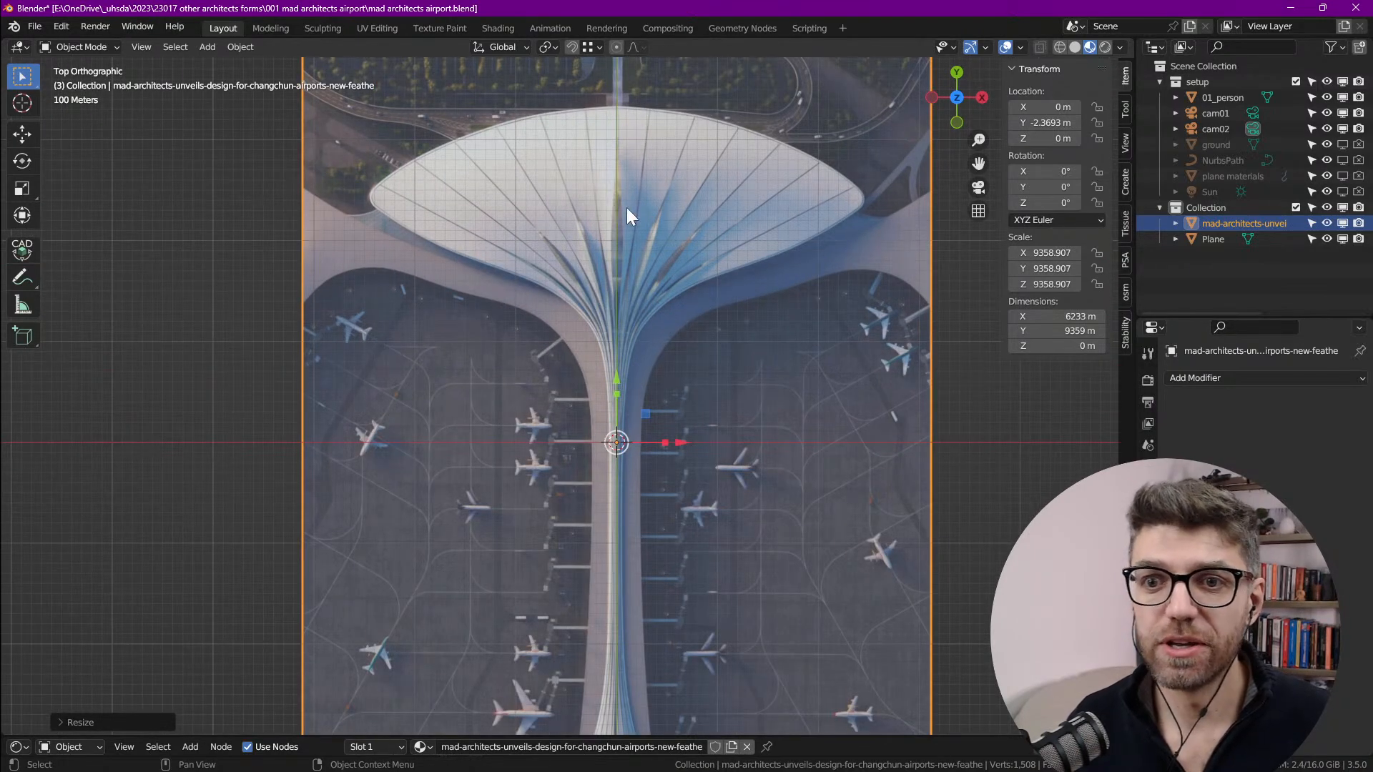
# Step: Turn on the Screencast Keys overlay in the viewport
pyautogui.hotkey('shift', 'a')
pyautogui.moveTo(675, 363)
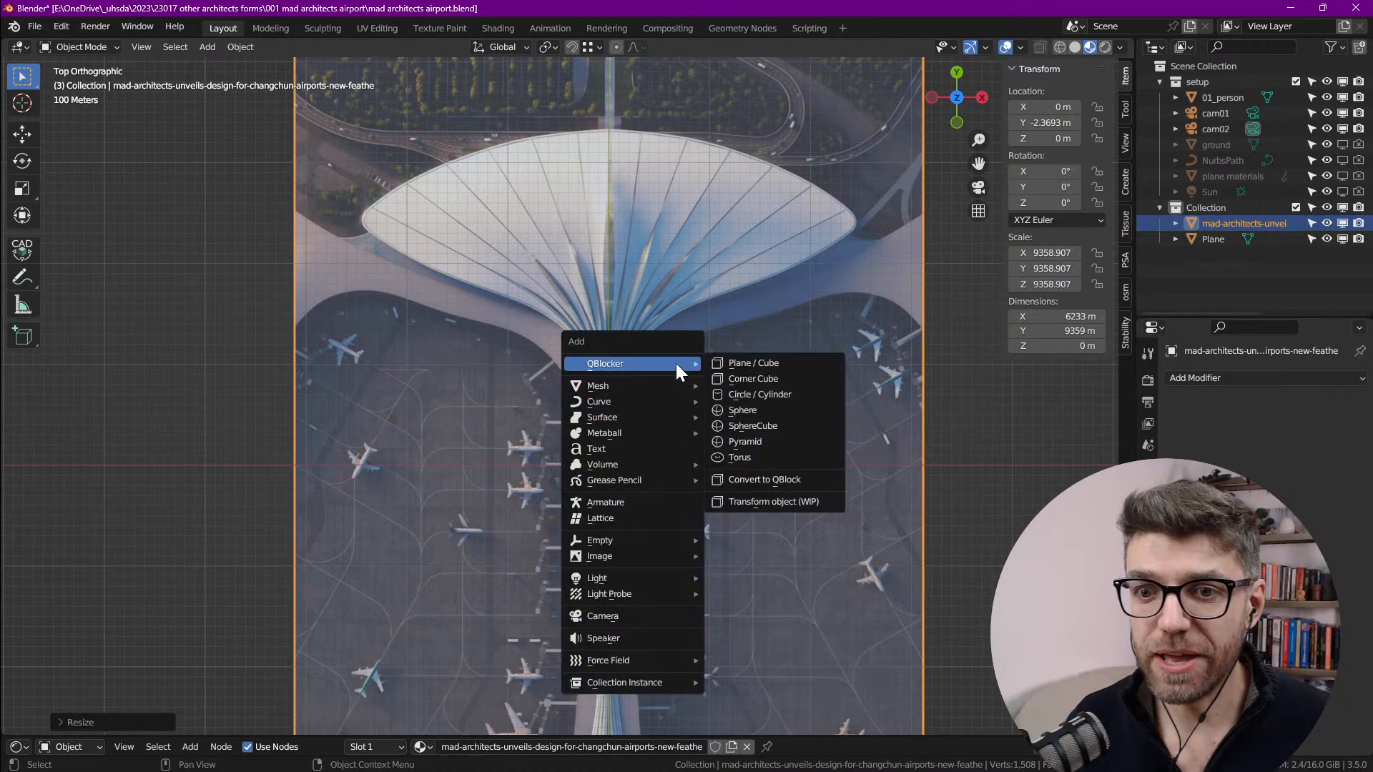
pyautogui.click(1020, 47)
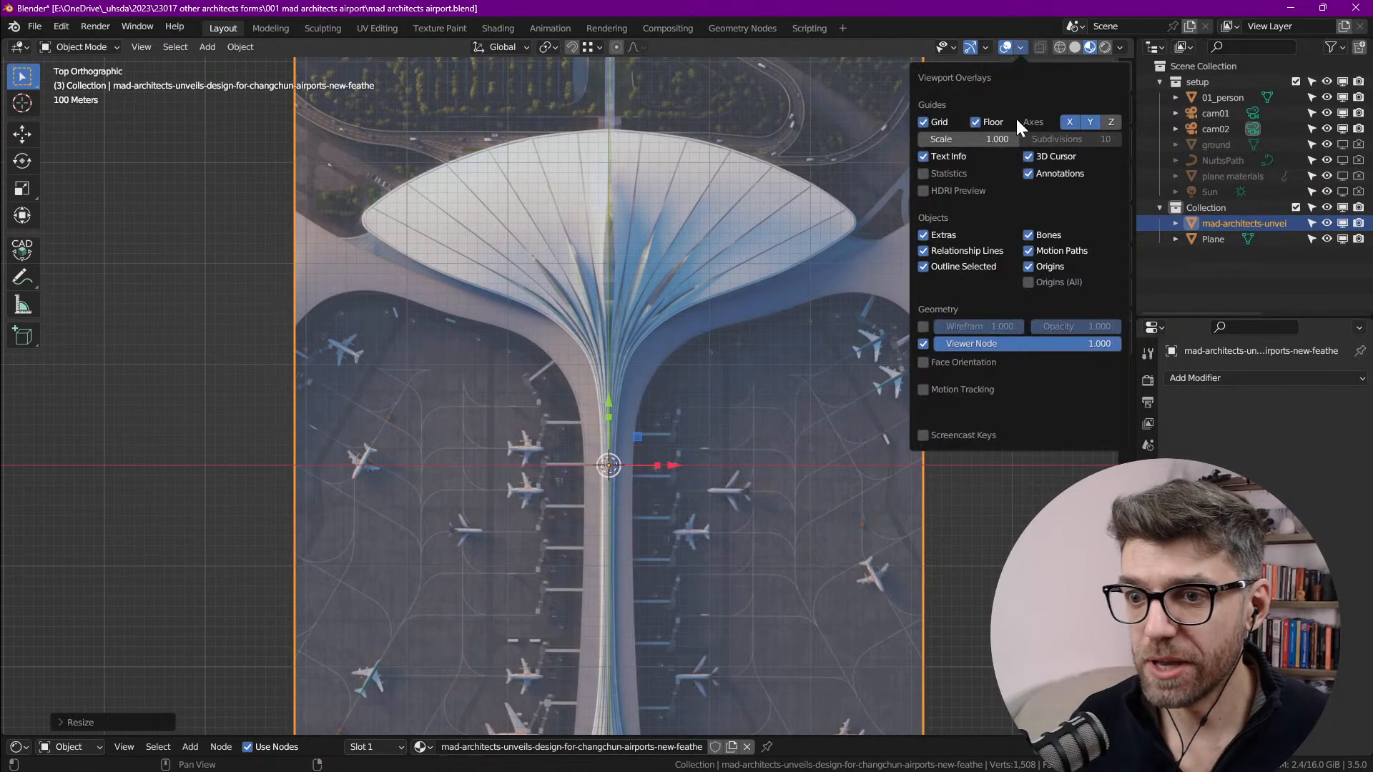
pyautogui.click(923, 436)
pyautogui.keyDown('shift'); pyautogui.moveTo(638, 440); pyautogui.dragTo(645, 379, button='middle'); pyautogui.keyUp('shift')
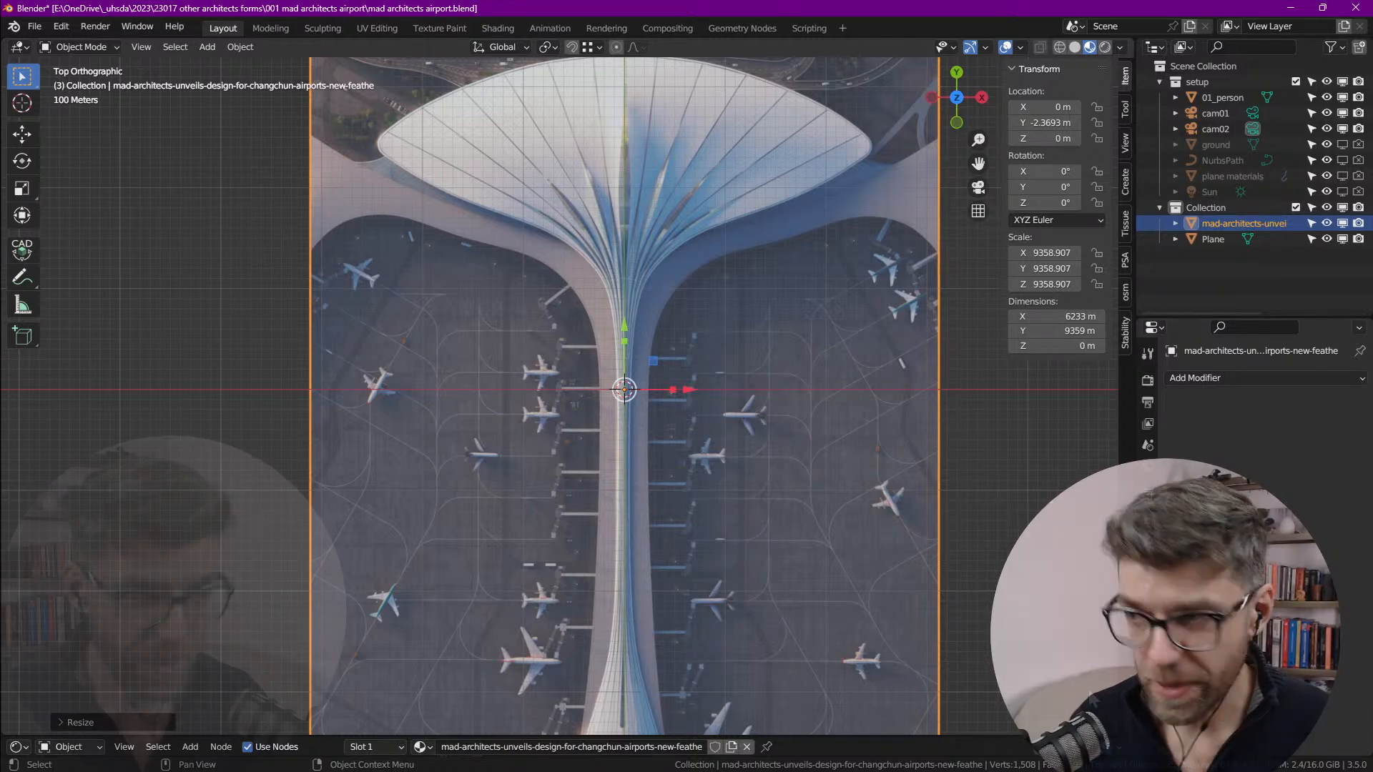
# Step: Add a mesh plane at the origin and scale it to about 4989 by 4989 m, matching the fan-shaped roof's width
pyautogui.moveTo(459, 431); pyautogui.dragTo(559, 526, button='middle')
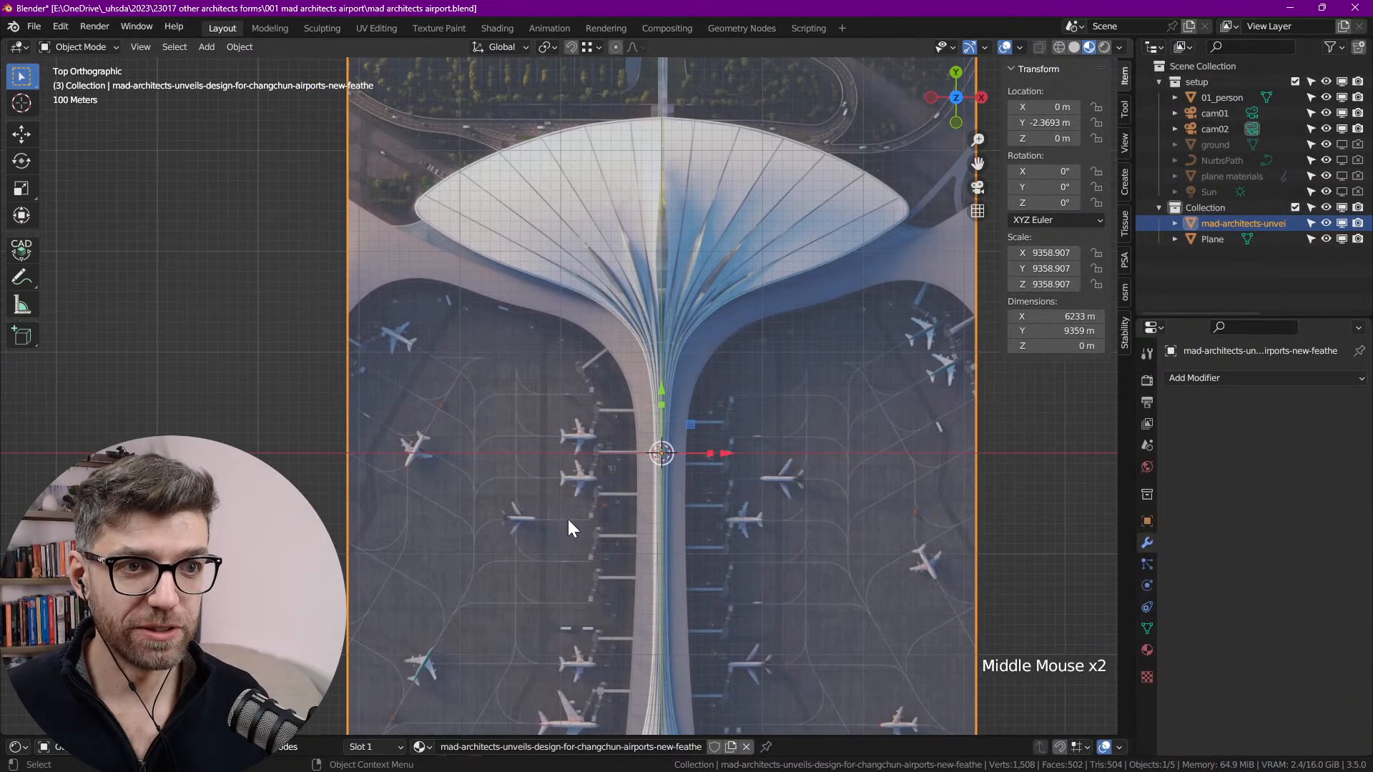
pyautogui.scroll(-3, 621, 384)
pyautogui.moveTo(621, 384); pyautogui.dragTo(646, 309, button='middle')
pyautogui.hotkey('shift', 'a')
pyautogui.moveTo(629, 319)
pyautogui.click(718, 322)
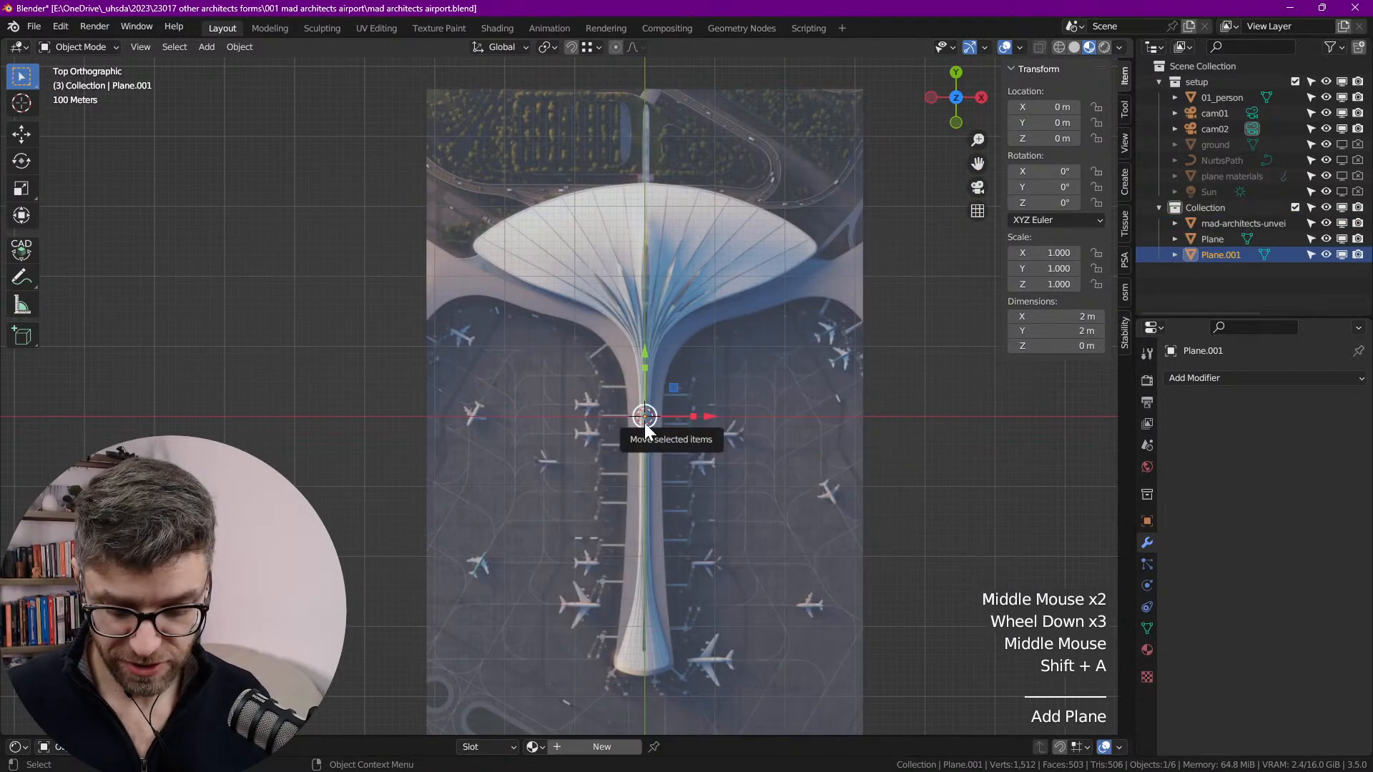
pyautogui.press('s')
pyautogui.press('s')
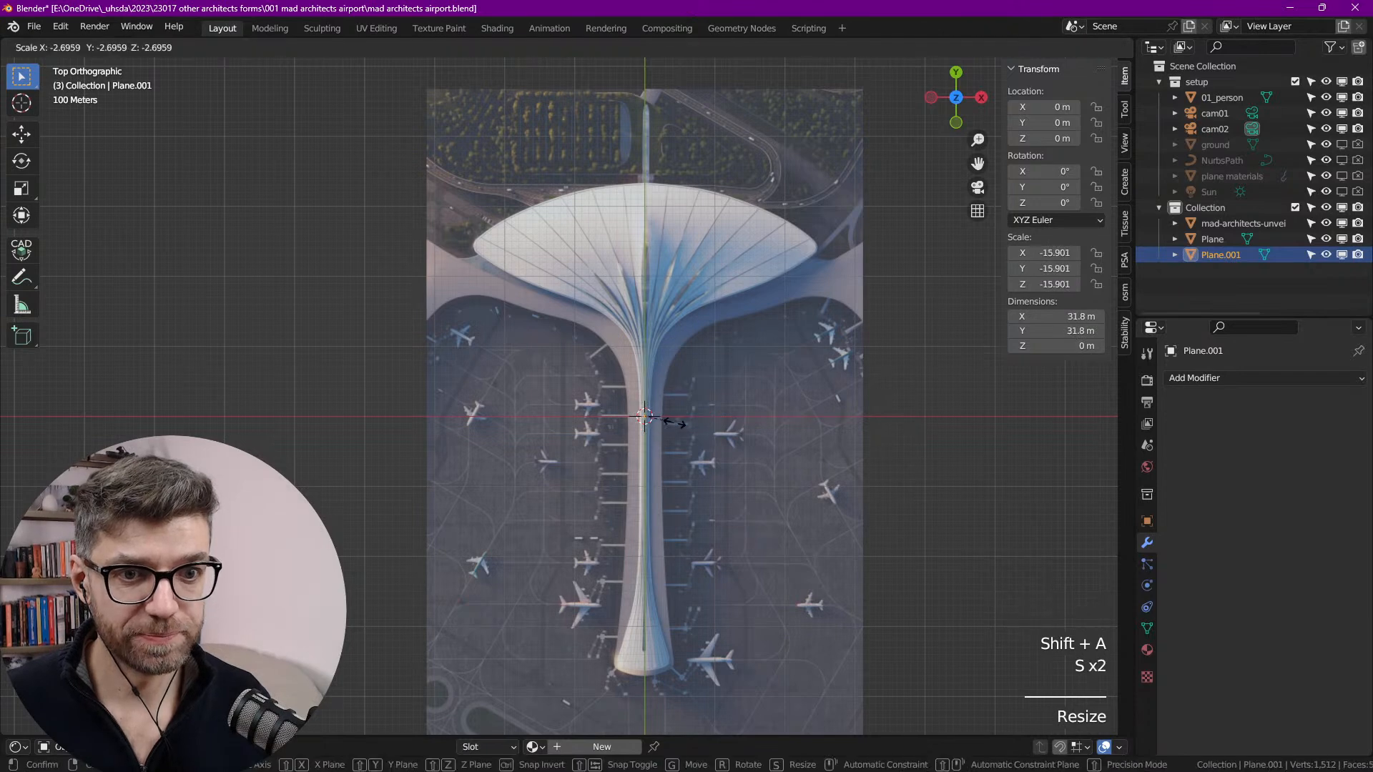
pyautogui.press('s')
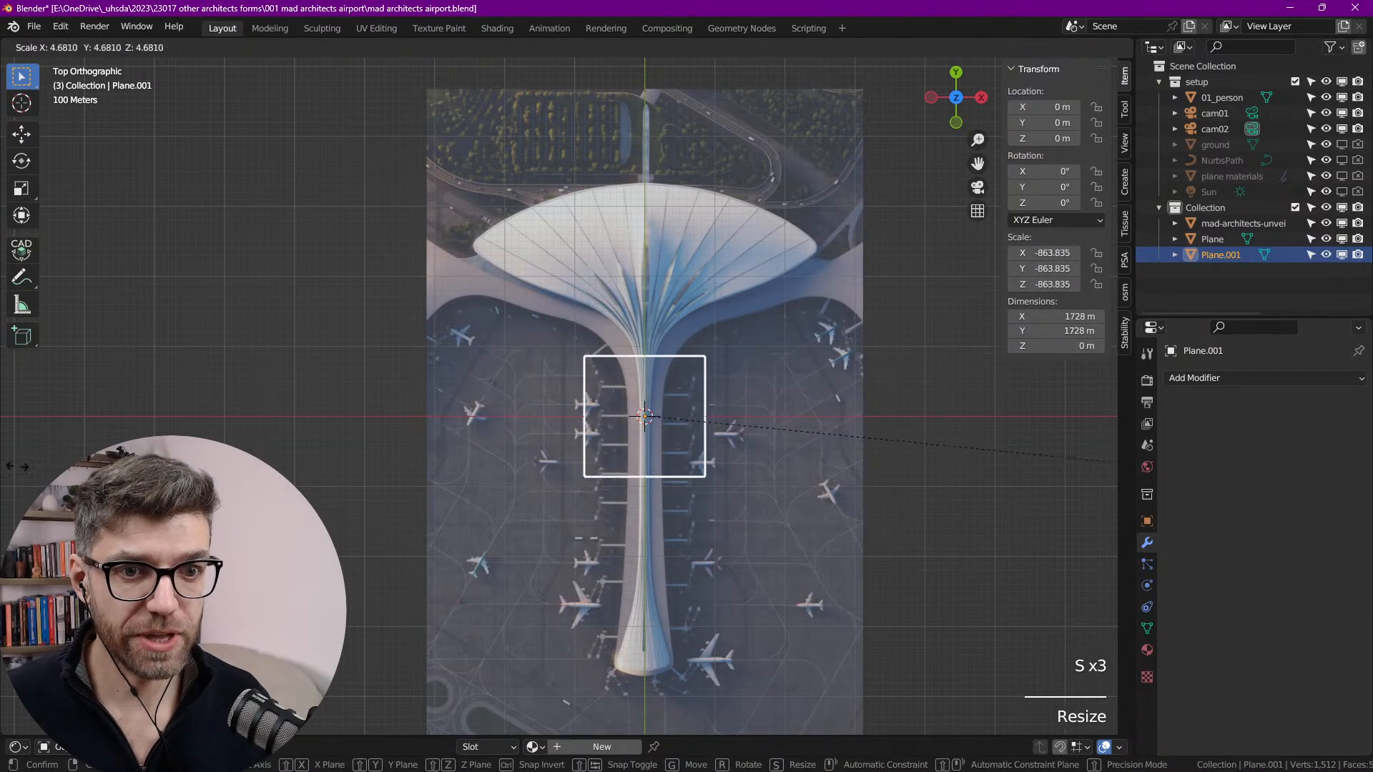
pyautogui.click(638, 246)
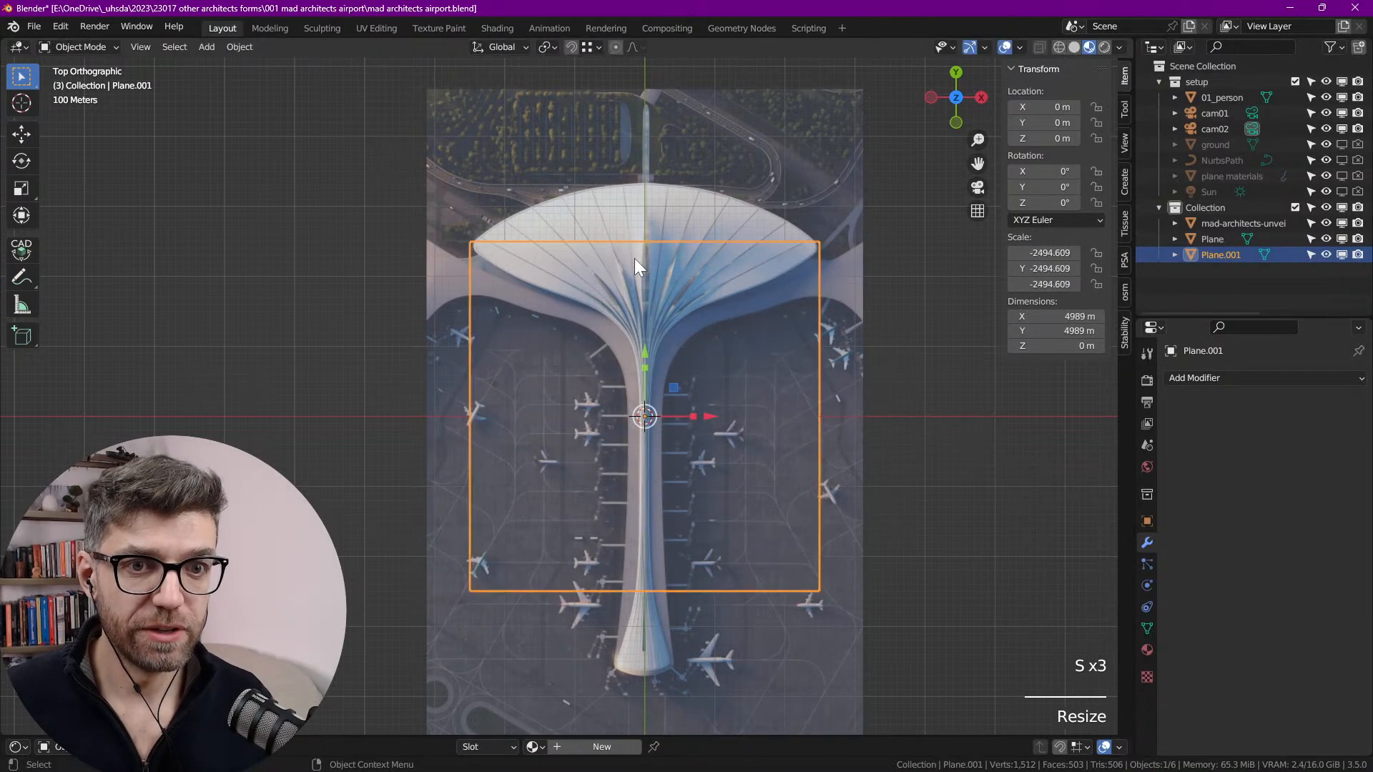
# Step: Cut the new plane lengthwise with one centred loop cut along the terminal's symmetry axis
pyautogui.press('Tab')
pyautogui.hotkey('ctrl', 'r')
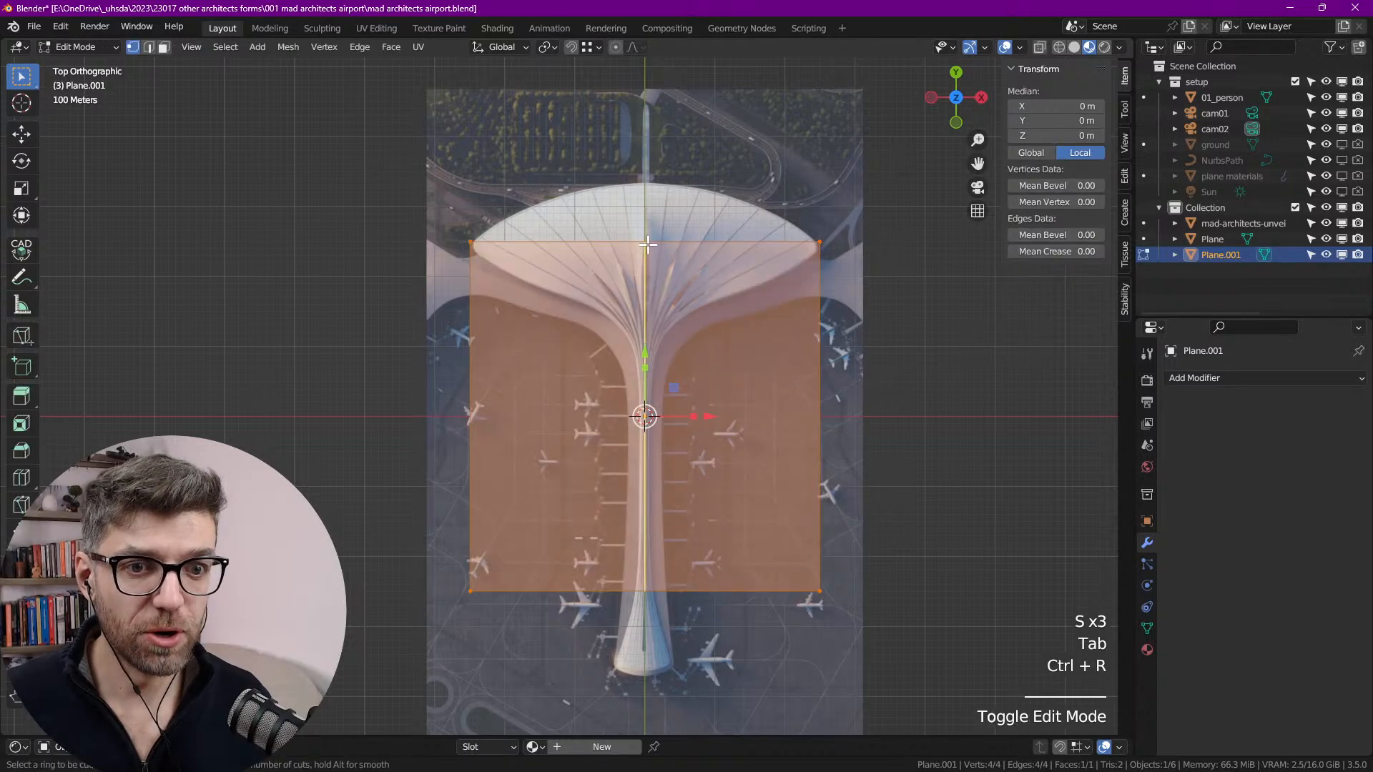
pyautogui.click(648, 245)
pyautogui.rightClick(661, 240)
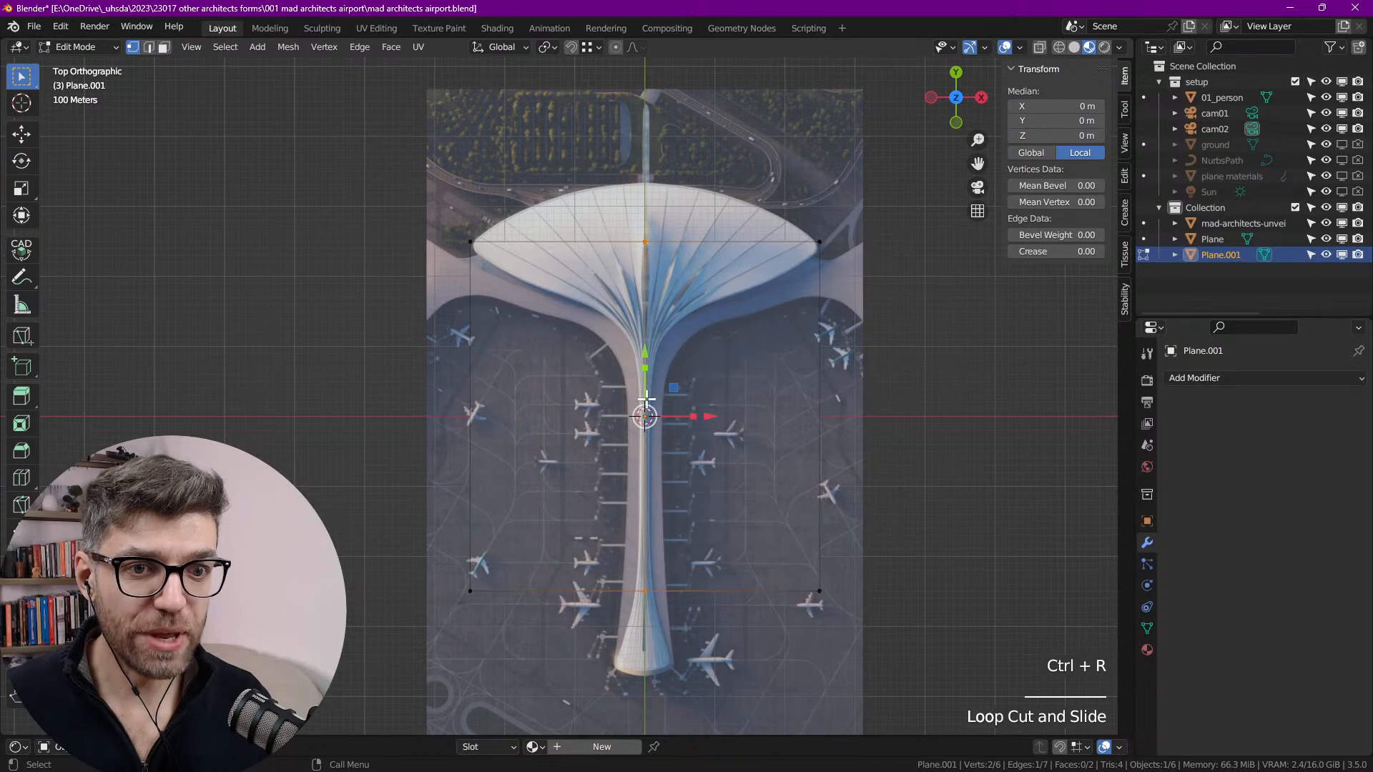
# Step: Delete the face on the left side of the plane's centre line and return to Object Mode
pyautogui.press('3')
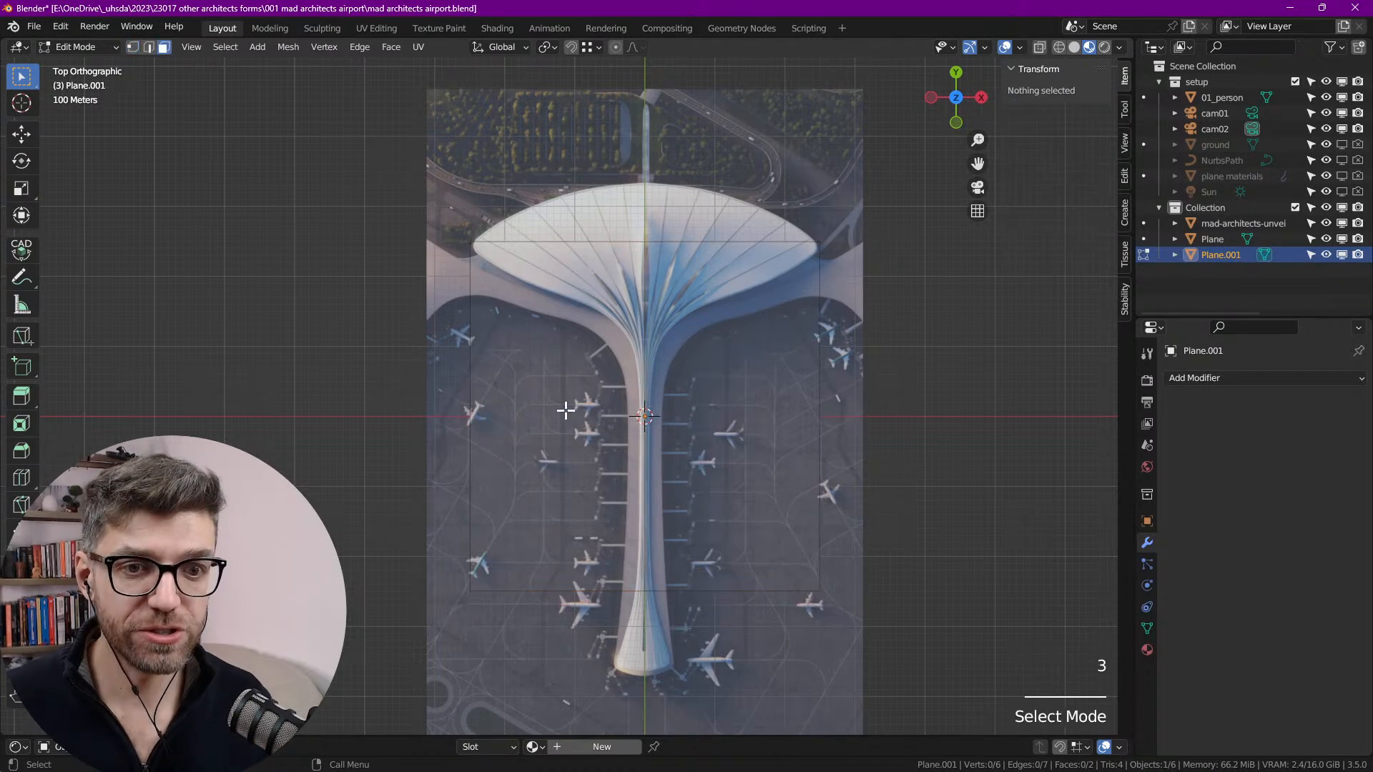
pyautogui.click(562, 415)
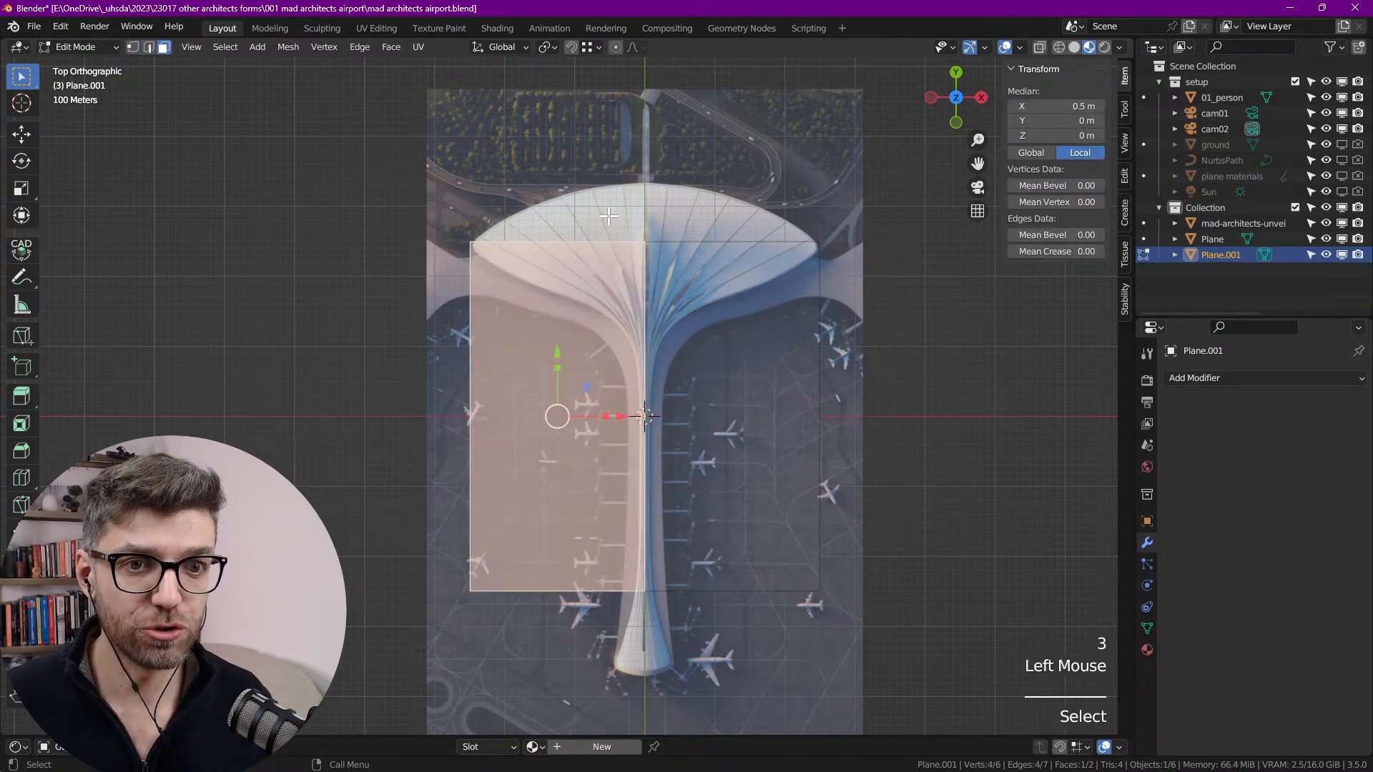
pyautogui.press('x')
pyautogui.click(555, 350)
pyautogui.press('Tab')
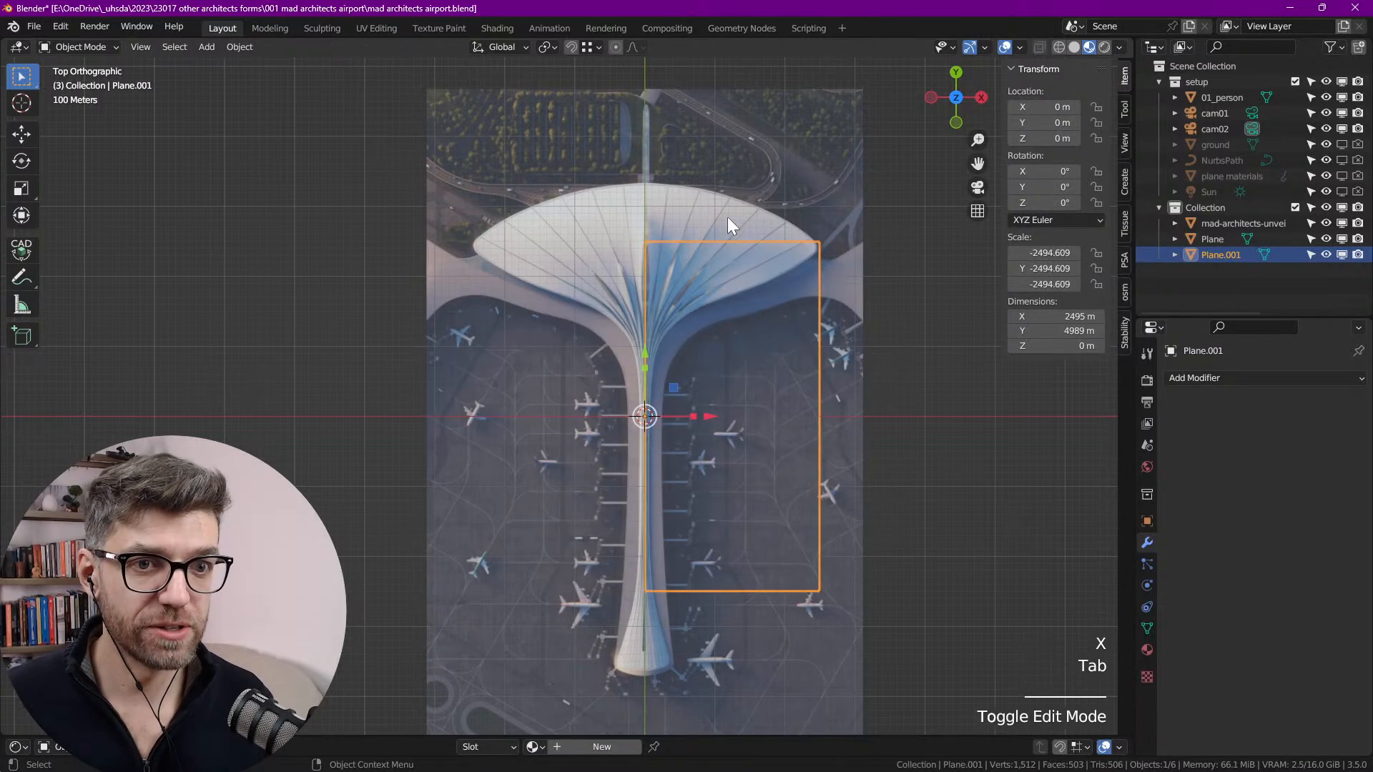
# Step: Add an X-axis Mirror modifier to the half plane and move its upper centre vertex to the roof's apex, local Y about -1.34 m
pyautogui.click(1193, 379)
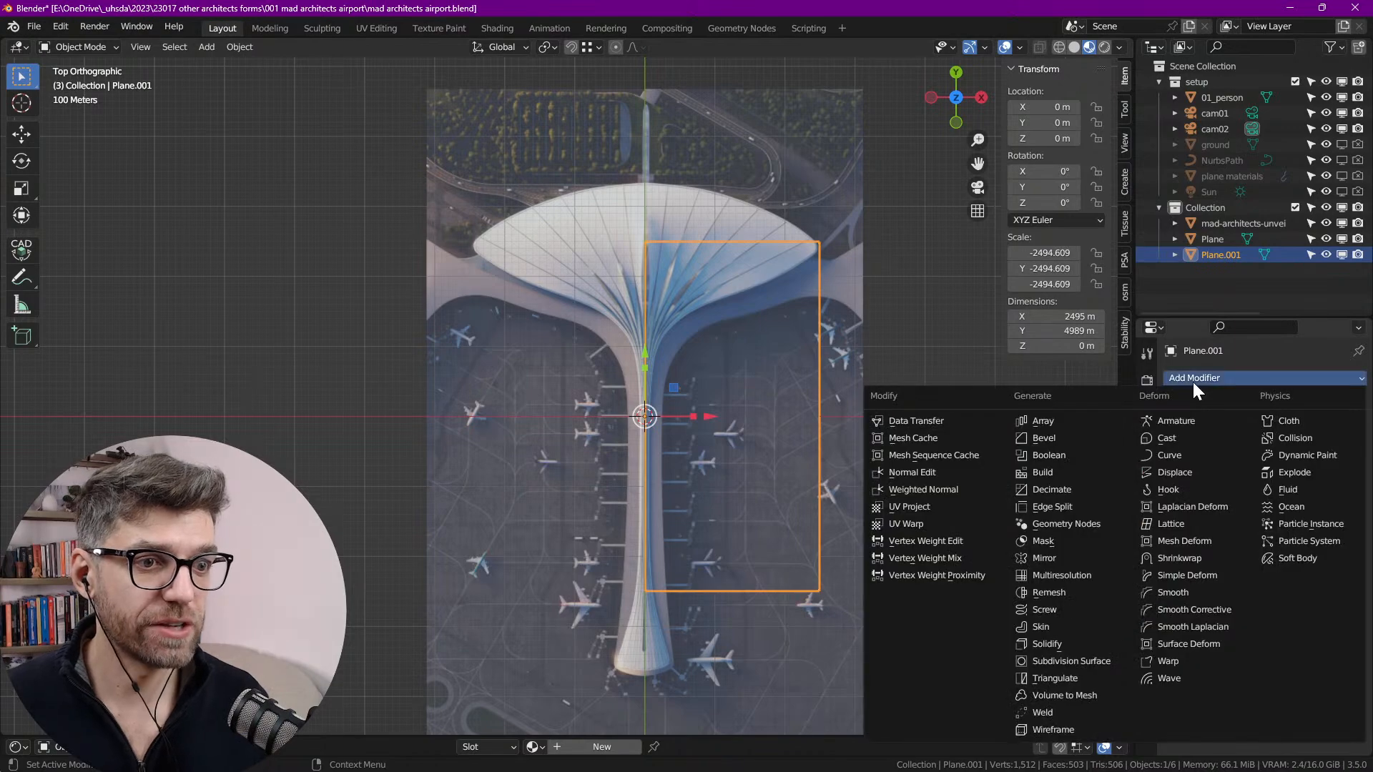
pyautogui.click(1070, 560)
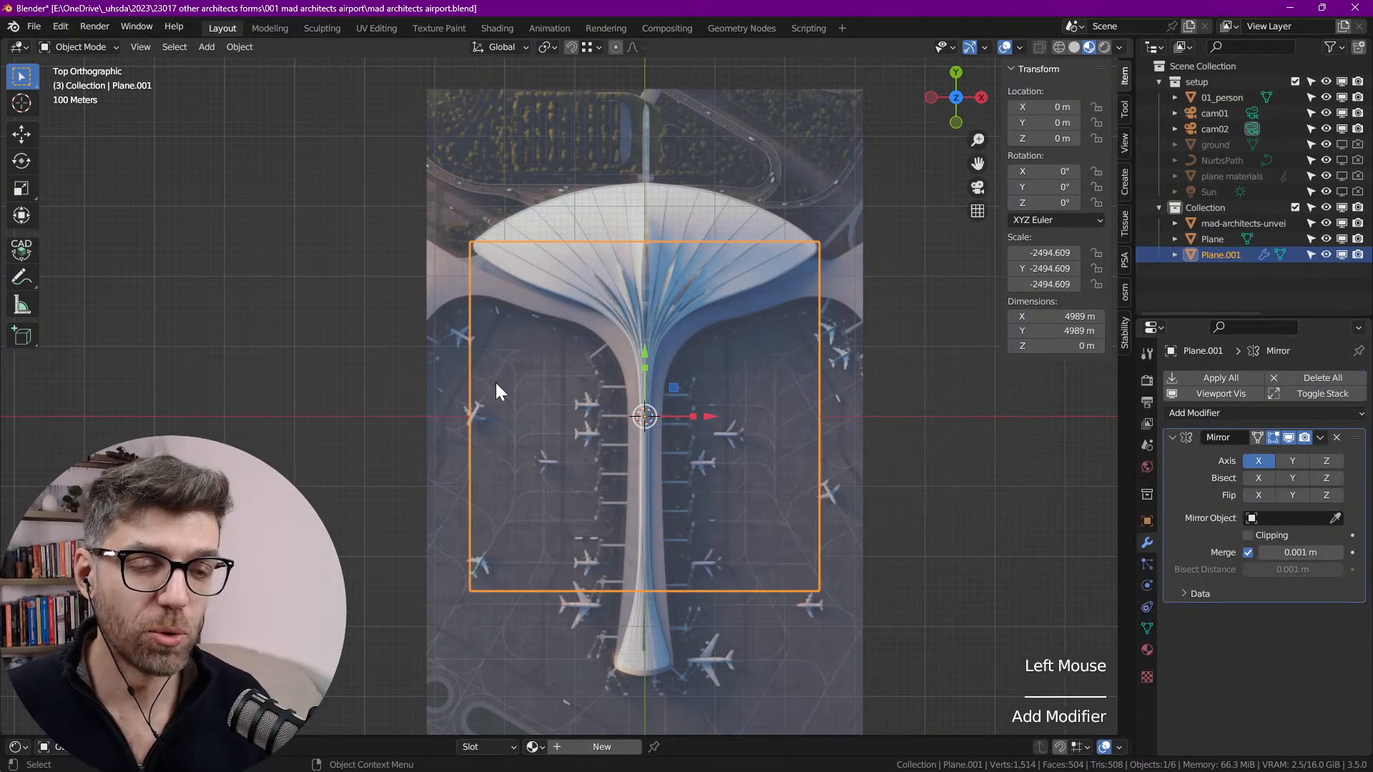
pyautogui.scroll(-1, 609, 303)
pyautogui.moveTo(622, 254); pyautogui.dragTo(646, 311, button='middle')
pyautogui.press('Tab')
pyautogui.press('1')
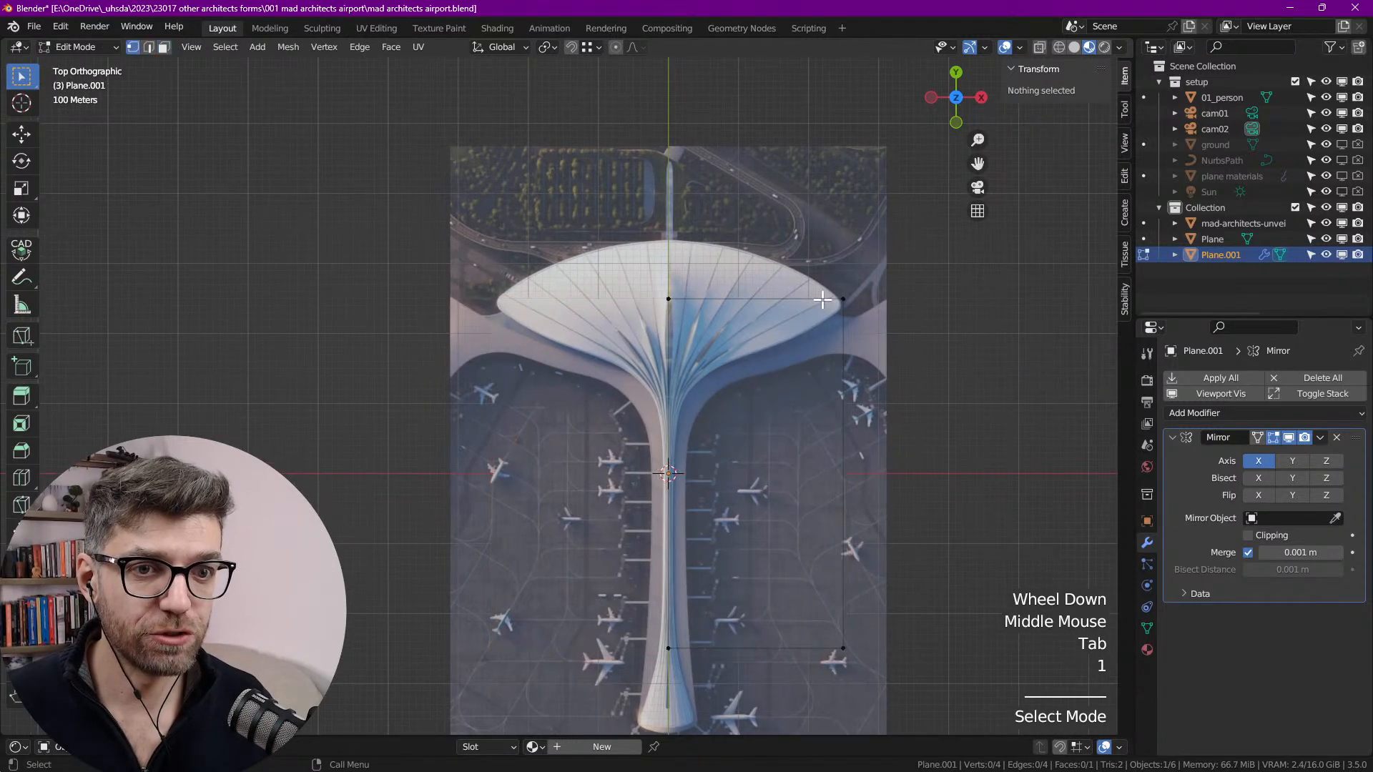
pyautogui.click(665, 298)
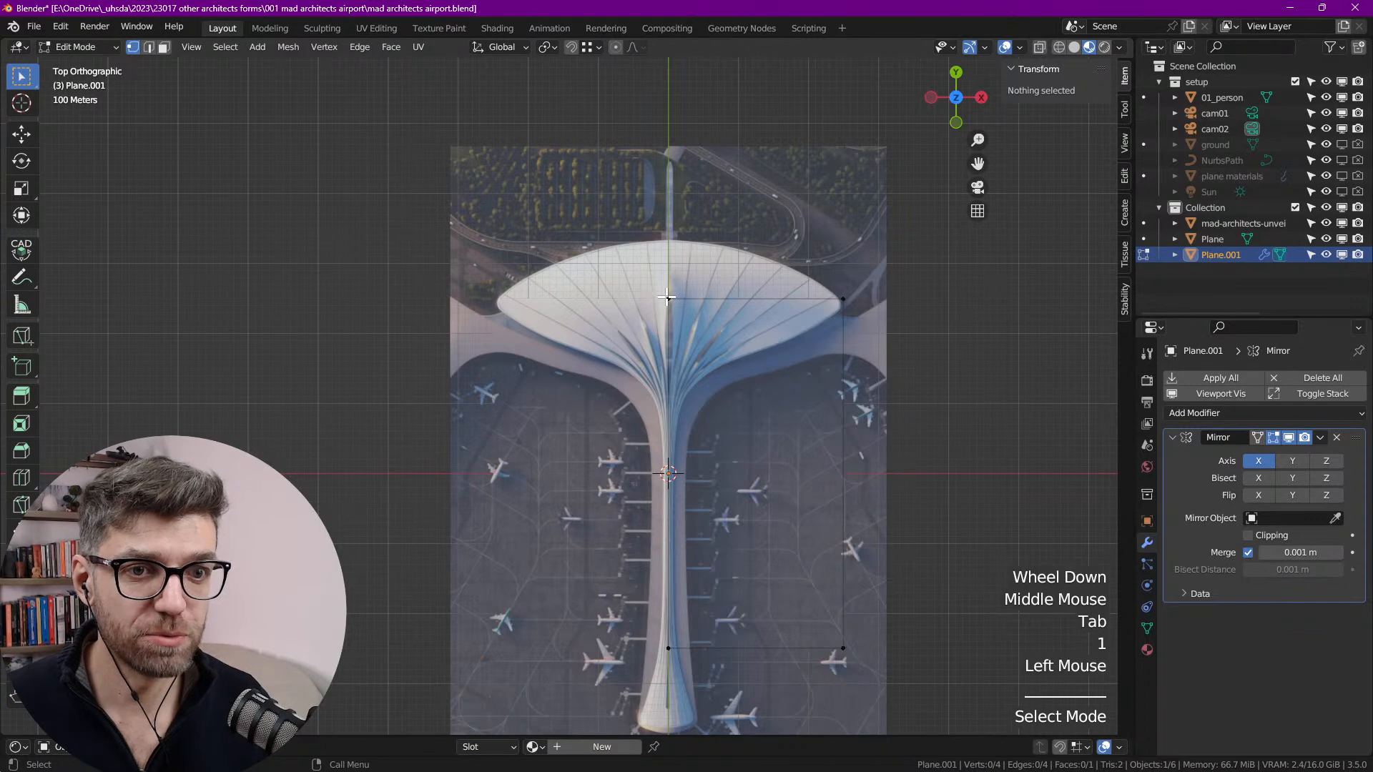
pyautogui.moveTo(674, 230); pyautogui.dragTo(668, 169)
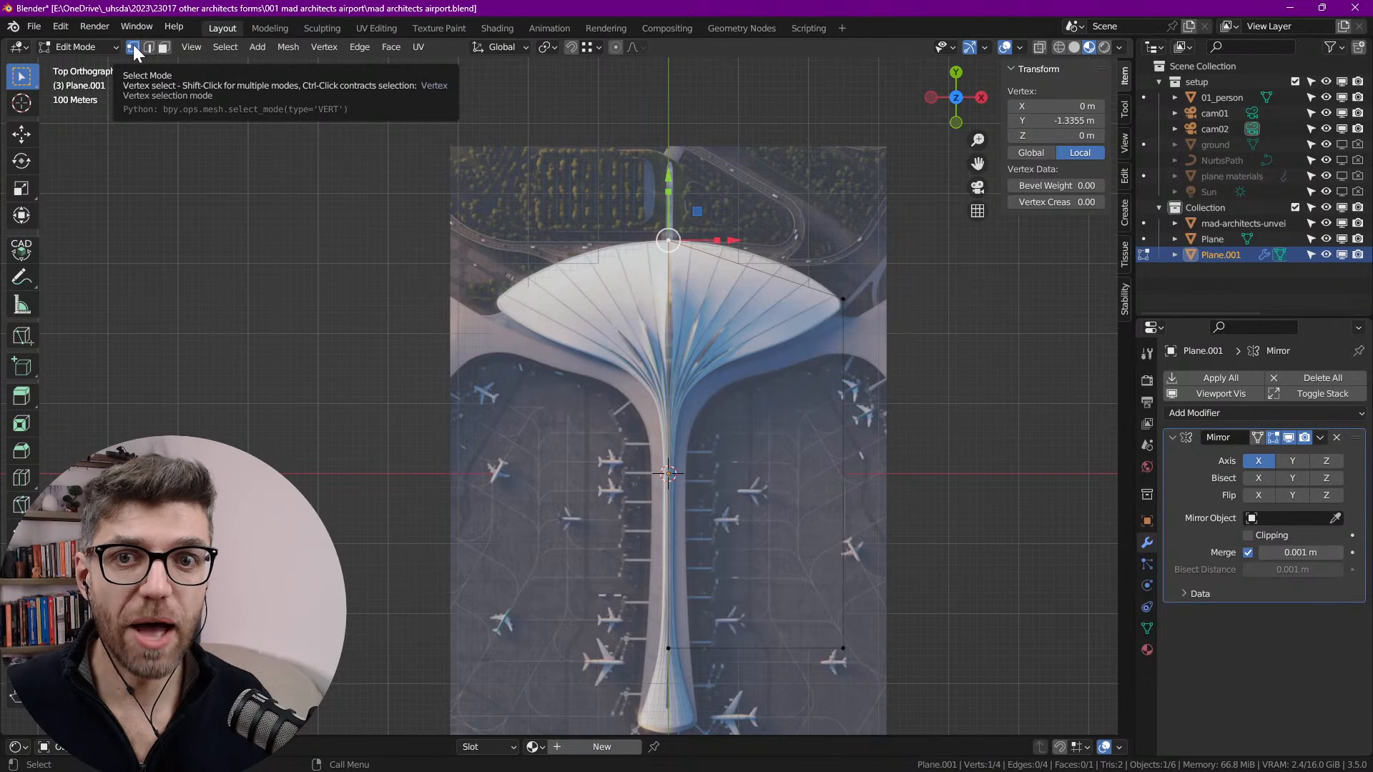
# Step: Cycle through the edge, face and vertex selection modes
pyautogui.press('2')
pyautogui.press('2')
pyautogui.press('3')
pyautogui.press('1')
pyautogui.press('2')
pyautogui.press('3')
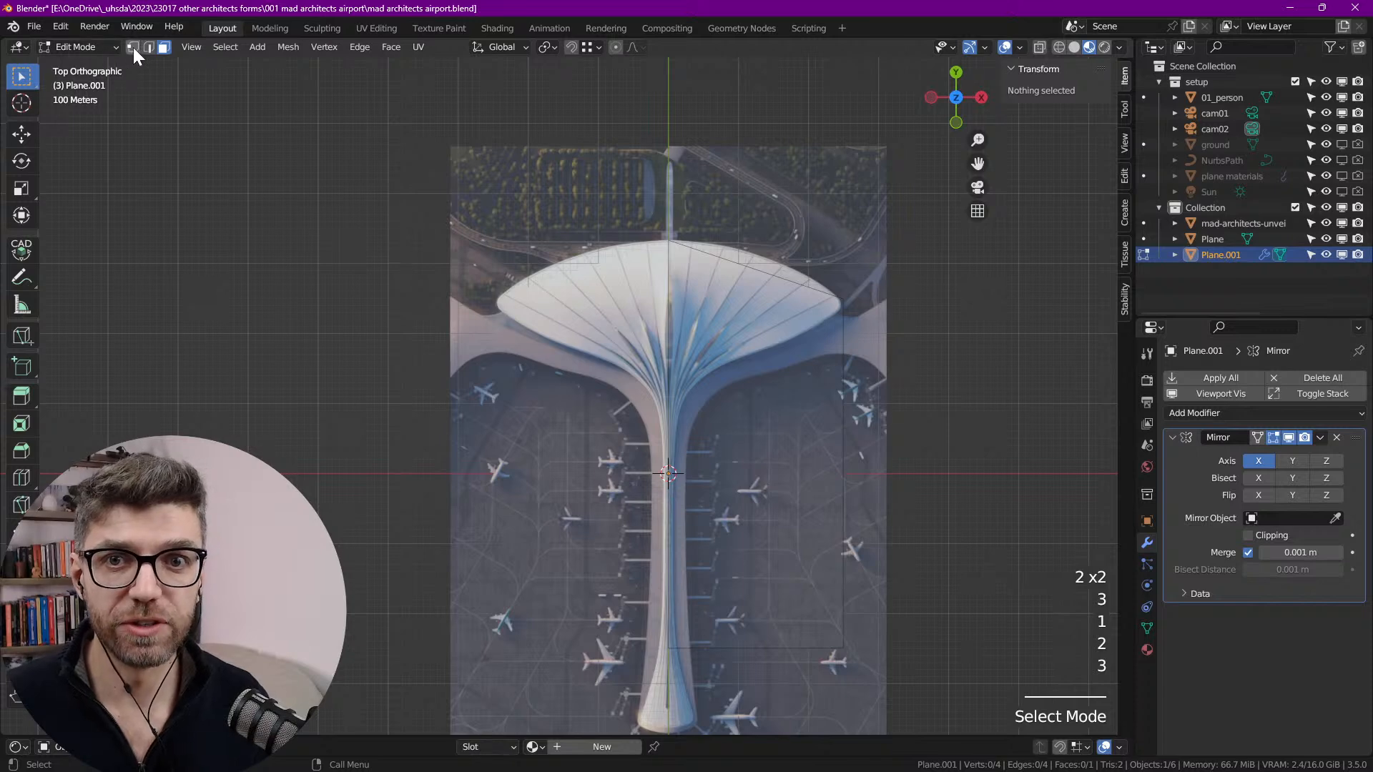
# Step: Raise the plane's upper outer corner vertex slightly to the roof's wing tip, local Y about -1.01 m
pyautogui.keyDown('shift'); pyautogui.moveTo(700, 321); pyautogui.dragTo(608, 257, button='middle'); pyautogui.keyUp('shift')
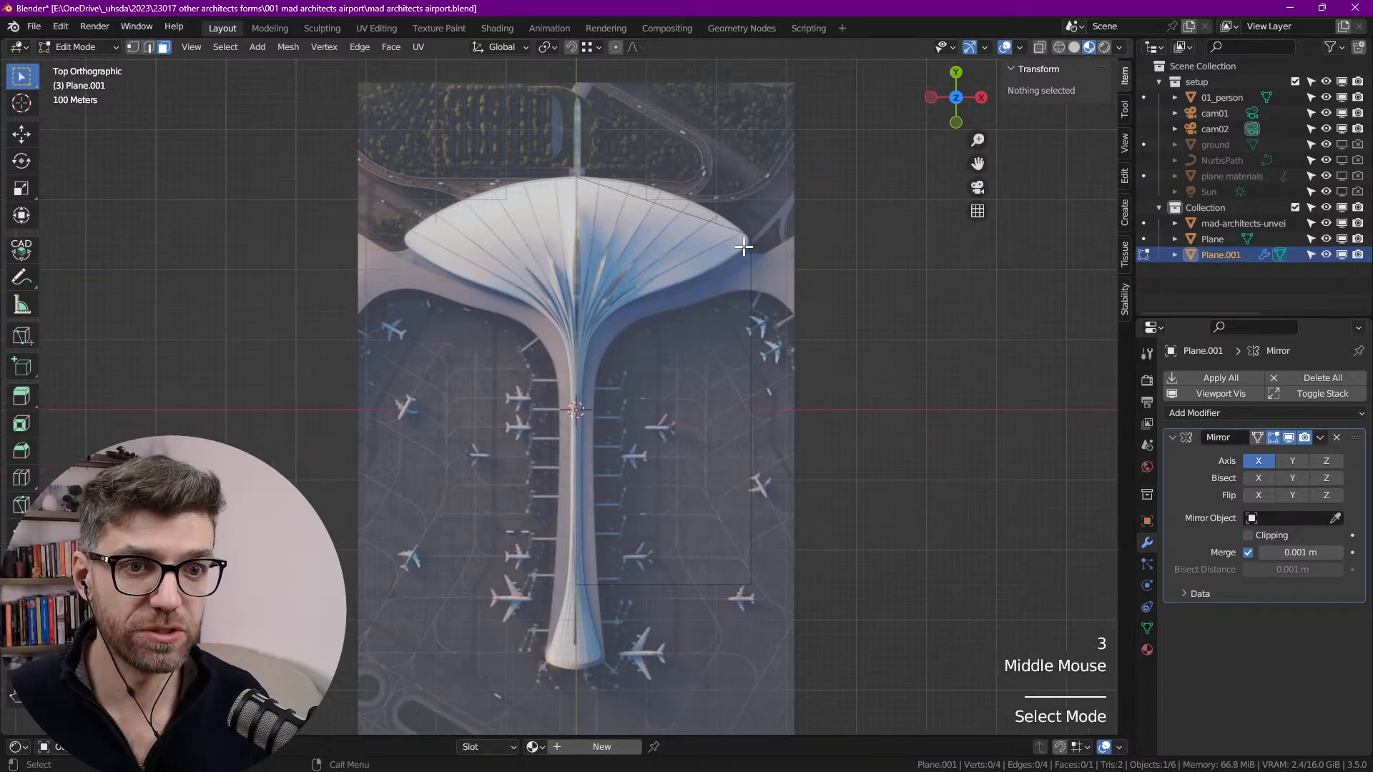
pyautogui.press('1')
pyautogui.click(751, 236)
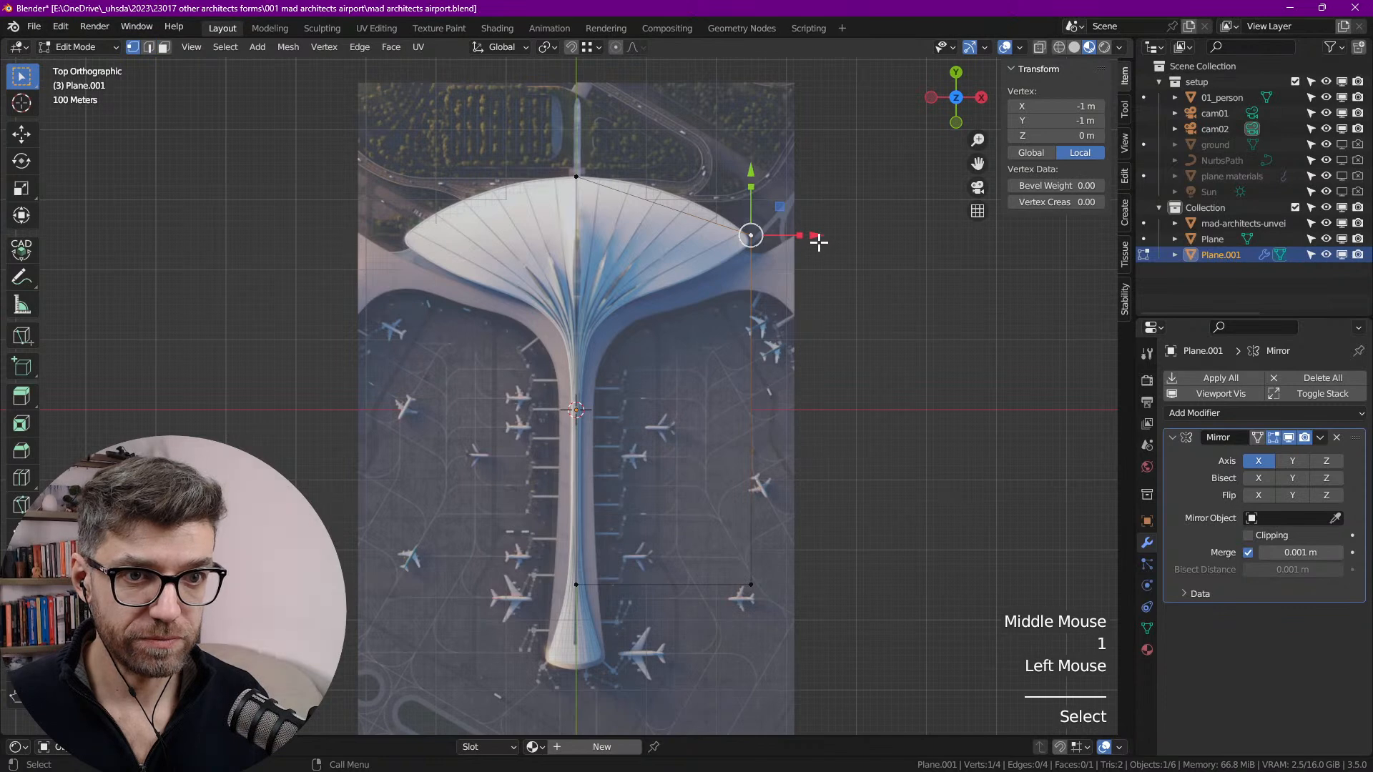
pyautogui.moveTo(750, 177)
pyautogui.mouseDown()
pyautogui.moveTo(738, 160)
pyautogui.moveTo(737, 174)
pyautogui.mouseUp()
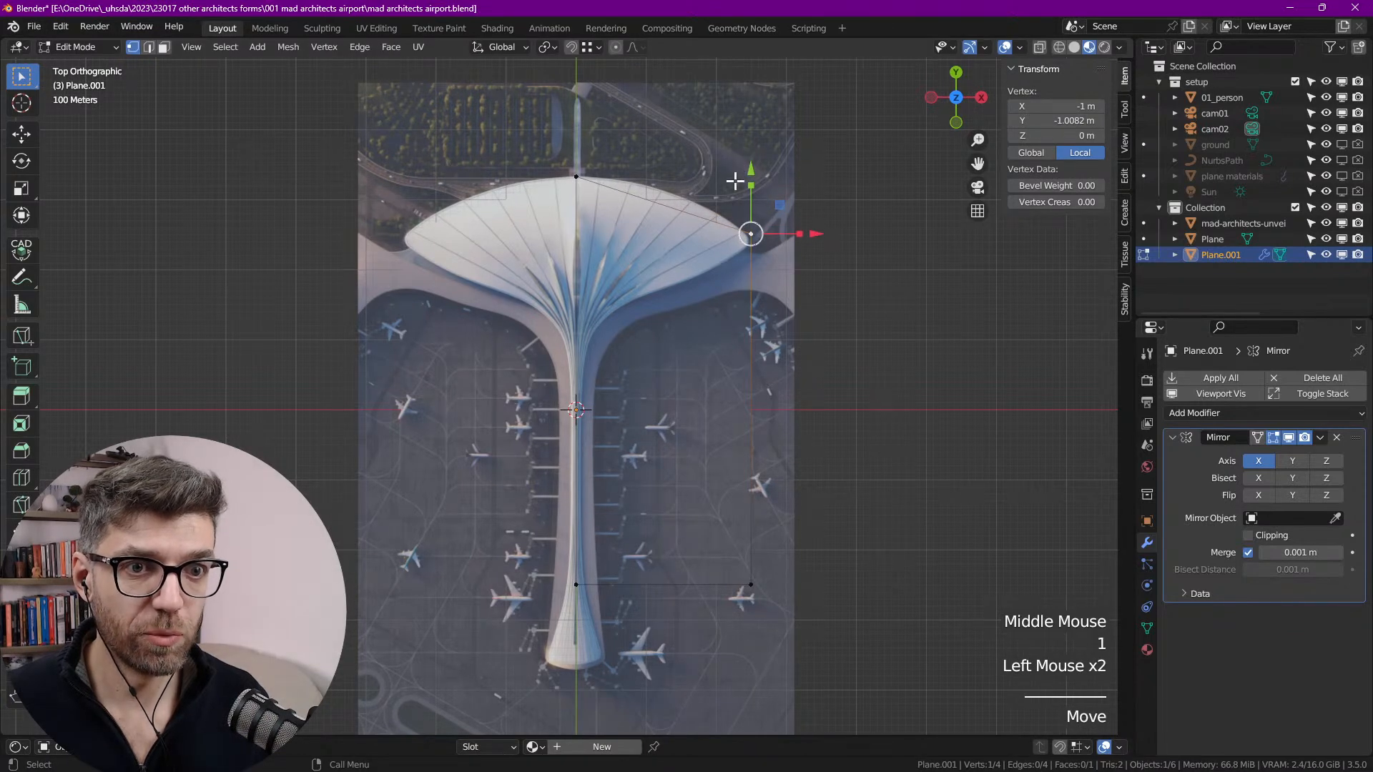
# Step: Widen the tool strip so that it shows the tool names
pyautogui.keyDown('shift'); pyautogui.moveTo(716, 456); pyautogui.dragTo(746, 465, button='middle'); pyautogui.keyUp('shift')
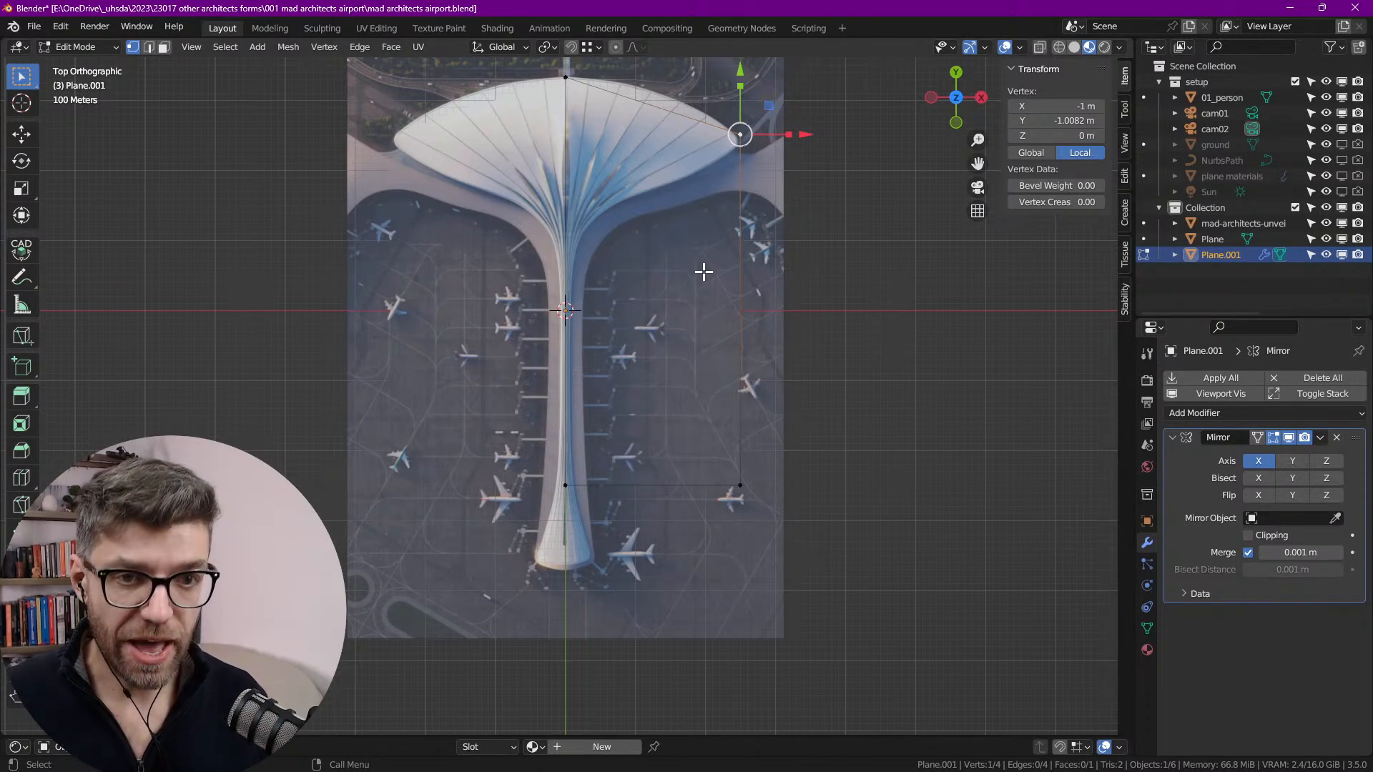
pyautogui.moveTo(36, 501); pyautogui.dragTo(157, 501)
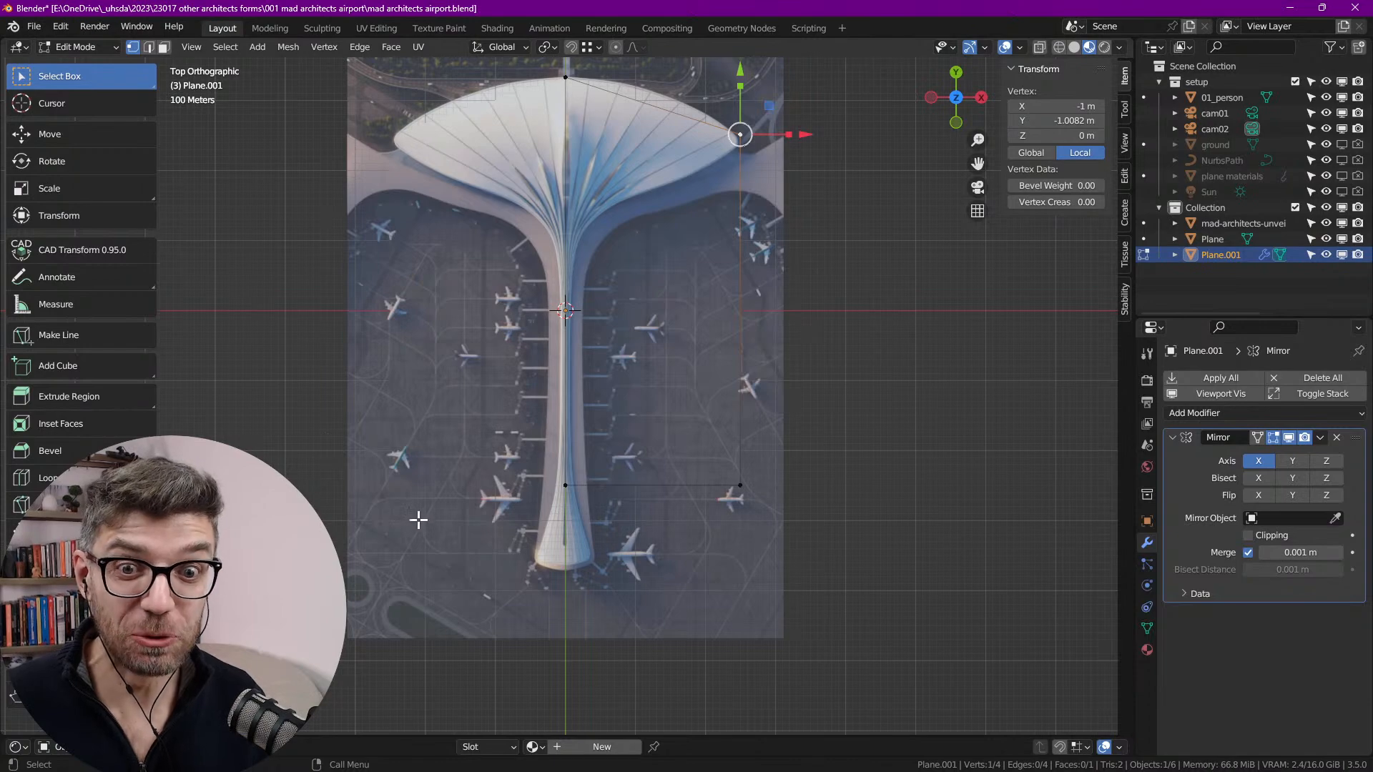
# Step: Cut the half plane crosswise with one loop cut slid close to its lower edge
pyautogui.keyDown('shift'); pyautogui.moveTo(611, 411); pyautogui.dragTo(650, 444, button='middle'); pyautogui.keyUp('shift')
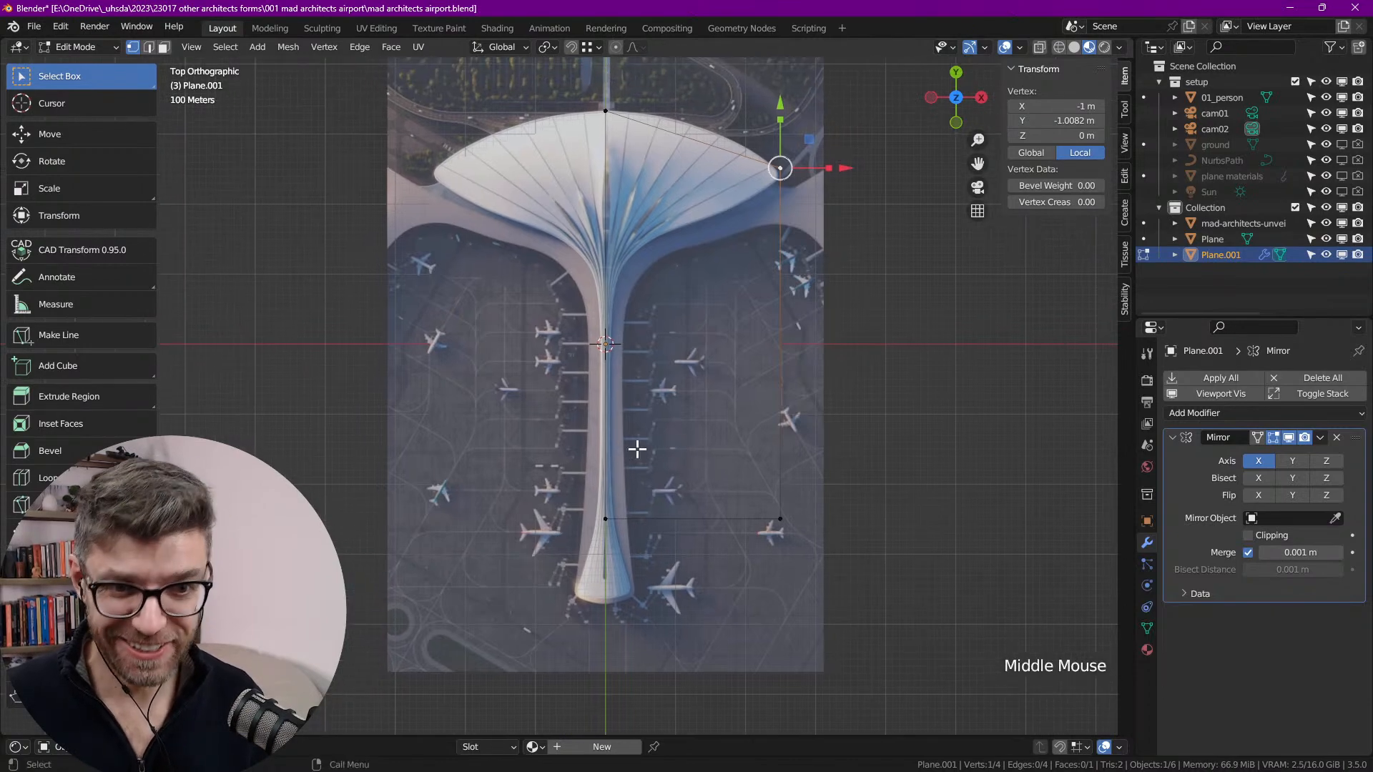
pyautogui.scroll(1, 646, 420)
pyautogui.scroll(1, 645, 420)
pyautogui.keyDown('shift'); pyautogui.moveTo(599, 494); pyautogui.dragTo(551, 426, button='middle'); pyautogui.keyUp('shift')
pyautogui.hotkey('ctrl', 'r')
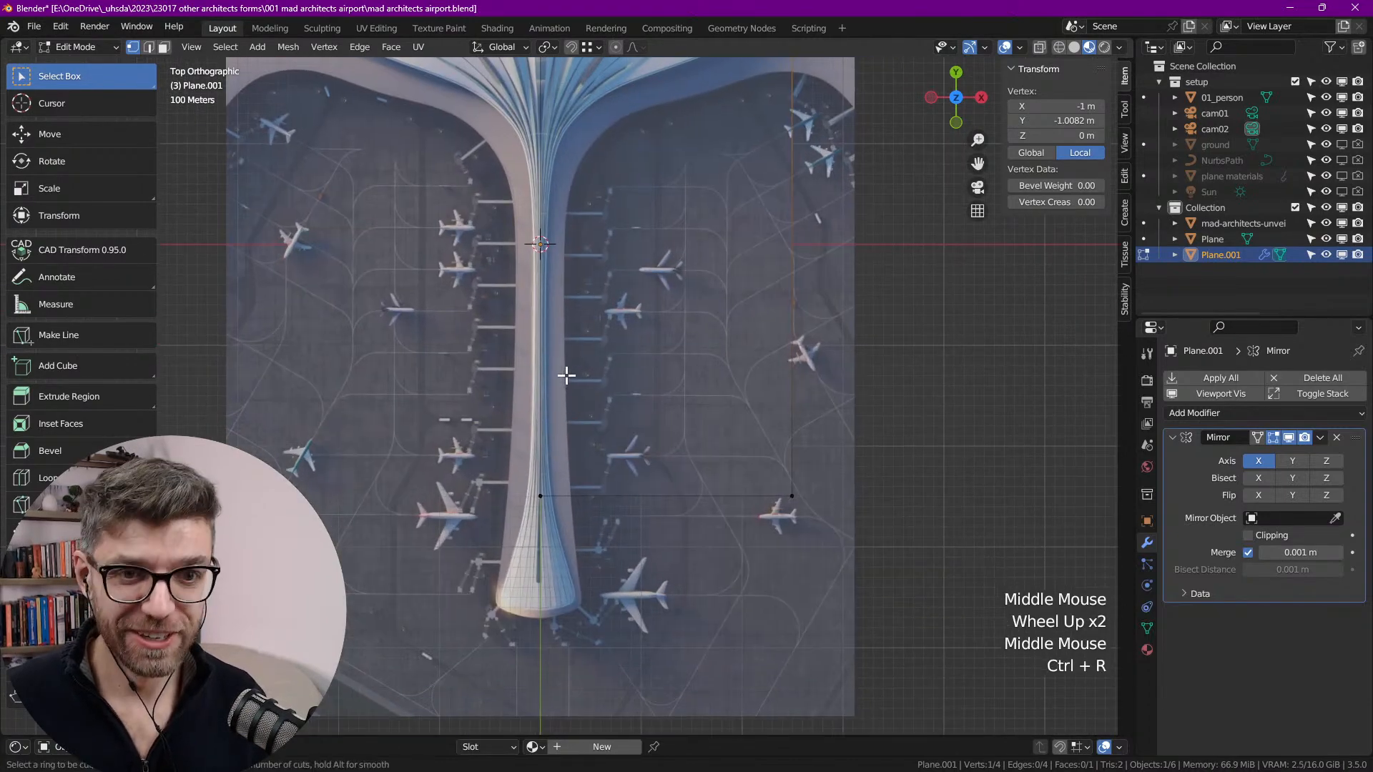
pyautogui.click(548, 311)
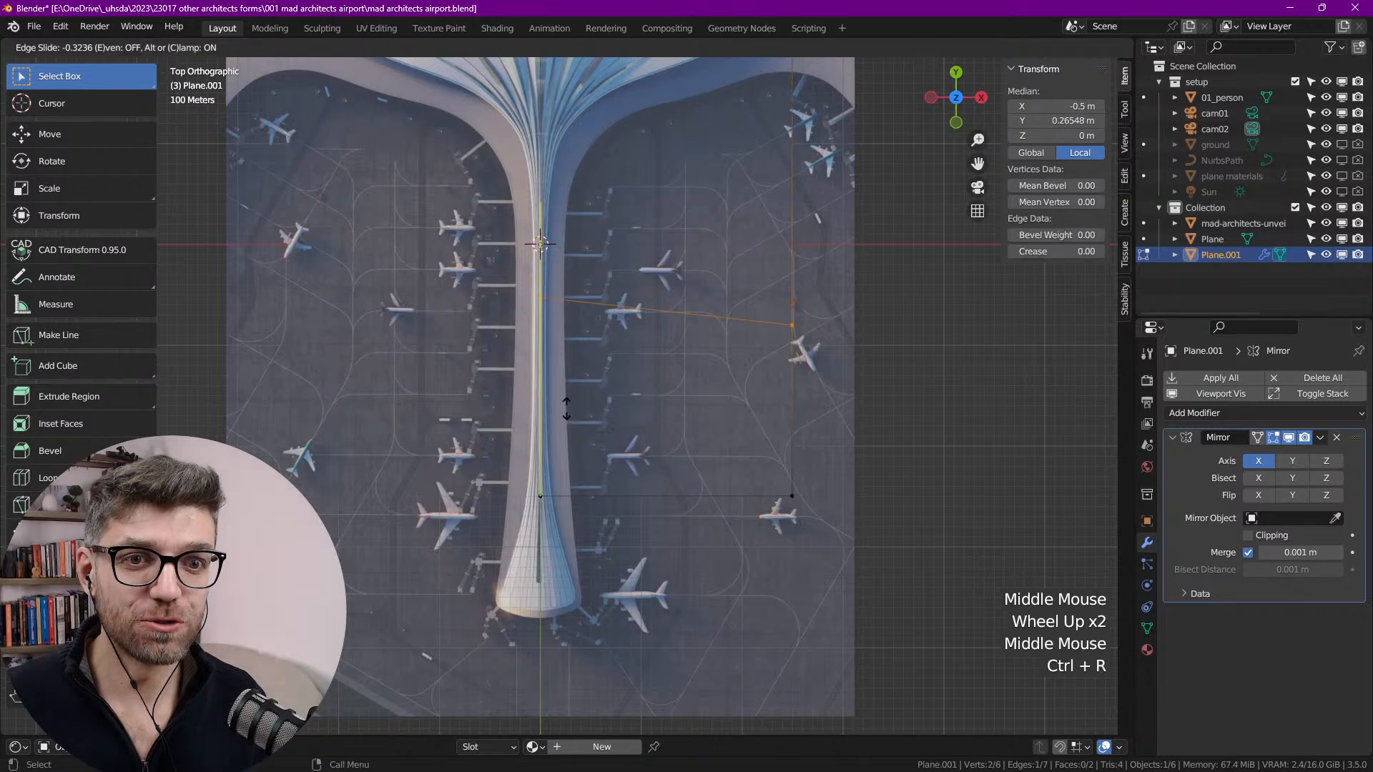
pyautogui.click(603, 565)
# Step: Add a second crosswise loop cut to the half plane at the neck where the fan narrows into the concourse
pyautogui.keyDown('shift'); pyautogui.moveTo(563, 165); pyautogui.dragTo(576, 367, button='middle'); pyautogui.keyUp('shift')
pyautogui.hotkey('ctrl', 'e')
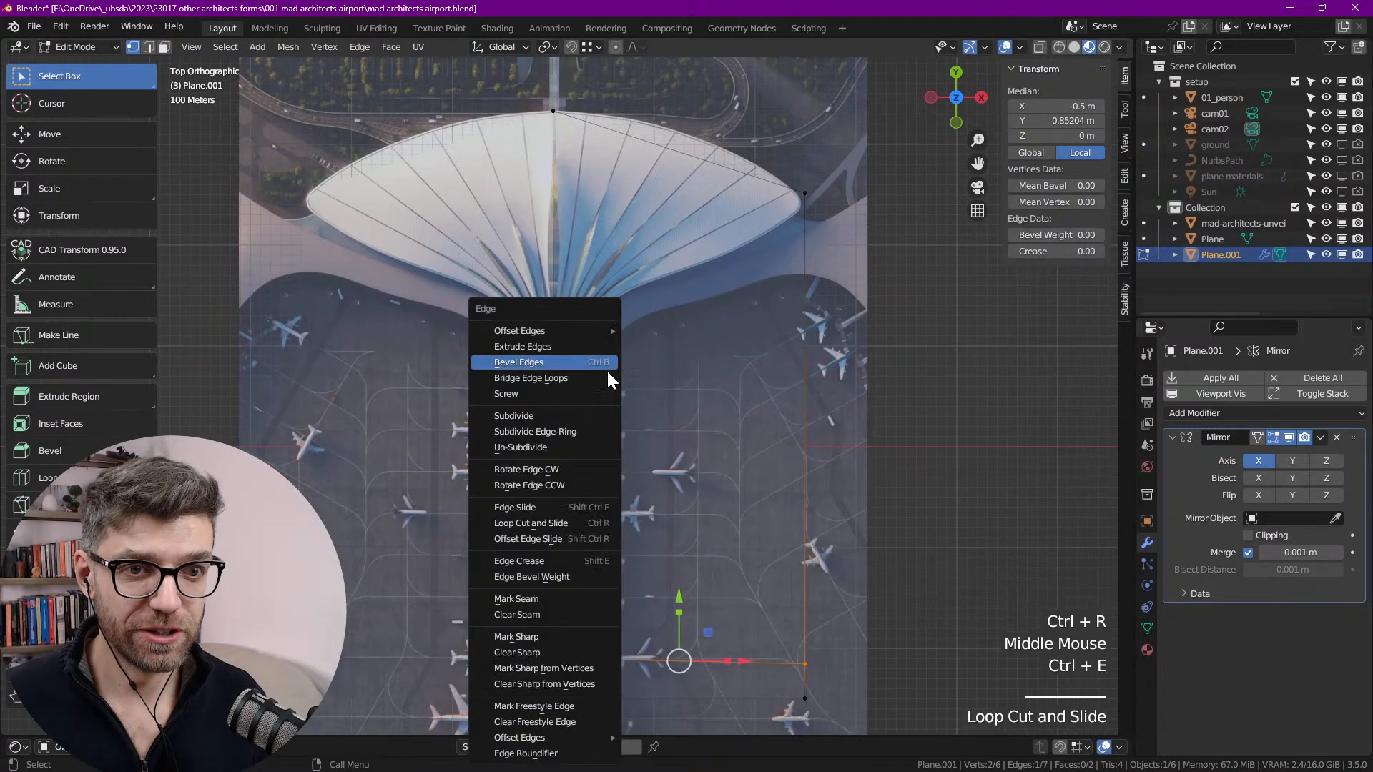
pyautogui.hotkey('ctrl', 'r')
pyautogui.click(571, 365)
pyautogui.click(679, 341)
pyautogui.moveTo(794, 362); pyautogui.dragTo(826, 411)
# Step: Move the outer edge between the two loop cuts inward to the concourse's side, local X about -0.12 m
pyautogui.keyDown('shift'); pyautogui.moveTo(818, 460); pyautogui.dragTo(787, 380, button='middle'); pyautogui.keyUp('shift')
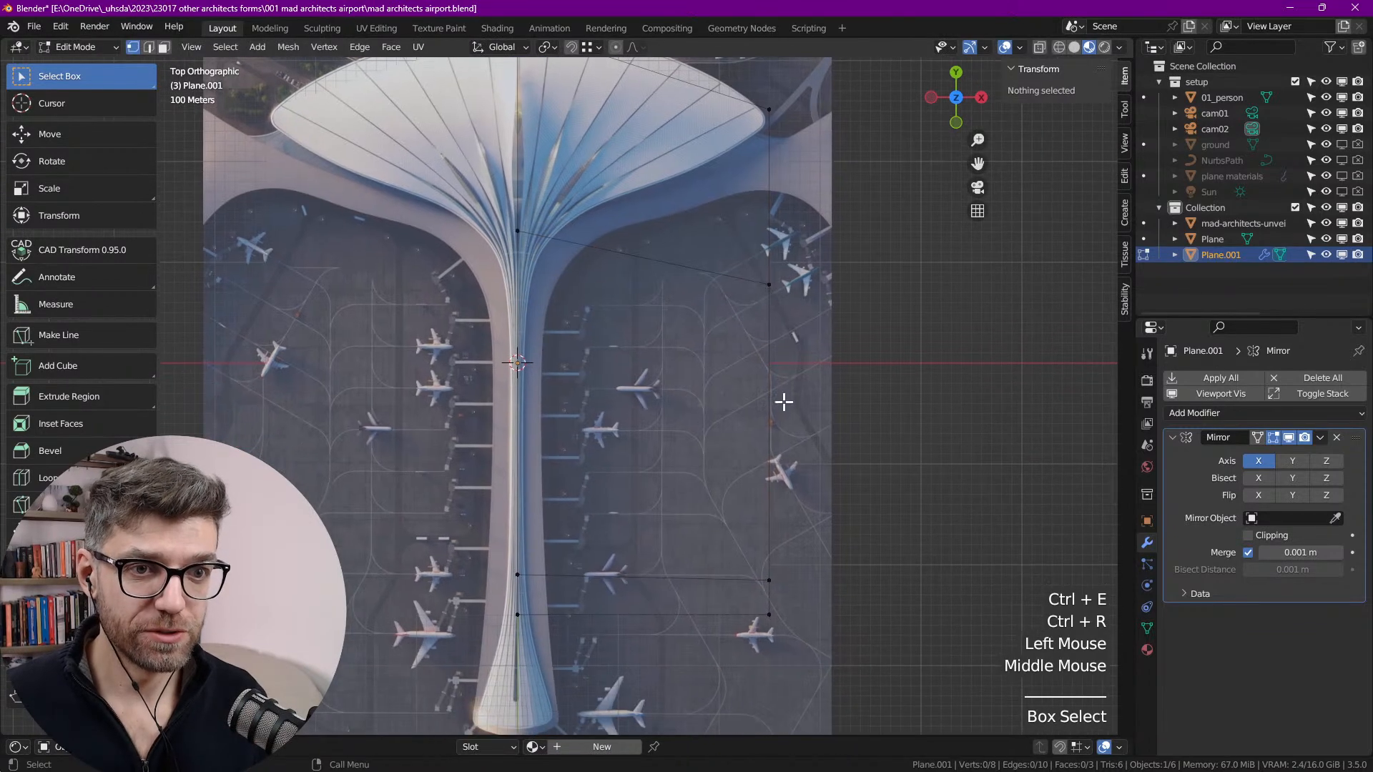
pyautogui.press('3')
pyautogui.click(774, 405)
pyautogui.press('2')
pyautogui.doubleClick(773, 458)
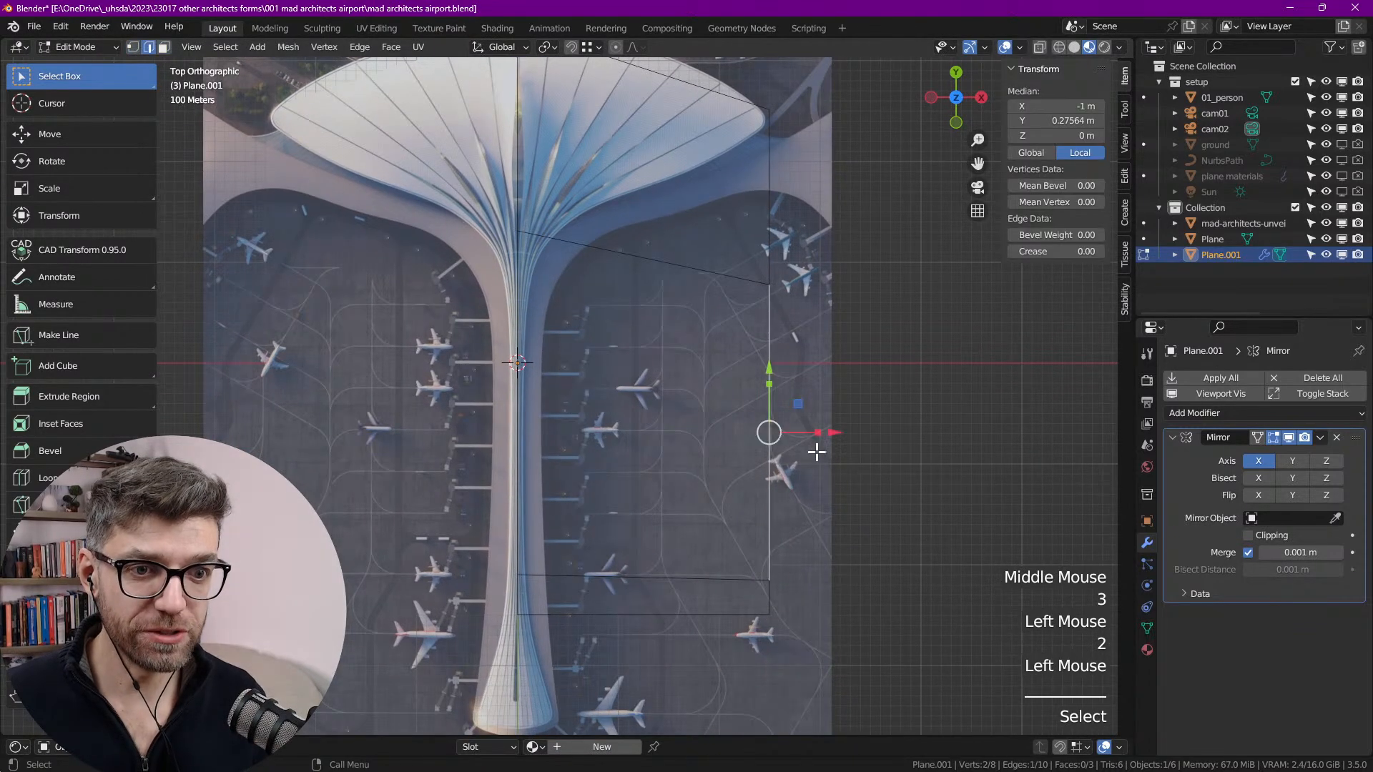
pyautogui.moveTo(833, 433); pyautogui.dragTo(614, 433)
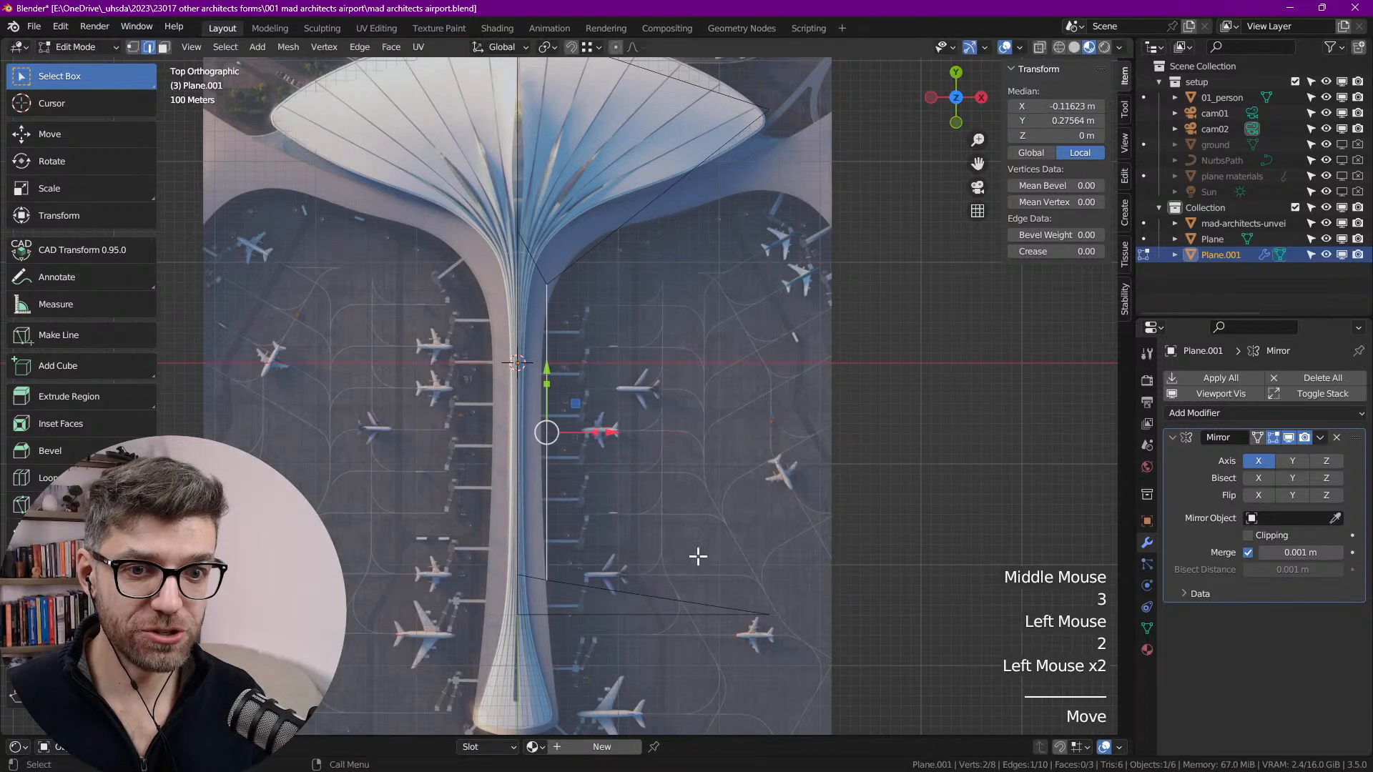
# Step: Move the plane's lower outer corner vertex inward along X to the side of the concourse
pyautogui.keyDown('shift'); pyautogui.moveTo(745, 604); pyautogui.dragTo(719, 494, button='middle'); pyautogui.keyUp('shift')
pyautogui.press('1')
pyautogui.click(738, 500)
pyautogui.moveTo(798, 502); pyautogui.dragTo(573, 515)
# Step: Move the plane's bottom edge down along Y to the flared end of the concourse
pyautogui.keyDown('shift'); pyautogui.moveTo(491, 503); pyautogui.dragTo(485, 394, button='middle'); pyautogui.keyUp('shift')
pyautogui.scroll(3, 485, 395)
pyautogui.scroll(2, 485, 395)
pyautogui.hotkey('alt', 'a')
pyautogui.press('2')
pyautogui.click(512, 392)
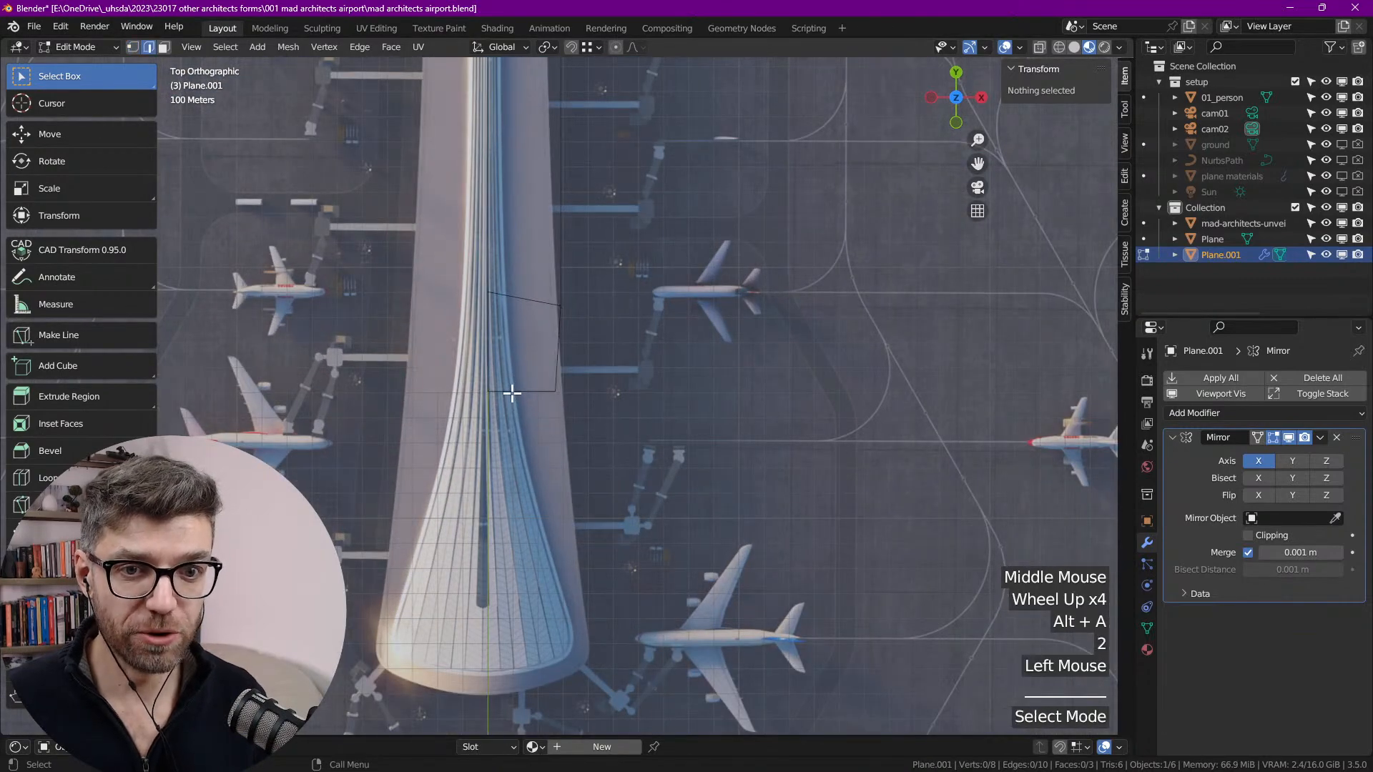
pyautogui.moveTo(524, 332); pyautogui.dragTo(527, 579)
# Step: Fit the bottom edge to the rounded end by moving its outer vertex outward and its centre vertex down to local Y about 1.46 m
pyautogui.press('1')
pyautogui.click(559, 642)
pyautogui.moveTo(615, 639); pyautogui.dragTo(637, 640)
pyautogui.click(486, 637)
pyautogui.moveTo(489, 577); pyautogui.dragTo(481, 613)
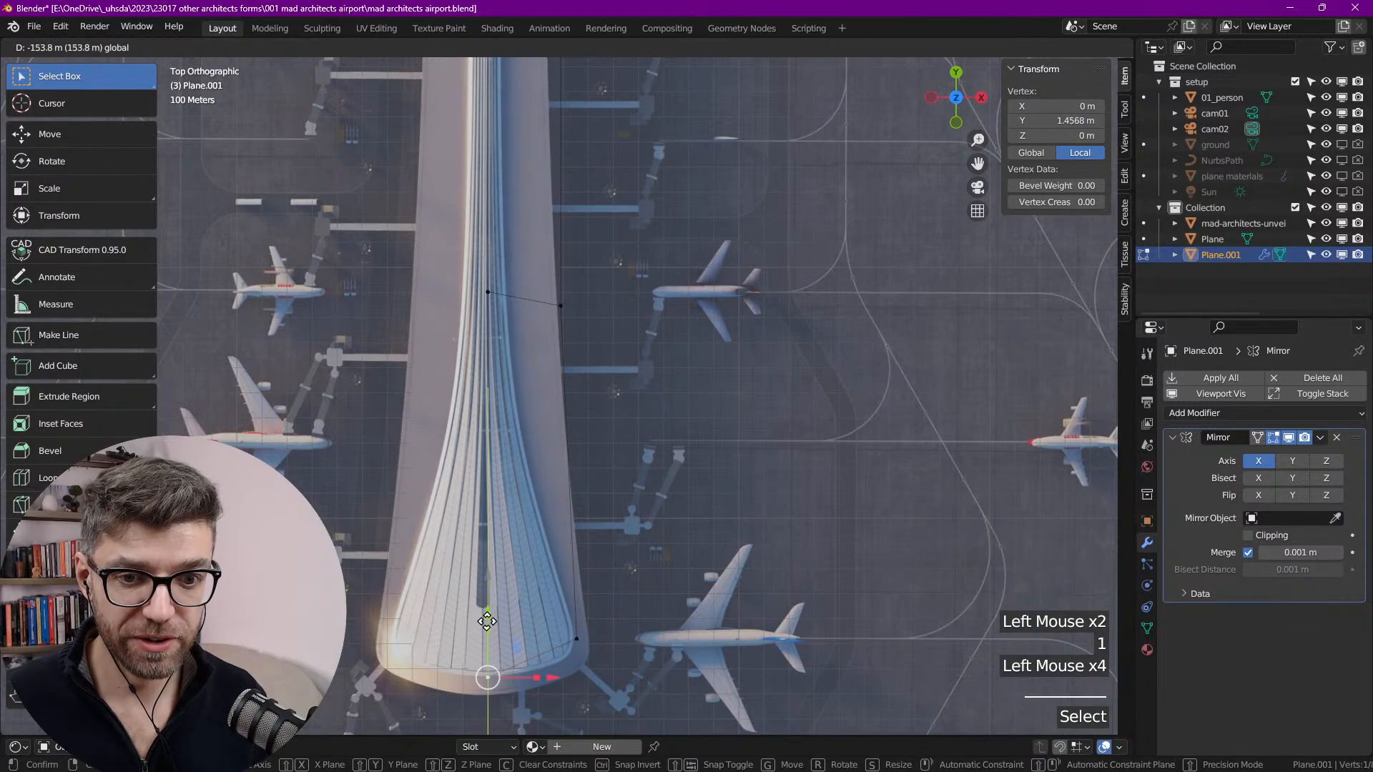
# Step: Move the two outer stem vertices inward together onto the edge of the white roof strip, local X about -0.04 m
pyautogui.scroll(-3, 524, 573)
pyautogui.moveTo(507, 445); pyautogui.dragTo(550, 563, button='middle')
pyautogui.click(588, 540)
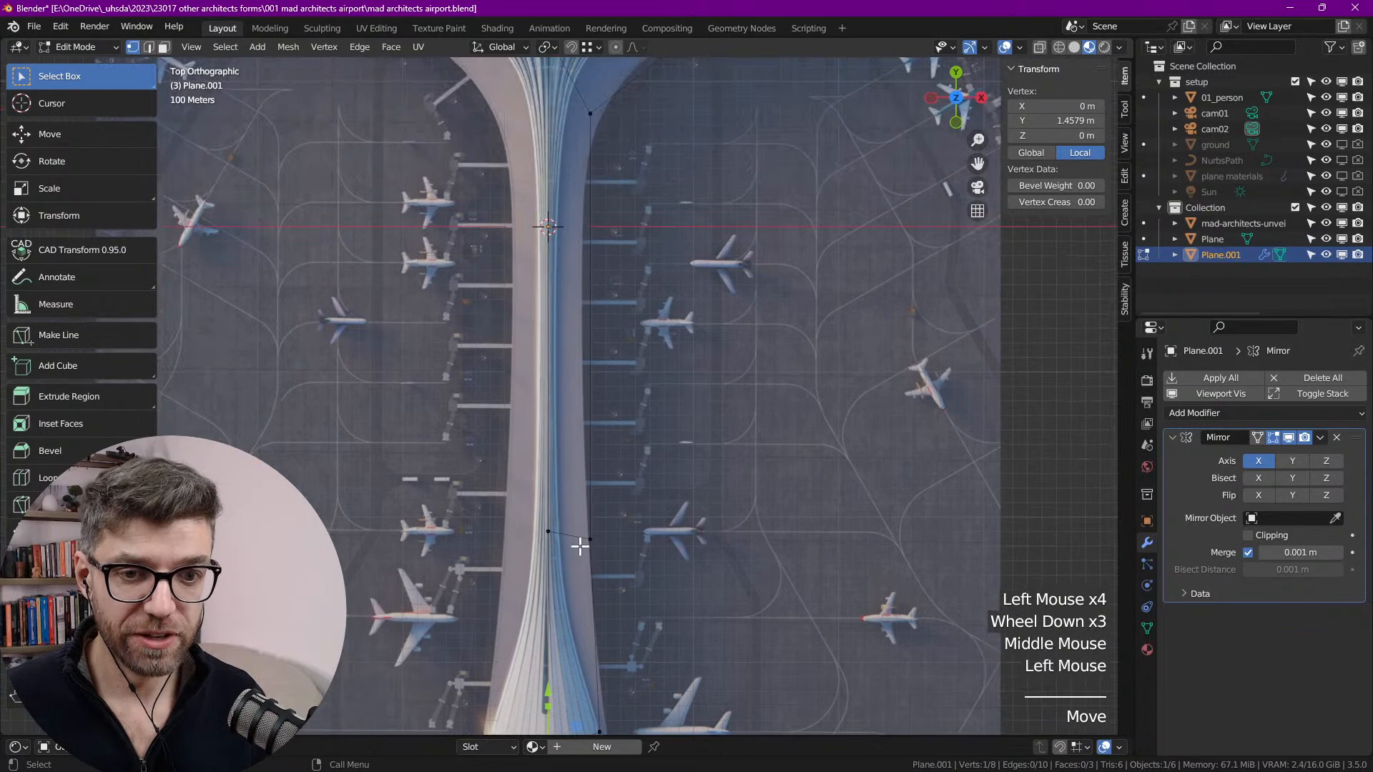
pyautogui.keyDown('shift'); pyautogui.click(590, 114); pyautogui.keyUp('shift')
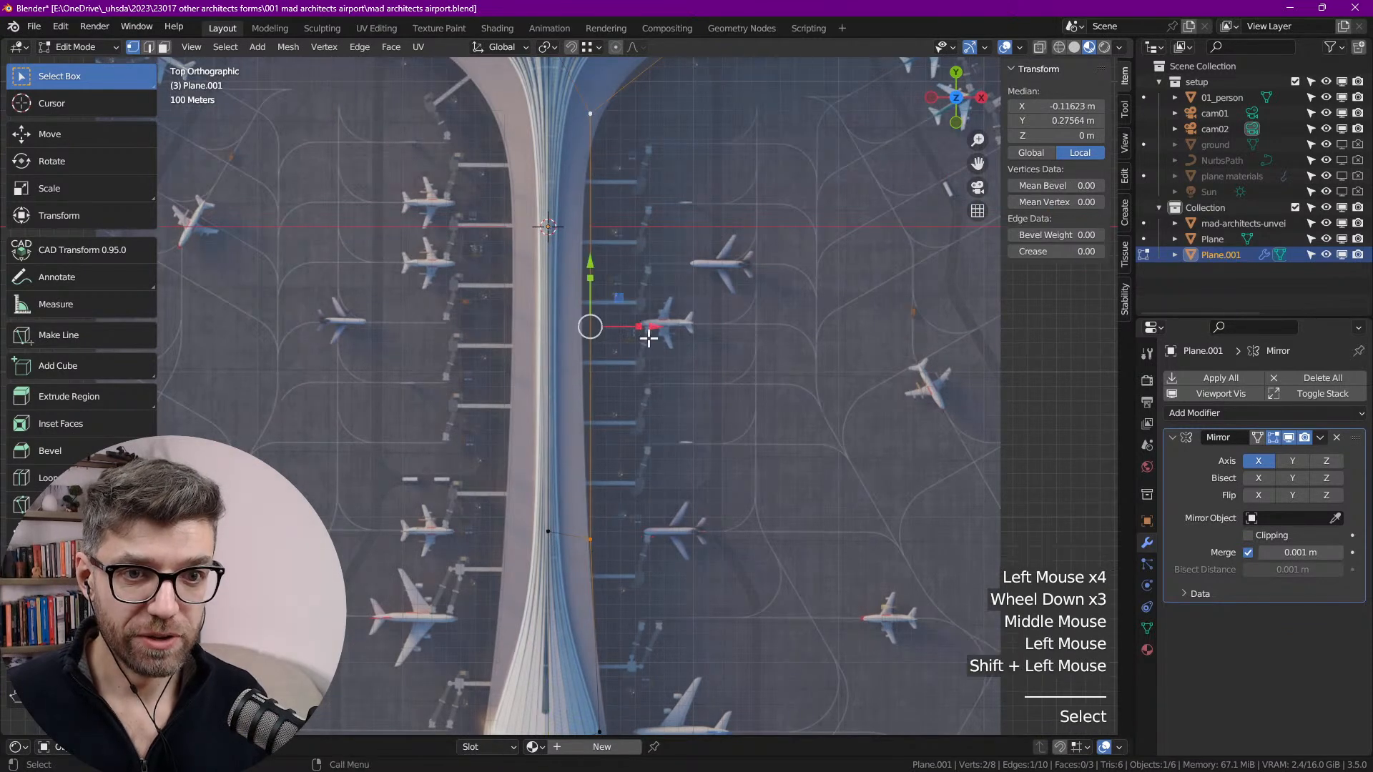
pyautogui.moveTo(659, 331); pyautogui.dragTo(633, 330)
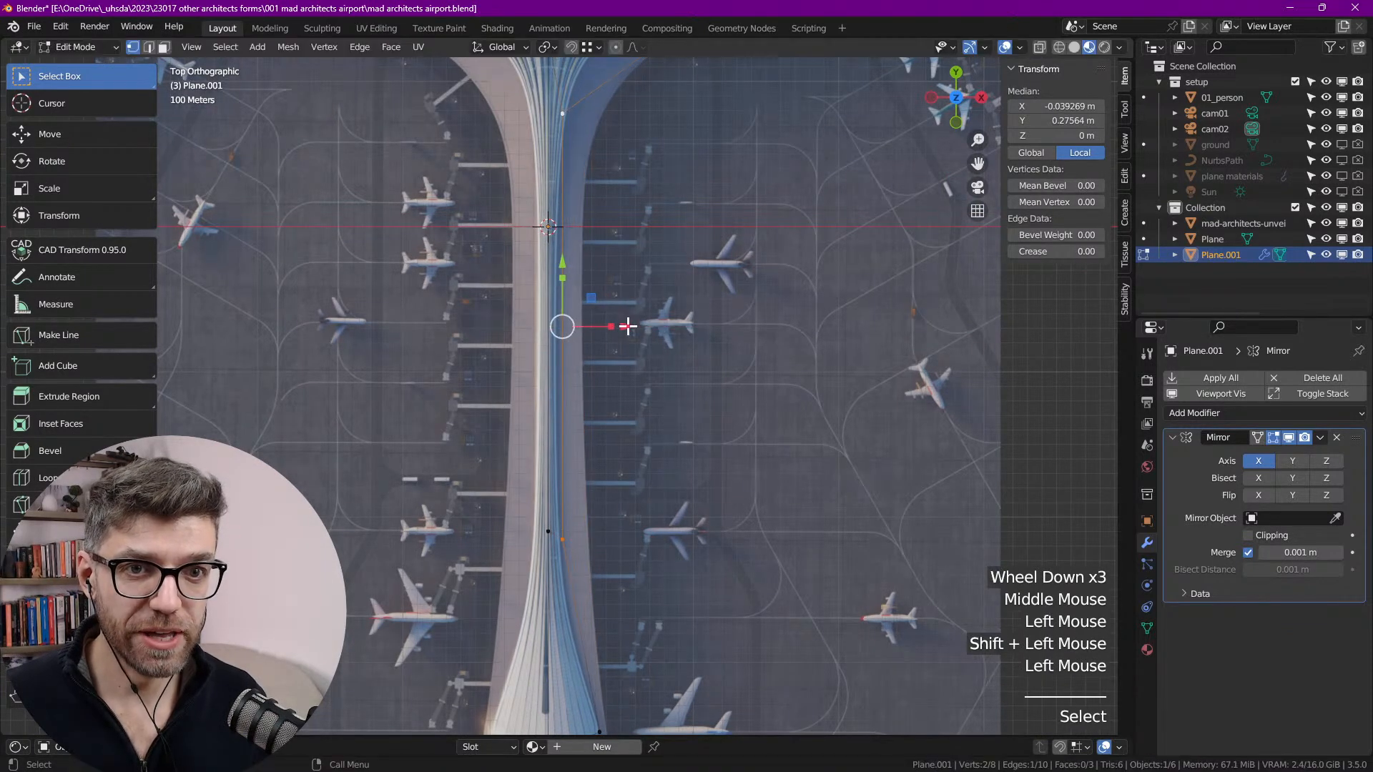
# Step: Move the outer neck vertex up and outward to local X about -0.09 m, Y about -0.52 m, where the roof begins to fan out
pyautogui.scroll(-2, 604, 240)
pyautogui.moveTo(603, 239); pyautogui.dragTo(546, 491, button='middle')
pyautogui.scroll(3, 546, 422)
pyautogui.click(526, 402)
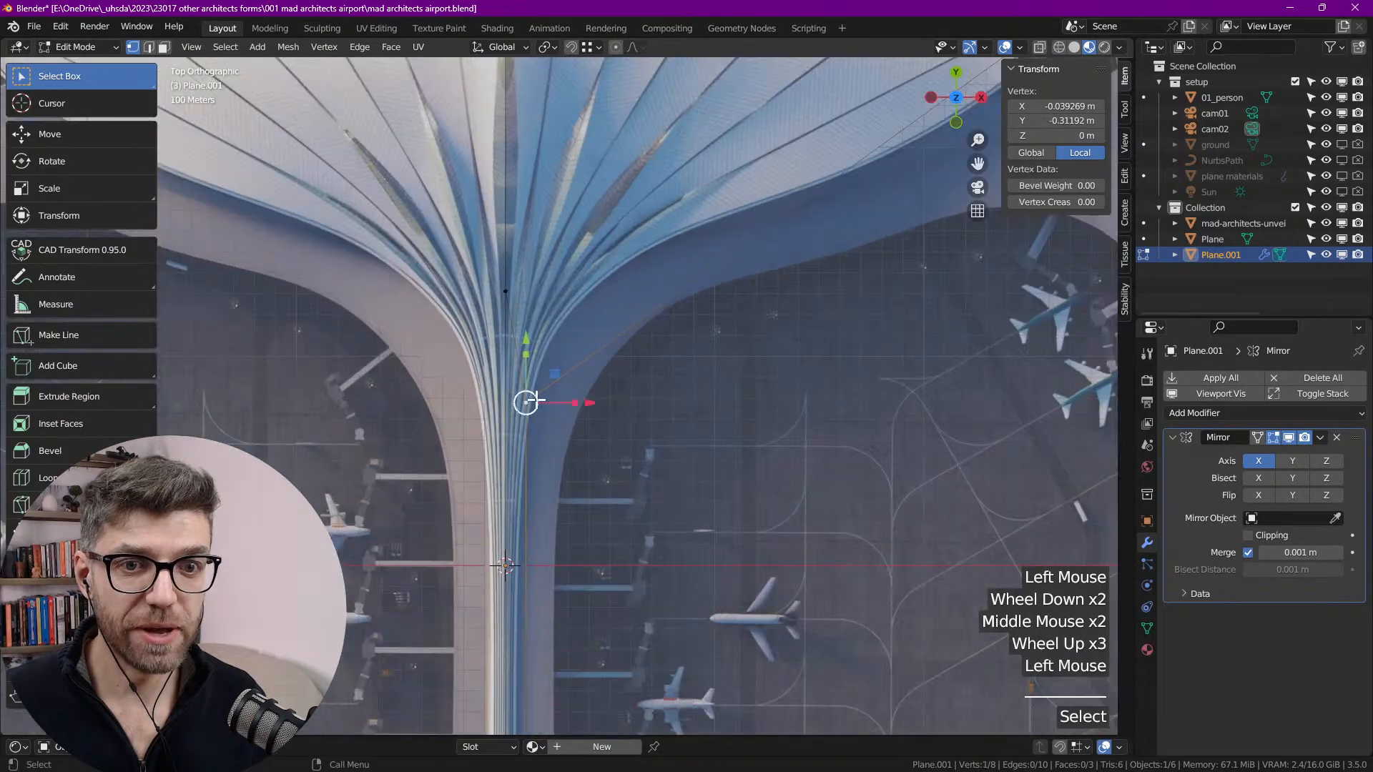
pyautogui.moveTo(561, 365); pyautogui.dragTo(589, 265)
pyautogui.moveTo(592, 262); pyautogui.dragTo(592, 262)
# Step: Raise the lower outer stem vertex slightly to local Y about 0.84 m, level with its centre-line vertex
pyautogui.scroll(-4, 590, 294)
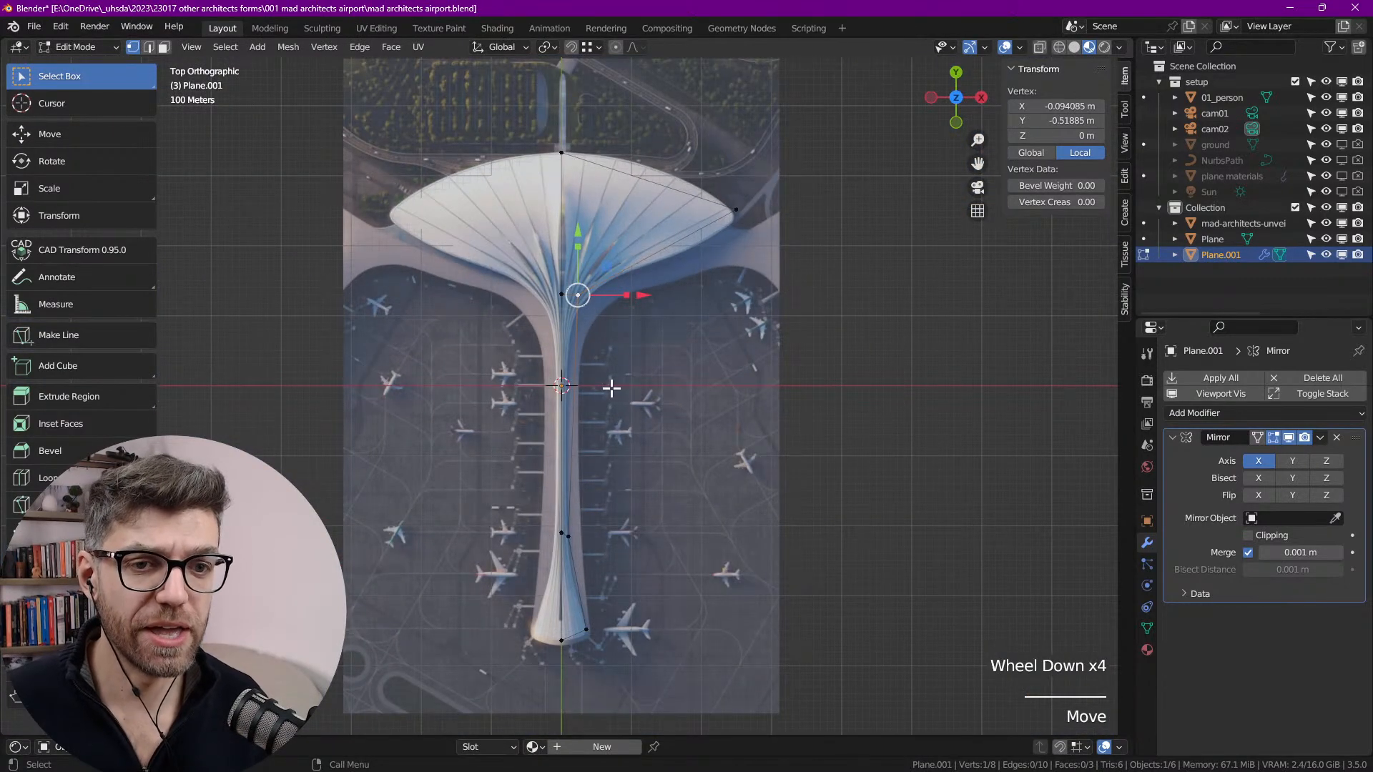
pyautogui.scroll(3, 583, 564)
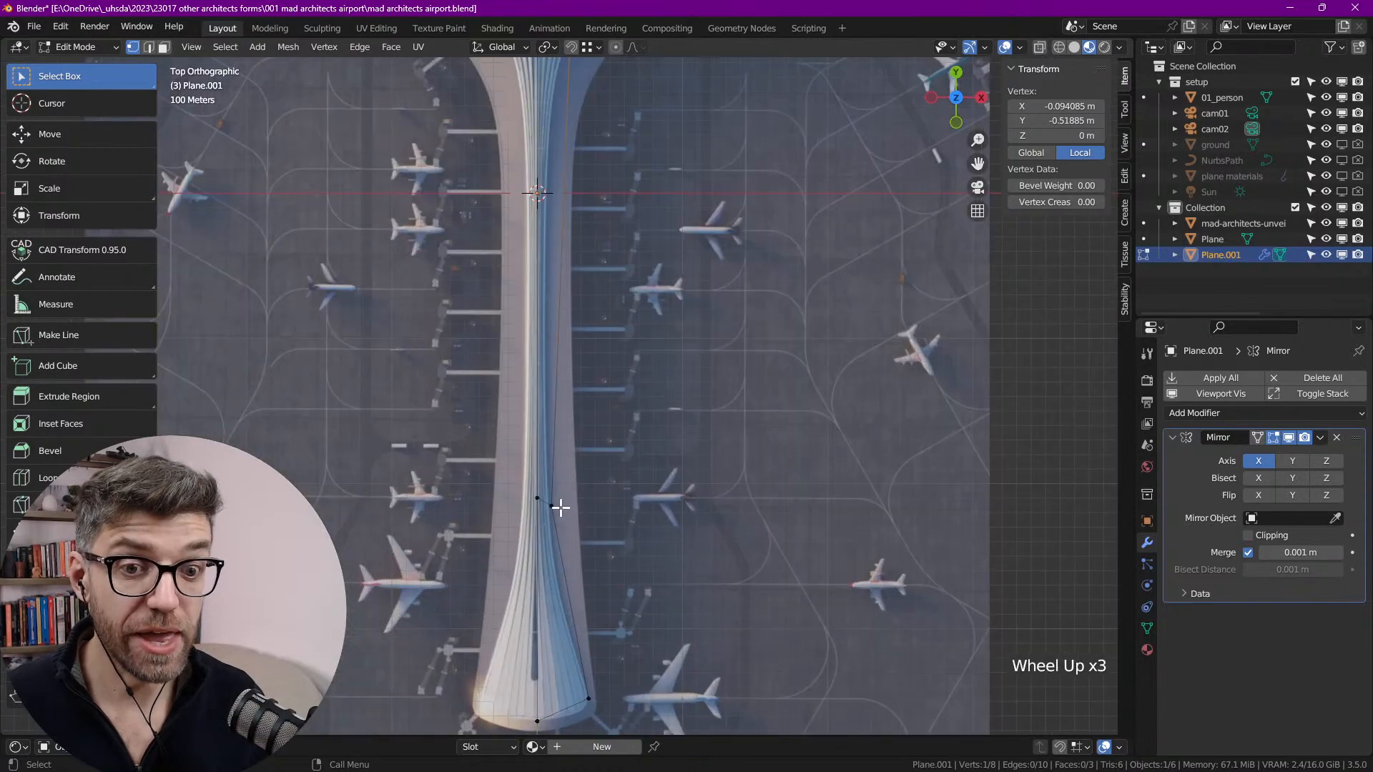
pyautogui.click(561, 497)
pyautogui.moveTo(553, 446); pyautogui.dragTo(555, 433)
pyautogui.keyDown('shift'); pyautogui.moveTo(555, 434); pyautogui.dragTo(540, 332, button='middle'); pyautogui.keyUp('shift')
# Step: Add a Subdivision Surface modifier to the mirrored plane and return to Object Mode
pyautogui.click(1206, 413)
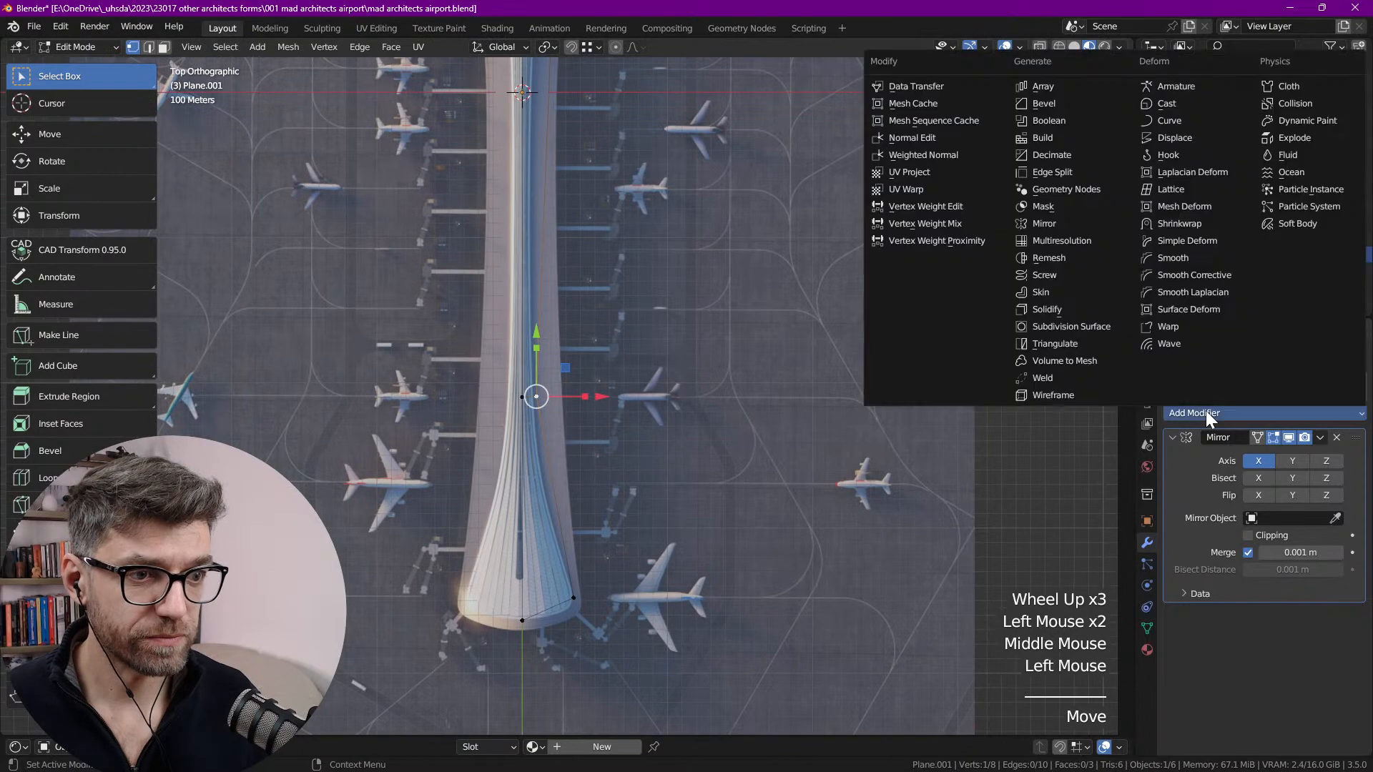
pyautogui.click(1075, 326)
pyautogui.scroll(-2, 783, 468)
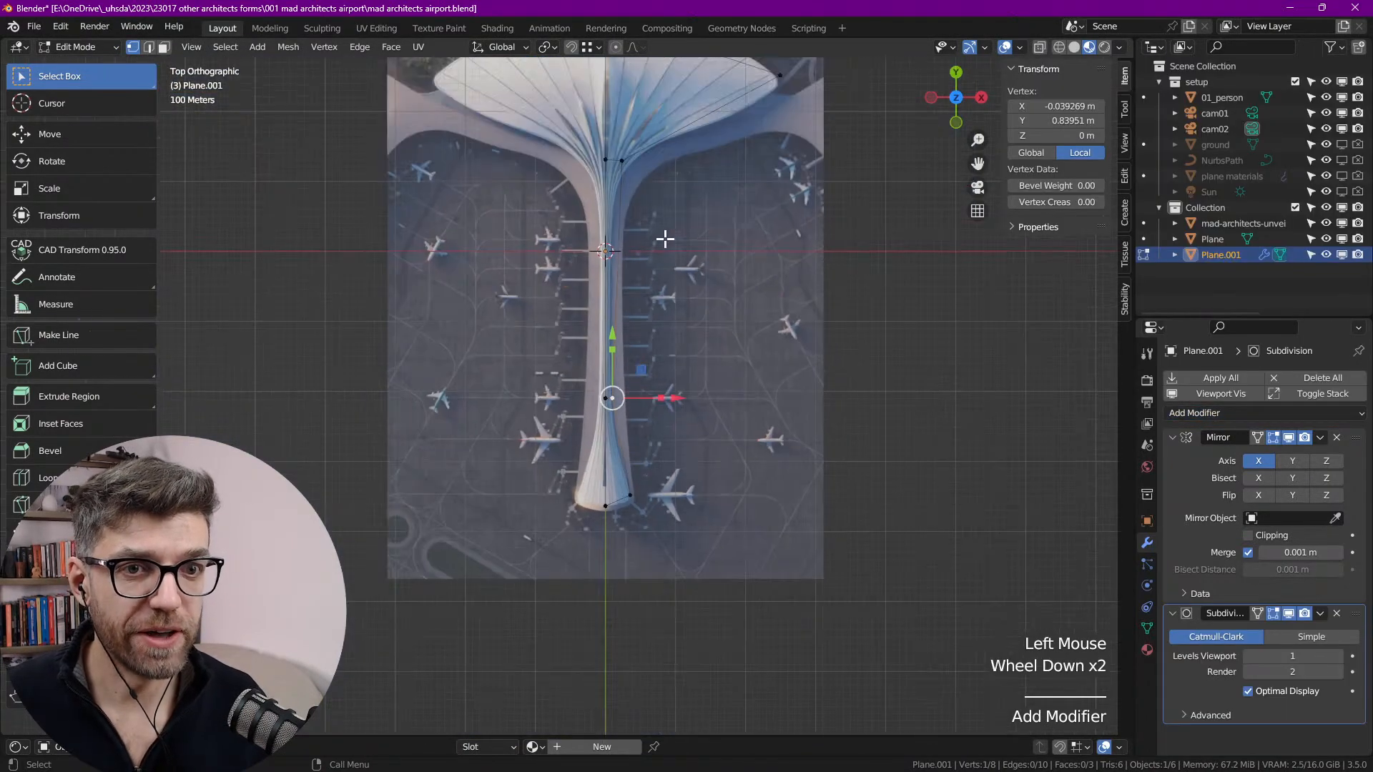
pyautogui.scroll(3, 644, 139)
pyautogui.keyDown('shift'); pyautogui.moveTo(644, 143); pyautogui.dragTo(622, 357, button='middle'); pyautogui.keyUp('shift')
pyautogui.scroll(-2, 798, 266)
pyautogui.press('Tab')
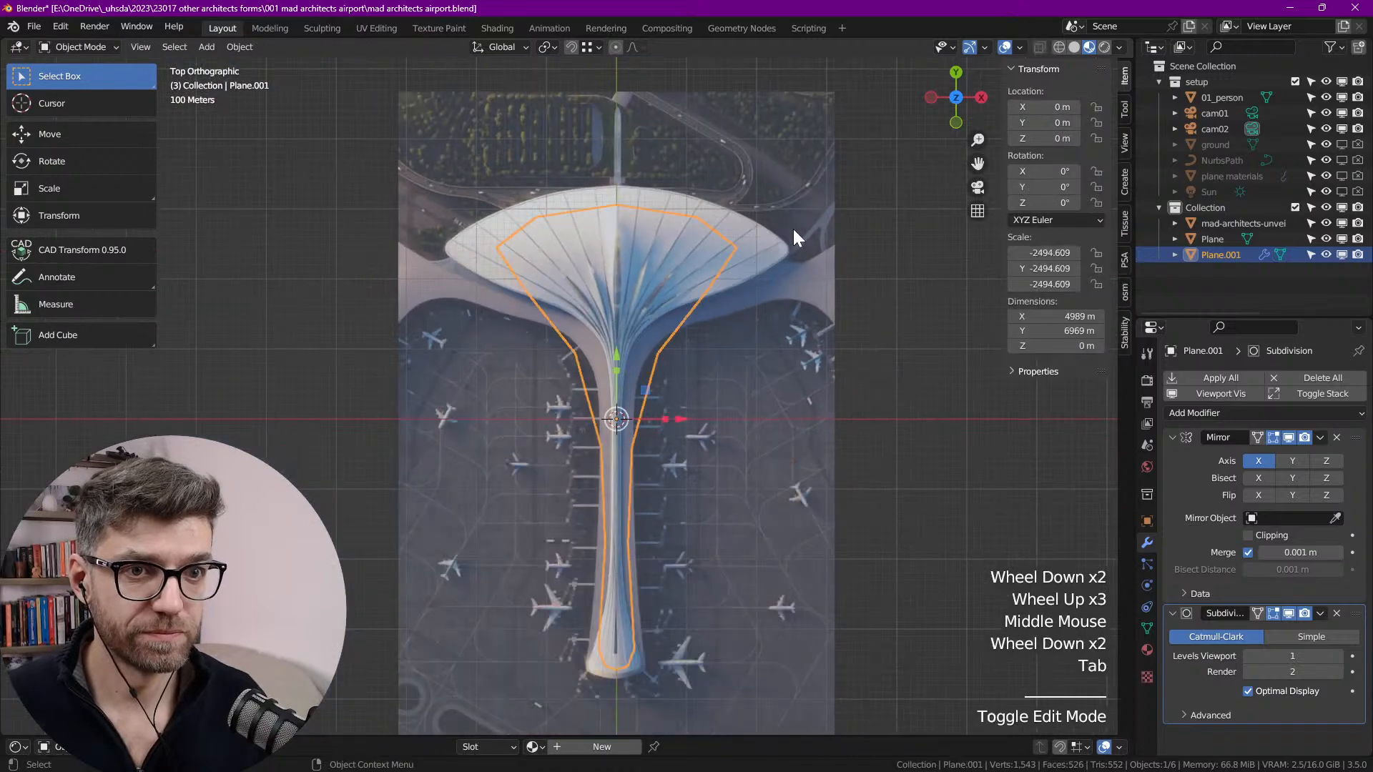
pyautogui.scroll(-2, 768, 268)
pyautogui.keyDown('shift'); pyautogui.moveTo(768, 268); pyautogui.dragTo(623, 298, button='middle'); pyautogui.keyUp('shift')
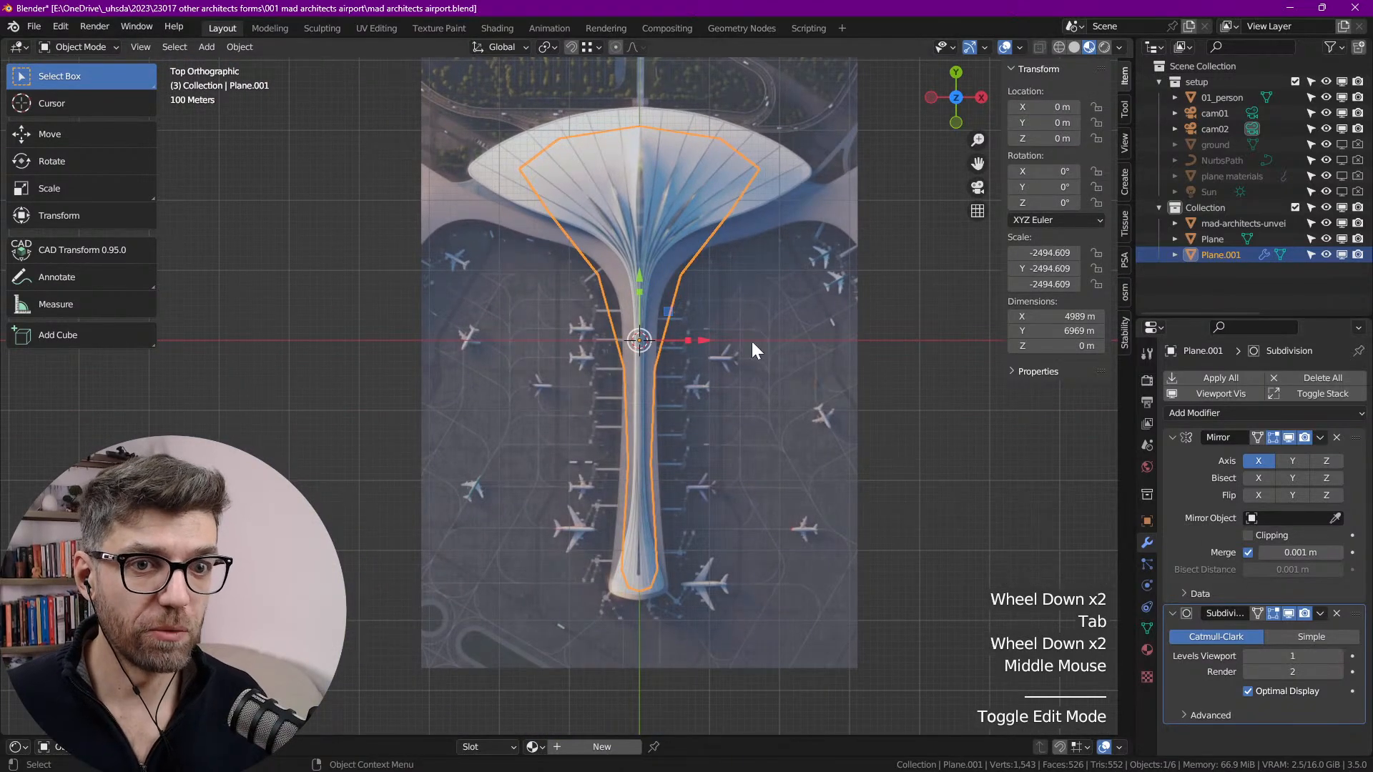
pyautogui.scroll(-4, 715, 294)
pyautogui.keyDown('shift'); pyautogui.moveTo(757, 300); pyautogui.dragTo(852, 391, button='middle'); pyautogui.keyUp('shift')
pyautogui.scroll(2, 588, 355)
pyautogui.scroll(-3, 655, 358)
pyautogui.scroll(-1, 655, 358)
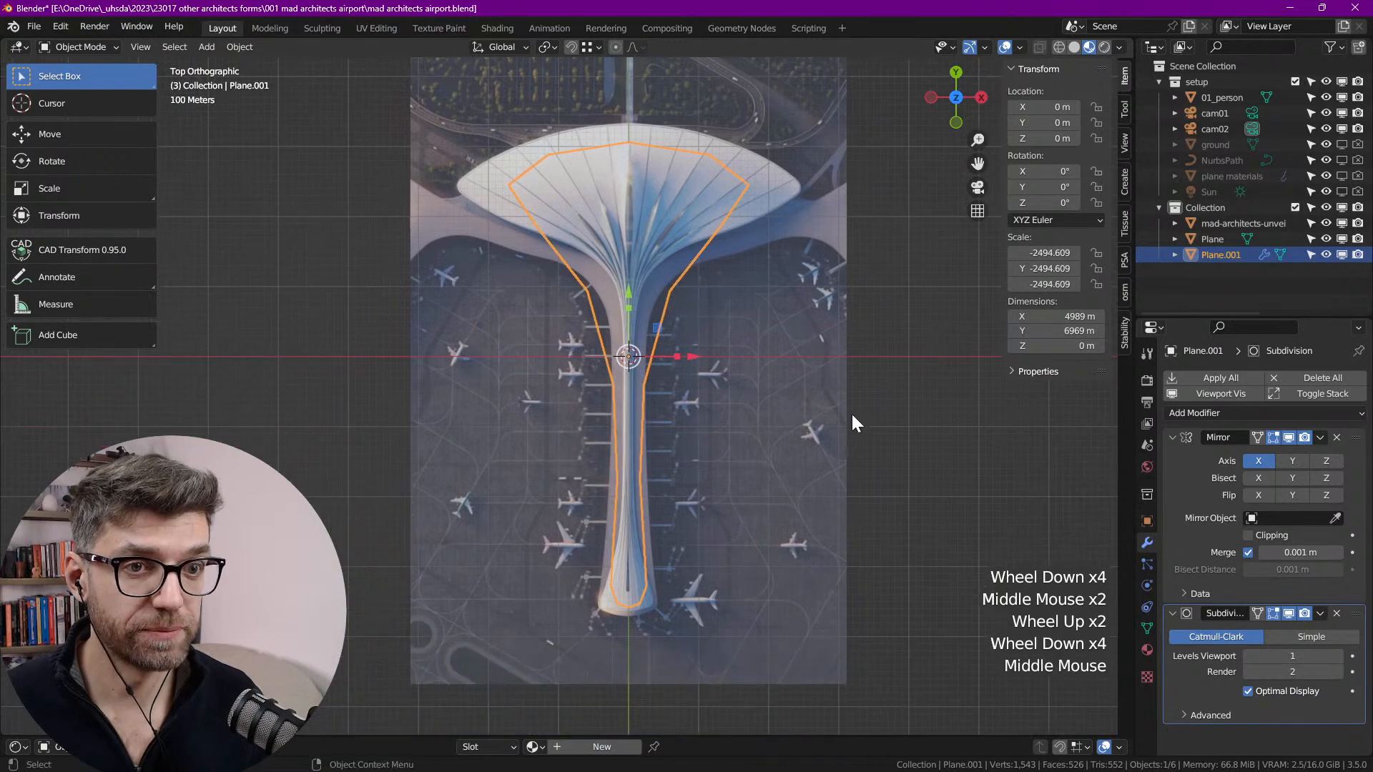
# Step: Examine the reference image plane's material settings and shader nodes for how its Alpha is driven
pyautogui.click(817, 451)
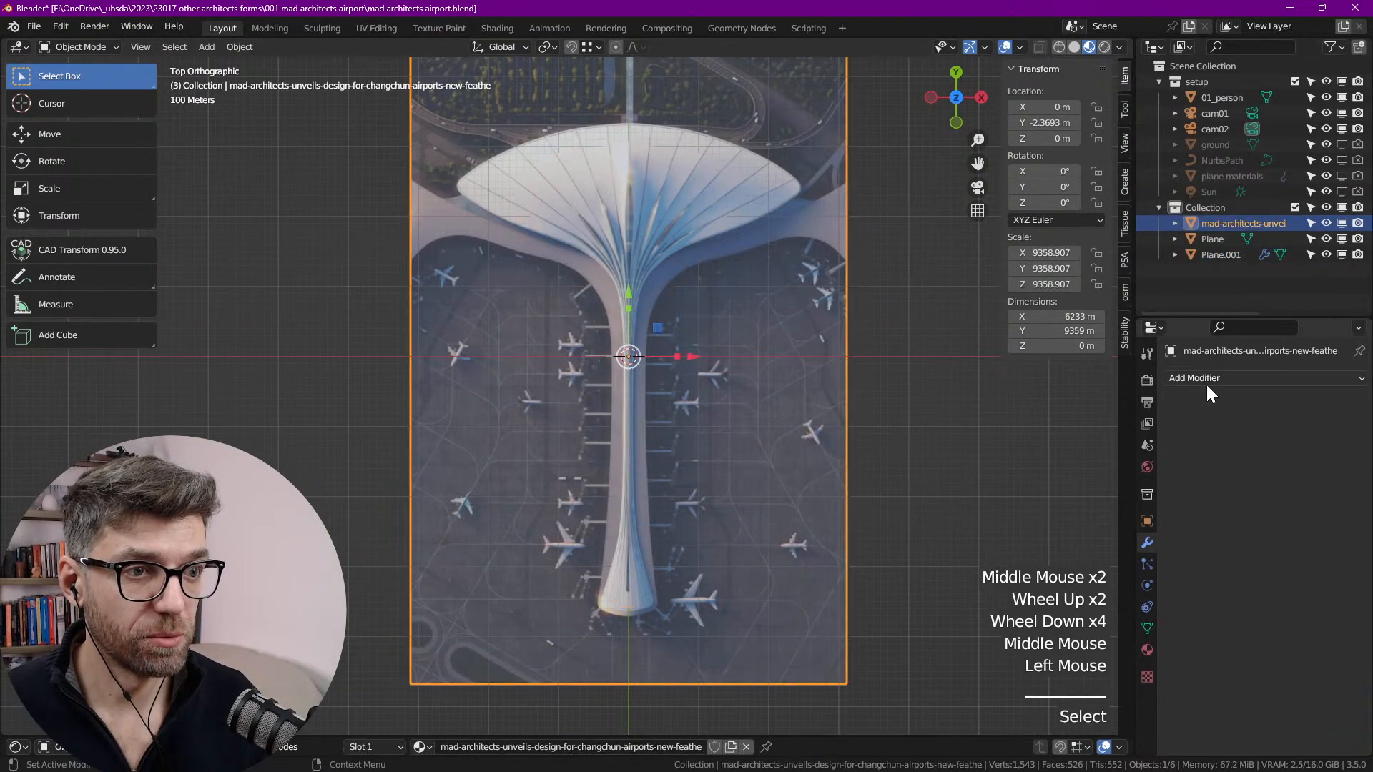
pyautogui.click(1147, 651)
pyautogui.scroll(-10, 1213, 542)
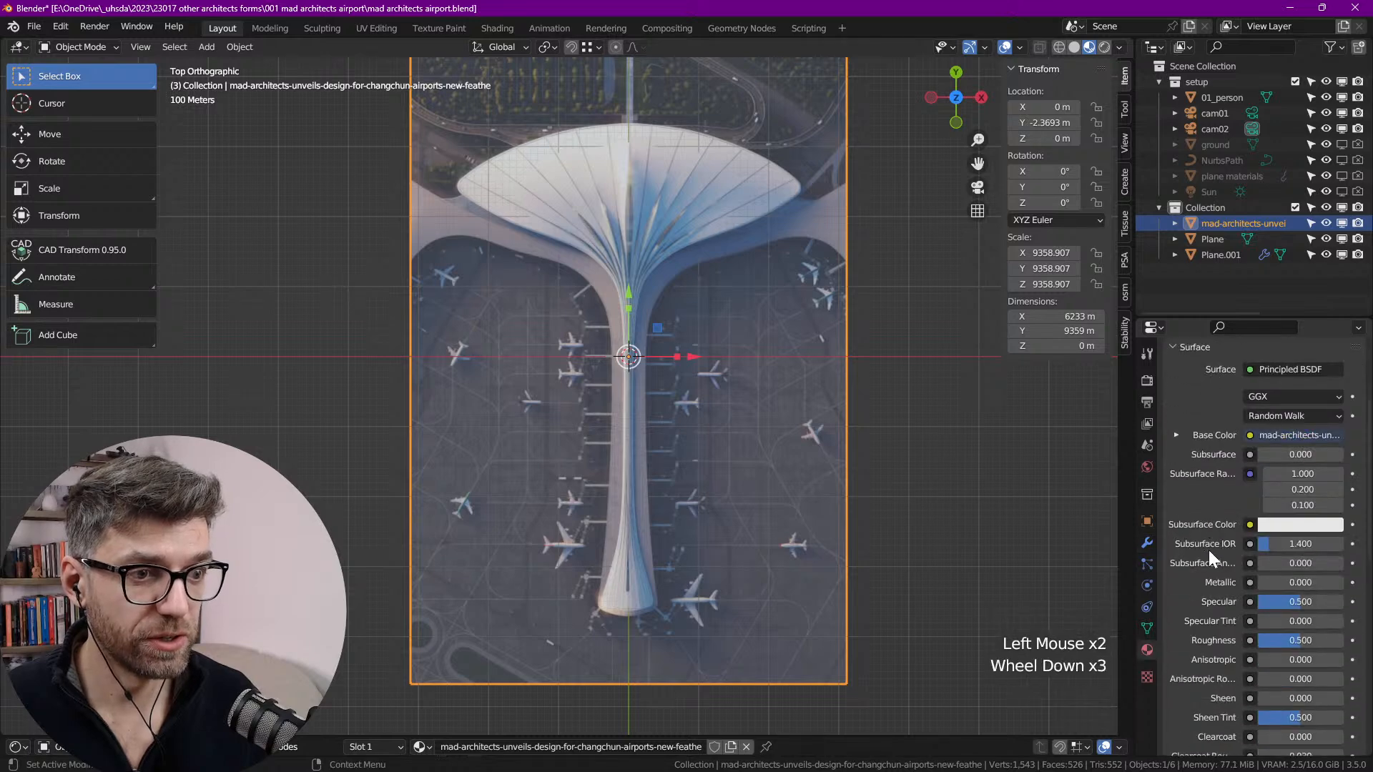
pyautogui.scroll(-1, 1223, 597)
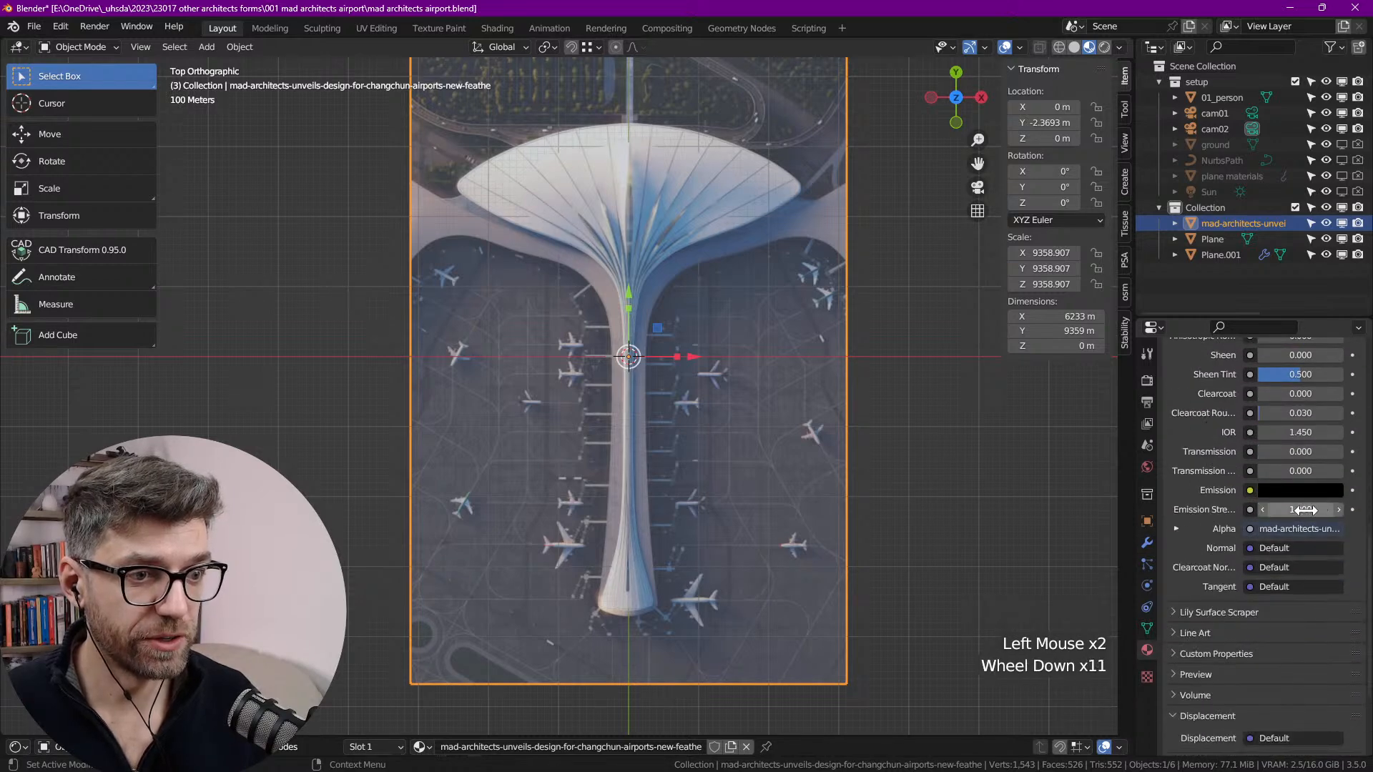
pyautogui.click(1177, 529)
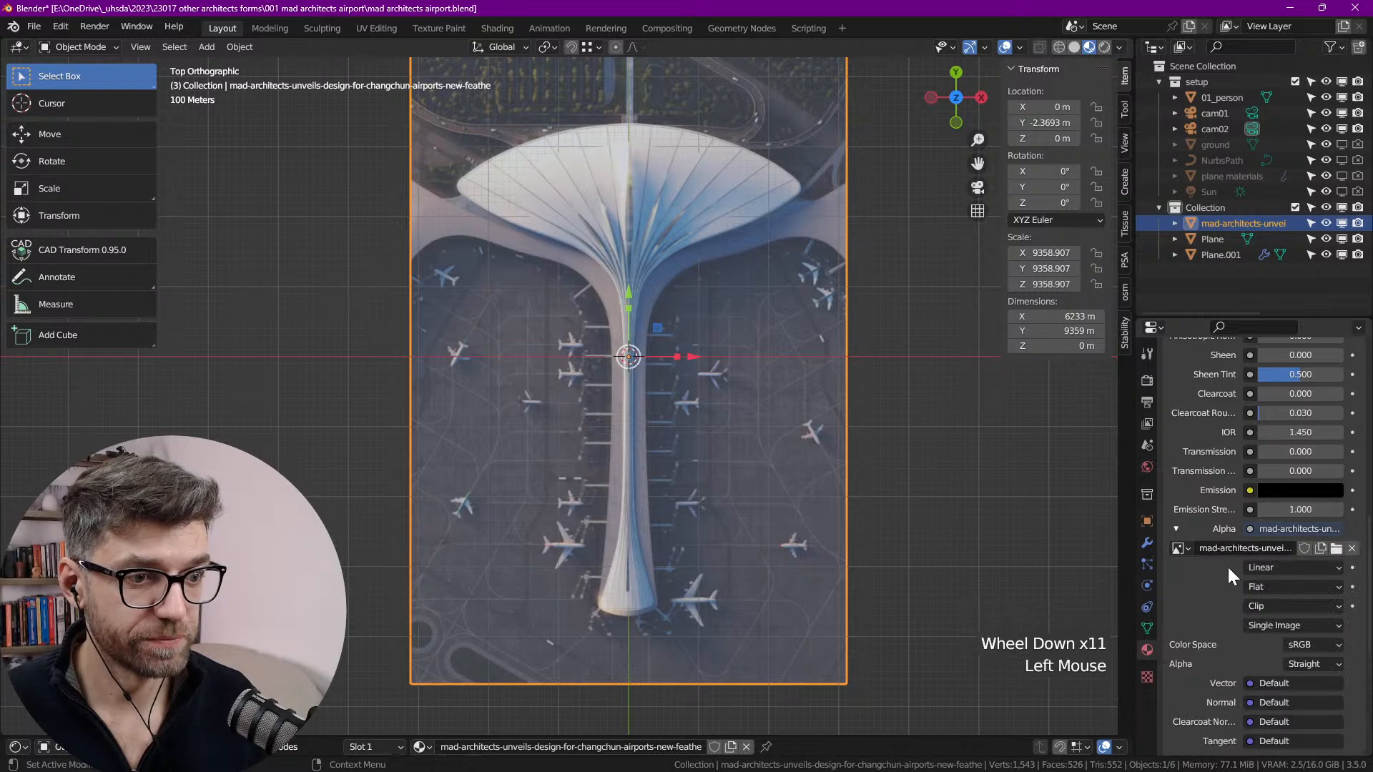
pyautogui.click(1176, 530)
pyautogui.moveTo(1010, 735); pyautogui.dragTo(1010, 495)
pyautogui.scroll(-3, 427, 353)
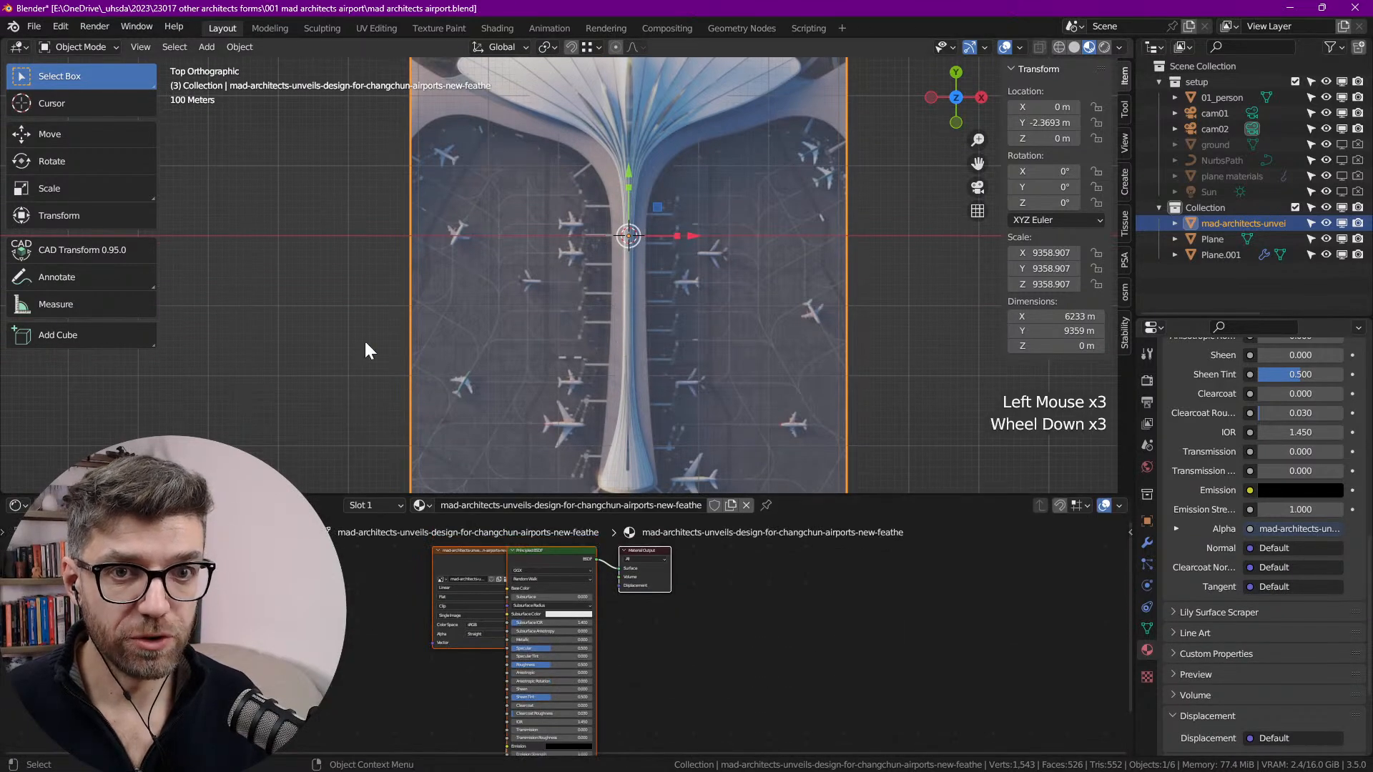
pyautogui.keyDown('shift'); pyautogui.moveTo(428, 354); pyautogui.dragTo(443, 257, button='middle'); pyautogui.keyUp('shift')
pyautogui.moveTo(541, 495); pyautogui.dragTo(542, 647)
pyautogui.scroll(-2, 569, 477)
pyautogui.keyDown('shift'); pyautogui.moveTo(569, 477); pyautogui.dragTo(629, 349, button='middle'); pyautogui.keyUp('shift')
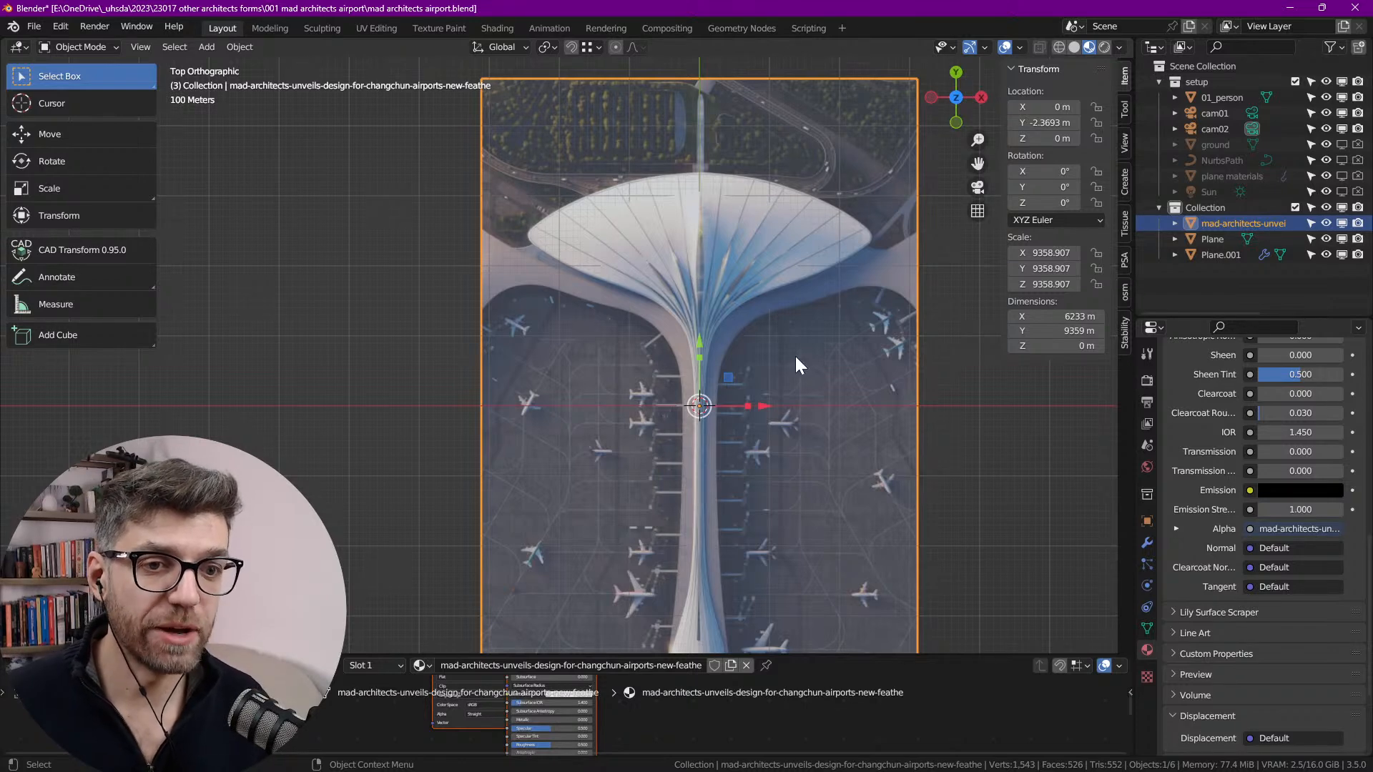
# Step: Move the reference image plane sideways along X to about -8391 m, clear of the roof mesh
pyautogui.moveTo(768, 407); pyautogui.dragTo(182, 381)
pyautogui.moveTo(498, 346); pyautogui.dragTo(546, 323, button='middle')
pyautogui.scroll(-3, 648, 282)
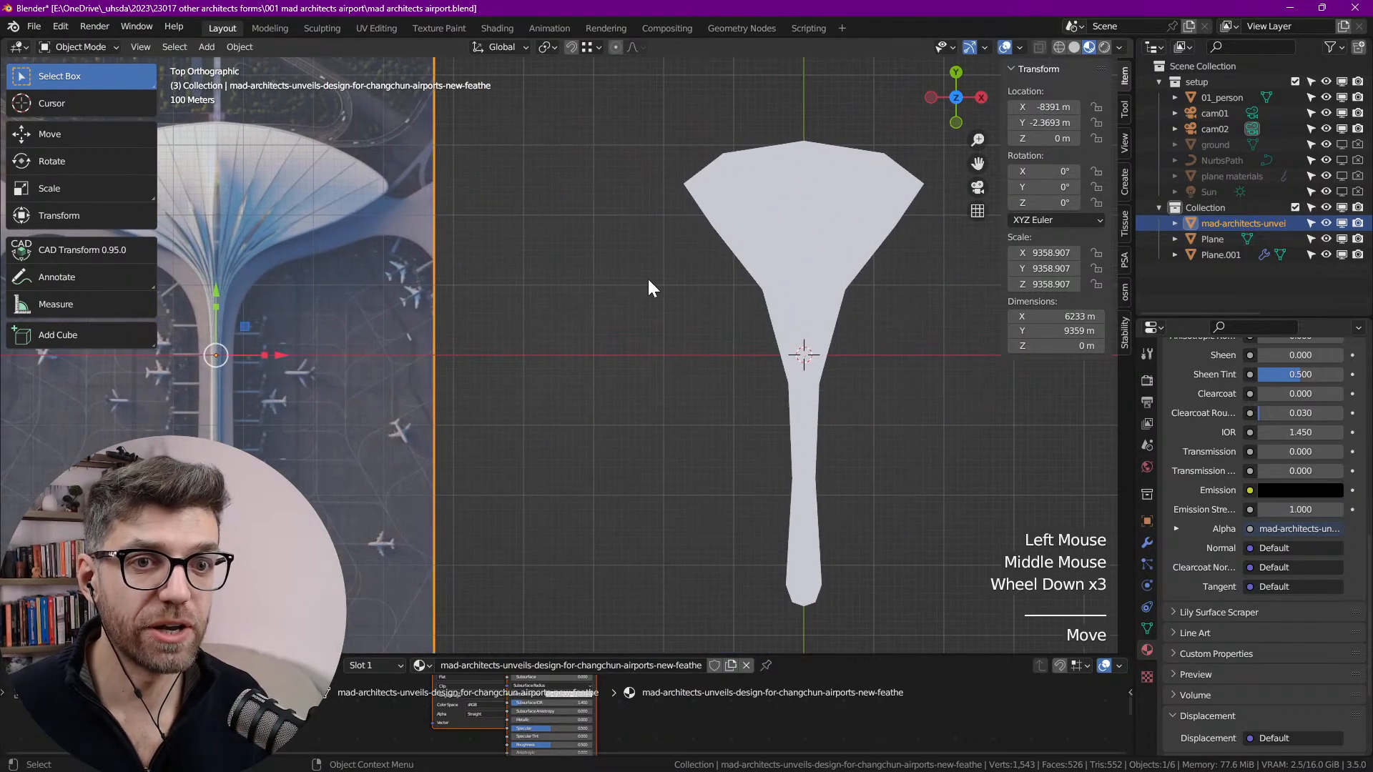
pyautogui.moveTo(648, 282); pyautogui.dragTo(601, 359, button='middle')
# Step: Add the top-down airport picture from the images folder as a reference image aligned to the view
pyautogui.hotkey('shift', 'a')
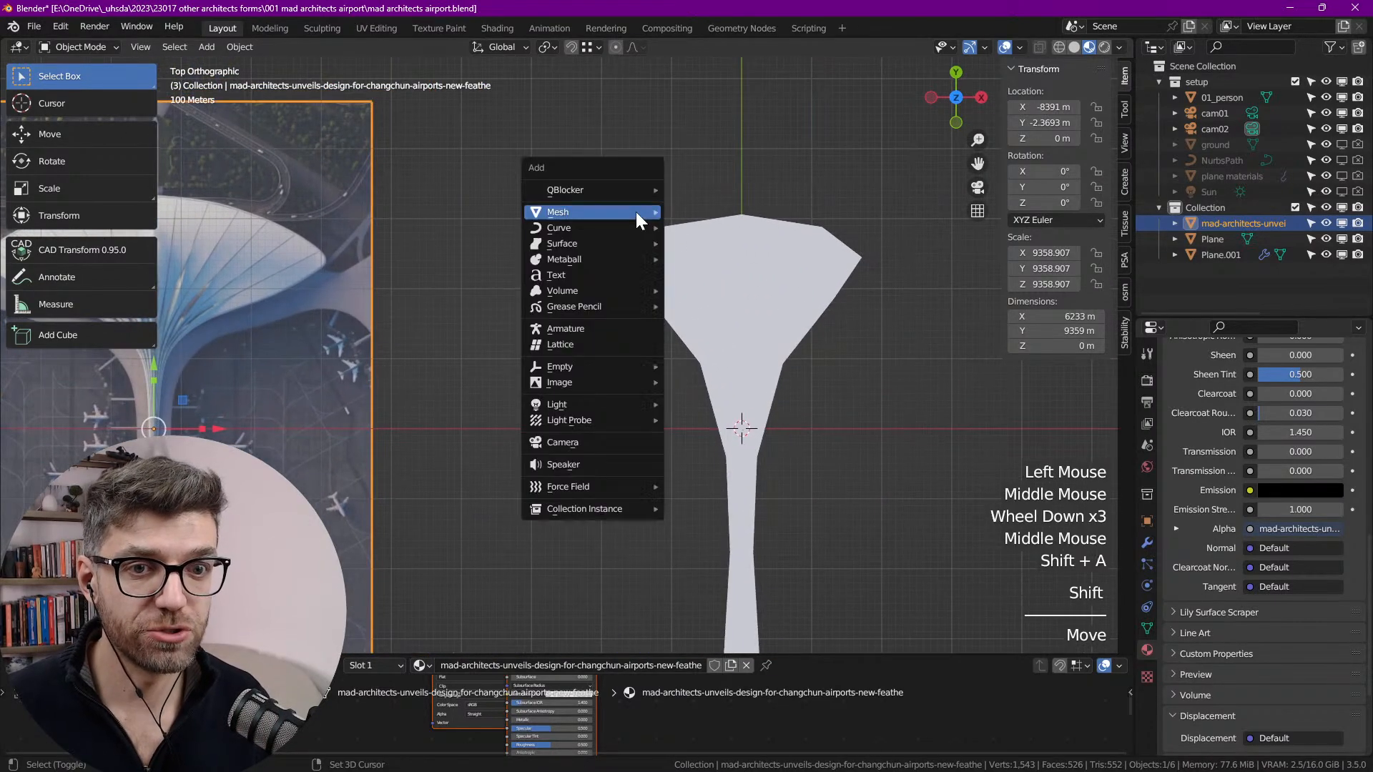
pyautogui.moveTo(573, 383)
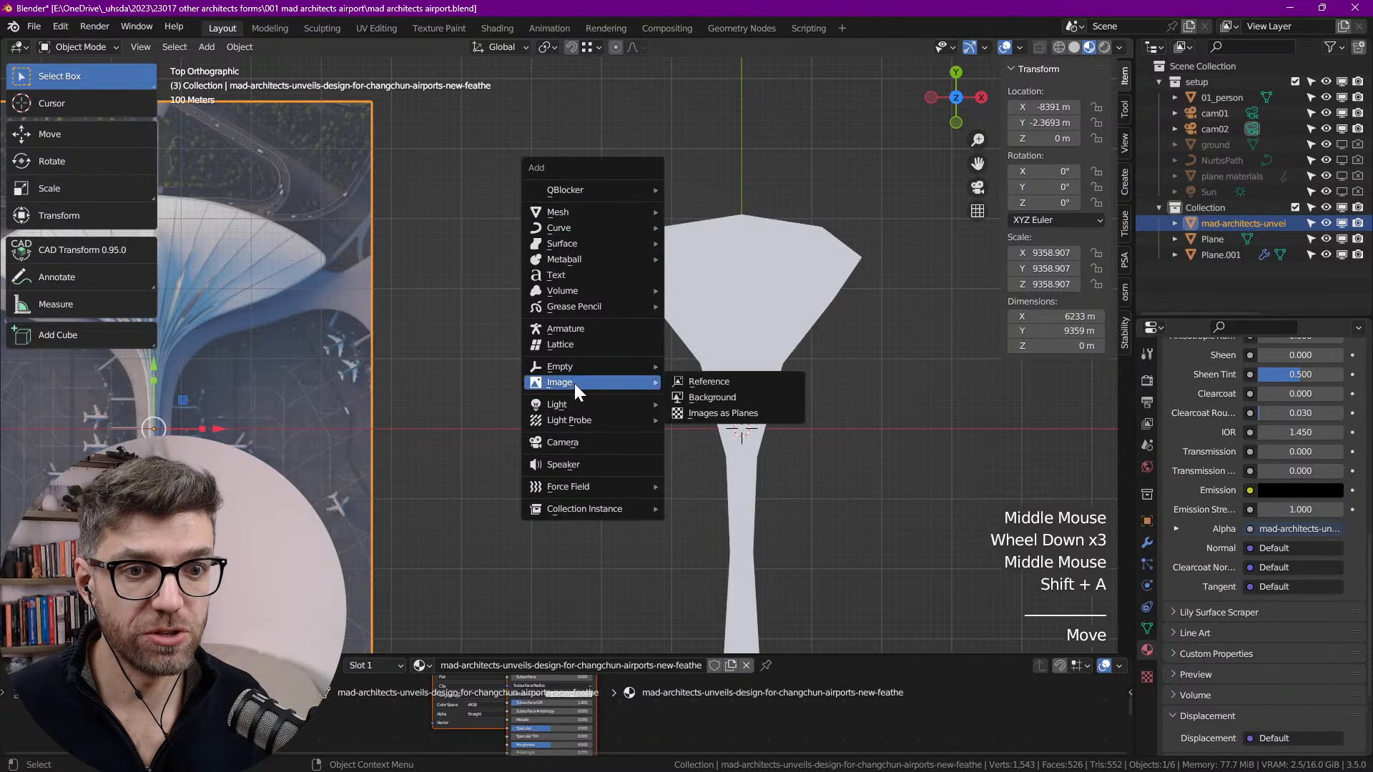
pyautogui.click(770, 382)
pyautogui.doubleClick(530, 305)
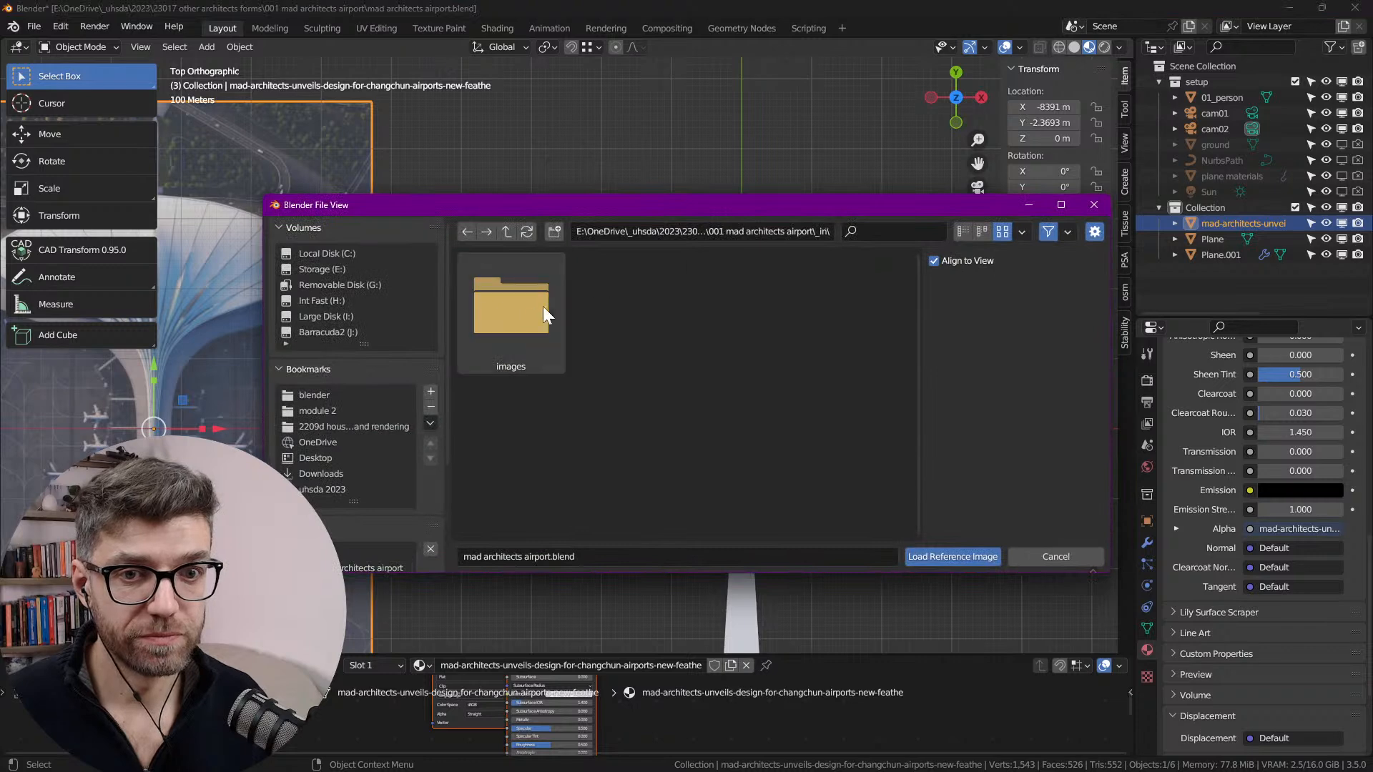
pyautogui.doubleClick(558, 312)
pyautogui.doubleClick(510, 317)
# Step: Scale the new reference image up to about 1899 so its terminal matches the size of the roof mesh
pyautogui.scroll(-2, 681, 308)
pyautogui.moveTo(680, 302); pyautogui.dragTo(667, 263, button='middle')
pyautogui.press('s')
pyautogui.press('s')
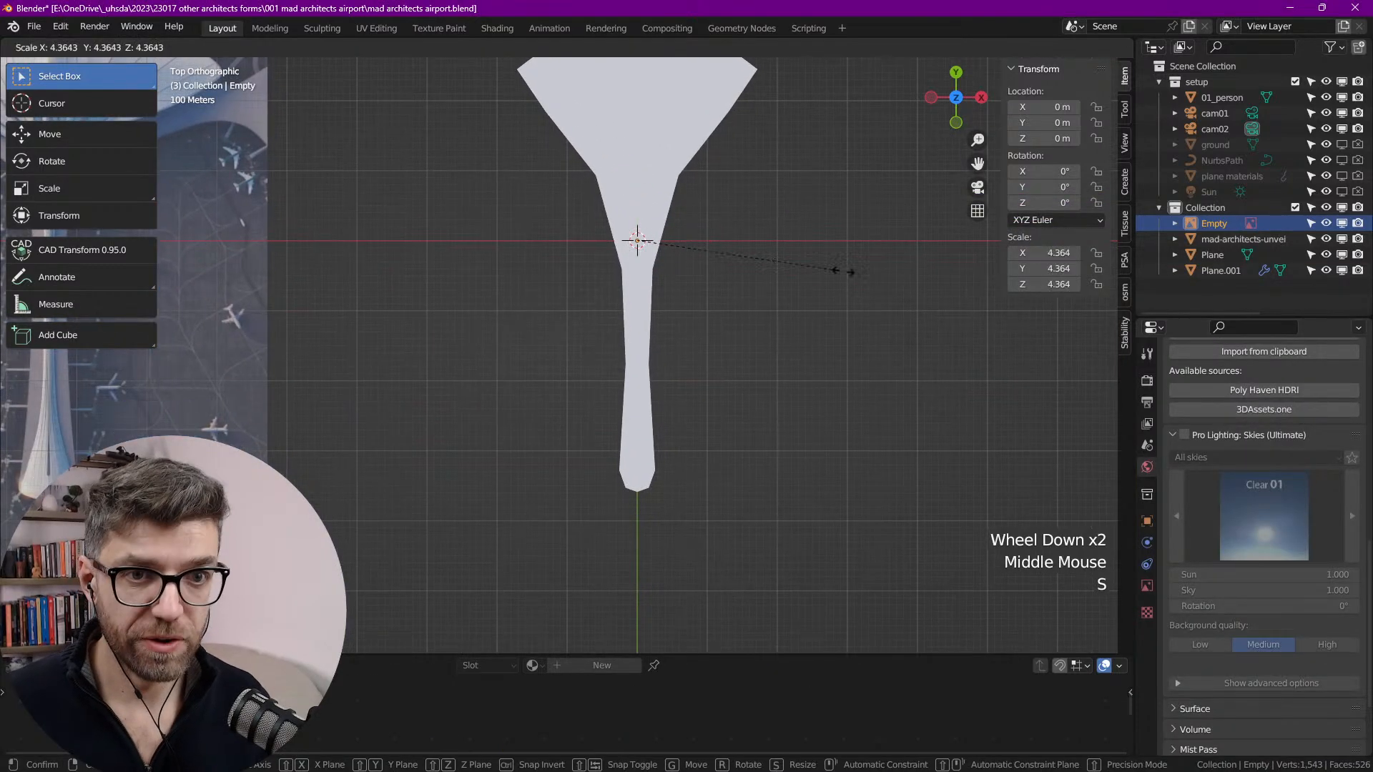
pyautogui.click(845, 306)
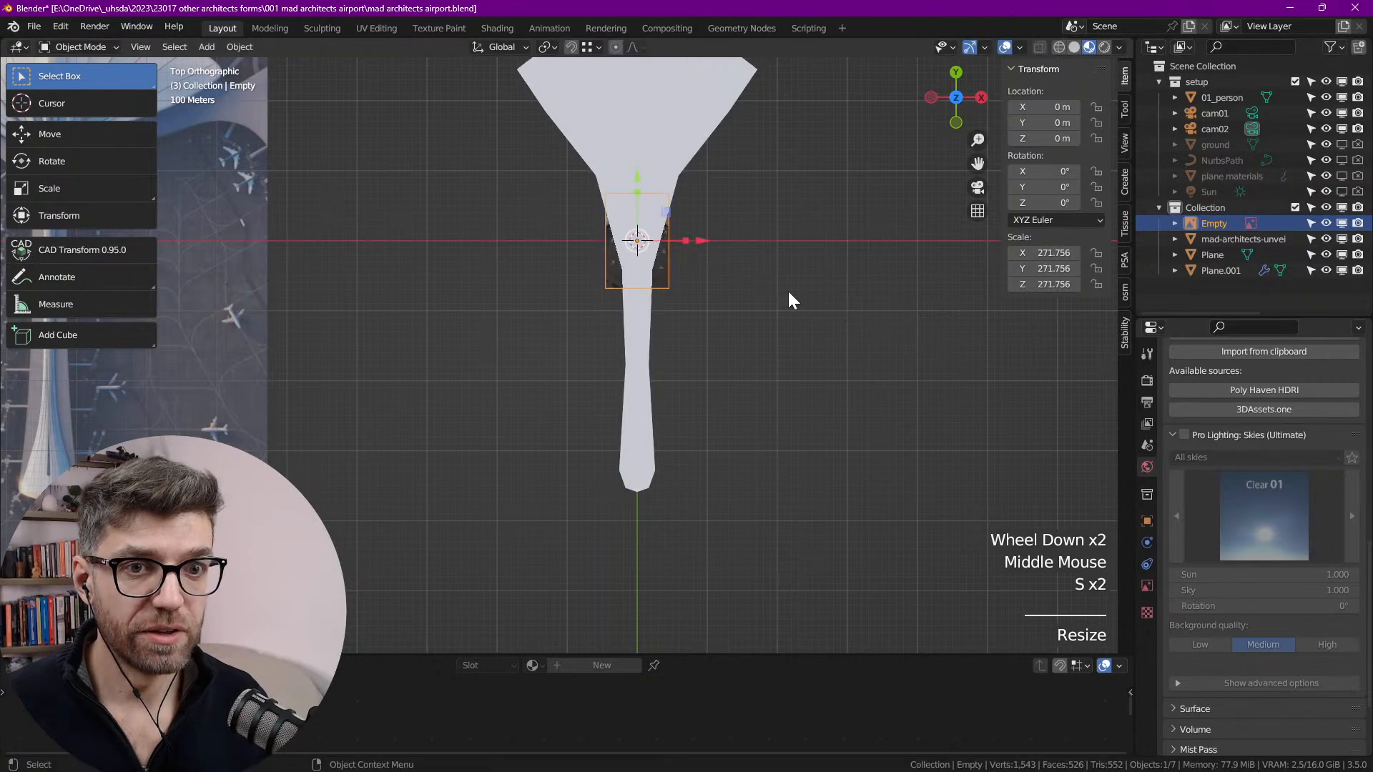
pyautogui.press('s')
pyautogui.click(12, 450)
pyautogui.moveTo(463, 268); pyautogui.dragTo(509, 426, button='middle')
pyautogui.press('s')
pyautogui.scroll(-1, 679, 350)
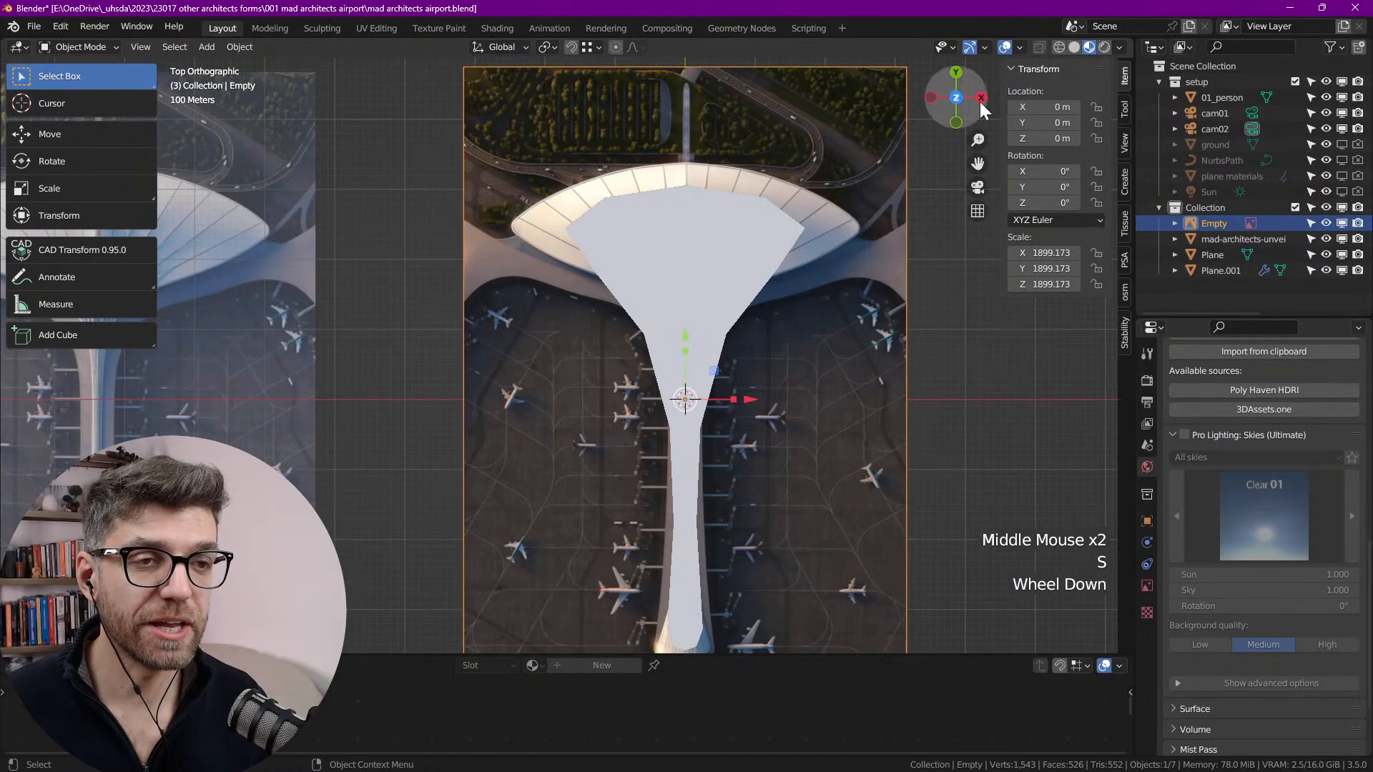
# Step: Switch the viewport to solid shading
pyautogui.click(1079, 45)
pyautogui.moveTo(710, 262); pyautogui.dragTo(718, 175, button='middle')
pyautogui.scroll(-3, 800, 207)
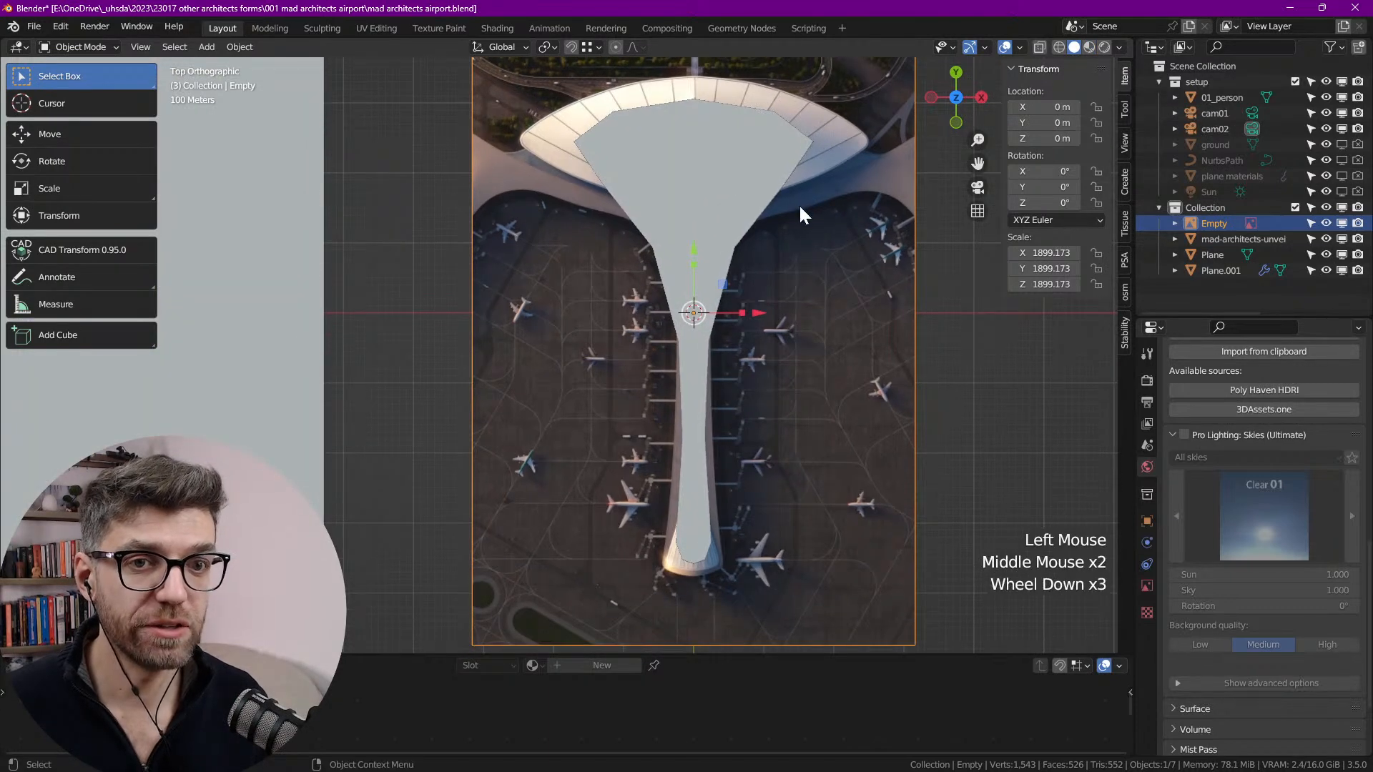
# Step: Enable opacity for the reference image and lower it to about 0.455
pyautogui.click(1147, 586)
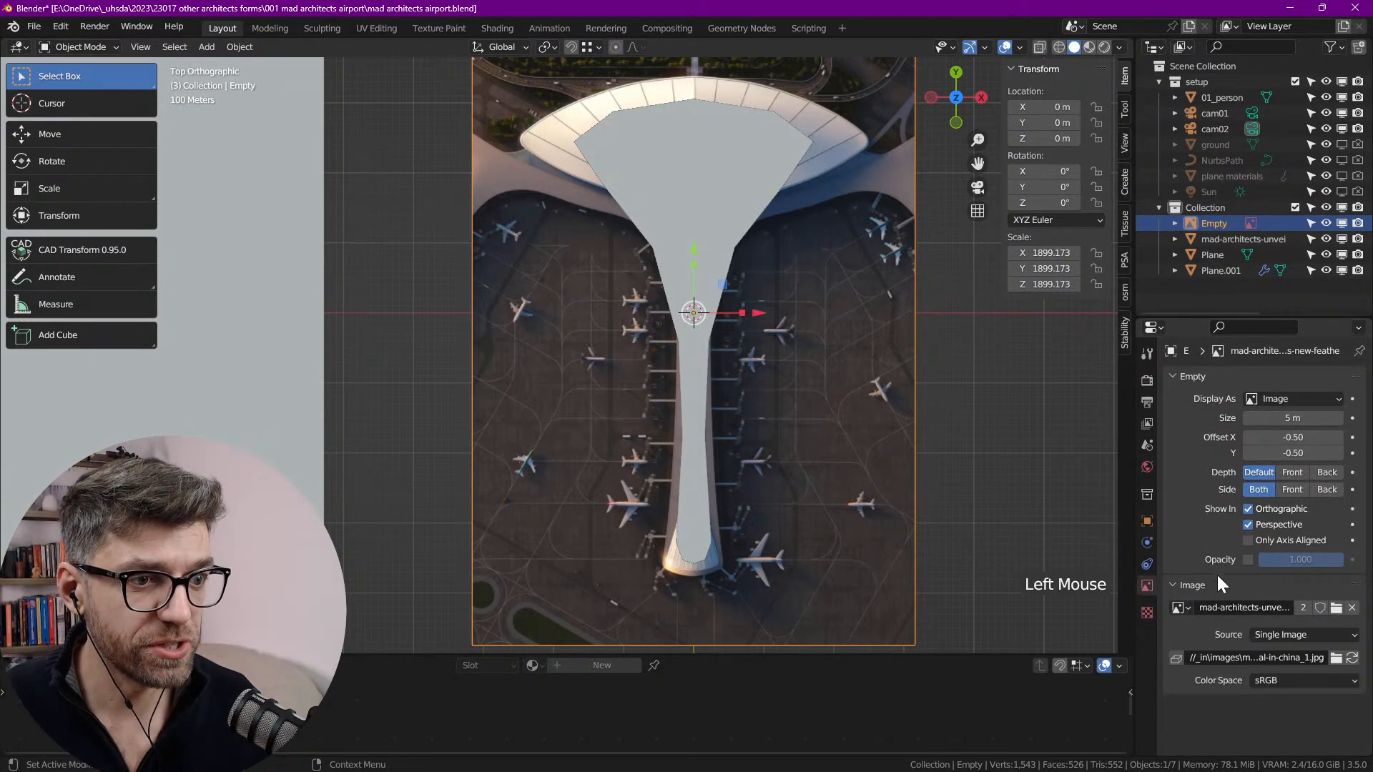
pyautogui.click(1249, 560)
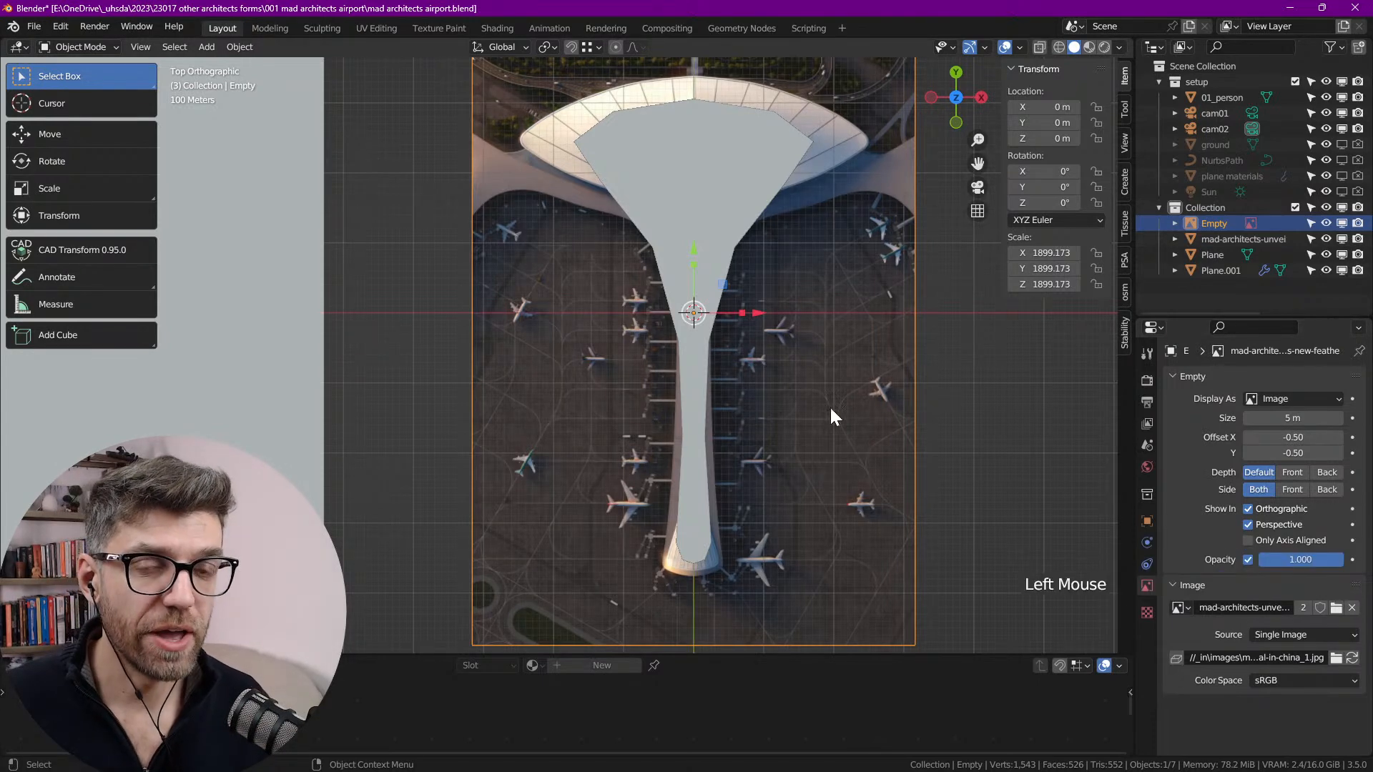
pyautogui.moveTo(366, 262); pyautogui.dragTo(511, 209, button='middle')
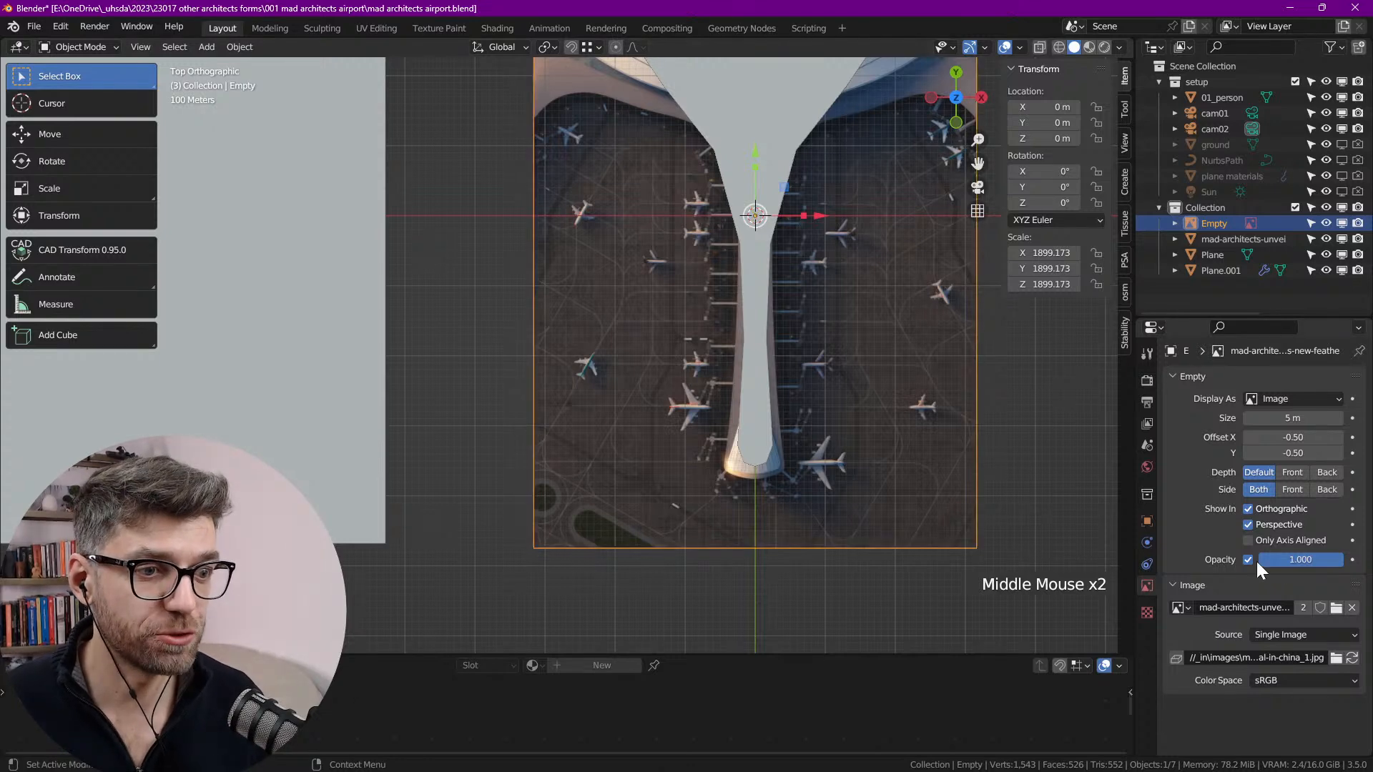
pyautogui.moveTo(1324, 559); pyautogui.dragTo(1278, 559)
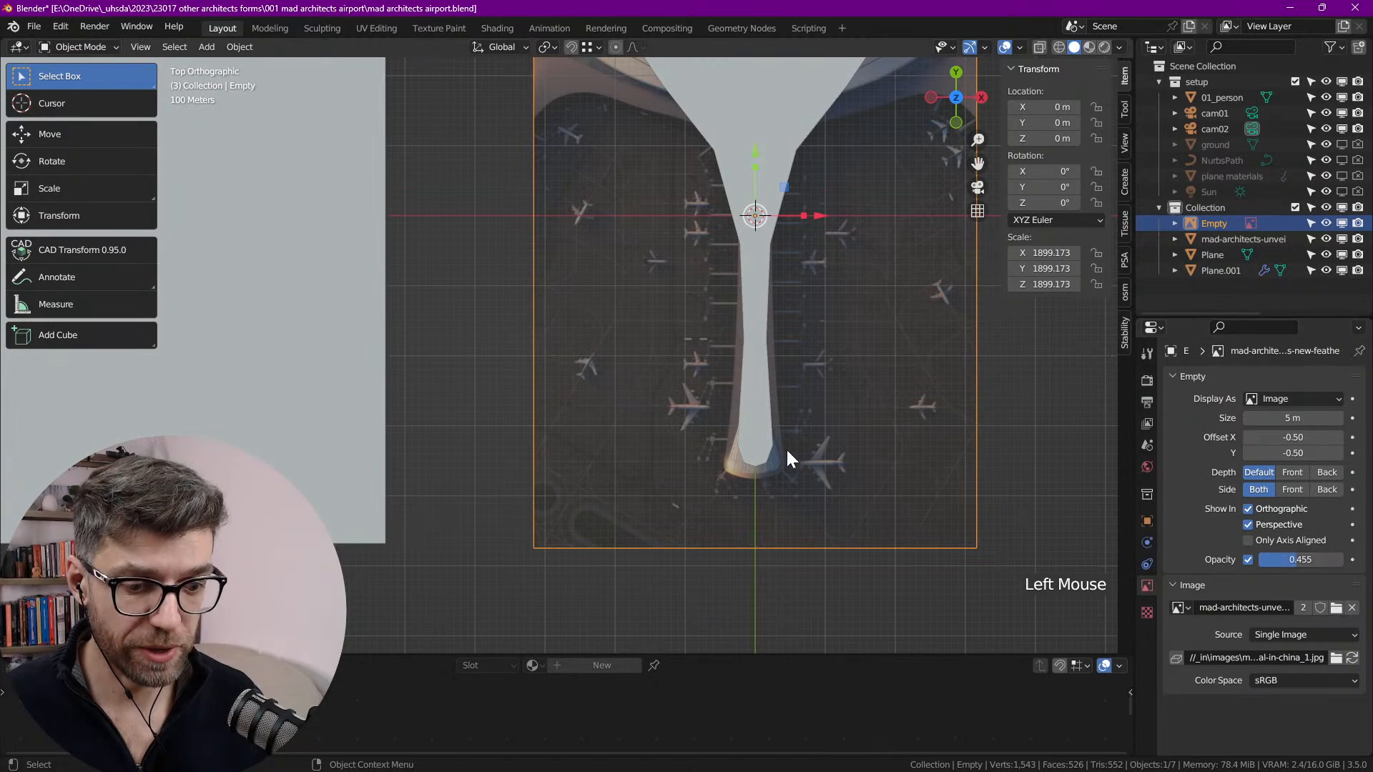
pyautogui.keyDown('shift'); pyautogui.moveTo(795, 466); pyautogui.dragTo(714, 362, button='middle'); pyautogui.keyUp('shift')
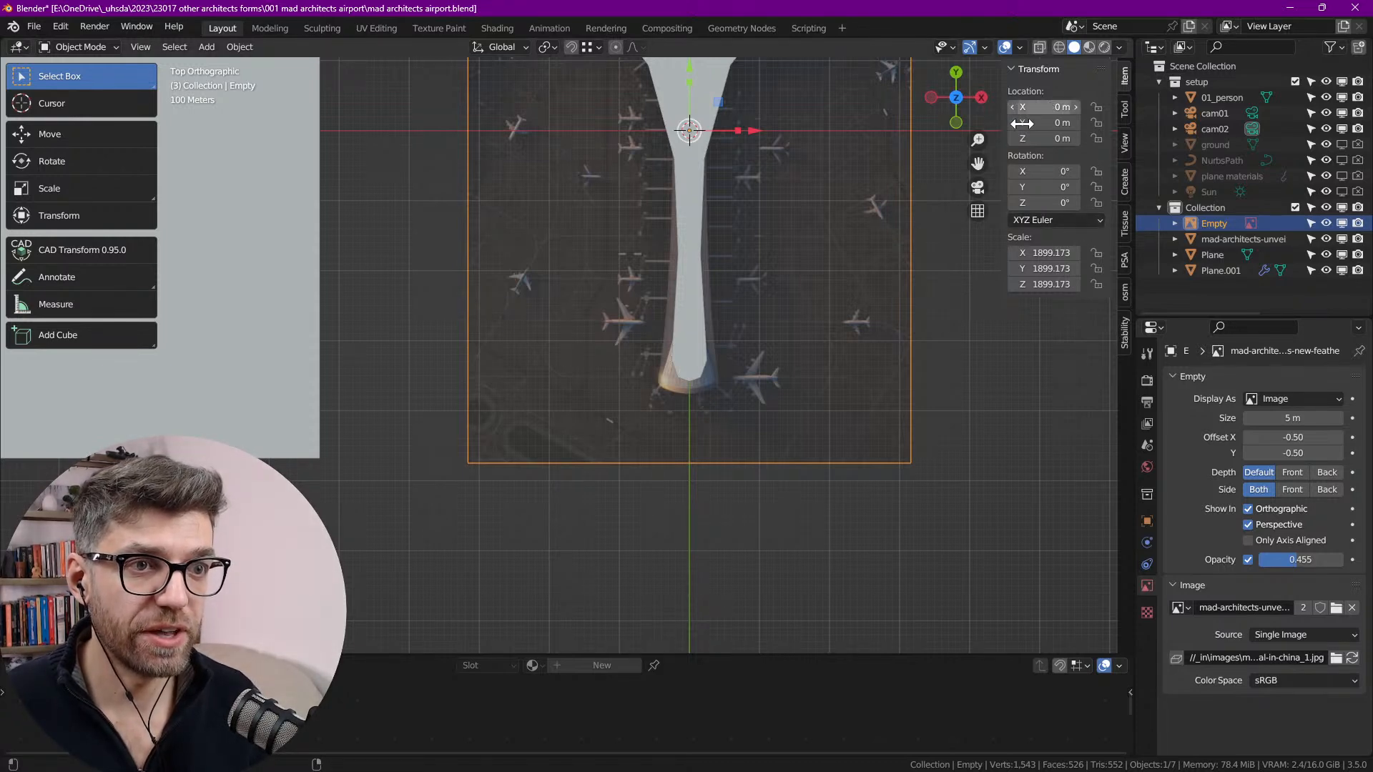
# Step: Enter Edit Mode on the mirrored roof plane and select its outer wing-tip vertex
pyautogui.keyDown('shift'); pyautogui.moveTo(794, 236); pyautogui.dragTo(794, 300, button='middle'); pyautogui.keyUp('shift')
pyautogui.keyDown('shift'); pyautogui.moveTo(723, 184); pyautogui.dragTo(696, 367, button='middle'); pyautogui.keyUp('shift')
pyautogui.click(706, 266)
pyautogui.press('Tab')
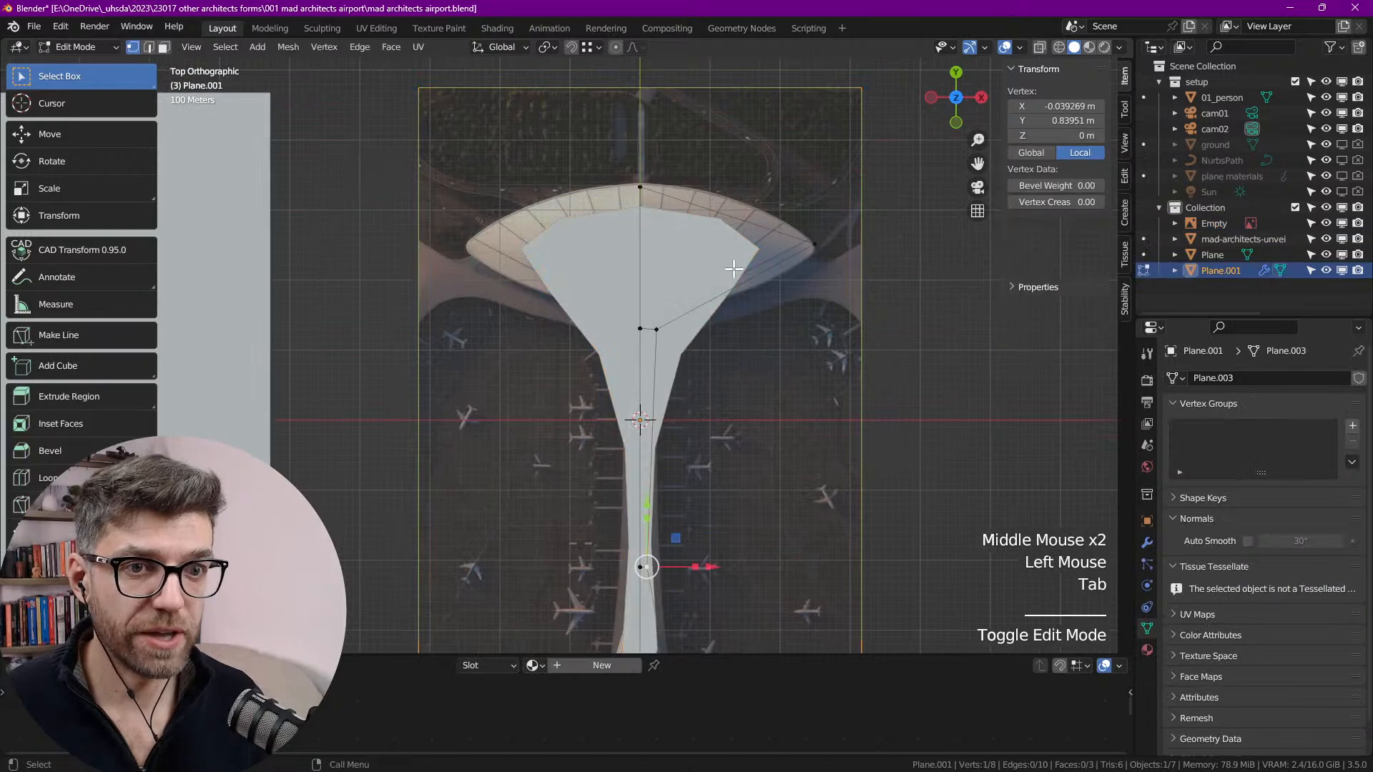
pyautogui.click(815, 242)
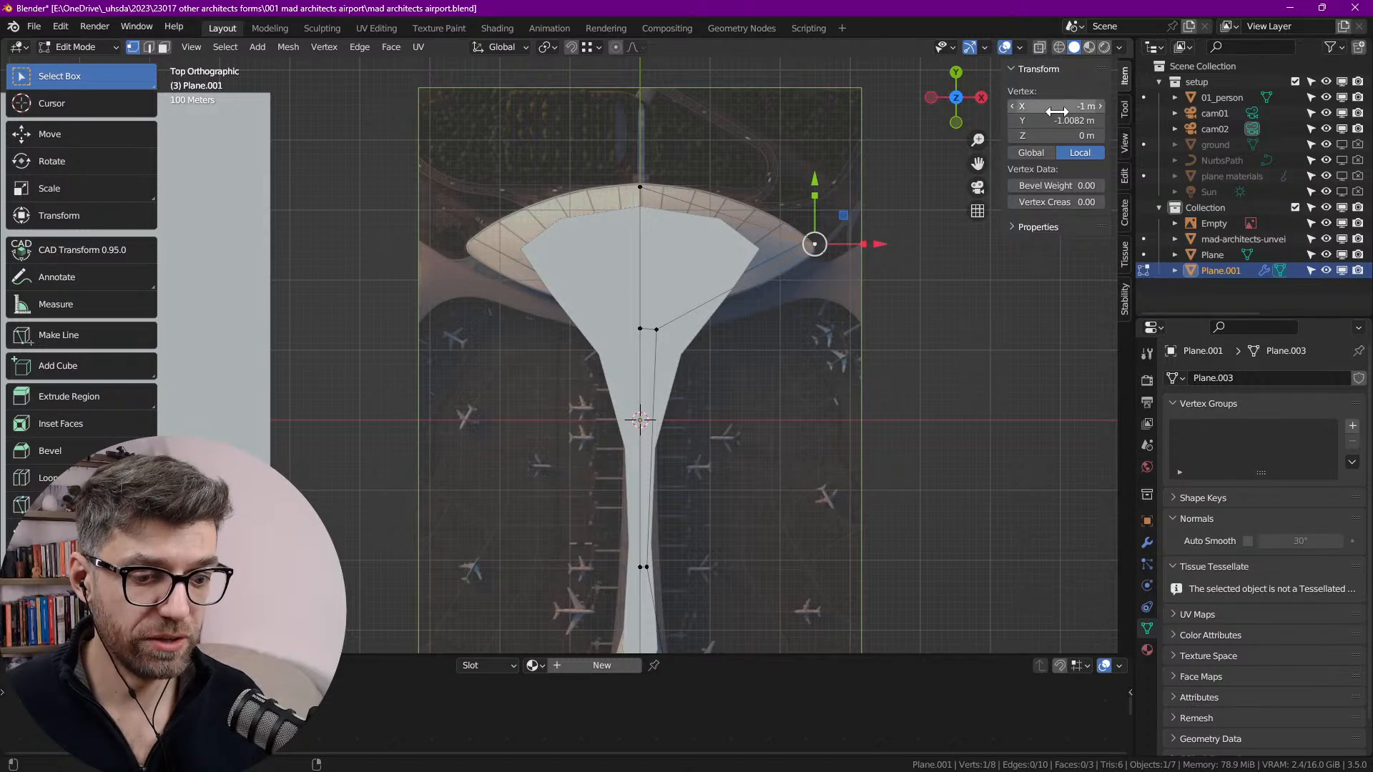
pyautogui.moveTo(999, 87); pyautogui.dragTo(1124, 73)
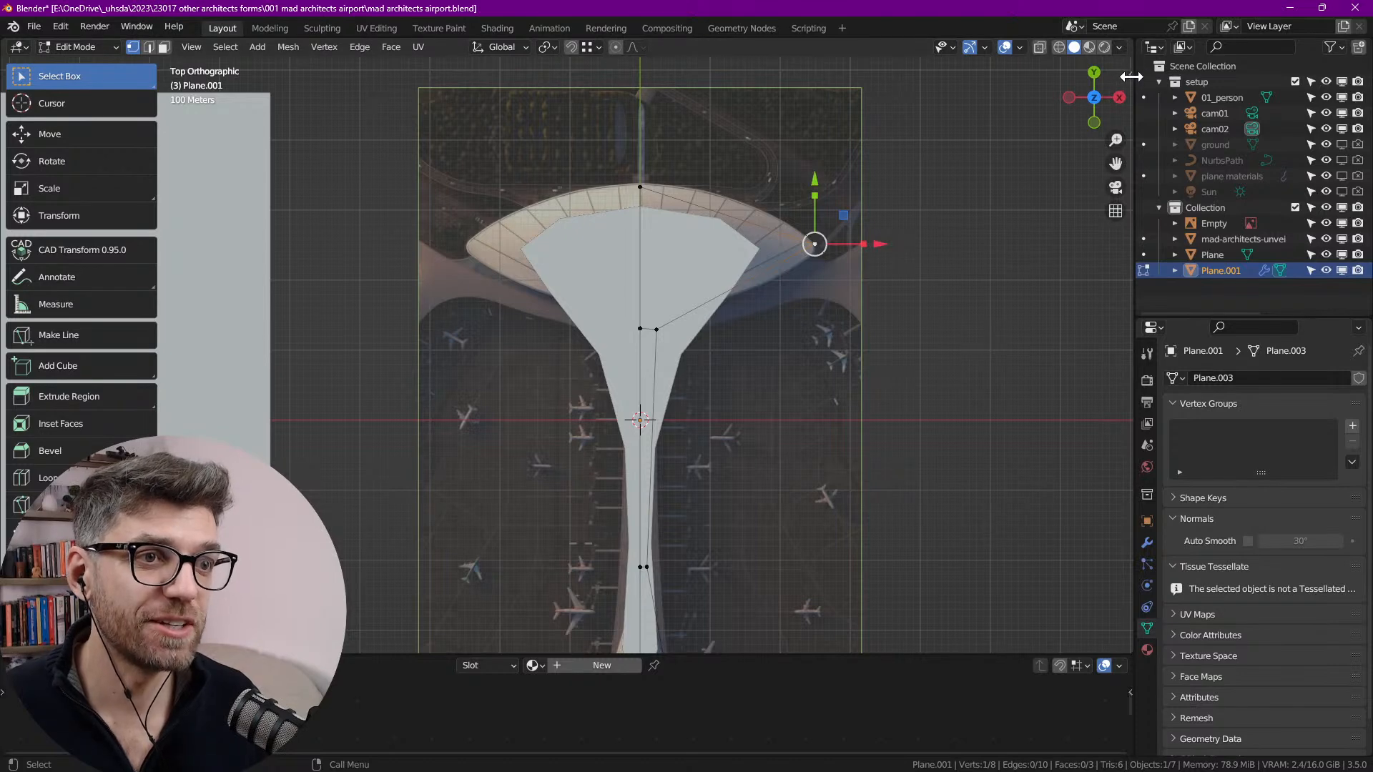
pyautogui.click(1129, 78)
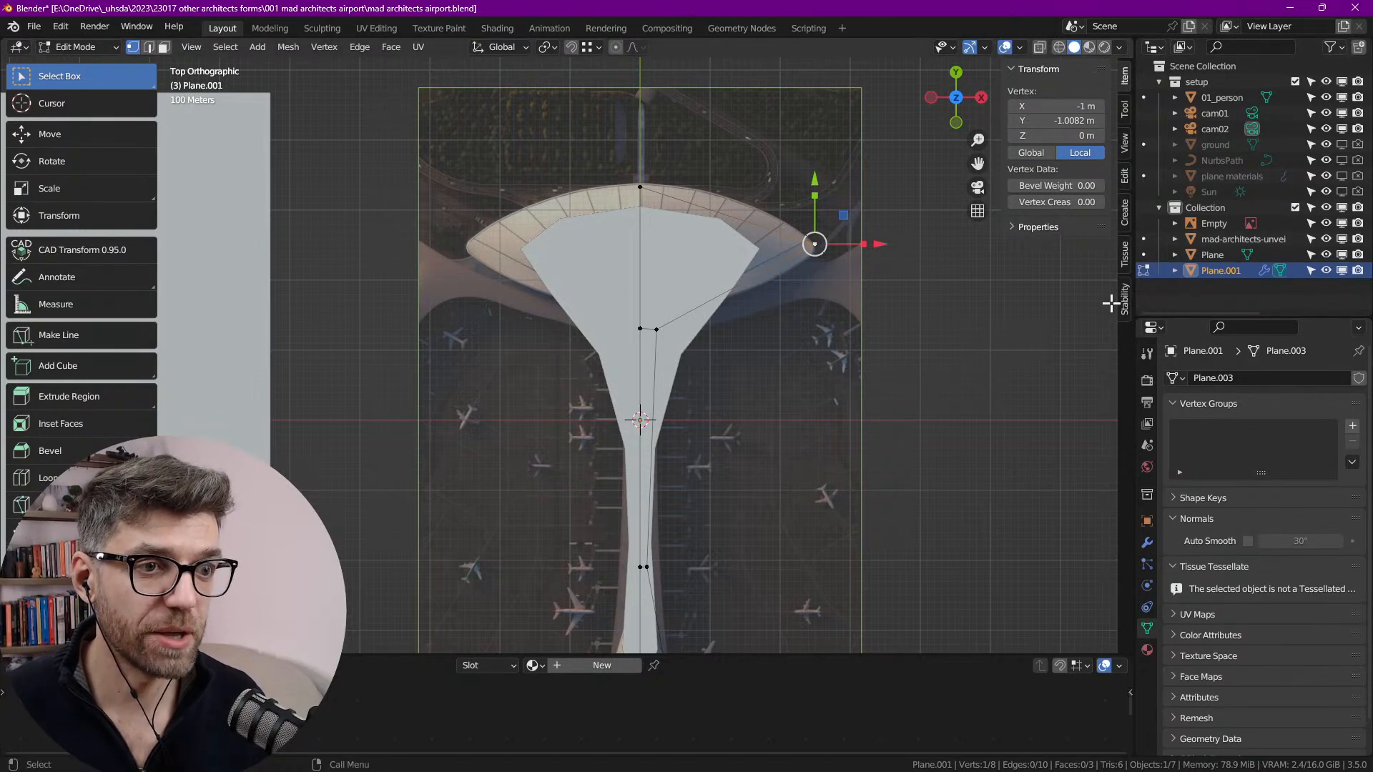
# Step: Set the Subdivision modifier's viewport levels to 3 on the mirrored roof plane
pyautogui.moveTo(748, 280); pyautogui.dragTo(754, 220, button='middle')
pyautogui.scroll(-3, 694, 298)
pyautogui.moveTo(694, 297); pyautogui.dragTo(736, 176, button='middle')
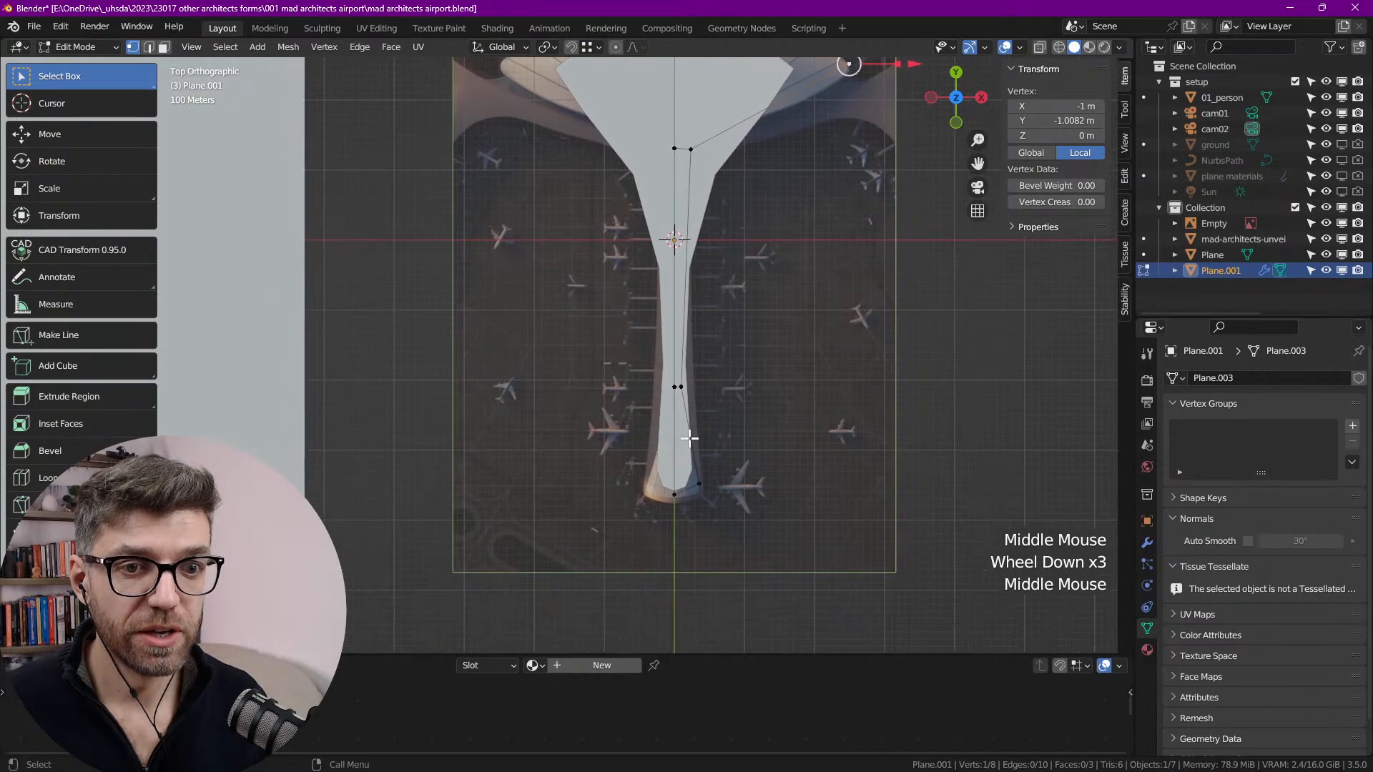
pyautogui.click(1147, 543)
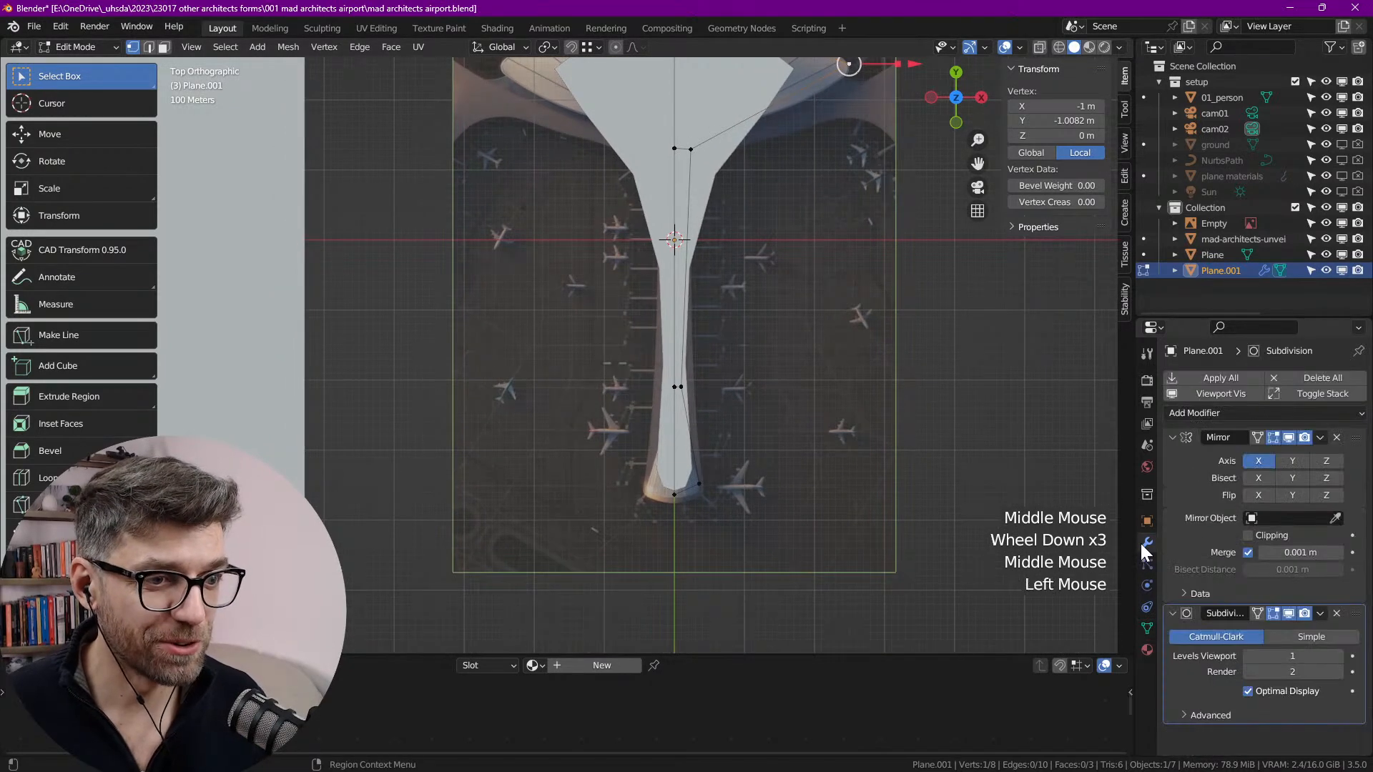
pyautogui.click(1338, 657)
pyautogui.click(1337, 656)
pyautogui.scroll(-1, 1248, 594)
pyautogui.moveTo(800, 234); pyautogui.dragTo(723, 314, button='middle')
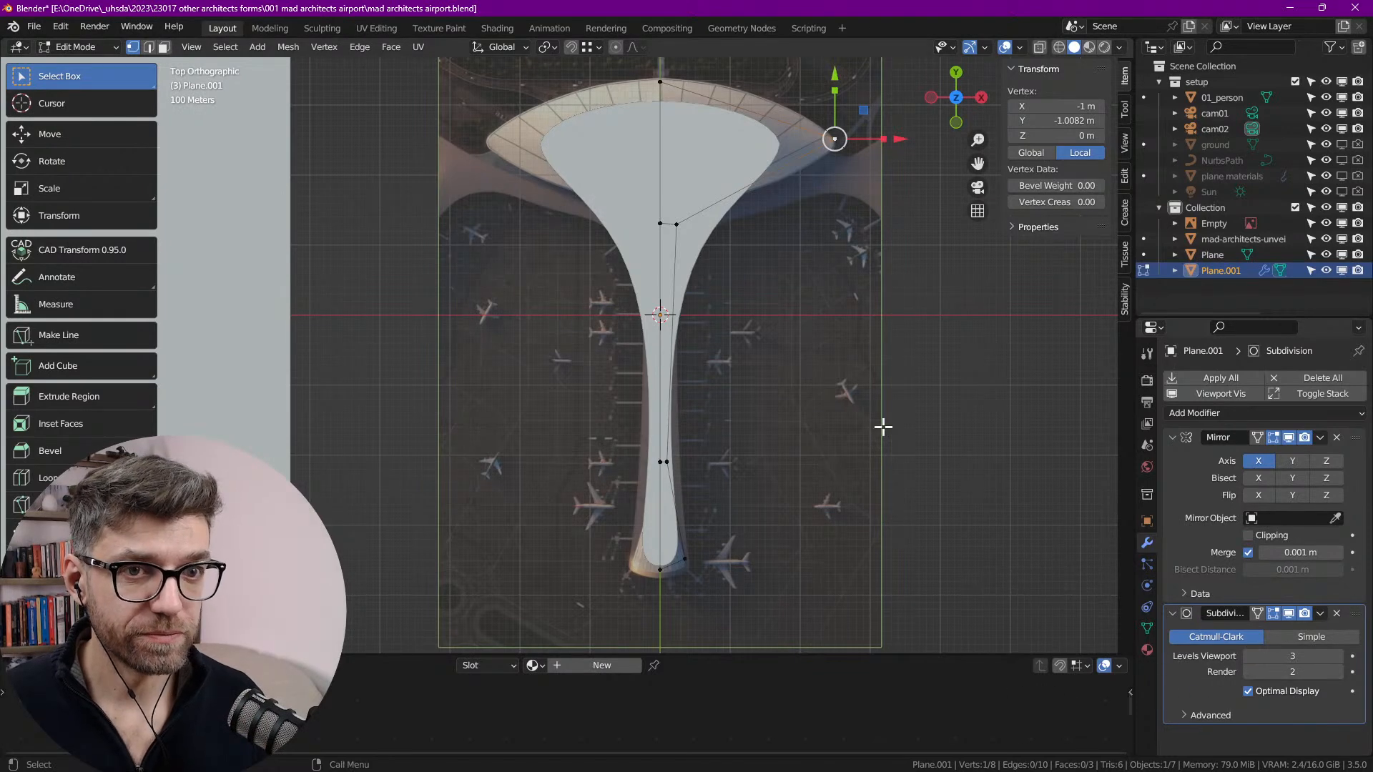
# Step: Move the wing-tip vertex outward to local X about -1.28 m and raise the top centre vertex to fit the roof's crest
pyautogui.moveTo(794, 430); pyautogui.dragTo(784, 370, button='middle')
pyautogui.moveTo(709, 166); pyautogui.dragTo(730, 243, button='middle')
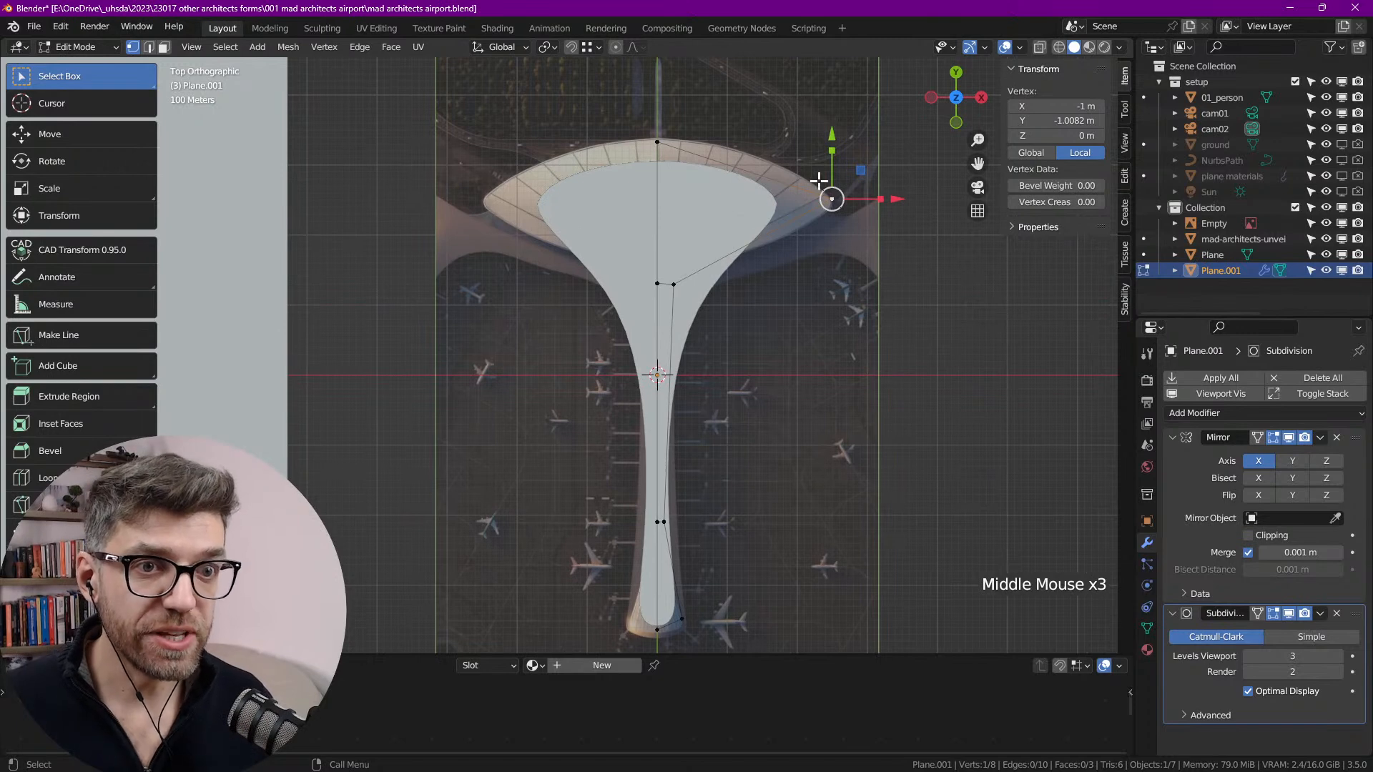
pyautogui.moveTo(831, 199); pyautogui.dragTo(881, 196)
pyautogui.click(661, 138)
pyautogui.moveTo(661, 140); pyautogui.dragTo(658, 227, button='middle')
pyautogui.moveTo(656, 175); pyautogui.dragTo(647, 131)
# Step: Pull the wing-tip vertex slightly further outward and raise the two neck vertices to local Y about -0.74 m
pyautogui.click(885, 285)
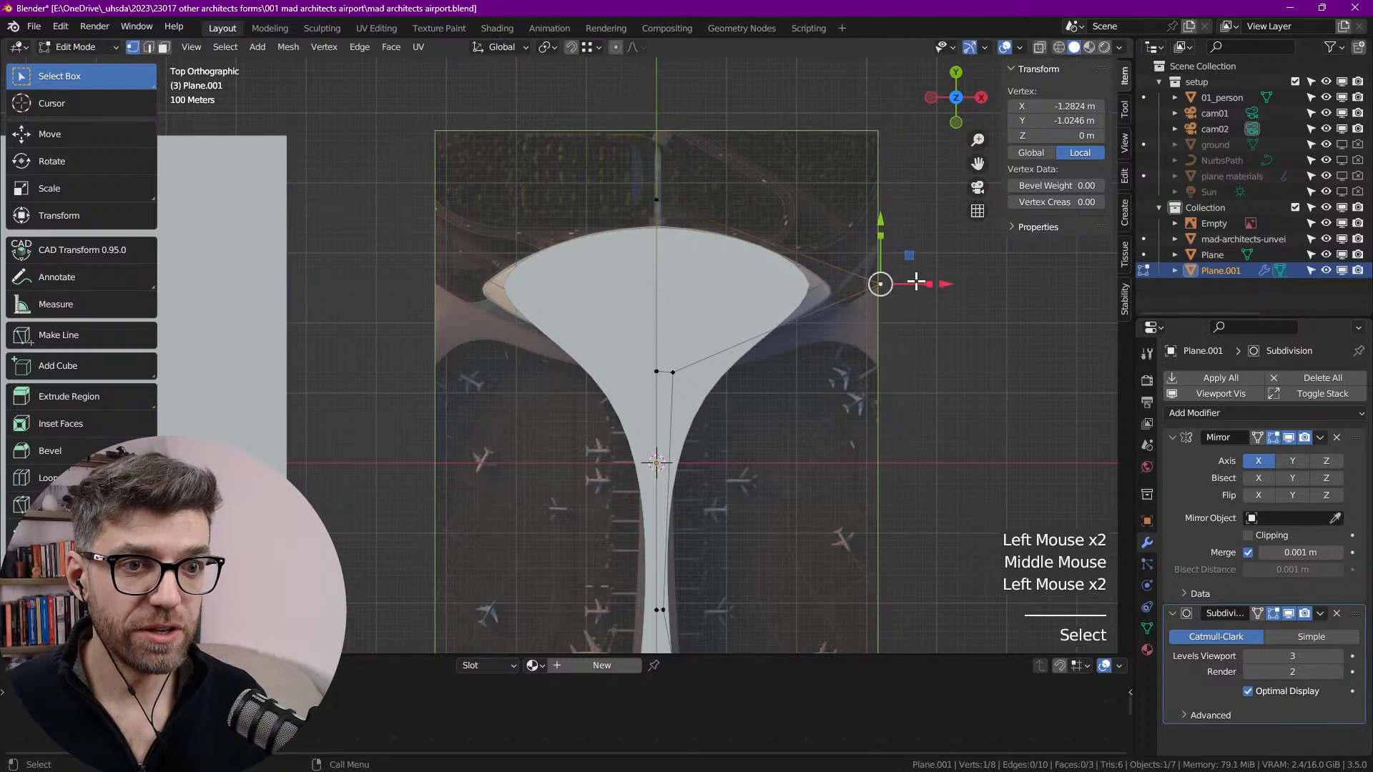
pyautogui.moveTo(909, 256); pyautogui.dragTo(935, 265)
pyautogui.moveTo(628, 360); pyautogui.dragTo(680, 392)
pyautogui.moveTo(664, 313); pyautogui.dragTo(655, 281)
# Step: Move the two tail-end vertices down to the end of the roof strip, the outer one at local Y about 1.48 m
pyautogui.keyDown('shift'); pyautogui.moveTo(656, 629); pyautogui.dragTo(623, 433, button='middle'); pyautogui.keyUp('shift')
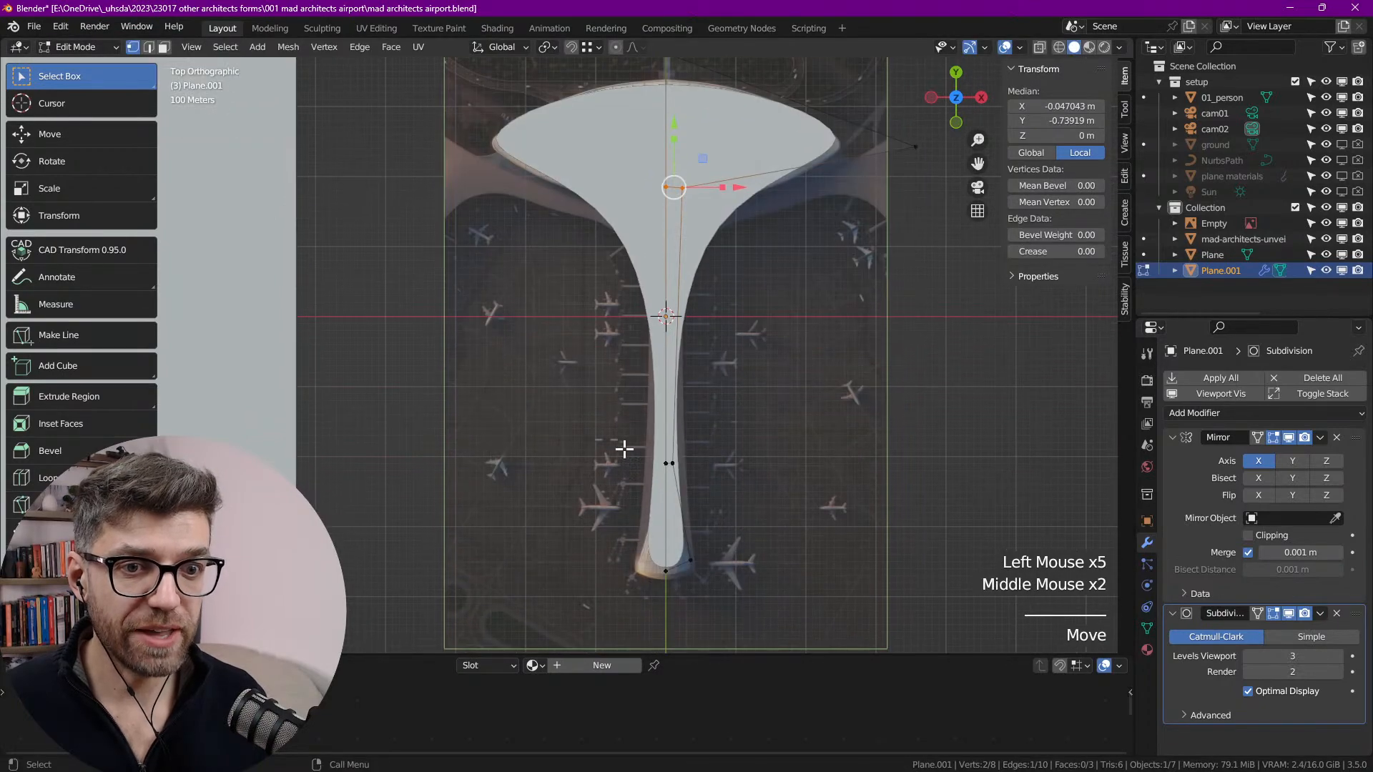
pyautogui.keyDown('shift'); pyautogui.moveTo(681, 544); pyautogui.dragTo(716, 377, button='middle'); pyautogui.keyUp('shift')
pyautogui.scroll(3, 715, 377)
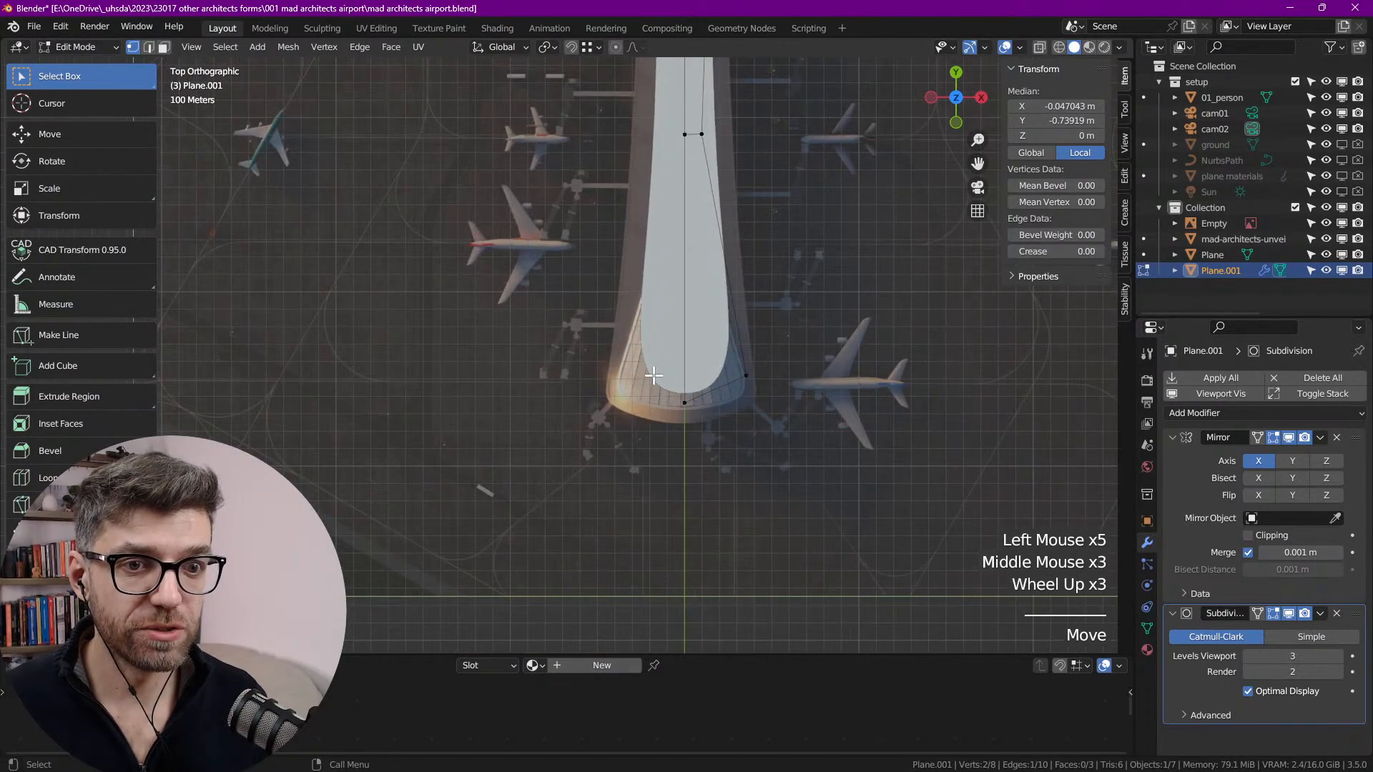
pyautogui.moveTo(644, 345); pyautogui.dragTo(766, 482)
pyautogui.moveTo(721, 327); pyautogui.dragTo(717, 408)
# Step: Move the outer tail vertex outward to local X about -0.15 m and shift the lower outer stem vertex inward toward the centre line
pyautogui.click(749, 416)
pyautogui.click(749, 417)
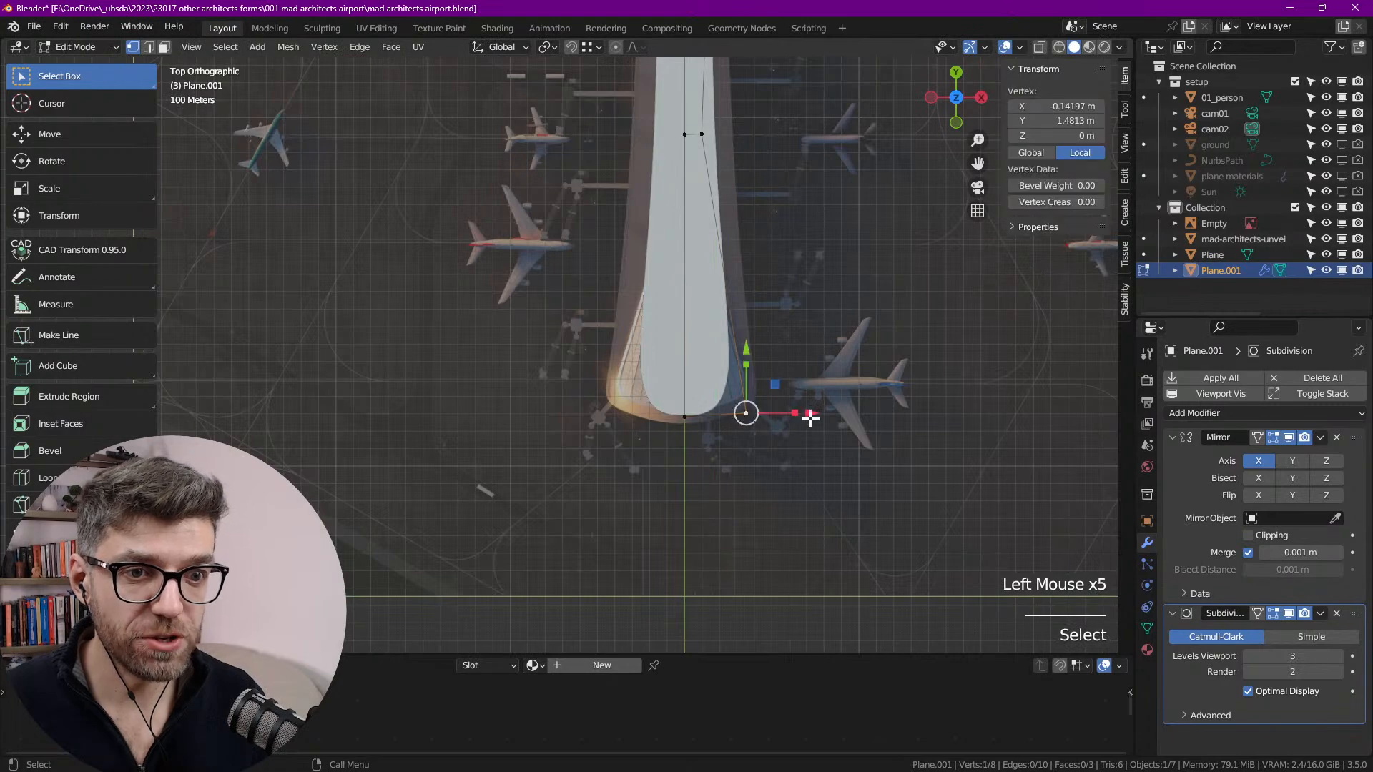
pyautogui.scroll(-2, 731, 309)
pyautogui.moveTo(731, 309); pyautogui.dragTo(733, 366, button='middle')
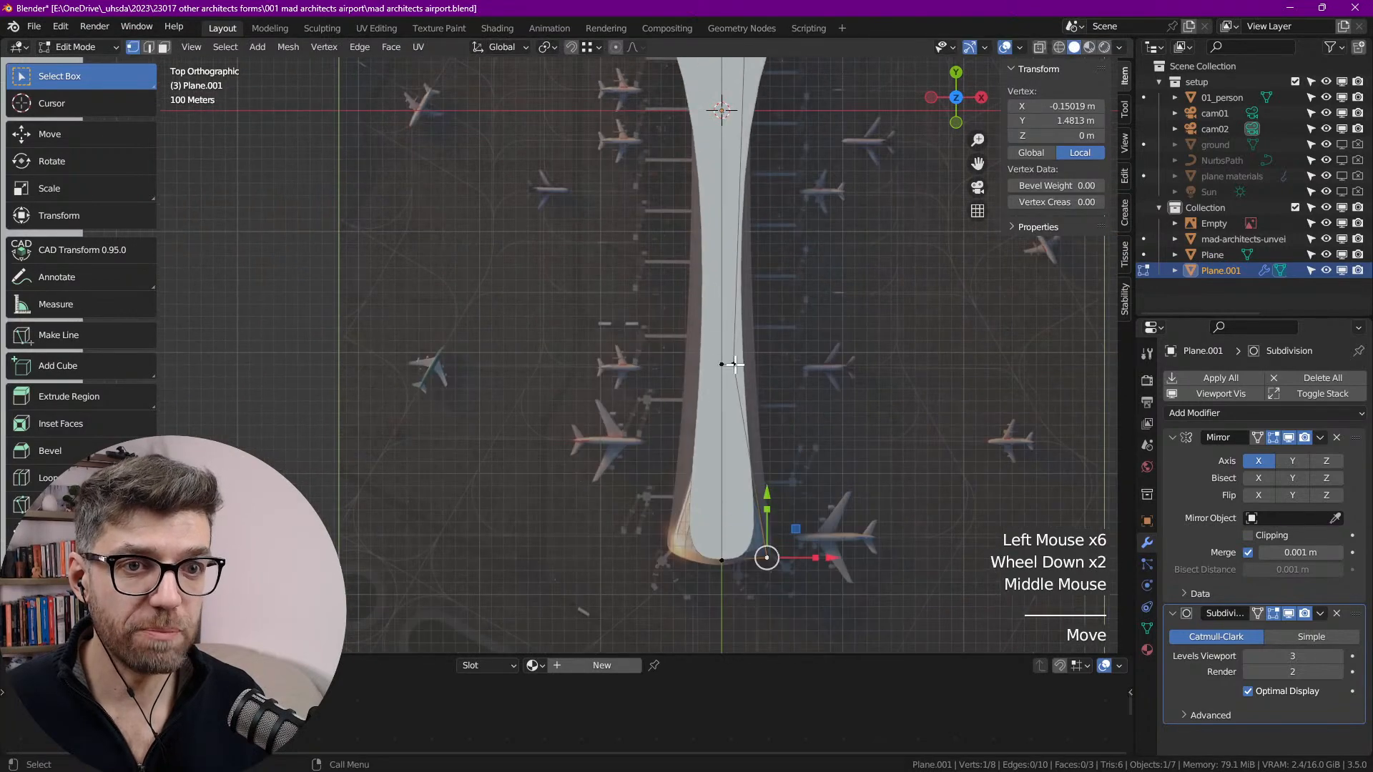
pyautogui.click(735, 361)
pyautogui.moveTo(802, 363); pyautogui.dragTo(790, 363)
# Step: Check the roof outline against the reference image, select the outer neck vertex and return to Object Mode
pyautogui.scroll(-2, 776, 206)
pyautogui.moveTo(775, 205); pyautogui.dragTo(688, 296, button='middle')
pyautogui.scroll(3, 739, 208)
pyautogui.click(760, 246)
pyautogui.scroll(-3, 760, 246)
pyautogui.scroll(-3, 615, 316)
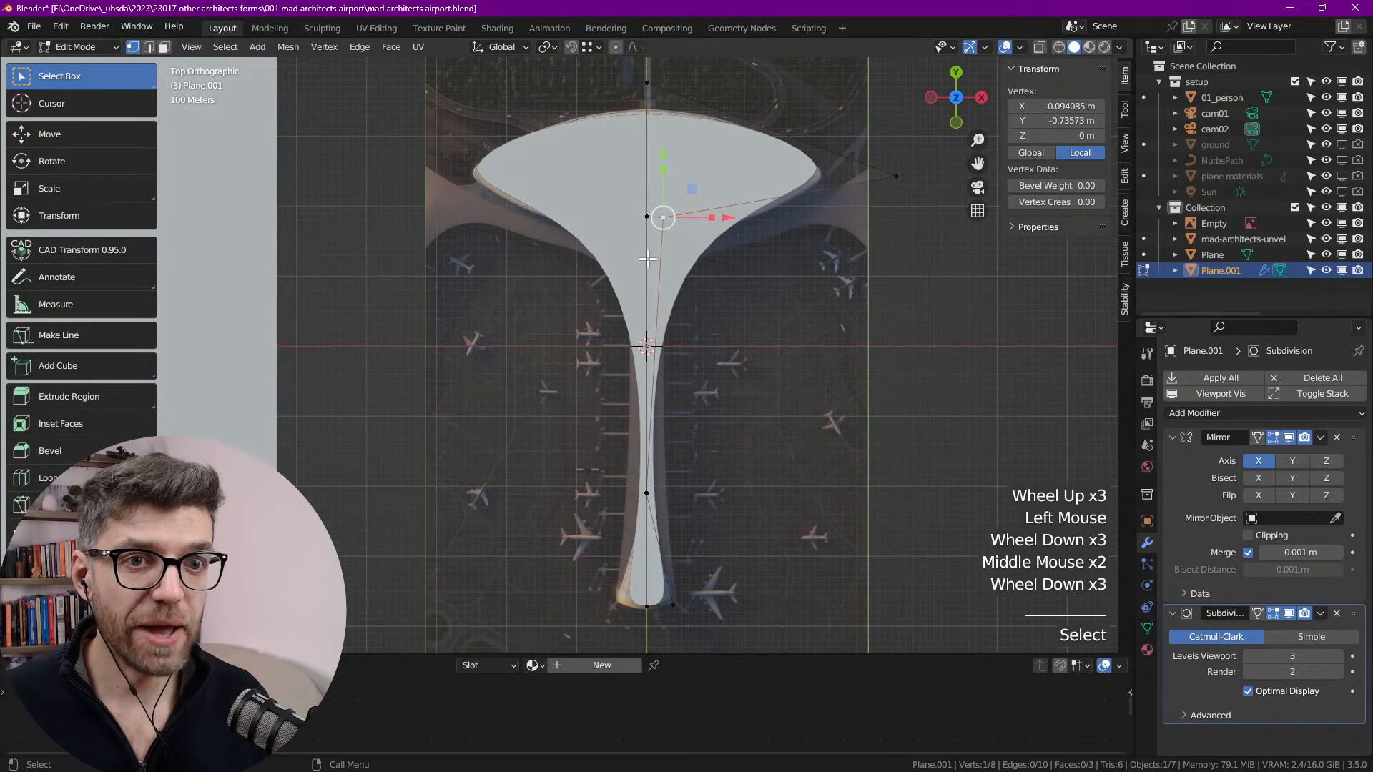
pyautogui.press('Tab')
# Step: Set the viewport's clip end distance to 20000 m so the whole terminal scene displays in perspective
pyautogui.scroll(-2, 663, 264)
pyautogui.moveTo(542, 363); pyautogui.dragTo(567, 336, button='middle')
pyautogui.keyDown('shift'); pyautogui.moveTo(567, 337); pyautogui.dragTo(580, 336, button='middle'); pyautogui.keyUp('shift')
pyautogui.scroll(-3, 579, 354)
pyautogui.click(1124, 143)
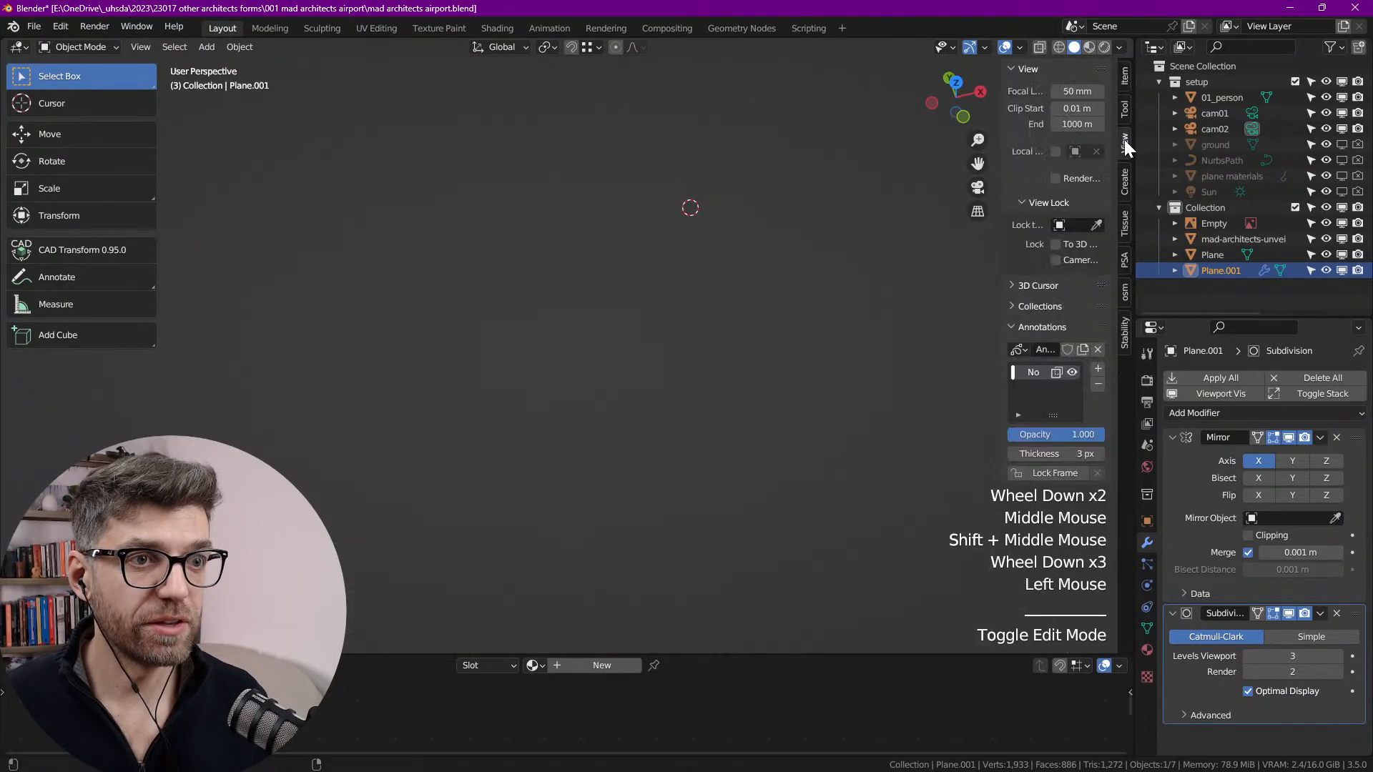
pyautogui.doubleClick(1066, 125)
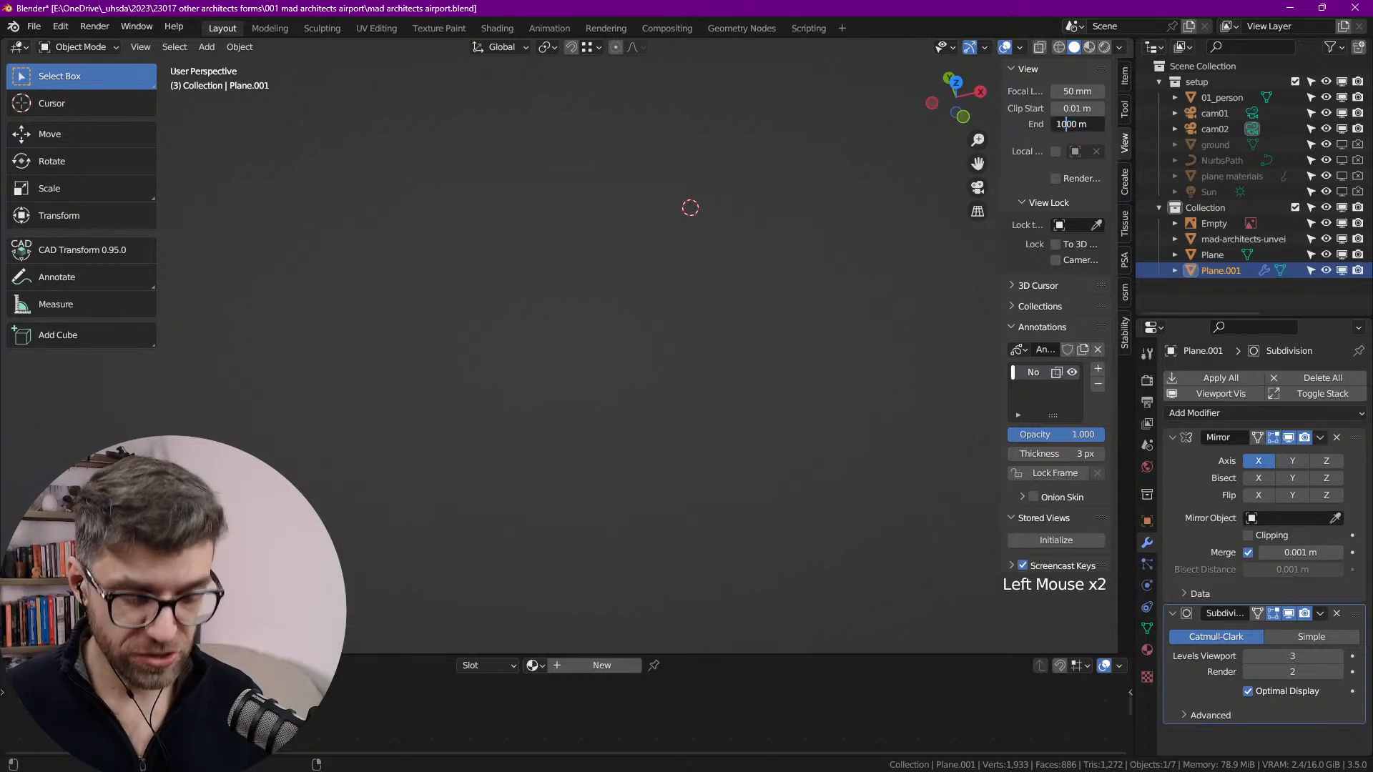
pyautogui.press('Return')
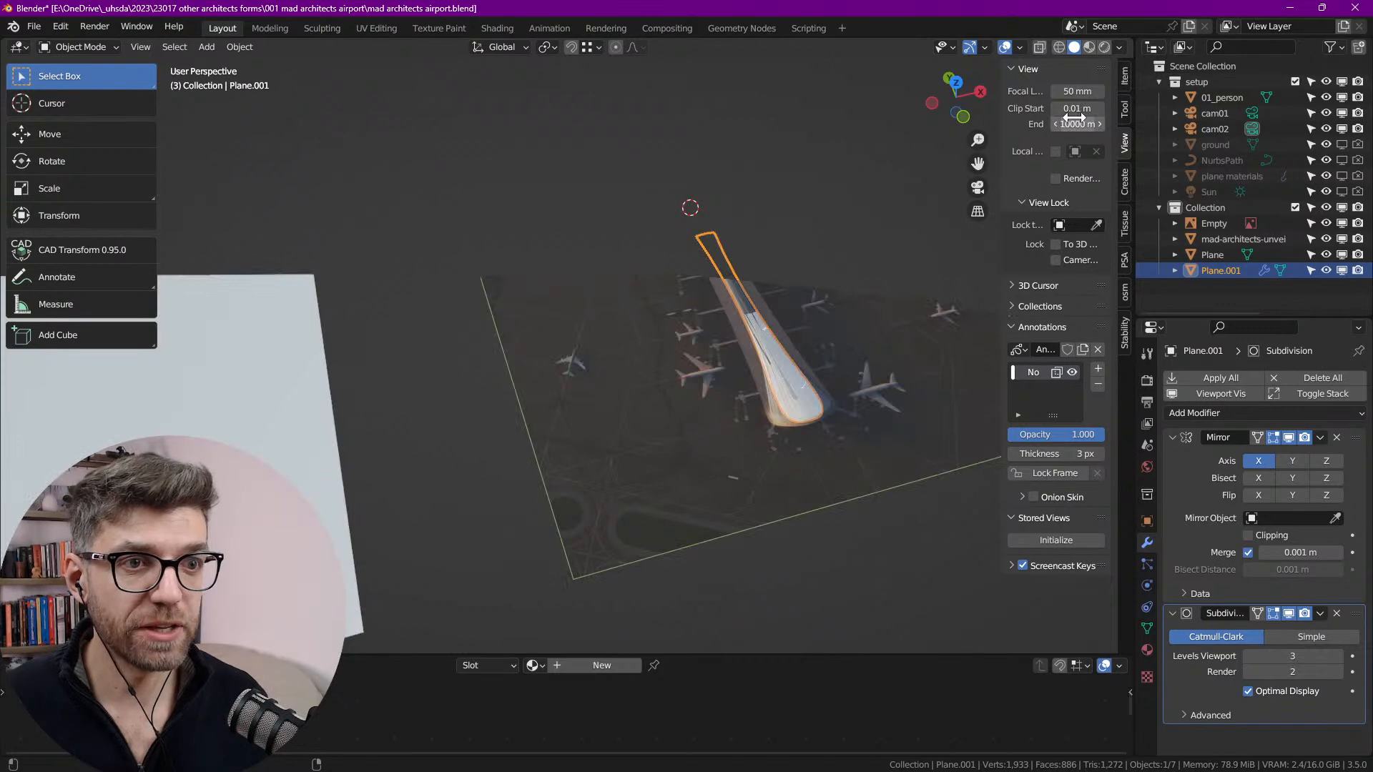
pyautogui.click(1075, 121)
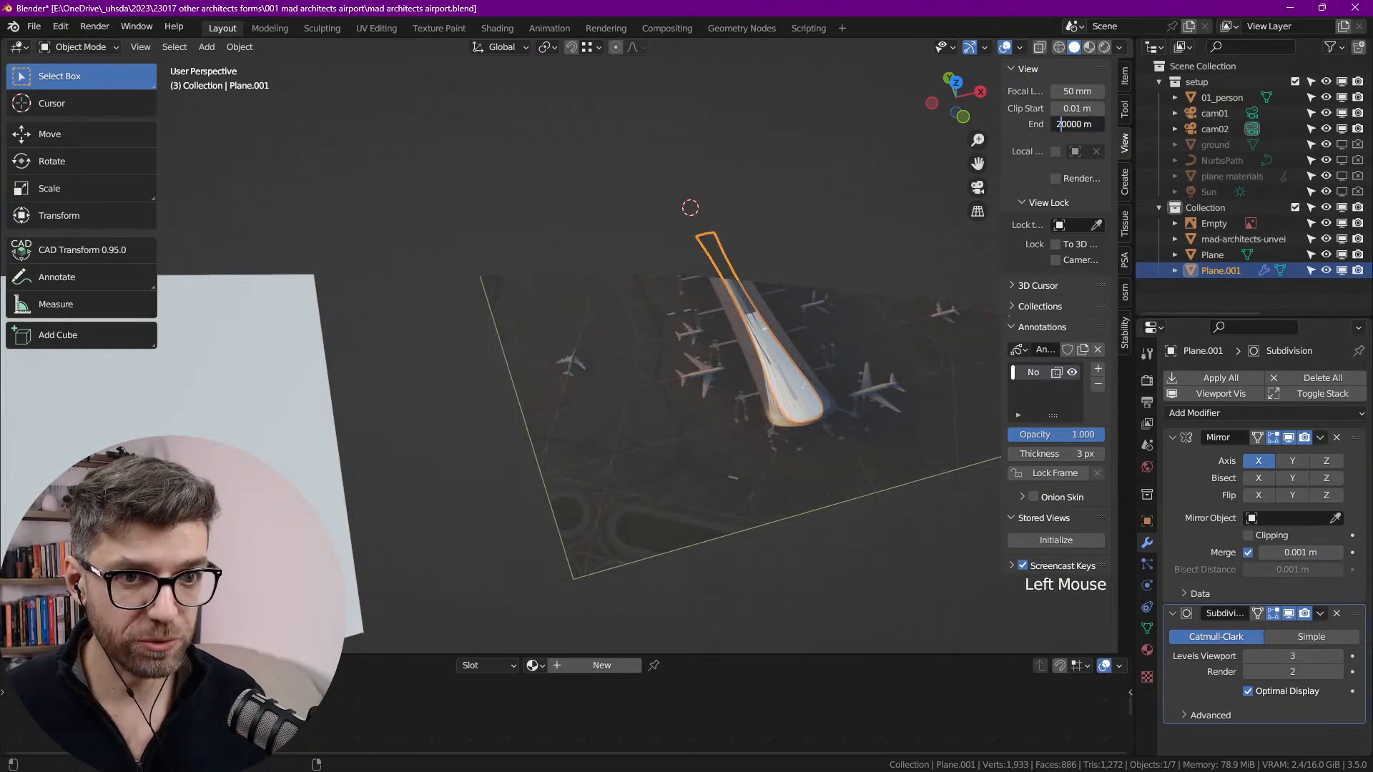
pyautogui.press('Return')
# Step: Make the reference image empty unselectable in the viewport and select the roof plane instead
pyautogui.scroll(2, 678, 229)
pyautogui.scroll(-3, 683, 286)
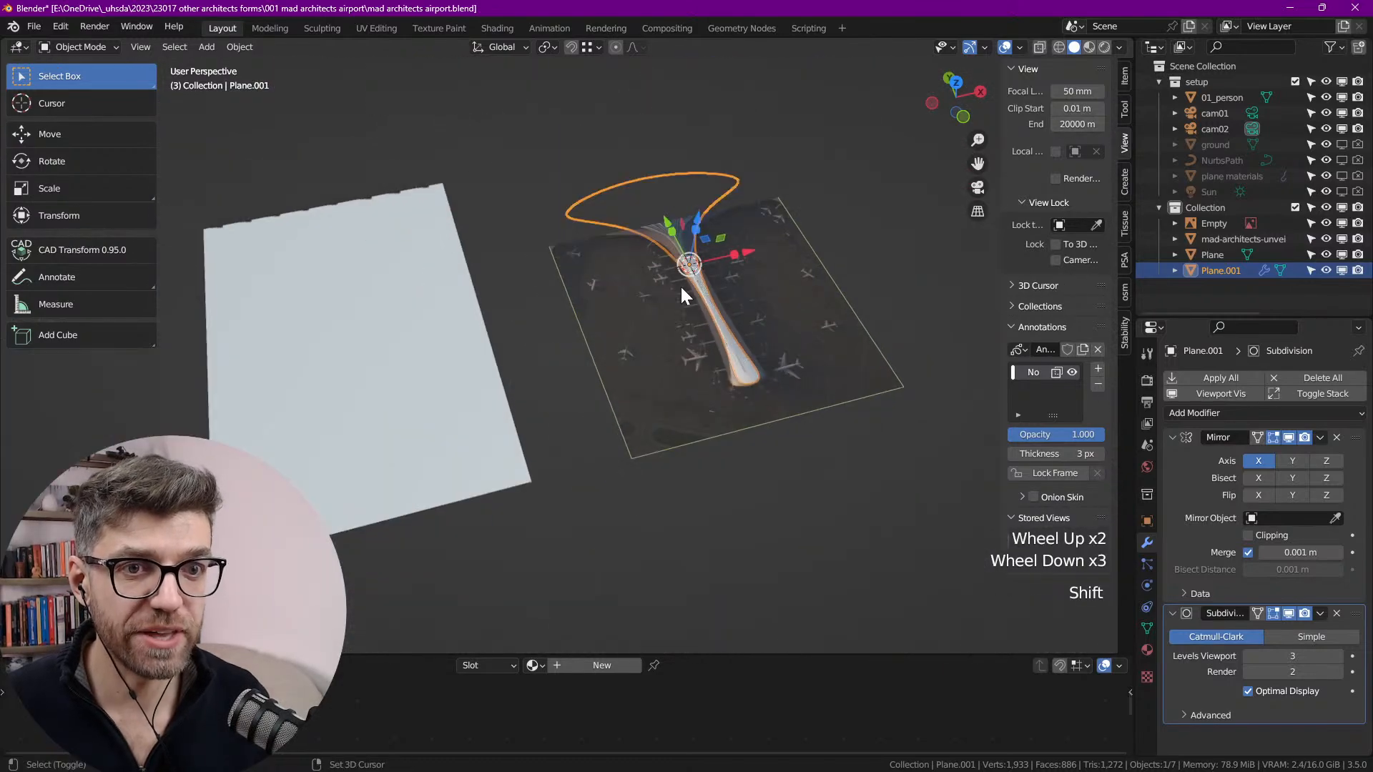
pyautogui.keyDown('shift'); pyautogui.moveTo(680, 291); pyautogui.dragTo(675, 282, button='middle'); pyautogui.keyUp('shift')
pyautogui.scroll(2, 676, 327)
pyautogui.doubleClick(726, 178)
pyautogui.moveTo(719, 162); pyautogui.dragTo(721, 145)
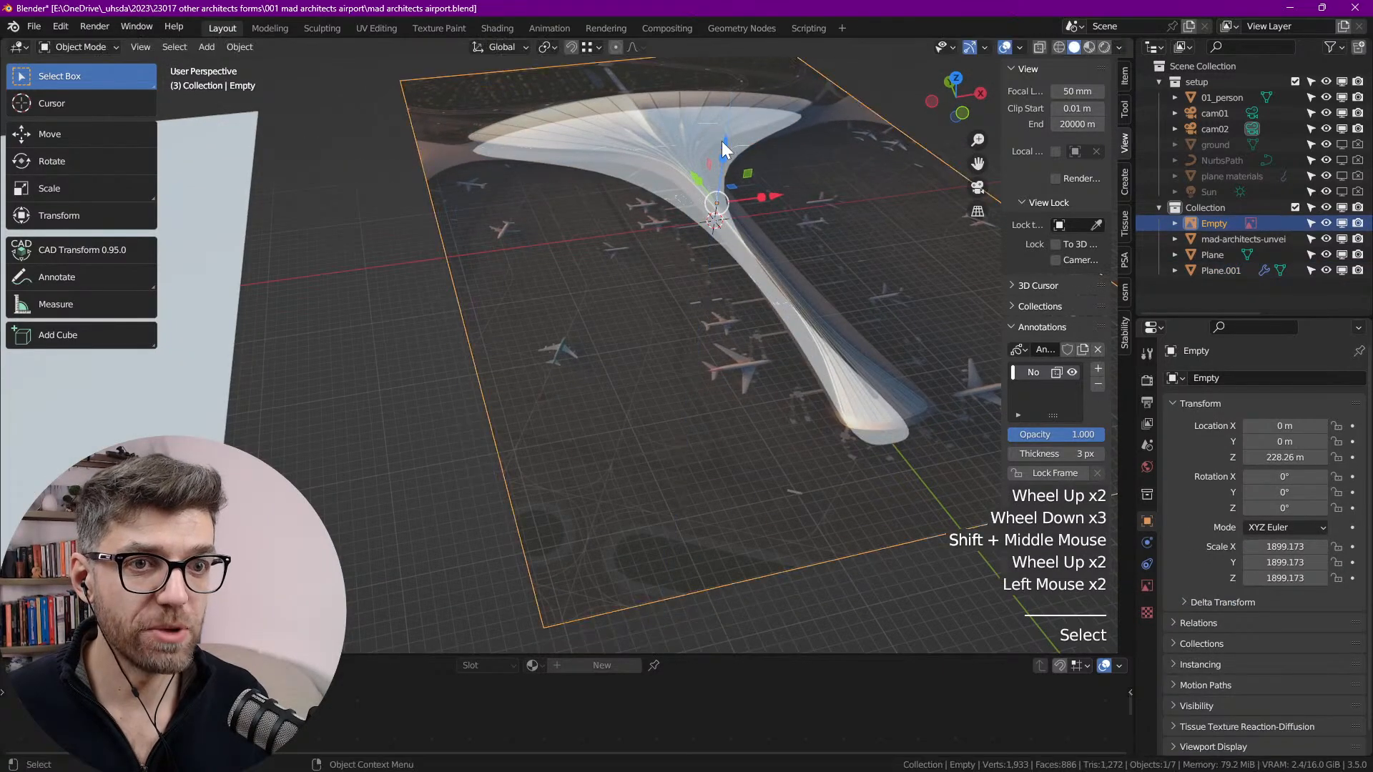
pyautogui.click(1310, 225)
pyautogui.click(803, 290)
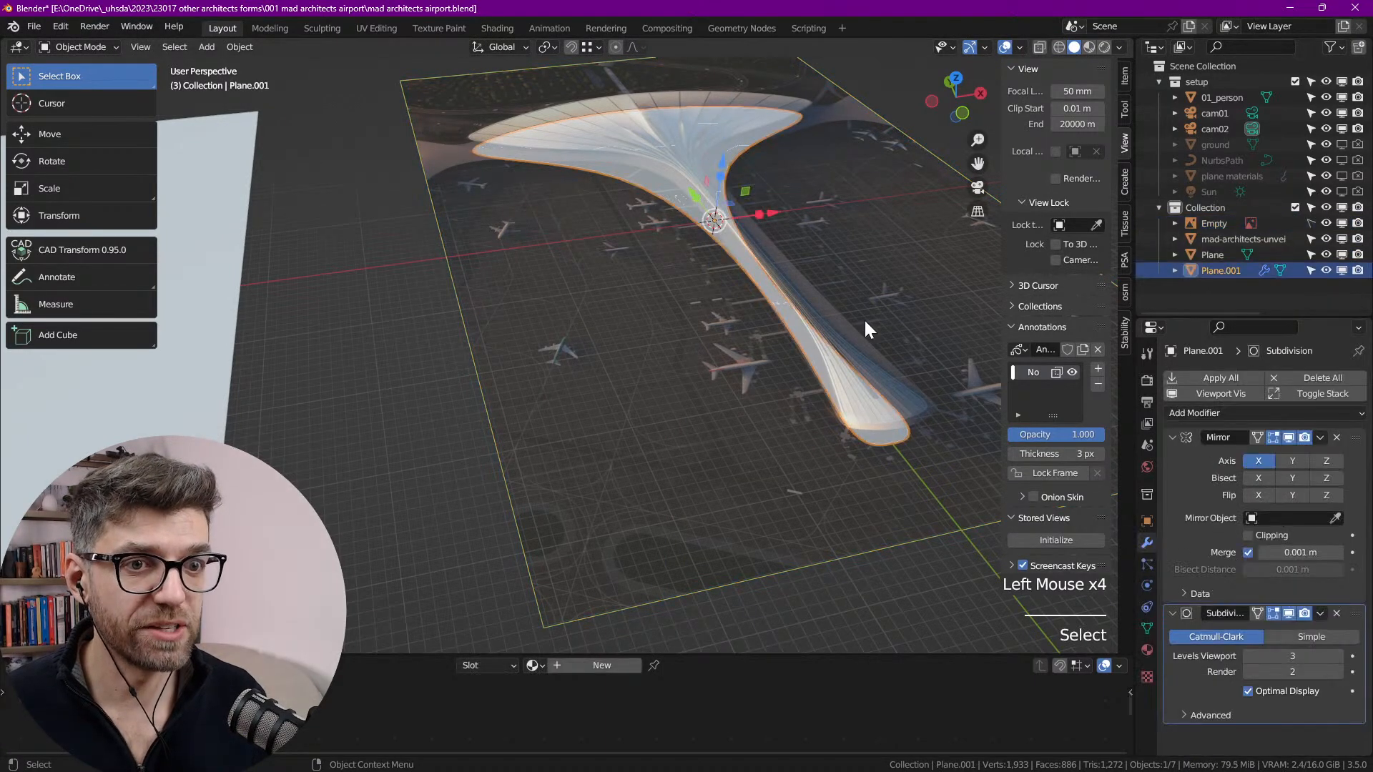
# Step: Select the reference image empty in the scene list and raise its opacity to about 0.63
pyautogui.press('`')
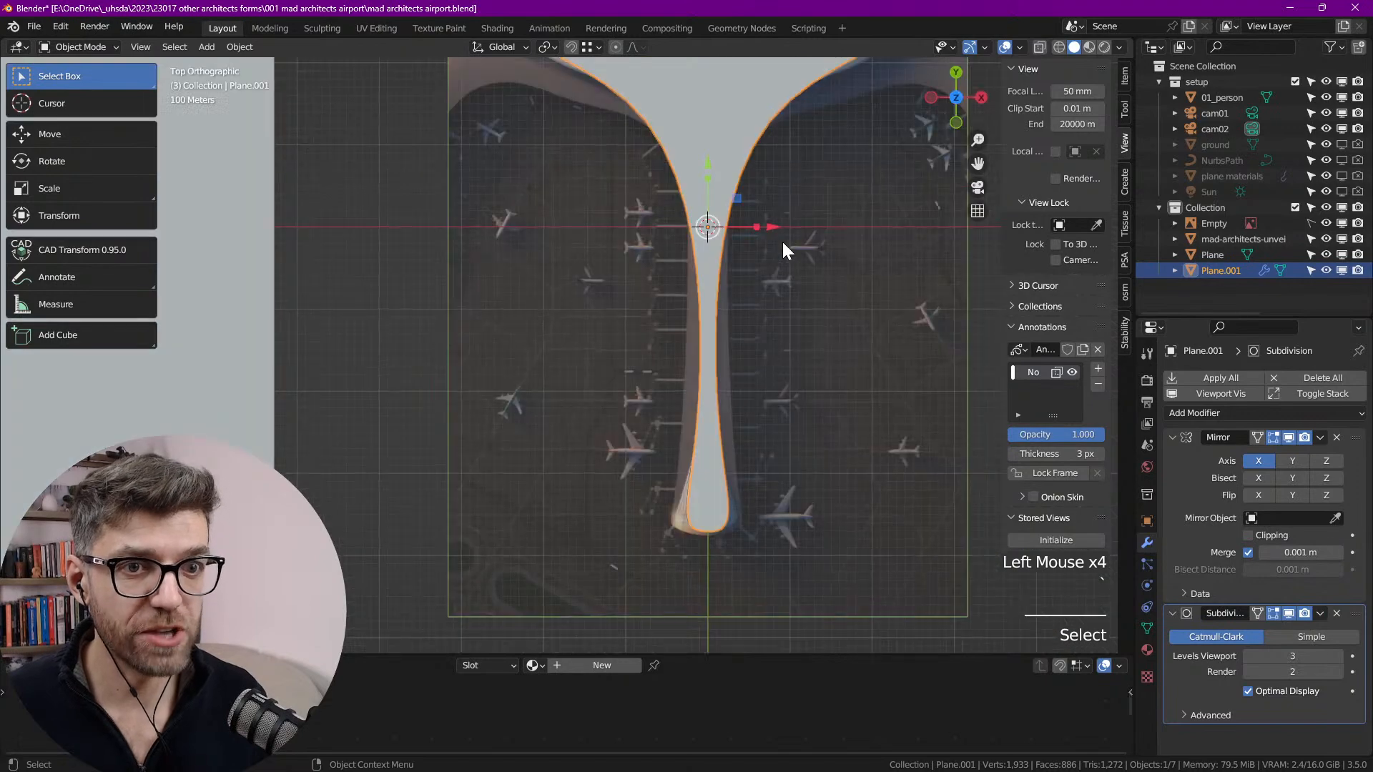
pyautogui.scroll(-3, 738, 272)
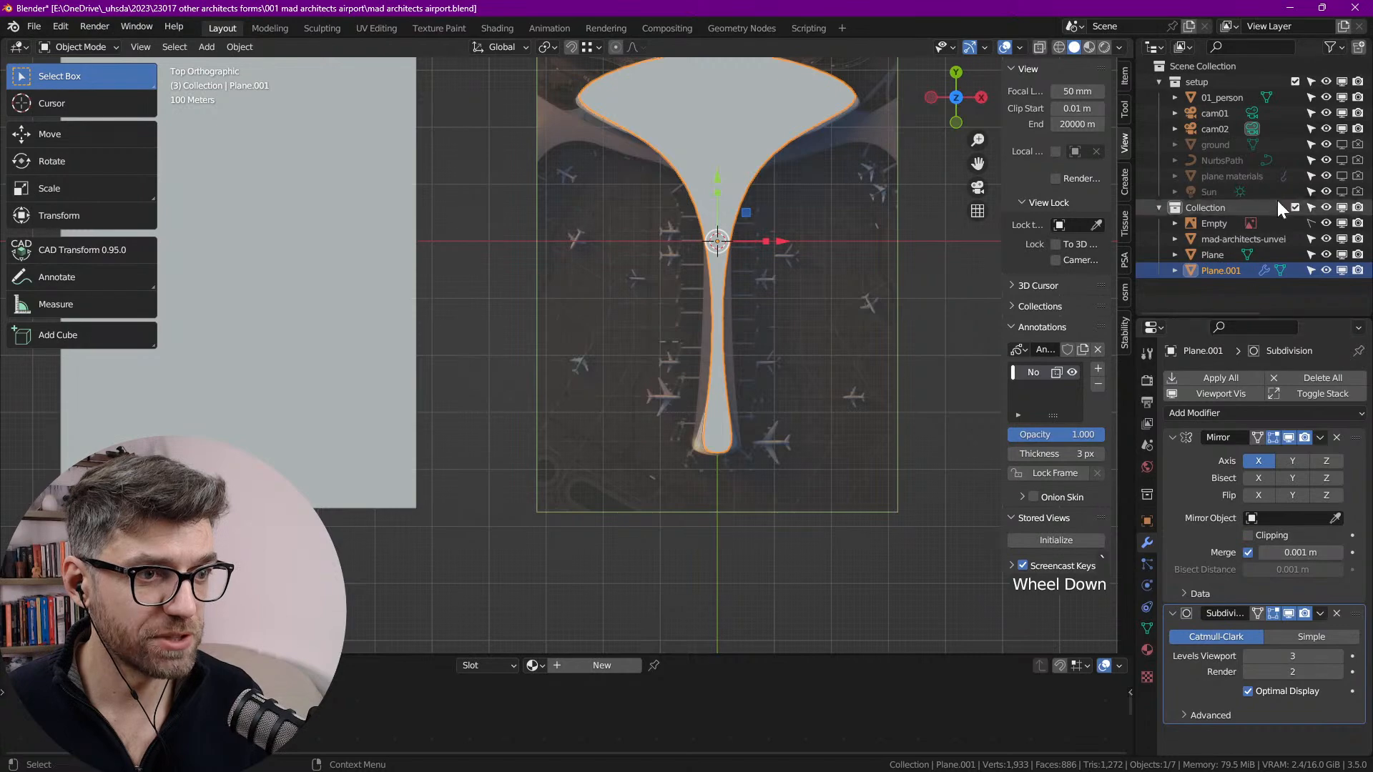
pyautogui.click(1294, 224)
pyautogui.click(1203, 227)
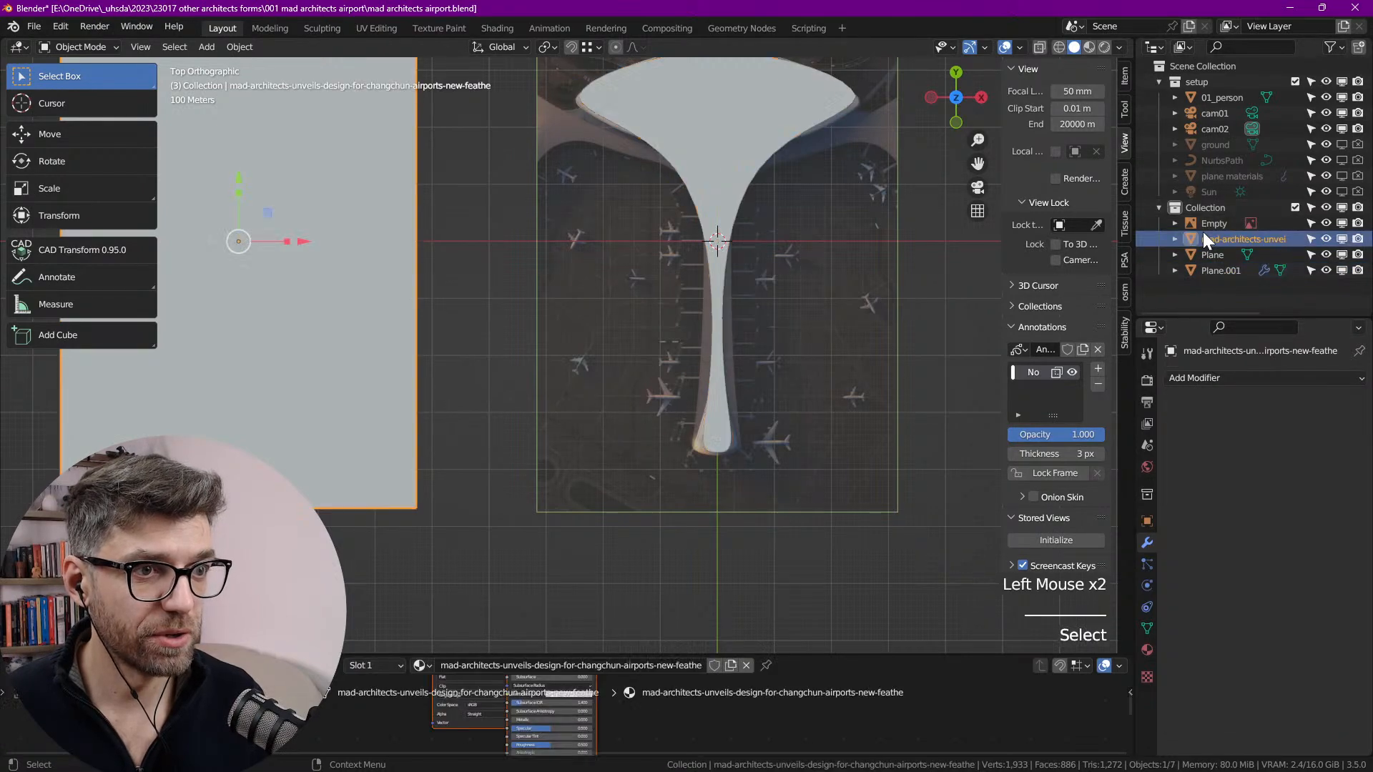
pyautogui.click(1209, 219)
pyautogui.moveTo(737, 479); pyautogui.dragTo(715, 315, button='middle')
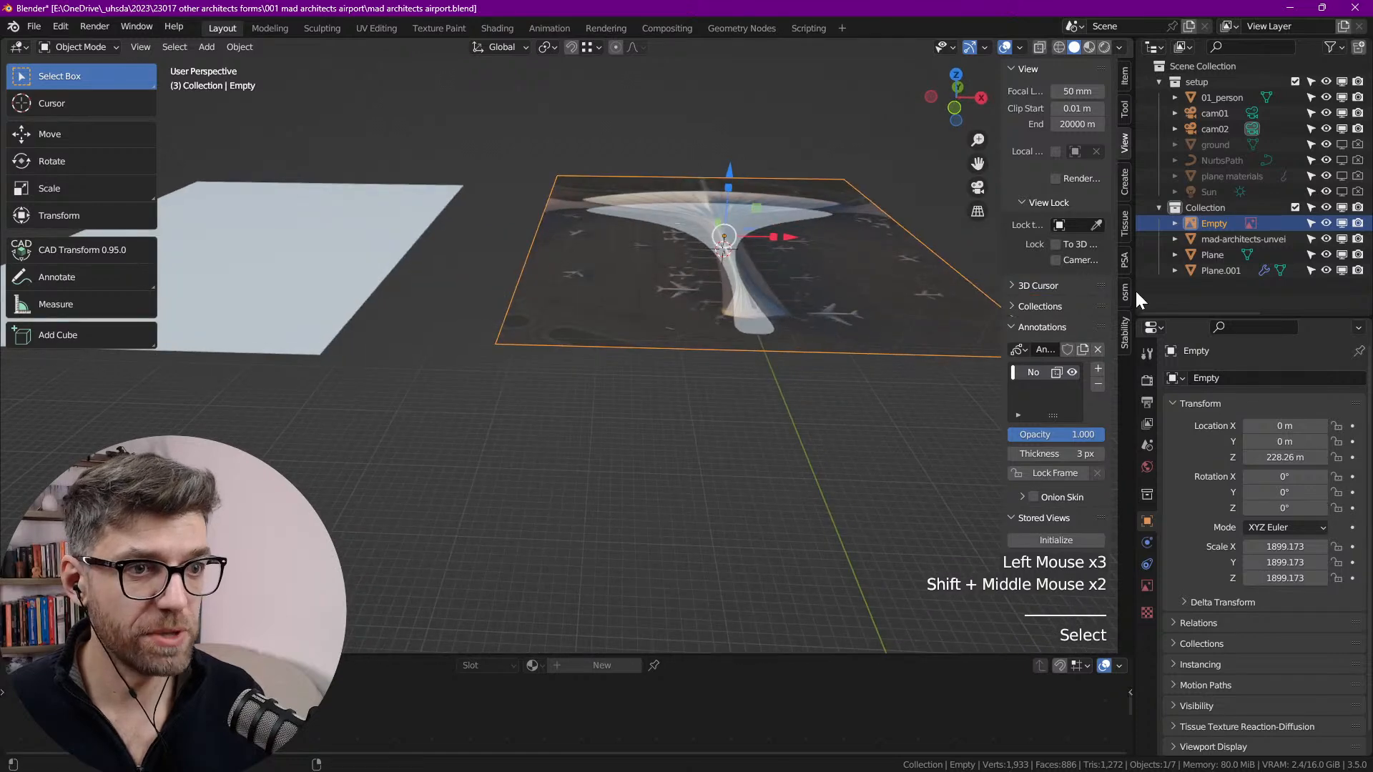
pyautogui.click(1220, 225)
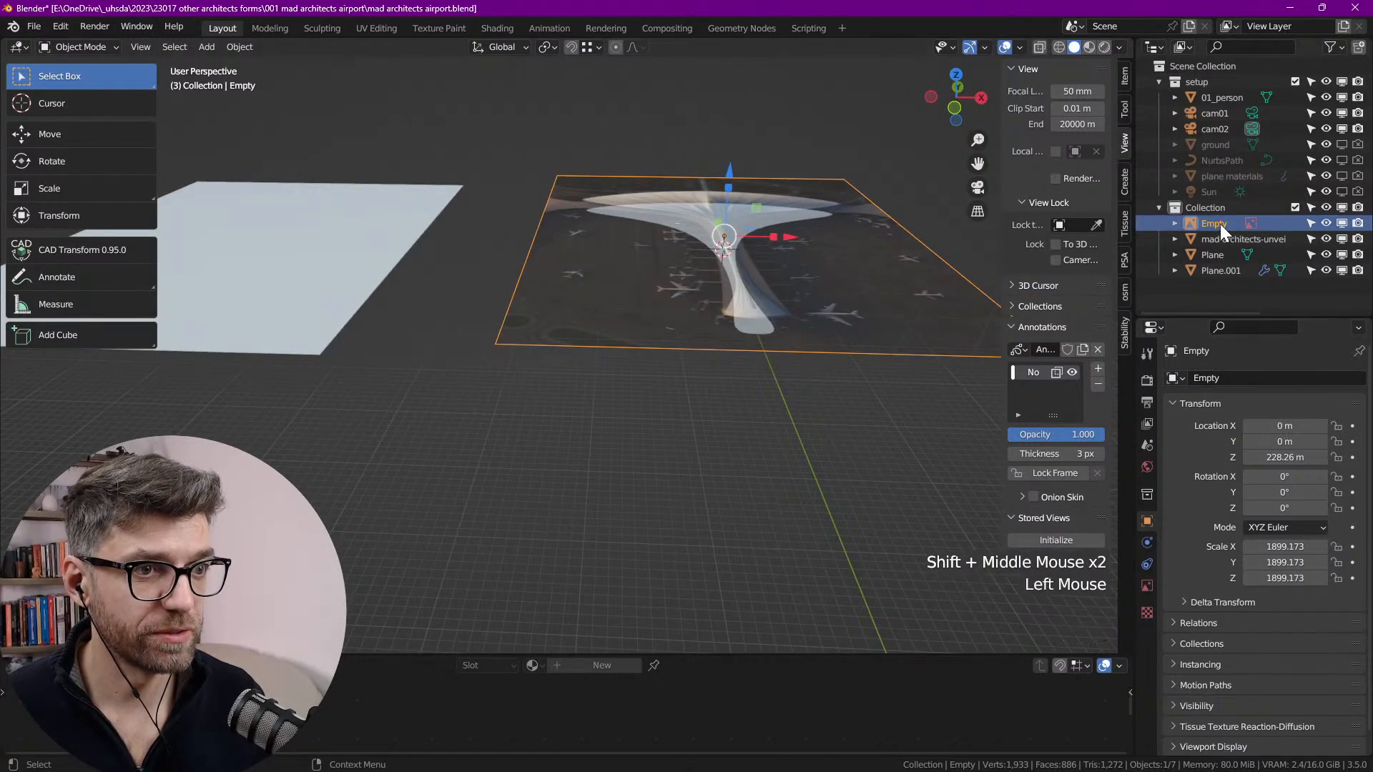
pyautogui.click(1147, 586)
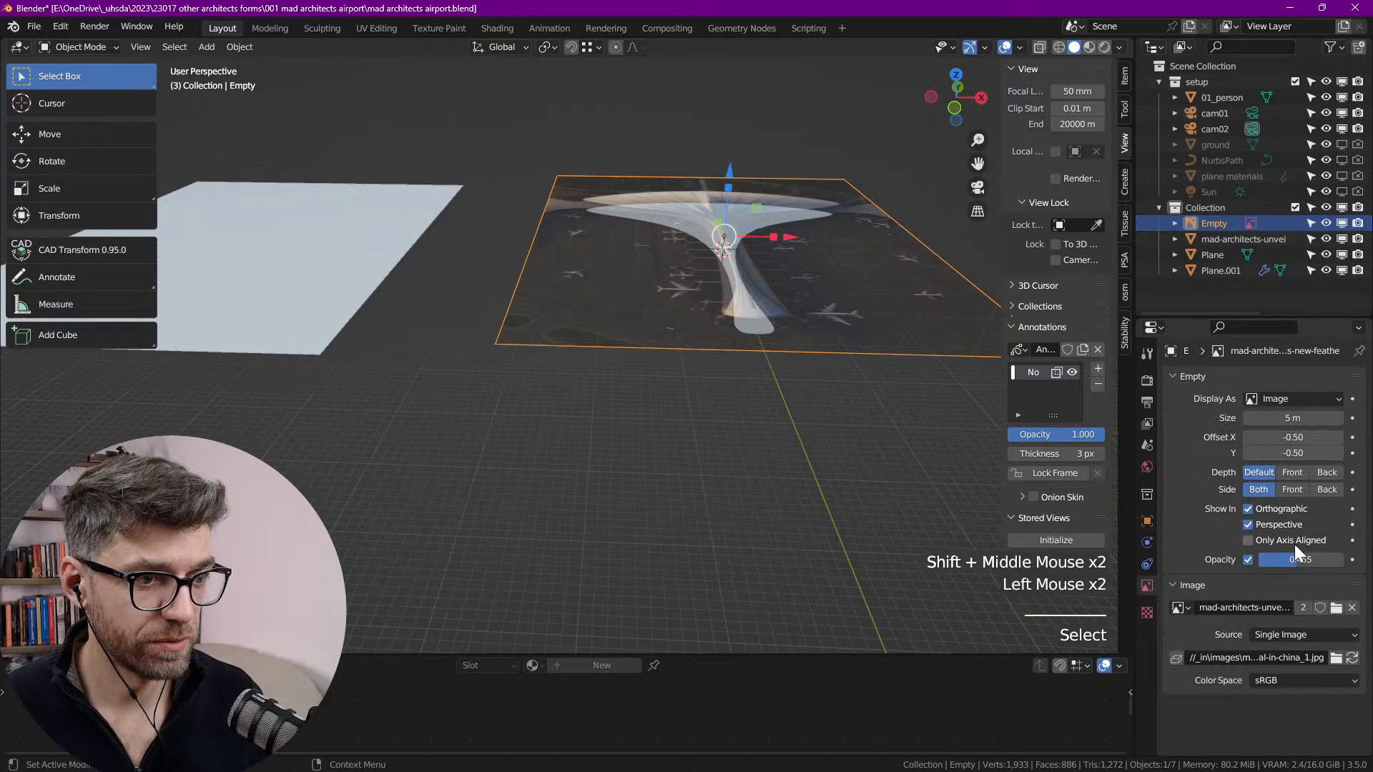
pyautogui.moveTo(1290, 560); pyautogui.dragTo(1312, 560)
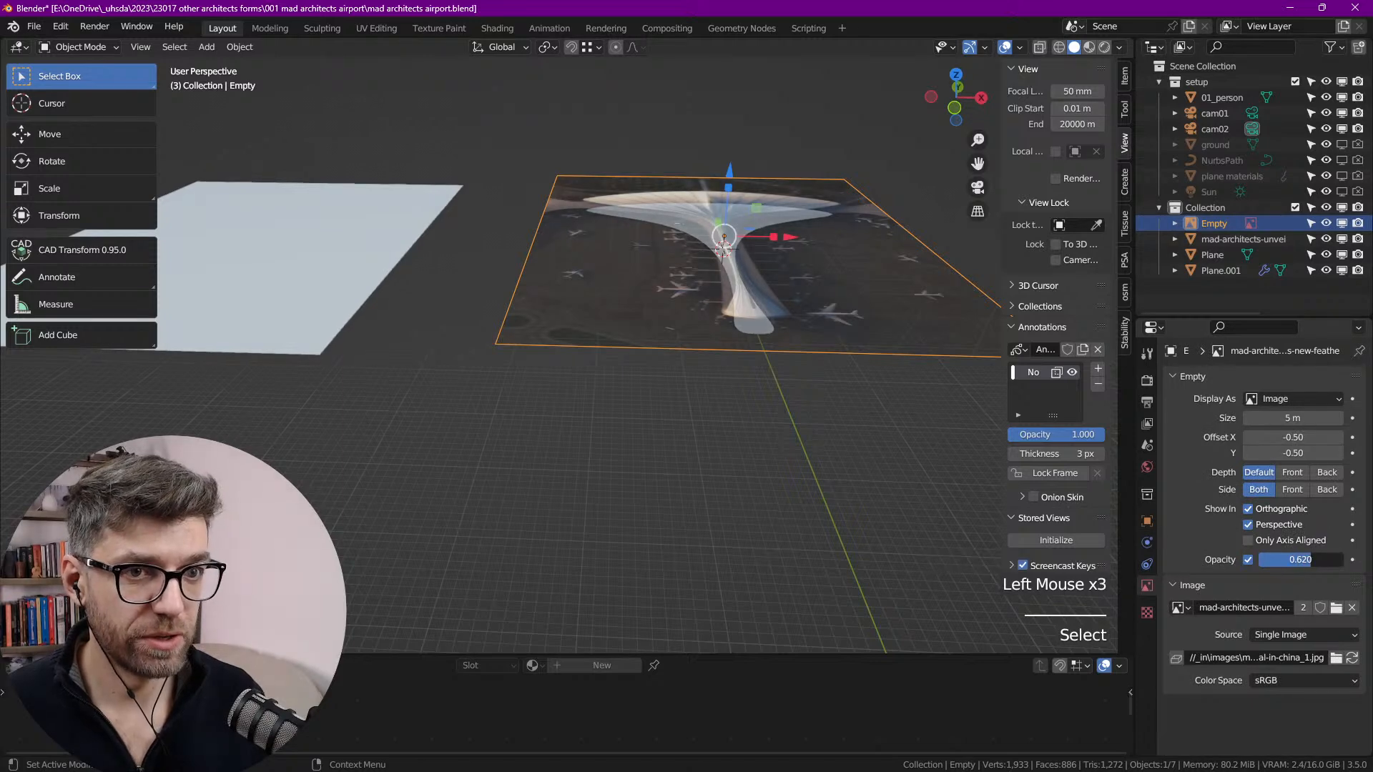
# Step: Examine how the roof lines up with the reference image from the top and in perspective
pyautogui.click(956, 84)
pyautogui.click(955, 74)
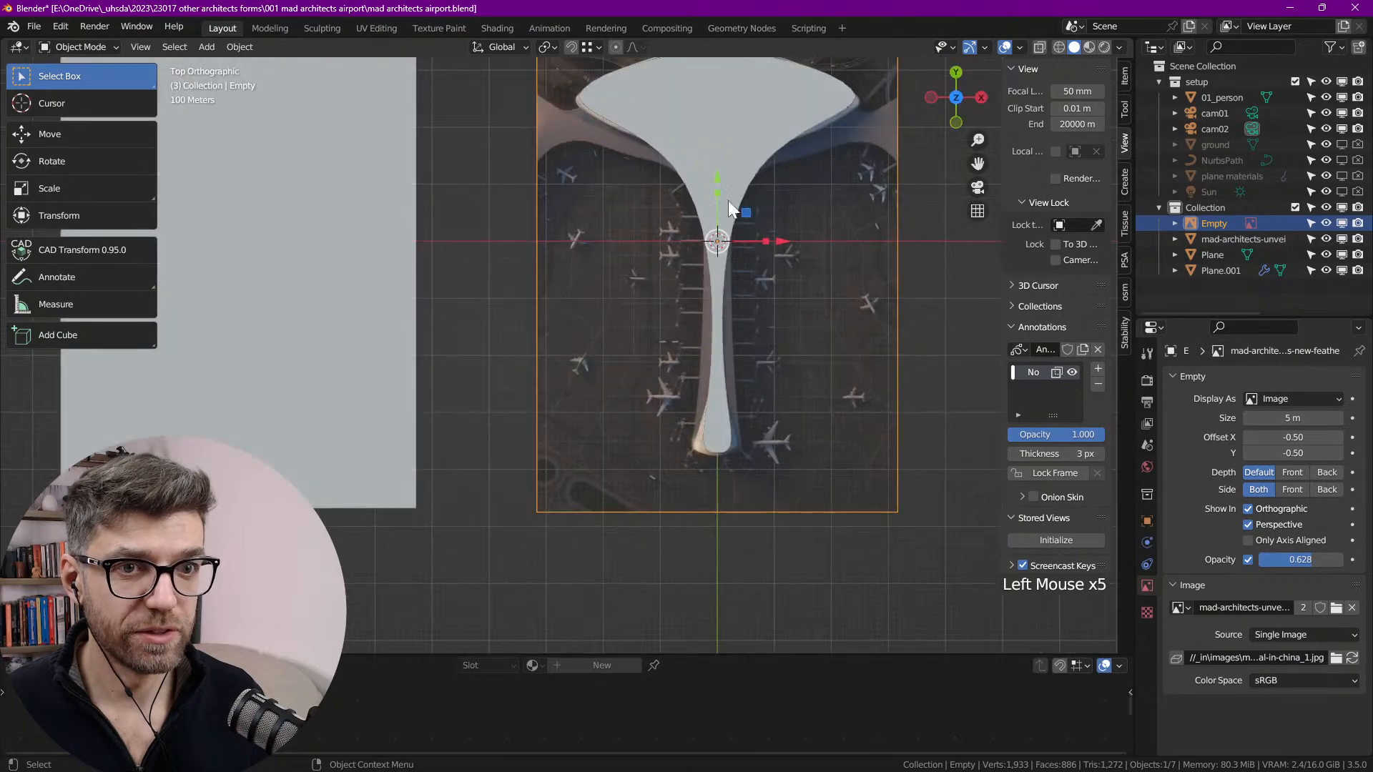
pyautogui.scroll(2, 758, 214)
pyautogui.keyDown('shift'); pyautogui.moveTo(763, 224); pyautogui.dragTo(707, 382, button='middle'); pyautogui.keyUp('shift')
pyautogui.keyDown('shift'); pyautogui.moveTo(706, 382); pyautogui.dragTo(695, 420, button='middle'); pyautogui.keyUp('shift')
pyautogui.scroll(3, 646, 468)
pyautogui.scroll(-3, 786, 364)
pyautogui.scroll(-1, 787, 365)
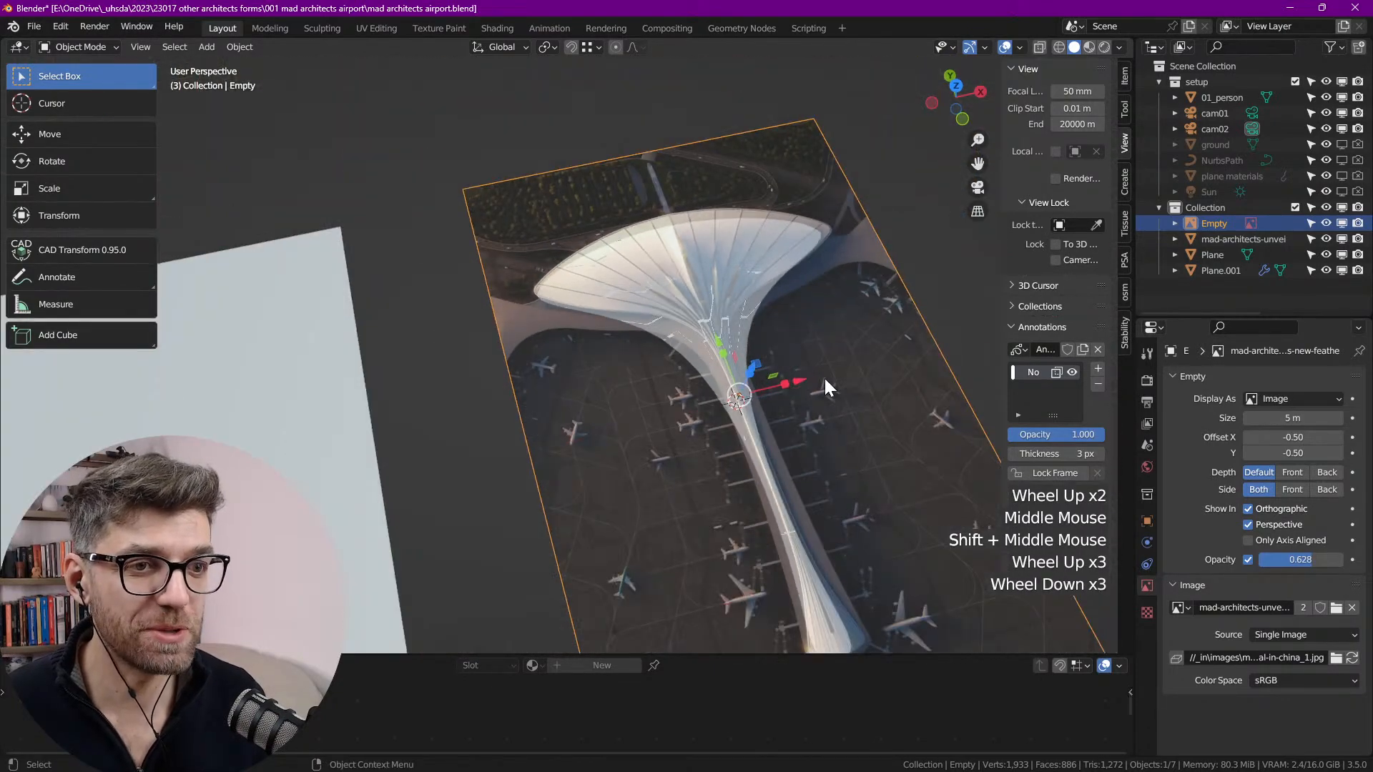
pyautogui.keyDown('shift'); pyautogui.moveTo(757, 432); pyautogui.dragTo(692, 351, button='middle'); pyautogui.keyUp('shift')
pyautogui.scroll(3, 715, 361)
pyautogui.press('`')
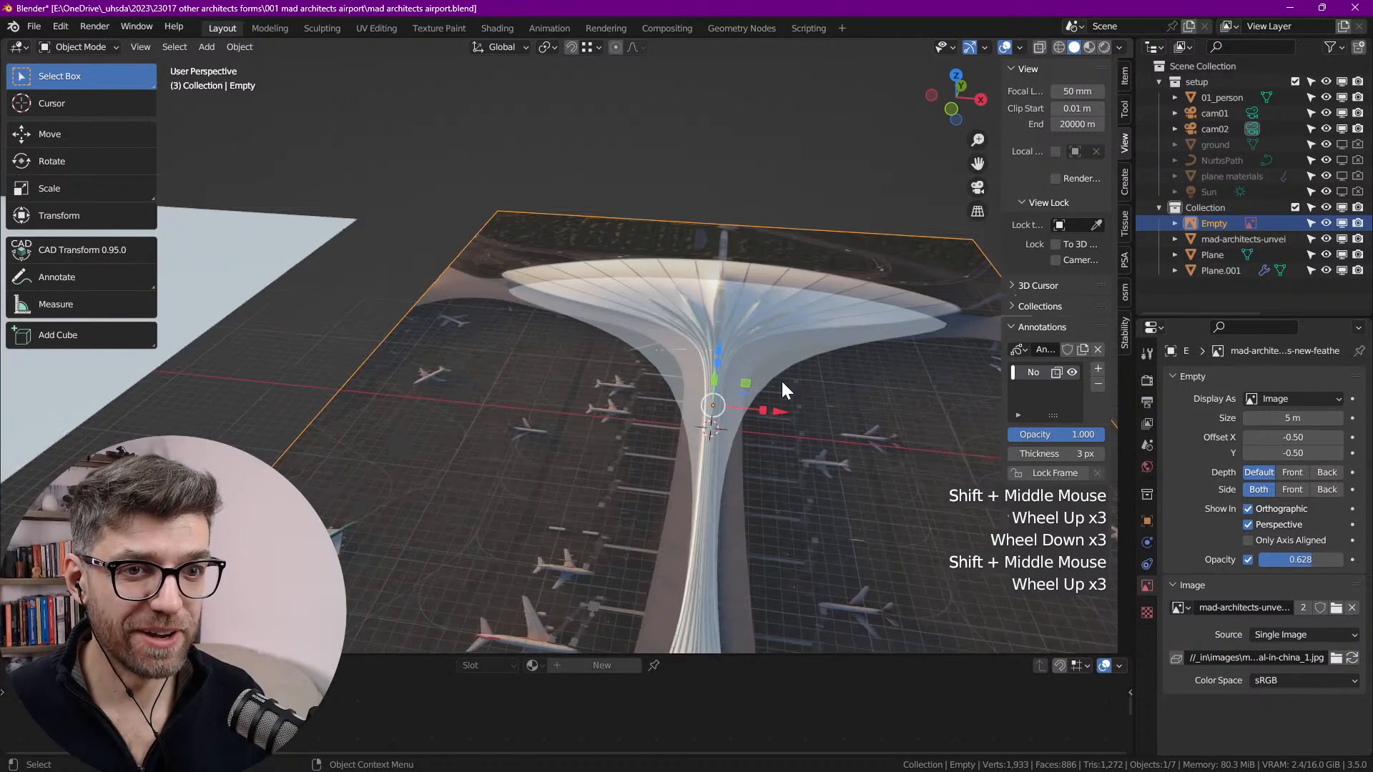
pyautogui.click(792, 313)
pyautogui.scroll(-2, 869, 265)
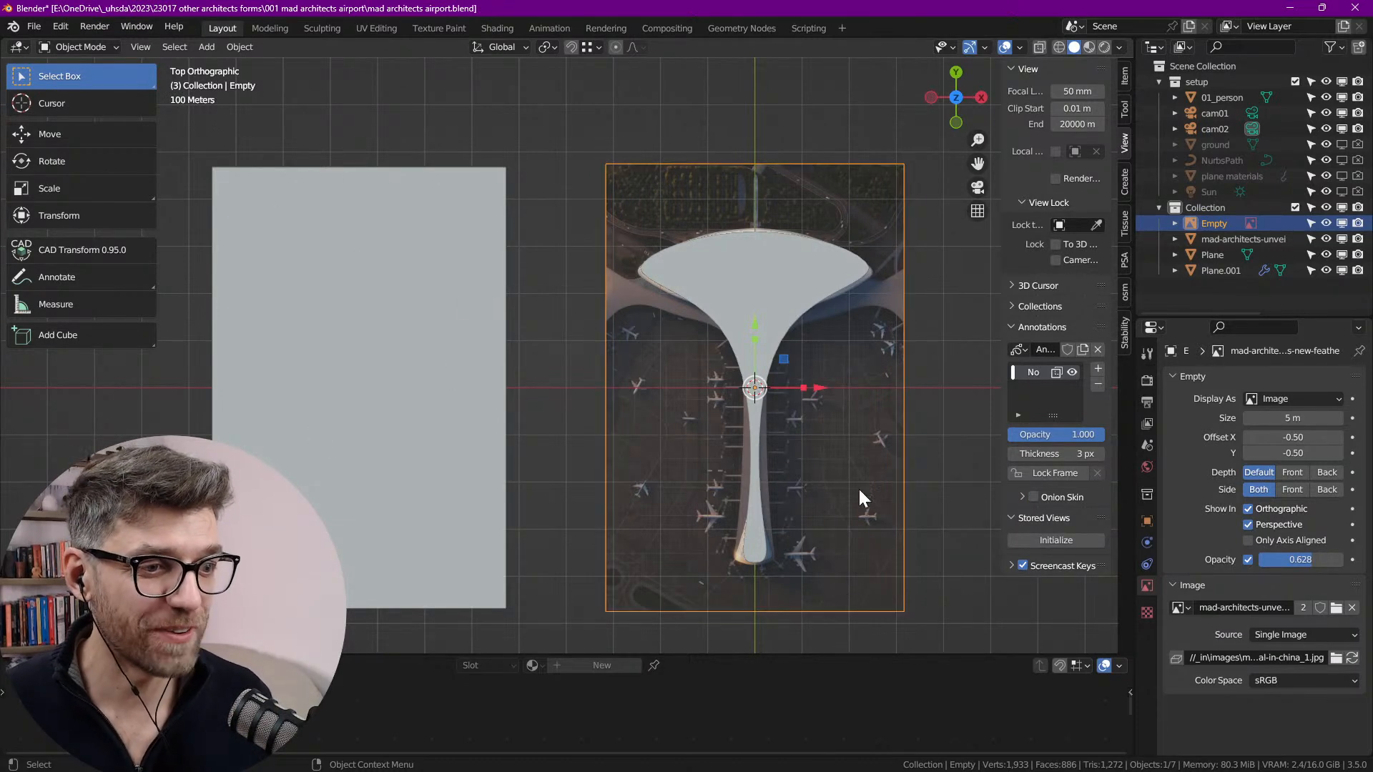
pyautogui.moveTo(860, 492); pyautogui.dragTo(822, 394, button='middle')
# Step: Set both the depth and the side of the reference image empty to Front
pyautogui.click(1248, 560)
pyautogui.click(1248, 560)
pyautogui.click(1248, 560)
pyautogui.click(1248, 560)
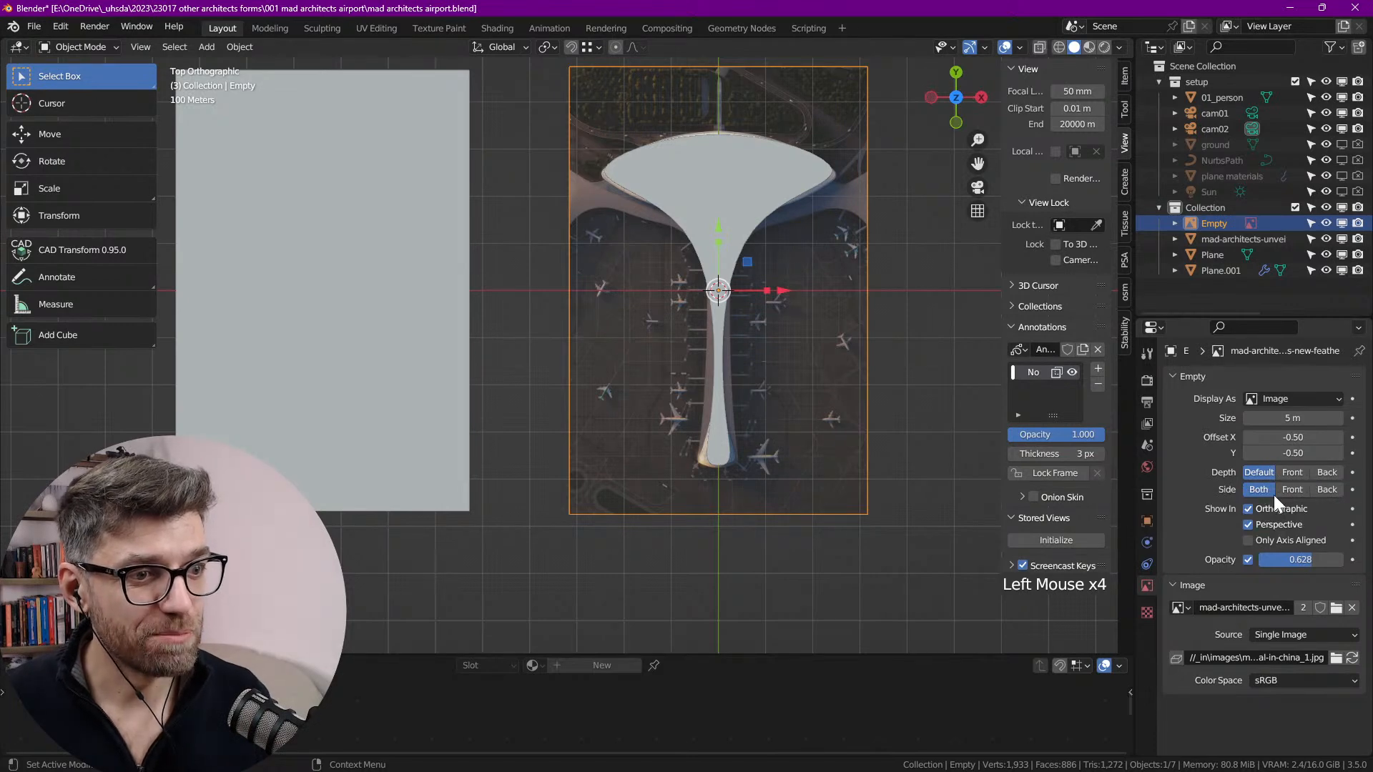
pyautogui.click(1292, 488)
pyautogui.click(1293, 472)
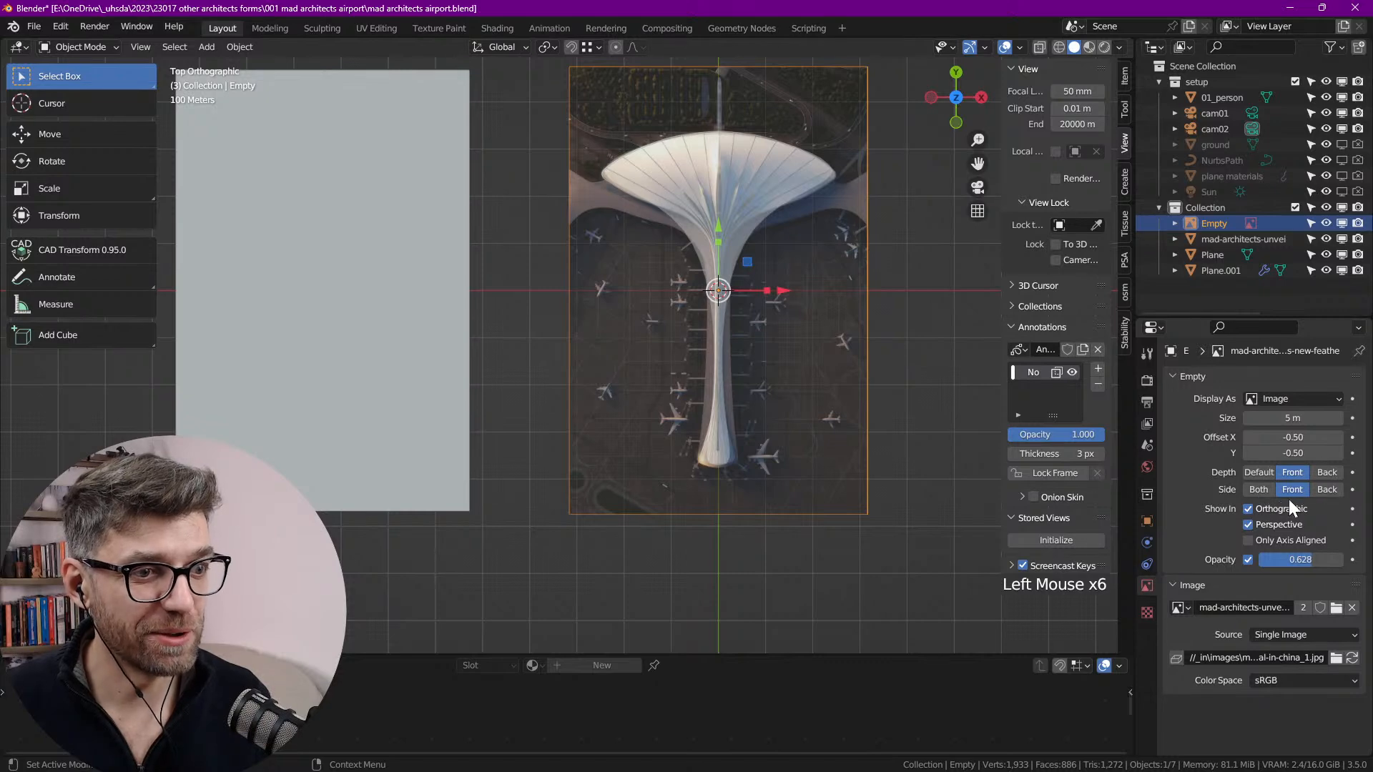
pyautogui.moveTo(795, 410); pyautogui.dragTo(767, 375, button='middle')
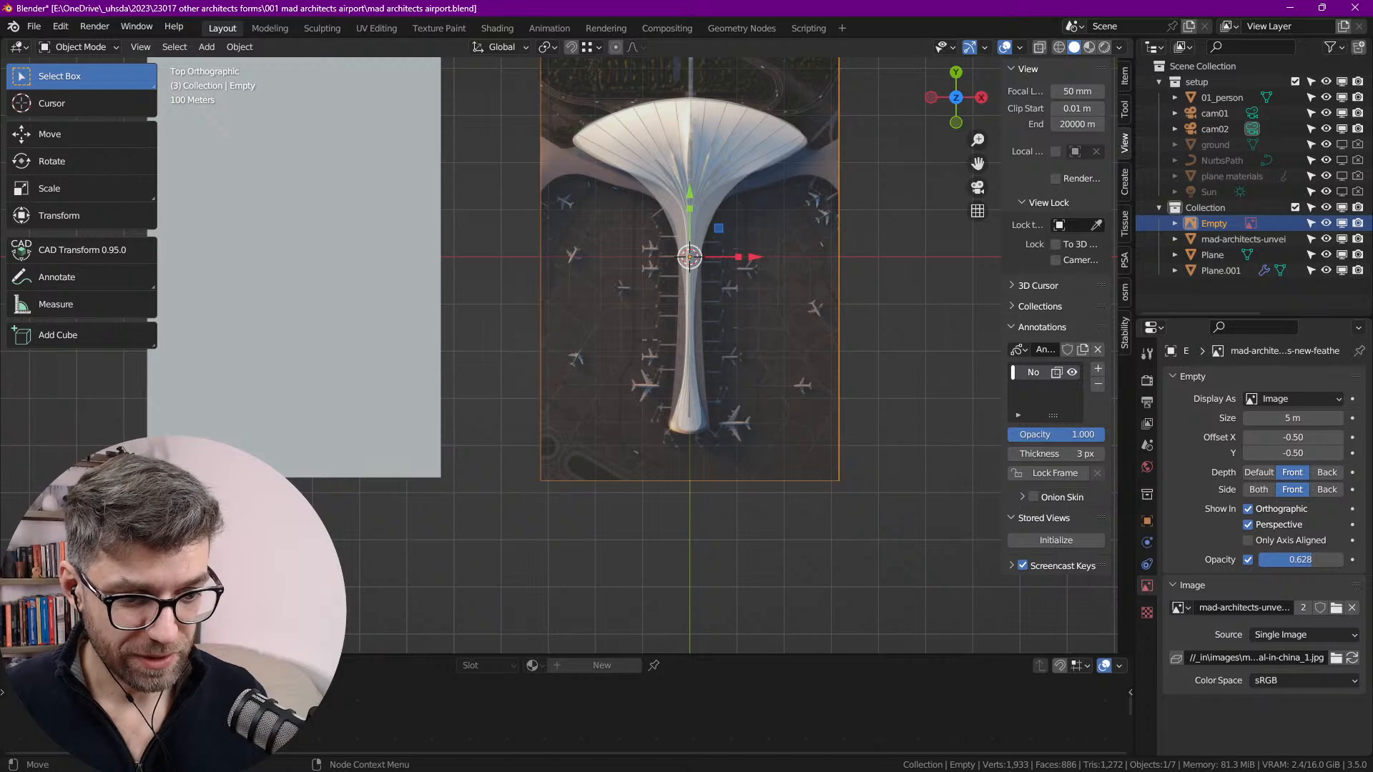
pyautogui.moveTo(952, 490); pyautogui.dragTo(784, 291, button='middle')
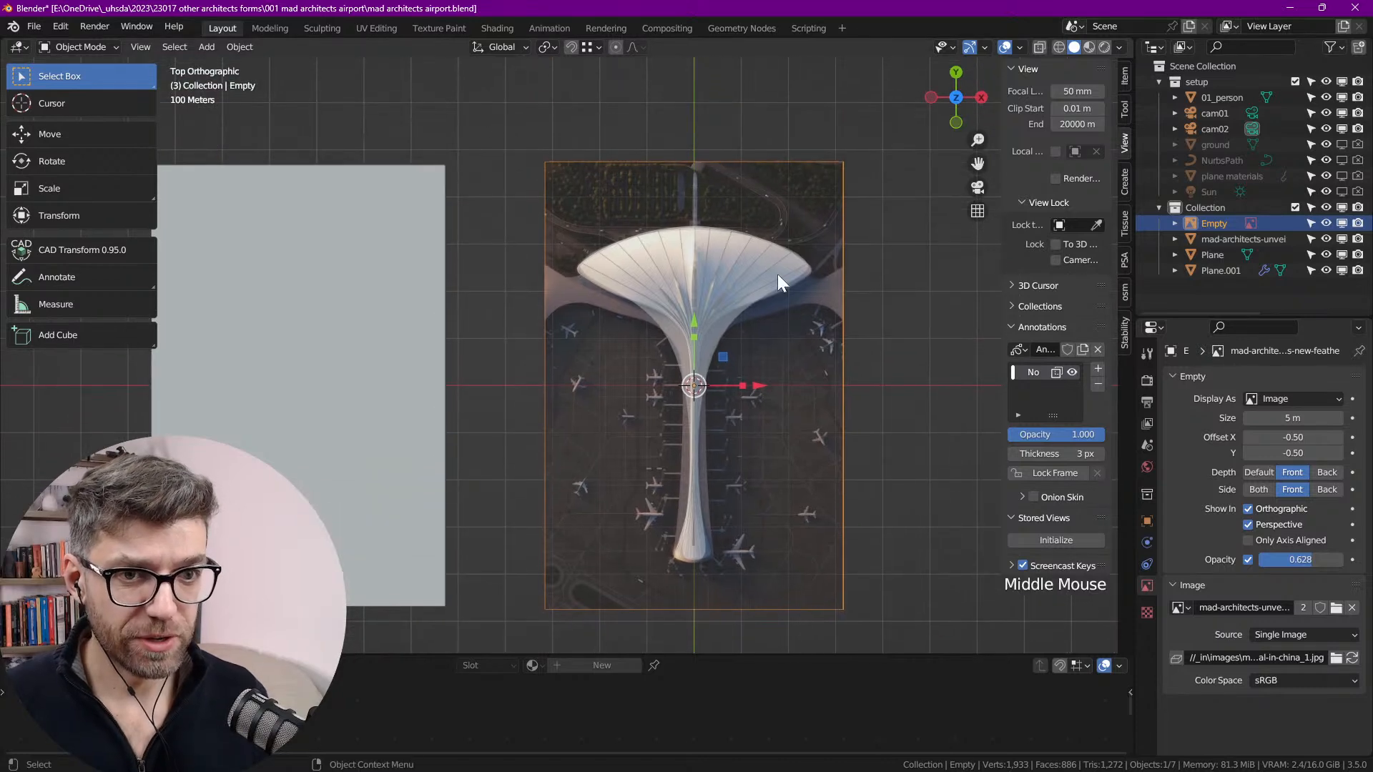
# Step: Enter Edit Mode on the roof plane and move the wing-tip vertex to local X about -1.61 m, Y about -0.76 m
pyautogui.click(746, 272)
pyautogui.press('Tab')
pyautogui.click(865, 270)
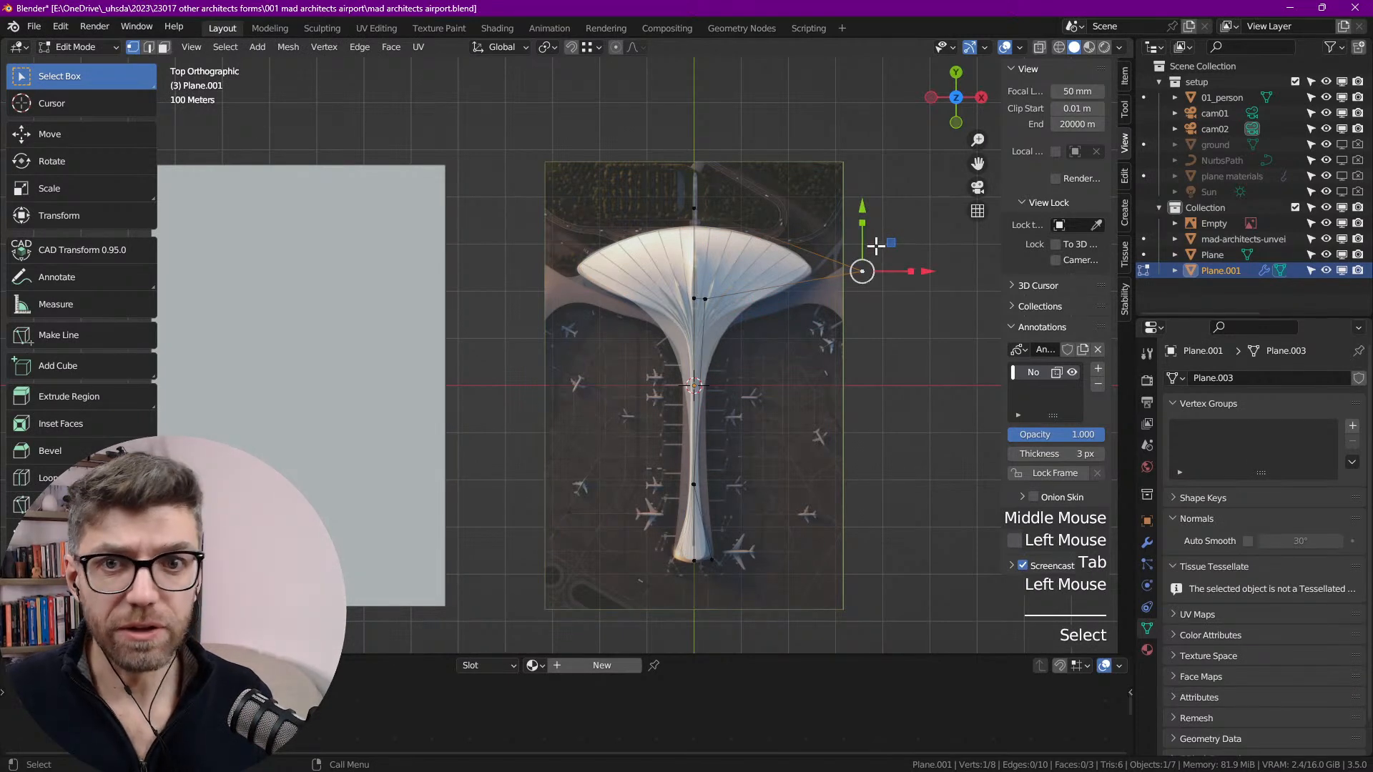
pyautogui.moveTo(887, 241)
pyautogui.mouseDown()
pyautogui.moveTo(880, 208)
pyautogui.moveTo(881, 238)
pyautogui.mouseUp()
pyautogui.click(1124, 76)
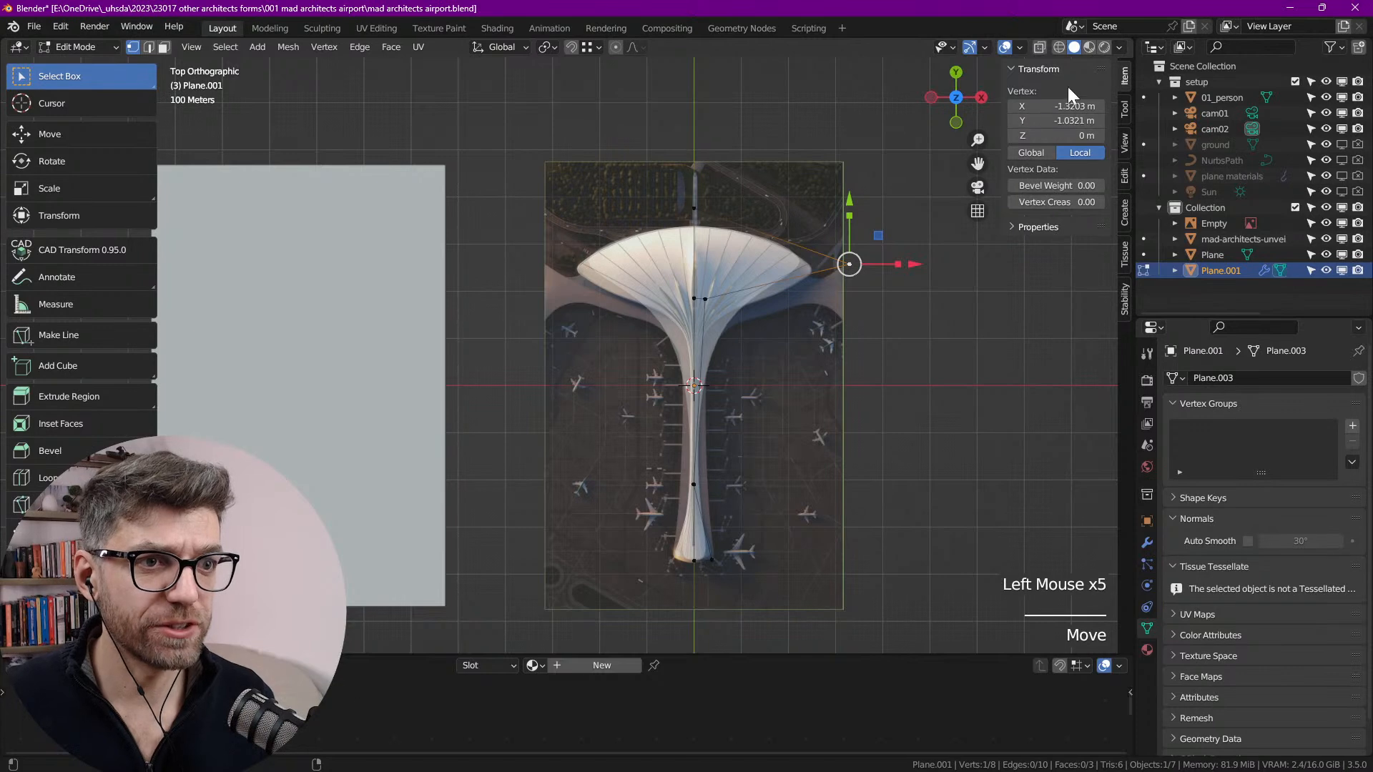
pyautogui.moveTo(884, 233); pyautogui.dragTo(912, 266)
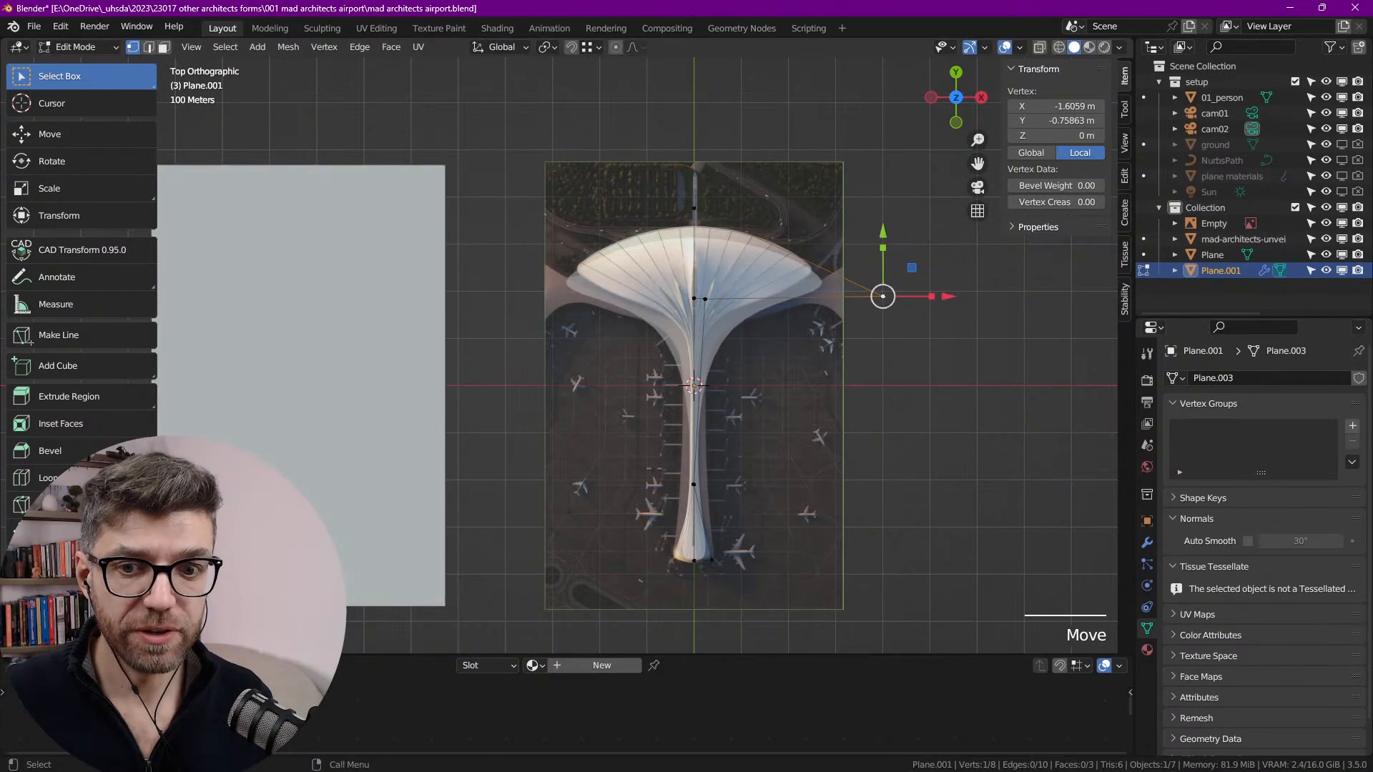
pyautogui.click(912, 268)
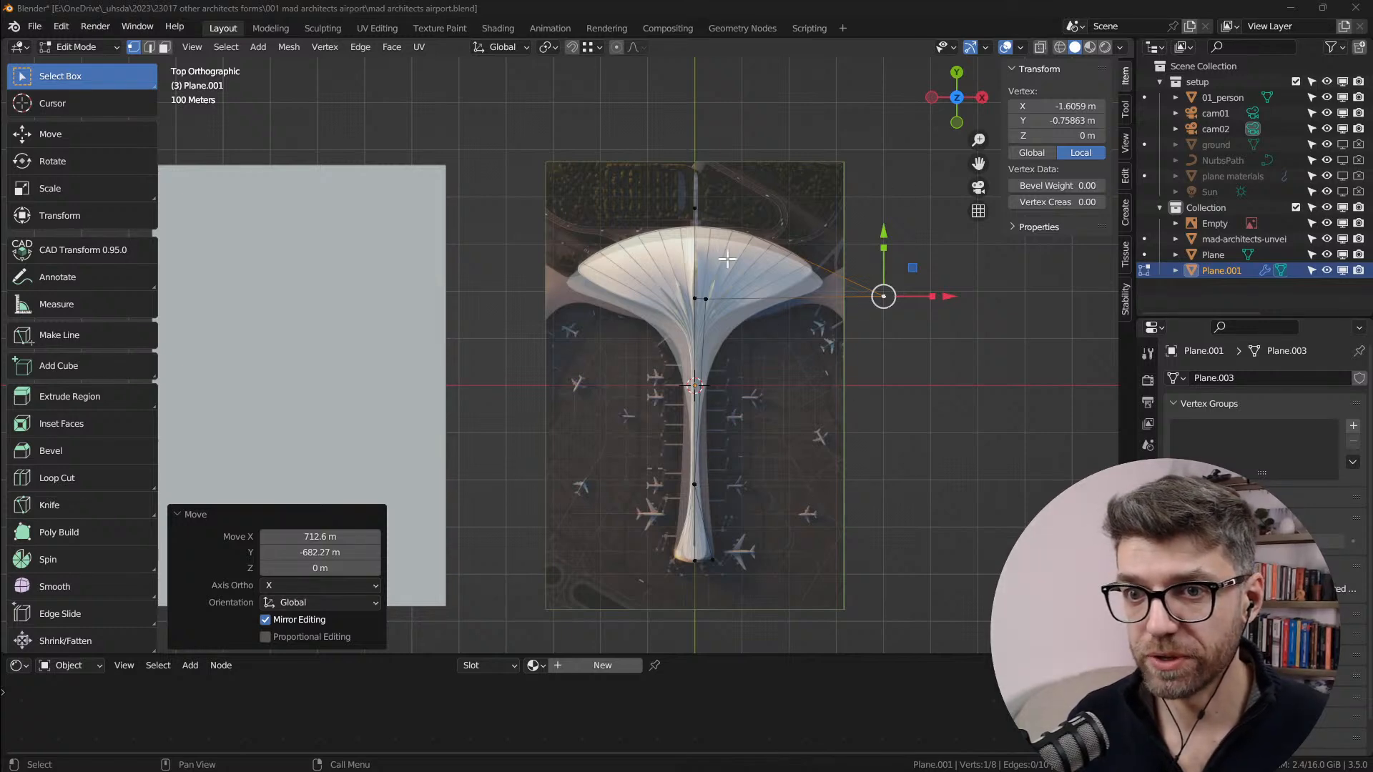
# Step: Raise the top centre vertex to local Y about -1.66 m and move the wing-tip vertex to local X about -1.46 m, Y about -0.87 m
pyautogui.scroll(3, 739, 334)
pyautogui.press('g')
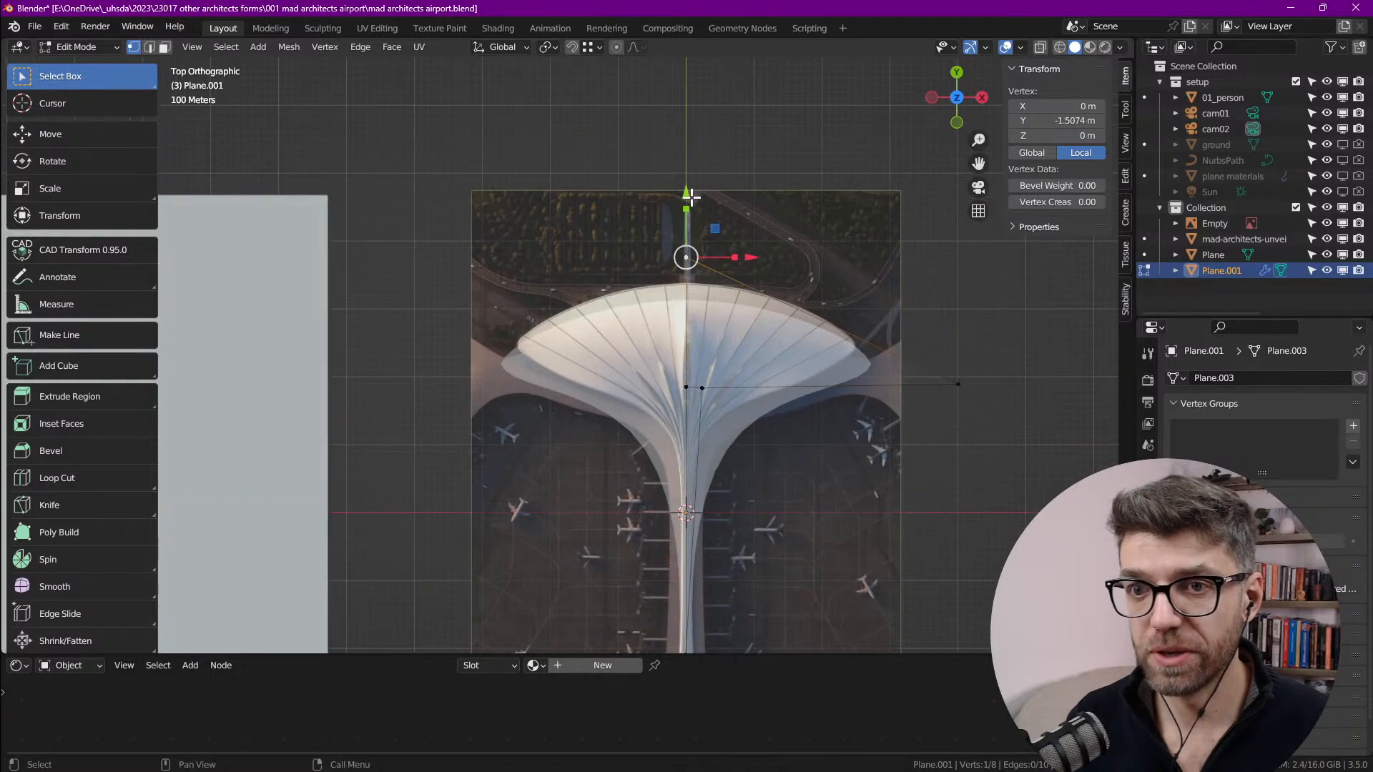
pyautogui.click(680, 162)
pyautogui.hotkey('alt', 'a')
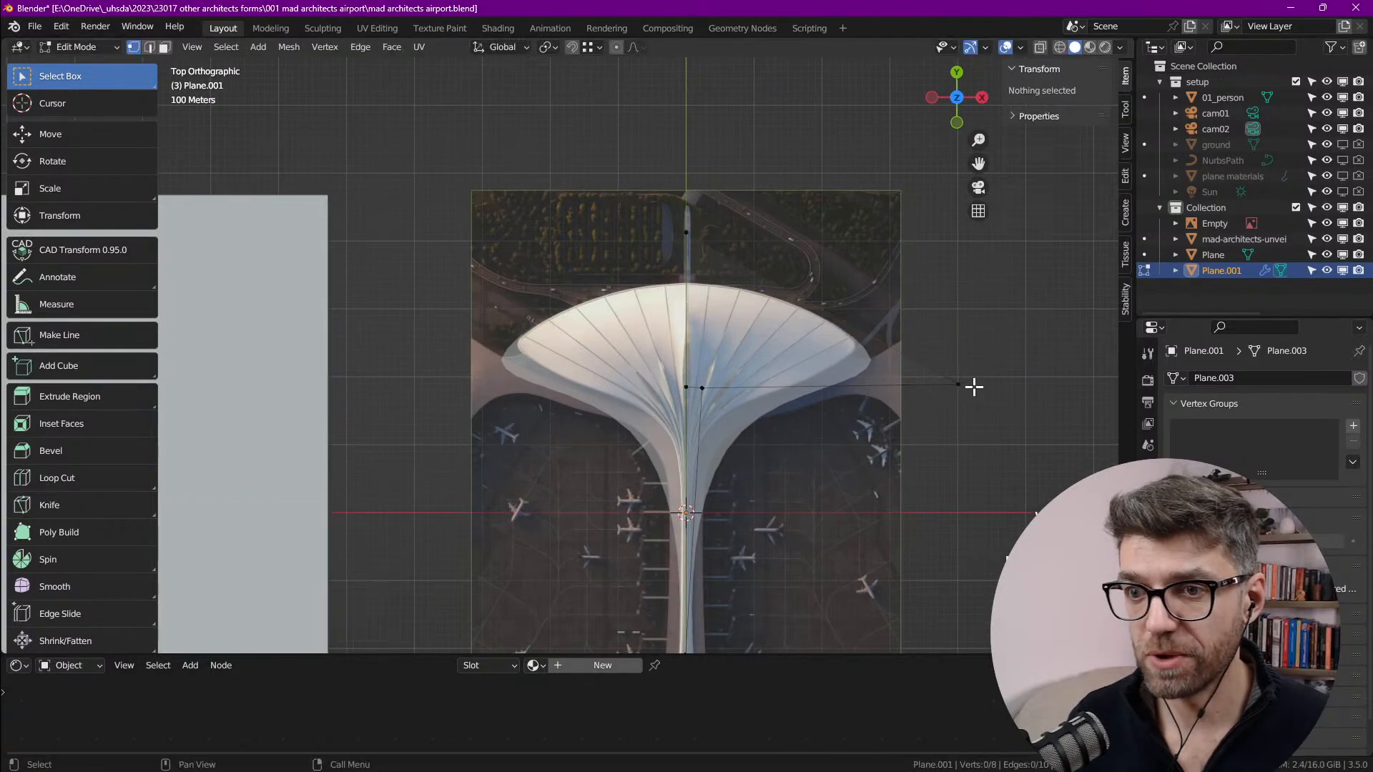
pyautogui.click(956, 387)
pyautogui.press('g')
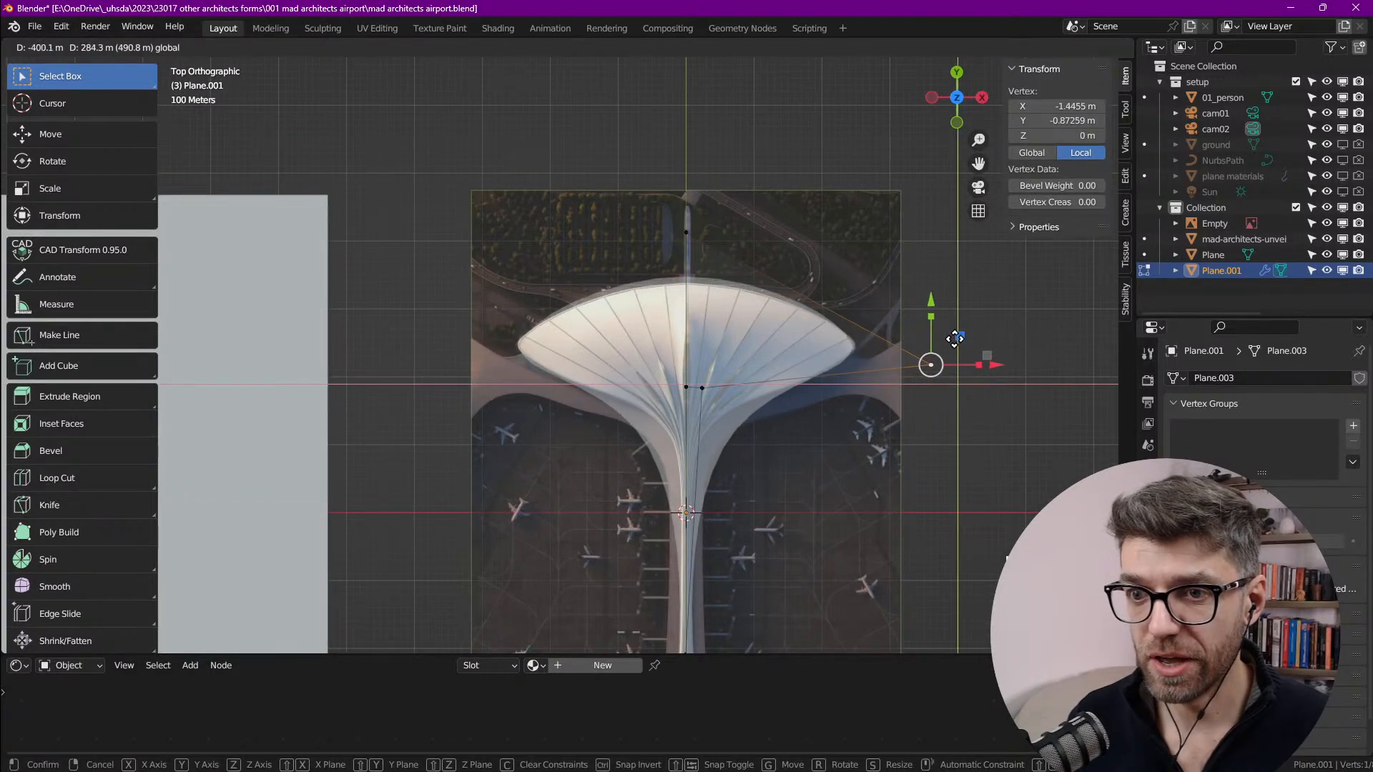
pyautogui.click(956, 339)
# Step: Add a single loop cut across the roof's wing between neck and outer edge, slid by a factor of 0.200
pyautogui.keyDown('shift'); pyautogui.moveTo(648, 376); pyautogui.dragTo(635, 246, button='middle'); pyautogui.keyUp('shift')
pyautogui.moveTo(630, 242); pyautogui.dragTo(707, 276)
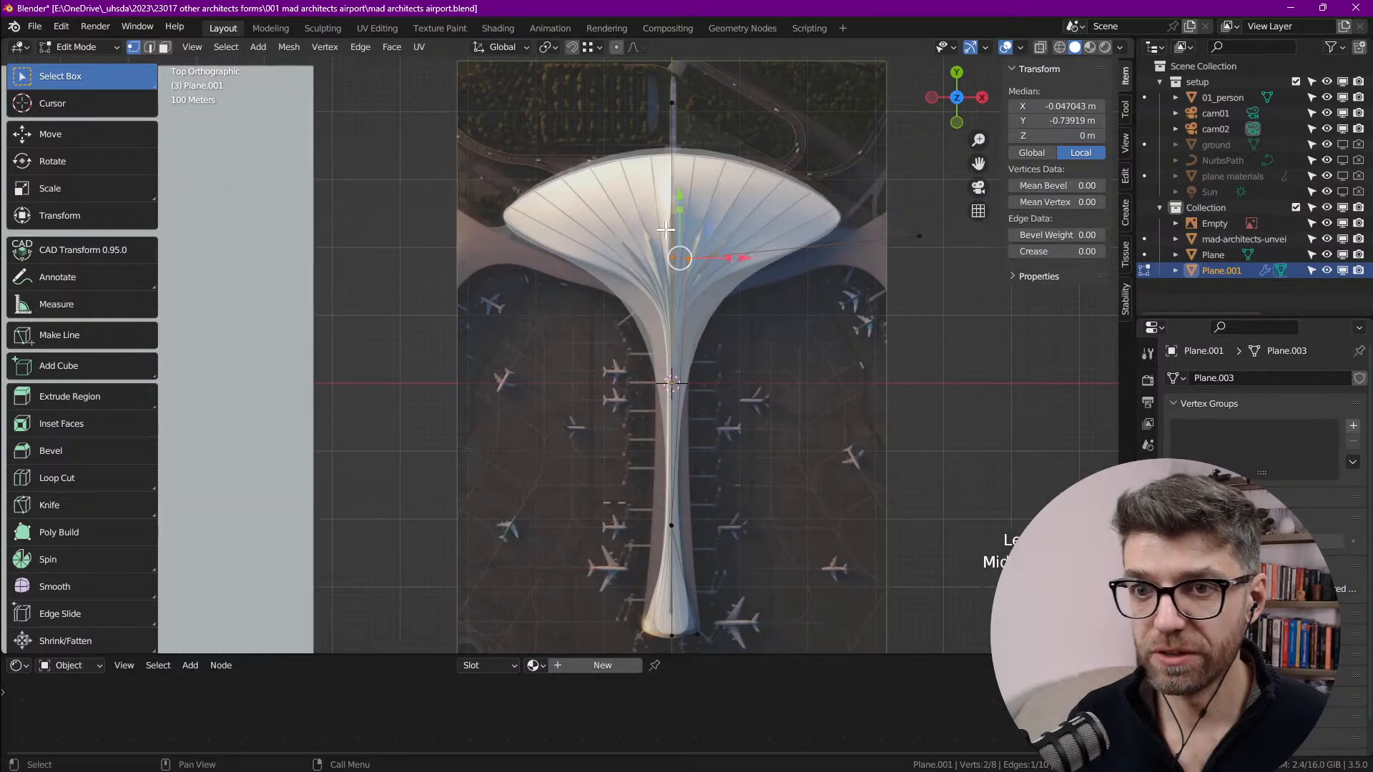
pyautogui.click(761, 205)
pyautogui.keyDown('shift'); pyautogui.moveTo(761, 204); pyautogui.dragTo(738, 291, button='middle'); pyautogui.keyUp('shift')
pyautogui.hotkey('ctrl', 'r')
pyautogui.click(773, 346)
pyautogui.click(790, 322)
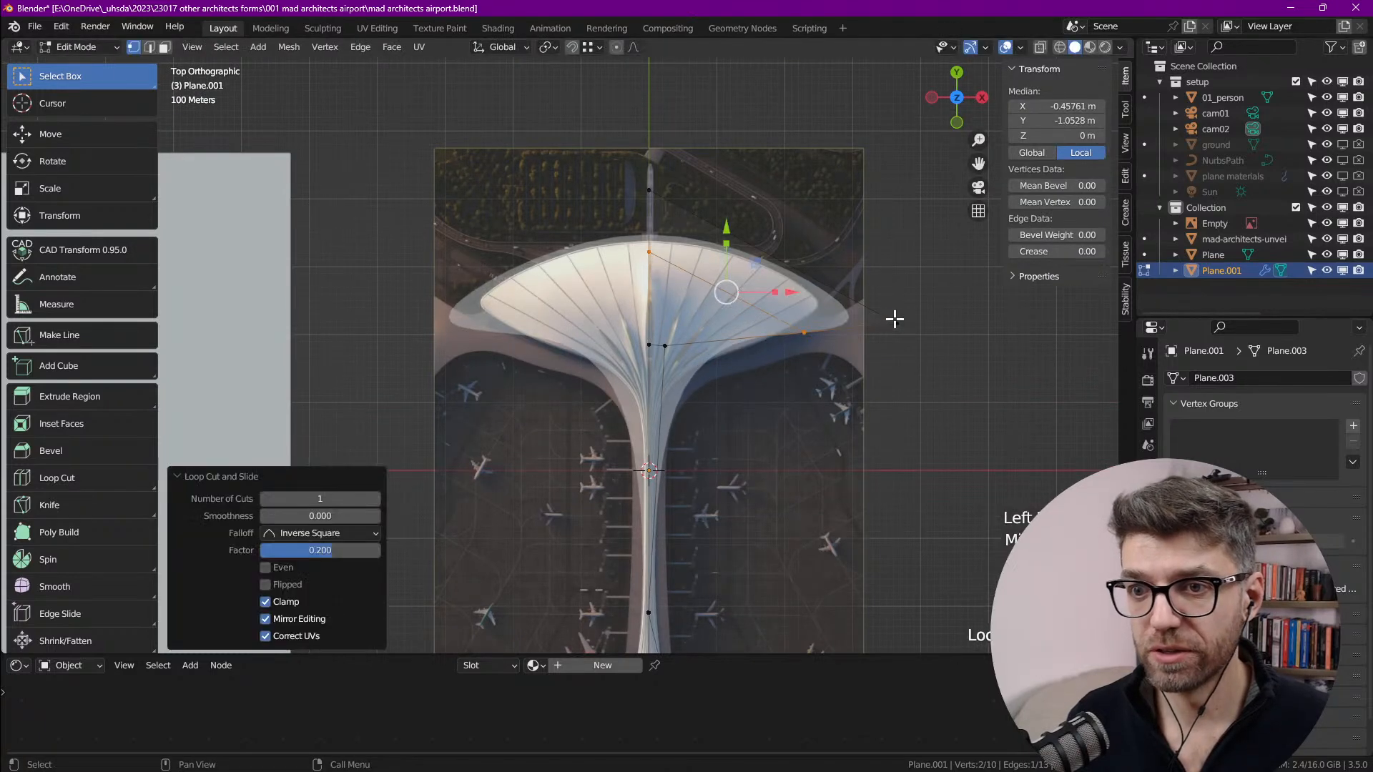
pyautogui.press('h')
pyautogui.scroll(2, 896, 322)
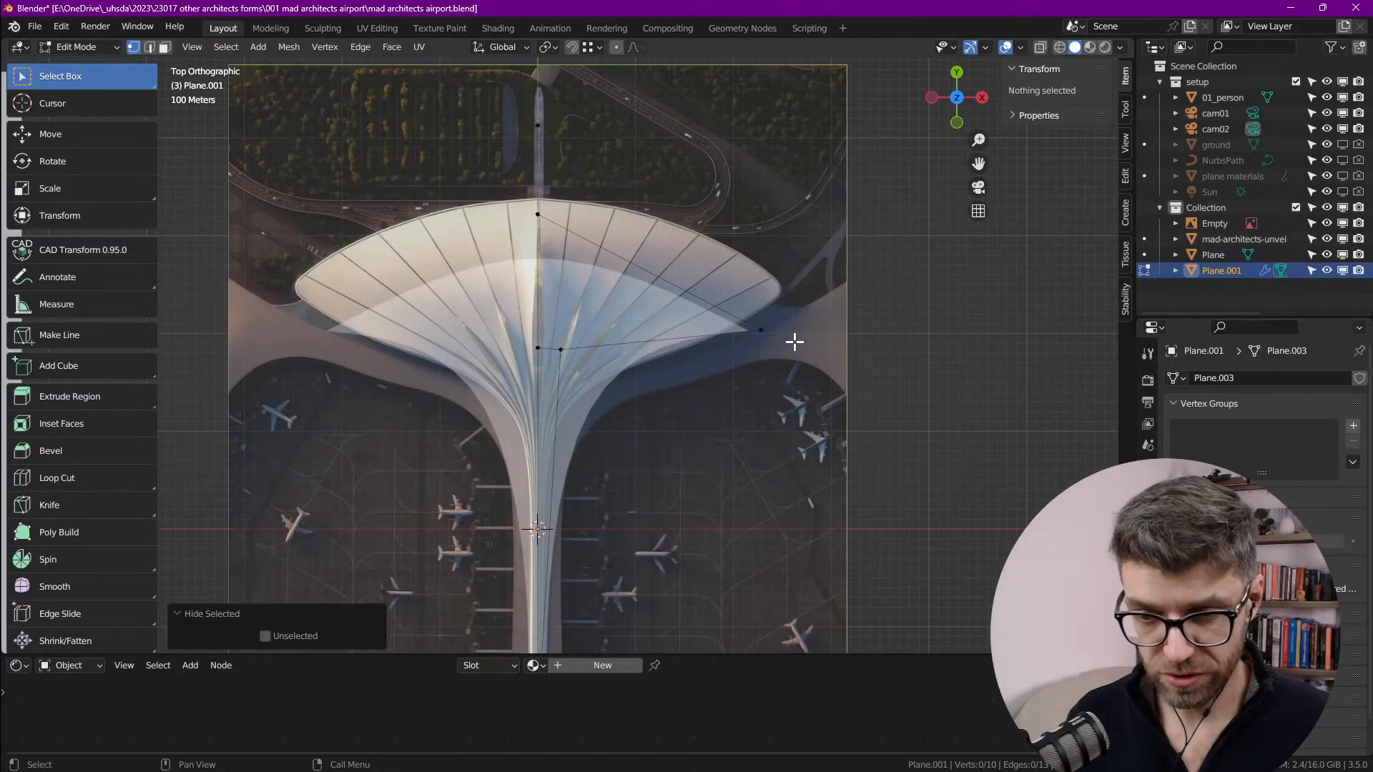
pyautogui.hotkey('alt', 'h')
# Step: Pull the wing-tip vertex inward to local X about -1.14 m, Y about -0.98 m, and lower the top centre vertex to match the roof edge
pyautogui.press('g')
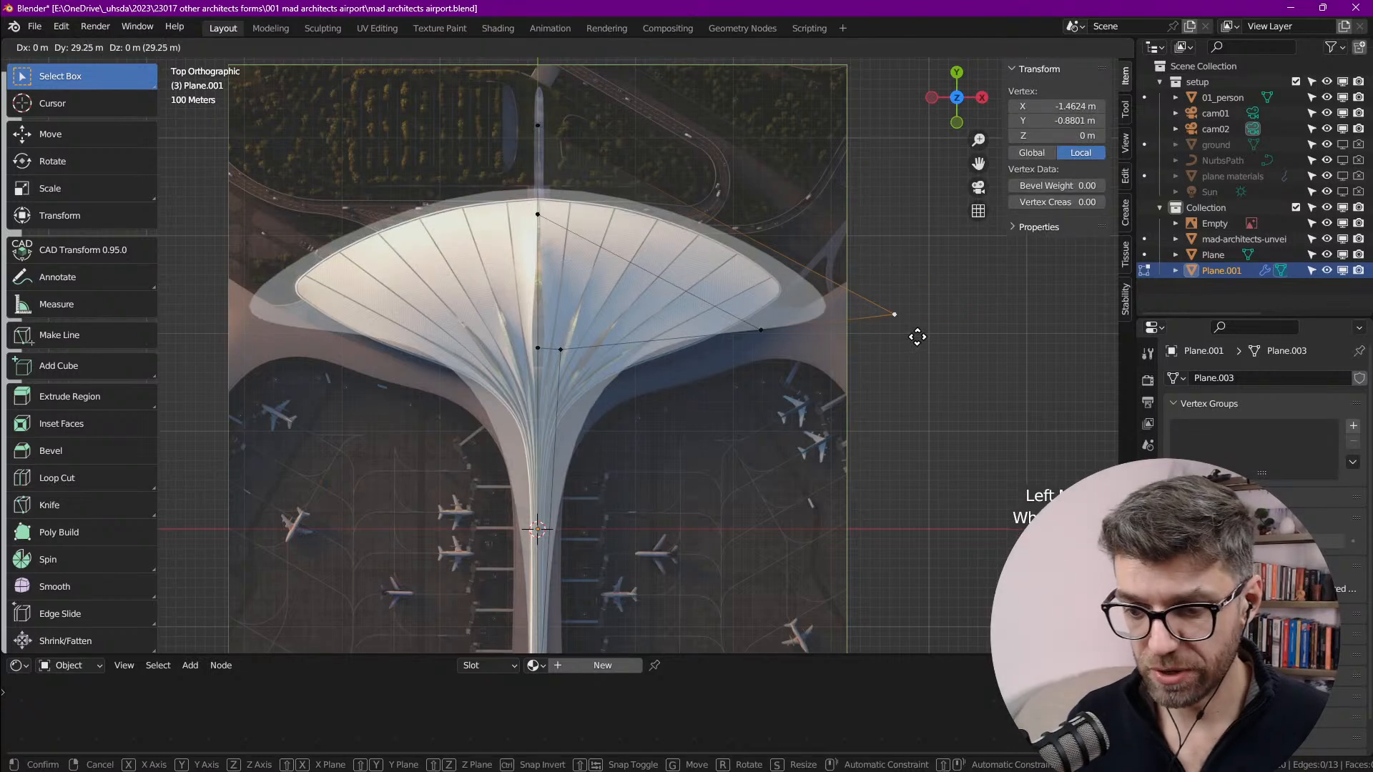
pyautogui.click(833, 306)
pyautogui.click(538, 125)
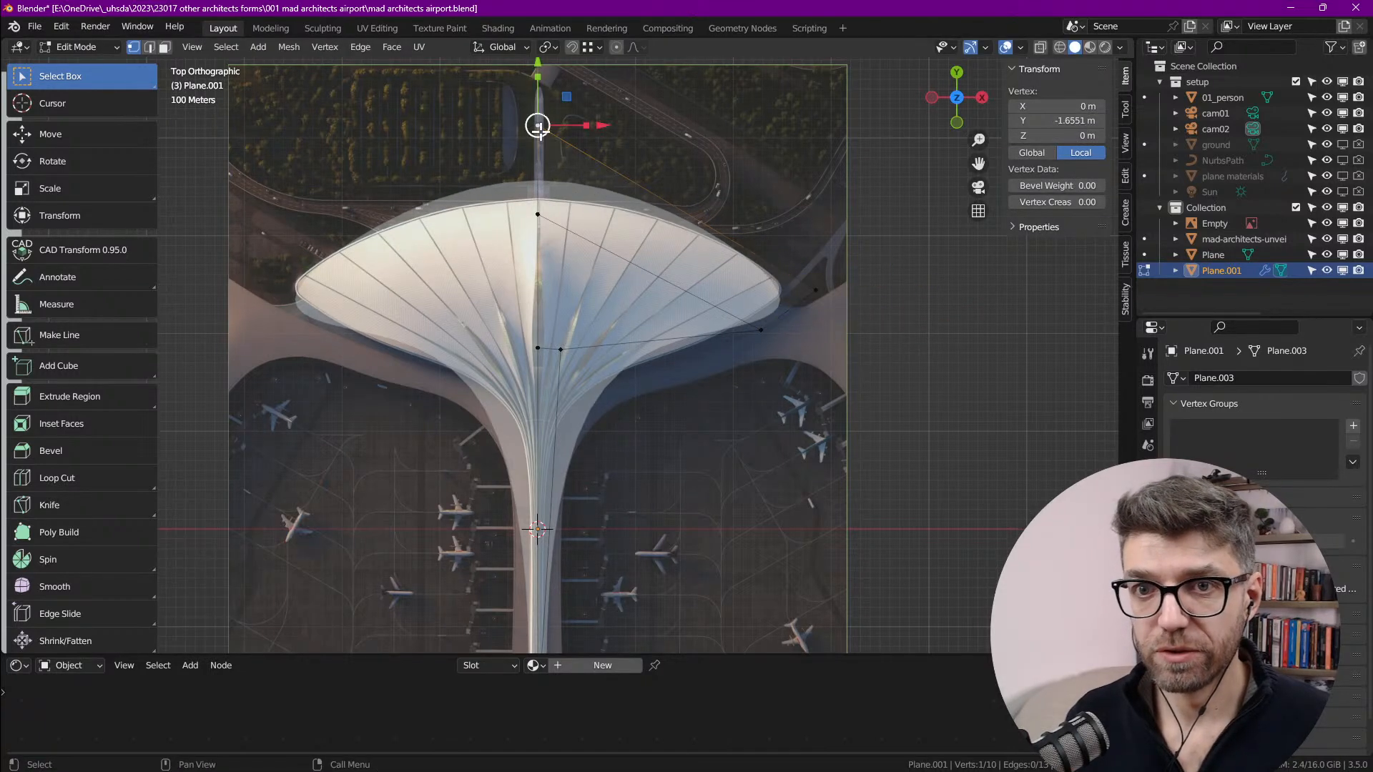
pyautogui.keyDown('shift'); pyautogui.moveTo(537, 123); pyautogui.dragTo(567, 214, button='middle'); pyautogui.keyUp('shift')
pyautogui.press('ctrl+KP_Add')
pyautogui.moveTo(568, 209); pyautogui.dragTo(568, 238)
pyautogui.click(838, 402)
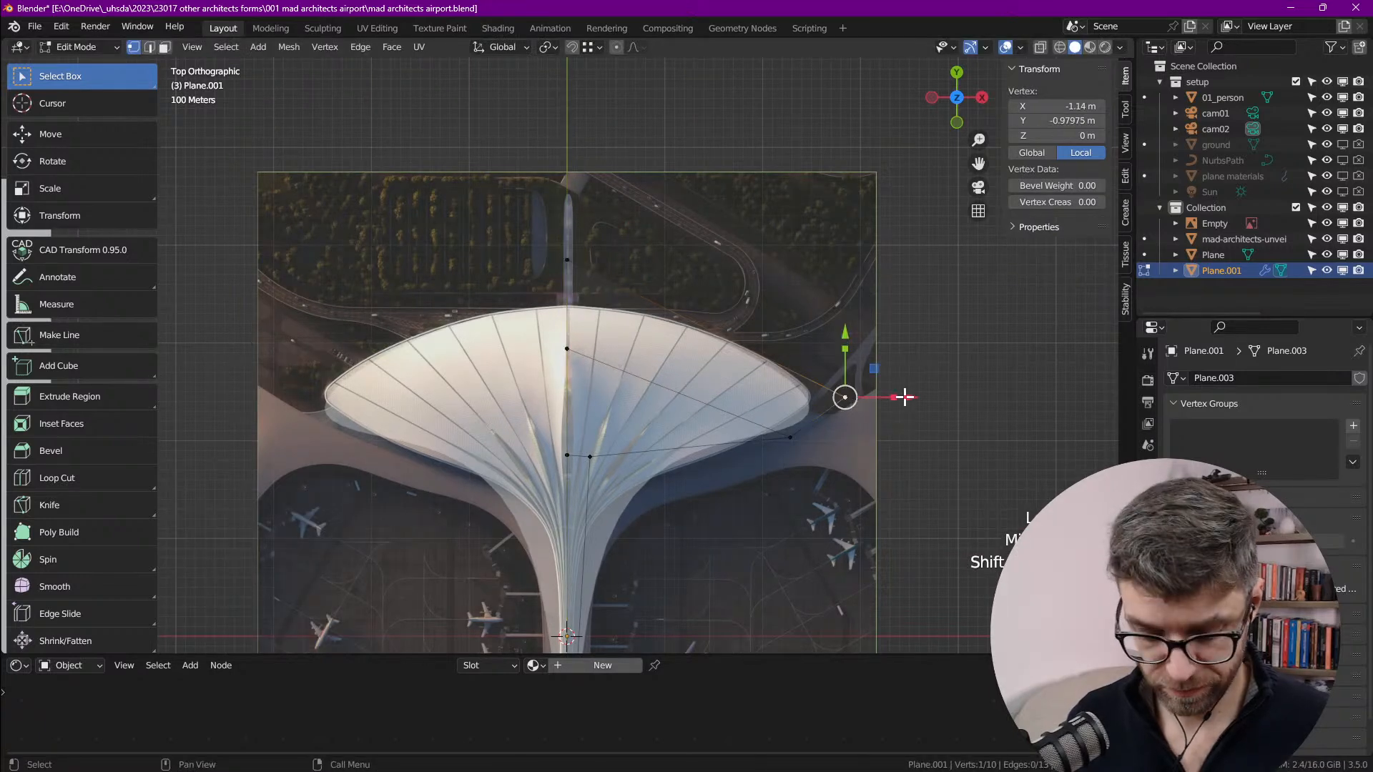
# Step: Move the wing-tip vertex along Y to local Y about -1.03 m and the wing's lower outer vertex to local X -0.94 m, Y -0.88 m
pyautogui.press('g')
pyautogui.press('y')
pyautogui.click(904, 394)
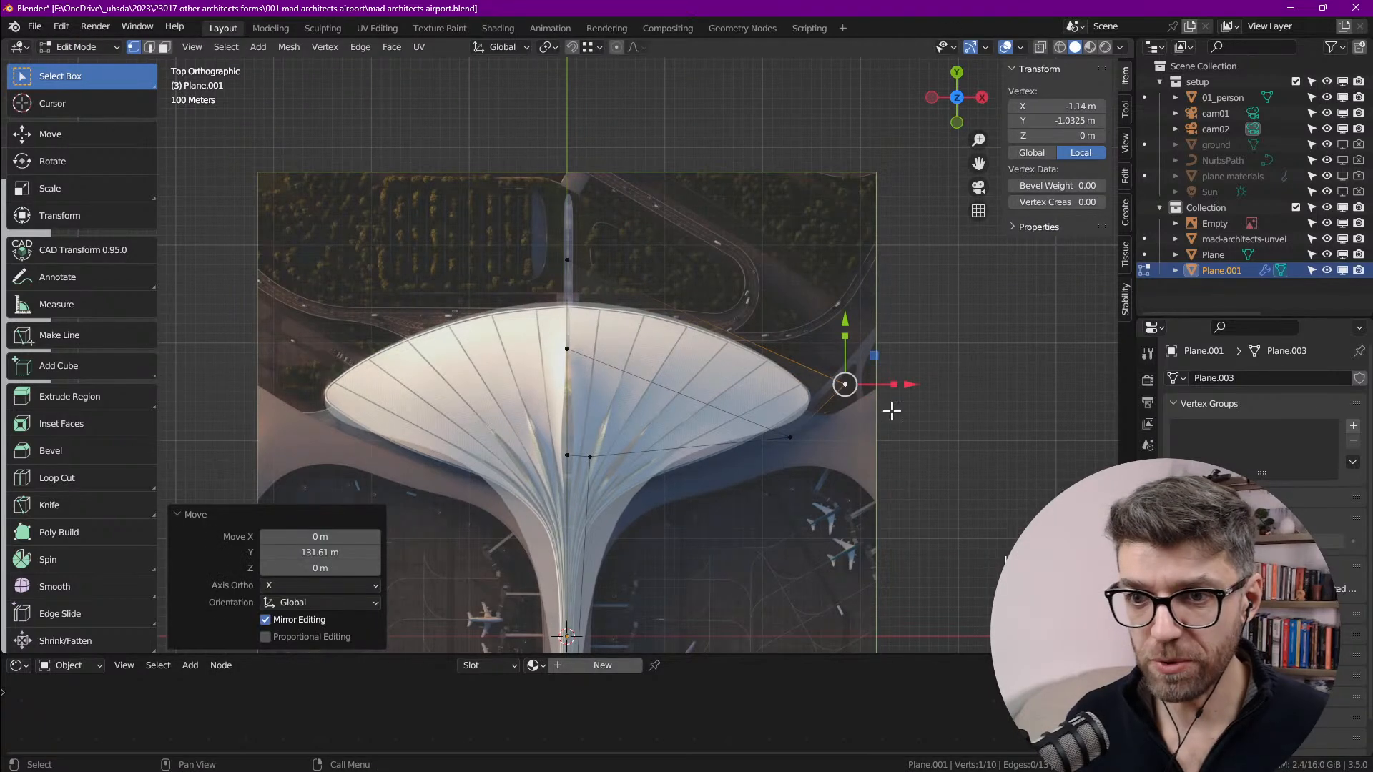
pyautogui.press('g')
pyautogui.click(806, 409)
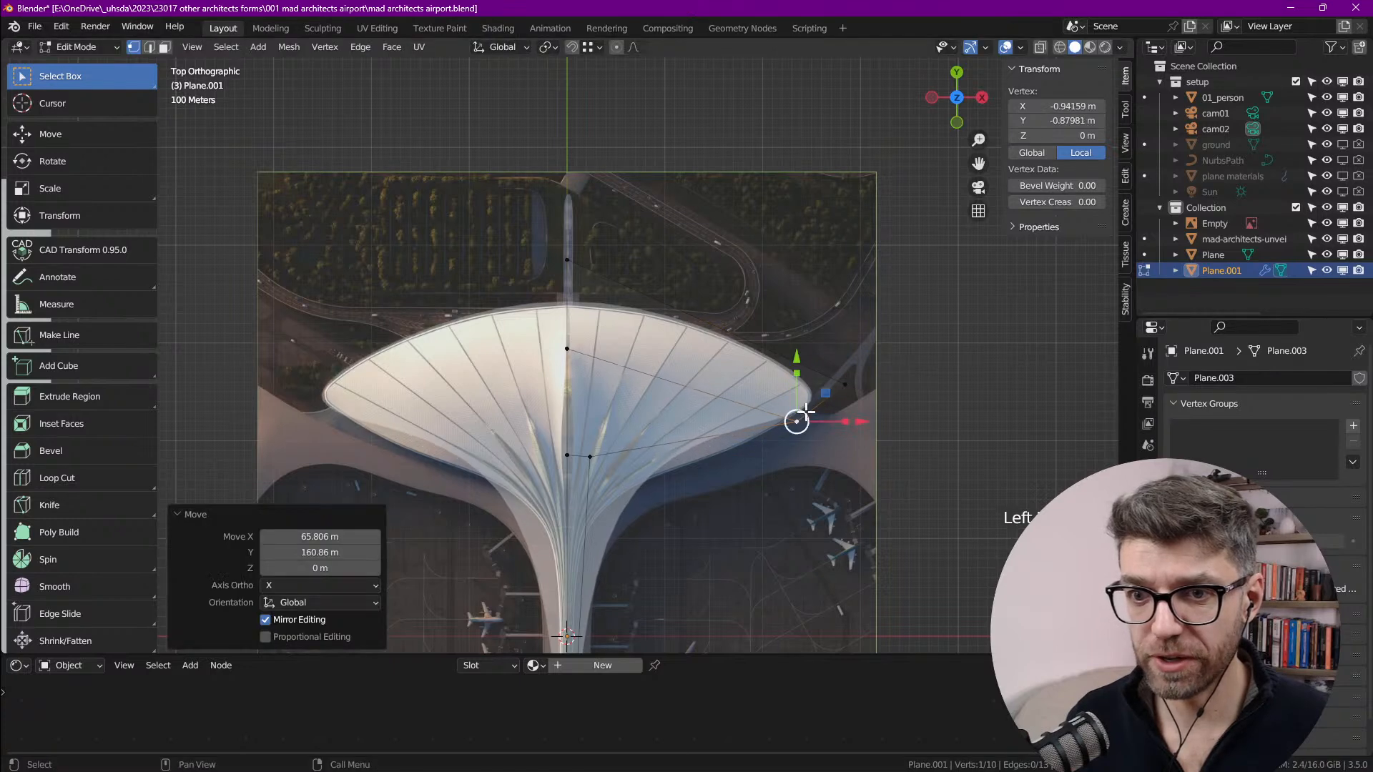
# Step: Move the neck's outer vertex to local X about -0.097 m, Y about -0.74 m
pyautogui.moveTo(672, 469); pyautogui.dragTo(698, 344, button='middle')
pyautogui.click(616, 334)
pyautogui.press('g')
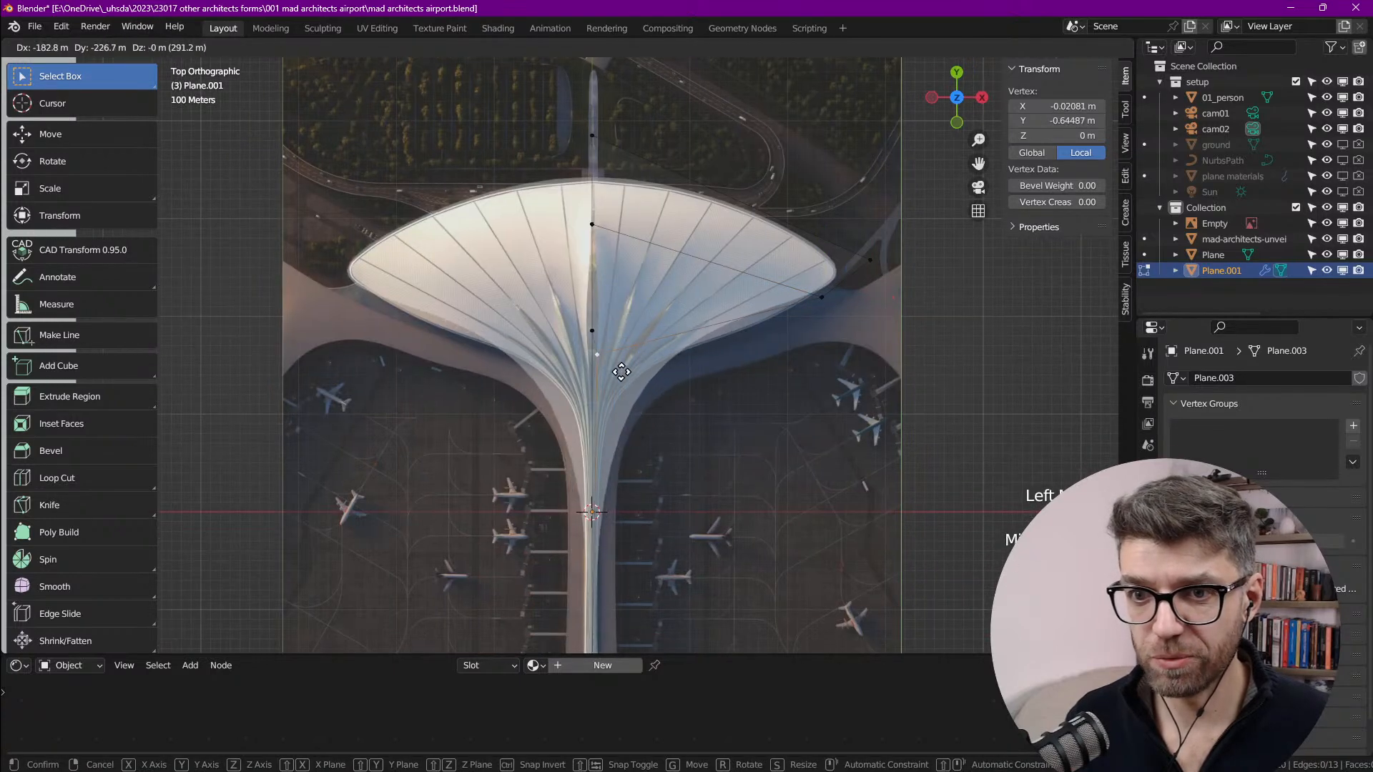
pyautogui.click(642, 347)
# Step: Add a single loop cut across the roof near the flared tail end of the concourse, slid by a factor of -0.731
pyautogui.moveTo(614, 419); pyautogui.dragTo(643, 337, button='middle')
pyautogui.scroll(-2, 643, 337)
pyautogui.scroll(5, 663, 435)
pyautogui.keyDown('shift'); pyautogui.moveTo(685, 498); pyautogui.dragTo(690, 322, button='middle'); pyautogui.keyUp('shift')
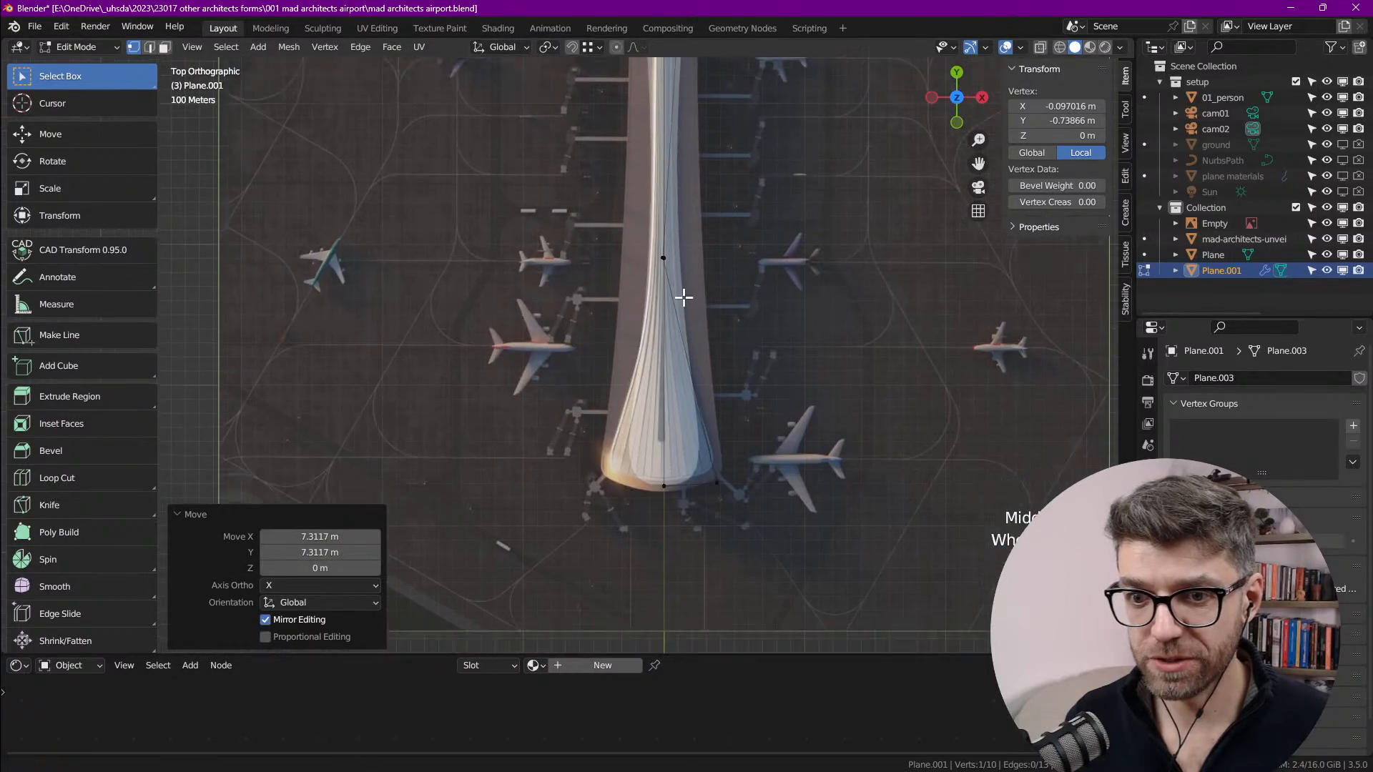
pyautogui.scroll(4, 644, 484)
pyautogui.scroll(-2, 732, 389)
pyautogui.scroll(-2, 732, 332)
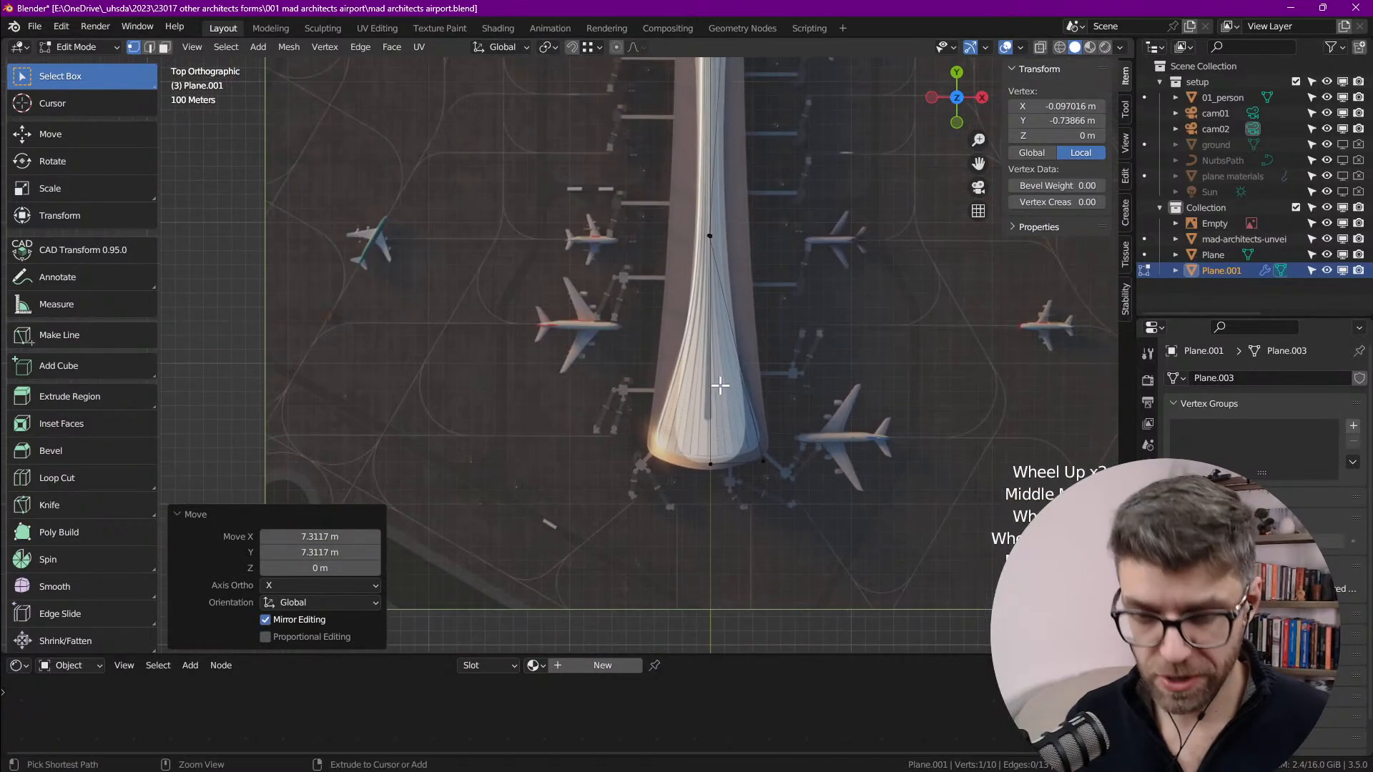
pyautogui.hotkey('ctrl', 'r')
pyautogui.click(724, 451)
pyautogui.click(726, 468)
pyautogui.scroll(3, 730, 436)
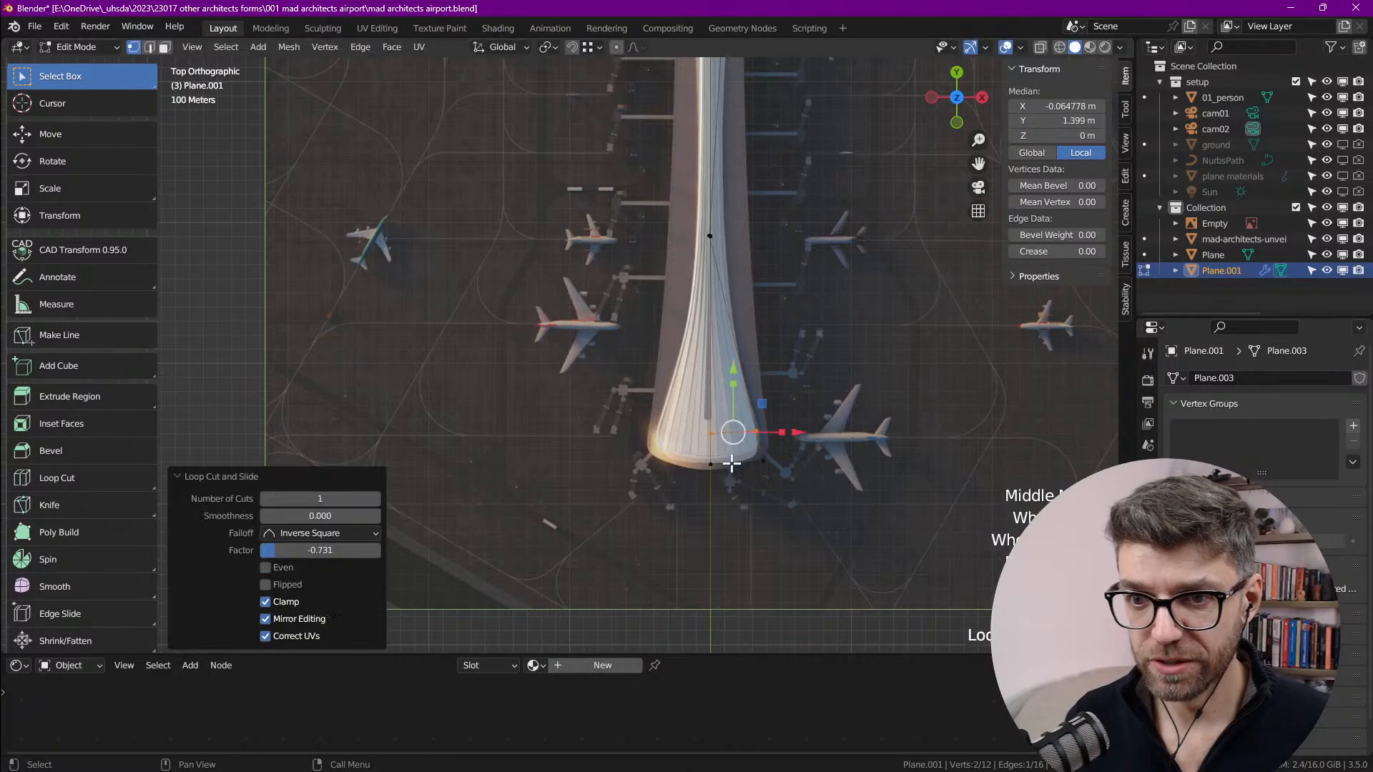
pyautogui.scroll(4, 794, 444)
pyautogui.press('h')
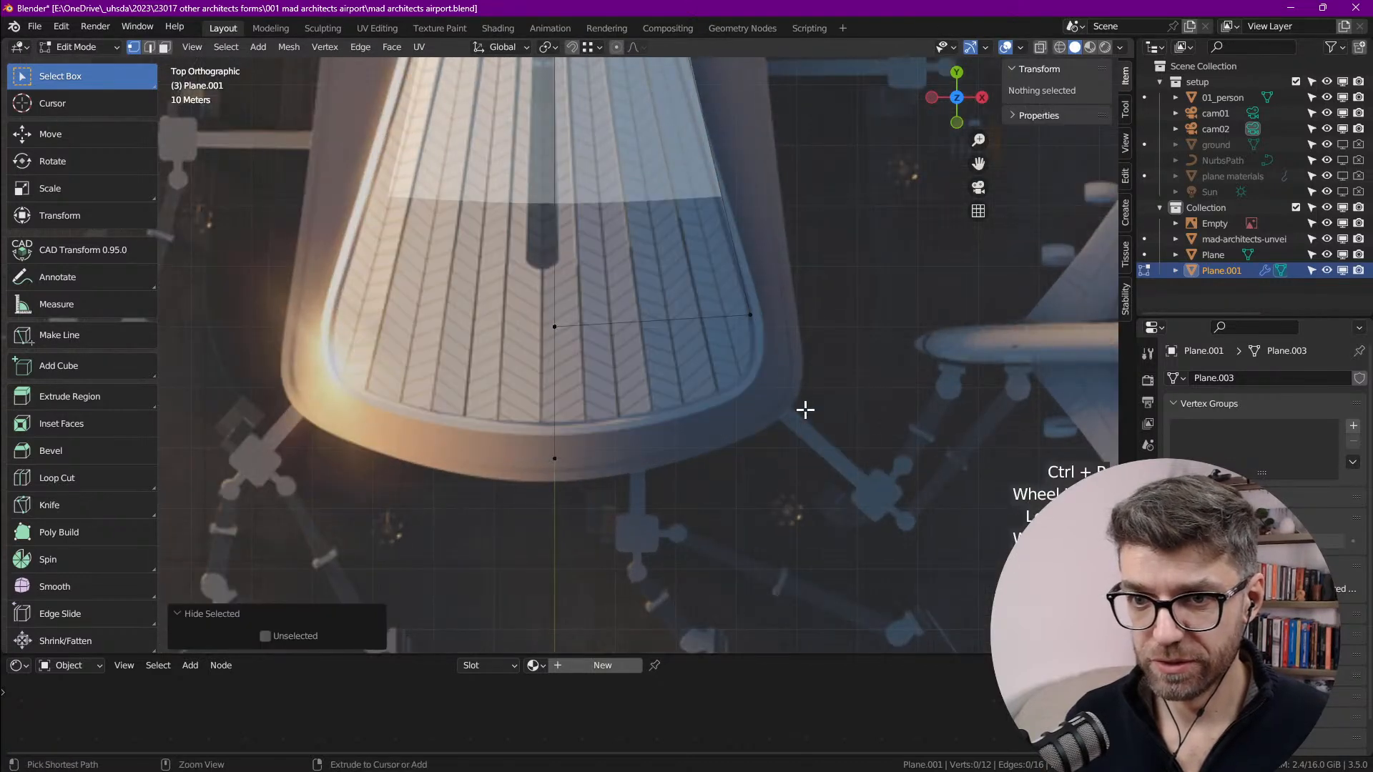
pyautogui.hotkey('alt', 'h')
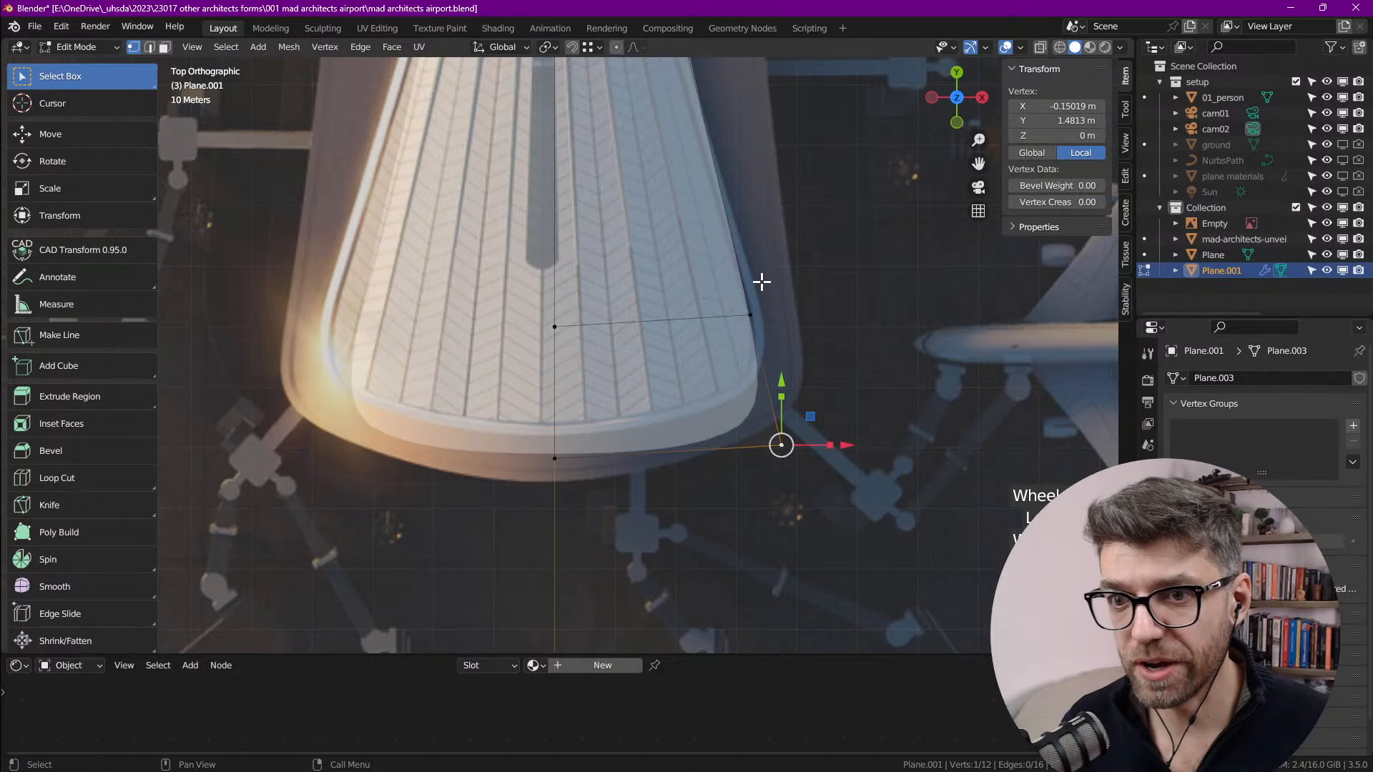
# Step: Move the outer corner vertex of the concourse's tail end up toward the edge of the reference roof
pyautogui.scroll(4, 763, 421)
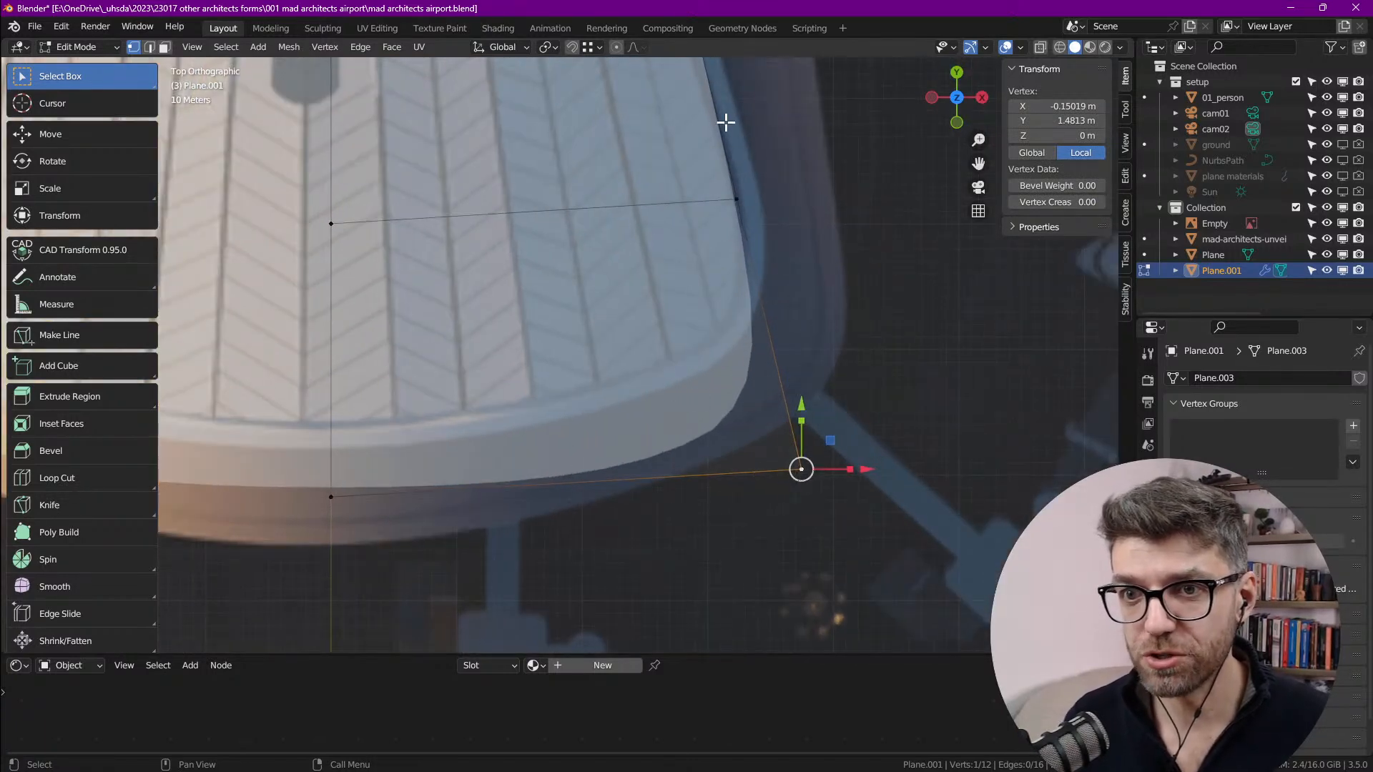
pyautogui.scroll(-3, 729, 314)
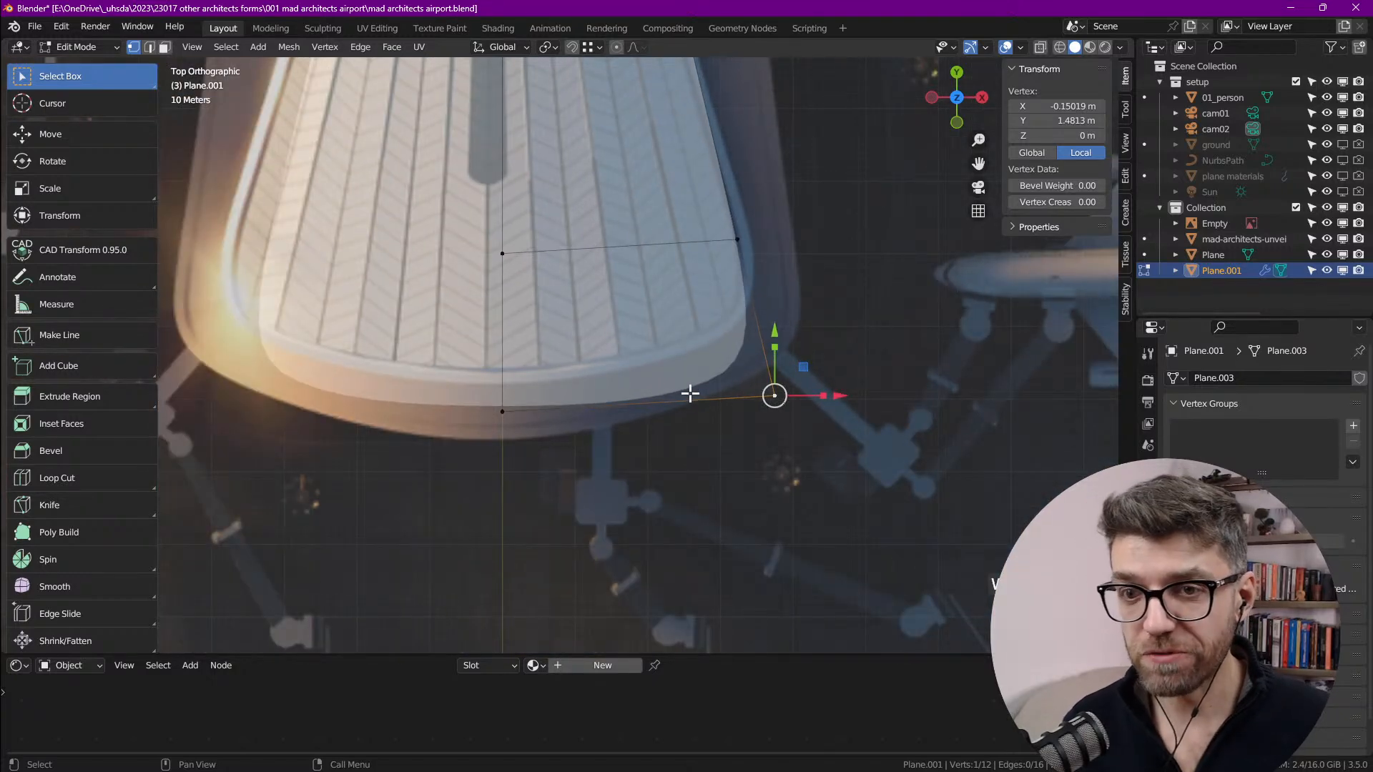
pyautogui.scroll(-3, 694, 393)
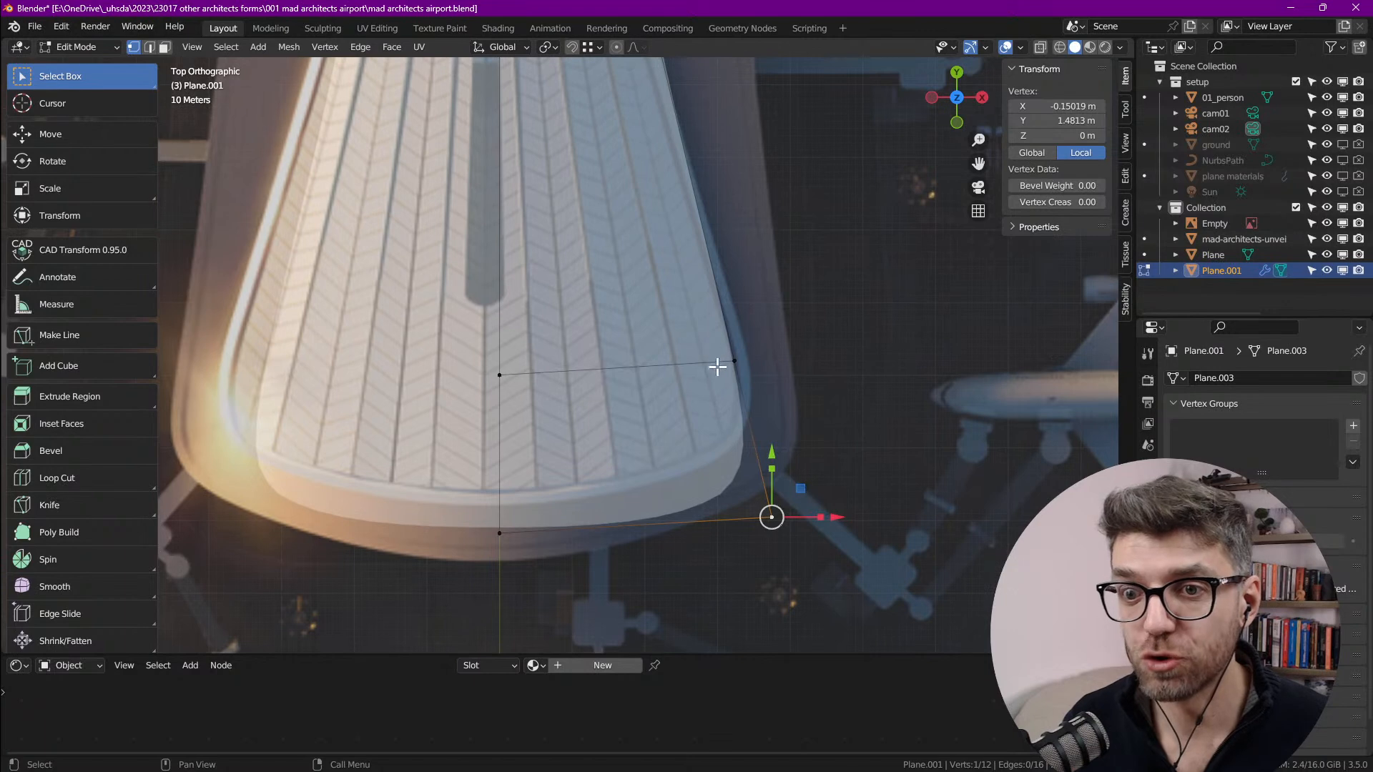
pyautogui.scroll(-2, 738, 469)
pyautogui.scroll(-1, 738, 468)
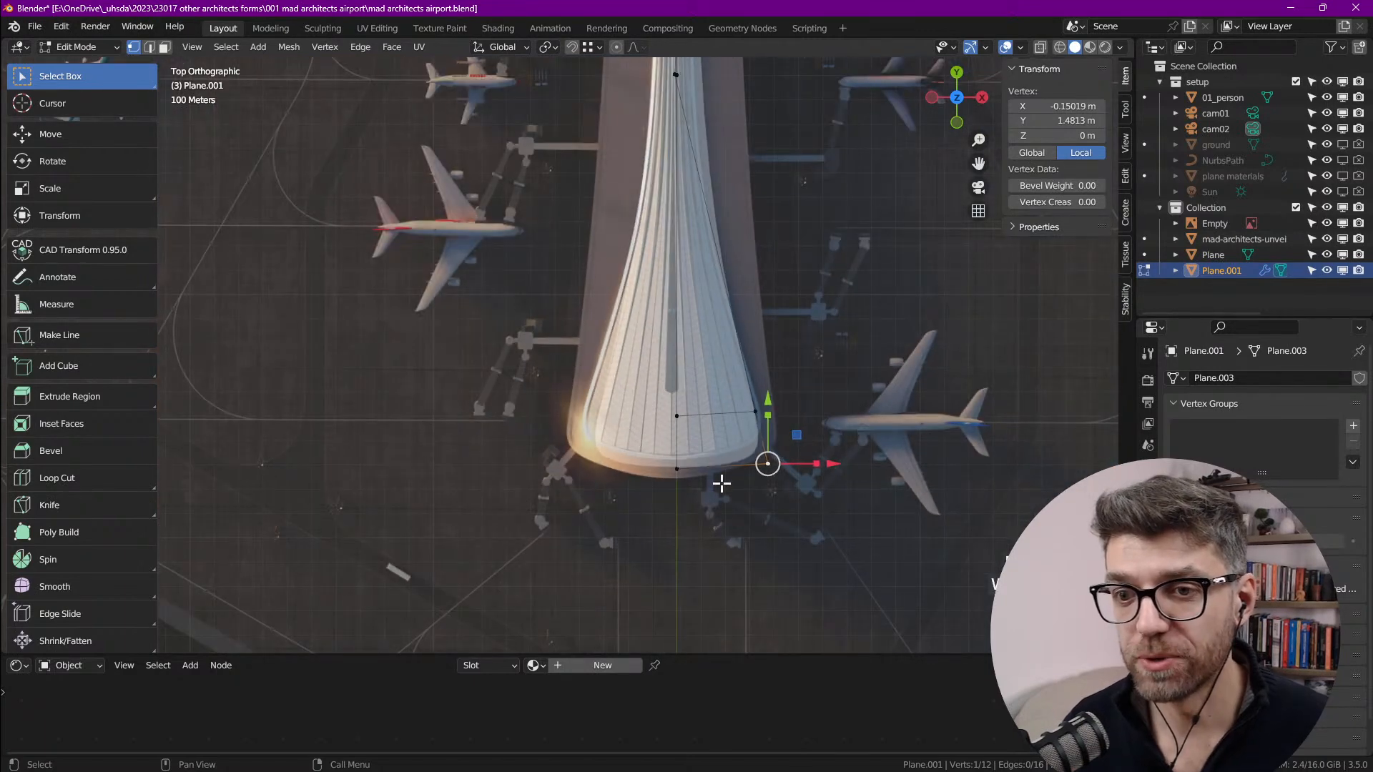
pyautogui.scroll(4, 735, 408)
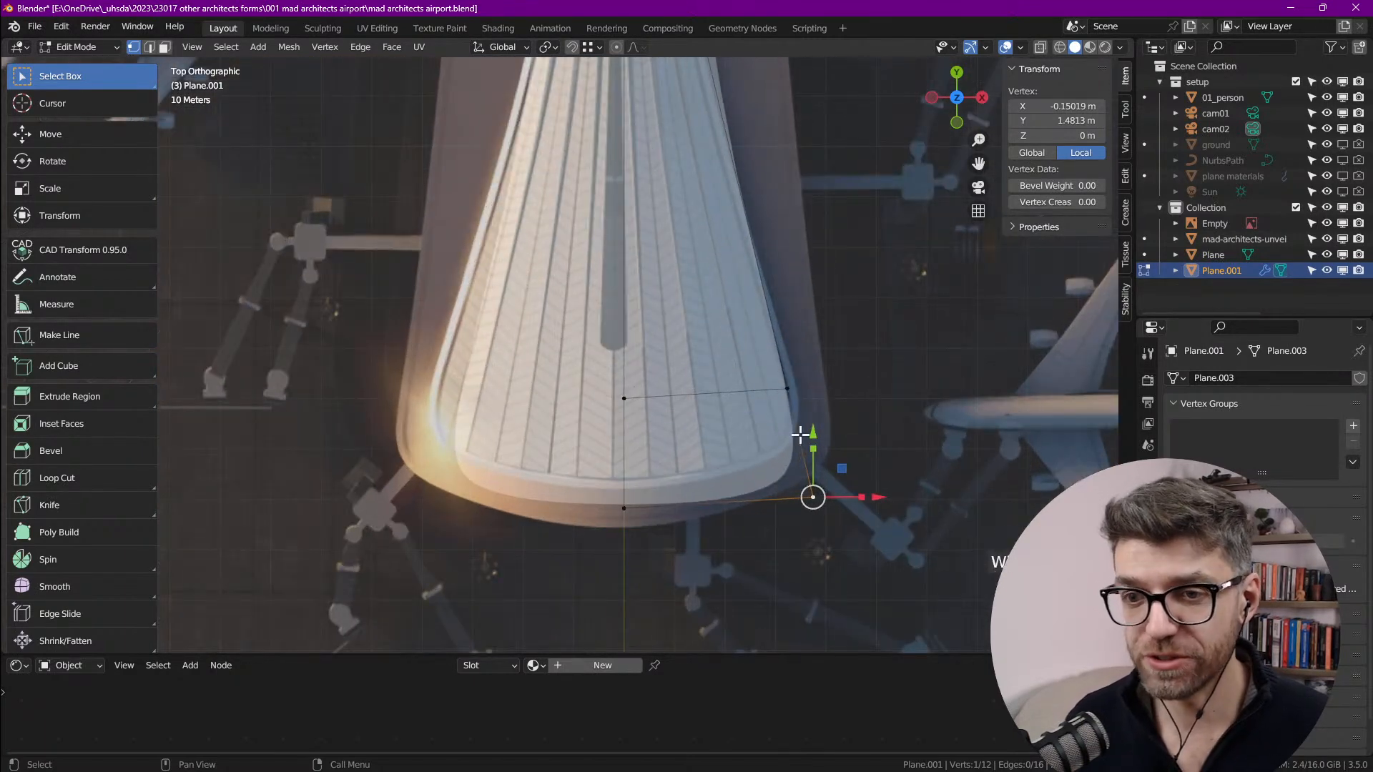
pyautogui.moveTo(813, 499); pyautogui.dragTo(822, 451)
# Step: Move the tail loop's outer vertex to local X about -0.13 m, Y about 1.38 m, and shift the tail's corner vertex slightly outward
pyautogui.scroll(2, 791, 386)
pyautogui.click(788, 380)
pyautogui.press('g')
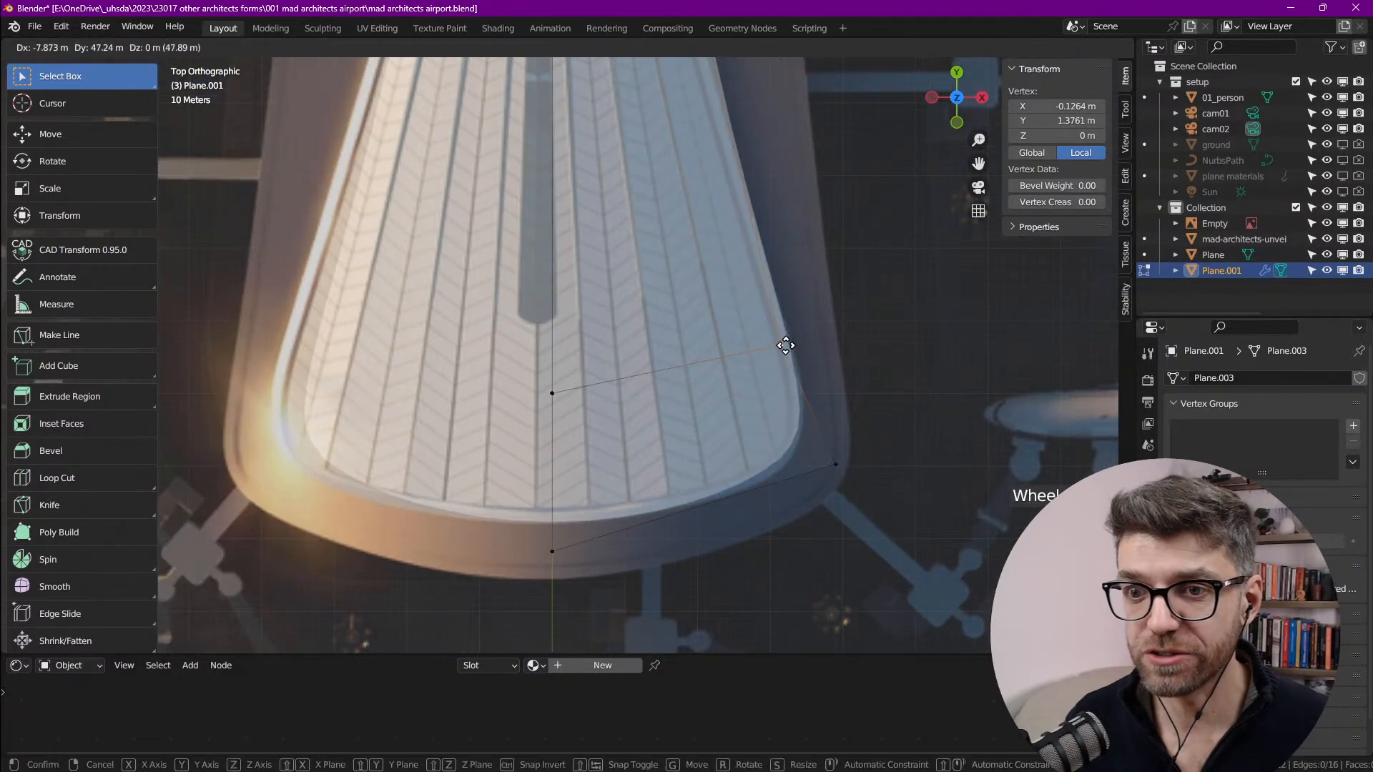
pyautogui.click(781, 343)
pyautogui.click(835, 463)
pyautogui.press('g')
pyautogui.click(846, 464)
pyautogui.click(552, 554)
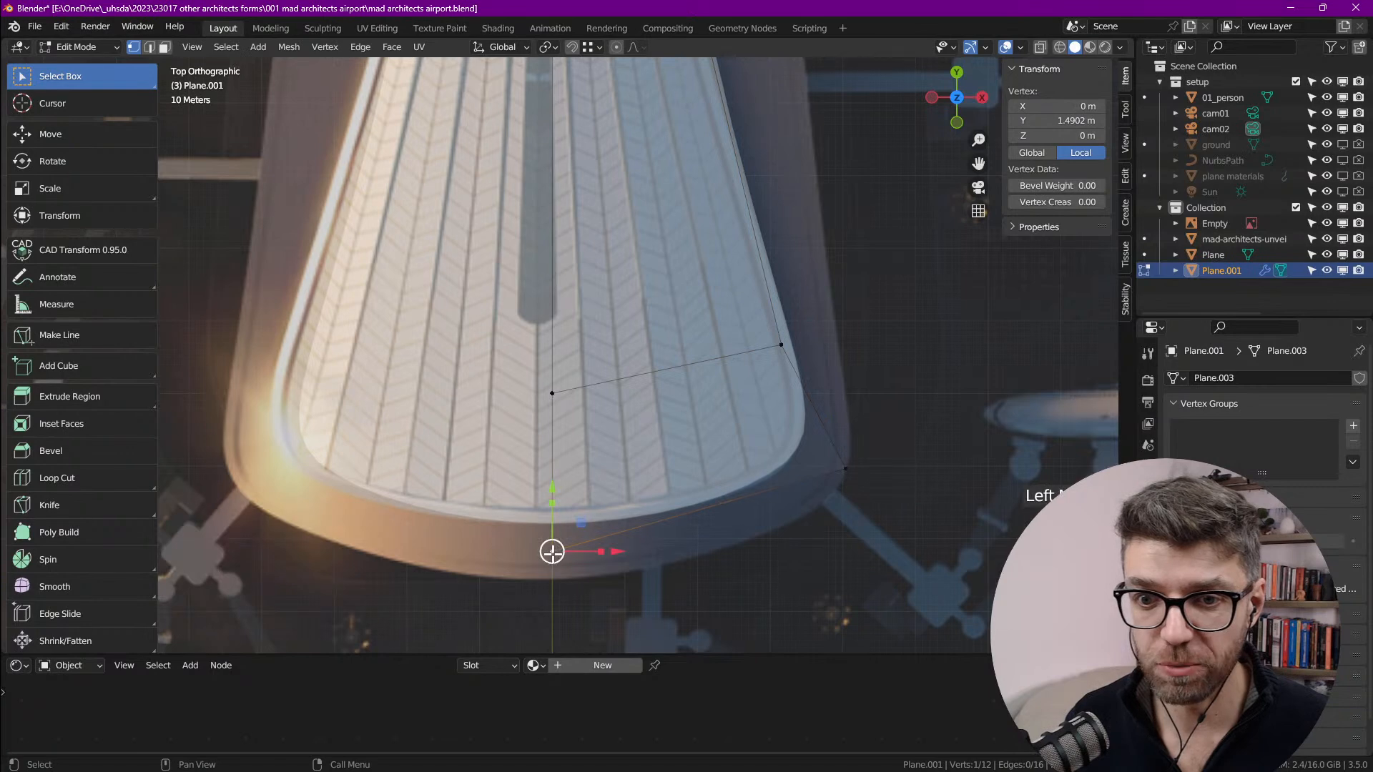
pyautogui.press('g')
pyautogui.click(551, 557)
pyautogui.hotkey('ctrl', 'z')
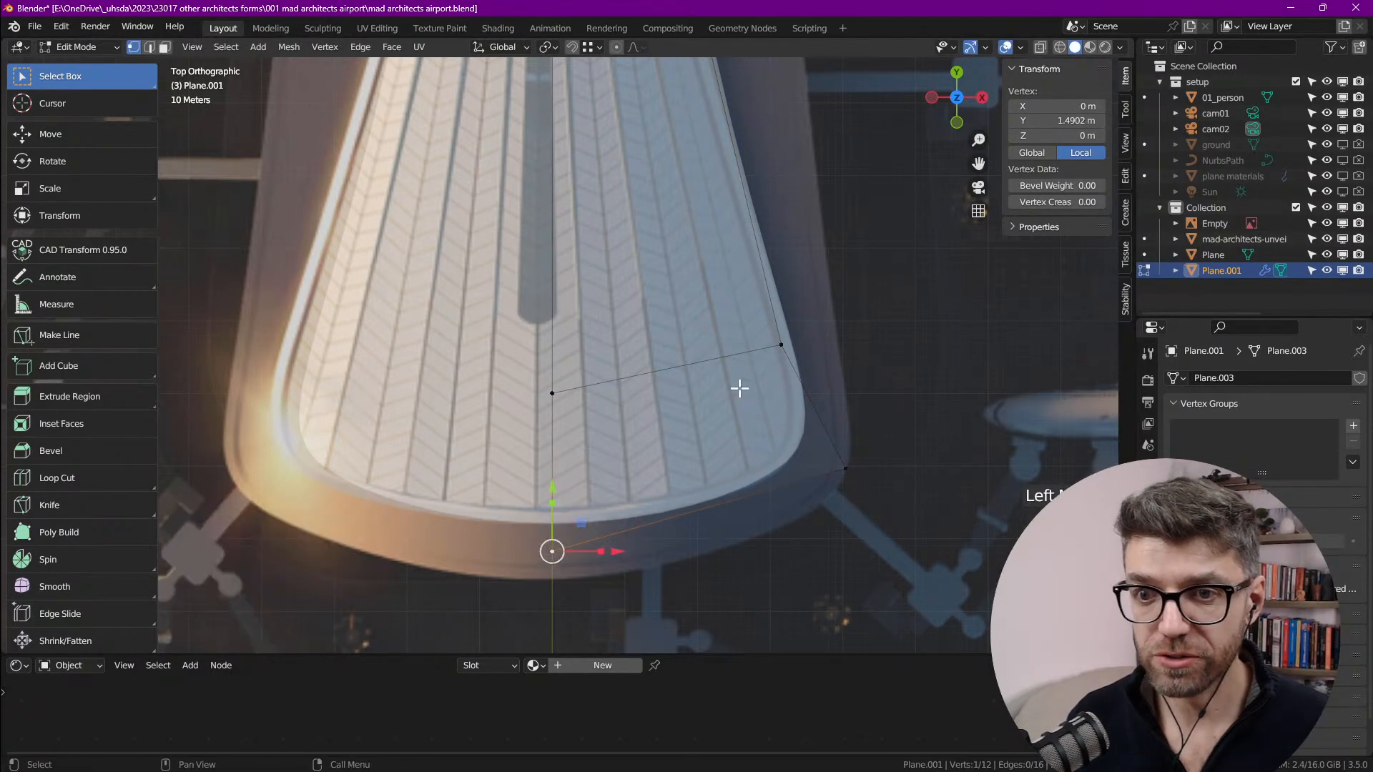
# Step: Move the lower concourse's outer vertex outward along X by about 67 m, to local X about -0.023 m
pyautogui.click(804, 358)
pyautogui.scroll(-7, 778, 360)
pyautogui.keyDown('shift'); pyautogui.moveTo(724, 145); pyautogui.dragTo(650, 350, button='middle'); pyautogui.keyUp('shift')
pyautogui.scroll(4, 650, 308)
pyautogui.click(642, 266)
pyautogui.scroll(5, 644, 267)
pyautogui.moveTo(700, 268); pyautogui.dragTo(769, 278)
pyautogui.moveTo(772, 285); pyautogui.dragTo(772, 285)
pyautogui.scroll(-7, 694, 307)
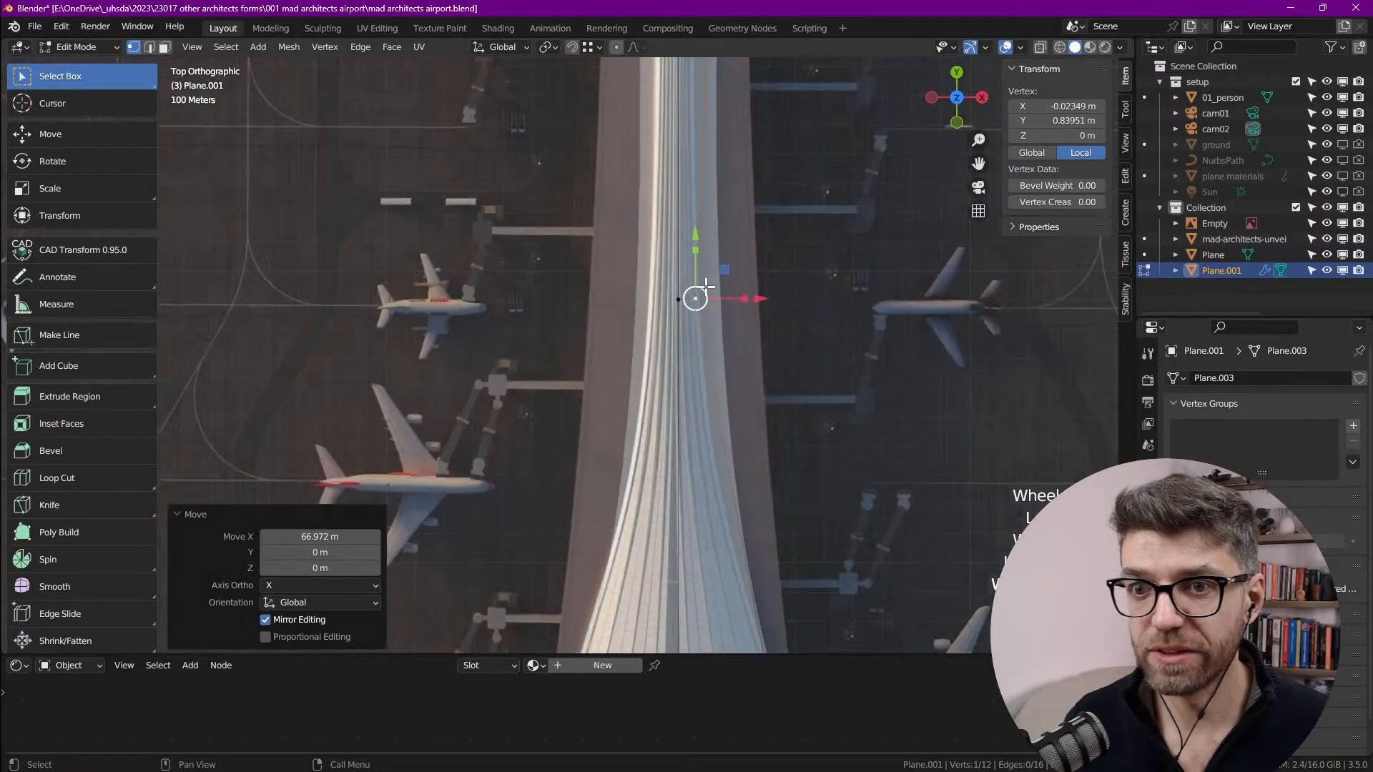
# Step: Add a single loop cut across the concourse just below the roof's neck, slid by a factor of 0.563
pyautogui.moveTo(699, 243); pyautogui.dragTo(693, 401, button='middle')
pyautogui.scroll(-4, 687, 284)
pyautogui.moveTo(679, 210); pyautogui.dragTo(685, 377, button='middle')
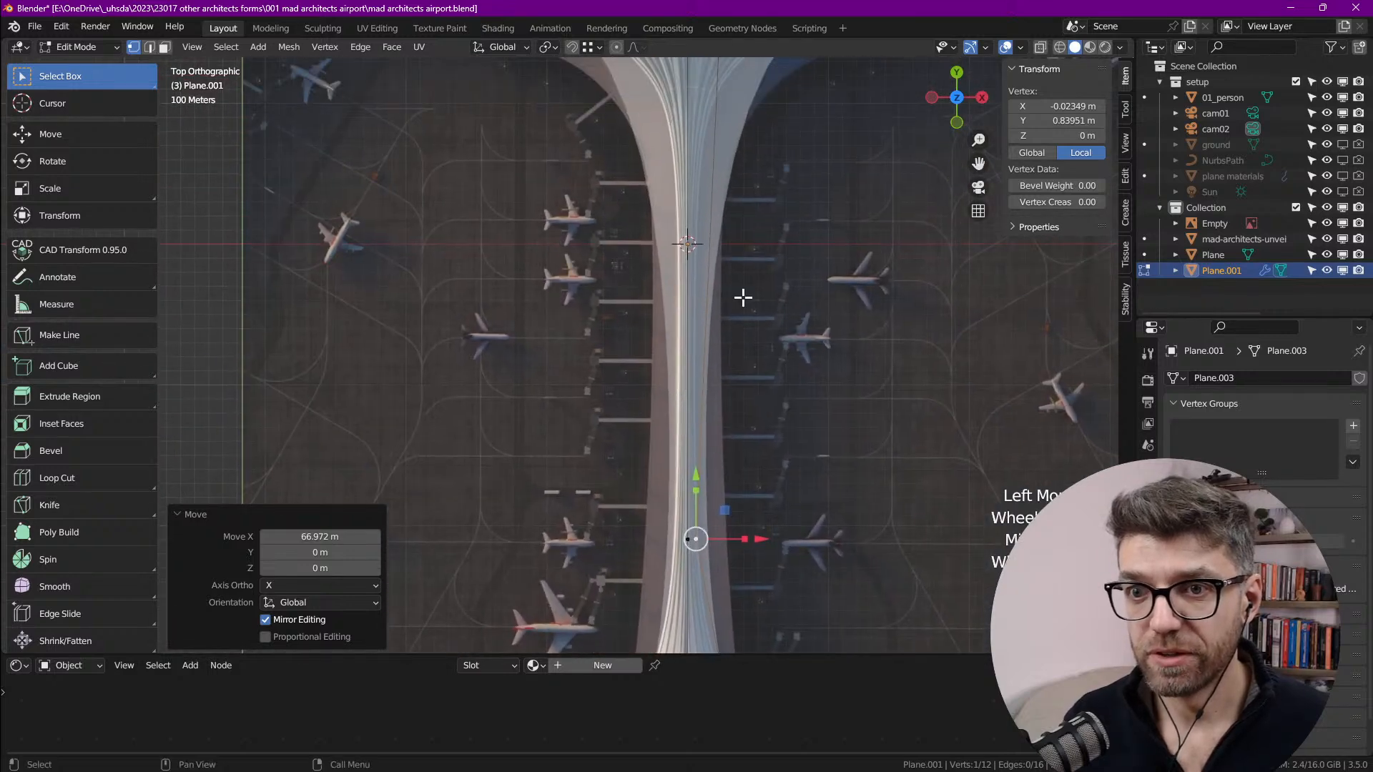
pyautogui.keyDown('shift'); pyautogui.moveTo(744, 315); pyautogui.dragTo(724, 433, button='middle'); pyautogui.keyUp('shift')
pyautogui.moveTo(721, 309); pyautogui.dragTo(726, 314, button='middle')
pyautogui.scroll(-5, 726, 314)
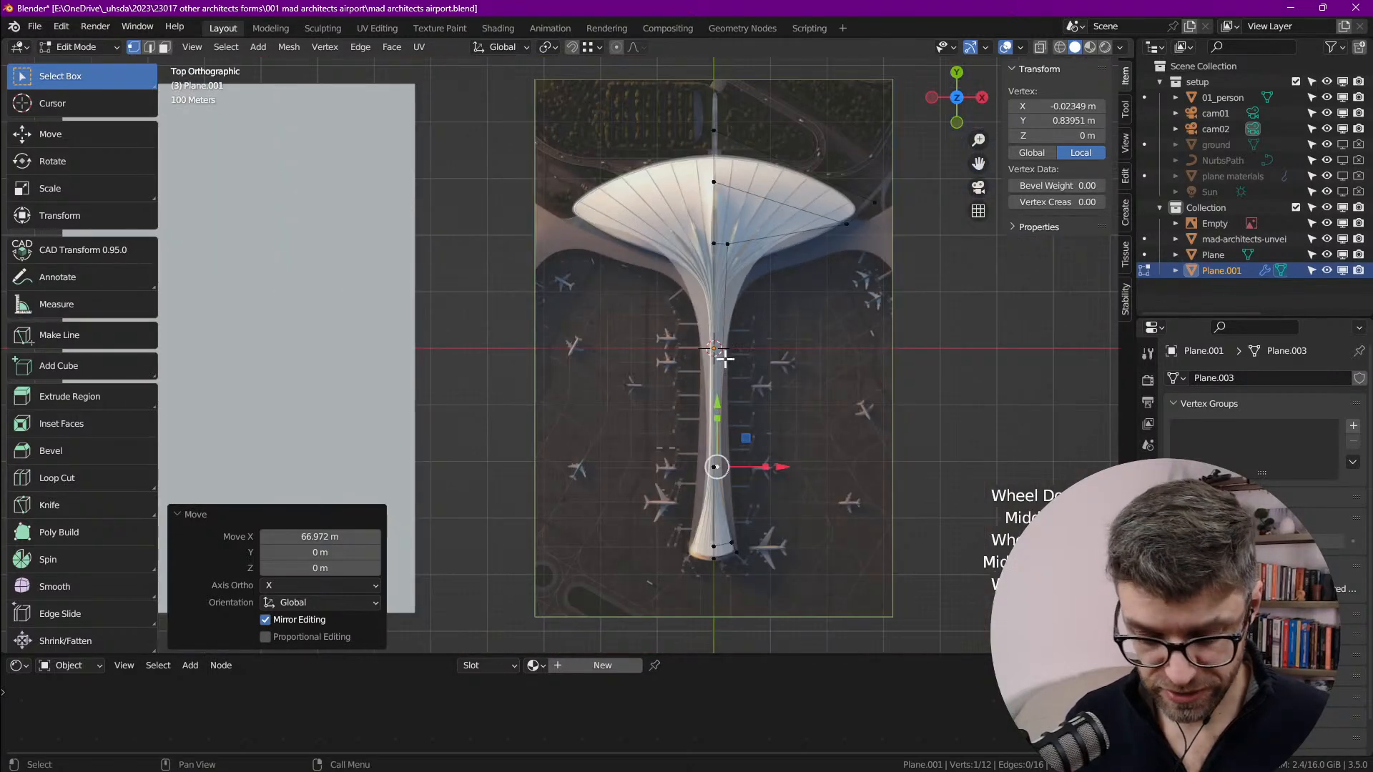
pyautogui.moveTo(728, 404); pyautogui.dragTo(711, 321, button='middle')
pyautogui.hotkey('ctrl', 'r')
pyautogui.click(703, 301)
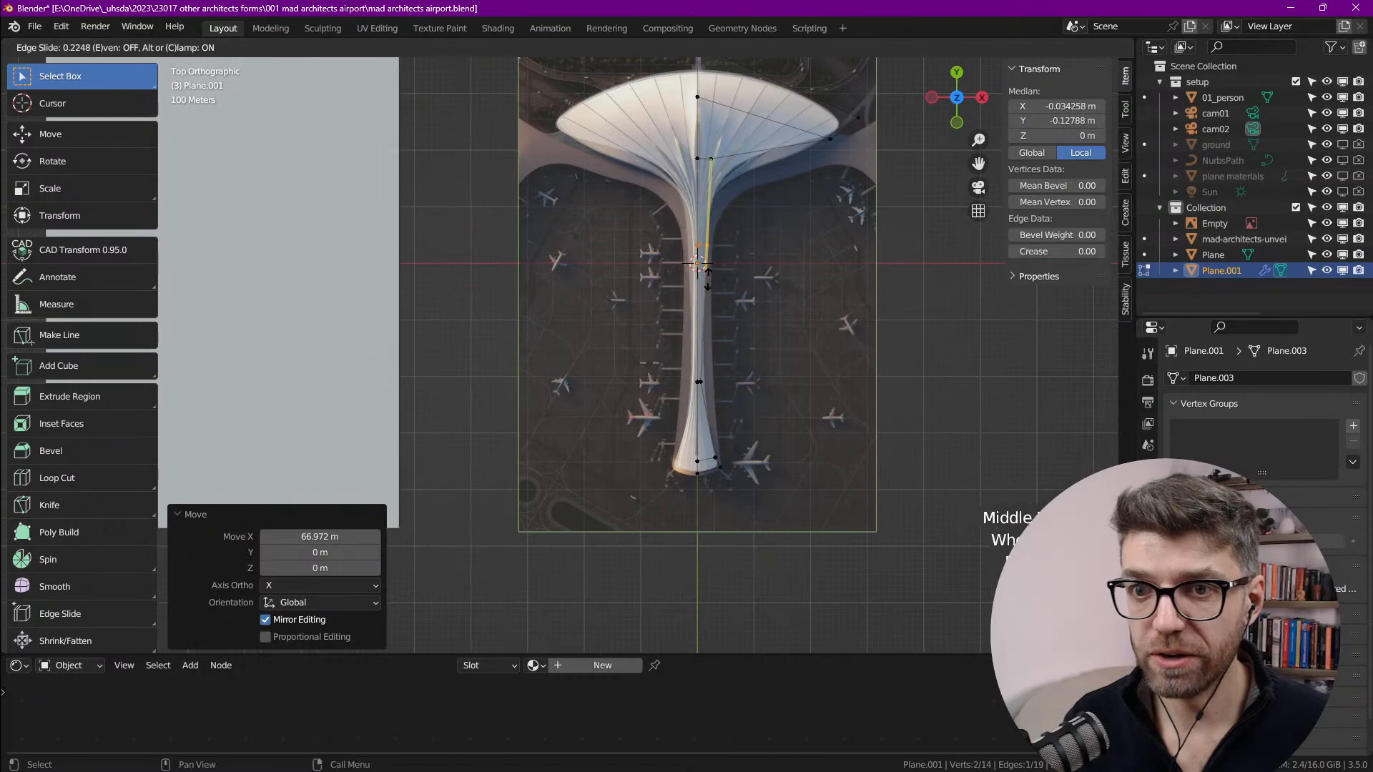
pyautogui.click(707, 243)
# Step: Move the outer vertex of the new neck loop inward to narrow the concourse to the reference
pyautogui.scroll(7, 719, 236)
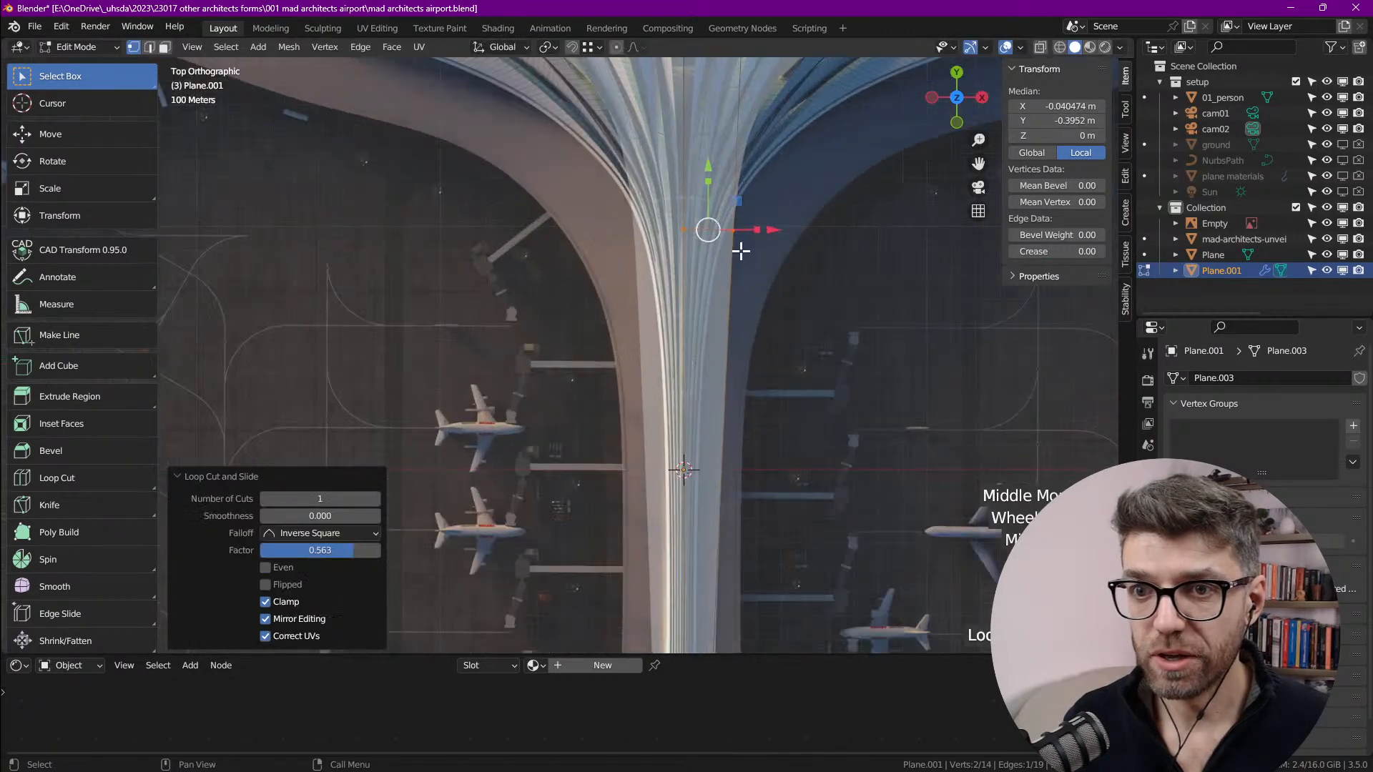
pyautogui.click(735, 238)
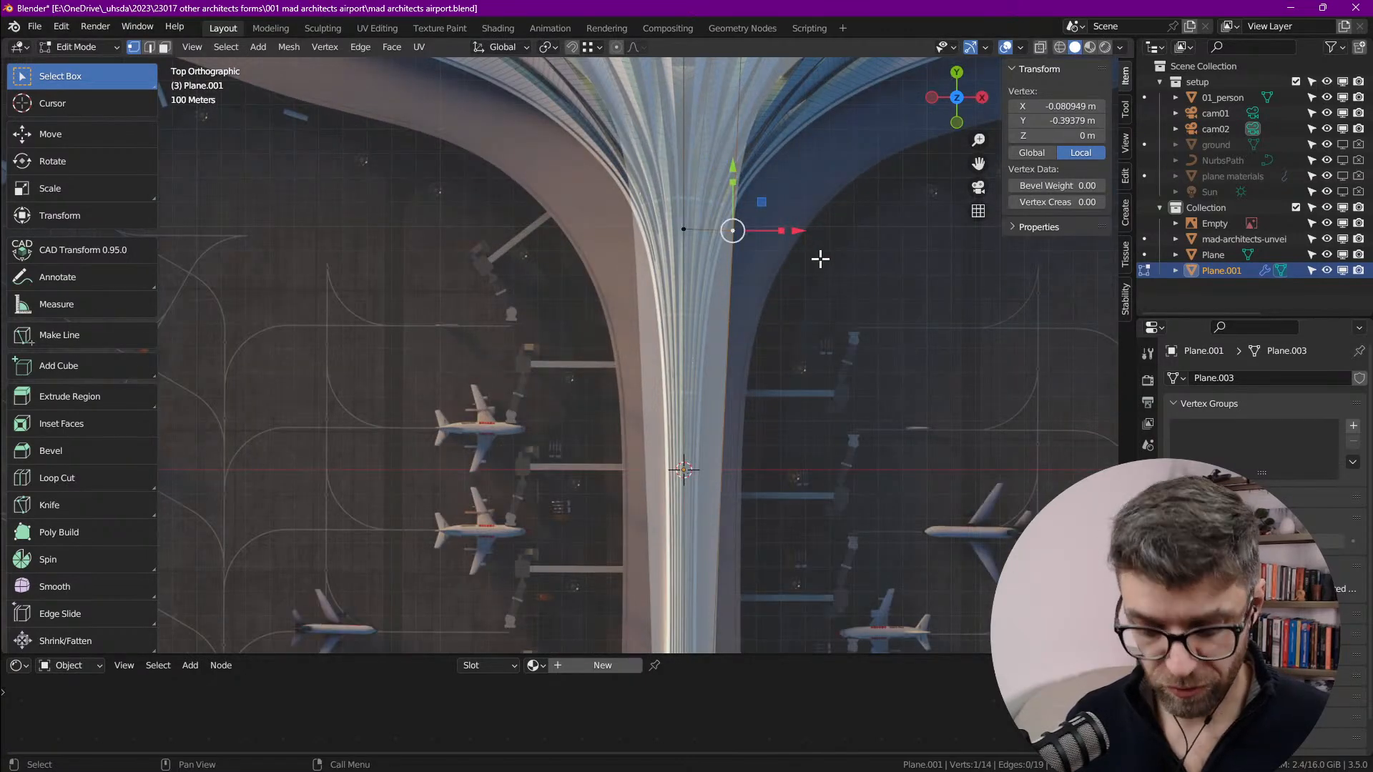
pyautogui.press('g')
pyautogui.click(767, 284)
# Step: Move the neck's outer vertex to local X about -0.17 m, Y about -0.62 m, and the loop vertex below to X -0.019 m, Y -0.40 m
pyautogui.moveTo(693, 231); pyautogui.dragTo(676, 444, button='middle')
pyautogui.click(733, 242)
pyautogui.press('g')
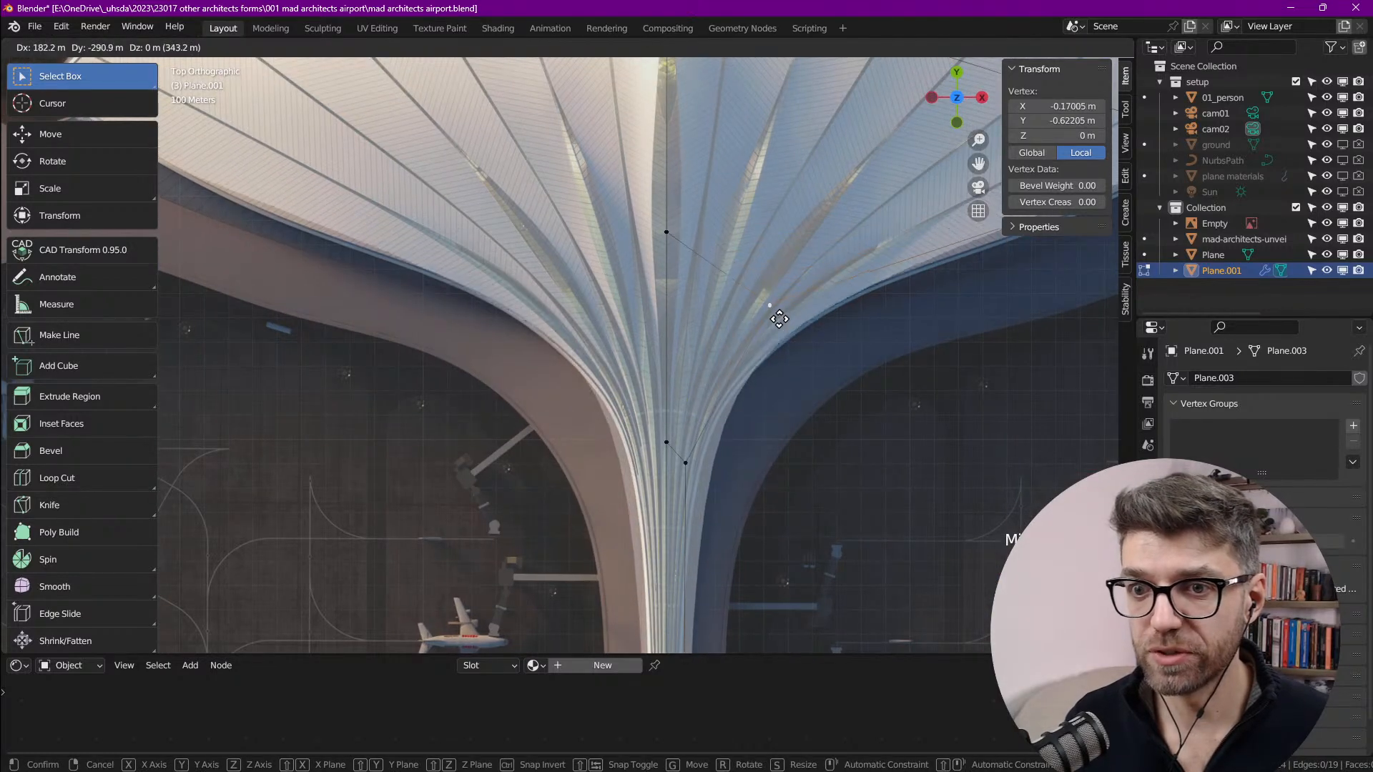
pyautogui.click(771, 306)
pyautogui.click(686, 462)
pyautogui.press('g')
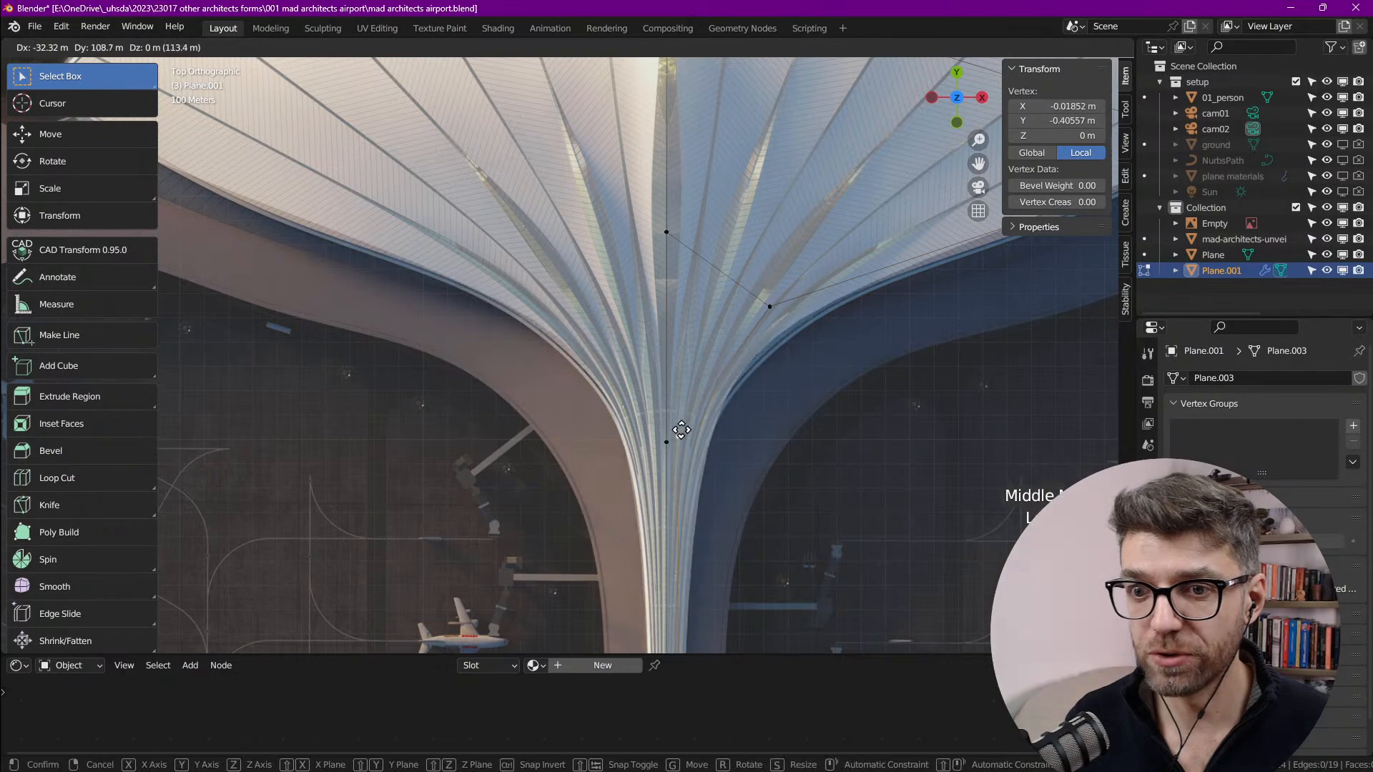
pyautogui.click(675, 432)
# Step: Select the lower concourse's outer vertex and enlarge the 3D viewport by reducing the tools to icons and shrinking the shader editor
pyautogui.scroll(-3, 697, 344)
pyautogui.scroll(10, 655, 475)
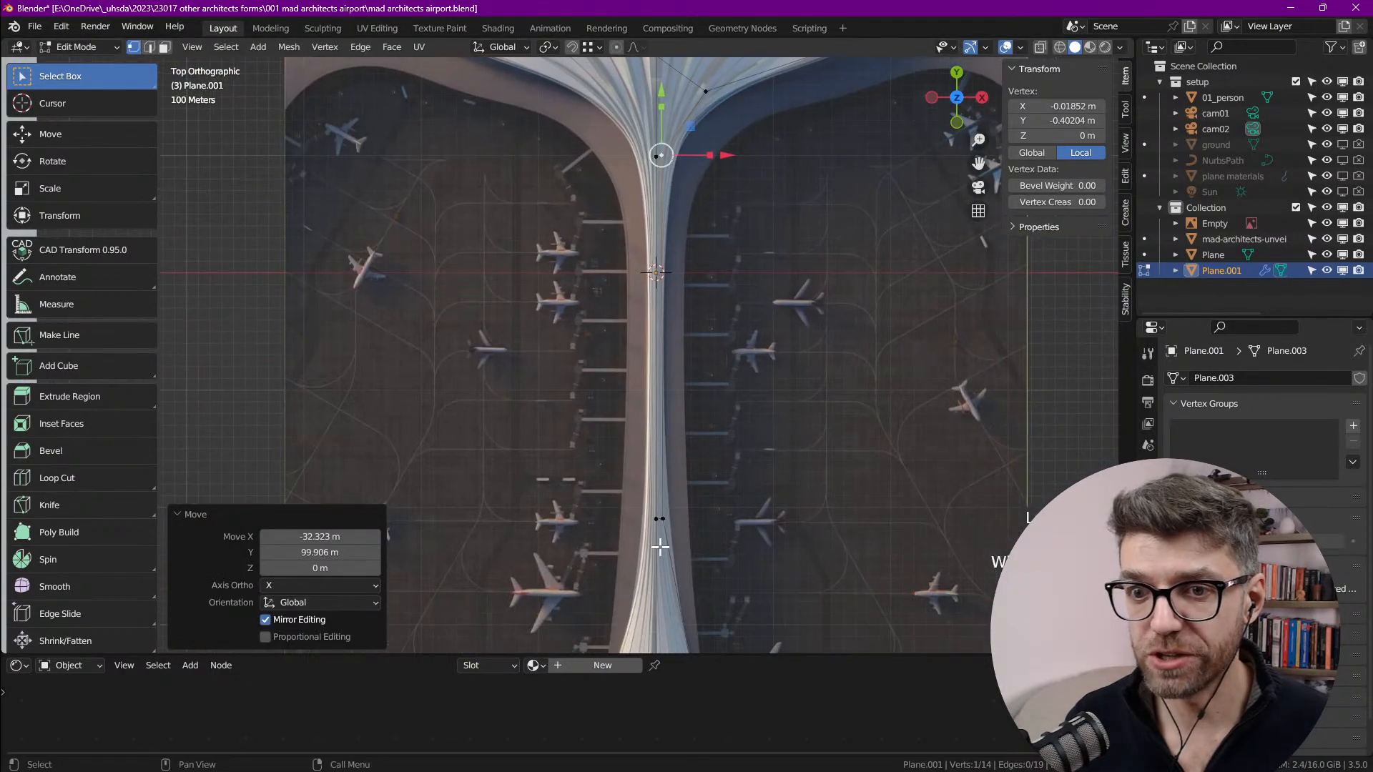
pyautogui.click(652, 426)
pyautogui.scroll(-10, 671, 427)
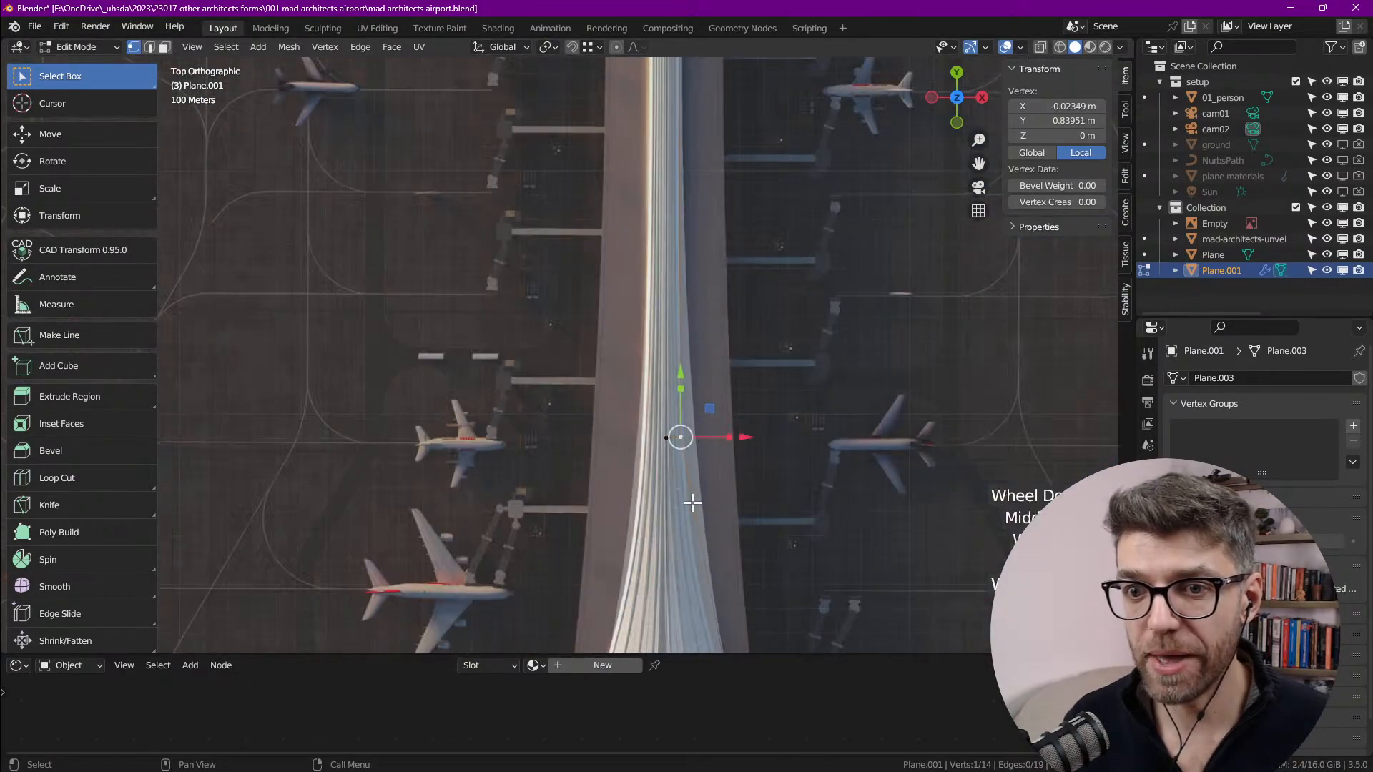
pyautogui.scroll(10, 704, 288)
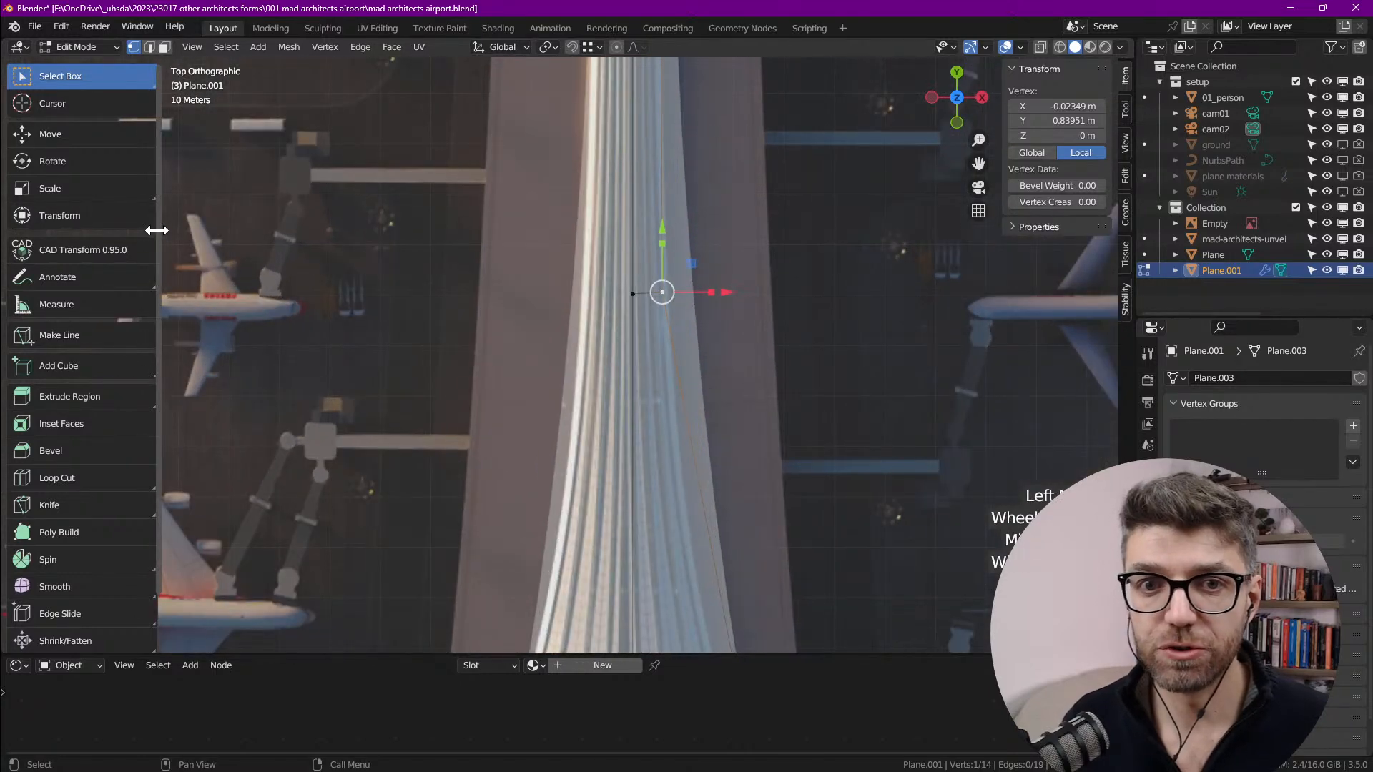
pyautogui.moveTo(158, 230); pyautogui.dragTo(43, 208)
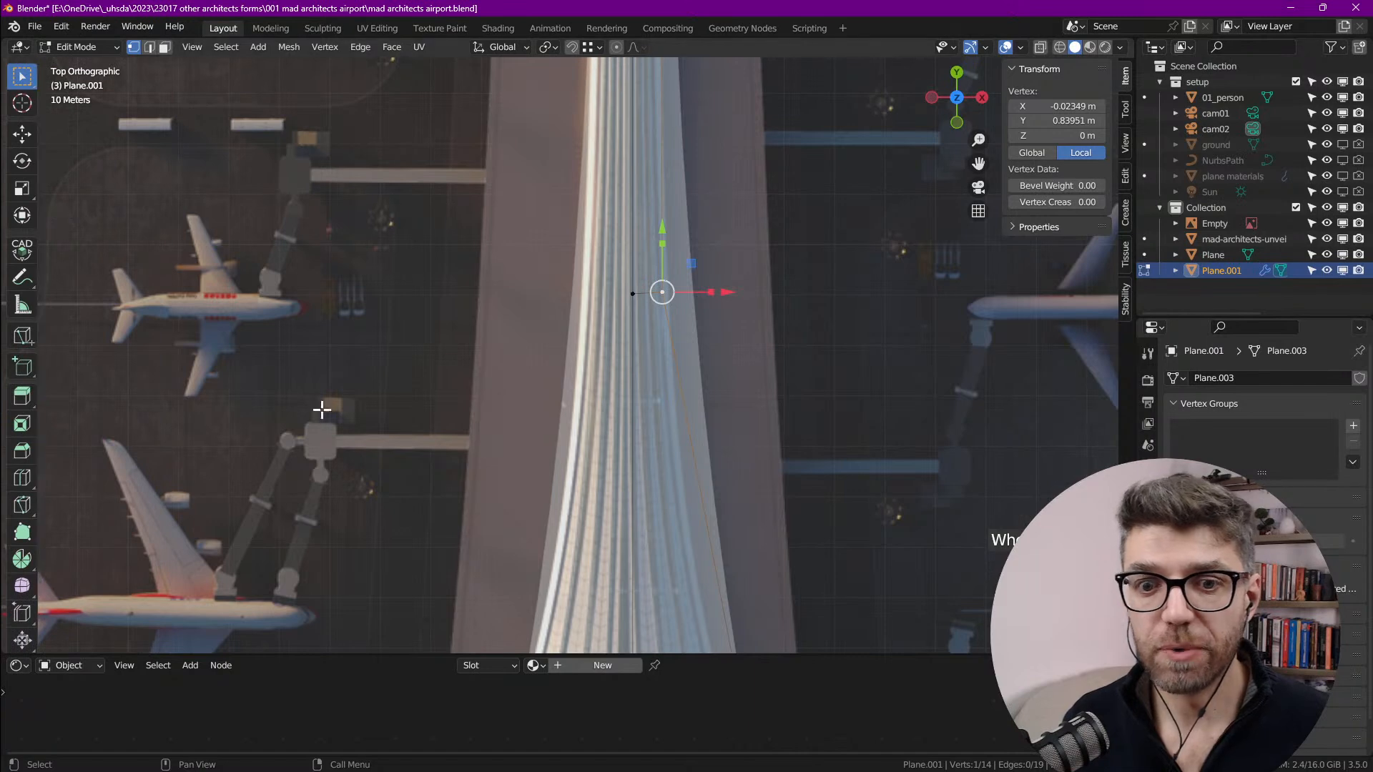
pyautogui.moveTo(416, 652); pyautogui.dragTo(421, 703)
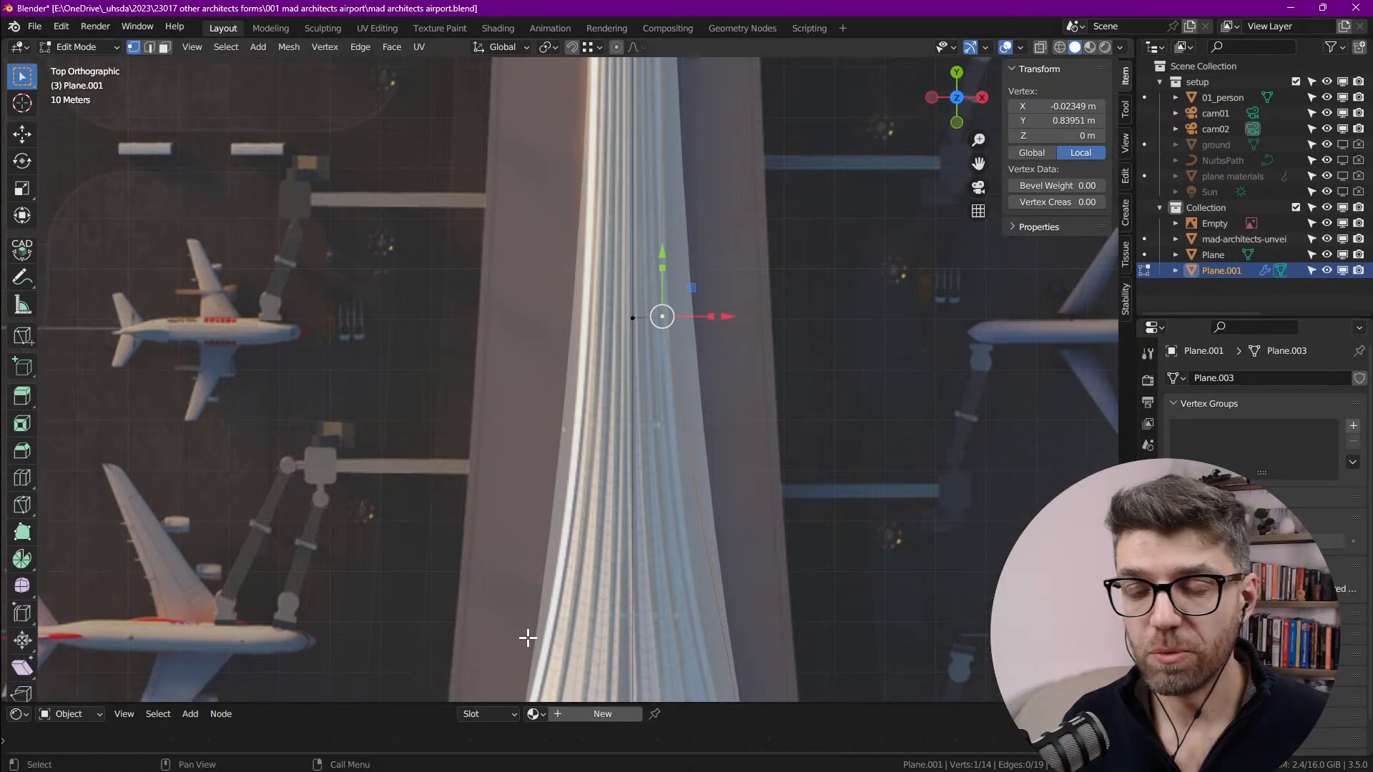
# Step: Add a single loop cut across the concourse just above the lower outer vertex, slid by a factor of -0.795
pyautogui.scroll(-10, 747, 356)
pyautogui.scroll(4, 730, 292)
pyautogui.keyDown('shift'); pyautogui.moveTo(734, 230); pyautogui.dragTo(702, 381, button='middle'); pyautogui.keyUp('shift')
pyautogui.scroll(-2, 688, 487)
pyautogui.scroll(4, 690, 565)
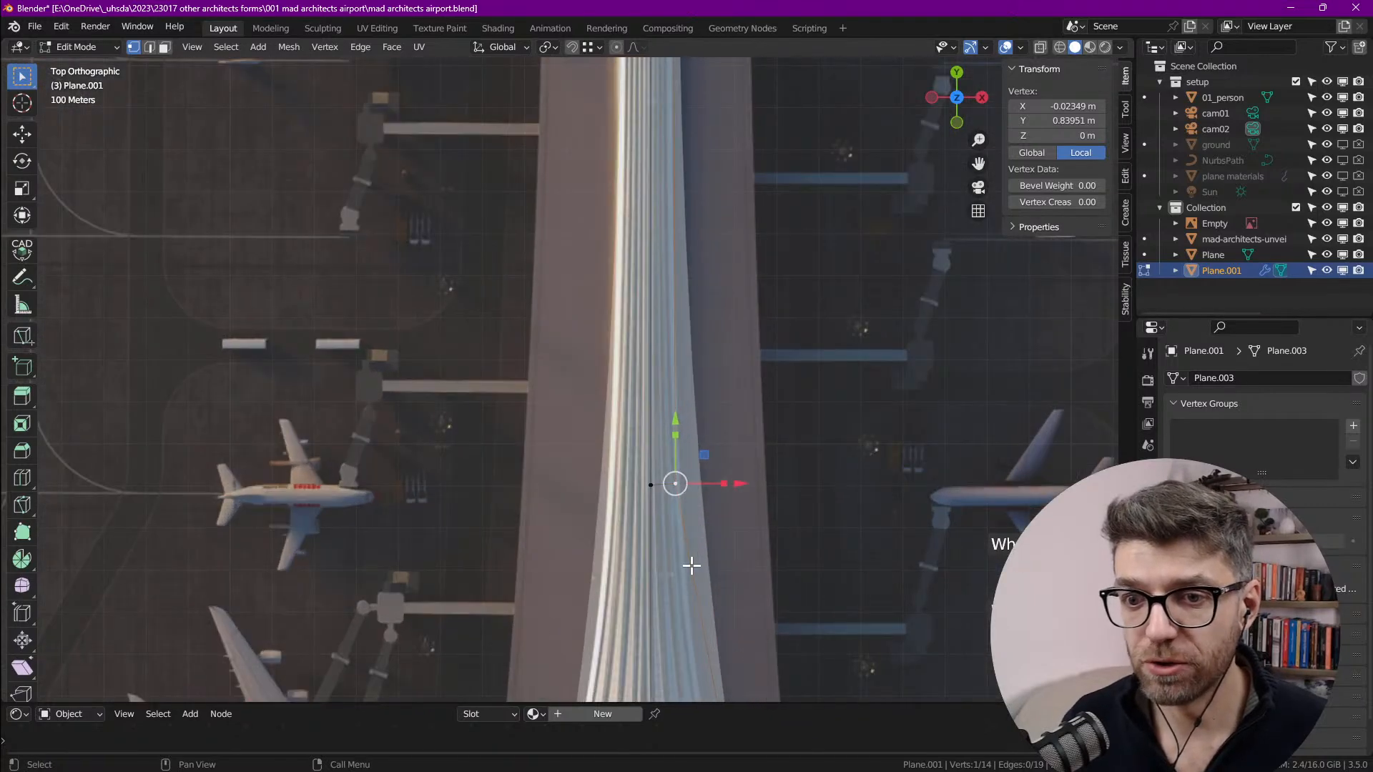
pyautogui.scroll(-1, 667, 457)
pyautogui.scroll(-2, 687, 341)
pyautogui.hotkey('ctrl', 'r')
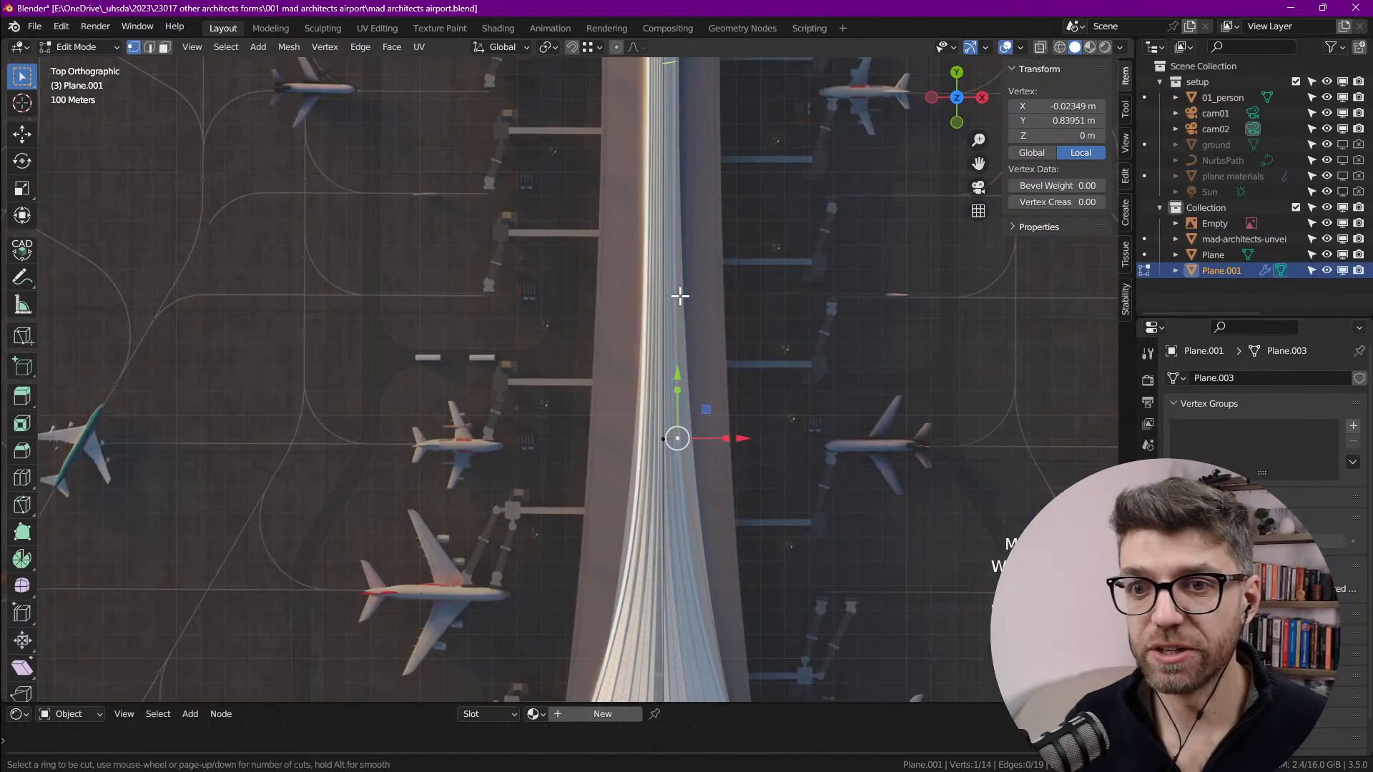
pyautogui.click(681, 298)
pyautogui.click(684, 583)
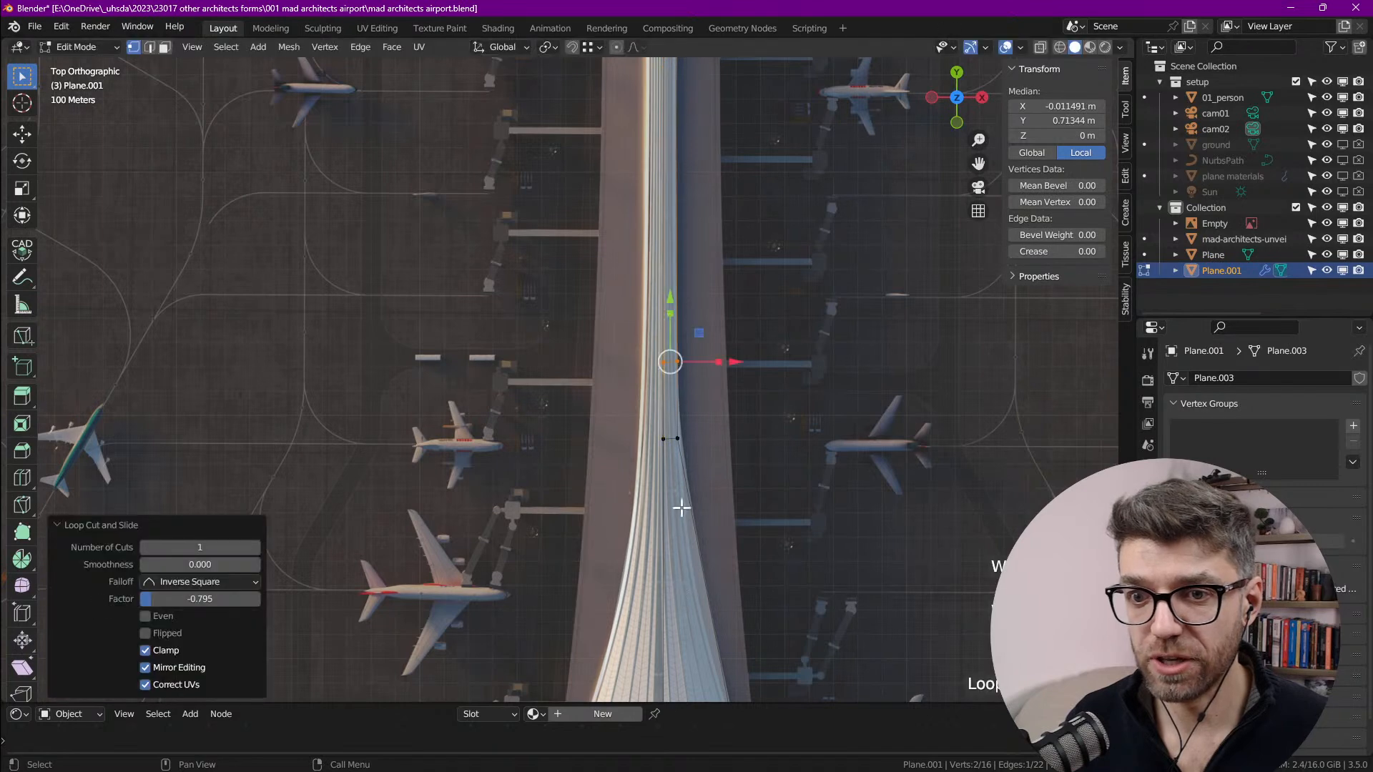
# Step: Move the new lower concourse loop's outer vertex inward to local X about -0.017 m, Y about 0.834 m
pyautogui.scroll(5, 680, 432)
pyautogui.click(665, 421)
pyautogui.scroll(2, 629, 424)
pyautogui.scroll(2, 630, 424)
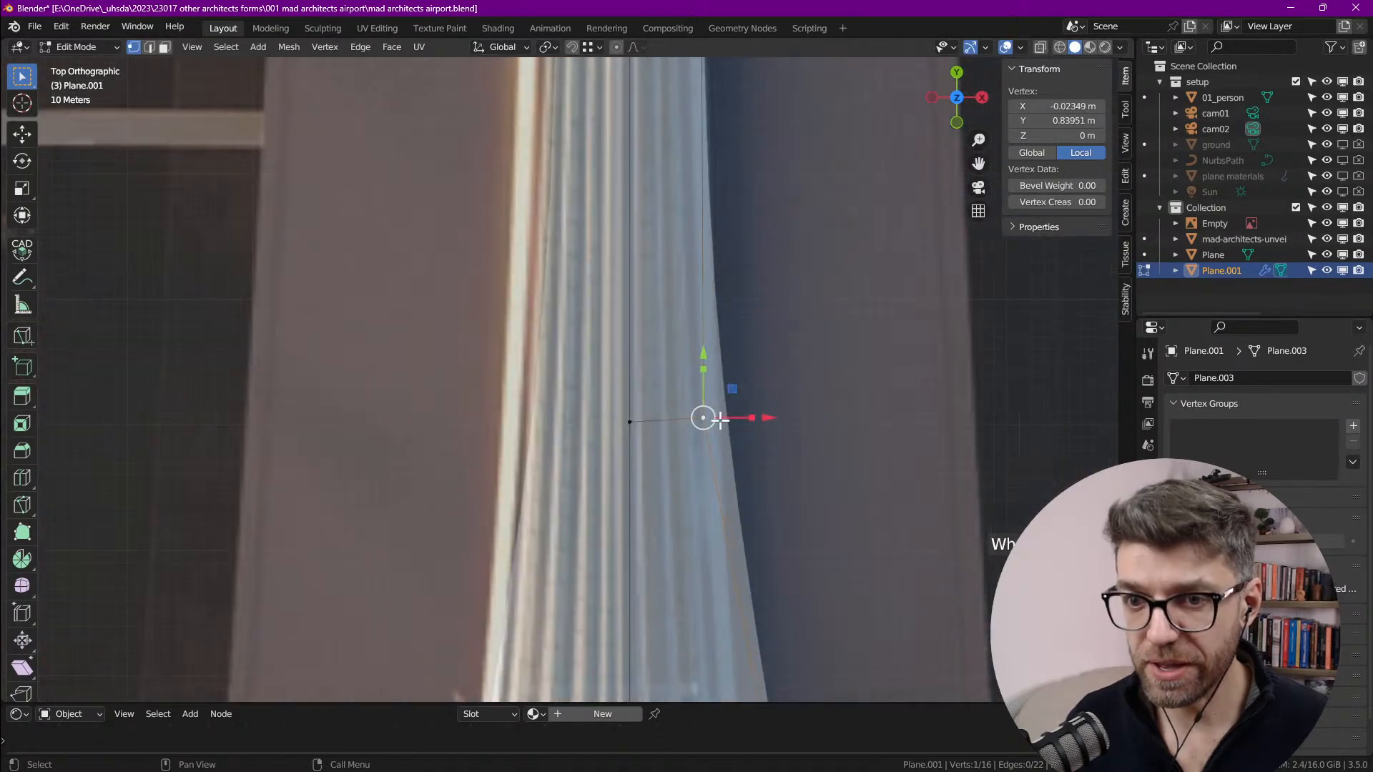
pyautogui.moveTo(728, 440); pyautogui.dragTo(724, 362, button='middle')
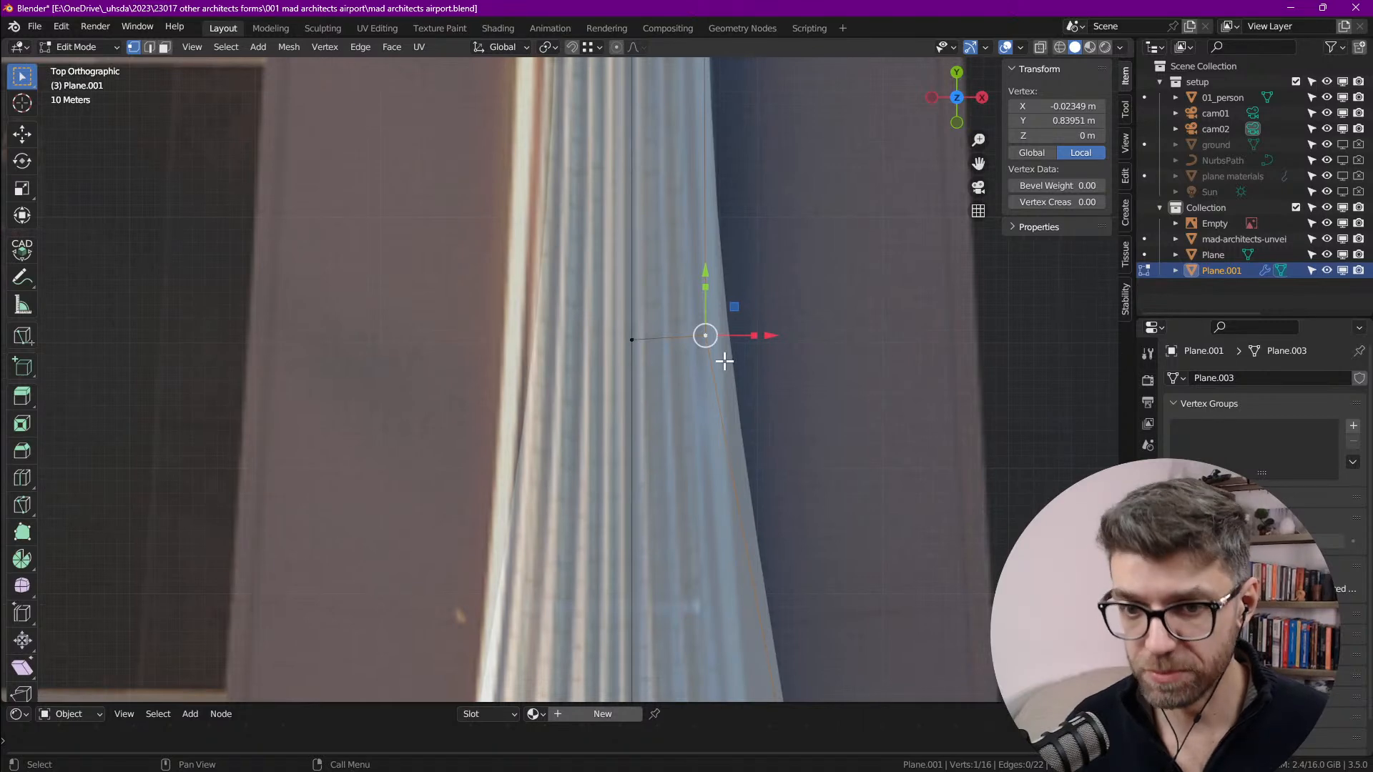
pyautogui.press('g')
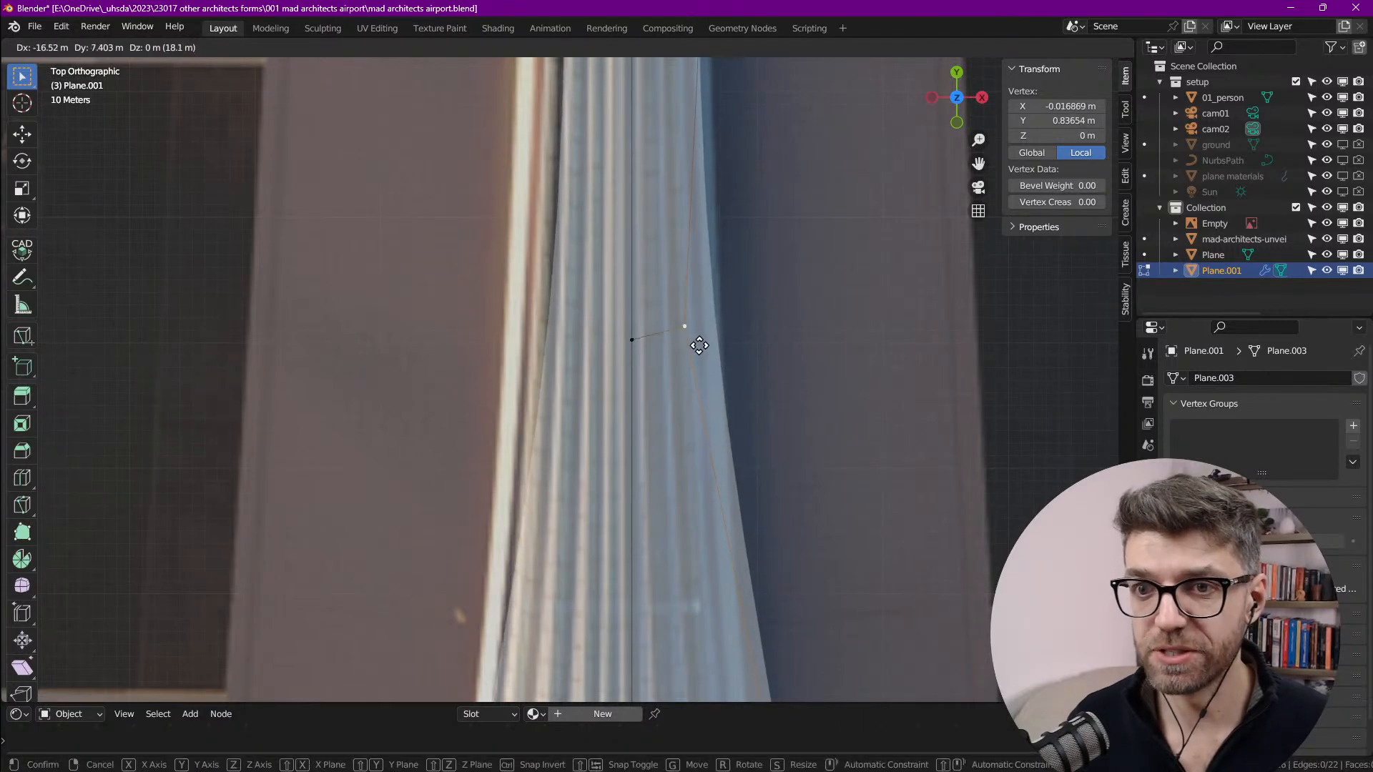
pyautogui.click(700, 341)
# Step: Move the outer vertex of the next concourse loop above to local X about -0.021 m, Y about 0.689 m
pyautogui.scroll(-3, 702, 333)
pyautogui.keyDown('shift'); pyautogui.moveTo(684, 131); pyautogui.dragTo(668, 376, button='middle'); pyautogui.keyUp('shift')
pyautogui.scroll(2, 667, 372)
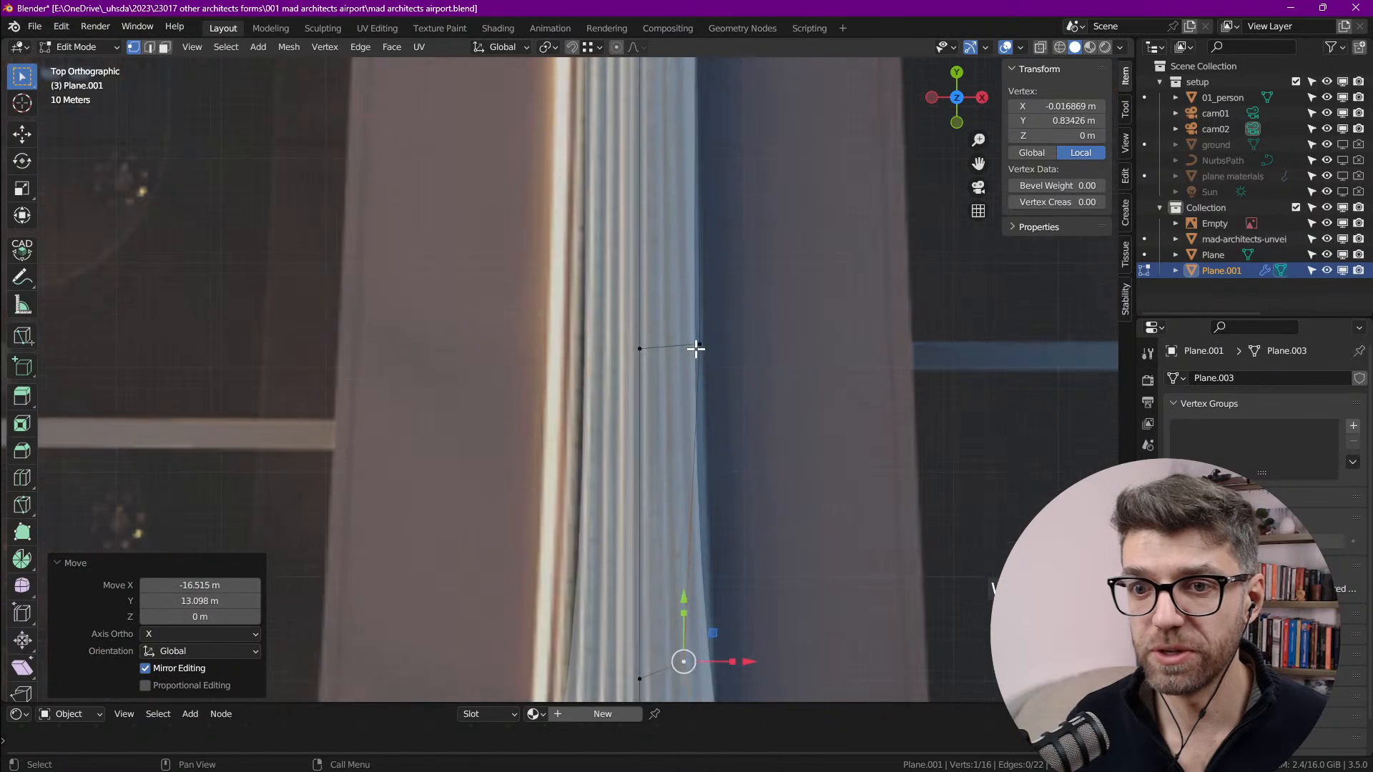
pyautogui.click(696, 348)
pyautogui.press('g')
pyautogui.click(695, 281)
pyautogui.press('g')
pyautogui.click(697, 286)
# Step: Move the outer vertex at the base of the fan-shaped roof slightly down towards the concourse
pyautogui.scroll(-3, 698, 286)
pyautogui.scroll(-2, 693, 349)
pyautogui.keyDown('shift'); pyautogui.moveTo(706, 243); pyautogui.dragTo(687, 519, button='middle'); pyautogui.keyUp('shift')
pyautogui.keyDown('shift'); pyautogui.moveTo(693, 208); pyautogui.dragTo(653, 497, button='middle'); pyautogui.keyUp('shift')
pyautogui.scroll(3, 702, 224)
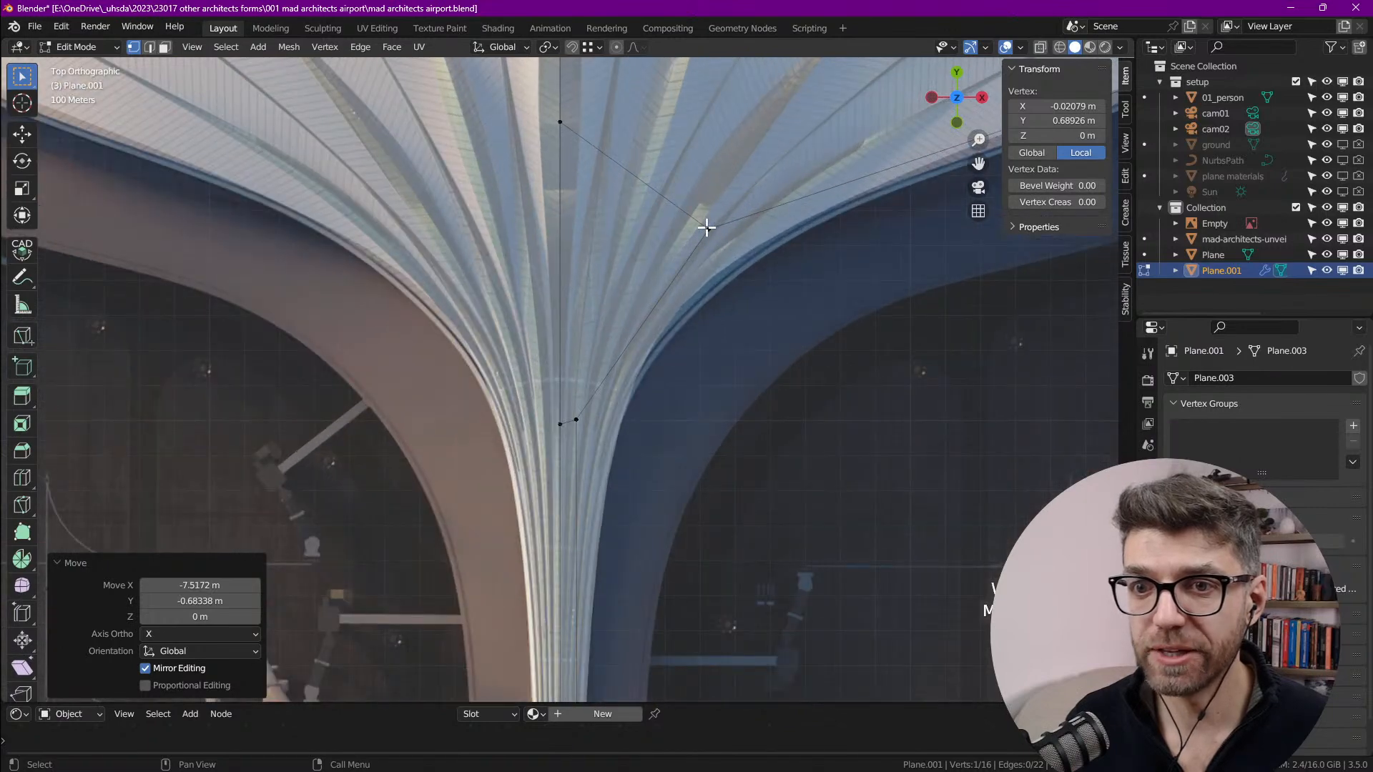
pyautogui.click(706, 227)
pyautogui.press('g')
pyautogui.click(707, 251)
# Step: Move the neck loop's outer vertex below the fan to local X about -0.016 m, Y about -0.404 m
pyautogui.click(580, 419)
pyautogui.press('g')
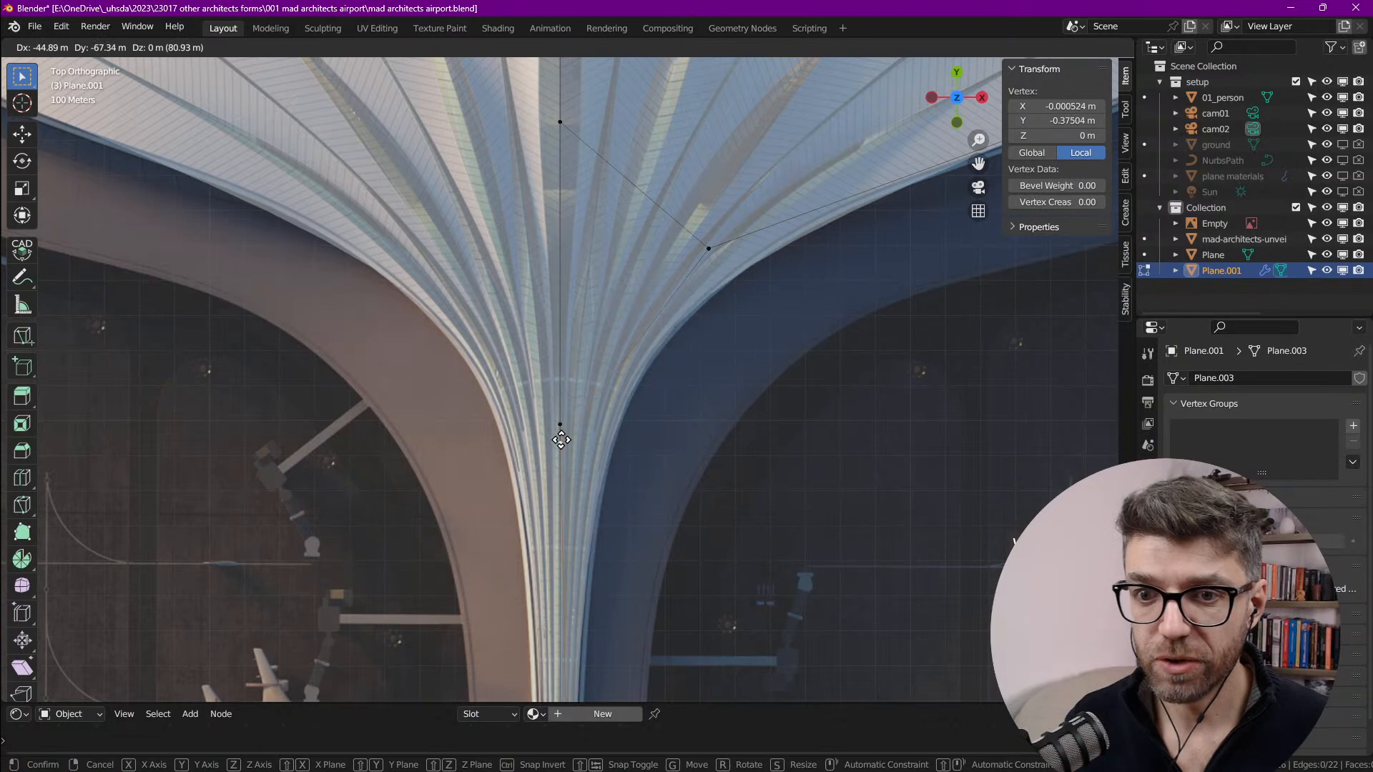
pyautogui.click(563, 439)
pyautogui.scroll(4, 562, 439)
pyautogui.press('g')
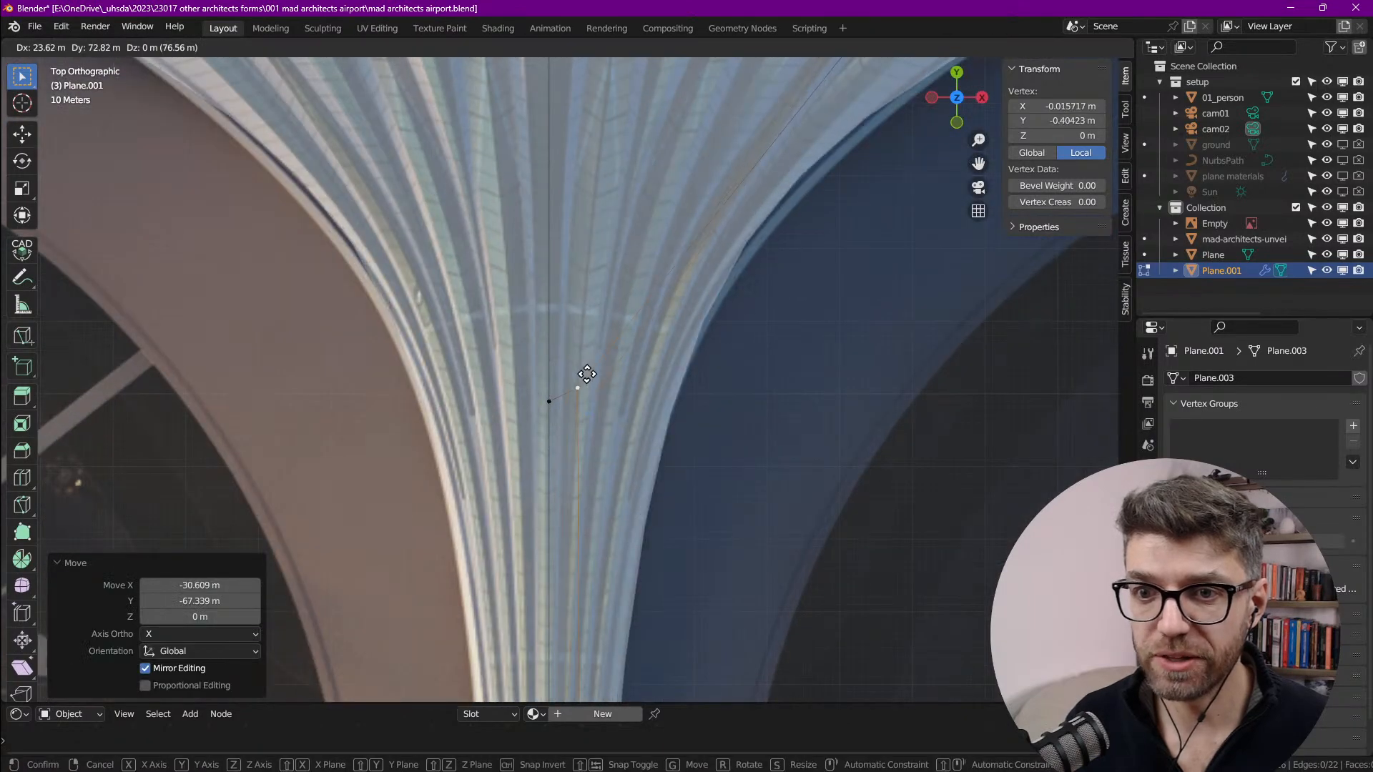
pyautogui.click(582, 377)
# Step: Move the outer vertex just below the wing tip to local X about -0.906 m, Y about -0.837 m
pyautogui.scroll(-5, 766, 269)
pyautogui.scroll(2, 656, 388)
pyautogui.scroll(3, 894, 272)
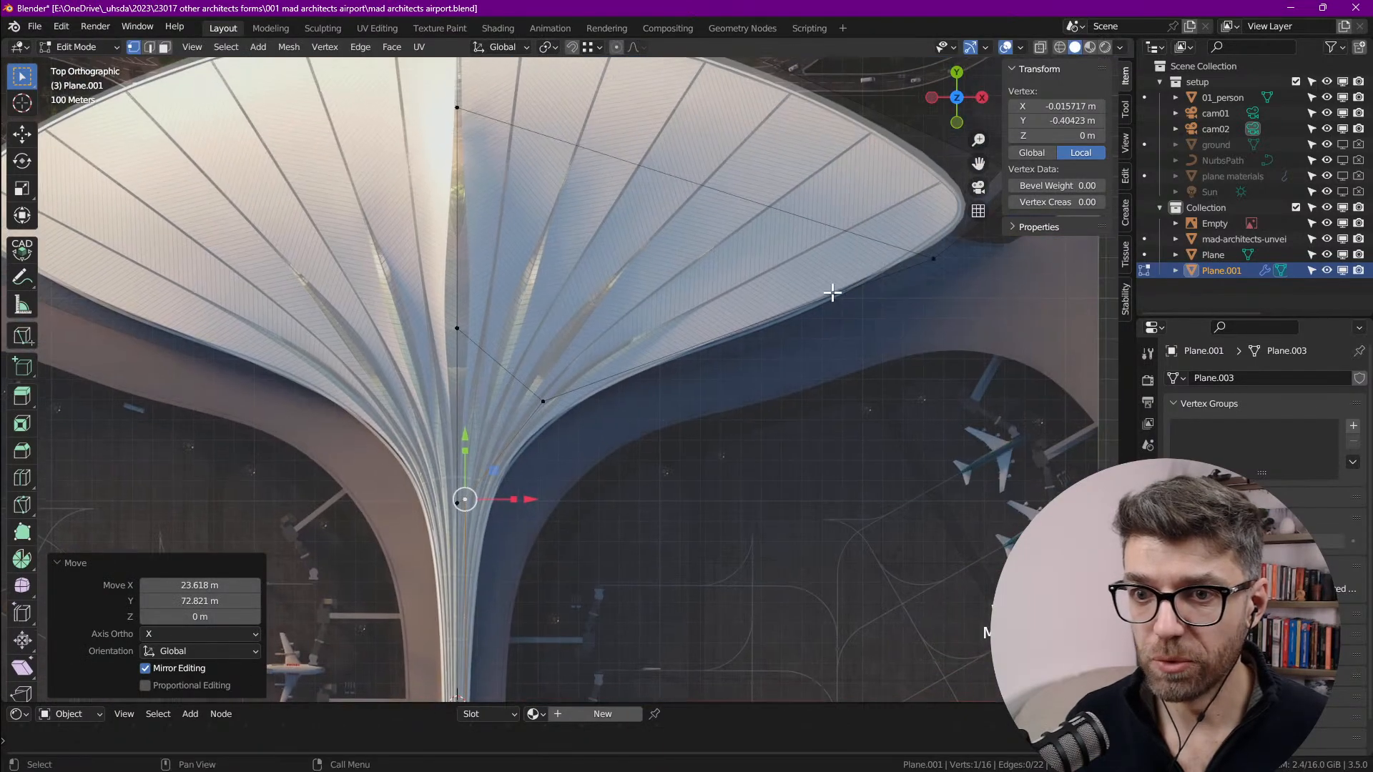
pyautogui.click(934, 257)
pyautogui.press('g')
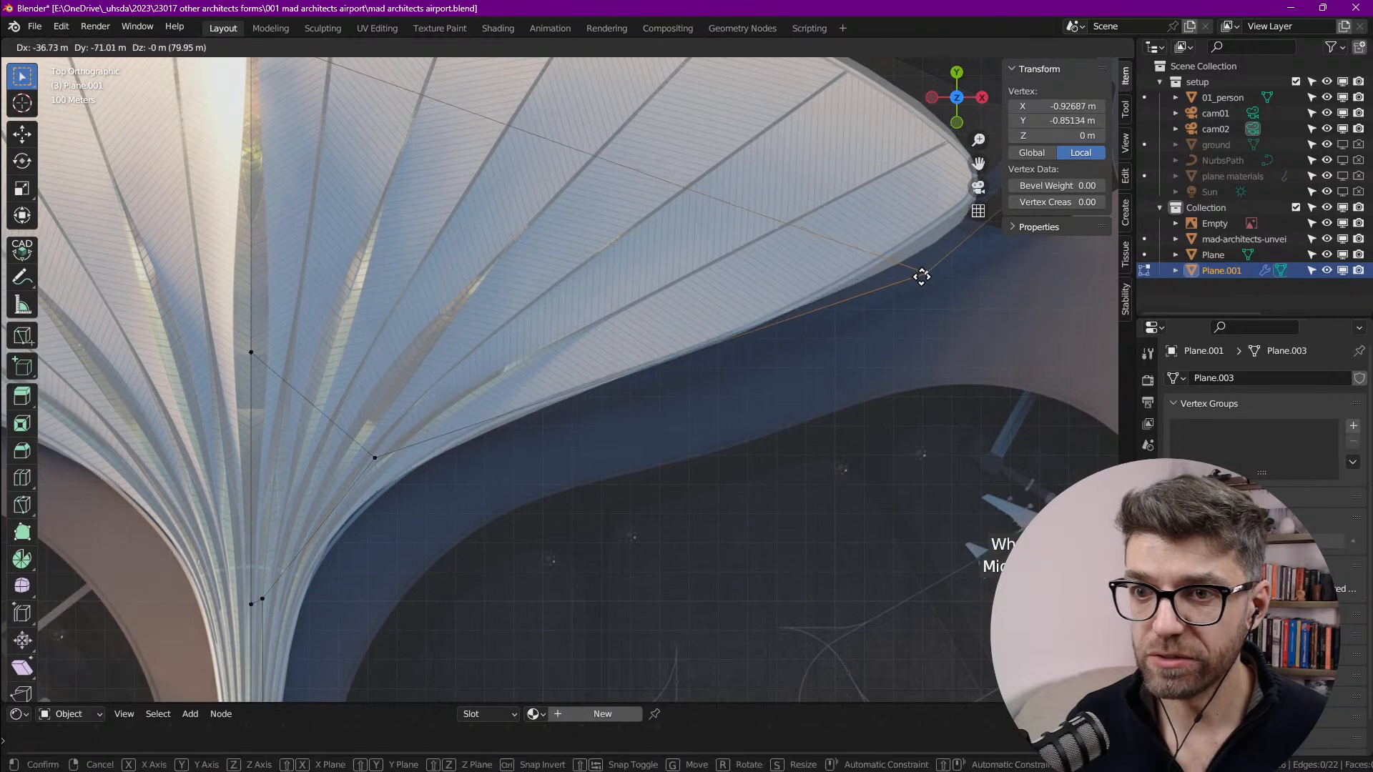
pyautogui.click(909, 285)
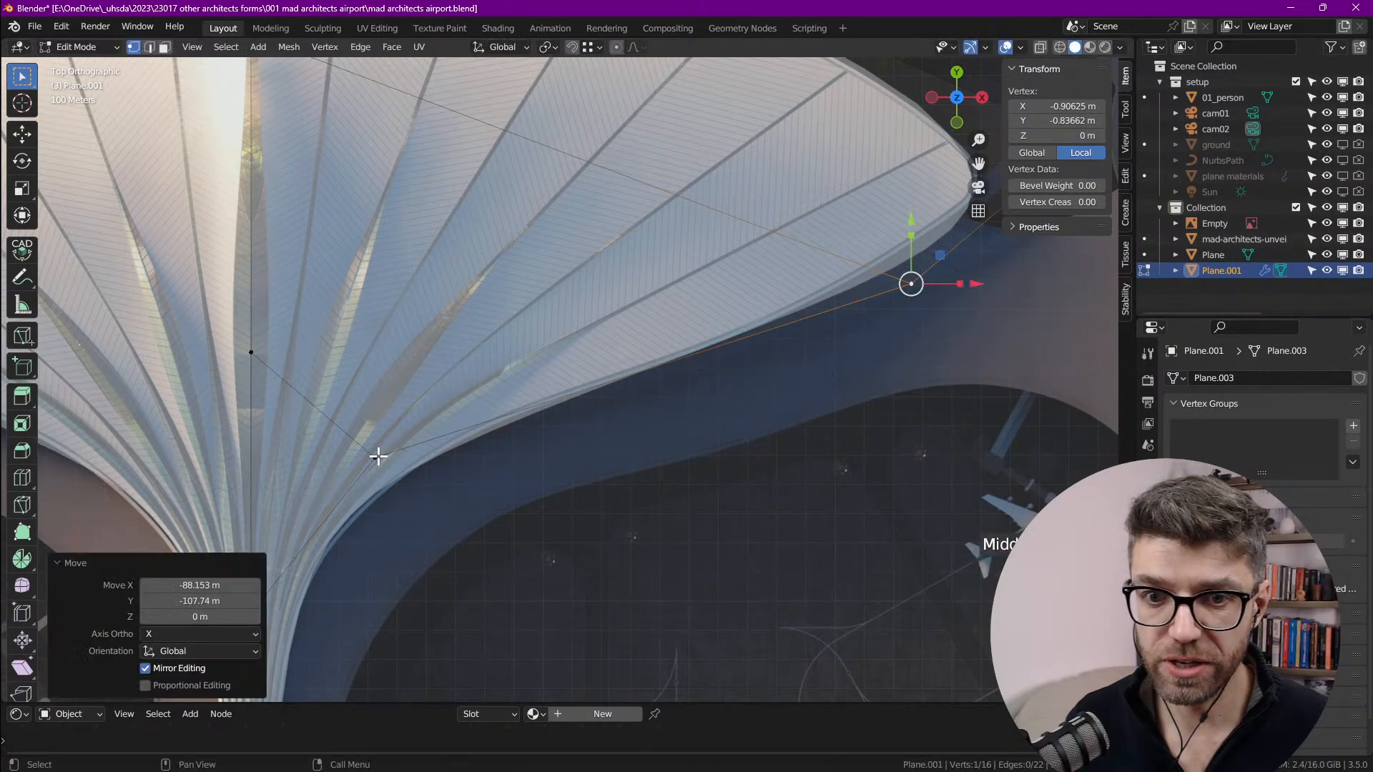
# Step: Move the fan base's outer vertex to local X -0.163 m, Y -0.582 m, and the vertex below the wing tip to X -0.92 m, Y -0.869 m
pyautogui.click(378, 456)
pyautogui.press('g')
pyautogui.click(377, 455)
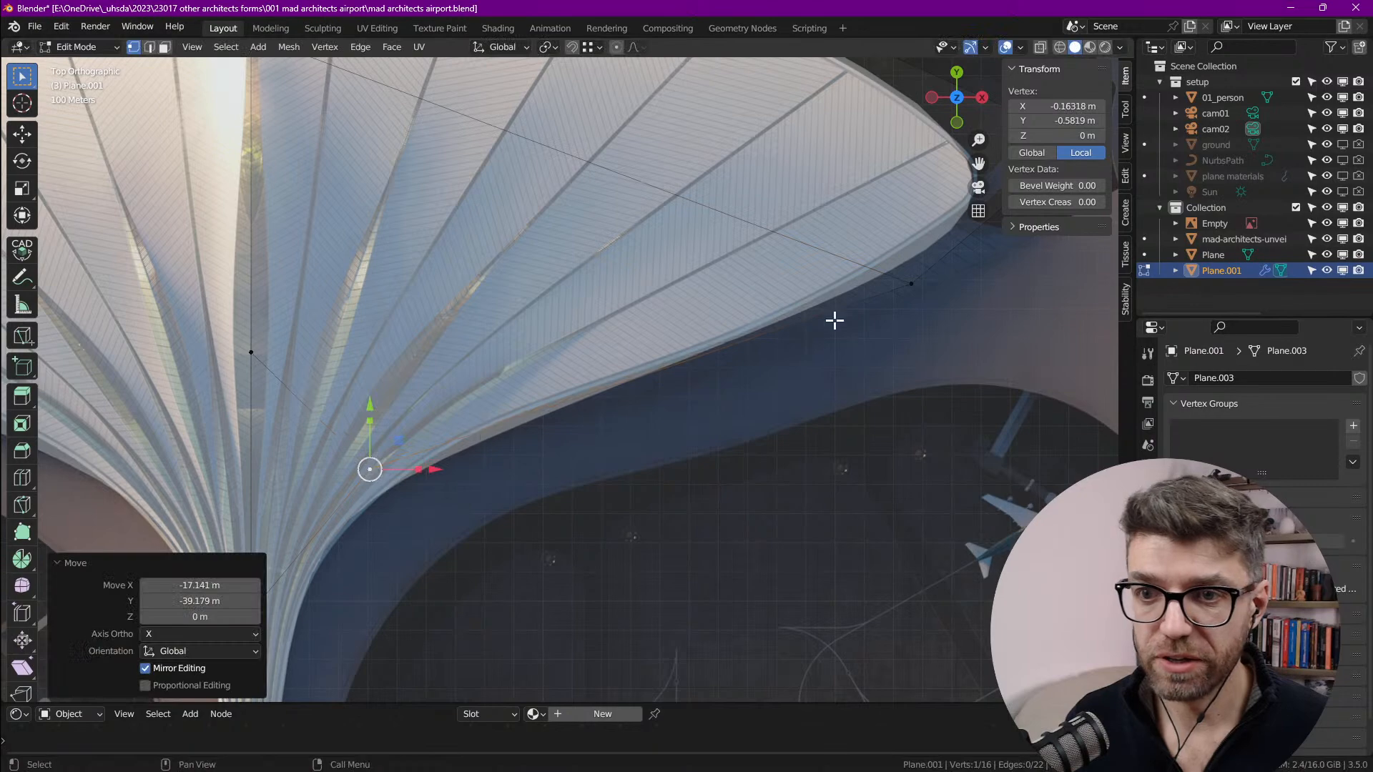
pyautogui.click(886, 300)
pyautogui.click(911, 284)
pyautogui.press('g')
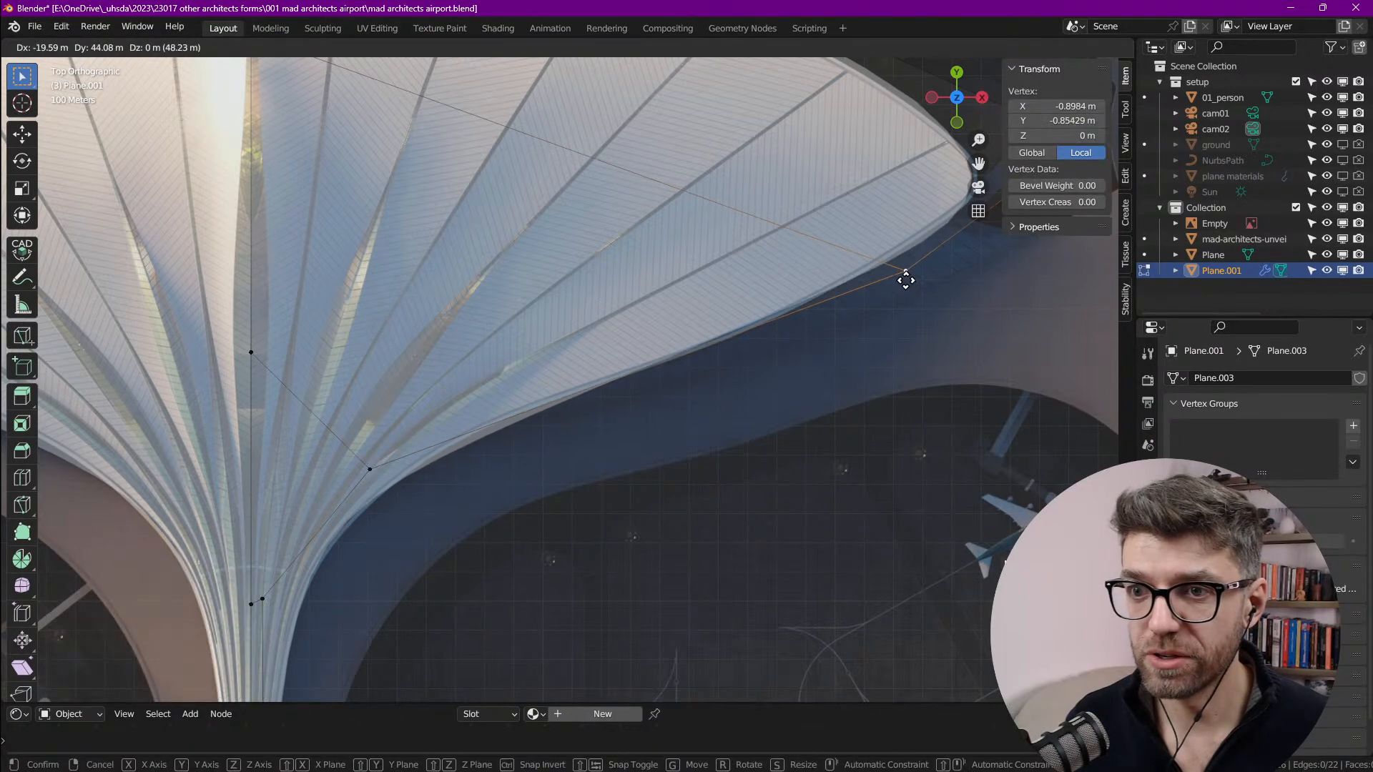
pyautogui.click(920, 270)
# Step: Lower the roof's upper centre-line vertex by about 70.5 m along Y to local Y about -1.516 m
pyautogui.keyDown('shift'); pyautogui.moveTo(800, 114); pyautogui.dragTo(718, 325, button='middle'); pyautogui.keyUp('shift')
pyautogui.scroll(-1, 572, 286)
pyautogui.keyDown('shift'); pyautogui.moveTo(565, 284); pyautogui.dragTo(809, 423, button='middle'); pyautogui.keyUp('shift')
pyautogui.click(484, 172)
pyautogui.moveTo(483, 109); pyautogui.dragTo(474, 129)
# Step: Select both vertices of the lower concourse loop and move them about -339 m along Y towards the flared end
pyautogui.scroll(-4, 547, 172)
pyautogui.keyDown('shift'); pyautogui.moveTo(574, 412); pyautogui.dragTo(599, 205, button='middle'); pyautogui.keyUp('shift')
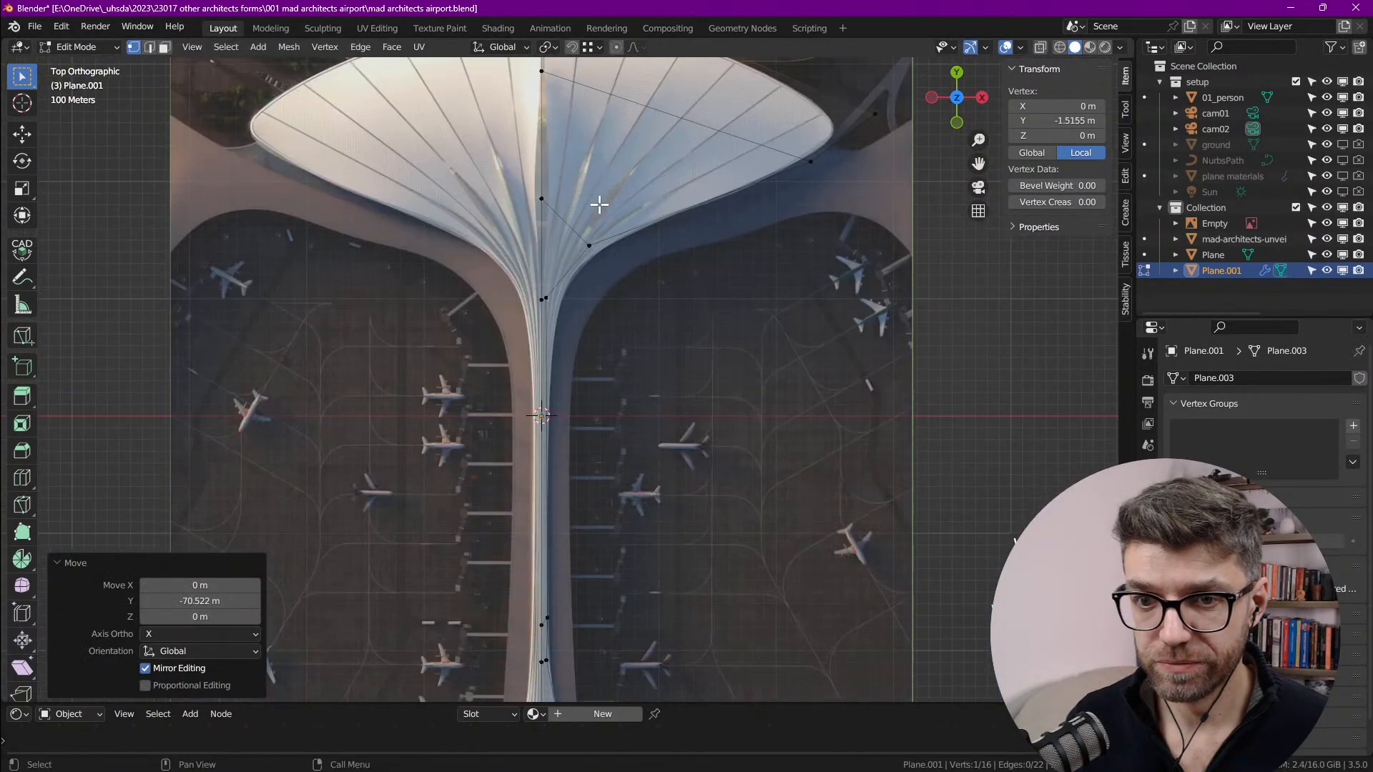
pyautogui.scroll(-5, 599, 205)
pyautogui.scroll(7, 560, 550)
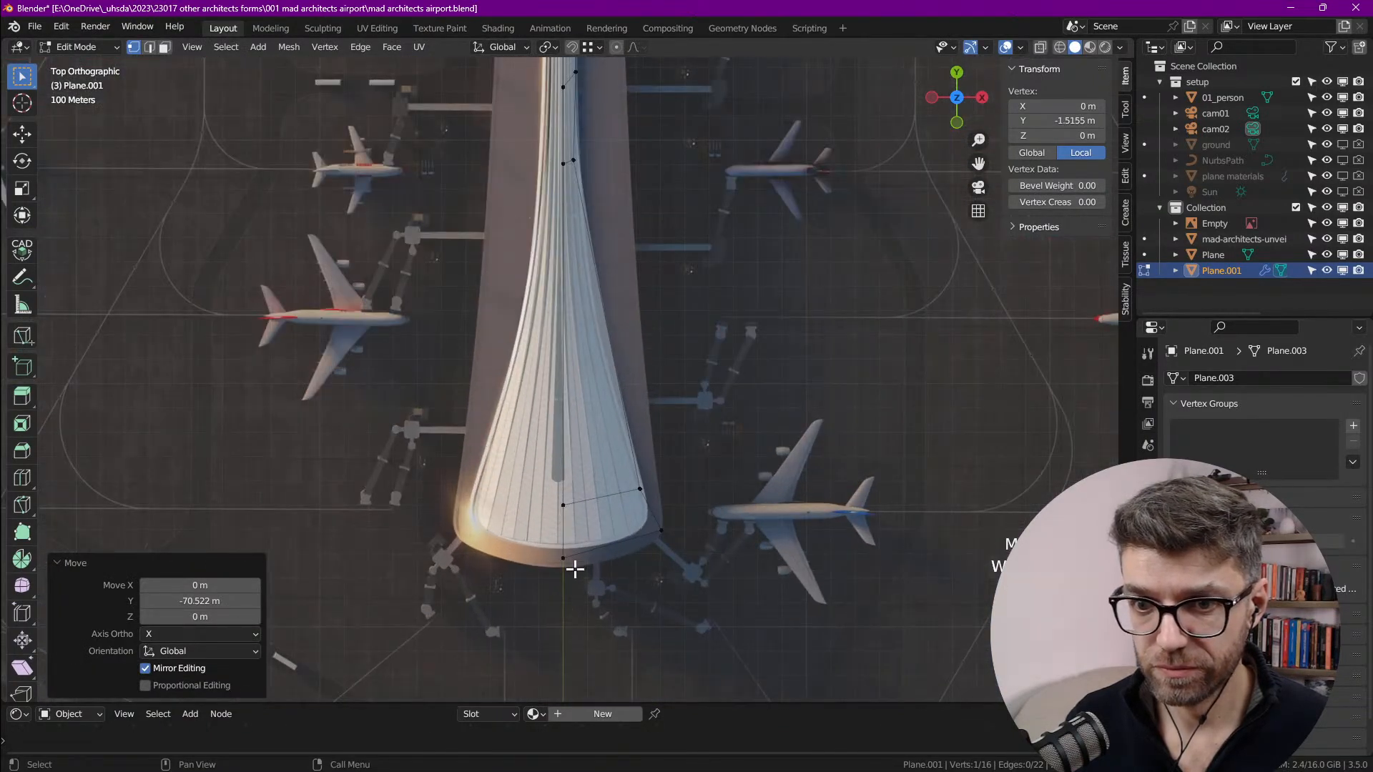
pyautogui.scroll(-4, 641, 432)
pyautogui.scroll(4, 615, 437)
pyautogui.scroll(5, 620, 457)
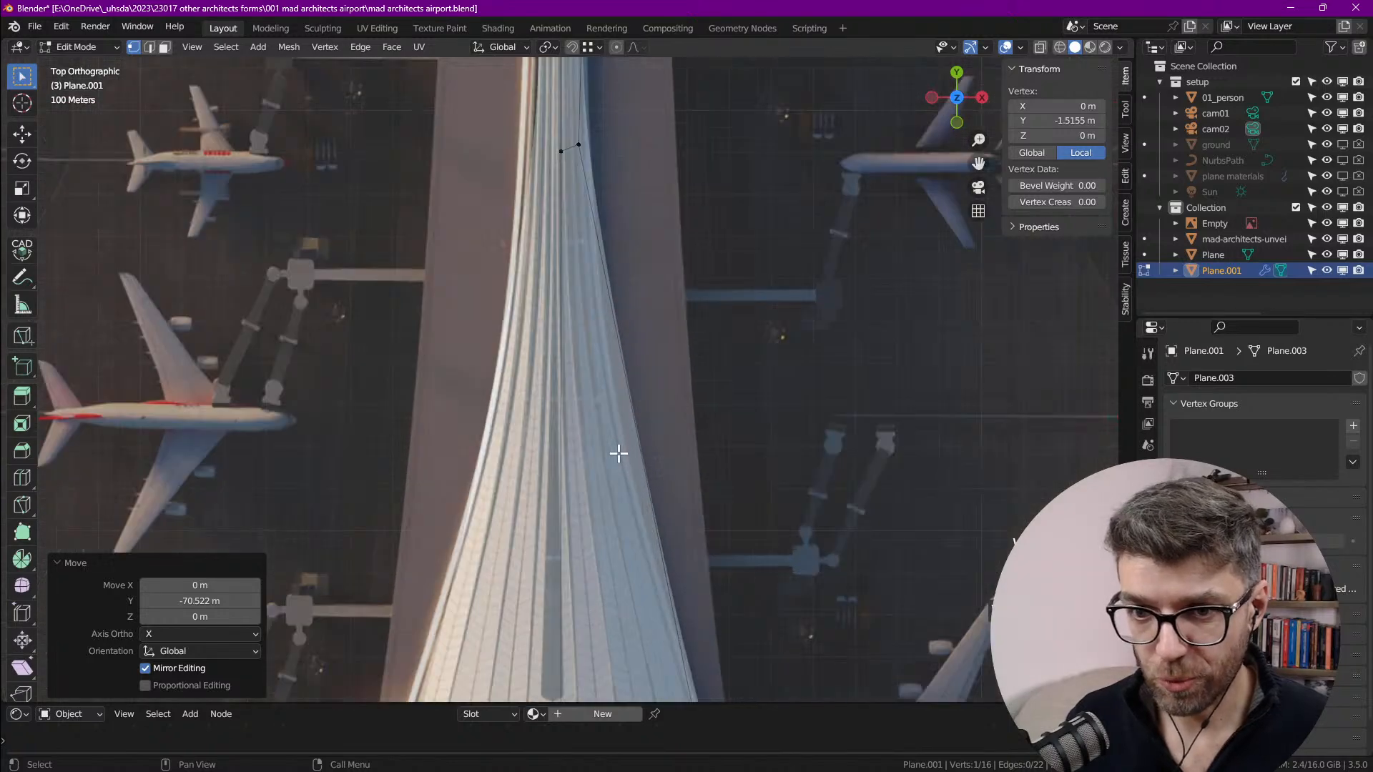
pyautogui.scroll(-3, 641, 284)
pyautogui.click(609, 172)
pyautogui.keyDown('shift'); pyautogui.moveTo(605, 187); pyautogui.dragTo(642, 284, button='middle'); pyautogui.keyUp('shift')
pyautogui.keyDown('shift'); pyautogui.click(619, 271); pyautogui.keyUp('shift')
pyautogui.press('g')
pyautogui.press('y')
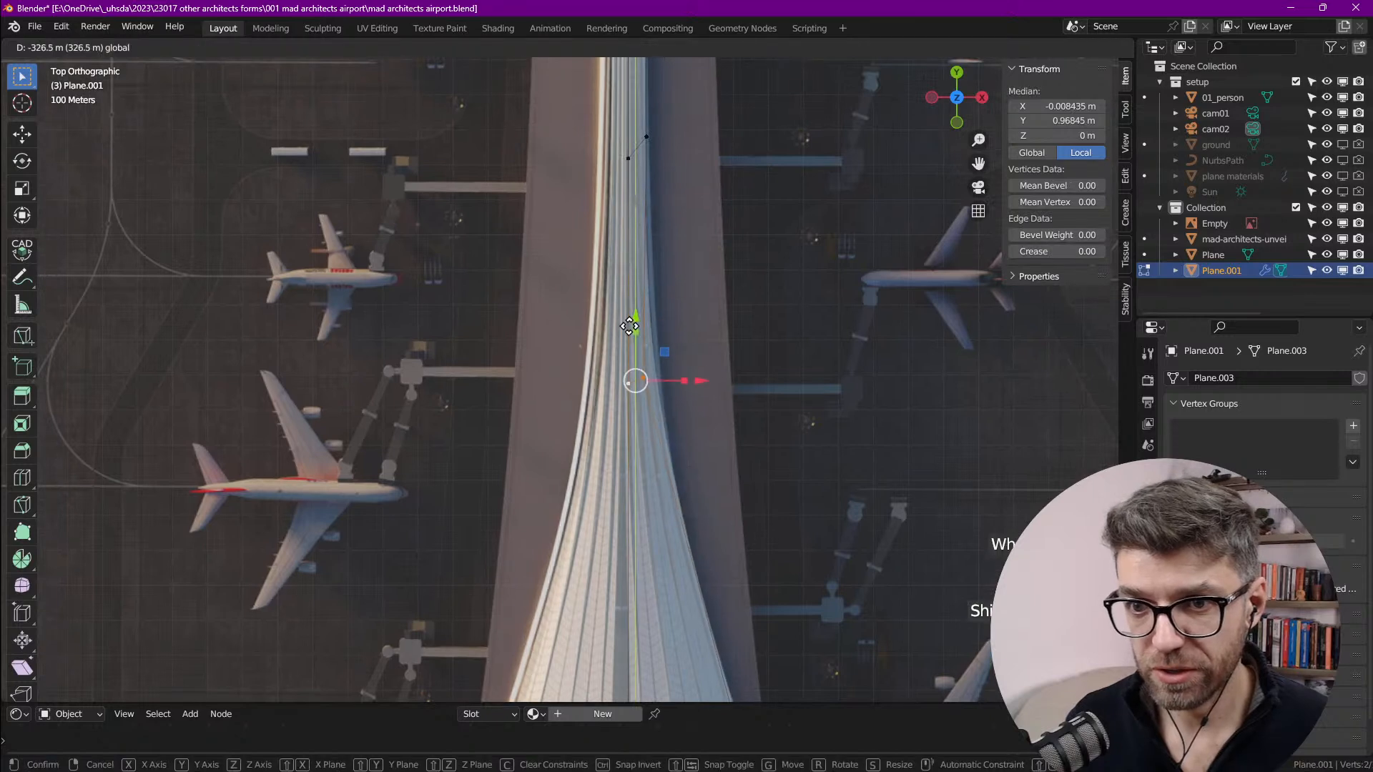
pyautogui.click(632, 329)
pyautogui.keyDown('shift'); pyautogui.moveTo(642, 417); pyautogui.dragTo(640, 354, button='middle'); pyautogui.keyUp('shift')
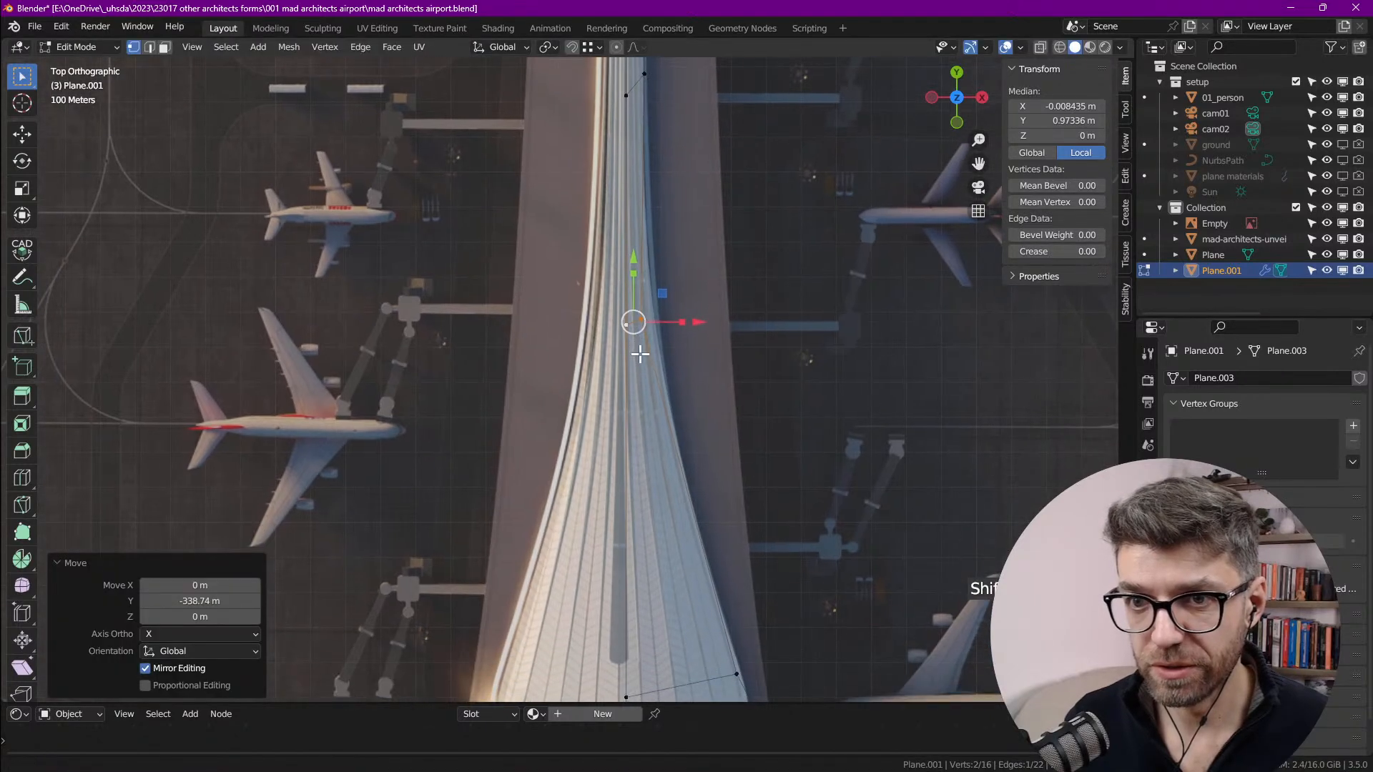
# Step: Move the outer vertex of the concourse loop above to local X about -0.018 m, Y about 0.702 m
pyautogui.keyDown('shift'); pyautogui.moveTo(655, 219); pyautogui.dragTo(660, 313, button='middle'); pyautogui.keyUp('shift')
pyautogui.click(655, 176)
pyautogui.click(649, 169)
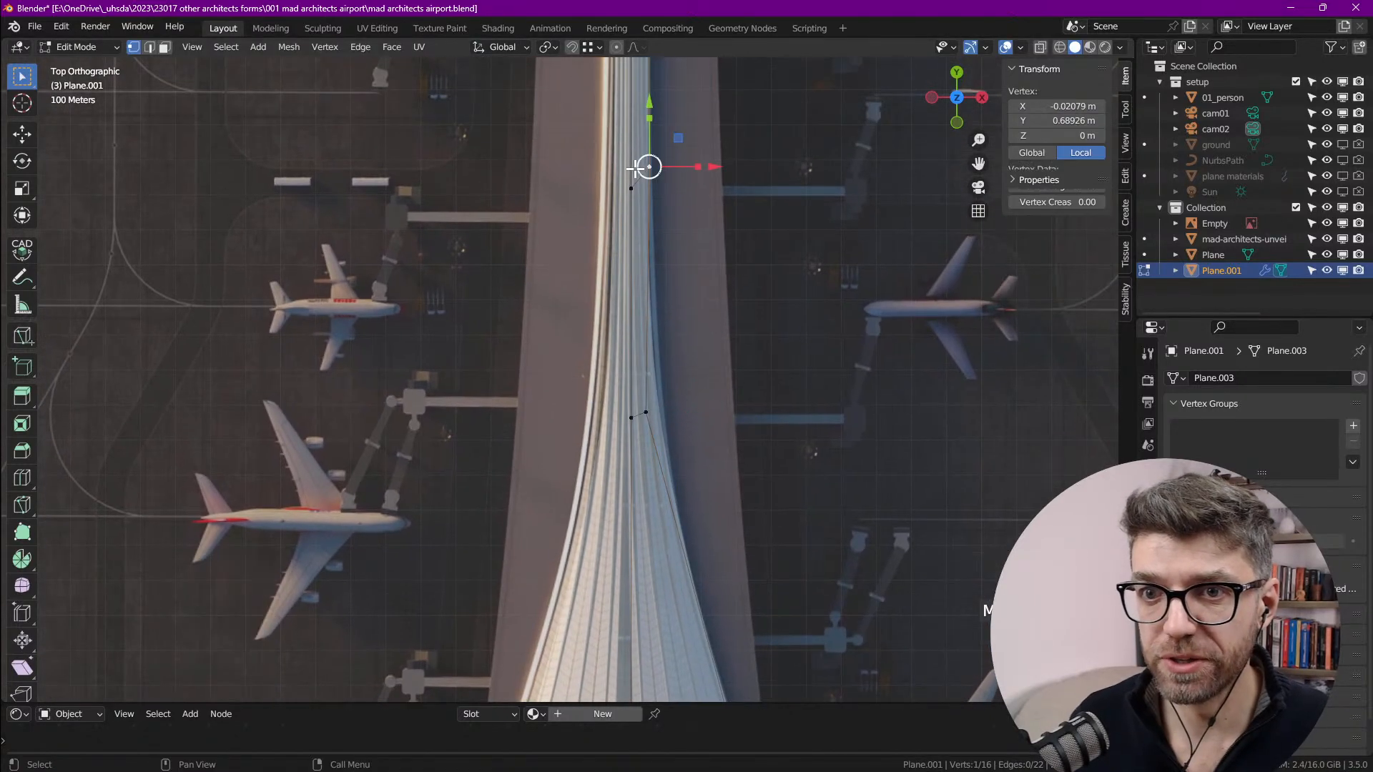
pyautogui.moveTo(681, 154); pyautogui.dragTo(677, 158)
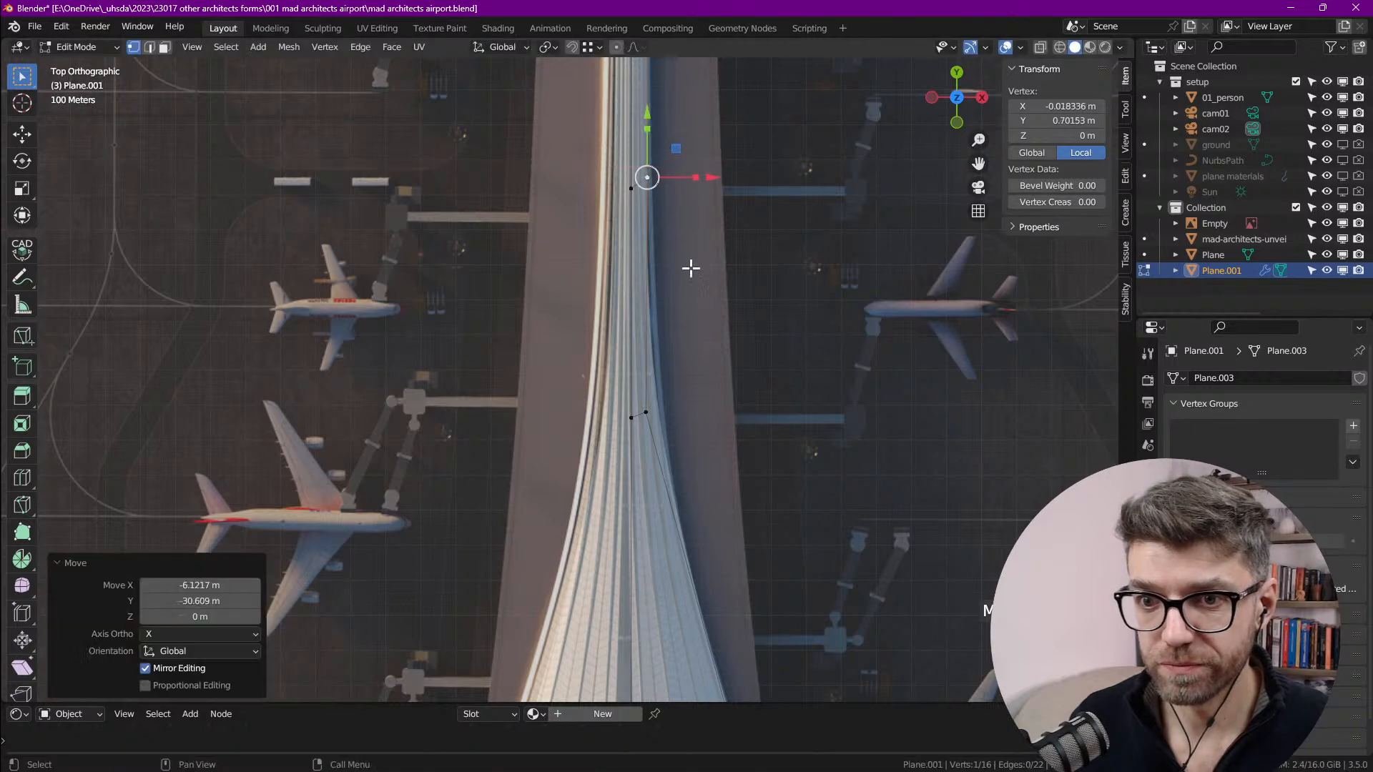
# Step: Move the lower concourse loop's outer vertex outward by about 16.5 m along X to meet the reference edge
pyautogui.scroll(-1, 688, 379)
pyautogui.keyDown('shift'); pyautogui.moveTo(707, 373); pyautogui.dragTo(693, 267, button='middle'); pyautogui.keyUp('shift')
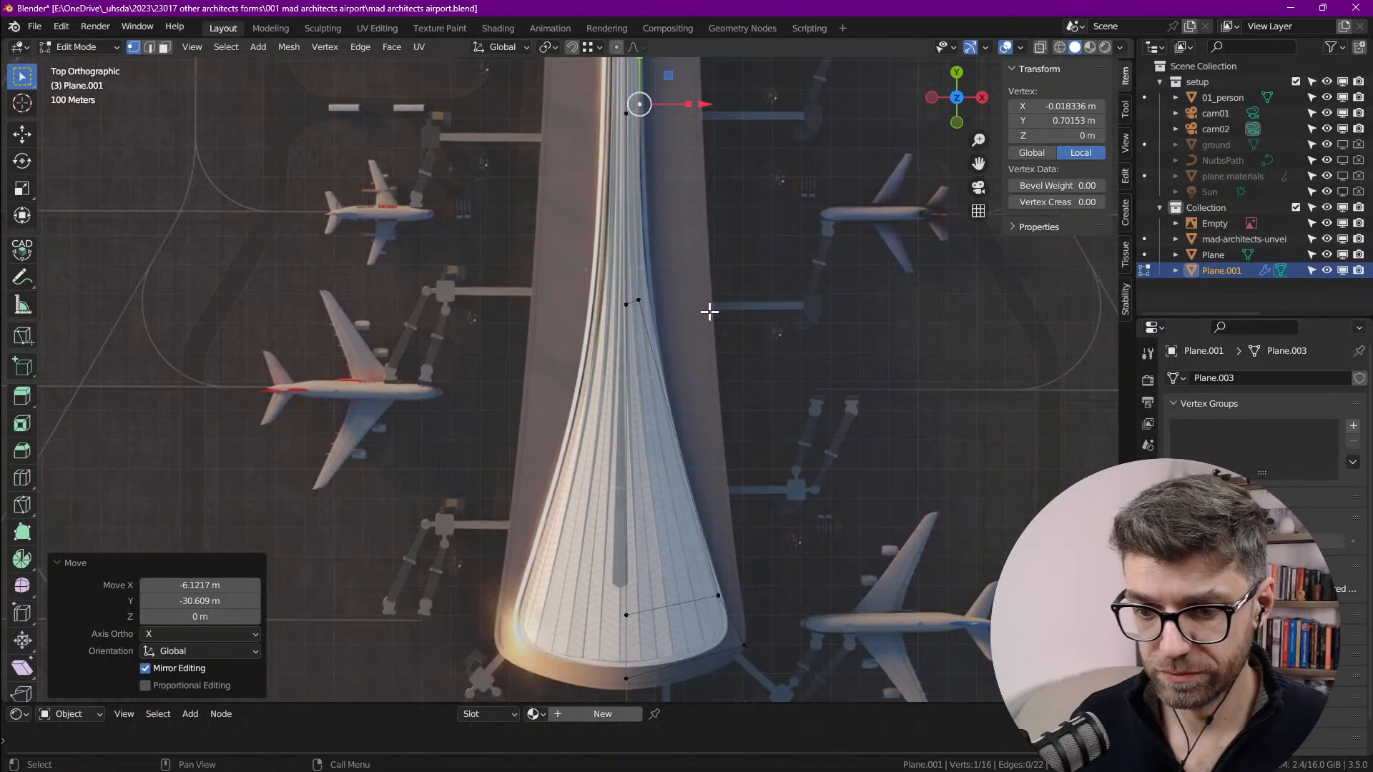
pyautogui.scroll(-2, 718, 387)
pyautogui.scroll(3, 694, 568)
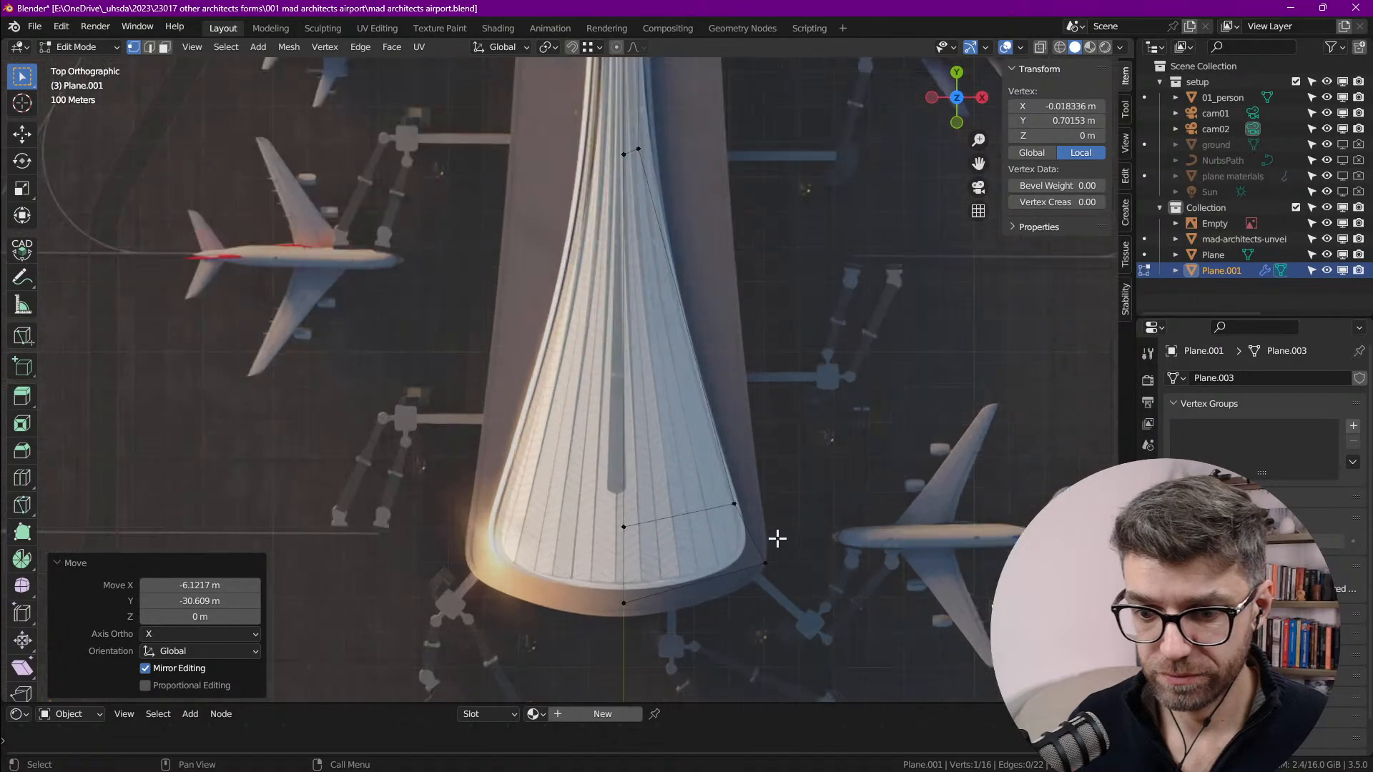
pyautogui.scroll(4, 769, 579)
pyautogui.scroll(-5, 709, 438)
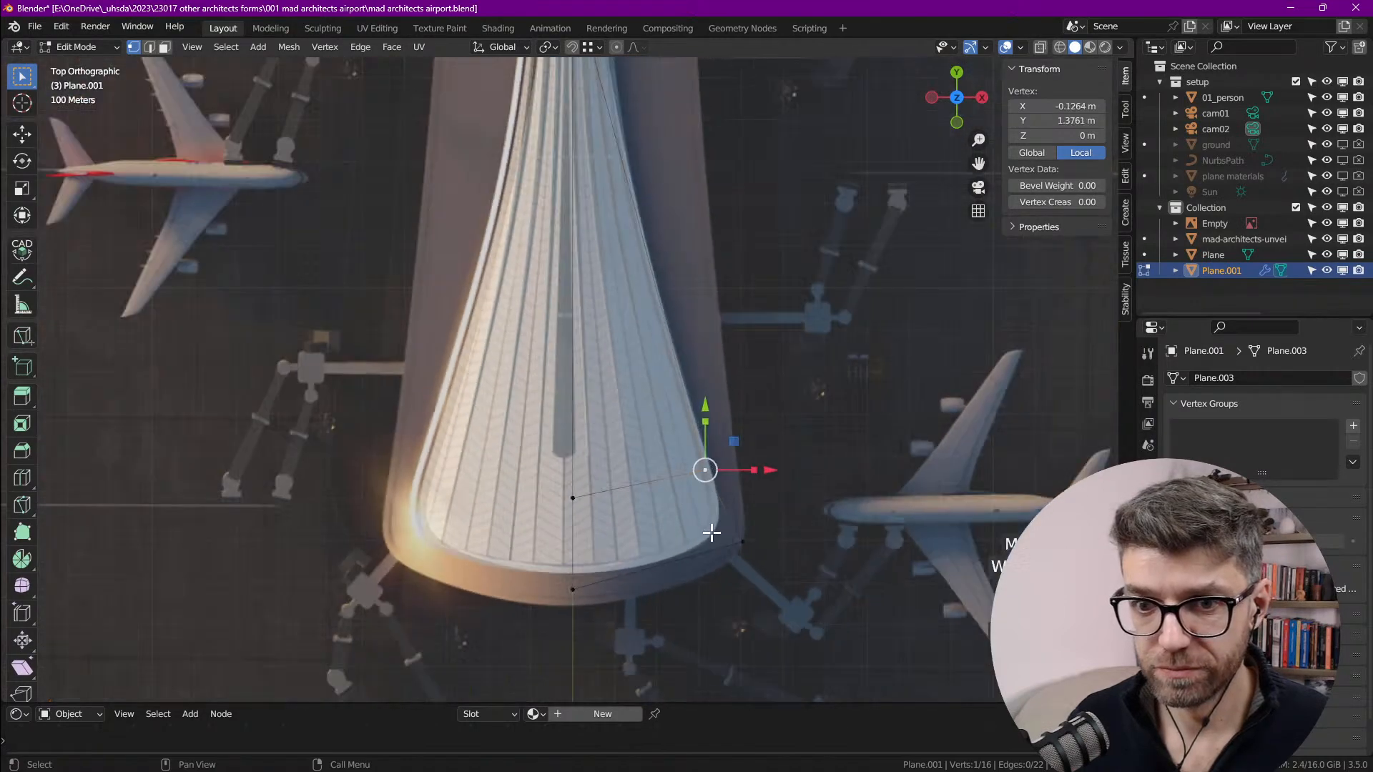
pyautogui.scroll(5, 650, 417)
pyautogui.click(609, 439)
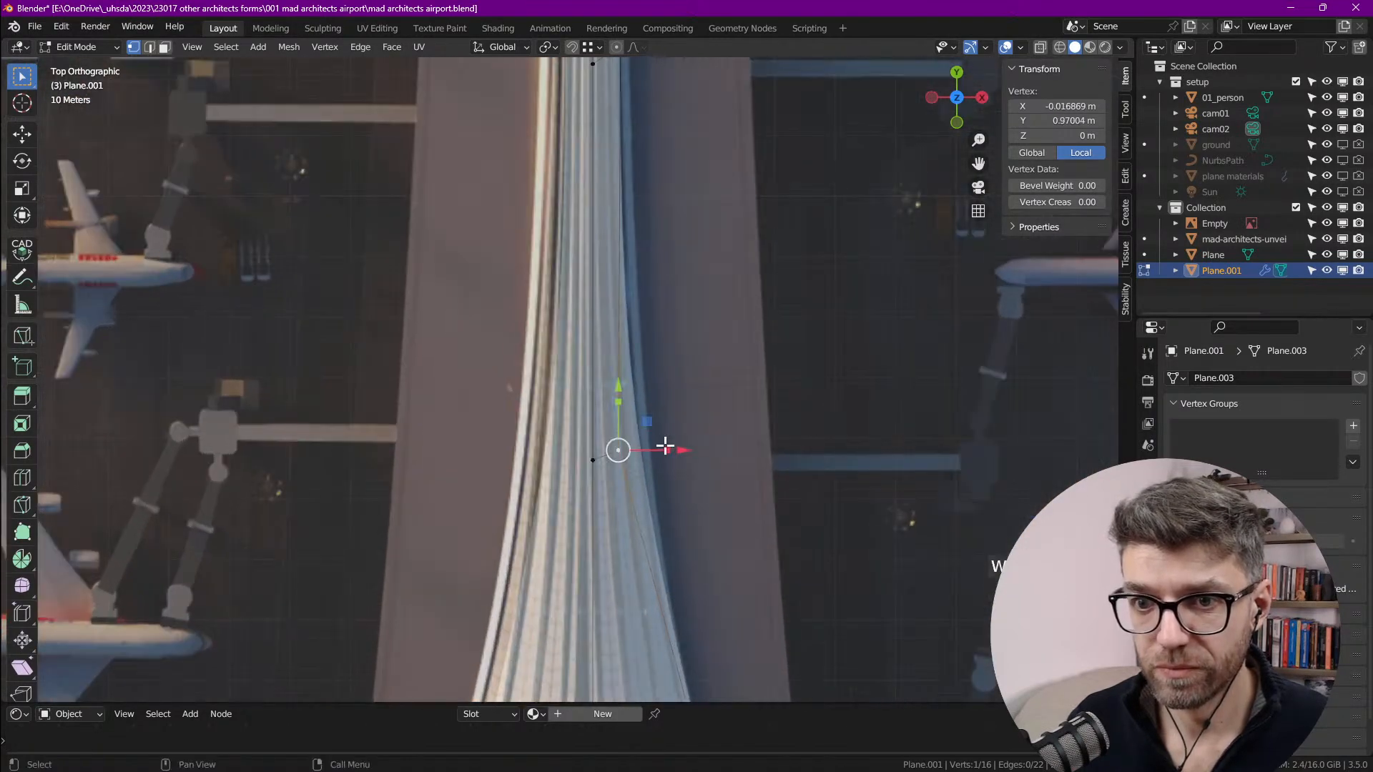
pyautogui.moveTo(681, 455); pyautogui.dragTo(691, 456)
# Step: Move the fan base's outer vertex diagonally up and outward to refit the curve to the reference edge
pyautogui.scroll(-3, 629, 196)
pyautogui.moveTo(630, 195)
pyautogui.keyDown('shift'); pyautogui.mouseDown(button='middle')
pyautogui.moveTo(649, 392)
pyautogui.moveTo(637, 530)
pyautogui.moveTo(607, 500)
pyautogui.mouseUp(button='middle'); pyautogui.keyUp('shift')
pyautogui.keyDown('shift'); pyautogui.moveTo(620, 222); pyautogui.dragTo(619, 538, button='middle'); pyautogui.keyUp('shift')
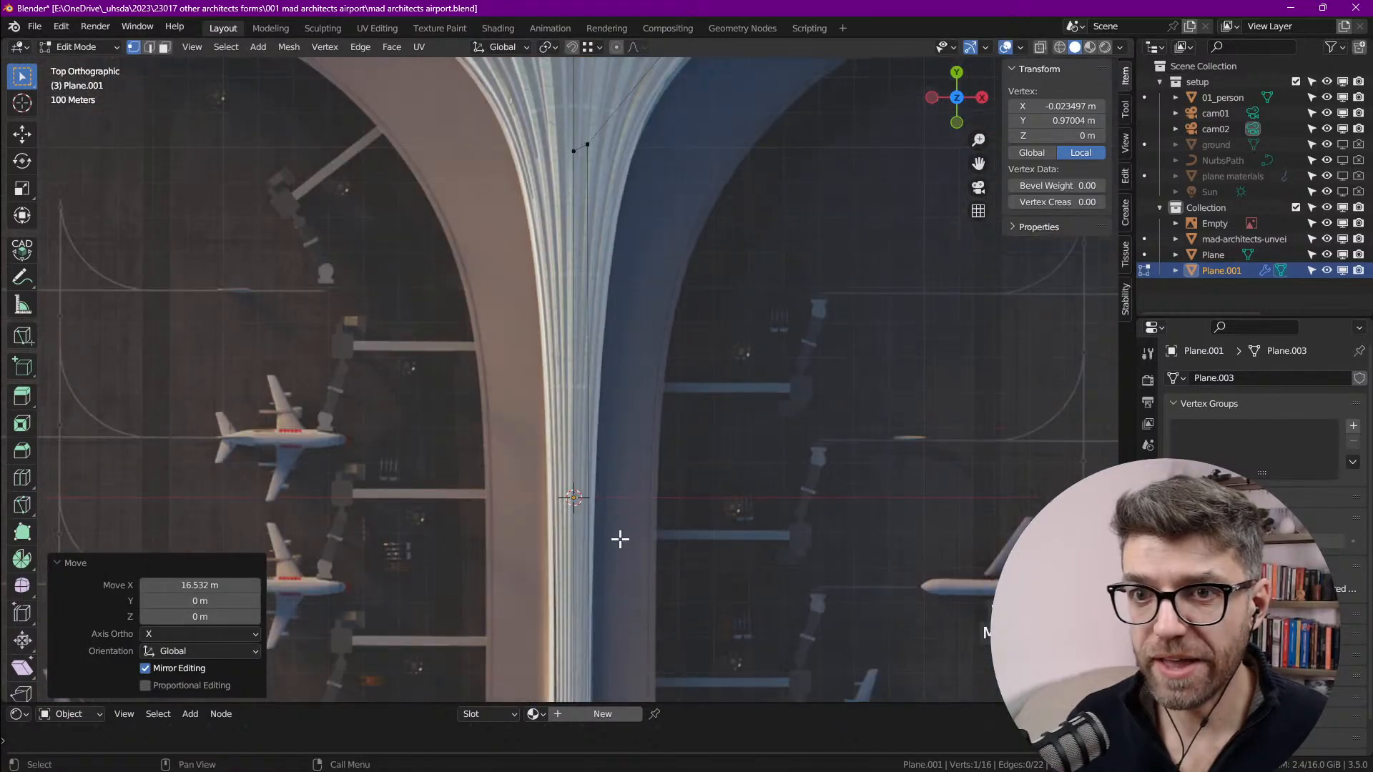
pyautogui.keyDown('shift'); pyautogui.moveTo(627, 188); pyautogui.dragTo(611, 394, button='middle'); pyautogui.keyUp('shift')
pyautogui.keyDown('shift'); pyautogui.moveTo(689, 286); pyautogui.dragTo(568, 422, button='middle'); pyautogui.keyUp('shift')
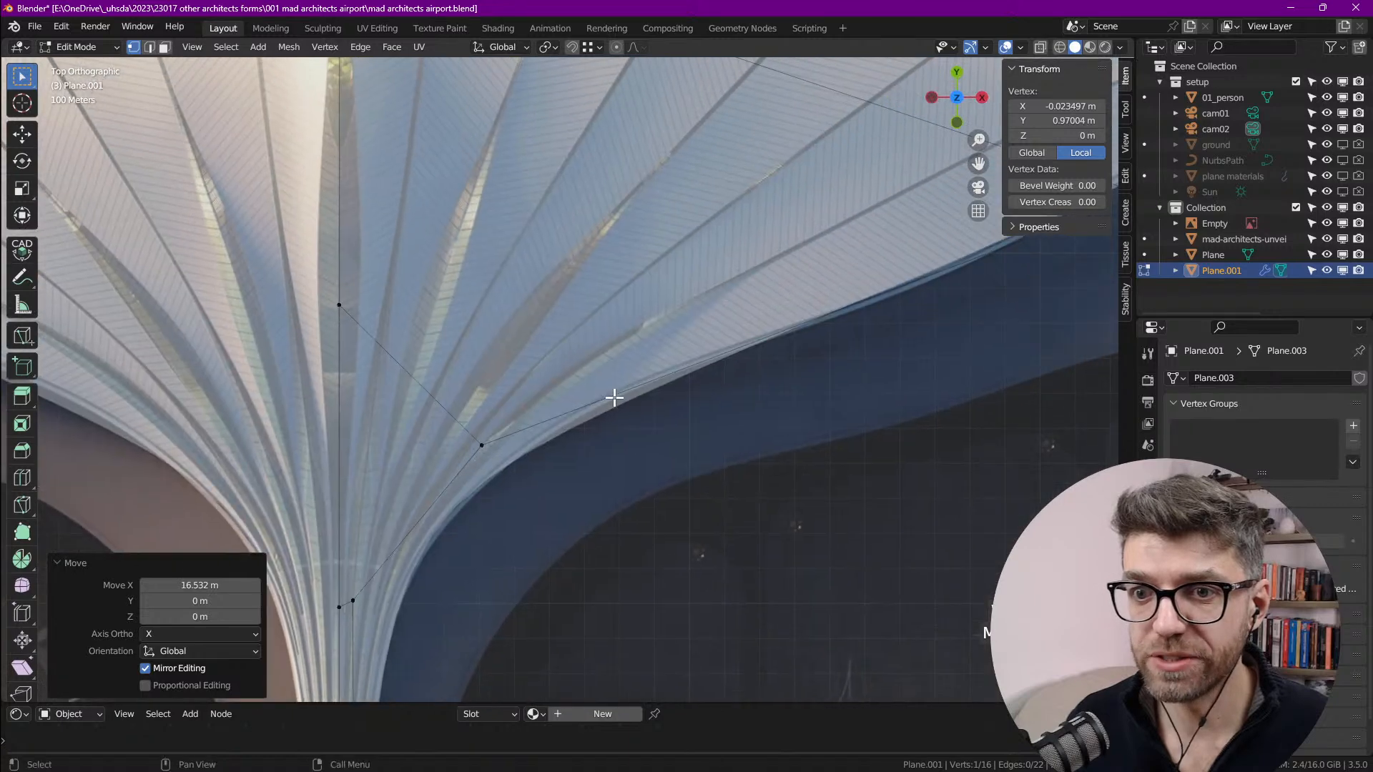
pyautogui.scroll(1, 601, 420)
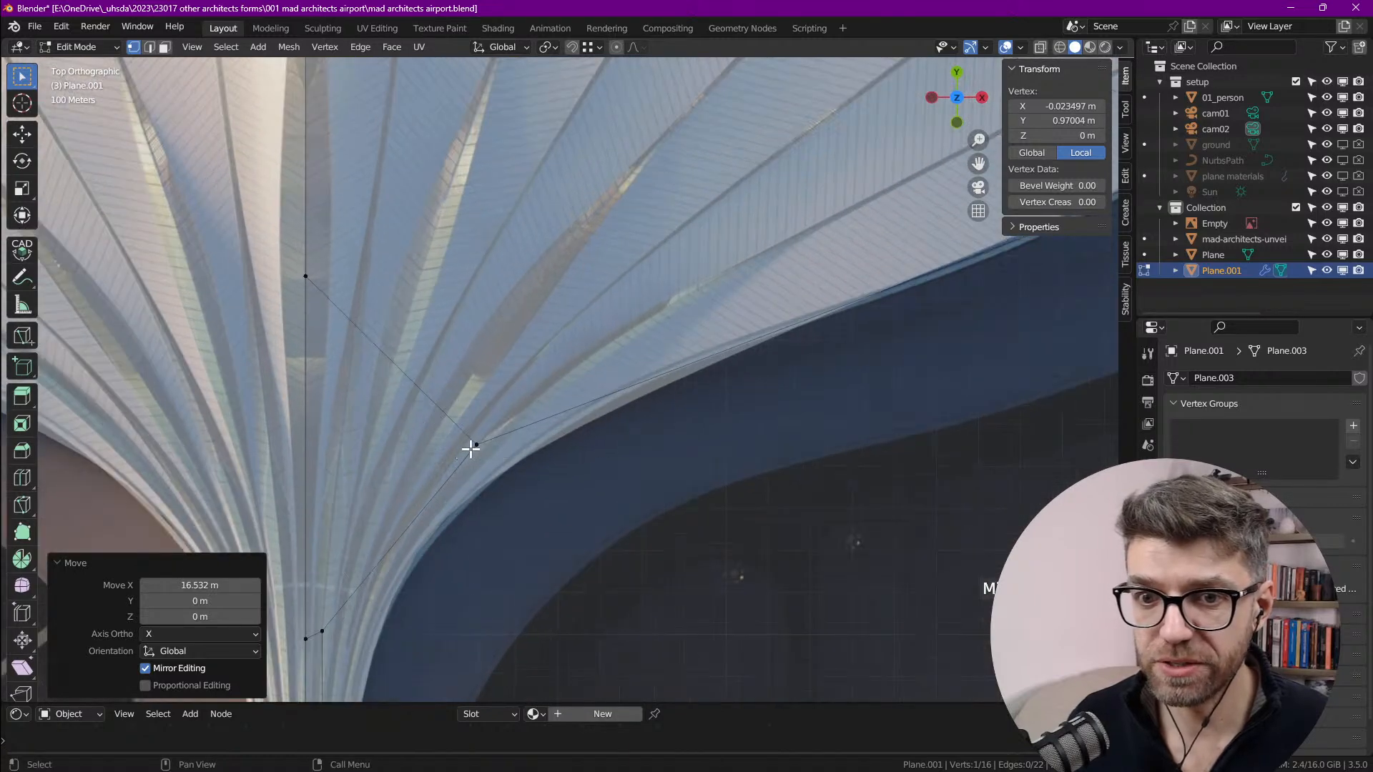
pyautogui.click(475, 441)
pyautogui.moveTo(509, 409); pyautogui.dragTo(547, 379)
# Step: Move the vertex below the wing tip to local X about -0.922 m, Y about -0.875 m
pyautogui.scroll(4, 608, 374)
pyautogui.click(884, 369)
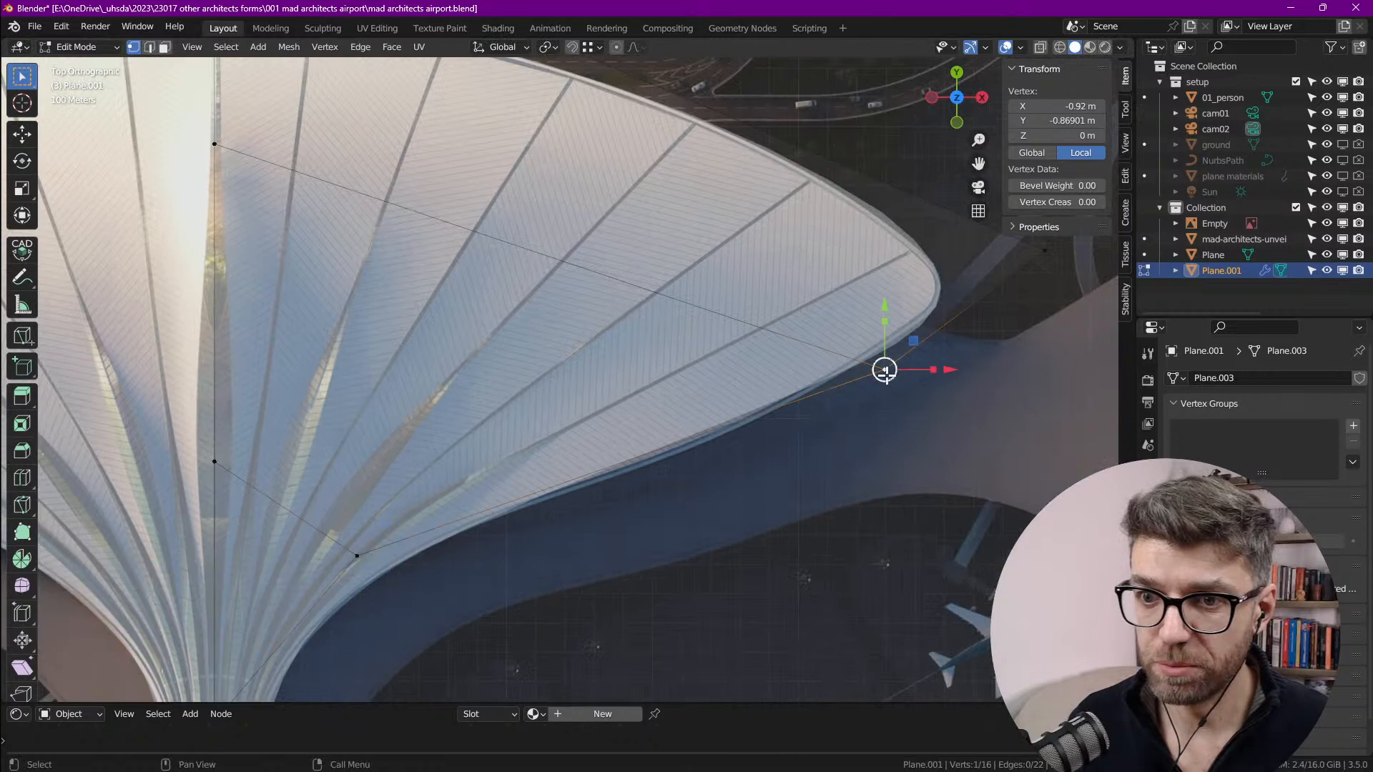
pyautogui.moveTo(916, 346)
pyautogui.mouseDown()
pyautogui.moveTo(861, 371)
pyautogui.moveTo(919, 341)
pyautogui.moveTo(896, 362)
pyautogui.mouseUp()
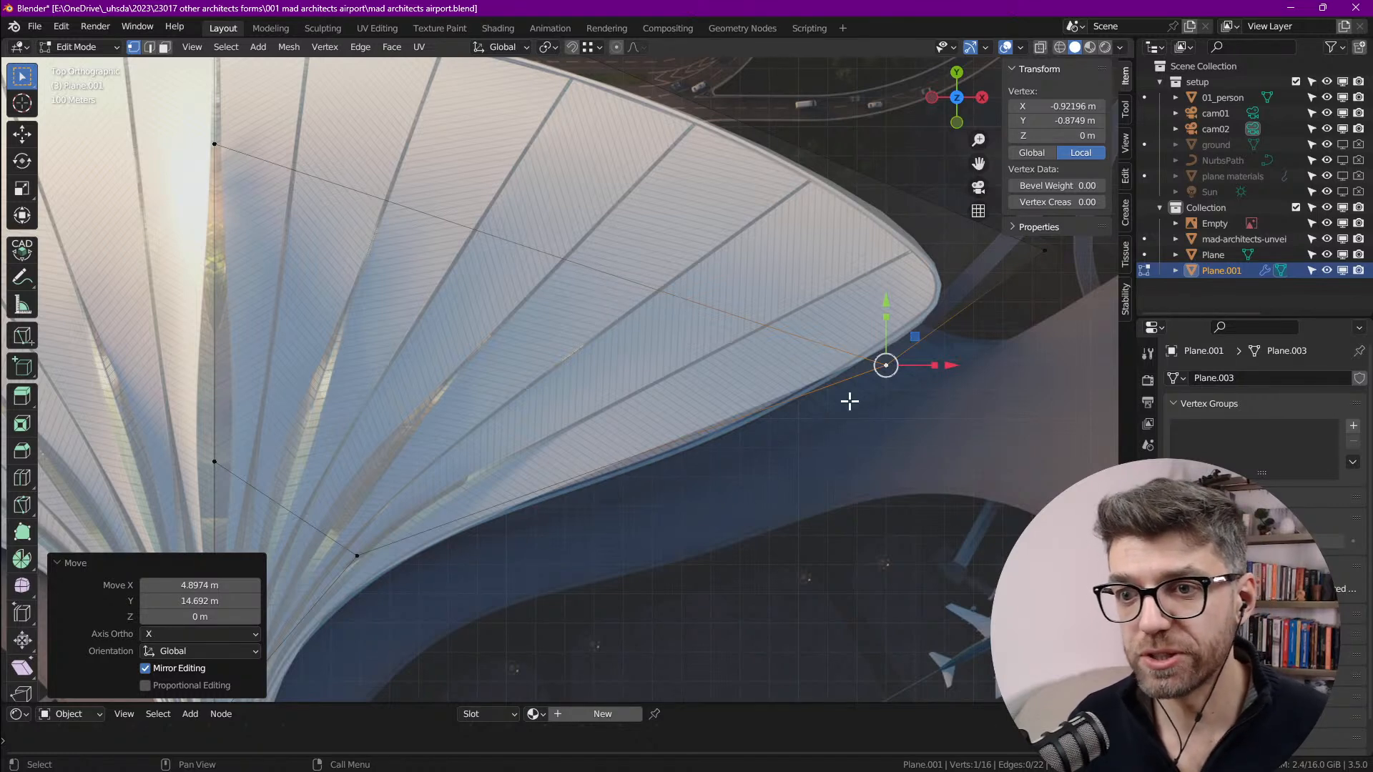
# Step: Add a single centred loop cut across the fan roof between the fan base and the wing tip
pyautogui.scroll(-2, 807, 361)
pyautogui.scroll(2, 892, 263)
pyautogui.hotkey('ctrl', 'r')
pyautogui.click(627, 478)
pyautogui.click(627, 479)
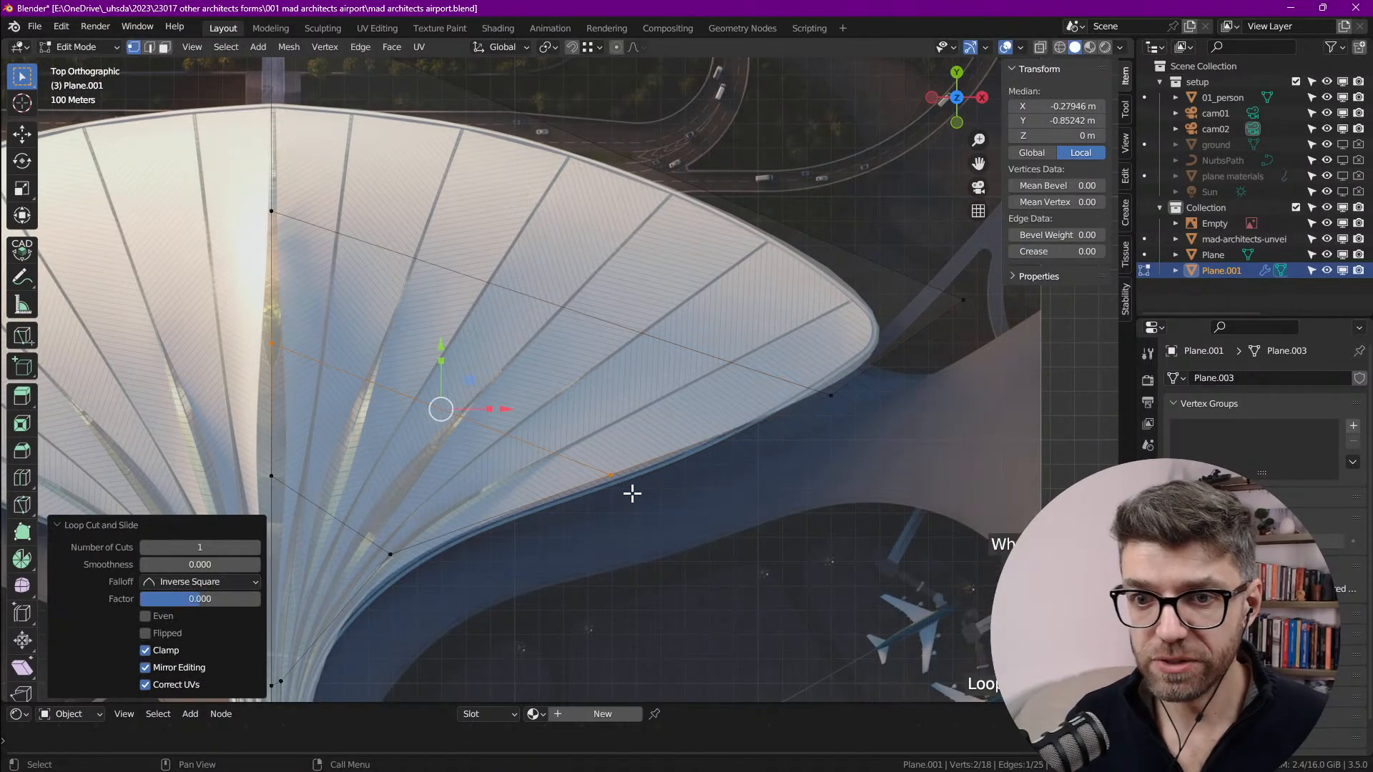
# Step: Move the new fan loop's outer vertex outward to local X about -0.574 m, Y about -0.729 m
pyautogui.click(612, 474)
pyautogui.scroll(4, 612, 475)
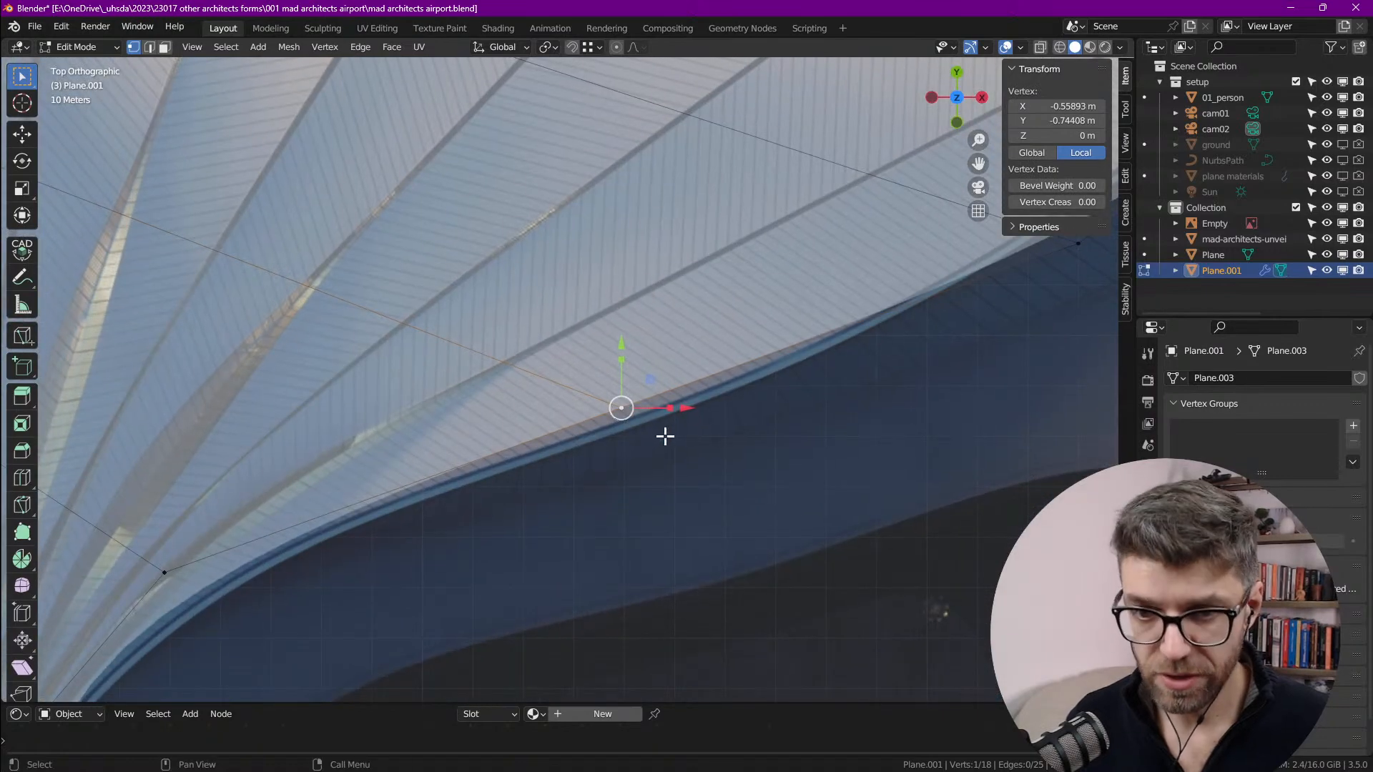
pyautogui.press('g')
pyautogui.click(684, 455)
pyautogui.scroll(-1, 522, 444)
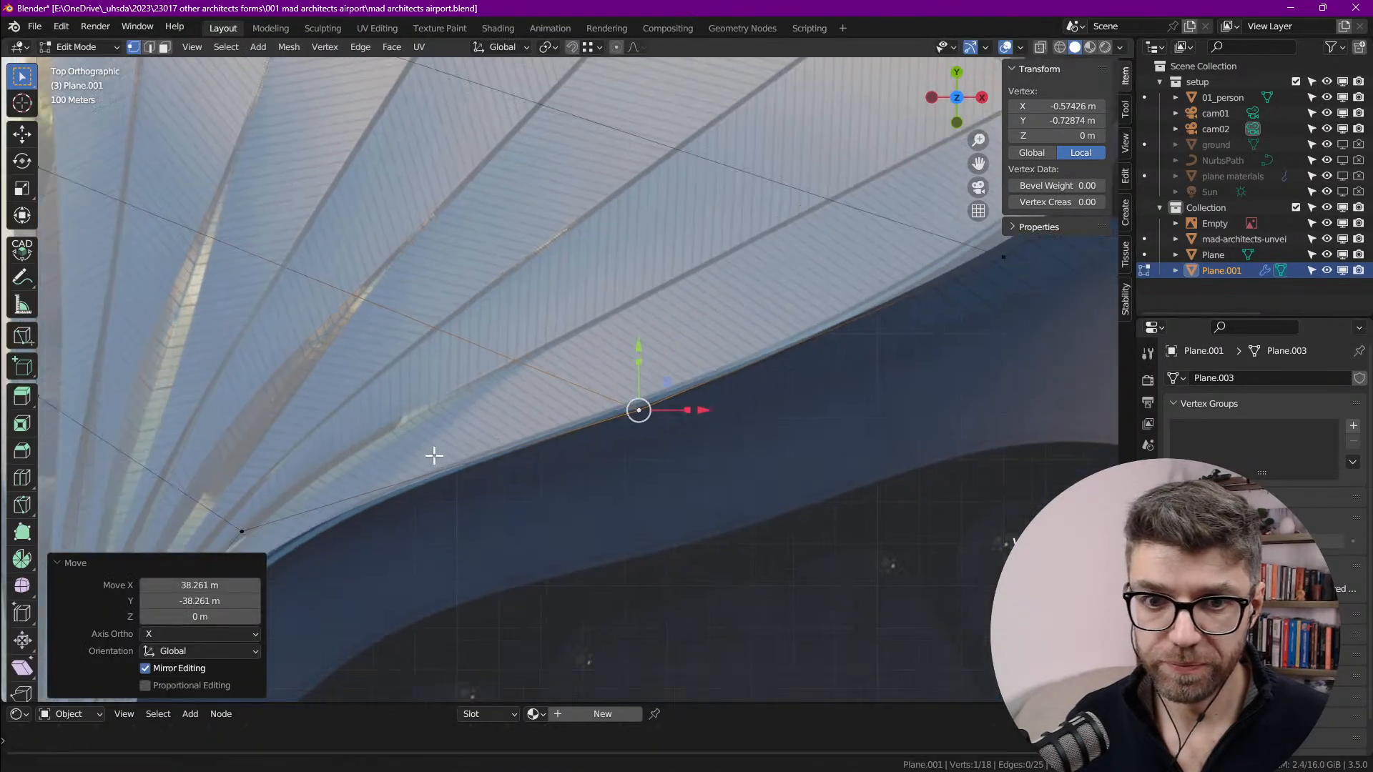
# Step: Move the fan base's outer vertex down and inward, and nudge the new fan loop's outer vertex to match the reference edge
pyautogui.scroll(-2, 410, 479)
pyautogui.click(475, 368)
pyautogui.press('g')
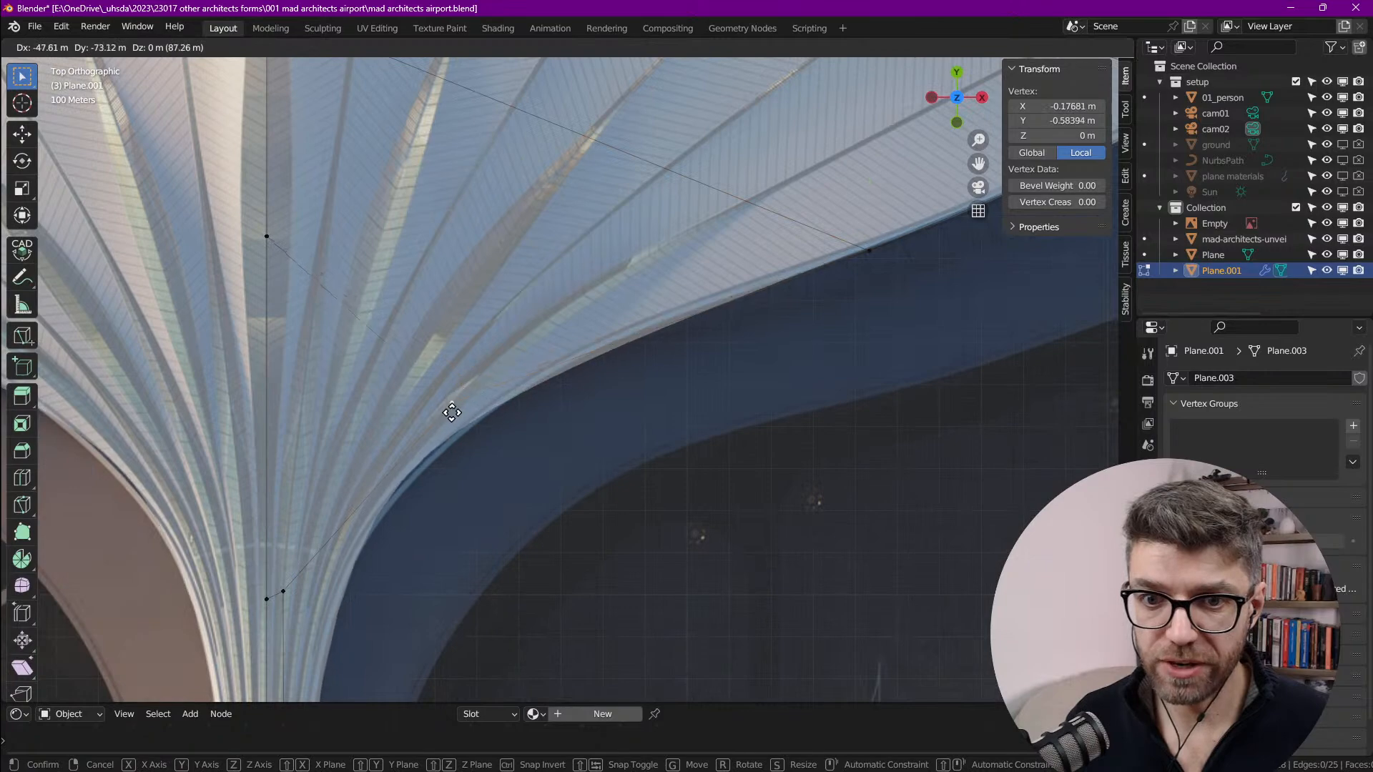
pyautogui.click(457, 395)
pyautogui.click(854, 256)
pyautogui.press('g')
pyautogui.click(851, 251)
# Step: Move the vertex below the wing tip up onto the reference edge and fine-tune the new fan loop's outer vertex
pyautogui.scroll(-3, 629, 438)
pyautogui.scroll(2, 751, 423)
pyautogui.click(746, 441)
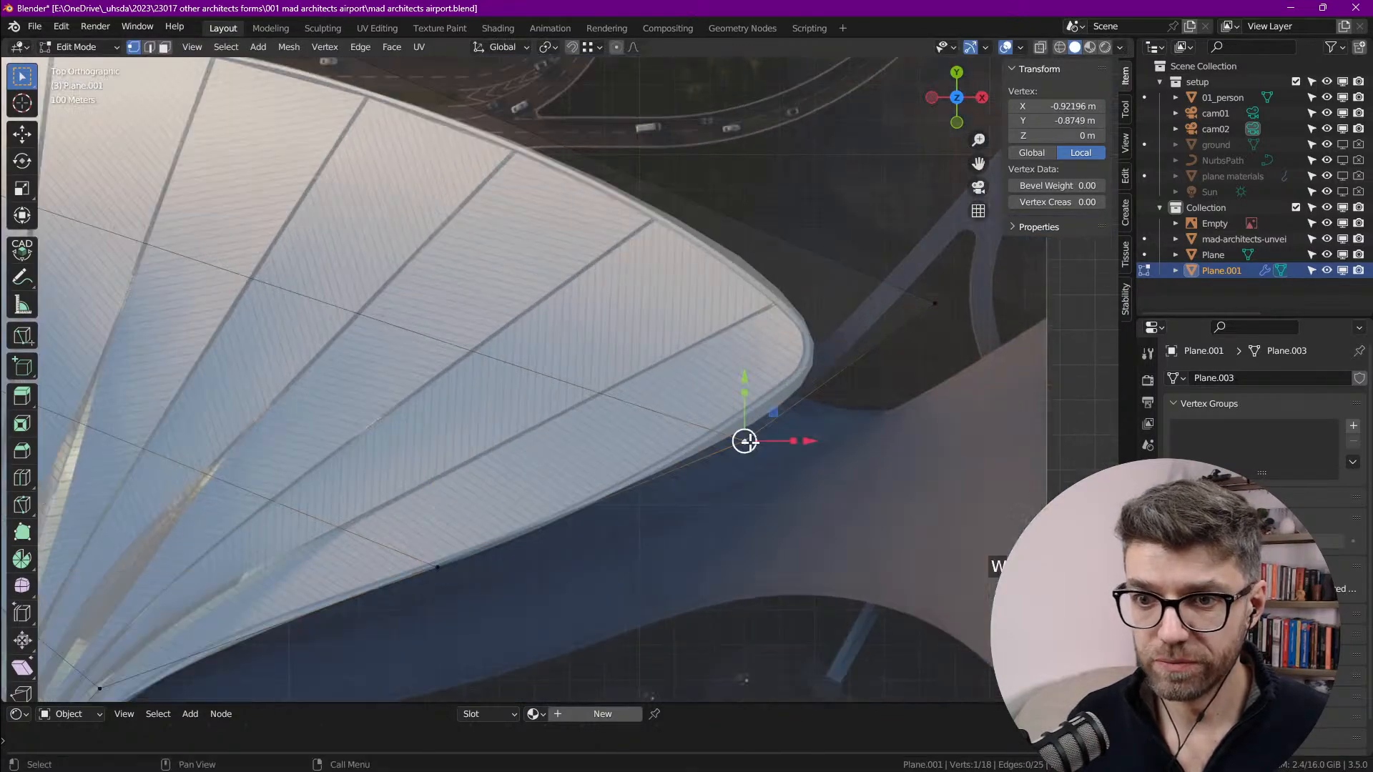
pyautogui.press('g')
pyautogui.click(754, 420)
pyautogui.click(439, 566)
pyautogui.press('g')
pyautogui.click(445, 565)
# Step: Move the roof's outermost corner vertex inward to local X about -1.125 m, Y about -1.016 m to tighten the wing tip
pyautogui.click(935, 303)
pyautogui.press('g')
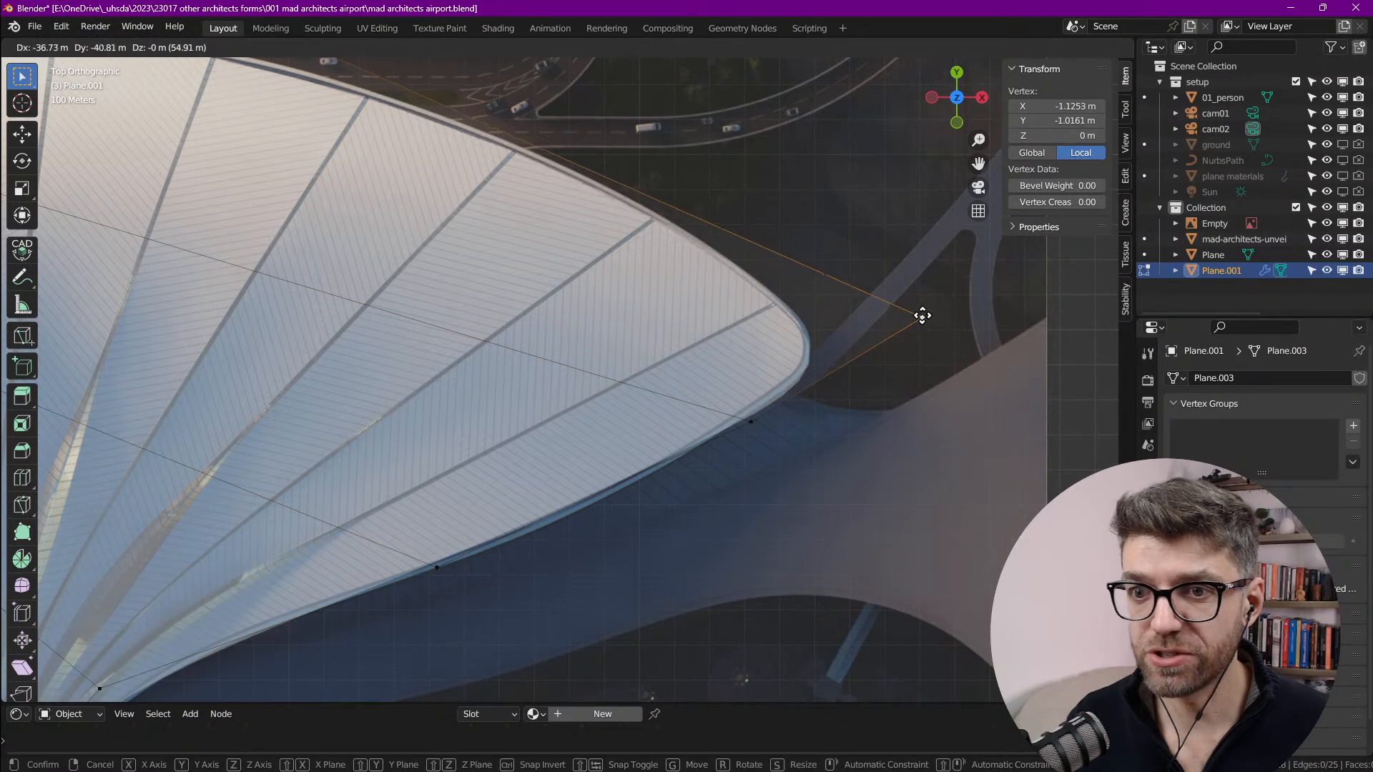
pyautogui.click(922, 316)
pyautogui.scroll(2, 442, 305)
pyautogui.scroll(-2, 365, 166)
# Step: Raise the roof's upper centre-line vertex by about 20.6 m along Y to local Y about -1.524 m
pyautogui.keyDown('shift'); pyautogui.moveTo(210, 120); pyautogui.dragTo(429, 310, button='middle'); pyautogui.keyUp('shift')
pyautogui.click(404, 306)
pyautogui.moveTo(402, 239); pyautogui.dragTo(398, 234)
pyautogui.keyDown('shift'); pyautogui.moveTo(627, 344); pyautogui.dragTo(558, 231, button='middle'); pyautogui.keyUp('shift')
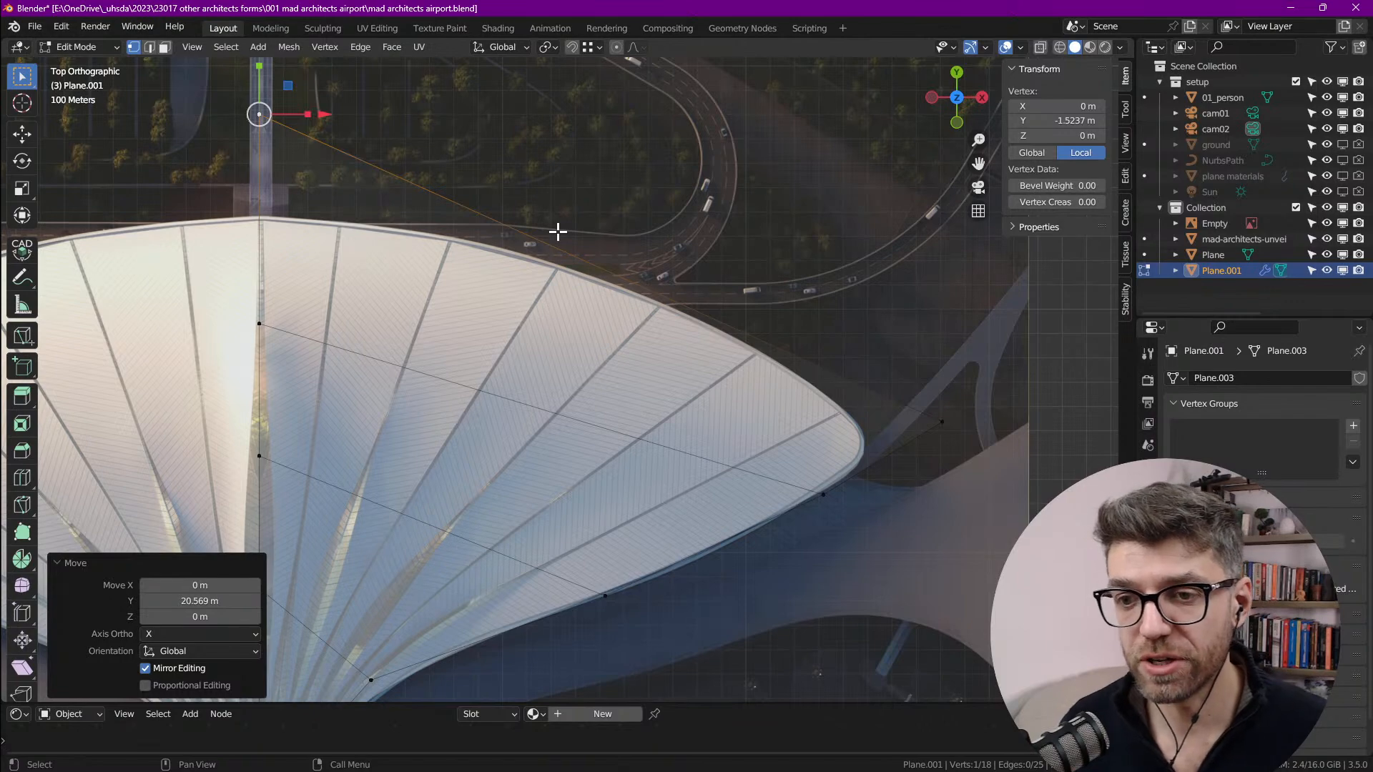
pyautogui.moveTo(763, 532); pyautogui.dragTo(704, 383, button='middle')
pyautogui.click(777, 353)
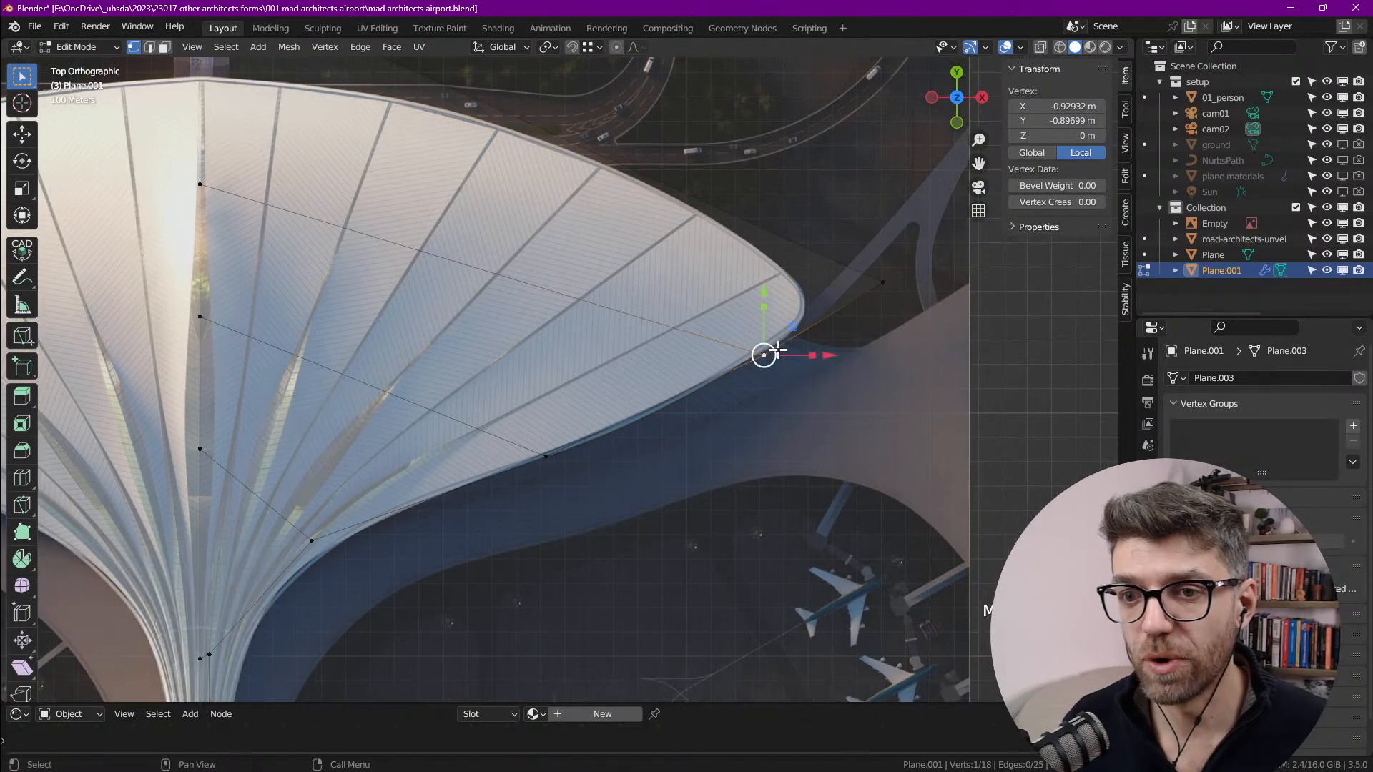
pyautogui.scroll(1, 800, 312)
pyautogui.scroll(2, 800, 312)
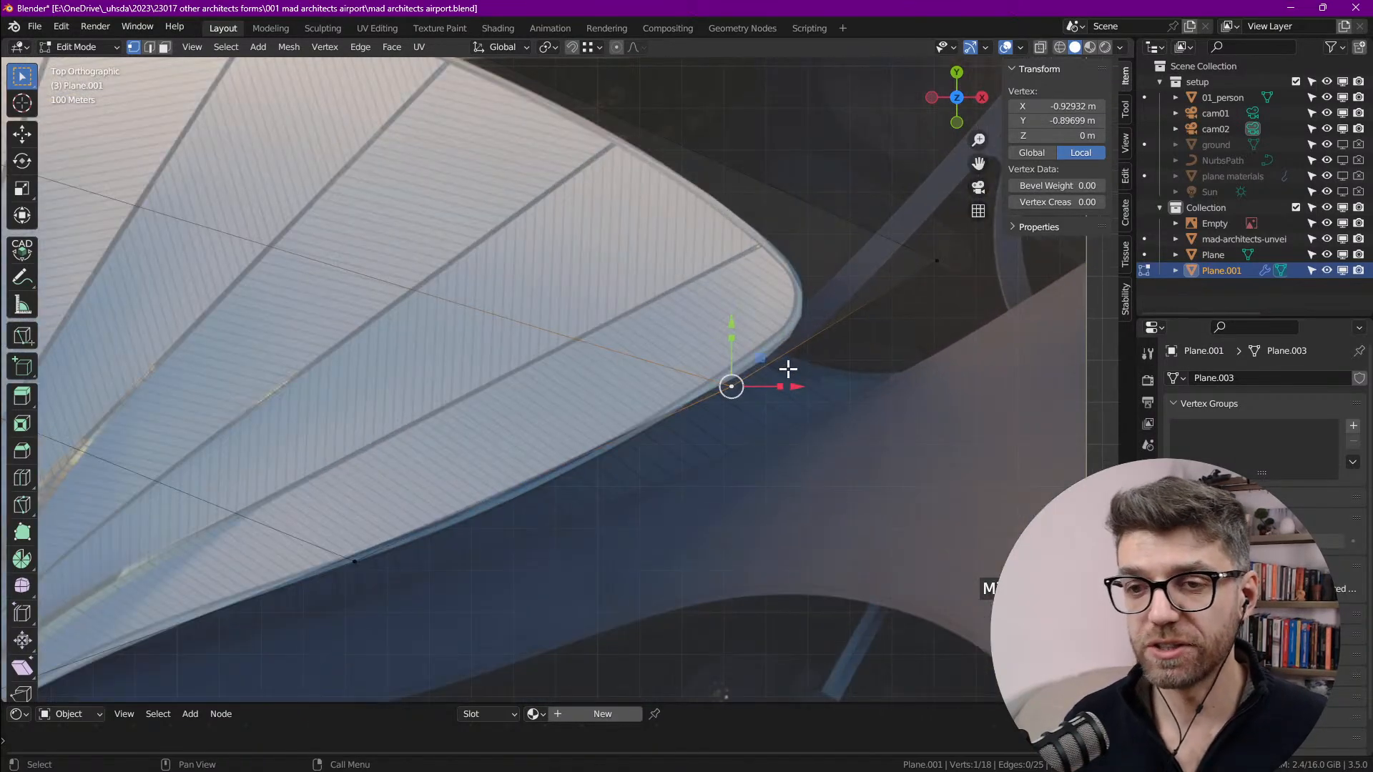
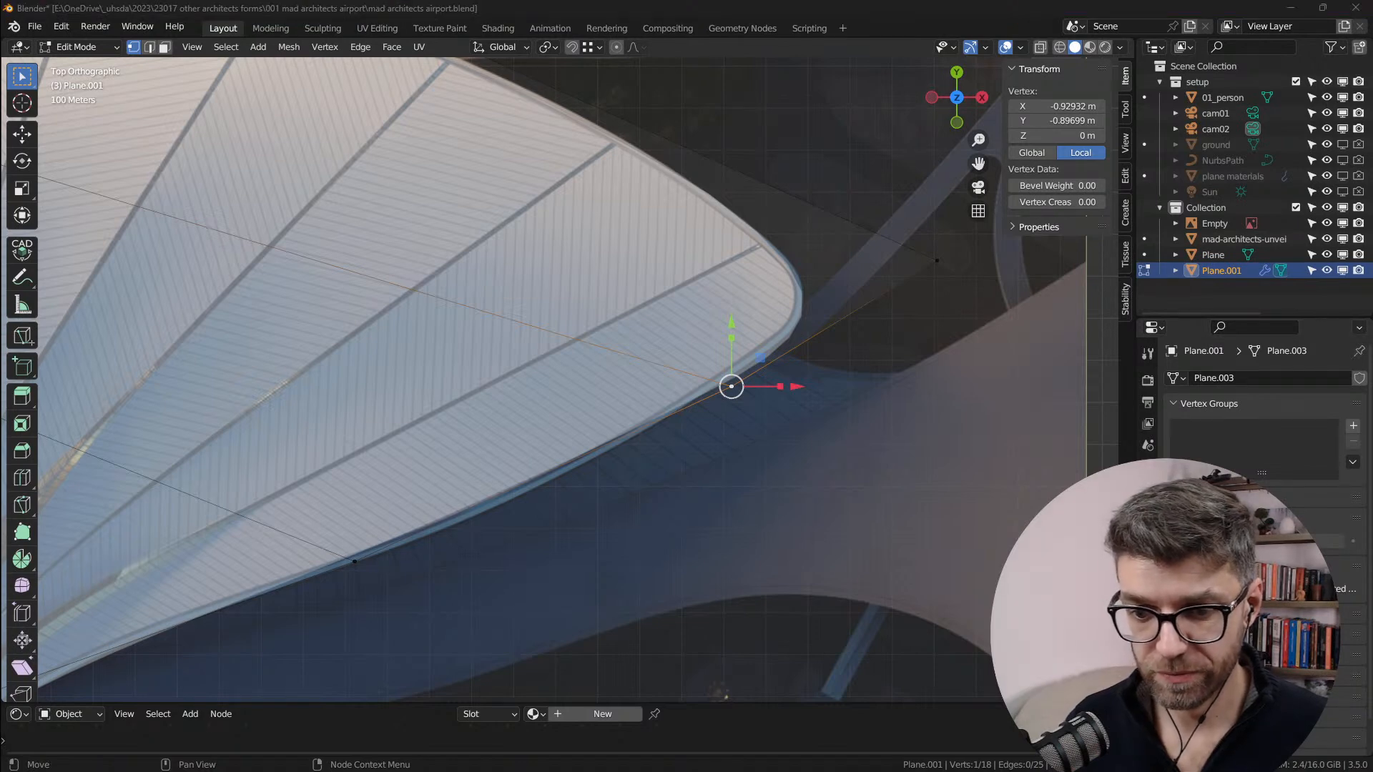
pyautogui.scroll(-4, 653, 297)
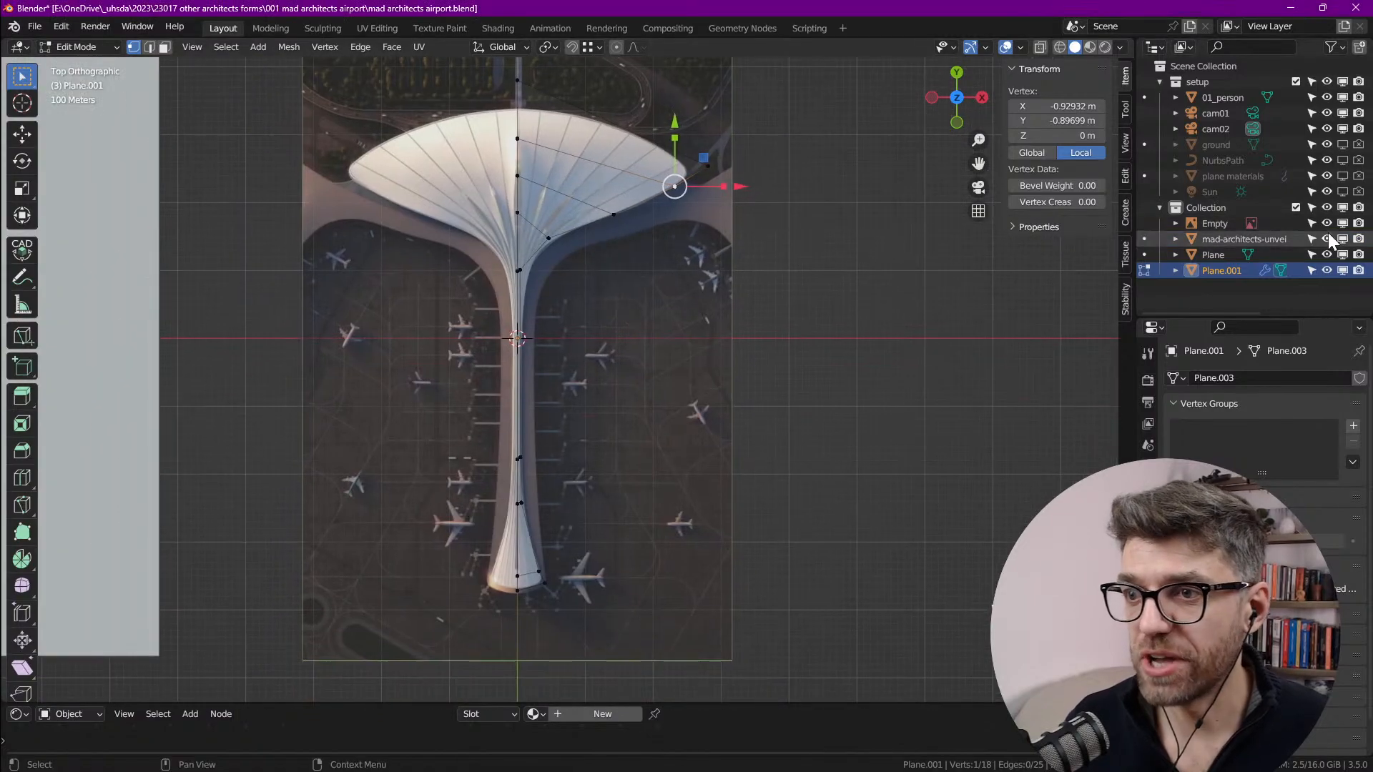
# Step: Hide the reference image to review the smooth roof surface alone in Object Mode, and show the image again
pyautogui.click(1342, 223)
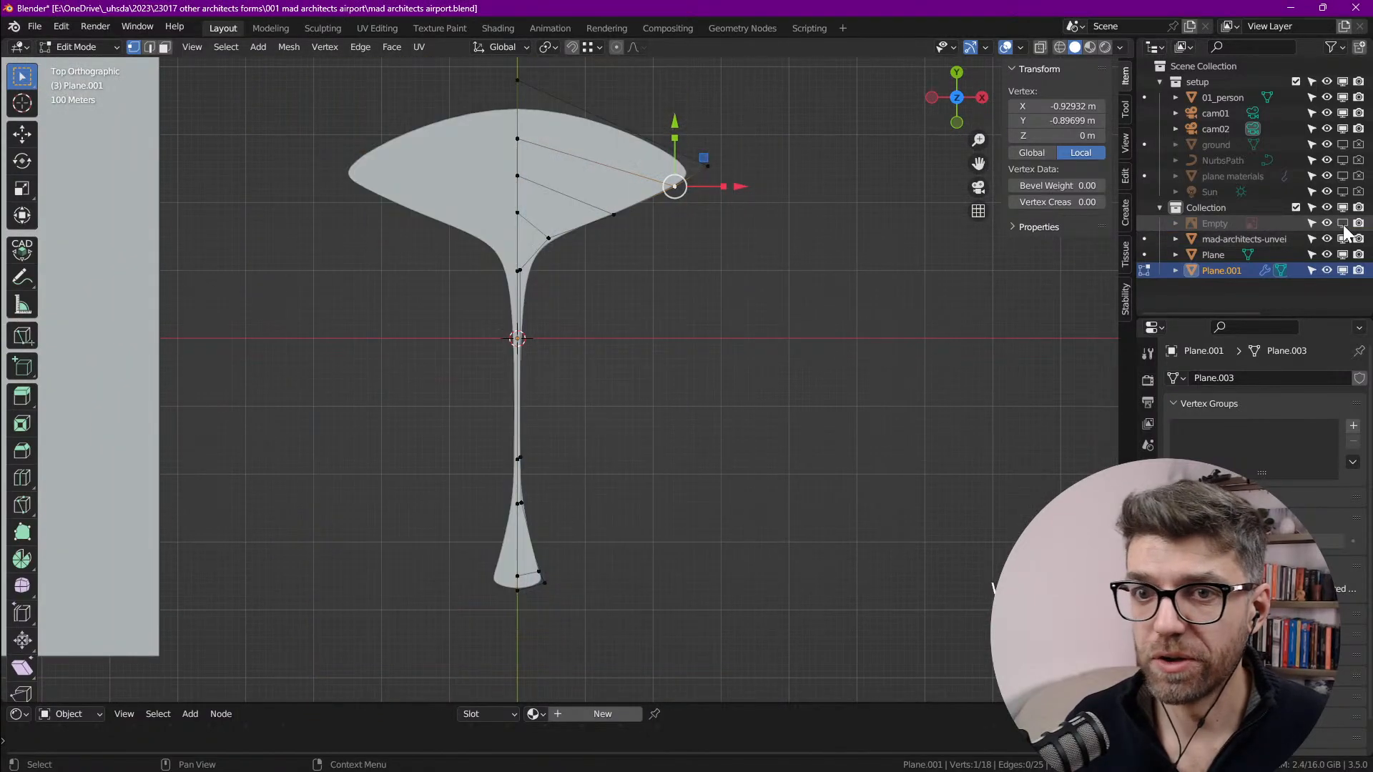
pyautogui.scroll(3, 472, 422)
pyautogui.keyDown('shift'); pyautogui.moveTo(604, 520); pyautogui.dragTo(697, 301, button='middle'); pyautogui.keyUp('shift')
pyautogui.press('Tab')
pyautogui.scroll(-4, 569, 517)
pyautogui.scroll(3, 697, 302)
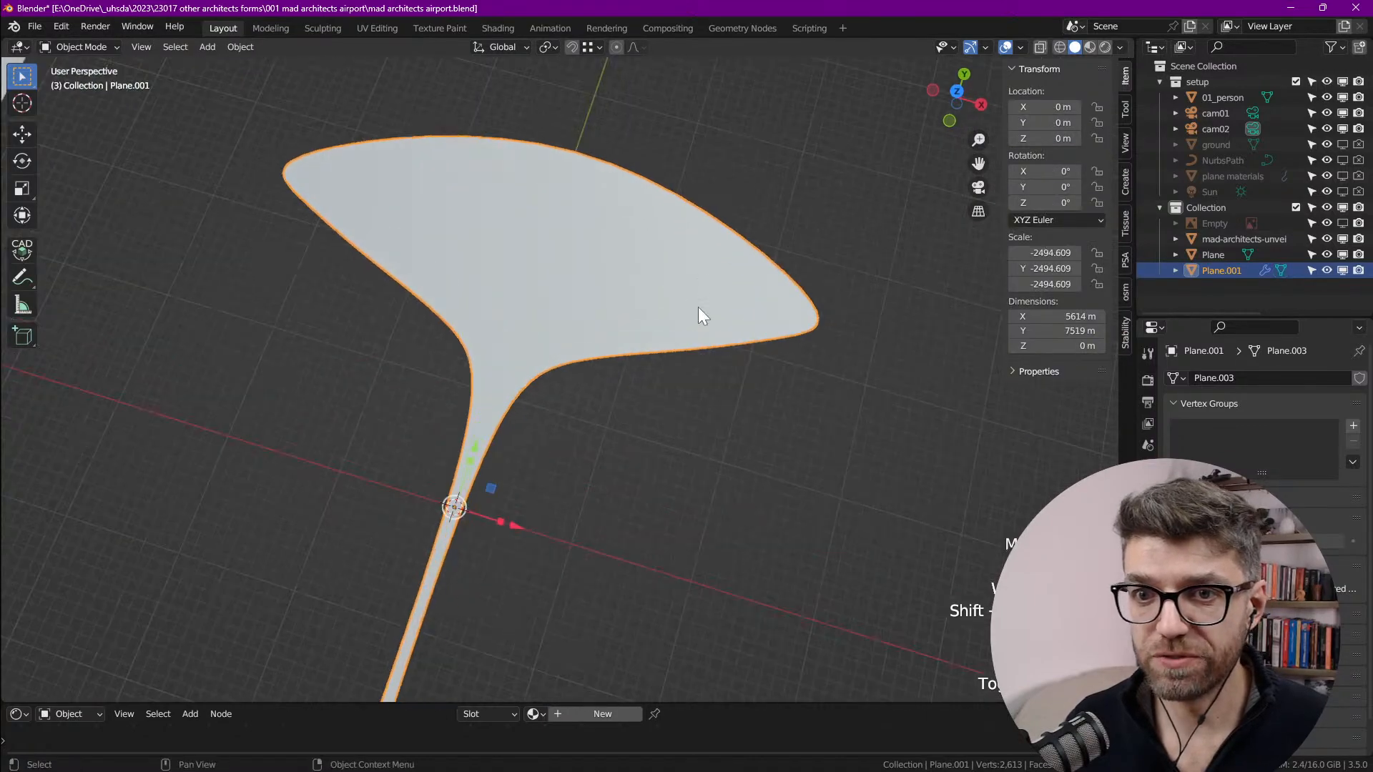
pyautogui.click(1342, 223)
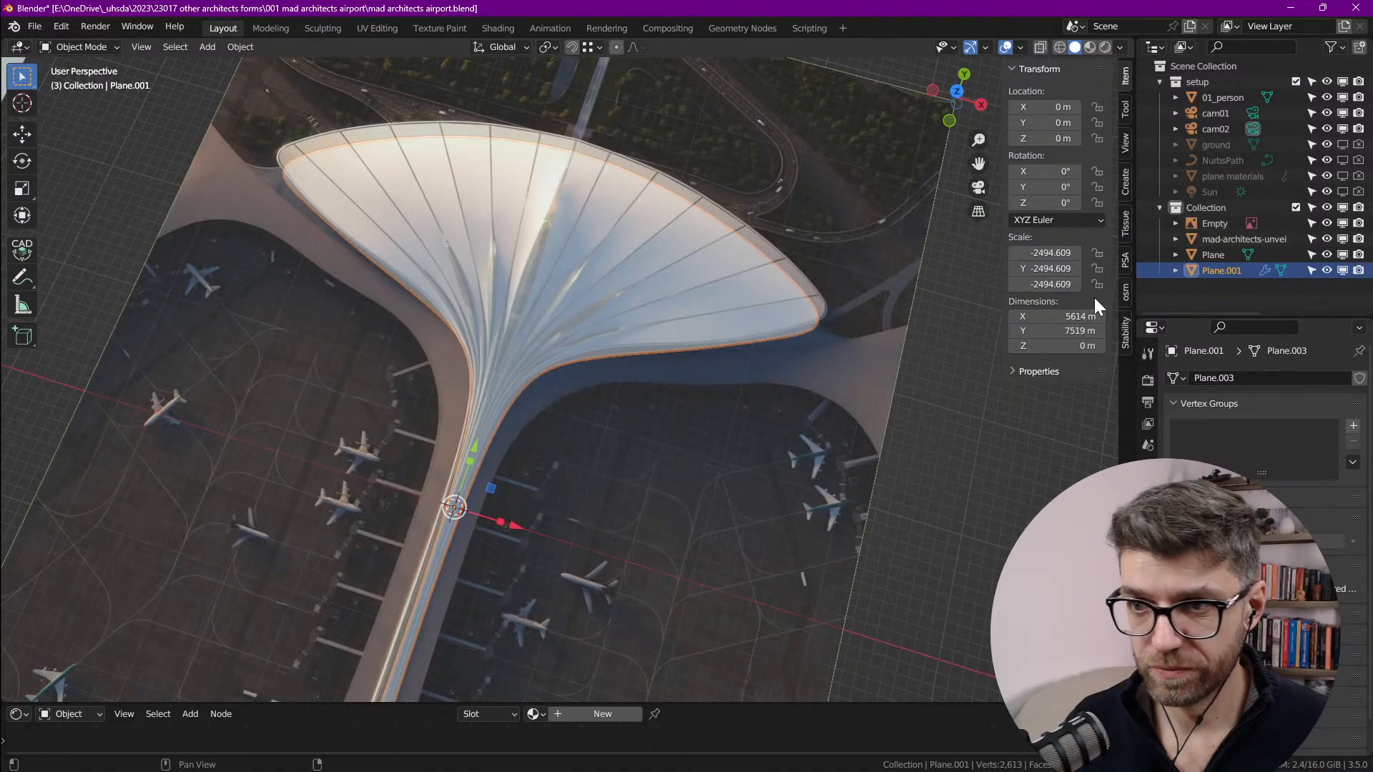
# Step: Set the reference image empty's Z location to 0 m
pyautogui.click(1216, 224)
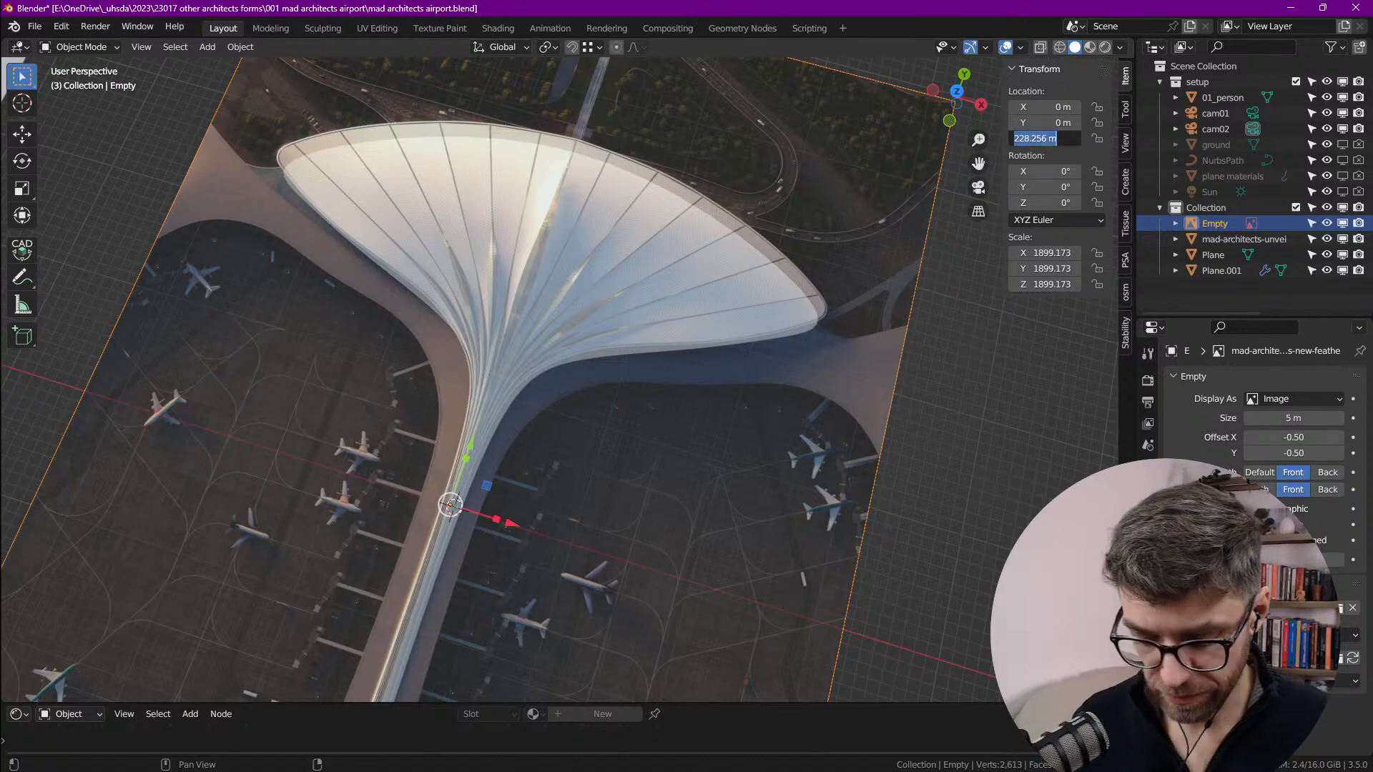
pyautogui.write('0')
pyautogui.press('Return')
# Step: Examine the fit of the reference image and roof outline in perspective and close up from the top
pyautogui.scroll(-2, 615, 314)
pyautogui.keyDown('shift'); pyautogui.moveTo(578, 390); pyautogui.dragTo(601, 262, button='middle'); pyautogui.keyUp('shift')
pyautogui.scroll(3, 440, 625)
pyautogui.moveTo(440, 635); pyautogui.dragTo(501, 439, button='middle')
pyautogui.scroll(3, 474, 484)
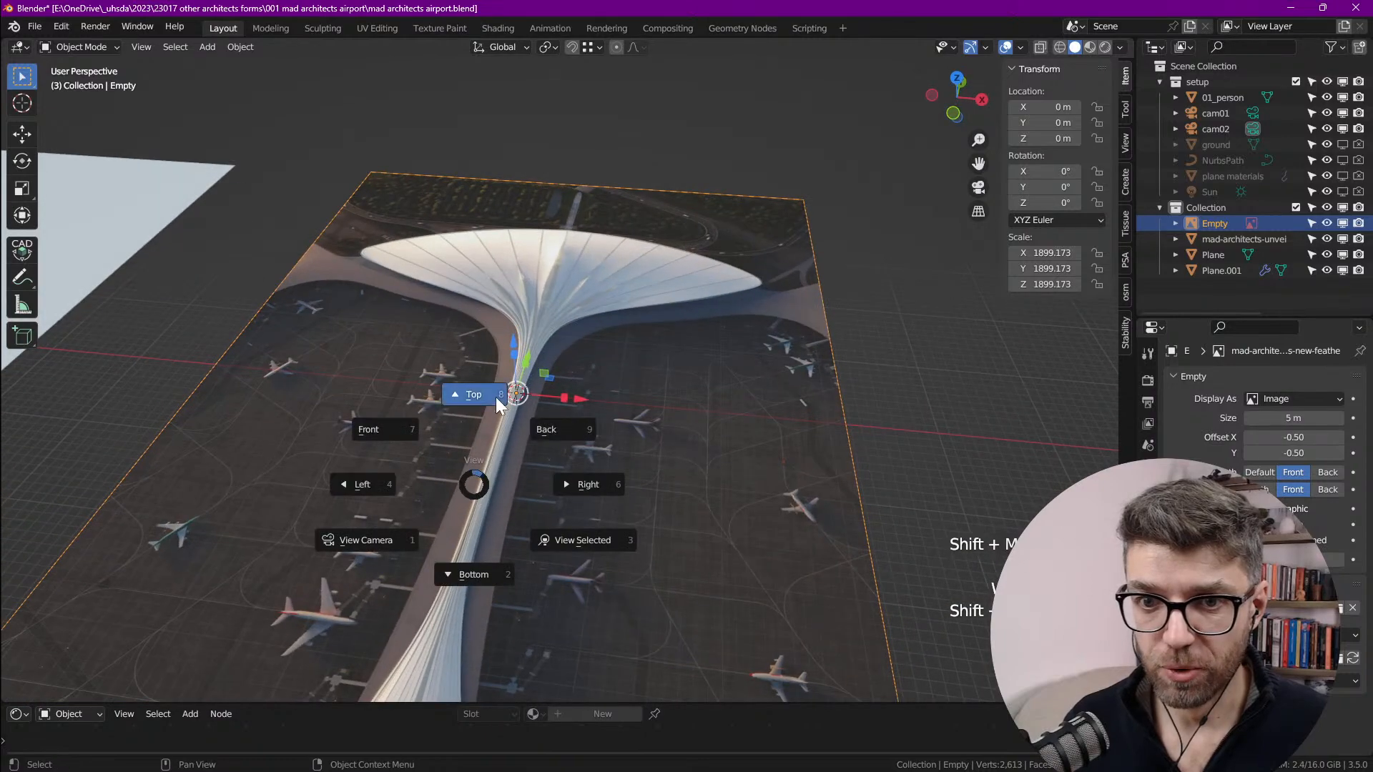
pyautogui.click(495, 393)
pyautogui.scroll(5, 486, 373)
pyautogui.scroll(4, 405, 295)
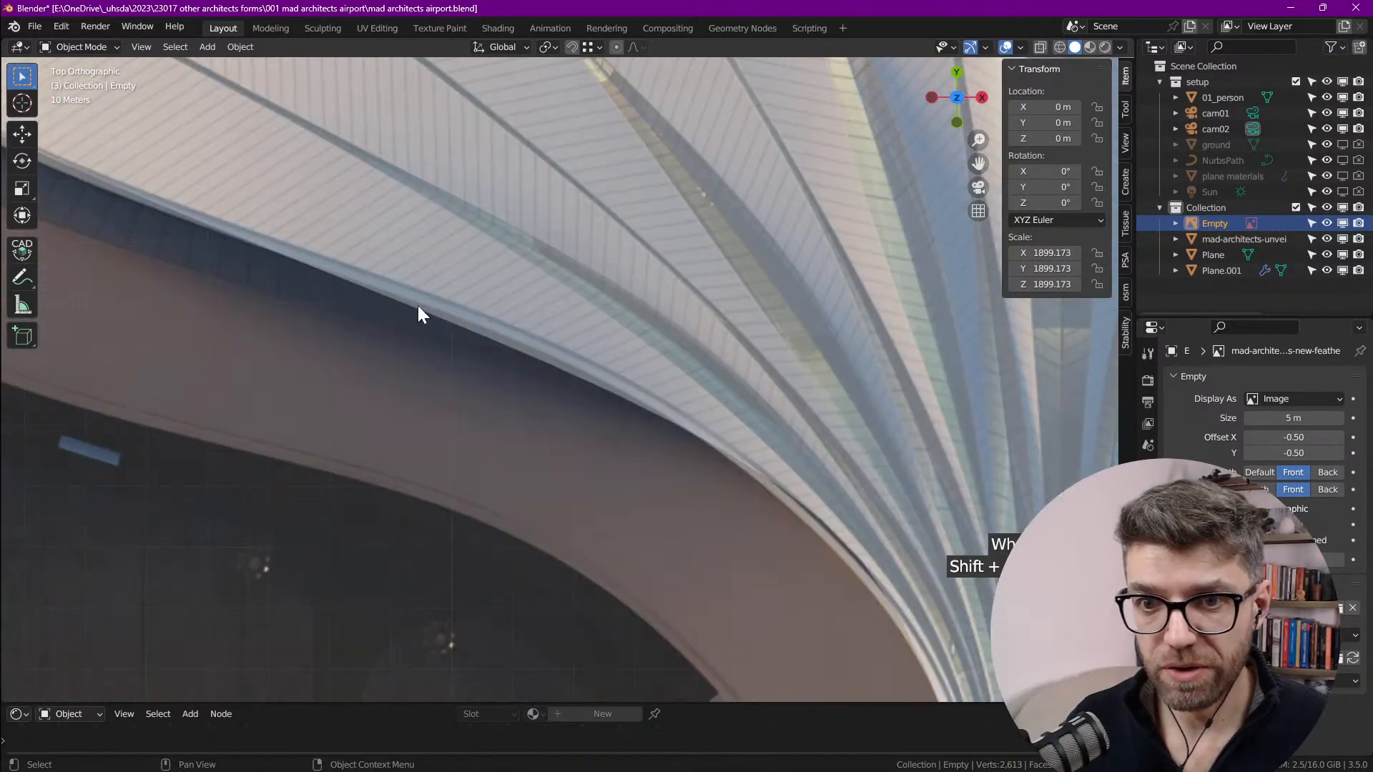
pyautogui.scroll(-2, 615, 373)
pyautogui.keyDown('shift'); pyautogui.moveTo(815, 525); pyautogui.dragTo(526, 349, button='middle'); pyautogui.keyUp('shift')
pyautogui.keyDown('shift'); pyautogui.moveTo(719, 284); pyautogui.dragTo(429, 443, button='middle'); pyautogui.keyUp('shift')
pyautogui.scroll(-4, 538, 401)
pyautogui.keyDown('shift'); pyautogui.moveTo(744, 331); pyautogui.dragTo(684, 414, button='middle'); pyautogui.keyUp('shift')
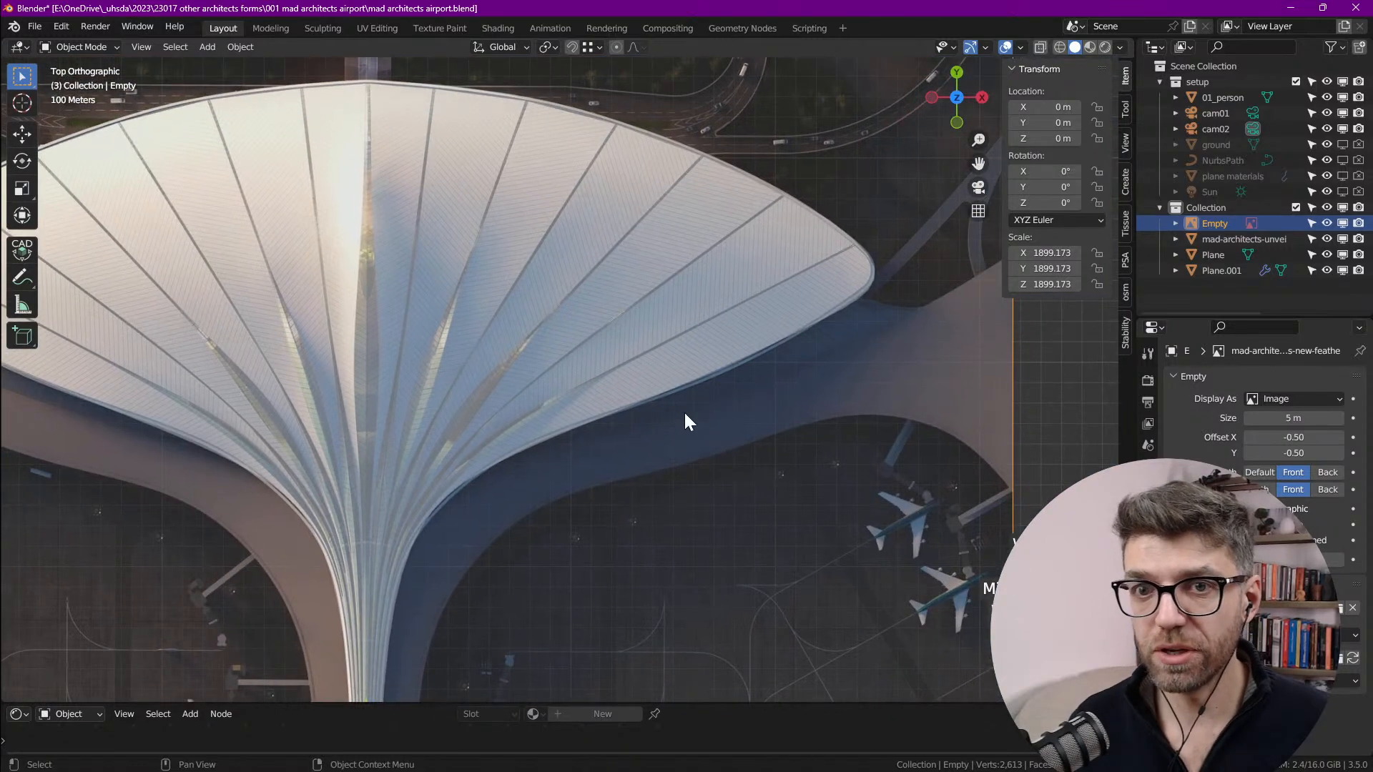
pyautogui.scroll(-6, 644, 377)
pyautogui.keyDown('shift'); pyautogui.moveTo(598, 576); pyautogui.dragTo(554, 314, button='middle'); pyautogui.keyUp('shift')
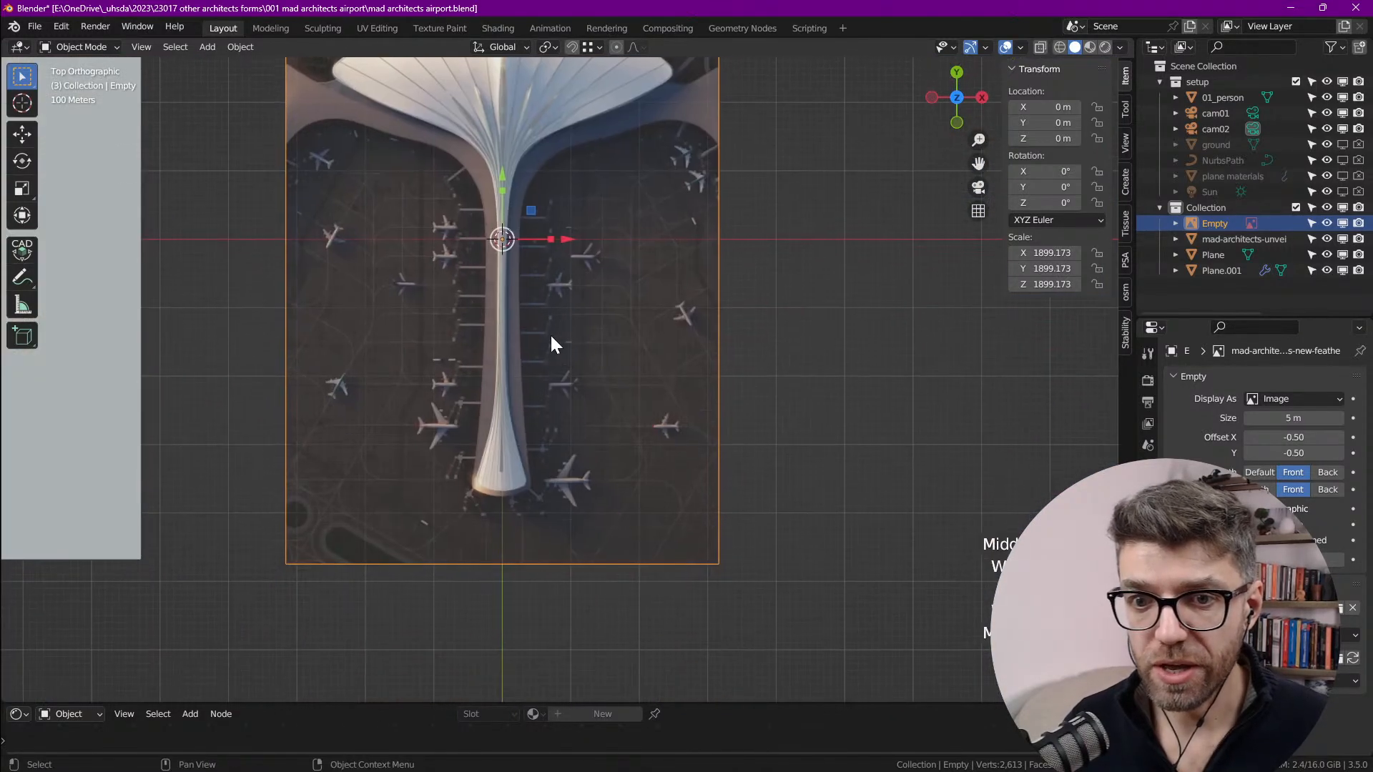
# Step: Move the plain rectangular image plane beside the roof about 10267 m further away along negative X
pyautogui.click(500, 474)
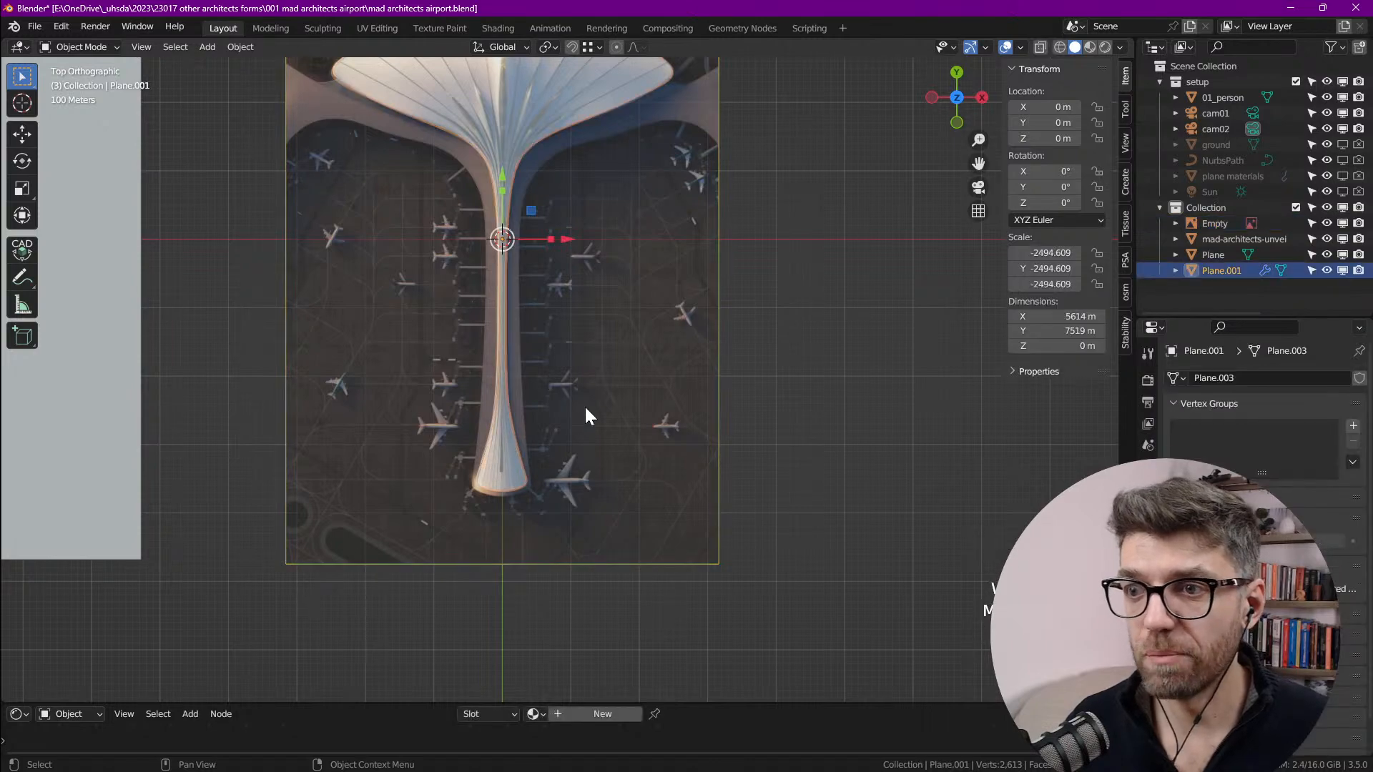
pyautogui.scroll(-3, 605, 377)
pyautogui.keyDown('shift'); pyautogui.moveTo(605, 376); pyautogui.dragTo(801, 405, button='middle'); pyautogui.keyUp('shift')
pyautogui.click(539, 380)
pyautogui.scroll(-1, 565, 366)
pyautogui.moveTo(573, 351); pyautogui.dragTo(290, 351)
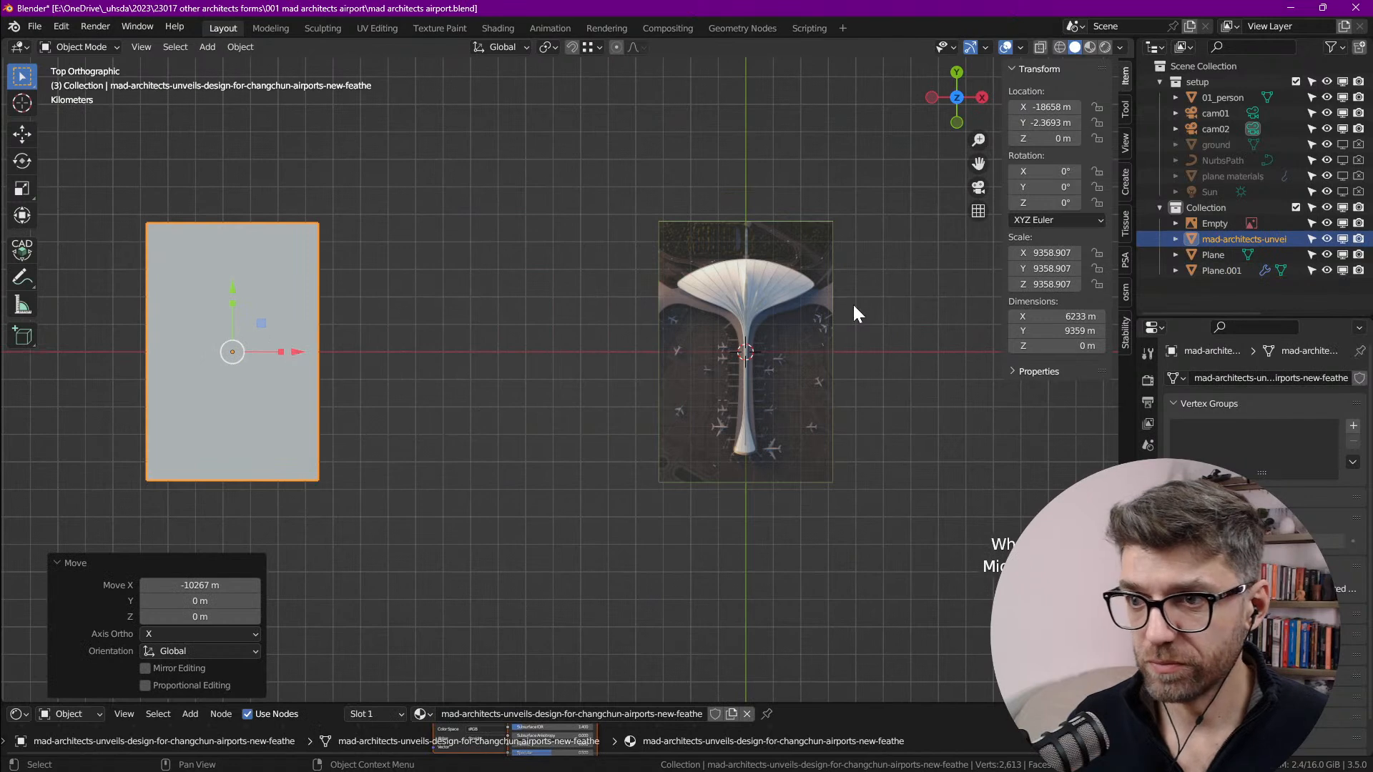
# Step: Duplicate the roof plane and place the copy 8369.2 m away along negative X, between the image plane and the reference
pyautogui.click(1189, 271)
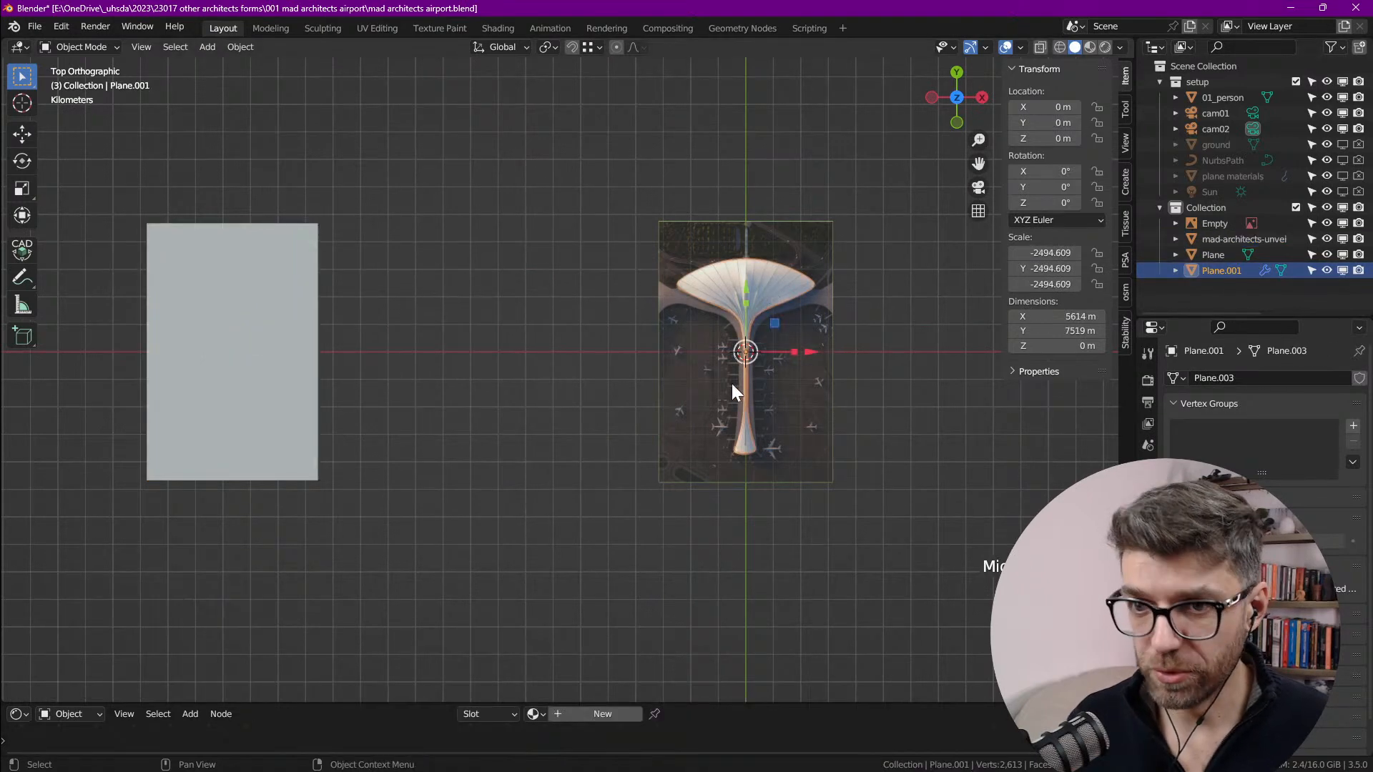
pyautogui.keyDown('shift'); pyautogui.moveTo(745, 355); pyautogui.dragTo(782, 346, button='middle'); pyautogui.keyUp('shift')
pyautogui.hotkey('shift', 'd')
pyautogui.press('x')
pyautogui.click(520, 386)
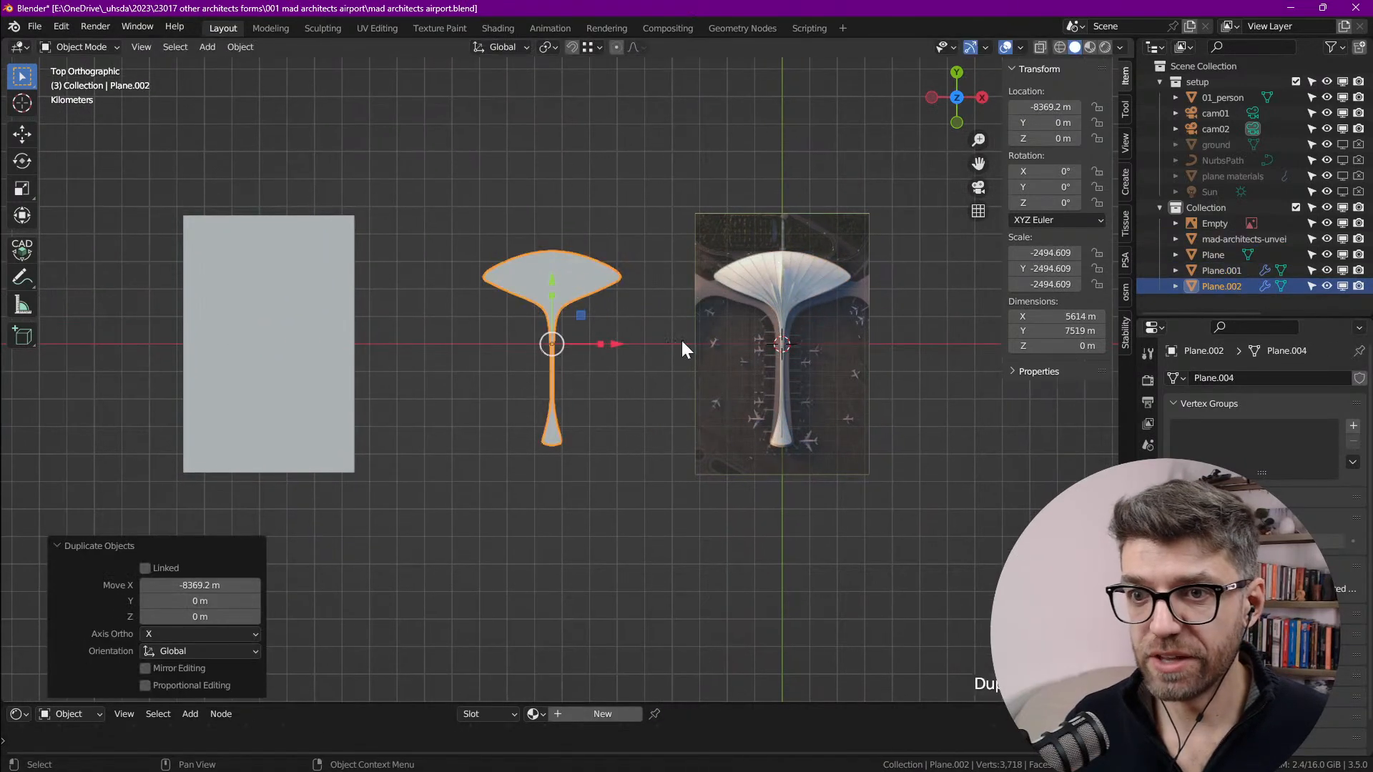
# Step: Examine how the roof ribs run along the narrow stem and flared tail in the reference image
pyautogui.scroll(3, 676, 271)
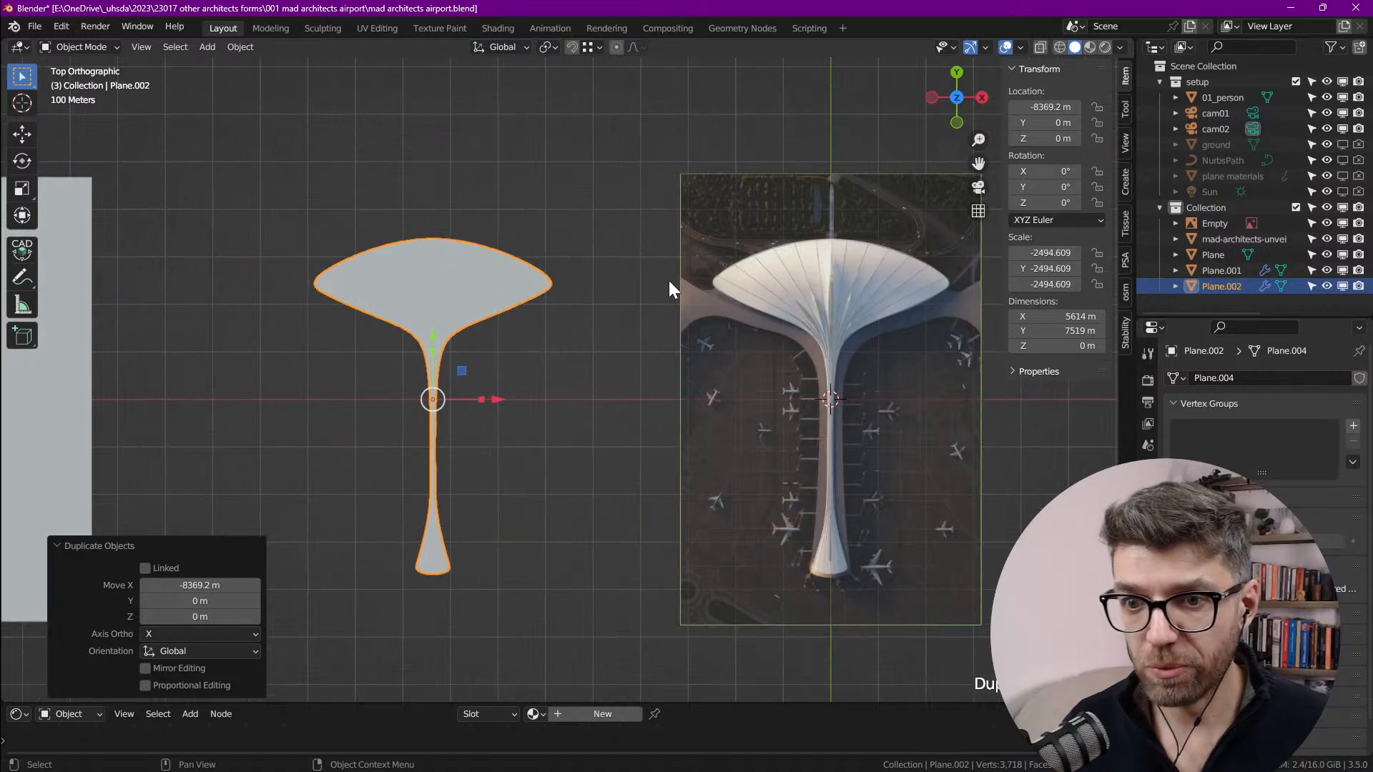
pyautogui.scroll(3, 422, 579)
pyautogui.keyDown('shift'); pyautogui.moveTo(575, 526); pyautogui.dragTo(289, 493, button='middle'); pyautogui.keyUp('shift')
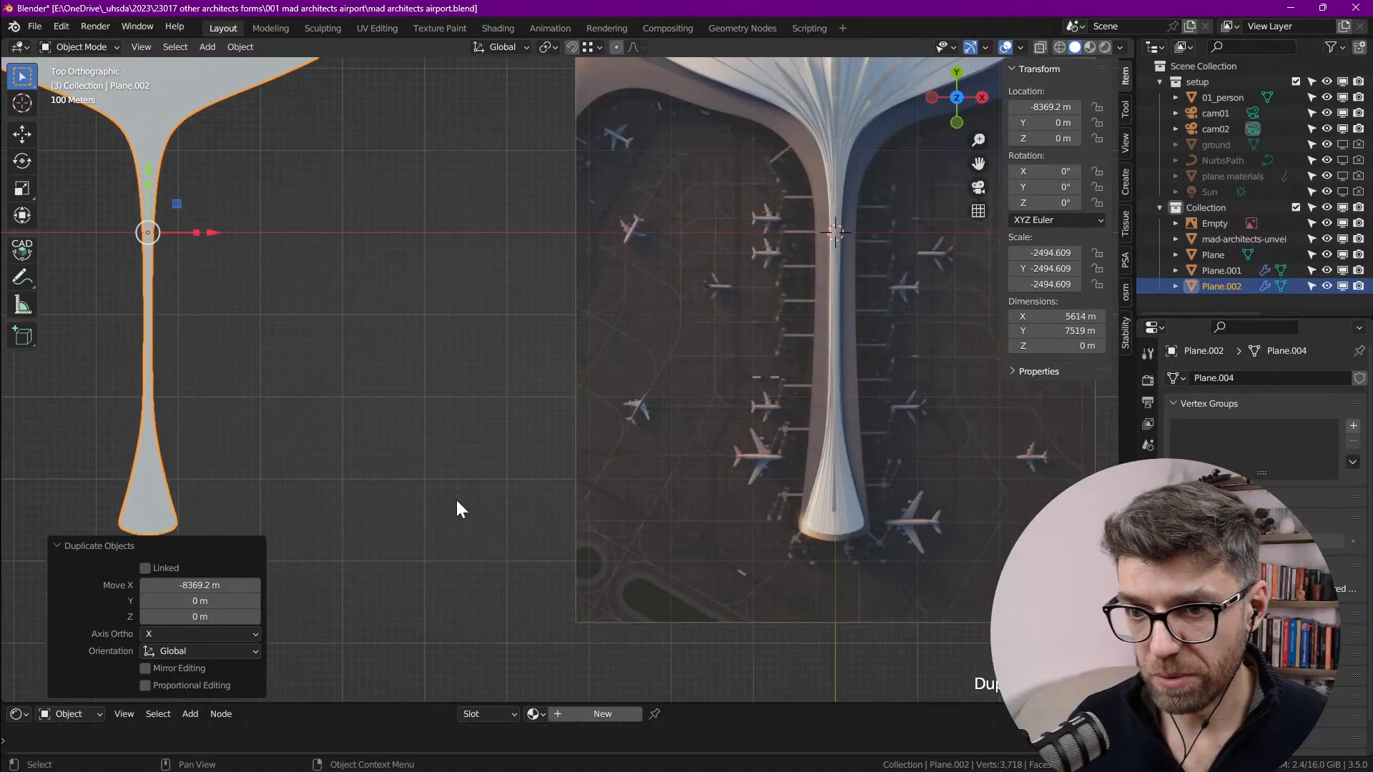
pyautogui.scroll(4, 837, 493)
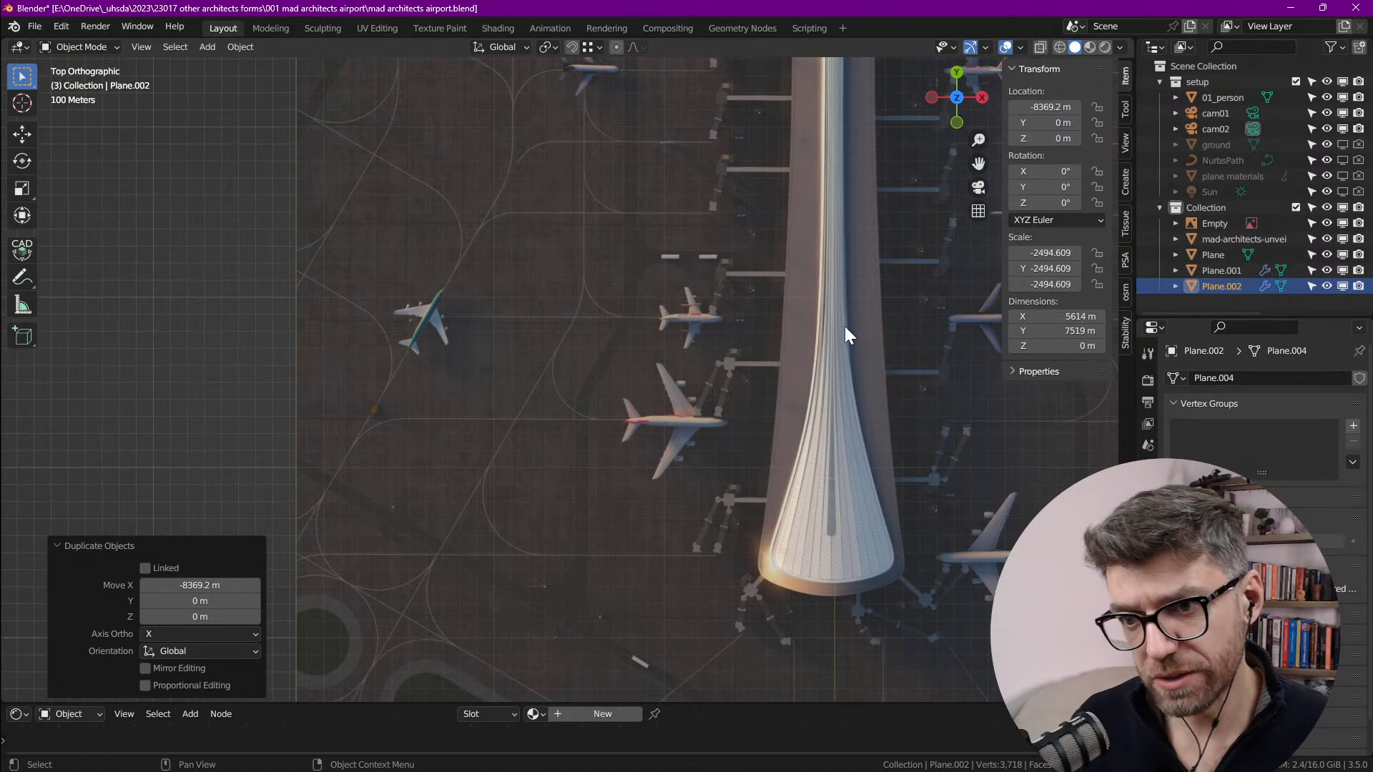
pyautogui.scroll(4, 870, 425)
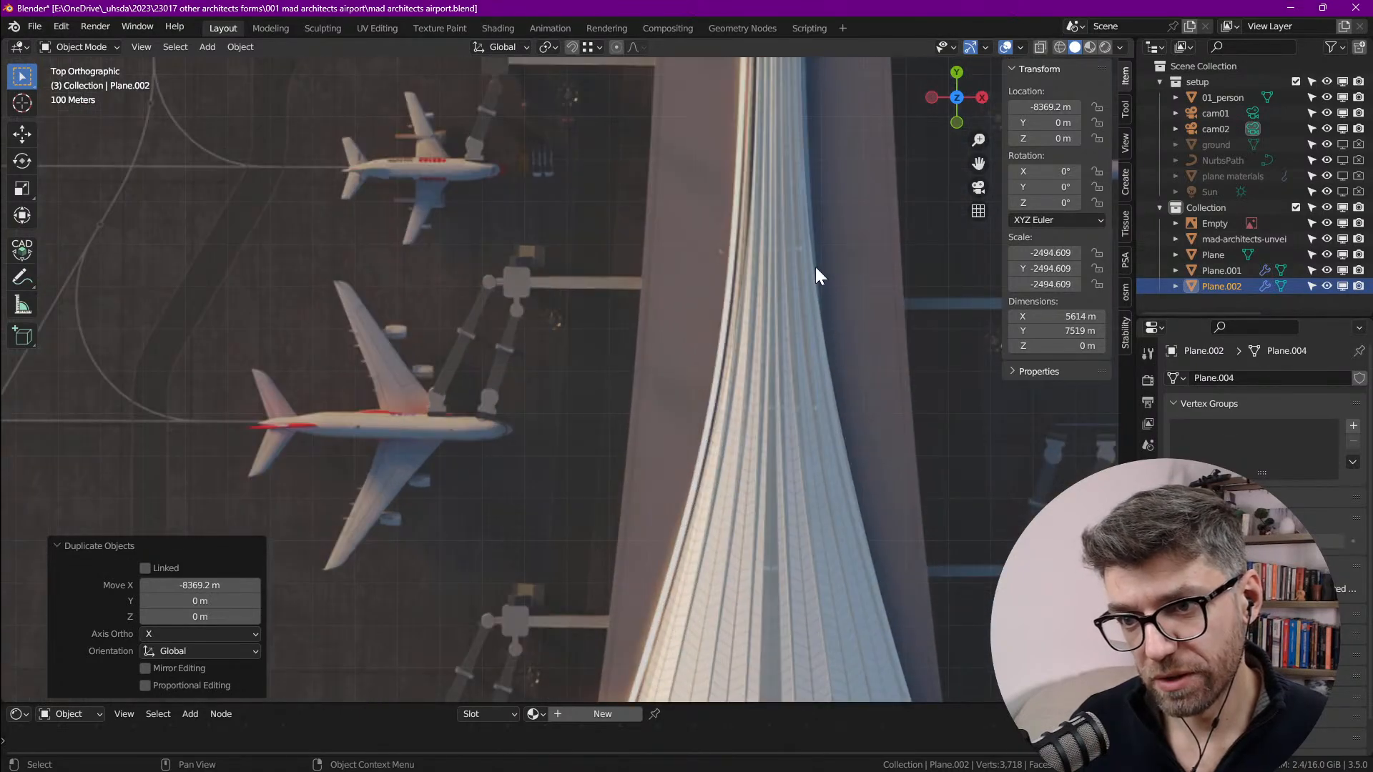
pyautogui.scroll(-8, 874, 397)
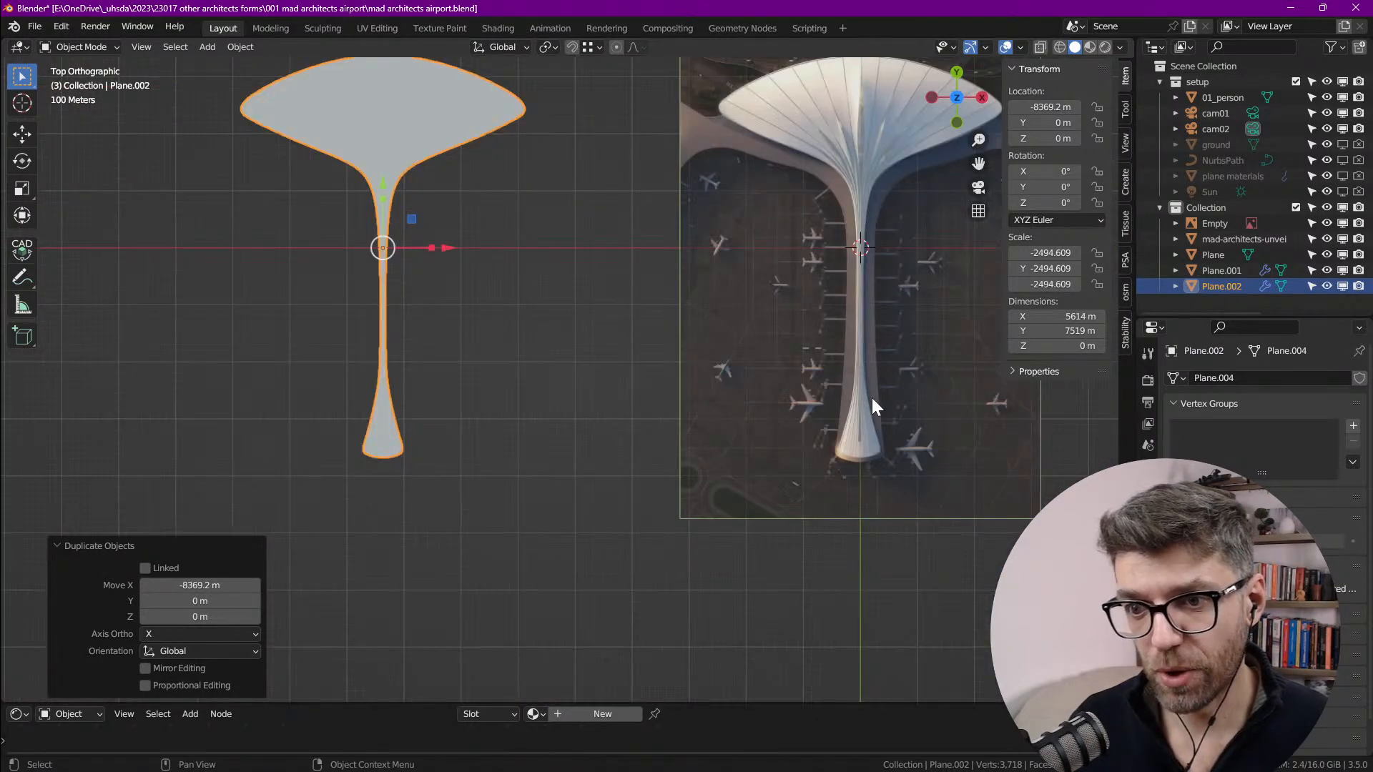
pyautogui.scroll(2, 380, 440)
pyautogui.scroll(-2, 380, 439)
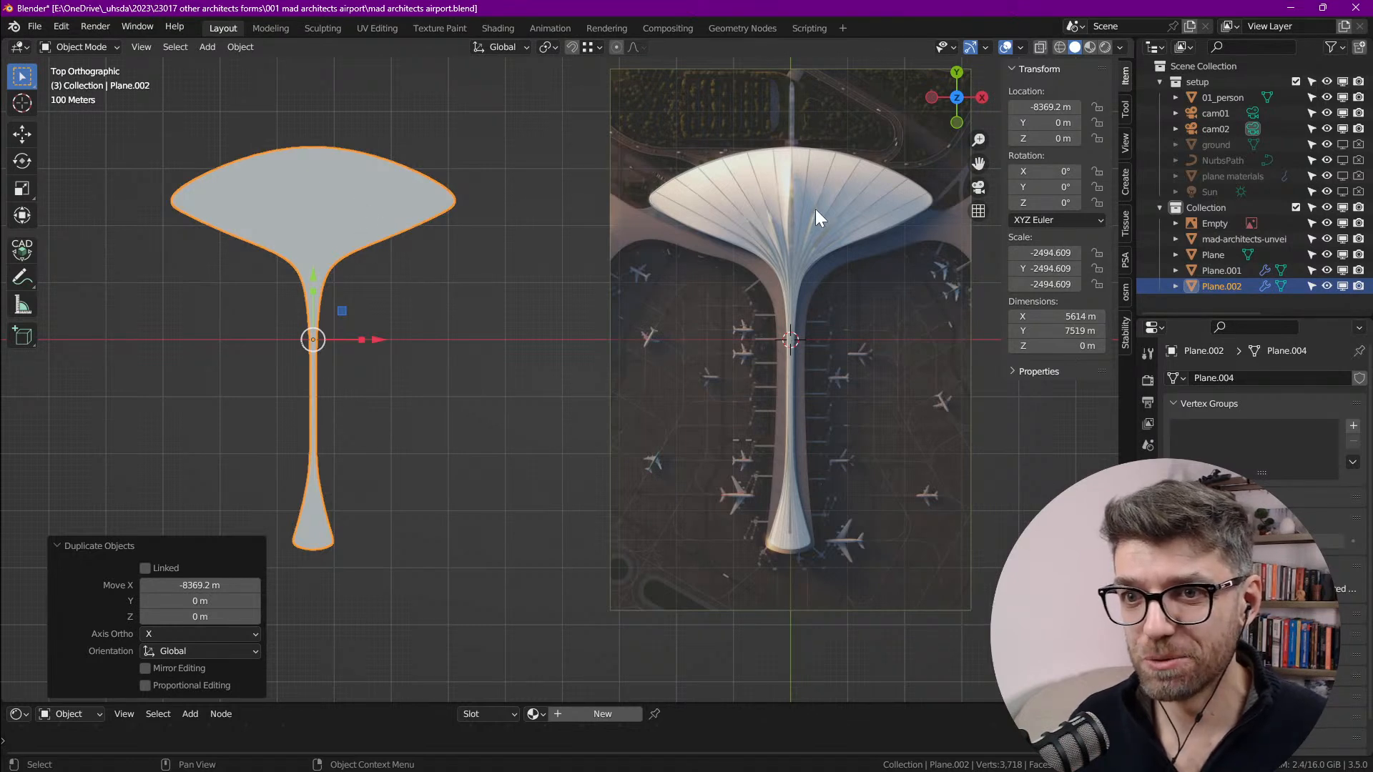
pyautogui.keyDown('shift'); pyautogui.moveTo(721, 291); pyautogui.dragTo(723, 234, button='middle'); pyautogui.keyUp('shift')
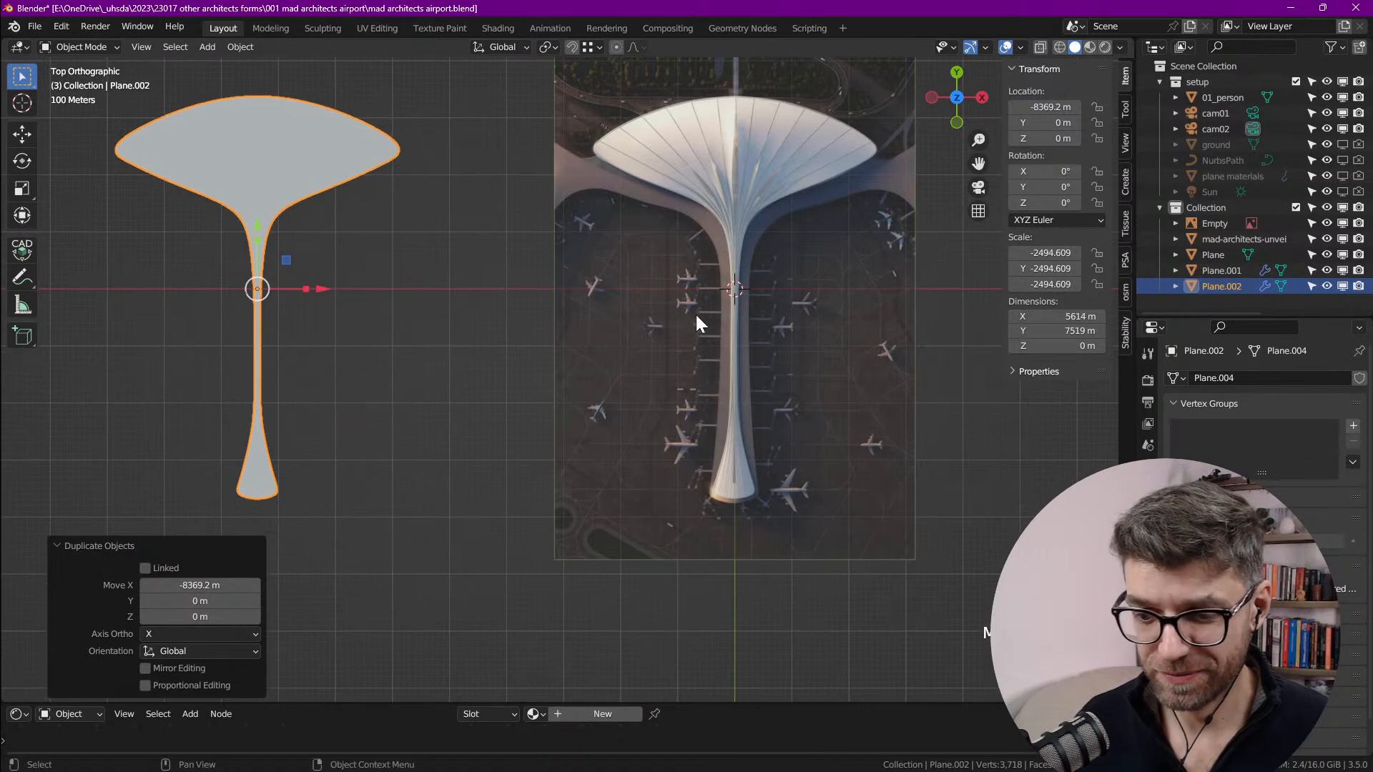
# Step: Open the original roof plane over the reference image for mesh editing
pyautogui.click(749, 162)
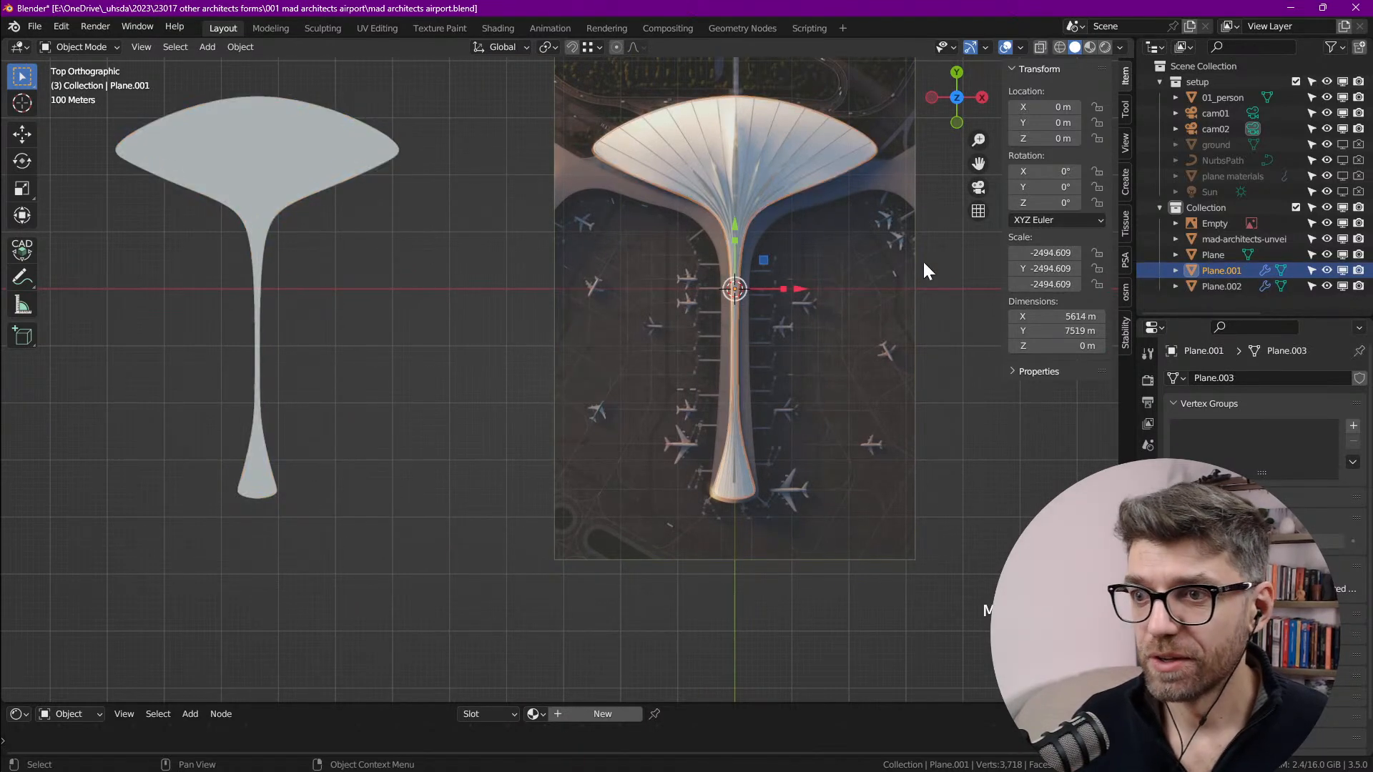
pyautogui.press('Tab')
pyautogui.scroll(4, 772, 313)
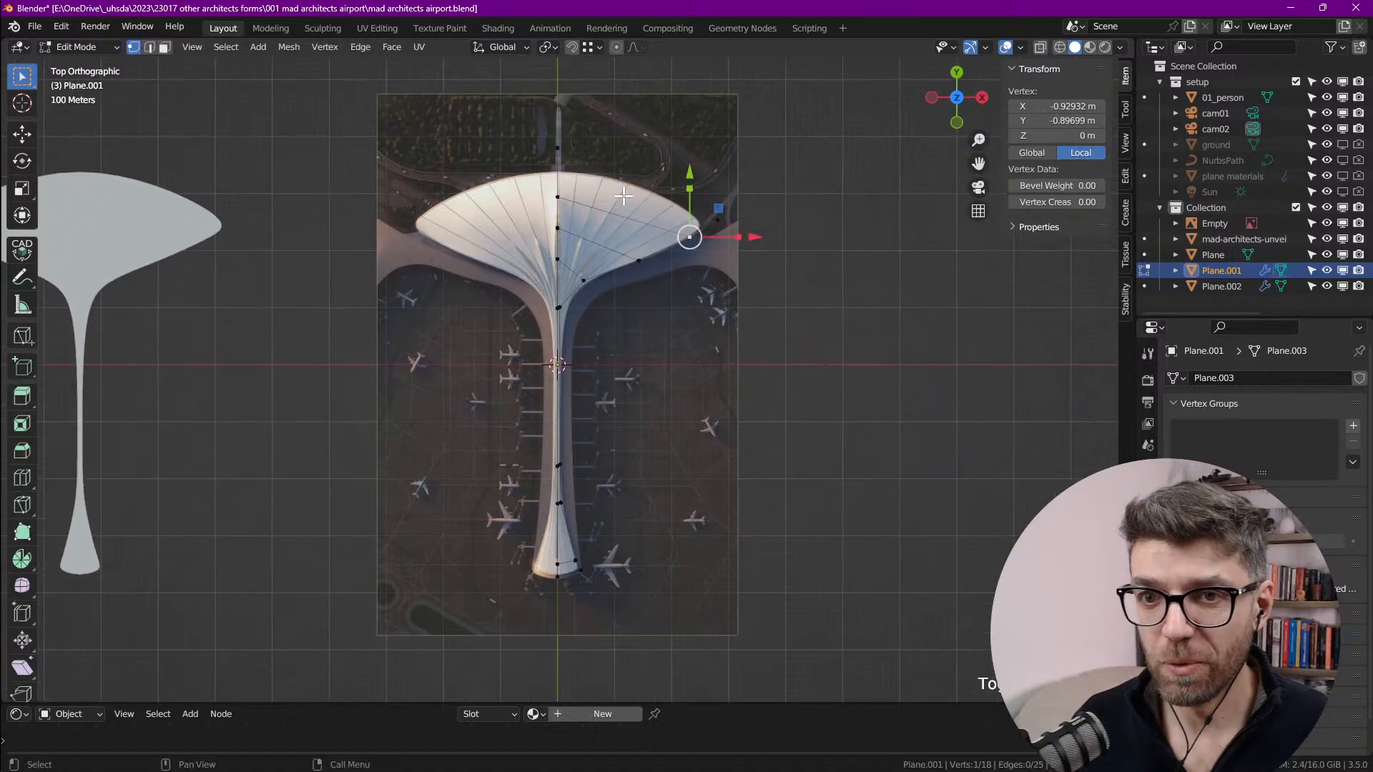
pyautogui.keyDown('shift'); pyautogui.moveTo(540, 227); pyautogui.dragTo(572, 272, button='middle'); pyautogui.keyUp('shift')
pyautogui.hotkey('ctrl', 'r')
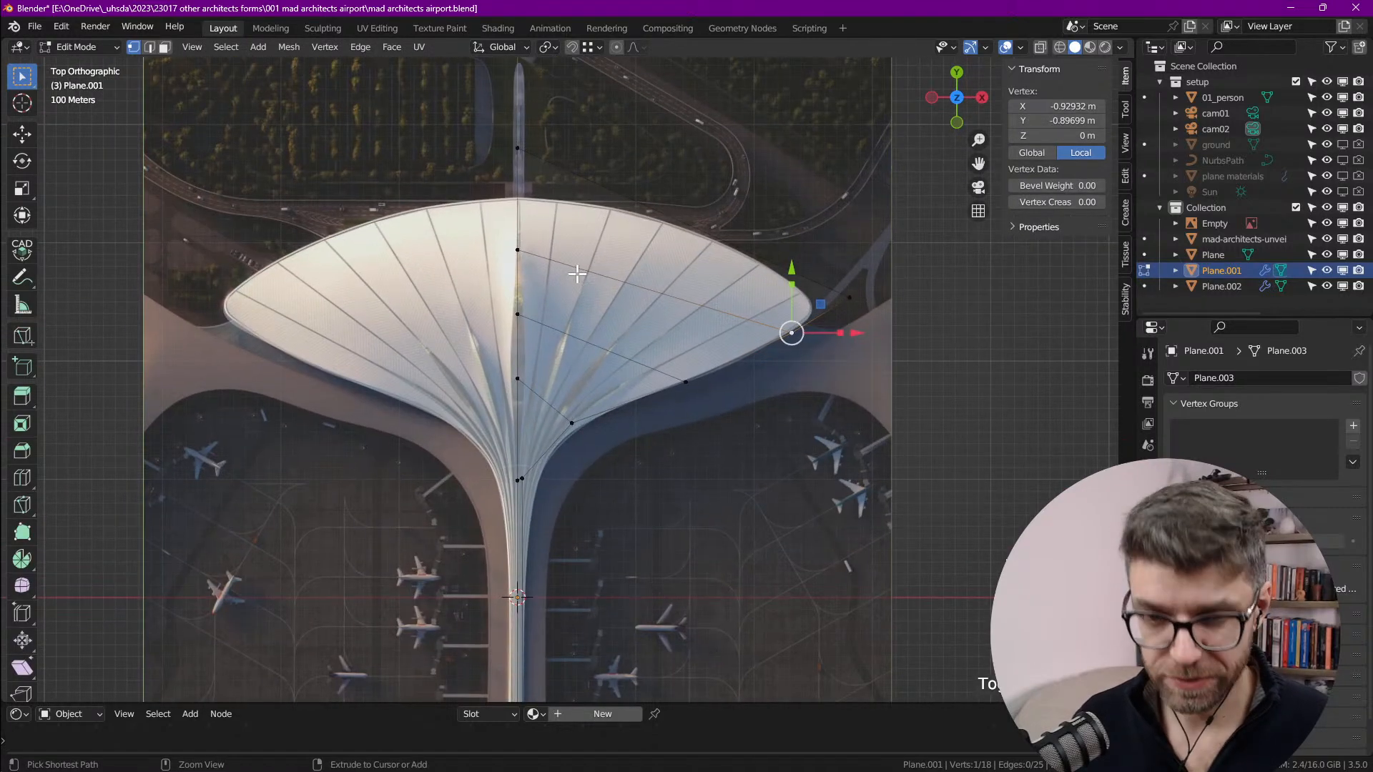
pyautogui.scroll(1, 577, 273)
pyautogui.scroll(1, 577, 274)
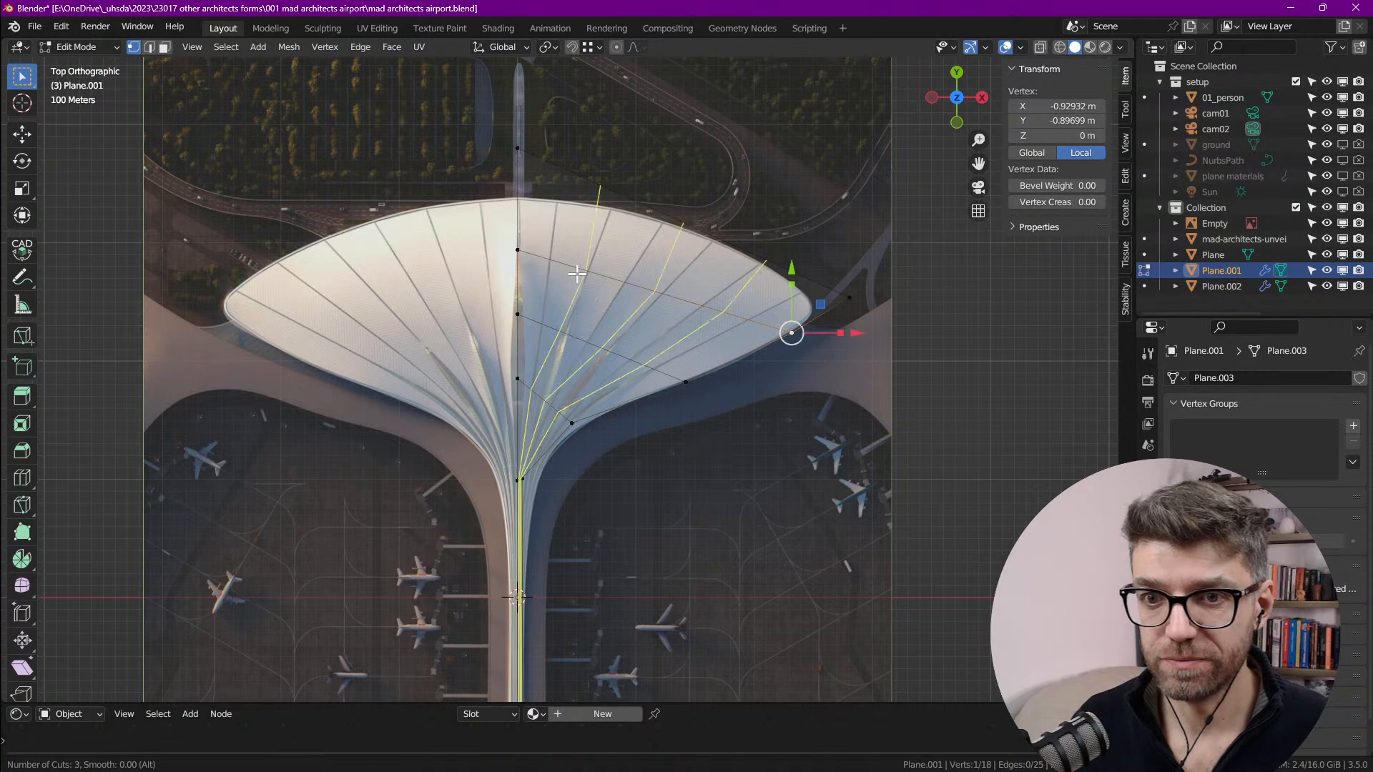
pyautogui.press('Escape')
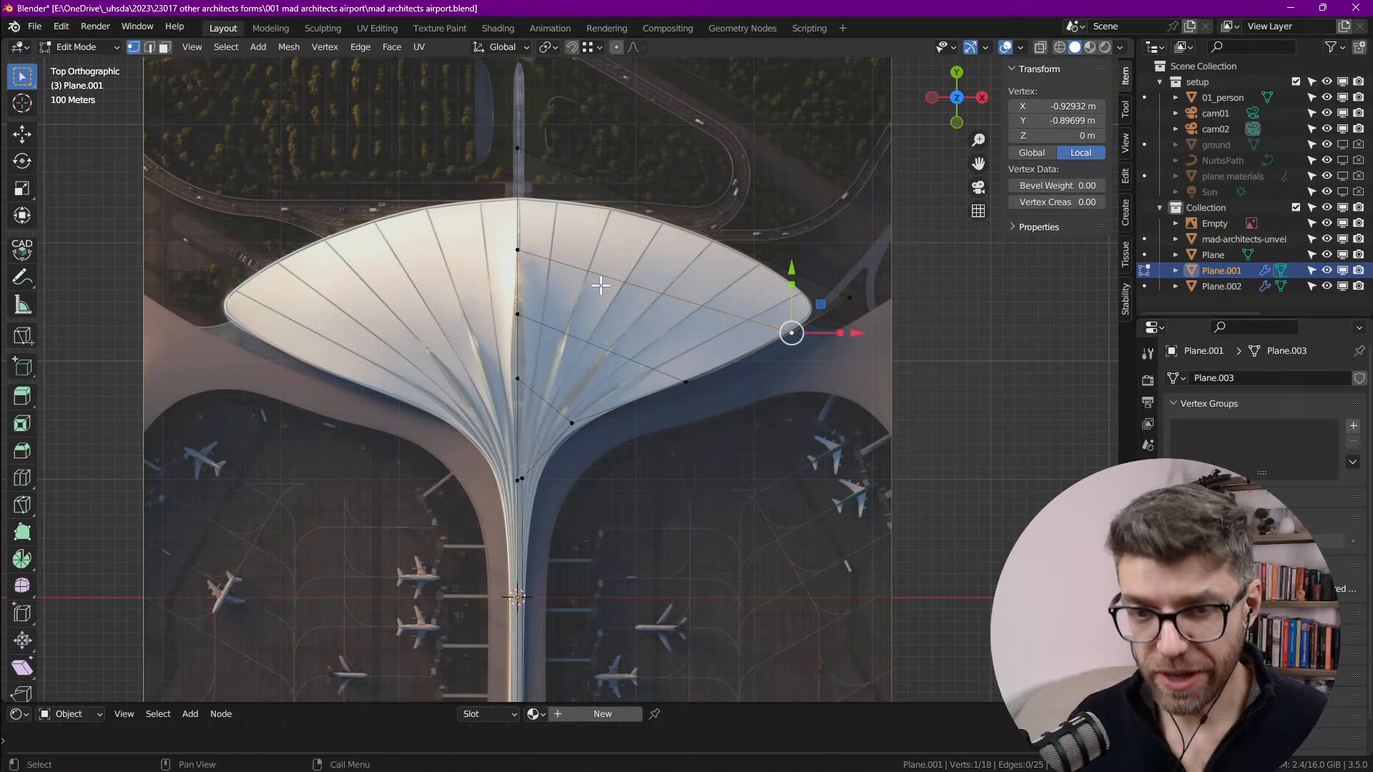
# Step: Add five evenly spaced lengthwise loop cuts to the roof's half mesh, running from the fan down the stem, without sliding them
pyautogui.keyDown('shift'); pyautogui.moveTo(598, 299); pyautogui.dragTo(649, 228, button='middle'); pyautogui.keyUp('shift')
pyautogui.hotkey('ctrl', 'r')
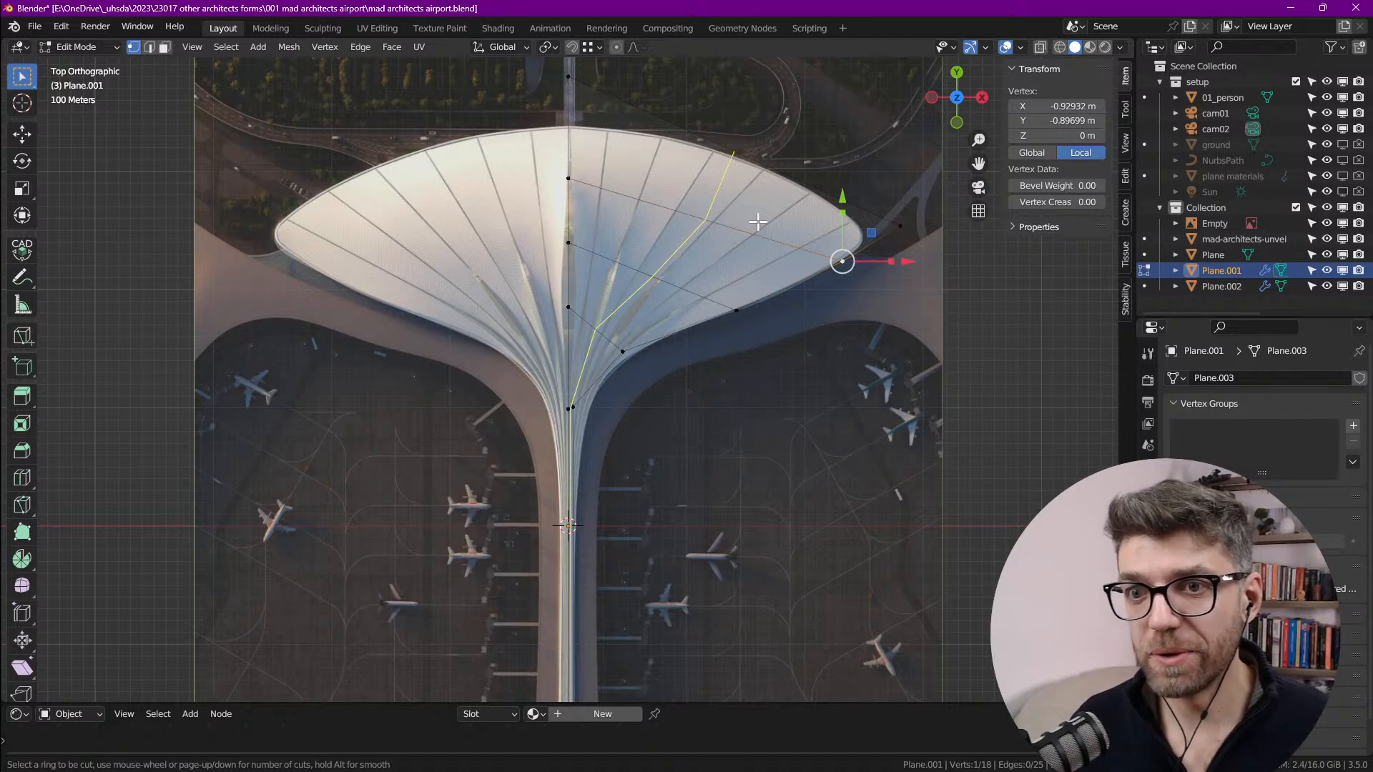
pyautogui.scroll(3, 718, 215)
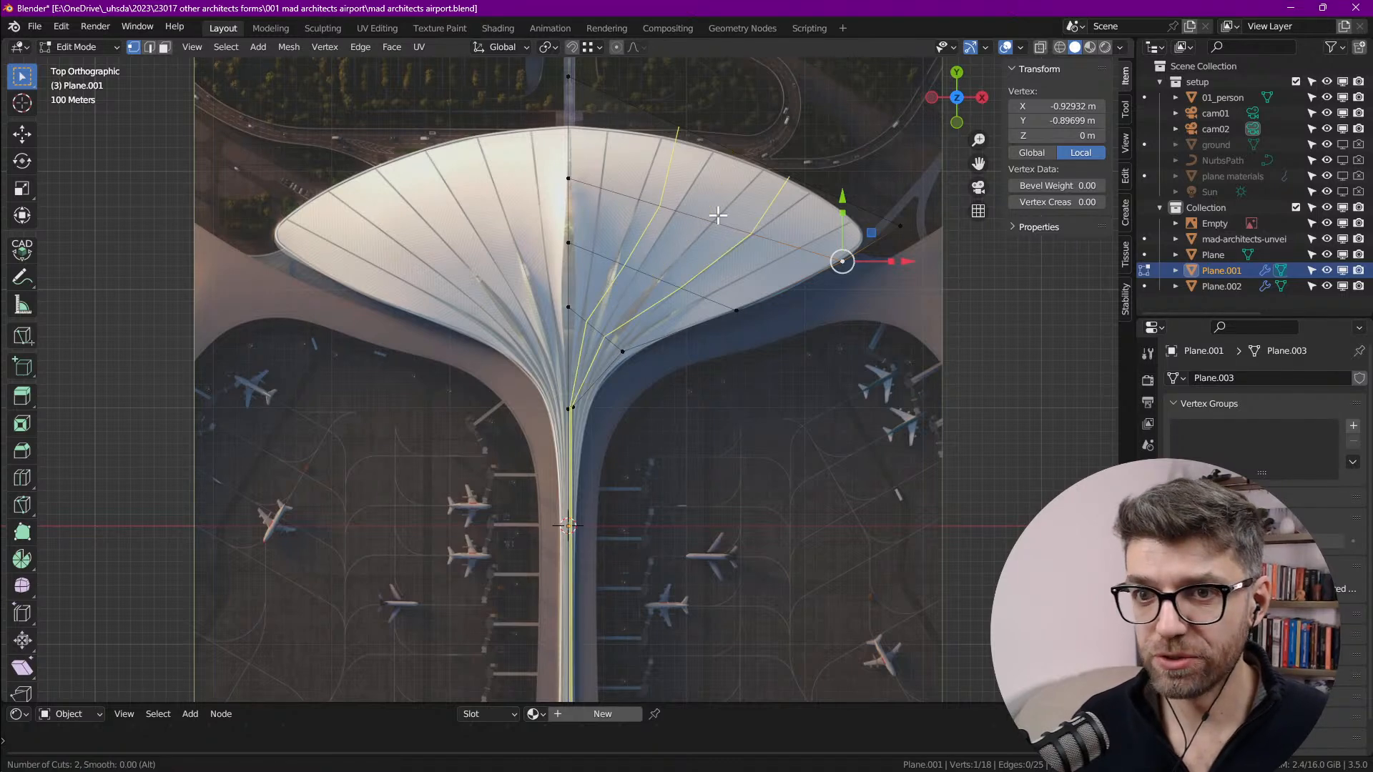
pyautogui.scroll(1, 718, 216)
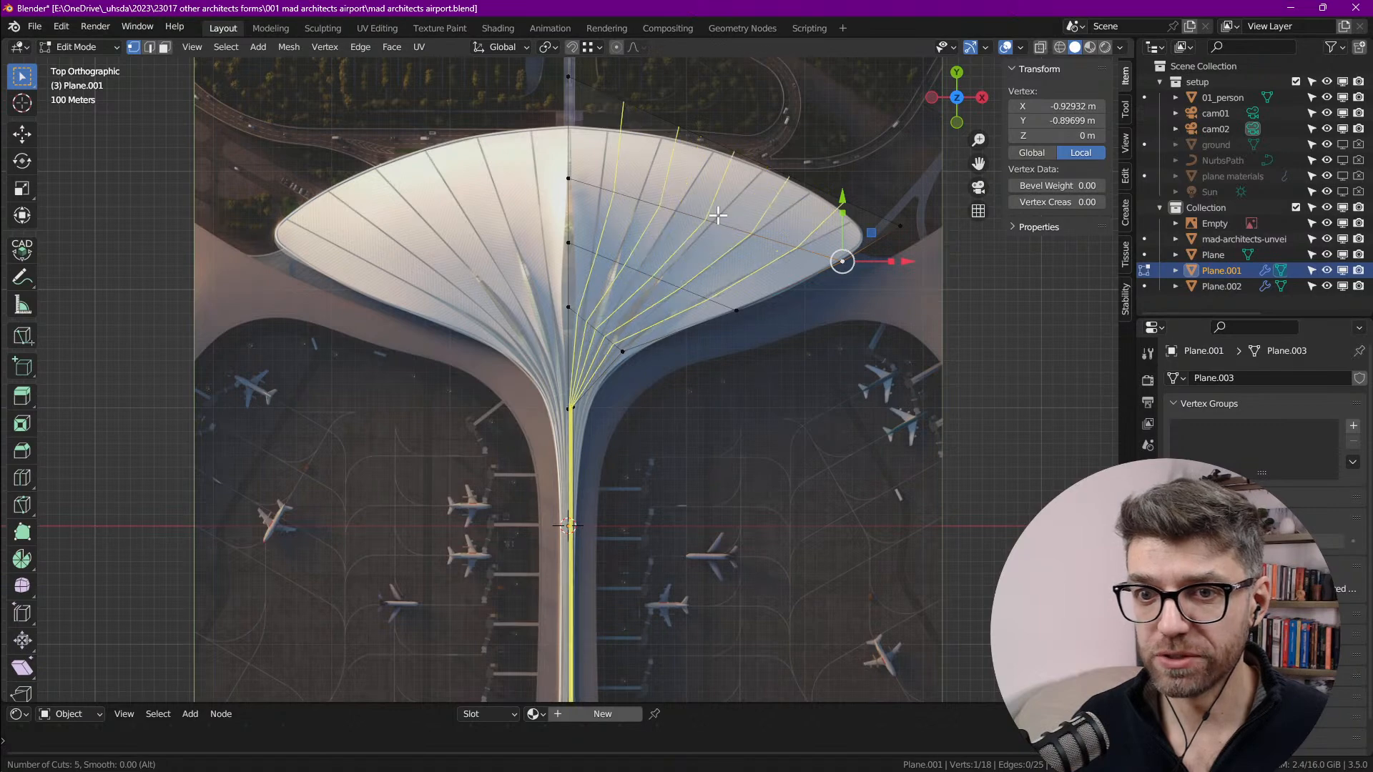
pyautogui.click(718, 215)
pyautogui.rightClick(719, 215)
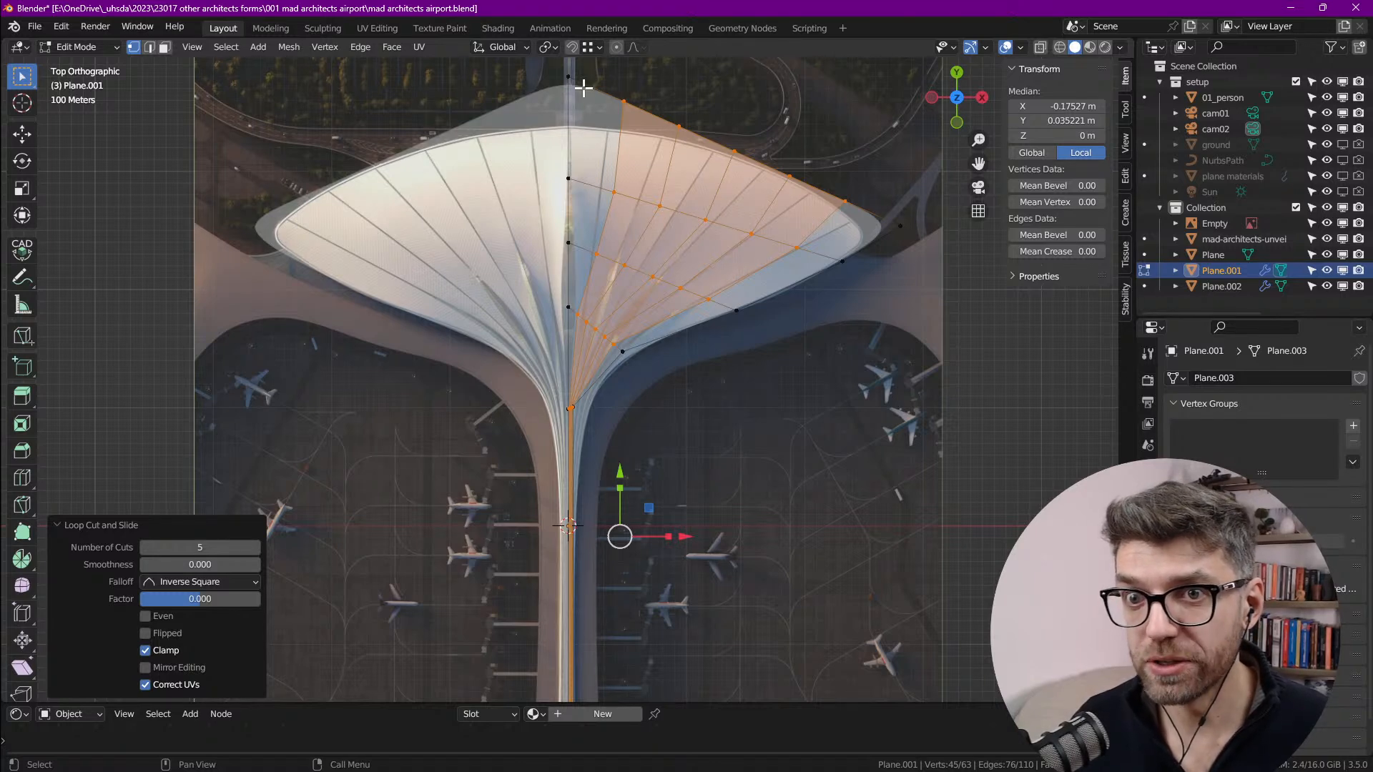
pyautogui.keyDown('shift'); pyautogui.moveTo(582, 79); pyautogui.dragTo(607, 133, button='middle'); pyautogui.keyUp('shift')
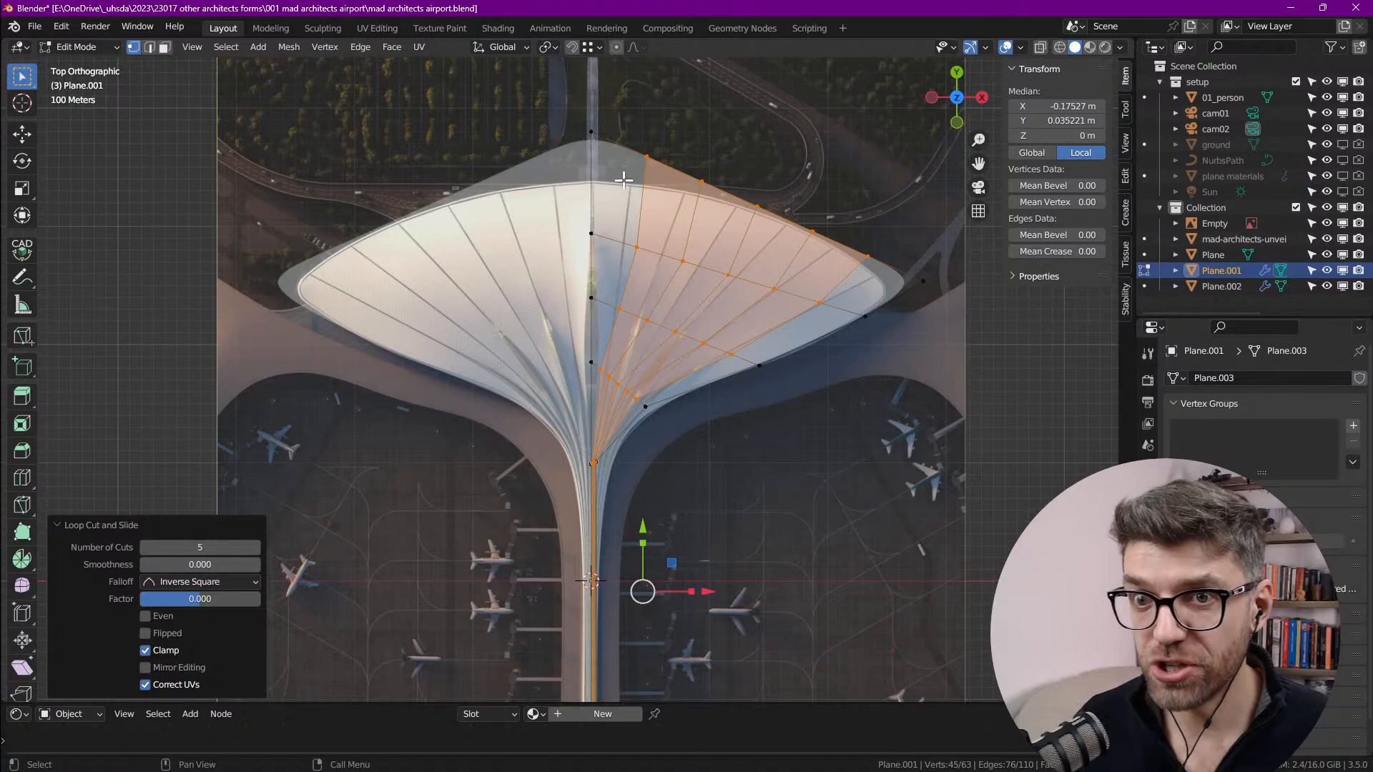
pyautogui.scroll(4, 629, 124)
pyautogui.scroll(-7, 636, 182)
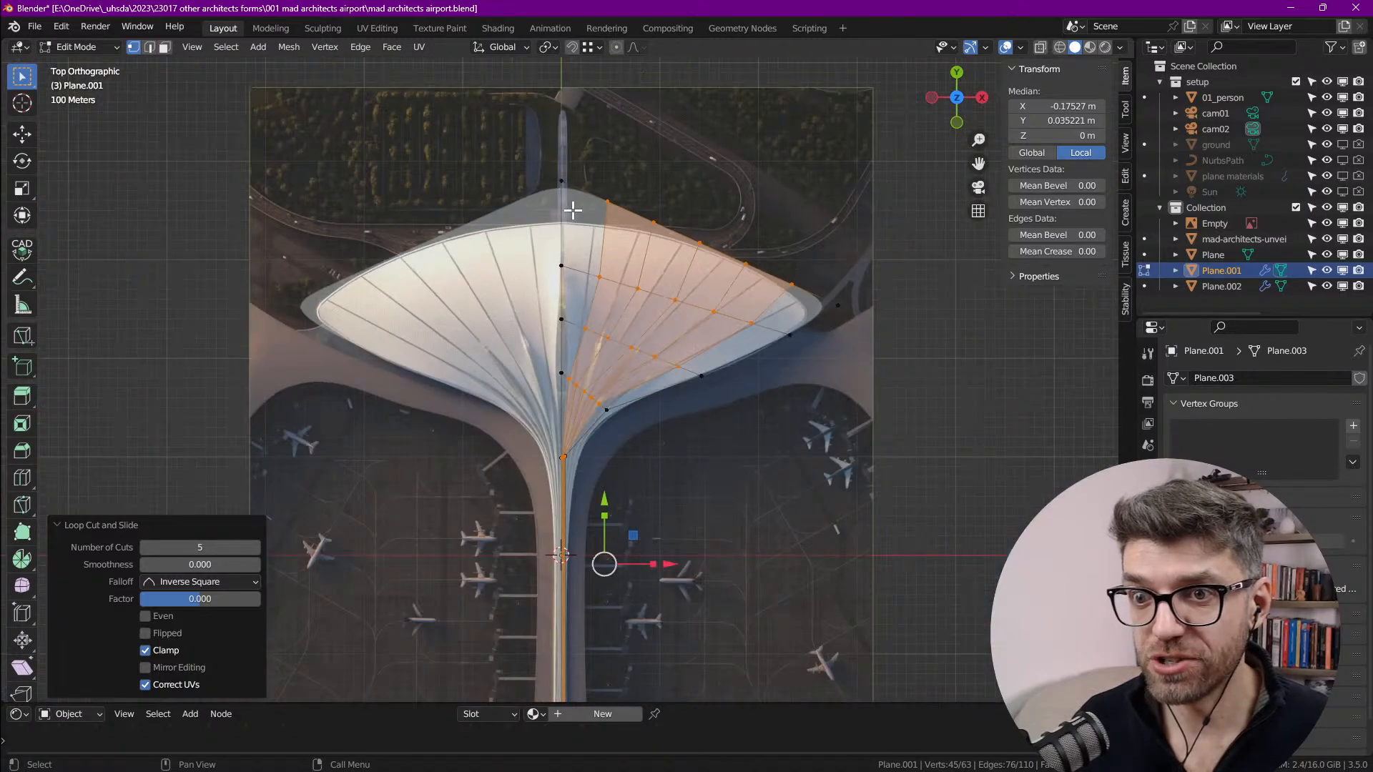
pyautogui.scroll(5, 748, 264)
pyautogui.keyDown('shift'); pyautogui.moveTo(492, 176); pyautogui.dragTo(597, 228, button='middle'); pyautogui.keyUp('shift')
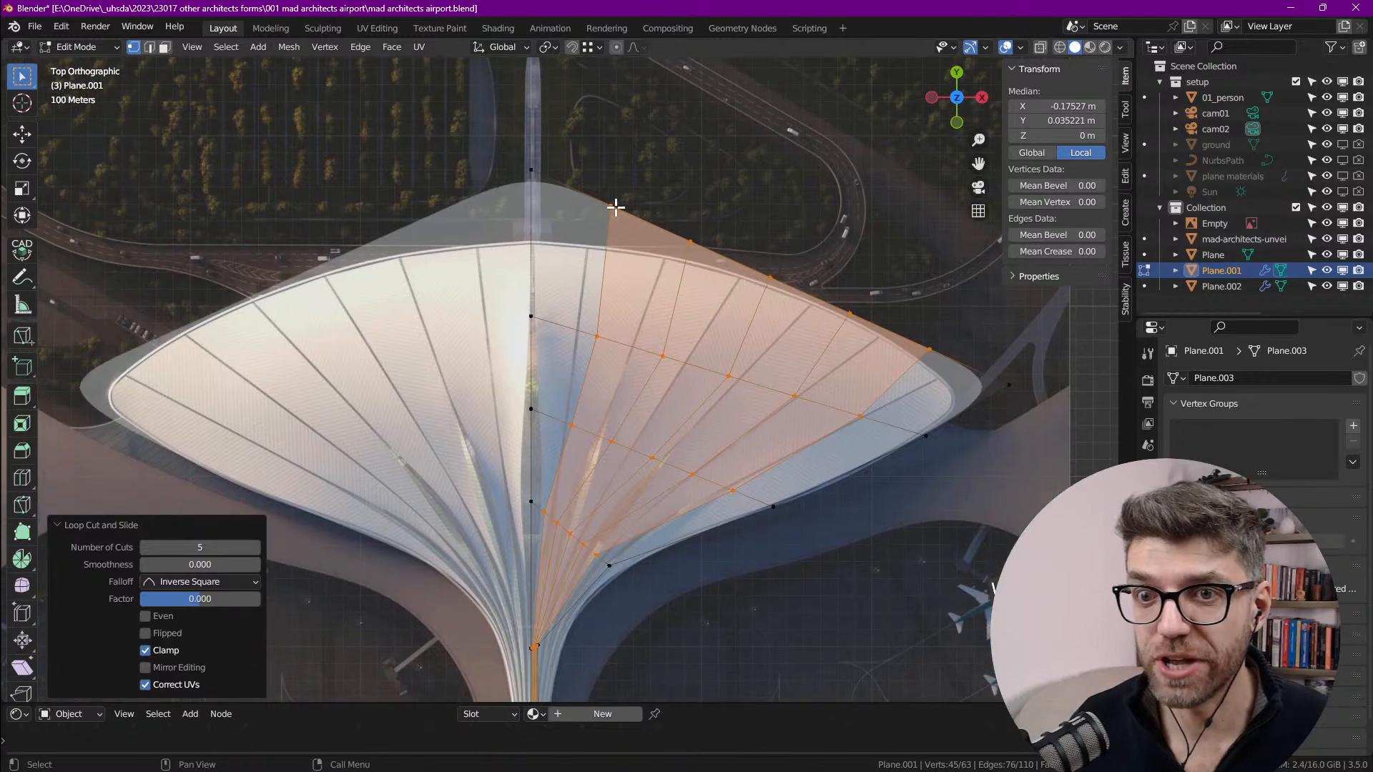
# Step: Undo the five lengthwise loop cuts on the half roof mesh and return the plane to Object Mode
pyautogui.scroll(-3, 697, 238)
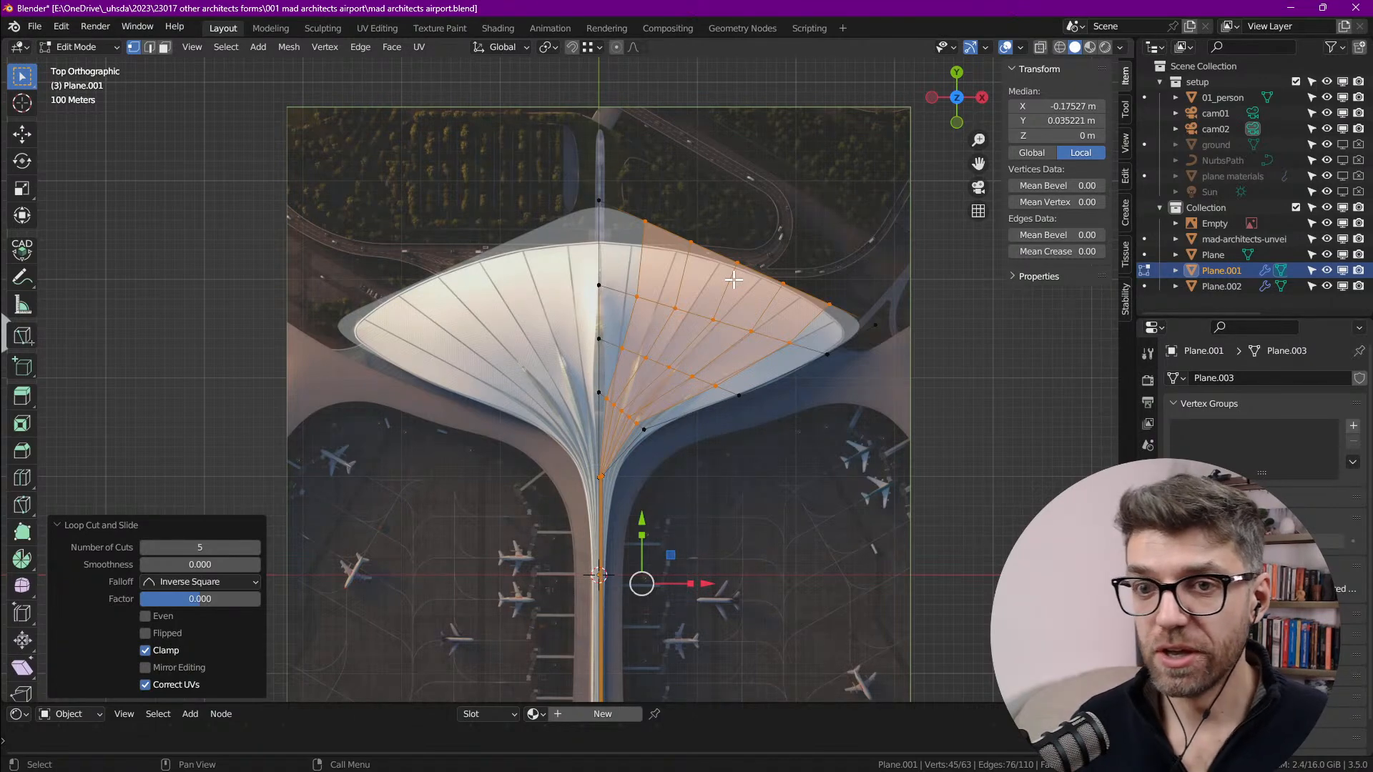
pyautogui.scroll(4, 650, 228)
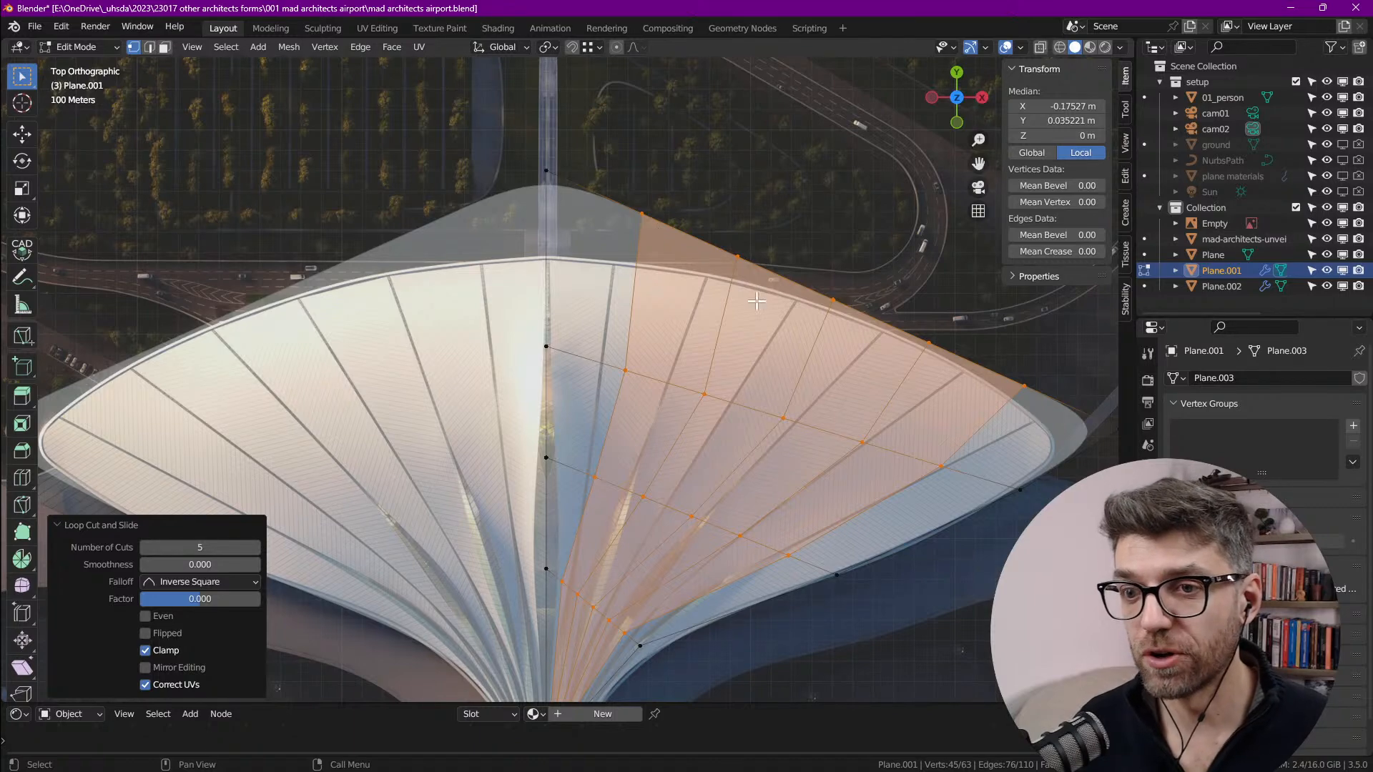
pyautogui.scroll(-8, 760, 224)
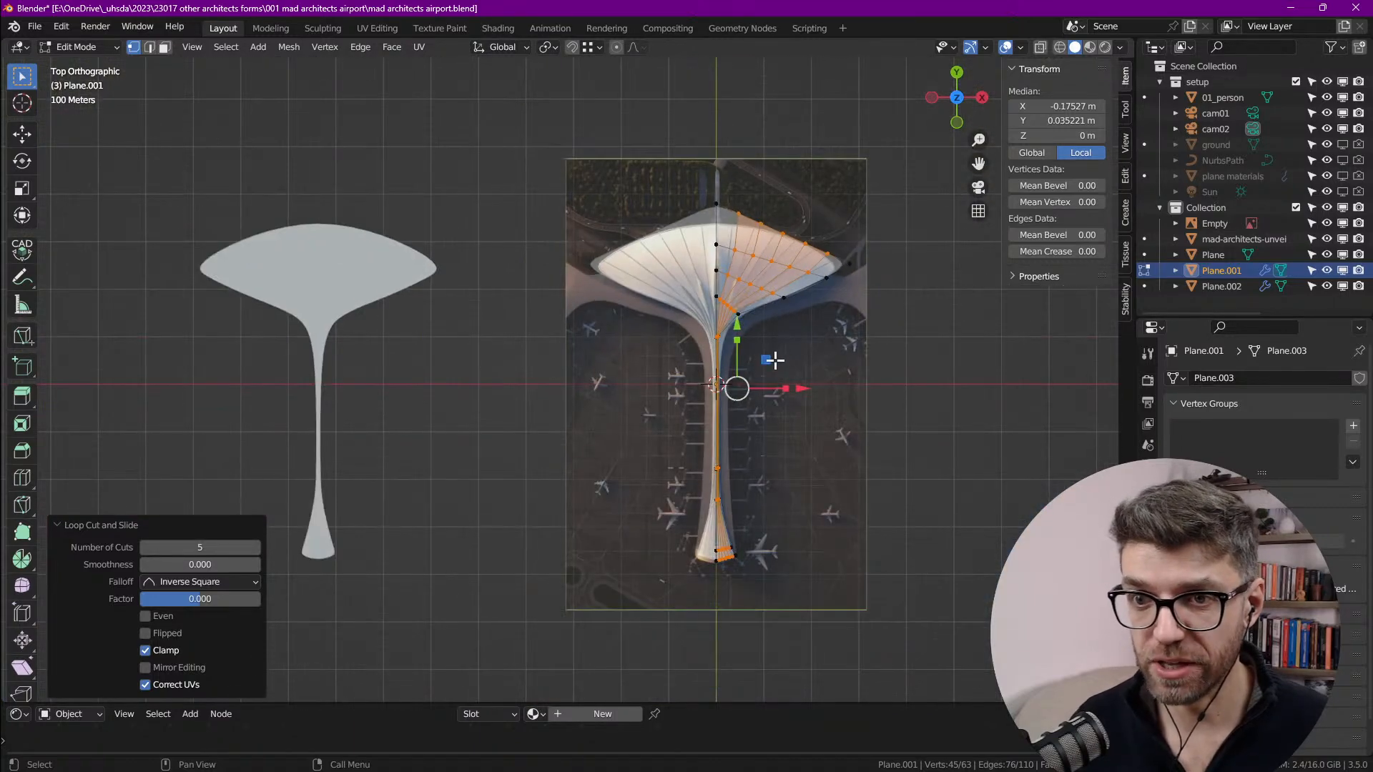
pyautogui.click(826, 277)
pyautogui.keyDown('shift'); pyautogui.moveTo(773, 349); pyautogui.dragTo(629, 339, button='middle'); pyautogui.keyUp('shift')
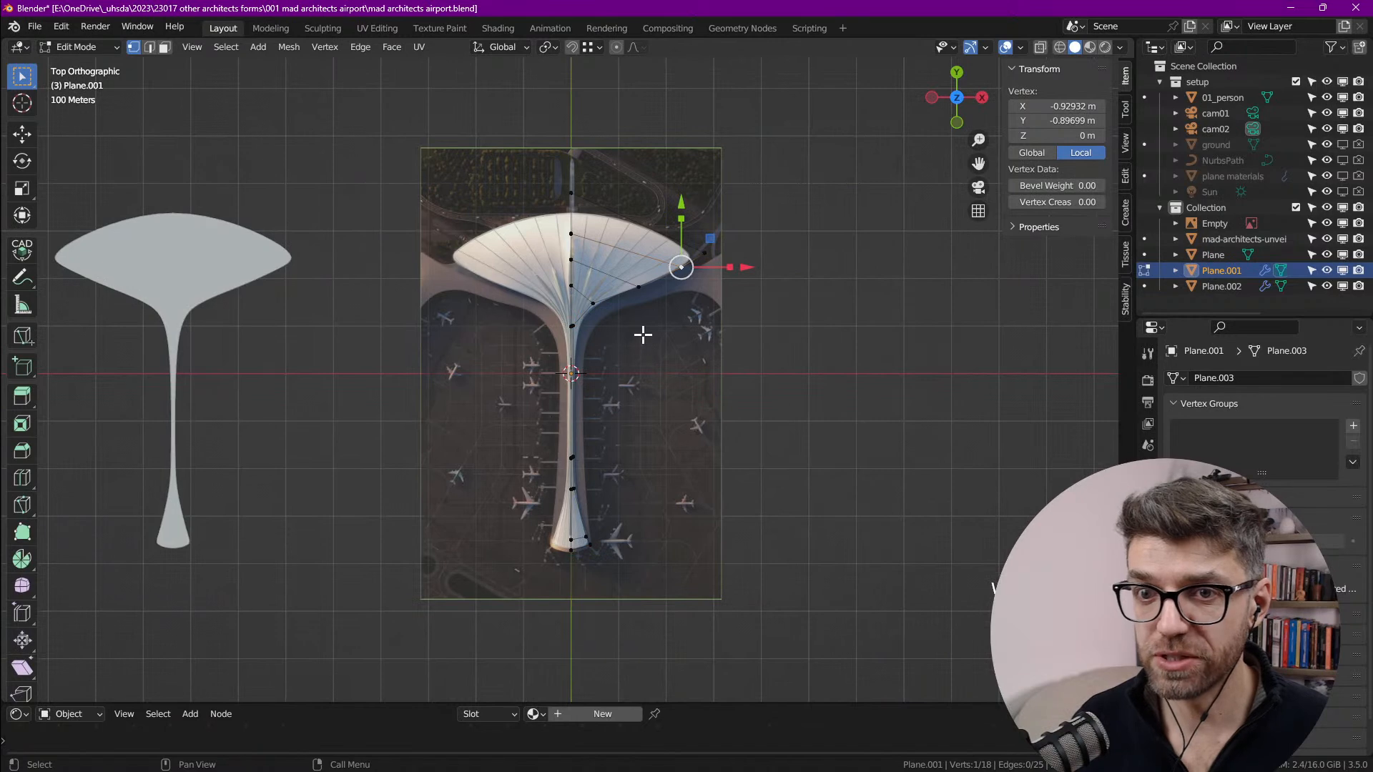
pyautogui.press('Tab')
# Step: Move the image plane and the existing roof copy together farther along negative X to make room beside them
pyautogui.scroll(-5, 581, 307)
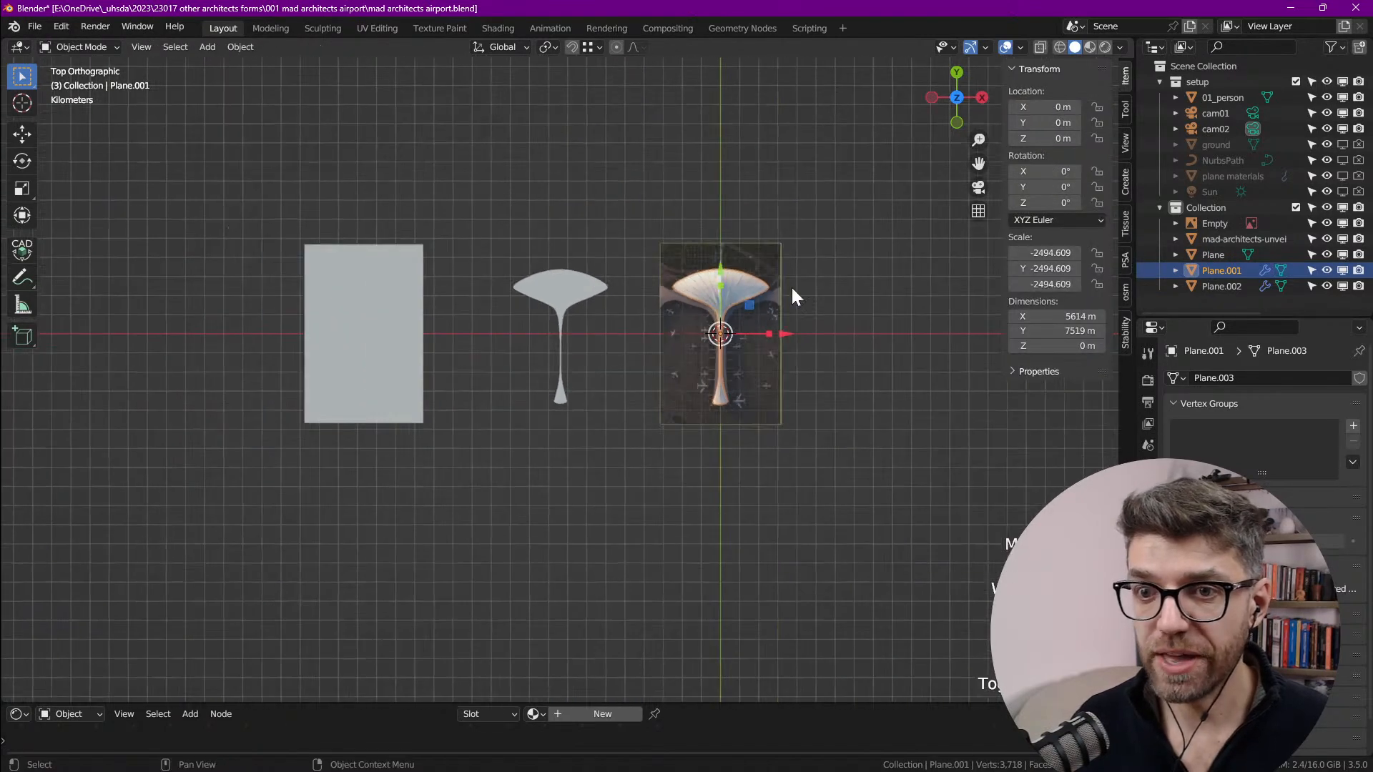
pyautogui.keyDown('shift'); pyautogui.moveTo(490, 312); pyautogui.dragTo(684, 306, button='middle'); pyautogui.keyUp('shift')
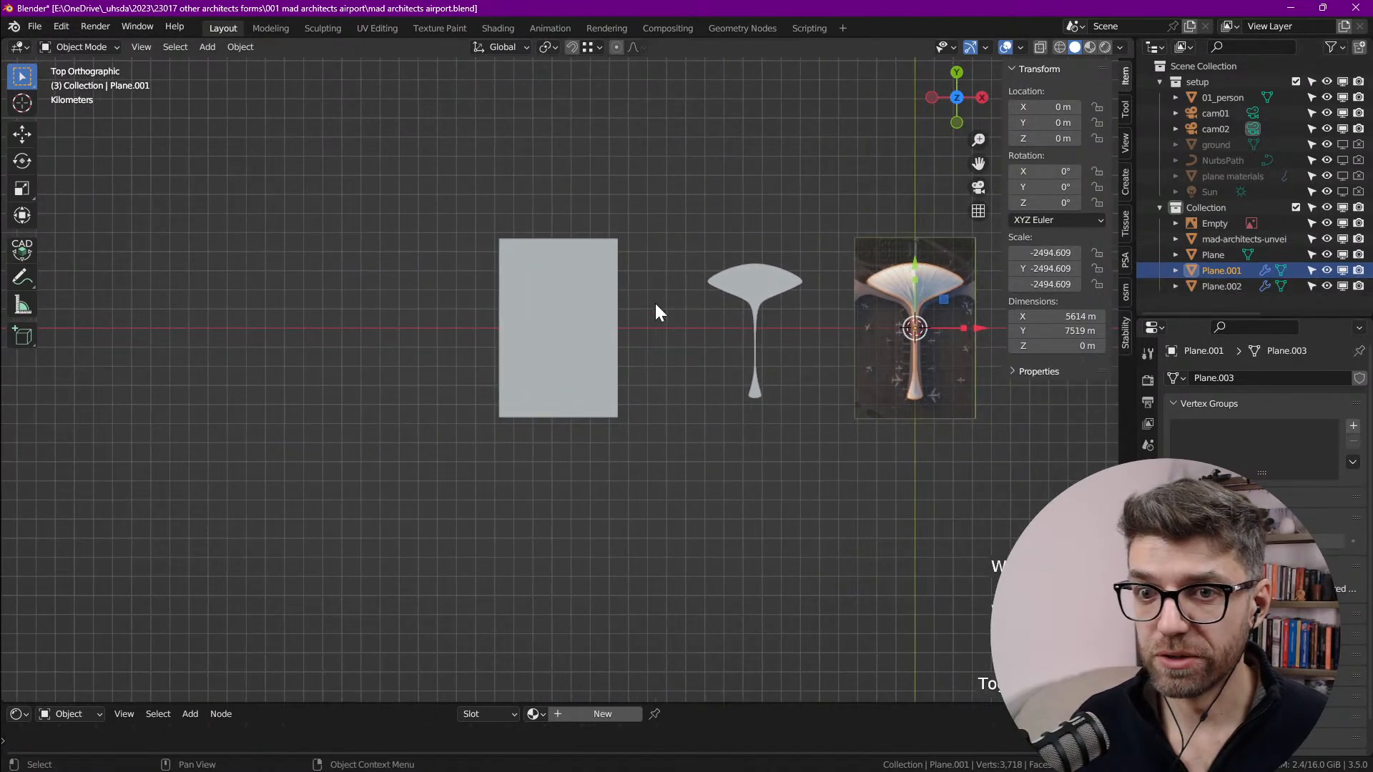
pyautogui.click(601, 301)
pyautogui.keyDown('shift'); pyautogui.click(767, 295); pyautogui.keyUp('shift')
pyautogui.moveTo(722, 329); pyautogui.dragTo(458, 329)
# Step: Duplicate the original roof plane and place the copy 15046 m away along negative X
pyautogui.click(927, 272)
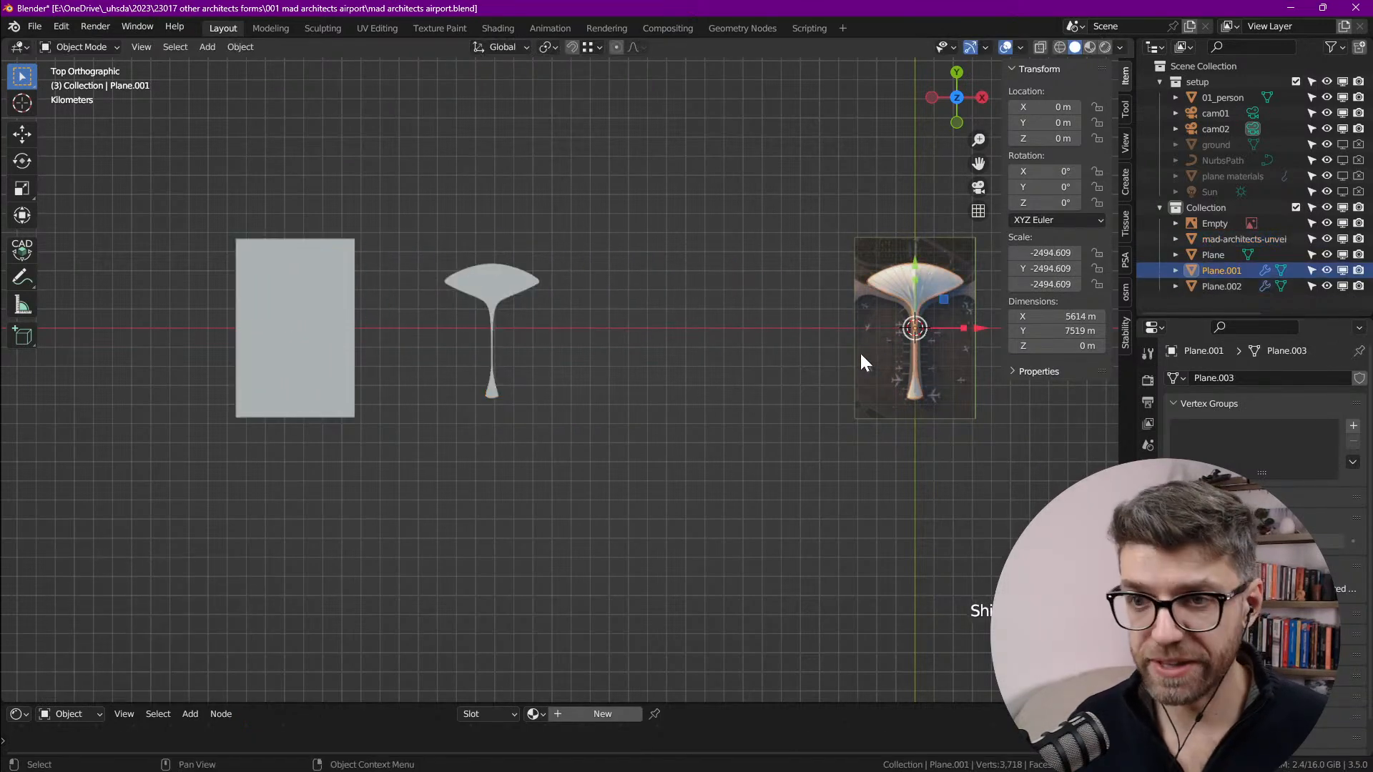
pyautogui.hotkey('shift', 'd')
pyautogui.press('x')
pyautogui.click(548, 344)
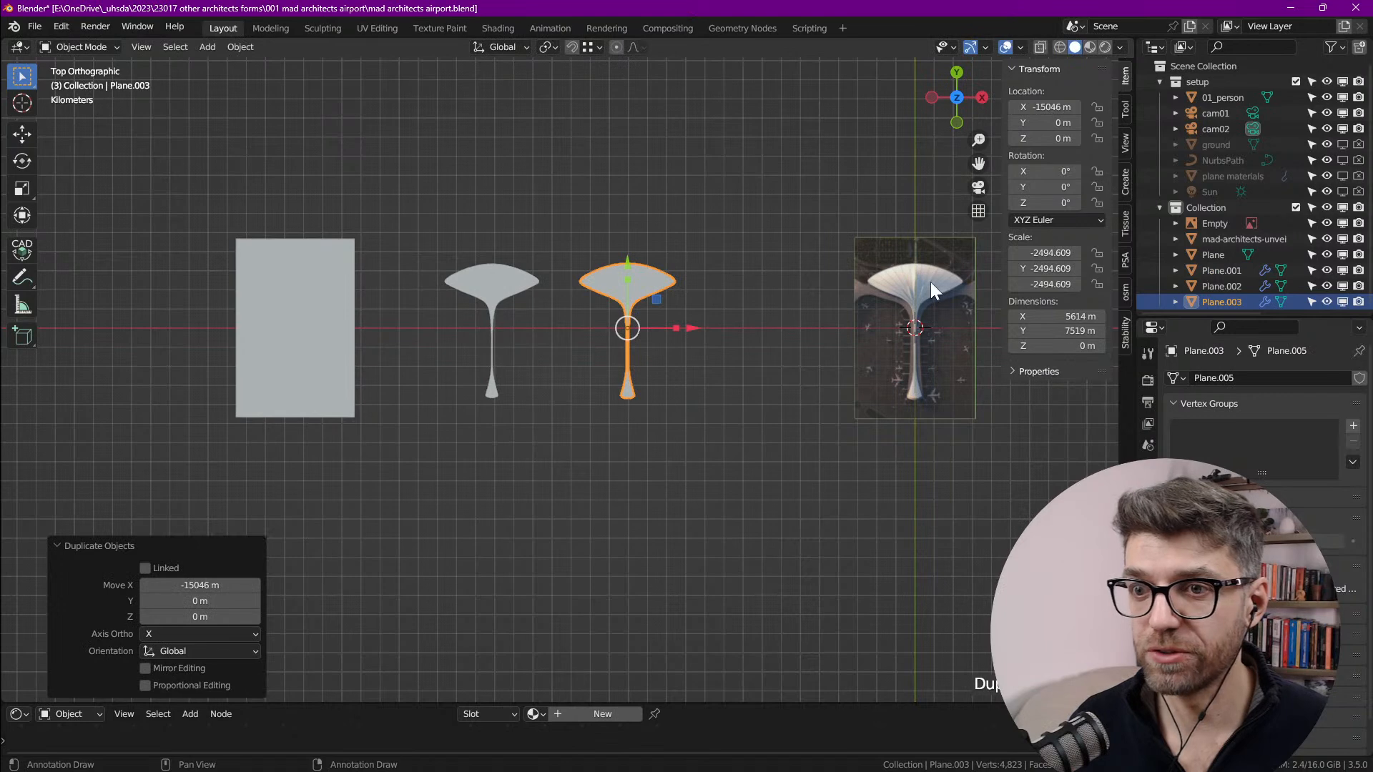
# Step: Select the original roof plane over the reference image and set its Subdivision viewport level to 2
pyautogui.click(930, 281)
pyautogui.keyDown('shift'); pyautogui.moveTo(937, 296); pyautogui.dragTo(705, 289, button='middle'); pyautogui.keyUp('shift')
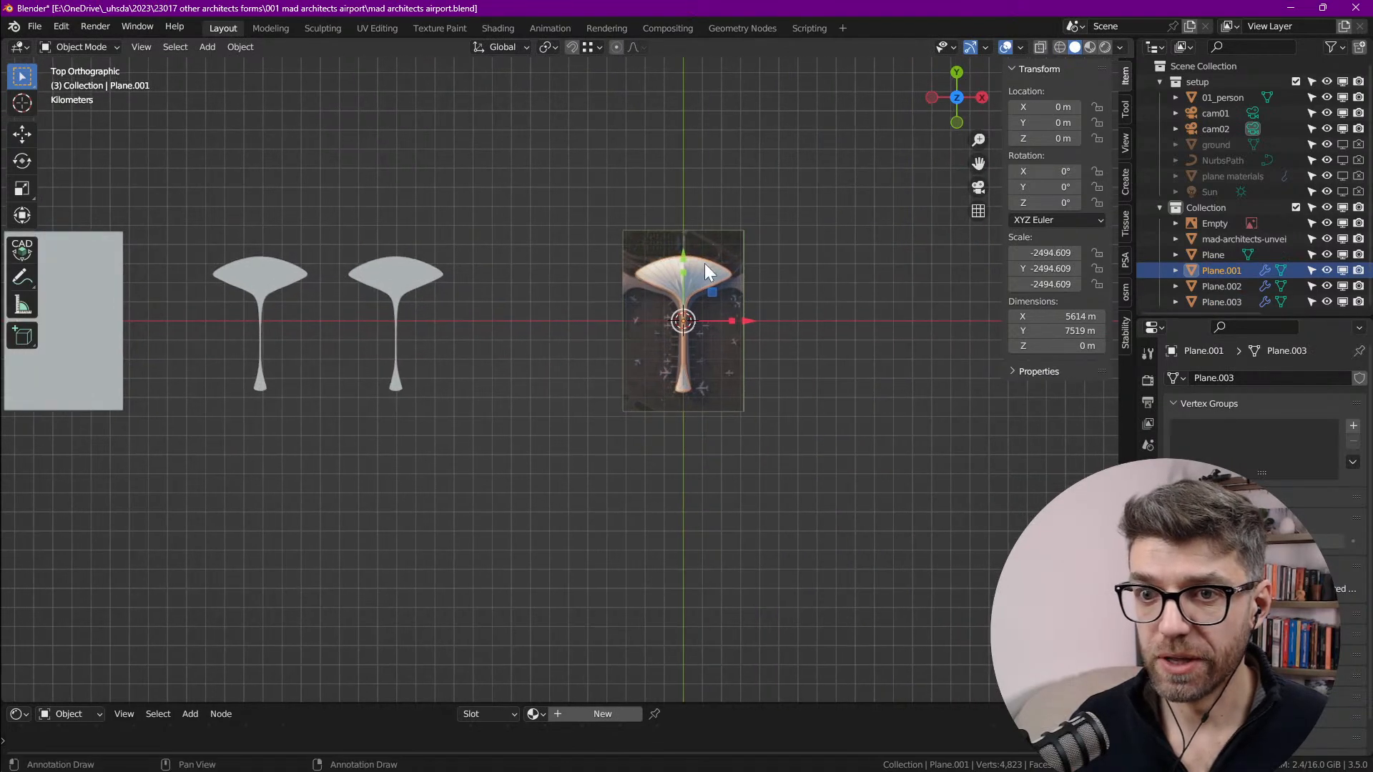
pyautogui.scroll(2, 710, 273)
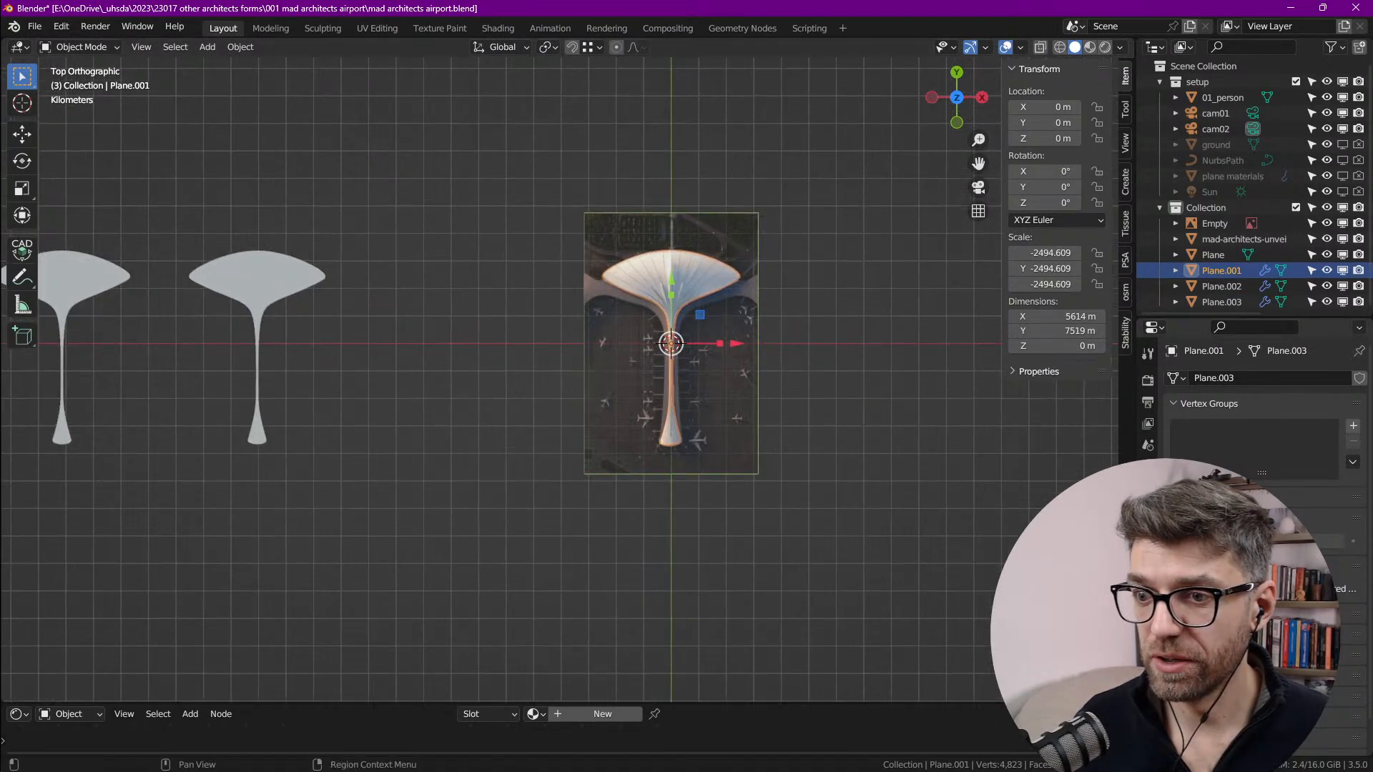
pyautogui.click(1148, 541)
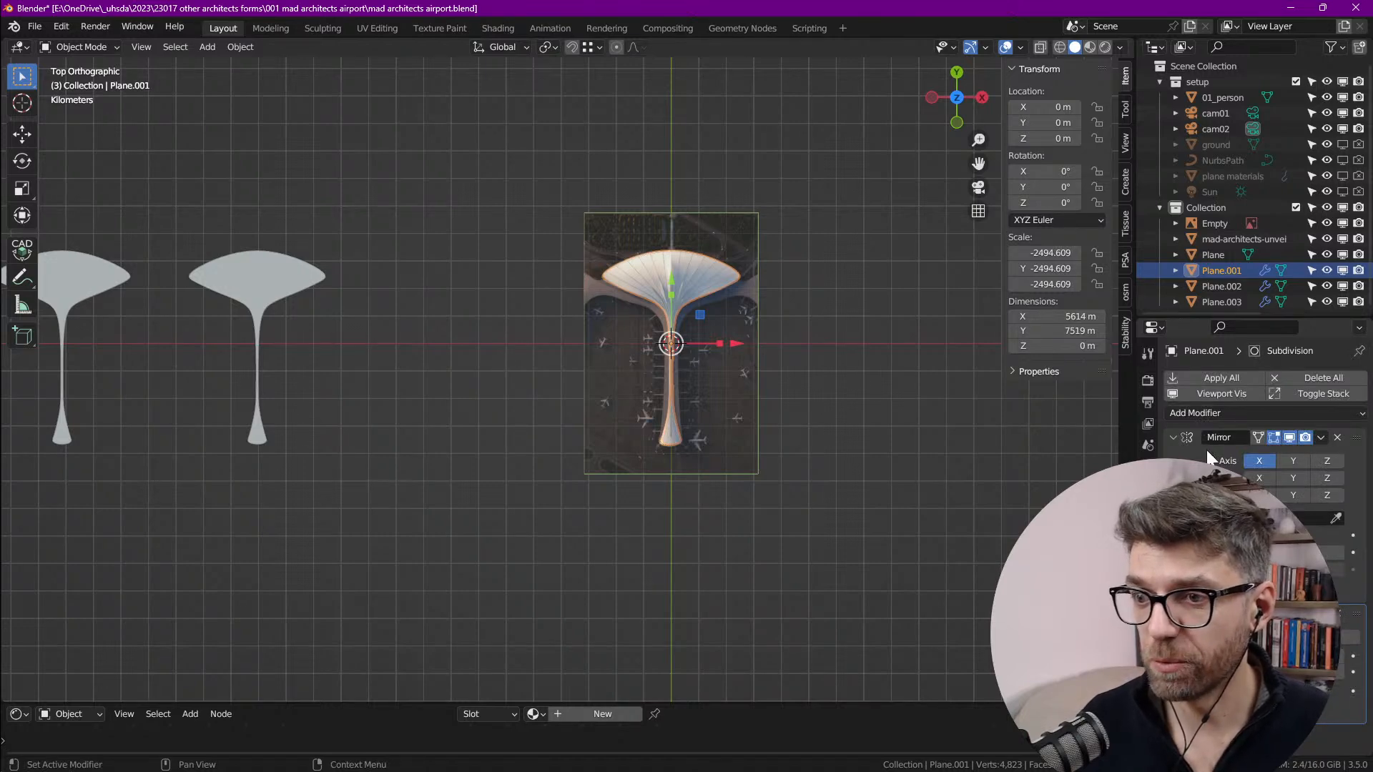
pyautogui.click(1172, 437)
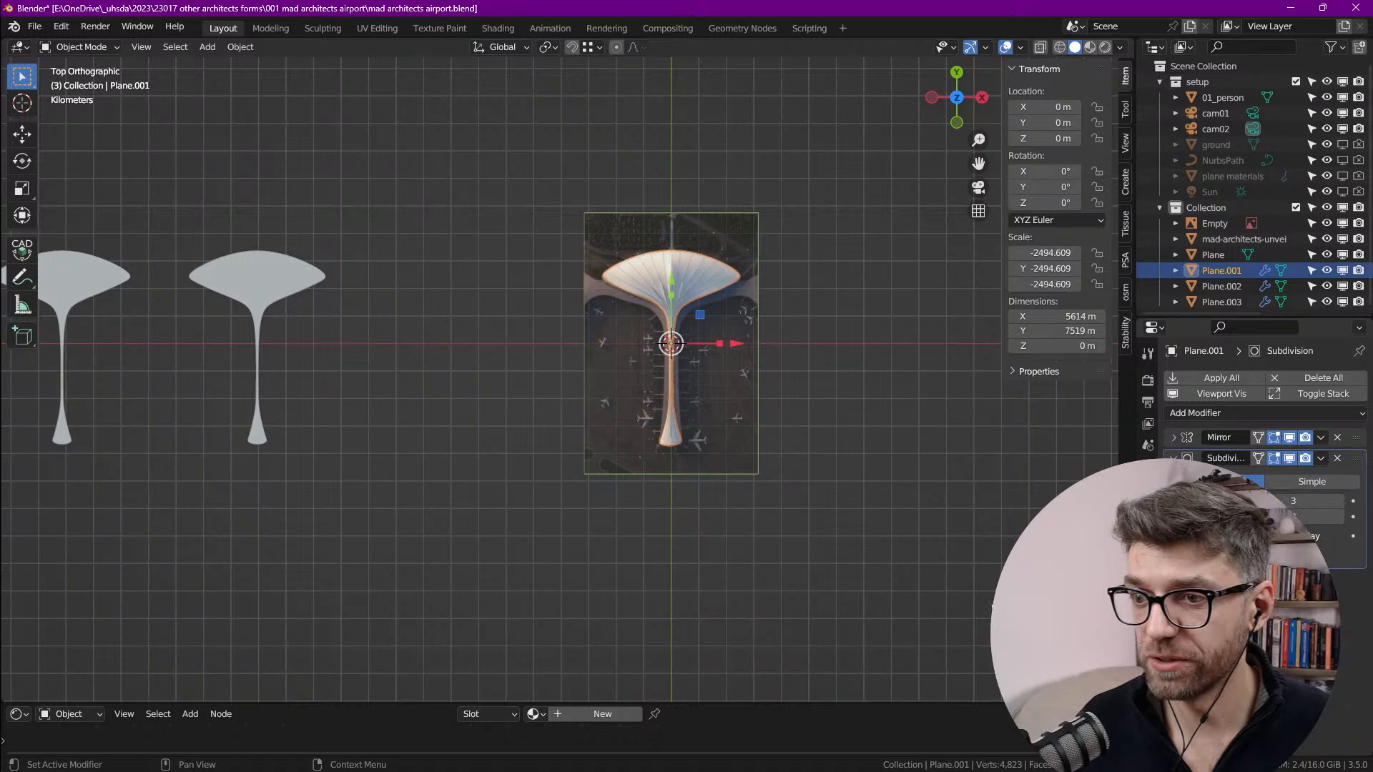
pyautogui.click(1248, 502)
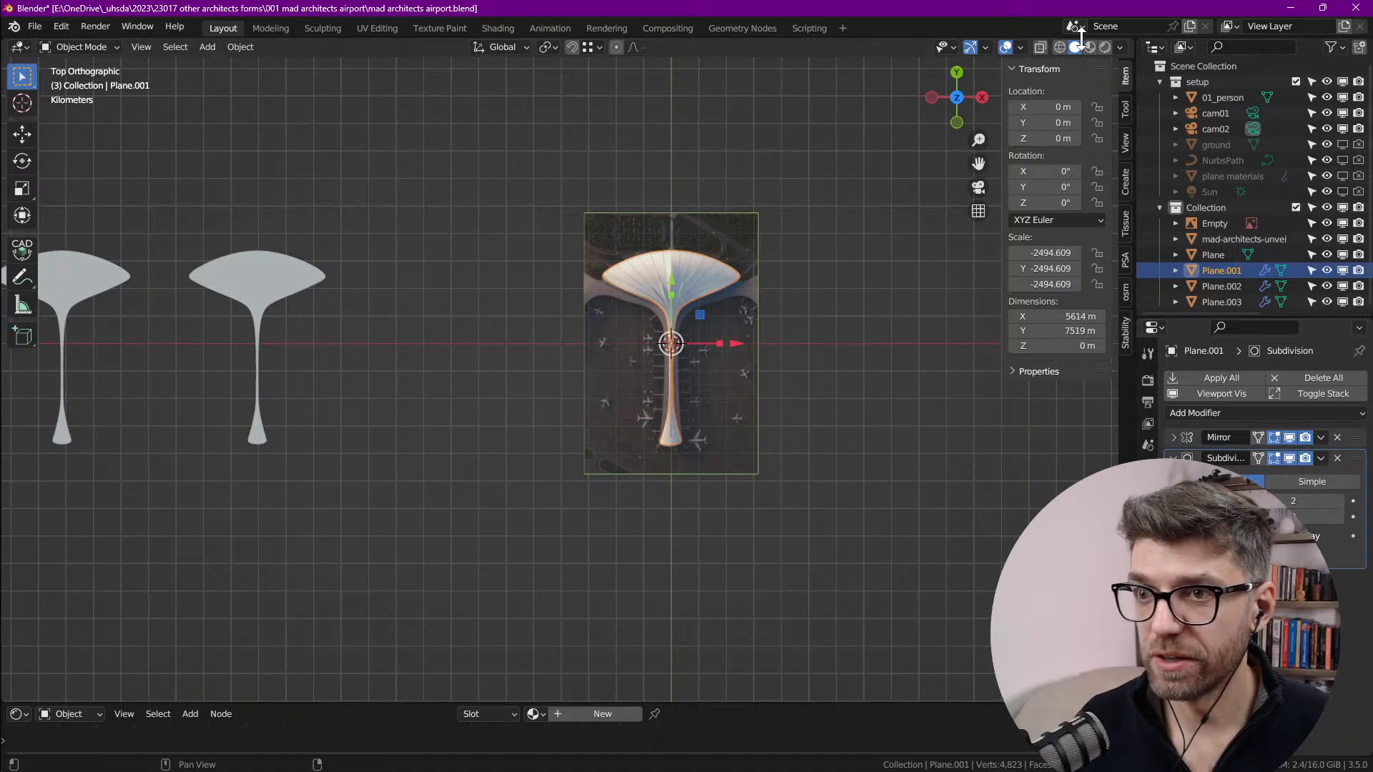
# Step: Display the scene in wireframe and hide the reference image to reveal the roof's subdivided edges
pyautogui.click(1059, 47)
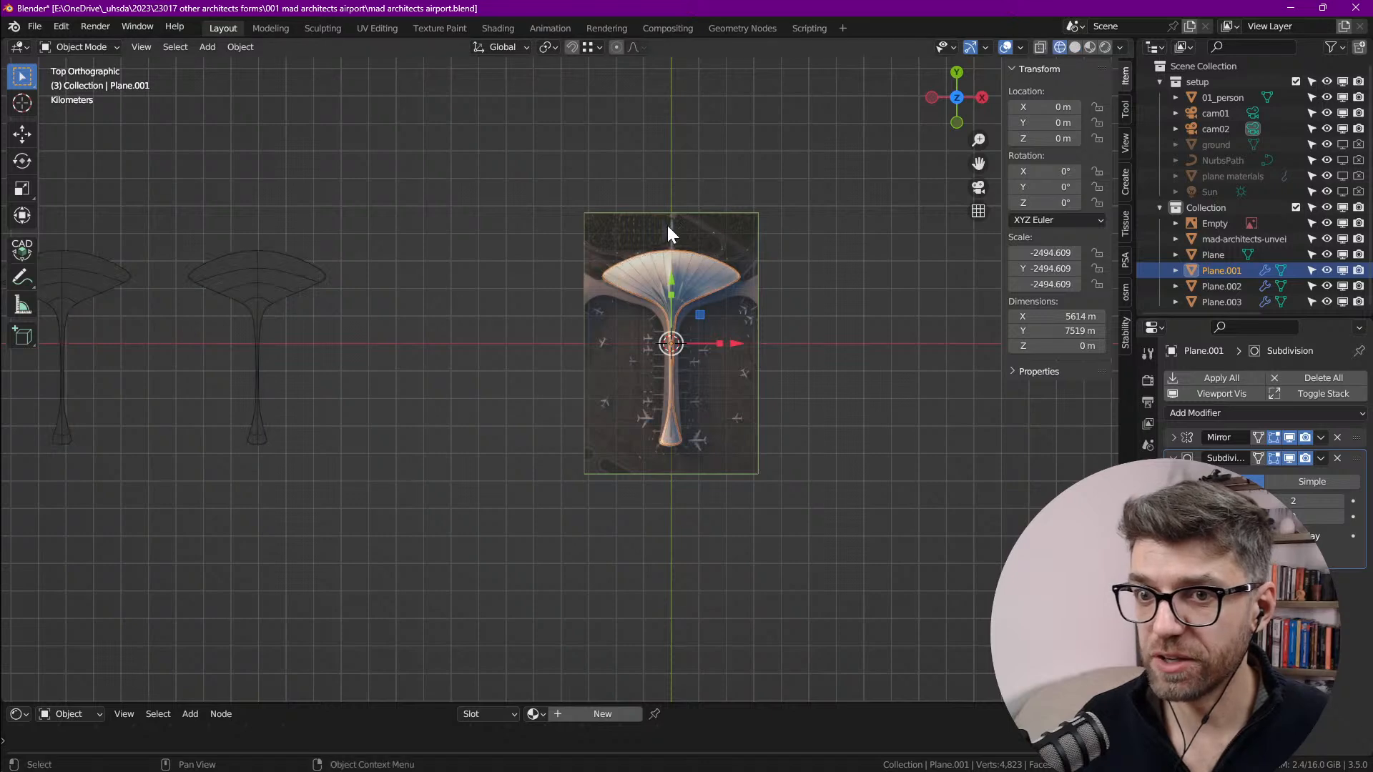
pyautogui.click(1328, 224)
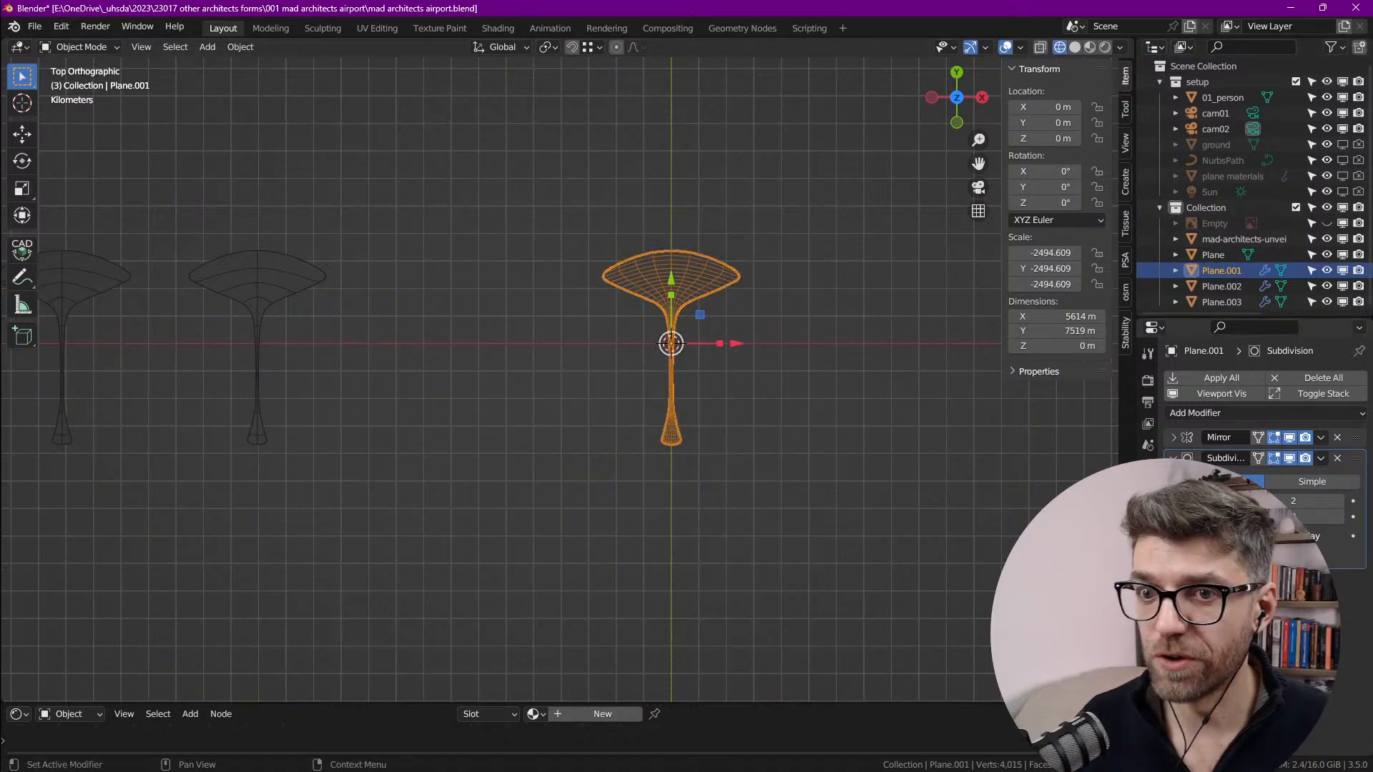
pyautogui.scroll(7, 673, 272)
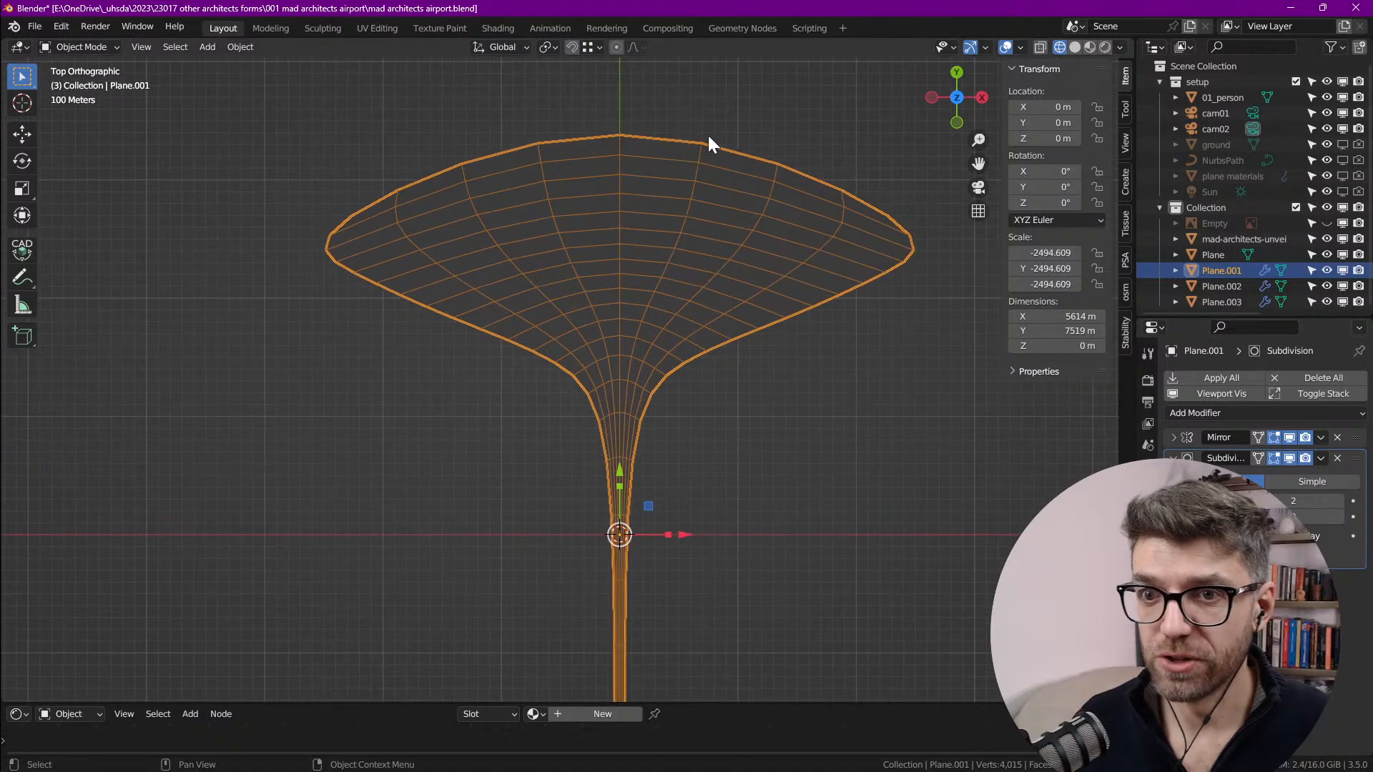
# Step: Show the reference image again and enable X-ray to compare the roof with the photographed ribs
pyautogui.click(1326, 223)
pyautogui.click(1324, 223)
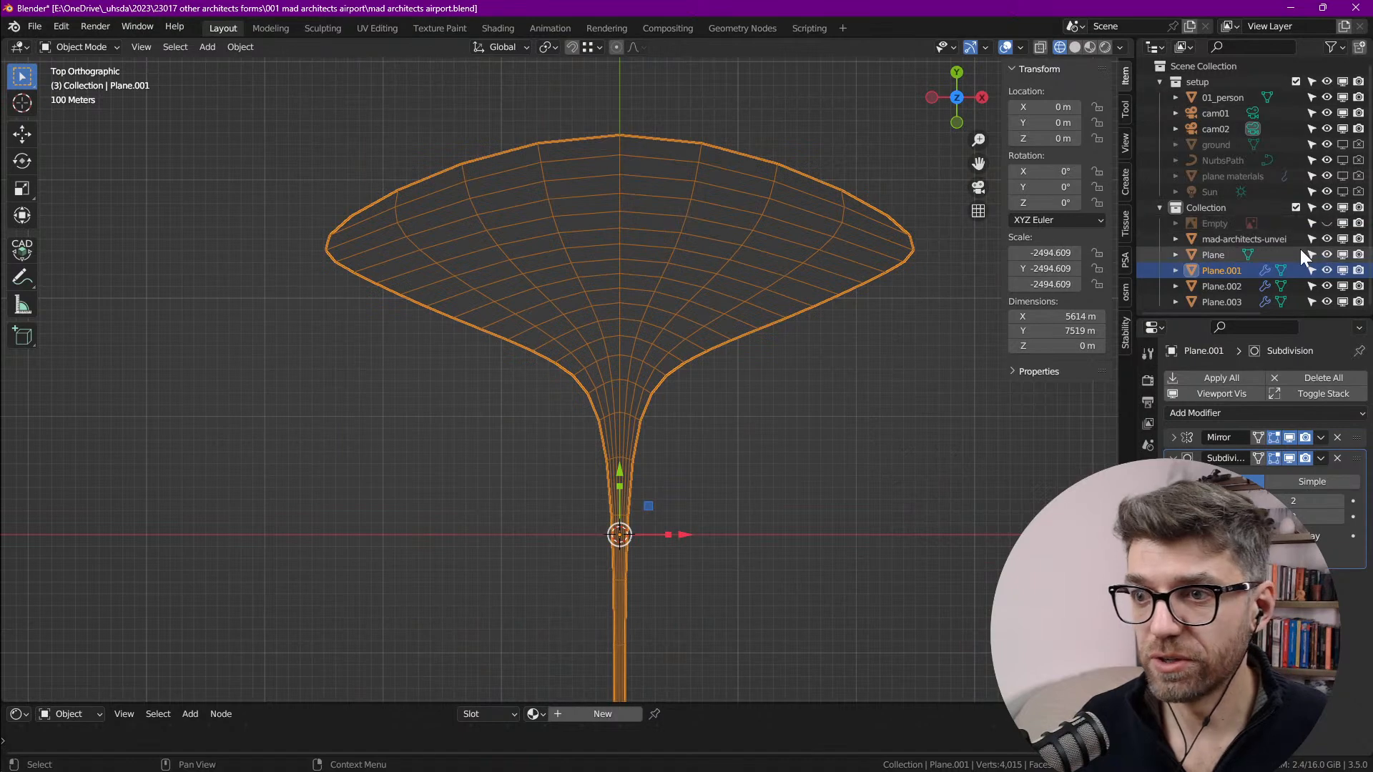
pyautogui.click(1327, 223)
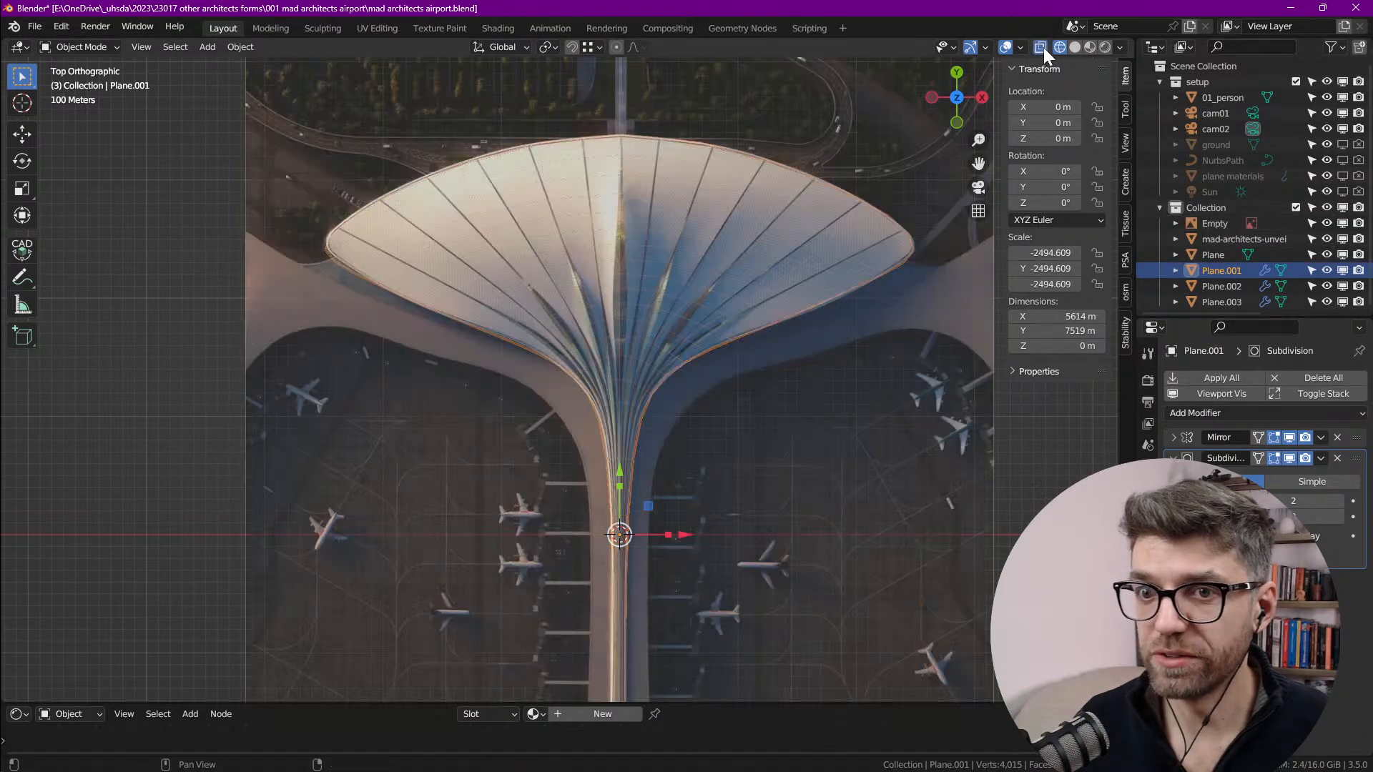
pyautogui.scroll(6, 736, 144)
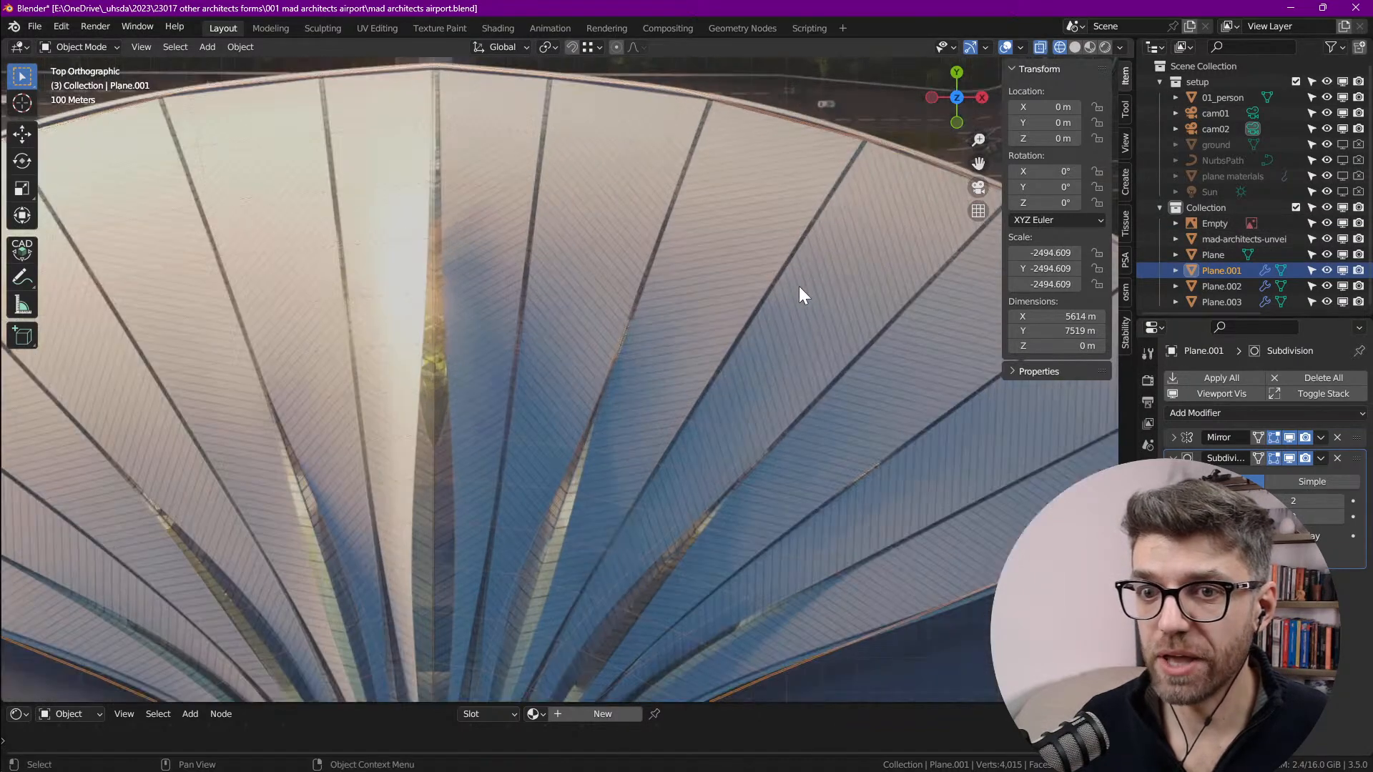
pyautogui.scroll(5, 681, 135)
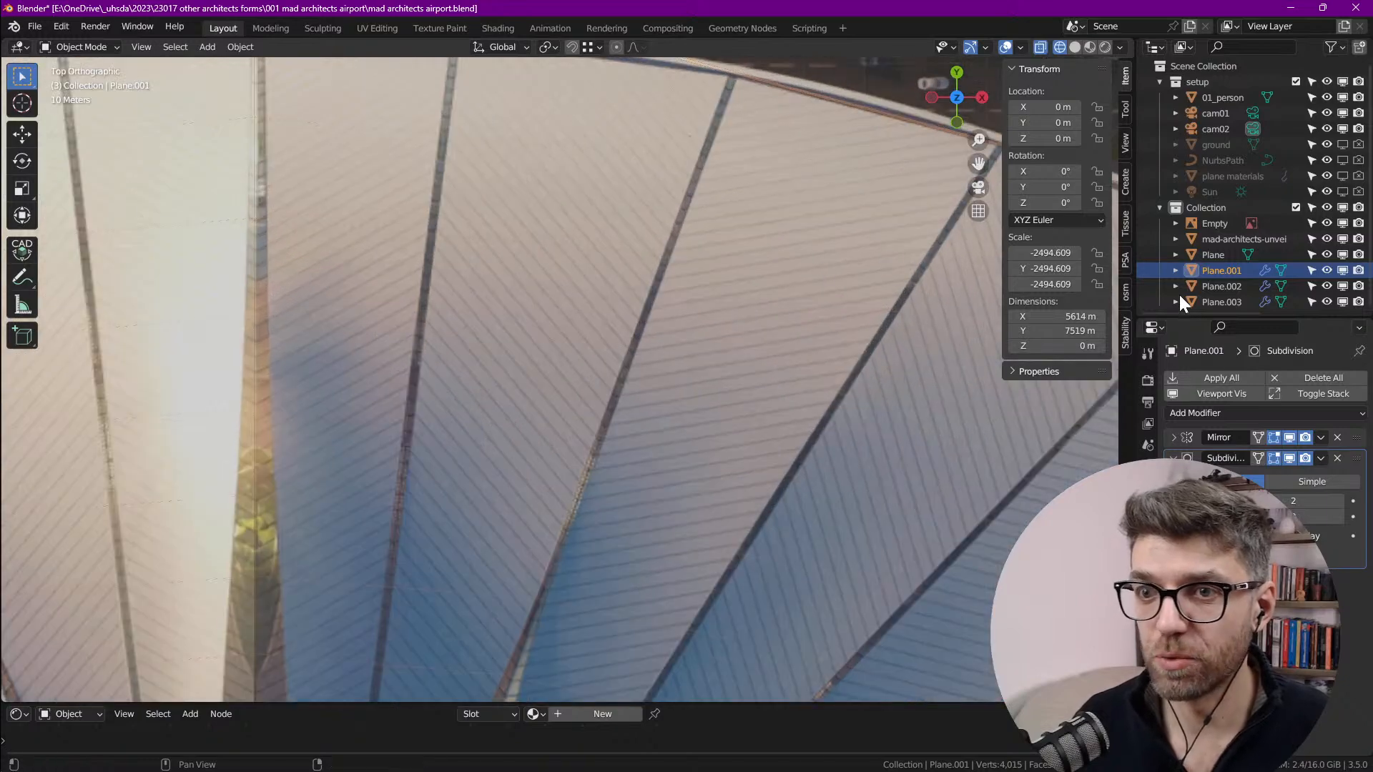
# Step: Hide the reference image and set the roof's Subdivision viewport level to 3
pyautogui.click(1326, 224)
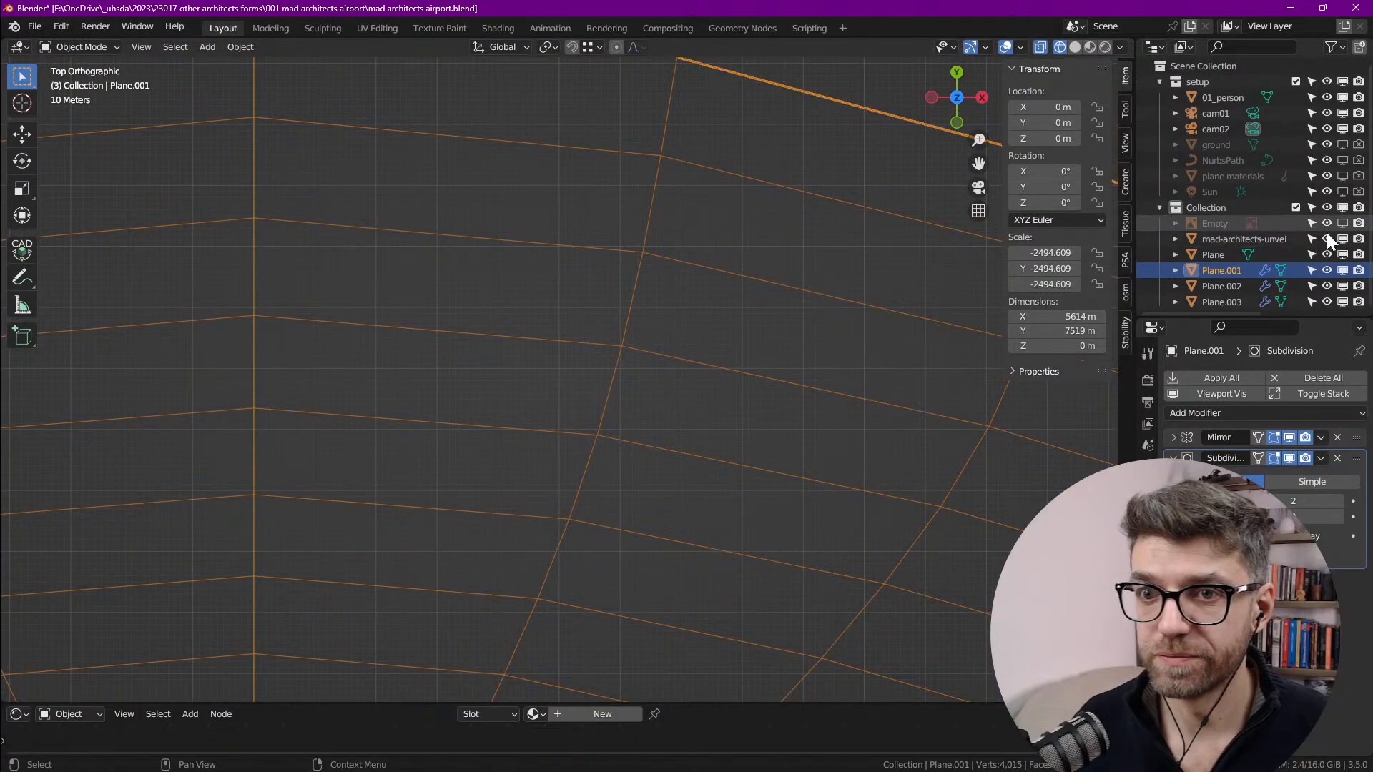
pyautogui.scroll(-10, 550, 216)
pyautogui.keyDown('shift'); pyautogui.moveTo(631, 334); pyautogui.dragTo(643, 211, button='middle'); pyautogui.keyUp('shift')
pyautogui.scroll(-4, 638, 204)
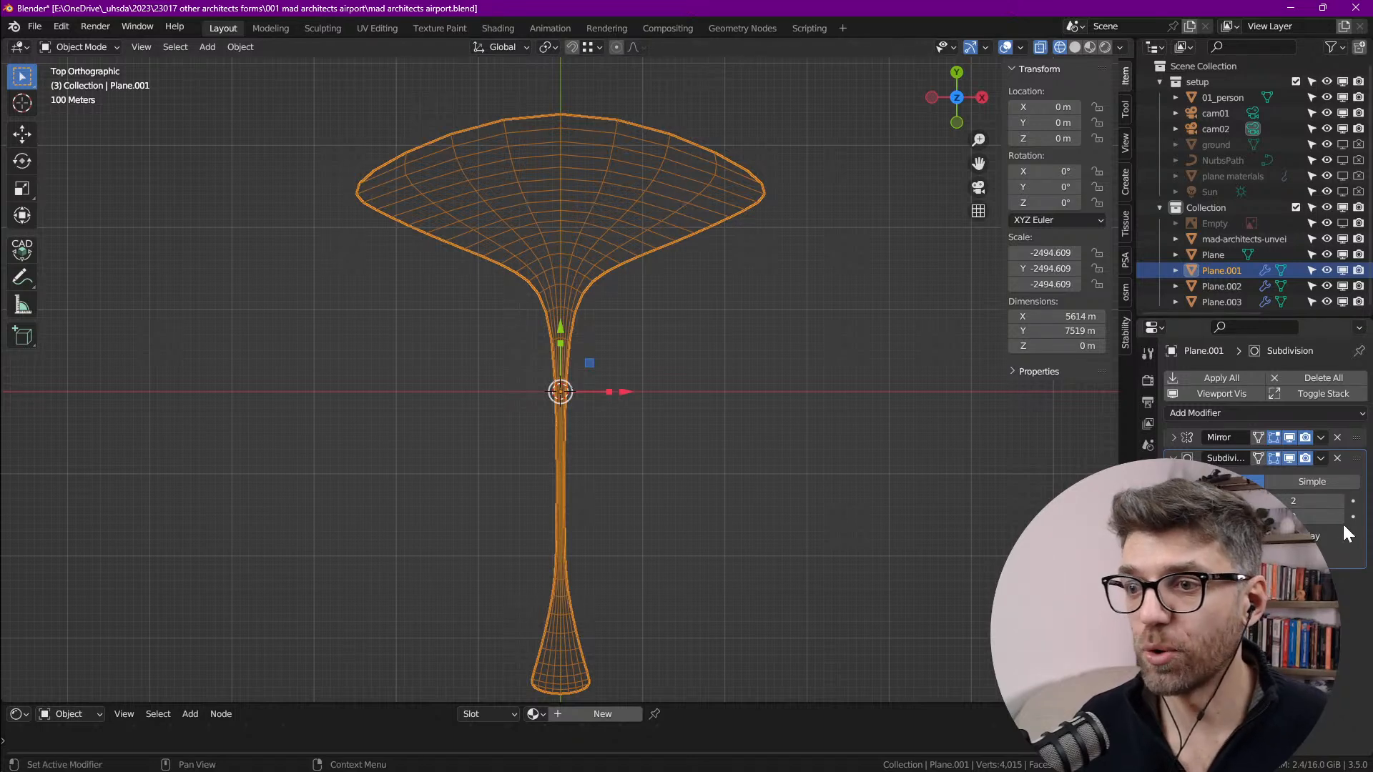
pyautogui.click(1340, 503)
pyautogui.scroll(3, 632, 131)
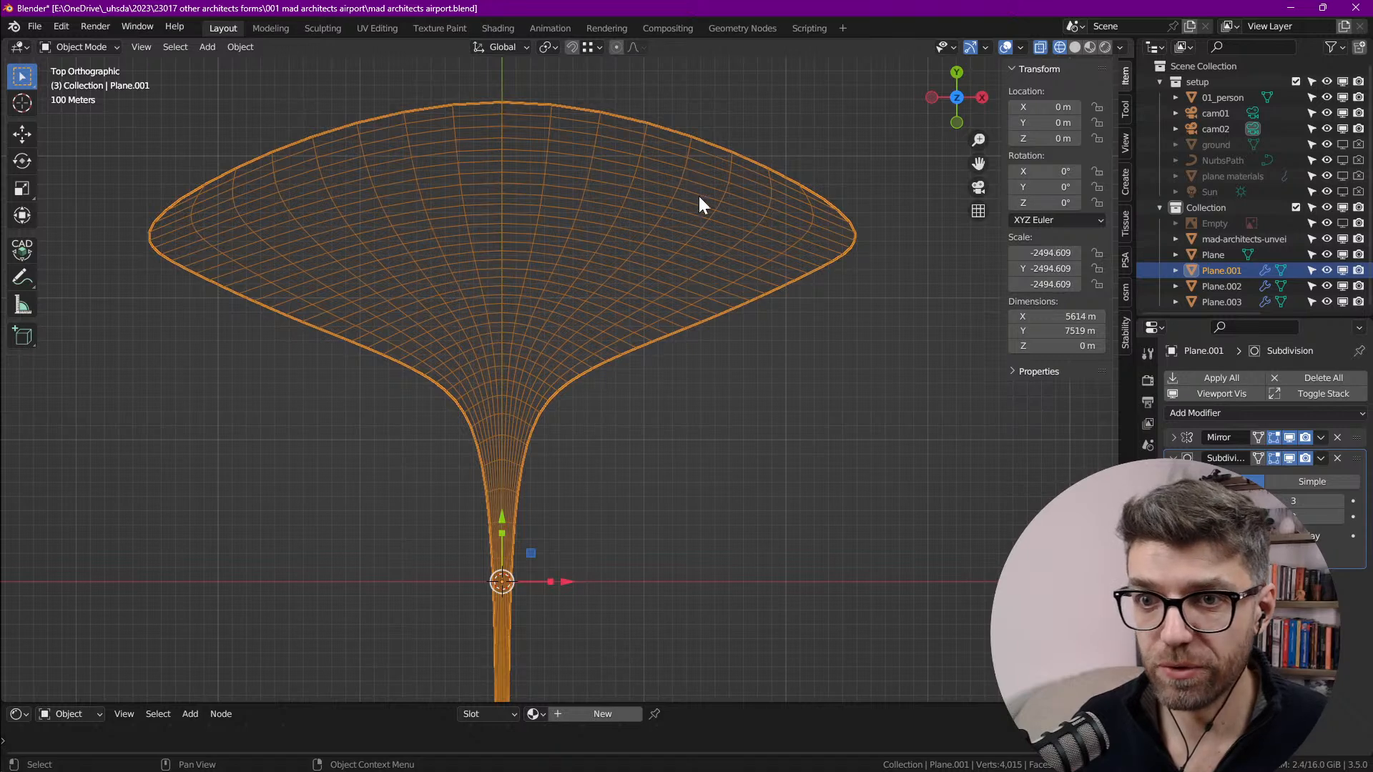
# Step: Show the reference image again and compare the roof outline with the rib layout of the fan and stem
pyautogui.click(1342, 224)
pyautogui.scroll(1, 521, 136)
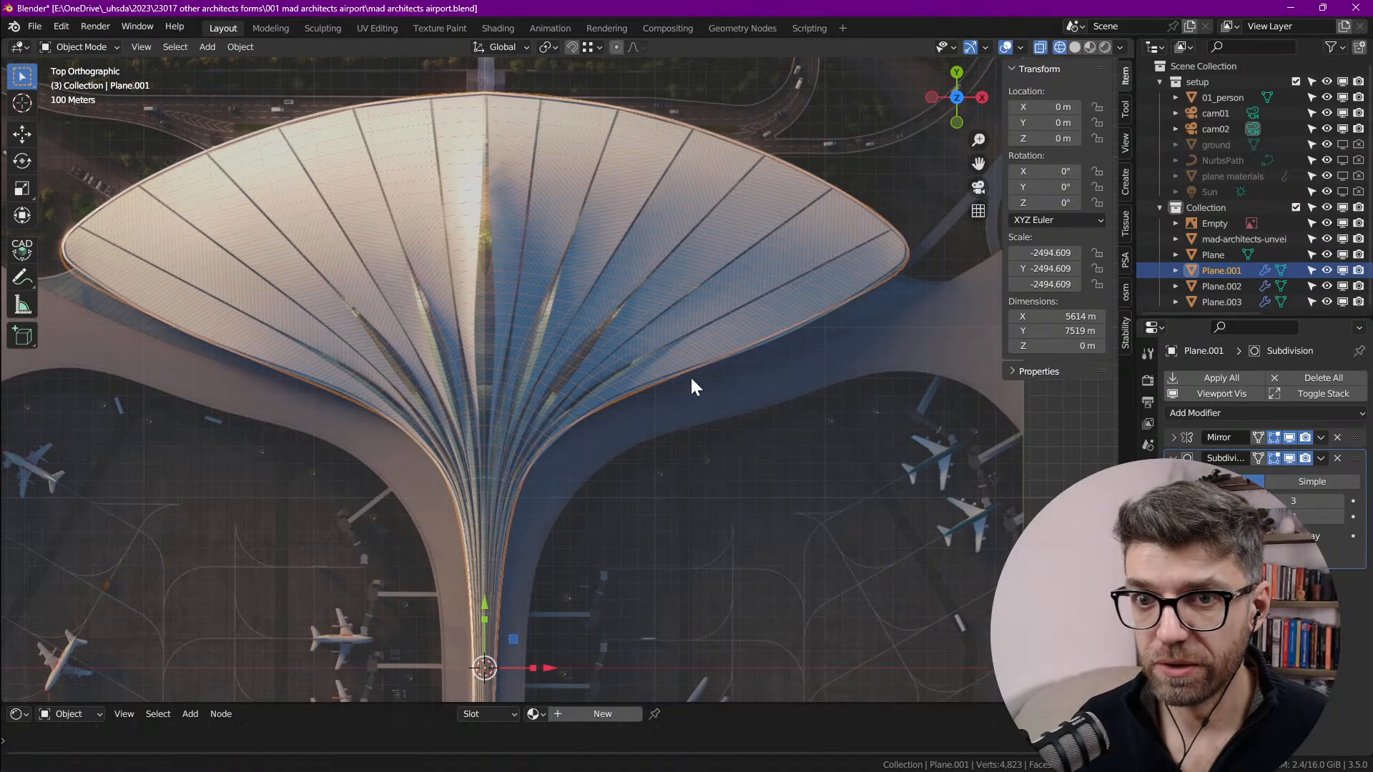
pyautogui.keyDown('shift'); pyautogui.scroll(-2, 690, 388); pyautogui.keyUp('shift')
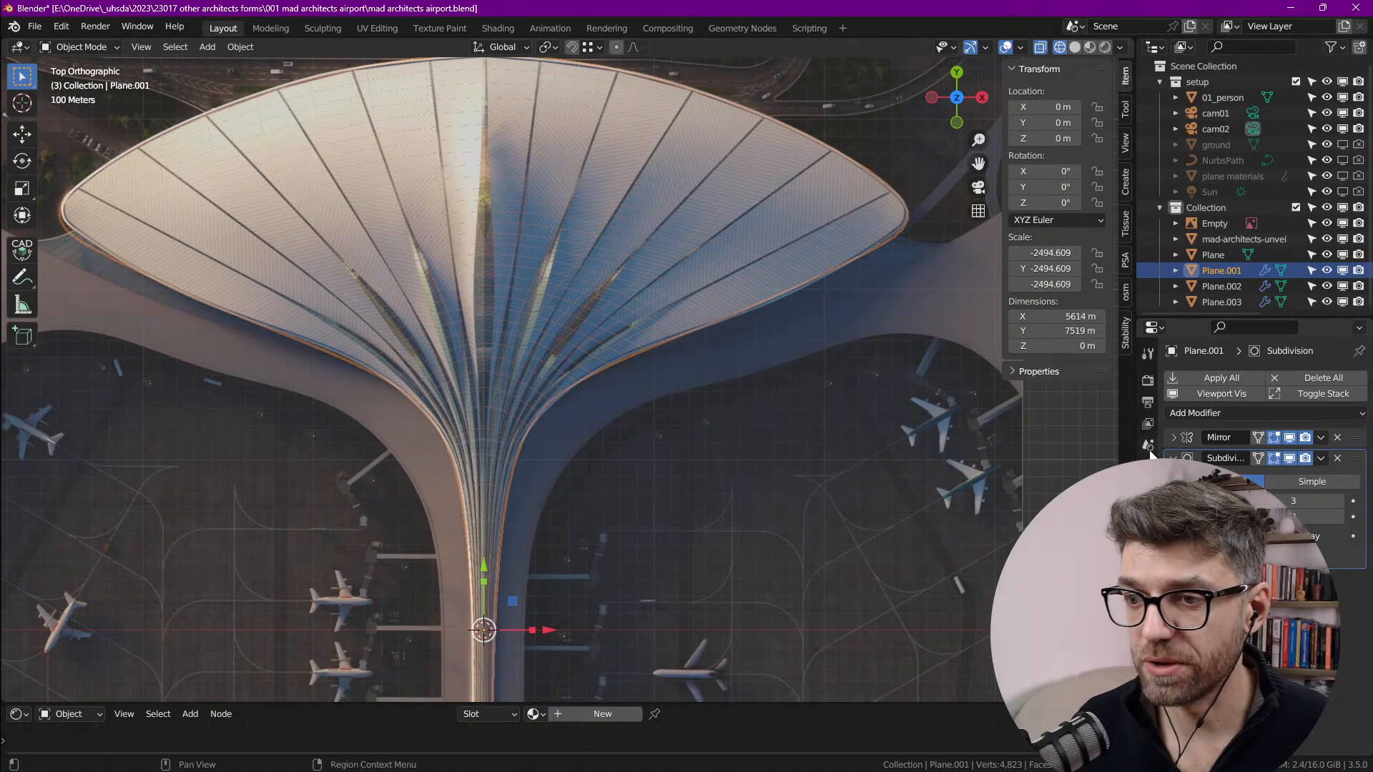
pyautogui.scroll(-3, 698, 237)
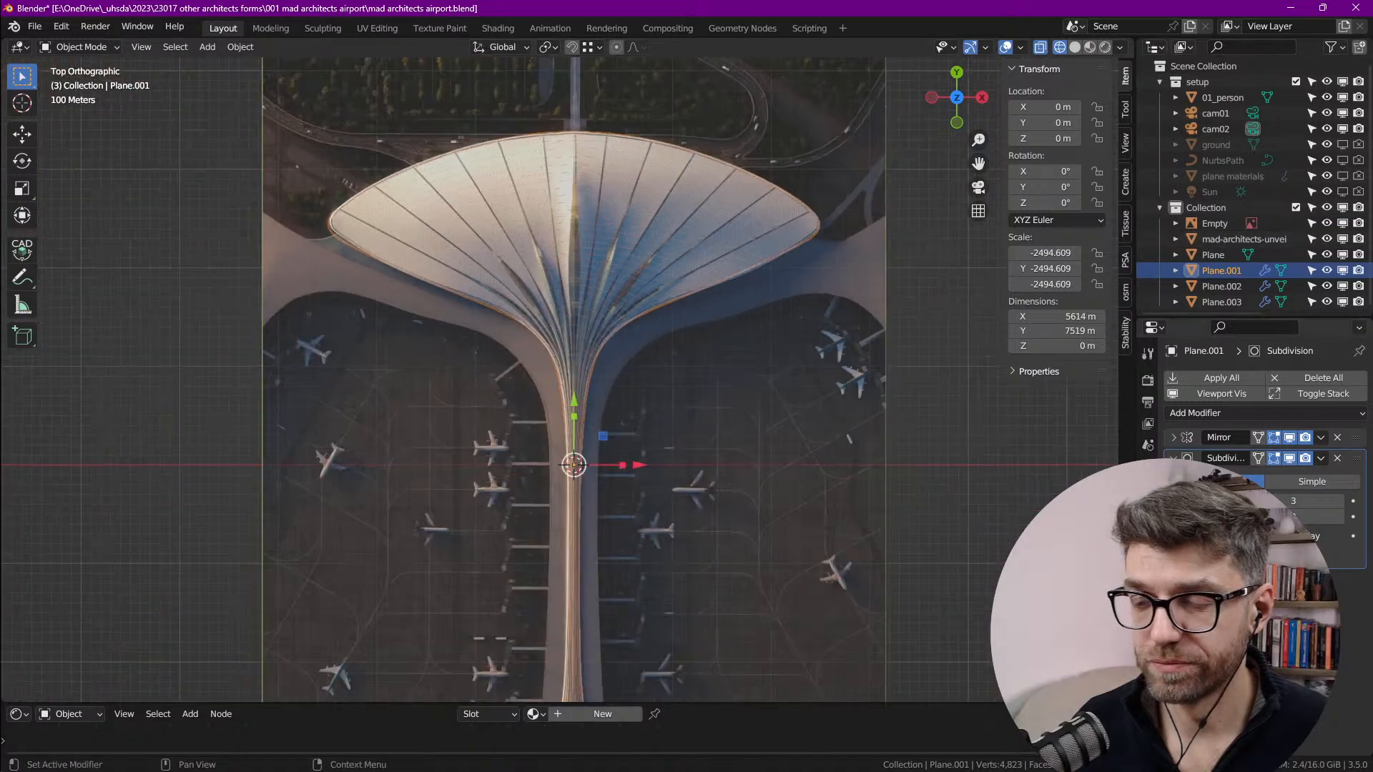
pyautogui.scroll(-1, 792, 367)
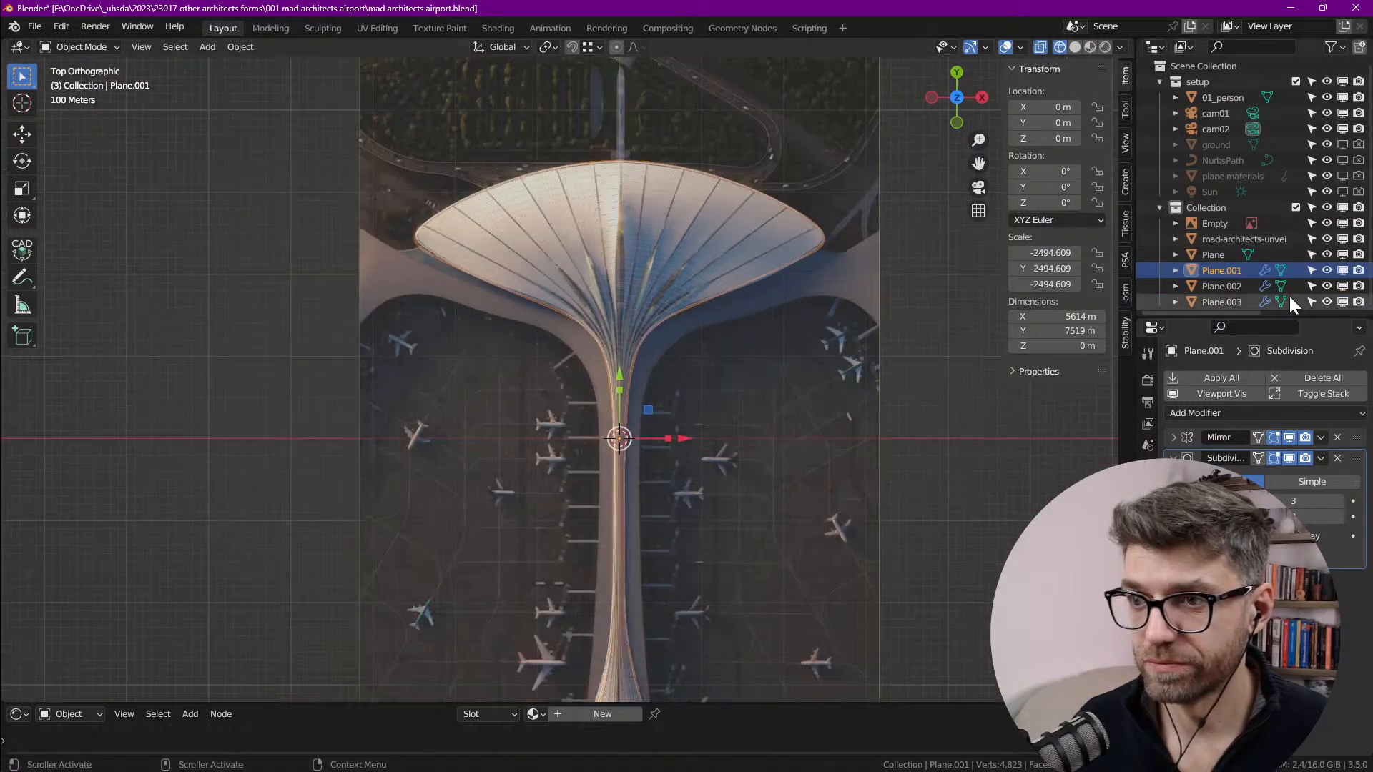
# Step: Hide the reference image and examine how the subdivided wireframe edges run across the fan and its outer tip
pyautogui.click(1342, 224)
pyautogui.scroll(4, 822, 218)
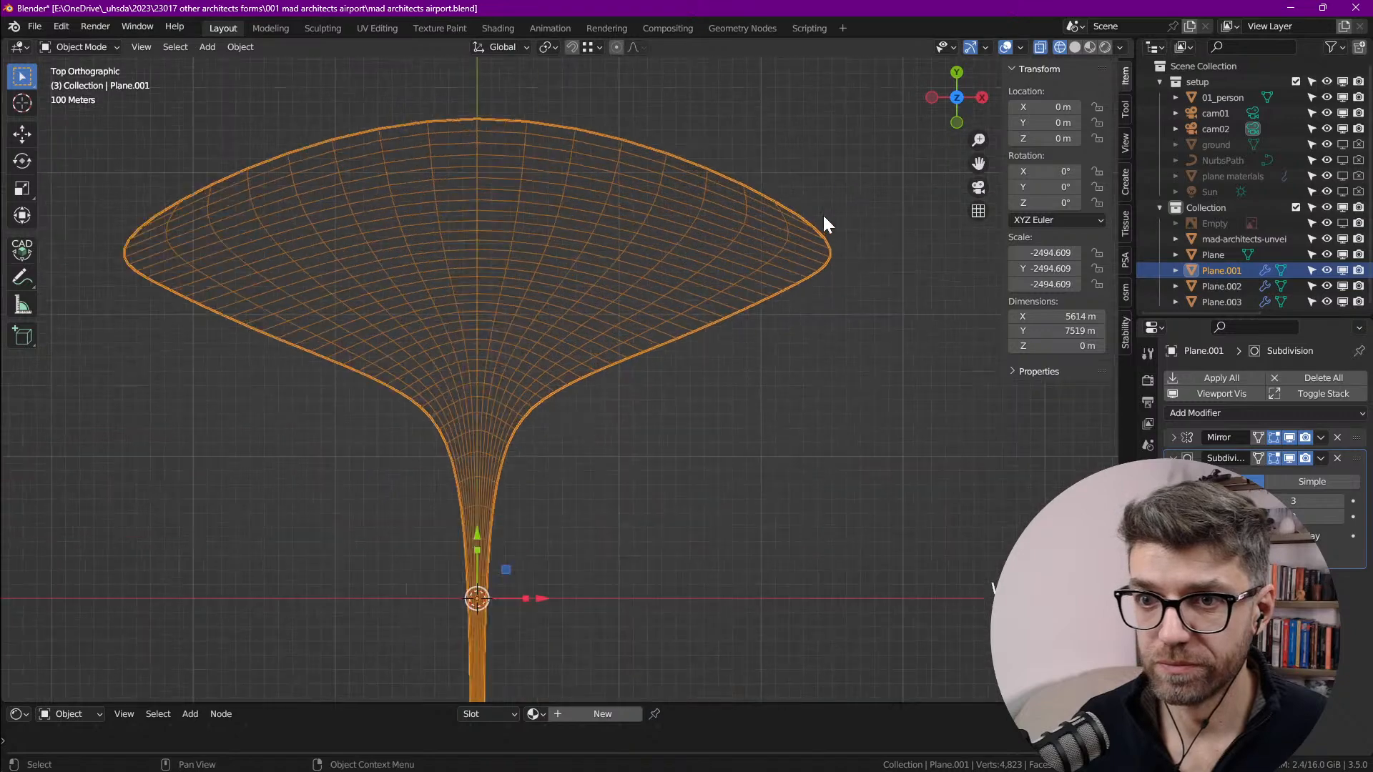
pyautogui.scroll(1, 814, 227)
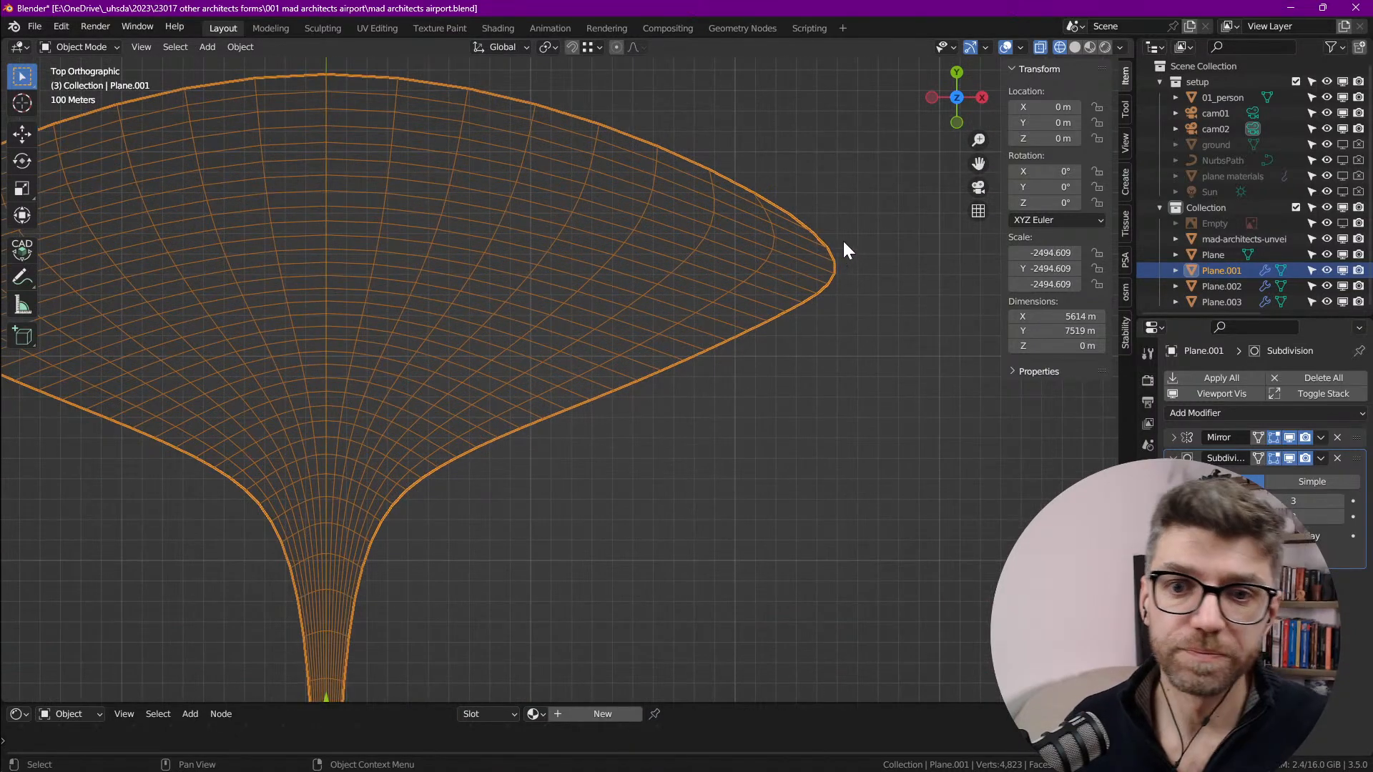
pyautogui.scroll(-2, 848, 243)
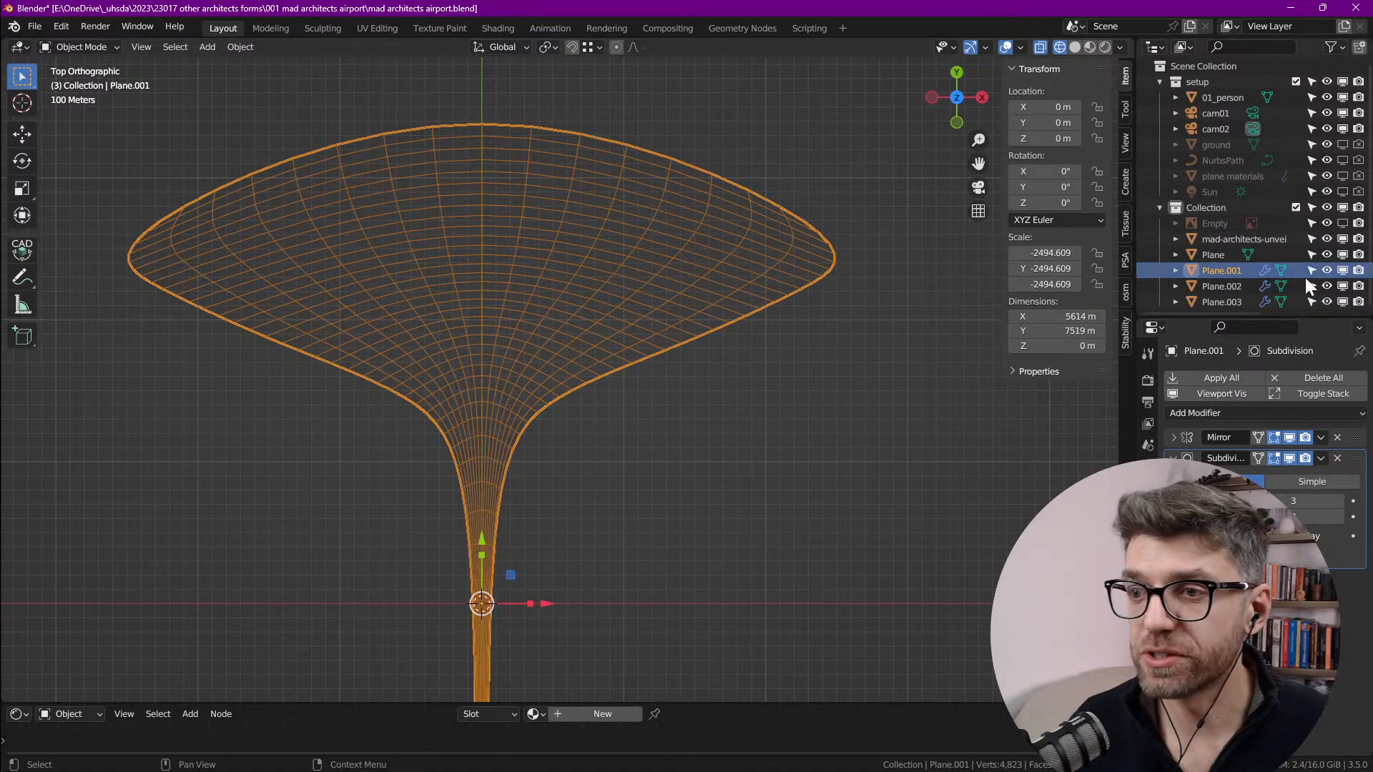
# Step: Show the reference image again and check the roof outline against the rounded tip of the fan
pyautogui.click(1343, 223)
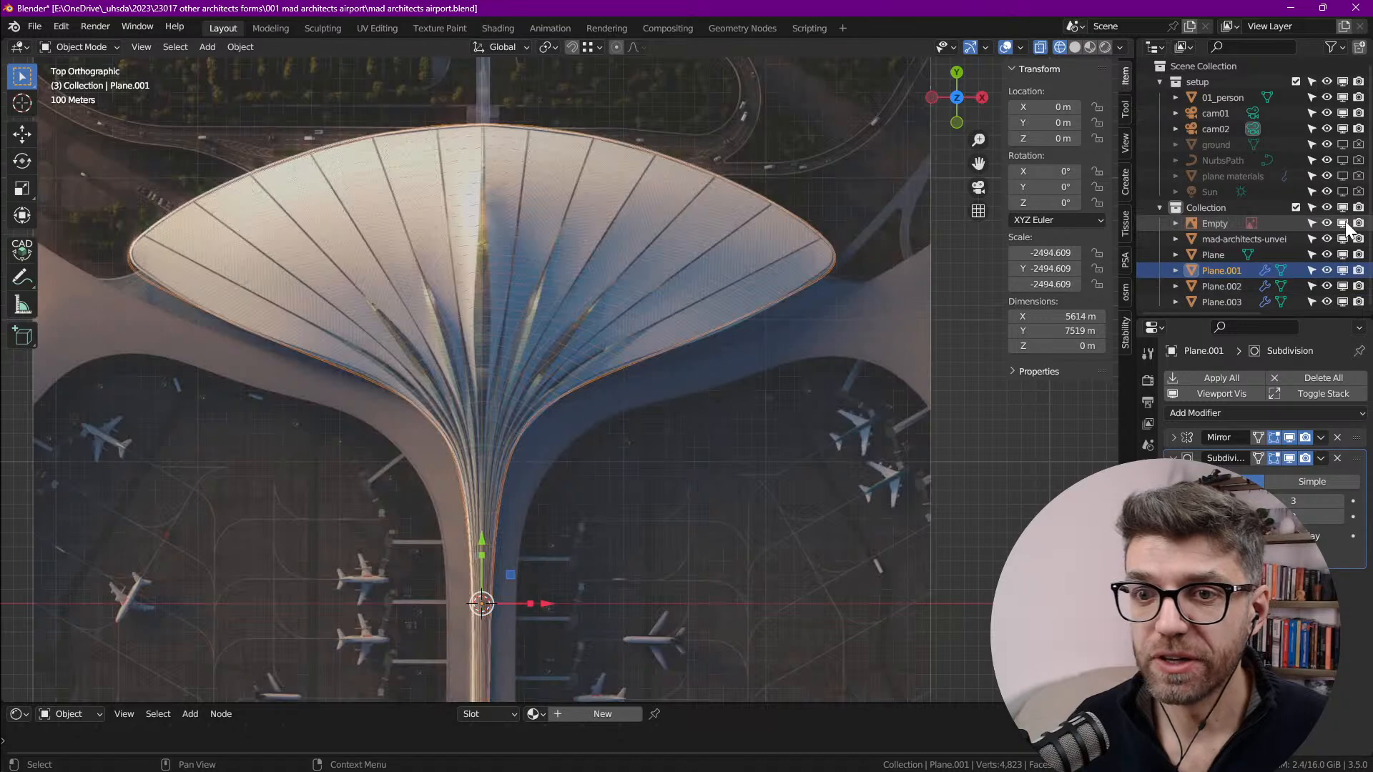
pyautogui.scroll(3, 823, 259)
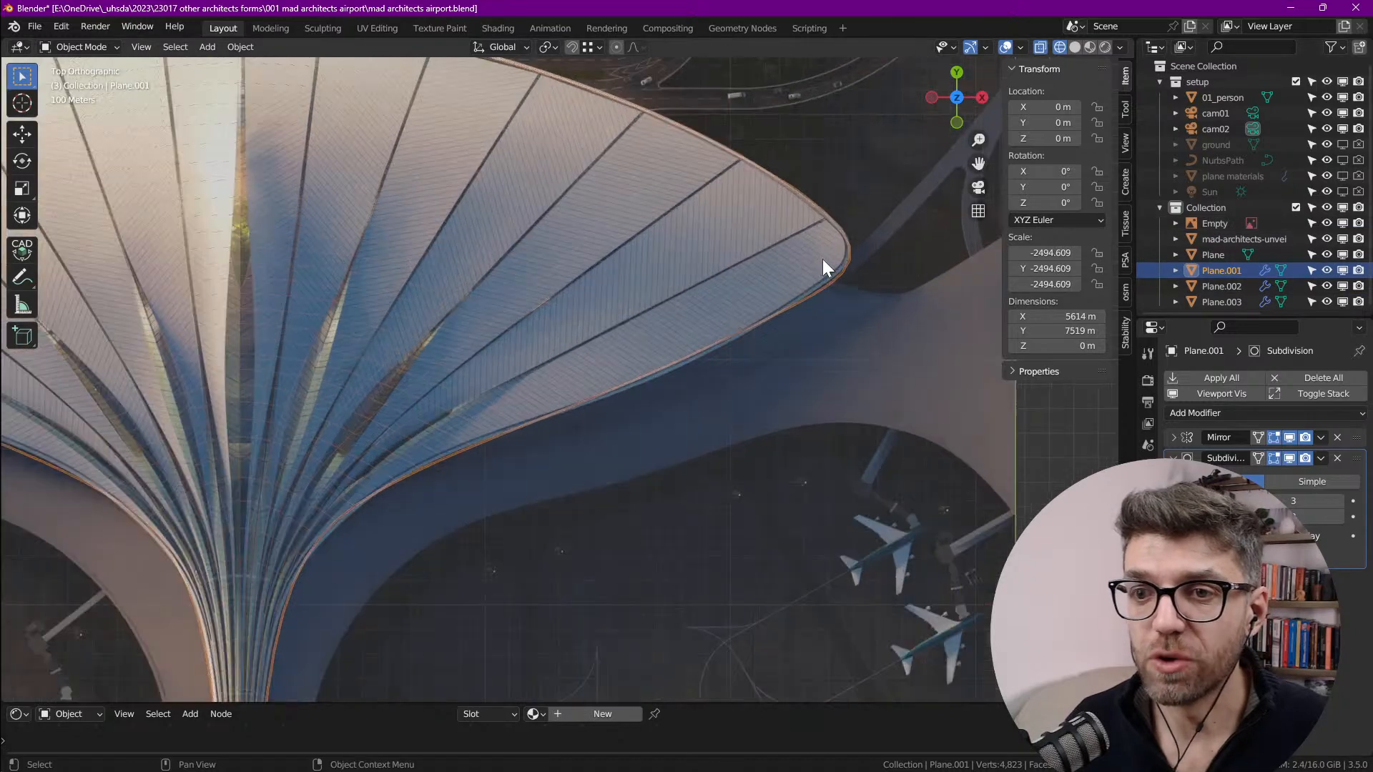
pyautogui.scroll(6, 828, 256)
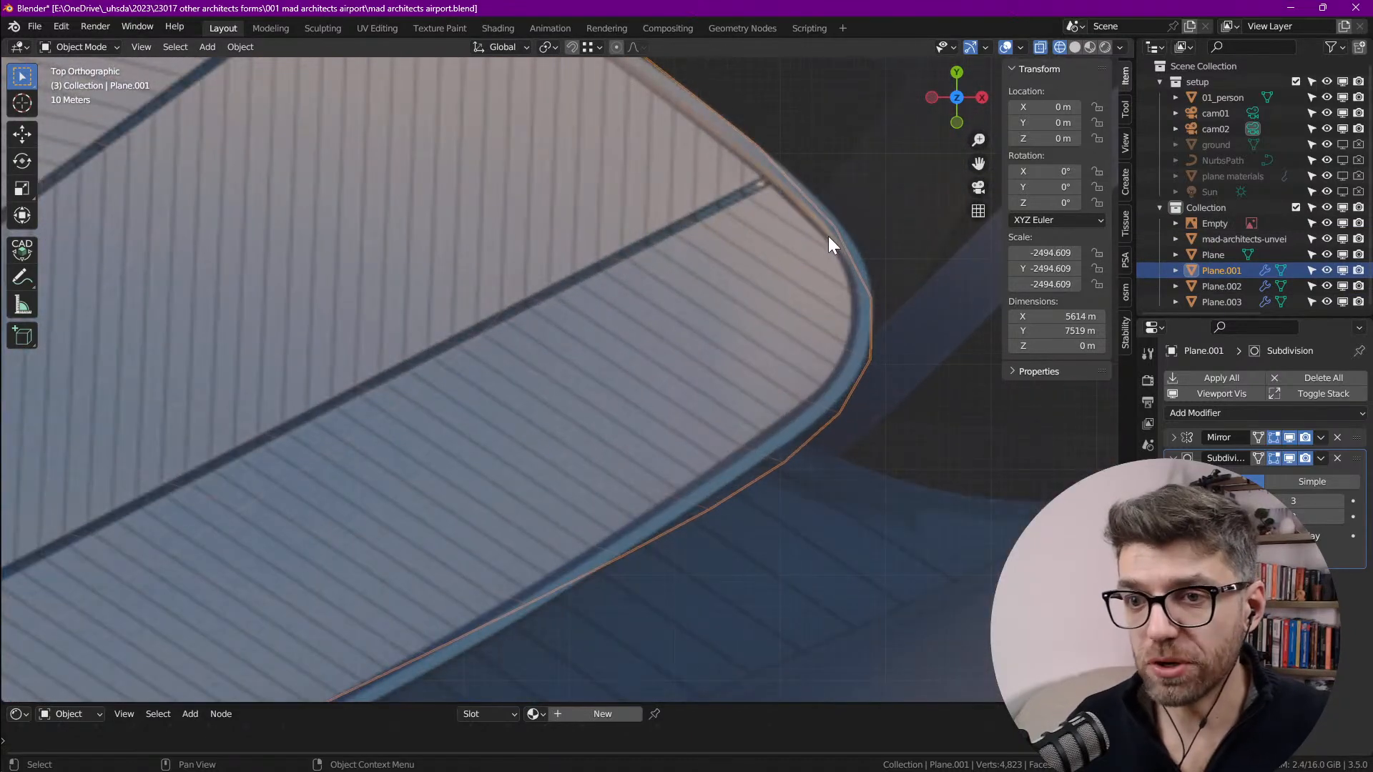
pyautogui.scroll(-3, 822, 221)
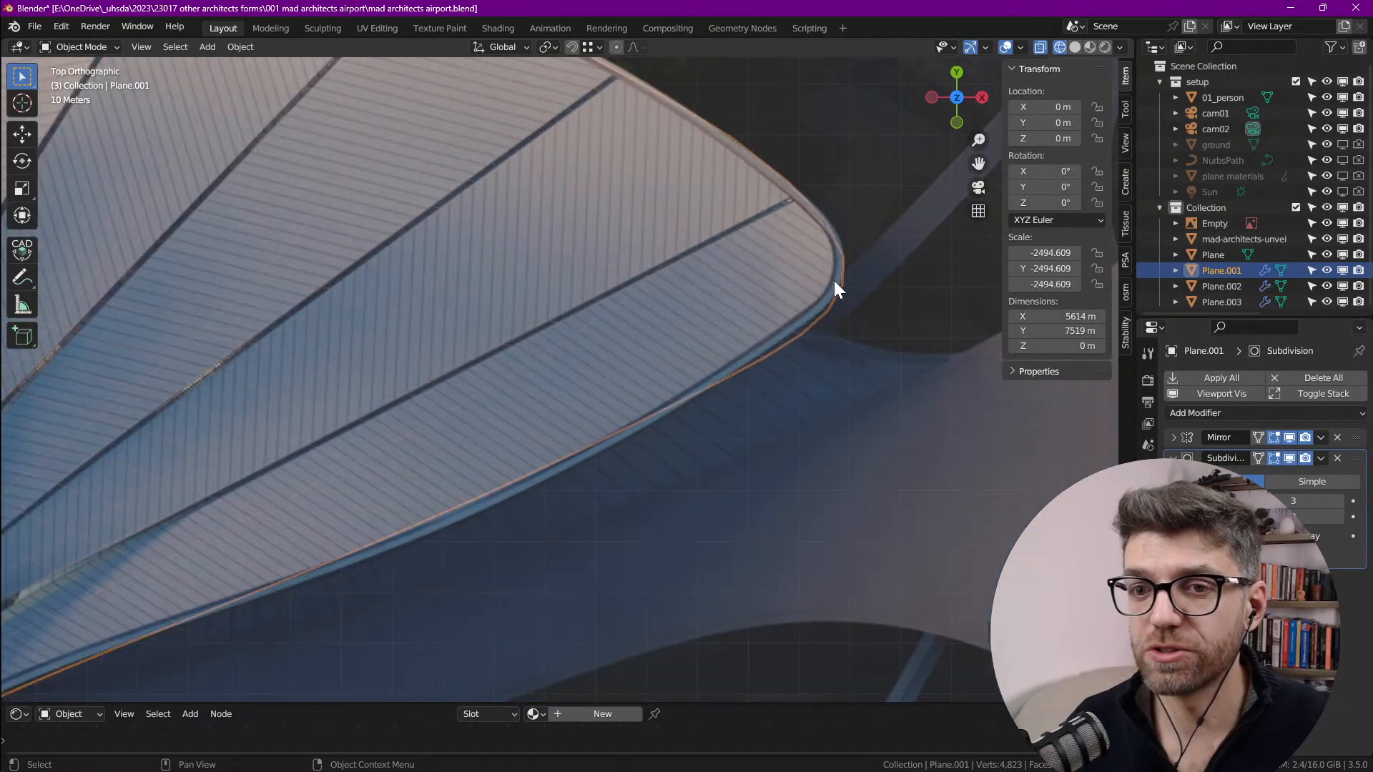
pyautogui.scroll(-4, 804, 308)
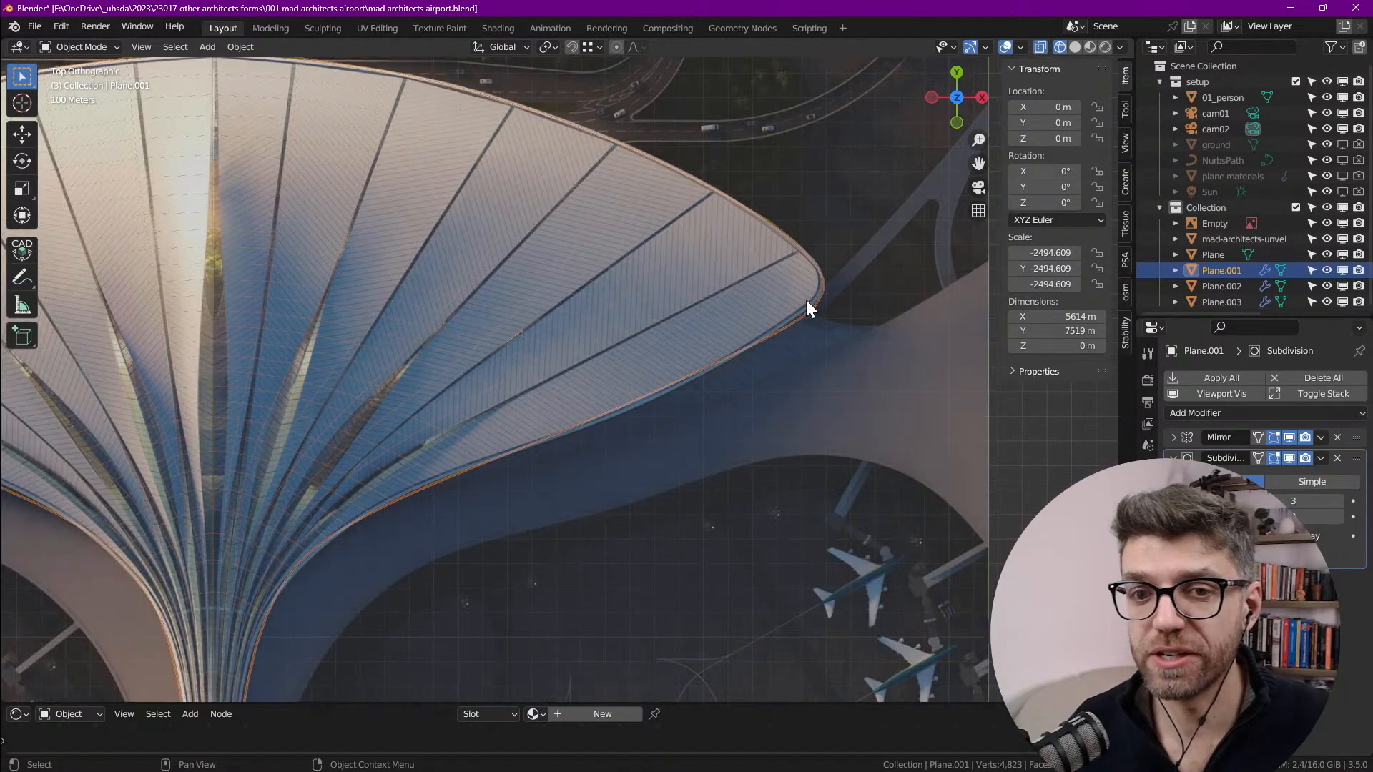
# Step: Compare the roof's outline with the reference image along the fan's lower edge and down to the stem
pyautogui.scroll(-6, 677, 331)
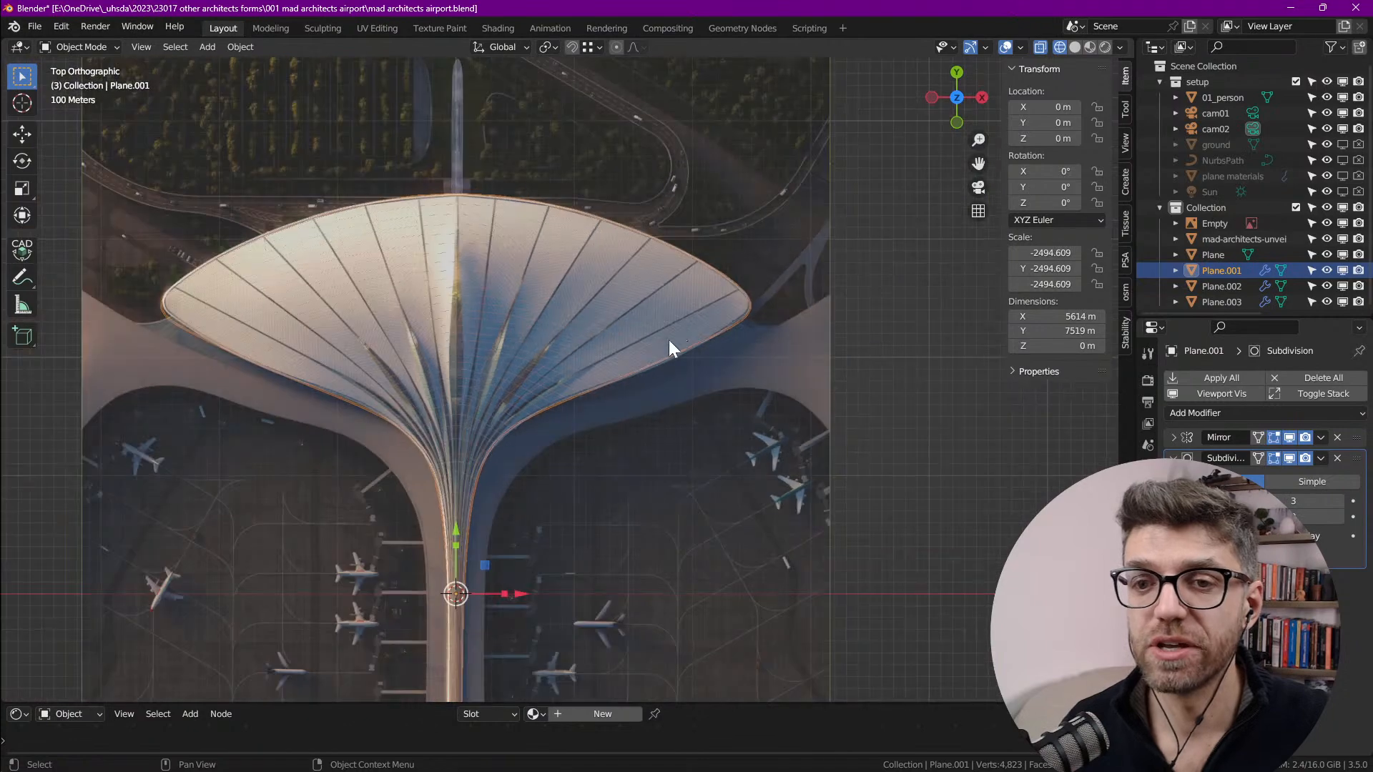
pyautogui.scroll(6, 737, 290)
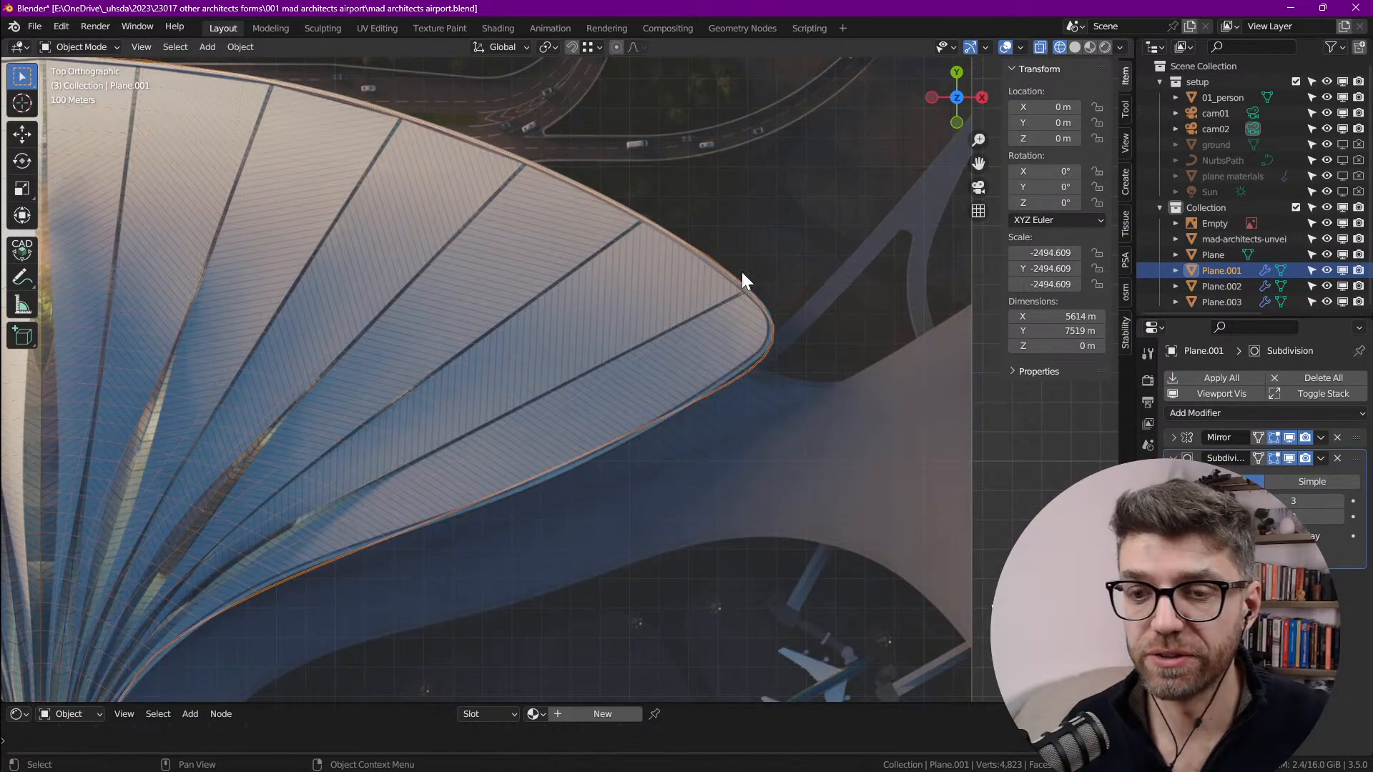
pyautogui.keyDown('shift'); pyautogui.moveTo(303, 559); pyautogui.dragTo(462, 414, button='middle'); pyautogui.keyUp('shift')
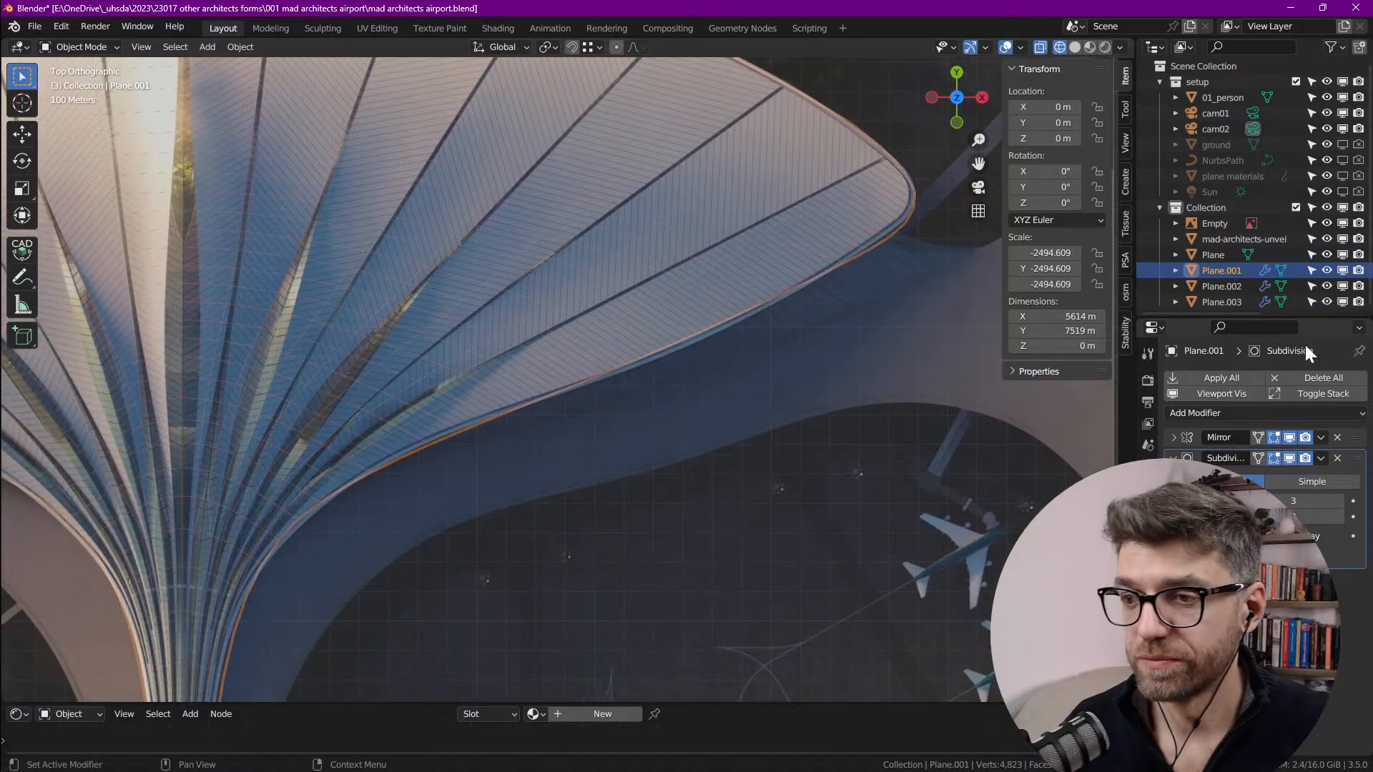
# Step: Hide the reference image and review the complete subdivided roof from the wide fan down to the flared stem end
pyautogui.click(1343, 224)
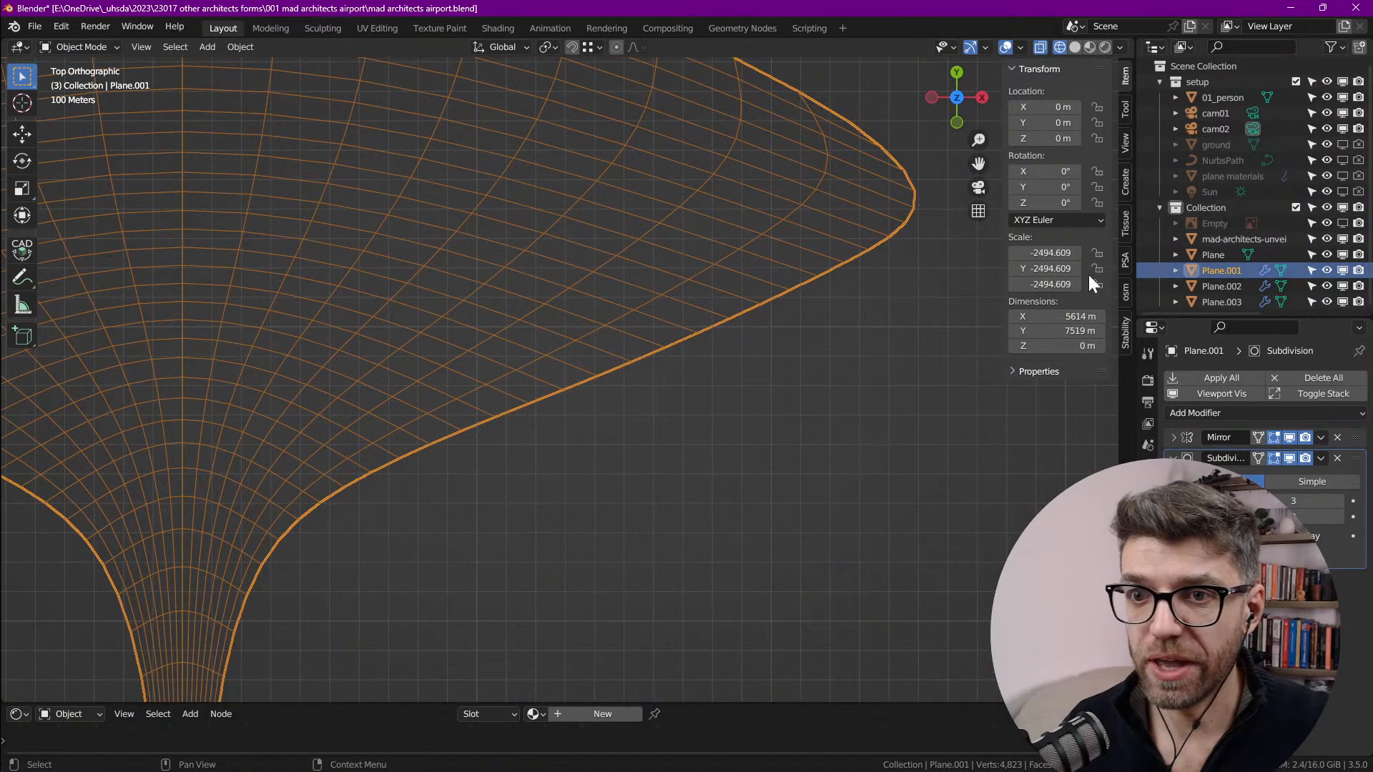
pyautogui.scroll(-4, 830, 265)
pyautogui.scroll(-3, 642, 294)
pyautogui.moveTo(640, 400); pyautogui.dragTo(657, 226, button='middle')
pyautogui.moveTo(481, 117); pyautogui.dragTo(505, 172, button='middle')
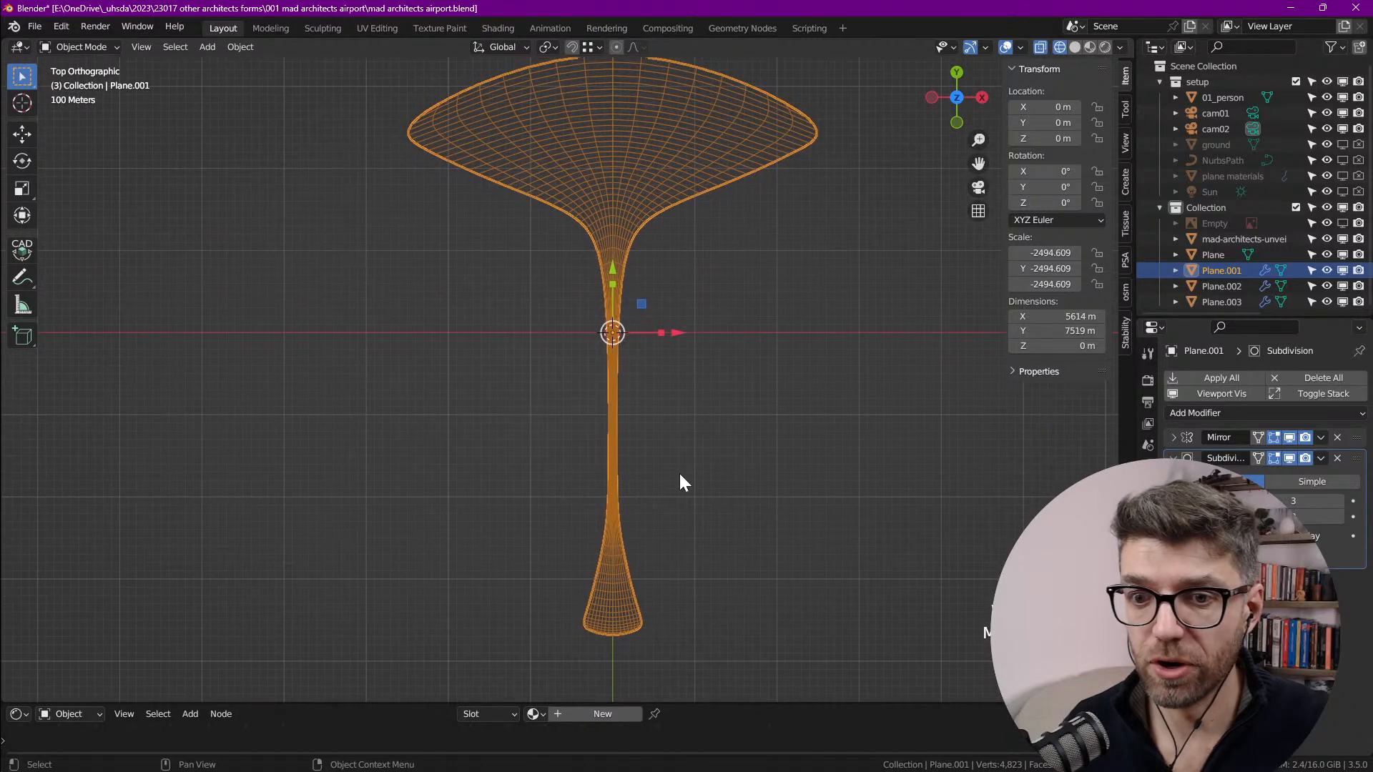
pyautogui.keyDown('shift'); pyautogui.moveTo(679, 466); pyautogui.dragTo(681, 420, button='middle'); pyautogui.keyUp('shift')
pyautogui.scroll(-2, 628, 291)
pyautogui.scroll(-1, 628, 290)
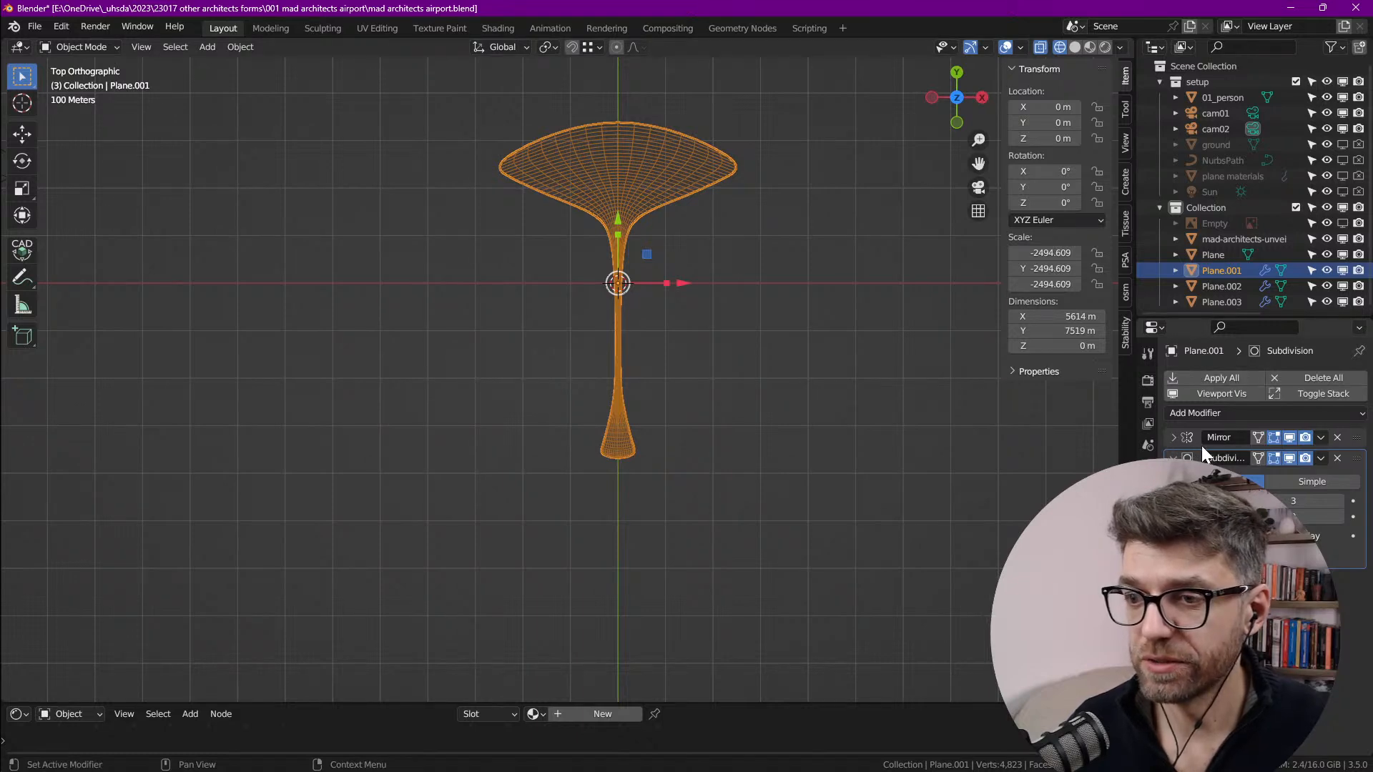
# Step: Apply the roof's Mirror modifier and its Subdivision modifier, in that order
pyautogui.click(1174, 437)
pyautogui.click(1319, 438)
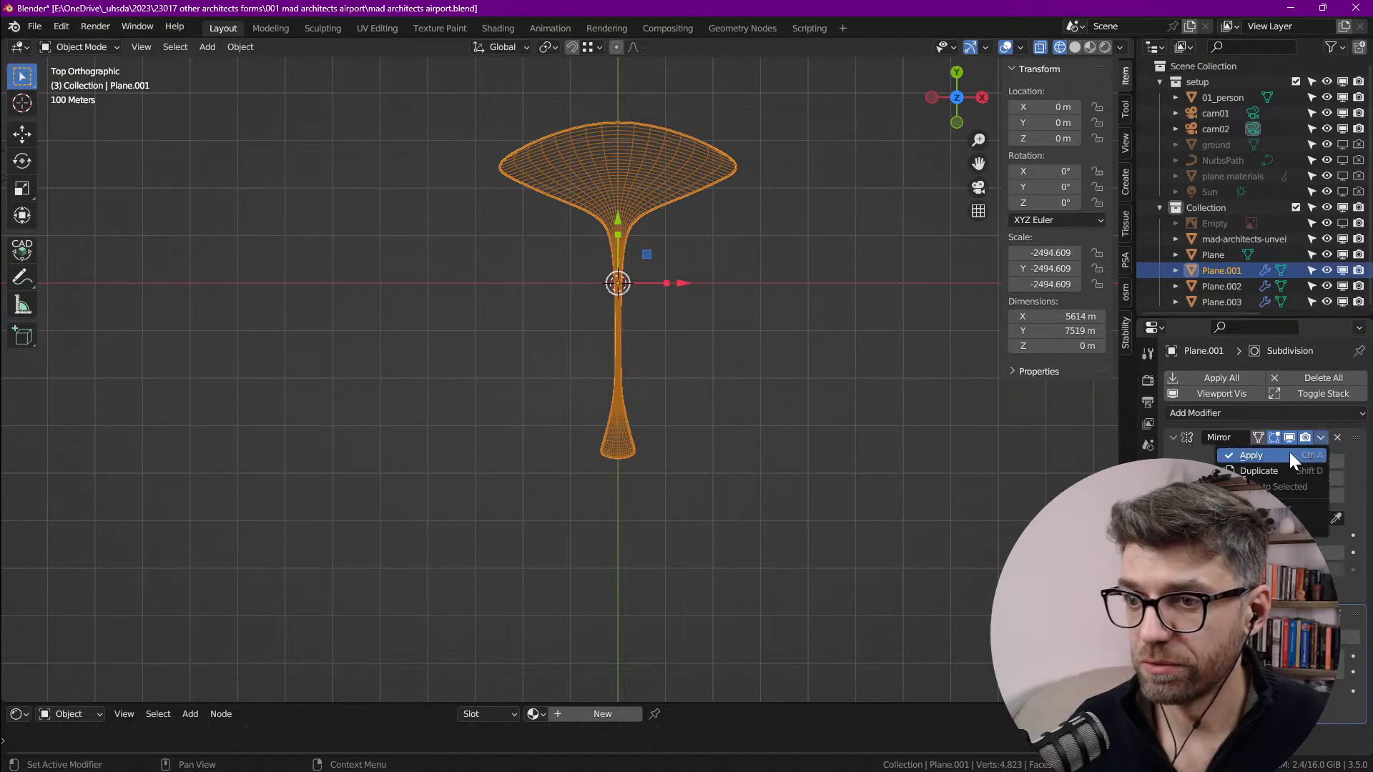
pyautogui.click(1289, 452)
pyautogui.click(1321, 437)
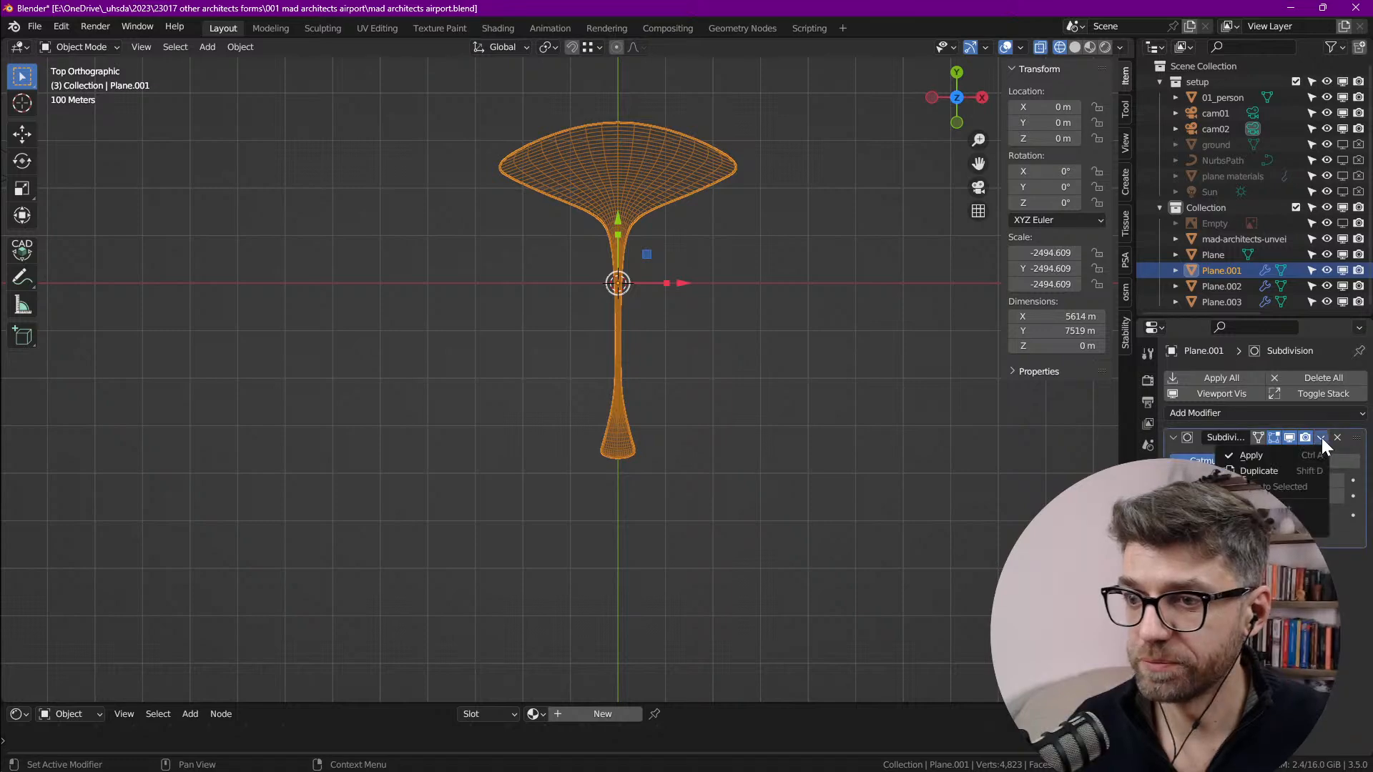
pyautogui.click(1286, 456)
# Step: Duplicate the applied roof mesh and place the copy -8915 m along the X axis
pyautogui.scroll(-4, 703, 358)
pyautogui.moveTo(624, 280); pyautogui.dragTo(675, 315, button='middle')
pyautogui.scroll(1, 678, 316)
pyautogui.hotkey('shift', 'd')
pyautogui.click(457, 327)
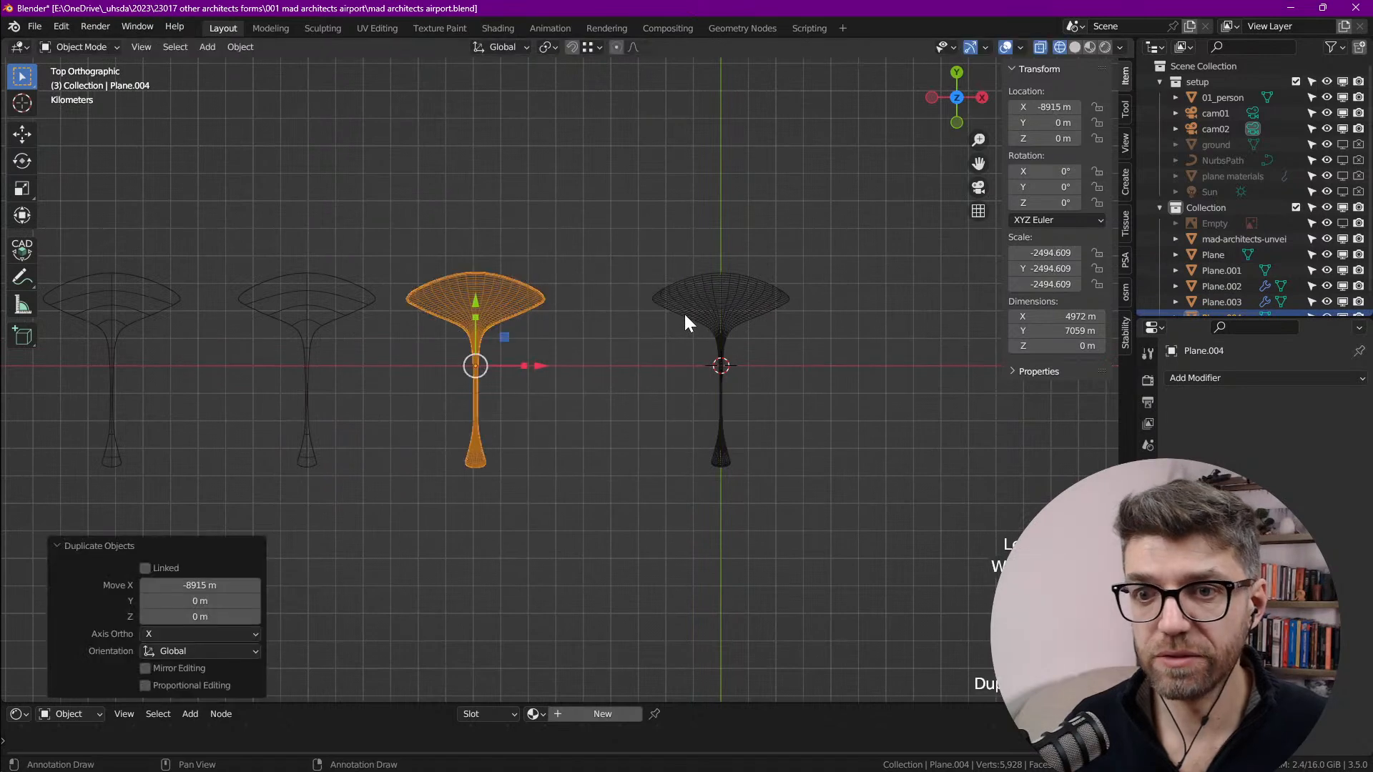
# Step: Enter Edit Mode on the original roof at the origin with nothing selected and switch to face selection
pyautogui.click(719, 325)
pyautogui.press('Tab')
pyautogui.scroll(8, 720, 312)
pyautogui.hotkey('alt', 'a')
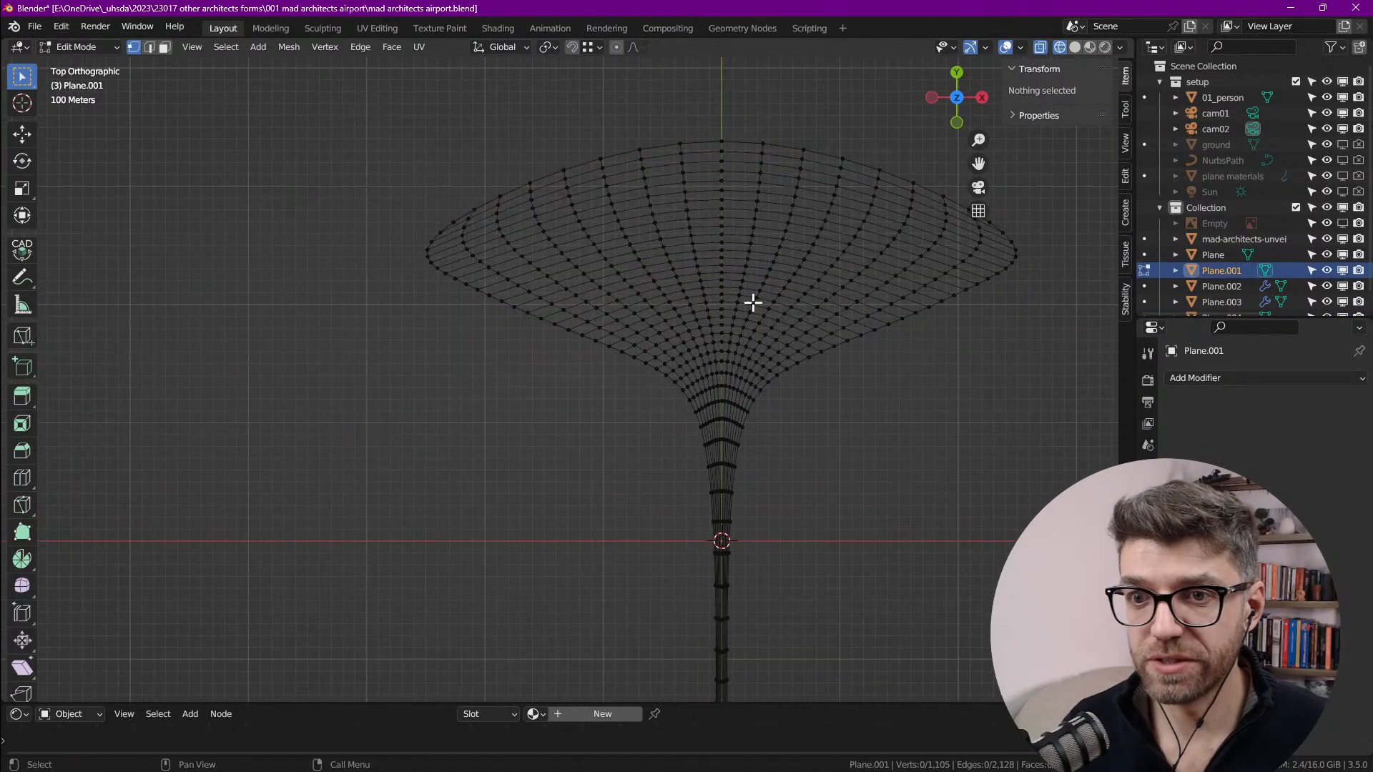
pyautogui.moveTo(731, 439); pyautogui.dragTo(715, 324, button='middle')
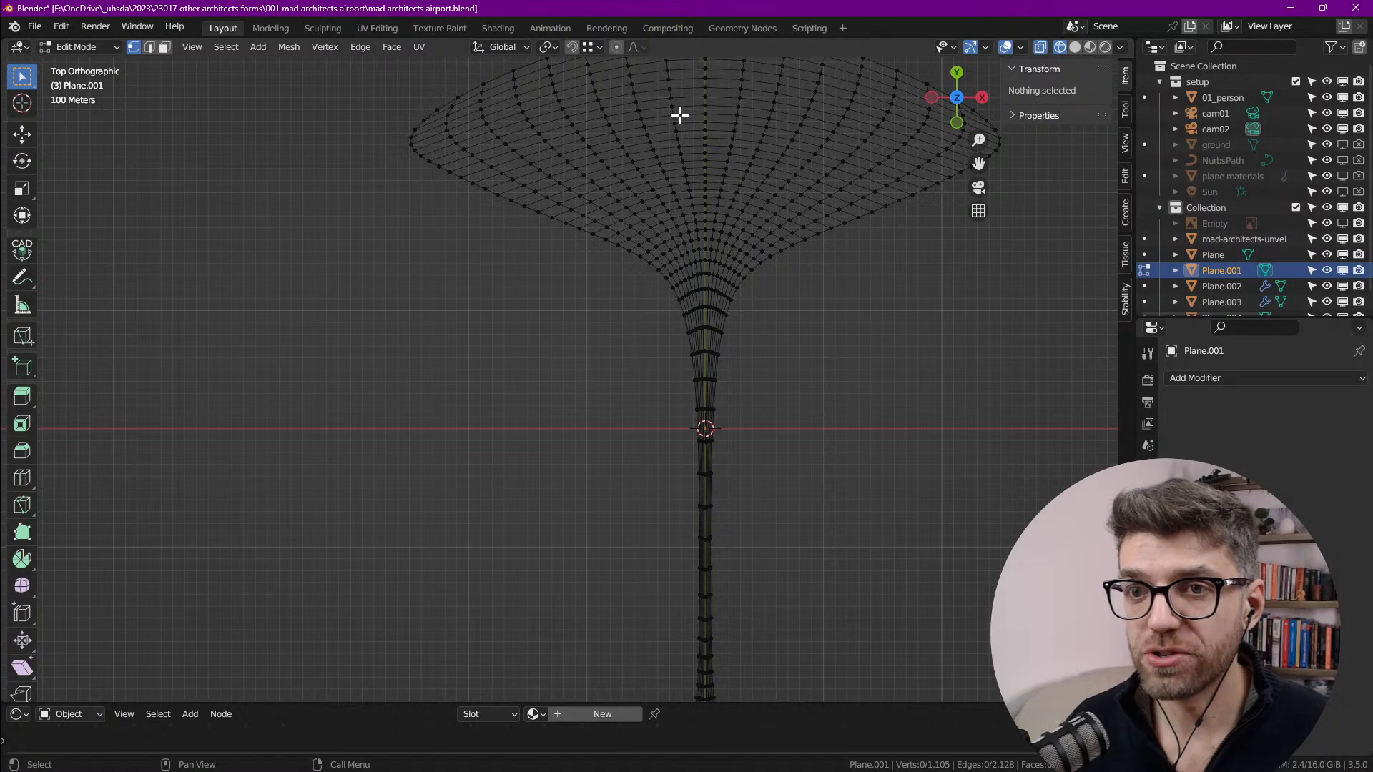
pyautogui.keyDown('shift'); pyautogui.moveTo(680, 114); pyautogui.dragTo(717, 269, button='middle'); pyautogui.keyUp('shift')
pyautogui.scroll(4, 736, 214)
pyautogui.scroll(-2, 708, 185)
pyautogui.keyDown('shift'); pyautogui.moveTo(705, 285); pyautogui.dragTo(707, 256, button='middle'); pyautogui.keyUp('shift')
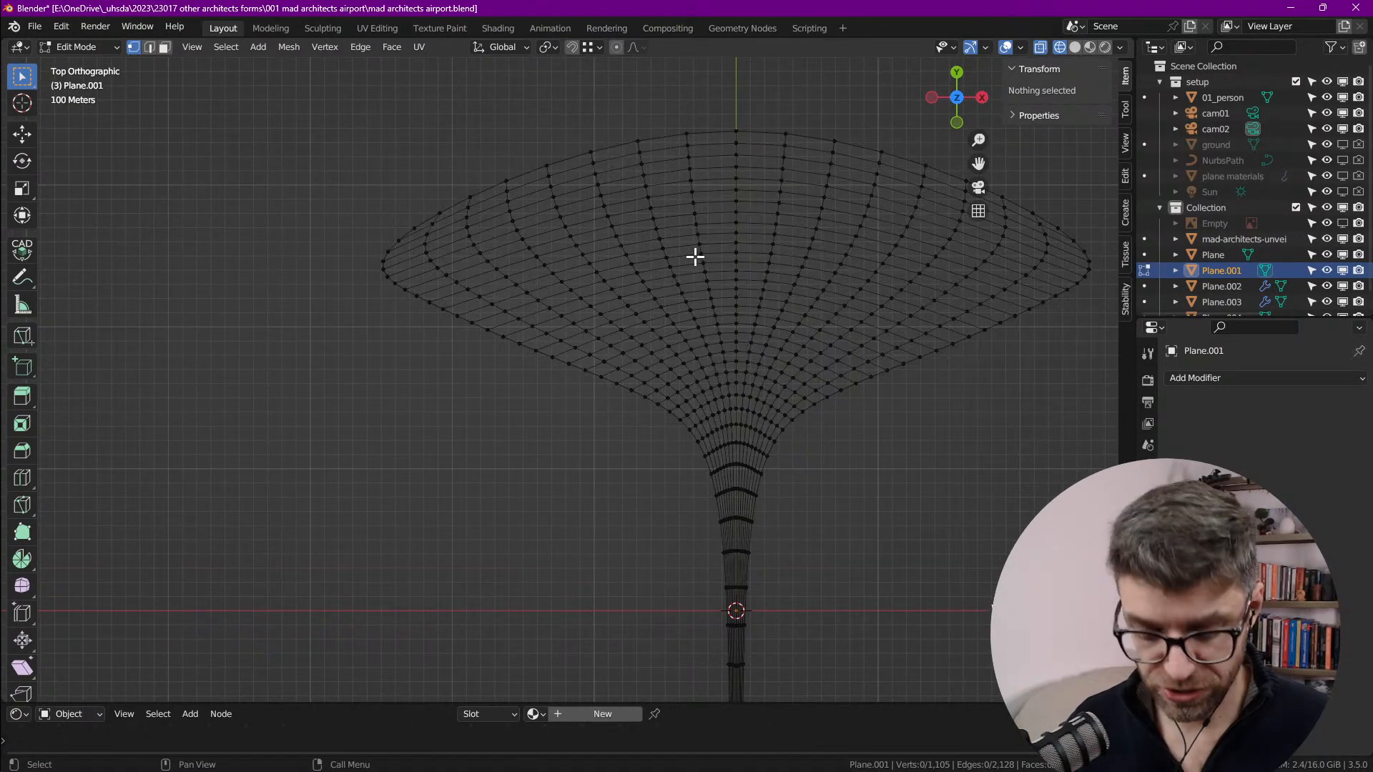
pyautogui.press('3')
# Step: Examine the roof's dense face grid across the fan and neck and compare it with the simpler roof copies beside it
pyautogui.scroll(3, 782, 144)
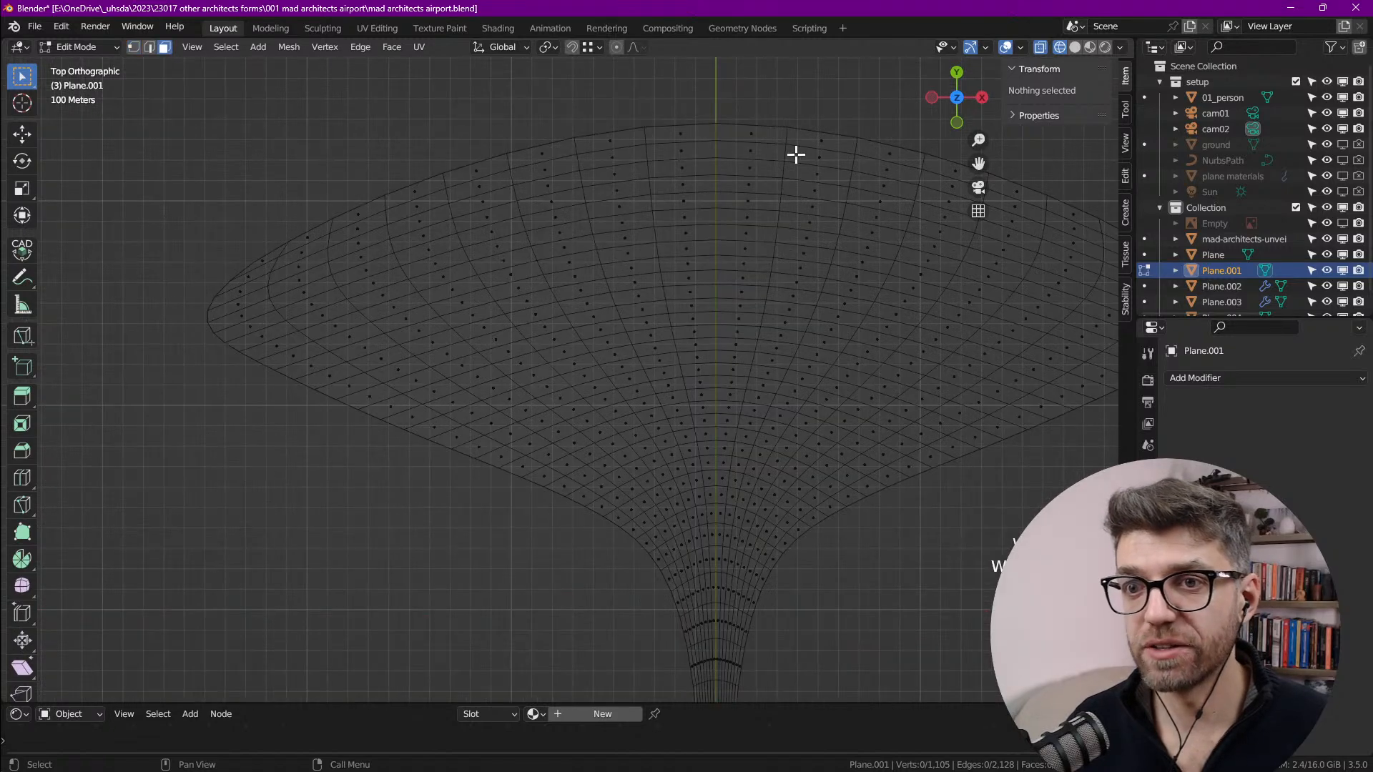
pyautogui.scroll(-5, 787, 120)
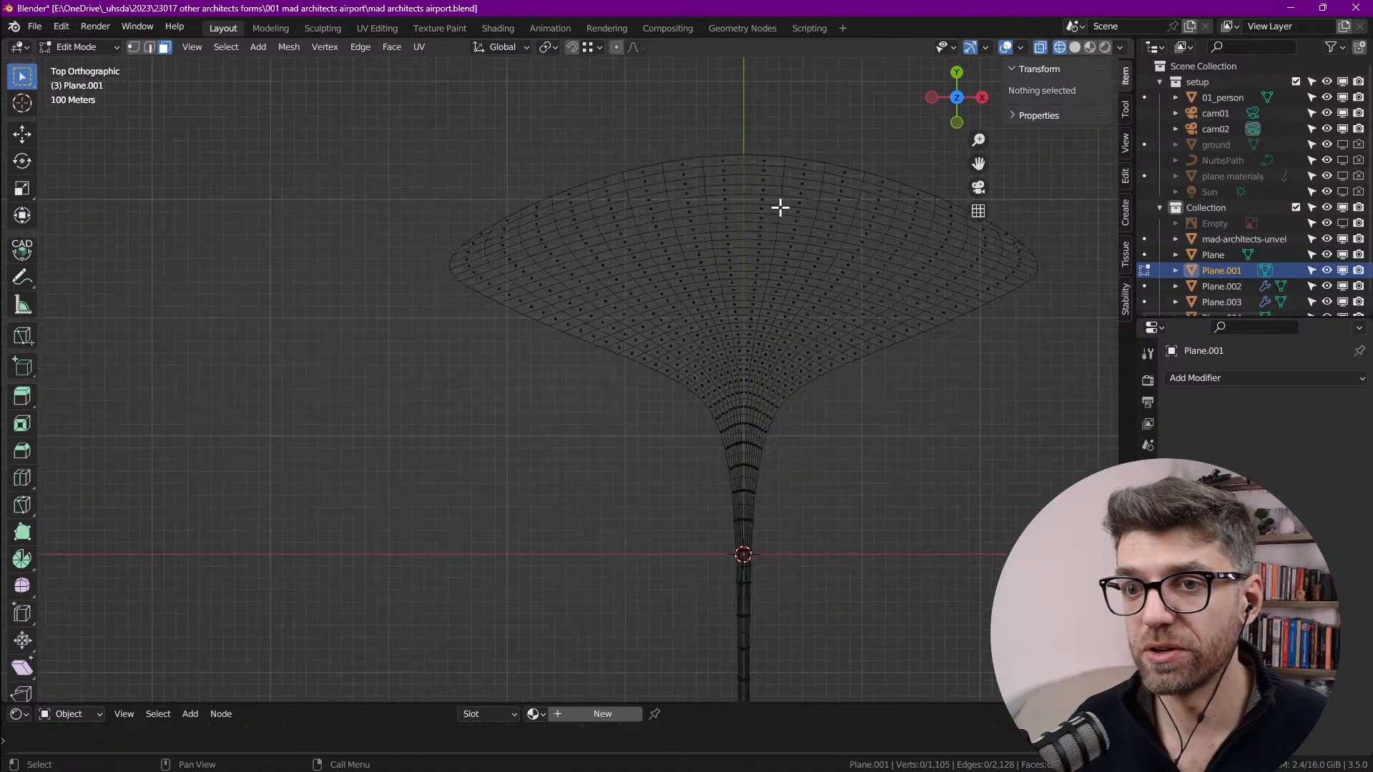
pyautogui.scroll(-2, 266, 297)
pyautogui.keyDown('shift'); pyautogui.moveTo(308, 343); pyautogui.dragTo(524, 337, button='middle'); pyautogui.keyUp('shift')
pyautogui.keyDown('shift'); pyautogui.moveTo(317, 378); pyautogui.dragTo(707, 360, button='middle'); pyautogui.keyUp('shift')
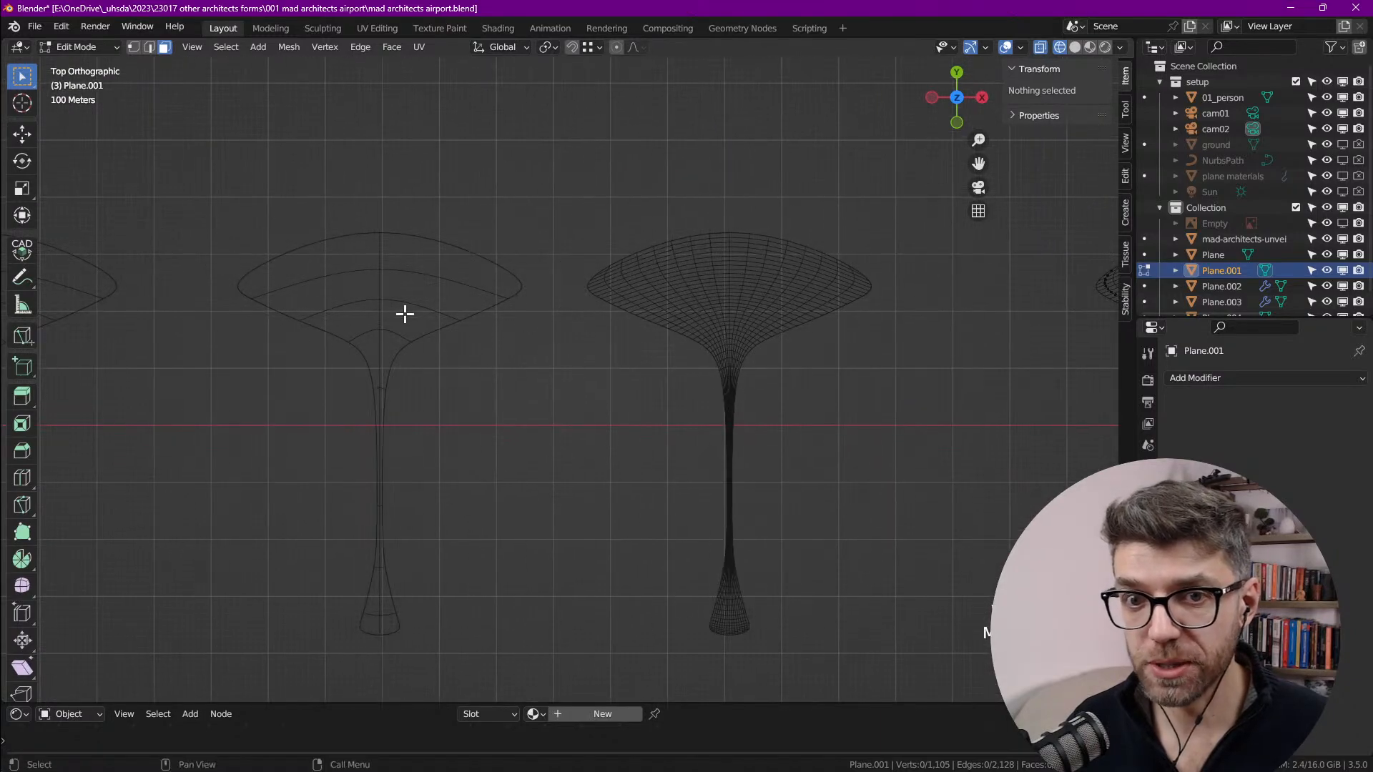
pyautogui.scroll(-2, 410, 312)
pyautogui.keyDown('shift'); pyautogui.moveTo(1009, 355); pyautogui.dragTo(771, 319, button='middle'); pyautogui.keyUp('shift')
pyautogui.scroll(5, 771, 318)
pyautogui.scroll(5, 724, 140)
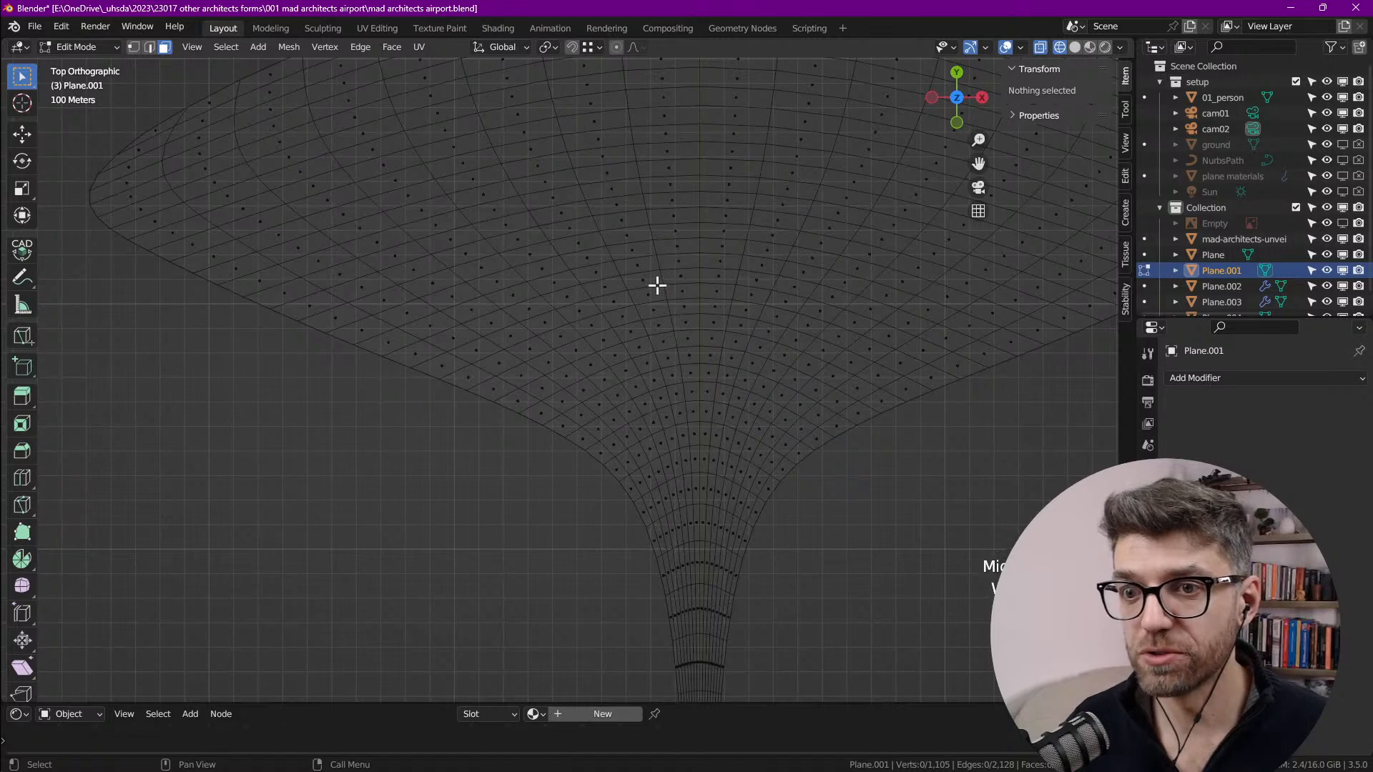
pyautogui.scroll(-5, 744, 337)
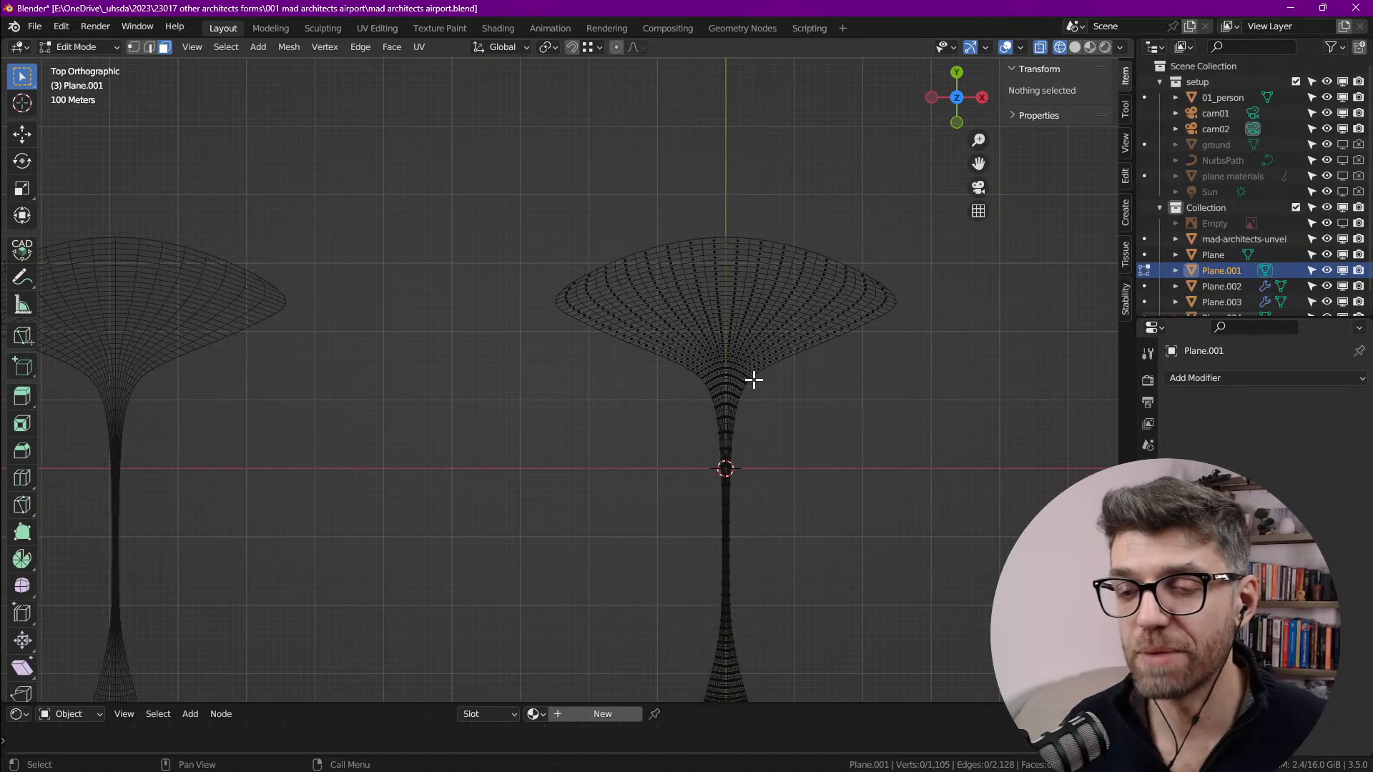
pyautogui.scroll(6, 736, 401)
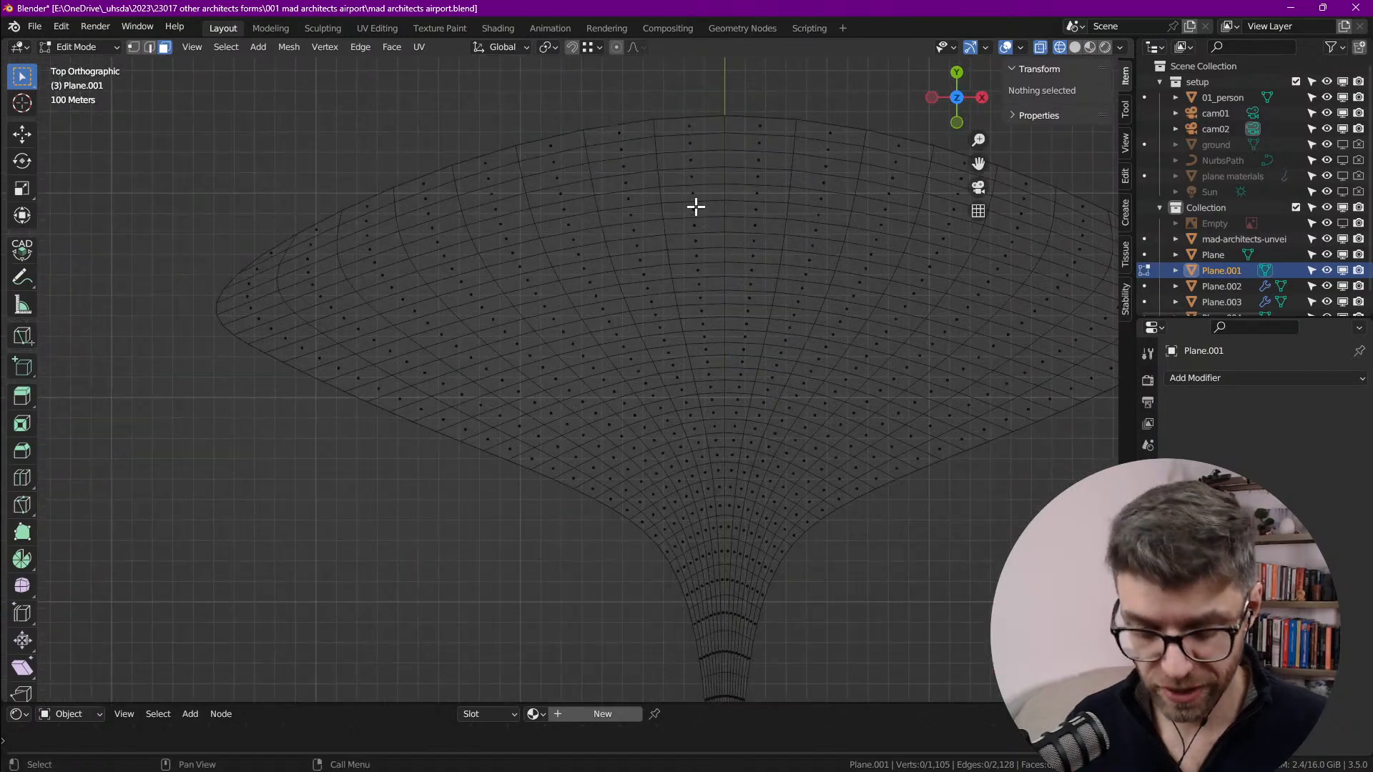
# Step: Delete the lengthwise strip of faces adjoining the centreline on the left half of the Plane.001 mesh
pyautogui.keyDown('alt'); pyautogui.click(688, 137); pyautogui.keyUp('alt')
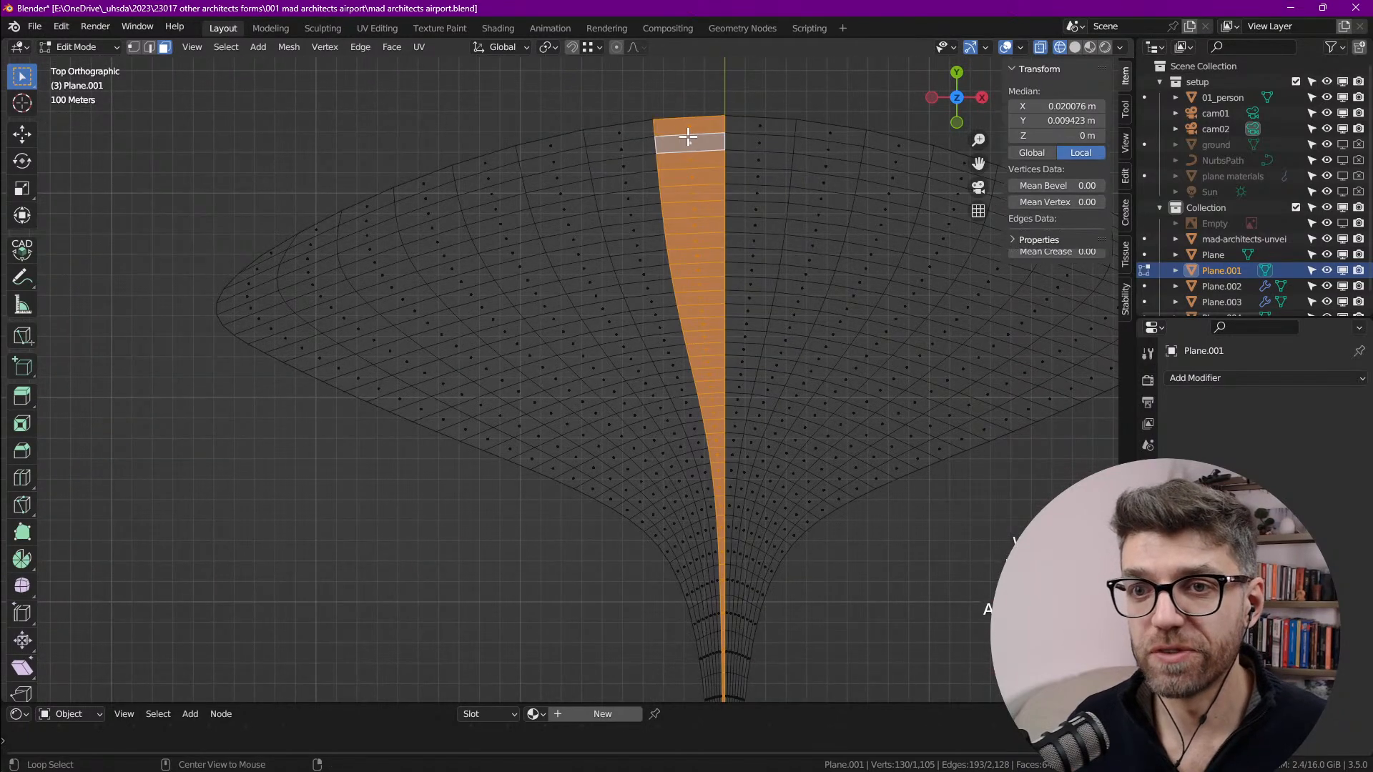
pyautogui.scroll(-6, 688, 143)
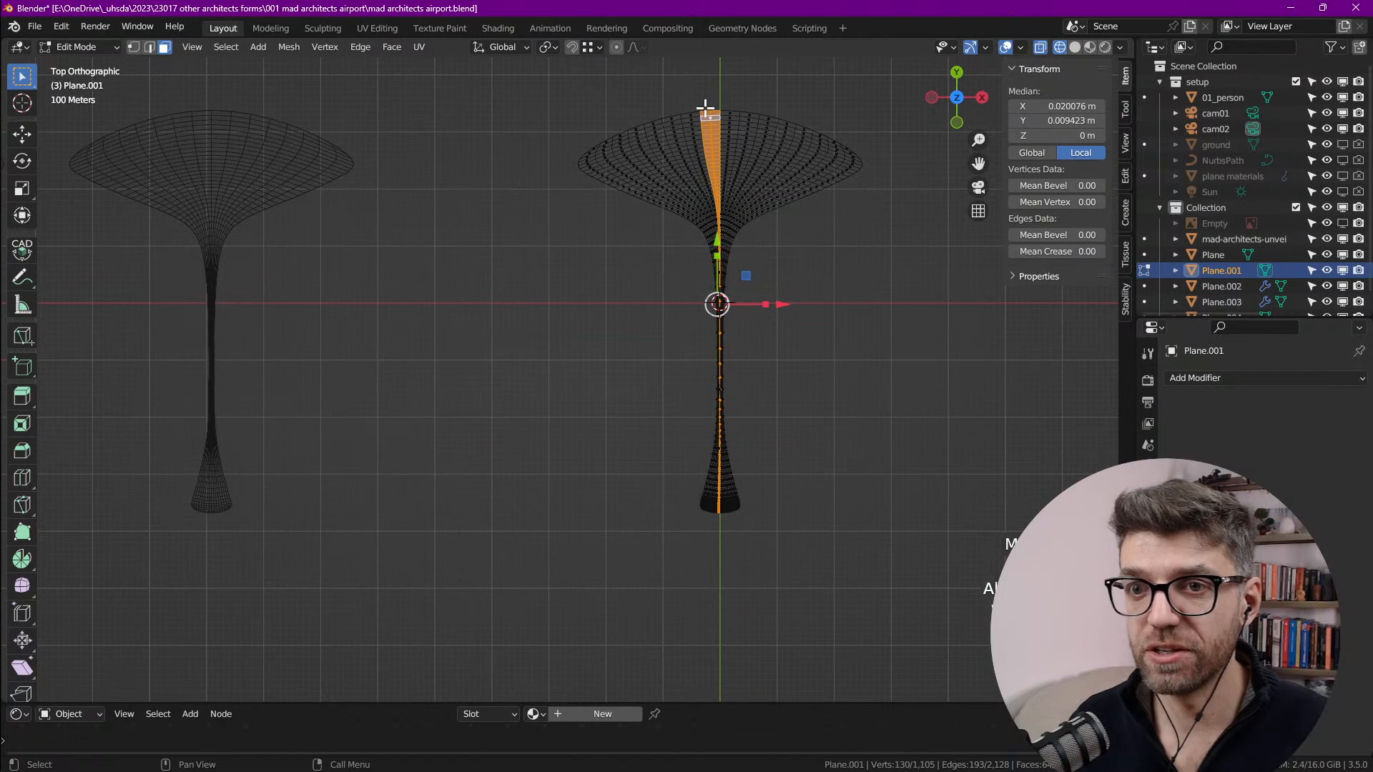
pyautogui.scroll(4, 704, 107)
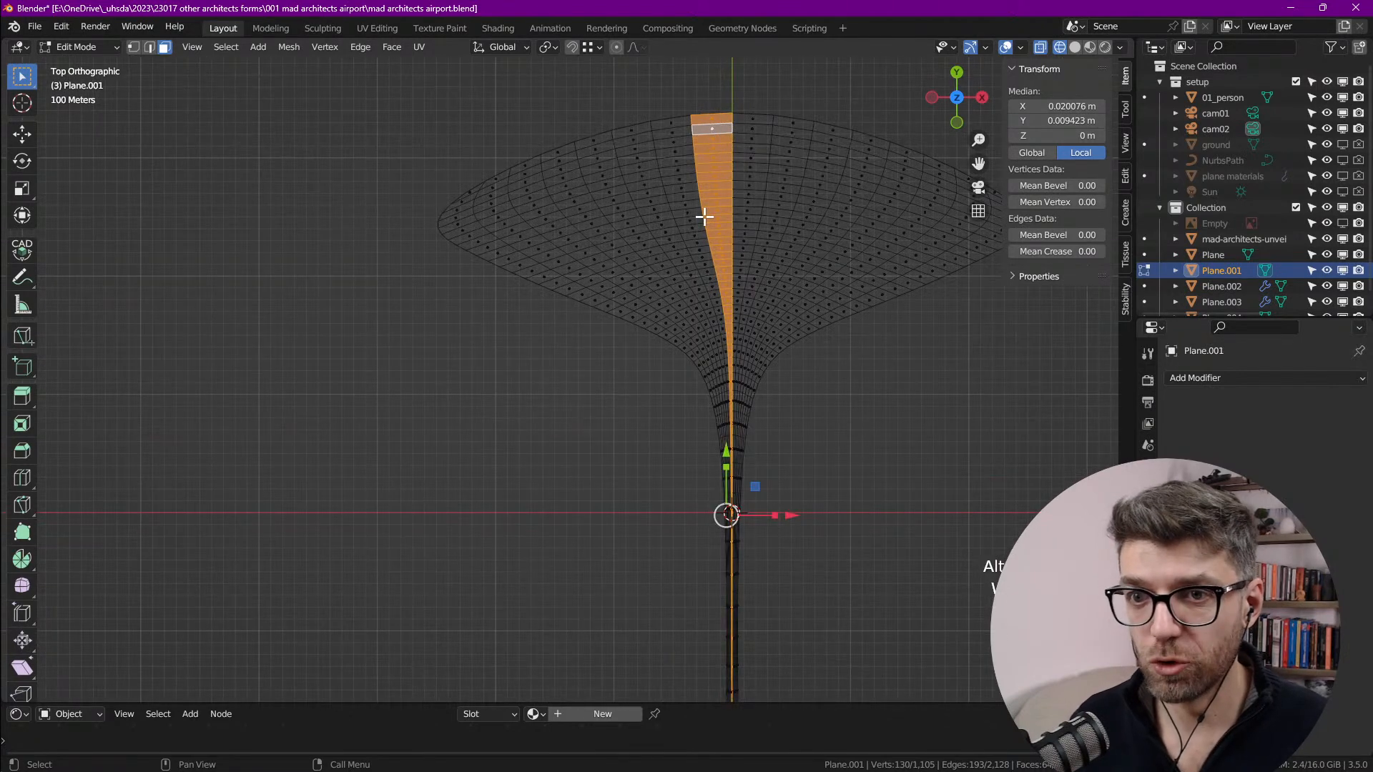
pyautogui.press('x')
pyautogui.click(649, 252)
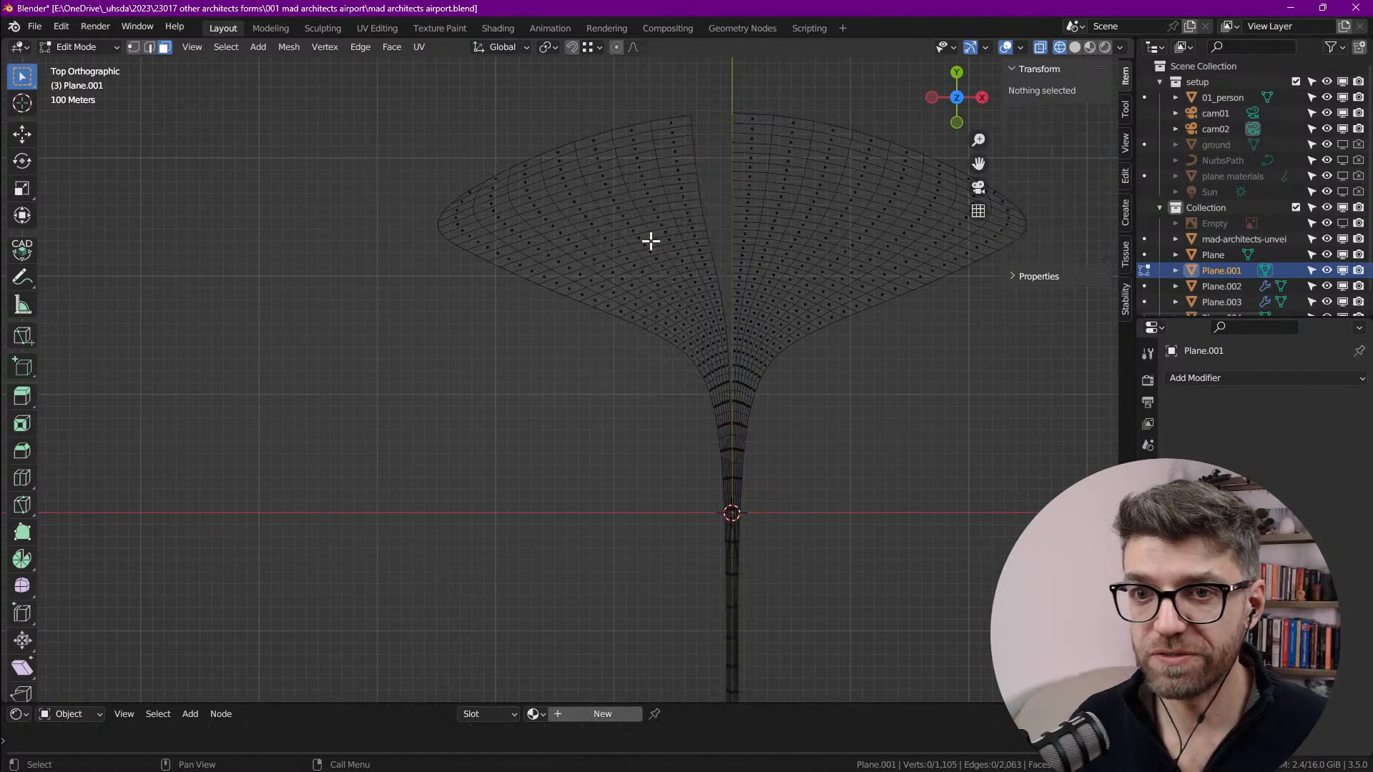
# Step: Delete the remaining linked faces of the mesh's left half
pyautogui.press('l')
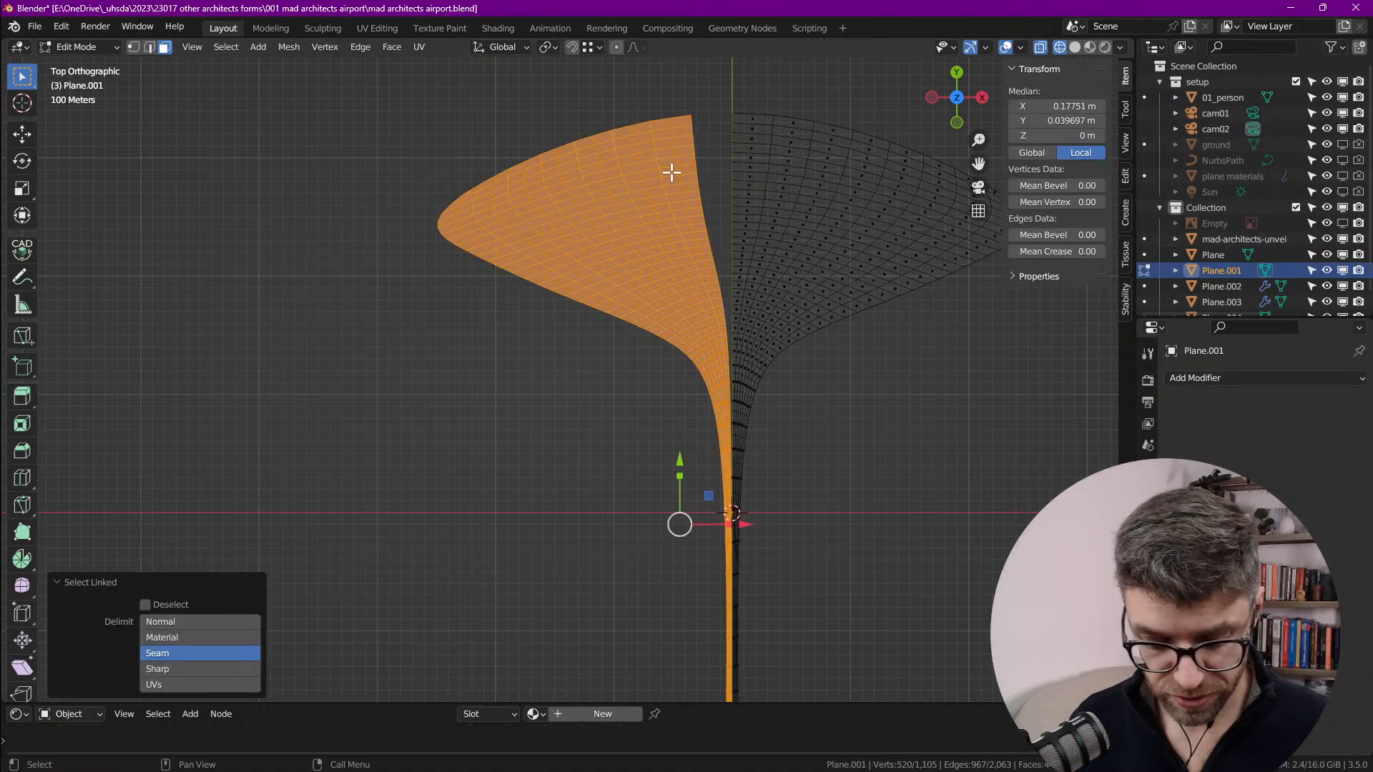
pyautogui.press('x')
pyautogui.click(672, 172)
pyautogui.scroll(-5, 732, 393)
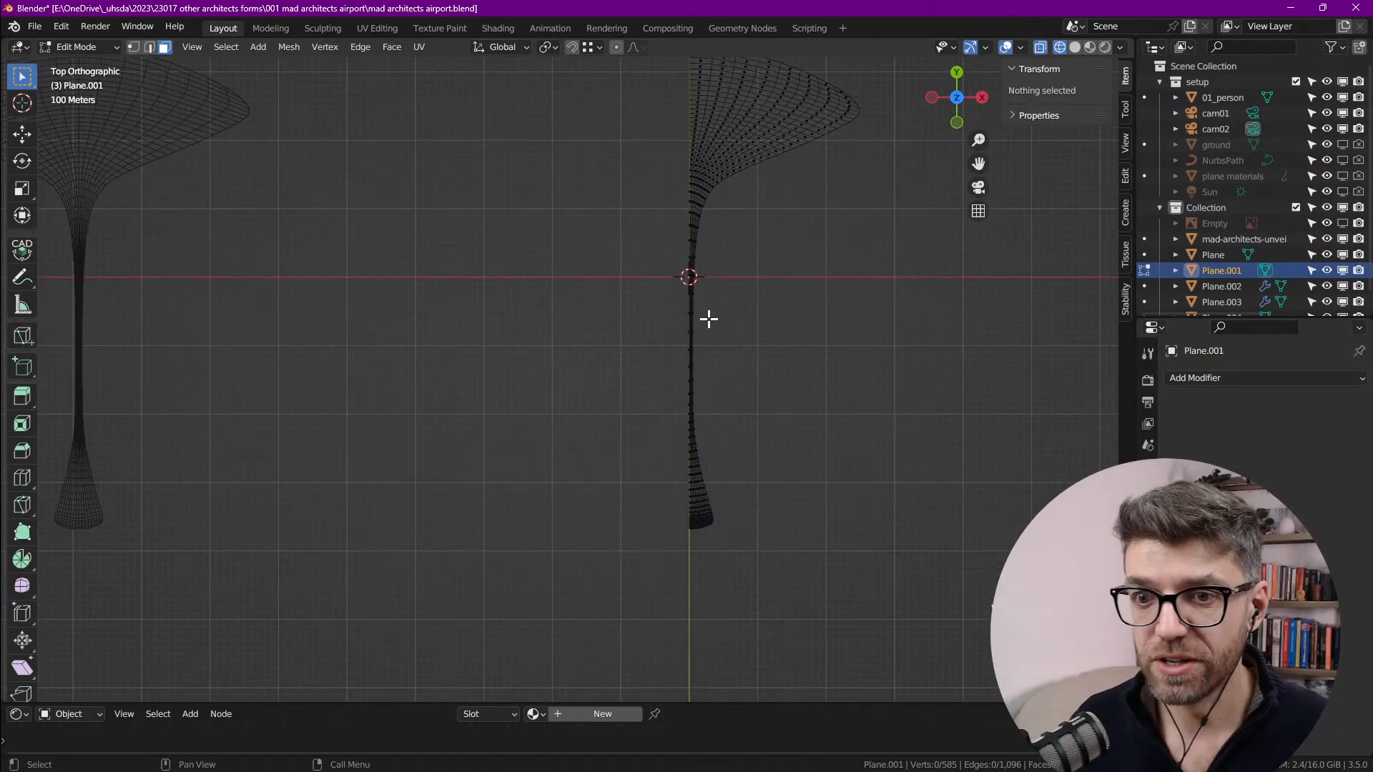
# Step: Add a Mirror modifier on the X axis to Plane.001 to complete the other half of the form
pyautogui.scroll(4, 722, 473)
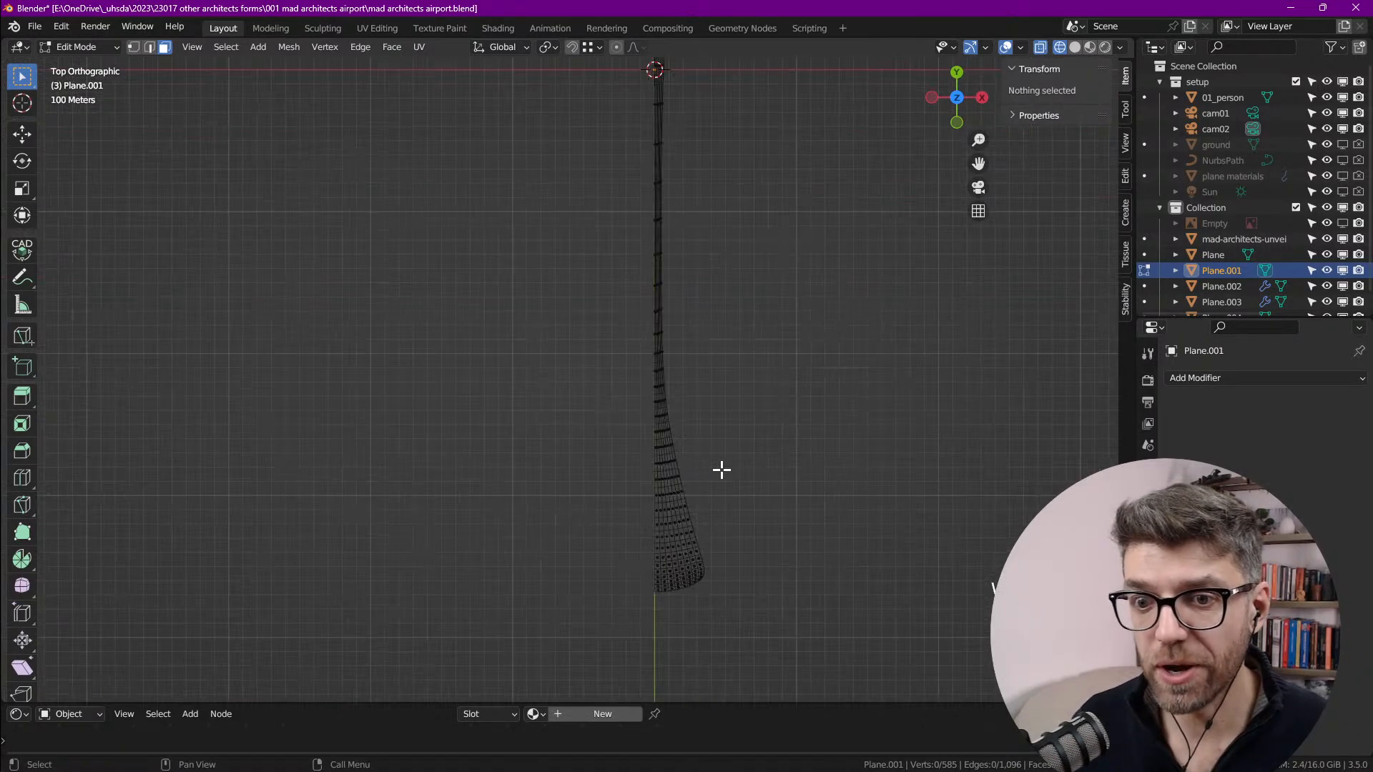
pyautogui.click(1190, 378)
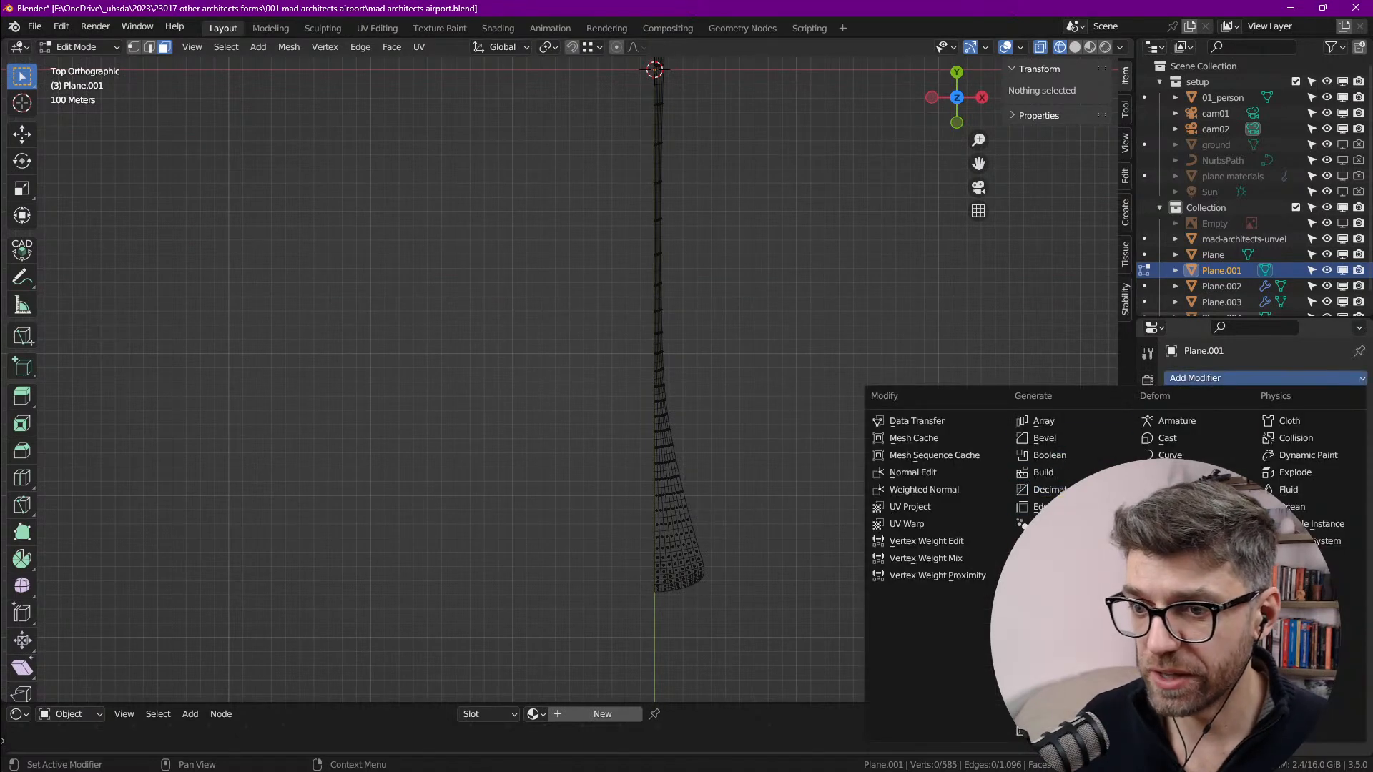
pyautogui.click(1044, 558)
pyautogui.scroll(-3, 824, 501)
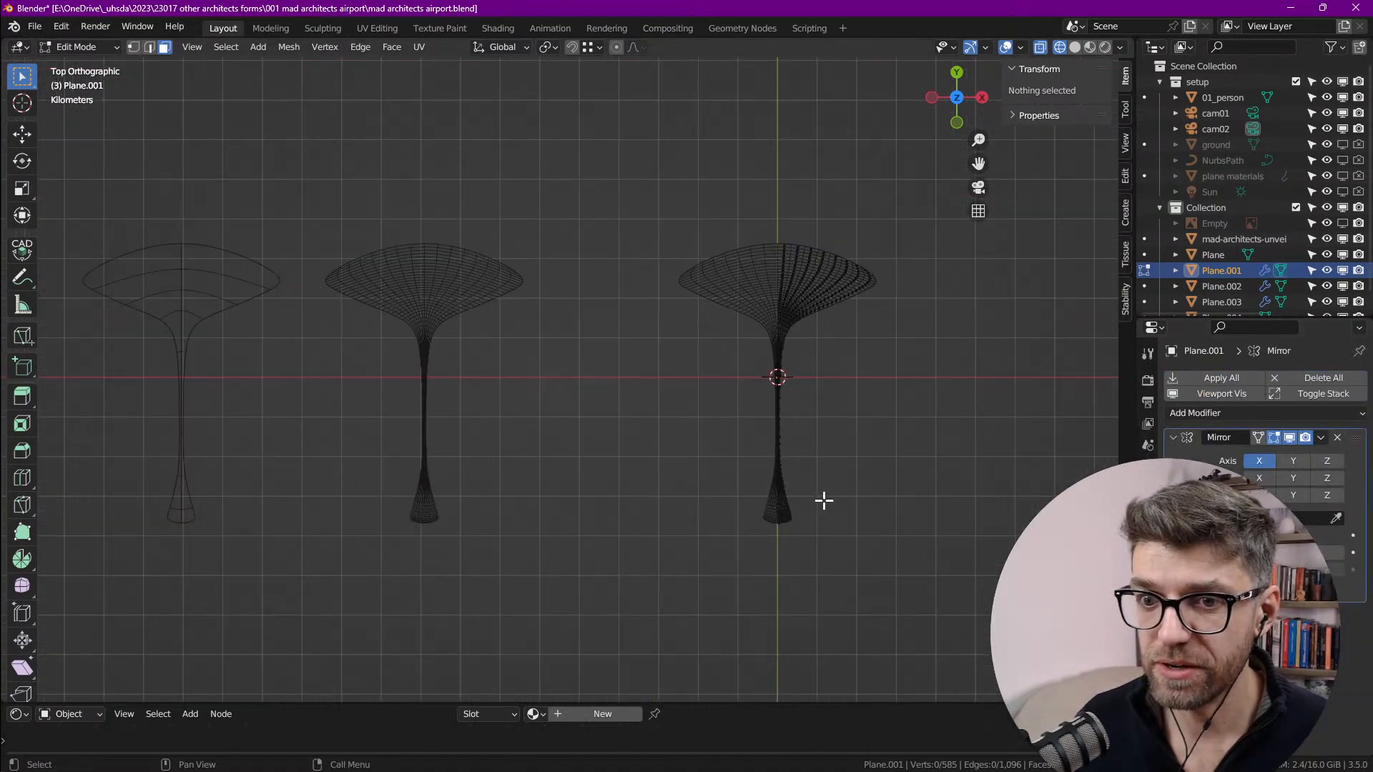
# Step: Select the edge ring of cross edges along the centreline in edge mode, starting from the canopy's outer edge
pyautogui.scroll(7, 809, 505)
pyautogui.scroll(-4, 703, 290)
pyautogui.keyDown('shift'); pyautogui.moveTo(702, 285); pyautogui.dragTo(689, 492, button='middle'); pyautogui.keyUp('shift')
pyautogui.scroll(5, 715, 220)
pyautogui.scroll(6, 704, 214)
pyautogui.scroll(-4, 721, 273)
pyautogui.scroll(4, 950, 355)
pyautogui.press('2')
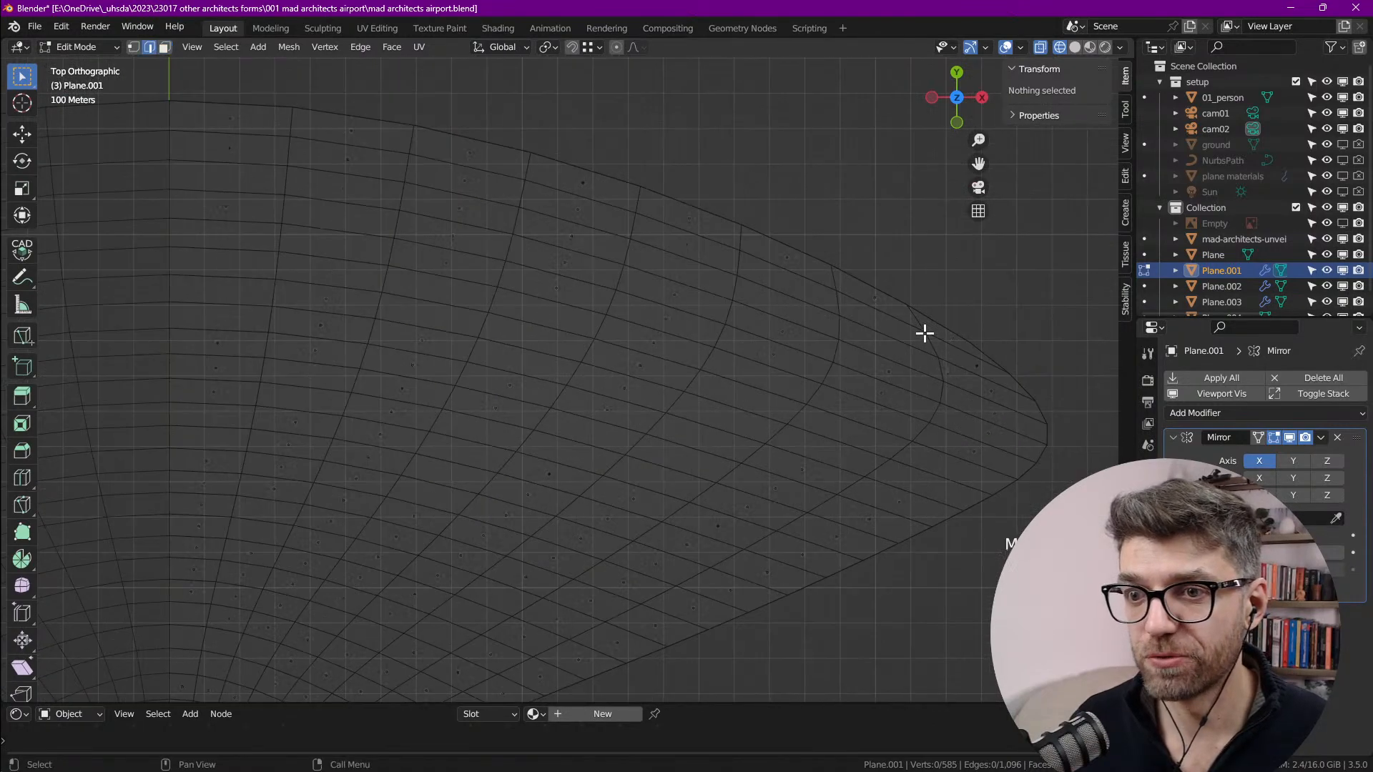
pyautogui.scroll(3, 474, 184)
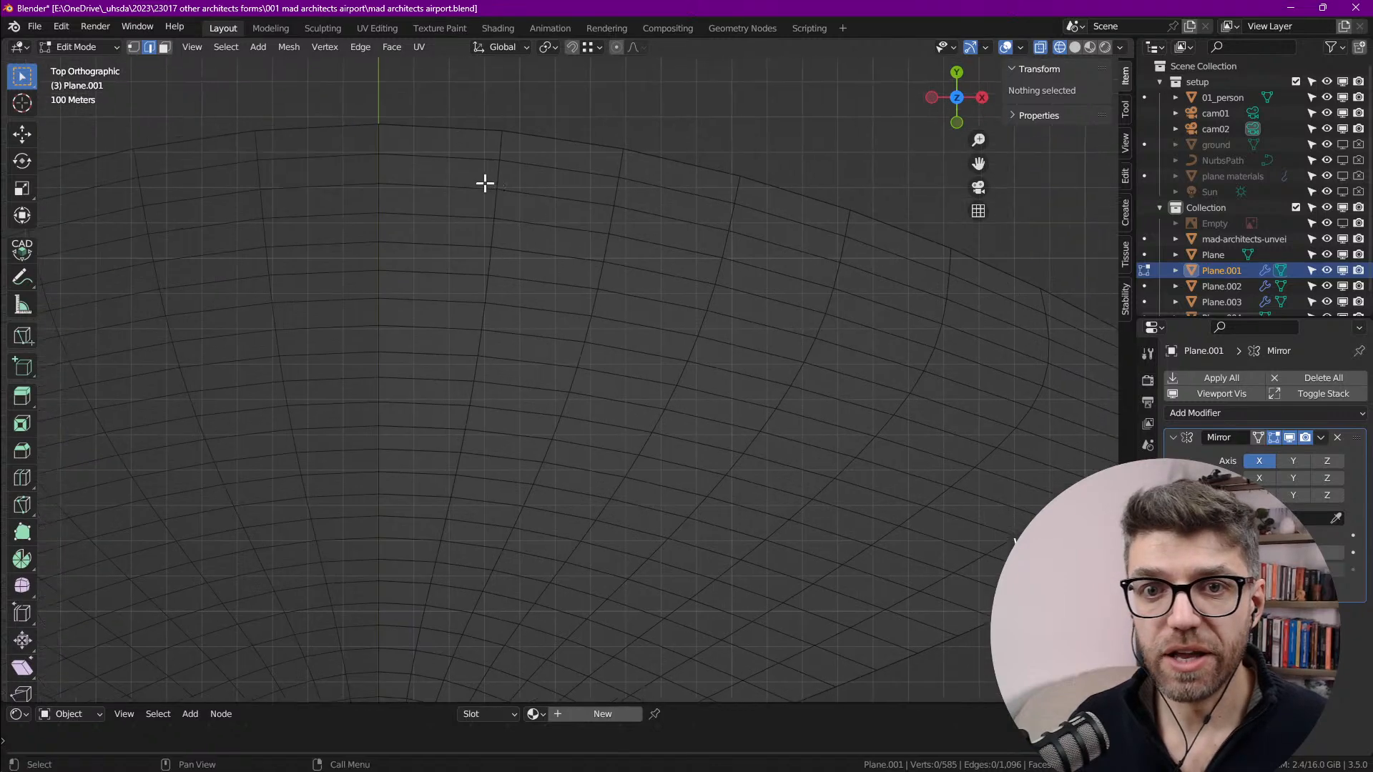
pyautogui.keyDown('ctrl'); pyautogui.keyDown('alt'); pyautogui.click(442, 129); pyautogui.keyUp('alt'); pyautogui.keyUp('ctrl')
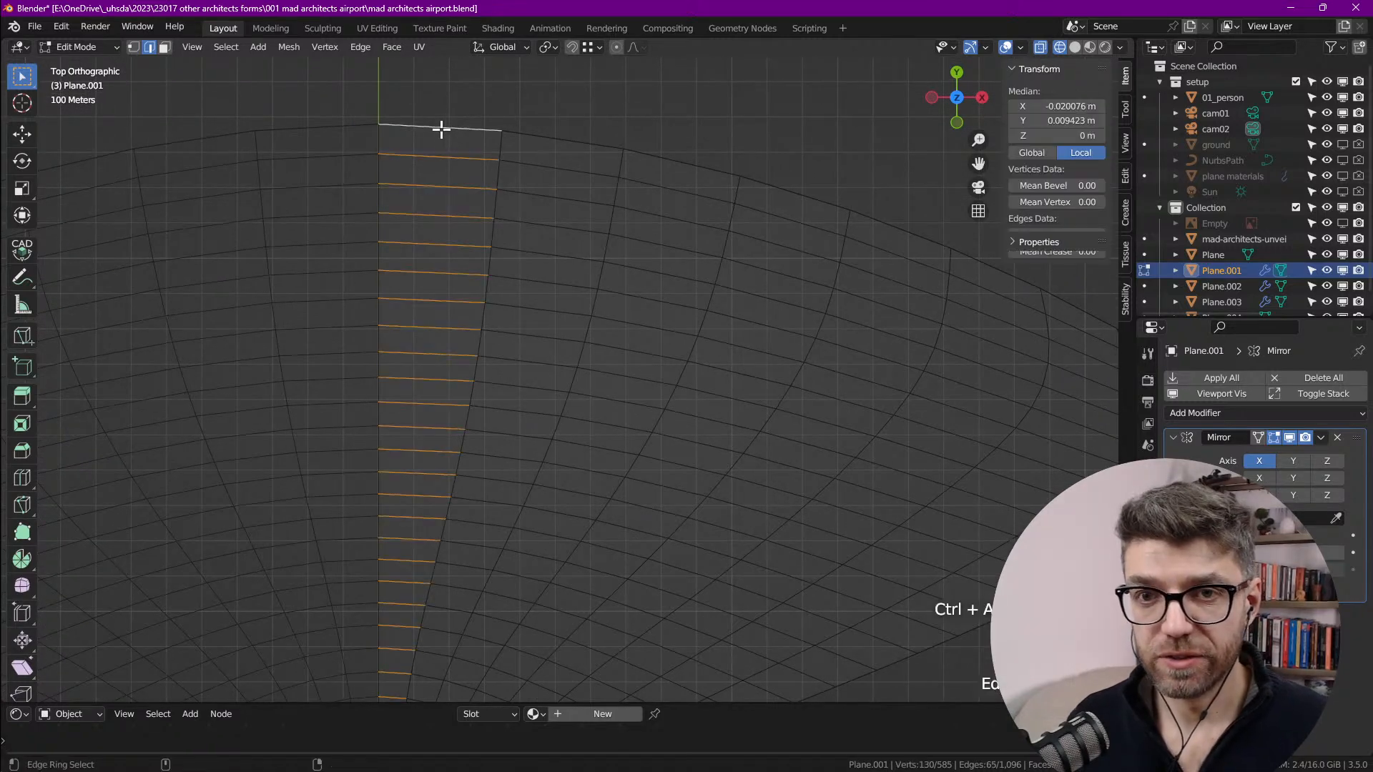
# Step: Examine the selected edge ring along its full length, from the wide canopy to the flared base
pyautogui.scroll(-5, 450, 136)
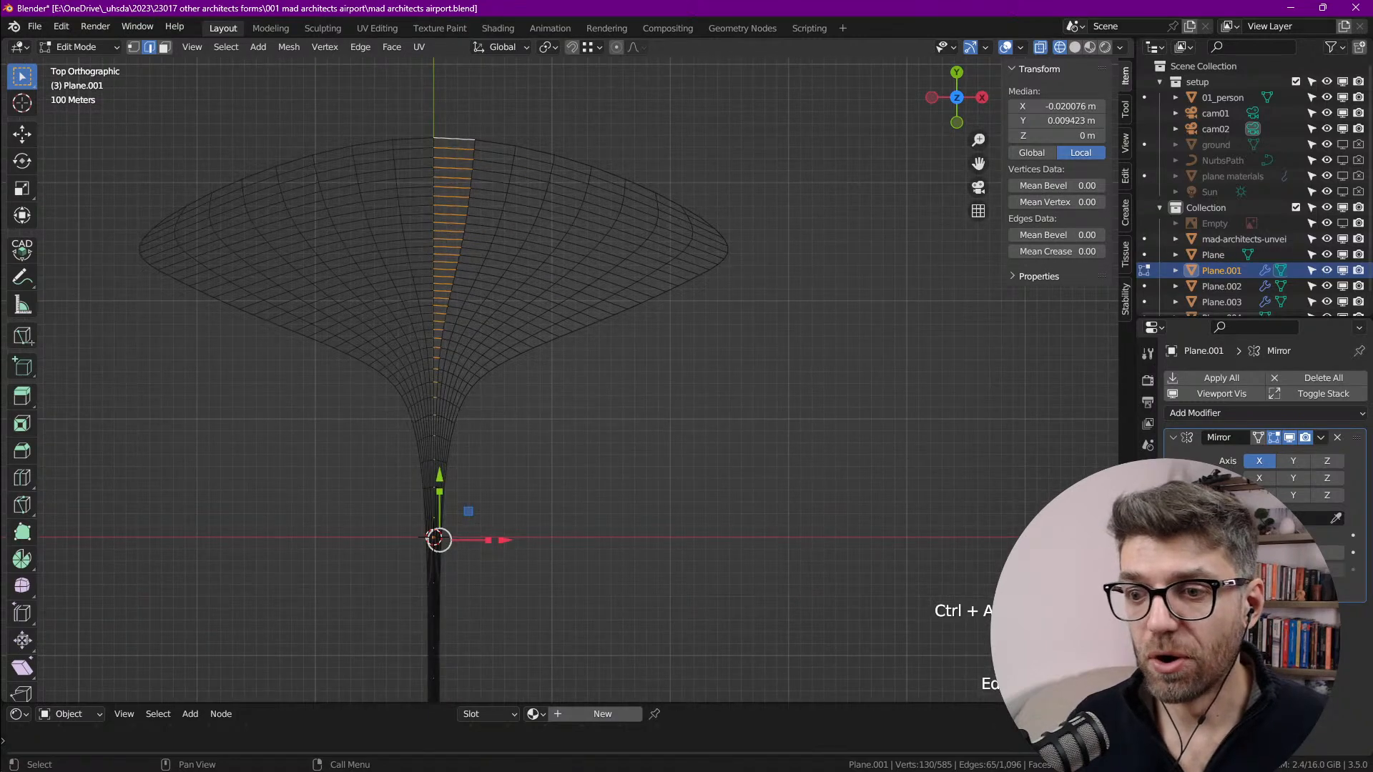
pyautogui.scroll(3, 445, 147)
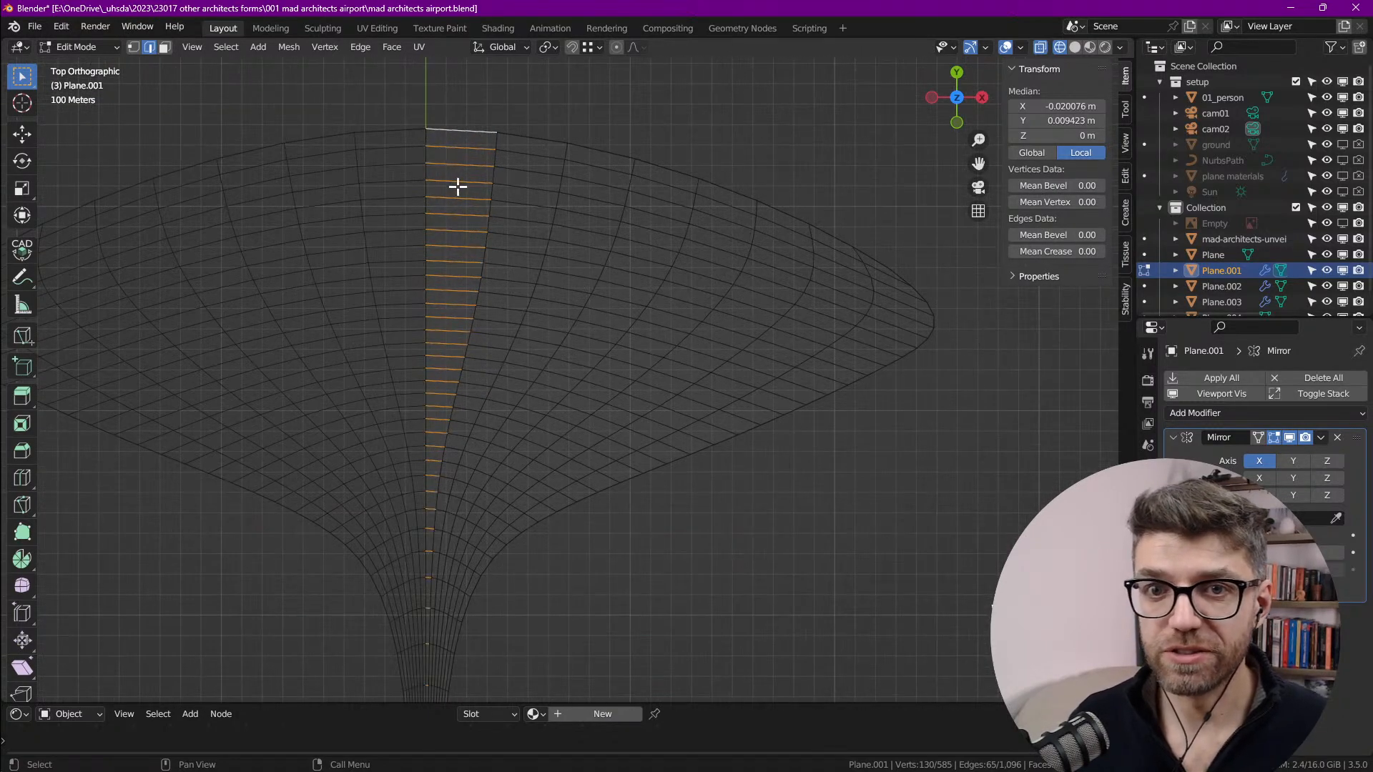
pyautogui.keyDown('shift'); pyautogui.moveTo(464, 244); pyautogui.dragTo(545, 206, button='middle'); pyautogui.keyUp('shift')
pyautogui.scroll(-3, 521, 264)
pyautogui.keyDown('shift'); pyautogui.moveTo(520, 543); pyautogui.dragTo(524, 261, button='middle'); pyautogui.keyUp('shift')
pyautogui.keyDown('shift'); pyautogui.moveTo(527, 691); pyautogui.dragTo(531, 387, button='middle'); pyautogui.keyUp('shift')
pyautogui.scroll(10, 532, 386)
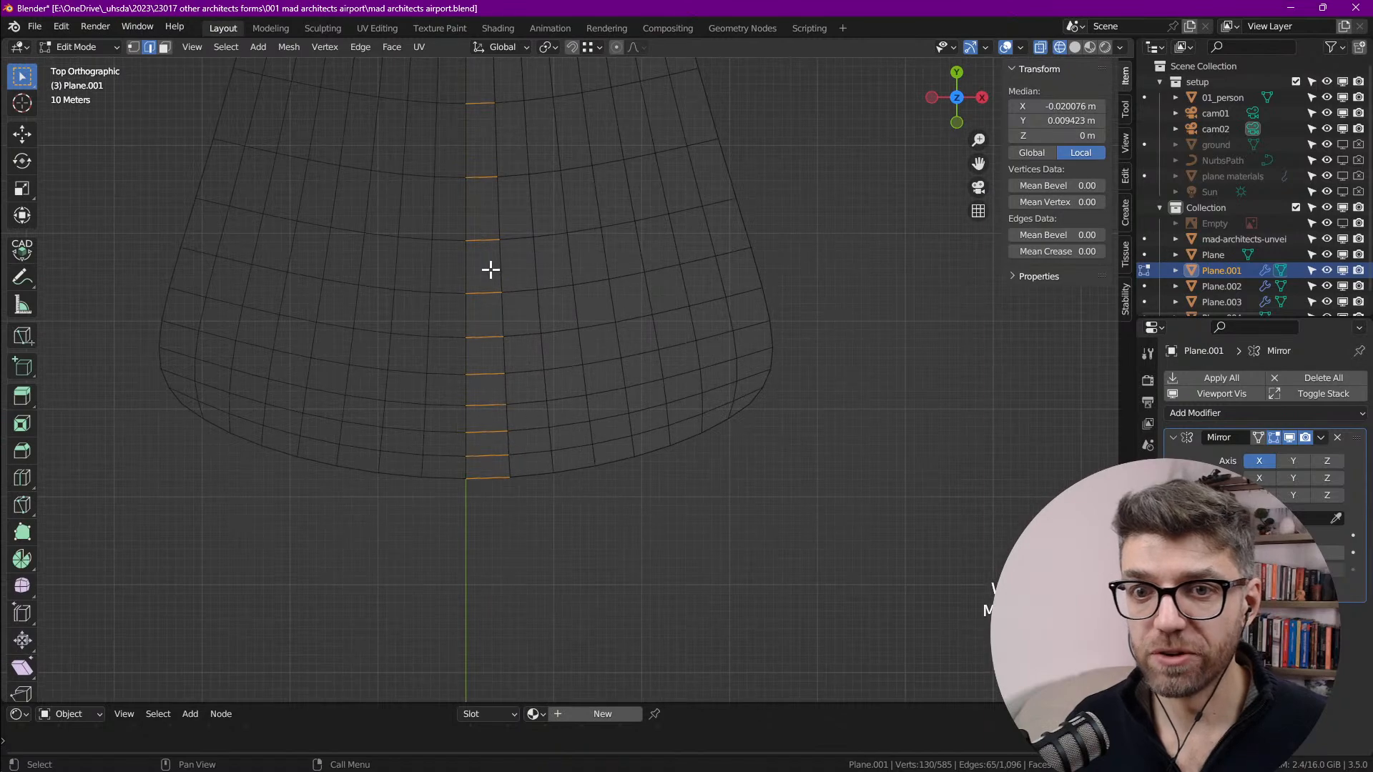
pyautogui.keyDown('shift'); pyautogui.moveTo(553, 139); pyautogui.dragTo(573, 469, button='middle'); pyautogui.keyUp('shift')
pyautogui.scroll(-10, 568, 461)
pyautogui.keyDown('shift'); pyautogui.moveTo(538, 154); pyautogui.dragTo(546, 603, button='middle'); pyautogui.keyUp('shift')
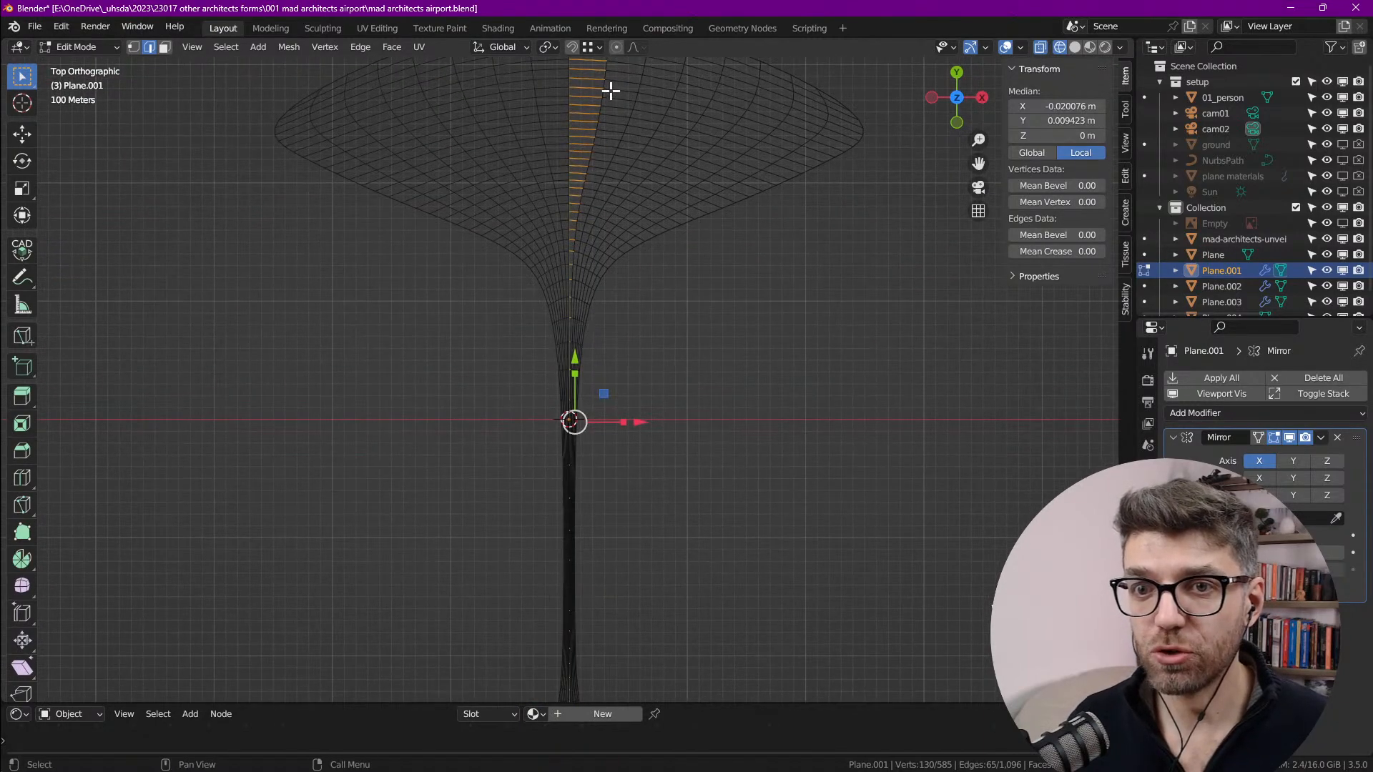
pyautogui.scroll(5, 610, 92)
pyautogui.moveTo(589, 144); pyautogui.dragTo(574, 325, button='middle')
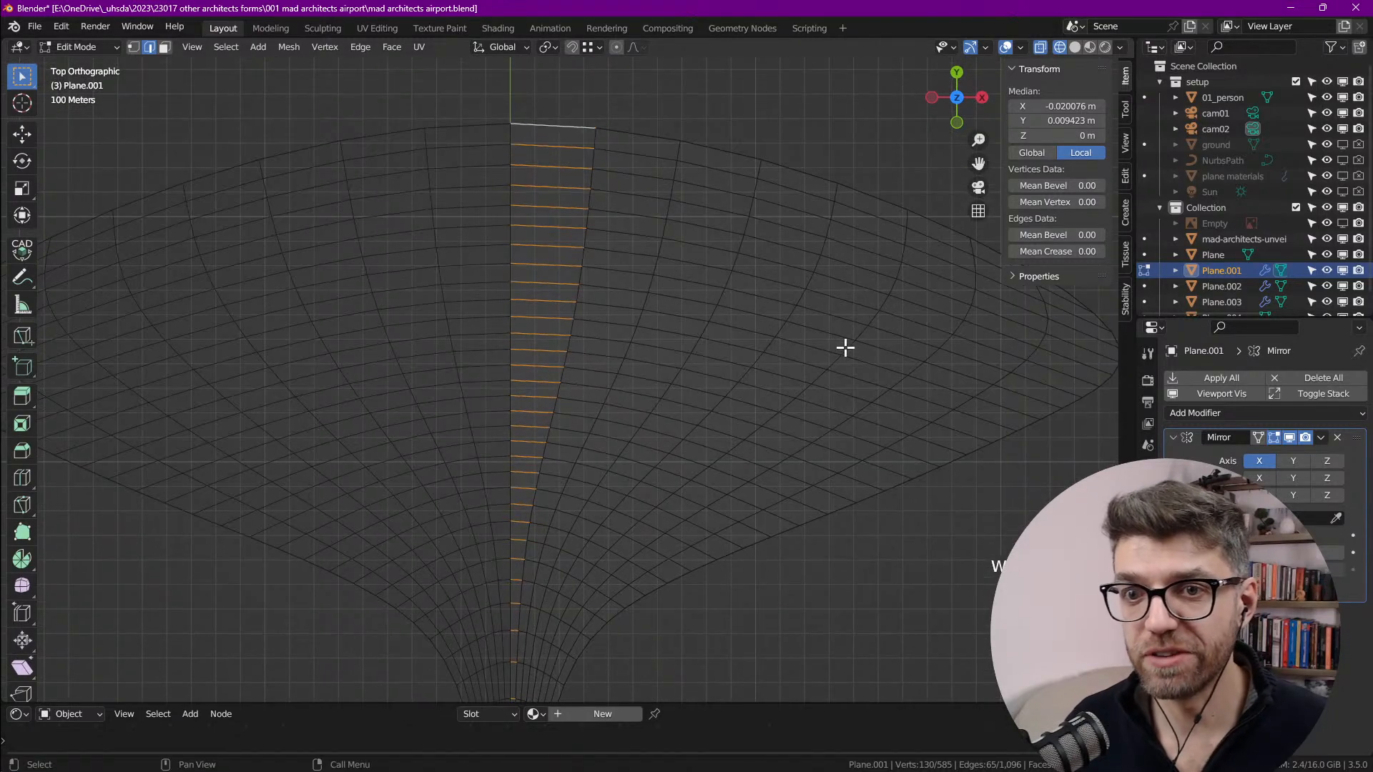
# Step: Apply Checker Deselect to the edge ring with one edge deselected and one selected, and check the pattern at both ends
pyautogui.click(232, 47)
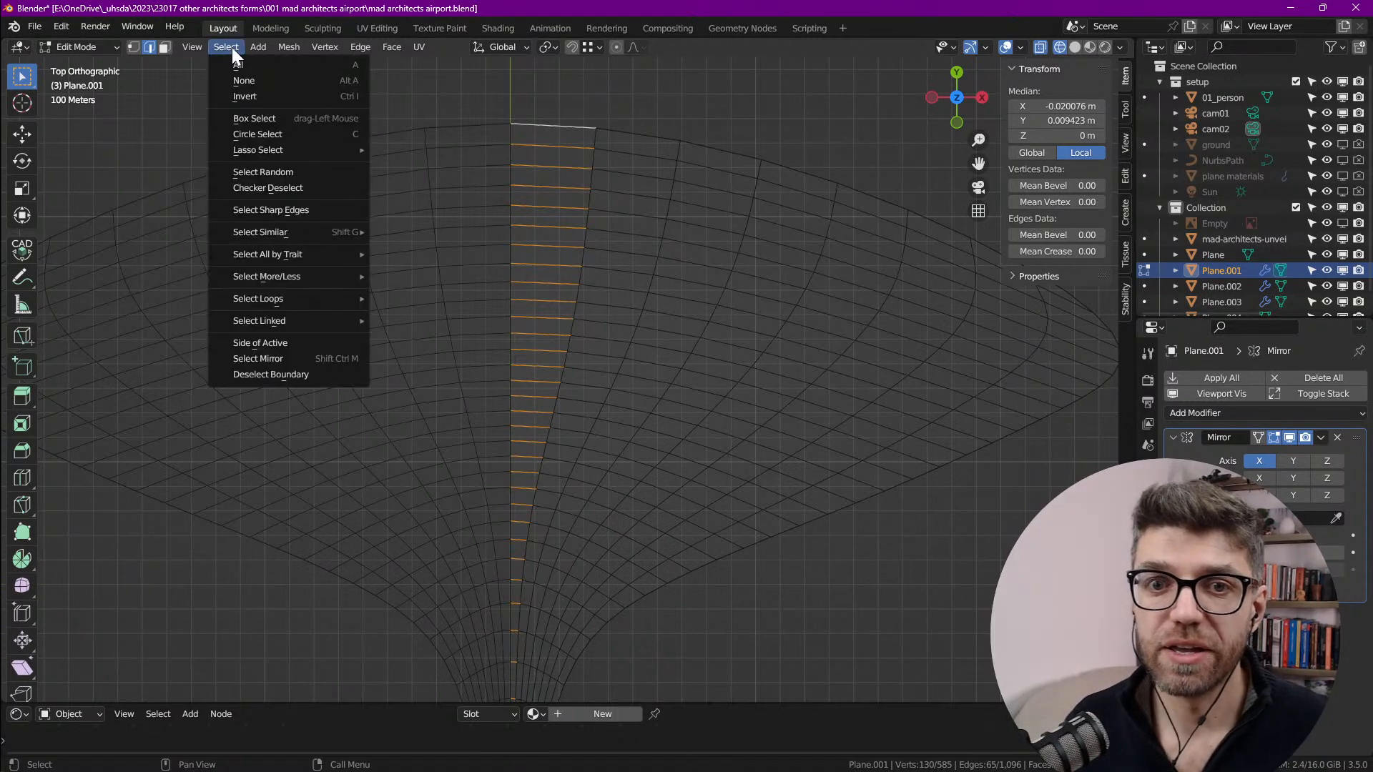
pyautogui.click(308, 187)
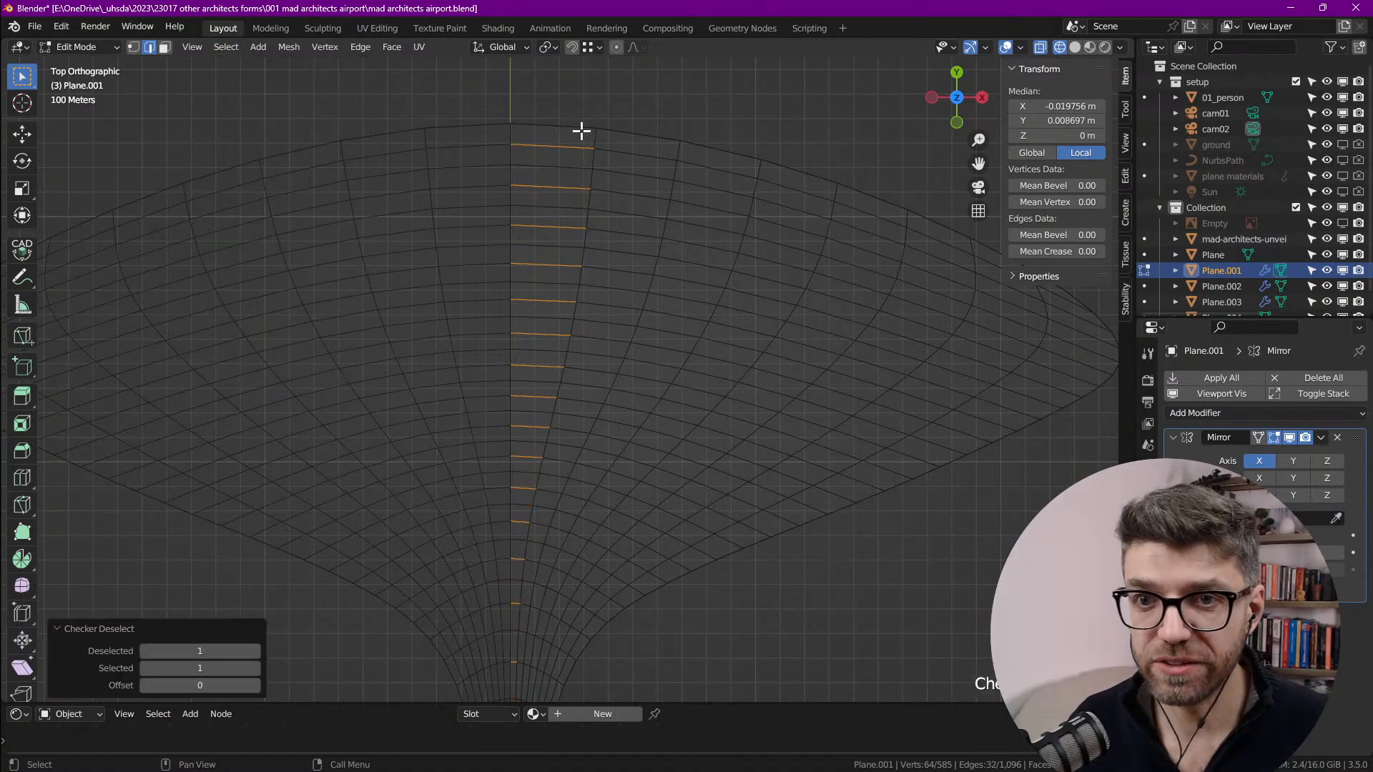
pyautogui.scroll(-5, 577, 152)
pyautogui.scroll(5, 571, 117)
pyautogui.scroll(-8, 566, 141)
pyautogui.keyDown('shift'); pyautogui.moveTo(578, 415); pyautogui.dragTo(588, 143, button='middle'); pyautogui.keyUp('shift')
pyautogui.scroll(7, 558, 437)
pyautogui.scroll(5, 543, 422)
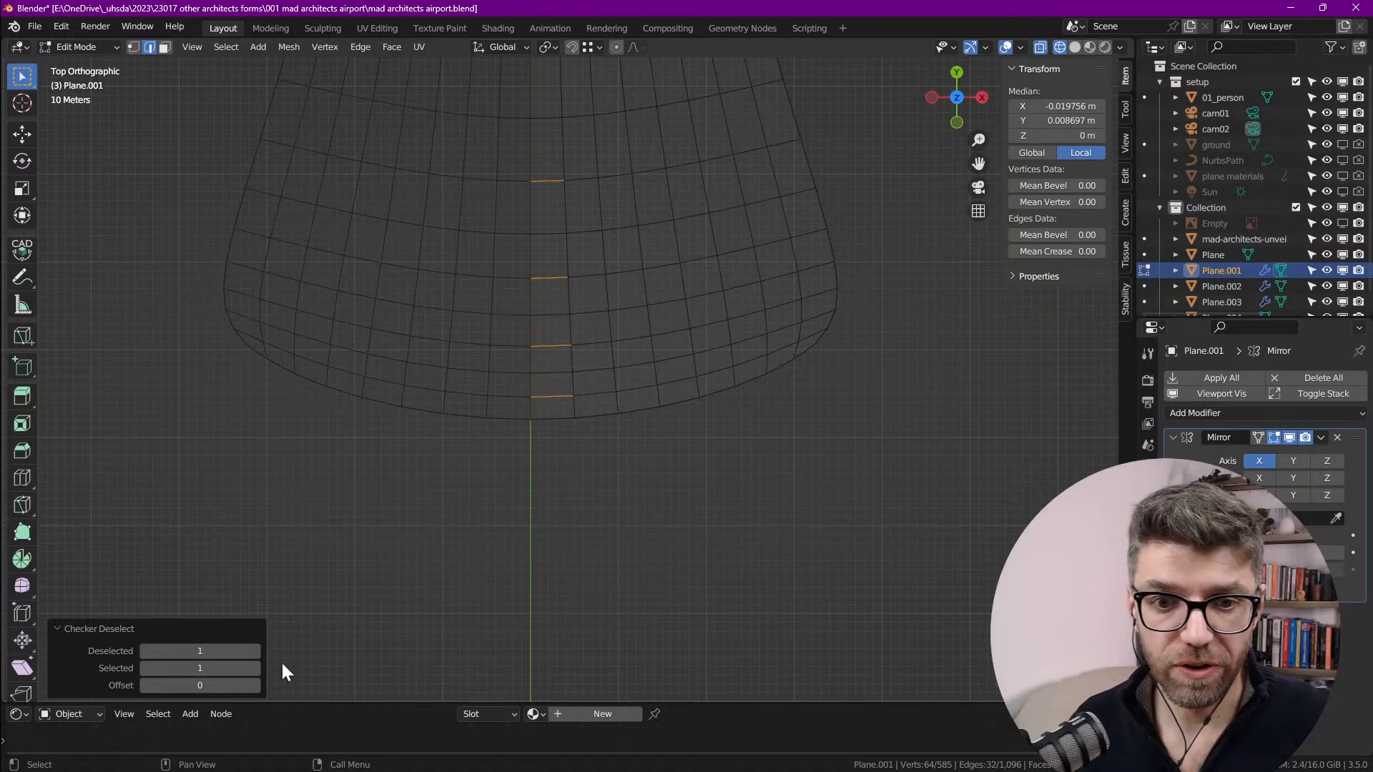
pyautogui.scroll(-5, 572, 440)
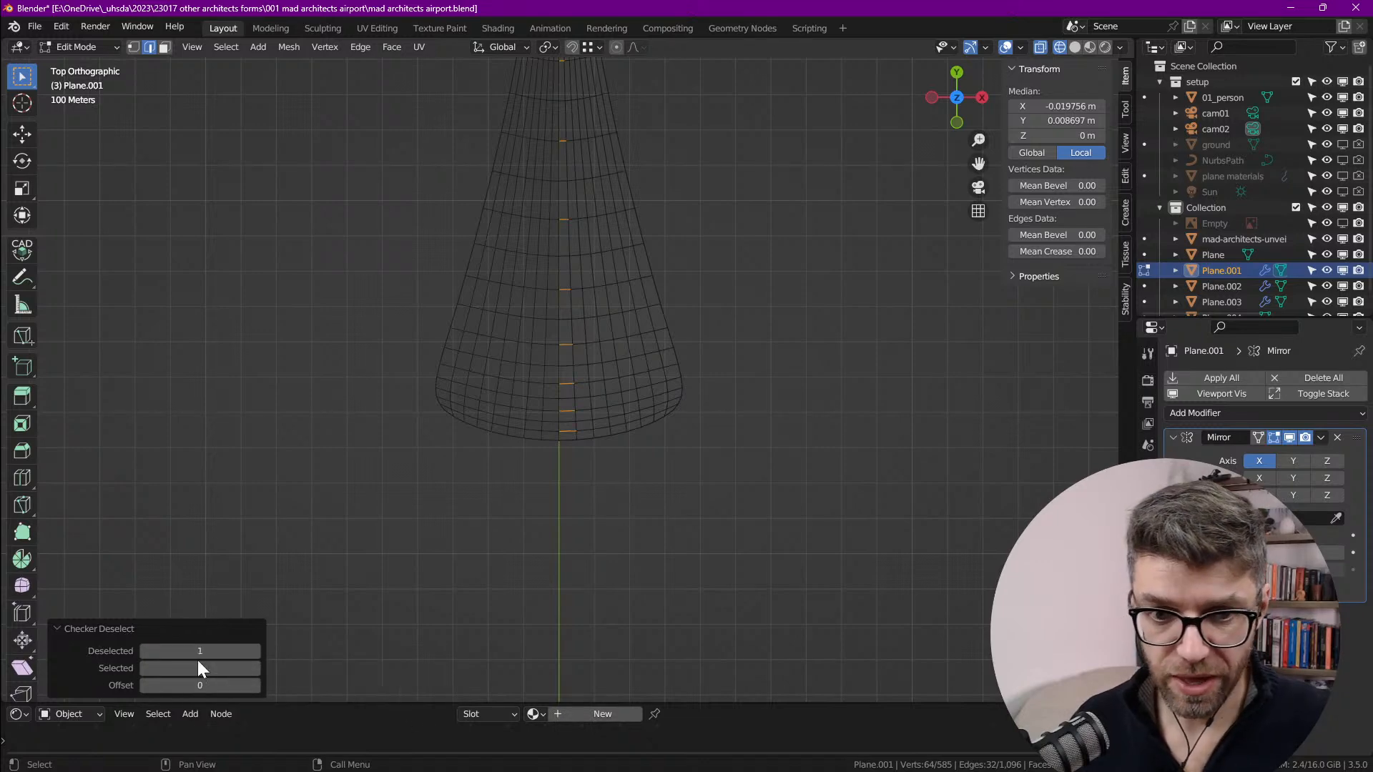
# Step: Try a Deselected count of 3 for Checker Deselect and inspect the edge pattern along the form
pyautogui.click(256, 652)
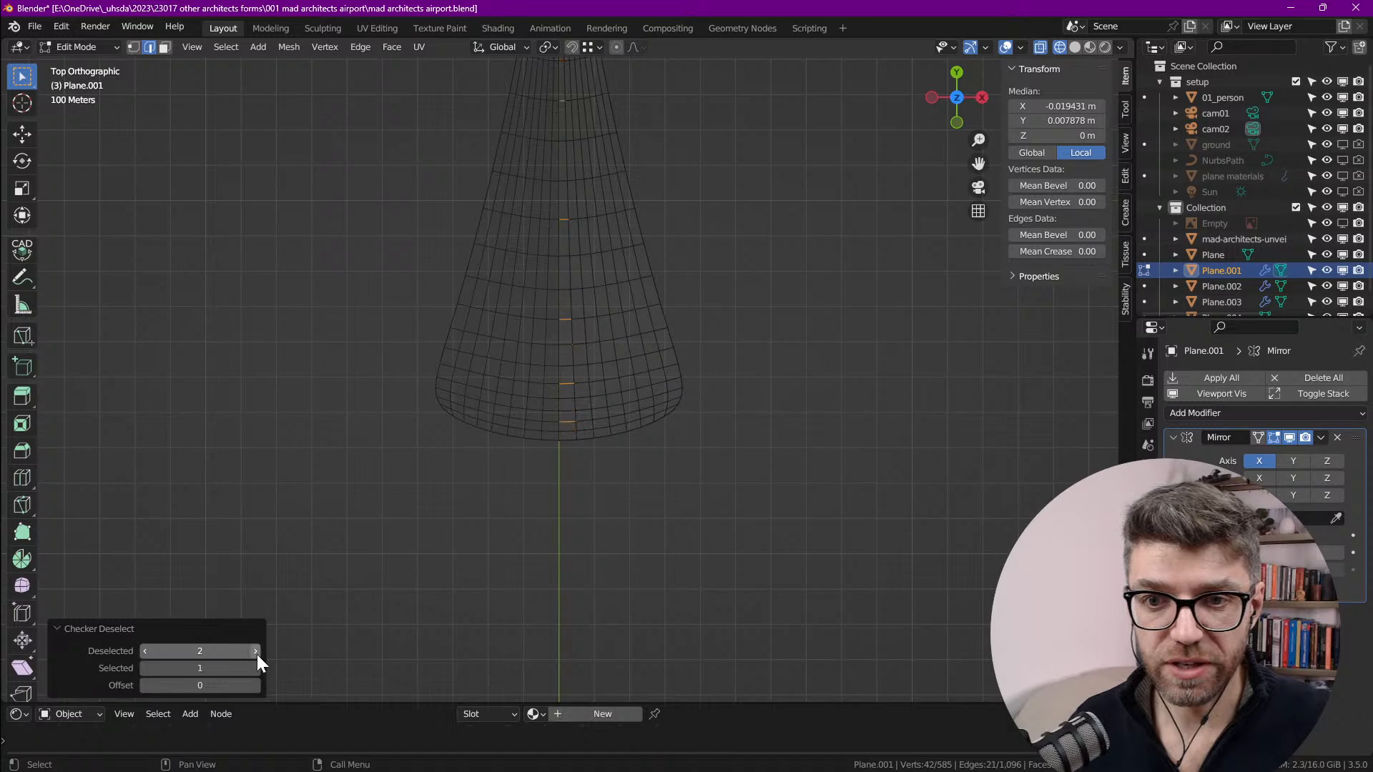
pyautogui.click(256, 652)
pyautogui.keyDown('shift'); pyautogui.scroll(5, 522, 509); pyautogui.keyUp('shift')
pyautogui.keyDown('shift'); pyautogui.scroll(15, 526, 486); pyautogui.keyUp('shift')
pyautogui.scroll(3, 507, 219)
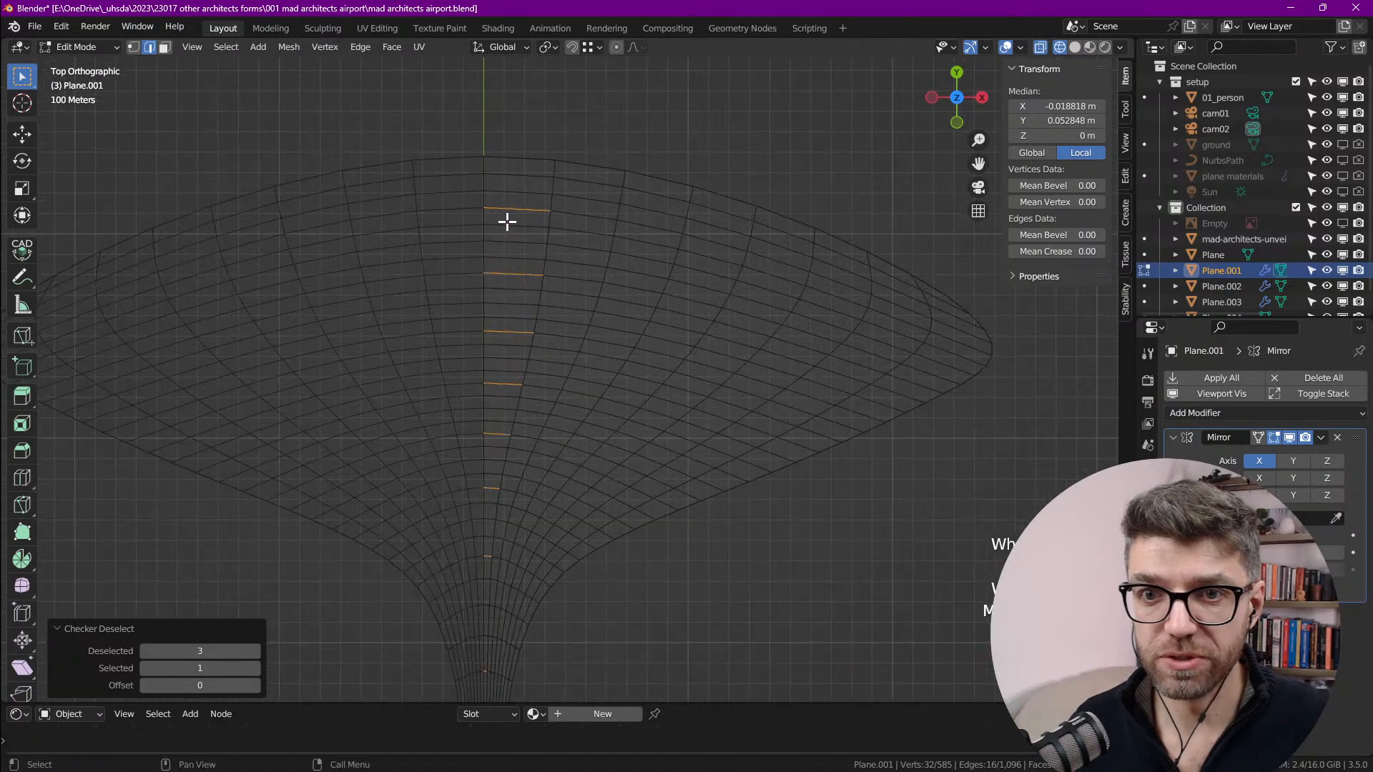
pyautogui.scroll(-5, 533, 301)
pyautogui.keyDown('shift'); pyautogui.moveTo(535, 366); pyautogui.dragTo(538, 307, button='middle'); pyautogui.keyUp('shift')
pyautogui.keyDown('shift'); pyautogui.moveTo(551, 441); pyautogui.dragTo(540, 227, button='middle'); pyautogui.keyUp('shift')
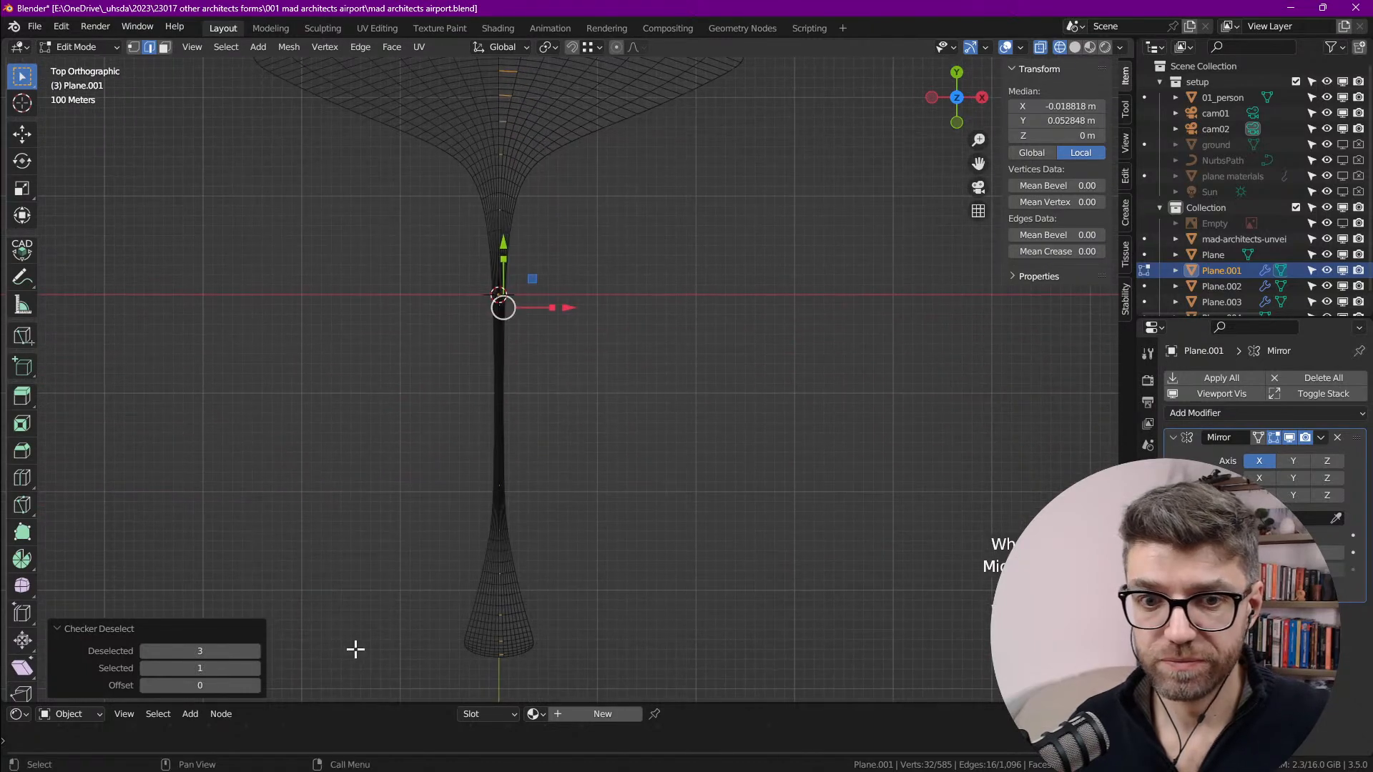
# Step: Try a Deselected count of 5 for a sparser edge selection
pyautogui.click(256, 651)
pyautogui.click(255, 651)
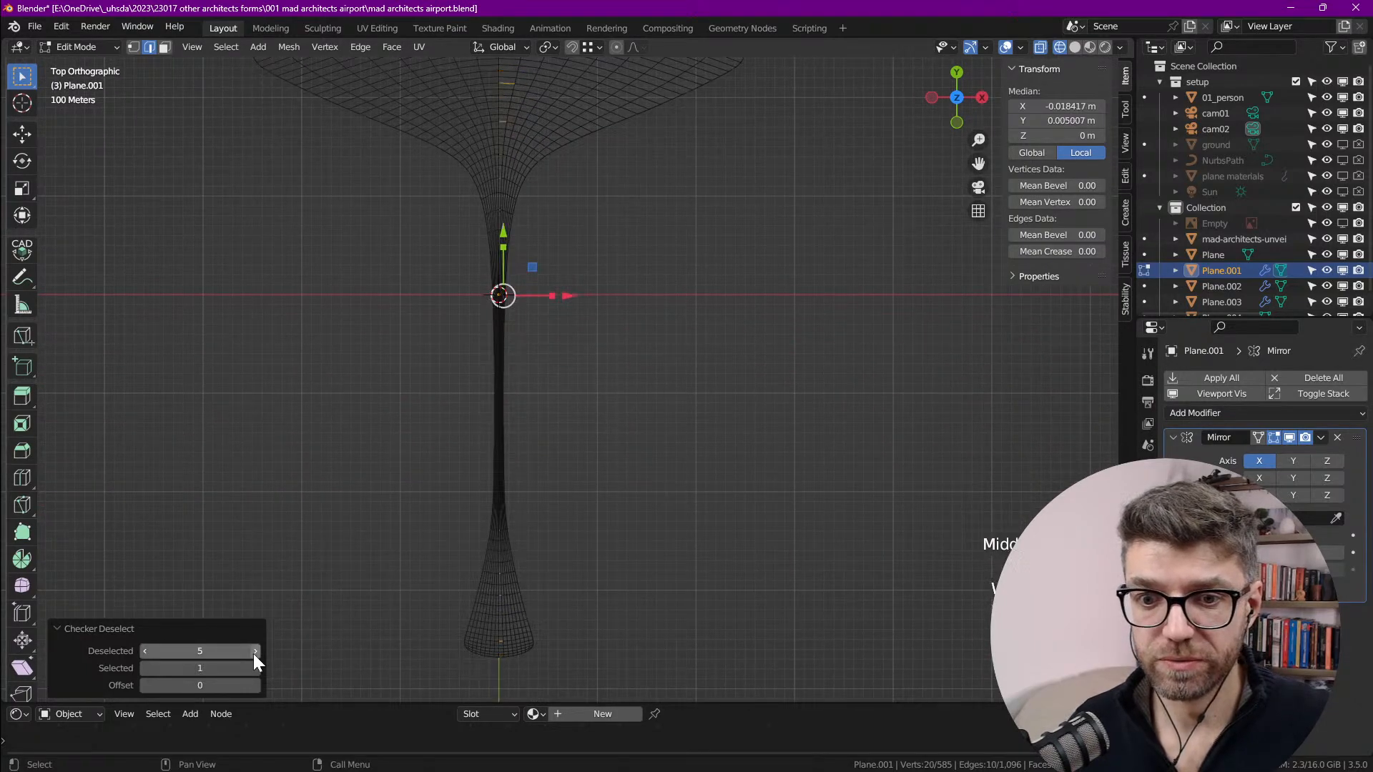
pyautogui.scroll(4, 515, 672)
pyautogui.scroll(-5, 485, 639)
pyautogui.scroll(2, 485, 639)
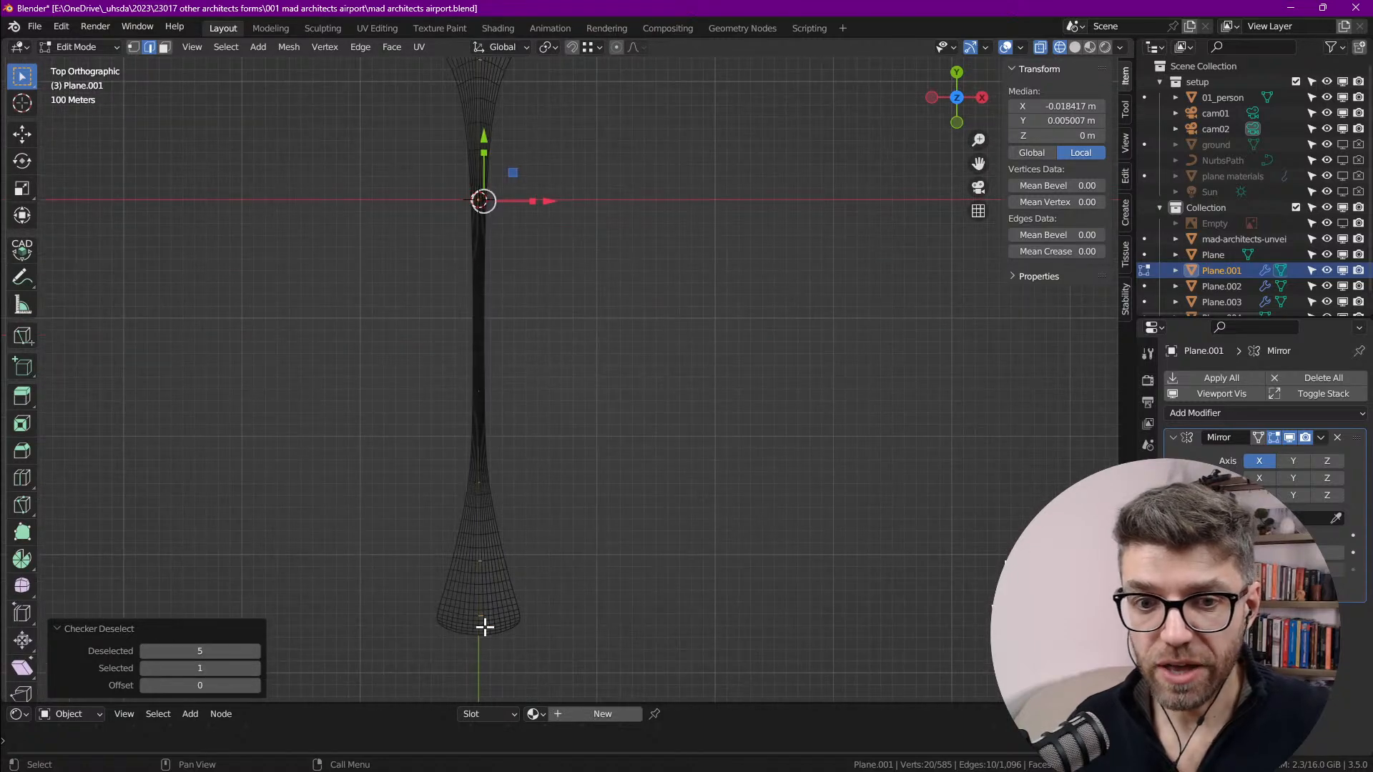
# Step: Return the Deselected count of Checker Deselect to 1
pyautogui.click(144, 651)
pyautogui.click(145, 651)
pyautogui.click(144, 651)
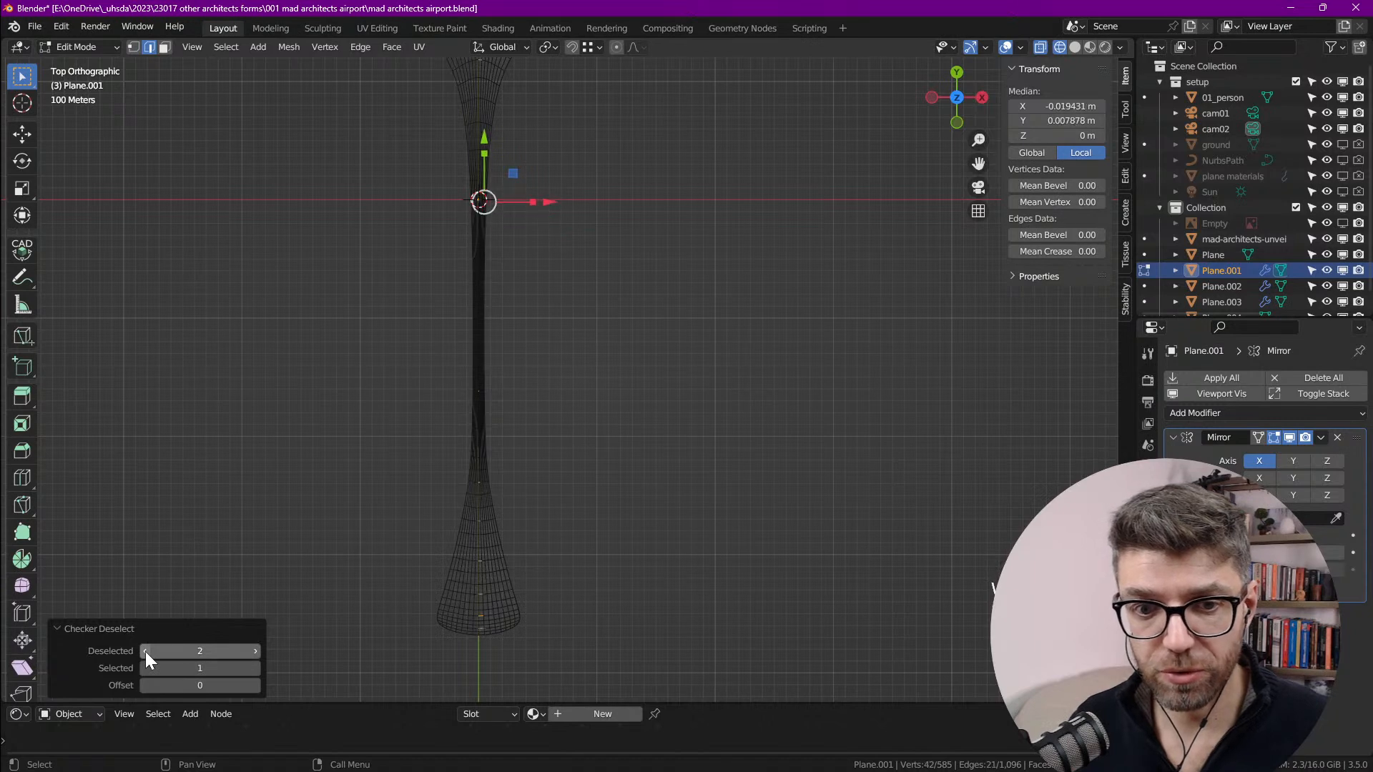
pyautogui.click(145, 651)
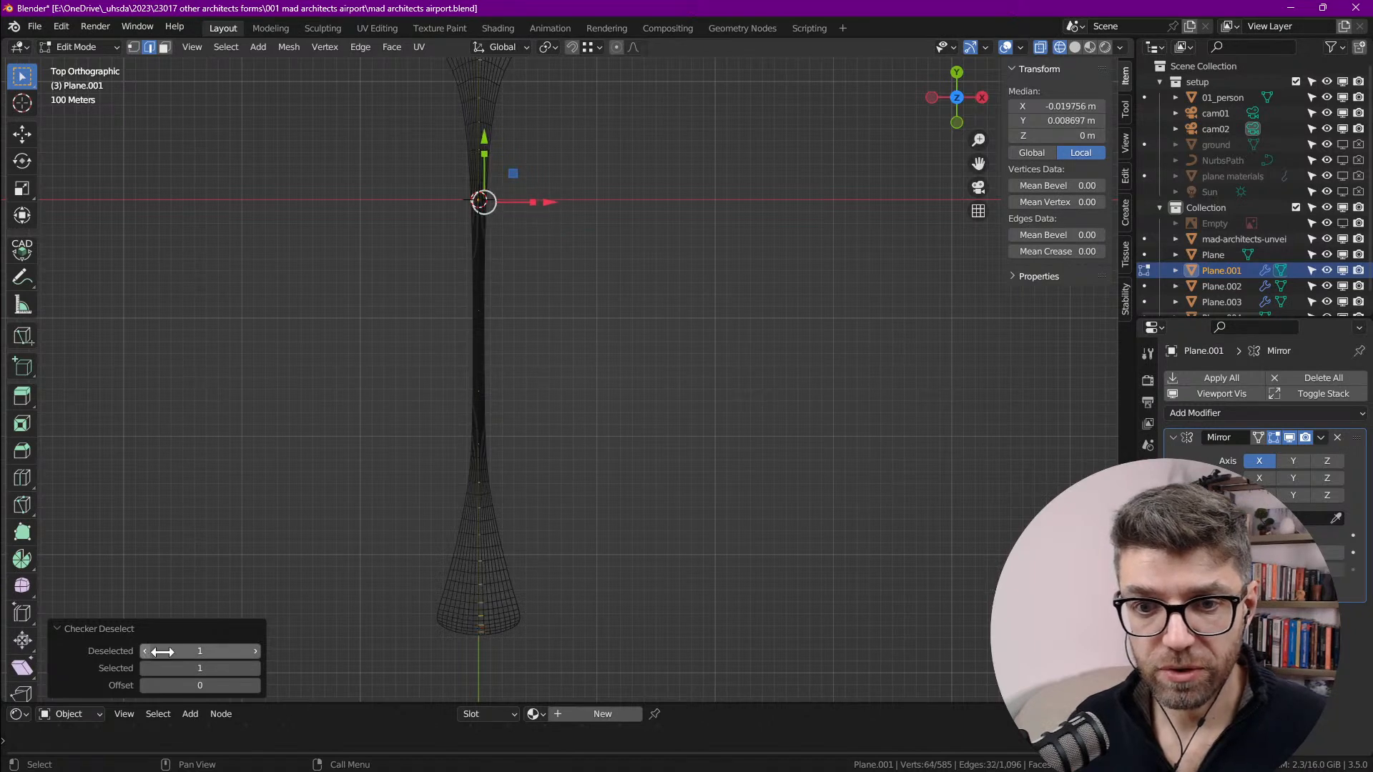
# Step: Set the Selected count of Checker Deselect to 3
pyautogui.click(255, 668)
pyautogui.click(256, 668)
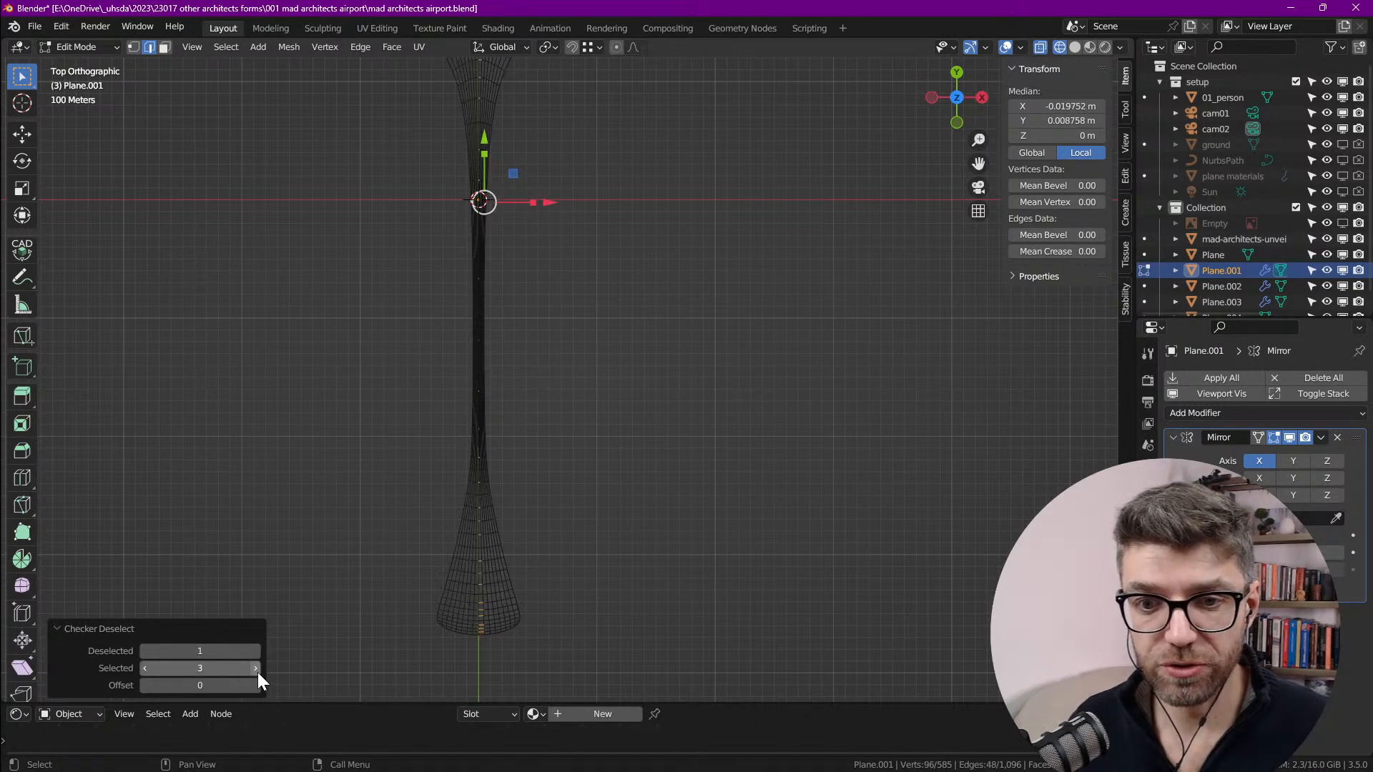
pyautogui.click(256, 668)
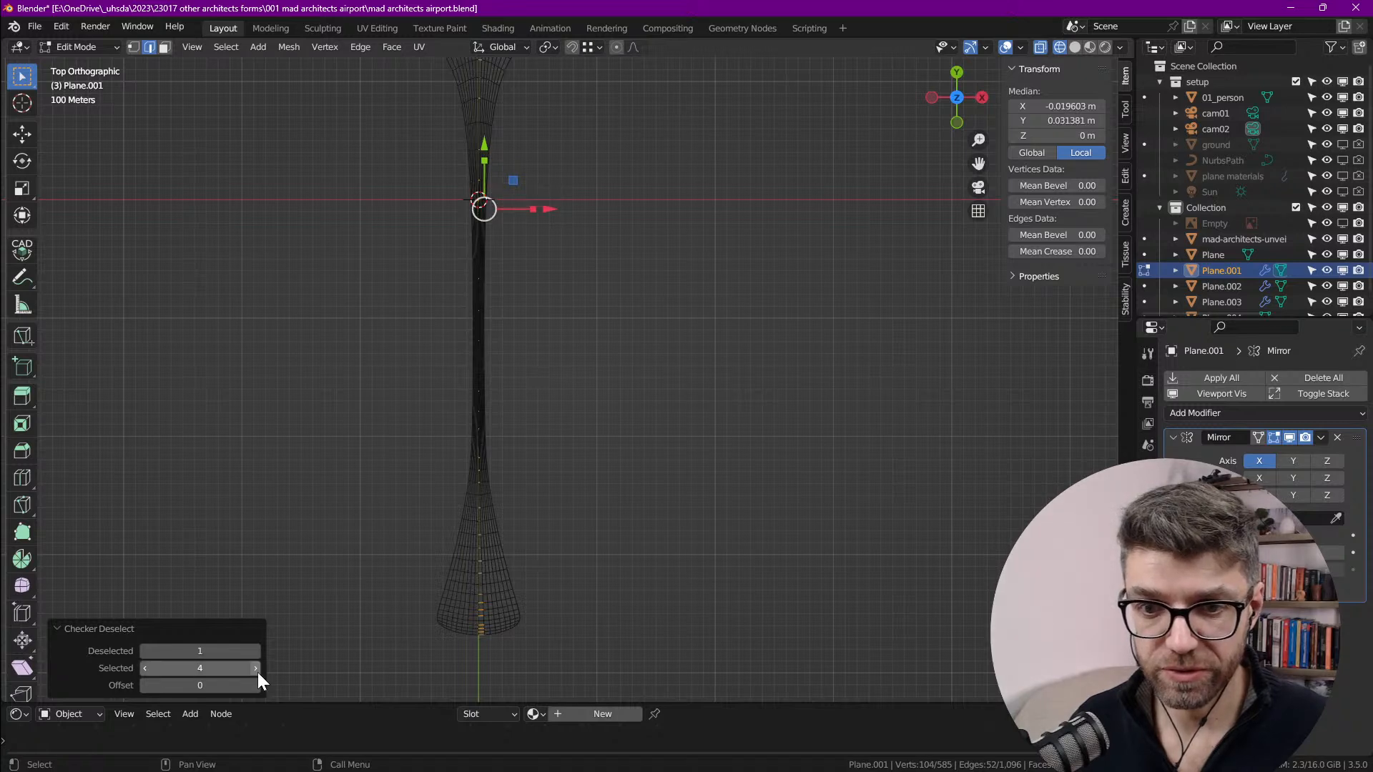
pyautogui.click(144, 668)
# Step: Inspect the cross-edge selection pattern at both ends of the terminal form
pyautogui.scroll(10, 469, 629)
pyautogui.scroll(-10, 470, 570)
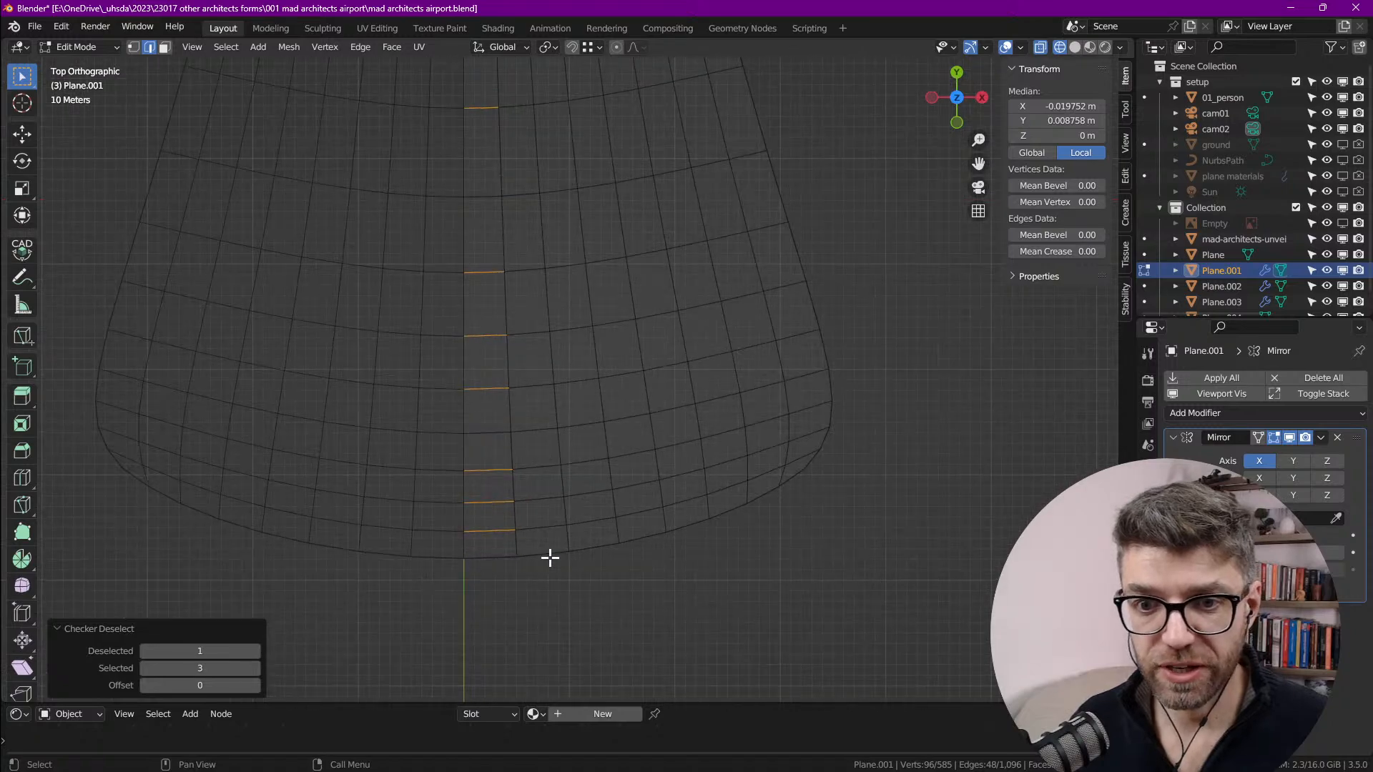
pyautogui.scroll(5, 511, 309)
pyautogui.keyDown('shift'); pyautogui.moveTo(534, 525); pyautogui.dragTo(537, 441, button='middle'); pyautogui.keyUp('shift')
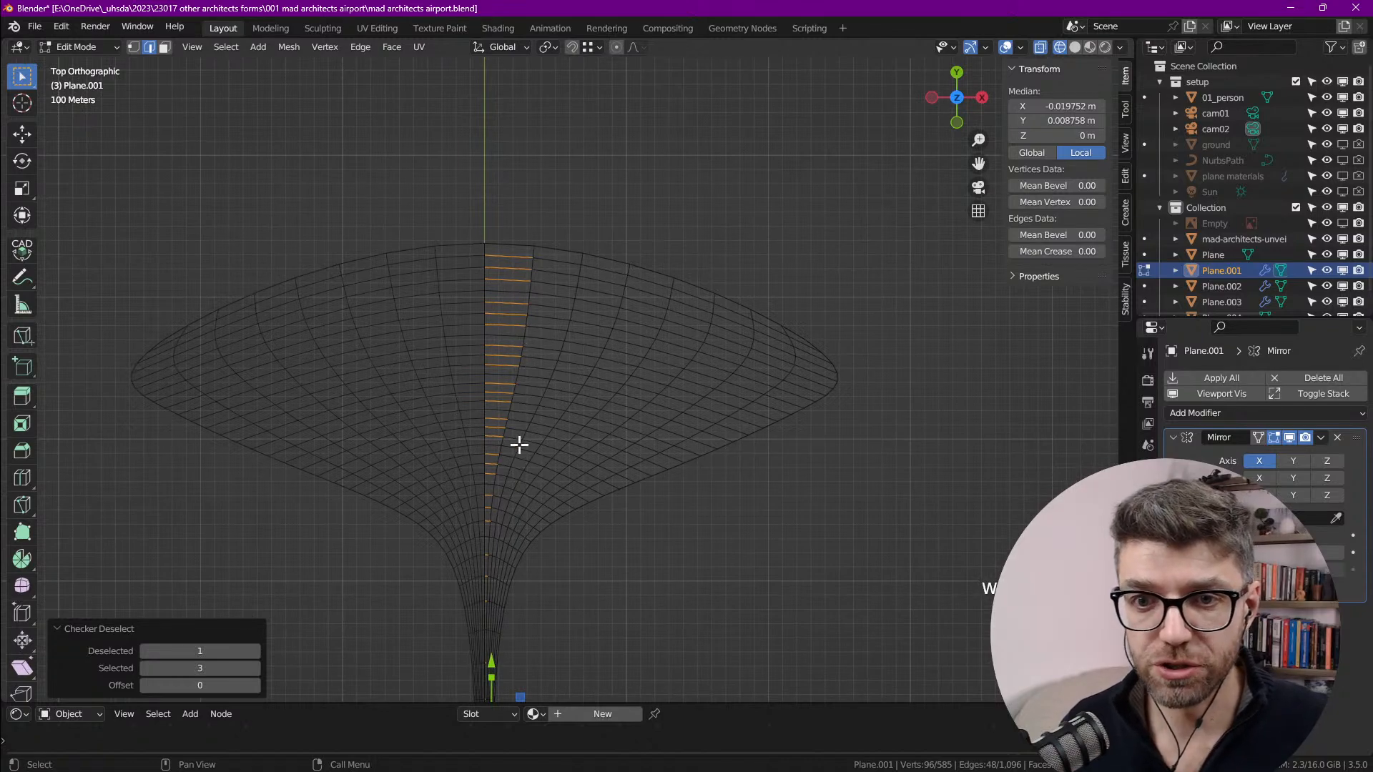
pyautogui.keyDown('shift'); pyautogui.moveTo(513, 518); pyautogui.dragTo(517, 441, button='middle'); pyautogui.keyUp('shift')
pyautogui.scroll(2, 515, 264)
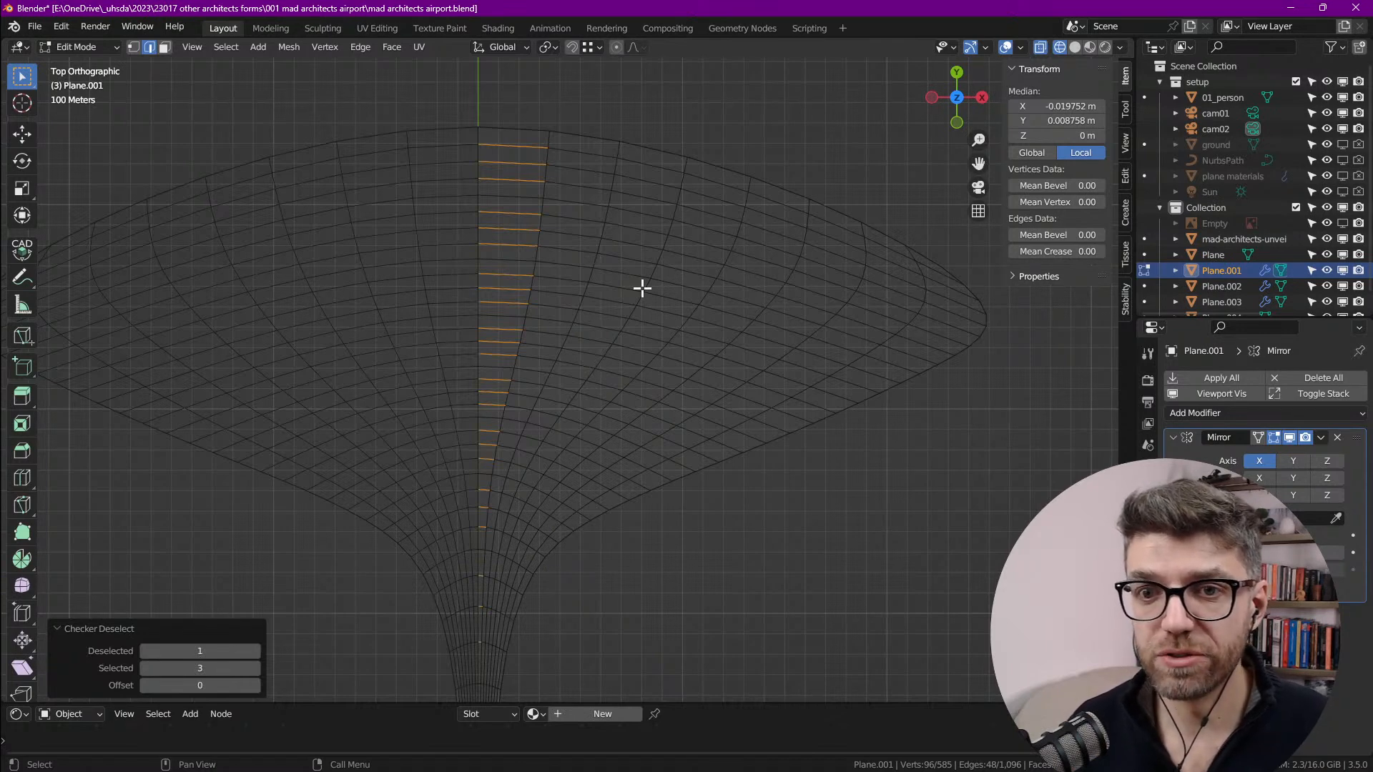
pyautogui.keyDown('shift'); pyautogui.moveTo(478, 451); pyautogui.dragTo(514, 393, button='middle'); pyautogui.keyUp('shift')
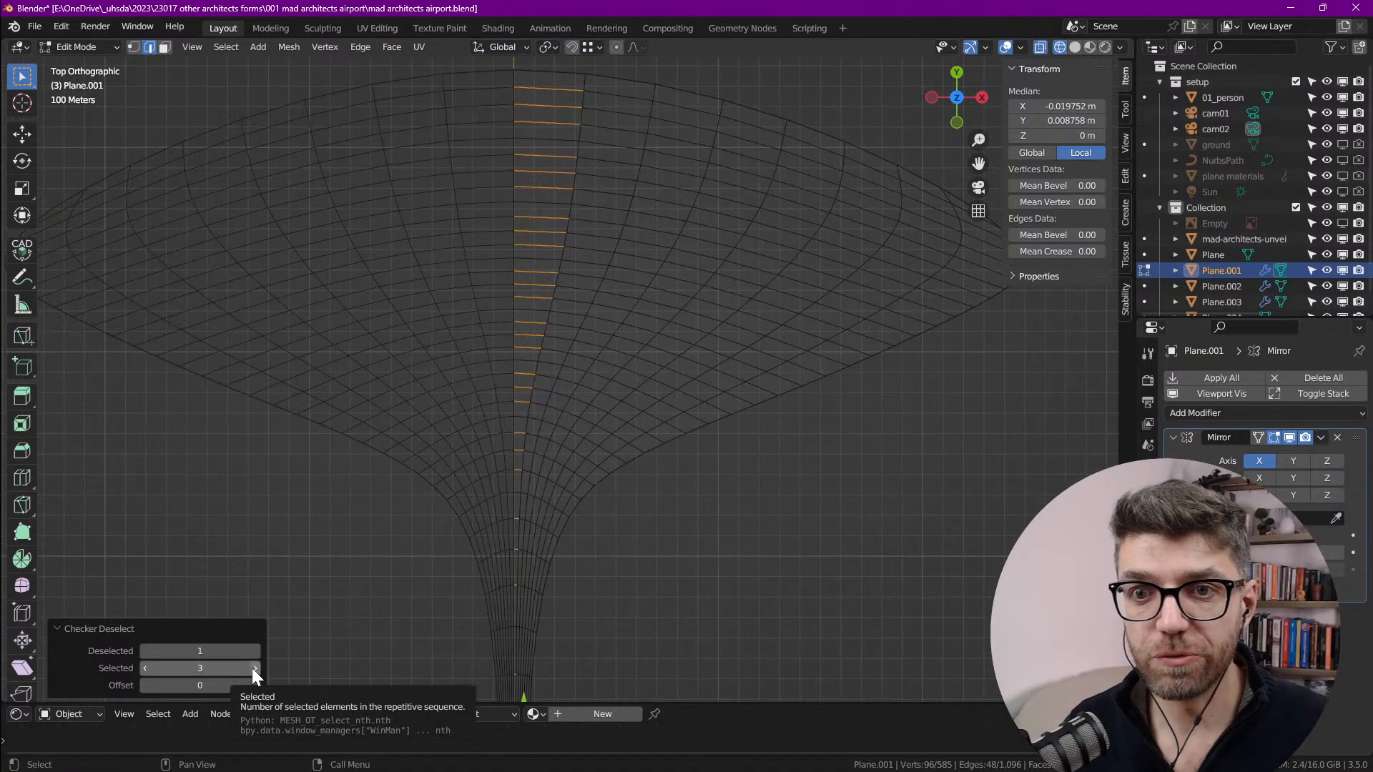
# Step: Set the Selected count of Checker Deselect to 7 and check the edge pattern along the whole form
pyautogui.click(209, 668)
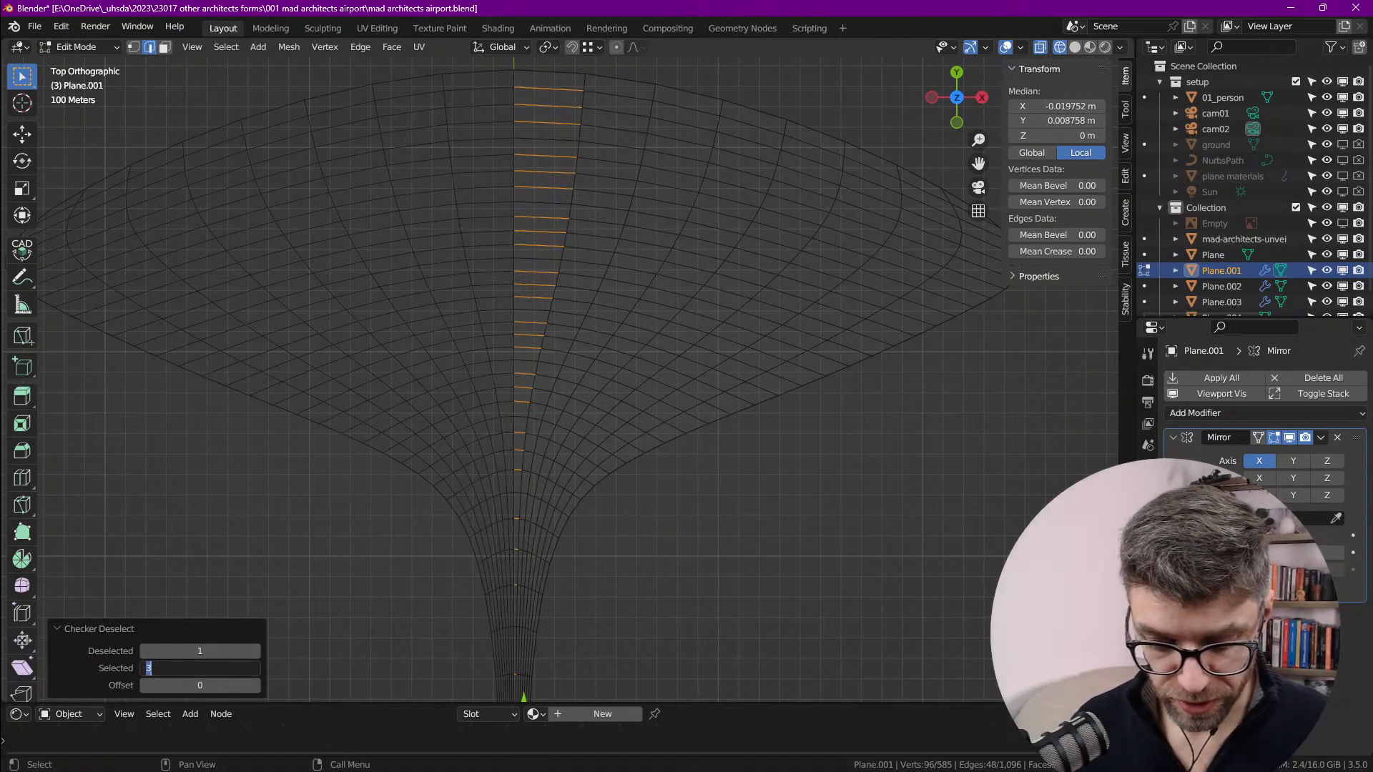
pyautogui.write('7')
pyautogui.press('Return')
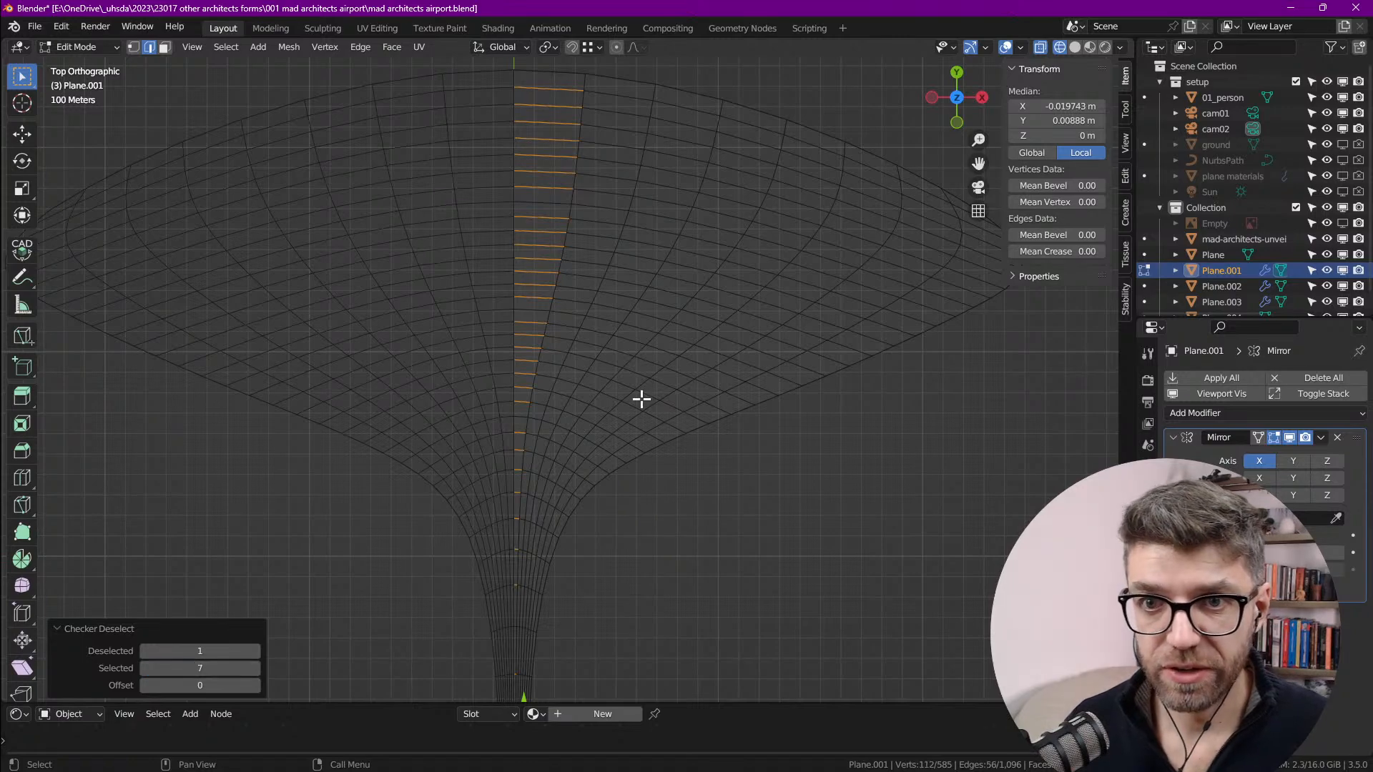
pyautogui.scroll(-3, 616, 445)
pyautogui.keyDown('shift'); pyautogui.moveTo(635, 454); pyautogui.dragTo(632, 65, button='middle'); pyautogui.keyUp('shift')
pyautogui.keyDown('shift'); pyautogui.moveTo(598, 672); pyautogui.dragTo(635, 322, button='middle'); pyautogui.keyUp('shift')
pyautogui.scroll(3, 629, 468)
pyautogui.scroll(-4, 595, 502)
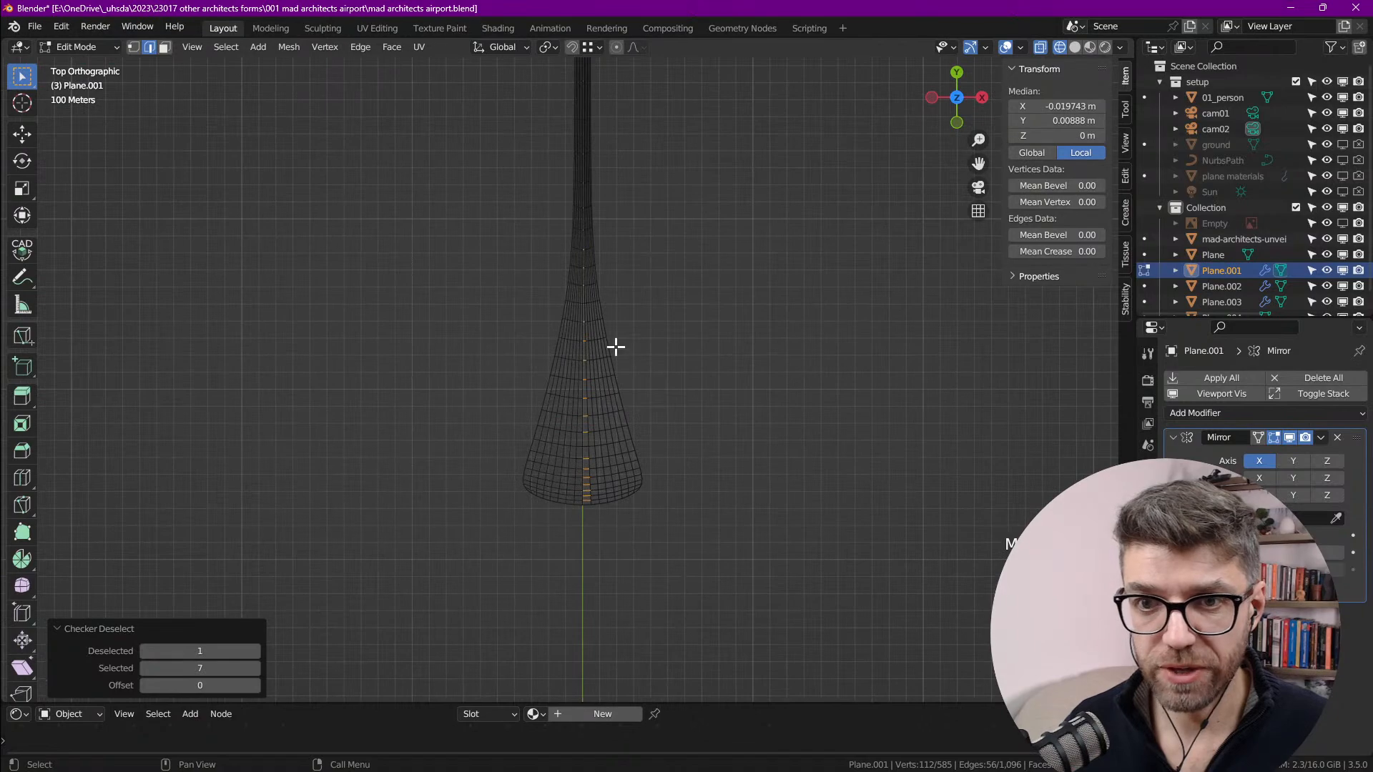
pyautogui.keyDown('shift'); pyautogui.moveTo(562, 104); pyautogui.dragTo(487, 344, button='middle'); pyautogui.keyUp('shift')
pyautogui.scroll(-1, 463, 224)
pyautogui.keyDown('shift'); pyautogui.moveTo(479, 171); pyautogui.dragTo(472, 383, button='middle'); pyautogui.keyUp('shift')
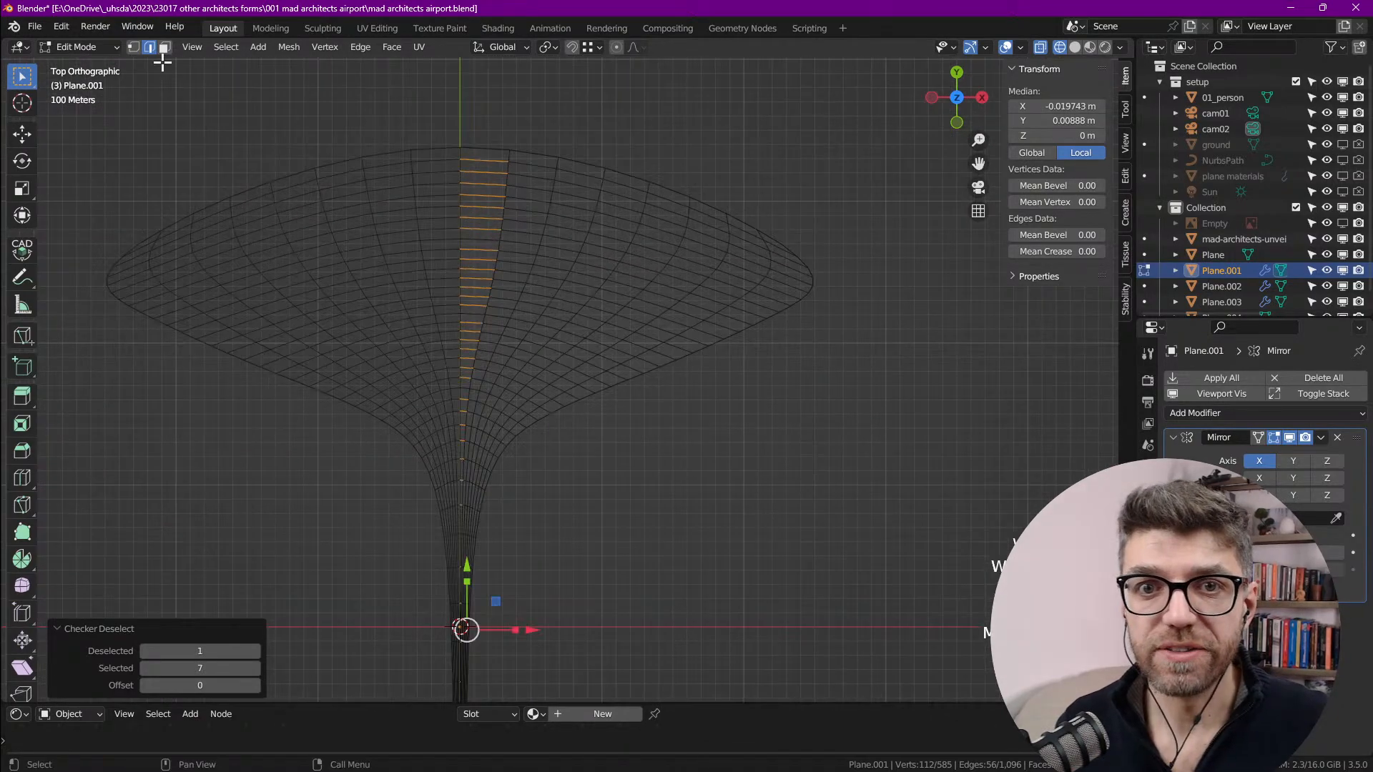
# Step: Extend the selected cross edges to full edge loops and delete those edge loops from the mesh
pyautogui.click(225, 49)
pyautogui.moveTo(295, 300)
pyautogui.click(395, 299)
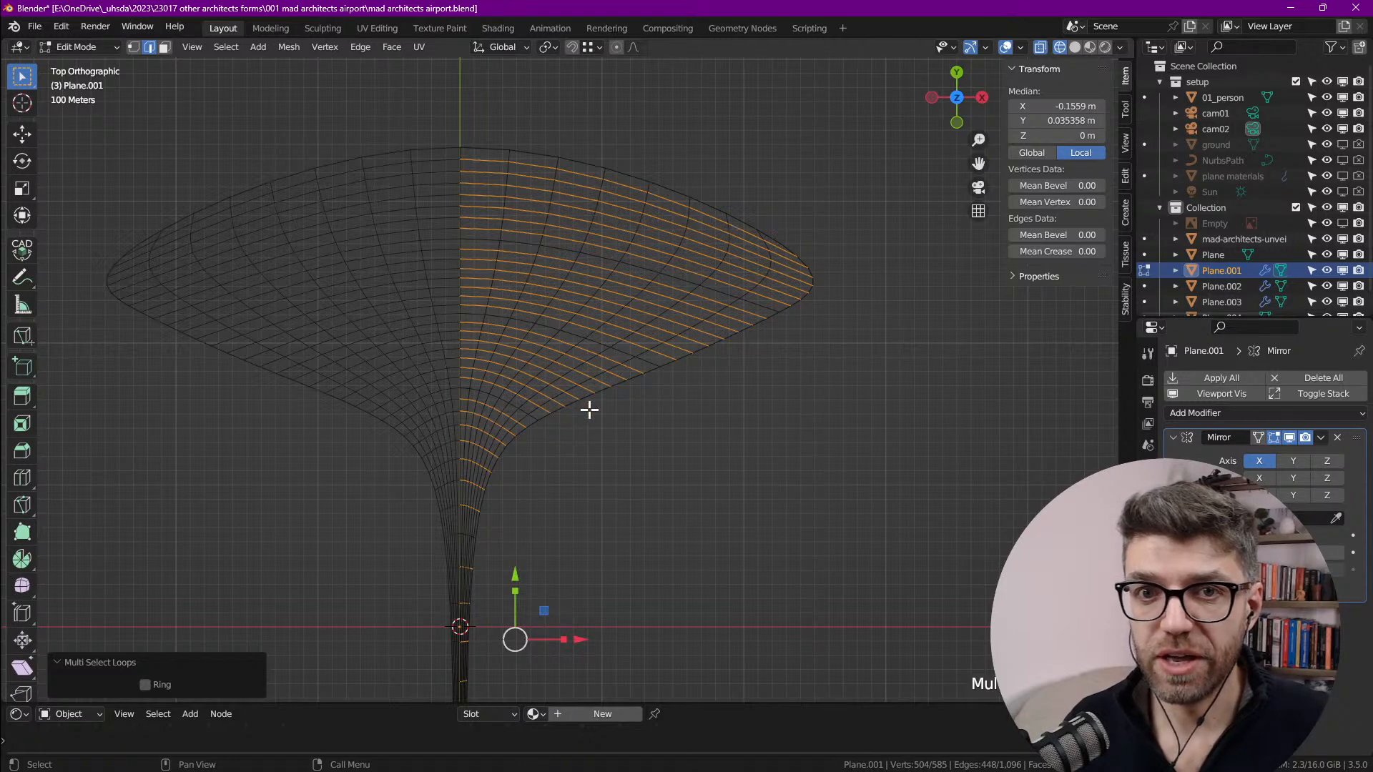
pyautogui.press('x')
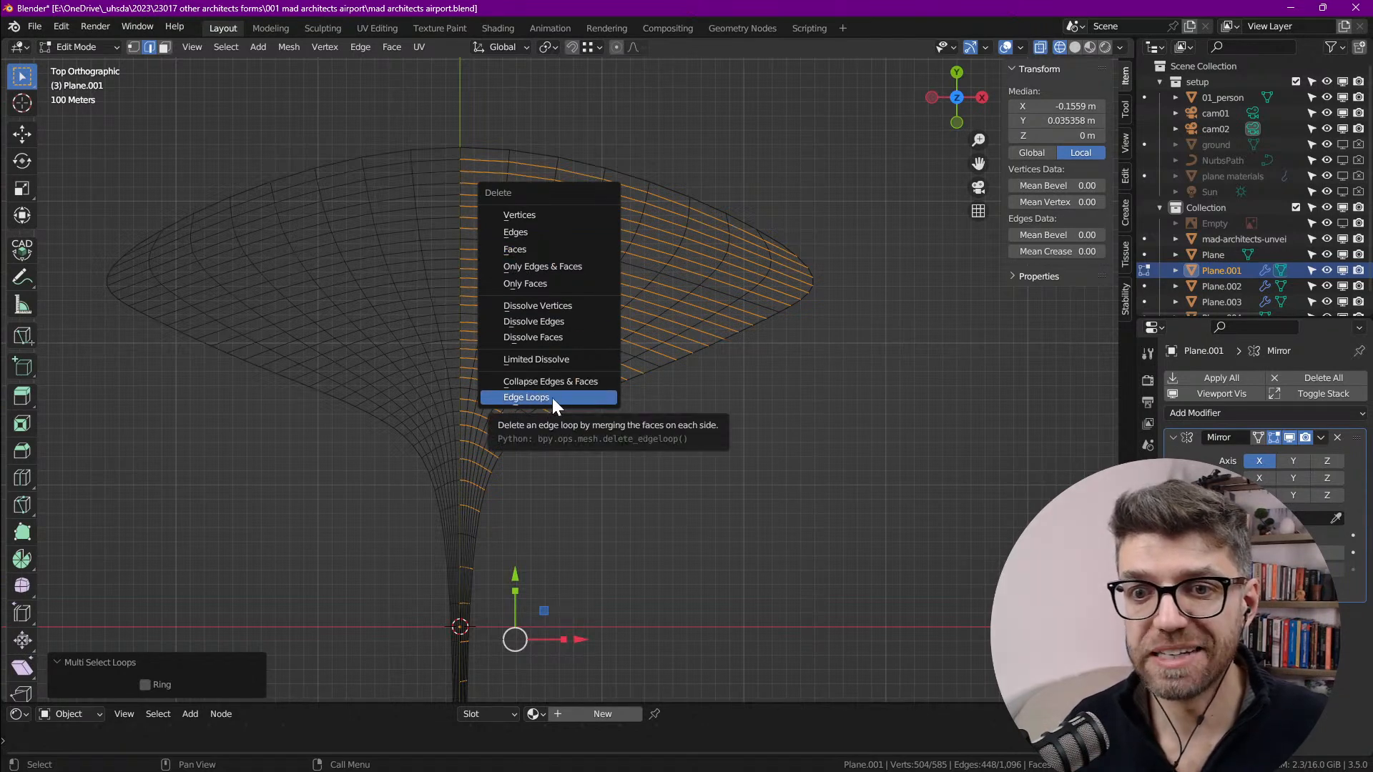
pyautogui.click(522, 397)
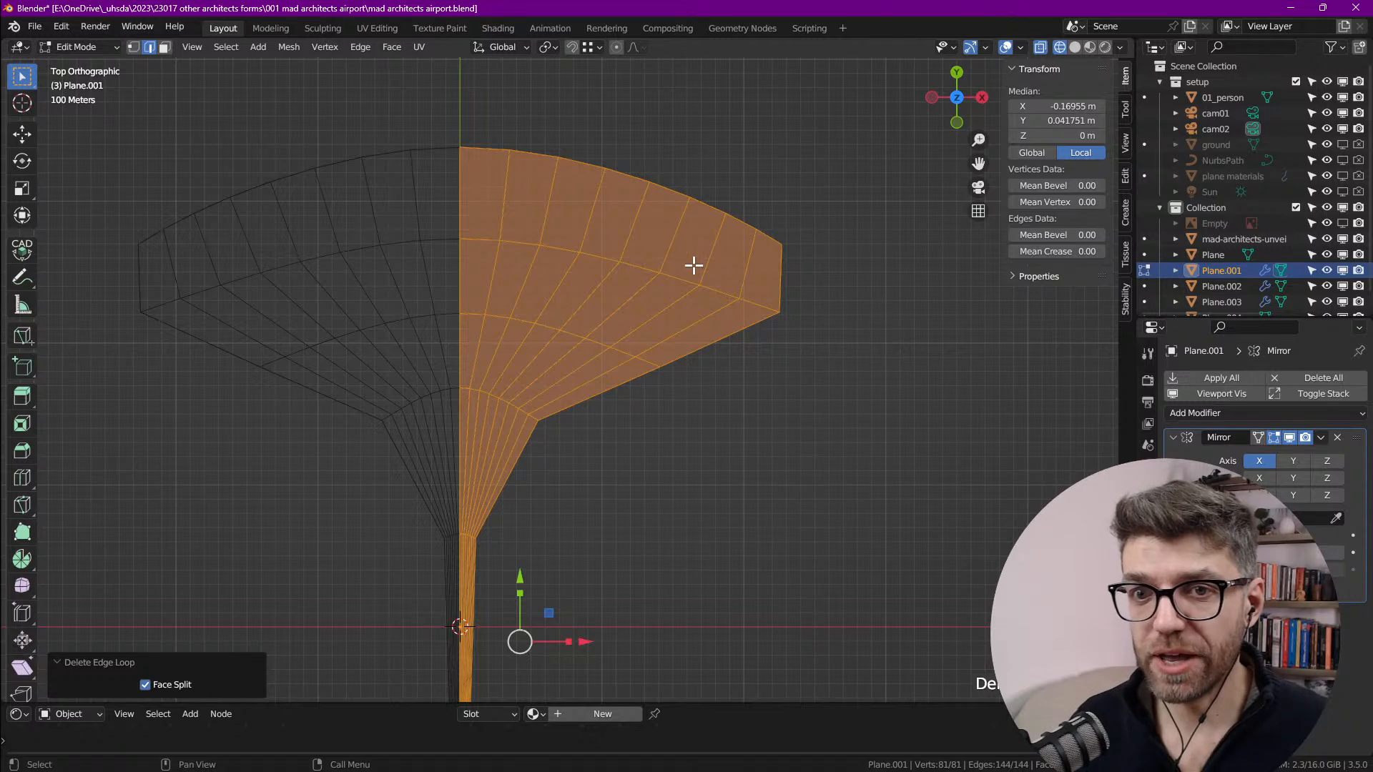
# Step: Add a Subdivision Surface modifier to the simplified terminal mesh and return to Object Mode
pyautogui.click(1184, 413)
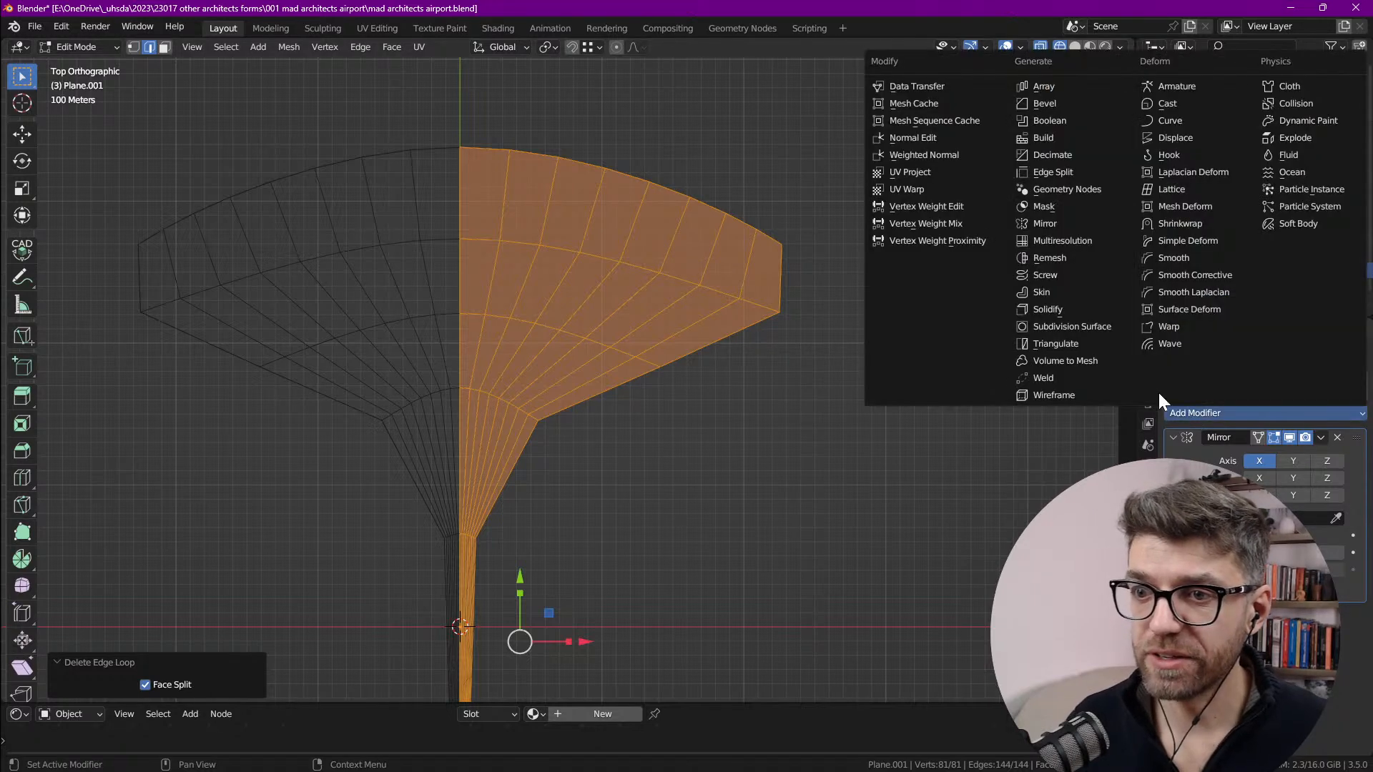
pyautogui.click(1100, 325)
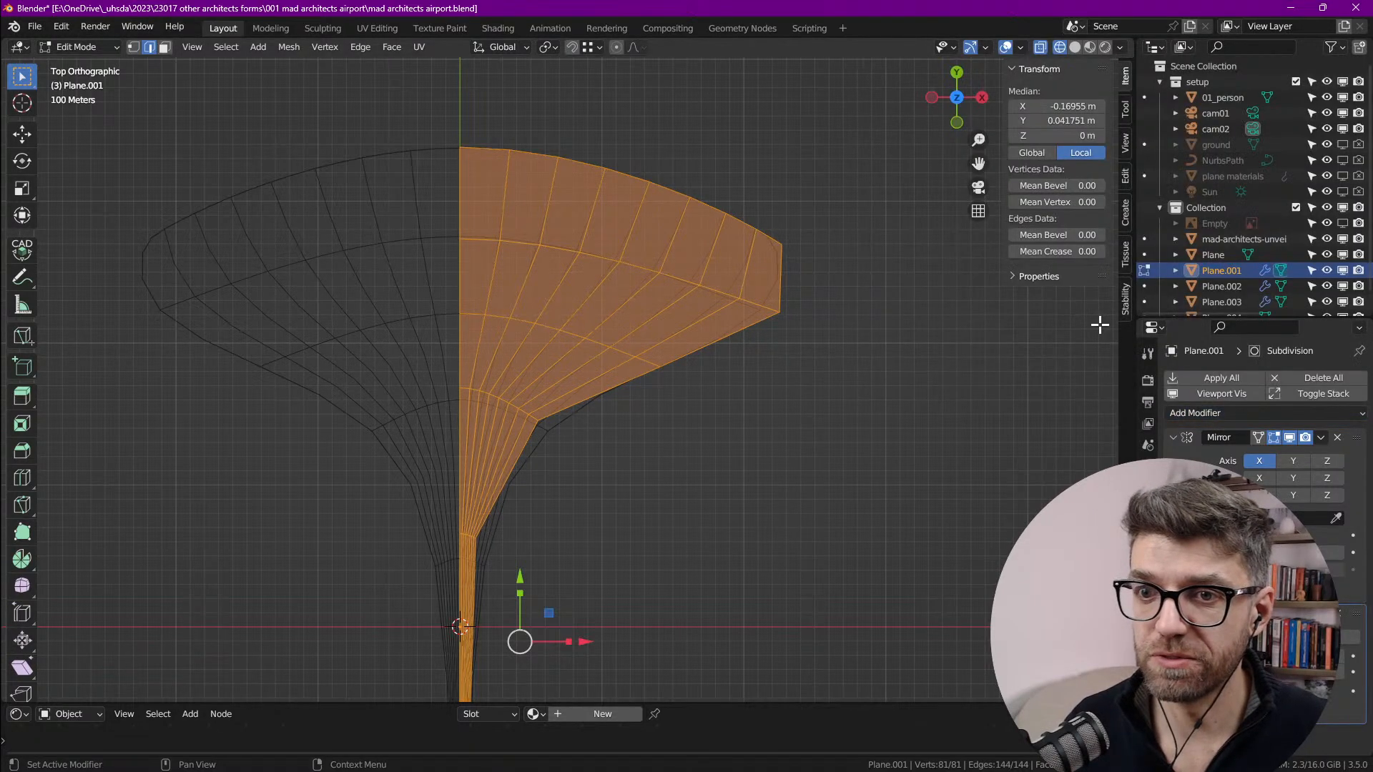
pyautogui.press('Tab')
pyautogui.scroll(-5, 769, 315)
pyautogui.scroll(-1, 744, 272)
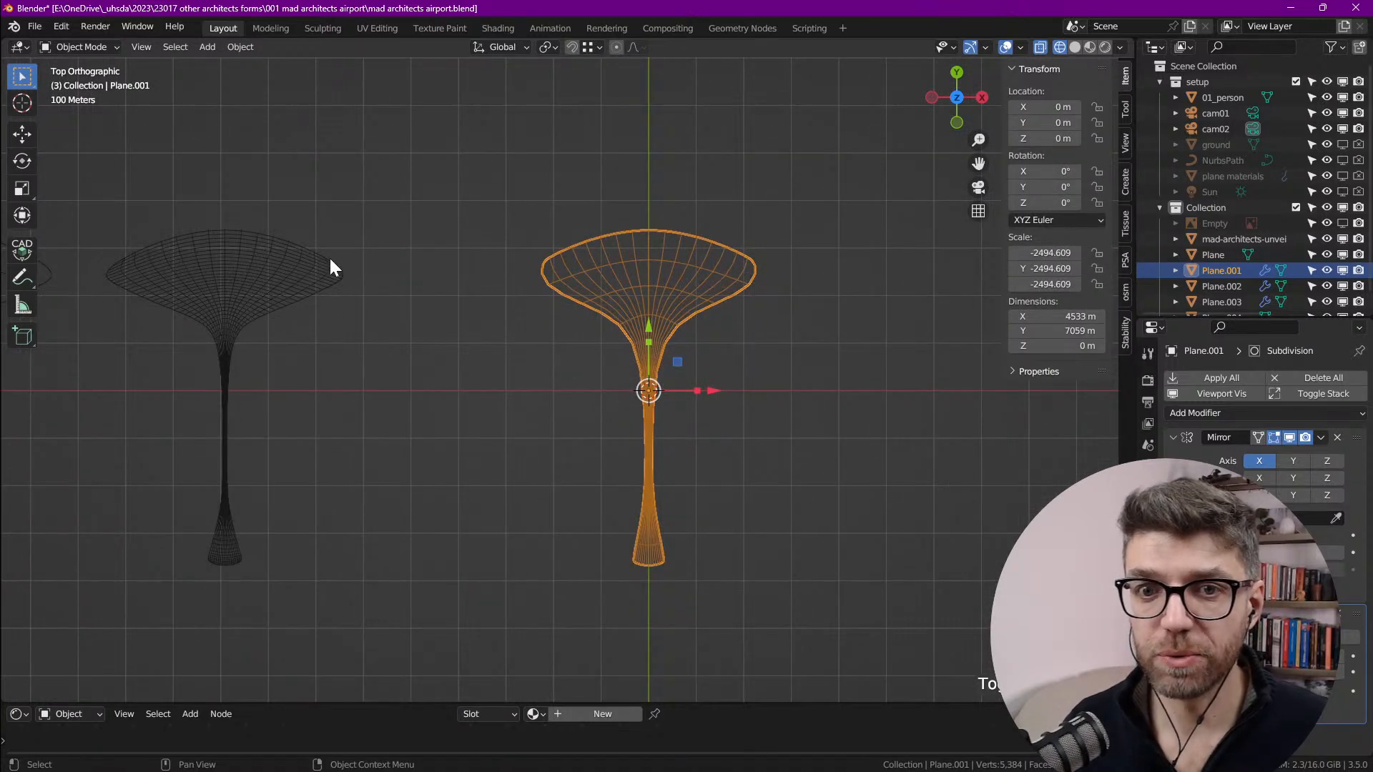
# Step: Show the hidden Empty reference image and compare the subdivided mesh outline with the terminal roof
pyautogui.scroll(10, 758, 264)
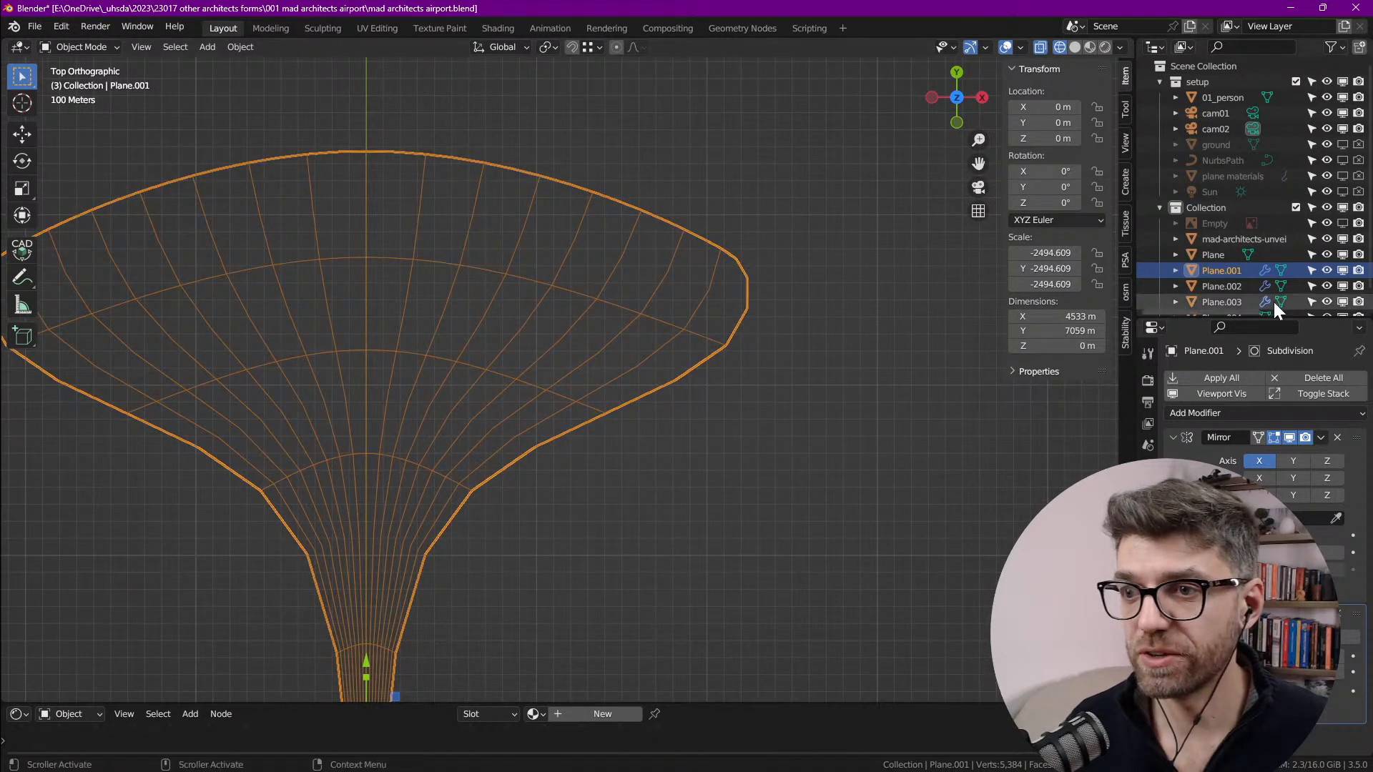
pyautogui.click(1341, 224)
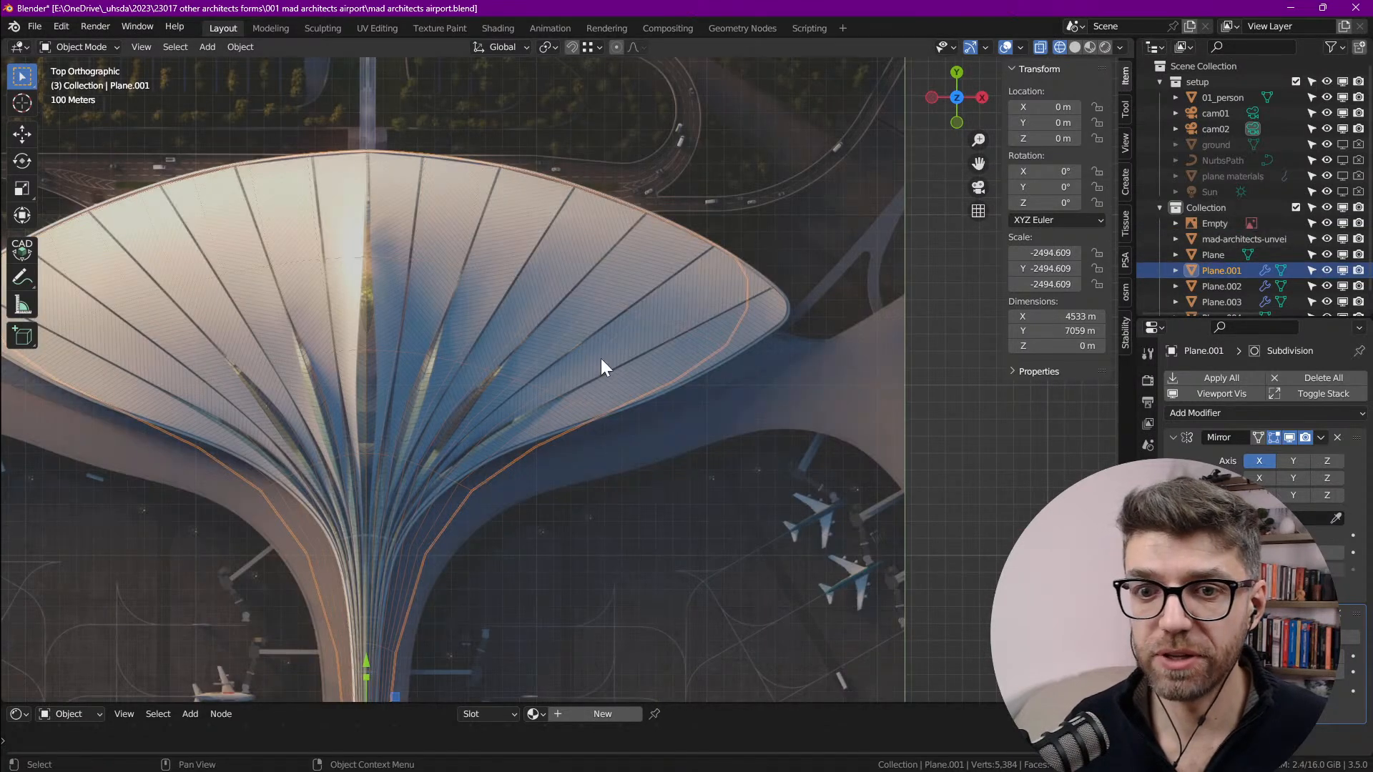
pyautogui.scroll(-5, 601, 393)
pyautogui.scroll(7, 630, 329)
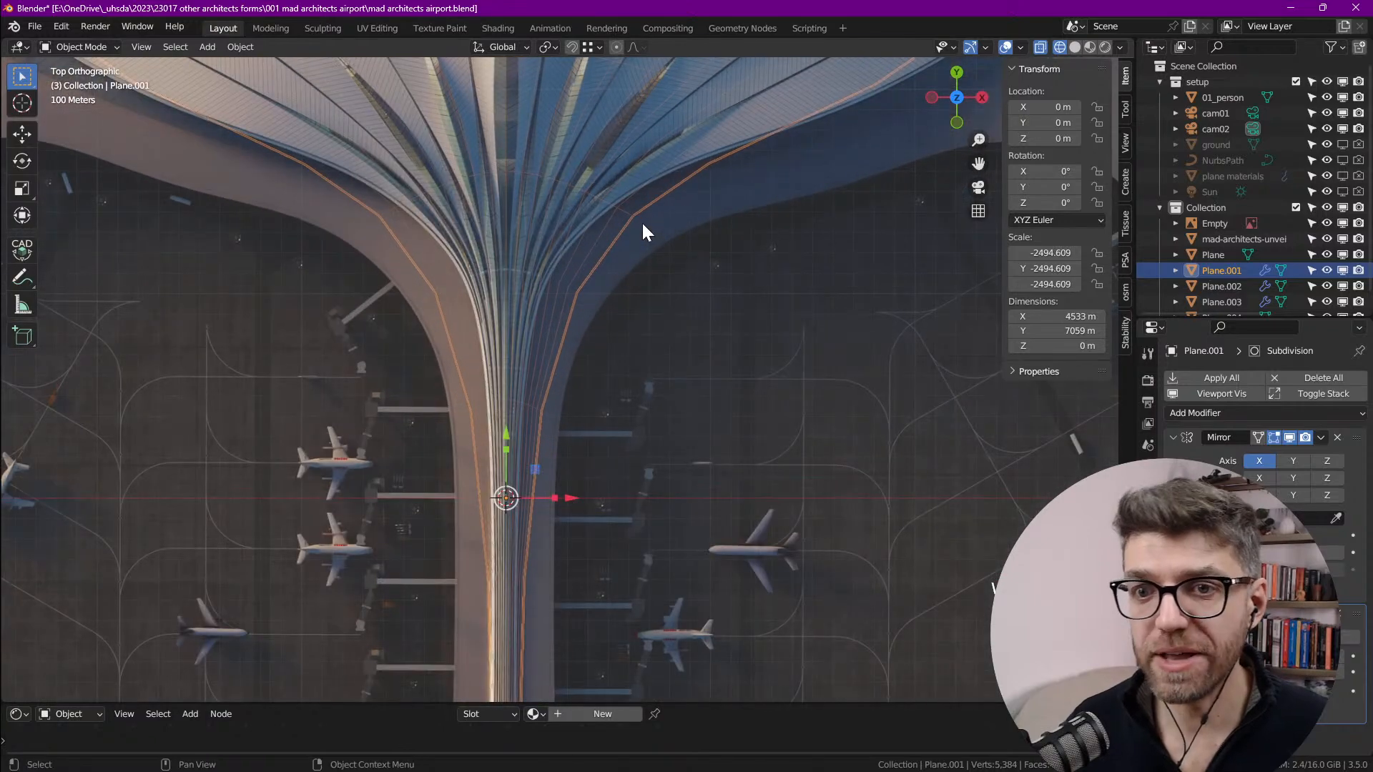
pyautogui.scroll(-5, 642, 221)
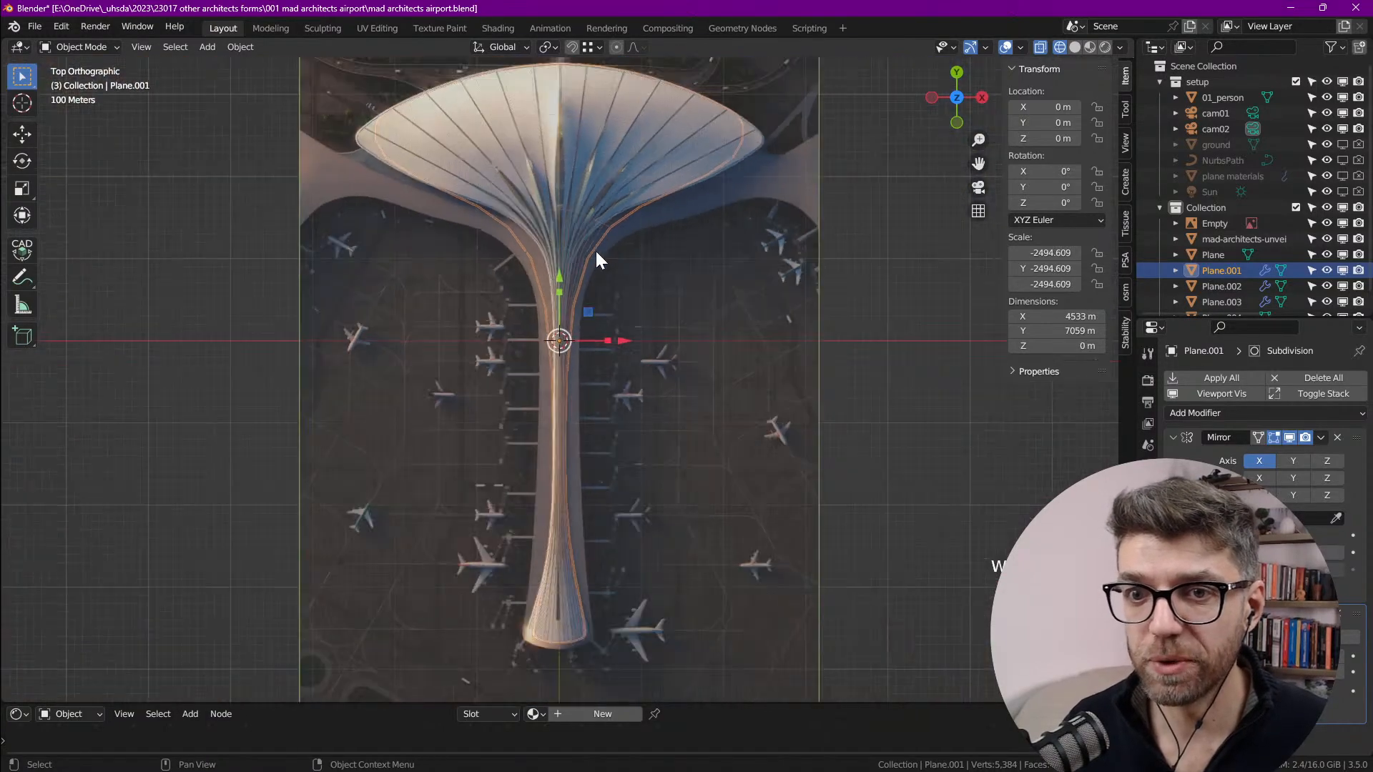
pyautogui.scroll(6, 569, 565)
pyautogui.scroll(-5, 579, 358)
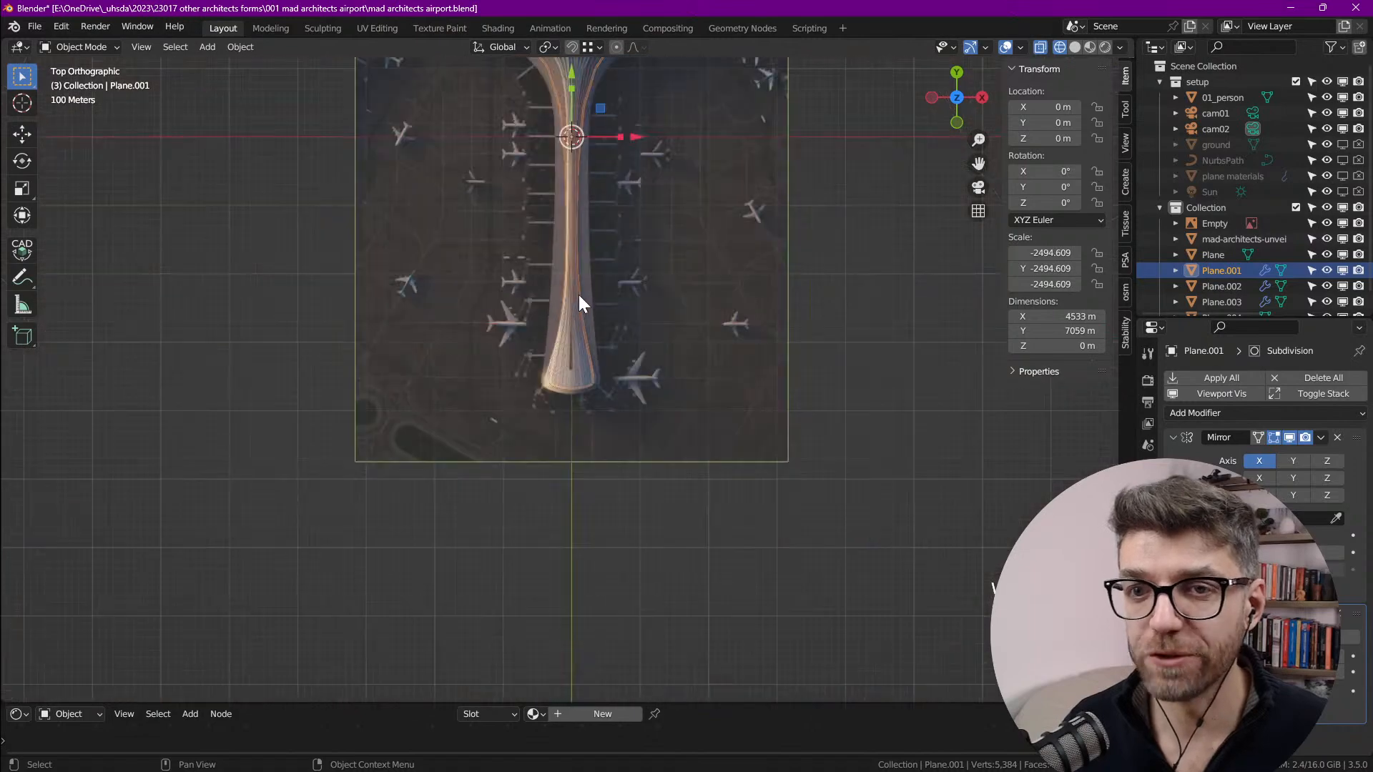
pyautogui.scroll(7, 547, 465)
pyautogui.scroll(2, 723, 287)
pyautogui.scroll(-7, 628, 400)
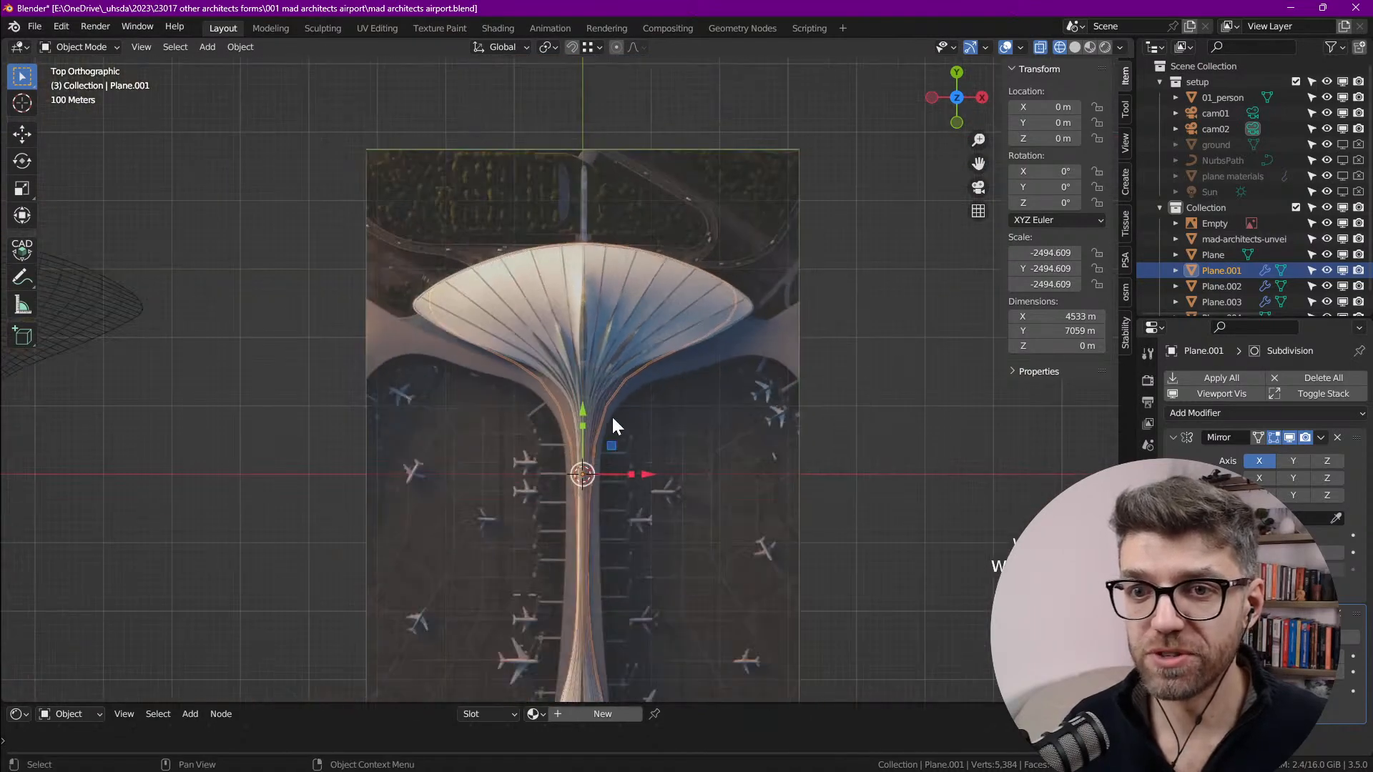
pyautogui.keyDown('shift'); pyautogui.moveTo(642, 396); pyautogui.dragTo(657, 345, button='middle'); pyautogui.keyUp('shift')
pyautogui.scroll(4, 665, 315)
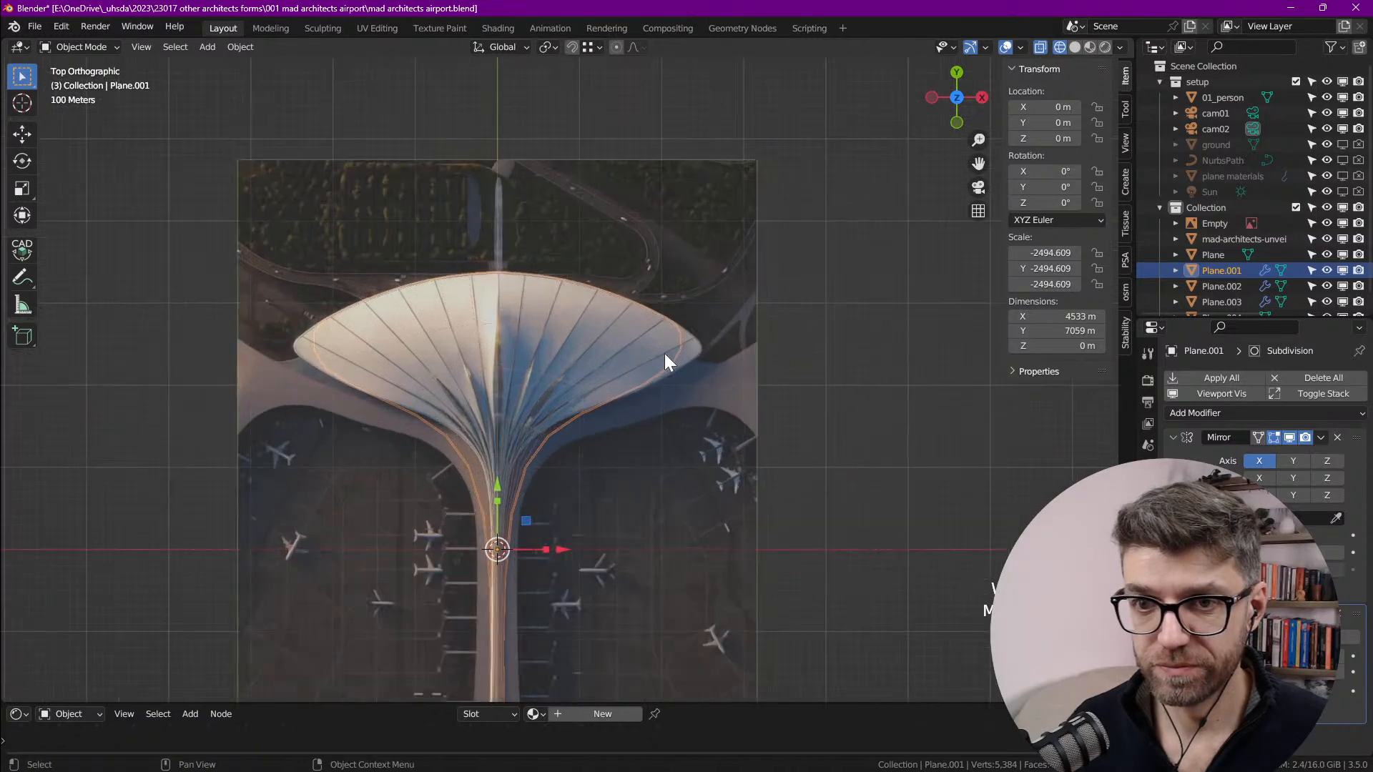
# Step: In vertex editing, move the upper corner vertex of the wide canopy outward beyond the roof tip in the reference image
pyautogui.press('Tab')
pyautogui.scroll(2, 688, 368)
pyautogui.scroll(3, 688, 367)
pyautogui.press('1')
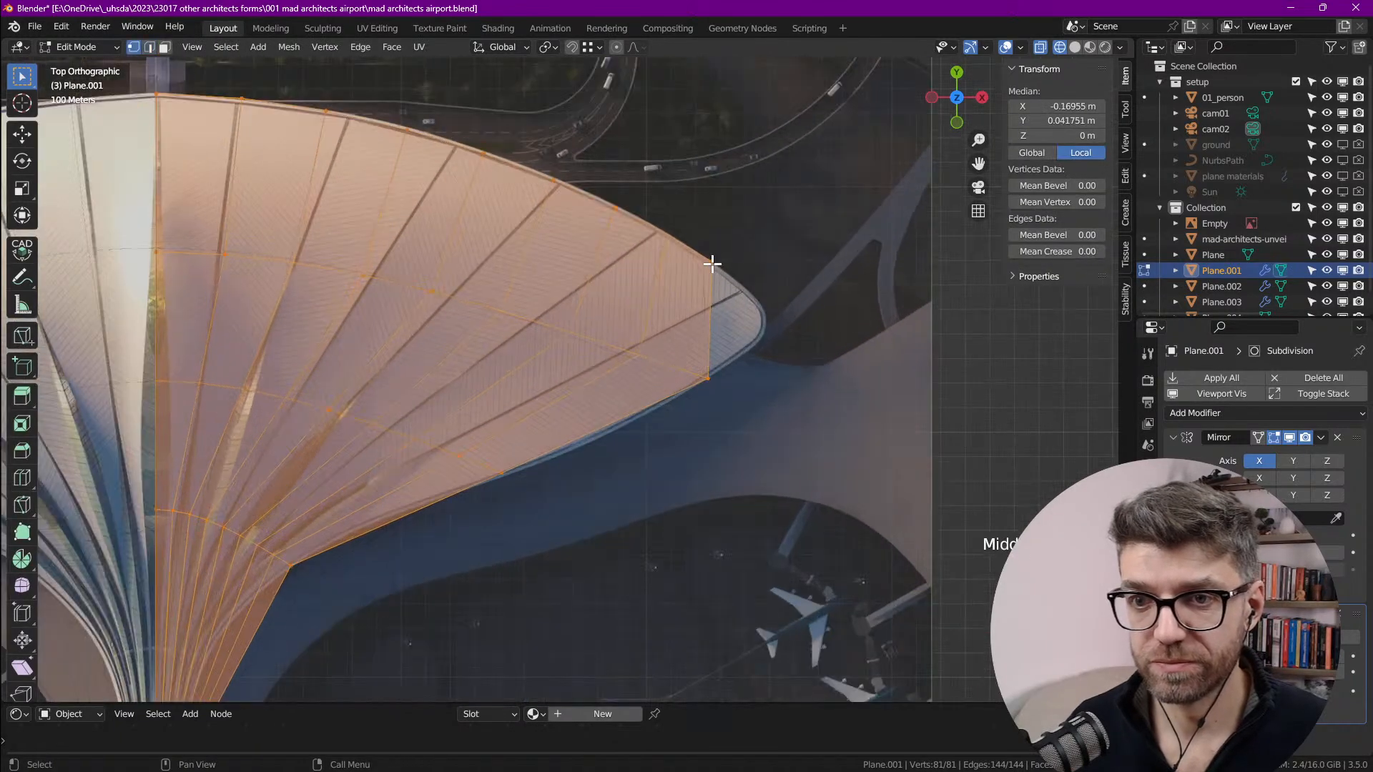
pyautogui.click(712, 263)
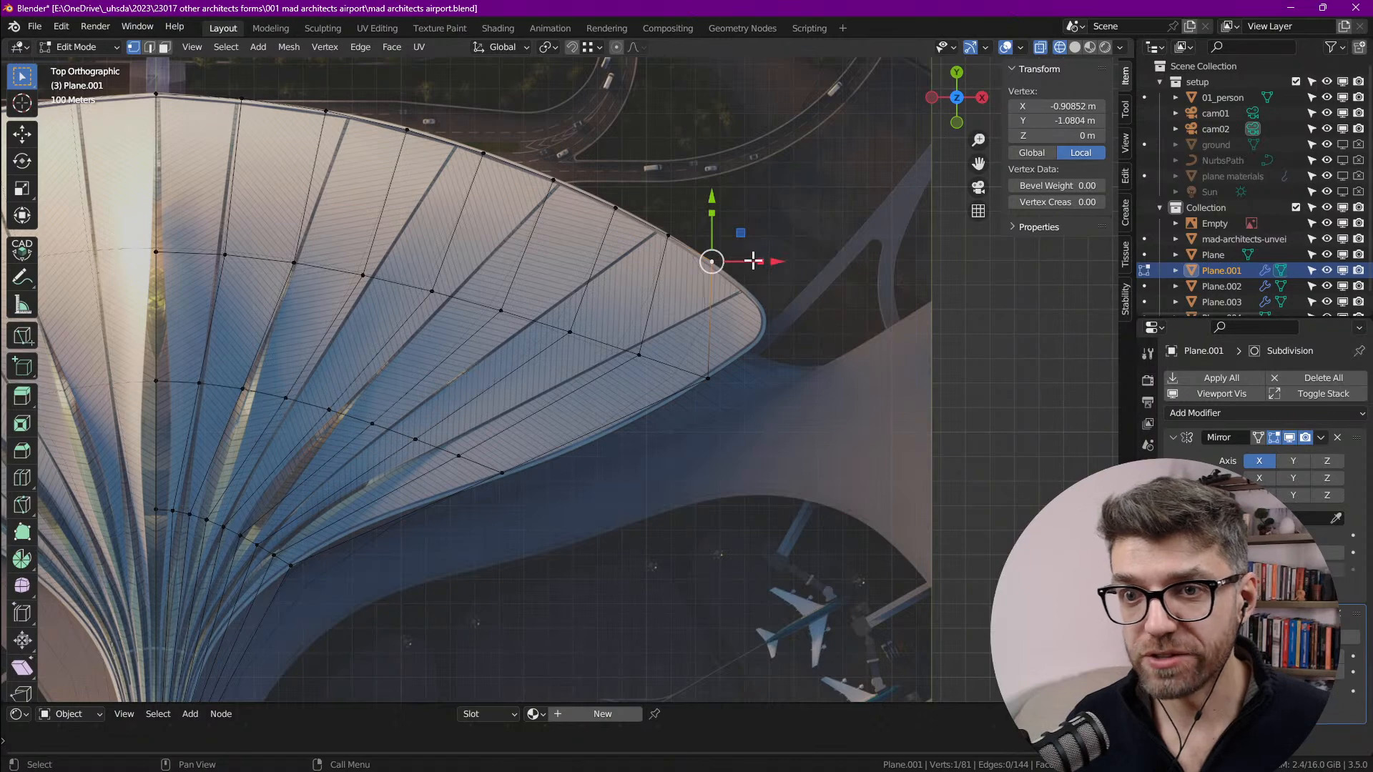
pyautogui.moveTo(741, 234); pyautogui.dragTo(762, 347)
# Step: Move the outer vertex on the canopy's lower edge by about -23.6 m in X and -3.4 m in Y to follow the roof outline
pyautogui.scroll(1, 762, 347)
pyautogui.click(707, 335)
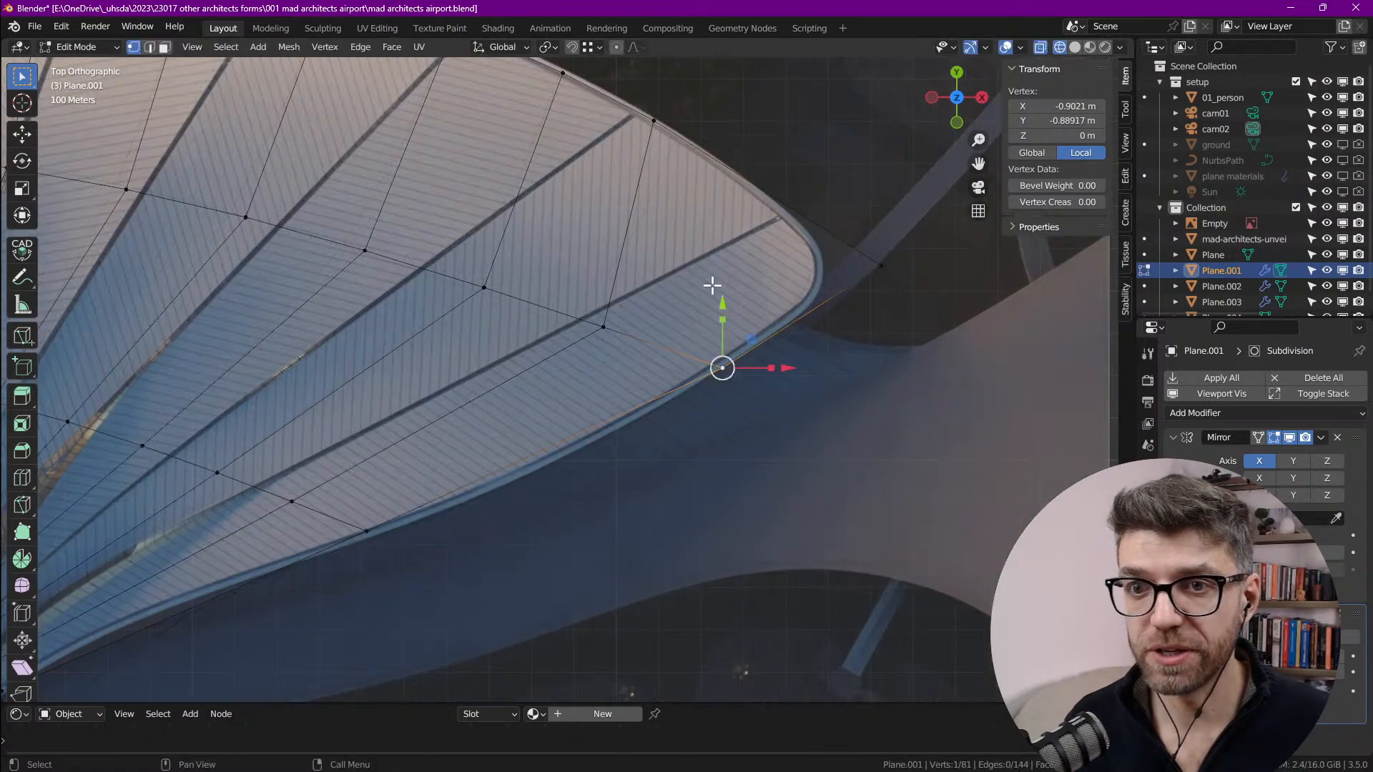
pyautogui.click(658, 163)
pyautogui.keyDown('shift'); pyautogui.moveTo(427, 449); pyautogui.dragTo(601, 316, button='middle'); pyautogui.keyUp('shift')
pyautogui.scroll(2, 600, 316)
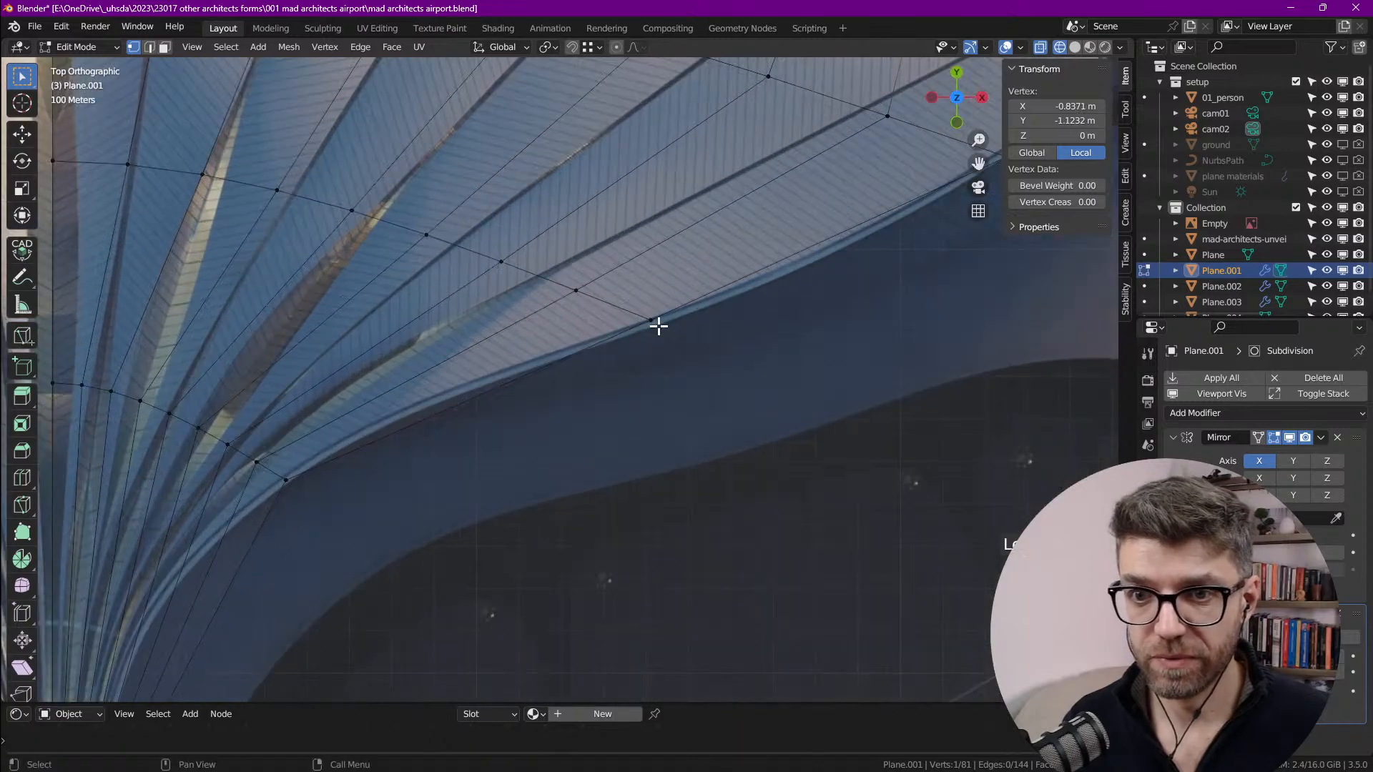
pyautogui.click(652, 321)
pyautogui.moveTo(679, 293); pyautogui.dragTo(680, 290)
pyautogui.scroll(-3, 689, 255)
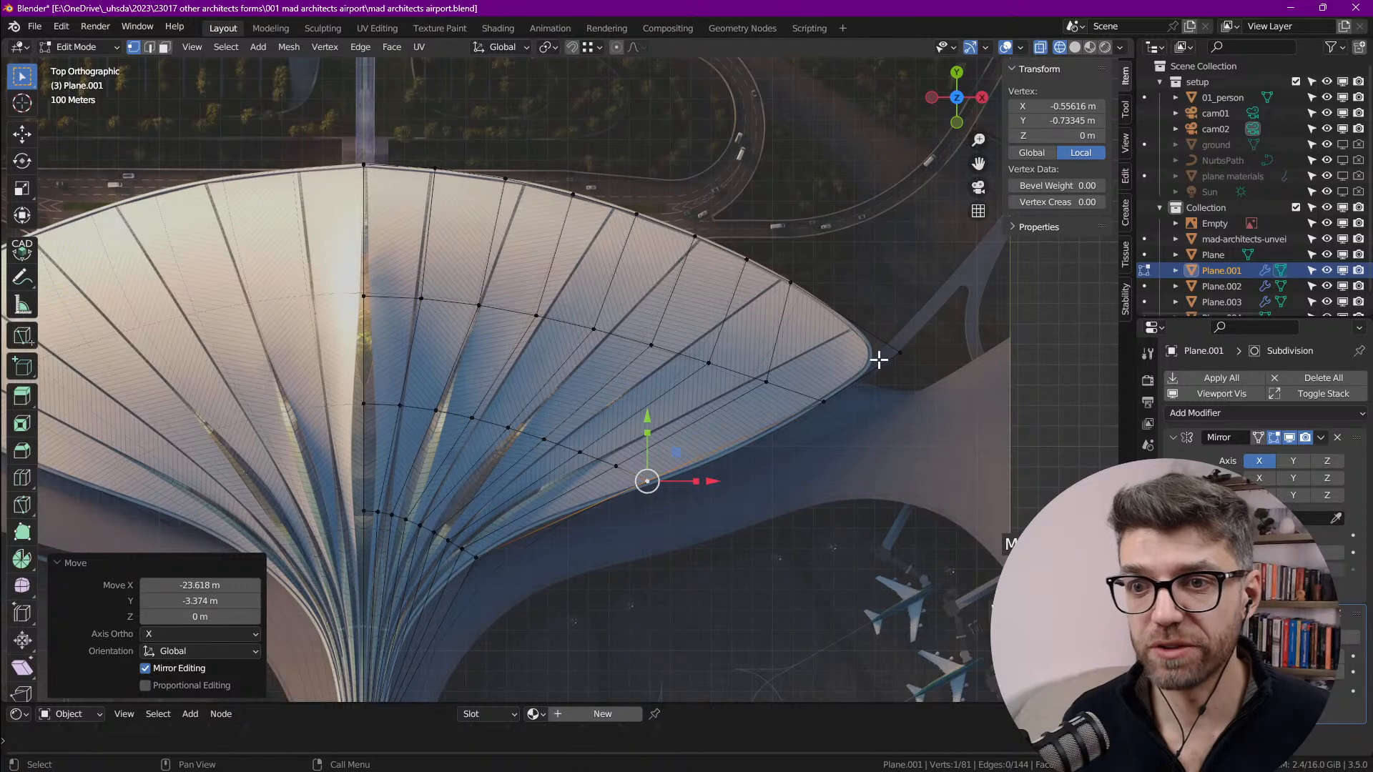
# Step: Insert a centred edge loop across the narrowing neck between the canopy and the straight shaft
pyautogui.keyDown('shift'); pyautogui.moveTo(582, 501); pyautogui.dragTo(666, 287, button='middle'); pyautogui.keyUp('shift')
pyautogui.scroll(4, 592, 361)
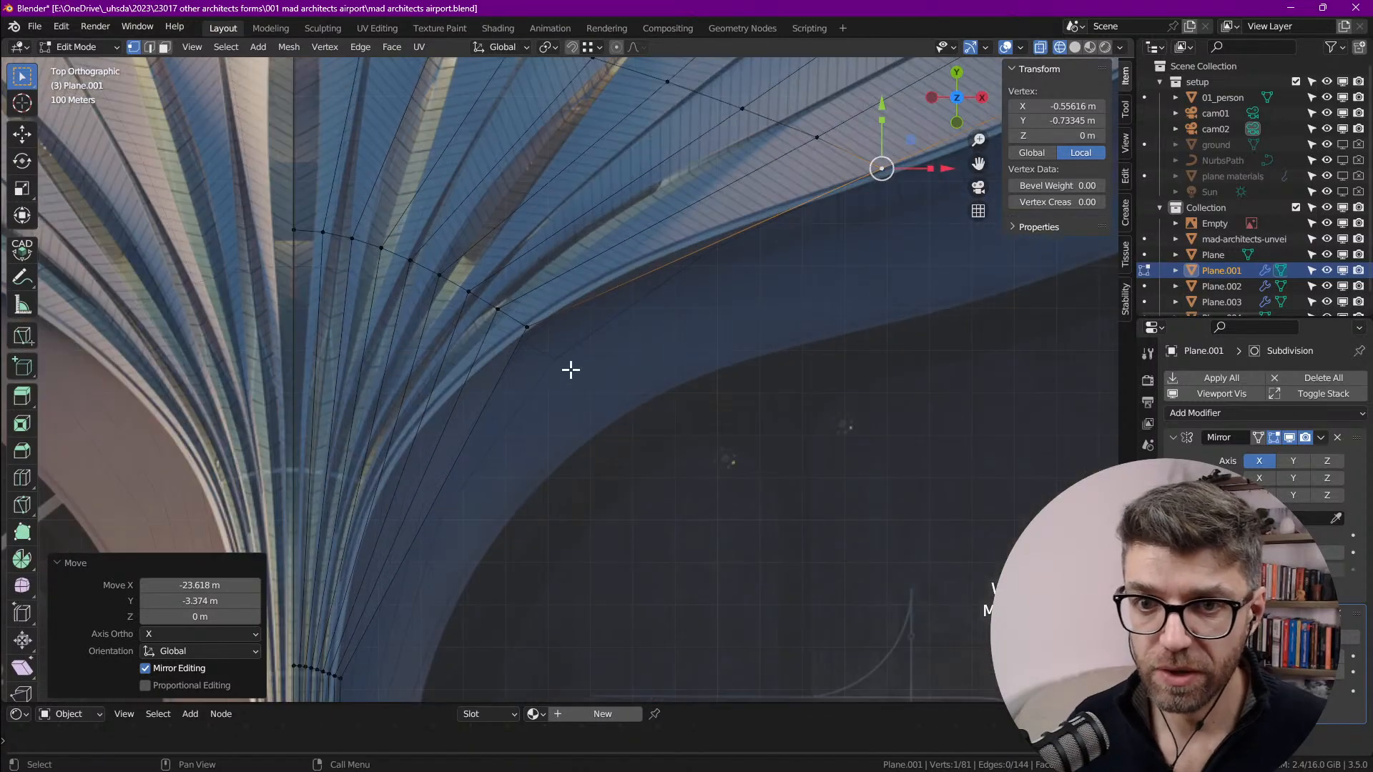
pyautogui.click(554, 361)
pyautogui.click(528, 323)
pyautogui.keyDown('shift'); pyautogui.moveTo(539, 368); pyautogui.dragTo(664, 402, button='middle'); pyautogui.keyUp('shift')
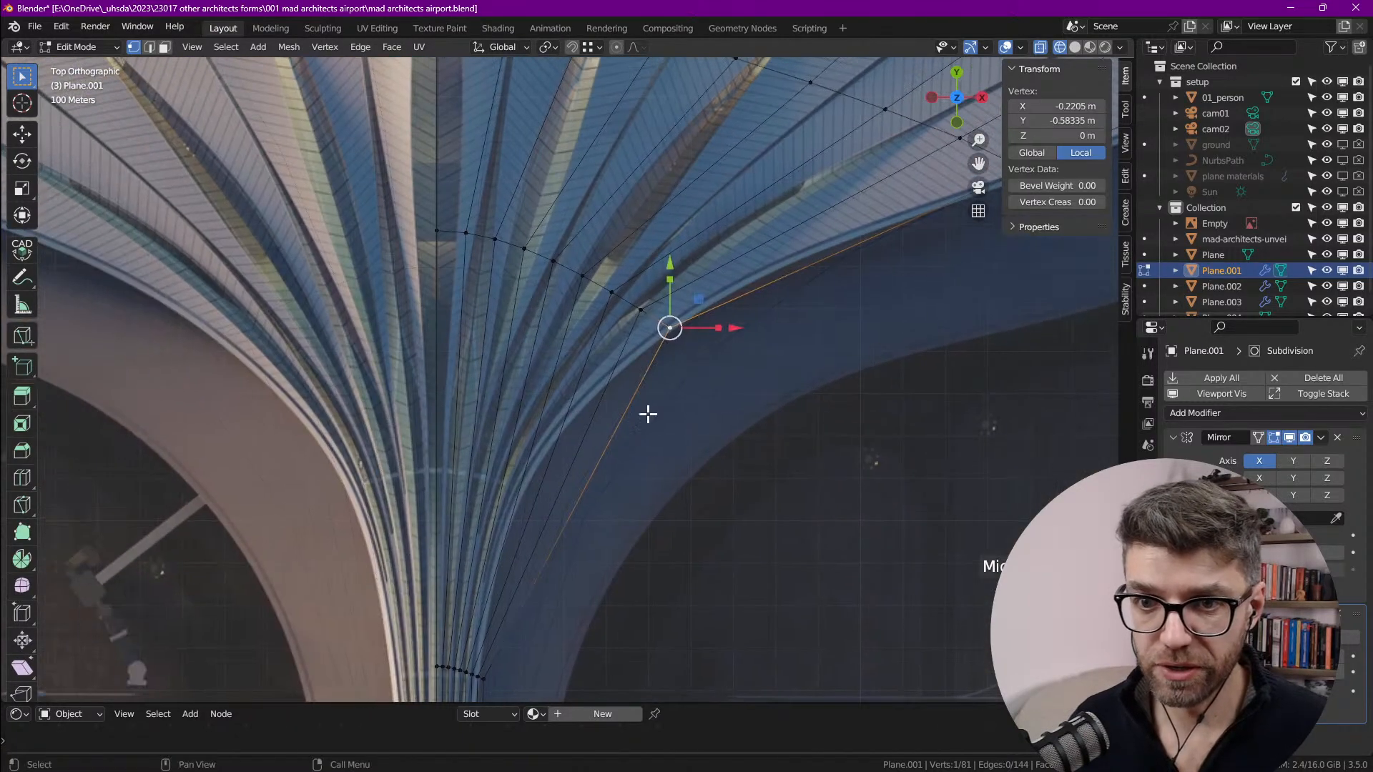
pyautogui.scroll(-5, 628, 456)
pyautogui.scroll(2, 636, 407)
pyautogui.keyDown('shift'); pyautogui.moveTo(602, 455); pyautogui.dragTo(600, 394, button='middle'); pyautogui.keyUp('shift')
pyautogui.scroll(3, 608, 297)
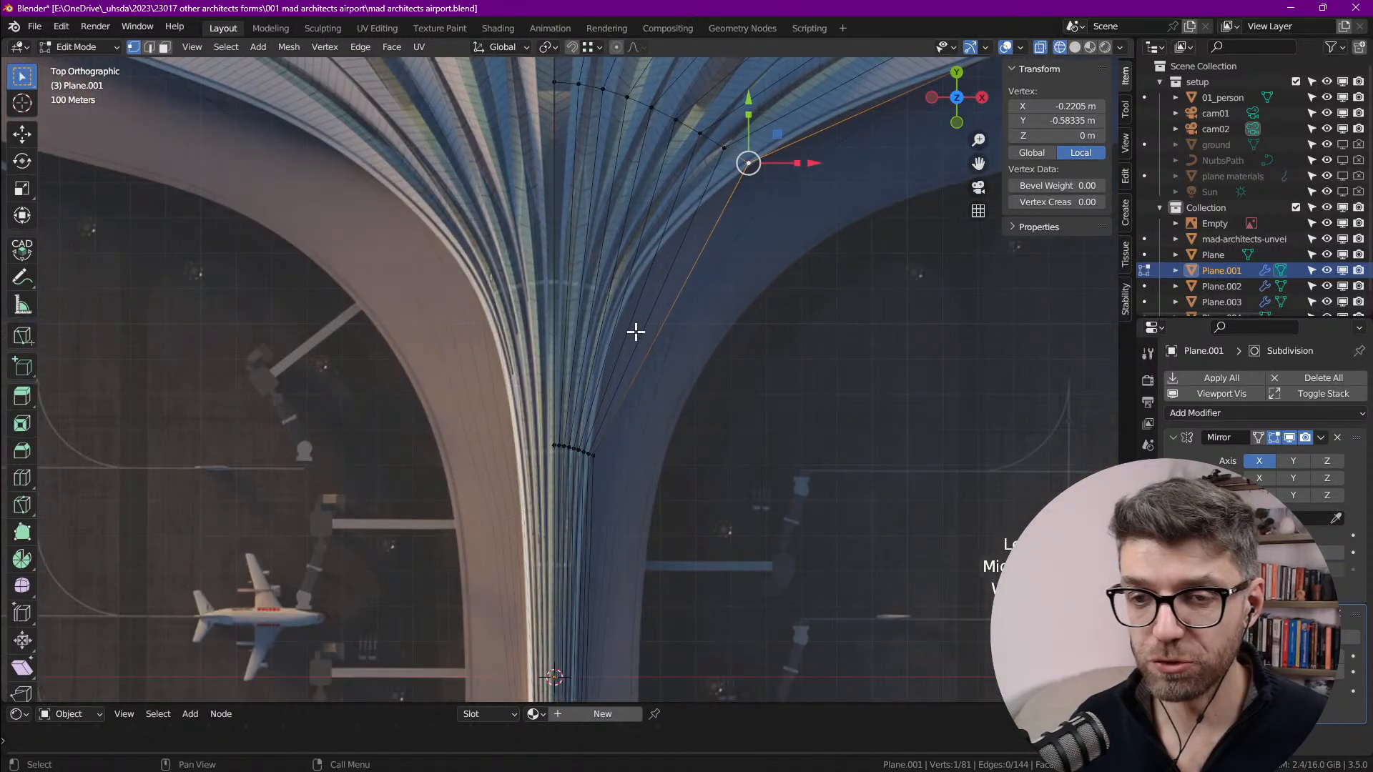
pyautogui.hotkey('ctrl', 'r')
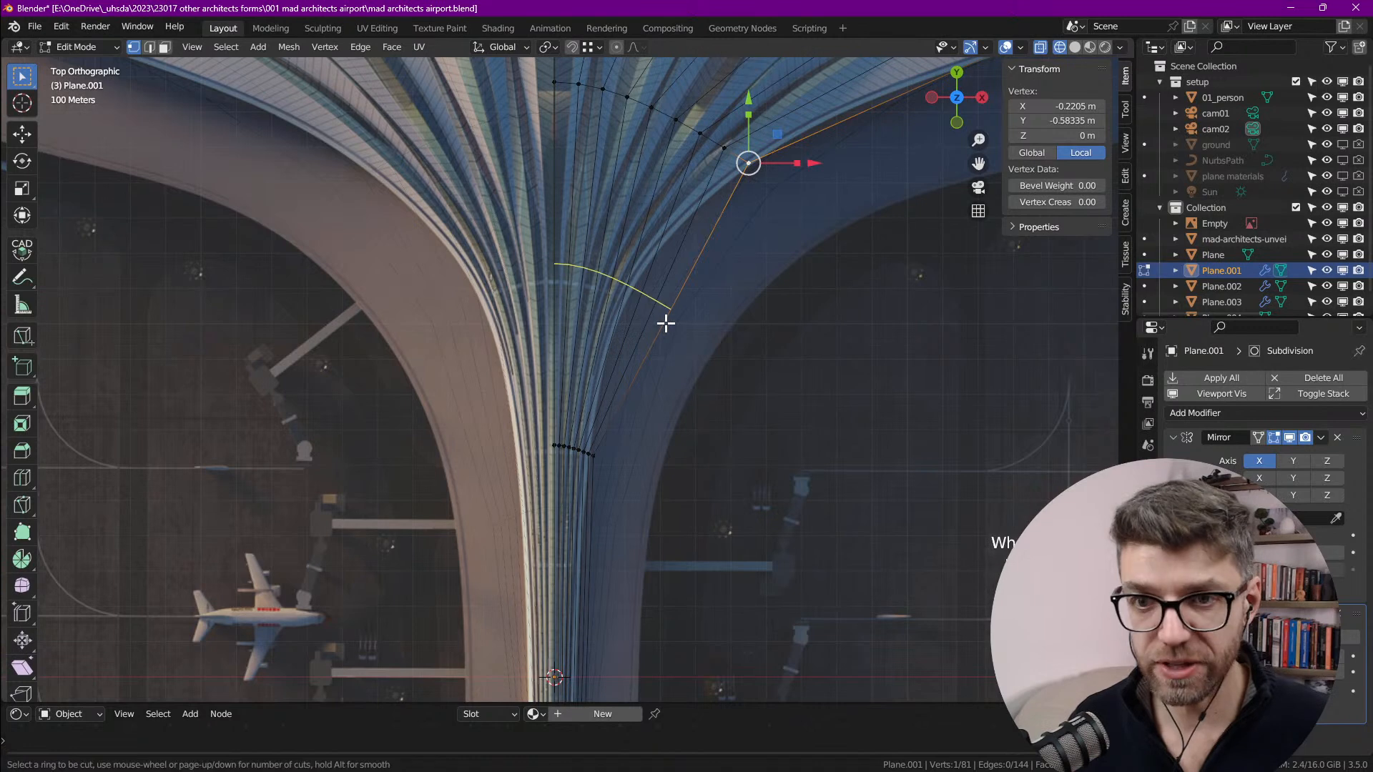
pyautogui.click(665, 320)
pyautogui.rightClick(666, 324)
pyautogui.click(554, 264)
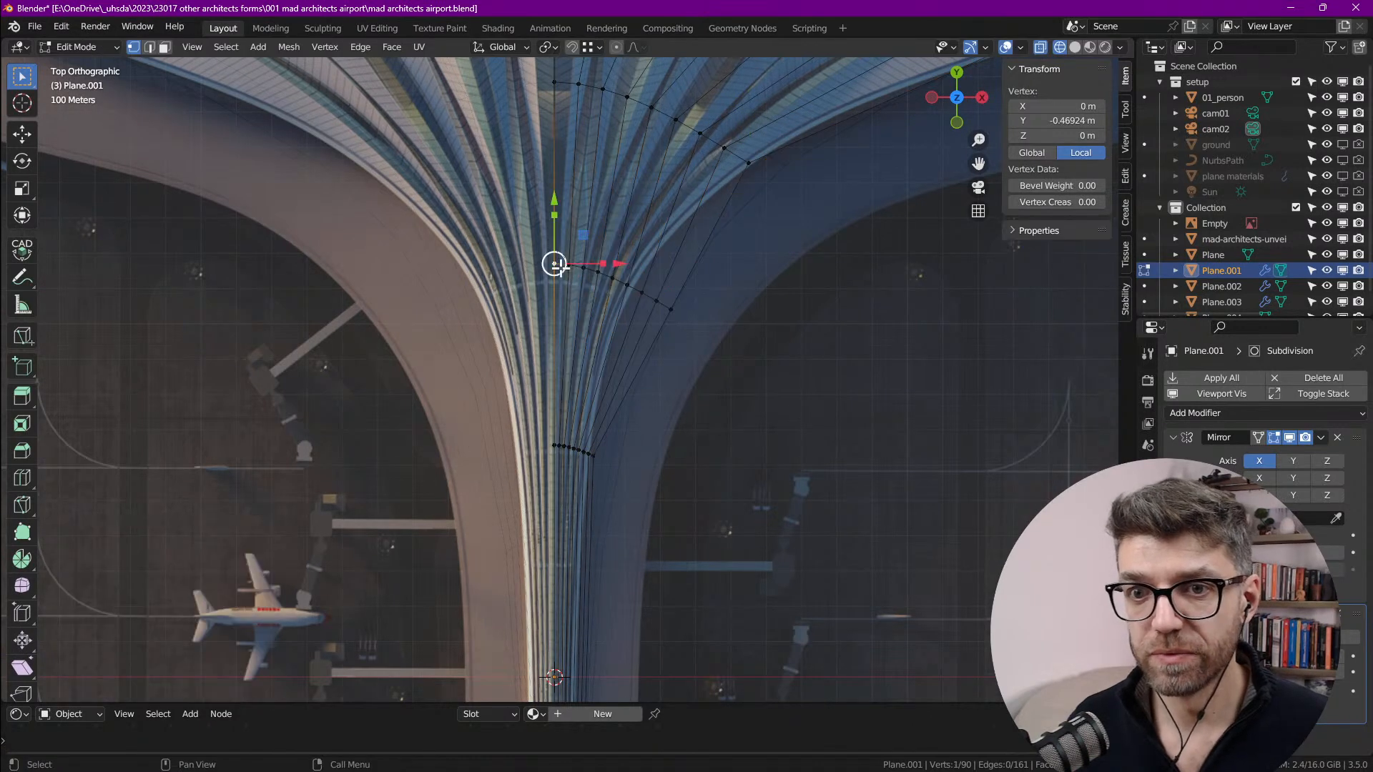
pyautogui.click(669, 309)
pyautogui.scroll(2, 673, 307)
pyautogui.press('g')
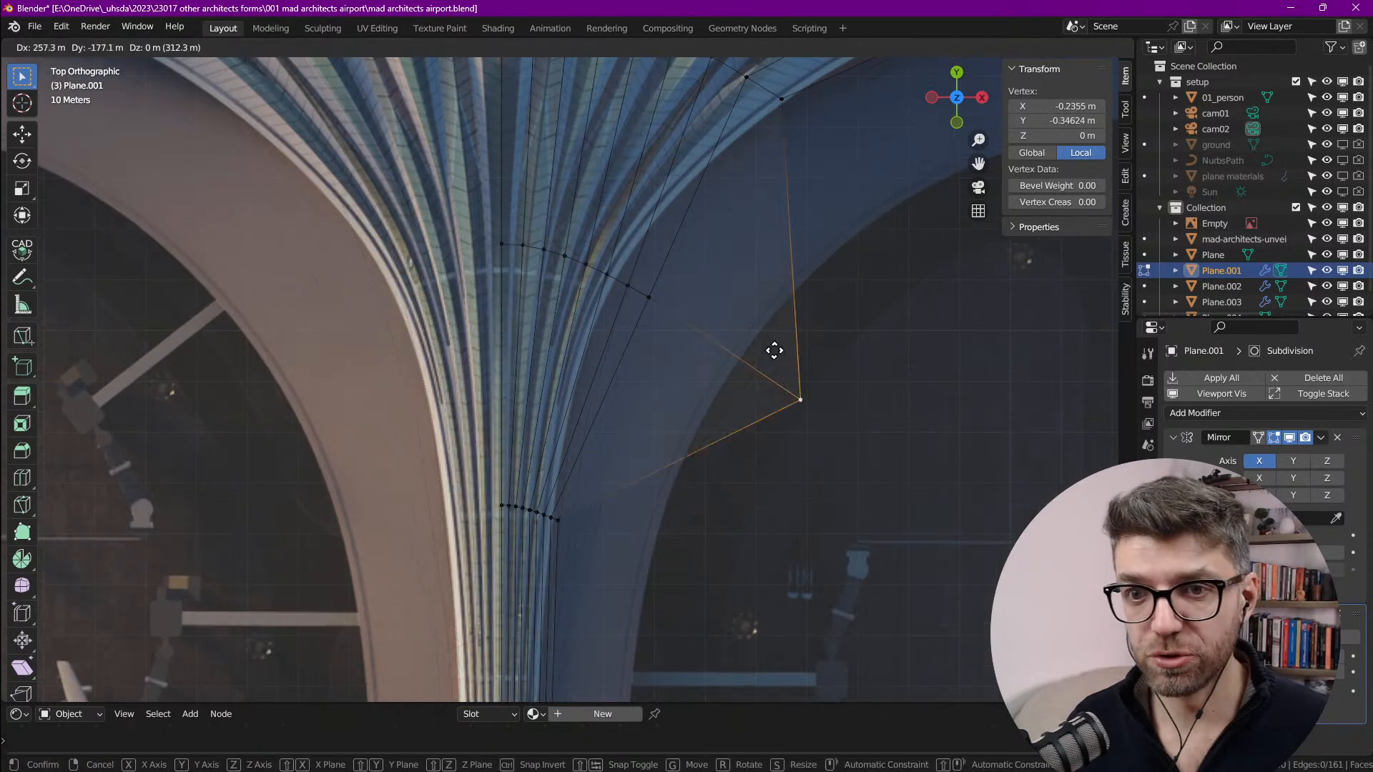
pyautogui.rightClick(617, 272)
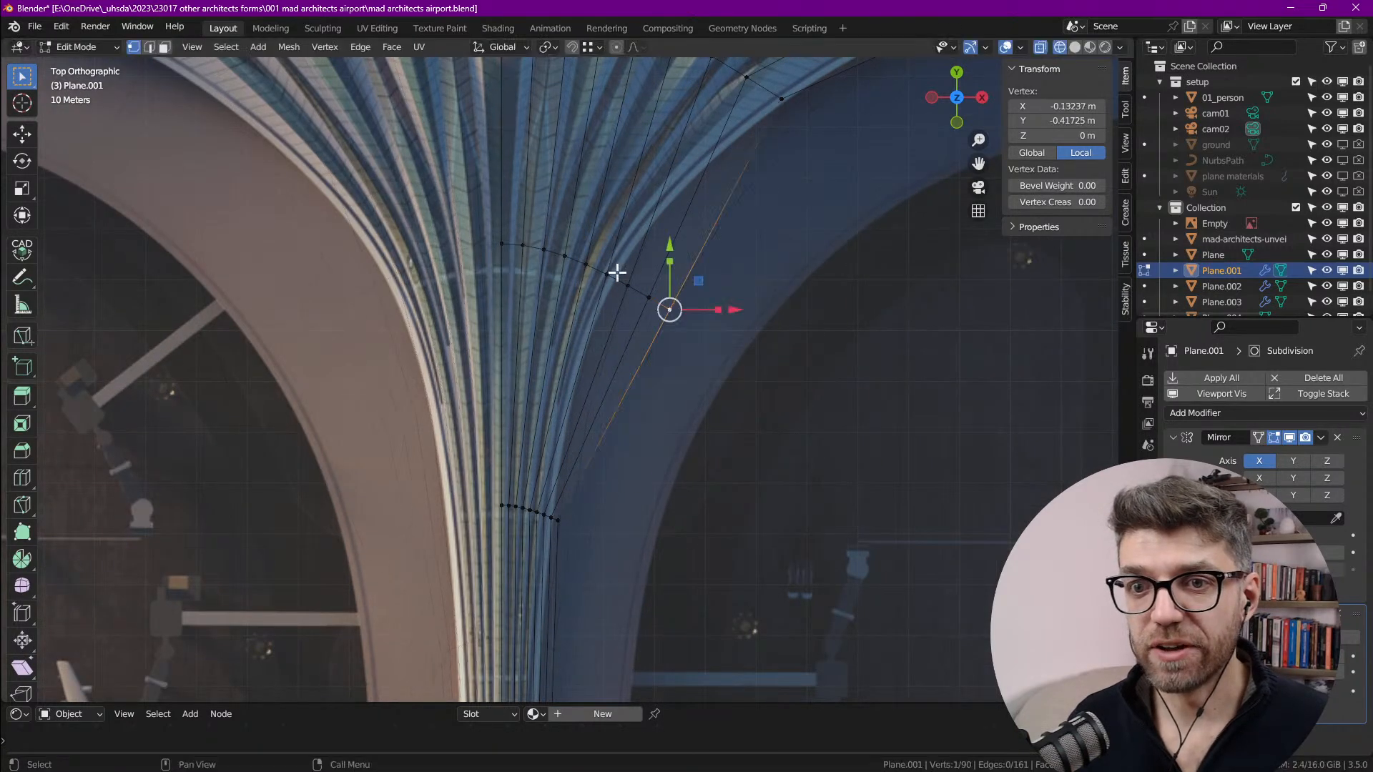
# Step: Select the centreline vertex of the neck's wider upper loop and enable proportional editing
pyautogui.click(504, 245)
pyautogui.keyDown('shift'); pyautogui.moveTo(562, 301); pyautogui.dragTo(555, 398, button='middle'); pyautogui.keyUp('shift')
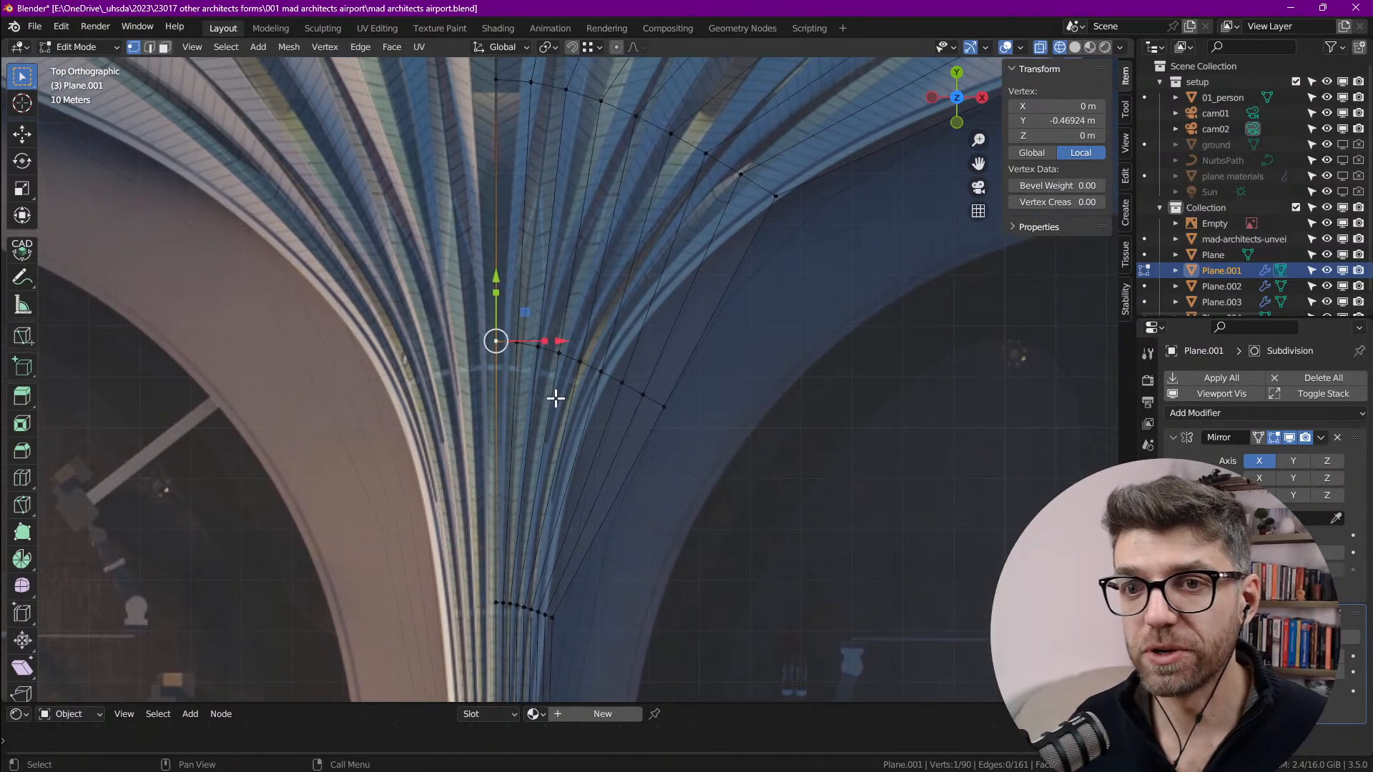
pyautogui.scroll(-6, 560, 402)
pyautogui.scroll(5, 580, 350)
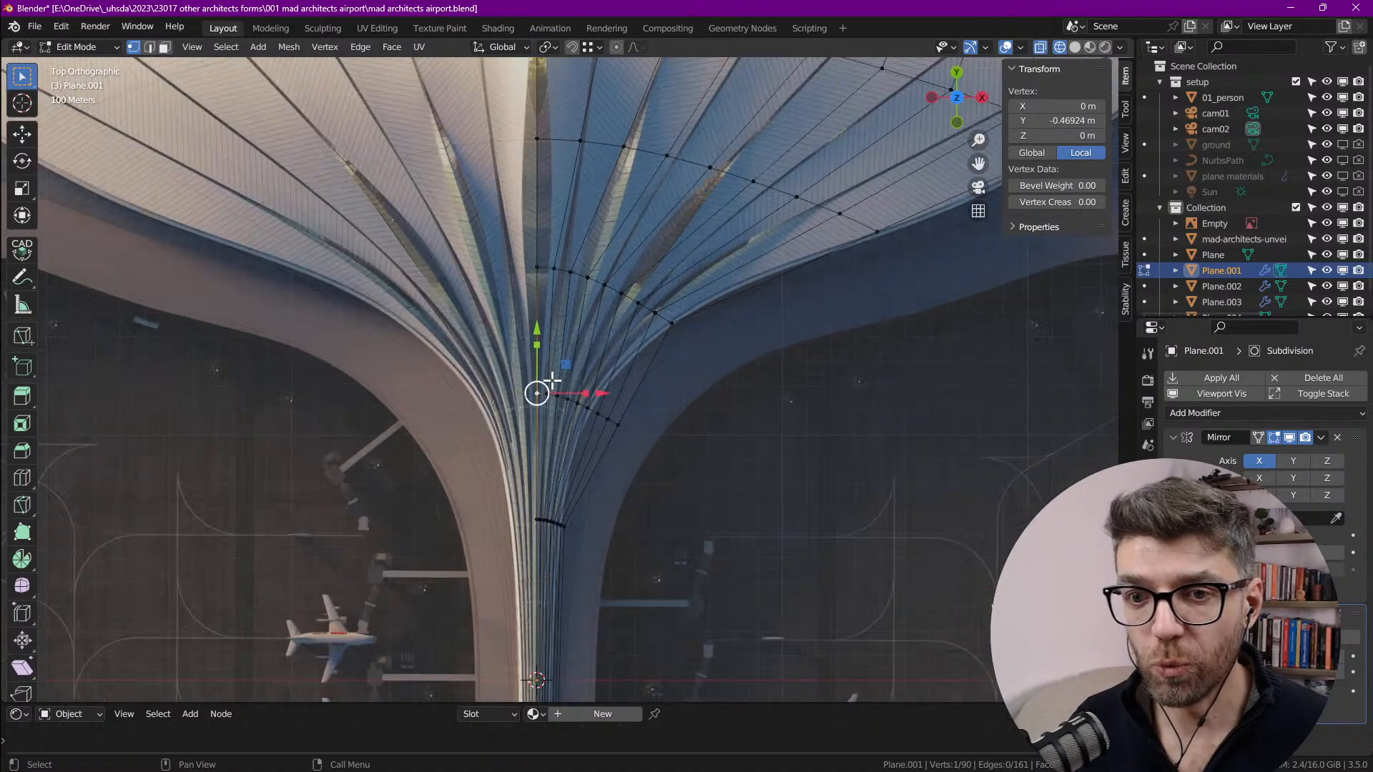
pyautogui.click(616, 47)
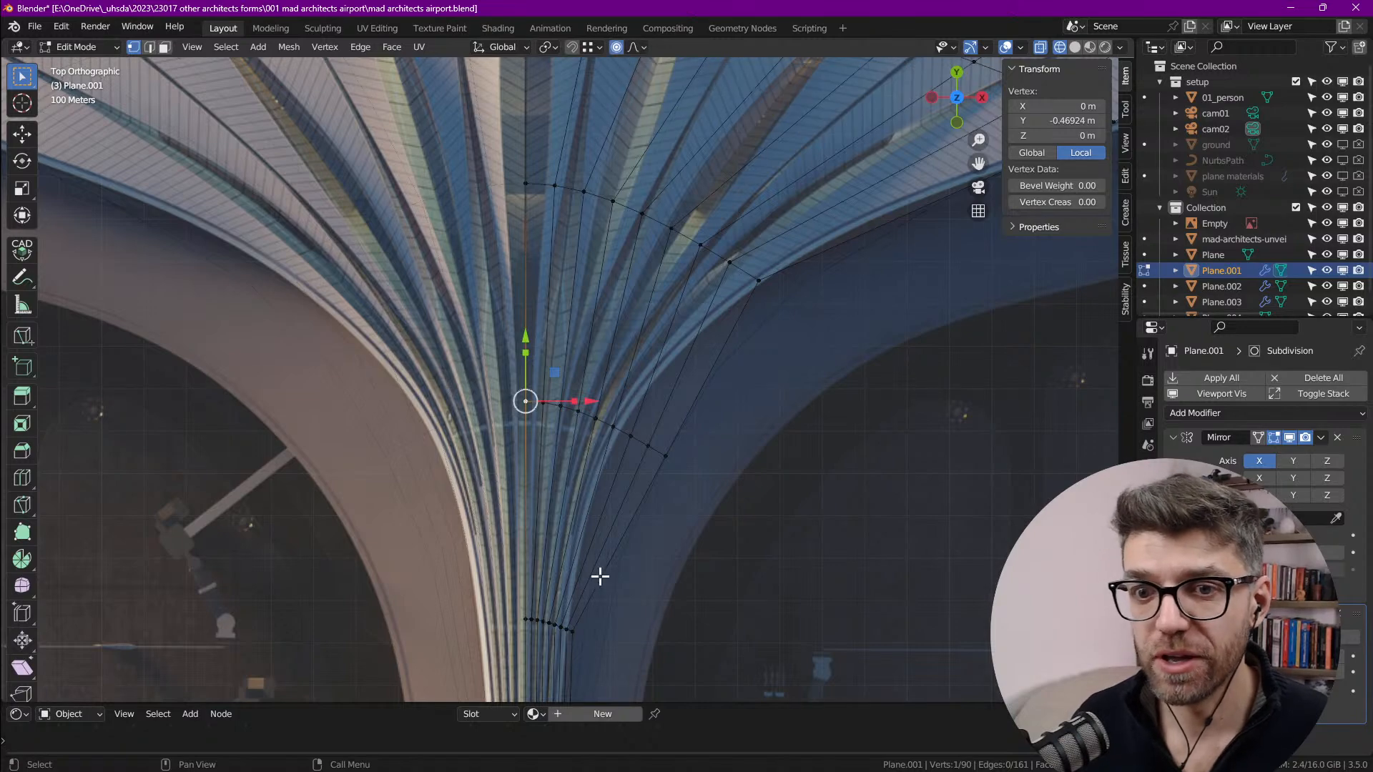
pyautogui.scroll(4, 624, 493)
pyautogui.scroll(-4, 701, 365)
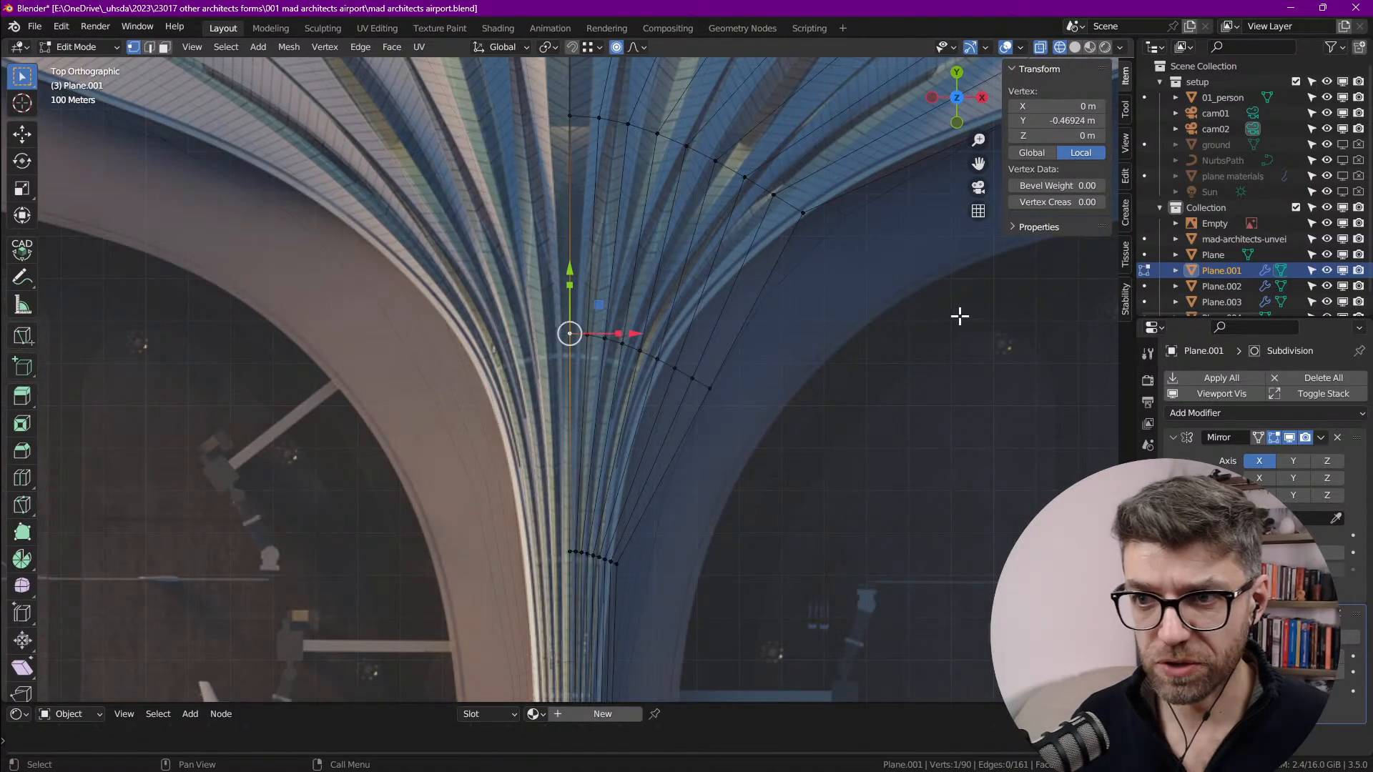
pyautogui.scroll(2, 622, 357)
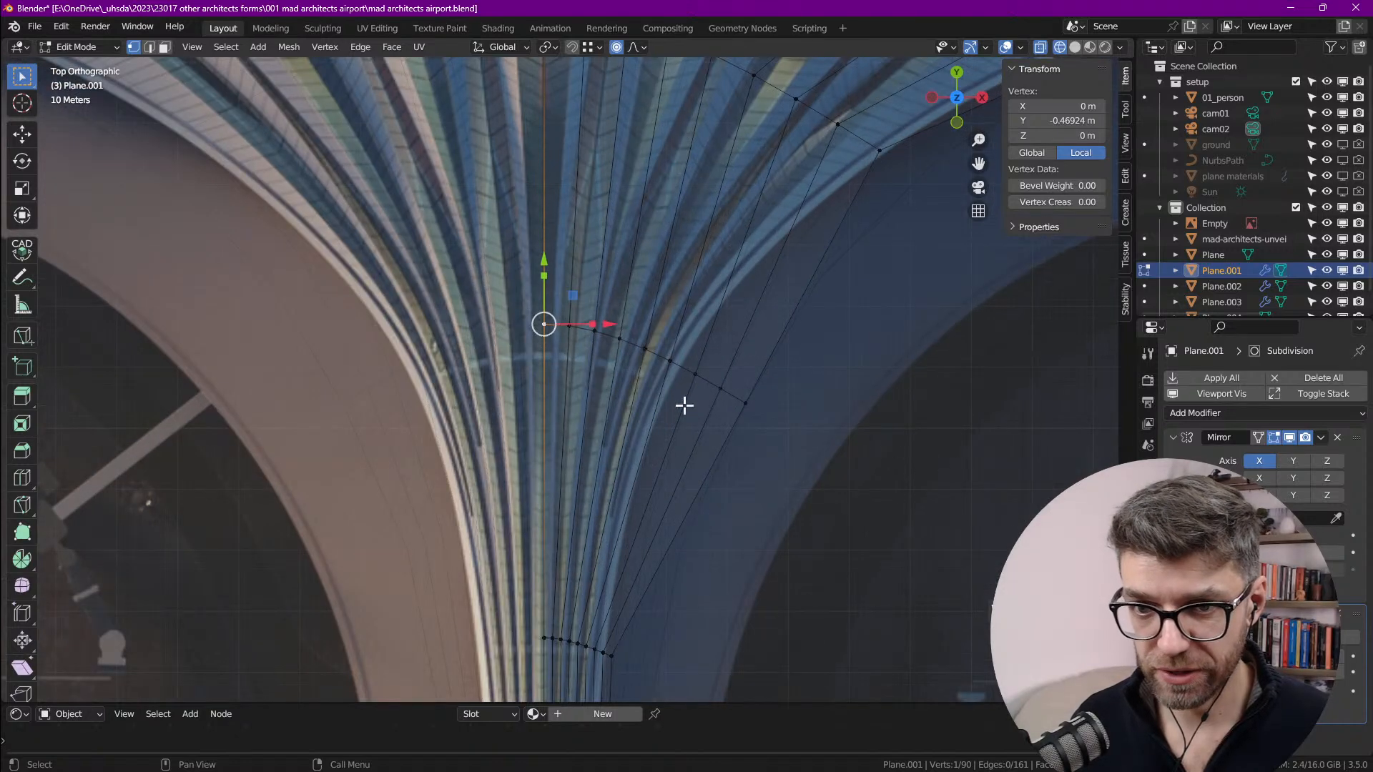
pyautogui.keyDown('shift'); pyautogui.moveTo(796, 428); pyautogui.dragTo(718, 429, button='middle'); pyautogui.keyUp('shift')
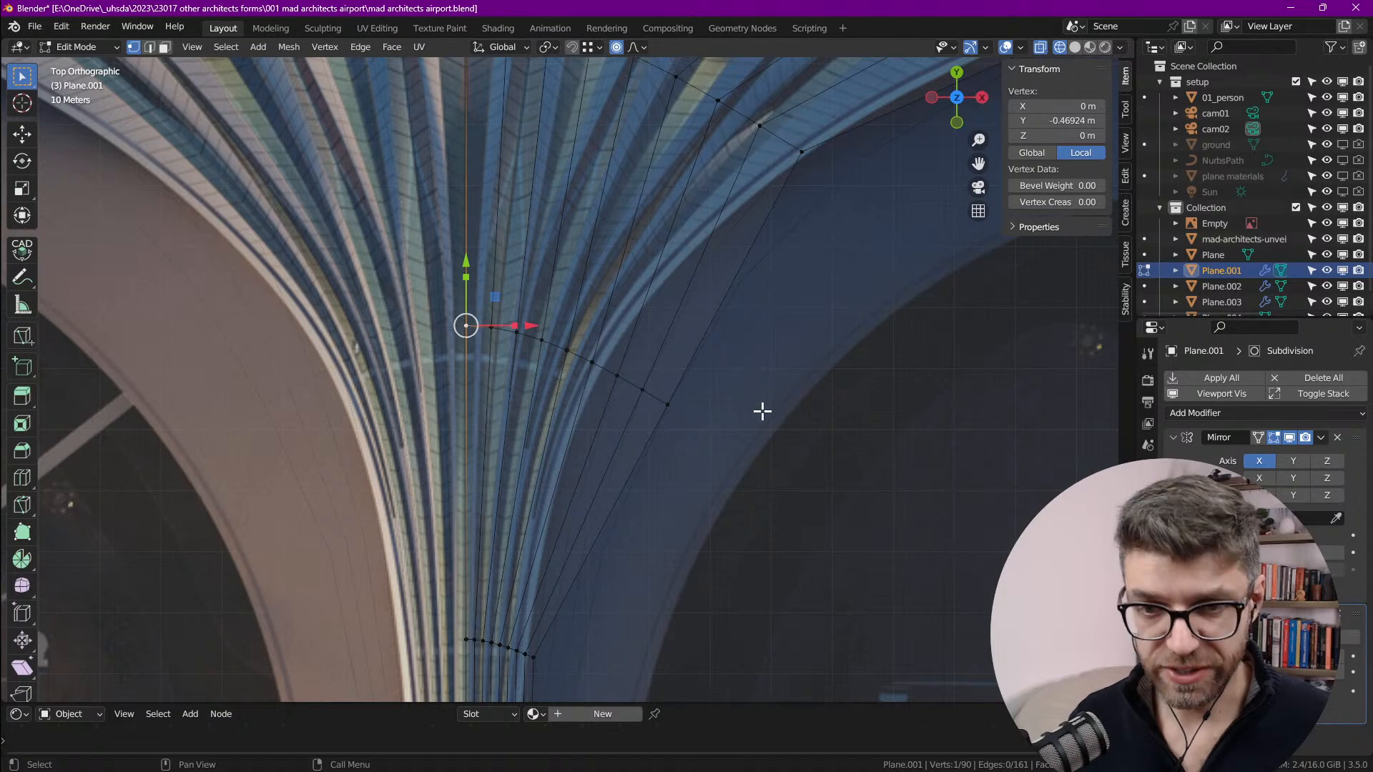
# Step: Scale the surrounding neck vertices by 0.391 with smooth falloff and a proportional size of about 955.6 to match the roof outline
pyautogui.press('s')
pyautogui.scroll(-2, 557, 357)
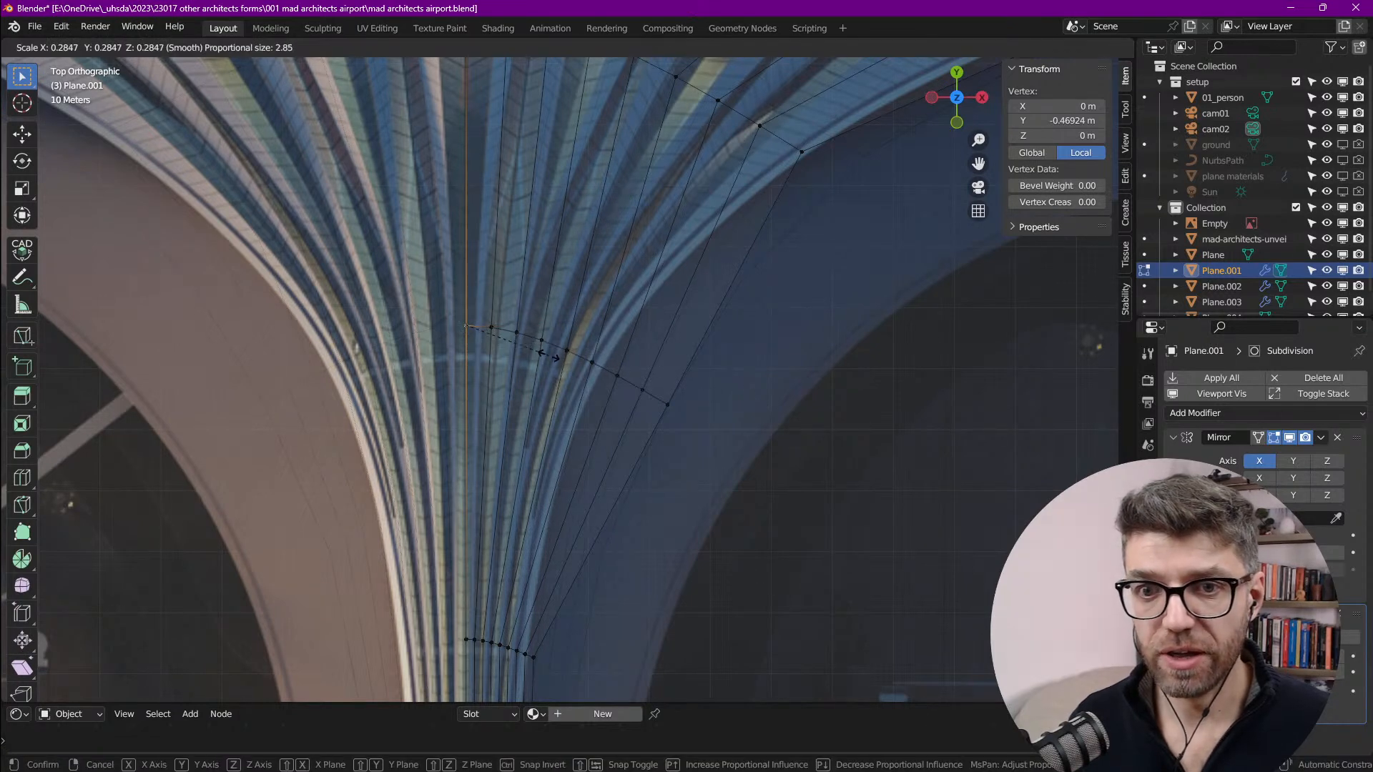
pyautogui.scroll(-20, 549, 354)
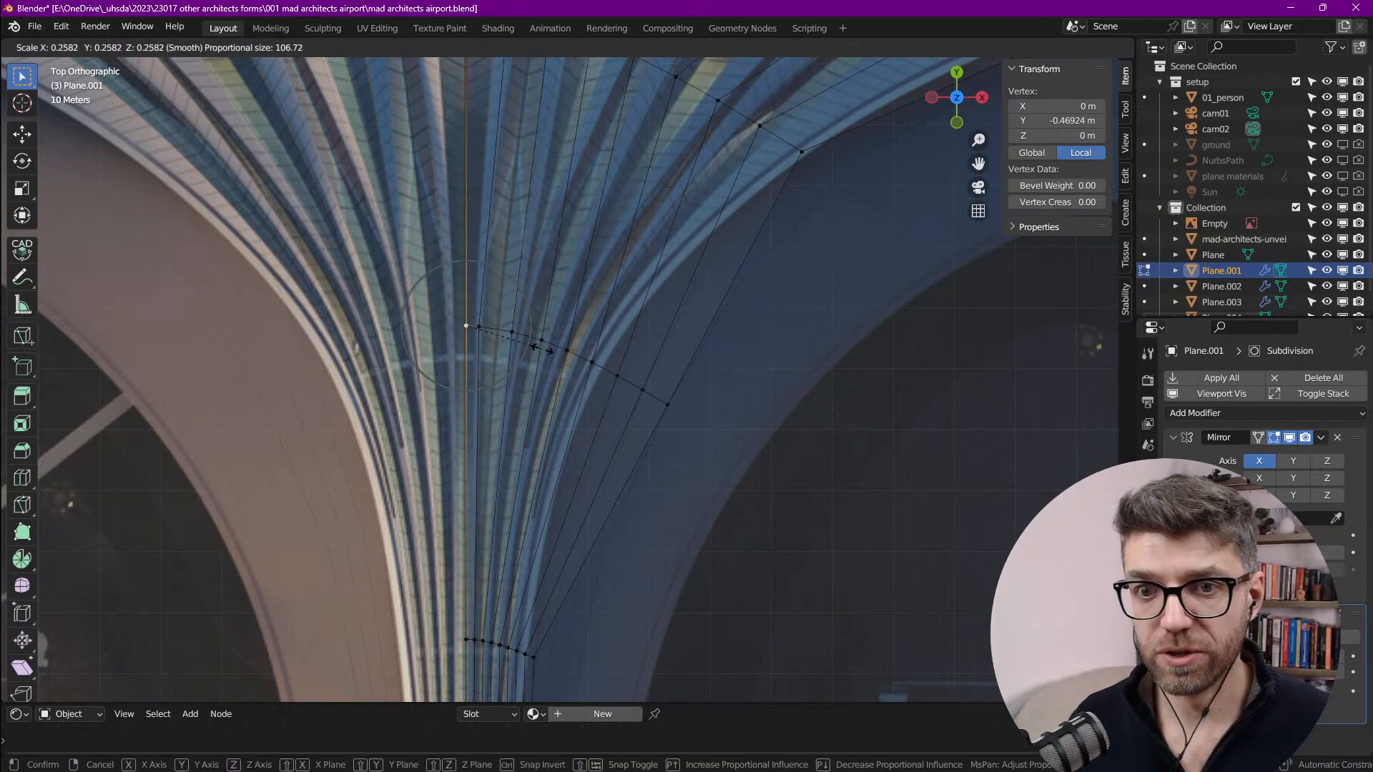
pyautogui.scroll(-8, 574, 348)
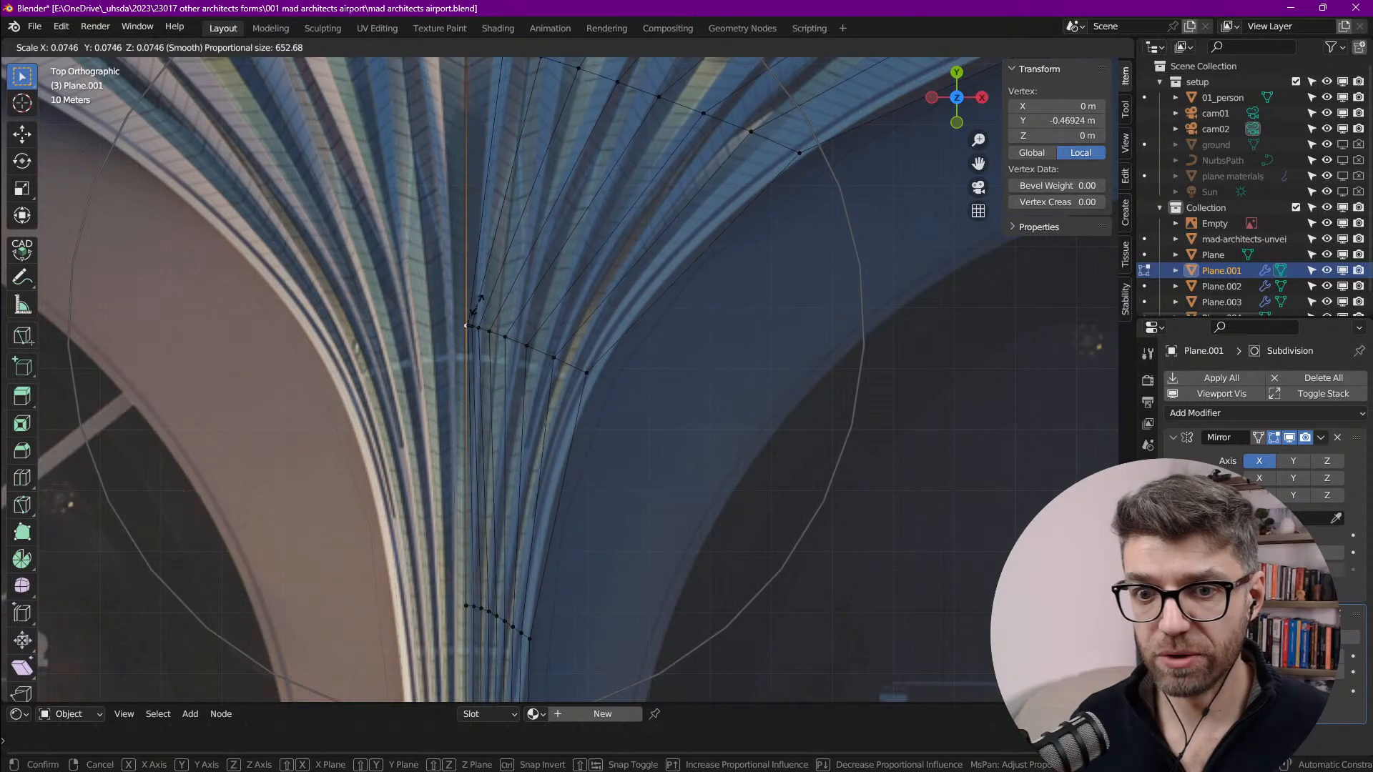
pyautogui.scroll(-4, 494, 316)
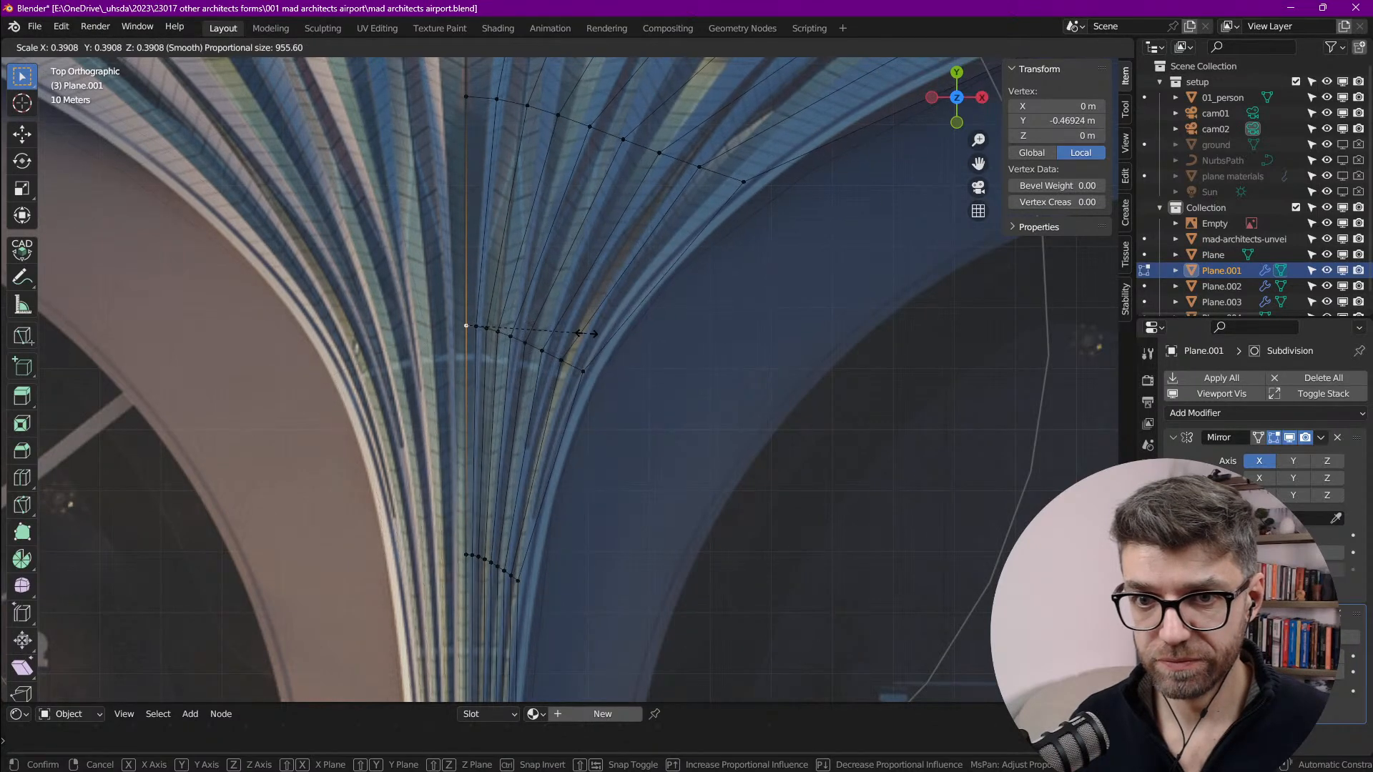
pyautogui.click(586, 329)
# Step: Scale proportionally by 0.607 around the centreline vertex of the lower shaft's loop, narrowing the shaft to the reference roof
pyautogui.scroll(-3, 607, 441)
pyautogui.keyDown('shift'); pyautogui.scroll(-15, 607, 440); pyautogui.keyUp('shift')
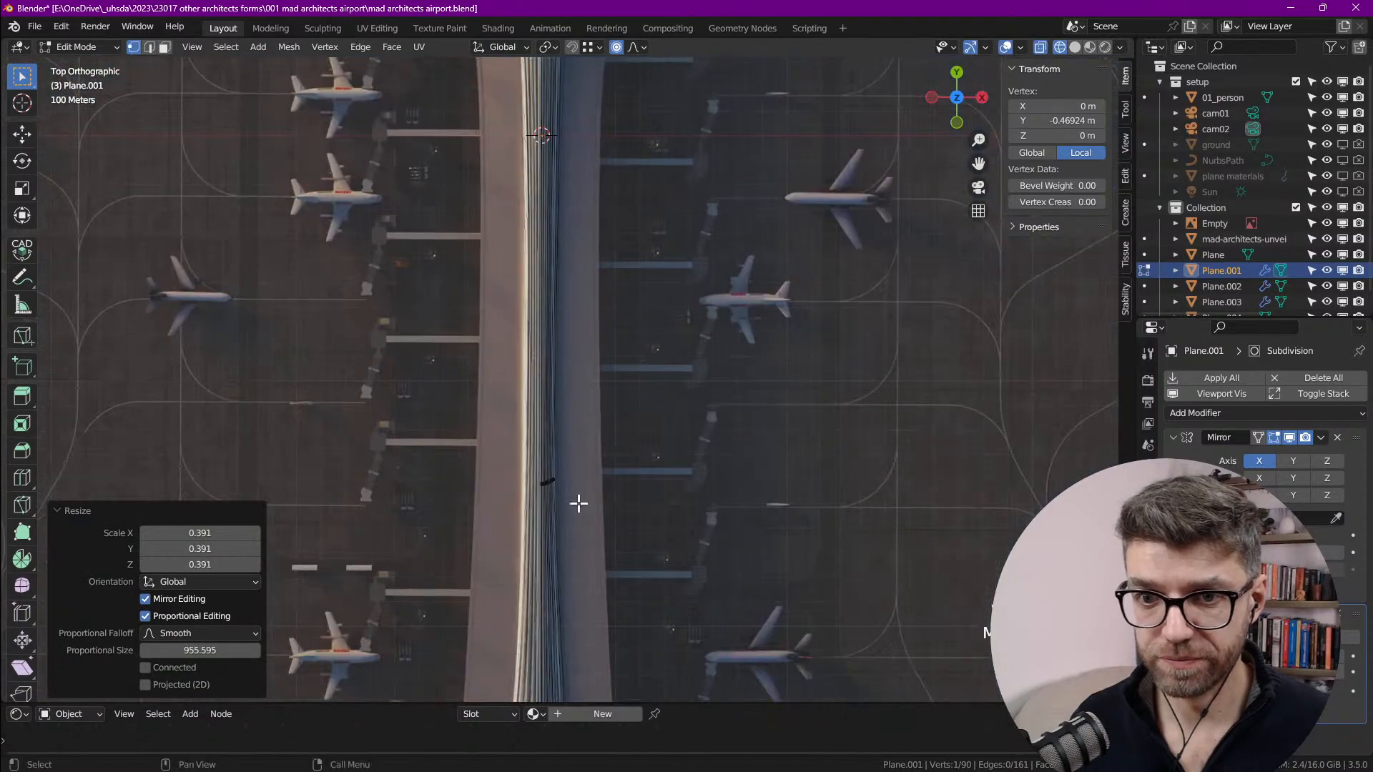
pyautogui.scroll(10, 565, 246)
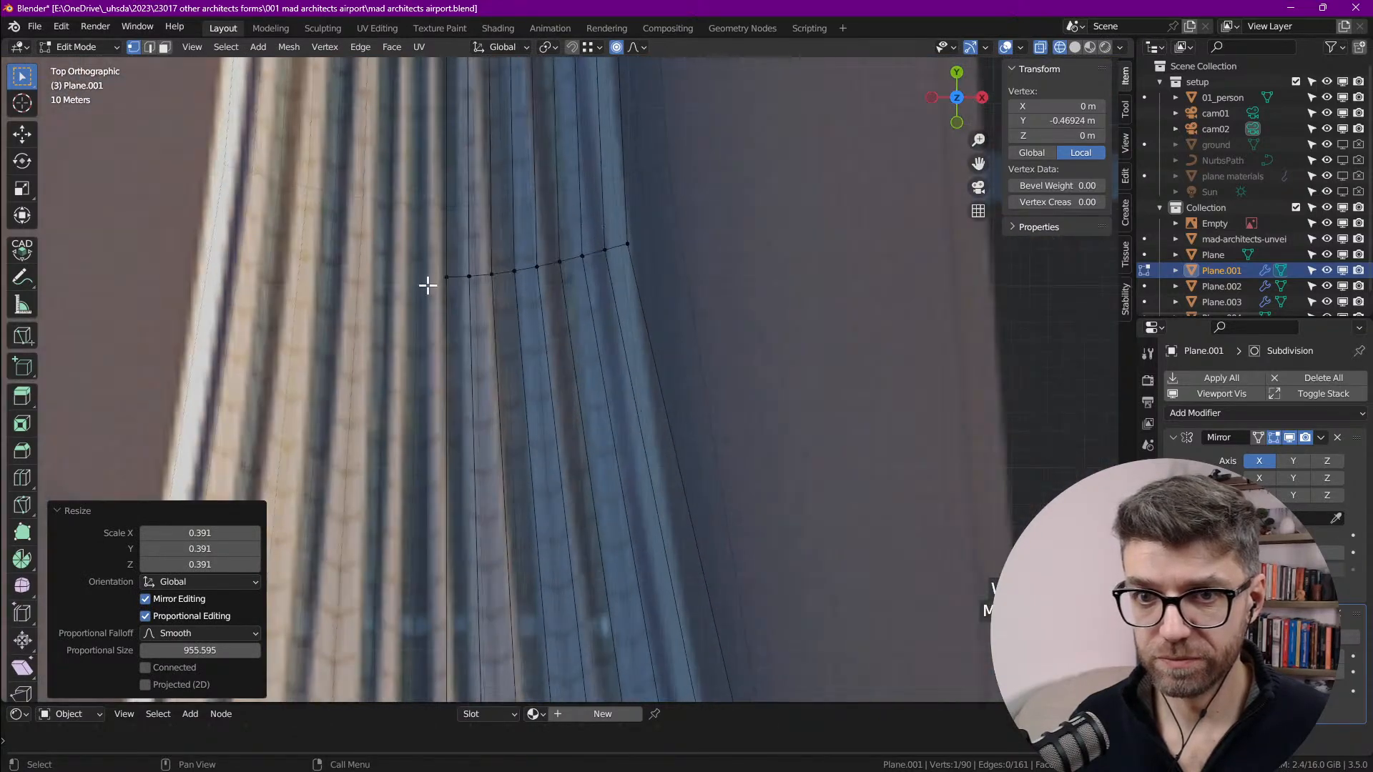
pyautogui.click(444, 278)
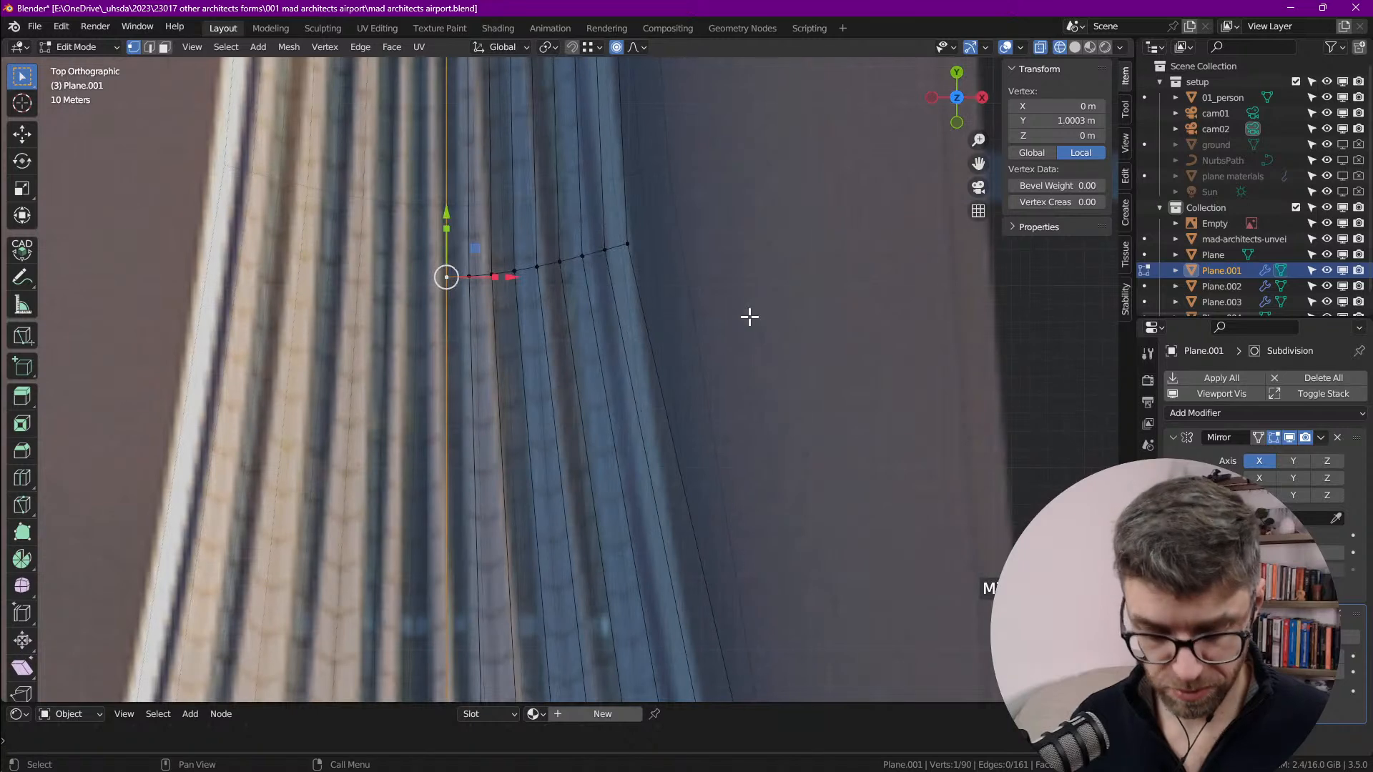
pyautogui.press('s')
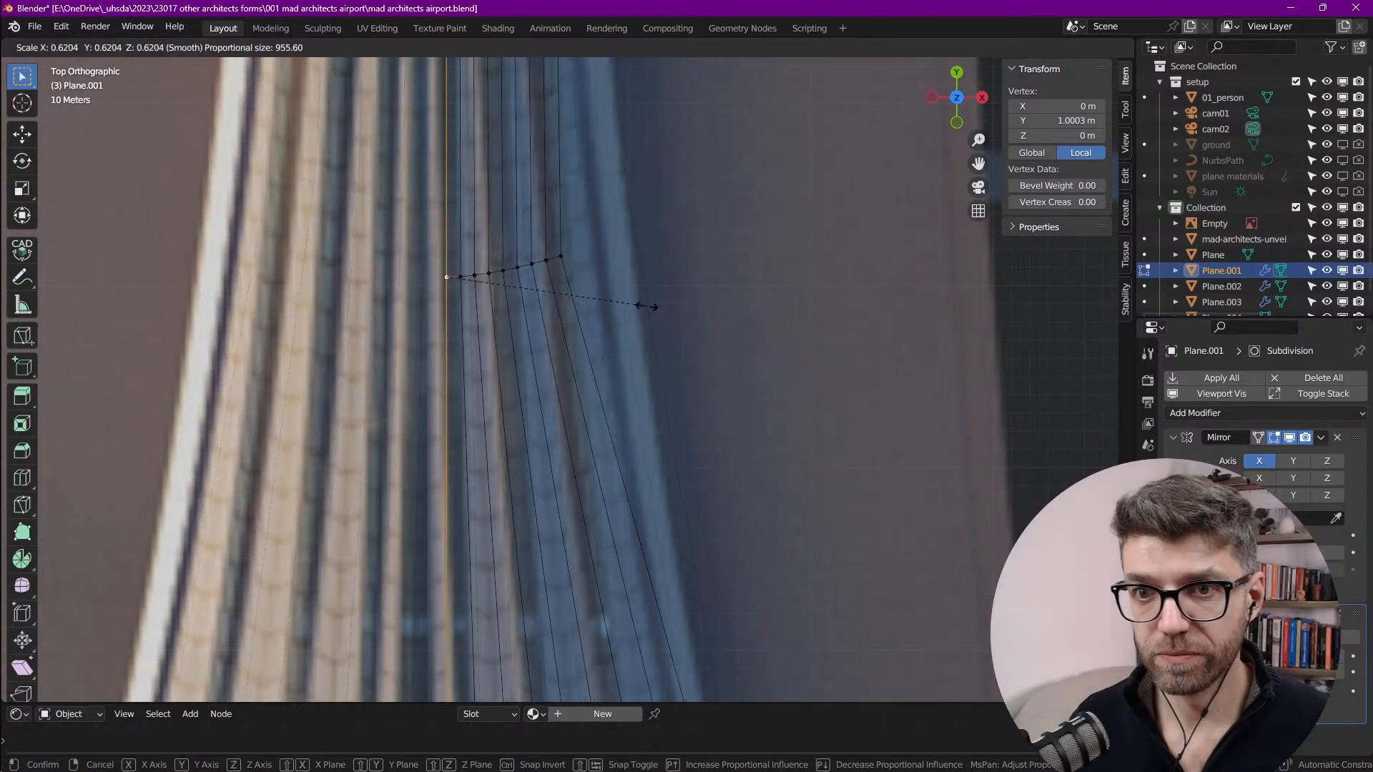
pyautogui.click(643, 296)
# Step: Move the outer corner vertex of the shaft's lower end by about 37.5 m in X and 22.3 m in Y, with proportional size about 228.8
pyautogui.scroll(-7, 643, 297)
pyautogui.scroll(3, 637, 137)
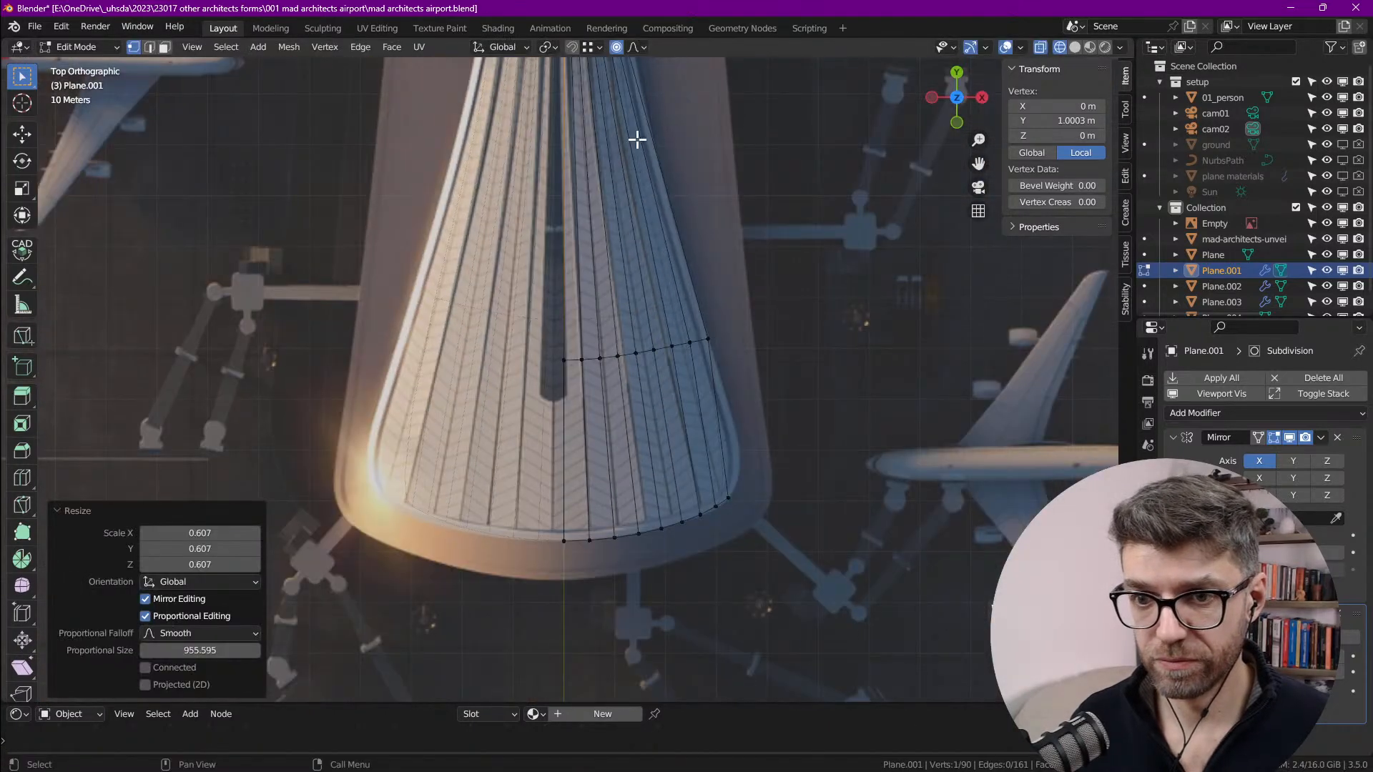
pyautogui.scroll(4, 769, 514)
pyautogui.scroll(-4, 742, 422)
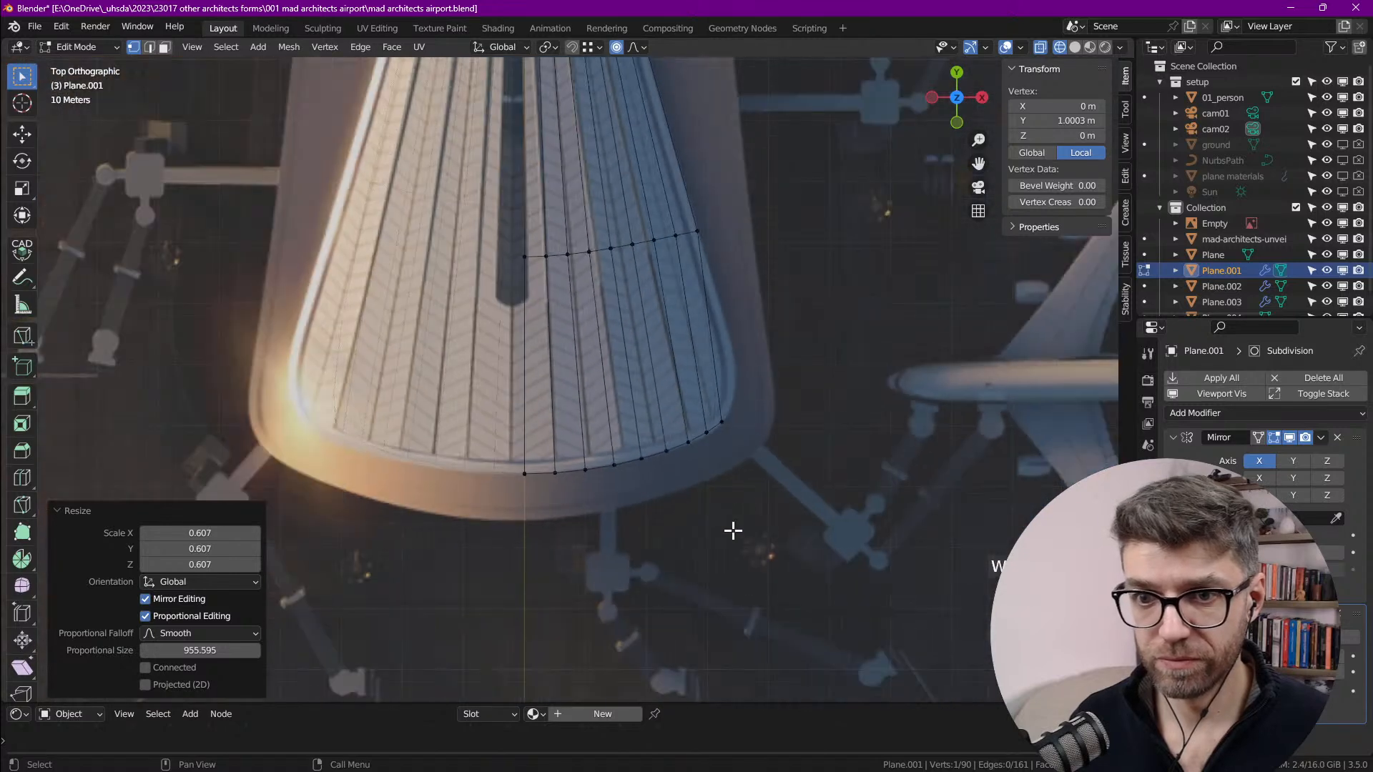
pyautogui.press('g')
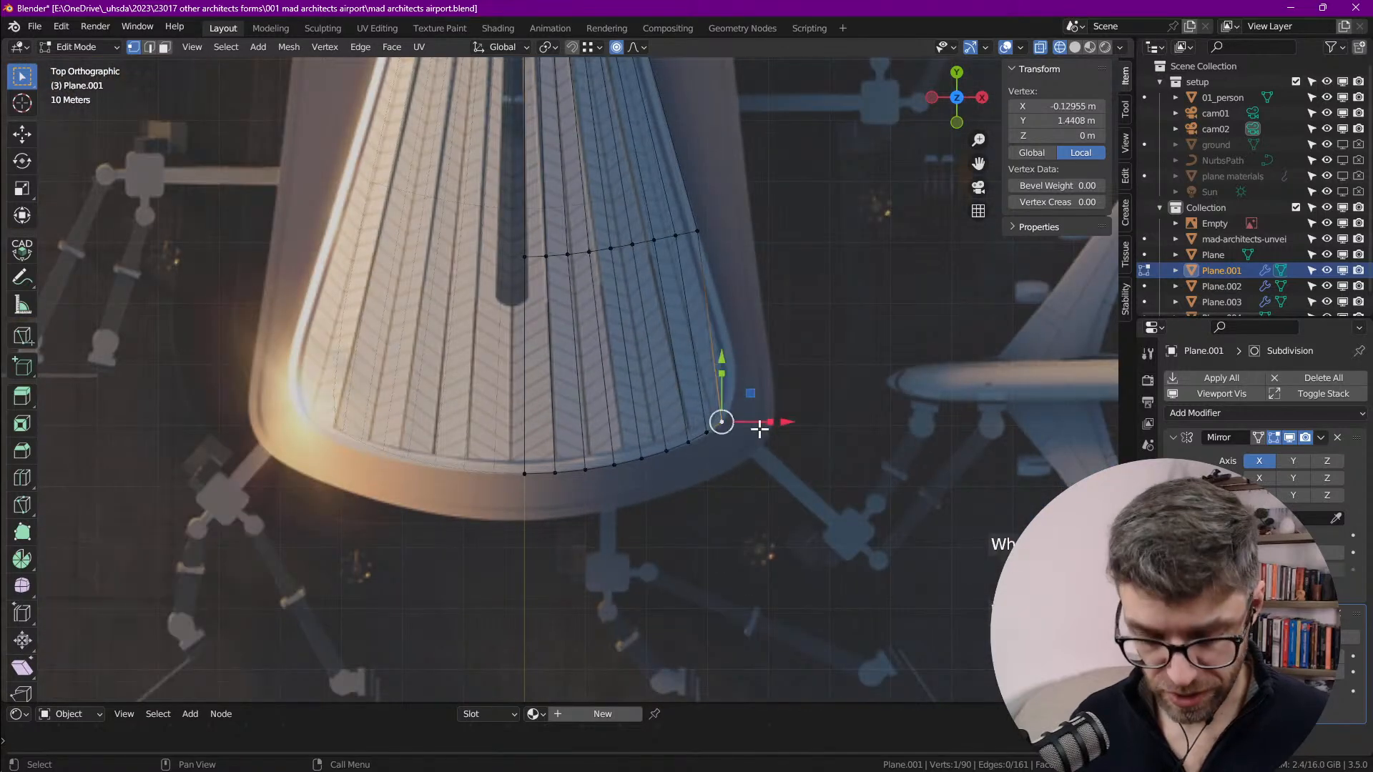
pyautogui.scroll(14, 796, 425)
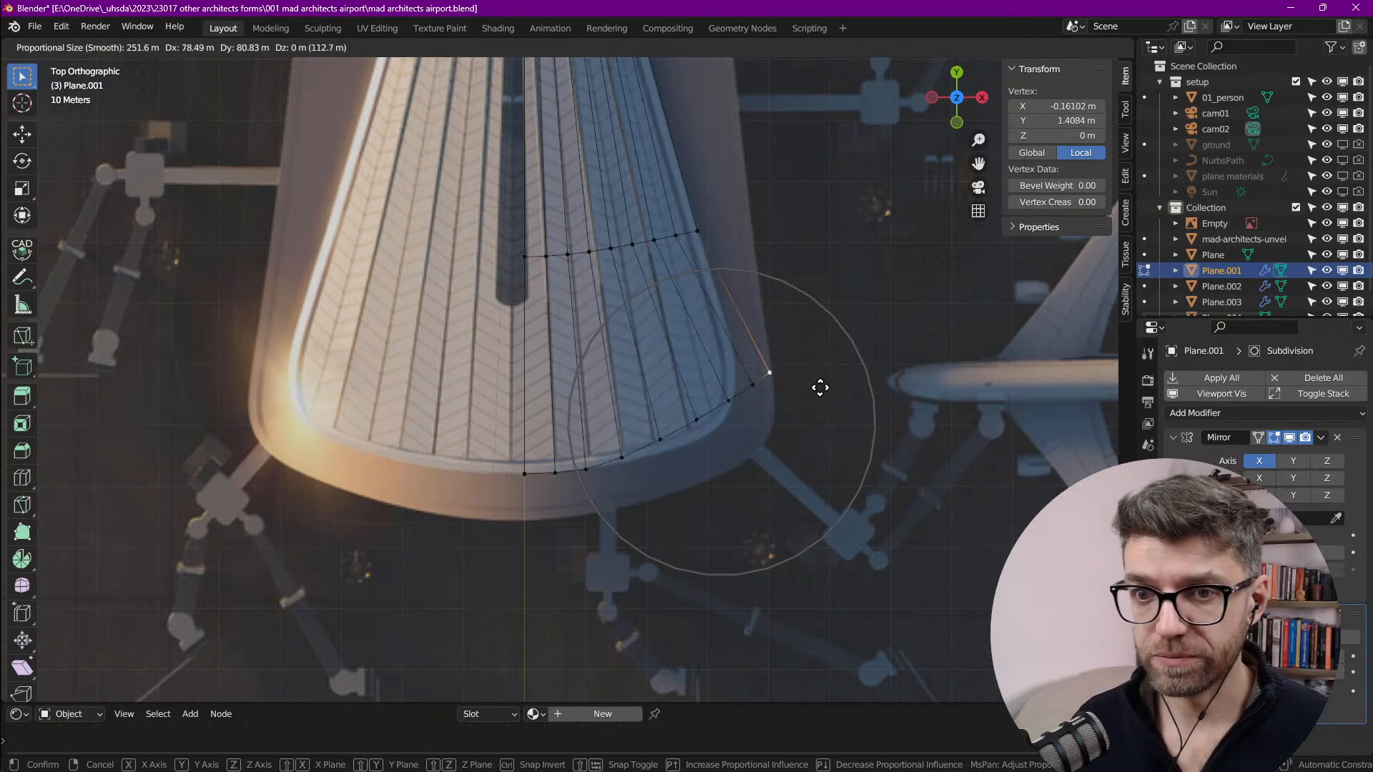
pyautogui.scroll(5, 791, 383)
pyautogui.scroll(-4, 766, 414)
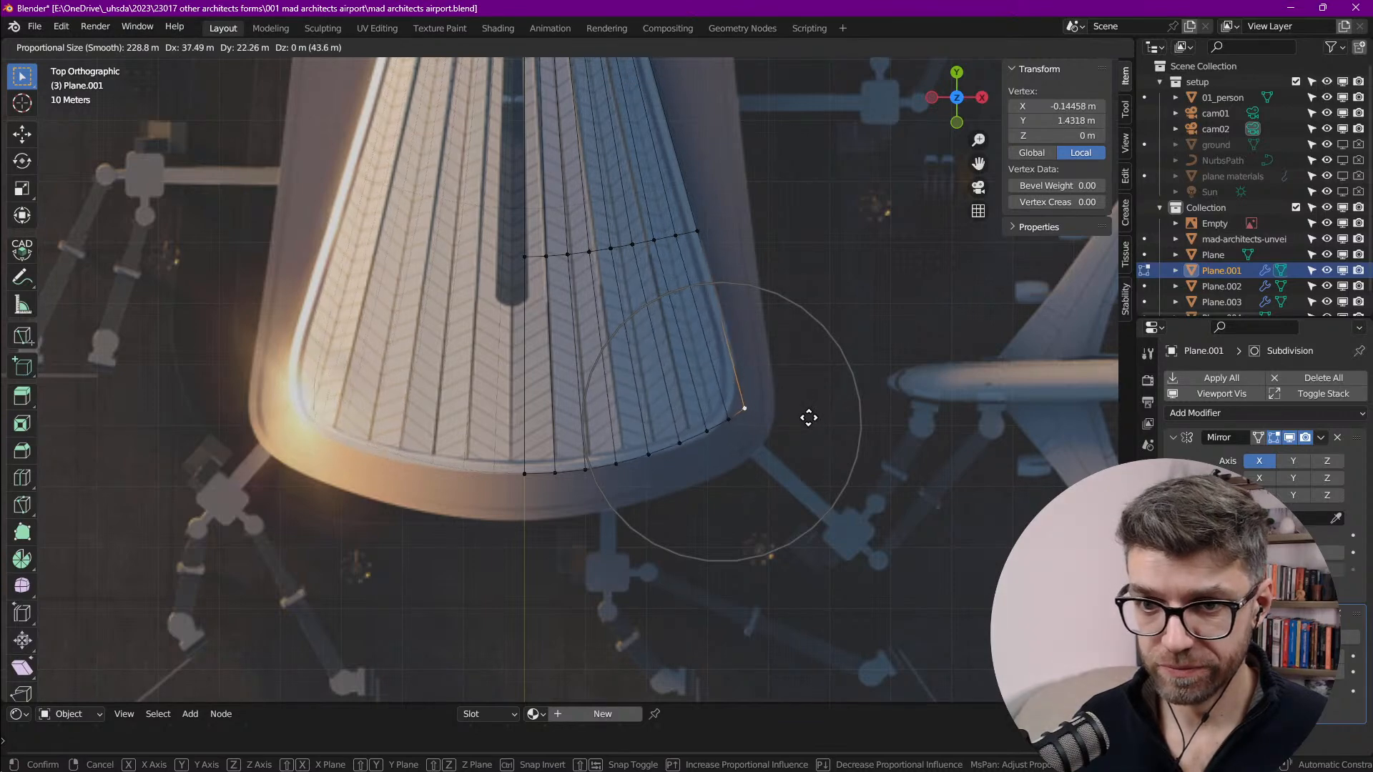
pyautogui.click(809, 418)
# Step: Select the vertex beside the centreline on the canopy's upper edge and turn off proportional editing
pyautogui.scroll(-8, 809, 417)
pyautogui.scroll(5, 659, 371)
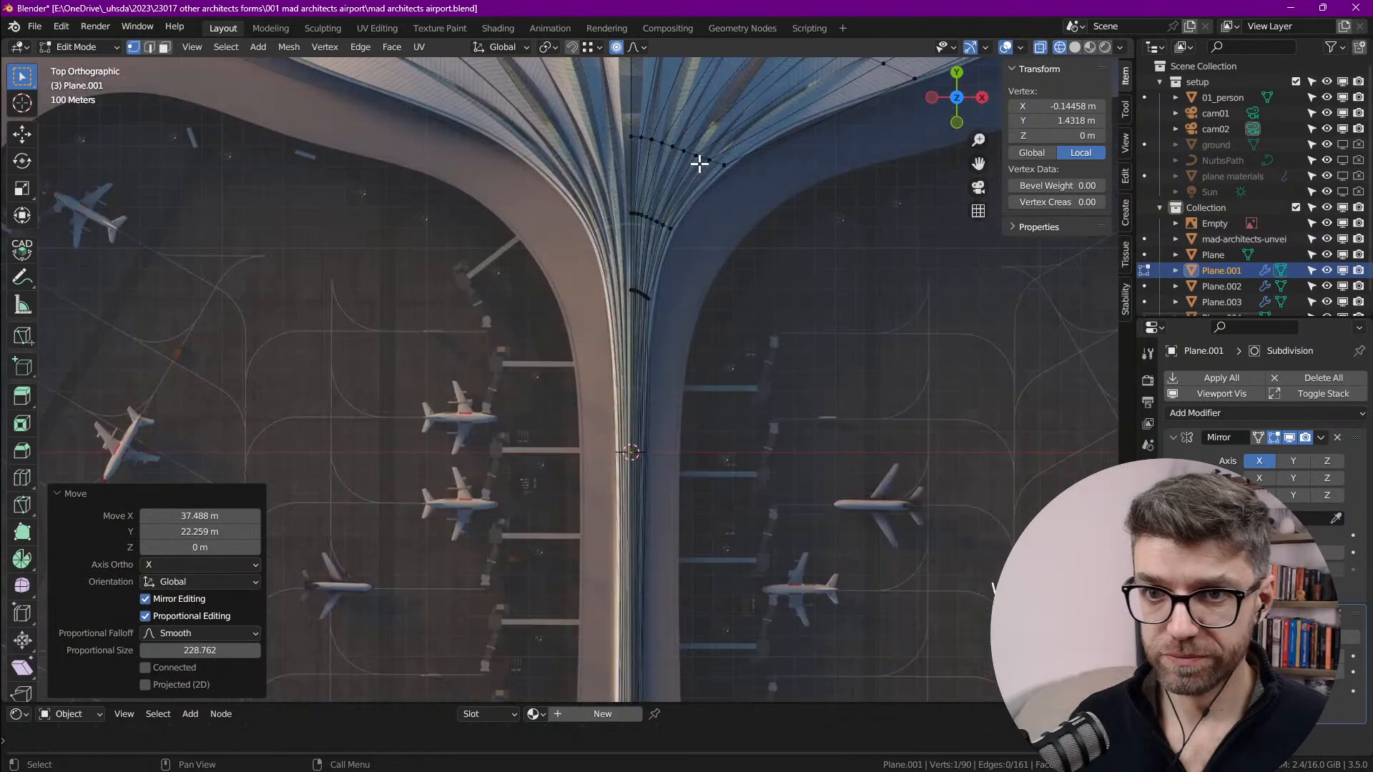
pyautogui.moveTo(731, 273); pyautogui.dragTo(690, 377, button='middle')
pyautogui.scroll(2, 636, 312)
pyautogui.moveTo(679, 283); pyautogui.dragTo(582, 325, button='middle')
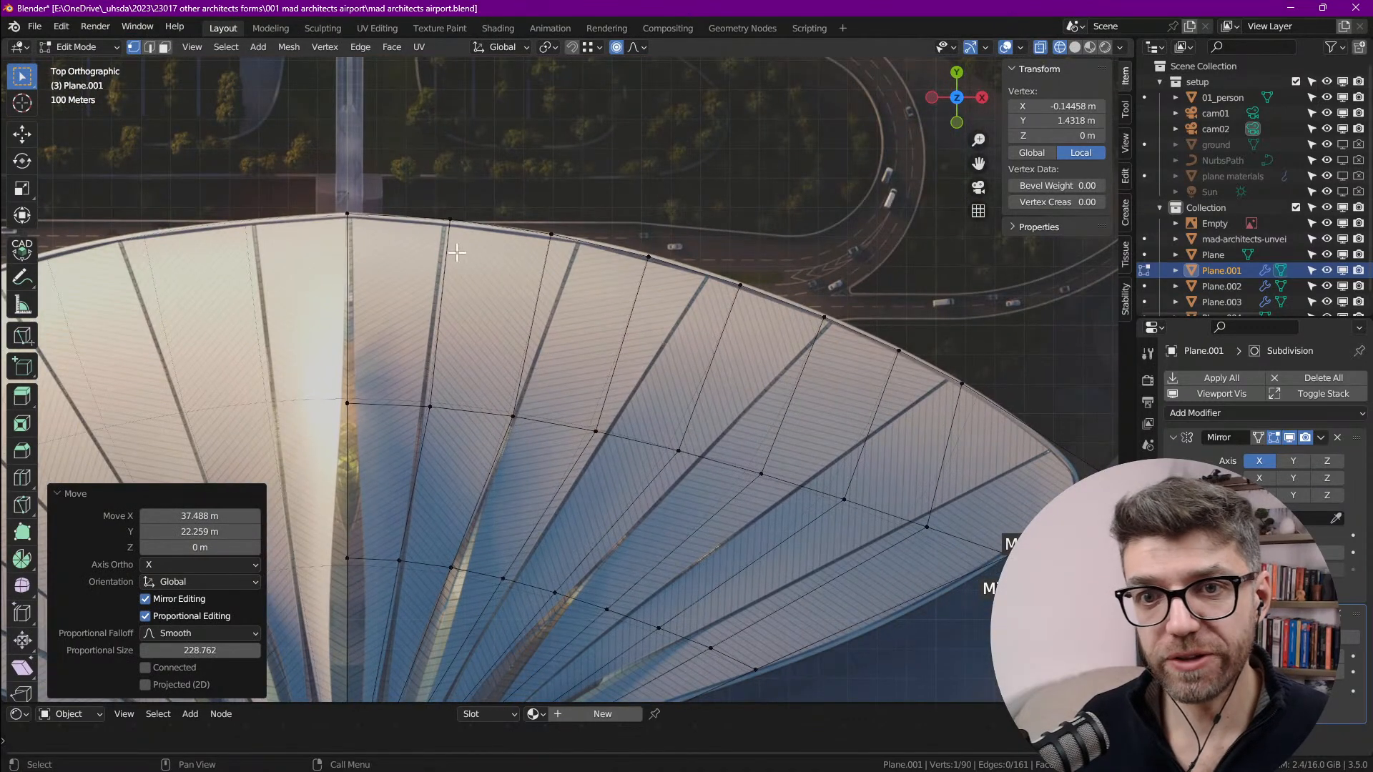
pyautogui.scroll(-3, 442, 235)
pyautogui.scroll(1, 466, 236)
pyautogui.moveTo(466, 237); pyautogui.dragTo(432, 240, button='middle')
pyautogui.click(403, 229)
pyautogui.click(616, 48)
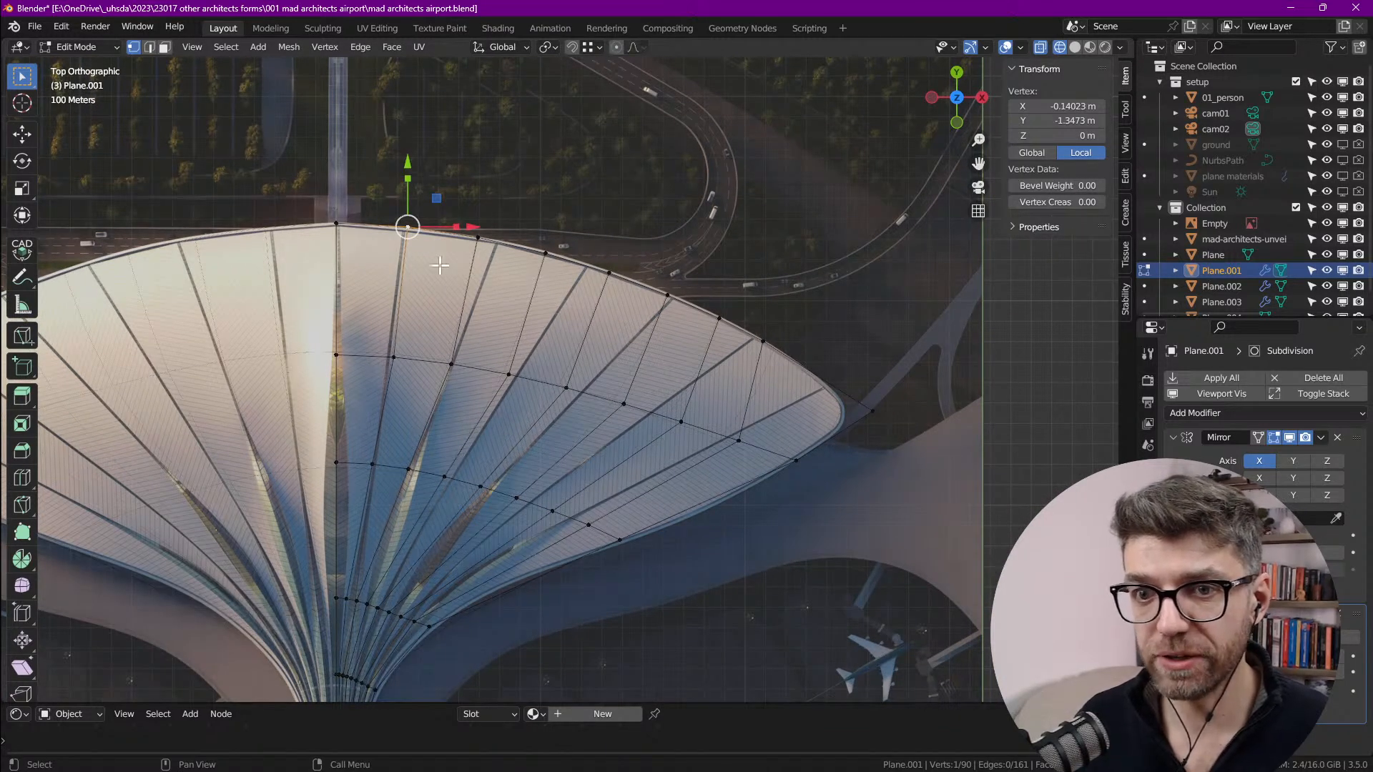
# Step: Select the whole upper edge loop of the canopy and distribute its vertices evenly with LoopTools Space, using cubic interpolation
pyautogui.click(343, 221)
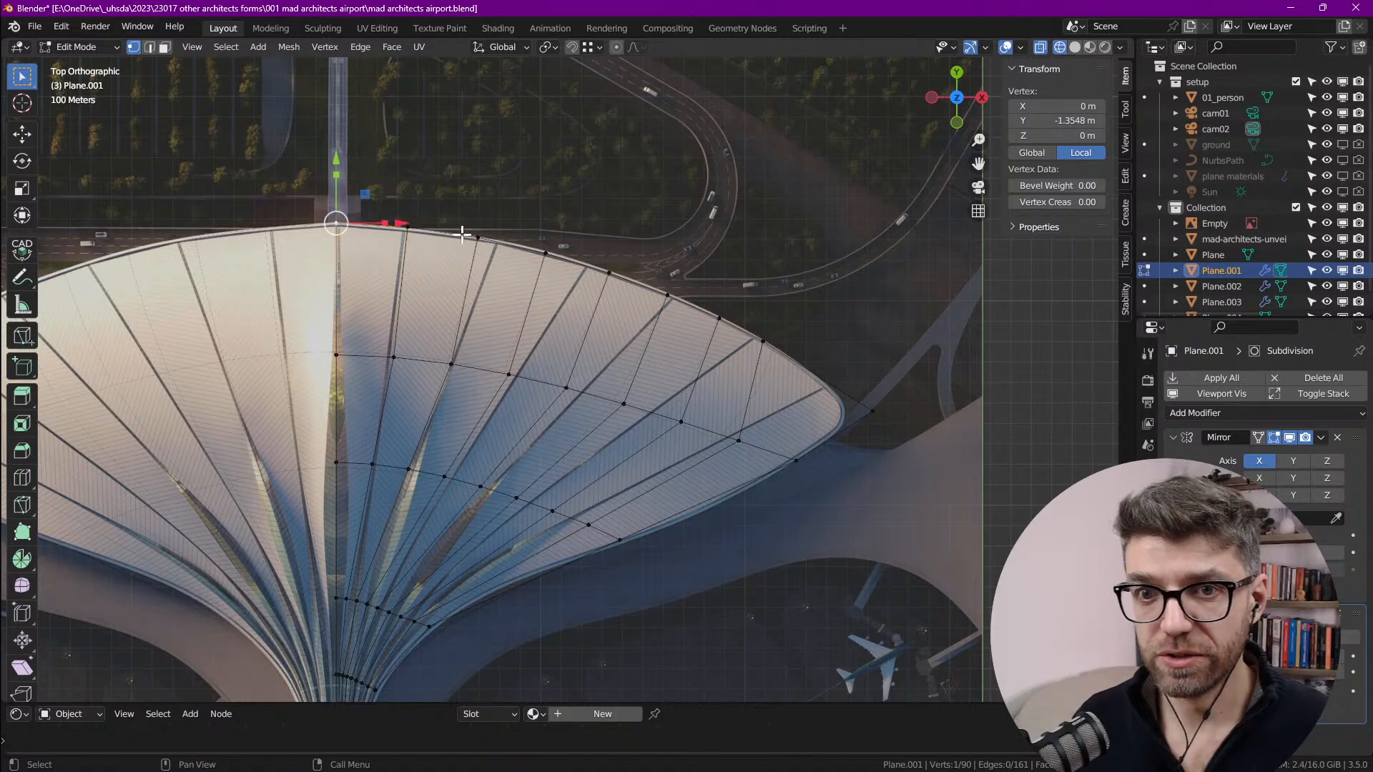
pyautogui.keyDown('alt'); pyautogui.click(506, 243); pyautogui.keyUp('alt')
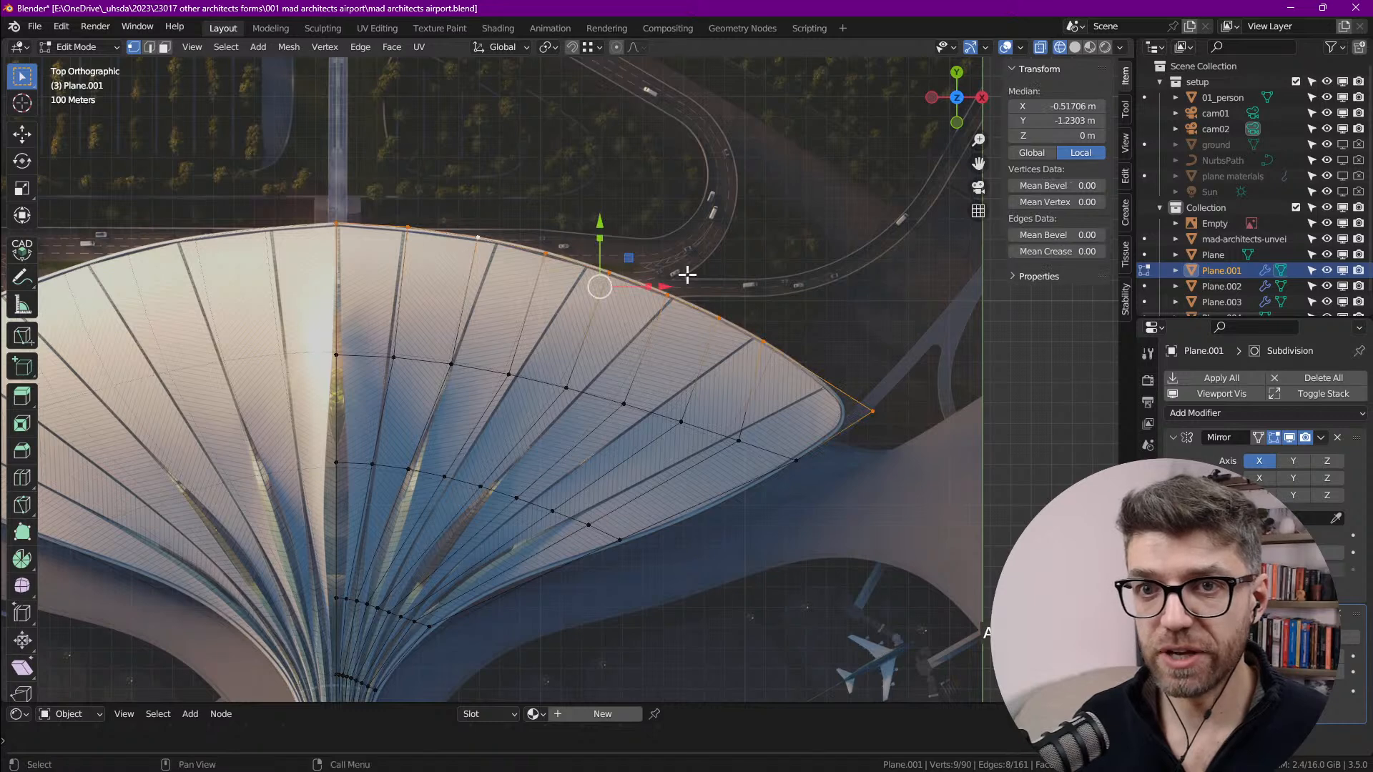
pyautogui.rightClick(462, 201)
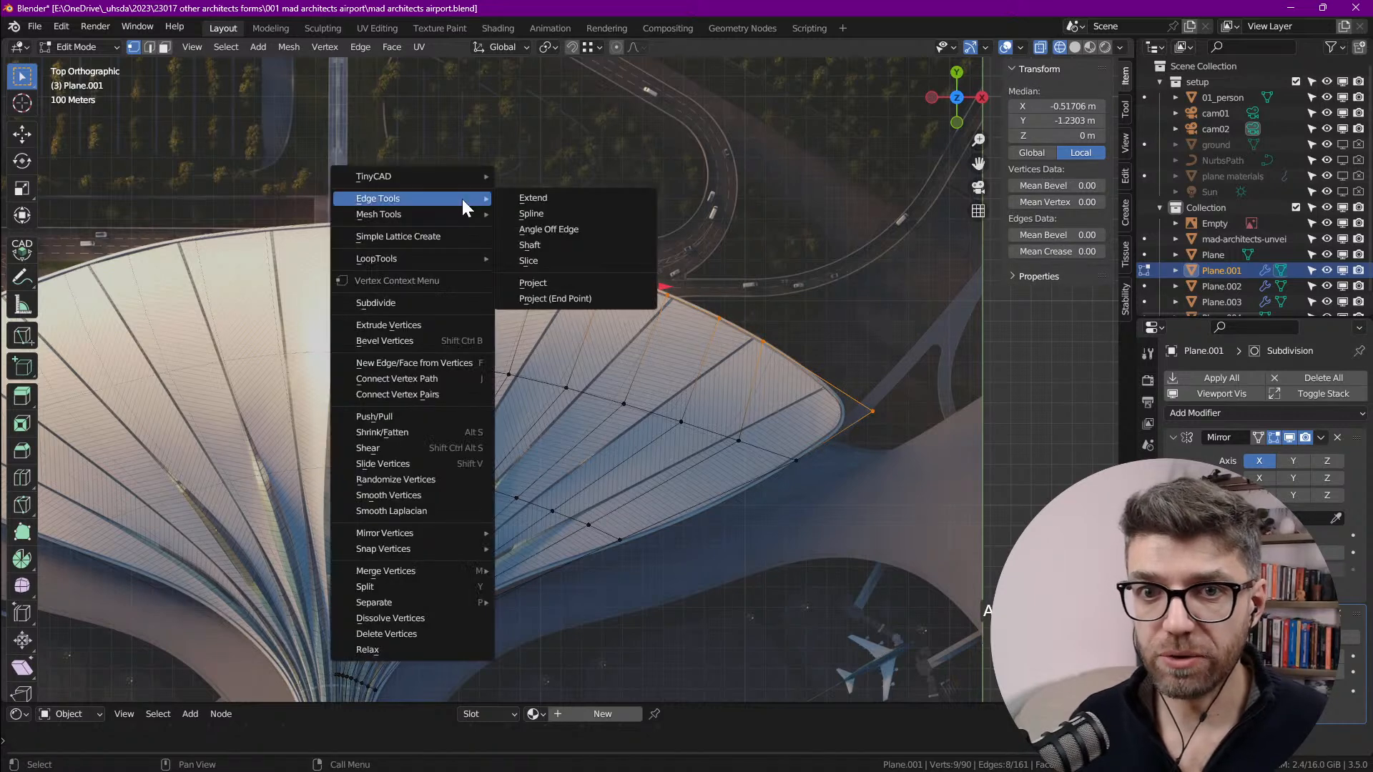
pyautogui.moveTo(420, 266)
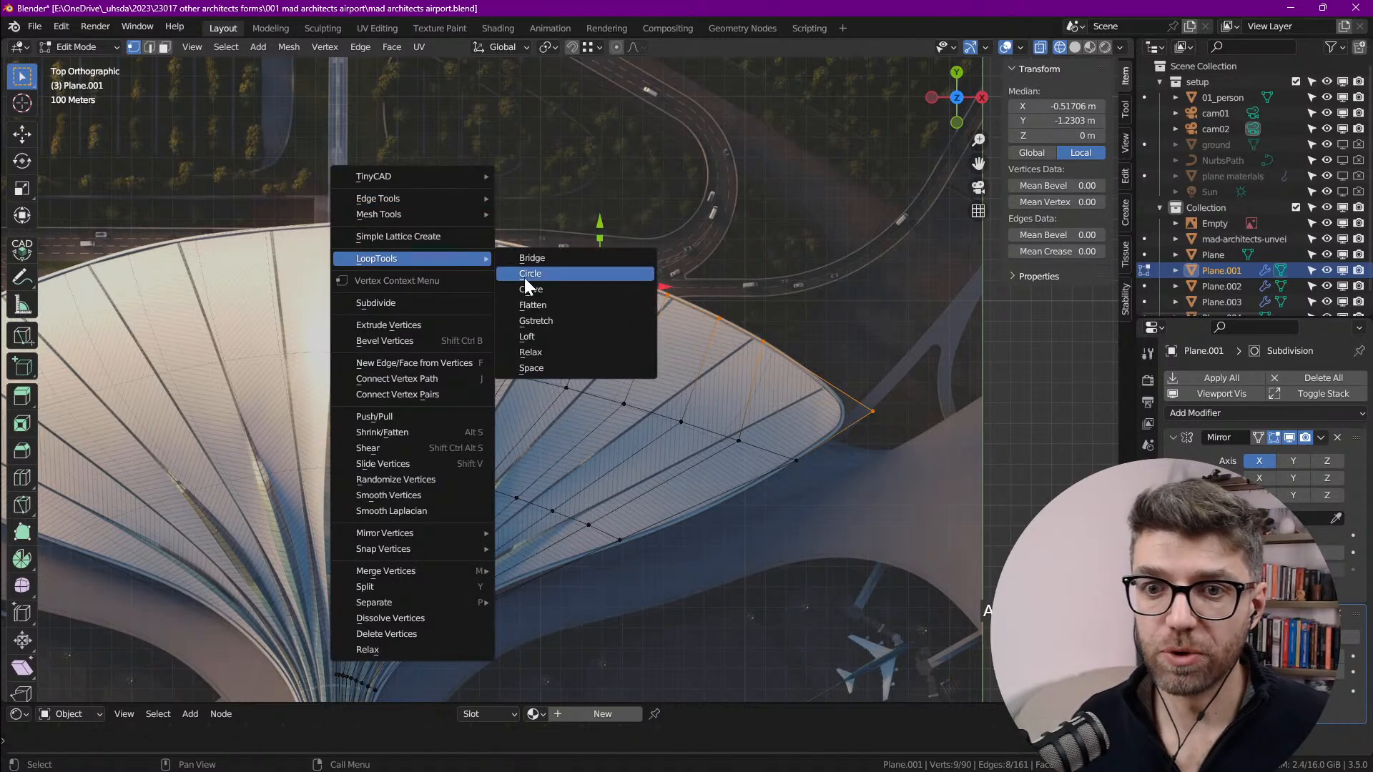
pyautogui.click(564, 368)
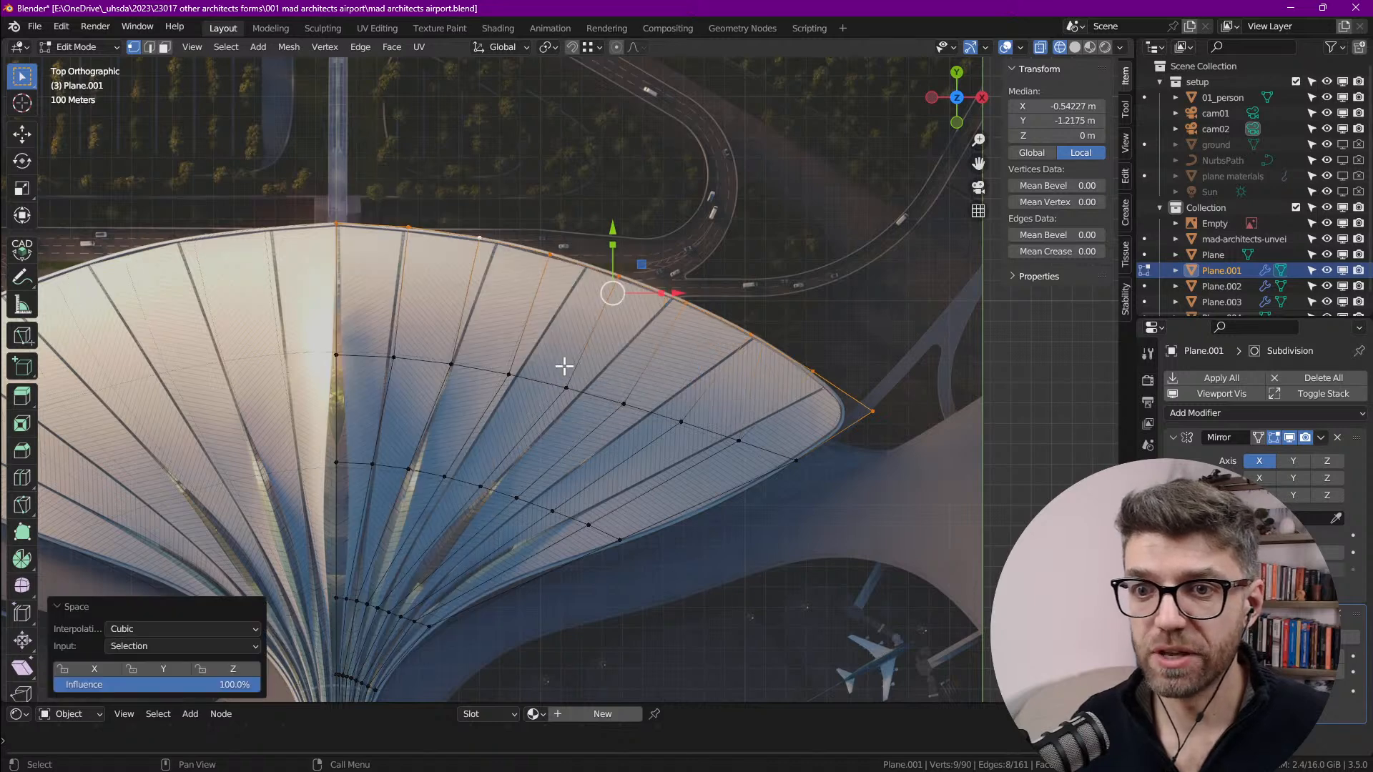
# Step: In edge selection mode, delete the middle radial edge loop running from the canopy's upper edge down the shaft
pyautogui.scroll(1, 419, 231)
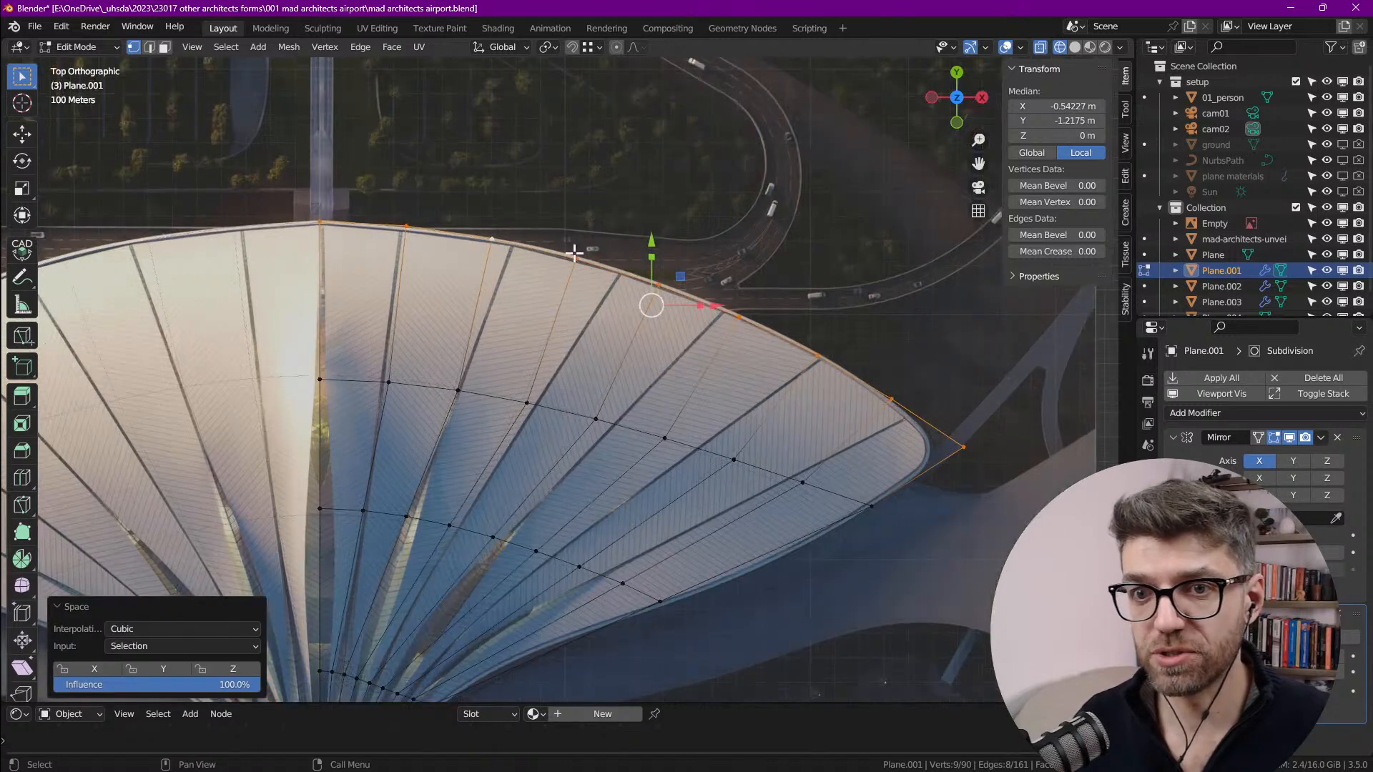
pyautogui.scroll(1, 876, 396)
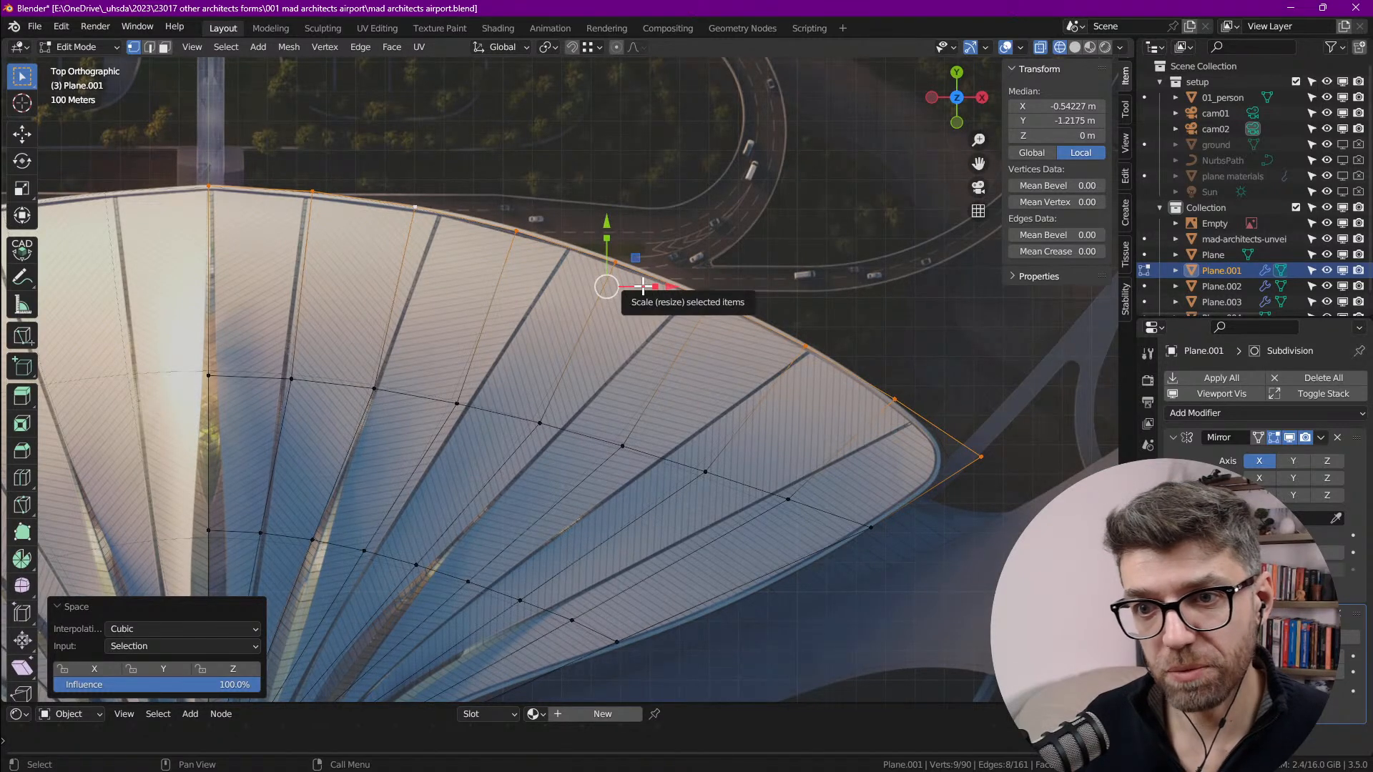
pyautogui.keyDown('shift'); pyautogui.moveTo(590, 377); pyautogui.dragTo(640, 242, button='middle'); pyautogui.keyUp('shift')
pyautogui.scroll(-2, 623, 245)
pyautogui.keyDown('shift'); pyautogui.moveTo(582, 295); pyautogui.dragTo(576, 264, button='middle'); pyautogui.keyUp('shift')
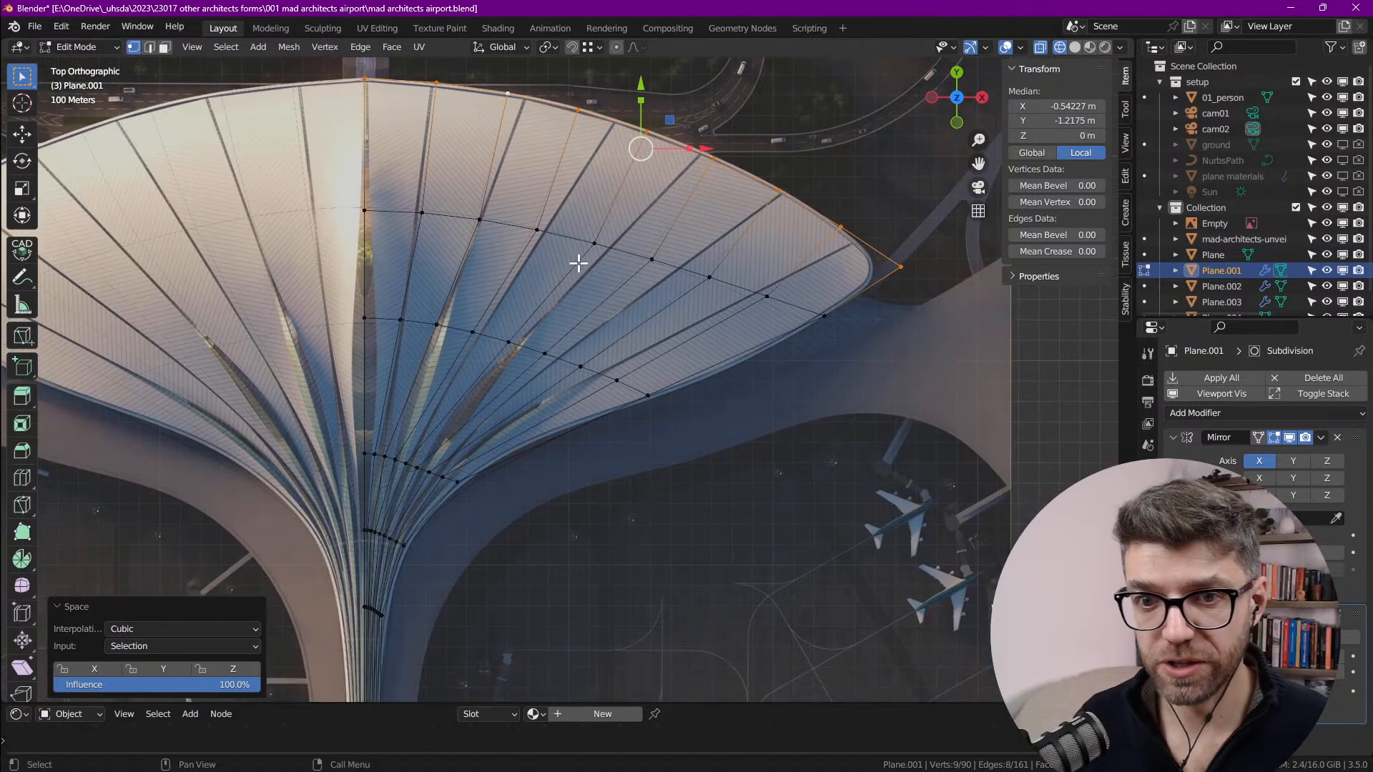
pyautogui.hotkey('alt', 'a')
pyautogui.hotkey('ctrl', 'Tab')
pyautogui.click(592, 241)
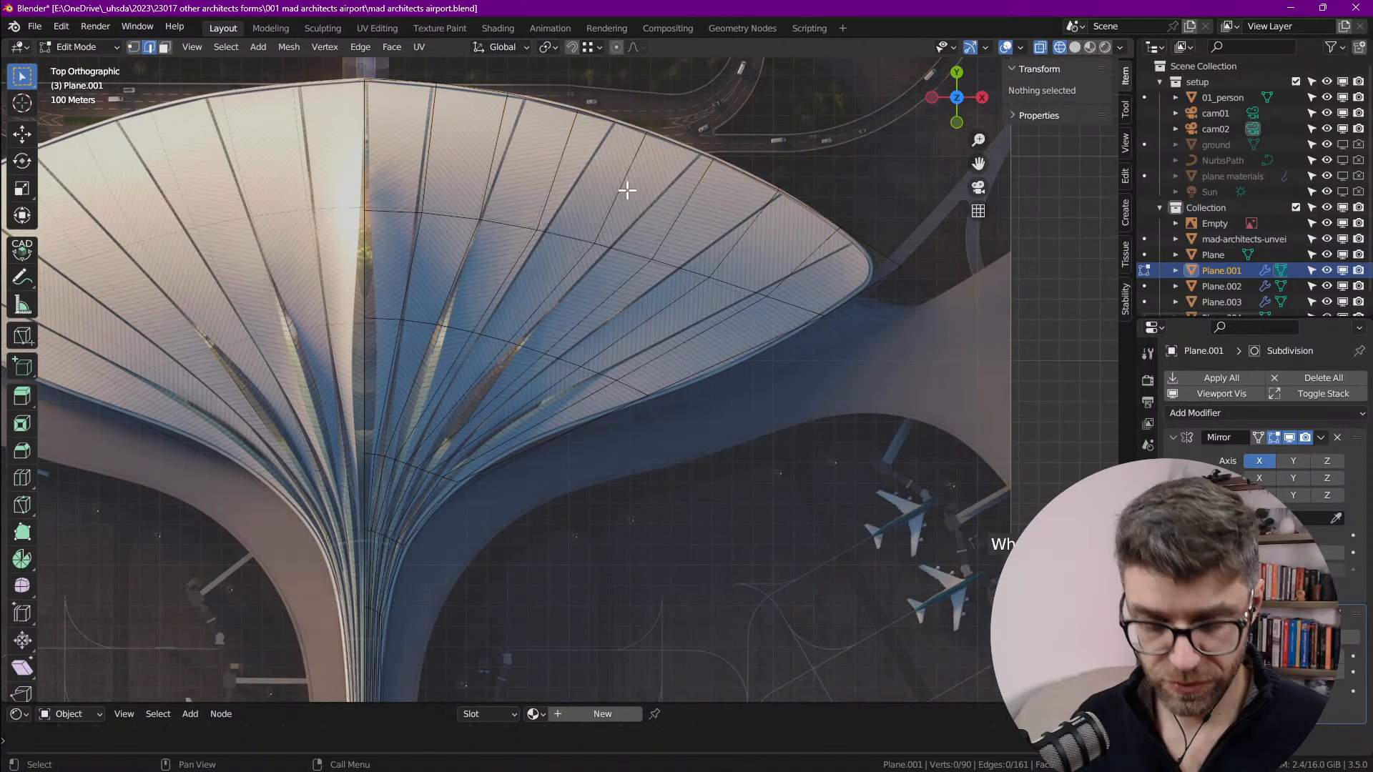
pyautogui.keyDown('alt'); pyautogui.click(622, 184); pyautogui.keyUp('alt')
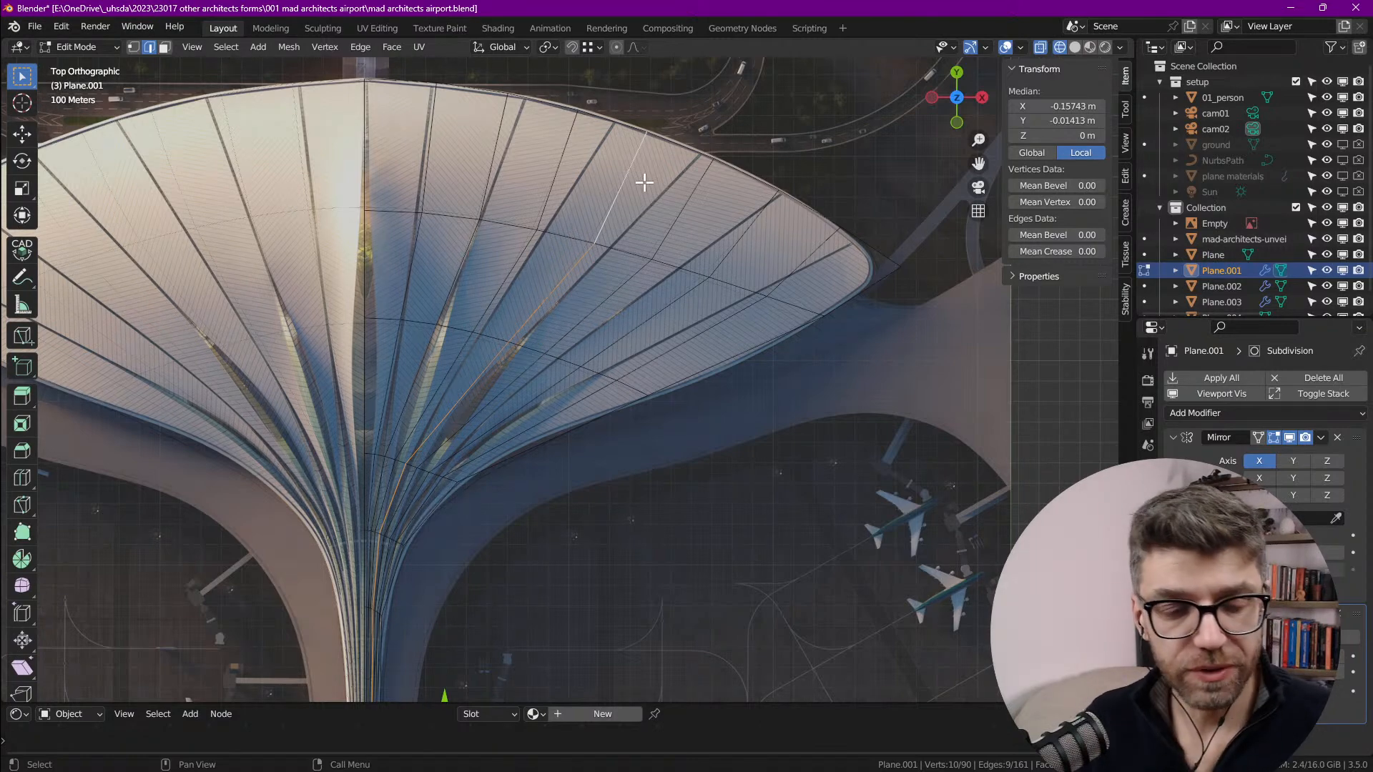
pyautogui.keyDown('shift'); pyautogui.moveTo(607, 247); pyautogui.dragTo(610, 220, button='middle'); pyautogui.keyUp('shift')
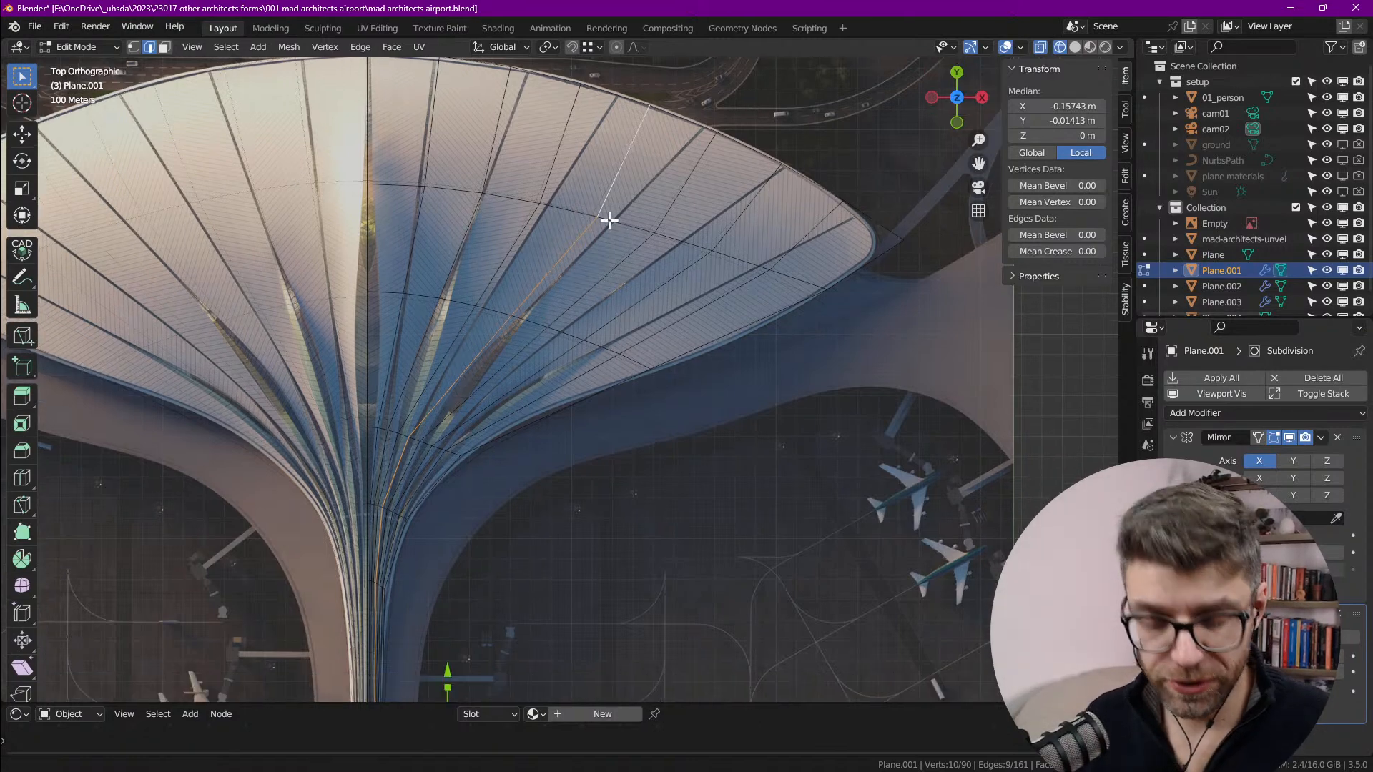
pyautogui.press('x')
pyautogui.click(647, 247)
# Step: Clear the selection and, in vertex selection mode, select the whole upper edge loop of the canopy
pyautogui.moveTo(671, 179); pyautogui.dragTo(665, 282, button='middle')
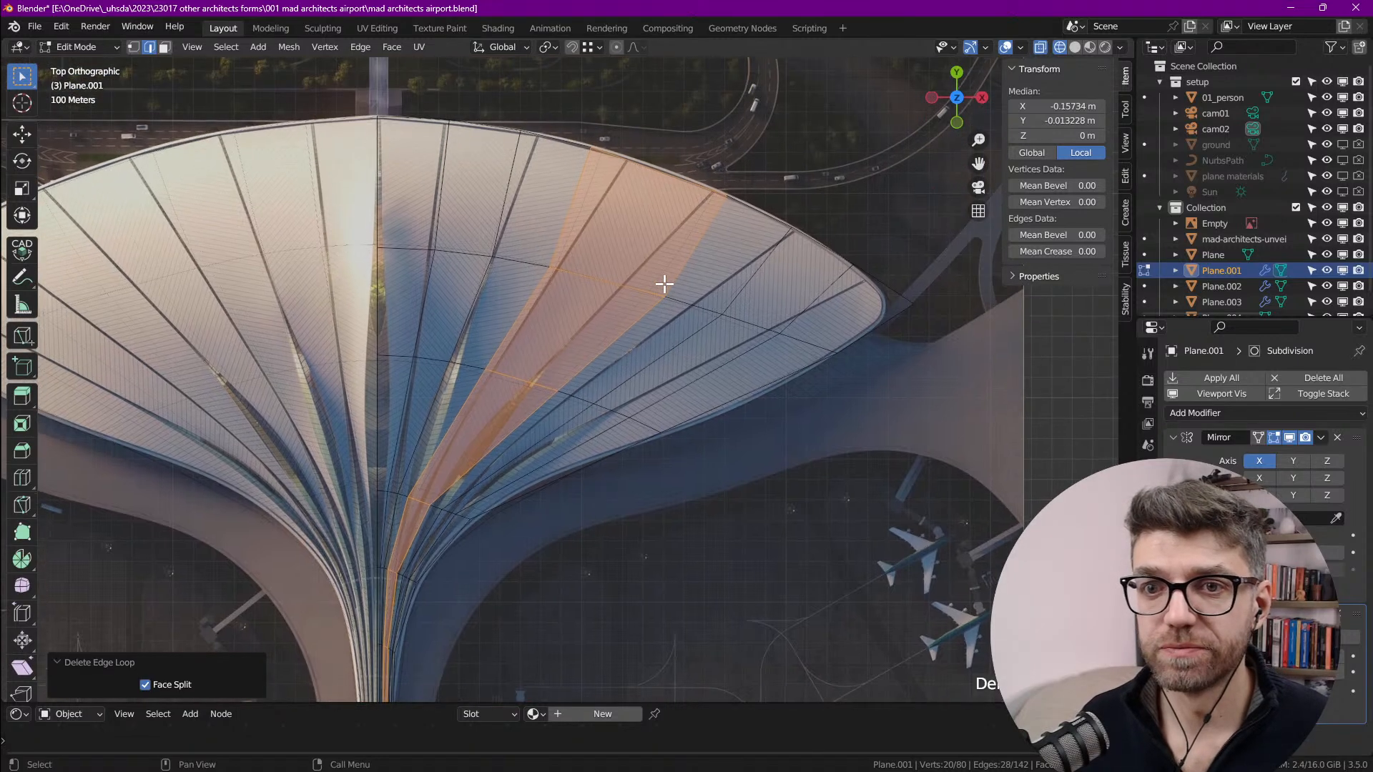
pyautogui.hotkey('alt', 'a')
pyautogui.moveTo(461, 150); pyautogui.dragTo(504, 230, button='middle')
pyautogui.click(458, 202)
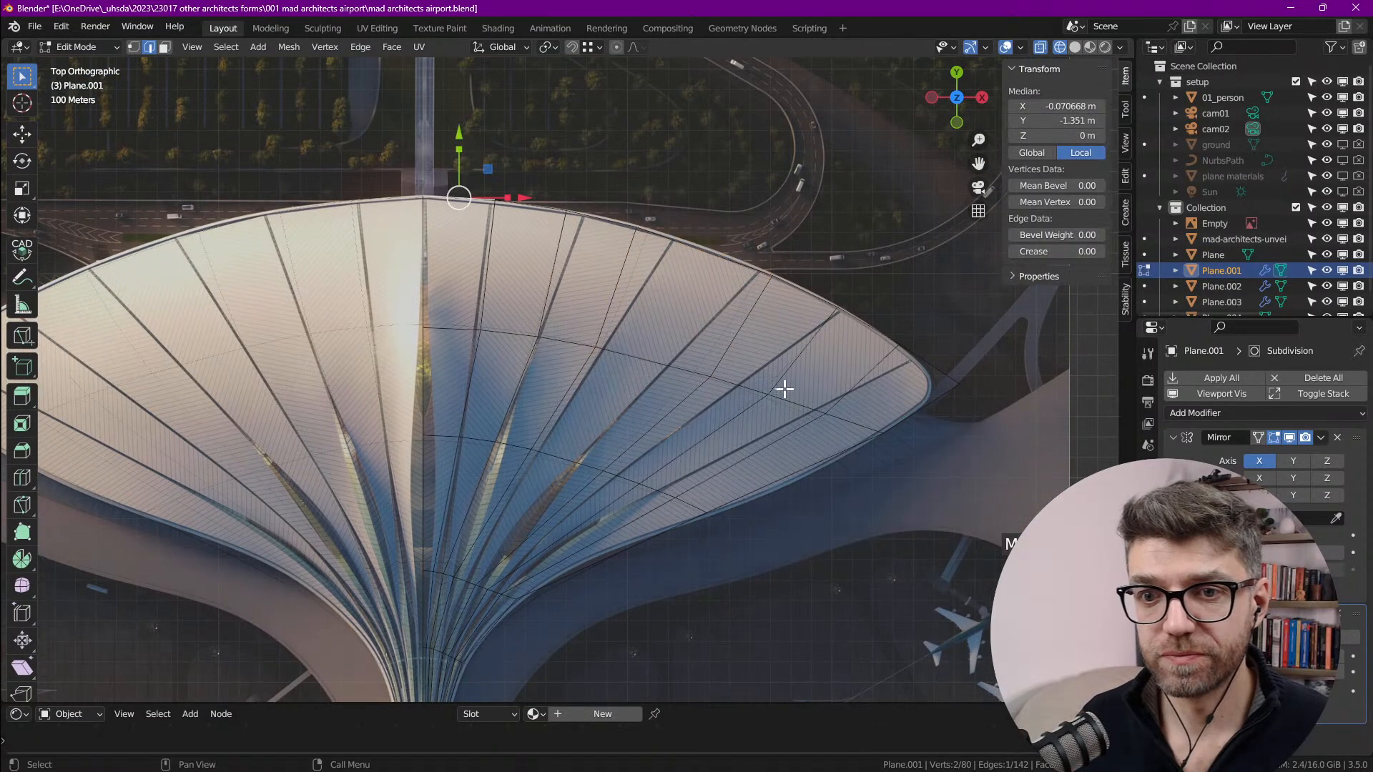
pyautogui.scroll(2, 512, 229)
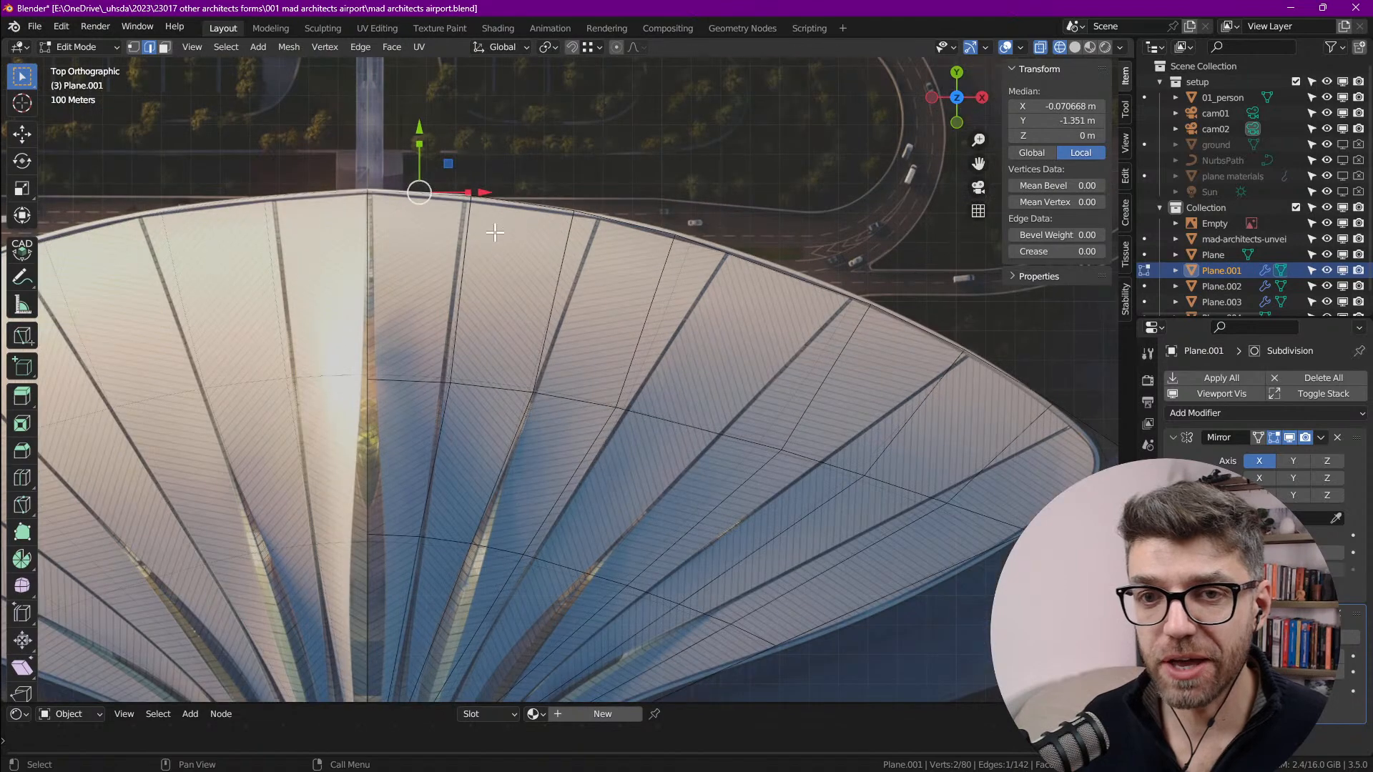
pyautogui.scroll(-2, 422, 204)
pyautogui.press('1')
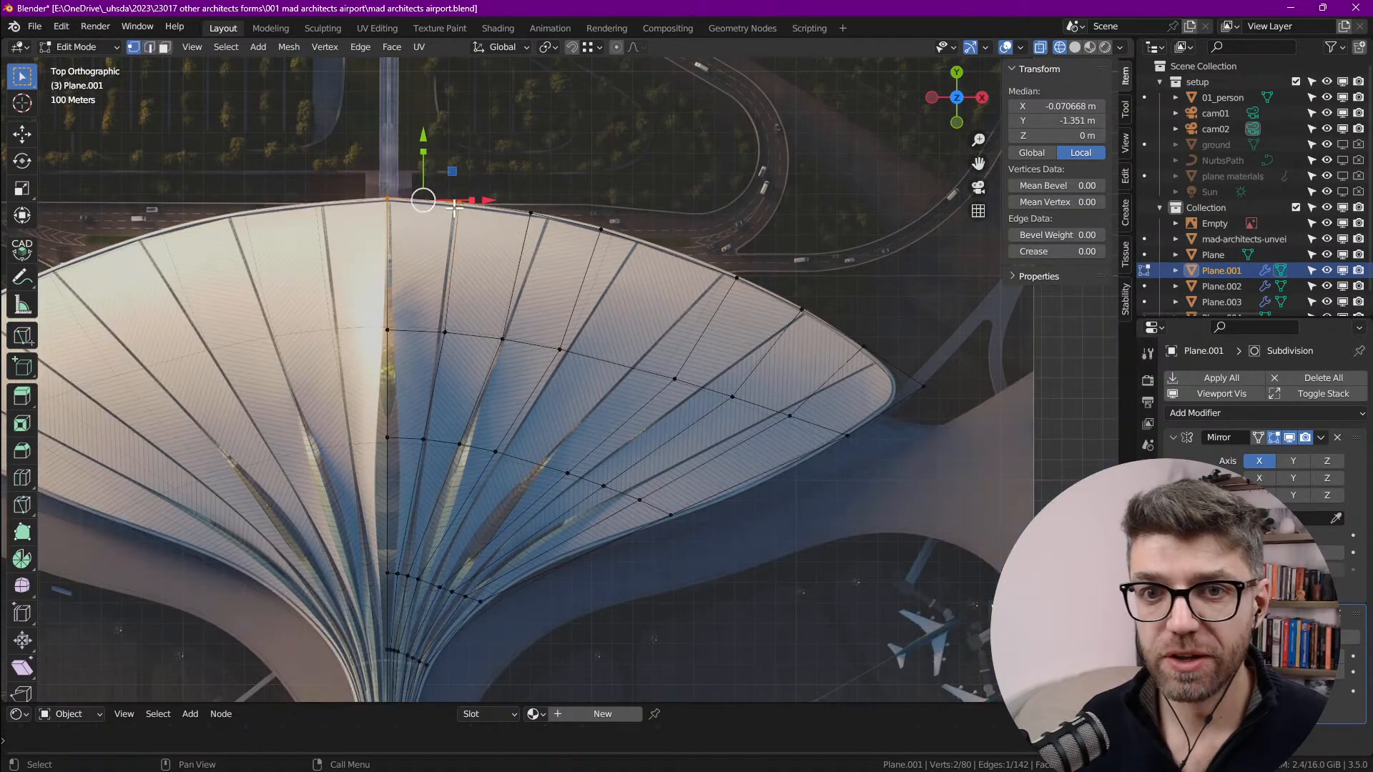
pyautogui.keyDown('alt'); pyautogui.click(644, 234); pyautogui.keyUp('alt')
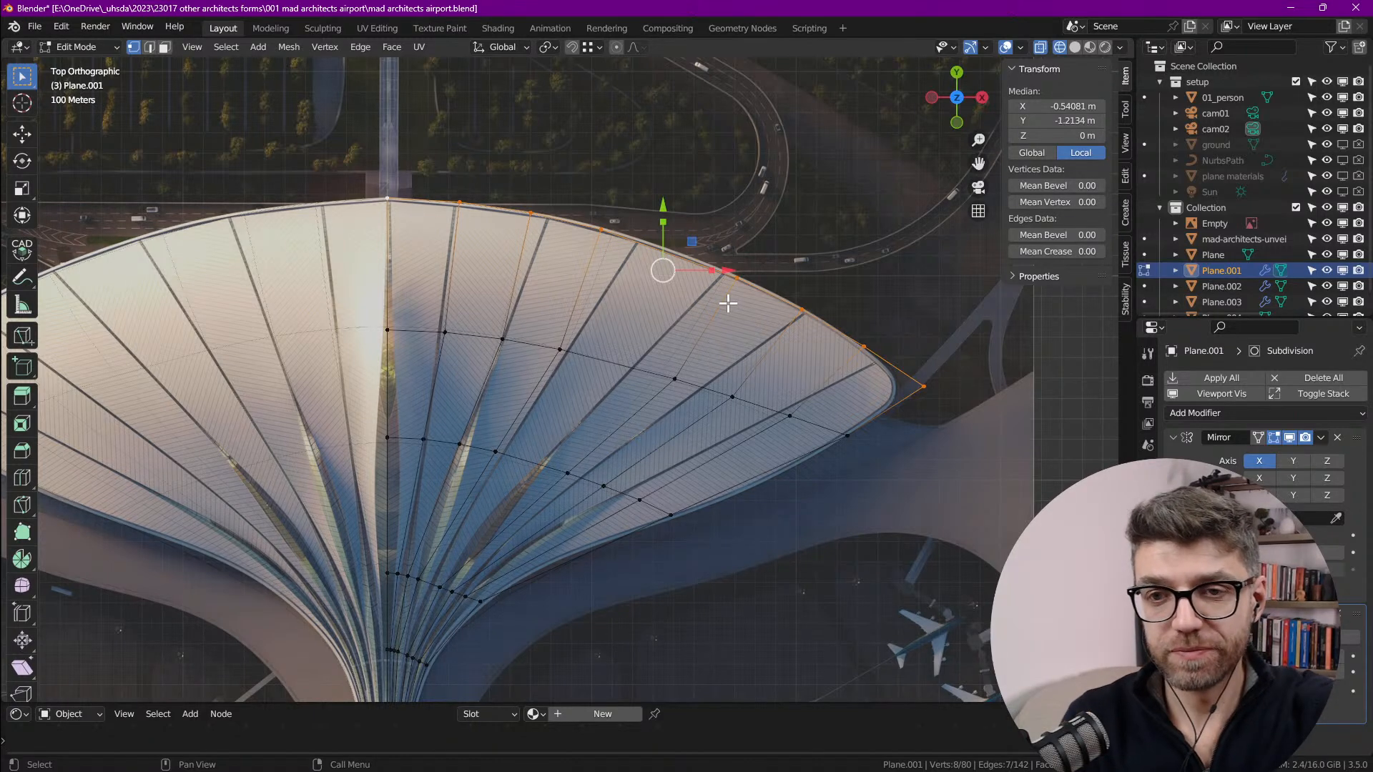
pyautogui.rightClick(582, 252)
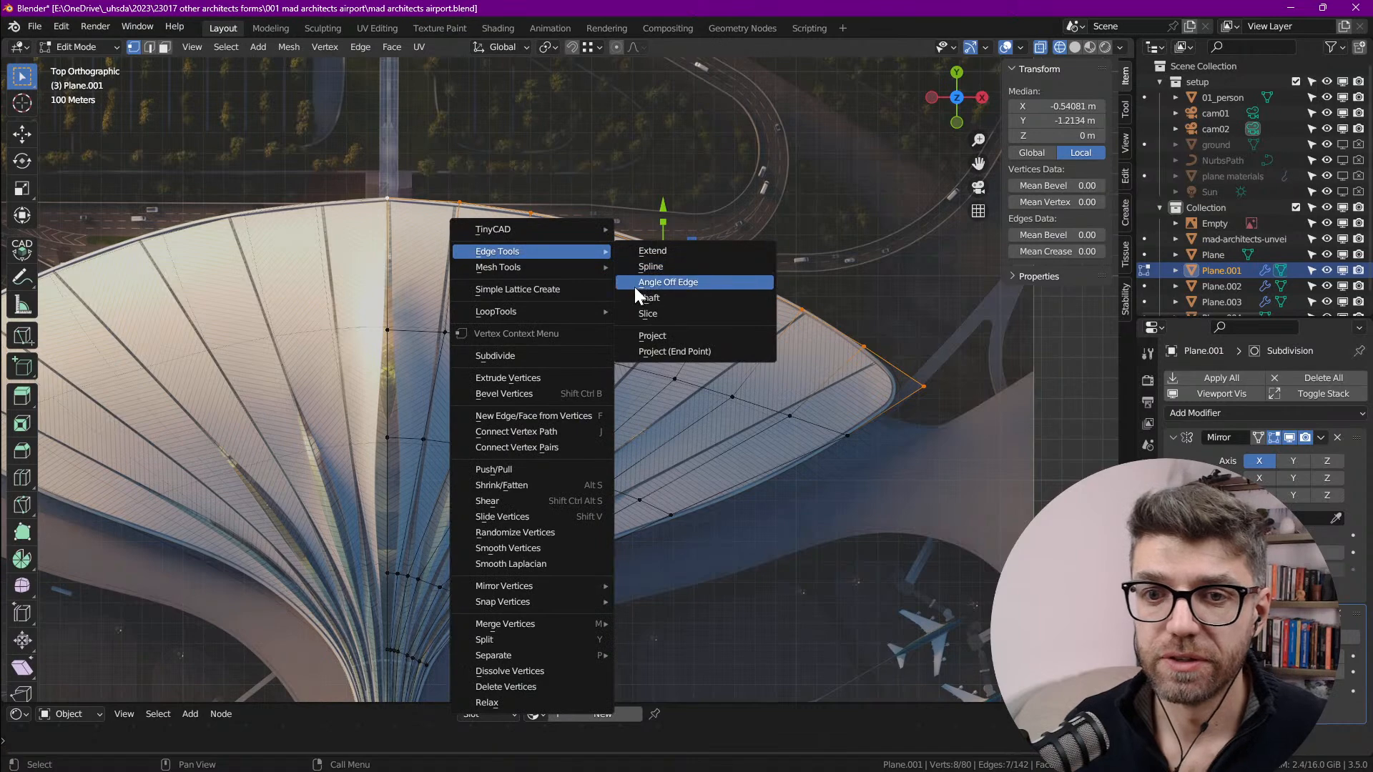
pyautogui.moveTo(510, 316)
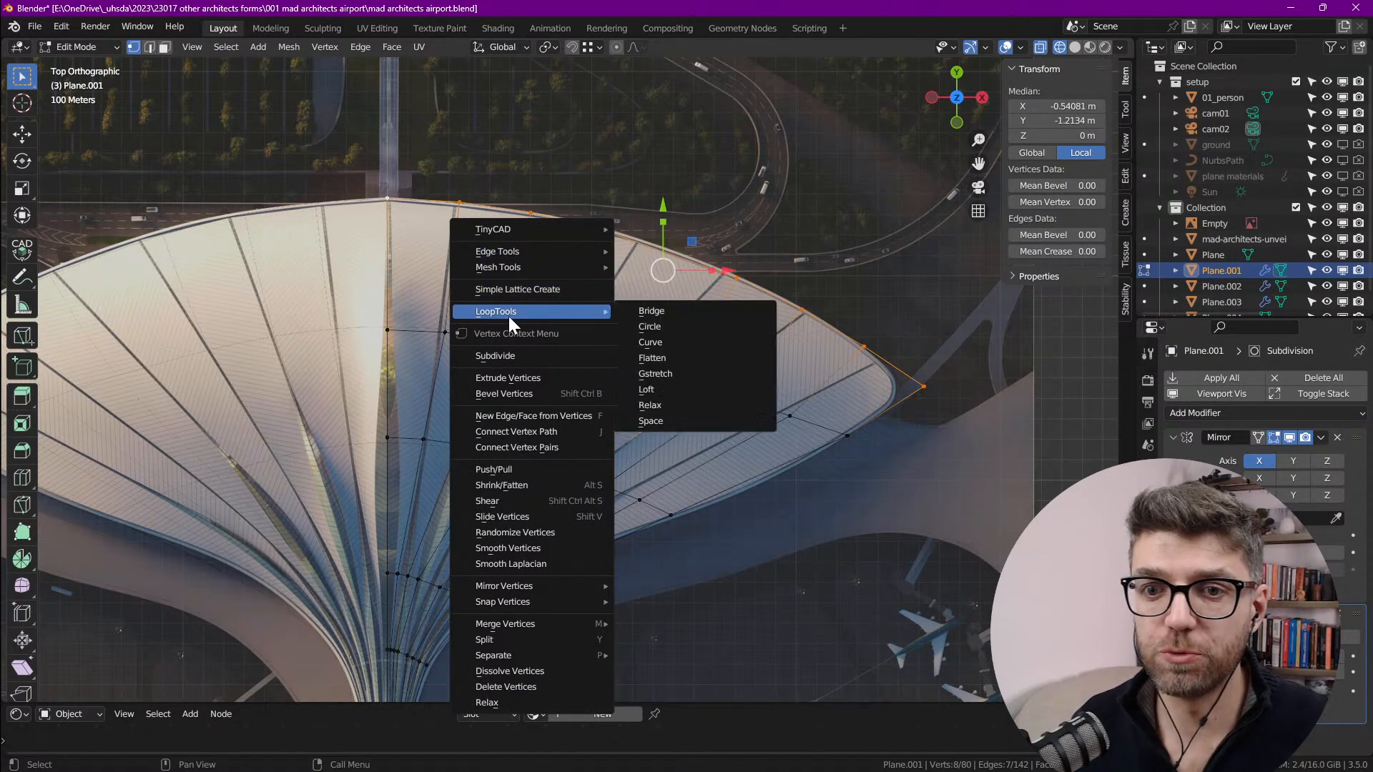
pyautogui.press('Escape')
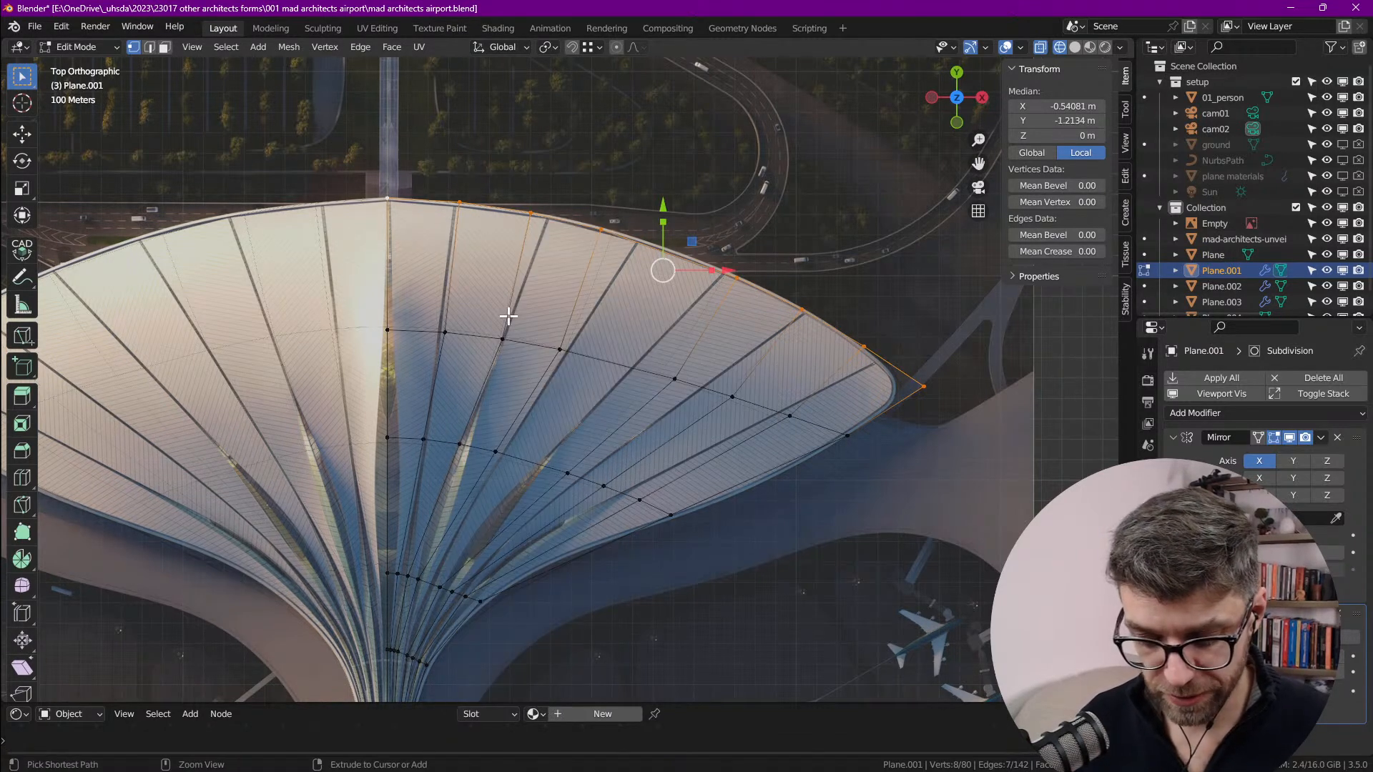
# Step: Search the add-ons preferences for "loop" and close the preferences
pyautogui.hotkey('ctrl', ',')
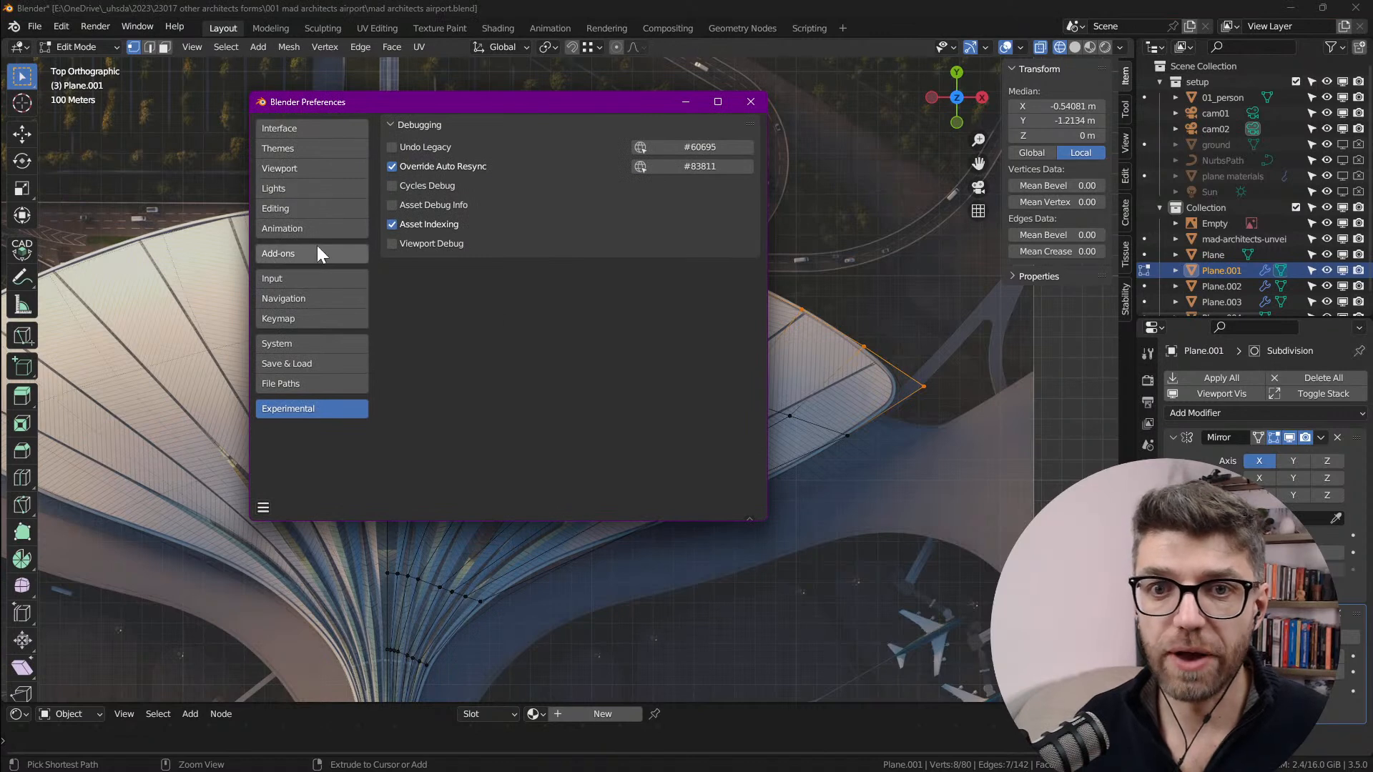
pyautogui.click(350, 254)
pyautogui.click(685, 147)
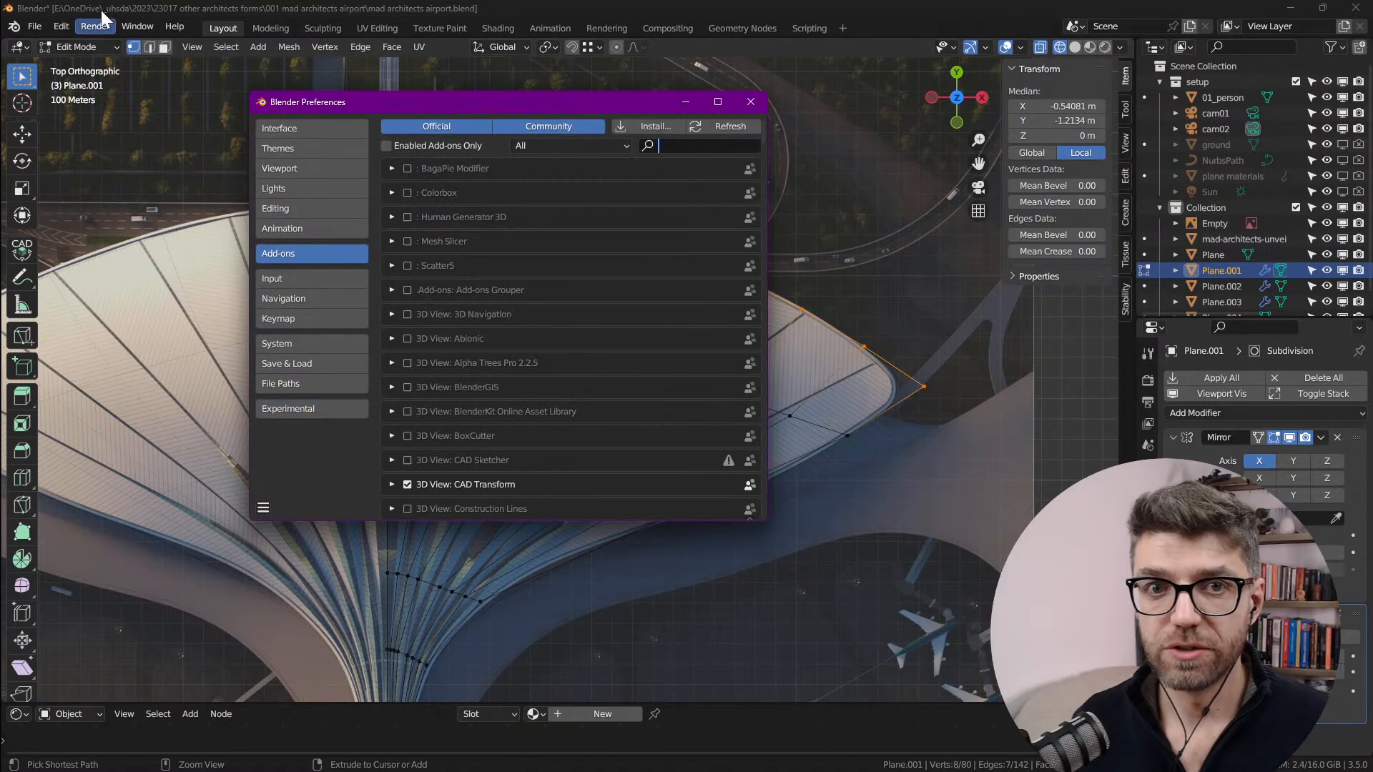
pyautogui.click(53, 29)
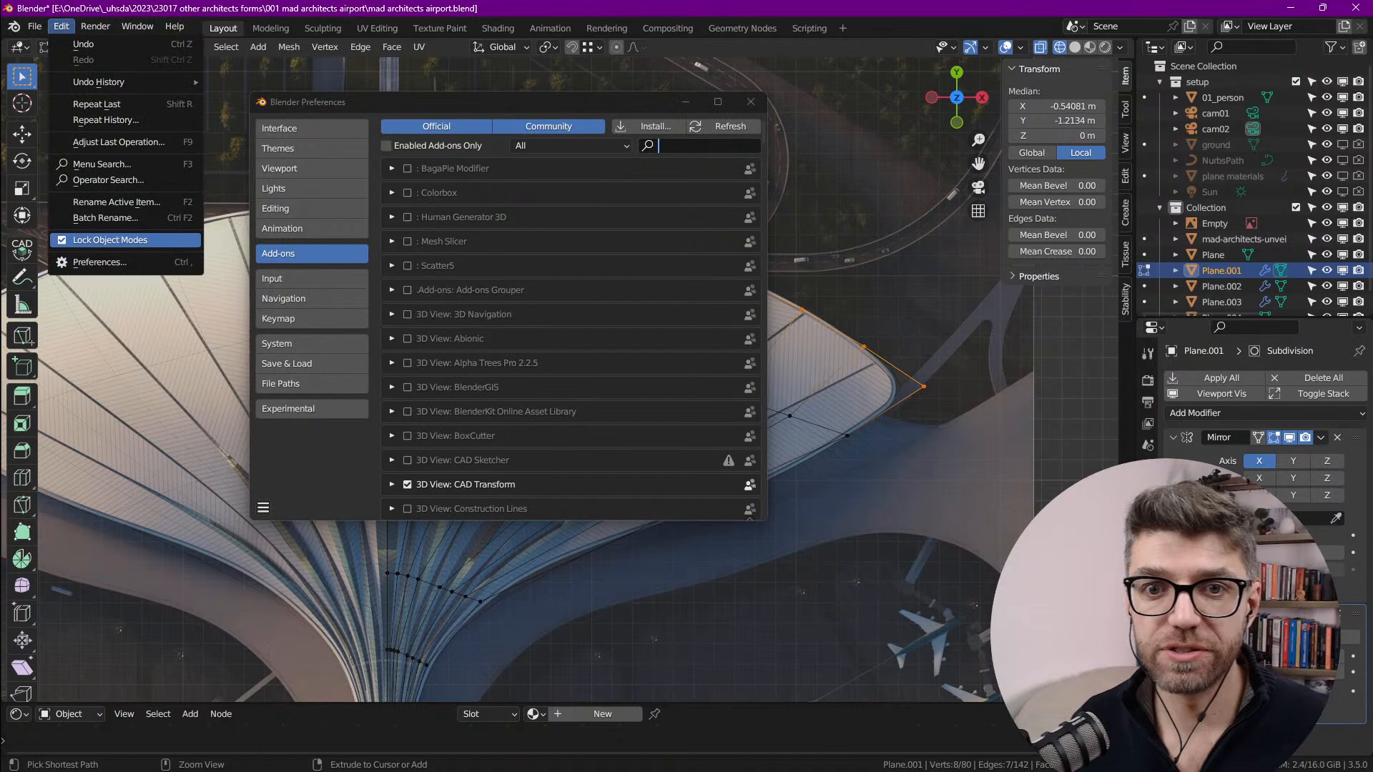
pyautogui.click(100, 262)
pyautogui.write('loop')
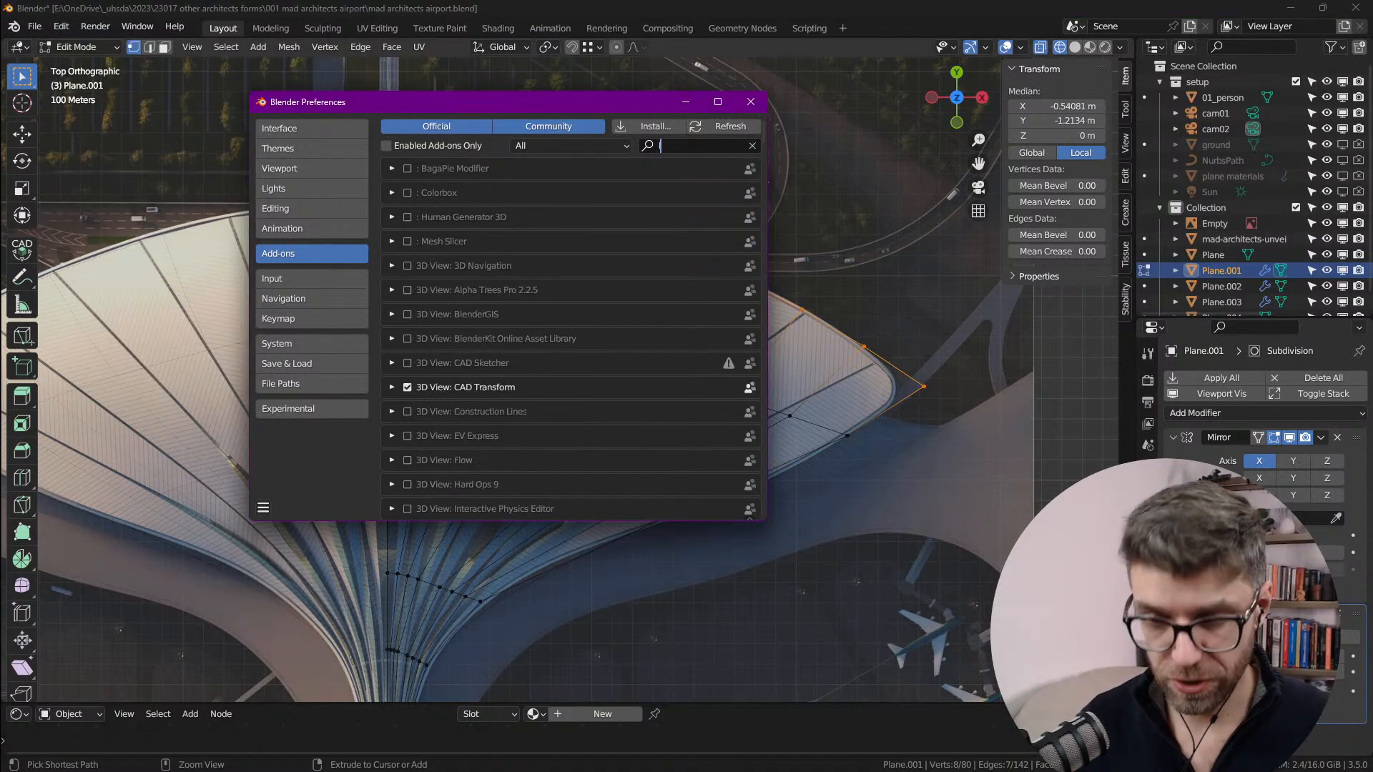
pyautogui.click(751, 101)
# Step: Distribute the upper edge loop's vertices evenly with LoopTools Space, using cubic interpolation and Parallel (all) input
pyautogui.scroll(4, 573, 377)
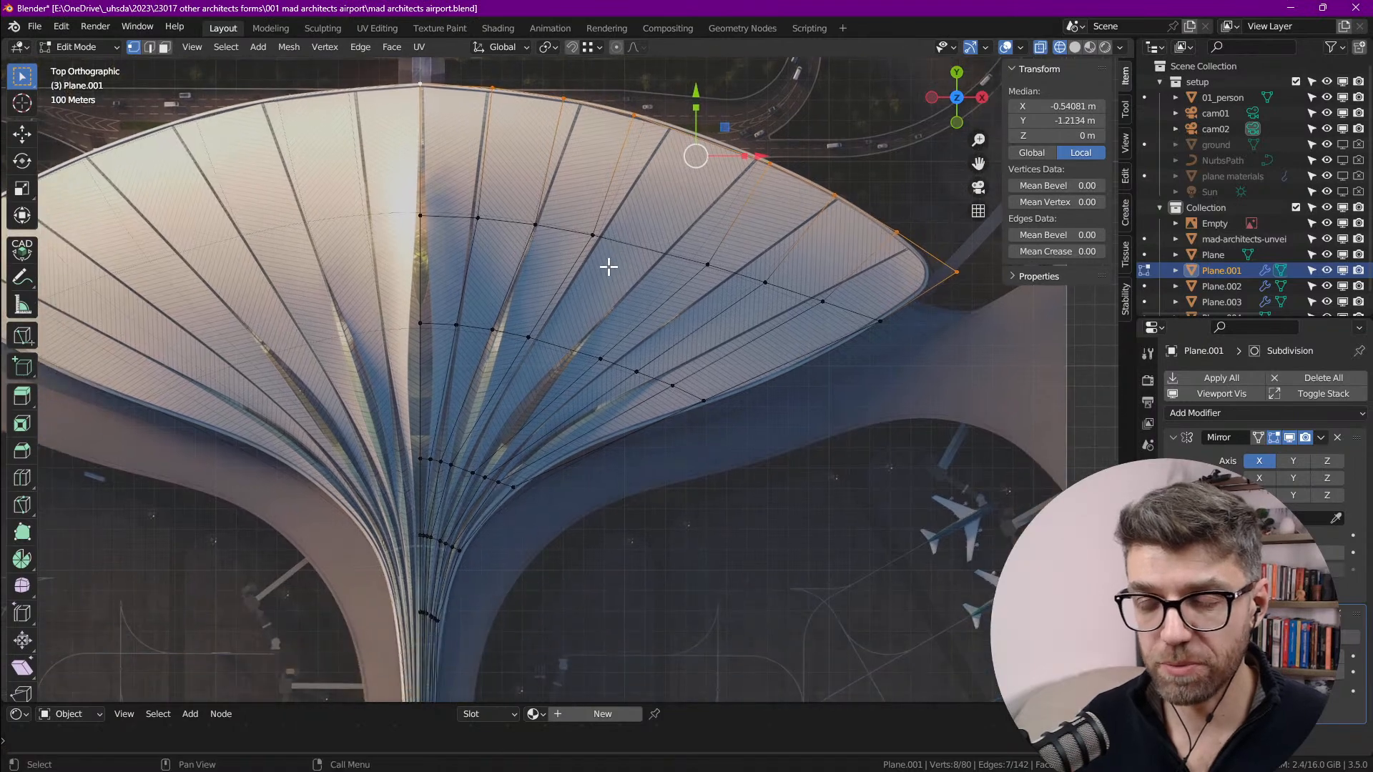
pyautogui.keyDown('shift'); pyautogui.scroll(3, 562, 264); pyautogui.keyUp('shift')
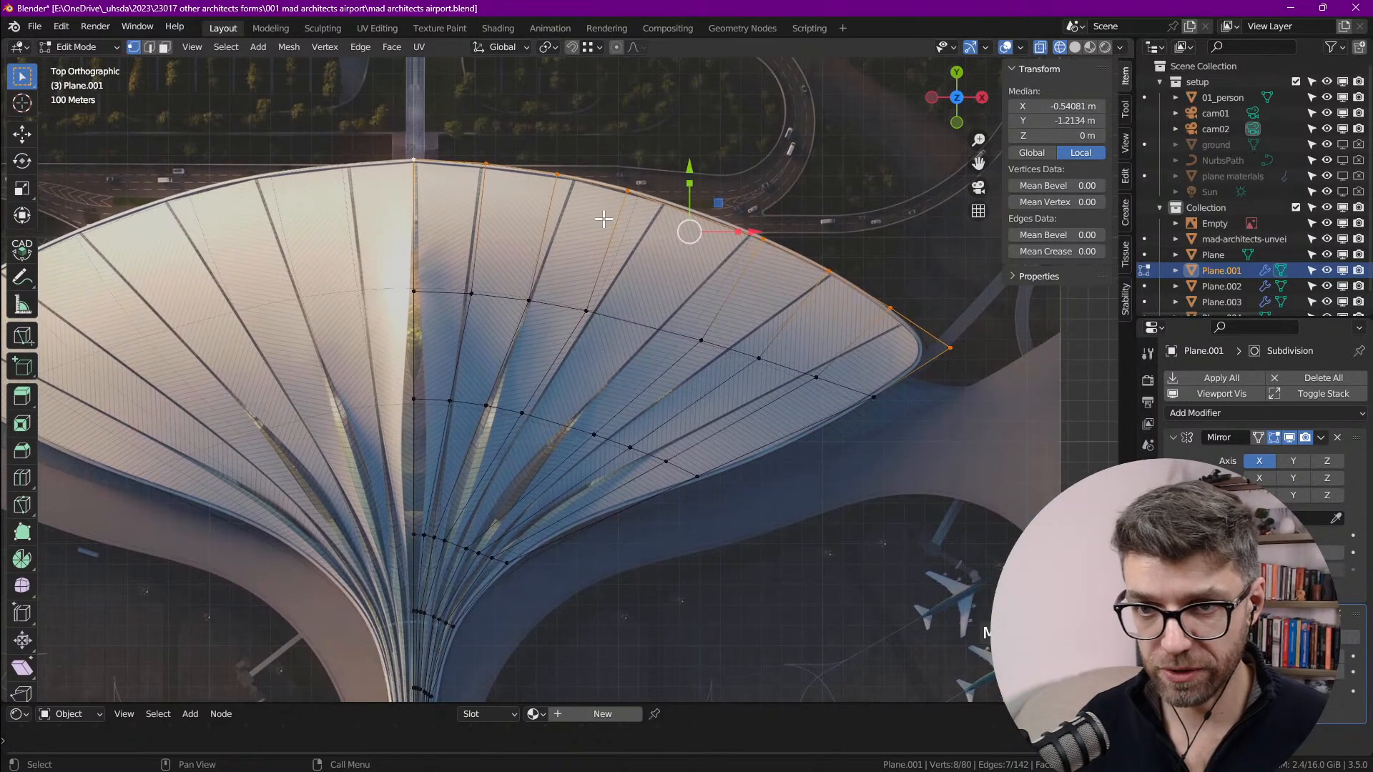
pyautogui.rightClick(607, 200)
pyautogui.moveTo(547, 262)
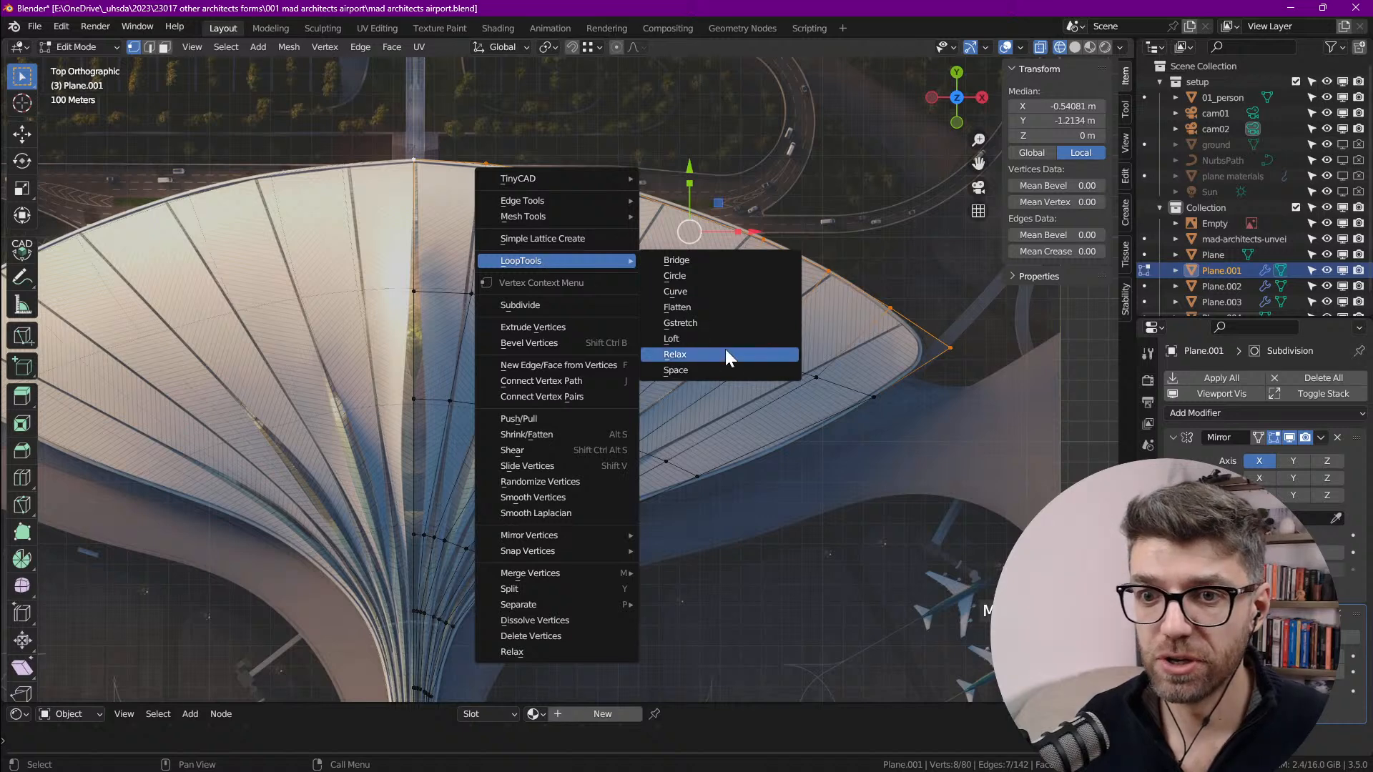
pyautogui.click(720, 372)
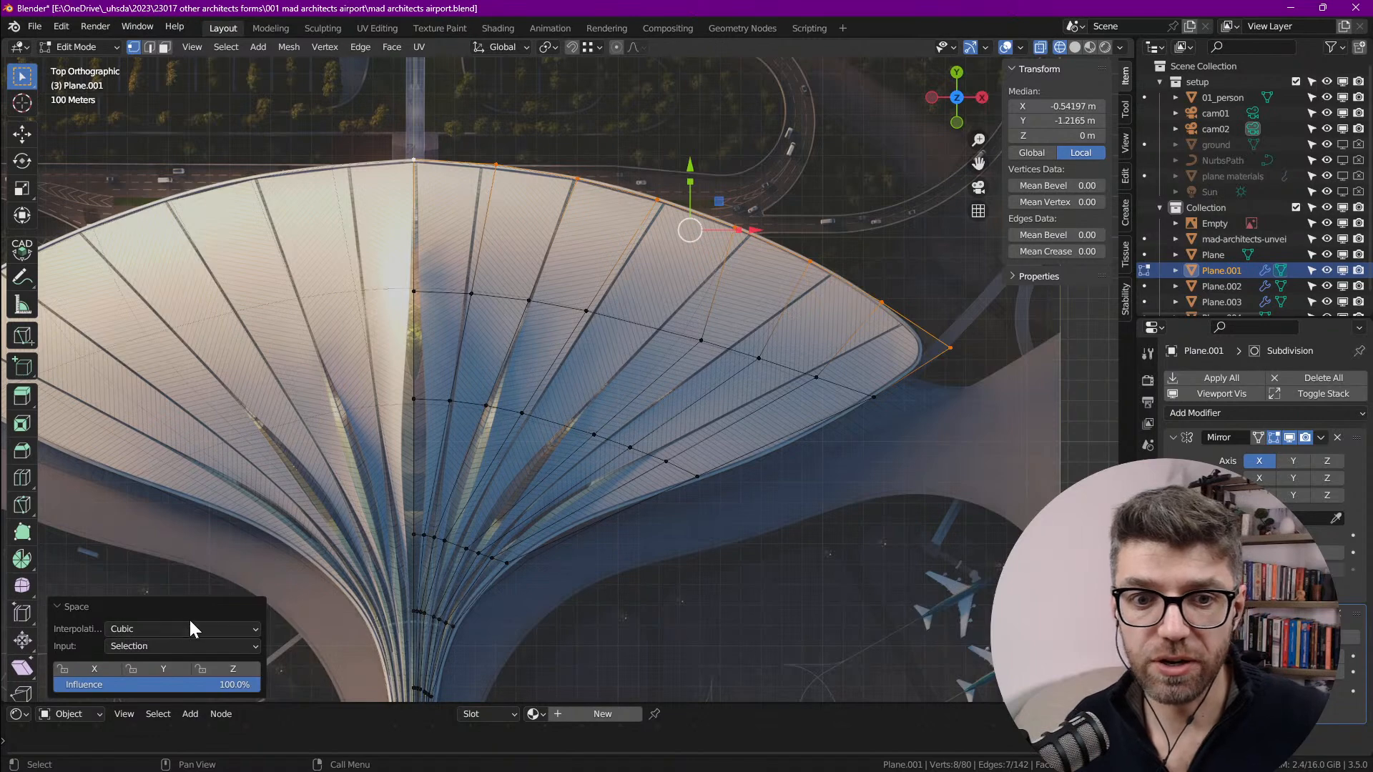
pyautogui.click(153, 646)
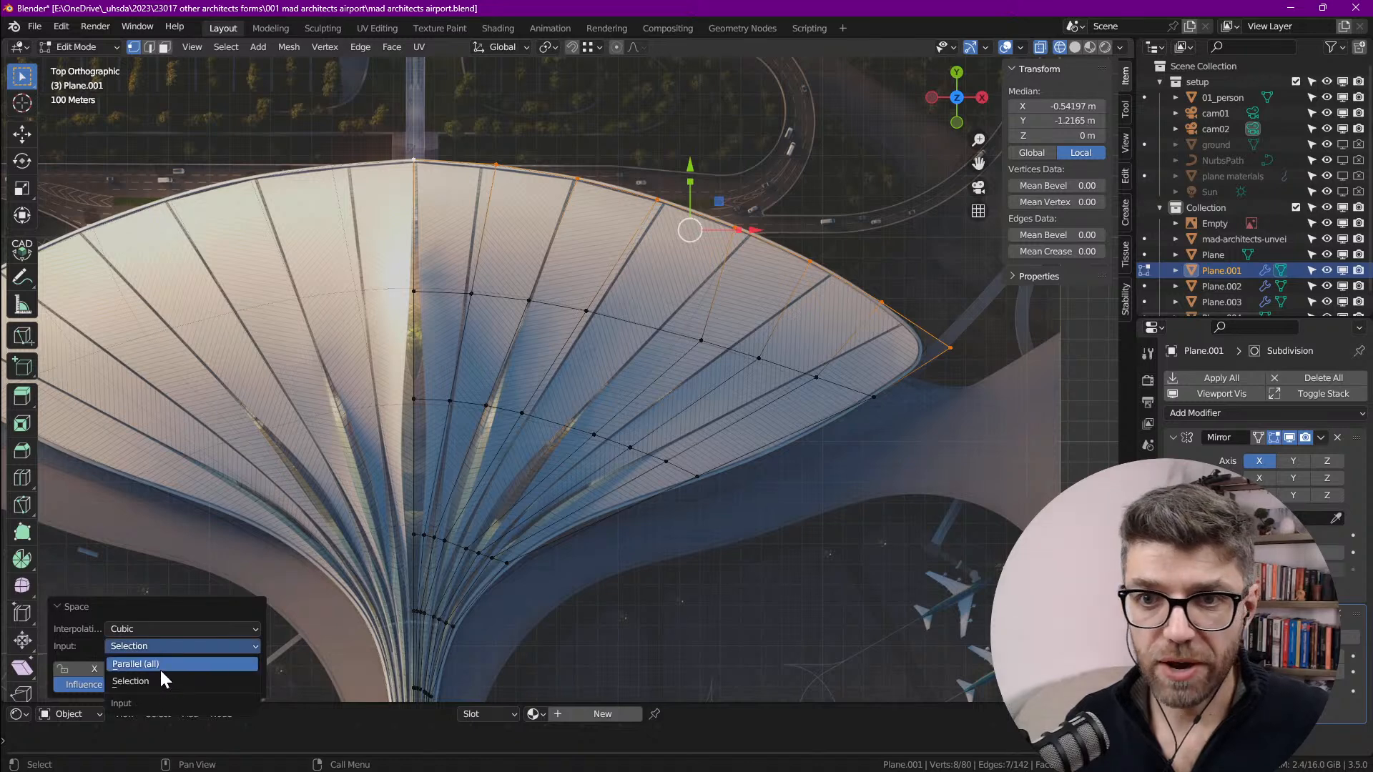
pyautogui.click(160, 668)
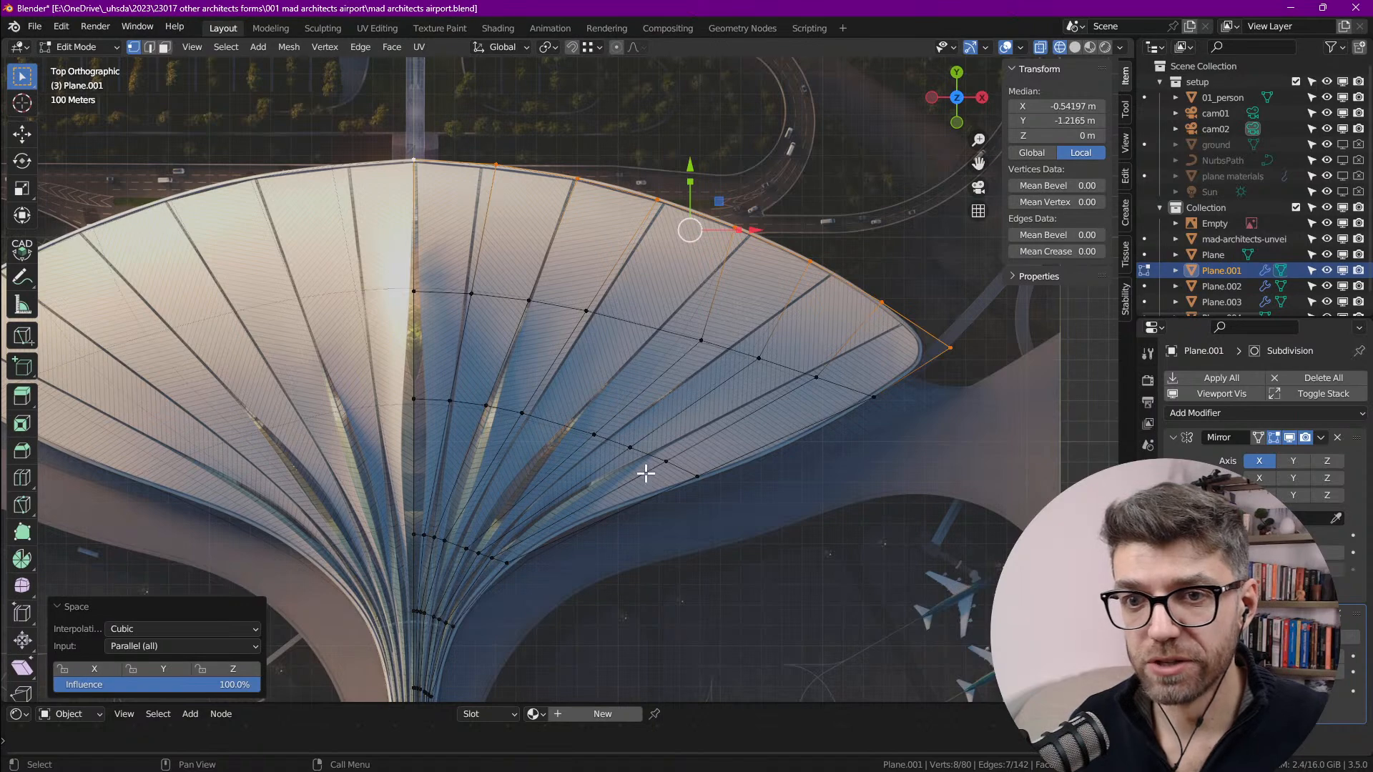
pyautogui.keyDown('shift'); pyautogui.moveTo(645, 475); pyautogui.dragTo(681, 284, button='middle'); pyautogui.keyUp('shift')
pyautogui.keyDown('shift'); pyautogui.moveTo(665, 148); pyautogui.dragTo(518, 363, button='middle'); pyautogui.keyUp('shift')
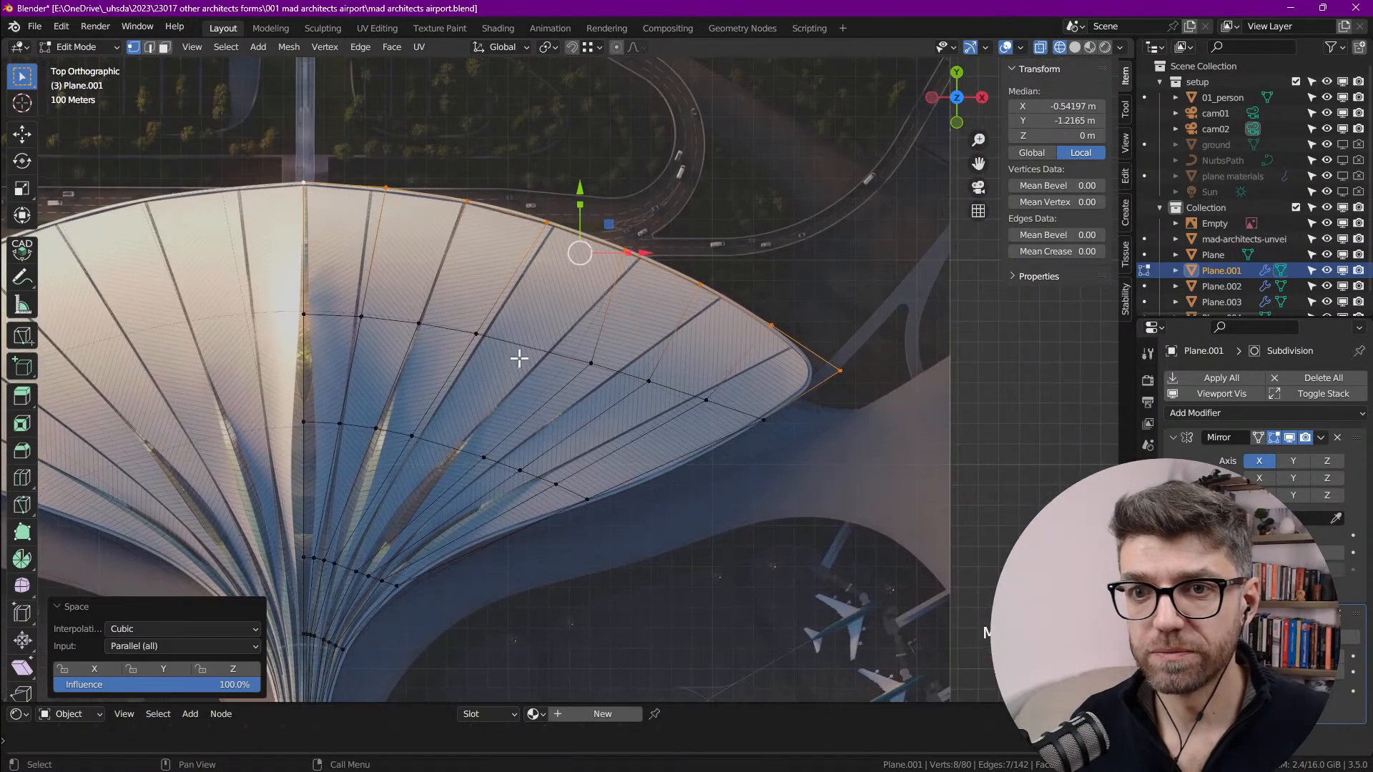
# Step: Try linear interpolation for the Space operation and set it back to cubic
pyautogui.click(131, 628)
pyautogui.click(132, 661)
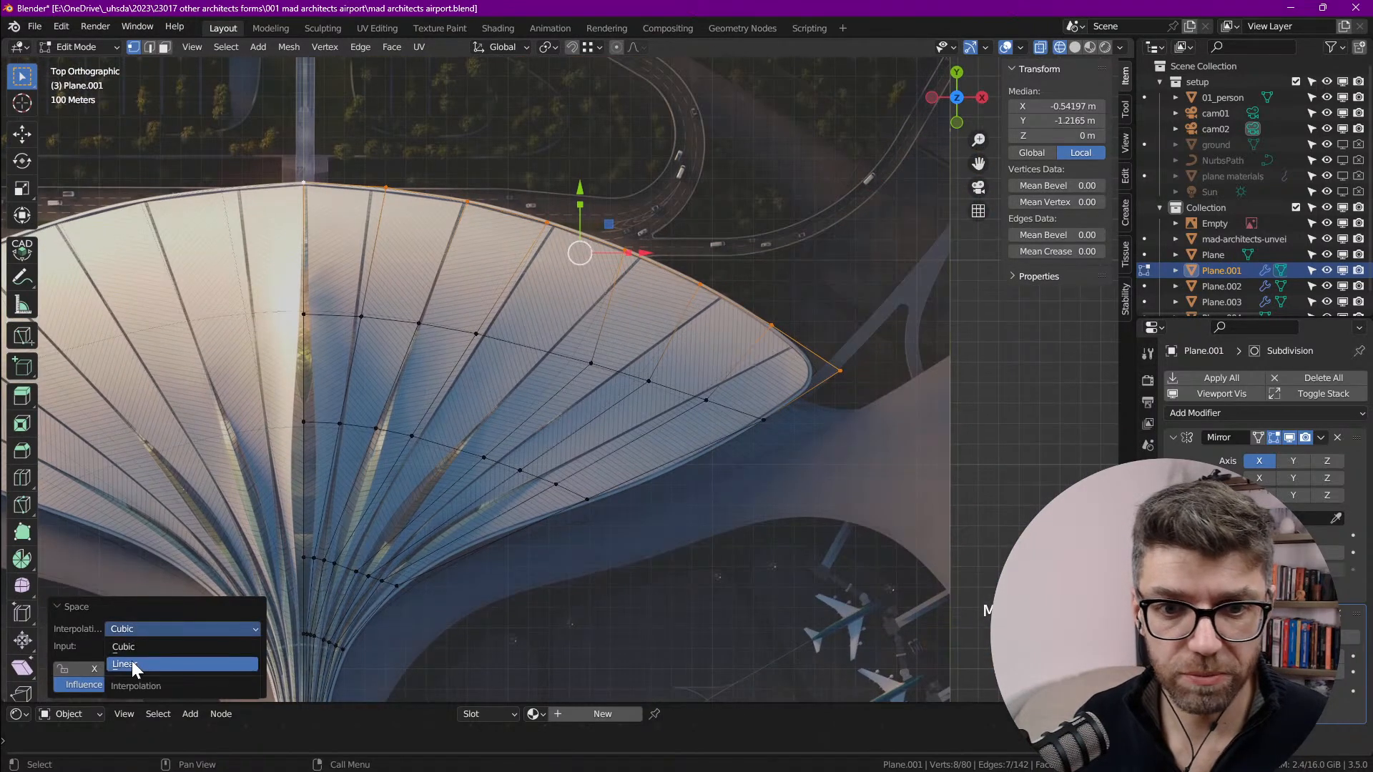
pyautogui.click(158, 624)
pyautogui.click(152, 653)
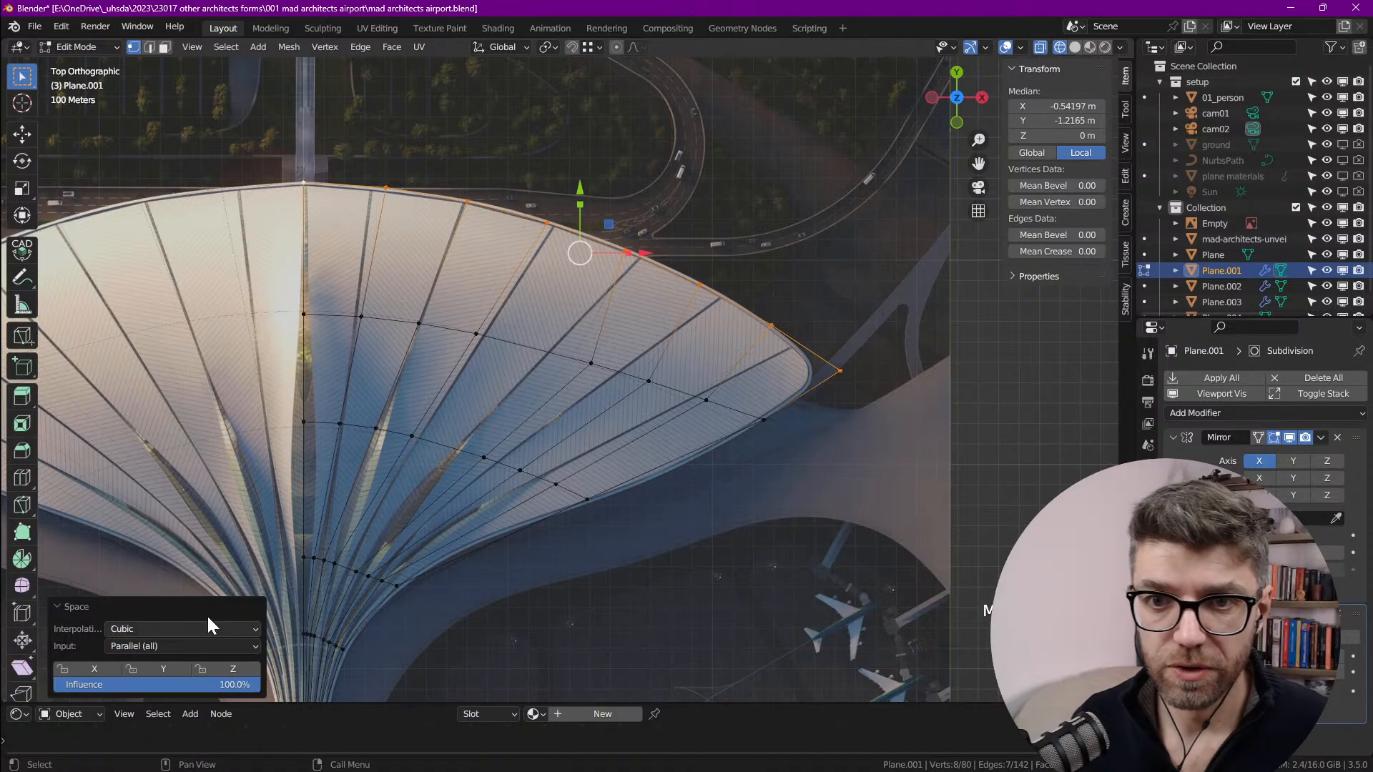
# Step: In edge selection mode, try to distribute the mesh's entire boundary loop evenly with LoopTools Space, and undo it
pyautogui.scroll(2, 693, 268)
pyautogui.keyDown('shift'); pyautogui.moveTo(490, 444); pyautogui.dragTo(647, 343, button='middle'); pyautogui.keyUp('shift')
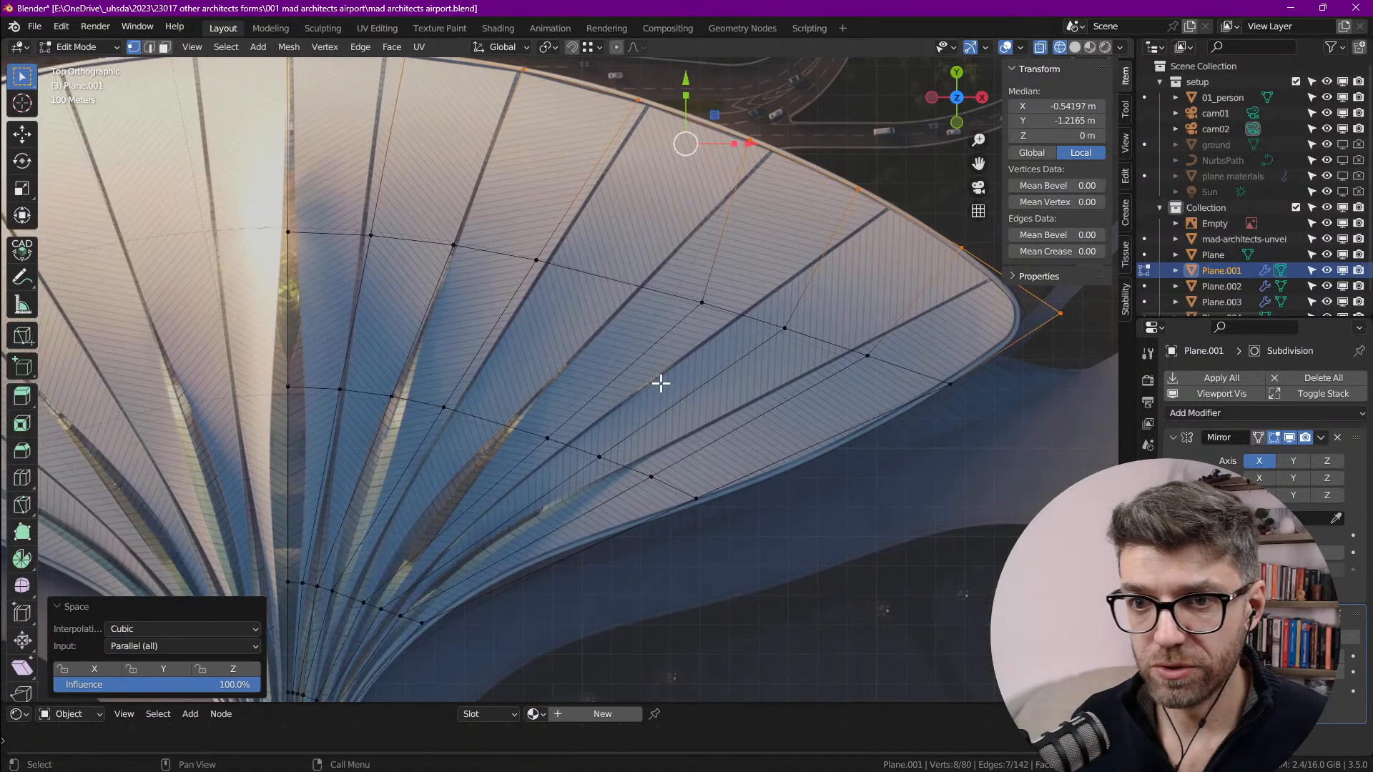
pyautogui.keyDown('shift'); pyautogui.moveTo(554, 234); pyautogui.dragTo(491, 329, button='middle'); pyautogui.keyUp('shift')
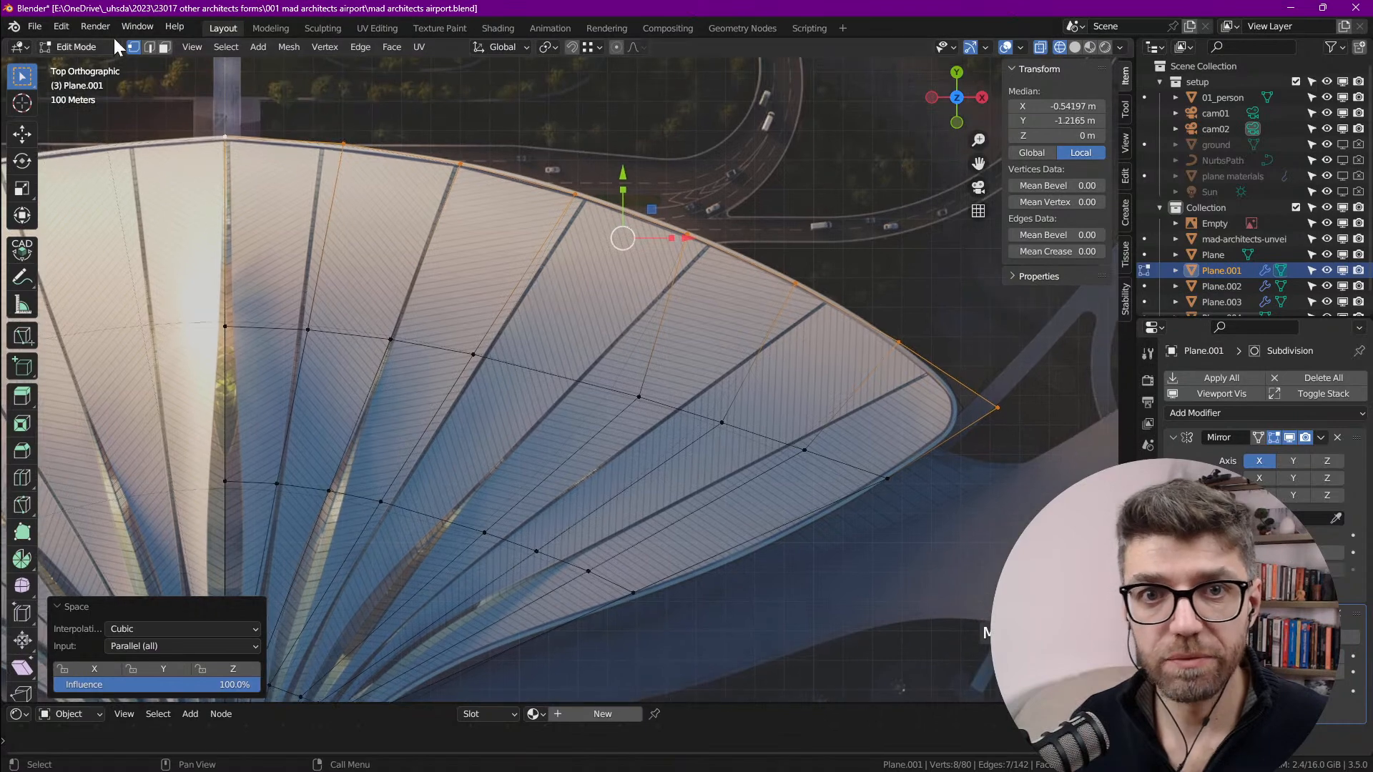
pyautogui.click(148, 46)
pyautogui.keyDown('alt'); pyautogui.click(517, 179); pyautogui.keyUp('alt')
pyautogui.rightClick(518, 181)
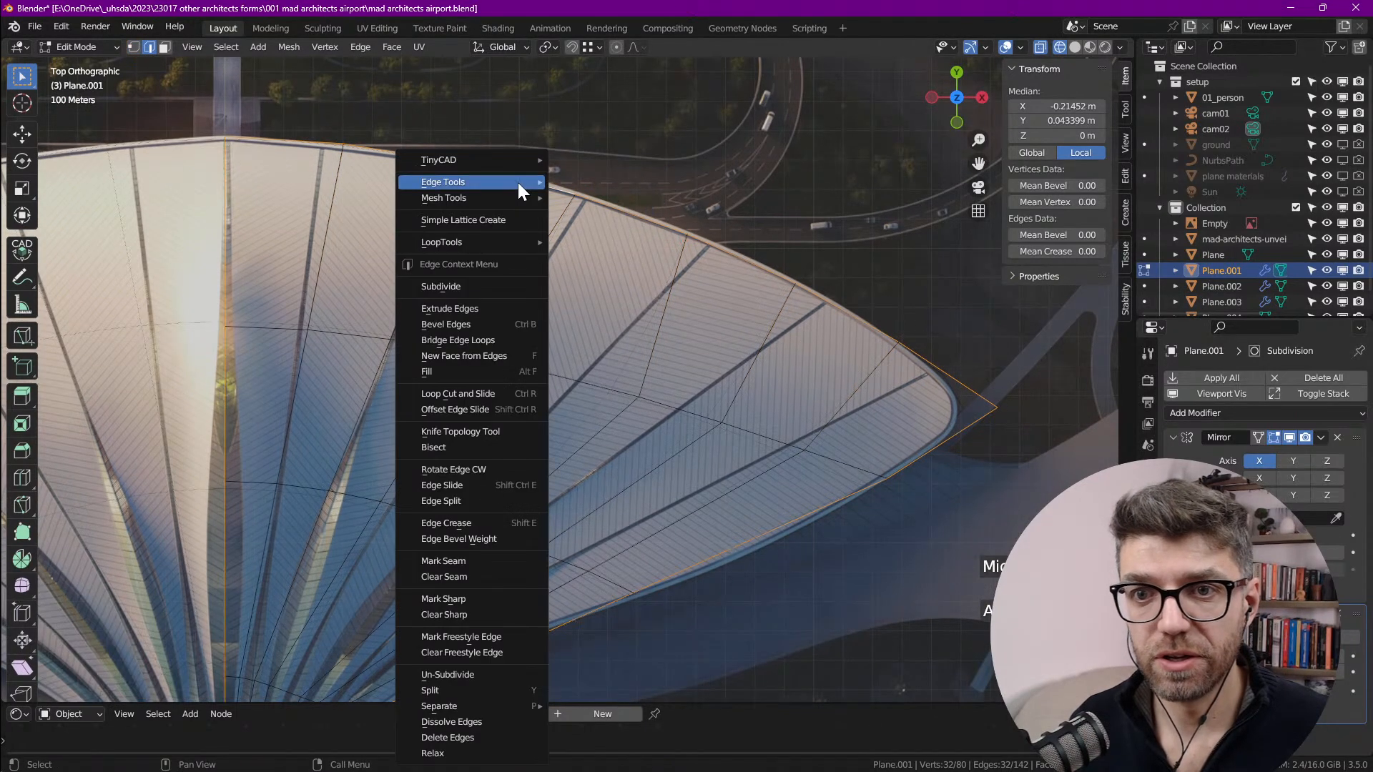
pyautogui.moveTo(518, 182)
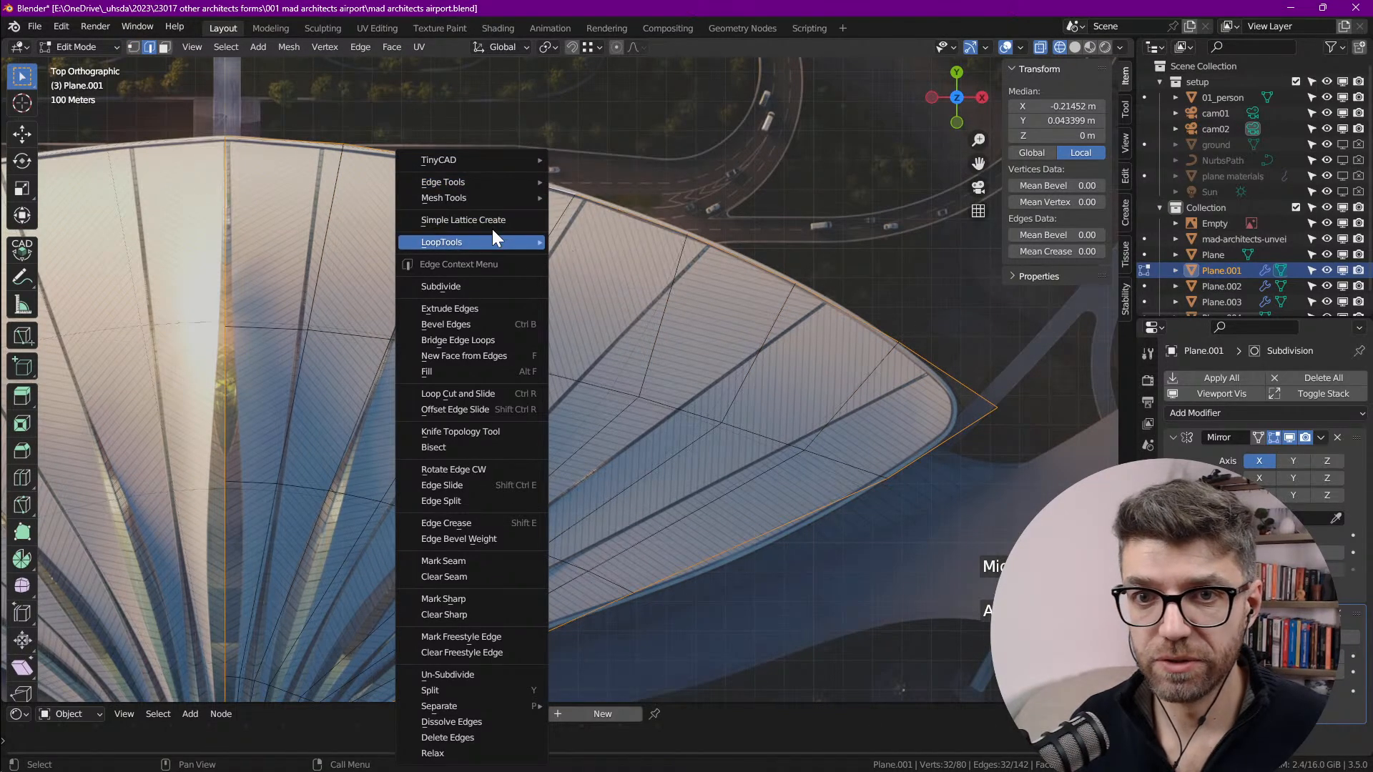
pyautogui.moveTo(483, 239)
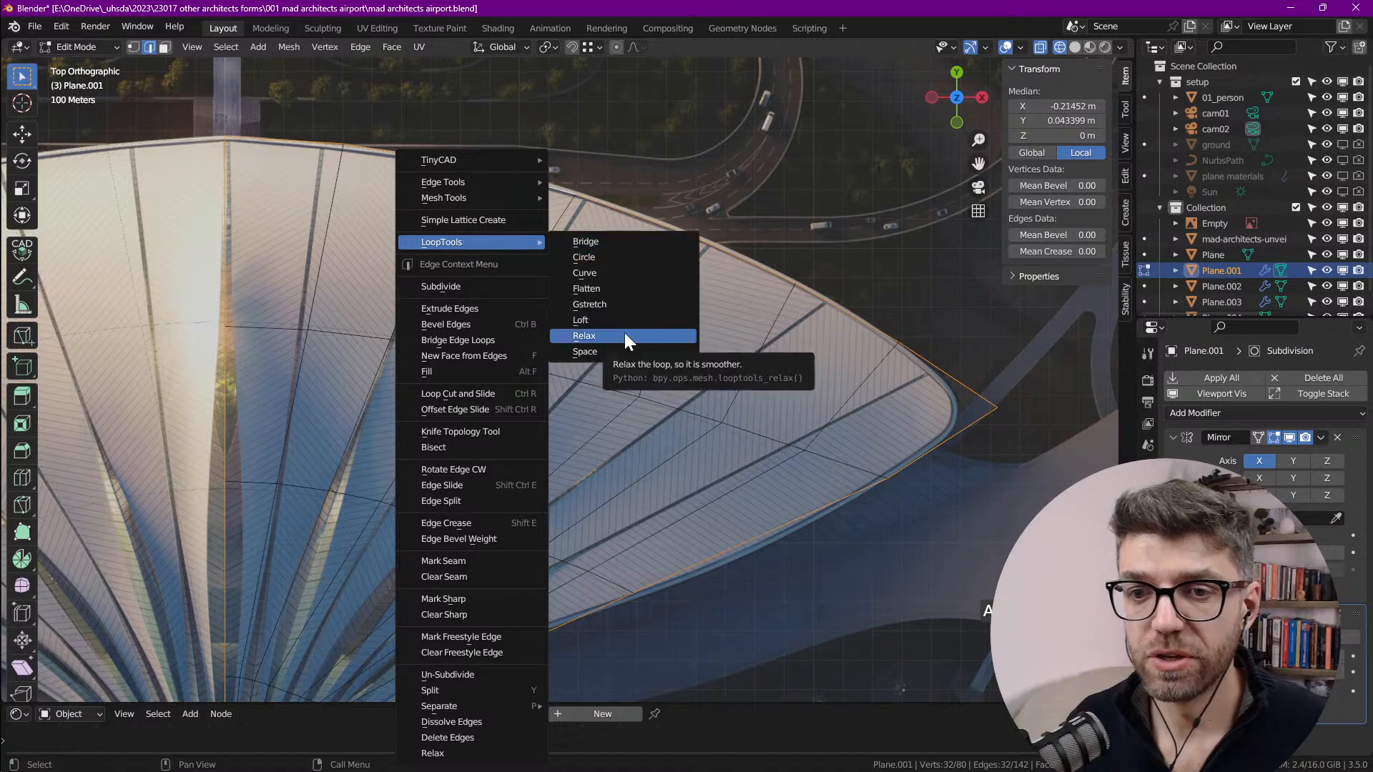
pyautogui.click(622, 351)
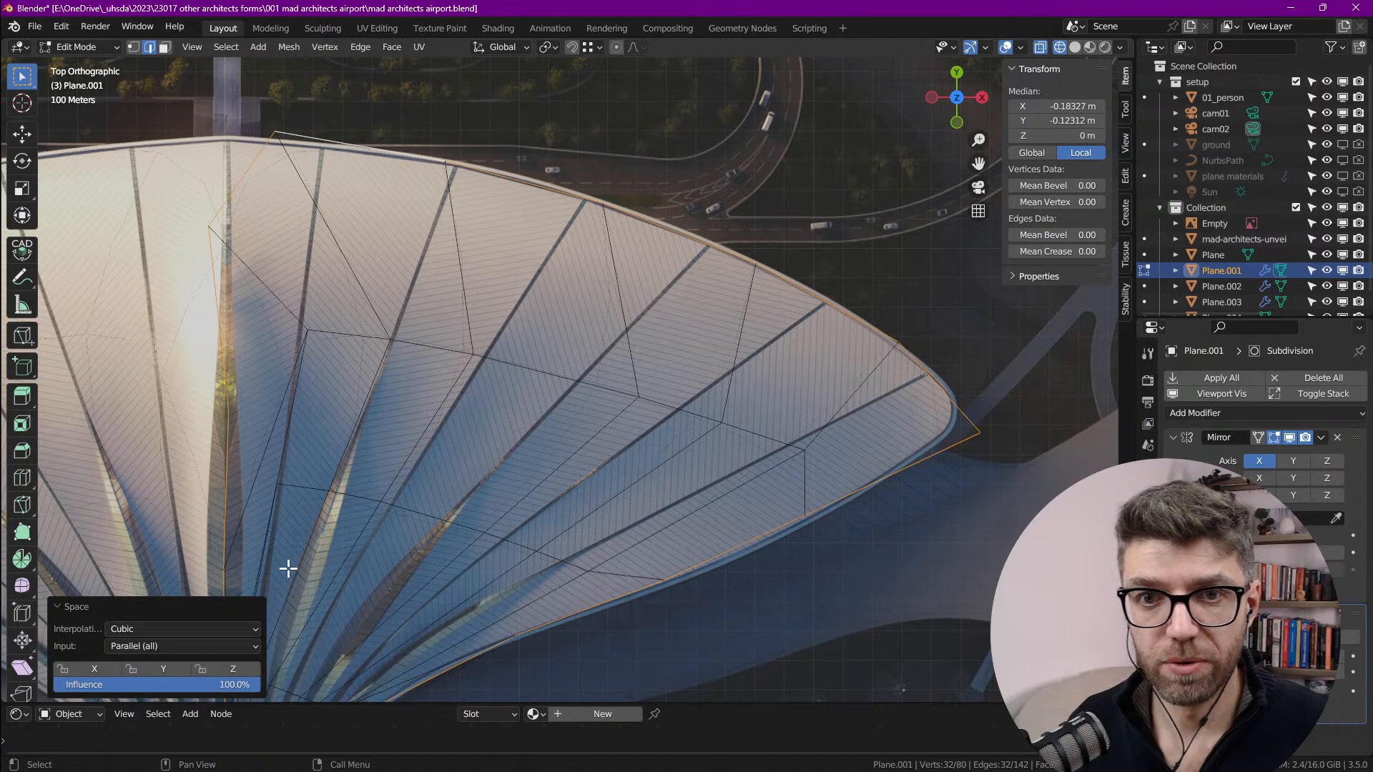
pyautogui.scroll(-2, 489, 247)
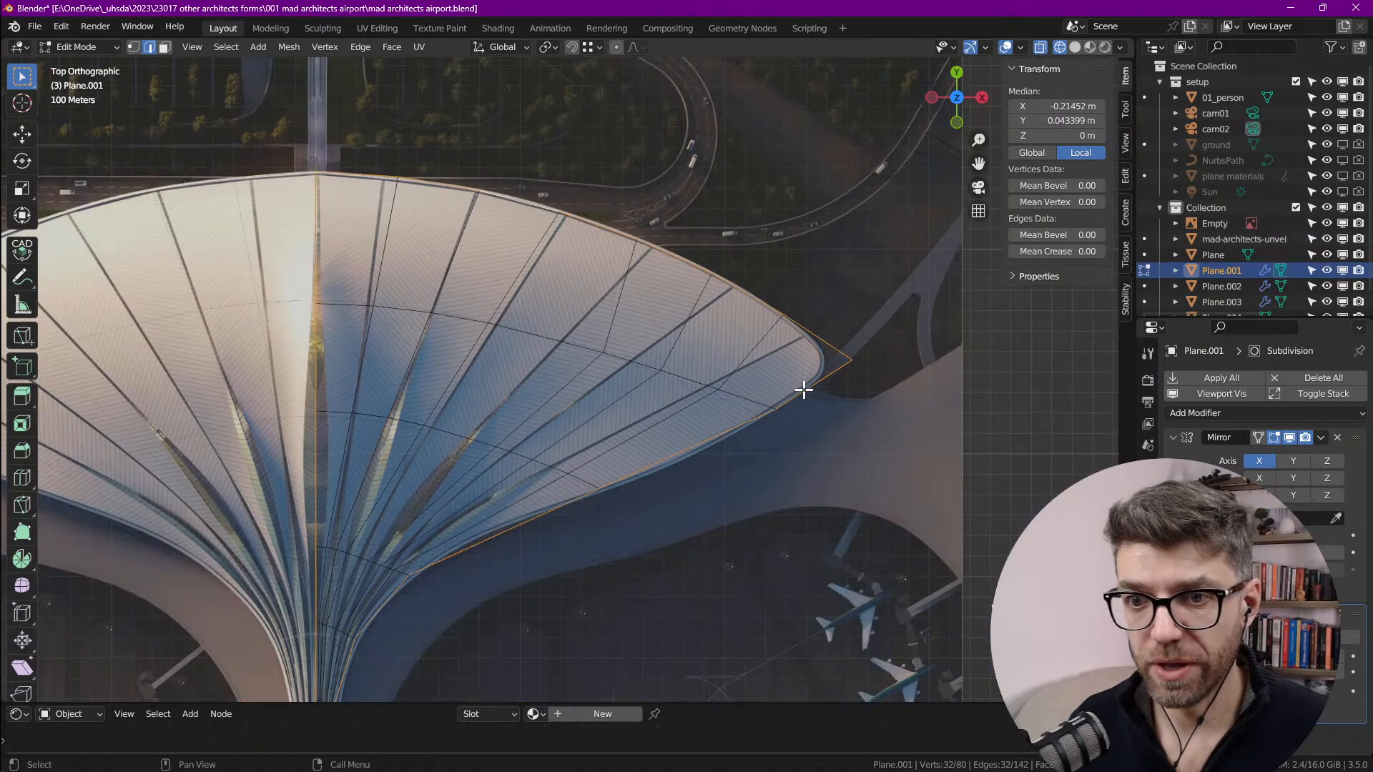
# Step: Try LoopTools Space on only the canopy's upper edge path between outer corner and centreline, undo it and clear the selection
pyautogui.click(823, 331)
pyautogui.keyDown('ctrl'); pyautogui.click(384, 186); pyautogui.keyUp('ctrl')
pyautogui.rightClick(352, 289)
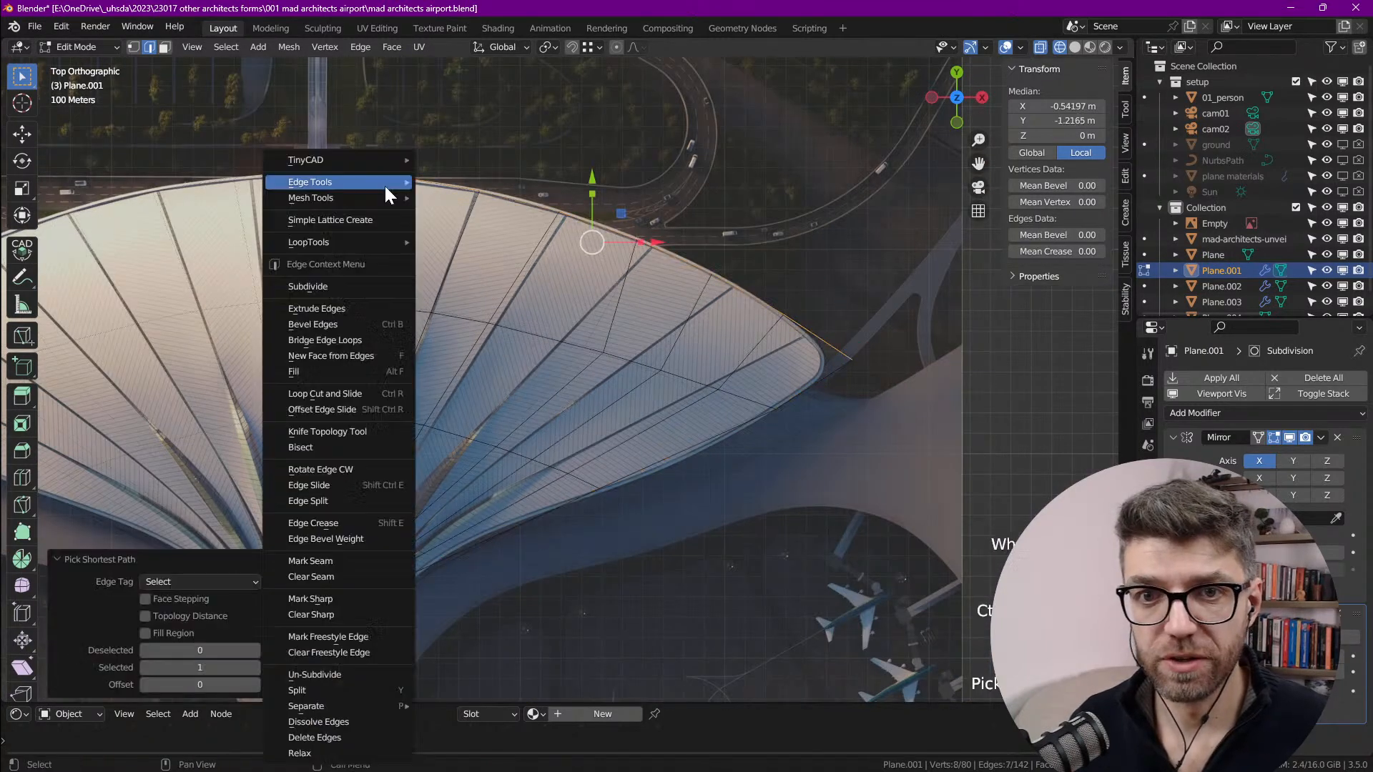
pyautogui.moveTo(352, 245)
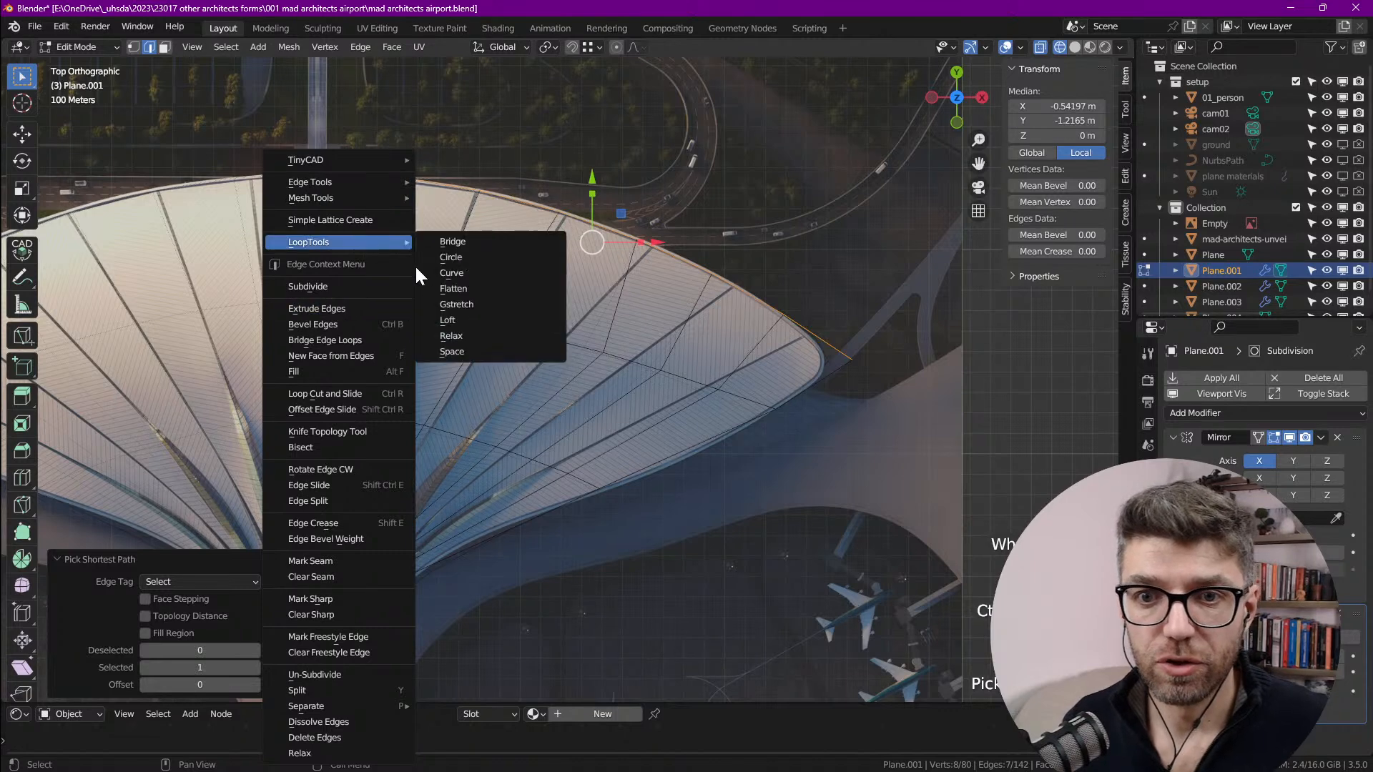
pyautogui.click(487, 350)
pyautogui.keyDown('shift'); pyautogui.moveTo(476, 319); pyautogui.dragTo(544, 291, button='middle'); pyautogui.keyUp('shift')
pyautogui.hotkey('ctrl', 'z')
pyautogui.hotkey('alt', 'a')
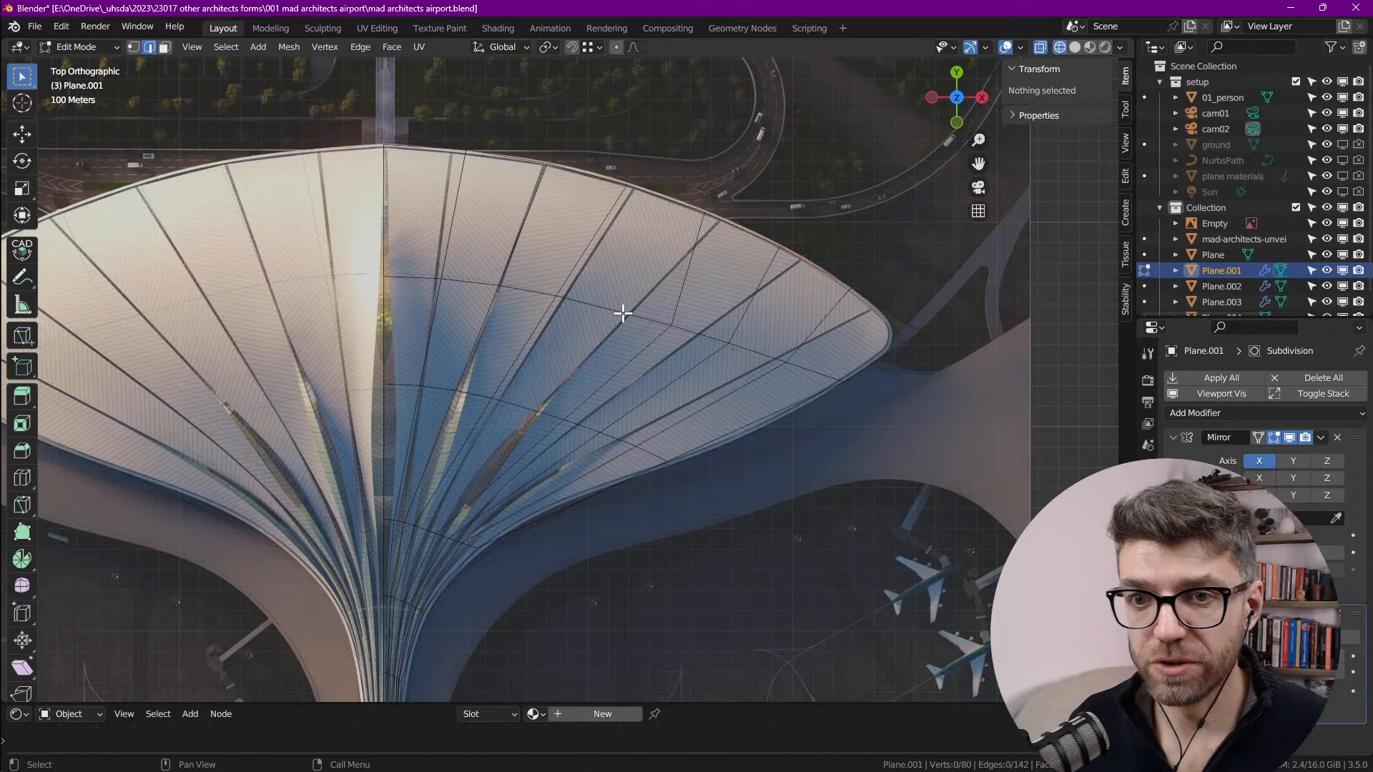
# Step: Evenly distribute the first cross loop below the canopy's upper edge with LoopTools Space, using cubic interpolation and Parallel (all) input, and deselect it
pyautogui.keyDown('alt'); pyautogui.click(609, 309); pyautogui.keyUp('alt')
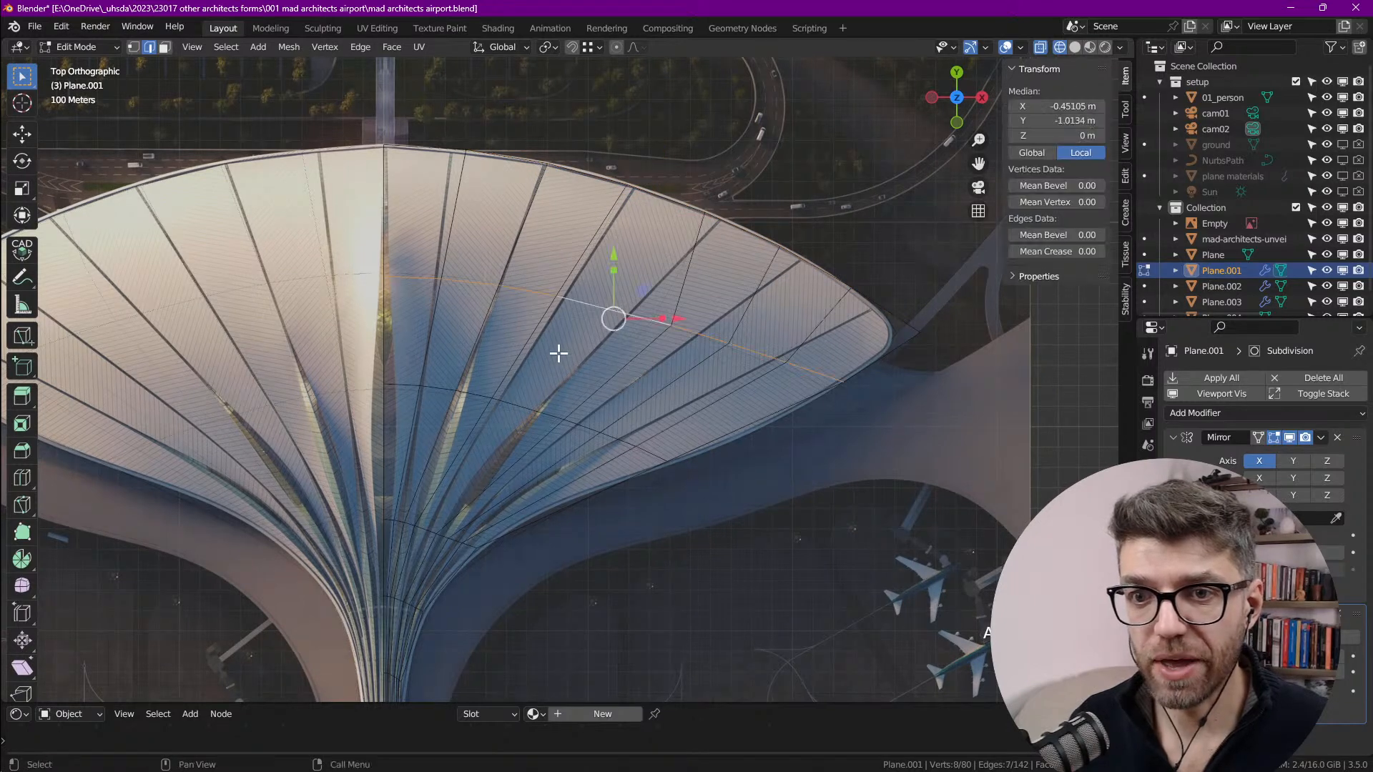
pyautogui.rightClick(564, 298)
pyautogui.moveTo(479, 245)
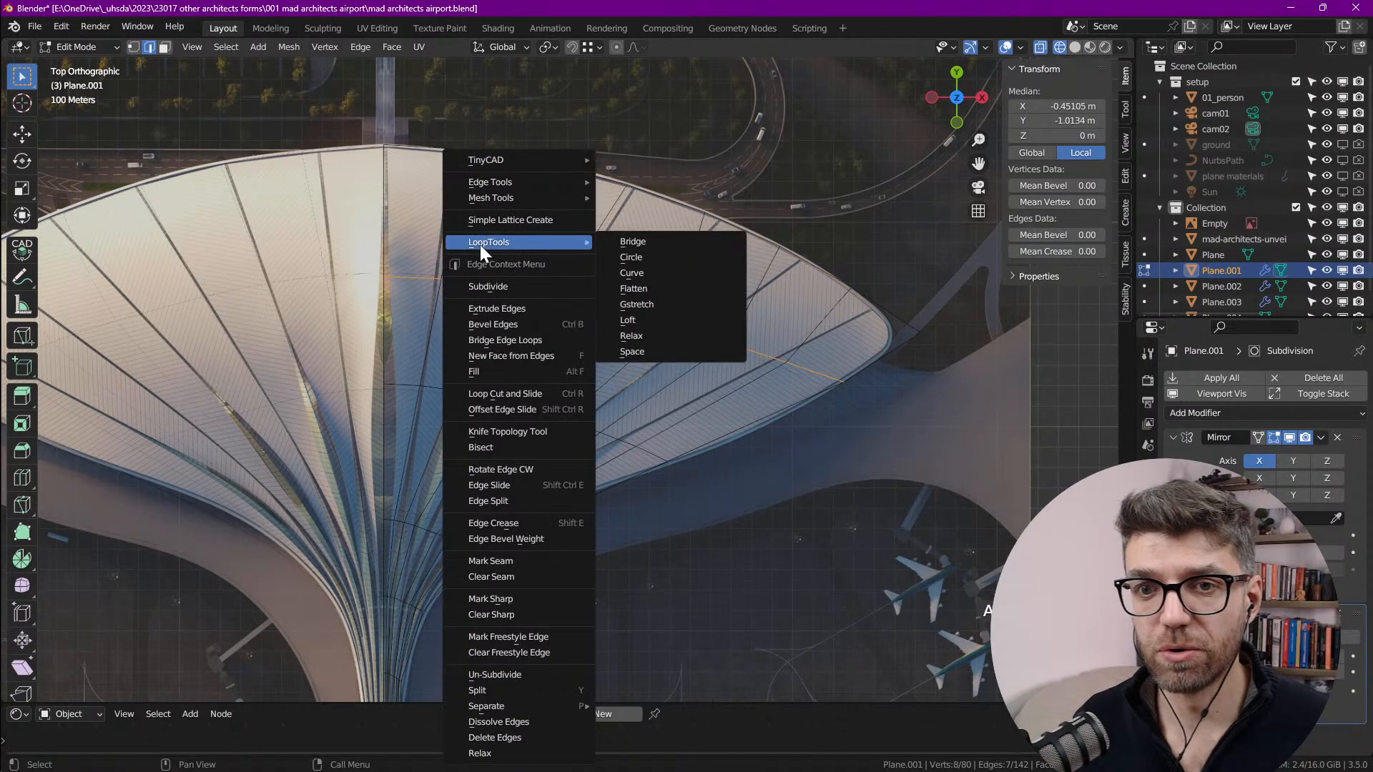
pyautogui.click(668, 335)
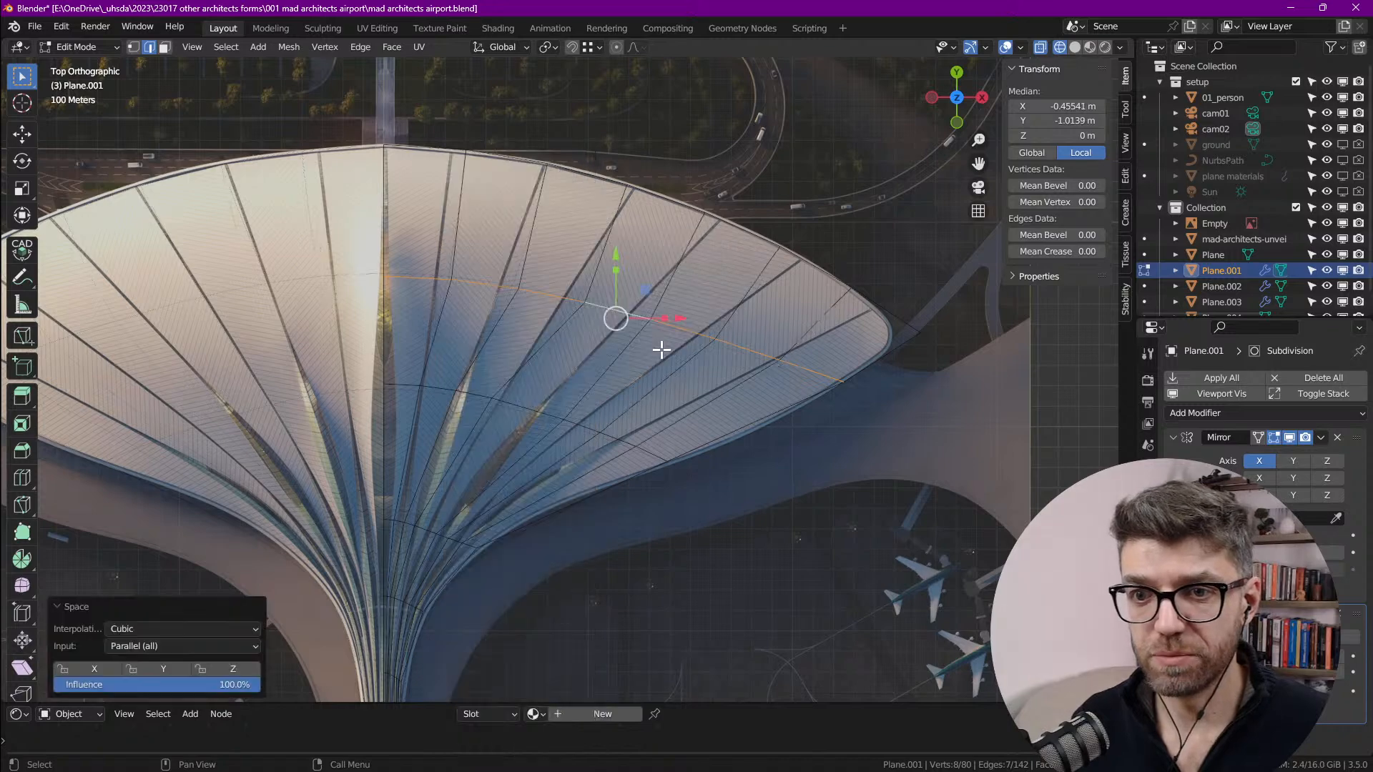
pyautogui.scroll(5, 580, 386)
pyautogui.hotkey('alt', 'a')
pyautogui.scroll(-4, 596, 301)
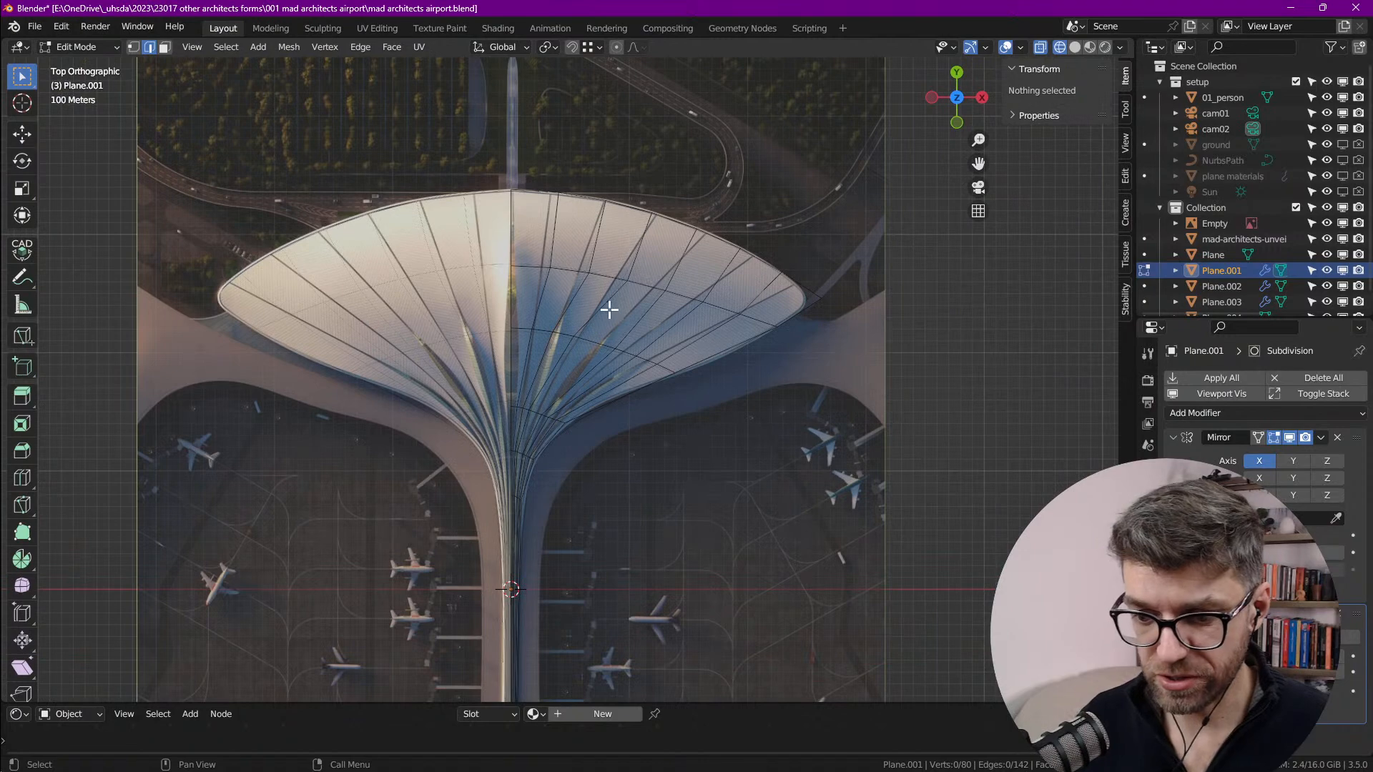
# Step: Slide the two vertices nearest the centreline on the canopy's first cross loop inward onto the reference roof ribs
pyautogui.scroll(5, 612, 309)
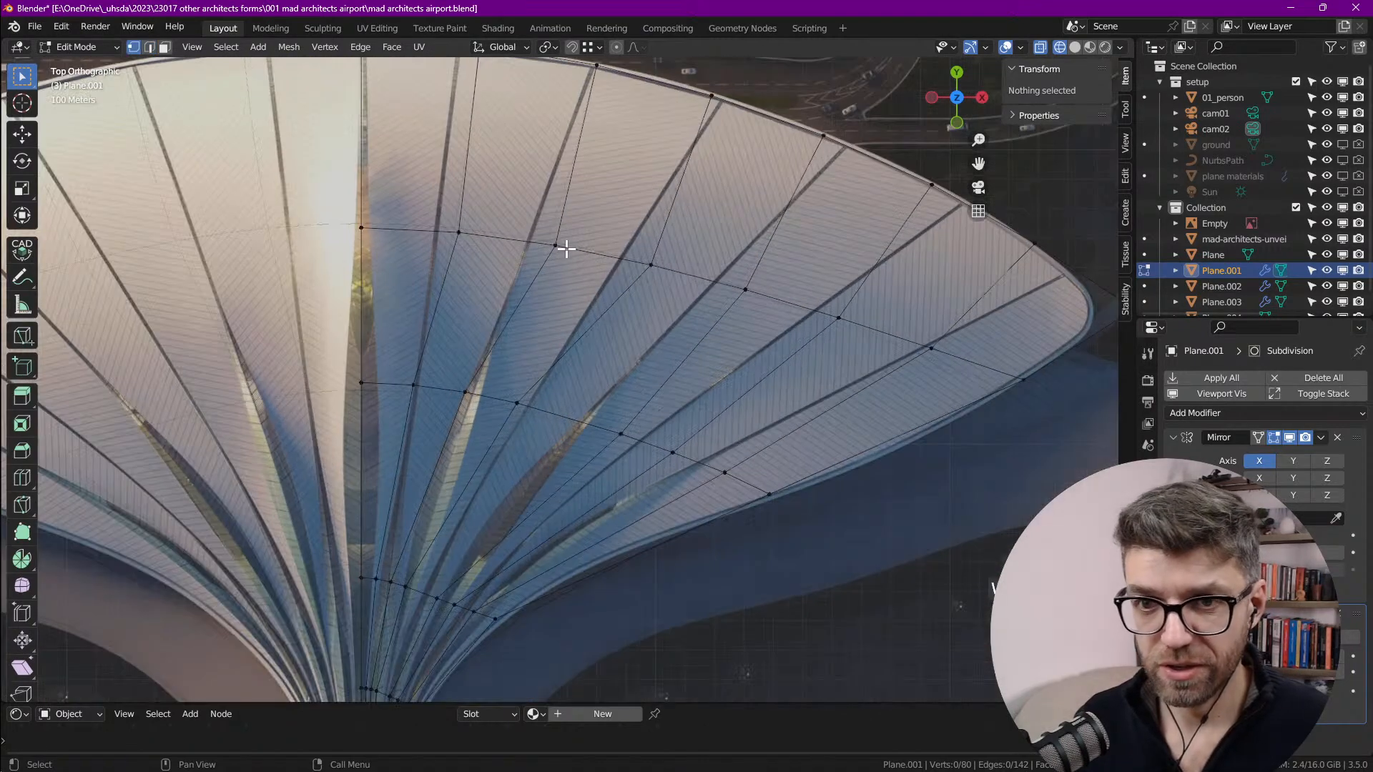
pyautogui.press('1')
pyautogui.click(558, 245)
pyautogui.scroll(1, 578, 247)
pyautogui.press('g')
pyautogui.press('g')
pyautogui.click(545, 244)
pyautogui.click(432, 236)
pyautogui.press('g')
pyautogui.press('g')
pyautogui.click(398, 228)
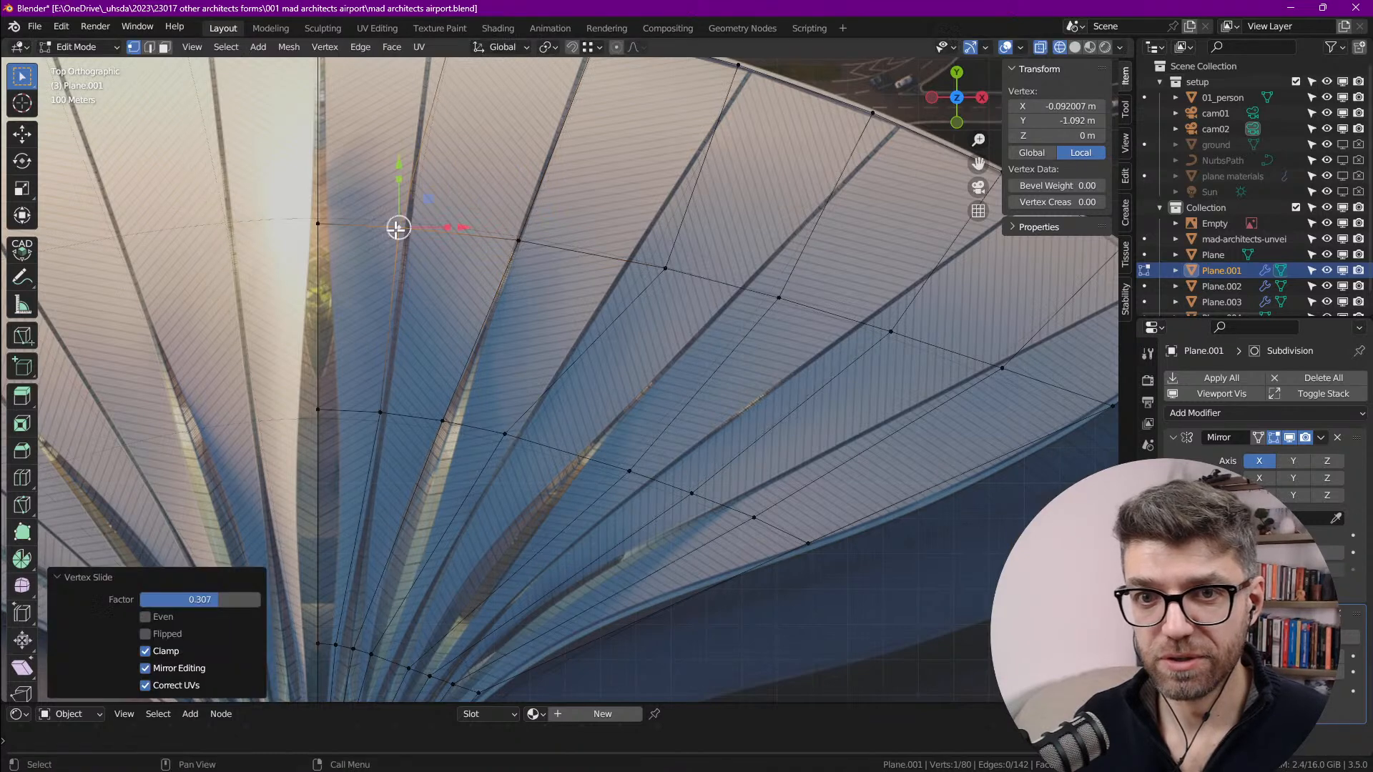
# Step: Slide the third, fourth and fifth vertices from the centreline on the first cross loop inward onto their roof ribs
pyautogui.click(665, 270)
pyautogui.press('g')
pyautogui.press('g')
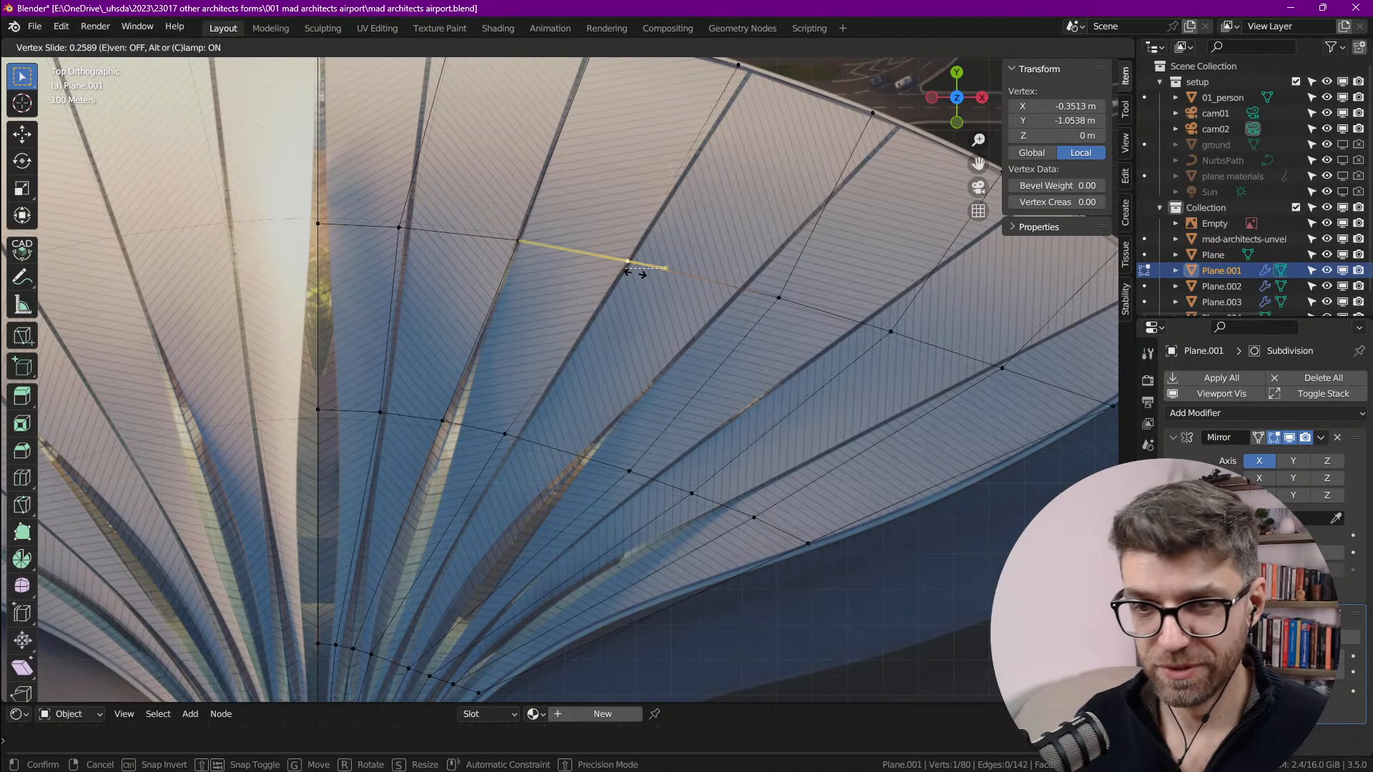
pyautogui.click(630, 266)
pyautogui.click(776, 294)
pyautogui.press('g')
pyautogui.press('g')
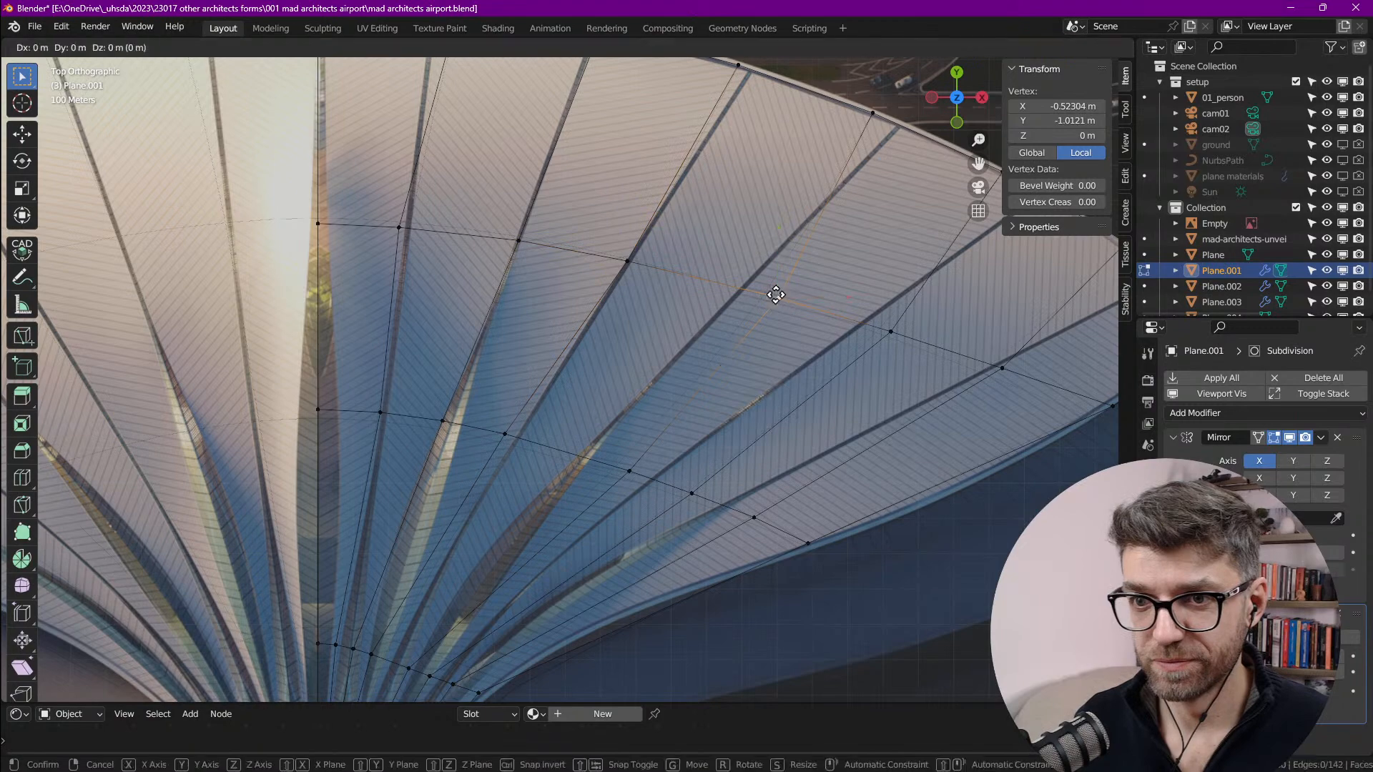
pyautogui.click(743, 289)
pyautogui.click(891, 322)
pyautogui.press('g')
pyautogui.press('g')
pyautogui.click(868, 322)
# Step: Slide the fourth vertex from the centreline on the canopy's upper edge outward to its roof rib
pyautogui.scroll(-1, 861, 297)
pyautogui.click(864, 126)
pyautogui.keyDown('shift'); pyautogui.moveTo(861, 127); pyautogui.dragTo(728, 219, button='middle'); pyautogui.keyUp('shift')
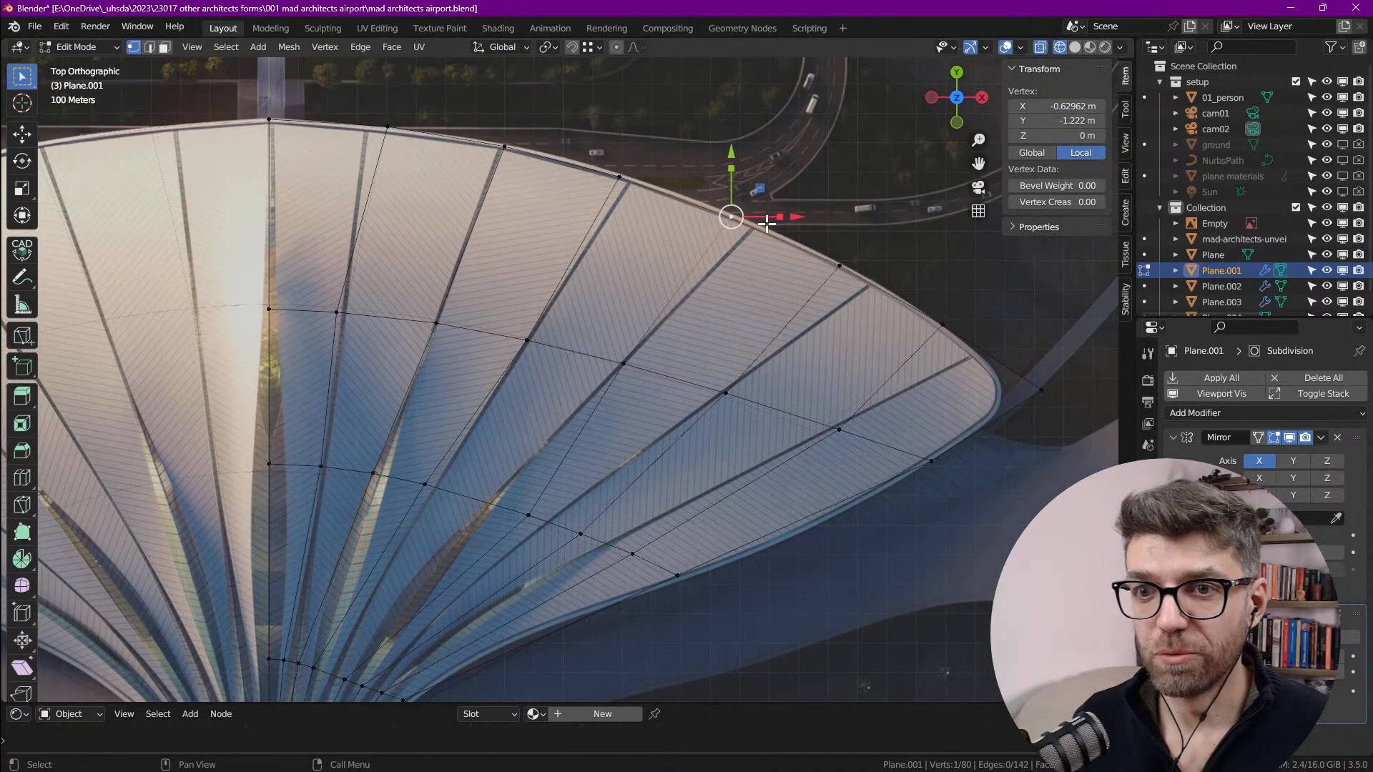
pyautogui.press('g')
pyautogui.press('g')
pyautogui.click(787, 229)
# Step: Try to move the fourth, third and second vertices from the centreline on the second cross loop freely onto the ribs
pyautogui.scroll(-2, 646, 425)
pyautogui.keyDown('shift'); pyautogui.moveTo(607, 426); pyautogui.dragTo(658, 289, button='middle'); pyautogui.keyUp('shift')
pyautogui.click(665, 269)
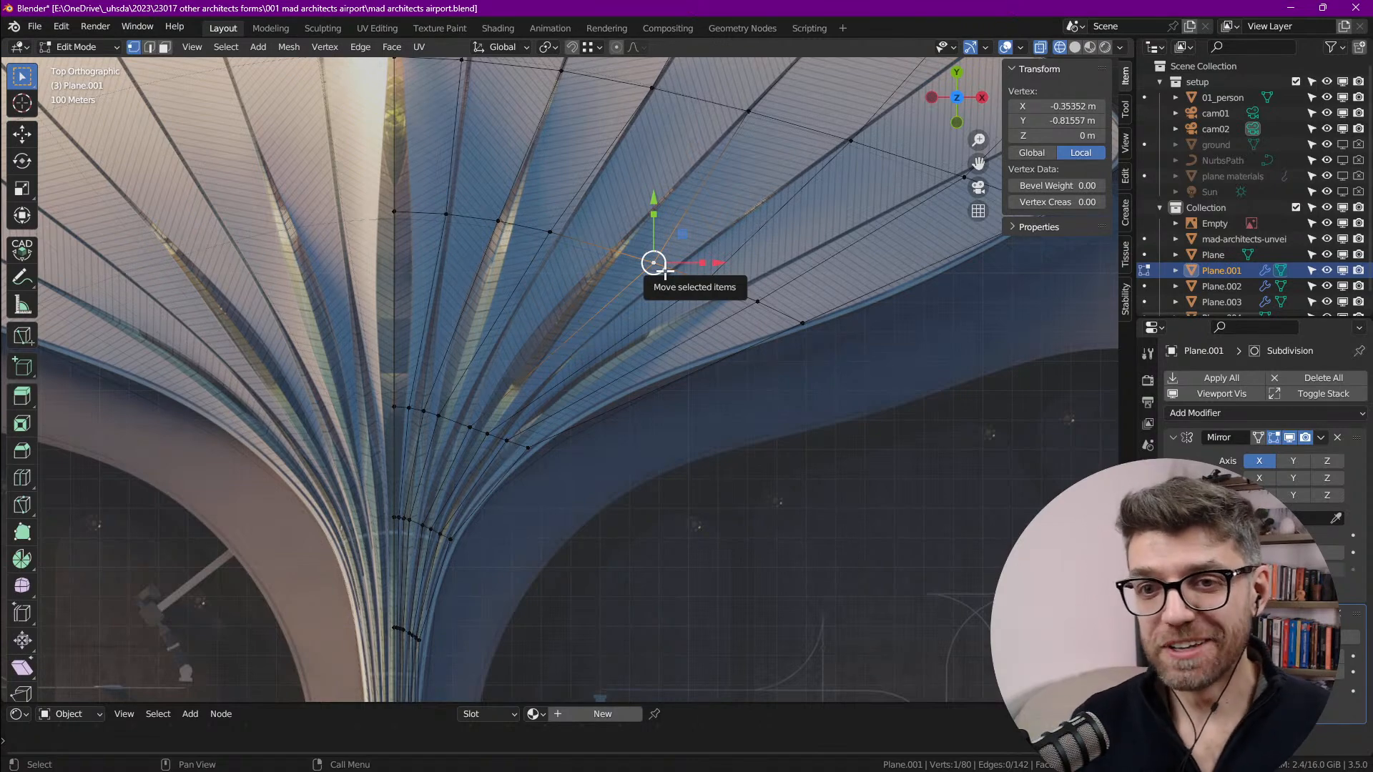
pyautogui.scroll(2, 650, 263)
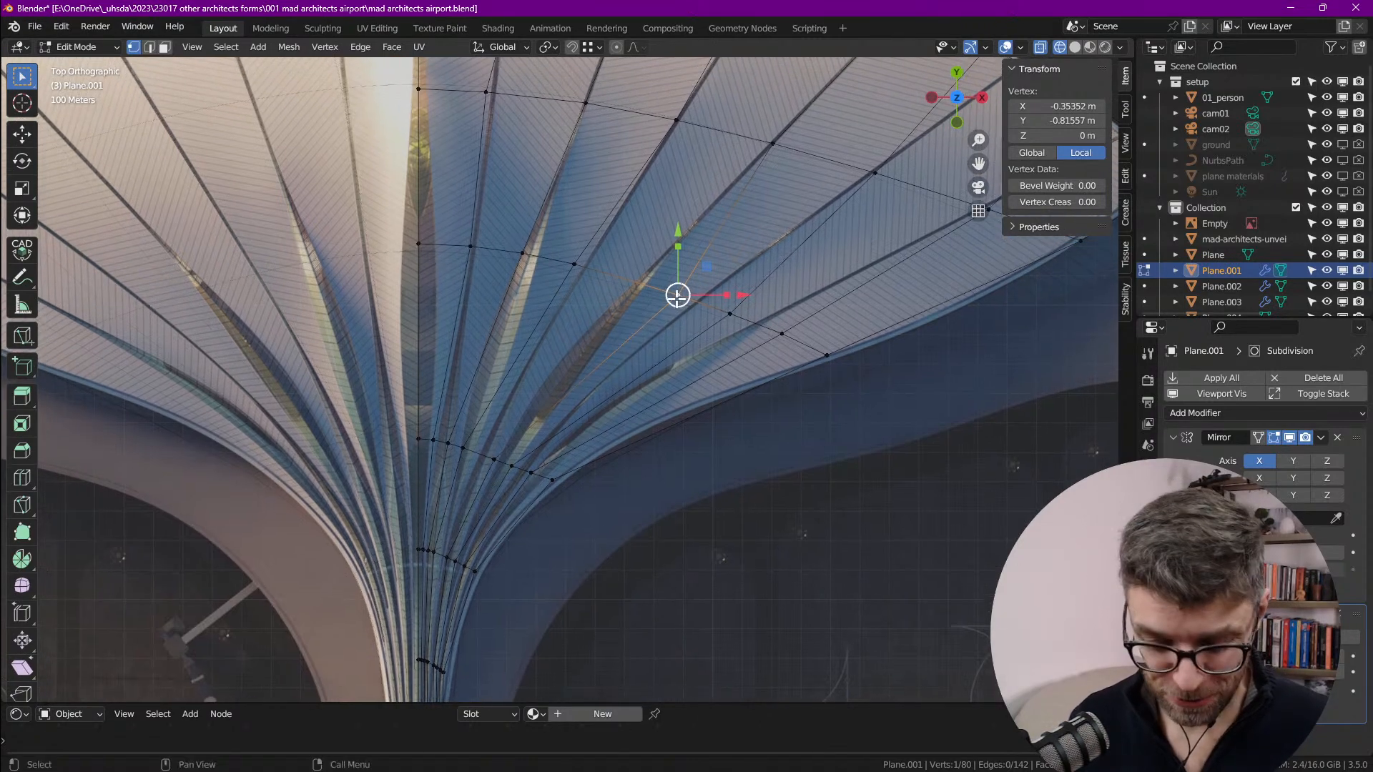
pyautogui.scroll(1, 678, 296)
pyautogui.moveTo(677, 296); pyautogui.dragTo(625, 271)
pyautogui.click(621, 268)
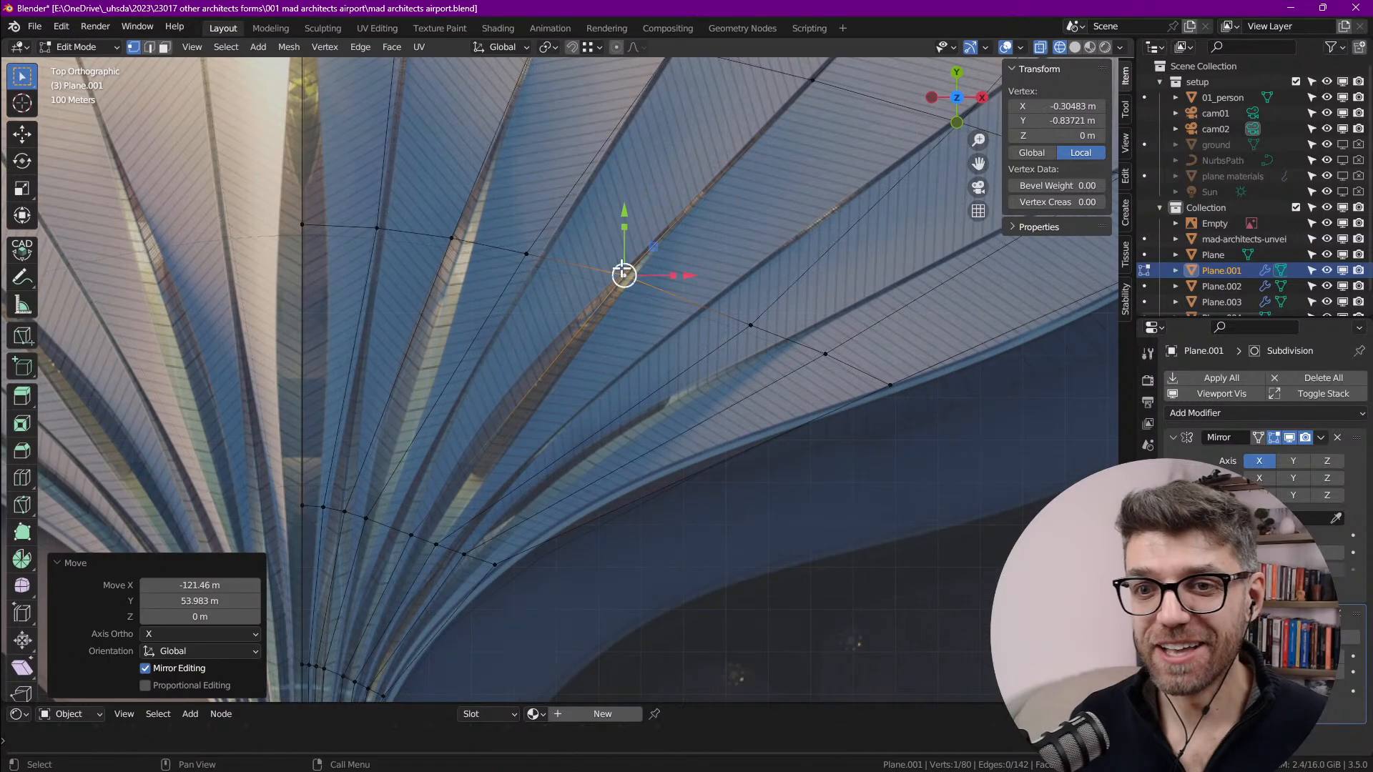
pyautogui.click(538, 251)
pyautogui.press('g')
pyautogui.click(559, 255)
pyautogui.click(449, 236)
pyautogui.press('g')
pyautogui.click(499, 242)
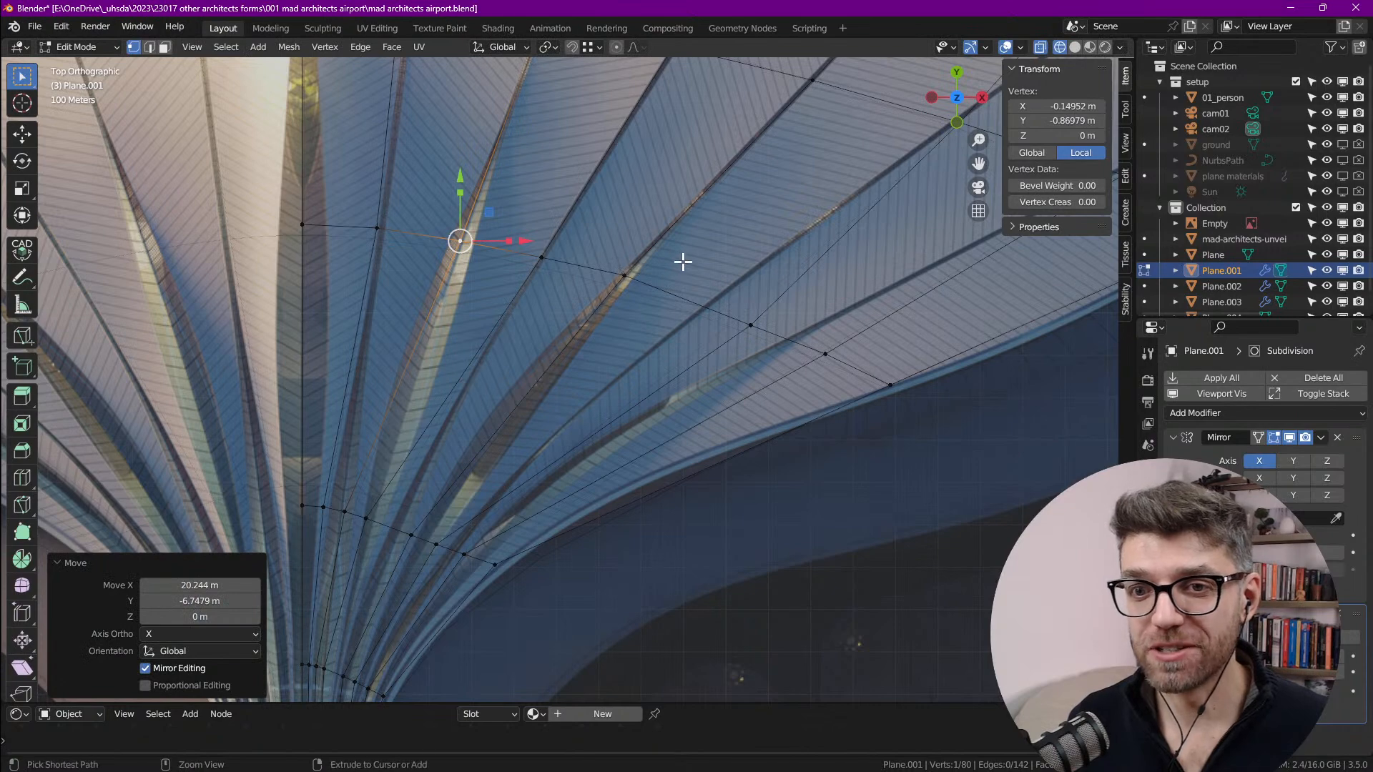
# Step: Undo the free vertex moves on the second cross loop
pyautogui.hotkey('ctrl', 'z')
pyautogui.hotkey('ctrl', 'z')
pyautogui.hotkey('ctrl', 'z')
pyautogui.hotkey('ctrl', 'z')
pyautogui.hotkey('ctrl', 'z')
pyautogui.hotkey('ctrl', 'z')
# Step: Vertex-slide the fourth, third and second vertices from the centreline along the second cross loop onto the roof ribs
pyautogui.scroll(-5, 712, 287)
pyautogui.scroll(5, 711, 316)
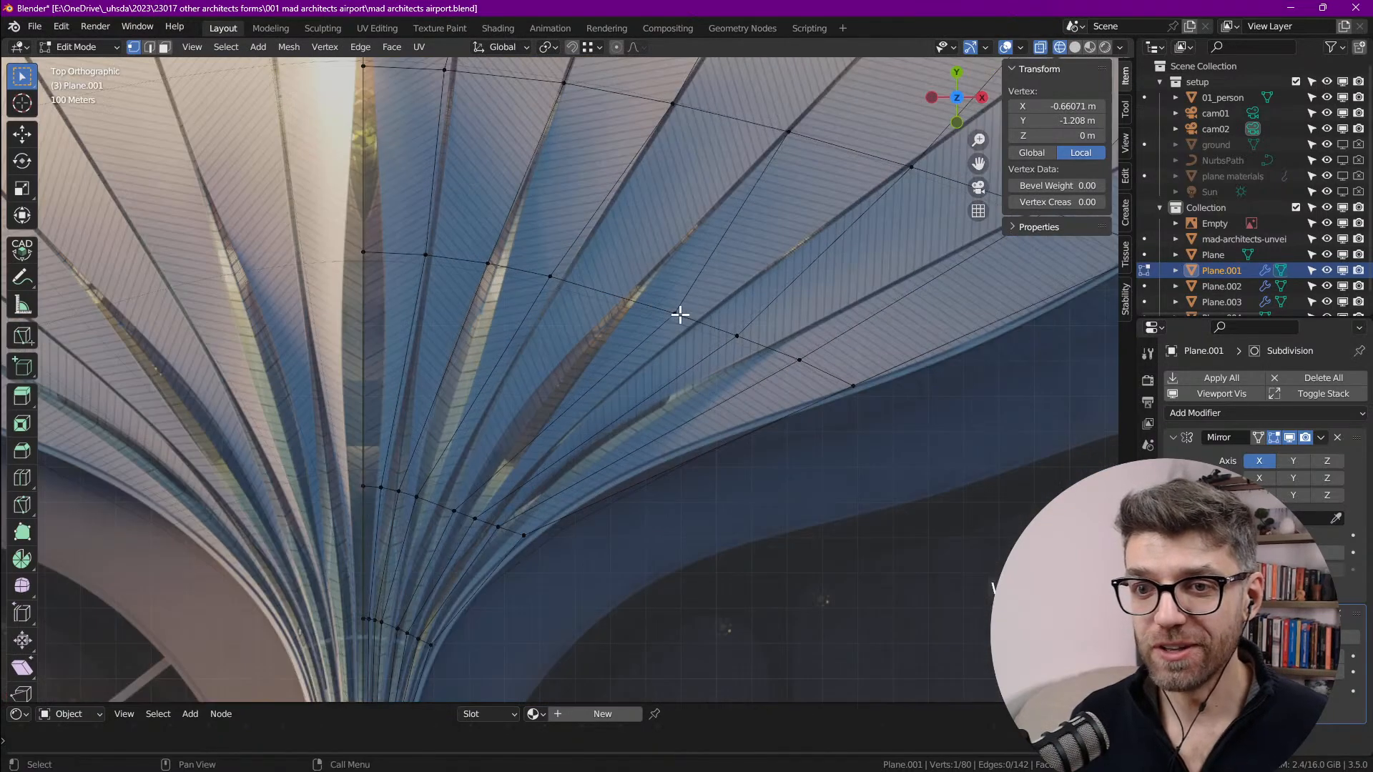
pyautogui.hotkey('shift', 'v')
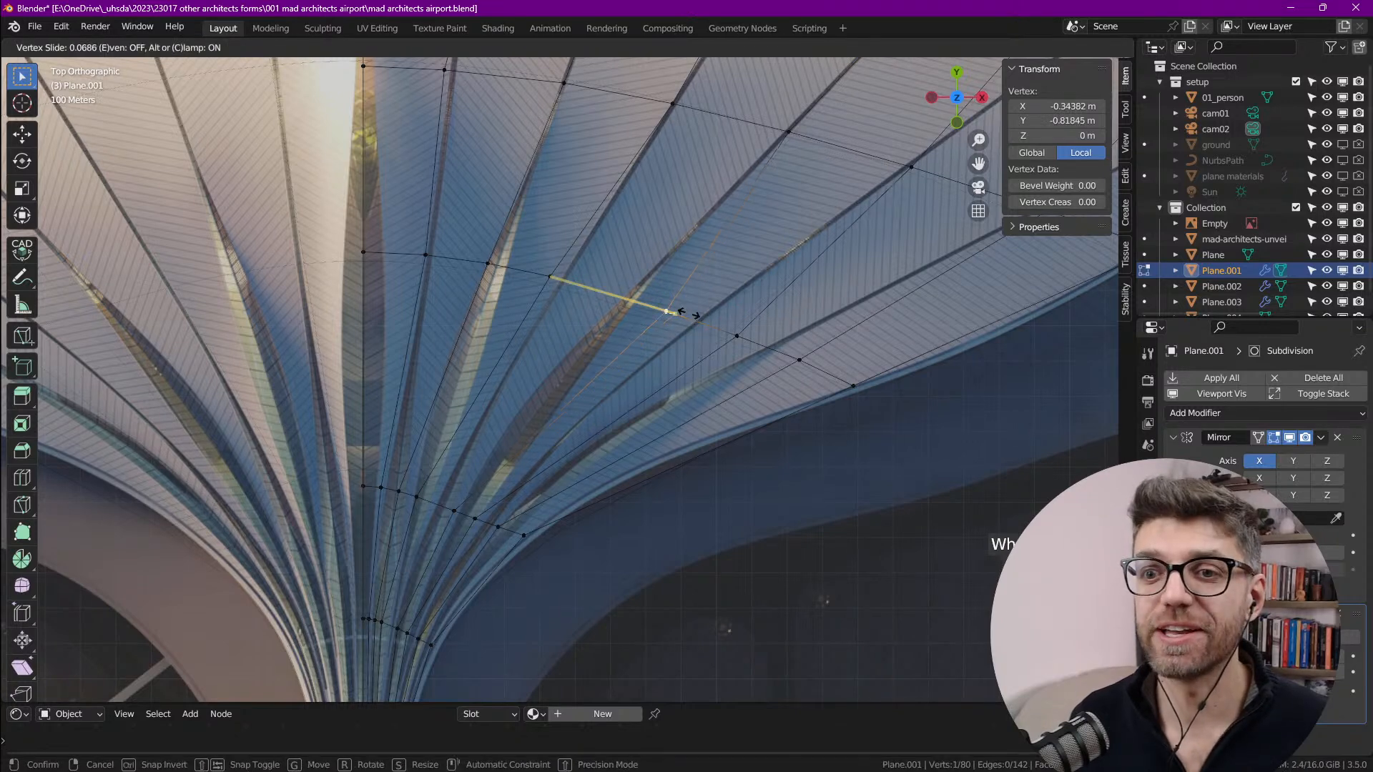
pyautogui.click(653, 299)
pyautogui.click(550, 276)
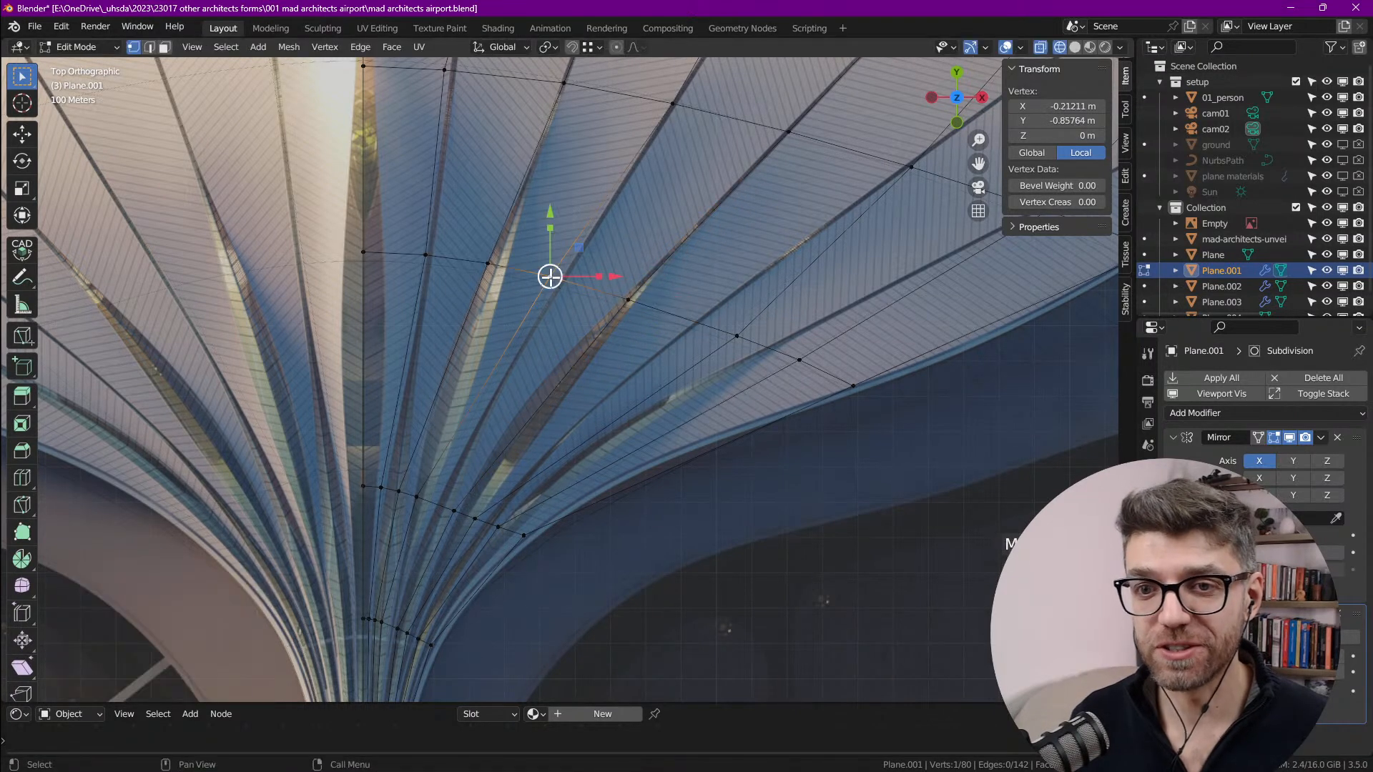
pyautogui.hotkey('shift', 'v')
pyautogui.click(494, 266)
pyautogui.hotkey('shift', 'v')
pyautogui.click(500, 266)
# Step: Slide the fifth and sixth vertices from the centreline inward along the second cross loop onto their ribs
pyautogui.press('g')
pyautogui.click(728, 334)
pyautogui.click(799, 360)
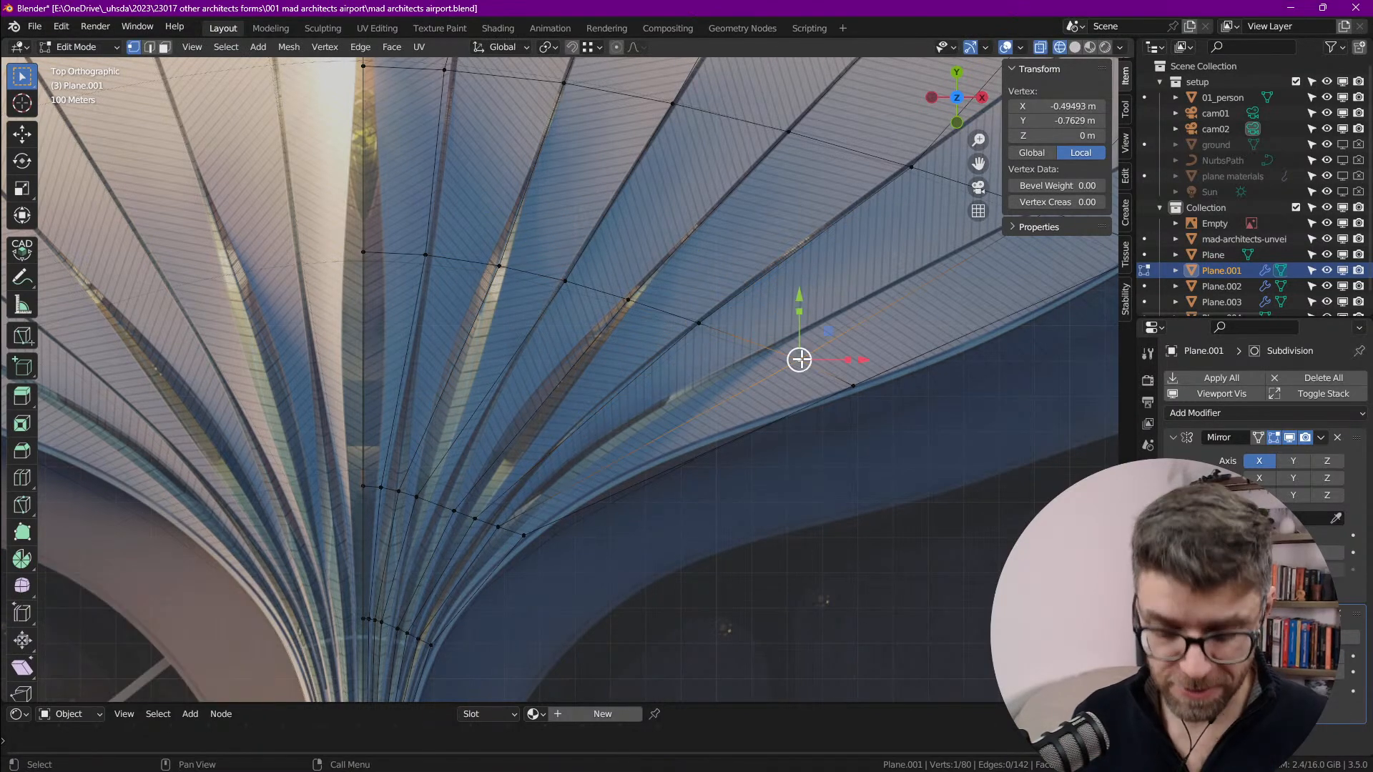
pyautogui.hotkey('shift', 'v')
pyautogui.click(763, 348)
# Step: Slide the sixth, fifth and fourth vertices from the centreline outward along the third cross loop to match the ribs
pyautogui.keyDown('shift'); pyautogui.moveTo(578, 443); pyautogui.dragTo(585, 329, button='middle'); pyautogui.keyUp('shift')
pyautogui.scroll(3, 586, 329)
pyautogui.scroll(1, 469, 358)
pyautogui.scroll(1, 643, 456)
pyautogui.click(631, 458)
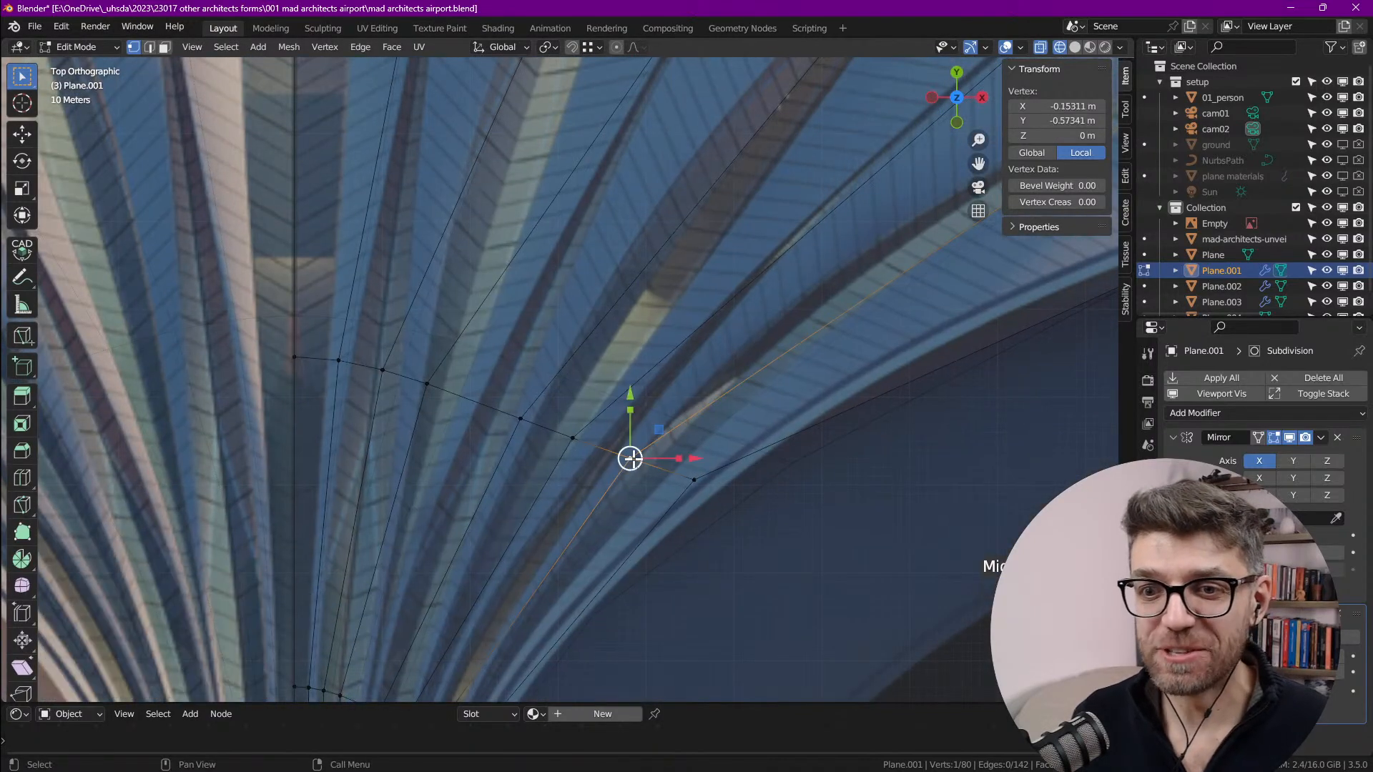
pyautogui.hotkey('shift', 'v')
pyautogui.click(645, 462)
pyautogui.click(585, 439)
pyautogui.hotkey('shift', 'v')
pyautogui.click(613, 449)
pyautogui.click(533, 422)
pyautogui.hotkey('shift', 'v')
pyautogui.click(562, 433)
# Step: Slide the three vertices nearest the centreline outward along the third cross loop to match the ribs
pyautogui.click(427, 384)
pyautogui.hotkey('shift', 'v')
pyautogui.click(491, 404)
pyautogui.click(381, 368)
pyautogui.hotkey('shift', 'v')
pyautogui.click(441, 389)
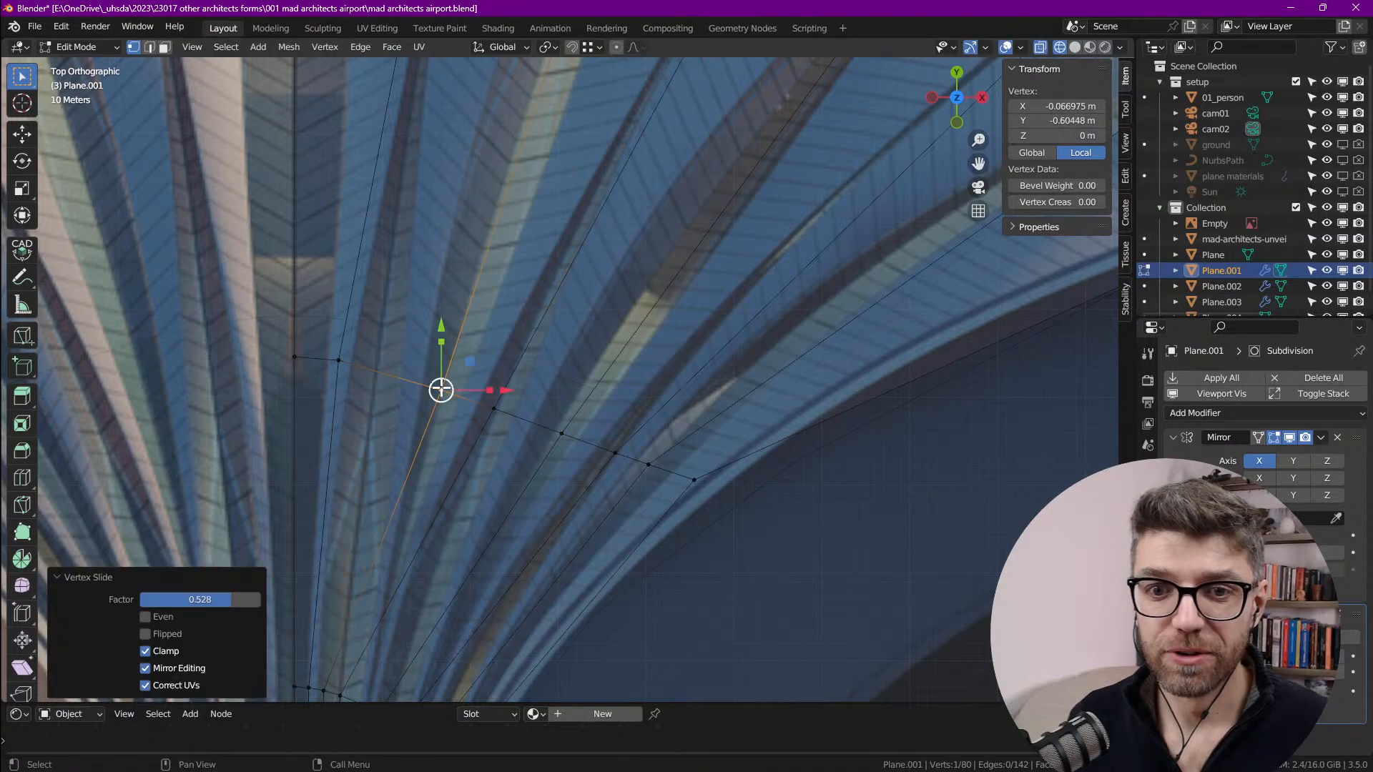
pyautogui.click(342, 360)
pyautogui.hotkey('shift', 'v')
pyautogui.click(401, 372)
# Step: Slide the sixth, fifth and fourth vertices from the centreline outward along the fourth cross loop to match the ribs
pyautogui.scroll(-3, 404, 368)
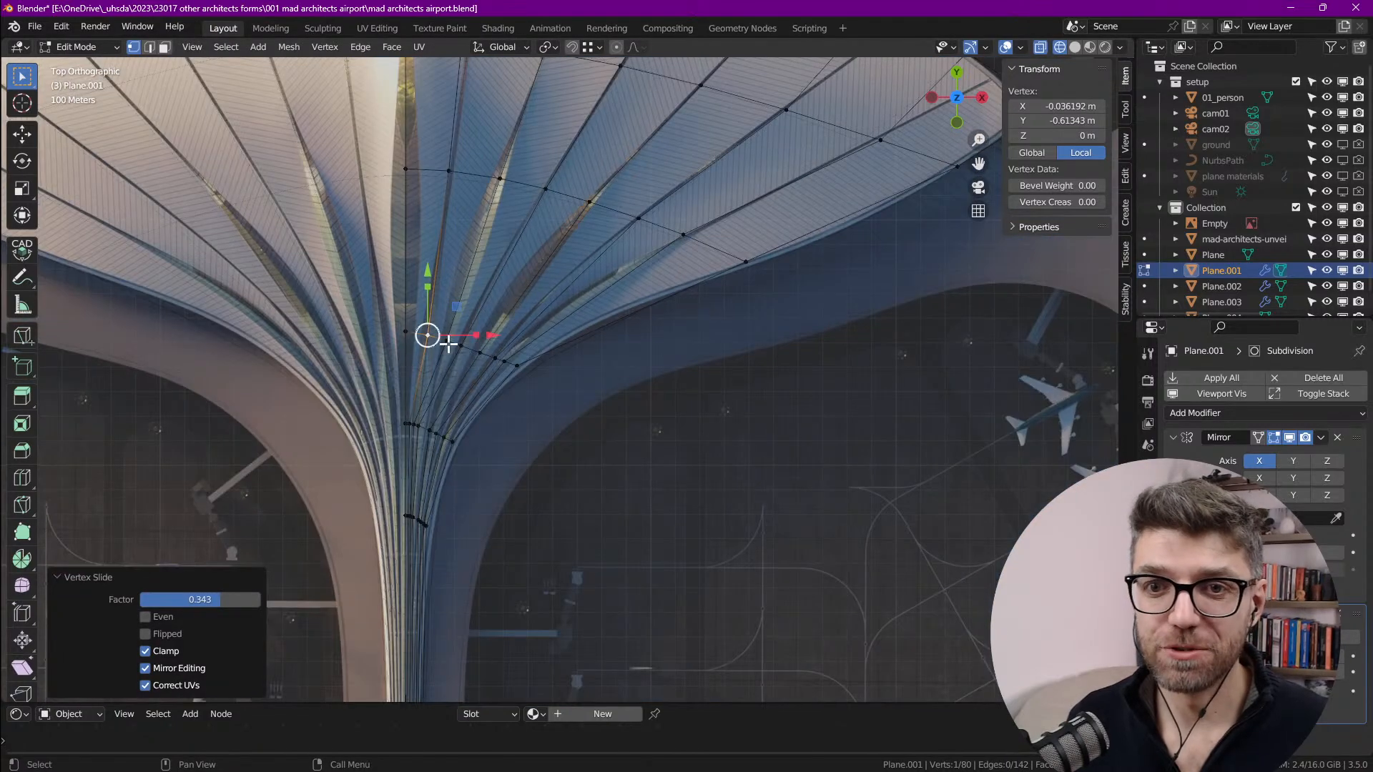
pyautogui.scroll(-1, 492, 441)
pyautogui.keyDown('shift'); pyautogui.moveTo(407, 469); pyautogui.dragTo(420, 269, button='middle'); pyautogui.keyUp('shift')
pyautogui.scroll(7, 438, 264)
pyautogui.scroll(4, 463, 166)
pyautogui.keyDown('shift'); pyautogui.moveTo(460, 163); pyautogui.dragTo(480, 316, button='middle'); pyautogui.keyUp('shift')
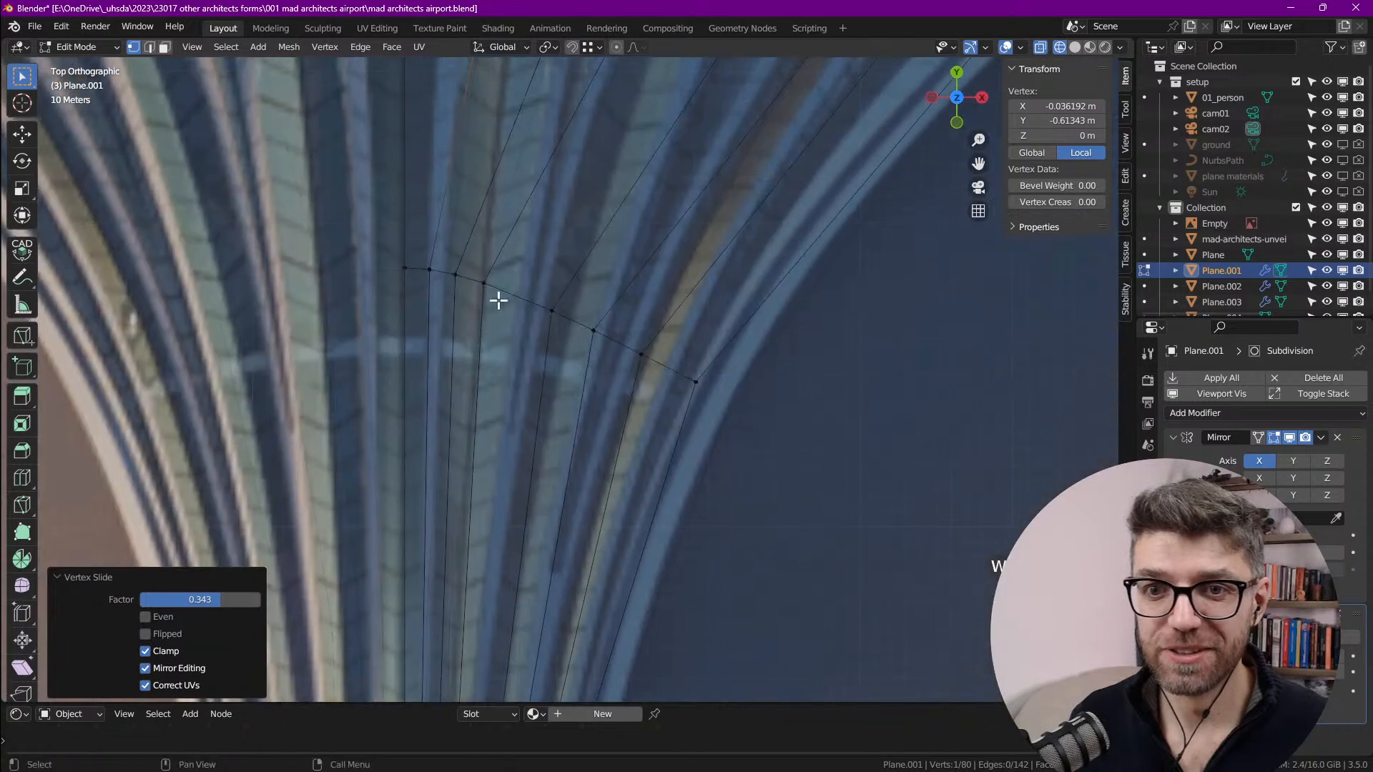
pyautogui.click(644, 351)
pyautogui.hotkey('shift', 'v')
pyautogui.click(619, 328)
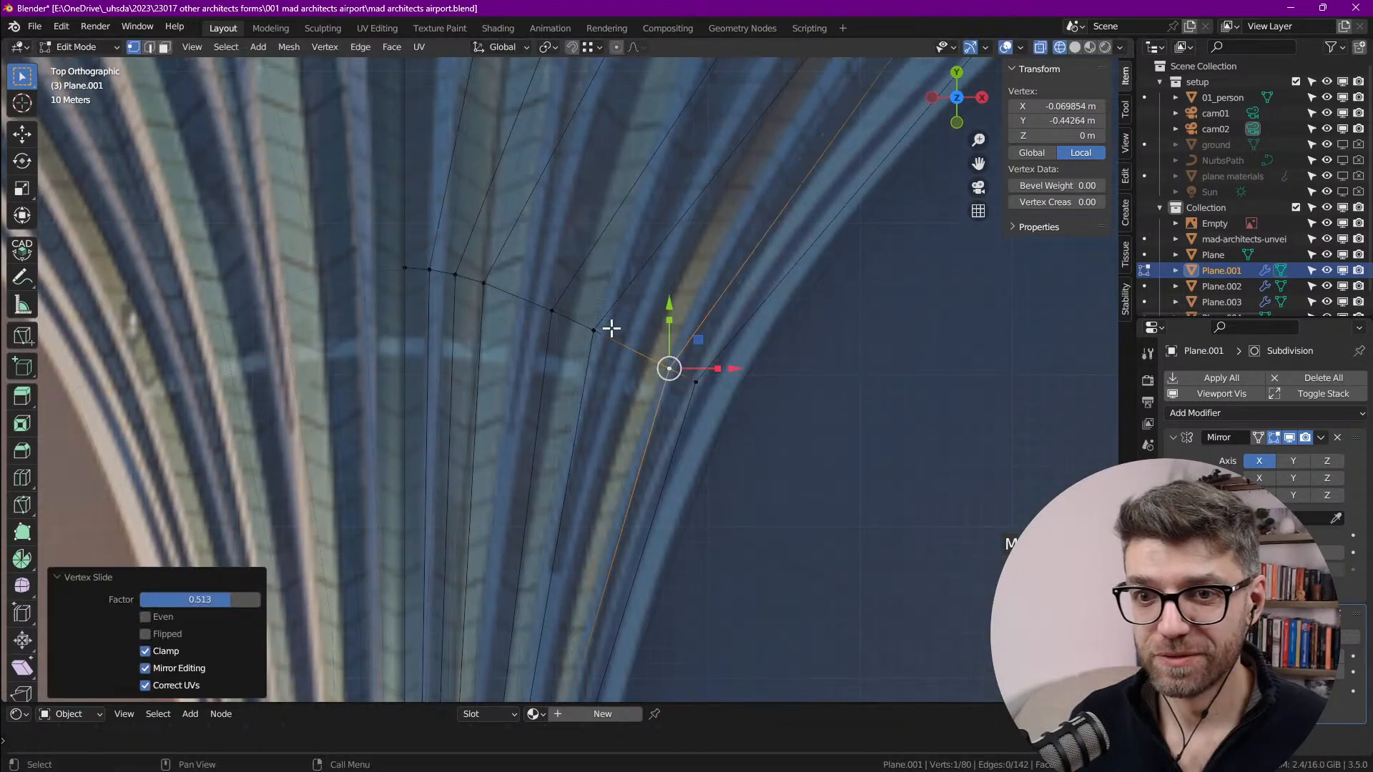
pyautogui.click(599, 328)
pyautogui.press('g')
pyautogui.press('g')
pyautogui.click(641, 344)
pyautogui.click(558, 313)
pyautogui.press('g')
pyautogui.press('g')
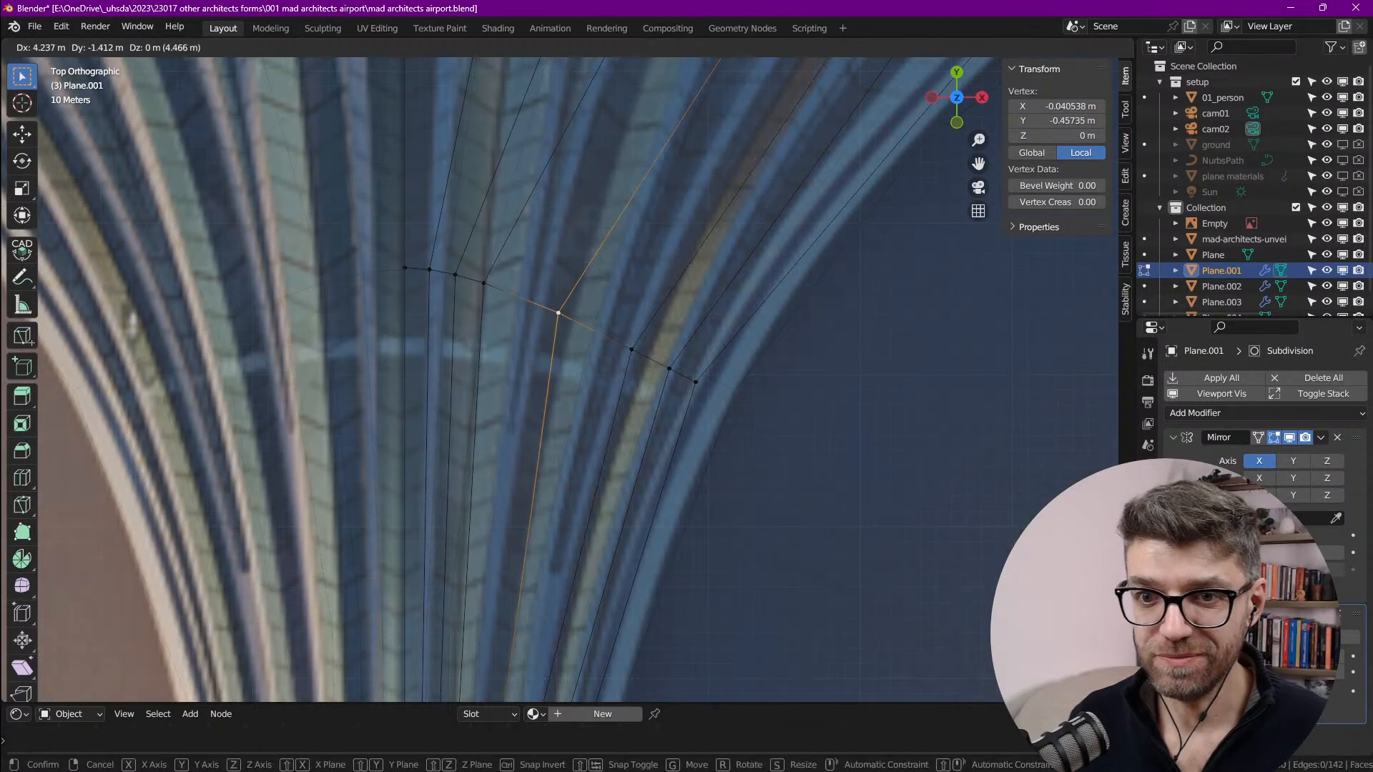
pyautogui.click(598, 330)
# Step: Slide the three vertices nearest the centreline along the fourth cross loop onto the reference rib lines
pyautogui.click(489, 280)
pyautogui.press('g')
pyautogui.press('g')
pyautogui.click(482, 277)
pyautogui.click(455, 274)
pyautogui.press('g')
pyautogui.press('g')
pyautogui.click(462, 274)
pyautogui.click(431, 269)
pyautogui.press('g')
pyautogui.press('g')
pyautogui.click(450, 275)
# Step: Evenly distribute the end edge of the pier's flared far end with LoopTools Space, using cubic interpolation and Parallel (all) input
pyautogui.scroll(-3, 491, 328)
pyautogui.scroll(5, 524, 353)
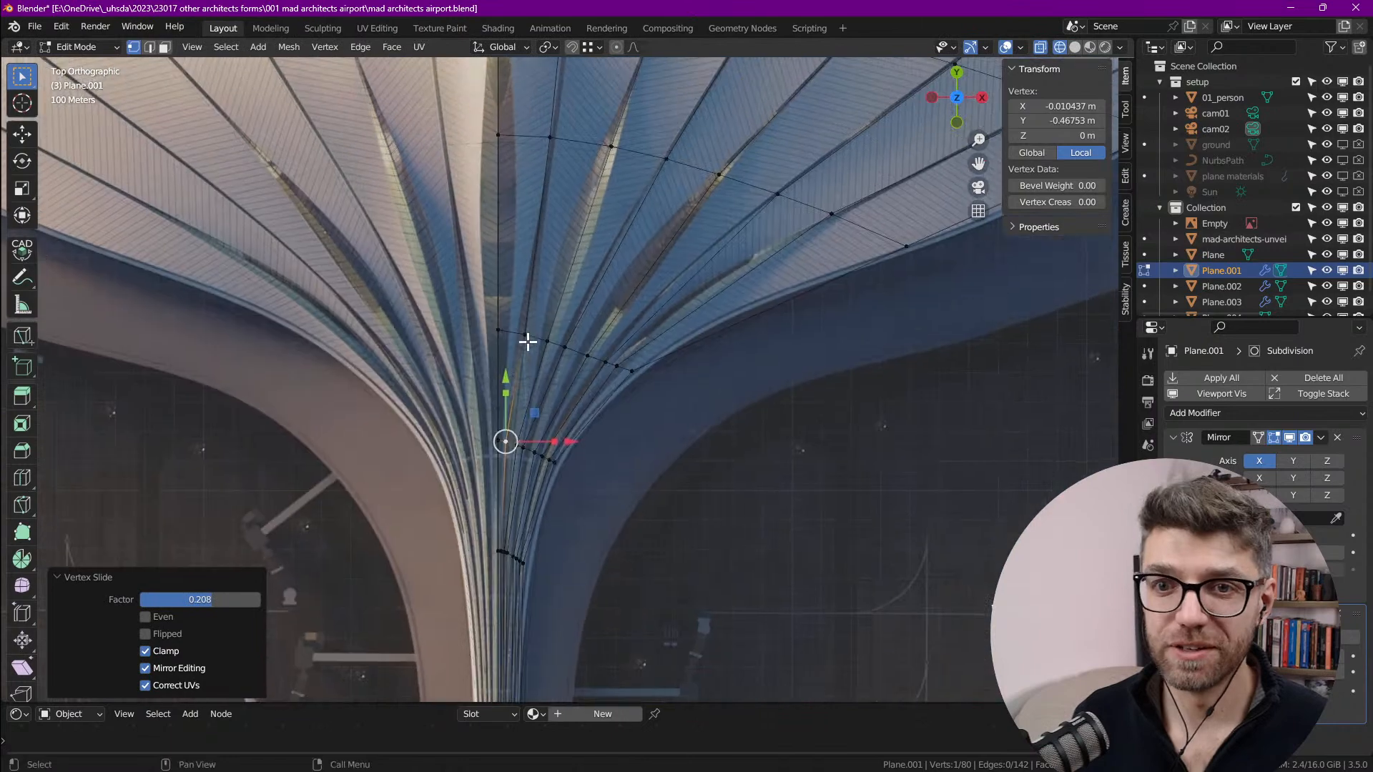
pyautogui.scroll(-8, 530, 336)
pyautogui.scroll(3, 555, 316)
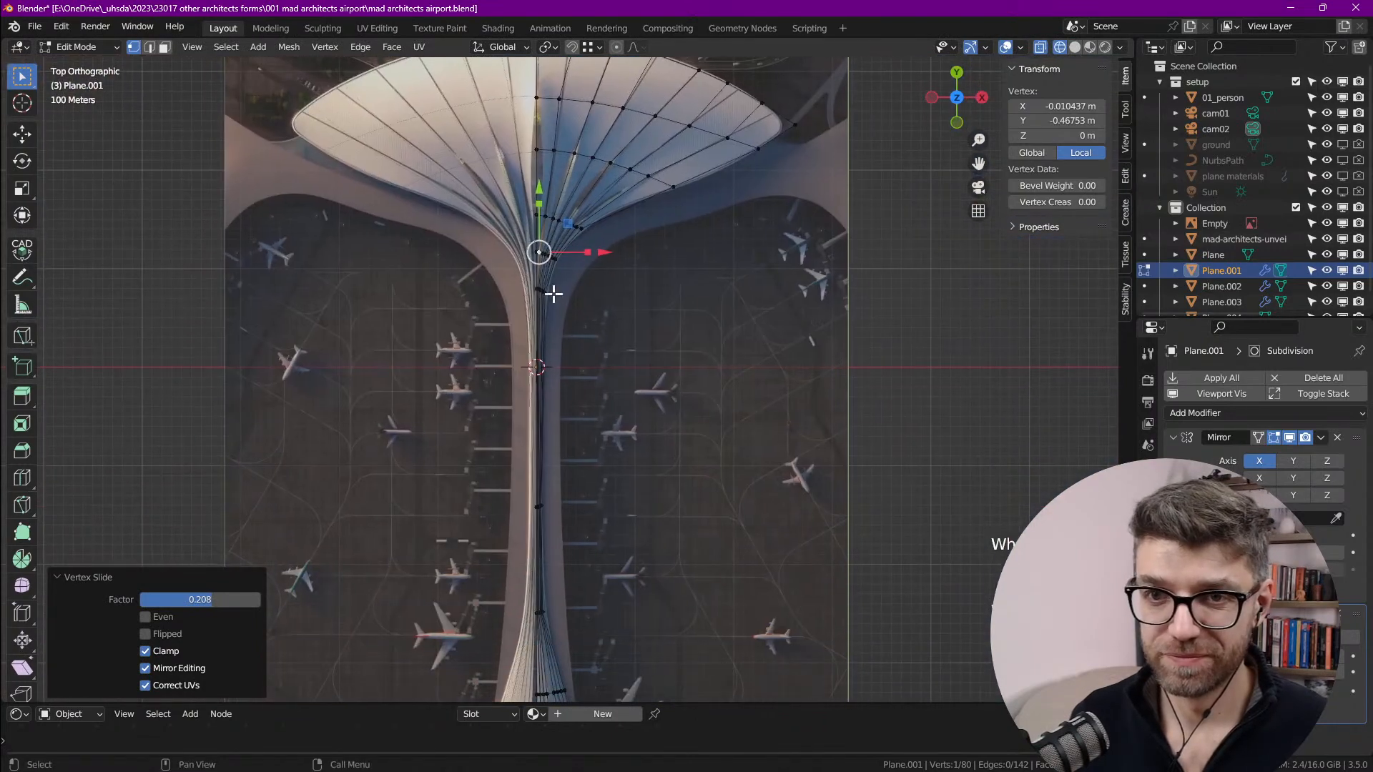
pyautogui.scroll(12, 550, 479)
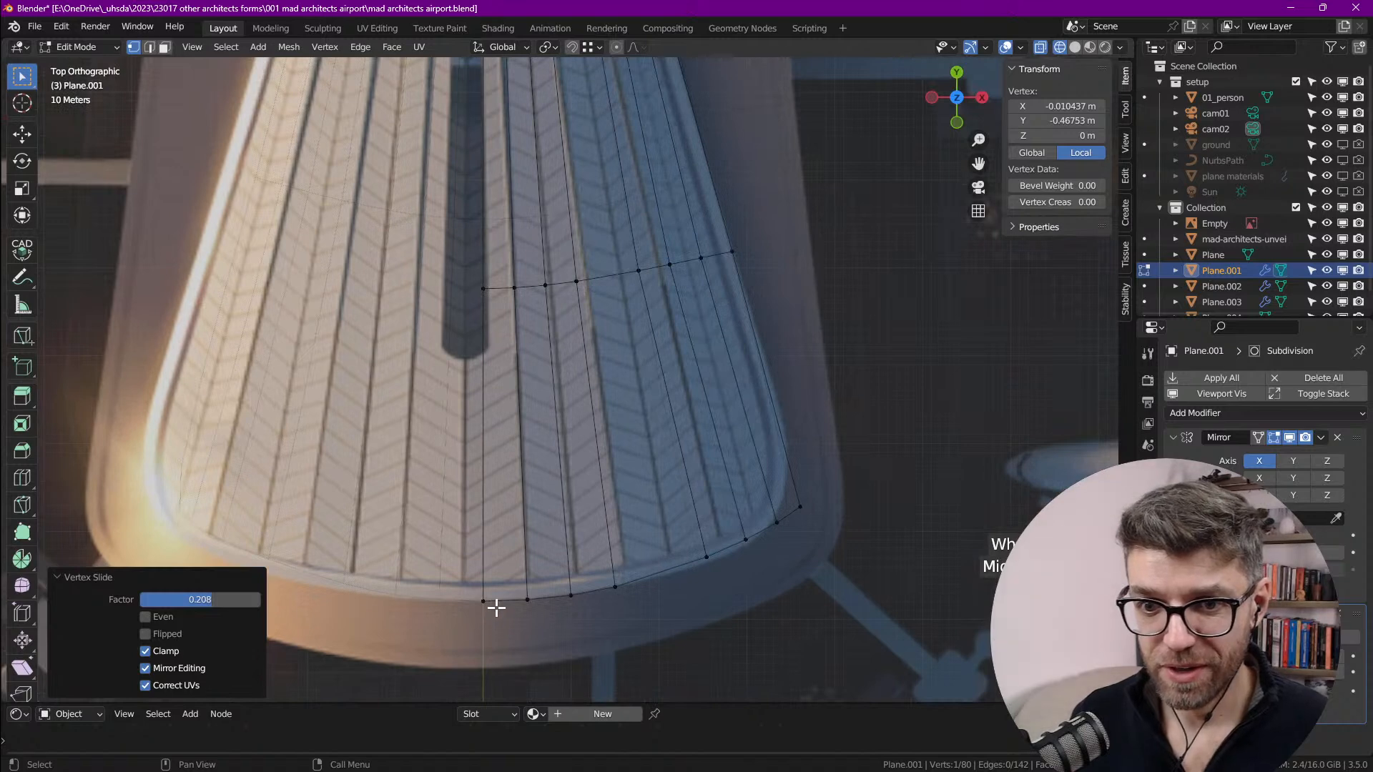
pyautogui.click(486, 602)
pyautogui.hotkey('alt', 'a')
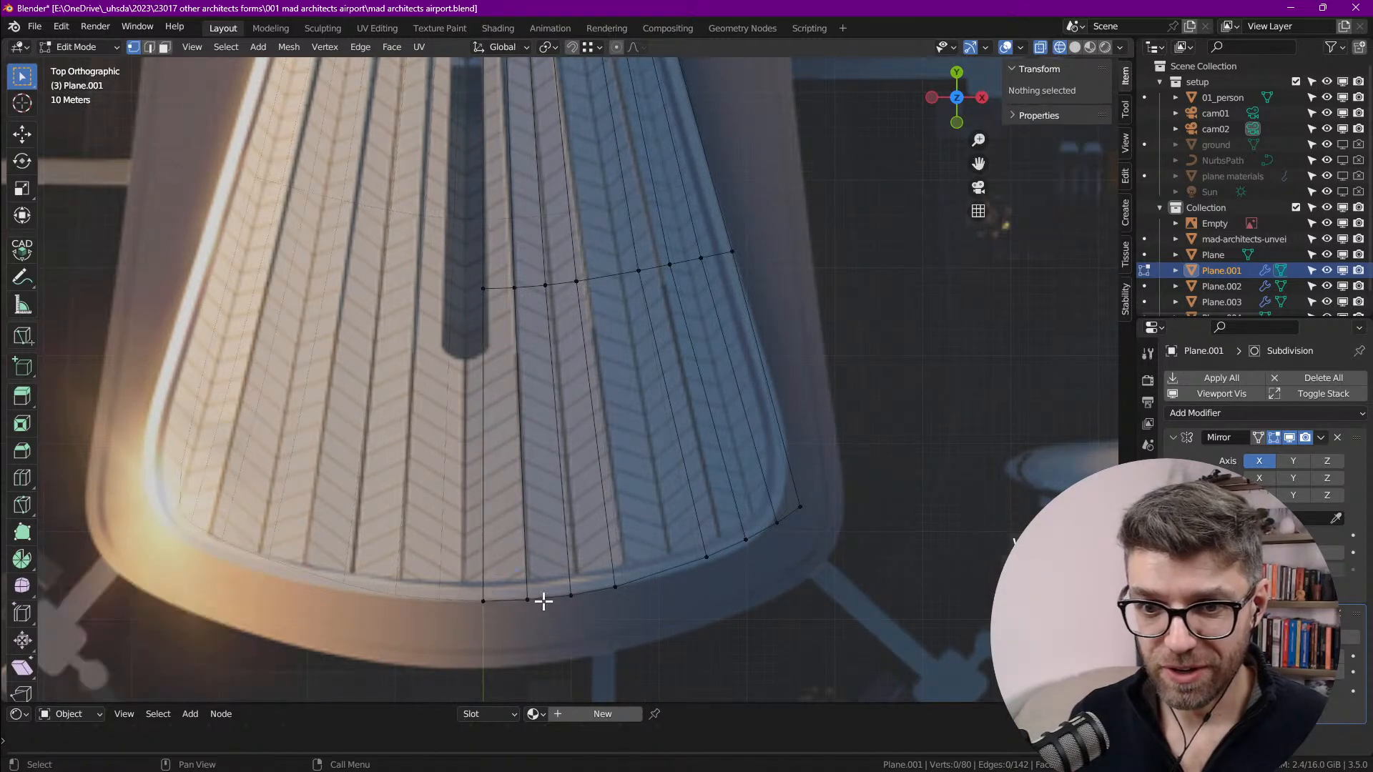
pyautogui.press('2')
pyautogui.keyDown('alt'); pyautogui.click(543, 601); pyautogui.keyUp('alt')
pyautogui.rightClick(543, 602)
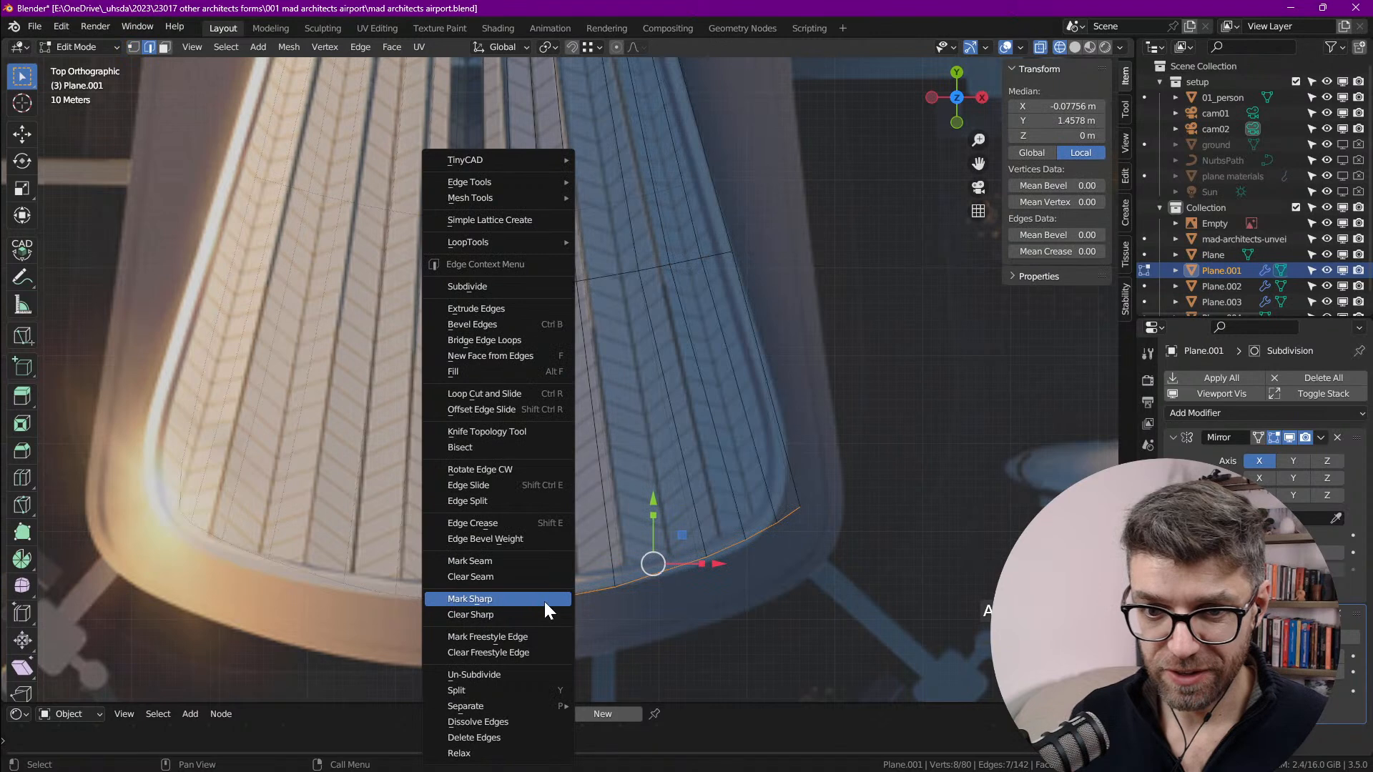
pyautogui.moveTo(503, 242)
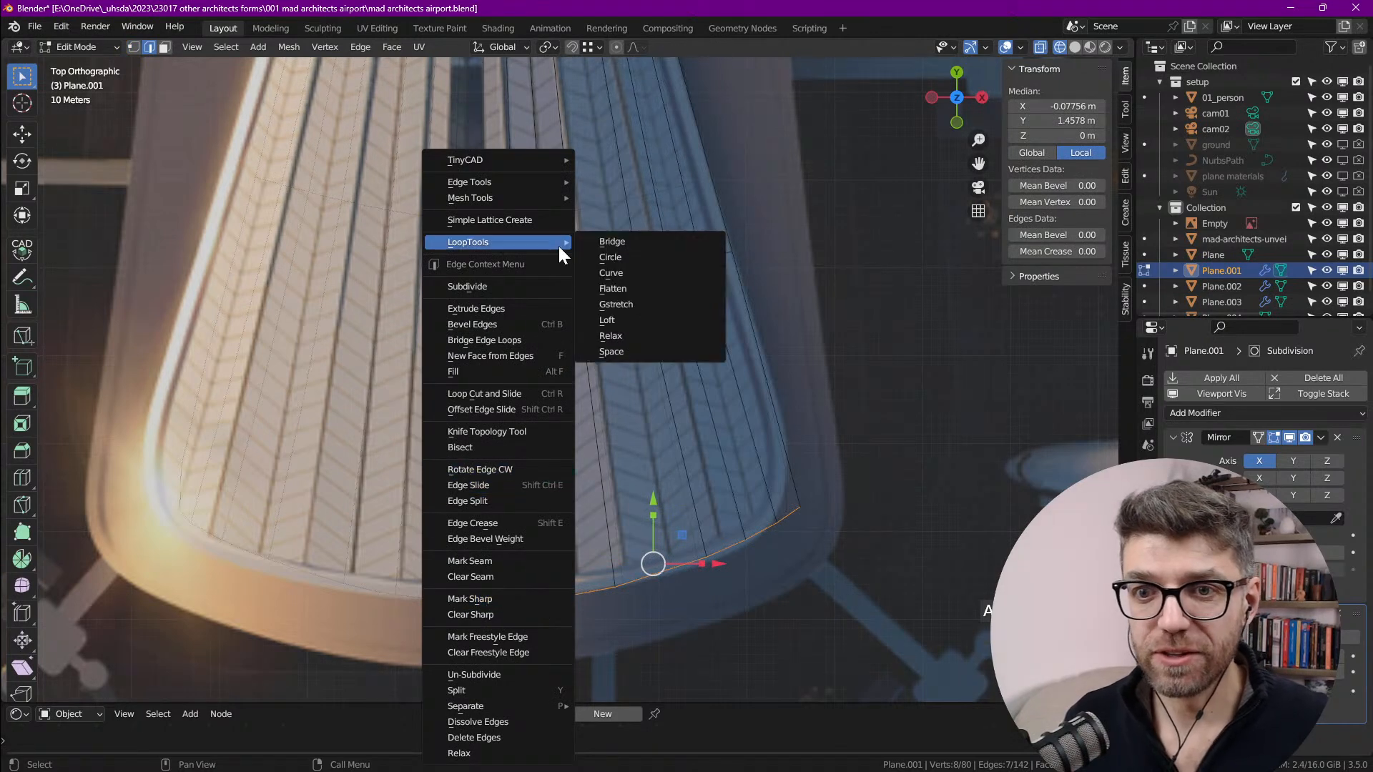
pyautogui.click(645, 351)
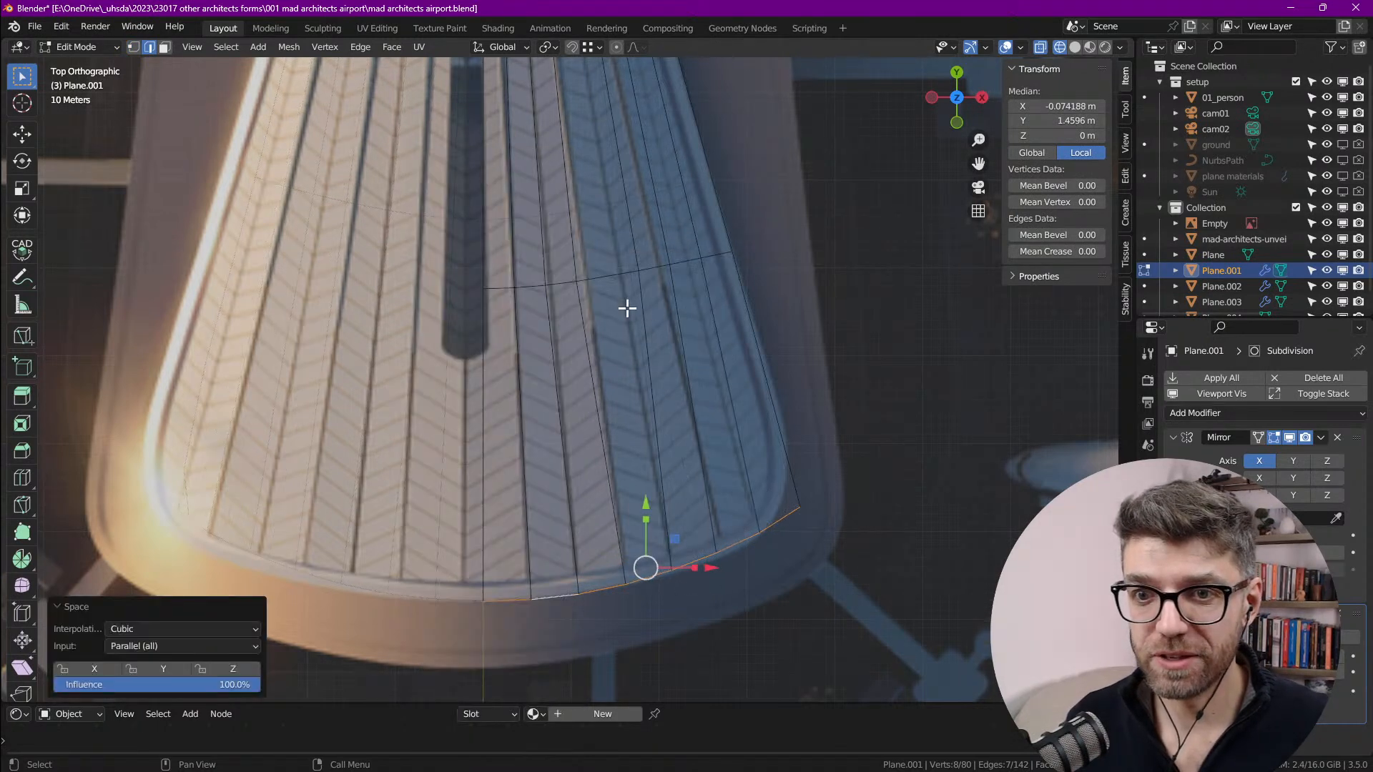
pyautogui.scroll(1, 620, 372)
# Step: Evenly distribute the cross loop just inside the pier's flared end with LoopTools Space, using cubic interpolation and Parallel (all) input
pyautogui.hotkey('ctrl', 'z')
pyautogui.rightClick(622, 372)
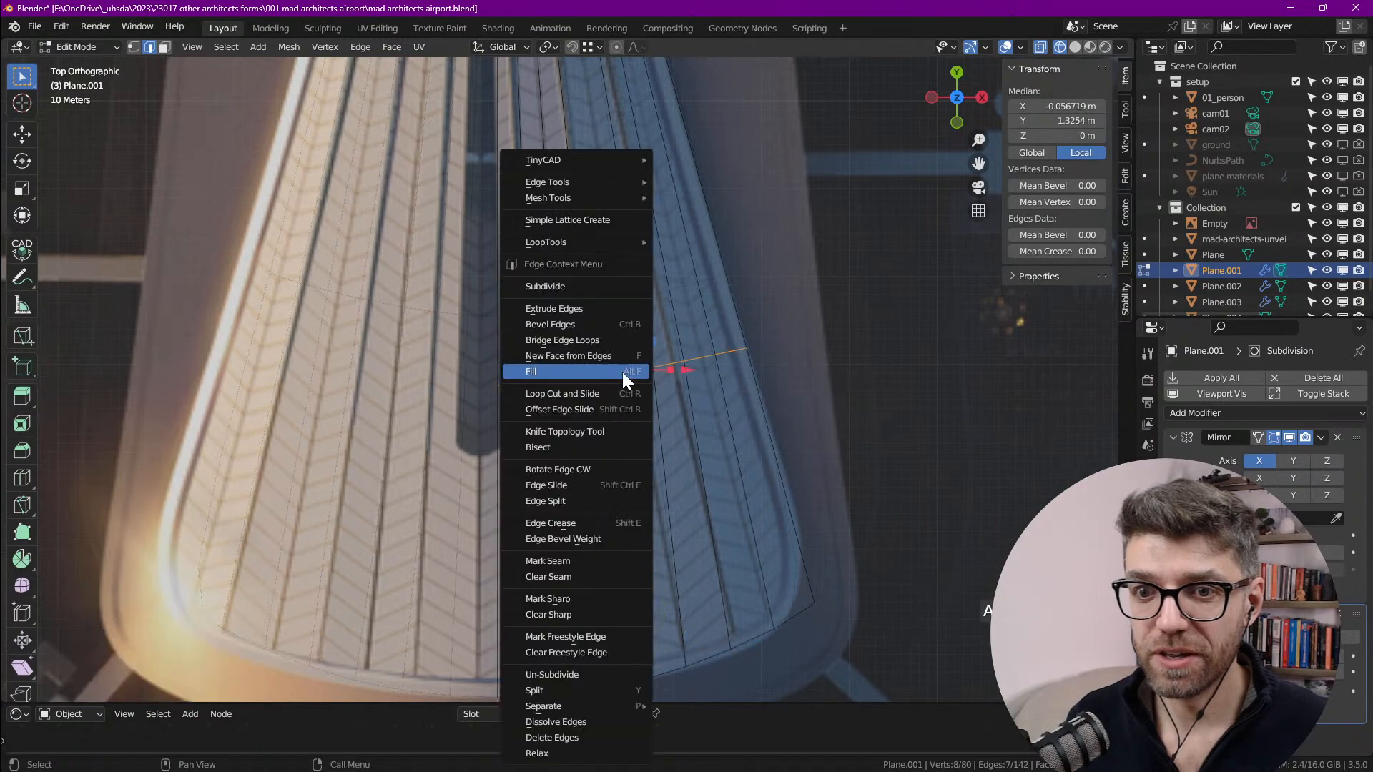
pyautogui.moveTo(613, 243)
pyautogui.click(705, 351)
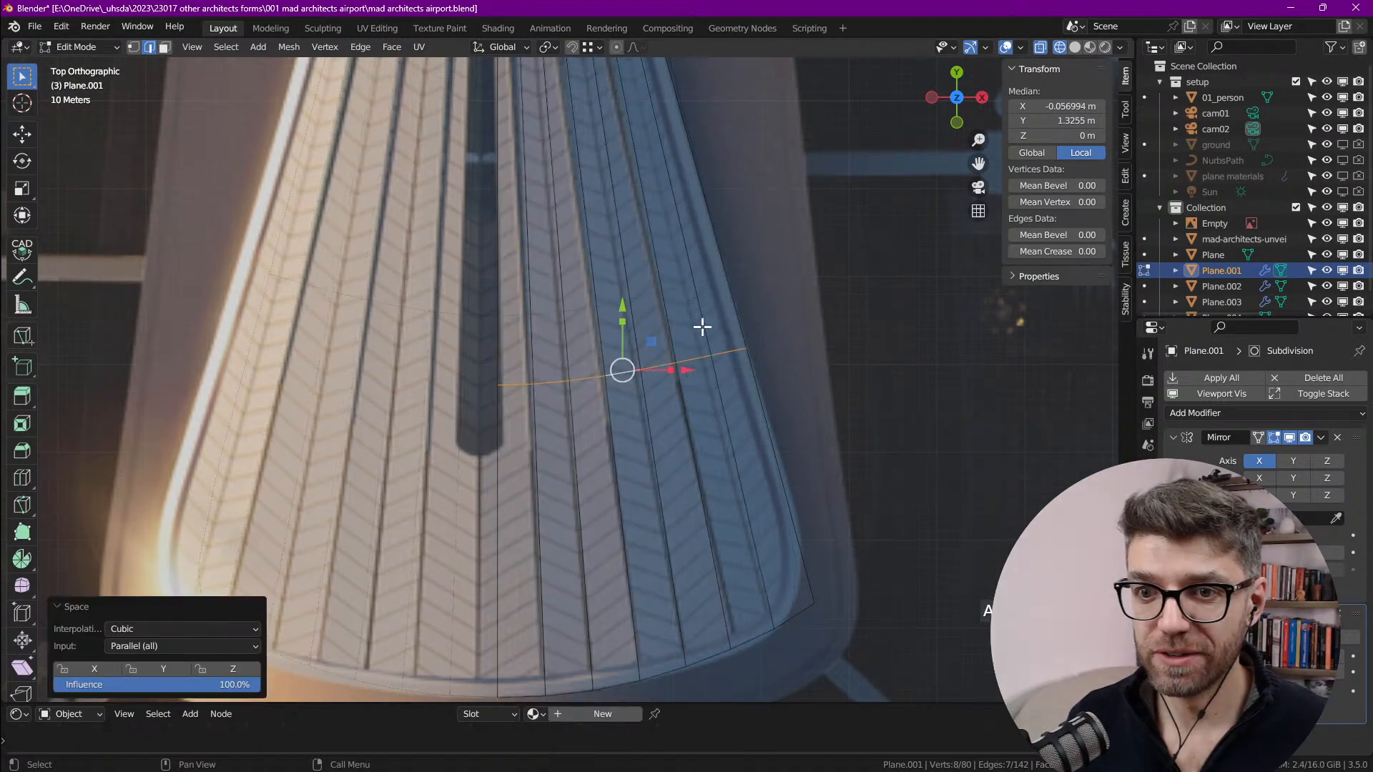
# Step: Apply LoopTools Loft to the cross loop where the flared end narrows into the pier
pyautogui.scroll(2, 709, 341)
pyautogui.scroll(2, 647, 432)
pyautogui.scroll(-2, 629, 443)
pyautogui.scroll(2, 647, 397)
pyautogui.hotkey('ctrl', 'z')
pyautogui.rightClick(638, 390)
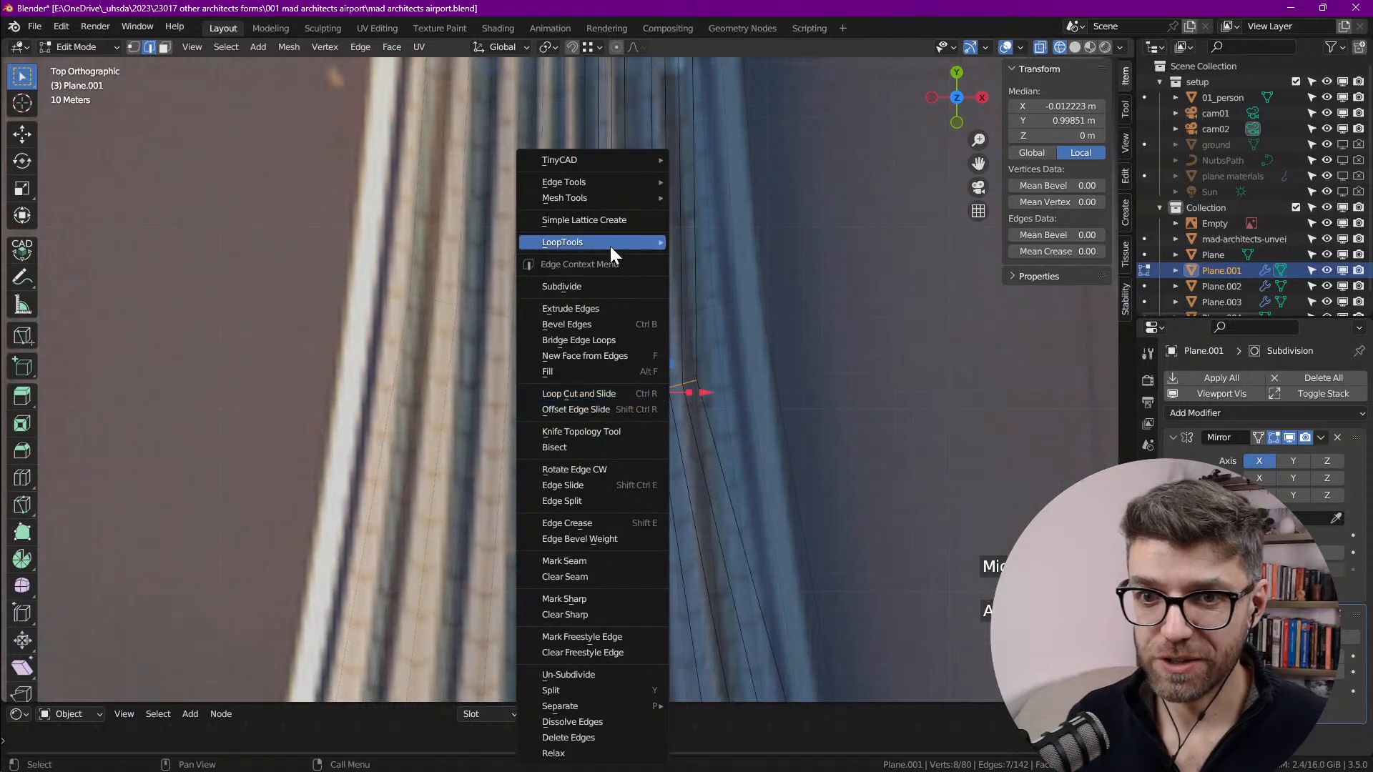
pyautogui.moveTo(611, 246)
pyautogui.click(715, 320)
pyautogui.scroll(-2, 696, 453)
pyautogui.scroll(-1, 671, 198)
pyautogui.moveTo(670, 198); pyautogui.dragTo(639, 444, button='middle')
pyautogui.moveTo(617, 260); pyautogui.dragTo(615, 425, button='middle')
pyautogui.scroll(8, 616, 497)
pyautogui.moveTo(616, 496); pyautogui.dragTo(598, 445, button='middle')
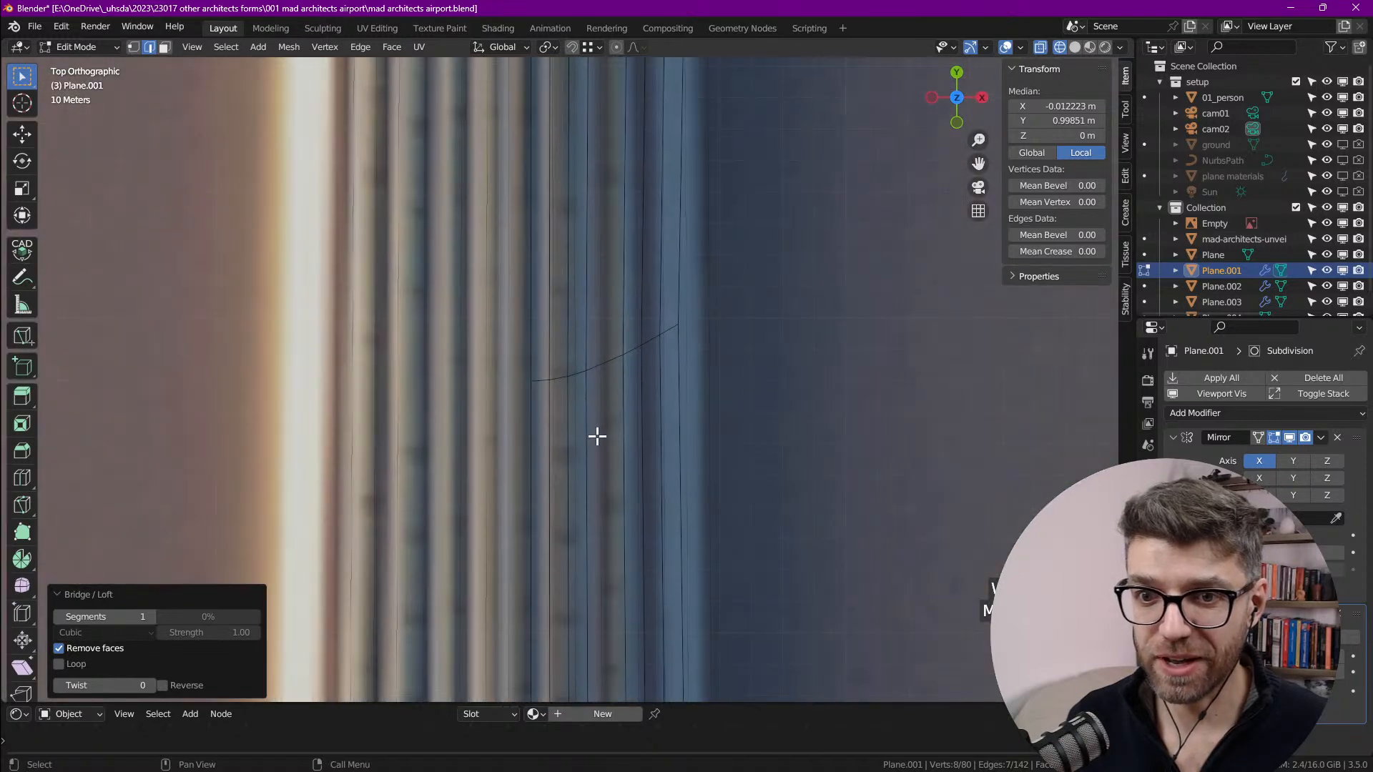
# Step: Evenly distribute the cross loop in the pier's narrow middle with LoopTools Space, using cubic interpolation and Parallel (all) input
pyautogui.keyDown('alt'); pyautogui.click(598, 368); pyautogui.keyUp('alt')
pyautogui.rightClick(598, 368)
pyautogui.moveTo(571, 241)
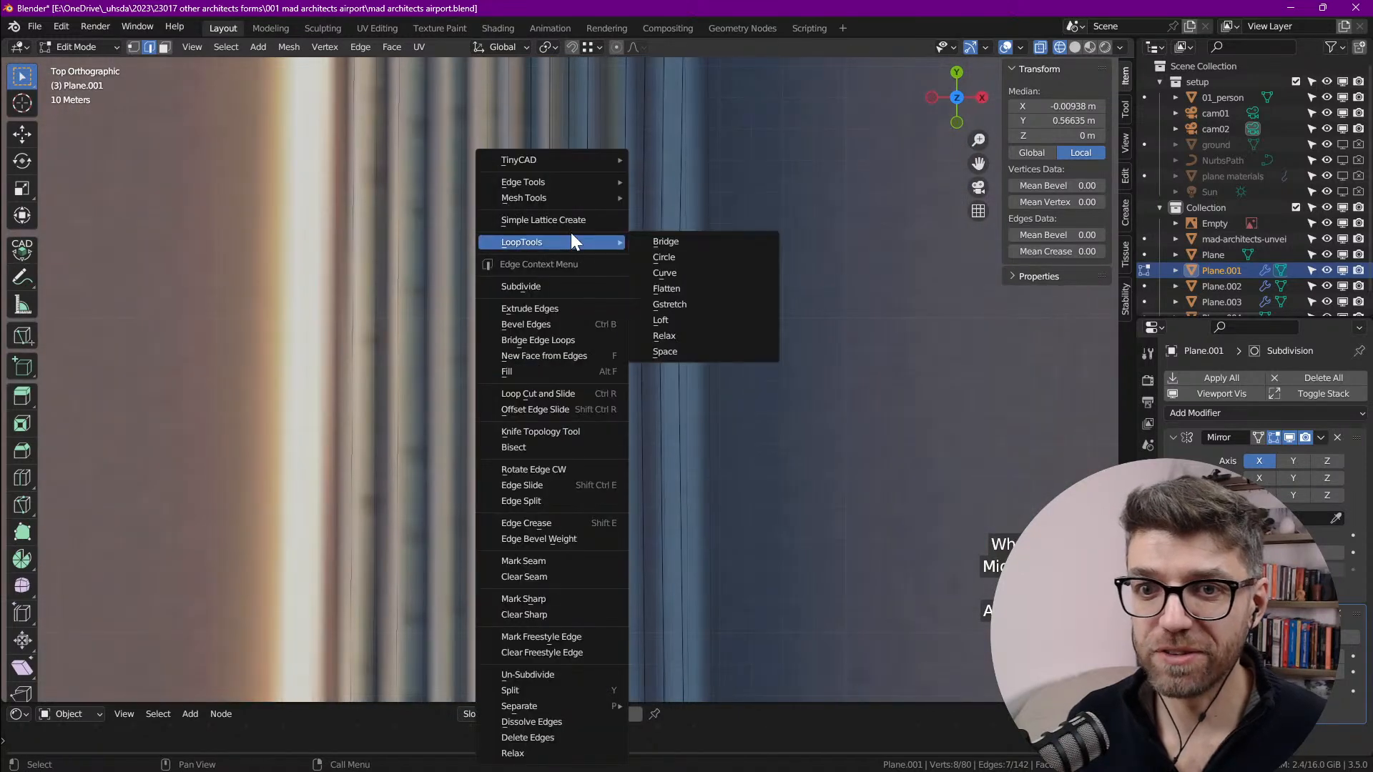
pyautogui.click(716, 352)
pyautogui.scroll(-2, 654, 281)
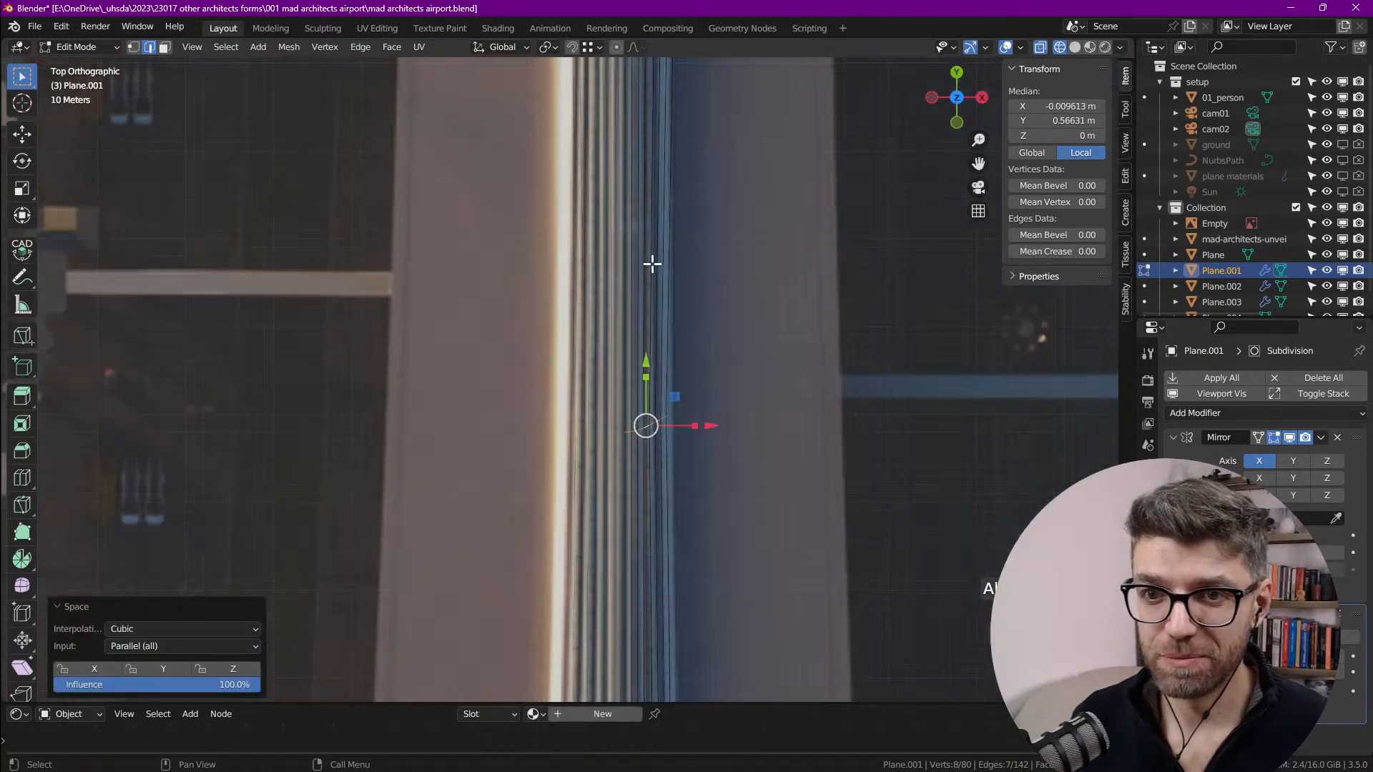
# Step: Evenly distribute the cross loop where the pier starts widening toward the fan roof with LoopTools Space, using cubic interpolation and Parallel (all) input
pyautogui.scroll(-5, 655, 281)
pyautogui.scroll(5, 637, 398)
pyautogui.scroll(-5, 630, 570)
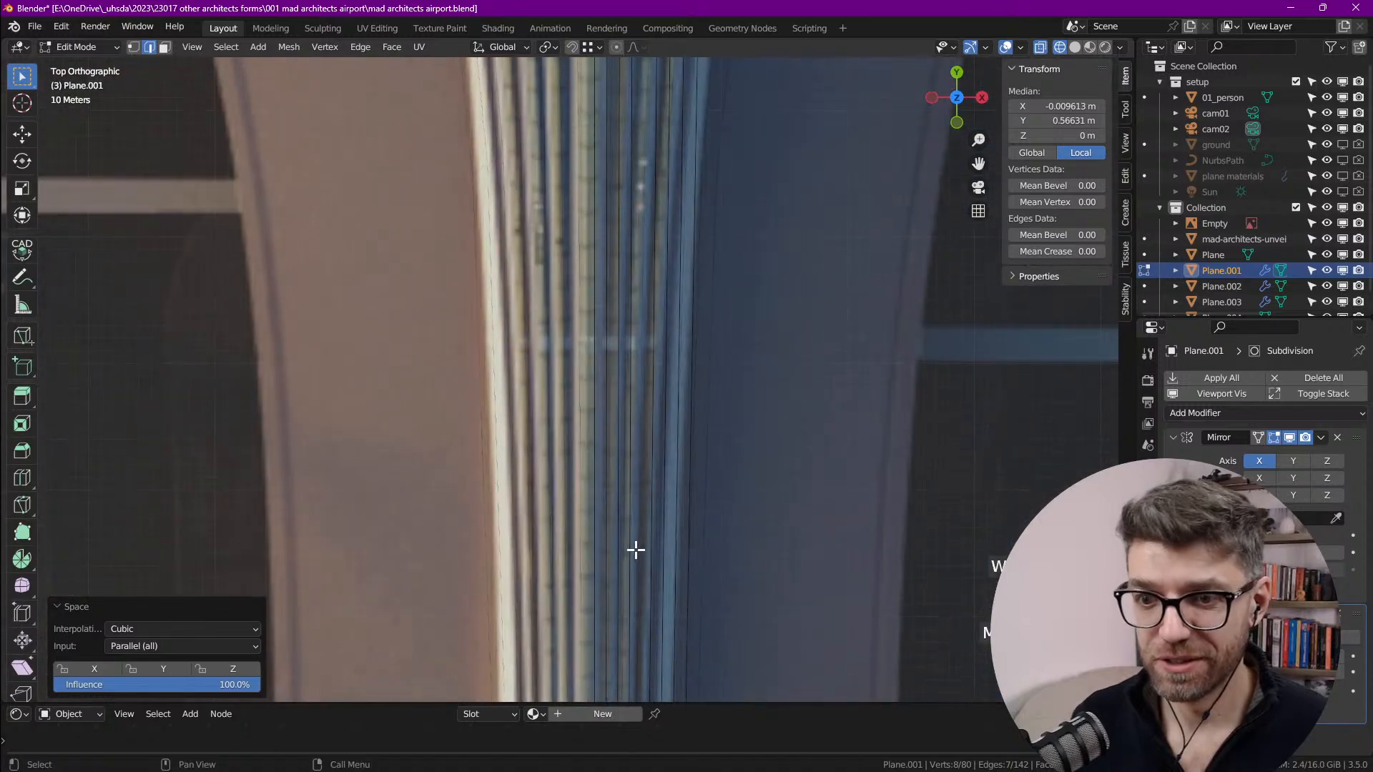
pyautogui.scroll(3, 671, 357)
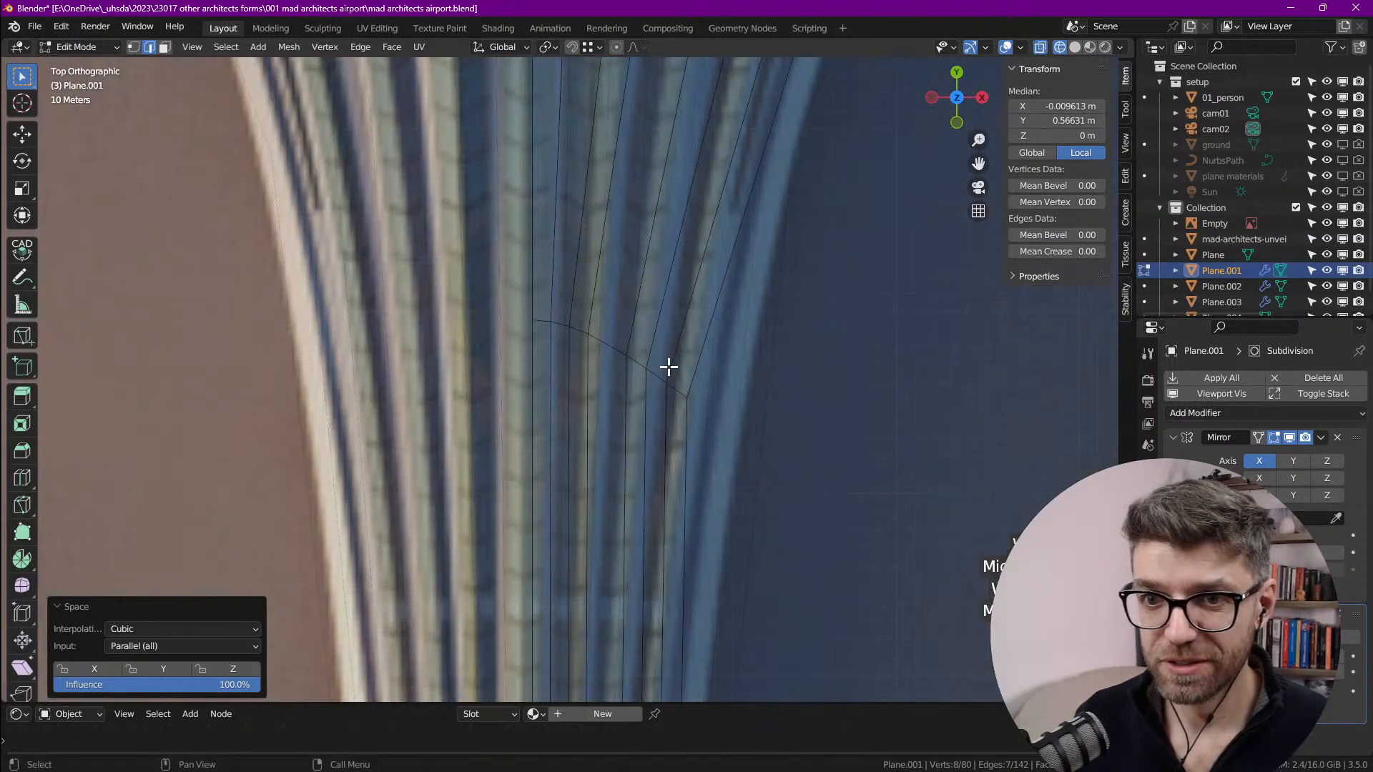
pyautogui.keyDown('alt'); pyautogui.click(618, 349); pyautogui.keyUp('alt')
pyautogui.rightClick(614, 346)
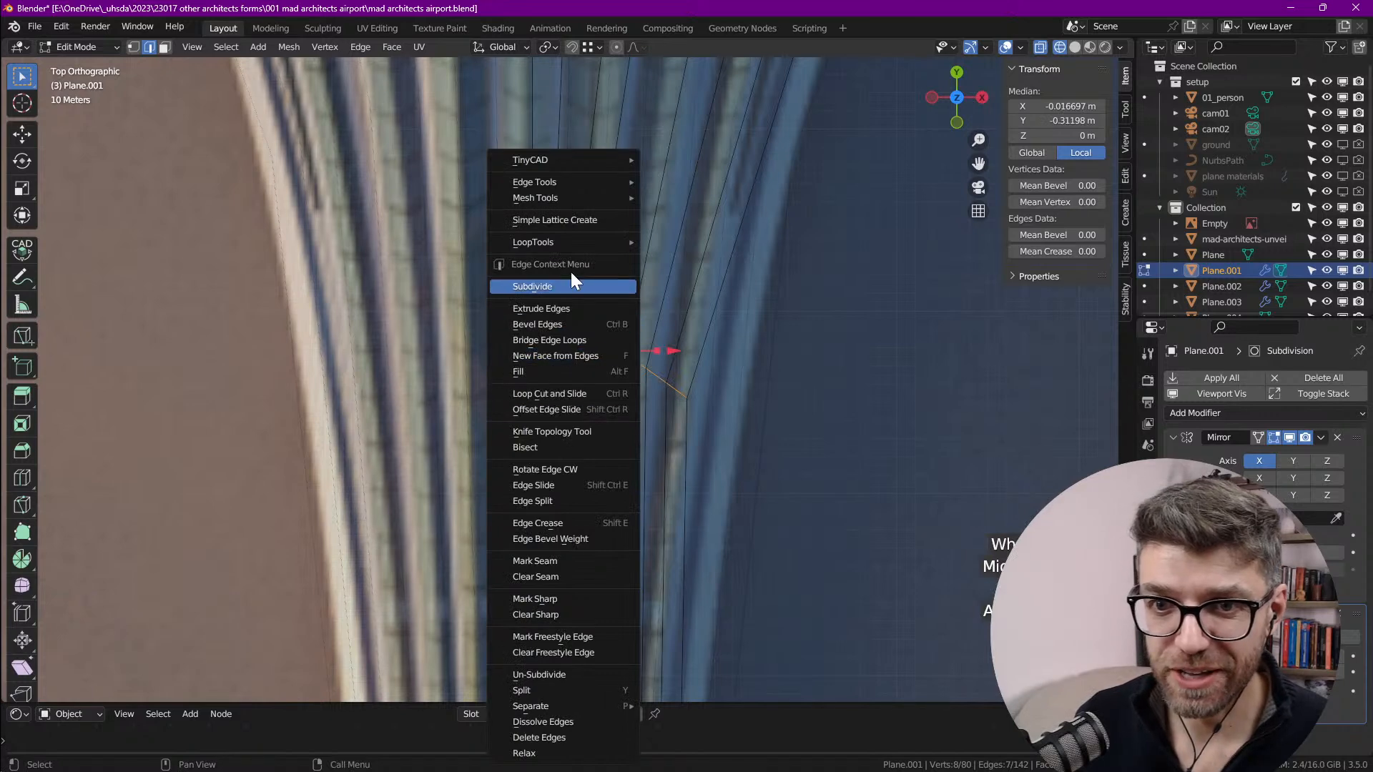
pyautogui.moveTo(573, 247)
pyautogui.click(686, 351)
pyautogui.scroll(-2, 698, 353)
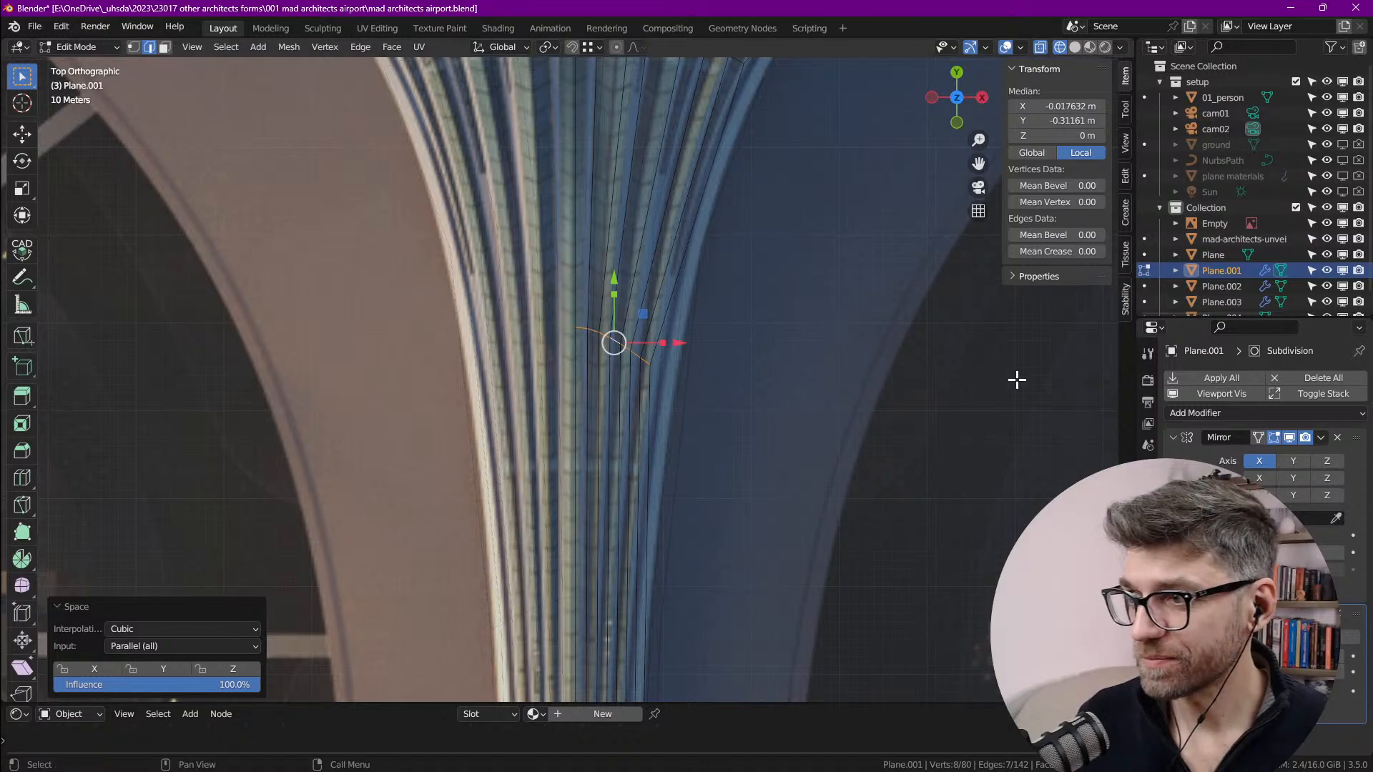
# Step: Examine the edges and cross loops at the base of the fan roof against the reference image
pyautogui.scroll(-4, 834, 337)
pyautogui.scroll(-2, 797, 324)
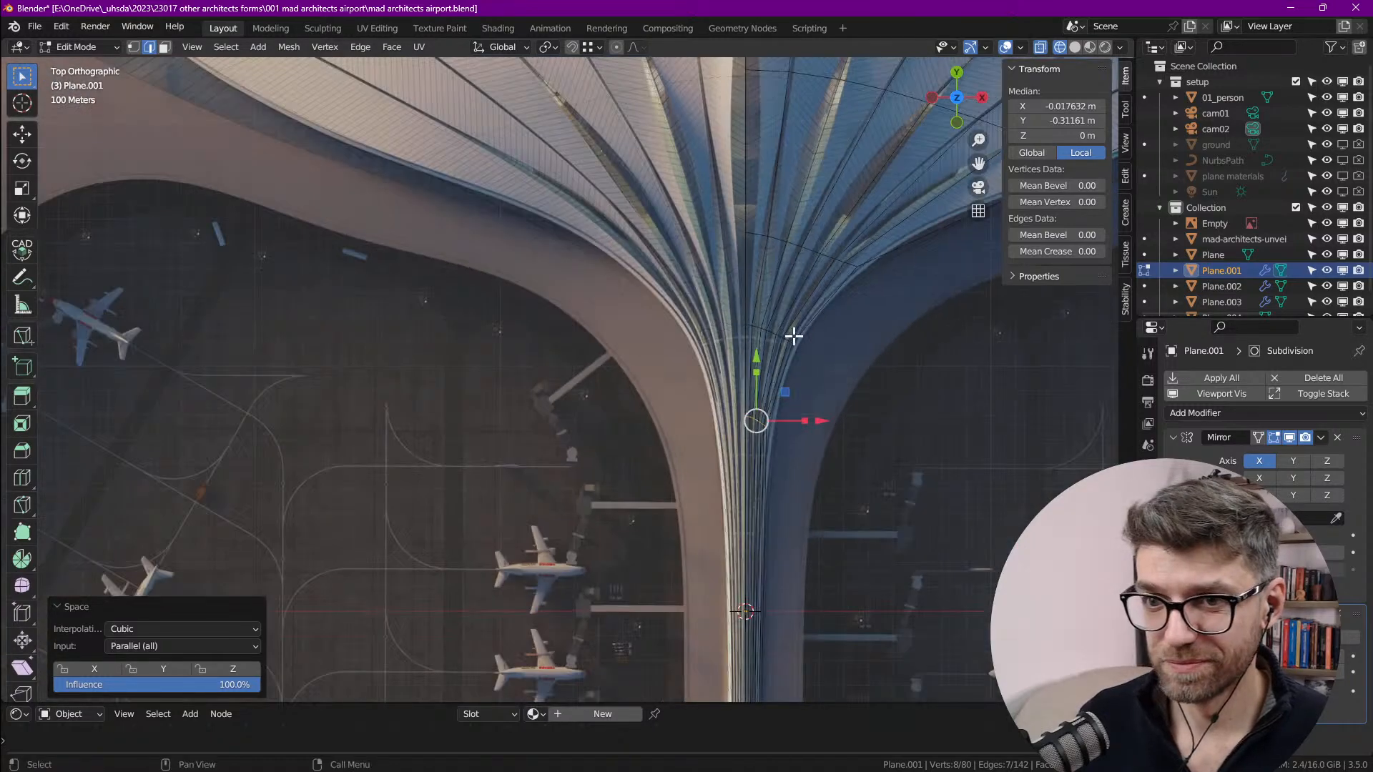
pyautogui.scroll(6, 757, 343)
pyautogui.click(704, 336)
pyautogui.scroll(-3, 769, 344)
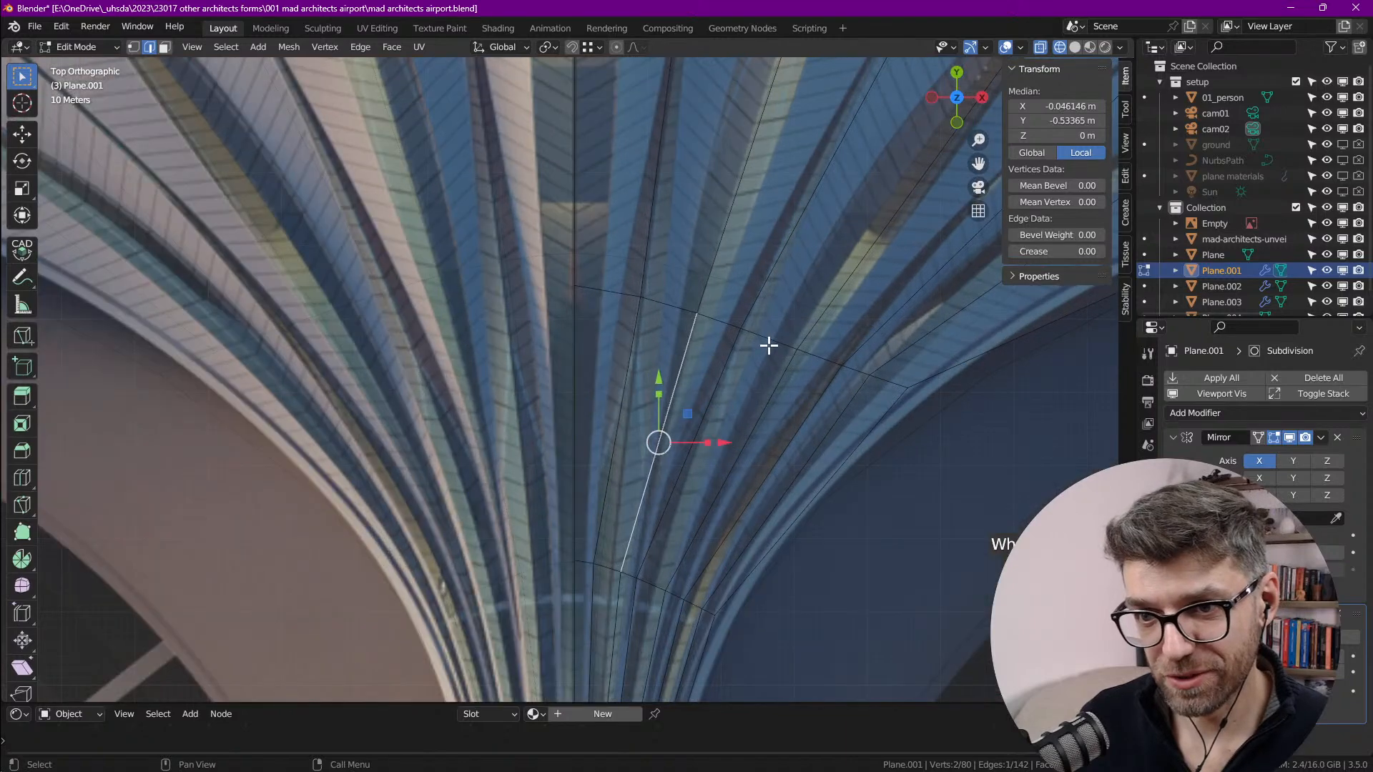
pyautogui.click(601, 297)
pyautogui.scroll(-2, 613, 315)
pyautogui.scroll(-6, 611, 313)
# Step: Return to Object Mode and hide the Empty reference image so the terminal meshes show on their own
pyautogui.press('Tab')
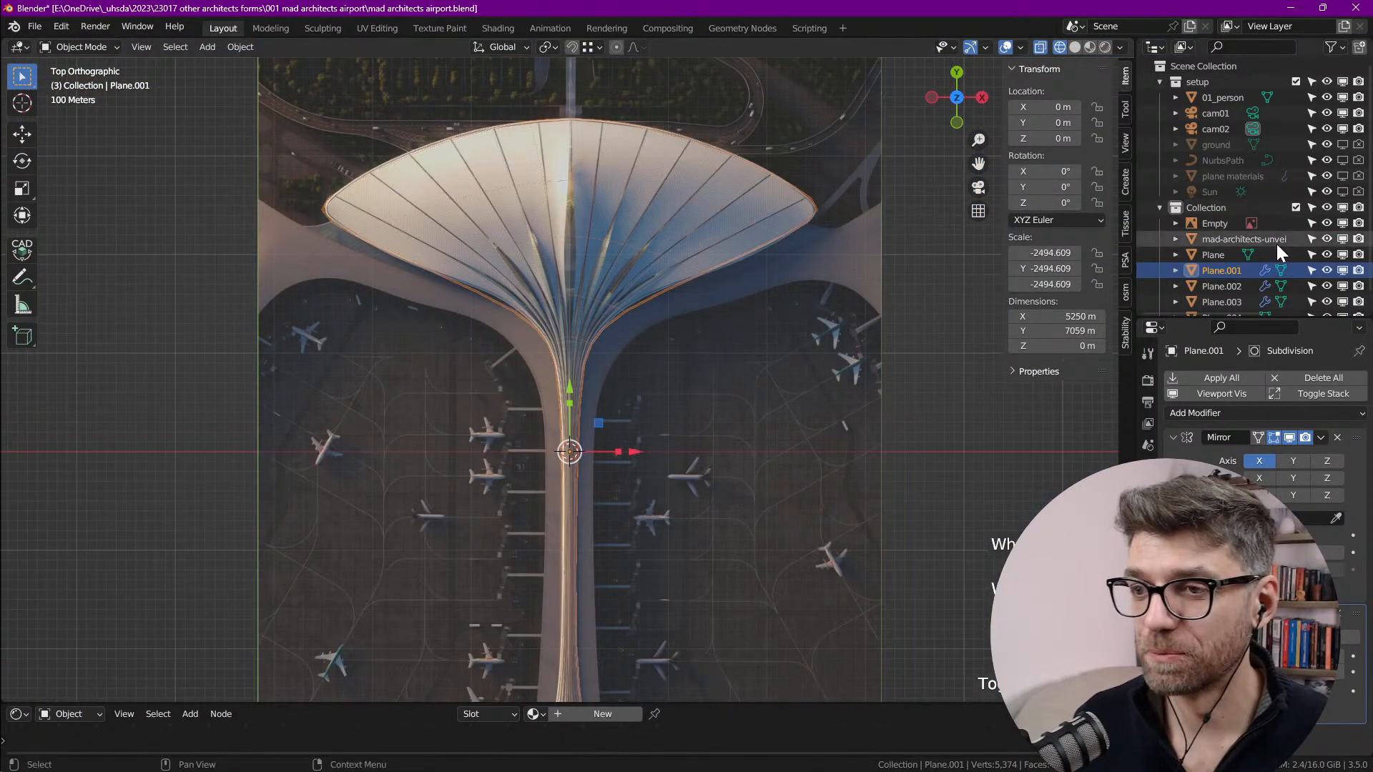
pyautogui.click(1328, 223)
pyautogui.scroll(-4, 715, 214)
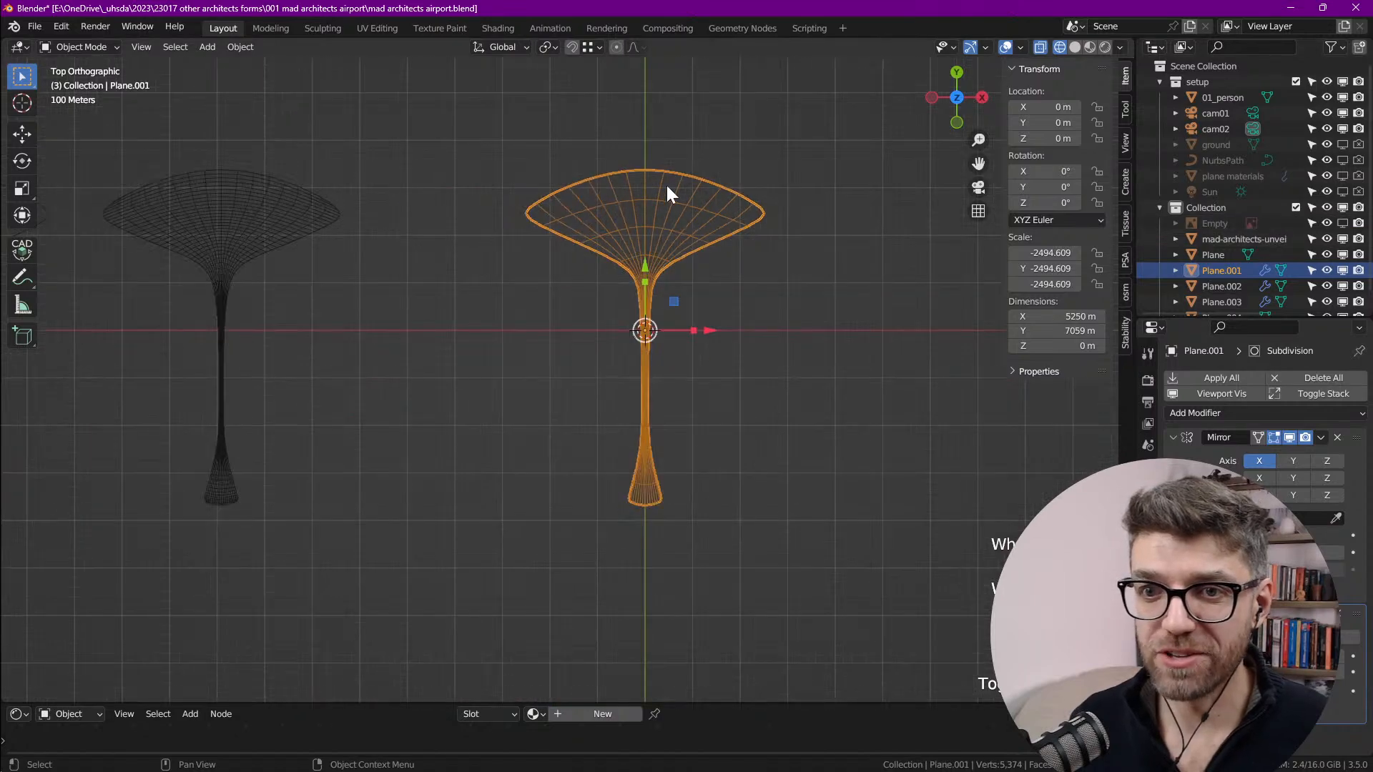
pyautogui.scroll(2, 990, 282)
pyautogui.scroll(-4, 663, 327)
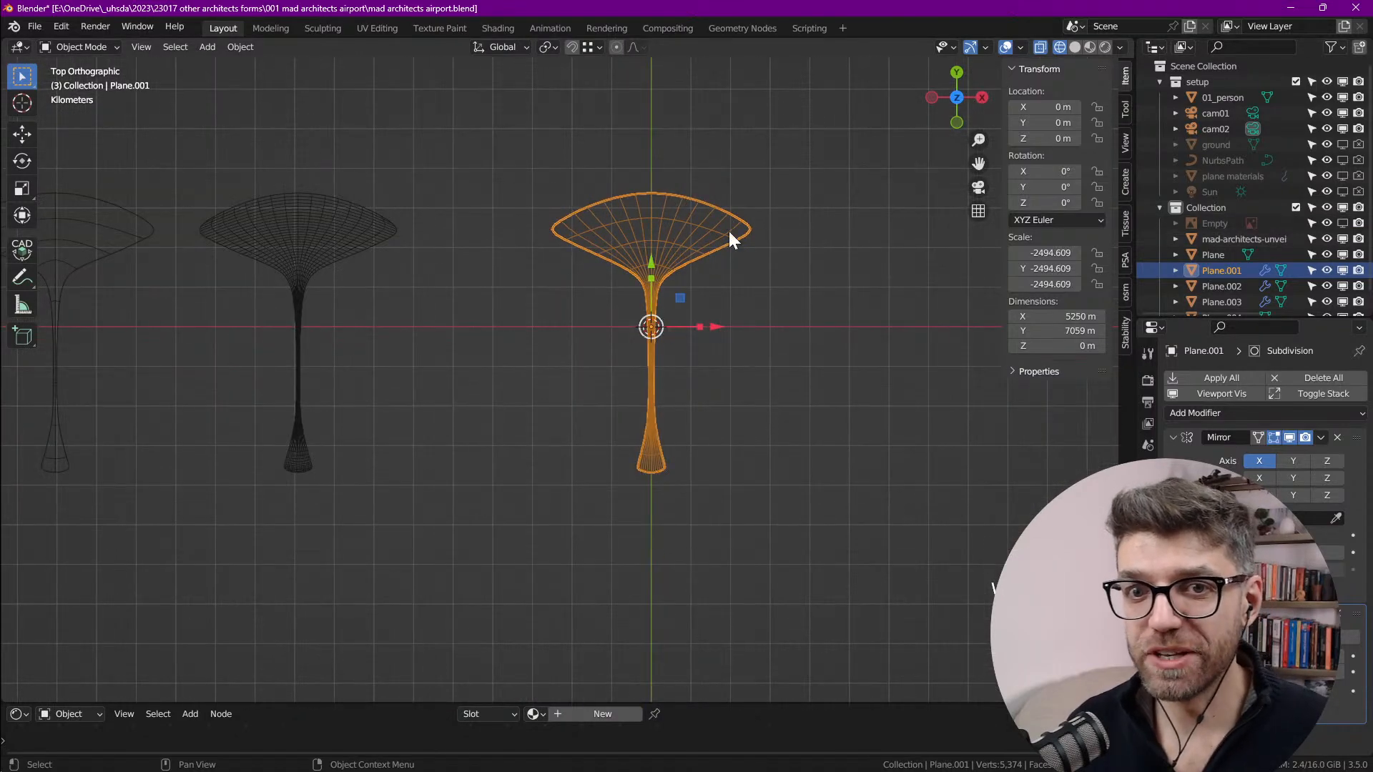
pyautogui.scroll(-3, 647, 292)
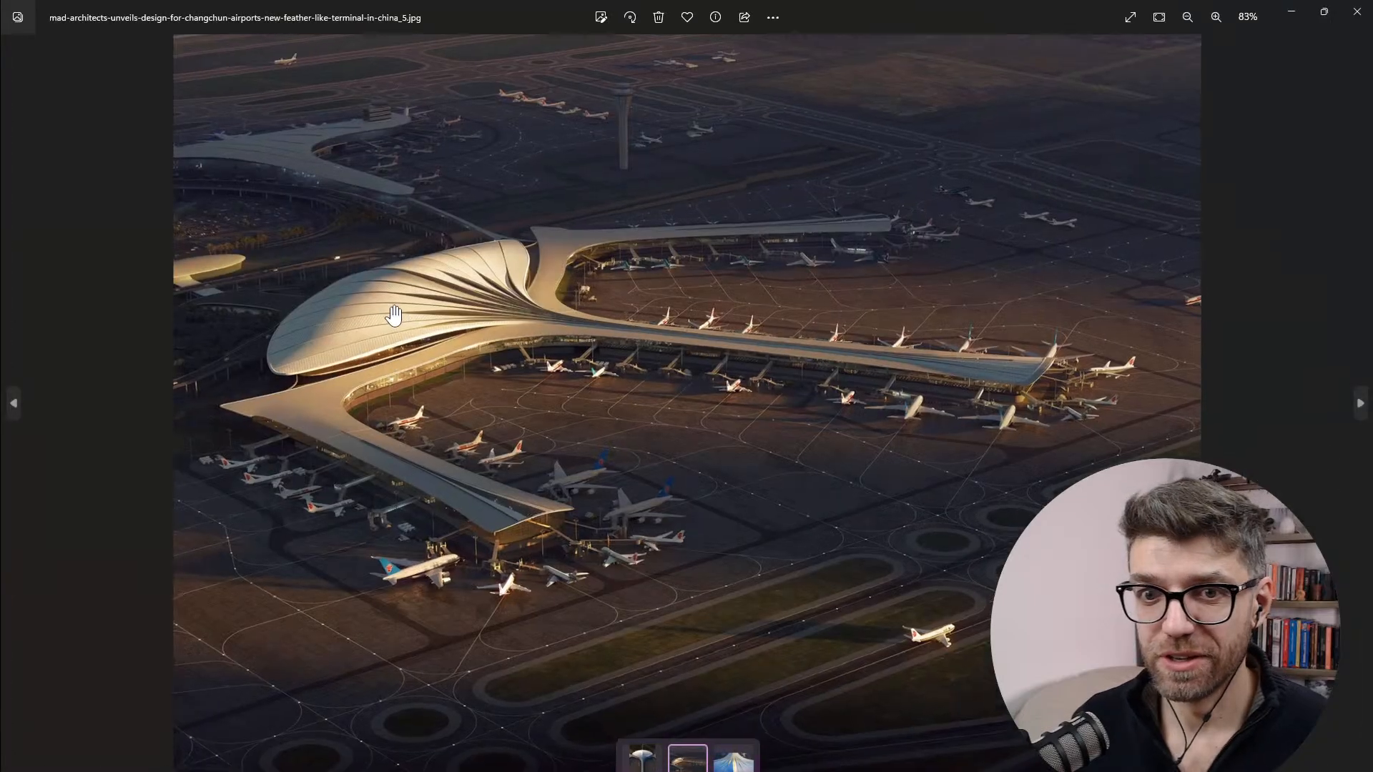
# Step: Examine the aerial terminal rendering in the photo viewer: the roof's curvature, its rib openings and the long pier with its flared end
pyautogui.scroll(3, 315, 286)
pyautogui.scroll(5, 315, 286)
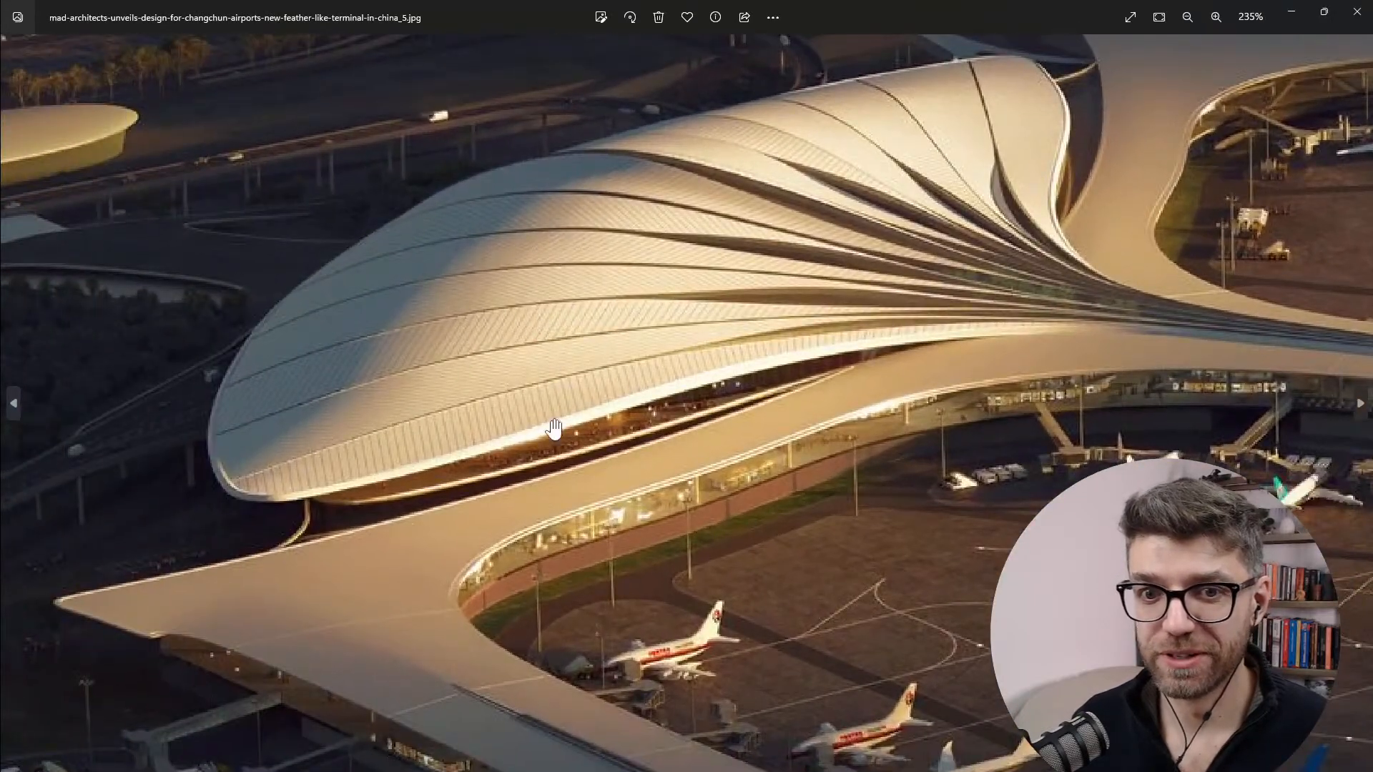
pyautogui.scroll(-5, 891, 327)
pyautogui.moveTo(843, 346); pyautogui.dragTo(279, 334)
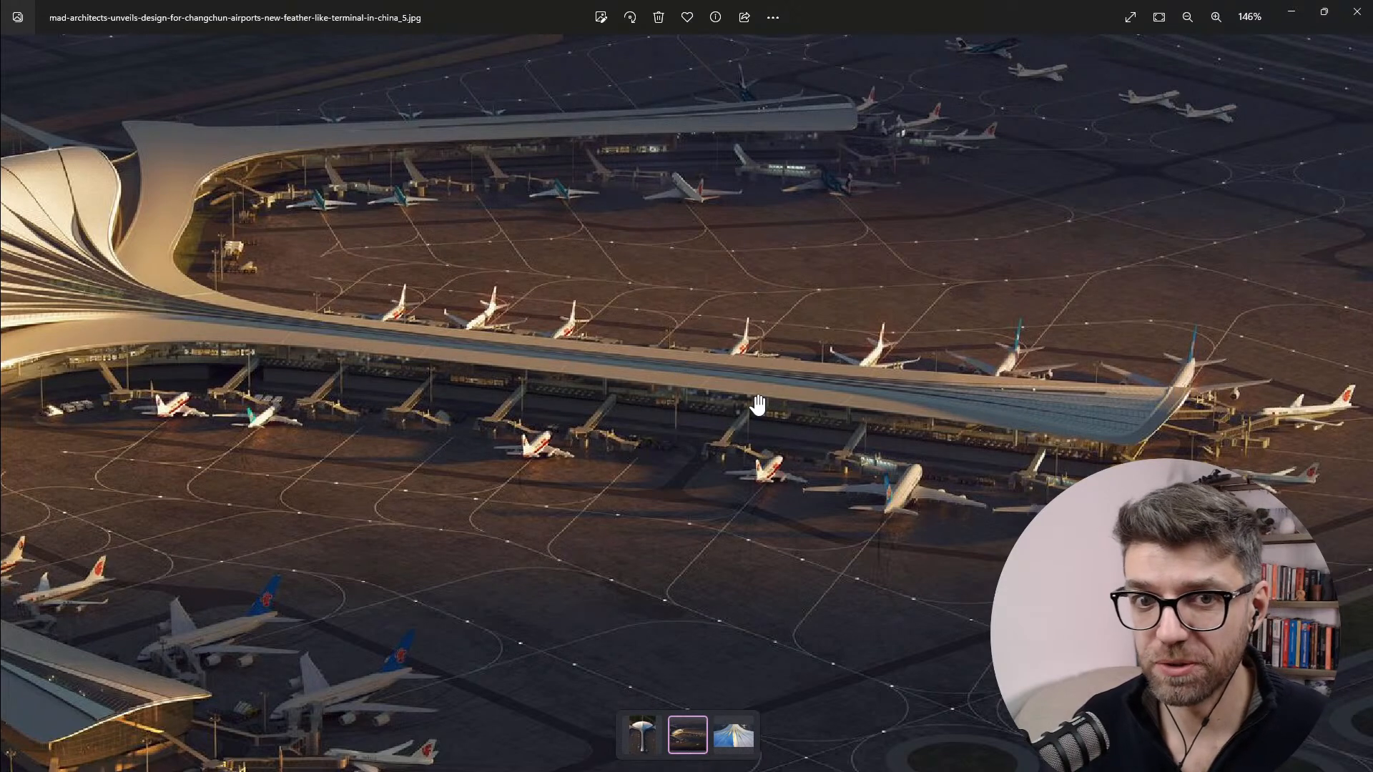
pyautogui.moveTo(270, 361); pyautogui.dragTo(861, 368)
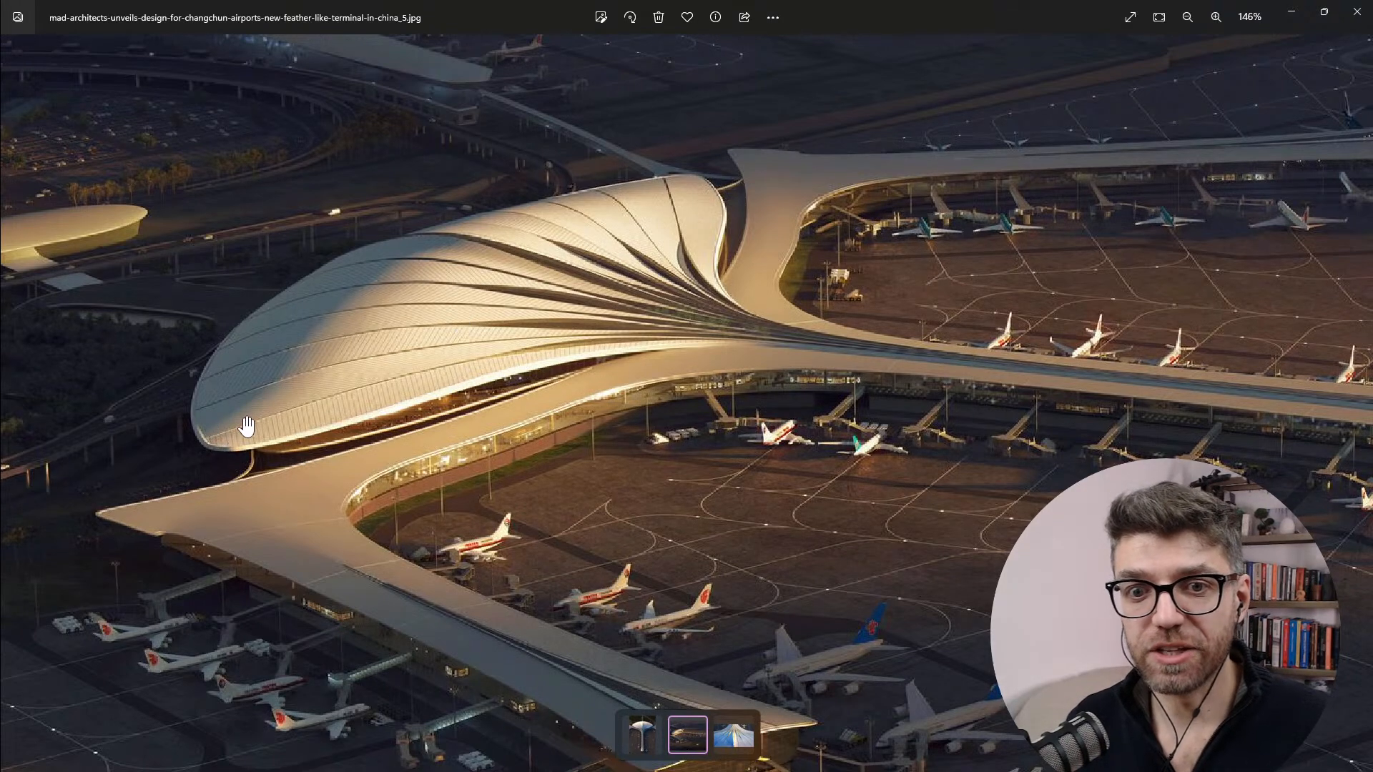
pyautogui.scroll(-1, 252, 438)
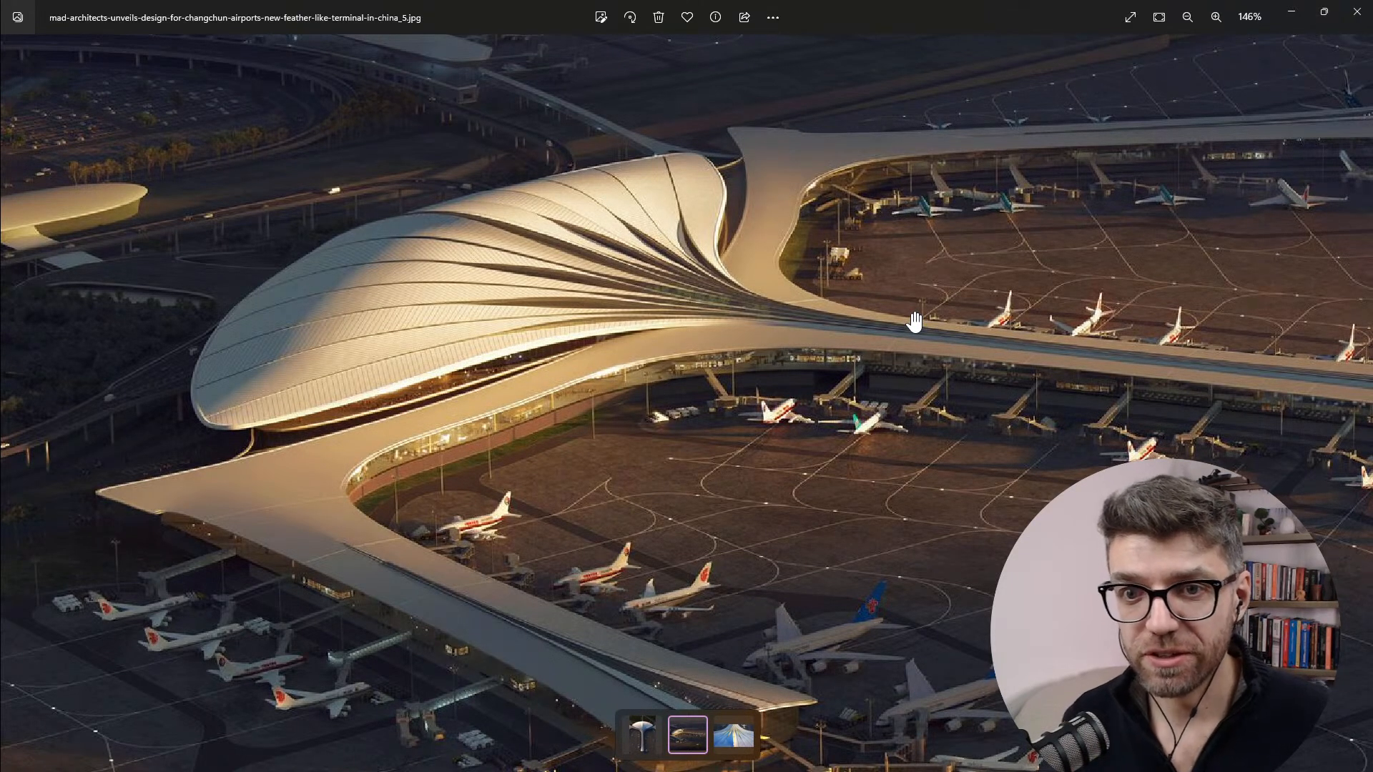
pyautogui.scroll(5, 491, 292)
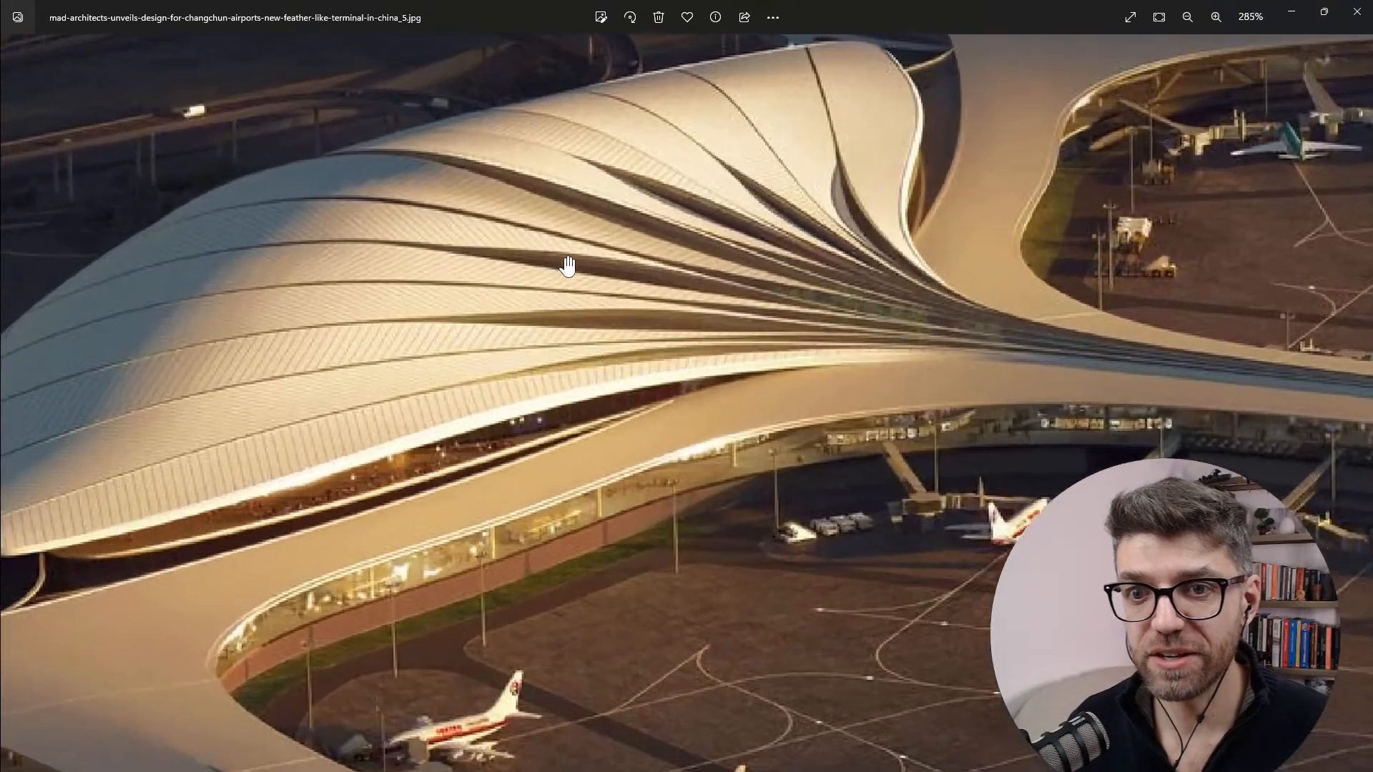
pyautogui.scroll(3, 815, 246)
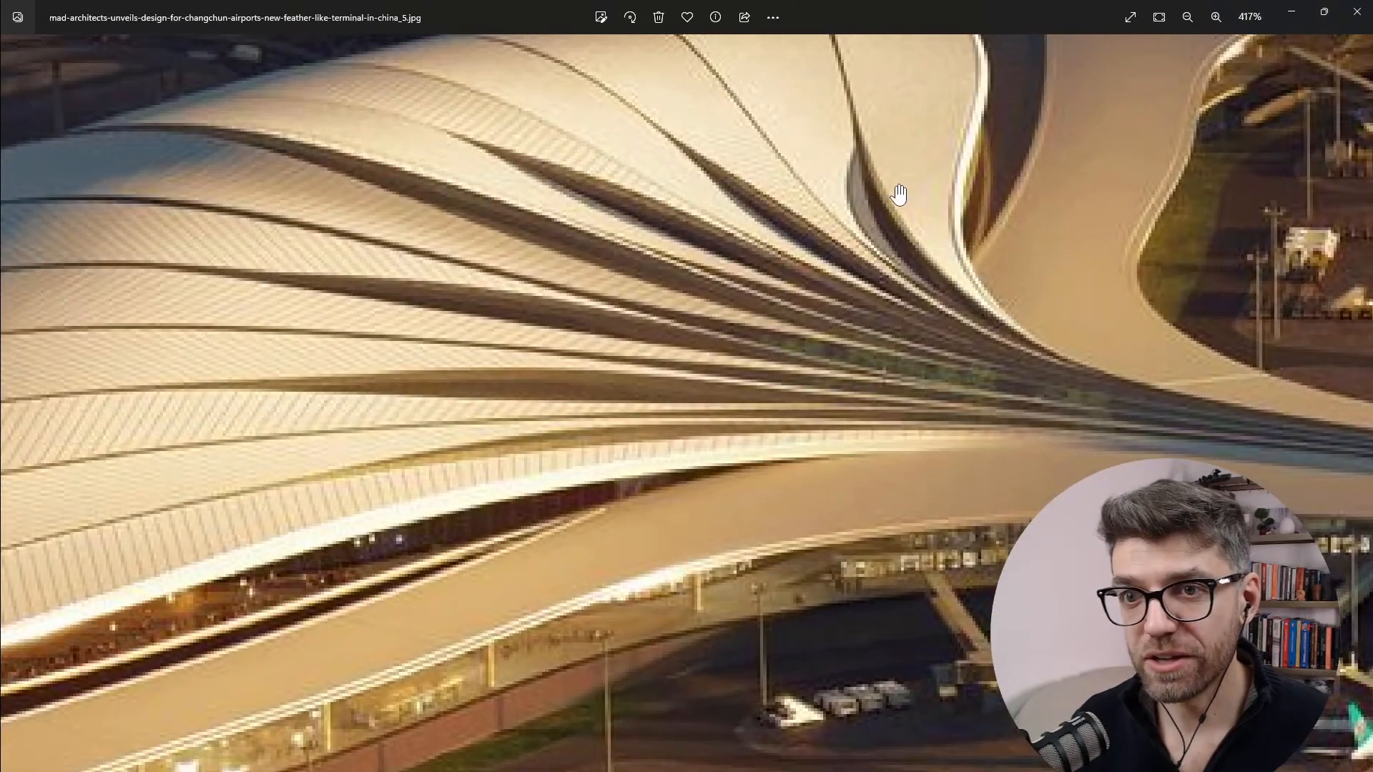
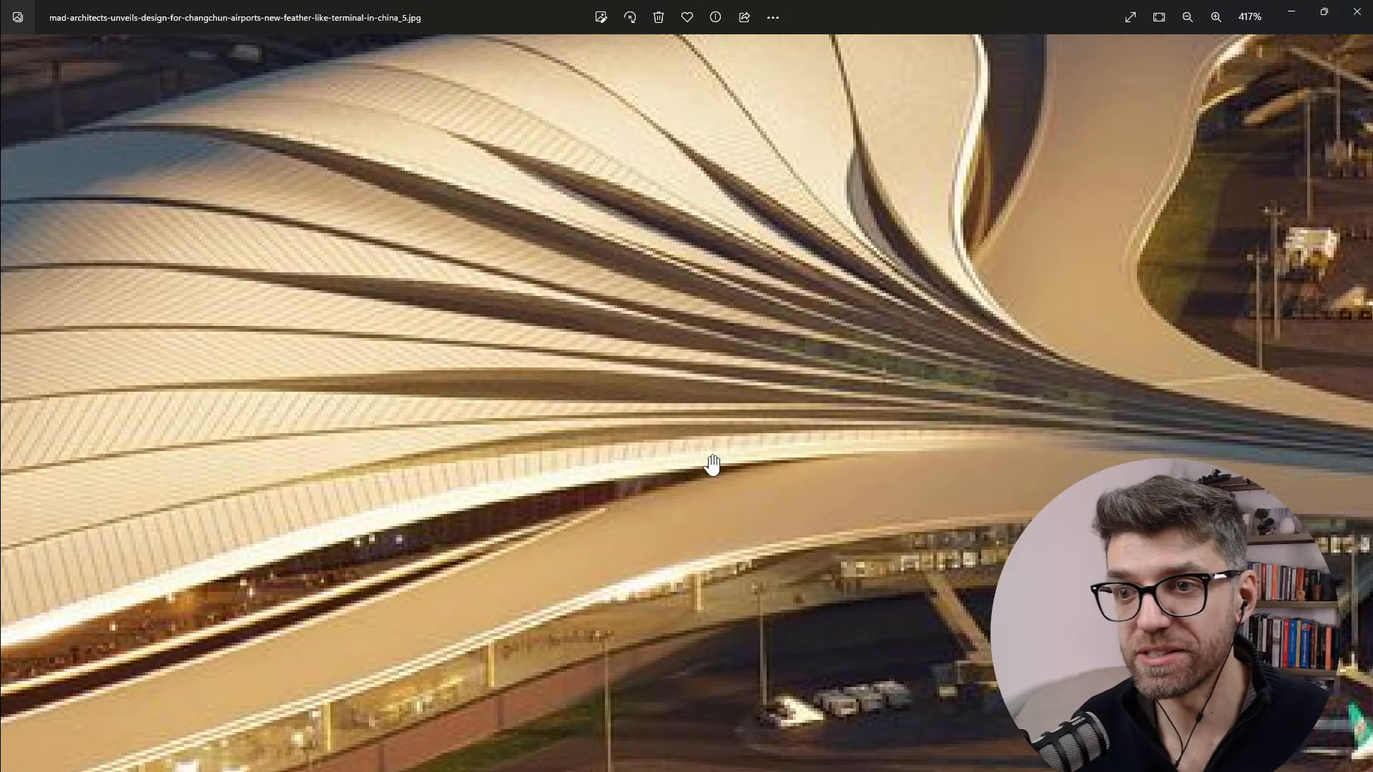
pyautogui.scroll(-5, 718, 451)
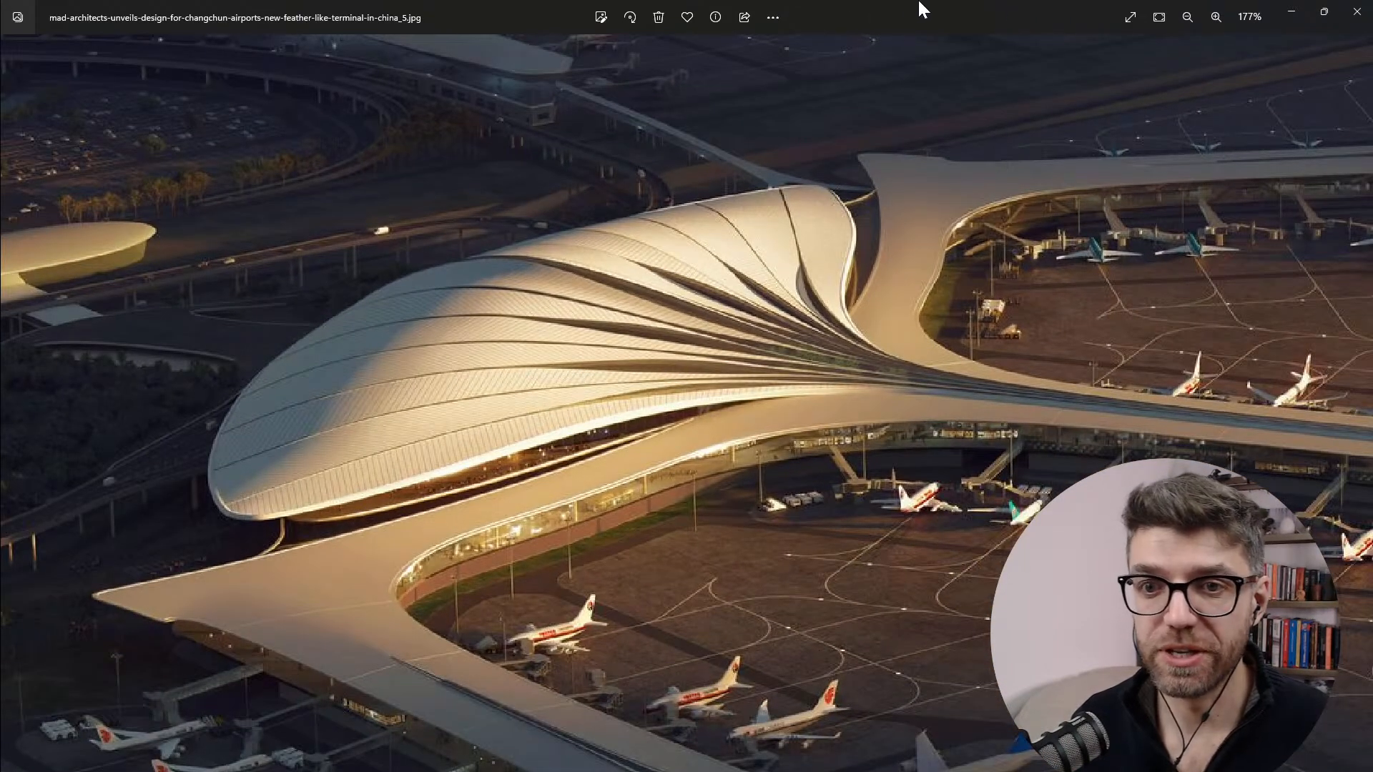
pyautogui.moveTo(1026, 6); pyautogui.dragTo(1372, 79)
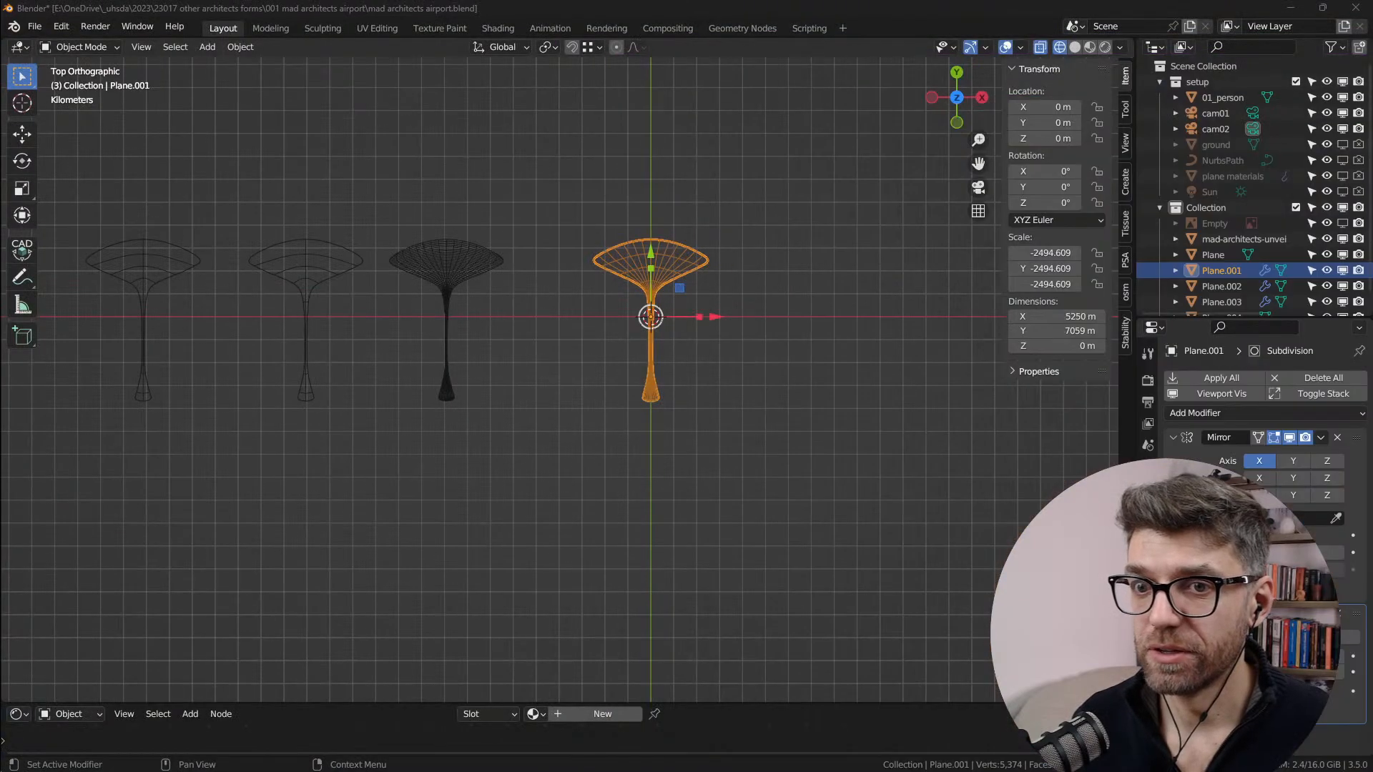
# Step: In Blender, edit Plane.001 and move the fan roof's outermost edge loop down 202.54 m along Z
pyautogui.scroll(7, 638, 254)
pyautogui.keyDown('shift'); pyautogui.moveTo(583, 278); pyautogui.dragTo(415, 329, button='middle'); pyautogui.keyUp('shift')
pyautogui.moveTo(509, 426); pyautogui.dragTo(549, 424, button='middle')
pyautogui.press('Tab')
pyautogui.scroll(3, 393, 487)
pyautogui.click(363, 478)
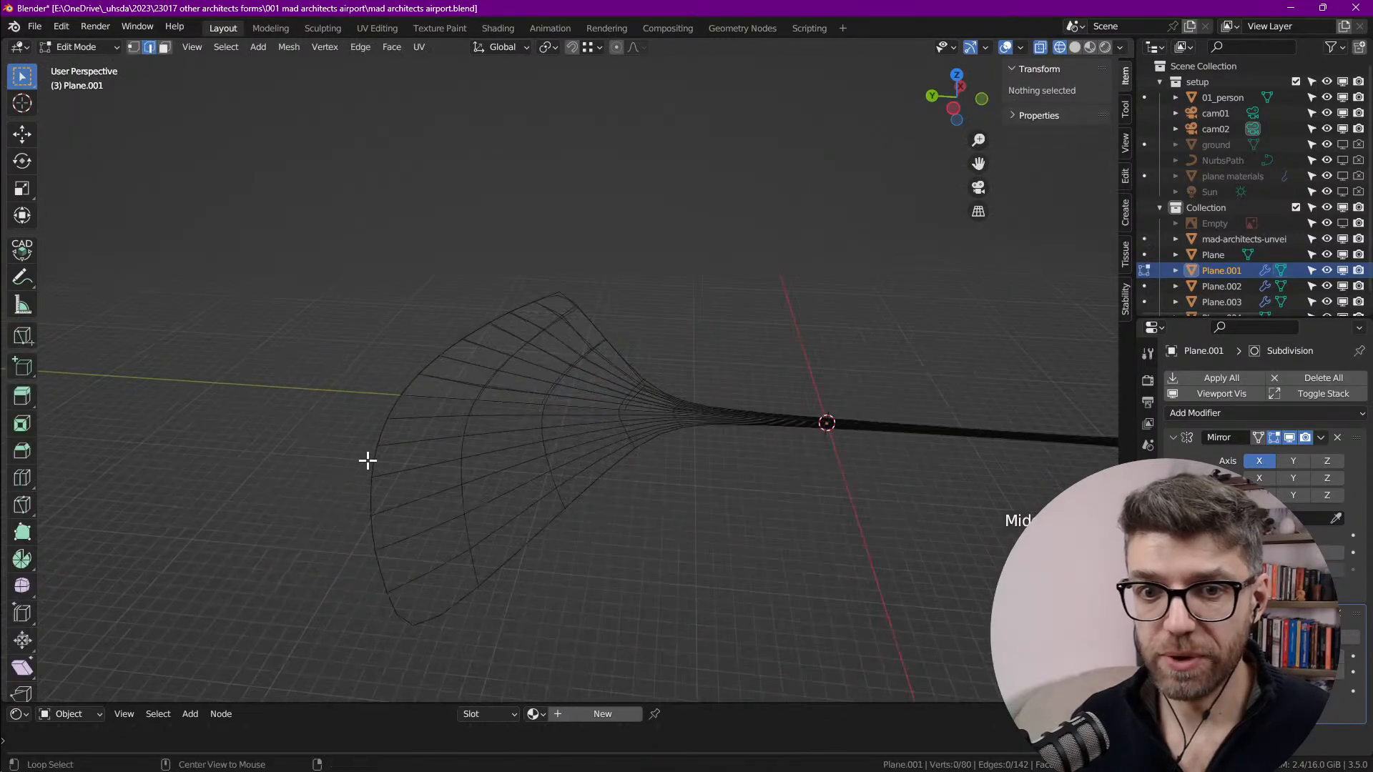
pyautogui.keyDown('alt'); pyautogui.click(432, 369); pyautogui.keyUp('alt')
pyautogui.moveTo(331, 432); pyautogui.dragTo(787, 424, button='middle')
pyautogui.scroll(4, 481, 289)
pyautogui.moveTo(488, 328); pyautogui.dragTo(469, 386)
pyautogui.moveTo(469, 387); pyautogui.dragTo(585, 321, button='middle')
pyautogui.moveTo(1372, 243); pyautogui.dragTo(1372, 108)
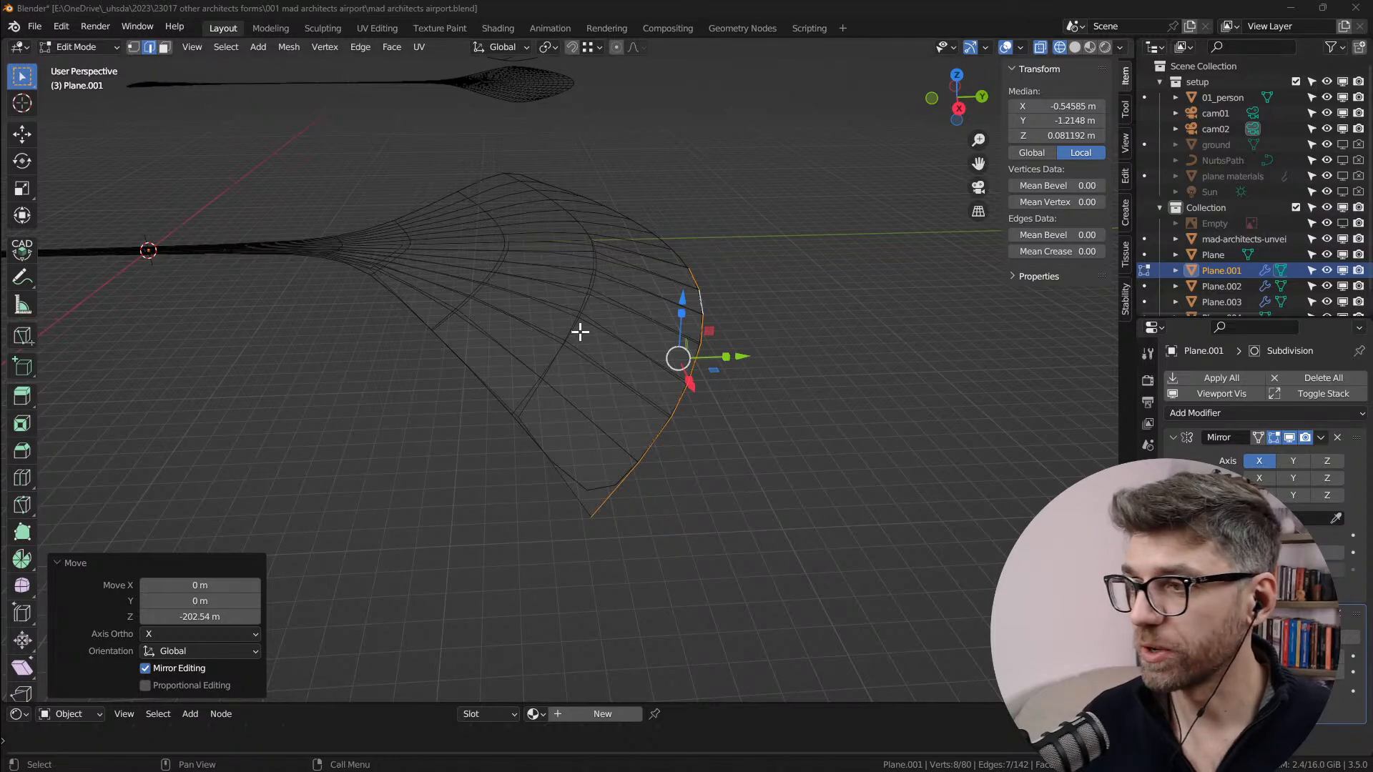
# Step: Lower the fan roof's outermost edge loop by a further 78.664 m along Z
pyautogui.moveTo(482, 296); pyautogui.dragTo(700, 328, button='middle')
pyautogui.moveTo(555, 365); pyautogui.dragTo(564, 294, button='middle')
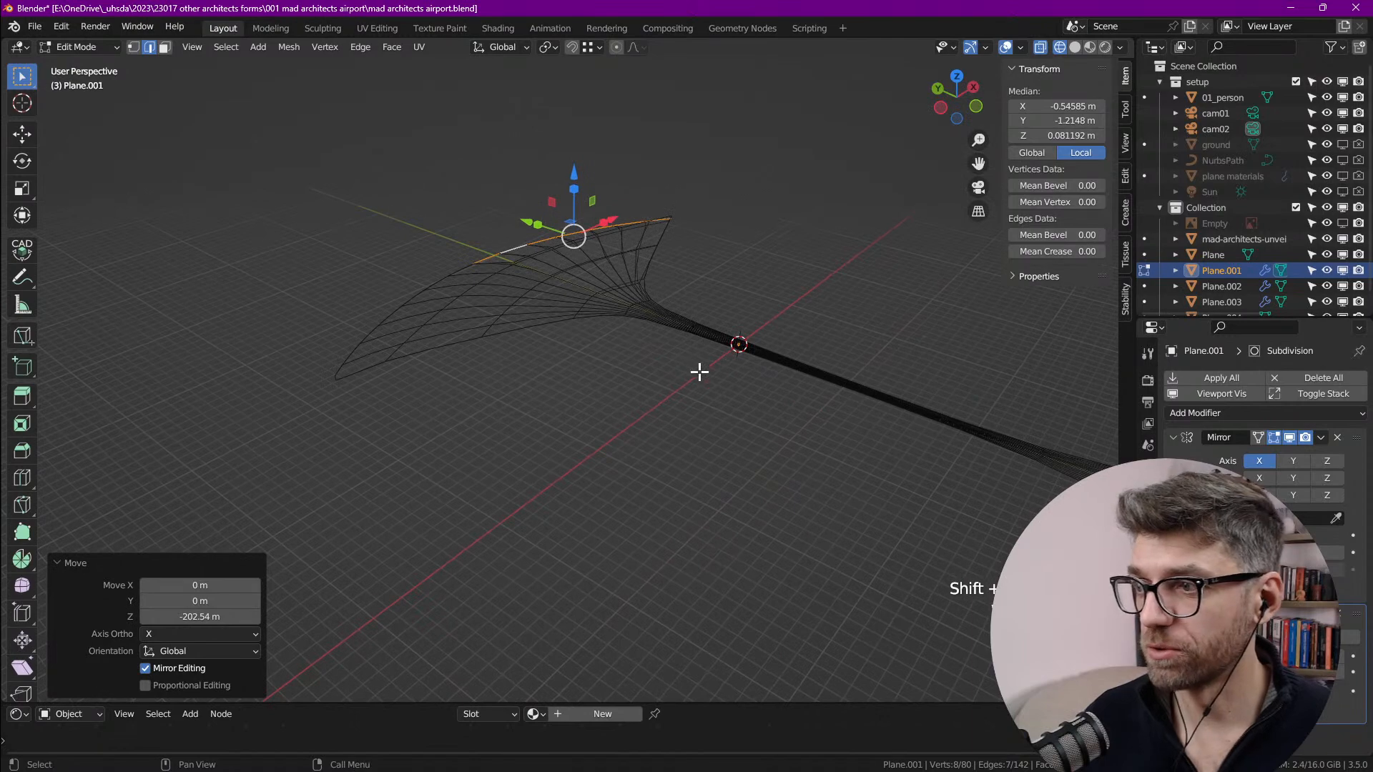
pyautogui.keyDown('shift'); pyautogui.moveTo(786, 347); pyautogui.dragTo(499, 304, button='middle'); pyautogui.keyUp('shift')
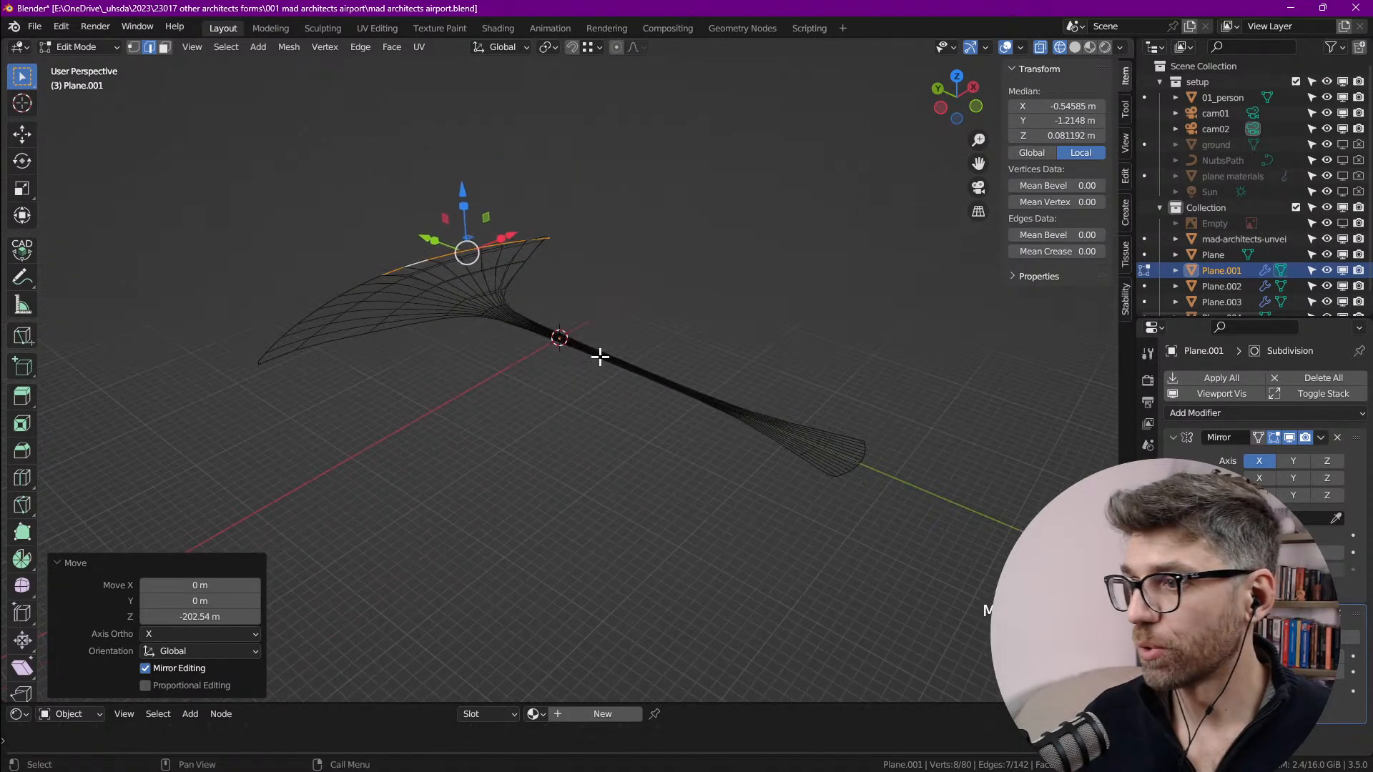
pyautogui.scroll(4, 476, 305)
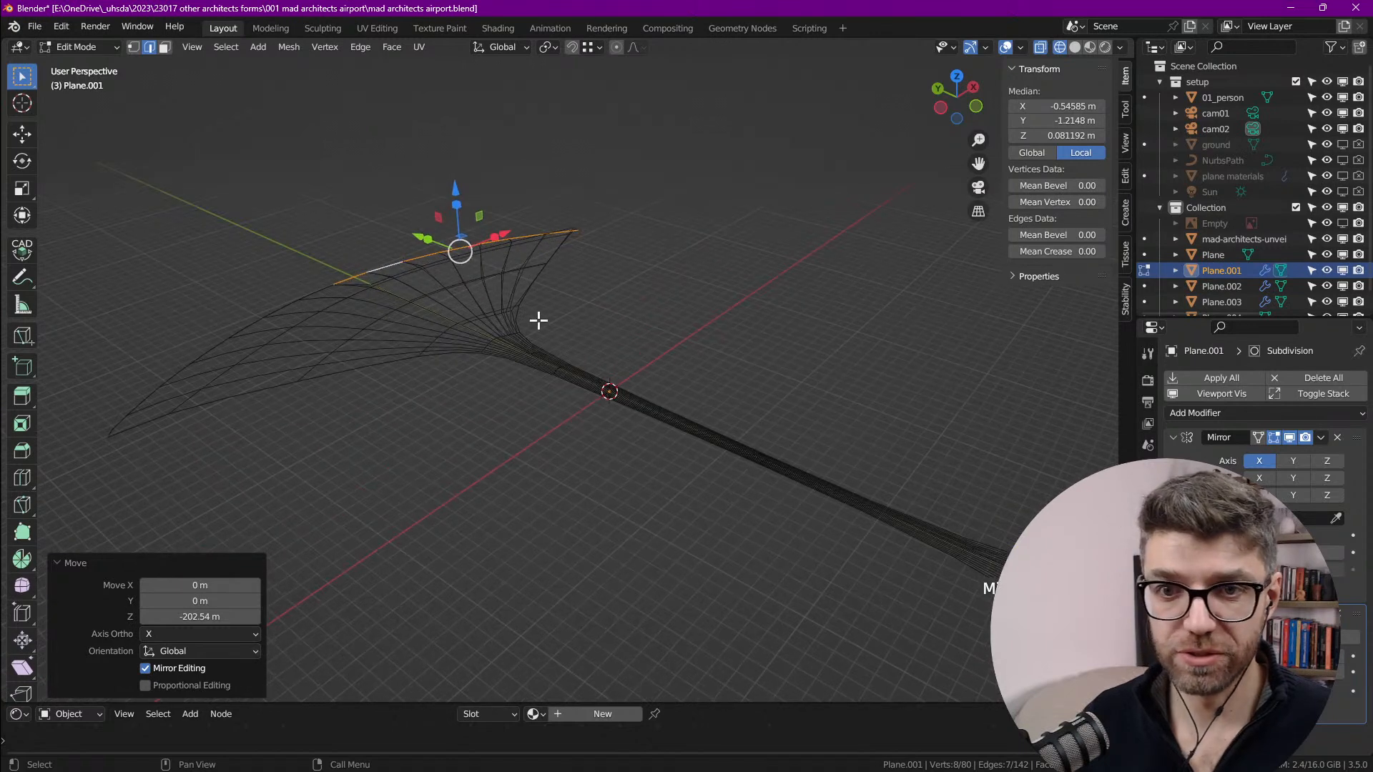
pyautogui.scroll(-4, 515, 333)
pyautogui.keyDown('shift'); pyautogui.moveTo(696, 343); pyautogui.dragTo(421, 250, button='middle'); pyautogui.keyUp('shift')
pyautogui.scroll(3, 404, 270)
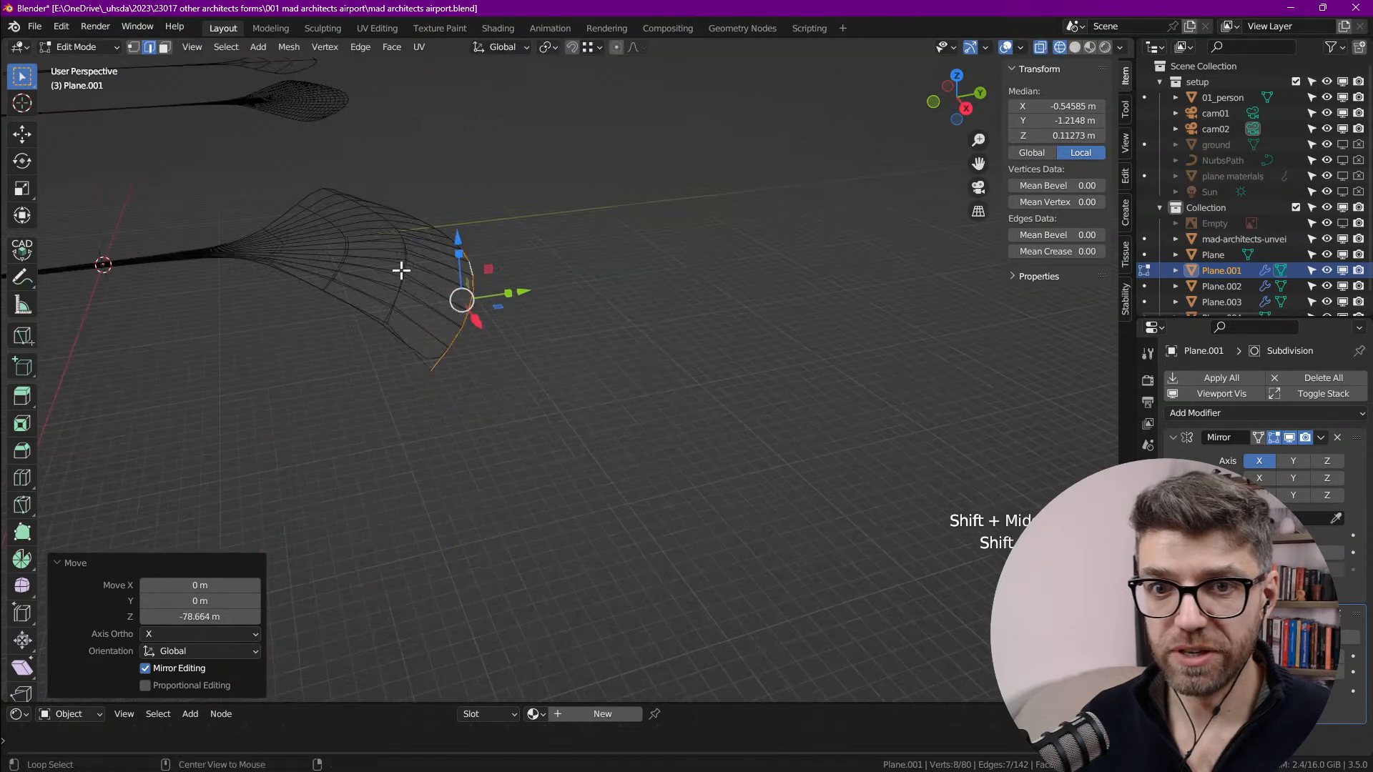
# Step: Raise the first cross loop inside the fan roof's outer edge by about 200 m along Z
pyautogui.keyDown('alt'); pyautogui.click(407, 269); pyautogui.keyUp('alt')
pyautogui.keyDown('alt'); pyautogui.click(410, 270); pyautogui.keyUp('alt')
pyautogui.keyDown('alt'); pyautogui.middleClick(410, 270); pyautogui.keyUp('alt')
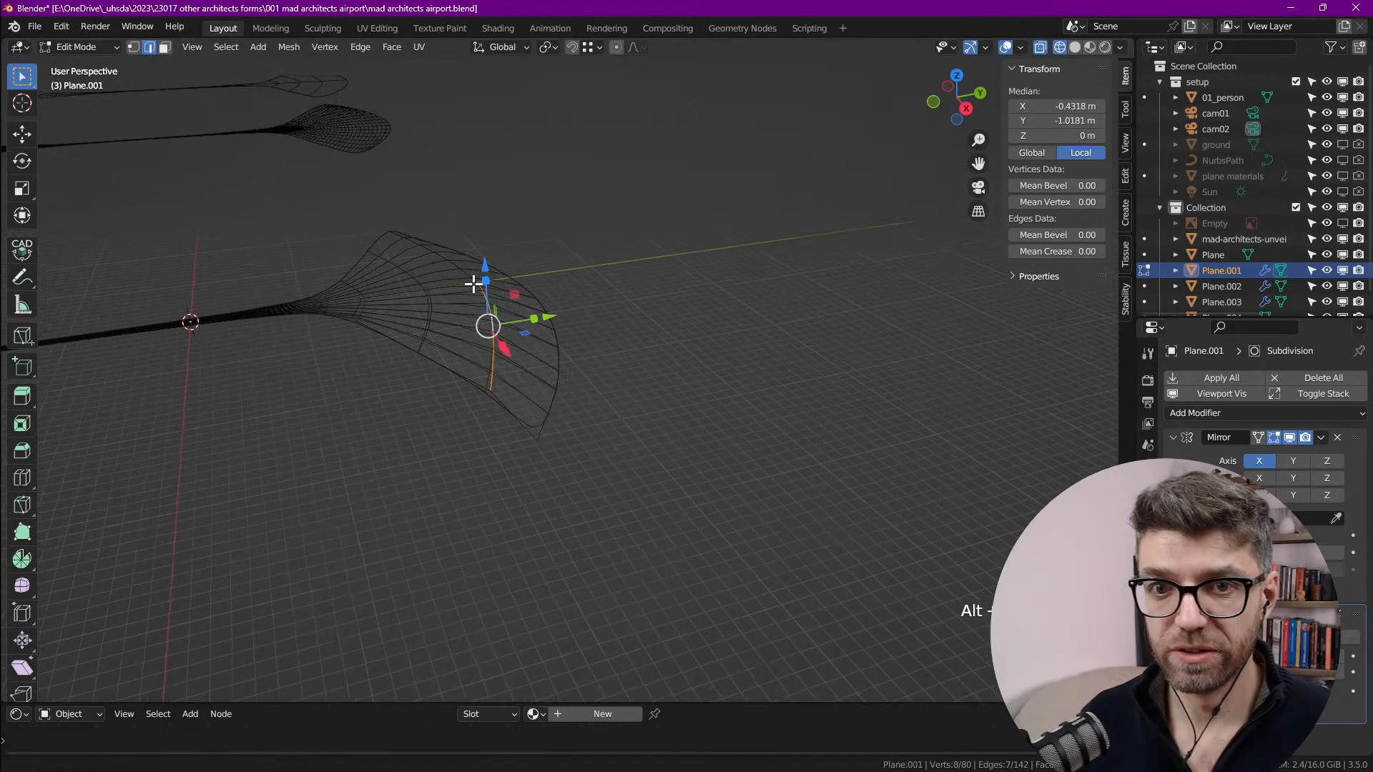
pyautogui.press('g')
pyautogui.press('z')
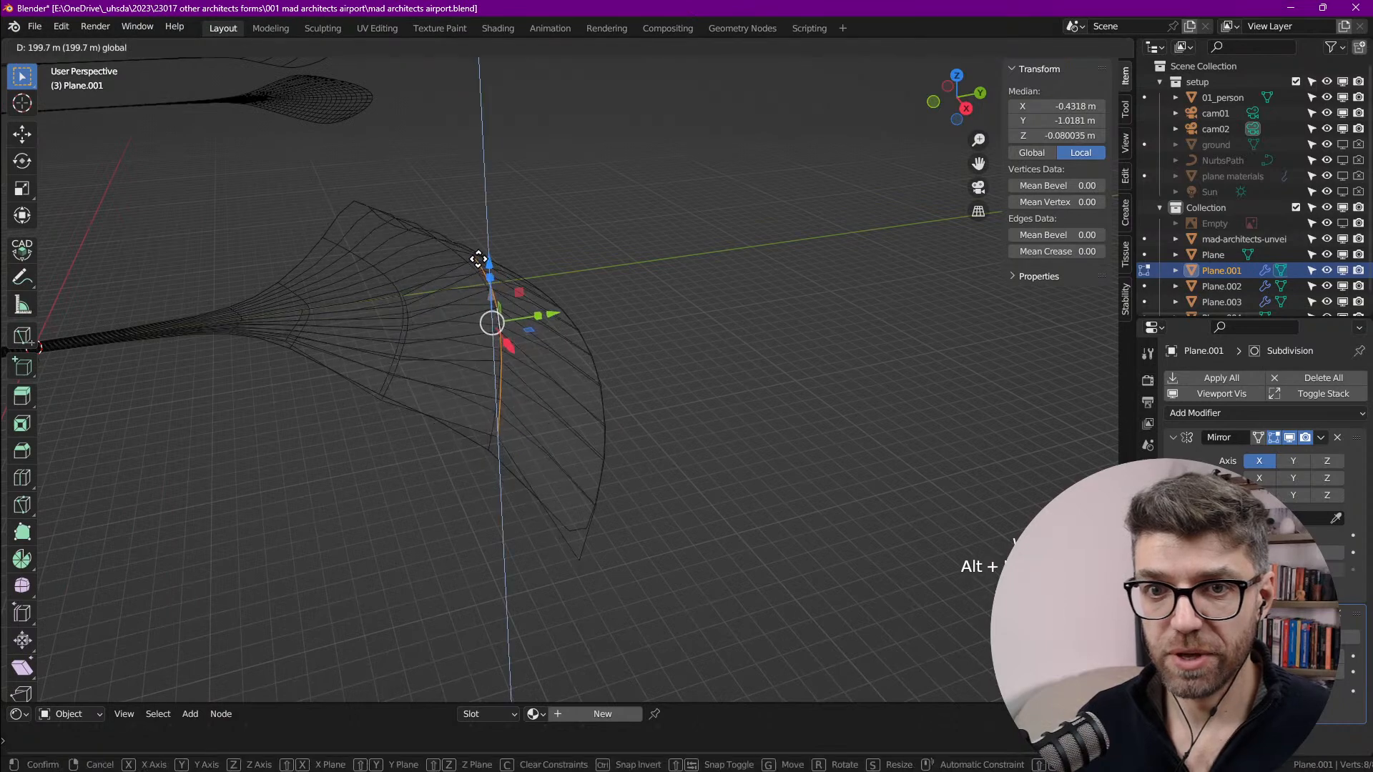
pyautogui.click(398, 322)
# Step: Raise the second cross loop inside the fan roof's outer edge by 191.37 m along Z
pyautogui.keyDown('alt'); pyautogui.click(399, 322); pyautogui.keyUp('alt')
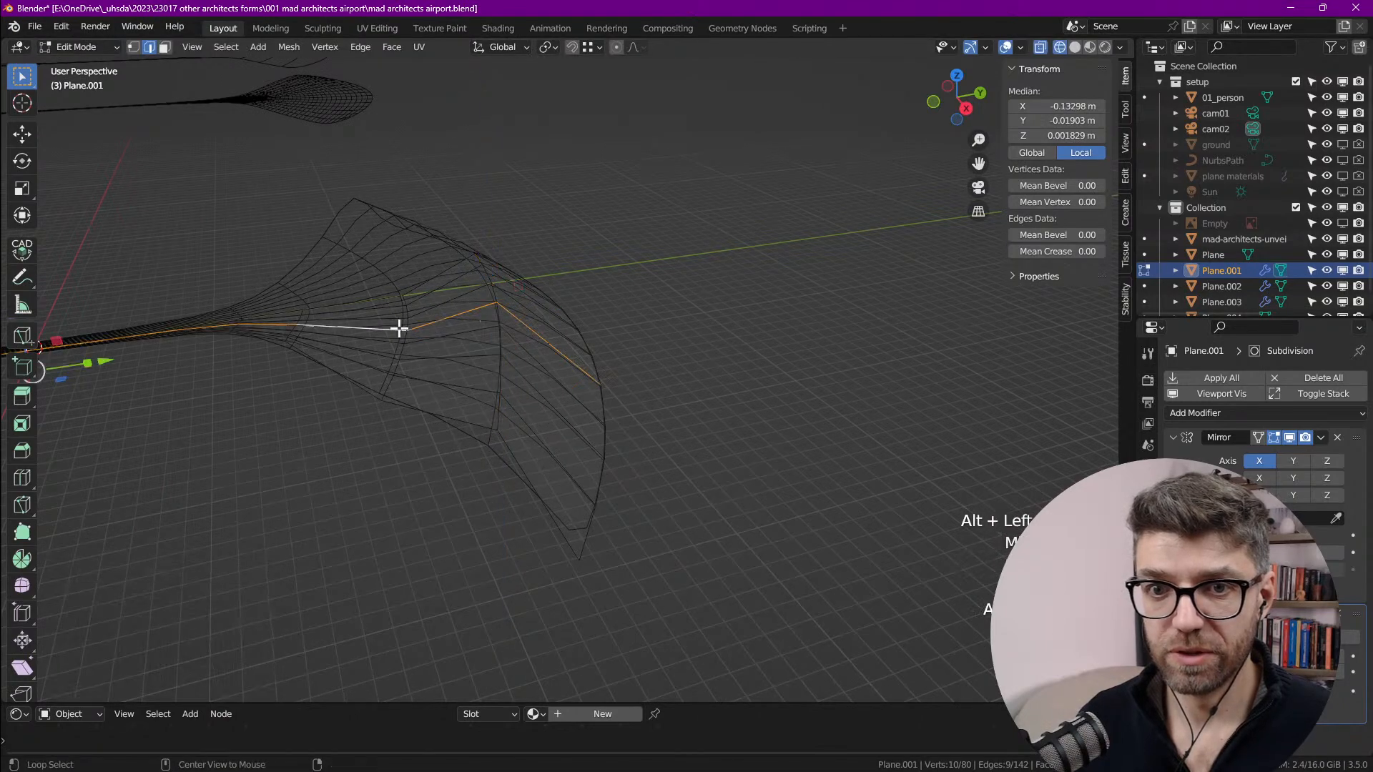
pyautogui.keyDown('alt'); pyautogui.click(406, 326); pyautogui.keyUp('alt')
pyautogui.press('g')
pyautogui.press('z')
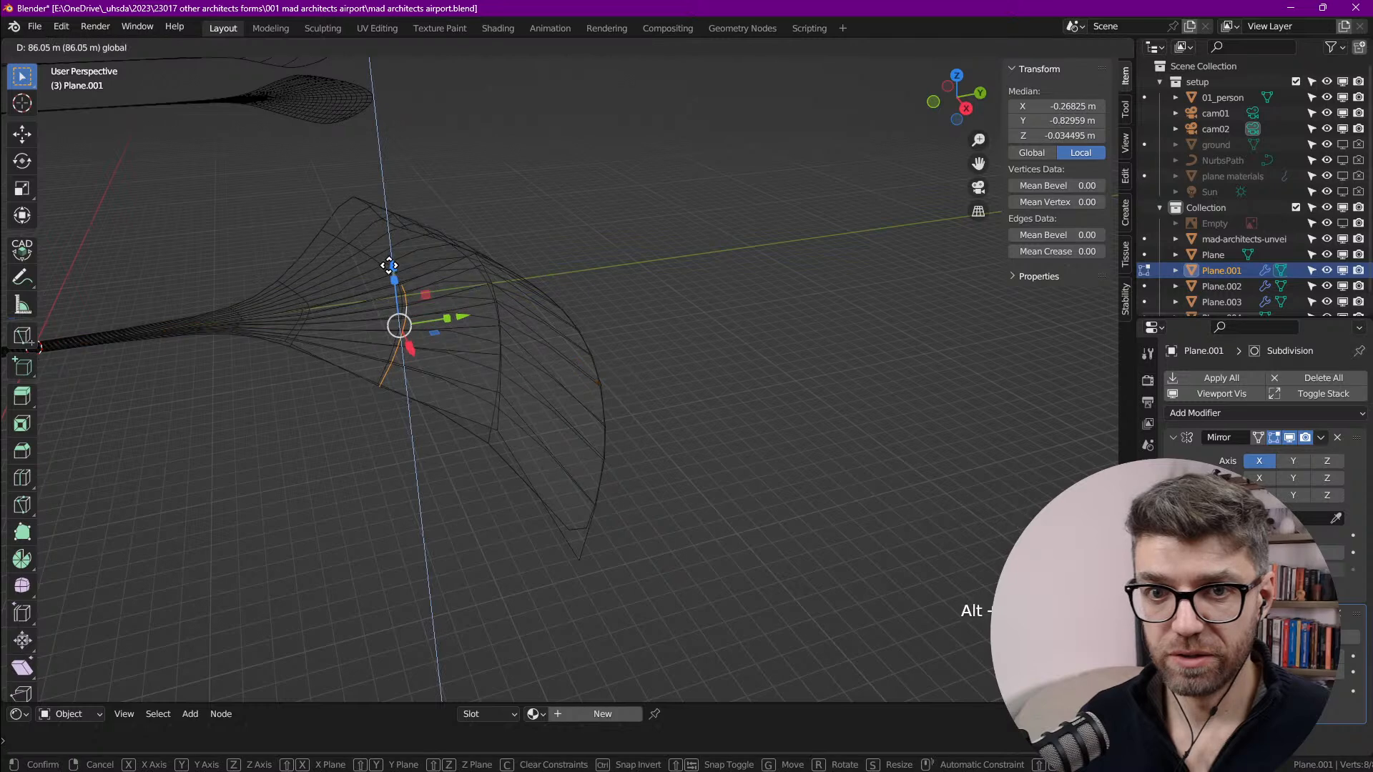
pyautogui.click(389, 249)
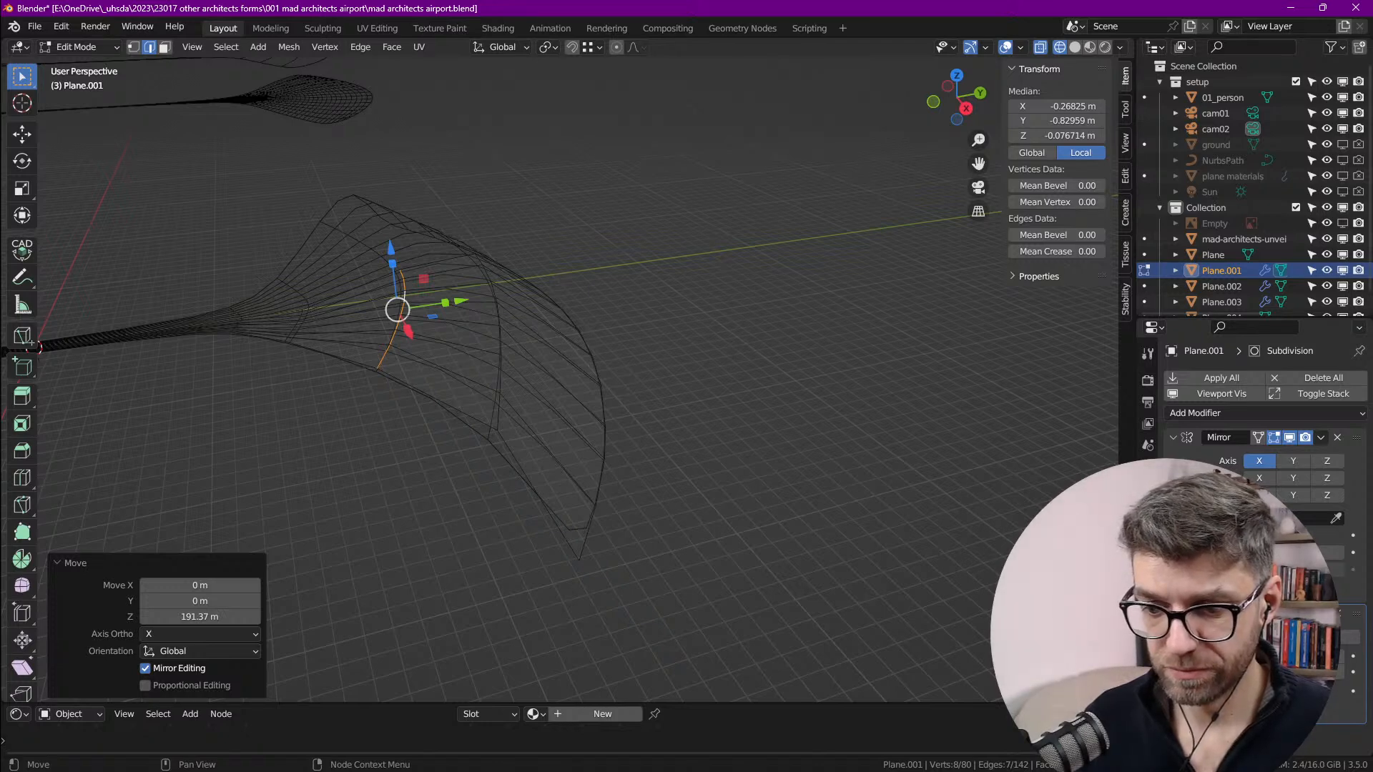
# Step: Raise the third cross loop, near the fan roof's narrowing base, by 72.199 m along Z
pyautogui.scroll(3, 266, 316)
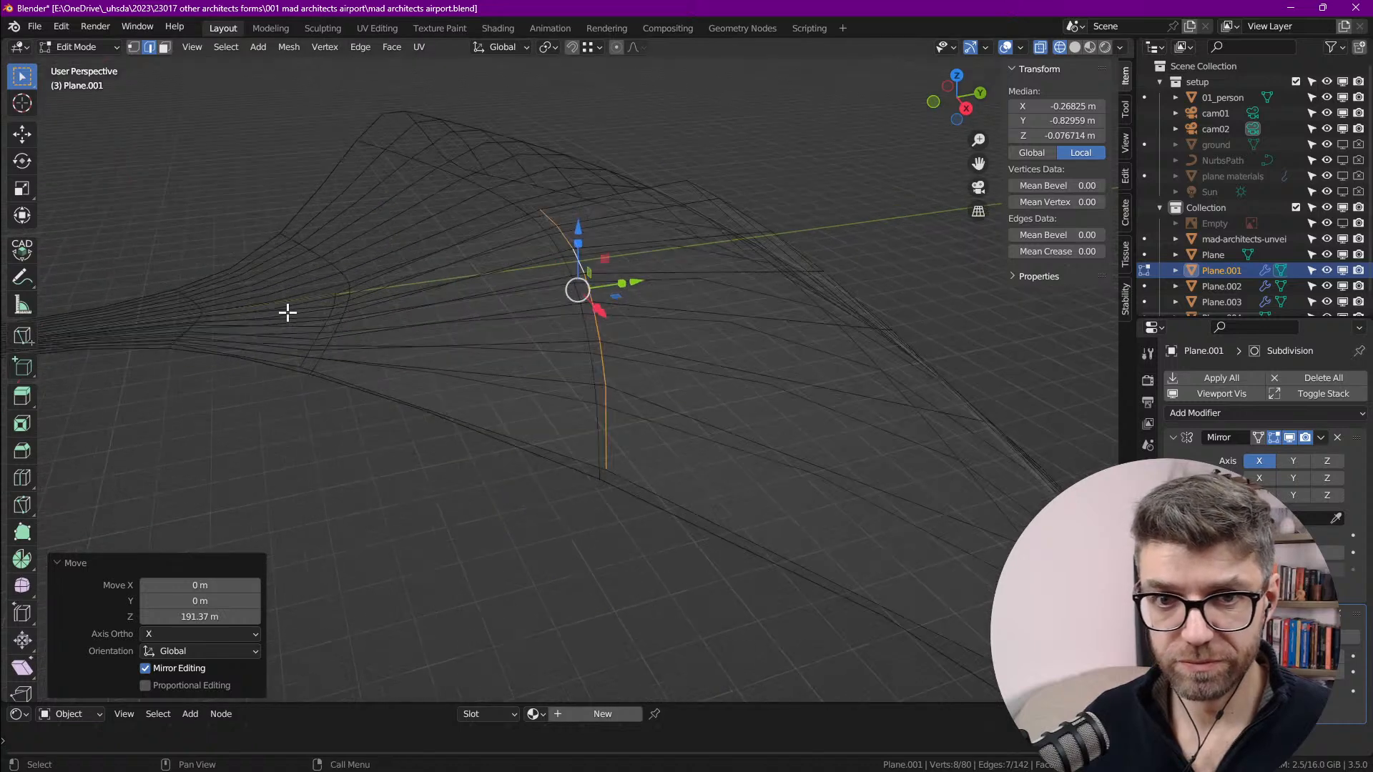
pyautogui.keyDown('alt'); pyautogui.click(340, 266); pyautogui.keyUp('alt')
pyautogui.keyDown('alt'); pyautogui.click(338, 269); pyautogui.keyUp('alt')
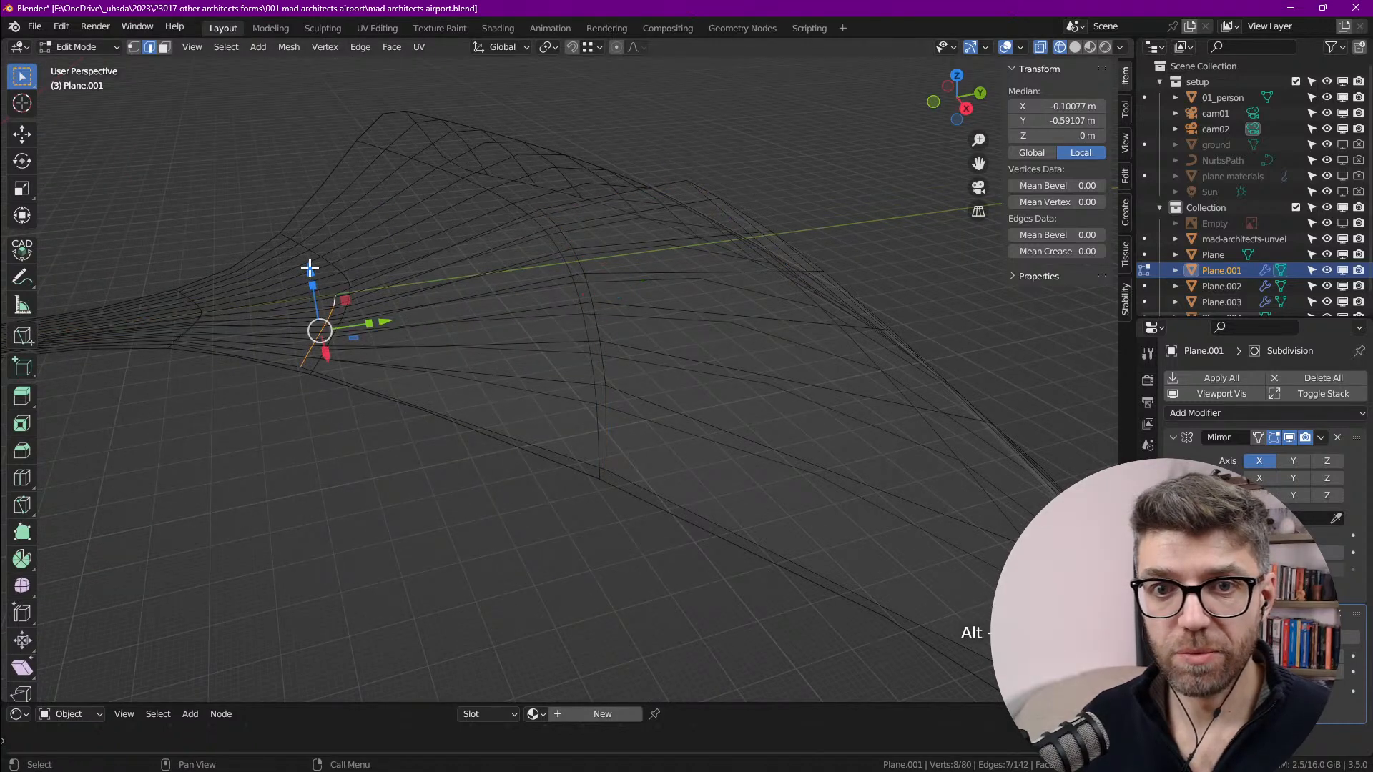
pyautogui.moveTo(300, 270); pyautogui.dragTo(288, 238)
pyautogui.scroll(-3, 315, 246)
pyautogui.keyDown('shift'); pyautogui.moveTo(321, 283); pyautogui.dragTo(330, 290, button='middle'); pyautogui.keyUp('shift')
pyautogui.moveTo(331, 290); pyautogui.dragTo(668, 298, button='middle')
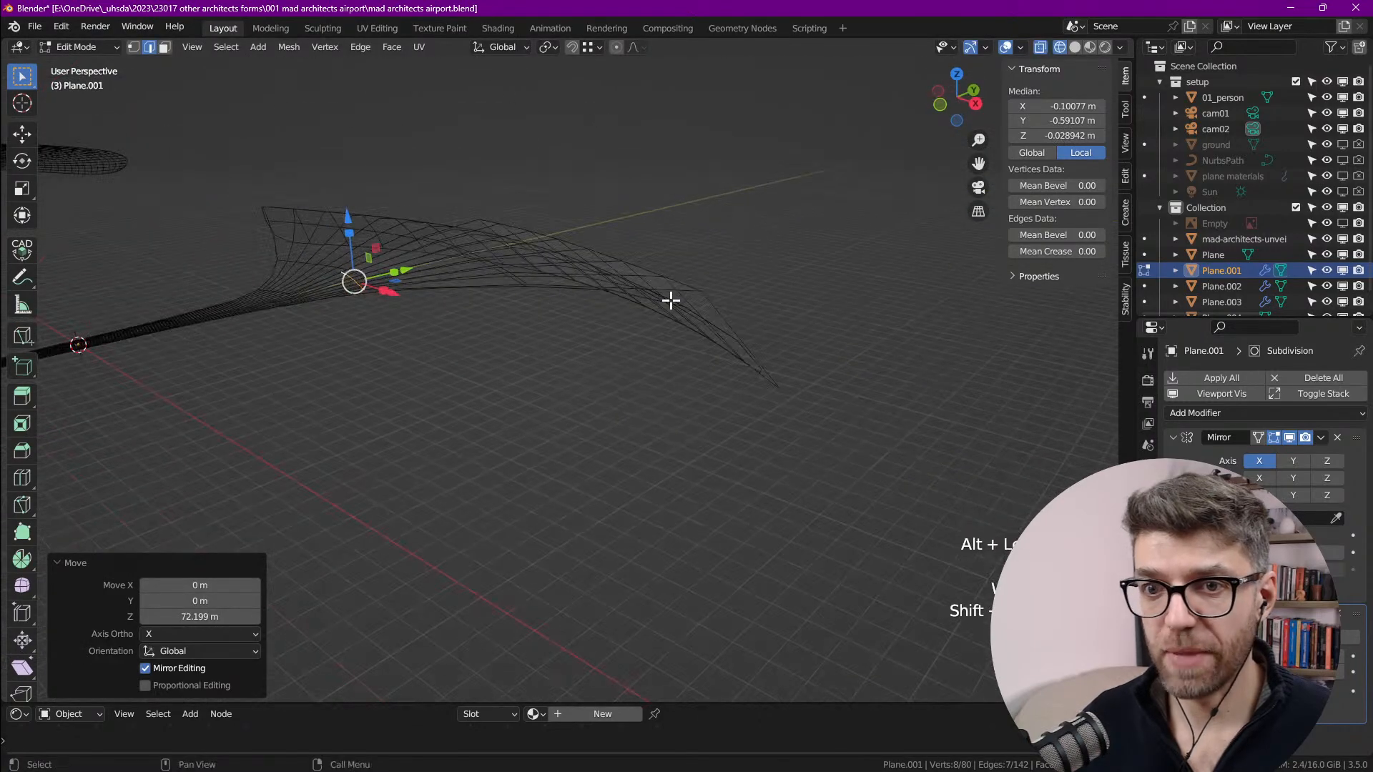
# Step: Switch to the photo viewer and examine the aerial terminal render and the close-up of the roof's folded panels
pyautogui.moveTo(1372, 114); pyautogui.dragTo(872, 119)
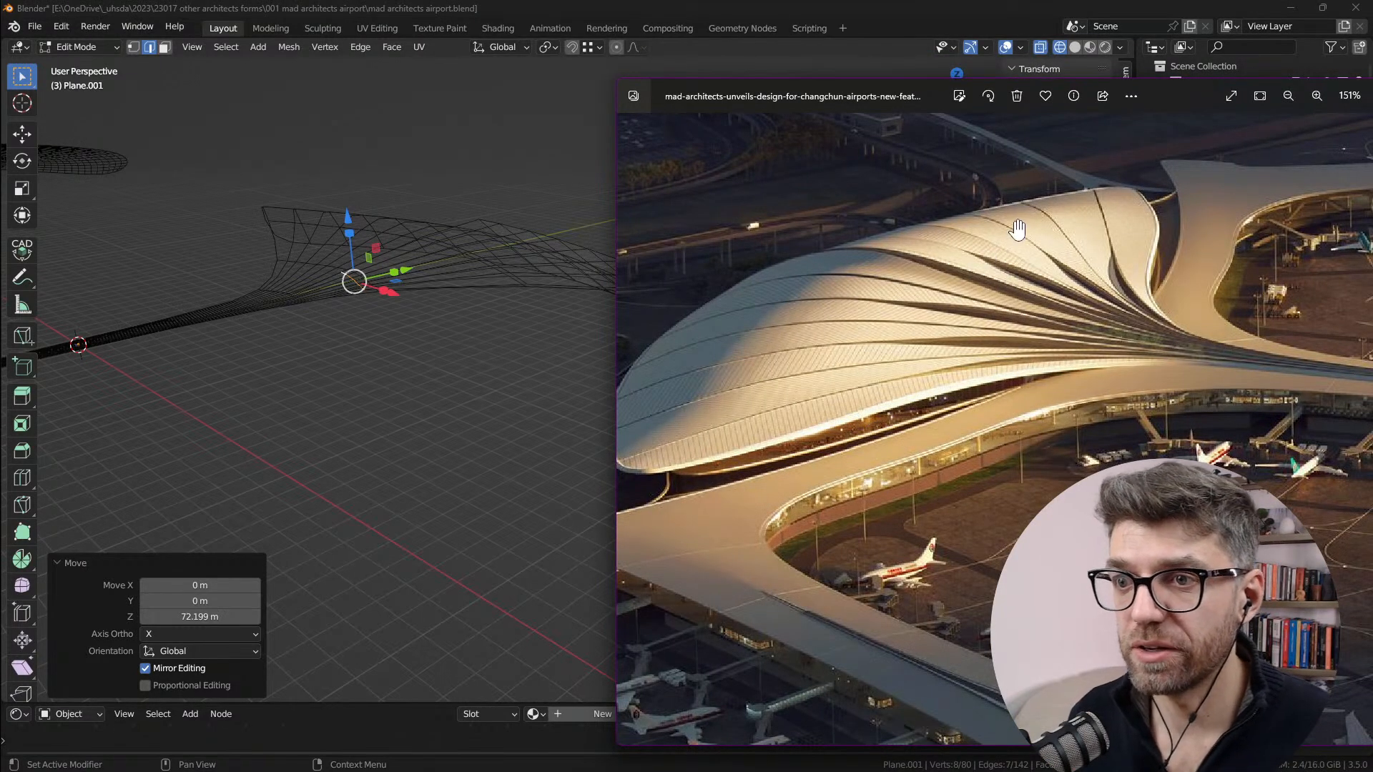
pyautogui.moveTo(791, 98); pyautogui.dragTo(513, 39)
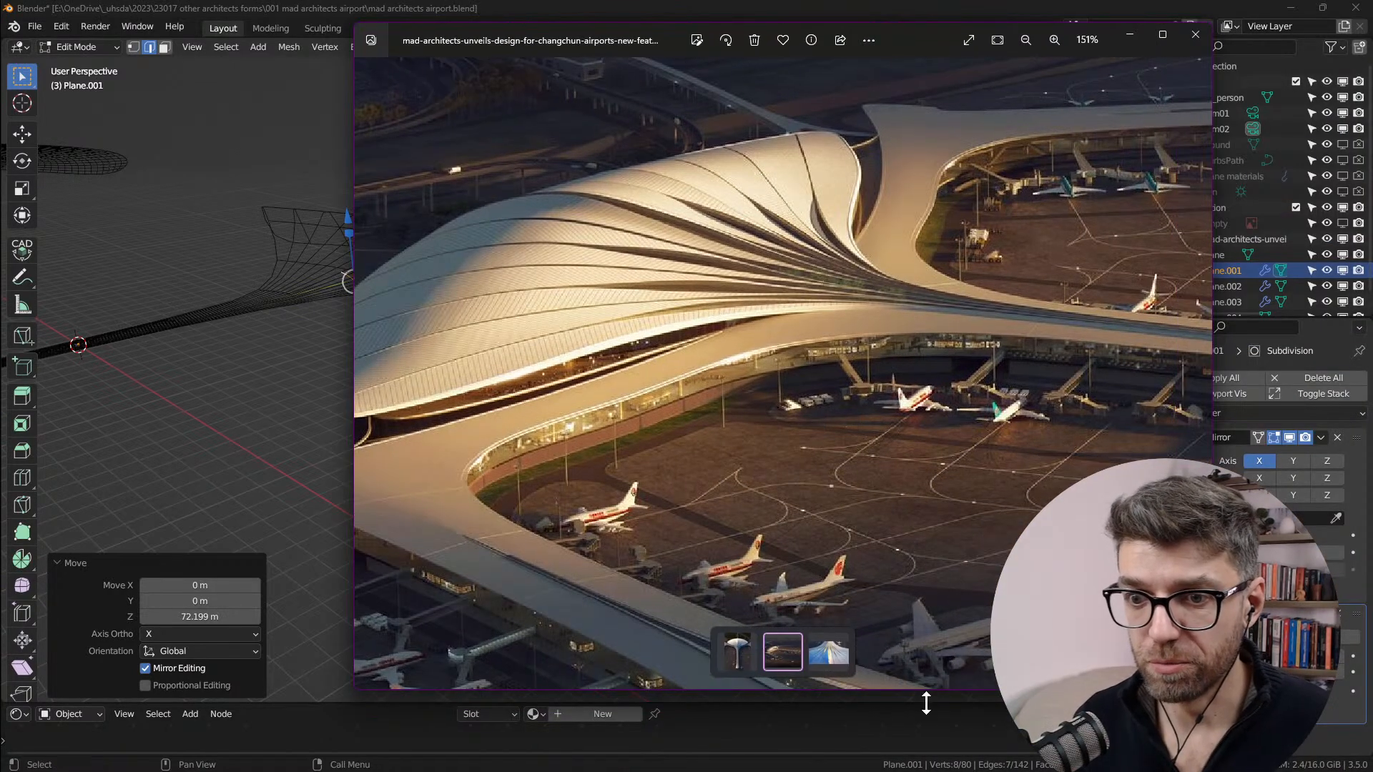
pyautogui.click(828, 652)
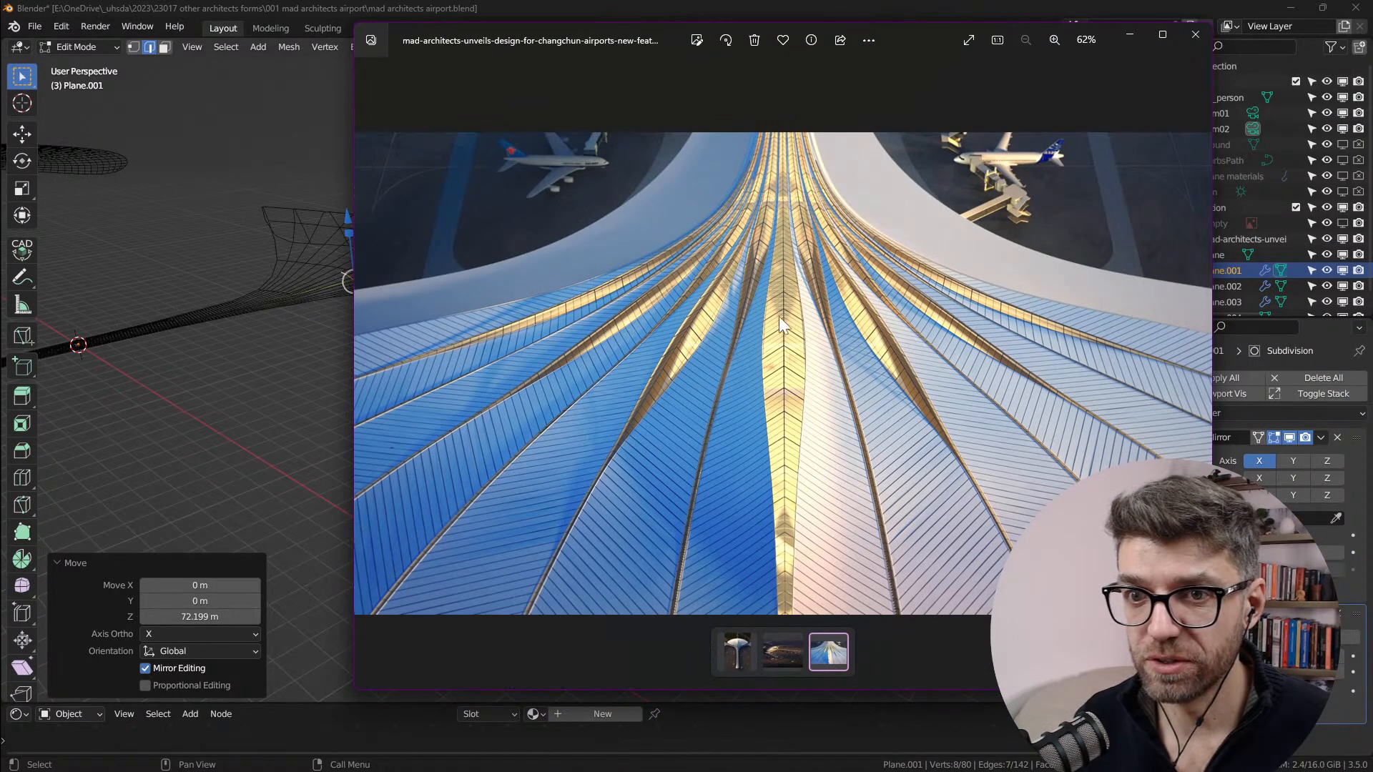
pyautogui.scroll(3, 785, 325)
pyautogui.scroll(-3, 675, 362)
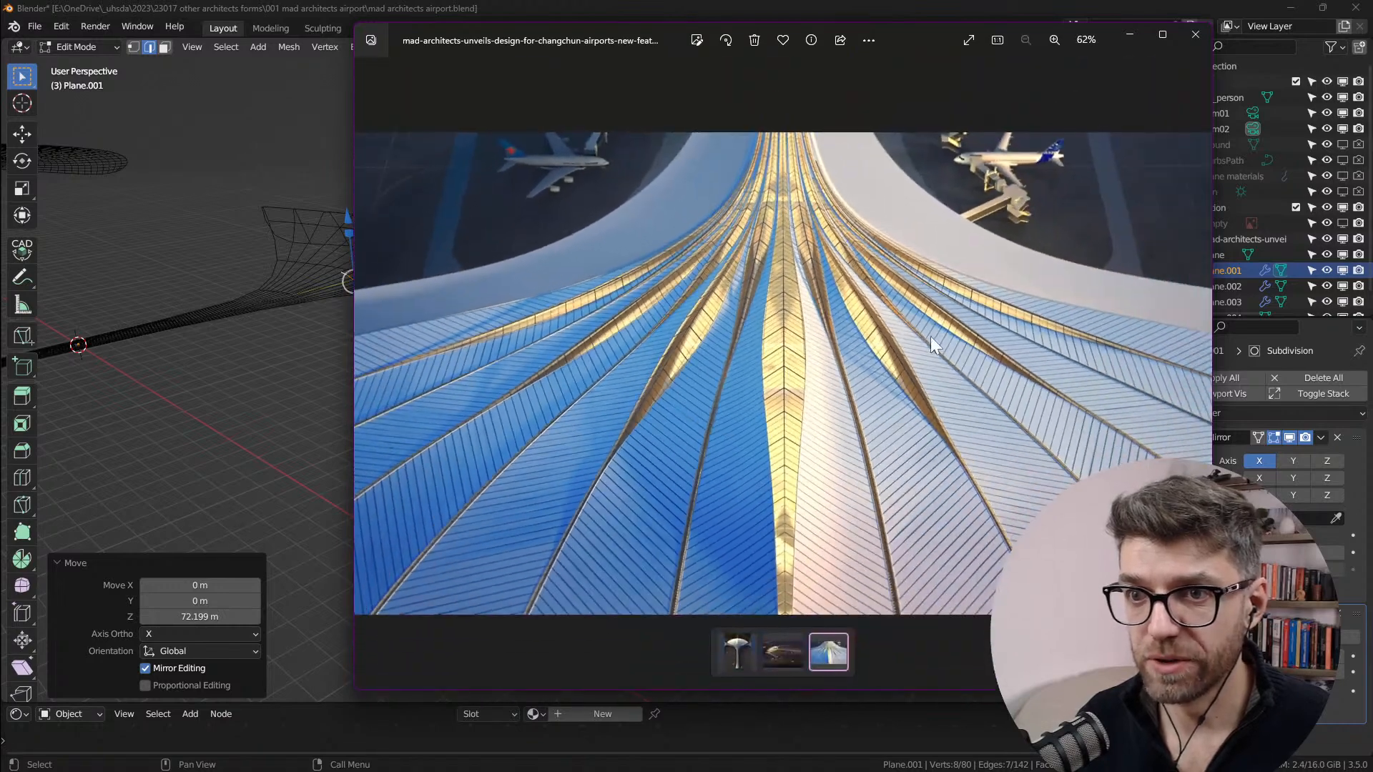
pyautogui.moveTo(914, 44); pyautogui.dragTo(1372, 349)
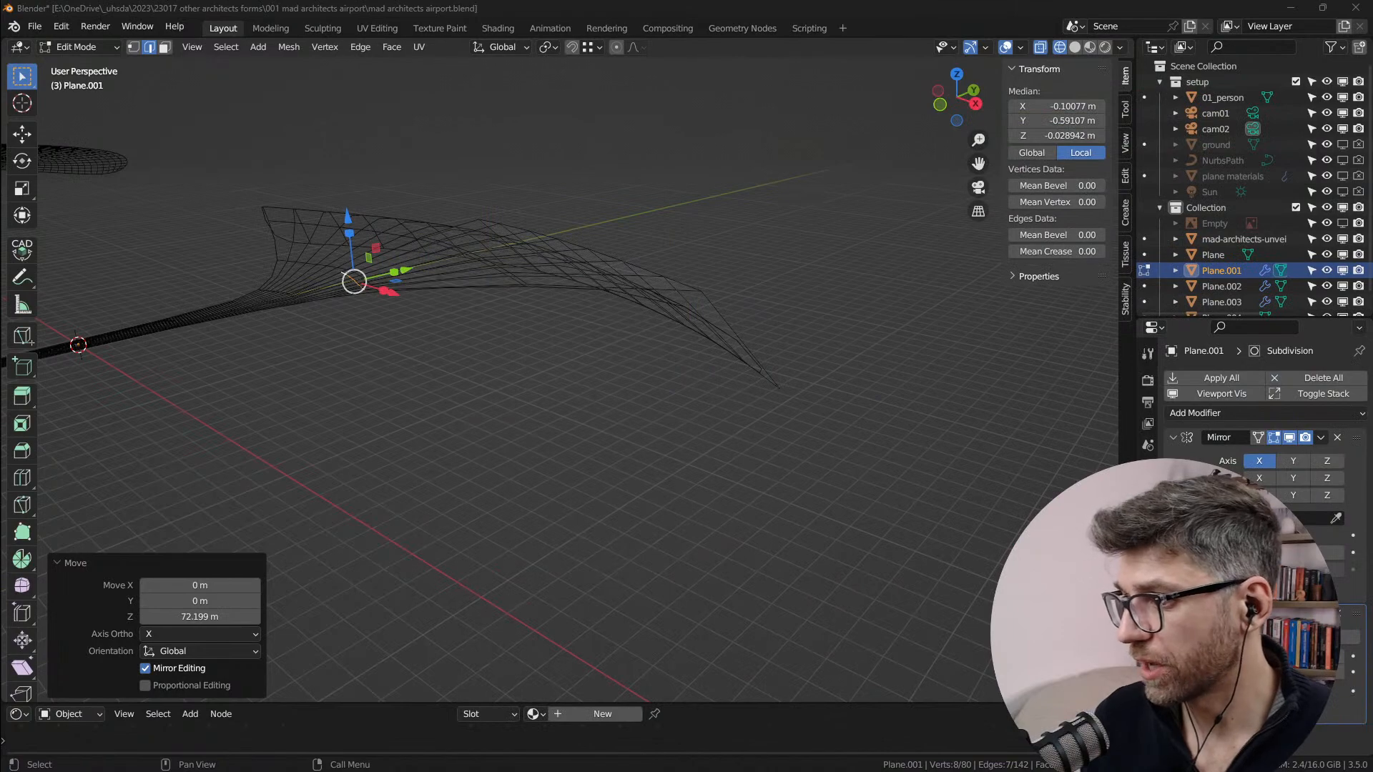
# Step: Switch to the ArchDaily page in the browser and look through the Changchun airport gallery and article for roof views
pyautogui.moveTo(1372, 236); pyautogui.dragTo(822, 1)
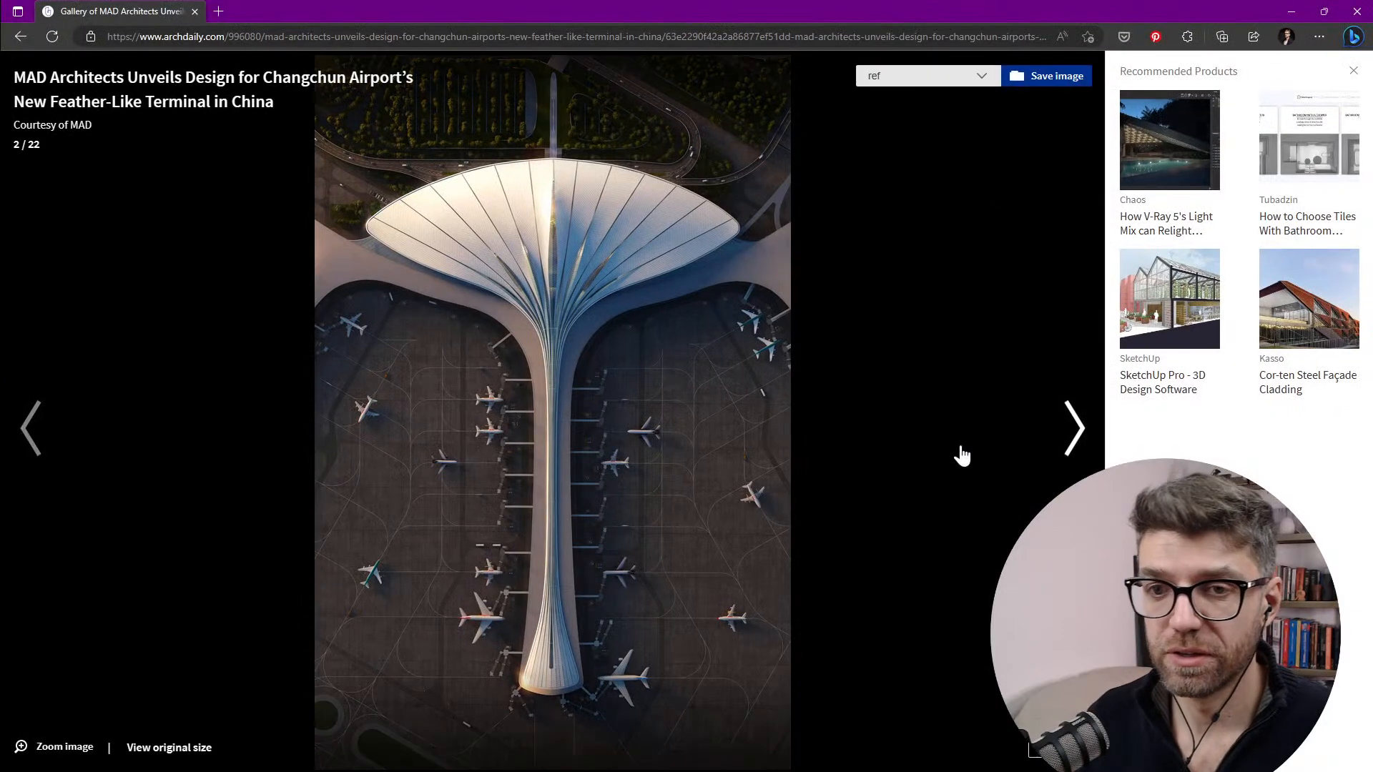
pyautogui.click(1097, 431)
pyautogui.click(1098, 431)
pyautogui.click(1098, 432)
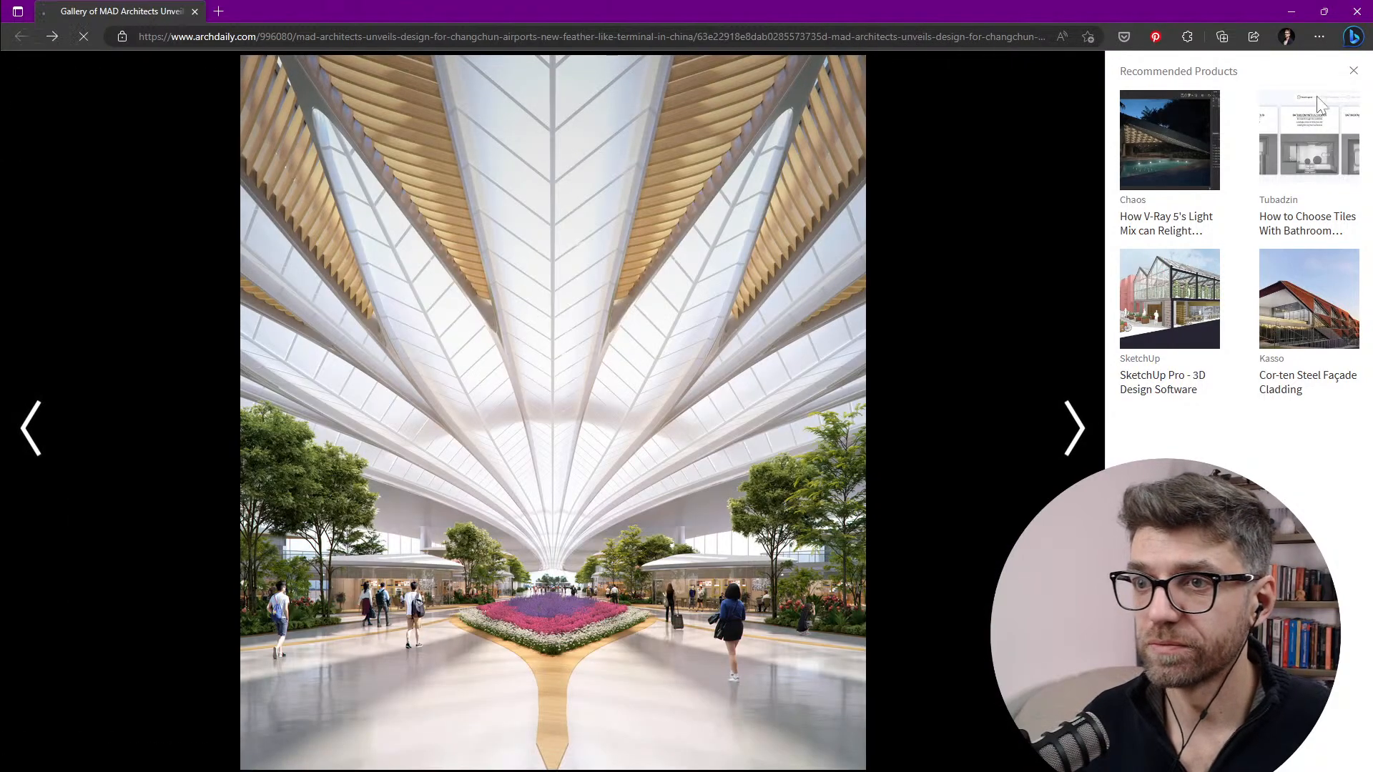
pyautogui.click(1353, 71)
pyautogui.scroll(3, 567, 214)
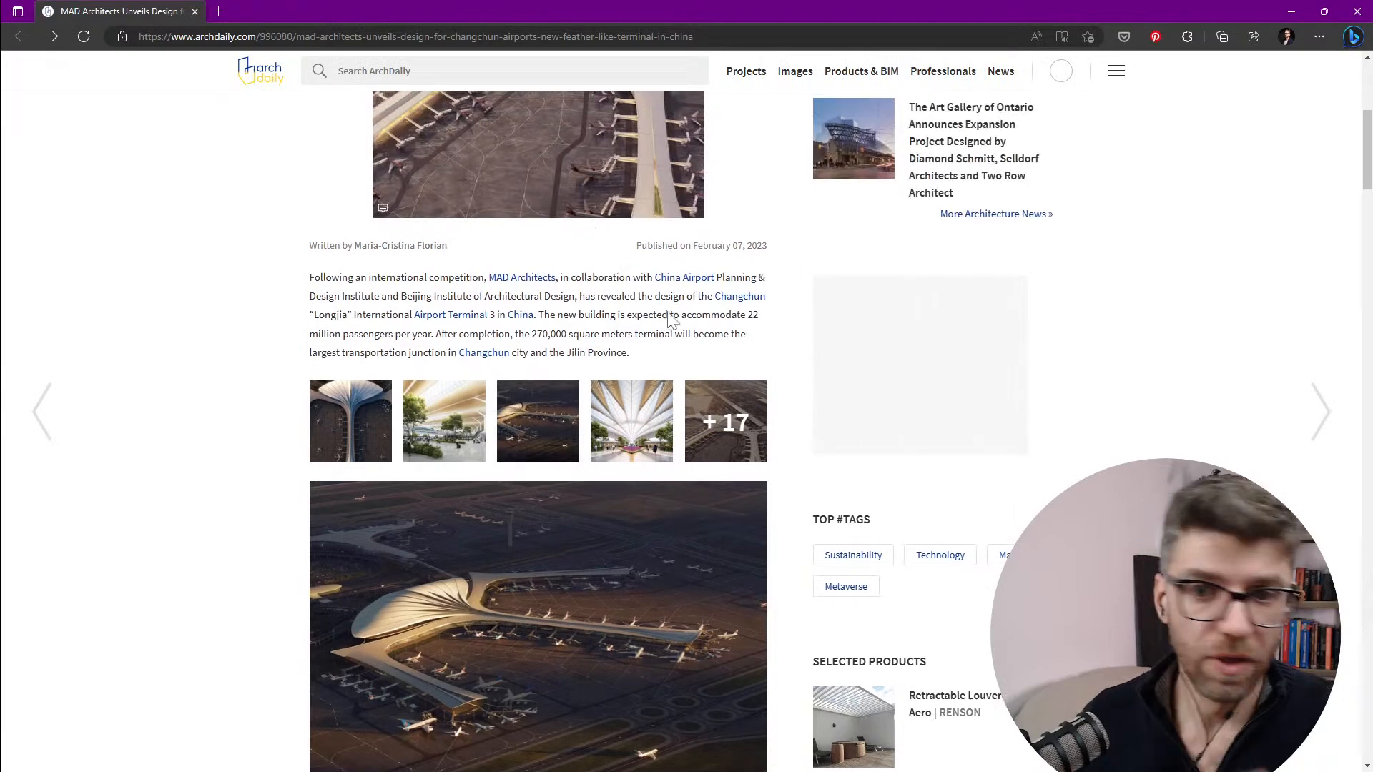
pyautogui.scroll(-2, 740, 415)
pyautogui.scroll(3, 737, 393)
pyautogui.scroll(4, 668, 362)
pyautogui.scroll(-1, 517, 392)
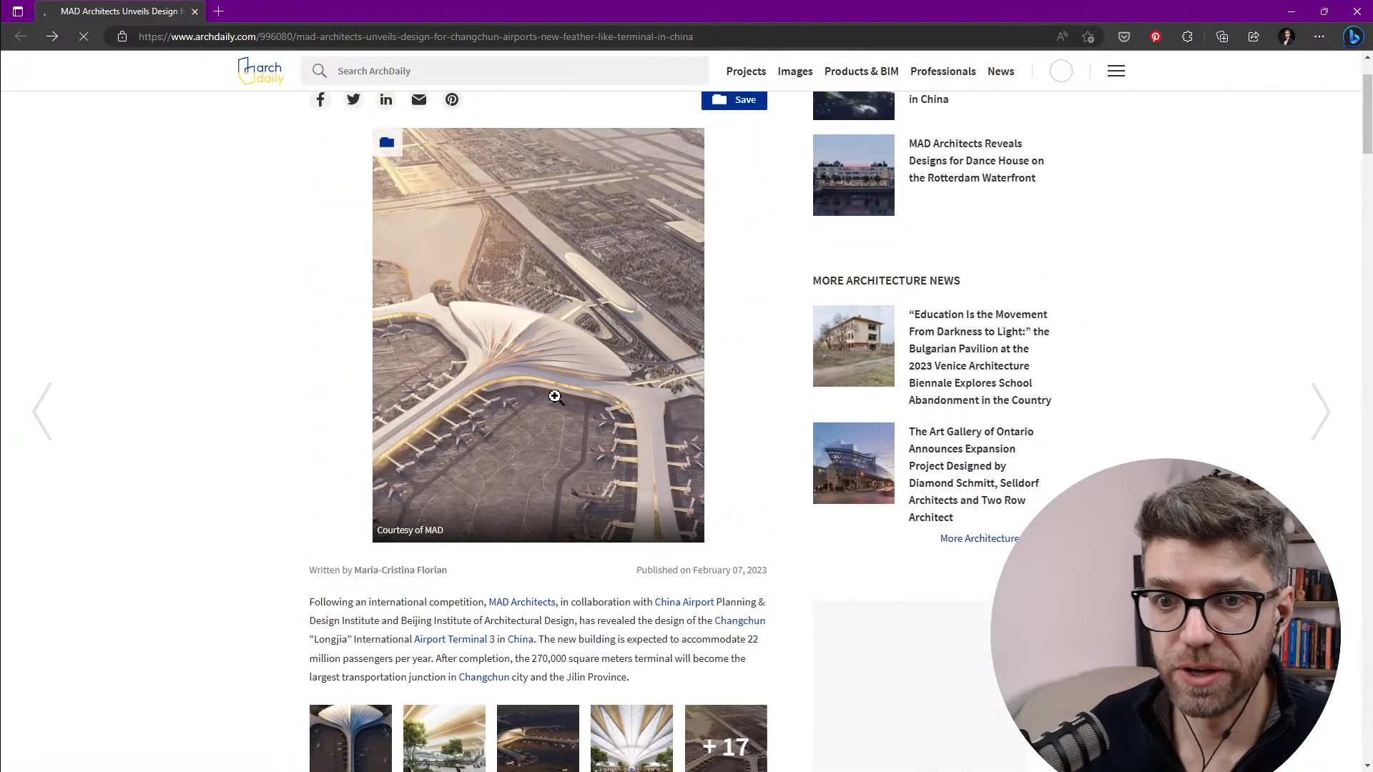
# Step: Open the article's image gallery and compare the aerial render with the top view of the feather-like roof
pyautogui.click(547, 397)
pyautogui.click(568, 445)
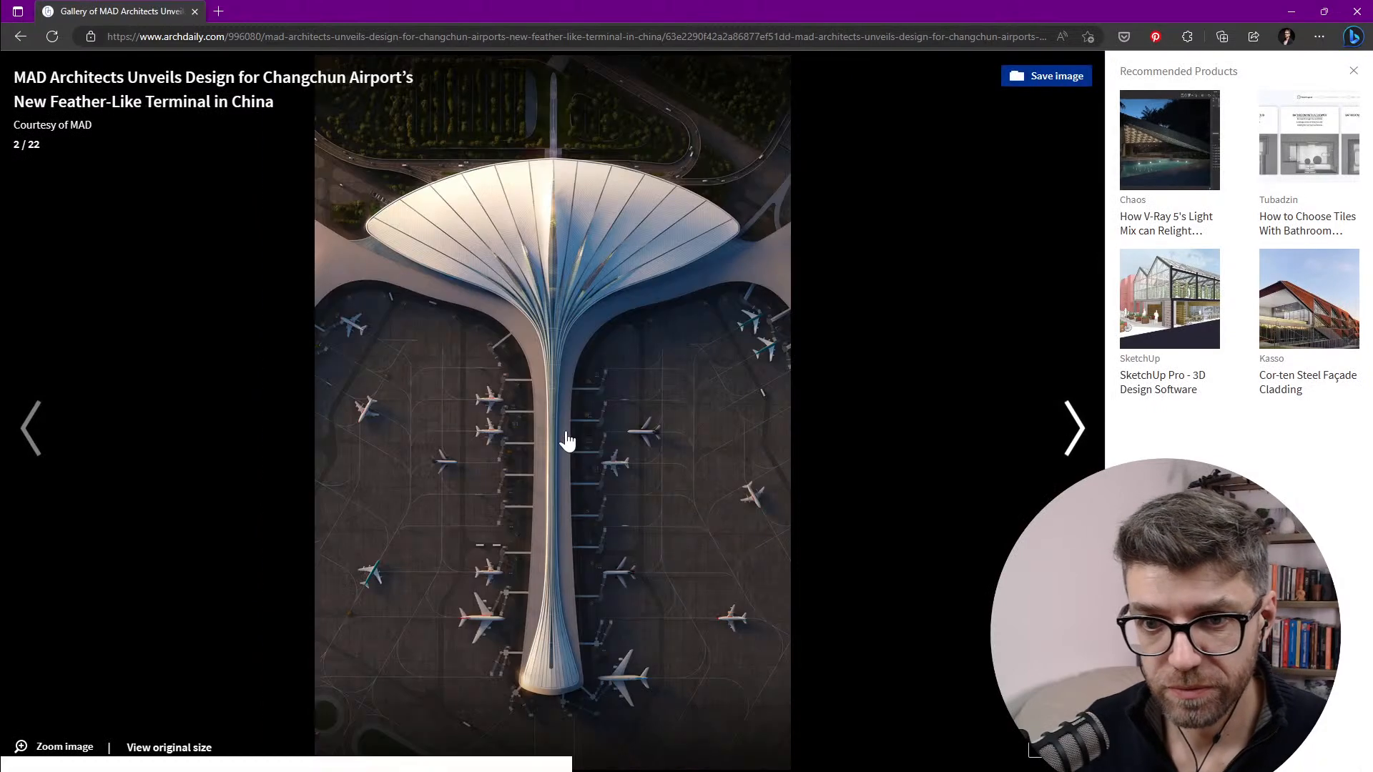
pyautogui.click(467, 326)
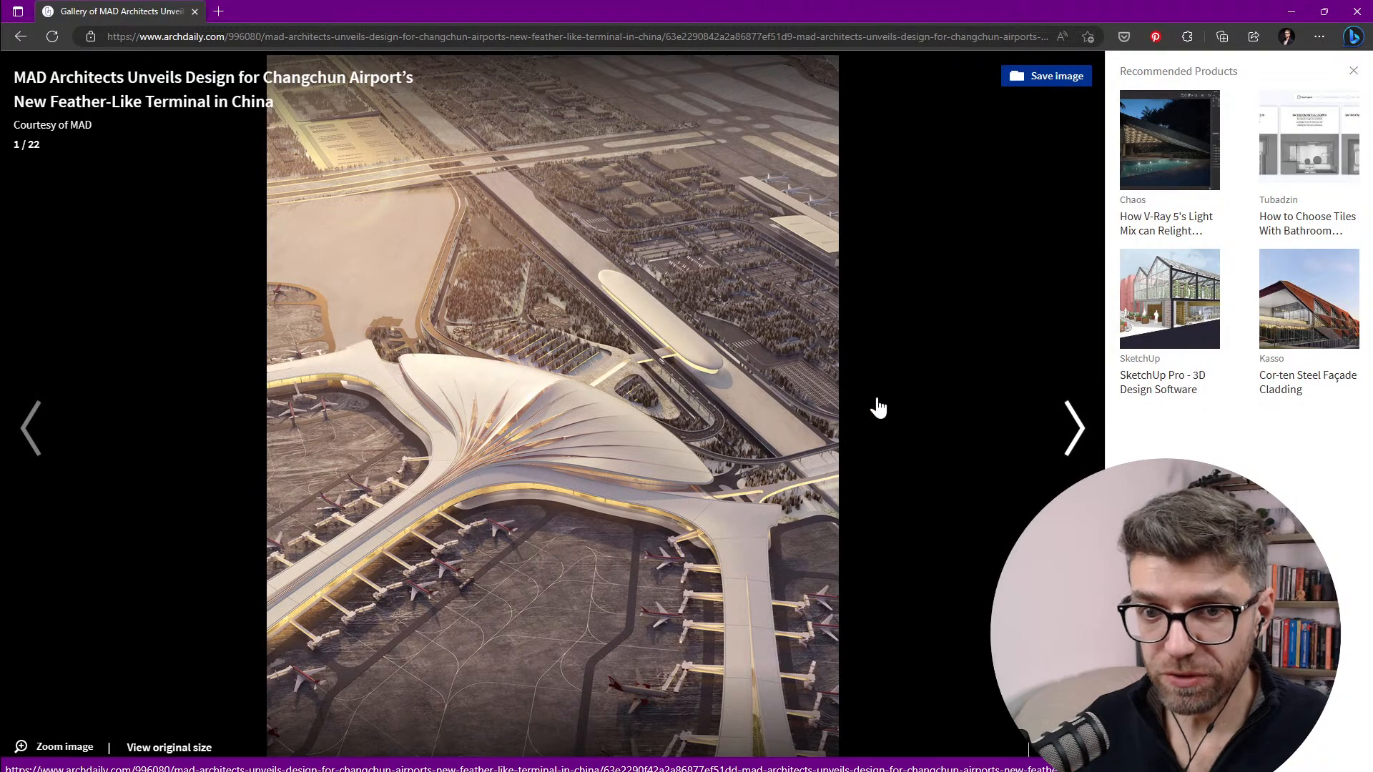
pyautogui.click(1076, 429)
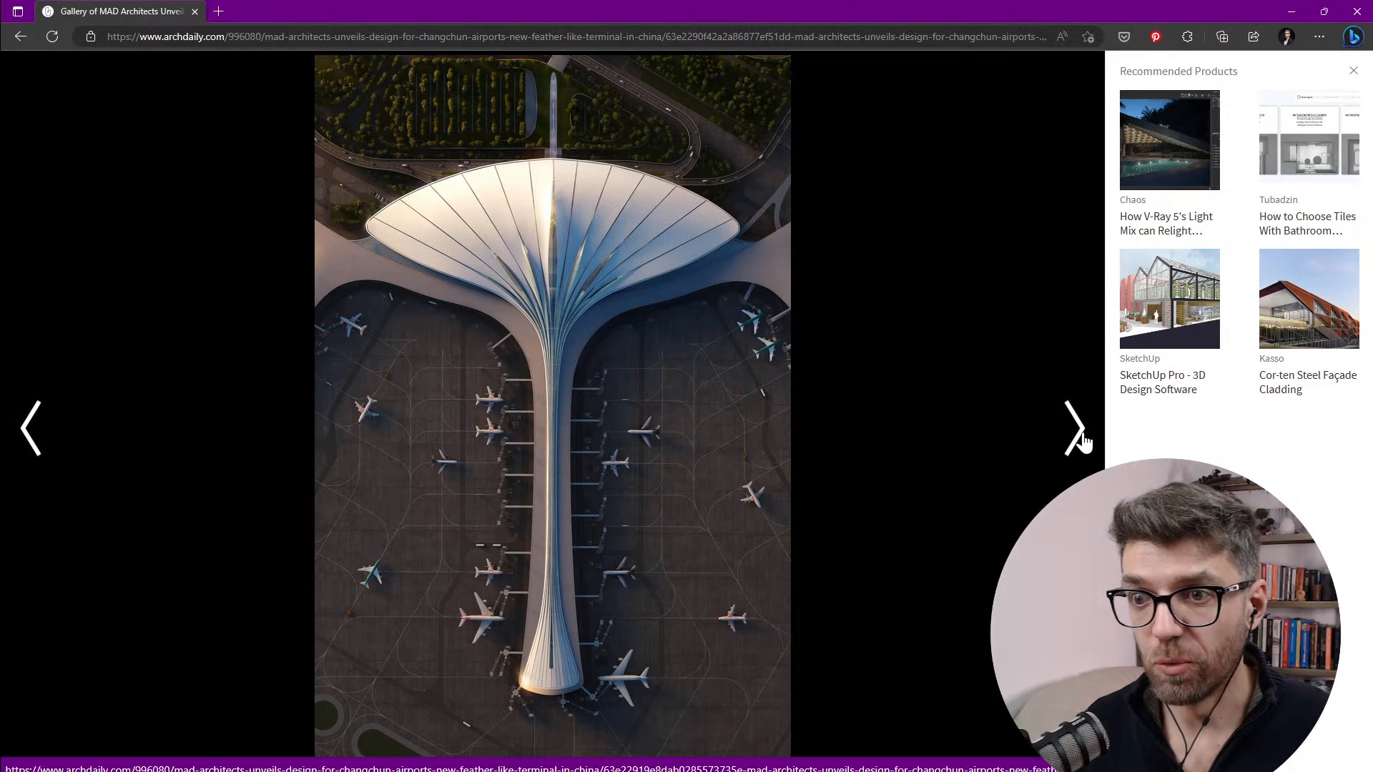
pyautogui.moveTo(30, 428)
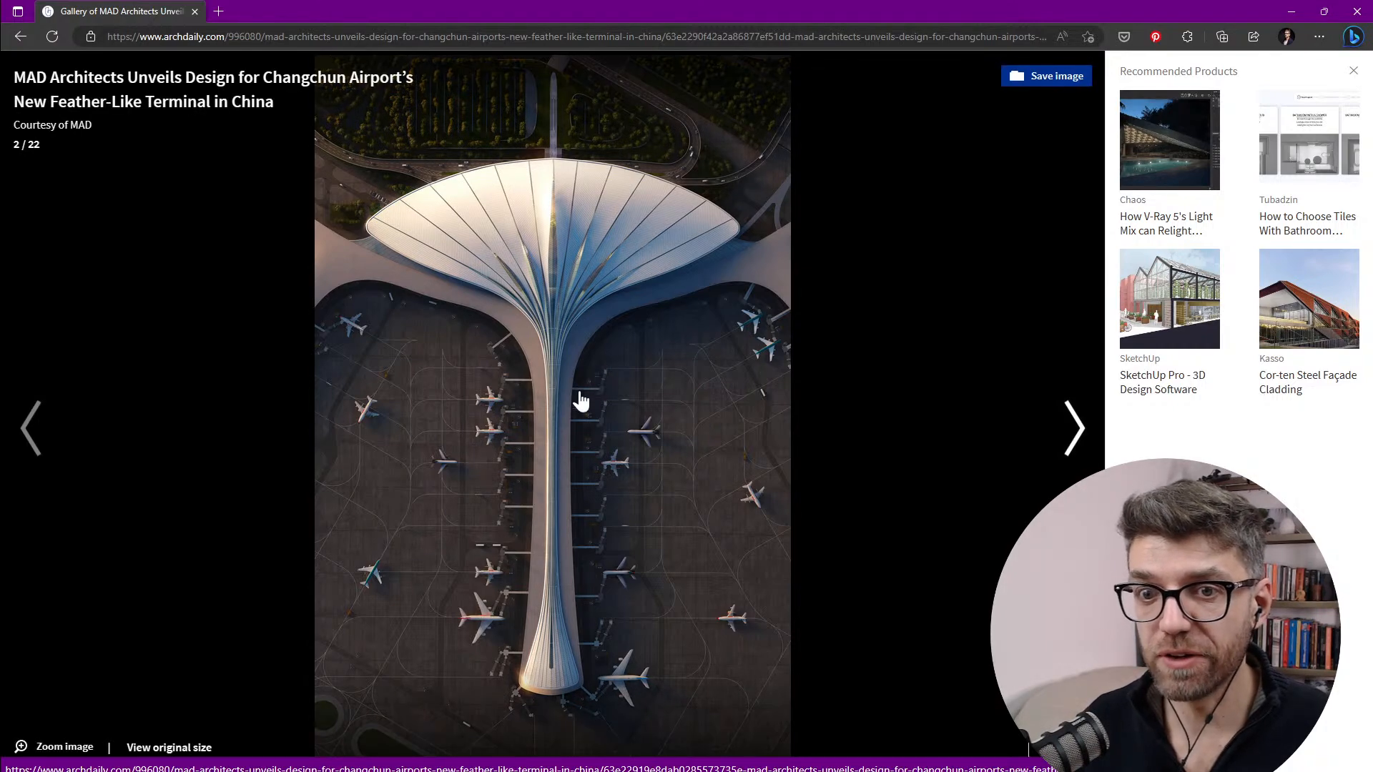
pyautogui.click(1070, 427)
pyautogui.click(1071, 428)
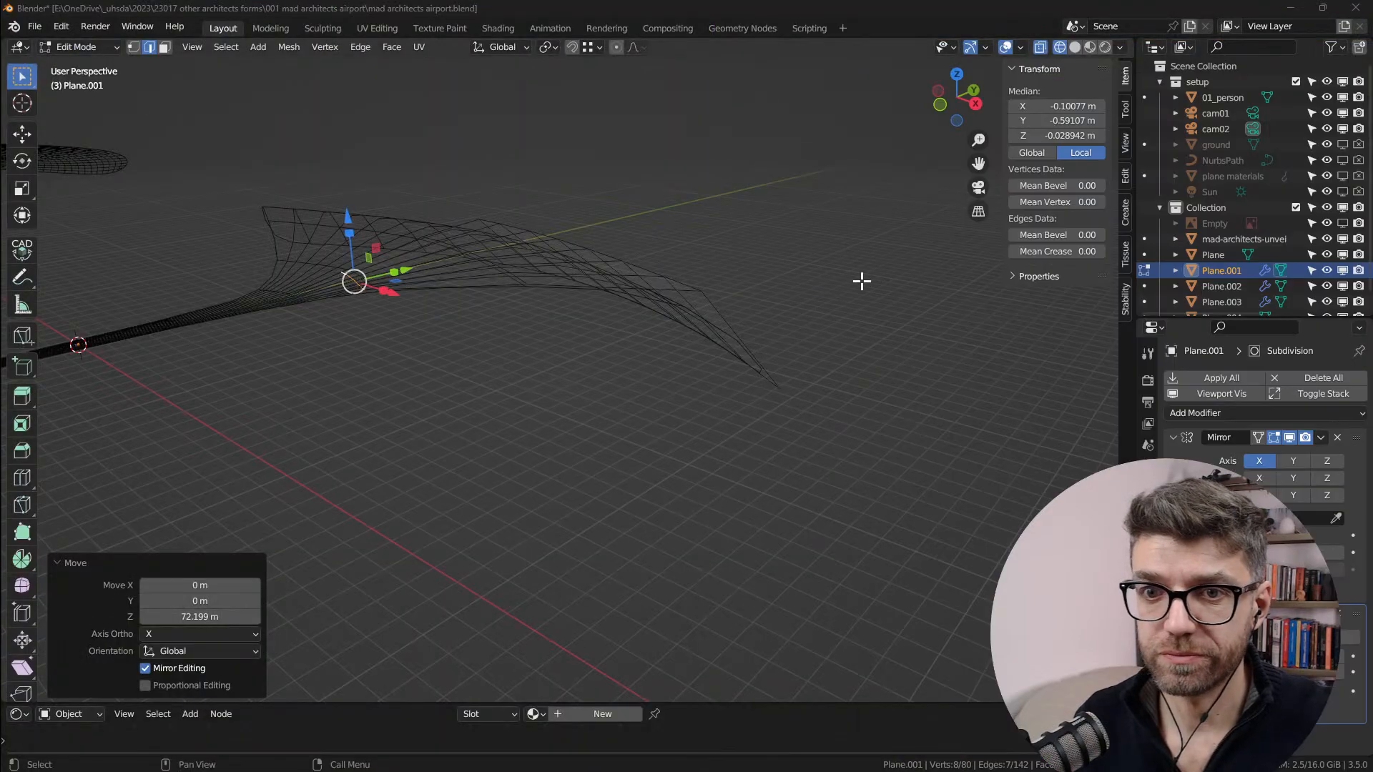
# Step: Switch back to Blender and raise the first cross loop inside the fan roof's outer edge further along Z
pyautogui.moveTo(862, 282); pyautogui.dragTo(520, 398, button='middle')
pyautogui.keyDown('alt'); pyautogui.click(522, 368); pyautogui.keyUp('alt')
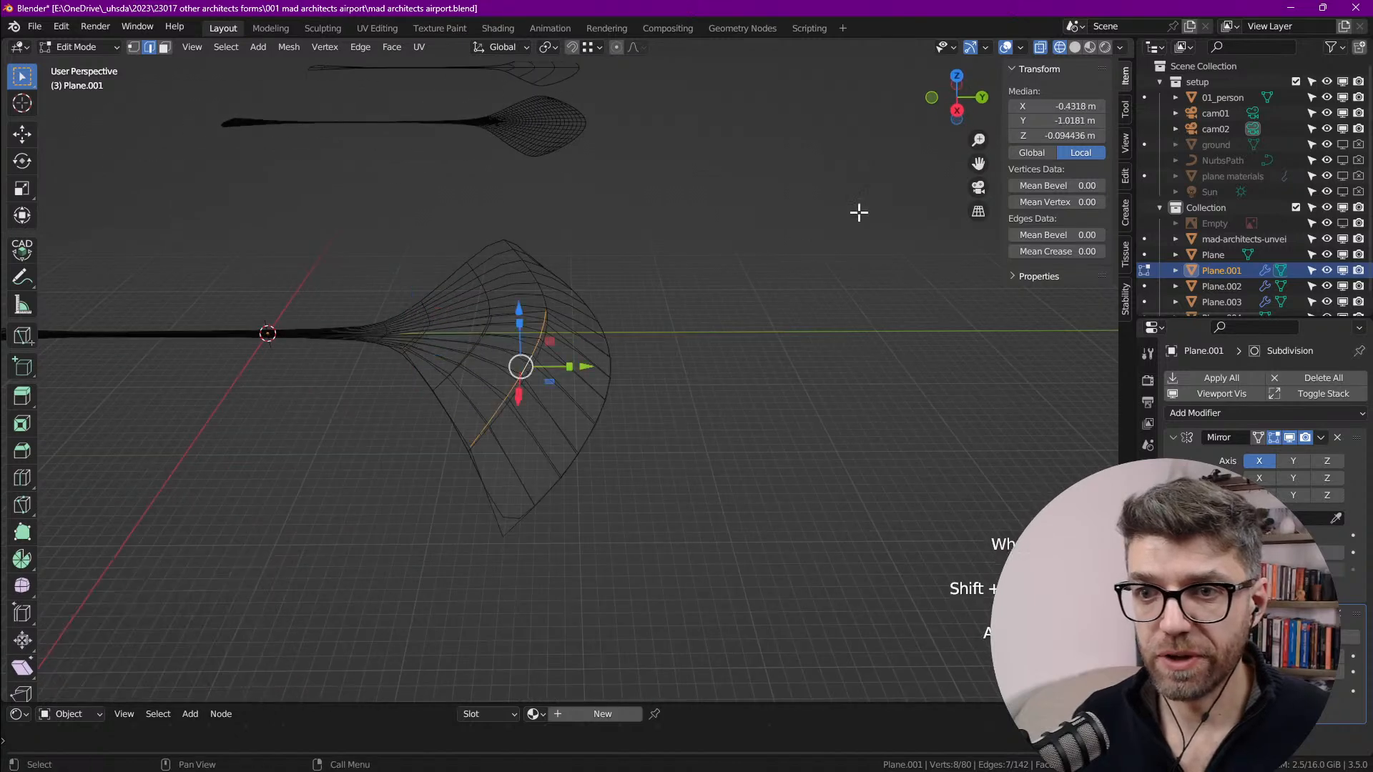
pyautogui.click(400, 325)
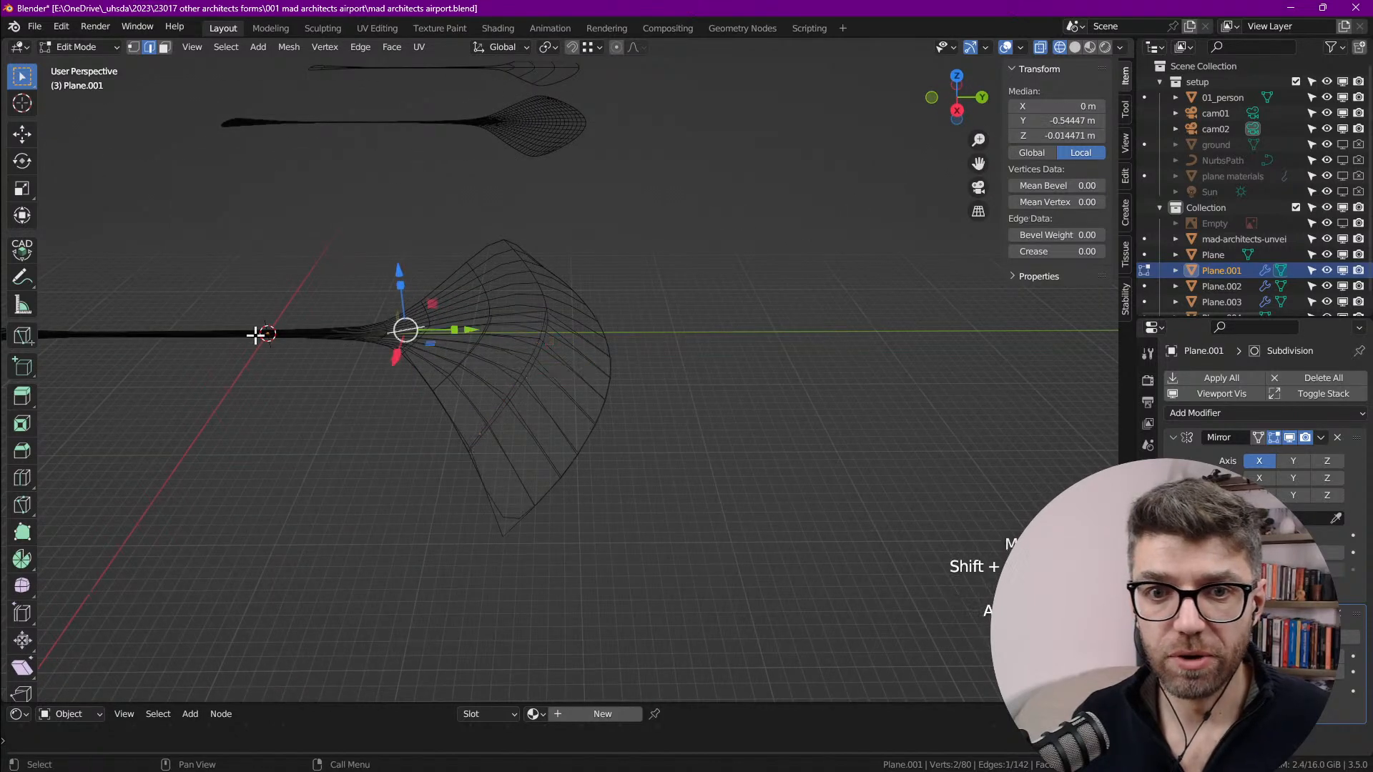
pyautogui.scroll(5, 250, 336)
pyautogui.scroll(-4, 390, 339)
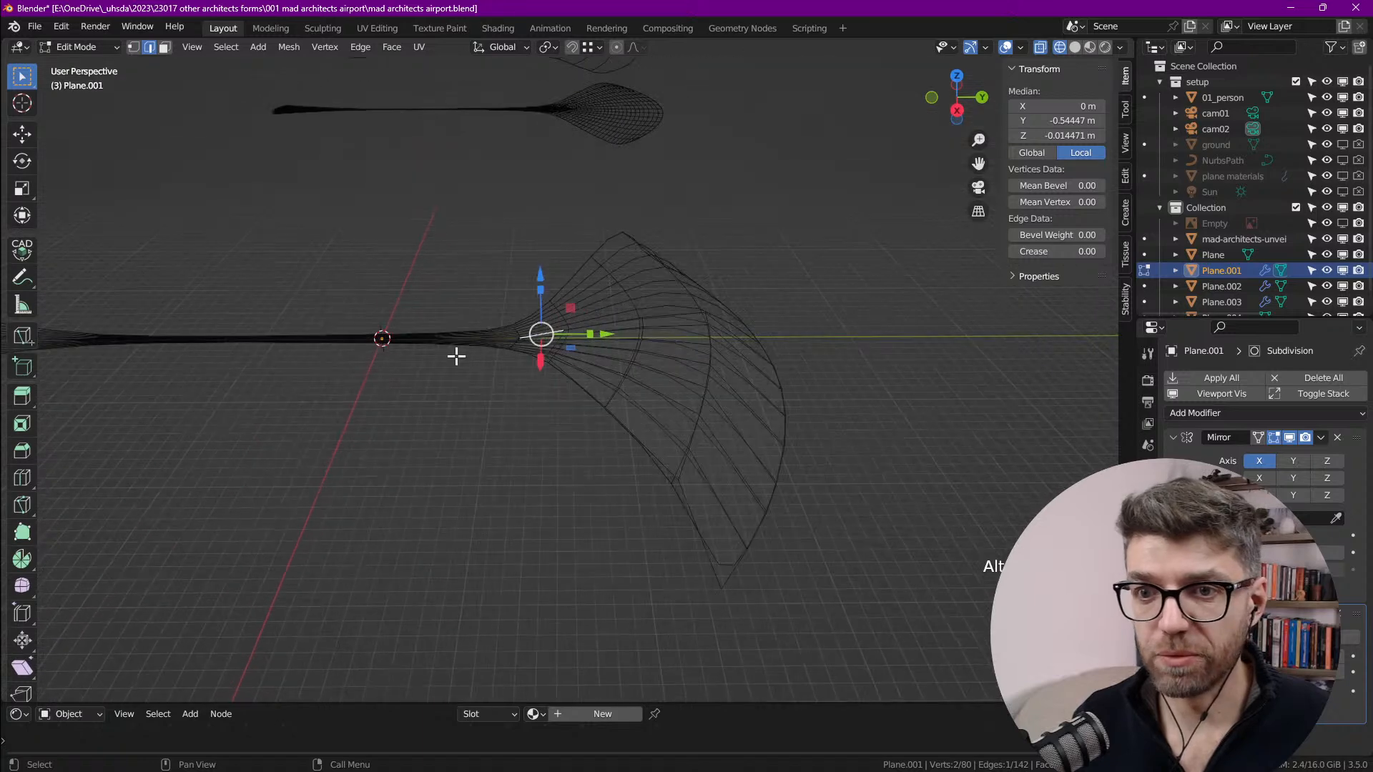
pyautogui.keyDown('alt'); pyautogui.click(707, 333); pyautogui.keyUp('alt')
pyautogui.moveTo(709, 323); pyautogui.dragTo(701, 302)
# Step: Raise the second cross loop inside the fan roof's outer edge by a further 222.81 m along Z
pyautogui.keyDown('alt'); pyautogui.click(636, 339); pyautogui.keyUp('alt')
pyautogui.keyDown('alt'); pyautogui.click(646, 350); pyautogui.keyUp('alt')
pyautogui.moveTo(634, 306); pyautogui.dragTo(612, 289)
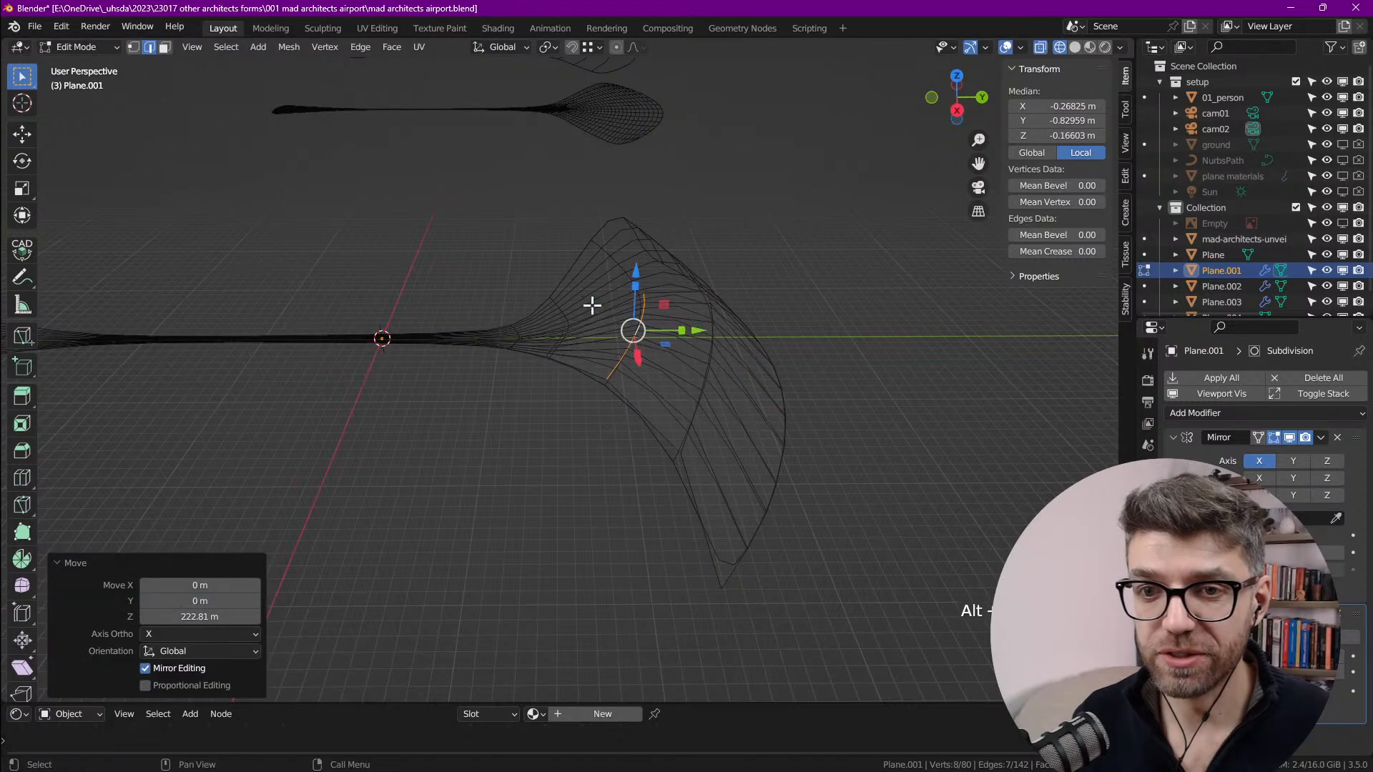
# Step: Raise the third cross loop, near the fan roof's narrowing base, by a further 104.63 m along Z
pyautogui.scroll(3, 548, 346)
pyautogui.keyDown('alt'); pyautogui.click(565, 351); pyautogui.keyUp('alt')
pyautogui.keyDown('alt'); pyautogui.click(573, 345); pyautogui.keyUp('alt')
pyautogui.keyDown('alt'); pyautogui.click(567, 350); pyautogui.keyUp('alt')
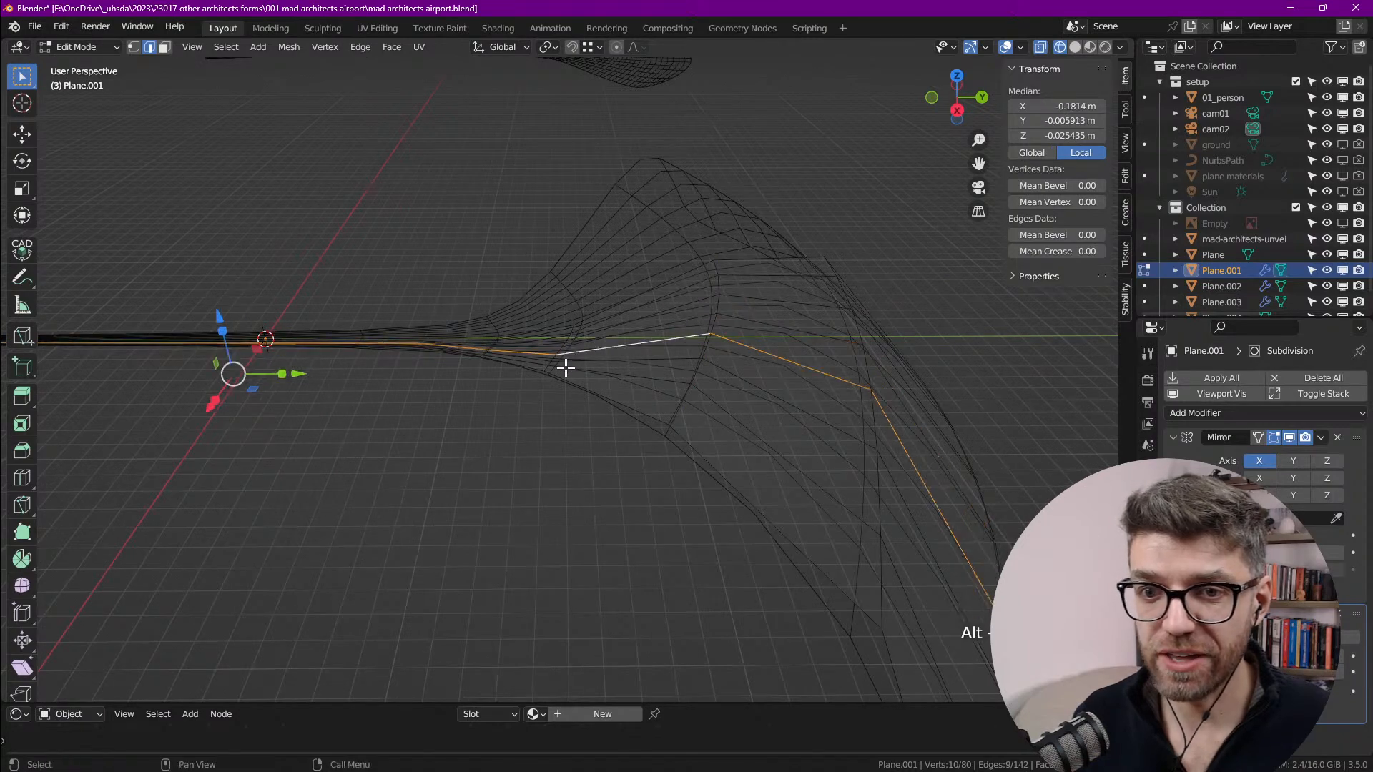
pyautogui.scroll(3, 564, 366)
pyautogui.keyDown('alt'); pyautogui.click(552, 355); pyautogui.keyUp('alt')
pyautogui.keyDown('alt'); pyautogui.click(540, 356); pyautogui.keyUp('alt')
pyautogui.moveTo(546, 277); pyautogui.dragTo(545, 228)
pyautogui.scroll(4, 466, 307)
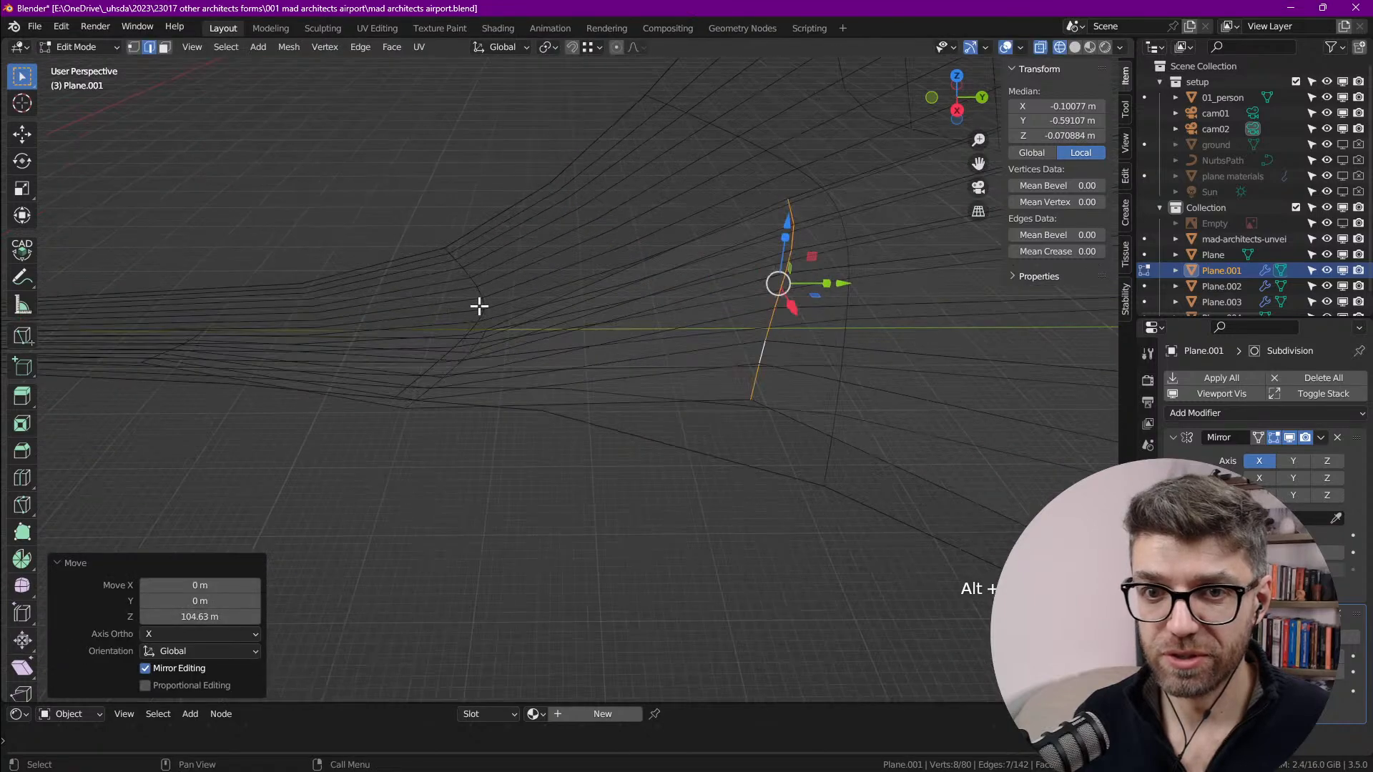
pyautogui.keyDown('alt'); pyautogui.click(476, 289); pyautogui.keyUp('alt')
pyautogui.keyDown('alt'); pyautogui.keyDown('shift'); pyautogui.click(484, 285); pyautogui.keyUp('shift'); pyautogui.keyUp('alt')
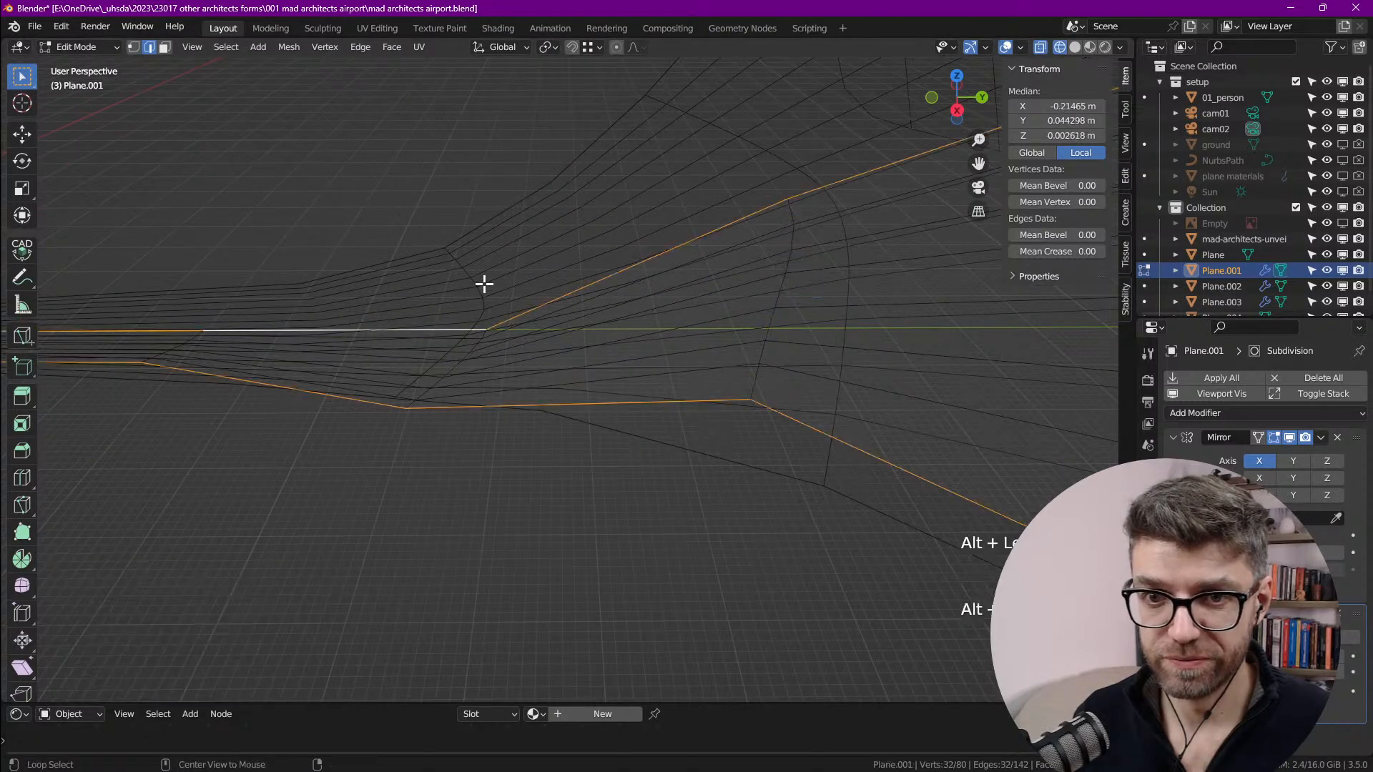
pyautogui.moveTo(429, 404); pyautogui.dragTo(469, 282, button='middle')
pyautogui.scroll(3, 470, 281)
pyautogui.hotkey('alt', 'a')
pyautogui.scroll(-10, 669, 312)
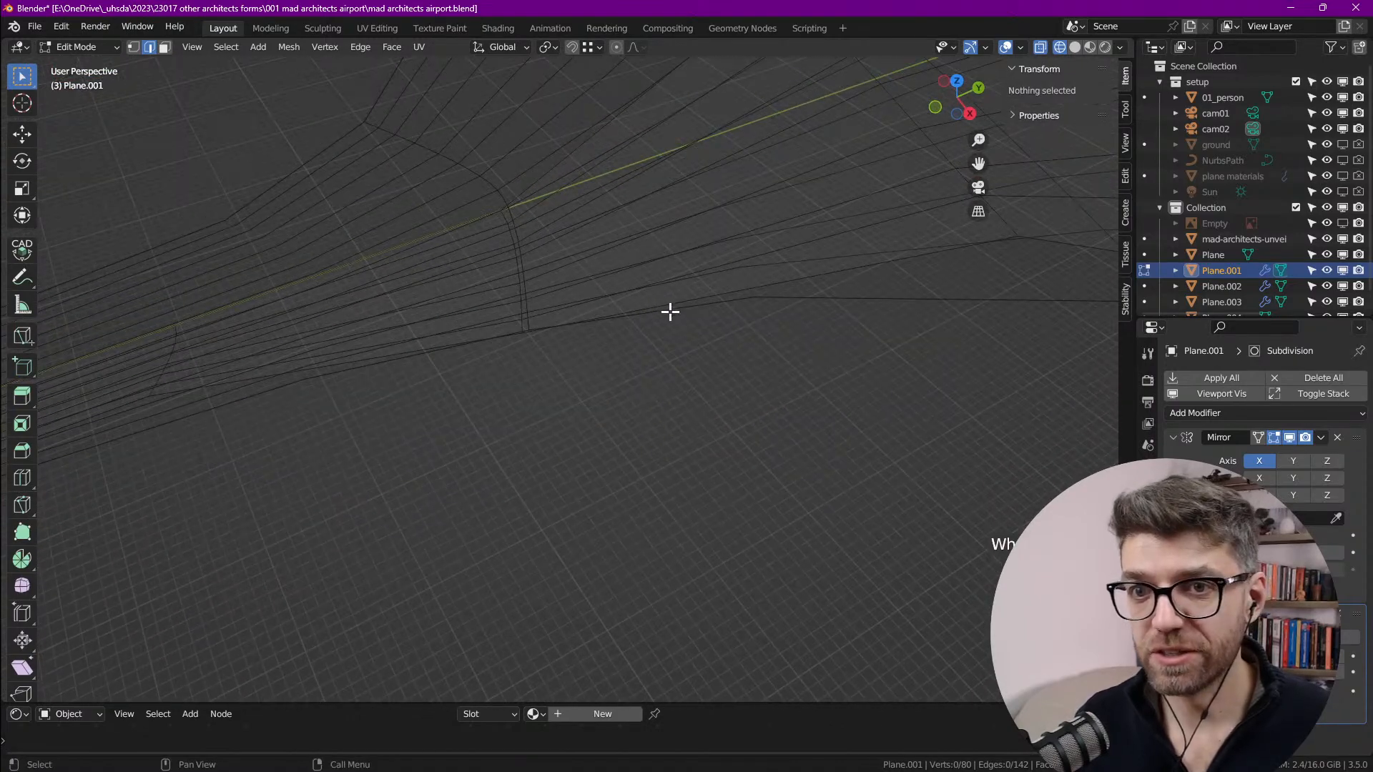
# Step: Enable the Subdivision modifier's on-cage display and select the second cross loop inside the outer edge on the smoothed mesh
pyautogui.scroll(4, 523, 312)
pyautogui.keyDown('shift'); pyautogui.moveTo(523, 313); pyautogui.dragTo(374, 339, button='middle'); pyautogui.keyUp('shift')
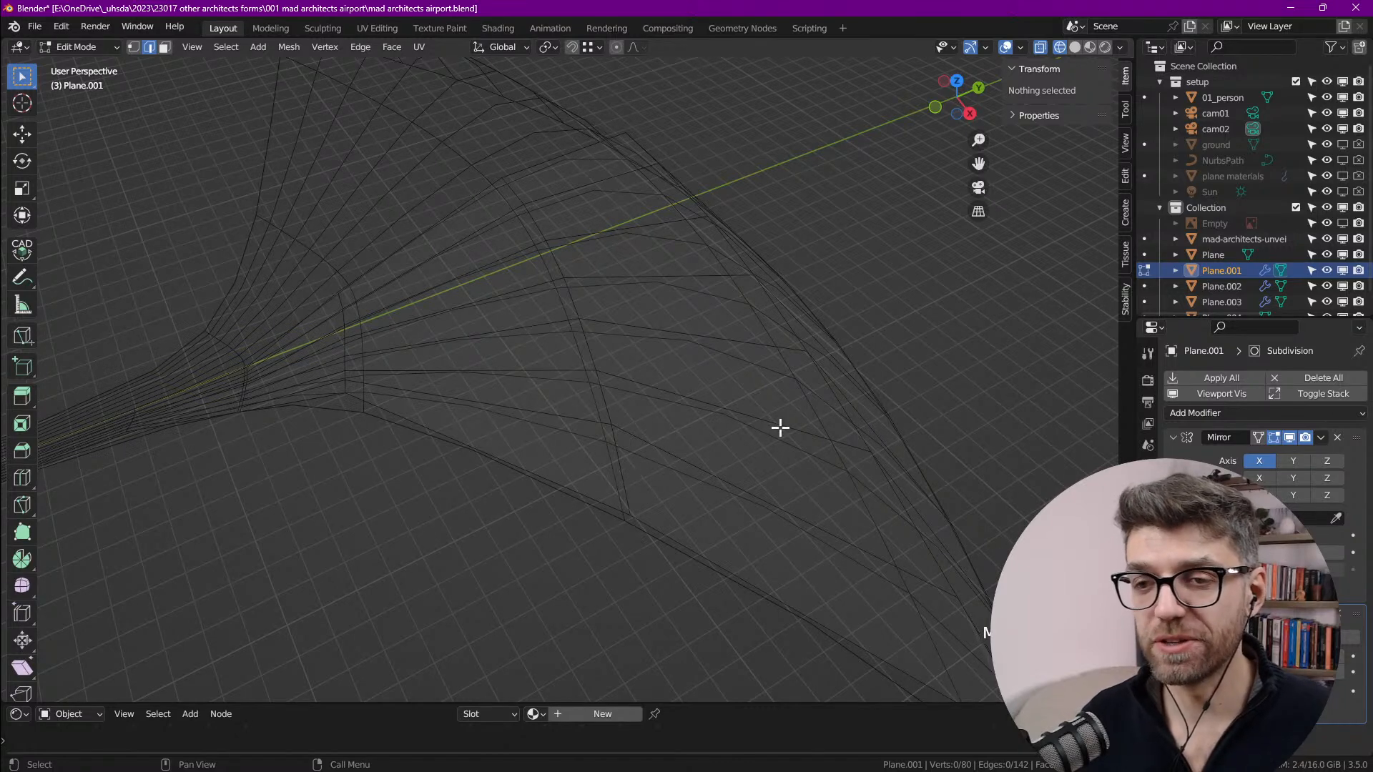
pyautogui.scroll(2, 839, 484)
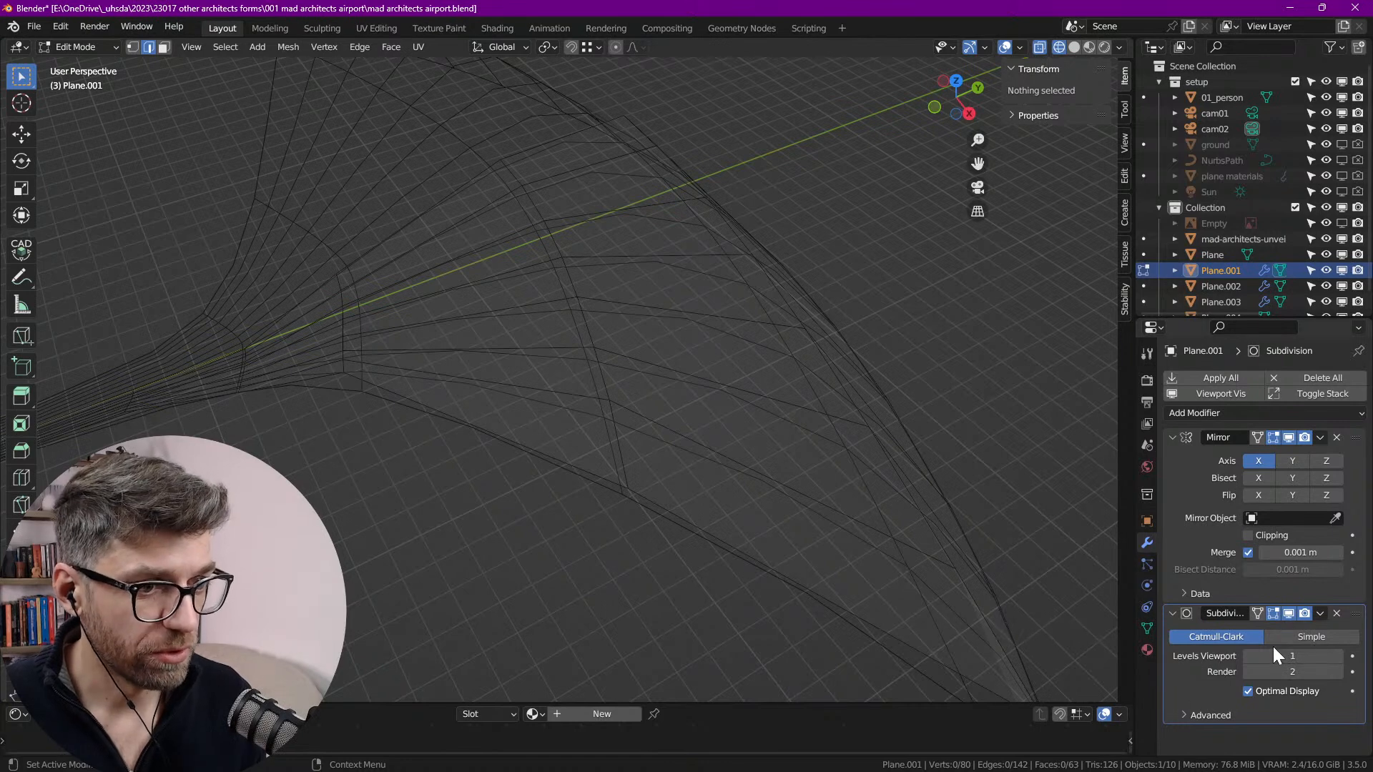
pyautogui.click(1258, 614)
pyautogui.scroll(-3, 565, 309)
pyautogui.scroll(2, 565, 309)
pyautogui.keyDown('alt'); pyautogui.click(565, 309); pyautogui.keyUp('alt')
pyautogui.keyDown('alt'); pyautogui.click(567, 301); pyautogui.keyUp('alt')
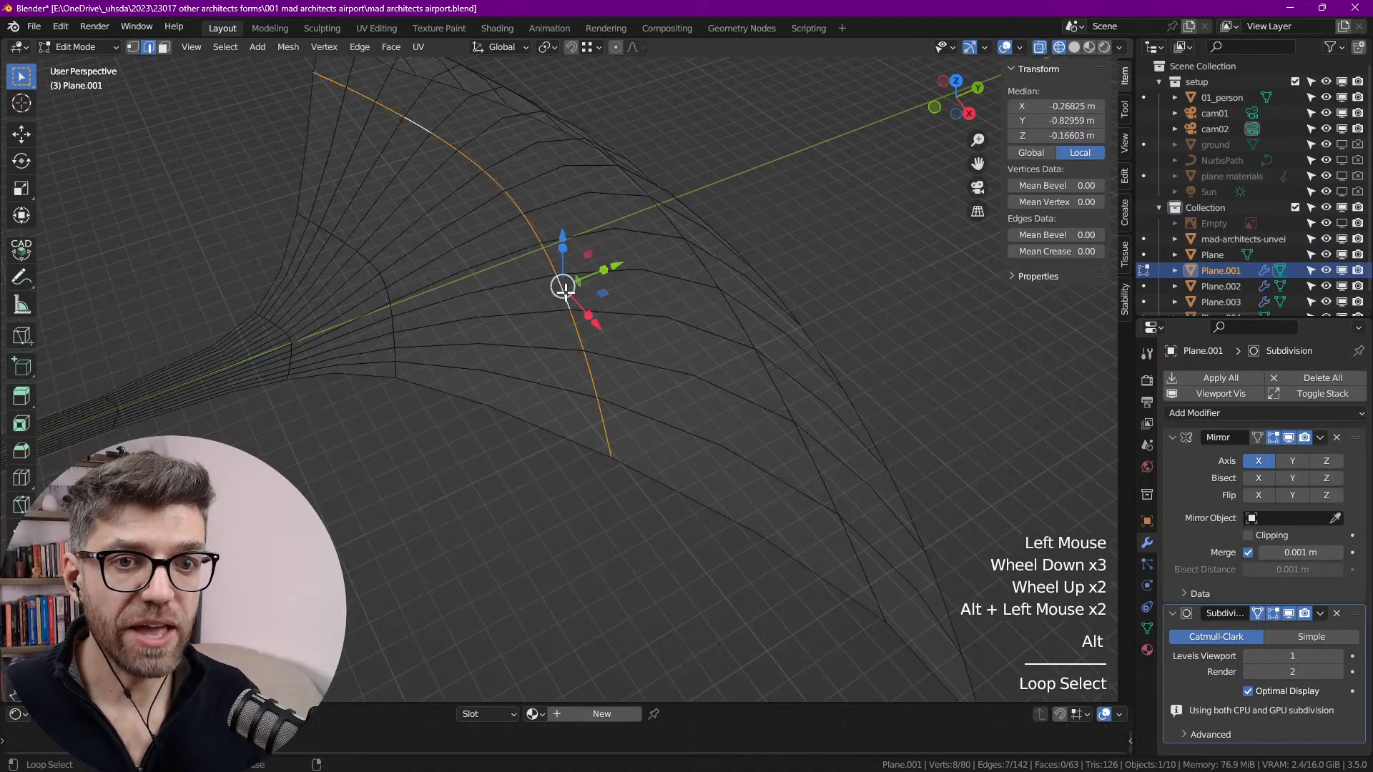
pyautogui.scroll(-2, 588, 362)
pyautogui.scroll(2, 743, 429)
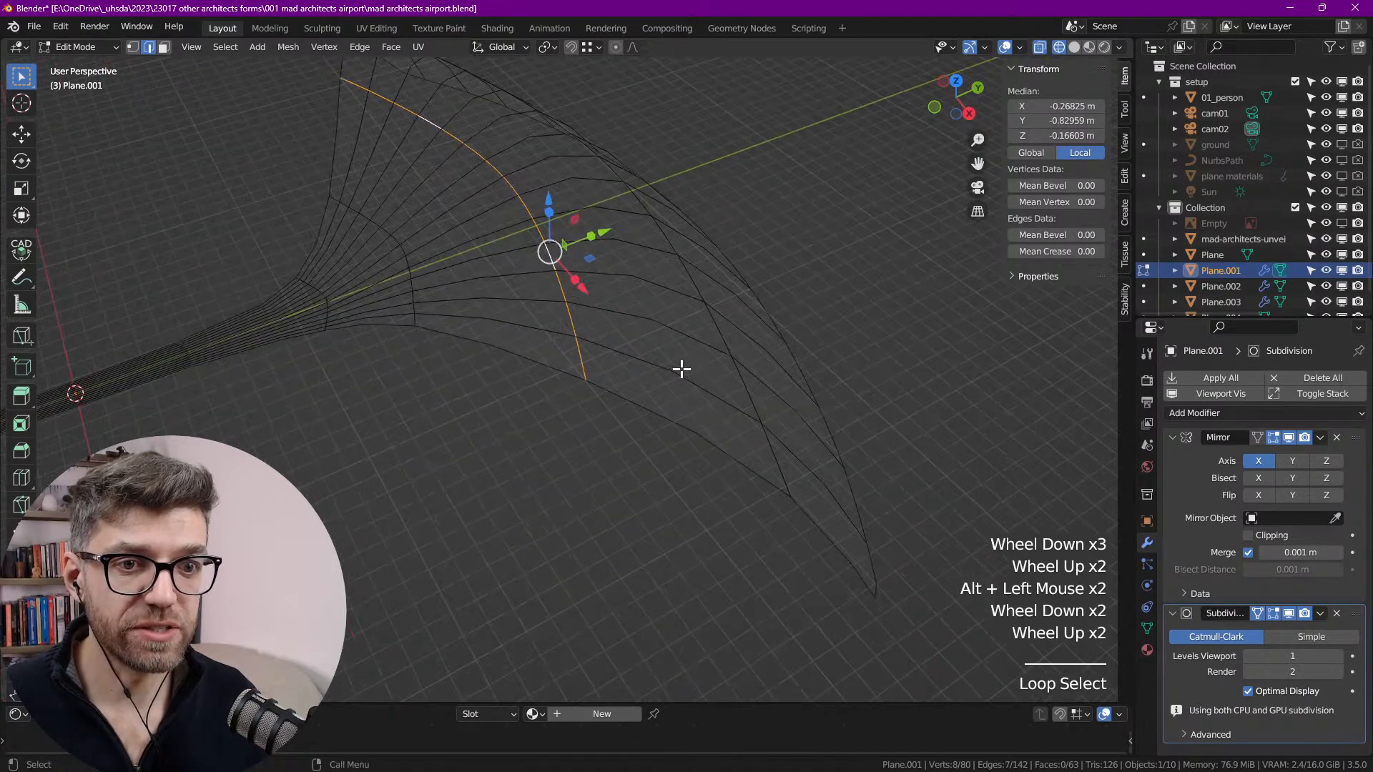
# Step: Select the side-edge vertex of the first cross loop in vertex mode and compare the mesh with on-cage display off and on
pyautogui.press('1')
pyautogui.click(778, 489)
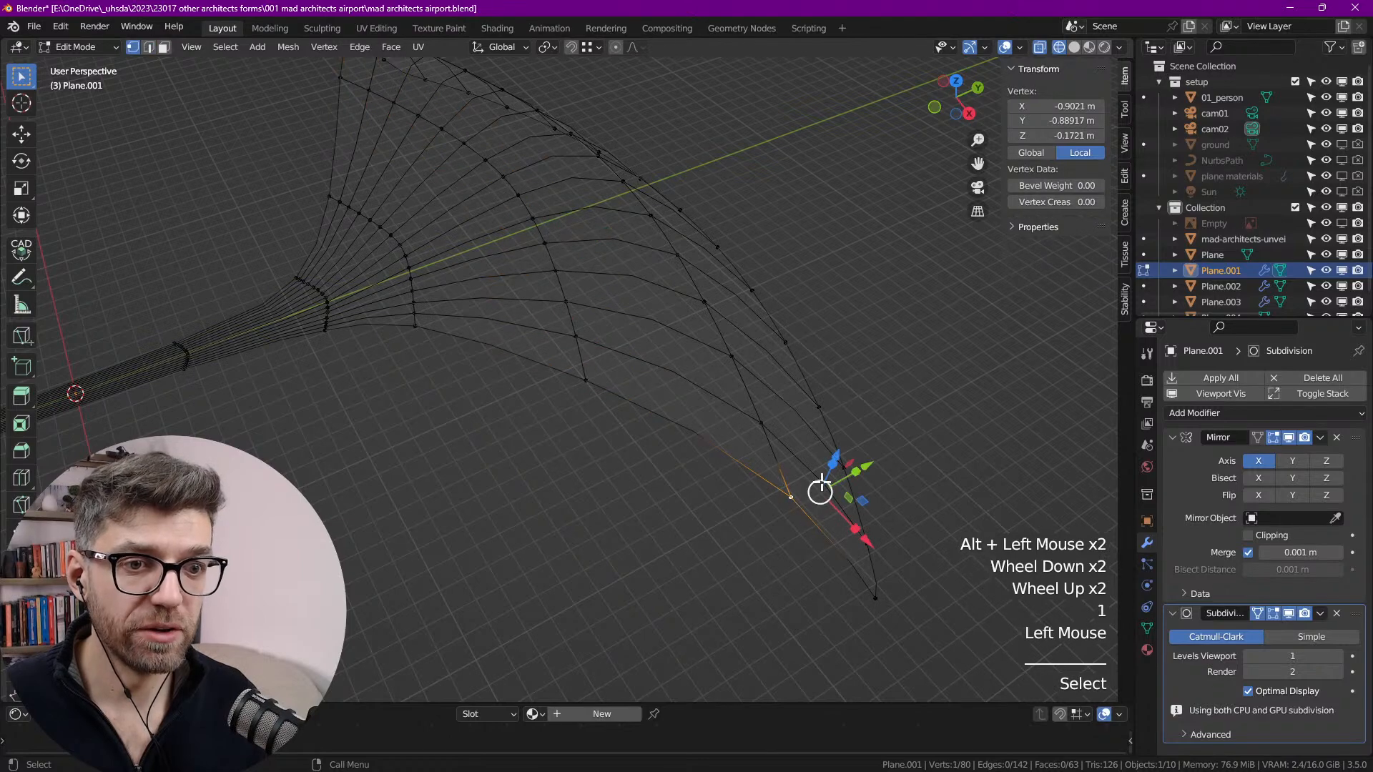
pyautogui.moveTo(819, 492); pyautogui.dragTo(744, 404, button='middle')
pyautogui.scroll(3, 709, 422)
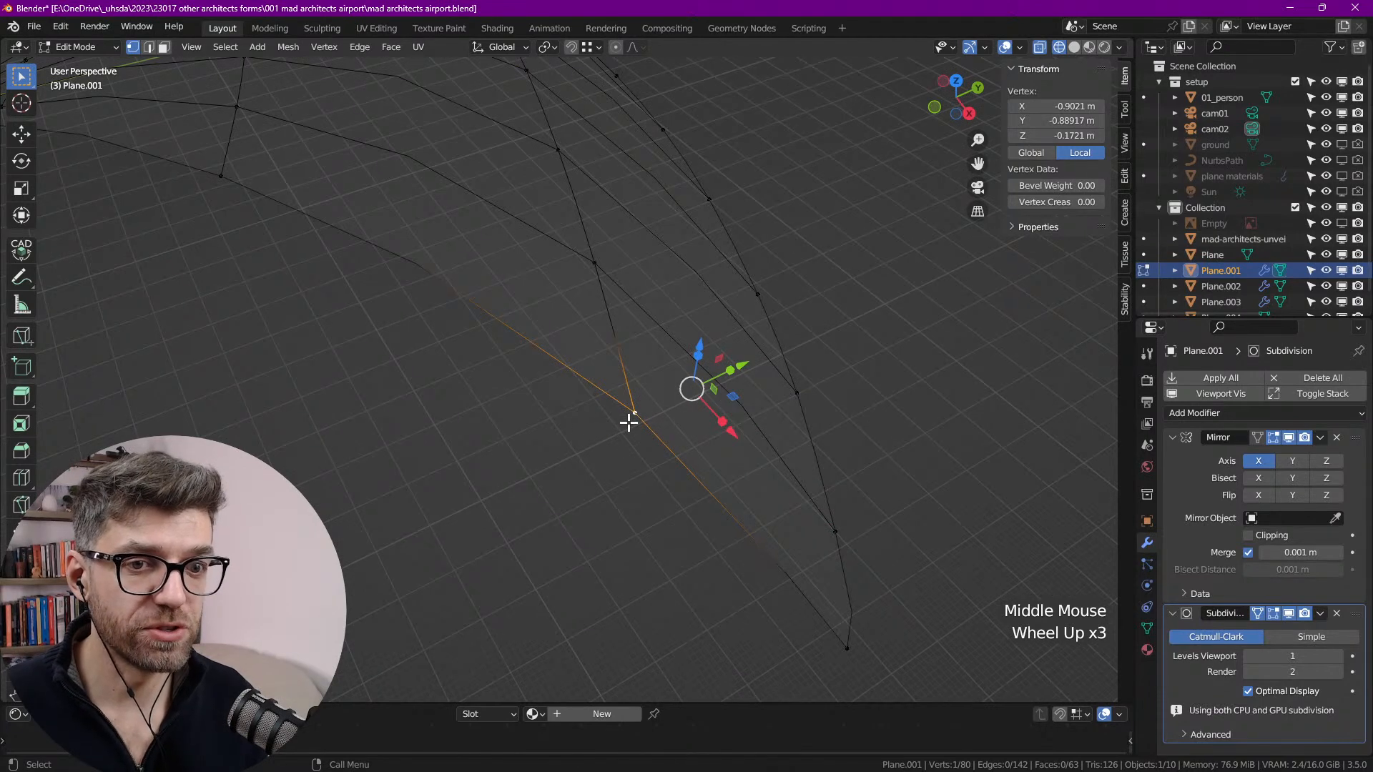
pyautogui.click(1259, 613)
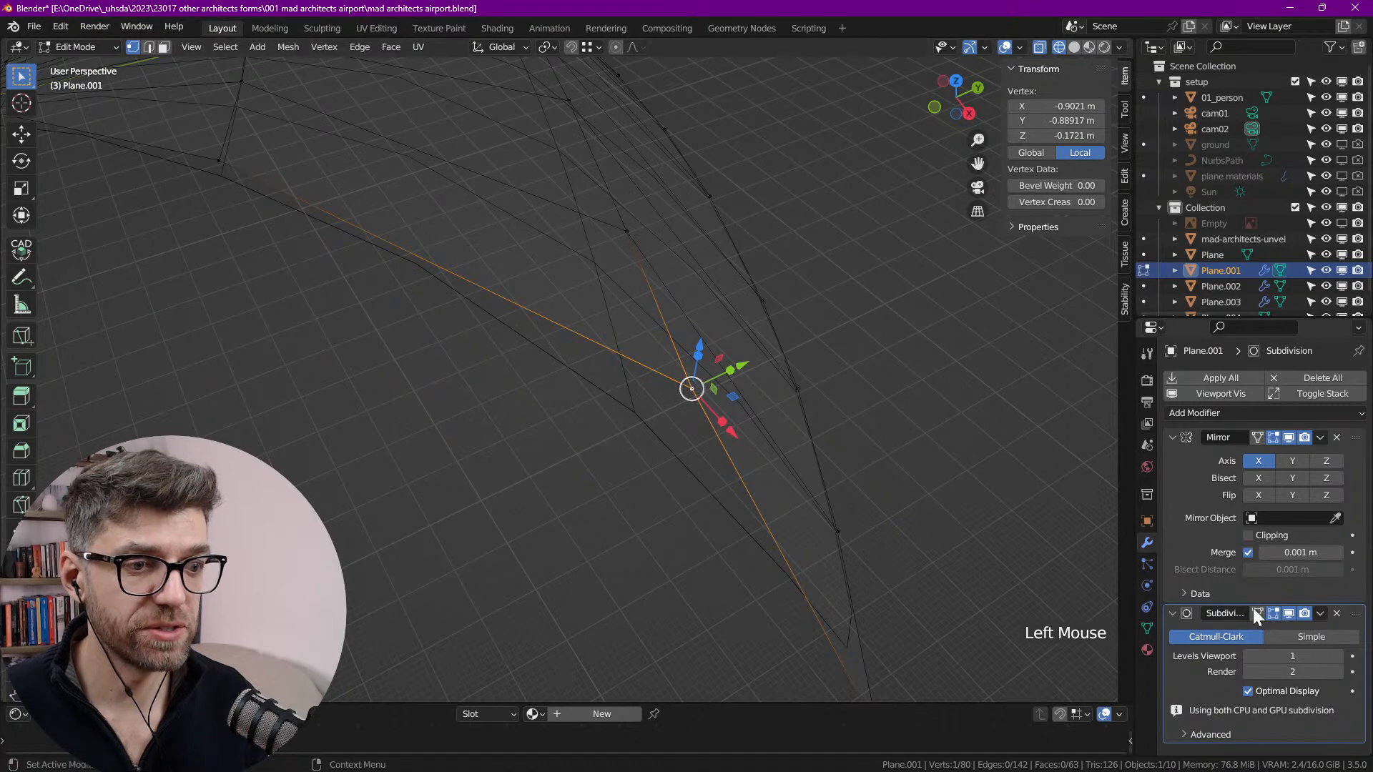
pyautogui.click(1258, 613)
pyautogui.scroll(-4, 608, 358)
pyautogui.keyDown('shift'); pyautogui.moveTo(622, 401); pyautogui.dragTo(518, 358, button='middle'); pyautogui.keyUp('shift')
pyautogui.scroll(2, 615, 351)
pyautogui.scroll(-1, 629, 355)
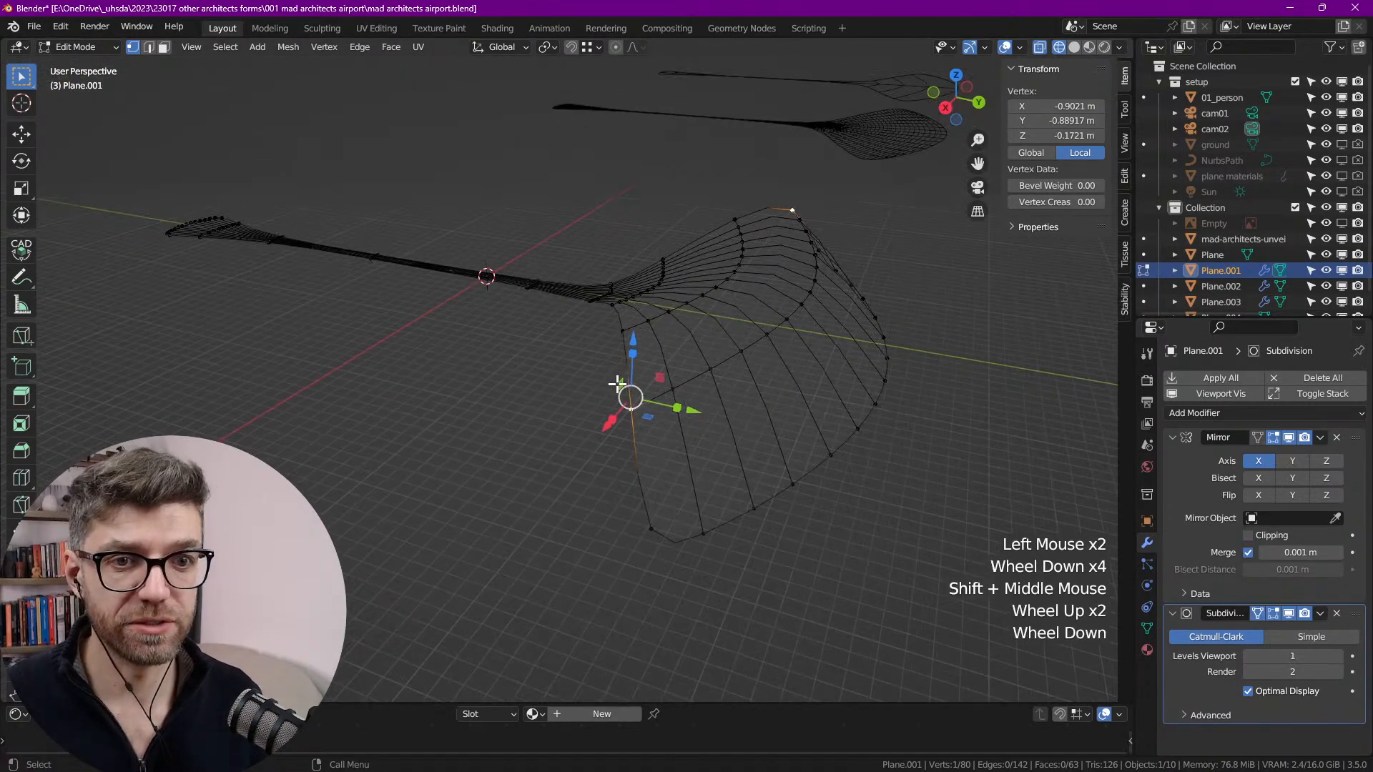
# Step: Enable proportional editing and lower the side-edge vertex of the second cross loop along Z to local Z -0.033146 m
pyautogui.hotkey('alt', 'a')
pyautogui.keyDown('alt'); pyautogui.click(629, 357); pyautogui.keyUp('alt')
pyautogui.moveTo(610, 356); pyautogui.dragTo(643, 386, button='middle')
pyautogui.press('1')
pyautogui.click(658, 330)
pyautogui.moveTo(659, 329)
pyautogui.keyDown('shift'); pyautogui.mouseDown(button='middle')
pyautogui.moveTo(610, 355)
pyautogui.moveTo(591, 310)
pyautogui.moveTo(695, 318)
pyautogui.moveTo(674, 374)
pyautogui.moveTo(610, 324)
pyautogui.moveTo(656, 325)
pyautogui.moveTo(658, 347)
pyautogui.mouseUp(button='middle'); pyautogui.keyUp('shift')
pyautogui.scroll(3, 658, 336)
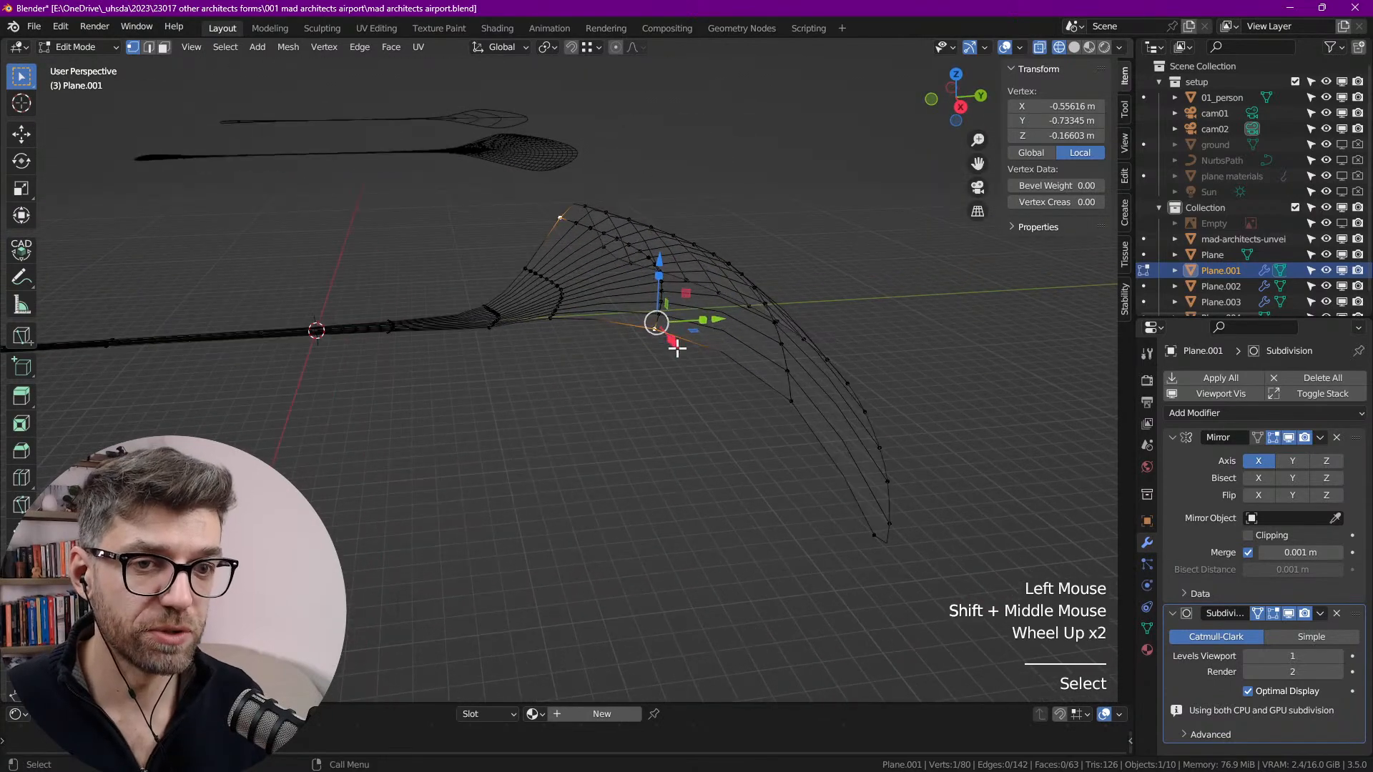
pyautogui.click(615, 47)
pyautogui.moveTo(660, 257); pyautogui.dragTo(691, 330)
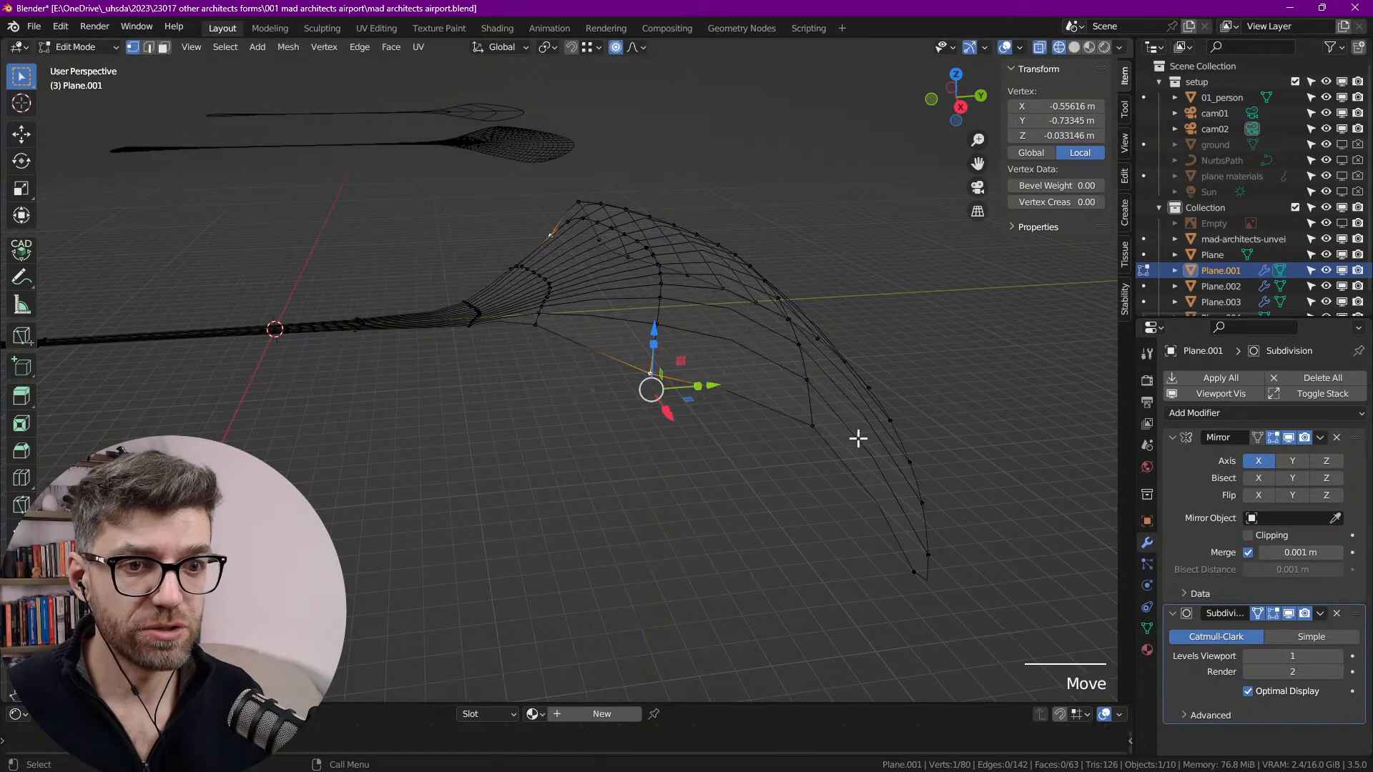
# Step: Lower the side-edge vertex of the first cross loop inside the outer edge along Z with proportional editing
pyautogui.click(813, 423)
pyautogui.moveTo(845, 334); pyautogui.dragTo(655, 389)
pyautogui.scroll(2, 843, 395)
# Step: Reselect the second cross loop's side-edge vertex and inspect the roof's lowered side edge from several angles
pyautogui.click(655, 389)
pyautogui.moveTo(586, 374); pyautogui.dragTo(566, 383, button='middle')
pyautogui.keyDown('shift'); pyautogui.moveTo(565, 382); pyautogui.dragTo(567, 420, button='middle'); pyautogui.keyUp('shift')
pyautogui.moveTo(644, 458); pyautogui.dragTo(712, 427, button='middle')
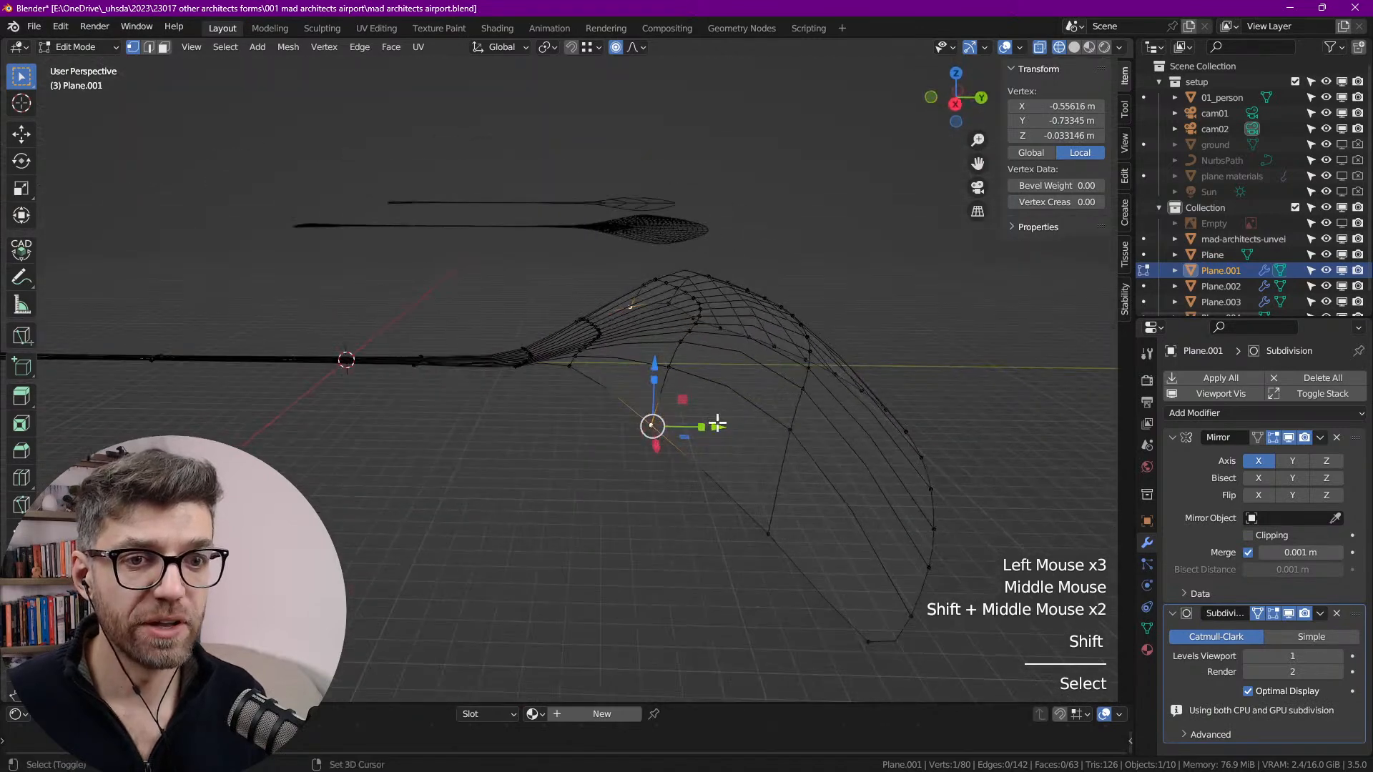
pyautogui.scroll(2, 751, 412)
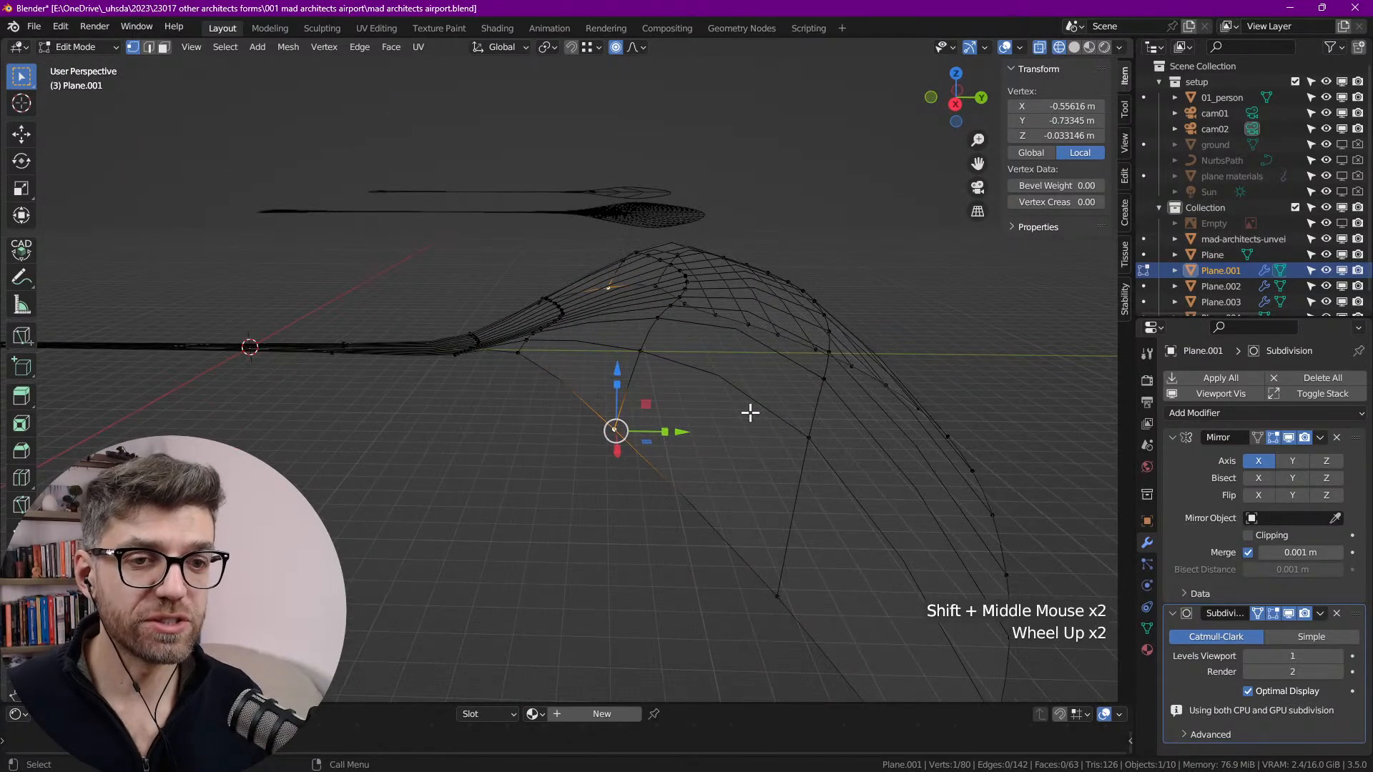
pyautogui.scroll(-2, 716, 373)
pyautogui.keyDown('shift'); pyautogui.moveTo(705, 371); pyautogui.dragTo(720, 410, button='middle'); pyautogui.keyUp('shift')
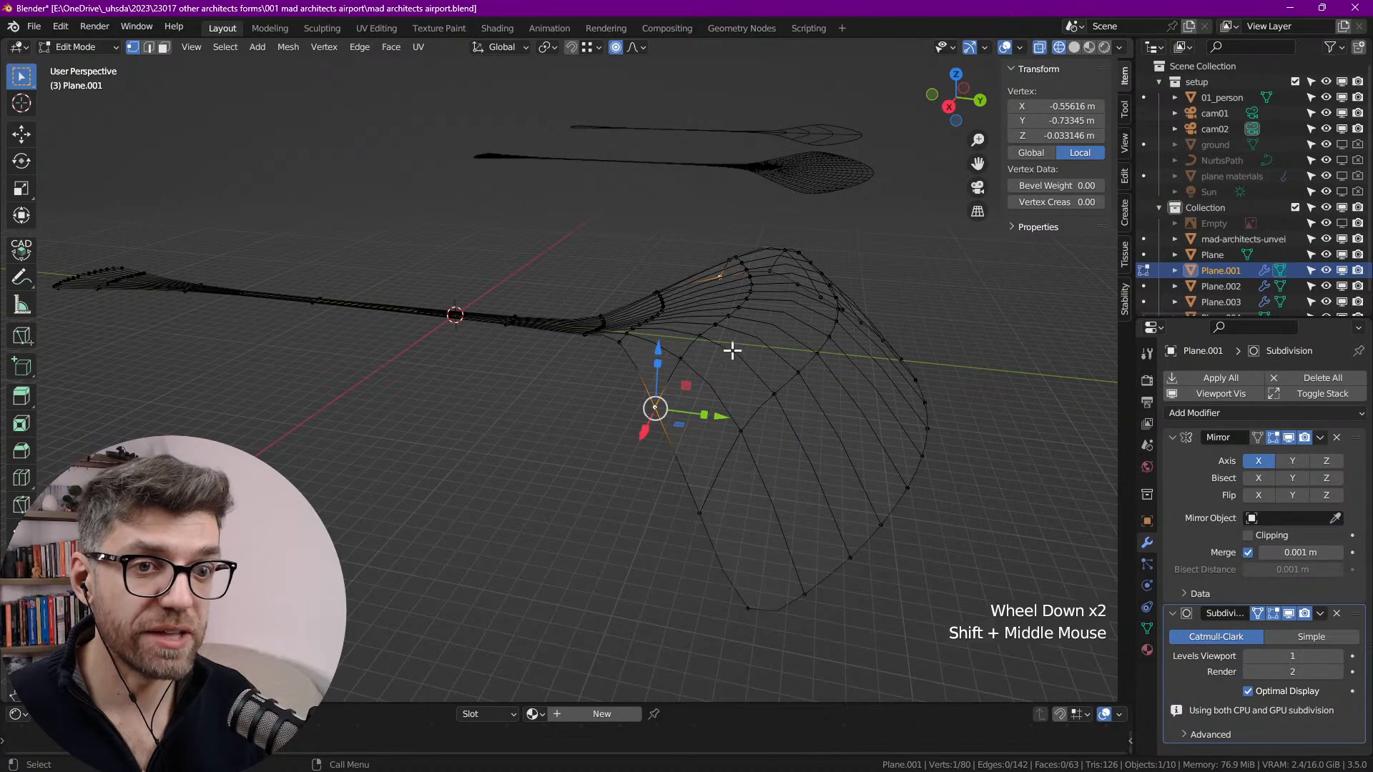
# Step: Examine the fan's side edge and lengthwise edges from a higher angle, and switch to edge select mode
pyautogui.scroll(2, 809, 377)
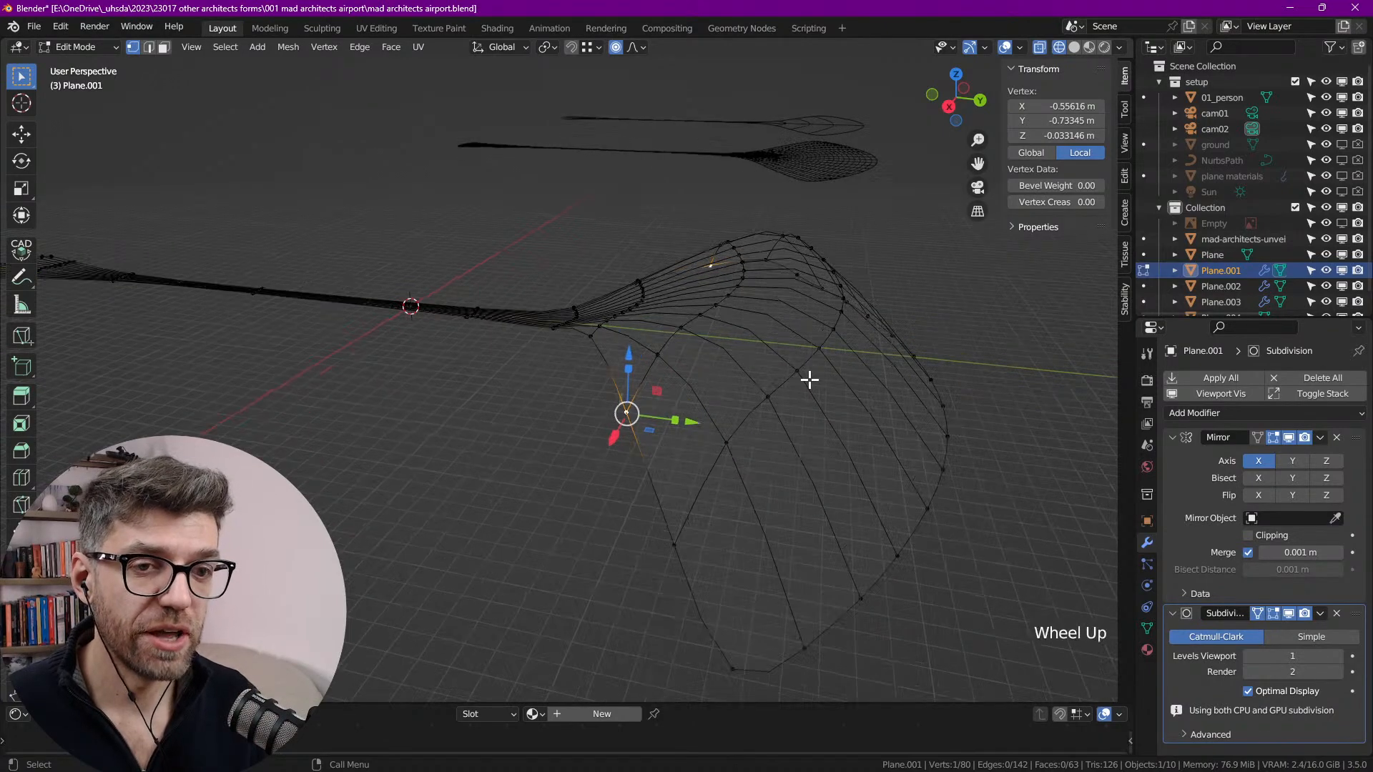
pyautogui.scroll(-1, 679, 390)
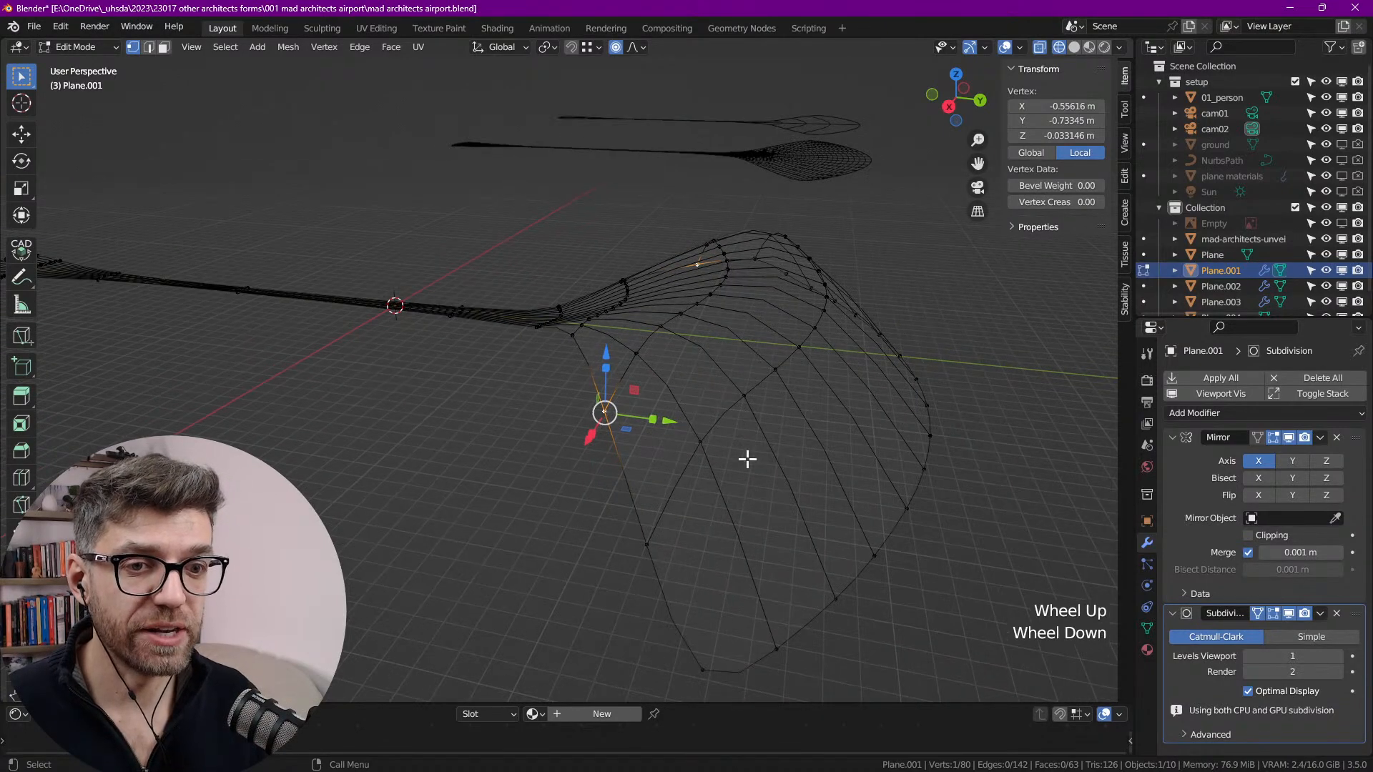
pyautogui.scroll(-2, 697, 377)
pyautogui.keyDown('shift'); pyautogui.moveTo(708, 371); pyautogui.dragTo(736, 411, button='middle'); pyautogui.keyUp('shift')
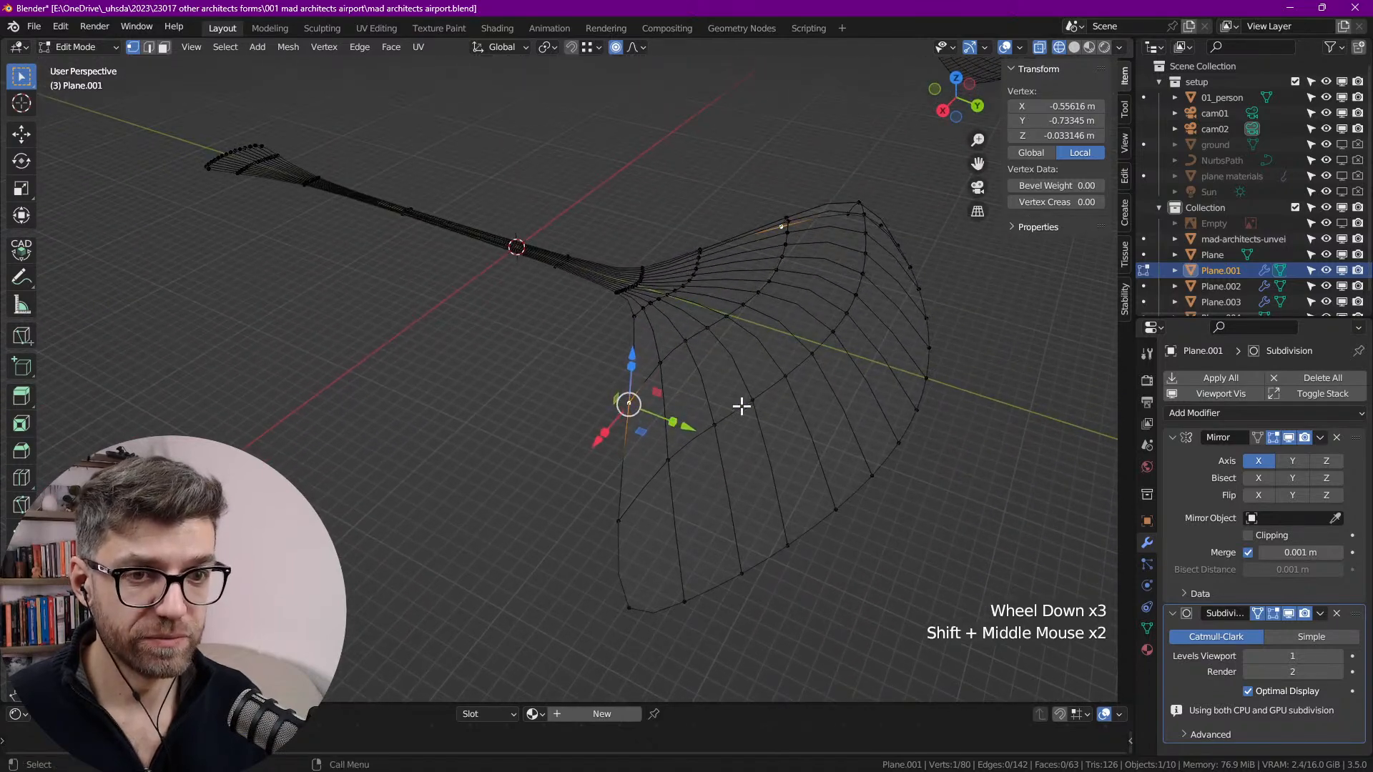
pyautogui.press('2')
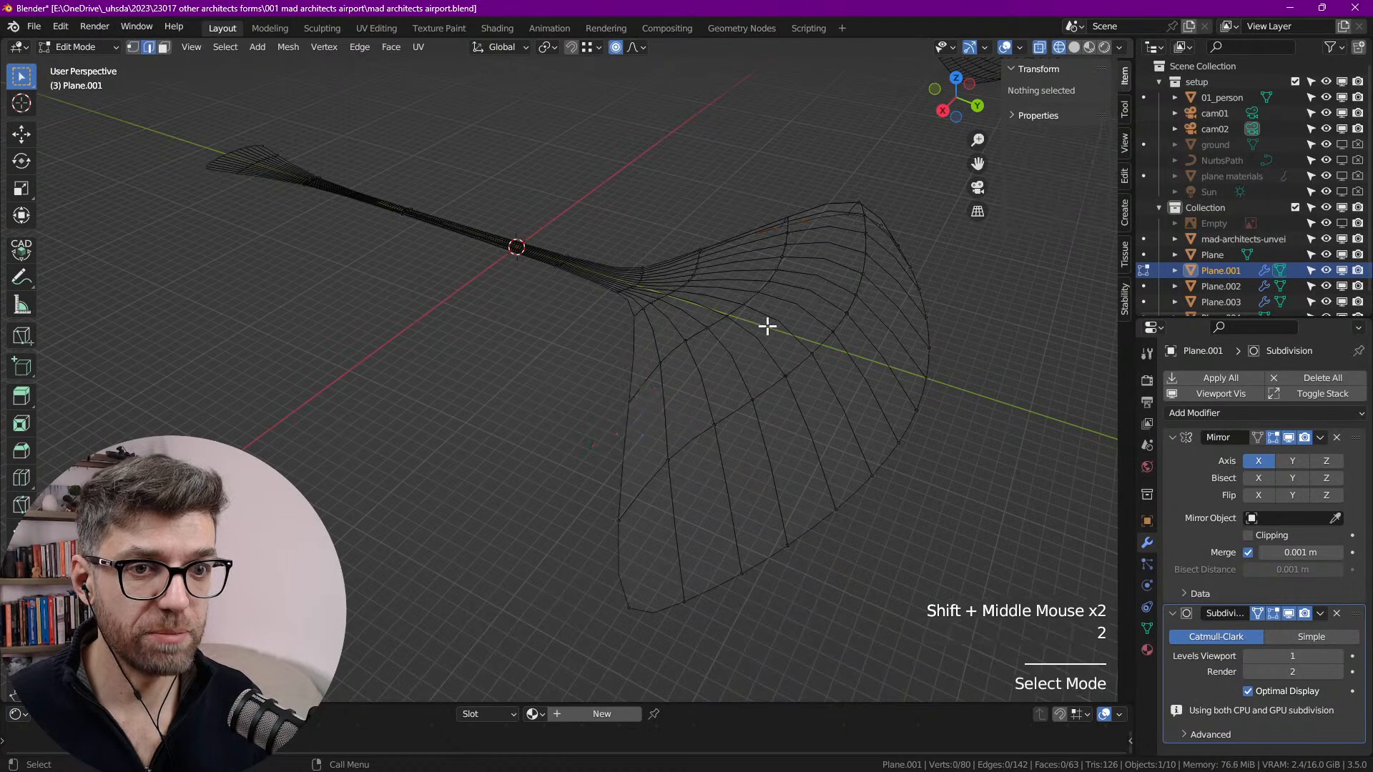
pyautogui.click(803, 313)
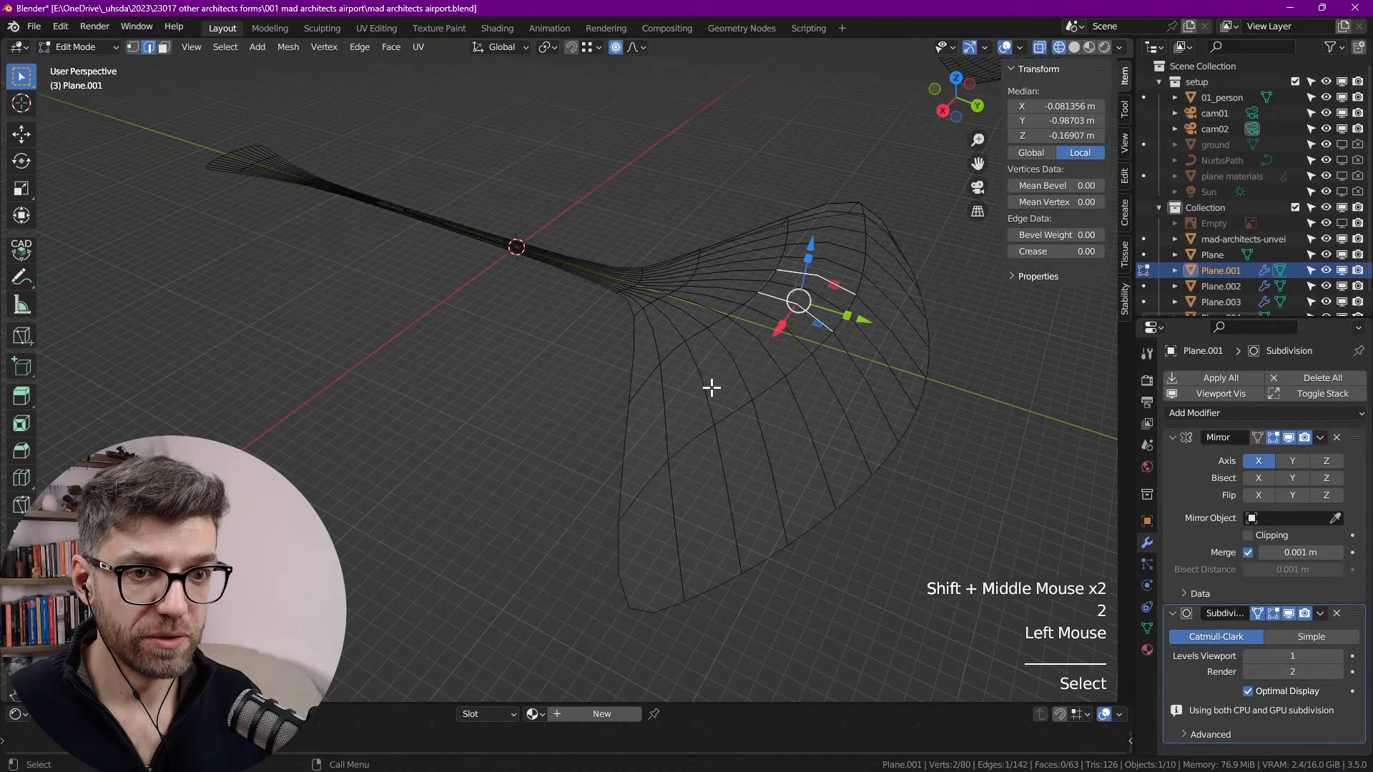
pyautogui.click(671, 422)
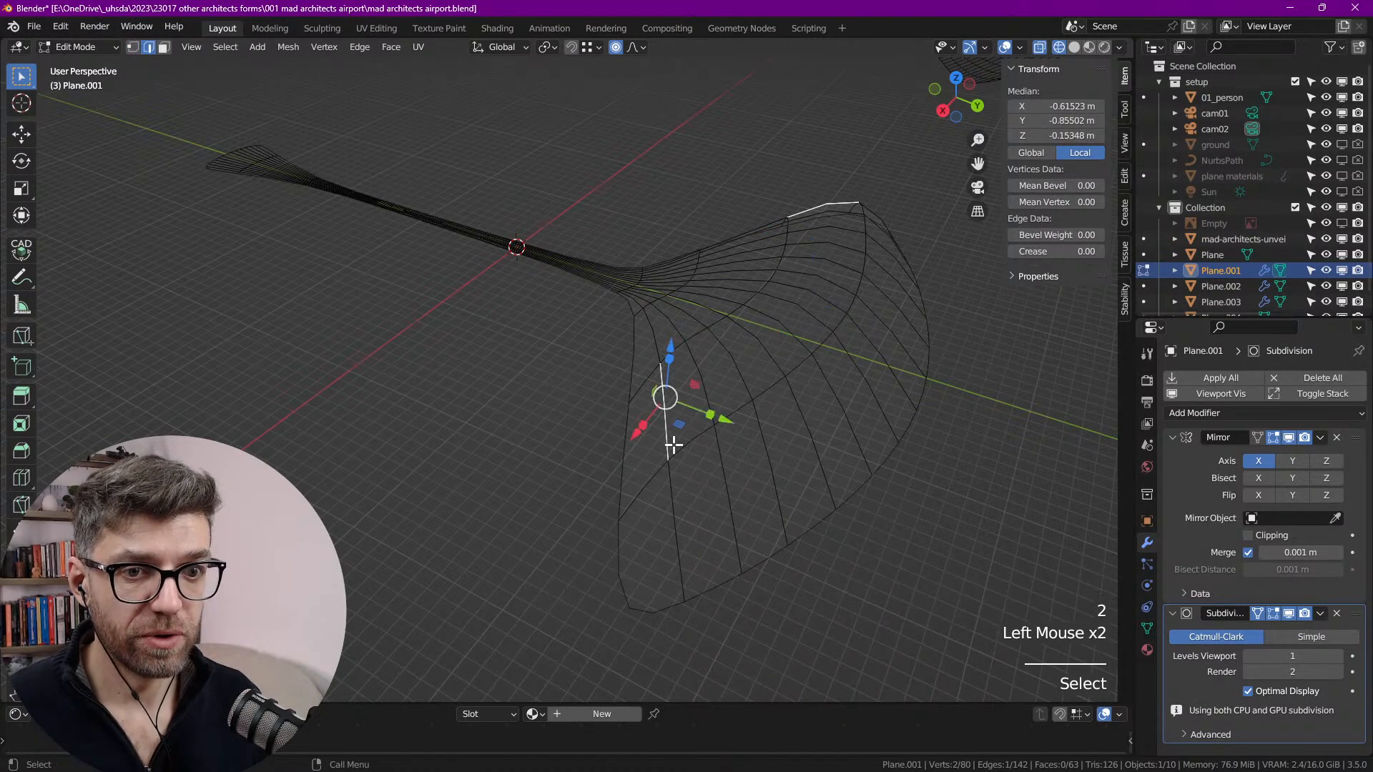
pyautogui.keyDown('alt'); pyautogui.click(676, 405); pyautogui.keyUp('alt')
pyautogui.keyDown('alt'); pyautogui.keyDown('shift'); pyautogui.click(703, 380); pyautogui.keyUp('shift'); pyautogui.keyUp('alt')
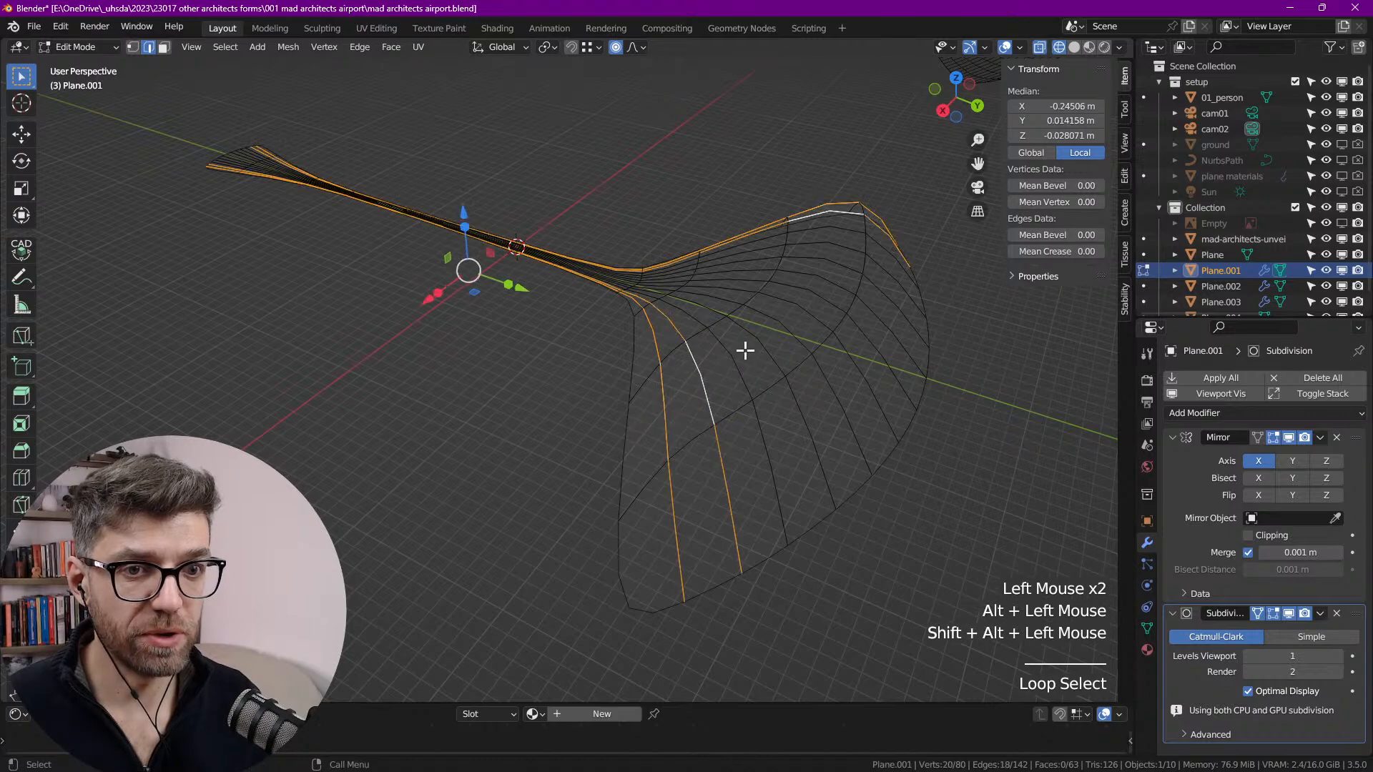
pyautogui.keyDown('alt'); pyautogui.keyDown('shift'); pyautogui.click(776, 342); pyautogui.keyUp('shift'); pyautogui.keyUp('alt')
pyautogui.keyDown('alt'); pyautogui.keyDown('shift'); pyautogui.click(791, 325); pyautogui.keyUp('shift'); pyautogui.keyUp('alt')
pyautogui.moveTo(809, 319); pyautogui.dragTo(695, 324, button='middle')
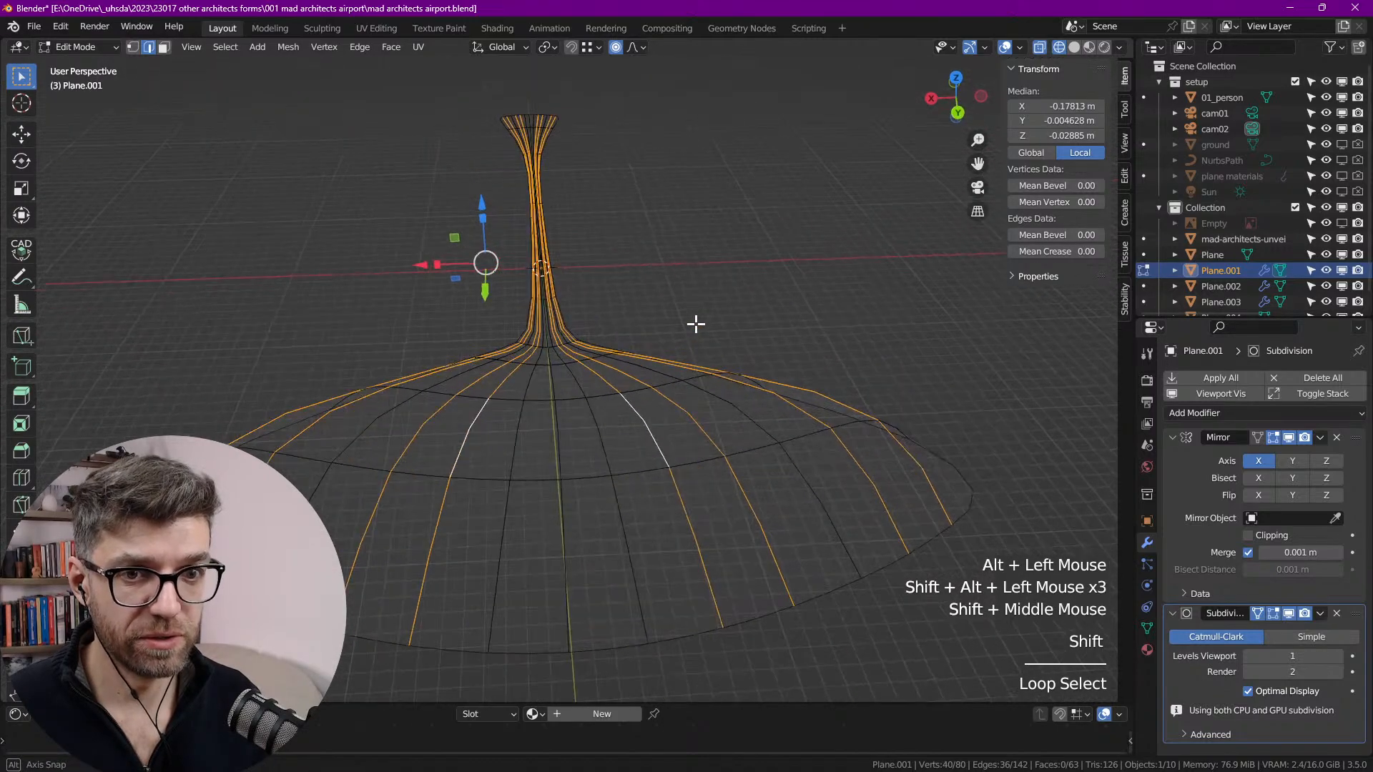
pyautogui.keyDown('alt'); pyautogui.keyDown('shift'); pyautogui.click(527, 423); pyautogui.keyUp('shift'); pyautogui.keyUp('alt')
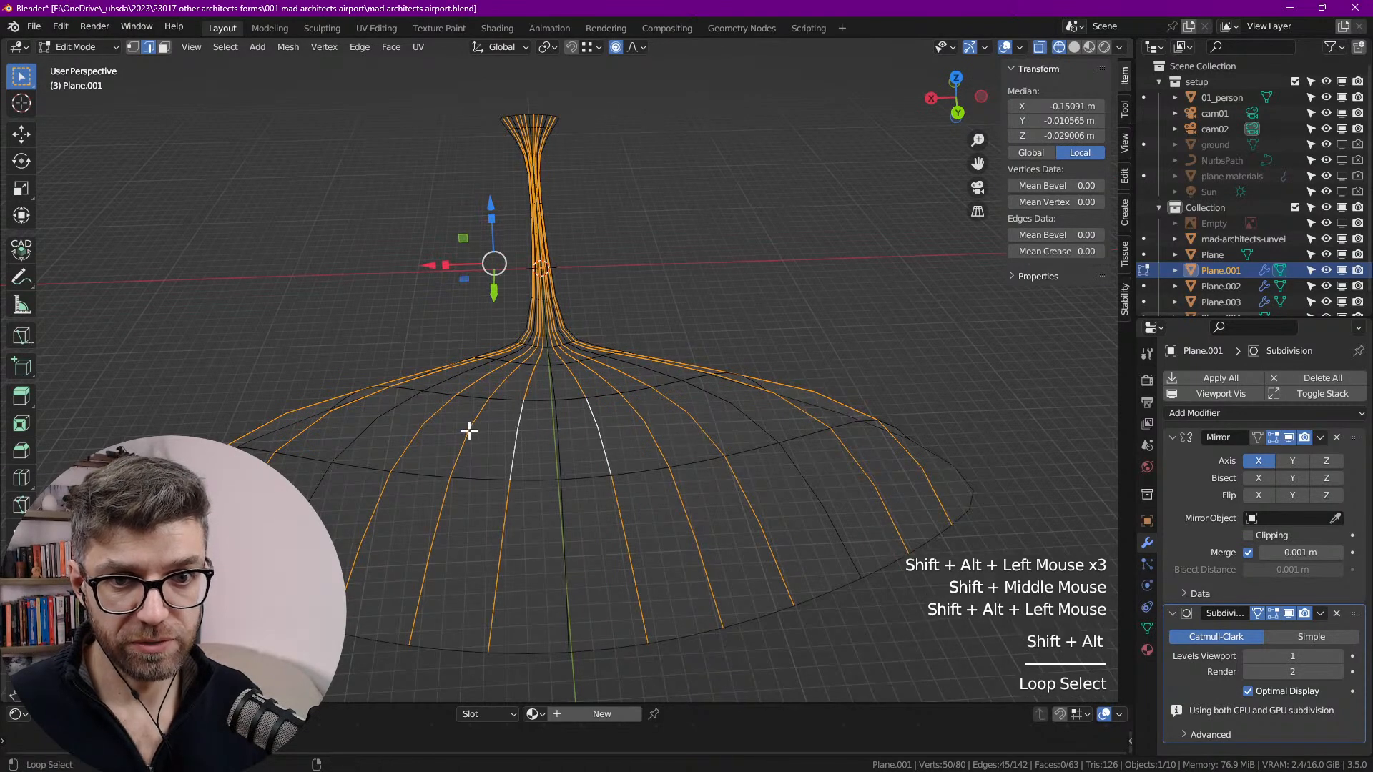
pyautogui.moveTo(439, 435); pyautogui.dragTo(583, 438, button='middle')
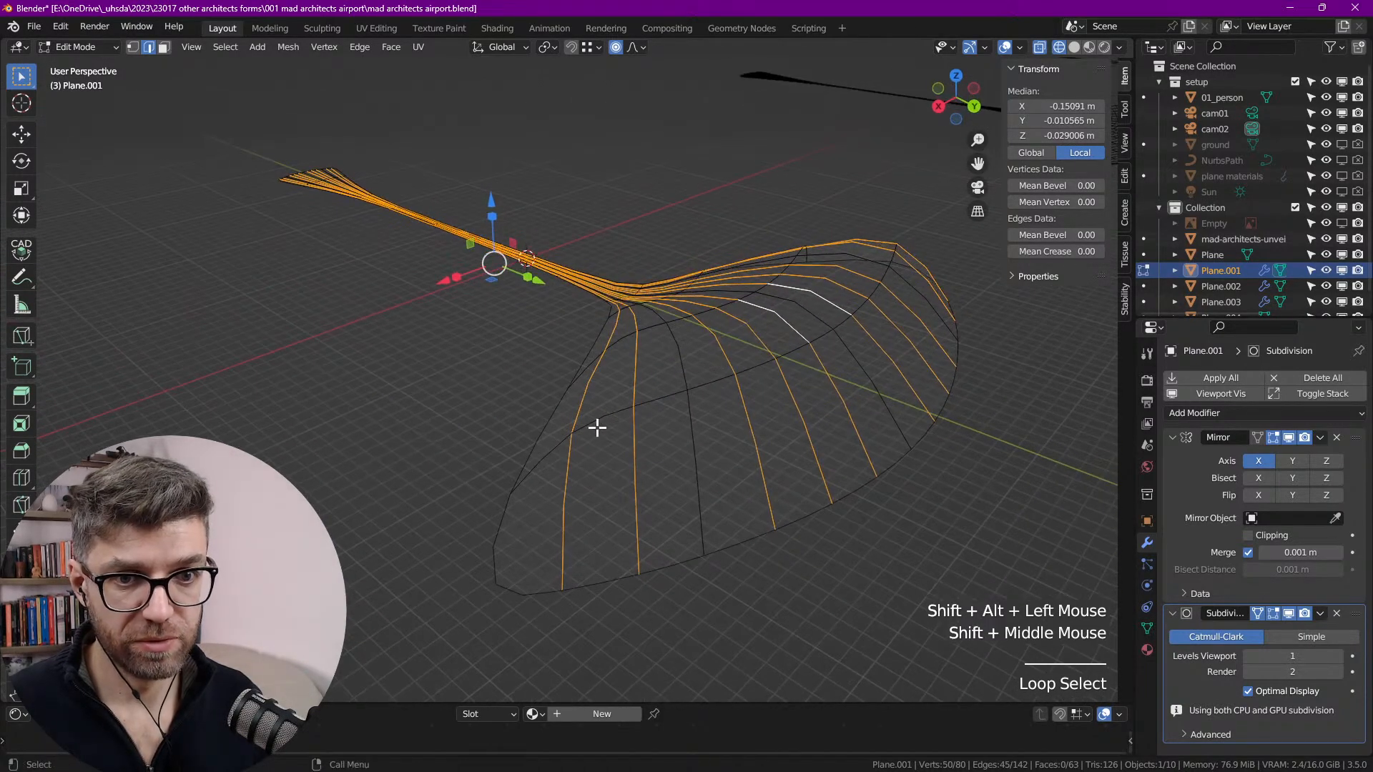
# Step: Remove three alternate lengthwise edge loops from the fan mesh, keeping the surface joined, and return to vertex select mode
pyautogui.keyDown('alt'); pyautogui.click(594, 395); pyautogui.keyUp('alt')
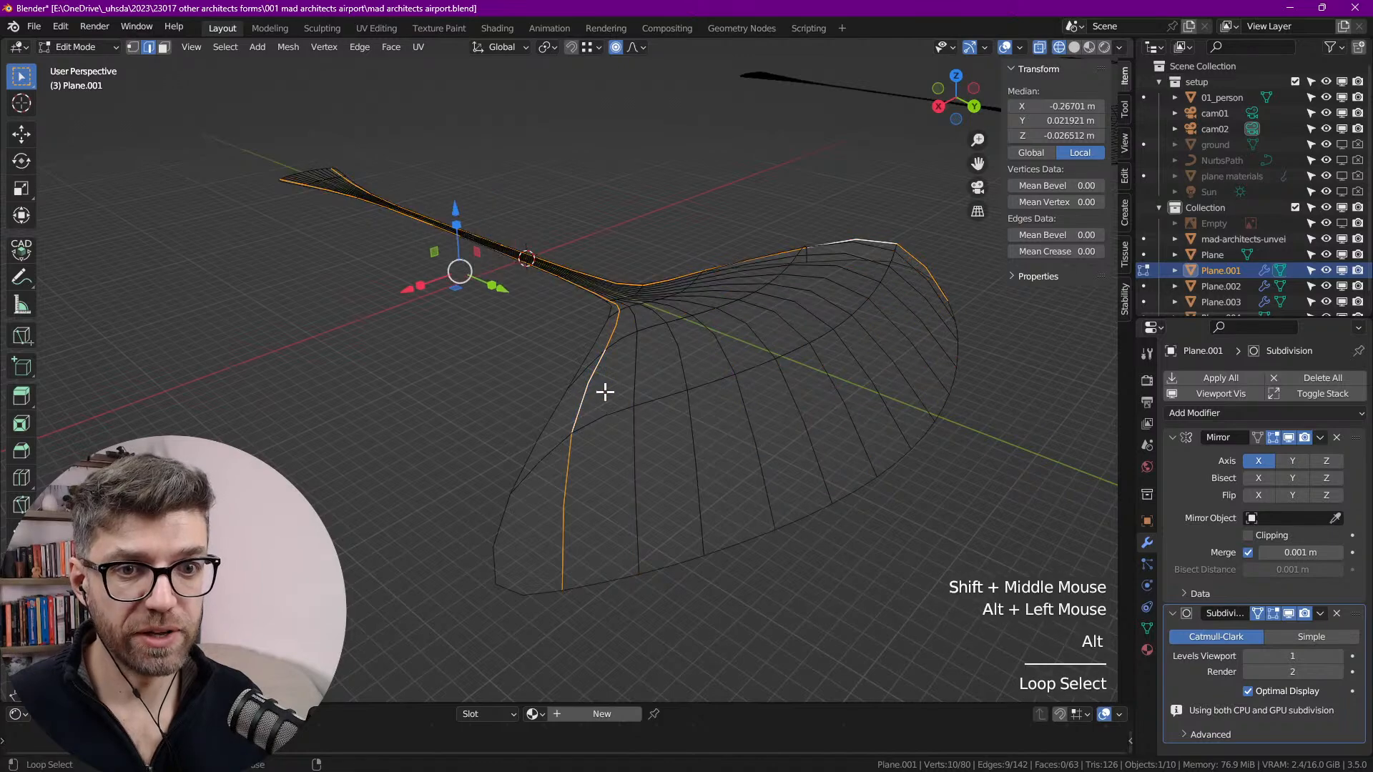
pyautogui.keyDown('alt'); pyautogui.keyDown('shift'); pyautogui.click(690, 361); pyautogui.keyUp('shift'); pyautogui.keyUp('alt')
pyautogui.keyDown('shift'); pyautogui.moveTo(689, 362); pyautogui.dragTo(637, 432, button='middle'); pyautogui.keyUp('shift')
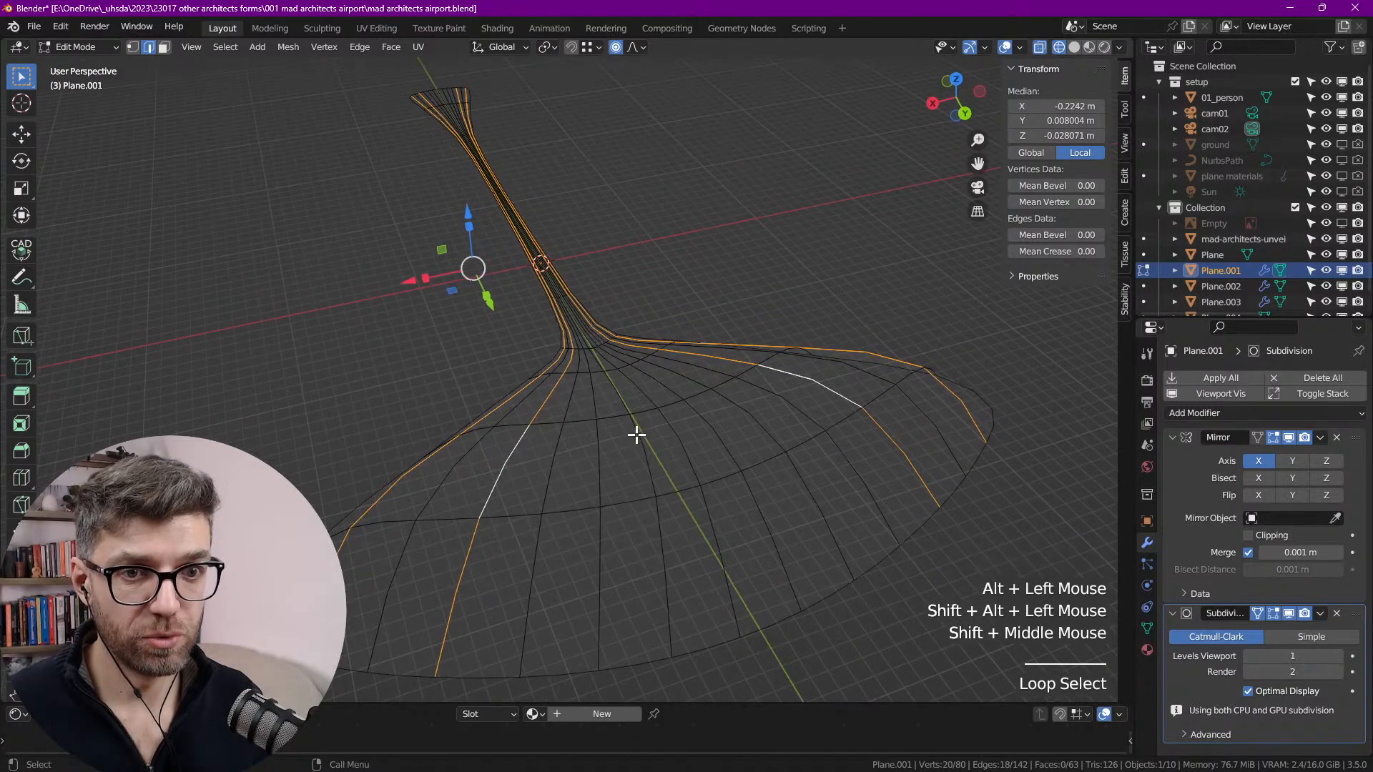
pyautogui.keyDown('alt'); pyautogui.keyDown('shift'); pyautogui.click(651, 468); pyautogui.keyUp('shift'); pyautogui.keyUp('alt')
pyautogui.hotkey('ctrl', 'z')
pyautogui.keyDown('alt'); pyautogui.keyDown('shift'); pyautogui.click(613, 466); pyautogui.keyUp('shift'); pyautogui.keyUp('alt')
pyautogui.keyDown('shift'); pyautogui.moveTo(604, 465); pyautogui.dragTo(786, 368, button='middle'); pyautogui.keyUp('shift')
pyautogui.scroll(2, 786, 368)
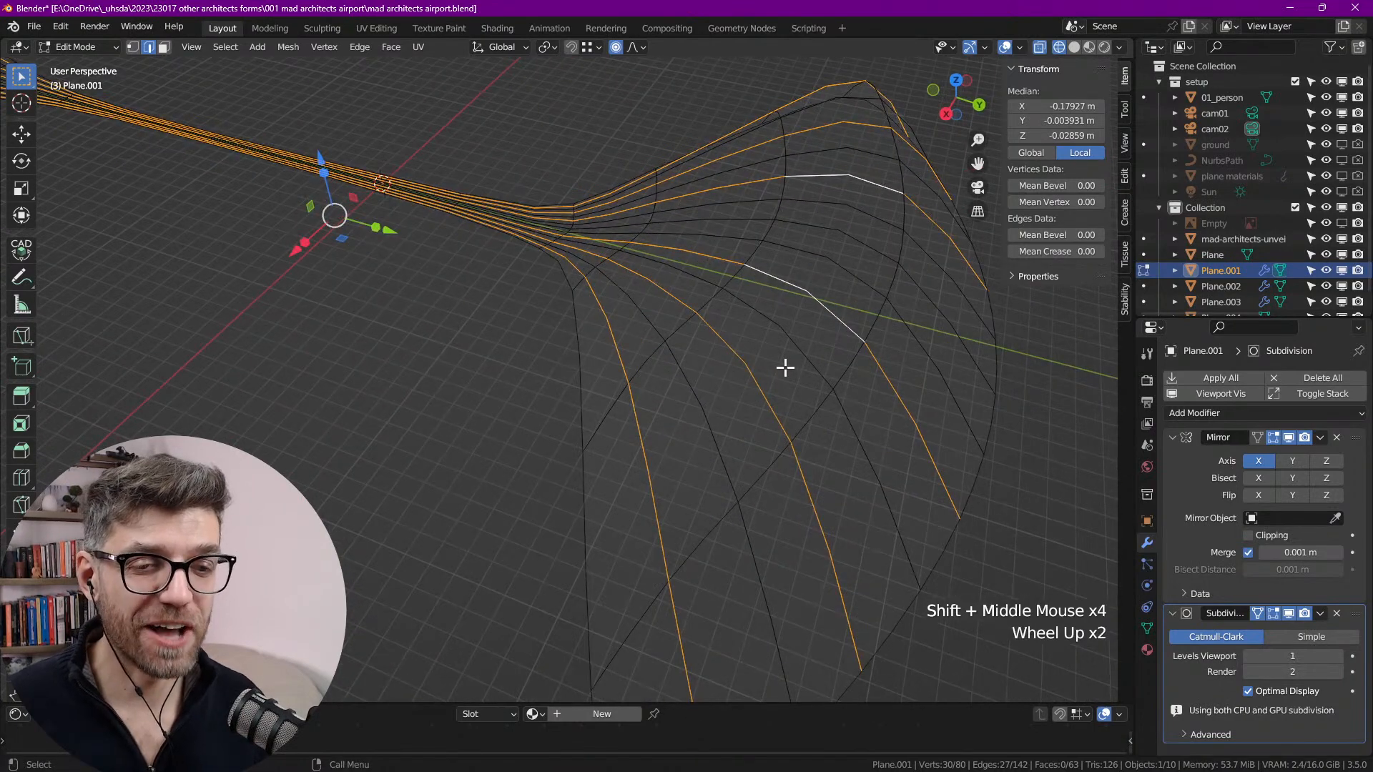
pyautogui.moveTo(802, 227); pyautogui.dragTo(653, 361, button='middle')
pyautogui.scroll(-3, 701, 358)
pyautogui.scroll(2, 713, 336)
pyautogui.press('x')
pyautogui.click(635, 397)
pyautogui.scroll(-2, 634, 396)
pyautogui.hotkey('alt', 'a')
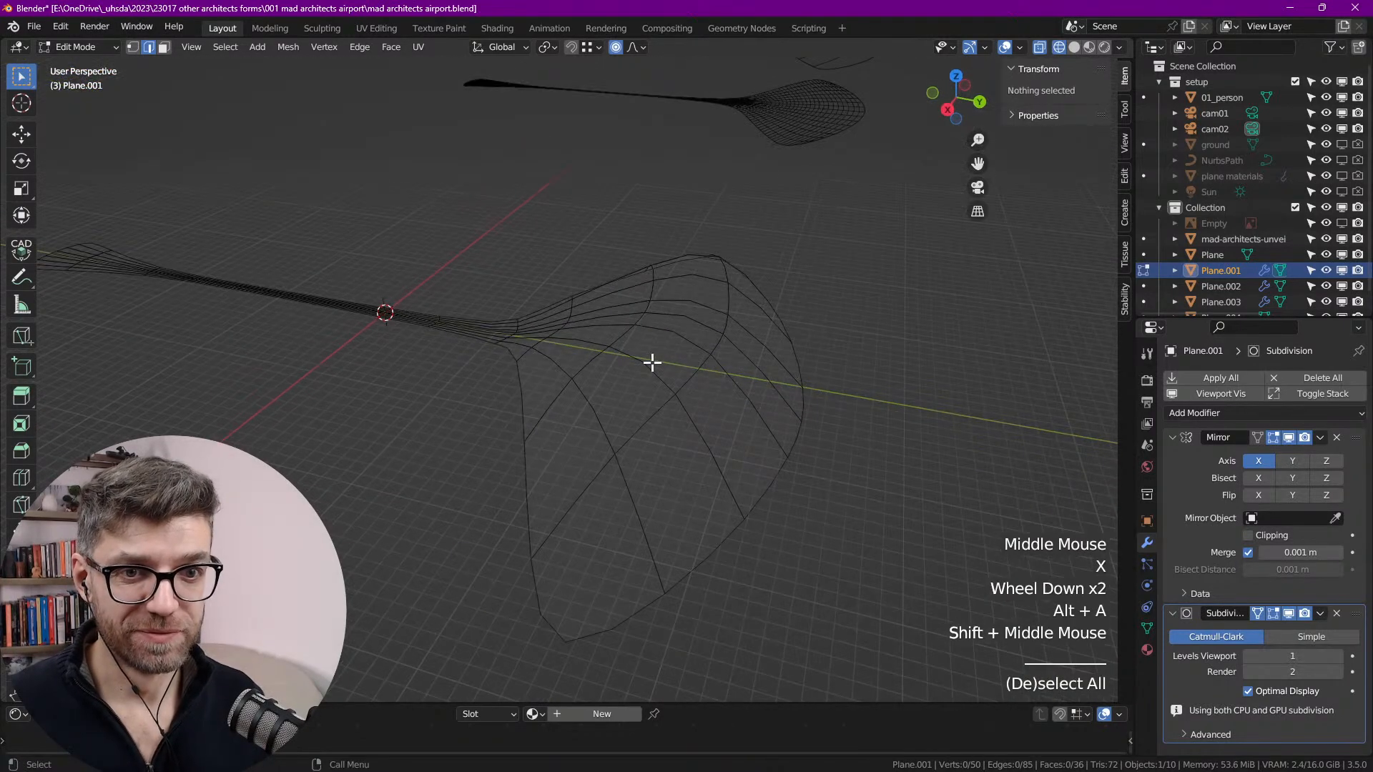
pyautogui.press('1')
pyautogui.click(570, 379)
pyautogui.keyDown('shift'); pyautogui.moveTo(570, 377); pyautogui.dragTo(583, 305, button='middle'); pyautogui.keyUp('shift')
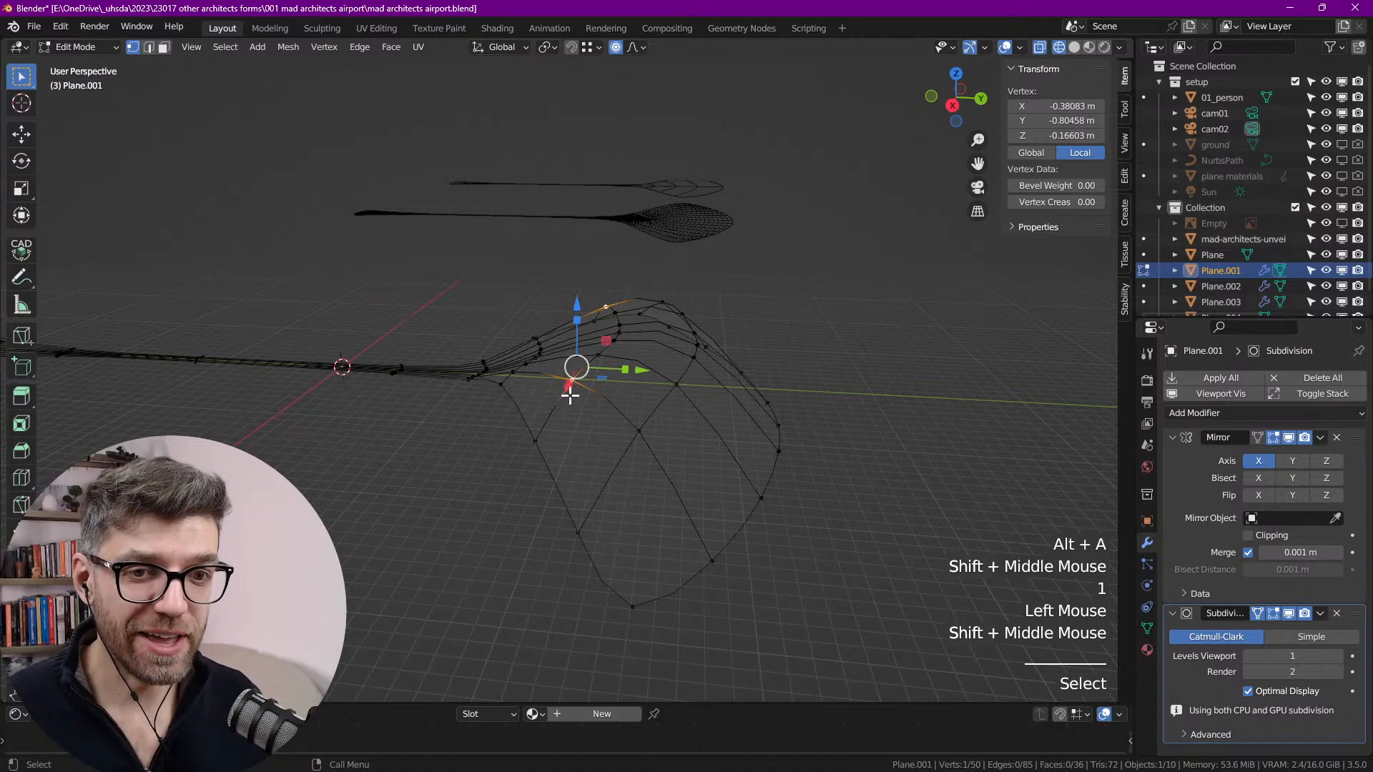
pyautogui.moveTo(564, 435); pyautogui.dragTo(598, 383, button='middle')
pyautogui.scroll(4, 586, 379)
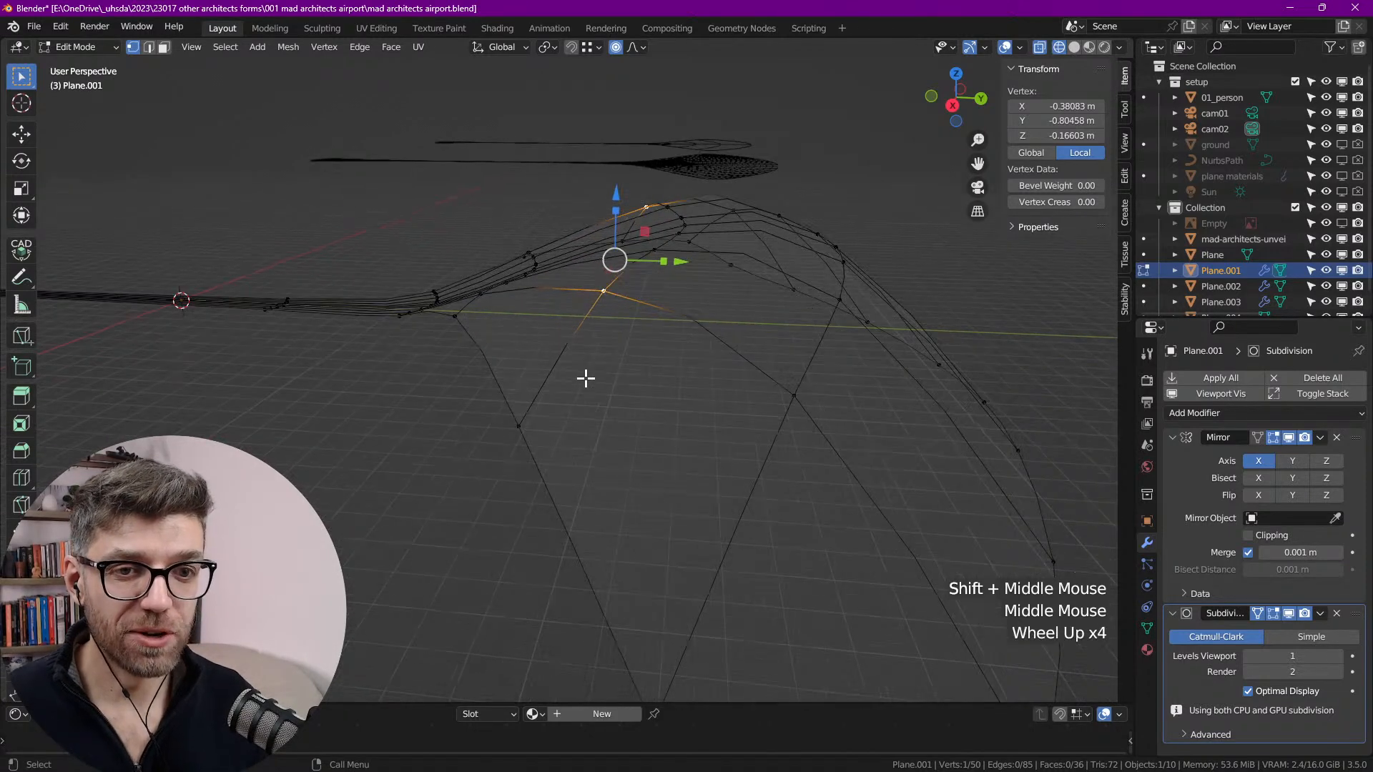
pyautogui.click(606, 285)
pyautogui.moveTo(615, 196); pyautogui.dragTo(624, 238)
pyautogui.rightClick(625, 238)
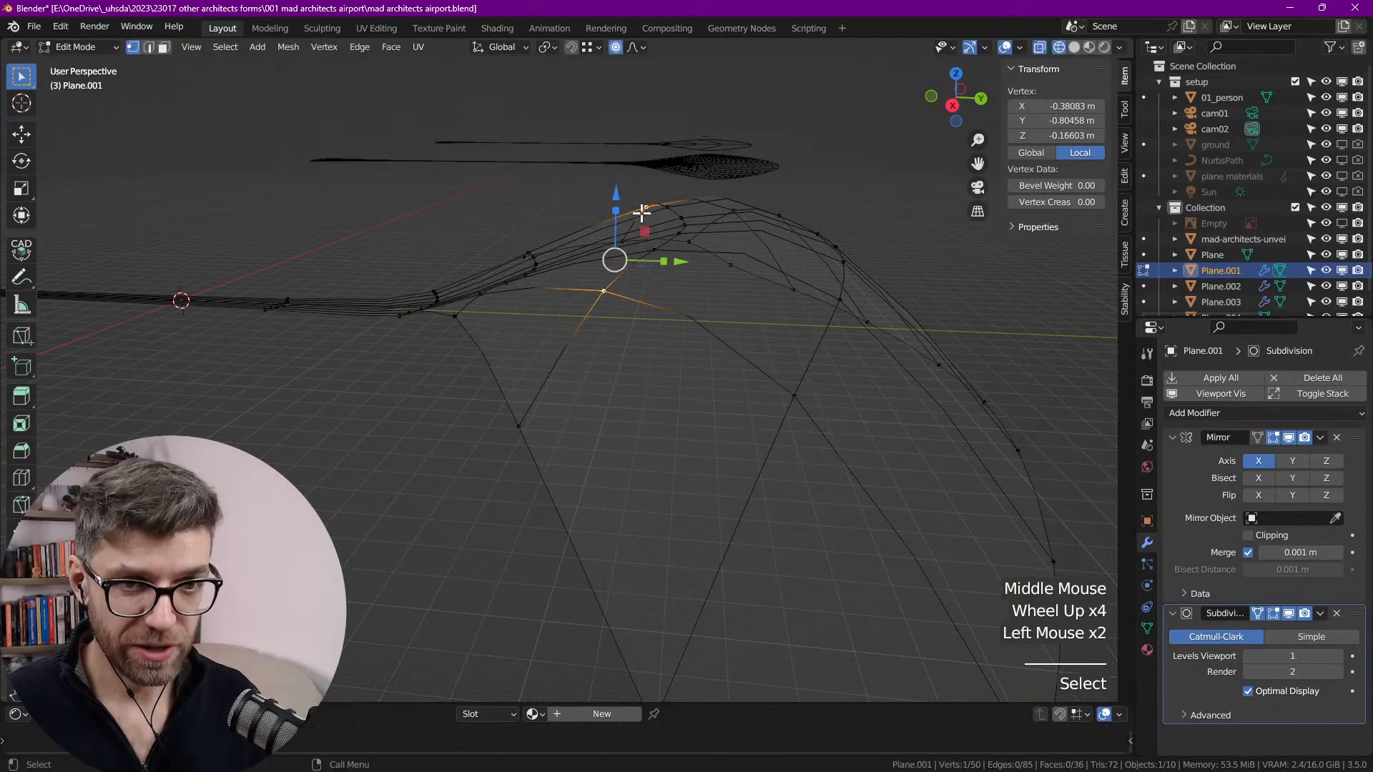
# Step: Lower the first and second cross loops' vertices beside the side edge together along Z to median local Z -0.056811 m
pyautogui.scroll(-2, 576, 376)
pyautogui.keyDown('shift'); pyautogui.moveTo(579, 383); pyautogui.dragTo(699, 337, button='middle'); pyautogui.keyUp('shift')
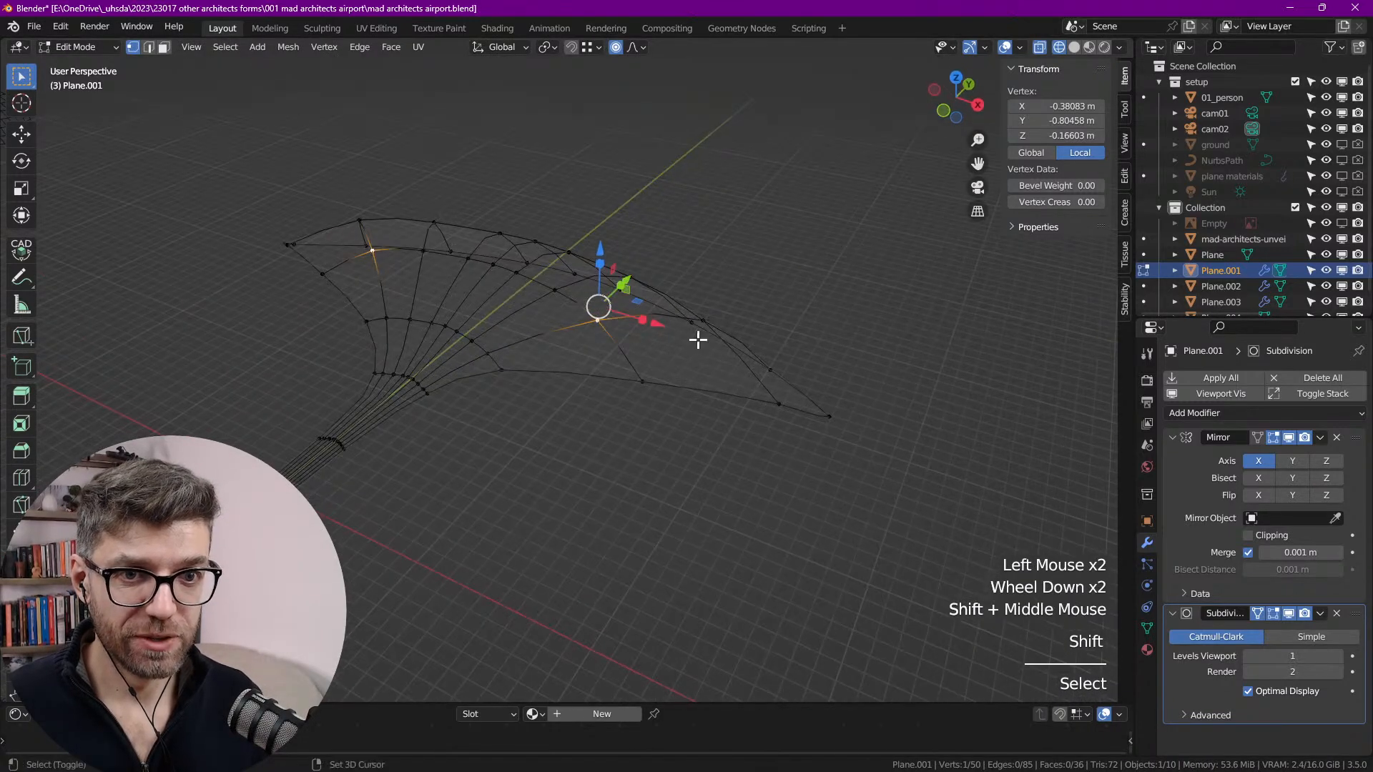
pyautogui.click(701, 328)
pyautogui.keyDown('shift'); pyautogui.click(599, 321); pyautogui.keyUp('shift')
pyautogui.moveTo(660, 247); pyautogui.dragTo(623, 294)
pyautogui.scroll(2, 624, 292)
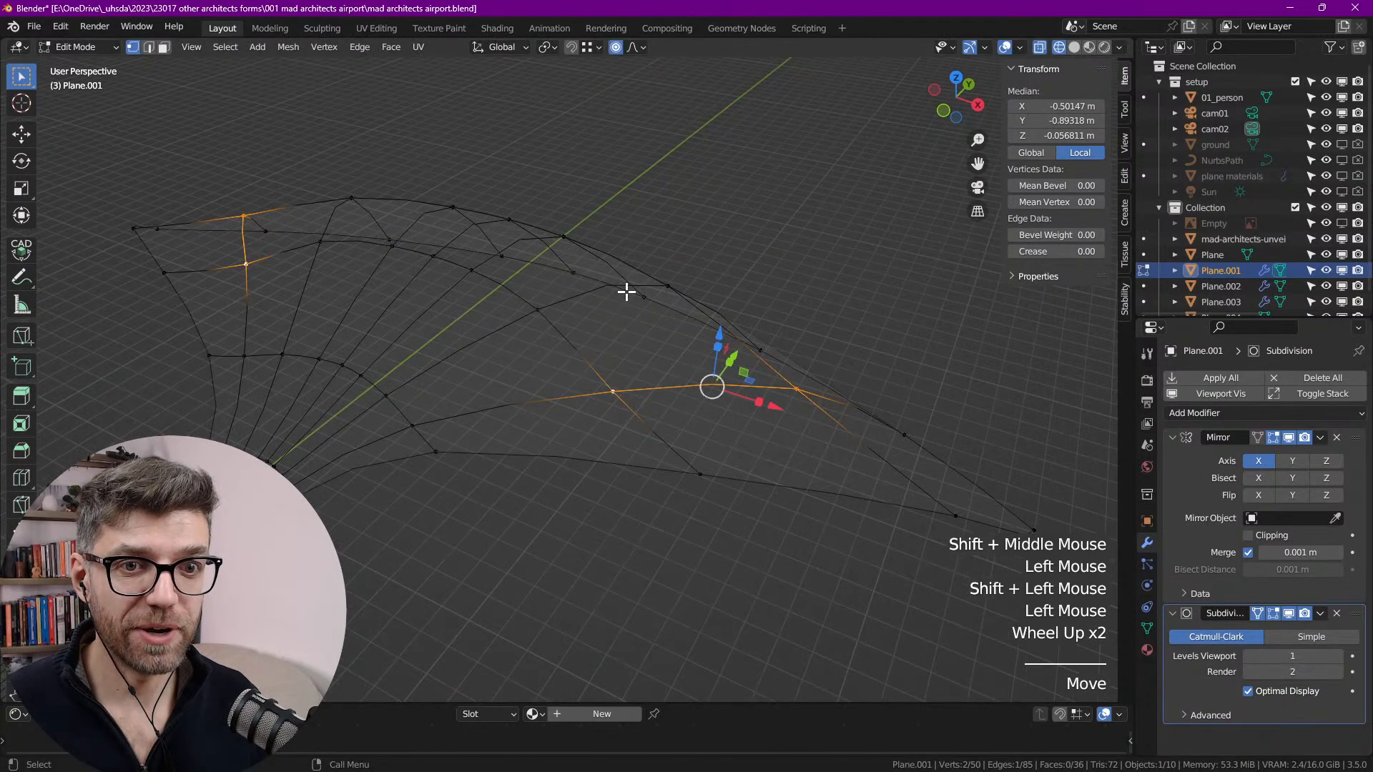
# Step: Lower the two cross-loop vertices on the next lengthwise loop inward along Z to median local Z -0.10961 m
pyautogui.click(668, 285)
pyautogui.keyDown('shift'); pyautogui.click(541, 305); pyautogui.keyUp('shift')
pyautogui.moveTo(607, 215); pyautogui.dragTo(606, 243)
pyautogui.keyDown('shift'); pyautogui.moveTo(606, 243); pyautogui.dragTo(548, 242, button='middle'); pyautogui.keyUp('shift')
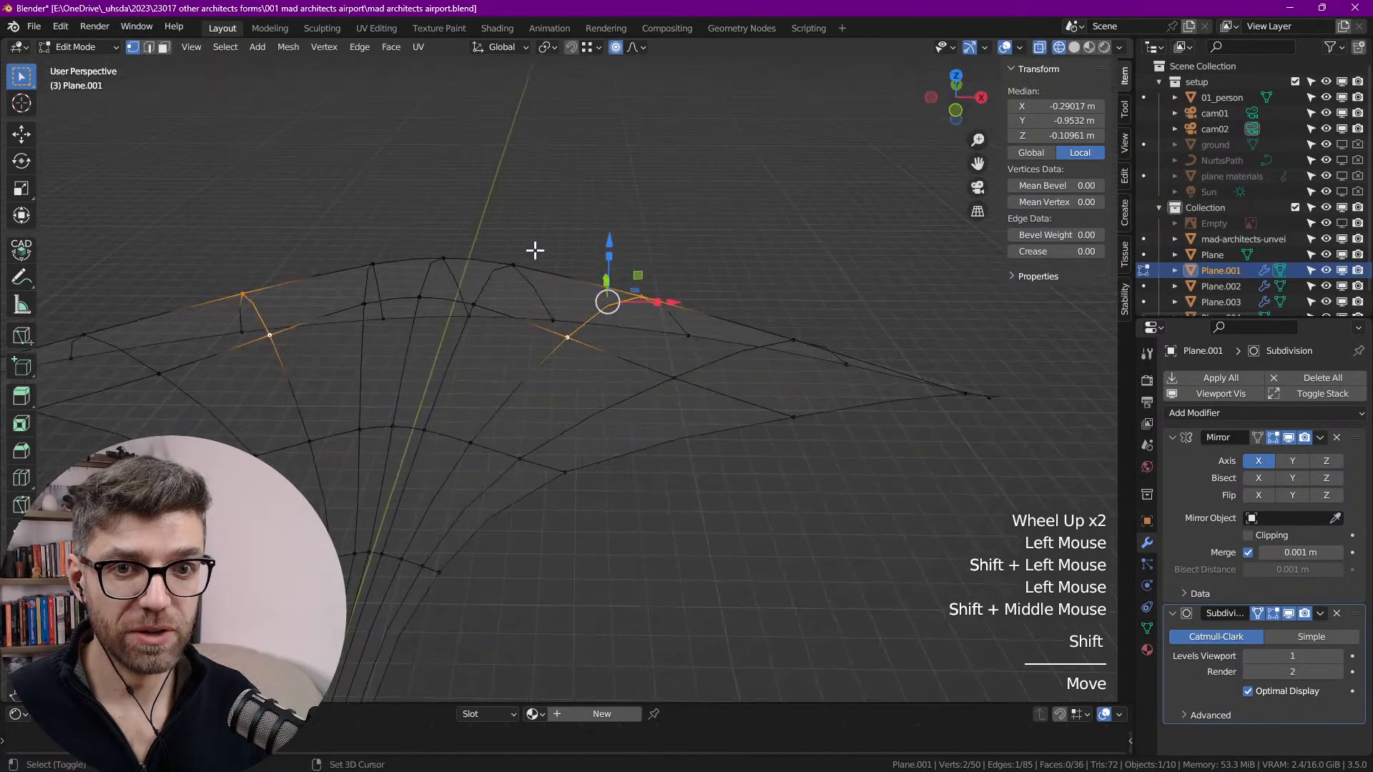
# Step: Reselect the pair of cross-loop vertices on the second lengthwise loop from the side edge and raise it slightly along Z
pyautogui.click(534, 236)
pyautogui.moveTo(486, 173); pyautogui.dragTo(489, 181)
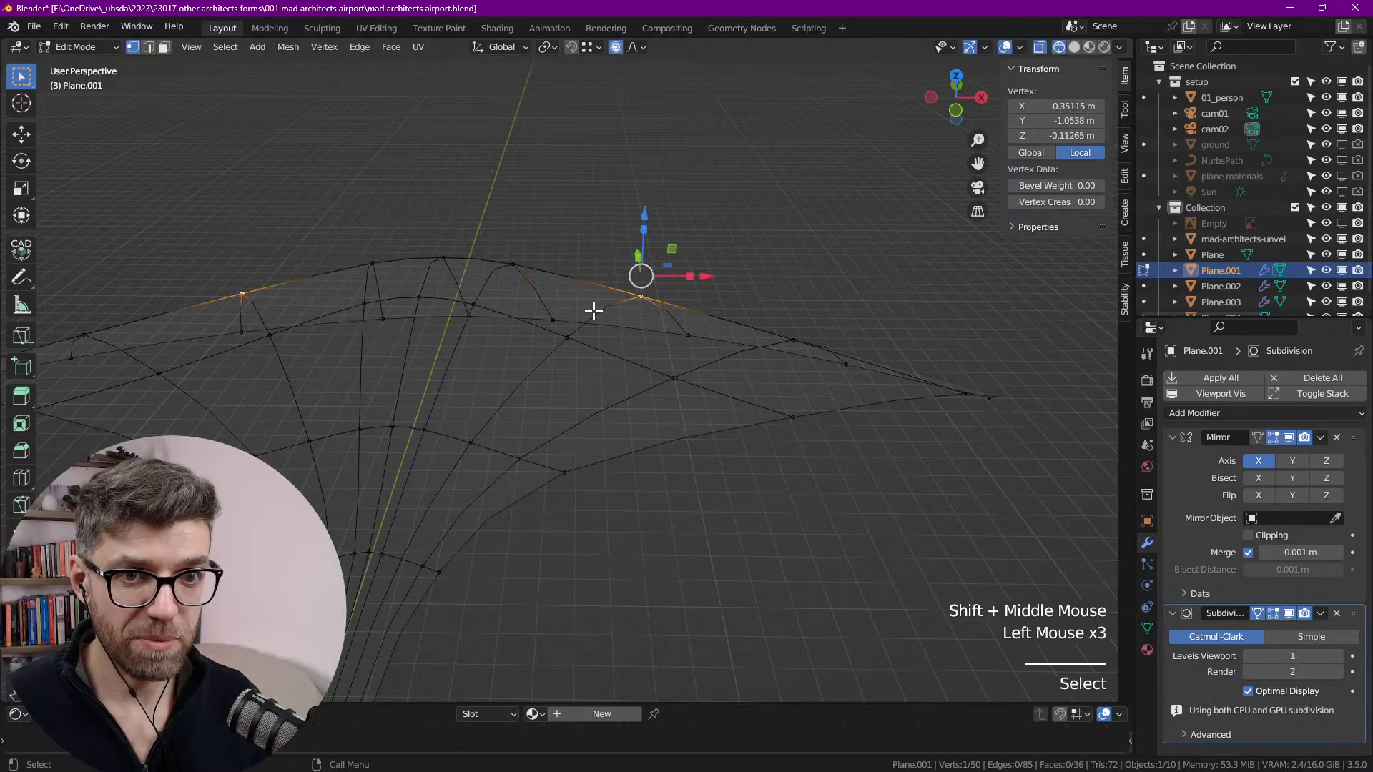
pyautogui.keyDown('shift'); pyautogui.click(570, 330); pyautogui.keyUp('shift')
pyautogui.moveTo(602, 247); pyautogui.dragTo(607, 217)
# Step: Raise the pair of cross-loop vertices nearest the side edge along Z to median local Z -0.084415 m
pyautogui.click(783, 336)
pyautogui.keyDown('shift'); pyautogui.click(680, 372); pyautogui.keyUp('shift')
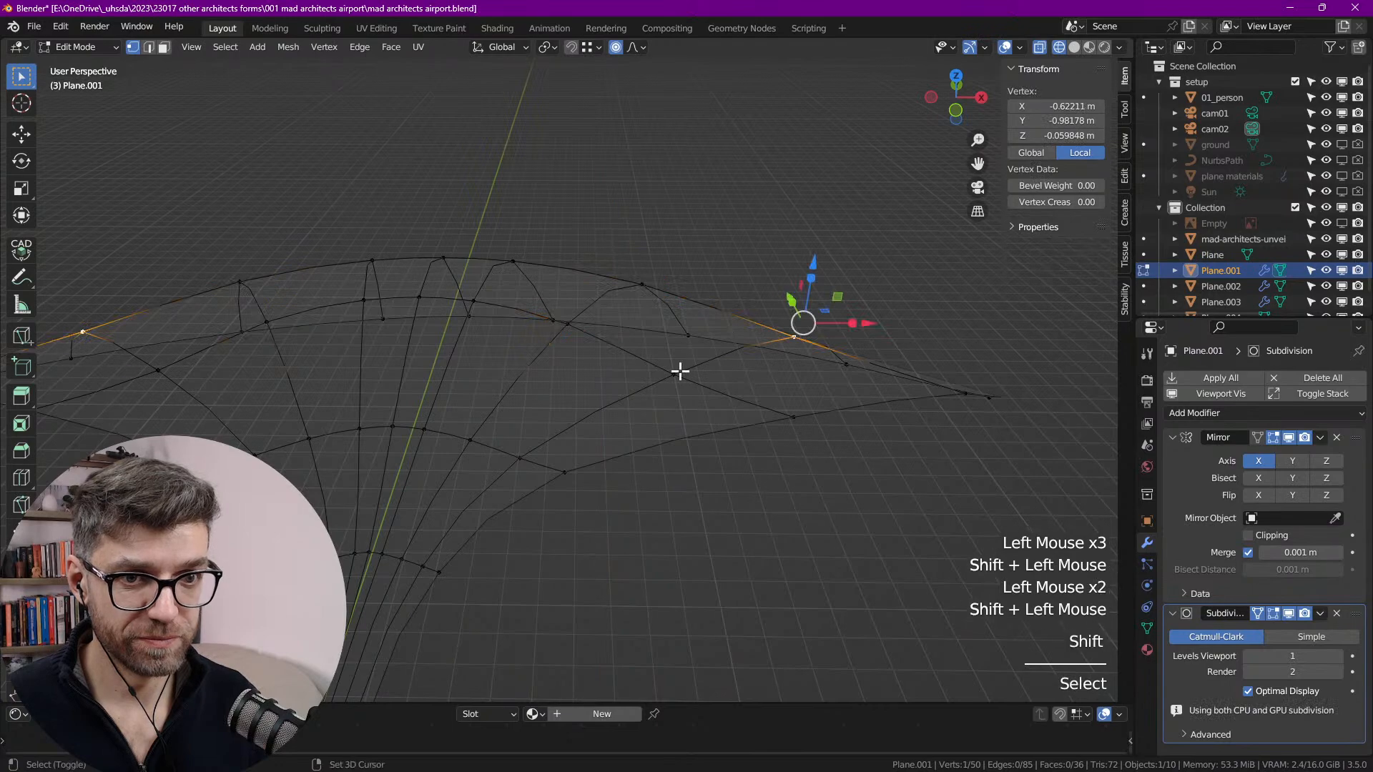
pyautogui.moveTo(751, 289); pyautogui.dragTo(753, 271)
# Step: Inspect the fan's neck and compare the mesh with the airport's aerial rendering in the browser
pyautogui.keyDown('shift'); pyautogui.moveTo(756, 411); pyautogui.dragTo(641, 371, button='middle'); pyautogui.keyUp('shift')
pyautogui.keyDown('shift'); pyautogui.moveTo(468, 379); pyautogui.dragTo(484, 384, button='middle'); pyautogui.keyUp('shift')
pyautogui.keyDown('shift'); pyautogui.moveTo(396, 362); pyautogui.dragTo(398, 420, button='middle'); pyautogui.keyUp('shift')
pyautogui.scroll(1, 266, 299)
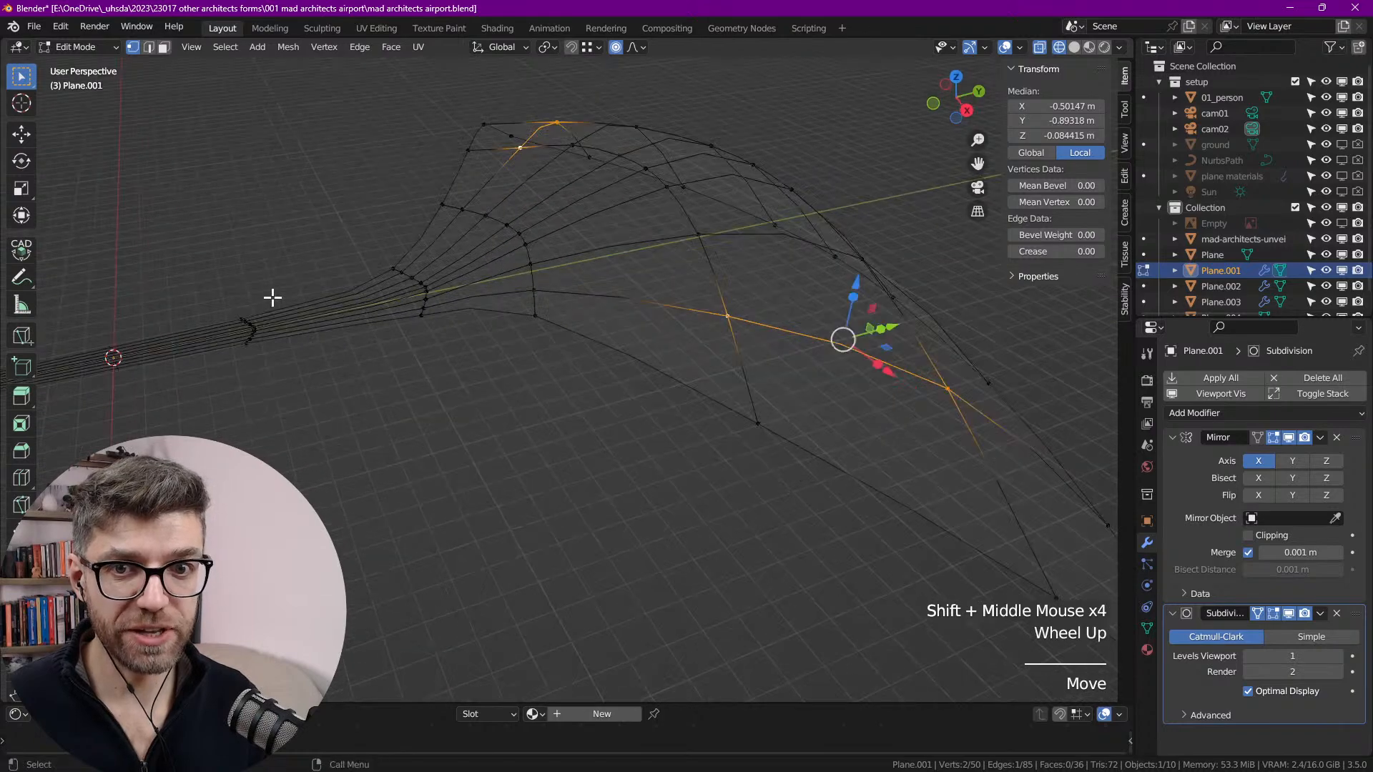
pyautogui.scroll(3, 267, 299)
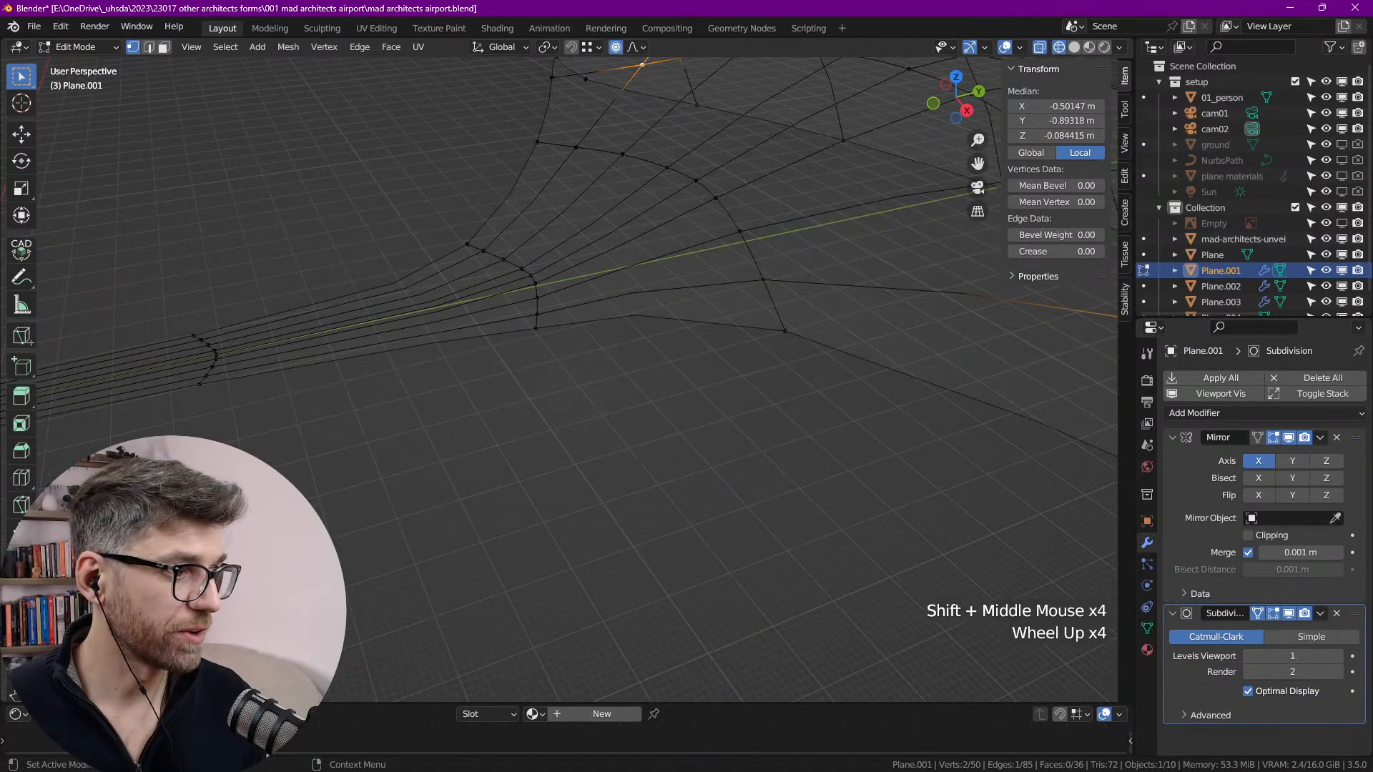
pyautogui.hotkey('alt', 'Tab')
pyautogui.moveTo(1072, 137); pyautogui.dragTo(717, 103)
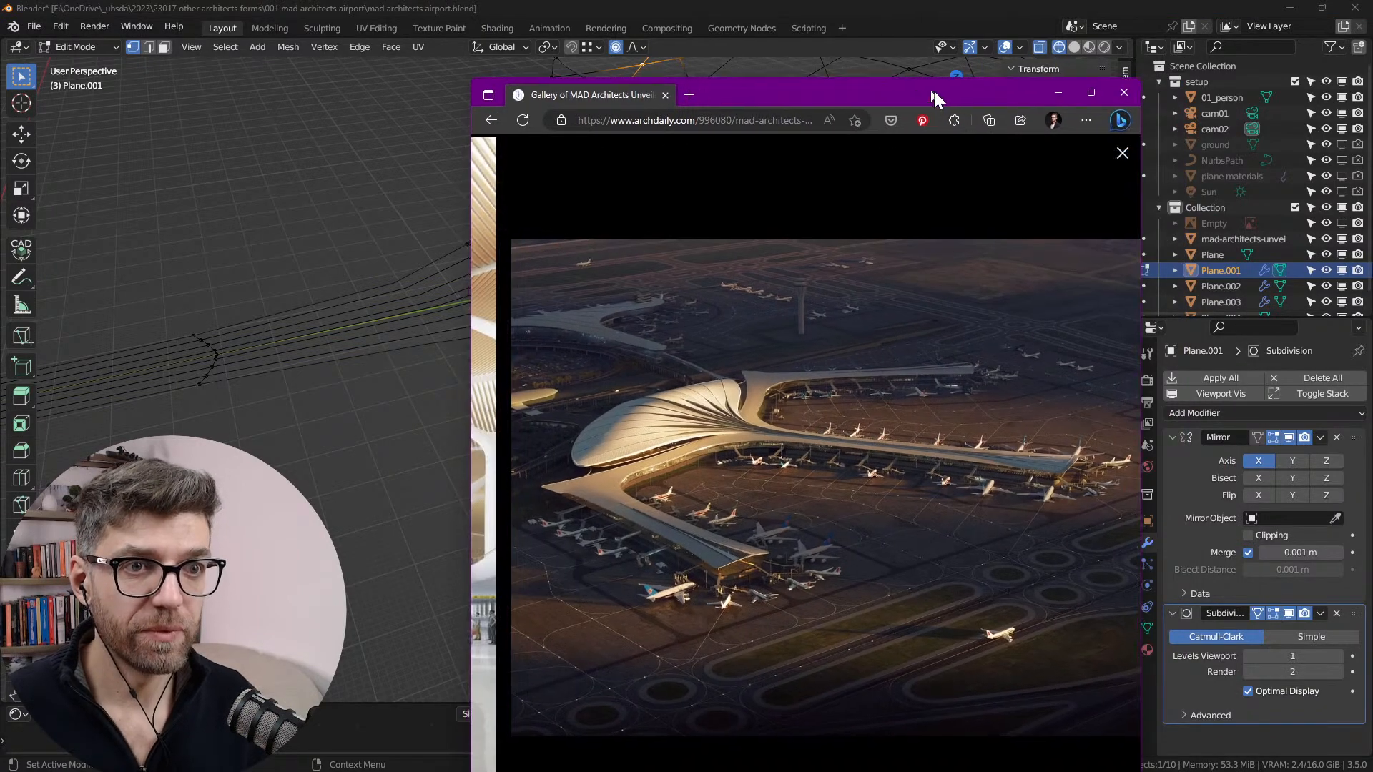
pyautogui.hotkey('alt', 'Tab')
# Step: Add three centred lengthwise loop cuts between the remaining loops of the fan mesh and clear the selection
pyautogui.scroll(-2, 815, 254)
pyautogui.moveTo(815, 254); pyautogui.dragTo(491, 298, button='middle')
pyautogui.hotkey('ctrl', 'r')
pyautogui.click(562, 298)
pyautogui.rightClick(562, 298)
pyautogui.hotkey('ctrl', 'r')
pyautogui.click(557, 226)
pyautogui.rightClick(556, 226)
pyautogui.keyDown('shift'); pyautogui.moveTo(548, 176); pyautogui.dragTo(561, 341, button='middle'); pyautogui.keyUp('shift')
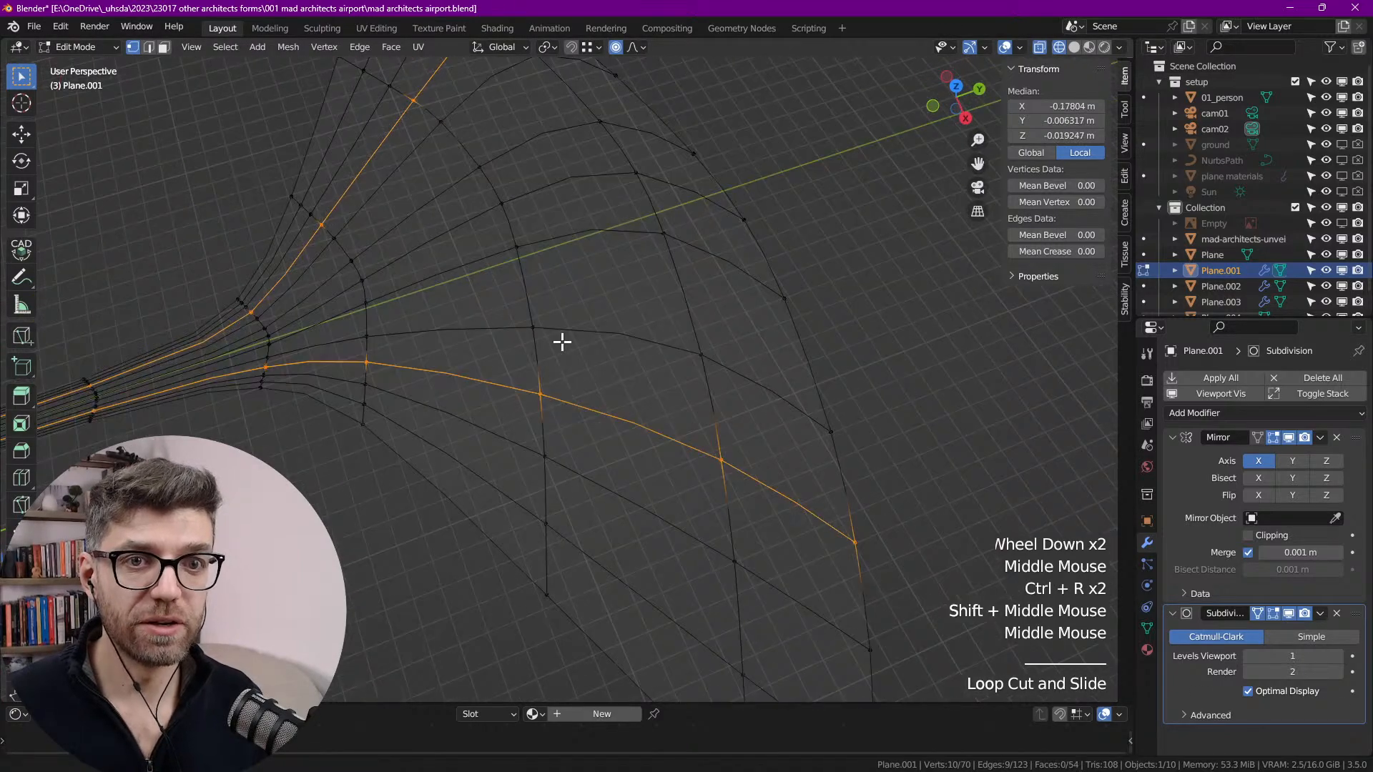
pyautogui.hotkey('ctrl', 'r')
pyautogui.click(545, 294)
pyautogui.rightClick(545, 294)
pyautogui.scroll(-2, 544, 294)
pyautogui.hotkey('alt', 'a')
# Step: Switch to Object Mode and review the shape of the whole roof mesh from several angles
pyautogui.moveTo(426, 393); pyautogui.dragTo(526, 304, button='middle')
pyautogui.keyDown('shift'); pyautogui.scroll(-1, 512, 319); pyautogui.keyUp('shift')
pyautogui.scroll(-2, 512, 319)
pyautogui.moveTo(526, 304); pyautogui.dragTo(570, 359, button='middle')
pyautogui.hotkey('alt', 'a')
pyautogui.scroll(-1, 482, 333)
pyautogui.scroll(-1, 482, 333)
pyautogui.moveTo(482, 333); pyautogui.dragTo(500, 325, button='middle')
pyautogui.press('Tab')
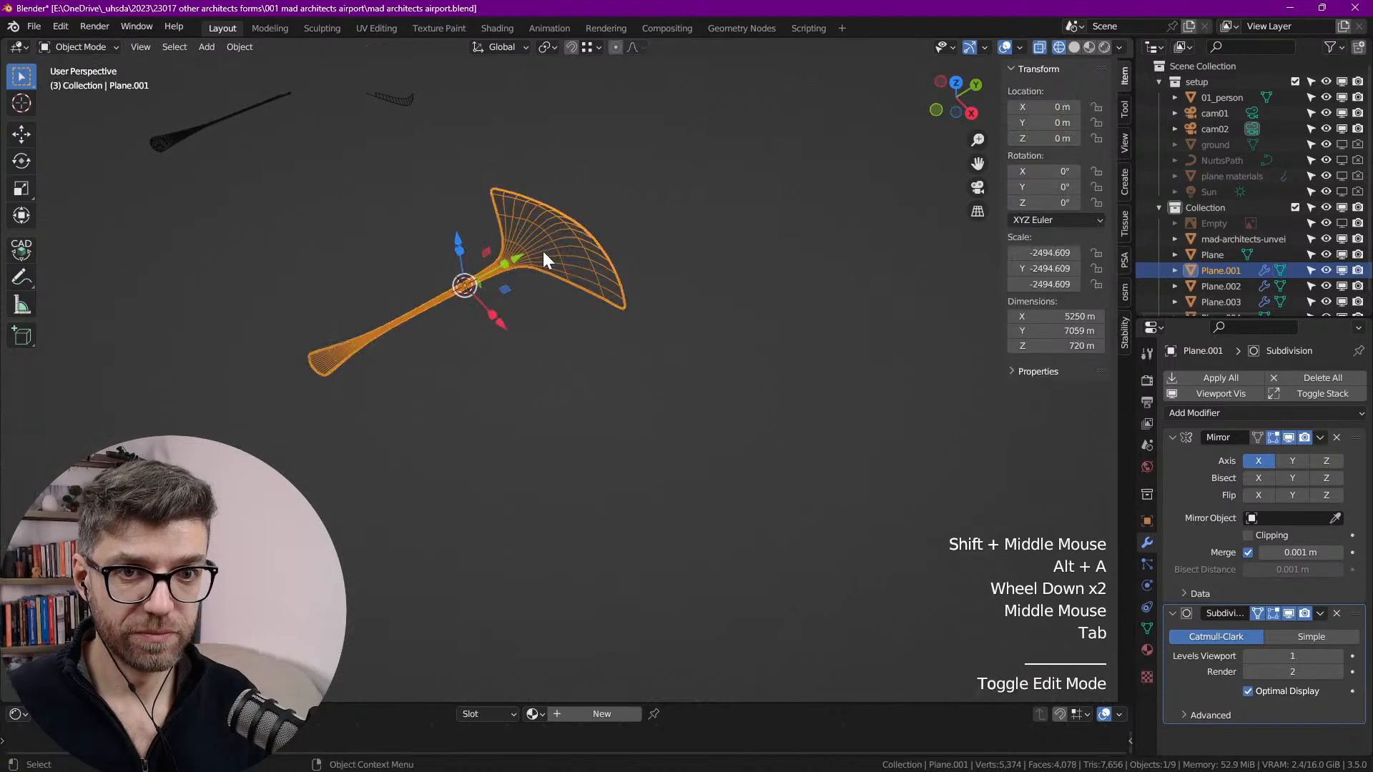
pyautogui.scroll(2, 313, 392)
pyautogui.keyDown('shift'); pyautogui.moveTo(313, 393); pyautogui.dragTo(451, 384, button='middle'); pyautogui.keyUp('shift')
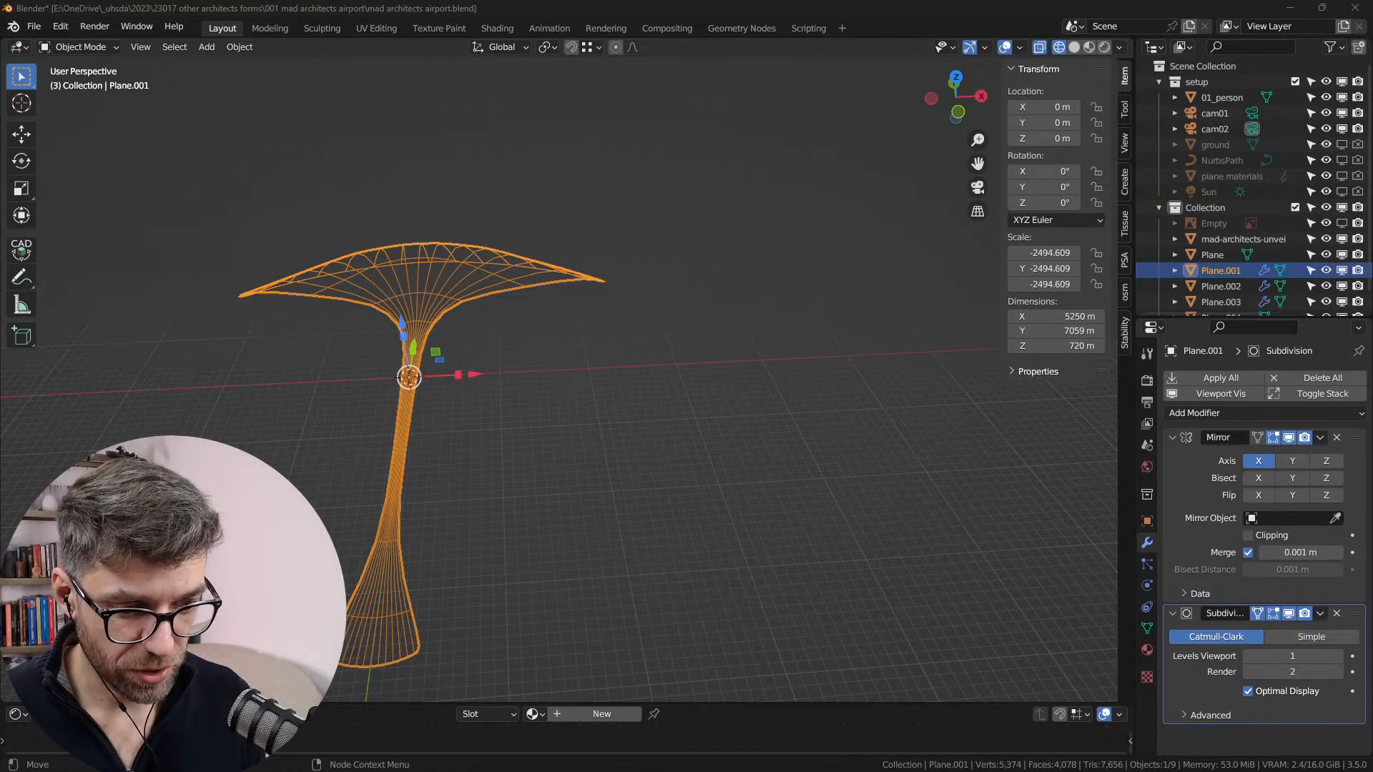
pyautogui.moveTo(302, 61); pyautogui.dragTo(157, 97, button='middle')
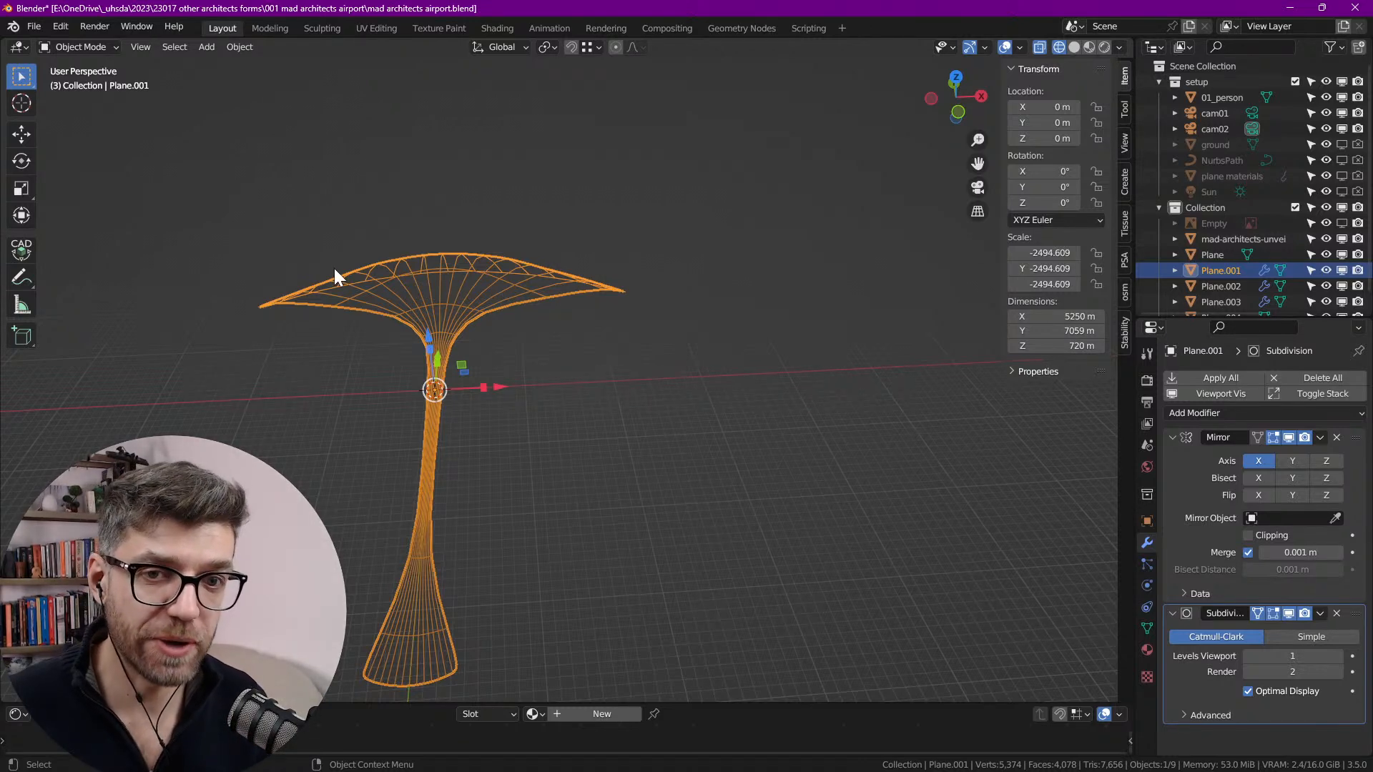
pyautogui.middleClick(523, 360)
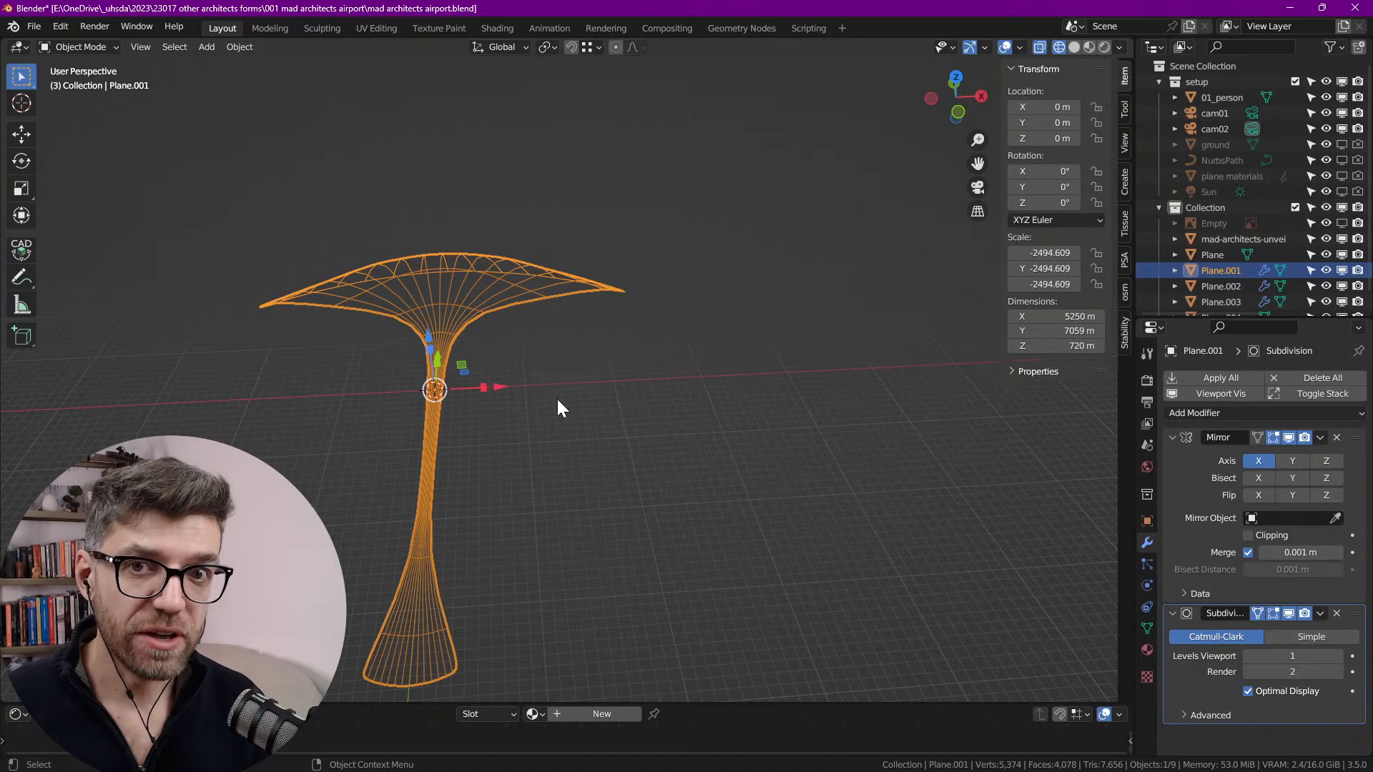
pyautogui.keyDown('shift'); pyautogui.moveTo(531, 331); pyautogui.dragTo(567, 329, button='middle'); pyautogui.keyUp('shift')
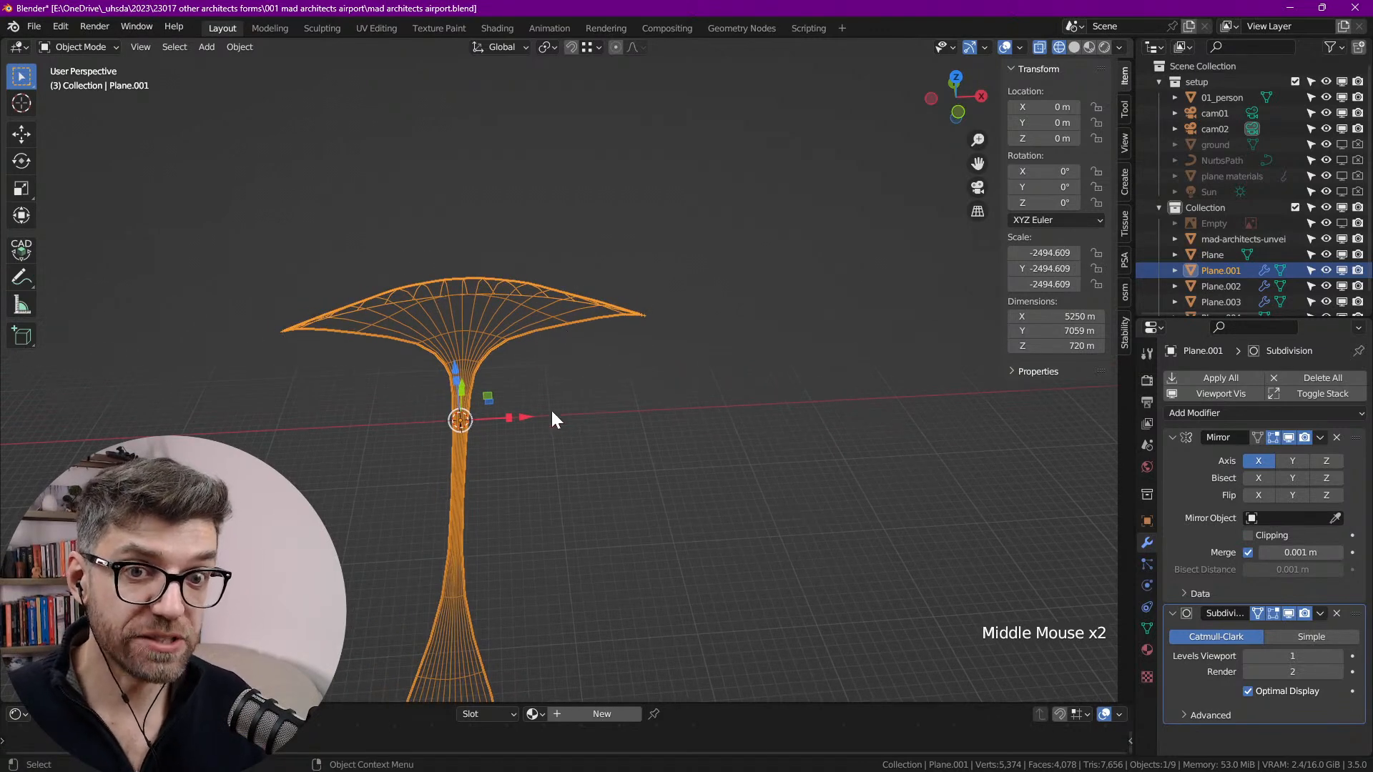
pyautogui.scroll(1, 513, 405)
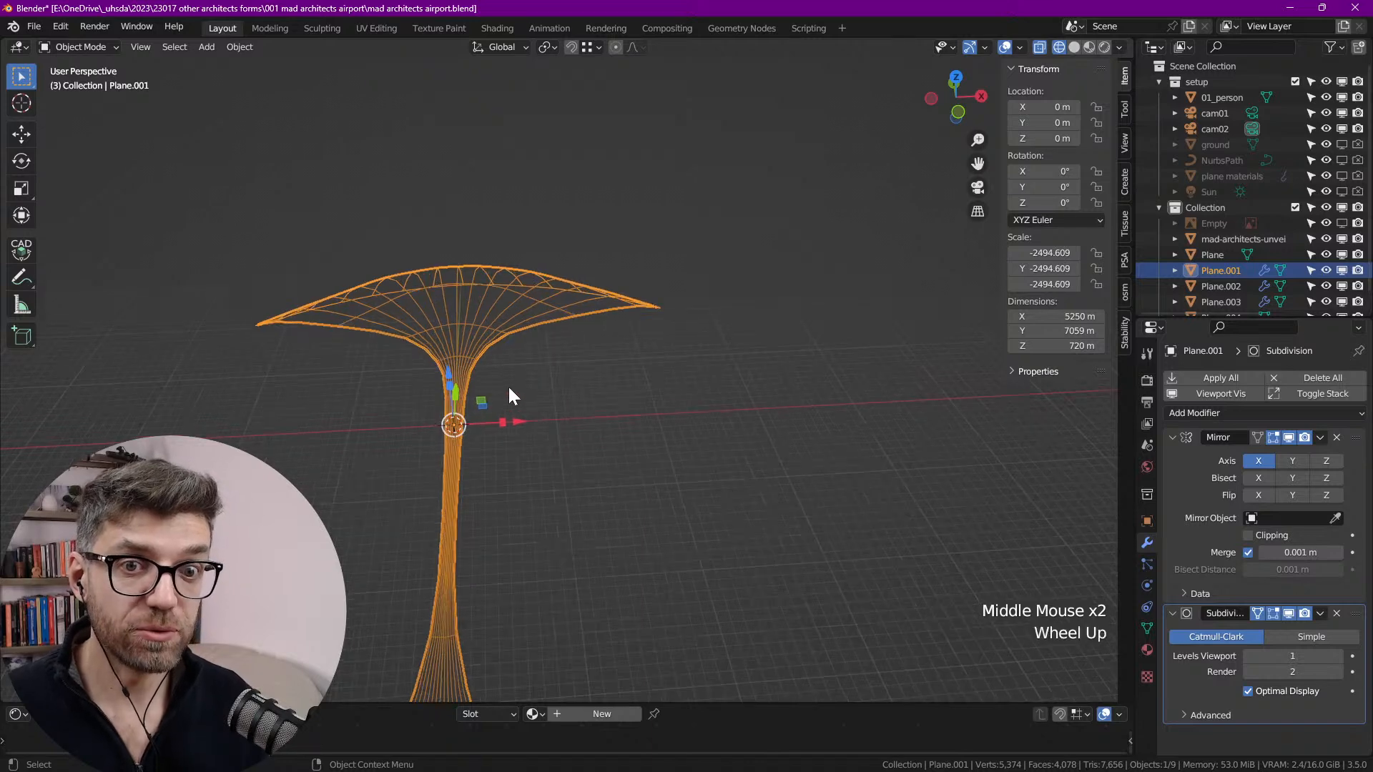
# Step: Return Plane.001 to Edit Mode and bring the remaining Plane objects into view in the Outliner
pyautogui.click(80, 48)
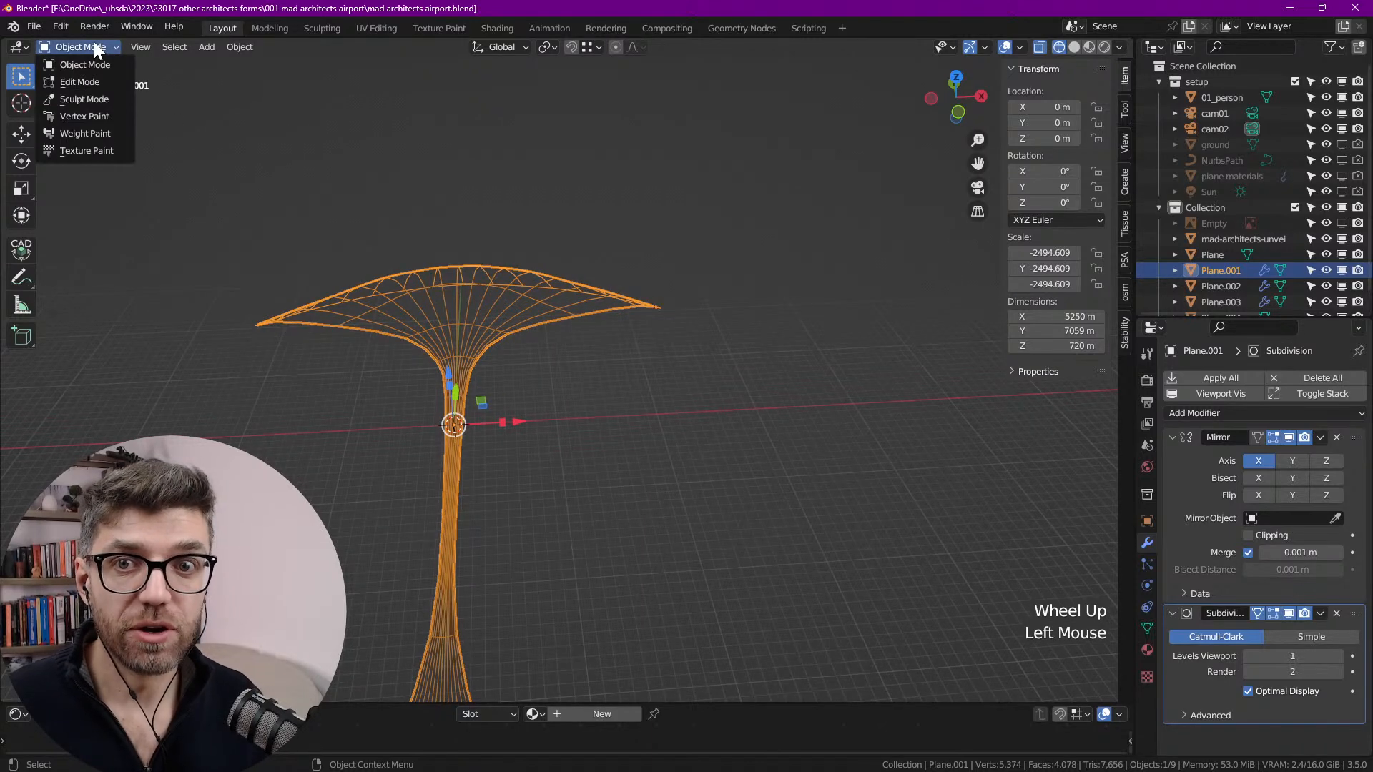
pyautogui.click(98, 80)
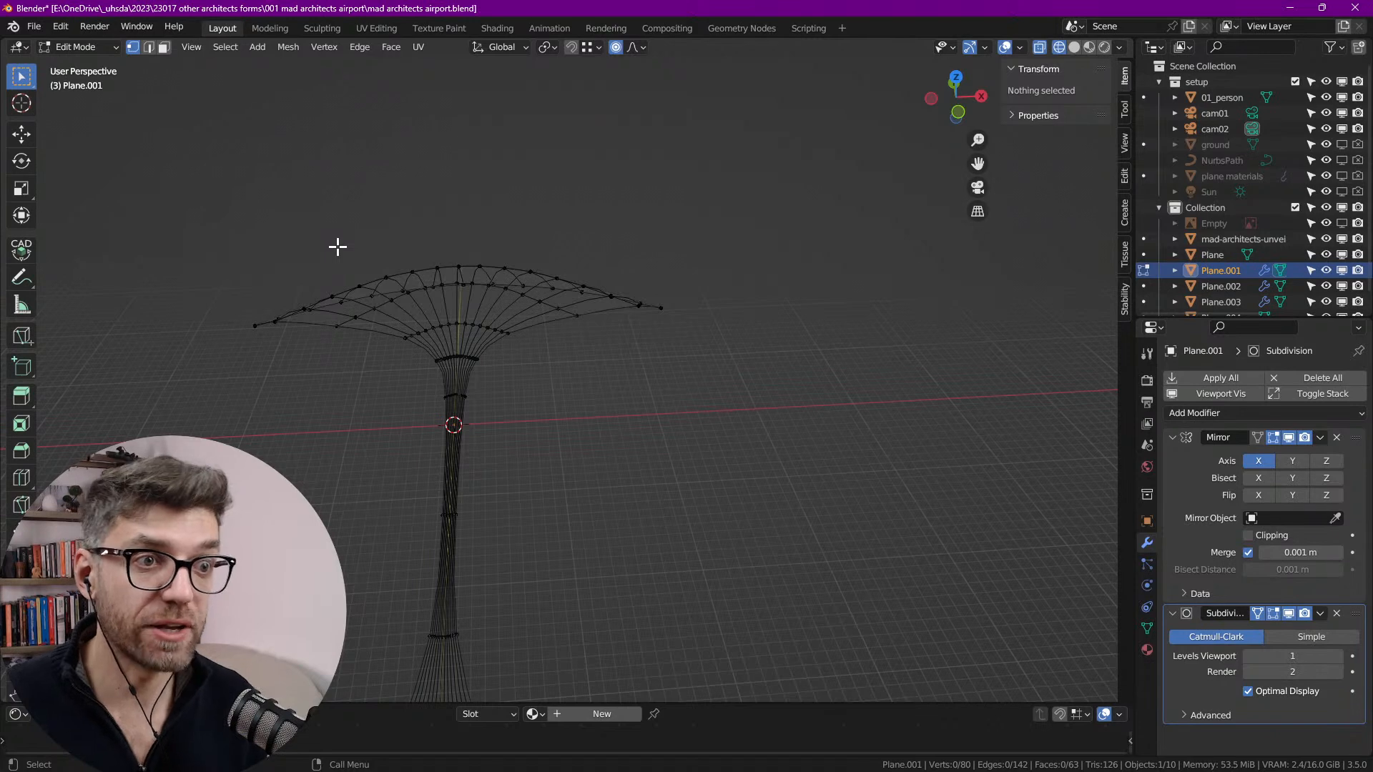
pyautogui.scroll(-3, 1250, 214)
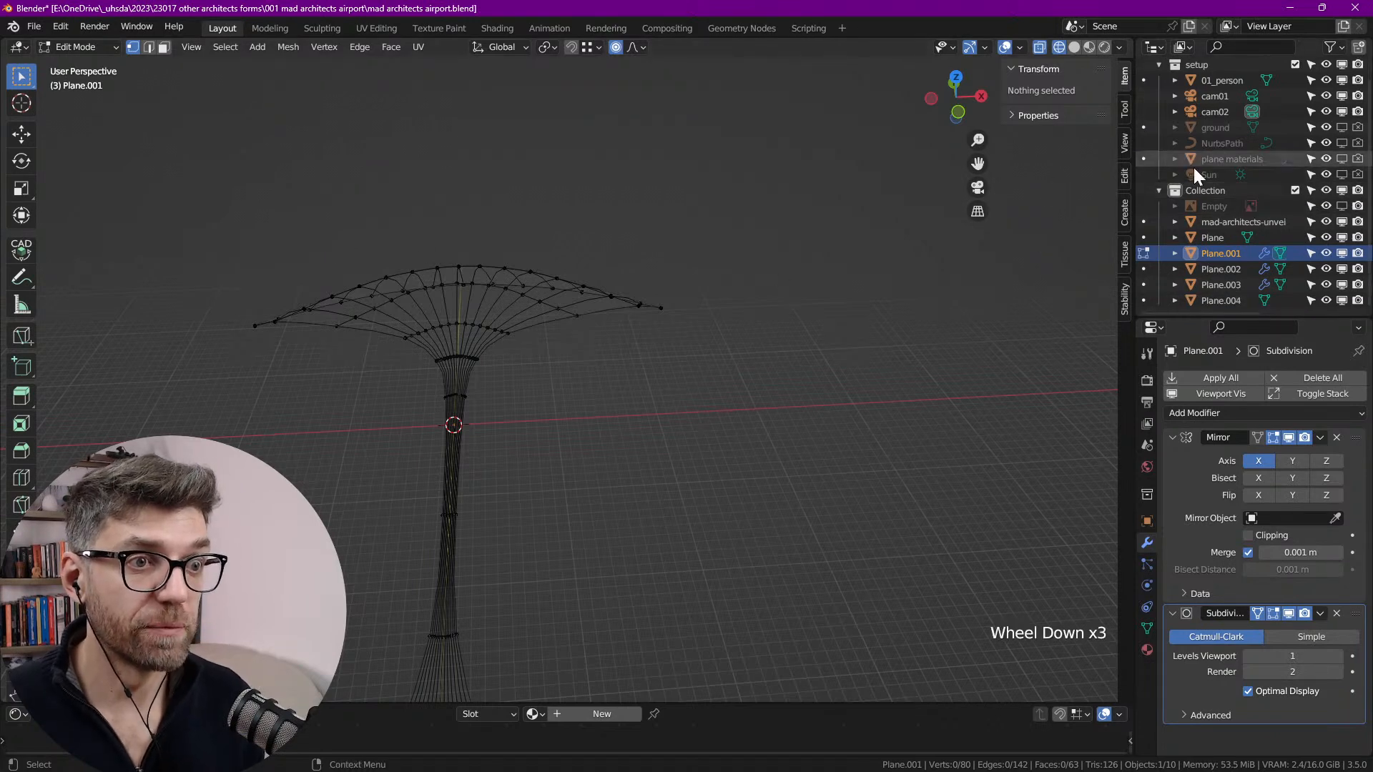
# Step: Cycle the fan mesh through the vertex, edge and face select modes, finishing in face select
pyautogui.scroll(4, 542, 356)
pyautogui.scroll(1, 541, 356)
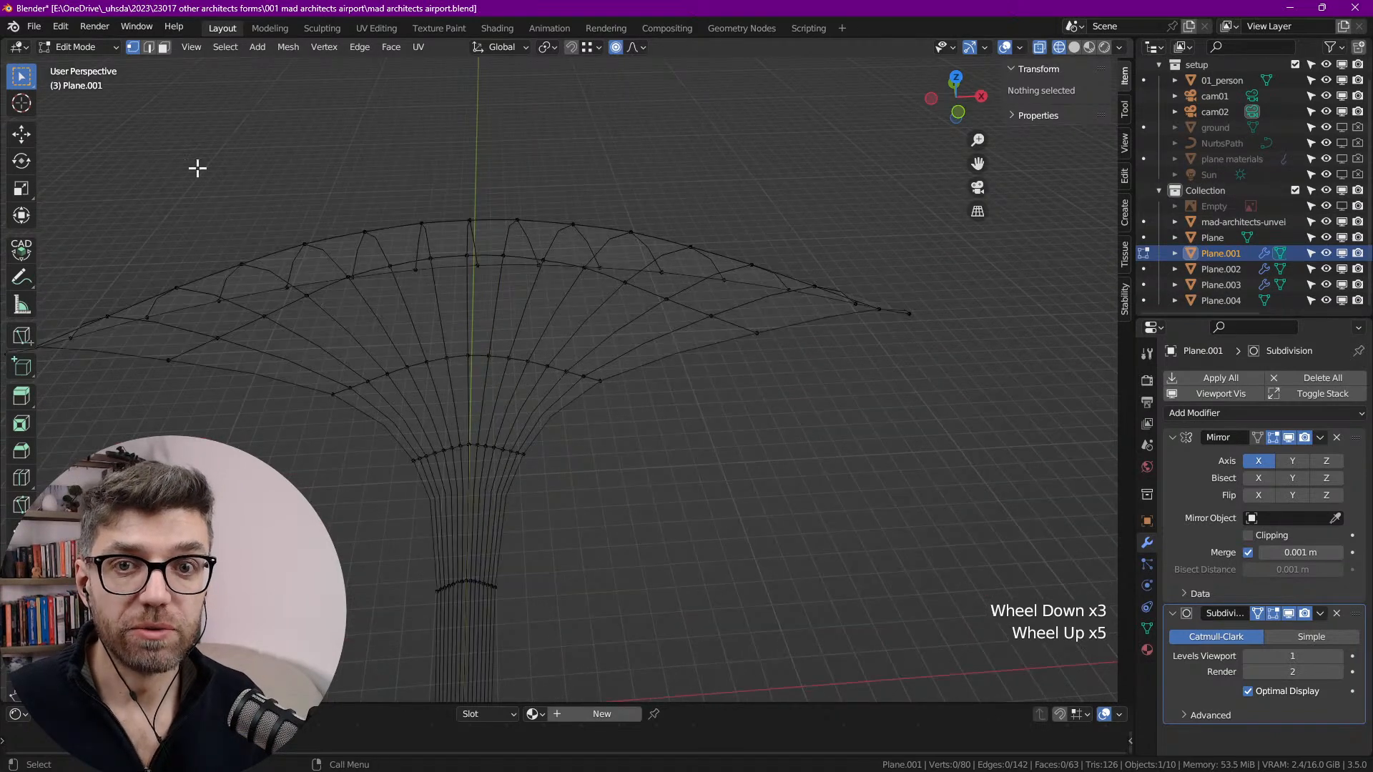
pyautogui.click(148, 47)
pyautogui.click(162, 47)
pyautogui.click(132, 48)
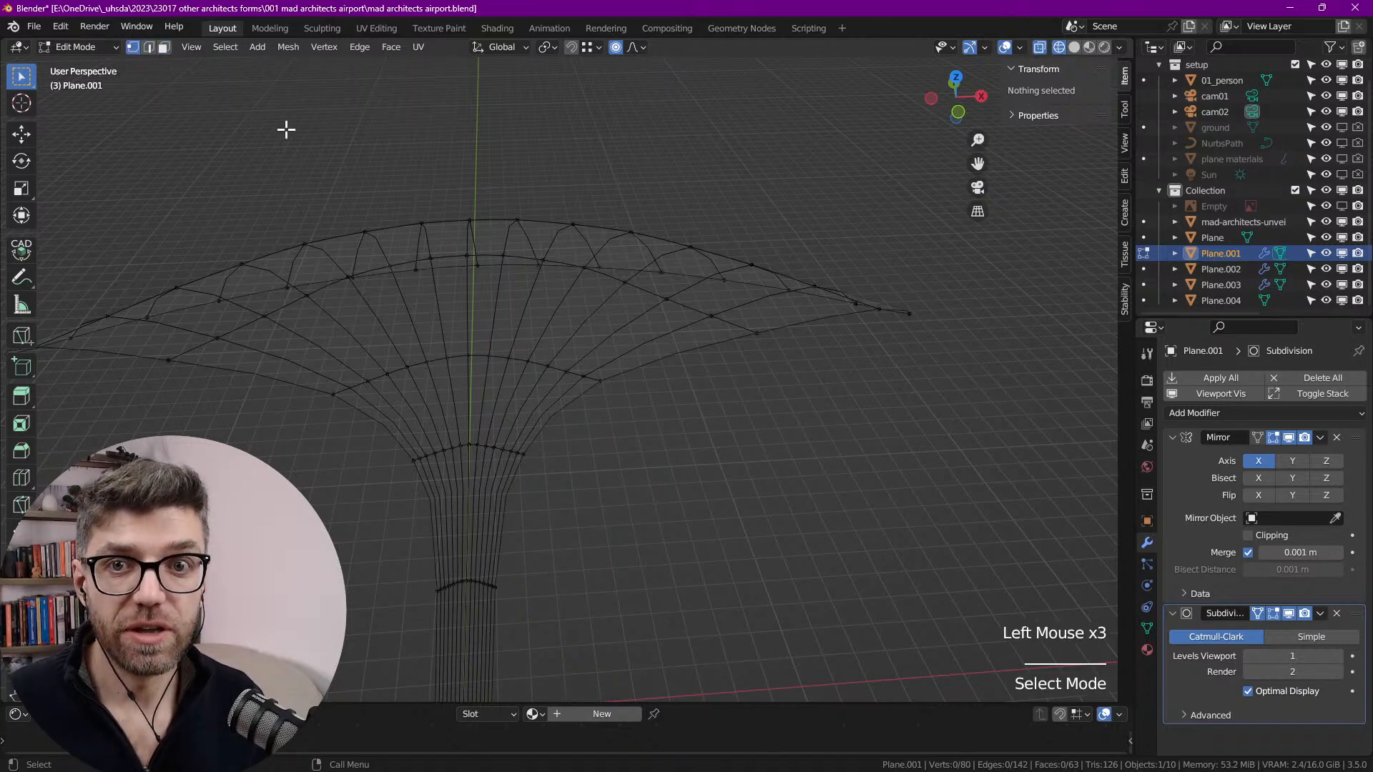
pyautogui.moveTo(462, 262); pyautogui.dragTo(490, 306, button='middle')
pyautogui.press('1')
pyautogui.press('2')
pyautogui.press('3')
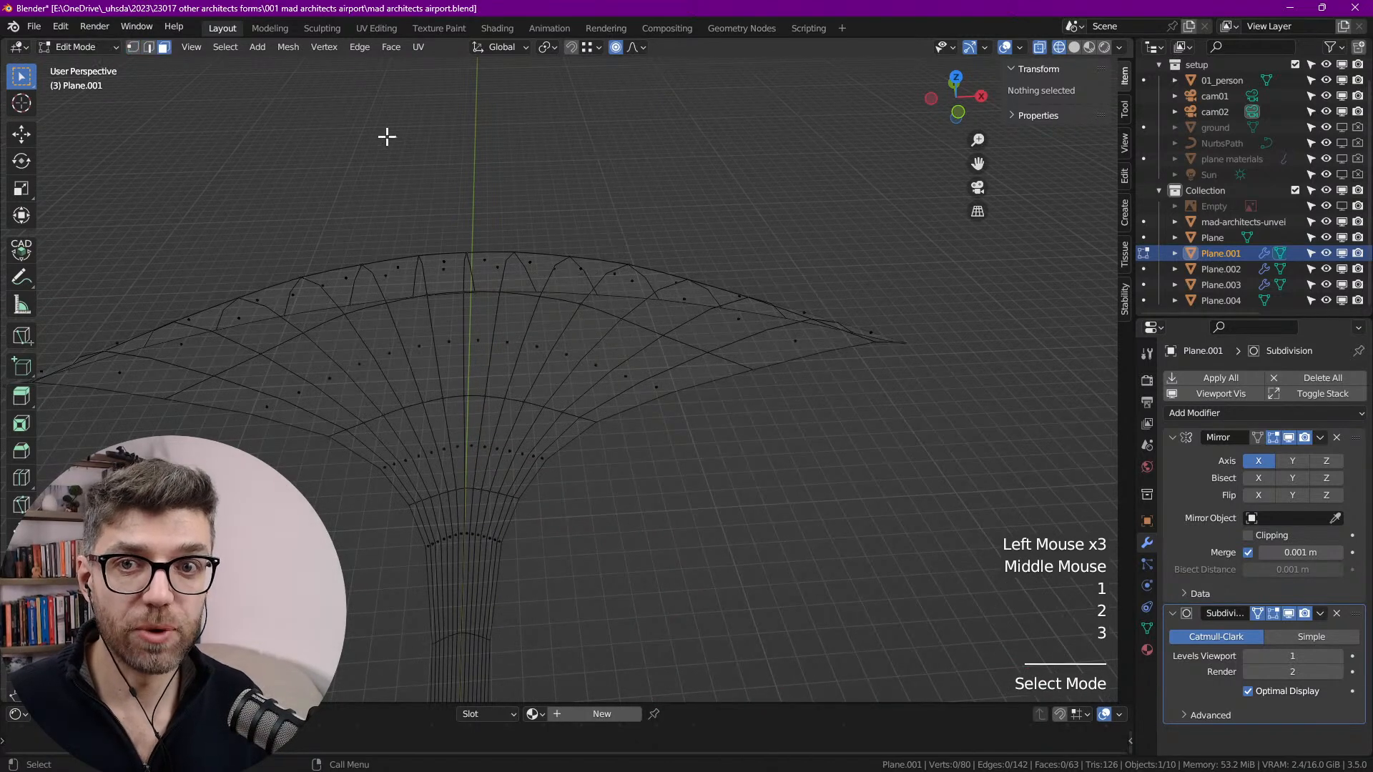
# Step: Return to Object Mode and enlarge the Properties editor so the whole modifier stack of Plane.001 has room
pyautogui.press('Tab')
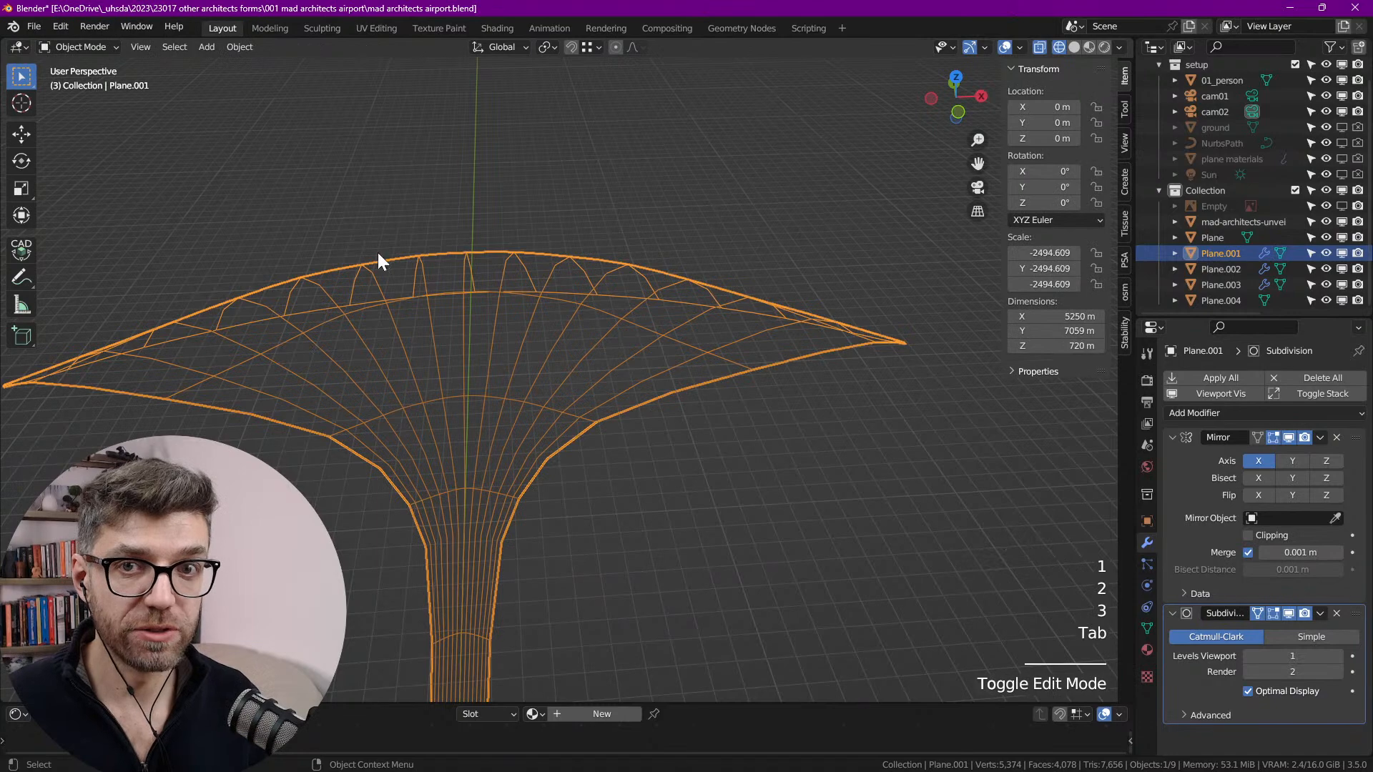
pyautogui.scroll(-3, 601, 271)
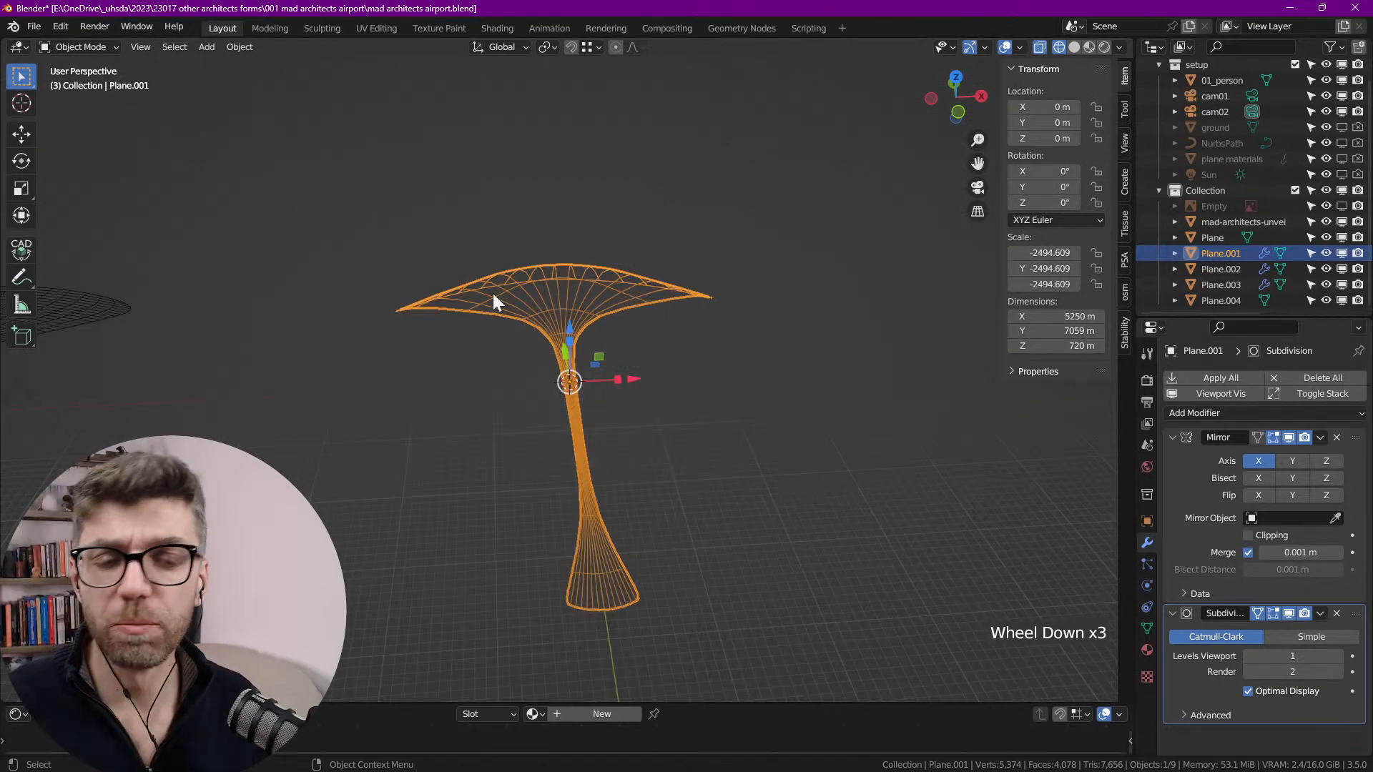
pyautogui.scroll(-3, 536, 315)
pyautogui.scroll(3, 547, 281)
pyautogui.scroll(1, 572, 322)
pyautogui.keyDown('shift'); pyautogui.moveTo(595, 366); pyautogui.dragTo(565, 334, button='middle'); pyautogui.keyUp('shift')
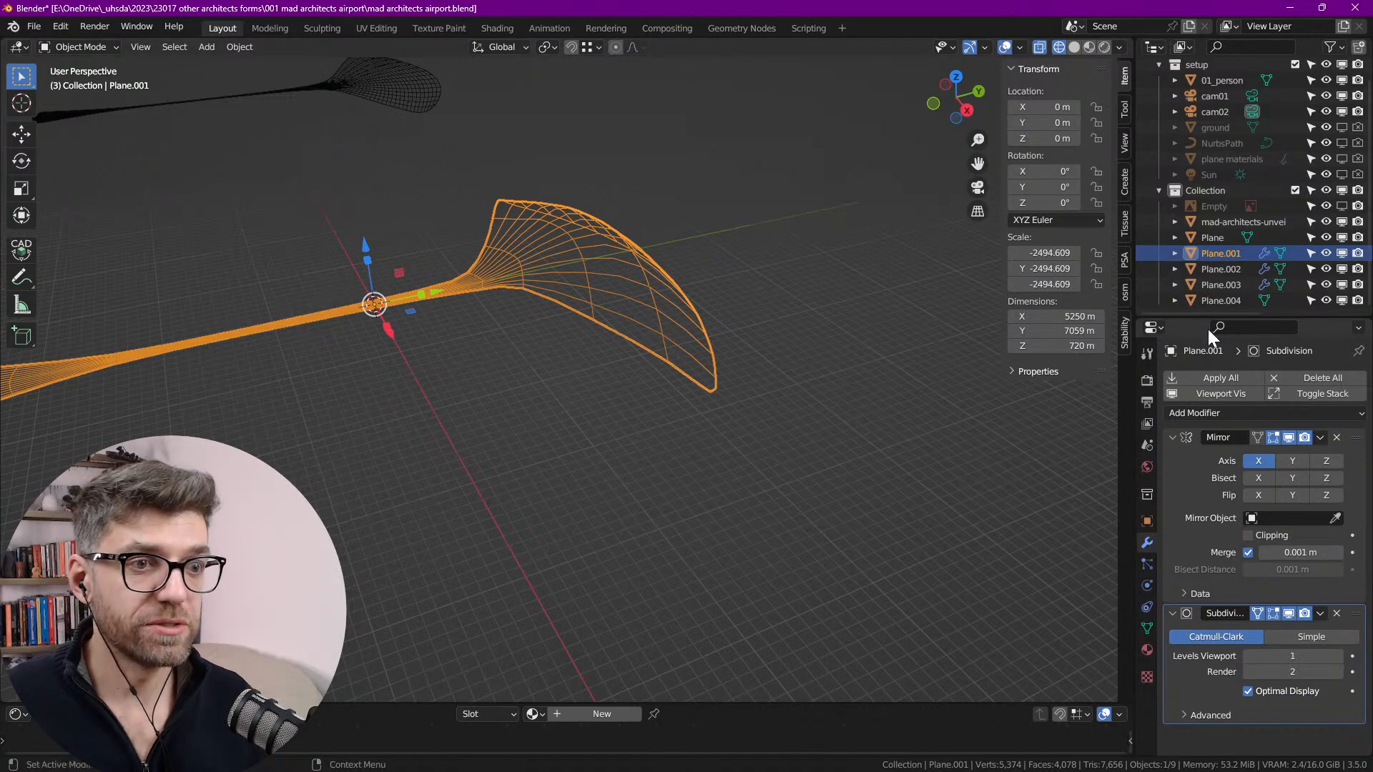
pyautogui.moveTo(1191, 317); pyautogui.dragTo(1188, 211)
pyautogui.moveTo(641, 322); pyautogui.dragTo(723, 278, button='middle')
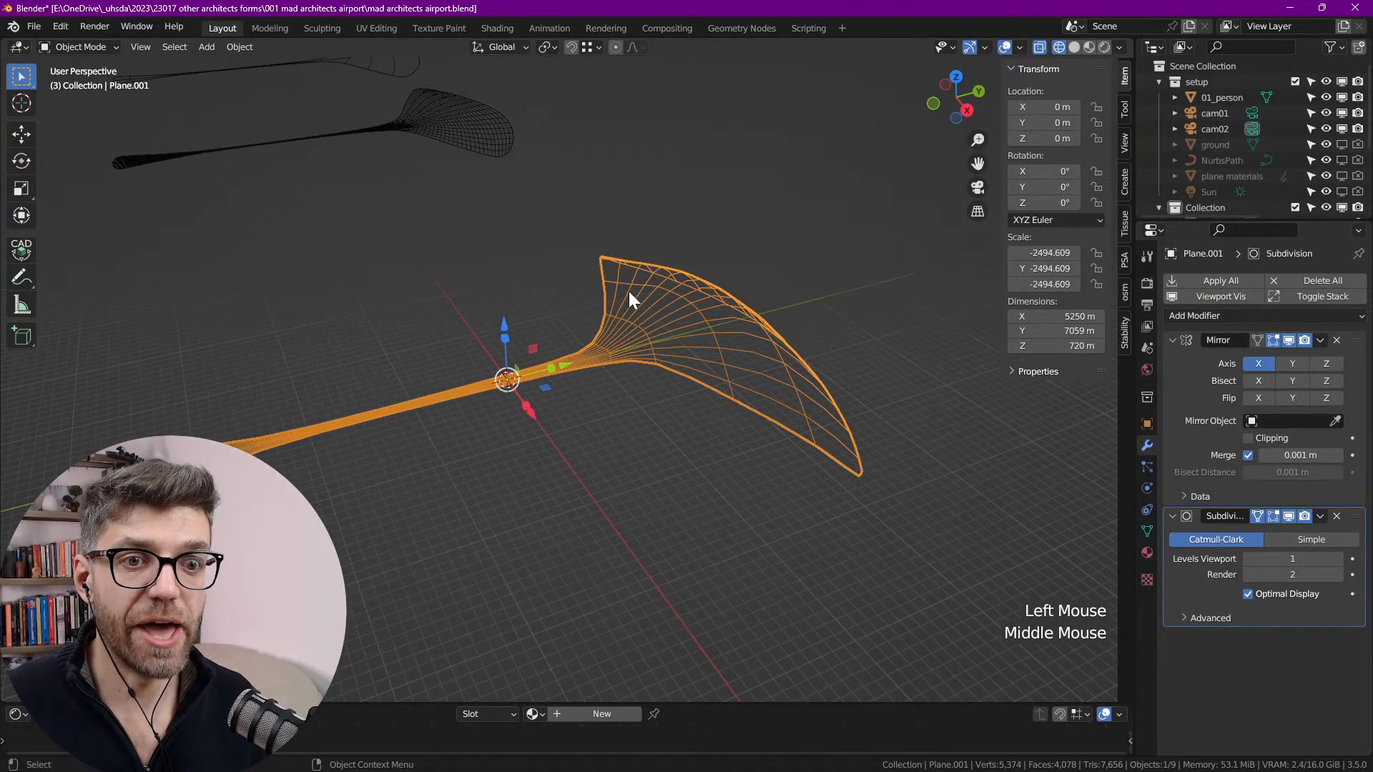
# Step: Create a simple lattice around Plane.001 with Simple Lattice Create
pyautogui.rightClick(655, 283)
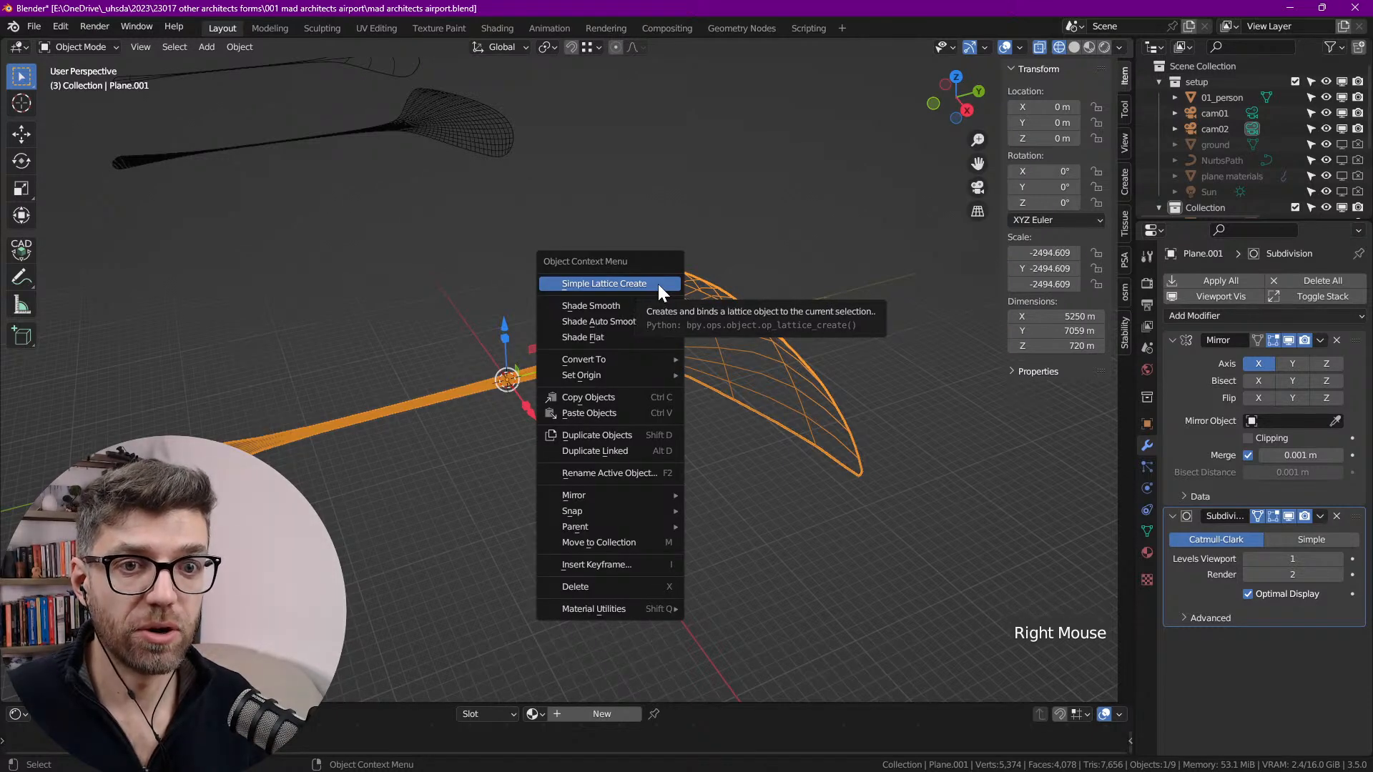
pyautogui.click(658, 285)
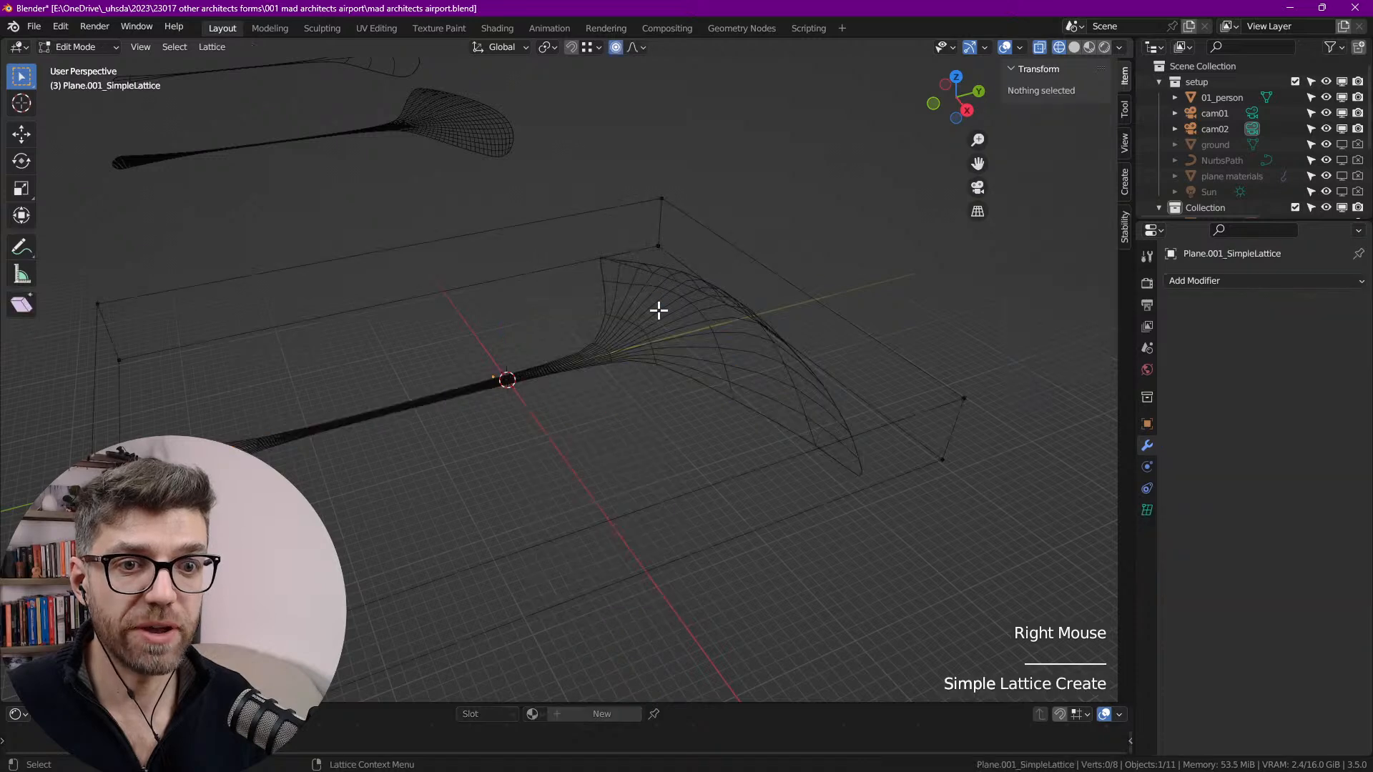
pyautogui.scroll(-4, 690, 329)
pyautogui.scroll(2, 690, 328)
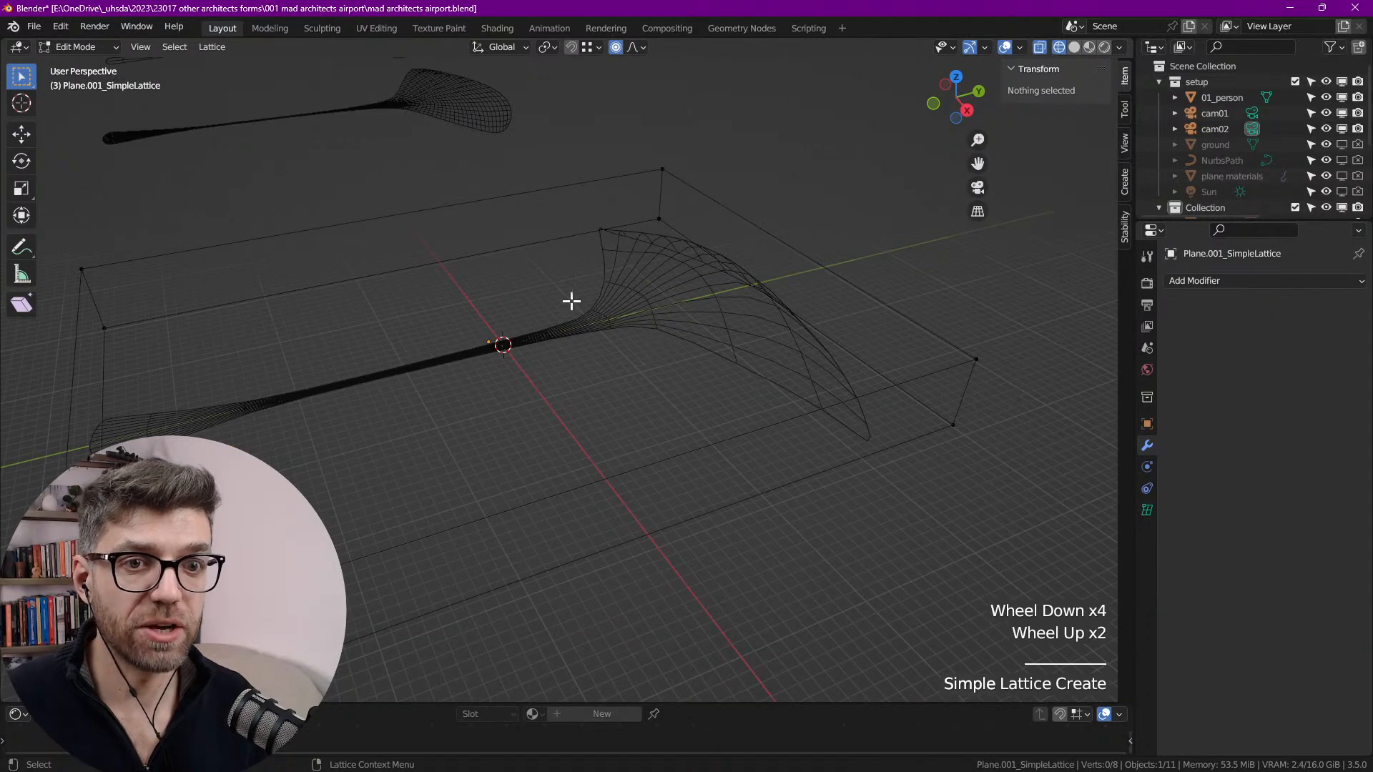
# Step: Try raising the two upper lattice corners at the fan end, then reselect the roof mesh in Object Mode
pyautogui.click(662, 169)
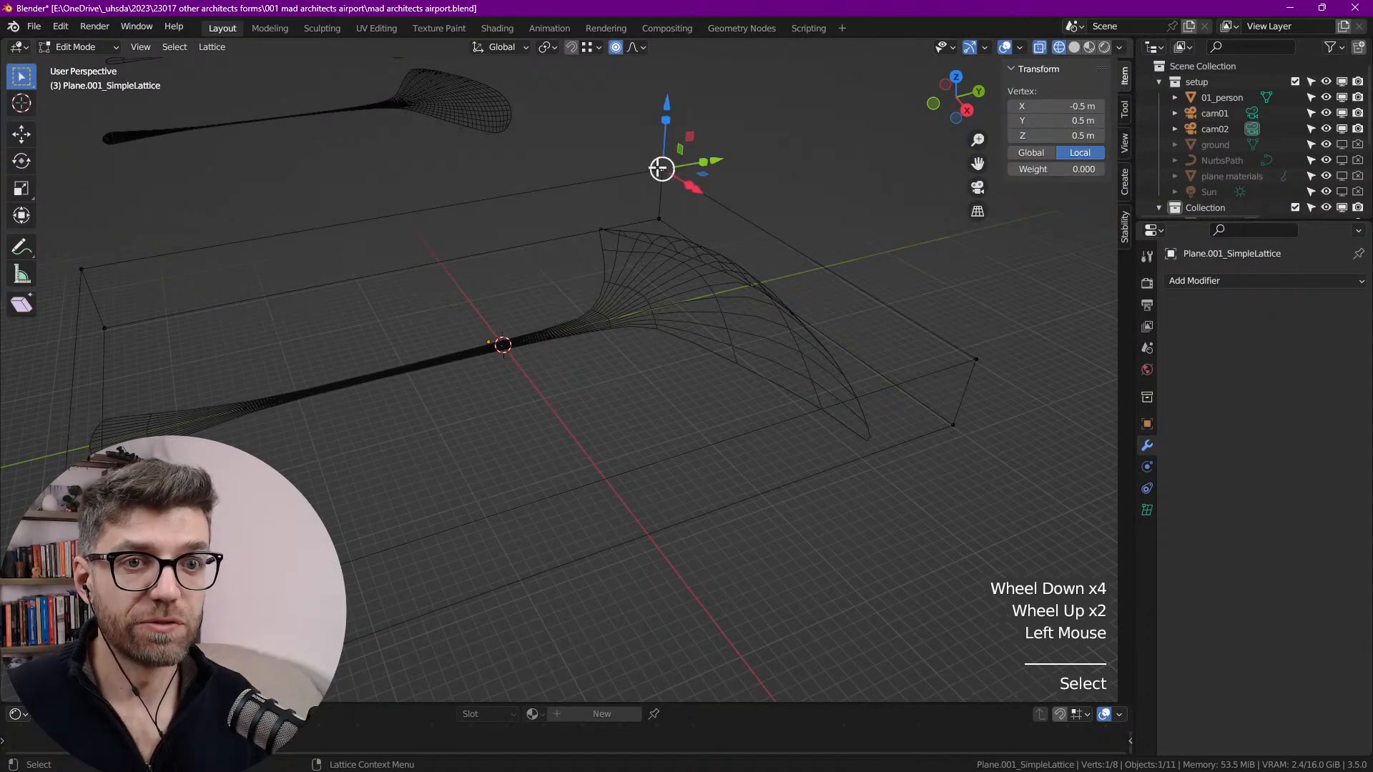
pyautogui.keyDown('shift'); pyautogui.click(976, 360); pyautogui.keyUp('shift')
pyautogui.moveTo(978, 362); pyautogui.dragTo(790, 206, button='middle')
pyautogui.moveTo(790, 206); pyautogui.dragTo(813, 127)
pyautogui.press('Escape')
pyautogui.press('Tab')
pyautogui.click(689, 223)
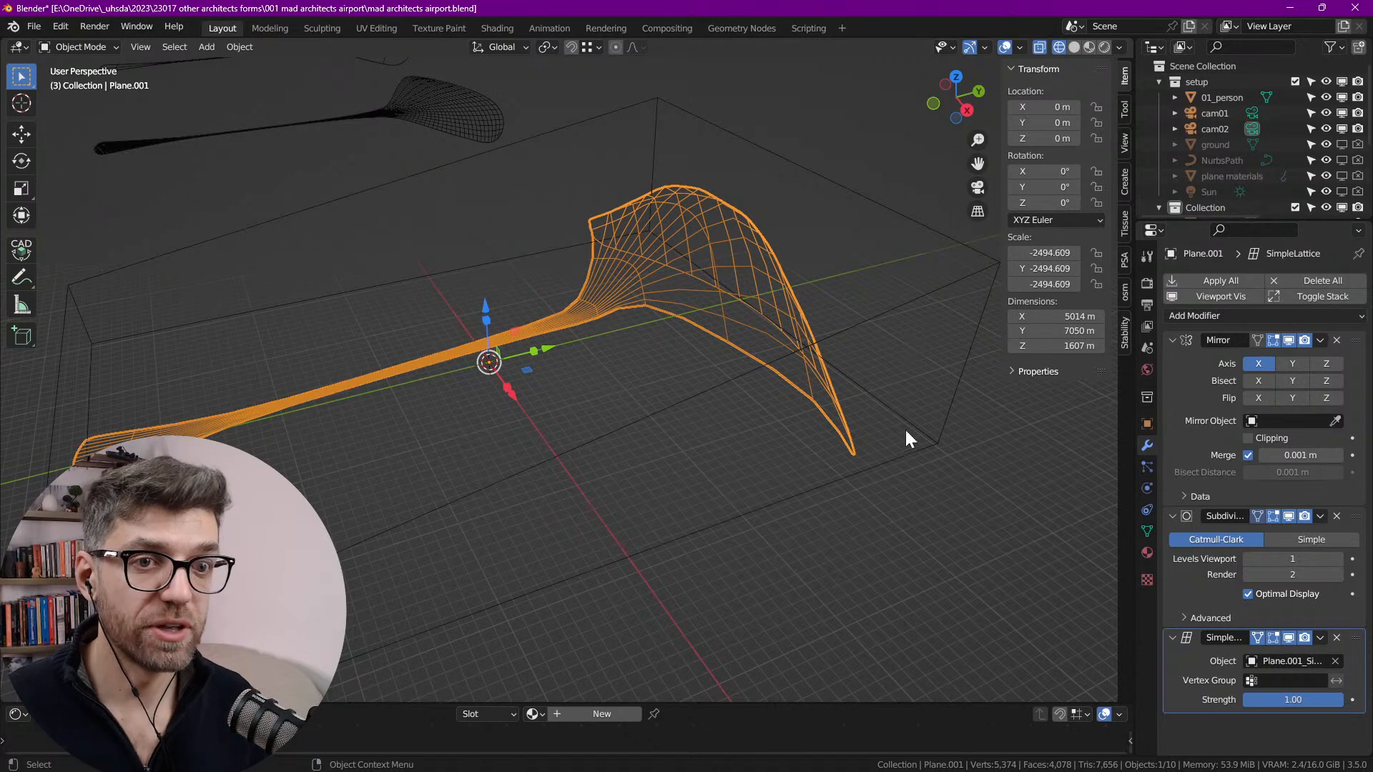
# Step: Remove the SimpleLattice modifier from Plane.001 and delete its lattice object
pyautogui.click(1337, 637)
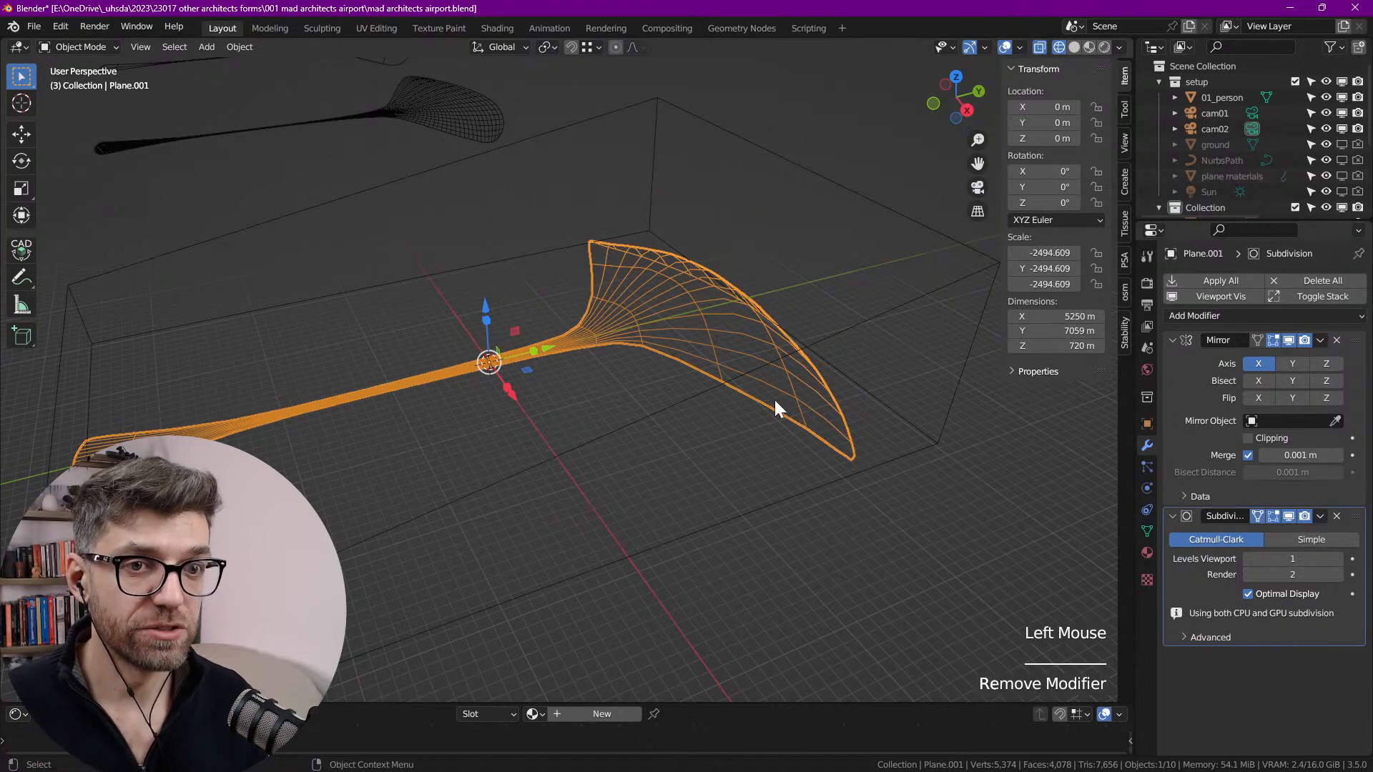
pyautogui.click(672, 115)
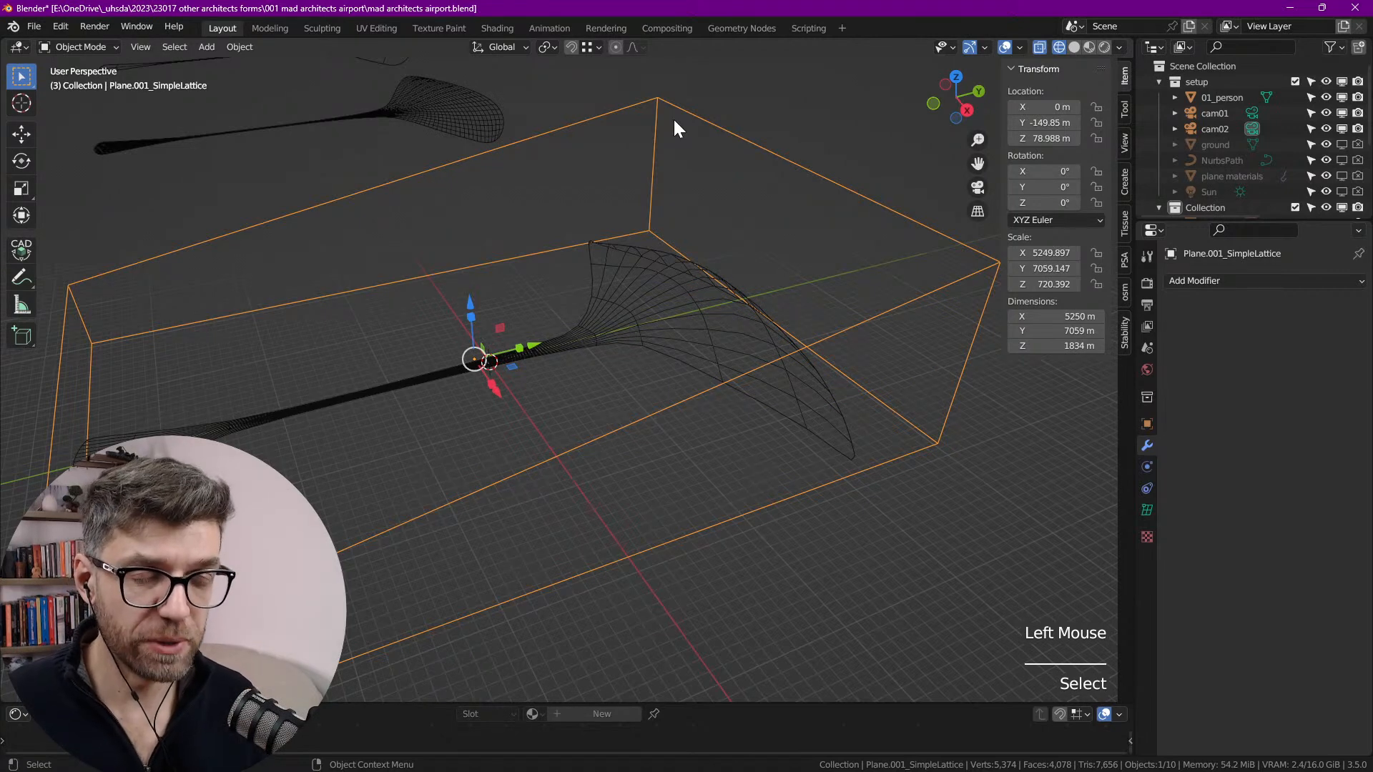
pyautogui.press('Delete')
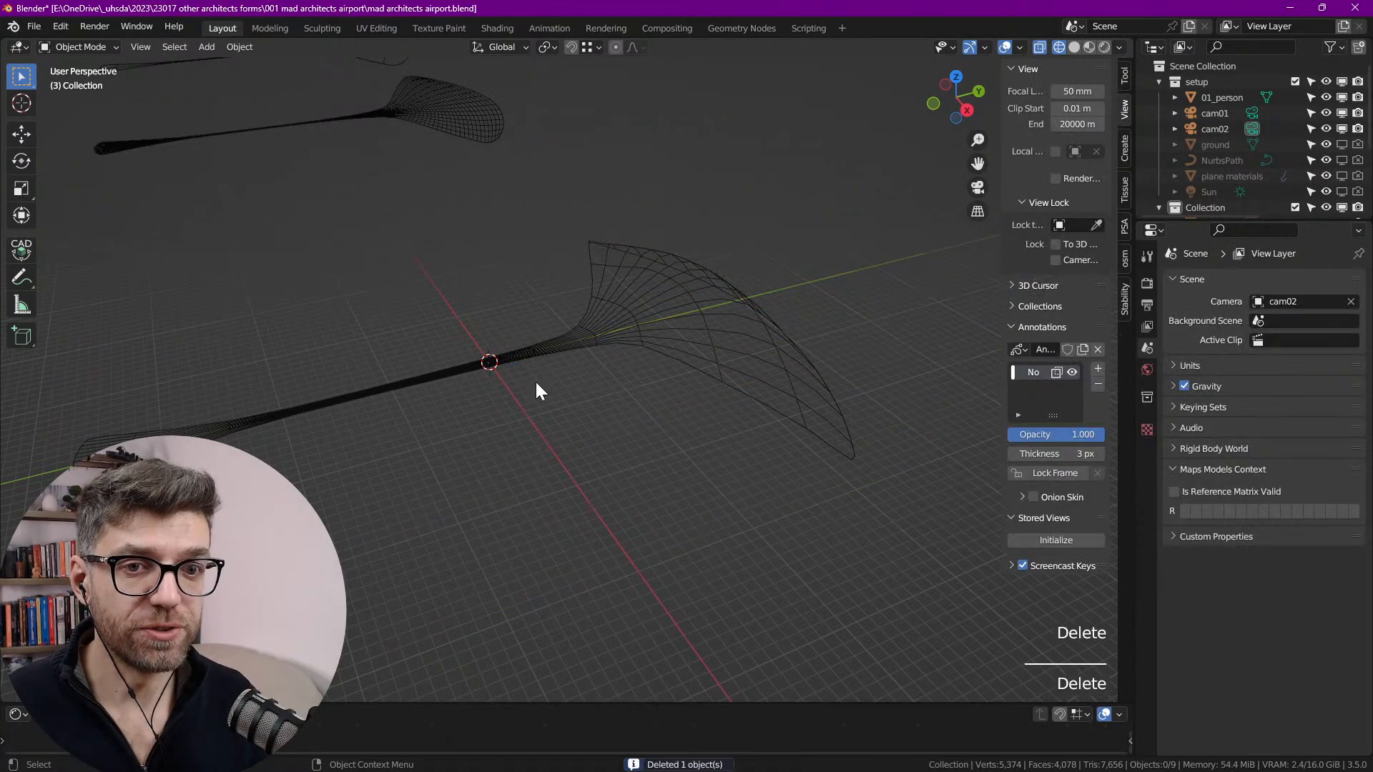
# Step: Add a Lattice modifier below the Subdivision modifier of Plane.001
pyautogui.click(762, 367)
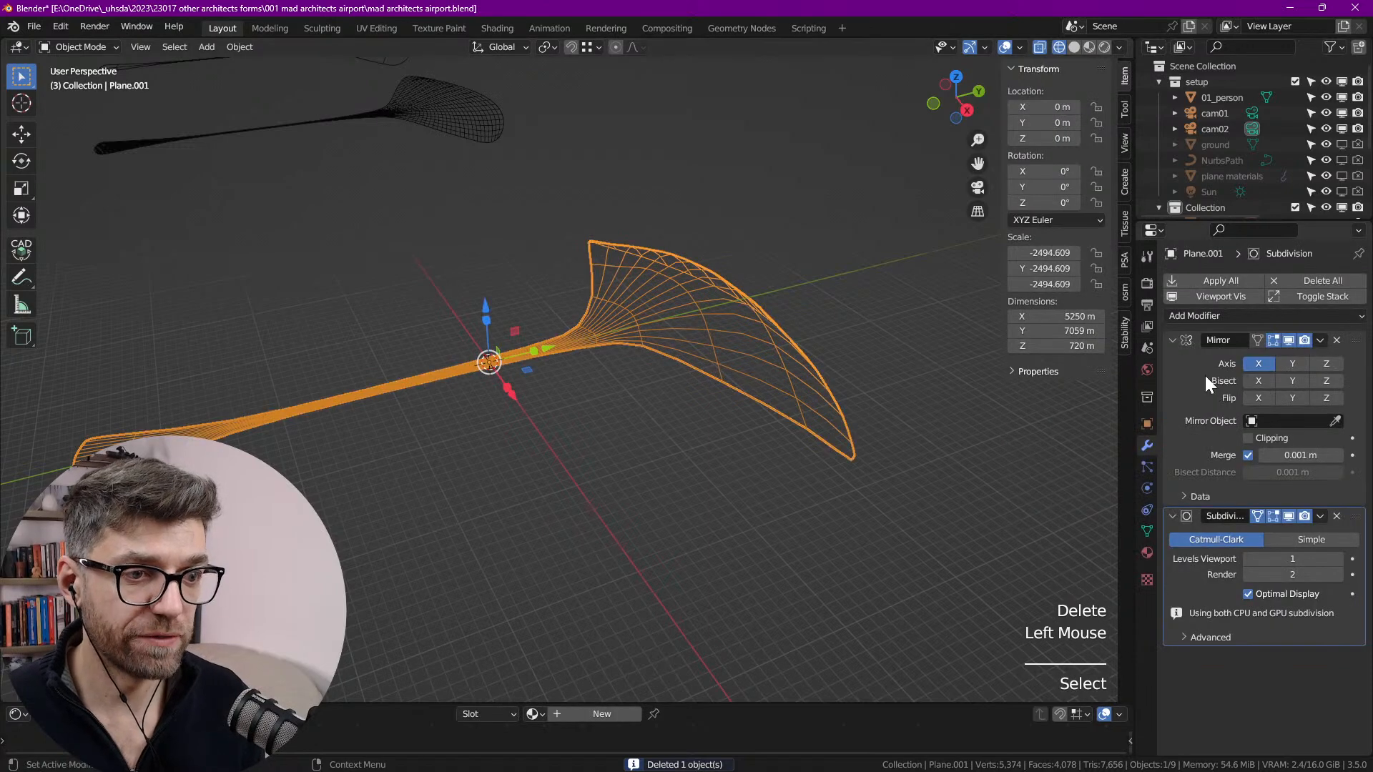
pyautogui.click(1187, 316)
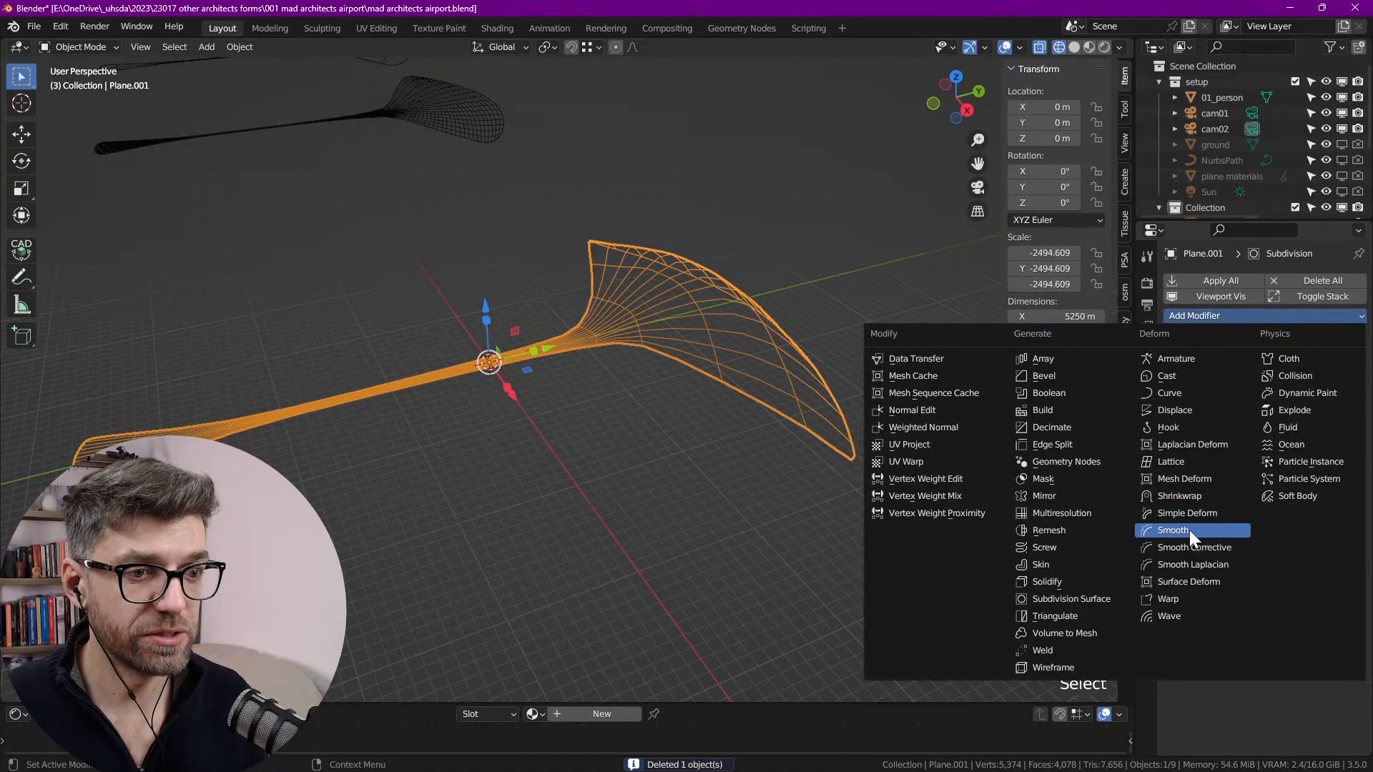
pyautogui.click(1176, 462)
# Step: Add a lattice object and scale it to about 4720 by 7295 by 638 m to enclose the roof
pyautogui.hotkey('shift', 'a')
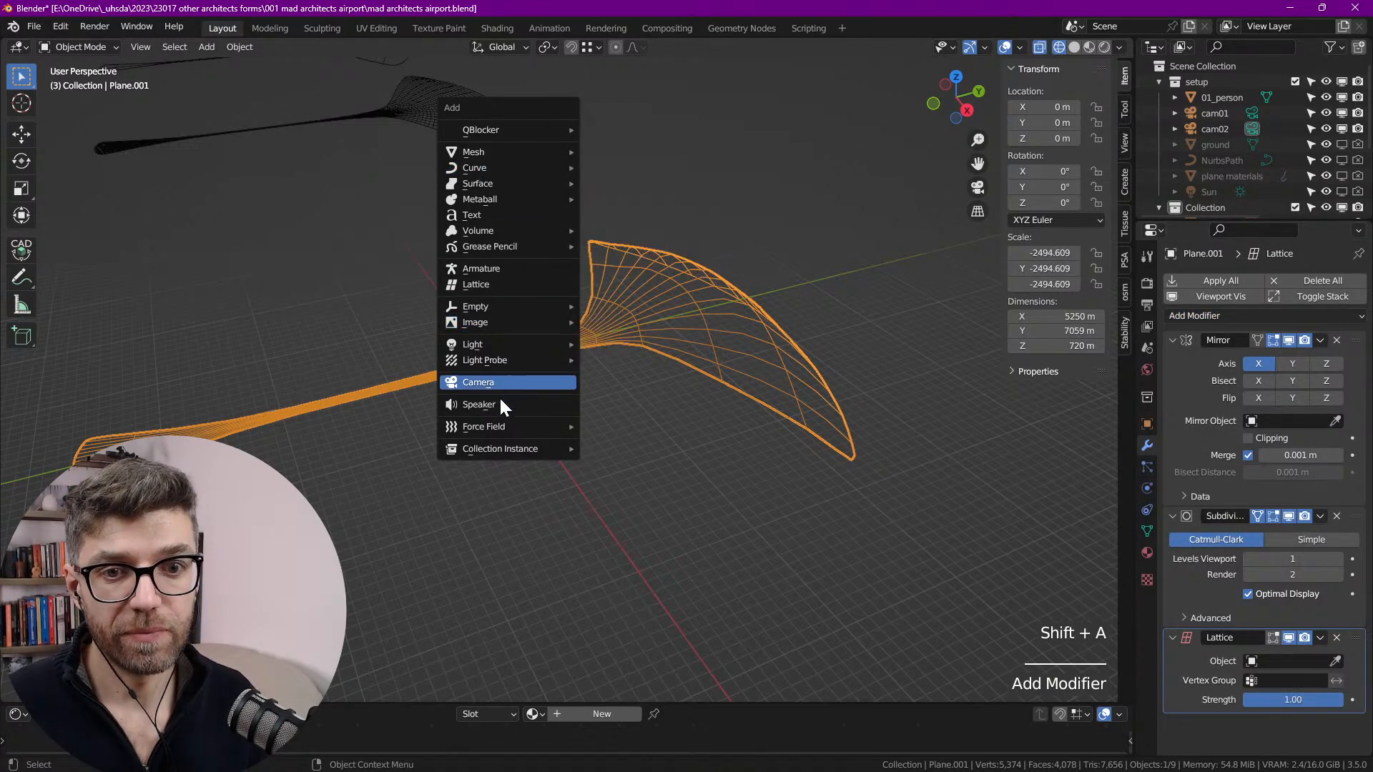
pyautogui.click(496, 286)
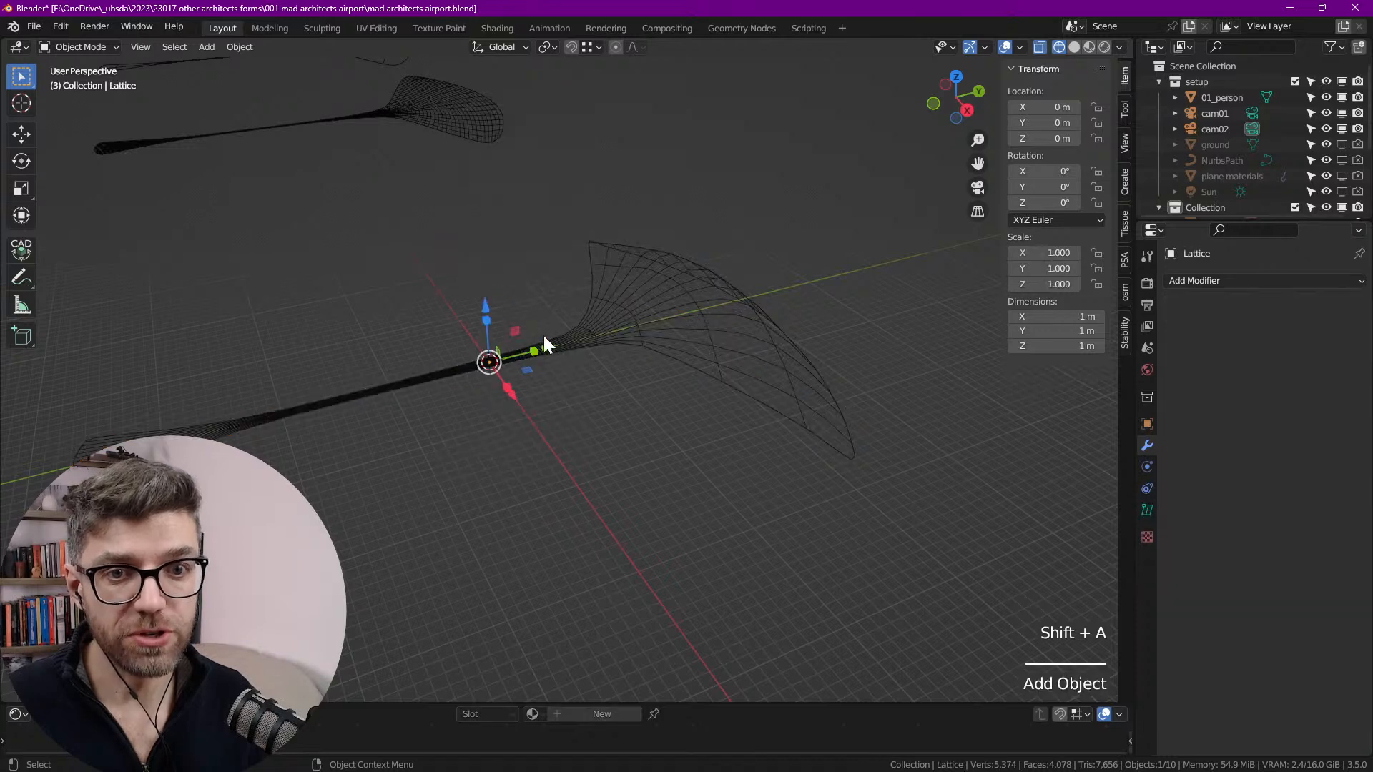
pyautogui.press('s')
pyautogui.click(603, 362)
pyautogui.press('s')
pyautogui.click(880, 384)
pyautogui.press('s')
pyautogui.click(940, 365)
pyautogui.moveTo(533, 353); pyautogui.dragTo(944, 303)
pyautogui.scroll(-2, 622, 341)
pyautogui.keyDown('shift'); pyautogui.moveTo(614, 350); pyautogui.dragTo(589, 371, button='middle'); pyautogui.keyUp('shift')
pyautogui.moveTo(589, 371); pyautogui.dragTo(830, 428)
pyautogui.keyDown('shift'); pyautogui.moveTo(658, 439); pyautogui.dragTo(678, 389, button='middle'); pyautogui.keyUp('shift')
# Step: Assign the new Lattice as the target object of the Lattice modifier on Plane.001
pyautogui.click(689, 329)
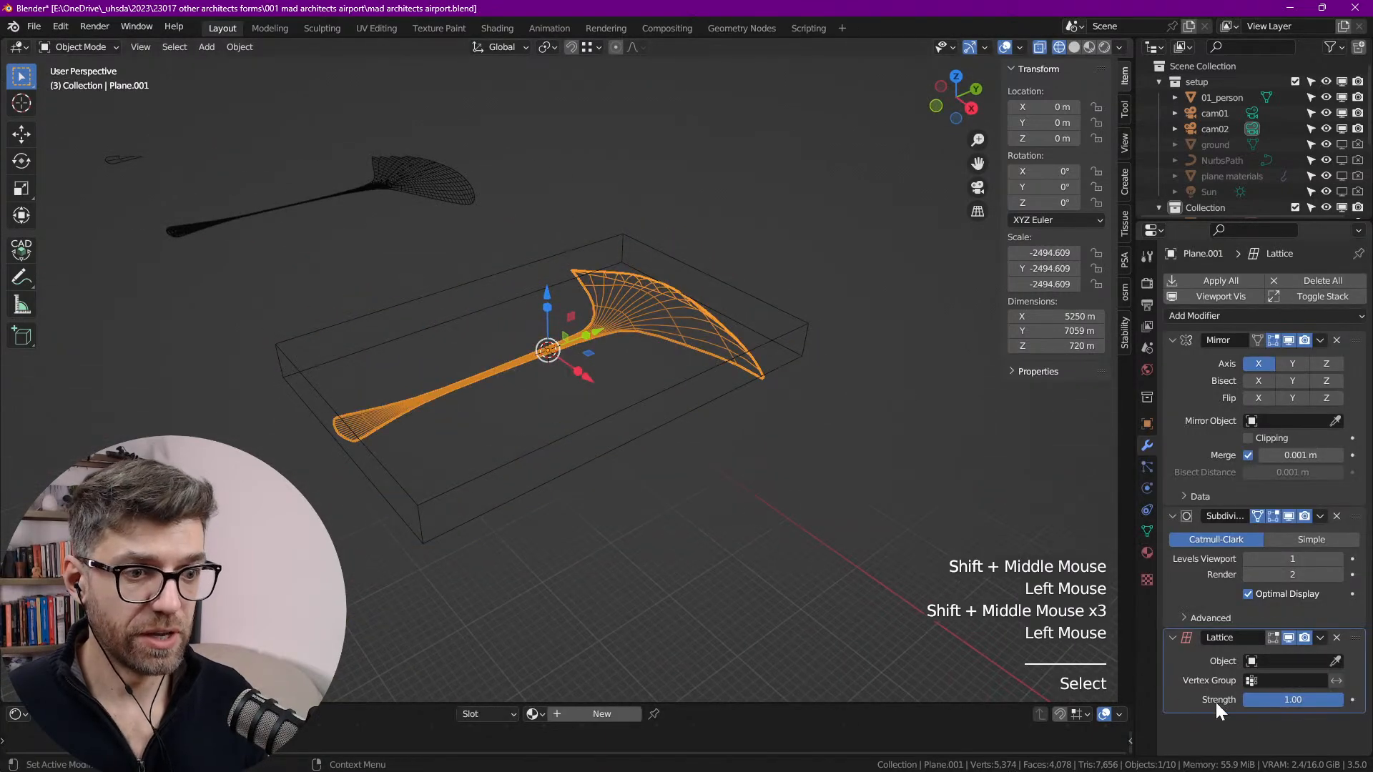
pyautogui.click(1277, 661)
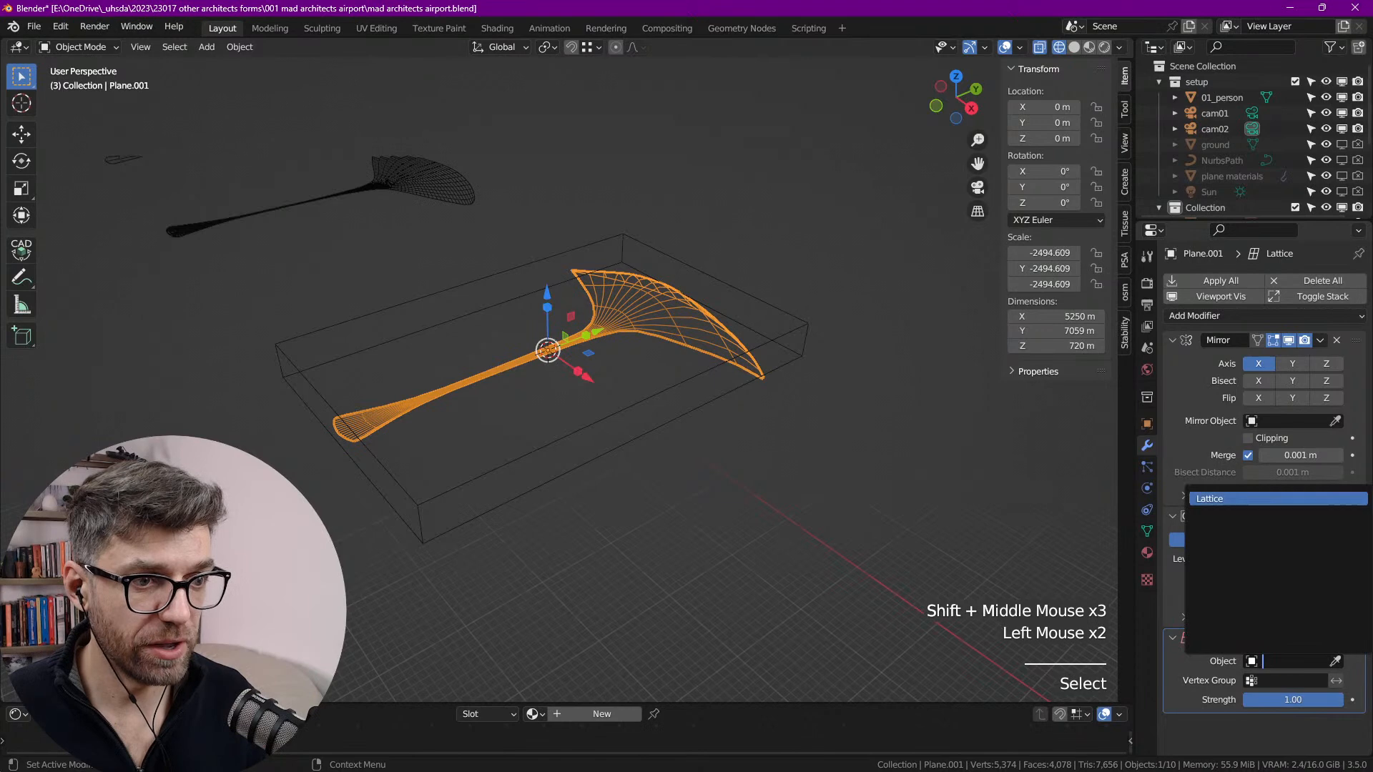
pyautogui.click(1200, 499)
# Step: Open the Lattice in Edit Mode and set its resolution to 3 in U and 4 in V
pyautogui.click(797, 332)
pyautogui.press('Tab')
pyautogui.click(808, 324)
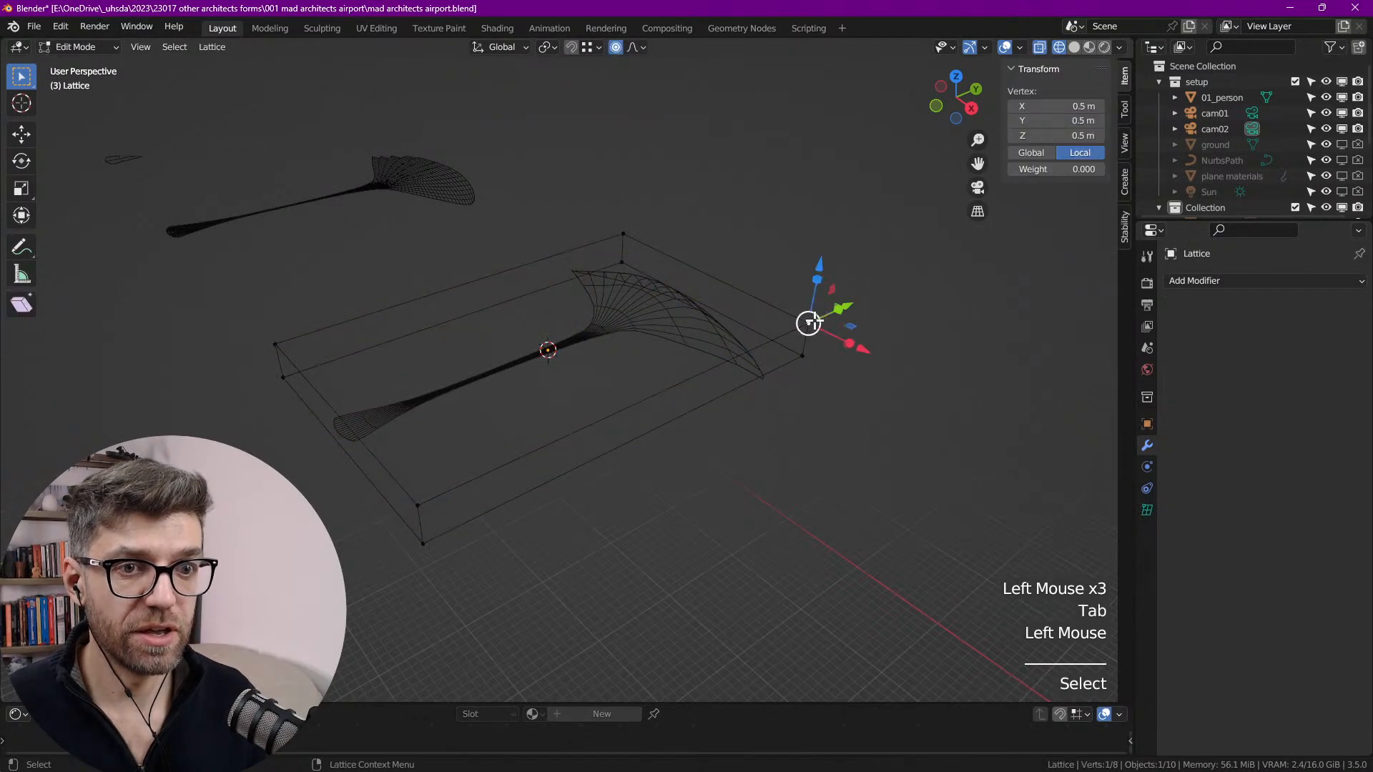
pyautogui.moveTo(813, 269)
pyautogui.mouseDown()
pyautogui.moveTo(842, 108)
pyautogui.moveTo(815, 269)
pyautogui.mouseUp()
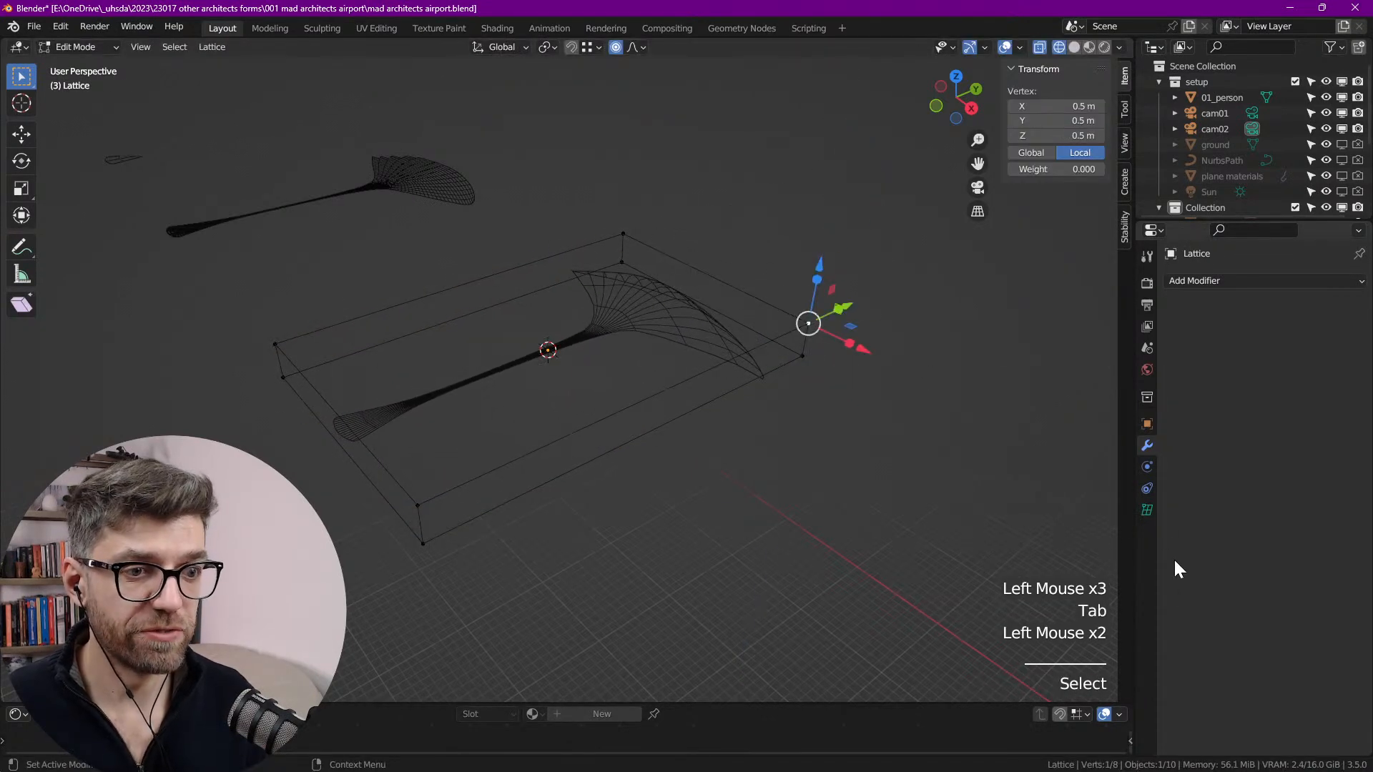
pyautogui.click(1148, 510)
pyautogui.click(1338, 328)
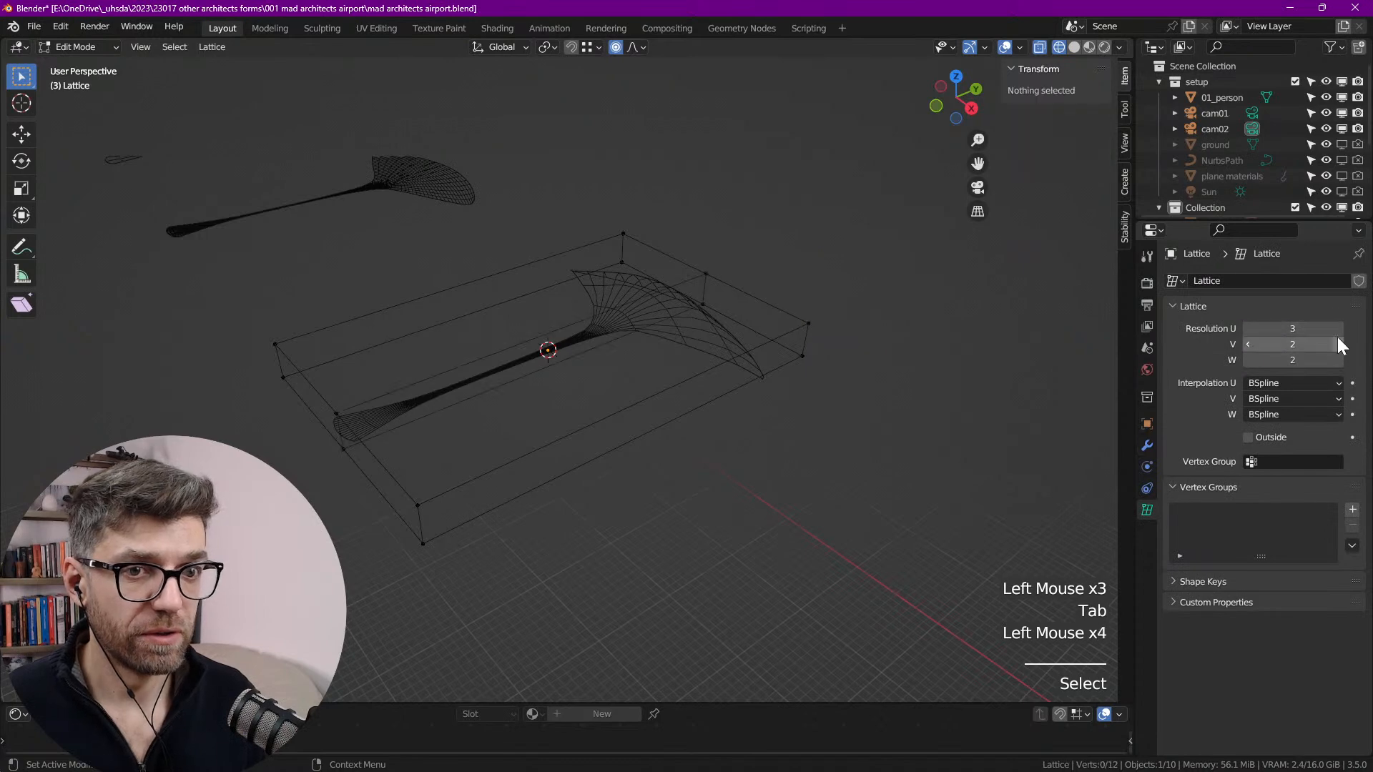
pyautogui.click(1338, 344)
pyautogui.click(1339, 344)
# Step: Raise the upper middle lattice point near the fan's neck to Z 3.98 m and check the roof's deformation
pyautogui.click(605, 311)
pyautogui.moveTo(607, 246); pyautogui.dragTo(599, 117)
pyautogui.press('Tab')
pyautogui.keyDown('shift'); pyautogui.moveTo(685, 346); pyautogui.dragTo(587, 332, button='middle'); pyautogui.keyUp('shift')
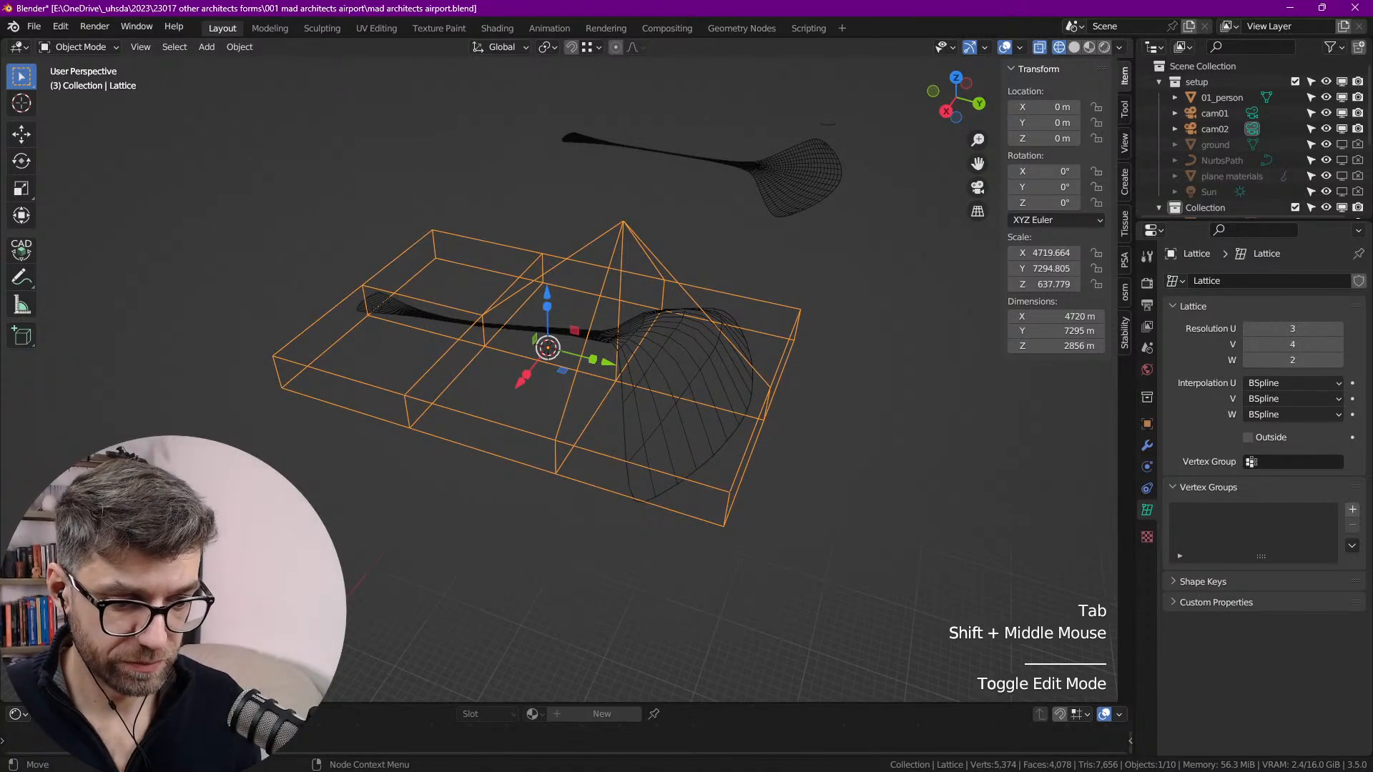
pyautogui.moveTo(808, 505); pyautogui.dragTo(674, 436, button='middle')
pyautogui.press('Tab')
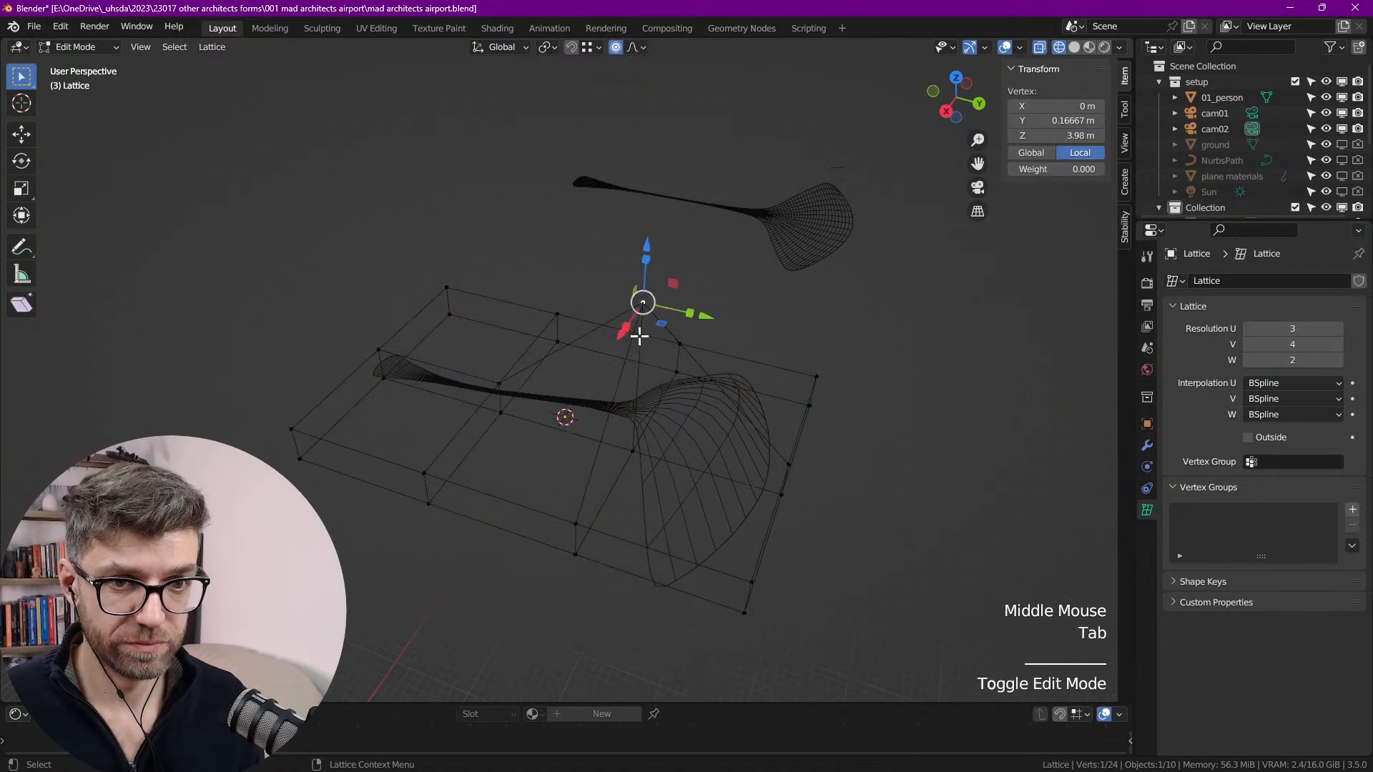
# Step: Leave the lattice's Edit Mode and delete the lattice object
pyautogui.press('Tab')
pyautogui.press('Delete')
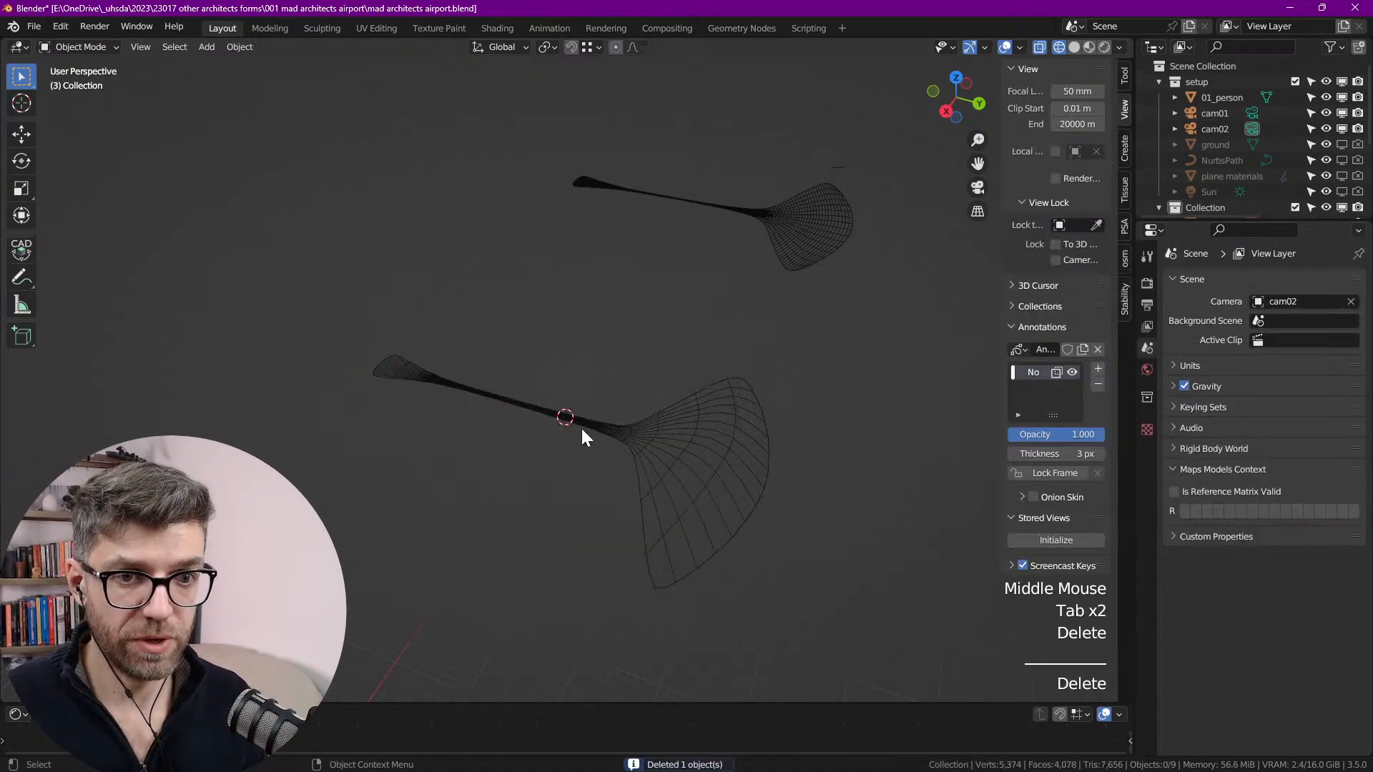
pyautogui.scroll(1, 644, 465)
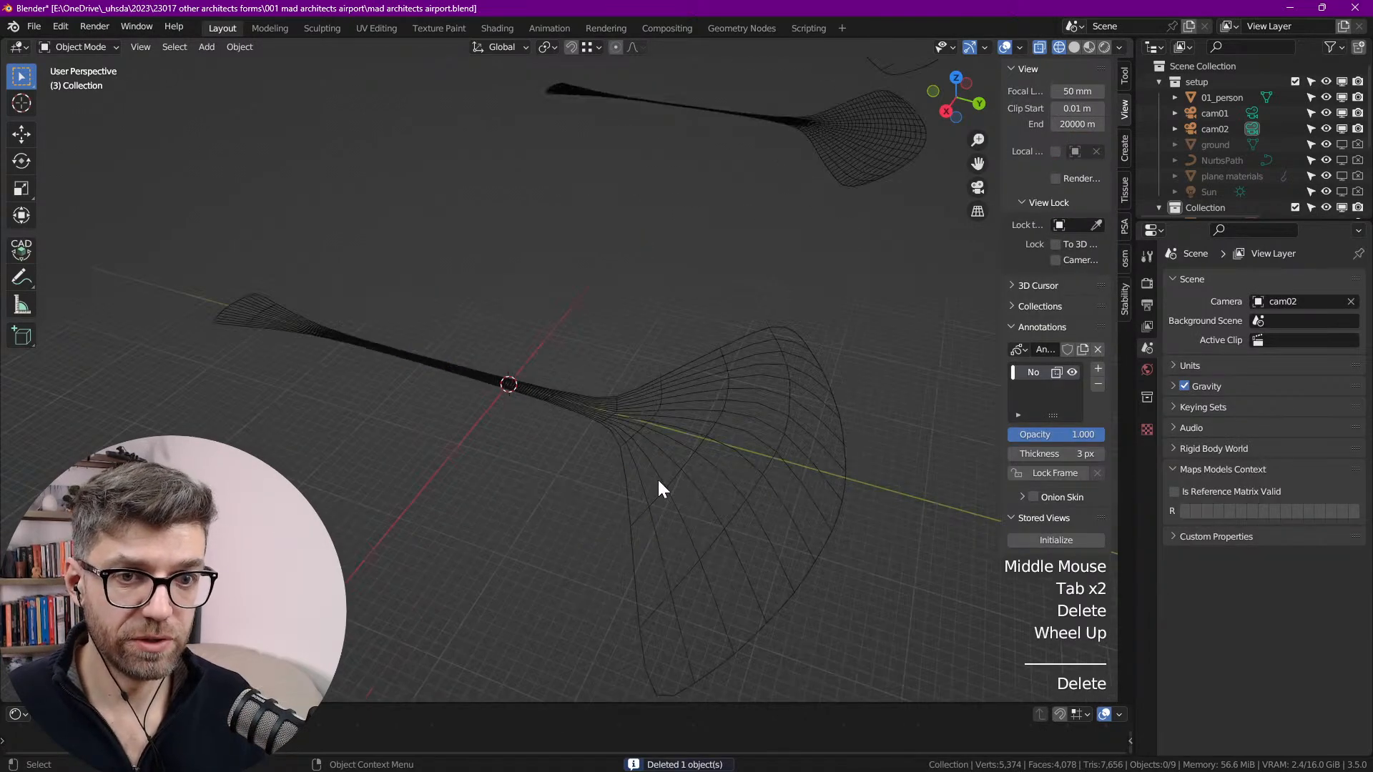
# Step: Display the scene in Solid shading and select Plane.001 in Object Mode
pyautogui.click(1074, 47)
pyautogui.moveTo(569, 535)
pyautogui.keyDown('shift'); pyautogui.mouseDown(button='middle')
pyautogui.moveTo(728, 505)
pyautogui.moveTo(608, 341)
pyautogui.mouseUp(button='middle'); pyautogui.keyUp('shift')
pyautogui.click(758, 513)
pyautogui.press('Tab')
pyautogui.scroll(-2, 475, 265)
pyautogui.press('Tab')
pyautogui.scroll(-2, 474, 336)
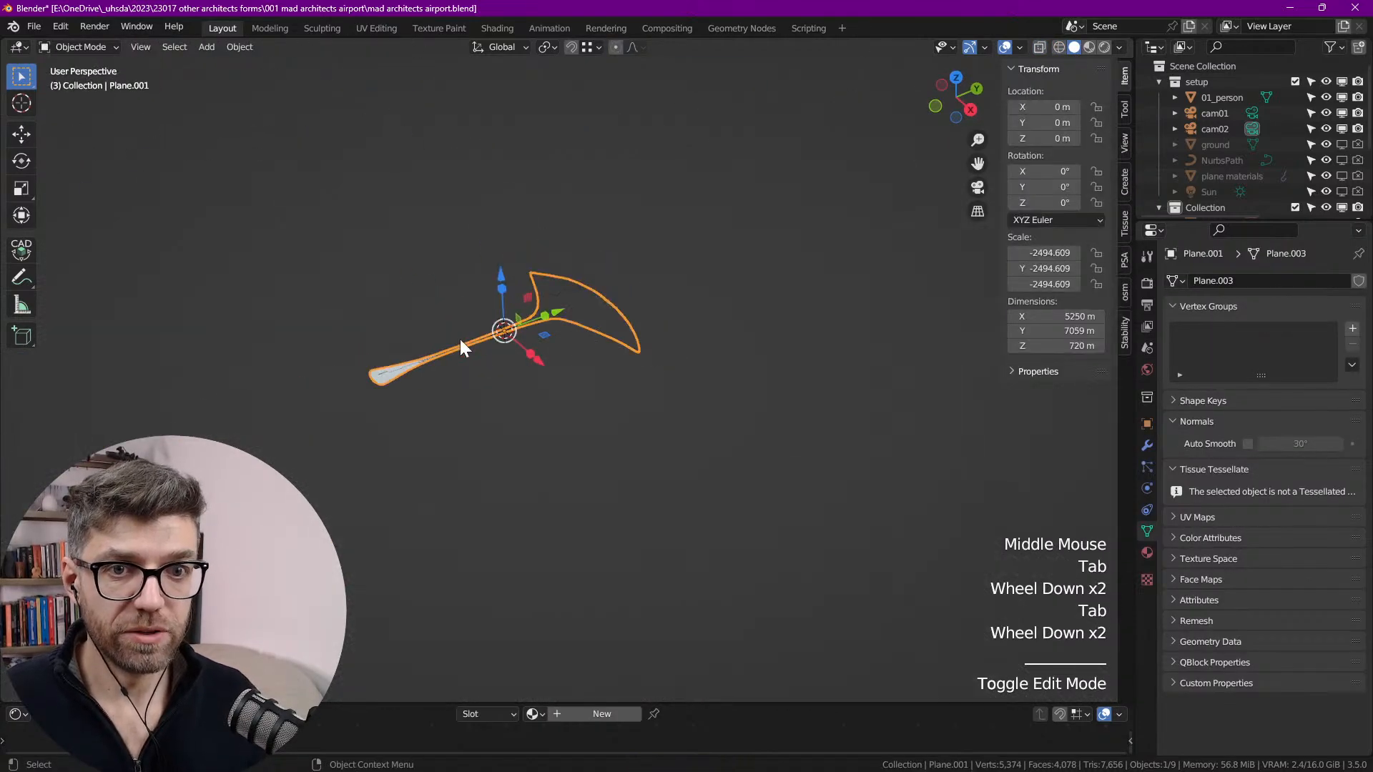
# Step: In the top view, move the four older plane meshes along X farther away from the current roof
pyautogui.keyDown('shift'); pyautogui.moveTo(474, 336); pyautogui.dragTo(484, 268, button='middle'); pyautogui.keyUp('shift')
pyautogui.scroll(2, 621, 337)
pyautogui.moveTo(621, 336); pyautogui.dragTo(881, 469, button='middle')
pyautogui.press('`')
pyautogui.click(785, 284)
pyautogui.scroll(-4, 783, 377)
pyautogui.keyDown('shift'); pyautogui.moveTo(630, 436); pyautogui.dragTo(691, 449, button='middle'); pyautogui.keyUp('shift')
pyautogui.moveTo(800, 522); pyautogui.dragTo(315, 322)
pyautogui.moveTo(619, 429); pyautogui.dragTo(386, 429)
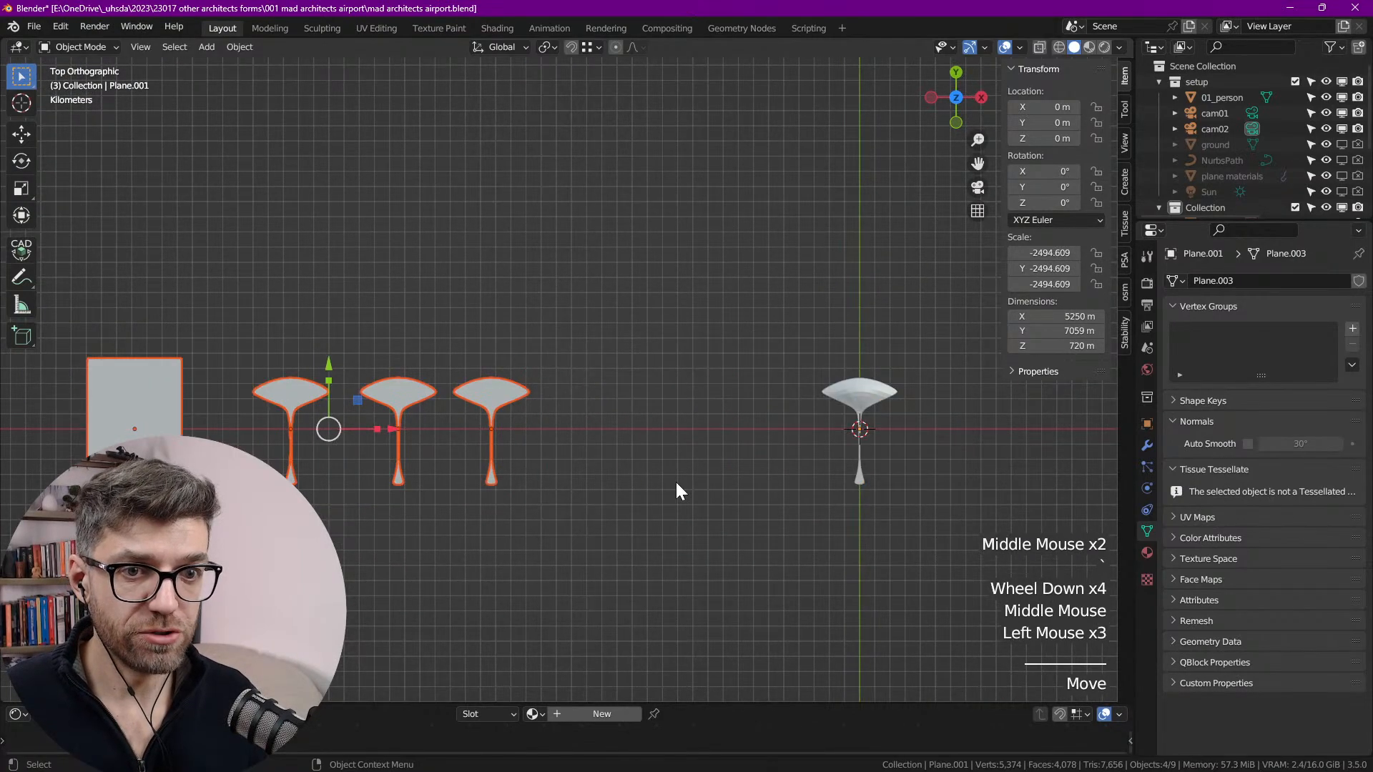
# Step: Duplicate Plane.001 and place the copy along the X axis at X -17590 m, beside the older versions
pyautogui.click(843, 383)
pyautogui.hotkey('shift', 'd')
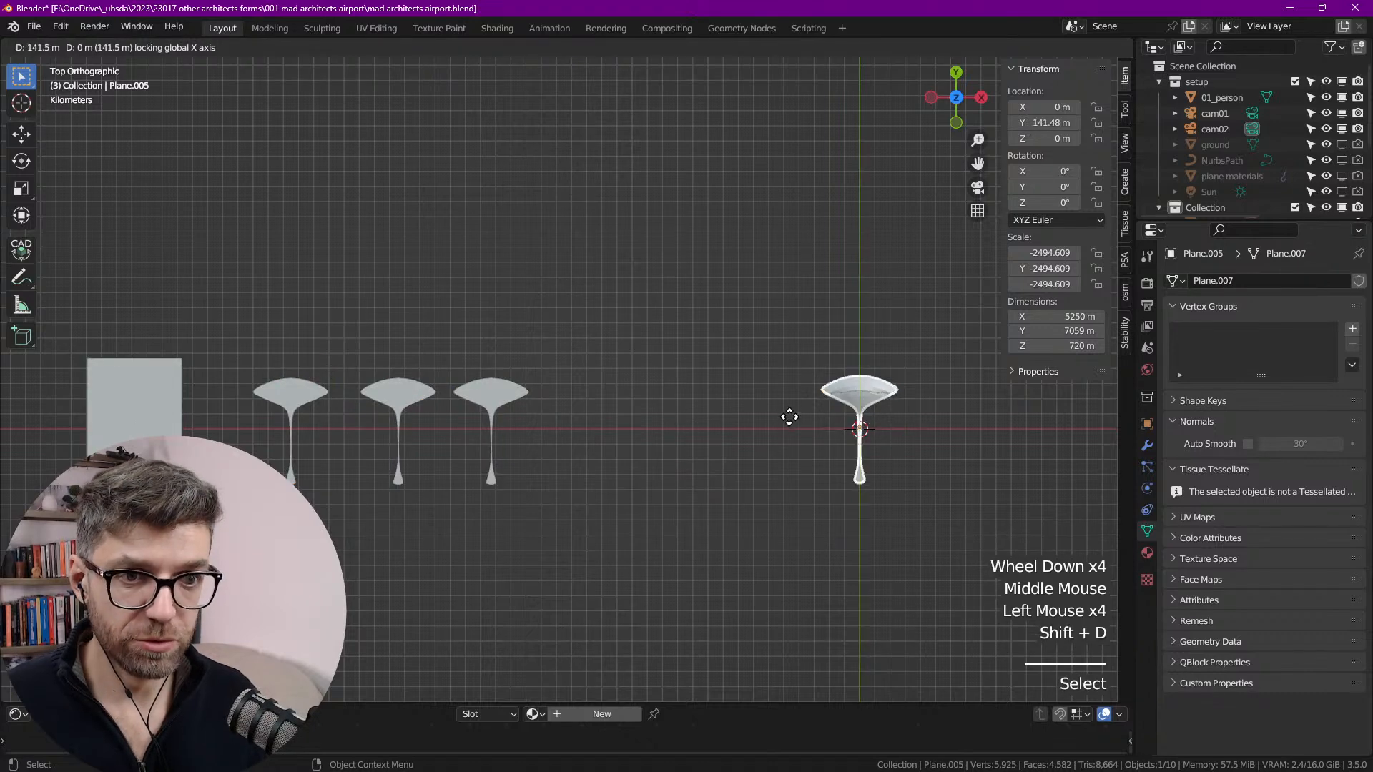
pyautogui.click(566, 421)
pyautogui.keyDown('shift'); pyautogui.moveTo(567, 420); pyautogui.dragTo(615, 389, button='middle'); pyautogui.keyUp('shift')
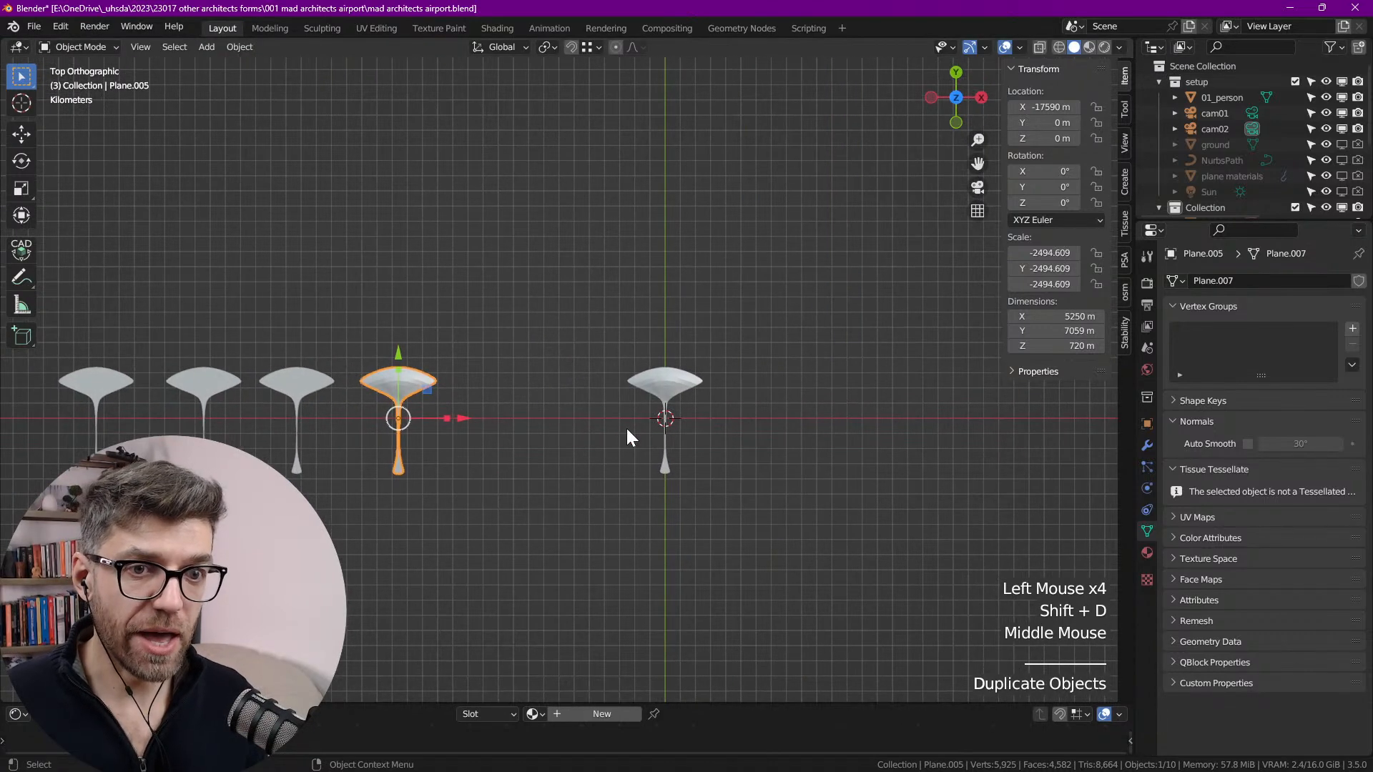
# Step: Unhide the Empty holding the airport reference image beneath the current roof mesh
pyautogui.scroll(2, 626, 435)
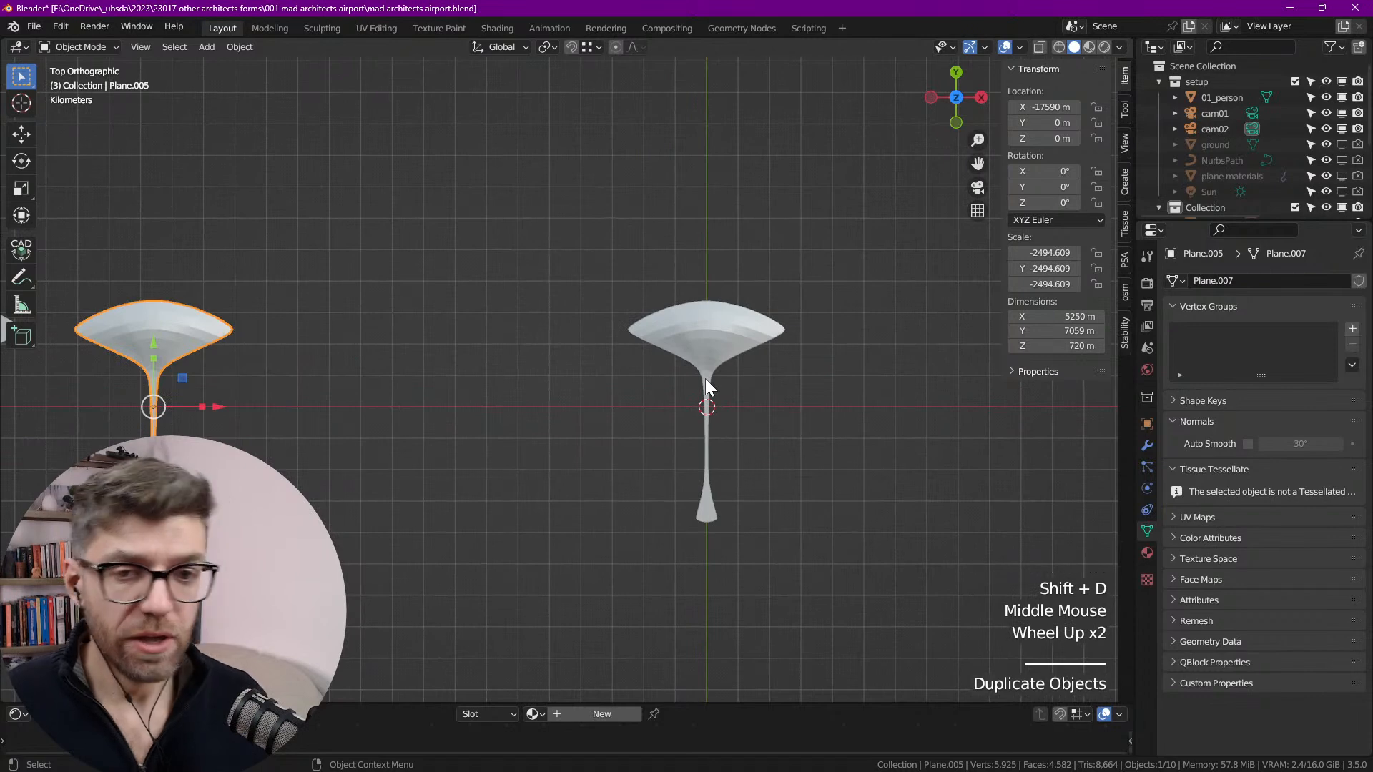
pyautogui.scroll(-2, 1318, 148)
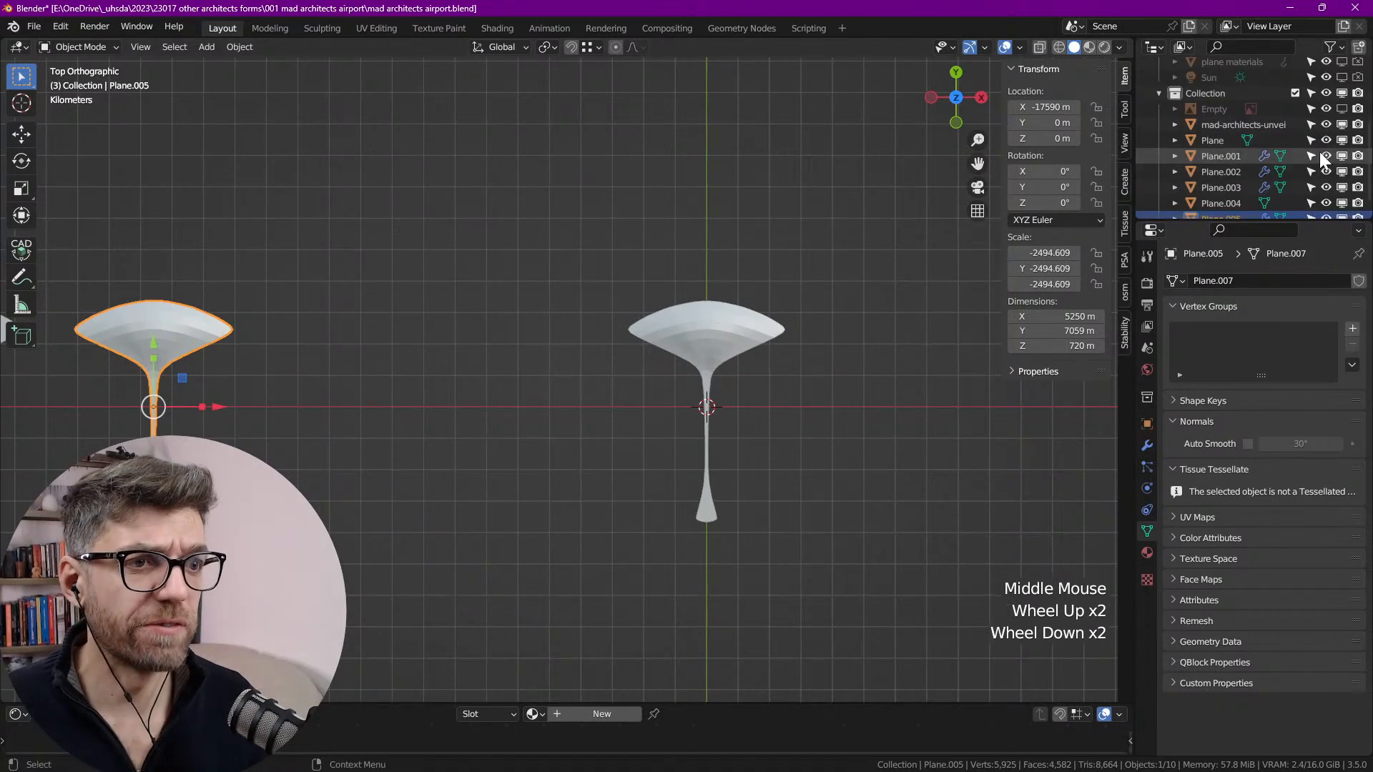
pyautogui.click(1343, 108)
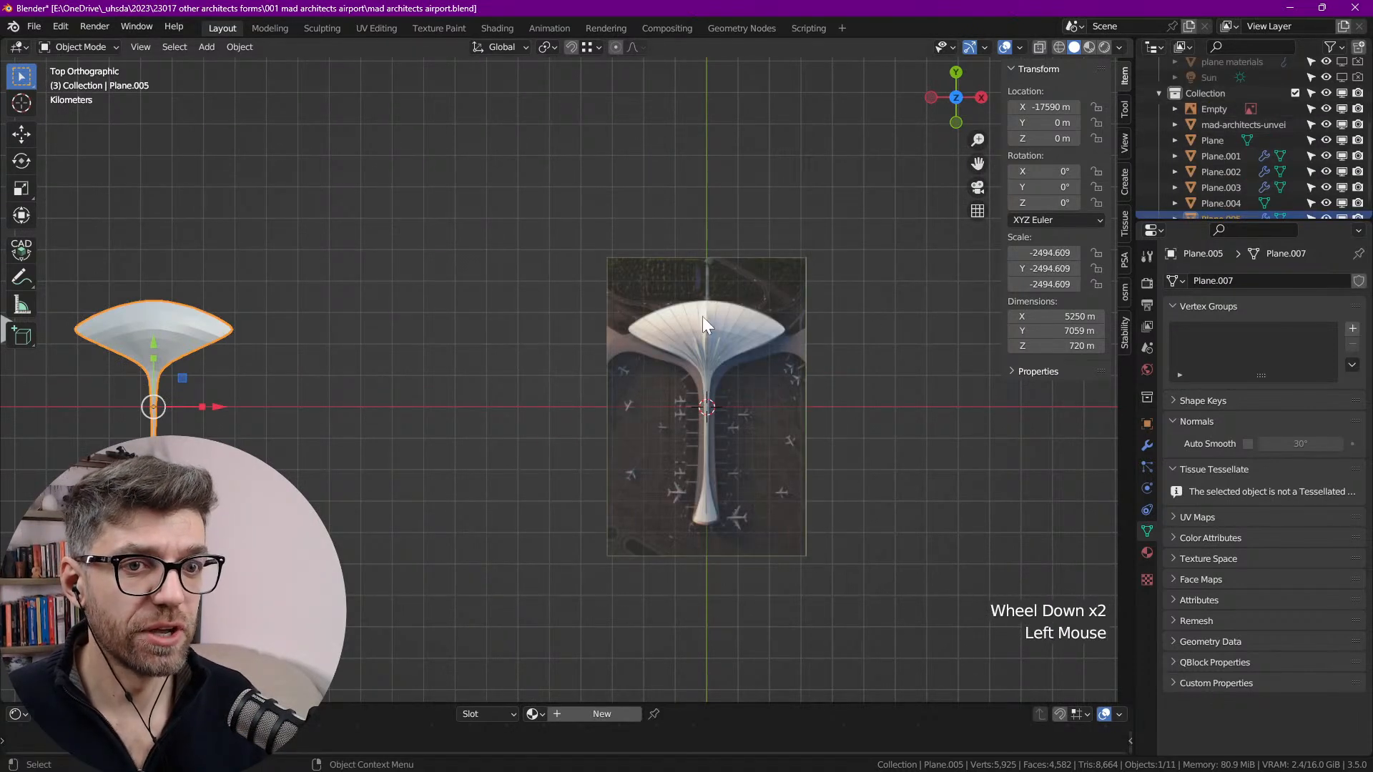
# Step: Hide the airport reference Empty, enter Edit Mode on Plane.001 and select the edge loop of the first rib beside the centre line
pyautogui.scroll(4, 758, 359)
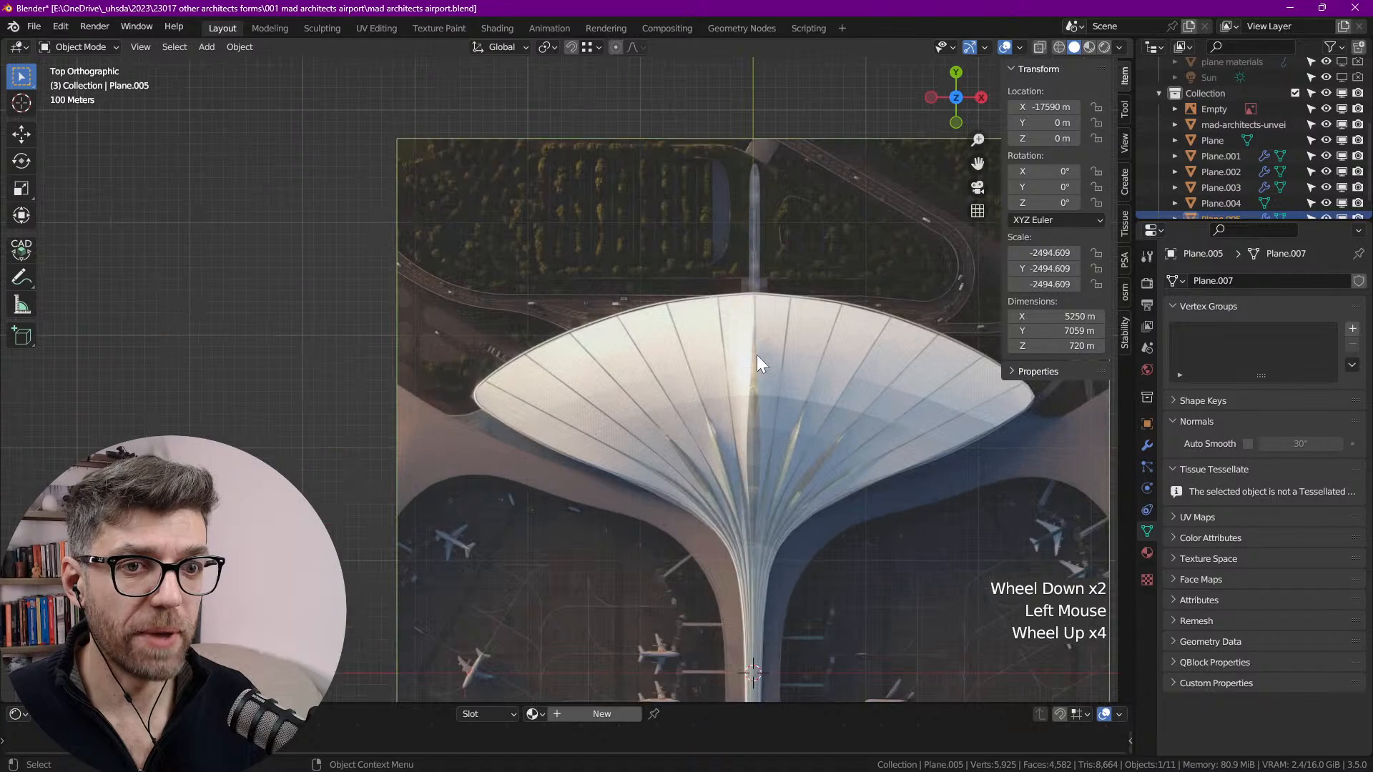
pyautogui.click(1342, 109)
pyautogui.scroll(-2, 668, 326)
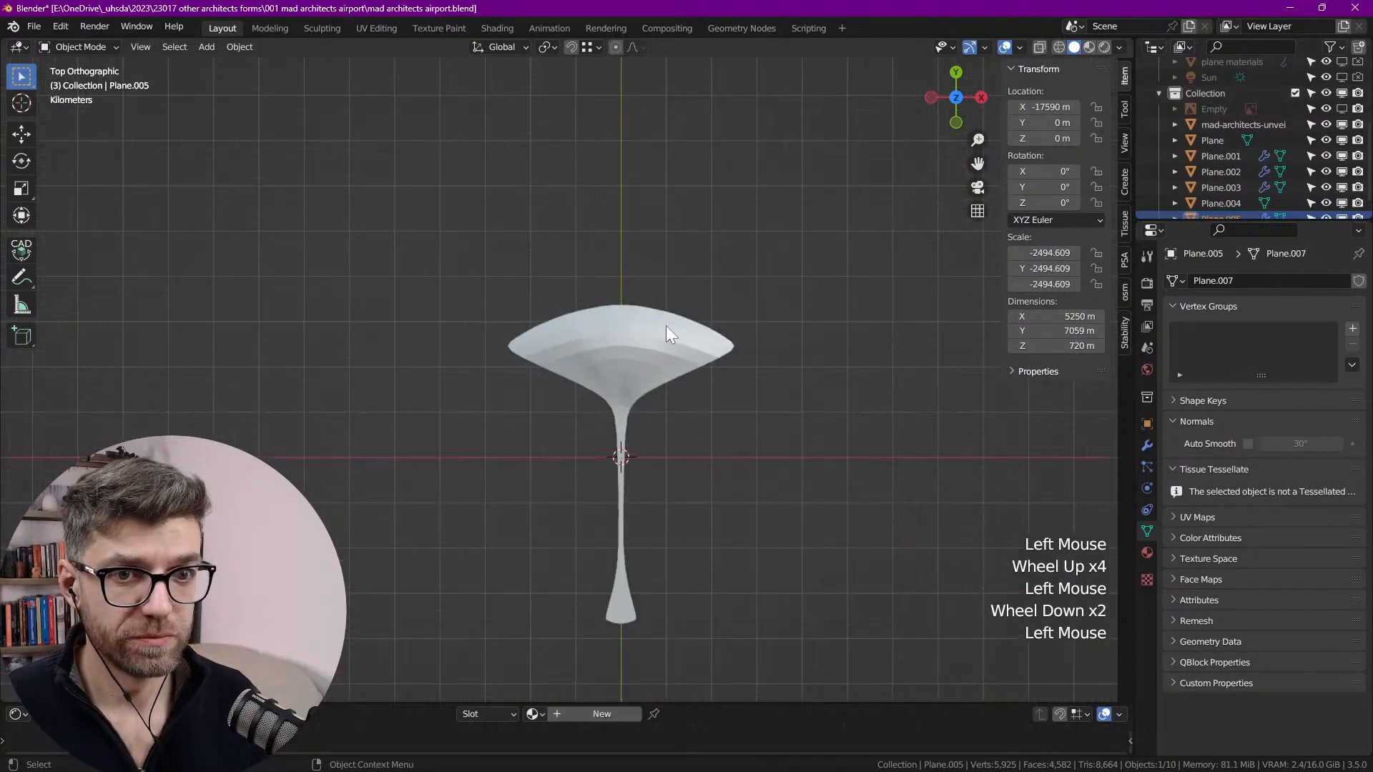
pyautogui.click(615, 372)
pyautogui.press('Tab')
pyautogui.scroll(5, 644, 357)
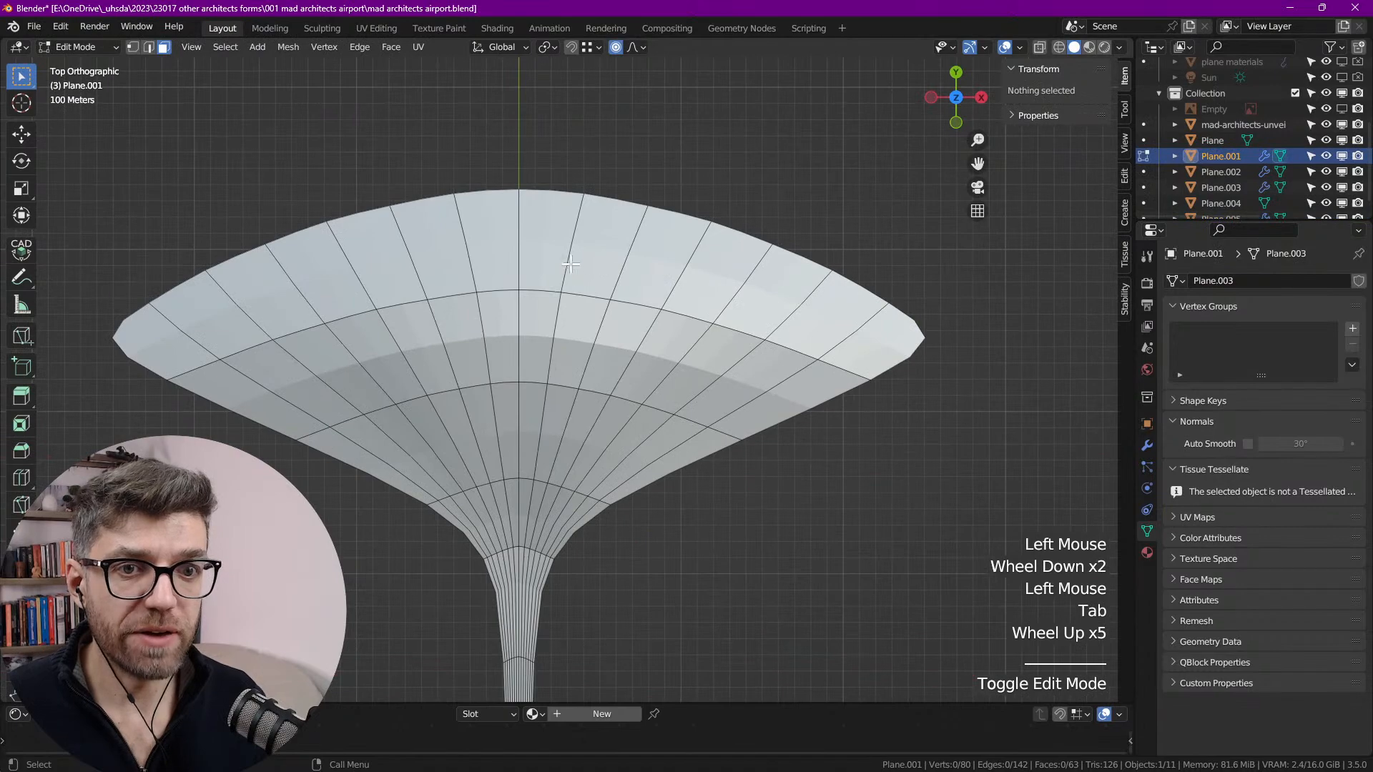
pyautogui.keyDown('alt'); pyautogui.click(714, 276); pyautogui.keyUp('alt')
pyautogui.hotkey('alt', 'a')
pyautogui.press('2')
pyautogui.keyDown('alt'); pyautogui.click(561, 279); pyautogui.keyUp('alt')
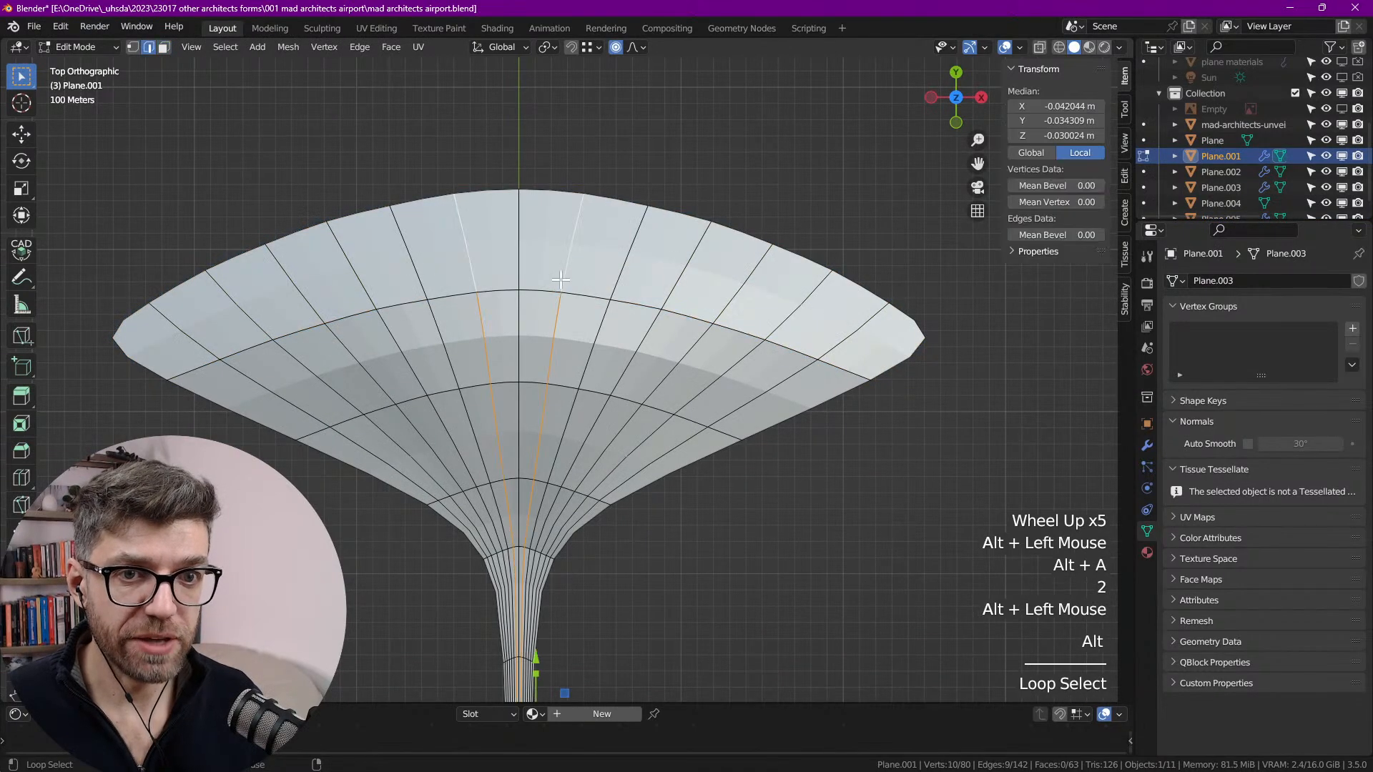
# Step: Annotate a narrow eye-shaped opening along the selected rib loop and erase the sketch
pyautogui.scroll(-2, 635, 411)
pyautogui.moveTo(635, 411)
pyautogui.mouseDown(button='middle')
pyautogui.moveTo(527, 267)
pyautogui.moveTo(534, 315)
pyautogui.moveTo(648, 407)
pyautogui.mouseUp(button='middle')
pyautogui.scroll(3, 737, 505)
pyautogui.scroll(1, 737, 505)
pyautogui.scroll(-3, 648, 417)
pyautogui.scroll(4, 594, 203)
pyautogui.scroll(-2, 558, 327)
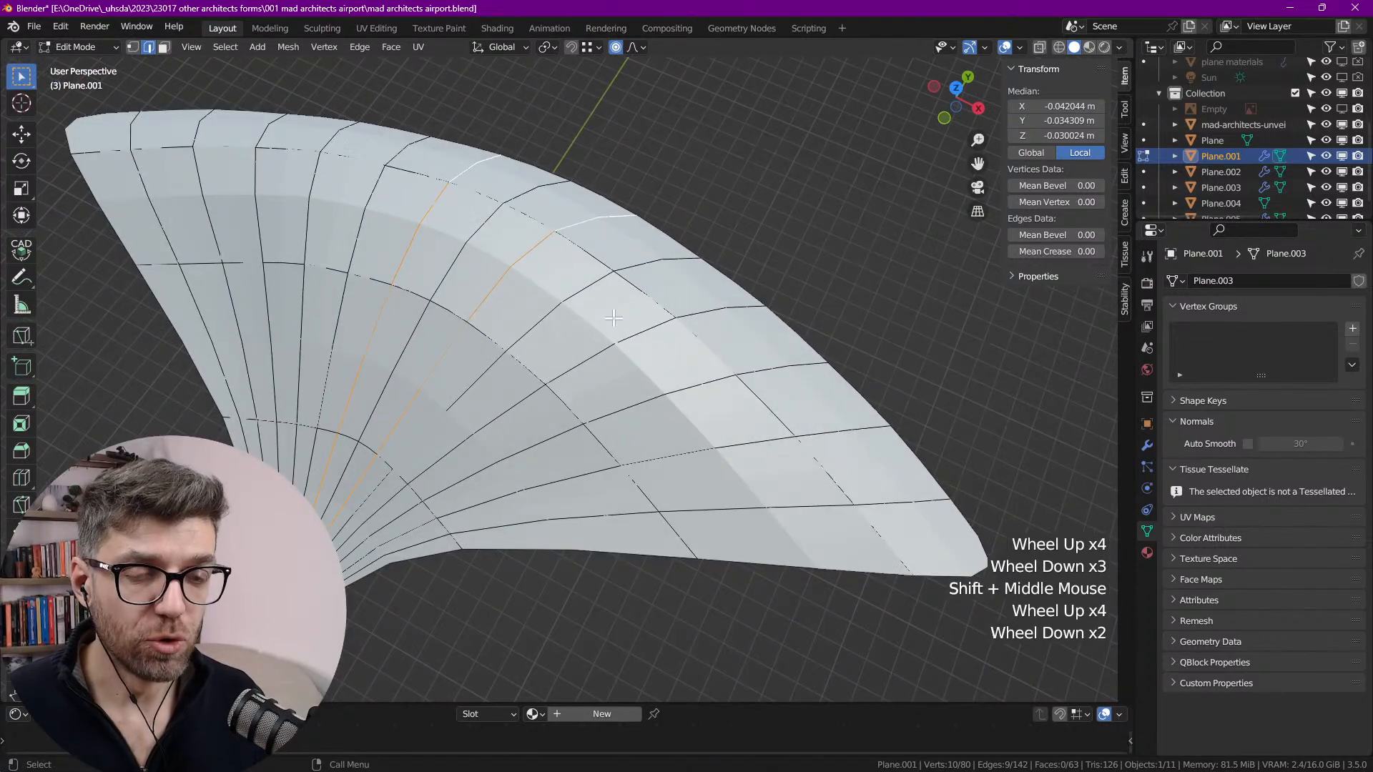
pyautogui.click(21, 277)
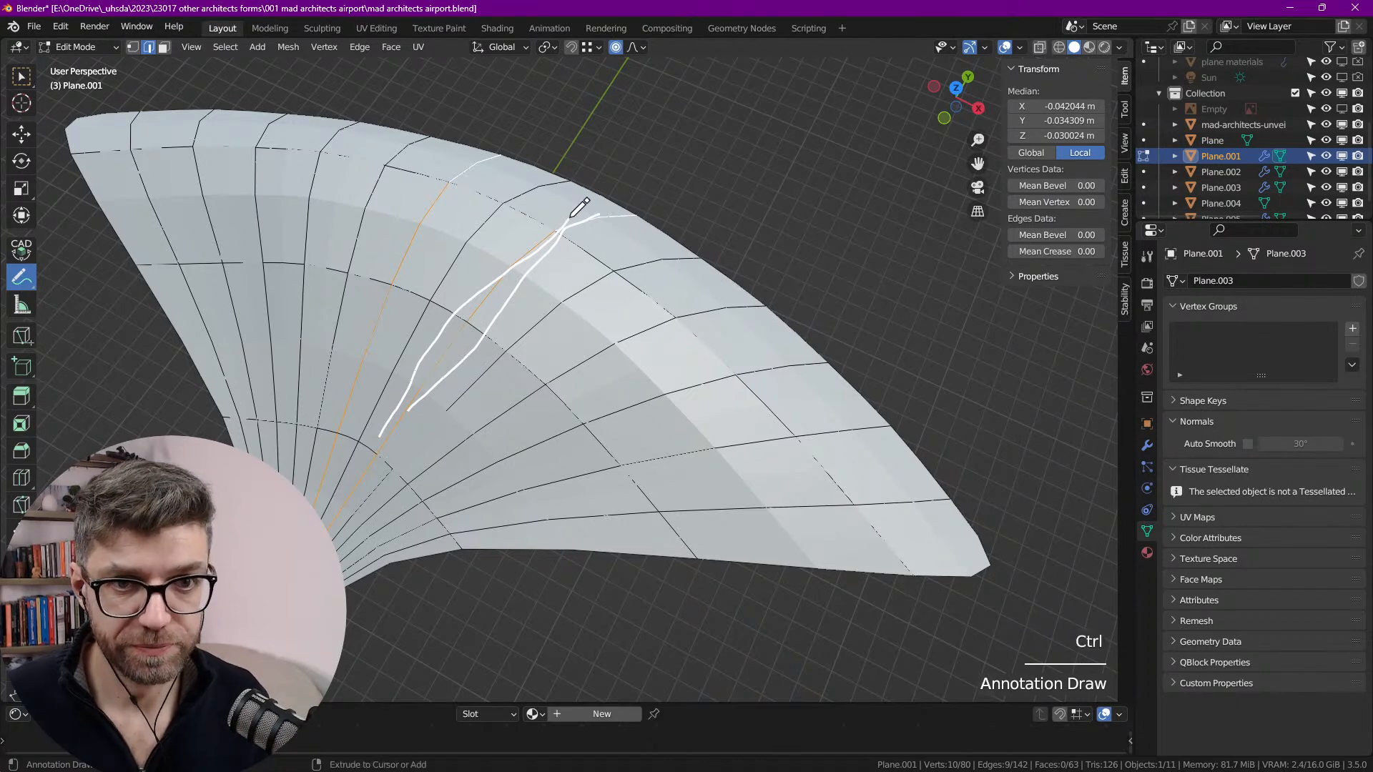
pyautogui.keyDown('ctrl'); pyautogui.moveTo(579, 206); pyautogui.dragTo(478, 306); pyautogui.keyUp('ctrl')
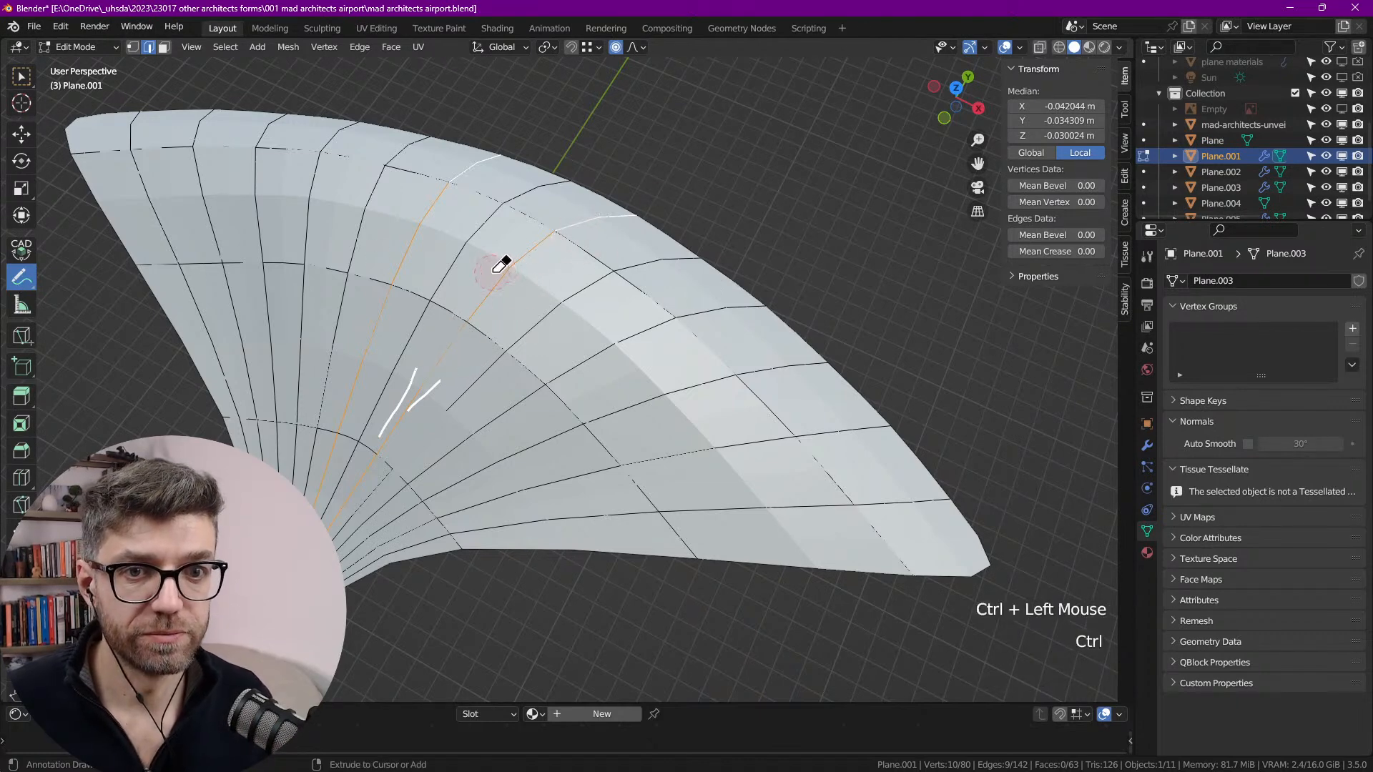
# Step: Switch to the top view and unhide the airport reference Empty to compare the fan's outer edge with its ribs
pyautogui.press('`')
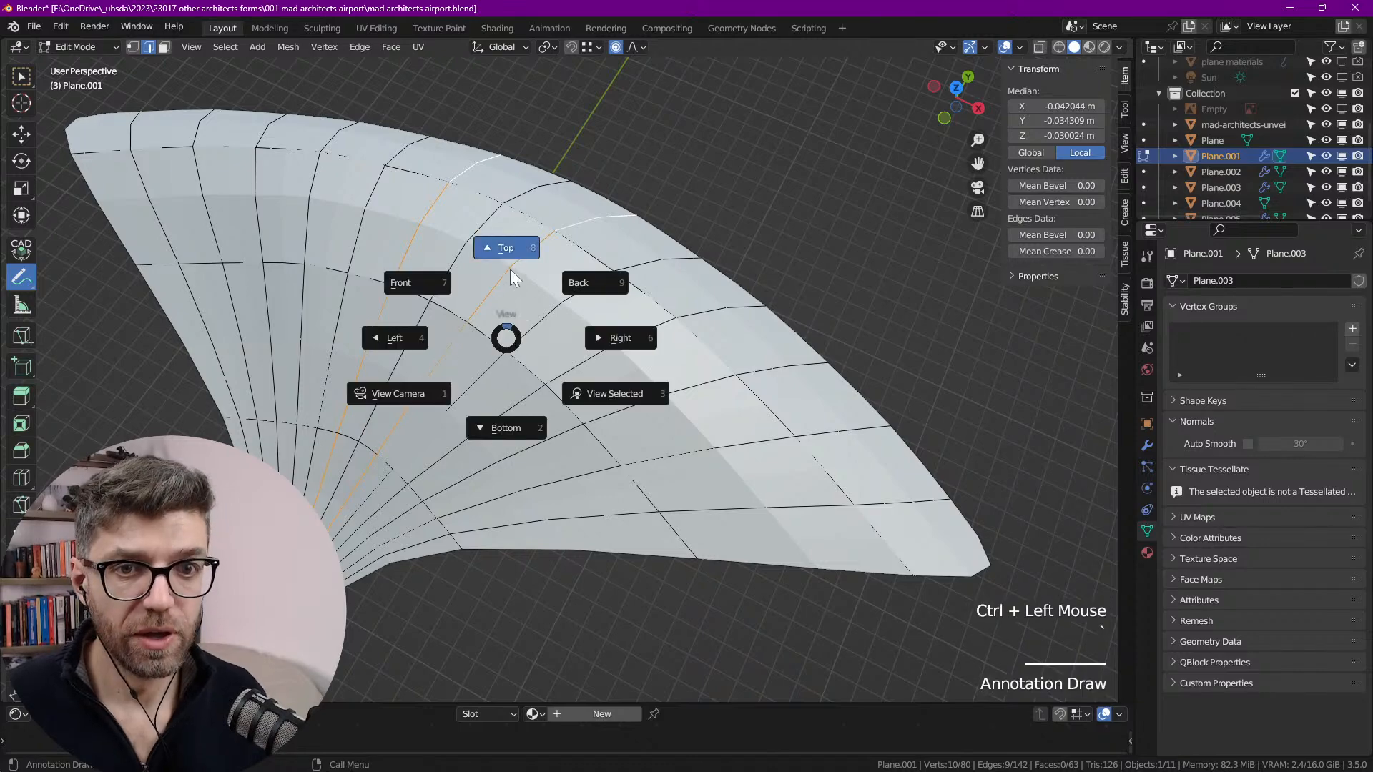
pyautogui.click(1341, 110)
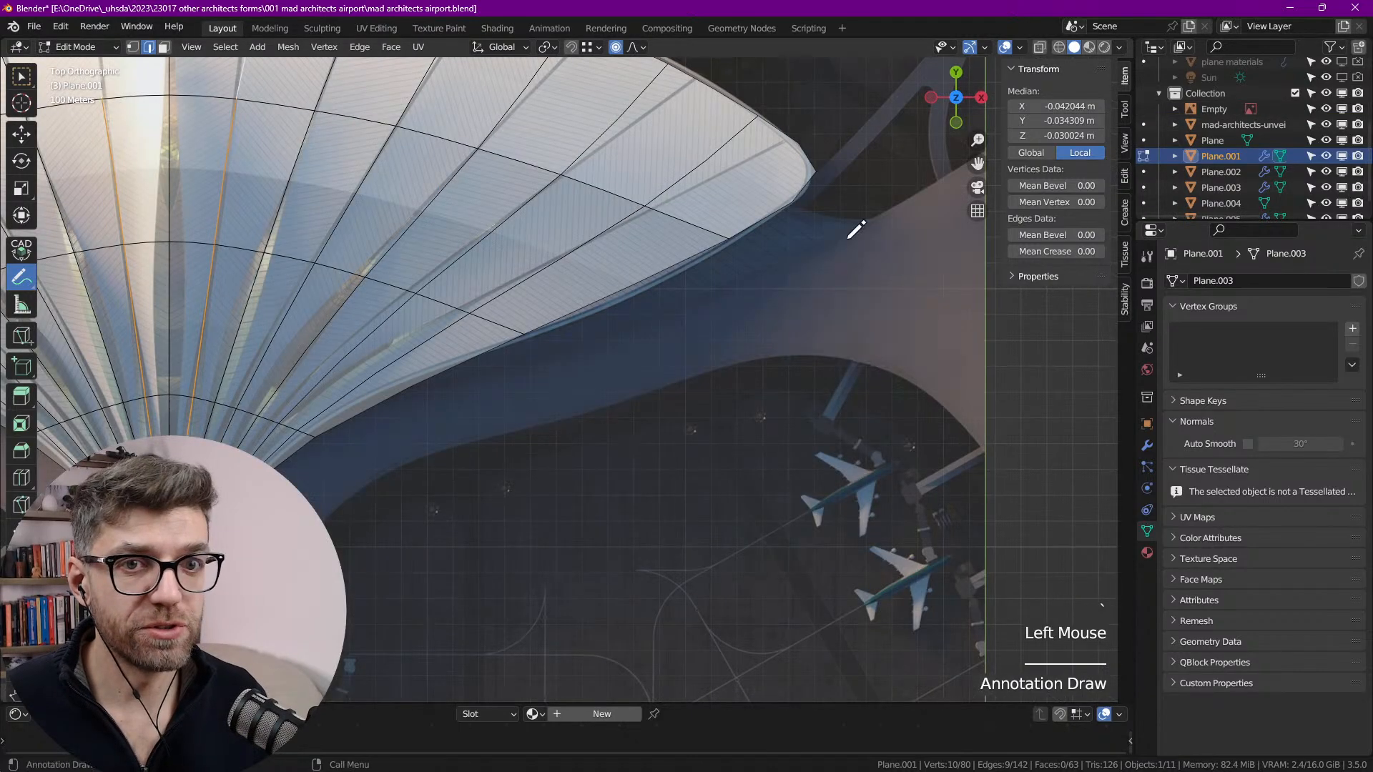
pyautogui.scroll(-2, 622, 228)
pyautogui.moveTo(457, 210); pyautogui.dragTo(517, 314, button='middle')
pyautogui.scroll(3, 671, 186)
pyautogui.moveTo(665, 187); pyautogui.dragTo(482, 263, button='middle')
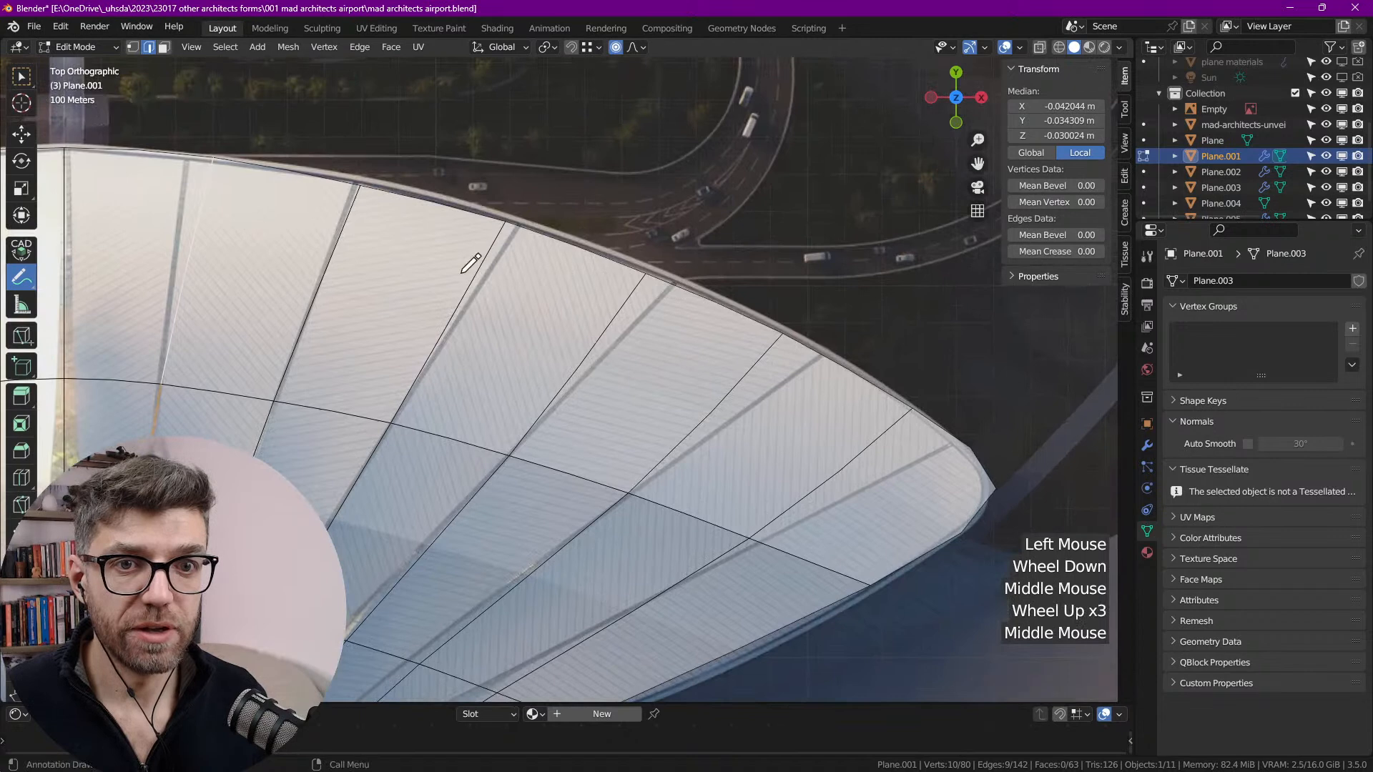
# Step: In vertex selection with the Select Box tool, slide the third rib's outer-edge vertex along the fan's rim toward the reference rib
pyautogui.click(20, 81)
pyautogui.click(515, 229)
pyautogui.press('Tab')
pyautogui.press('Tab')
pyautogui.press('1')
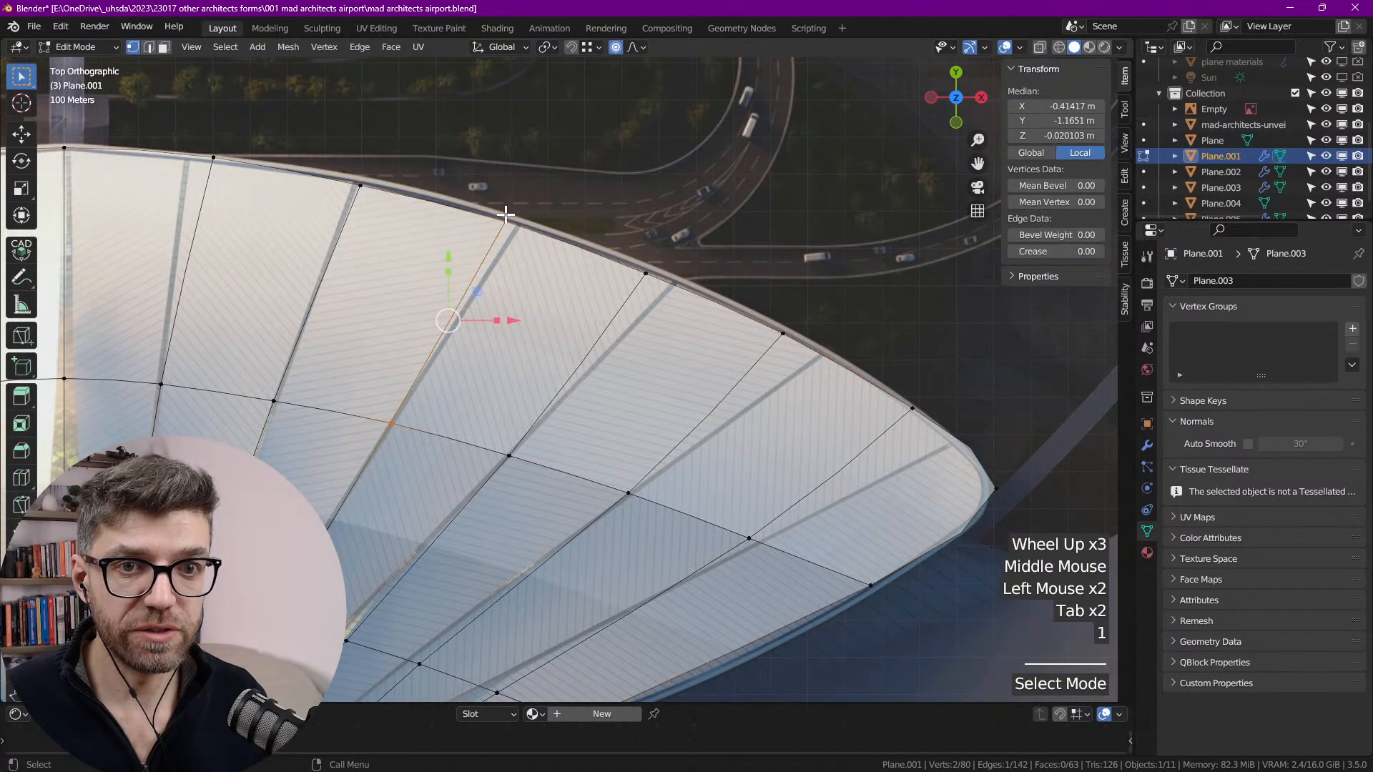
pyautogui.click(505, 216)
pyautogui.press('g')
pyautogui.press('g')
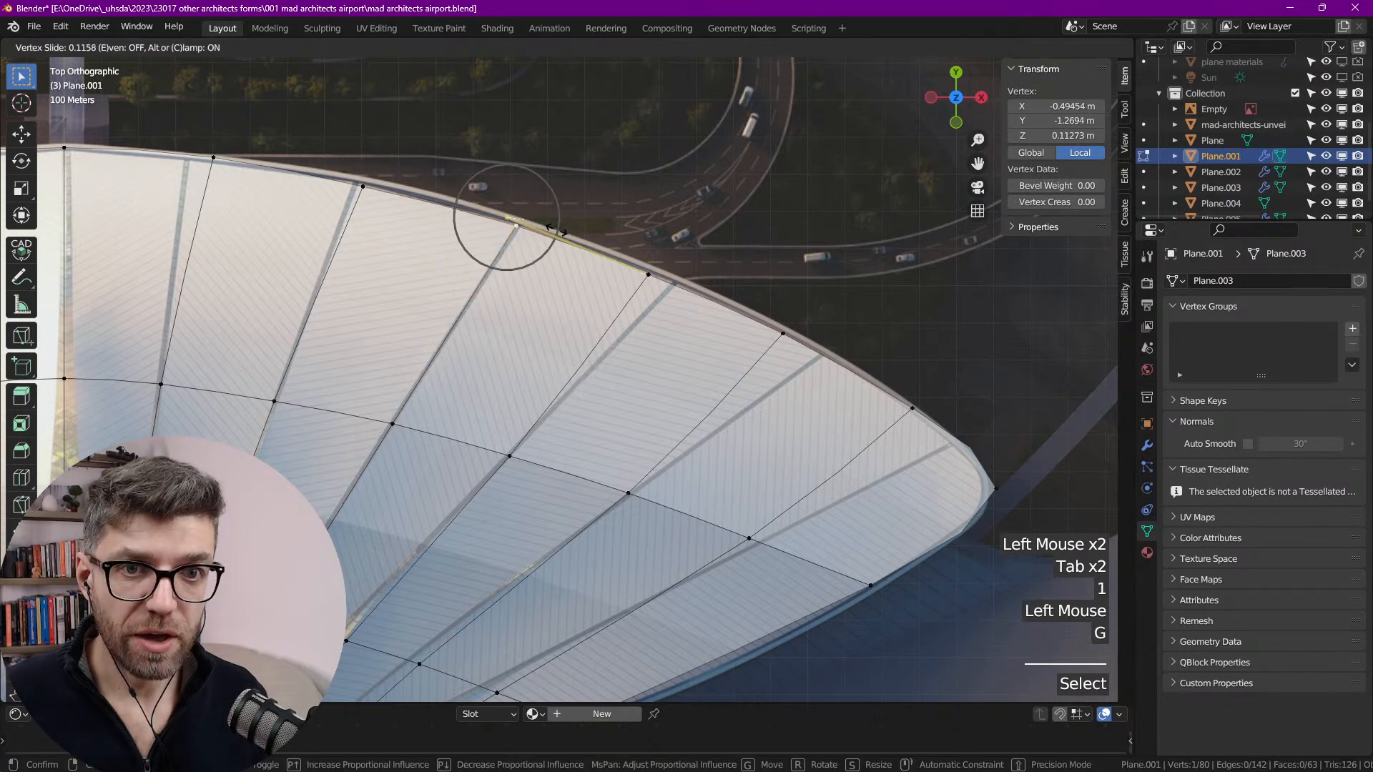
pyautogui.click(550, 229)
# Step: Turn off proportional editing and slide the outer-edge vertices of the second and first ribs onto the reference rib lines
pyautogui.click(615, 47)
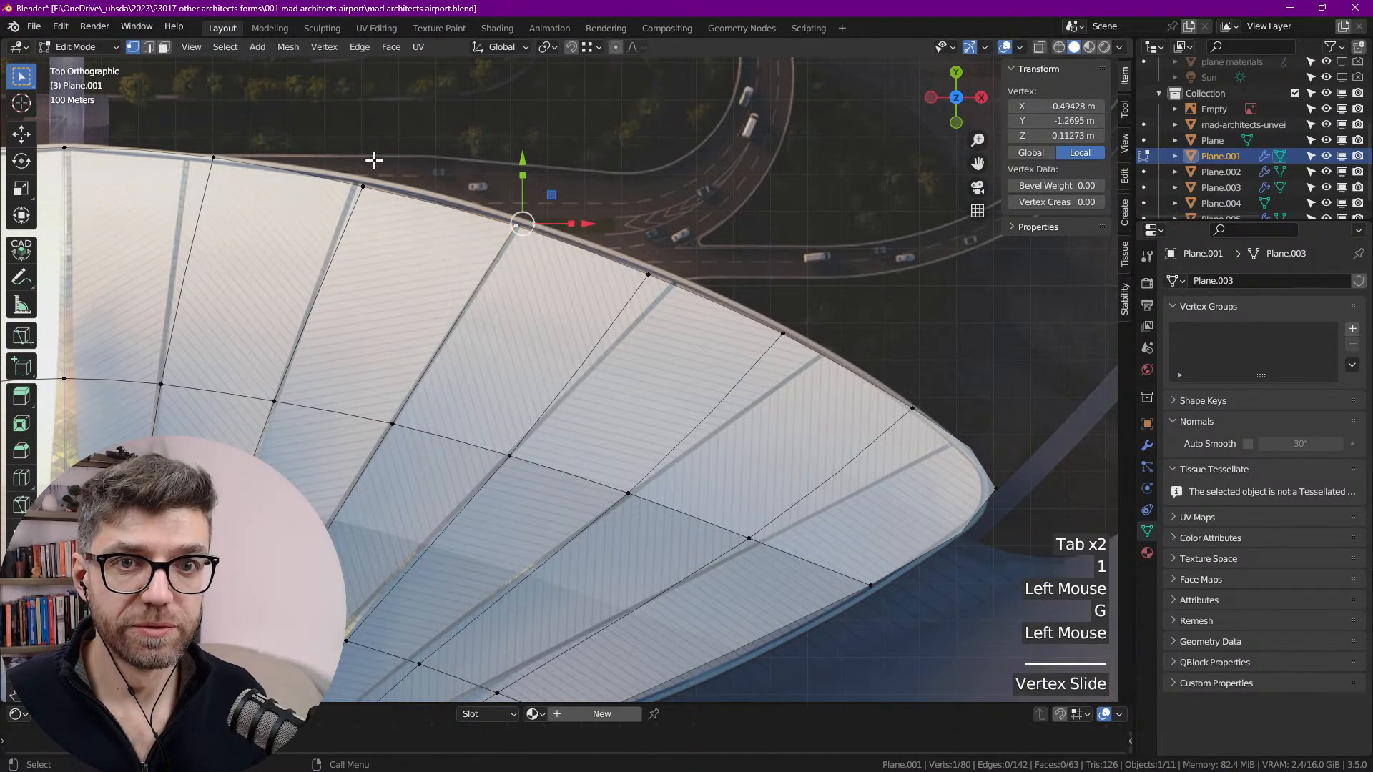
pyautogui.click(363, 186)
pyautogui.press('g')
pyautogui.press('g')
pyautogui.click(362, 184)
pyautogui.click(221, 141)
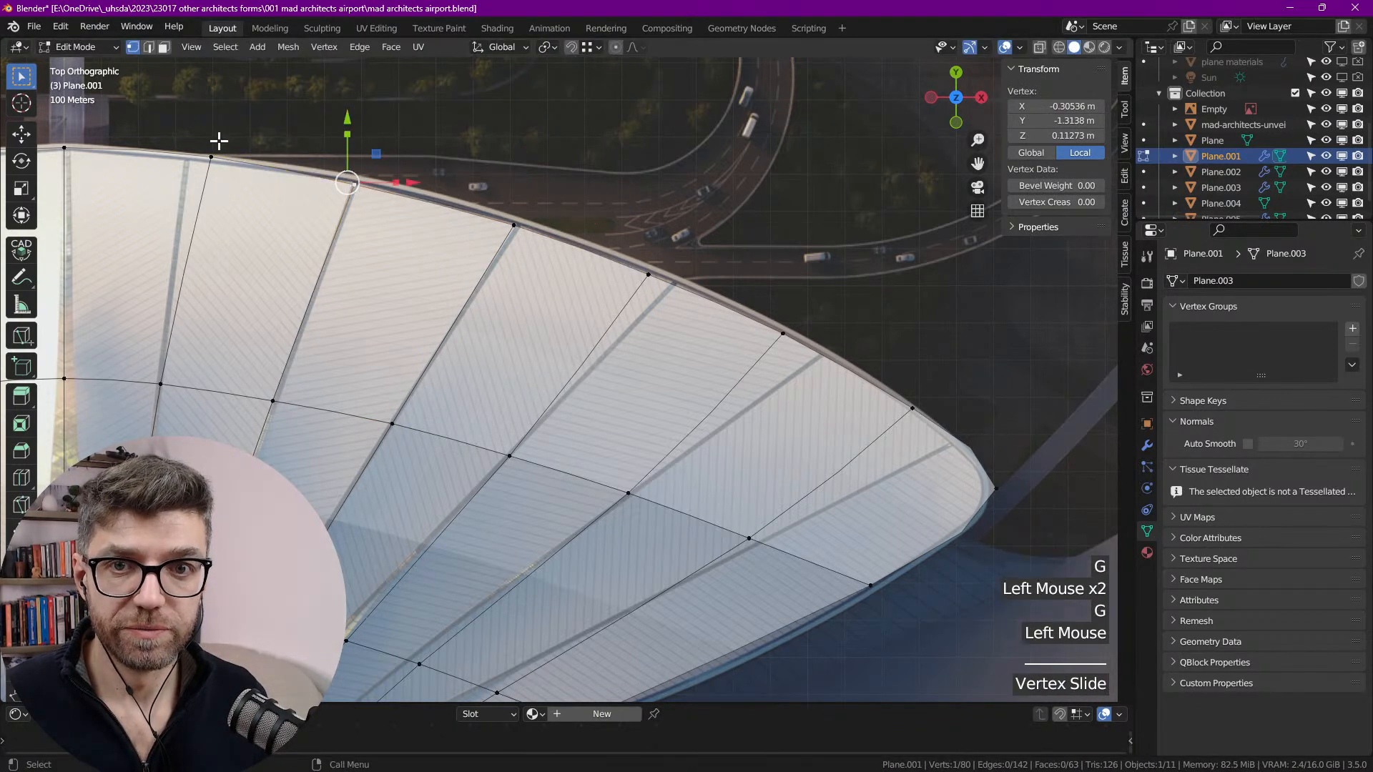
pyautogui.press('g')
pyautogui.press('g')
pyautogui.click(221, 147)
# Step: Slide the outer-edge vertices of the fourth and fifth ribs along the rim onto the reference rib lines
pyautogui.click(674, 283)
pyautogui.press('g')
pyautogui.press('g')
pyautogui.click(679, 286)
pyautogui.click(794, 330)
pyautogui.press('g')
pyautogui.press('g')
pyautogui.click(826, 354)
# Step: Move the sixth rib's outer-edge vertex and the wing-tip vertex to match the rounded tip of the reference roof
pyautogui.click(914, 408)
pyautogui.press('g')
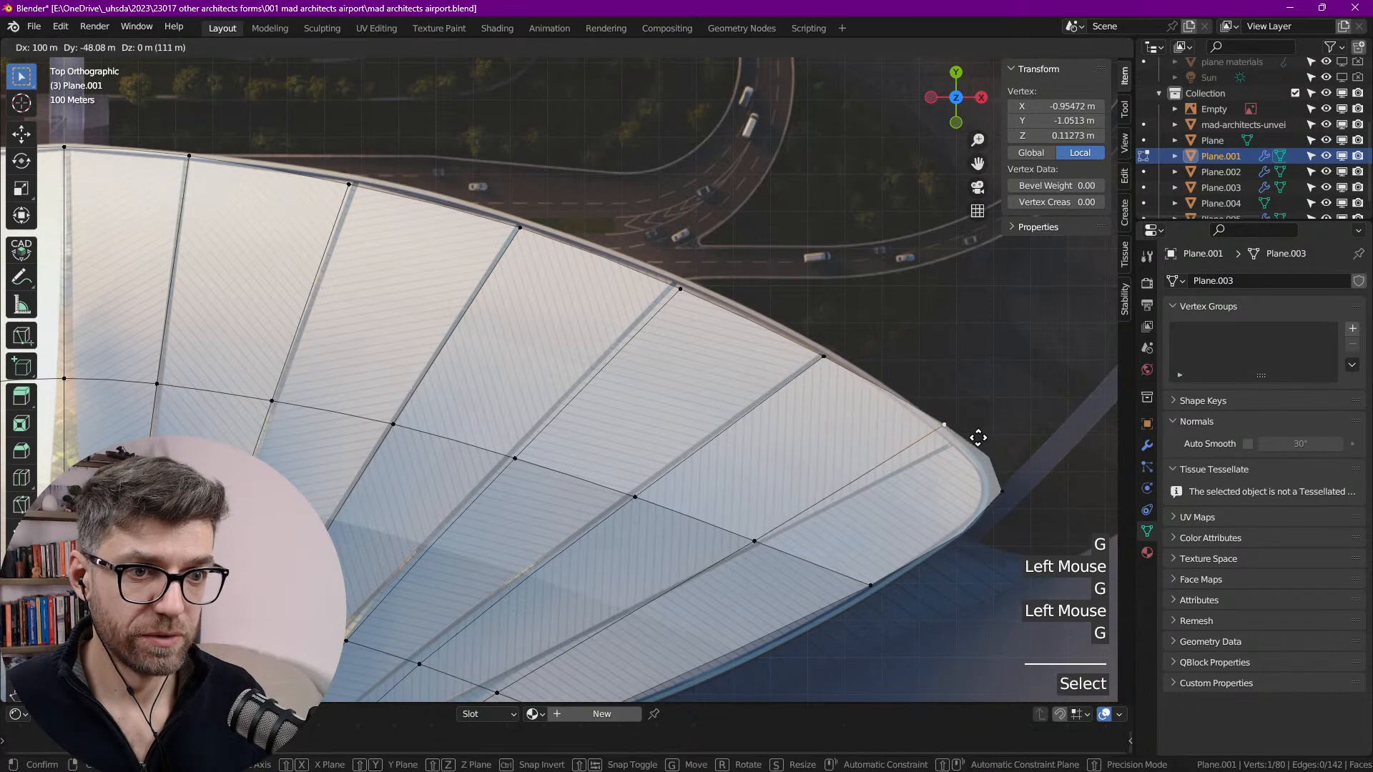
pyautogui.click(983, 455)
pyautogui.click(1005, 495)
pyautogui.press('g')
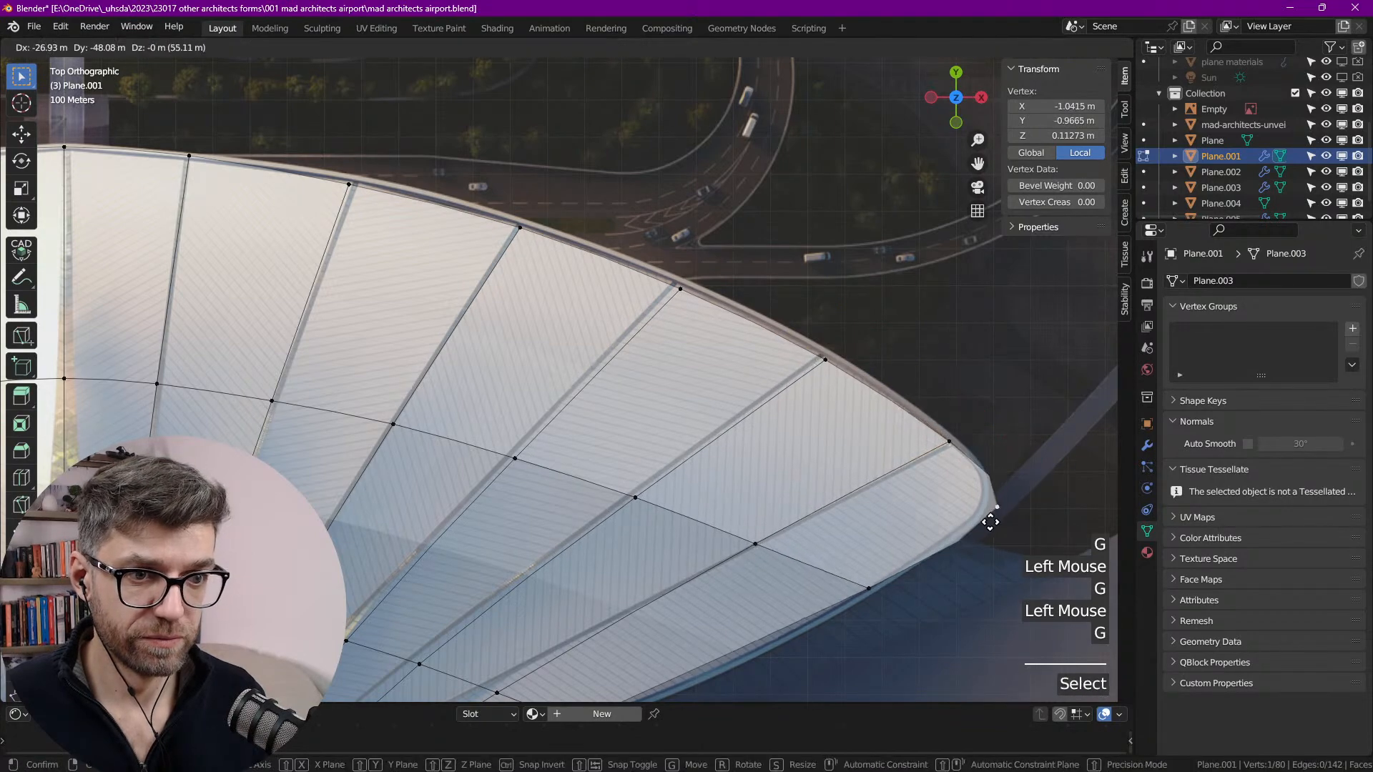
pyautogui.click(978, 520)
# Step: Adjust the fourth, fifth and sixth rib vertices on the fan's middle cross arc to follow the reference ribs
pyautogui.scroll(-3, 842, 361)
pyautogui.keyDown('shift'); pyautogui.moveTo(692, 457); pyautogui.dragTo(732, 294, button='middle'); pyautogui.keyUp('shift')
pyautogui.scroll(3, 647, 339)
pyautogui.click(540, 364)
pyautogui.press('g')
pyautogui.click(552, 360)
pyautogui.press('g')
pyautogui.click(624, 390)
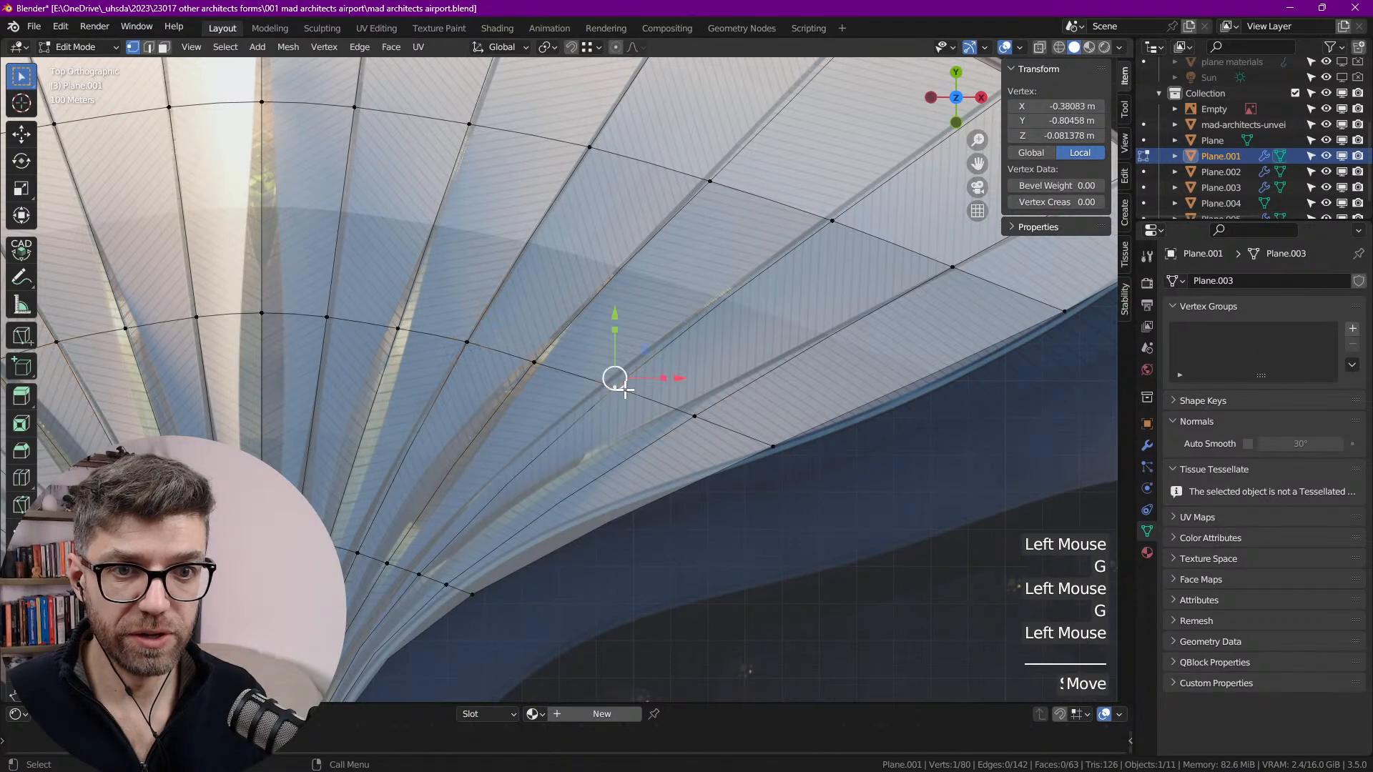
pyautogui.press('g')
pyautogui.press('g')
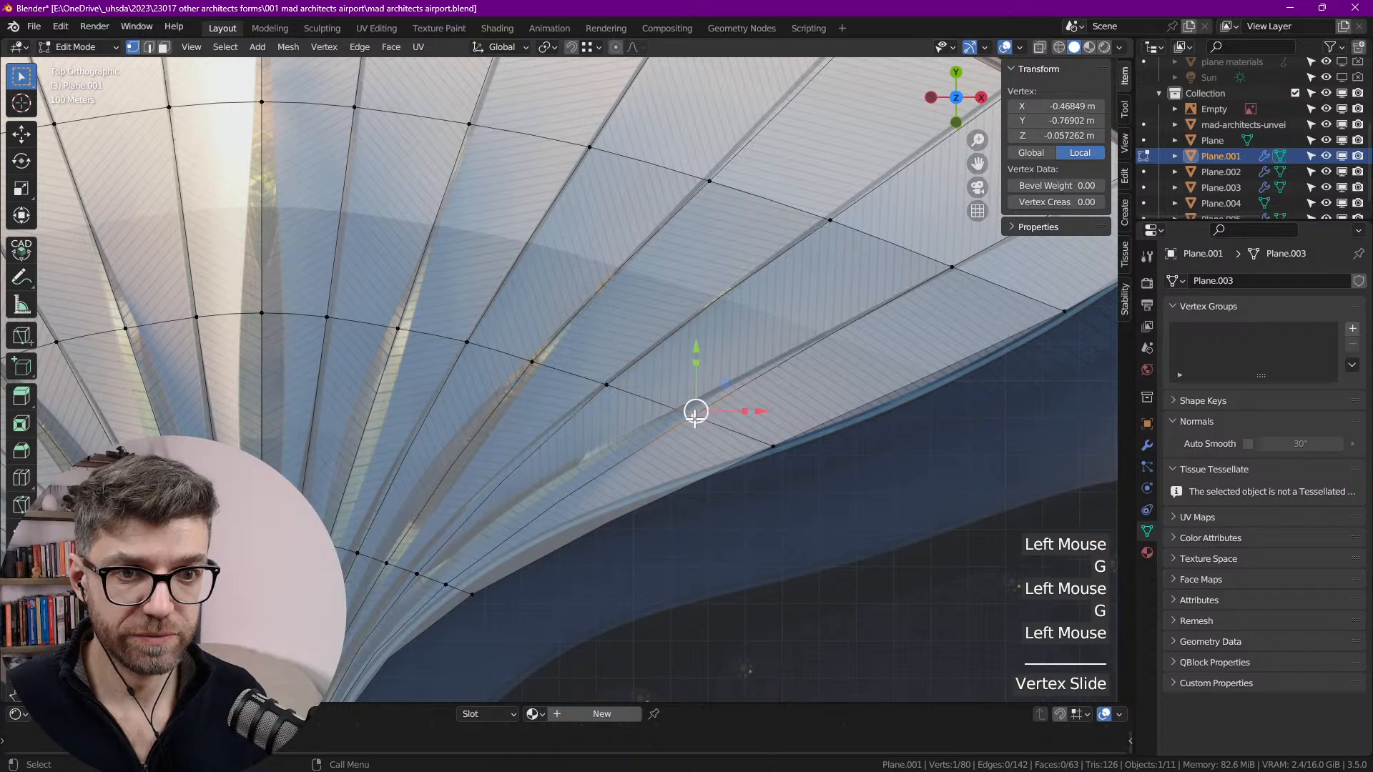
# Step: Shift the sixth, fifth and fourth rib vertices on the cross arc nearest the fan's neck onto the reference ribs
pyautogui.moveTo(666, 409); pyautogui.dragTo(592, 367, button='middle')
pyautogui.scroll(2, 565, 386)
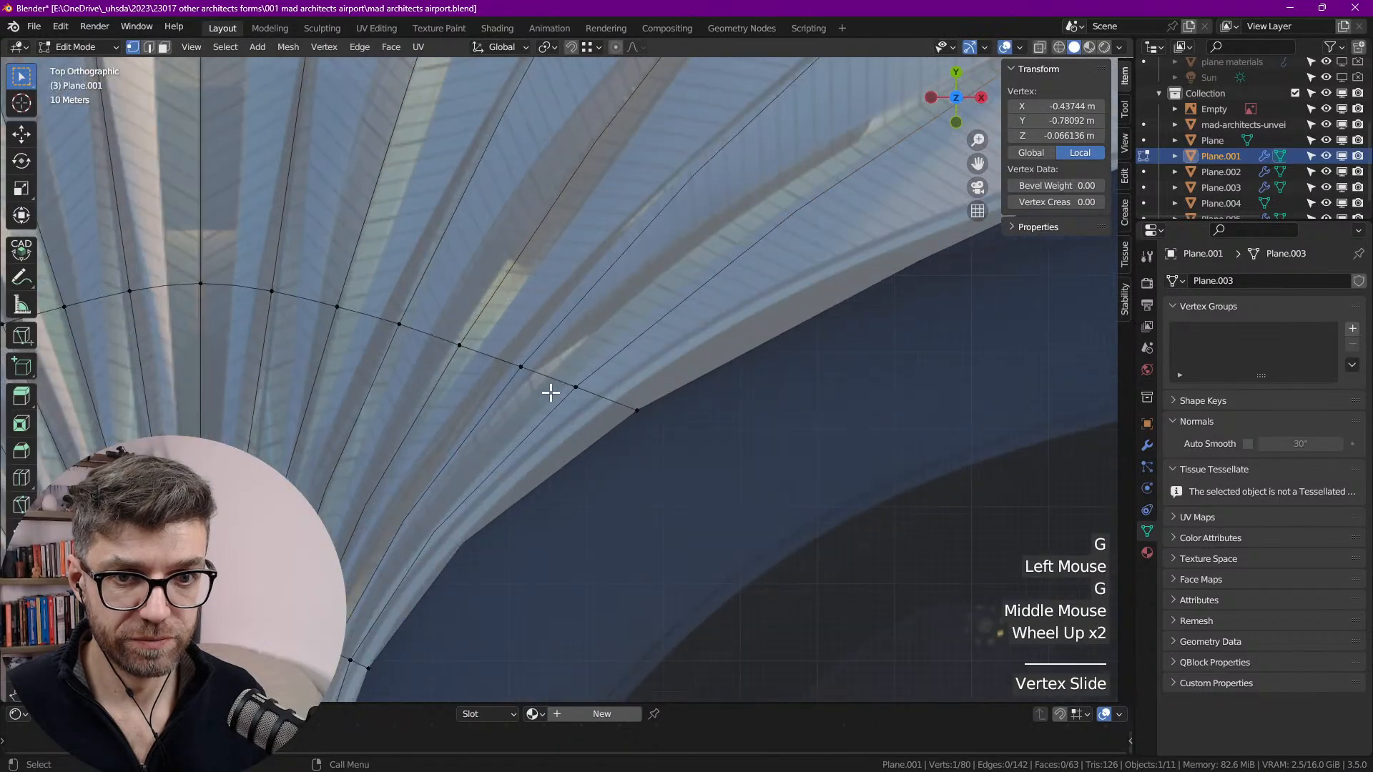
pyautogui.click(565, 390)
pyautogui.press('g')
pyautogui.press('g')
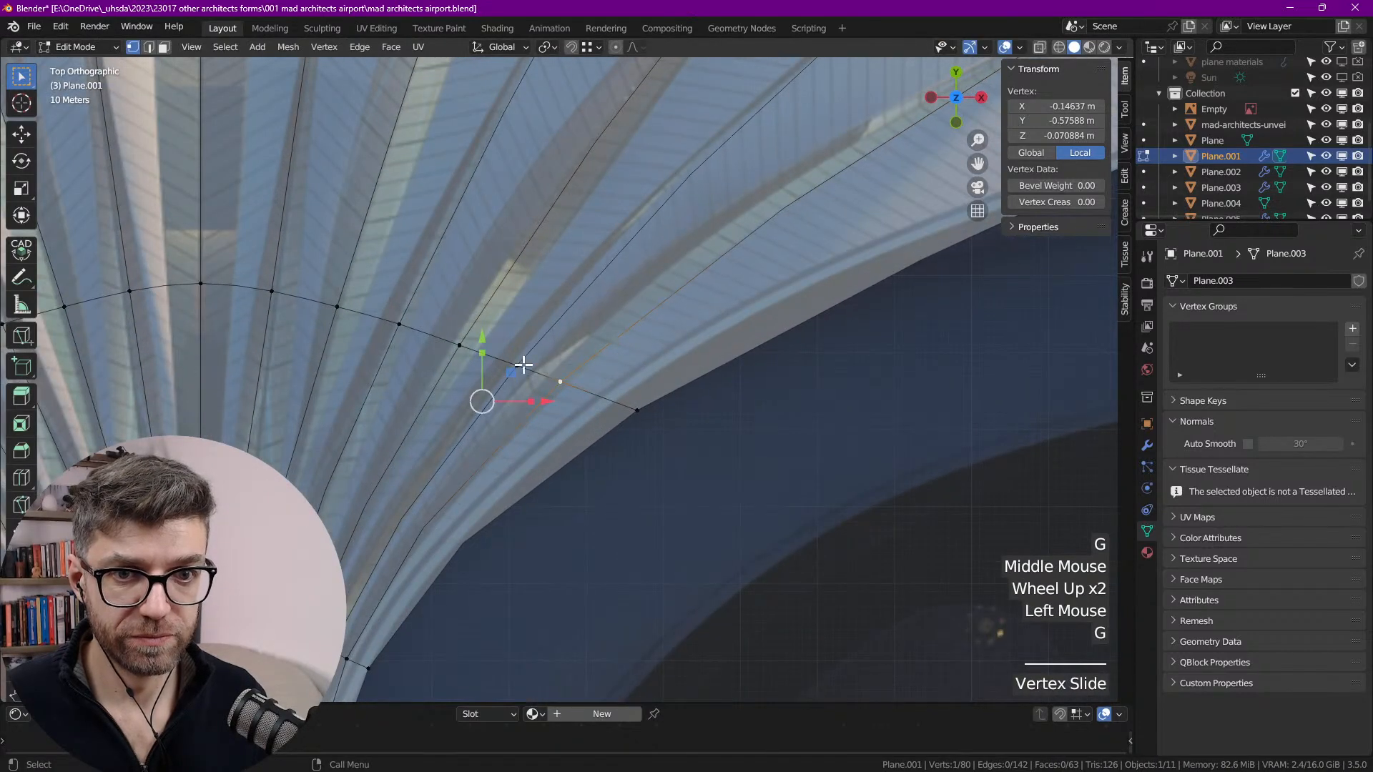
pyautogui.click(529, 365)
pyautogui.press('g')
pyautogui.click(495, 355)
pyautogui.click(459, 341)
pyautogui.press('g')
pyautogui.click(451, 337)
# Step: Shift the third, second and first rib vertices on the cross arc near the neck onto the reference ribs
pyautogui.click(390, 324)
pyautogui.press('g')
pyautogui.click(326, 306)
pyautogui.press('g')
pyautogui.click(279, 290)
pyautogui.press('g')
pyautogui.click(279, 291)
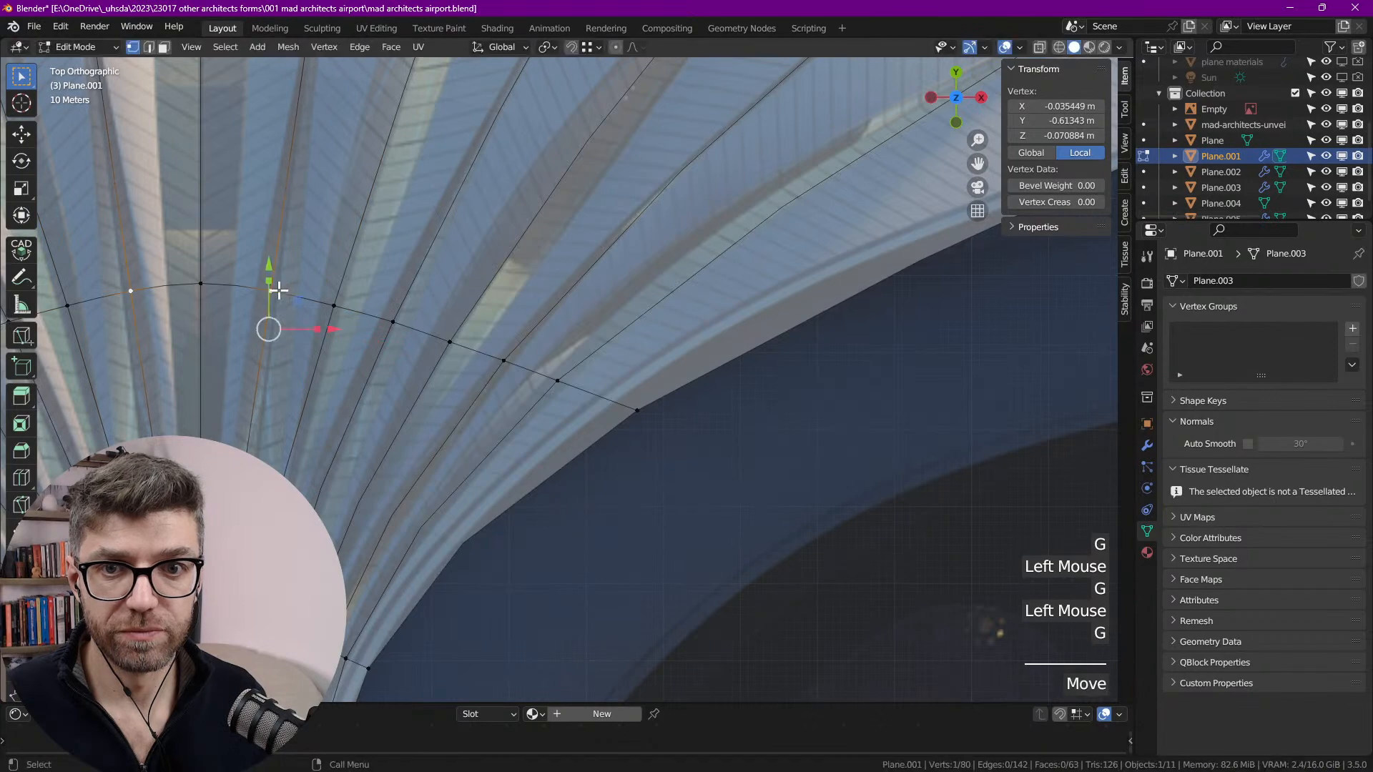
# Step: Clear the selection and select the edge loops of the first two ribs beside the fan's centre line in edge selection
pyautogui.scroll(-6, 343, 343)
pyautogui.moveTo(417, 221); pyautogui.dragTo(608, 314, button='middle')
pyautogui.scroll(-2, 455, 316)
pyautogui.scroll(5, 458, 468)
pyautogui.scroll(-2, 613, 272)
pyautogui.hotkey('alt', 'a')
pyautogui.press('2')
pyautogui.keyDown('alt'); pyautogui.click(607, 281); pyautogui.keyUp('alt')
pyautogui.keyDown('alt'); pyautogui.keyDown('shift'); pyautogui.click(627, 286); pyautogui.keyUp('shift'); pyautogui.keyUp('alt')
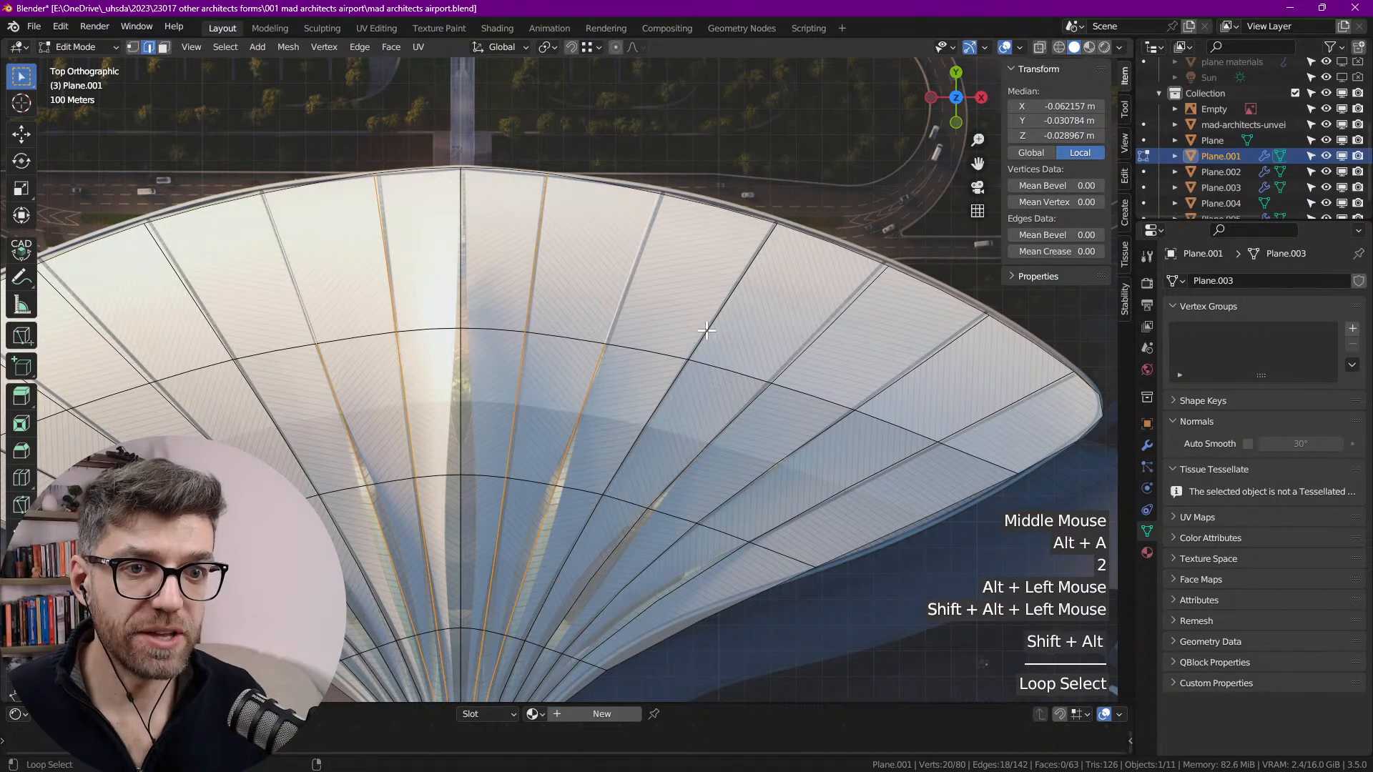
# Step: Extend the edge-loop selection on the Plane.001 roof with the remaining radial rib loops across its right half
pyautogui.keyDown('alt'); pyautogui.keyDown('shift'); pyautogui.click(707, 330); pyautogui.keyUp('shift'); pyautogui.keyUp('alt')
pyautogui.keyDown('alt'); pyautogui.keyDown('shift'); pyautogui.click(872, 361); pyautogui.keyUp('shift'); pyautogui.keyUp('alt')
pyautogui.keyDown('alt'); pyautogui.keyDown('shift'); pyautogui.click(918, 374); pyautogui.keyUp('shift'); pyautogui.keyUp('alt')
pyautogui.keyDown('alt'); pyautogui.keyDown('shift'); pyautogui.click(957, 418); pyautogui.keyUp('shift'); pyautogui.keyUp('alt')
pyautogui.keyDown('shift'); pyautogui.moveTo(957, 418); pyautogui.dragTo(644, 276, button='middle'); pyautogui.keyUp('shift')
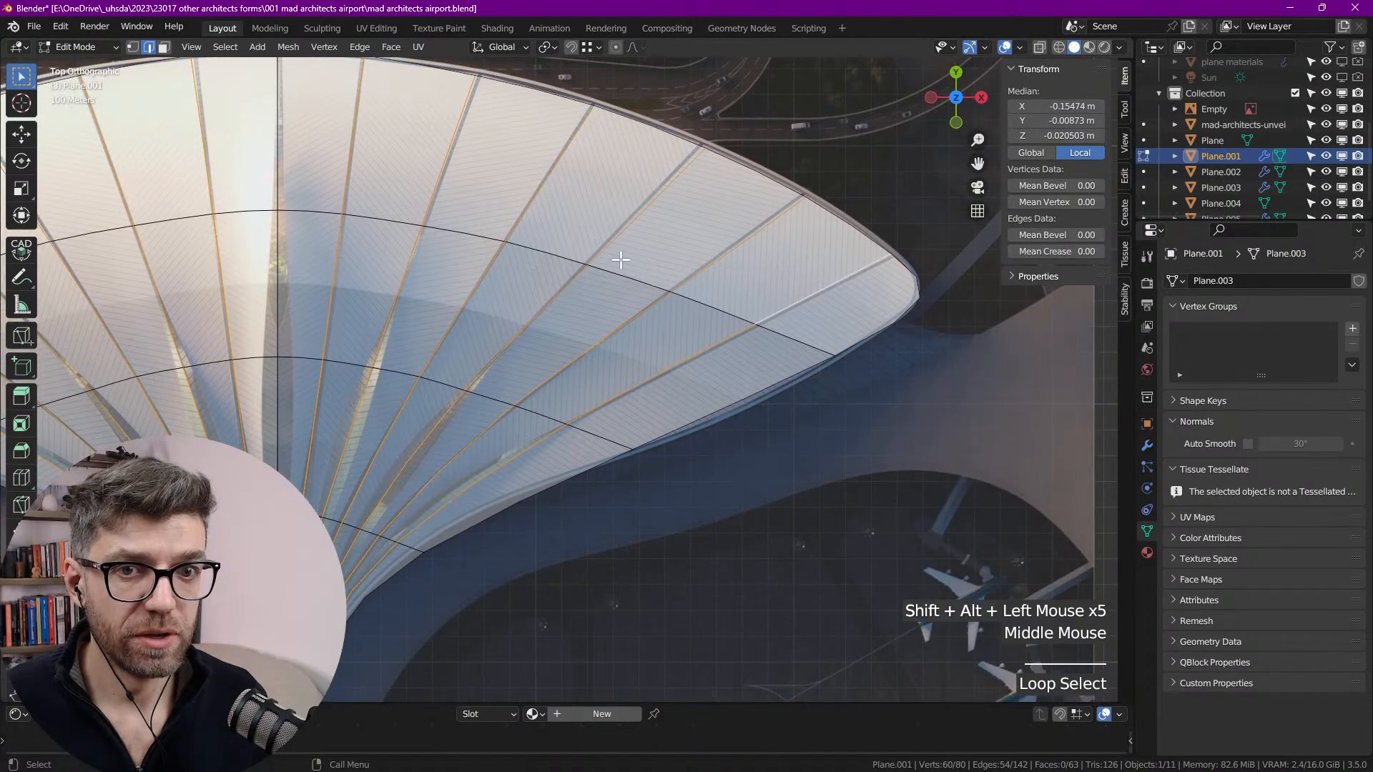
pyautogui.scroll(2, 494, 246)
pyautogui.keyDown('shift'); pyautogui.moveTo(529, 179); pyautogui.dragTo(559, 230, button='middle'); pyautogui.keyUp('shift')
pyautogui.scroll(2, 541, 312)
pyautogui.scroll(1, 540, 312)
pyautogui.scroll(-3, 541, 311)
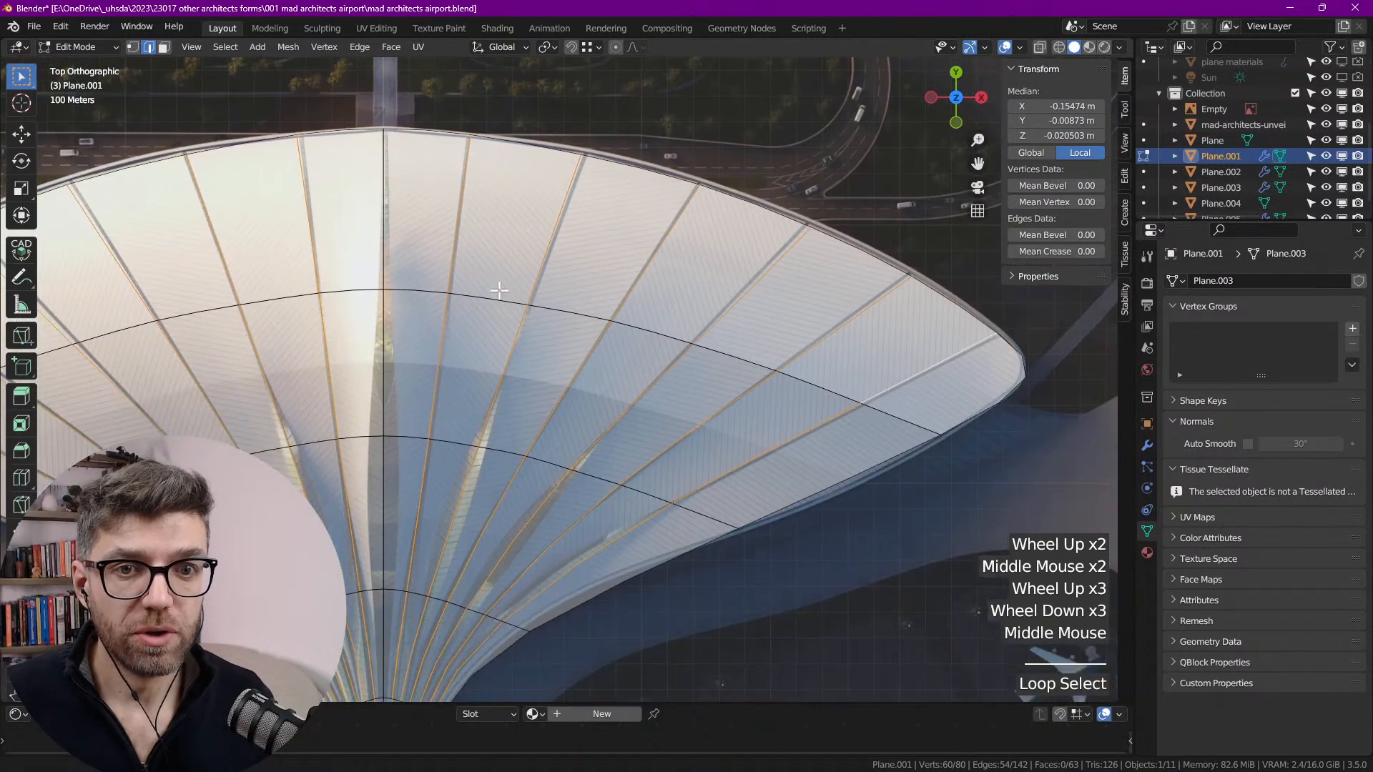
# Step: Widen the viewport's tool strip to show the tool names and bring the Bevel tool into view
pyautogui.rightClick(559, 229)
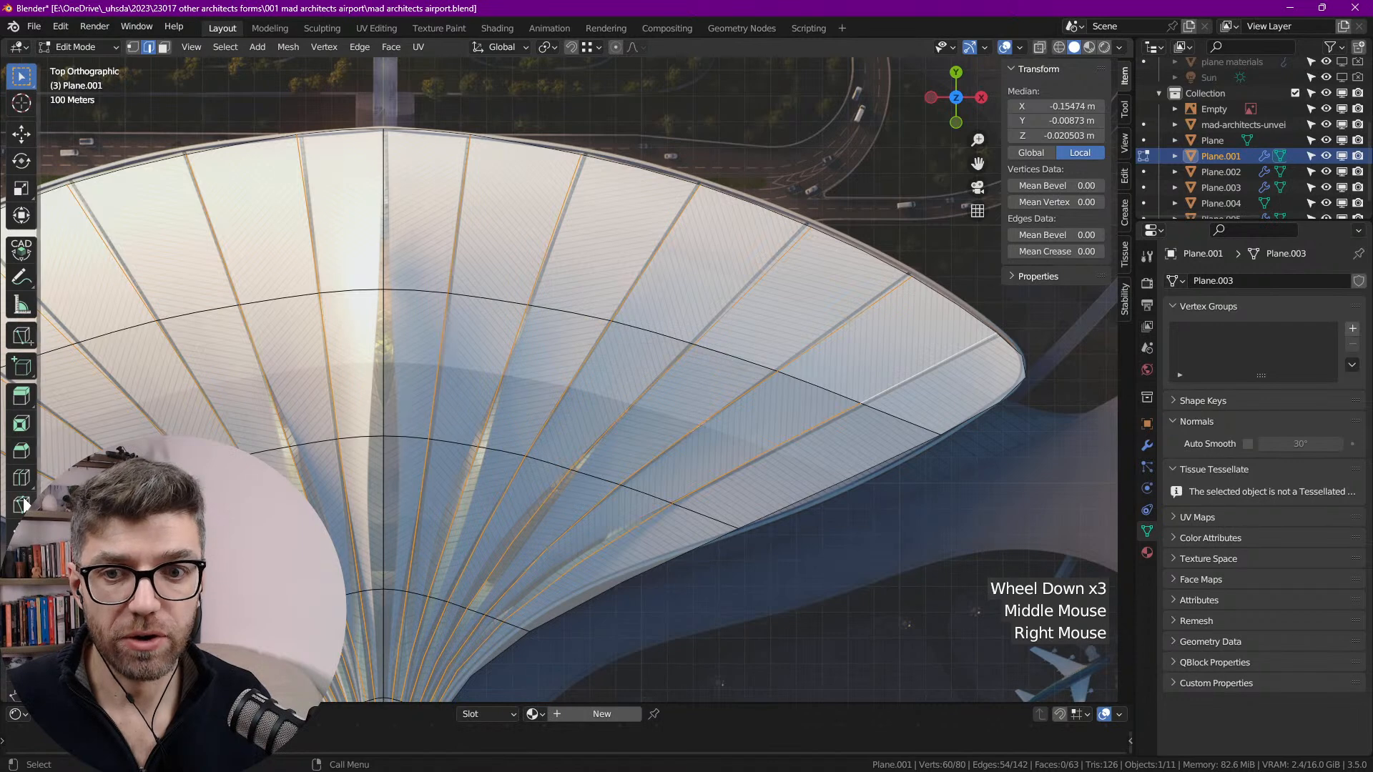
pyautogui.moveTo(41, 325); pyautogui.dragTo(94, 326)
pyautogui.moveTo(95, 501); pyautogui.dragTo(140, 501)
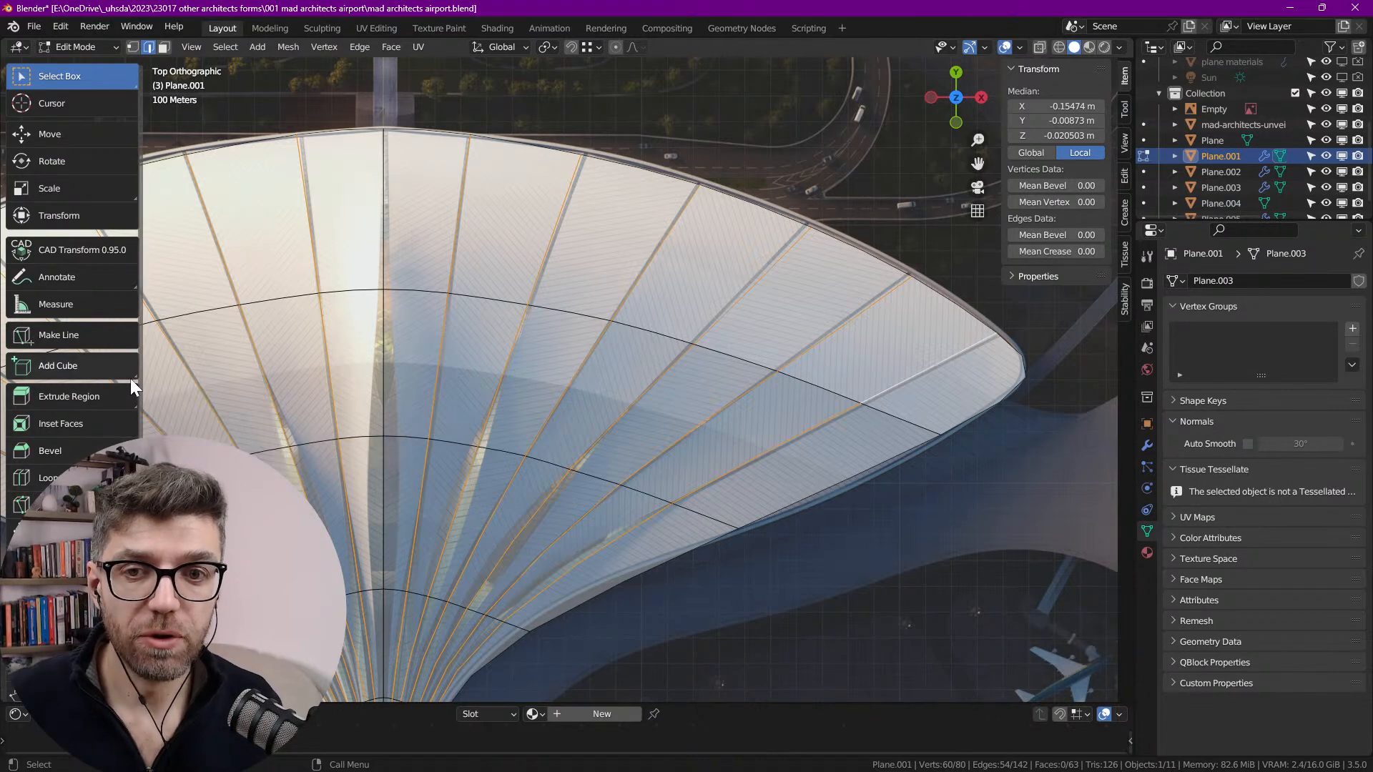
pyautogui.moveTo(135, 373); pyautogui.dragTo(24, 373)
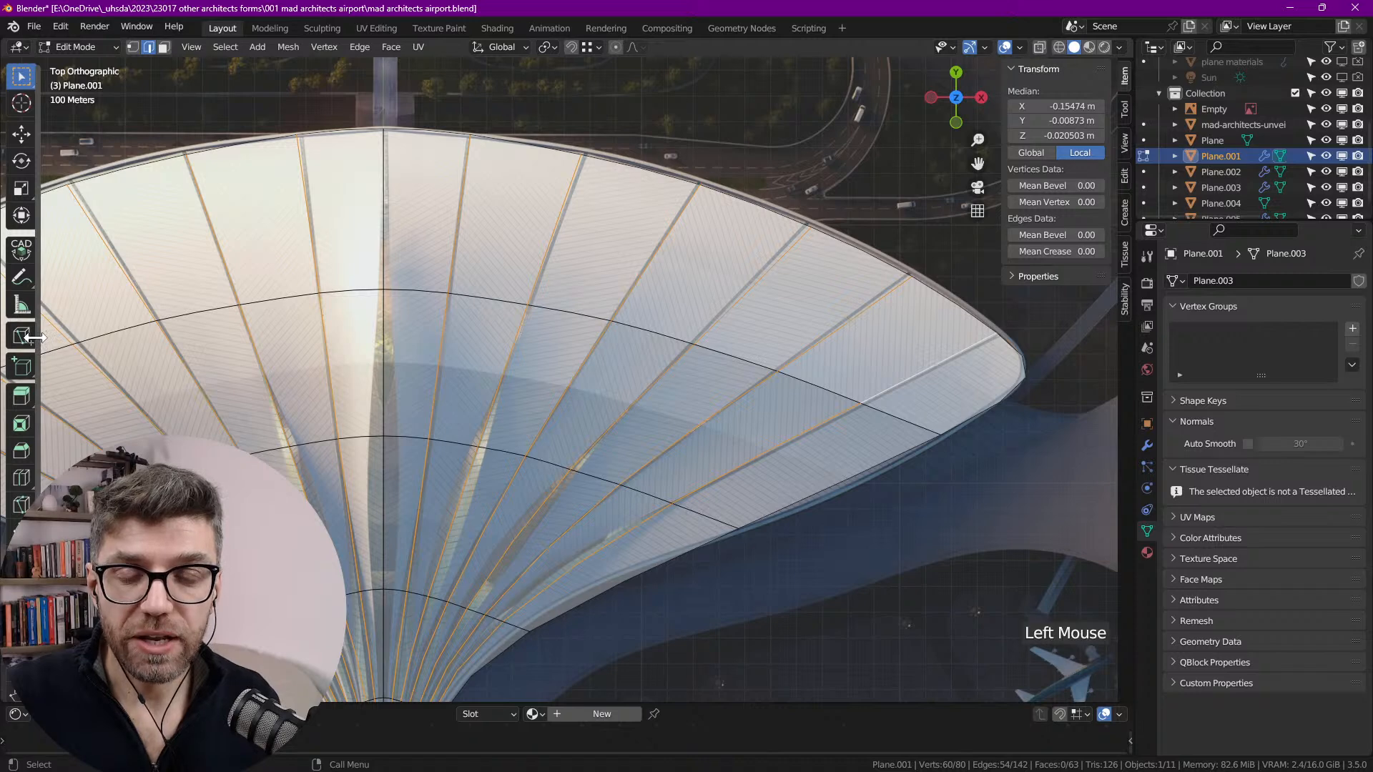
pyautogui.moveTo(45, 339); pyautogui.dragTo(60, 340)
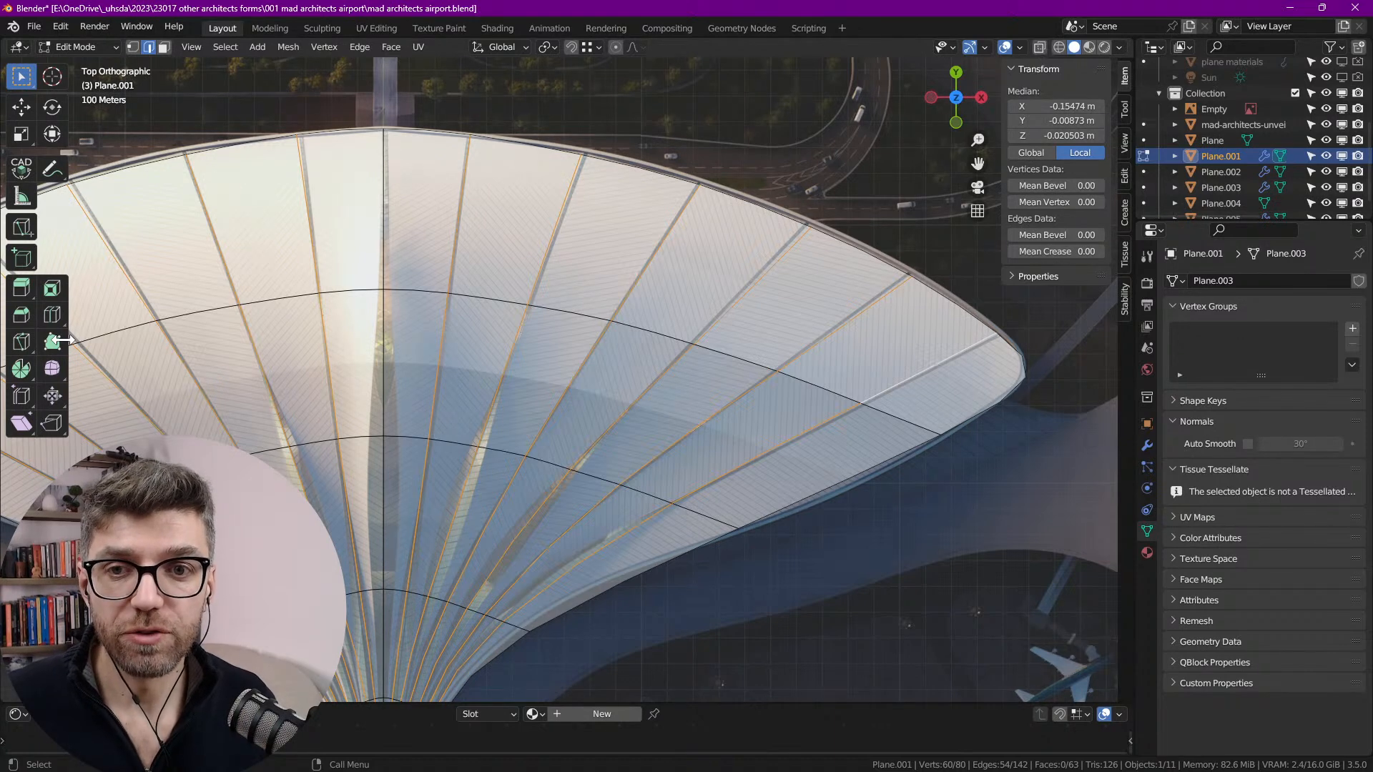
pyautogui.moveTo(77, 339); pyautogui.dragTo(134, 345)
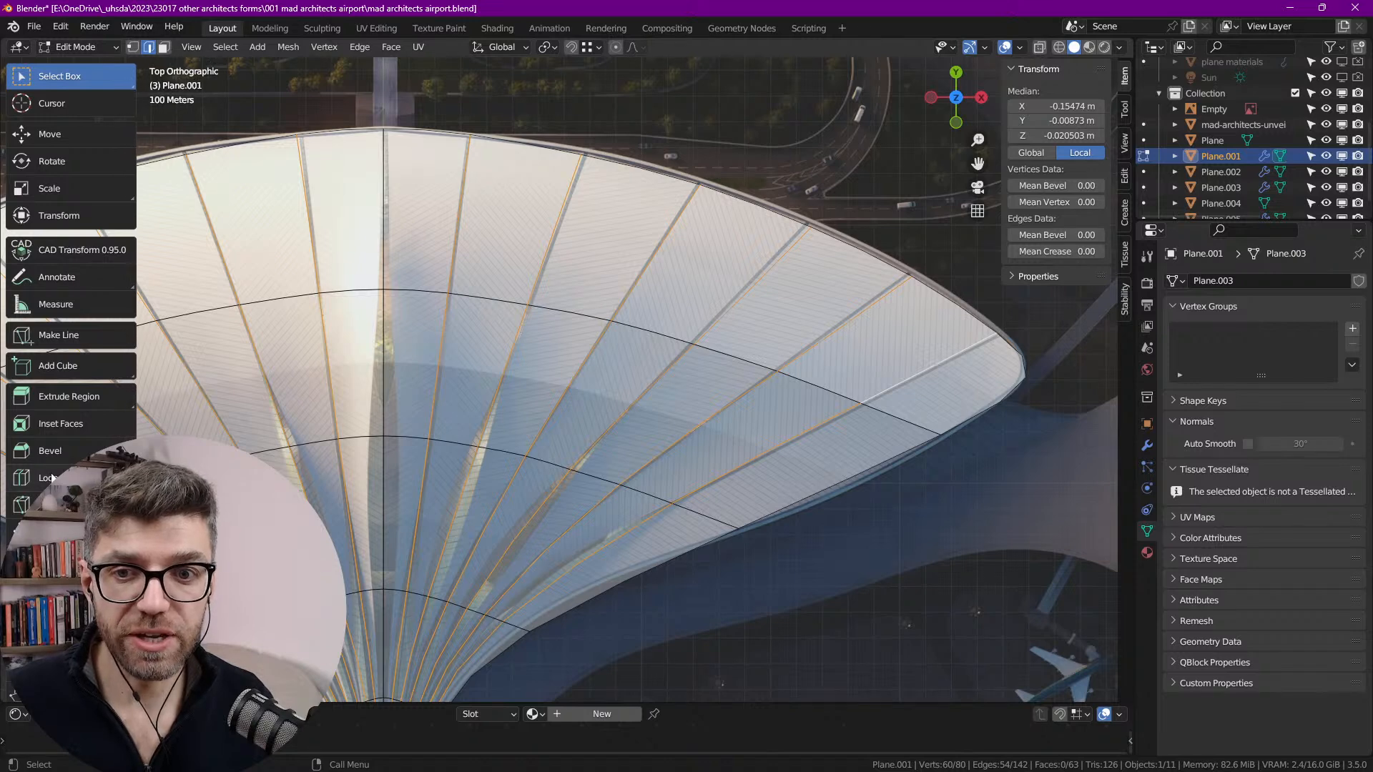
pyautogui.scroll(-4, 72, 400)
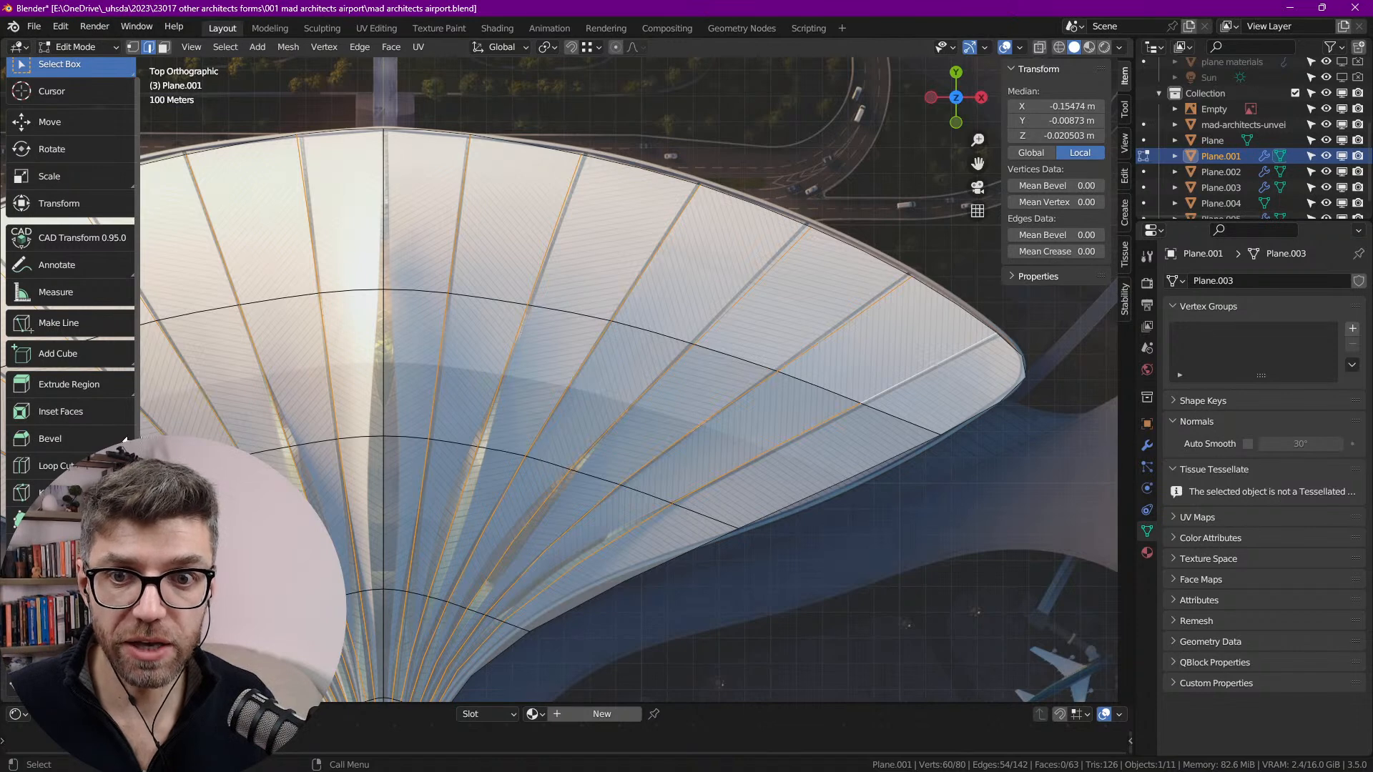
pyautogui.moveTo(125, 439); pyautogui.dragTo(120, 440)
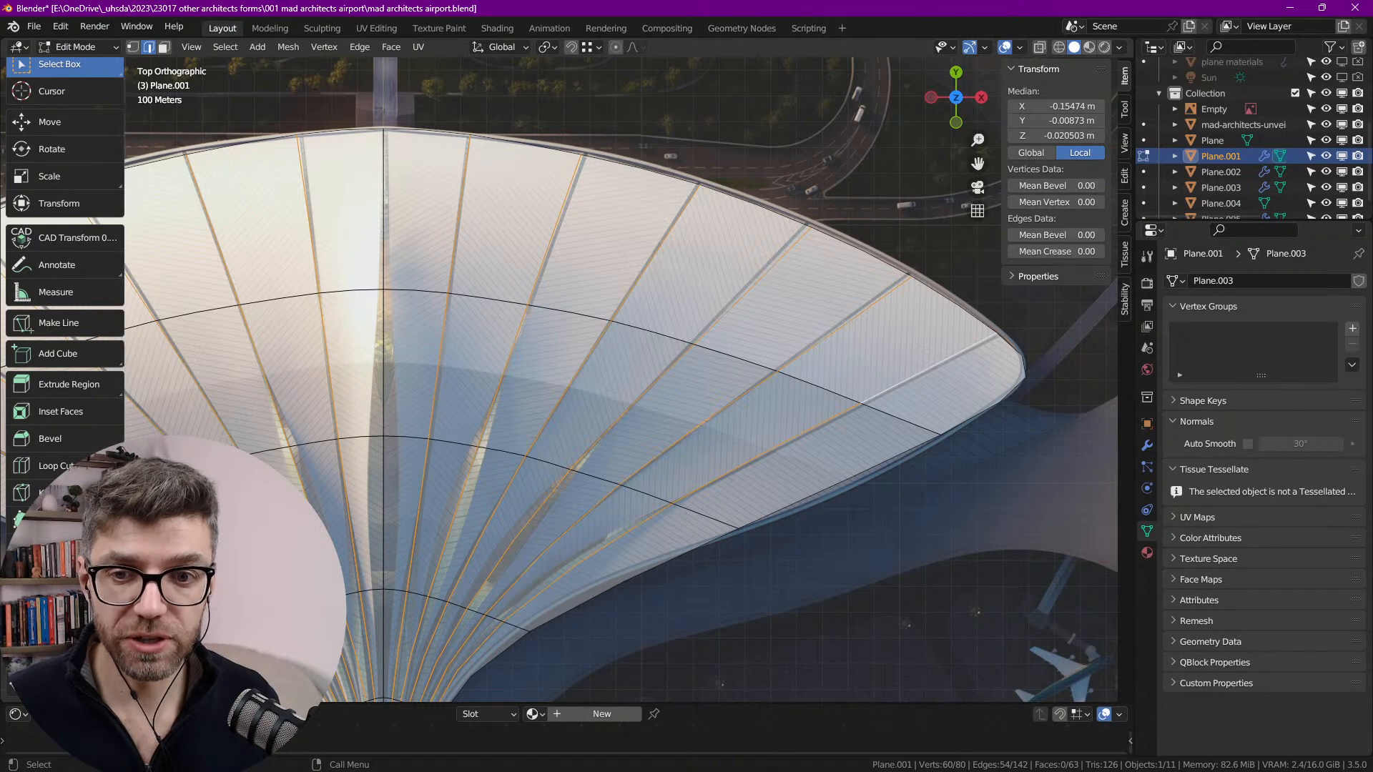
pyautogui.scroll(-3, 71, 394)
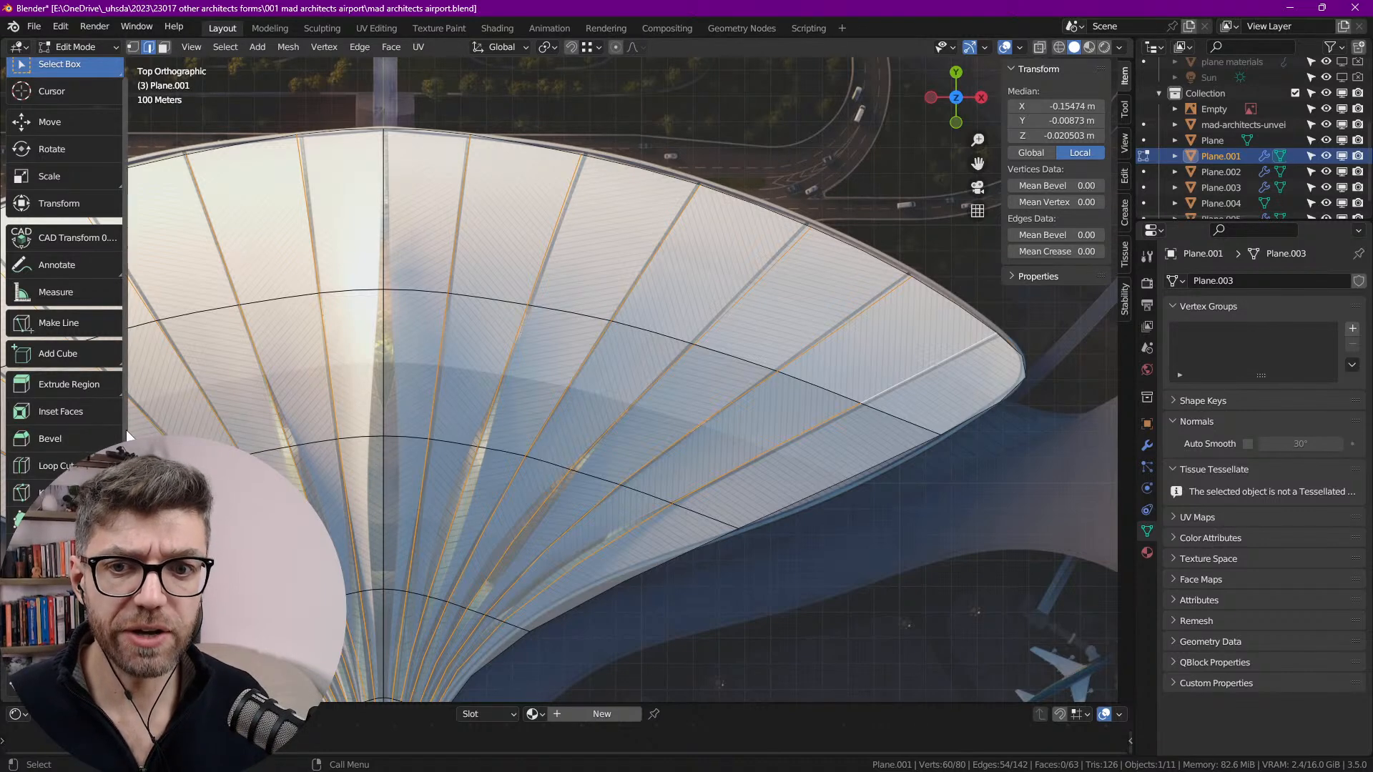
# Step: Bevel the selected radial rib edges of the roof with an offset width of about 0.0159 m
pyautogui.moveTo(558, 512); pyautogui.dragTo(526, 323, button='middle')
pyautogui.scroll(-3, 535, 332)
pyautogui.scroll(4, 536, 332)
pyautogui.rightClick(479, 248)
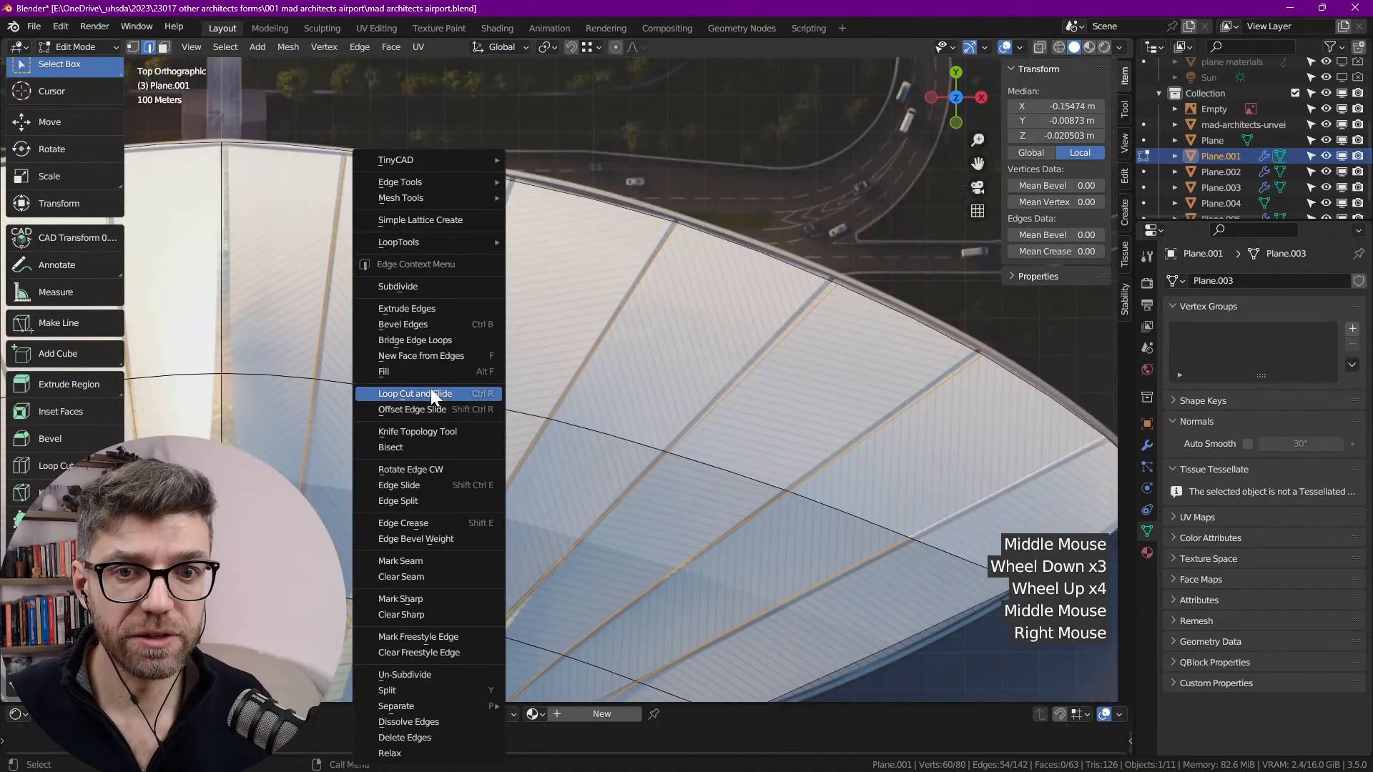
pyautogui.click(445, 327)
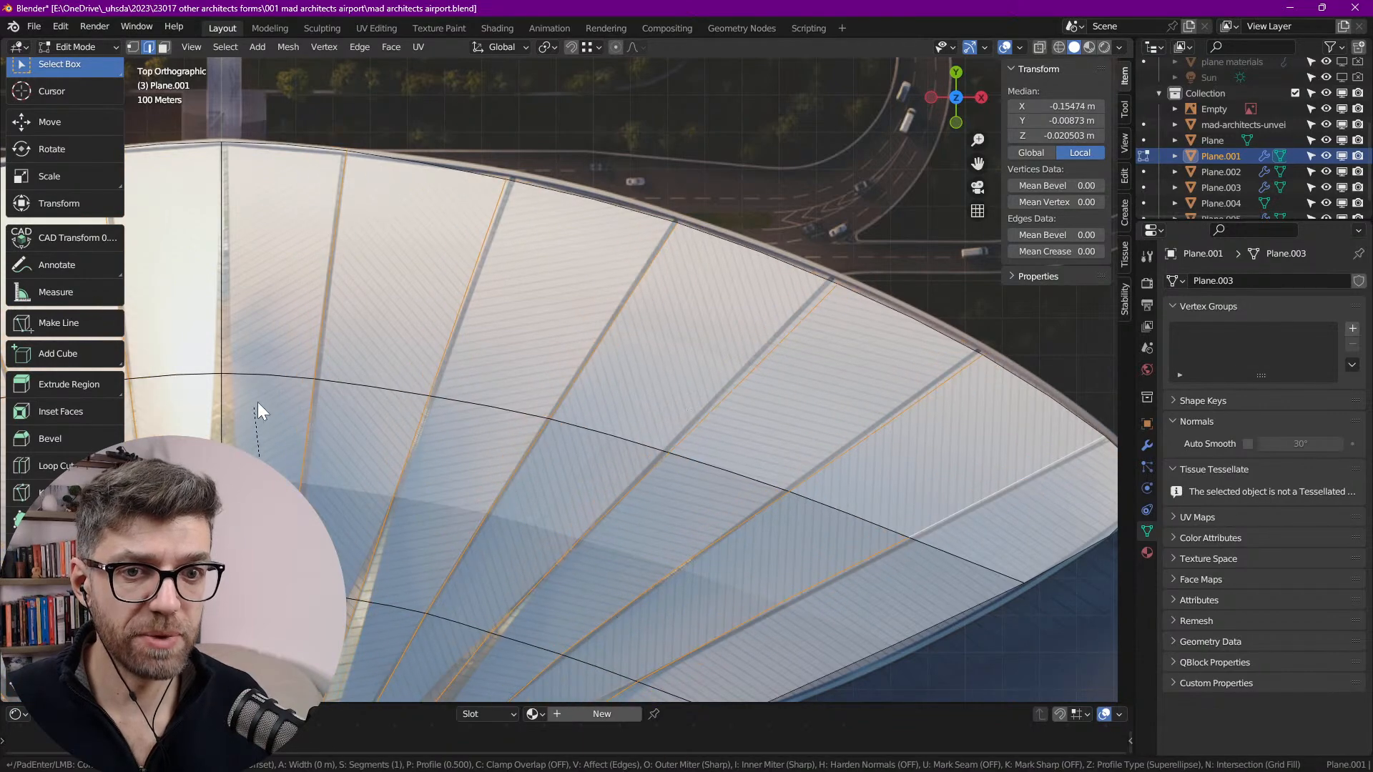
pyautogui.click(577, 327)
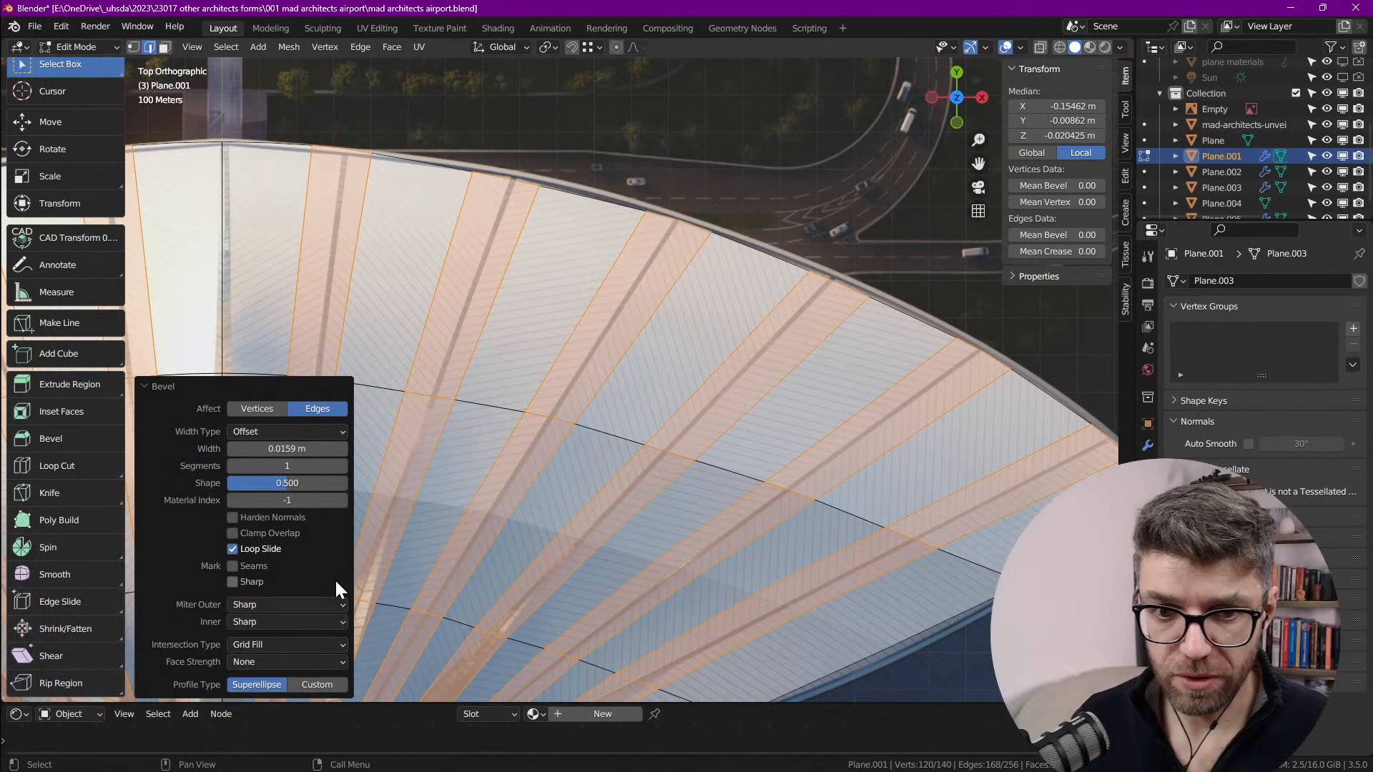
# Step: Try a bevel width of 0.00592 m on the rib edges, and undo the bevel
pyautogui.click(169, 386)
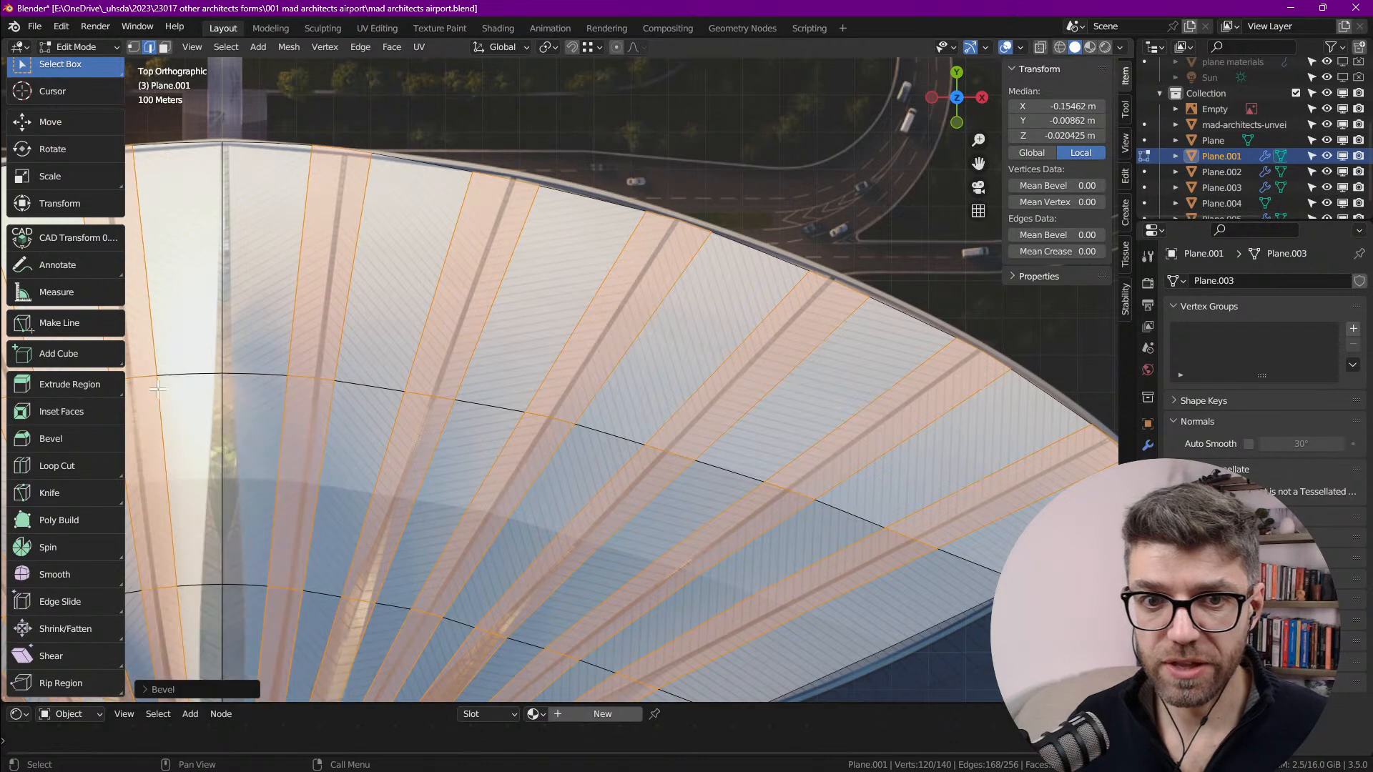
pyautogui.click(160, 688)
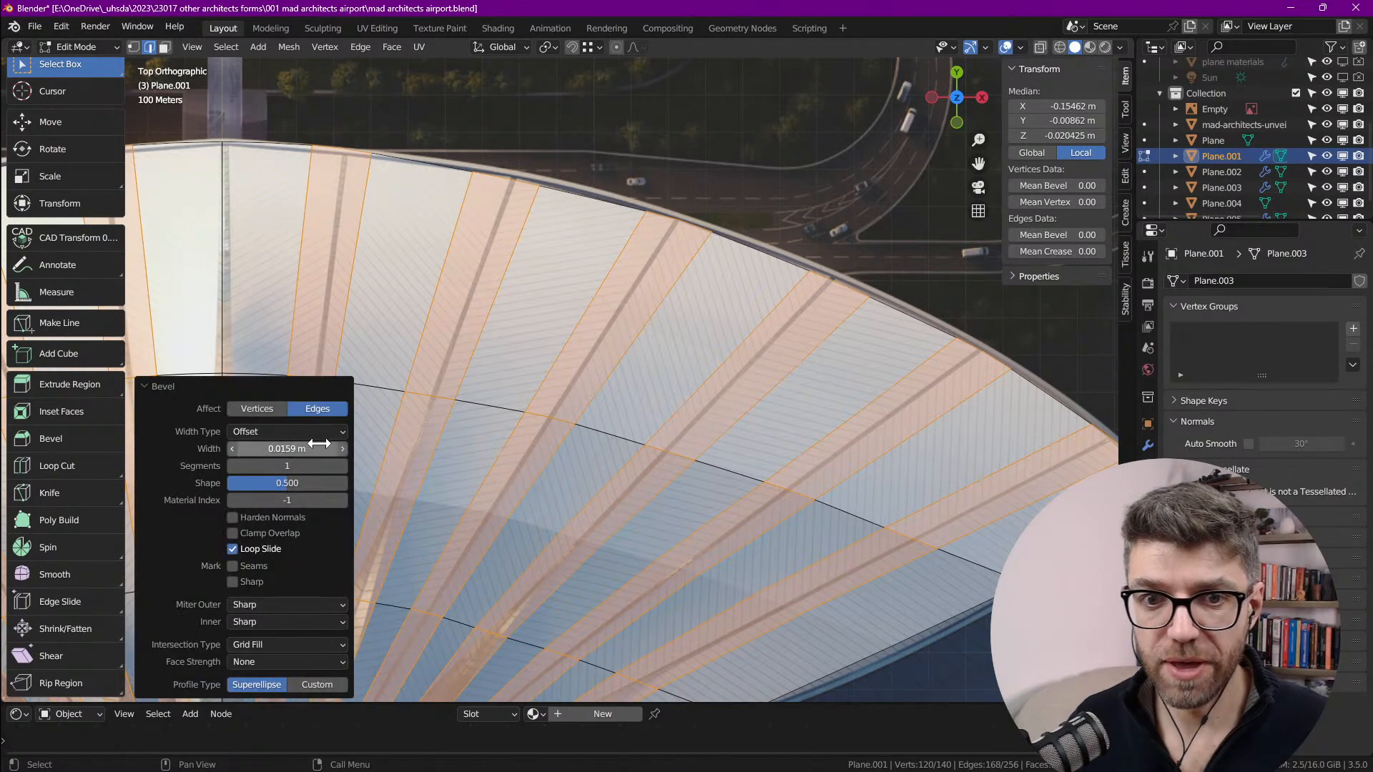
pyautogui.moveTo(286, 448); pyautogui.dragTo(343, 449)
pyautogui.moveTo(287, 450)
pyautogui.mouseDown()
pyautogui.moveTo(275, 449)
pyautogui.moveTo(304, 449)
pyautogui.moveTo(279, 449)
pyautogui.mouseUp()
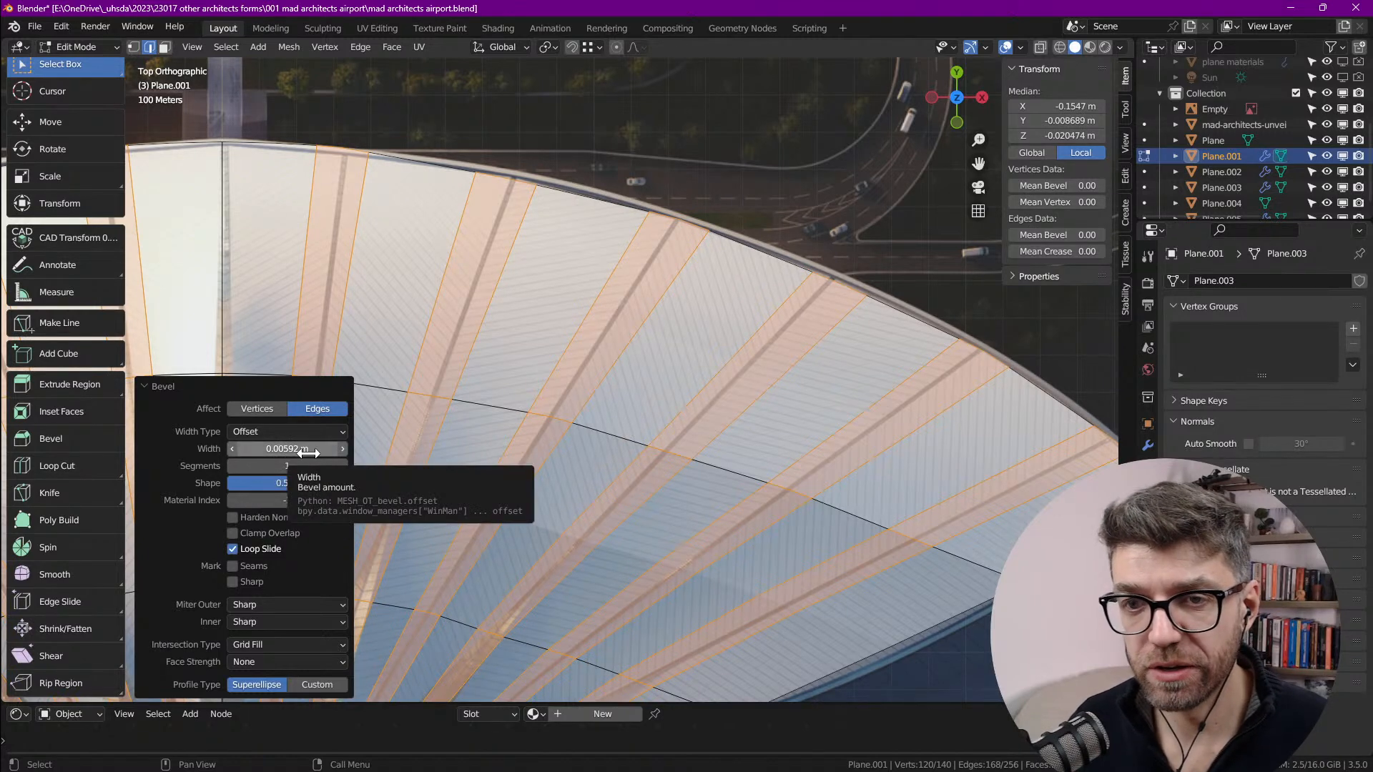
pyautogui.scroll(-3, 630, 319)
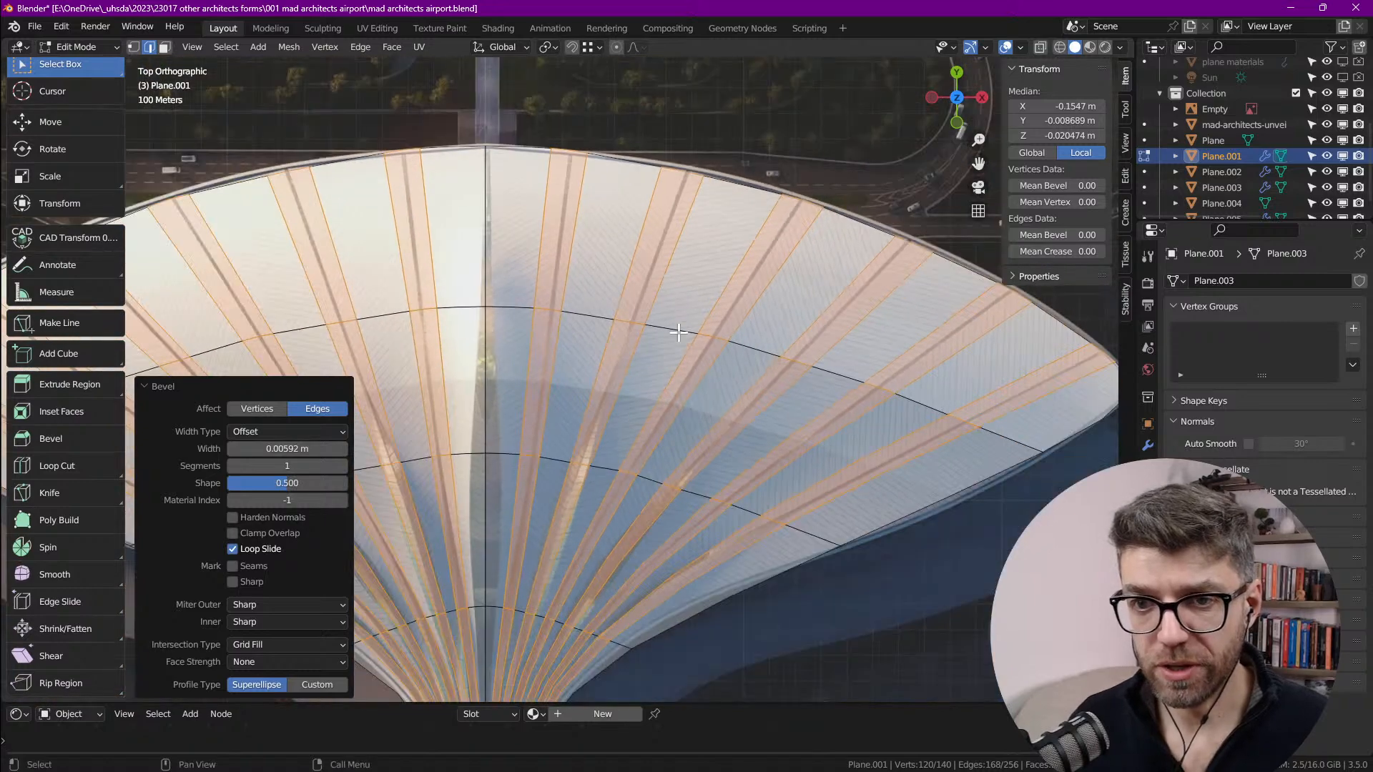
pyautogui.hotkey('ctrl', 'z')
# Step: Return to Object Mode, turn on the Face Orientation overlay and hide the Empty reference image
pyautogui.press('Tab')
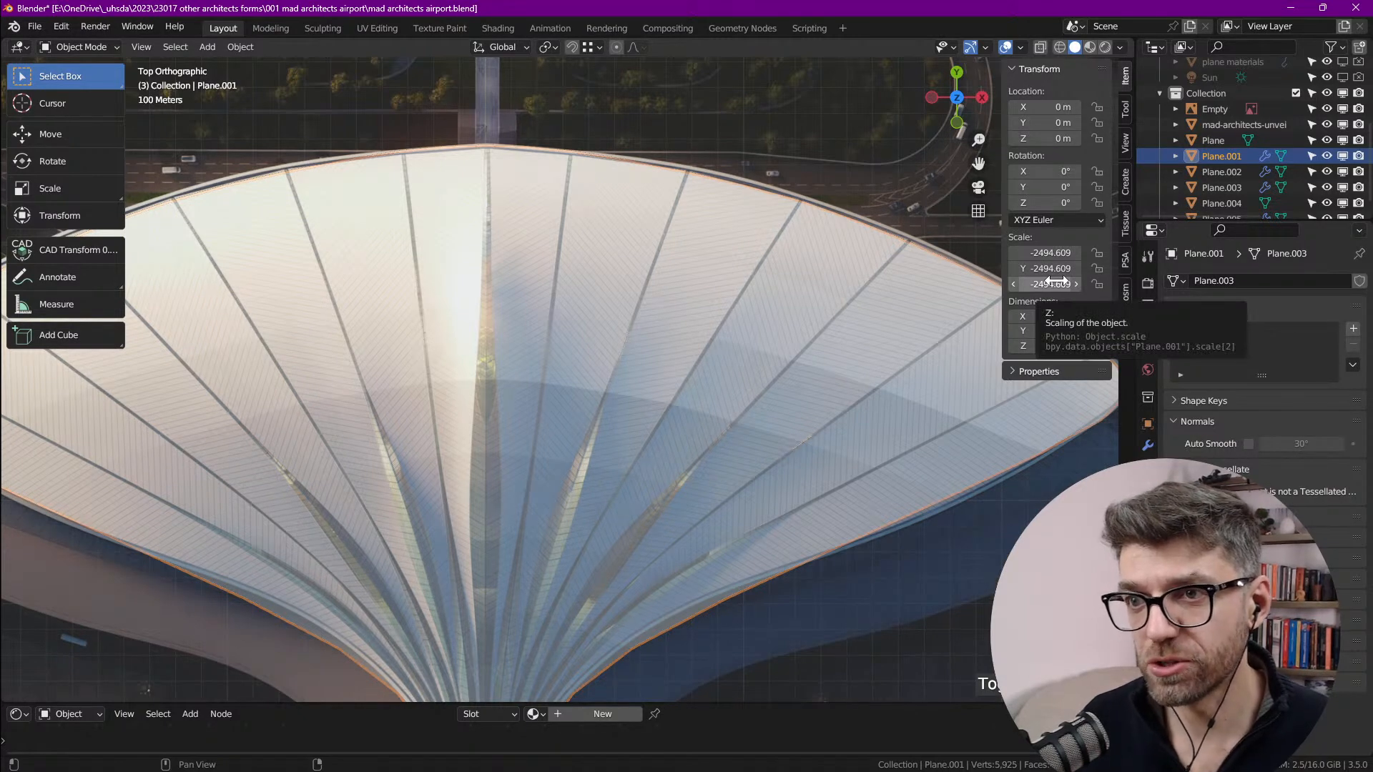
pyautogui.click(1026, 48)
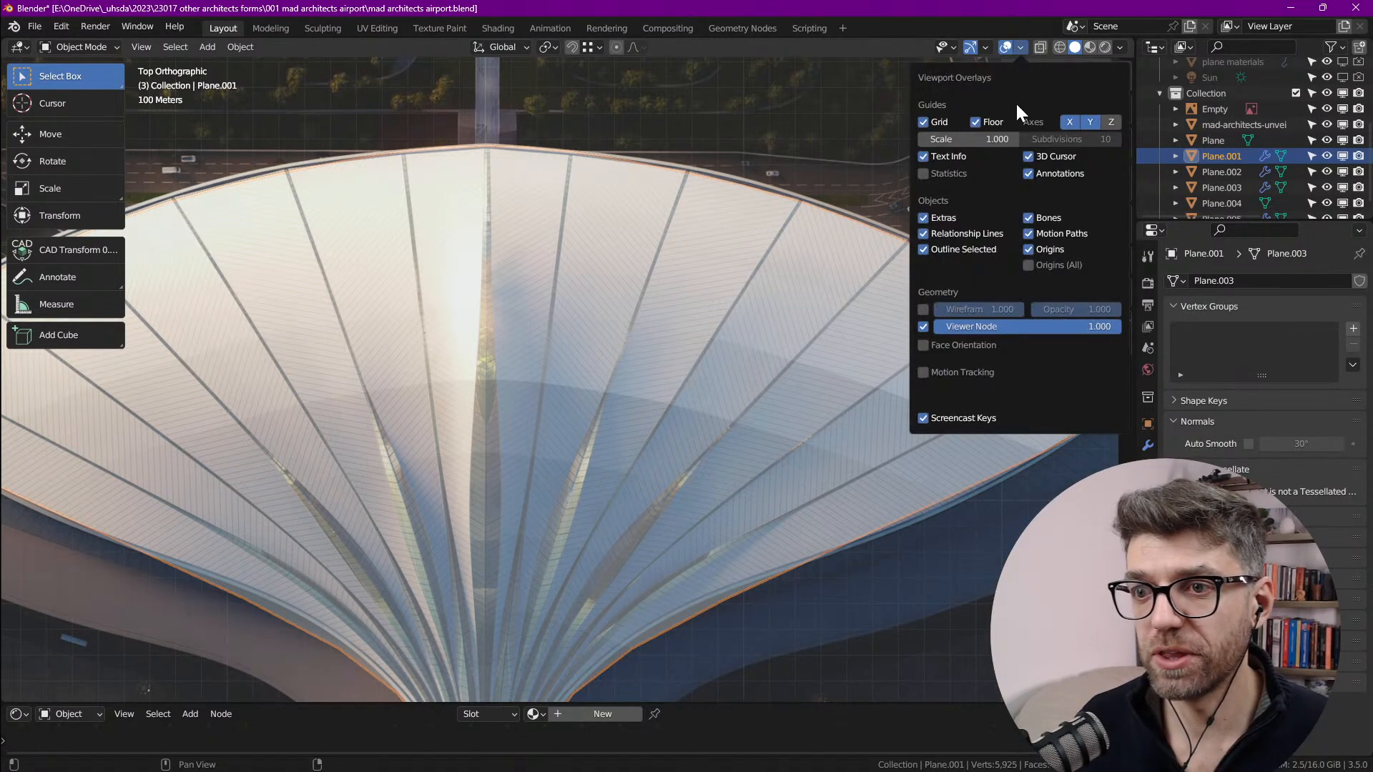
pyautogui.click(924, 346)
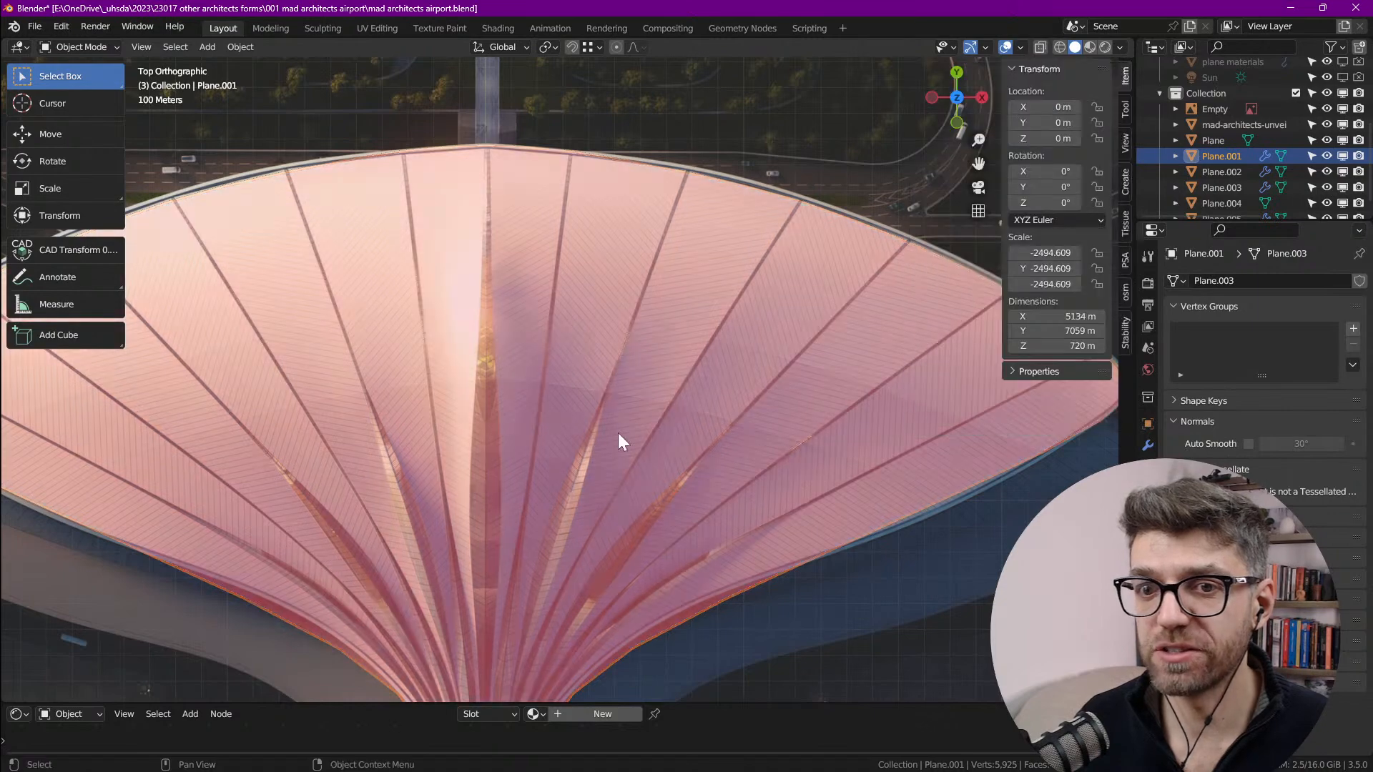
pyautogui.click(1327, 109)
pyautogui.scroll(-4, 648, 367)
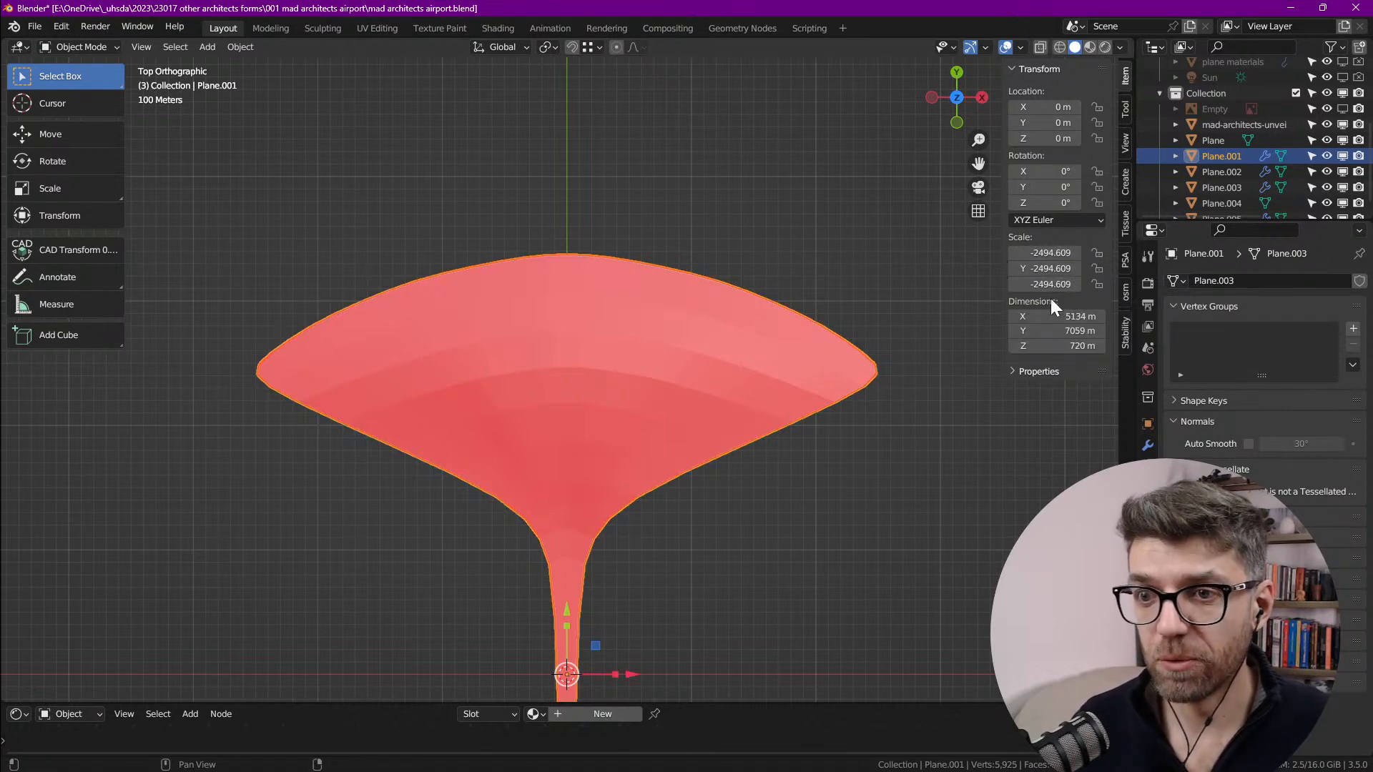
# Step: Apply the scale of the Plane.001 roof and turn off the Face Orientation overlay
pyautogui.keyDown('shift'); pyautogui.moveTo(751, 389); pyautogui.dragTo(796, 257, button='middle'); pyautogui.keyUp('shift')
pyautogui.scroll(2, 758, 236)
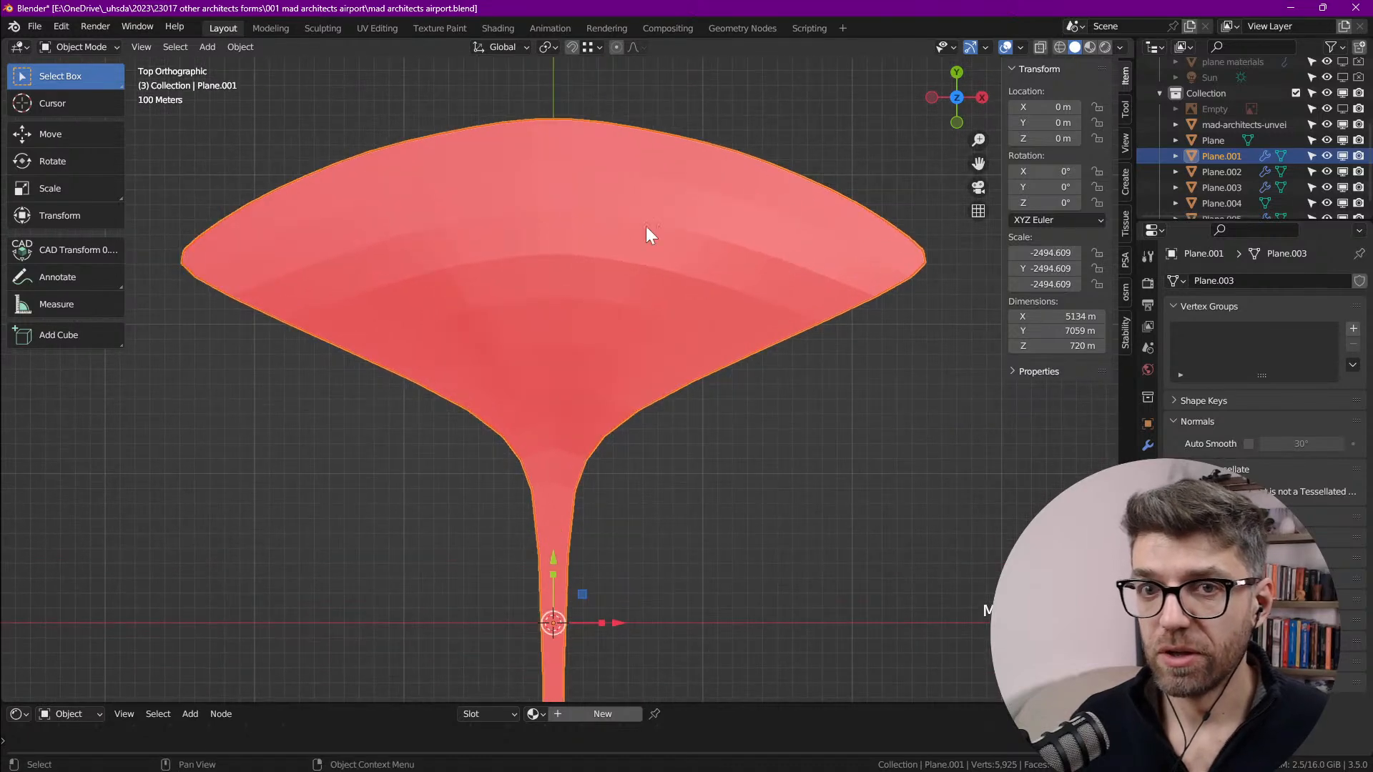
pyautogui.click(241, 46)
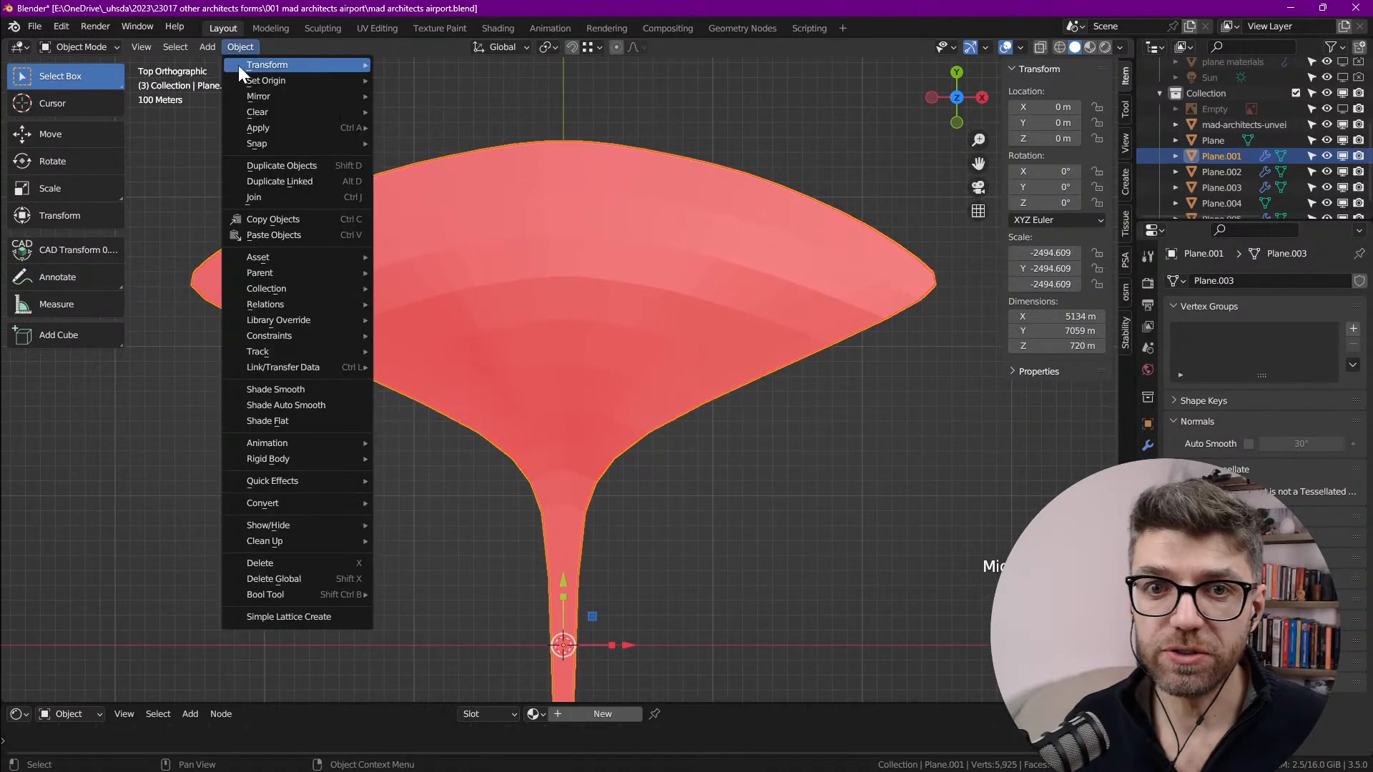
pyautogui.moveTo(247, 127)
pyautogui.click(423, 158)
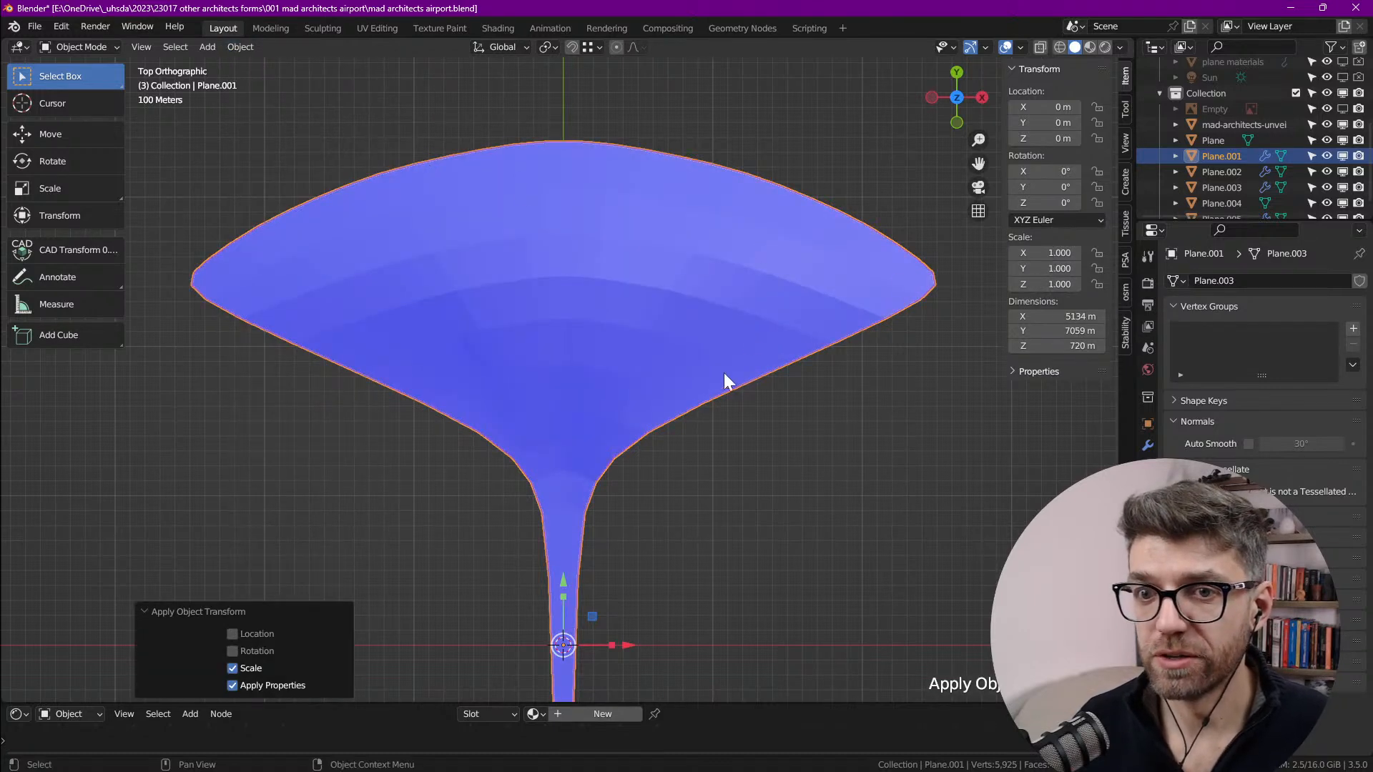
pyautogui.click(1021, 48)
pyautogui.click(923, 345)
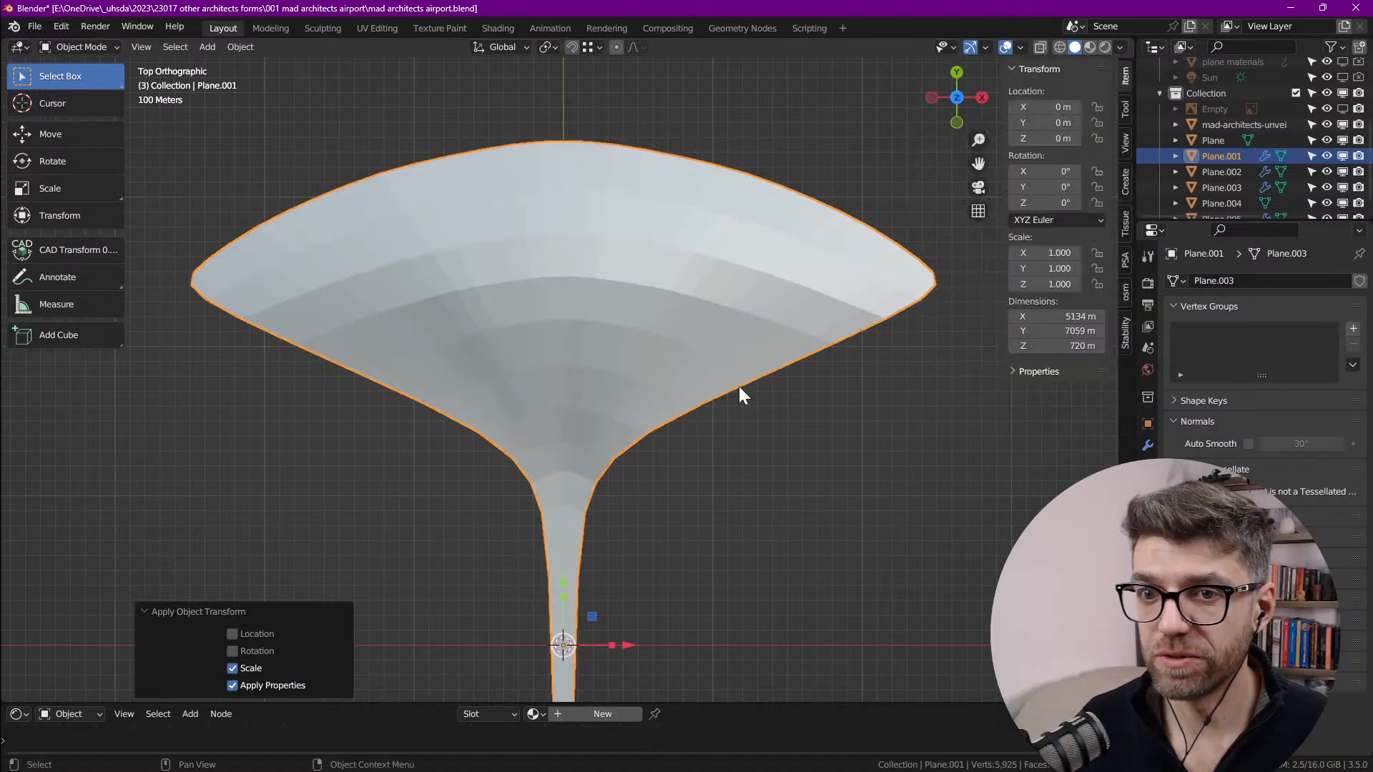
# Step: In Edit Mode, bevel the roof's selected radial edges with an offset width of about 15.7 m
pyautogui.keyDown('shift'); pyautogui.moveTo(657, 287); pyautogui.dragTo(715, 197, button='middle'); pyautogui.keyUp('shift')
pyautogui.press('Tab')
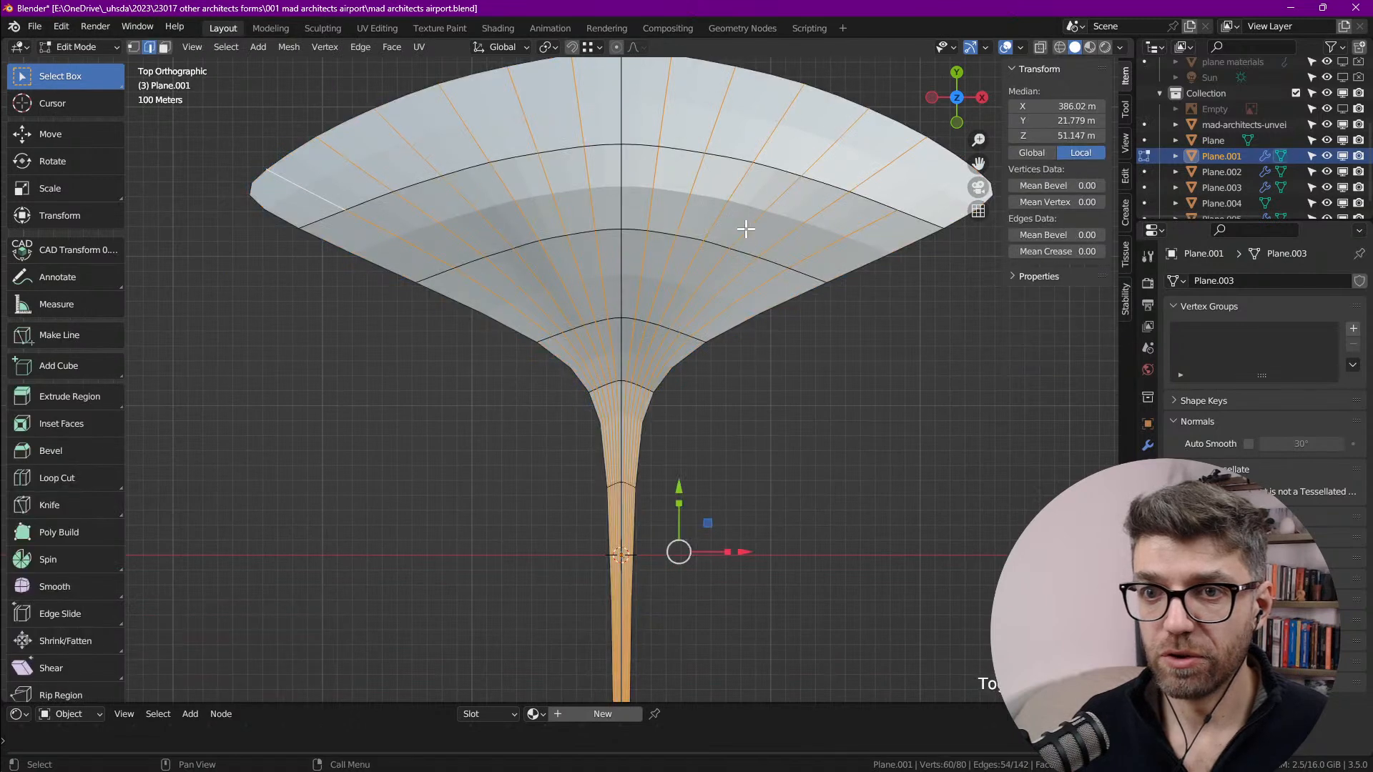
pyautogui.scroll(4, 745, 224)
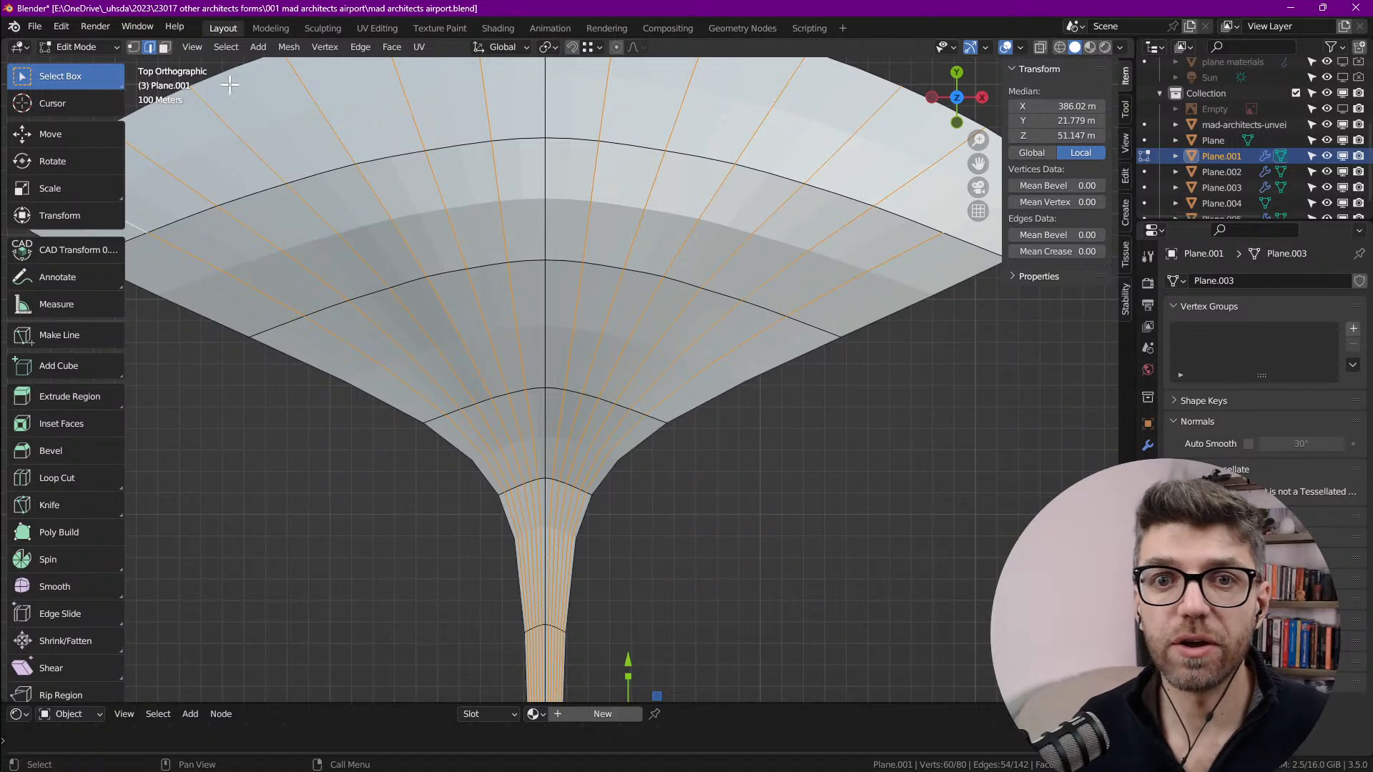
pyautogui.rightClick(652, 210)
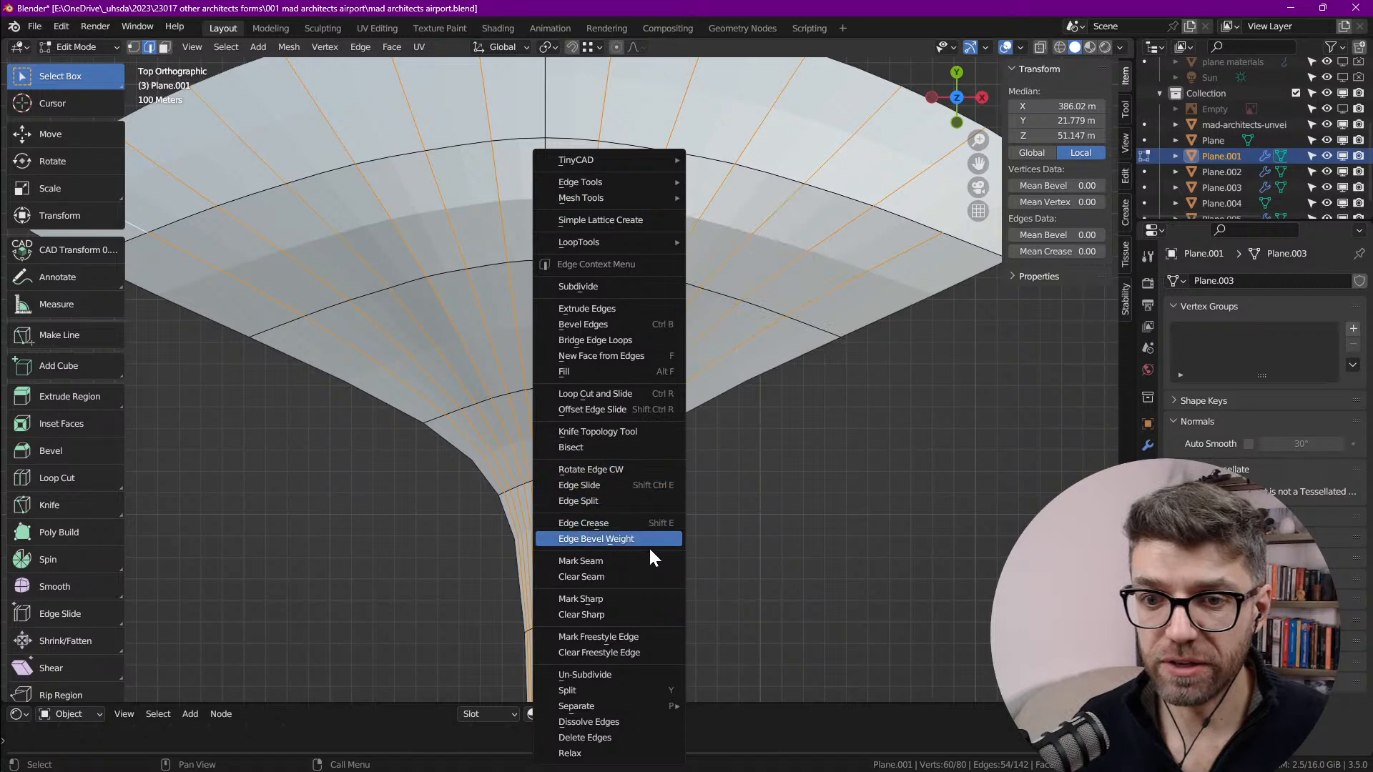
pyautogui.click(638, 325)
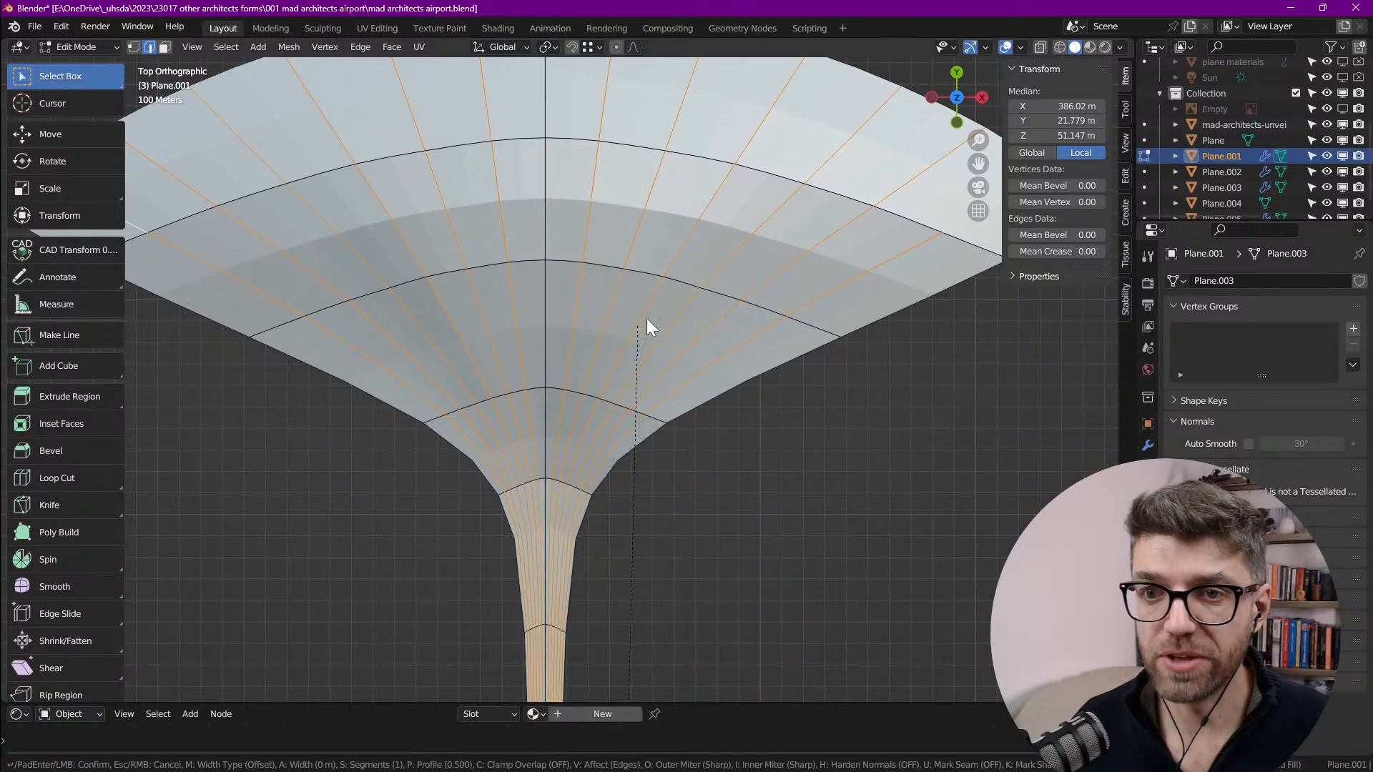
pyautogui.click(651, 319)
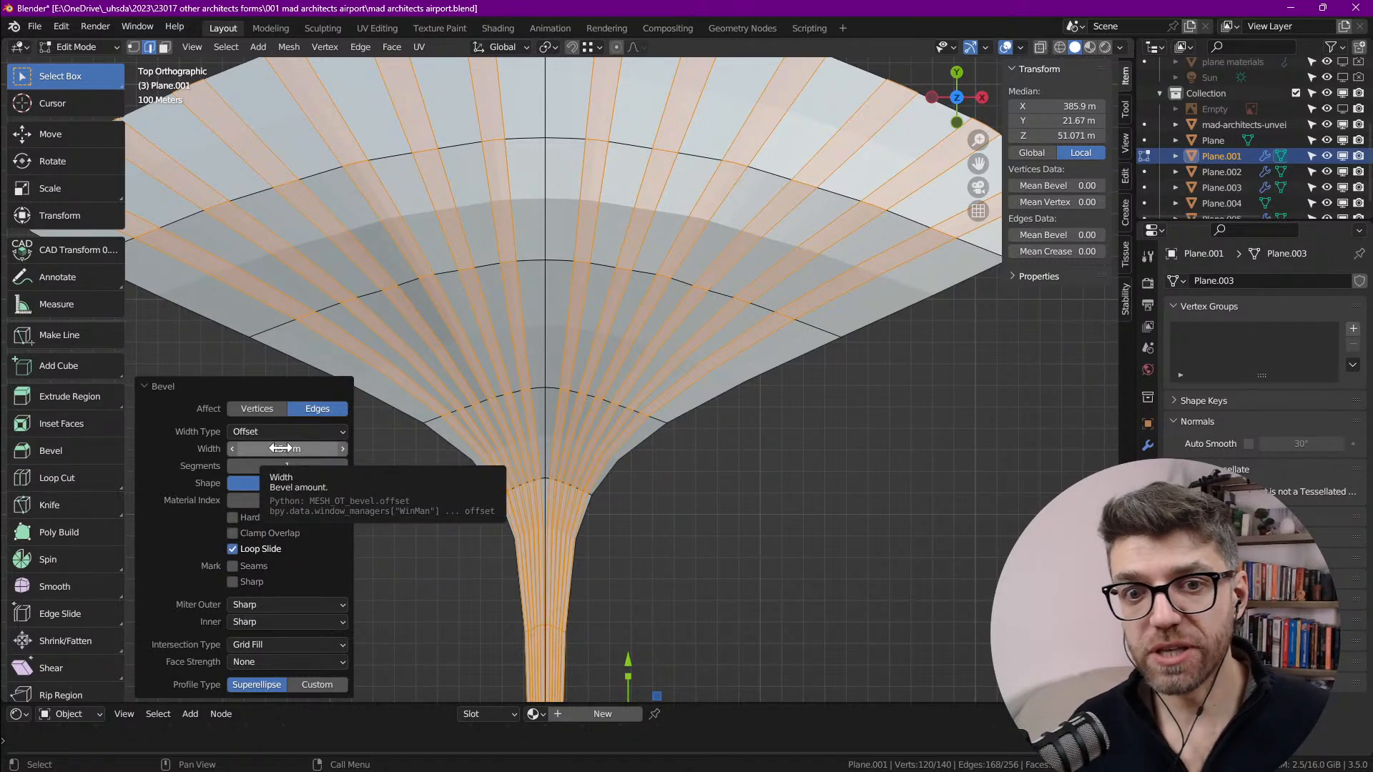
# Step: Set the bevel's width type to Absolute and inspect the strips along the roof's narrow stem
pyautogui.scroll(-3, 620, 351)
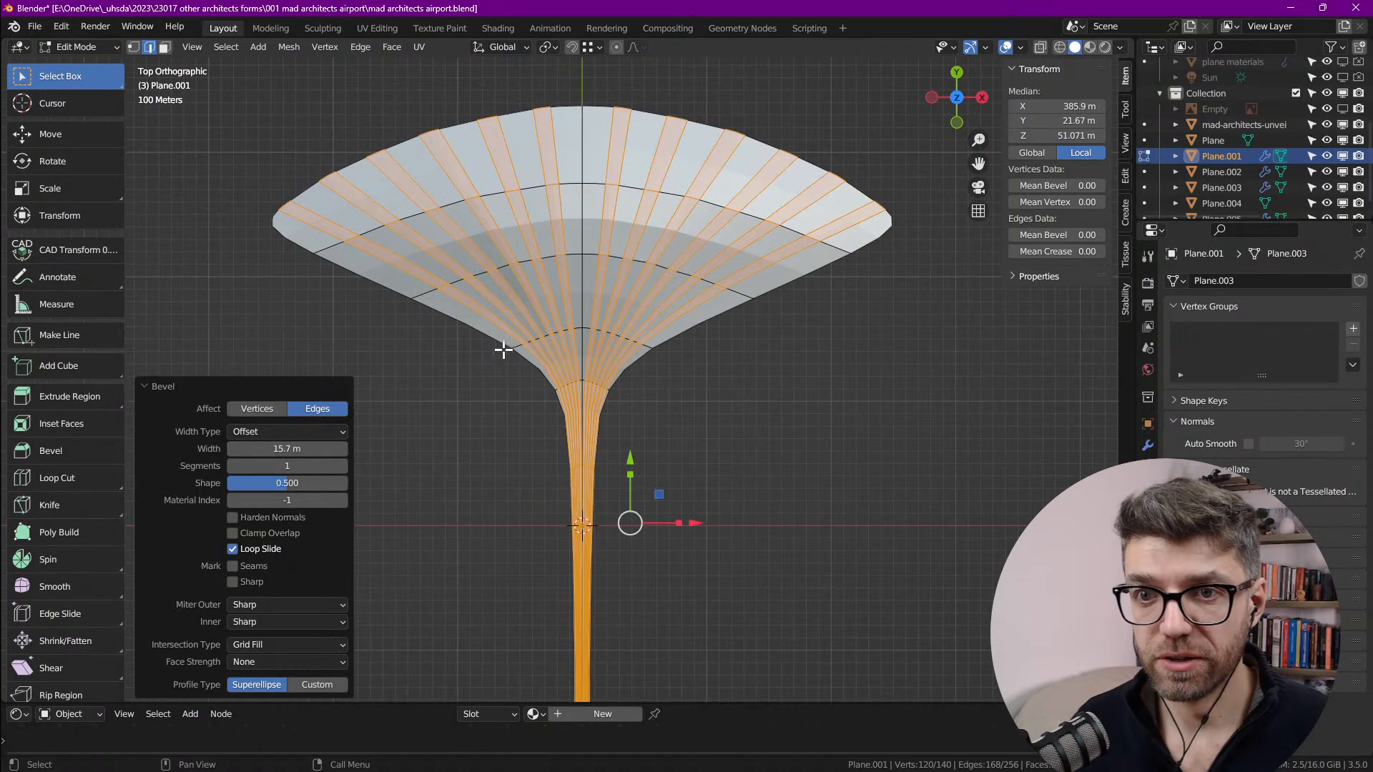
pyautogui.scroll(2, 629, 323)
pyautogui.scroll(3, 629, 324)
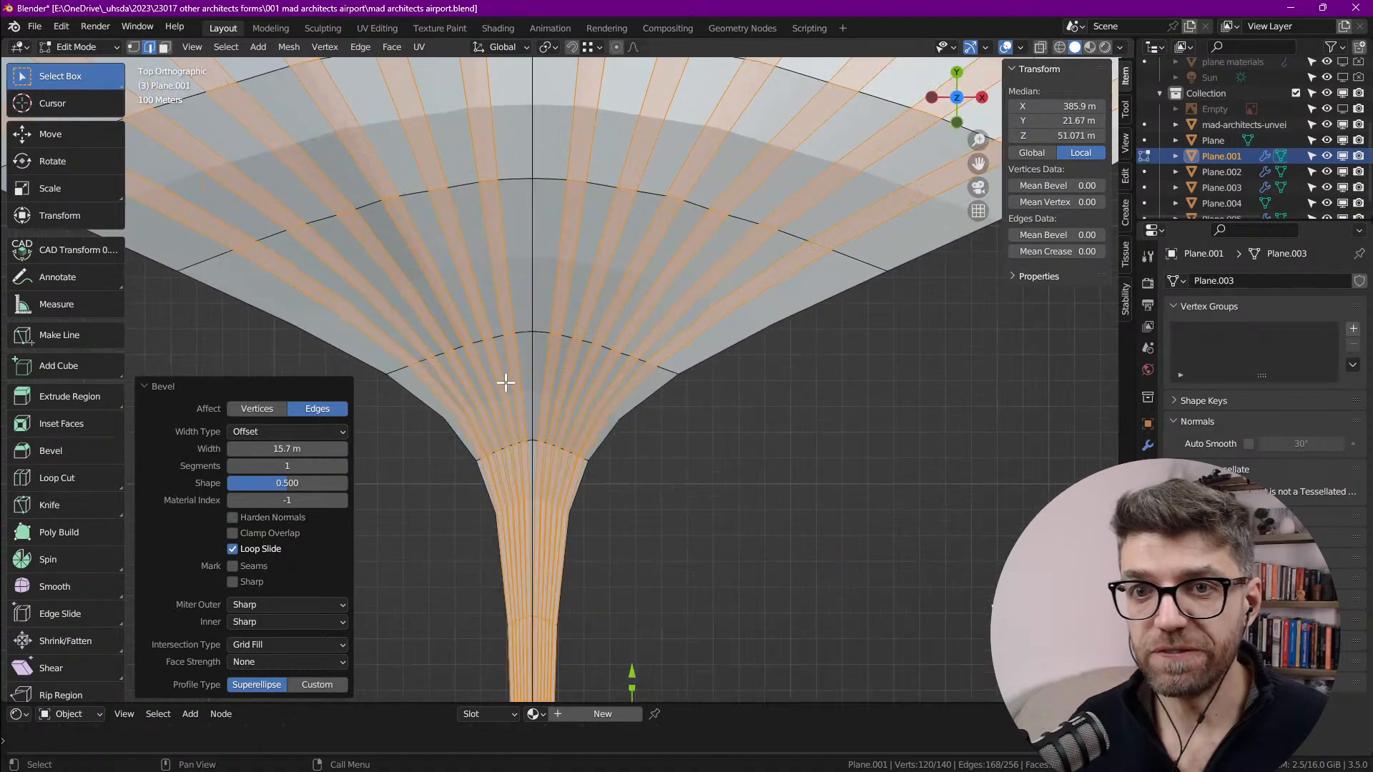
pyautogui.click(289, 429)
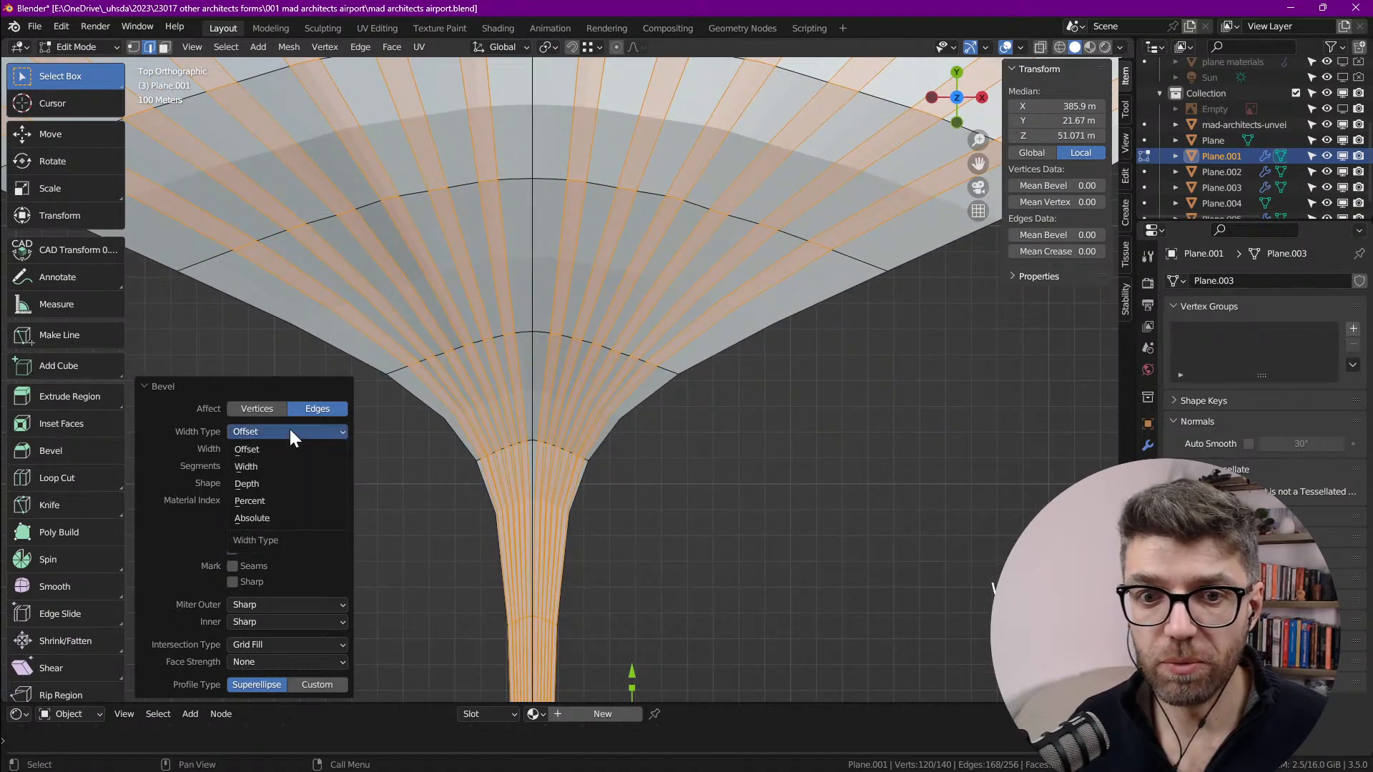
pyautogui.click(277, 519)
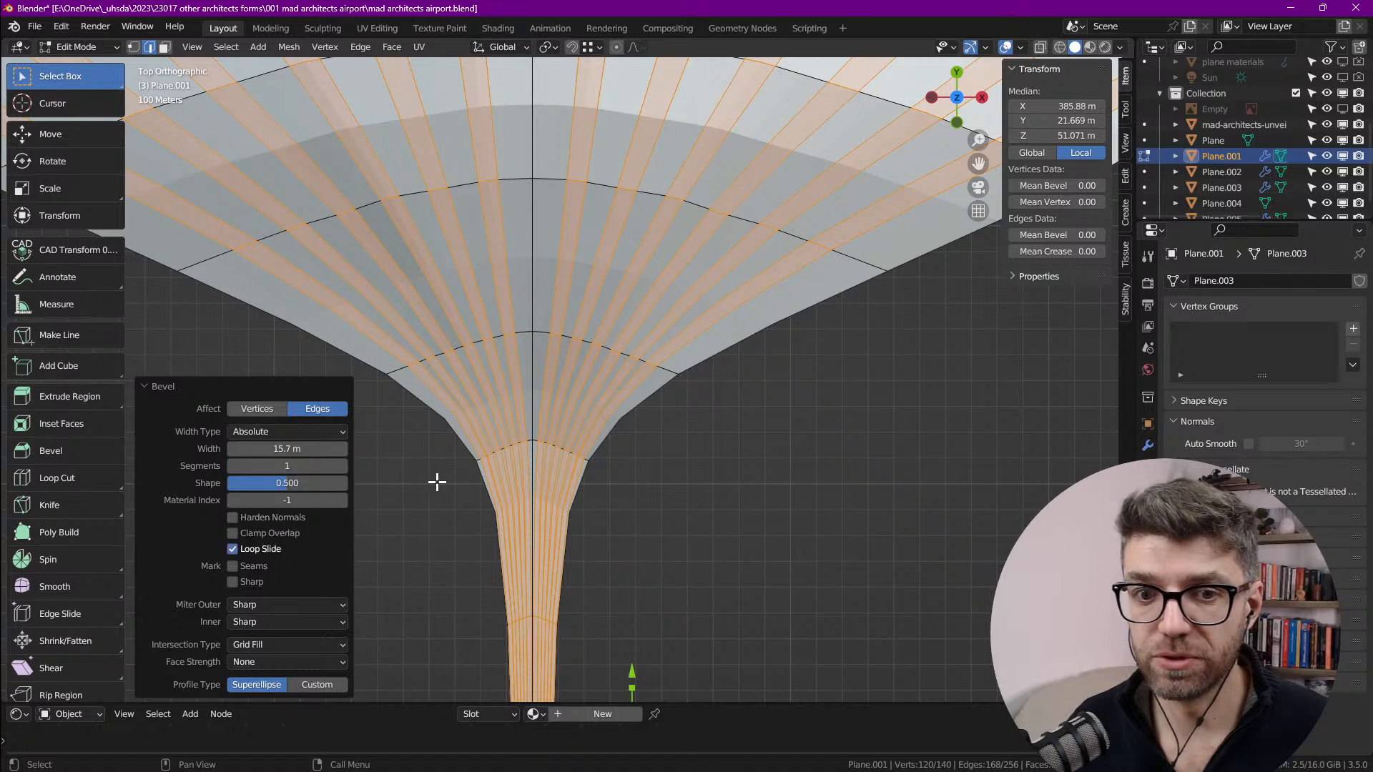
pyautogui.keyDown('shift'); pyautogui.moveTo(623, 295); pyautogui.dragTo(527, 535, button='middle'); pyautogui.keyUp('shift')
pyautogui.keyDown('shift'); pyautogui.moveTo(580, 423); pyautogui.dragTo(696, 222, button='middle'); pyautogui.keyUp('shift')
pyautogui.keyDown('shift'); pyautogui.moveTo(598, 493); pyautogui.dragTo(603, 221, button='middle'); pyautogui.keyUp('shift')
pyautogui.scroll(3, 594, 207)
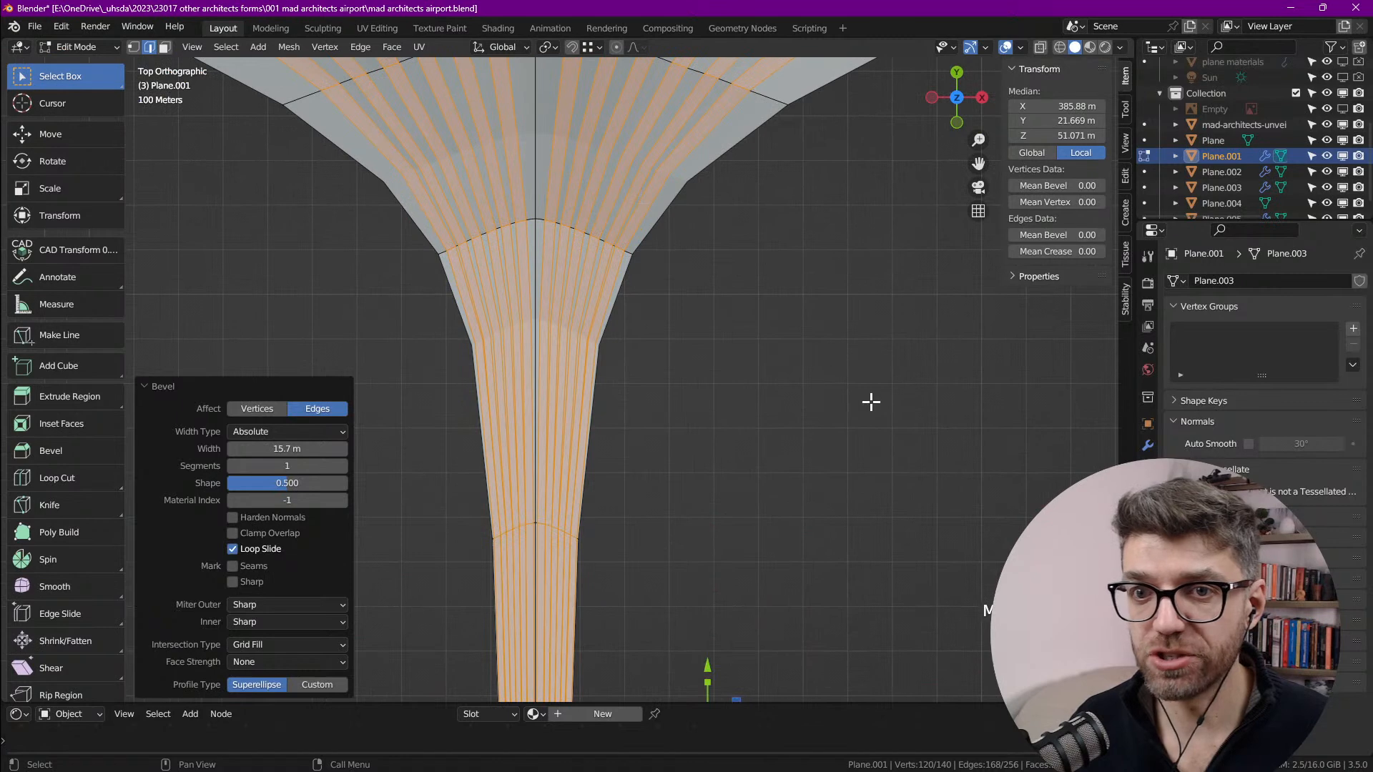
# Step: Remove the Lattice modifier from the Plane.001 roof's modifier stack
pyautogui.click(1148, 445)
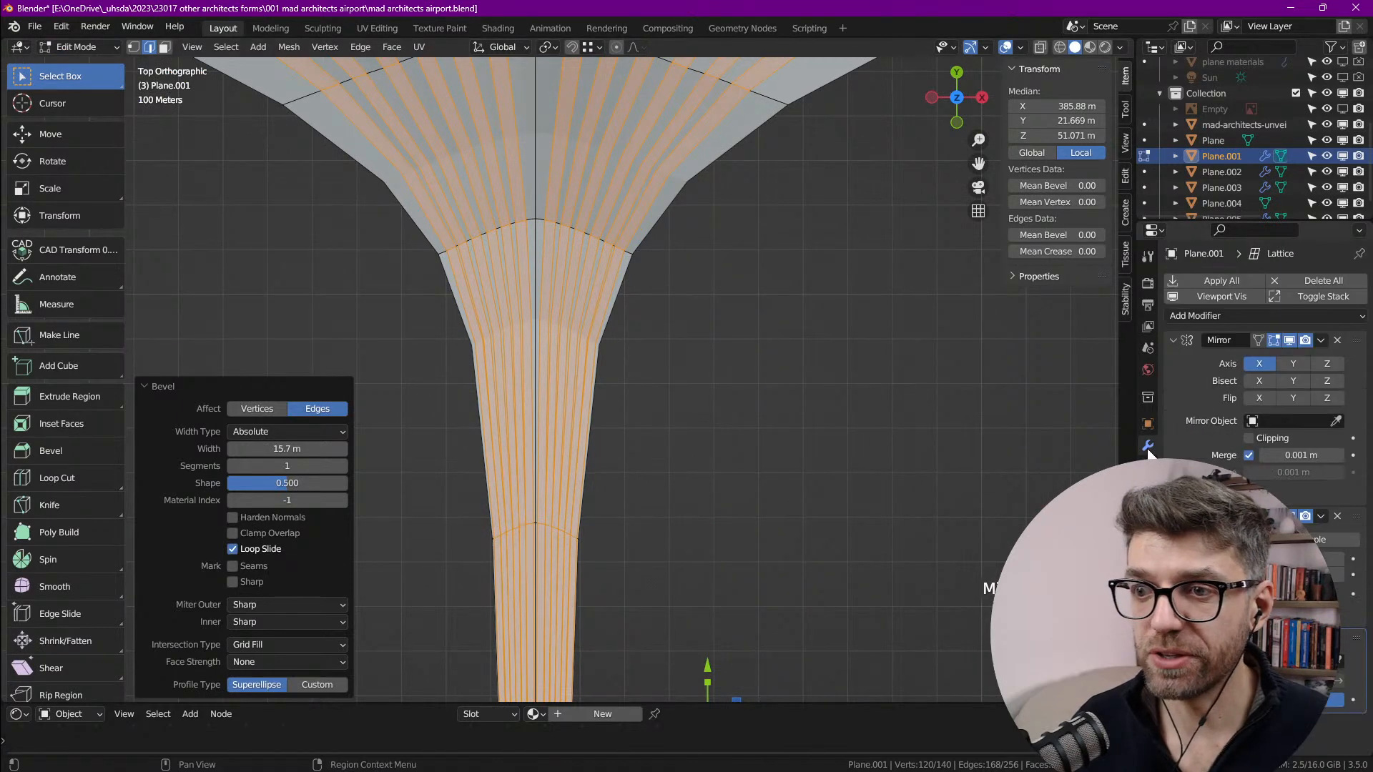
pyautogui.click(1173, 341)
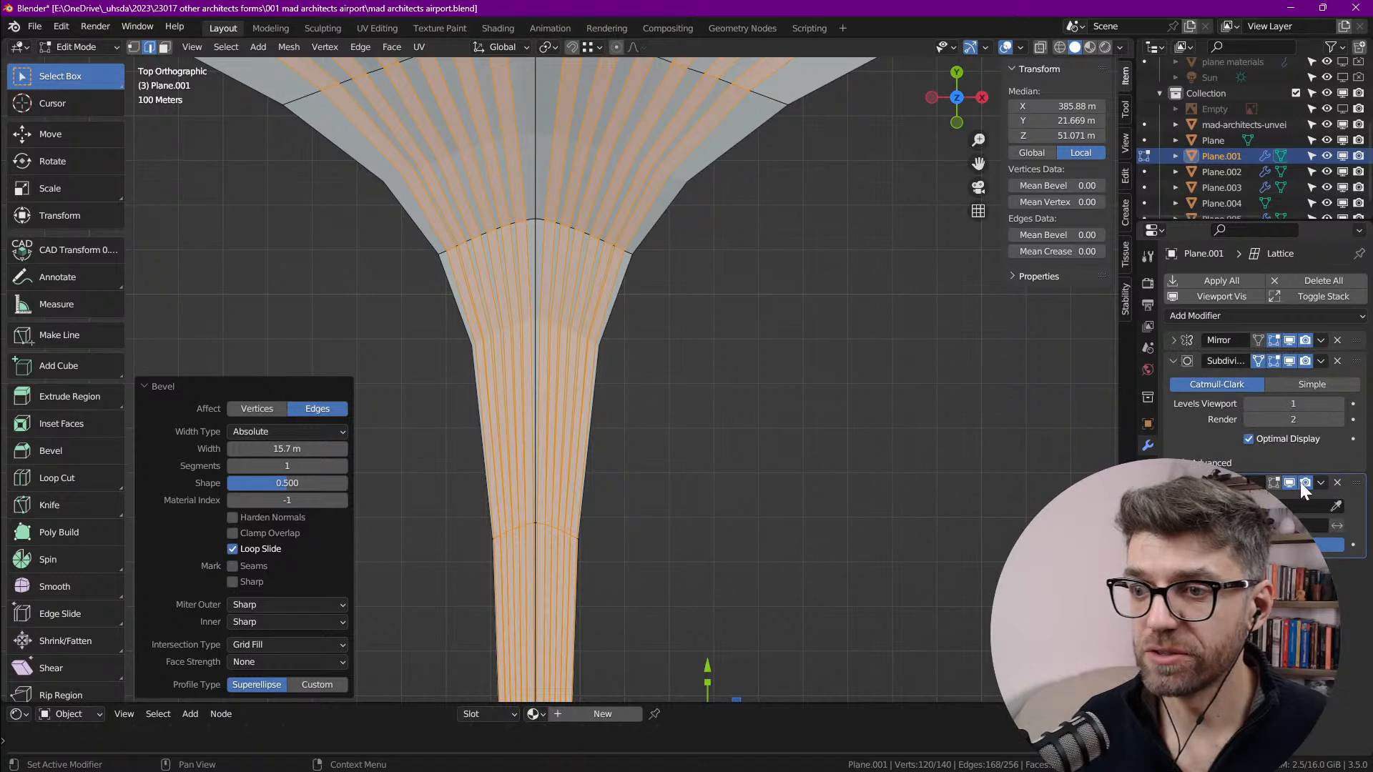
pyautogui.click(1338, 483)
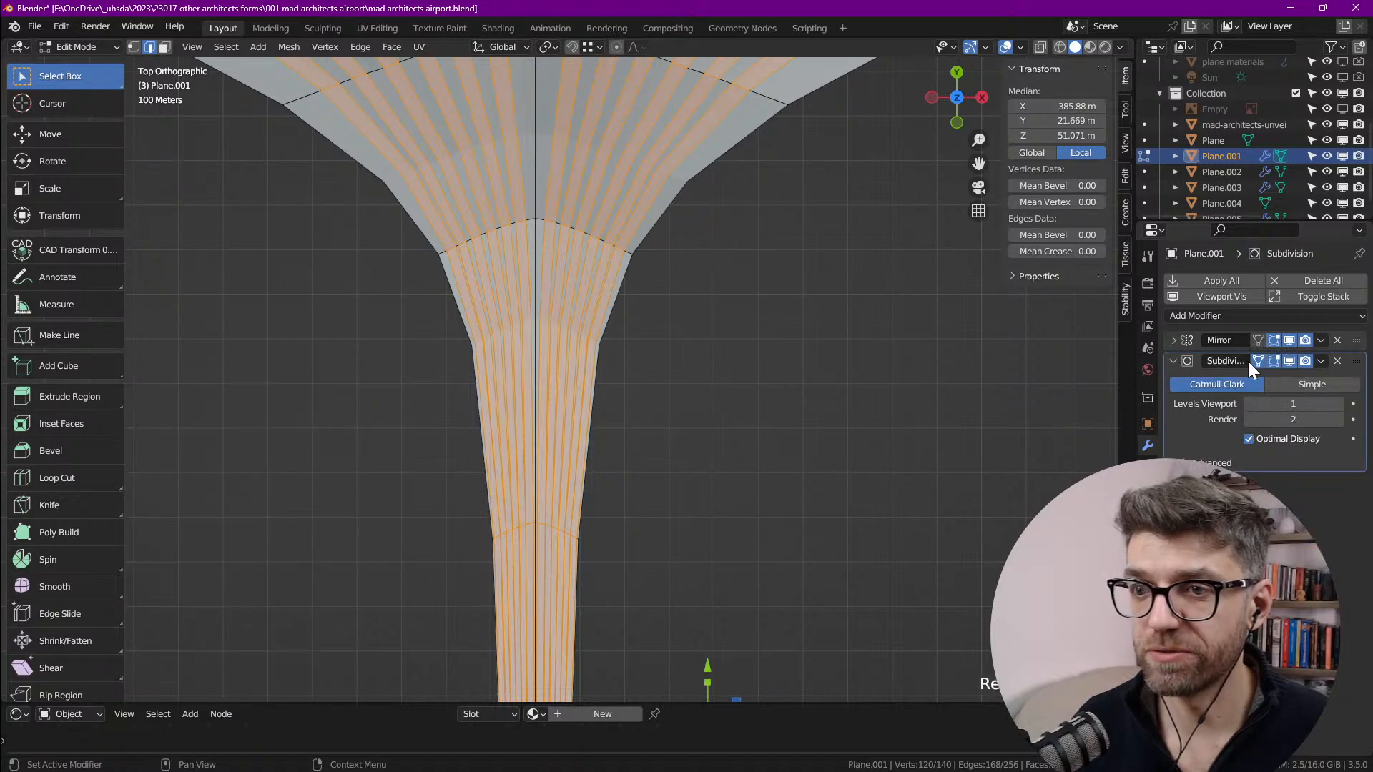
# Step: Switch off the Subdivision modifier's viewport display to inspect the bevelled strips on the unsmoothed roof, and switch it back on
pyautogui.click(1290, 360)
pyautogui.scroll(10, 702, 491)
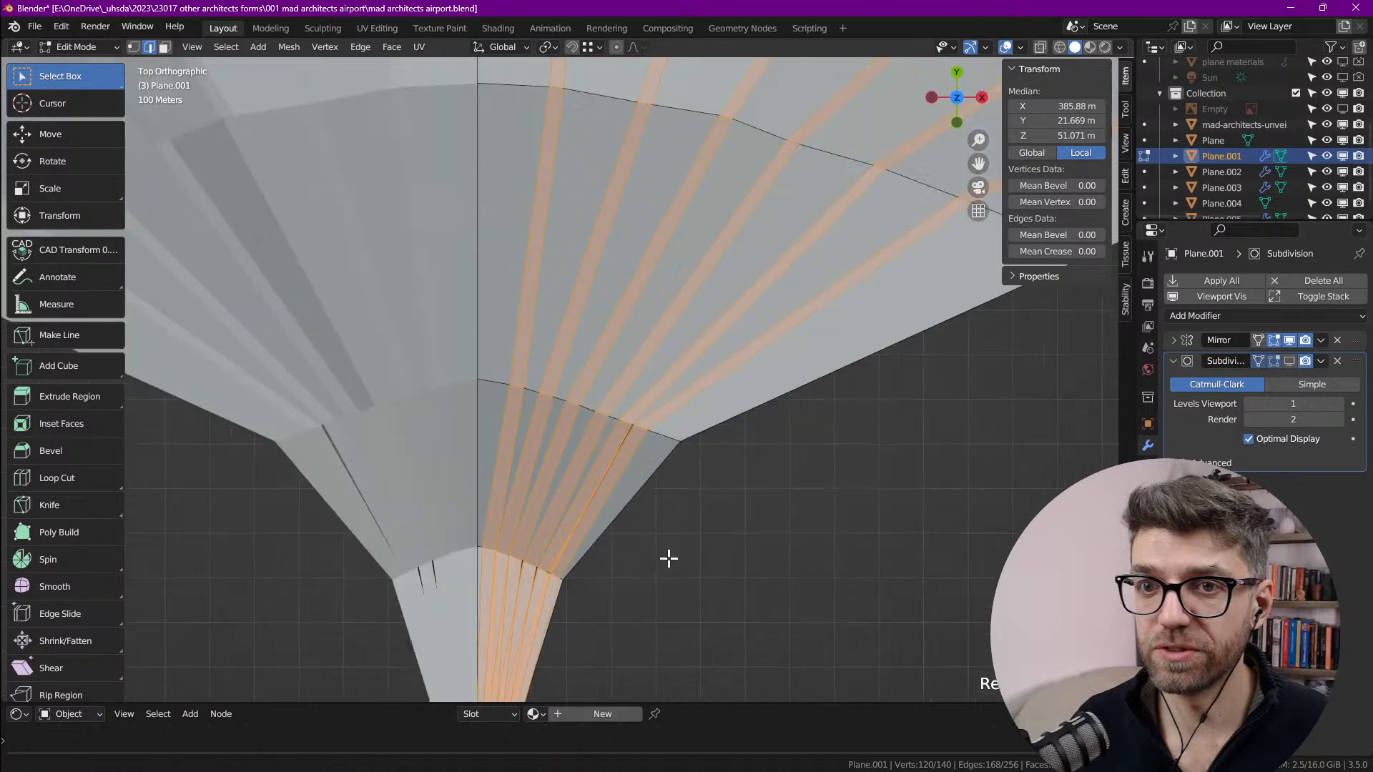
pyautogui.scroll(2, 396, 440)
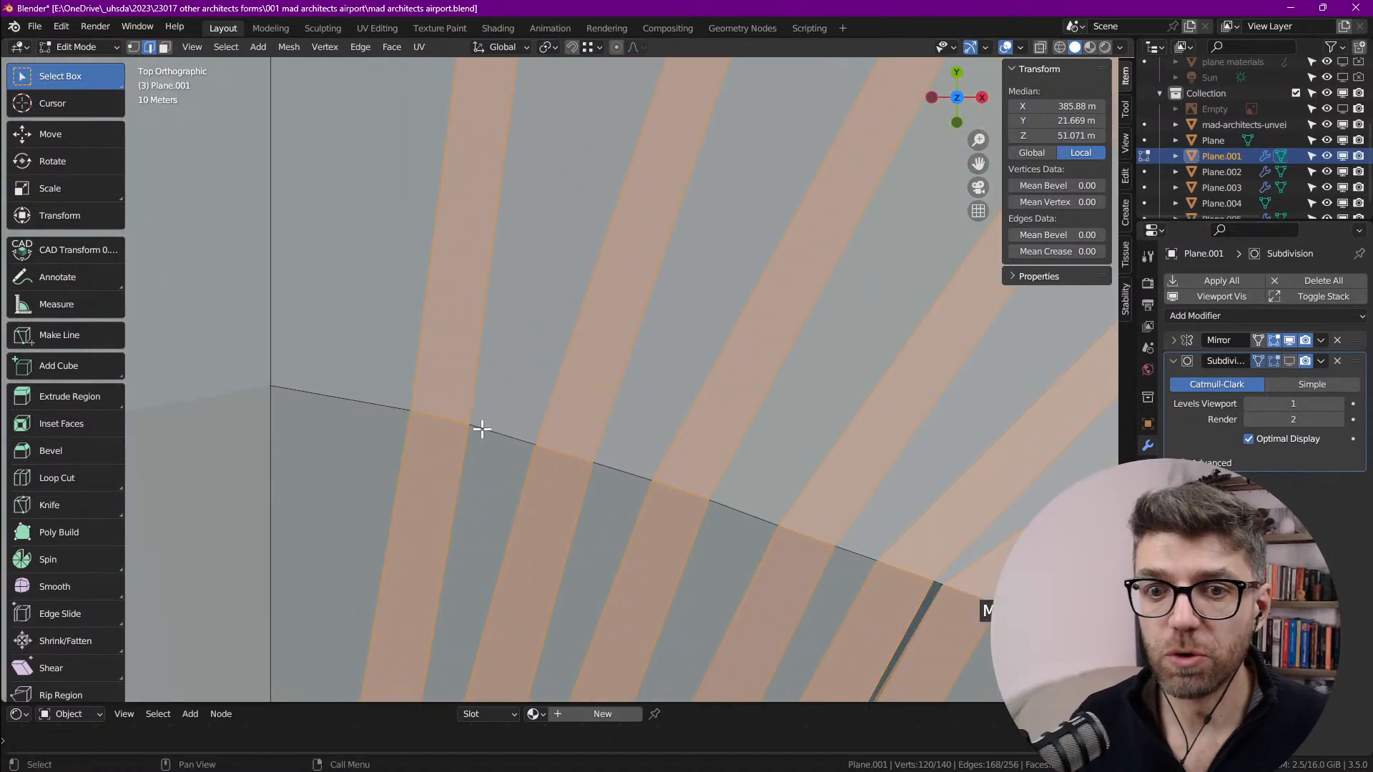
pyautogui.scroll(-10, 481, 429)
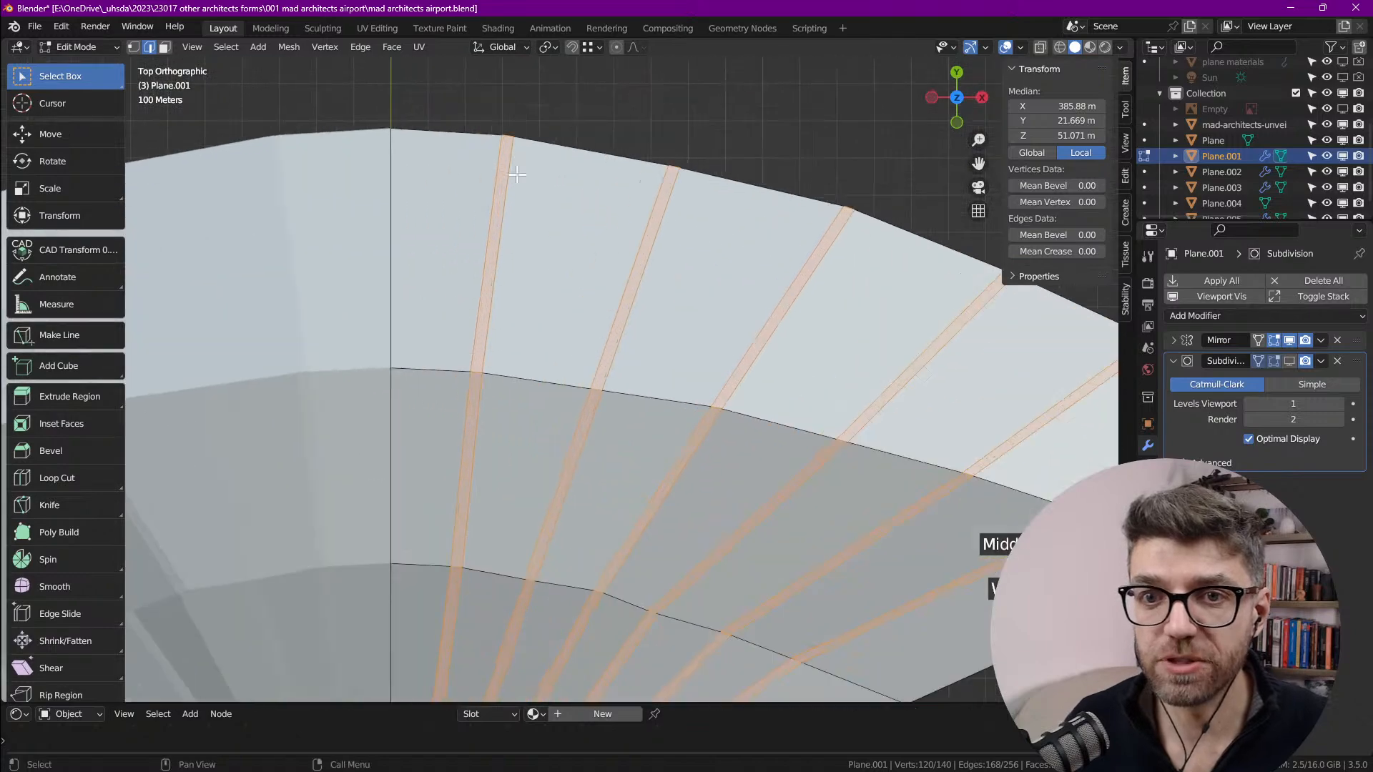
pyautogui.scroll(-2, 517, 174)
pyautogui.click(1290, 362)
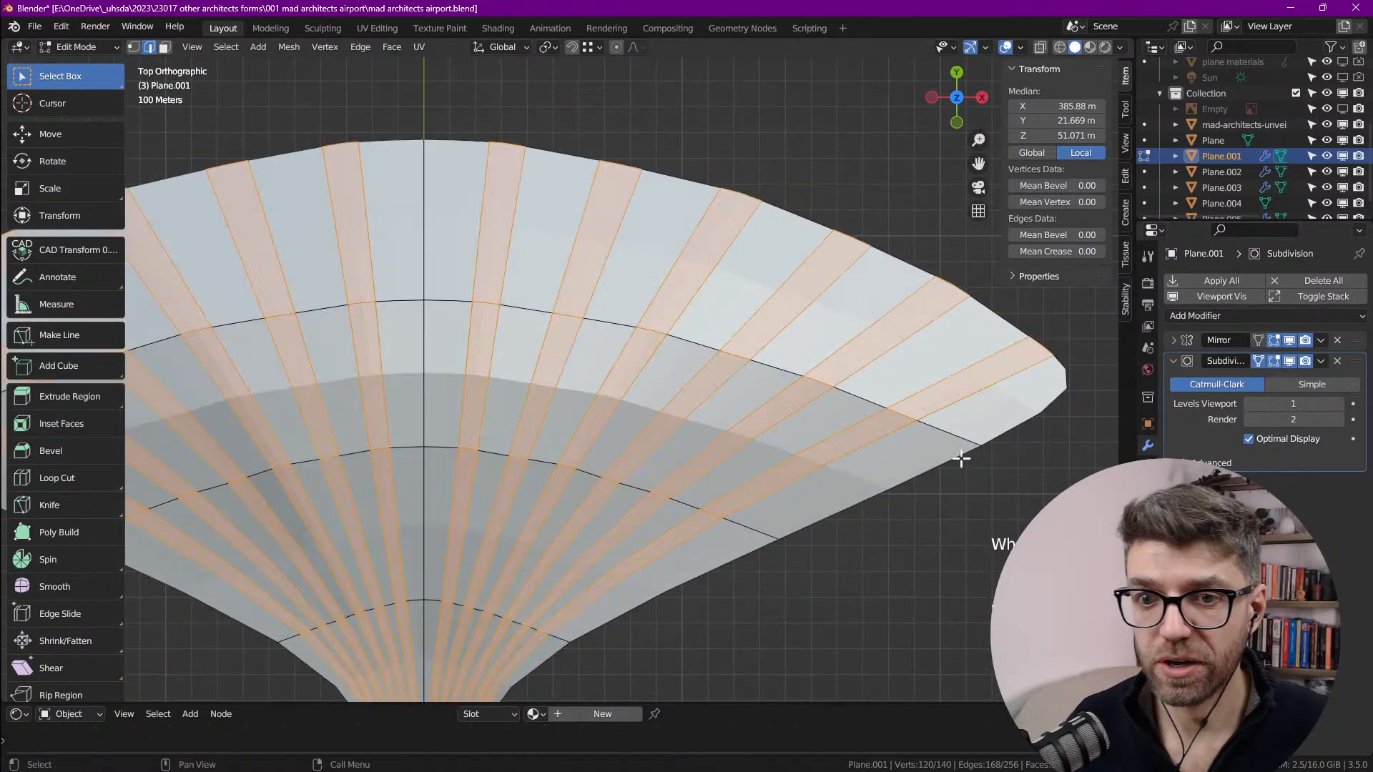
# Step: Show the Empty reference image, compare the bevelled strips with the pictured ribs along the canopy and stem, and undo the bevel
pyautogui.scroll(-3, 525, 343)
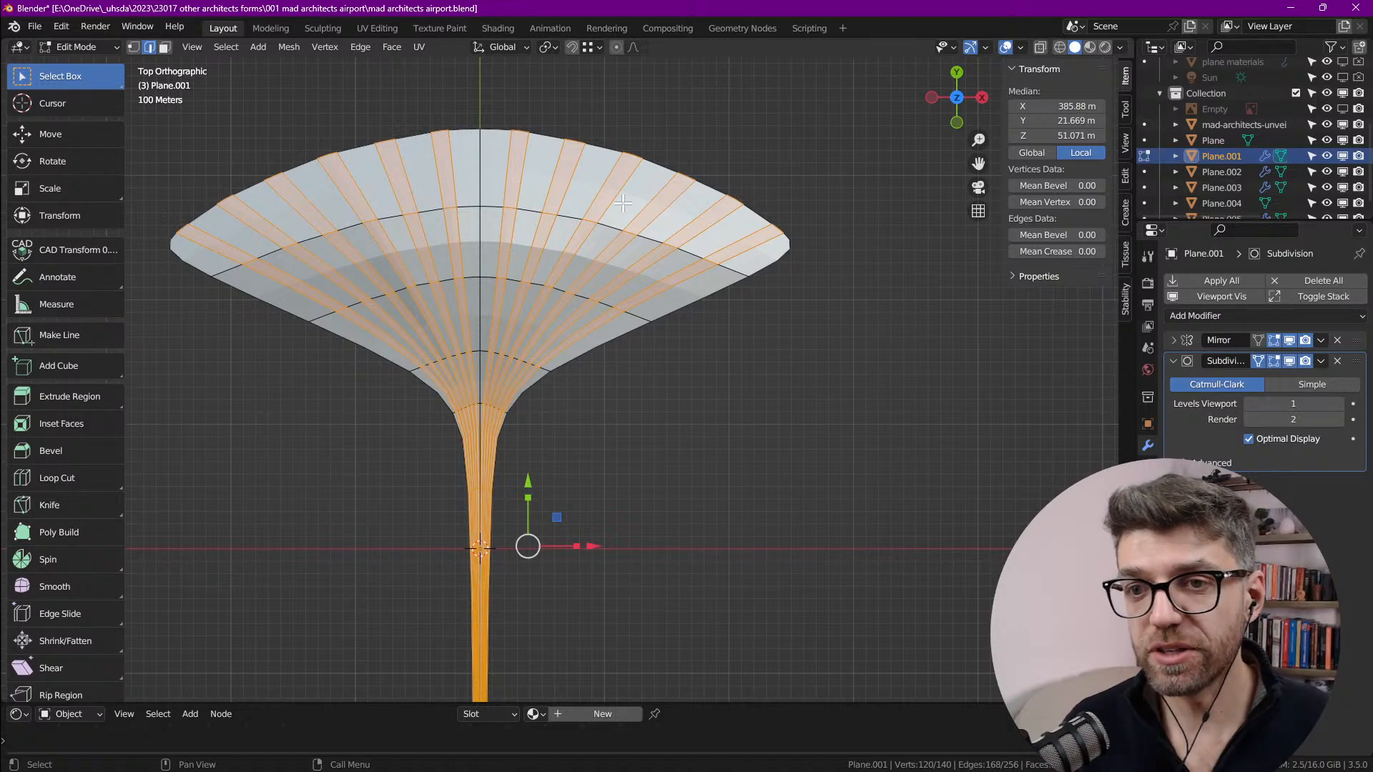
pyautogui.click(1344, 109)
pyautogui.scroll(5, 537, 128)
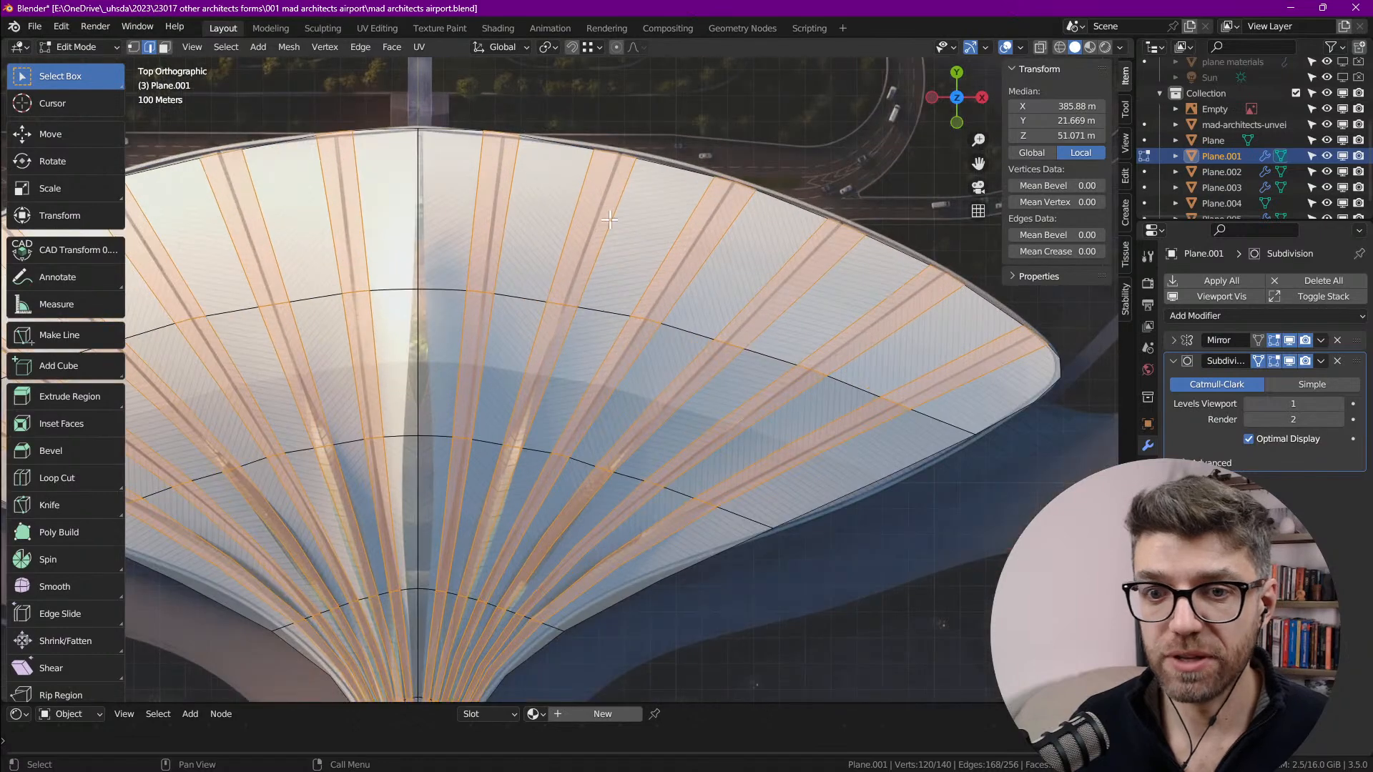
pyautogui.scroll(-8, 597, 249)
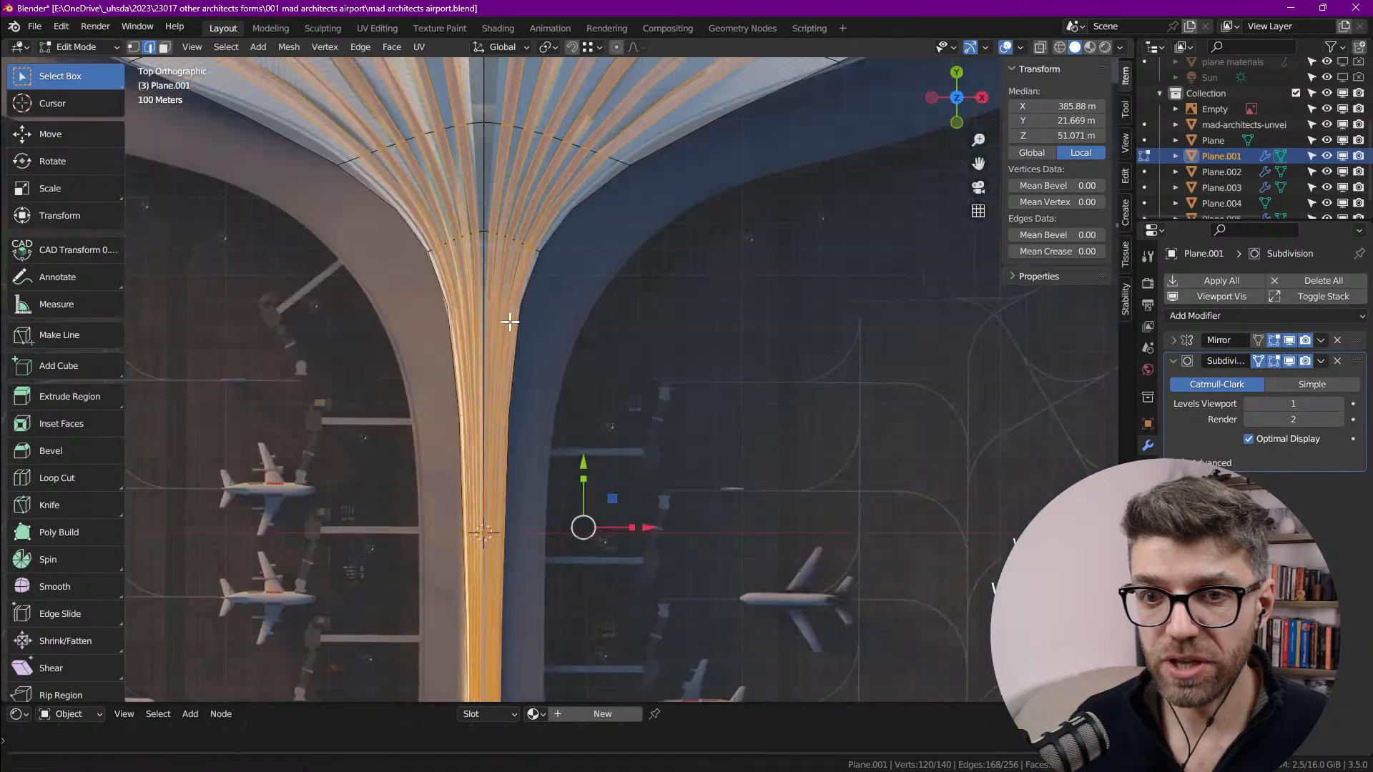
pyautogui.scroll(10, 527, 368)
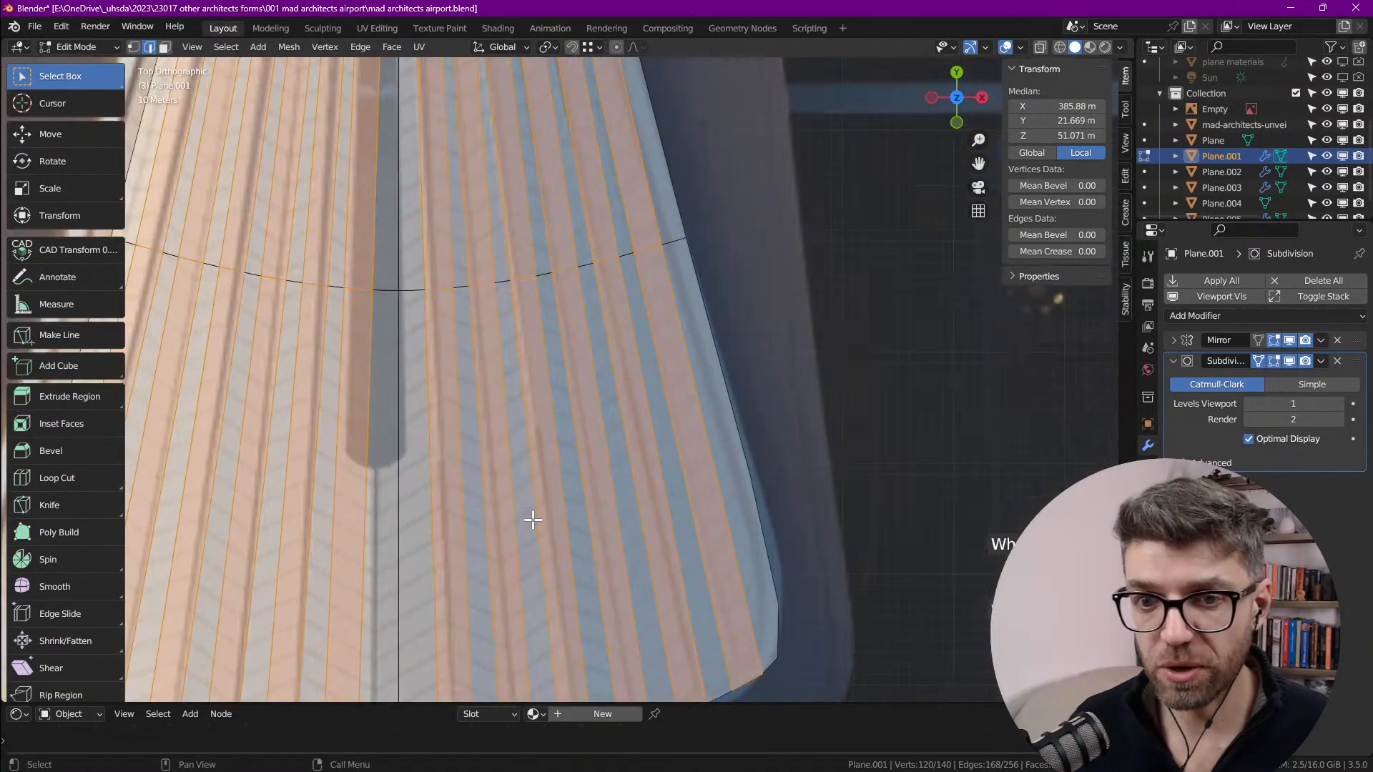
pyautogui.scroll(-10, 555, 461)
pyautogui.scroll(2, 595, 111)
pyautogui.scroll(6, 594, 111)
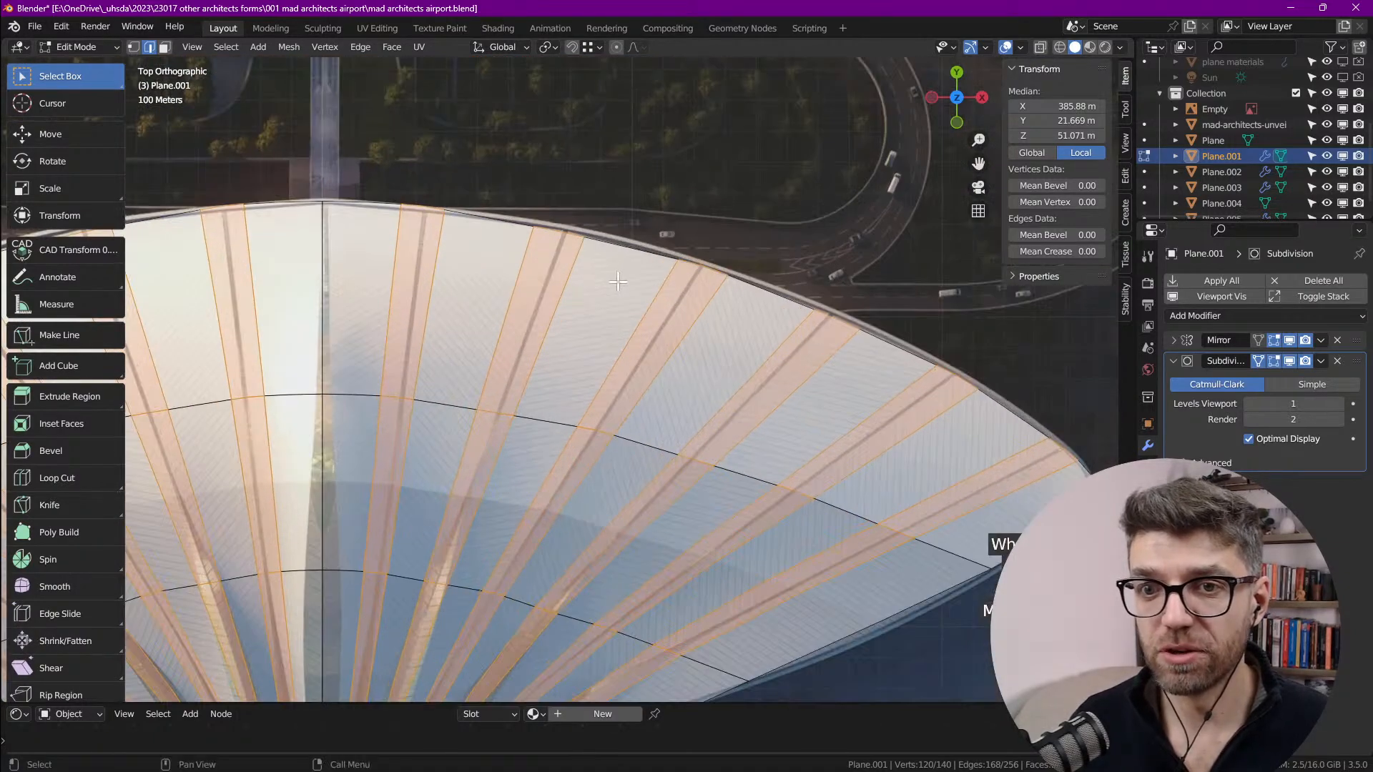
pyautogui.moveTo(618, 282); pyautogui.dragTo(659, 238, button='middle')
pyautogui.hotkey('ctrl', 'z')
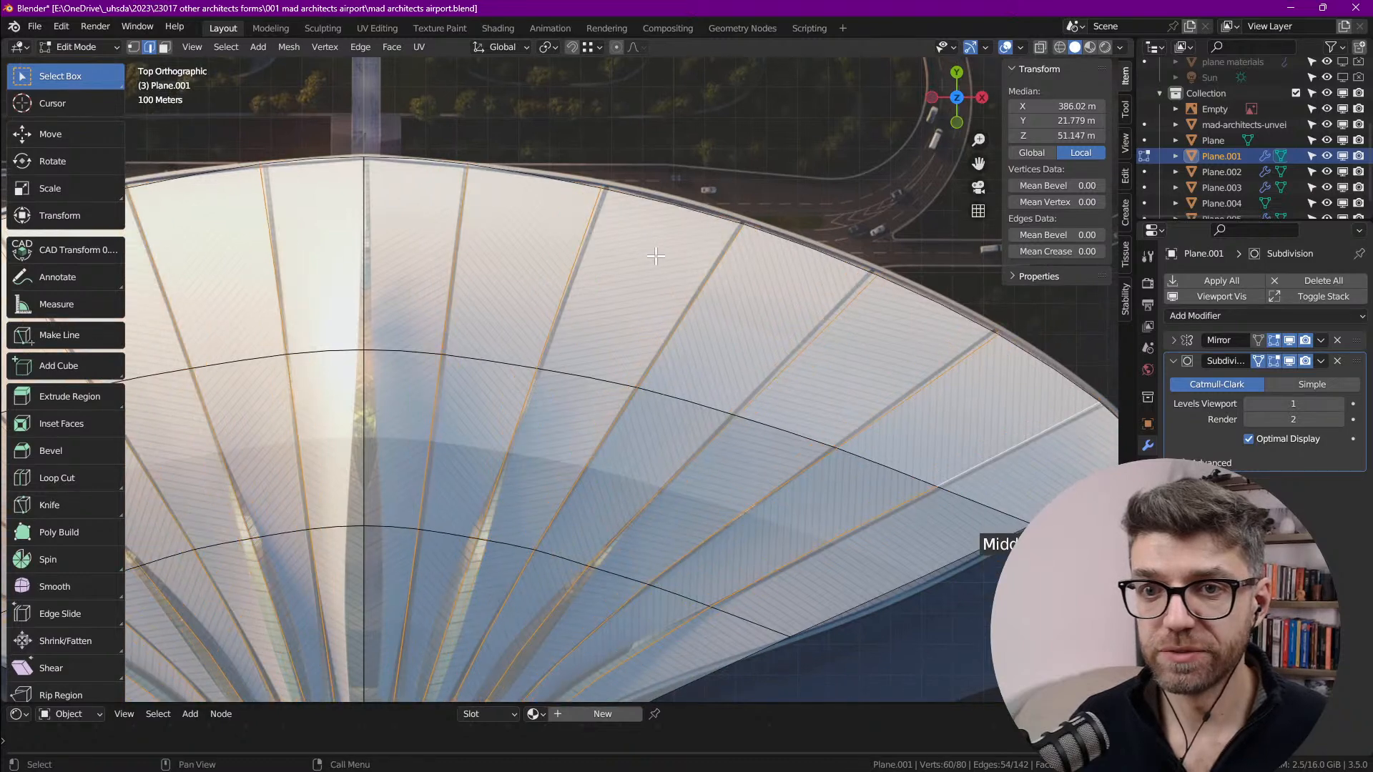
# Step: Try bevelling the selected radial edges again with an Absolute width of 0.2 m
pyautogui.hotkey('ctrl', 'b')
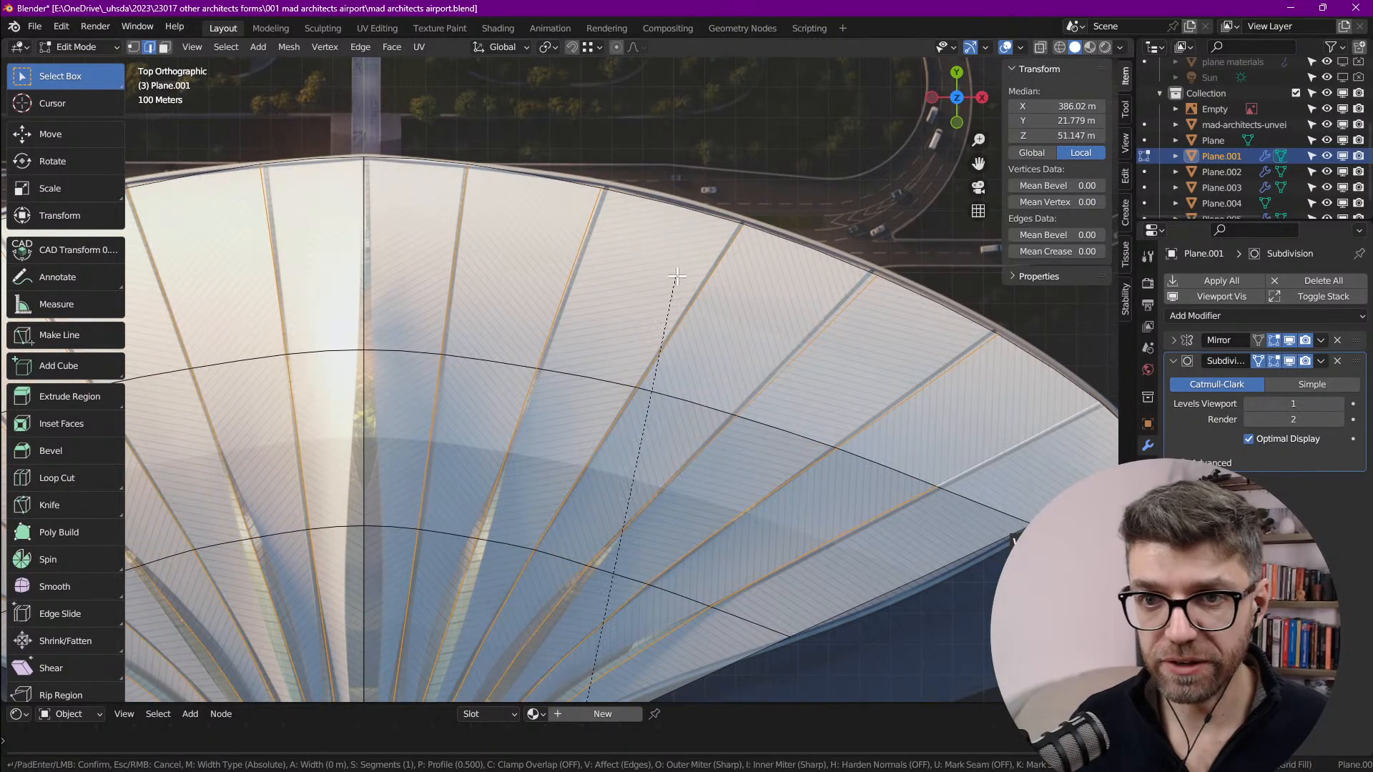
pyautogui.click(799, 301)
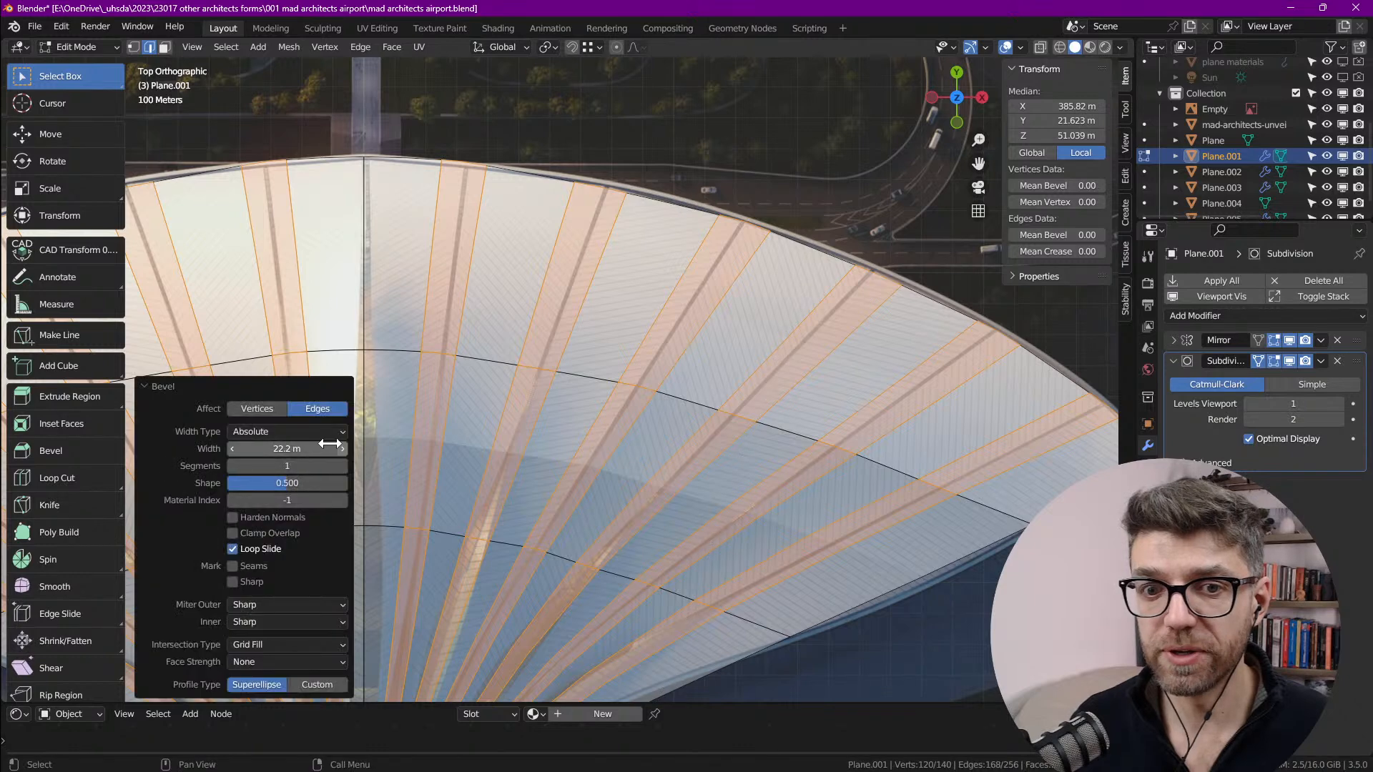
pyautogui.doubleClick(279, 448)
pyautogui.write('.2')
pyautogui.press('Return')
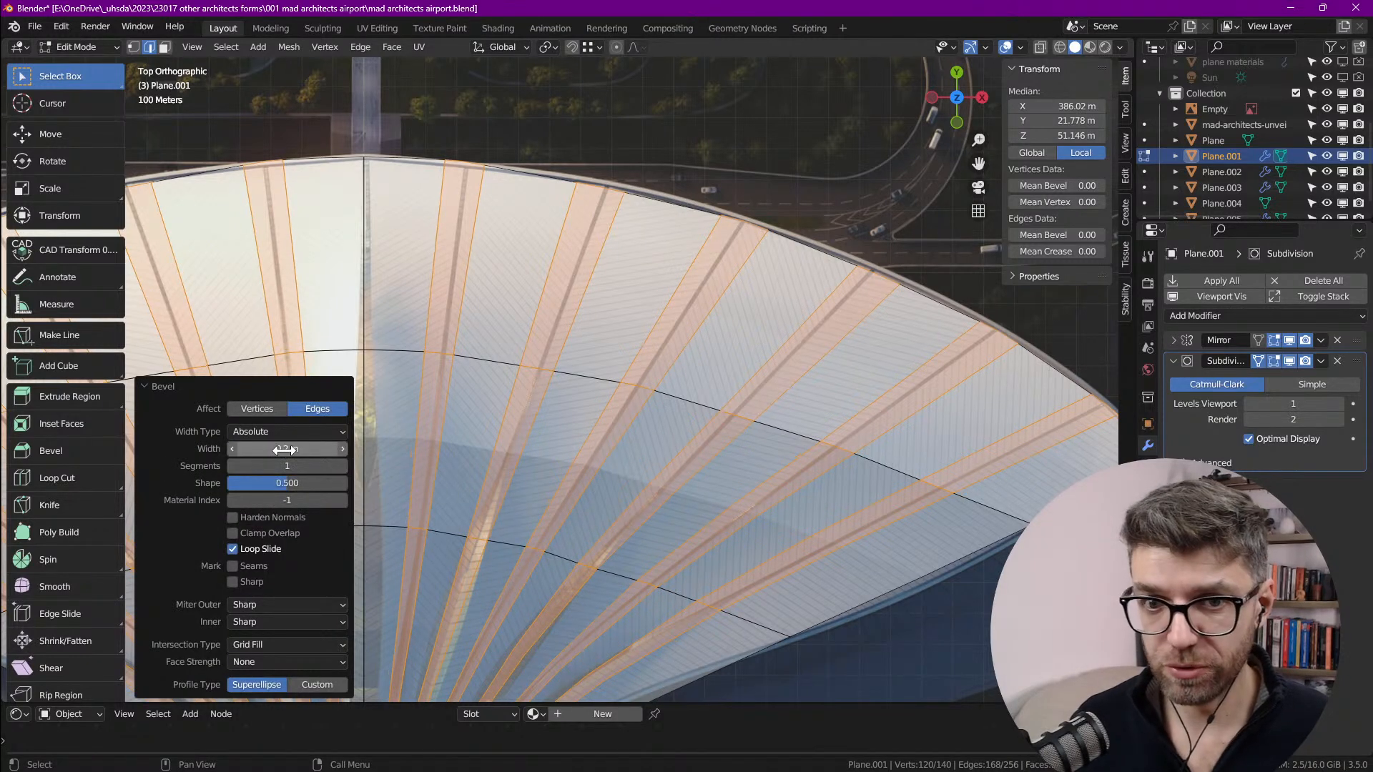
# Step: Try a bevel width of 0.28 m, compare the strips with the reference ribs, and undo the bevel
pyautogui.moveTo(284, 451); pyautogui.dragTo(336, 464)
pyautogui.scroll(2, 451, 408)
pyautogui.scroll(-4, 501, 357)
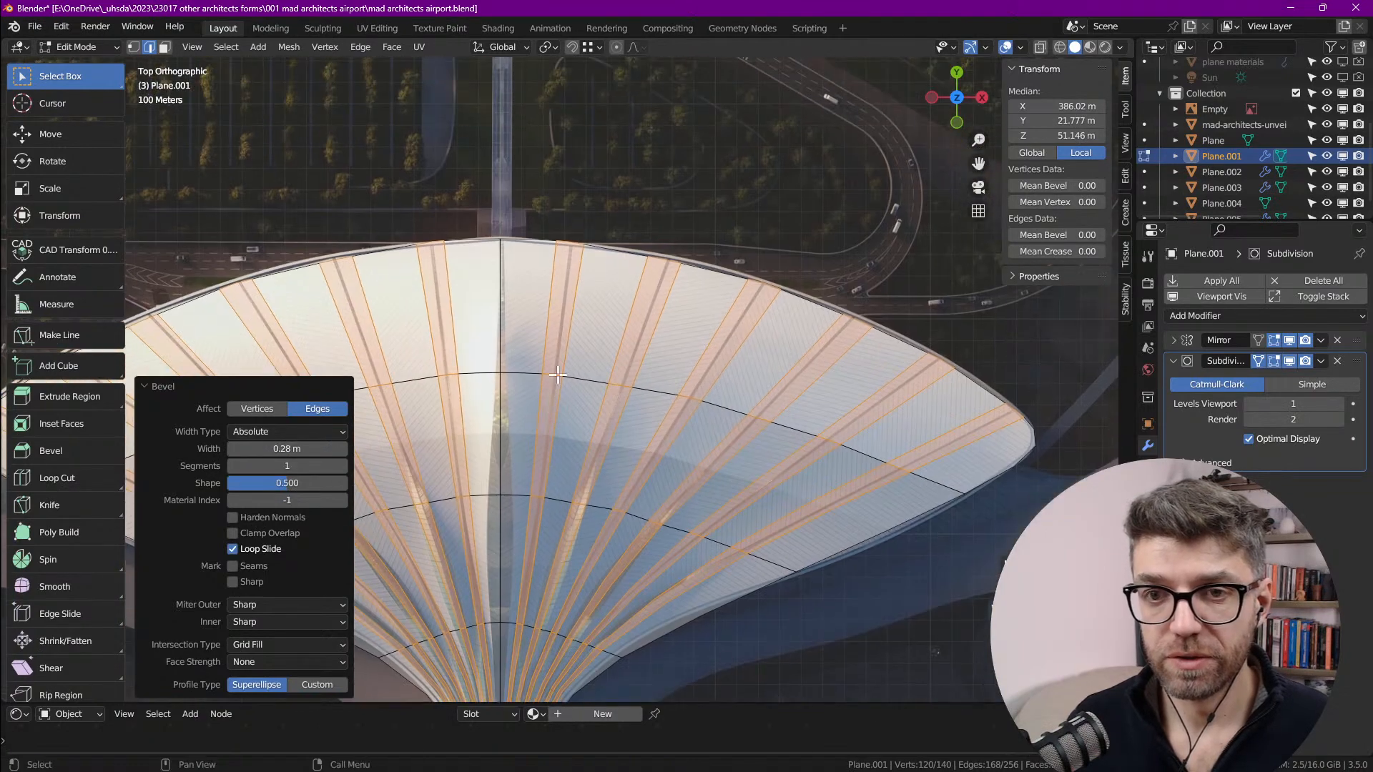
pyautogui.scroll(4, 615, 269)
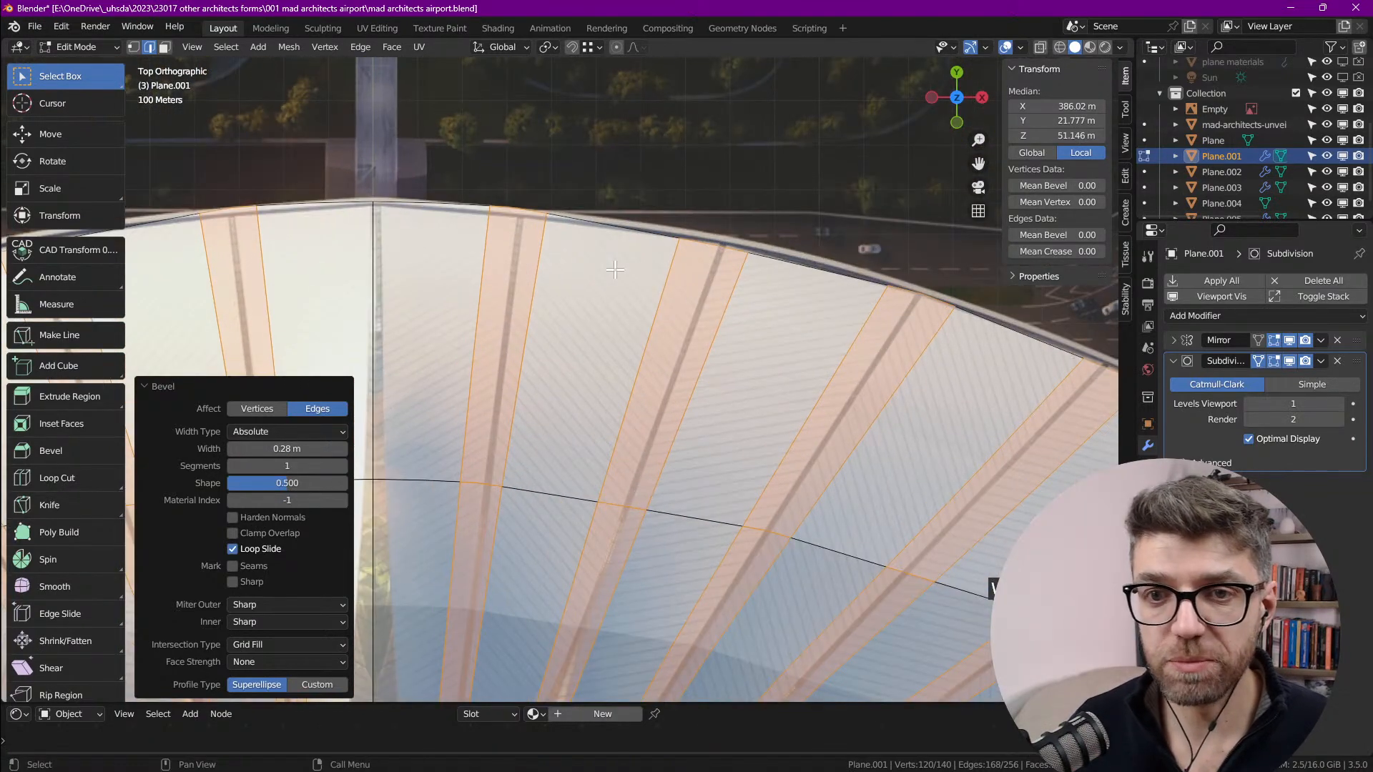
pyautogui.scroll(-4, 615, 269)
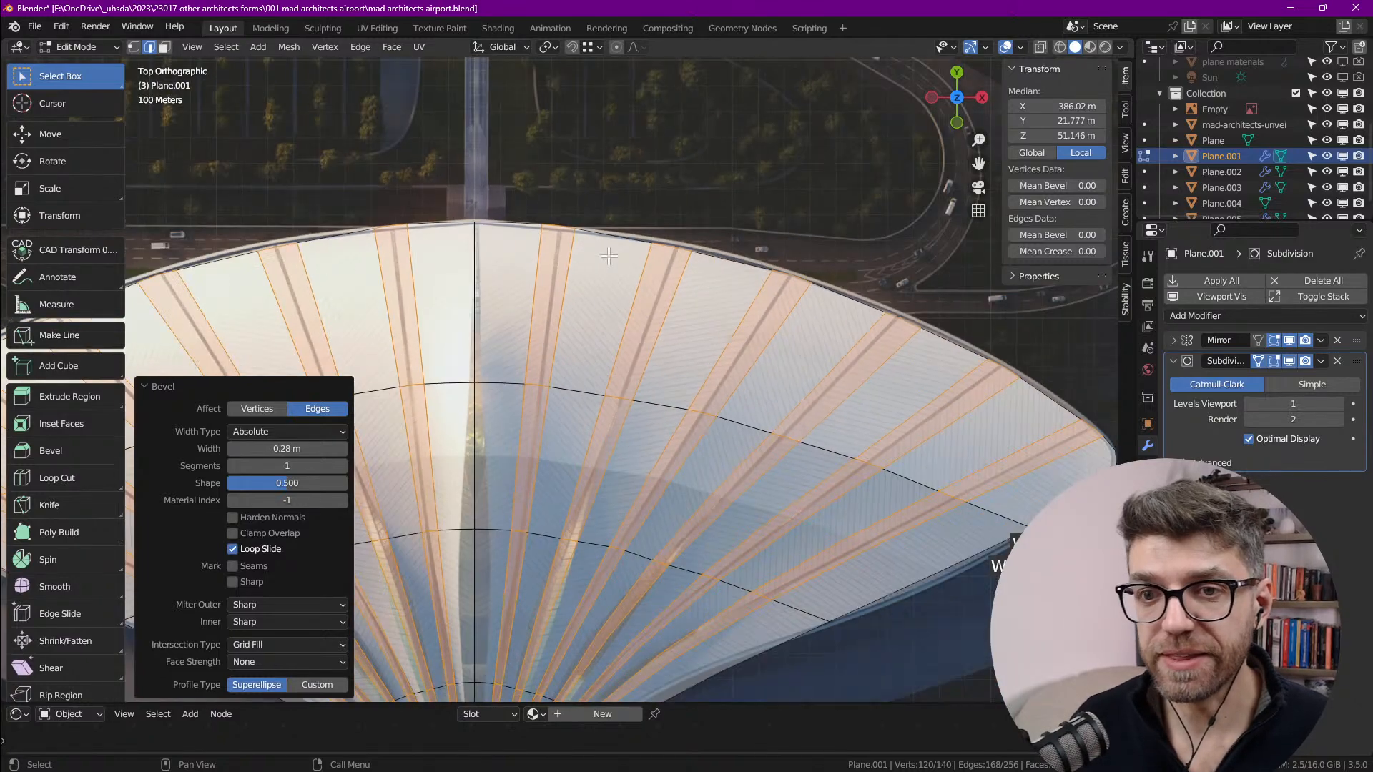
pyautogui.scroll(4, 625, 315)
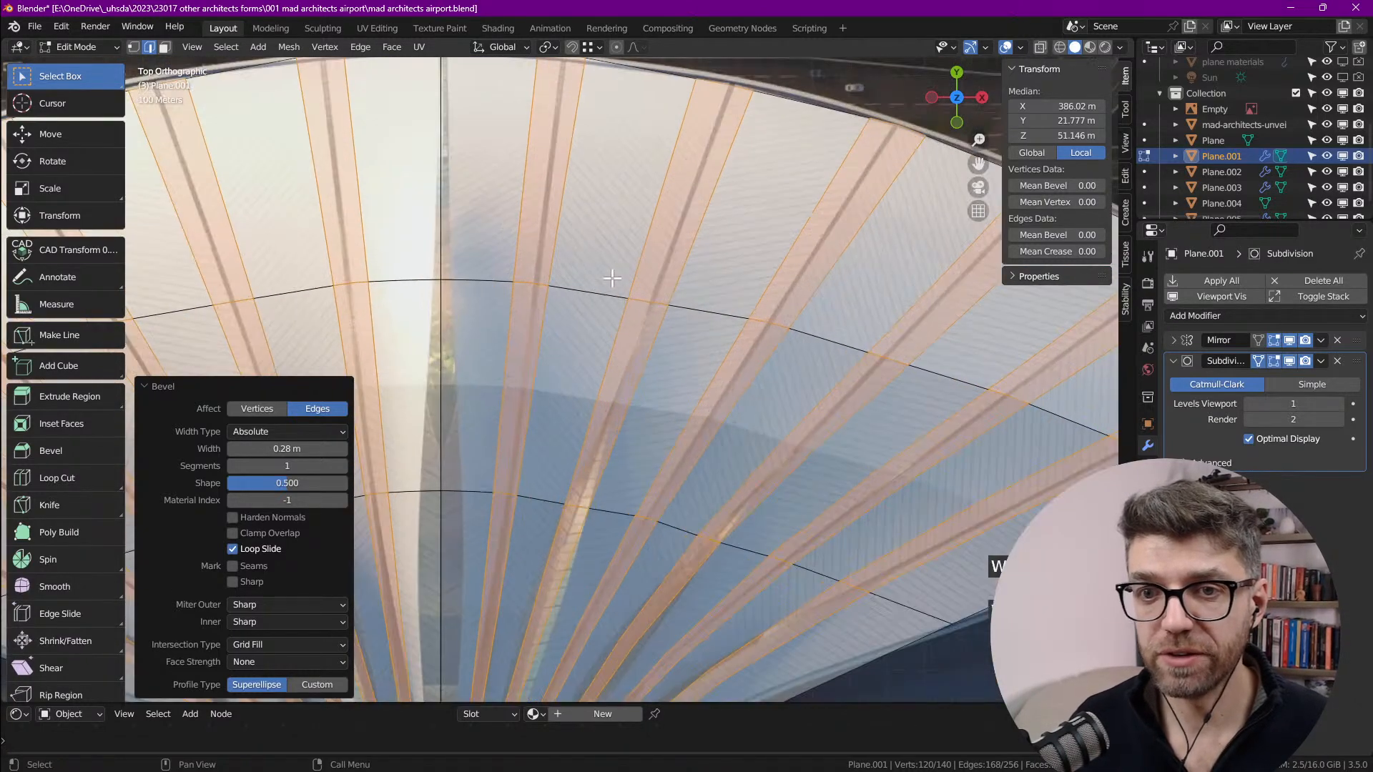
pyautogui.hotkey('ctrl', 'z')
# Step: Set the mean crease of the selected radial edges to 1.00 and check the creased lines against the reference image
pyautogui.scroll(-4, 680, 421)
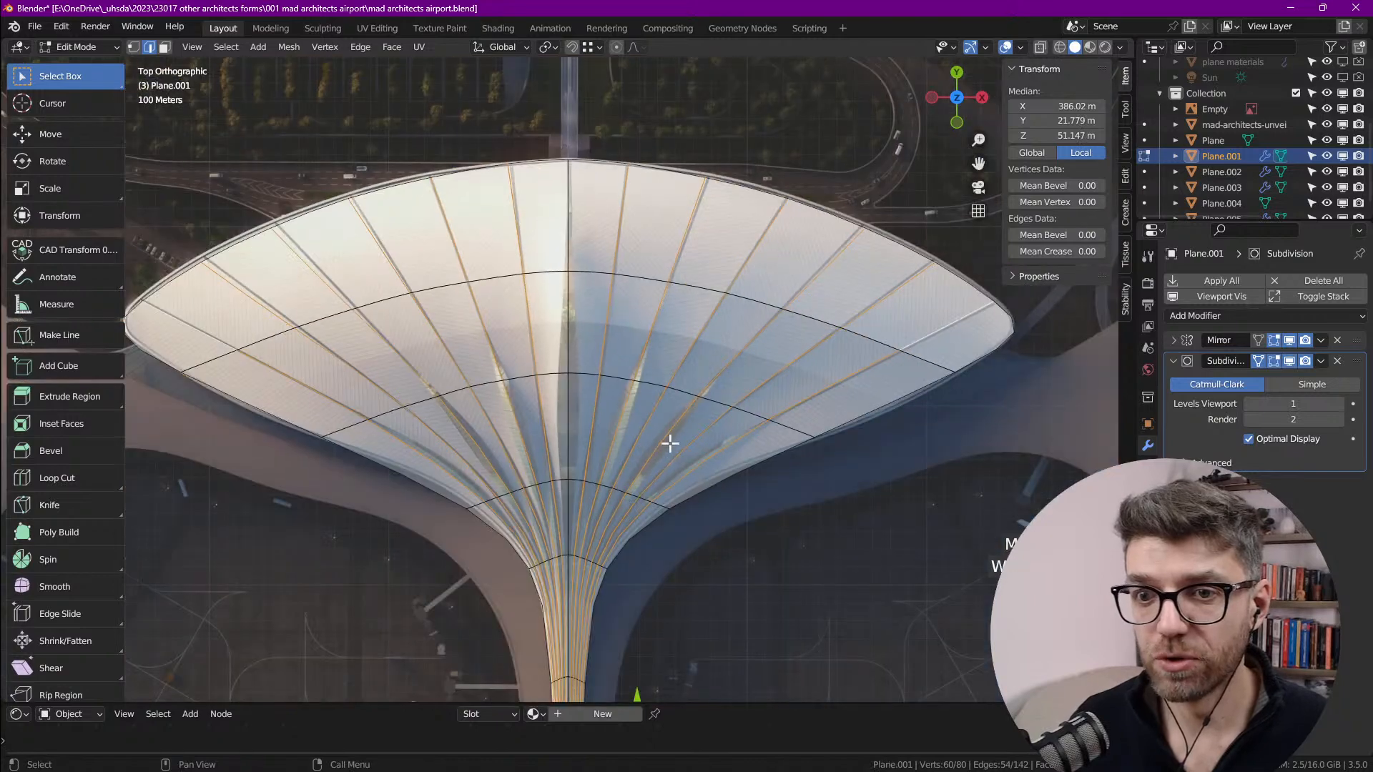
pyautogui.scroll(4, 679, 315)
pyautogui.moveTo(663, 420); pyautogui.dragTo(660, 343, button='middle')
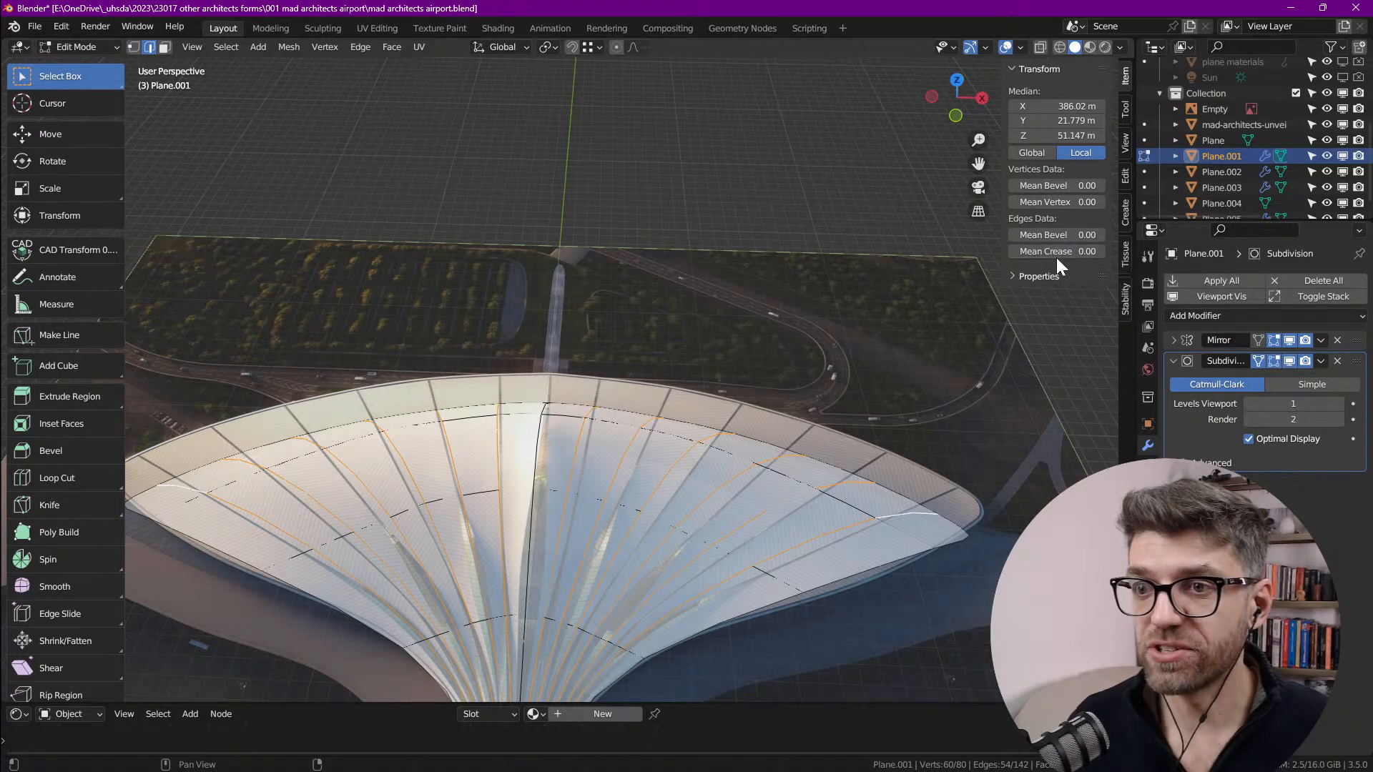
pyautogui.moveTo(1048, 254); pyautogui.dragTo(1102, 253)
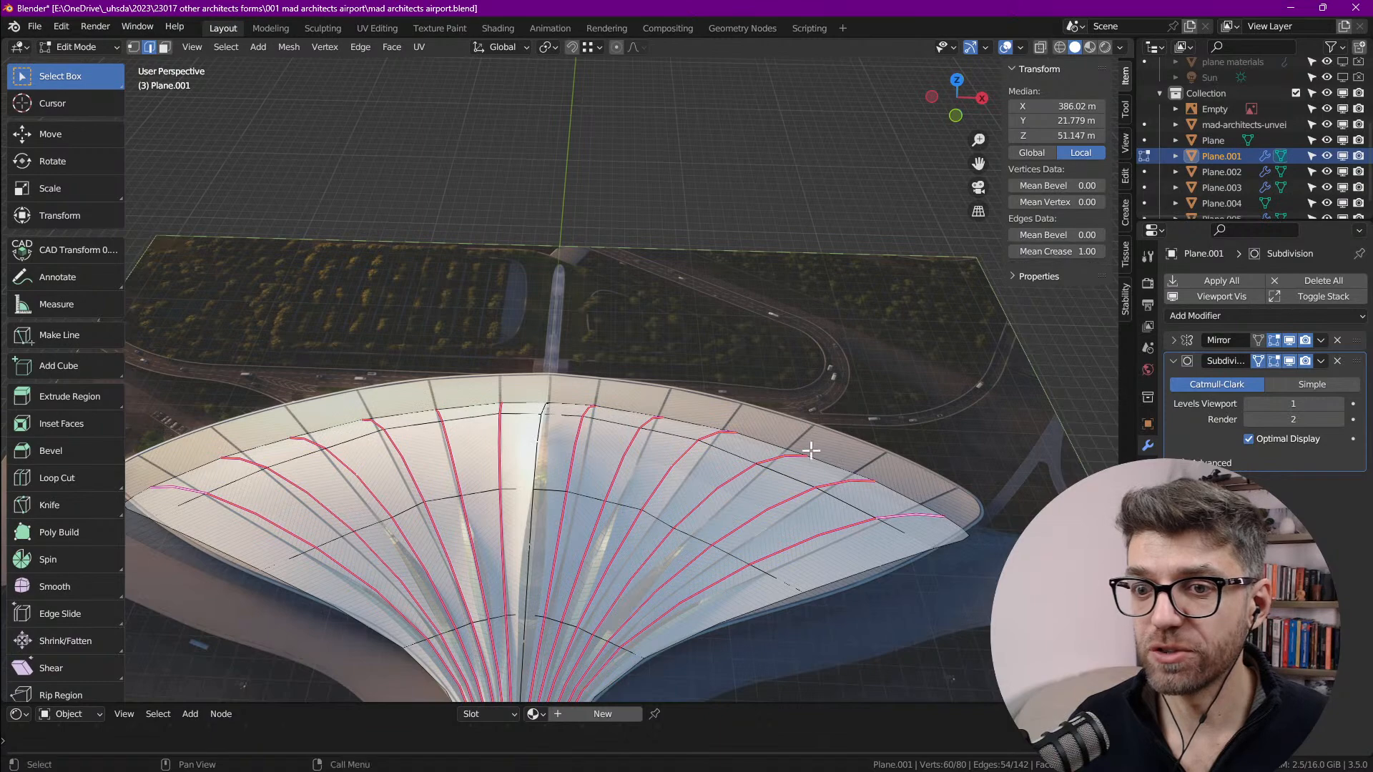
pyautogui.scroll(3, 869, 459)
pyautogui.scroll(2, 869, 459)
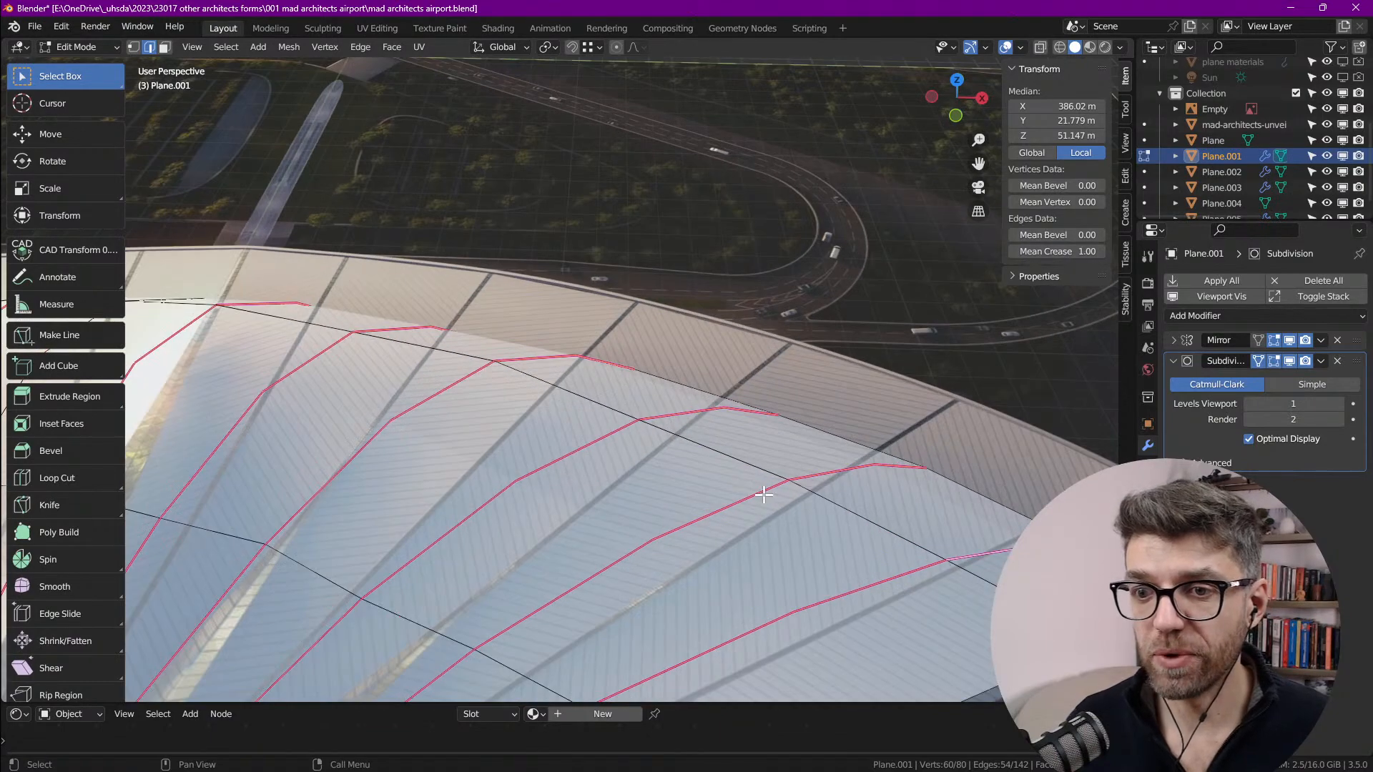
pyautogui.scroll(-5, 739, 449)
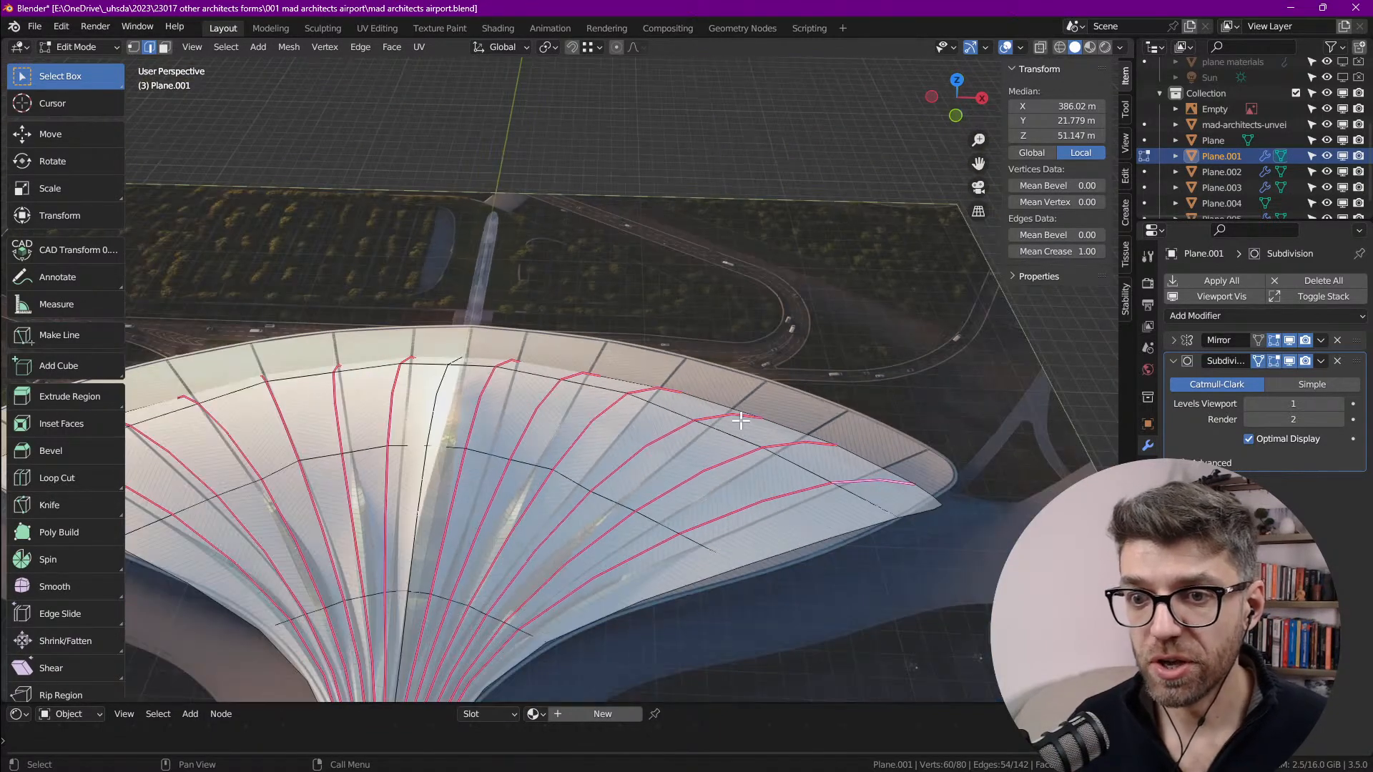
pyautogui.scroll(2, 816, 469)
pyautogui.scroll(-2, 778, 511)
pyautogui.moveTo(716, 518); pyautogui.dragTo(721, 497, button='middle')
pyautogui.keyDown('shift'); pyautogui.moveTo(859, 418); pyautogui.dragTo(914, 484, button='middle'); pyautogui.keyUp('shift')
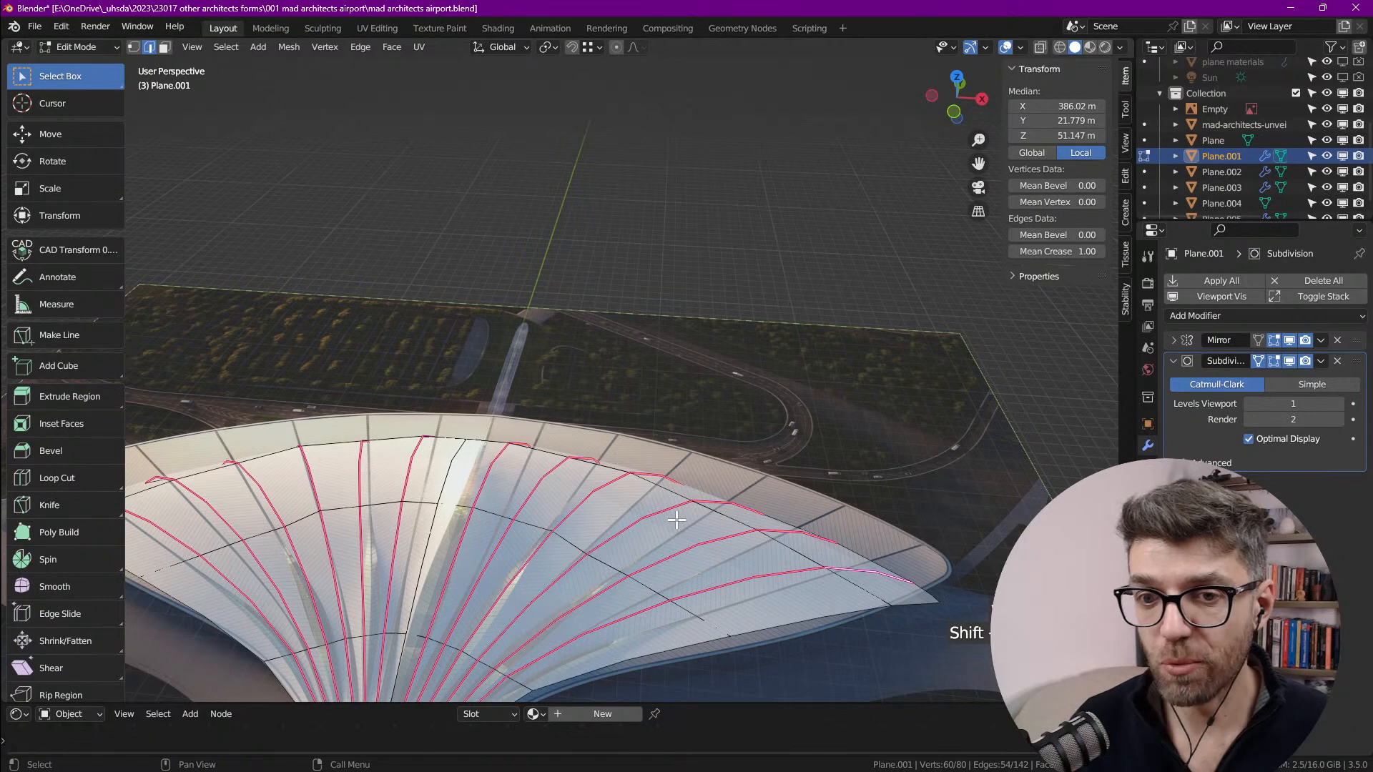
# Step: Crease the edge loop along the roof's centre line and clear the selection
pyautogui.scroll(-3, 622, 498)
pyautogui.moveTo(572, 447); pyautogui.dragTo(638, 337, button='middle')
pyautogui.keyDown('shift'); pyautogui.moveTo(637, 337); pyautogui.dragTo(651, 394, button='middle'); pyautogui.keyUp('shift')
pyautogui.scroll(3, 651, 393)
pyautogui.keyDown('alt'); pyautogui.click(546, 401); pyautogui.keyUp('alt')
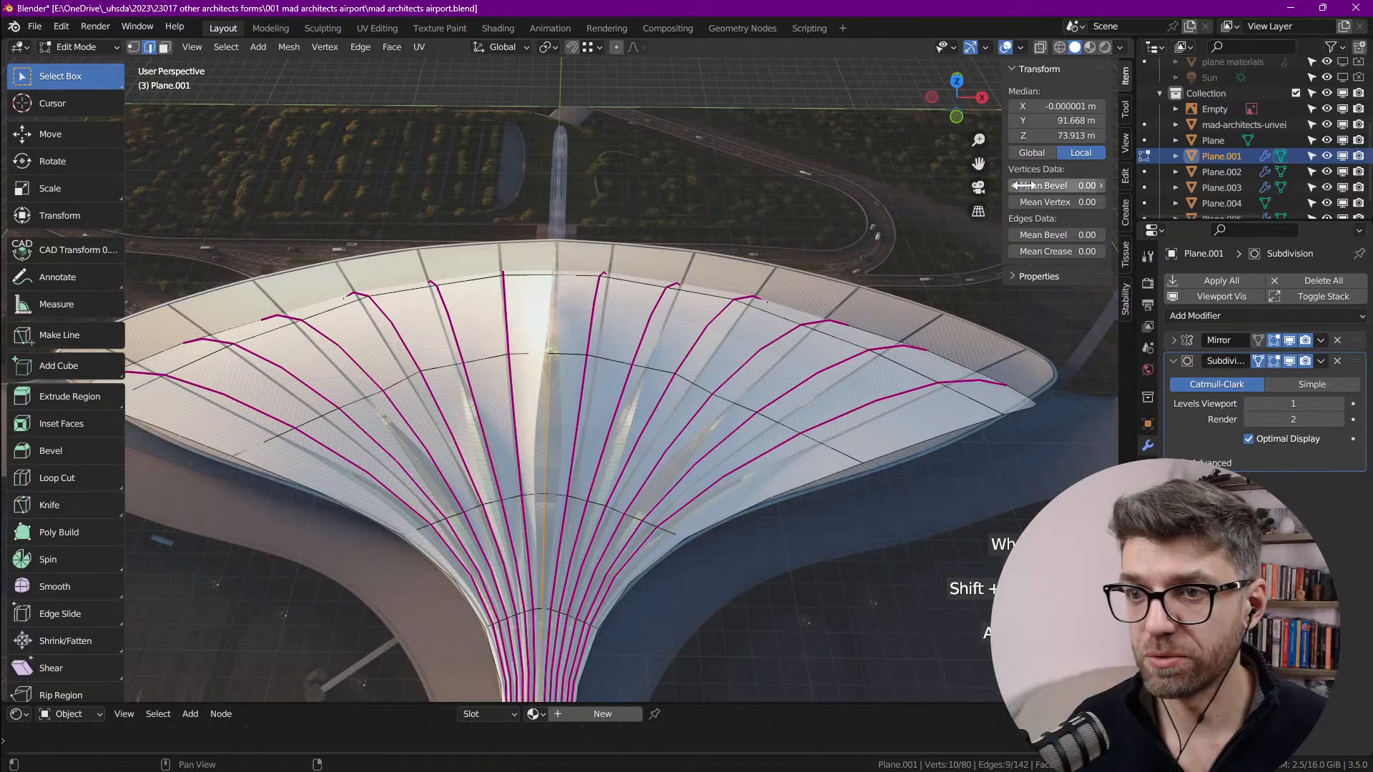
pyautogui.hotkey('alt', 'a')
# Step: In vertex select mode, select the centre-line vertex at the roof's wide rim and hide the Empty reference image
pyautogui.moveTo(501, 358); pyautogui.dragTo(499, 280, button='middle')
pyautogui.keyDown('shift'); pyautogui.moveTo(499, 281); pyautogui.dragTo(539, 291, button='middle'); pyautogui.keyUp('shift')
pyautogui.press('1')
pyautogui.scroll(4, 583, 295)
pyautogui.click(592, 298)
pyautogui.click(1343, 110)
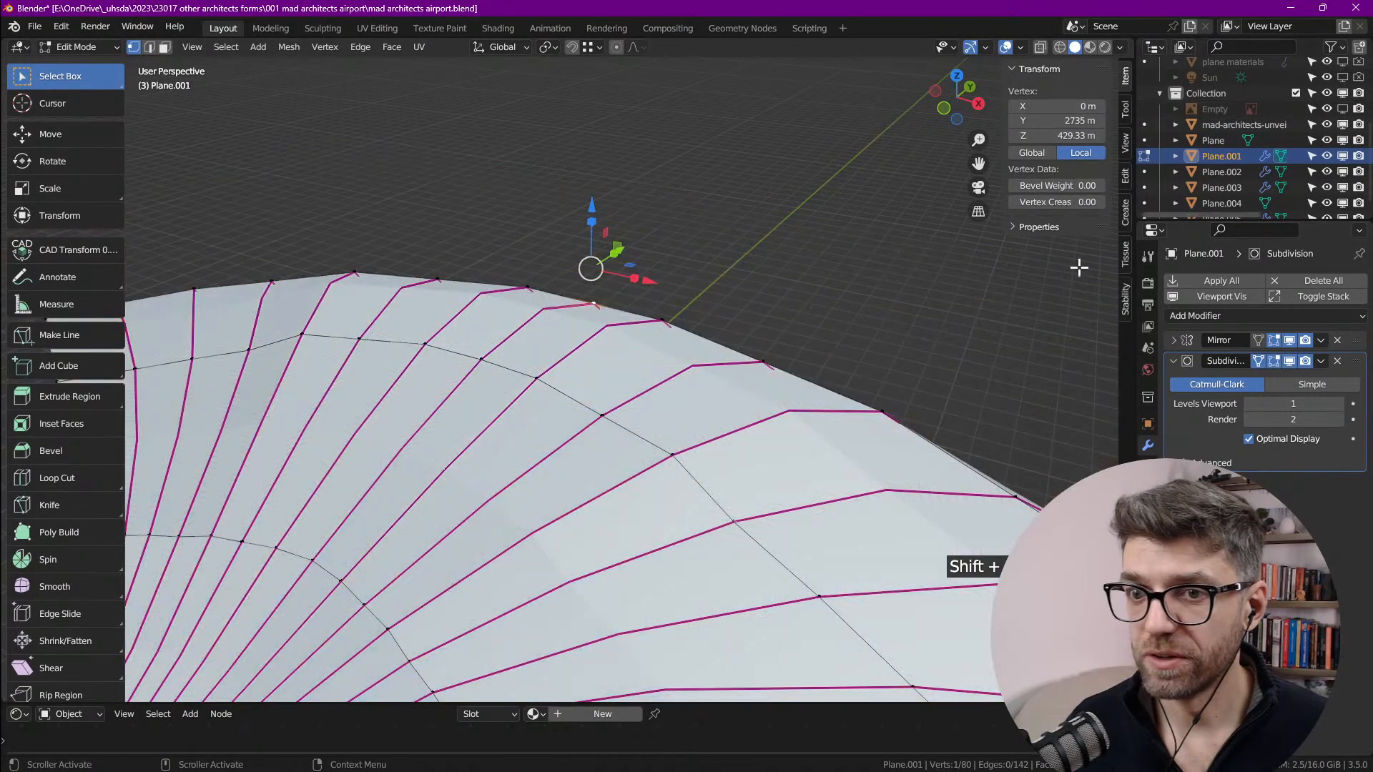
# Step: Apply Shade Smooth to the roof in Object Mode and return to Edit Mode
pyautogui.scroll(-2, 831, 374)
pyautogui.press('Tab')
pyautogui.scroll(2, 797, 415)
pyautogui.rightClick(660, 381)
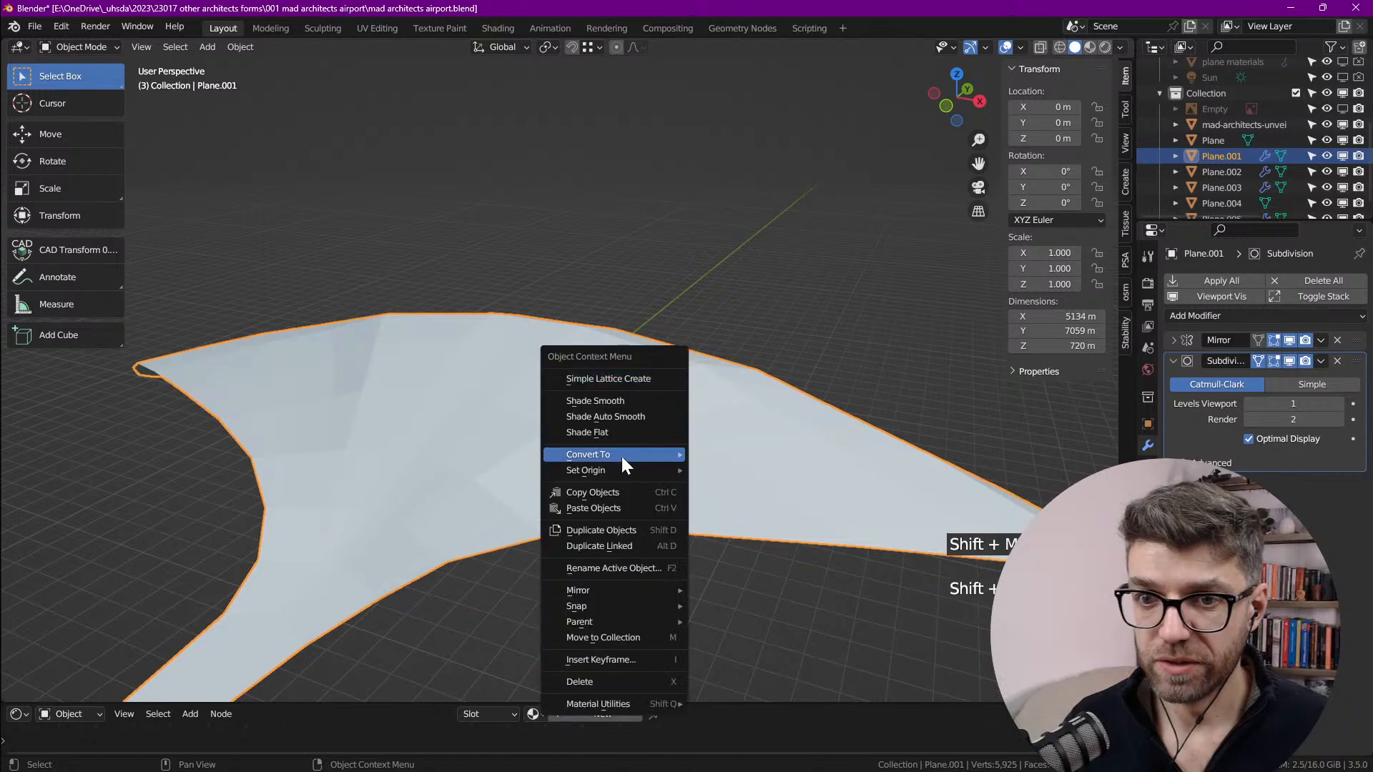
pyautogui.click(623, 401)
pyautogui.press('Tab')
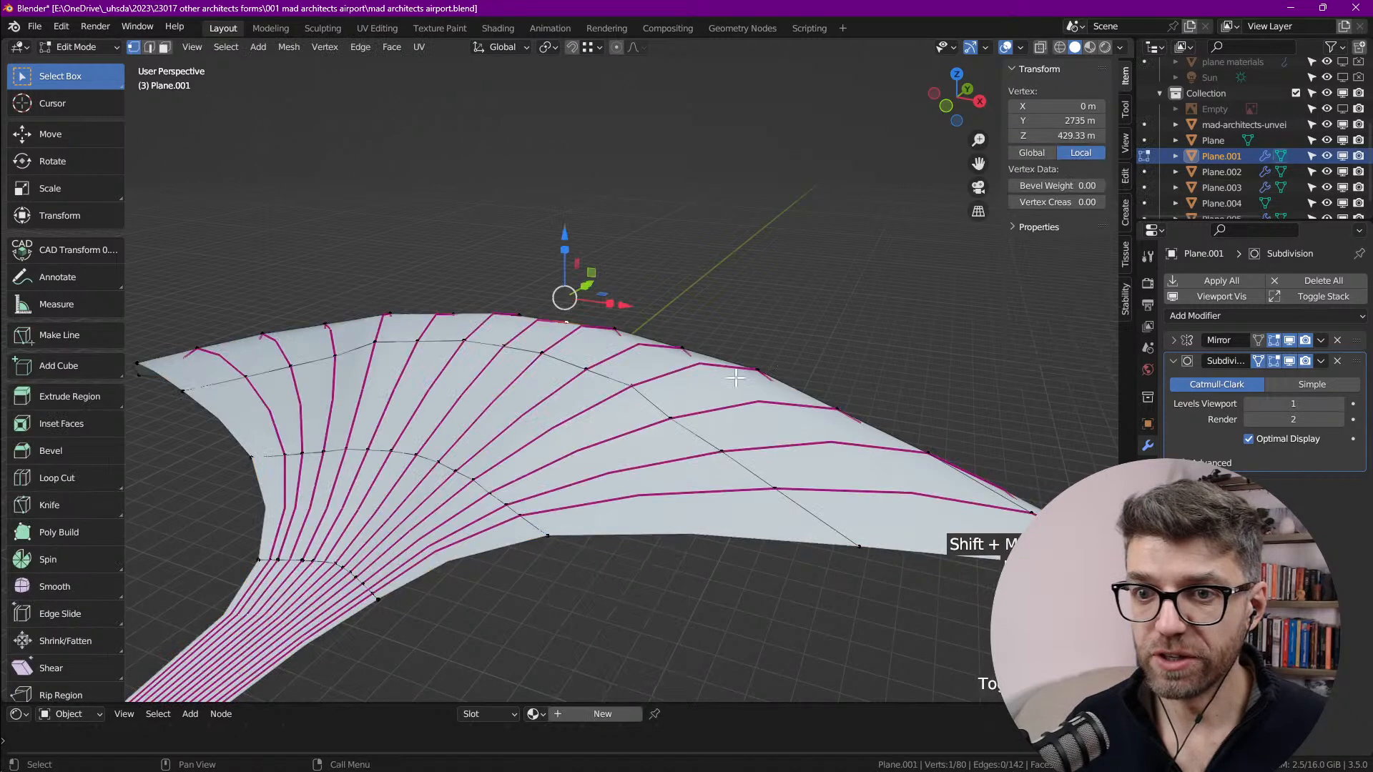
# Step: Try raising a vertex on the rib beside the centre line, near the wide rim, into a tall peak along Z
pyautogui.click(594, 327)
pyautogui.click(566, 344)
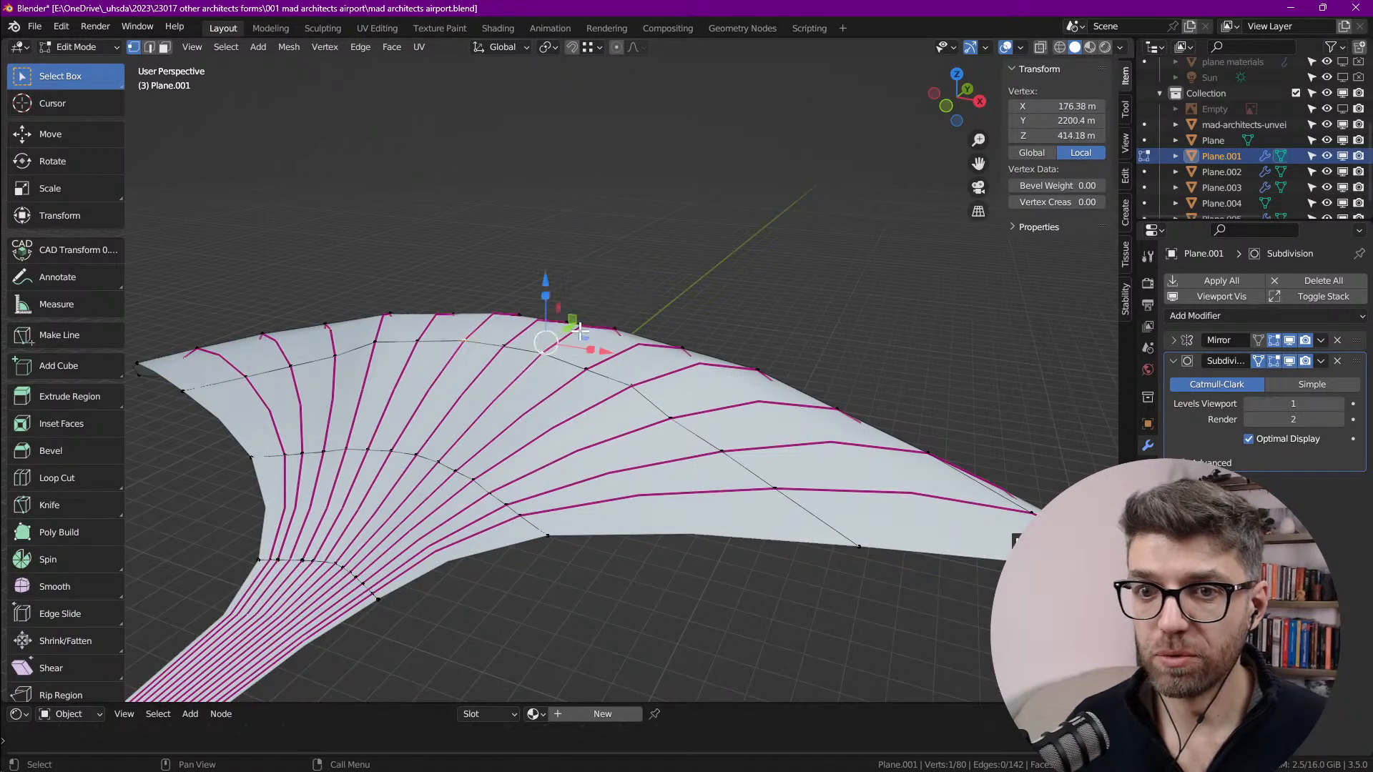
pyautogui.moveTo(546, 281); pyautogui.dragTo(554, 164)
# Step: Set the Subdivision modifier's viewport levels to 3 in Object Mode and return to Edit Mode
pyautogui.keyDown('shift'); pyautogui.moveTo(519, 392); pyautogui.dragTo(612, 367, button='middle'); pyautogui.keyUp('shift')
pyautogui.press('Tab')
pyautogui.keyDown('shift'); pyautogui.moveTo(420, 472); pyautogui.dragTo(398, 470, button='middle'); pyautogui.keyUp('shift')
pyautogui.click(1336, 404)
pyautogui.click(1336, 404)
pyautogui.keyDown('shift'); pyautogui.moveTo(495, 469); pyautogui.dragTo(503, 375, button='middle'); pyautogui.keyUp('shift')
pyautogui.press('Tab')
# Step: Try removing the mean crease from the raised rib's edge loop to compare a soft ridge with a sharp one
pyautogui.hotkey('alt', 'a')
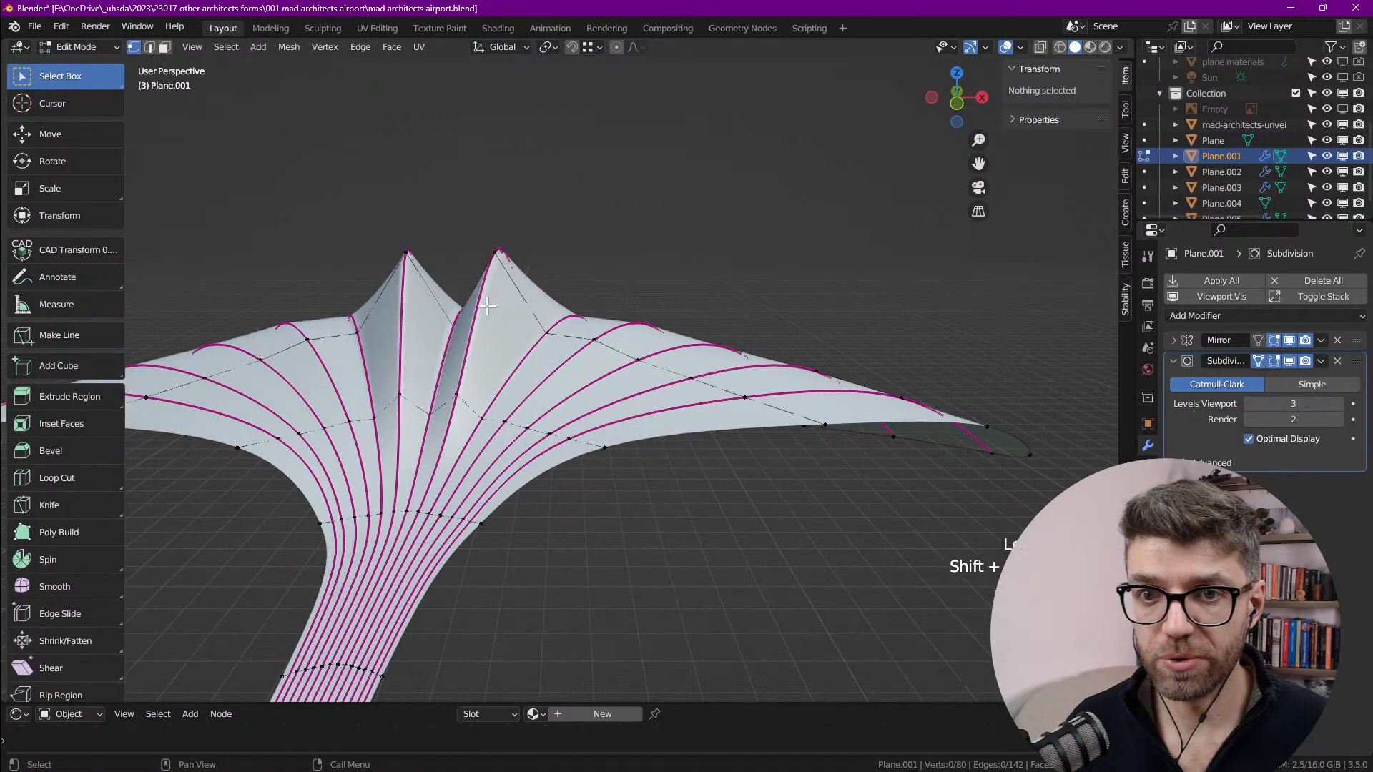
pyautogui.keyDown('alt'); pyautogui.click(480, 303); pyautogui.keyUp('alt')
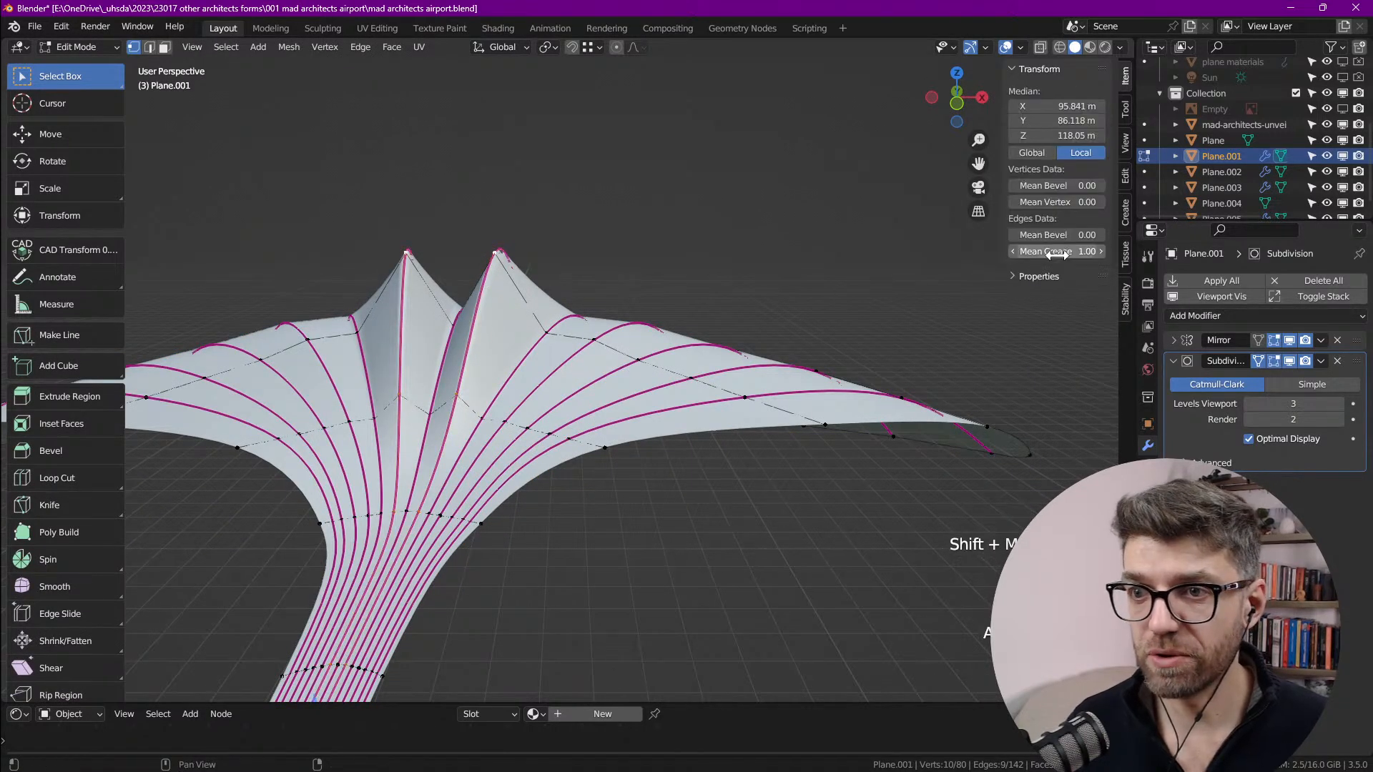
pyautogui.moveTo(1058, 252); pyautogui.dragTo(1010, 252)
pyautogui.keyDown('shift'); pyautogui.moveTo(764, 354); pyautogui.dragTo(763, 406, button='middle'); pyautogui.keyUp('shift')
# Step: Reset the roof's viewport subdivision level to 1 and undo the crease and vertex-raising tests
pyautogui.hotkey('ctrl', 'z')
pyautogui.hotkey('ctrl', 'z')
pyautogui.press('Tab')
pyautogui.hotkey('ctrl', '2')
pyautogui.hotkey('ctrl', '1')
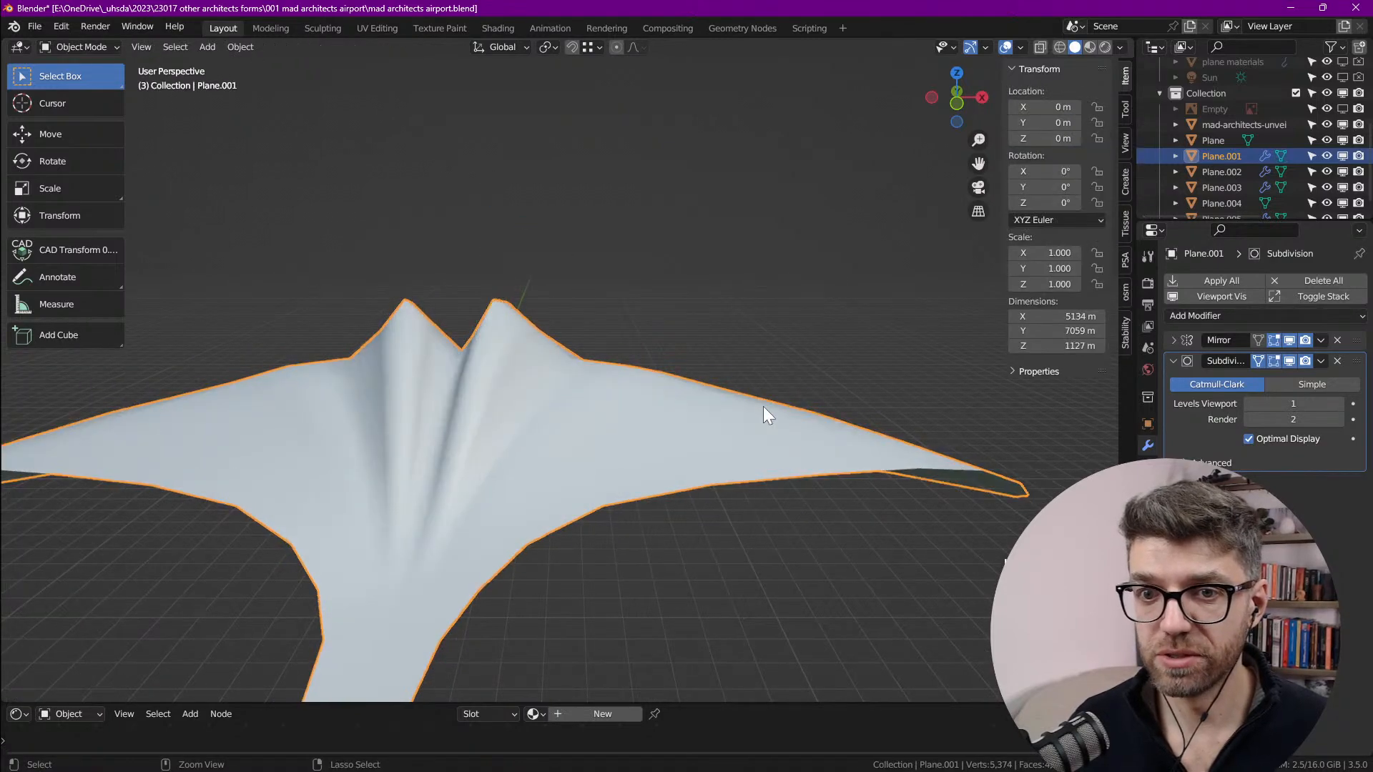
pyautogui.hotkey('ctrl', 'z')
pyautogui.hotkey('ctrl', 'z')
# Step: In edge select mode, select the six creased radial edge loops beside the centre line, leaving the centre loop unselected
pyautogui.moveTo(603, 264); pyautogui.dragTo(577, 331, button='middle')
pyautogui.hotkey('alt', 'a')
pyautogui.press('2')
pyautogui.keyDown('alt'); pyautogui.click(528, 311); pyautogui.keyUp('alt')
pyautogui.keyDown('alt'); pyautogui.keyDown('shift'); pyautogui.click(600, 347); pyautogui.keyUp('shift'); pyautogui.keyUp('alt')
pyautogui.keyDown('alt'); pyautogui.keyDown('shift'); pyautogui.click(654, 355); pyautogui.keyUp('shift'); pyautogui.keyUp('alt')
pyautogui.keyDown('alt'); pyautogui.keyDown('shift'); pyautogui.click(711, 399); pyautogui.keyUp('shift'); pyautogui.keyUp('alt')
pyautogui.keyDown('alt'); pyautogui.keyDown('shift'); pyautogui.click(764, 440); pyautogui.keyUp('shift'); pyautogui.keyUp('alt')
pyautogui.keyDown('alt'); pyautogui.keyDown('shift'); pyautogui.click(809, 484); pyautogui.keyUp('shift'); pyautogui.keyUp('alt')
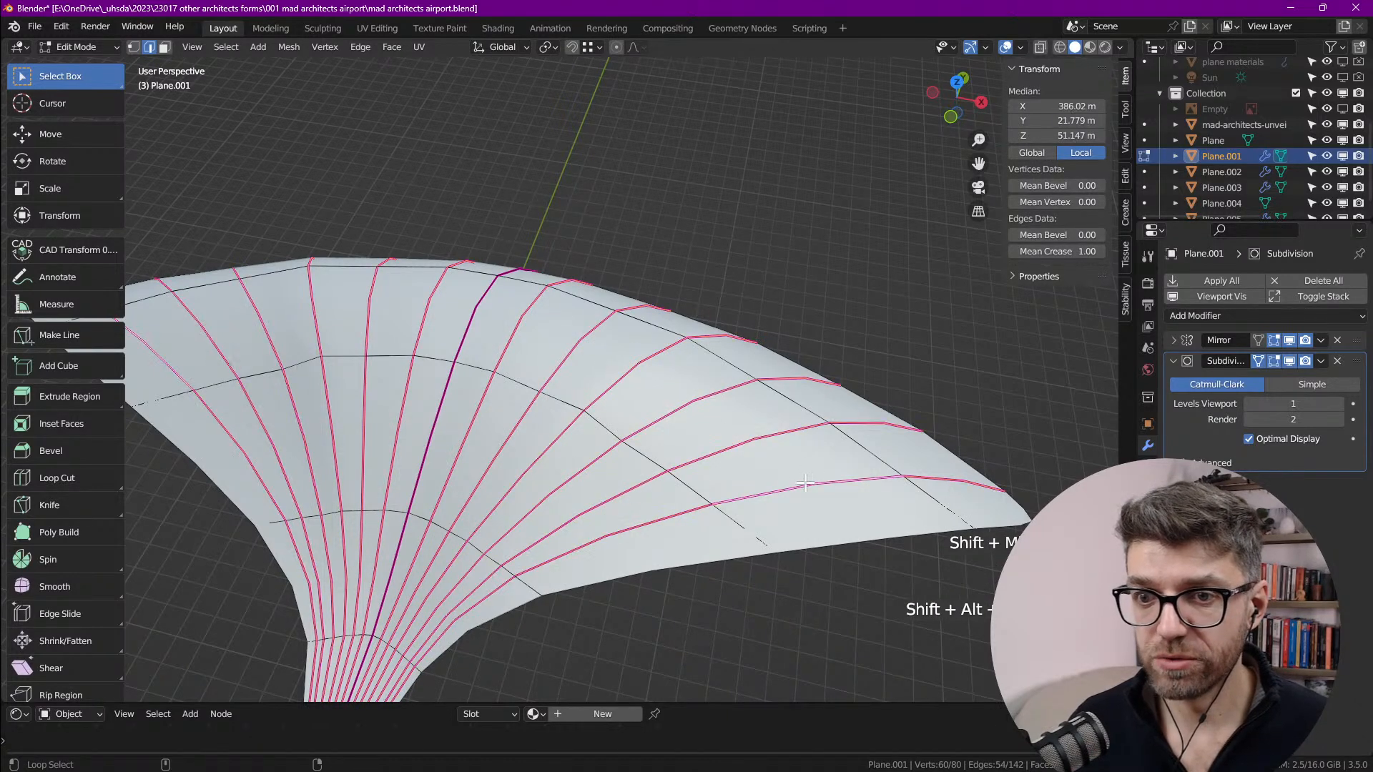
# Step: Bevel the selected radial edge loops by about 4.21 m with one segment
pyautogui.keyDown('shift'); pyautogui.moveTo(499, 284); pyautogui.dragTo(572, 401, button='middle'); pyautogui.keyUp('shift')
pyautogui.scroll(3, 533, 375)
pyautogui.scroll(-3, 515, 386)
pyautogui.hotkey('ctrl', 'b')
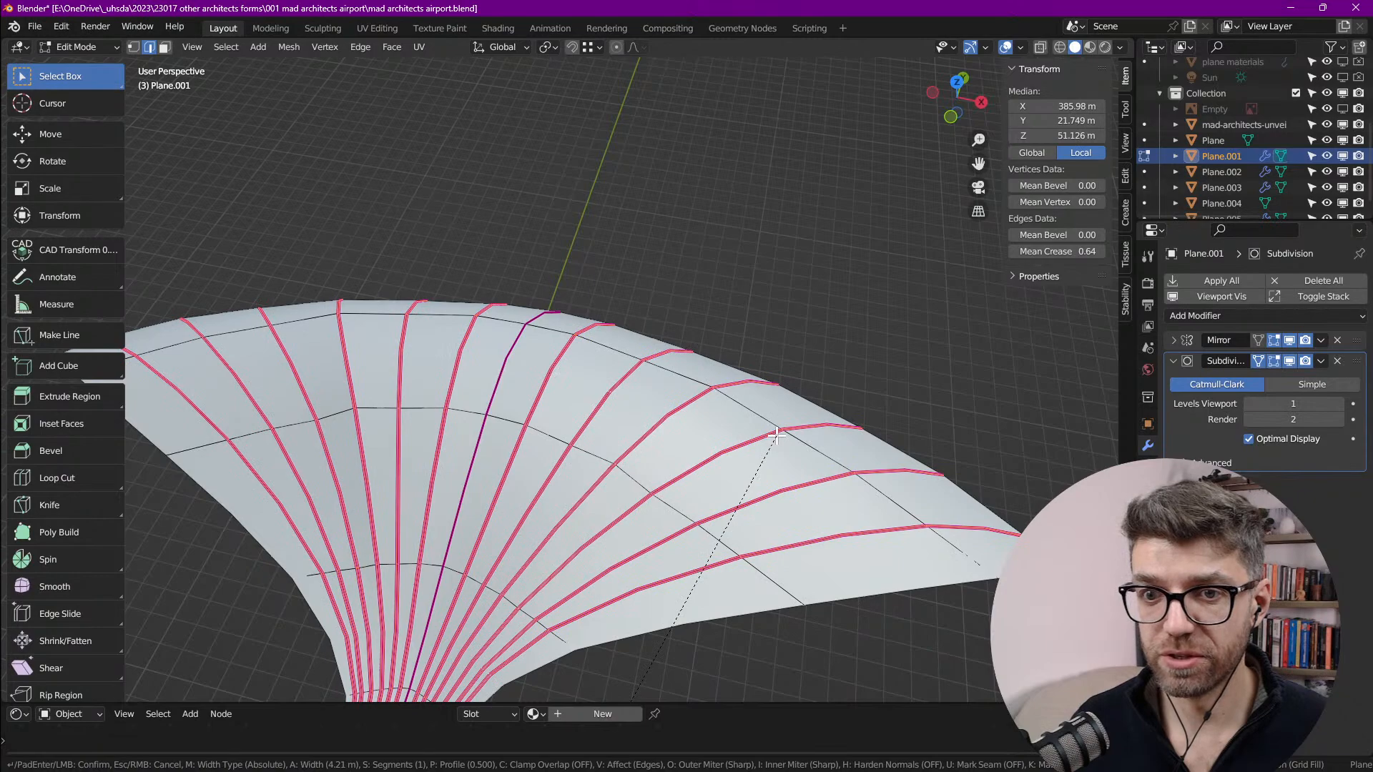
pyautogui.click(777, 435)
# Step: Examine the spacing of the bevelled strips along the narrow stem and across the fan-shaped end of the roof
pyautogui.scroll(3, 617, 454)
pyautogui.scroll(-9, 625, 372)
pyautogui.keyDown('shift'); pyautogui.moveTo(548, 588); pyautogui.dragTo(597, 355, button='middle'); pyautogui.keyUp('shift')
pyautogui.scroll(6, 596, 352)
pyautogui.scroll(-2, 596, 353)
pyautogui.keyDown('shift'); pyautogui.moveTo(588, 573); pyautogui.dragTo(690, 222, button='middle'); pyautogui.keyUp('shift')
pyautogui.scroll(3, 662, 386)
pyautogui.keyDown('shift'); pyautogui.moveTo(633, 493); pyautogui.dragTo(667, 389, button='middle'); pyautogui.keyUp('shift')
pyautogui.scroll(5, 668, 389)
pyautogui.scroll(-8, 656, 428)
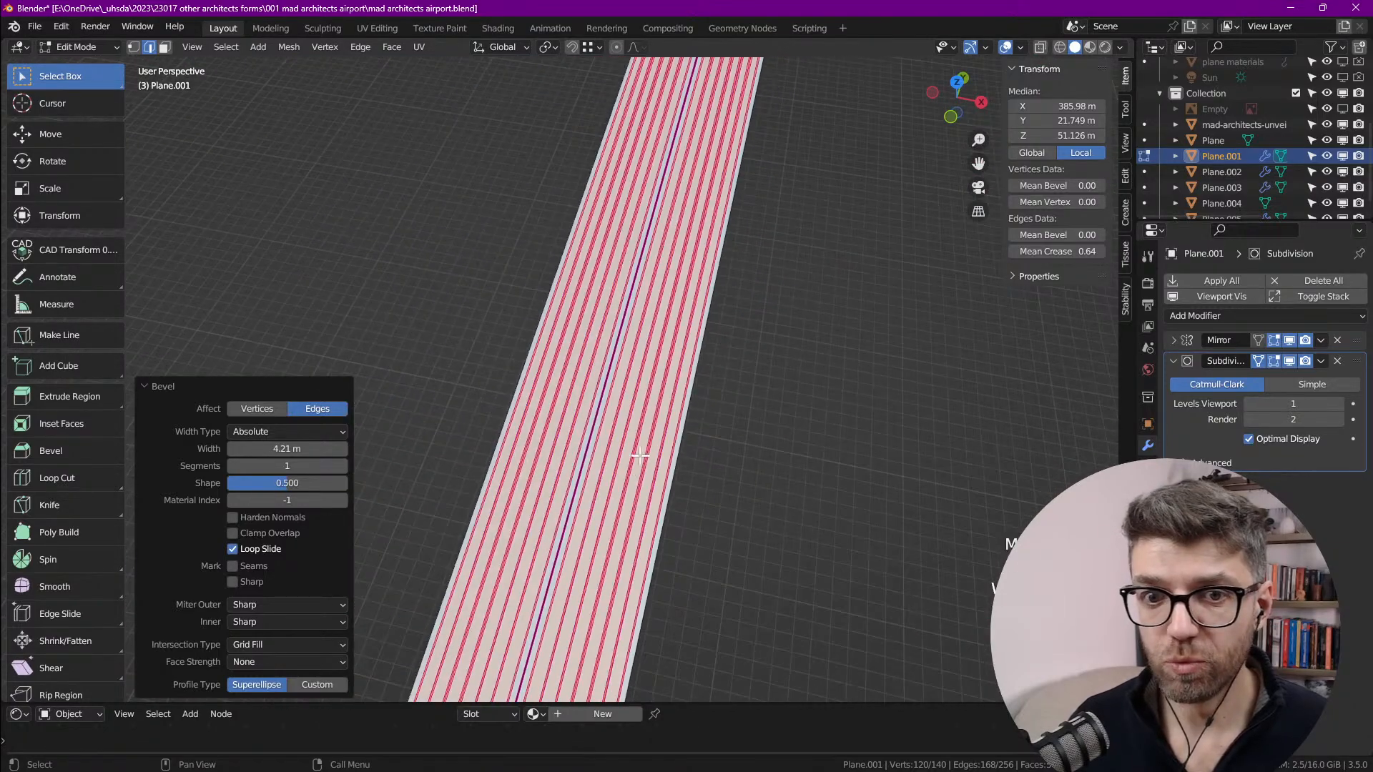
pyautogui.scroll(3, 671, 246)
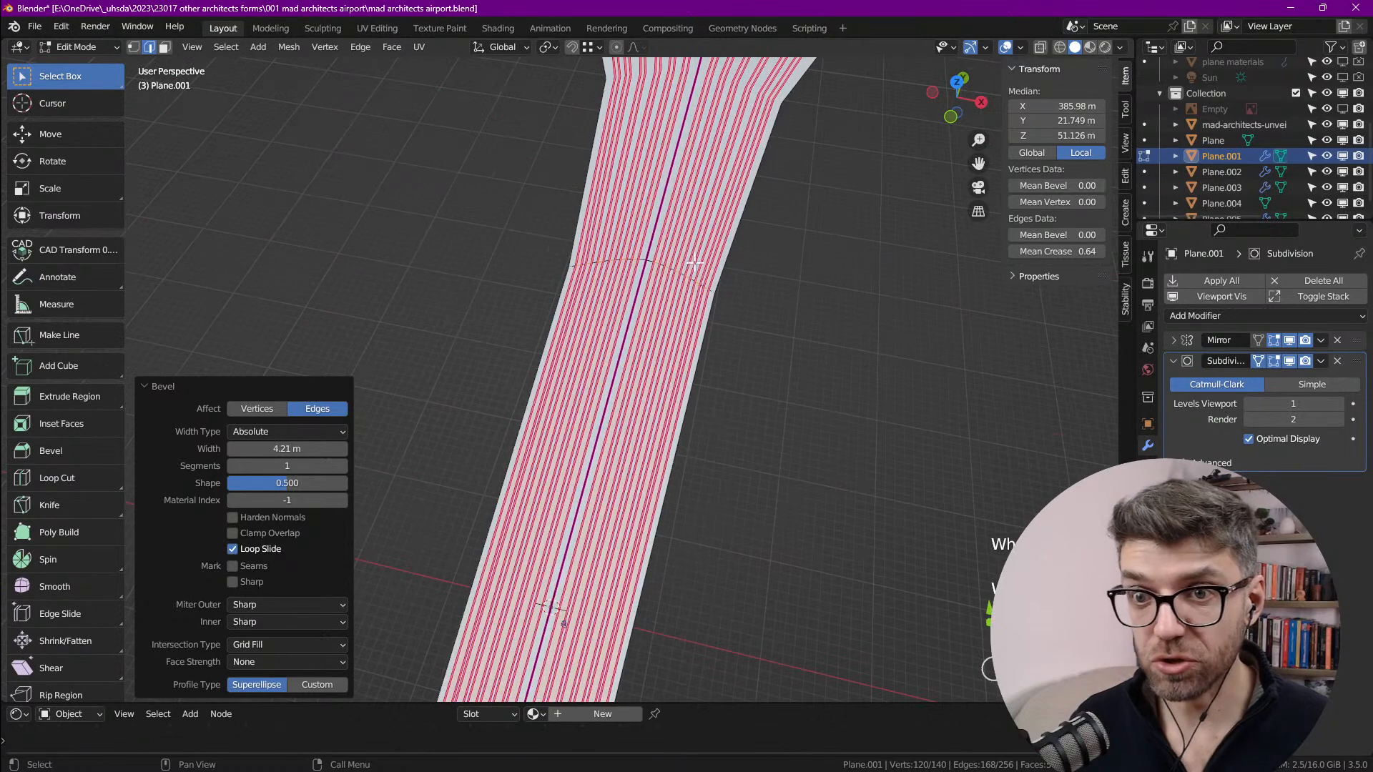
pyautogui.scroll(6, 674, 294)
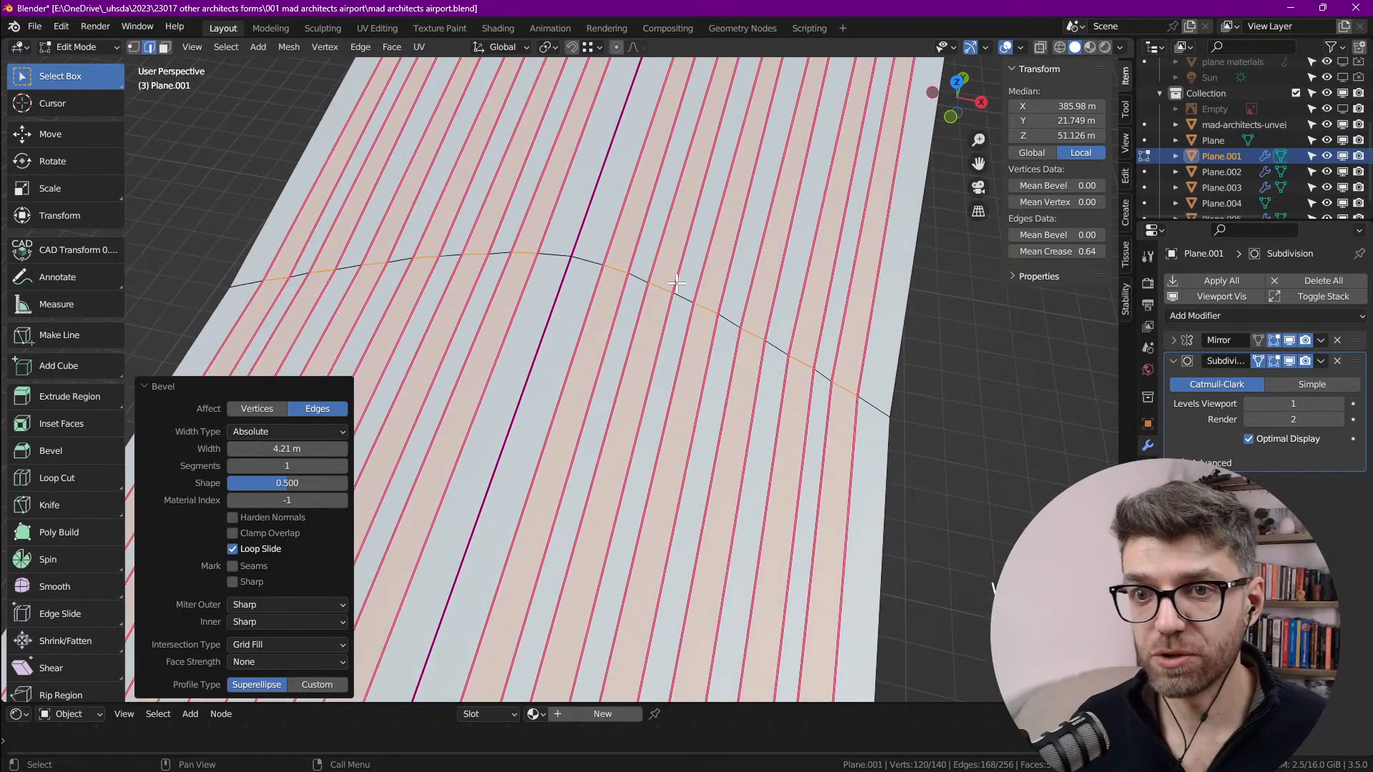
pyautogui.scroll(-3, 739, 329)
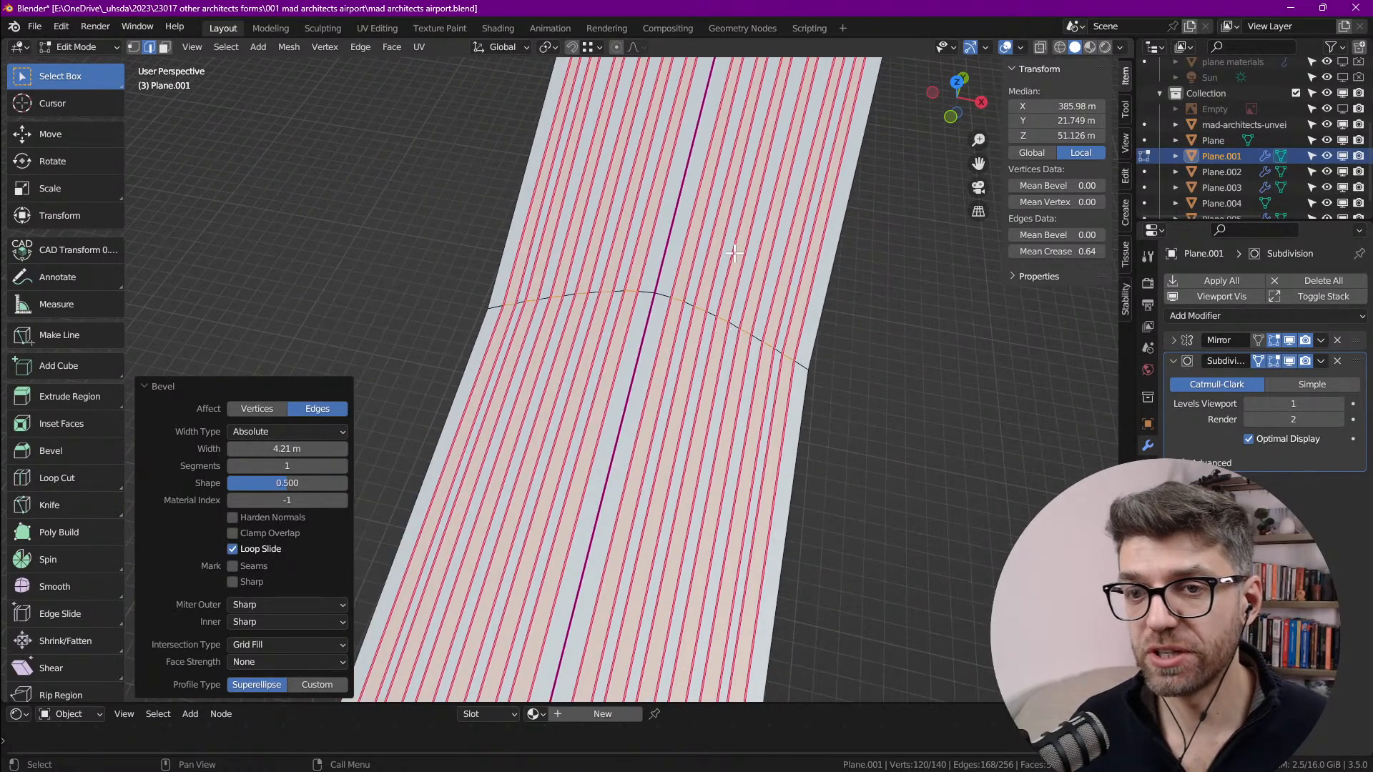
pyautogui.scroll(-5, 665, 260)
pyautogui.scroll(5, 668, 252)
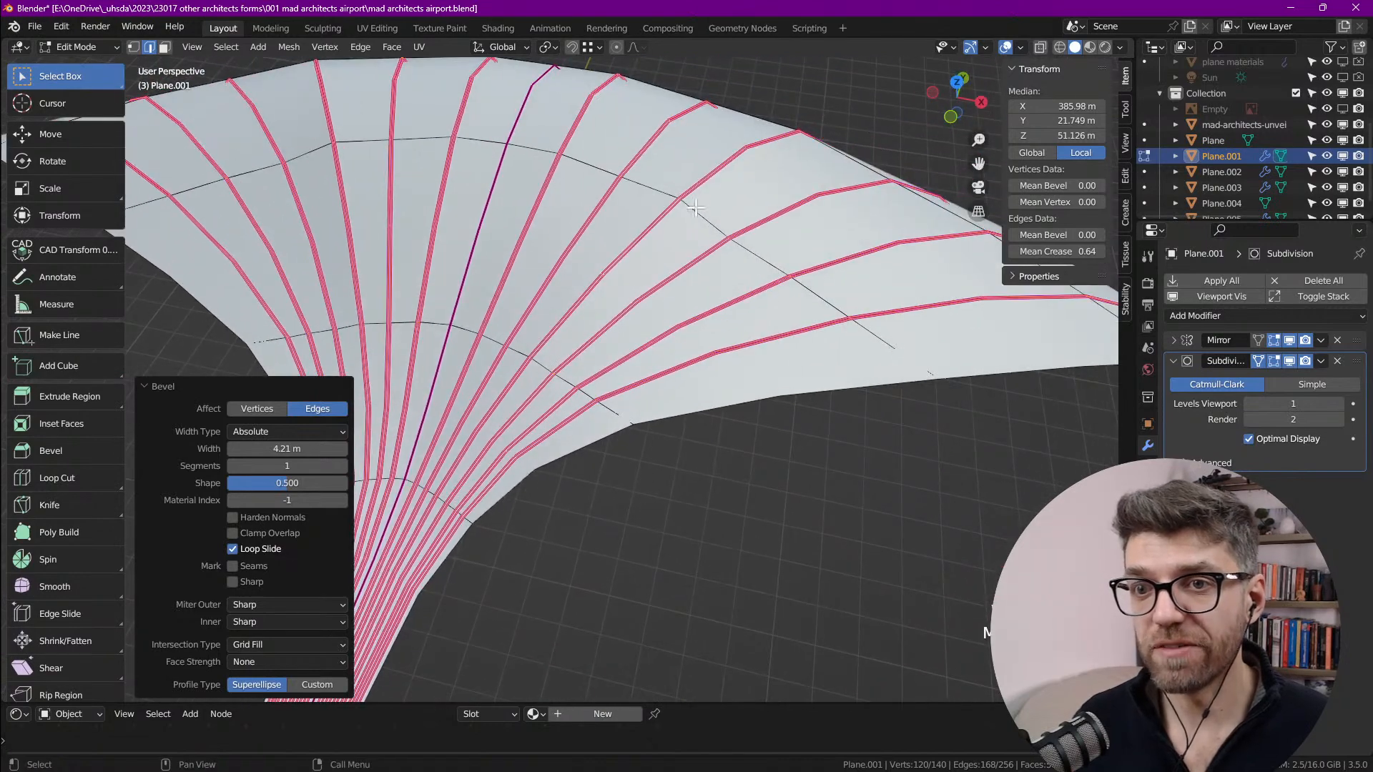
pyautogui.moveTo(753, 111); pyautogui.dragTo(587, 276, button='middle')
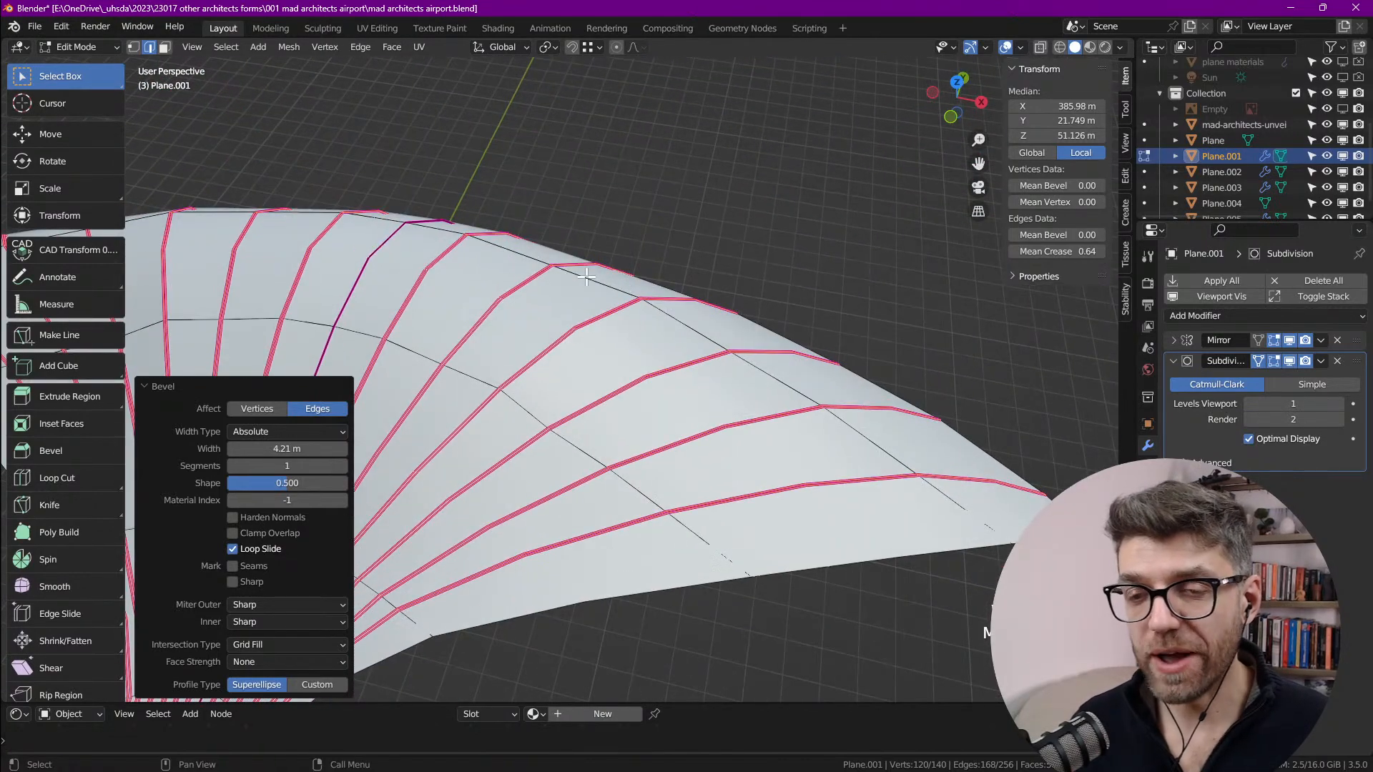
# Step: Compare the Offset and Percent width types for the bevel and settle on Offset
pyautogui.click(273, 430)
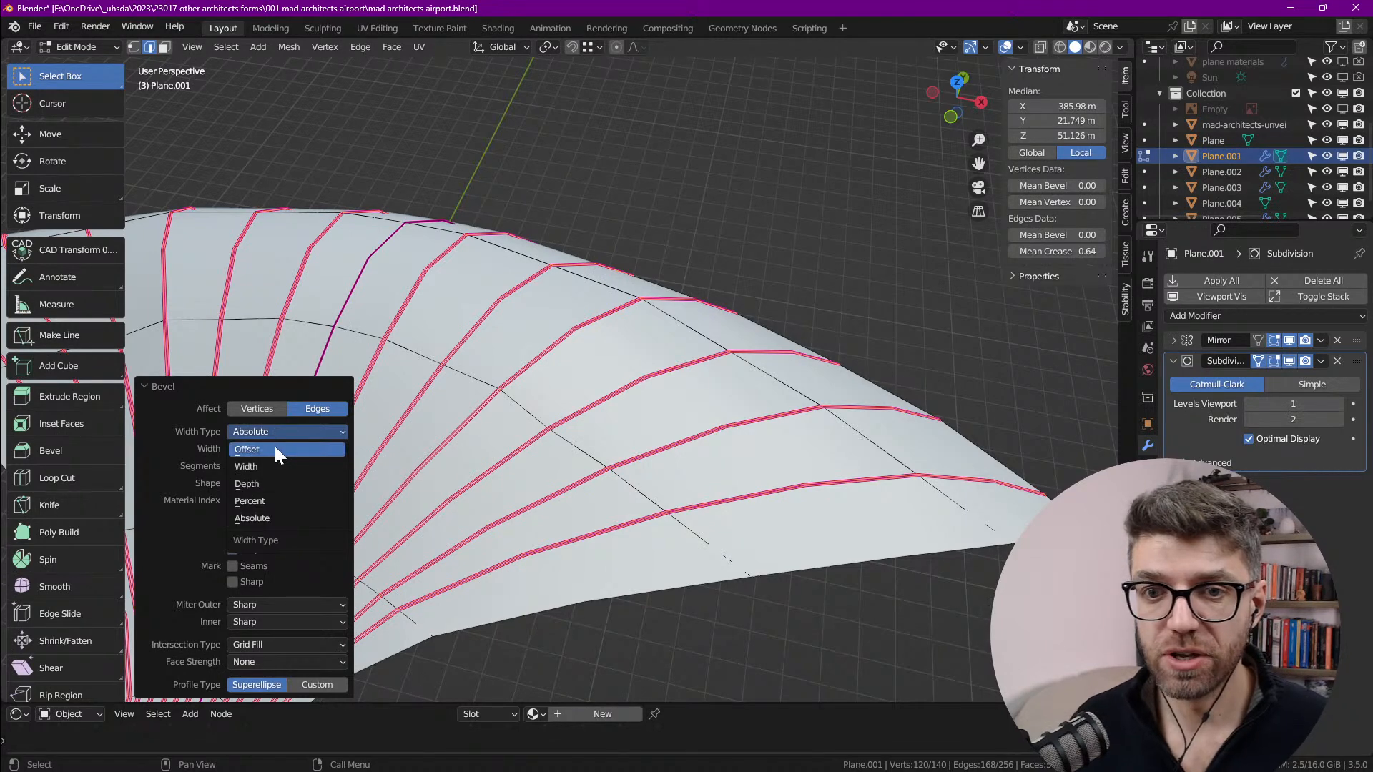
pyautogui.click(275, 447)
pyautogui.click(253, 437)
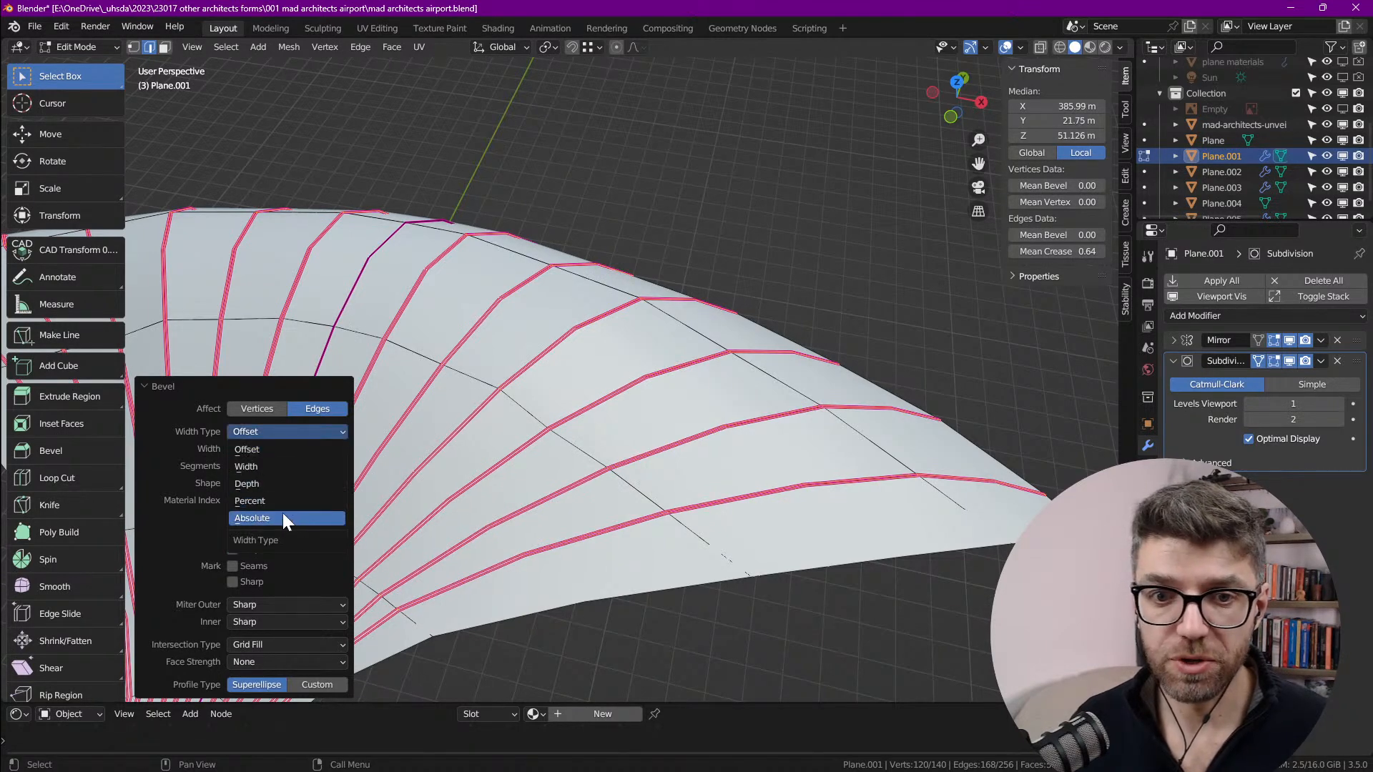
pyautogui.click(262, 502)
pyautogui.click(276, 433)
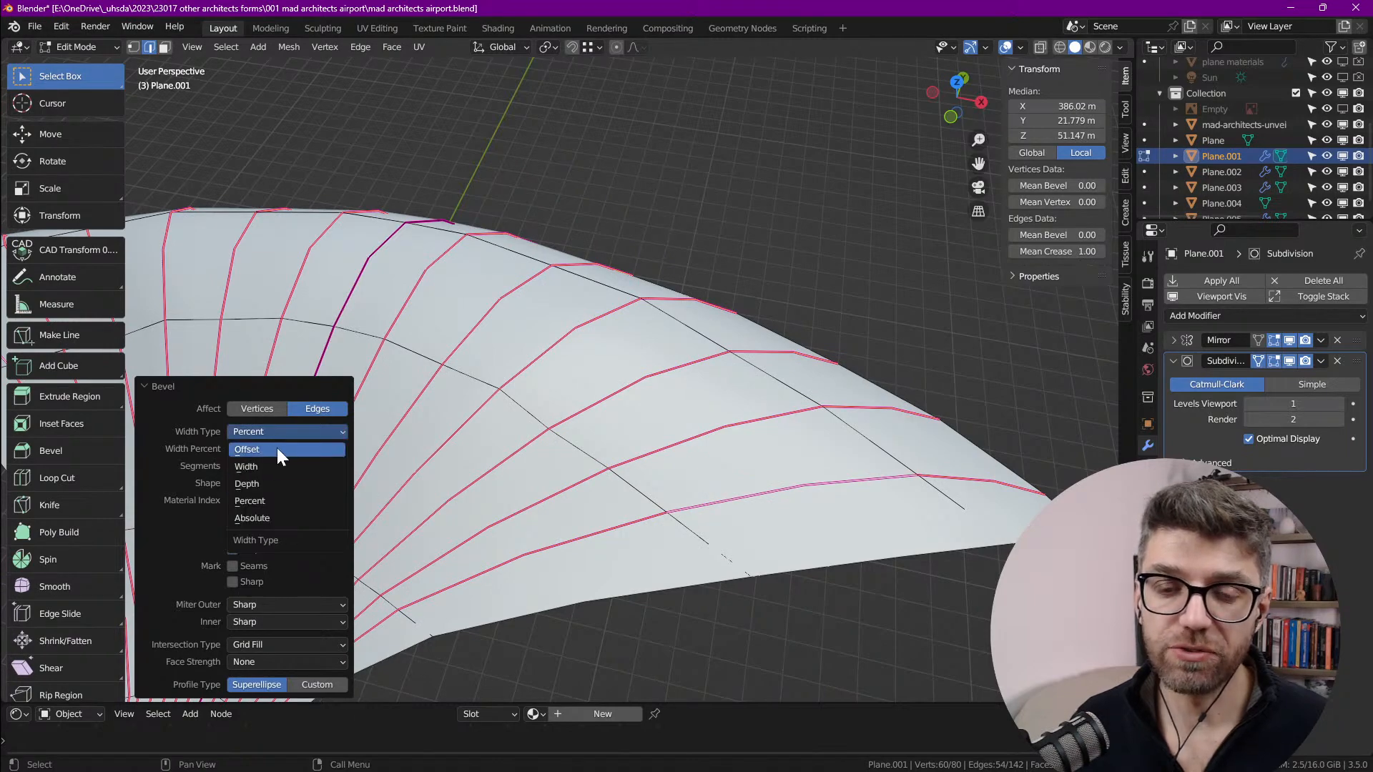
pyautogui.click(279, 448)
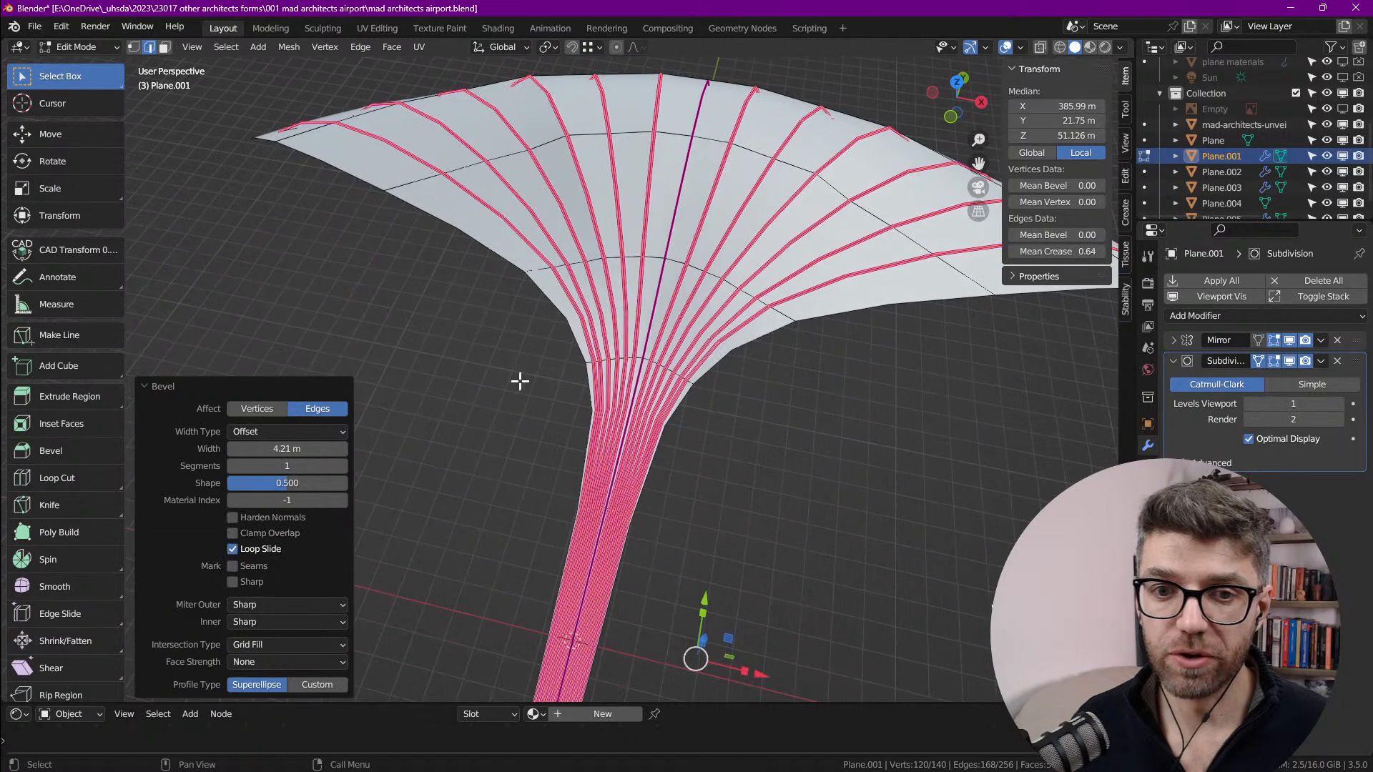
# Step: Try a bevel width of 3 m on the radial loops
pyautogui.click(267, 450)
pyautogui.write('3')
pyautogui.press('Return')
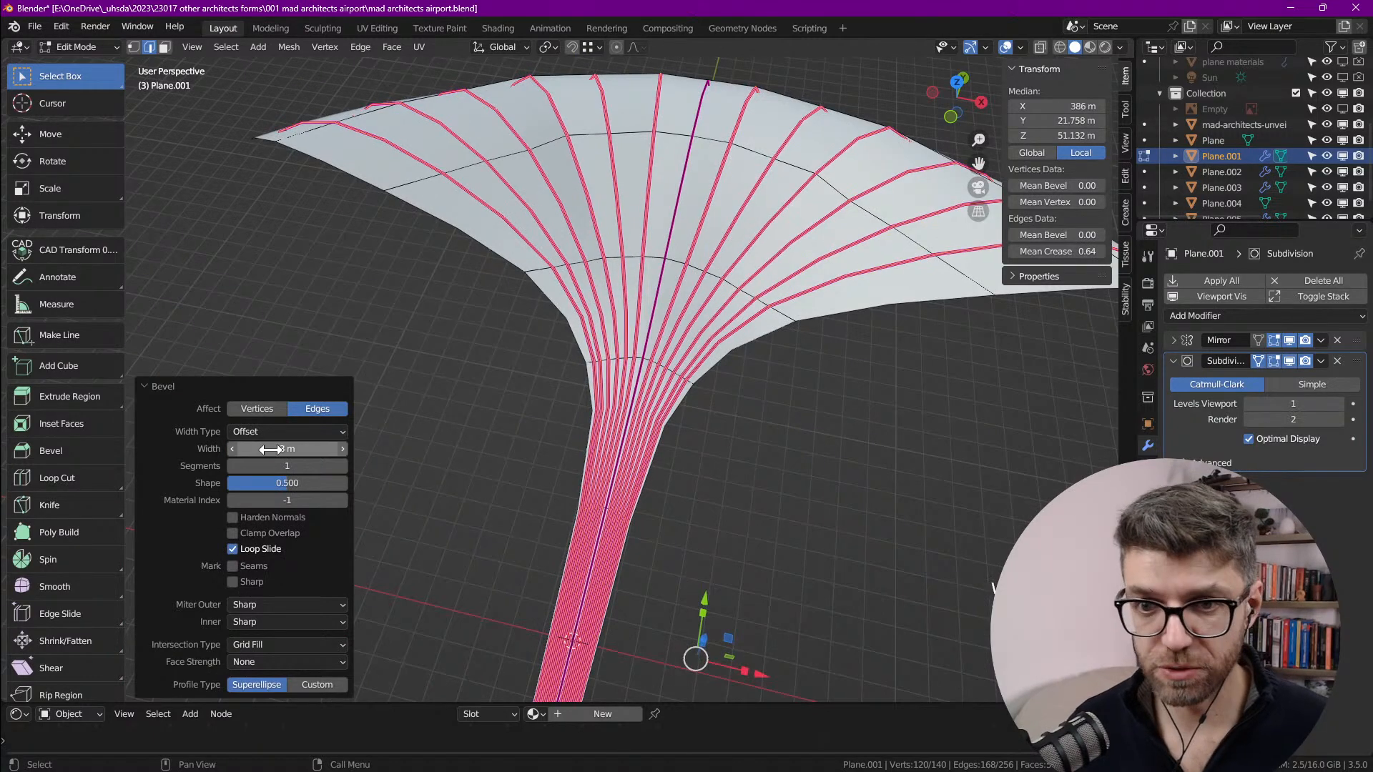
# Step: Check the strip spacing on the stem in top view and set the bevel width to 2 m
pyautogui.press('`')
pyautogui.click(697, 379)
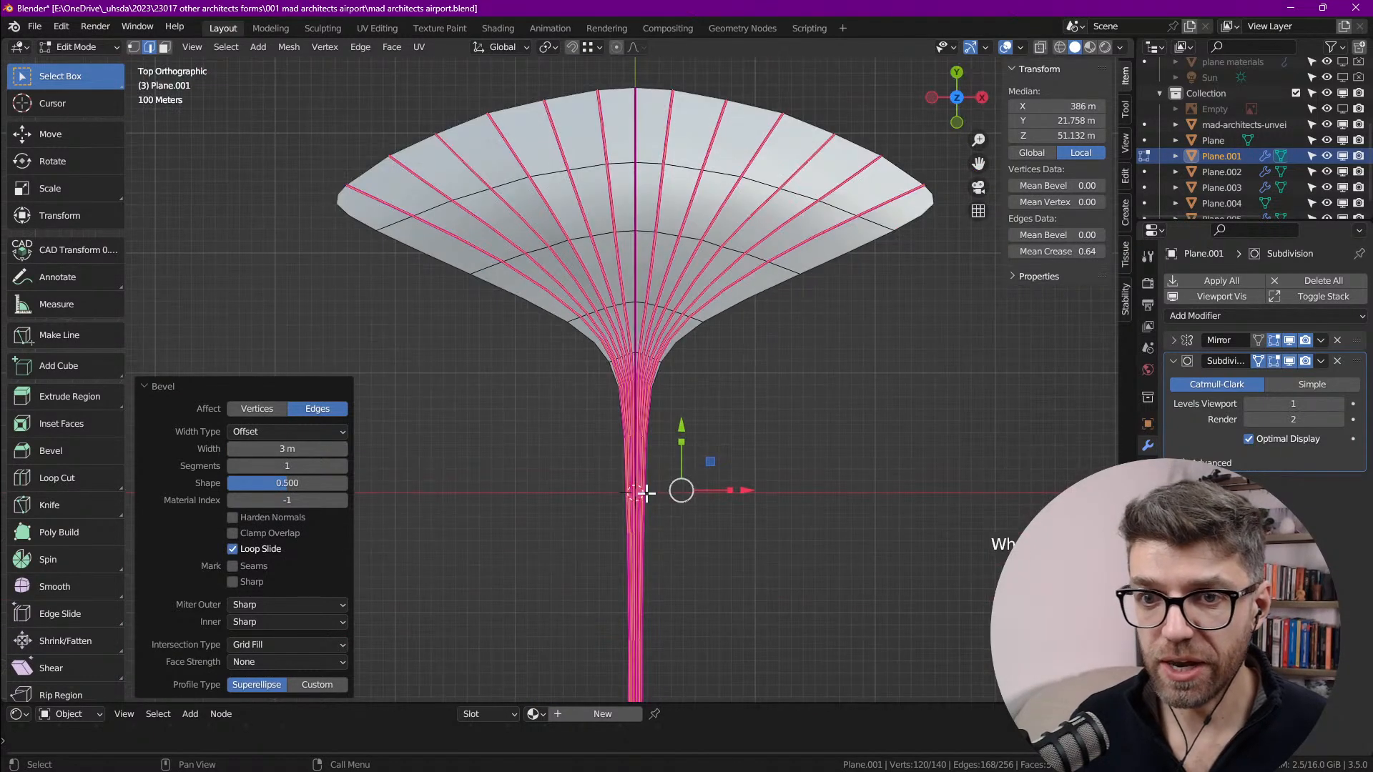
pyautogui.scroll(15, 723, 187)
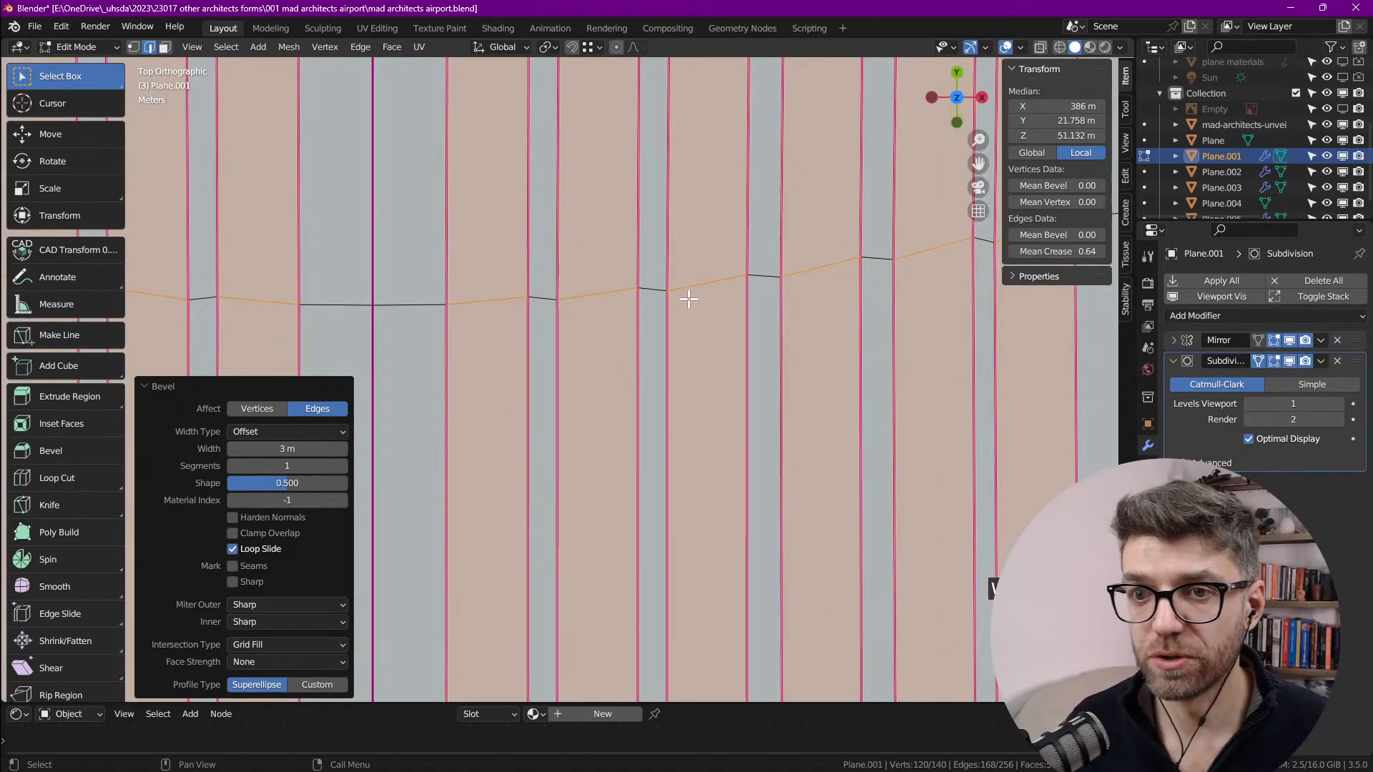
pyautogui.click(289, 448)
pyautogui.write('2')
pyautogui.press('Return')
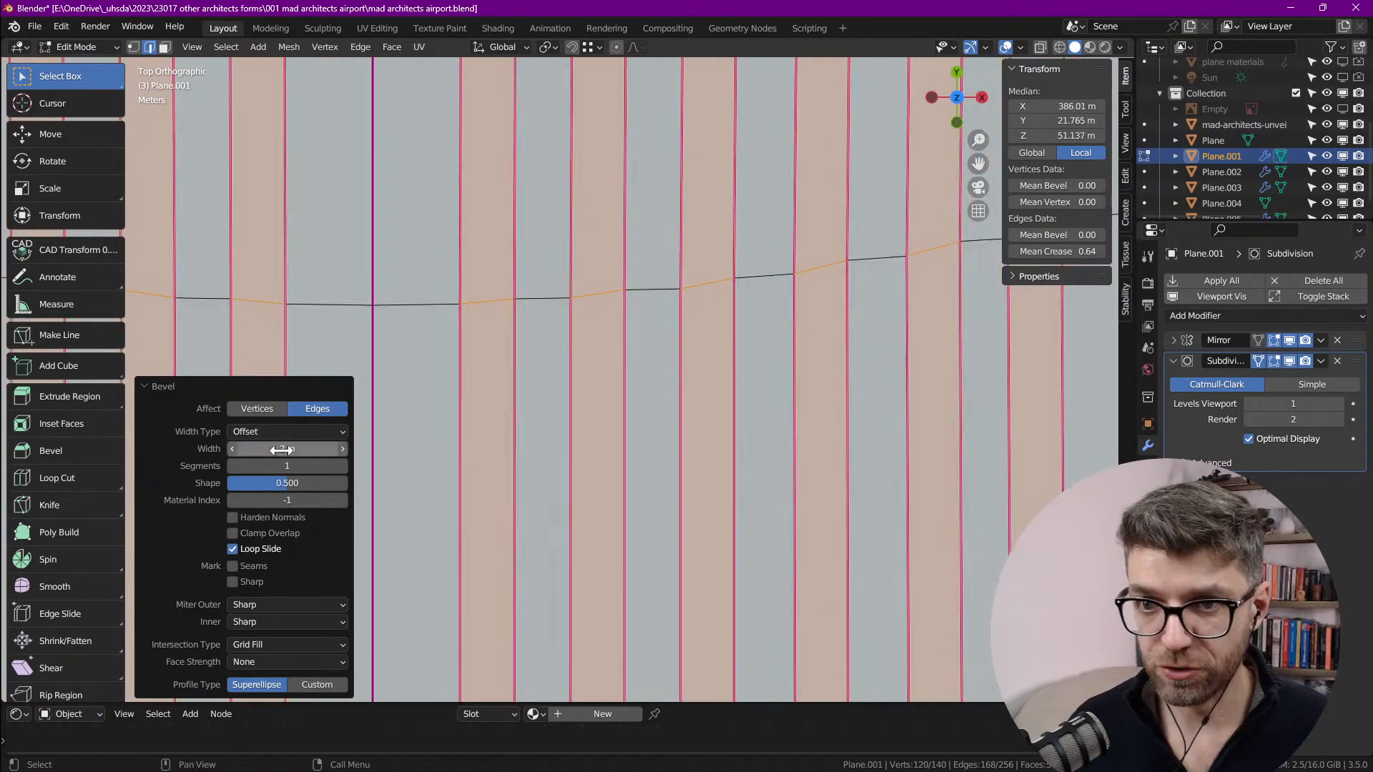
# Step: Inspect the 2 m bevel strips along the stem and fan from the top and in perspective
pyautogui.scroll(-10, 629, 332)
pyautogui.scroll(-8, 656, 466)
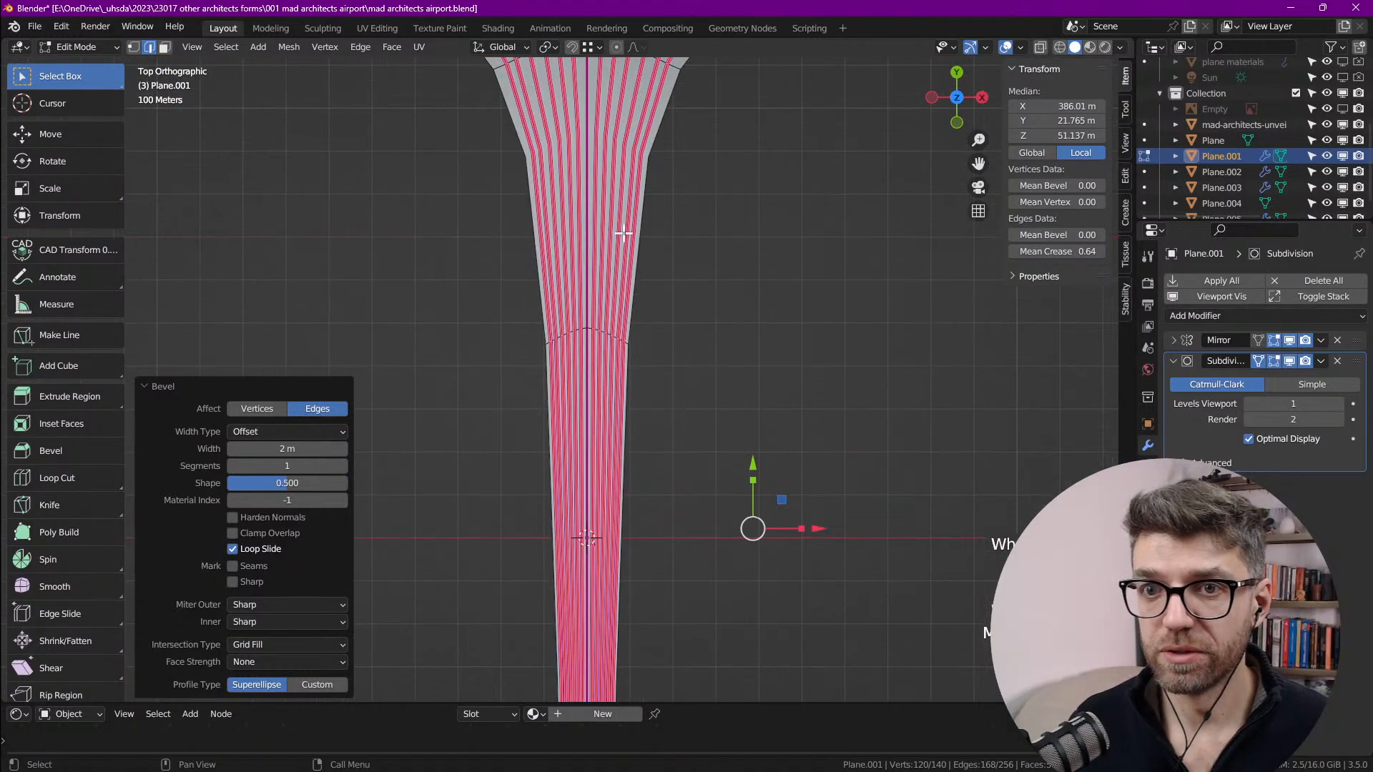
pyautogui.scroll(10, 611, 287)
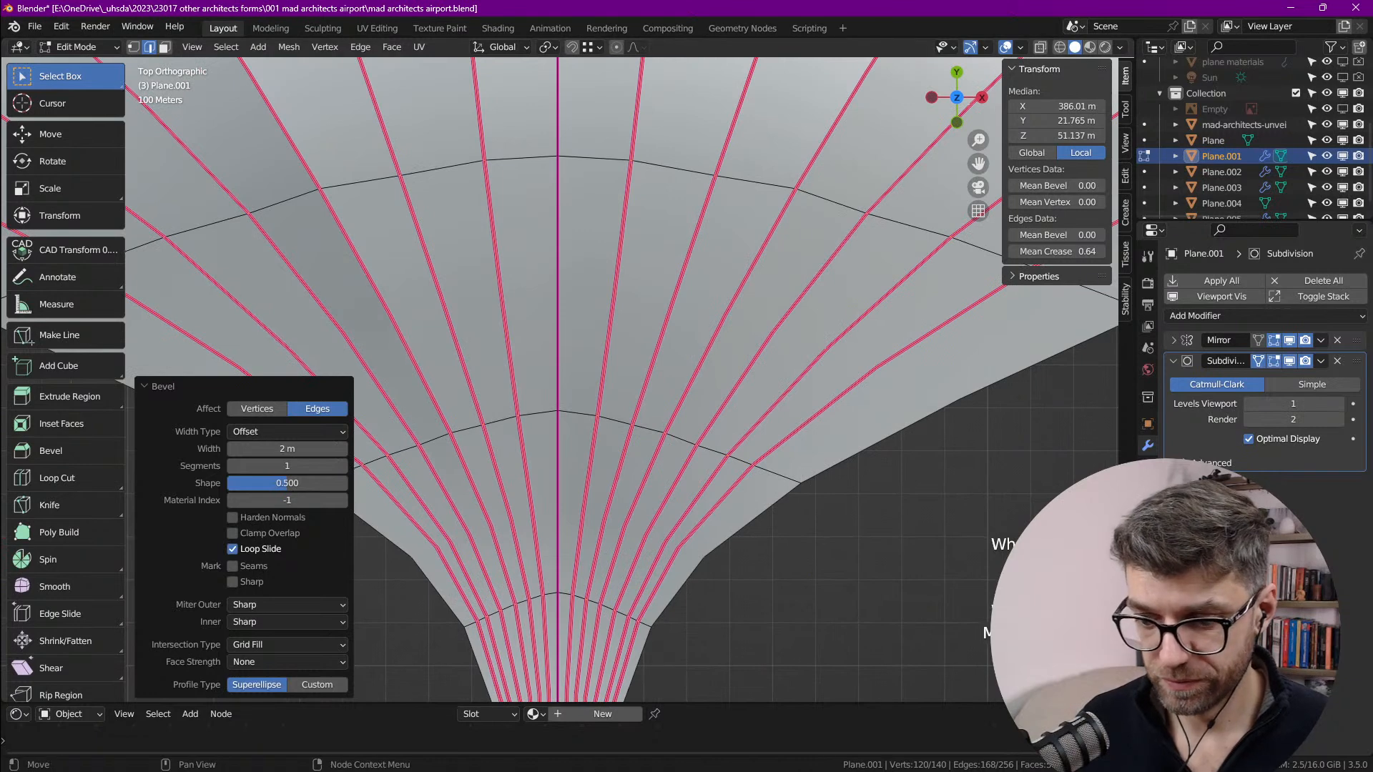
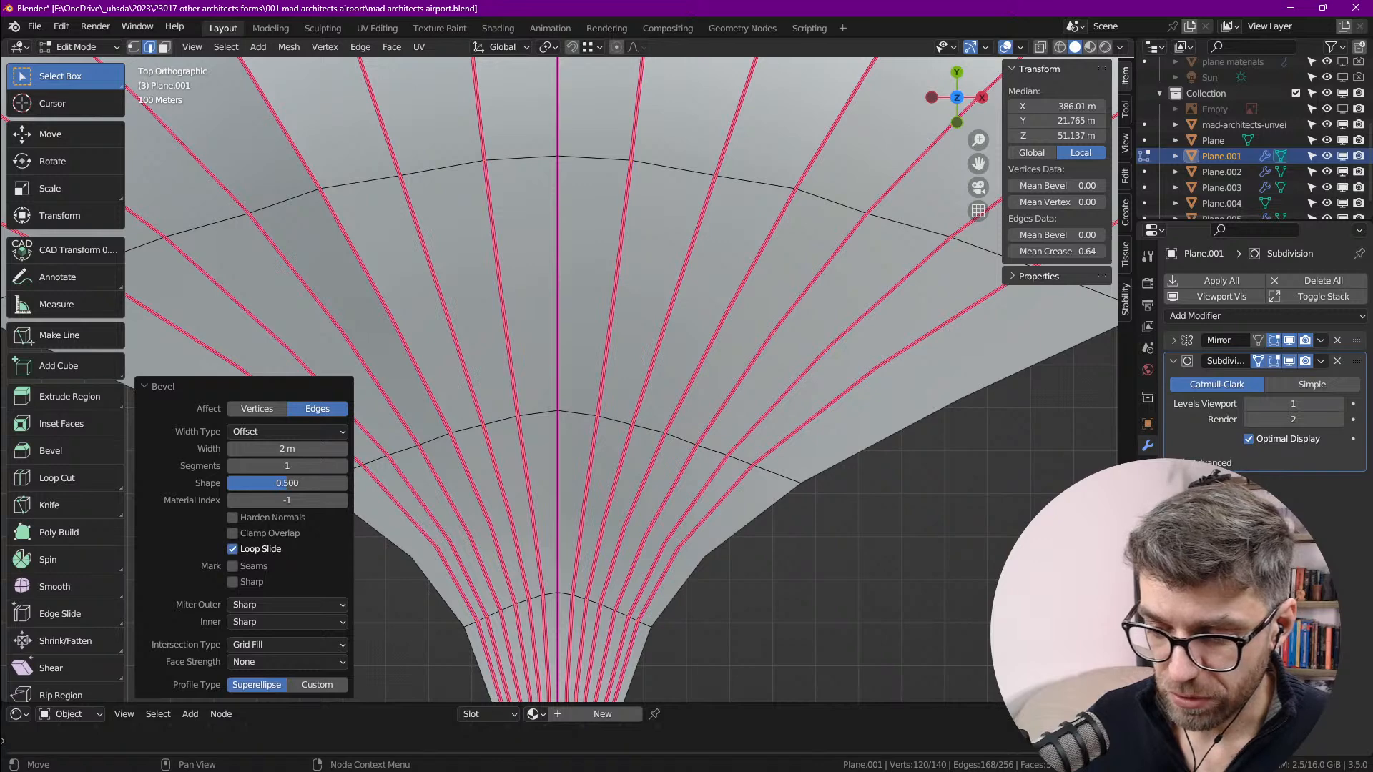
pyautogui.click(982, 97)
pyautogui.click(957, 74)
pyautogui.scroll(-3, 879, 188)
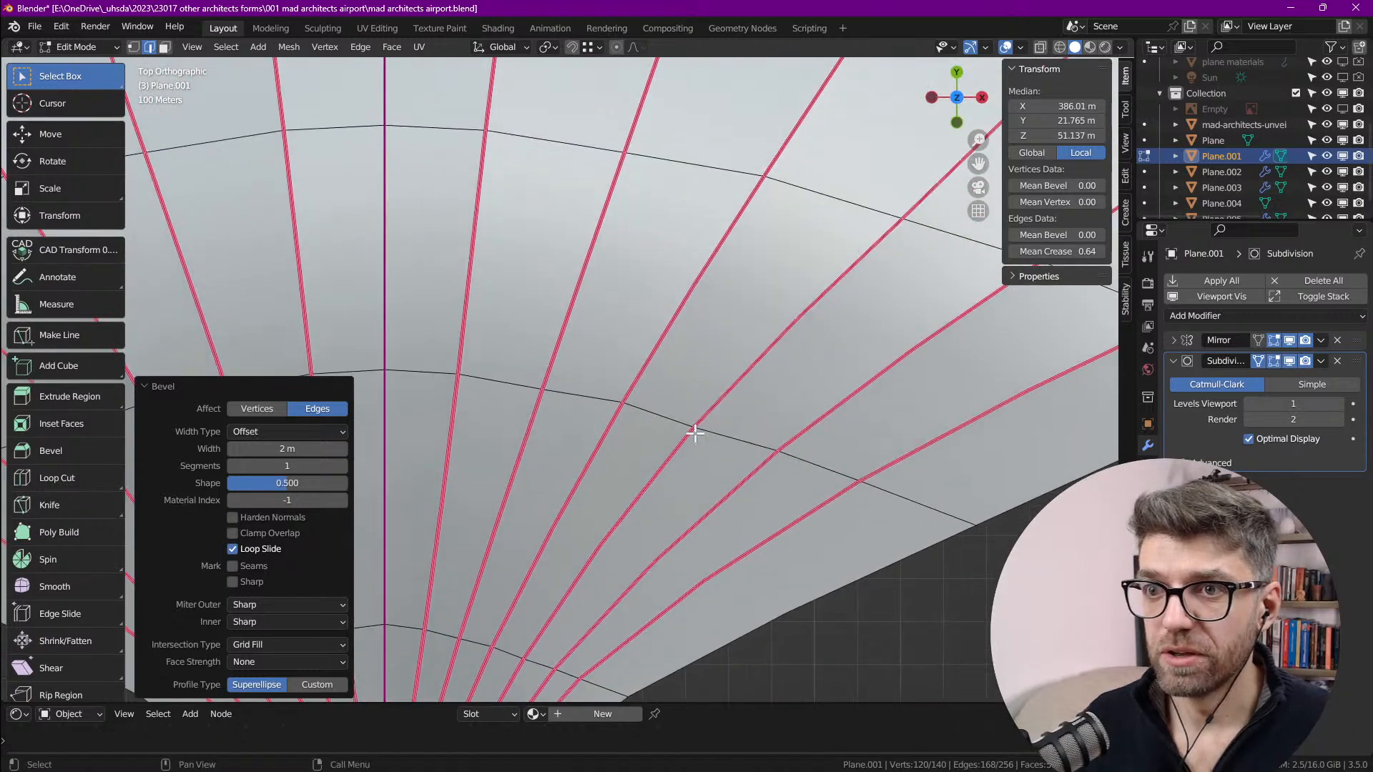
pyautogui.moveTo(927, 147); pyautogui.dragTo(687, 301, button='middle')
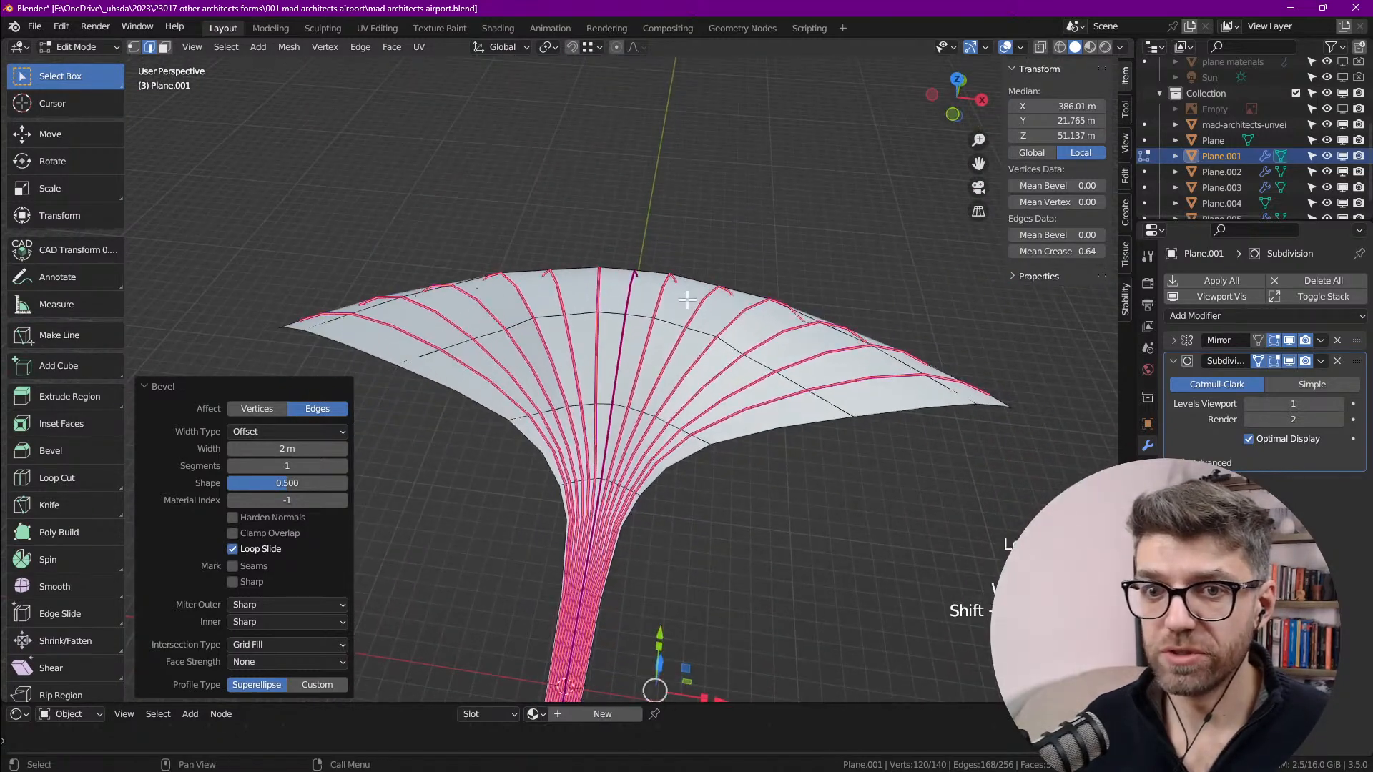
# Step: Switch the 3D viewport to quad view and collapse the Bevel settings
pyautogui.click(190, 48)
pyautogui.moveTo(282, 292)
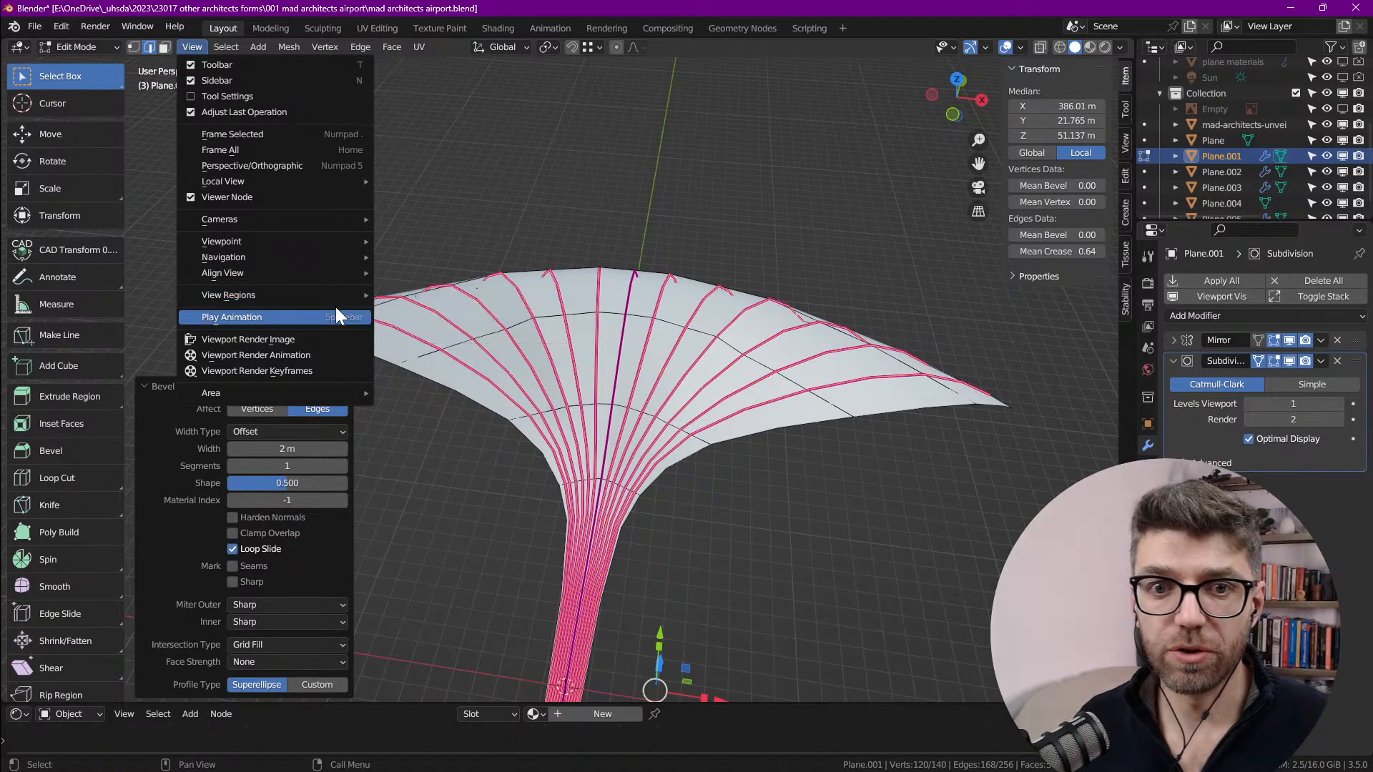
pyautogui.moveTo(299, 393)
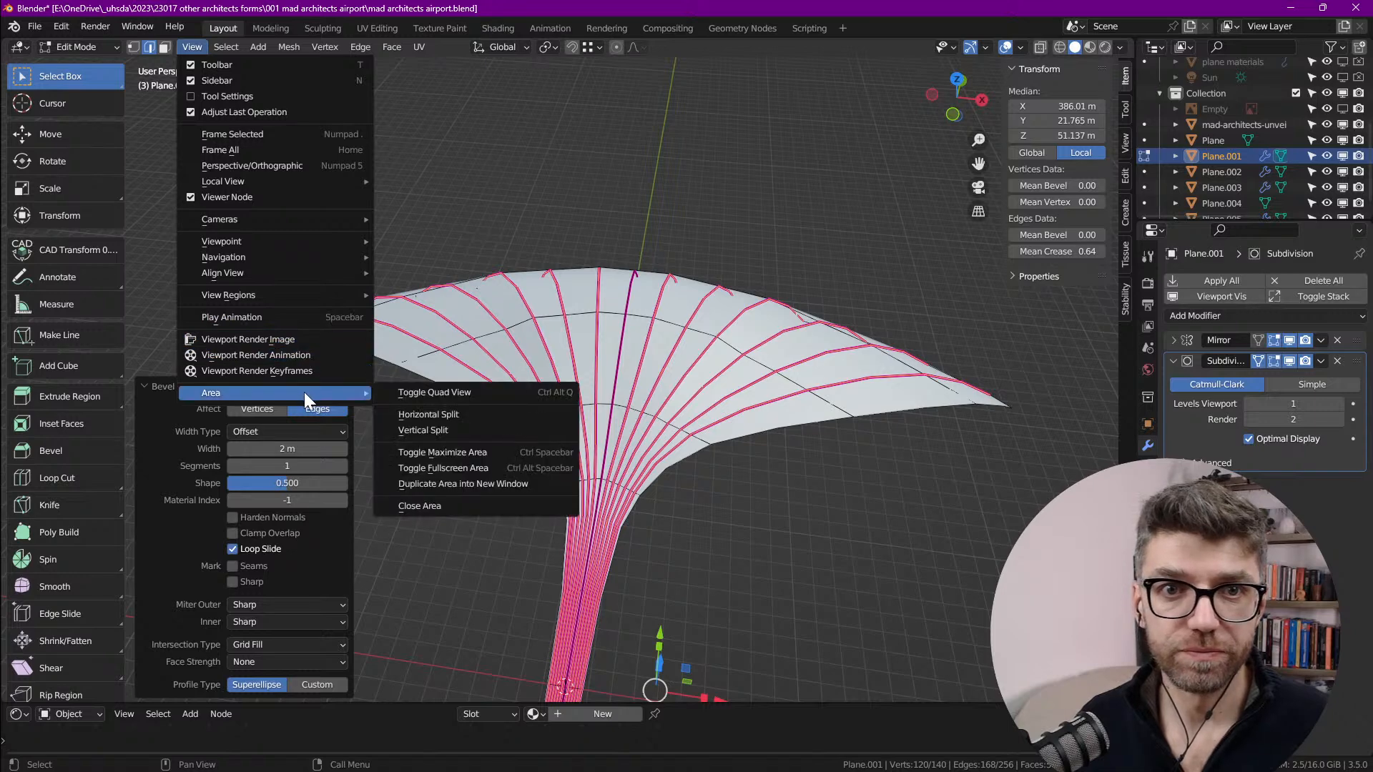
pyautogui.click(500, 395)
pyautogui.click(159, 382)
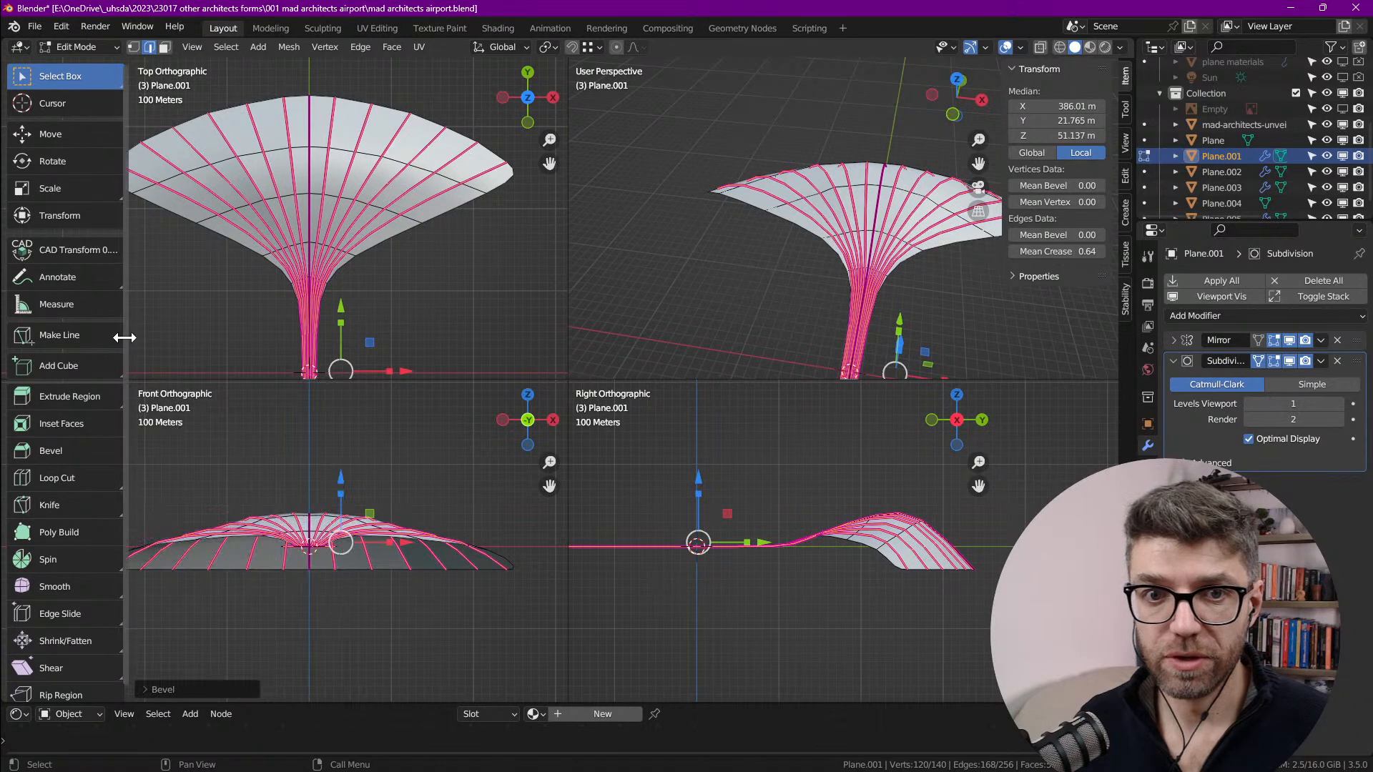
# Step: Narrow the toolbar to icons only and reframe the roof in the top, front, right and perspective views
pyautogui.moveTo(124, 337); pyautogui.dragTo(37, 332)
pyautogui.keyDown('shift'); pyautogui.moveTo(372, 189); pyautogui.dragTo(351, 232, button='middle'); pyautogui.keyUp('shift')
pyautogui.keyDown('shift'); pyautogui.moveTo(382, 534); pyautogui.dragTo(347, 582, button='middle'); pyautogui.keyUp('shift')
pyautogui.scroll(4, 815, 547)
pyautogui.scroll(1, 861, 493)
pyautogui.moveTo(861, 493); pyautogui.dragTo(840, 603, button='middle')
pyautogui.moveTo(830, 257); pyautogui.dragTo(832, 176, button='middle')
pyautogui.scroll(1, 768, 254)
pyautogui.scroll(-2, 790, 256)
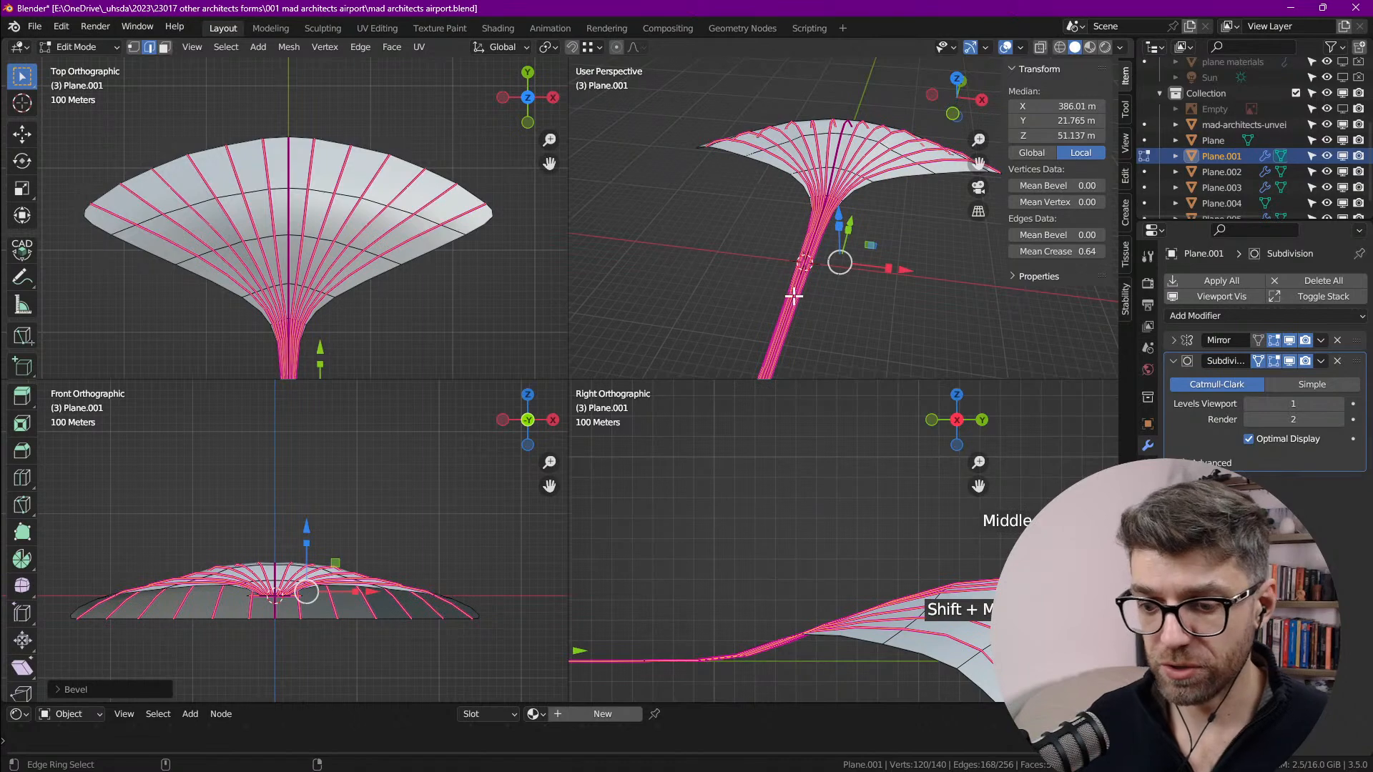
# Step: Leave quad view and split the 3D viewport into two side-by-side views, hiding the second view's toolbar
pyautogui.hotkey('ctrl', 'alt', 'q')
pyautogui.moveTo(1130, 37); pyautogui.dragTo(605, 114)
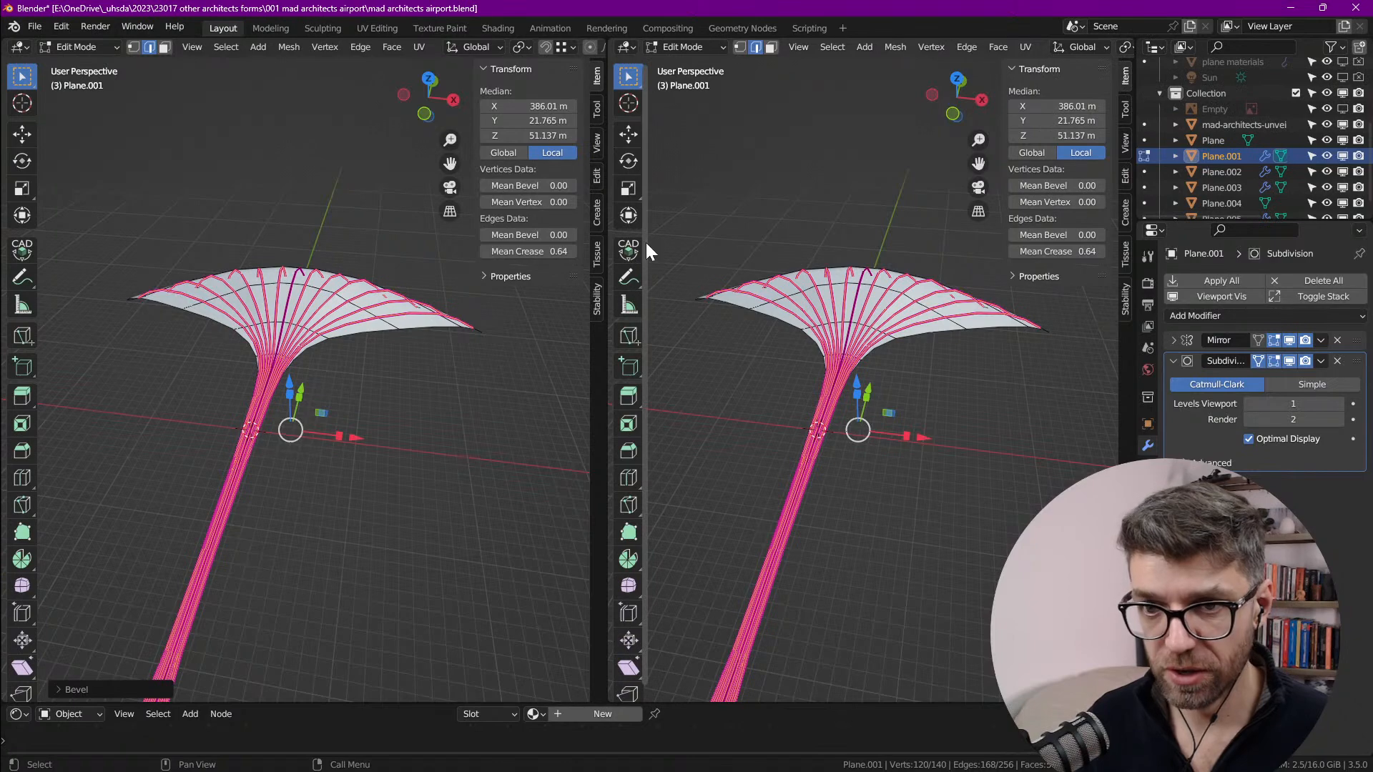
pyautogui.moveTo(645, 243); pyautogui.dragTo(613, 245)
# Step: Frame the whole roof in the second view, make cam01 the active camera and align it to that view
pyautogui.scroll(2, 959, 294)
pyautogui.moveTo(901, 358); pyautogui.dragTo(868, 429, button='middle')
pyautogui.scroll(3, 867, 441)
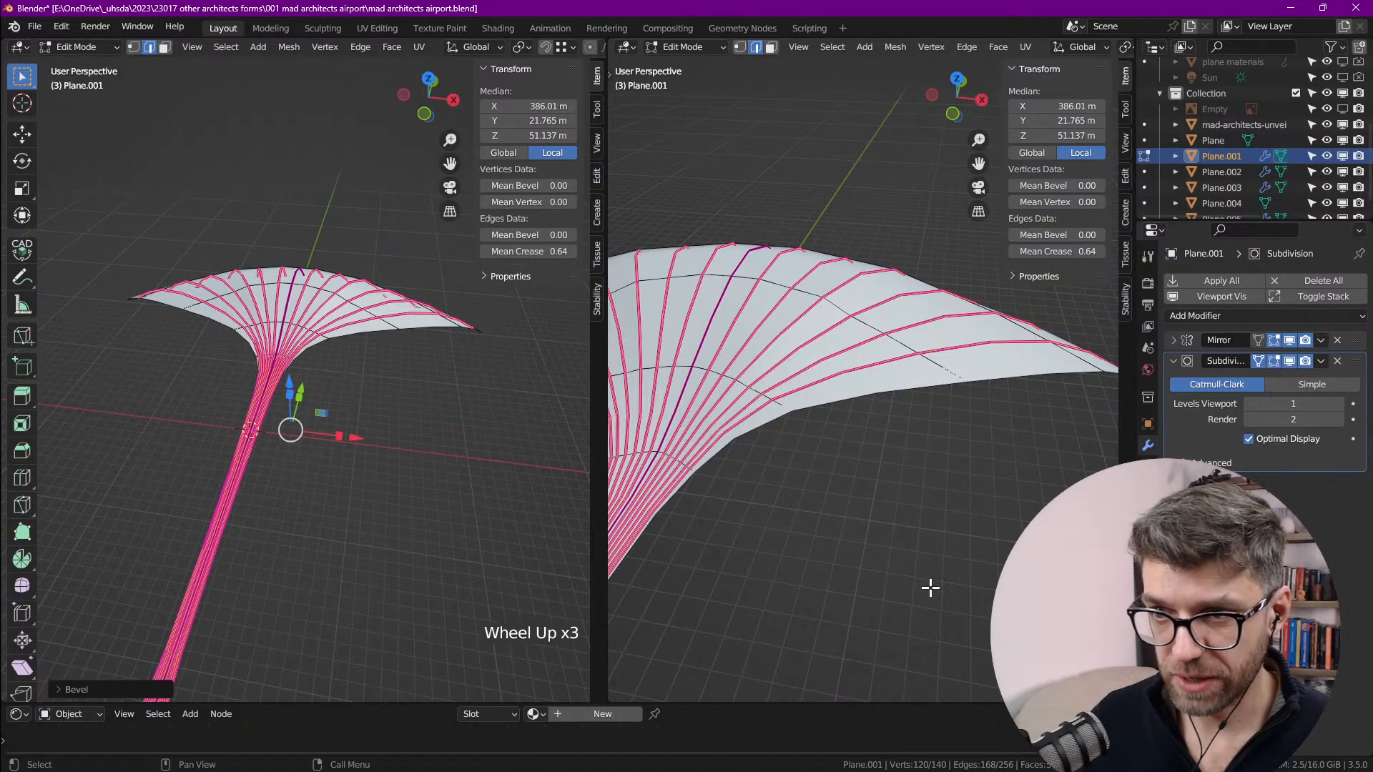
pyautogui.scroll(3, 1251, 143)
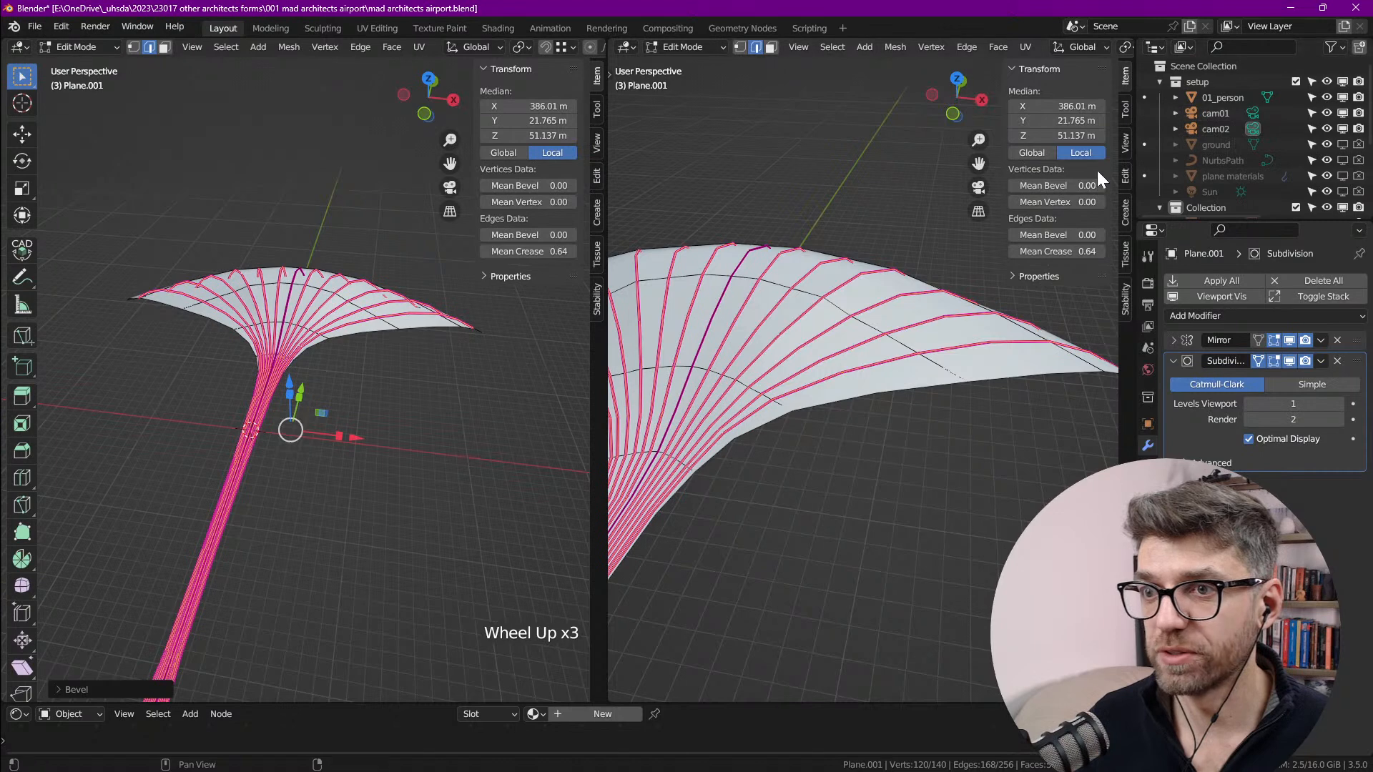
pyautogui.scroll(-3, 954, 307)
pyautogui.scroll(1, 882, 308)
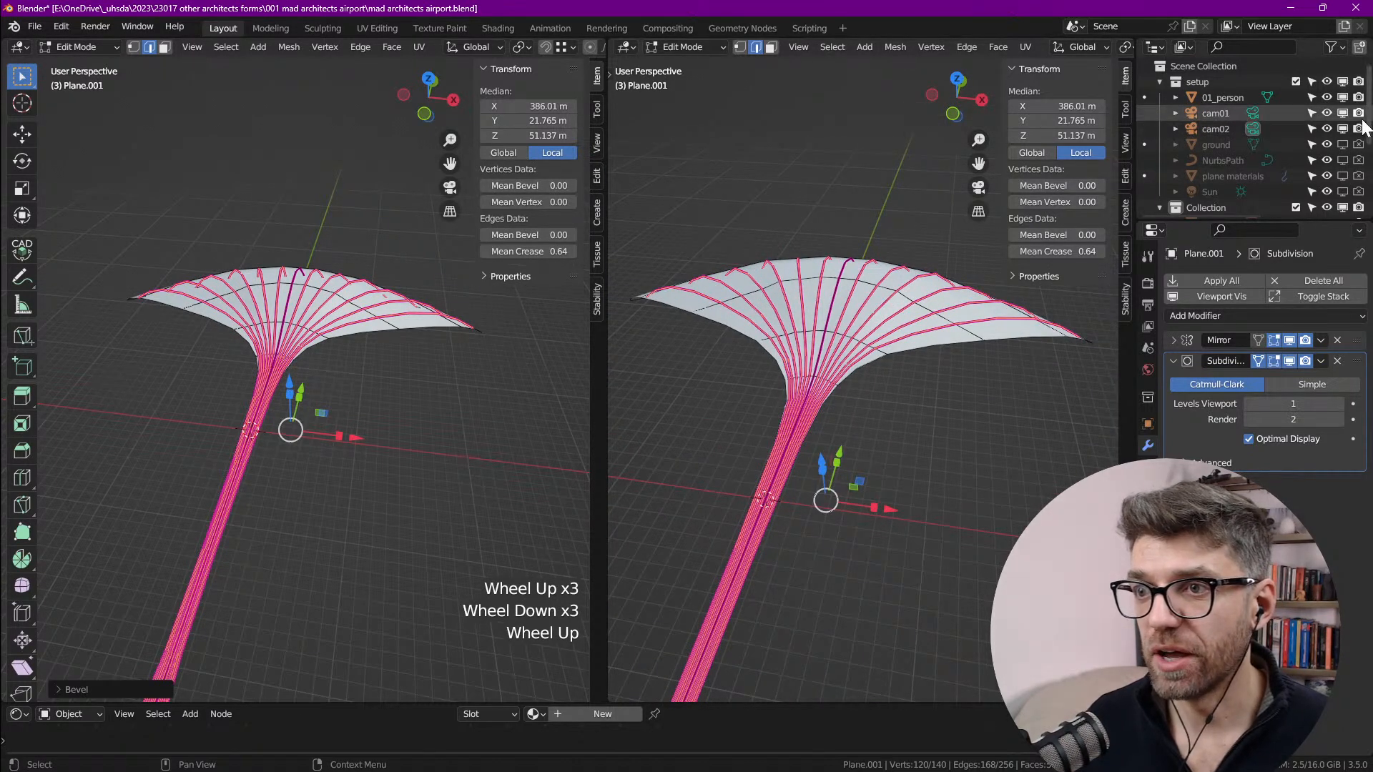
pyautogui.click(1253, 113)
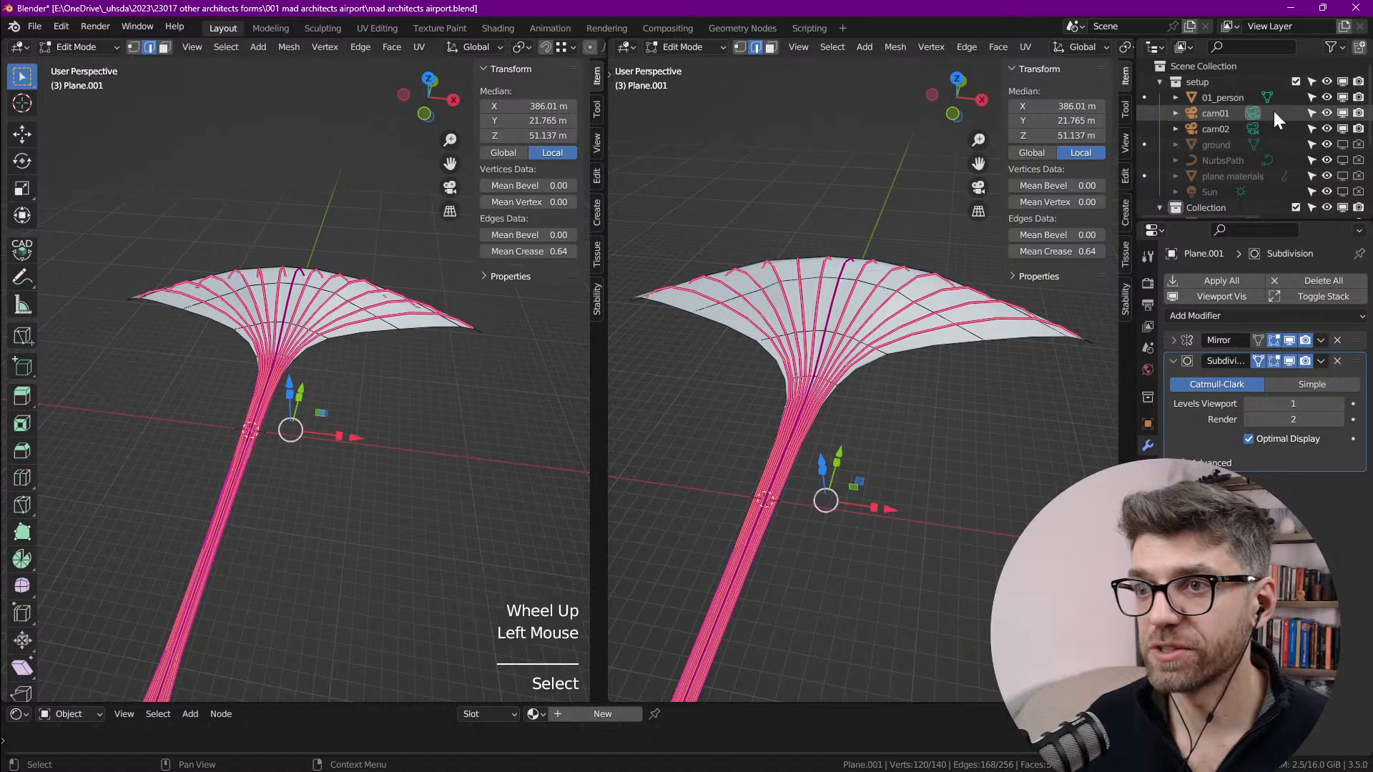
pyautogui.click(800, 48)
pyautogui.moveTo(852, 273)
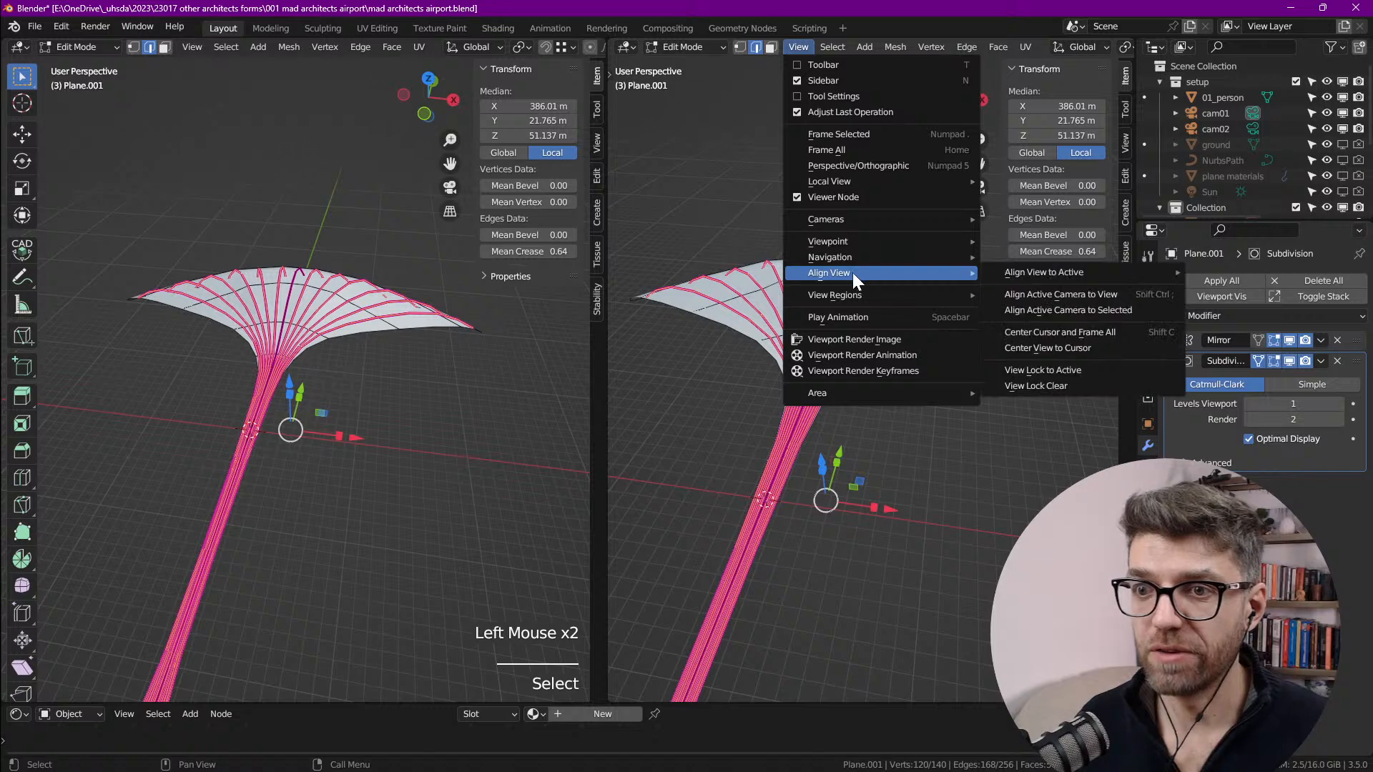
pyautogui.click(1094, 294)
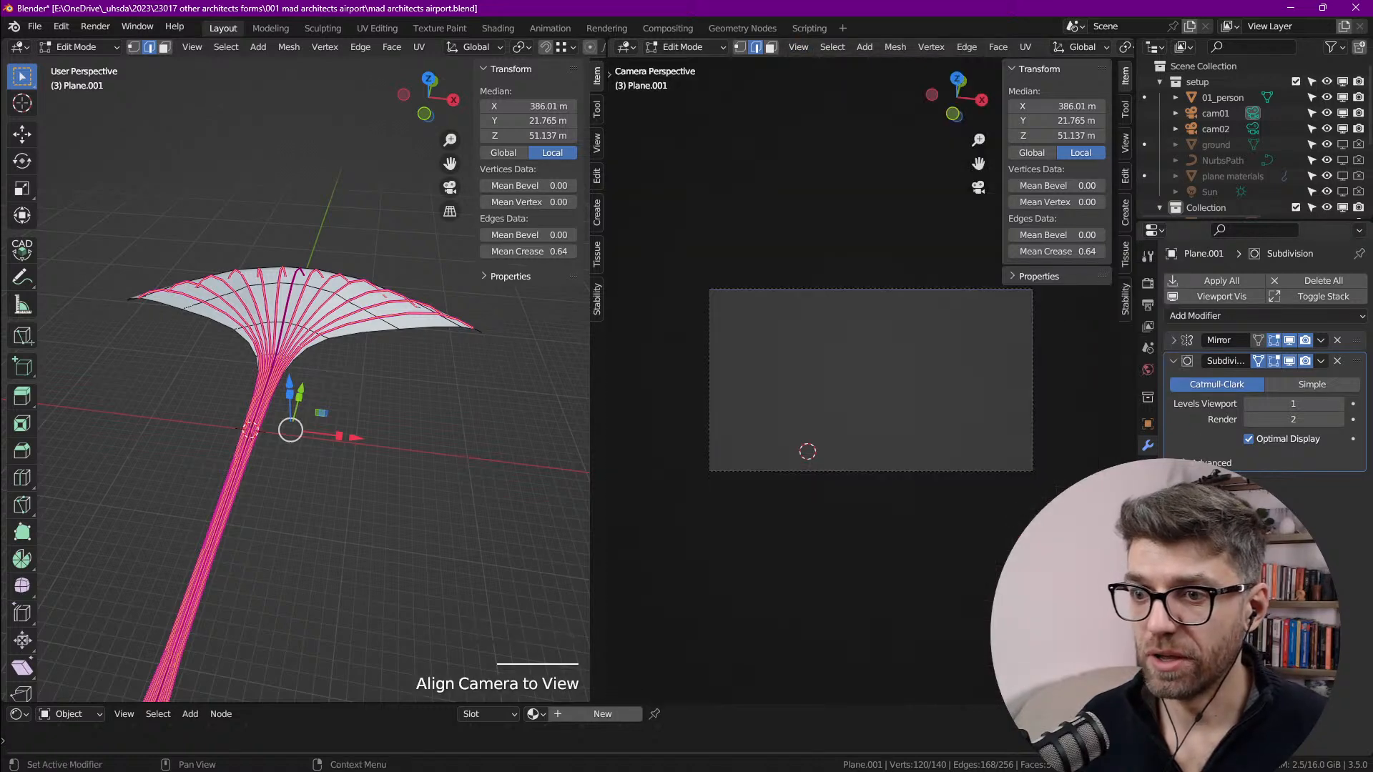
# Step: Leave Edit Mode, select cam01 and set its lens clip end to 10000 m
pyautogui.click(1215, 113)
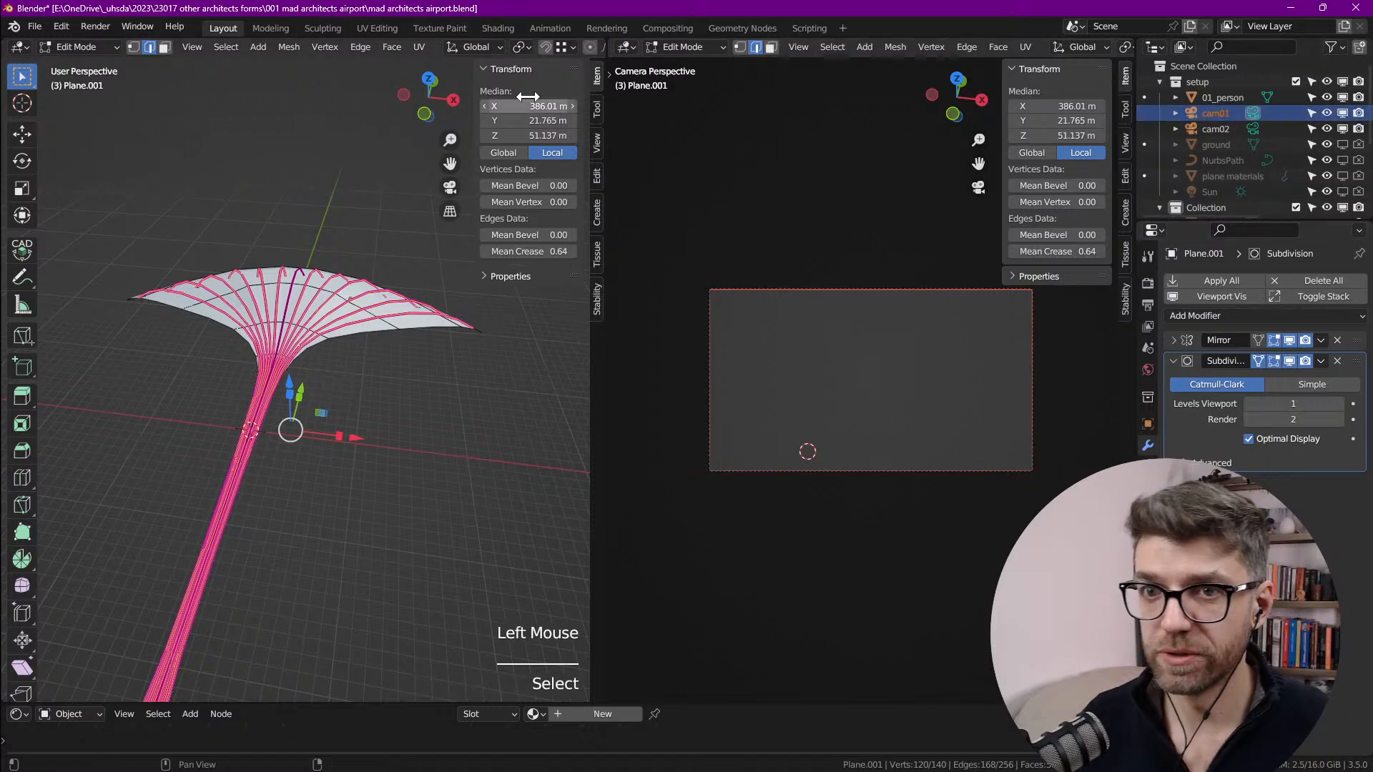
pyautogui.click(690, 45)
pyautogui.click(655, 63)
pyautogui.click(1267, 113)
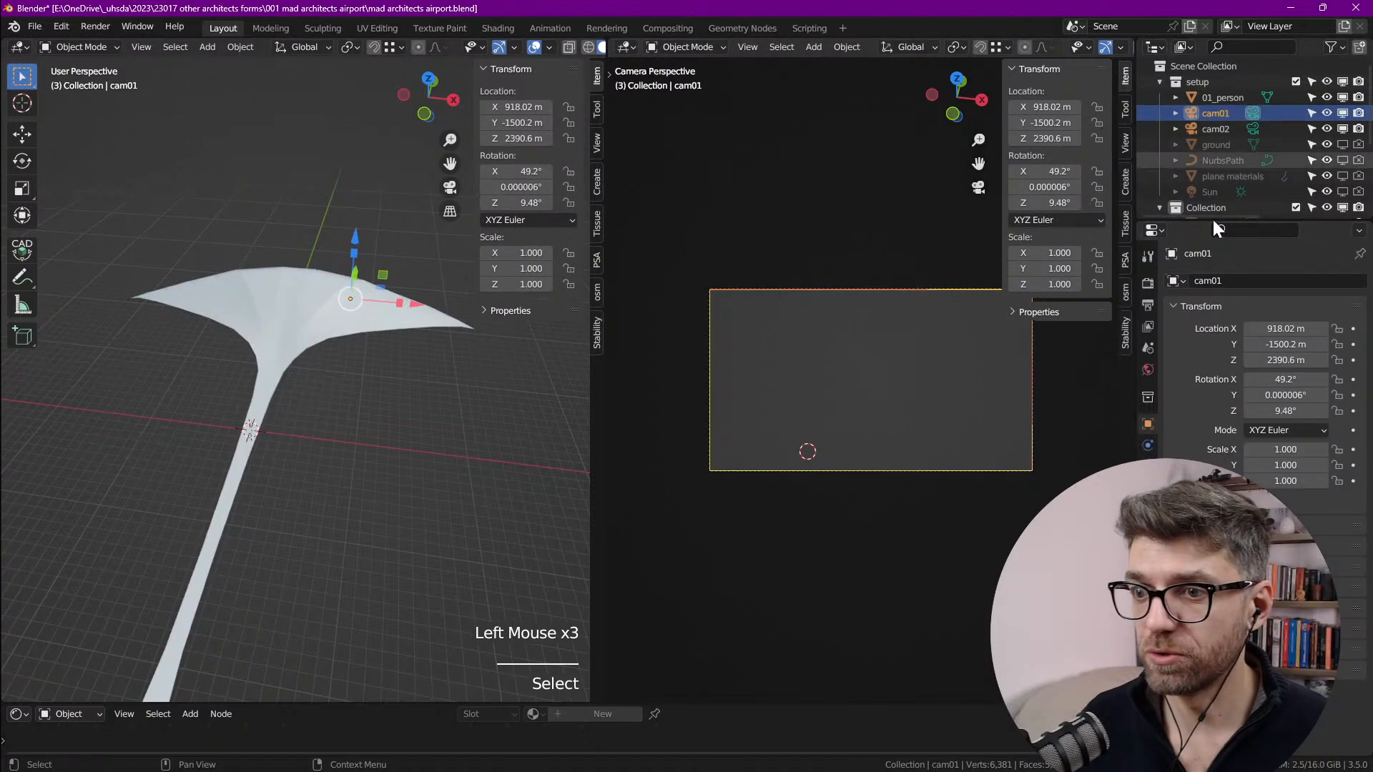
pyautogui.click(1148, 445)
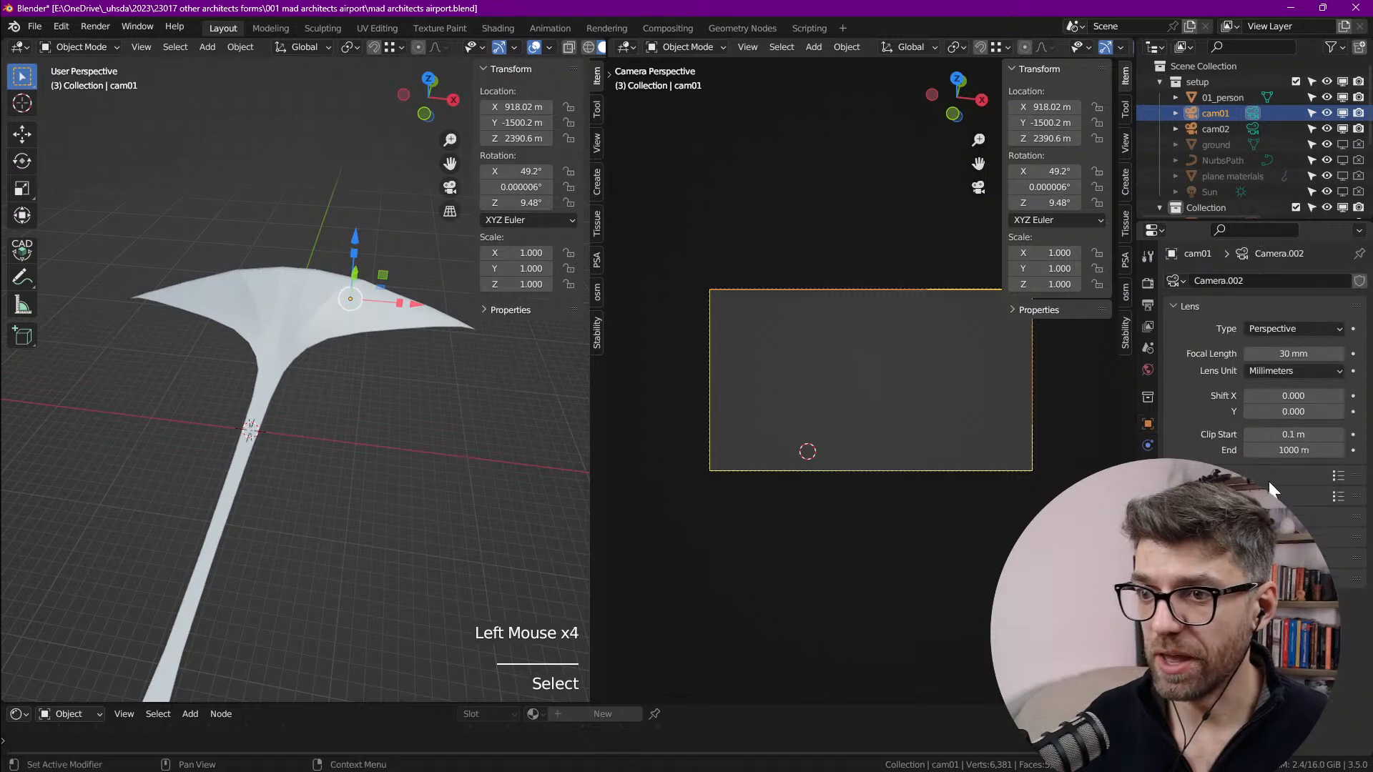
pyautogui.click(1288, 450)
pyautogui.write('10000')
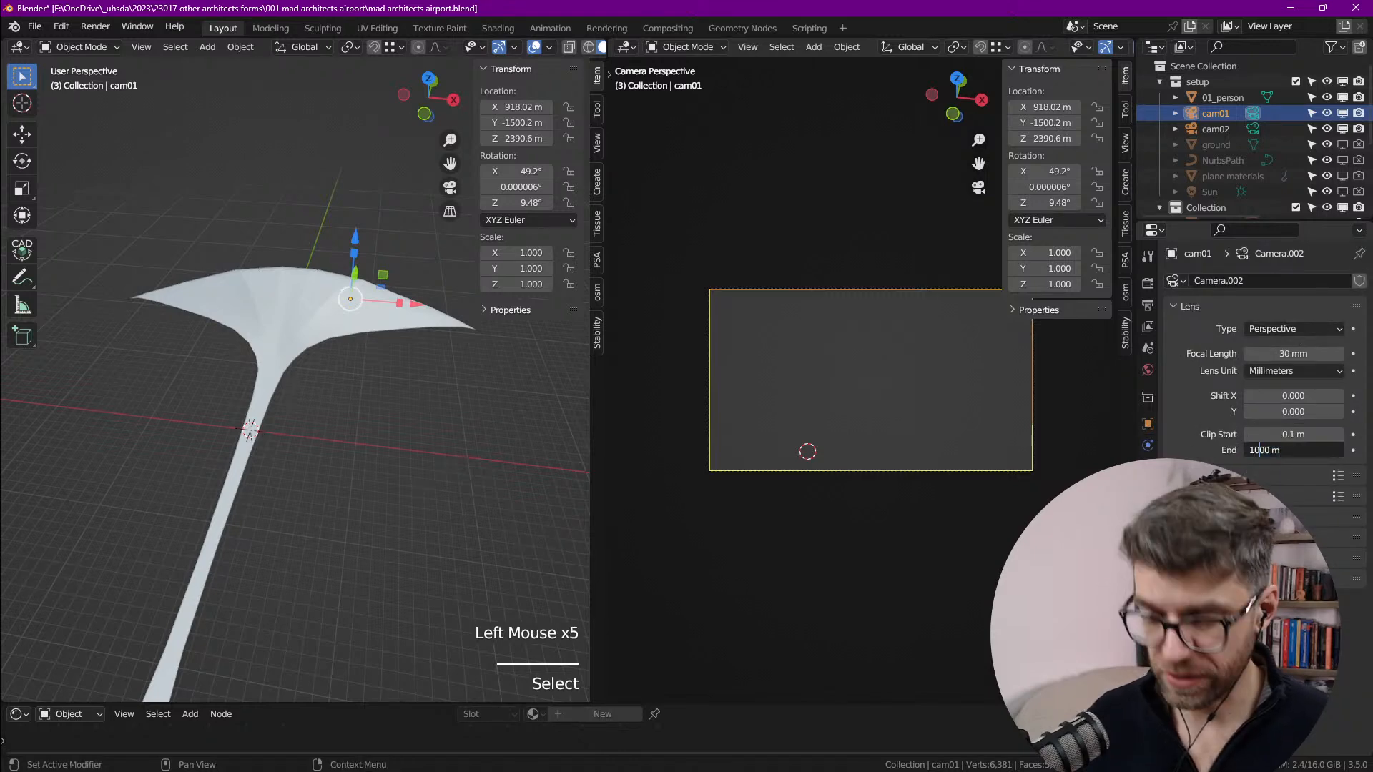
pyautogui.press('Return')
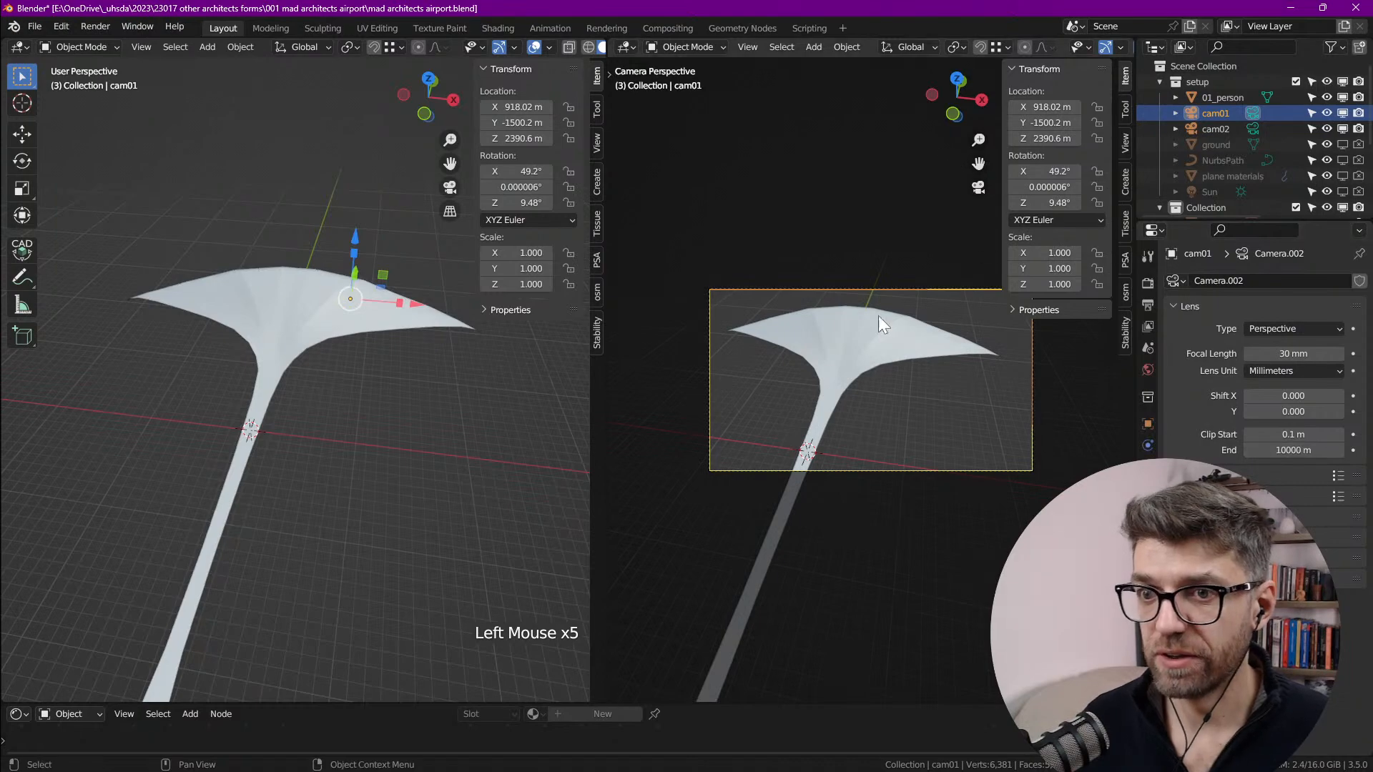
# Step: Reframe the roof in both 3D views, widen the first view and hide both sidebars and its toolbar
pyautogui.scroll(1, 881, 271)
pyautogui.keyDown('shift'); pyautogui.moveTo(858, 322); pyautogui.dragTo(752, 439, button='middle'); pyautogui.keyUp('shift')
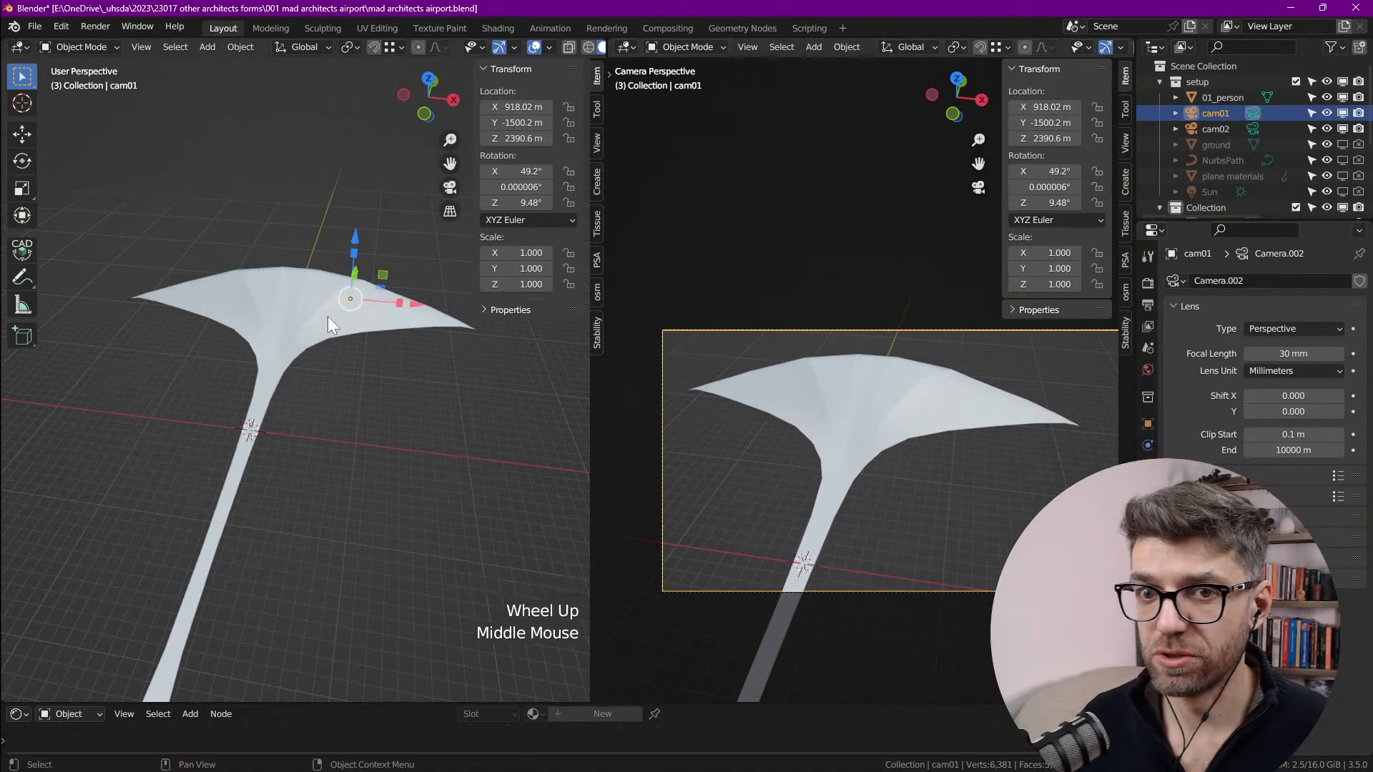
pyautogui.scroll(2, 316, 303)
pyautogui.keyDown('shift'); pyautogui.moveTo(316, 303); pyautogui.dragTo(322, 419, button='middle'); pyautogui.keyUp('shift')
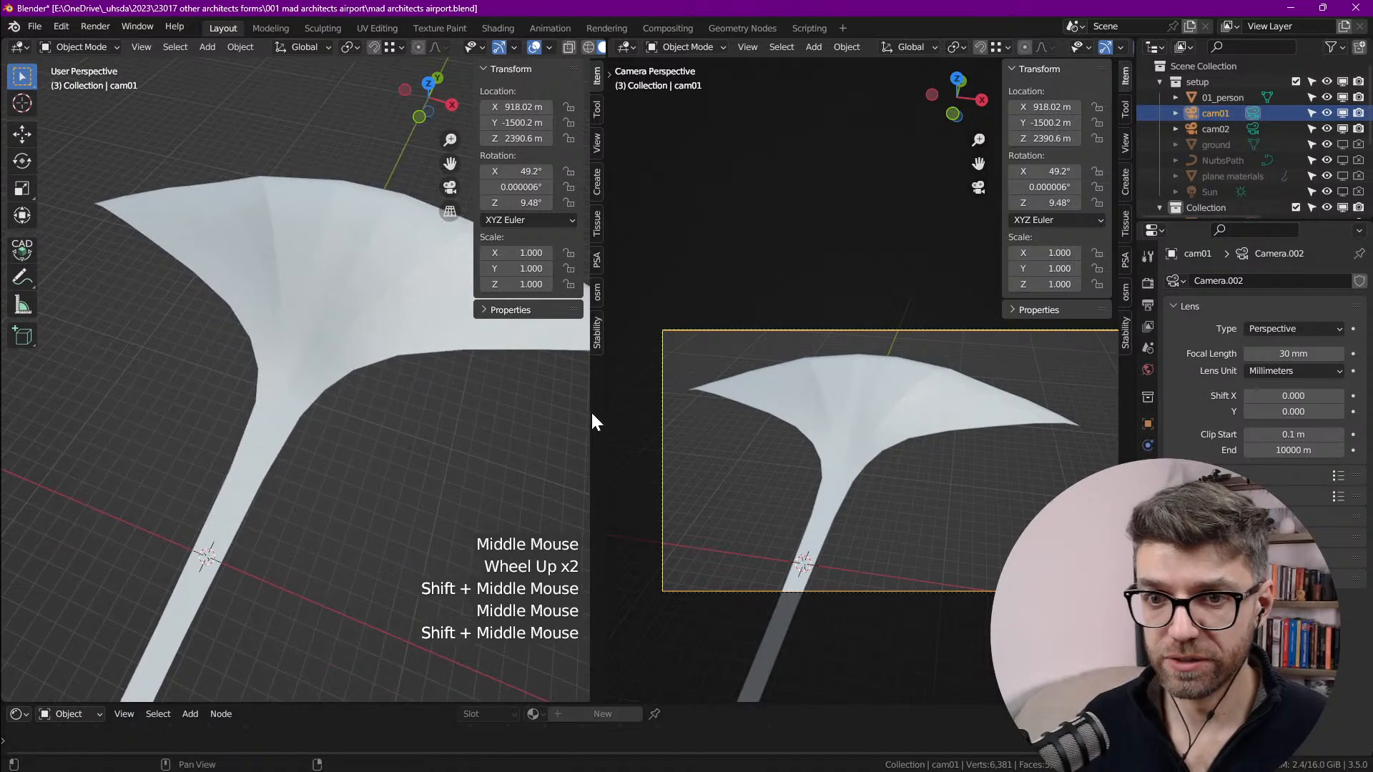
pyautogui.moveTo(608, 423); pyautogui.dragTo(651, 423)
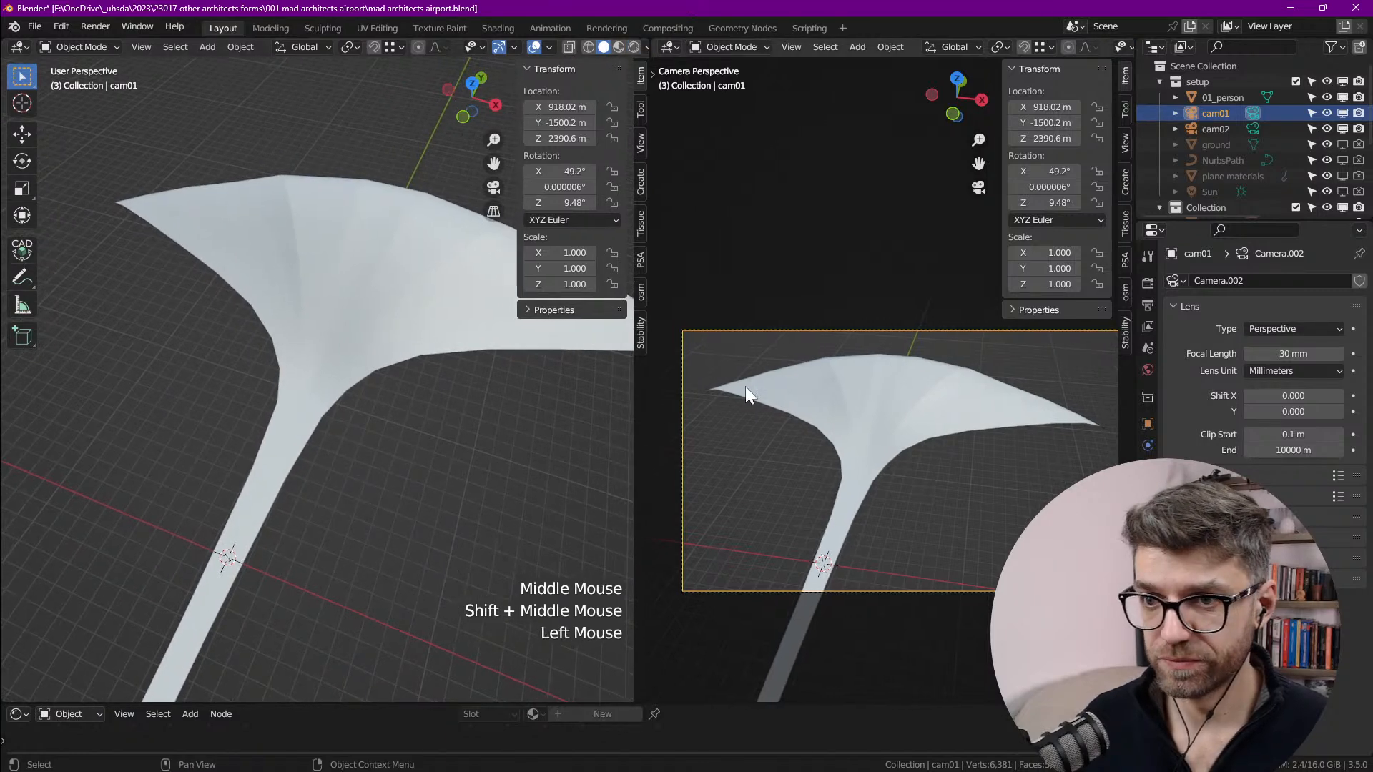
pyautogui.press('n')
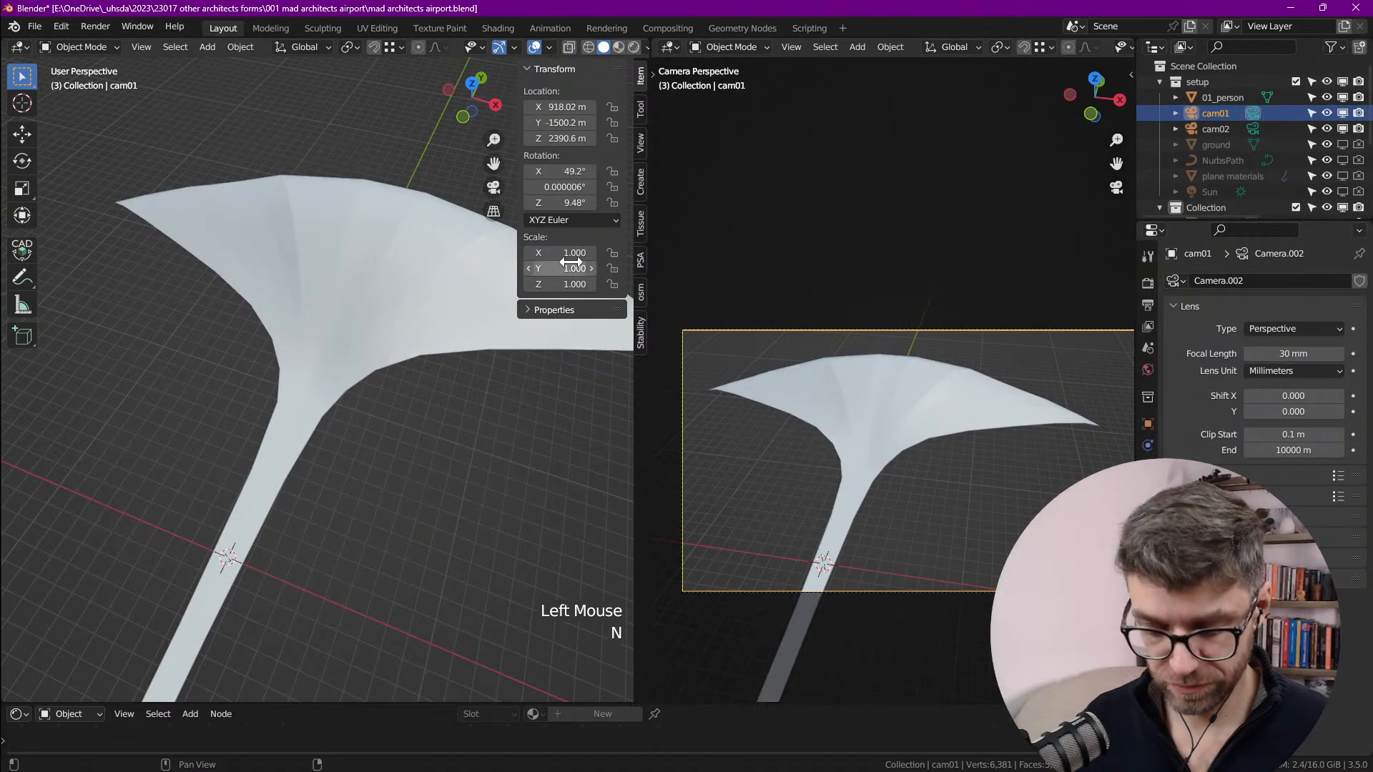
pyautogui.press('t')
pyautogui.press('n')
# Step: Join the two 3D views into one, keeping the first view with the close-up of the roof
pyautogui.scroll(-1, 331, 407)
pyautogui.moveTo(331, 408); pyautogui.dragTo(423, 434, button='middle')
pyautogui.scroll(1, 454, 416)
pyautogui.keyDown('shift'); pyautogui.moveTo(868, 407); pyautogui.dragTo(894, 291, button='middle'); pyautogui.keyUp('shift')
pyautogui.scroll(-1, 865, 408)
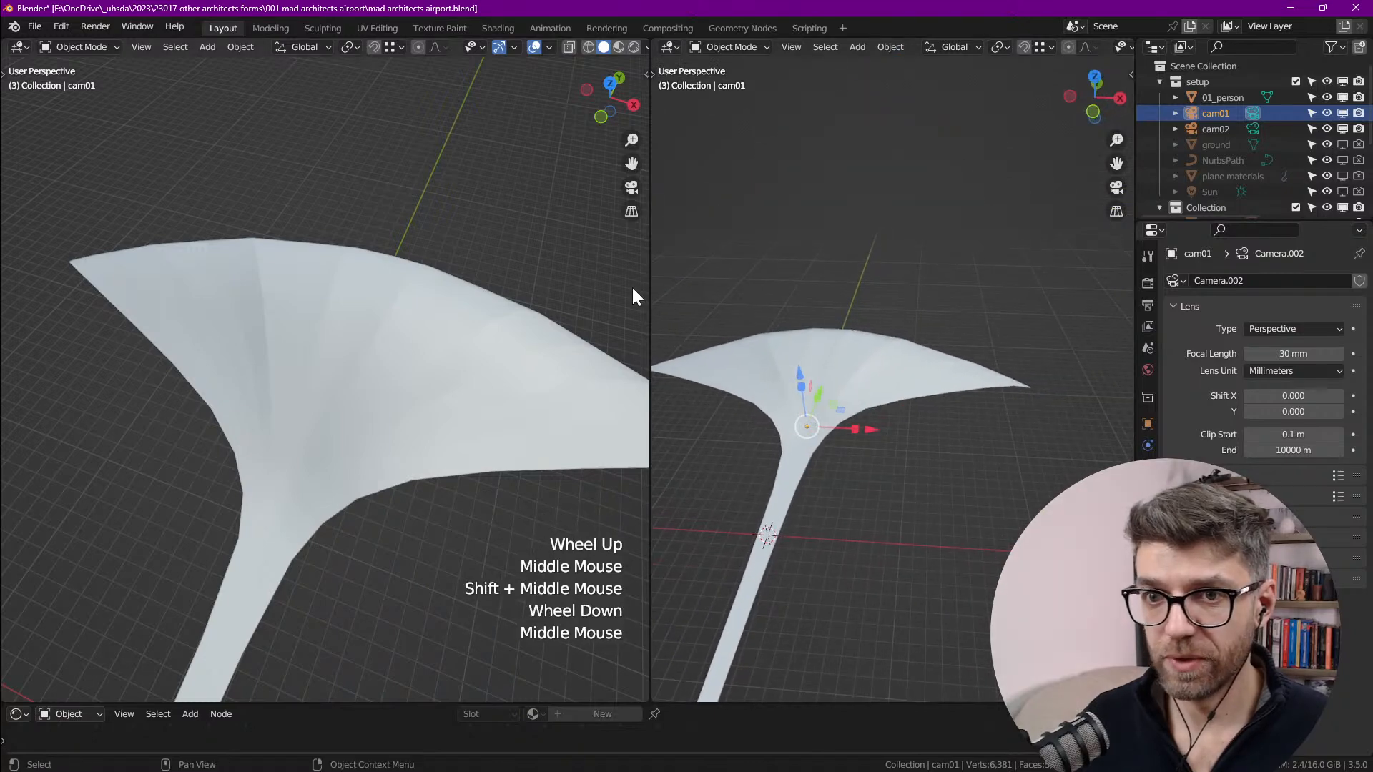
pyautogui.rightClick(652, 276)
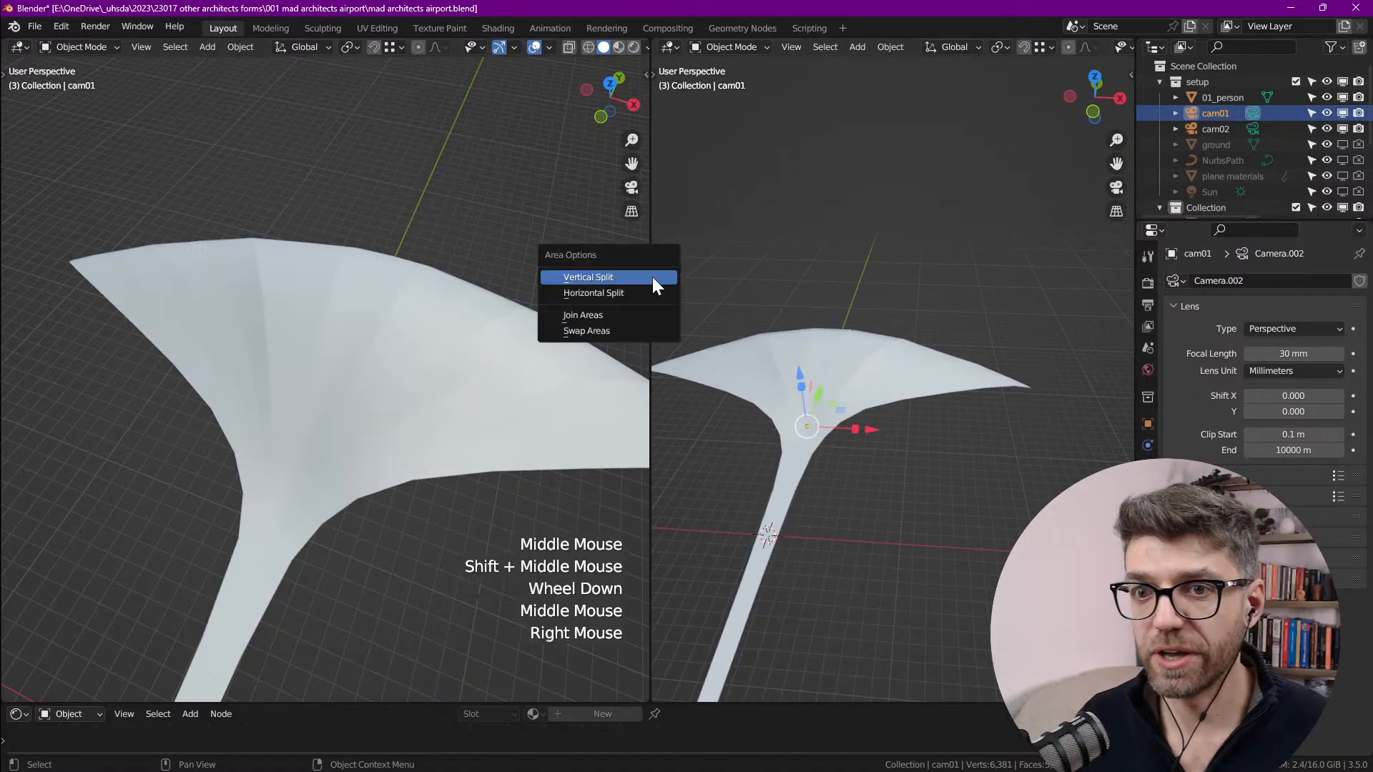
pyautogui.click(633, 315)
pyautogui.click(665, 372)
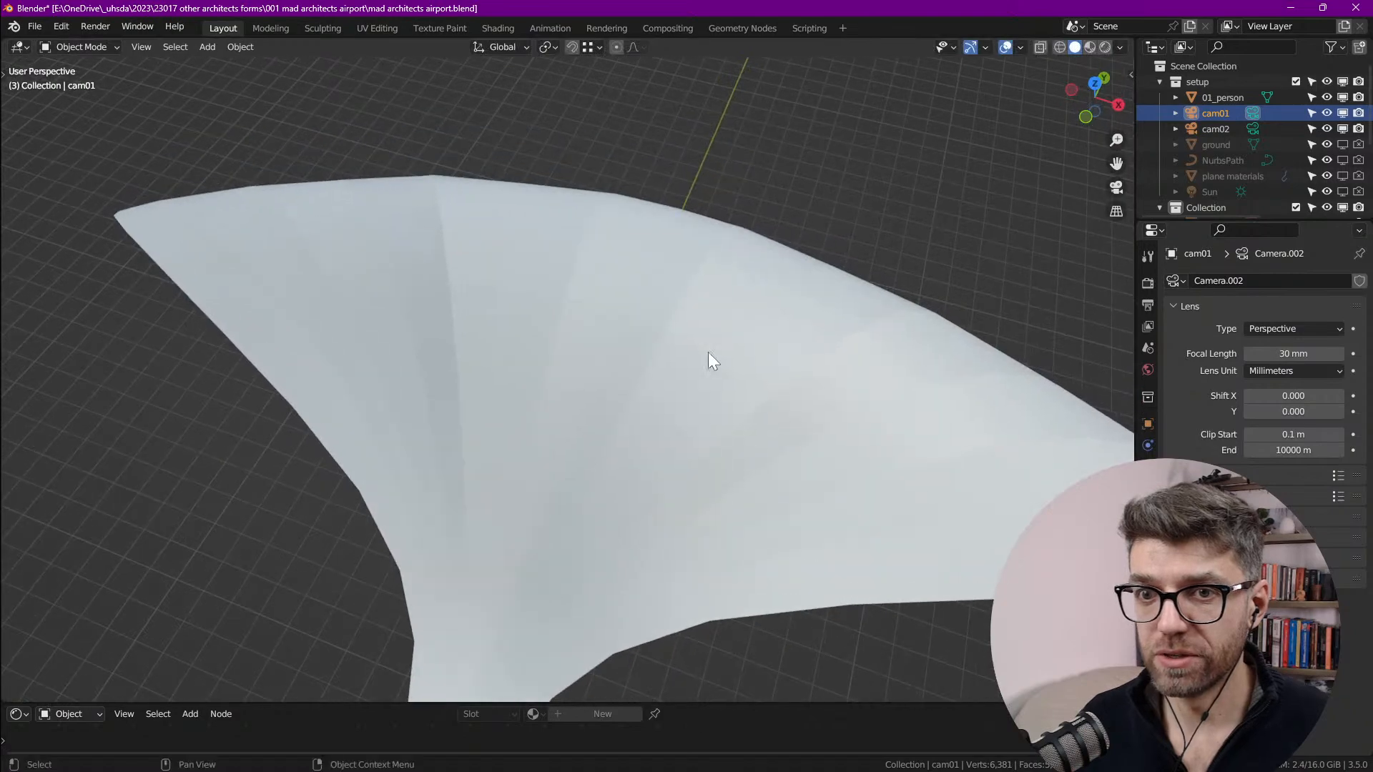
# Step: Open the roof mesh for editing in top view, enlarge the Outliner and show the Empty reference image
pyautogui.click(719, 345)
pyautogui.press('Tab')
pyautogui.scroll(6, 615, 386)
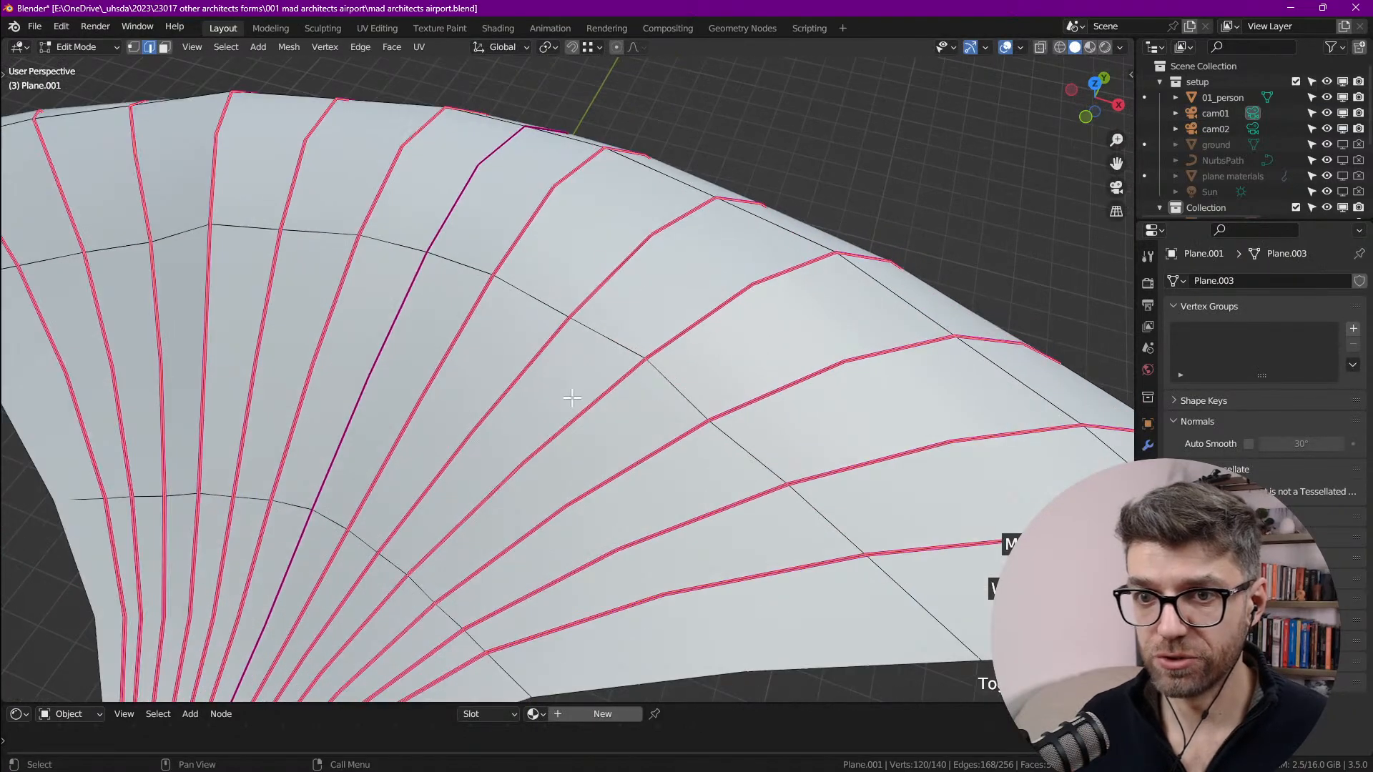
pyautogui.press('`')
pyautogui.click(647, 288)
pyautogui.scroll(-6, 673, 343)
pyautogui.keyDown('shift'); pyautogui.moveTo(624, 350); pyautogui.dragTo(644, 517, button='middle'); pyautogui.keyUp('shift')
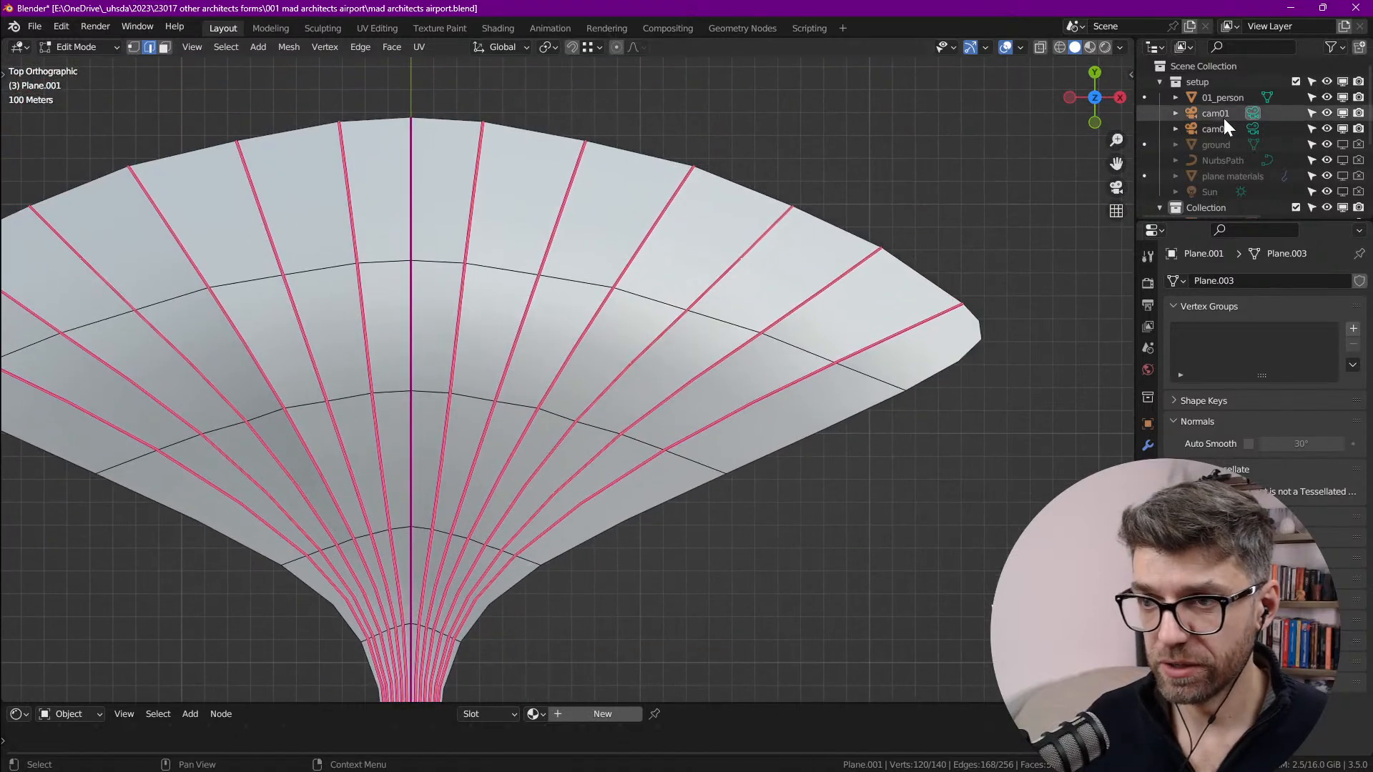
pyautogui.moveTo(1200, 223); pyautogui.dragTo(1202, 432)
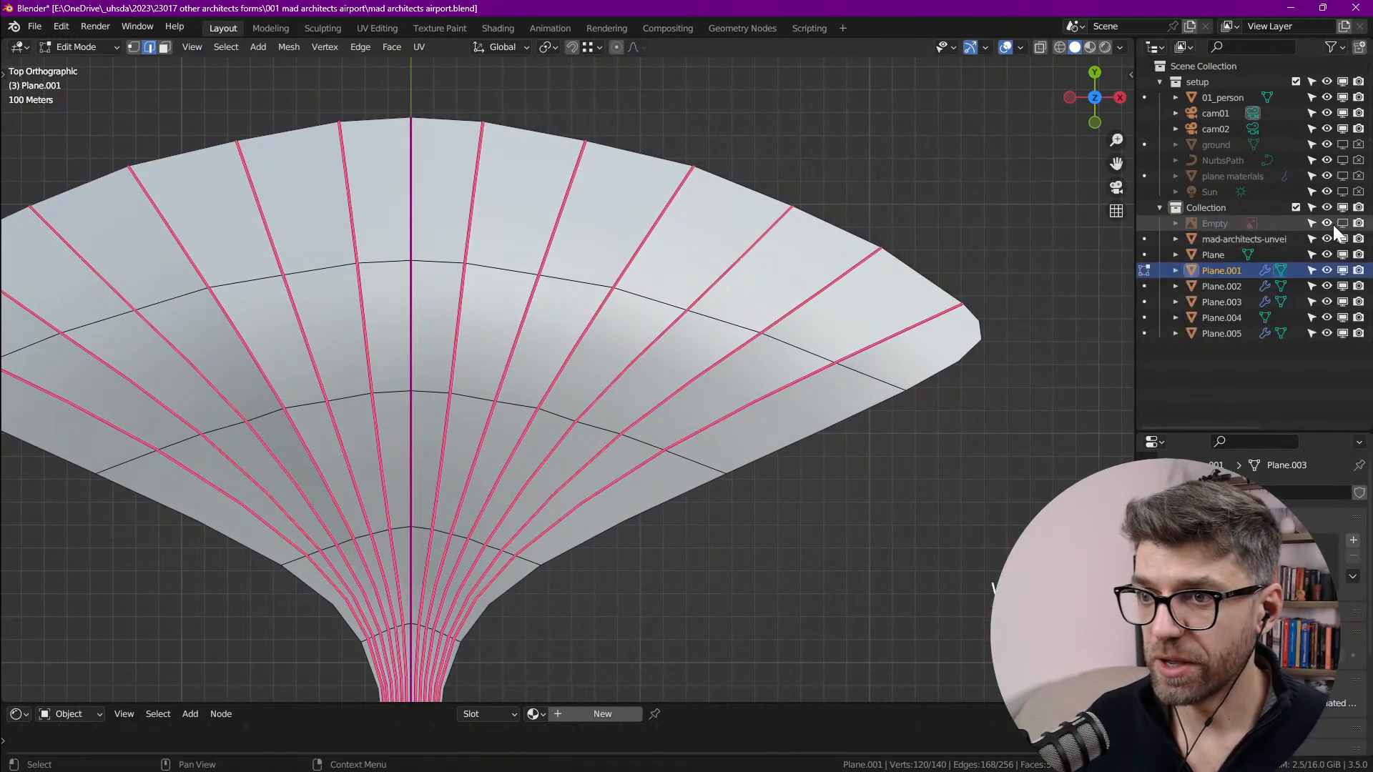
pyautogui.click(1328, 223)
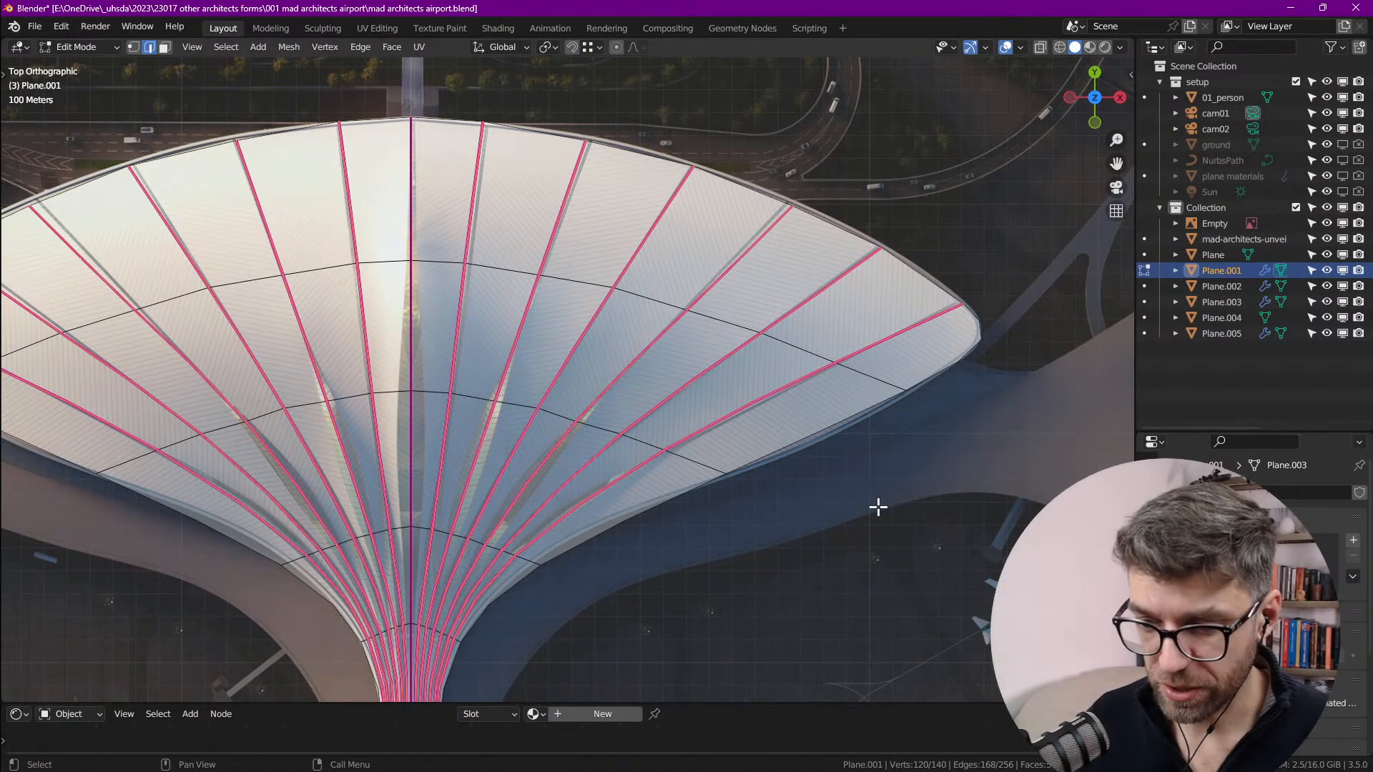
# Step: Switch to vertex selection and adjust the fourth rib's vertices on the outer and middle cross edges to follow the reference
pyautogui.scroll(5, 790, 380)
pyautogui.press('1')
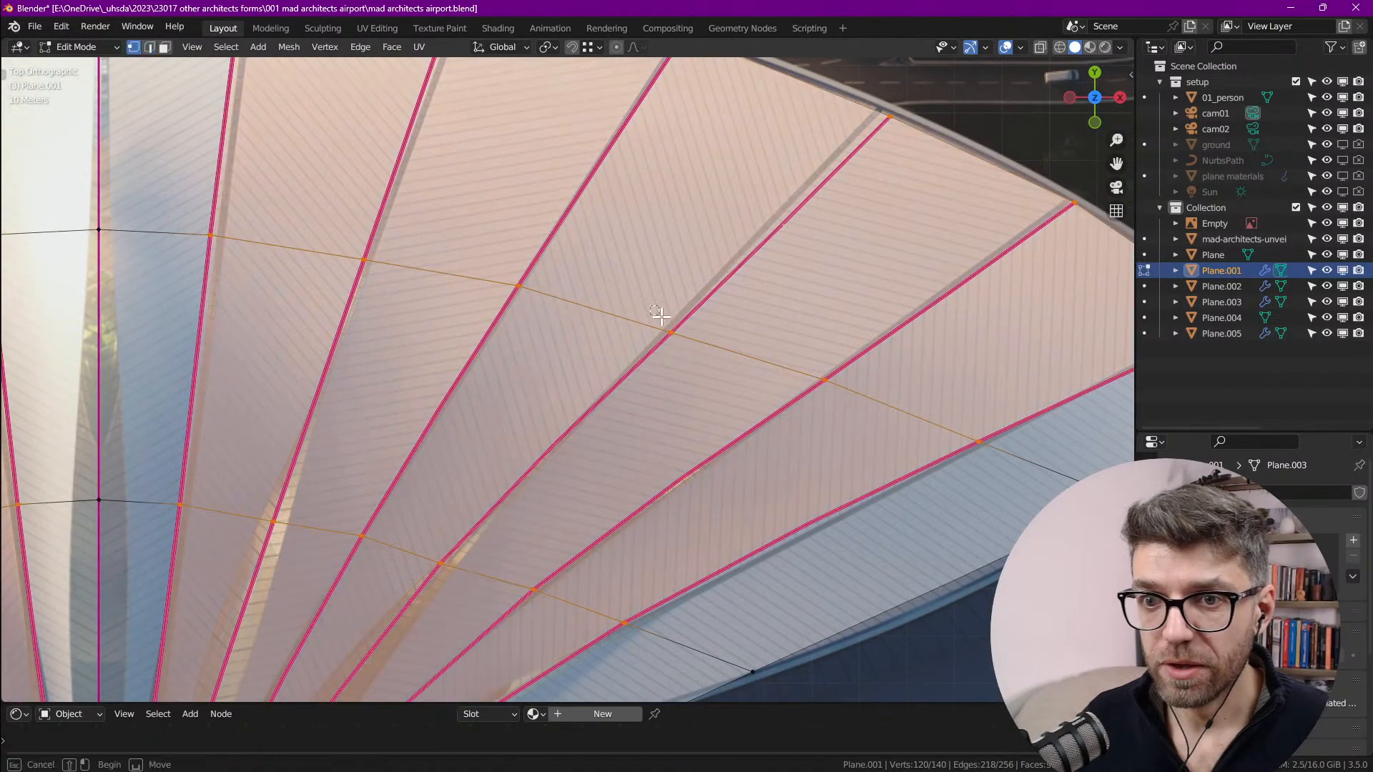
pyautogui.click(699, 353)
pyautogui.moveTo(701, 306); pyautogui.dragTo(692, 297)
pyautogui.moveTo(466, 491); pyautogui.dragTo(598, 278, button='middle')
pyautogui.scroll(4, 555, 344)
pyautogui.click(619, 345)
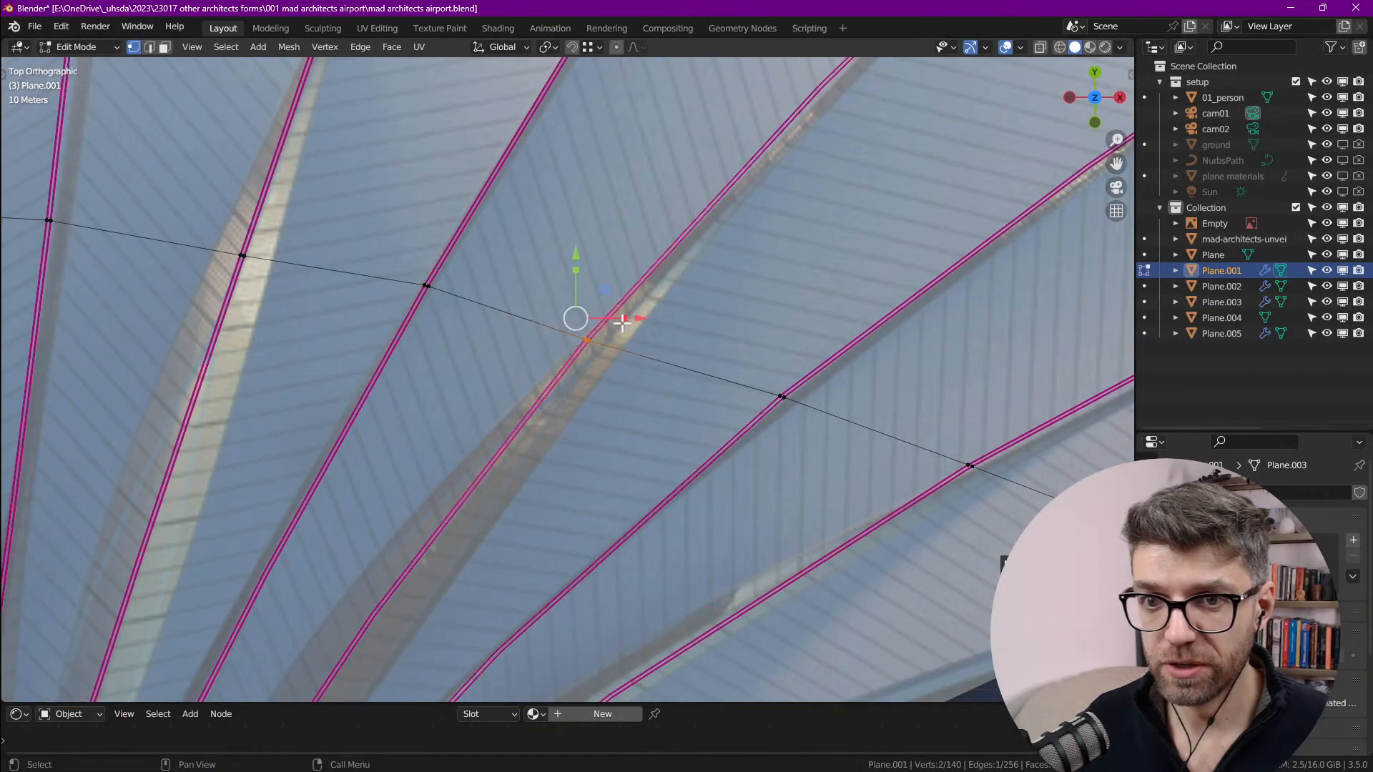
pyautogui.moveTo(609, 289); pyautogui.dragTo(620, 297)
# Step: Spread the second rib's two vertices apart on the inner cross edge to match the fold in the reference image
pyautogui.scroll(-4, 627, 304)
pyautogui.moveTo(538, 371); pyautogui.dragTo(627, 368, button='middle')
pyautogui.moveTo(507, 545); pyautogui.dragTo(604, 490, button='middle')
pyautogui.scroll(4, 604, 490)
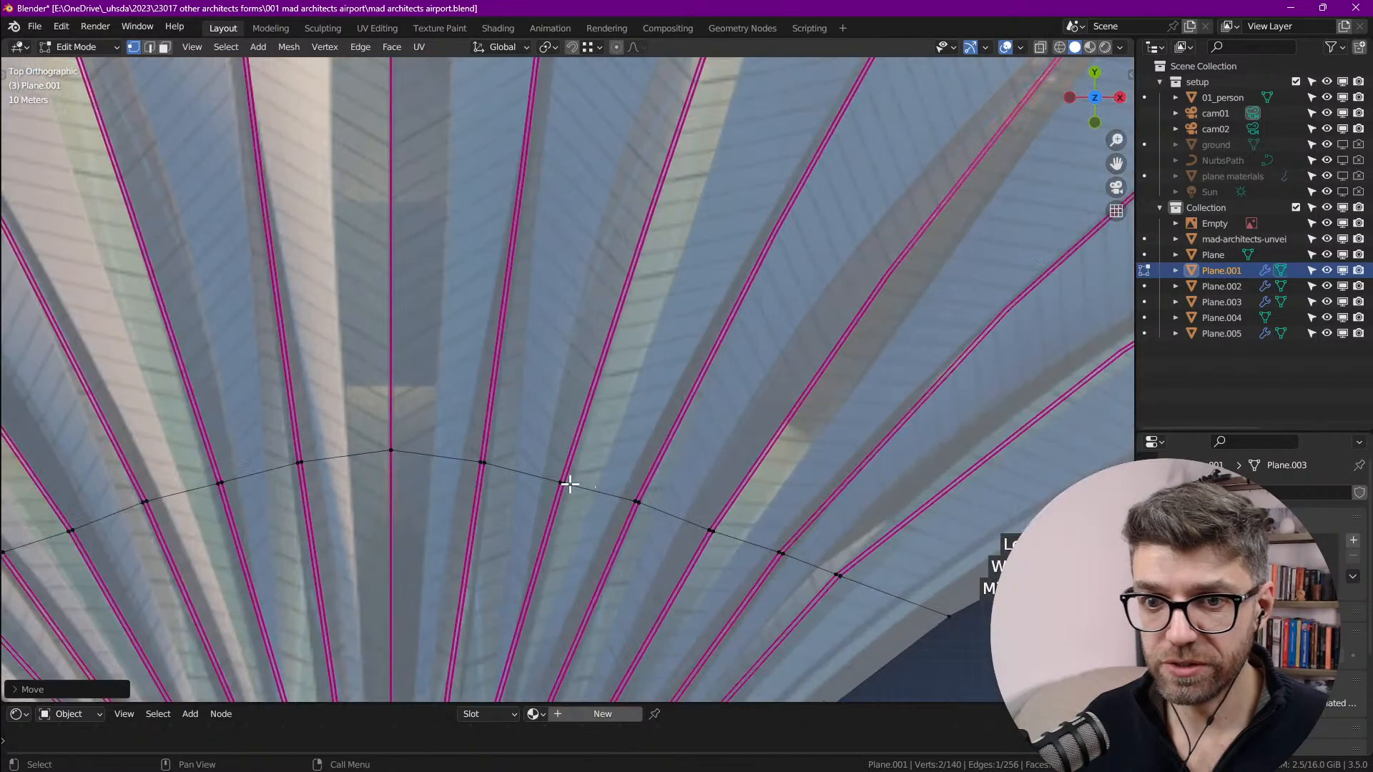
pyautogui.click(570, 484)
pyautogui.press('g')
pyautogui.click(646, 485)
pyautogui.click(561, 480)
pyautogui.press('g')
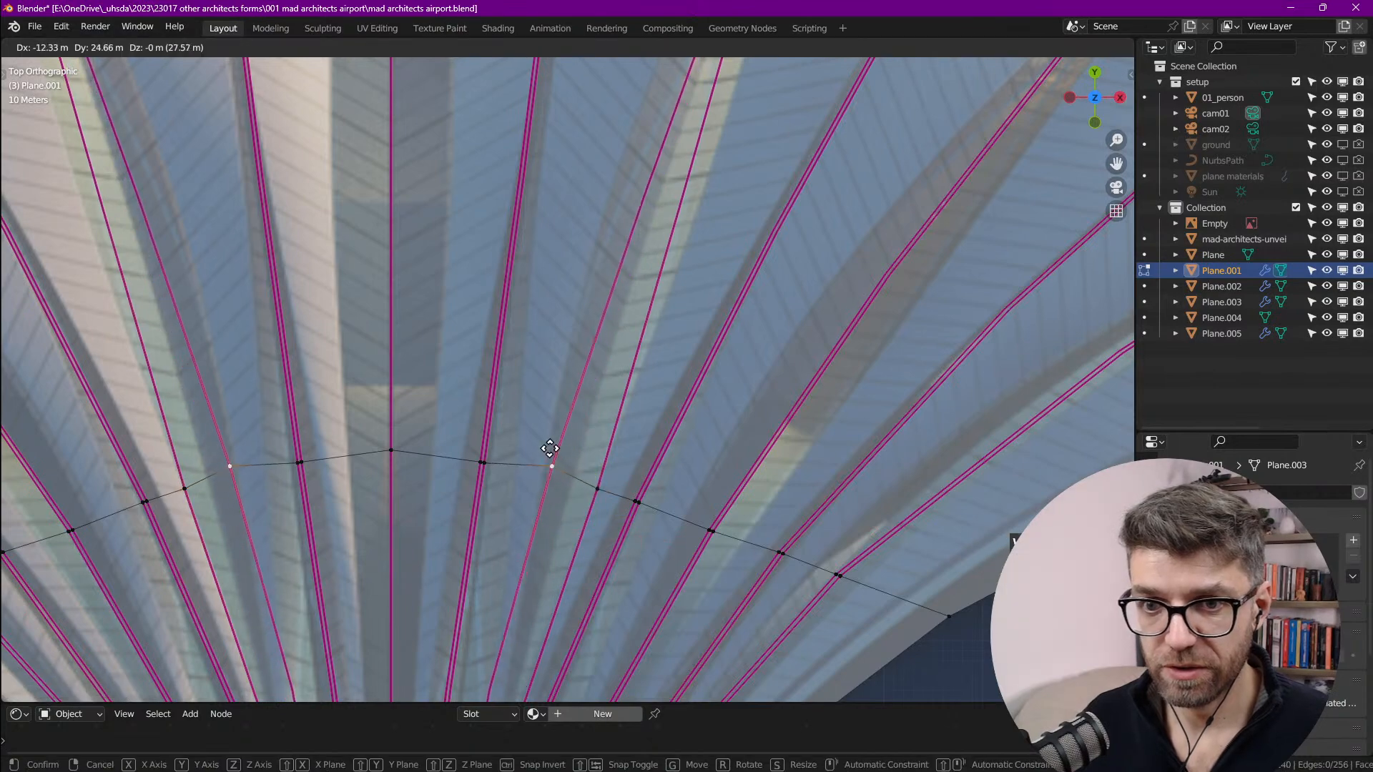
pyautogui.click(549, 458)
# Step: Spread the second rib's two vertices apart on the middle cross edge to match the reference fold
pyautogui.scroll(-5, 564, 405)
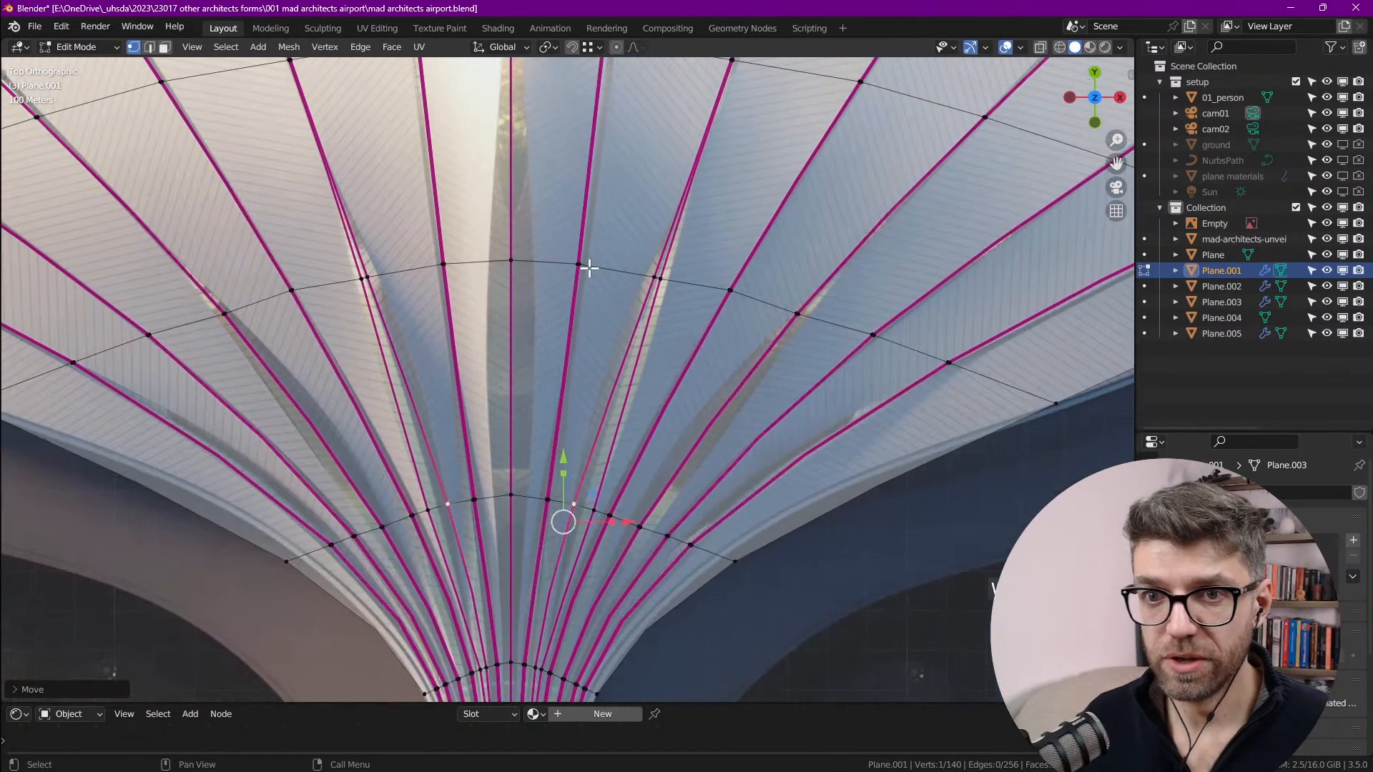
pyautogui.scroll(5, 588, 265)
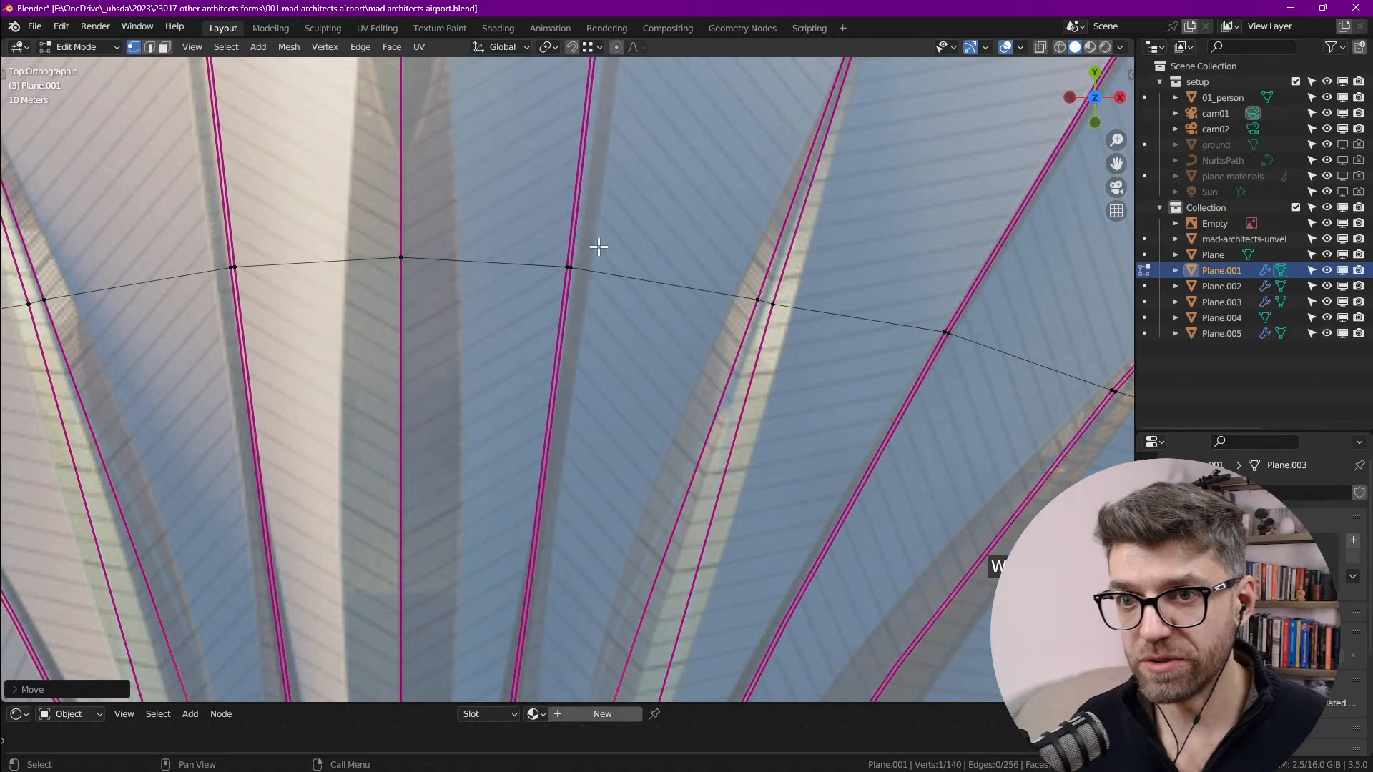
pyautogui.scroll(2, 615, 268)
pyautogui.click(840, 318)
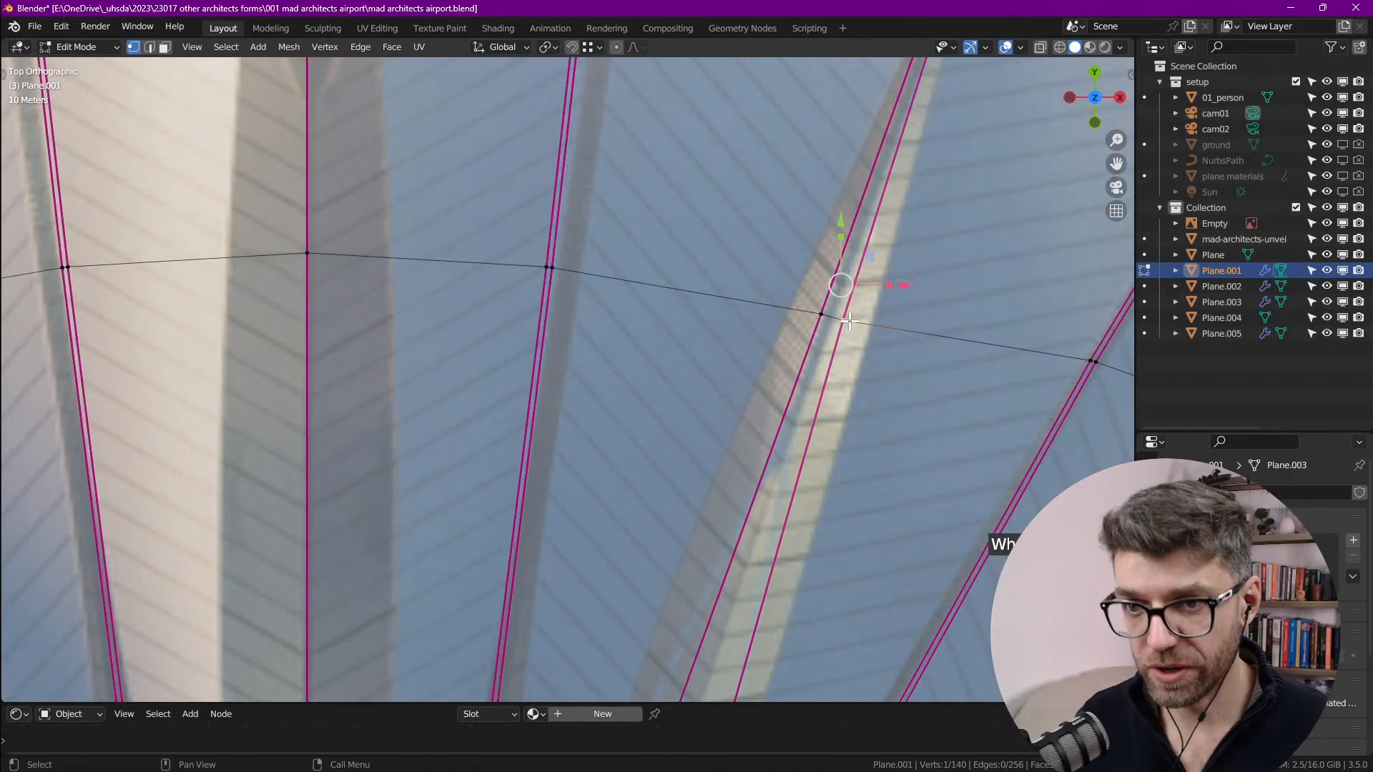
pyautogui.press('g')
pyautogui.click(891, 326)
pyautogui.press('g')
pyautogui.click(791, 313)
# Step: Spread the fourth rib's two vertices apart on the inner cross edge and nudge its vertex on the middle cross edge
pyautogui.keyDown('shift'); pyautogui.moveTo(756, 467); pyautogui.dragTo(759, 221, button='middle'); pyautogui.keyUp('shift')
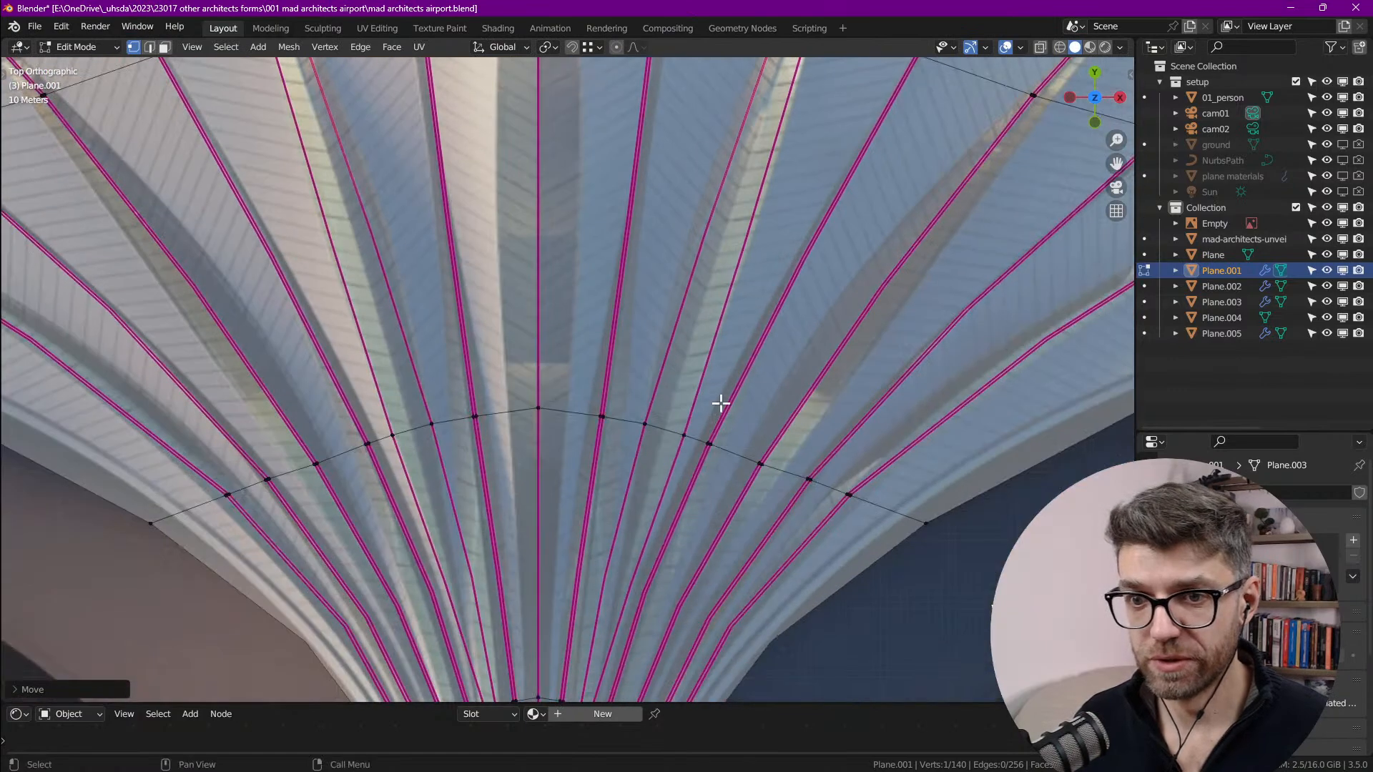
pyautogui.scroll(-2, 717, 378)
pyautogui.scroll(2, 830, 410)
pyautogui.keyDown('shift'); pyautogui.moveTo(790, 440); pyautogui.dragTo(760, 464, button='middle'); pyautogui.keyUp('shift')
pyautogui.scroll(2, 760, 464)
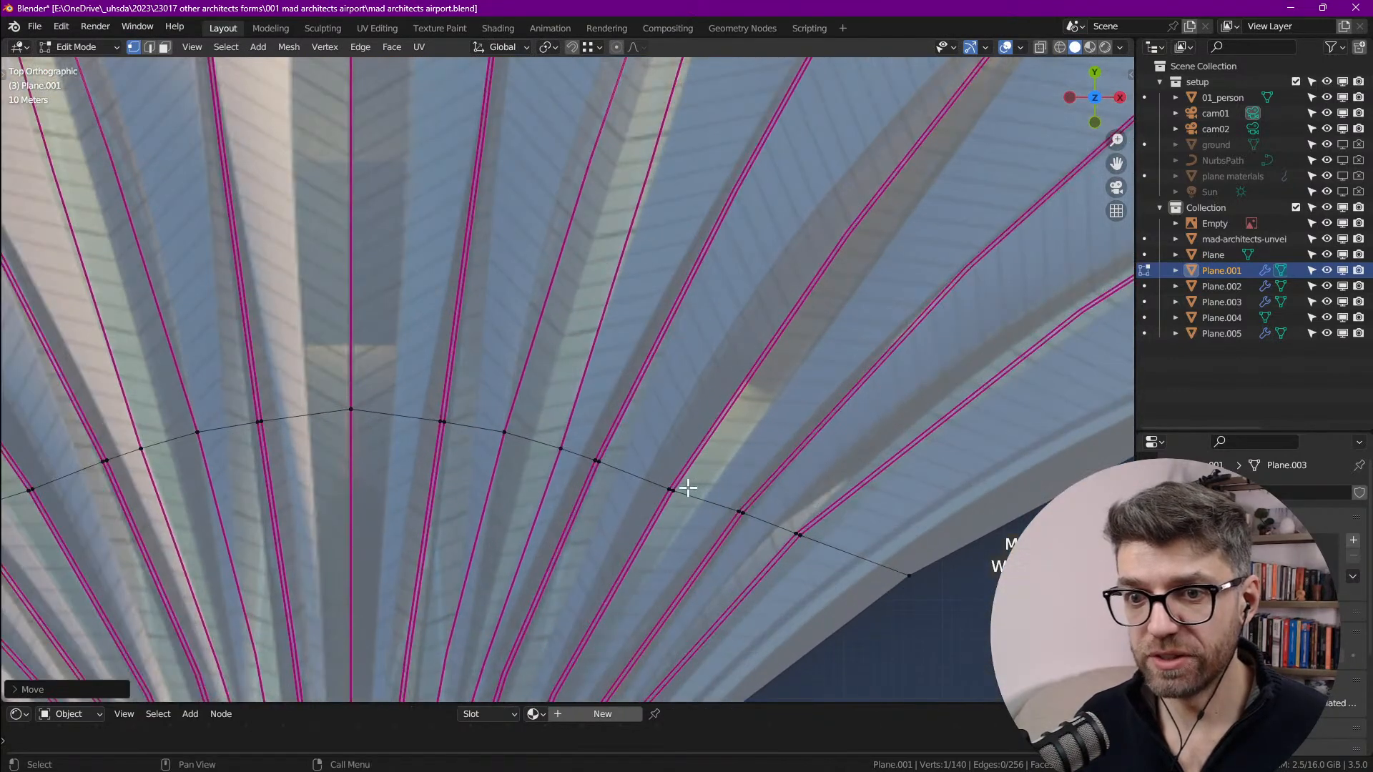
pyautogui.click(687, 490)
pyautogui.moveTo(686, 490); pyautogui.dragTo(728, 501)
pyautogui.scroll(-2, 658, 479)
pyautogui.scroll(-6, 641, 475)
pyautogui.scroll(4, 816, 358)
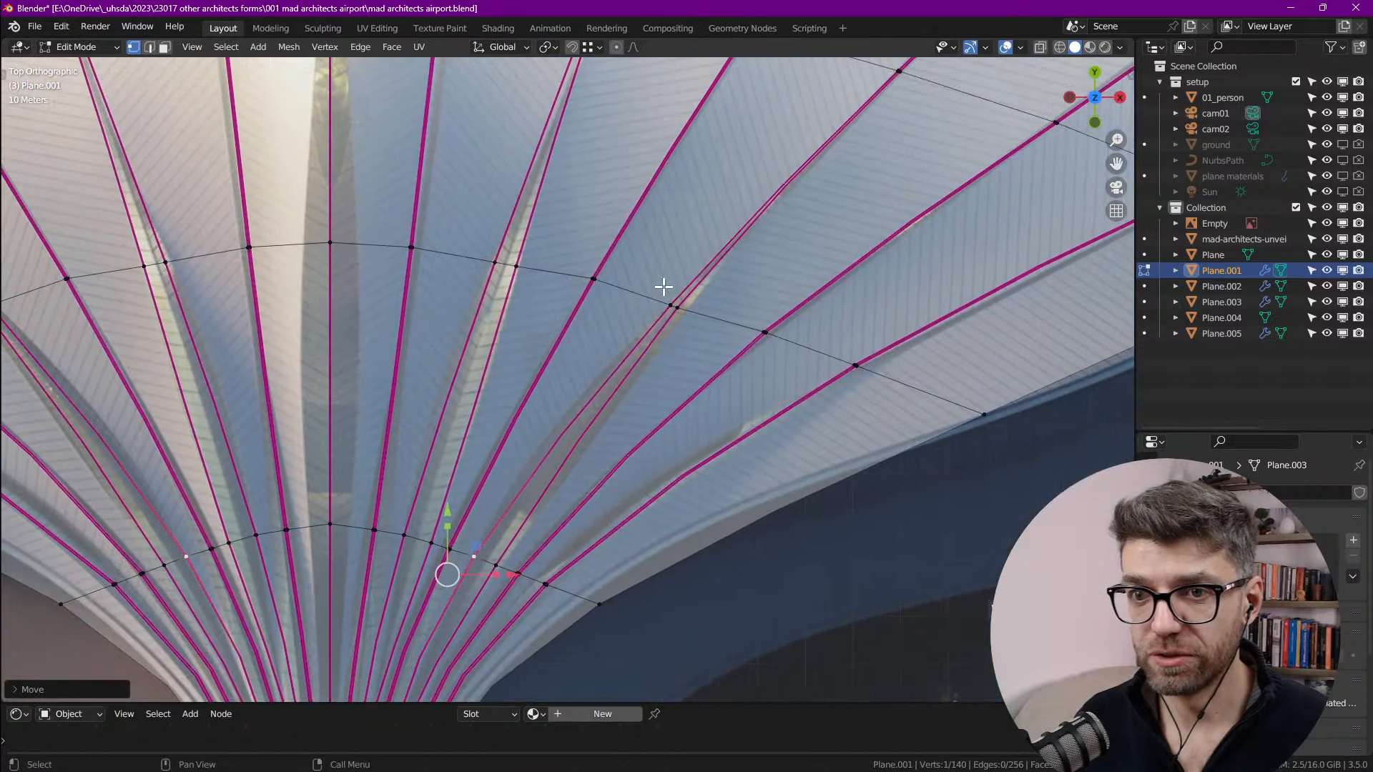
pyautogui.scroll(2, 672, 301)
pyautogui.click(685, 318)
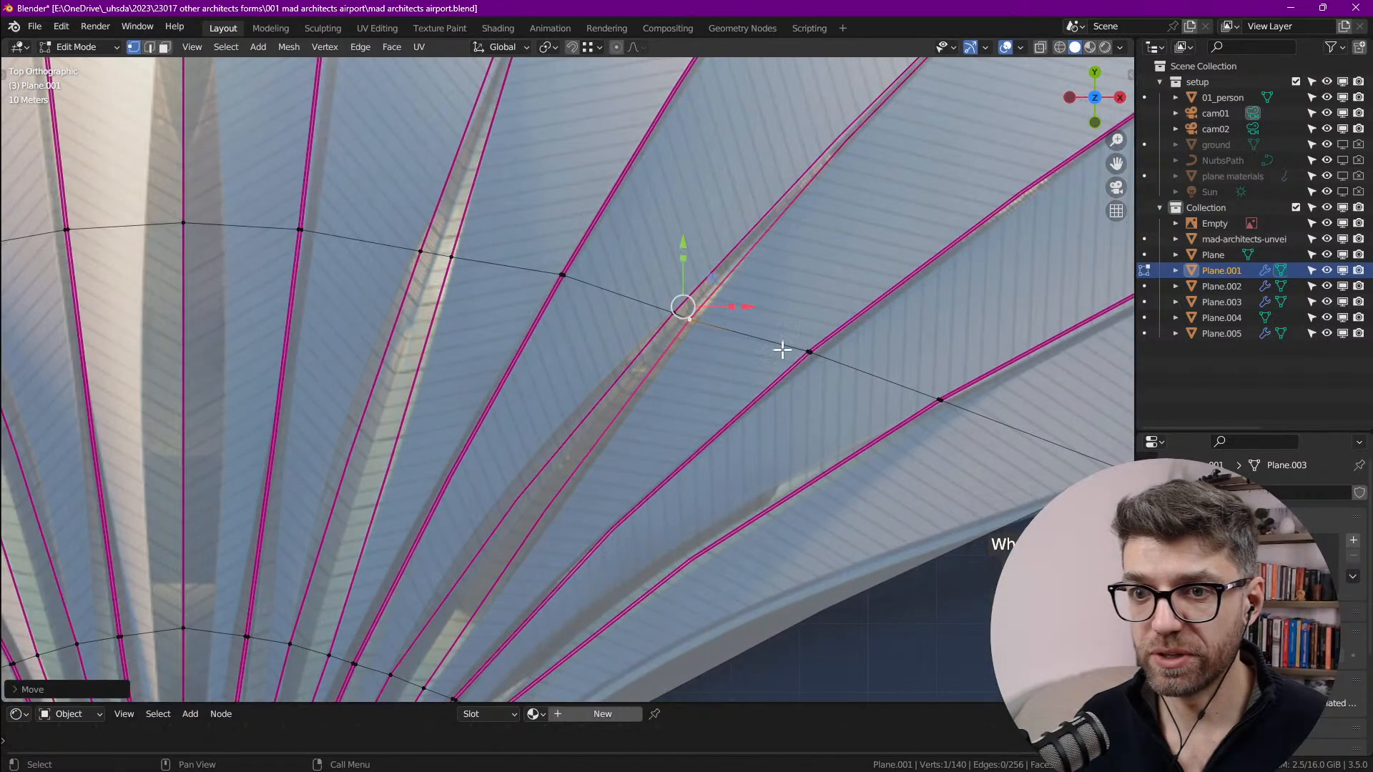
pyautogui.click(811, 358)
# Step: Spread the sixth rib's two vertices apart on the inner cross edge to match the reference
pyautogui.keyDown('shift'); pyautogui.moveTo(622, 660); pyautogui.dragTo(727, 472, button='middle'); pyautogui.keyUp('shift')
pyautogui.scroll(3, 640, 555)
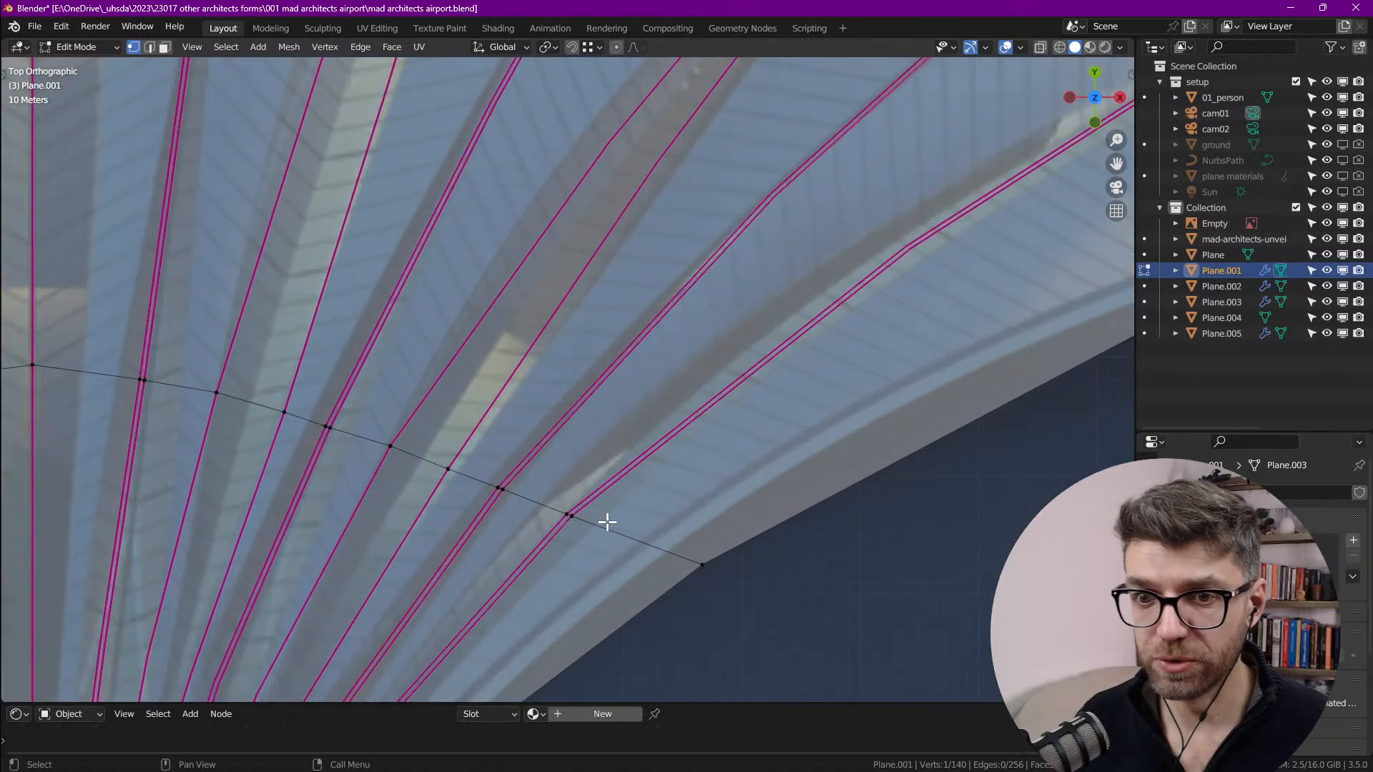
pyautogui.press('g')
pyautogui.press('Escape')
pyautogui.click(577, 522)
pyautogui.press('g')
pyautogui.click(548, 505)
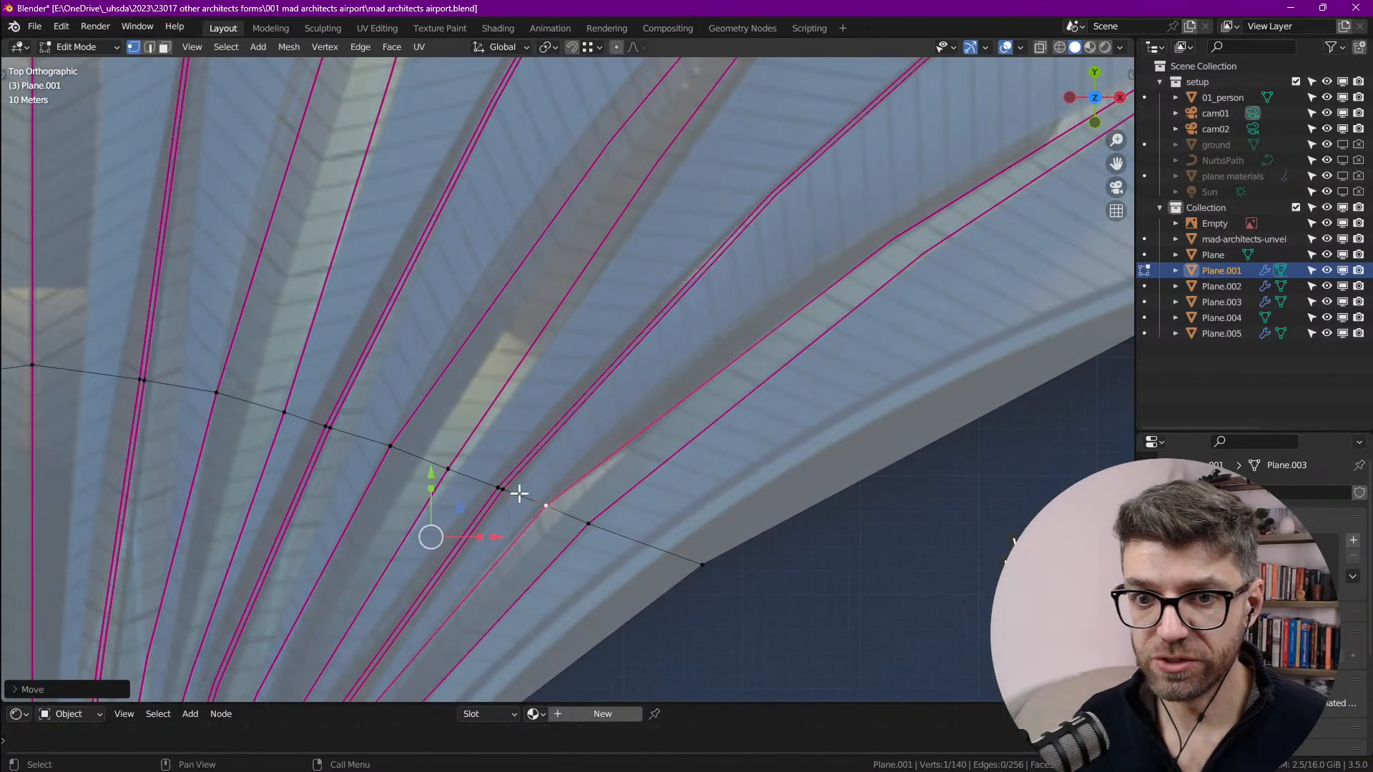
# Step: Spread the fifth rib's two vertices slightly apart on the inner cross edge
pyautogui.click(491, 486)
pyautogui.press('g')
pyautogui.click(475, 481)
pyautogui.click(504, 490)
pyautogui.press('g')
pyautogui.click(510, 491)
# Step: Spread the first rib's two vertices apart on the inner cross edge beside the roof's centre line
pyautogui.scroll(-4, 622, 420)
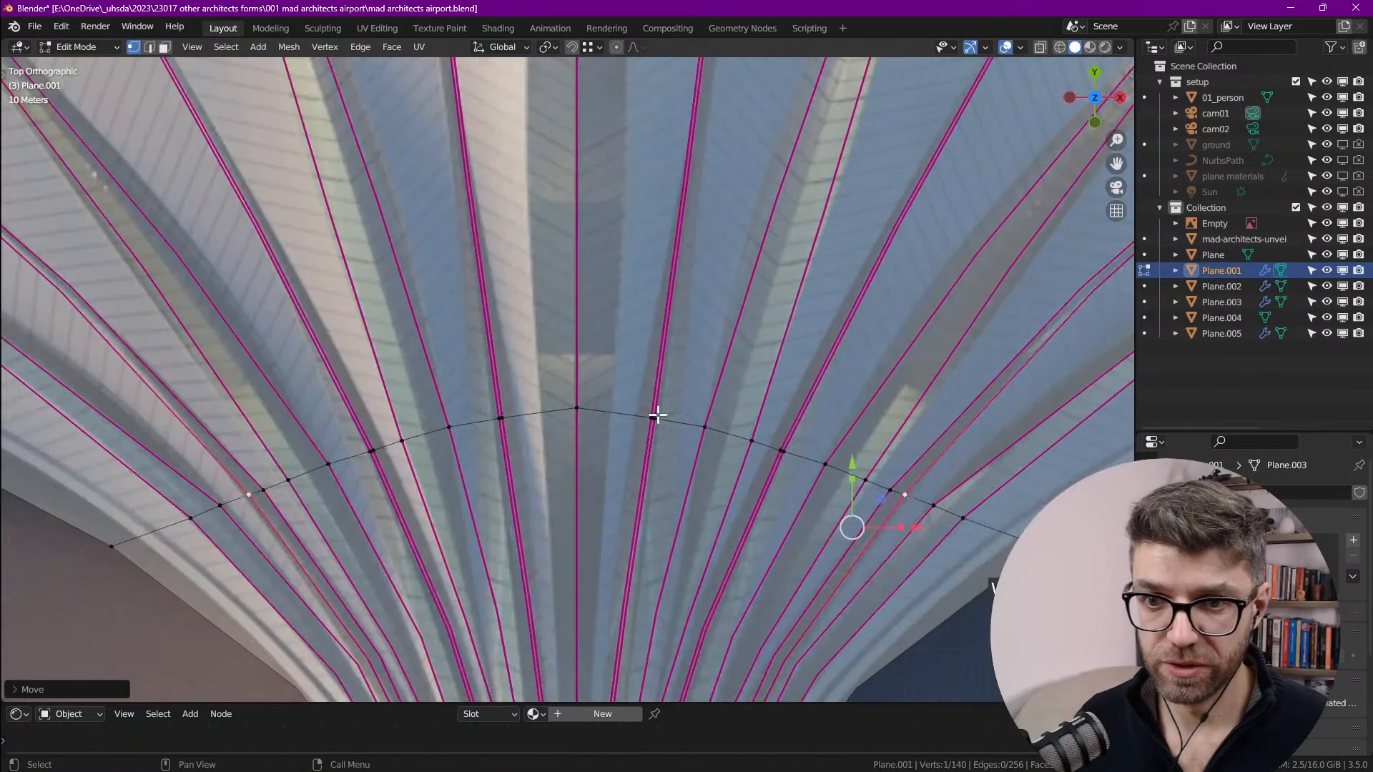
pyautogui.press('g')
pyautogui.click(684, 422)
pyautogui.click(646, 413)
pyautogui.press('g')
pyautogui.click(625, 412)
# Step: Add a loop cut close to the roof's centre line and raise the mean crease of its edges
pyautogui.scroll(-5, 629, 401)
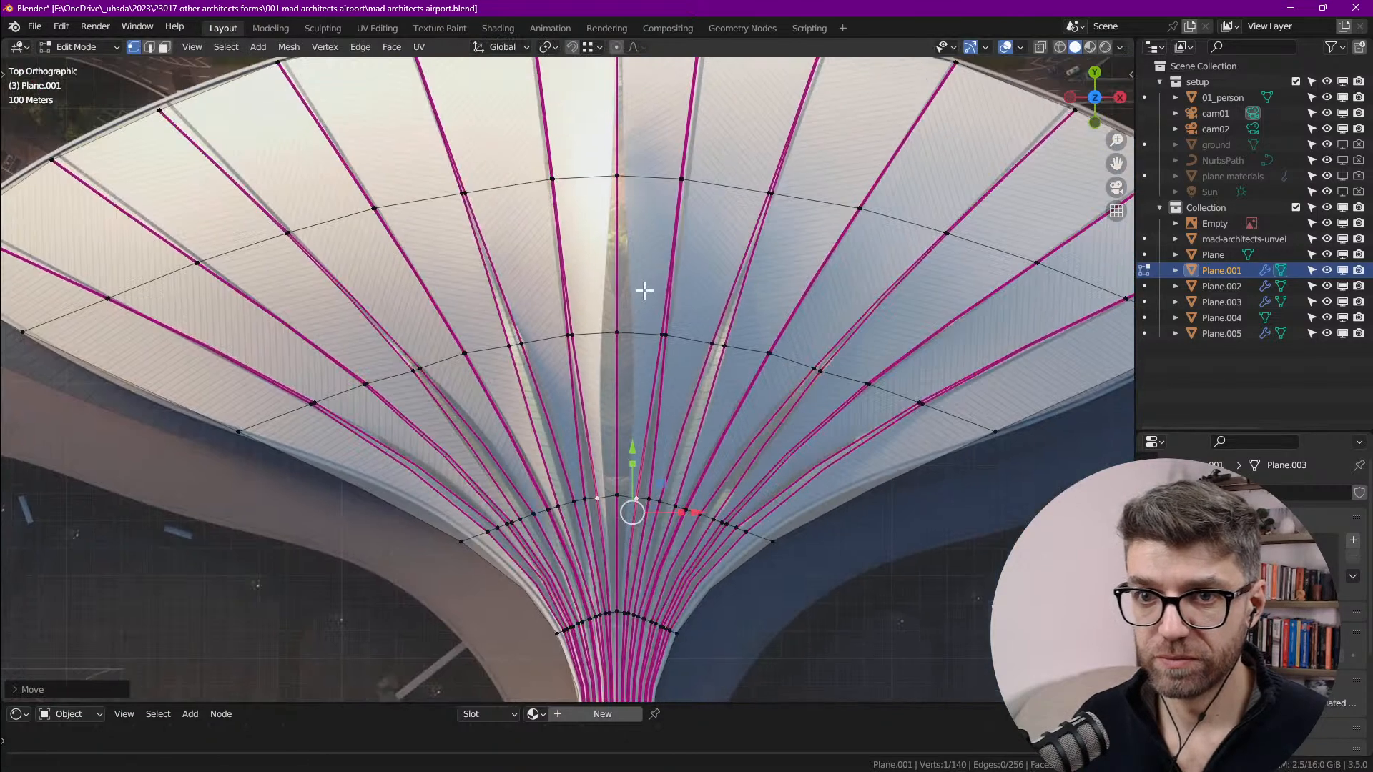
pyautogui.hotkey('ctrl', 'r')
pyautogui.click(640, 369)
pyautogui.click(623, 370)
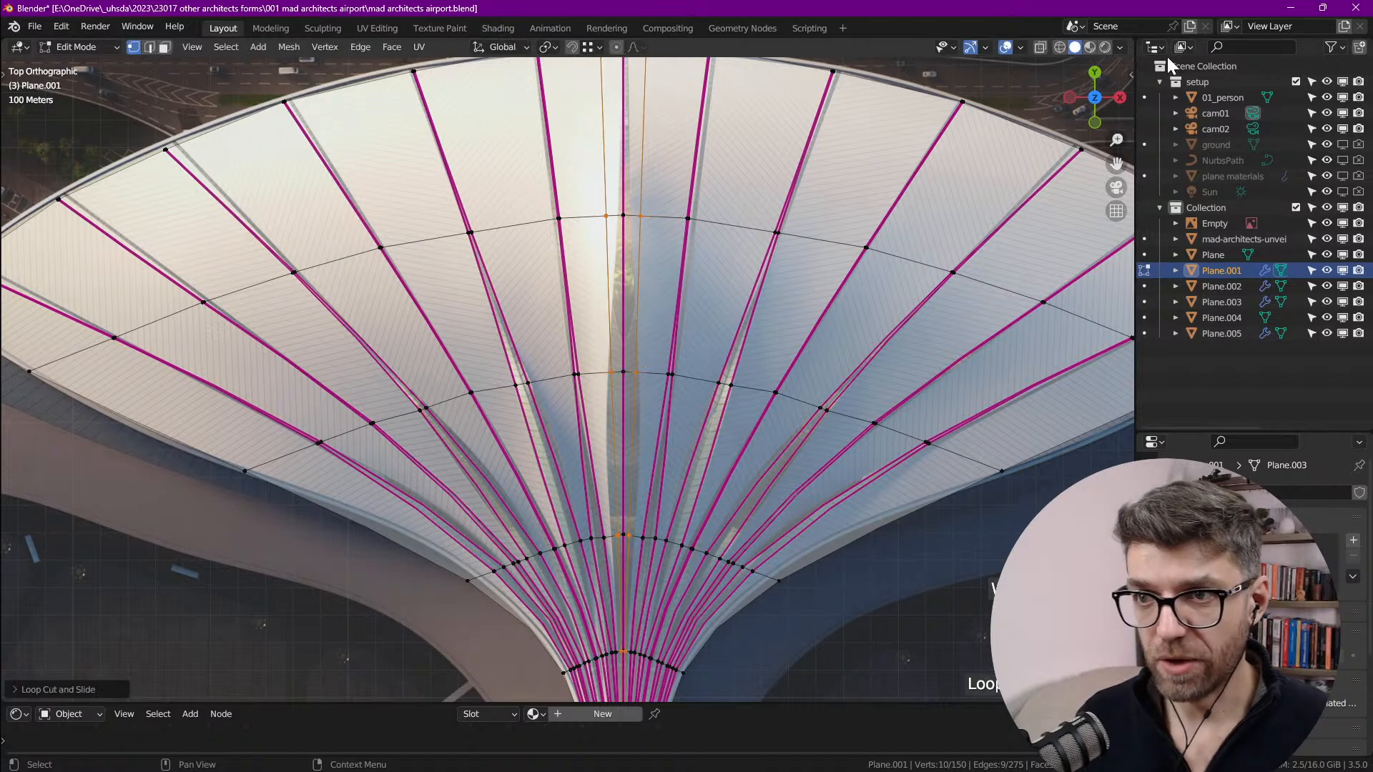
pyautogui.click(1131, 75)
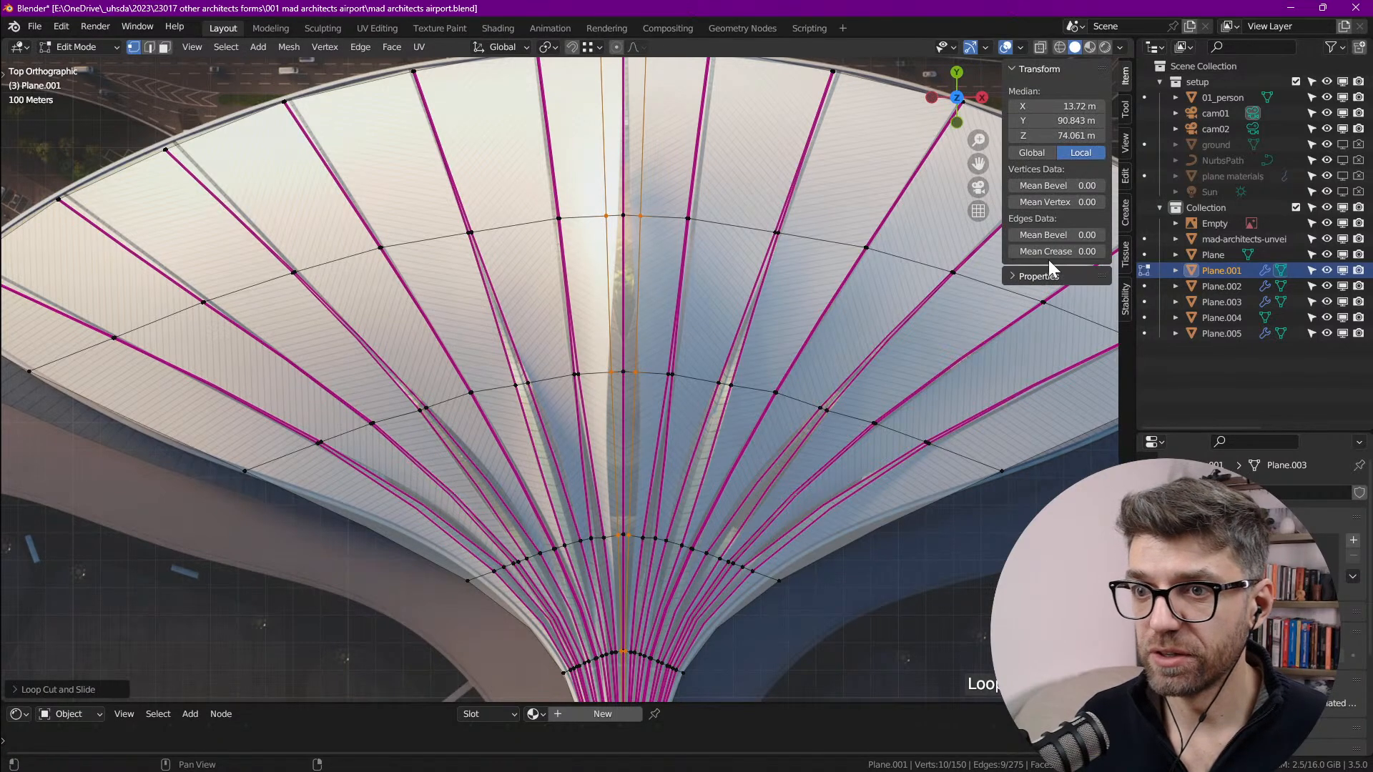
pyautogui.moveTo(1050, 252); pyautogui.dragTo(1051, 257)
# Step: Slide the new loop's end vertex on the roof's outer rim toward the centre line
pyautogui.scroll(4, 636, 201)
pyautogui.keyDown('shift'); pyautogui.moveTo(636, 193); pyautogui.dragTo(665, 417, button='middle'); pyautogui.keyUp('shift')
pyautogui.keyDown('shift'); pyautogui.moveTo(671, 113); pyautogui.dragTo(662, 187, button='middle'); pyautogui.keyUp('shift')
pyautogui.click(660, 185)
pyautogui.scroll(1, 688, 194)
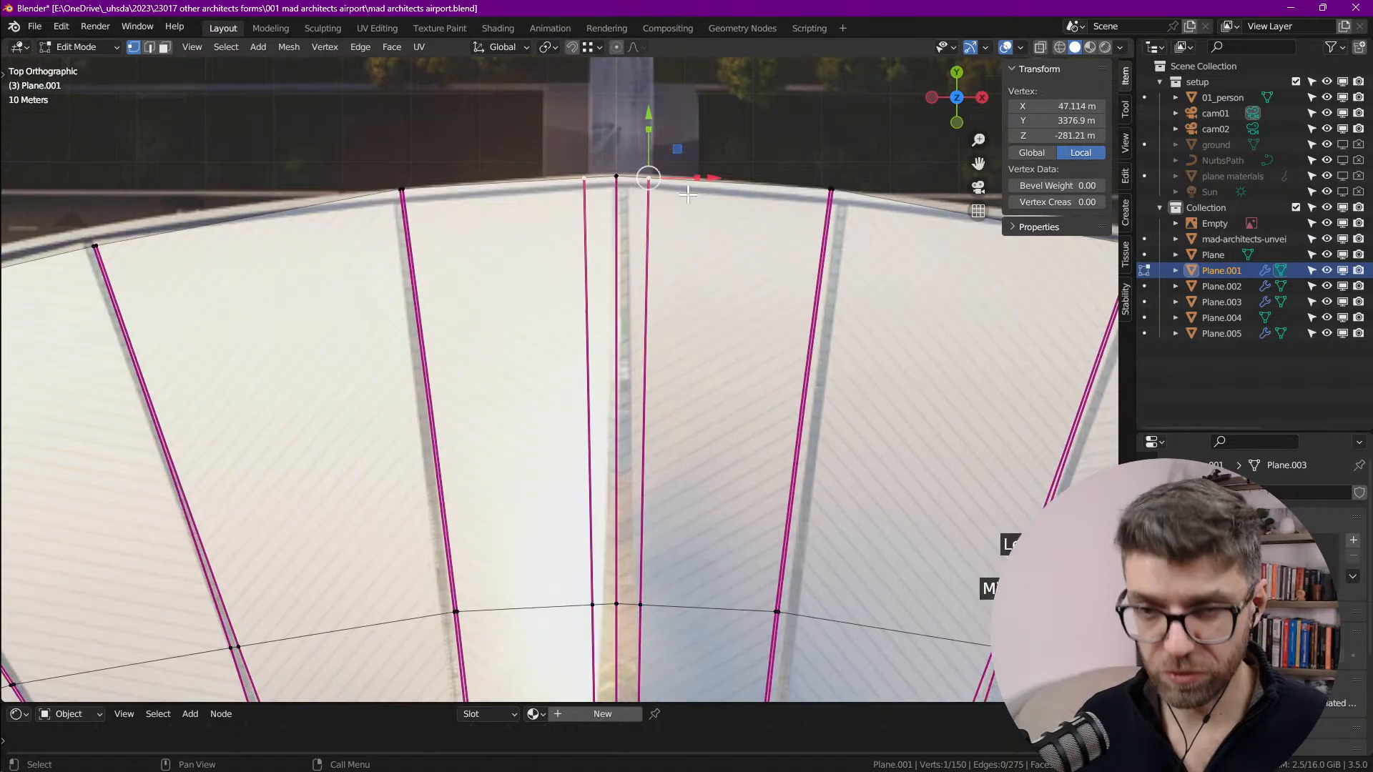
pyautogui.hotkey('shift', 'v')
pyautogui.click(662, 190)
# Step: Slide the new loop's vertex on the first cross edge below the outer rim toward the roof's centre line
pyautogui.keyDown('shift'); pyautogui.moveTo(639, 572); pyautogui.dragTo(664, 306, button='middle'); pyautogui.keyUp('shift')
pyautogui.click(667, 341)
pyautogui.hotkey('shift', 'v')
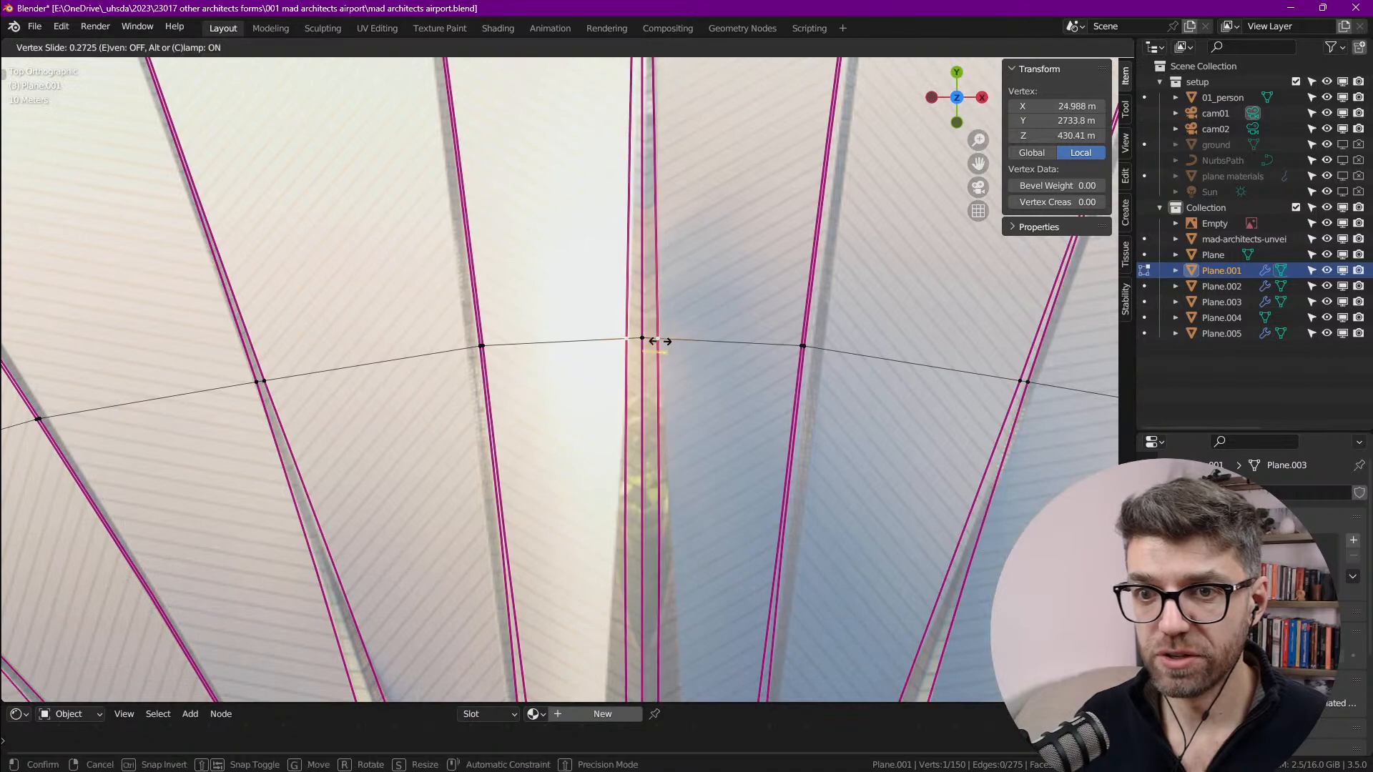
pyautogui.click(658, 342)
# Step: Slide the new loop's vertex on the second cross edge outward to the edge of the grey central strip in the reference
pyautogui.scroll(-3, 714, 494)
pyautogui.keyDown('shift'); pyautogui.moveTo(715, 497); pyautogui.dragTo(719, 306, button='middle'); pyautogui.keyUp('shift')
pyautogui.scroll(2, 702, 366)
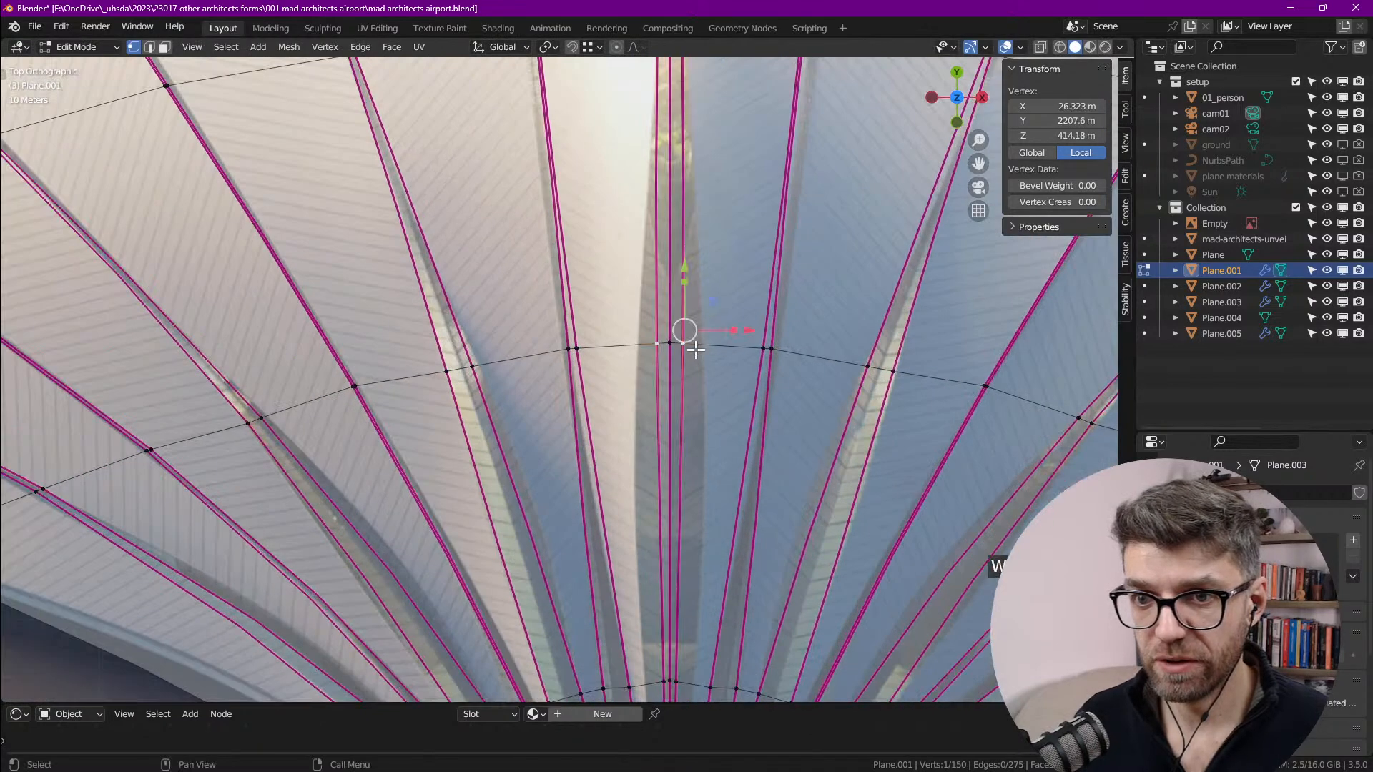
pyautogui.hotkey('shift', 'v')
pyautogui.click(712, 356)
# Step: Slide the new loop's vertices on the third and fourth cross edges outward, away from the roof's centre line
pyautogui.keyDown('shift'); pyautogui.moveTo(657, 688); pyautogui.dragTo(668, 441, button='middle'); pyautogui.keyUp('shift')
pyautogui.scroll(2, 687, 438)
pyautogui.hotkey('shift', 'v')
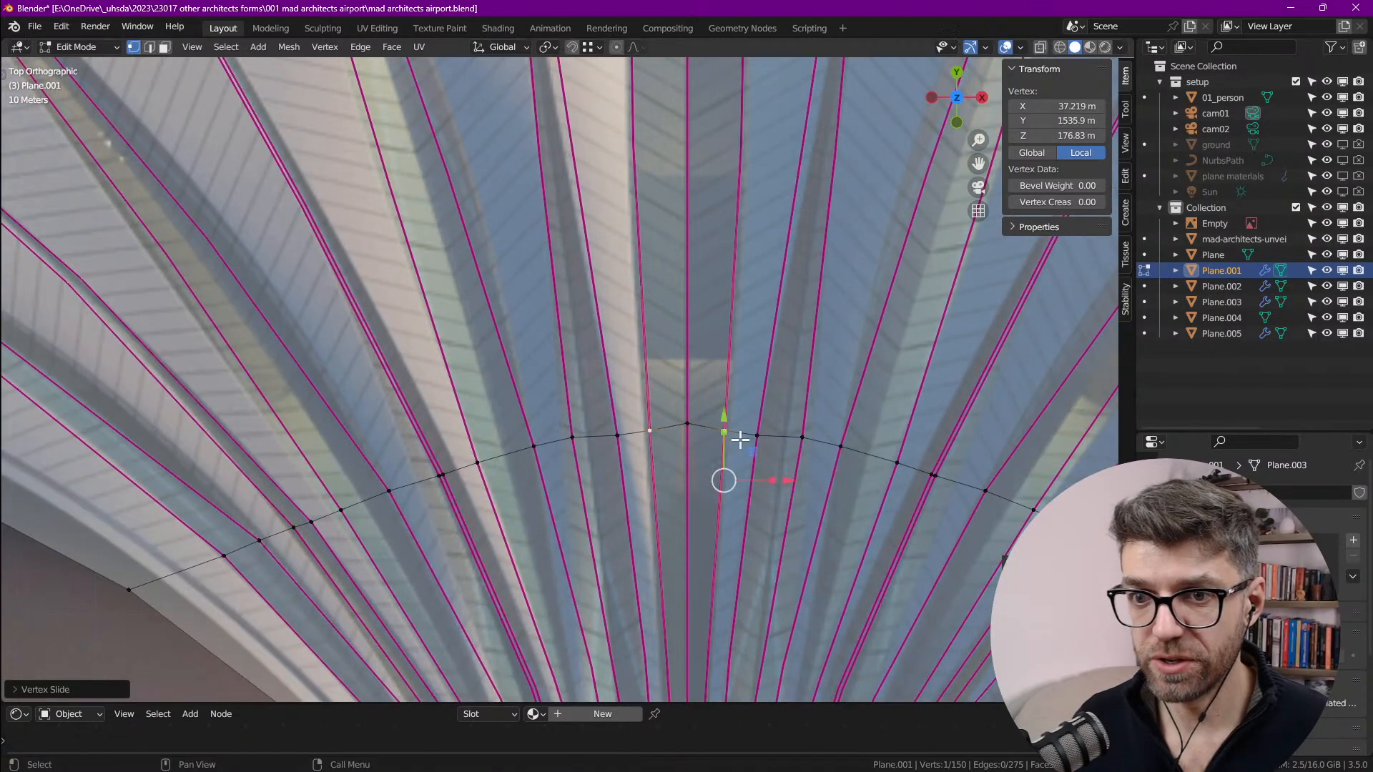
pyautogui.click(741, 439)
pyautogui.scroll(-3, 736, 236)
pyautogui.scroll(3, 712, 330)
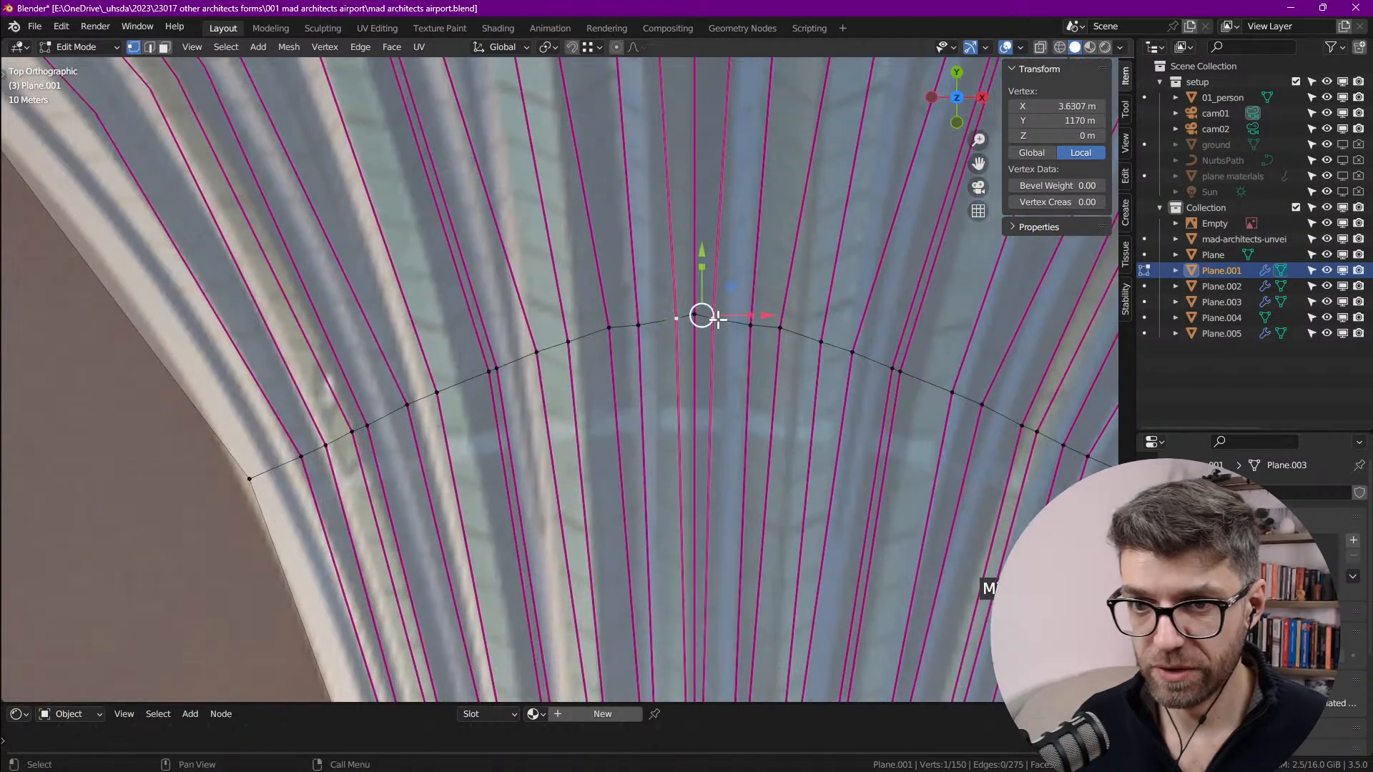
pyautogui.hotkey('shift', 'v')
pyautogui.click(738, 324)
# Step: Examine how the creased ribs follow the reference image along the narrow stem and its flared far end
pyautogui.scroll(-8, 726, 303)
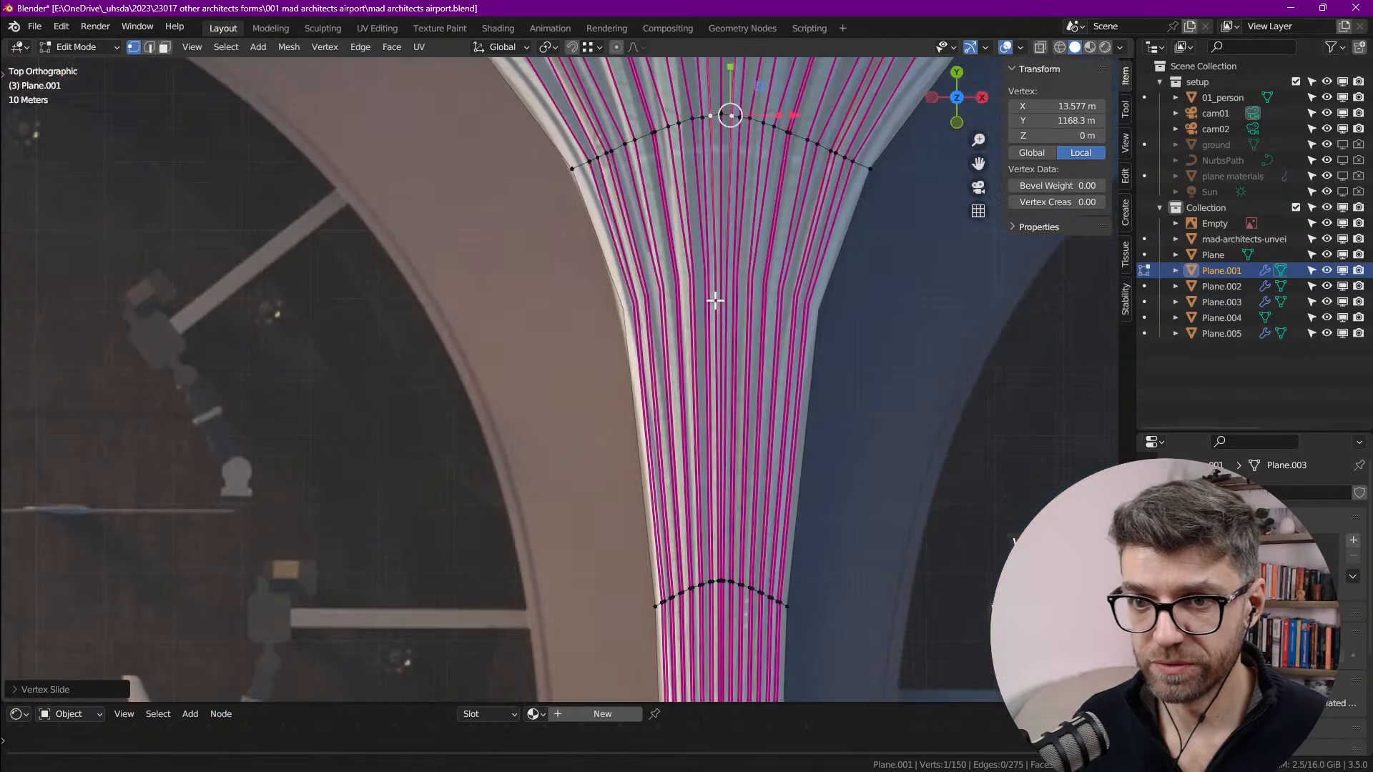
pyautogui.scroll(8, 690, 527)
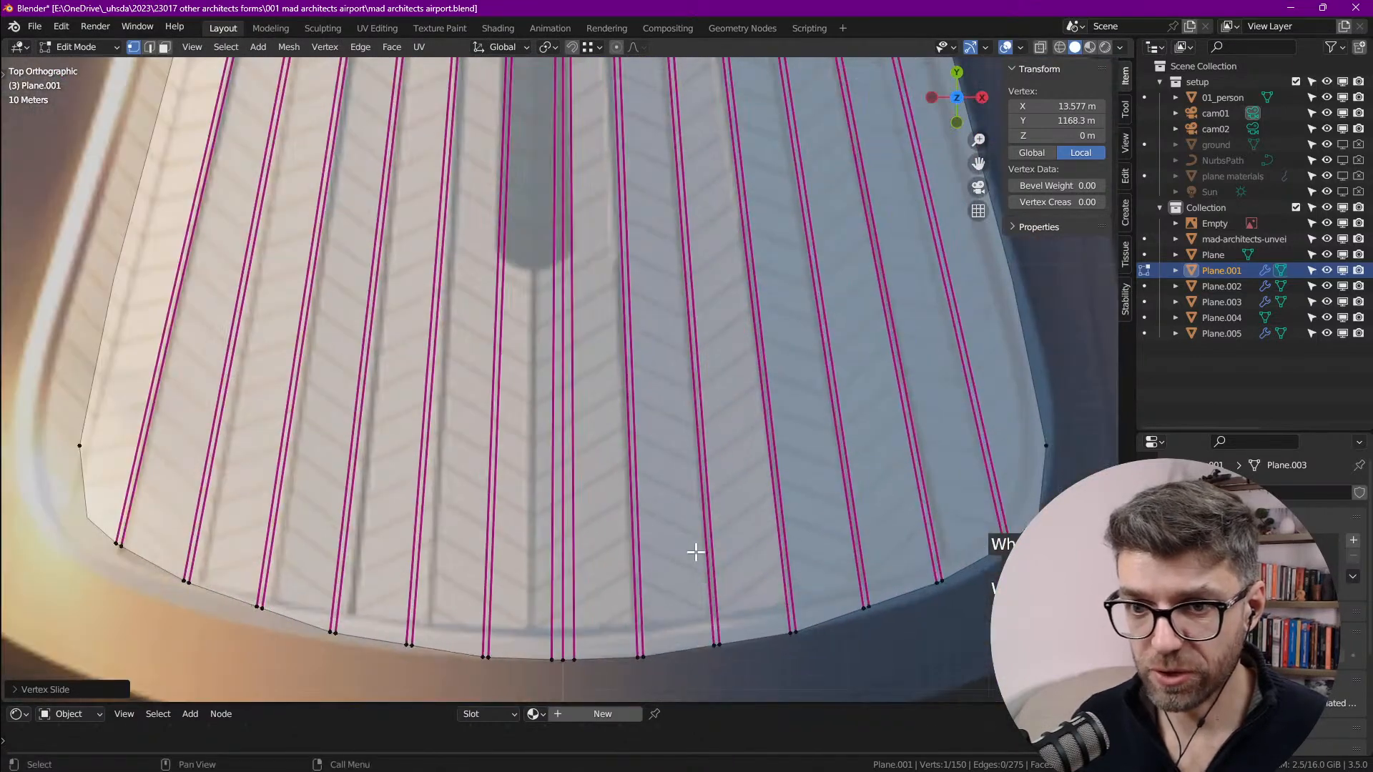
pyautogui.scroll(-2, 693, 561)
pyautogui.keyDown('shift'); pyautogui.moveTo(652, 343); pyautogui.dragTo(679, 306, button='middle'); pyautogui.keyUp('shift')
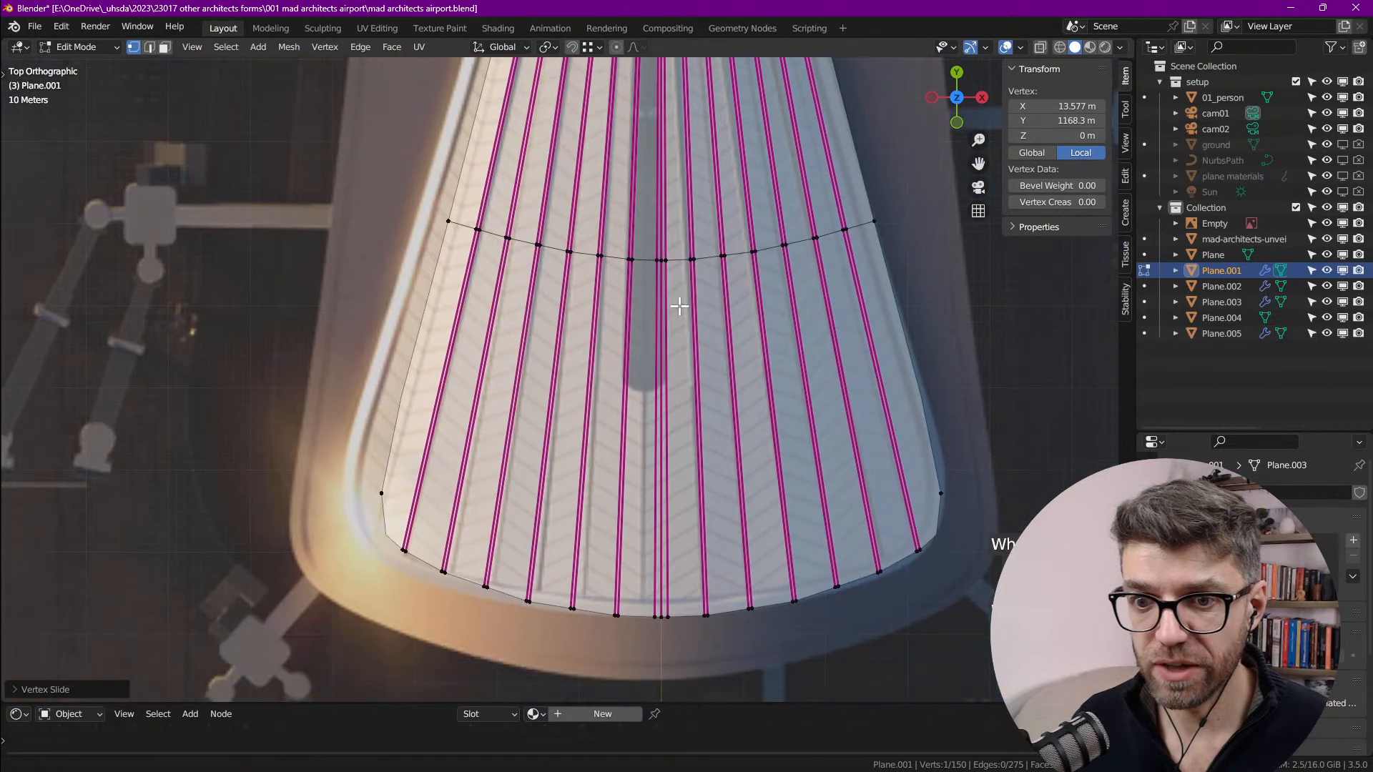
pyautogui.scroll(-5, 700, 376)
pyautogui.keyDown('shift'); pyautogui.moveTo(684, 202); pyautogui.dragTo(665, 528, button='middle'); pyautogui.keyUp('shift')
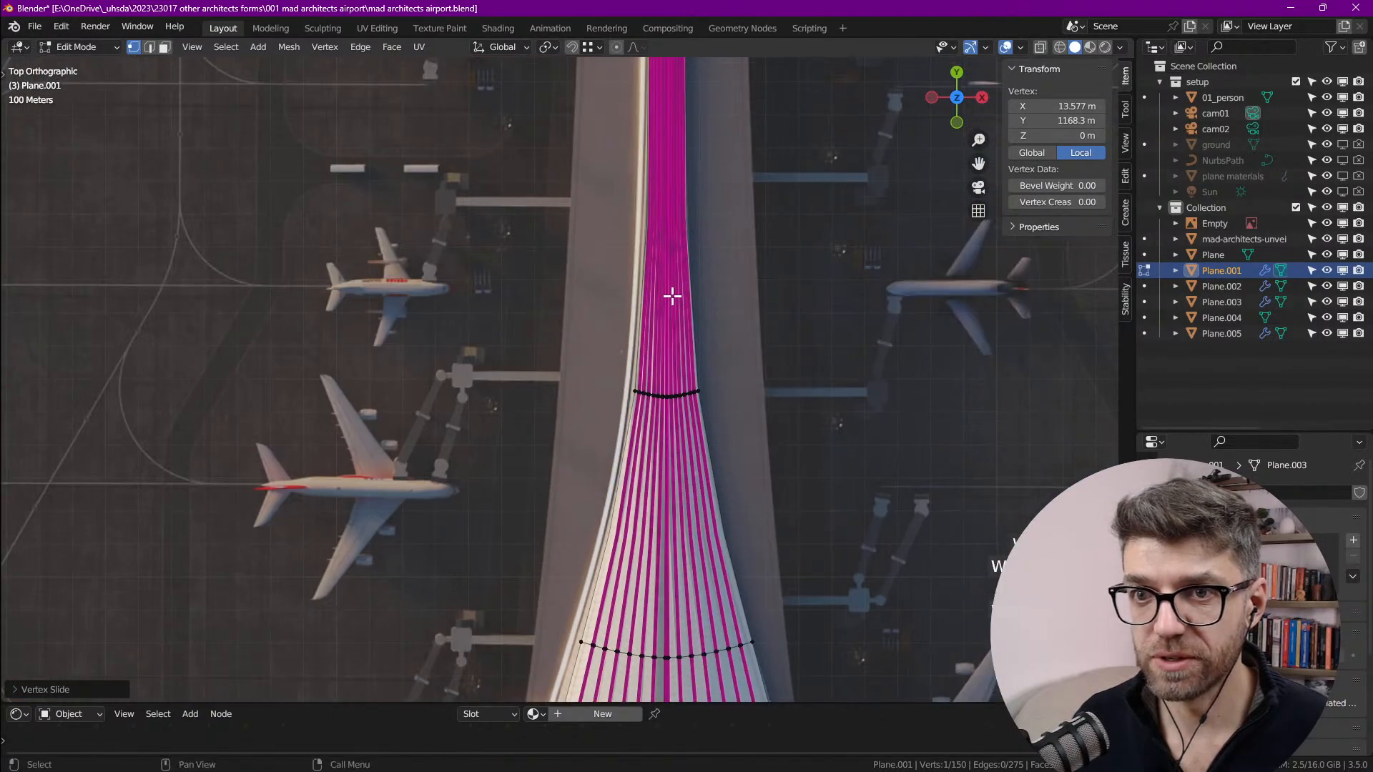
pyautogui.keyDown('shift'); pyautogui.moveTo(672, 294); pyautogui.dragTo(659, 618, button='middle'); pyautogui.keyUp('shift')
pyautogui.keyDown('shift'); pyautogui.moveTo(688, 248); pyautogui.dragTo(668, 582, button='middle'); pyautogui.keyUp('shift')
pyautogui.keyDown('shift'); pyautogui.moveTo(693, 208); pyautogui.dragTo(635, 580, button='middle'); pyautogui.keyUp('shift')
pyautogui.scroll(-3, 590, 407)
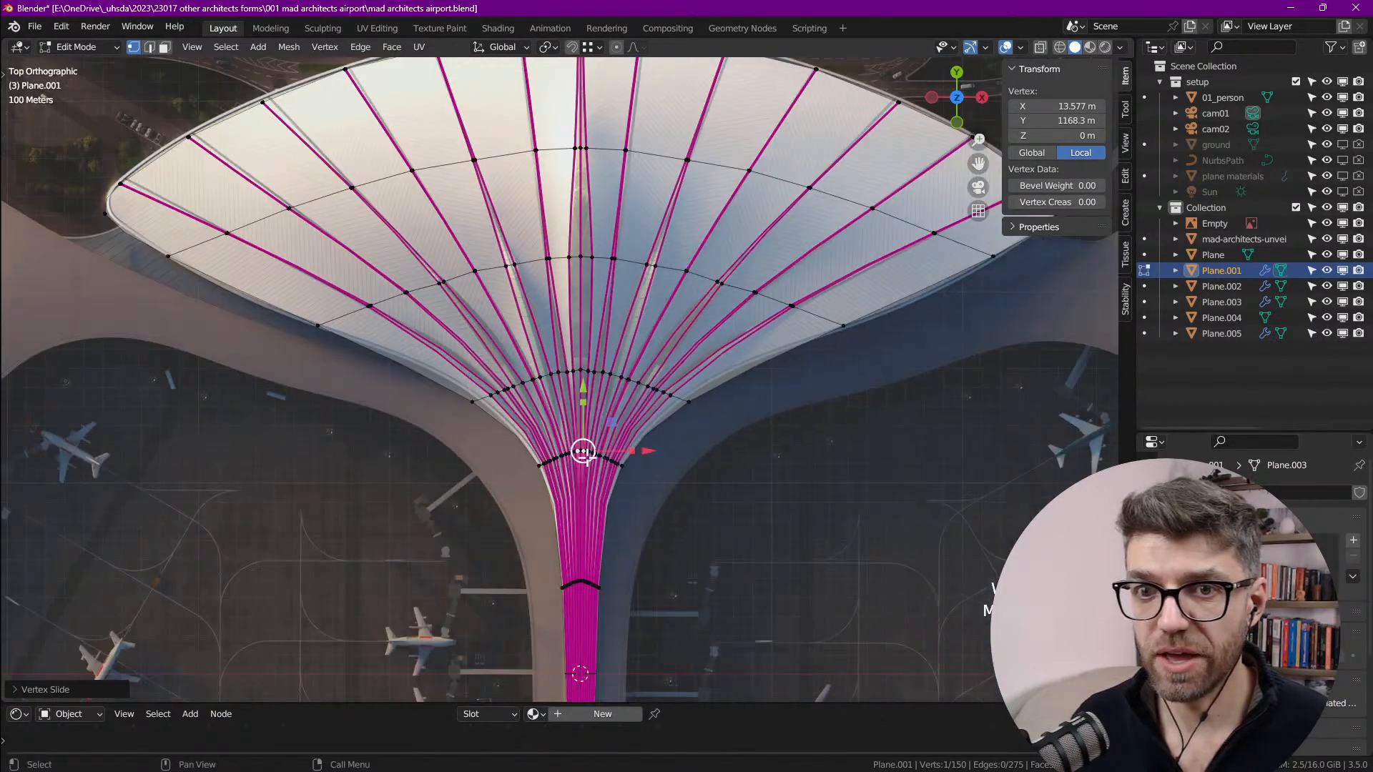
# Step: Slide the third rib's outer vertex on the third cross edge away from its twin
pyautogui.scroll(4, 623, 287)
pyautogui.scroll(5, 683, 230)
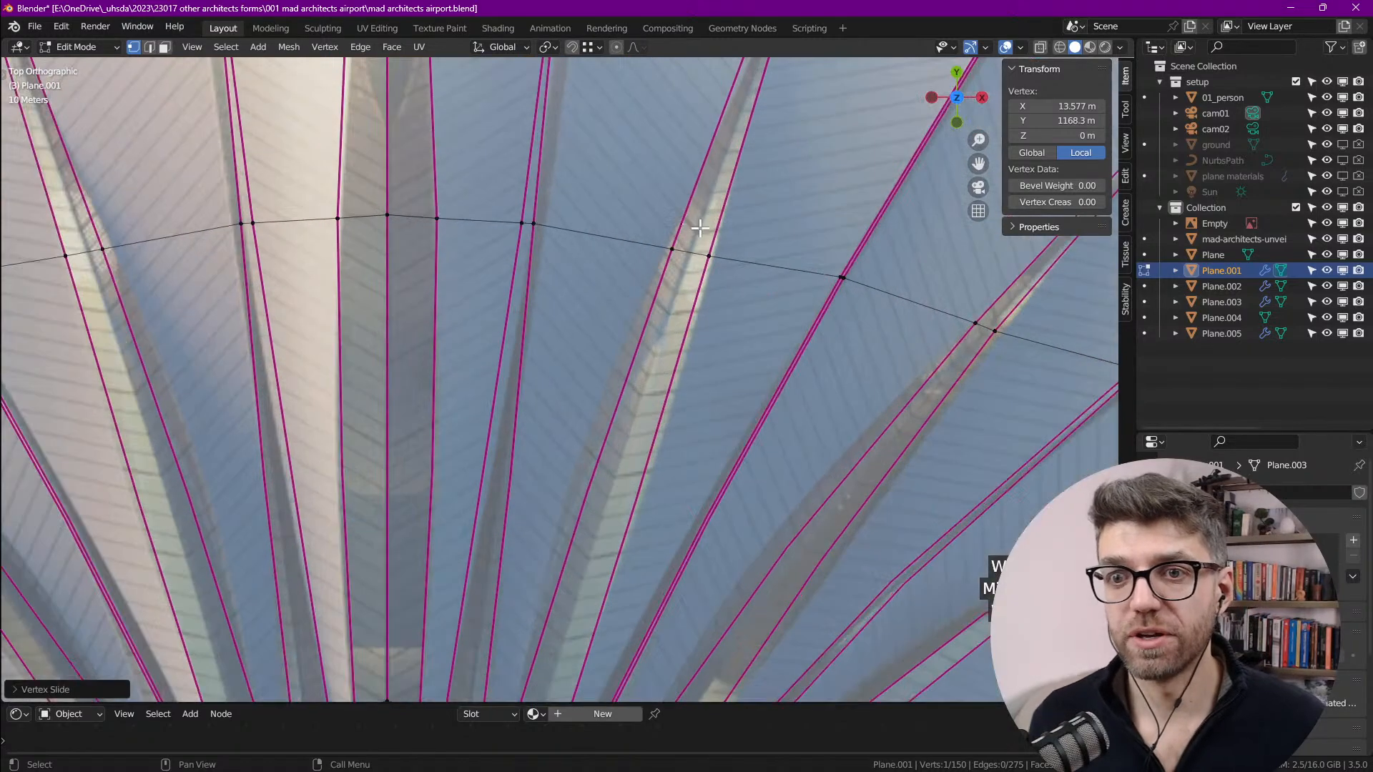
pyautogui.keyDown('shift'); pyautogui.moveTo(874, 389); pyautogui.dragTo(775, 233, button='middle'); pyautogui.keyUp('shift')
pyautogui.keyDown('shift'); pyautogui.moveTo(488, 605); pyautogui.dragTo(573, 393, button='middle'); pyautogui.keyUp('shift')
pyautogui.scroll(4, 573, 392)
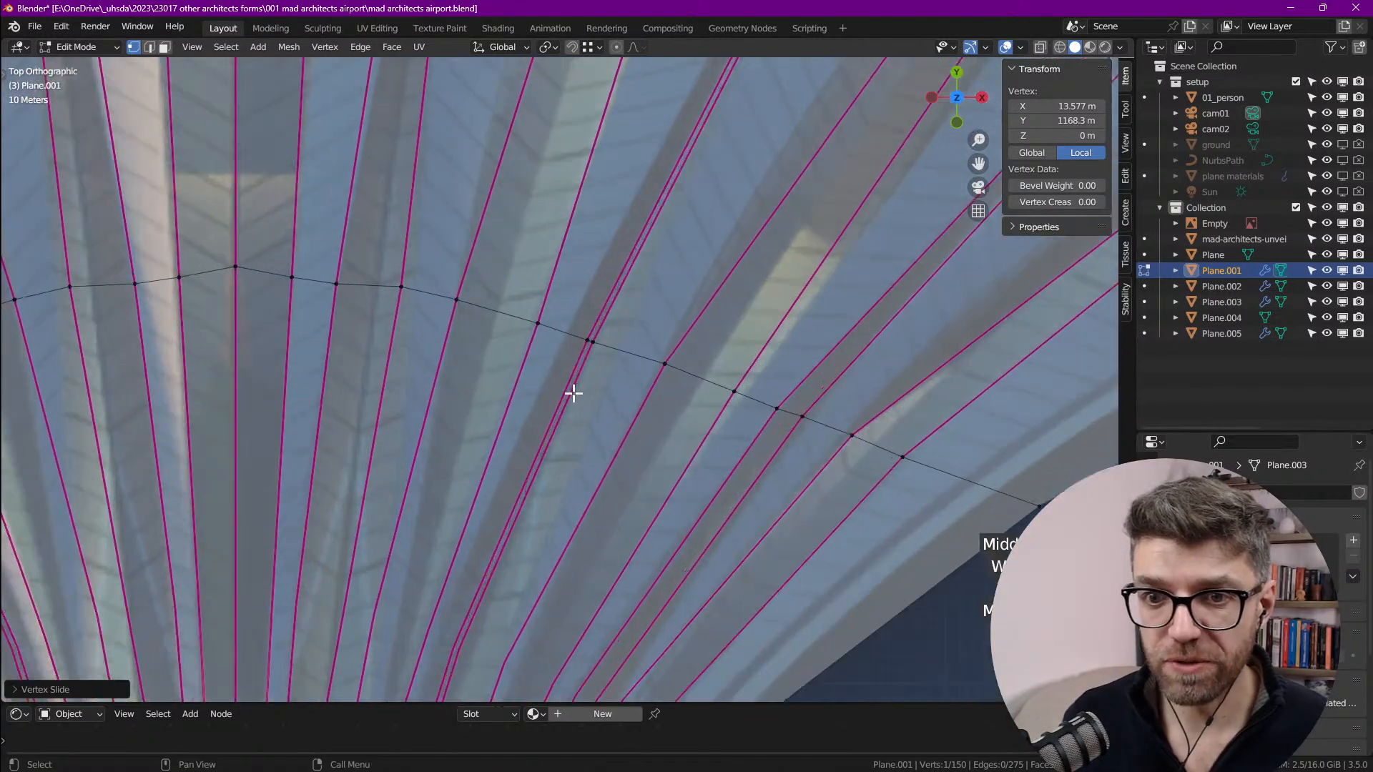
pyautogui.press('g')
pyautogui.press('g')
pyautogui.click(632, 348)
# Step: Shift the third rib's inner vertex on the third cross edge toward the centre line, to an X of about 194.83 m
pyautogui.click(598, 332)
pyautogui.press('g')
pyautogui.press('g')
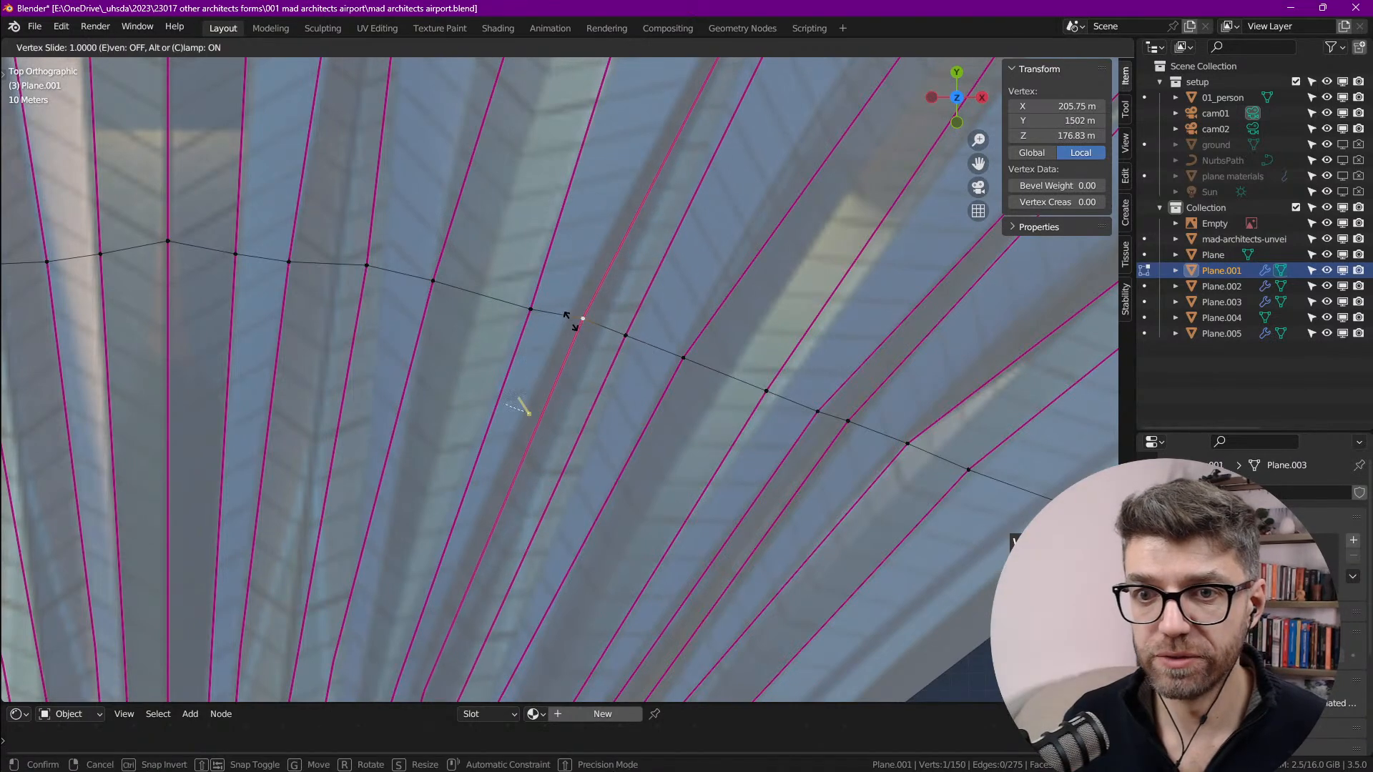
pyautogui.click(549, 334)
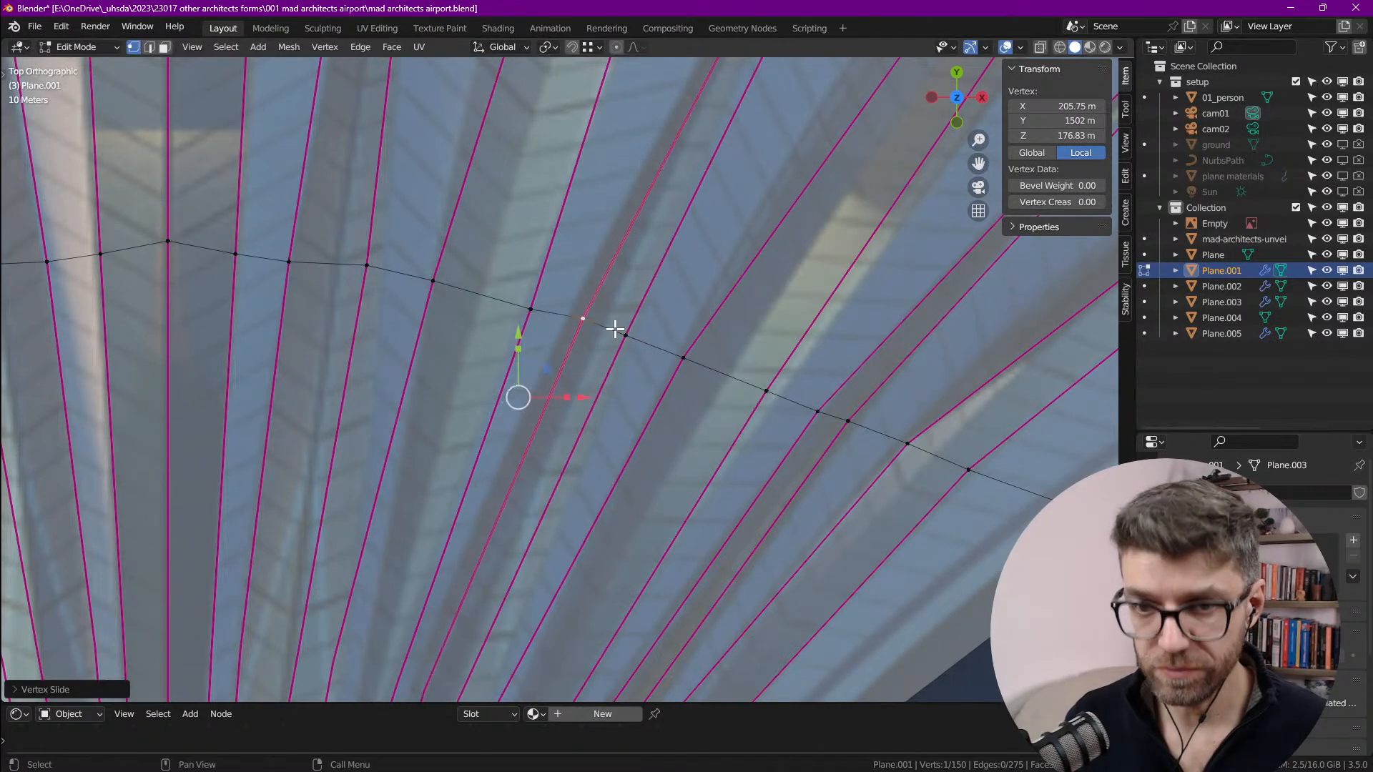
pyautogui.press('g')
pyautogui.click(582, 300)
# Step: Add a centred loop cut between the fourth rib's two creased edges
pyautogui.scroll(-4, 565, 379)
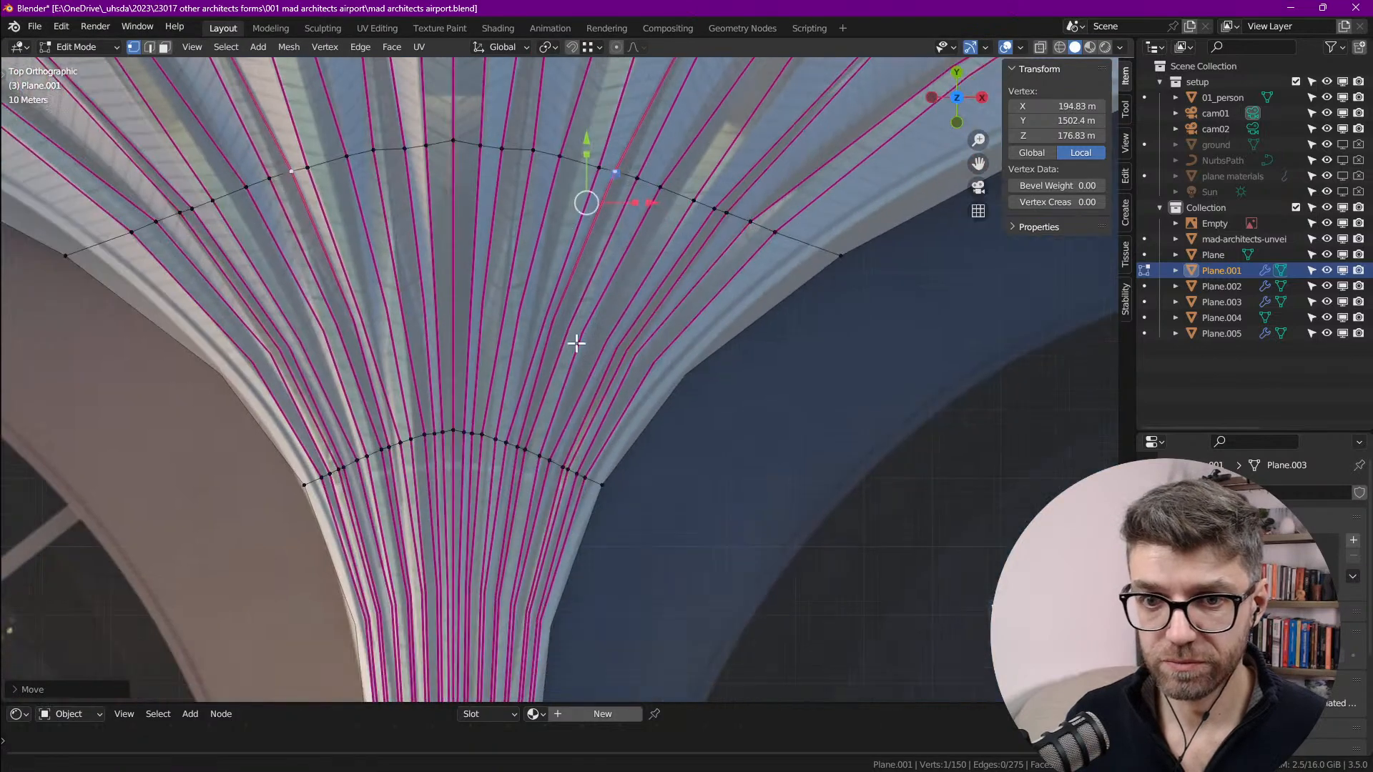
pyautogui.scroll(4, 565, 386)
pyautogui.scroll(-4, 562, 446)
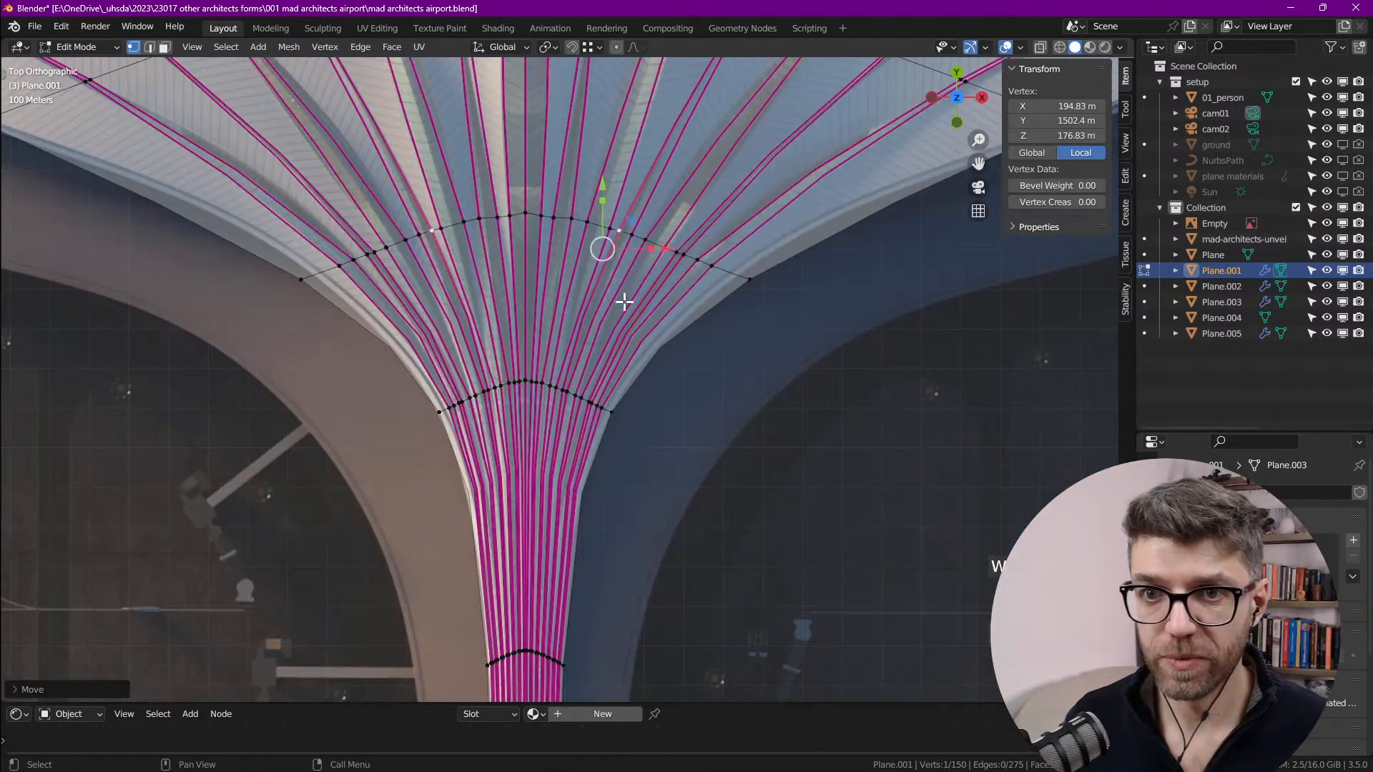
pyautogui.scroll(2, 623, 401)
pyautogui.scroll(3, 625, 503)
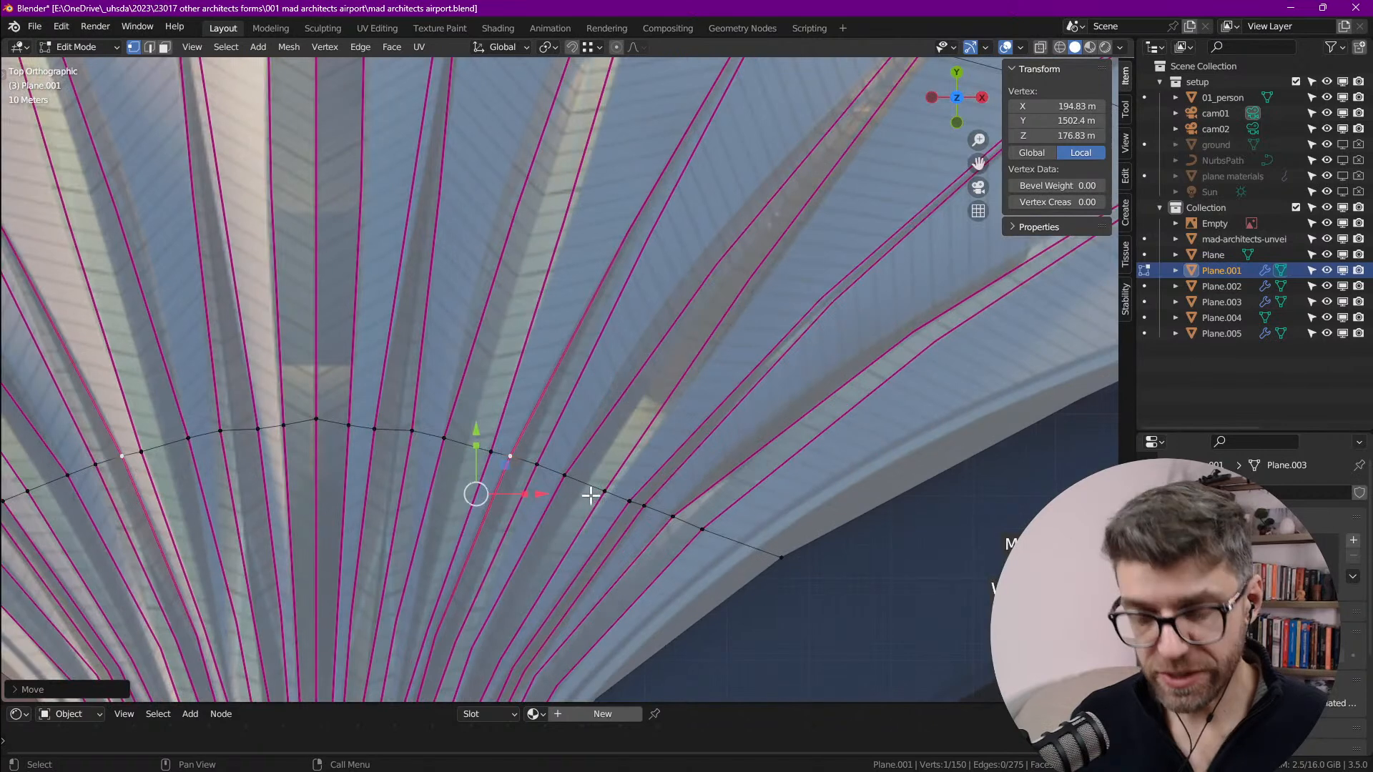
pyautogui.click(592, 499)
pyautogui.rightClick(610, 494)
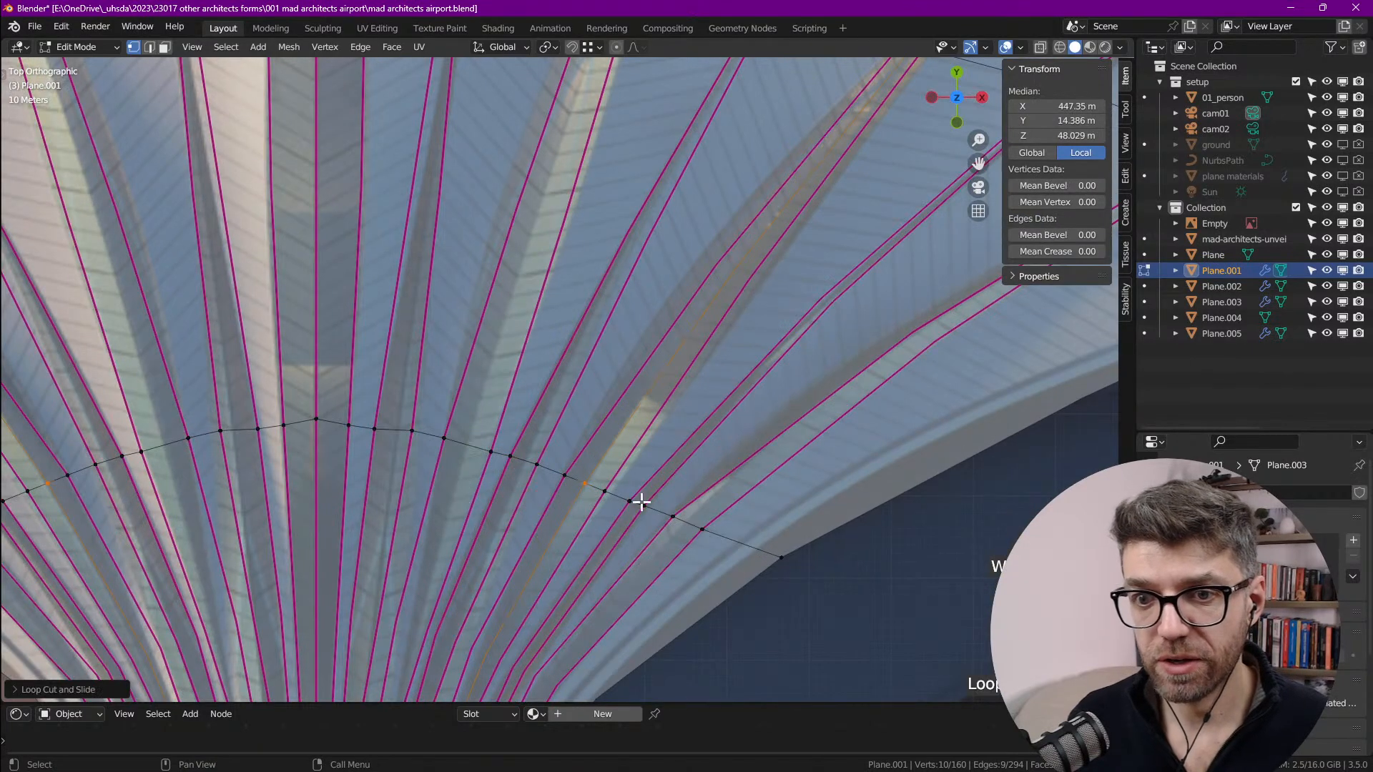
# Step: Add centred loop cuts between the creased edges of the sixth and fifth ribs
pyautogui.hotkey('ctrl', 'r')
pyautogui.click(681, 526)
pyautogui.rightClick(666, 527)
pyautogui.scroll(2, 663, 527)
pyautogui.hotkey('ctrl', 'r')
pyautogui.click(633, 492)
pyautogui.rightClick(637, 493)
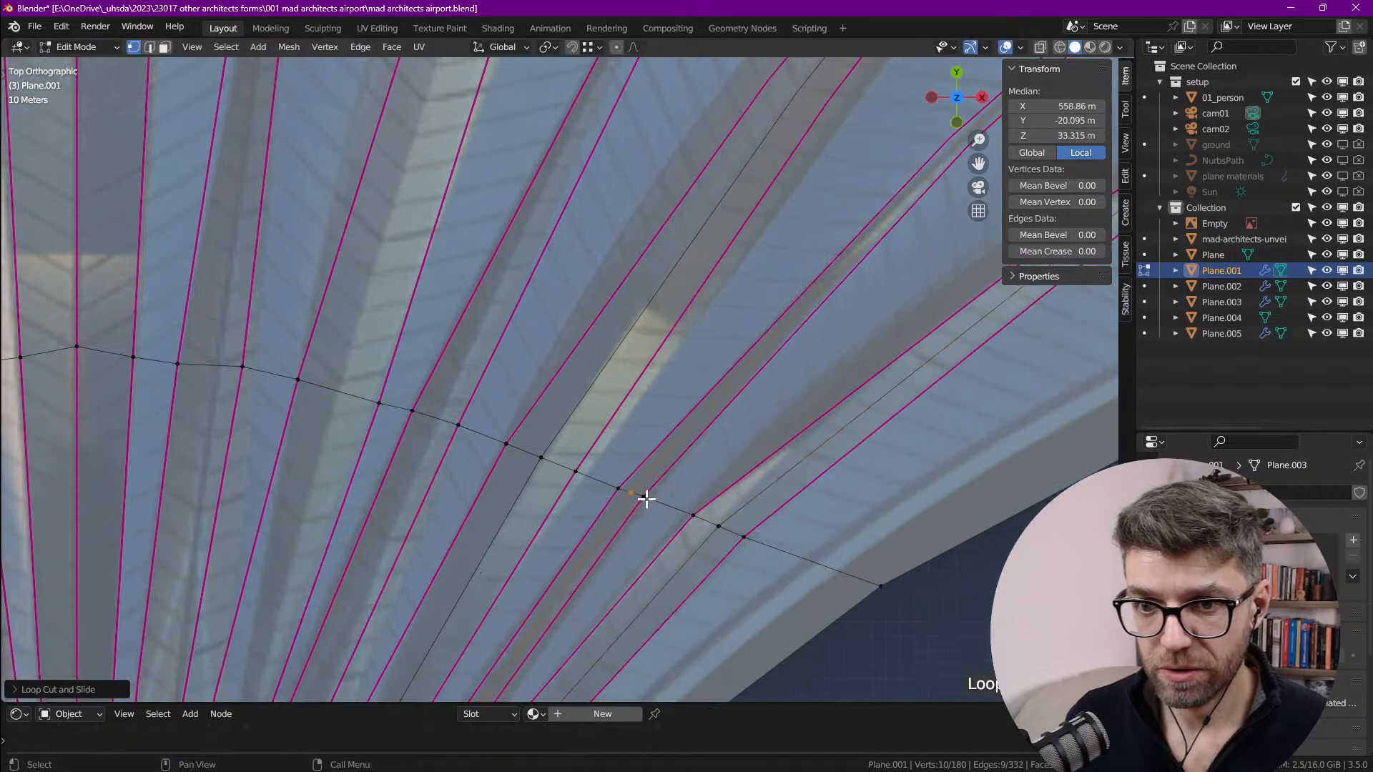
# Step: Select the new middle loops of the fourth, fifth and sixth ribs and set their mean crease to 1.00
pyautogui.press('2')
pyautogui.keyDown('alt'); pyautogui.click(692, 548); pyautogui.keyUp('alt')
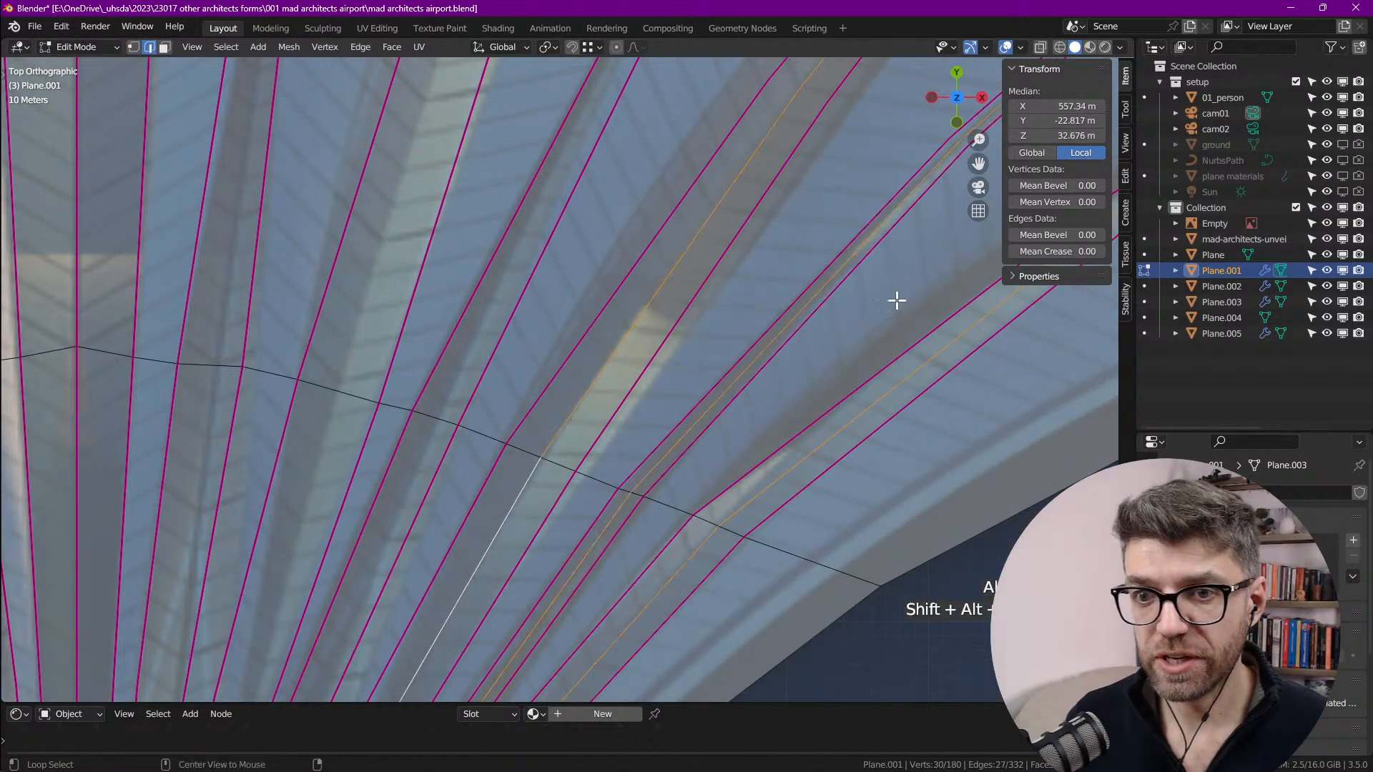
pyautogui.moveTo(1057, 251); pyautogui.dragTo(1195, 283)
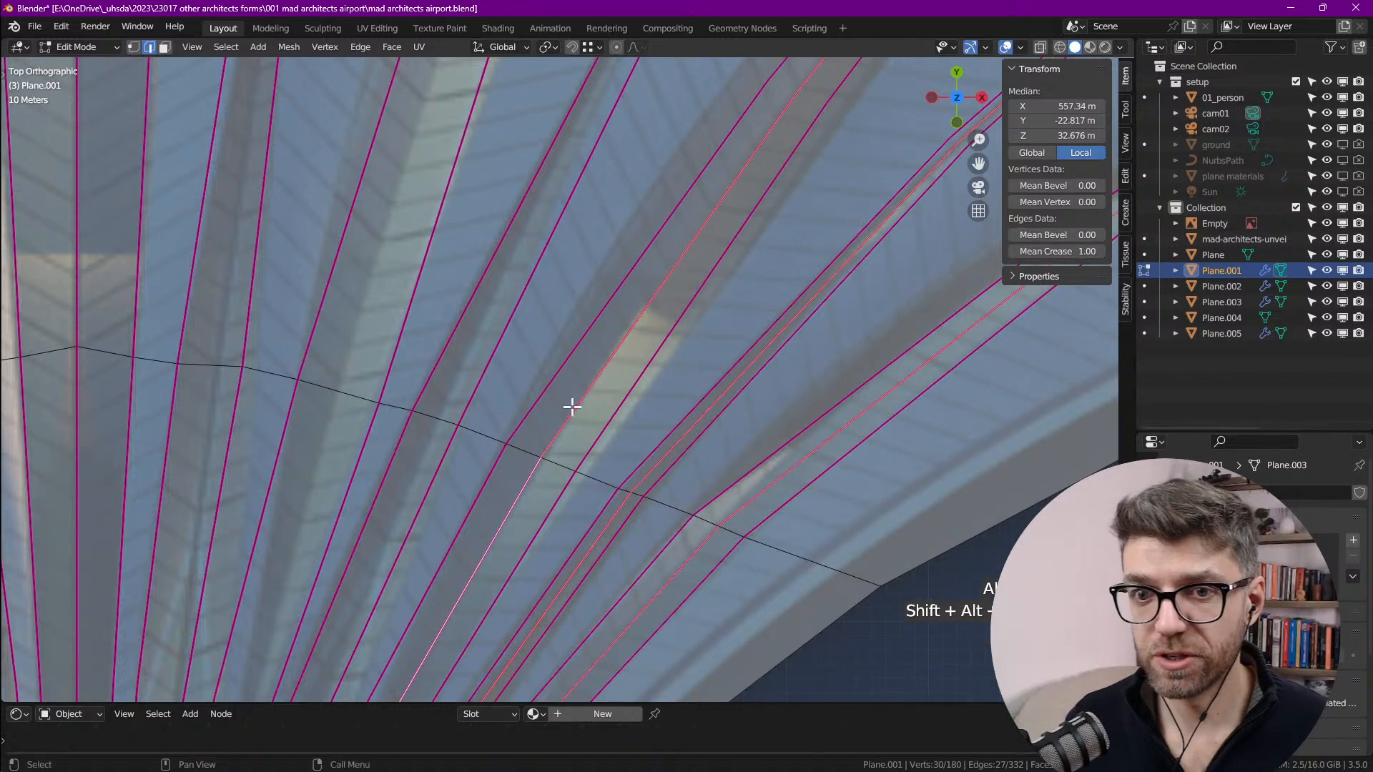
# Step: Add centred loop cuts between the creased edges of the third, second and first ribs
pyautogui.hotkey('ctrl', 'r')
pyautogui.click(438, 424)
pyautogui.rightClick(437, 423)
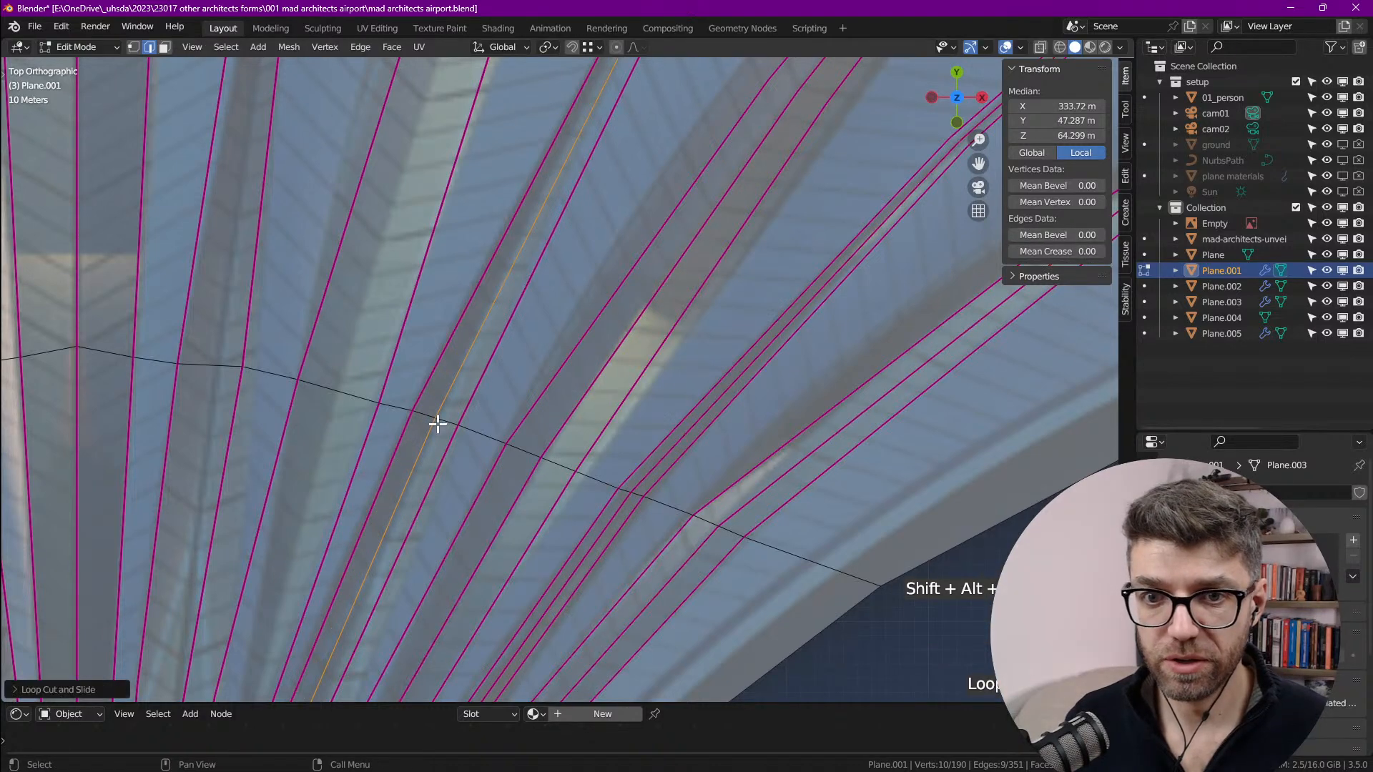
pyautogui.hotkey('ctrl', 'r')
pyautogui.click(334, 396)
pyautogui.rightClick(334, 395)
pyautogui.keyDown('shift'); pyautogui.moveTo(192, 373); pyautogui.dragTo(332, 402, button='middle'); pyautogui.keyUp('shift')
pyautogui.hotkey('ctrl', 'r')
pyautogui.click(329, 403)
pyautogui.click(278, 407)
# Step: Select the middle loops of the first three ribs together and set their mean crease to 1.00
pyautogui.keyDown('alt'); pyautogui.keyDown('shift'); pyautogui.click(467, 440); pyautogui.keyUp('shift'); pyautogui.keyUp('alt')
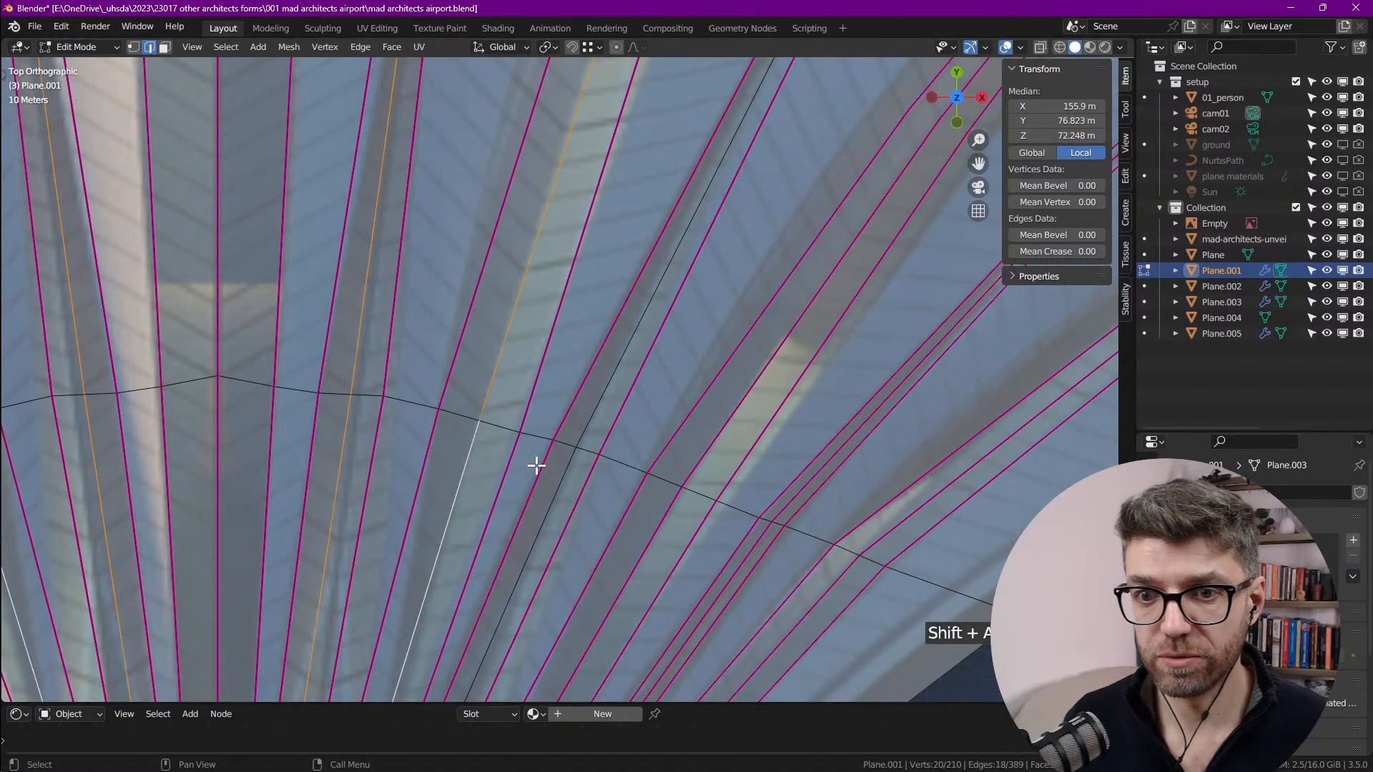
pyautogui.keyDown('alt'); pyautogui.keyDown('shift'); pyautogui.click(558, 467); pyautogui.keyUp('shift'); pyautogui.keyUp('alt')
pyautogui.moveTo(1099, 252); pyautogui.dragTo(1230, 253)
# Step: Add the fourth and sixth ribs' middle loops to the selection and lower all five loops to a median Z of about 46.25 m
pyautogui.keyDown('alt'); pyautogui.keyDown('shift'); pyautogui.click(662, 524); pyautogui.keyUp('shift'); pyautogui.keyUp('alt')
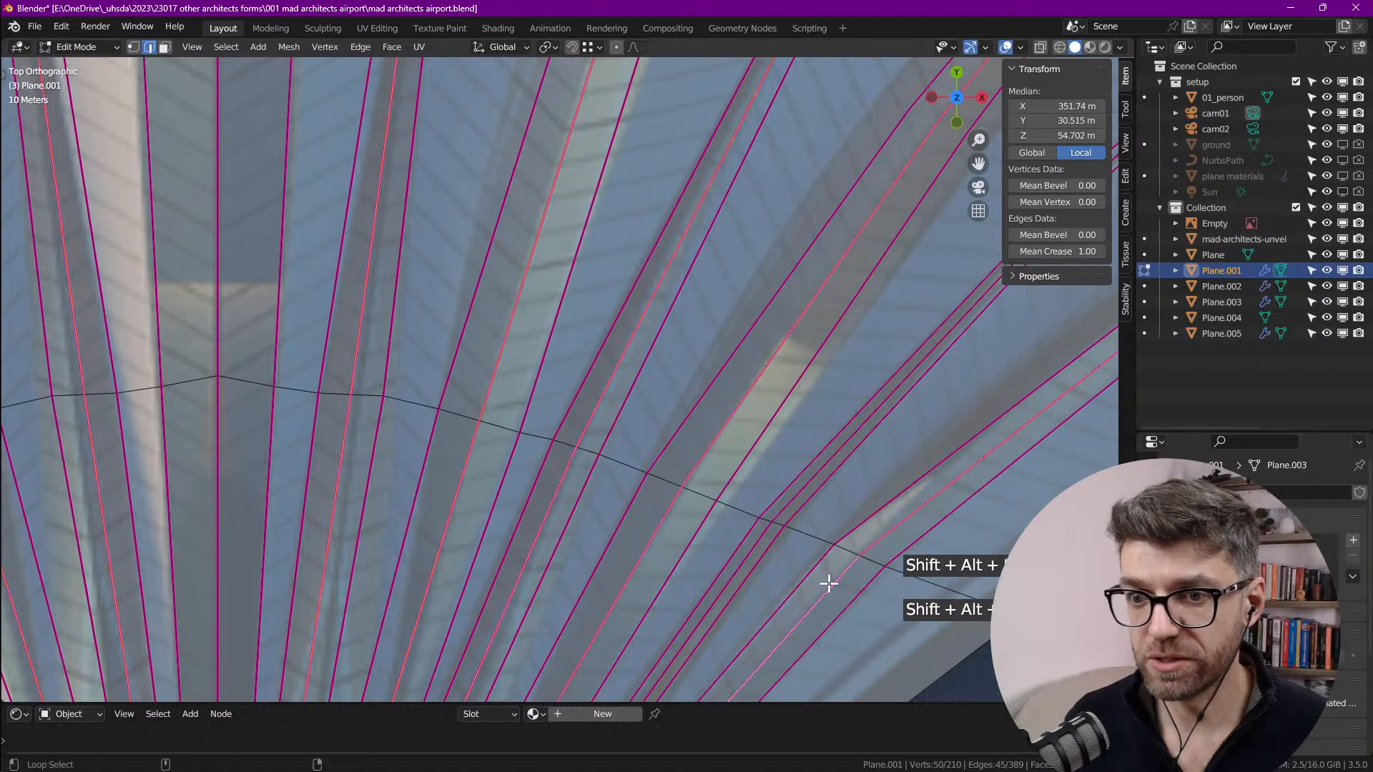
pyautogui.keyDown('alt'); pyautogui.keyDown('shift'); pyautogui.click(832, 583); pyautogui.keyUp('shift'); pyautogui.keyUp('alt')
pyautogui.scroll(-10, 779, 551)
pyautogui.keyDown('shift'); pyautogui.moveTo(674, 496); pyautogui.dragTo(651, 320, button='middle'); pyautogui.keyUp('shift')
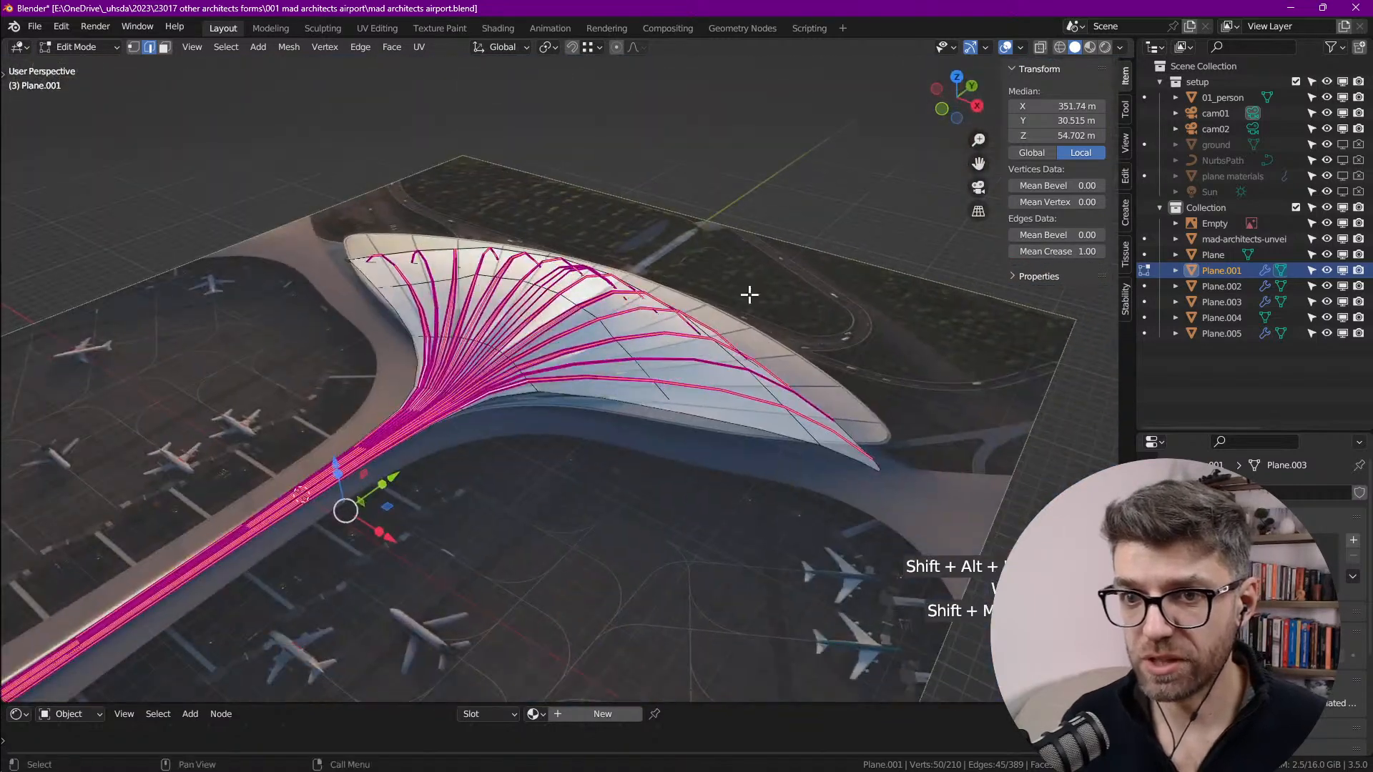
pyautogui.scroll(3, 925, 117)
pyautogui.moveTo(264, 430); pyautogui.dragTo(423, 275, button='middle')
pyautogui.scroll(6, 148, 427)
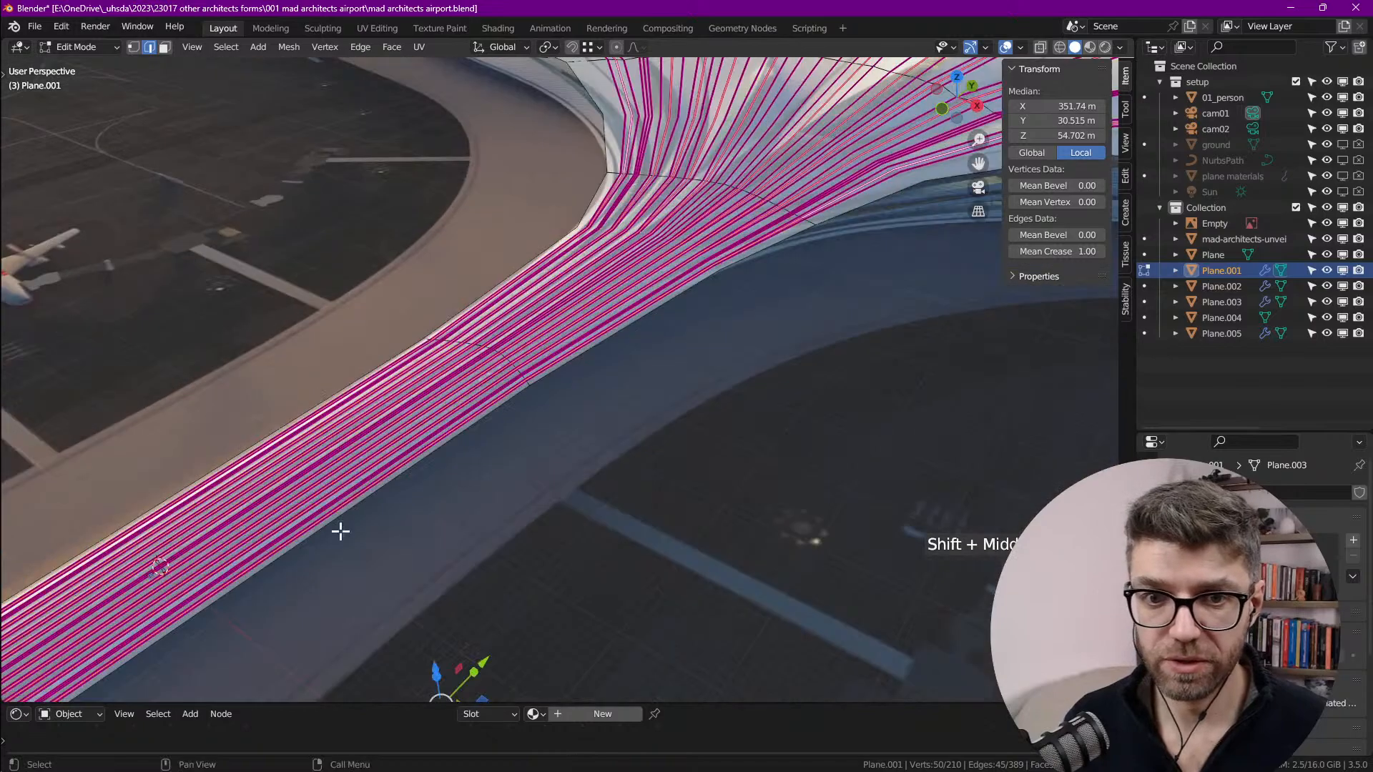
pyautogui.moveTo(325, 515); pyautogui.dragTo(400, 562, button='middle')
pyautogui.scroll(-3, 400, 562)
pyautogui.moveTo(397, 560); pyautogui.dragTo(397, 565)
# Step: Hide the Empty reference image in the viewport
pyautogui.moveTo(715, 167); pyautogui.dragTo(464, 361, button='middle')
pyautogui.scroll(4, 720, 378)
pyautogui.keyDown('shift'); pyautogui.moveTo(601, 393); pyautogui.dragTo(619, 390, button='middle'); pyautogui.keyUp('shift')
pyautogui.click(1343, 223)
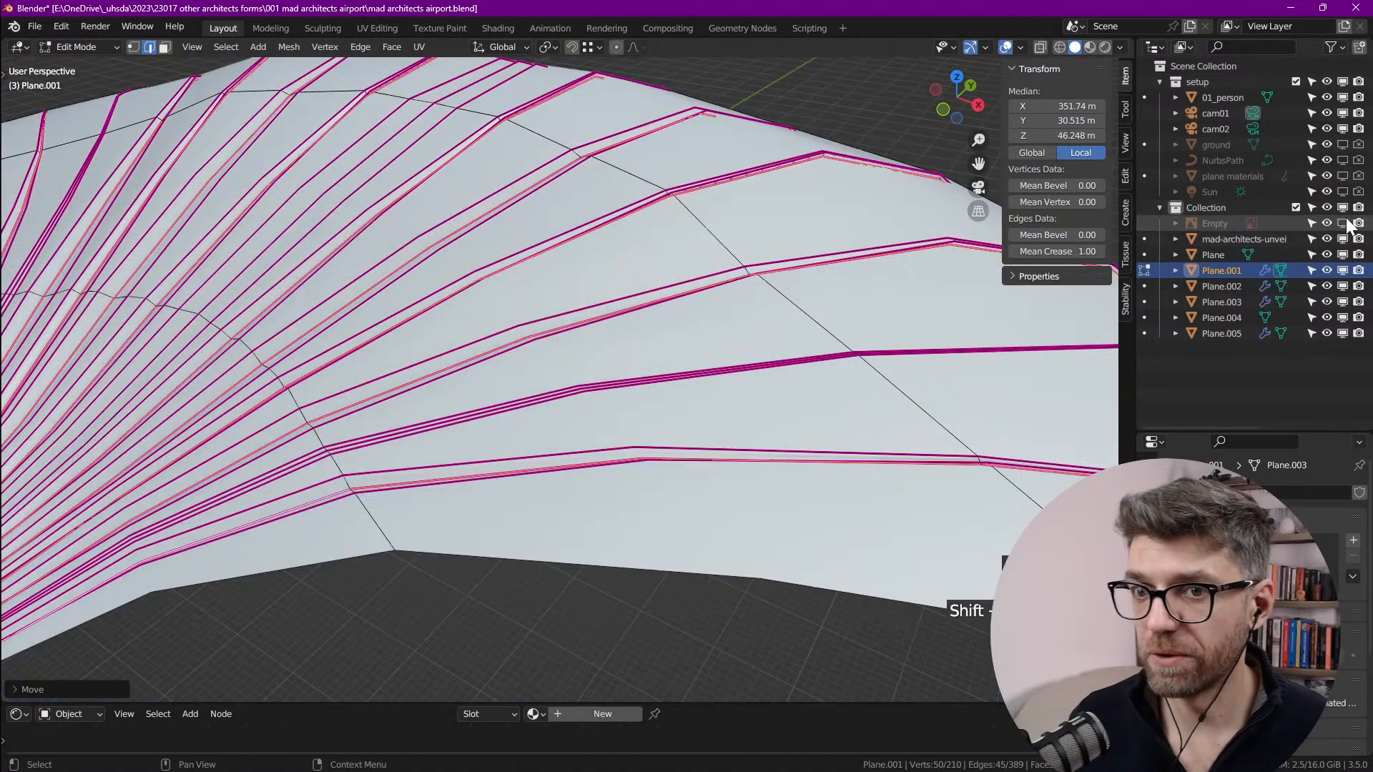
# Step: Inspect the roof's lowered folds in Object Mode and Edit Mode without the reference image
pyautogui.press('Tab')
pyautogui.scroll(-4, 427, 349)
pyautogui.keyDown('shift'); pyautogui.moveTo(400, 364); pyautogui.dragTo(668, 367, button='middle'); pyautogui.keyUp('shift')
pyautogui.scroll(8, 422, 427)
pyautogui.scroll(-4, 525, 386)
pyautogui.keyDown('shift'); pyautogui.moveTo(525, 386); pyautogui.dragTo(475, 429, button='middle'); pyautogui.keyUp('shift')
pyautogui.press('Tab')
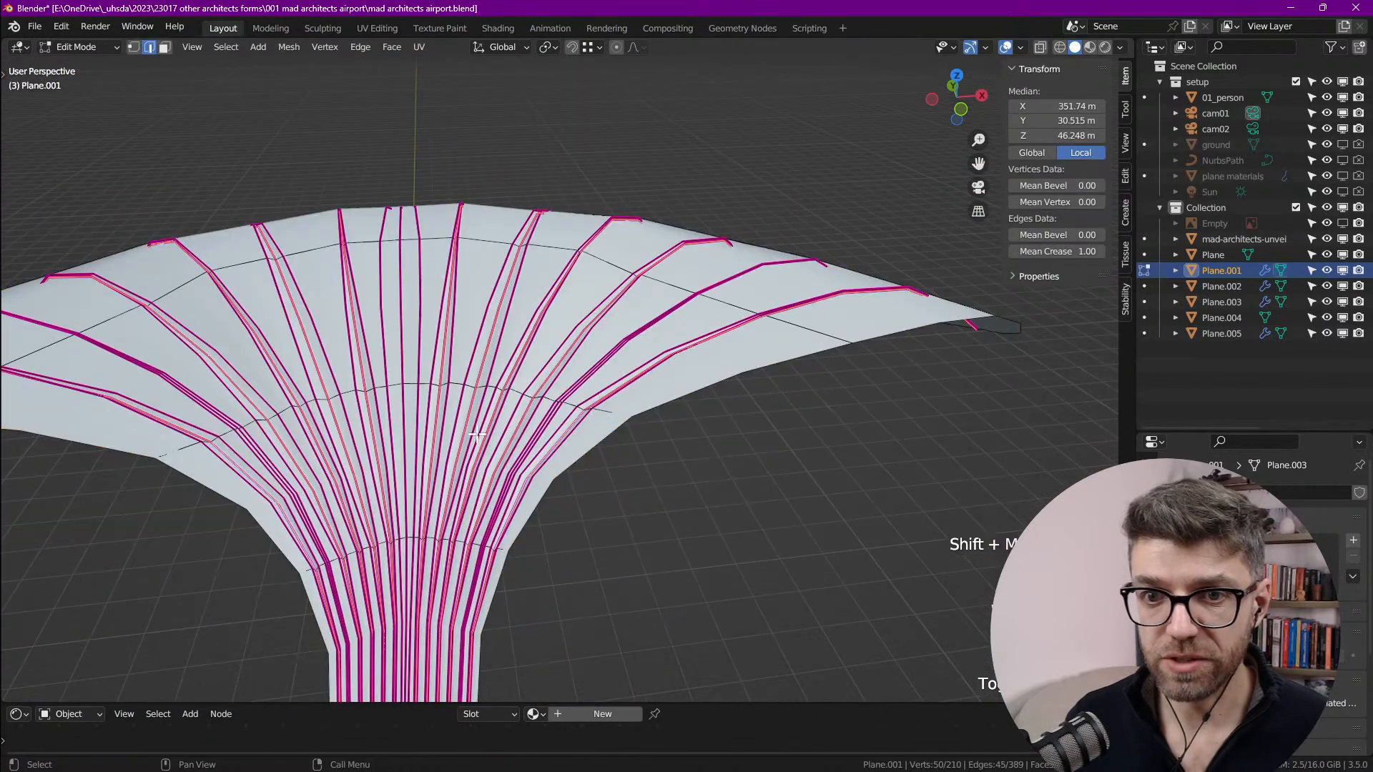
pyautogui.scroll(5, 478, 430)
pyautogui.scroll(-4, 611, 390)
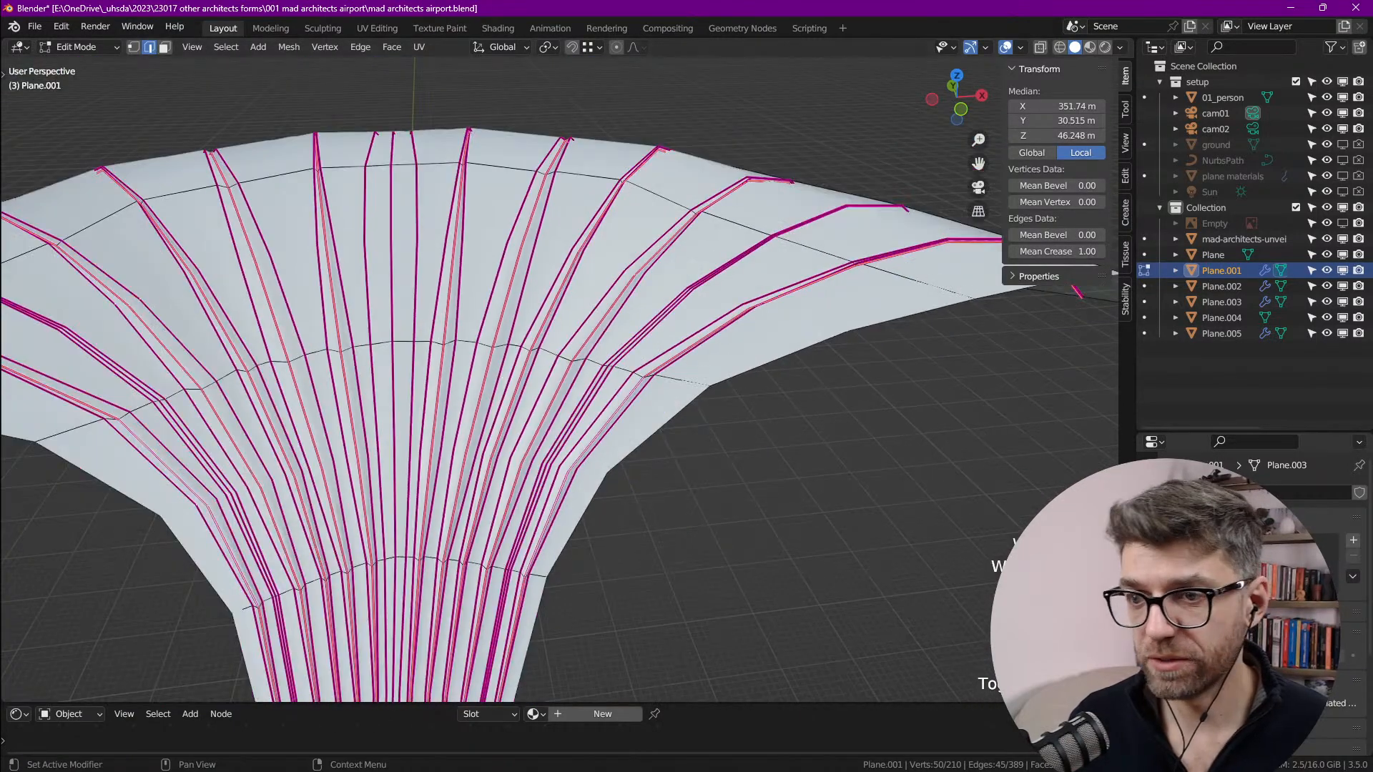
# Step: Set the roof's Subdivision modifier to 3 viewport levels
pyautogui.click(1148, 603)
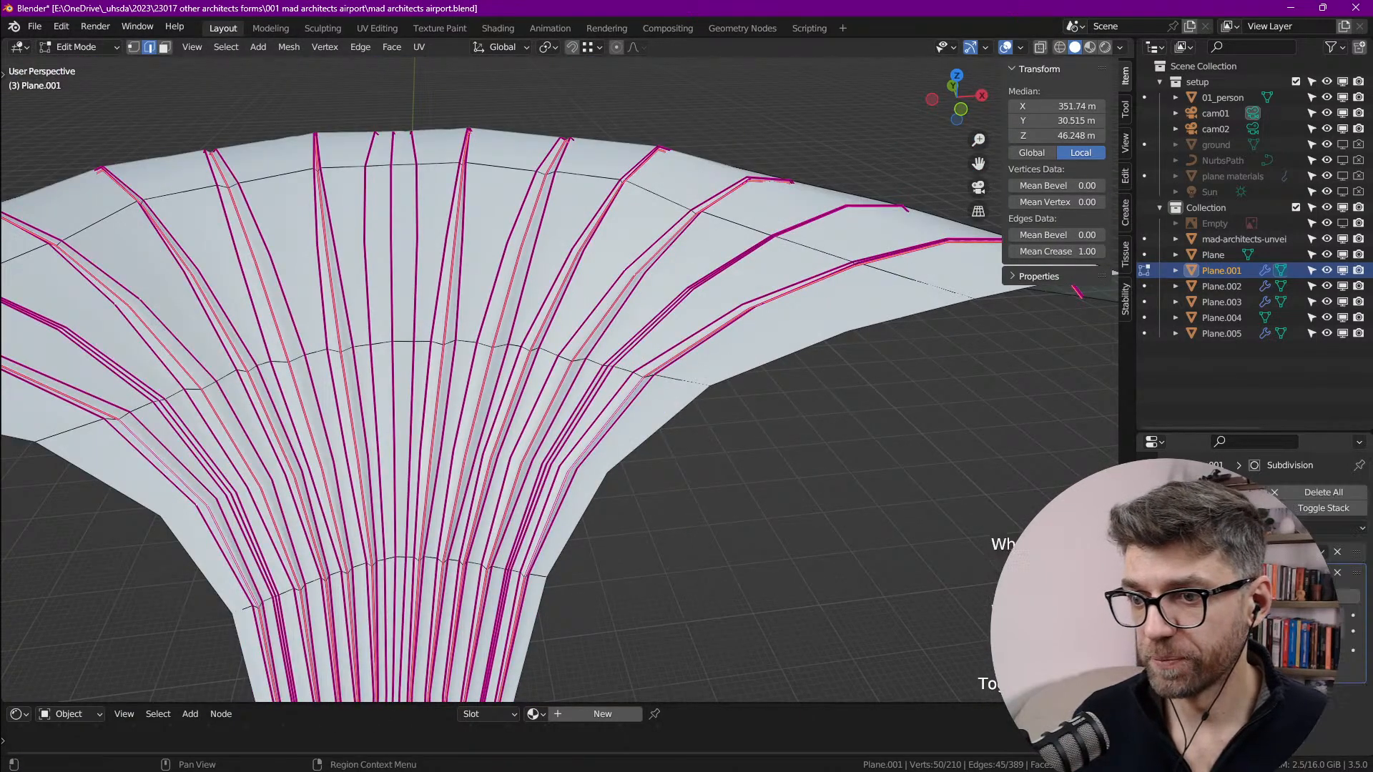
pyautogui.click(1342, 615)
pyautogui.click(1343, 615)
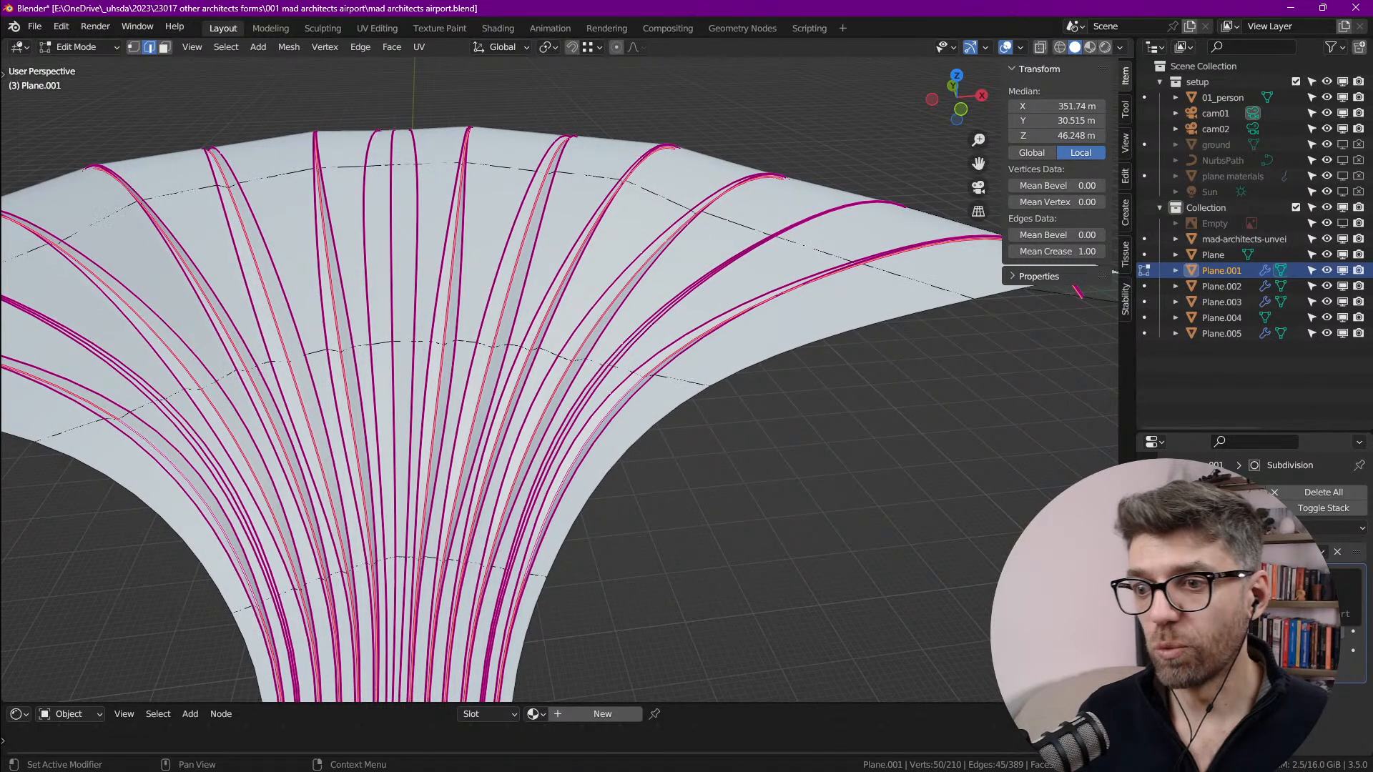
# Step: Examine the smoothed roof and its folds, first with the edges shown and also in Object Mode
pyautogui.scroll(-3, 547, 379)
pyautogui.scroll(4, 547, 379)
pyautogui.scroll(-2, 547, 379)
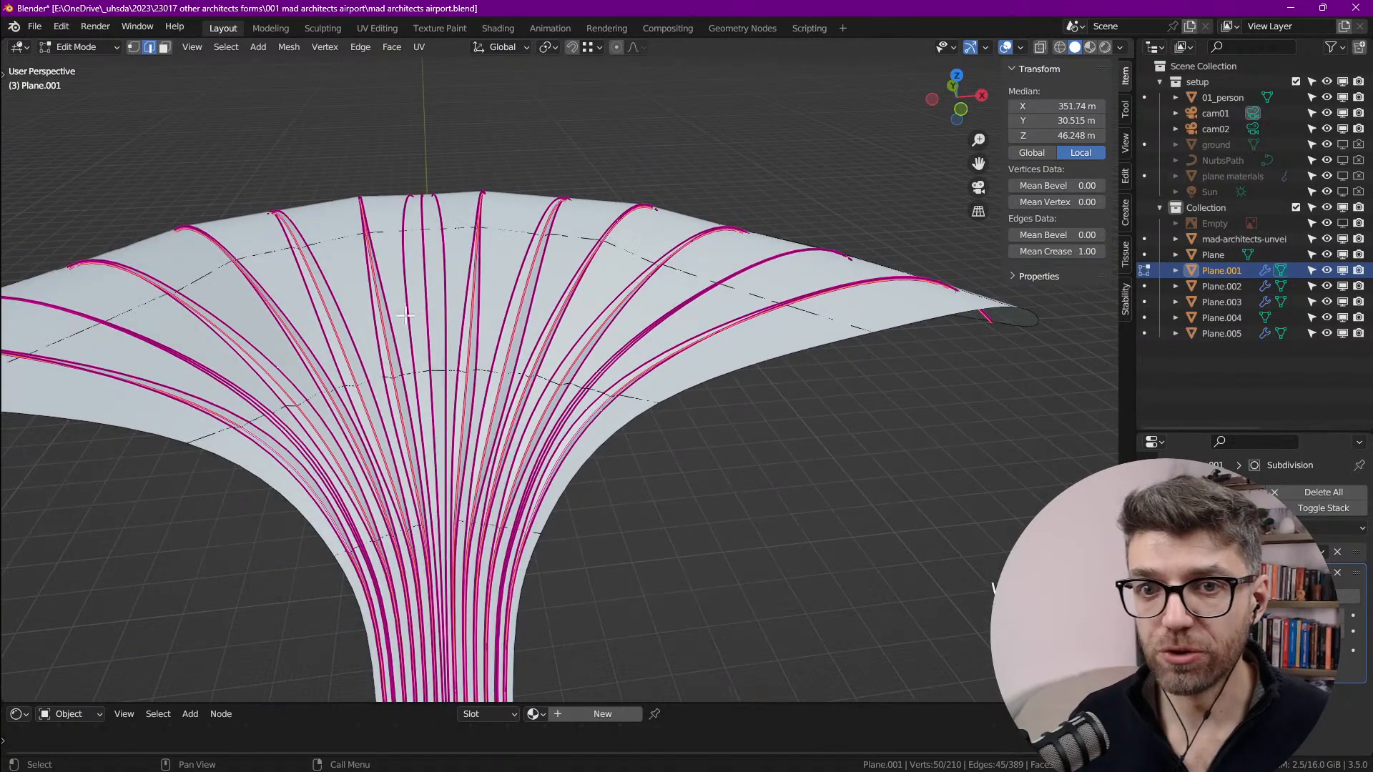
pyautogui.scroll(3, 544, 390)
pyautogui.scroll(-2, 535, 414)
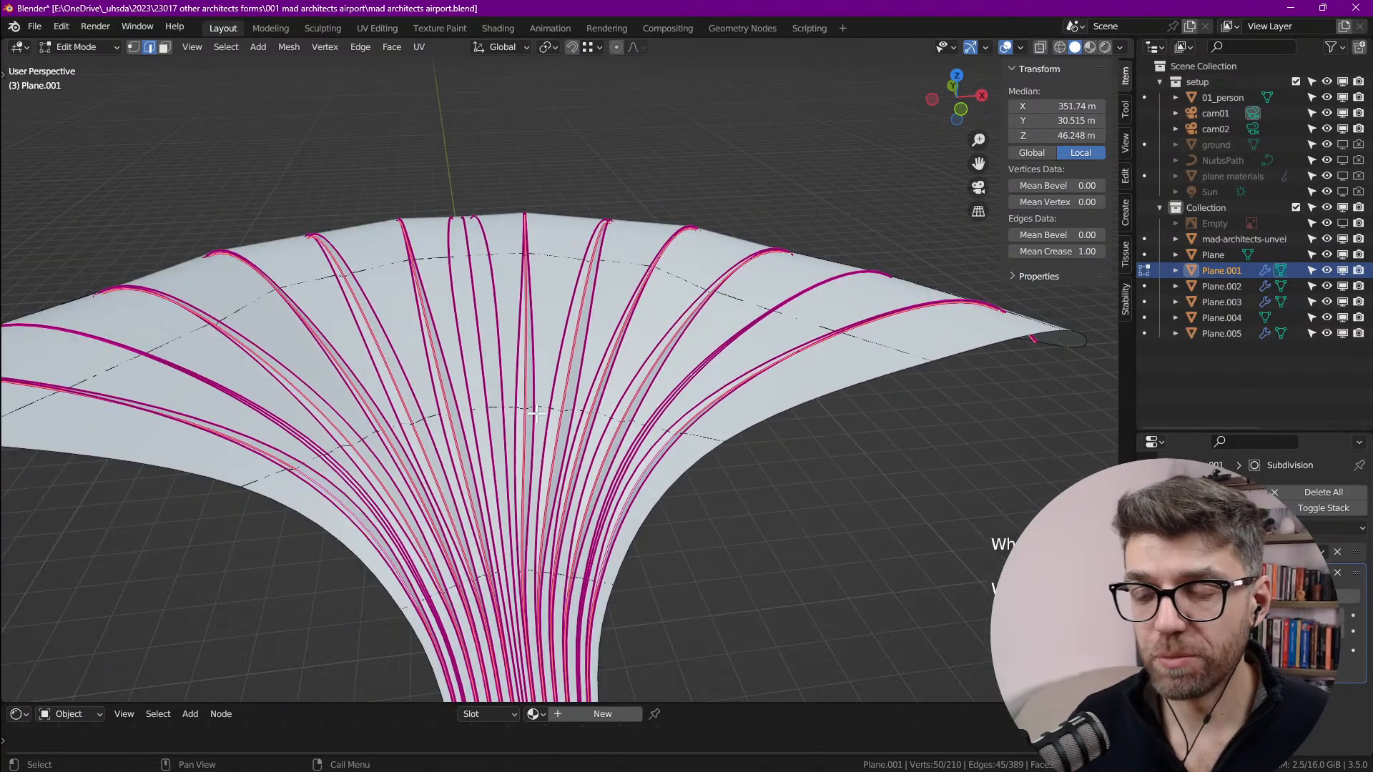
pyautogui.scroll(-3, 537, 413)
pyautogui.keyDown('shift'); pyautogui.moveTo(606, 365); pyautogui.dragTo(631, 398, button='middle'); pyautogui.keyUp('shift')
pyautogui.scroll(-2, 642, 364)
pyautogui.press('Tab')
pyautogui.scroll(3, 592, 365)
pyautogui.scroll(-2, 581, 429)
pyautogui.scroll(3, 643, 467)
pyautogui.moveTo(656, 472); pyautogui.dragTo(640, 419, button='middle')
pyautogui.scroll(2, 719, 398)
pyautogui.scroll(2, 555, 336)
pyautogui.scroll(-2, 555, 336)
pyautogui.keyDown('shift'); pyautogui.moveTo(494, 435); pyautogui.dragTo(466, 389, button='middle'); pyautogui.keyUp('shift')
# Step: Enlarge the Properties editor and add an empty material slot to the roof
pyautogui.moveTo(1187, 432); pyautogui.dragTo(1180, 312)
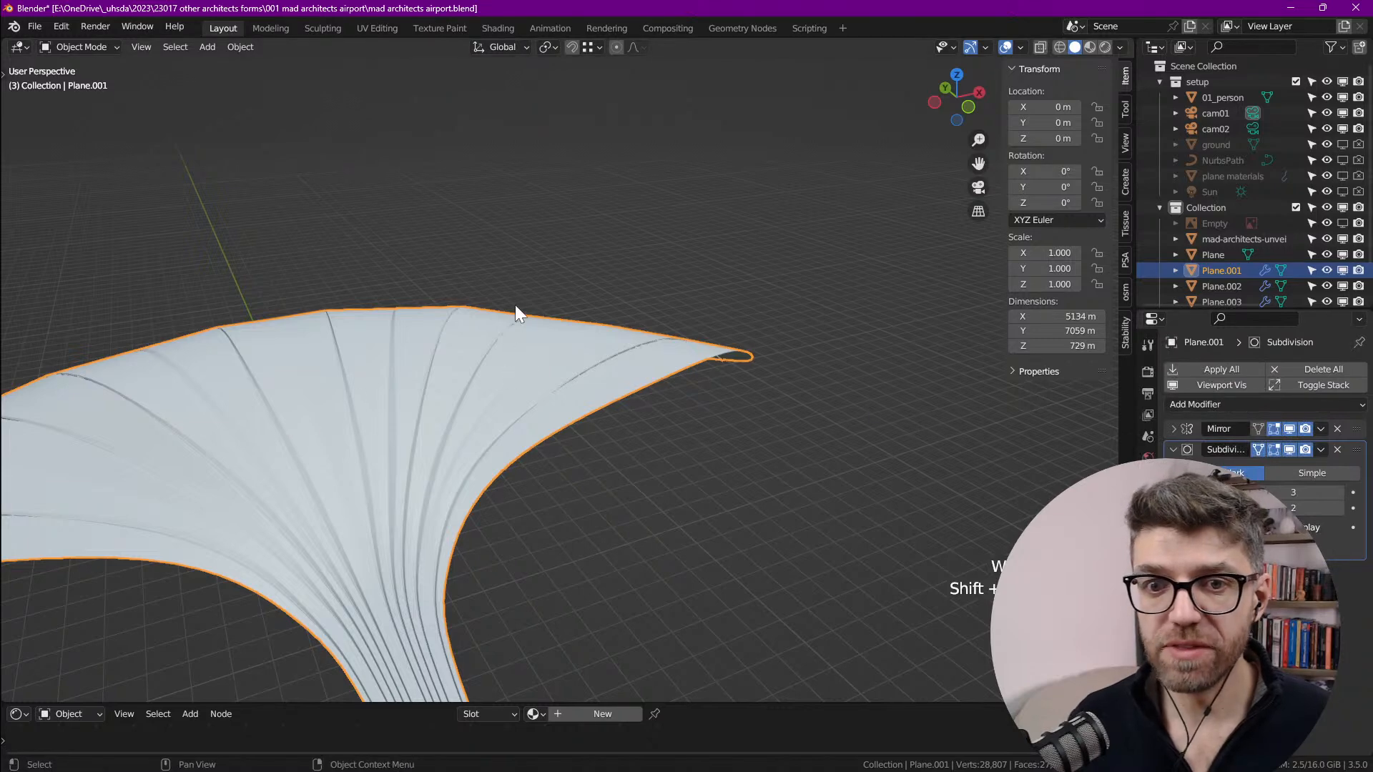
pyautogui.click(1147, 641)
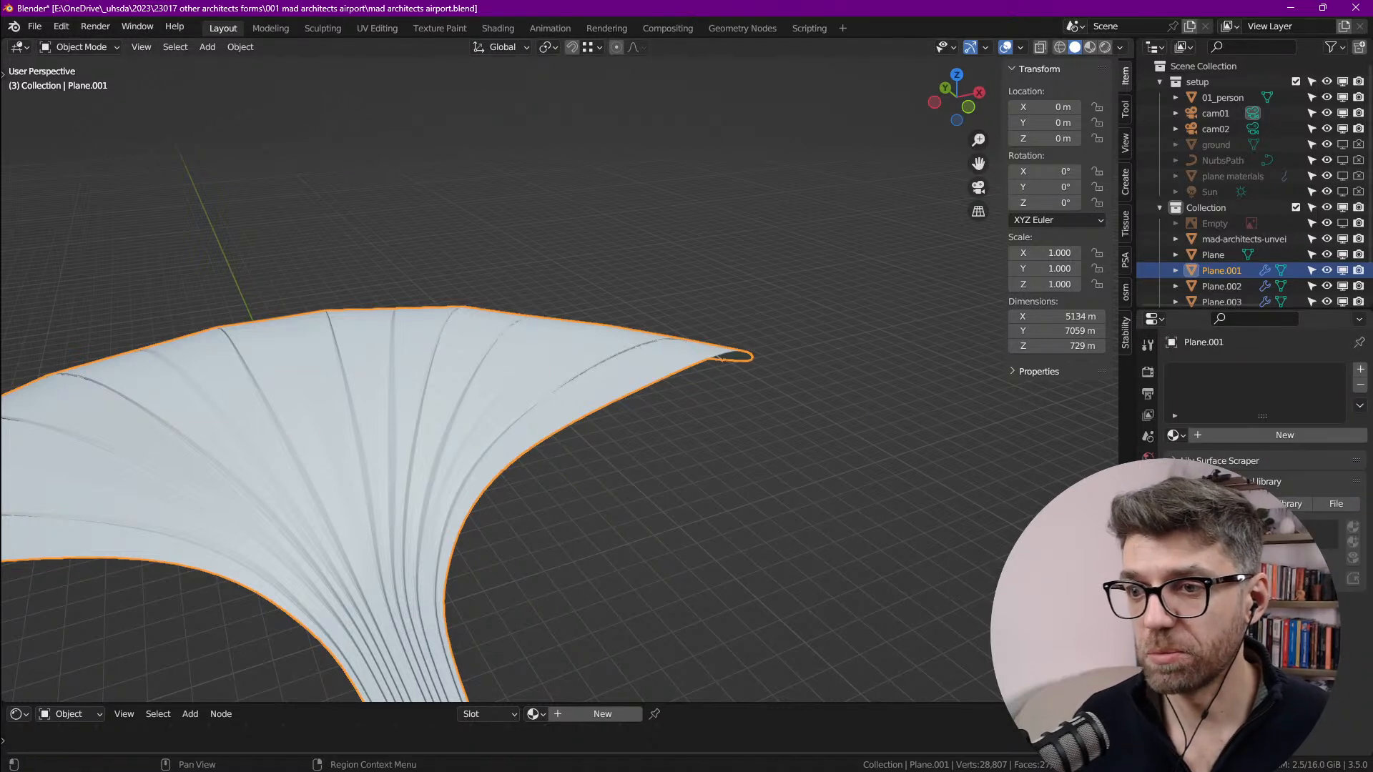
pyautogui.click(1361, 369)
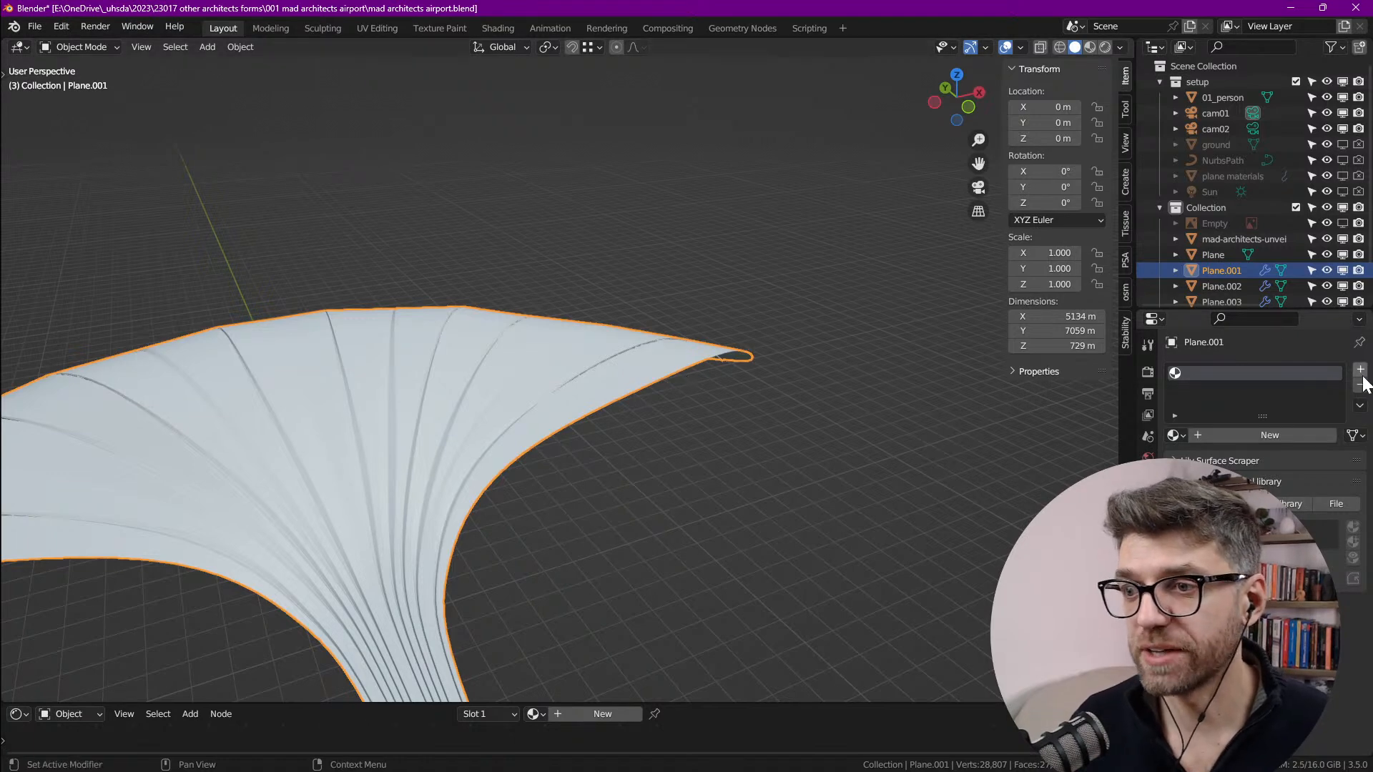
# Step: Add a second material slot to the roof and create a material named "roof" in the first slot
pyautogui.click(1175, 434)
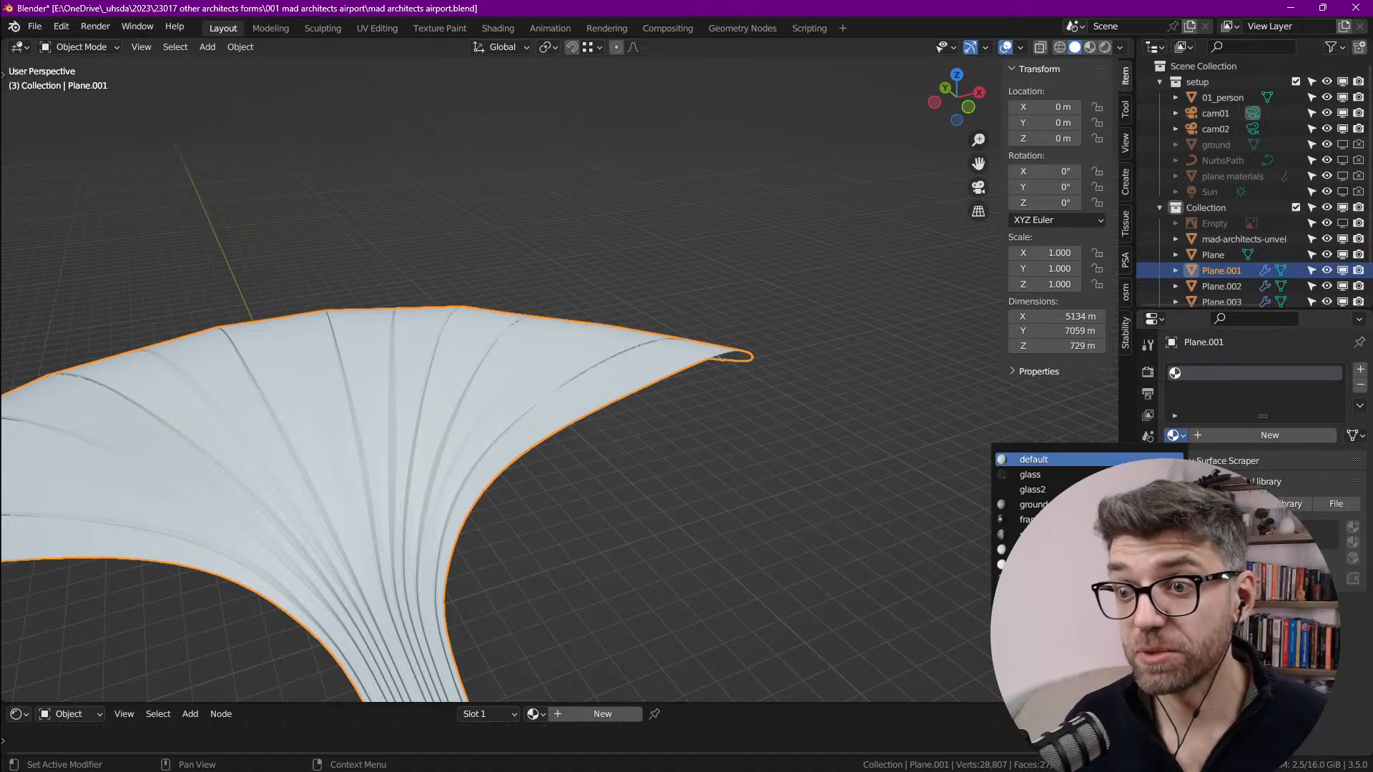
pyautogui.click(1360, 369)
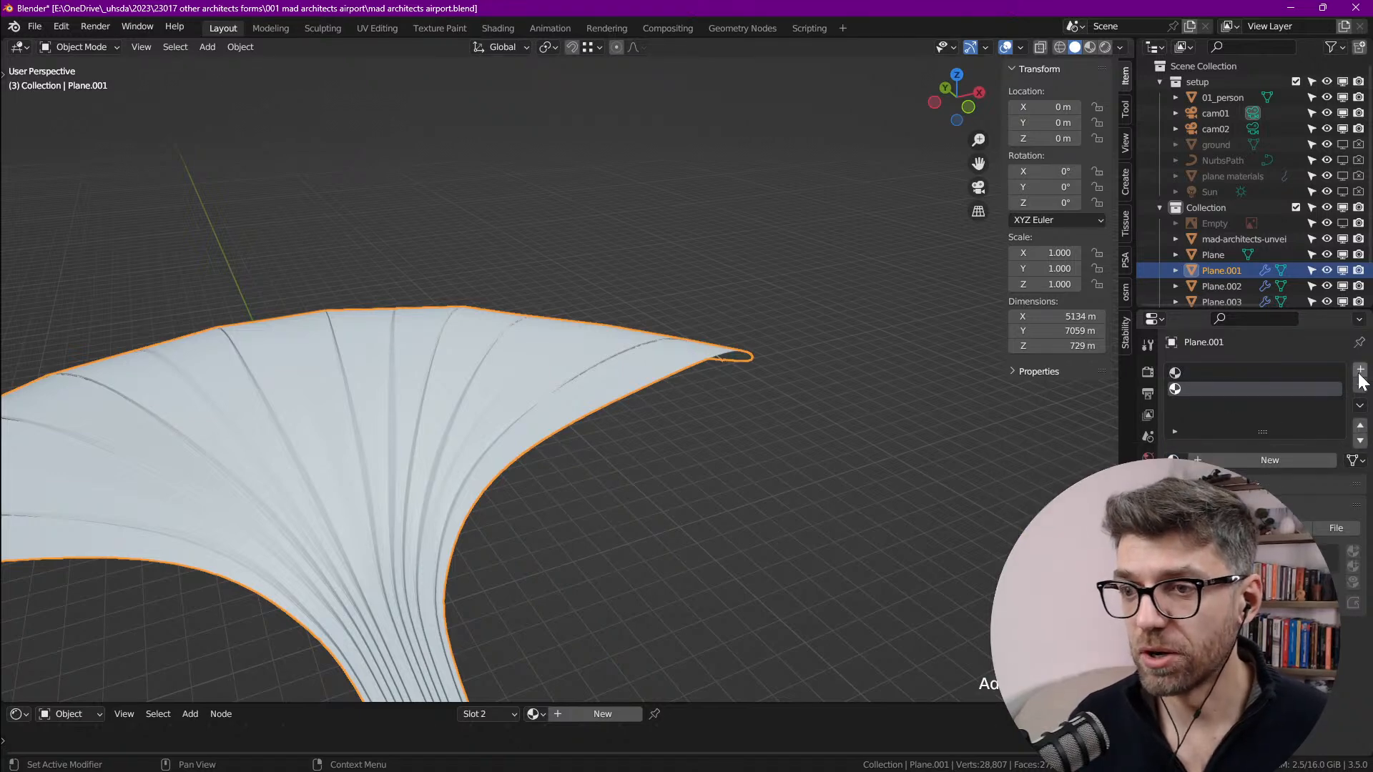
pyautogui.click(1190, 372)
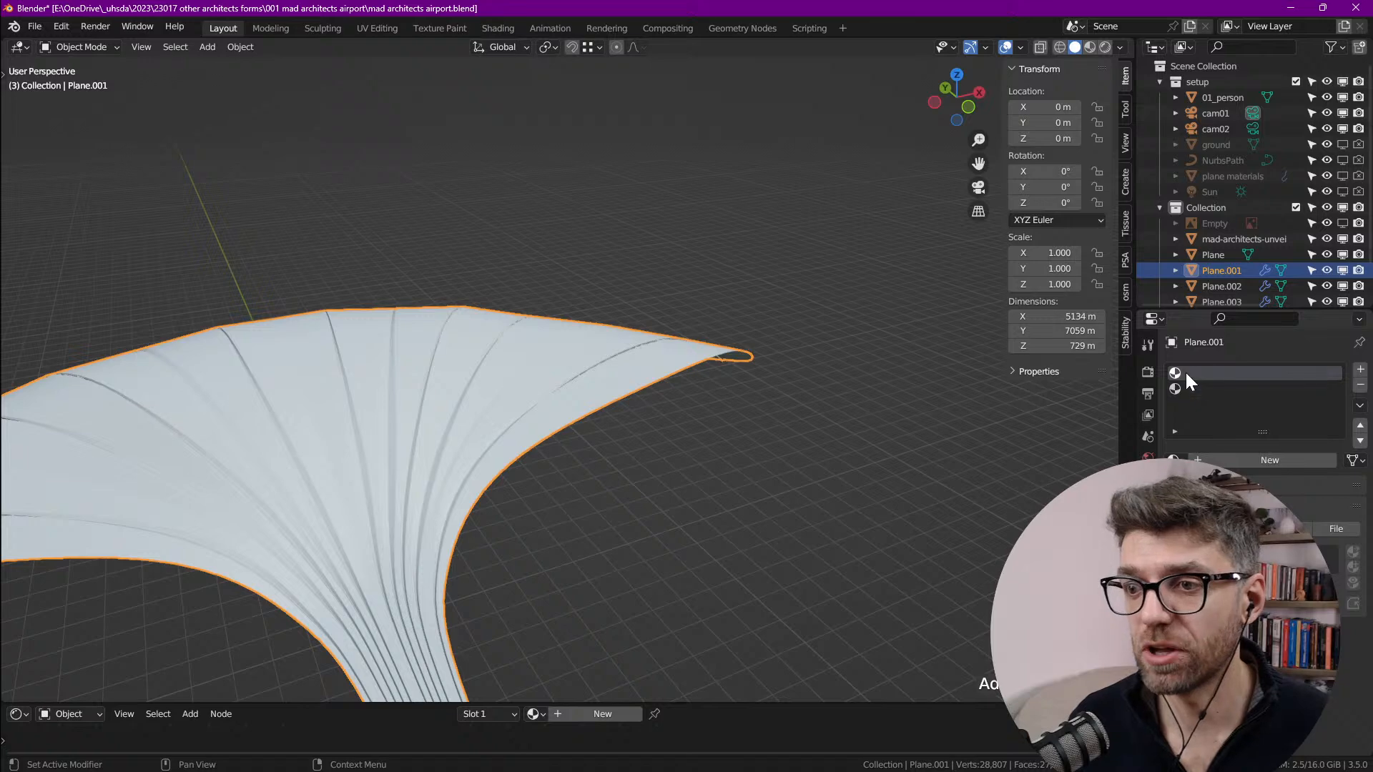
pyautogui.click(1261, 460)
pyautogui.click(1242, 461)
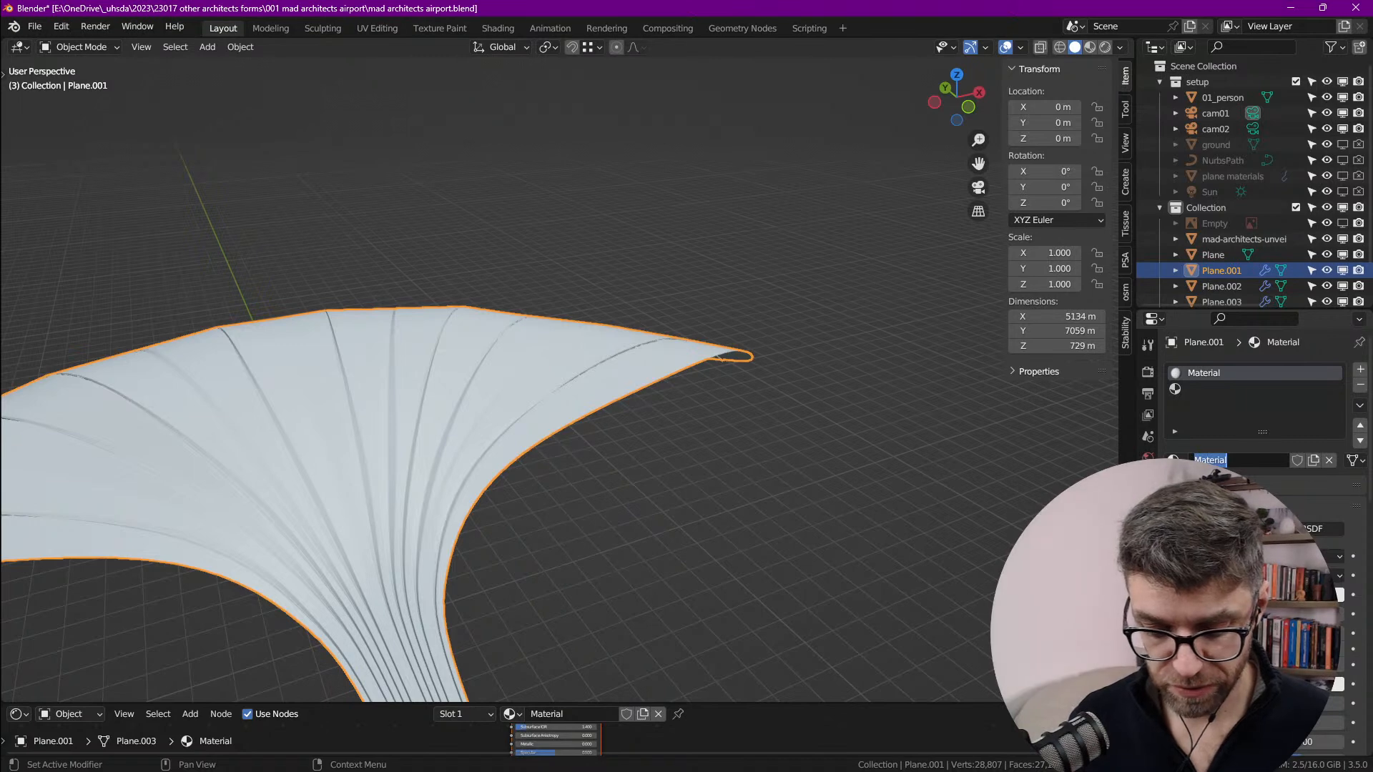
pyautogui.write('roof')
pyautogui.press('Return')
# Step: Create a material named "glass" in the roof's second material slot
pyautogui.click(1174, 389)
pyautogui.click(1245, 460)
pyautogui.click(1245, 462)
pyautogui.write('glass')
pyautogui.press('Return')
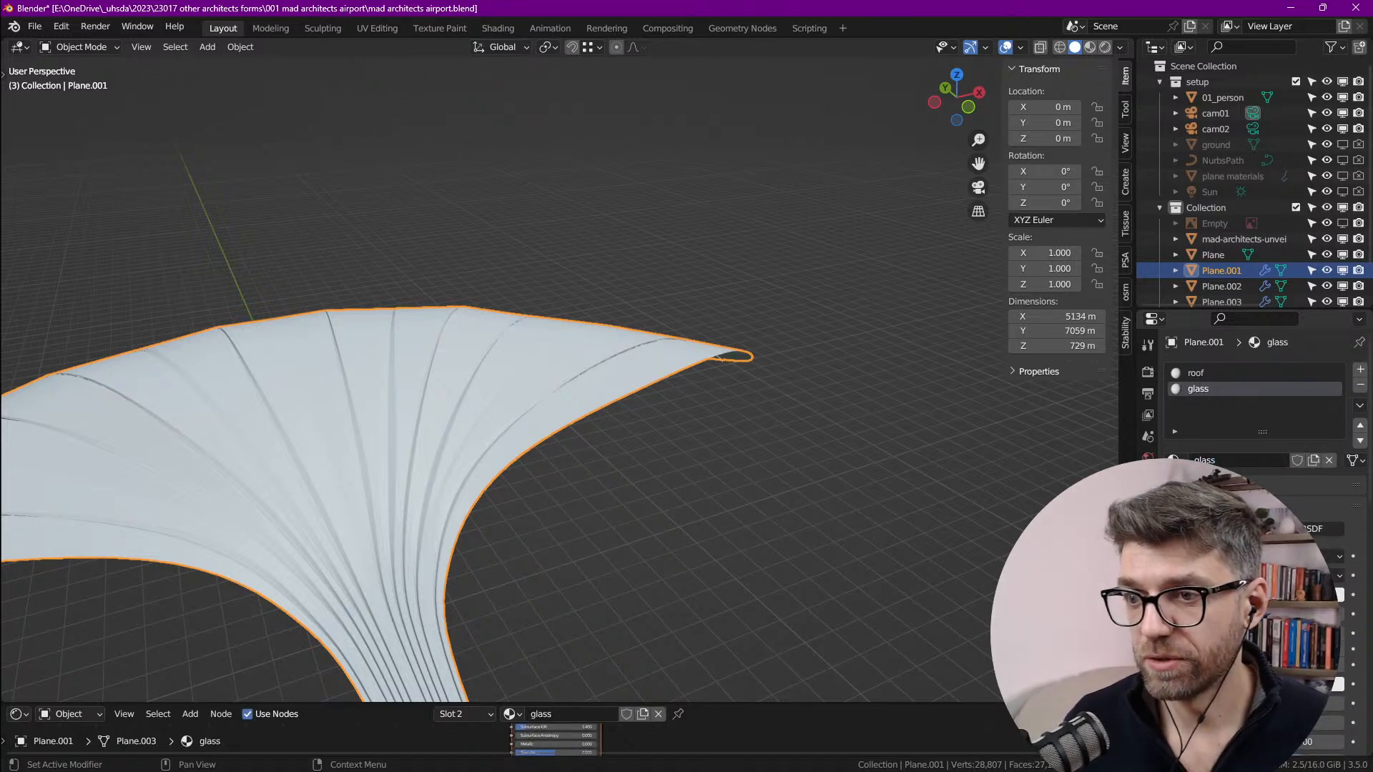
# Step: Give the glass material a semi-transparent blue-violet viewport display colour
pyautogui.click(1287, 595)
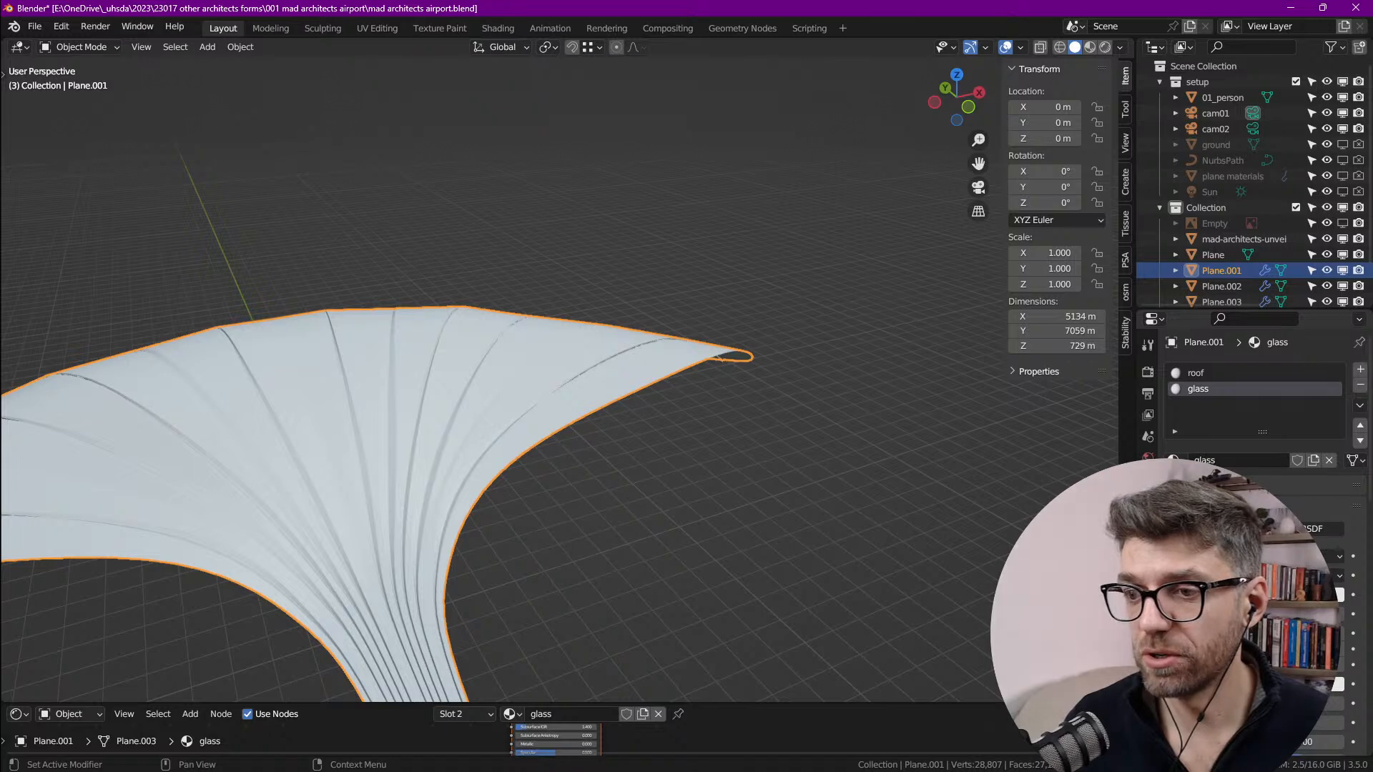
pyautogui.click(1209, 486)
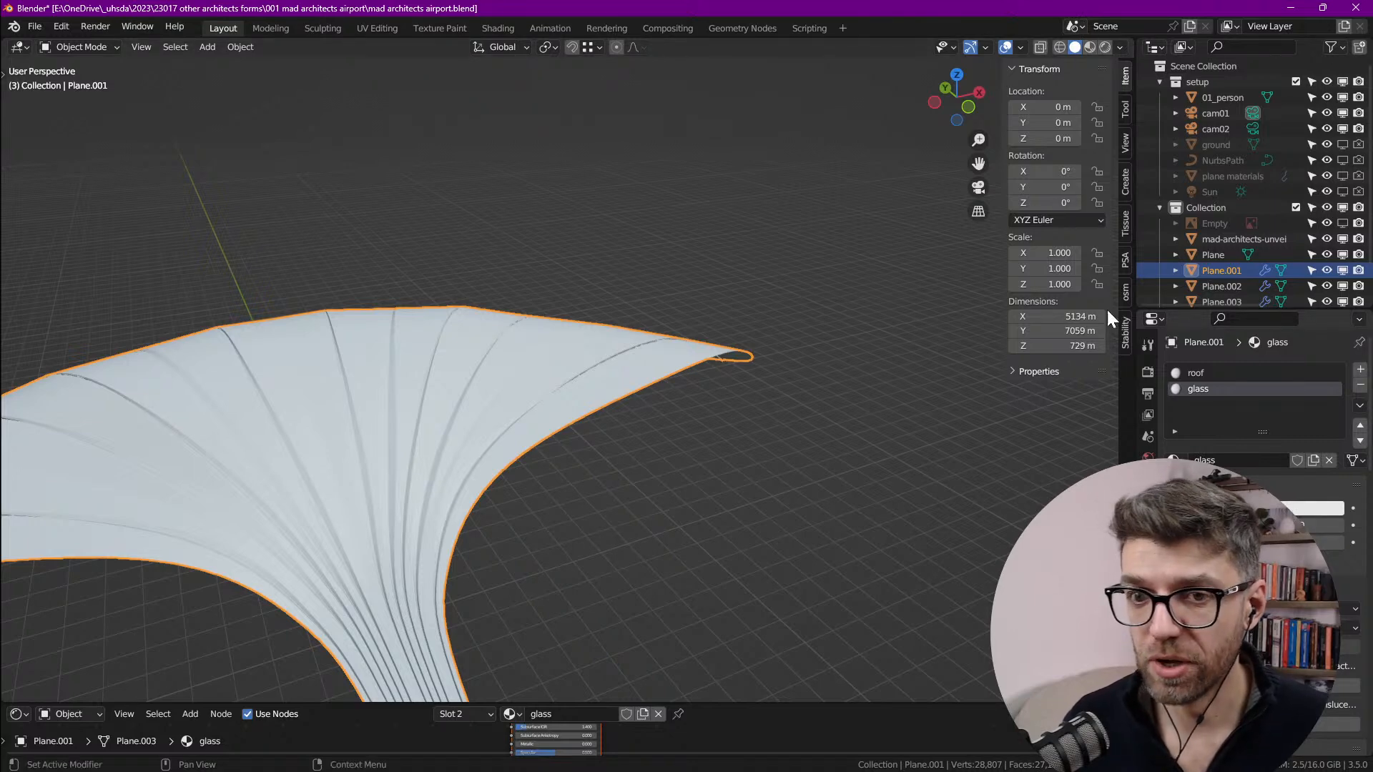
pyautogui.click(1304, 509)
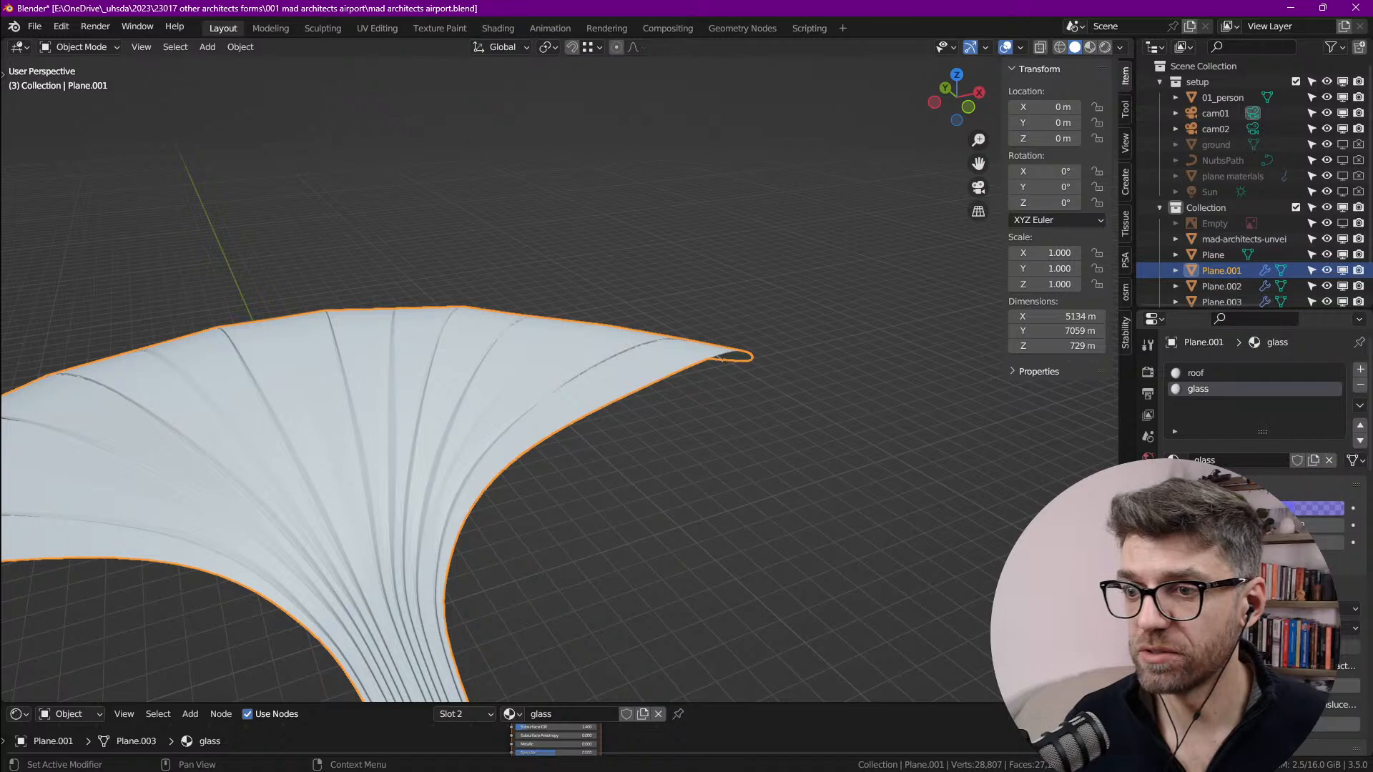
# Step: In Edit Mode, clear the selection and select the face loops of all broad roof panels between the radial folds
pyautogui.moveTo(579, 379); pyautogui.dragTo(693, 450, button='middle')
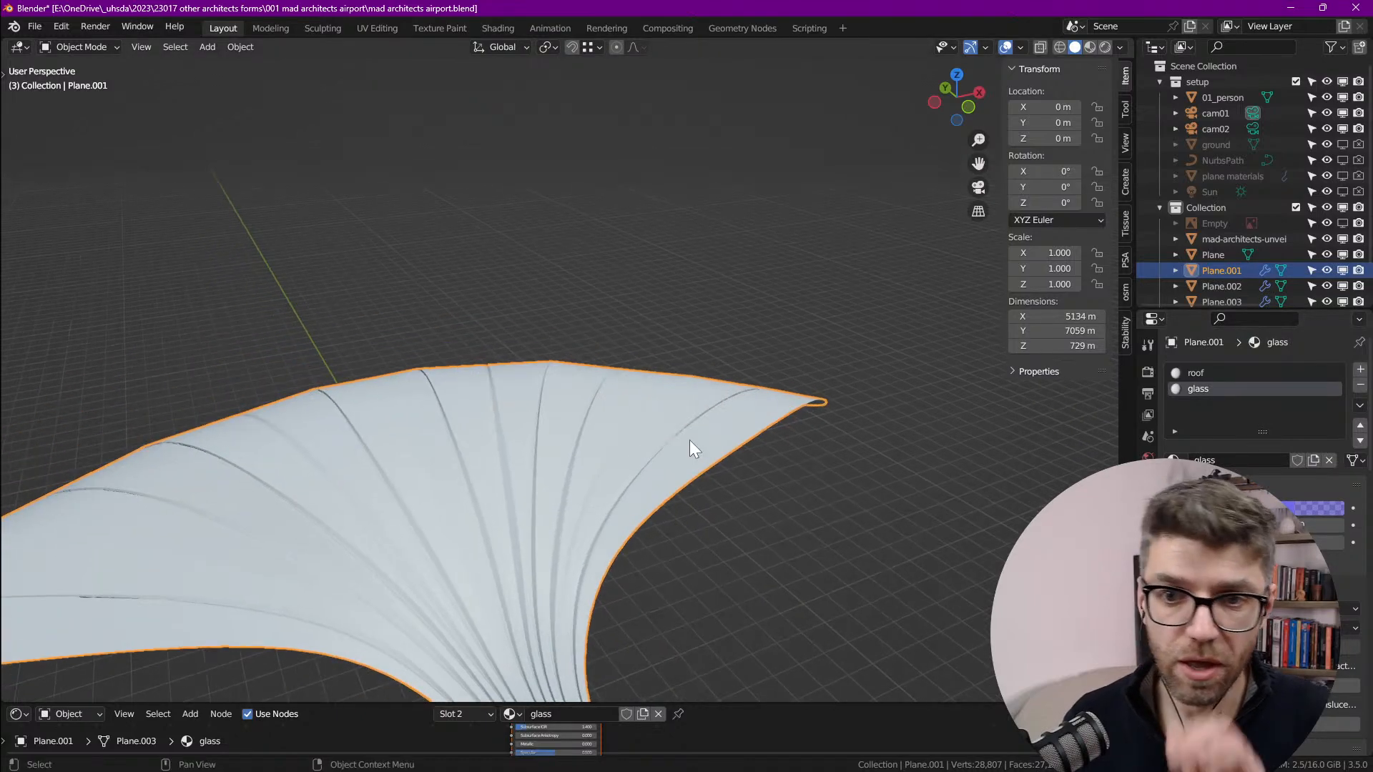
pyautogui.press('Tab')
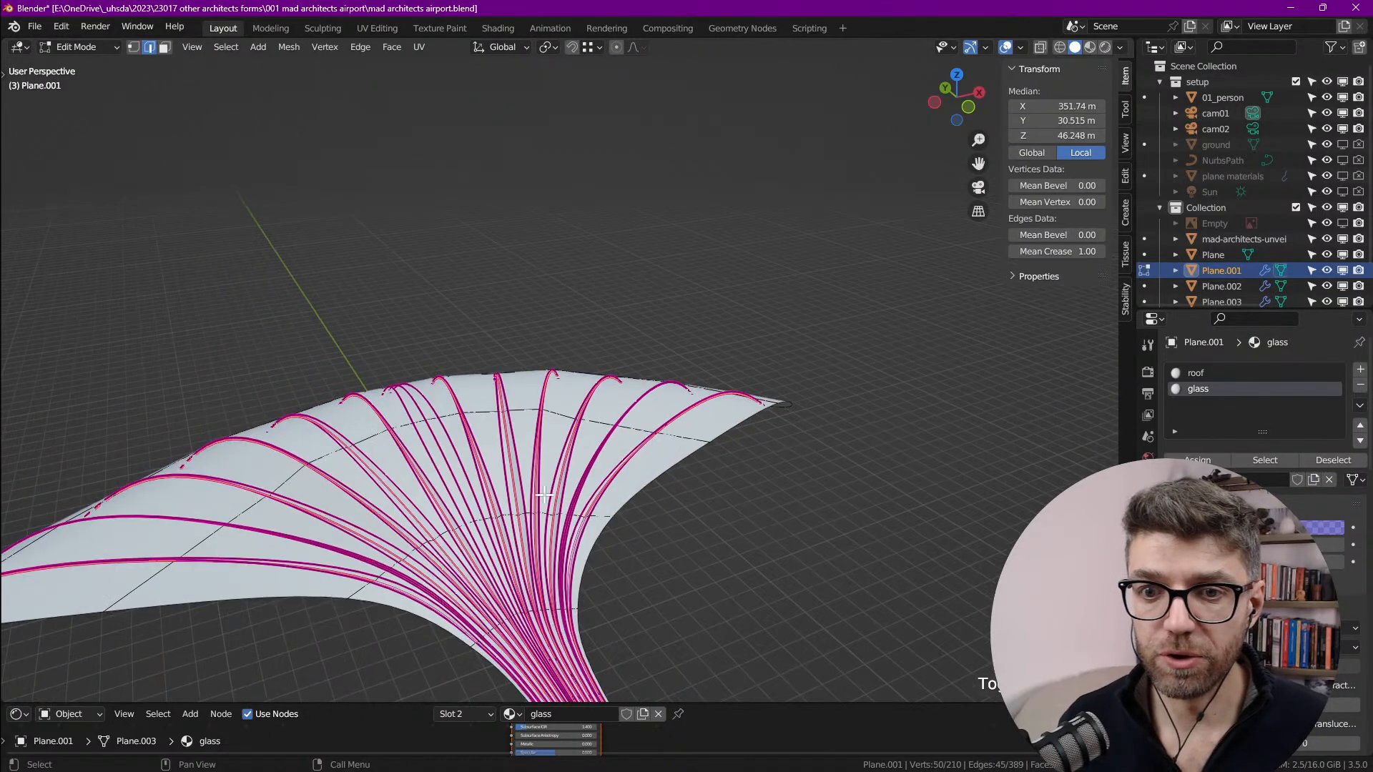
pyautogui.scroll(3, 518, 540)
pyautogui.hotkey('alt', 'a')
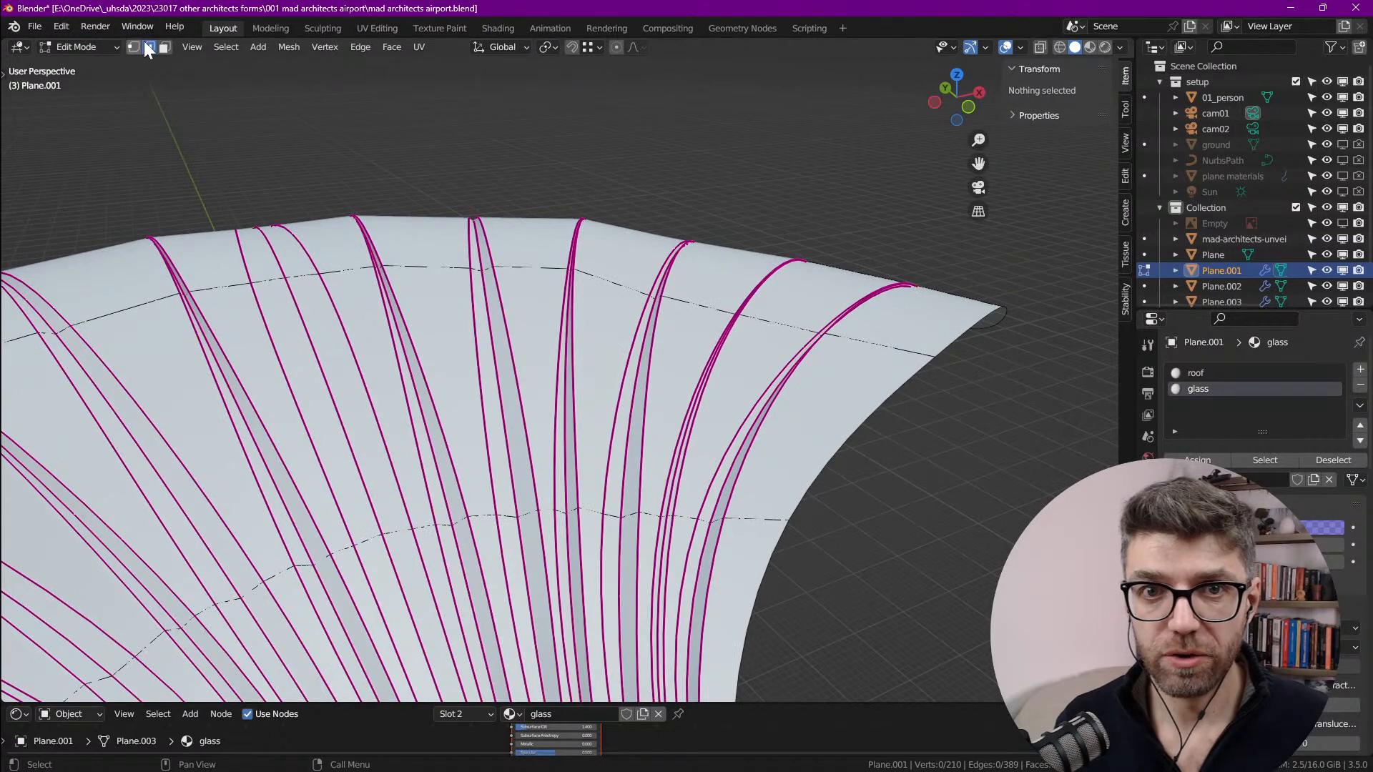
pyautogui.scroll(1, 502, 506)
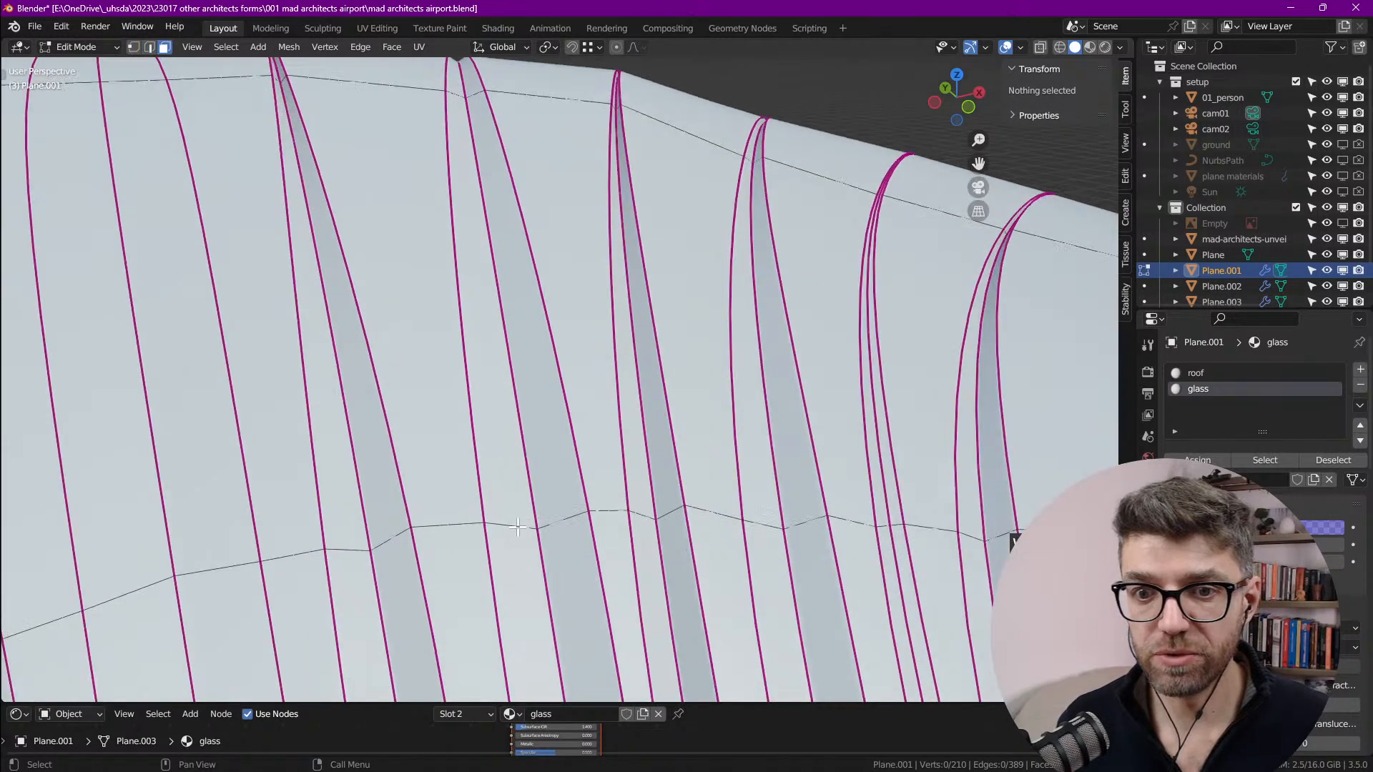
pyautogui.scroll(-3, 506, 469)
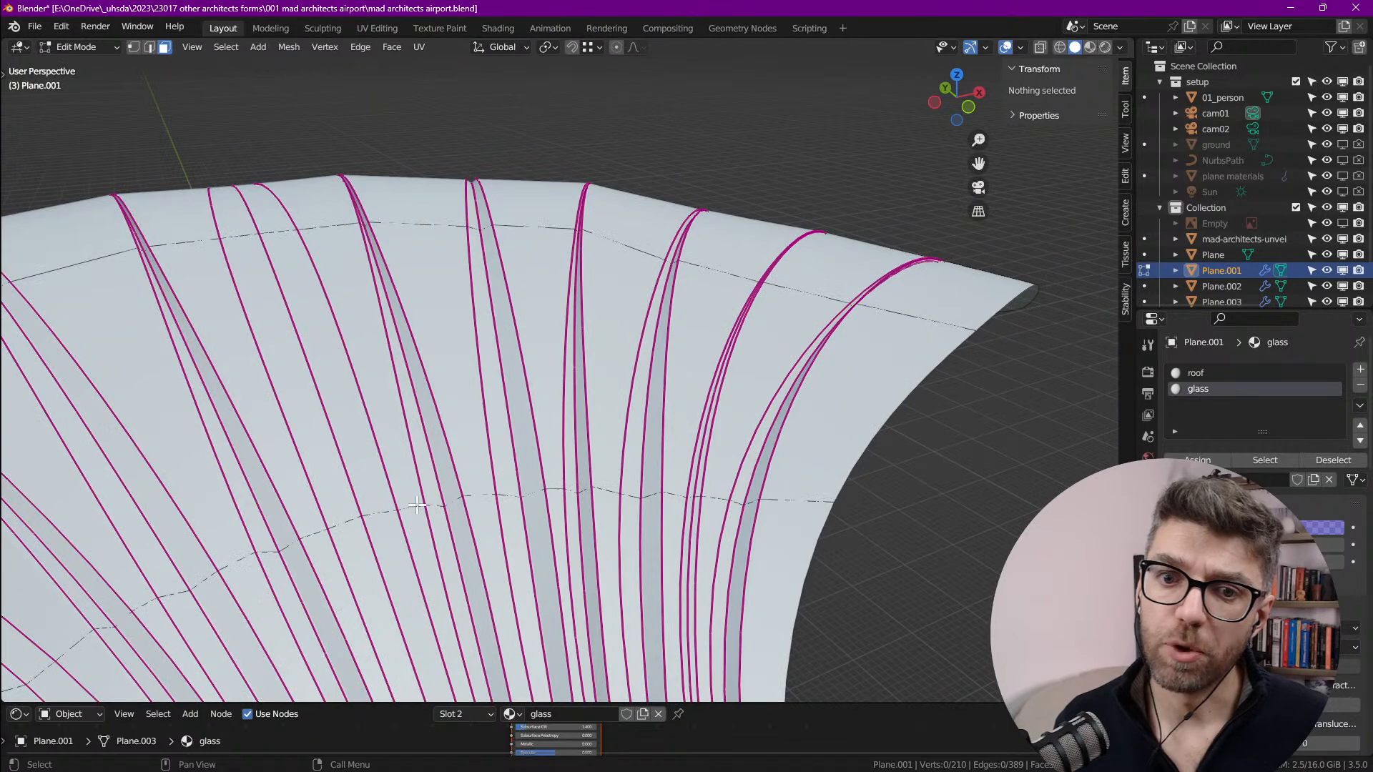
pyautogui.scroll(-3, 418, 505)
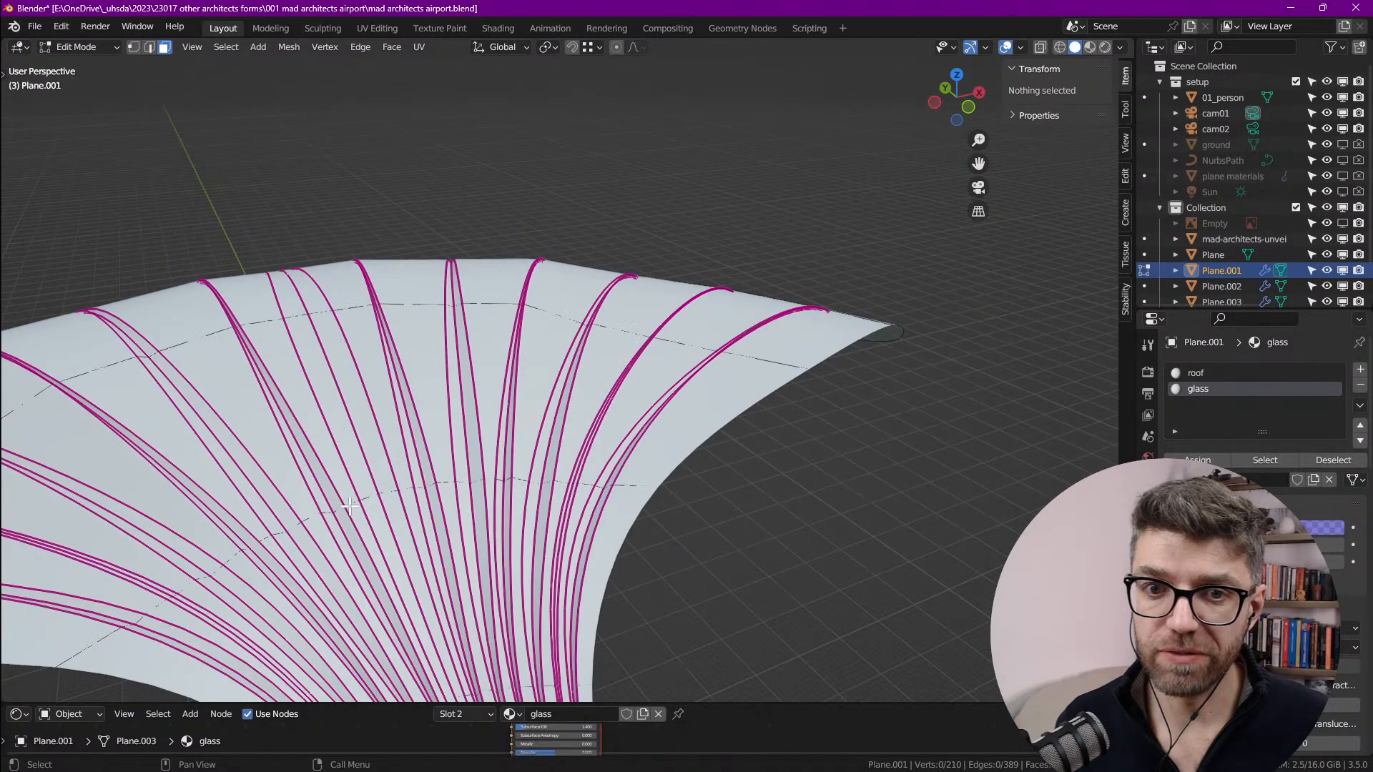
pyautogui.scroll(2, 350, 506)
pyautogui.keyDown('alt'); pyautogui.click(350, 497); pyautogui.keyUp('alt')
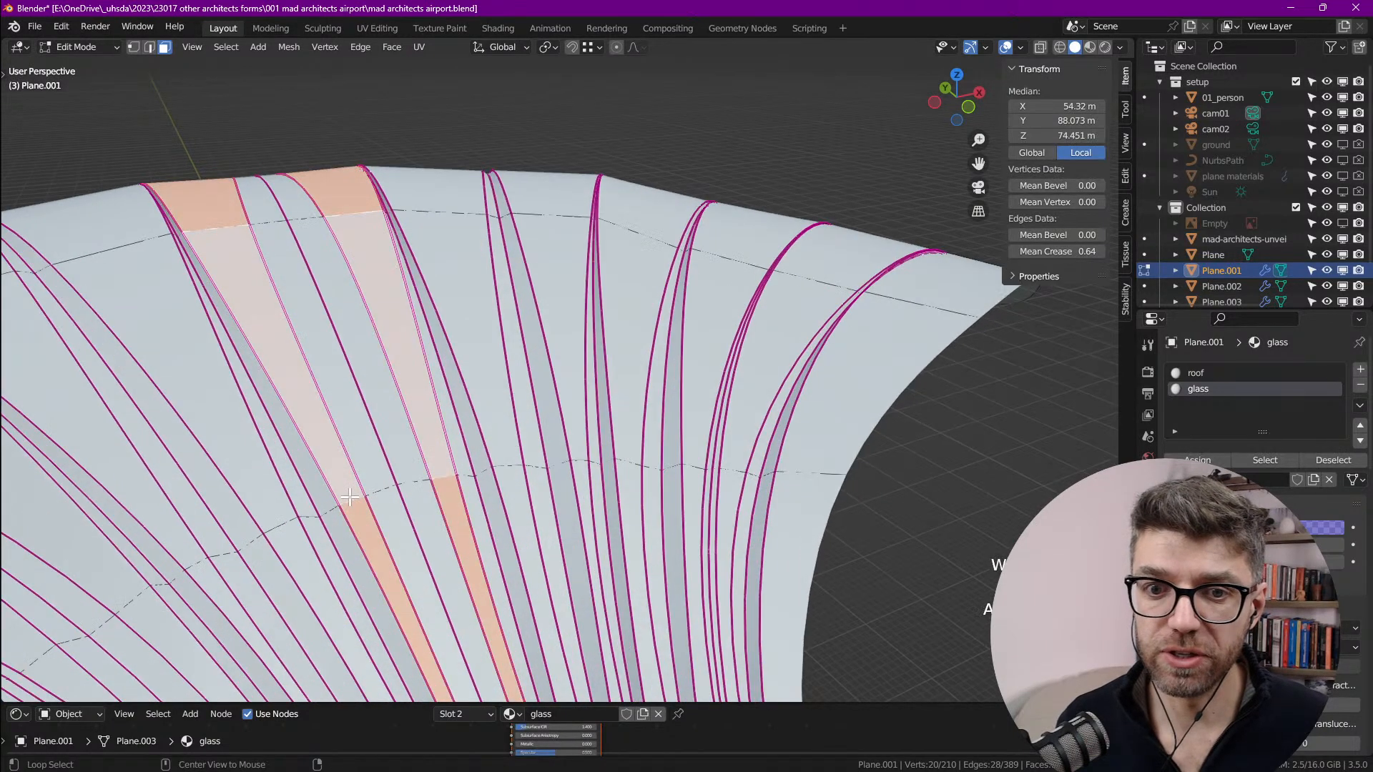
pyautogui.scroll(-1, 483, 450)
pyautogui.scroll(1, 483, 449)
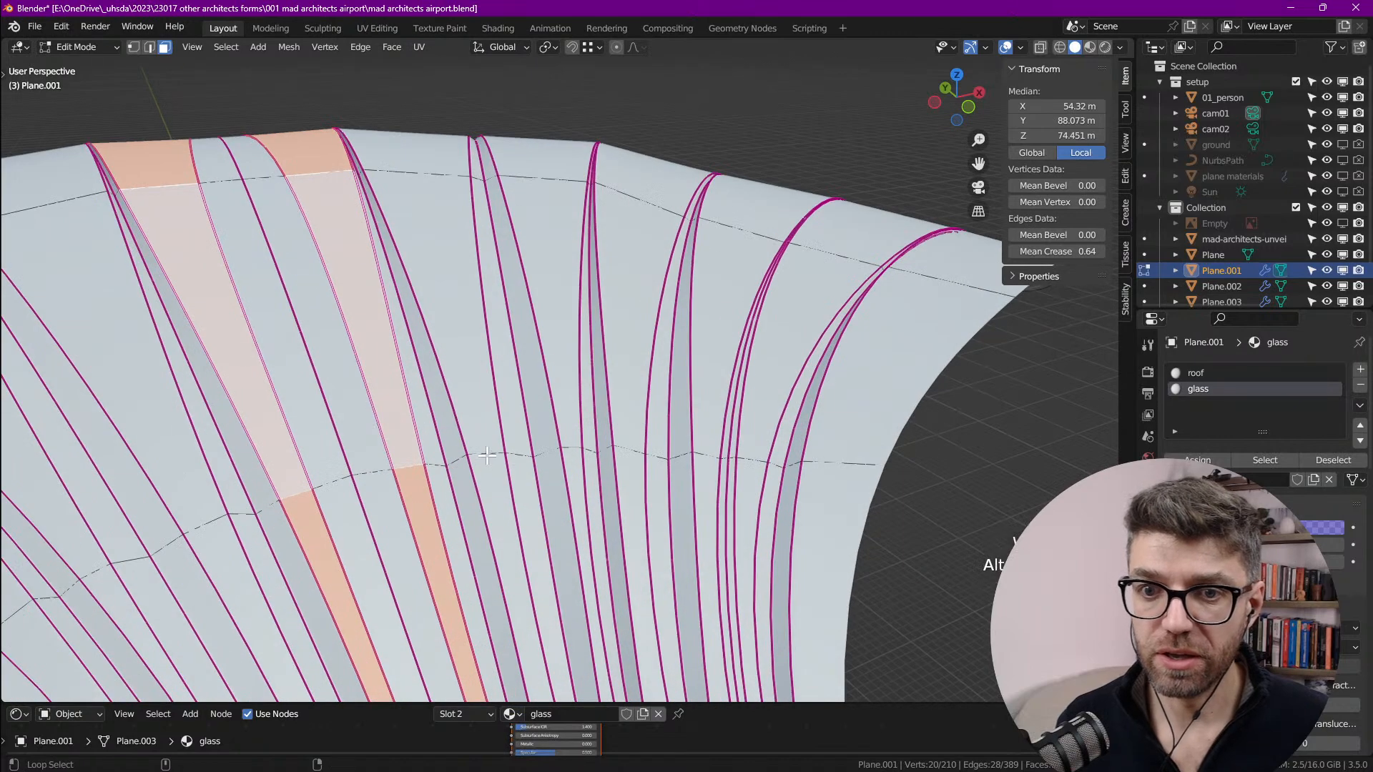
pyautogui.keyDown('alt'); pyautogui.keyDown('shift'); pyautogui.click(422, 457); pyautogui.keyUp('shift'); pyautogui.keyUp('alt')
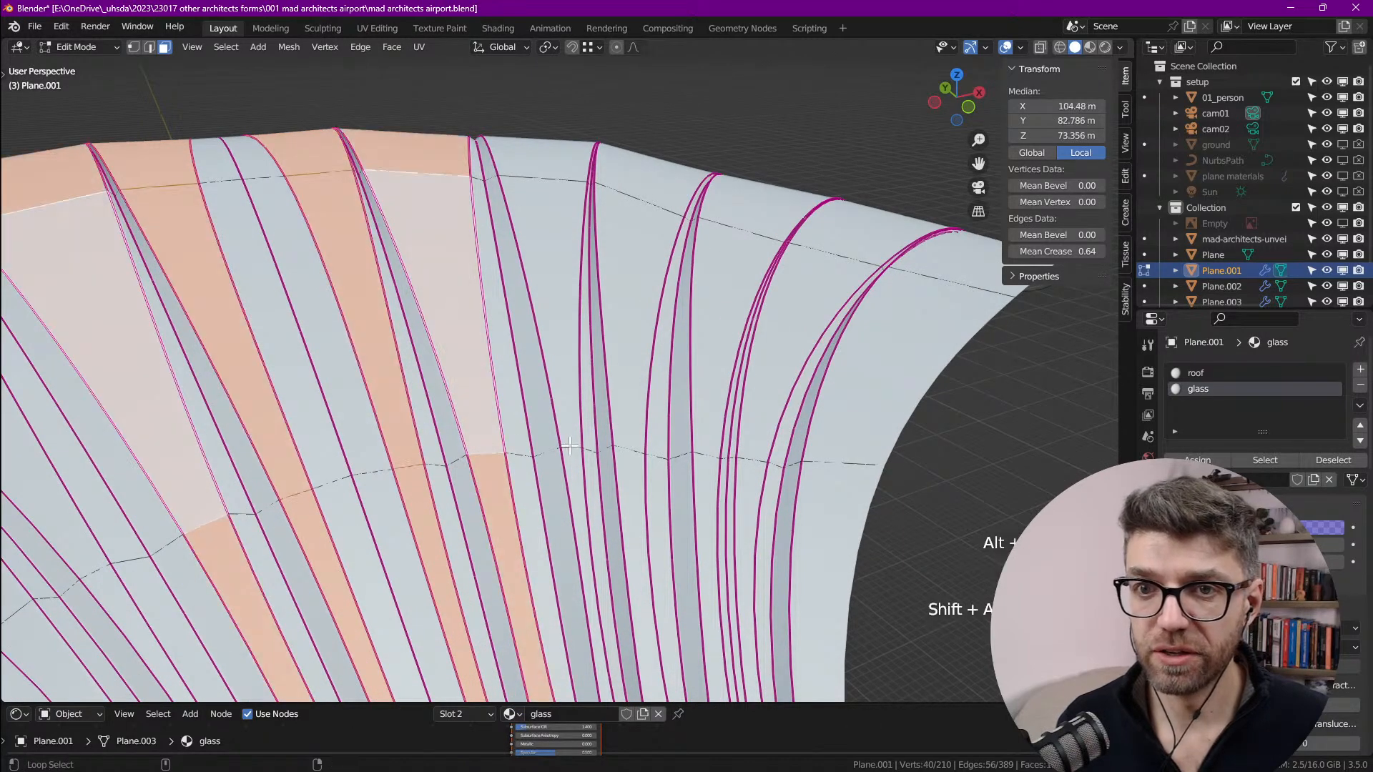
pyautogui.keyDown('alt'); pyautogui.keyDown('shift'); pyautogui.click(576, 445); pyautogui.keyUp('shift'); pyautogui.keyUp('alt')
pyautogui.keyDown('alt'); pyautogui.keyDown('shift'); pyautogui.click(672, 442); pyautogui.keyUp('shift'); pyautogui.keyUp('alt')
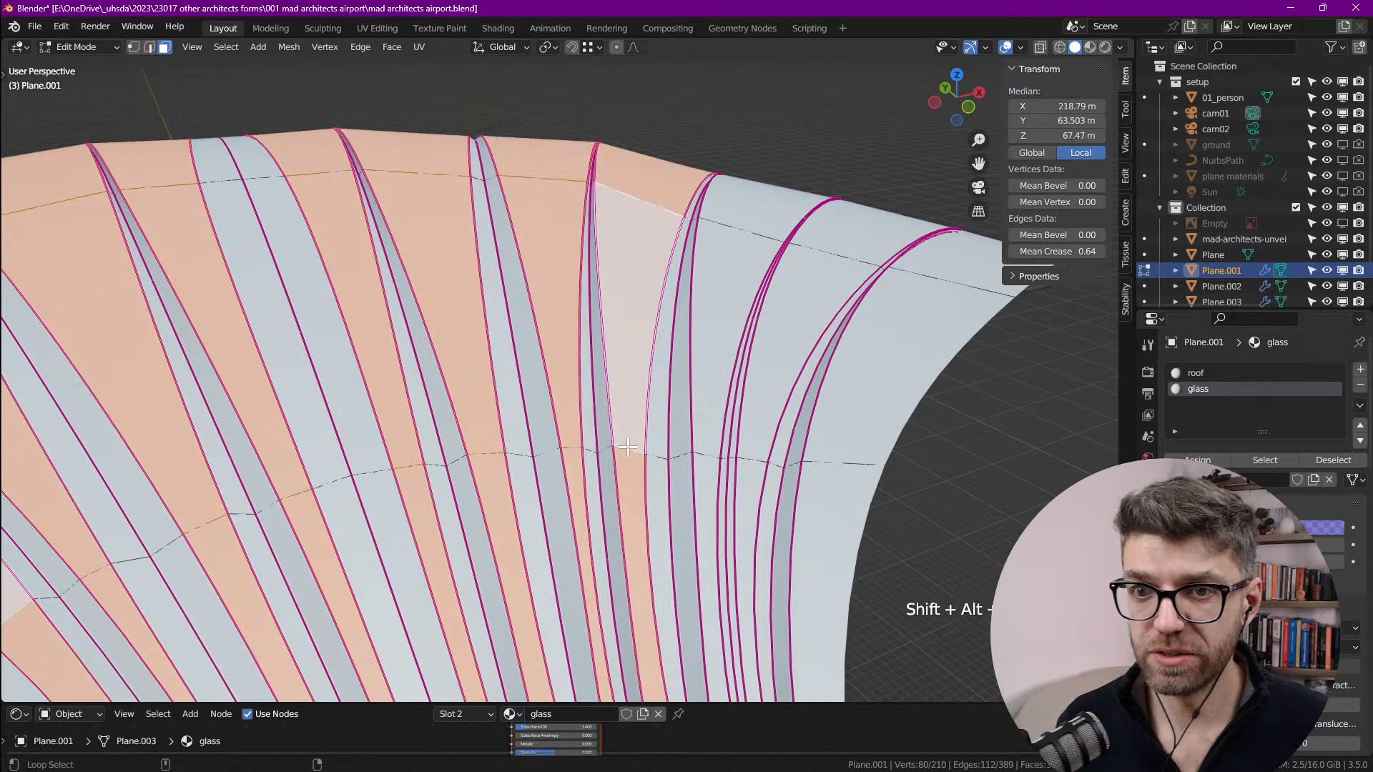
pyautogui.keyDown('alt'); pyautogui.keyDown('shift'); pyautogui.click(715, 455); pyautogui.keyUp('shift'); pyautogui.keyUp('alt')
pyautogui.keyDown('alt'); pyautogui.keyDown('shift'); pyautogui.click(762, 458); pyautogui.keyUp('shift'); pyautogui.keyUp('alt')
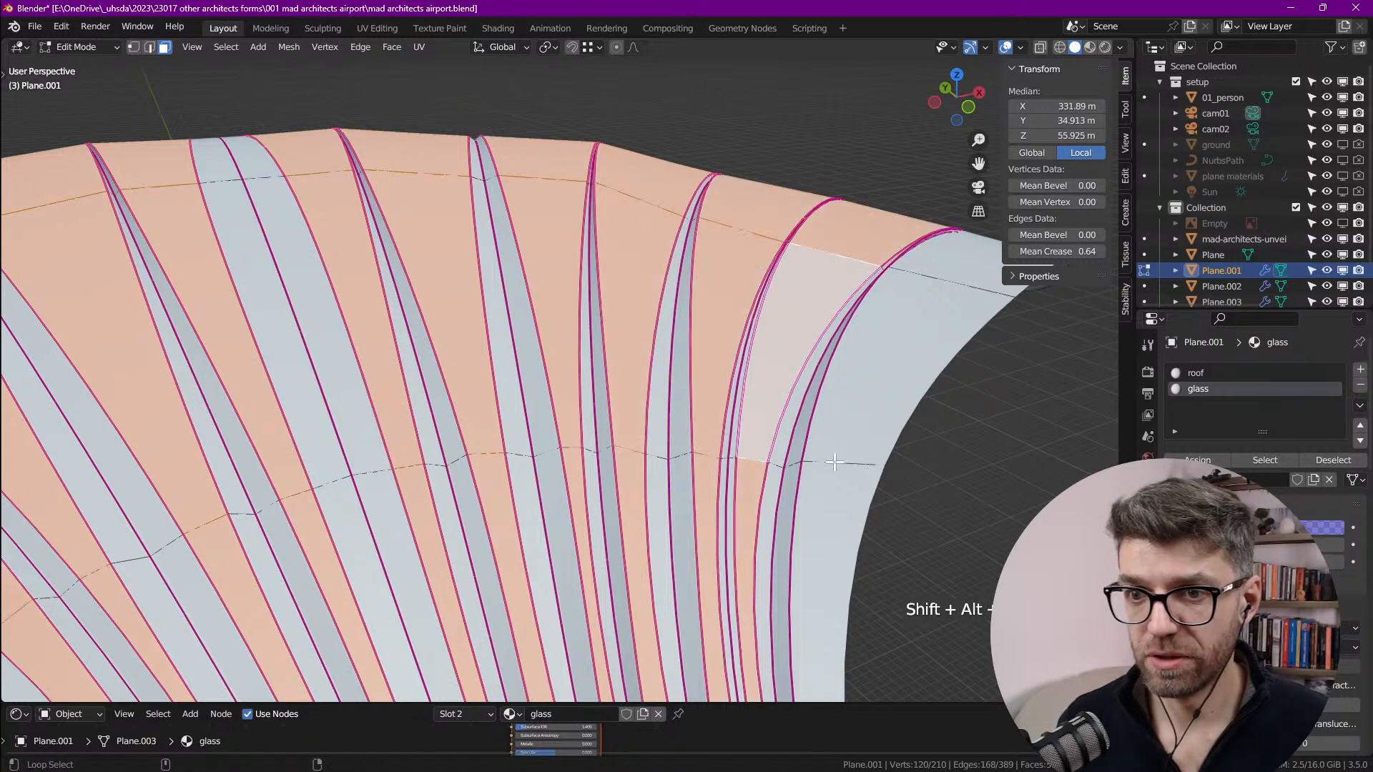
pyautogui.keyDown('alt'); pyautogui.keyDown('shift'); pyautogui.click(813, 455); pyautogui.keyUp('shift'); pyautogui.keyUp('alt')
# Step: Invert the face selection to the folds, assign the glass material to them and clear the selection
pyautogui.scroll(-5, 813, 455)
pyautogui.click(228, 49)
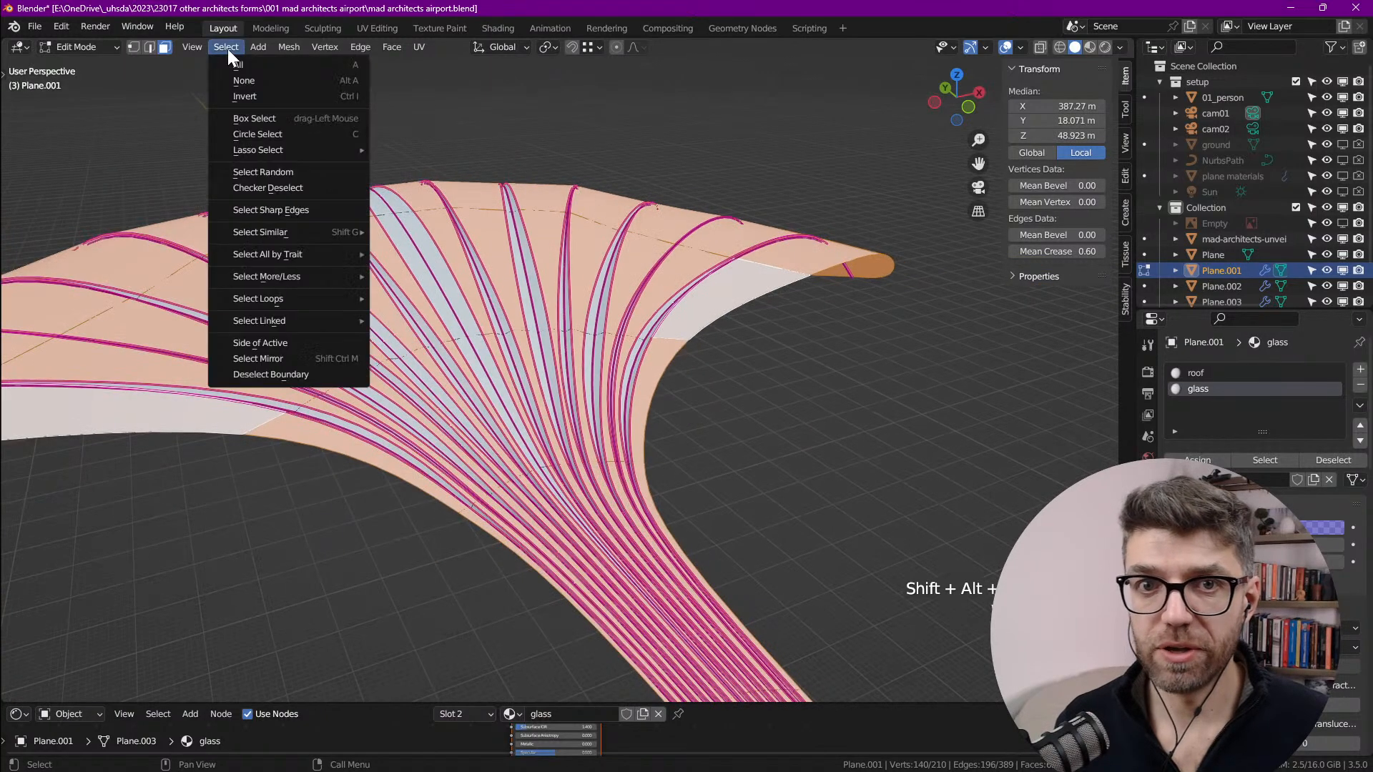
pyautogui.click(269, 96)
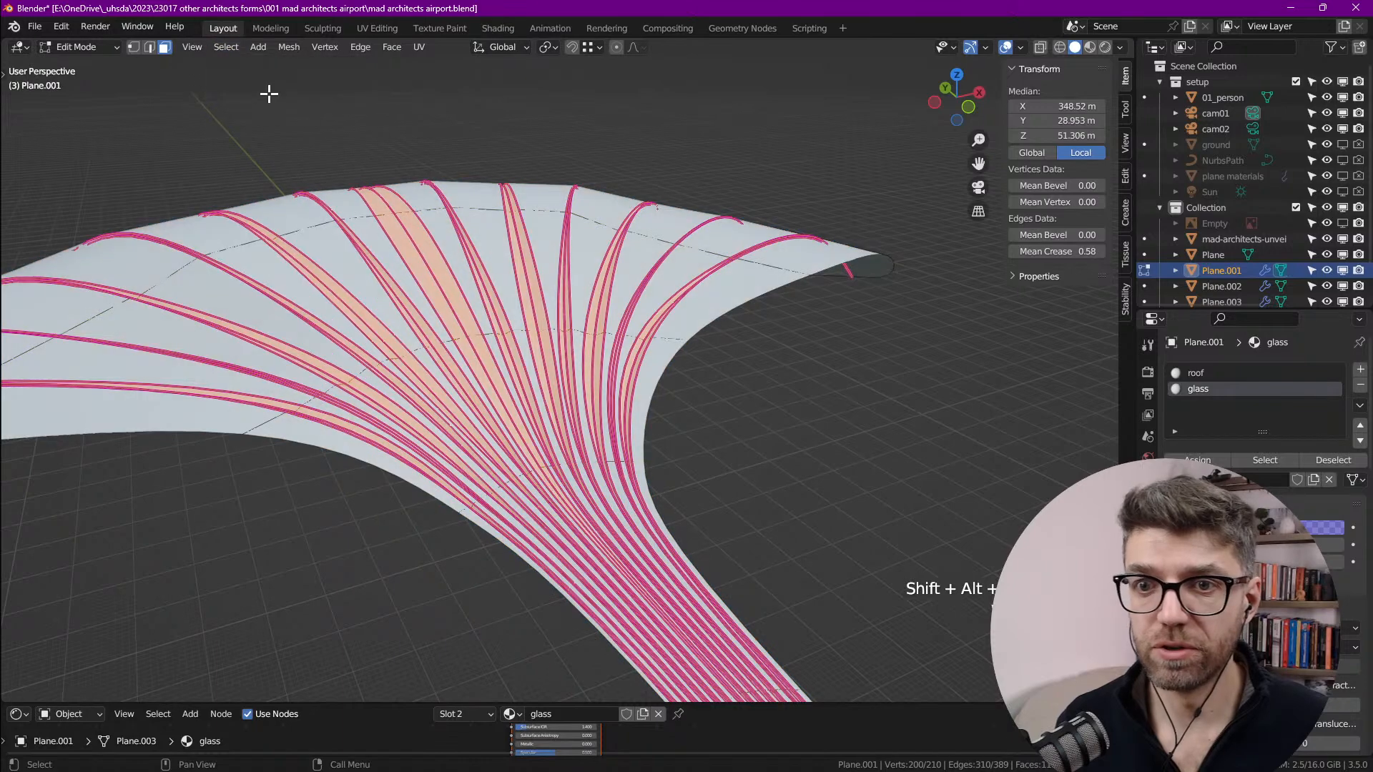
pyautogui.click(1206, 459)
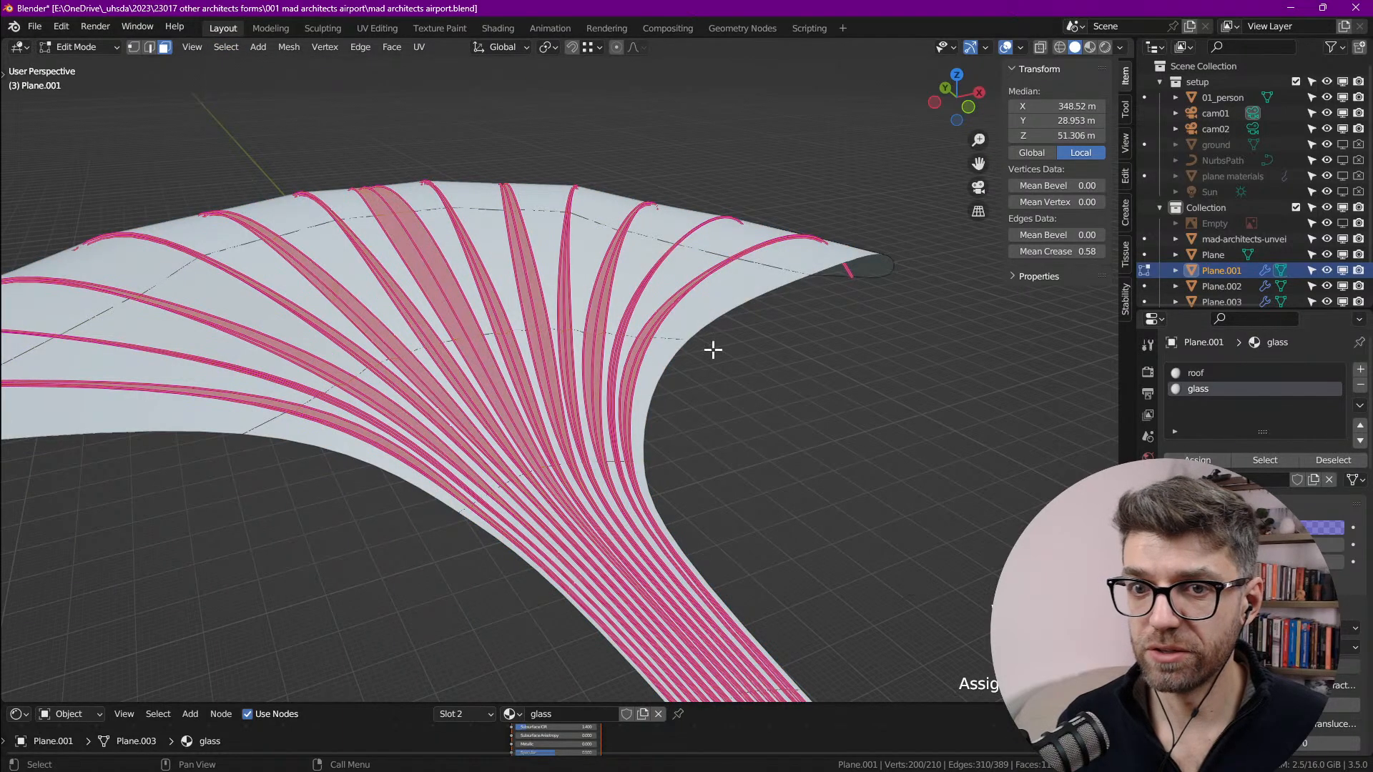
pyautogui.click(849, 380)
# Step: Examine the glass strips along the roof's folds in Object Mode from several angles
pyautogui.moveTo(564, 245); pyautogui.dragTo(509, 344, button='middle')
pyautogui.keyDown('shift'); pyautogui.moveTo(509, 343); pyautogui.dragTo(473, 321, button='middle'); pyautogui.keyUp('shift')
pyautogui.scroll(-2, 473, 322)
pyautogui.press('Tab')
pyautogui.moveTo(510, 418); pyautogui.dragTo(605, 606, button='middle')
pyautogui.scroll(3, 581, 504)
pyautogui.scroll(-3, 581, 503)
pyautogui.scroll(1, 496, 598)
pyautogui.moveTo(497, 607); pyautogui.dragTo(445, 562, button='middle')
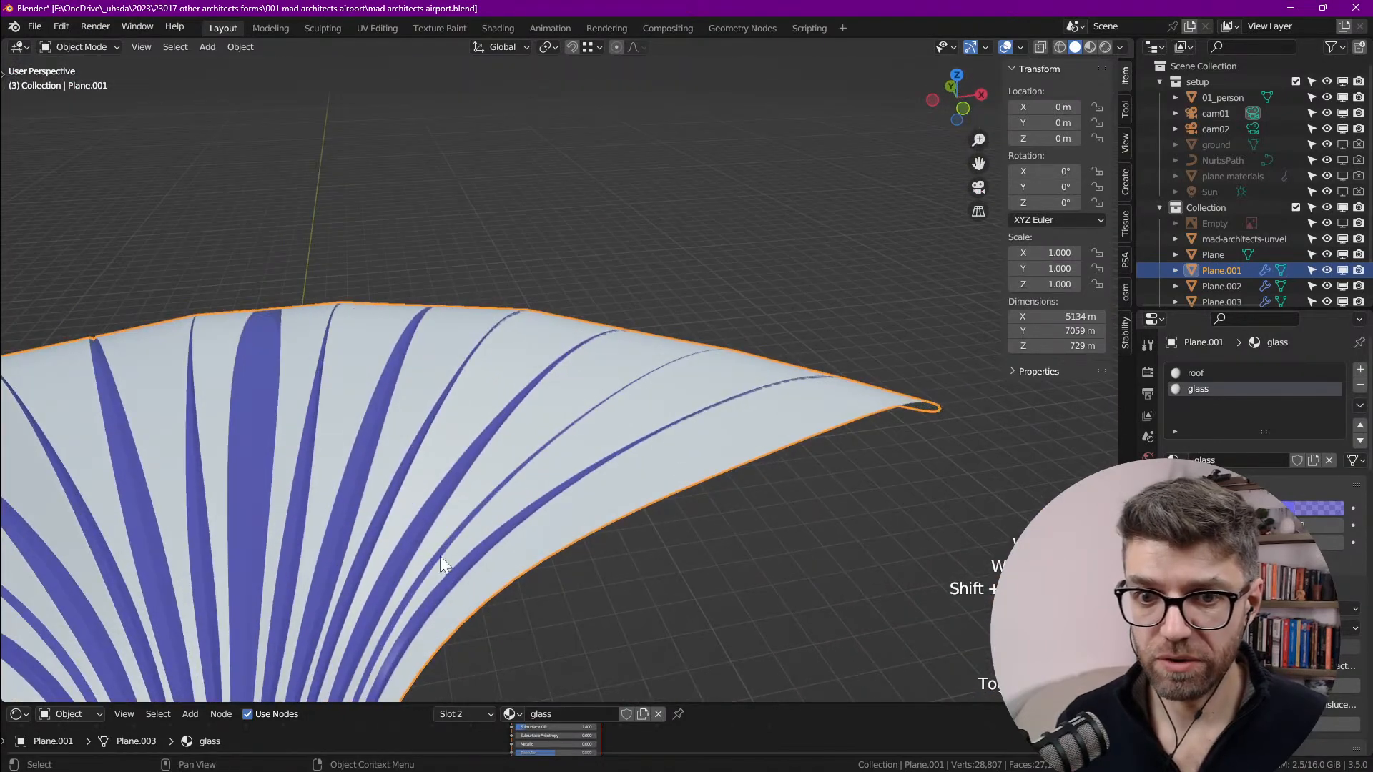
# Step: Show the reference image in top view and compare its folds closely with the roof's glass strips
pyautogui.press('`')
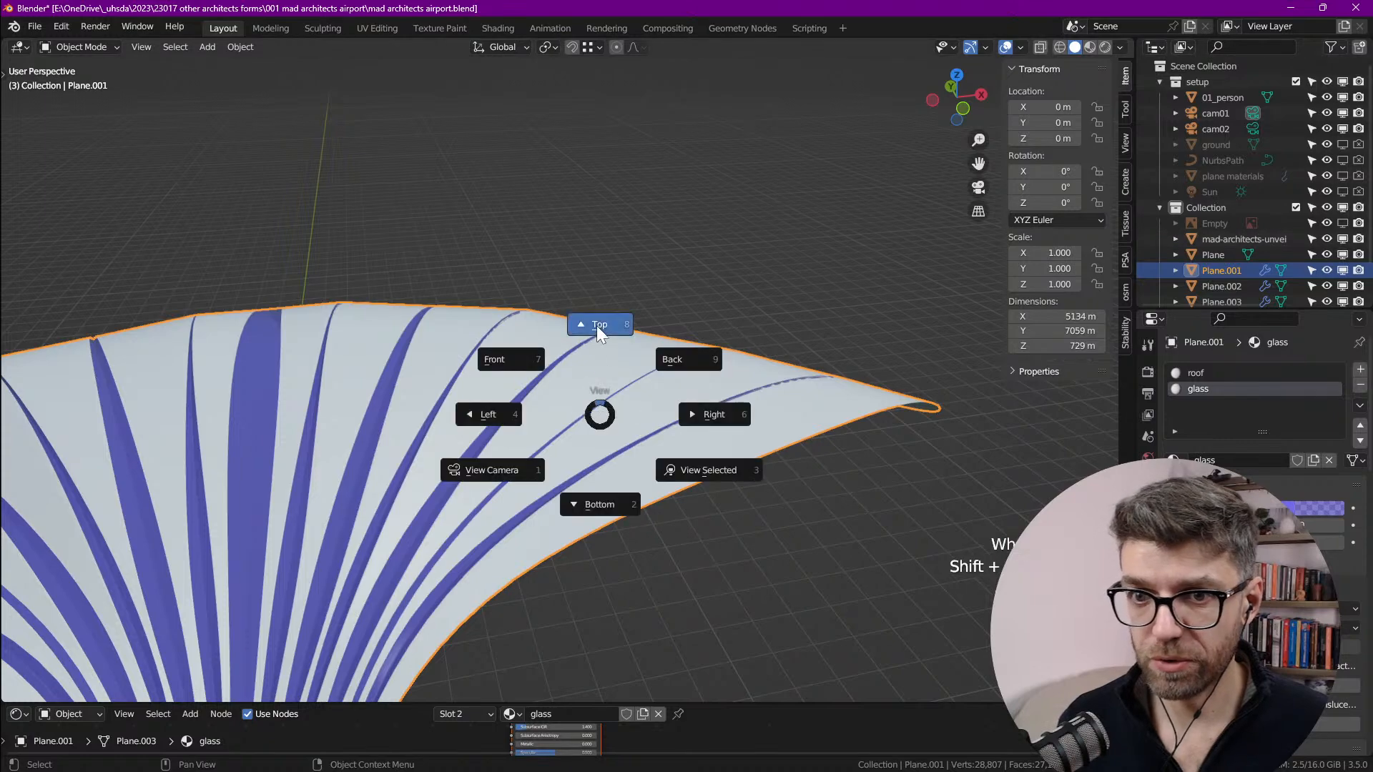
pyautogui.click(600, 322)
pyautogui.scroll(-3, 645, 376)
pyautogui.keyDown('shift'); pyautogui.moveTo(673, 264); pyautogui.dragTo(587, 495, button='middle'); pyautogui.keyUp('shift')
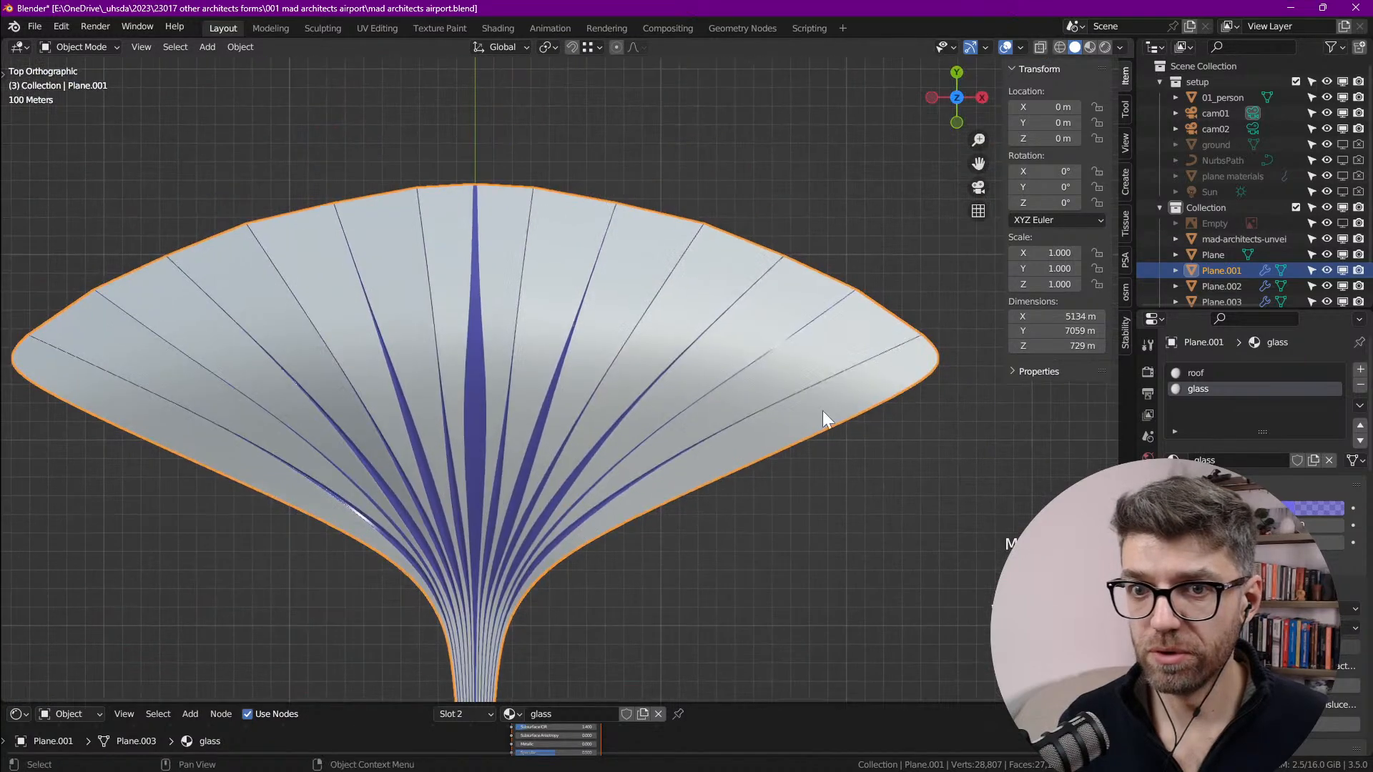
pyautogui.click(1343, 256)
pyautogui.scroll(4, 548, 471)
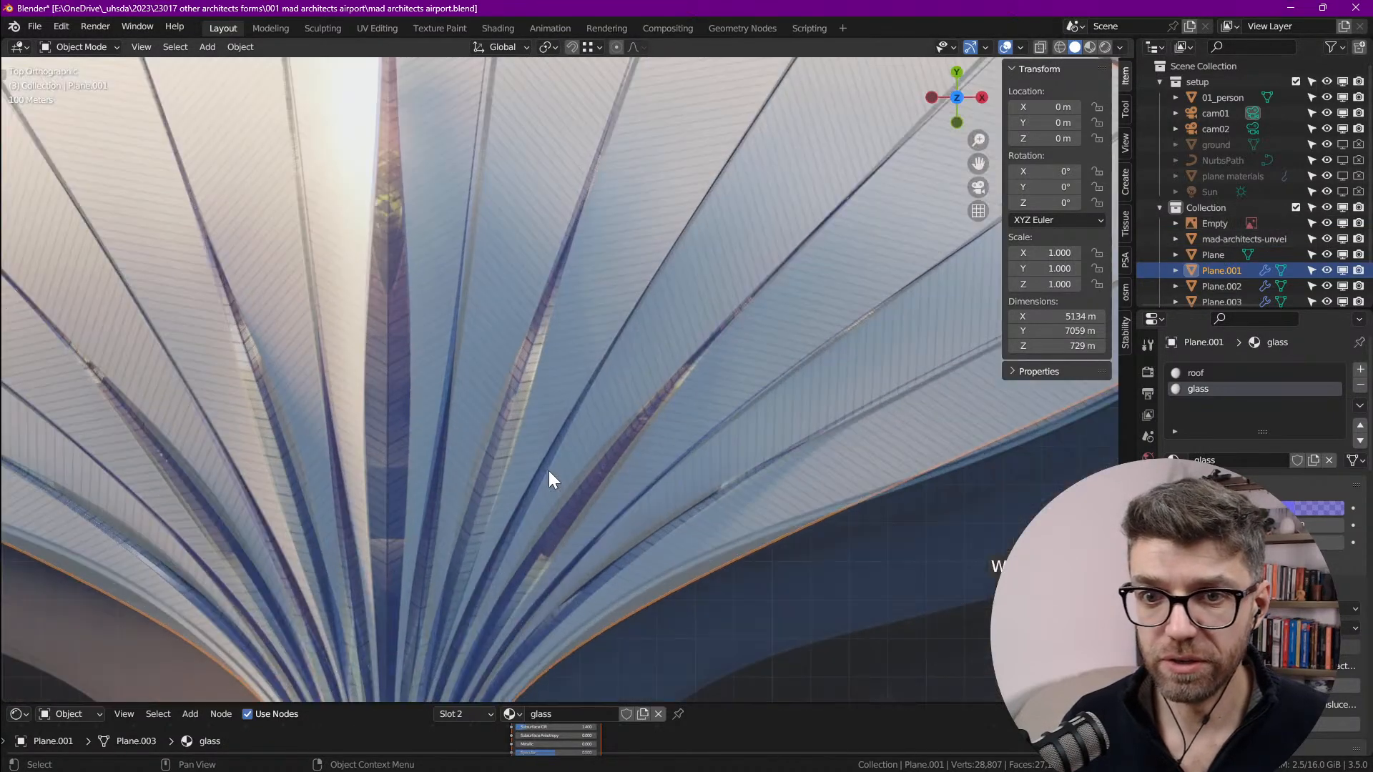
pyautogui.scroll(3, 538, 327)
# Step: Rename the reference image's Empty object as "image backdrop"
pyautogui.doubleClick(1220, 224)
pyautogui.scroll(-1, 1221, 224)
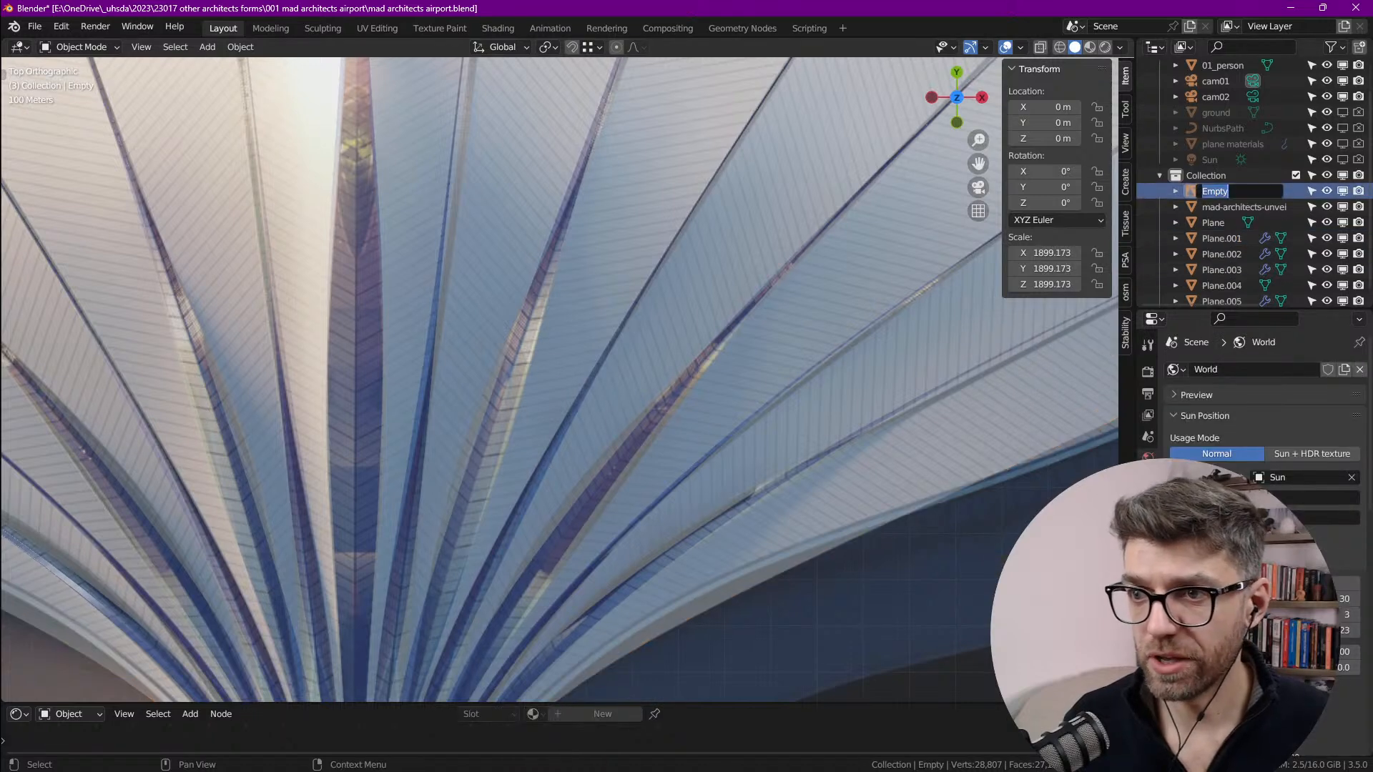
pyautogui.write('im')
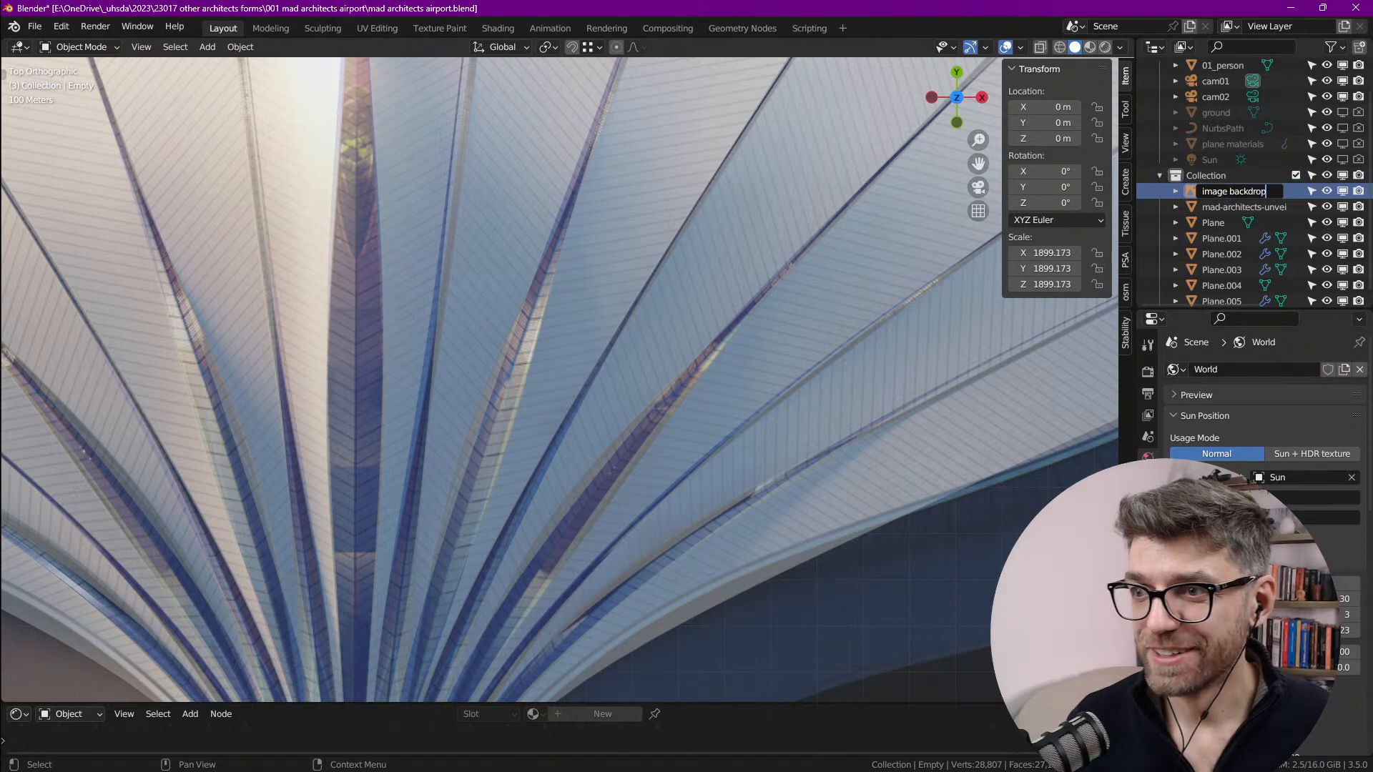
pyautogui.write('age backdrop')
pyautogui.press('Return')
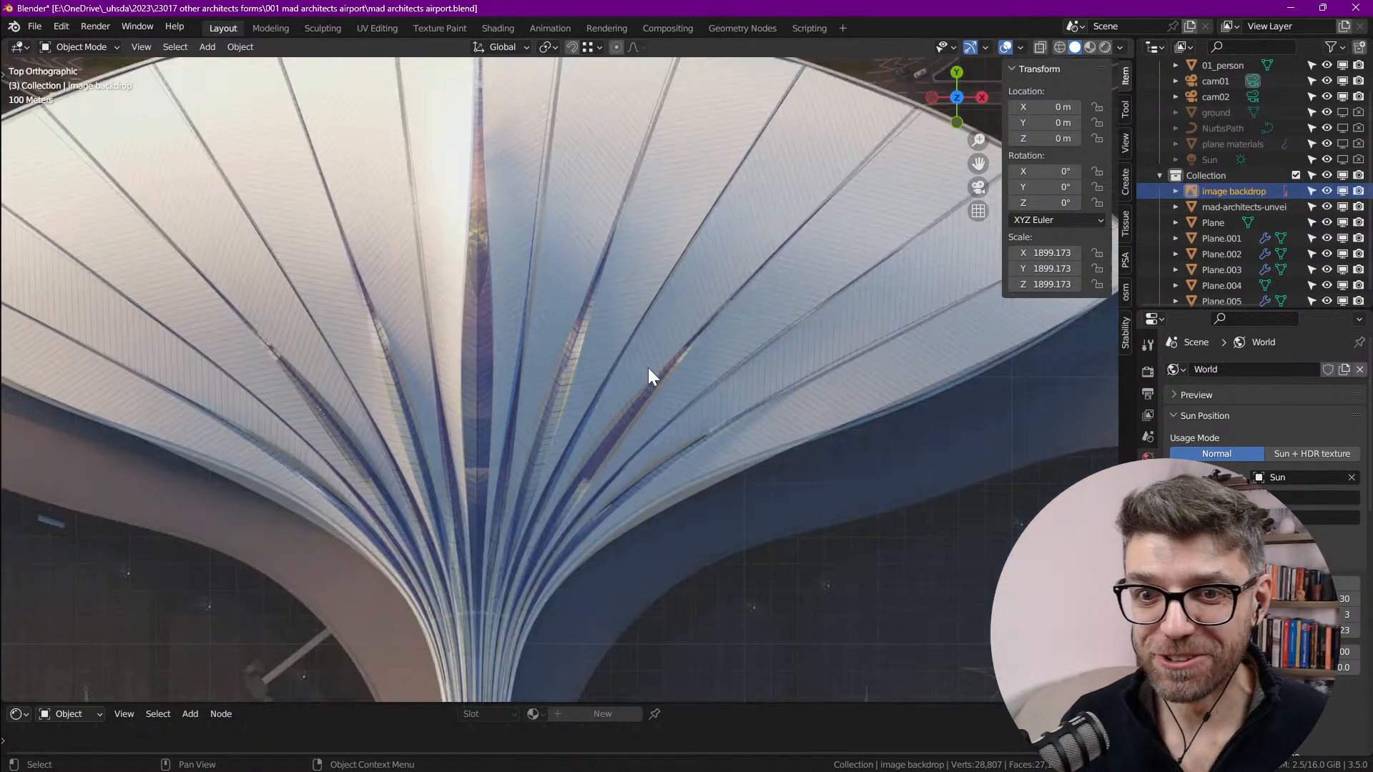
# Step: Select the roof object over the reference image and open its mesh for vertex editing, selecting a vertex on a fold beside the centre
pyautogui.scroll(4, 544, 435)
pyautogui.click(645, 393)
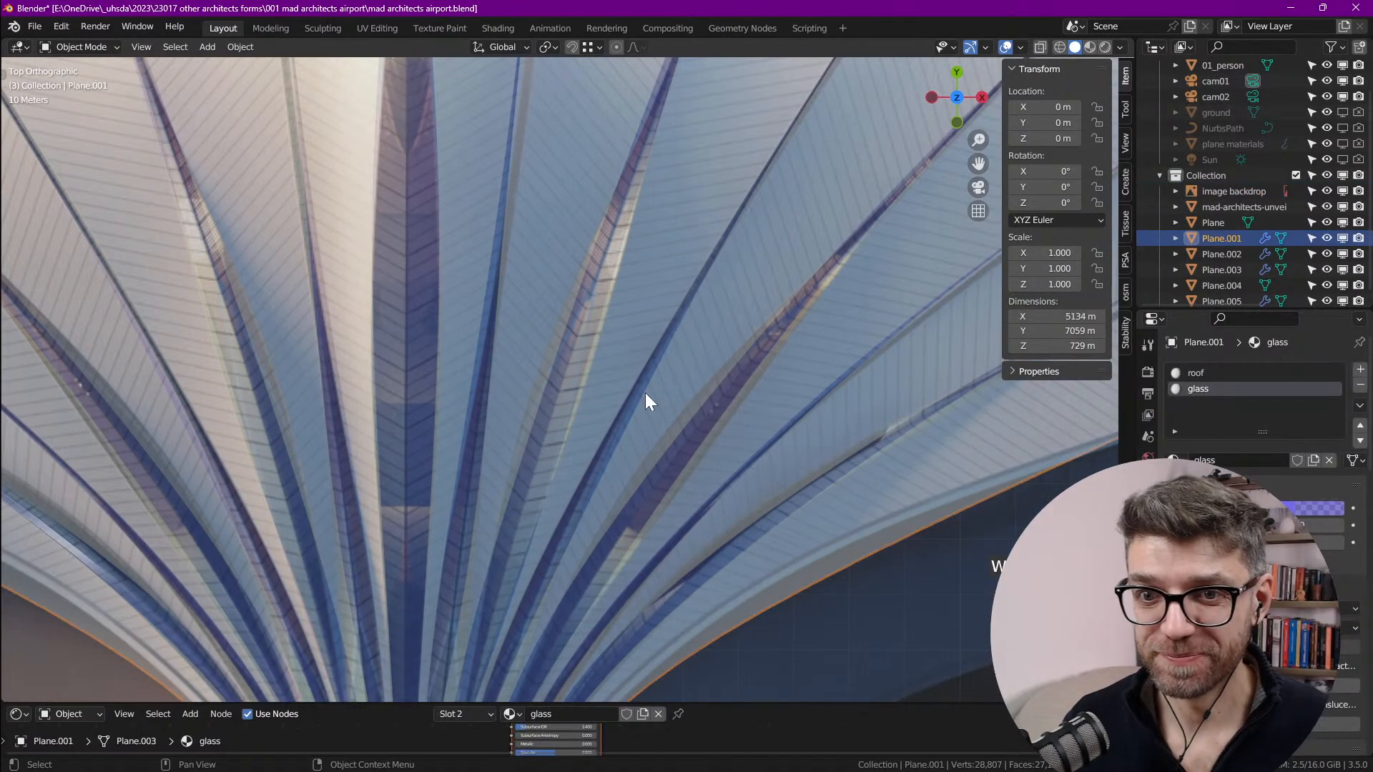
pyautogui.scroll(-3, 645, 392)
pyautogui.scroll(-1, 1225, 235)
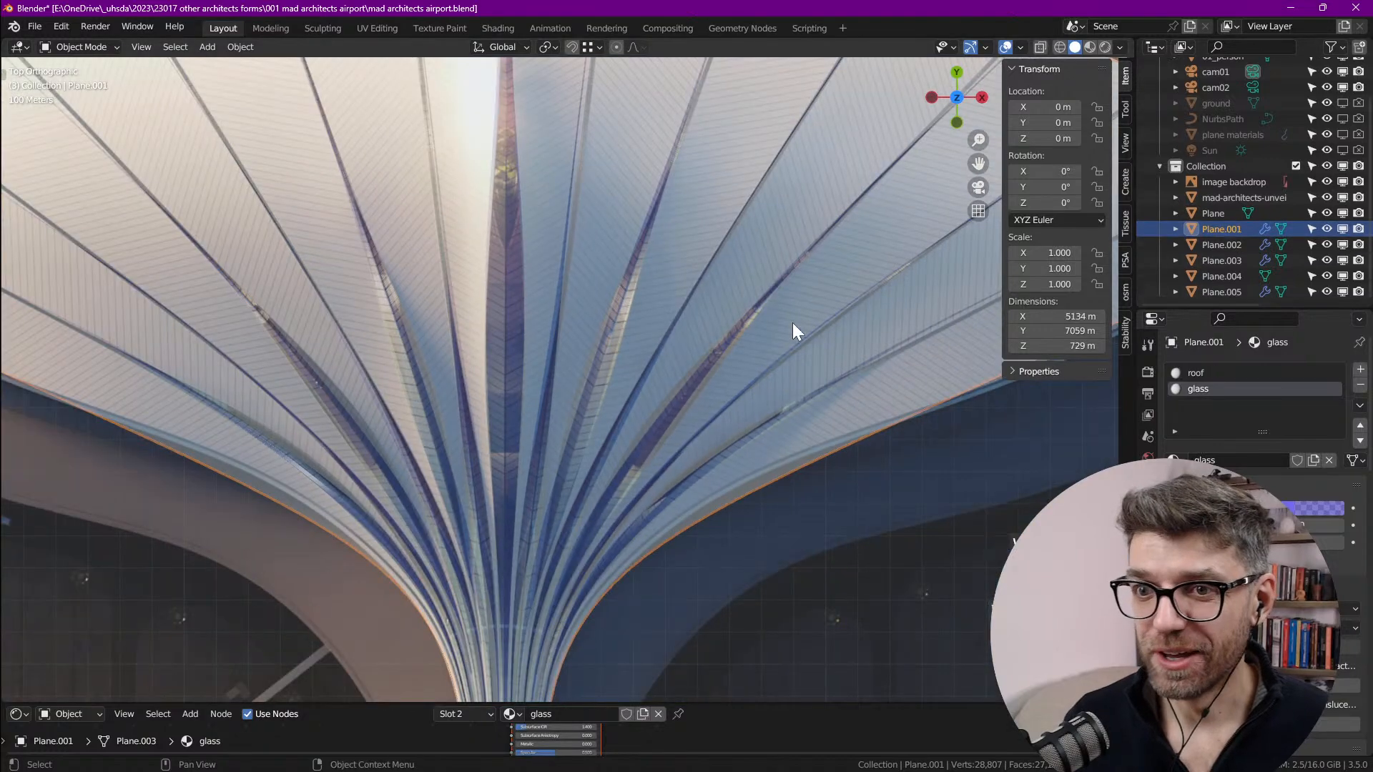
pyautogui.scroll(-3, 724, 349)
pyautogui.scroll(-3, 724, 349)
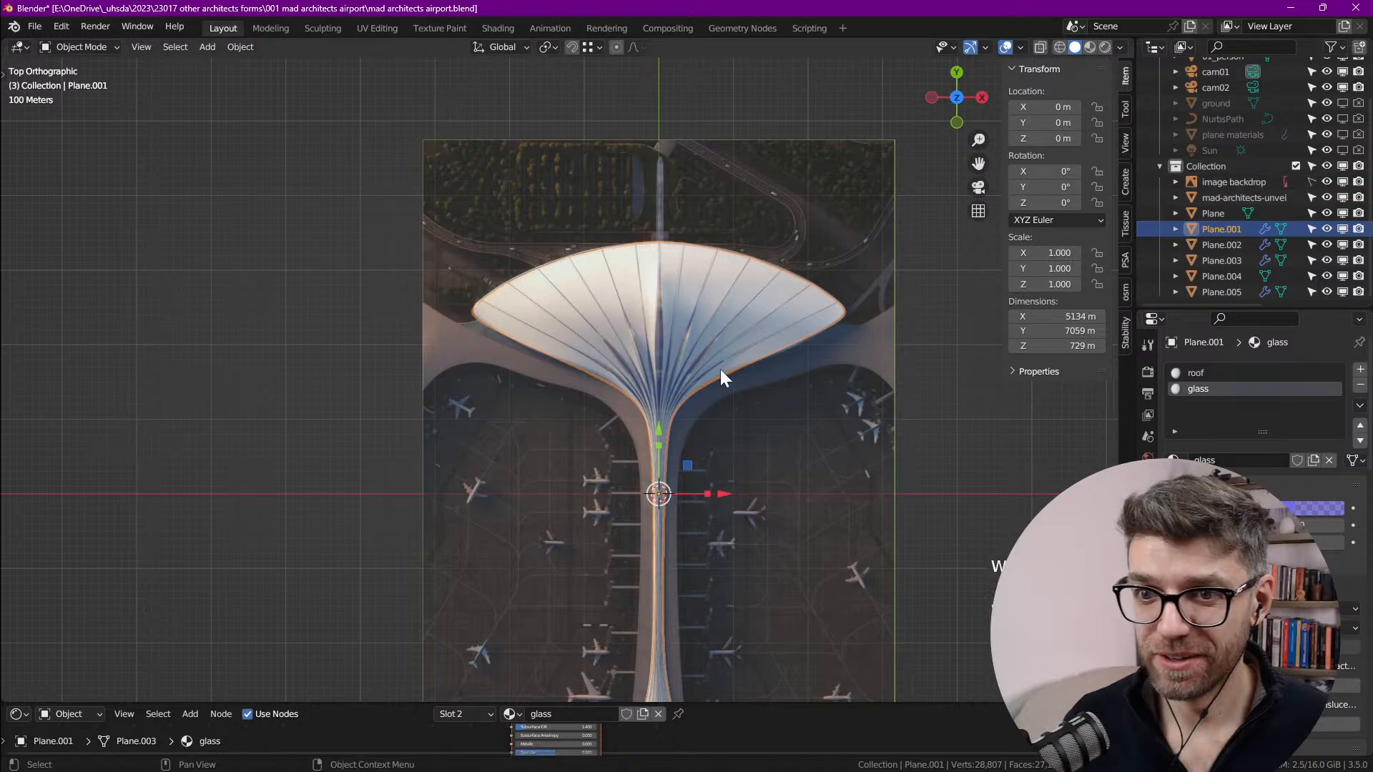
pyautogui.press('Tab')
pyautogui.scroll(10, 691, 404)
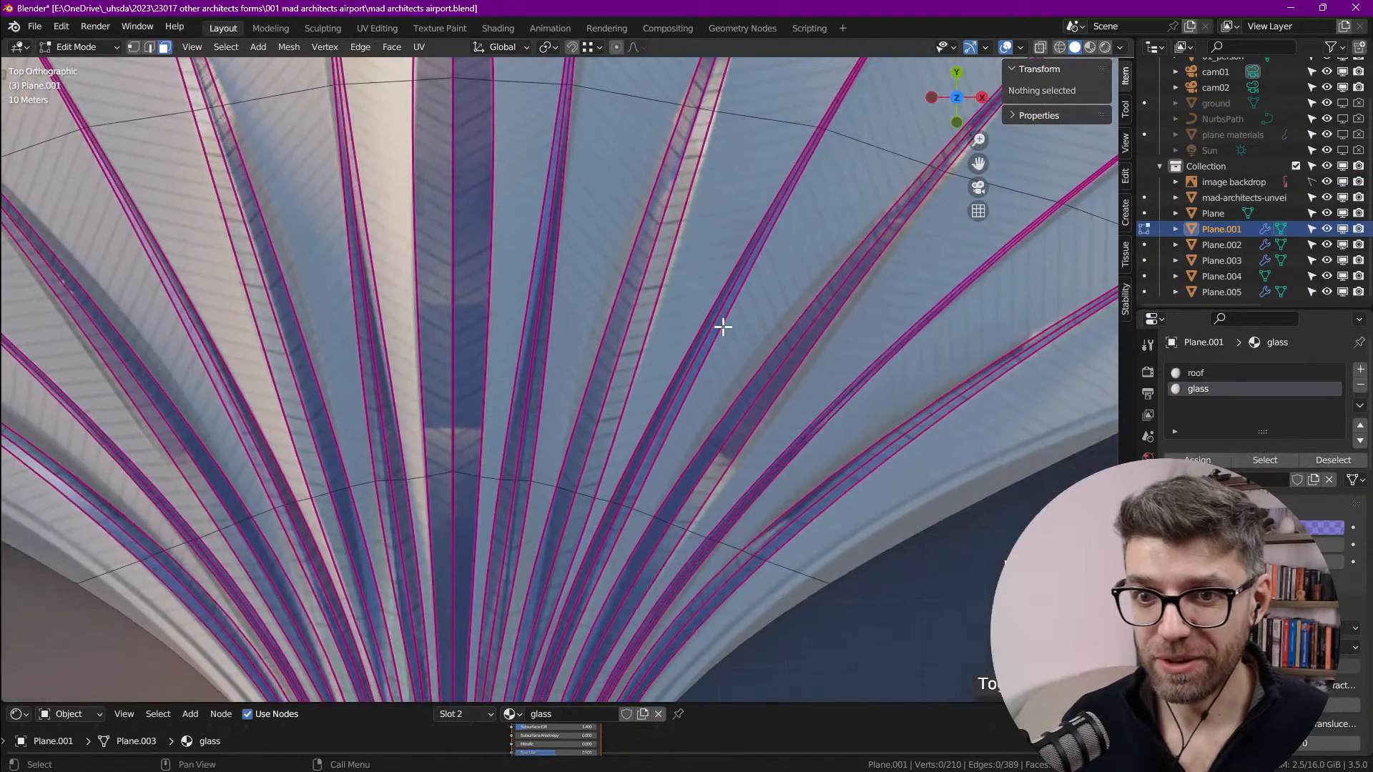
pyautogui.press('1')
pyautogui.click(569, 489)
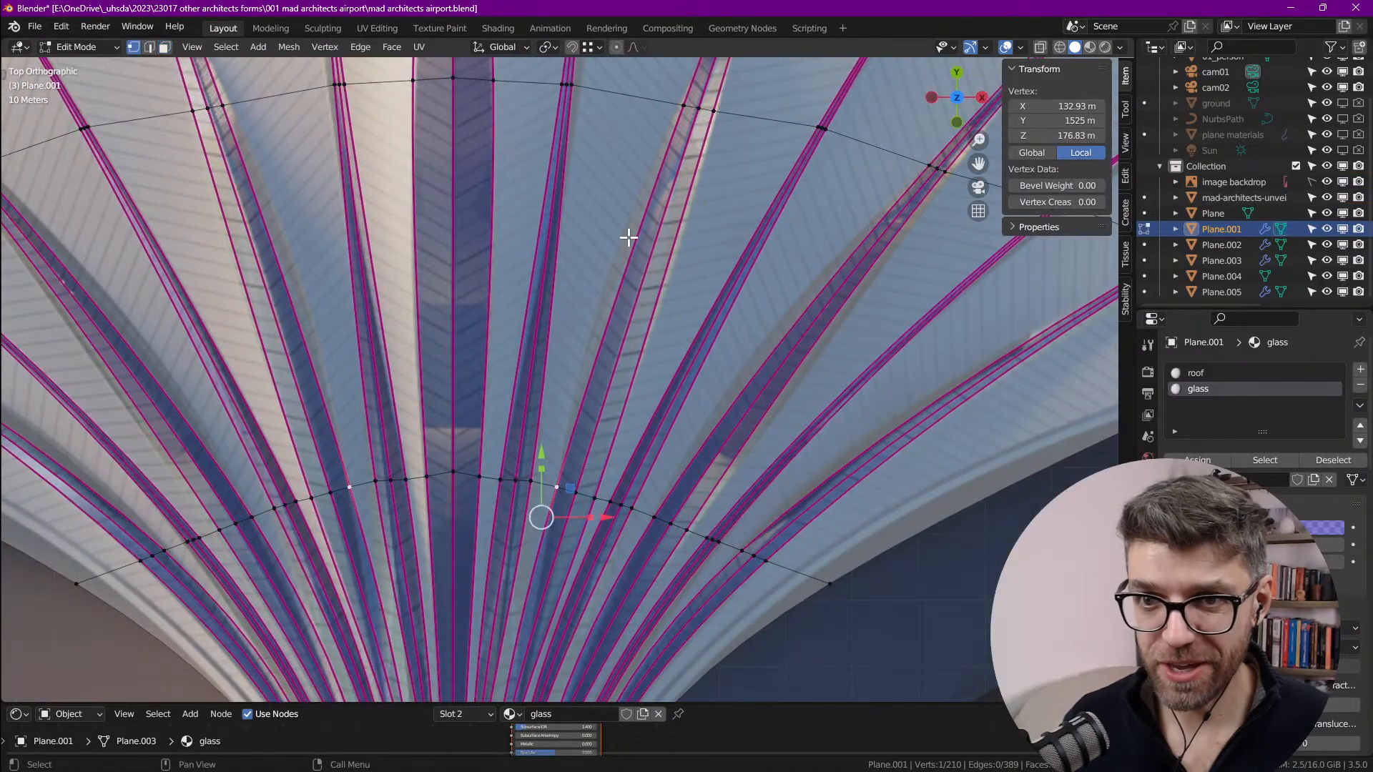
# Step: Compare the roof's fold lines with the reference image row by row, adding a vertex of the first fold beside the centre to the selection
pyautogui.scroll(-2, 628, 237)
pyautogui.keyDown('shift'); pyautogui.moveTo(628, 237); pyautogui.dragTo(491, 356, button='middle'); pyautogui.keyUp('shift')
pyautogui.scroll(3, 487, 546)
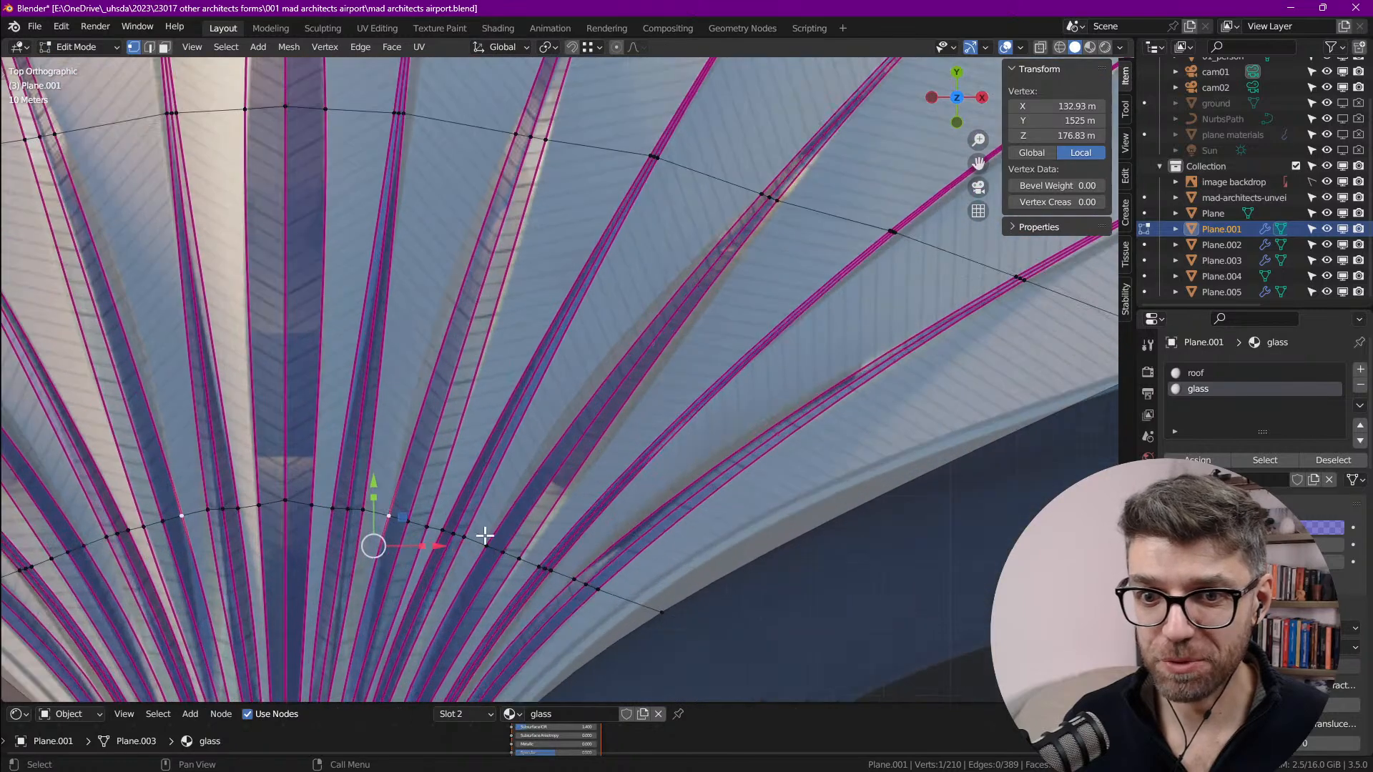
pyautogui.scroll(-3, 538, 289)
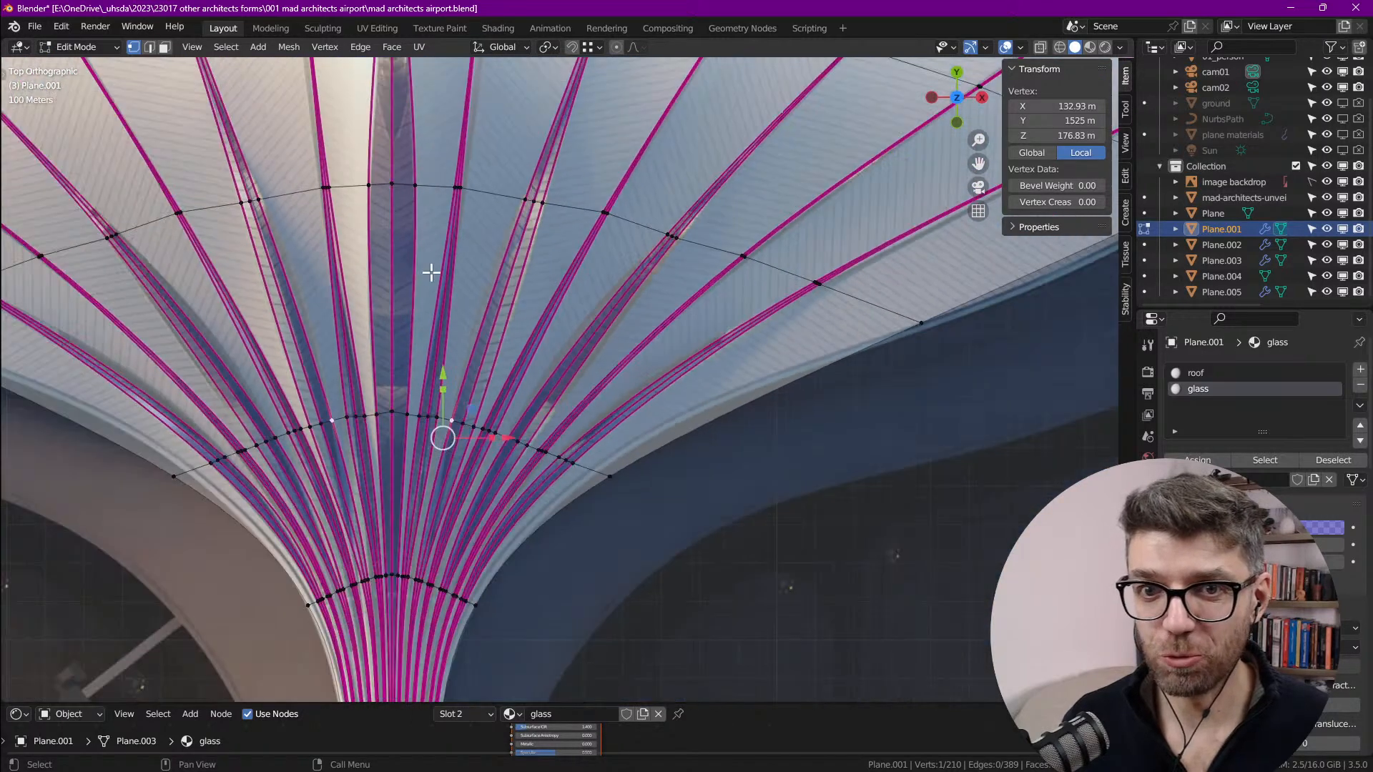
pyautogui.keyDown('shift'); pyautogui.moveTo(412, 248); pyautogui.dragTo(462, 376, button='middle'); pyautogui.keyUp('shift')
pyautogui.scroll(4, 507, 308)
pyautogui.scroll(-4, 513, 342)
pyautogui.keyDown('shift'); pyautogui.moveTo(520, 244); pyautogui.dragTo(505, 359, button='middle'); pyautogui.keyUp('shift')
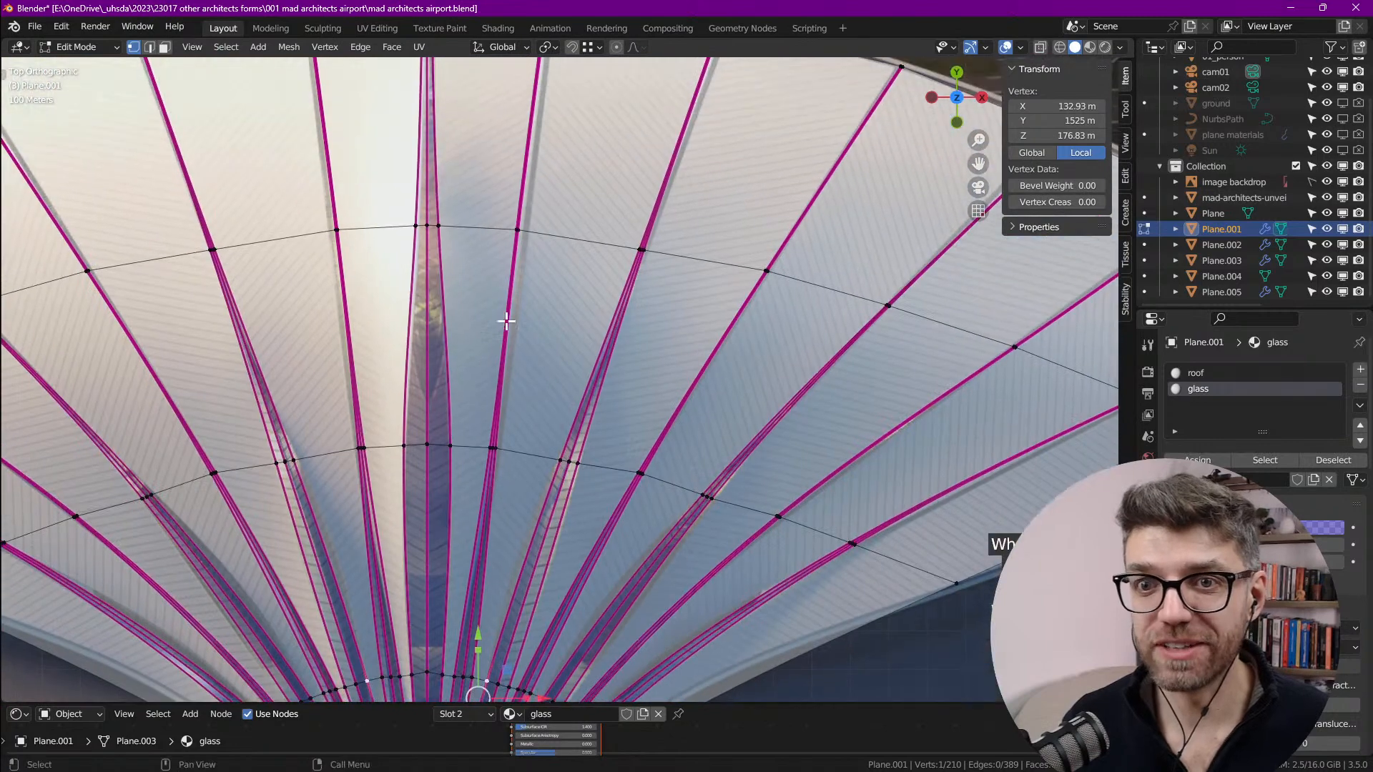
pyautogui.keyDown('shift'); pyautogui.moveTo(491, 211); pyautogui.dragTo(484, 374, button='middle'); pyautogui.keyUp('shift')
pyautogui.keyDown('shift'); pyautogui.click(513, 394); pyautogui.keyUp('shift')
pyautogui.scroll(4, 515, 397)
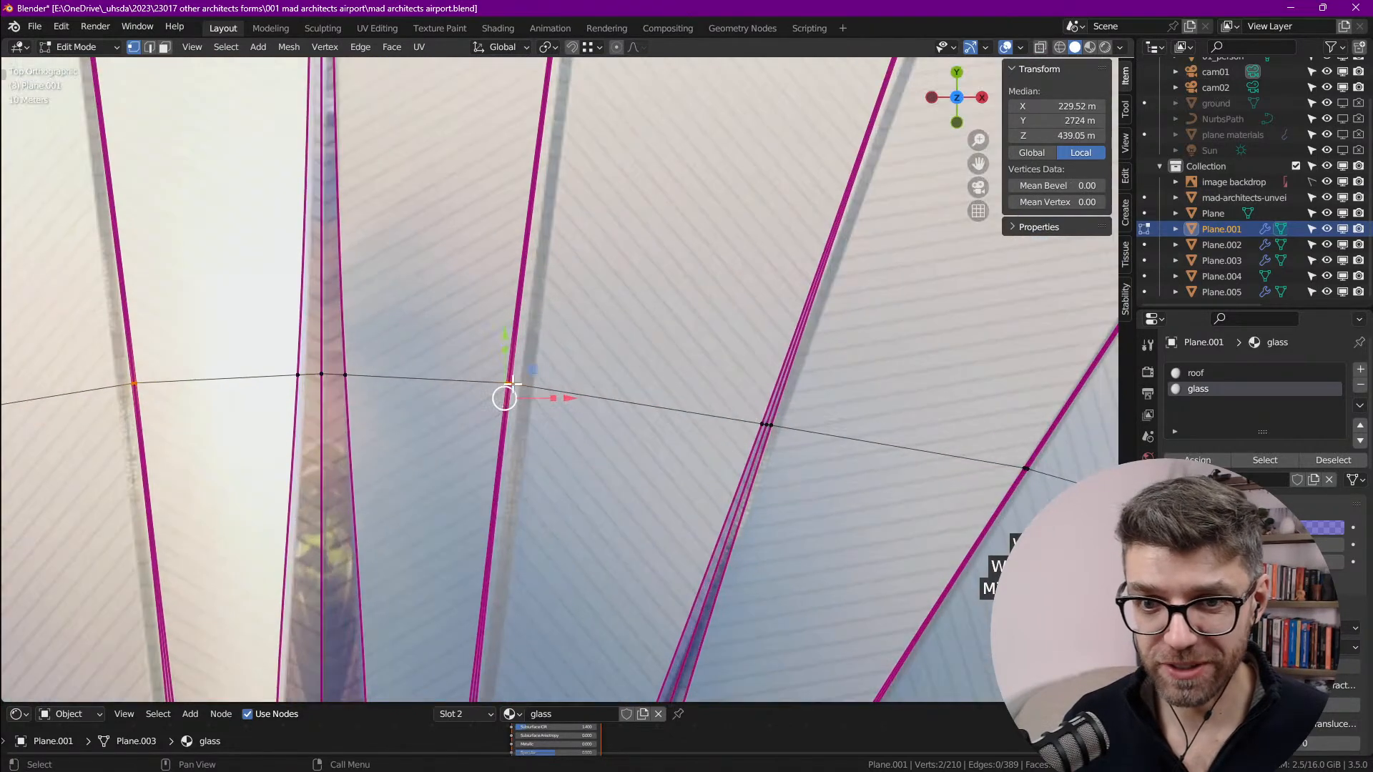
pyautogui.scroll(-5, 533, 369)
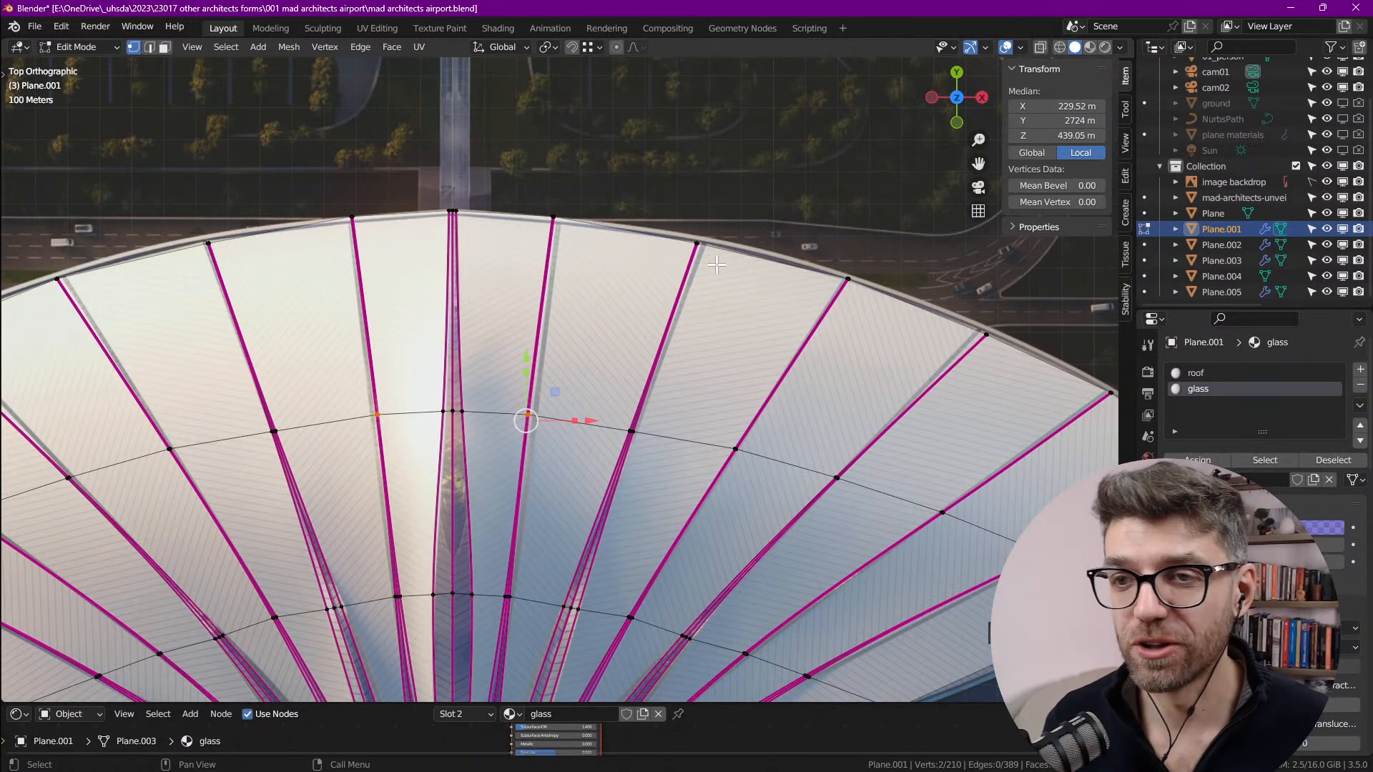
pyautogui.scroll(5, 530, 424)
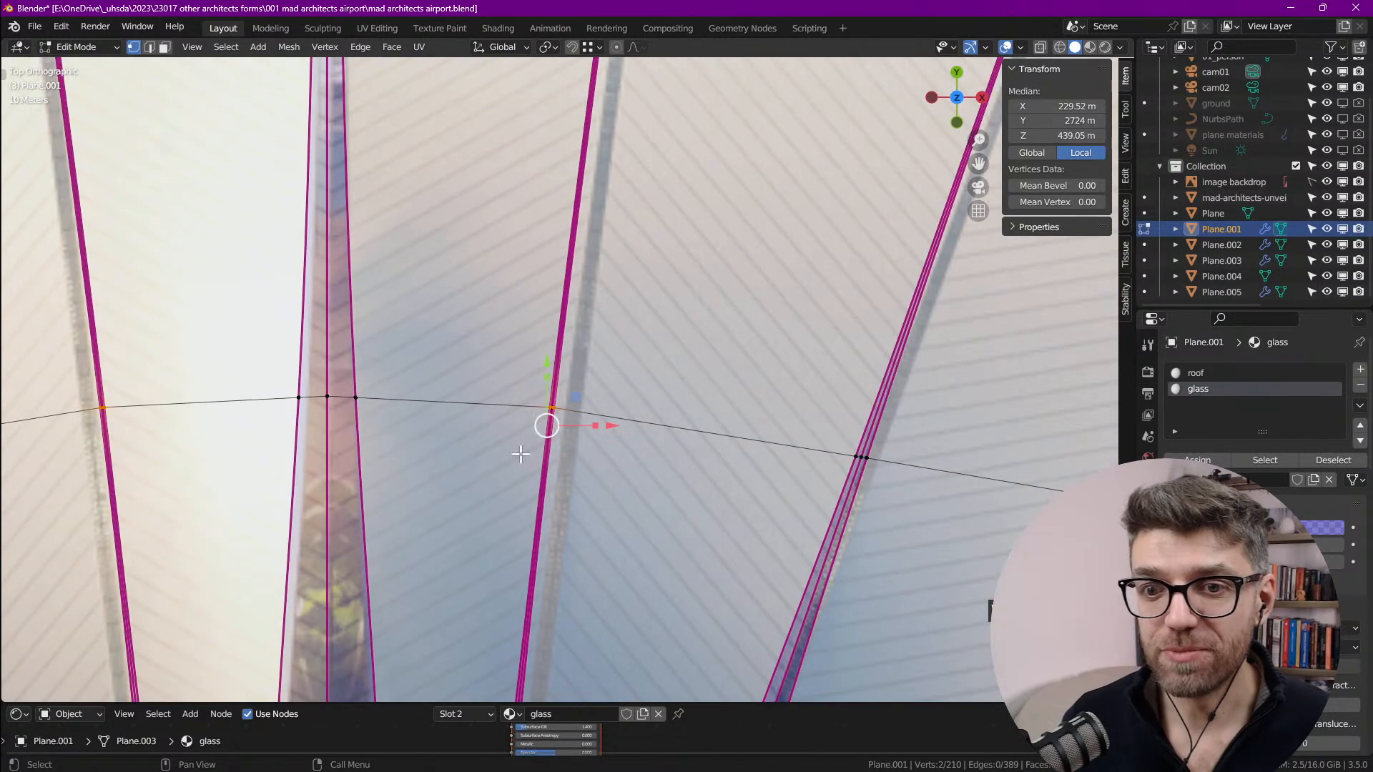
pyautogui.scroll(3, 528, 410)
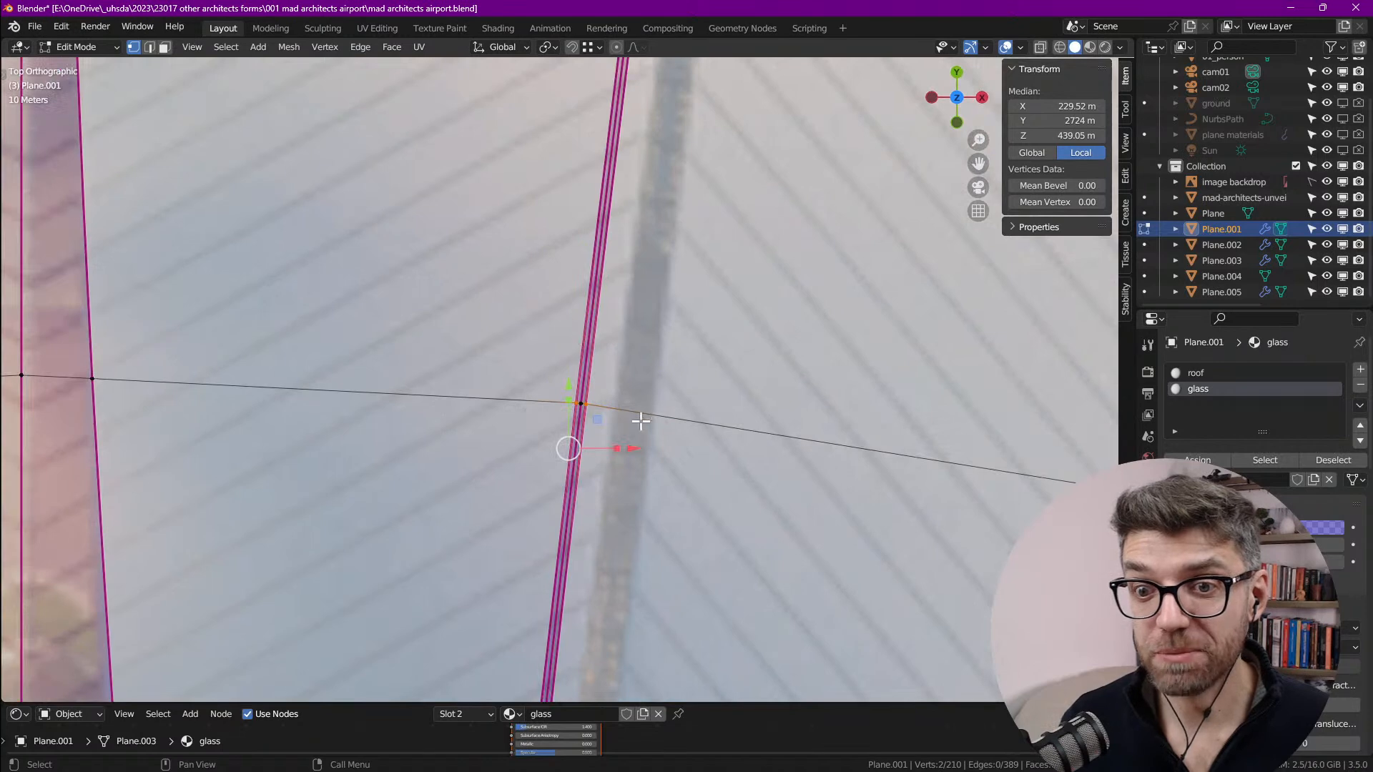
pyautogui.scroll(3, 562, 424)
pyautogui.scroll(-8, 629, 364)
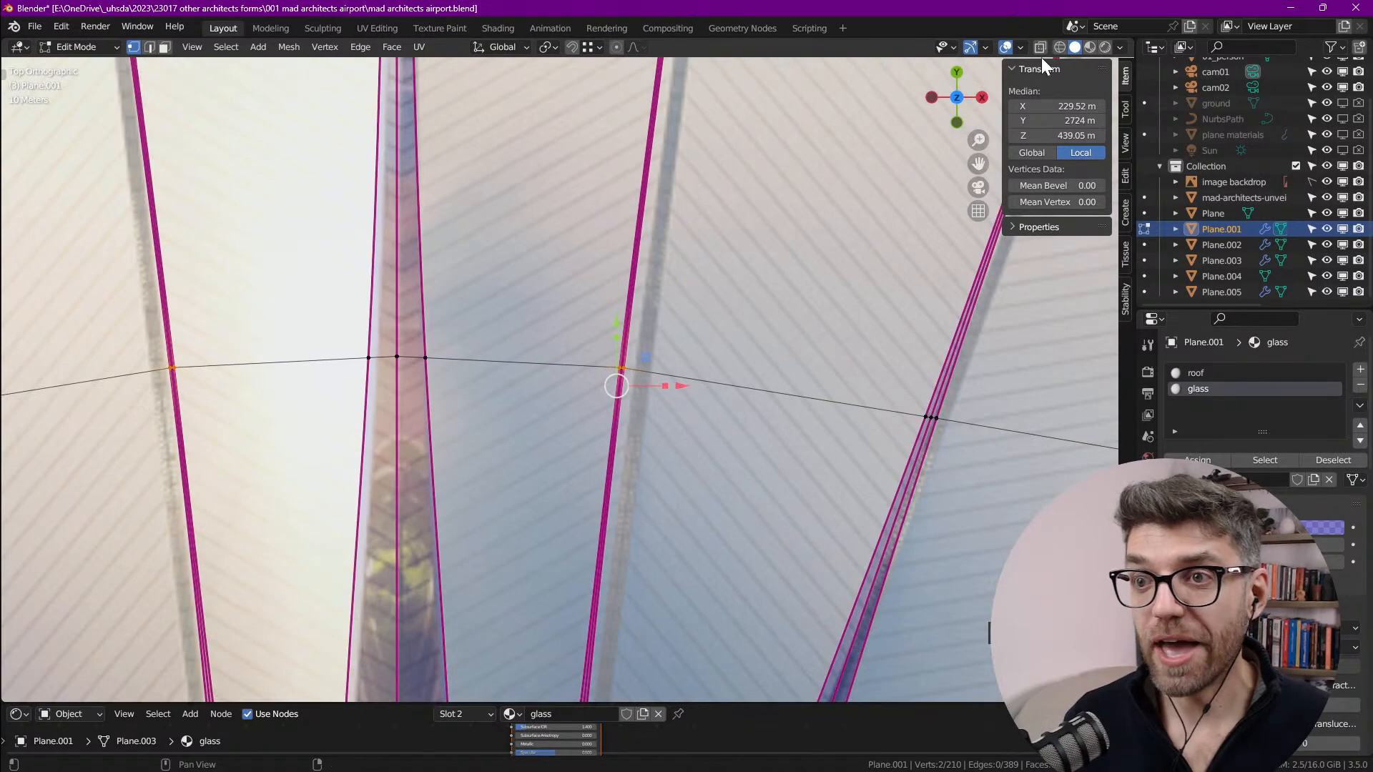
# Step: Turn on X-ray and shift the first fold beside the centre outward at its two middle rows to match the reference image
pyautogui.hotkey('alt', 'z')
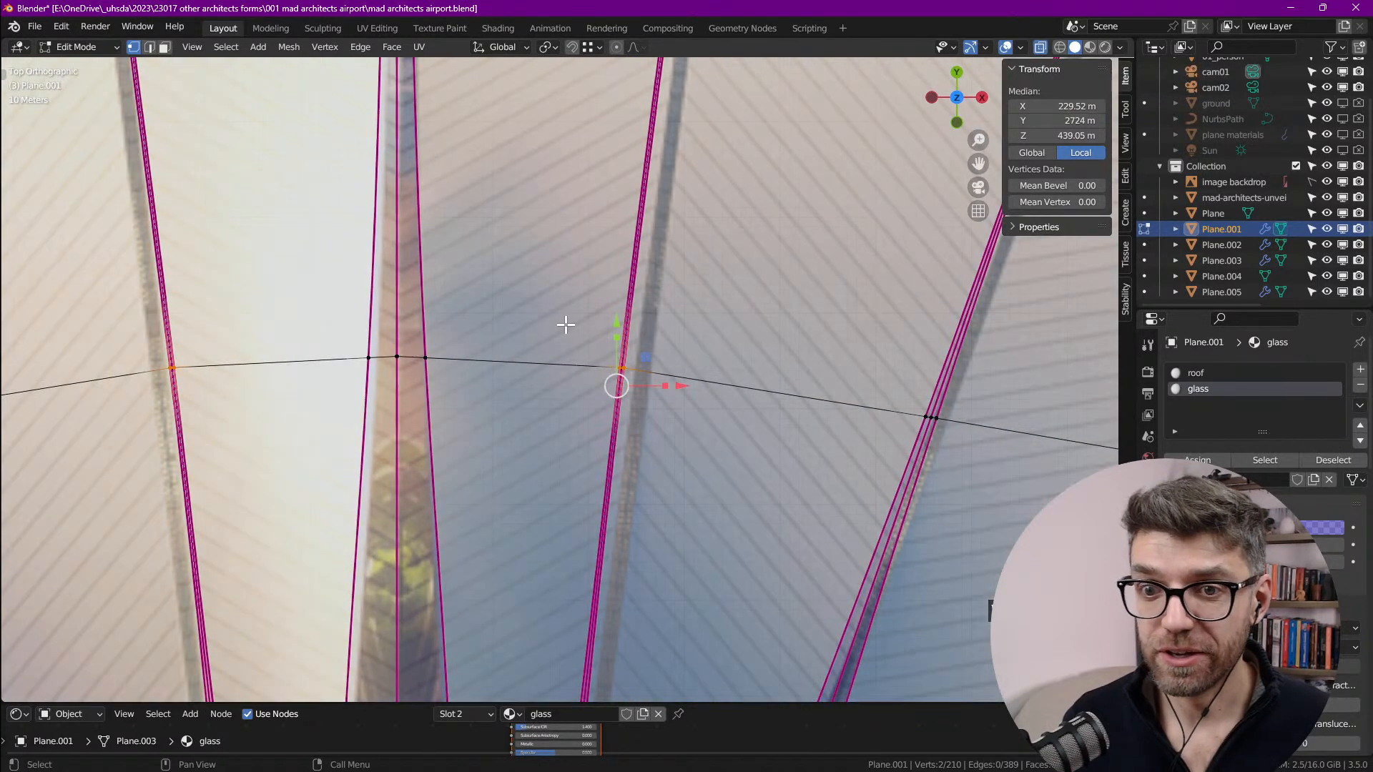
pyautogui.keyDown('shift'); pyautogui.click(621, 368); pyautogui.keyUp('shift')
pyautogui.moveTo(642, 360); pyautogui.dragTo(667, 369)
pyautogui.scroll(-6, 654, 361)
pyautogui.scroll(5, 611, 497)
pyautogui.keyDown('shift'); pyautogui.moveTo(611, 499); pyautogui.dragTo(623, 324, button='middle'); pyautogui.keyUp('shift')
pyautogui.moveTo(622, 291); pyautogui.dragTo(707, 393)
pyautogui.moveTo(680, 289); pyautogui.dragTo(695, 297)
# Step: Box-select fold vertices along the wide front part of the roof and shift them onto the fold lines in the reference image
pyautogui.scroll(-2, 688, 330)
pyautogui.scroll(-3, 681, 353)
pyautogui.keyDown('shift'); pyautogui.moveTo(681, 354); pyautogui.dragTo(586, 592, button='middle'); pyautogui.keyUp('shift')
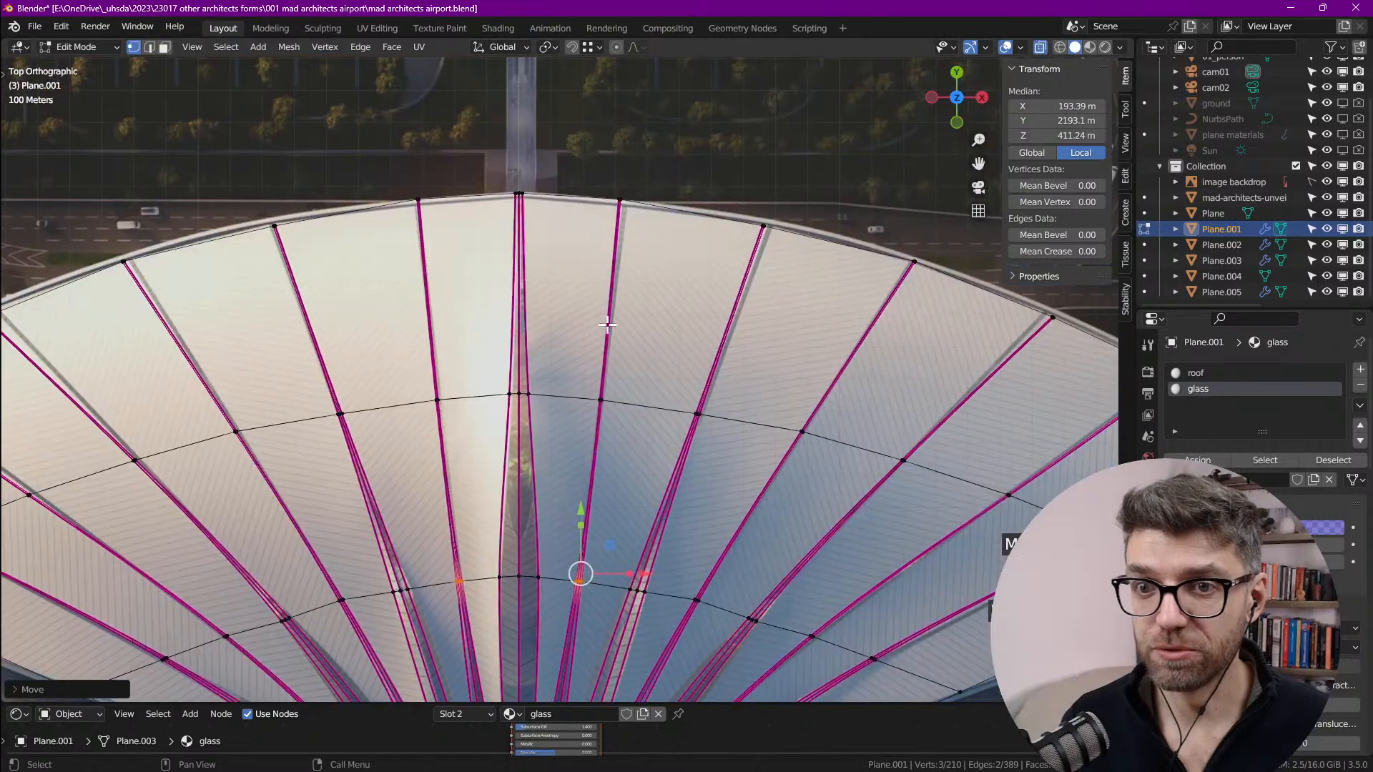
pyautogui.scroll(6, 584, 198)
pyautogui.moveTo(593, 156); pyautogui.dragTo(766, 246)
pyautogui.moveTo(722, 166); pyautogui.dragTo(738, 173)
pyautogui.scroll(-8, 737, 173)
pyautogui.scroll(5, 780, 134)
pyautogui.keyDown('shift'); pyautogui.moveTo(779, 134); pyautogui.dragTo(735, 279, button='middle'); pyautogui.keyUp('shift')
pyautogui.moveTo(724, 205); pyautogui.dragTo(773, 218)
# Step: Box-select the fourth fold's vertices on the middle row and nudge them outward to match the reference image
pyautogui.scroll(3, 745, 231)
pyautogui.scroll(-5, 723, 315)
pyautogui.keyDown('shift'); pyautogui.moveTo(630, 454); pyautogui.dragTo(684, 224, button='middle'); pyautogui.keyUp('shift')
pyautogui.scroll(4, 688, 351)
pyautogui.scroll(-3, 643, 221)
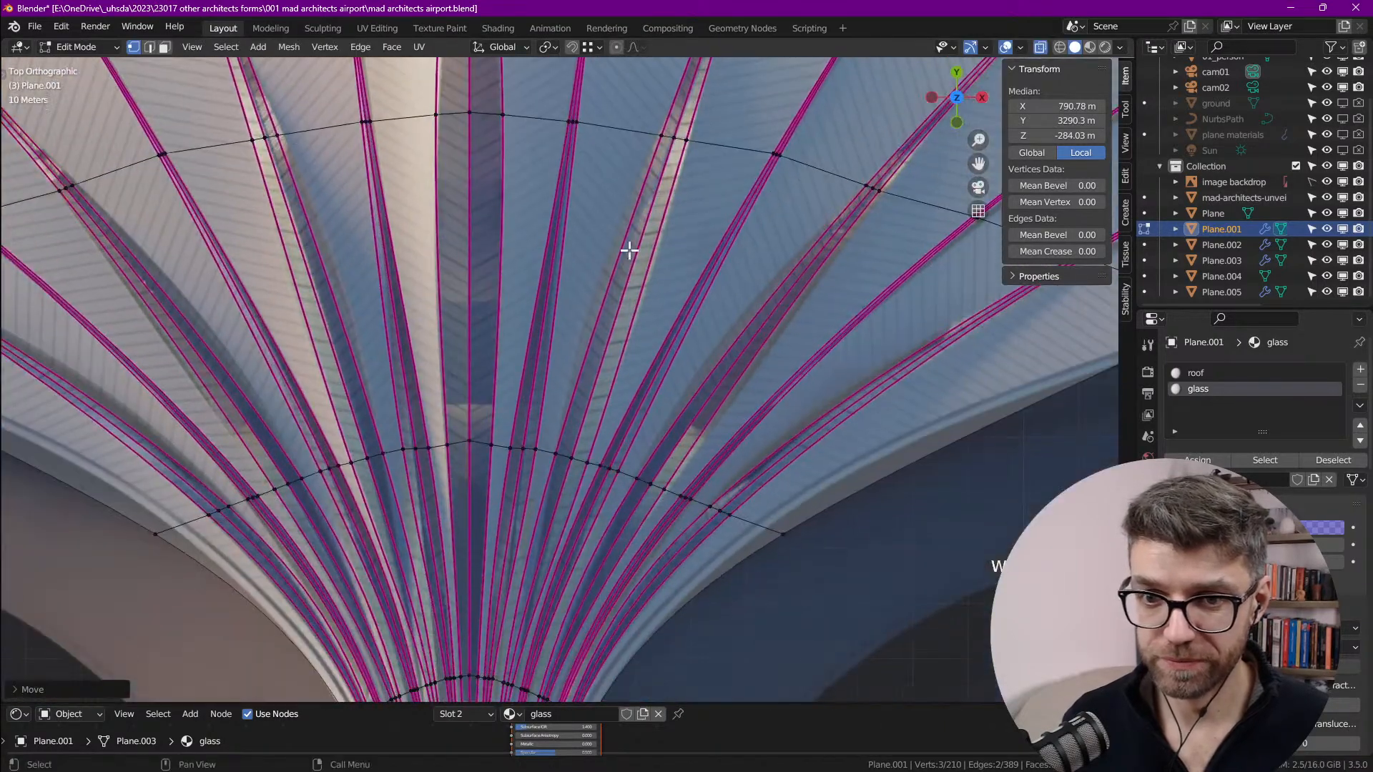
pyautogui.scroll(-2, 564, 387)
pyautogui.scroll(-2, 610, 227)
pyautogui.scroll(-1, 653, 239)
pyautogui.scroll(3, 463, 491)
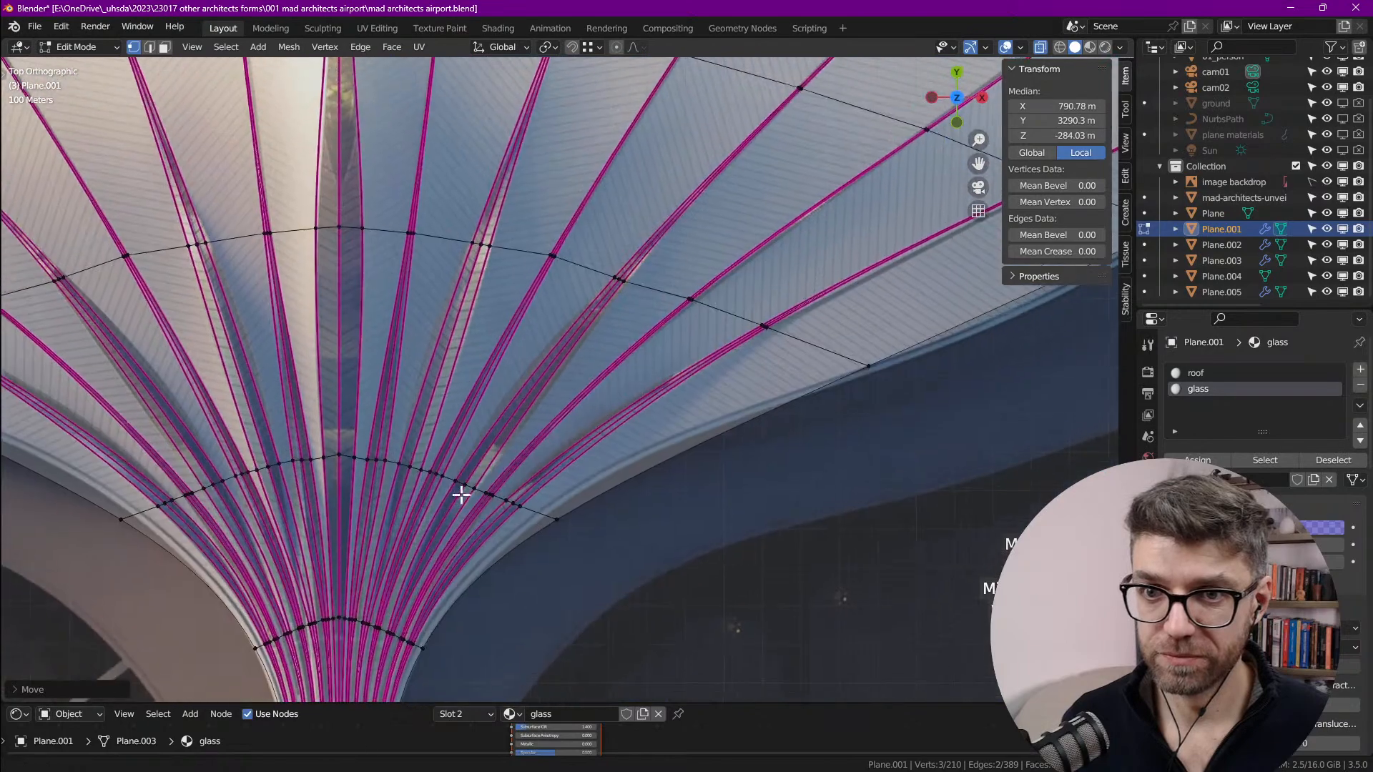
pyautogui.scroll(5, 595, 278)
pyautogui.moveTo(621, 247); pyautogui.dragTo(659, 288)
pyautogui.moveTo(665, 240); pyautogui.dragTo(669, 242)
# Step: Check the fold alignment along the whole roof down to the tail end, and view the shape in perspective in Object Mode
pyautogui.scroll(-5, 668, 243)
pyautogui.scroll(2, 694, 264)
pyautogui.scroll(-5, 650, 307)
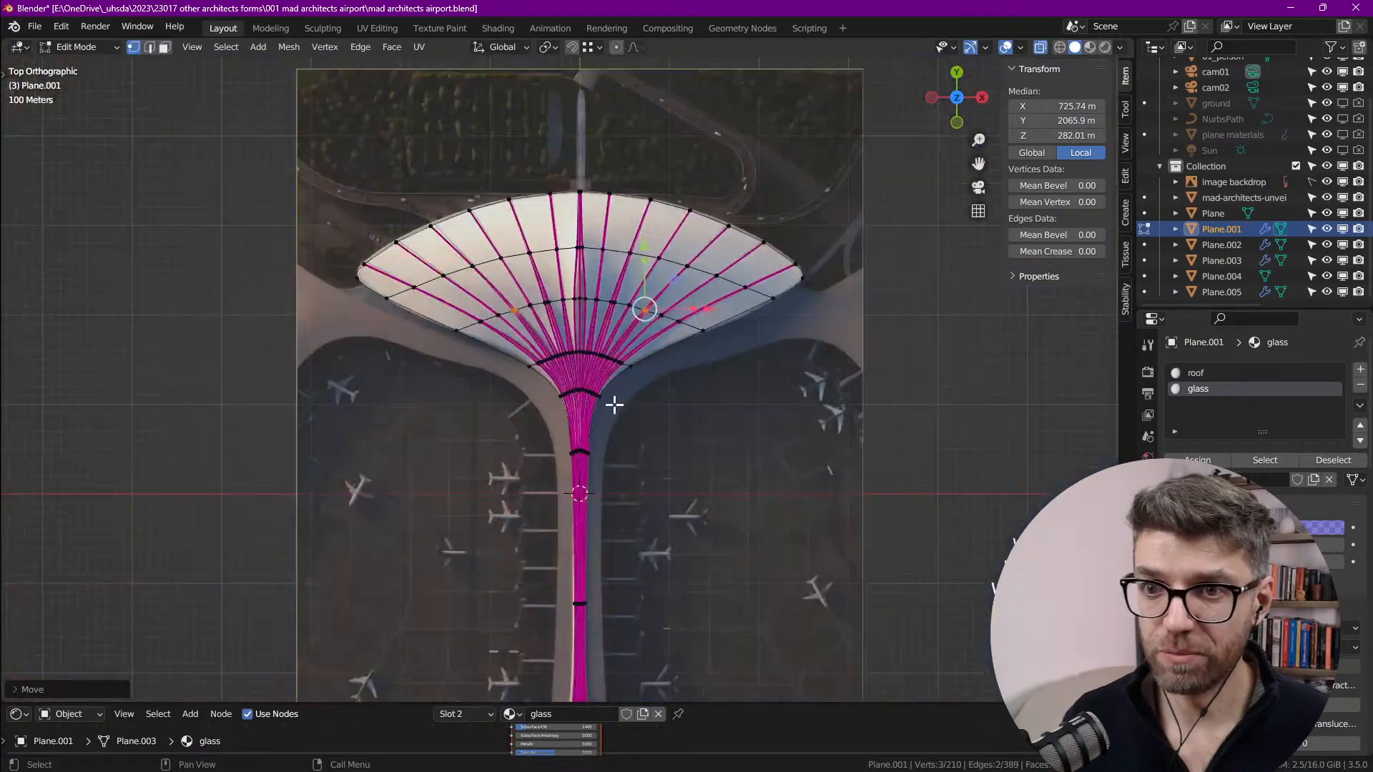
pyautogui.scroll(-2, 570, 270)
pyautogui.scroll(3, 596, 345)
pyautogui.scroll(4, 595, 344)
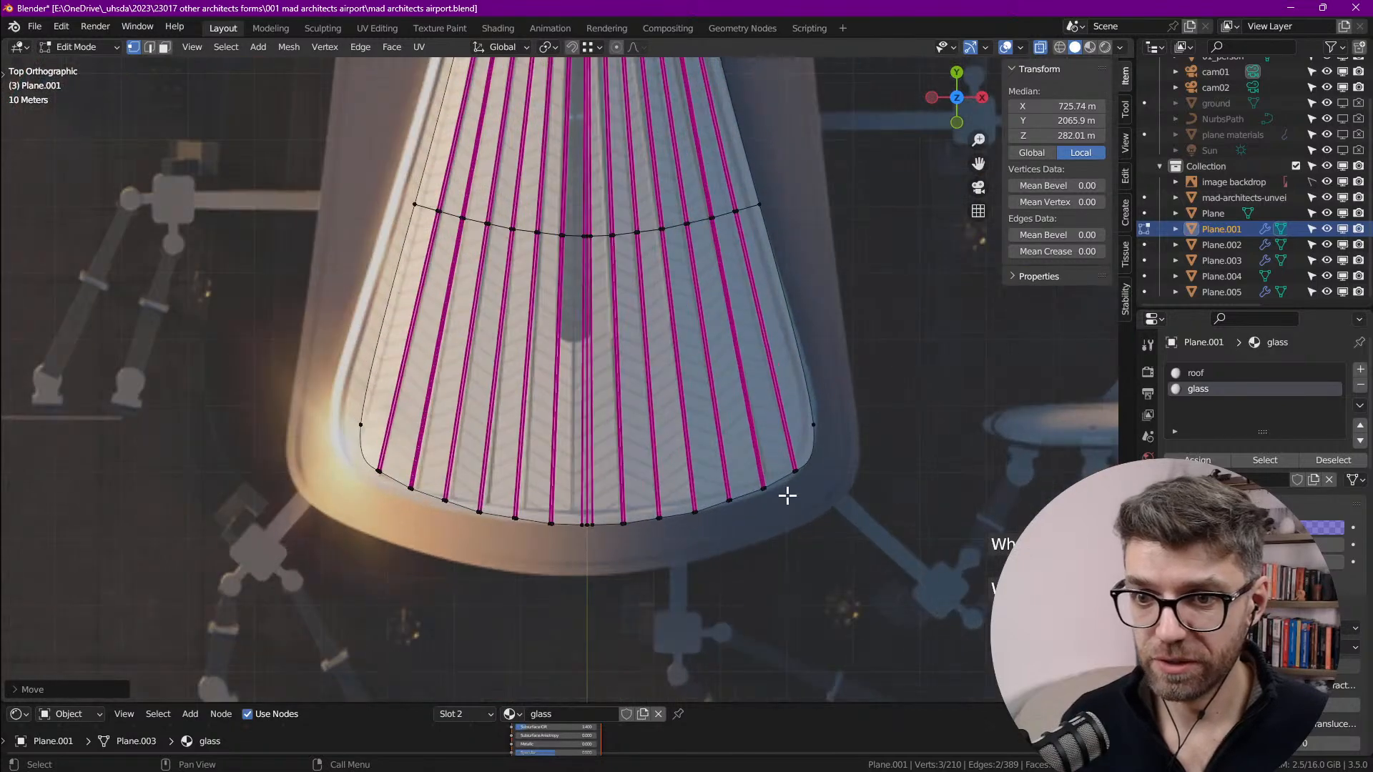
pyautogui.scroll(-8, 788, 496)
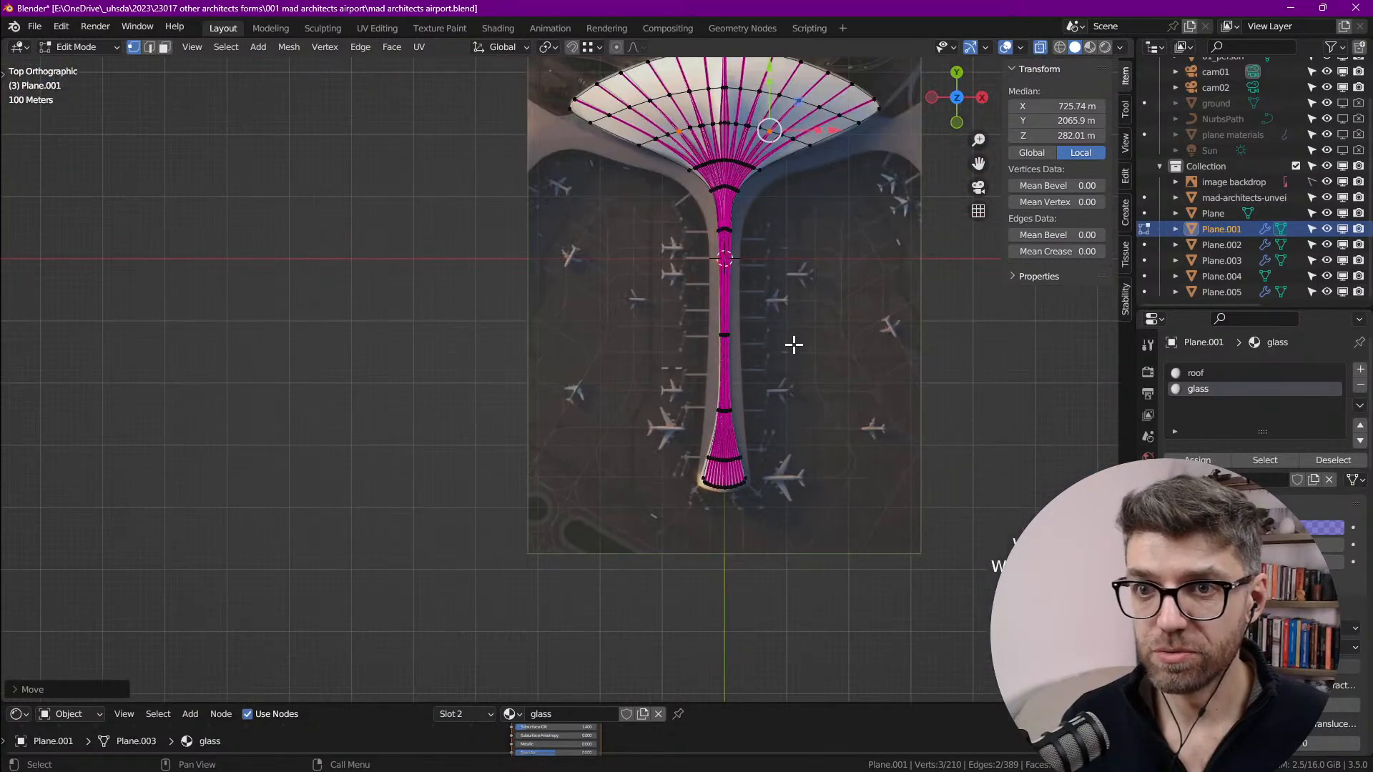
pyautogui.scroll(2, 800, 329)
pyautogui.moveTo(699, 415); pyautogui.dragTo(674, 389, button='middle')
pyautogui.scroll(5, 675, 389)
pyautogui.press('Tab')
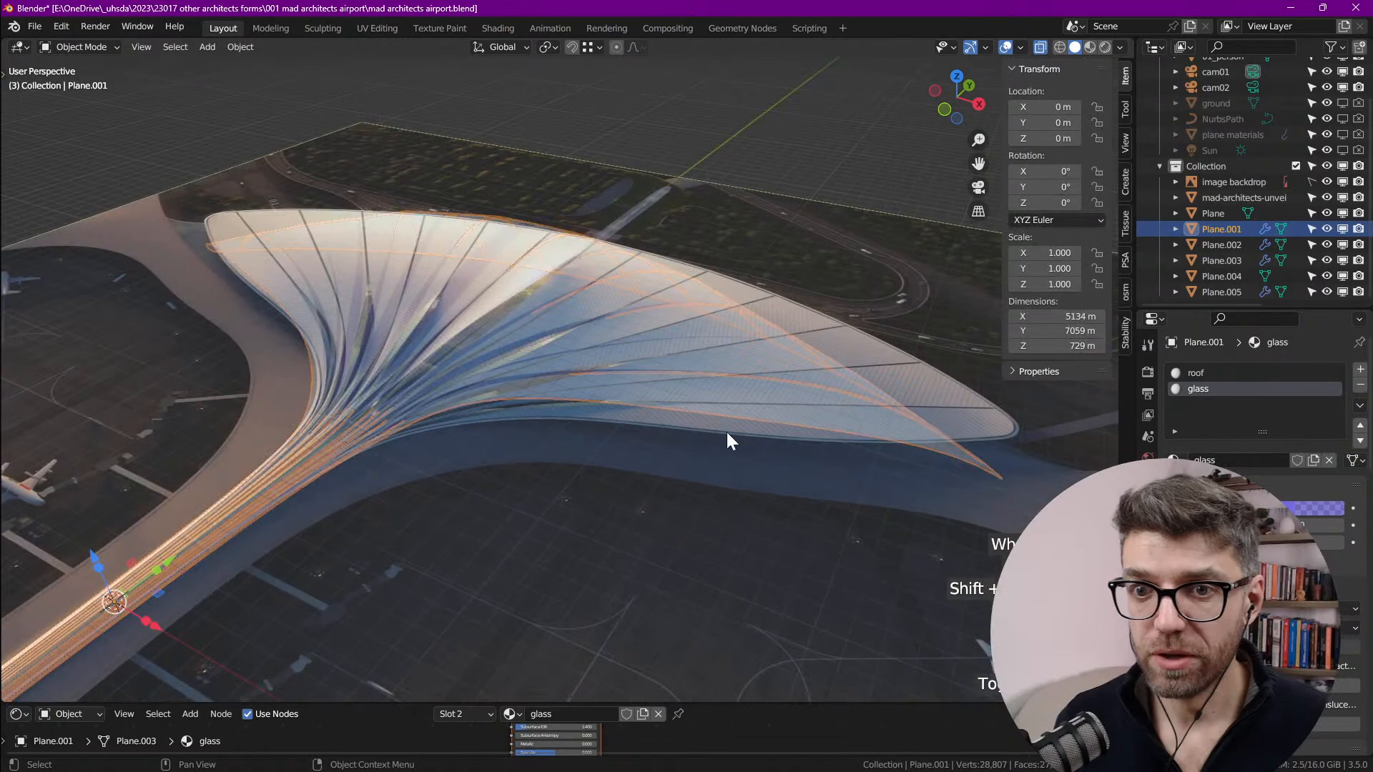
pyautogui.moveTo(818, 452); pyautogui.dragTo(984, 365, button='middle')
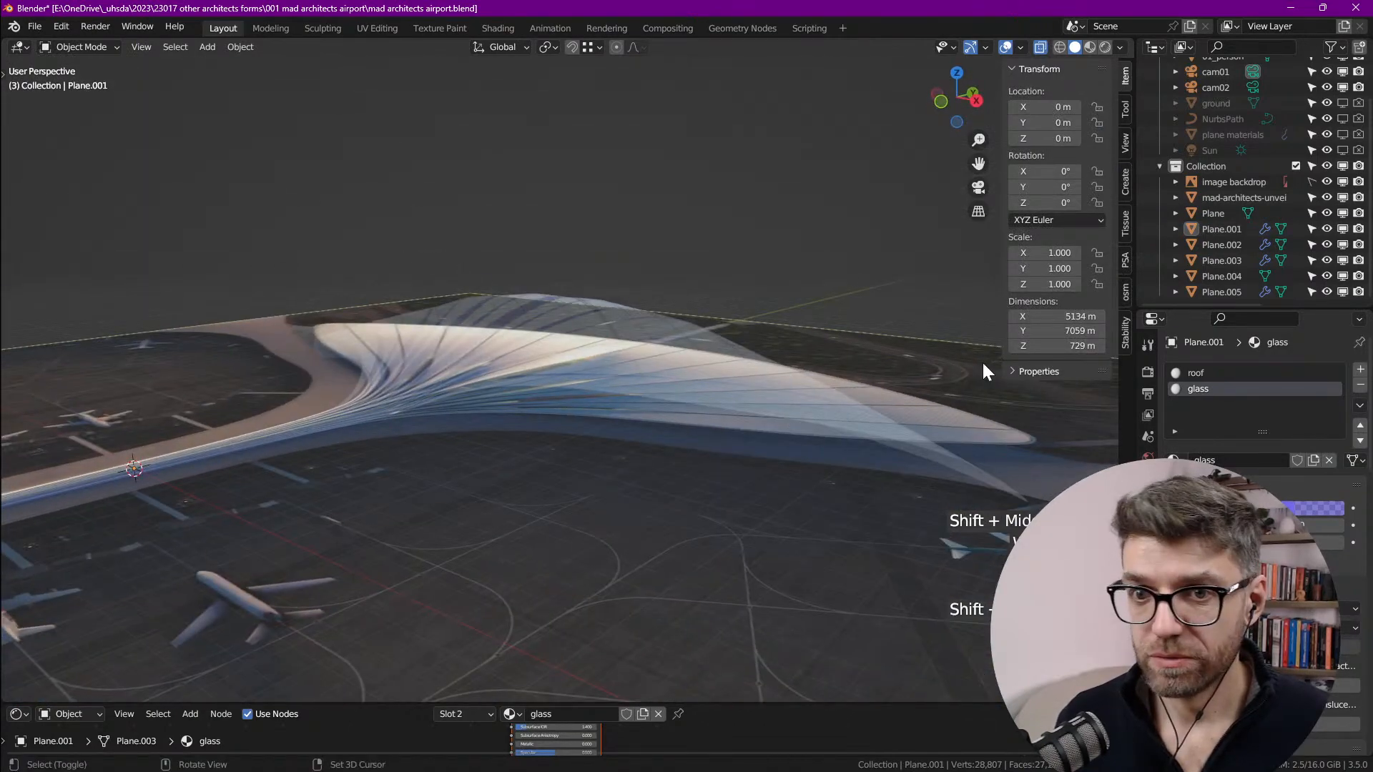
# Step: Hide the image backdrop in the viewport and turn off X-ray display
pyautogui.click(1343, 182)
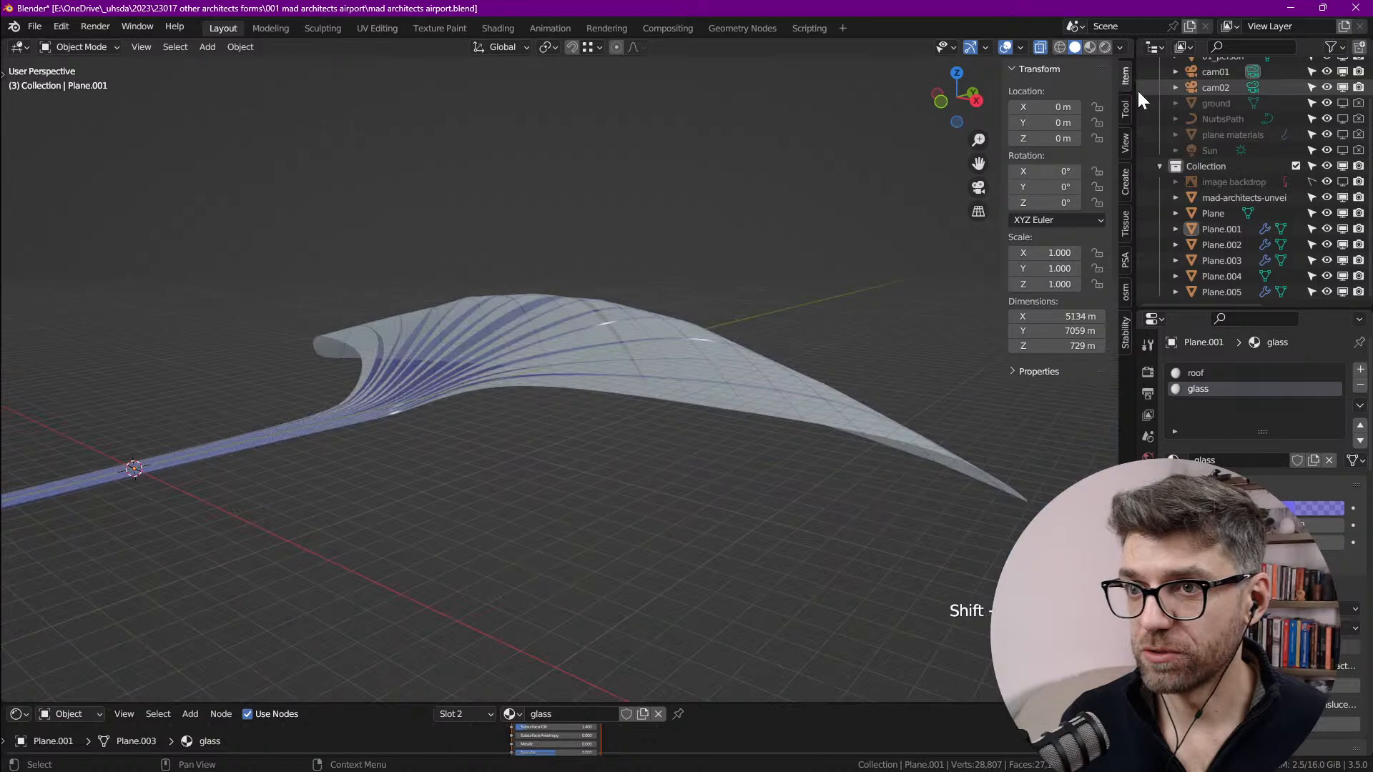
pyautogui.click(1041, 47)
pyautogui.moveTo(619, 281); pyautogui.dragTo(732, 363, button='middle')
# Step: Reopen the roof mesh for editing, clear the selection and select the long side boundary edges in edge mode
pyautogui.press('Tab')
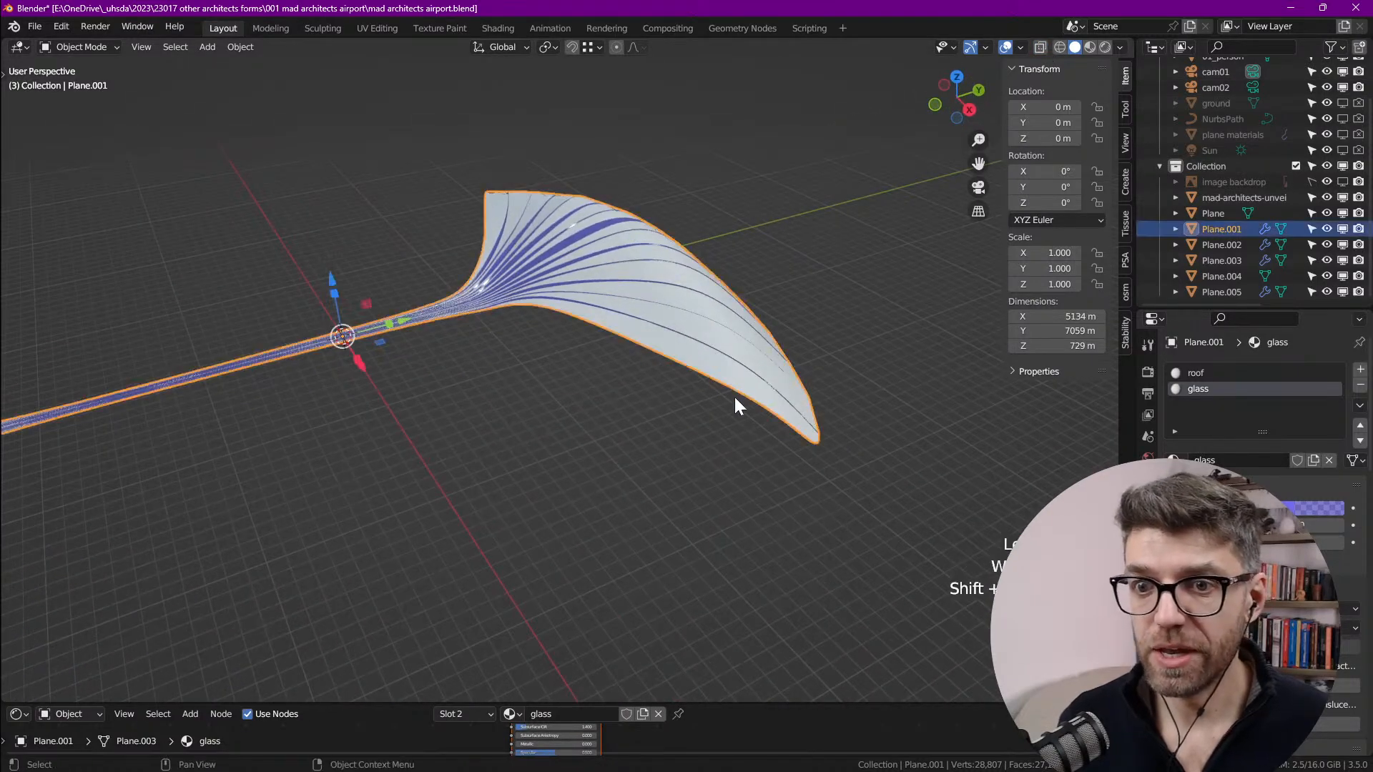
pyautogui.scroll(4, 725, 392)
pyautogui.scroll(-5, 725, 392)
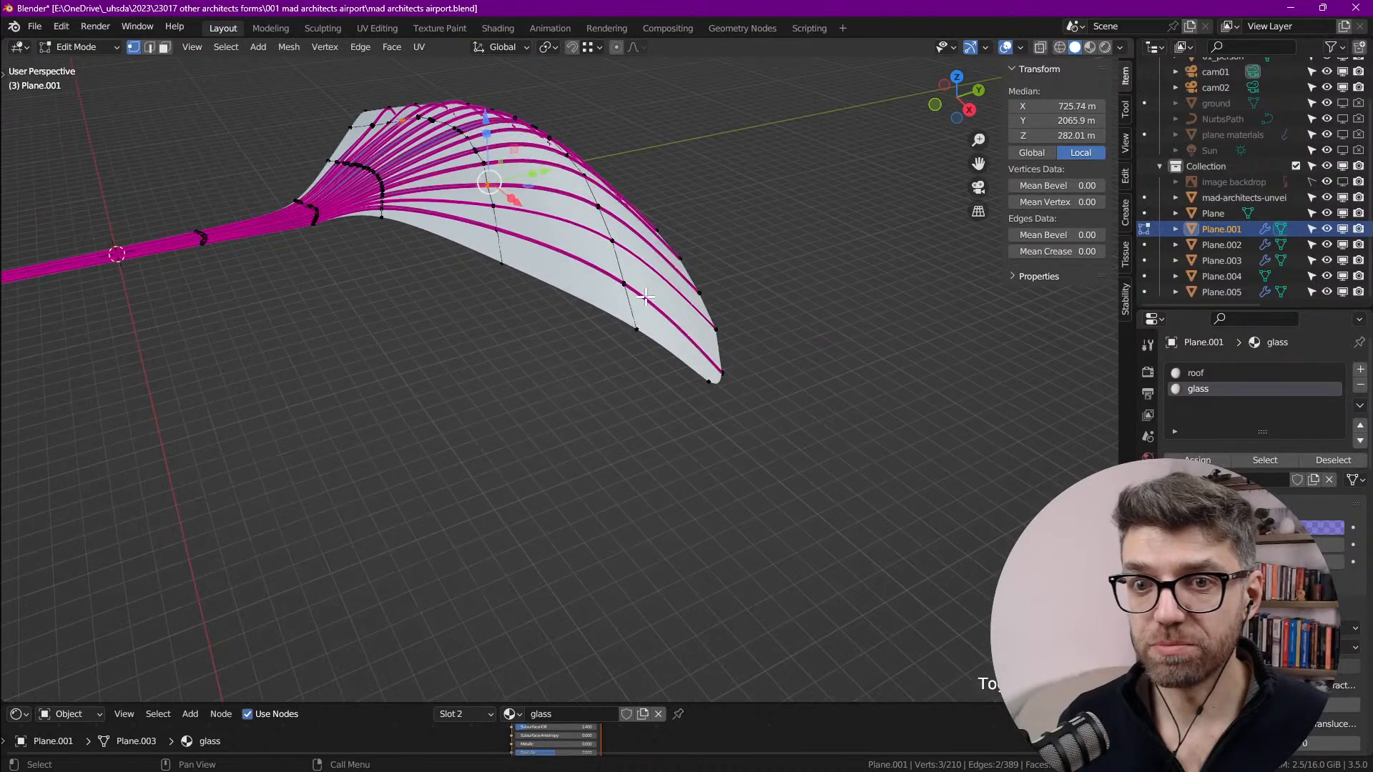
pyautogui.scroll(-1, 650, 452)
pyautogui.scroll(3, 636, 345)
pyautogui.hotkey('alt', 'a')
pyautogui.keyDown('alt'); pyautogui.click(558, 315); pyautogui.keyUp('alt')
pyautogui.scroll(-2, 565, 318)
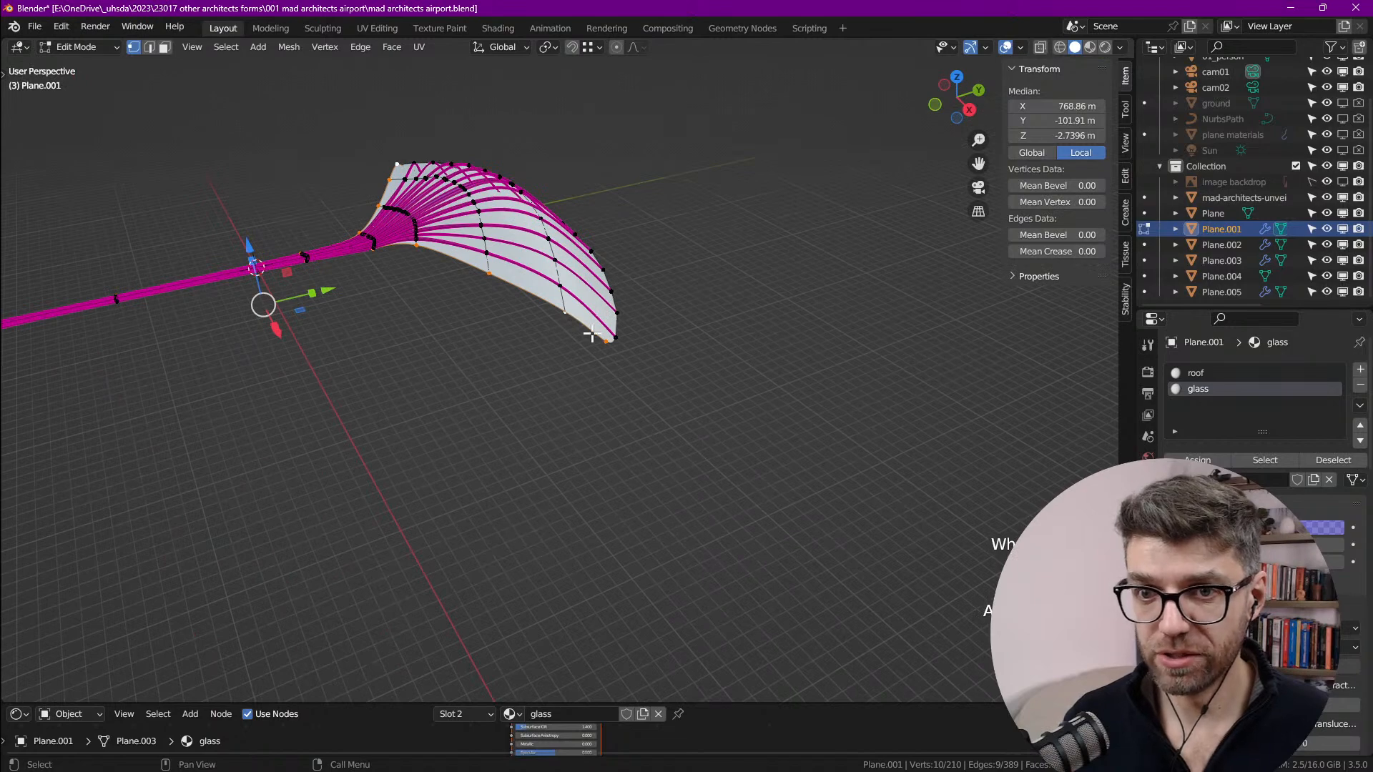
pyautogui.scroll(4, 632, 326)
pyautogui.press('2')
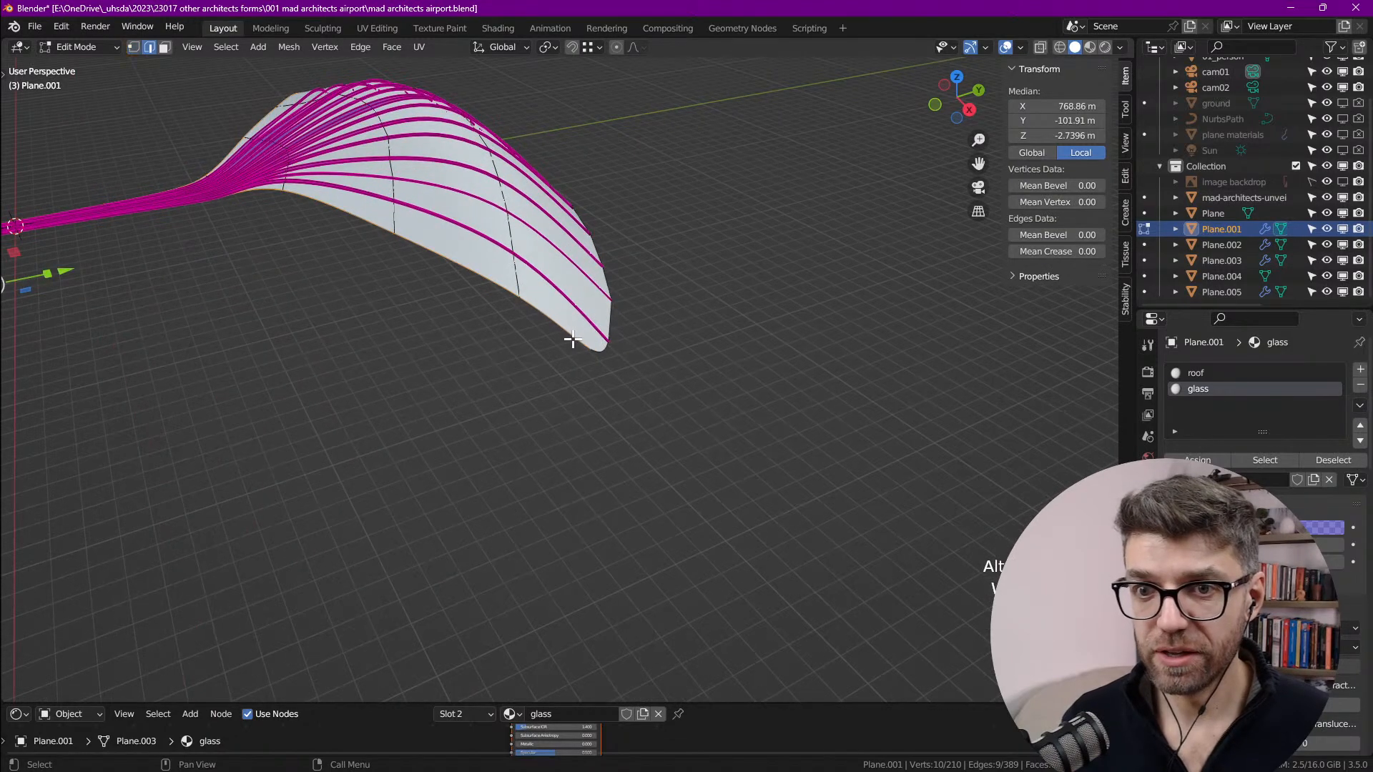
pyautogui.keyDown('alt'); pyautogui.click(496, 279); pyautogui.keyUp('alt')
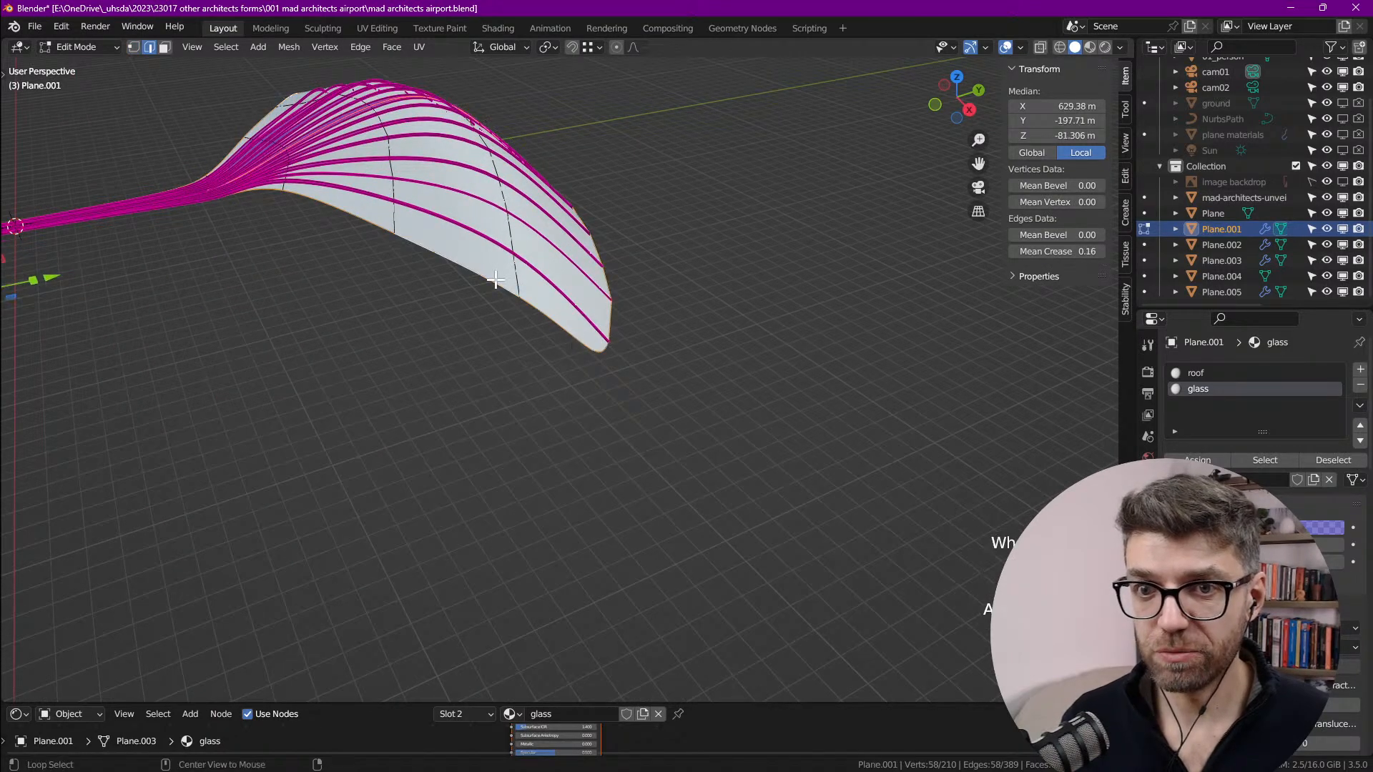
pyautogui.keyDown('alt'); pyautogui.click(533, 281); pyautogui.keyUp('alt')
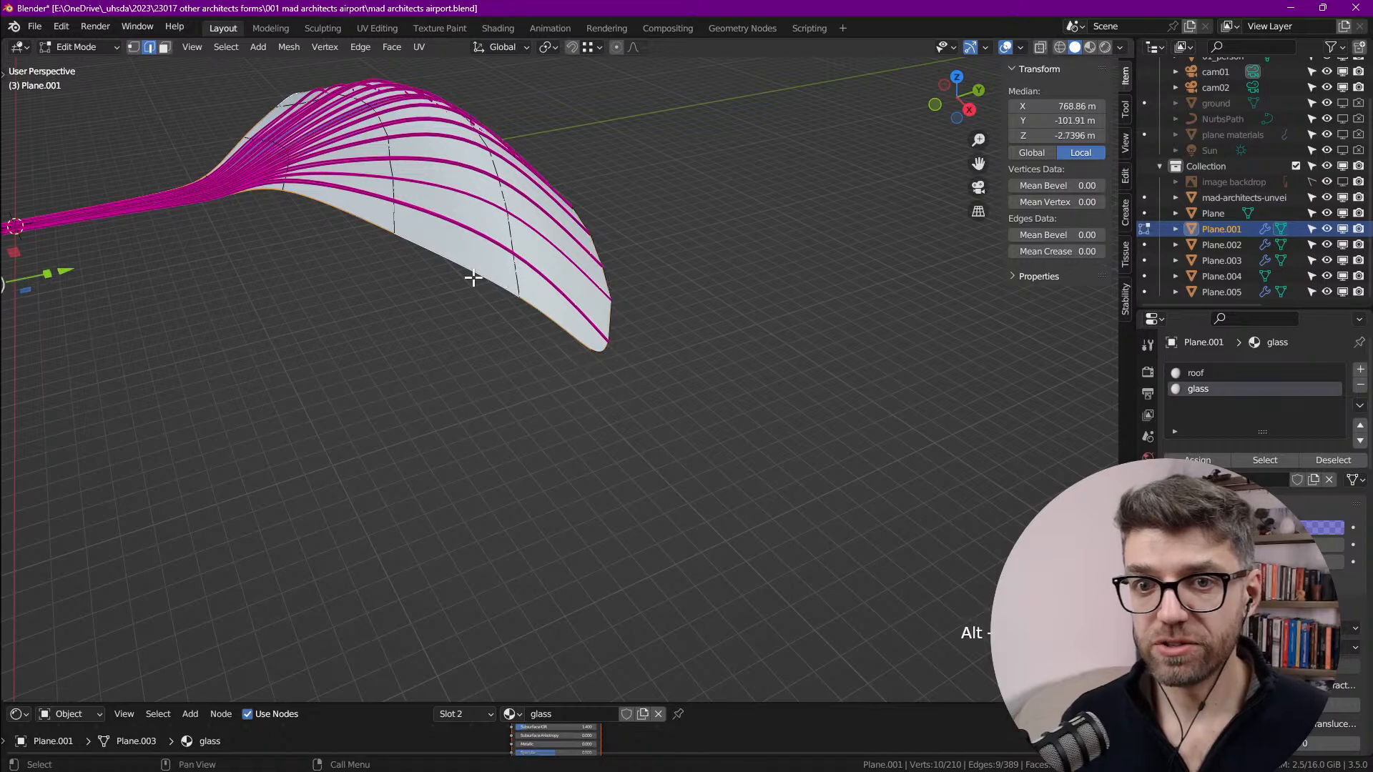
# Step: Add the wide front edge and the tail-end edge of the roof to the boundary selection
pyautogui.keyDown('alt'); pyautogui.keyDown('shift'); pyautogui.click(613, 314); pyautogui.keyUp('shift'); pyautogui.keyUp('alt')
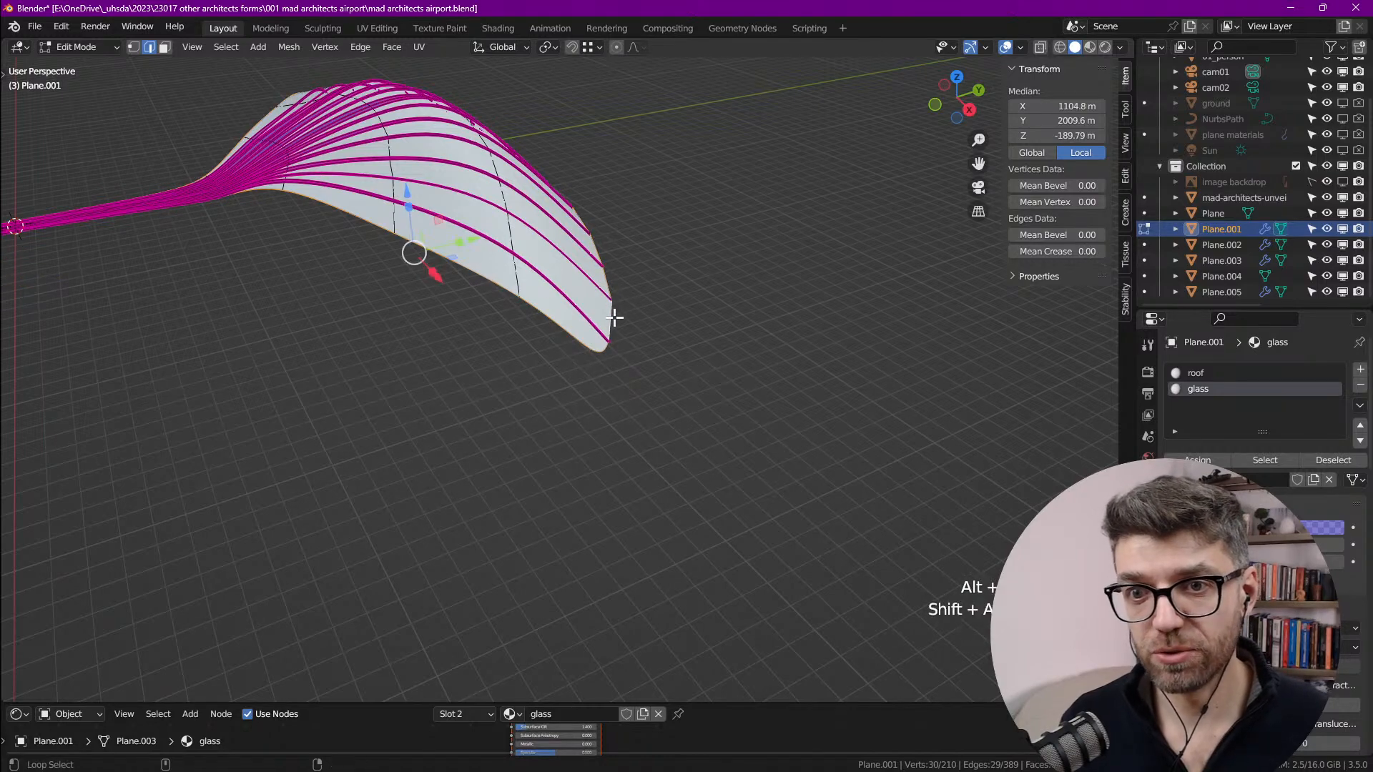
pyautogui.scroll(-5, 664, 296)
pyautogui.keyDown('shift'); pyautogui.moveTo(398, 356); pyautogui.dragTo(557, 332, button='middle'); pyautogui.keyUp('shift')
pyautogui.scroll(6, 450, 308)
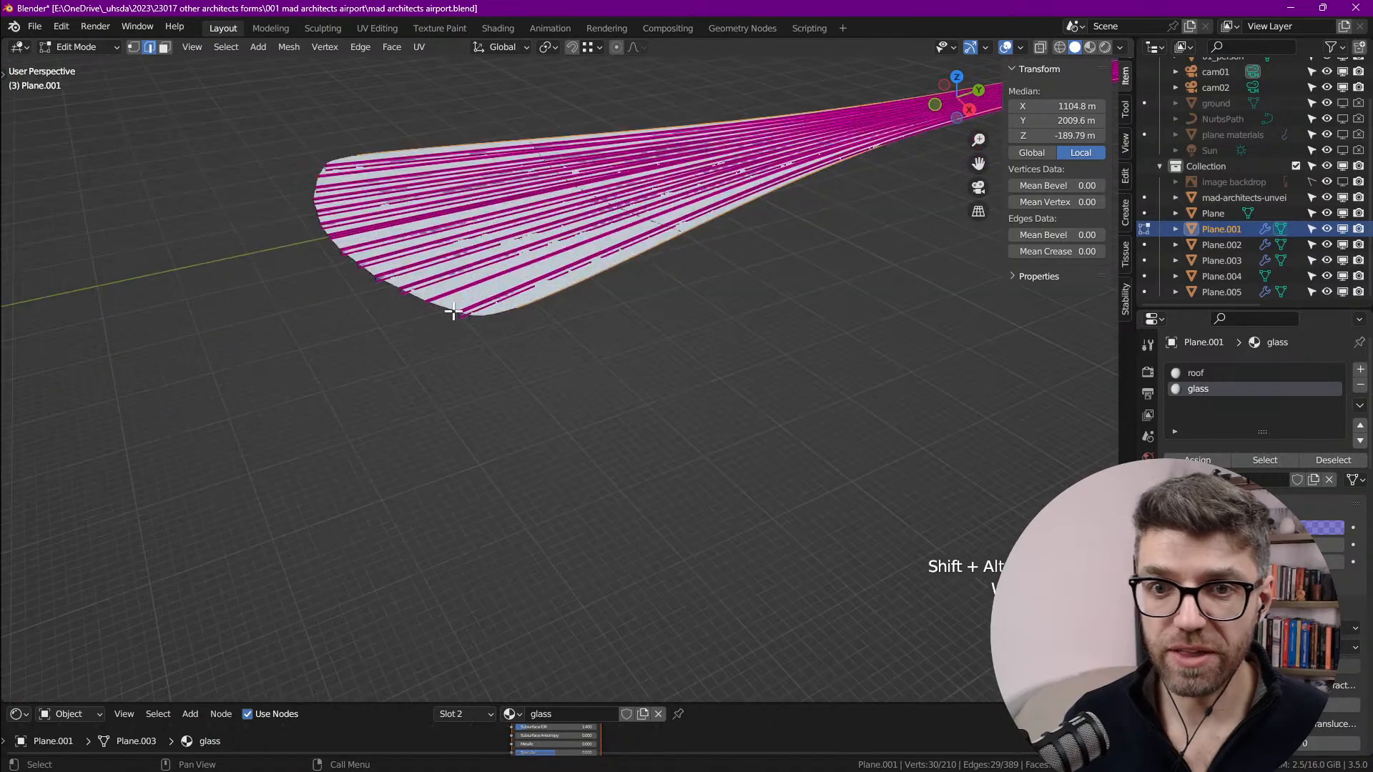
pyautogui.keyDown('alt'); pyautogui.keyDown('shift'); pyautogui.click(446, 309); pyautogui.keyUp('shift'); pyautogui.keyUp('alt')
pyautogui.scroll(4, 451, 343)
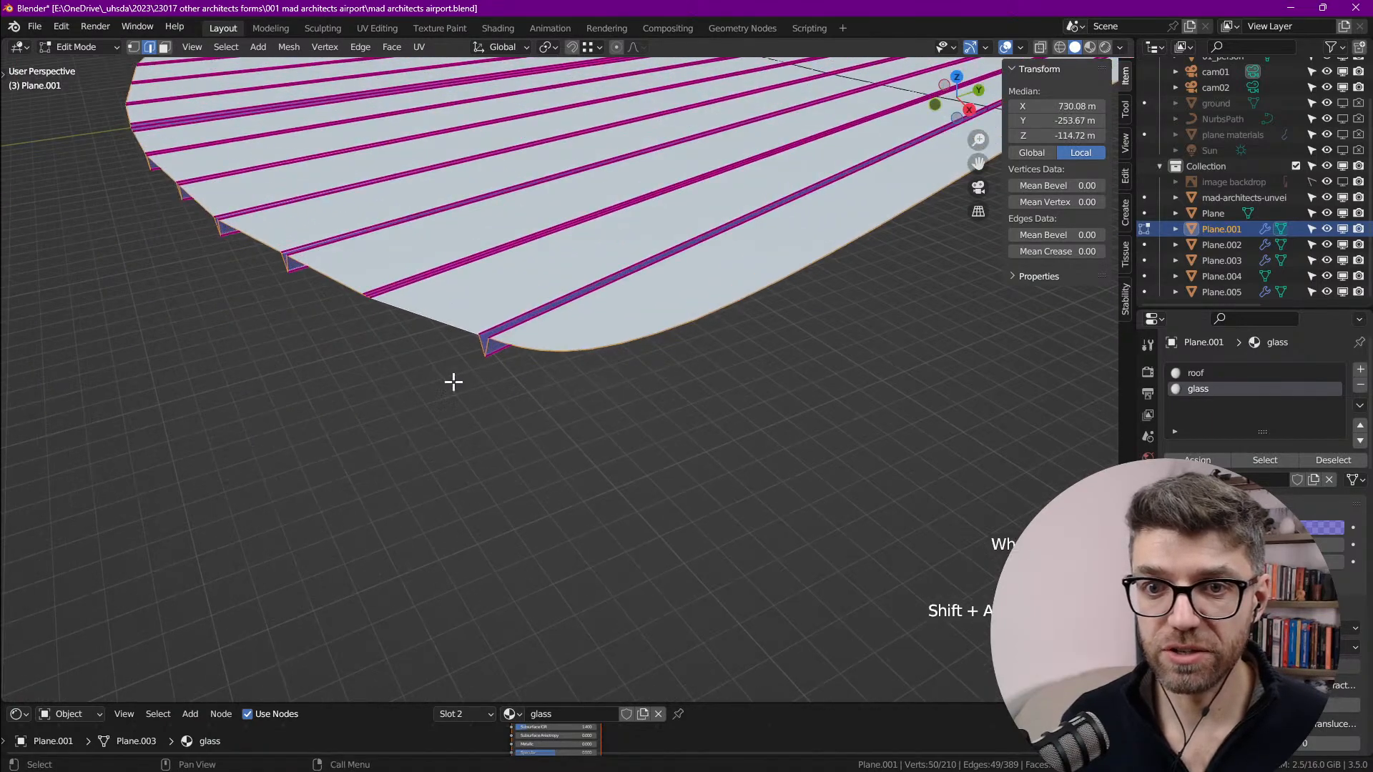
# Step: Duplicate the selected roof outline 500 m upward along the Z axis and return to Object Mode
pyautogui.scroll(-6, 361, 377)
pyautogui.moveTo(350, 371); pyautogui.dragTo(611, 329, button='middle')
pyautogui.hotkey('shift', 'd')
pyautogui.press('z')
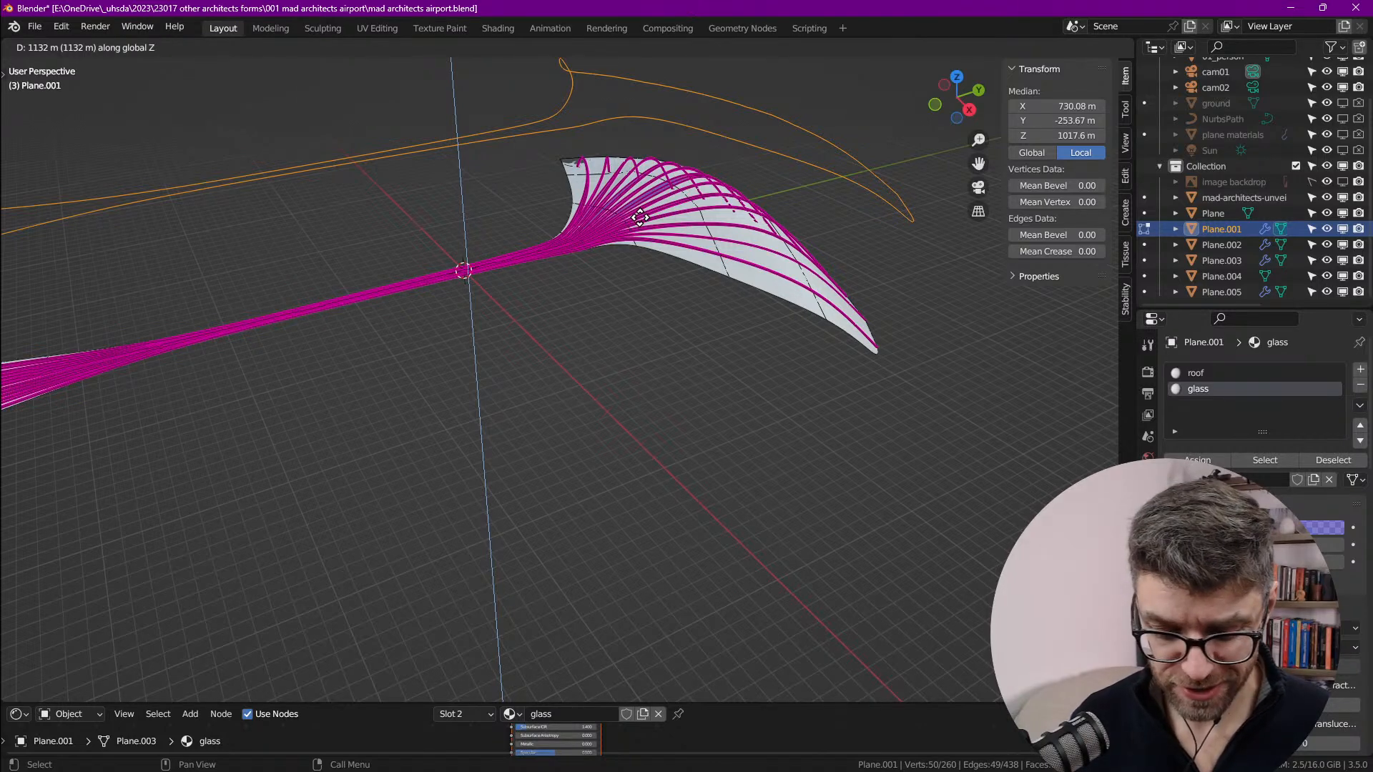
pyautogui.click(640, 218)
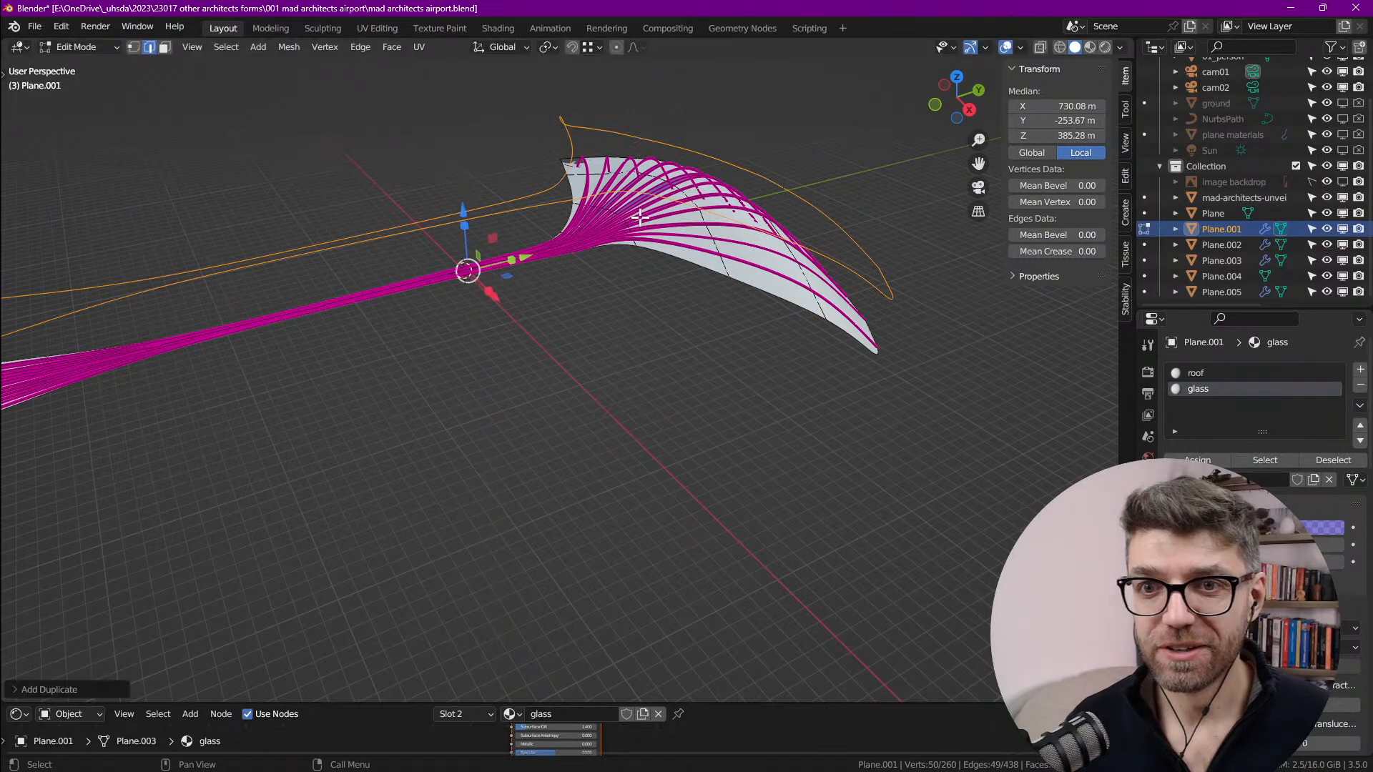
pyautogui.scroll(-4, 762, 224)
pyautogui.scroll(9, 307, 309)
pyautogui.scroll(-3, 429, 299)
pyautogui.scroll(4, 556, 237)
pyautogui.press('Tab')
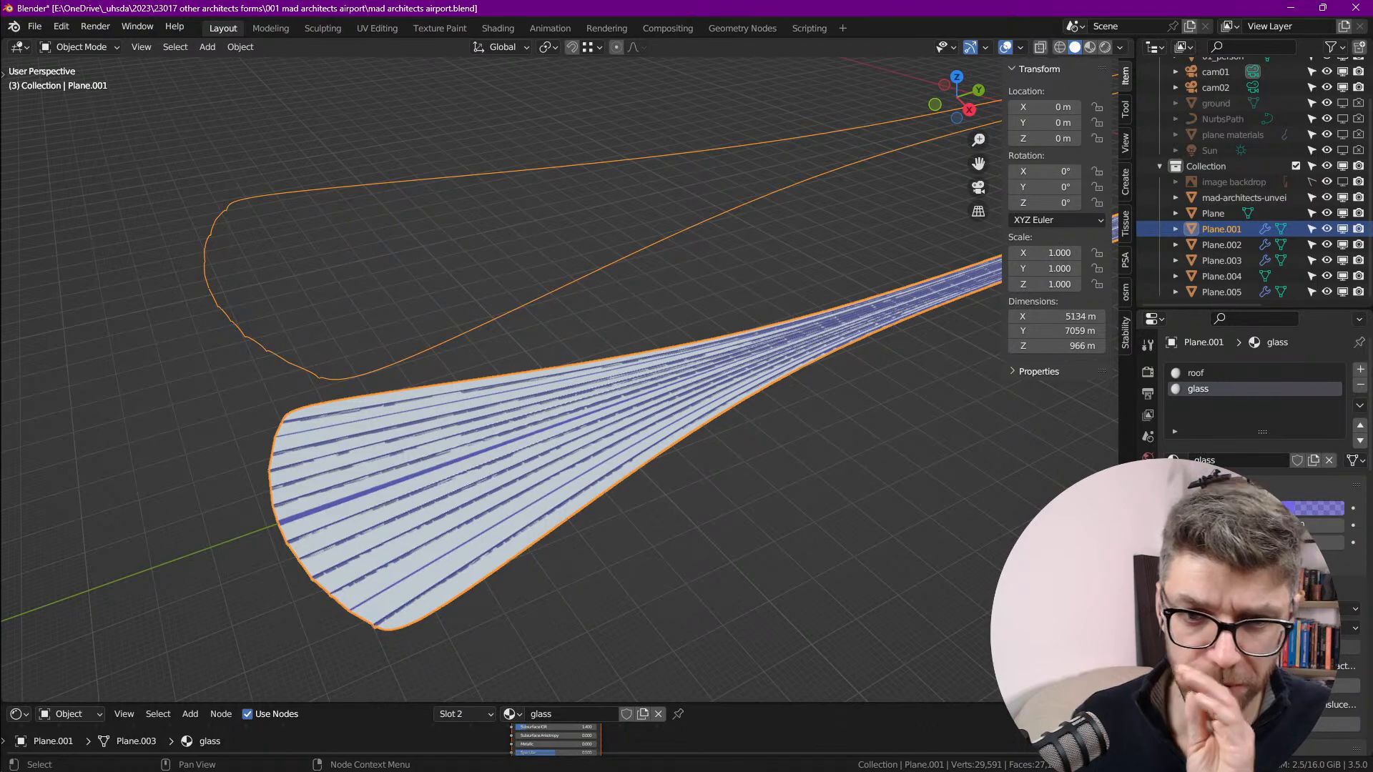
# Step: Reopen the roof mesh in Edit Mode and clear the selection
pyautogui.scroll(-3, 295, 453)
pyautogui.moveTo(265, 367); pyautogui.dragTo(597, 323, button='middle')
pyautogui.moveTo(764, 206); pyautogui.dragTo(324, 427, button='middle')
pyautogui.press('Tab')
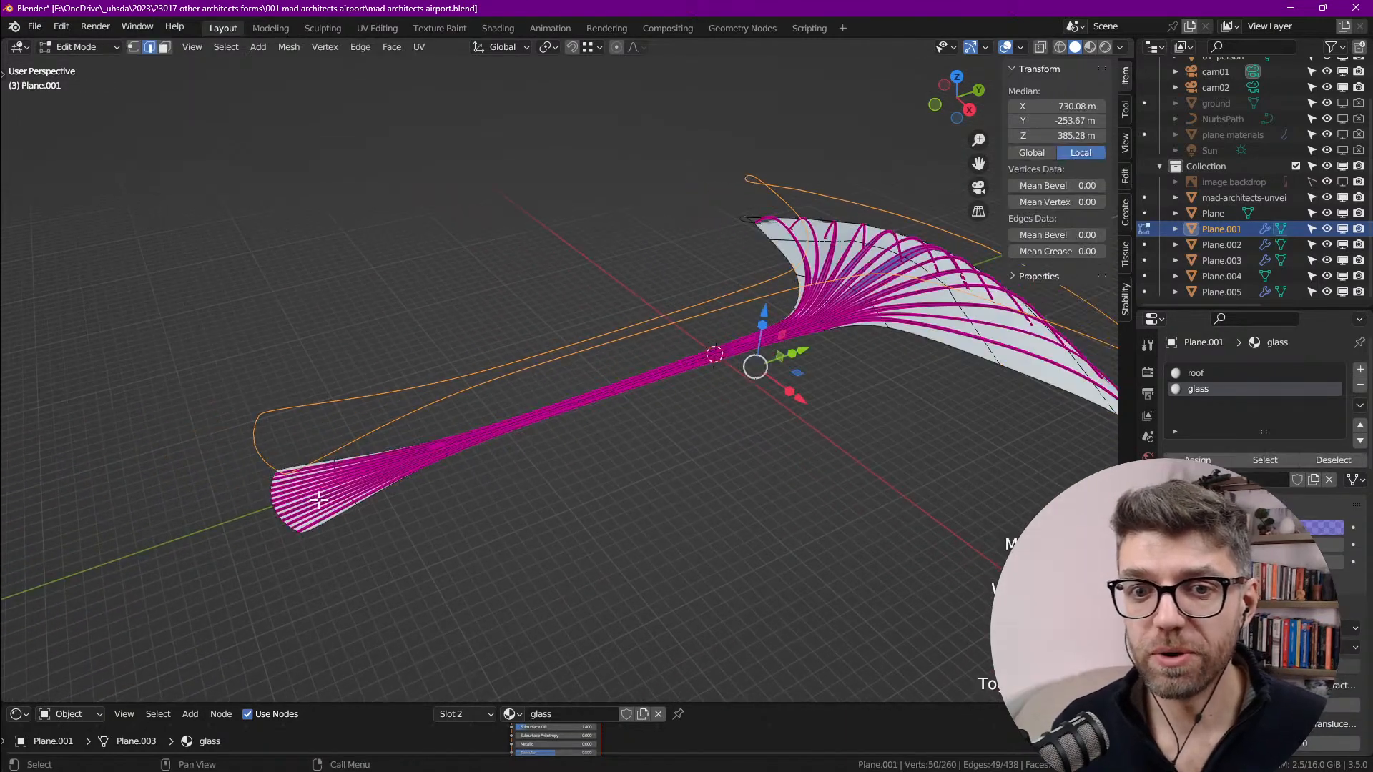
pyautogui.scroll(3, 330, 439)
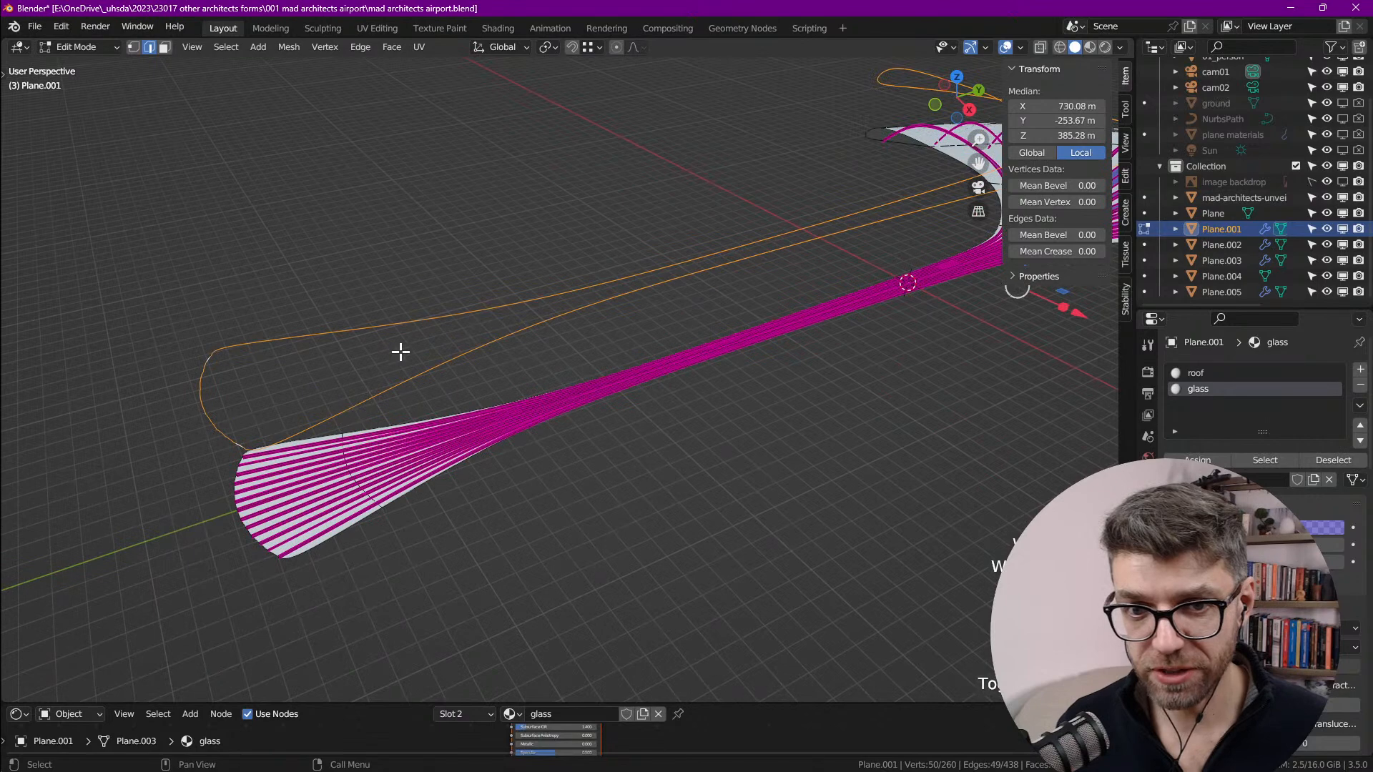
pyautogui.hotkey('alt', 'a')
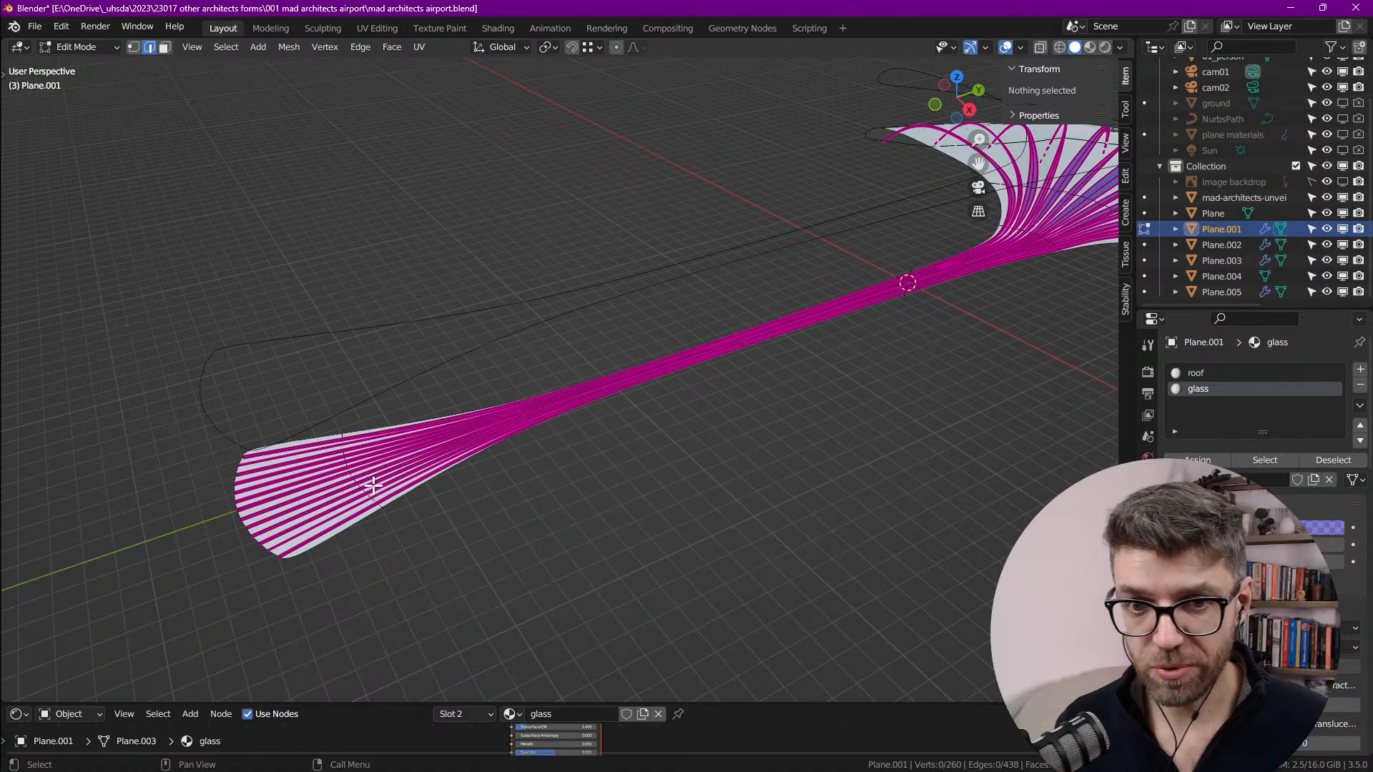
# Step: Check that the raised outline is separate from the roof by selecting the linked geometry of each in turn
pyautogui.press('l')
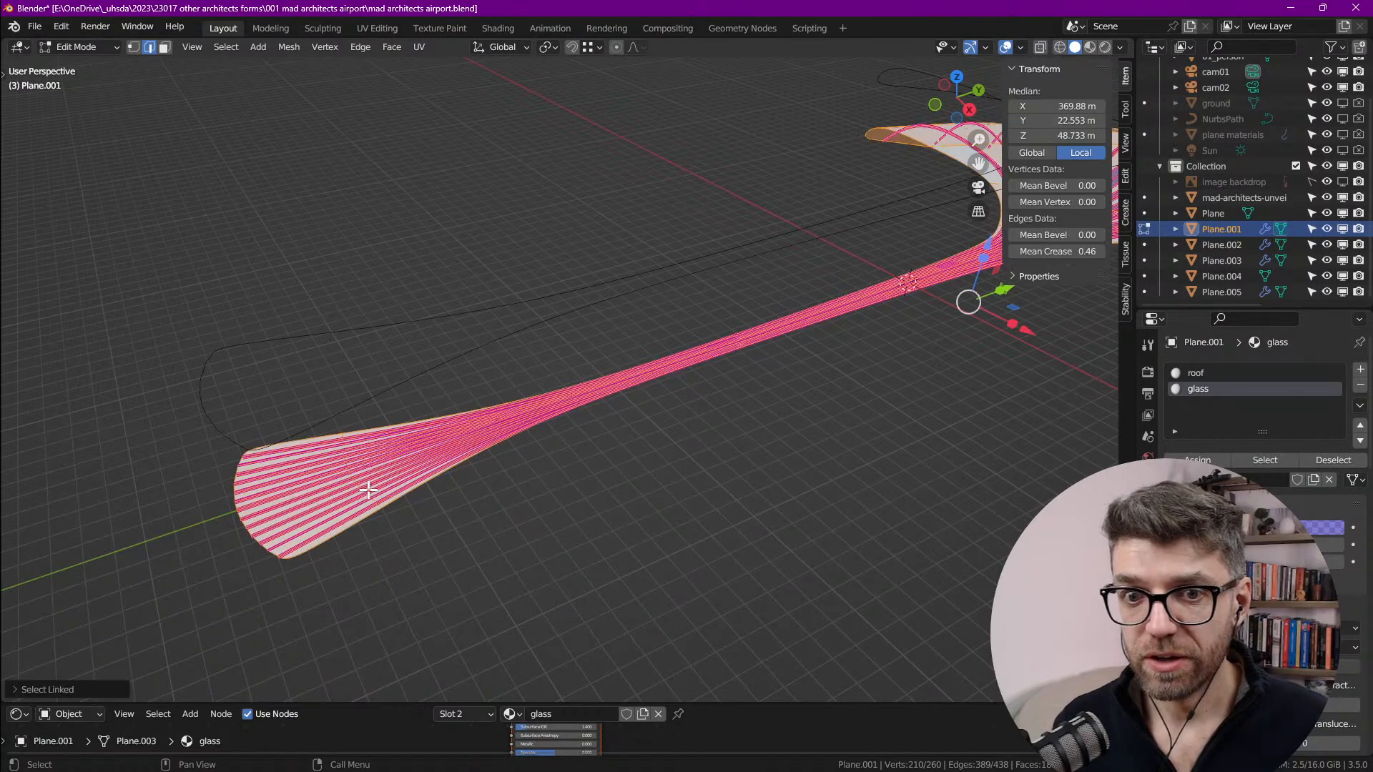
pyautogui.keyDown('shift'); pyautogui.moveTo(407, 467); pyautogui.dragTo(344, 507, button='middle'); pyautogui.keyUp('shift')
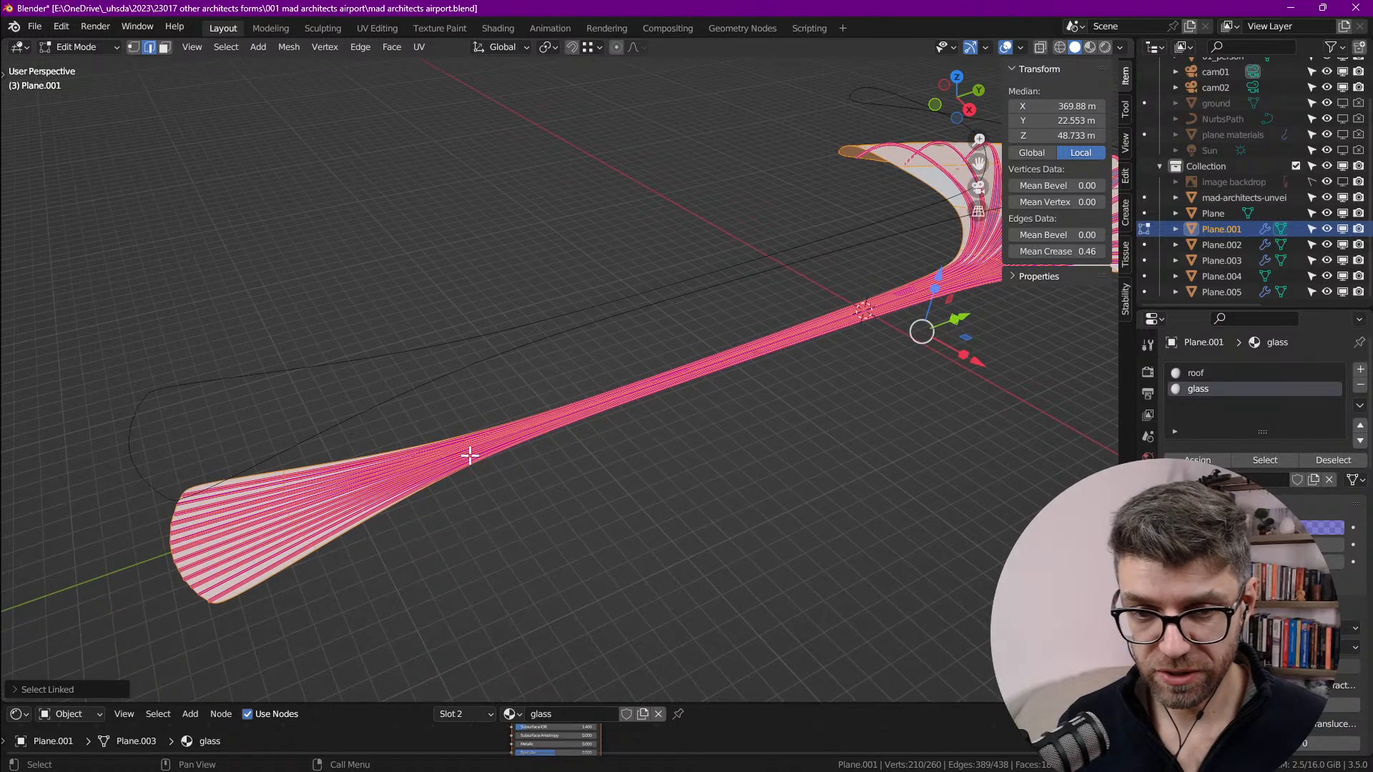
pyautogui.click(464, 413)
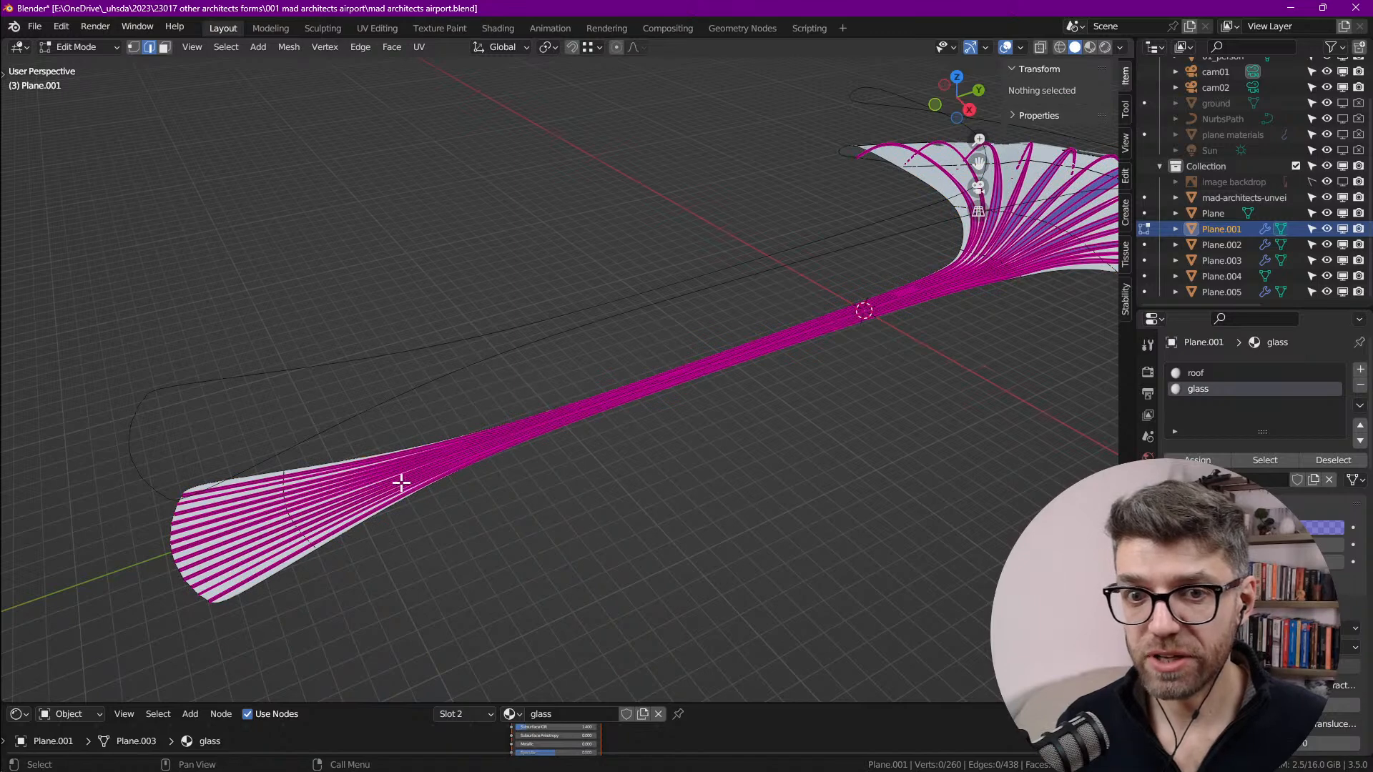
pyautogui.click(225, 53)
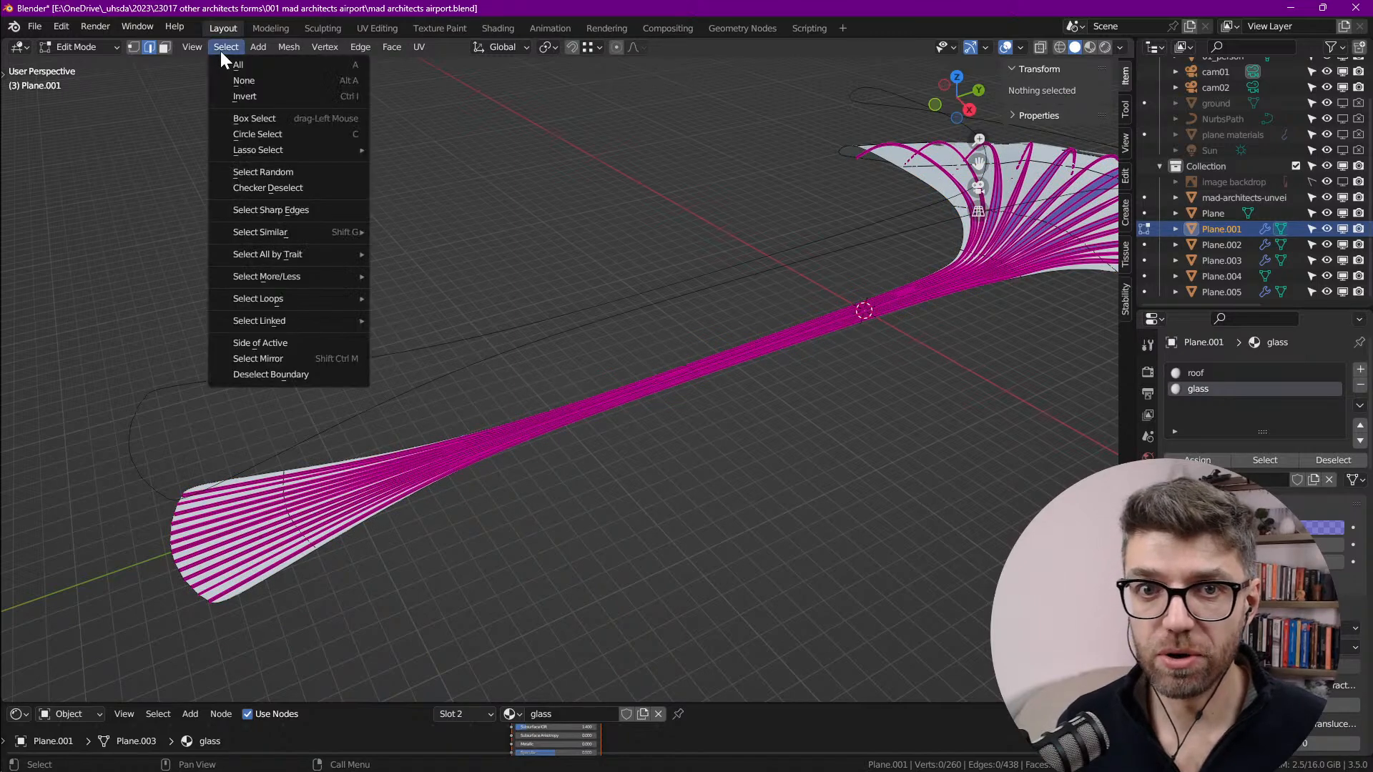
pyautogui.click(220, 46)
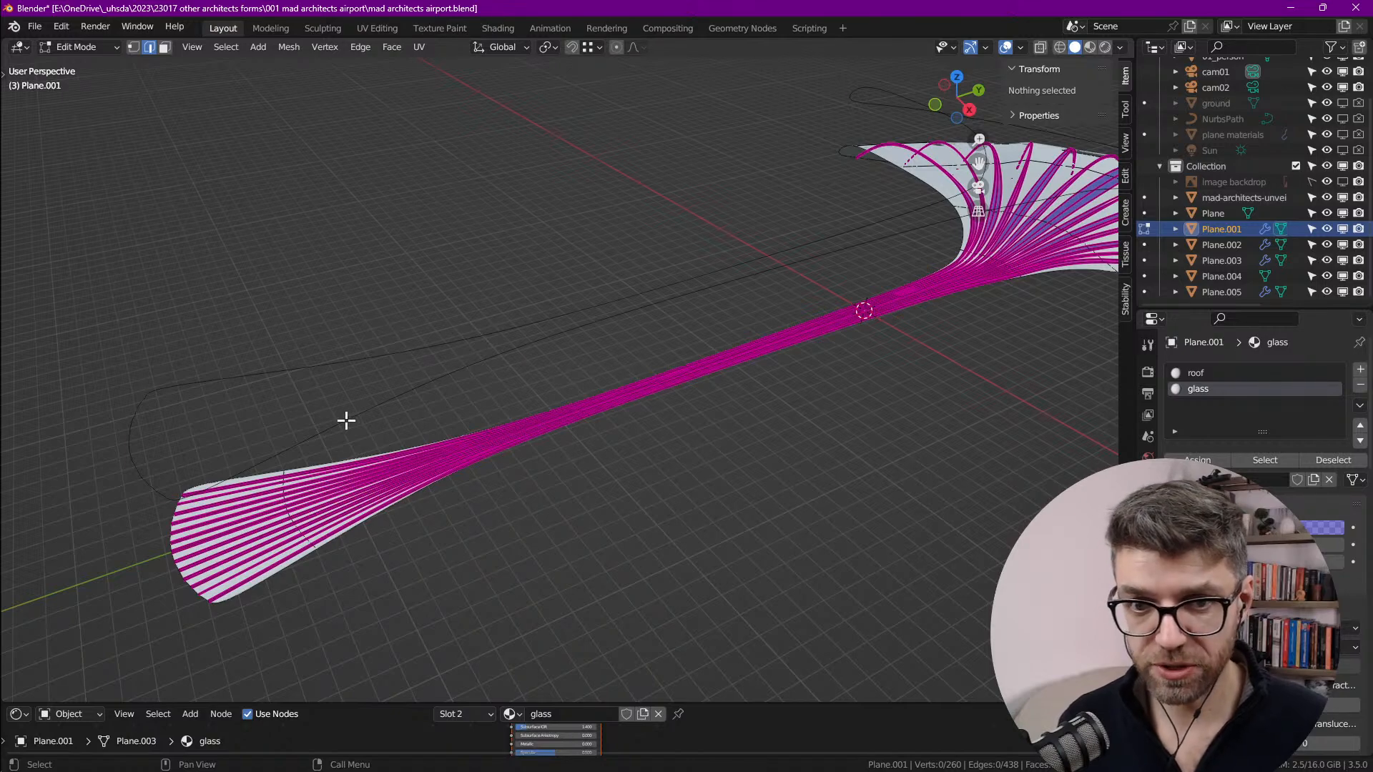
pyautogui.press('l')
pyautogui.scroll(4, 401, 454)
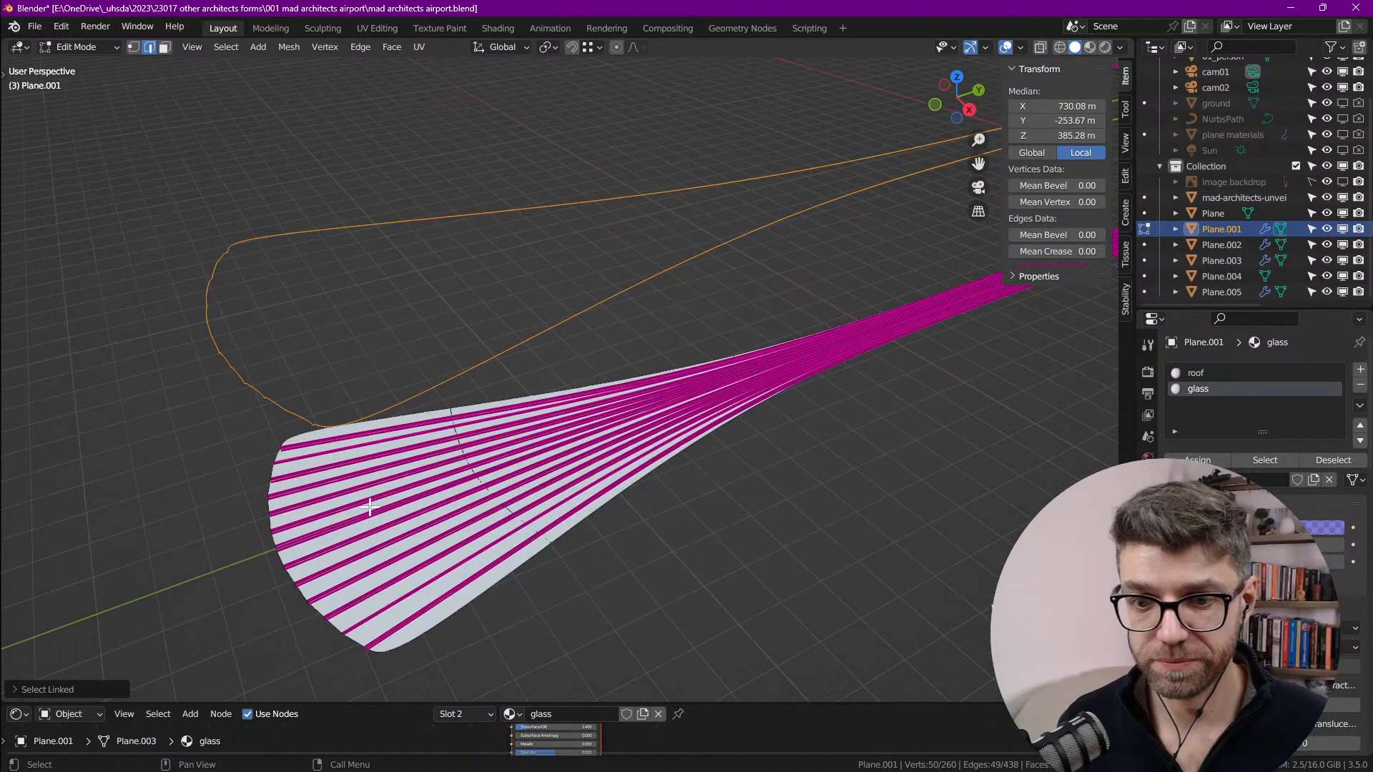
pyautogui.keyDown('shift'); pyautogui.moveTo(415, 546); pyautogui.dragTo(509, 514, button='middle'); pyautogui.keyUp('shift')
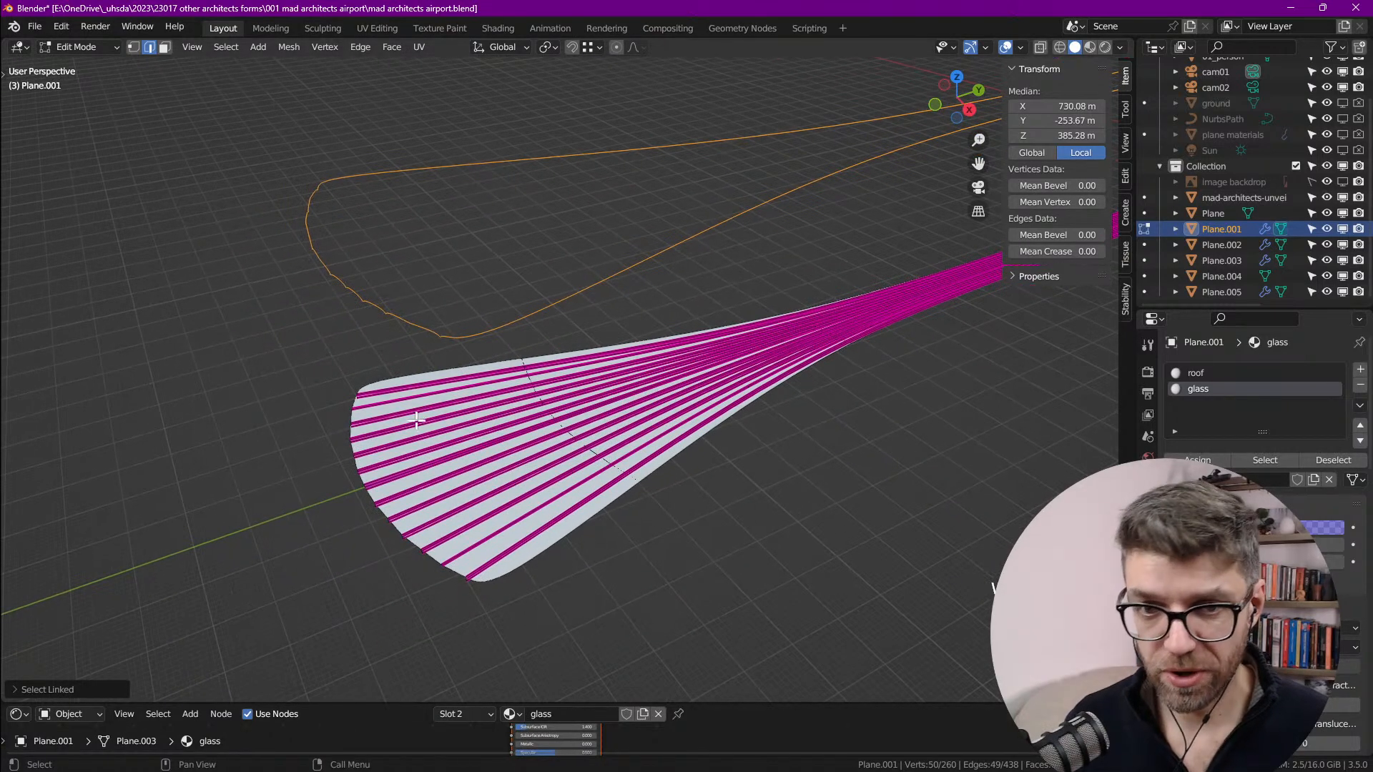
pyautogui.moveTo(424, 440); pyautogui.dragTo(426, 433, button='middle')
pyautogui.scroll(2, 395, 298)
pyautogui.press('Tab')
pyautogui.press('Tab')
# Step: In vertex mode, select the inner fold vertices along the raised outline's tail end and dissolve them
pyautogui.click(395, 306)
pyautogui.press('KP_Decimal')
pyautogui.scroll(-2, 414, 374)
pyautogui.scroll(2, 443, 372)
pyautogui.press('1')
pyautogui.click(443, 386)
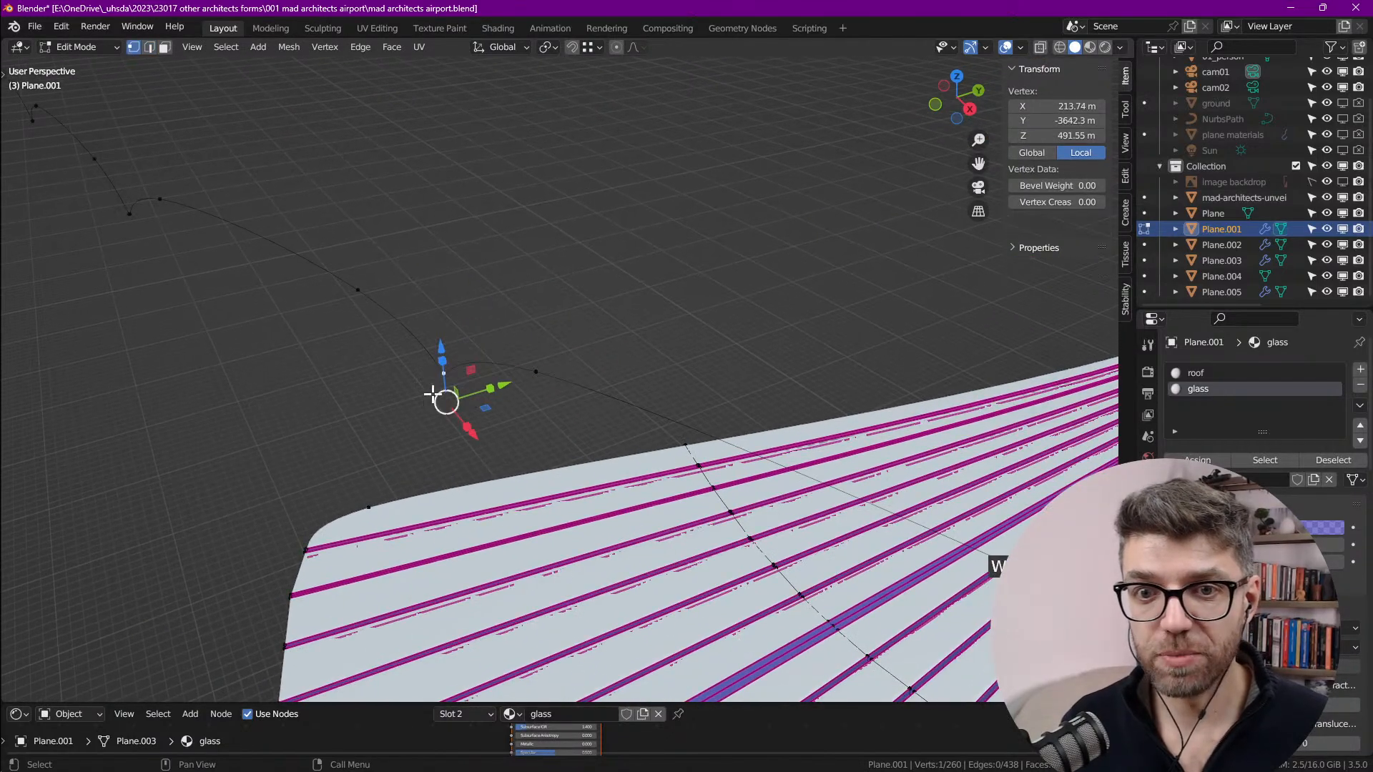
pyautogui.keyDown('shift'); pyautogui.click(358, 290); pyautogui.keyUp('shift')
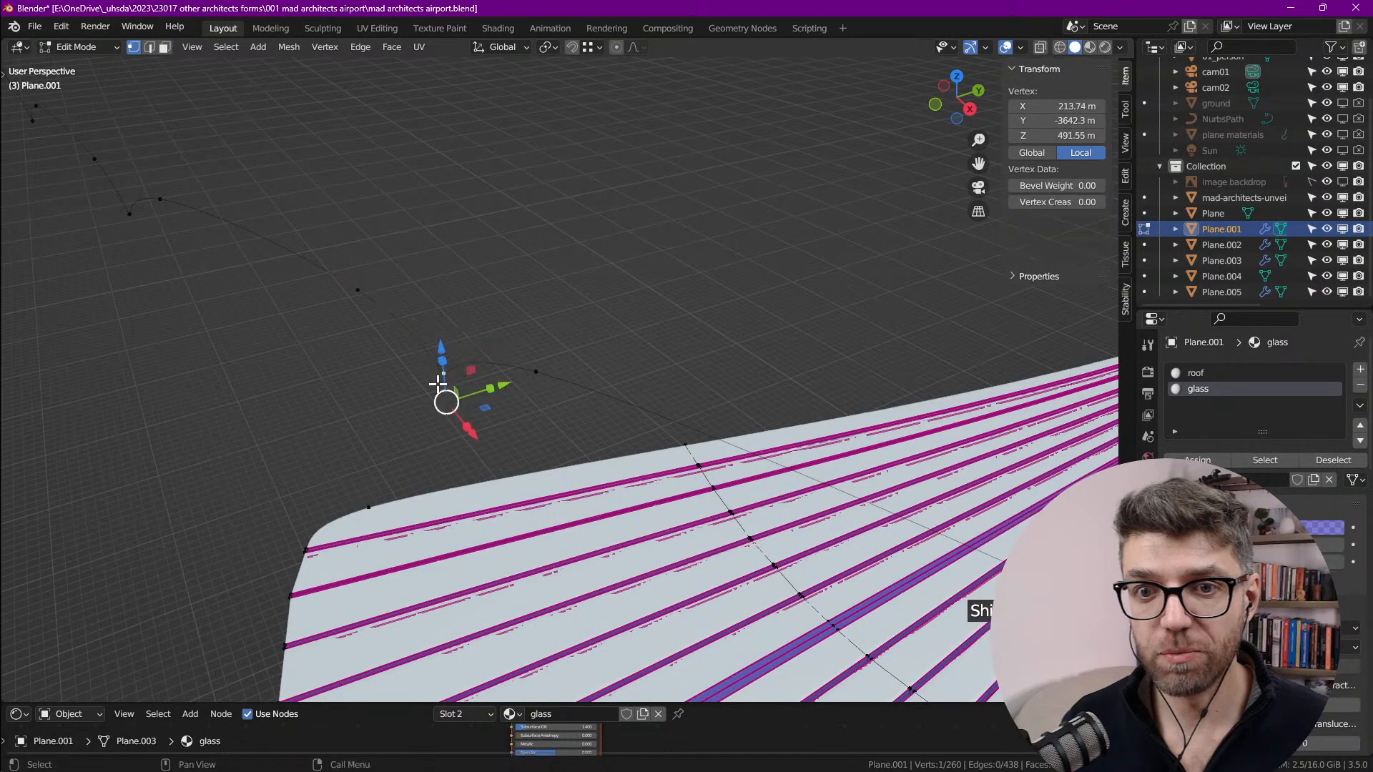
pyautogui.click(439, 379)
pyautogui.scroll(-2, 444, 376)
pyautogui.keyDown('shift'); pyautogui.click(198, 254); pyautogui.keyUp('shift')
pyautogui.keyDown('shift'); pyautogui.moveTo(214, 274); pyautogui.dragTo(474, 355, button='middle'); pyautogui.keyUp('shift')
pyautogui.keyDown('shift'); pyautogui.click(302, 230); pyautogui.keyUp('shift')
pyautogui.keyDown('shift'); pyautogui.moveTo(227, 217); pyautogui.dragTo(476, 320, button='middle'); pyautogui.keyUp('shift')
pyautogui.keyDown('shift'); pyautogui.click(374, 229); pyautogui.keyUp('shift')
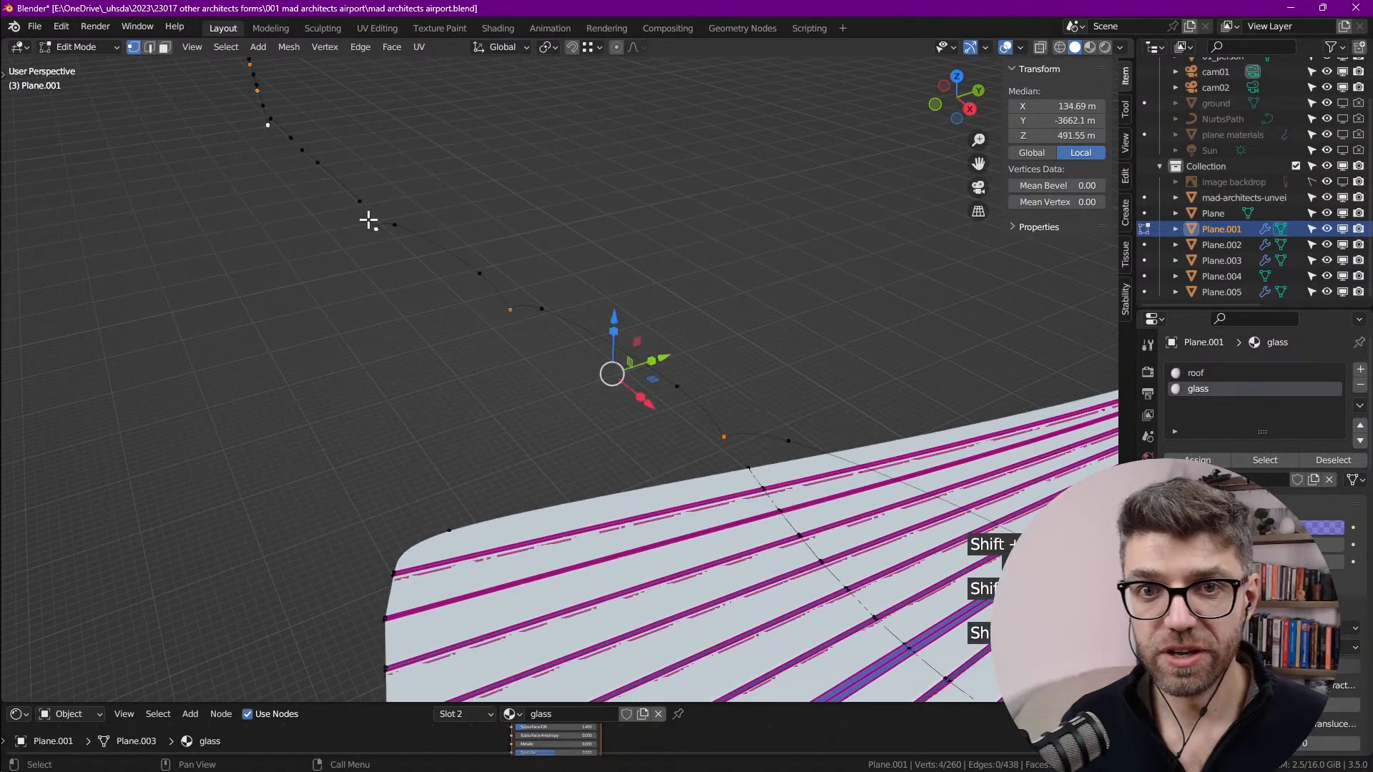
pyautogui.keyDown('shift'); pyautogui.moveTo(368, 217); pyautogui.dragTo(291, 159, button='middle'); pyautogui.keyUp('shift')
pyautogui.keyDown('shift'); pyautogui.moveTo(607, 411); pyautogui.dragTo(291, 230, button='middle'); pyautogui.keyUp('shift')
pyautogui.scroll(-3, 292, 231)
pyautogui.keyDown('shift'); pyautogui.moveTo(665, 334); pyautogui.dragTo(372, 265, button='middle'); pyautogui.keyUp('shift')
pyautogui.keyDown('shift'); pyautogui.click(466, 319); pyautogui.keyUp('shift')
pyautogui.keyDown('shift'); pyautogui.moveTo(464, 327); pyautogui.dragTo(618, 354, button='middle'); pyautogui.keyUp('shift')
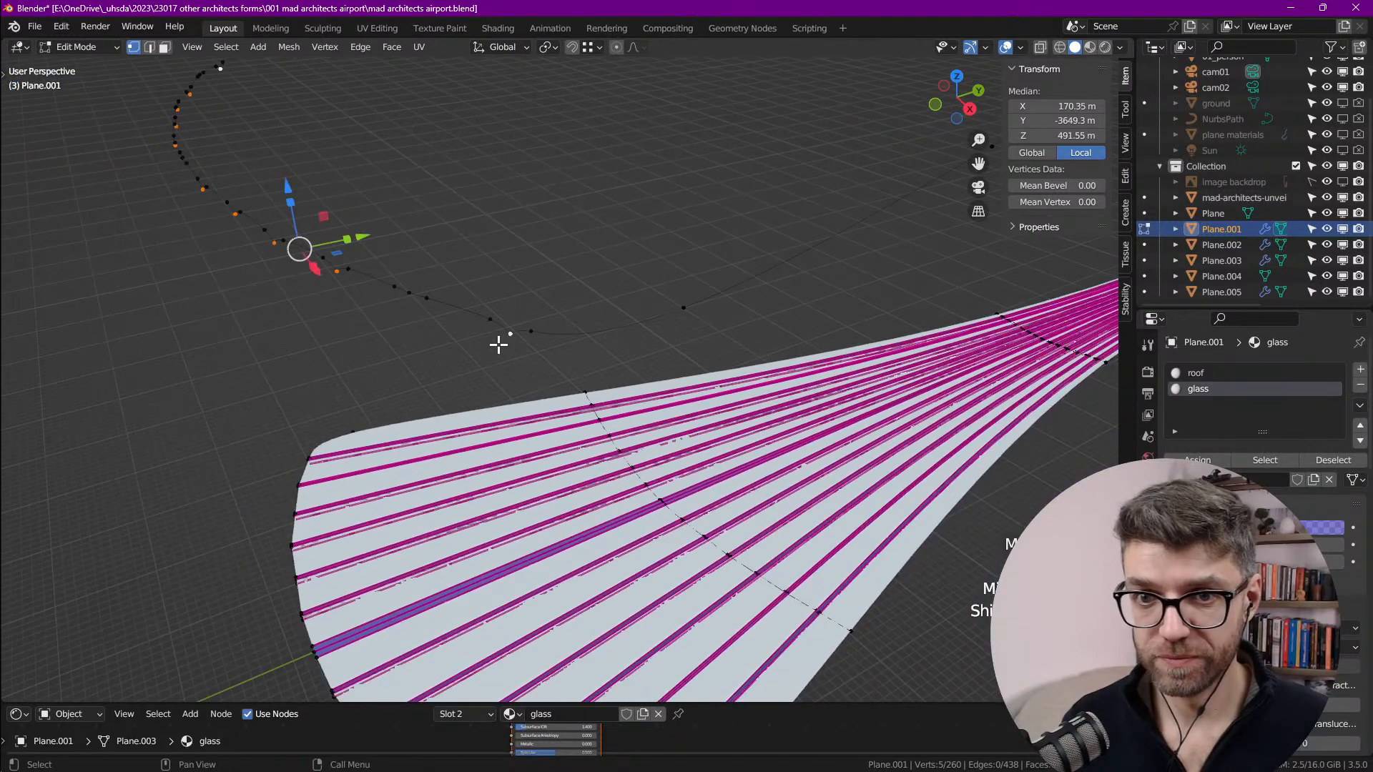
pyautogui.scroll(2, 404, 284)
pyautogui.scroll(1, 183, 169)
pyautogui.scroll(-1, 266, 218)
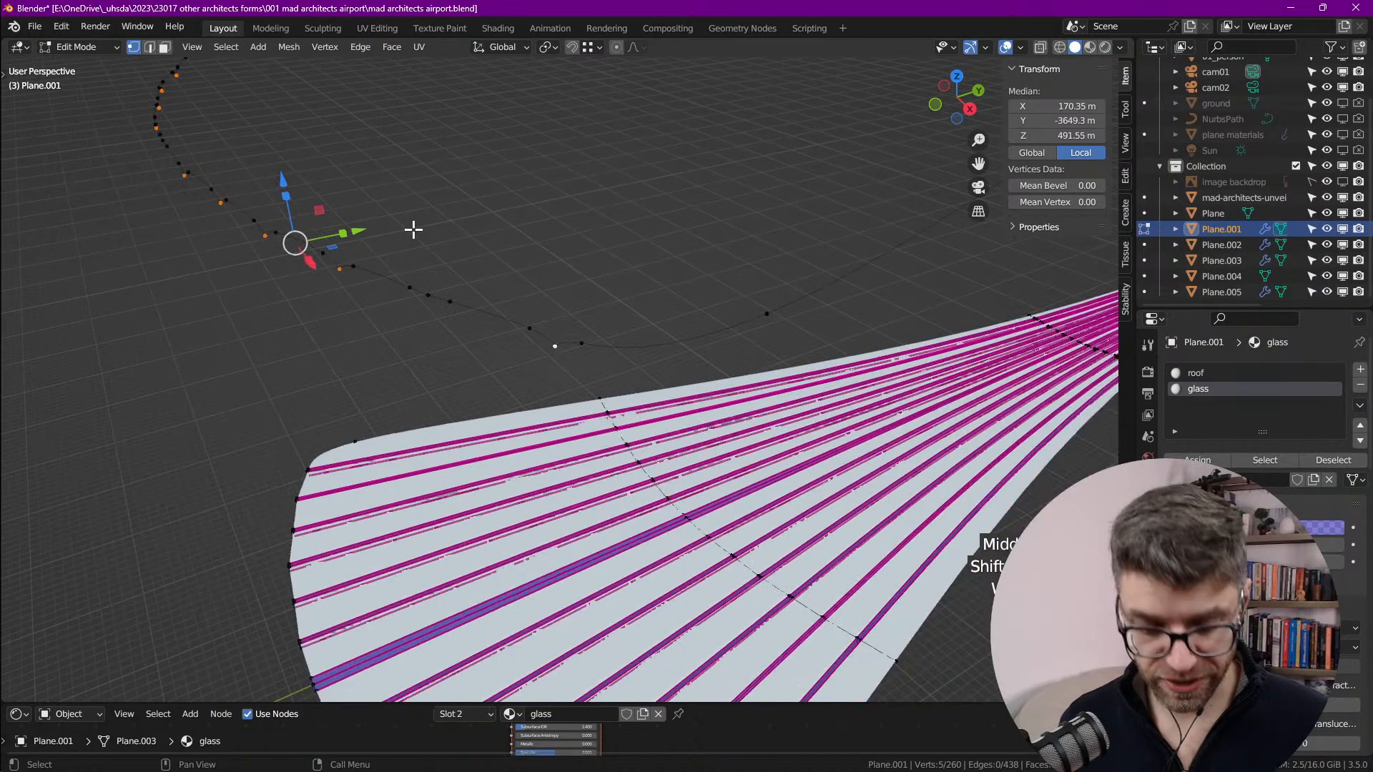
pyautogui.press('x')
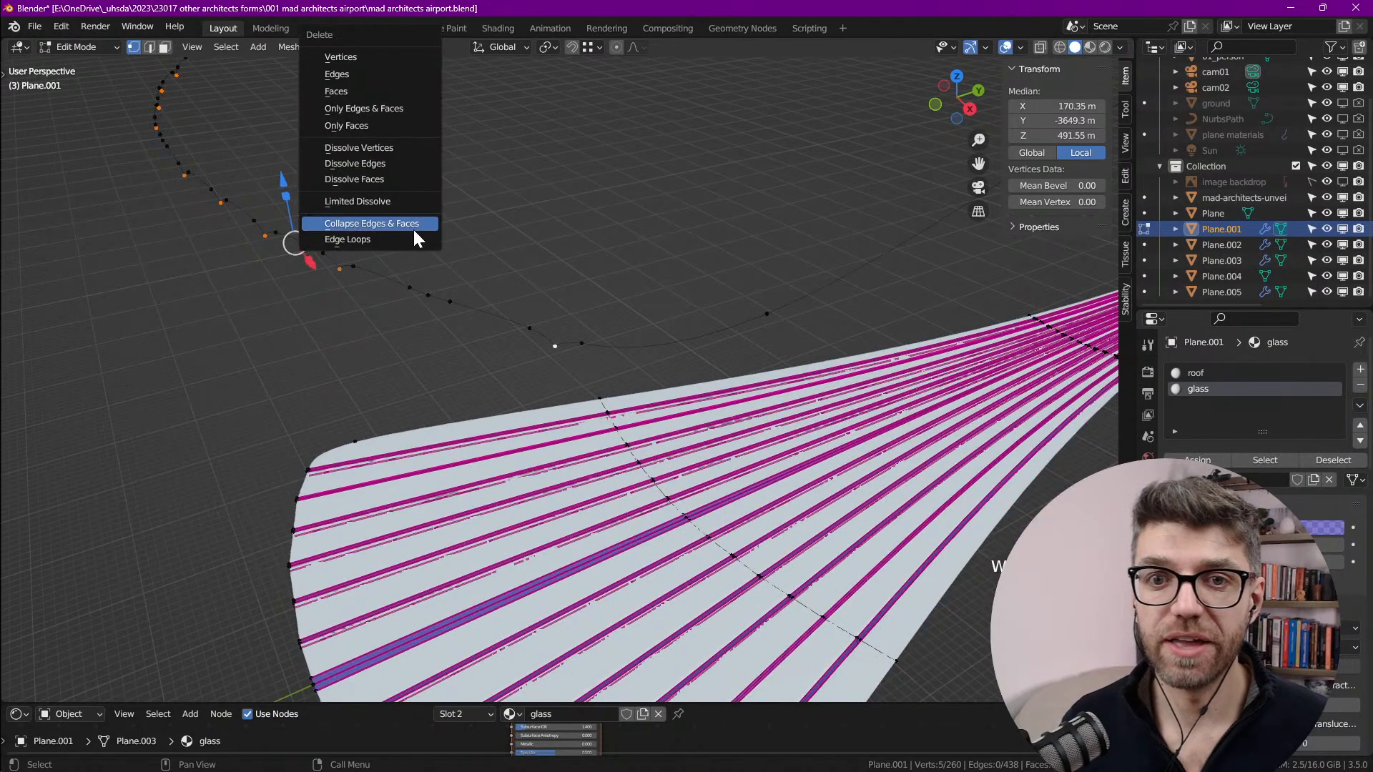
pyautogui.click(404, 147)
pyautogui.moveTo(460, 266); pyautogui.dragTo(344, 360, button='middle')
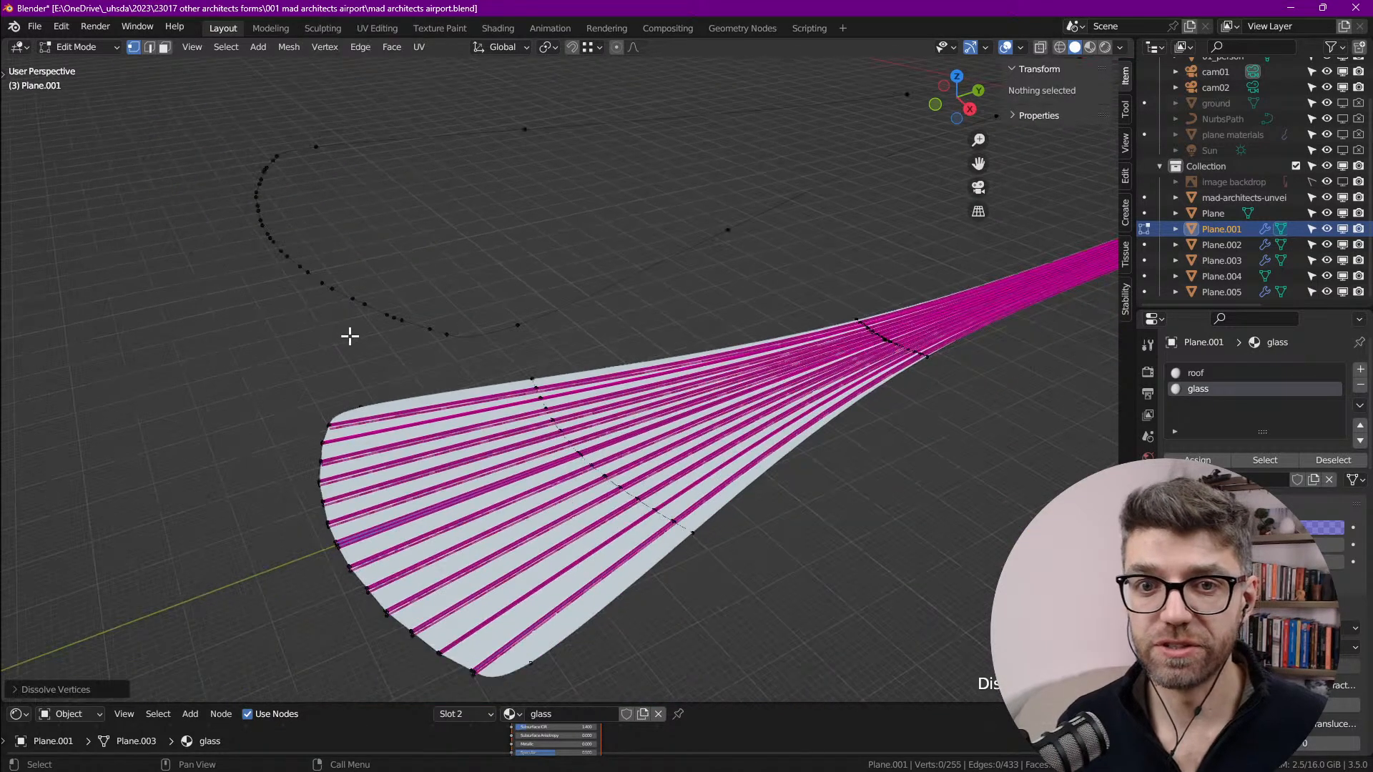
# Step: Select the inner fold vertices along the raised outline's wide front edge and dissolve them
pyautogui.moveTo(481, 296); pyautogui.dragTo(493, 329, button='middle')
pyautogui.scroll(6, 493, 330)
pyautogui.click(454, 366)
pyautogui.moveTo(492, 261); pyautogui.dragTo(507, 392, button='middle')
pyautogui.keyDown('shift'); pyautogui.click(545, 373); pyautogui.keyUp('shift')
pyautogui.moveTo(528, 252); pyautogui.dragTo(592, 247, button='middle')
pyautogui.keyDown('shift'); pyautogui.click(593, 363); pyautogui.keyUp('shift')
pyautogui.keyDown('shift'); pyautogui.click(554, 248); pyautogui.keyUp('shift')
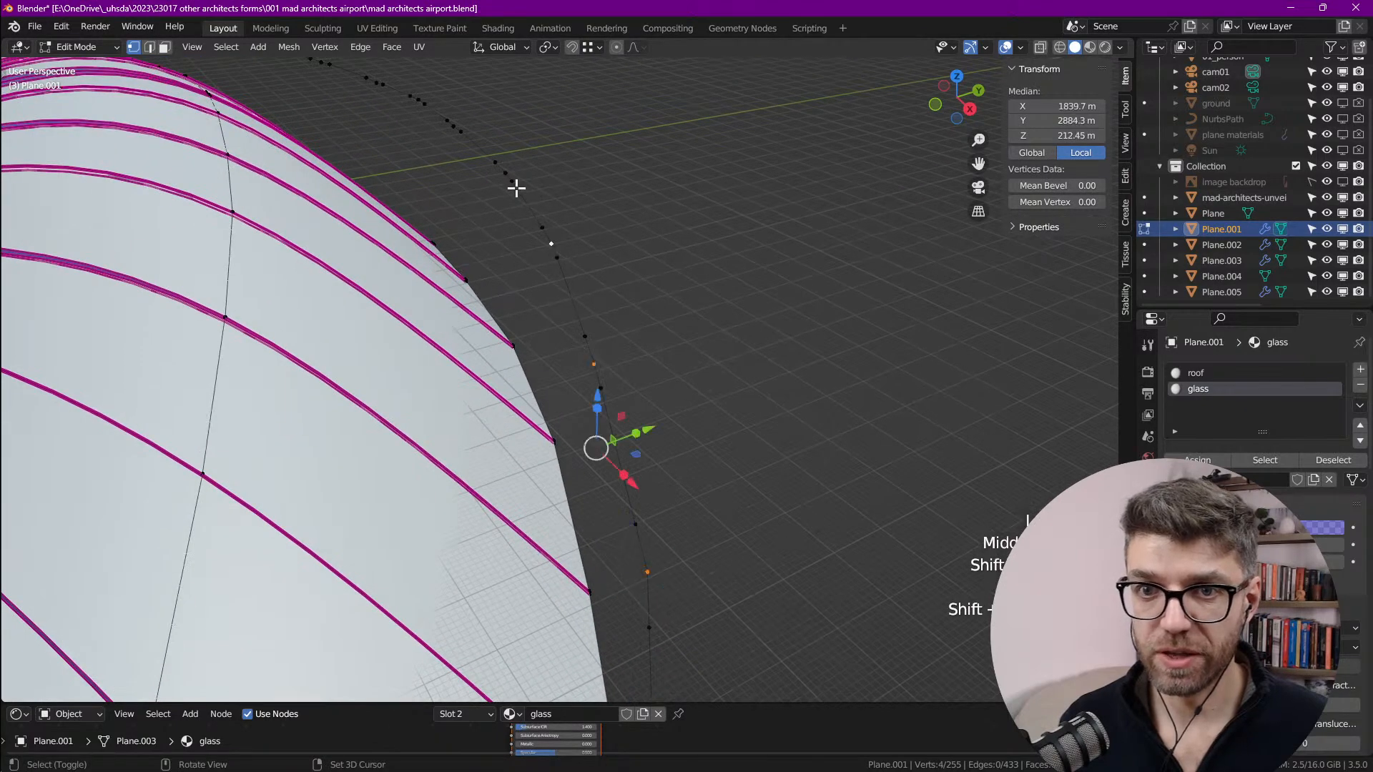
pyautogui.keyDown('shift'); pyautogui.moveTo(518, 191); pyautogui.dragTo(603, 306, button='middle'); pyautogui.keyUp('shift')
pyautogui.keyDown('shift'); pyautogui.click(583, 272); pyautogui.keyUp('shift')
pyautogui.keyDown('shift'); pyautogui.click(524, 216); pyautogui.keyUp('shift')
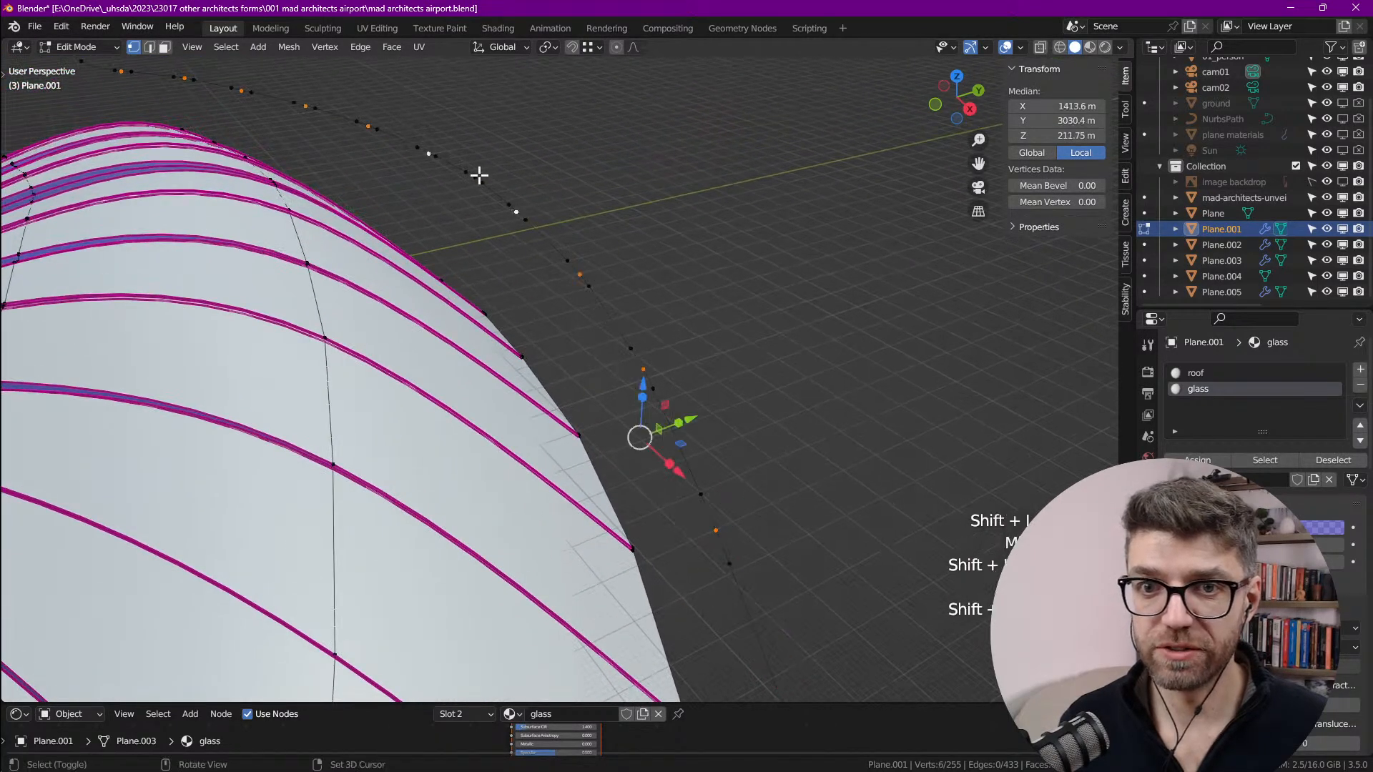
pyautogui.keyDown('shift'); pyautogui.click(473, 176); pyautogui.keyUp('shift')
pyautogui.keyDown('shift'); pyautogui.moveTo(567, 178); pyautogui.dragTo(538, 220, button='middle'); pyautogui.keyUp('shift')
pyautogui.scroll(-2, 665, 294)
pyautogui.keyDown('shift'); pyautogui.moveTo(665, 294); pyautogui.dragTo(590, 284, button='middle'); pyautogui.keyUp('shift')
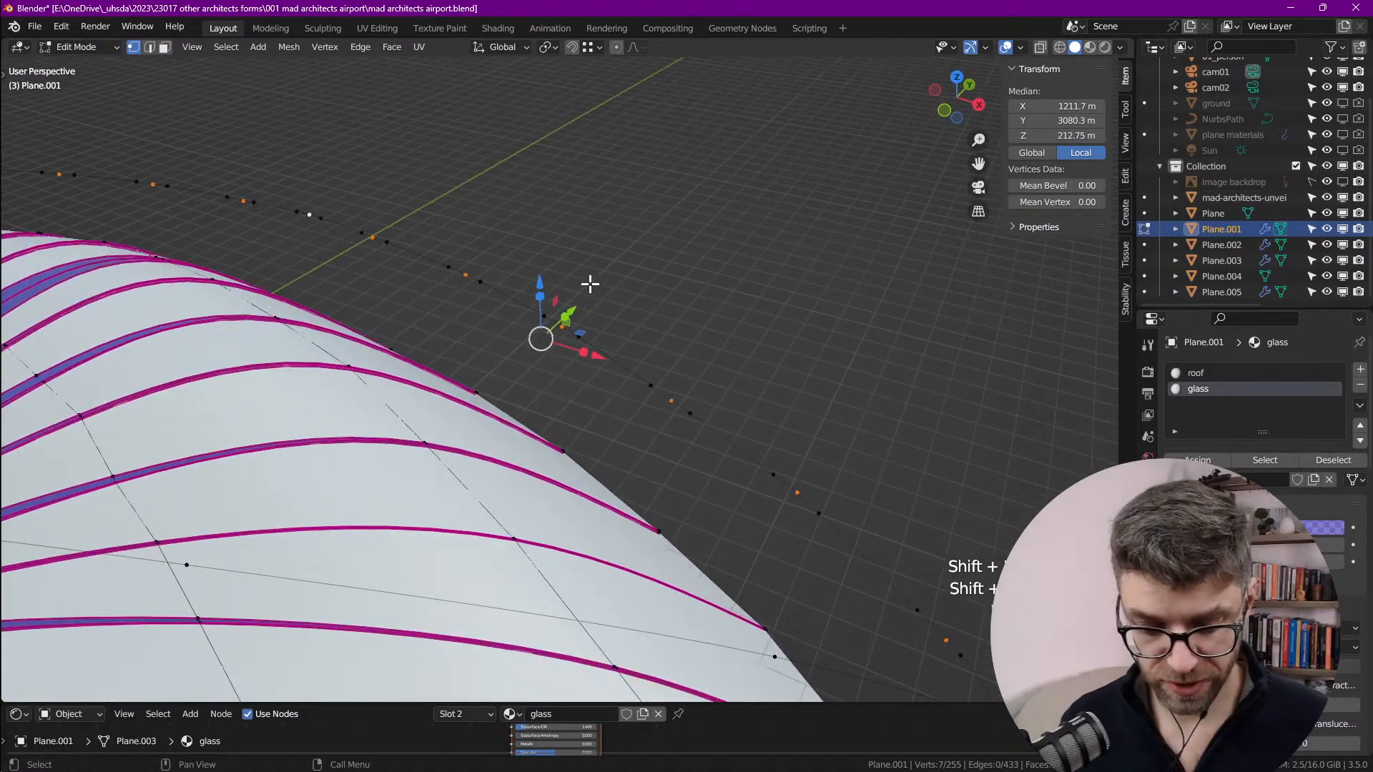
pyautogui.press('x')
pyautogui.click(590, 285)
pyautogui.scroll(-4, 610, 332)
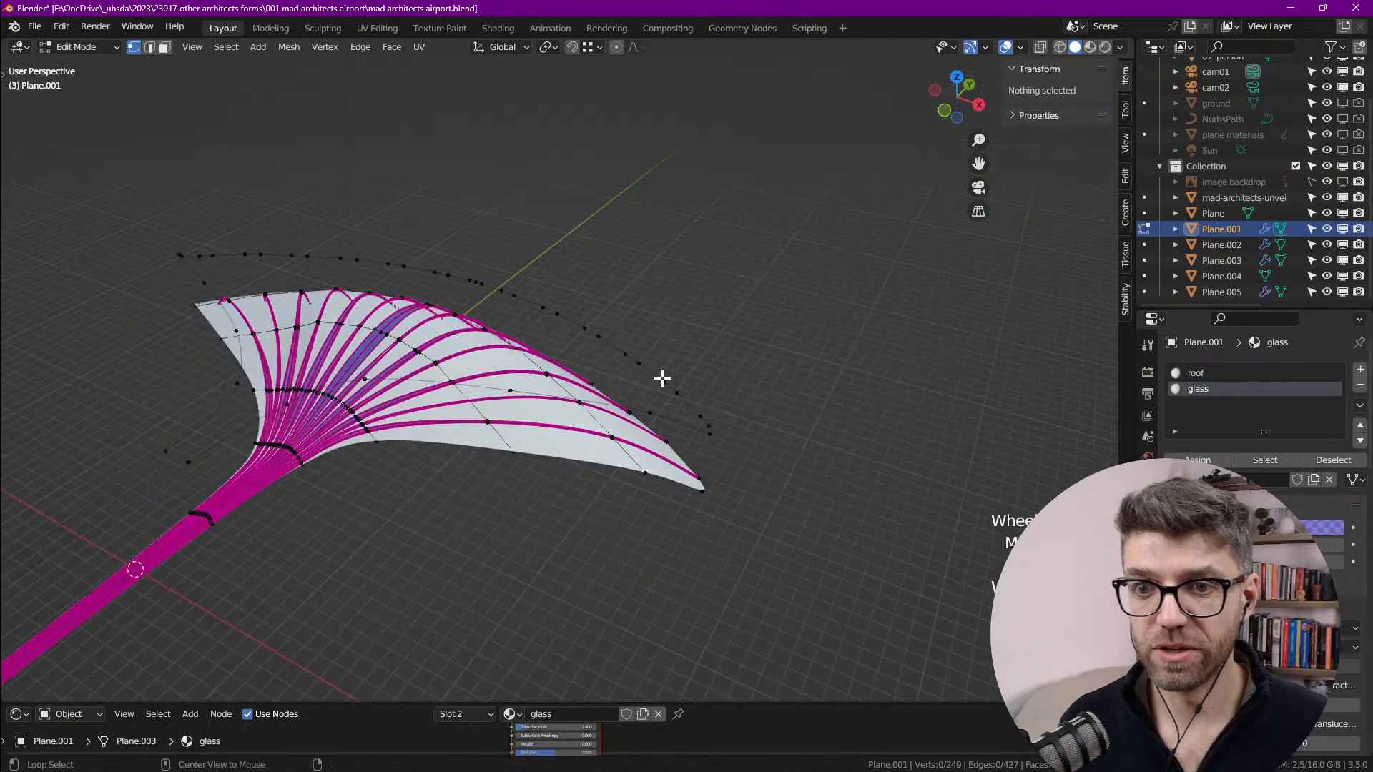
# Step: Select the complete raised outline loop, extrude it about 69 m upward along the Z axis, and clear the selection
pyautogui.keyDown('alt'); pyautogui.click(663, 378); pyautogui.keyUp('alt')
pyautogui.moveTo(665, 377); pyautogui.dragTo(776, 450, button='middle')
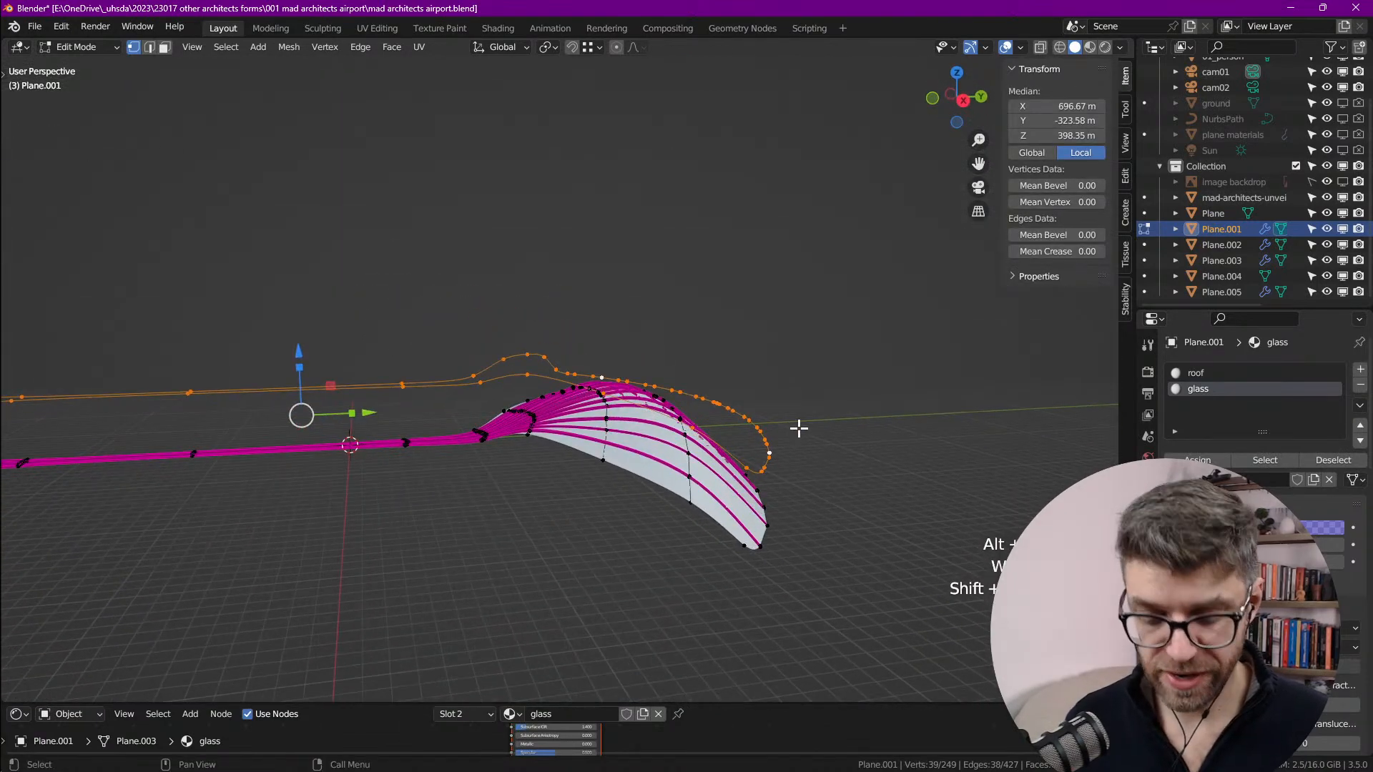
pyautogui.press('e')
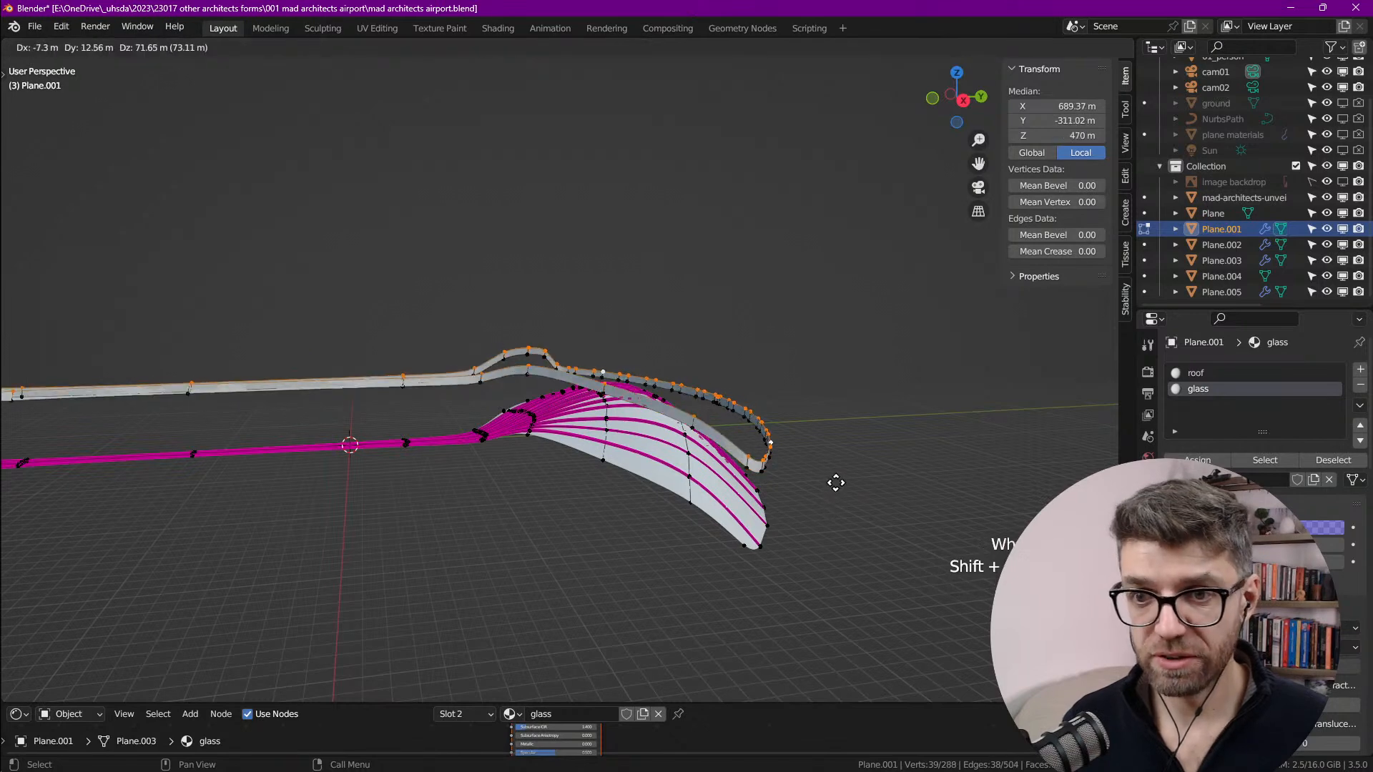
pyautogui.press('z')
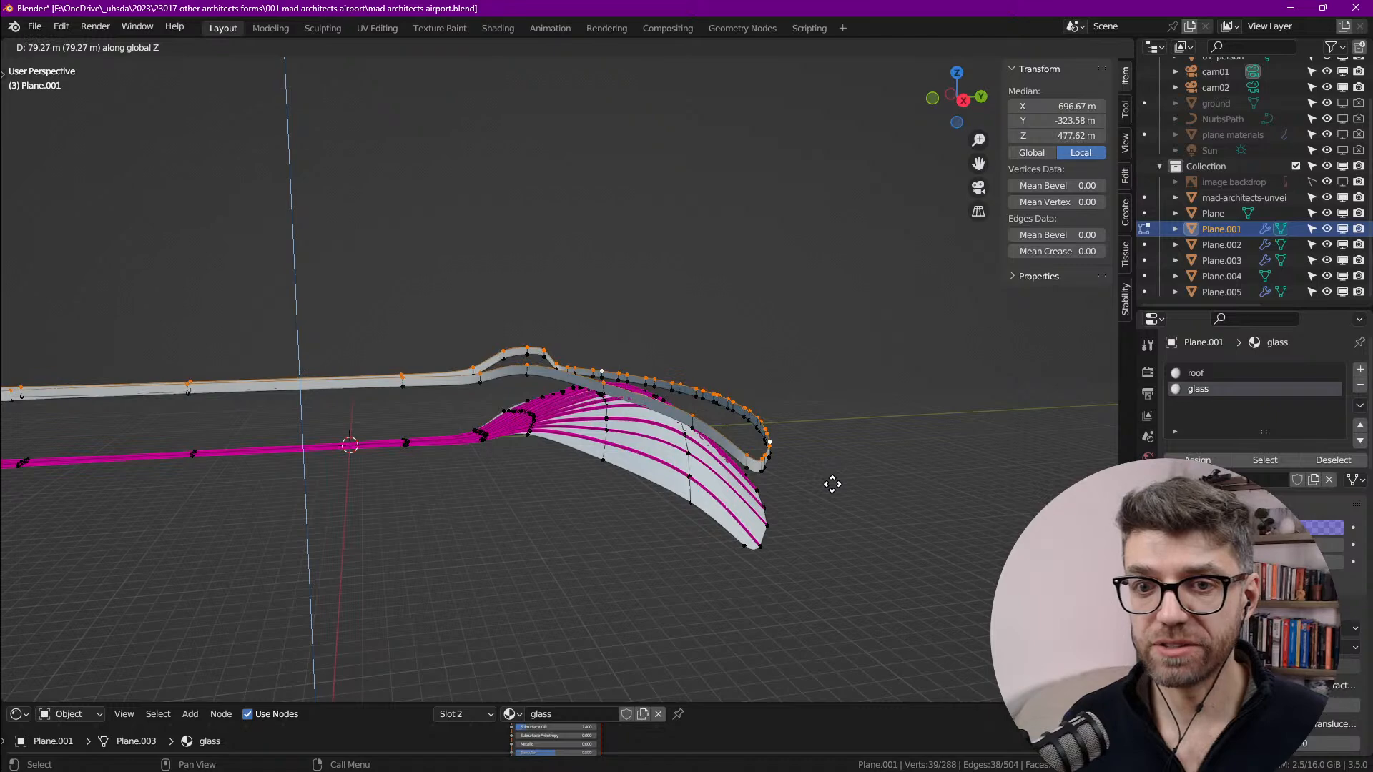
pyautogui.click(833, 484)
pyautogui.moveTo(832, 484); pyautogui.dragTo(662, 440, button='middle')
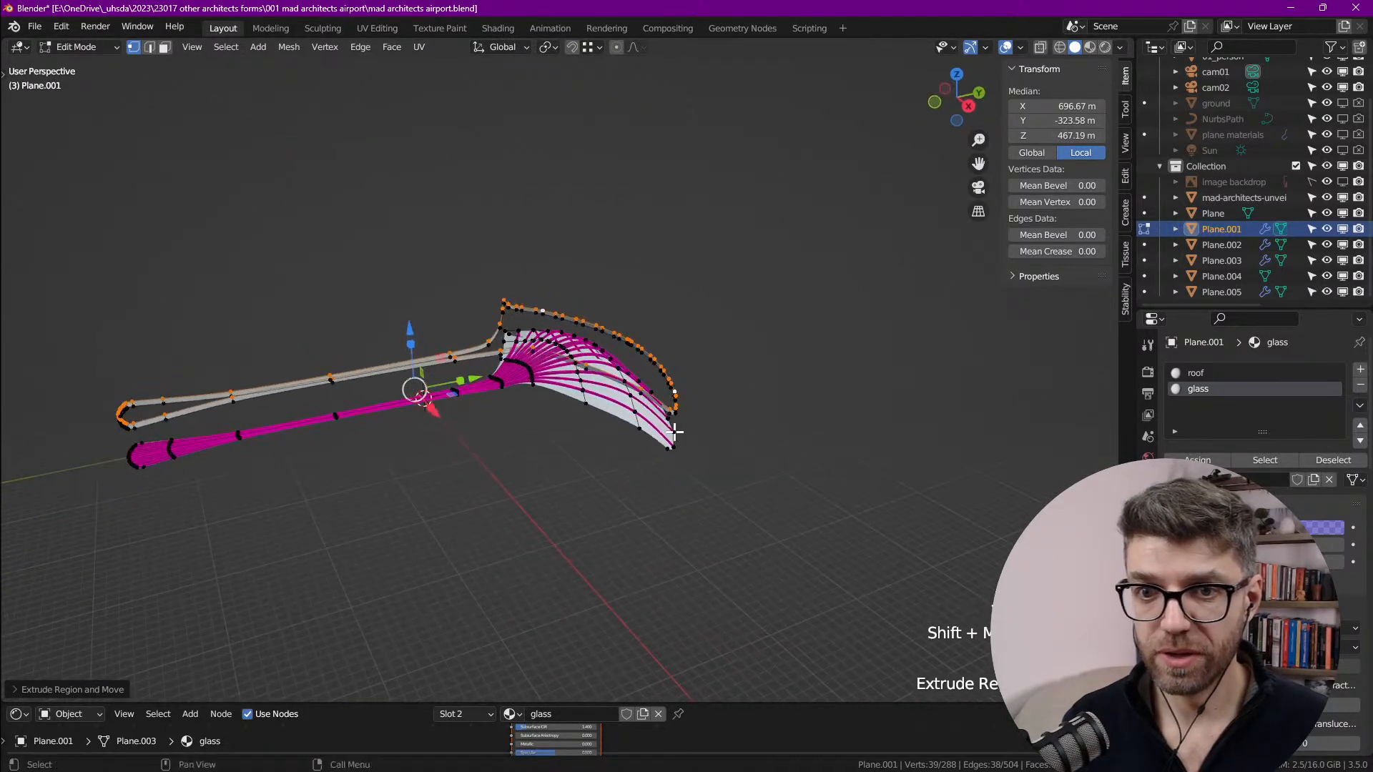
pyautogui.hotkey('alt', 'a')
# Step: Select the whole extruded edge band and move it about 500 m down along the Z axis onto the roof's perimeter
pyautogui.scroll(8, 671, 400)
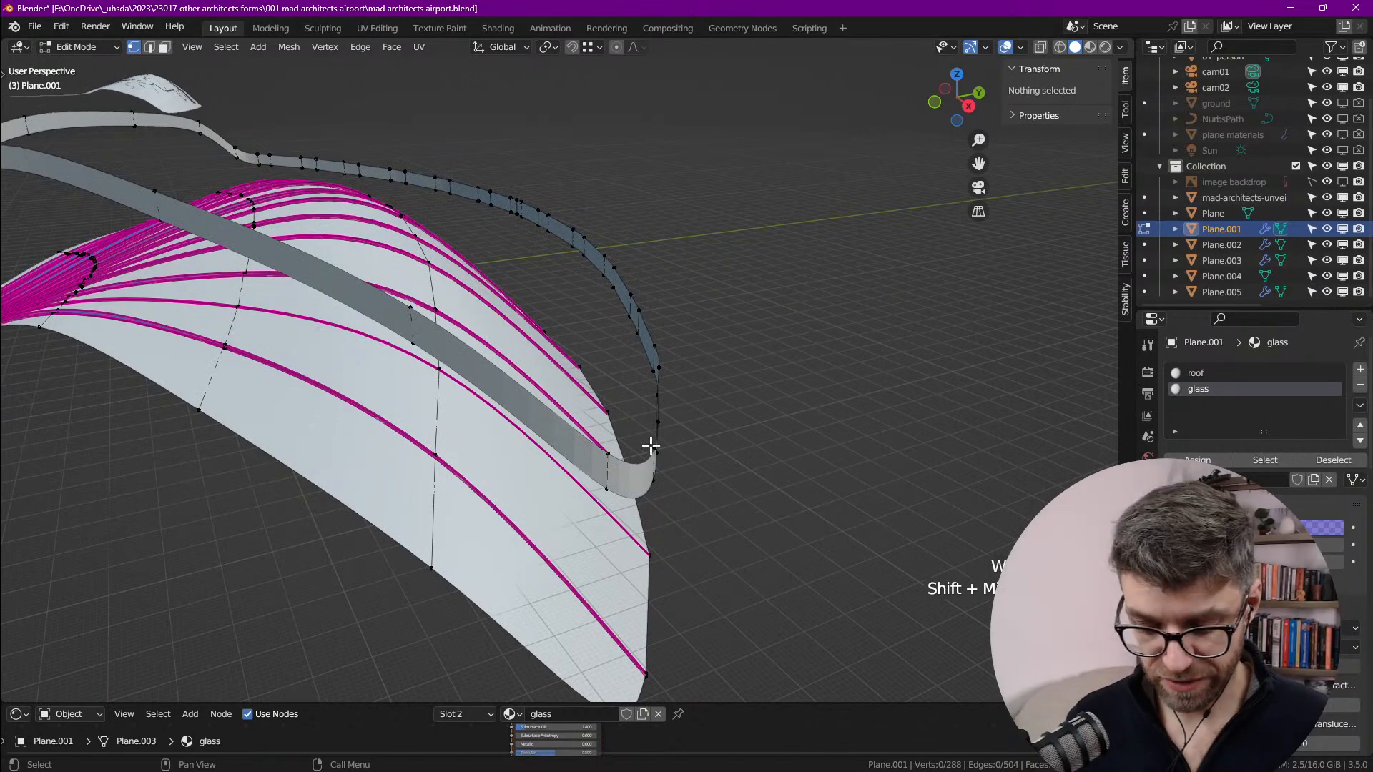
pyautogui.press('l')
pyautogui.scroll(-5, 665, 441)
pyautogui.keyDown('shift'); pyautogui.moveTo(313, 406); pyautogui.dragTo(666, 344, button='middle'); pyautogui.keyUp('shift')
pyautogui.press('g')
pyautogui.press('z')
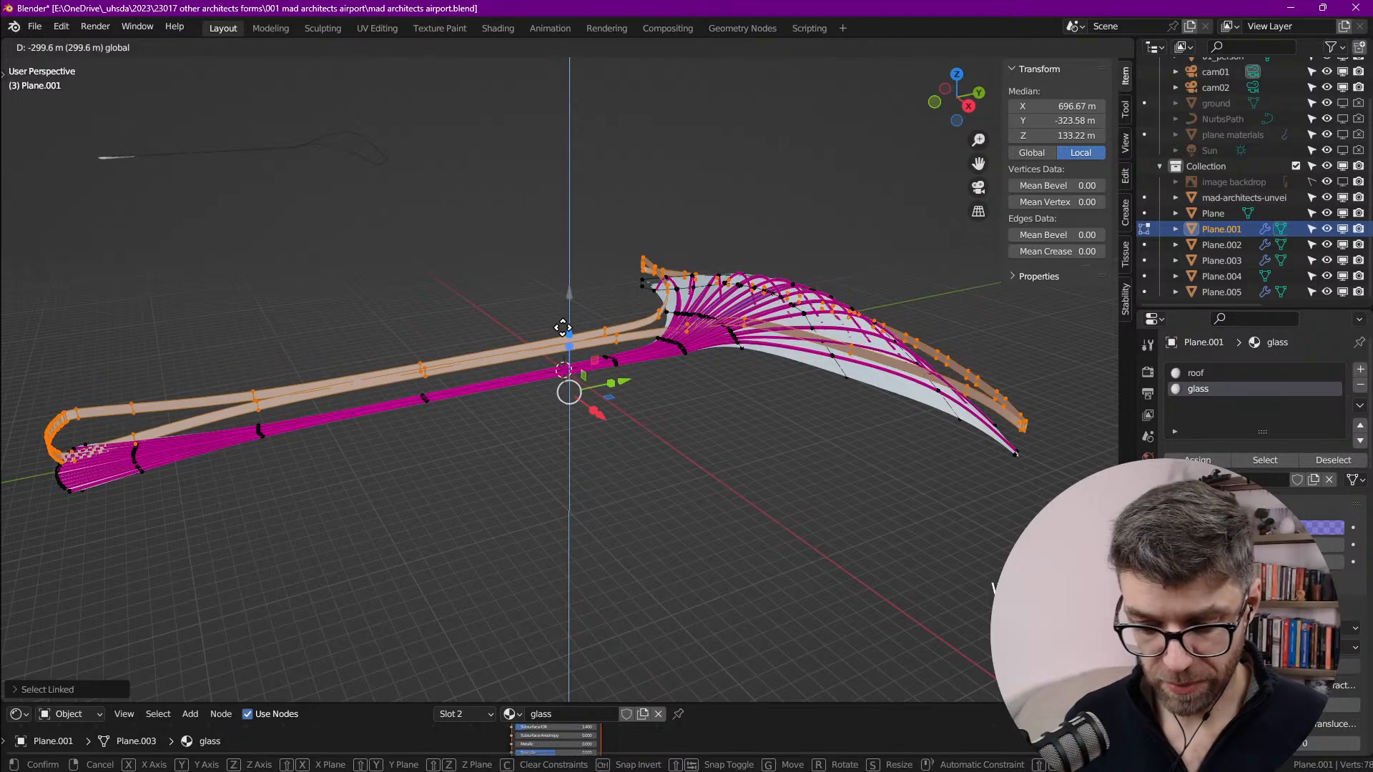
pyautogui.click(565, 329)
# Step: Select the edge band's upper edge loop in edge mode and lower it about 41 m along the Z axis
pyautogui.keyDown('shift'); pyautogui.moveTo(683, 394); pyautogui.dragTo(782, 383, button='middle'); pyautogui.keyUp('shift')
pyautogui.scroll(4, 427, 452)
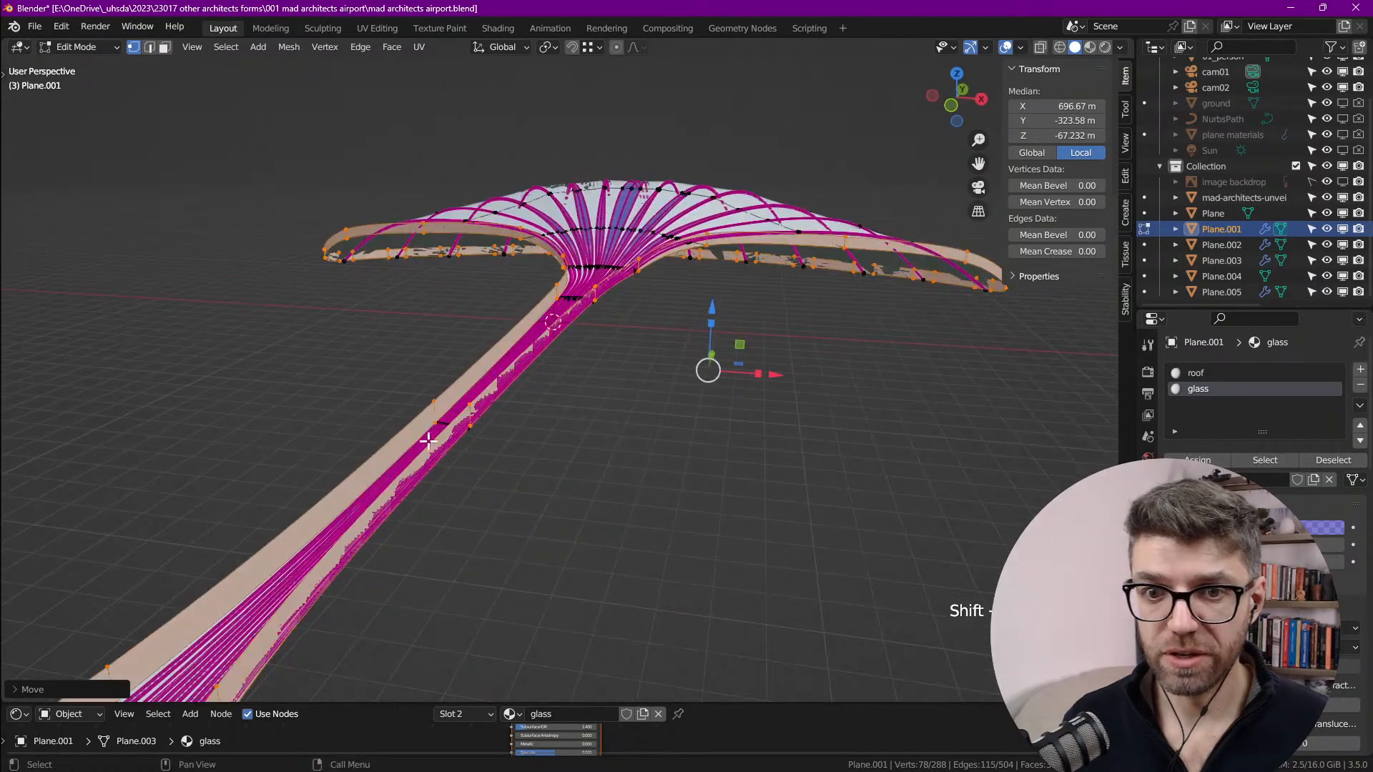
pyautogui.moveTo(481, 399)
pyautogui.keyDown('shift'); pyautogui.mouseDown(button='middle')
pyautogui.moveTo(515, 380)
pyautogui.moveTo(635, 386)
pyautogui.moveTo(592, 398)
pyautogui.moveTo(607, 386)
pyautogui.moveTo(592, 366)
pyautogui.moveTo(475, 417)
pyautogui.mouseUp(button='middle'); pyautogui.keyUp('shift')
pyautogui.keyDown('shift'); pyautogui.moveTo(559, 377); pyautogui.dragTo(527, 389, button='middle'); pyautogui.keyUp('shift')
pyautogui.hotkey('alt', 'a')
pyautogui.press('2')
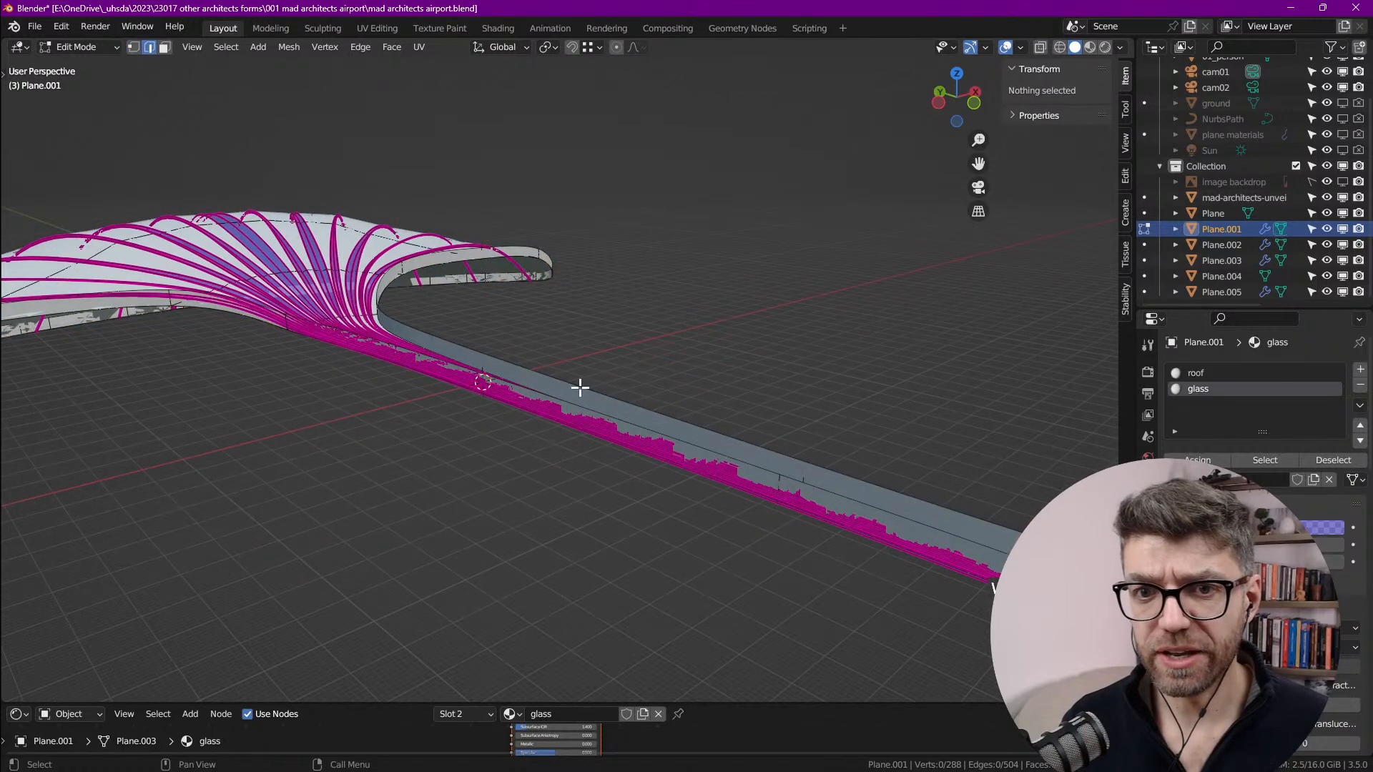
pyautogui.keyDown('alt'); pyautogui.click(574, 375); pyautogui.keyUp('alt')
pyautogui.moveTo(387, 345); pyautogui.dragTo(521, 389, button='middle')
pyautogui.scroll(1, 797, 467)
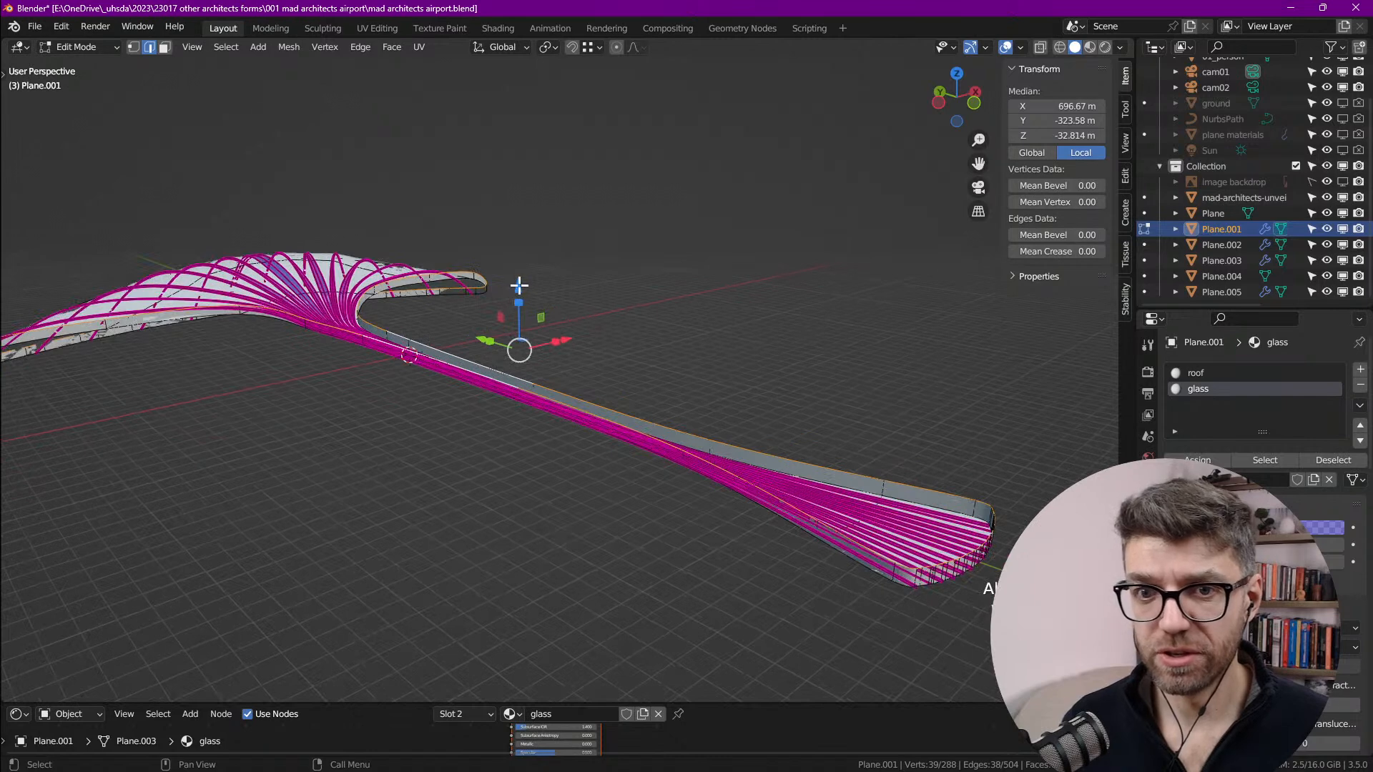
pyautogui.press('g')
pyautogui.press('z')
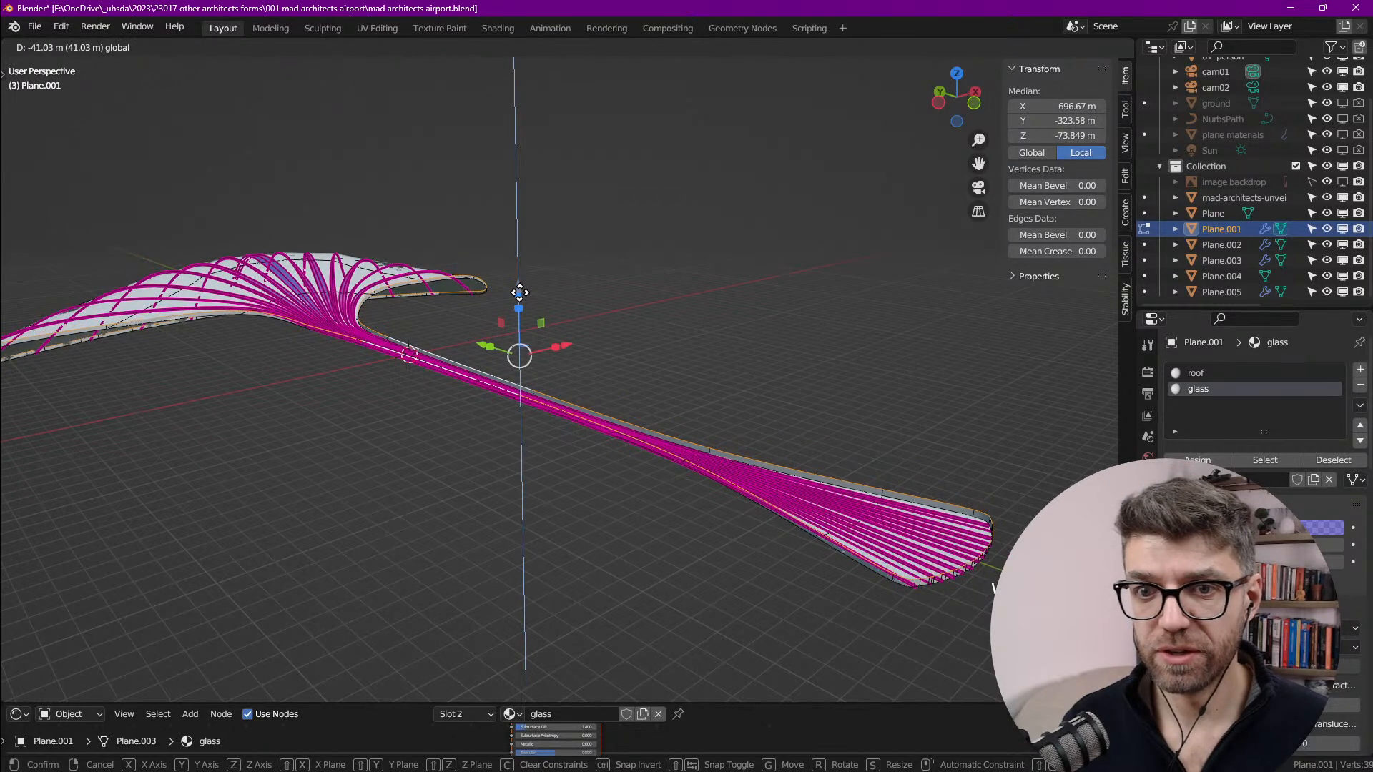
pyautogui.click(520, 293)
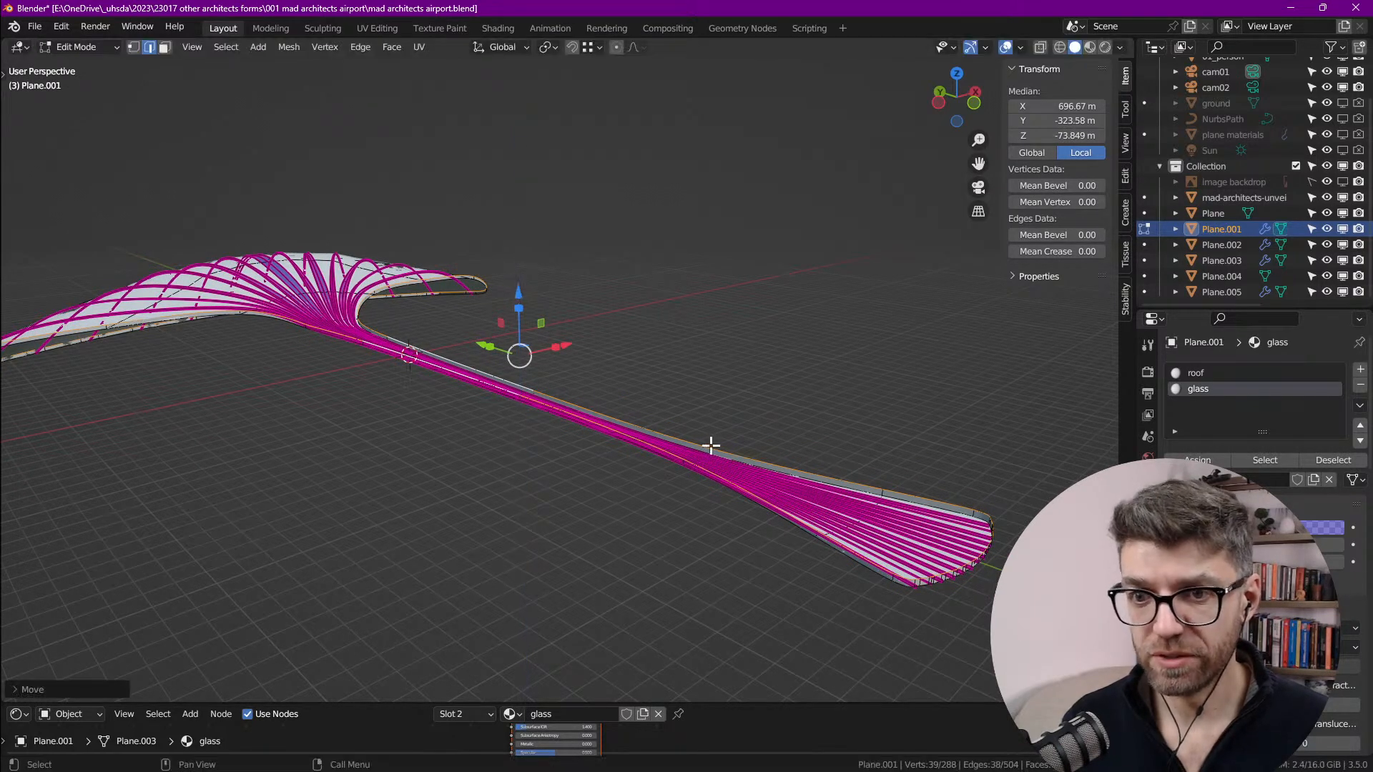
# Step: Select the whole linked edge band and move it about 16 m down along the Z axis below the roof edge
pyautogui.press('l')
pyautogui.scroll(2, 598, 439)
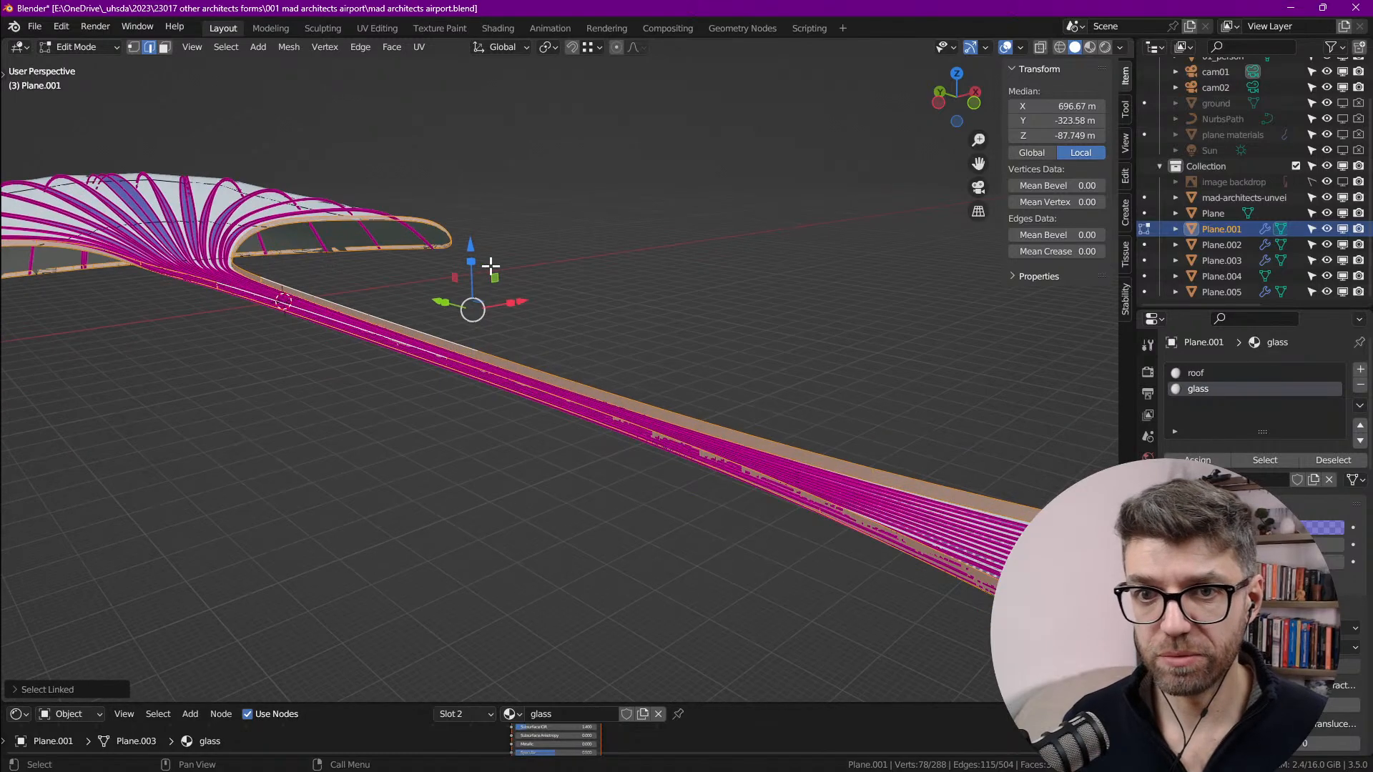
pyautogui.press('g')
pyautogui.press('z')
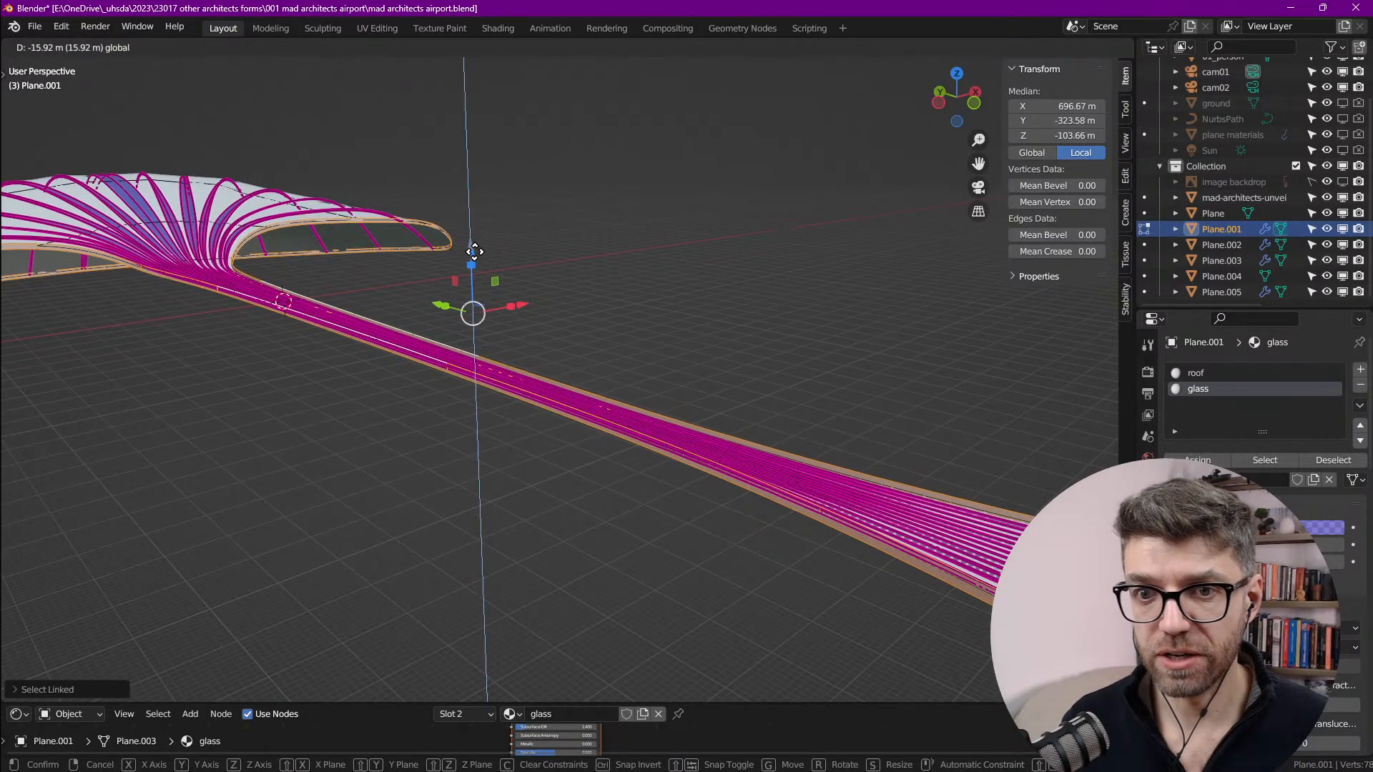
pyautogui.moveTo(474, 252); pyautogui.dragTo(474, 252)
pyautogui.moveTo(501, 329); pyautogui.dragTo(534, 346, button='middle')
pyautogui.moveTo(698, 382); pyautogui.dragTo(435, 309, button='middle')
pyautogui.scroll(4, 435, 310)
pyautogui.keyDown('shift'); pyautogui.moveTo(458, 165); pyautogui.dragTo(480, 221, button='middle'); pyautogui.keyUp('shift')
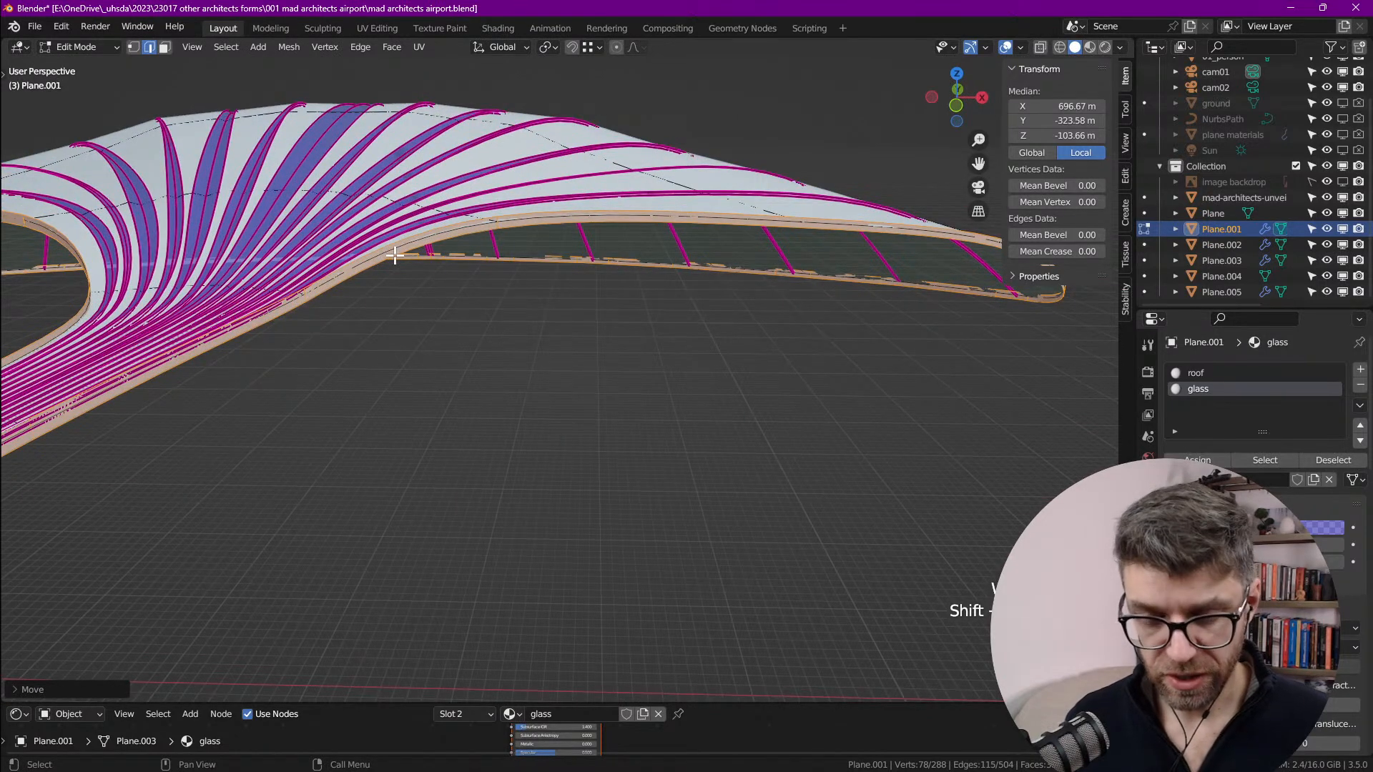
# Step: Extrude the selected edge band along its normals by 5 m to give it thickness
pyautogui.click(8, 71)
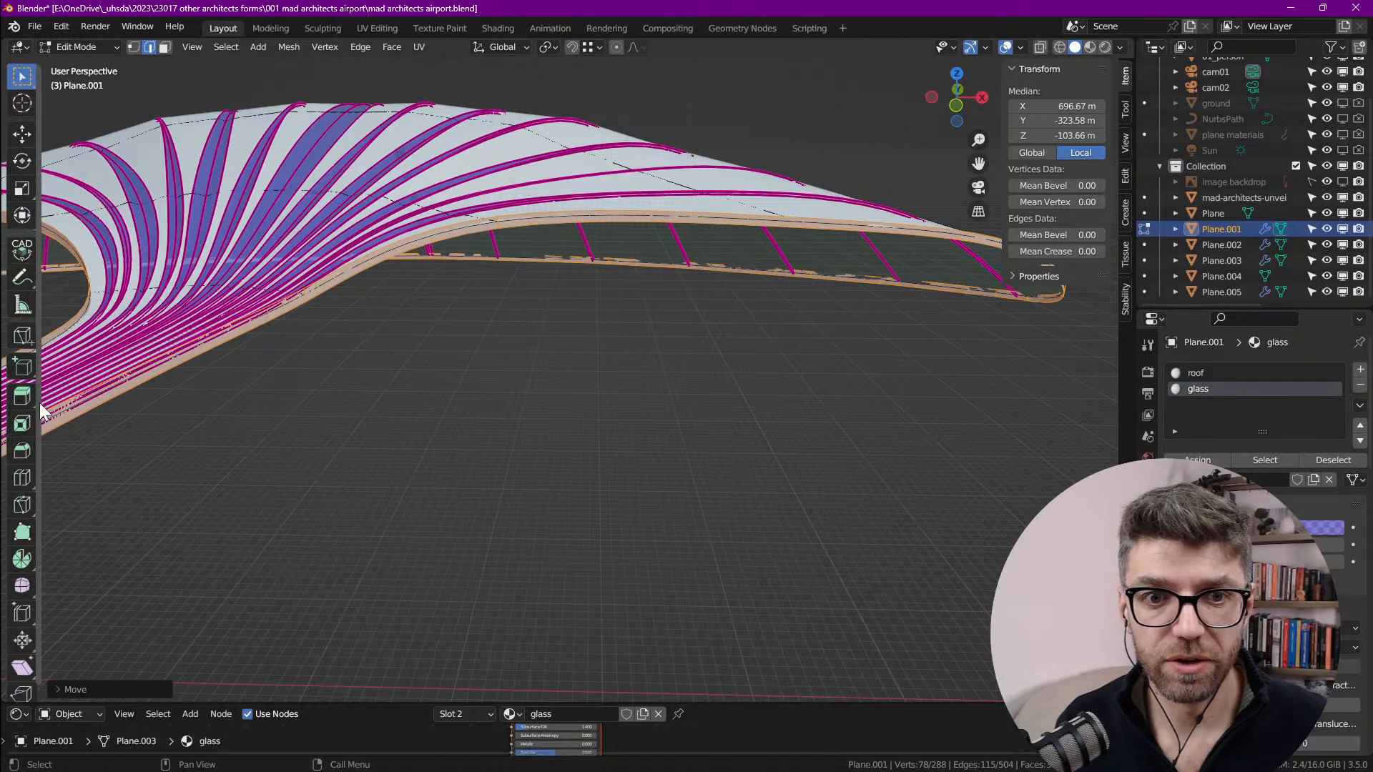
pyautogui.moveTo(36, 399); pyautogui.dragTo(143, 401)
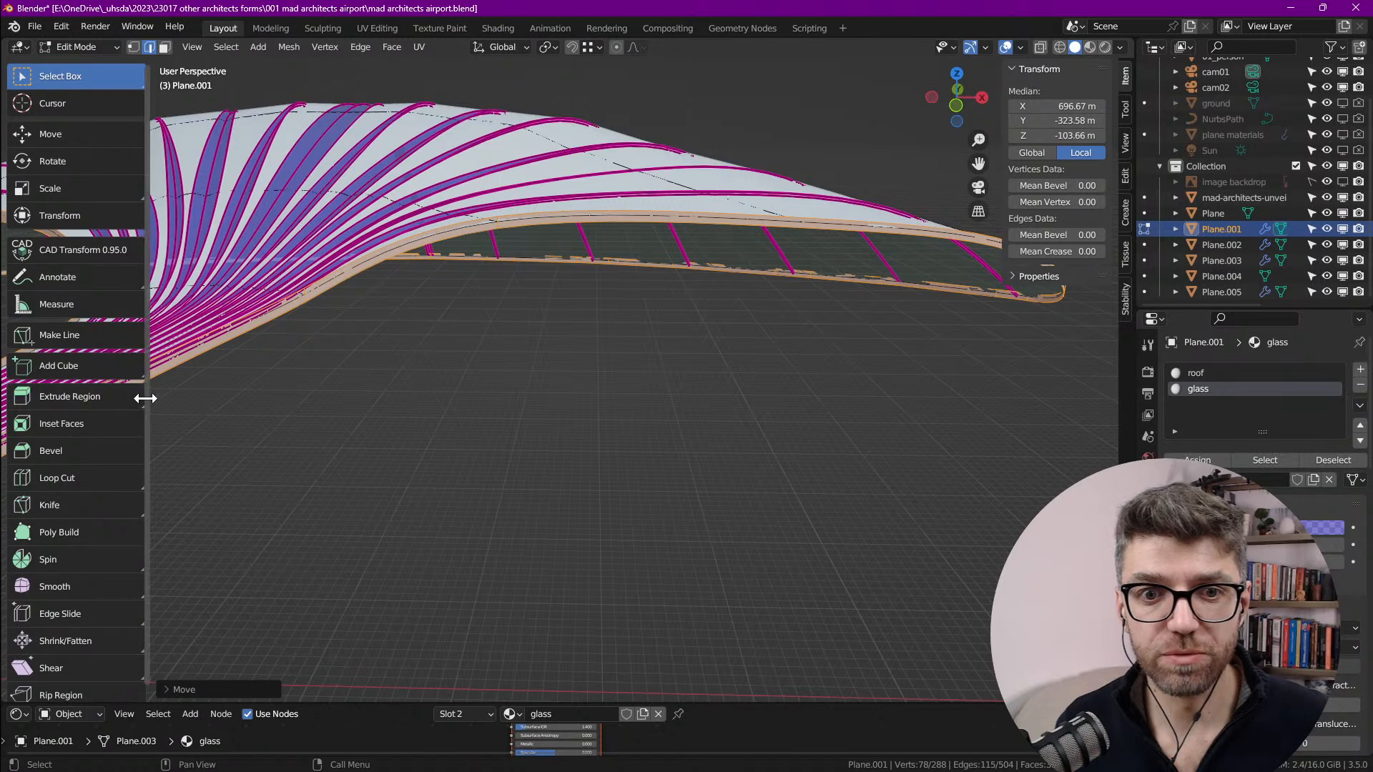
pyautogui.click(131, 404)
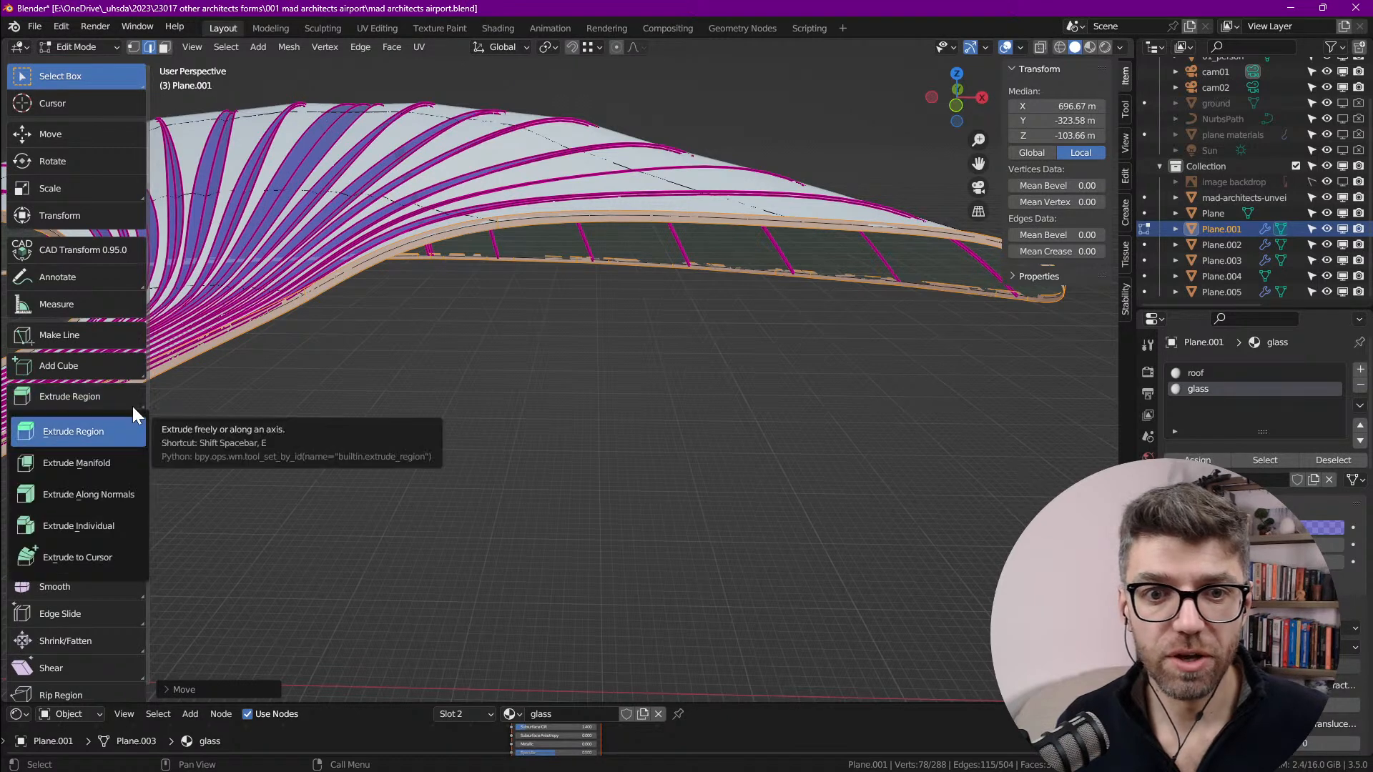
pyautogui.click(130, 483)
pyautogui.scroll(-5, 429, 457)
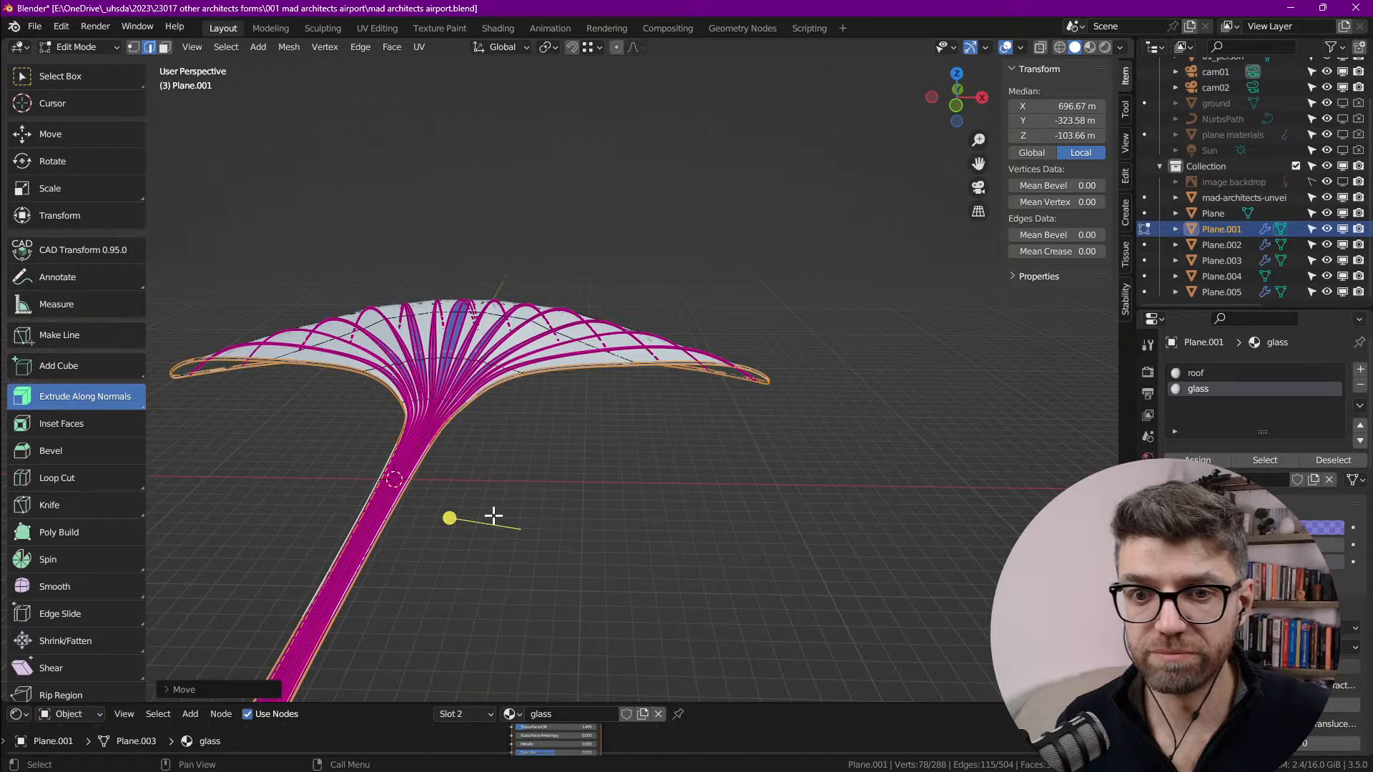
pyautogui.moveTo(448, 520)
pyautogui.mouseDown()
pyautogui.moveTo(494, 533)
pyautogui.moveTo(462, 527)
pyautogui.mouseUp()
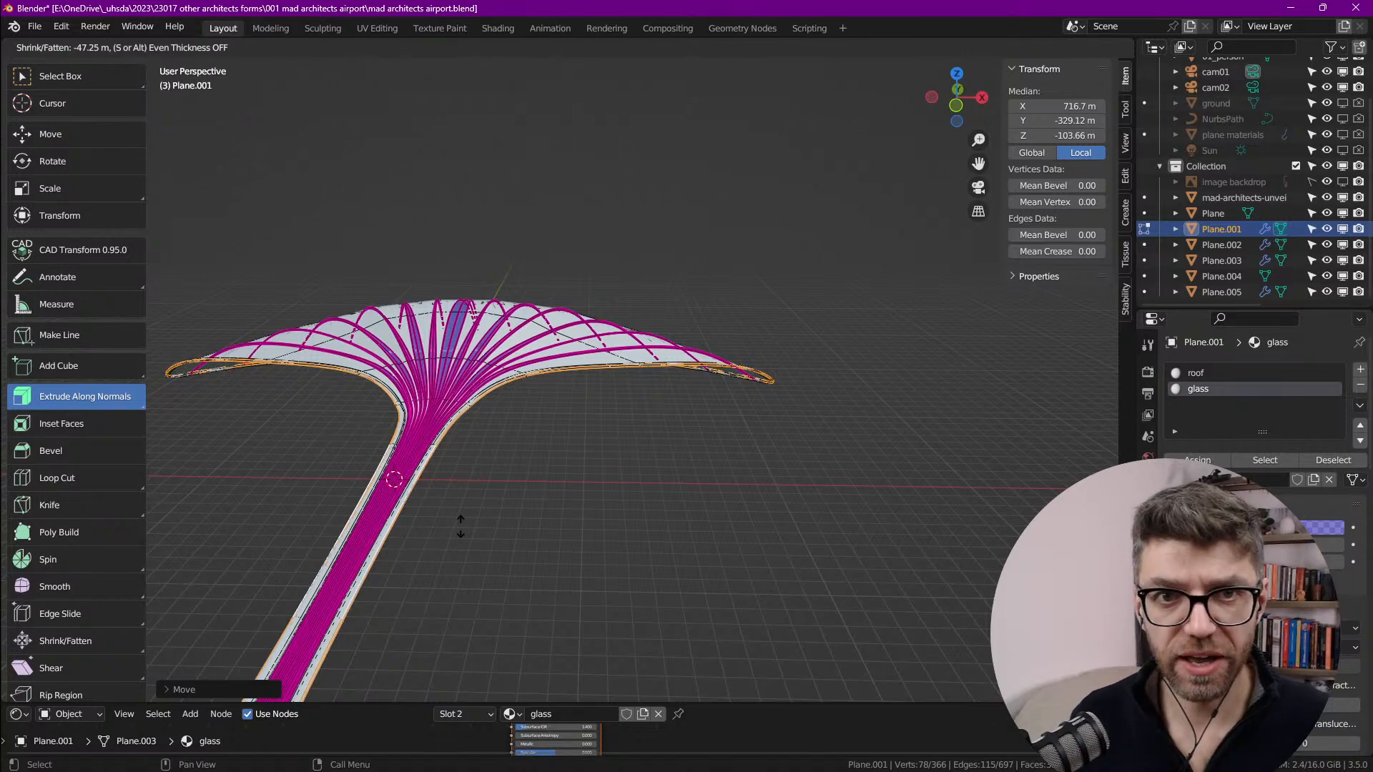
pyautogui.write('5')
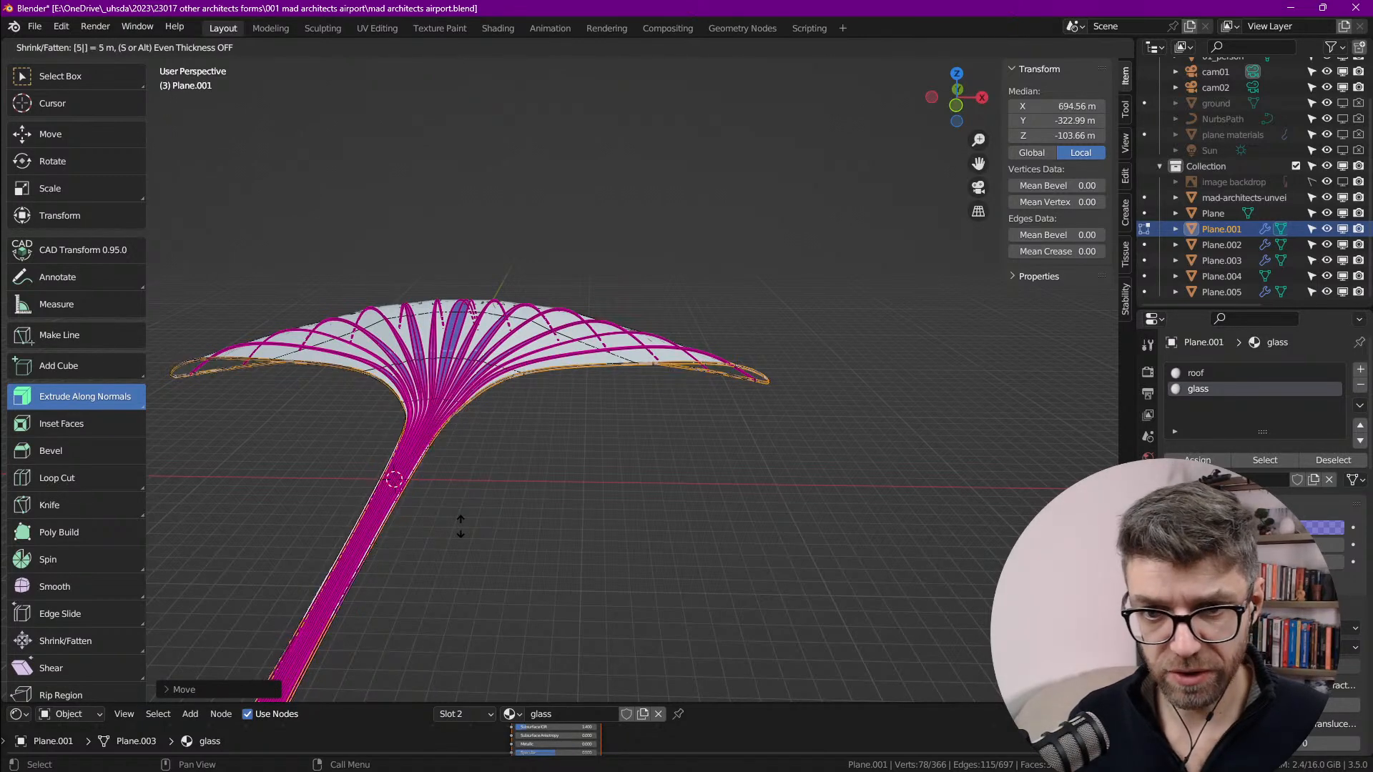
pyautogui.press('Return')
# Step: Examine the thickness of the extruded edge band around the roof and open the extrusion's offset options
pyautogui.scroll(8, 638, 291)
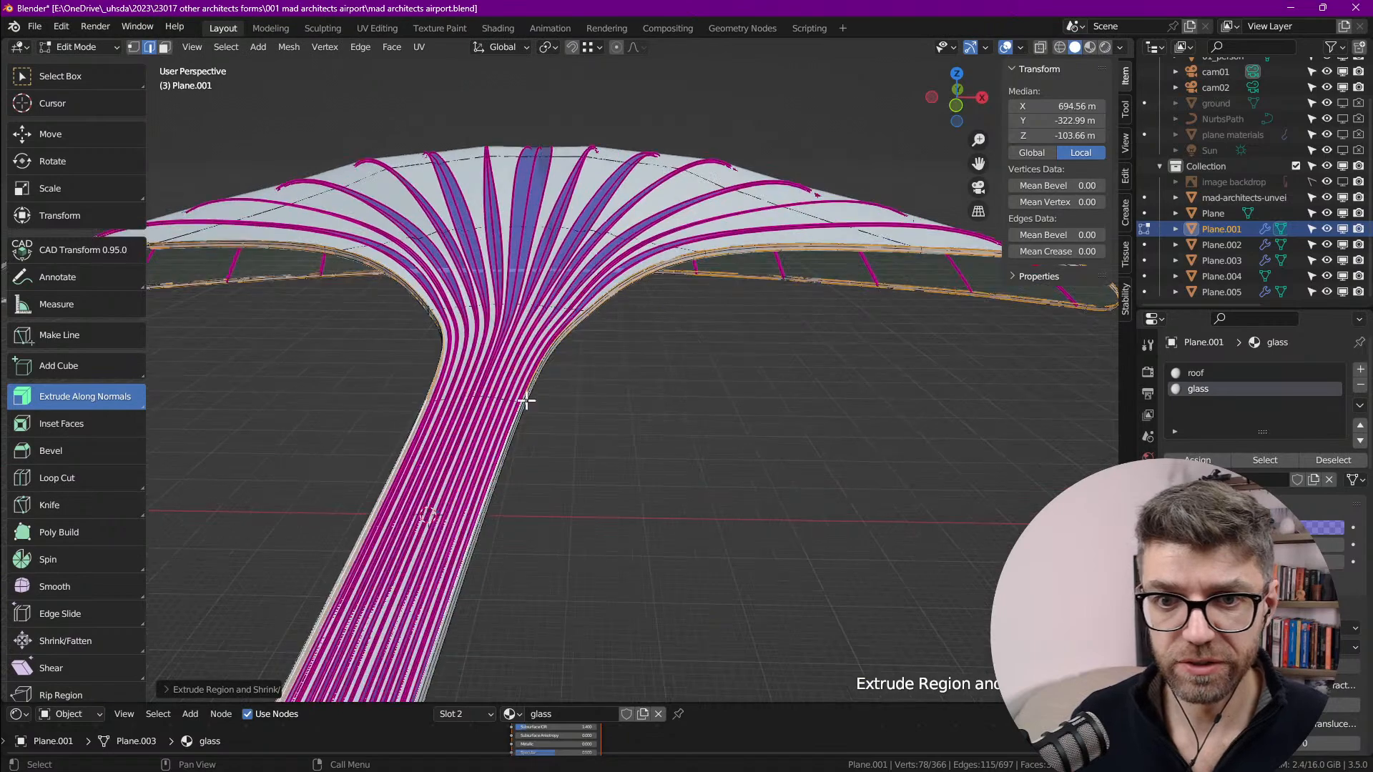
pyautogui.moveTo(661, 212); pyautogui.dragTo(649, 309, button='middle')
pyautogui.scroll(-5, 650, 306)
pyautogui.scroll(4, 649, 309)
pyautogui.scroll(-5, 653, 355)
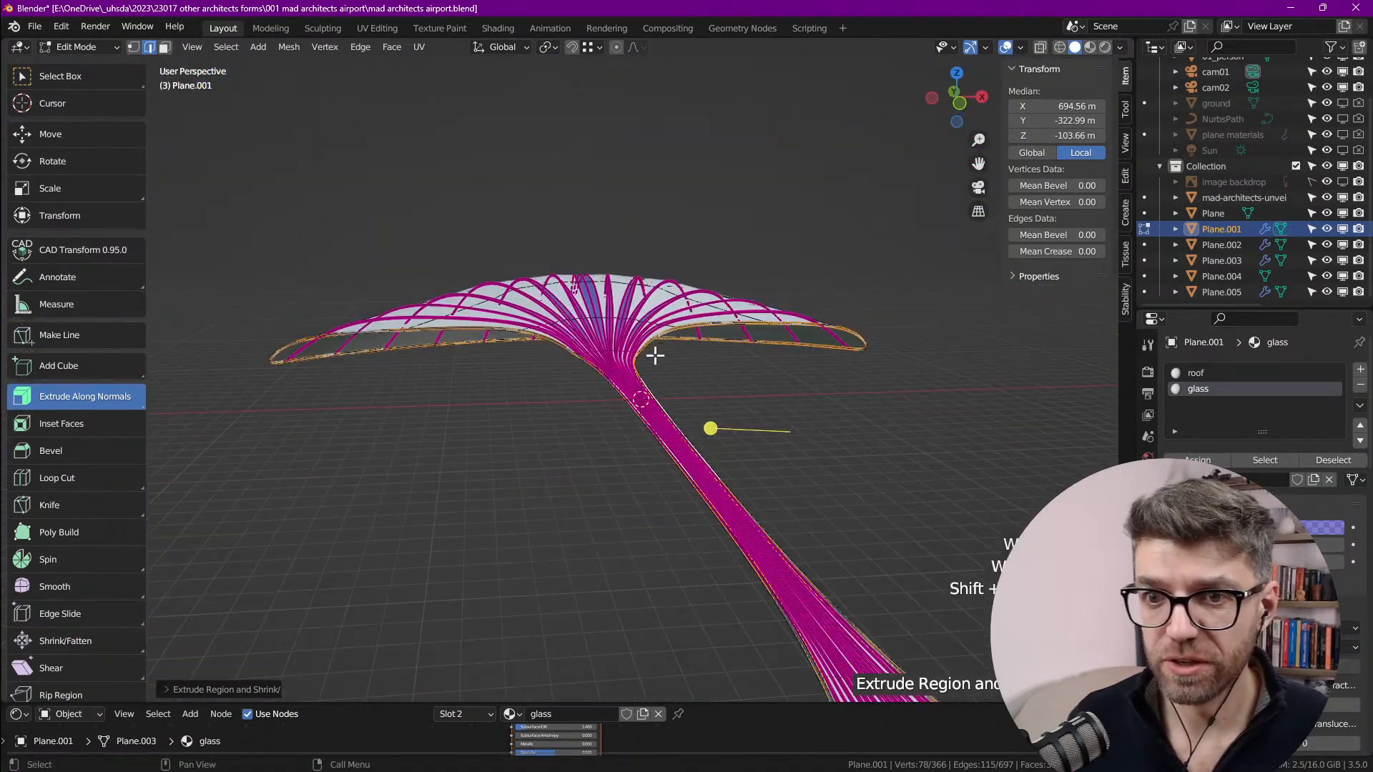
pyautogui.scroll(5, 632, 355)
pyautogui.scroll(-3, 579, 358)
pyautogui.scroll(1, 570, 336)
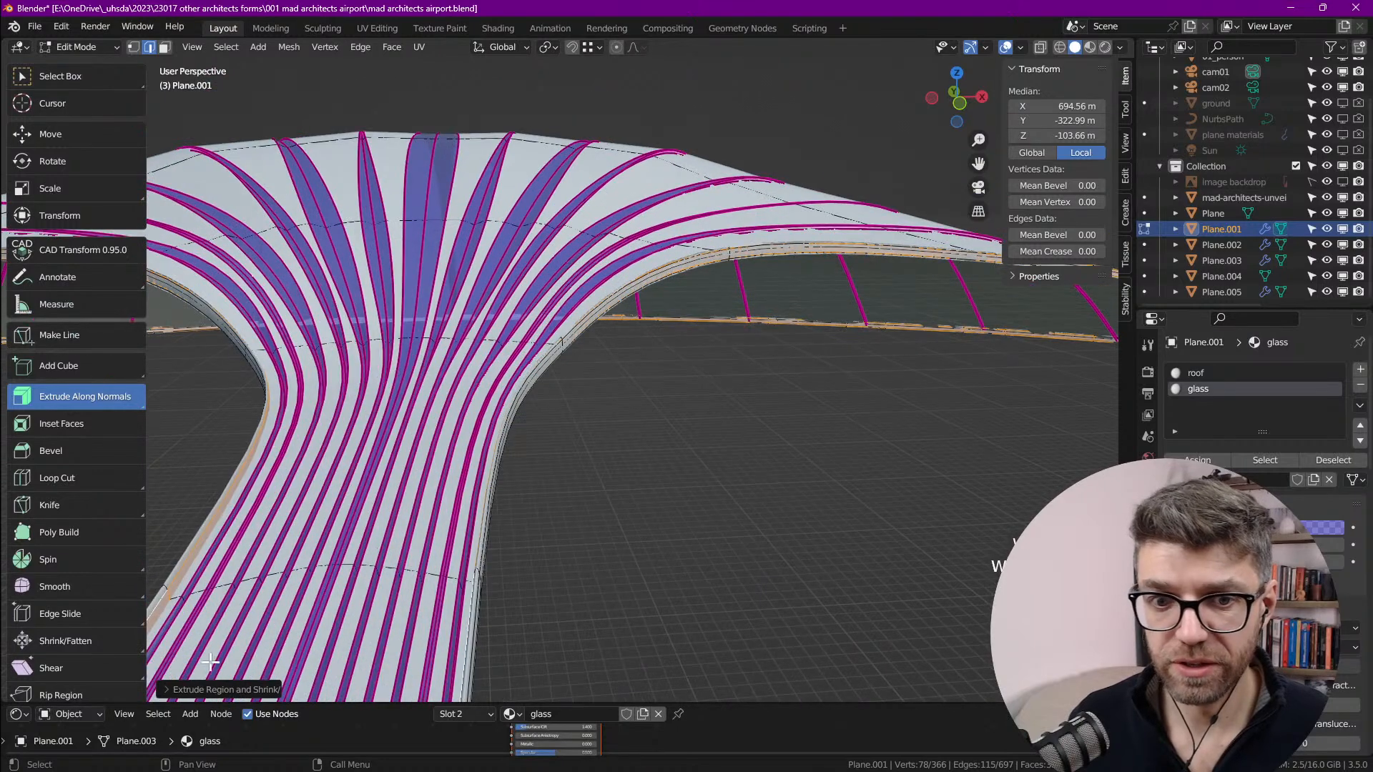
pyautogui.click(167, 689)
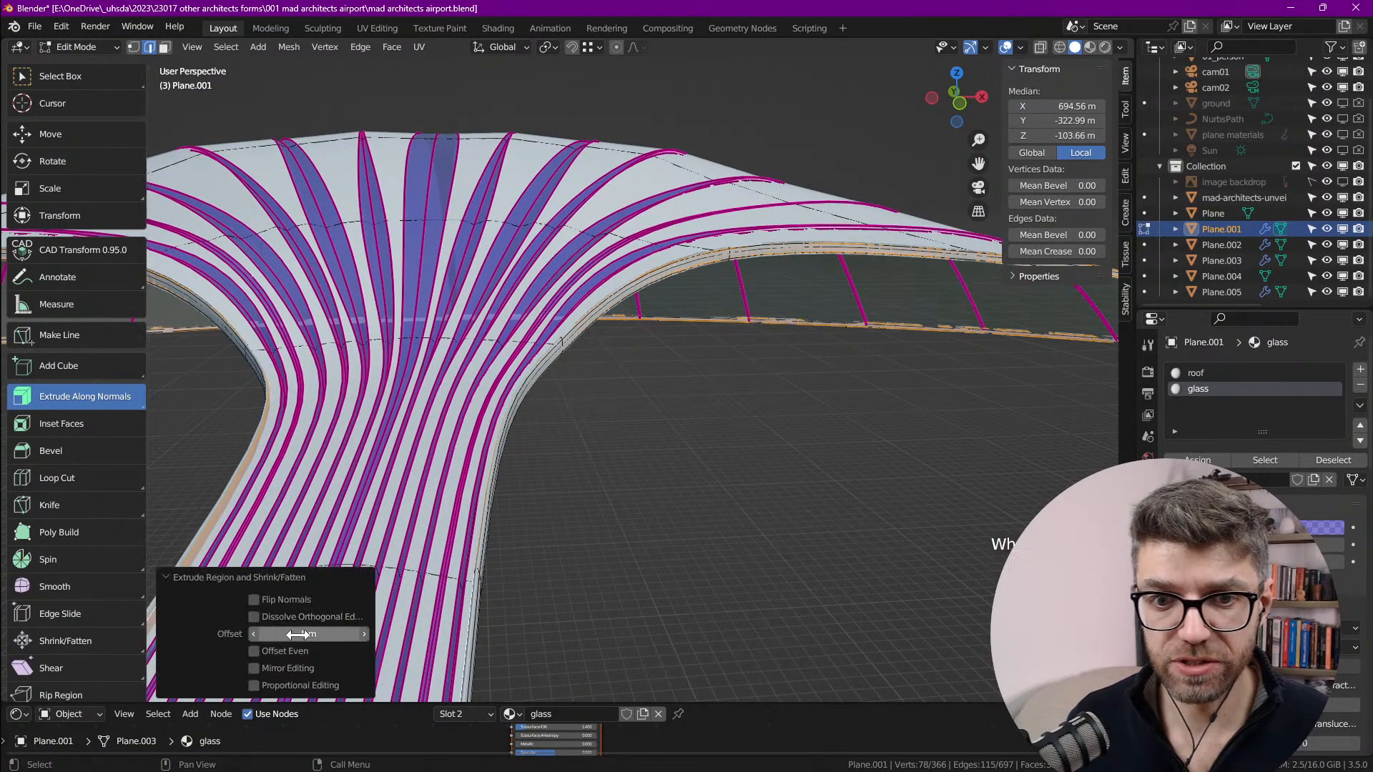
# Step: Select the four corner edge loops of the thickened edge band in X-ray and set their mean crease to 1.00
pyautogui.scroll(5, 622, 294)
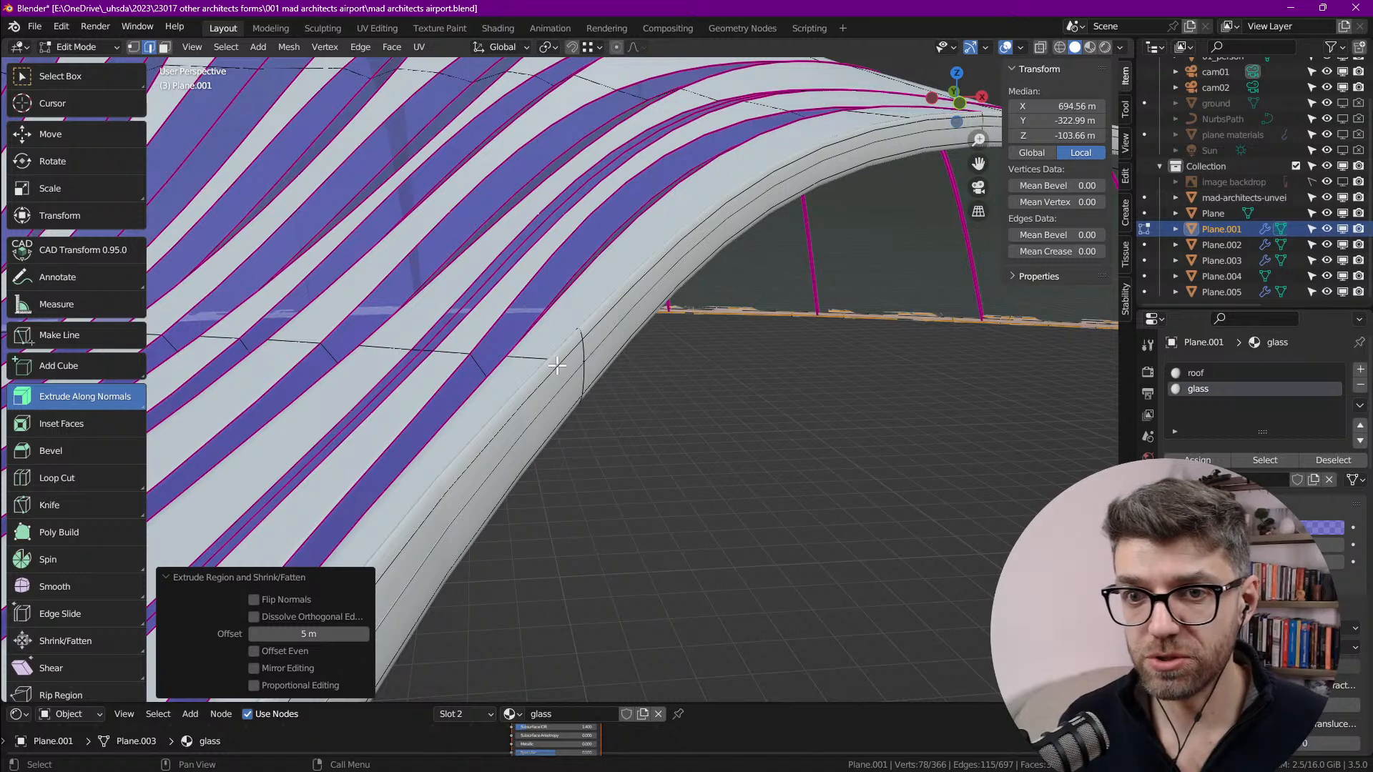
pyautogui.keyDown('alt'); pyautogui.click(557, 366); pyautogui.keyUp('alt')
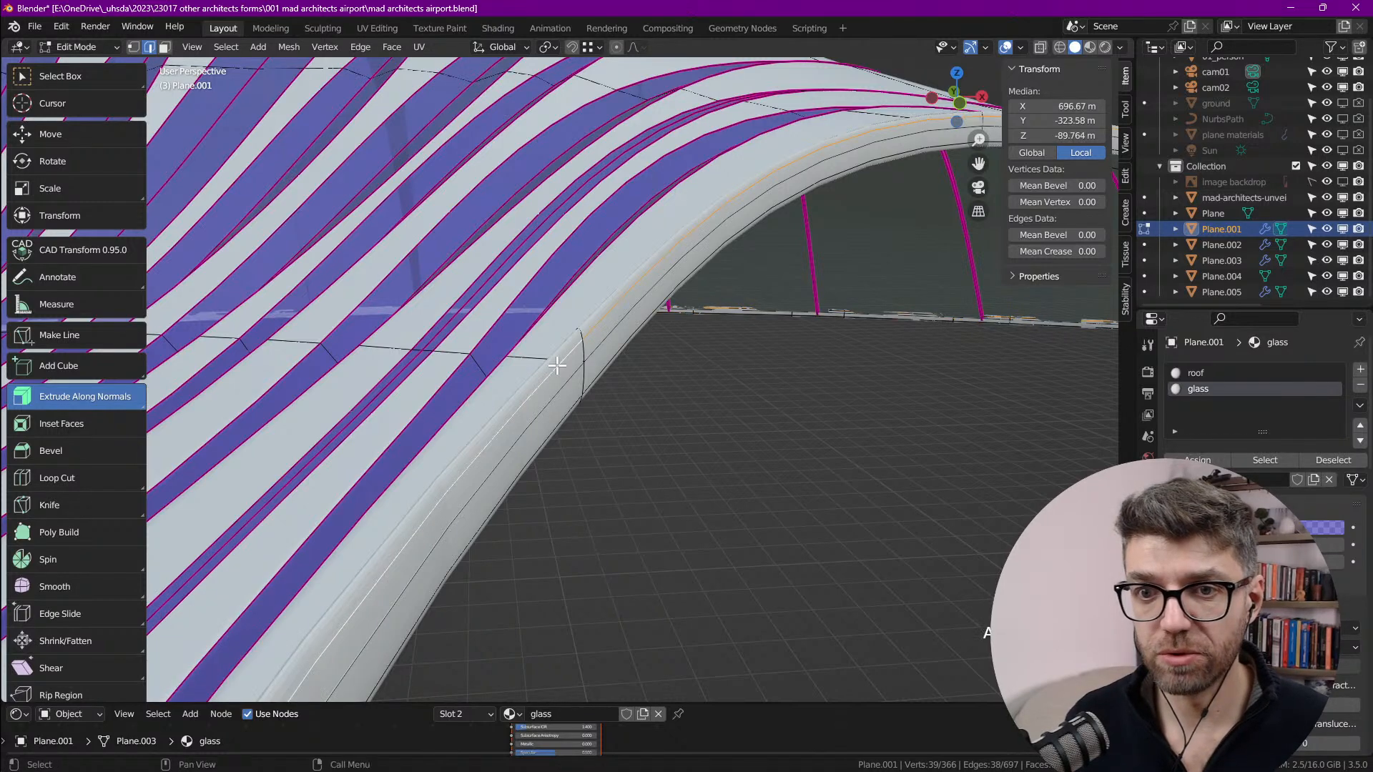
pyautogui.hotkey('alt', 'z')
pyautogui.keyDown('alt'); pyautogui.keyDown('shift'); pyautogui.click(552, 359); pyautogui.keyUp('shift'); pyautogui.keyUp('alt')
pyautogui.hotkey('ctrl', 'z')
pyautogui.keyDown('alt'); pyautogui.keyDown('shift'); pyautogui.click(530, 422); pyautogui.keyUp('shift'); pyautogui.keyUp('alt')
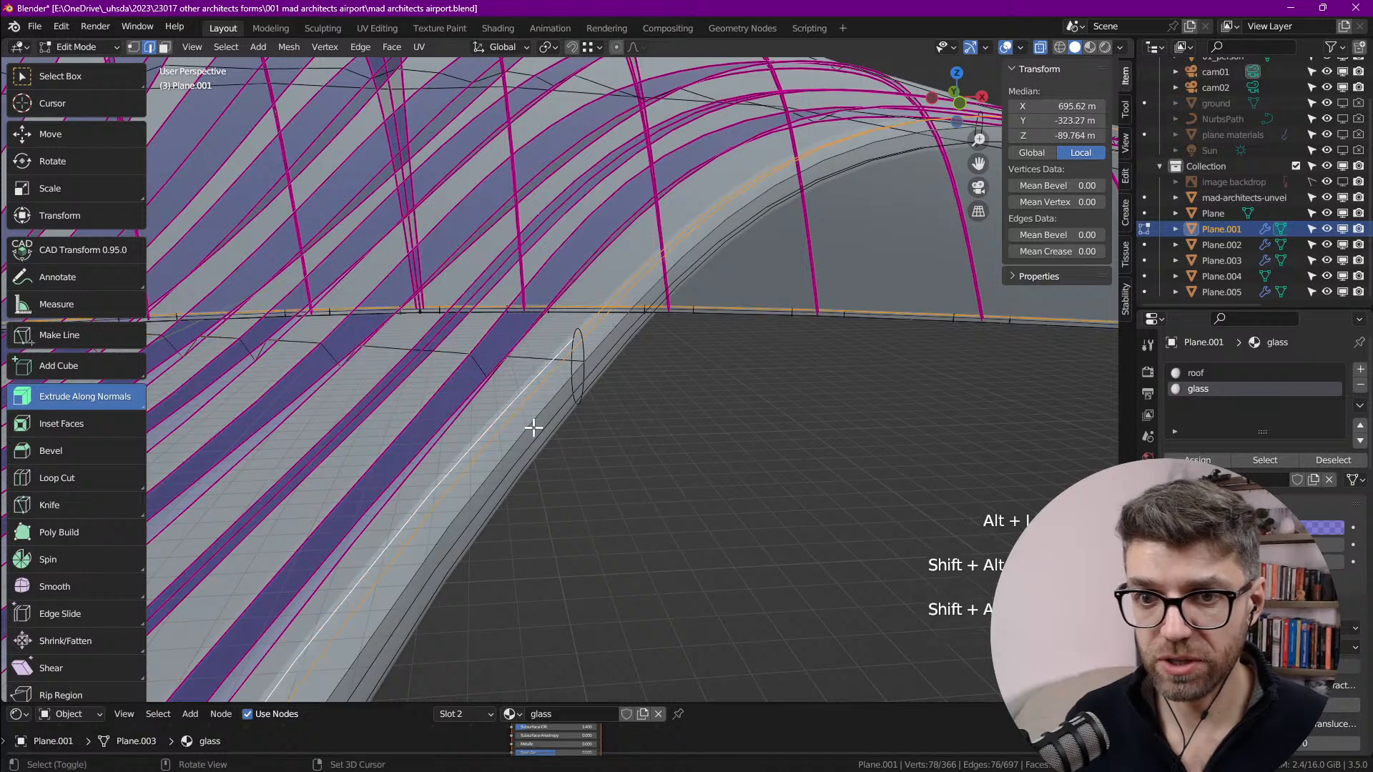
pyautogui.keyDown('shift'); pyautogui.moveTo(538, 426); pyautogui.dragTo(620, 355, button='middle'); pyautogui.keyUp('shift')
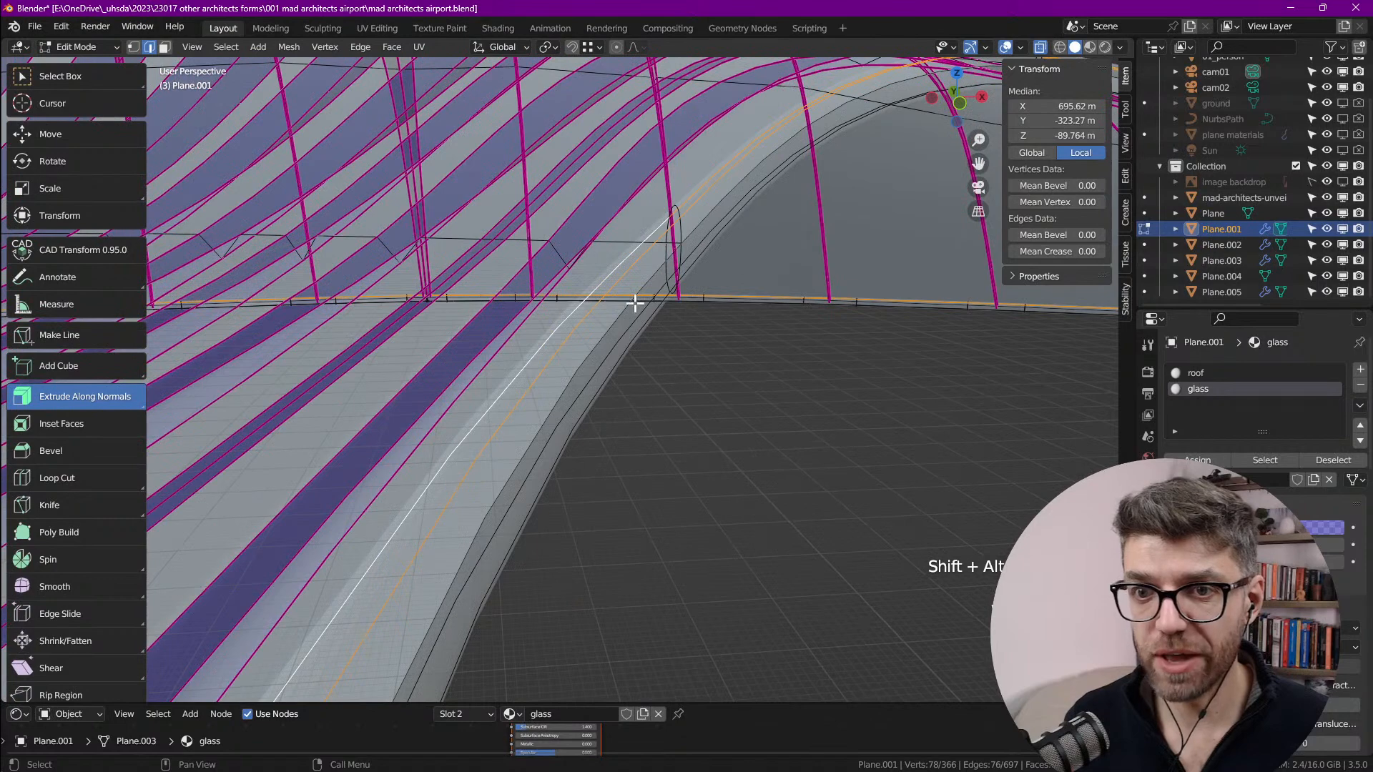
pyautogui.keyDown('alt'); pyautogui.keyDown('shift'); pyautogui.click(611, 368); pyautogui.keyUp('shift'); pyautogui.keyUp('alt')
pyautogui.keyDown('alt'); pyautogui.keyDown('shift'); pyautogui.click(614, 374); pyautogui.keyUp('shift'); pyautogui.keyUp('alt')
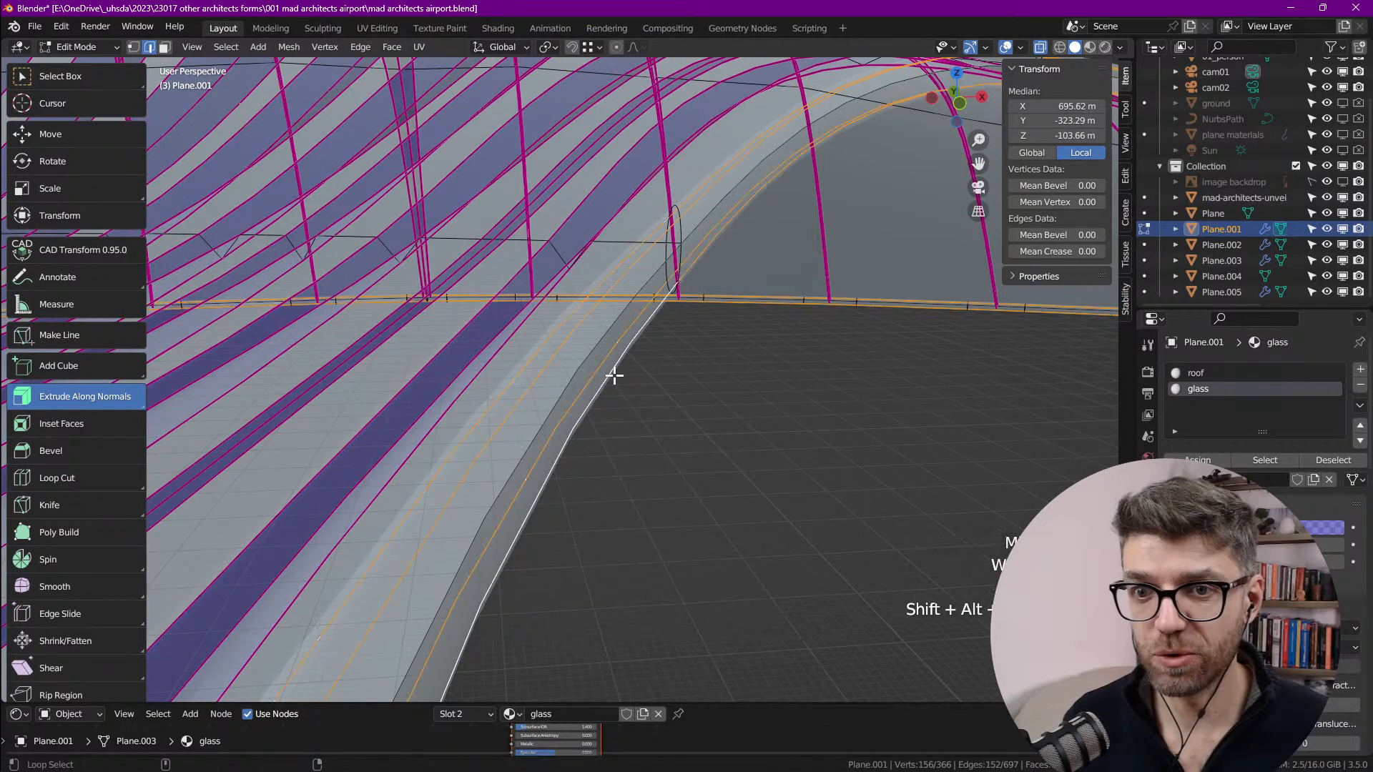
pyautogui.keyDown('shift'); pyautogui.moveTo(610, 439); pyautogui.dragTo(595, 410, button='middle'); pyautogui.keyUp('shift')
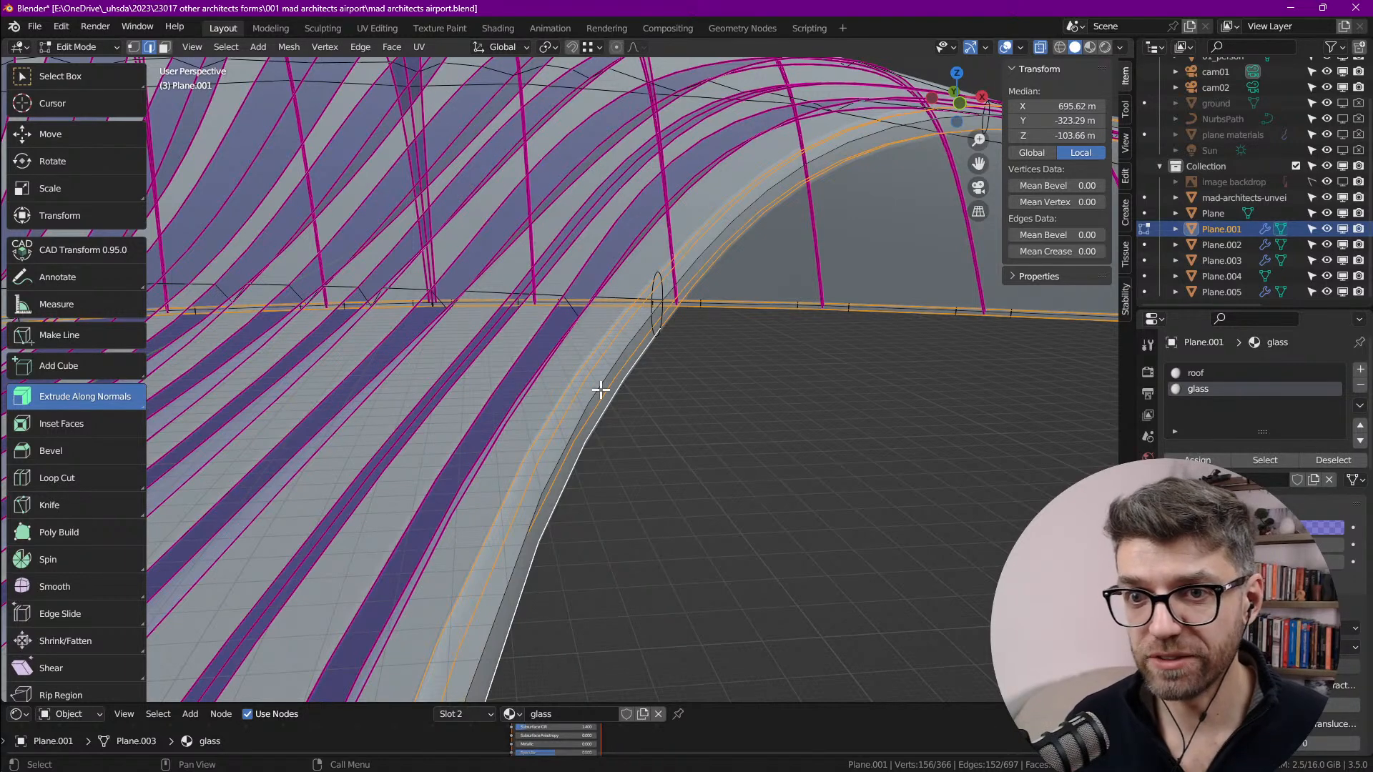
pyautogui.moveTo(1048, 252); pyautogui.dragTo(1052, 262)
pyautogui.moveTo(751, 343); pyautogui.dragTo(647, 379, button='middle')
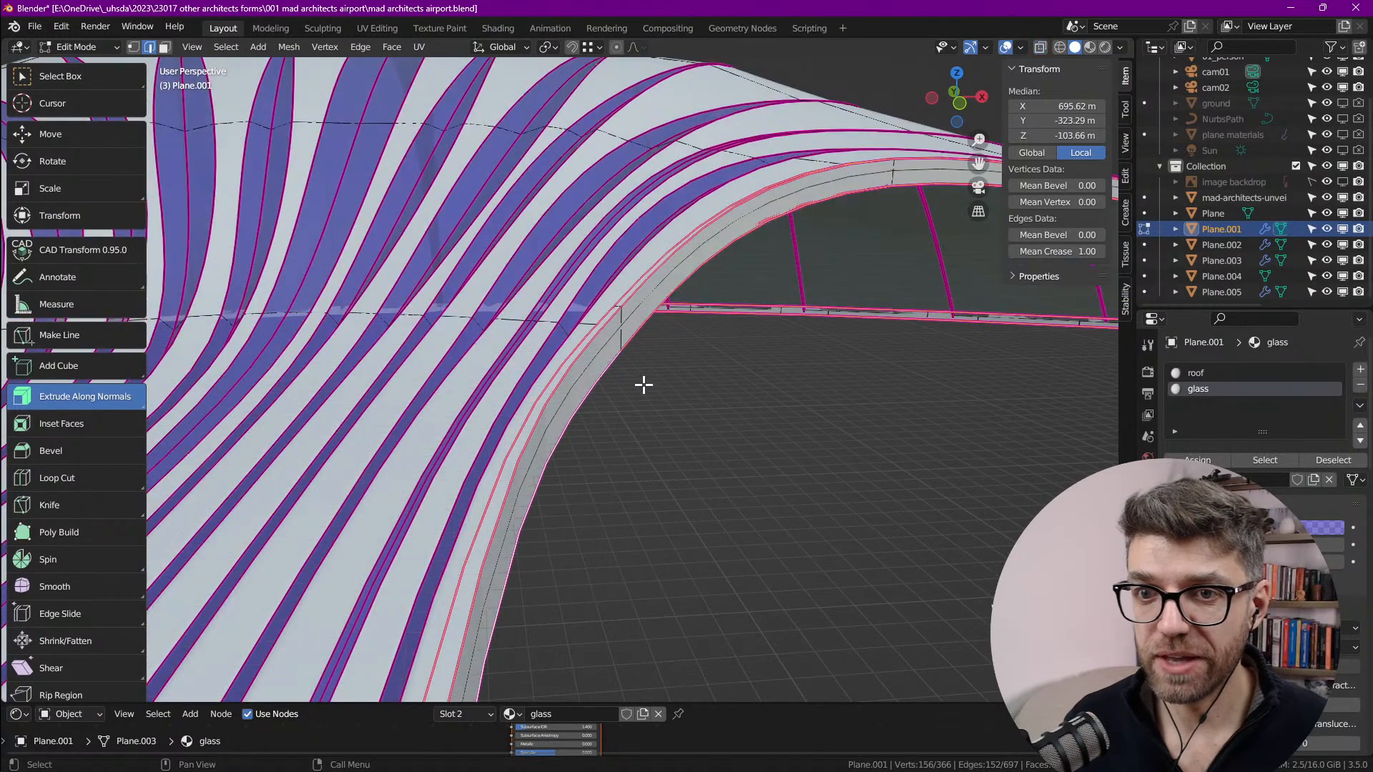
pyautogui.press('Tab')
pyautogui.press('Tab')
# Step: Select the whole linked edge band and add a new material named edge in a new slot
pyautogui.hotkey('alt', 'a')
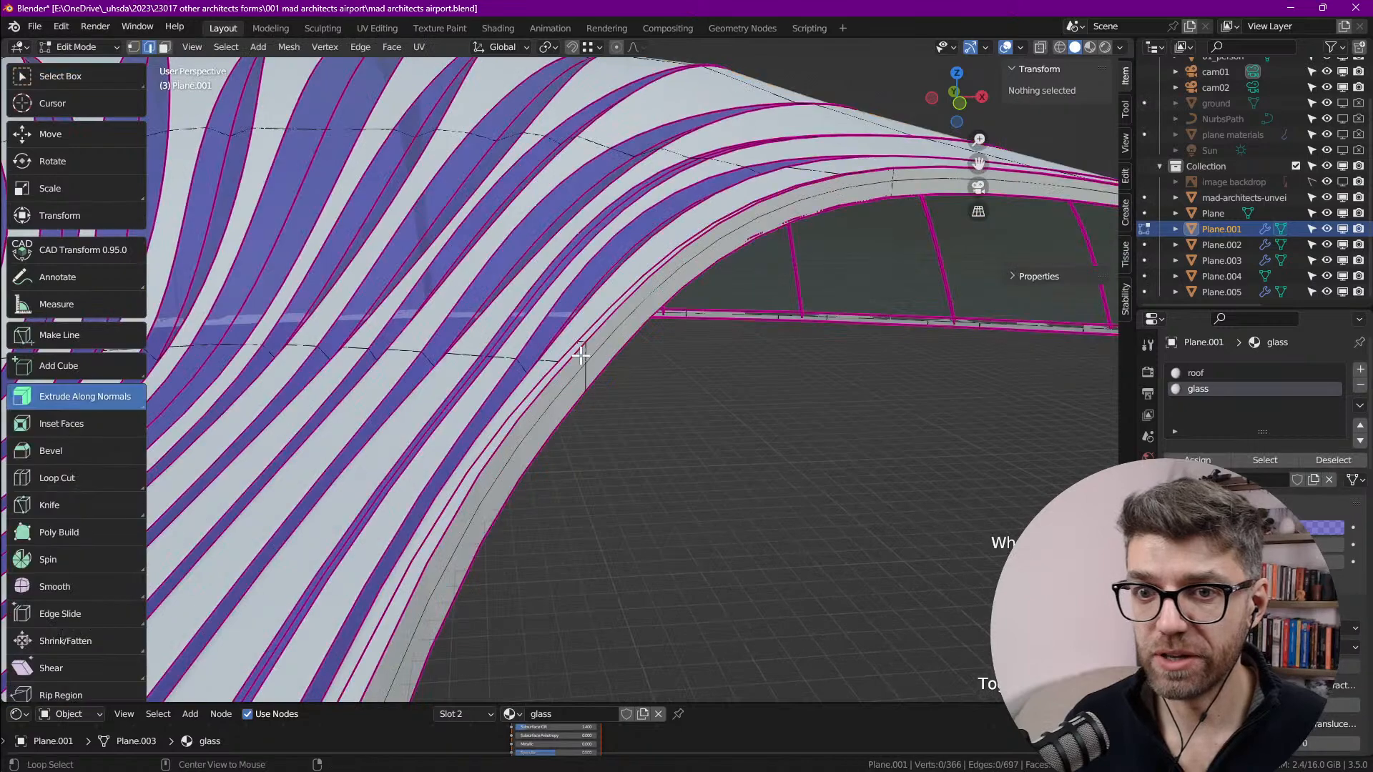
pyautogui.keyDown('alt'); pyautogui.click(579, 344); pyautogui.keyUp('alt')
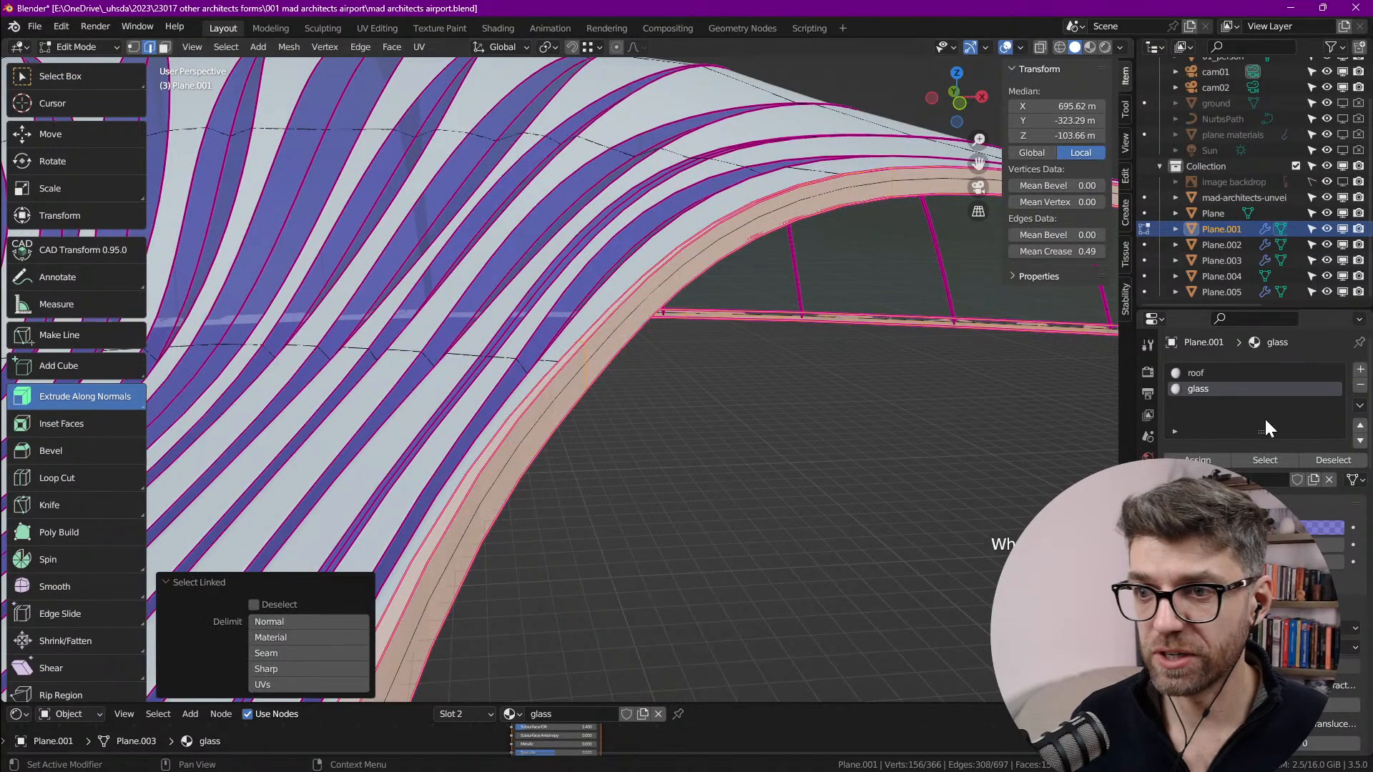
pyautogui.click(1361, 369)
pyautogui.click(1257, 482)
pyautogui.doubleClick(1254, 481)
pyautogui.write('edge')
pyautogui.press('Return')
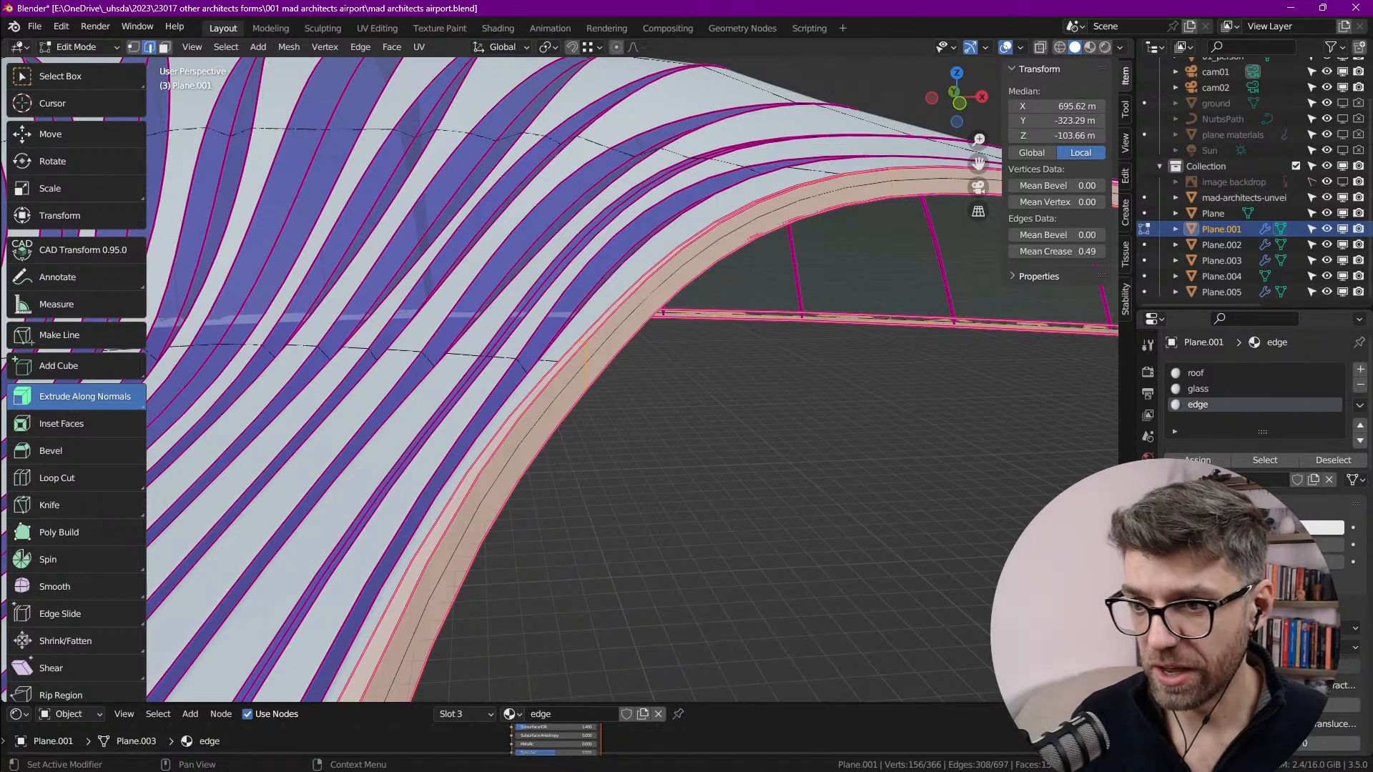
# Step: Give the edge material an orange-brown base colour and assign it to the selected edge band
pyautogui.click(1323, 528)
pyautogui.moveTo(1330, 360); pyautogui.dragTo(1331, 392)
pyautogui.click(1203, 460)
pyautogui.scroll(-1, 741, 439)
pyautogui.press('Tab')
pyautogui.scroll(-5, 578, 457)
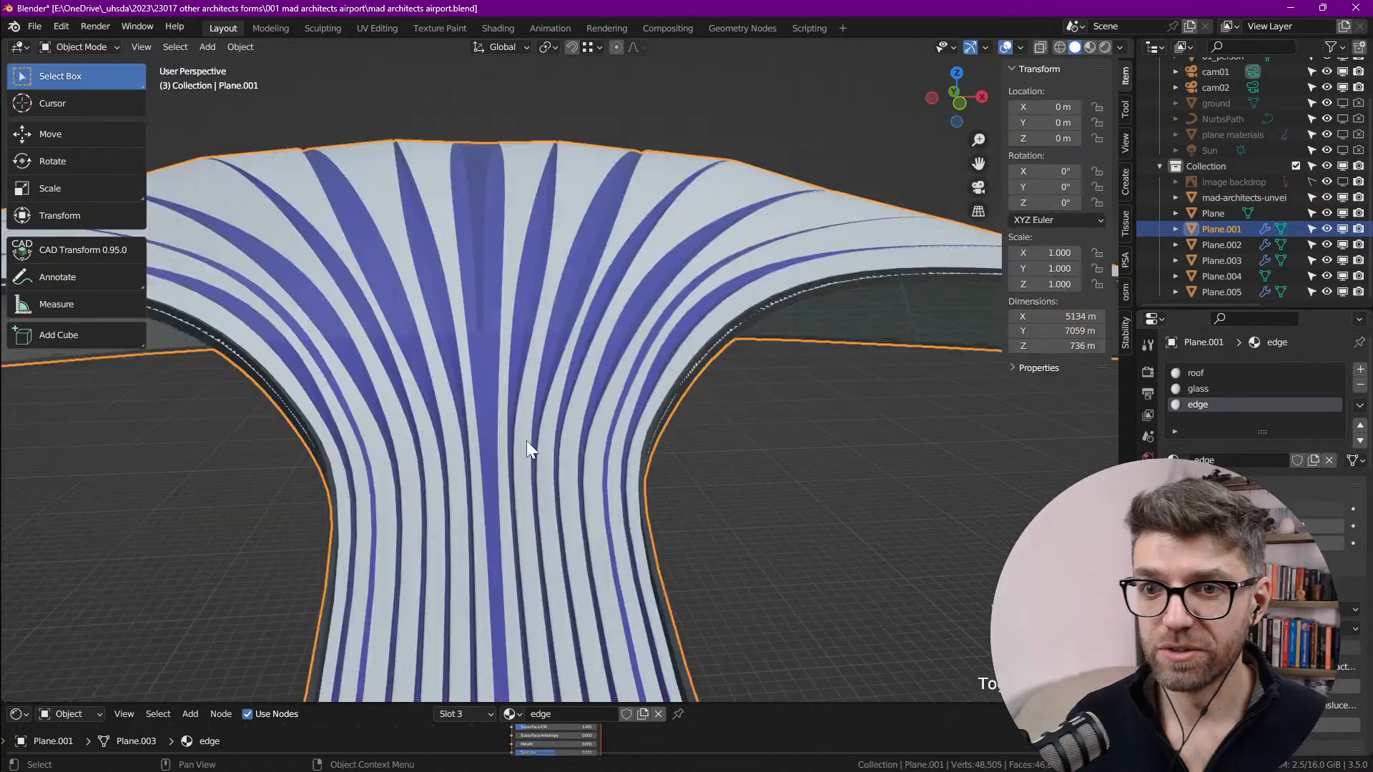
# Step: Try to shift the edge band's selected side faces by about 4.26 m with Shrink/Fatten
pyautogui.scroll(8, 561, 429)
pyautogui.moveTo(828, 386); pyautogui.dragTo(717, 398, button='middle')
pyautogui.press('Tab')
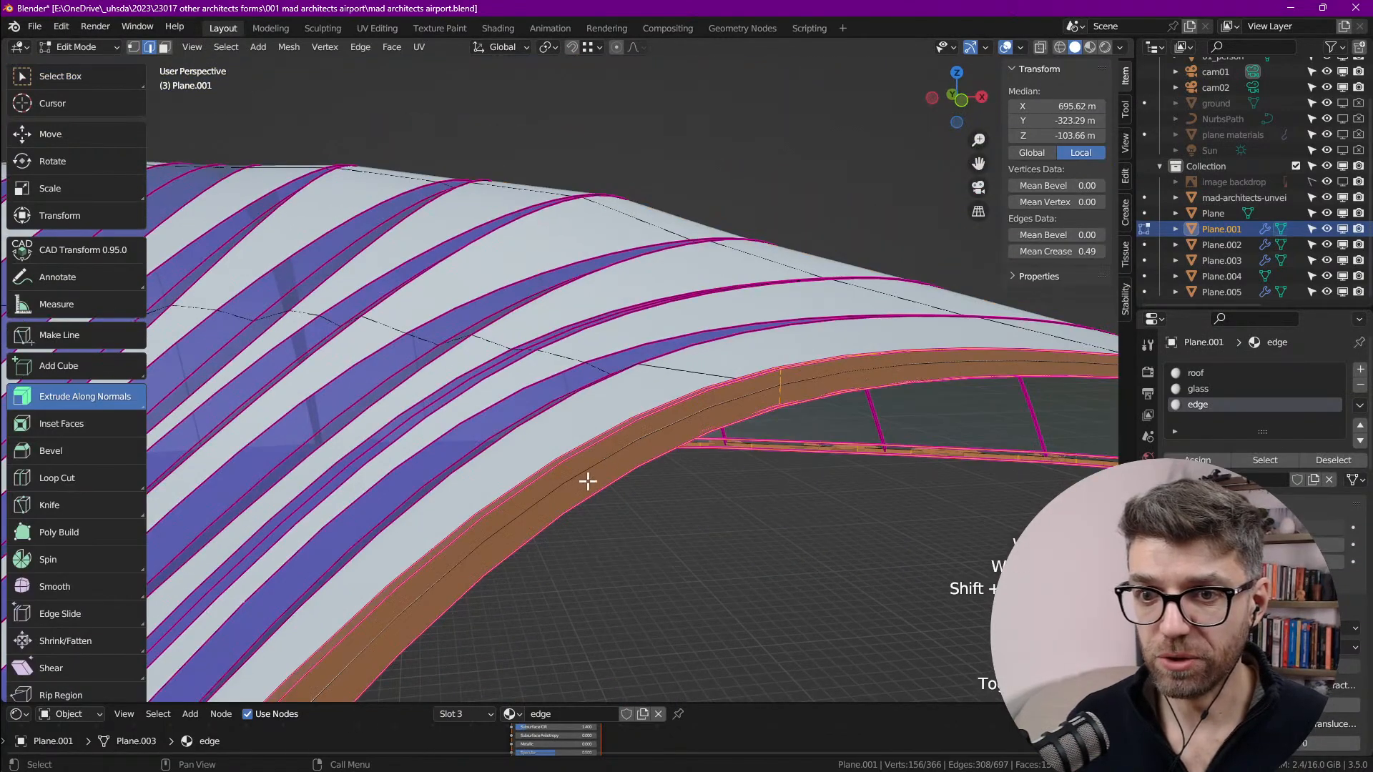
pyautogui.hotkey('alt', 'a')
pyautogui.keyDown('alt'); pyautogui.click(777, 382); pyautogui.keyUp('alt')
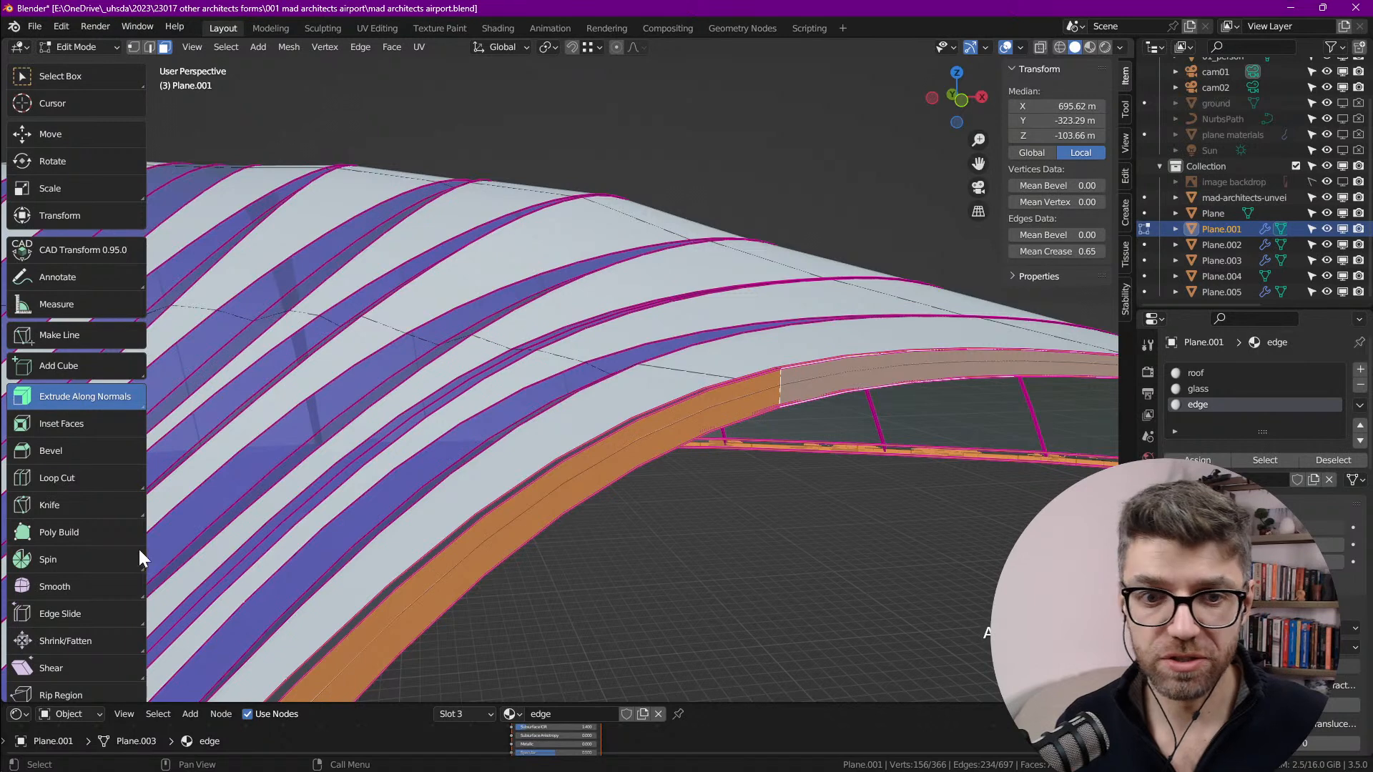
pyautogui.scroll(-1, 80, 551)
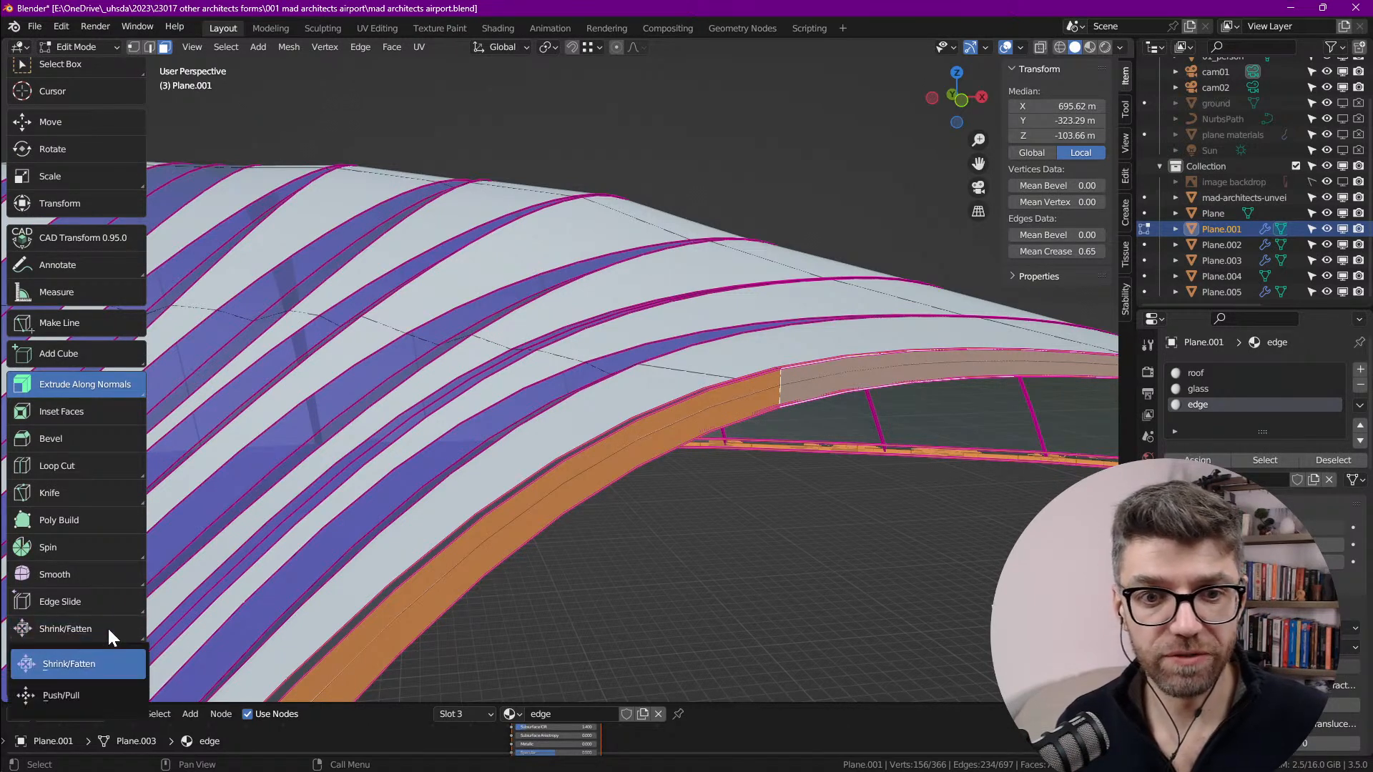
pyautogui.click(73, 629)
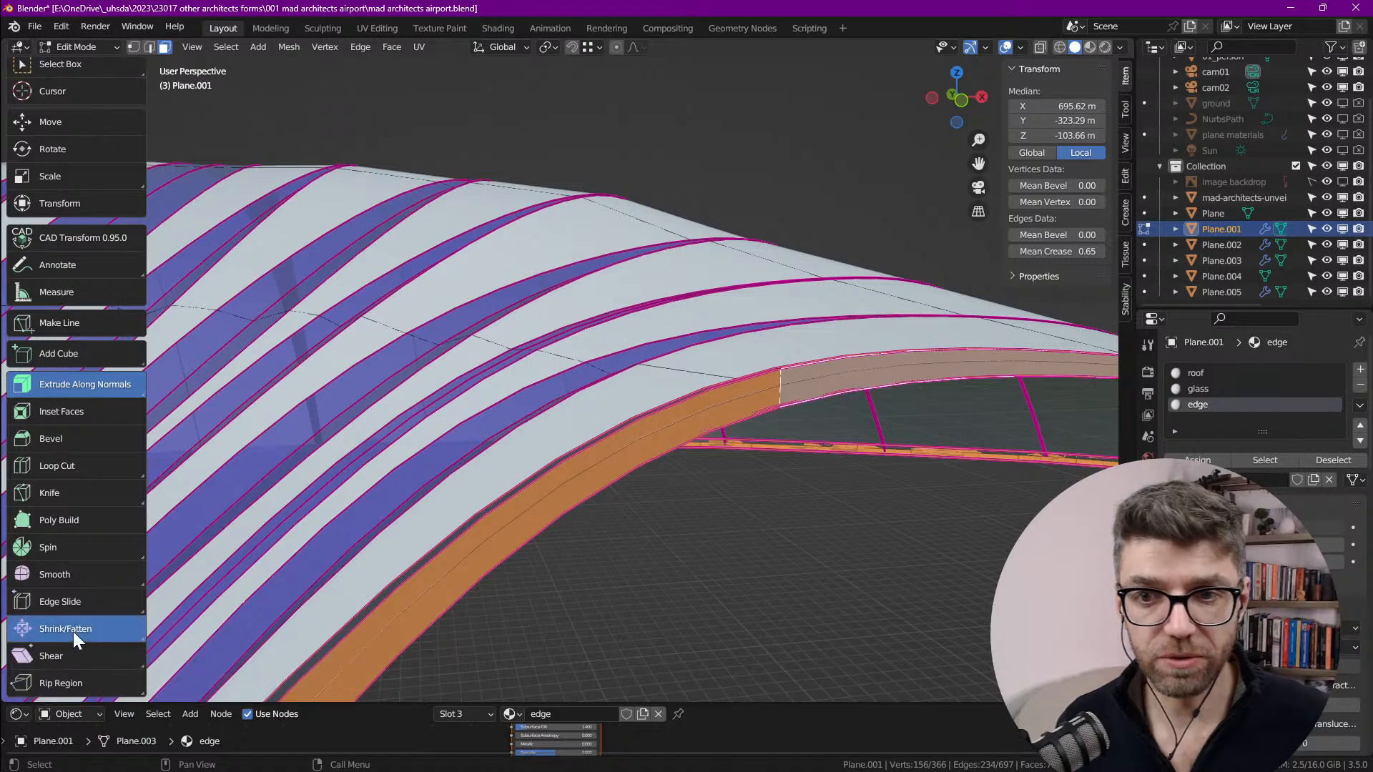
pyautogui.scroll(-8, 683, 370)
pyautogui.moveTo(735, 460); pyautogui.dragTo(766, 474, button='middle')
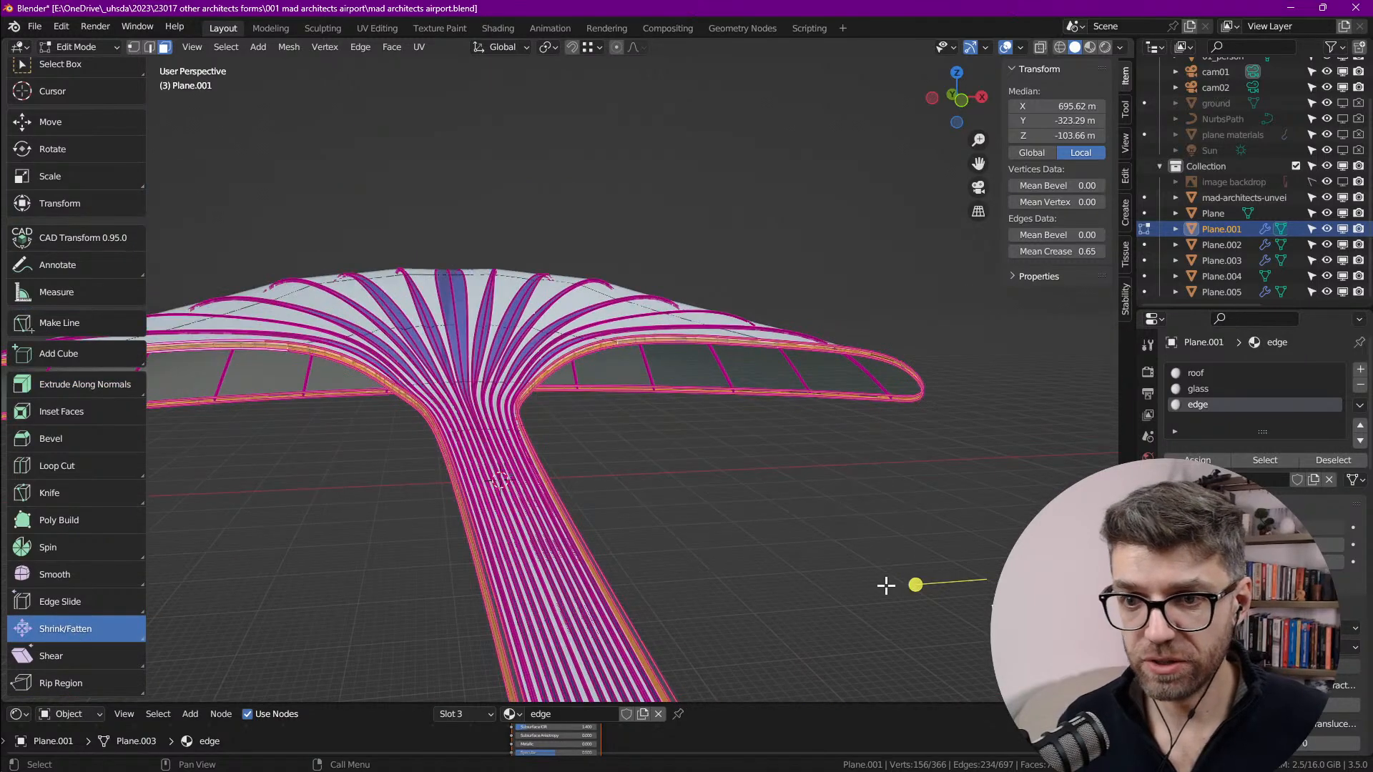
pyautogui.moveTo(916, 585)
pyautogui.mouseDown()
pyautogui.moveTo(963, 576)
pyautogui.moveTo(918, 583)
pyautogui.mouseUp()
pyautogui.scroll(3, 508, 415)
pyautogui.scroll(5, 563, 371)
pyautogui.scroll(-7, 563, 383)
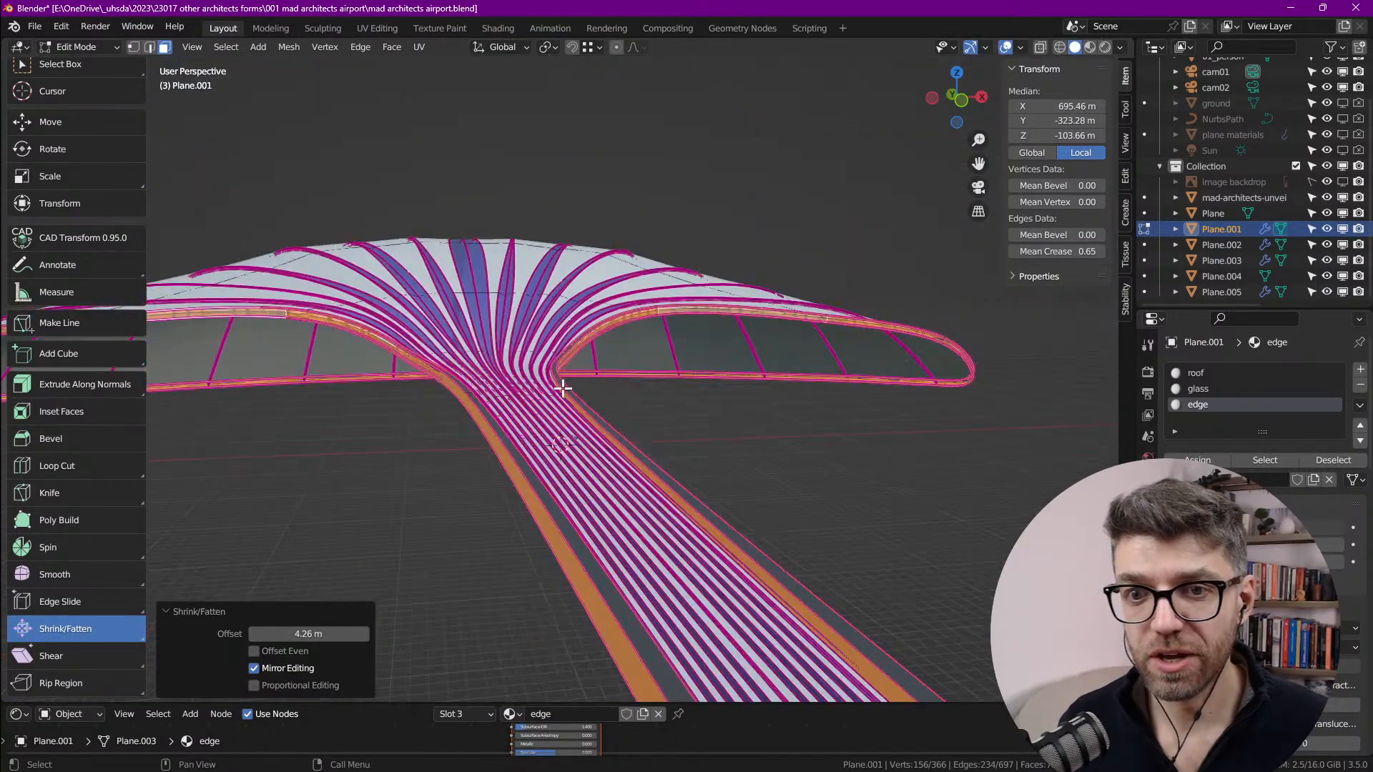
pyautogui.scroll(1, 562, 387)
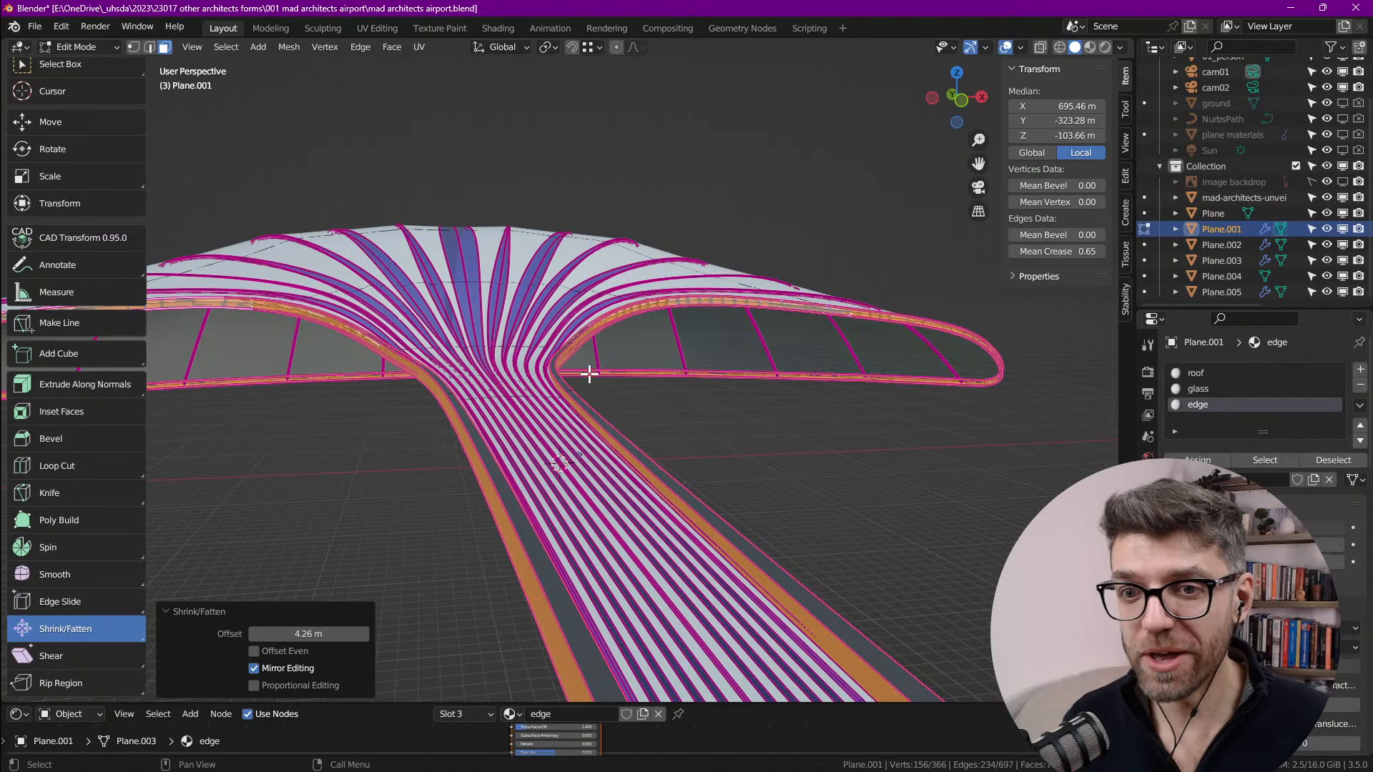
# Step: Turn on X-ray and delete the internal face crossing the edge band at the centre of the roof's near end
pyautogui.scroll(-5, 591, 378)
pyautogui.moveTo(562, 369); pyautogui.dragTo(738, 510, button='middle')
pyautogui.scroll(4, 734, 501)
pyautogui.scroll(-4, 697, 465)
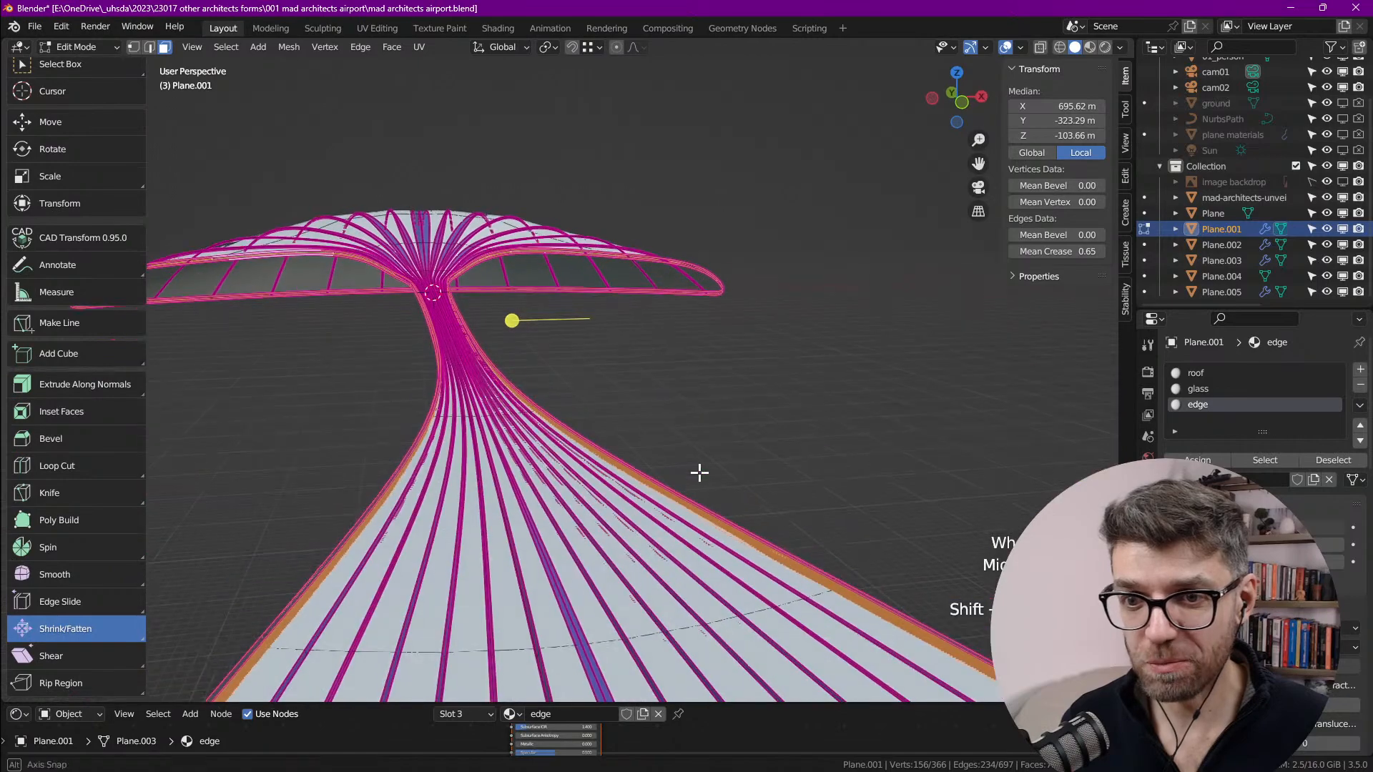
pyautogui.scroll(1, 668, 436)
pyautogui.scroll(-2, 668, 434)
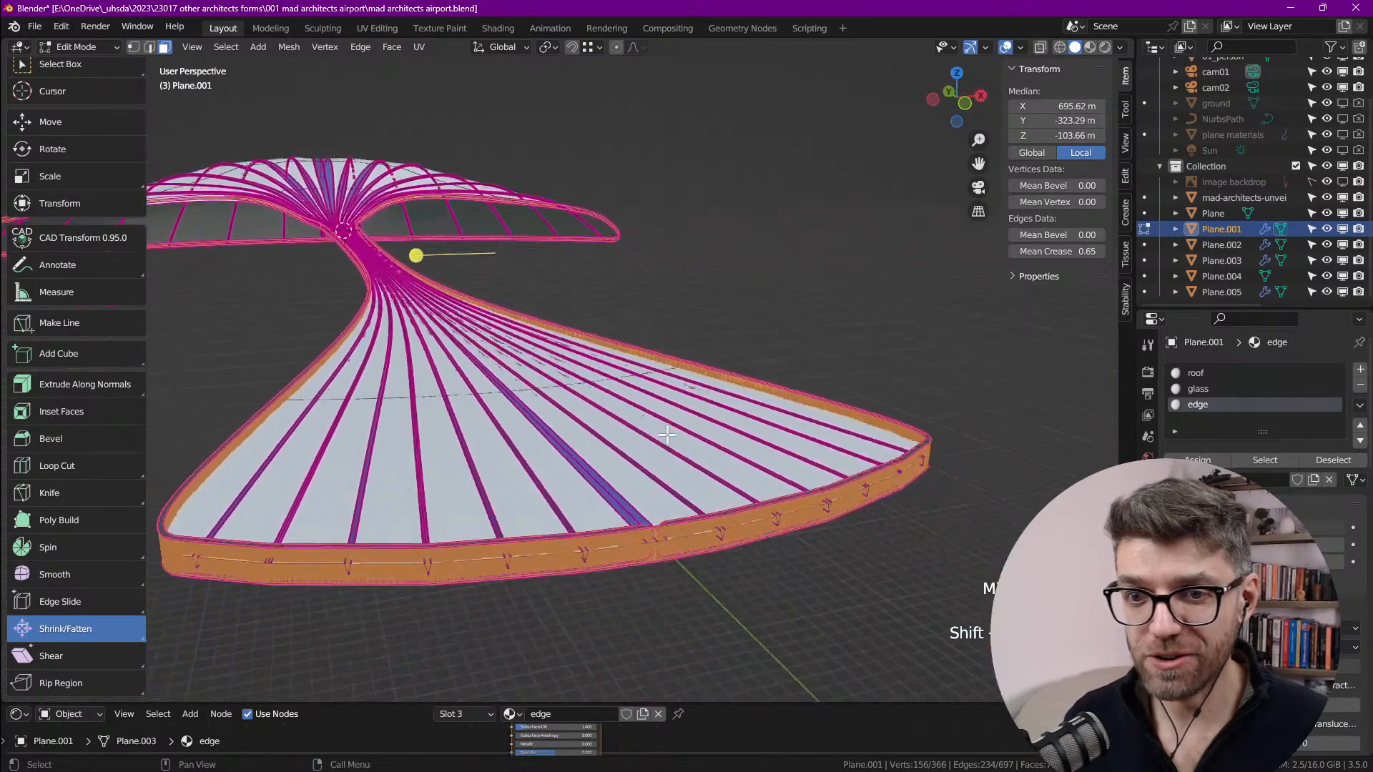
pyautogui.scroll(6, 667, 432)
pyautogui.scroll(2, 673, 417)
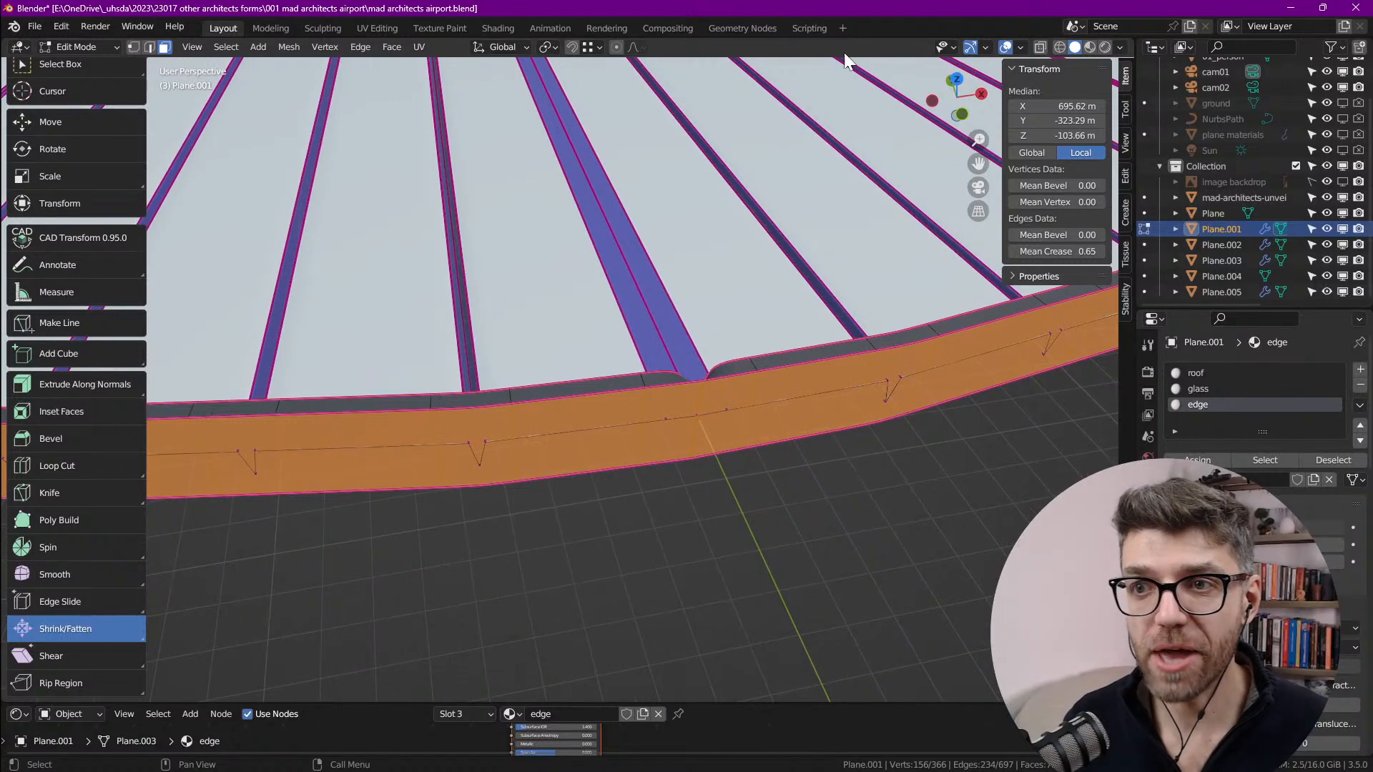
pyautogui.click(1040, 46)
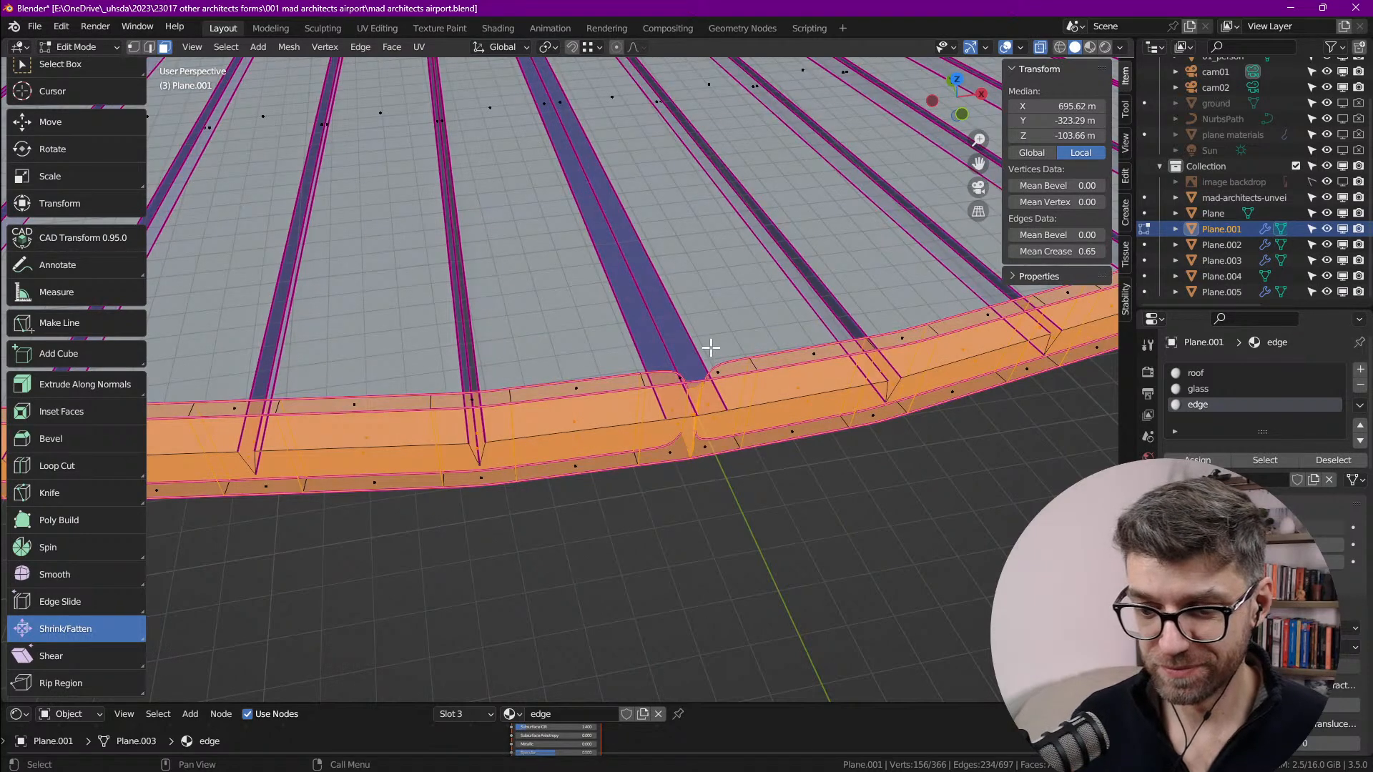
pyautogui.click(706, 398)
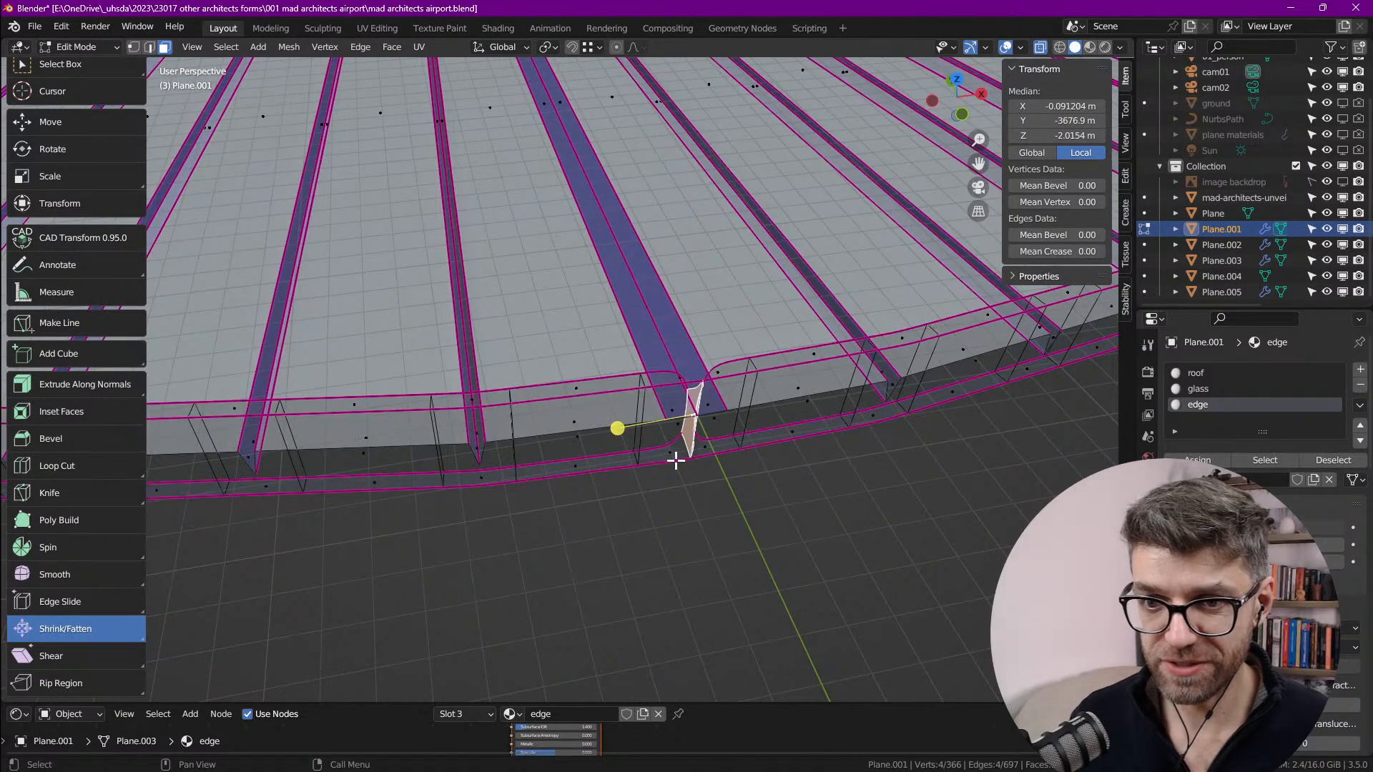
pyautogui.press('x')
pyautogui.press('f')
# Step: Delete the internal face crossing the edge band at the centre of the roof's far end
pyautogui.scroll(-7, 678, 486)
pyautogui.keyDown('shift'); pyautogui.moveTo(693, 551); pyautogui.dragTo(663, 553, button='middle'); pyautogui.keyUp('shift')
pyautogui.keyDown('shift'); pyautogui.moveTo(525, 132); pyautogui.dragTo(582, 555, button='middle'); pyautogui.keyUp('shift')
pyautogui.scroll(12, 518, 365)
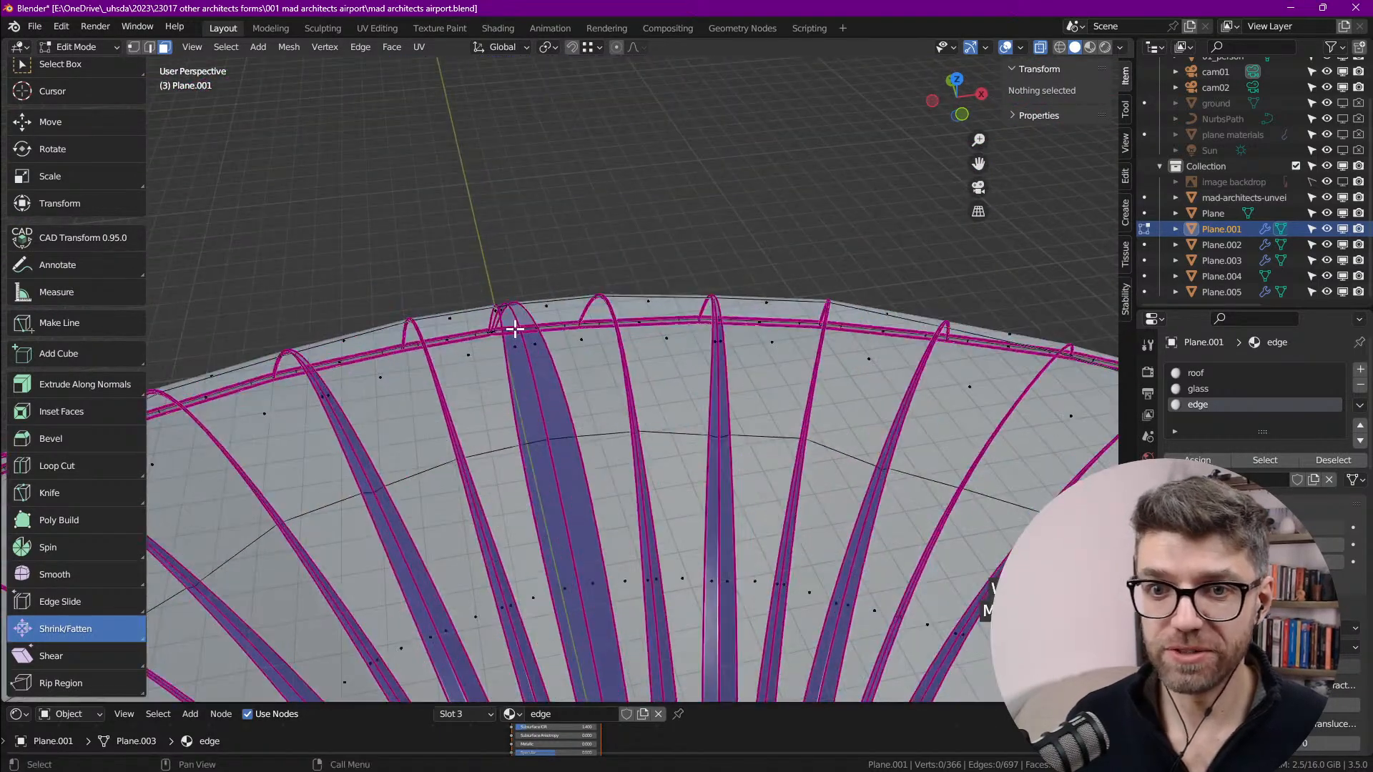
pyautogui.scroll(5, 478, 347)
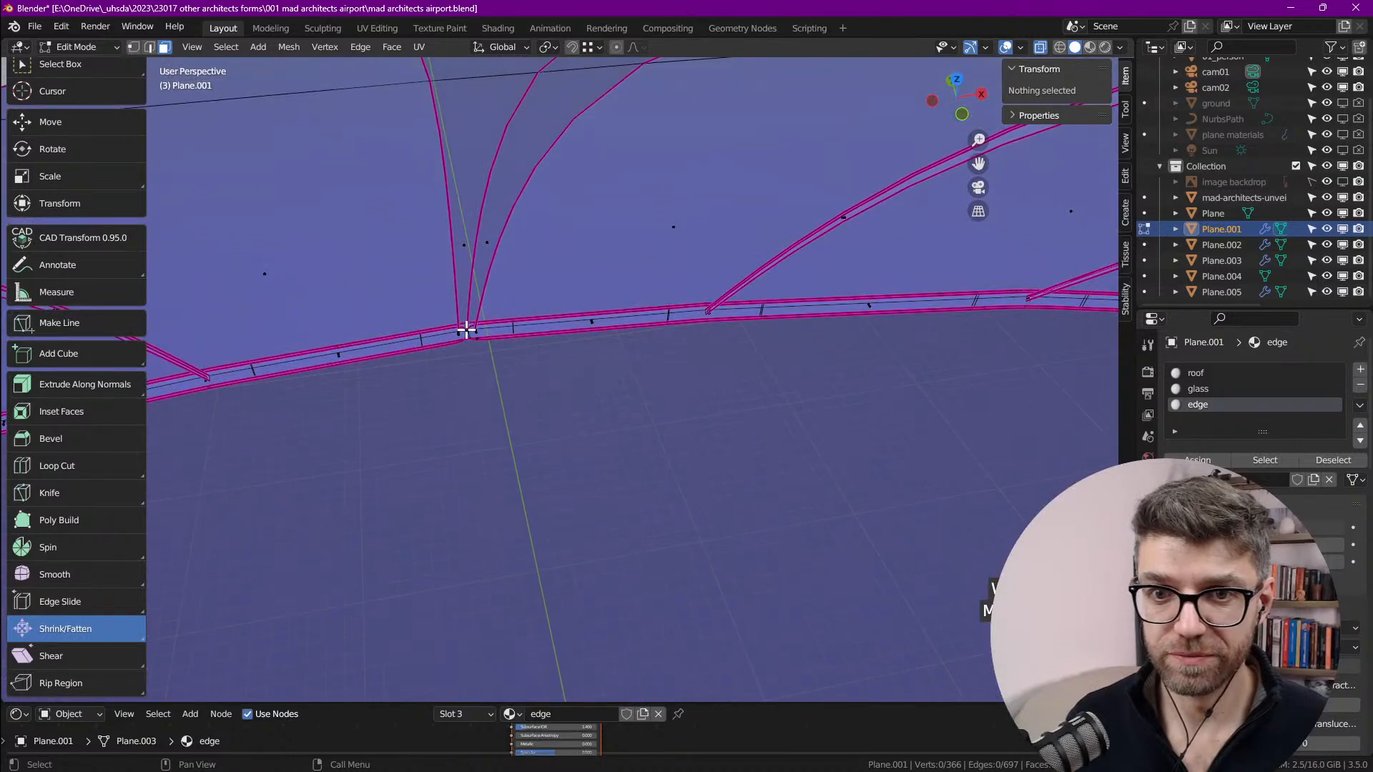
pyautogui.click(501, 361)
pyautogui.press('x')
pyautogui.press('f')
# Step: Select an edge band face at the centre of the roof's far end and frame the view on it
pyautogui.scroll(-5, 511, 410)
pyautogui.scroll(-3, 465, 323)
pyautogui.keyDown('shift'); pyautogui.moveTo(465, 323); pyautogui.dragTo(721, 462, button='middle'); pyautogui.keyUp('shift')
pyautogui.moveTo(499, 427); pyautogui.dragTo(658, 494, button='middle')
pyautogui.keyDown('shift'); pyautogui.moveTo(304, 487); pyautogui.dragTo(869, 358, button='middle'); pyautogui.keyUp('shift')
pyautogui.keyDown('shift'); pyautogui.moveTo(368, 598); pyautogui.dragTo(423, 463, button='middle'); pyautogui.keyUp('shift')
pyautogui.keyDown('alt'); pyautogui.click(489, 429); pyautogui.keyUp('alt')
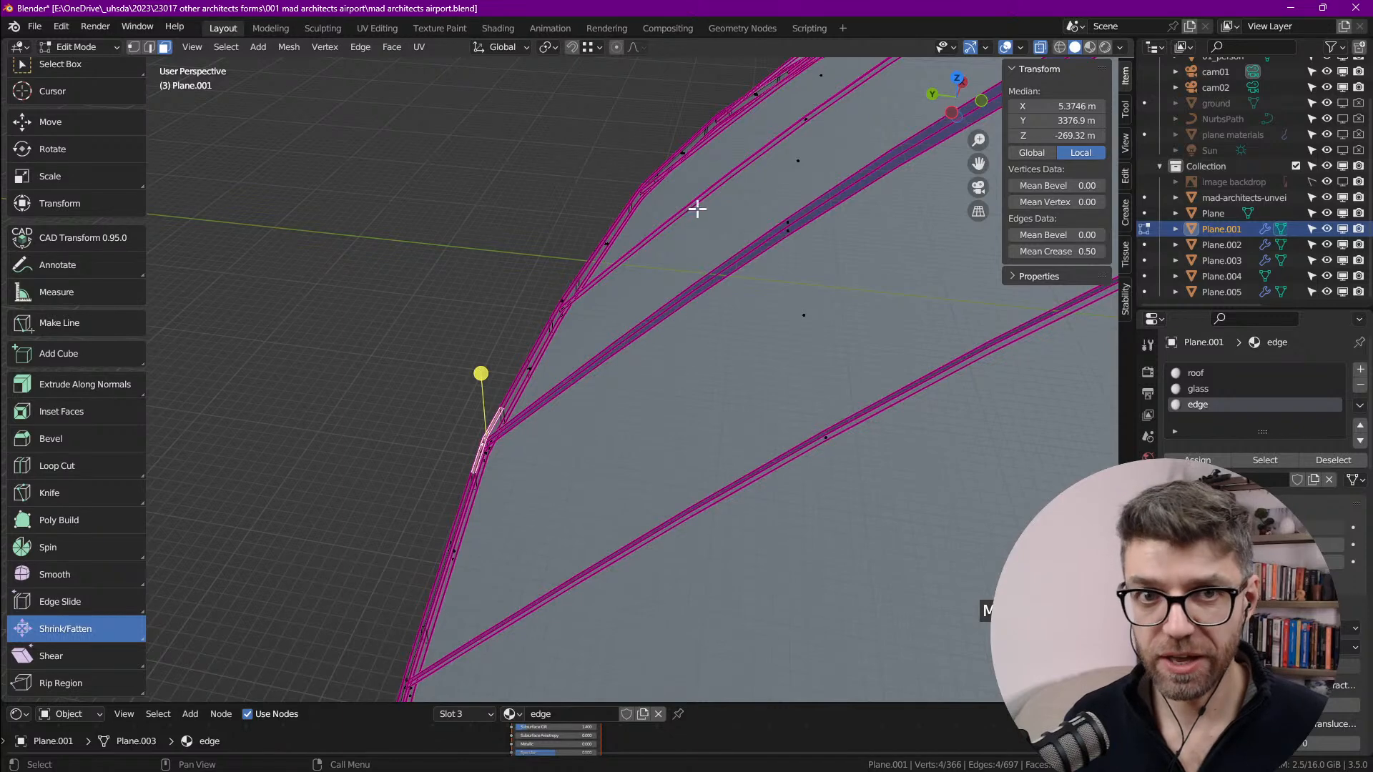
pyautogui.press('`')
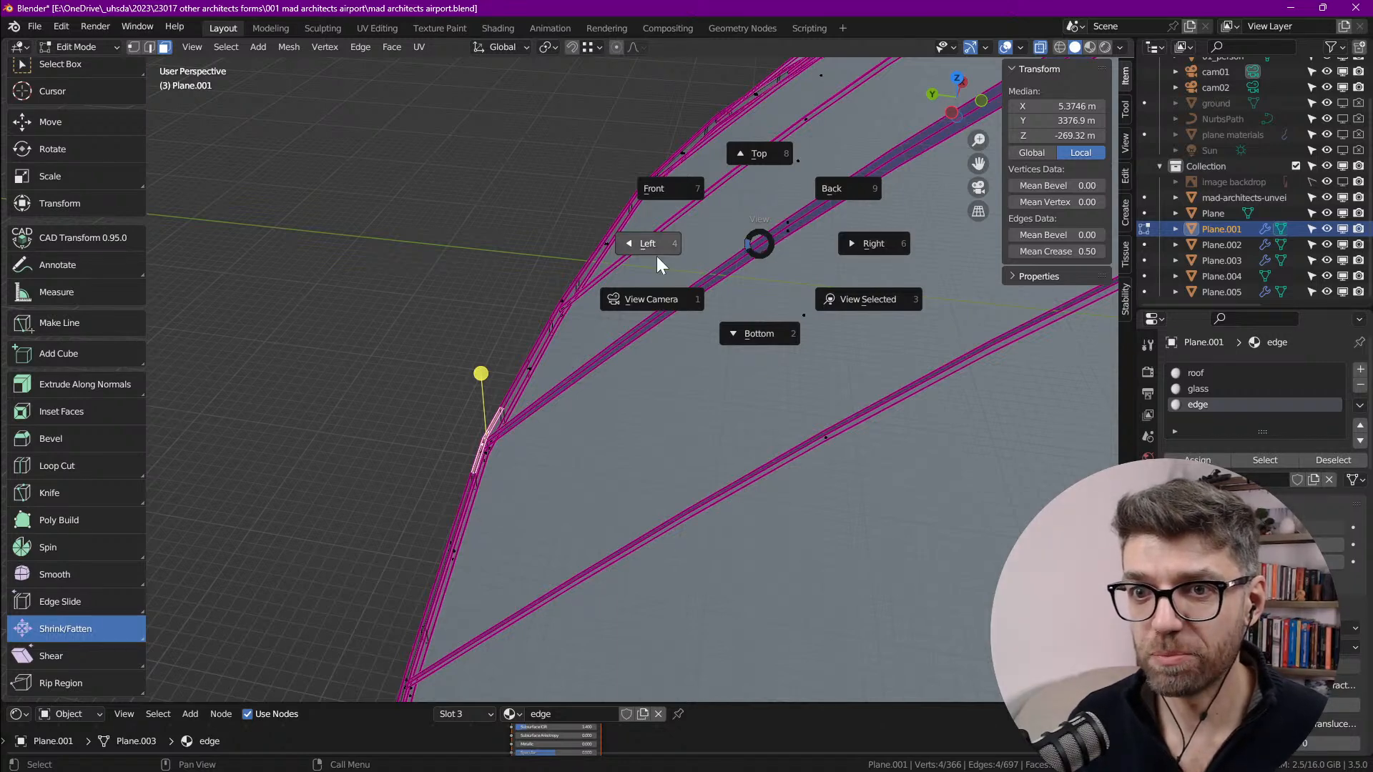
pyautogui.click(876, 306)
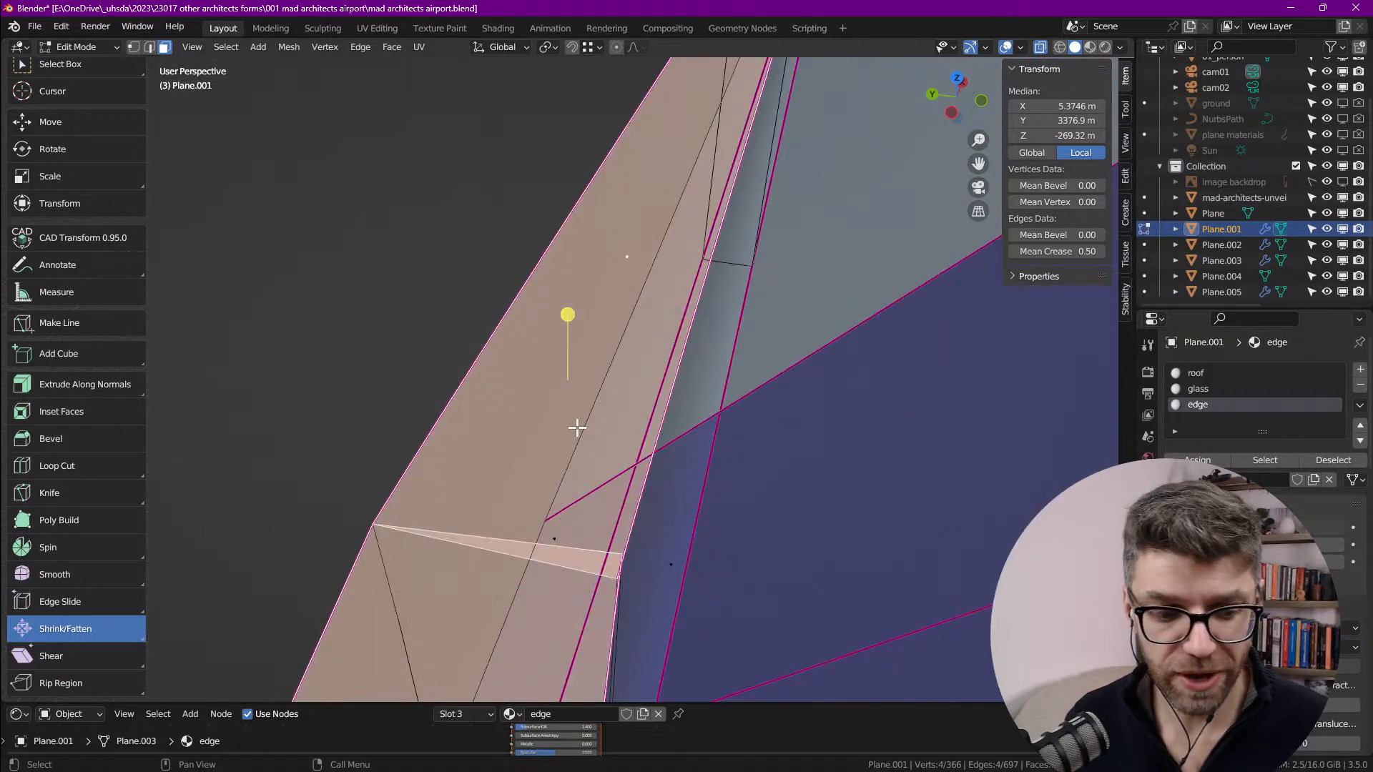
pyautogui.click(192, 47)
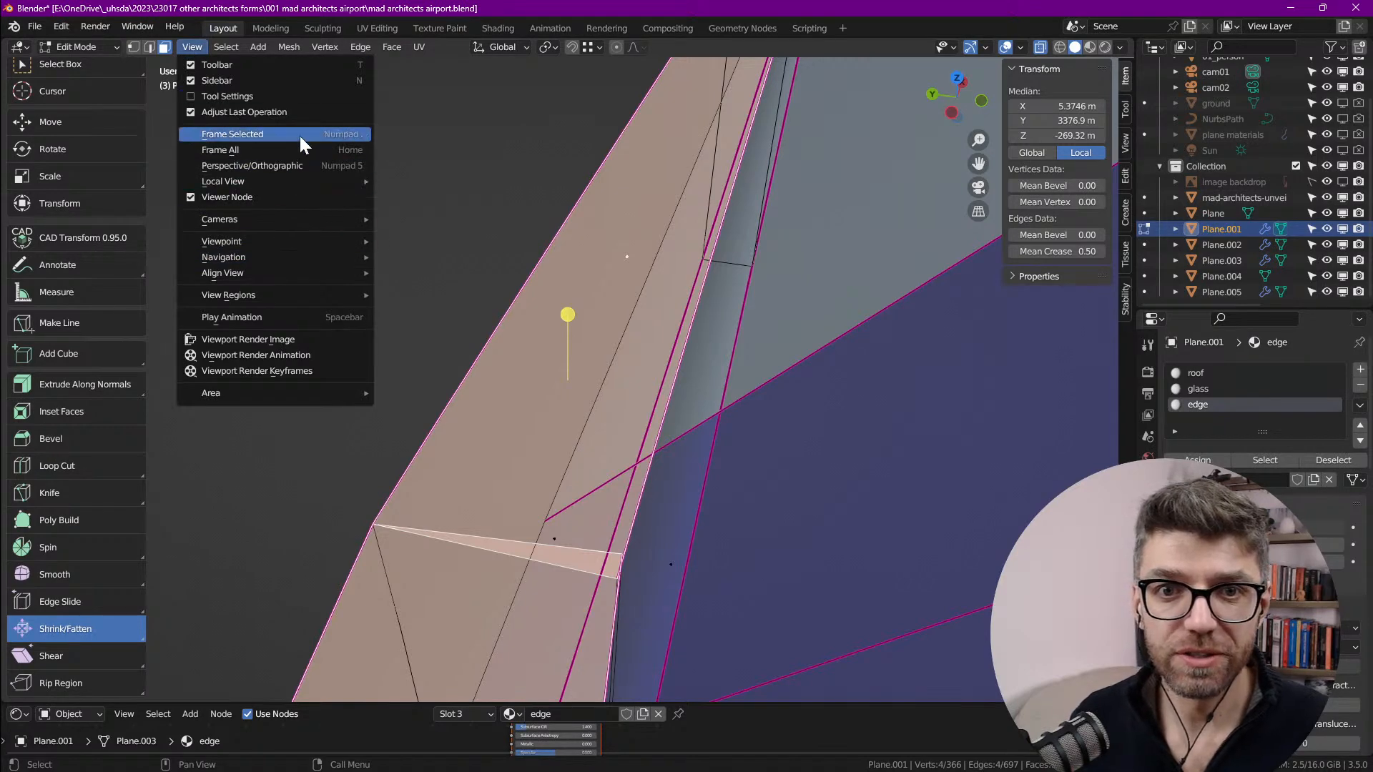
pyautogui.click(358, 136)
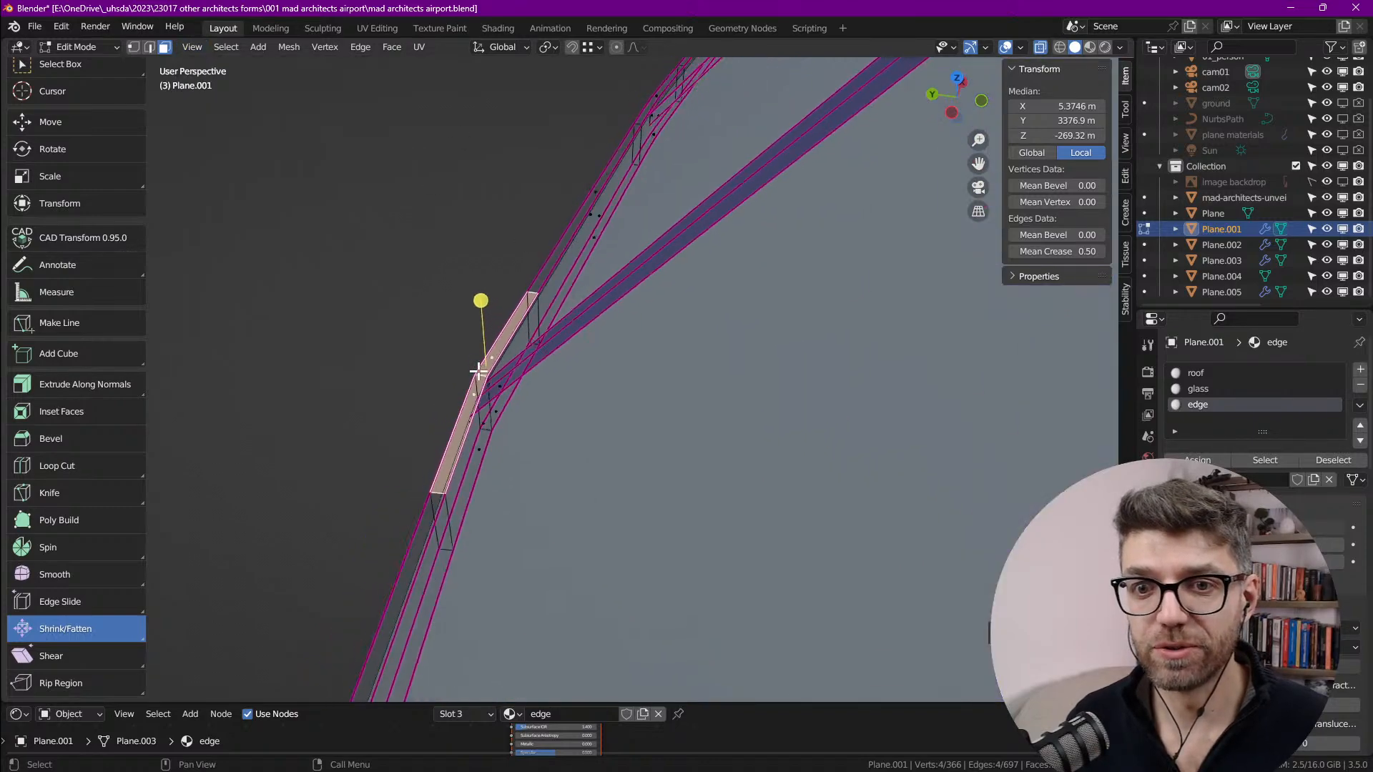
# Step: Clear the selection, turn off X-ray and select the face loop along the edge band's outer side
pyautogui.scroll(-6, 477, 371)
pyautogui.moveTo(457, 384)
pyautogui.mouseDown(button='middle')
pyautogui.moveTo(717, 356)
pyautogui.moveTo(620, 425)
pyautogui.moveTo(472, 377)
pyautogui.mouseUp(button='middle')
pyautogui.scroll(5, 665, 629)
pyautogui.keyDown('shift'); pyautogui.moveTo(665, 647); pyautogui.dragTo(646, 386, button='middle'); pyautogui.keyUp('shift')
pyautogui.hotkey('alt', 'a')
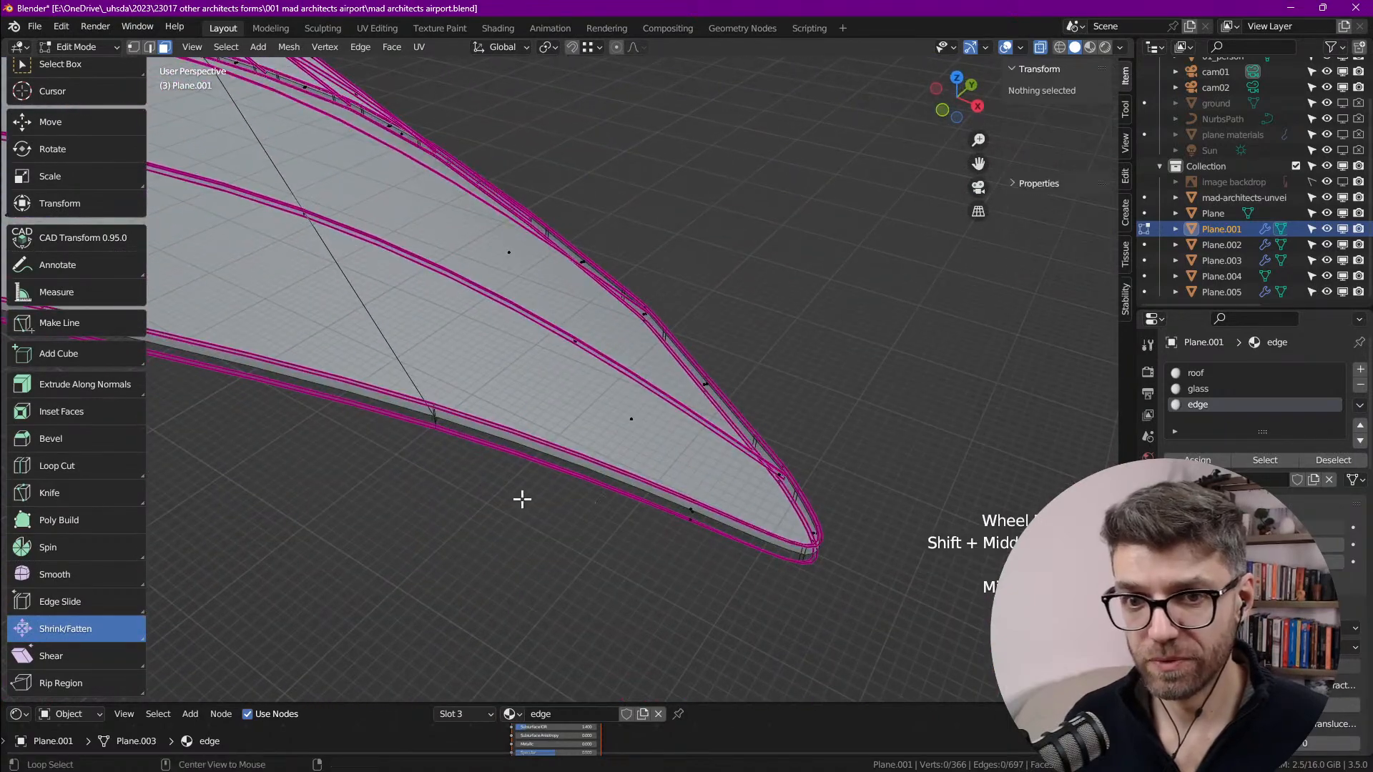
pyautogui.scroll(7, 475, 445)
pyautogui.hotkey('alt', 'z')
pyautogui.scroll(-5, 393, 362)
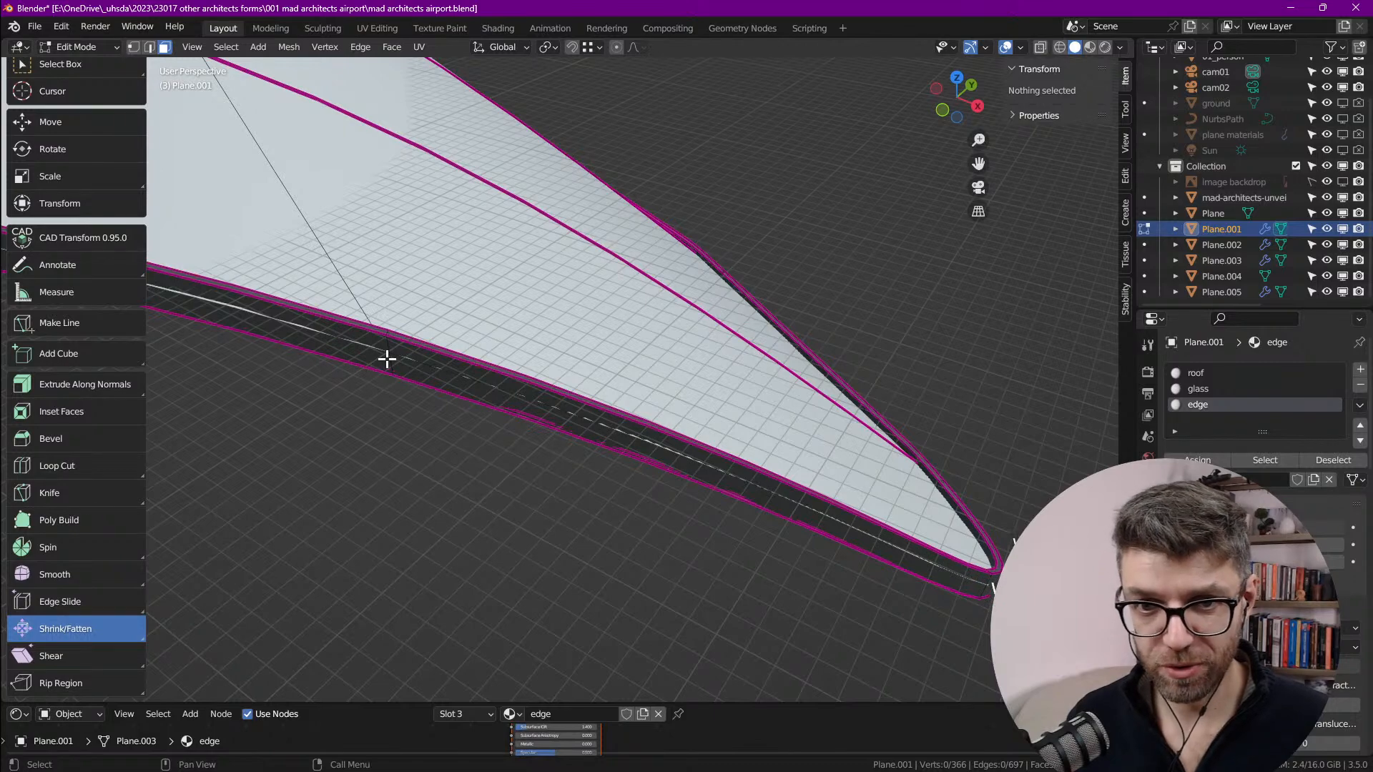
pyautogui.keyDown('alt'); pyautogui.click(395, 347); pyautogui.keyUp('alt')
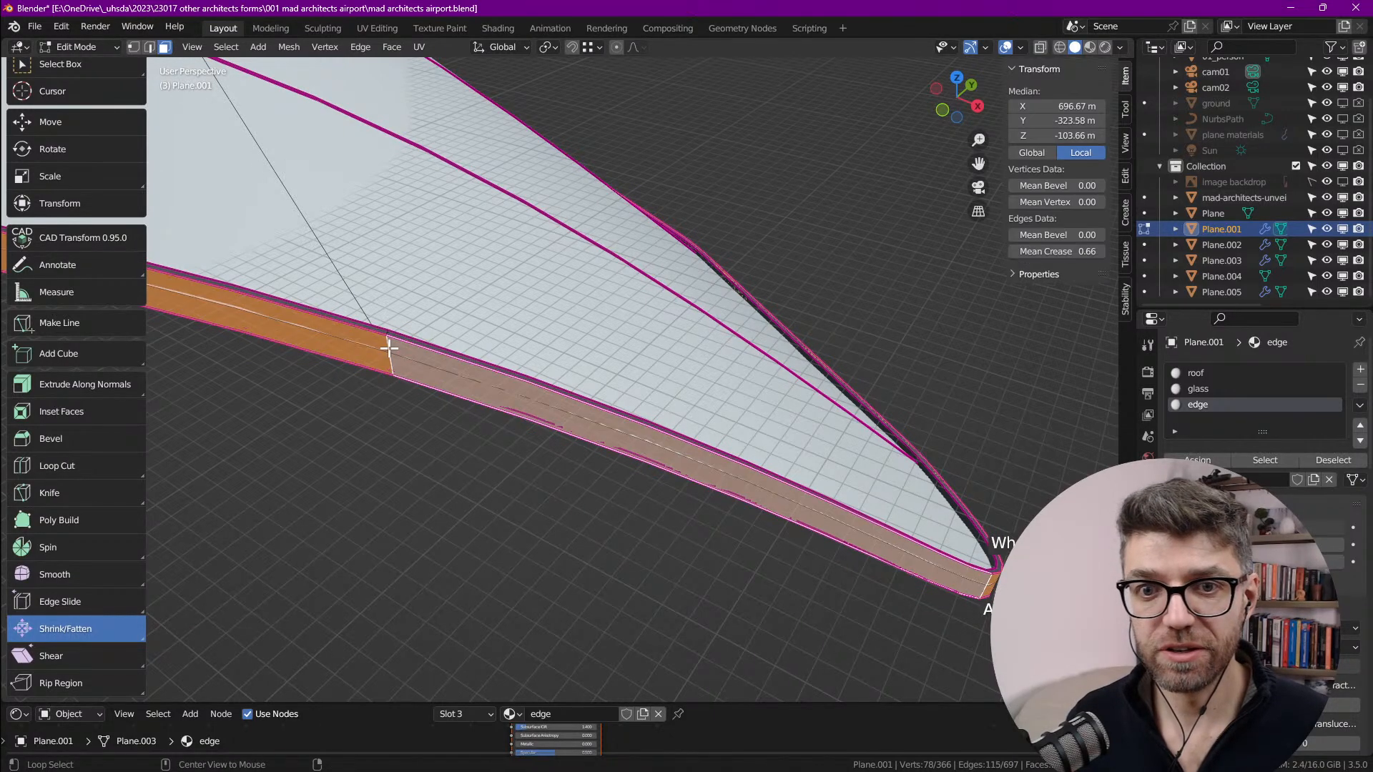
# Step: Offset the selected edge band side faces outward by about 44.4 m with Shrink/Fatten
pyautogui.scroll(-5, 662, 410)
pyautogui.moveTo(662, 410); pyautogui.dragTo(542, 377, button='middle')
pyautogui.keyDown('shift'); pyautogui.moveTo(401, 369); pyautogui.dragTo(597, 286, button='middle'); pyautogui.keyUp('shift')
pyautogui.keyDown('shift'); pyautogui.moveTo(401, 392); pyautogui.dragTo(607, 307, button='middle'); pyautogui.keyUp('shift')
pyautogui.moveTo(748, 398)
pyautogui.mouseDown()
pyautogui.moveTo(766, 408)
pyautogui.moveTo(736, 390)
pyautogui.moveTo(748, 390)
pyautogui.mouseUp()
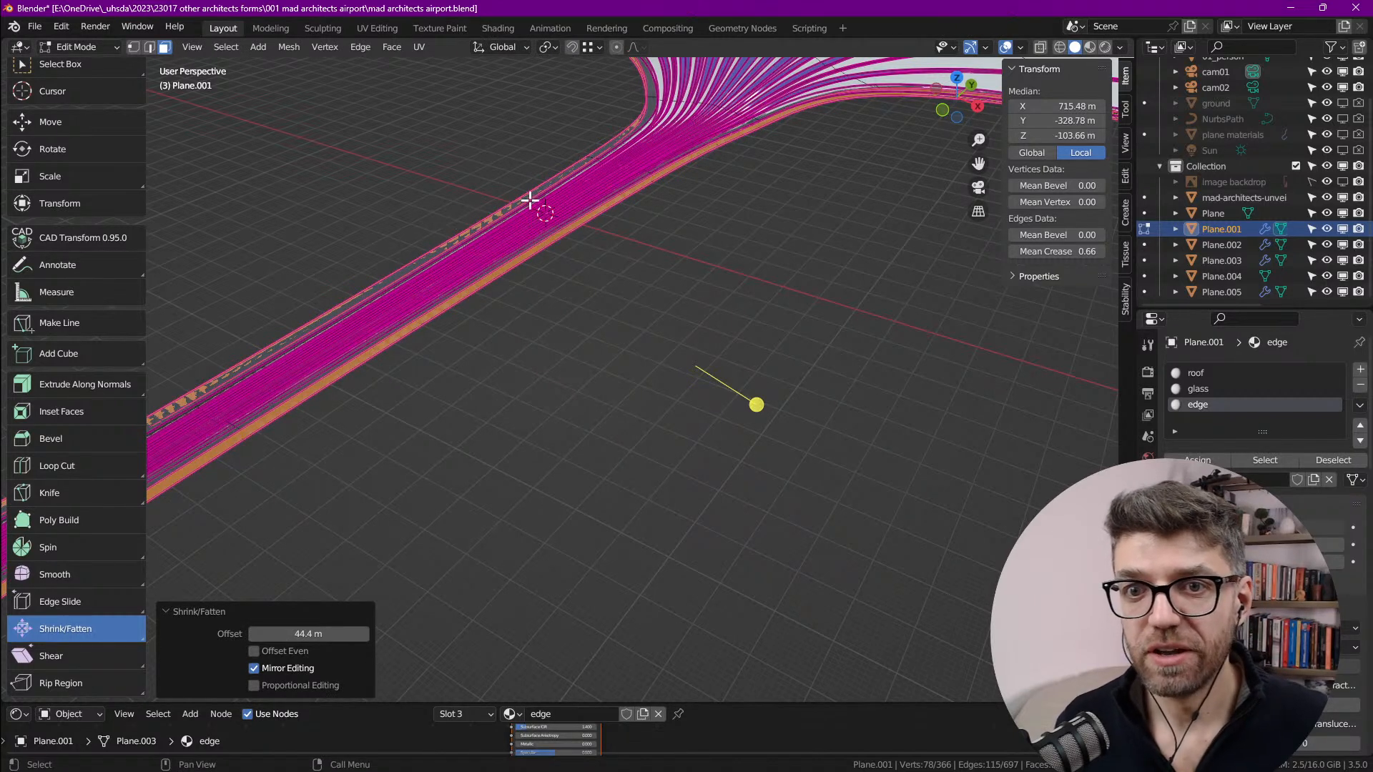
# Step: Widen the sidebar and set the viewport's clip start to 2 m
pyautogui.click(1128, 144)
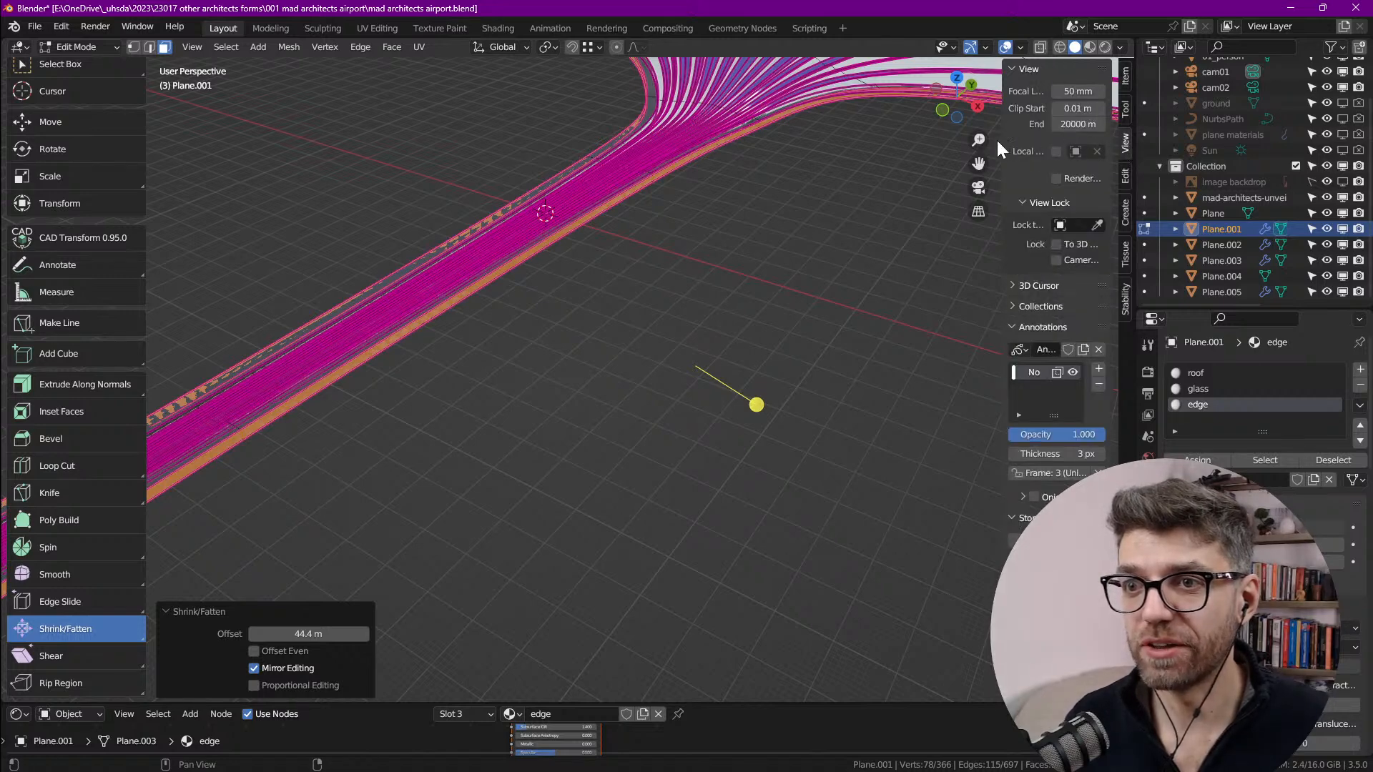
pyautogui.moveTo(997, 139); pyautogui.dragTo(923, 139)
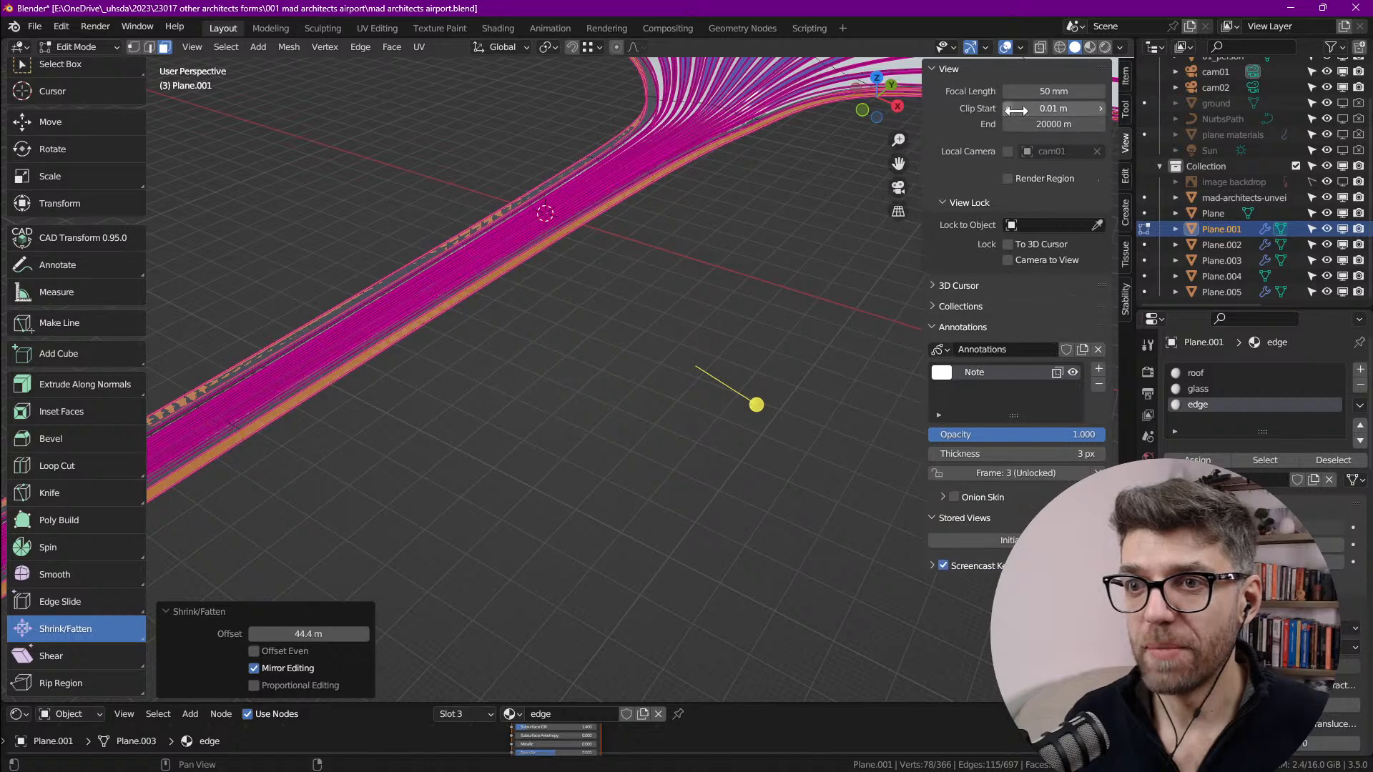
pyautogui.click(1023, 109)
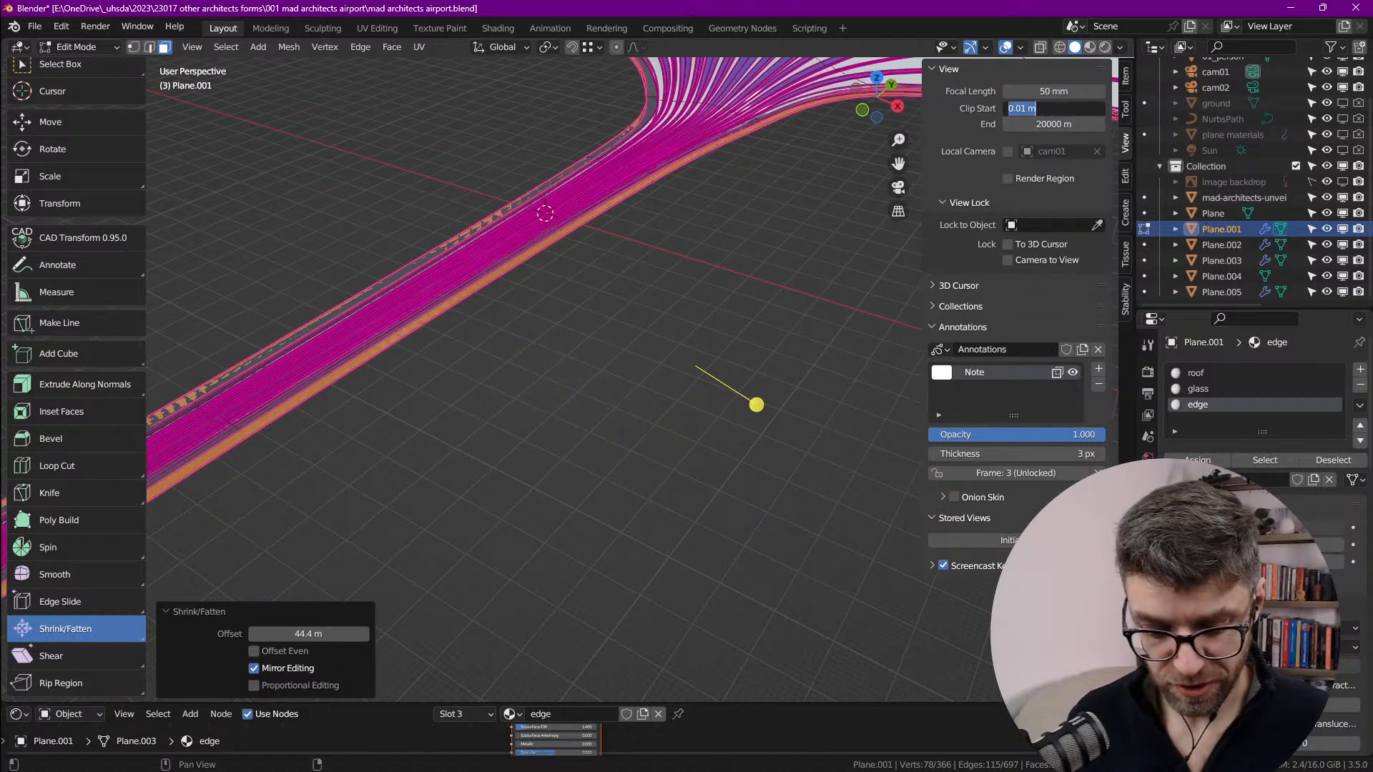
pyautogui.write('2')
pyautogui.press('Return')
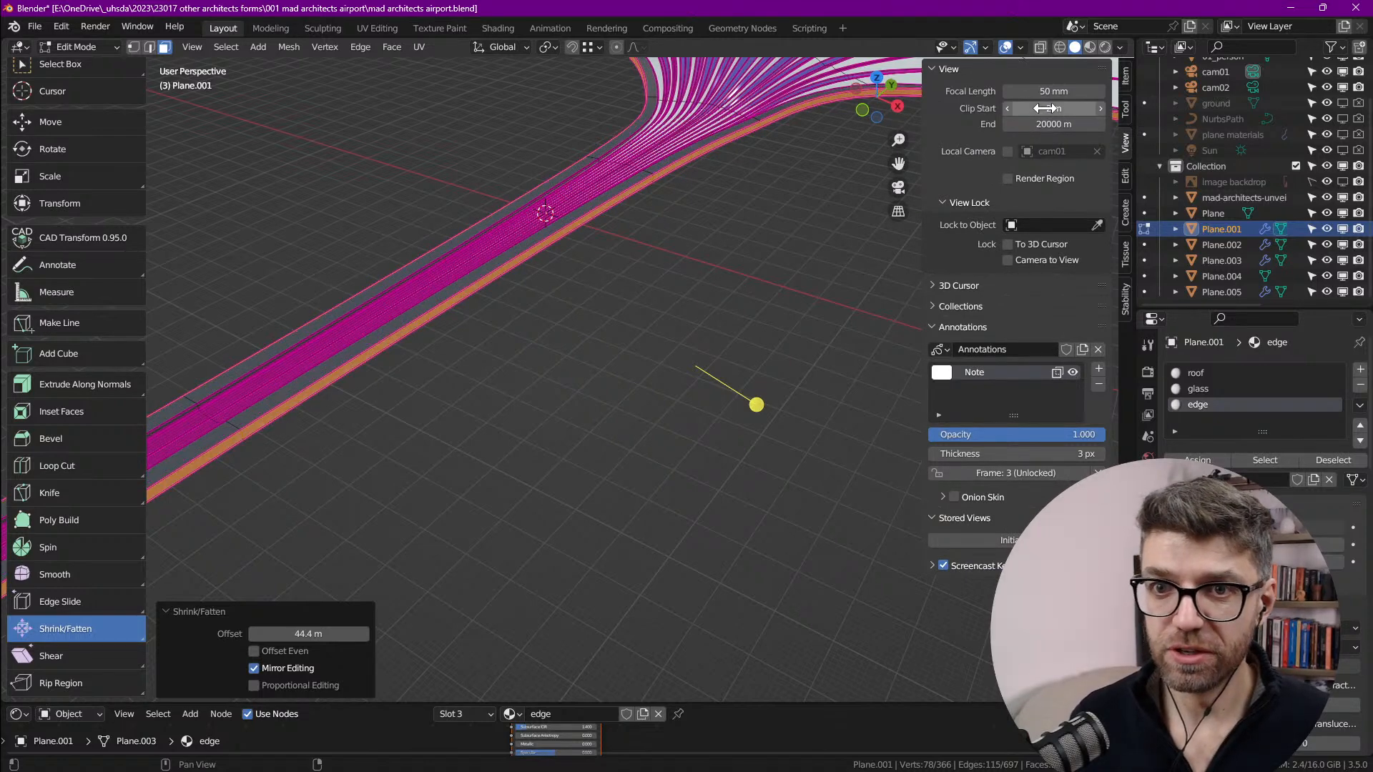
# Step: Adjust the edge band's side faces slightly with Shrink/Fatten and clear the selection
pyautogui.scroll(3, 582, 113)
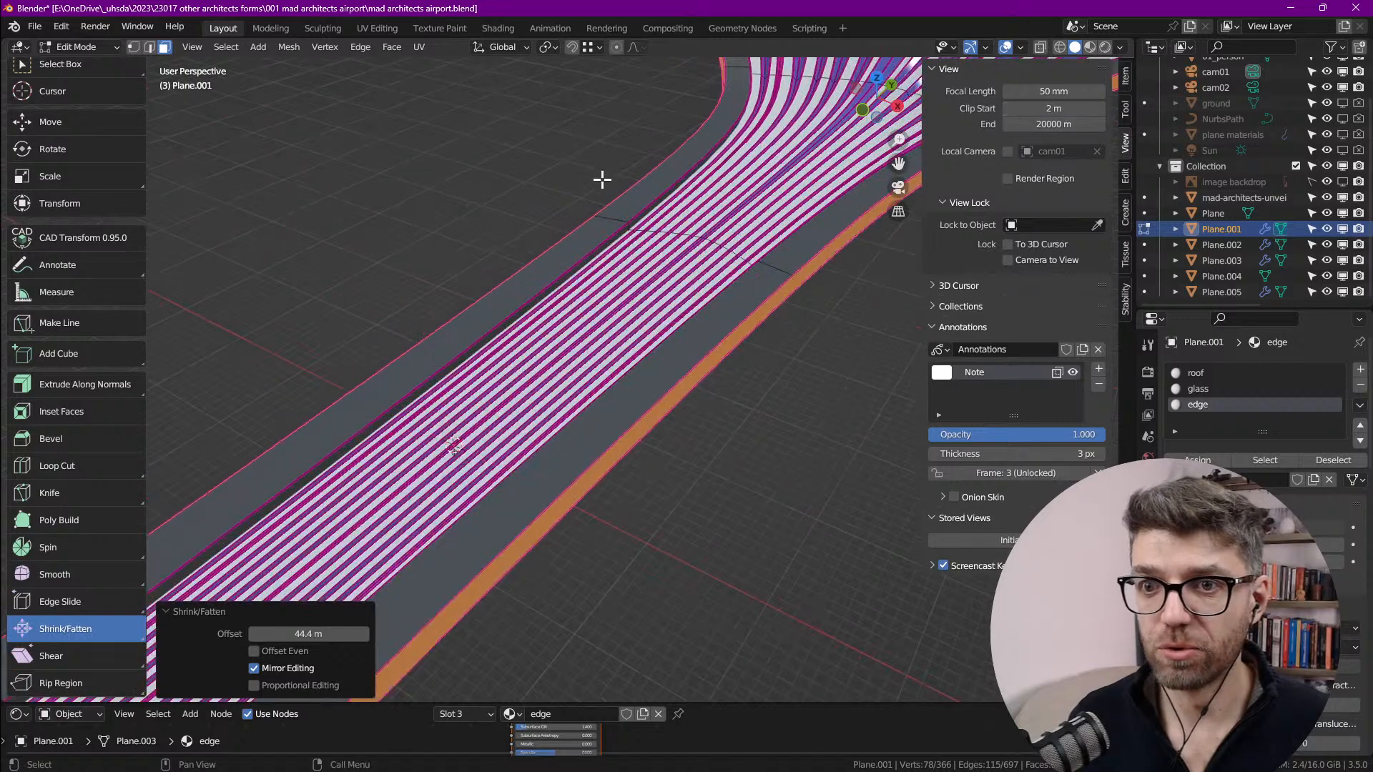
pyautogui.moveTo(818, 555); pyautogui.dragTo(825, 572)
pyautogui.scroll(4, 673, 193)
pyautogui.keyDown('shift'); pyautogui.moveTo(650, 178); pyautogui.dragTo(631, 389, button='middle'); pyautogui.keyUp('shift')
pyautogui.click(486, 458)
pyautogui.scroll(-4, 491, 429)
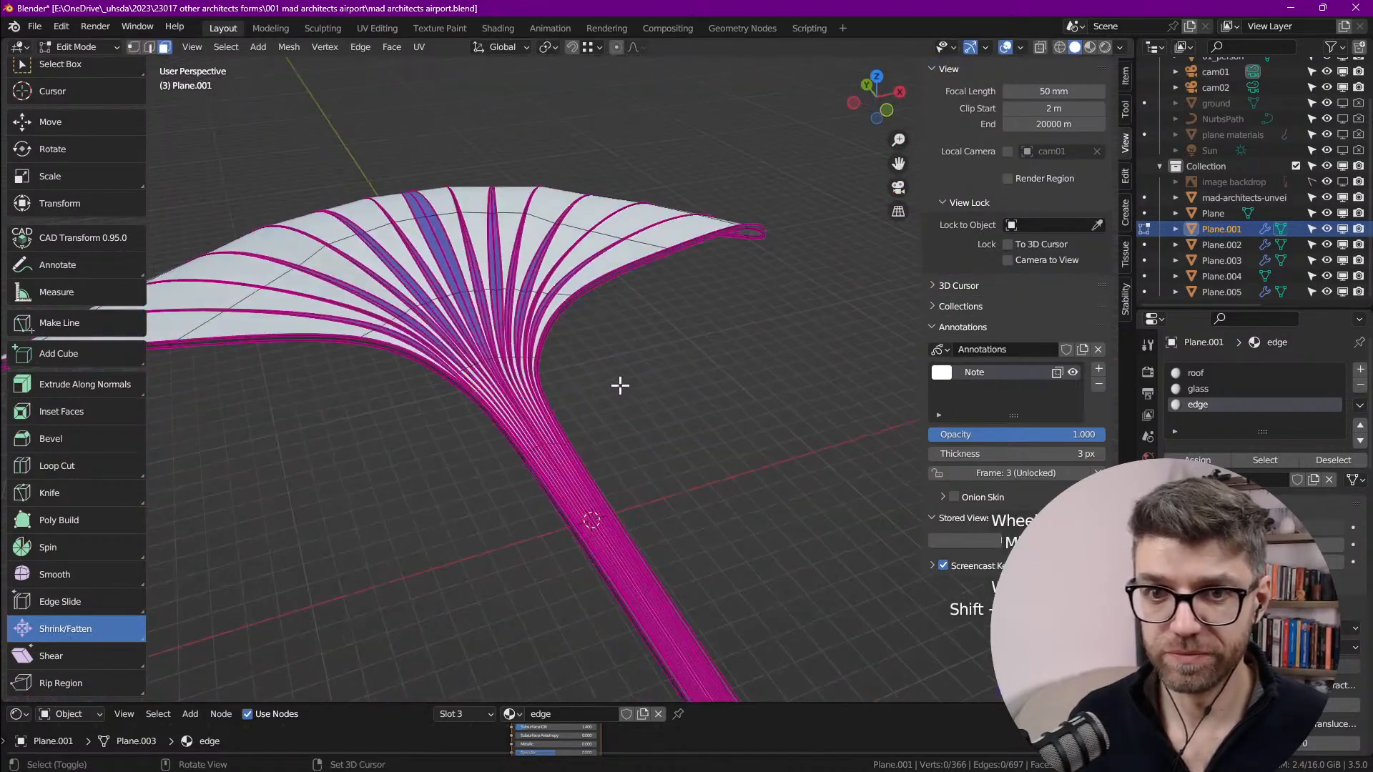
# Step: Preview the roof in Object Mode, return to editing and select one vertex on the cross edge near the roof's narrowing
pyautogui.scroll(4, 552, 224)
pyautogui.press('Tab')
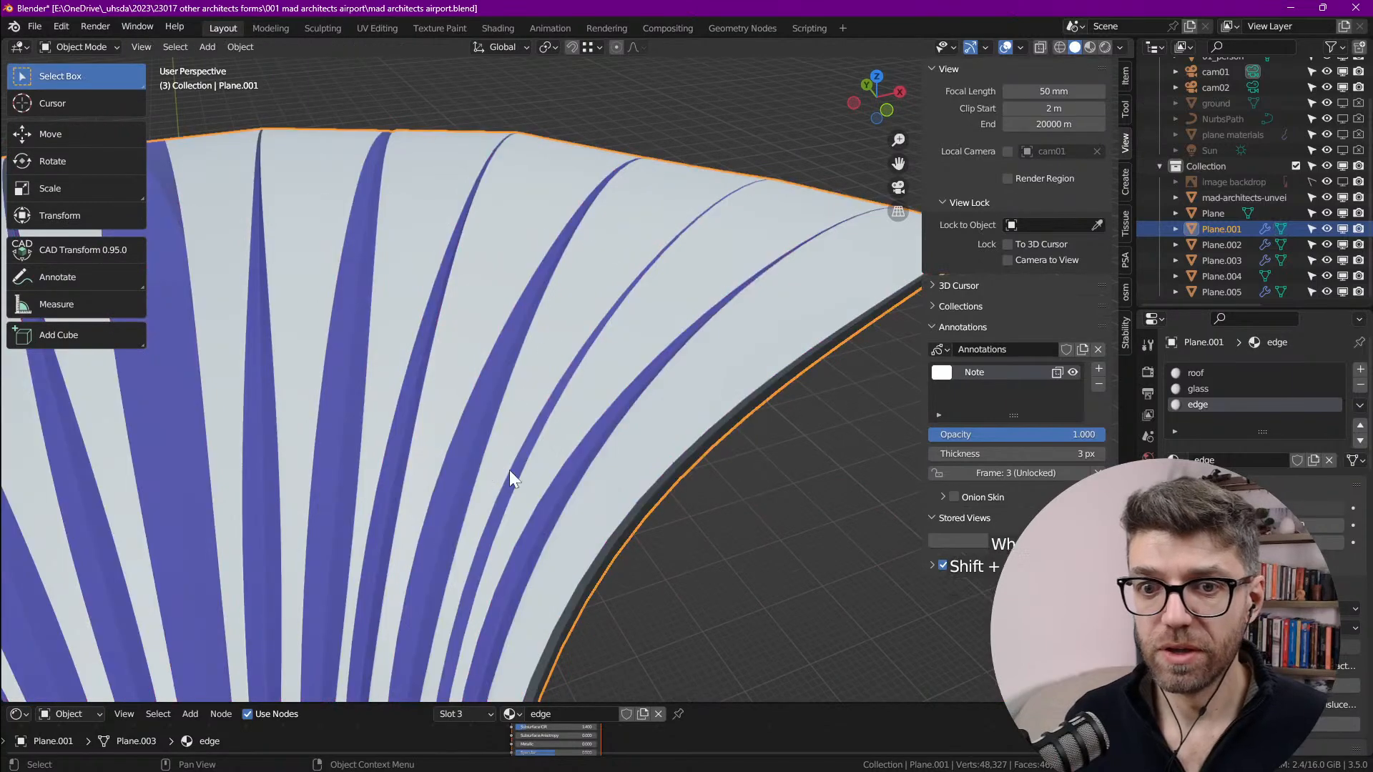
pyautogui.press('Tab')
pyautogui.scroll(-2, 493, 469)
pyautogui.click(481, 487)
pyautogui.press('1')
pyautogui.click(468, 491)
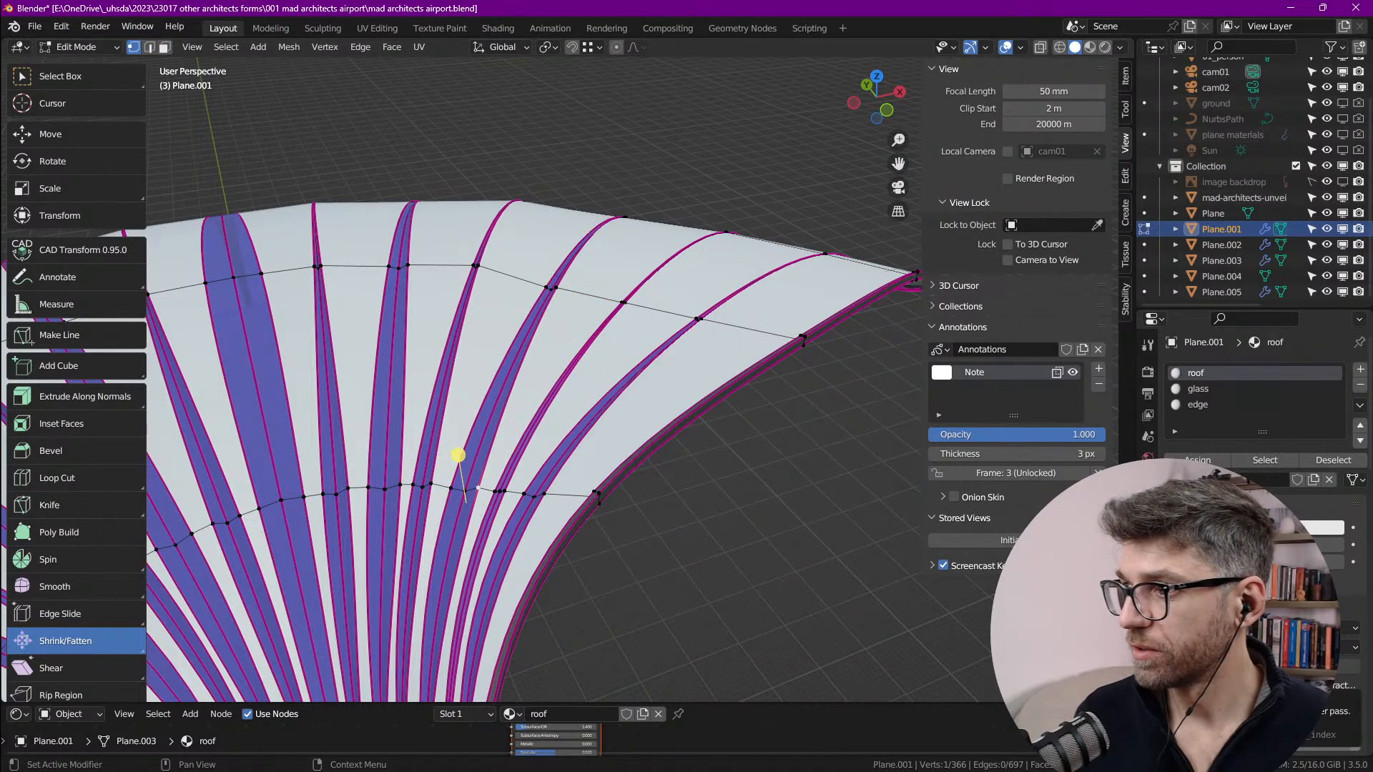
# Step: Switch to the browser and bring the Changchun Airport reference image over the viewport to examine the roof's form
pyautogui.hotkey('alt', 'Tab')
pyautogui.moveTo(1057, 289); pyautogui.dragTo(594, 62)
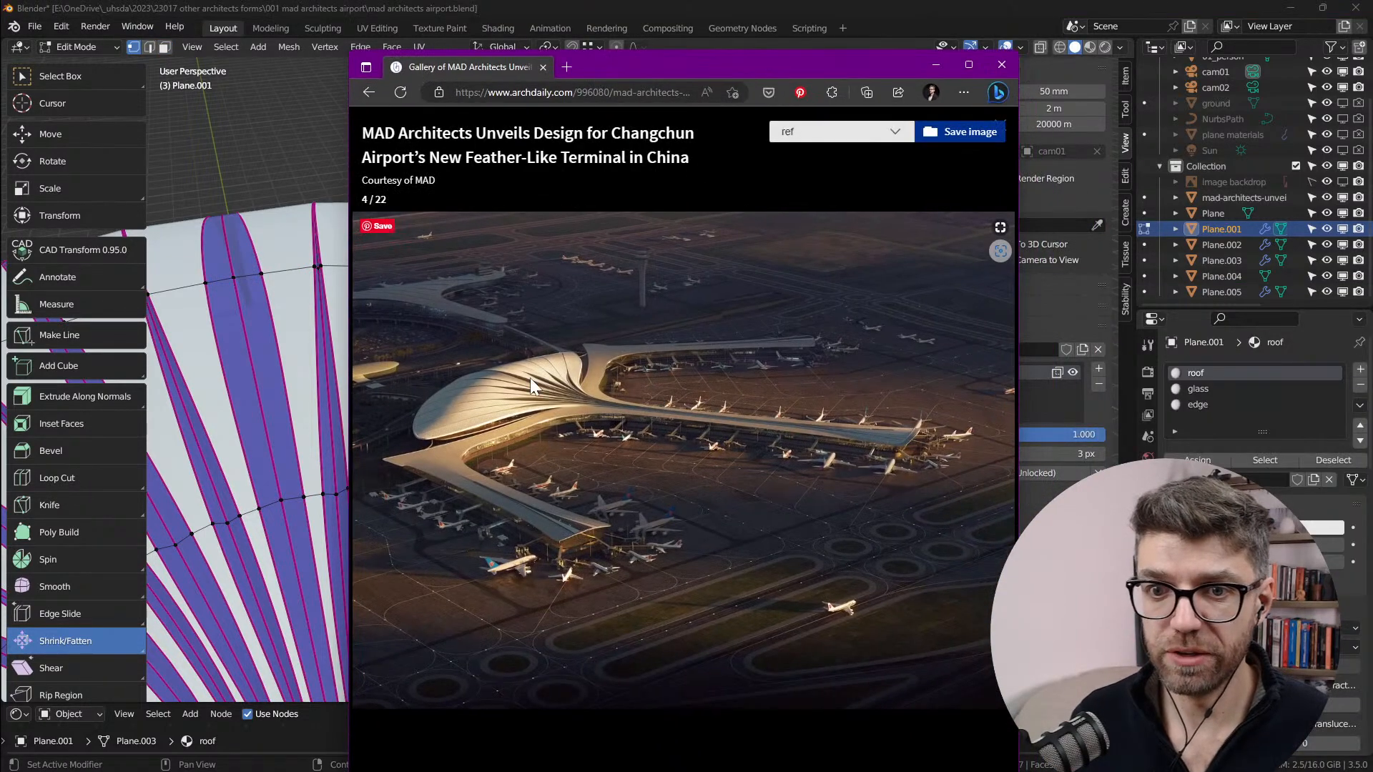
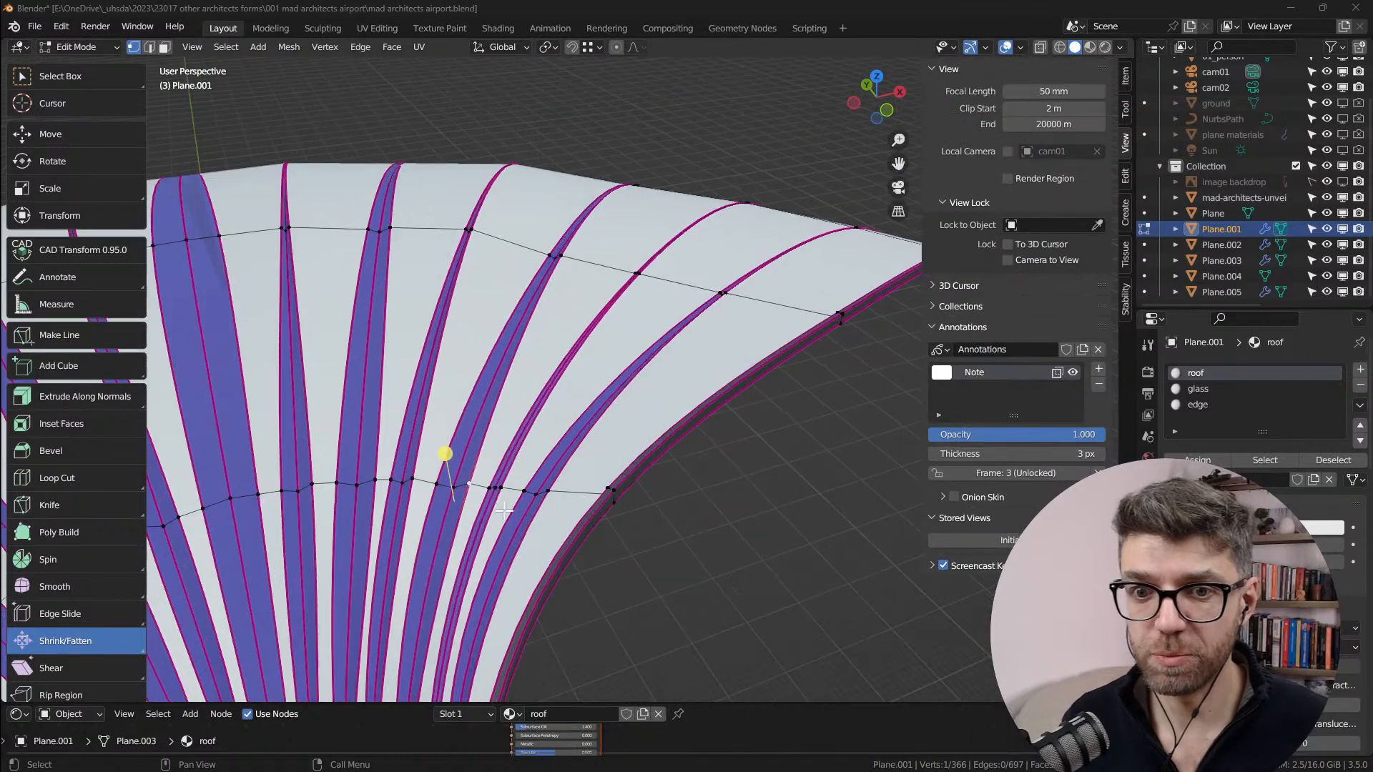
# Step: Examine the glass strip vertices near the roof's curved outer edge, picking two of them, and exit Edit Mode
pyautogui.scroll(3, 503, 510)
pyautogui.click(600, 466)
pyautogui.keyDown('shift'); pyautogui.moveTo(479, 486); pyautogui.dragTo(639, 473, button='middle'); pyautogui.keyUp('shift')
pyautogui.keyDown('shift'); pyautogui.click(627, 467); pyautogui.keyUp('shift')
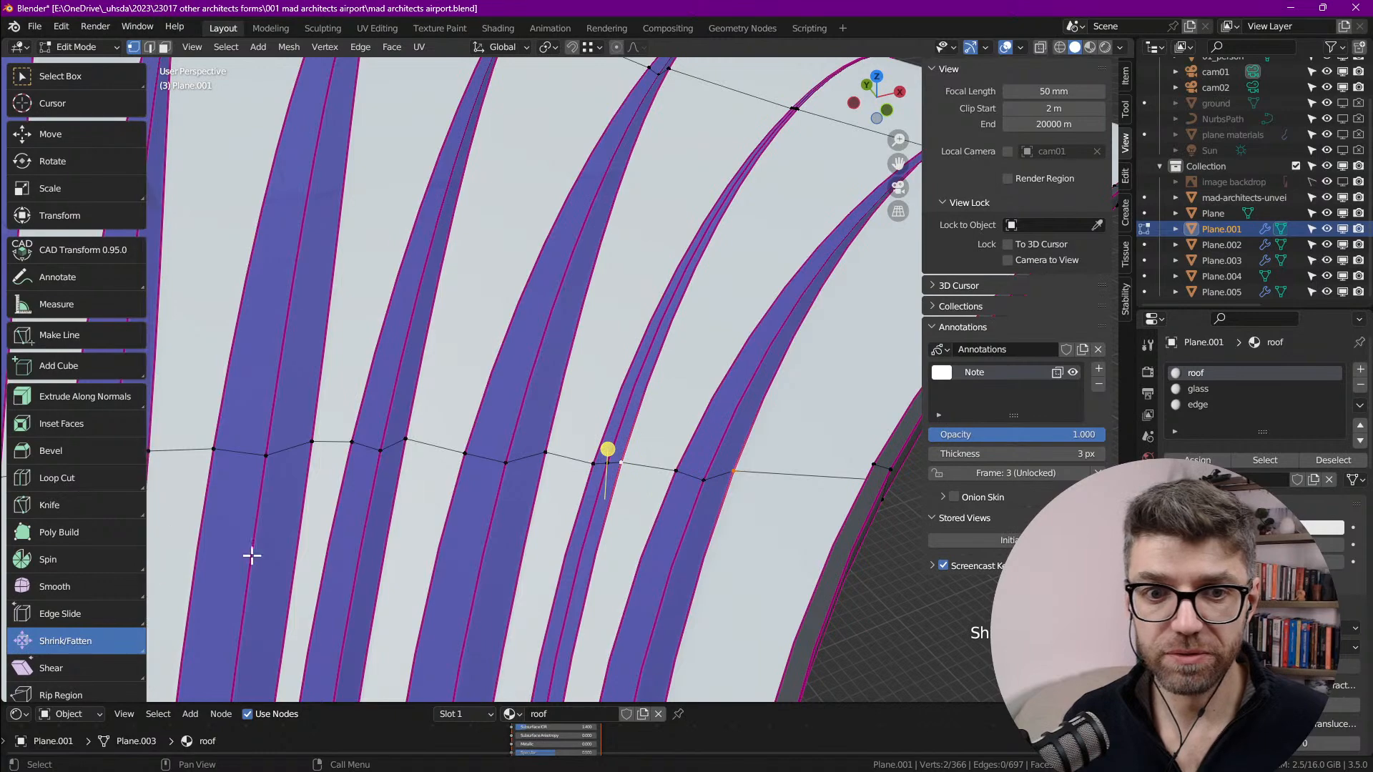
pyautogui.scroll(-3, 596, 437)
pyautogui.scroll(-2, 596, 437)
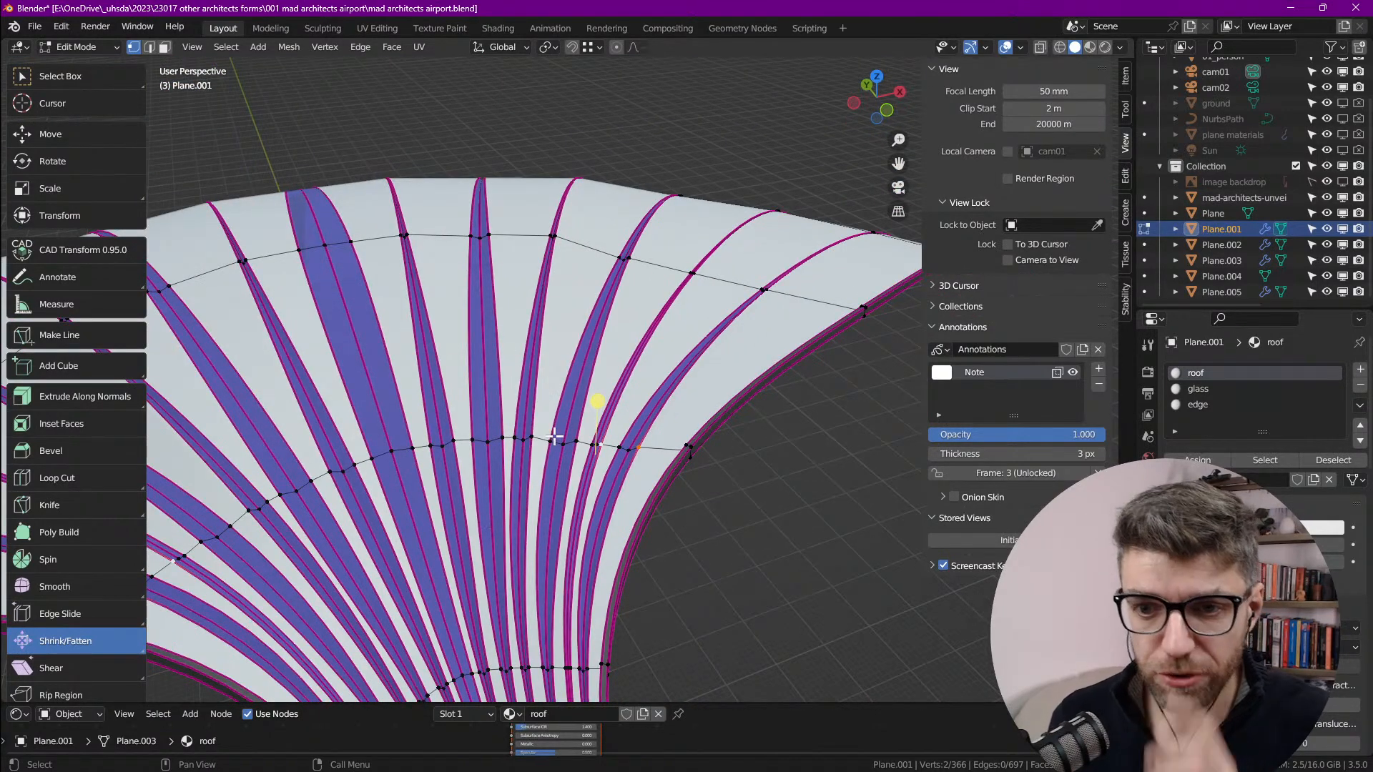
pyautogui.scroll(-4, 489, 518)
pyautogui.press('Tab')
pyautogui.scroll(-5, 539, 415)
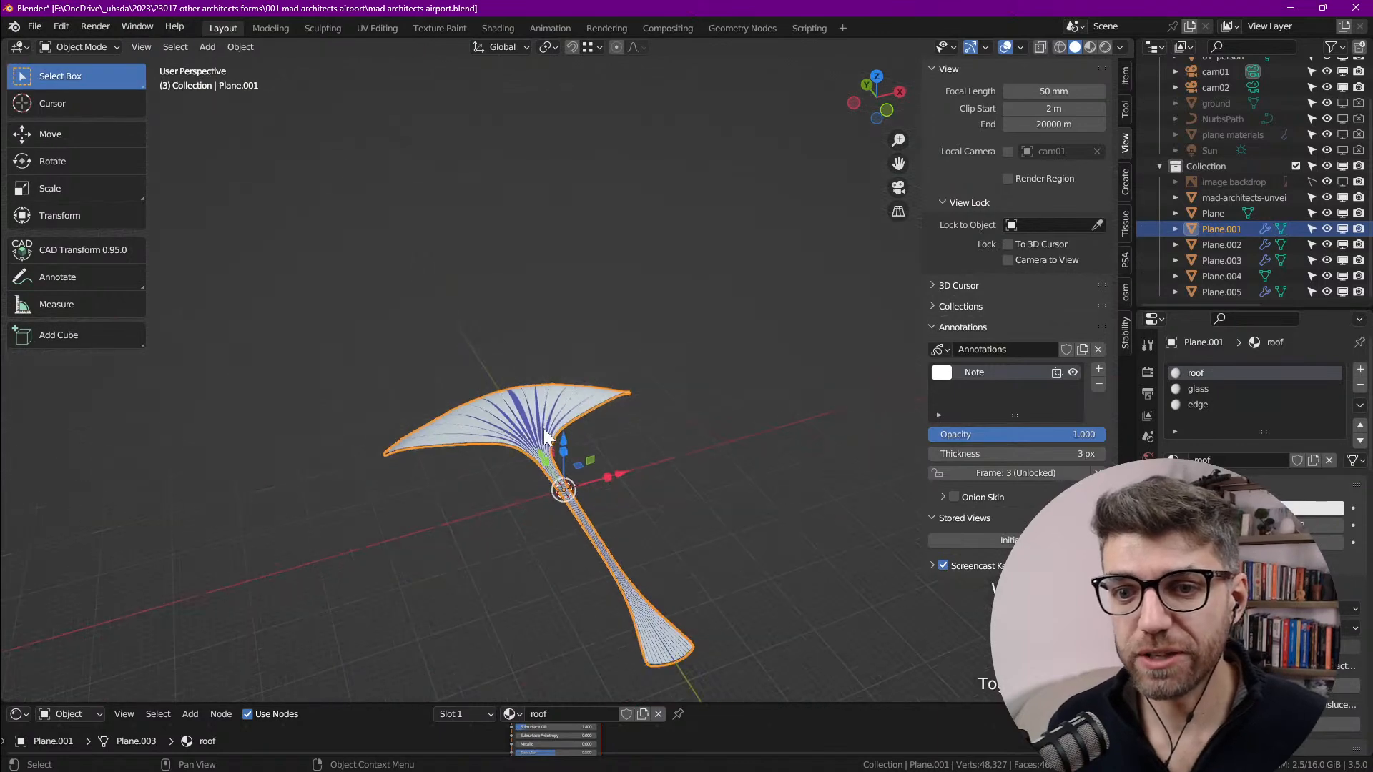
# Step: In top view, duplicate the ribbed roof along X beside the earlier roof copies and reselect the original Plane.001
pyautogui.scroll(5, 550, 431)
pyautogui.press('`')
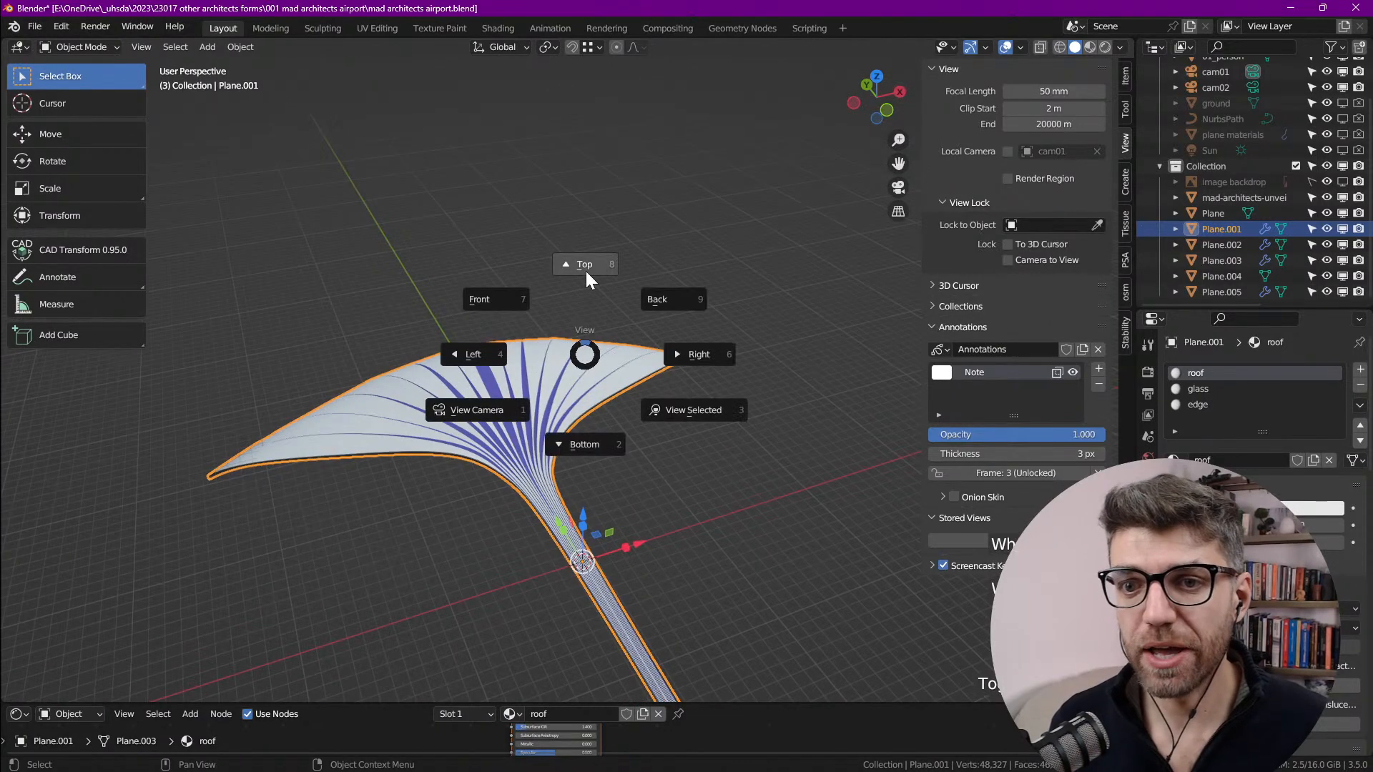
pyautogui.click(585, 272)
pyautogui.scroll(-3, 615, 329)
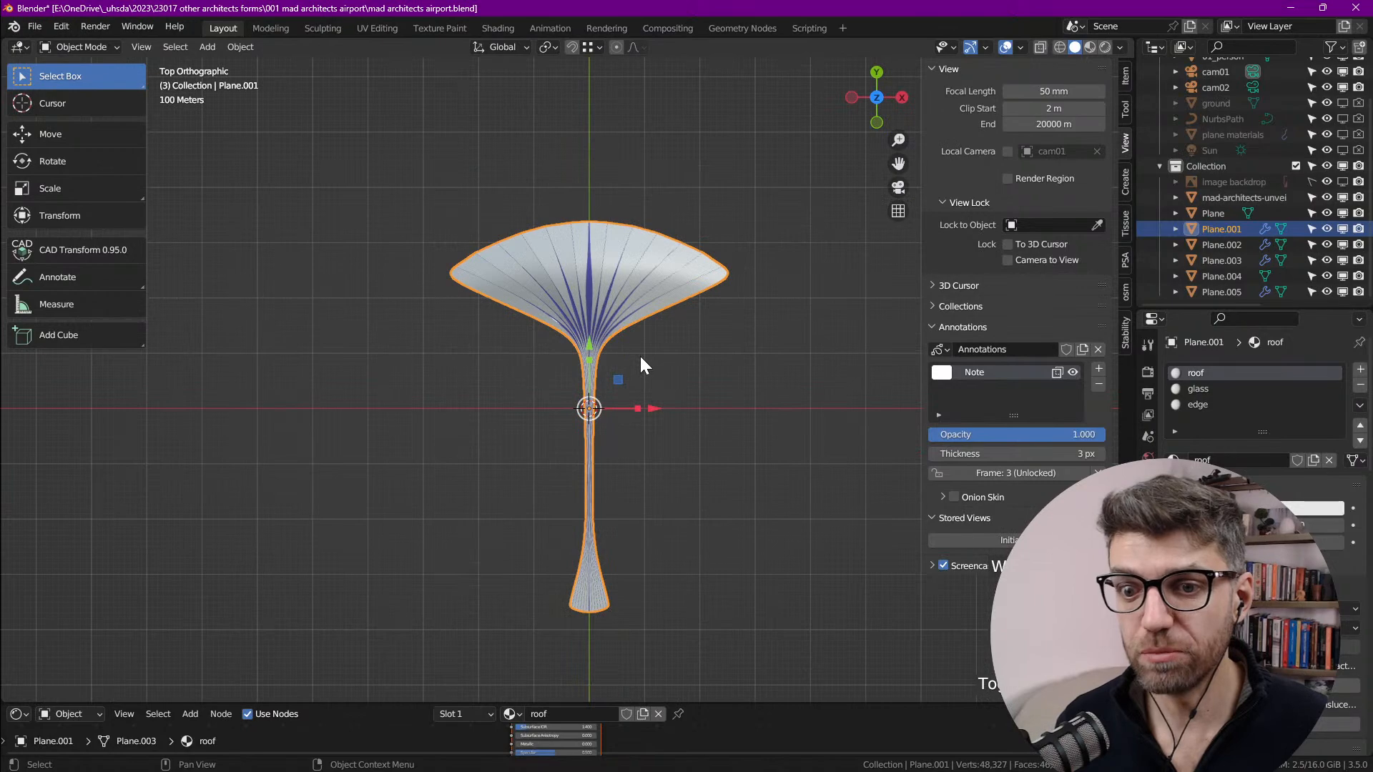
pyautogui.scroll(5, 565, 607)
pyautogui.scroll(-5, 572, 547)
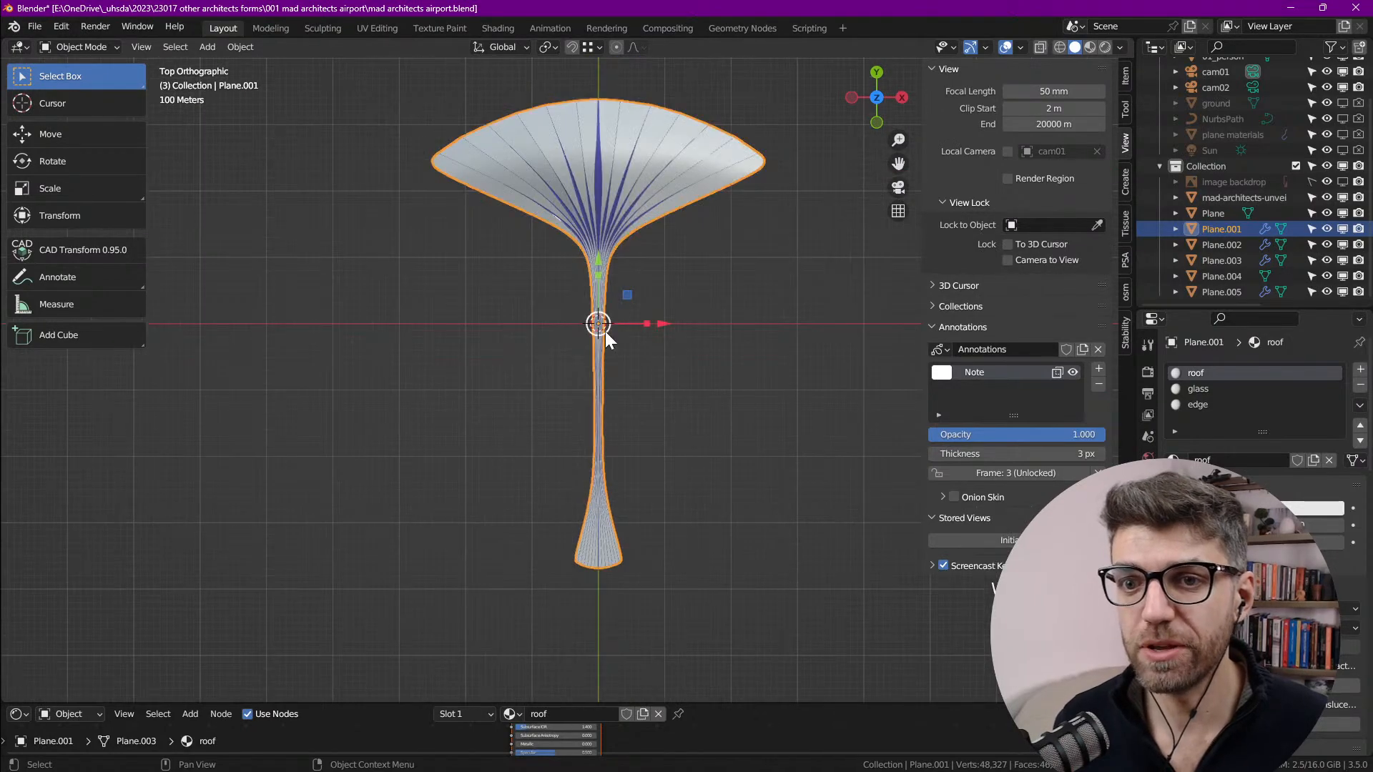
pyautogui.keyDown('shift'); pyautogui.moveTo(661, 274); pyautogui.dragTo(560, 390, button='middle'); pyautogui.keyUp('shift')
pyautogui.scroll(-2, 543, 394)
pyautogui.keyDown('shift'); pyautogui.moveTo(458, 414); pyautogui.dragTo(711, 367, button='middle'); pyautogui.keyUp('shift')
pyautogui.scroll(-1, 692, 309)
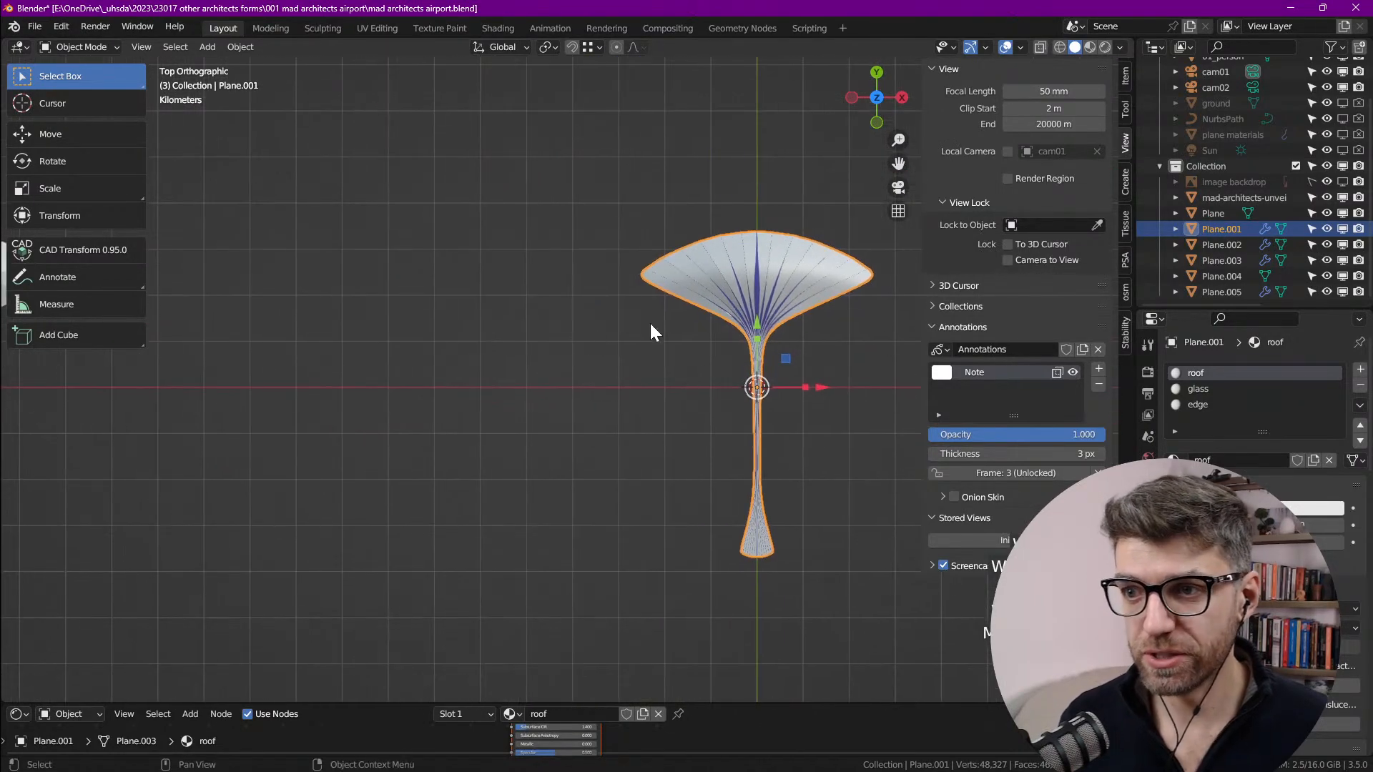
pyautogui.scroll(-3, 517, 341)
pyautogui.keyDown('shift'); pyautogui.moveTo(573, 350); pyautogui.dragTo(676, 382, button='middle'); pyautogui.keyUp('shift')
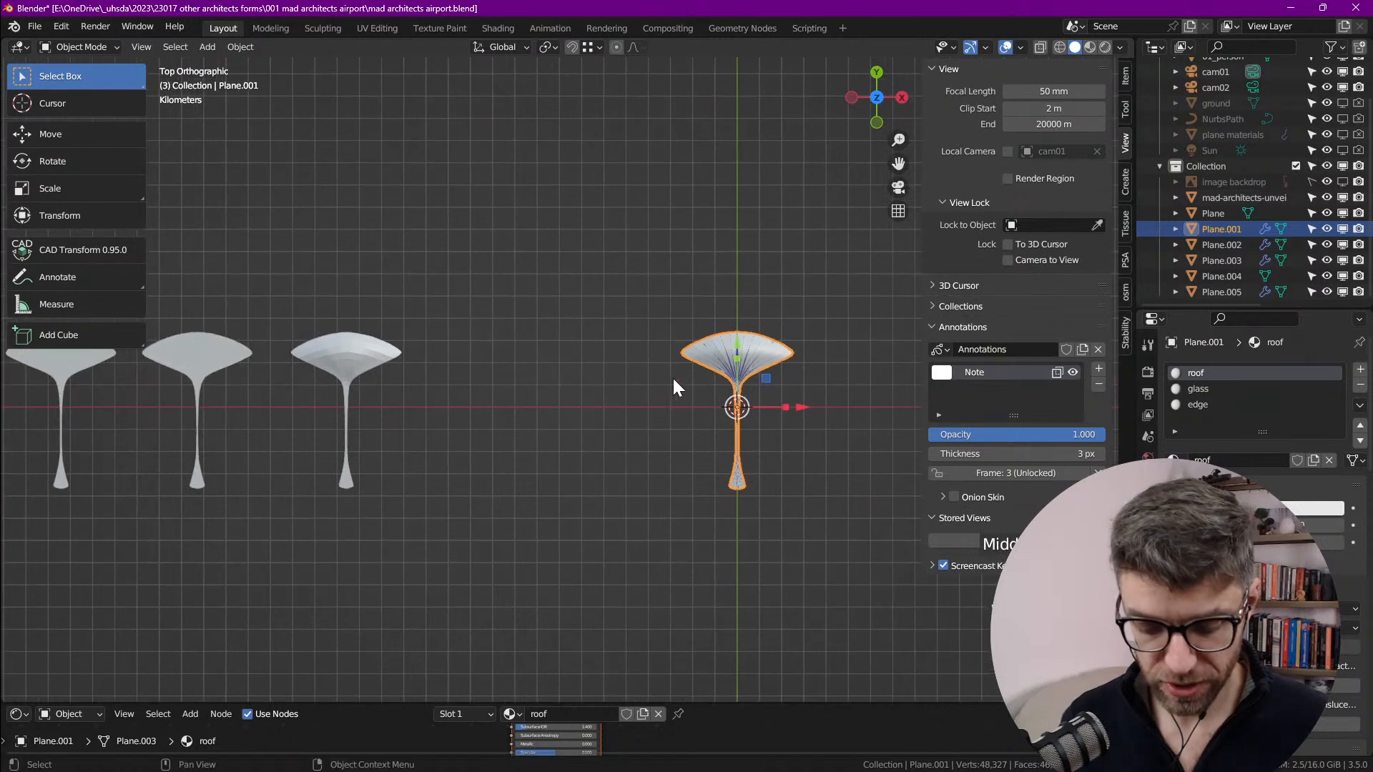
pyautogui.hotkey('shift', 'd')
pyautogui.press('x')
pyautogui.click(439, 388)
pyautogui.click(725, 345)
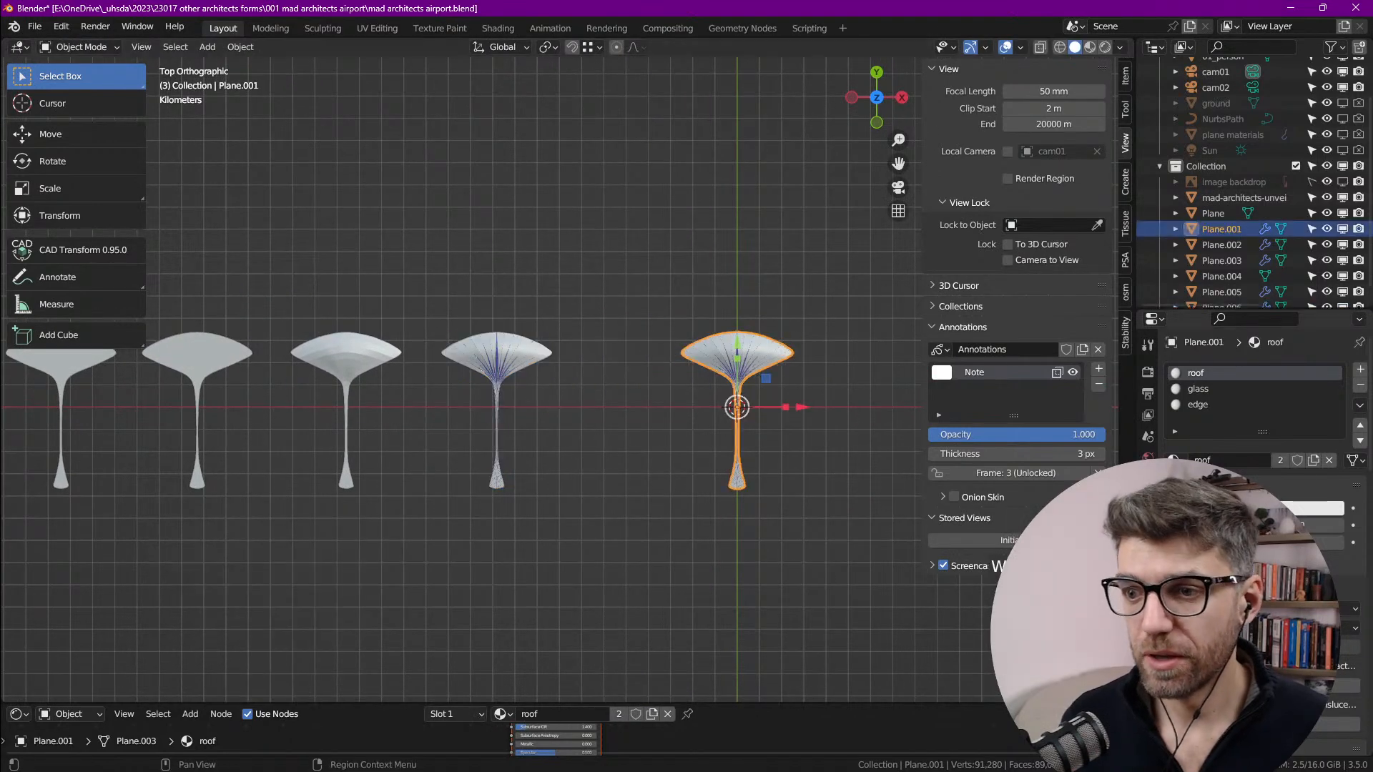
# Step: Apply the Mirror modifier on Plane.001
pyautogui.click(1148, 528)
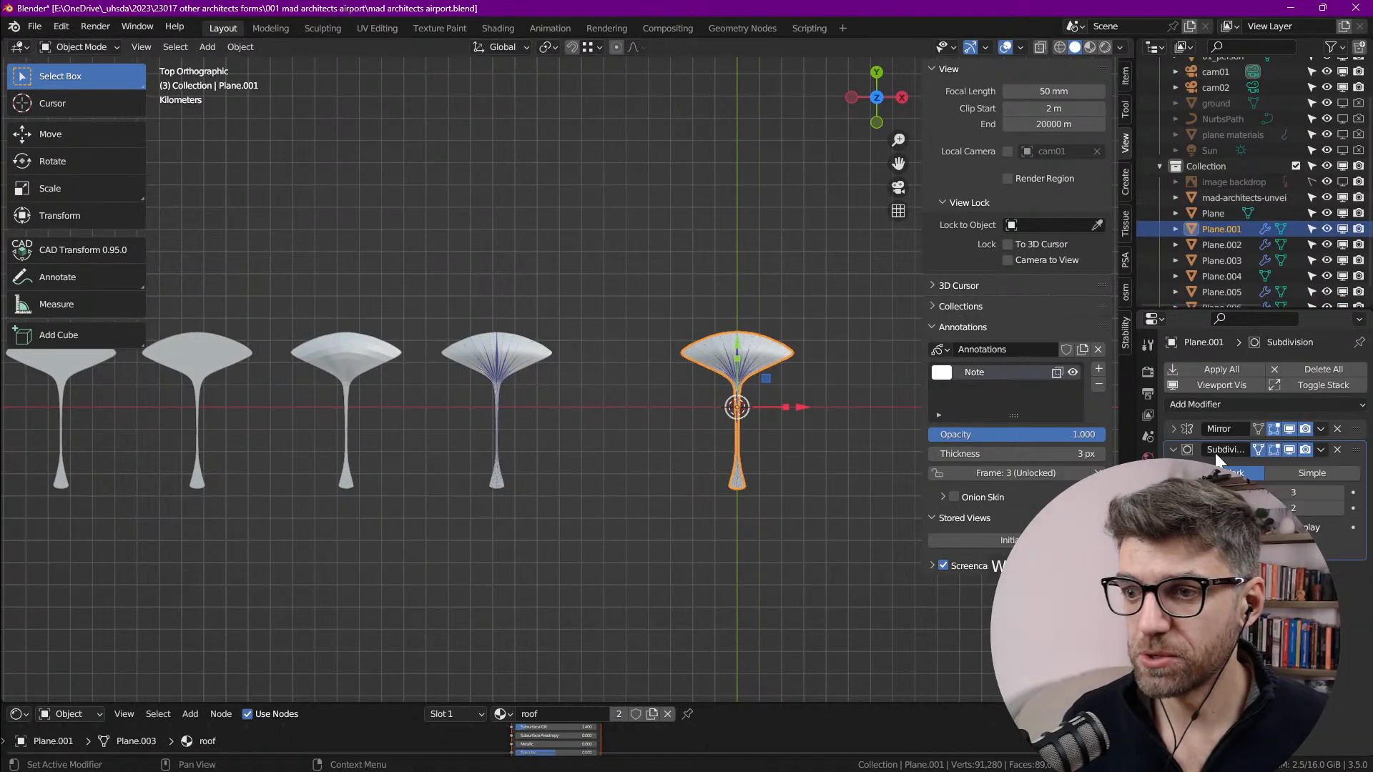
pyautogui.click(1321, 429)
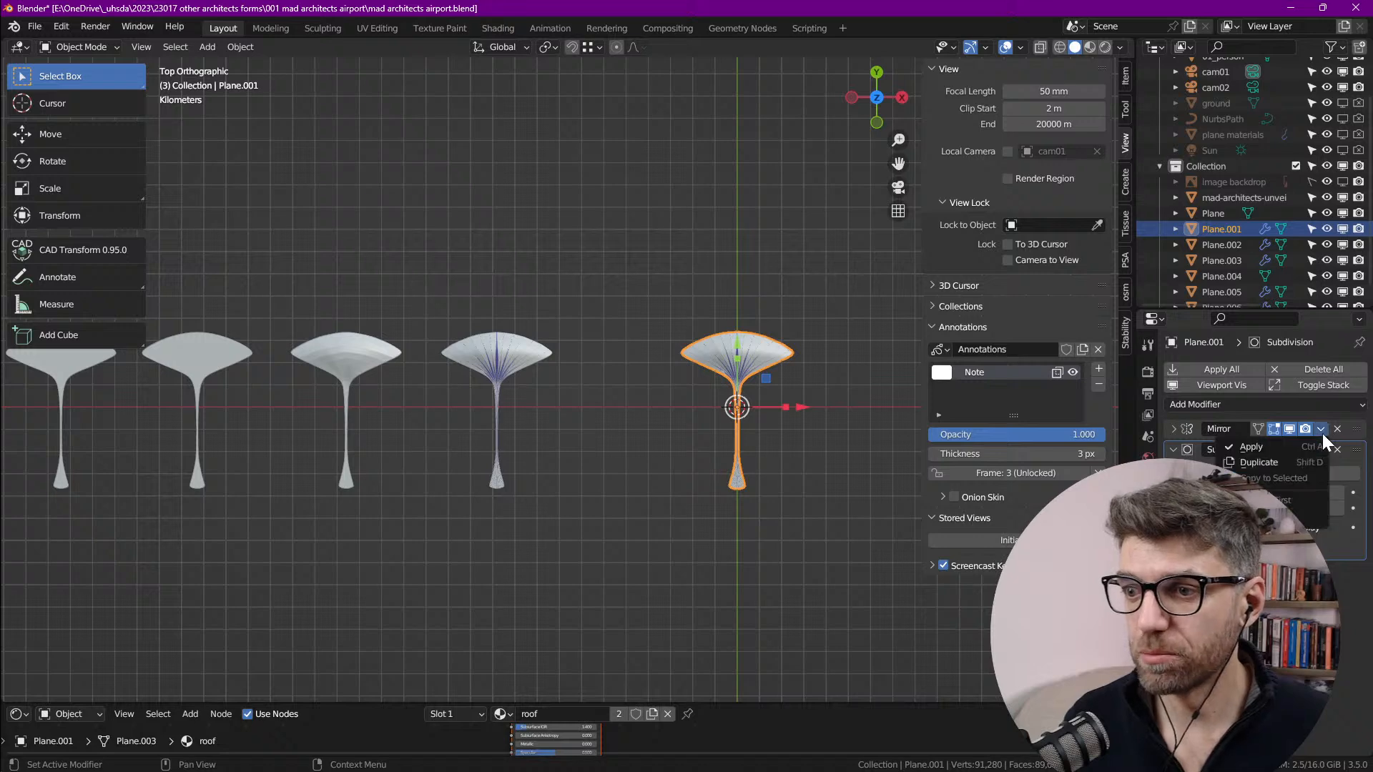
pyautogui.click(1285, 447)
# Step: Enter Edit Mode on the roof, activate the Move tool, and narrow the sidebar to show the Item transform values
pyautogui.scroll(6, 808, 381)
pyautogui.scroll(3, 629, 295)
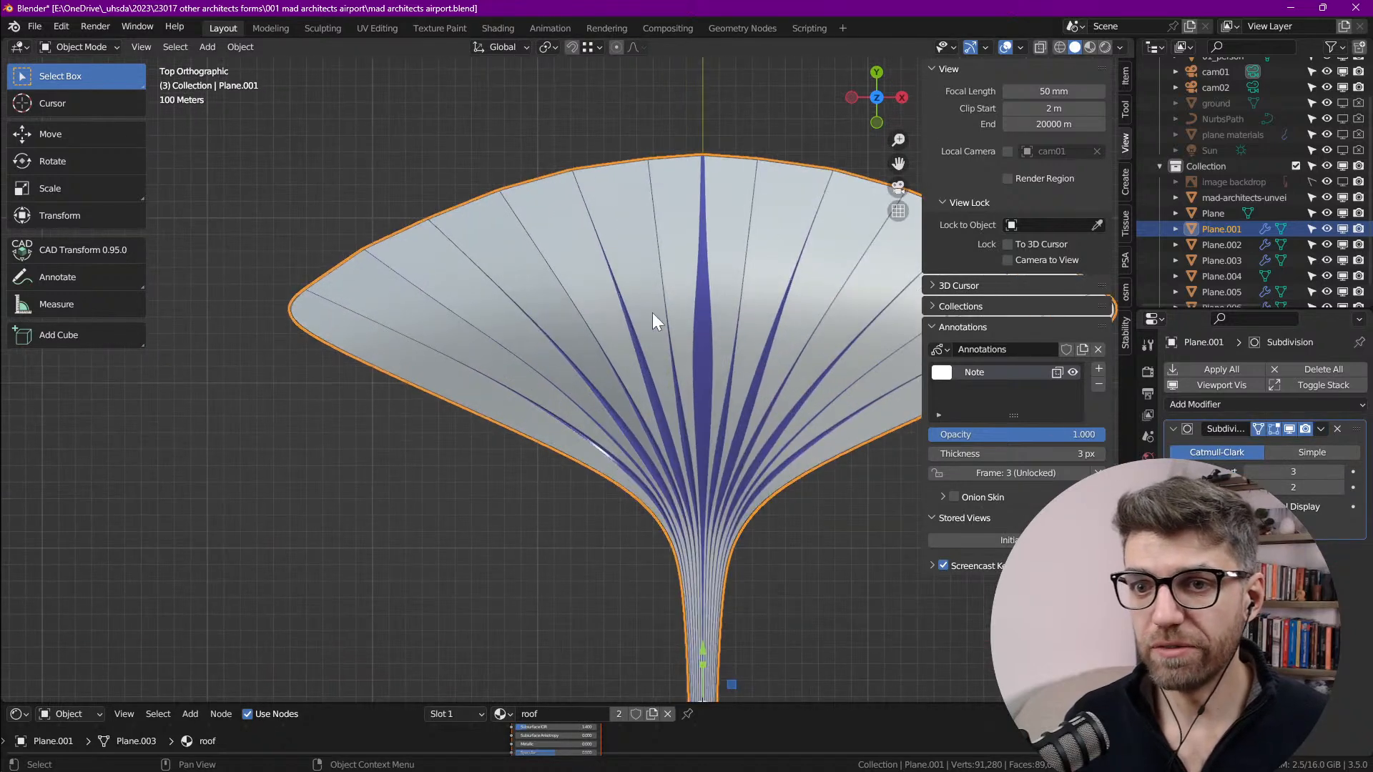
pyautogui.press('Tab')
pyautogui.scroll(2, 483, 330)
pyautogui.click(479, 322)
pyautogui.scroll(2, 482, 330)
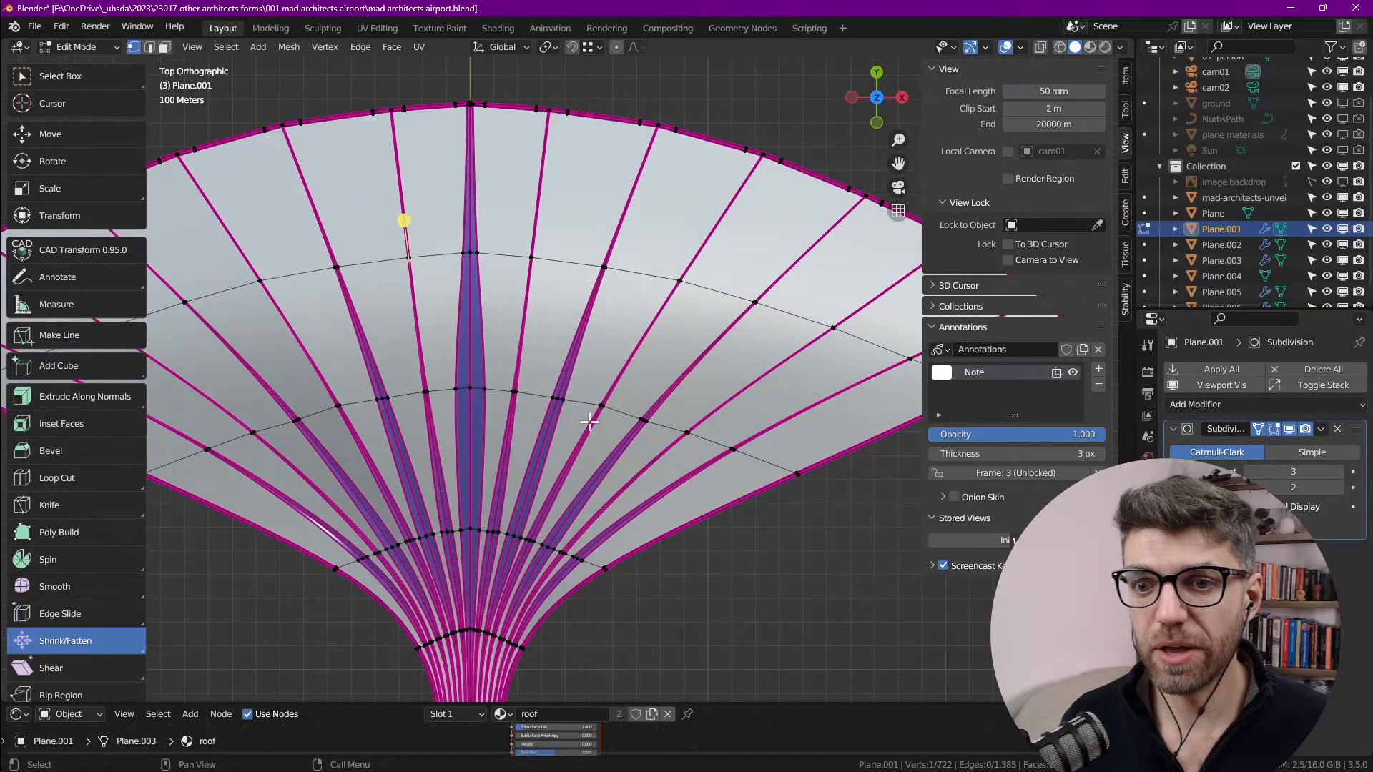
pyautogui.click(44, 136)
pyautogui.scroll(-4, 322, 286)
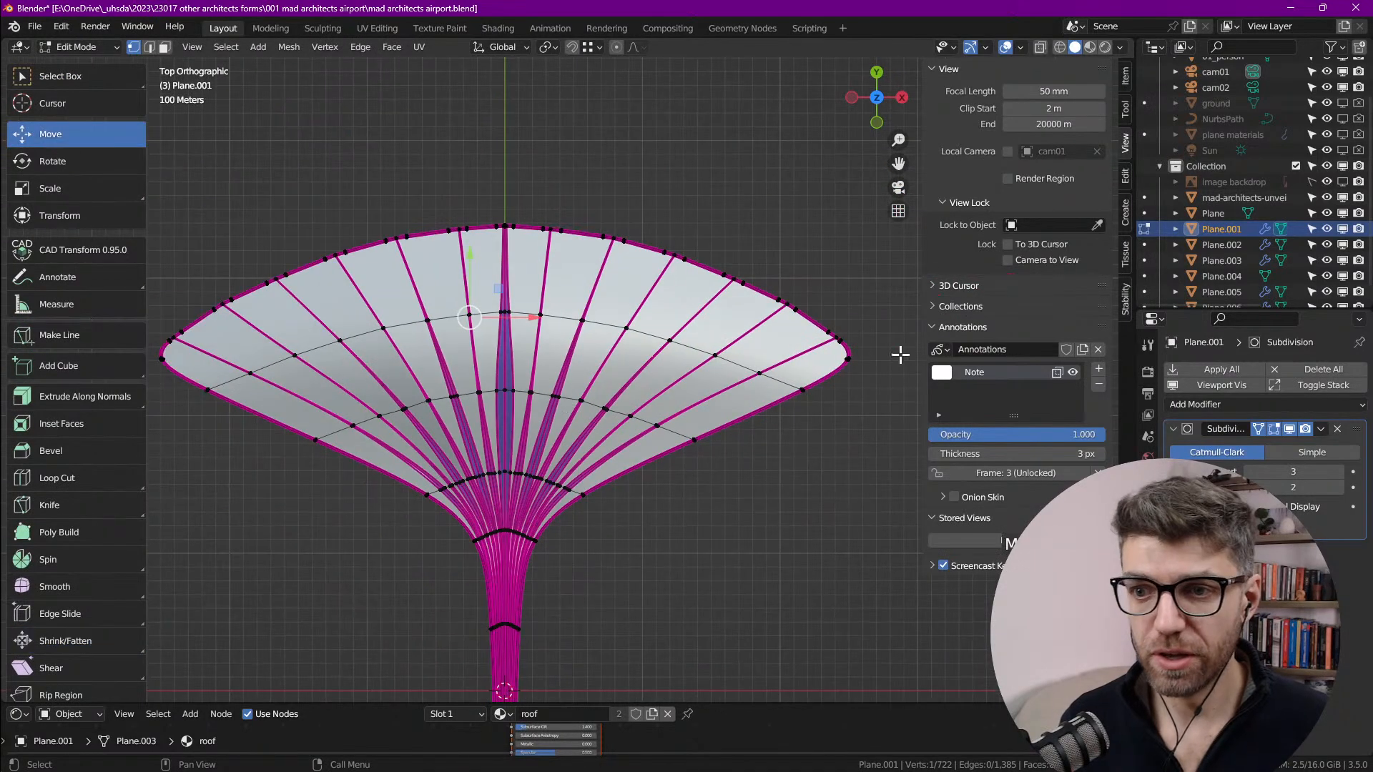
pyautogui.moveTo(924, 342); pyautogui.dragTo(1015, 336)
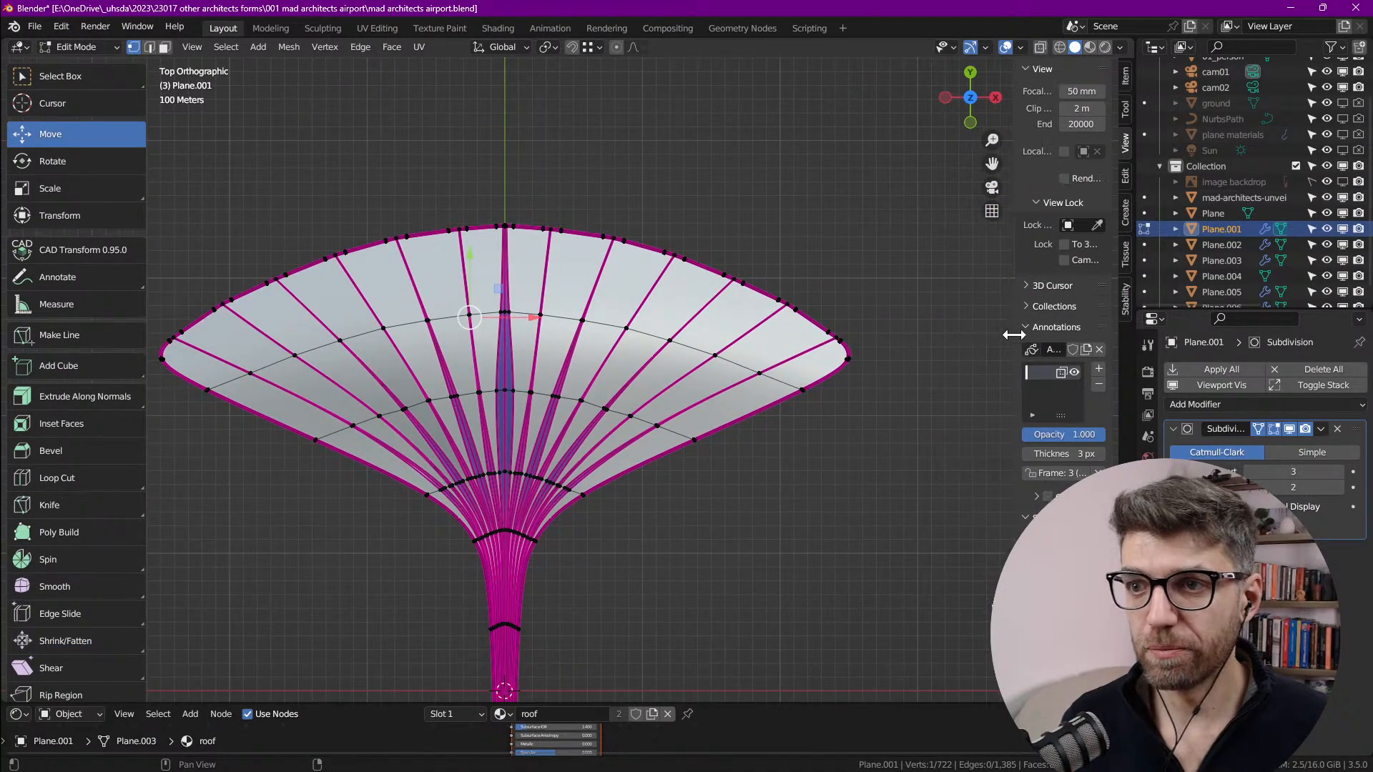
pyautogui.click(1127, 75)
# Step: Raise one long edge of each glass strip across the fan-shaped roof along Z, between the two inner cross lines, and exit Edit Mode
pyautogui.scroll(2, 562, 410)
pyautogui.moveTo(562, 411); pyautogui.dragTo(562, 412)
pyautogui.keyDown('shift'); pyautogui.moveTo(562, 411); pyautogui.dragTo(622, 335, button='middle'); pyautogui.keyUp('shift')
pyautogui.scroll(5, 622, 334)
pyautogui.moveTo(654, 405); pyautogui.dragTo(659, 515, button='middle')
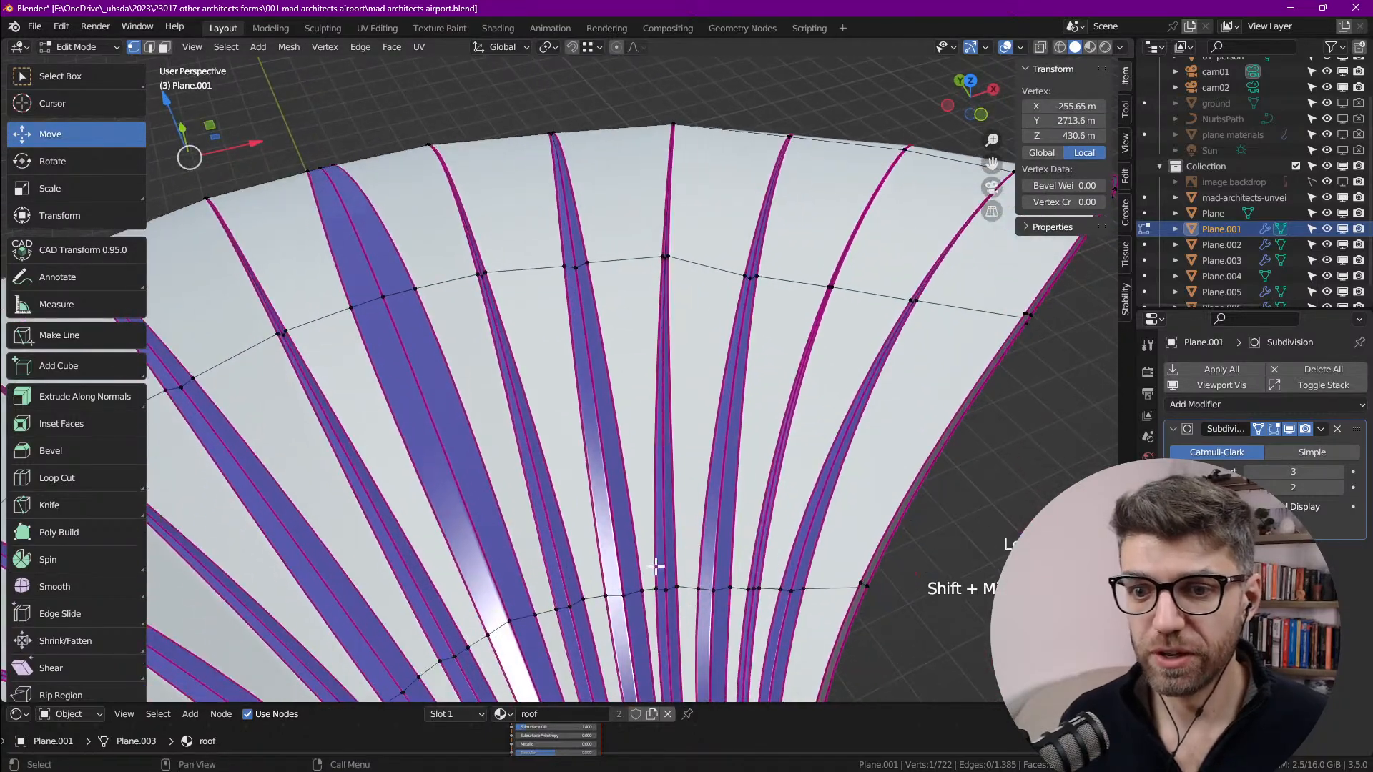
pyautogui.press('2')
pyautogui.click(615, 423)
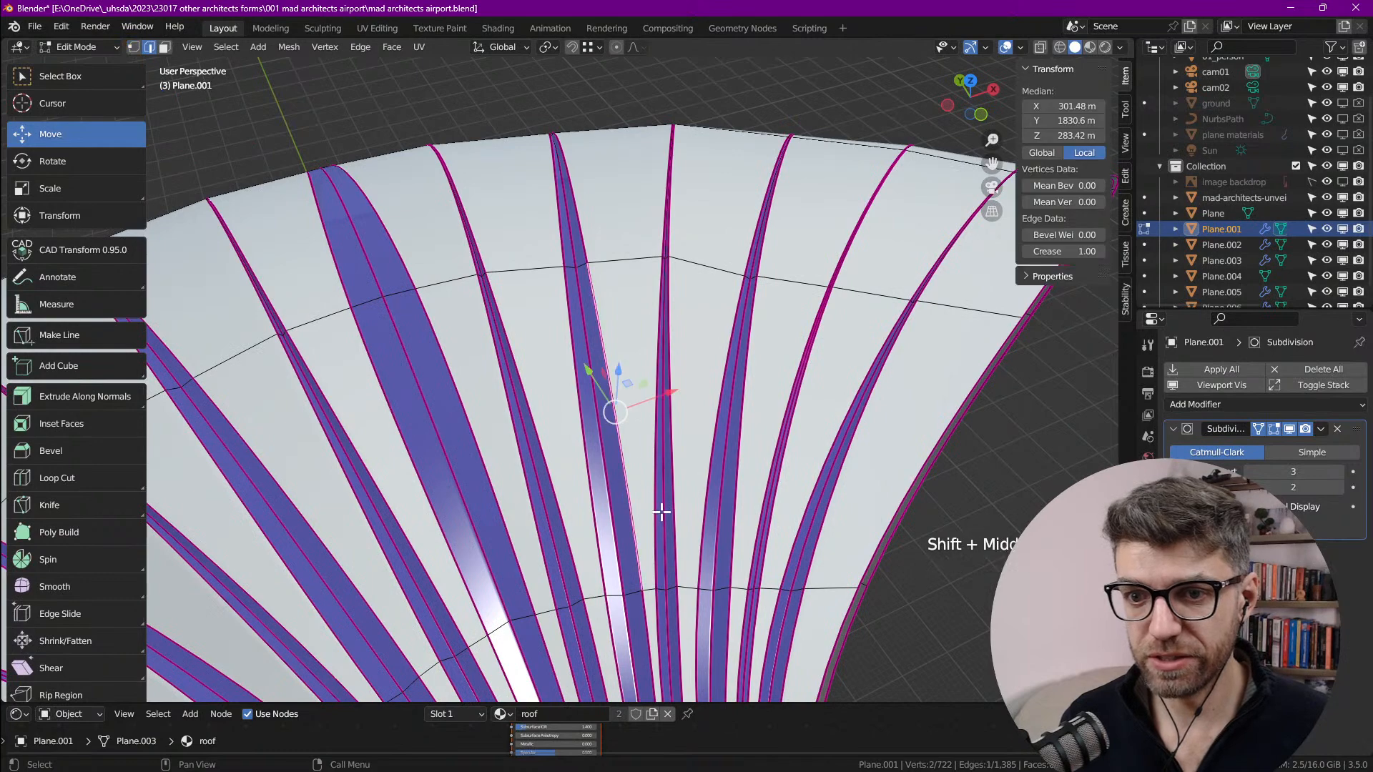
pyautogui.scroll(1, 659, 506)
pyautogui.keyDown('shift'); pyautogui.click(689, 537); pyautogui.keyUp('shift')
pyautogui.keyDown('shift'); pyautogui.click(747, 556); pyautogui.keyUp('shift')
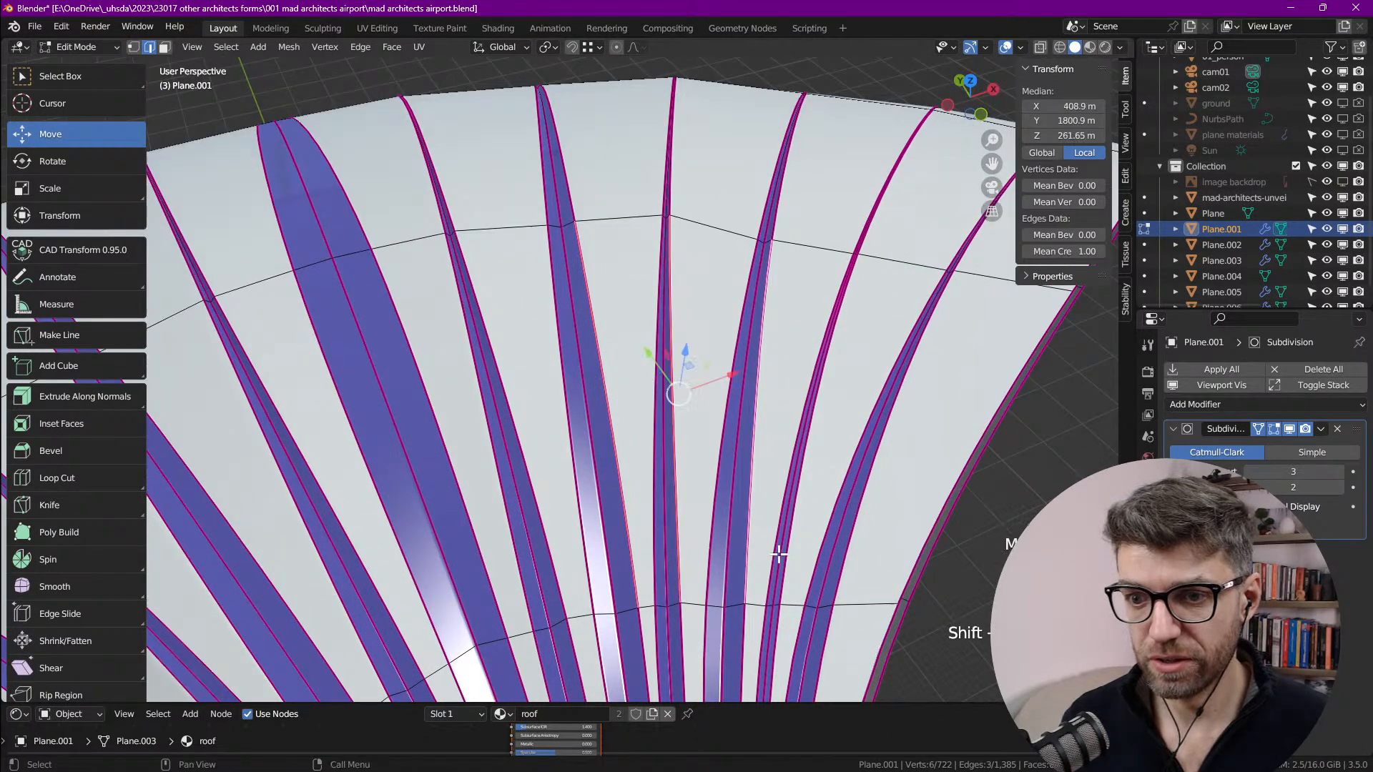
pyautogui.keyDown('shift'); pyautogui.click(792, 556); pyautogui.keyUp('shift')
pyautogui.keyDown('shift'); pyautogui.click(846, 526); pyautogui.keyUp('shift')
pyautogui.moveTo(847, 526); pyautogui.dragTo(610, 331, button='middle')
pyautogui.keyDown('shift'); pyautogui.click(578, 408); pyautogui.keyUp('shift')
pyautogui.keyDown('shift'); pyautogui.click(583, 472); pyautogui.keyUp('shift')
pyautogui.keyDown('shift'); pyautogui.click(530, 473); pyautogui.keyUp('shift')
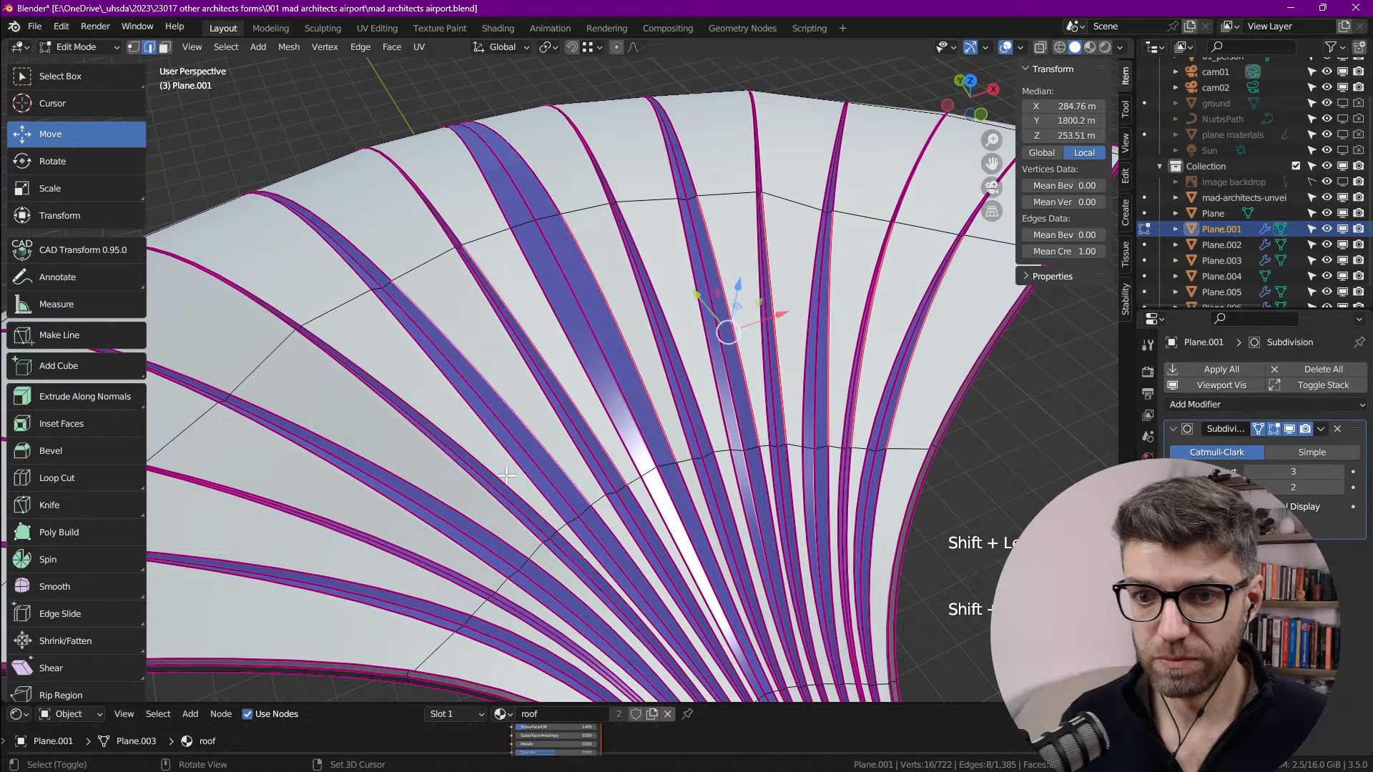
pyautogui.keyDown('shift'); pyautogui.click(512, 485); pyautogui.keyUp('shift')
pyautogui.keyDown('shift'); pyautogui.click(511, 535); pyautogui.keyUp('shift')
pyautogui.keyDown('shift'); pyautogui.moveTo(511, 535); pyautogui.dragTo(485, 580, button='middle'); pyautogui.keyUp('shift')
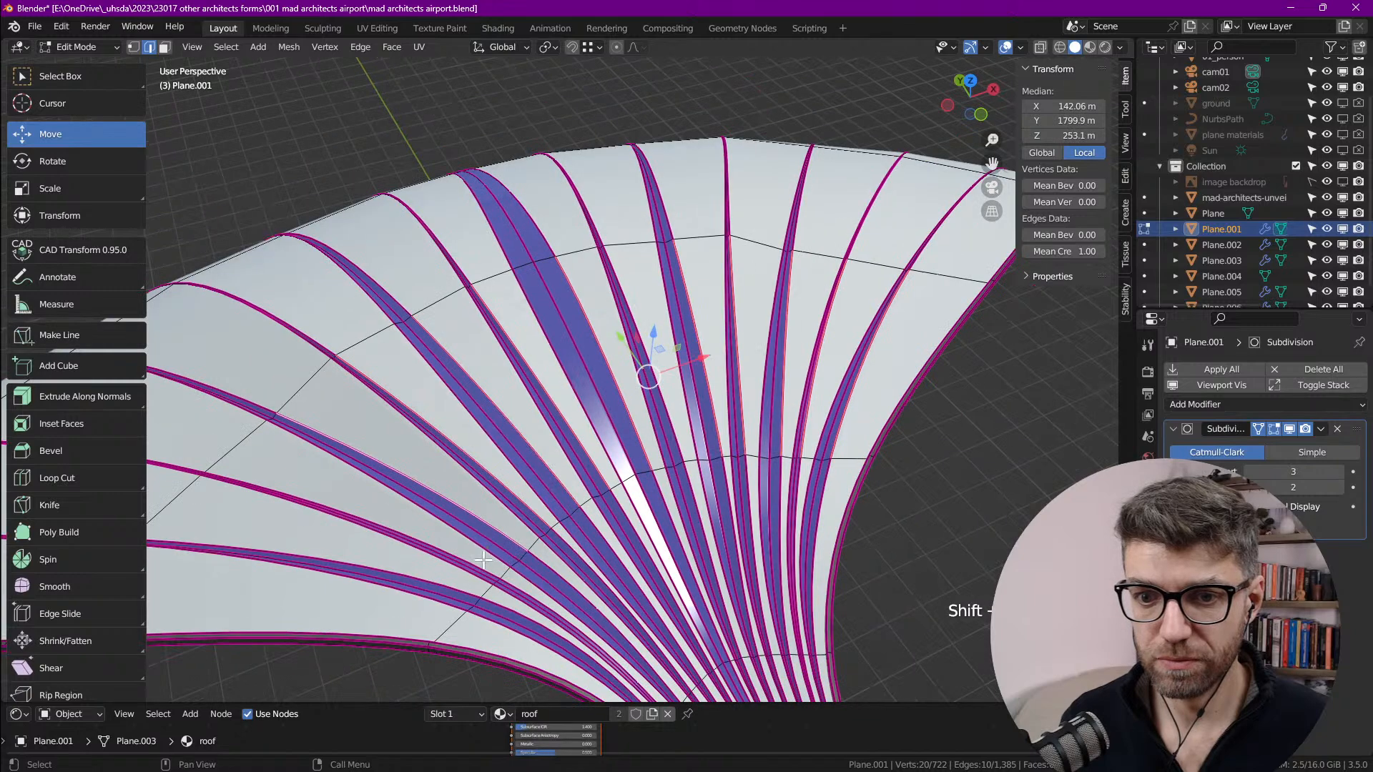
pyautogui.keyDown('shift'); pyautogui.click(469, 579); pyautogui.keyUp('shift')
pyautogui.keyDown('shift'); pyautogui.click(477, 579); pyautogui.keyUp('shift')
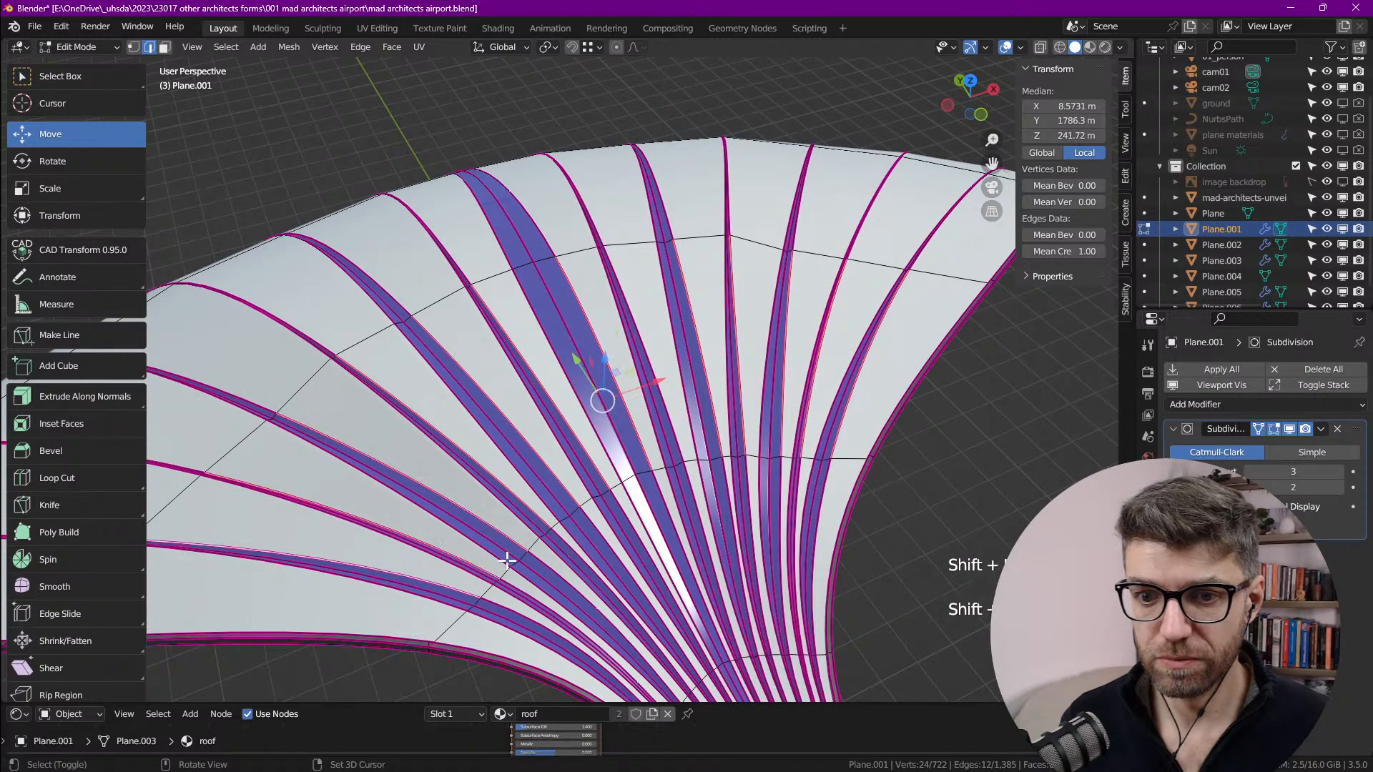
pyautogui.moveTo(478, 580); pyautogui.dragTo(620, 364, button='middle')
pyautogui.moveTo(603, 345); pyautogui.dragTo(602, 335)
pyautogui.moveTo(603, 335); pyautogui.dragTo(705, 429, button='middle')
pyautogui.press('Tab')
# Step: In Edit Mode, raise a creased strip edge near the middle of the fan along Z and clear the selection
pyautogui.keyDown('shift'); pyautogui.moveTo(628, 448); pyautogui.dragTo(667, 417, button='middle'); pyautogui.keyUp('shift')
pyautogui.moveTo(551, 488); pyautogui.dragTo(582, 425, button='middle')
pyautogui.scroll(6, 582, 424)
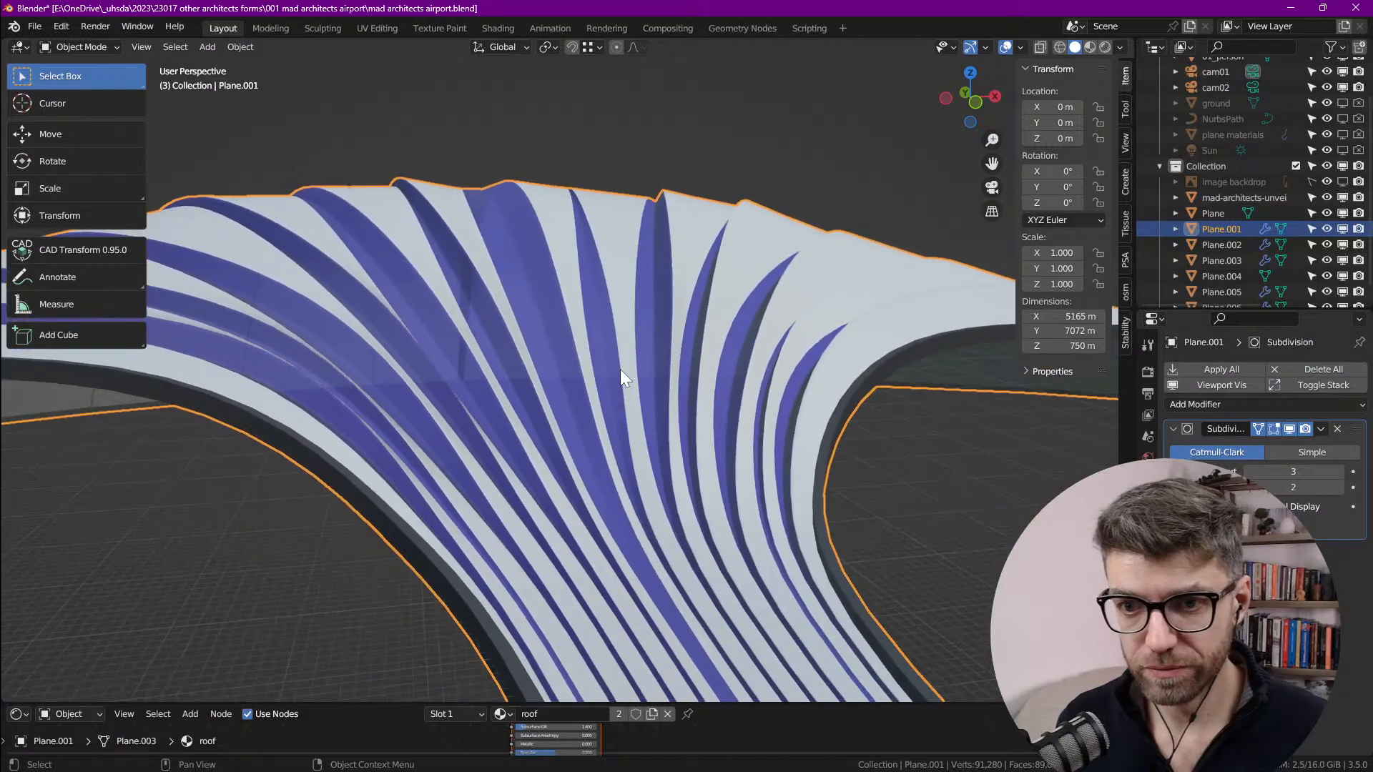
pyautogui.press('Tab')
pyautogui.click(633, 417)
pyautogui.moveTo(632, 418)
pyautogui.mouseDown(button='middle')
pyautogui.moveTo(640, 387)
pyautogui.moveTo(629, 393)
pyautogui.mouseUp(button='middle')
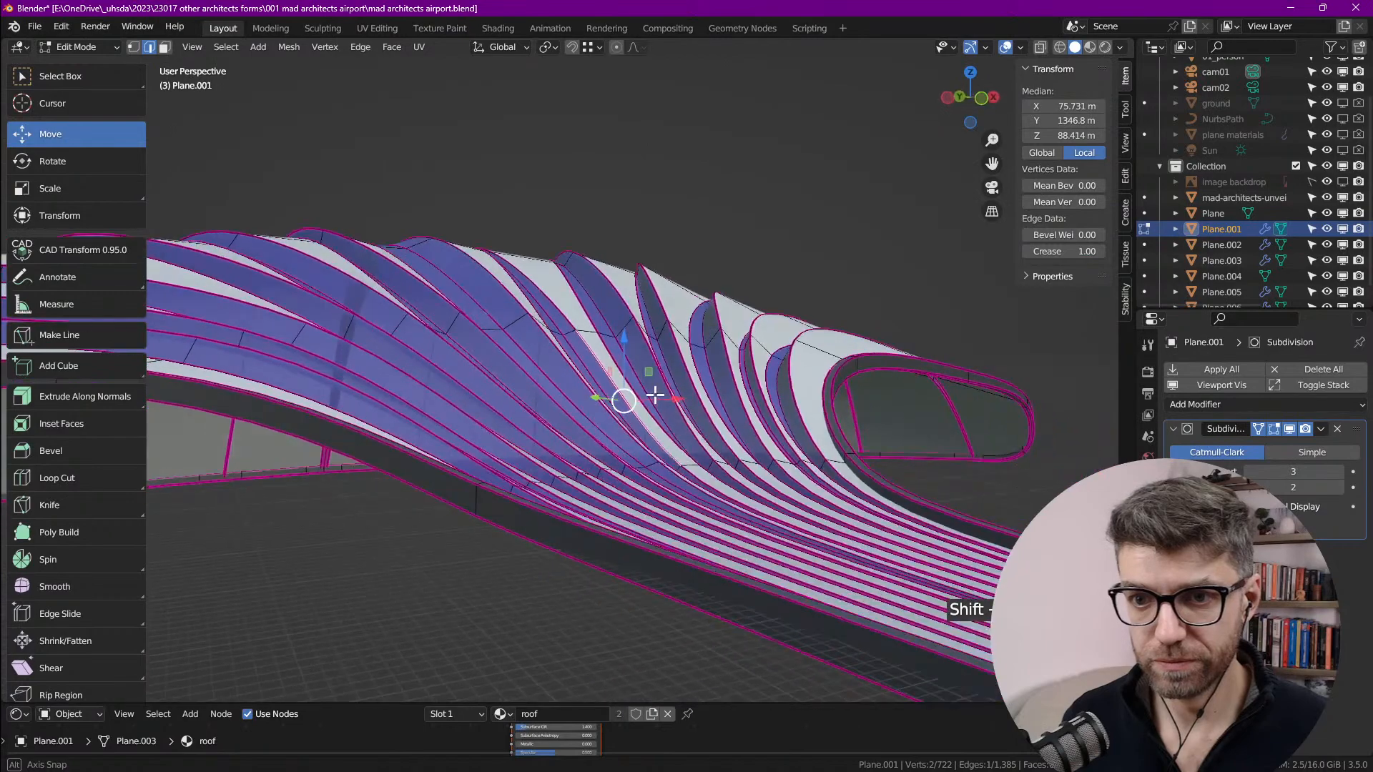
pyautogui.moveTo(628, 331); pyautogui.dragTo(626, 308)
pyautogui.moveTo(561, 352); pyautogui.dragTo(512, 376, button='middle')
pyautogui.hotkey('alt', 'a')
# Step: Switch to the photo viewer and compare the close-up and top-view reference images of the roof's glazed strips
pyautogui.keyDown('shift'); pyautogui.moveTo(581, 337); pyautogui.dragTo(569, 423, button='middle'); pyautogui.keyUp('shift')
pyautogui.click(561, 330)
pyautogui.moveTo(555, 328); pyautogui.dragTo(556, 319, button='middle')
pyautogui.moveTo(1372, 300); pyautogui.dragTo(619, 28)
pyautogui.moveTo(861, 16); pyautogui.dragTo(625, 4)
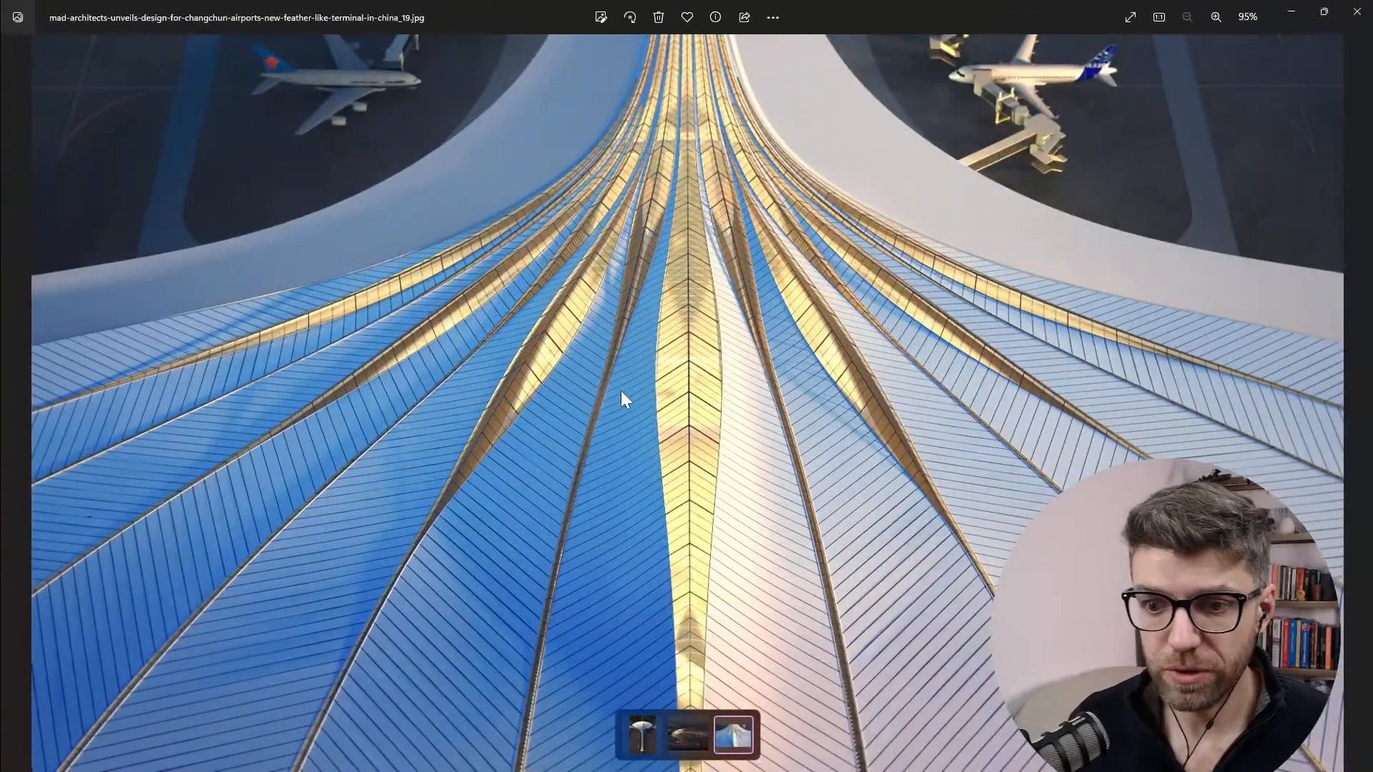
pyautogui.press('Left')
pyautogui.press('Left')
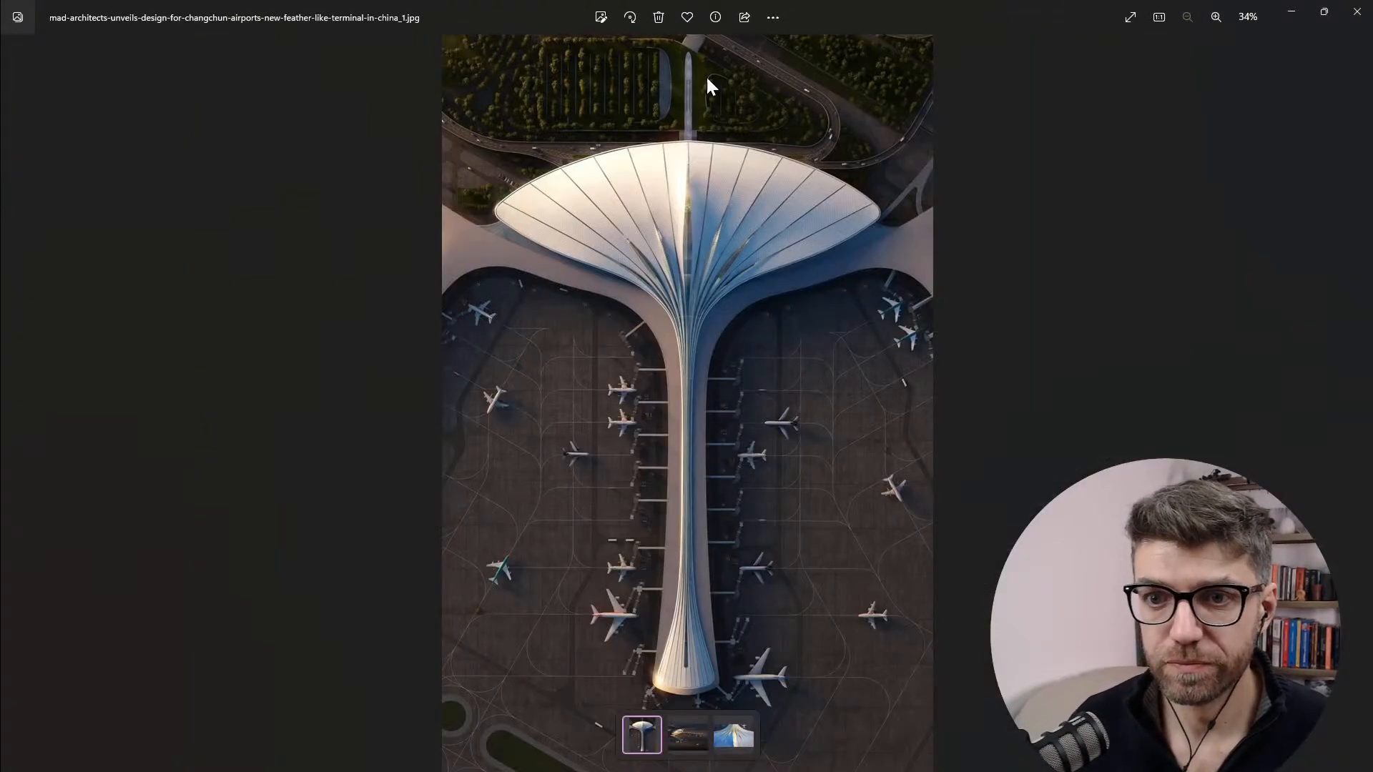
pyautogui.scroll(5, 666, 186)
pyautogui.scroll(-4, 686, 212)
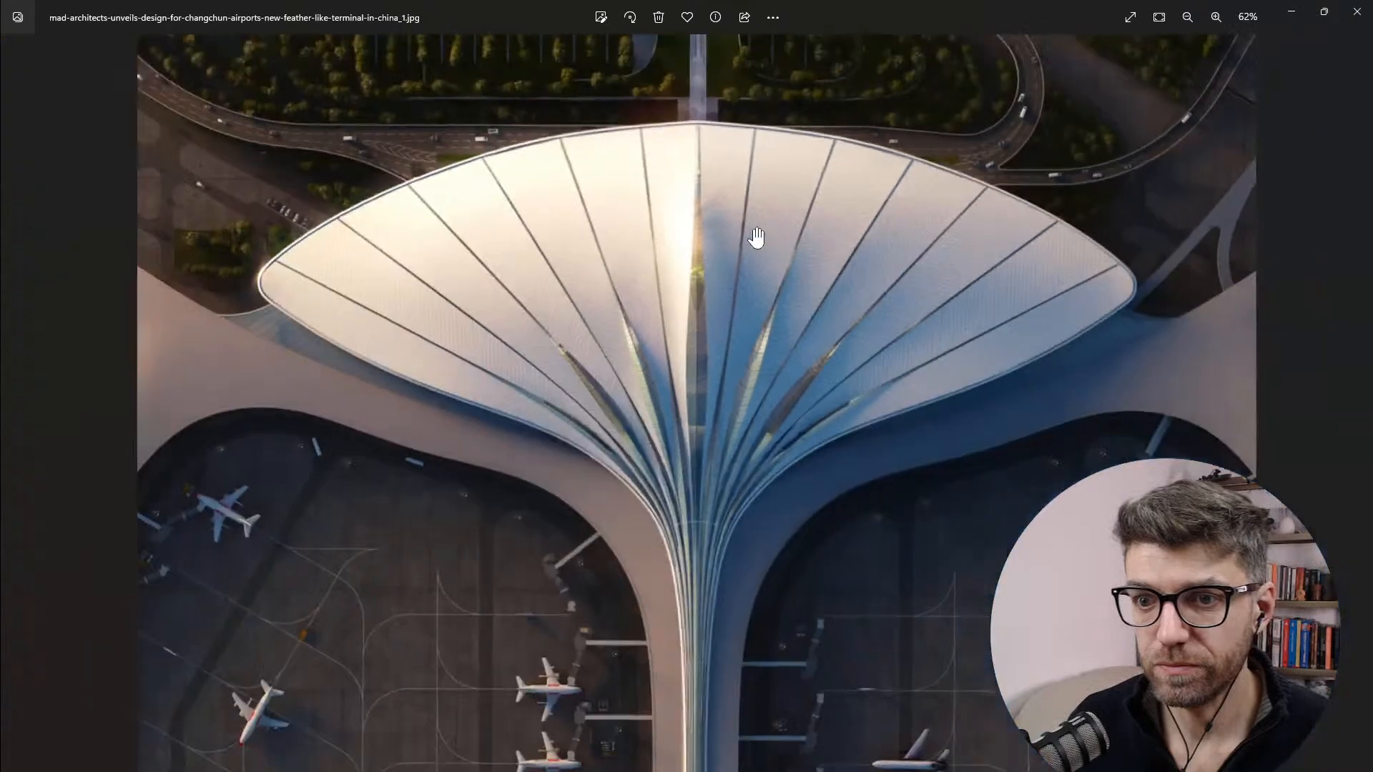
pyautogui.scroll(4, 757, 237)
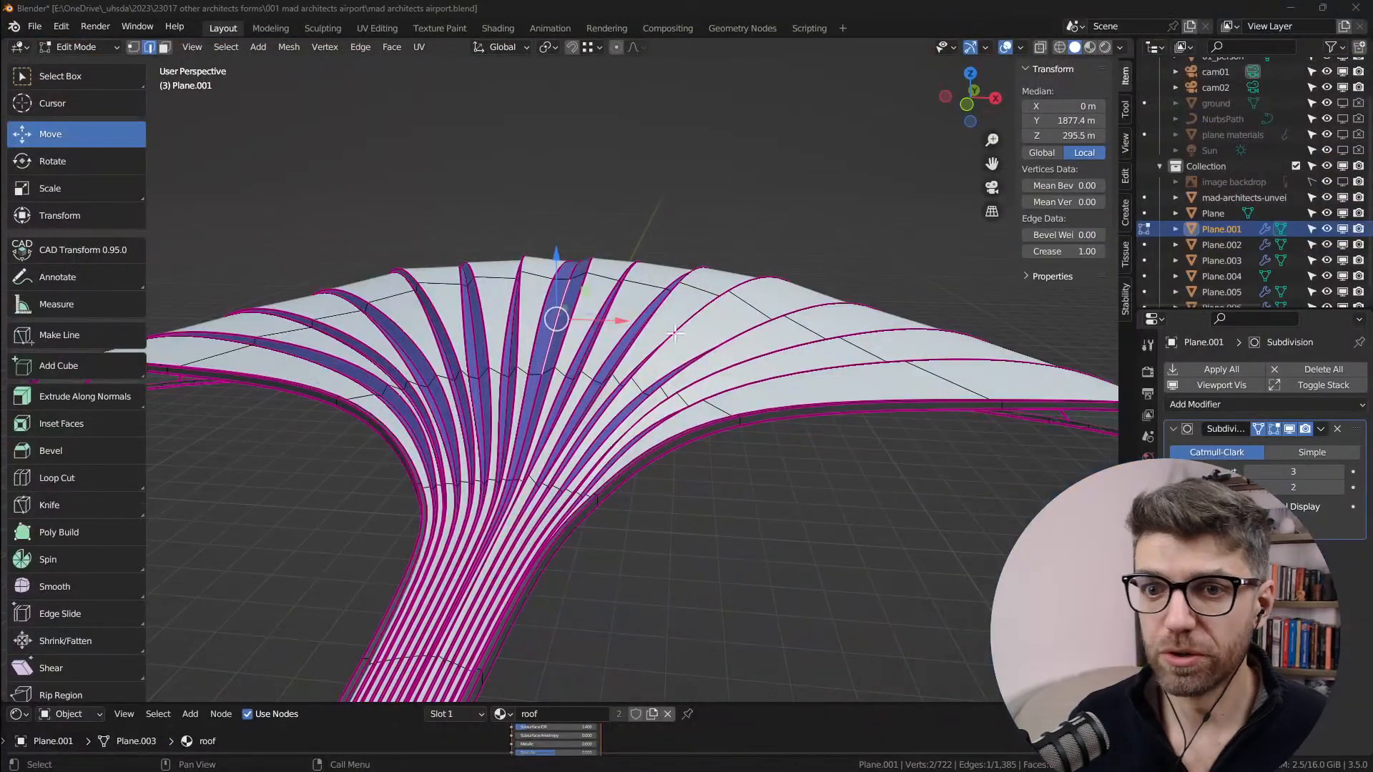
# Step: Raise the edge loop along the middle of the central glass strip by about 37 m along Z
pyautogui.scroll(3, 694, 348)
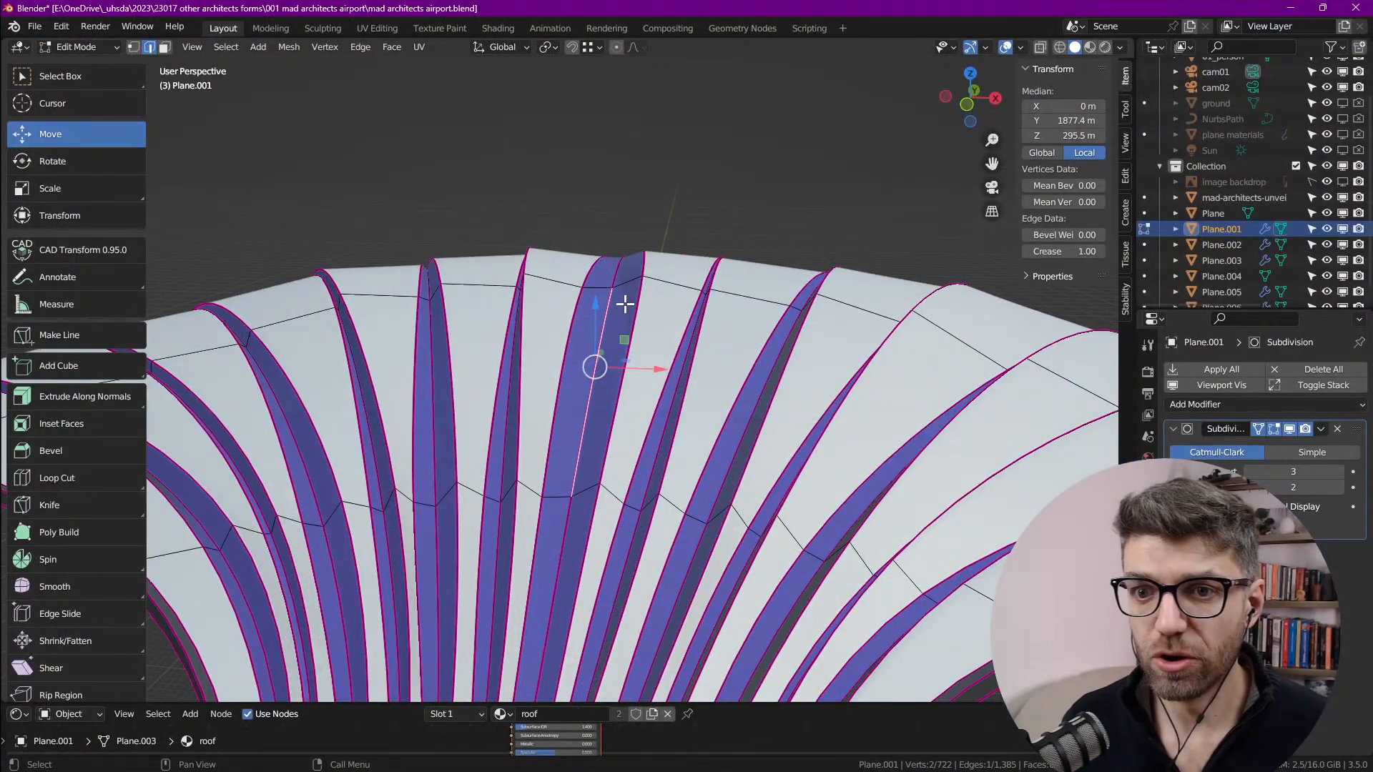
pyautogui.keyDown('alt'); pyautogui.click(607, 311); pyautogui.keyUp('alt')
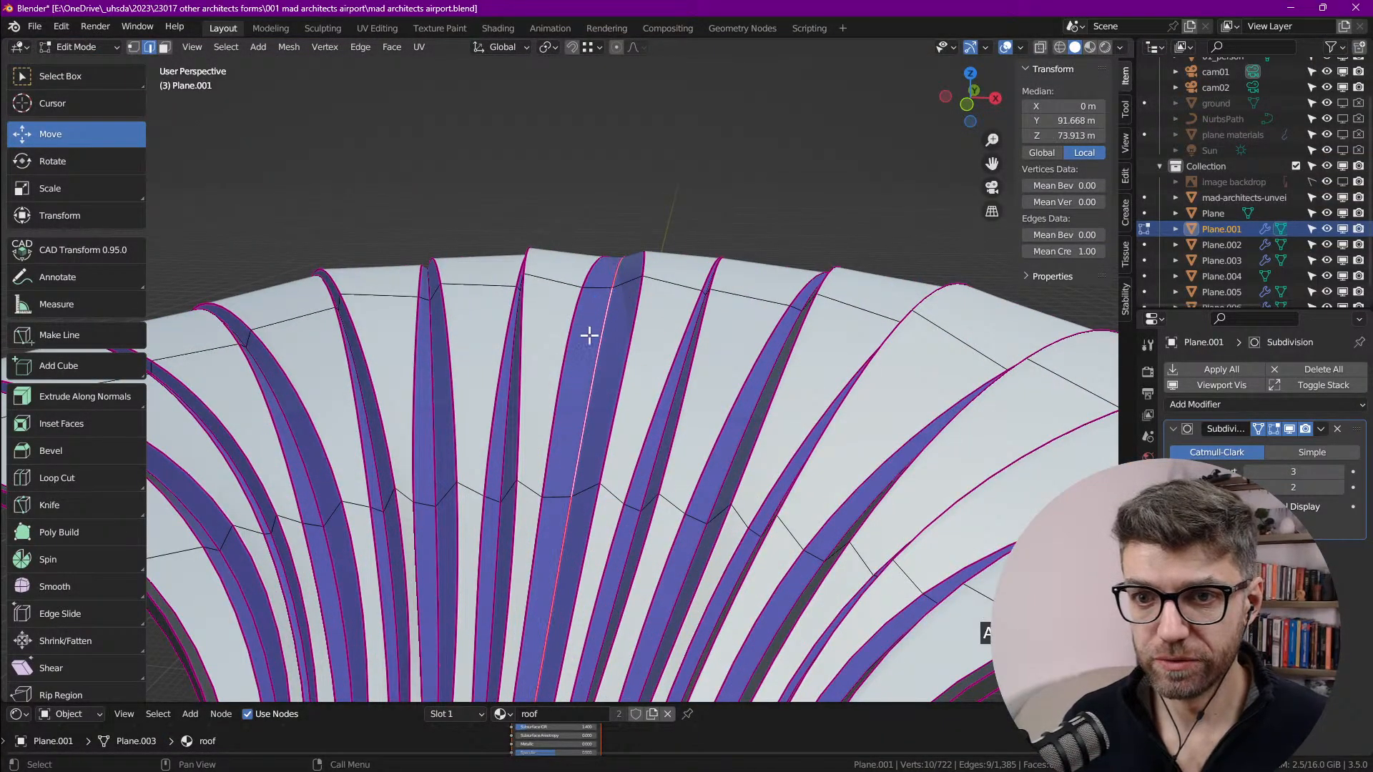
pyautogui.scroll(-2, 573, 429)
pyautogui.moveTo(486, 387); pyautogui.dragTo(505, 312, button='middle')
pyautogui.scroll(-1, 505, 312)
pyautogui.moveTo(570, 375); pyautogui.dragTo(509, 346, button='middle')
pyautogui.keyDown('shift'); pyautogui.moveTo(509, 346); pyautogui.dragTo(566, 374, button='middle'); pyautogui.keyUp('shift')
pyautogui.scroll(-5, 531, 370)
pyautogui.scroll(5, 566, 375)
pyautogui.moveTo(643, 399); pyautogui.dragTo(630, 382)
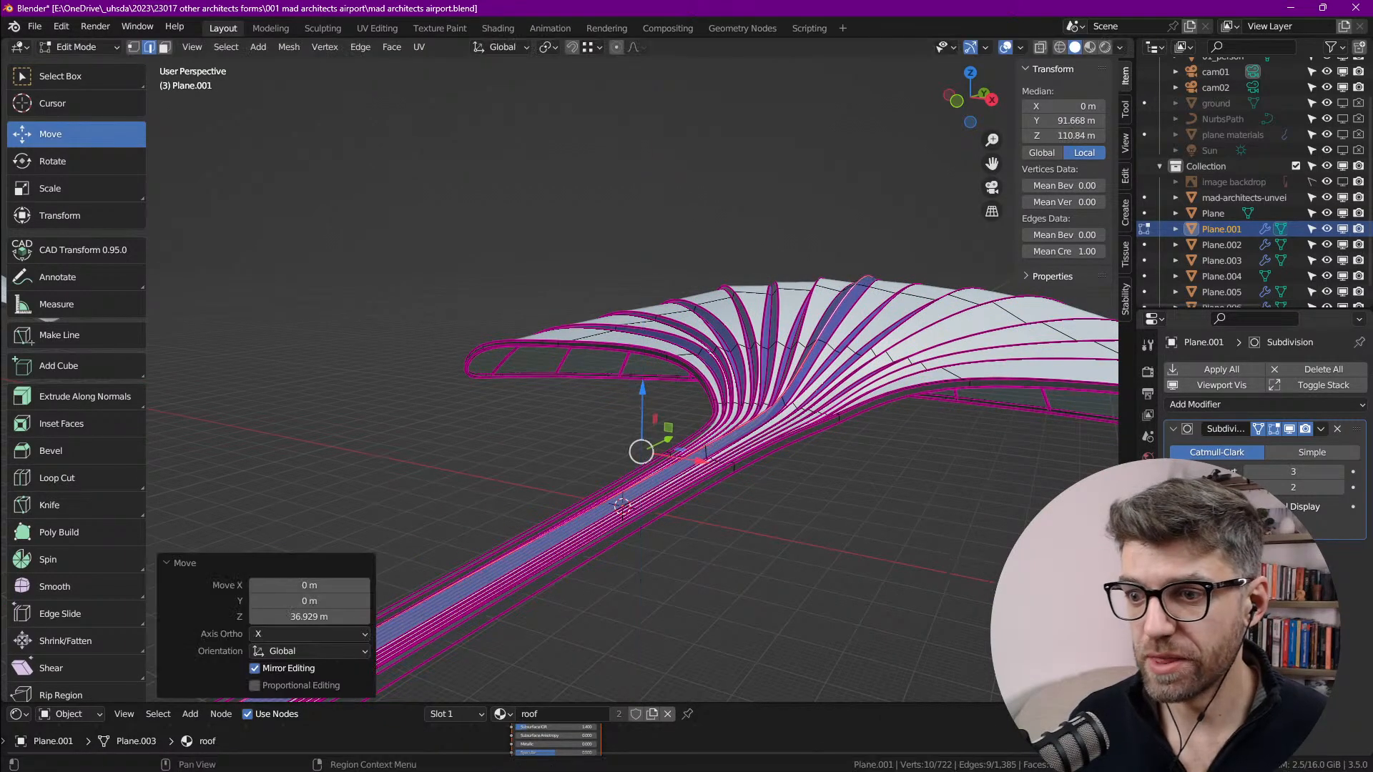
# Step: Show the roof's mesh data properties and enlarge the Properties editor
pyautogui.click(1148, 619)
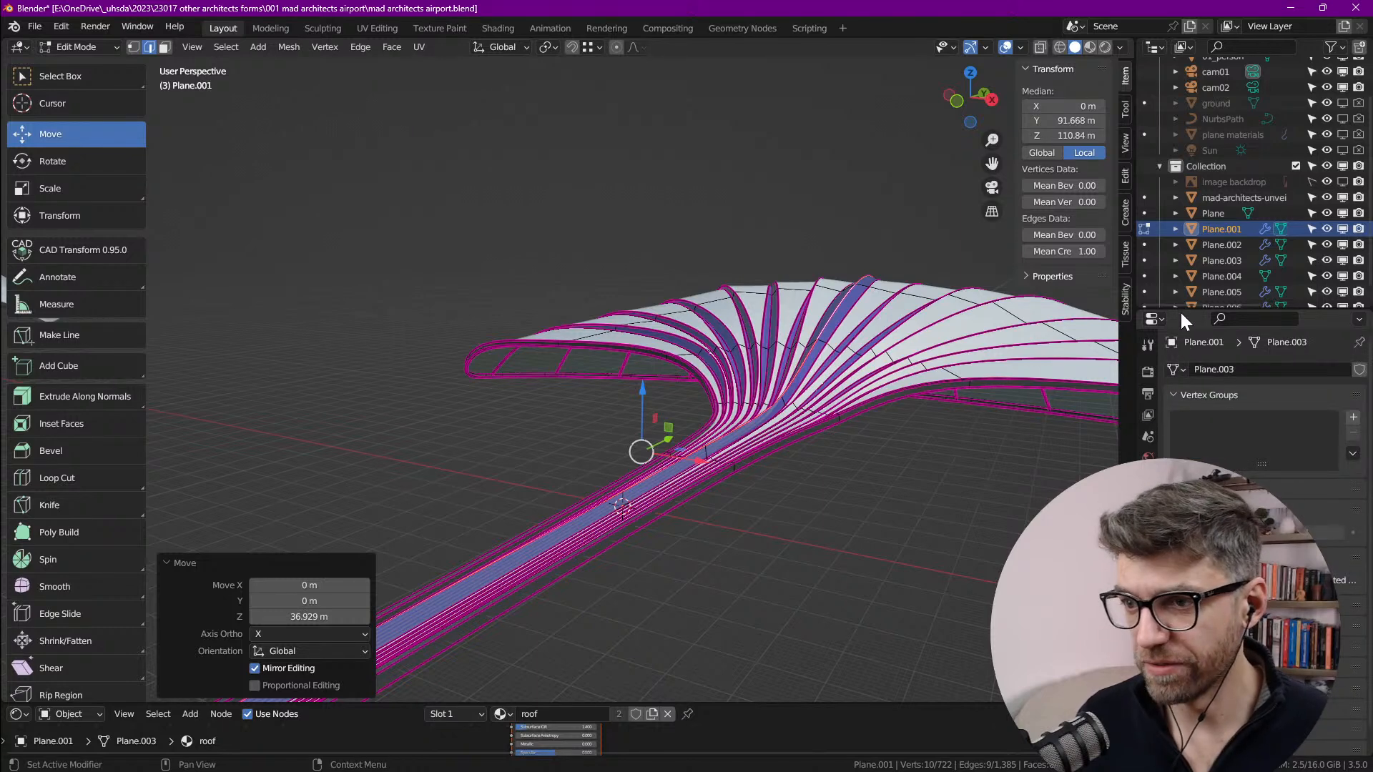
pyautogui.moveTo(1180, 314); pyautogui.dragTo(1180, 217)
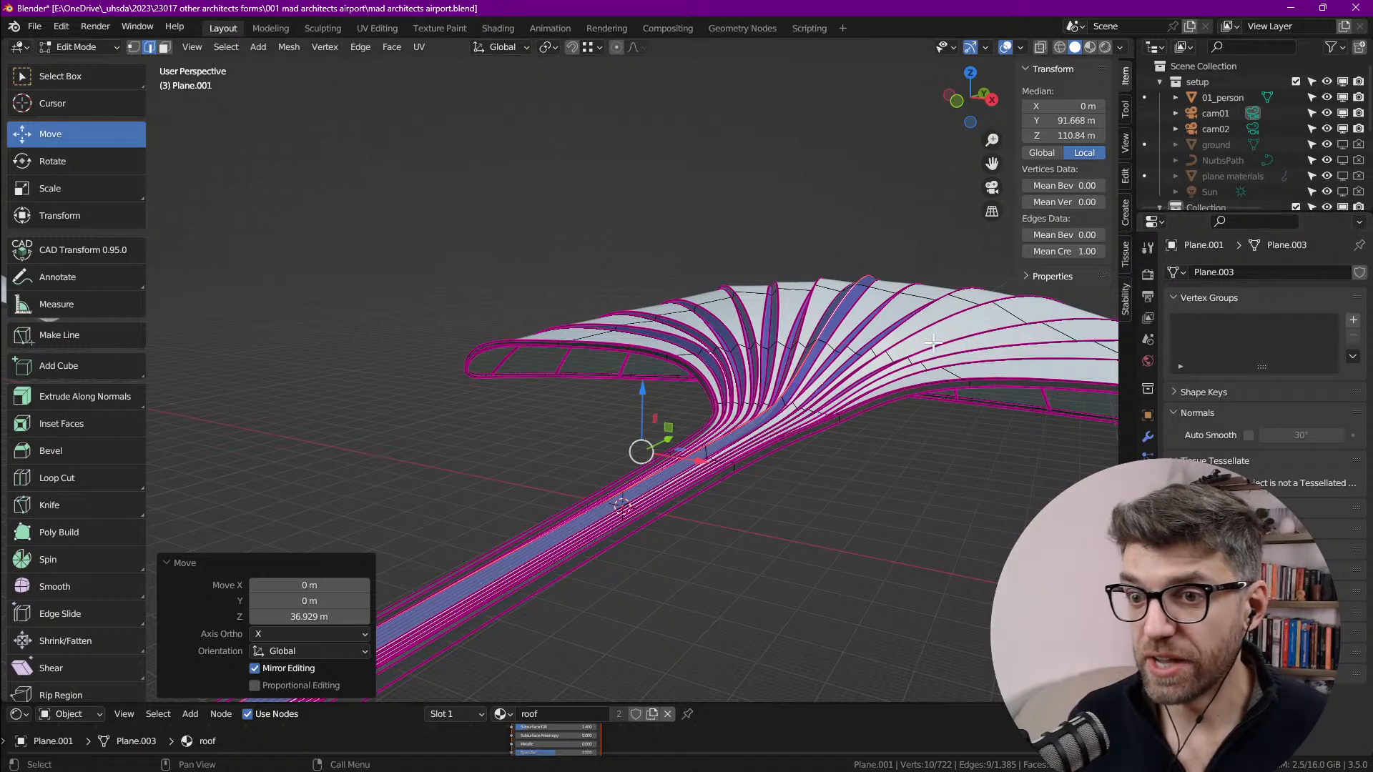
# Step: Assign four vertices around the upper central glass strip to a new vertex group, and reselect them through that group
pyautogui.scroll(5, 865, 376)
pyautogui.press('1')
pyautogui.click(764, 354)
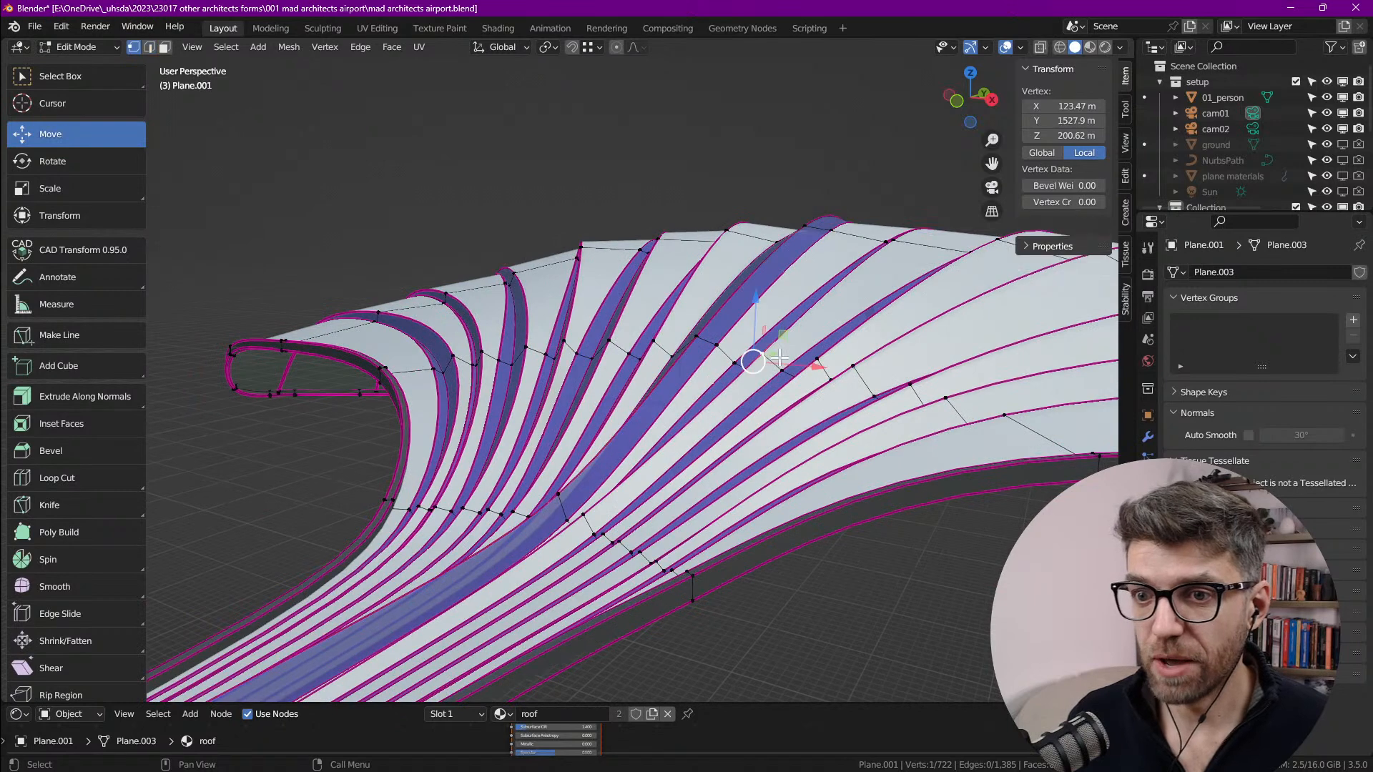
pyautogui.keyDown('shift'); pyautogui.click(886, 244); pyautogui.keyUp('shift')
pyautogui.keyDown('shift'); pyautogui.click(726, 233); pyautogui.keyUp('shift')
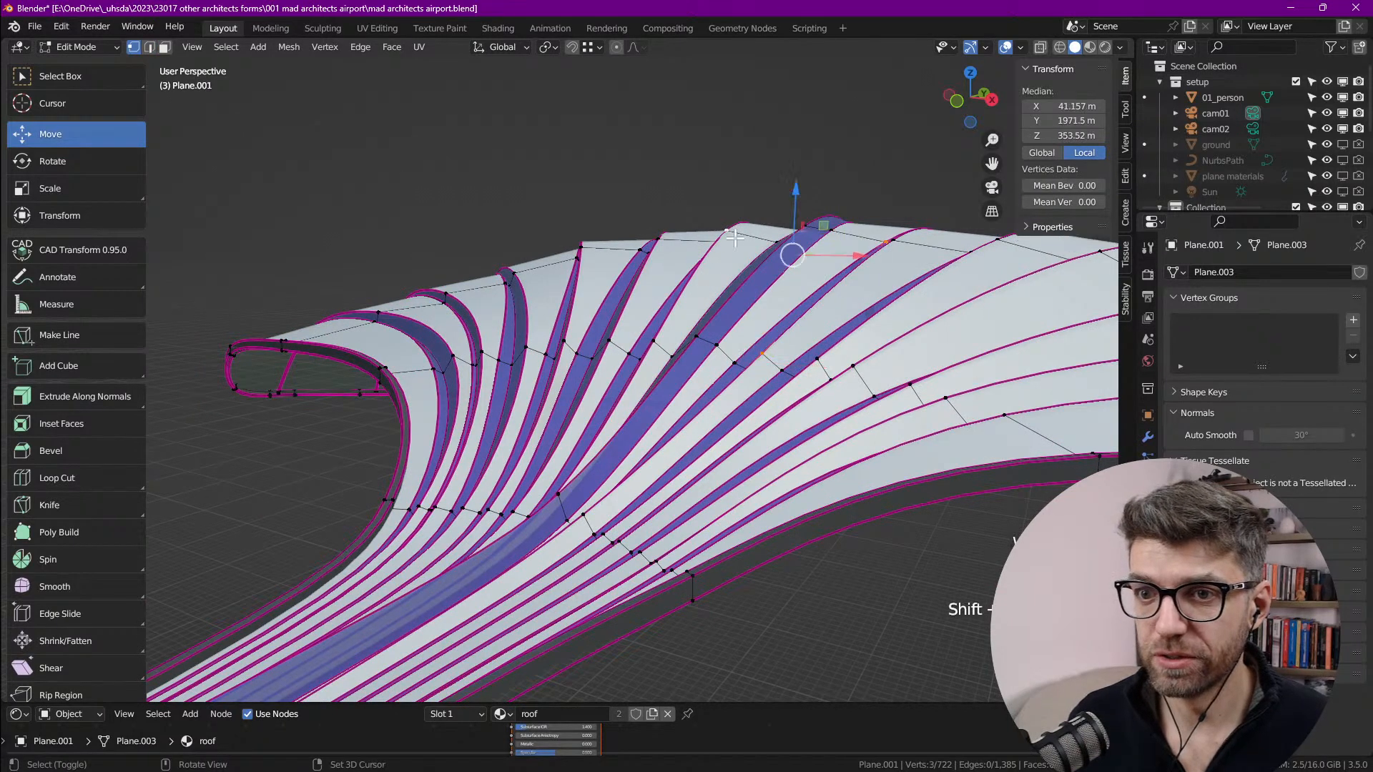
pyautogui.keyDown('shift'); pyautogui.click(774, 242); pyautogui.keyUp('shift')
pyautogui.click(1353, 321)
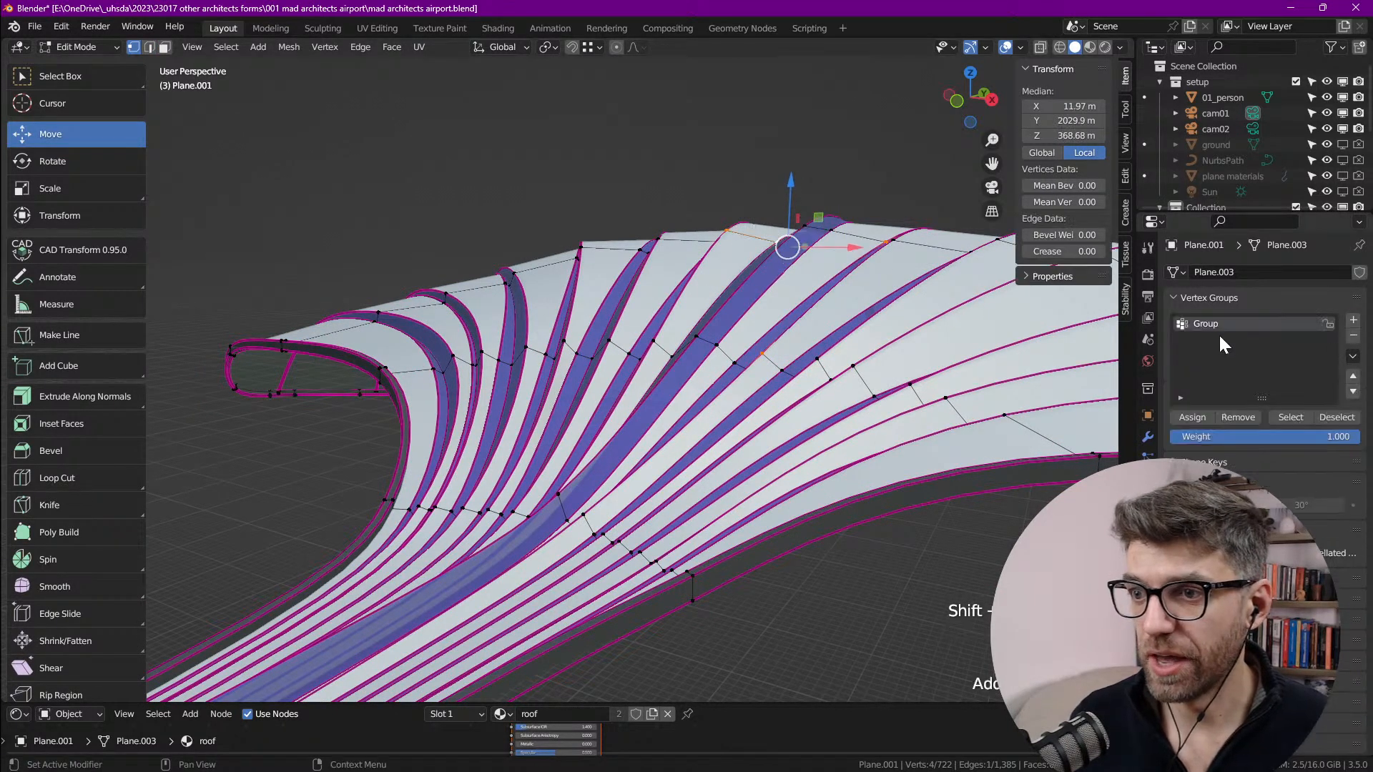
pyautogui.click(1193, 417)
pyautogui.hotkey('alt', 'a')
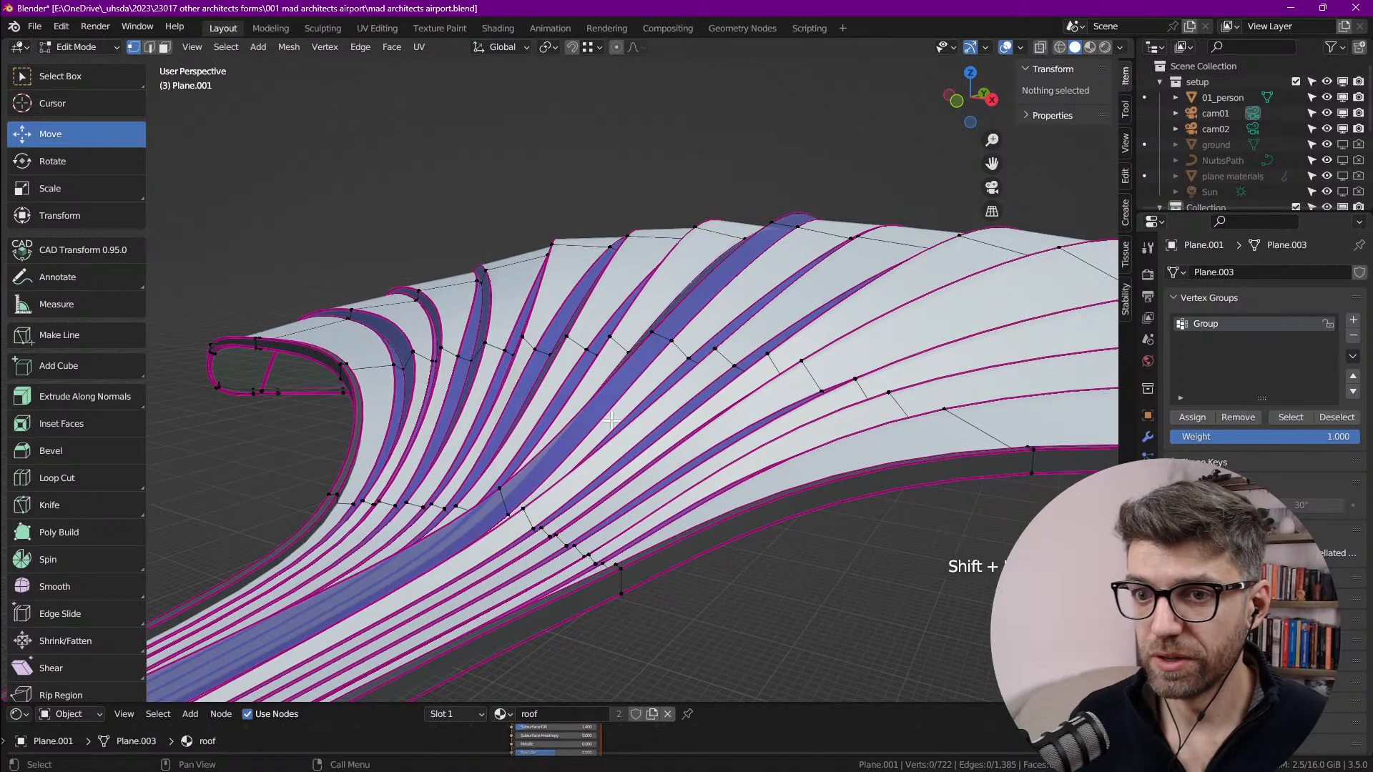
pyautogui.click(1291, 417)
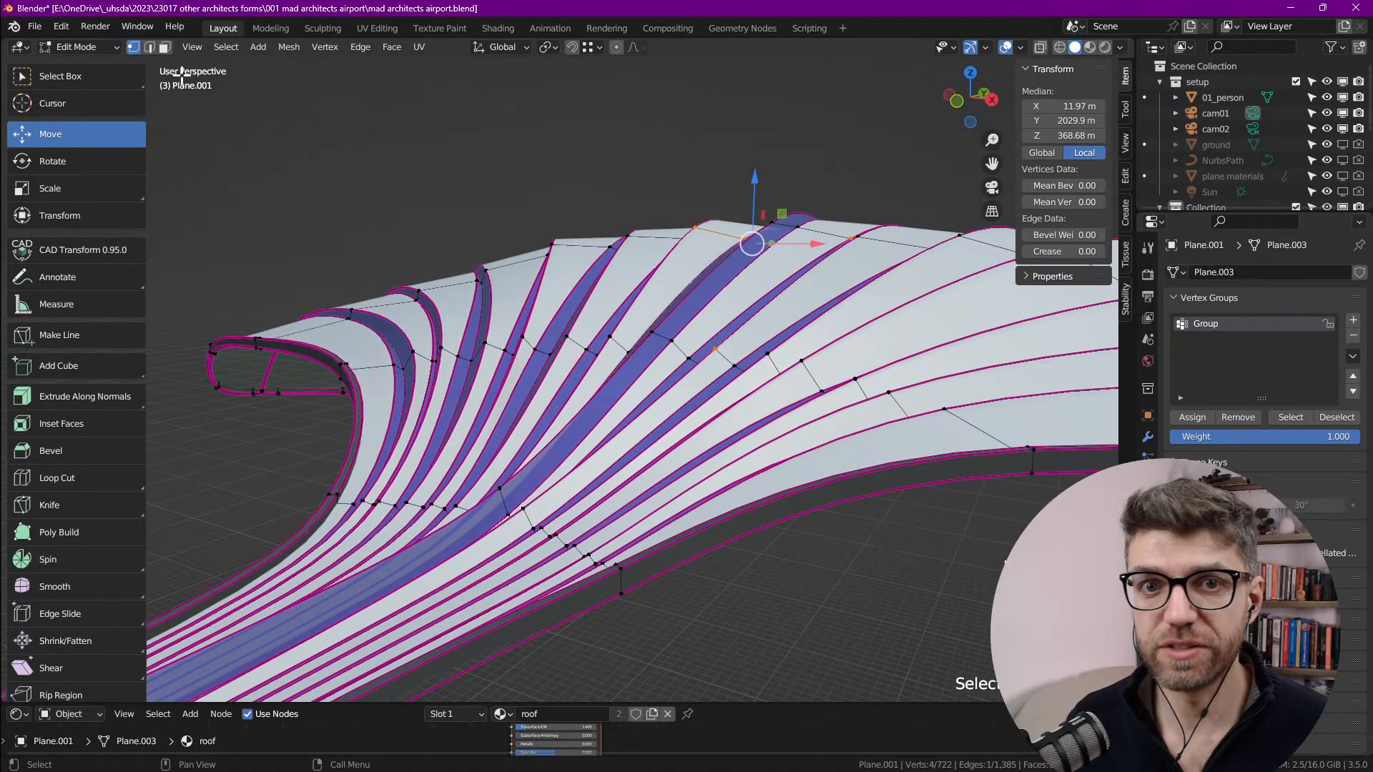
# Step: Inspect the vertex group's influence on the roof in Weight Paint mode and return to Object Mode
pyautogui.click(109, 50)
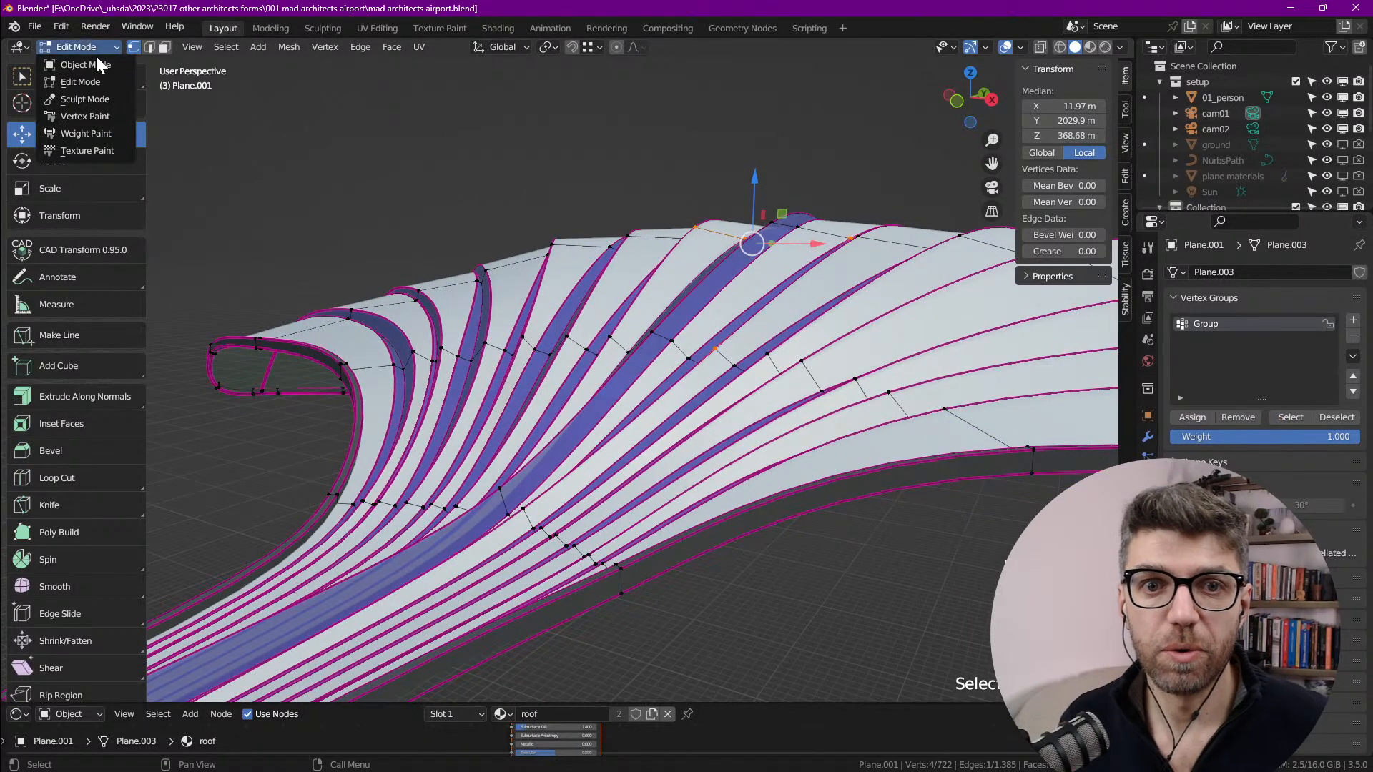
pyautogui.click(103, 132)
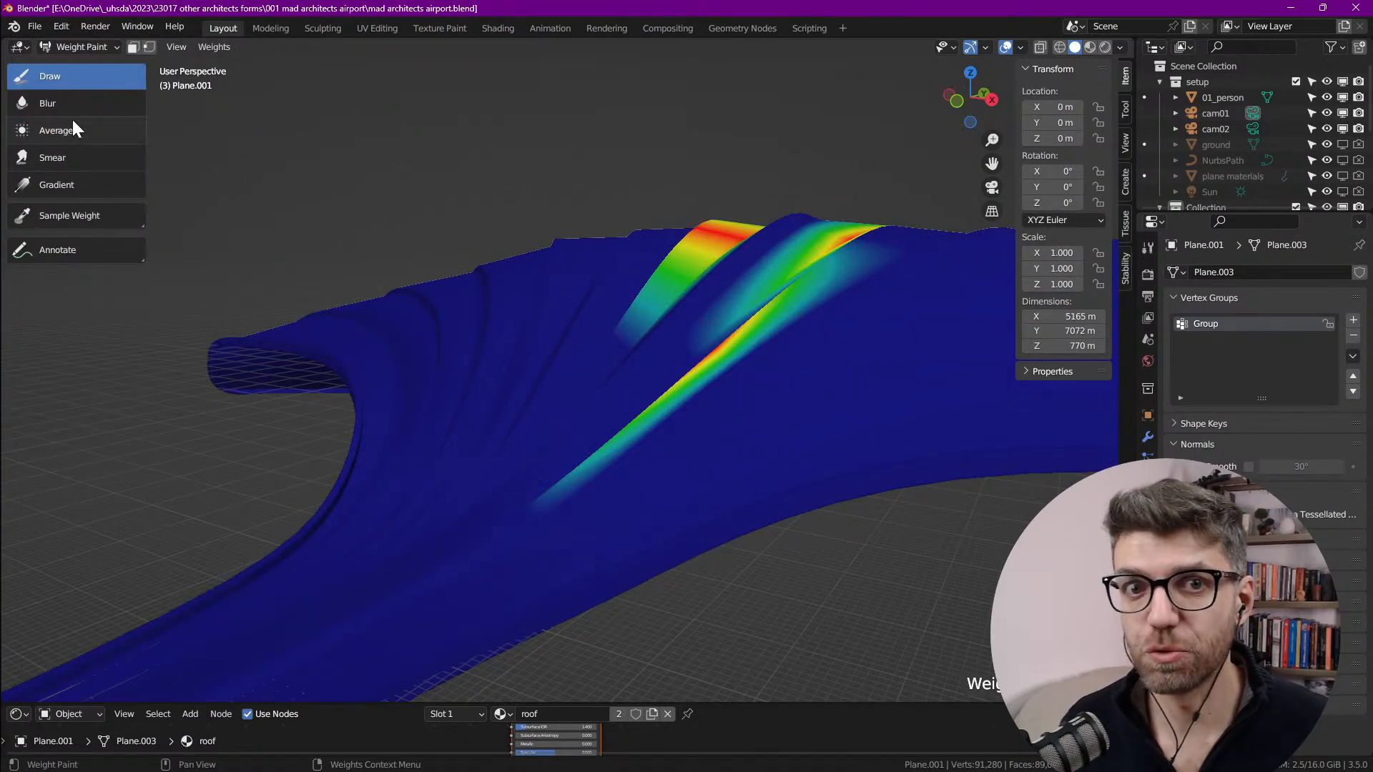
pyautogui.click(63, 49)
pyautogui.click(70, 61)
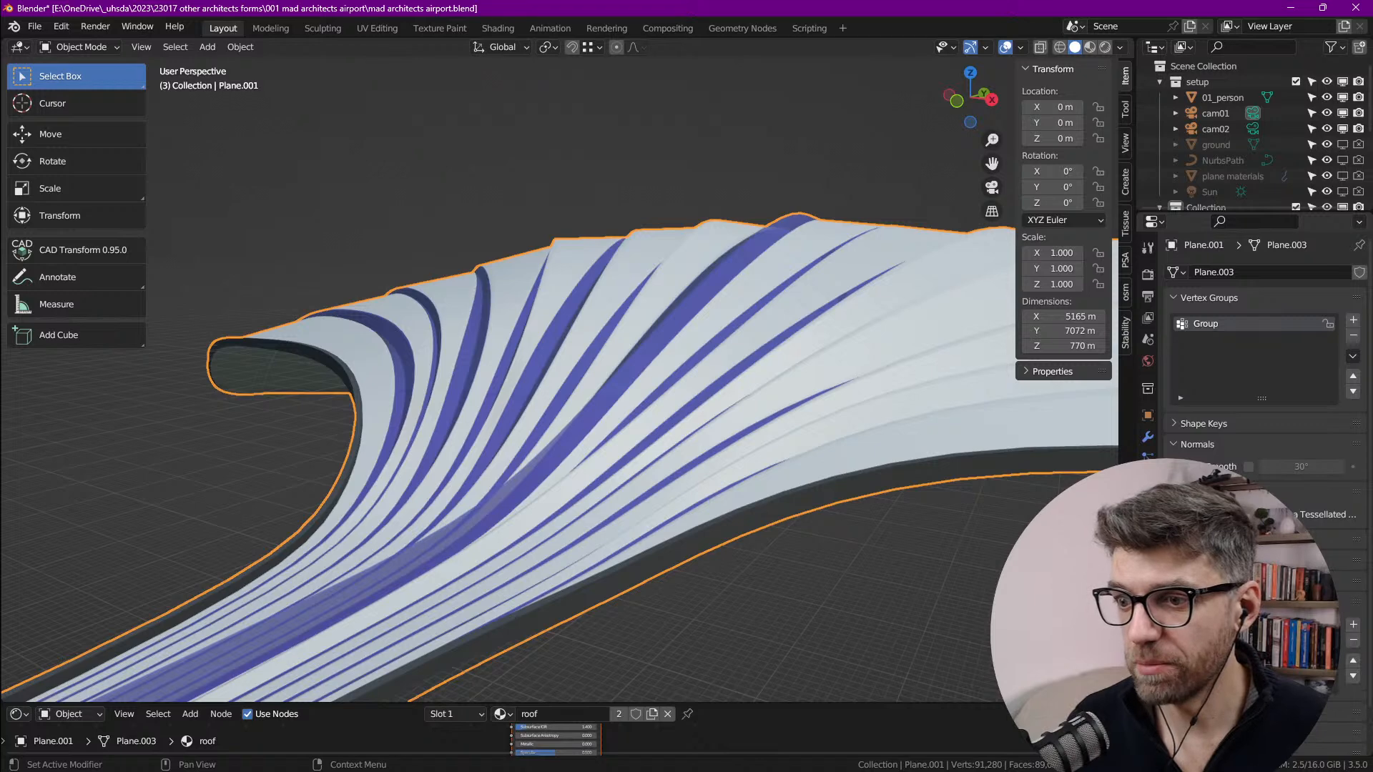
pyautogui.scroll(-2, 1262, 429)
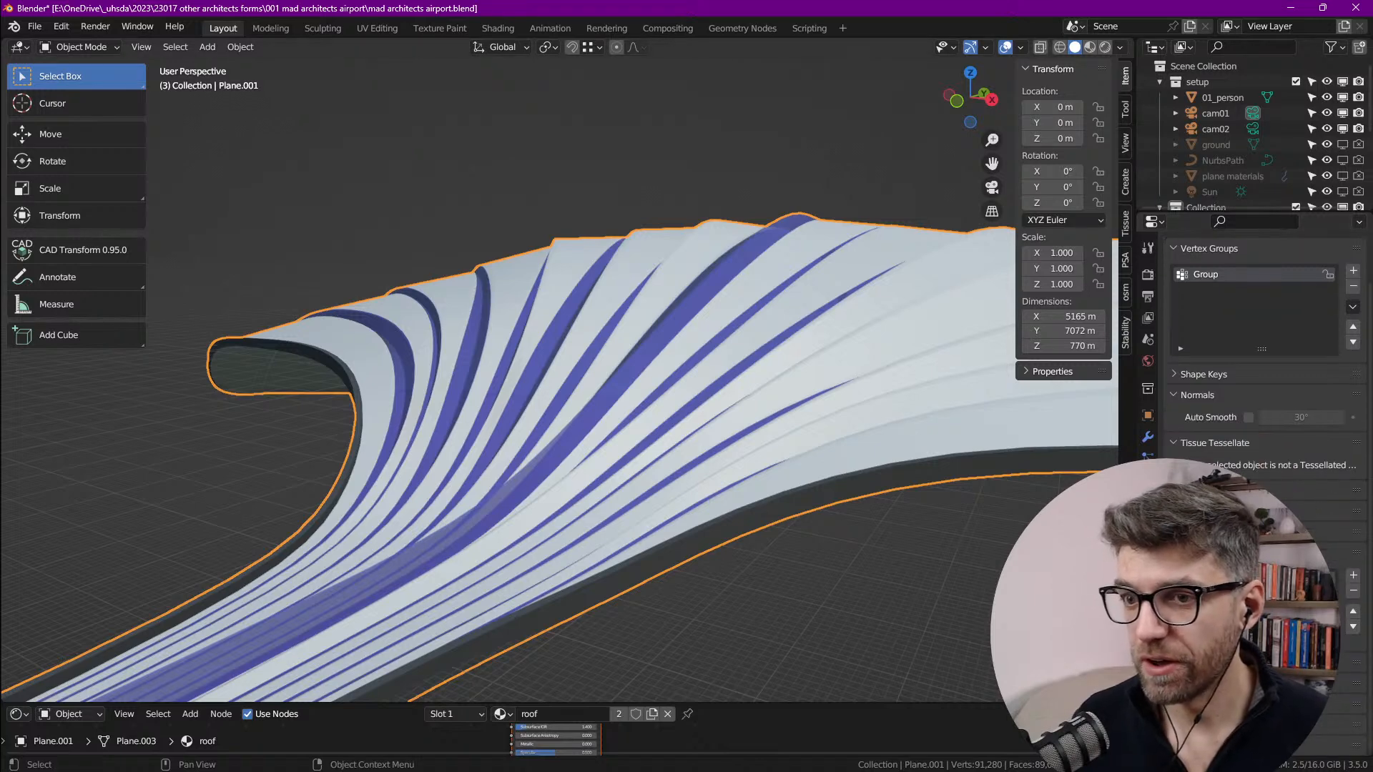
# Step: In Edit Mode, assign the four corner vertices of a white panel beside the central strip to the existing vertex group with weight 1.000
pyautogui.press('Tab')
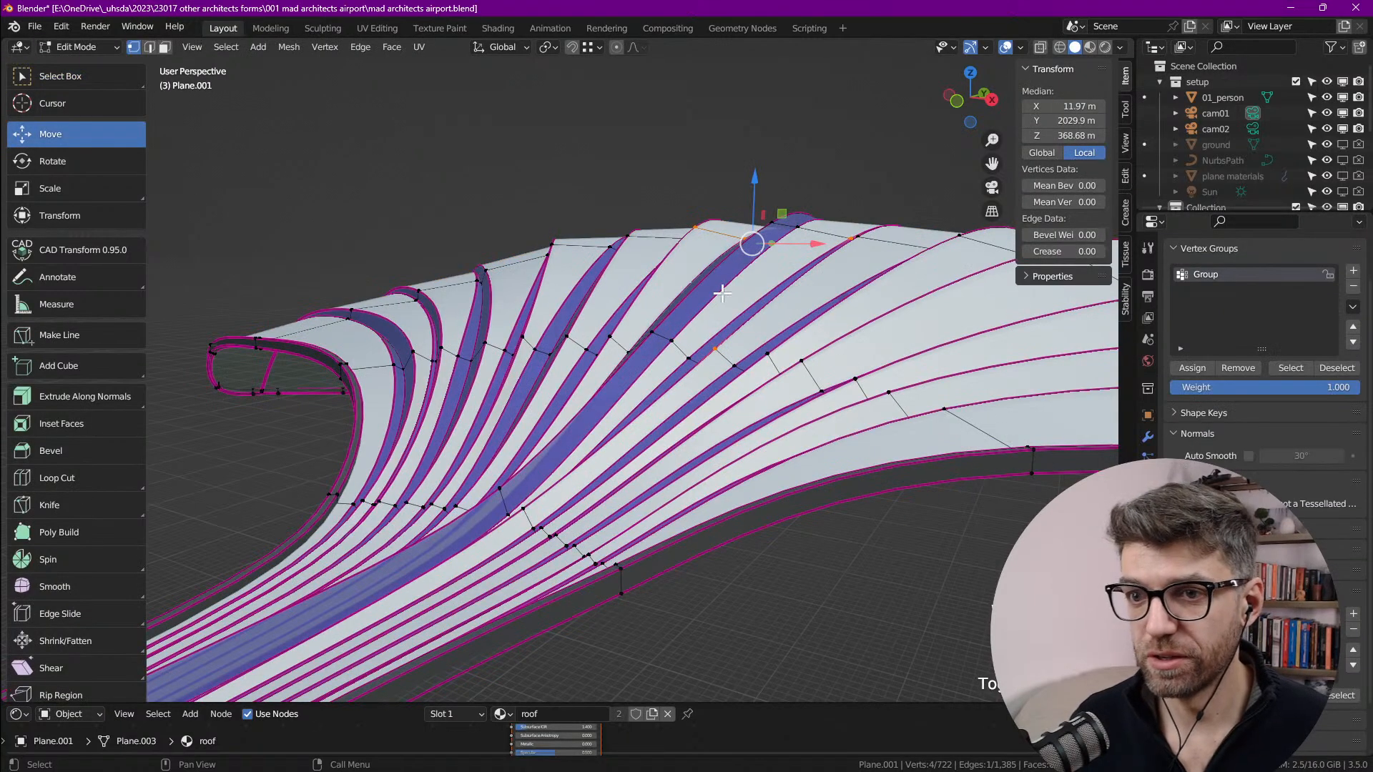
pyautogui.hotkey('alt', 'a')
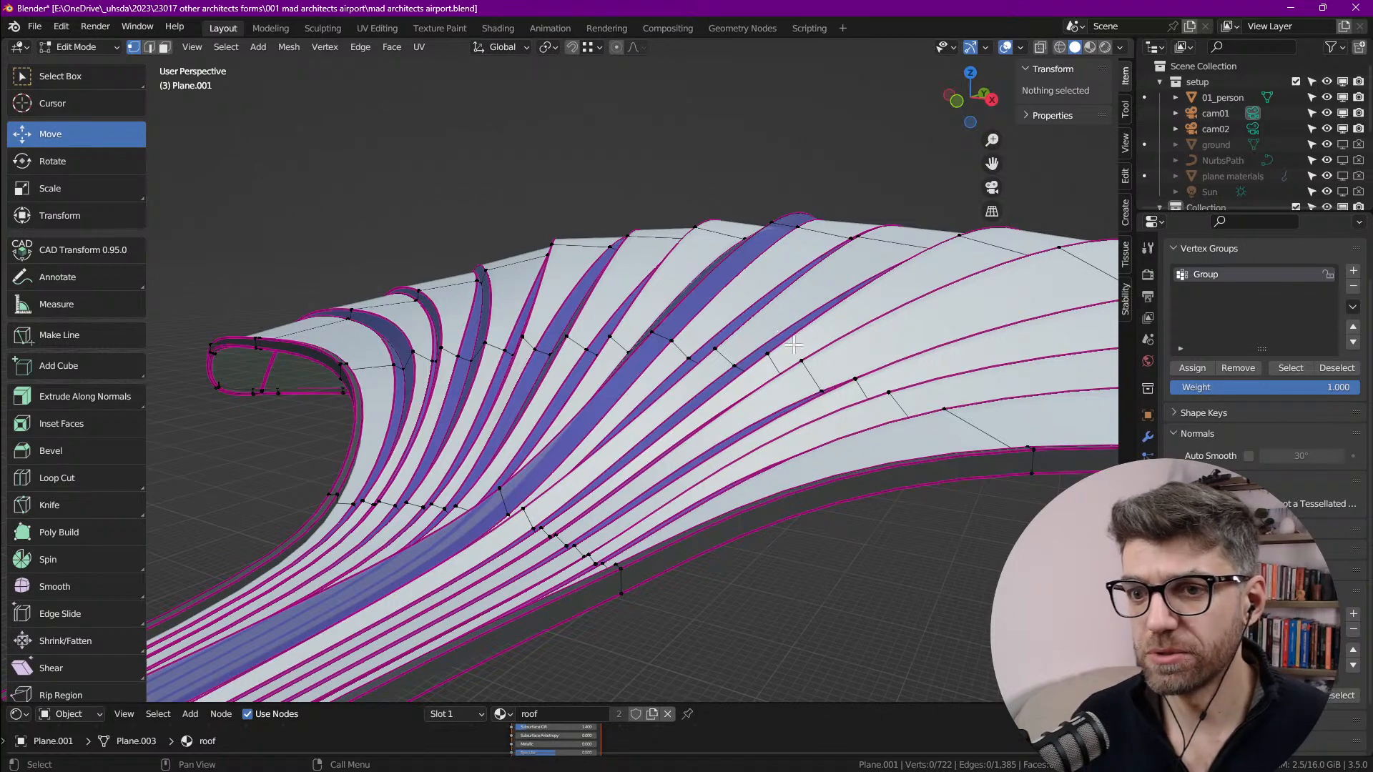
pyautogui.scroll(5, 704, 352)
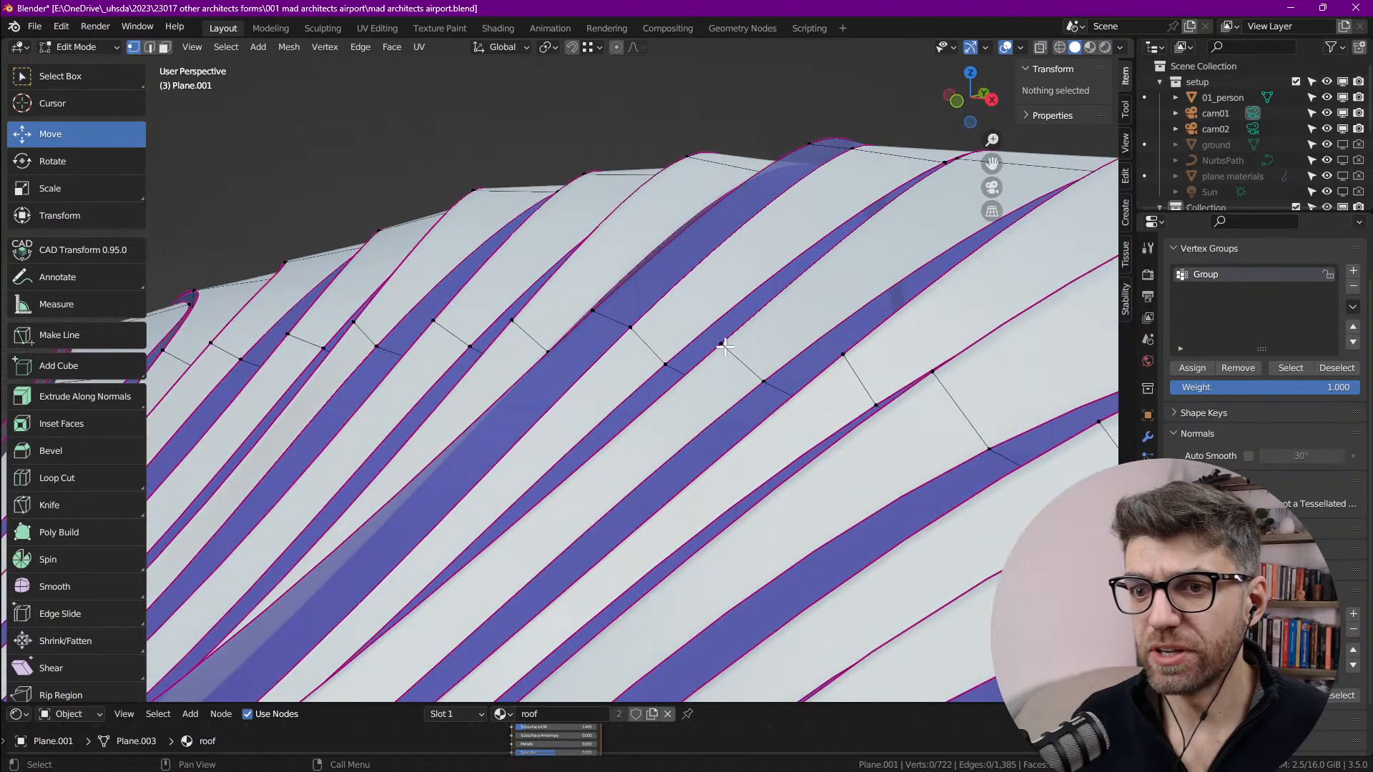
pyautogui.keyDown('shift'); pyautogui.moveTo(955, 159); pyautogui.dragTo(889, 235, button='middle'); pyautogui.keyUp('shift')
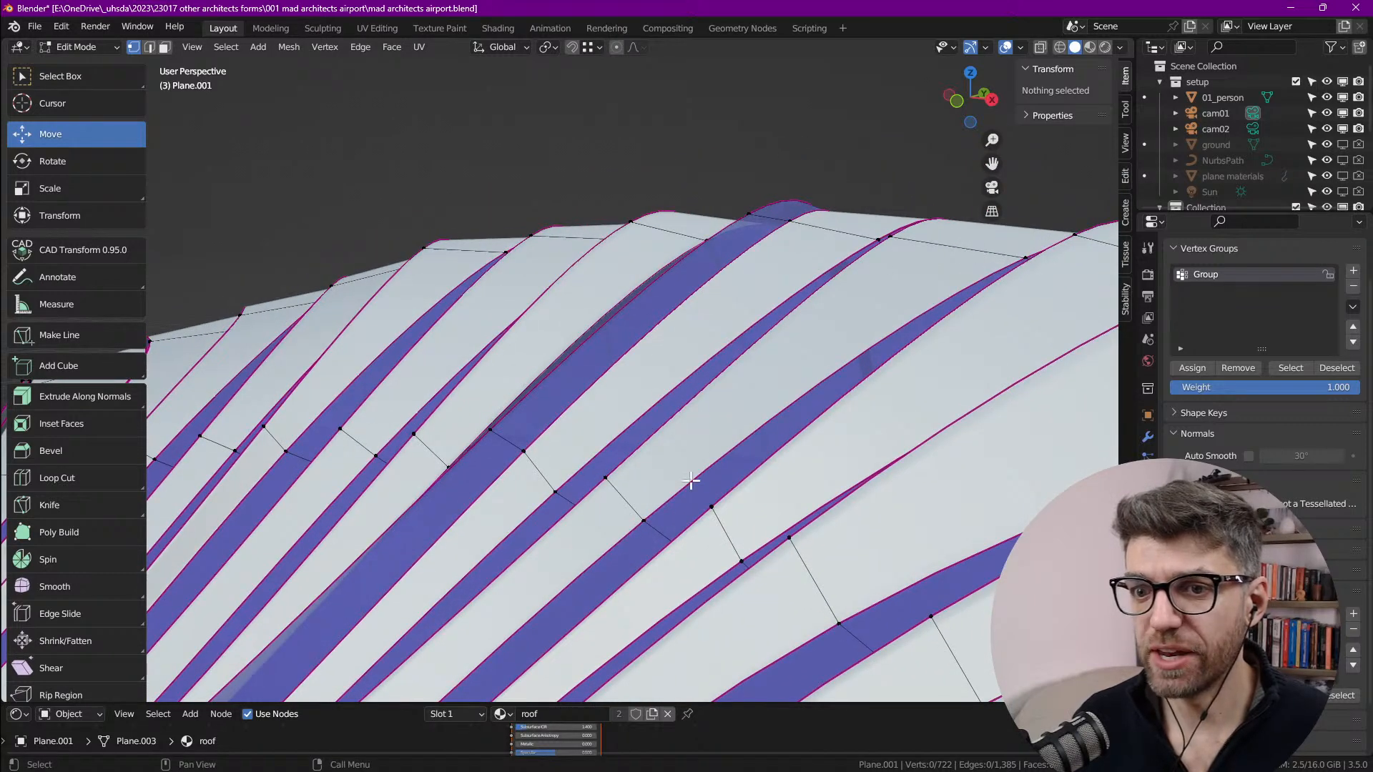
pyautogui.click(891, 238)
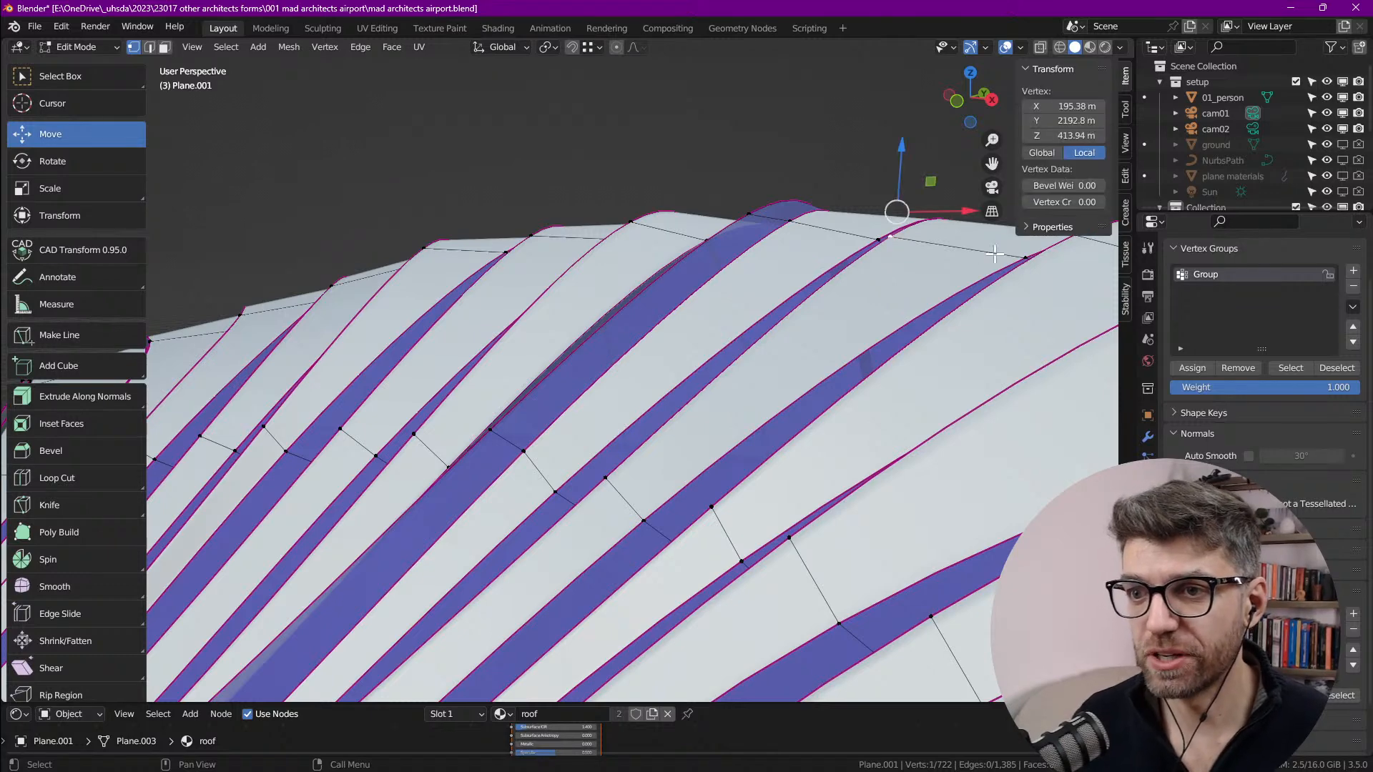
pyautogui.keyDown('shift'); pyautogui.click(1026, 258); pyautogui.keyUp('shift')
pyautogui.keyDown('shift'); pyautogui.click(648, 520); pyautogui.keyUp('shift')
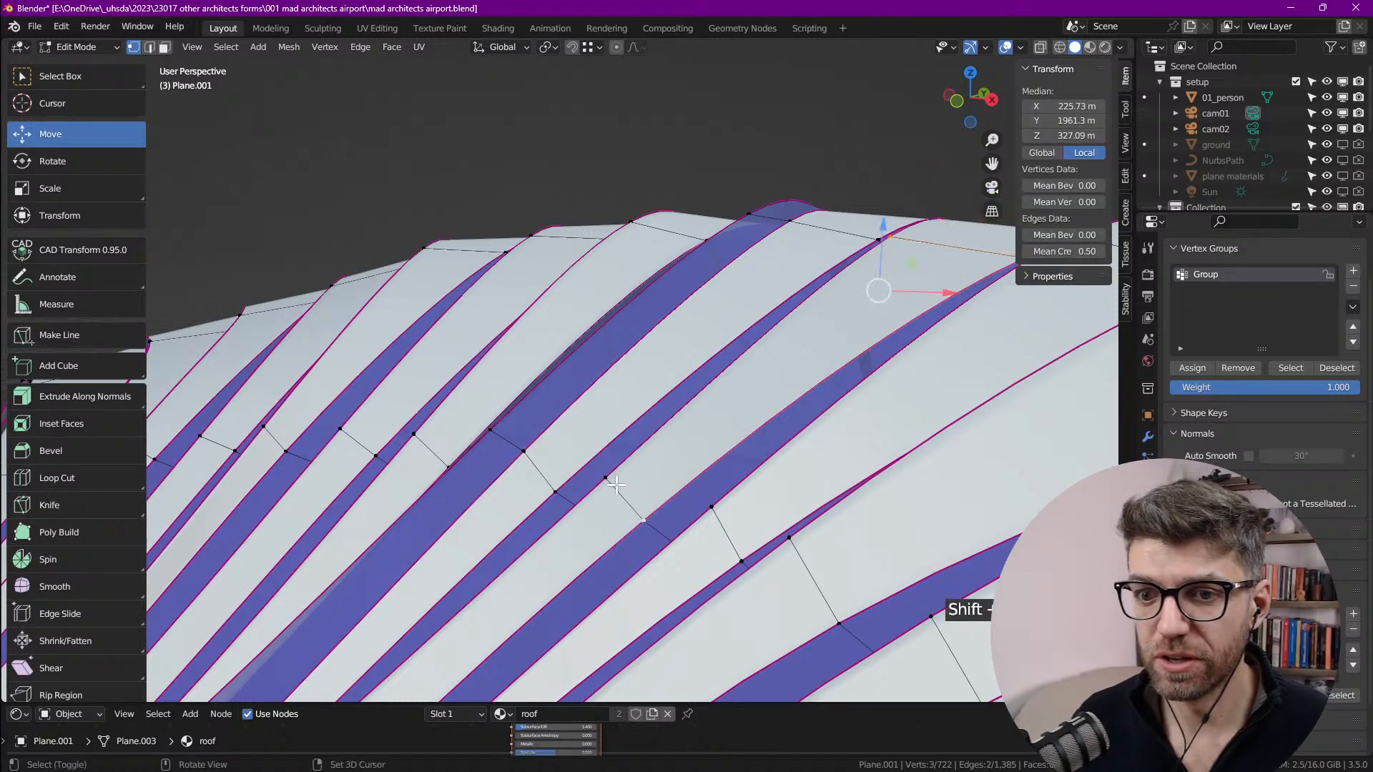
pyautogui.keyDown('shift'); pyautogui.click(615, 485); pyautogui.keyUp('shift')
pyautogui.keyDown('shift'); pyautogui.moveTo(730, 402); pyautogui.dragTo(706, 431, button='middle'); pyautogui.keyUp('shift')
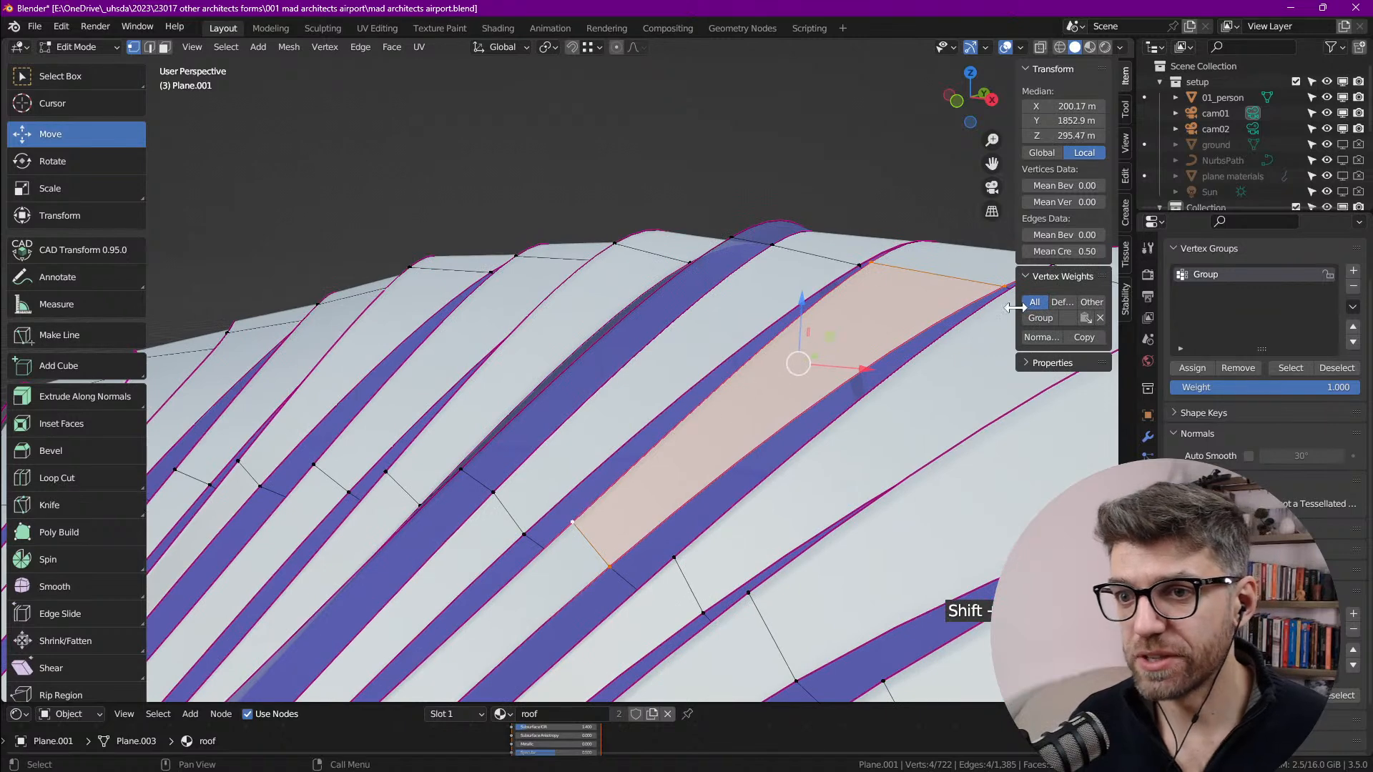
pyautogui.click(1192, 368)
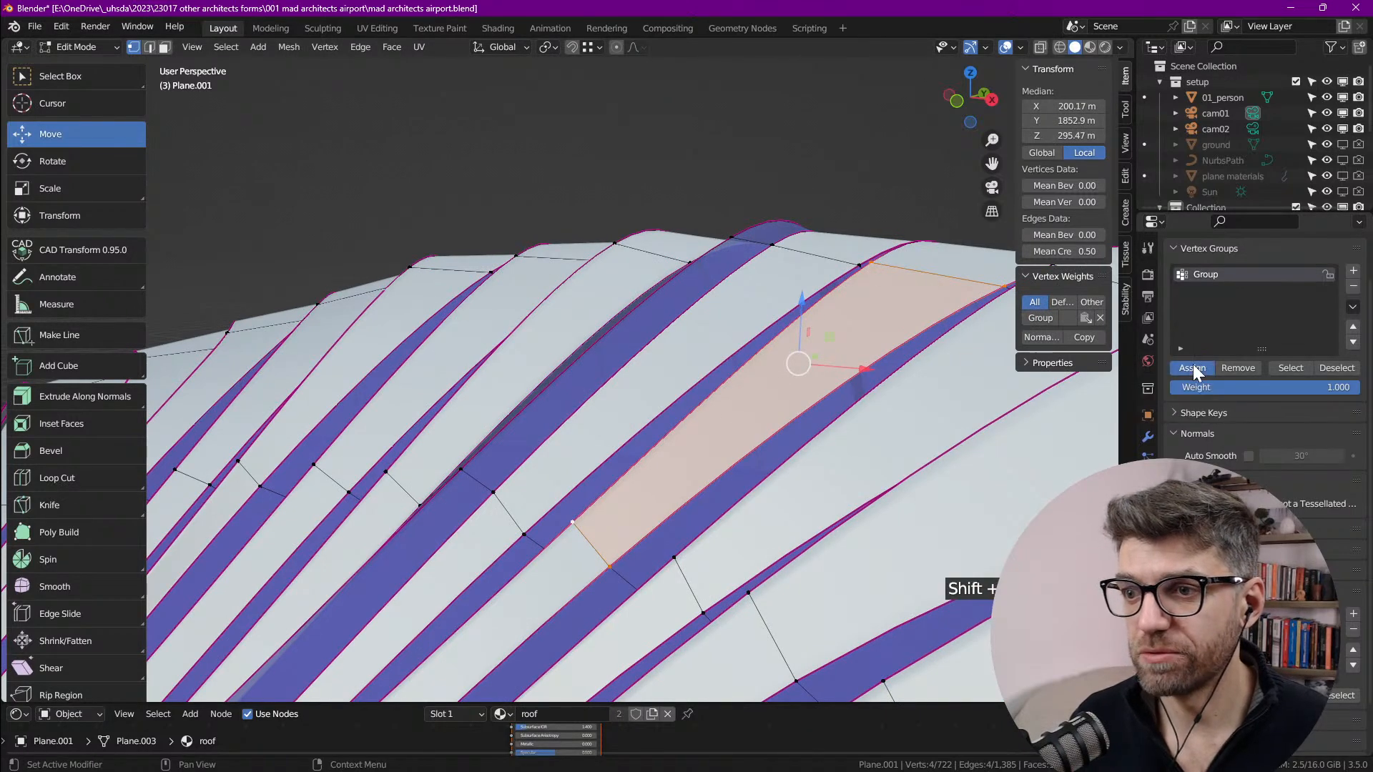
pyautogui.click(836, 407)
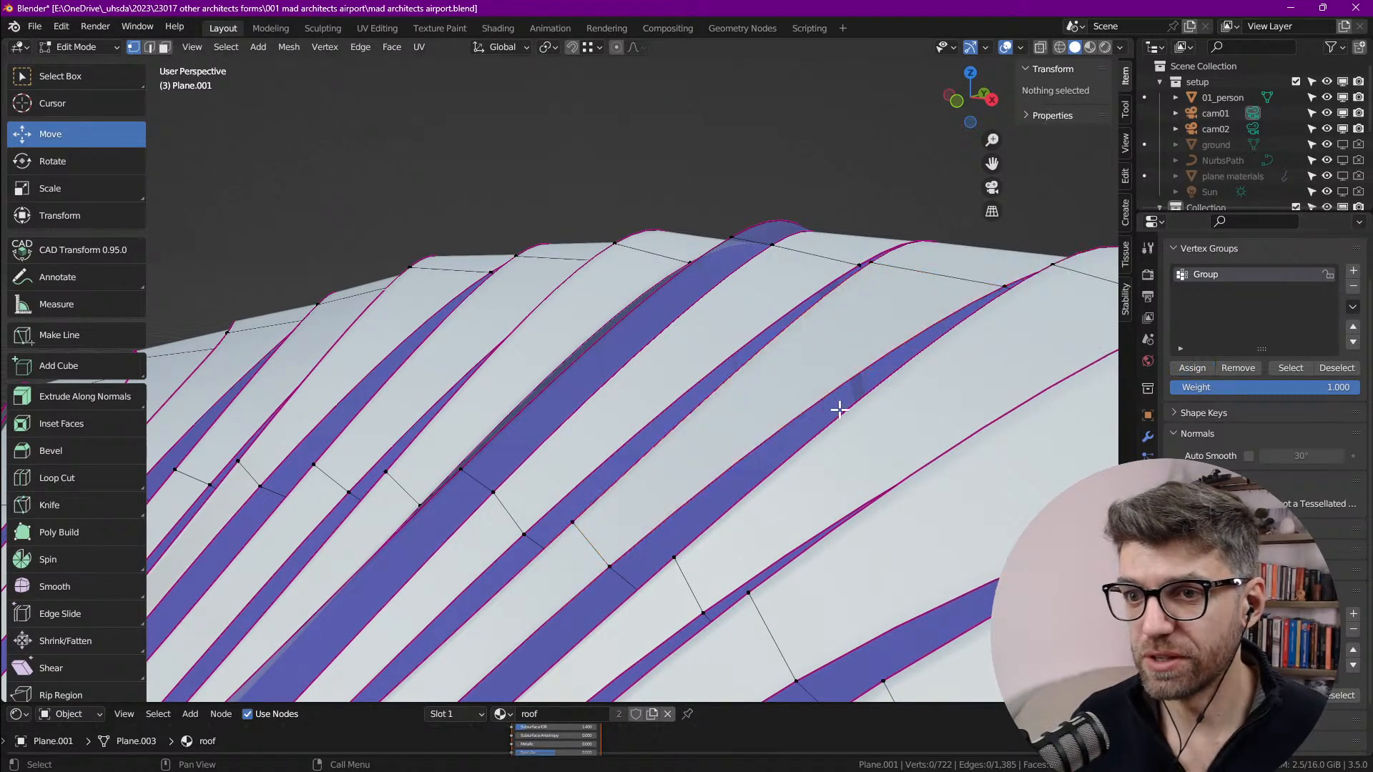
# Step: Raise a vertex on the central glass strip's side edge, and raise it together with the vertex above it by about 22 m along Z
pyautogui.scroll(-3, 793, 415)
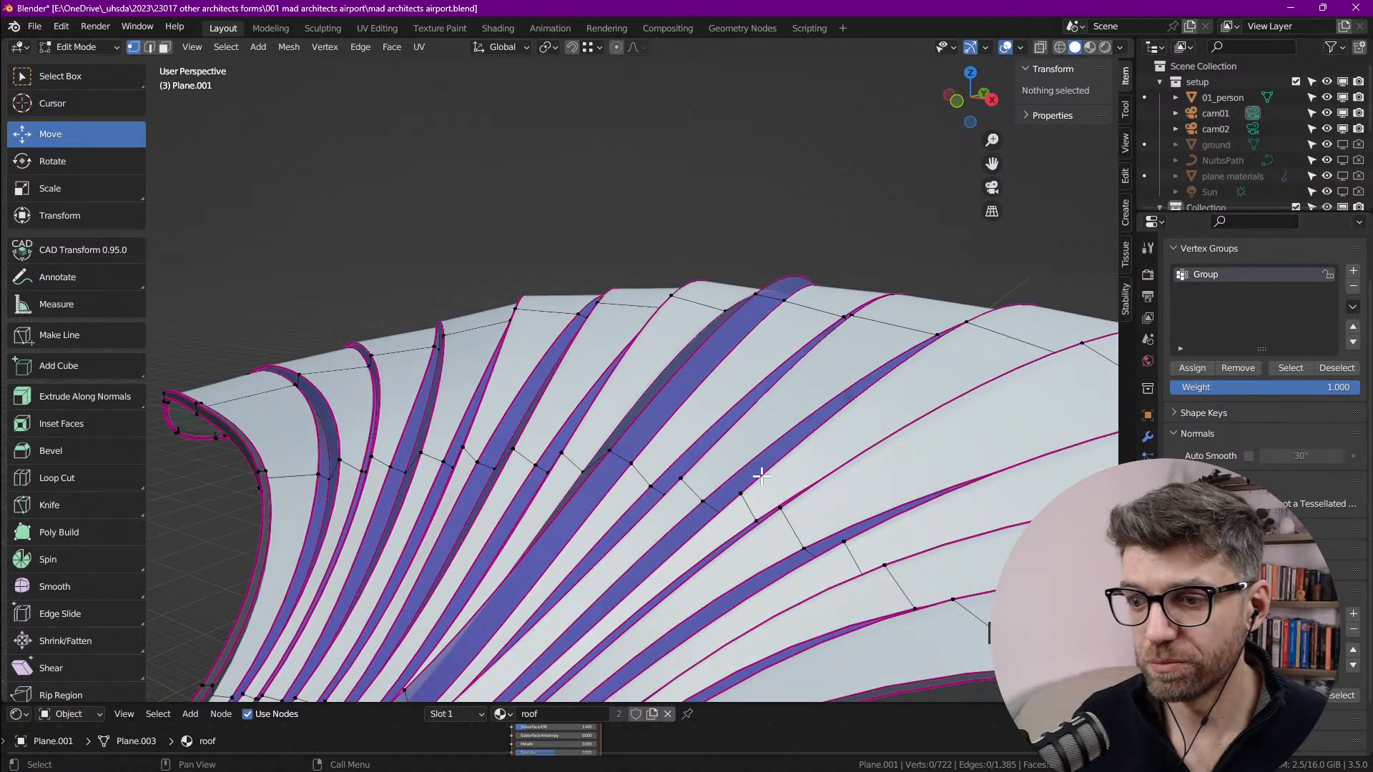
pyautogui.moveTo(761, 475); pyautogui.dragTo(567, 438, button='middle')
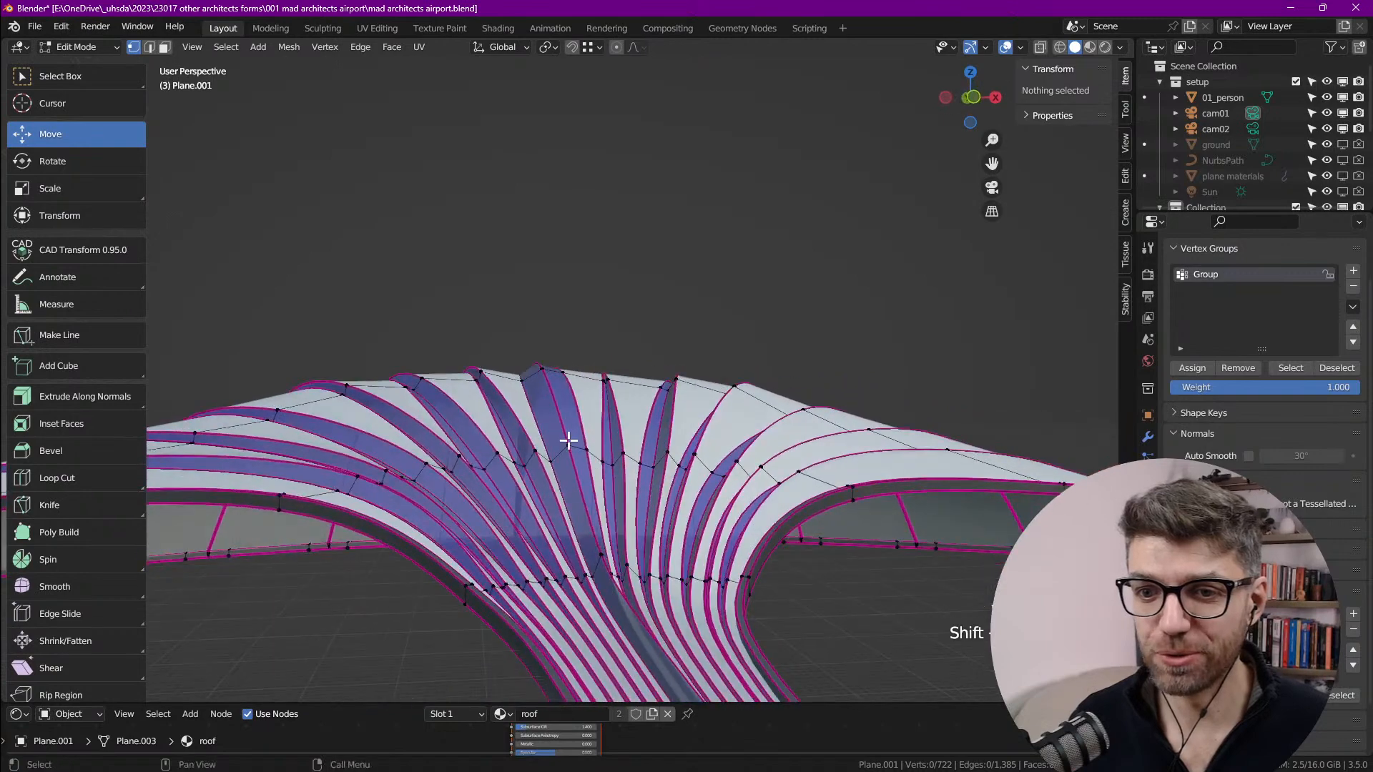
pyautogui.scroll(3, 568, 438)
pyautogui.click(602, 462)
pyautogui.moveTo(603, 400); pyautogui.dragTo(605, 372)
pyautogui.moveTo(598, 373); pyautogui.dragTo(552, 281, button='middle')
pyautogui.keyDown('shift'); pyautogui.click(555, 279); pyautogui.keyUp('shift')
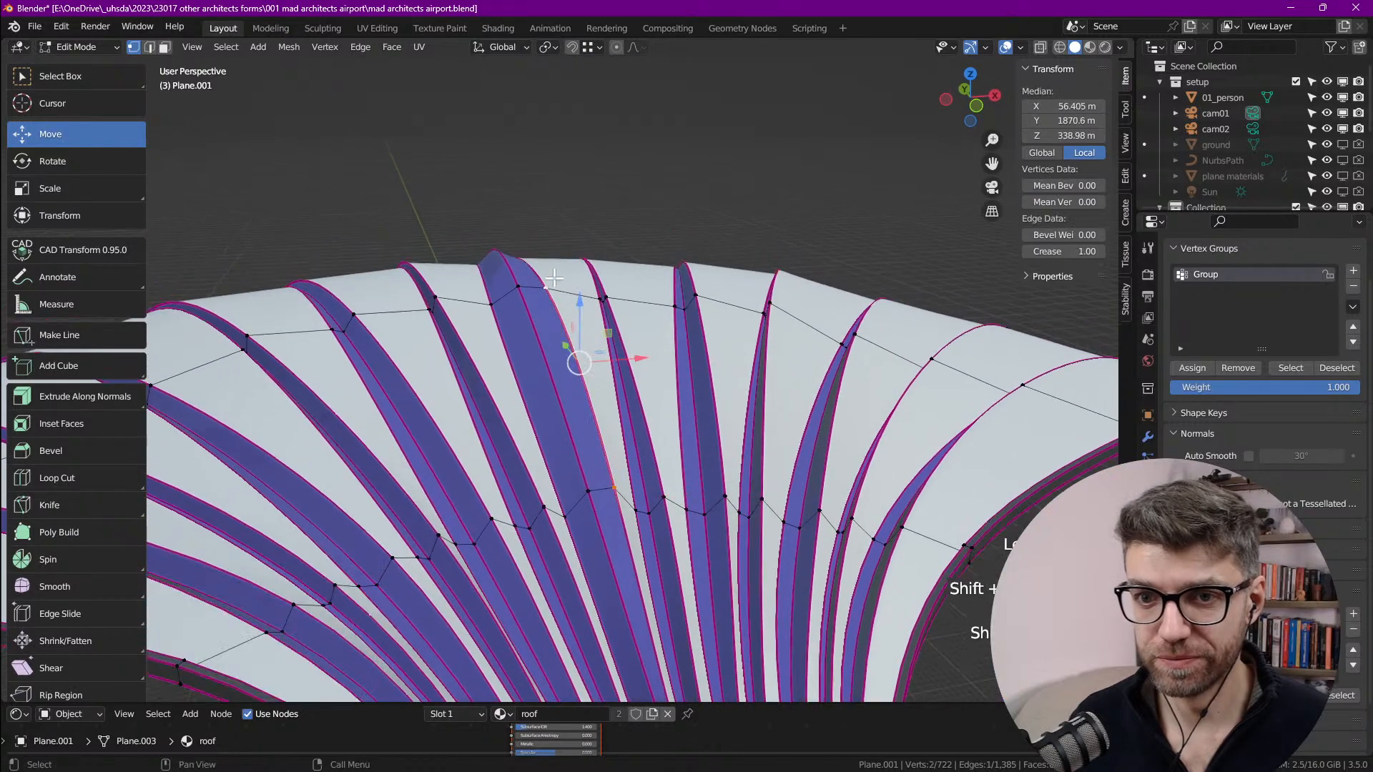
pyautogui.moveTo(579, 304)
pyautogui.mouseDown()
pyautogui.moveTo(579, 284)
pyautogui.moveTo(580, 297)
pyautogui.mouseUp()
pyautogui.moveTo(699, 475); pyautogui.dragTo(634, 329, button='middle')
pyautogui.scroll(-2, 672, 314)
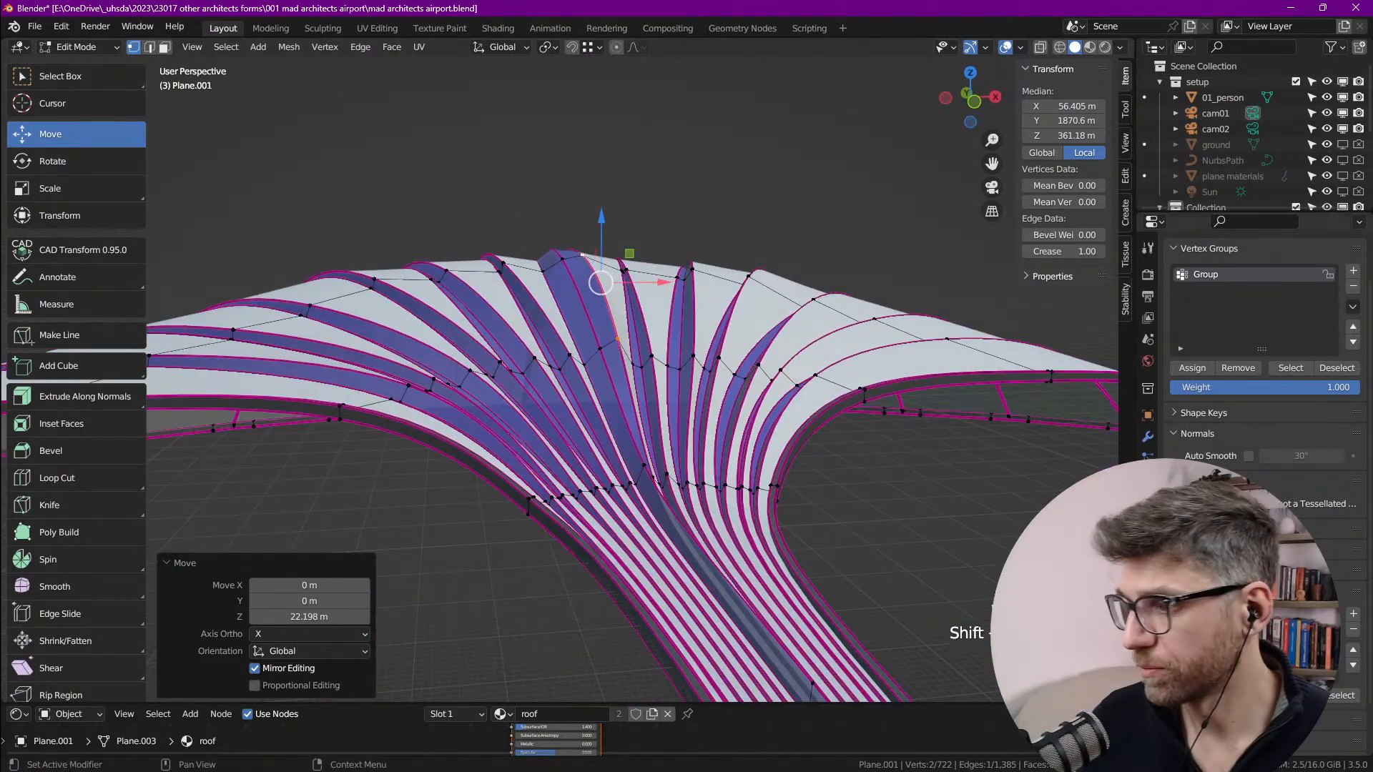
pyautogui.scroll(2, 580, 372)
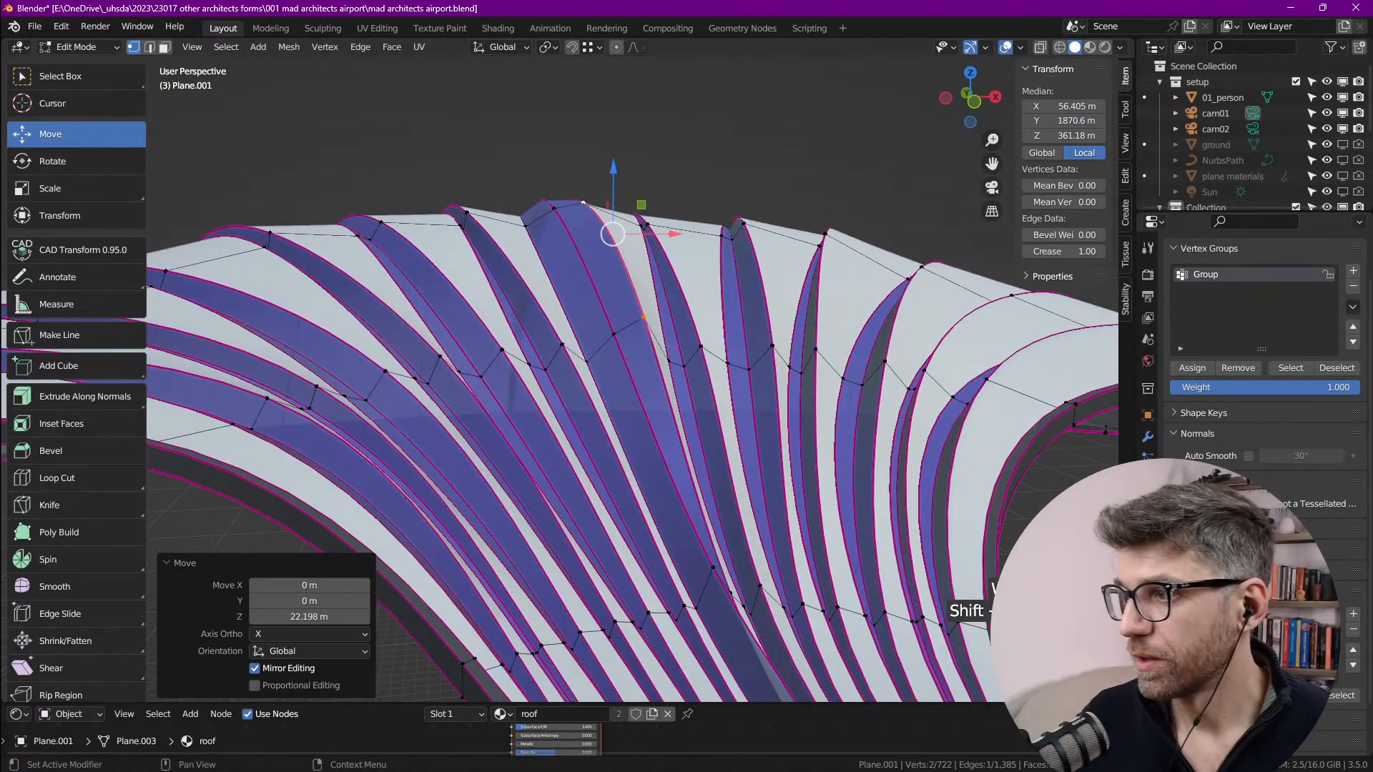
# Step: Switch to the photo viewer, examine the aerial perspective reference of the roof's overlapping strips, and return to Blender
pyautogui.hotkey('alt', 'Tab')
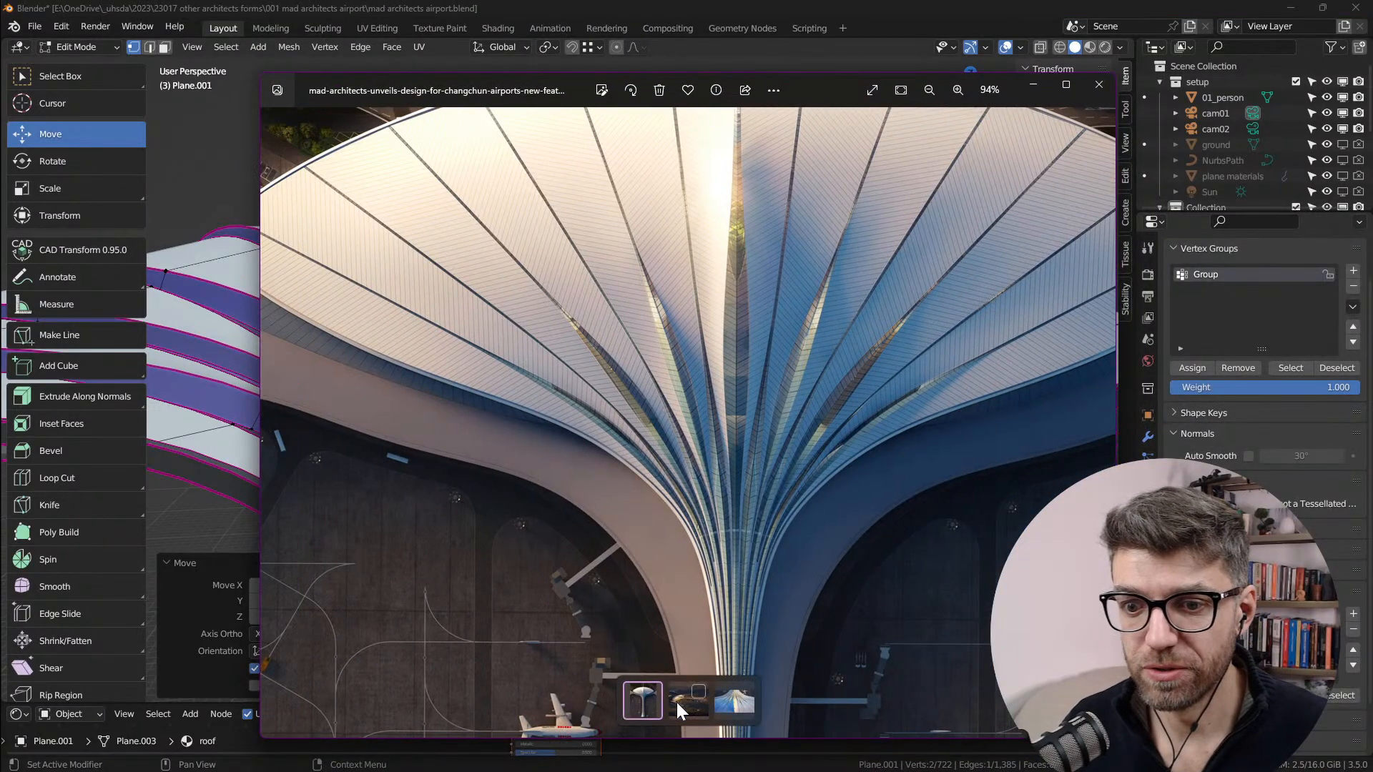
pyautogui.click(679, 701)
pyautogui.scroll(3, 530, 386)
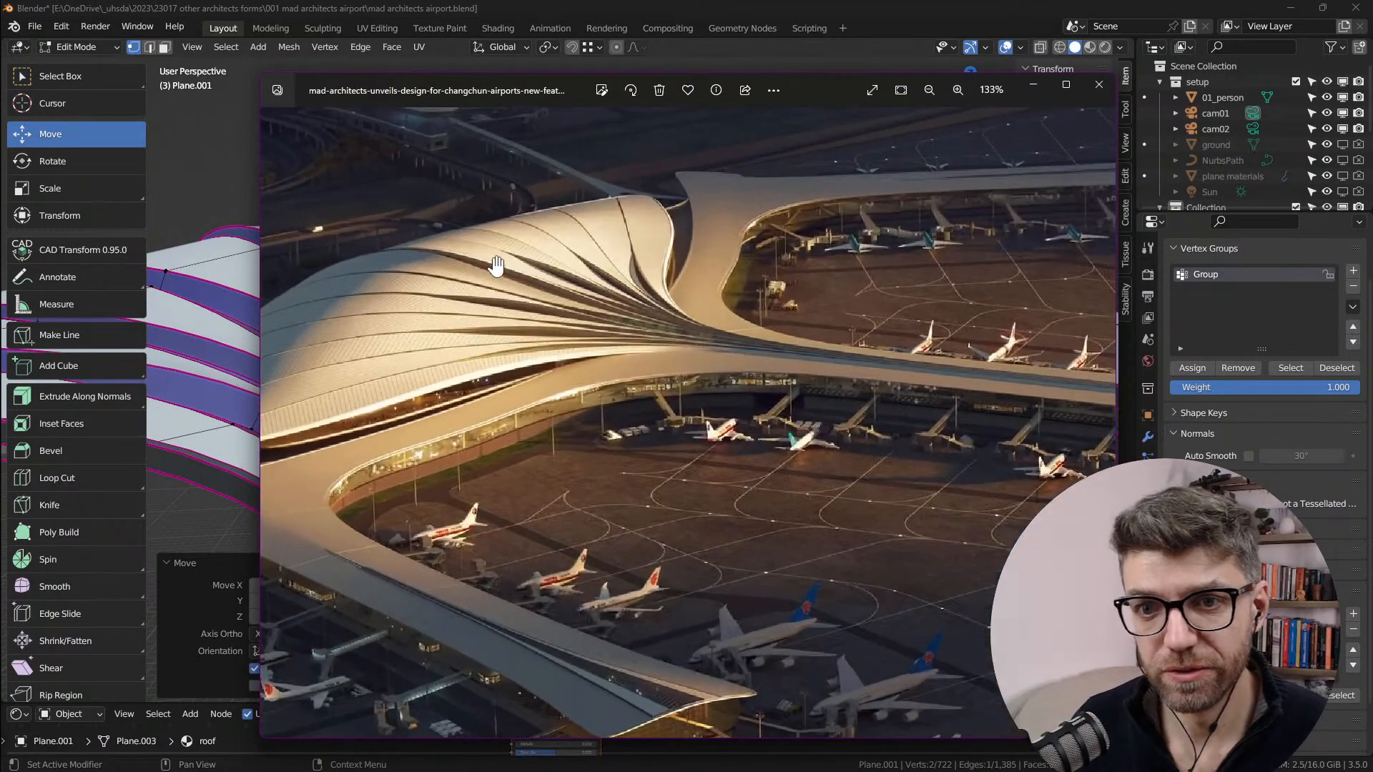
pyautogui.scroll(2, 497, 265)
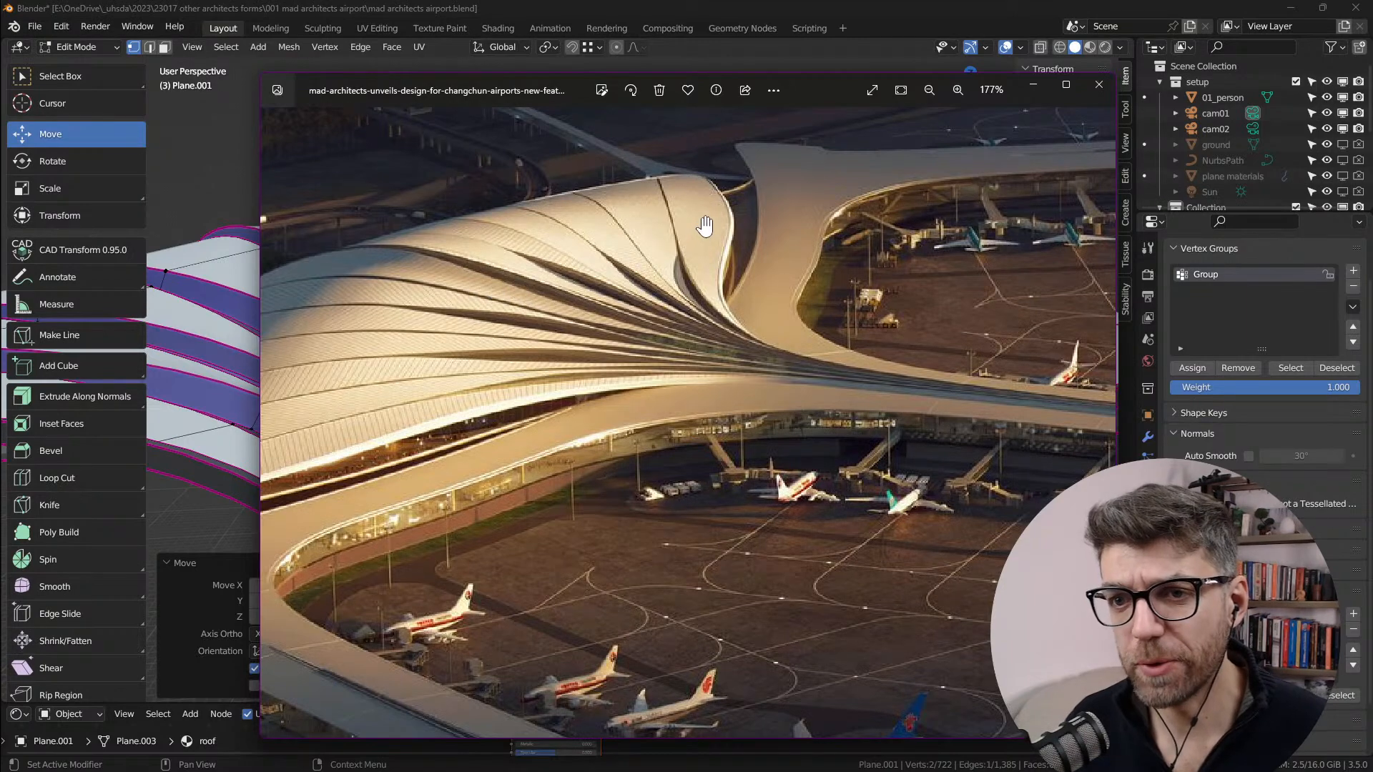
pyautogui.moveTo(798, 83); pyautogui.dragTo(1372, 207)
# Step: Undo the recent vertex raises and the vertex group edits, back to the selected edge loop on the central glass strip
pyautogui.moveTo(666, 231); pyautogui.dragTo(715, 409, button='middle')
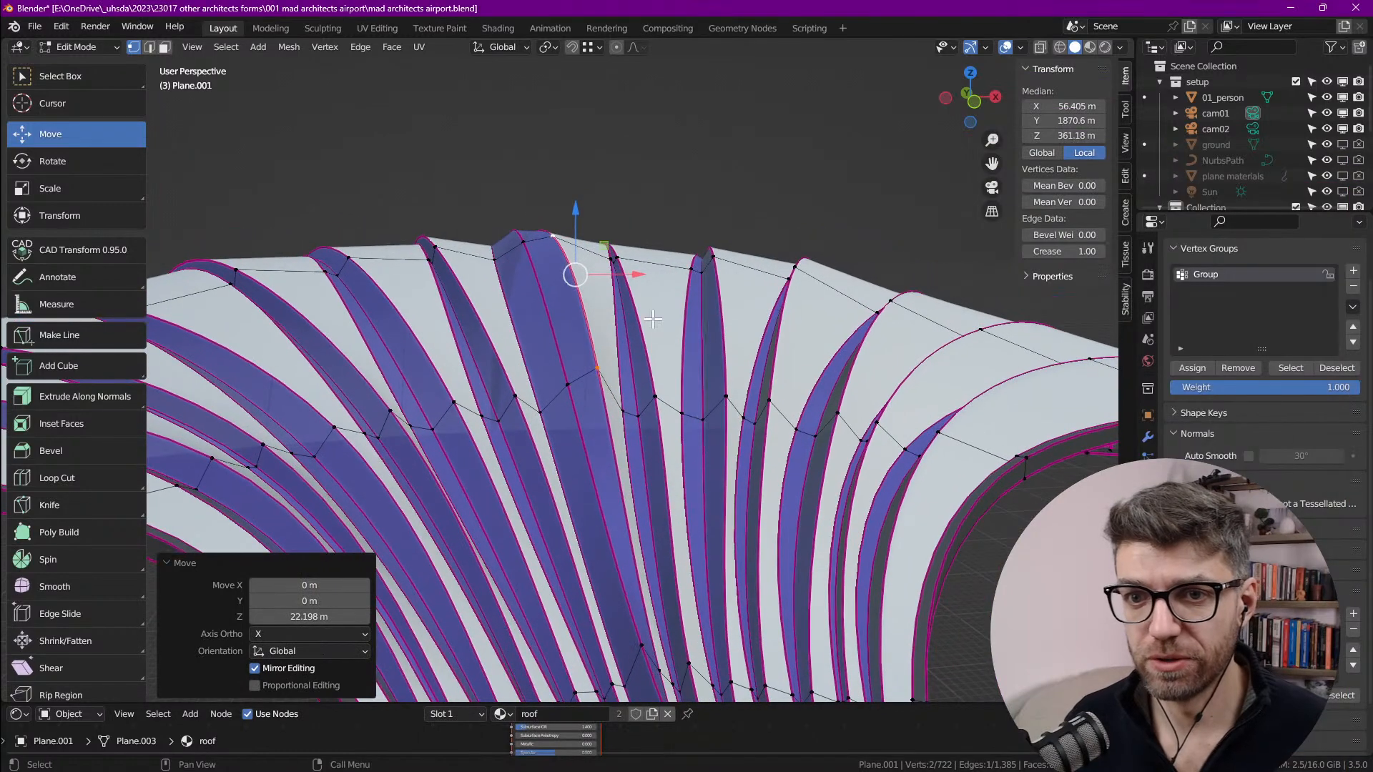
pyautogui.hotkey('ctrl', 'z')
pyautogui.hotkey('ctrl', 'z')
pyautogui.hotkey('ctrl', 'z')
pyautogui.hotkey('ctrl', 'z')
pyautogui.hotkey('ctrl', 'z')
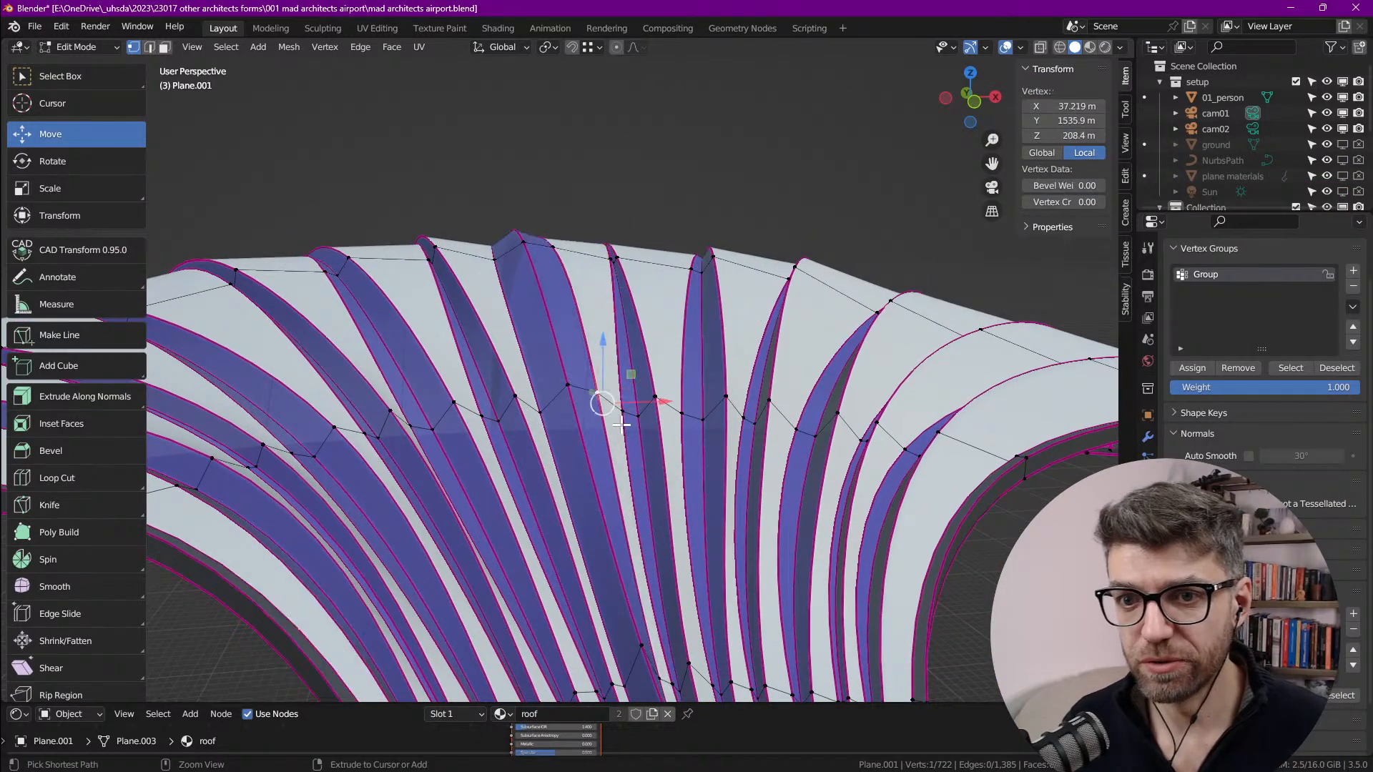
pyautogui.hotkey('ctrl', 'z')
pyautogui.hotkey('ctrl', 'z')
pyautogui.hotkey('ctrl', 'z')
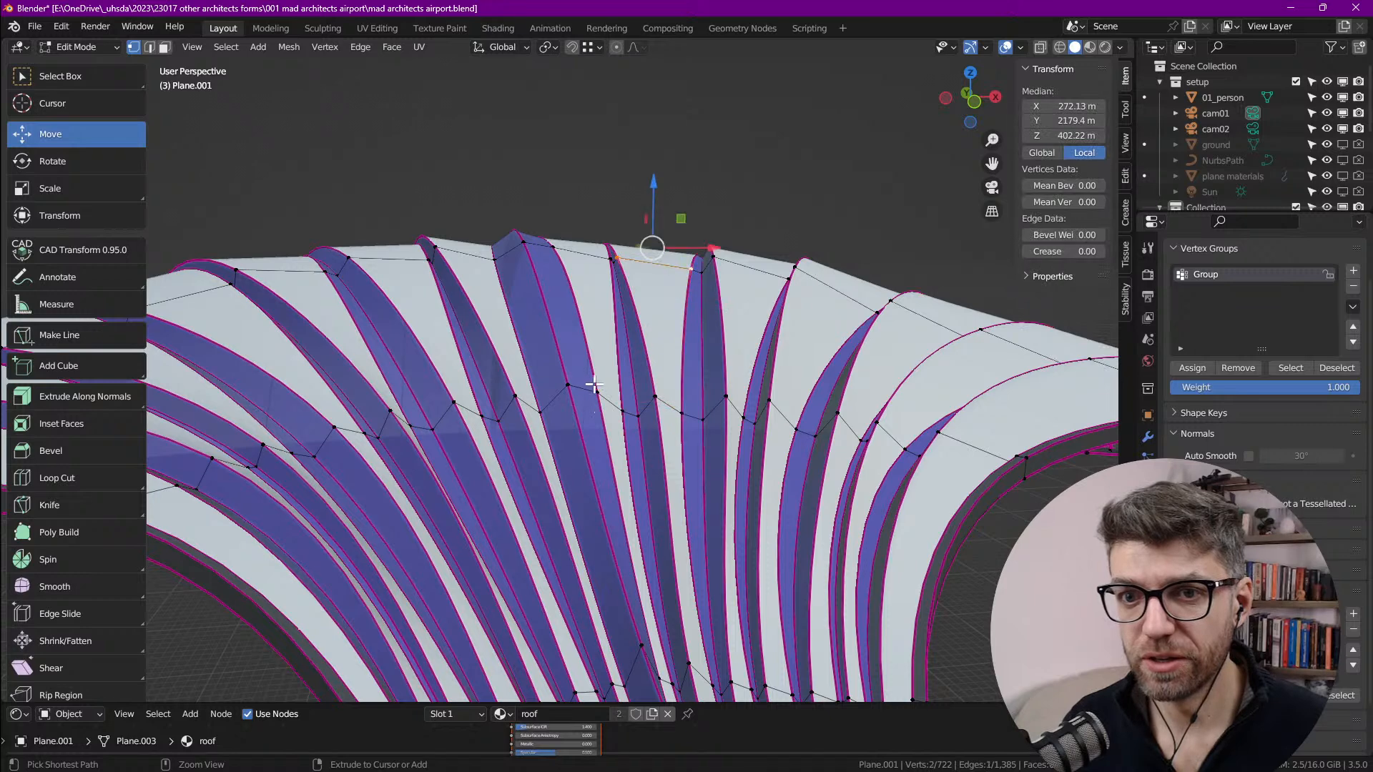
pyautogui.hotkey('ctrl', 'z')
pyautogui.hotkey('ctrl', 'z')
pyautogui.hotkey('ctrl', 'z')
pyautogui.hotkey('ctrl', 'z')
pyautogui.hotkey('ctrl', 'z')
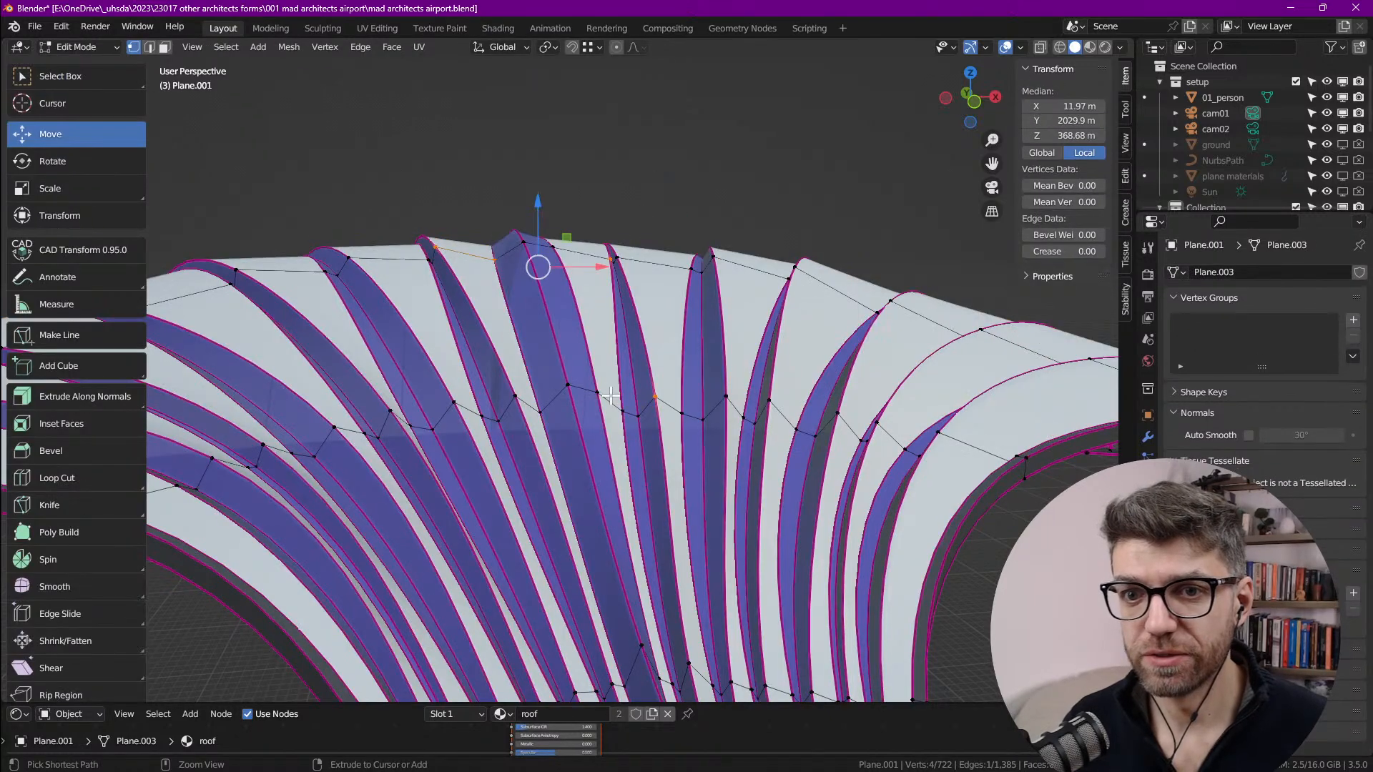
pyautogui.hotkey('ctrl', 'z')
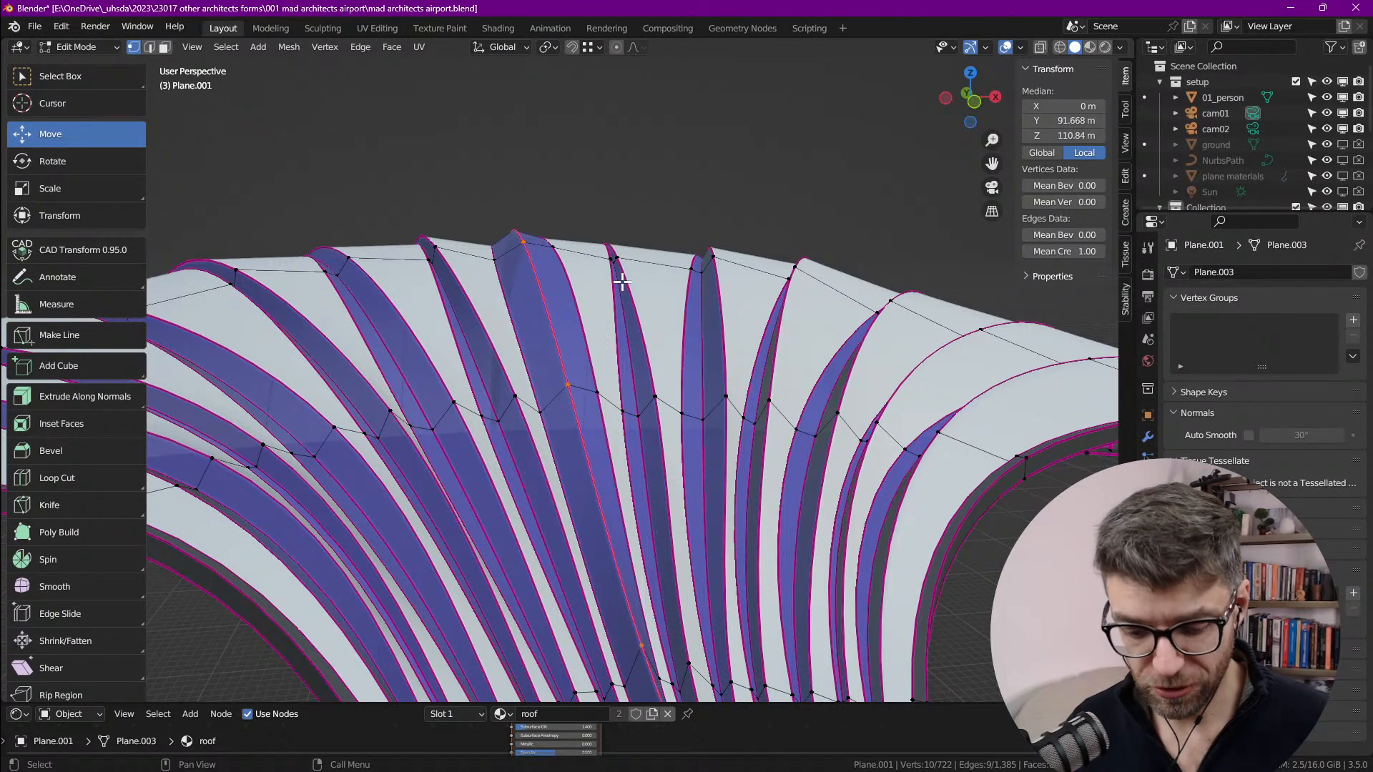
# Step: Save the file and check the Undo Steps setting in the system preferences
pyautogui.hotkey('ctrl', 's')
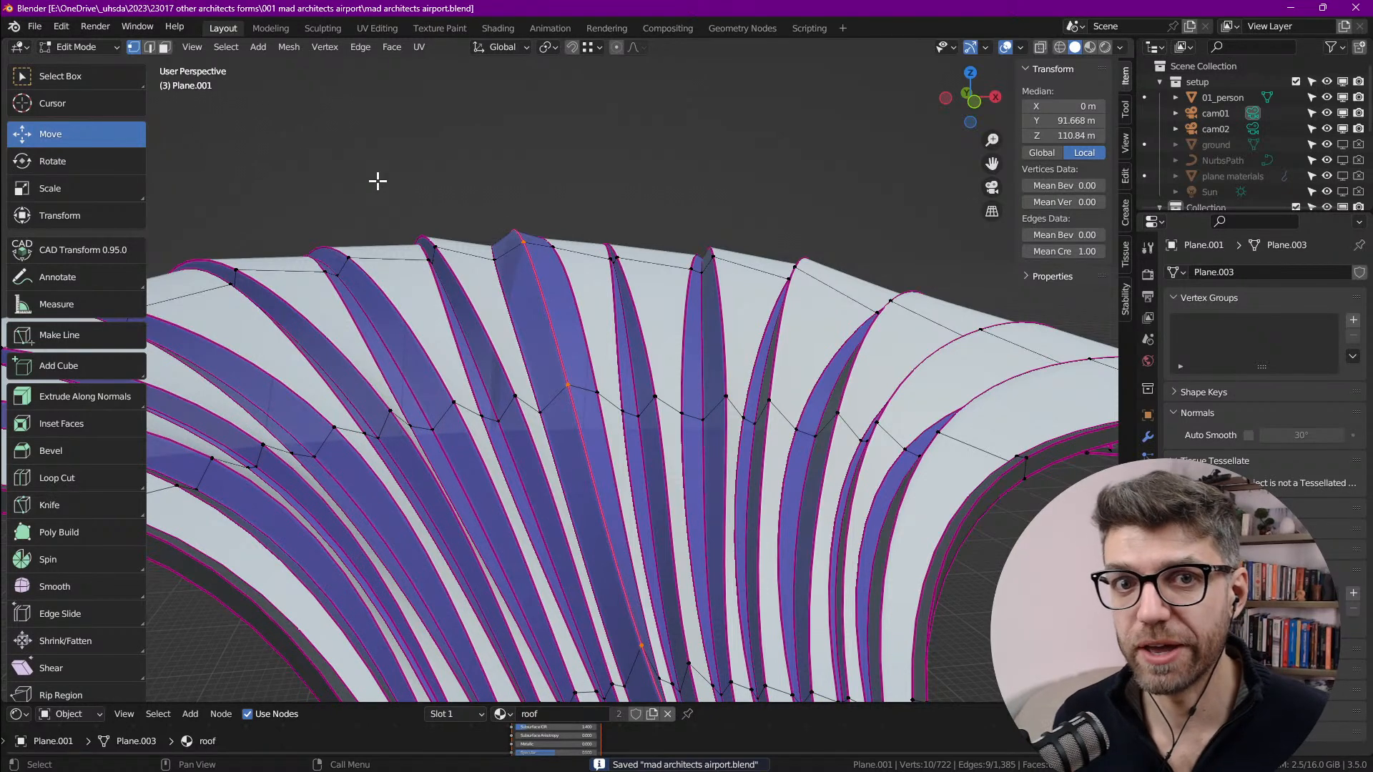
pyautogui.click(64, 29)
pyautogui.click(109, 261)
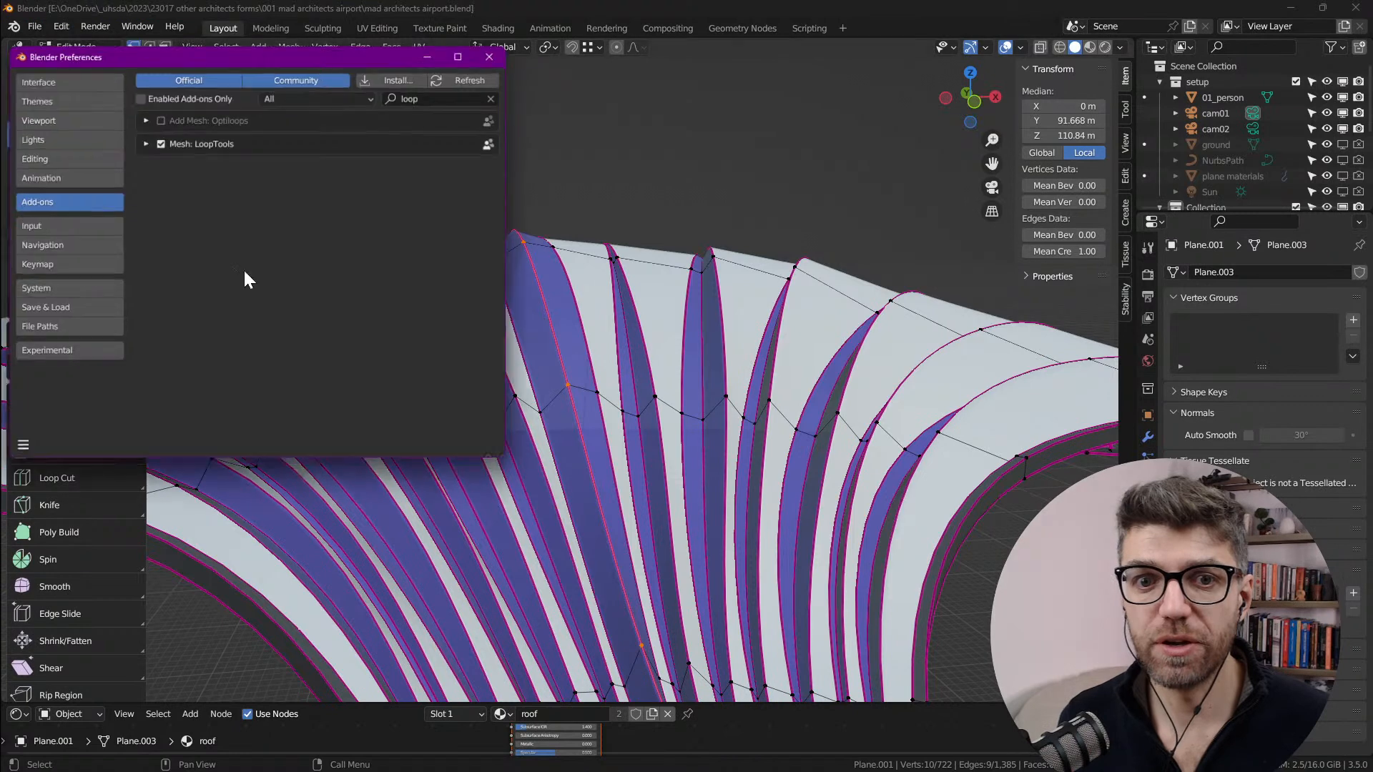
pyautogui.click(85, 284)
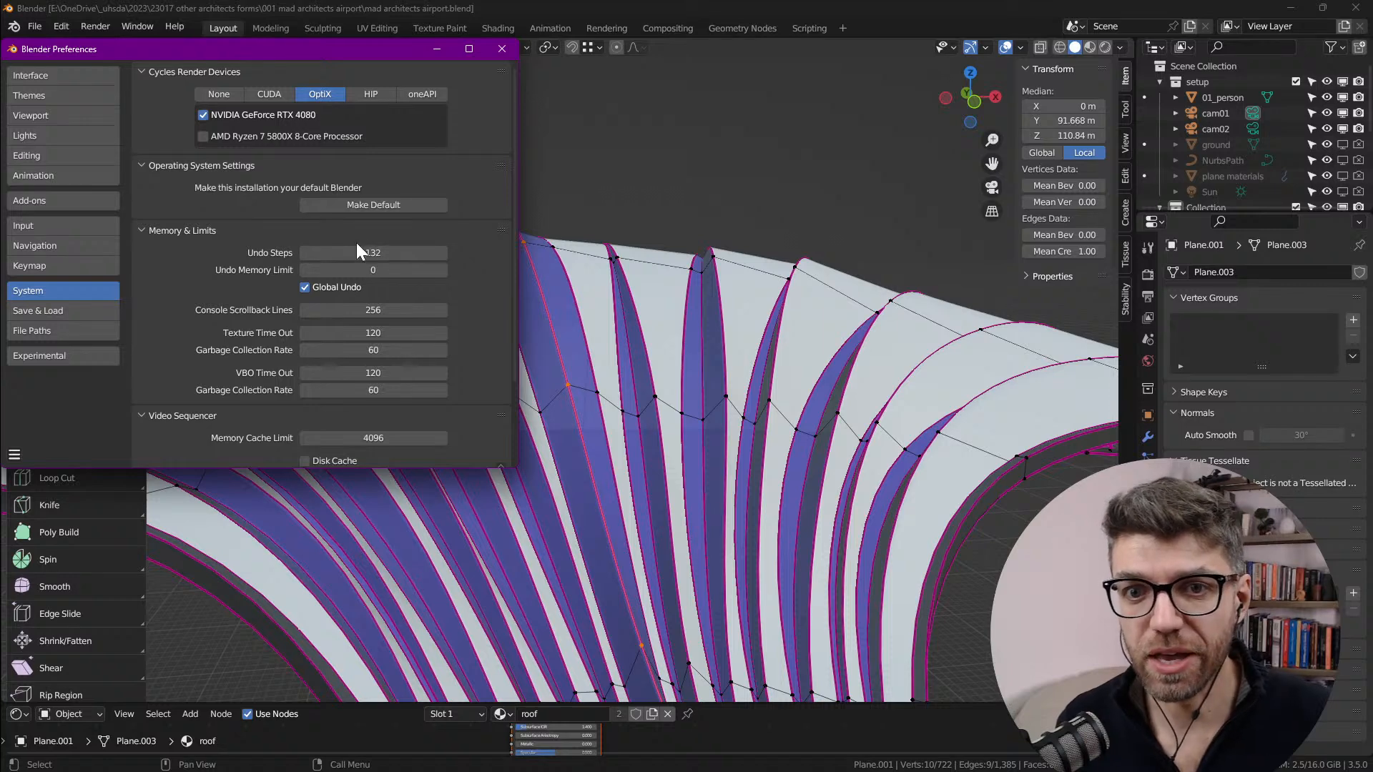
pyautogui.click(502, 48)
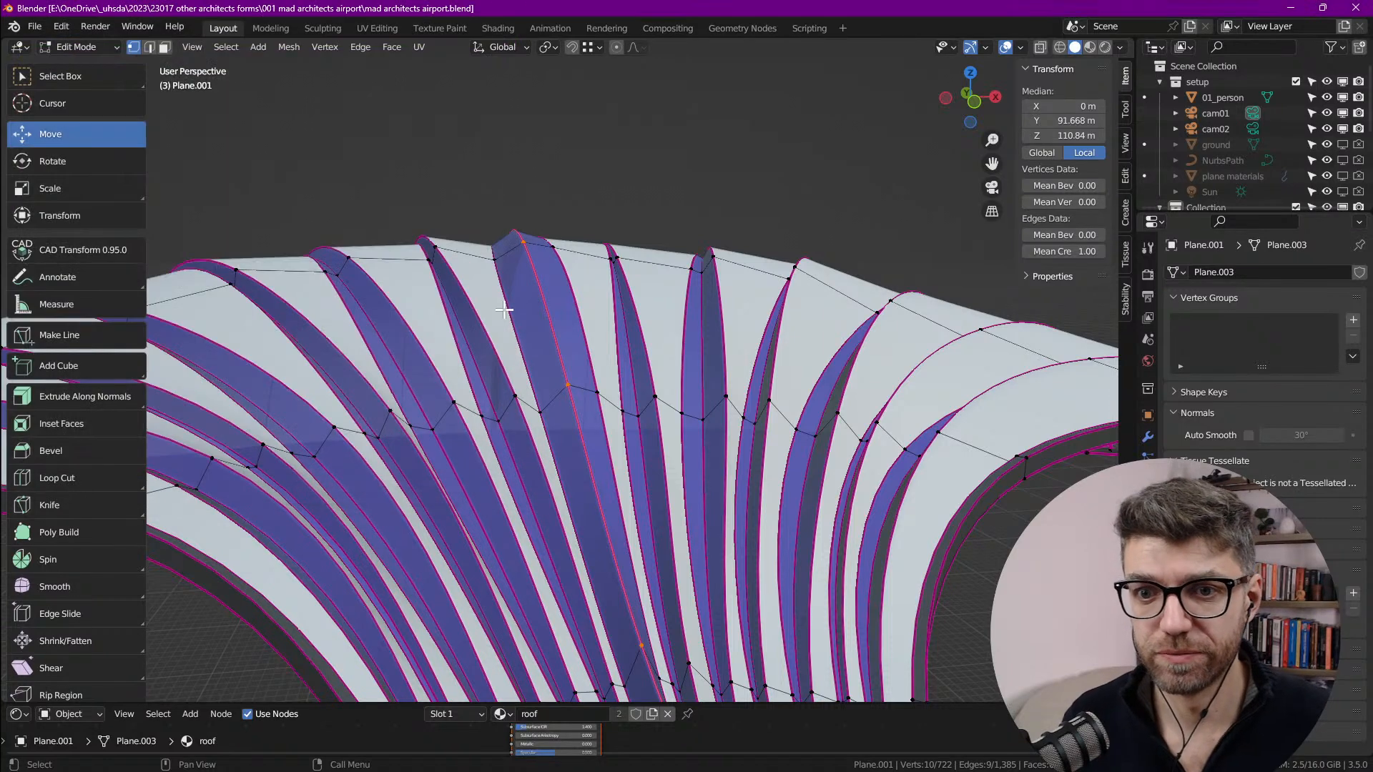
# Step: Raise a single vertex on the central glass strip's side edge along Z
pyautogui.moveTo(466, 322); pyautogui.dragTo(601, 316, button='middle')
pyautogui.press('2')
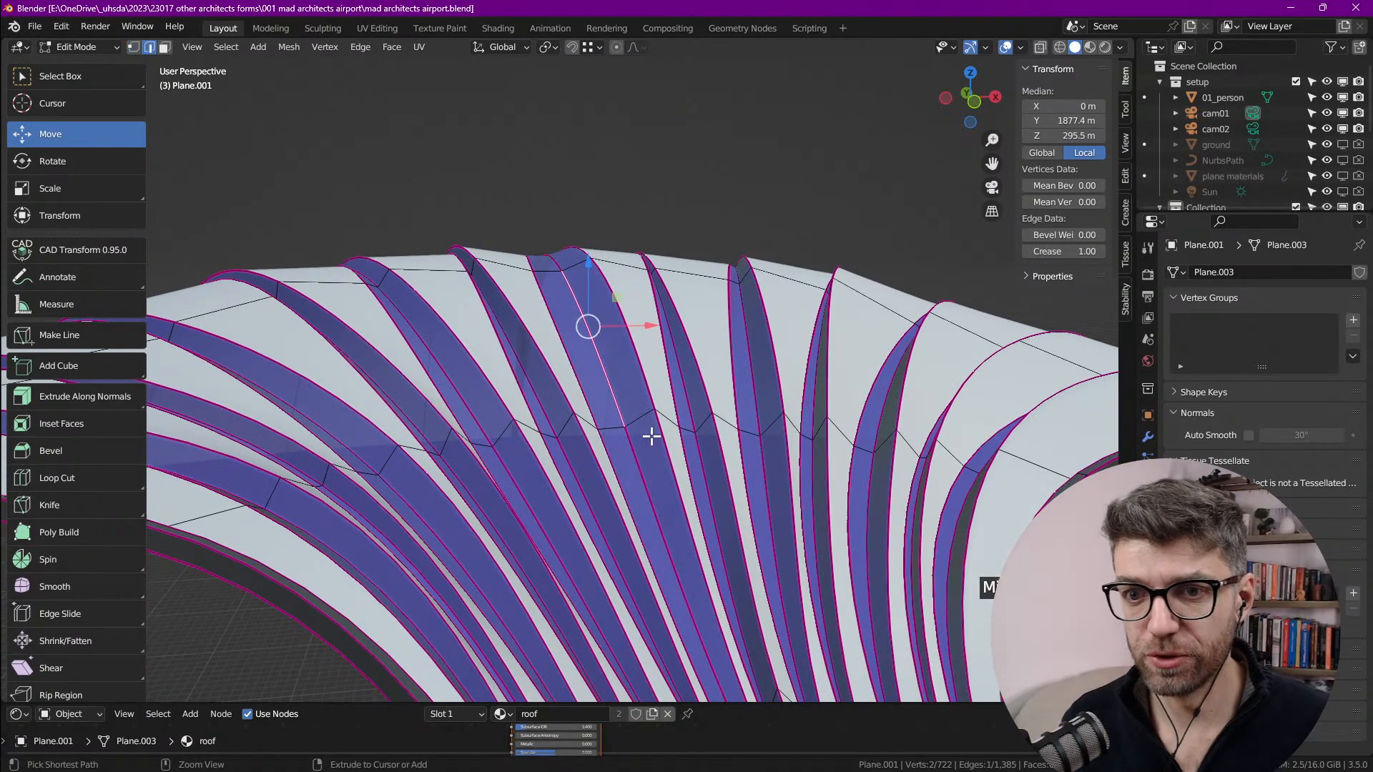
pyautogui.moveTo(637, 439); pyautogui.dragTo(577, 371, button='middle')
pyautogui.hotkey('alt', 'a')
pyautogui.press('1')
pyautogui.click(521, 320)
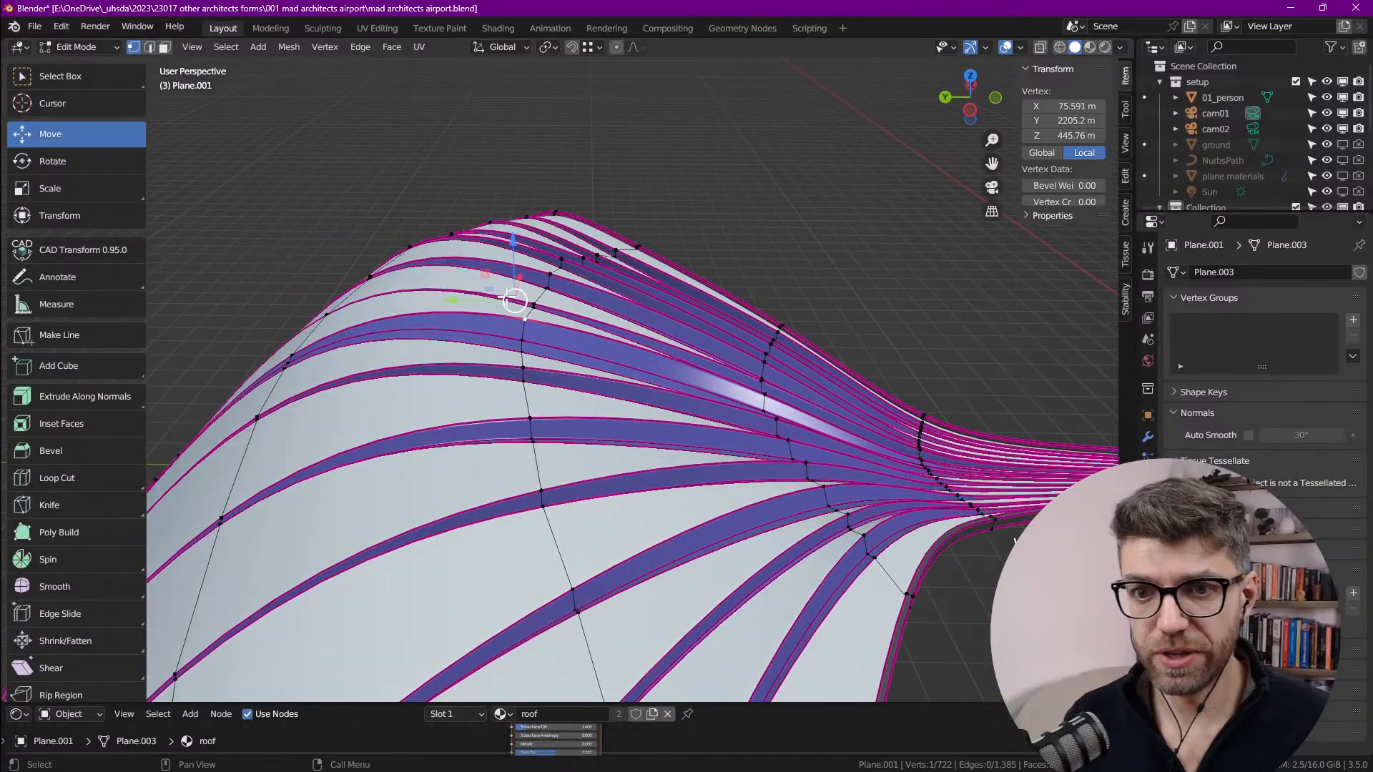
pyautogui.press('g')
pyautogui.press('z')
pyautogui.moveTo(503, 226); pyautogui.dragTo(503, 226)
# Step: Move the neighbouring edge vertex towards the roof's wide end by about 56 m along Y and raise it slightly along Z
pyautogui.click(284, 350)
pyautogui.keyDown('shift'); pyautogui.moveTo(276, 346); pyautogui.dragTo(378, 350, button='middle'); pyautogui.keyUp('shift')
pyautogui.moveTo(344, 330); pyautogui.dragTo(321, 326)
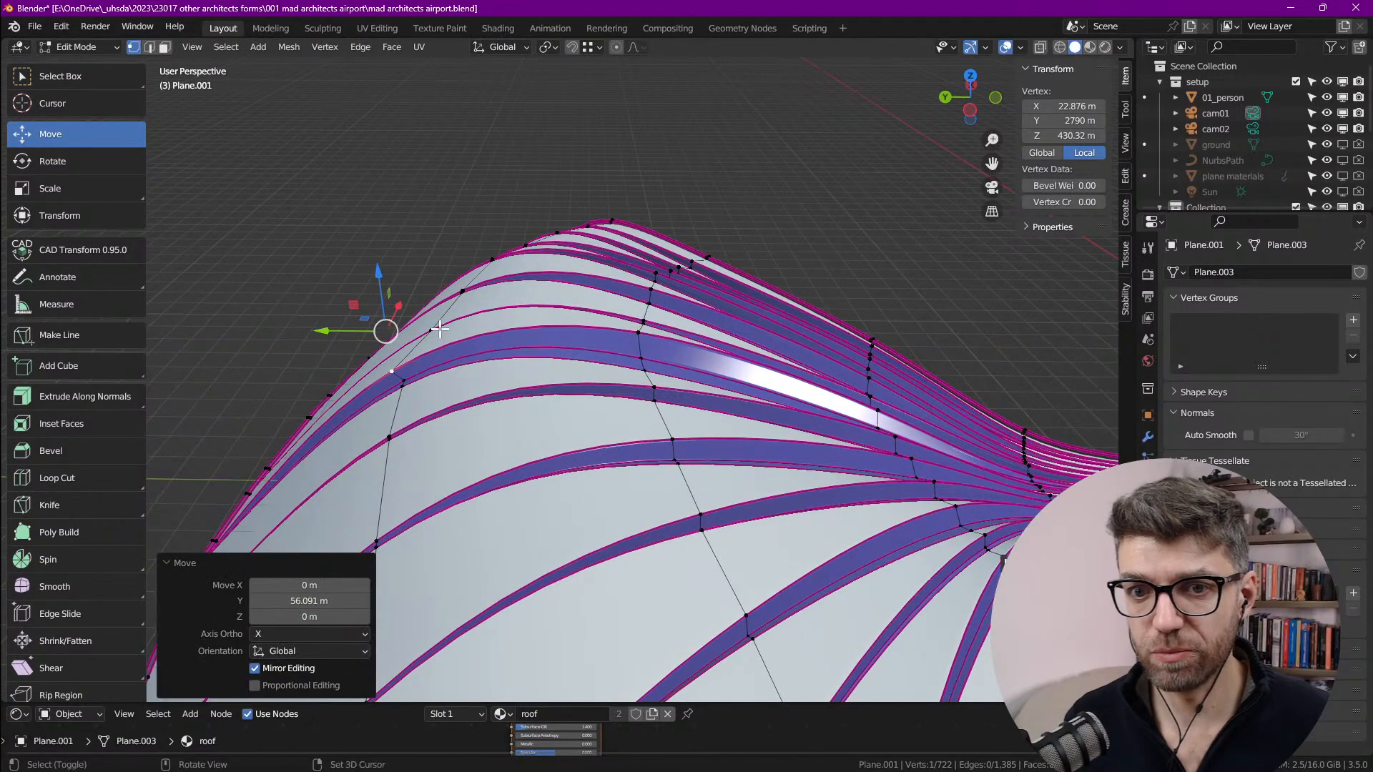
pyautogui.moveTo(384, 271); pyautogui.dragTo(385, 259)
pyautogui.moveTo(384, 259); pyautogui.dragTo(547, 375, button='middle')
# Step: Leave mesh editing and inspect the whole roof and its glass strips from the top and in perspective
pyautogui.press('Tab')
pyautogui.press('`')
pyautogui.click(617, 276)
pyautogui.scroll(7, 626, 284)
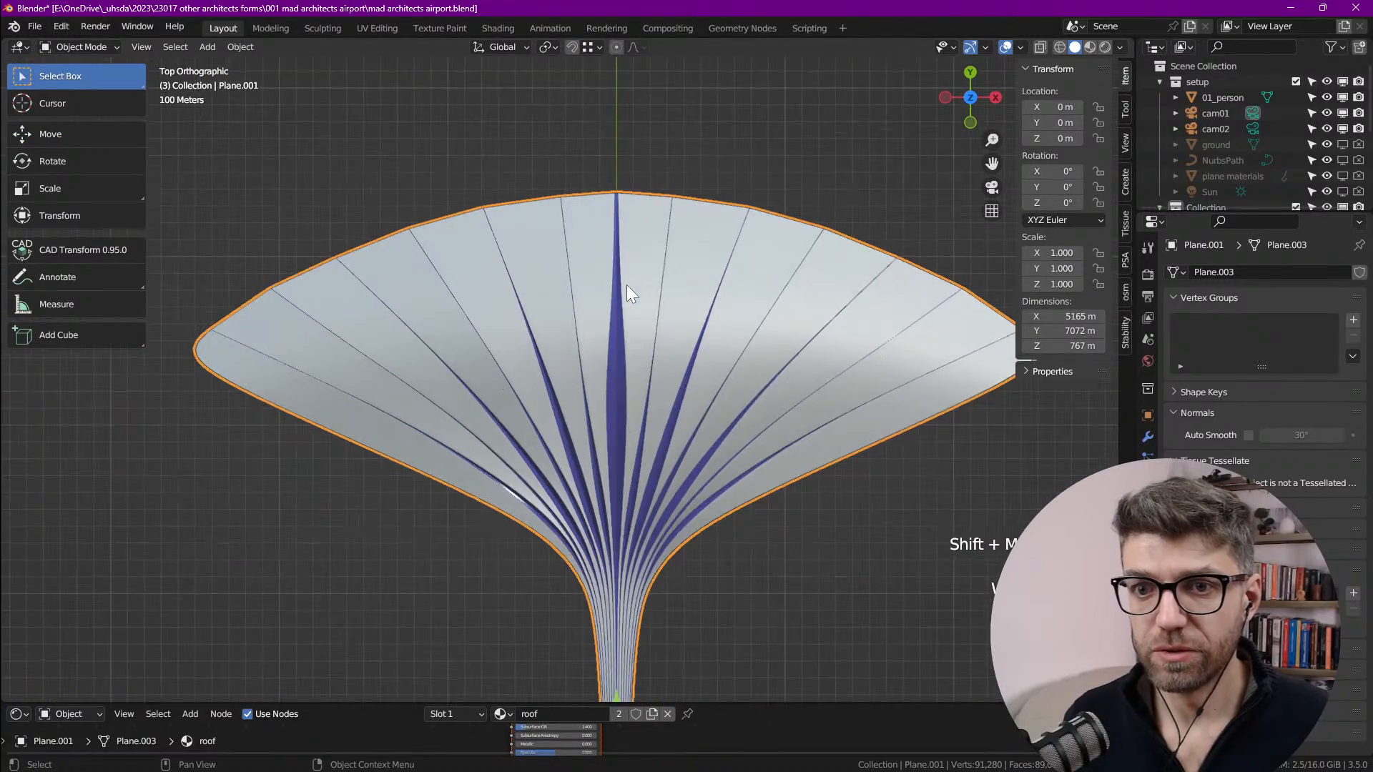
pyautogui.scroll(3, 512, 381)
pyautogui.scroll(-5, 536, 460)
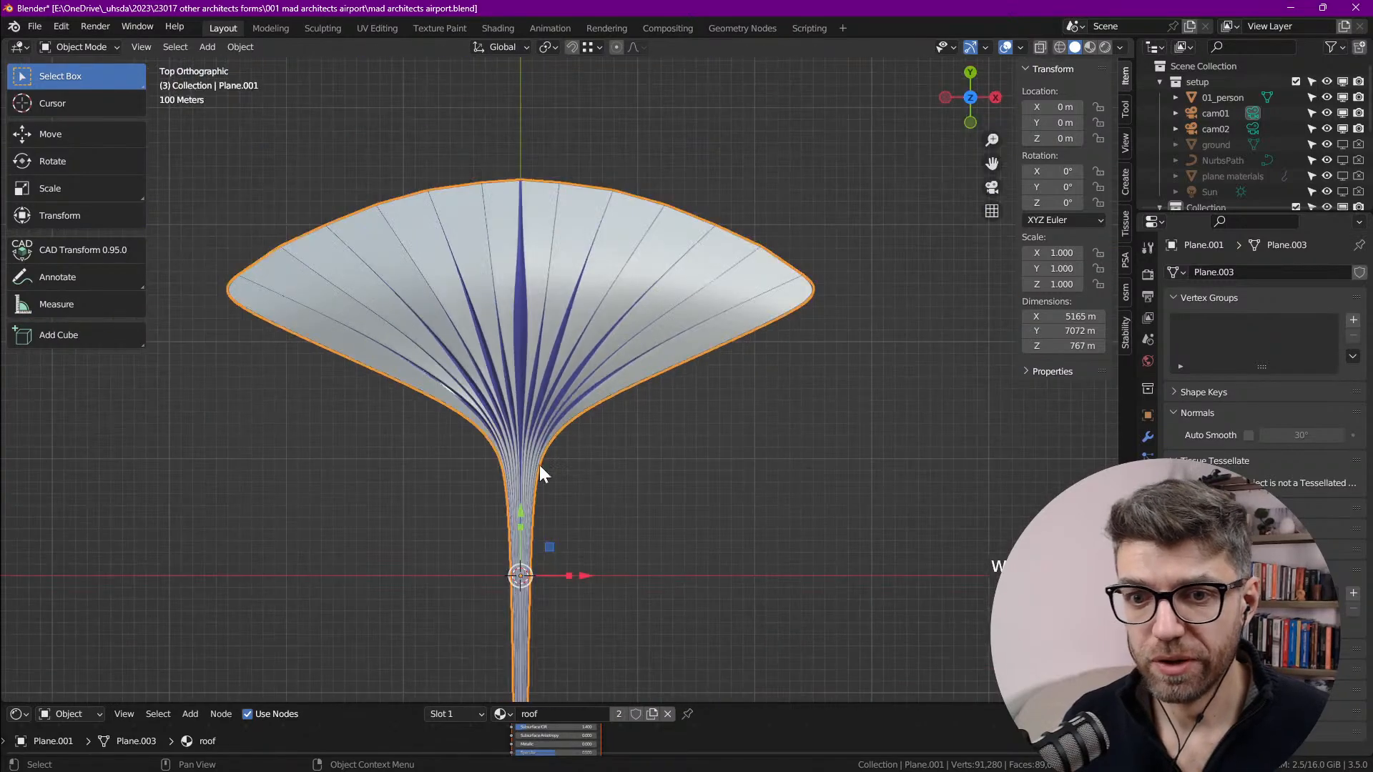
pyautogui.scroll(4, 521, 460)
pyautogui.scroll(-4, 476, 406)
pyautogui.moveTo(475, 400); pyautogui.dragTo(488, 308, button='middle')
pyautogui.scroll(4, 399, 465)
pyautogui.scroll(3, 398, 465)
pyautogui.scroll(-3, 468, 451)
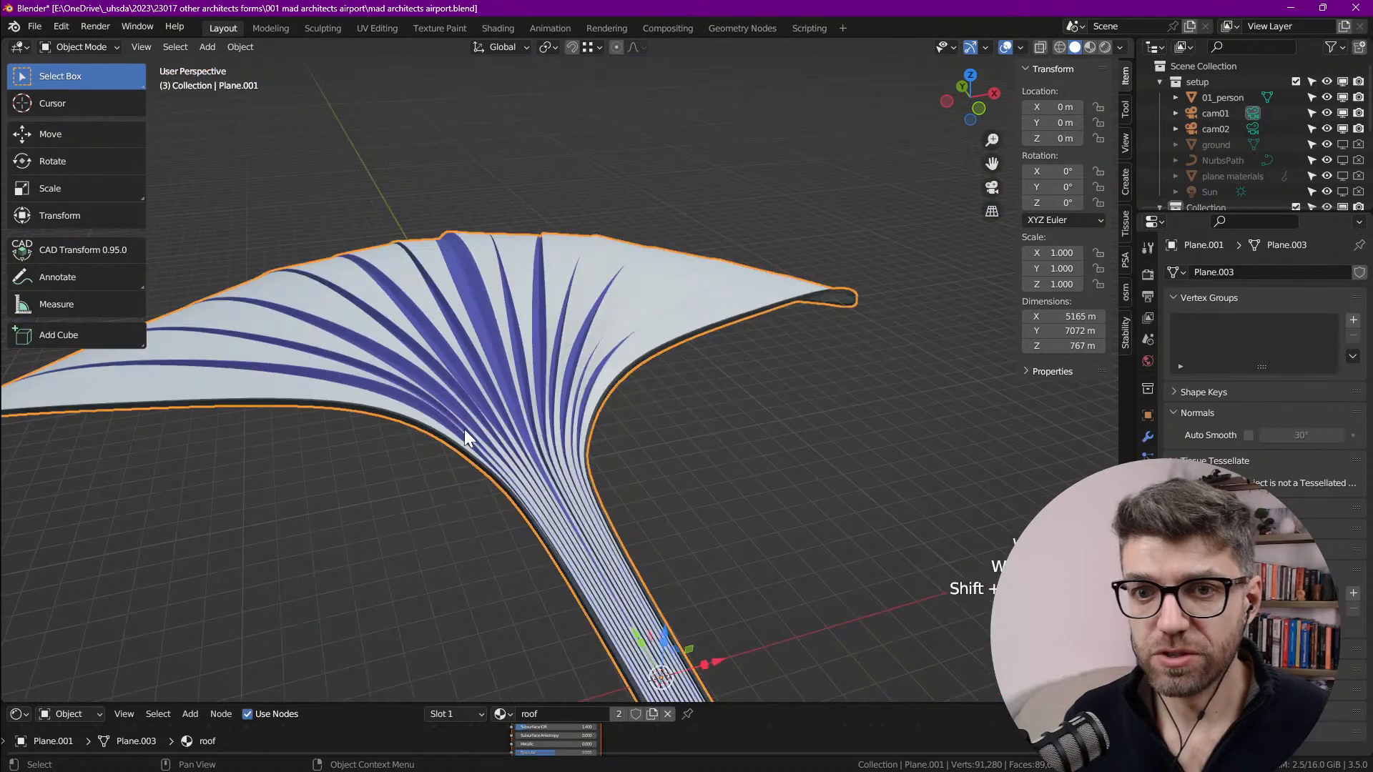
pyautogui.scroll(-3, 528, 458)
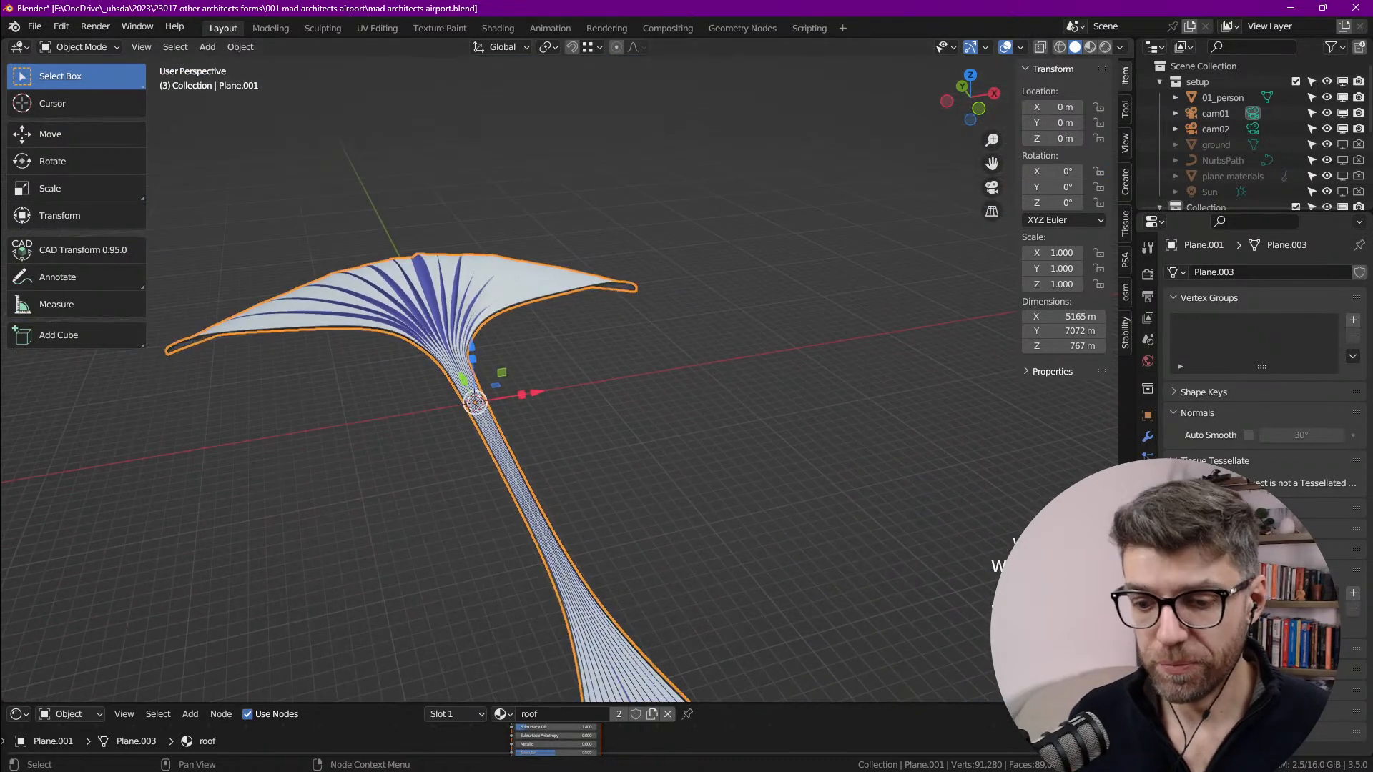
pyautogui.keyDown('shift'); pyautogui.moveTo(679, 544); pyautogui.dragTo(590, 473, button='middle'); pyautogui.keyUp('shift')
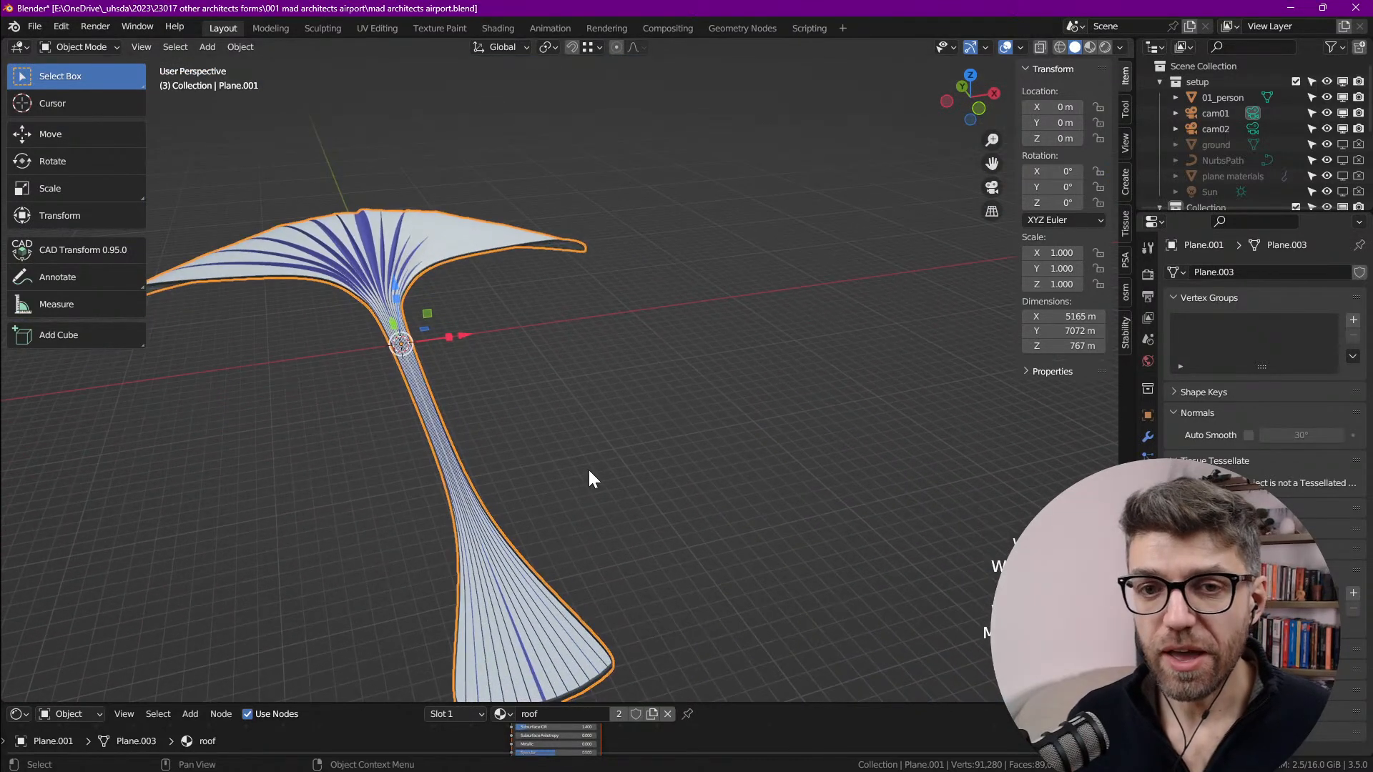
pyautogui.scroll(5, 528, 453)
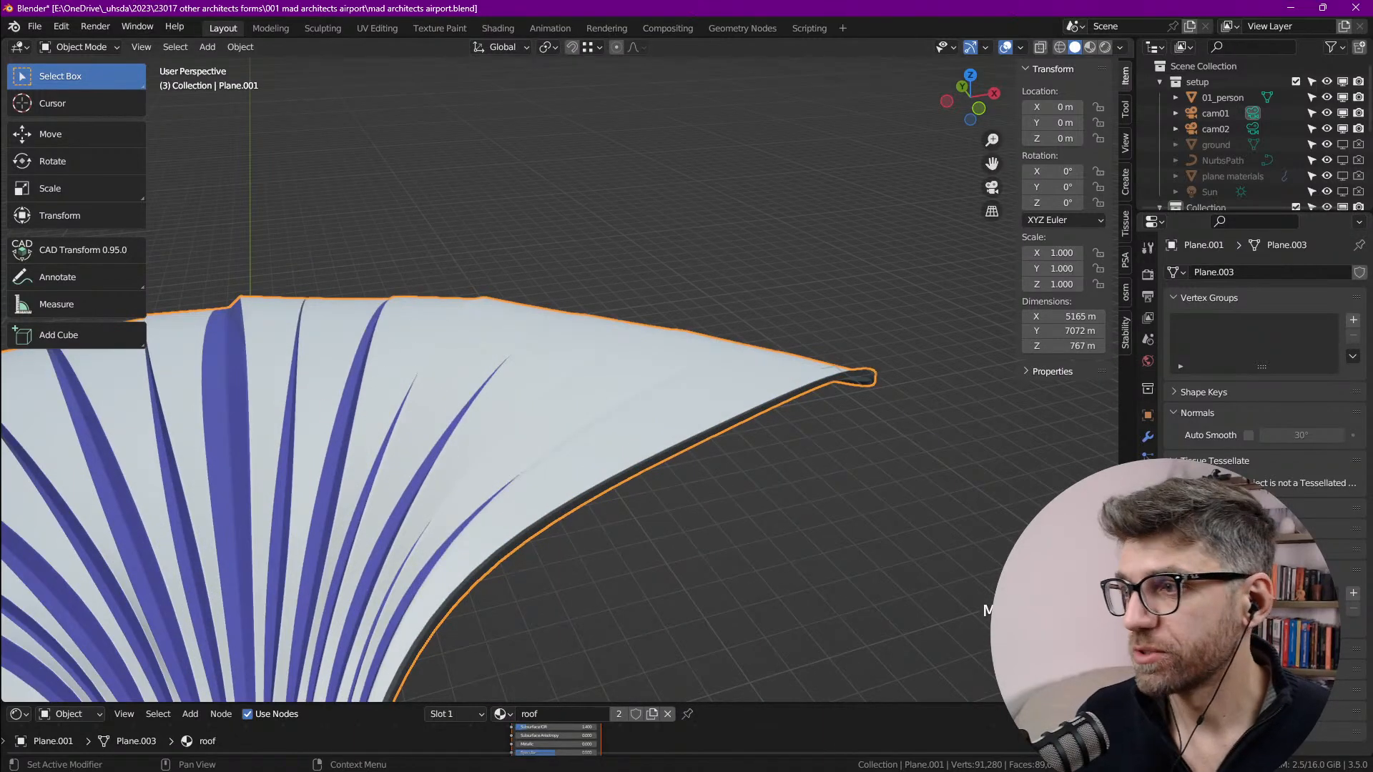
# Step: Bring up the Changchun airport reference photo, examine the fine ribbing on its roof strips, and compare it with the modelled strips in Blender
pyautogui.moveTo(1372, 324); pyautogui.dragTo(756, 153)
pyautogui.scroll(5, 377, 365)
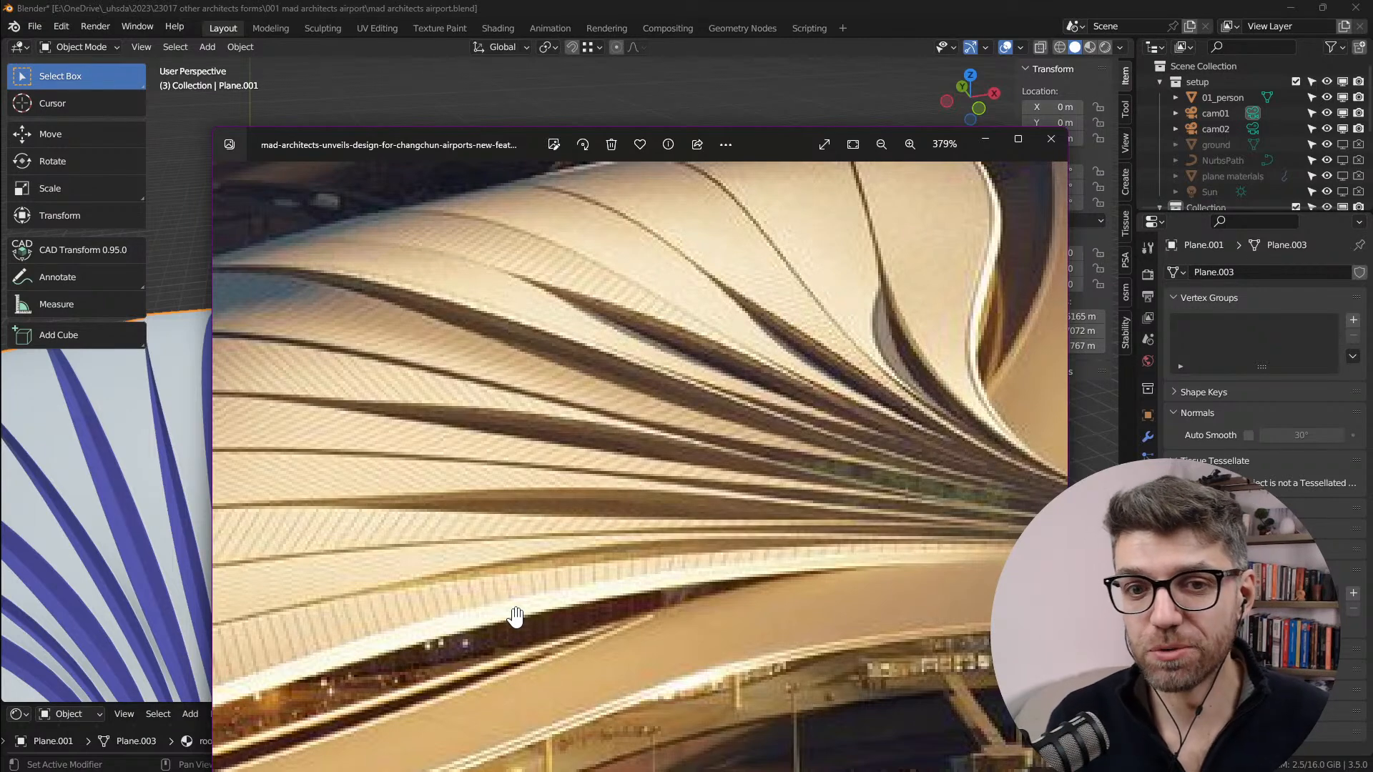
pyautogui.click(129, 491)
pyautogui.moveTo(226, 429); pyautogui.dragTo(447, 329, button='middle')
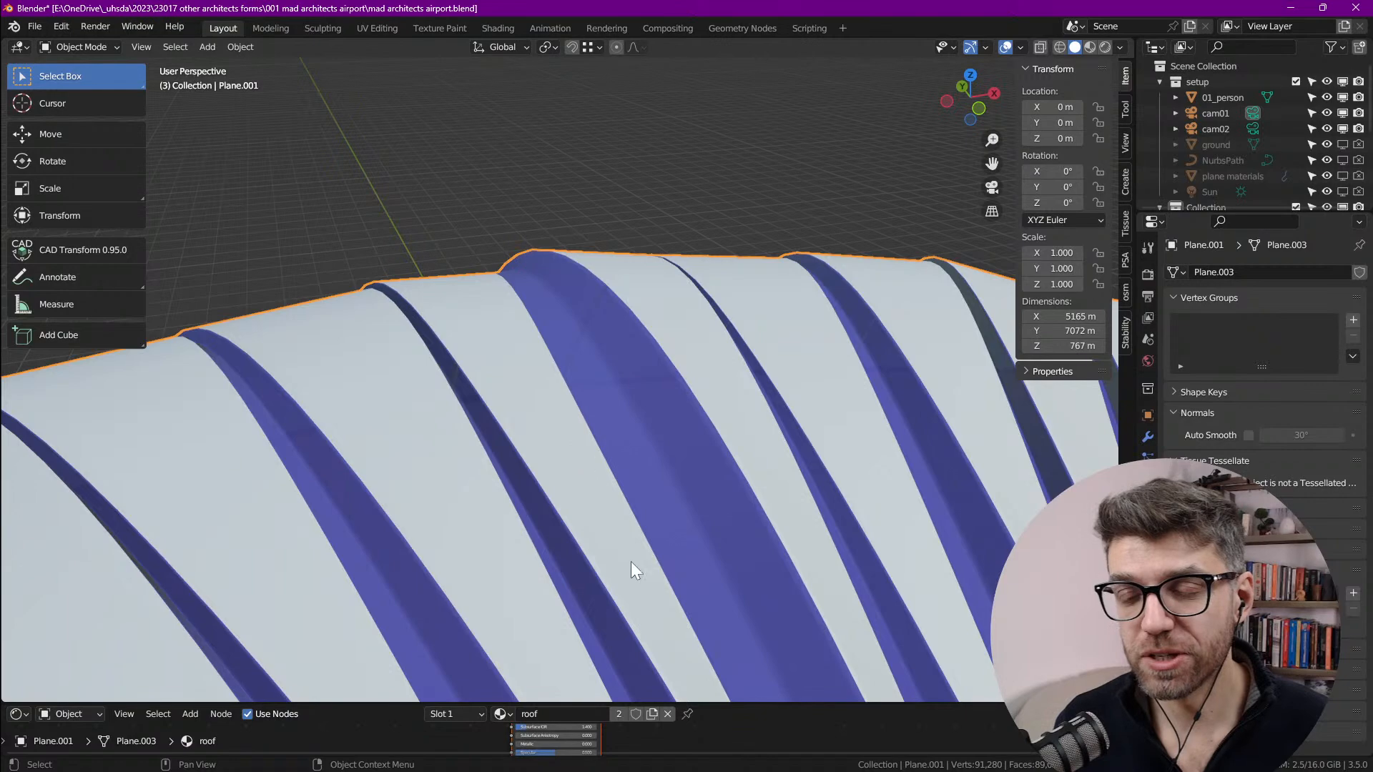
pyautogui.scroll(-5, 585, 508)
pyautogui.scroll(6, 586, 508)
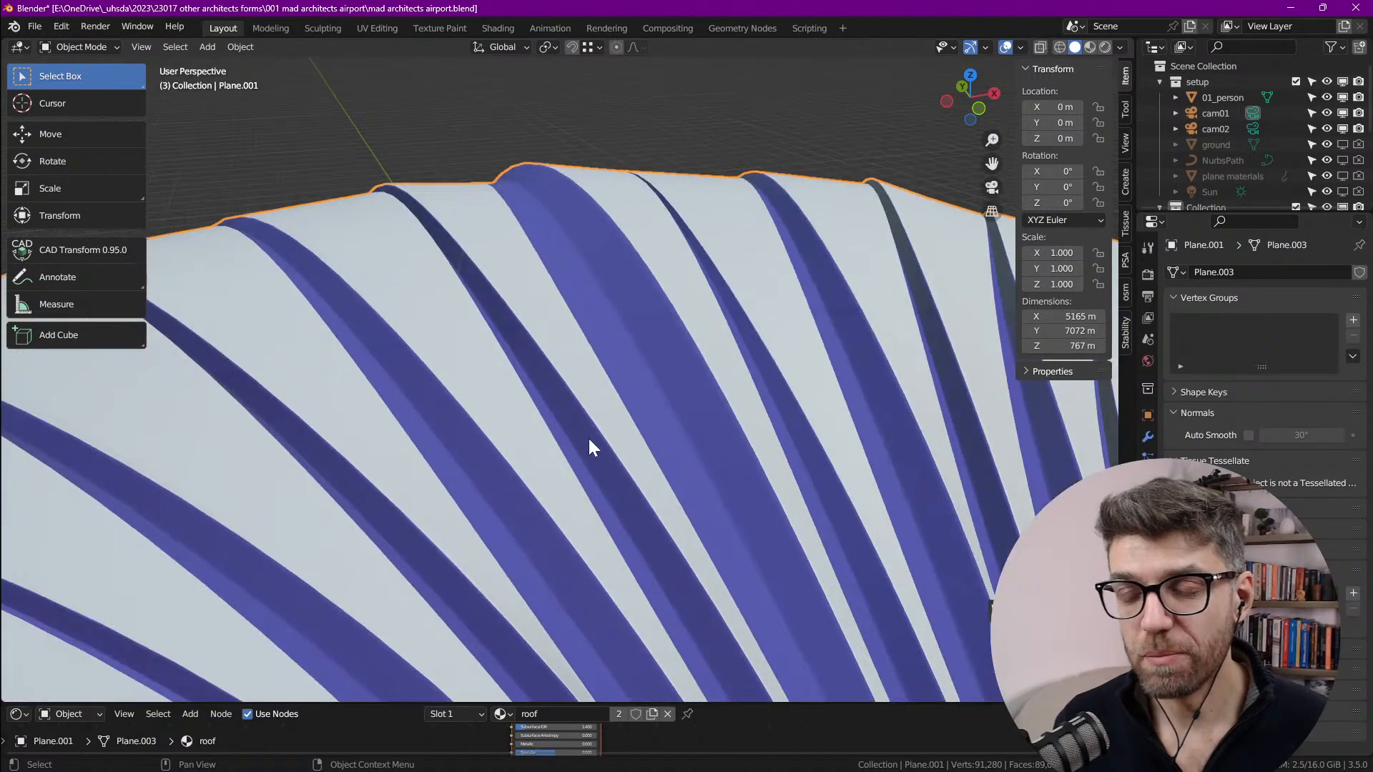
pyautogui.scroll(2, 590, 390)
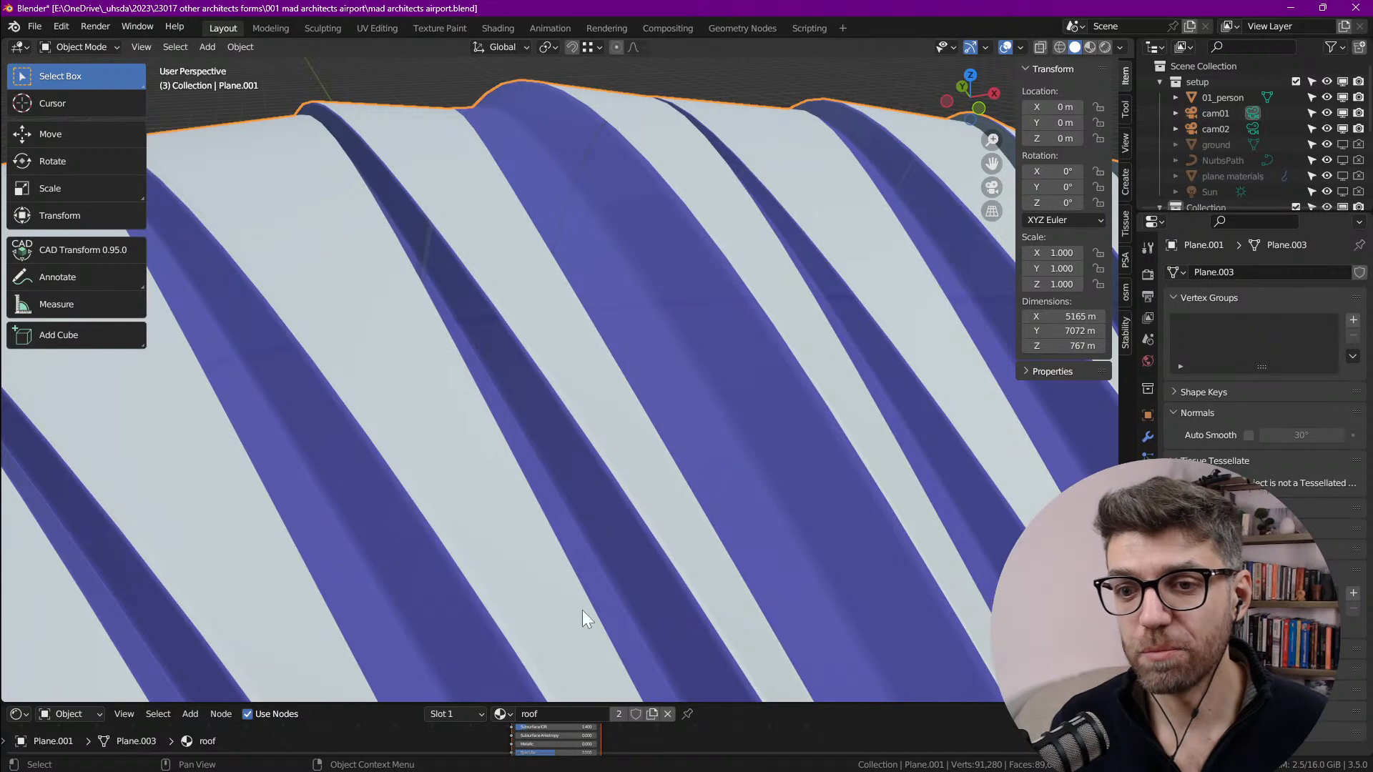
pyautogui.scroll(-7, 413, 363)
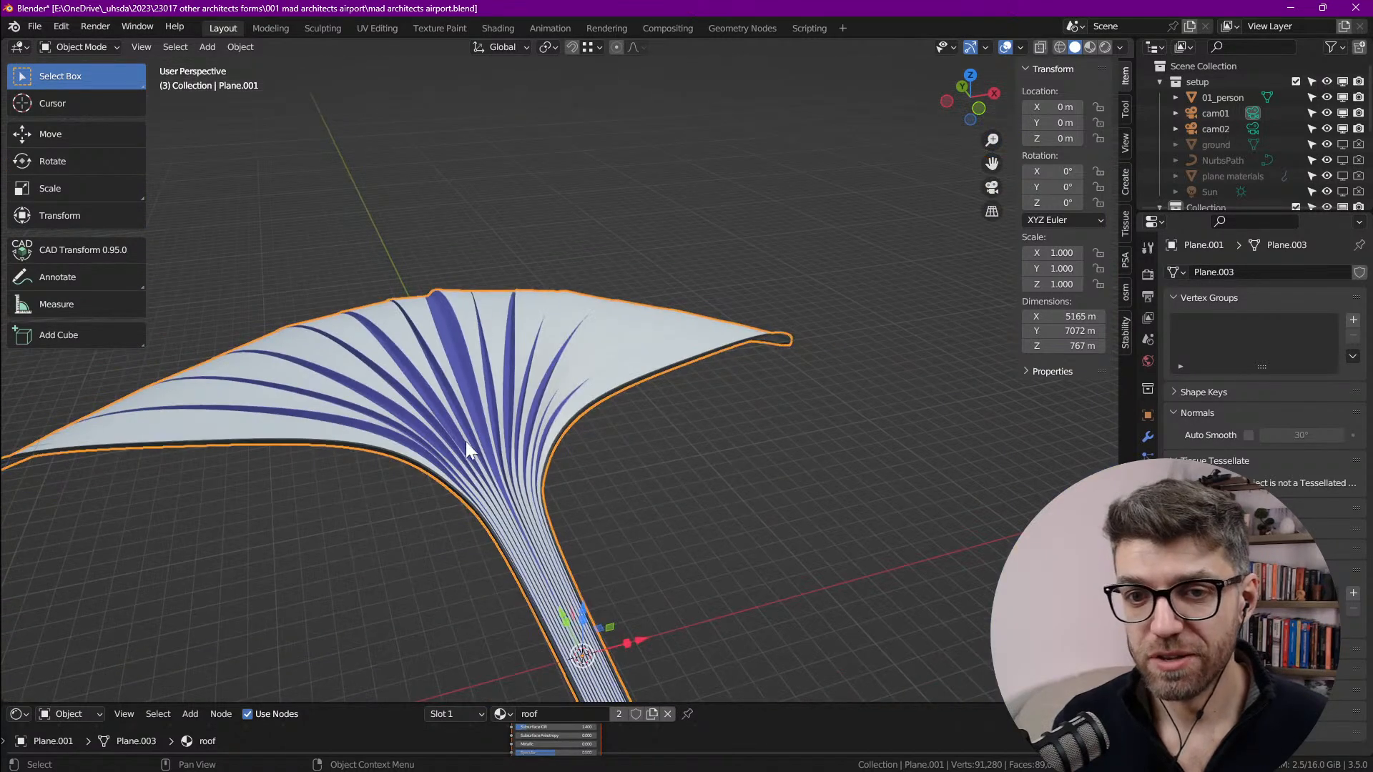
pyautogui.moveTo(465, 448); pyautogui.dragTo(470, 455, button='middle')
# Step: In top view, add a mesh plane beside the roof and scale it to about 25.2 m by 8.81 m
pyautogui.press('`')
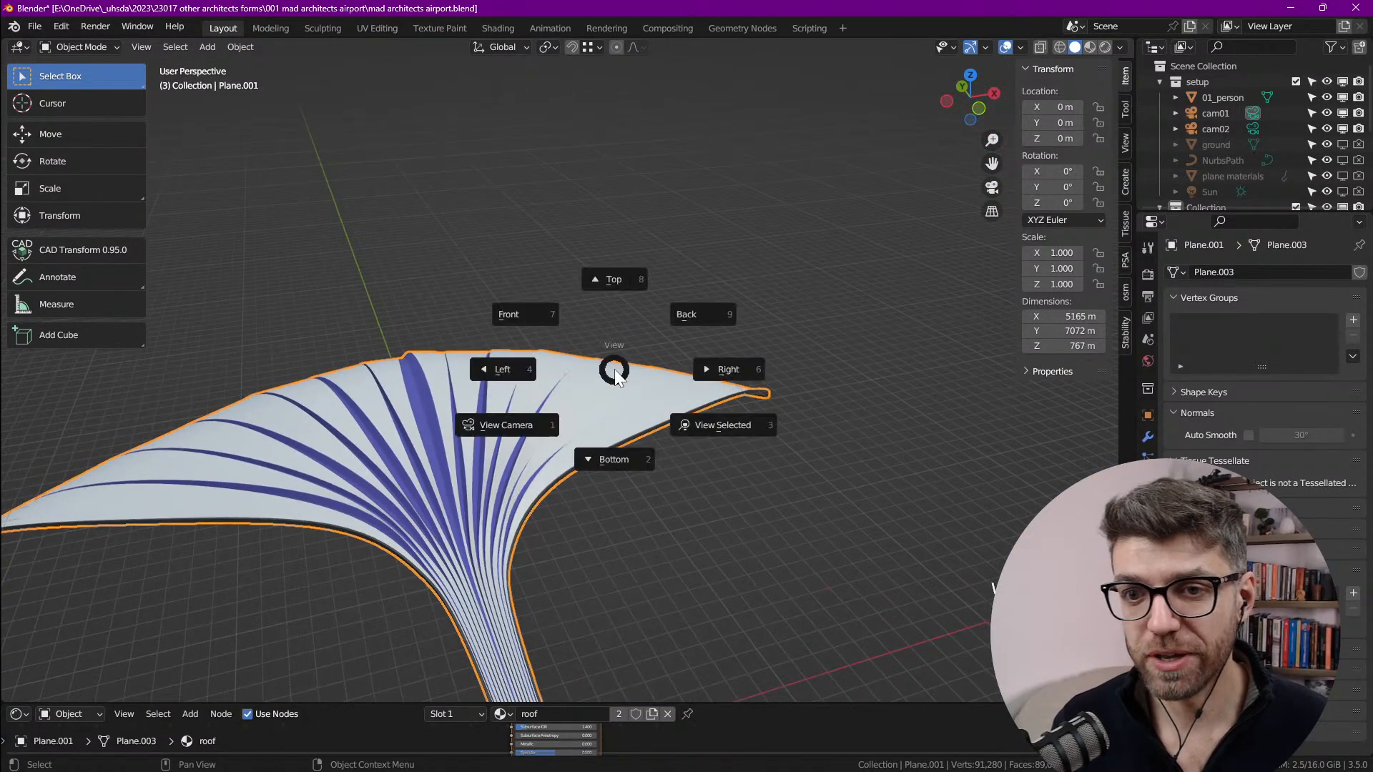
pyautogui.click(606, 285)
pyautogui.keyDown('shift'); pyautogui.rightClick(673, 455); pyautogui.keyUp('shift')
pyautogui.hotkey('shift', 'a')
pyautogui.moveTo(638, 334)
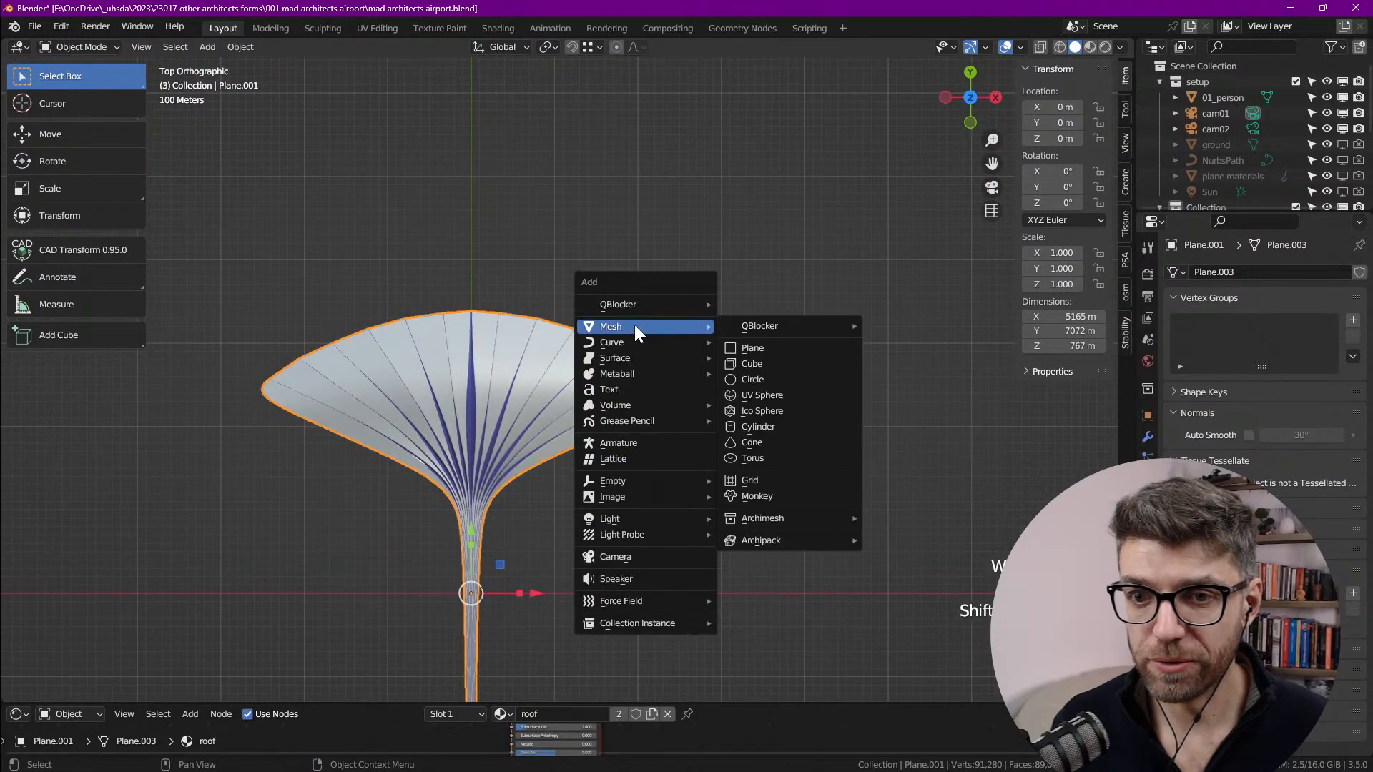
pyautogui.click(752, 348)
pyautogui.press('KP_Decimal')
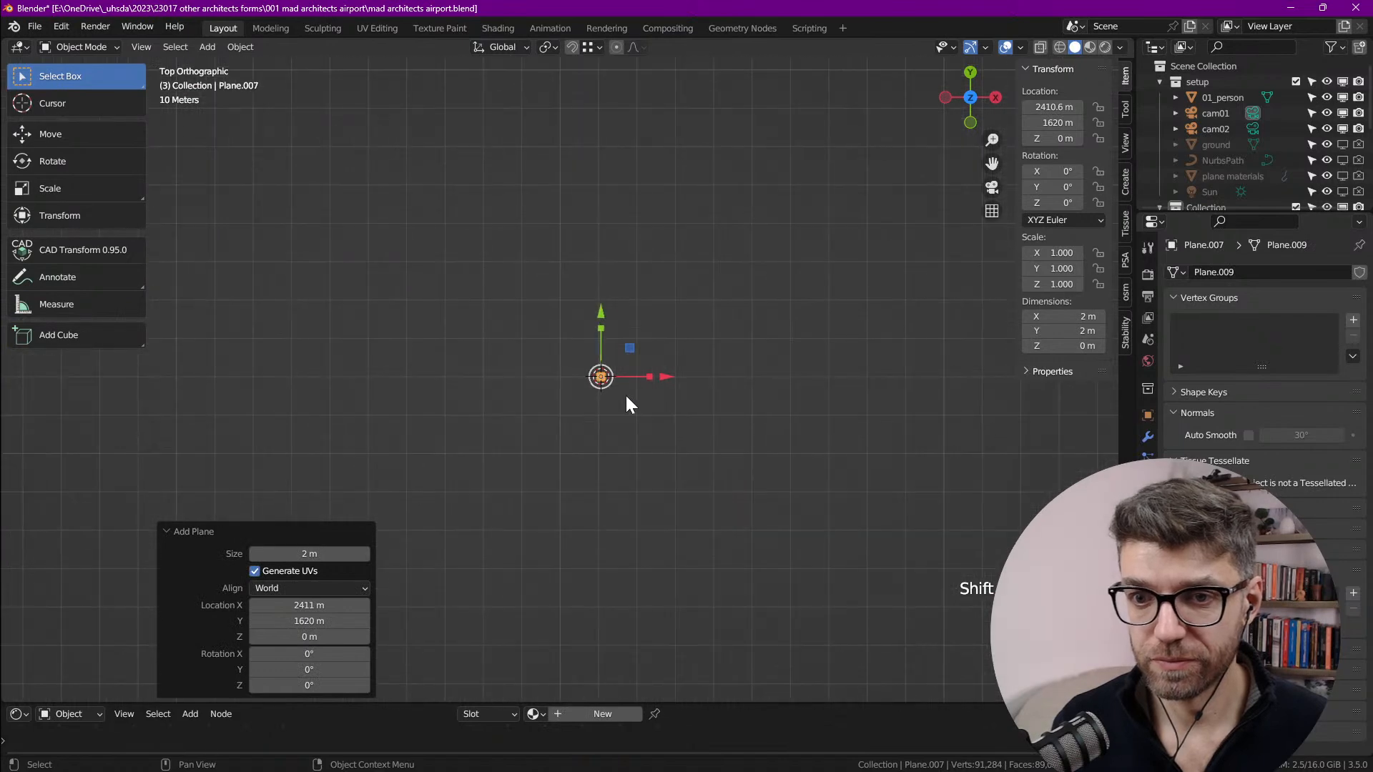
pyautogui.press('s')
pyautogui.click(766, 403)
pyautogui.press('s')
pyautogui.press('x')
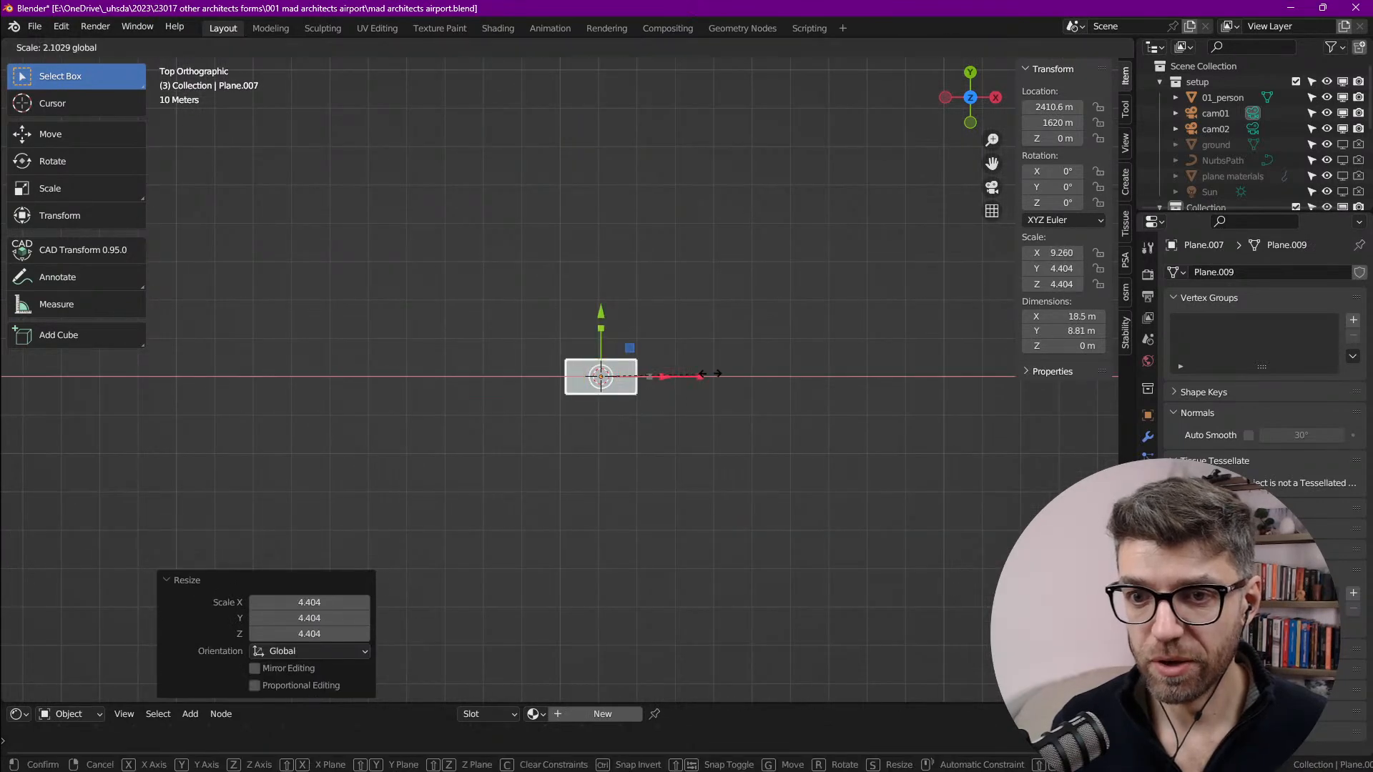
pyautogui.click(742, 373)
# Step: Move the new plane closer to the roof, to about X 2103.5 m and Y 1782.5 m
pyautogui.scroll(-6, 635, 395)
pyautogui.scroll(4, 619, 379)
pyautogui.scroll(-4, 763, 432)
pyautogui.keyDown('shift'); pyautogui.moveTo(673, 449); pyautogui.dragTo(762, 572, button='middle'); pyautogui.keyUp('shift')
pyautogui.moveTo(853, 509); pyautogui.dragTo(457, 299)
pyautogui.scroll(-5, 457, 300)
pyautogui.keyDown('shift'); pyautogui.moveTo(429, 368); pyautogui.dragTo(712, 512, button='middle'); pyautogui.keyUp('shift')
pyautogui.scroll(18, 755, 459)
# Step: Apply the scale of the rectangular plane in Object Mode
pyautogui.press('Tab')
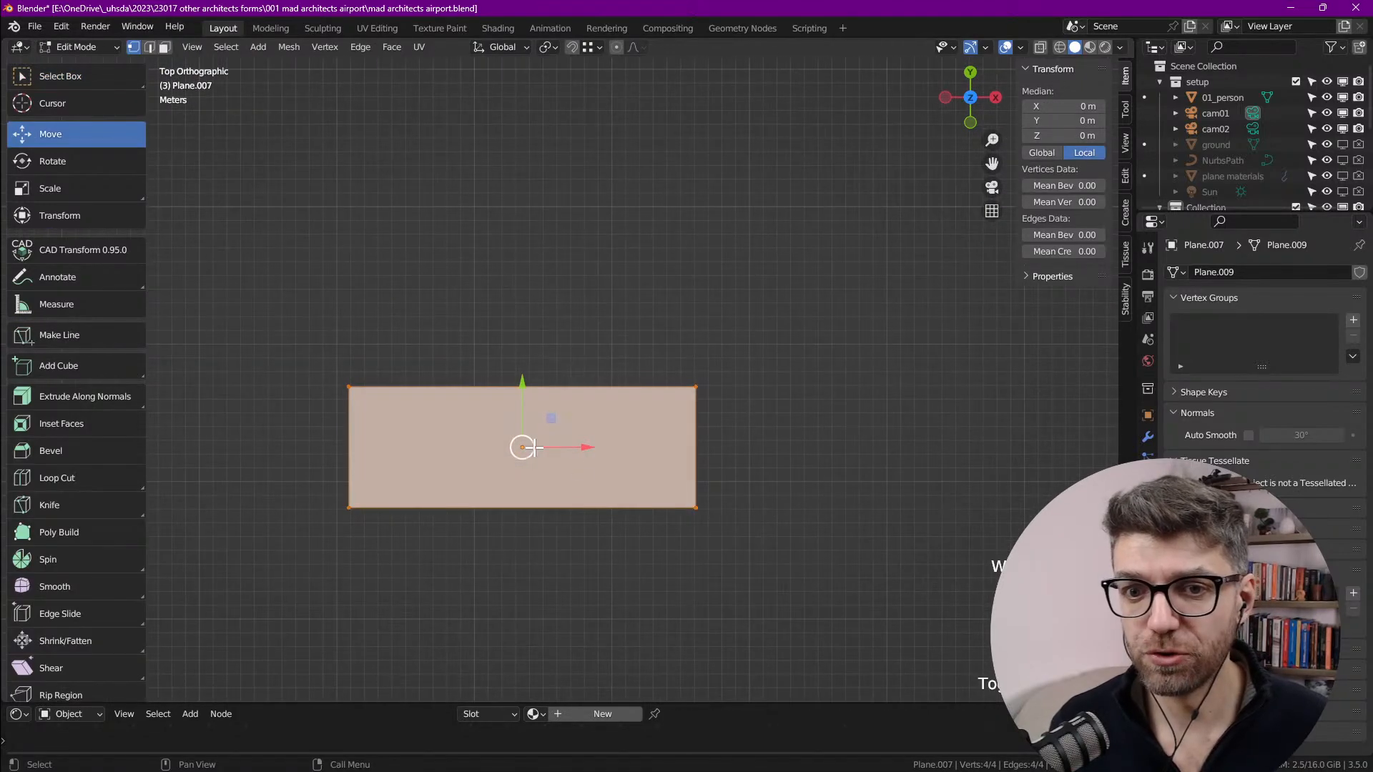
pyautogui.hotkey('alt', 'a')
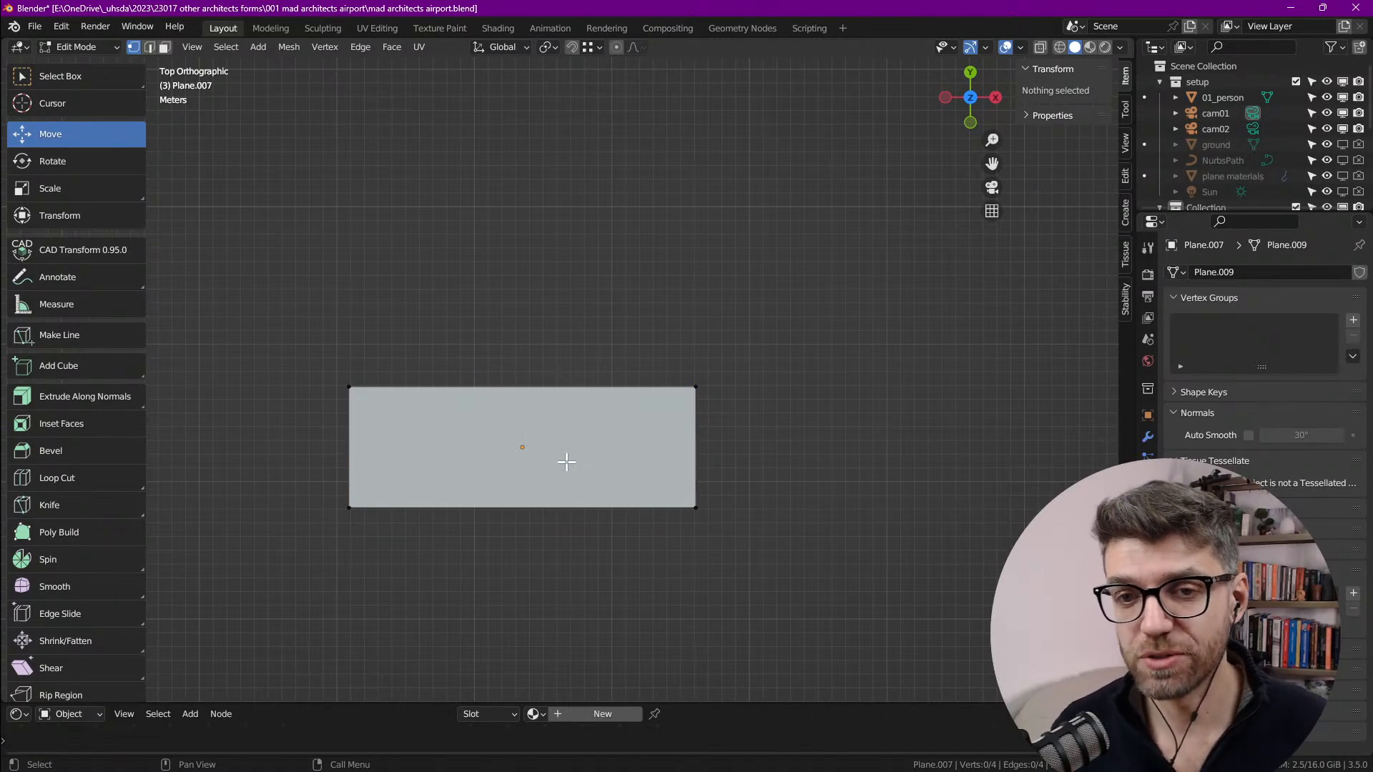
pyautogui.keyDown('shift'); pyautogui.moveTo(530, 432); pyautogui.dragTo(585, 440, button='middle'); pyautogui.keyUp('shift')
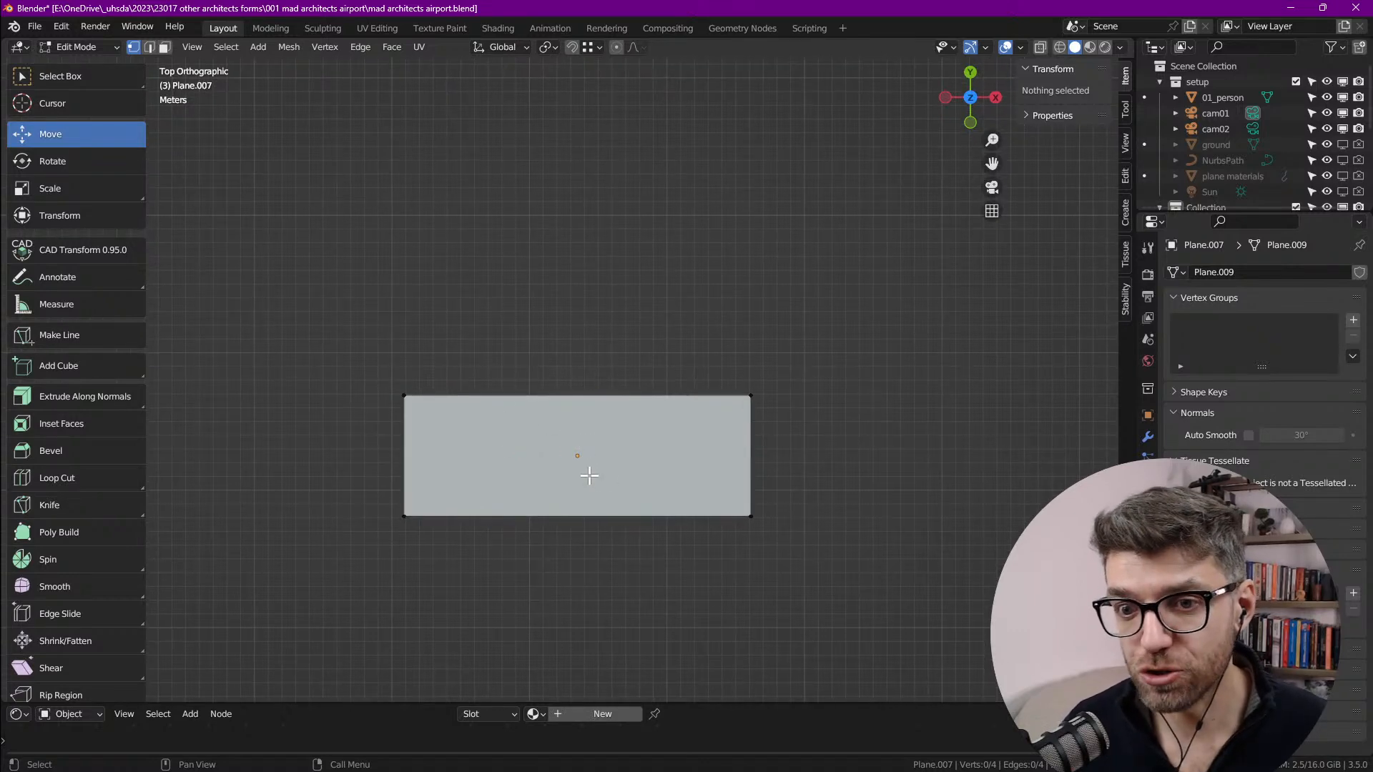
pyautogui.press('Tab')
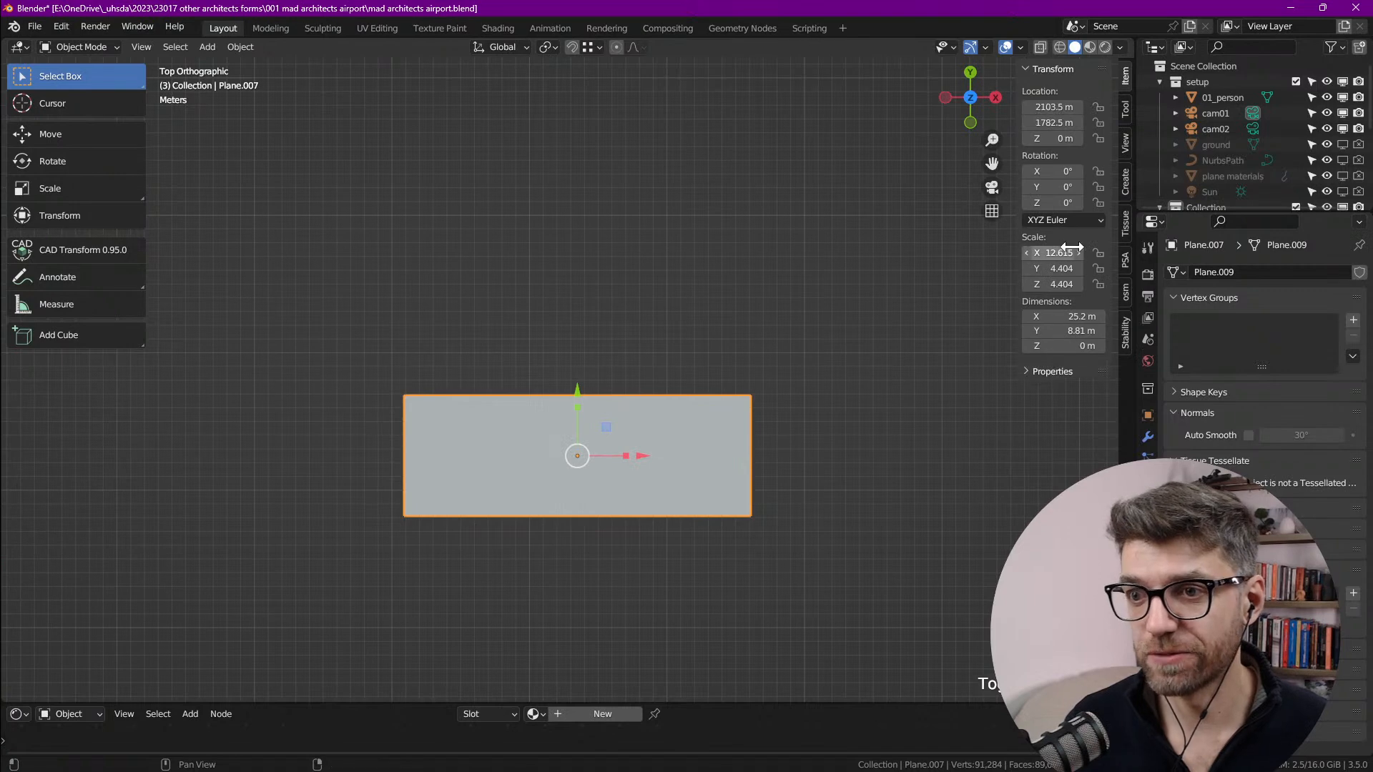
pyautogui.hotkey('ctrl', 'a')
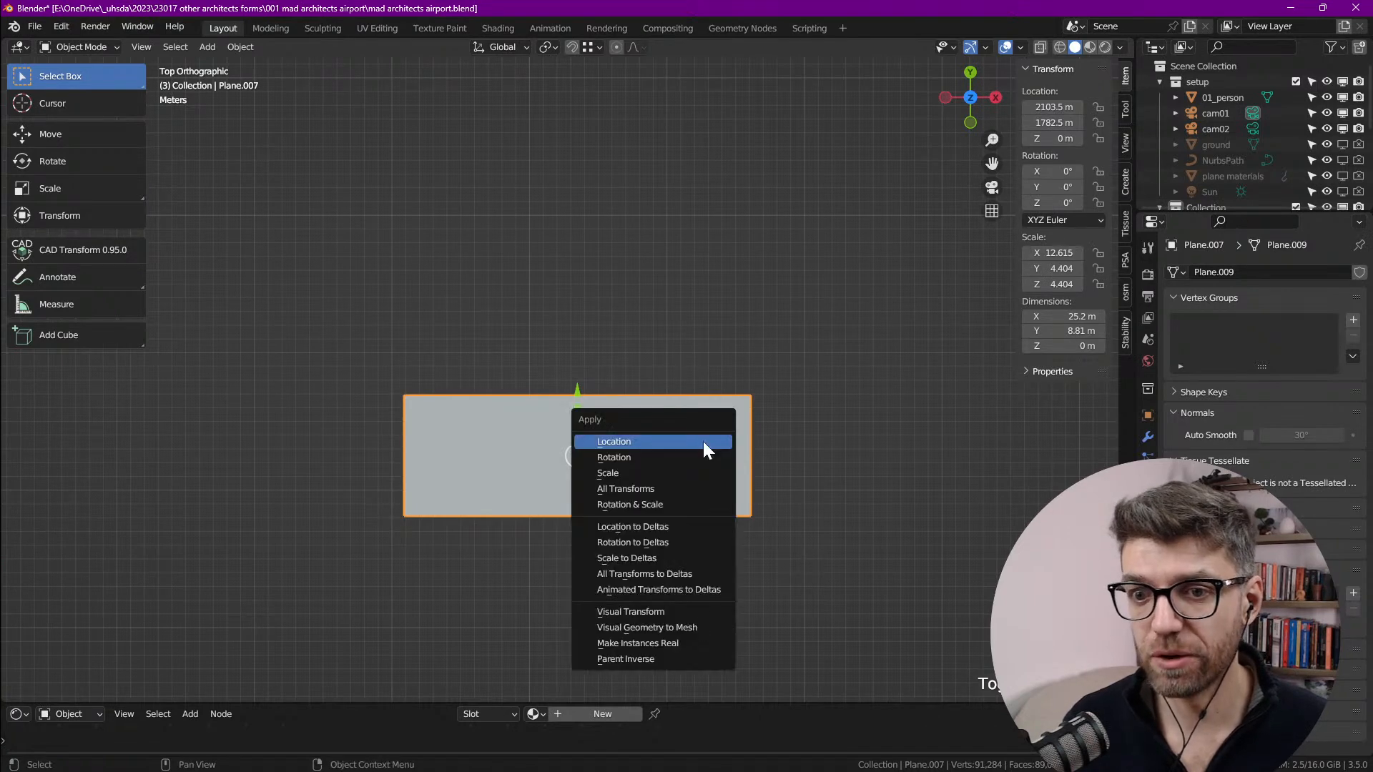
pyautogui.click(677, 473)
# Step: Inset the plane's face by about 0.73 m to form a surrounding frame
pyautogui.press('Tab')
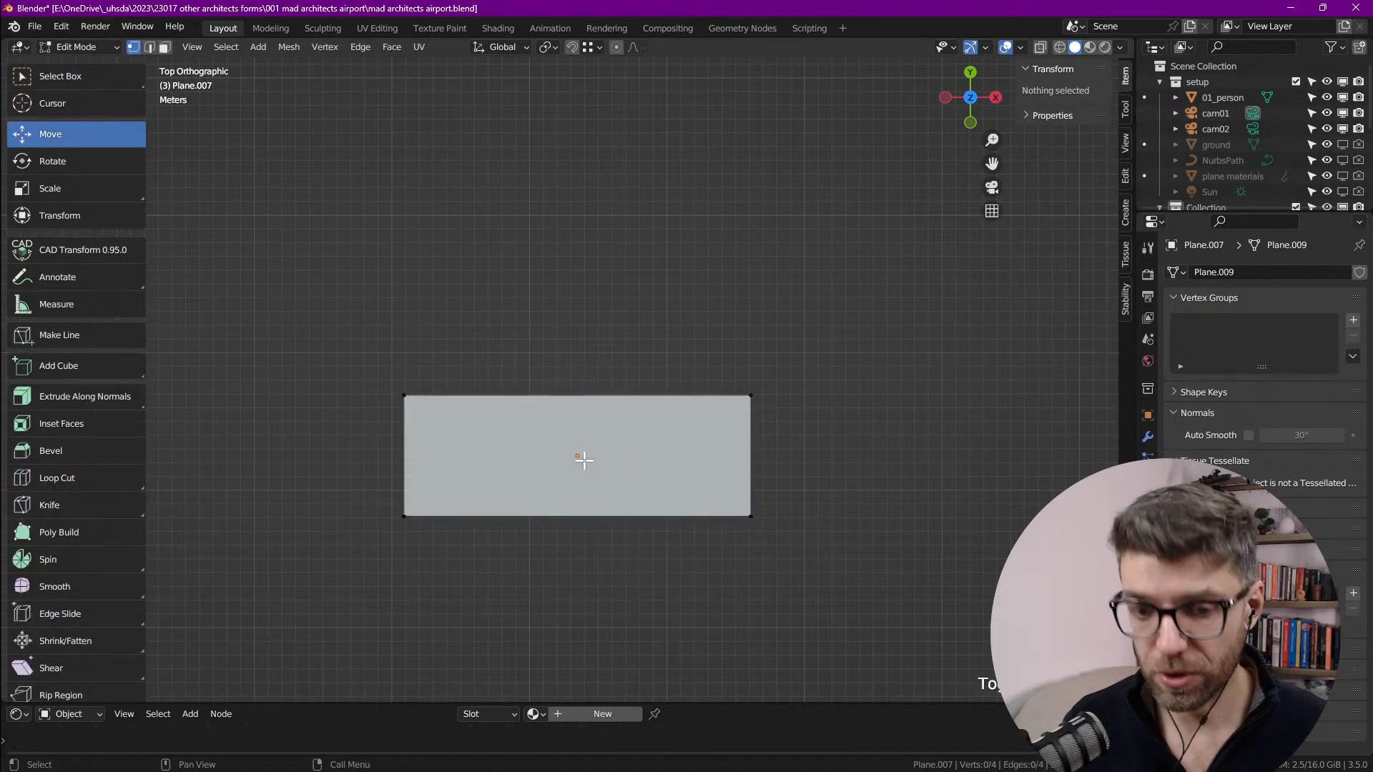
pyautogui.press('3')
pyautogui.press('a')
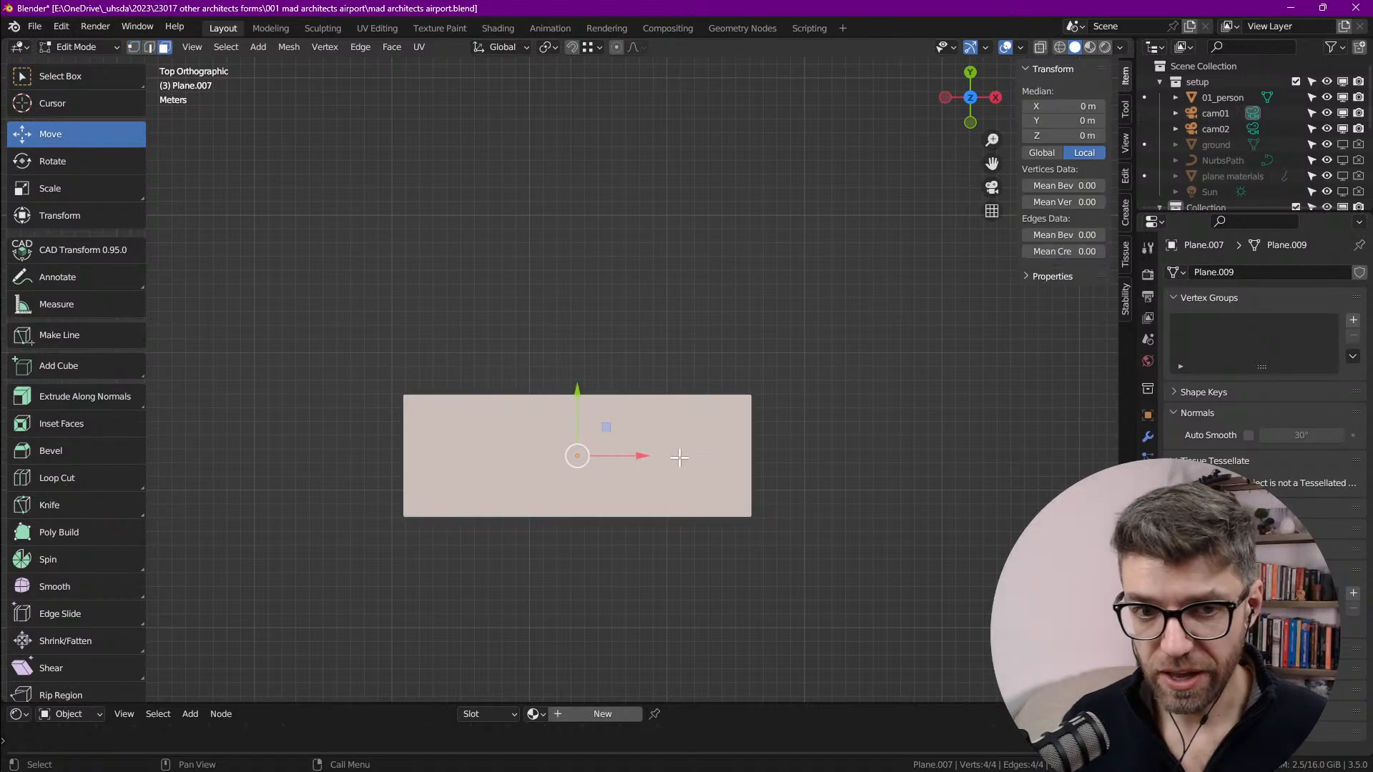
pyautogui.click(64, 425)
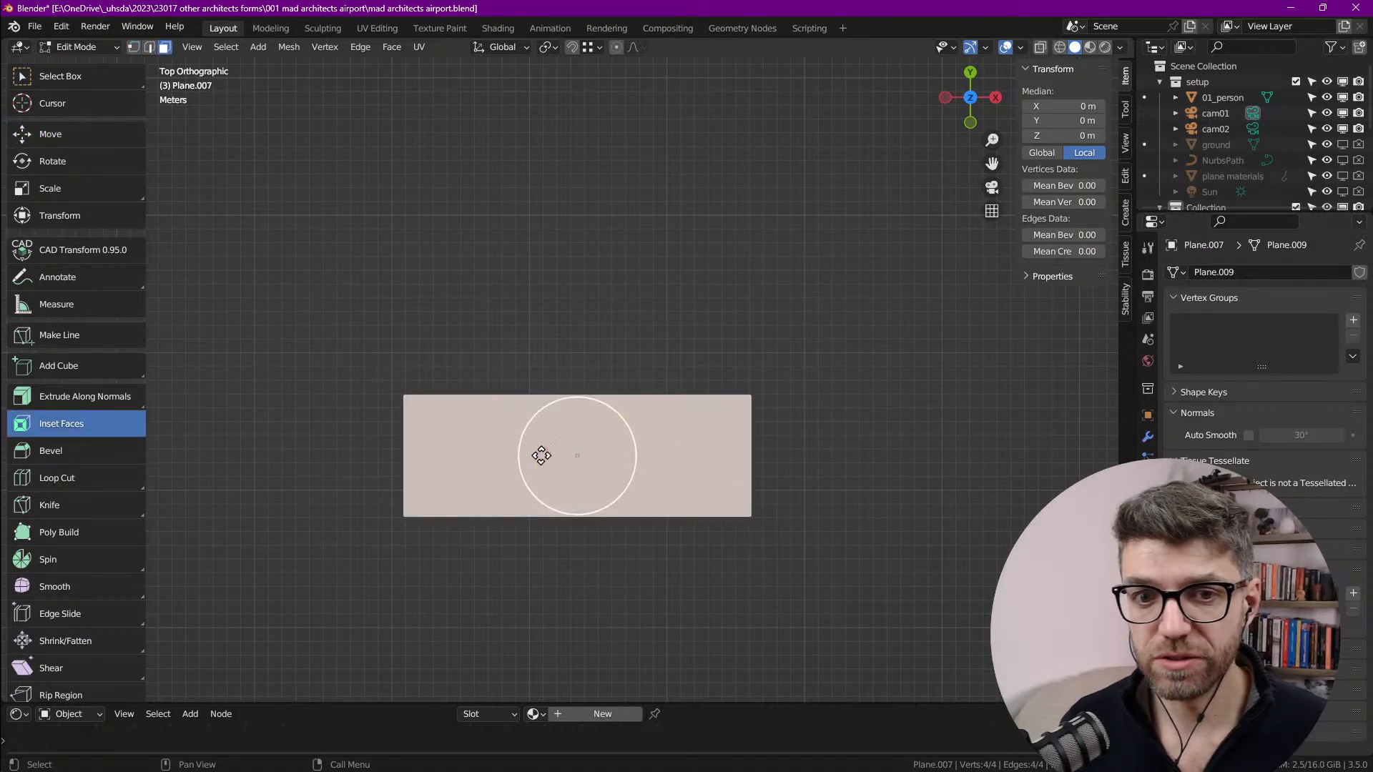
pyautogui.moveTo(636, 450)
pyautogui.mouseDown()
pyautogui.moveTo(613, 454)
pyautogui.moveTo(624, 450)
pyautogui.mouseUp()
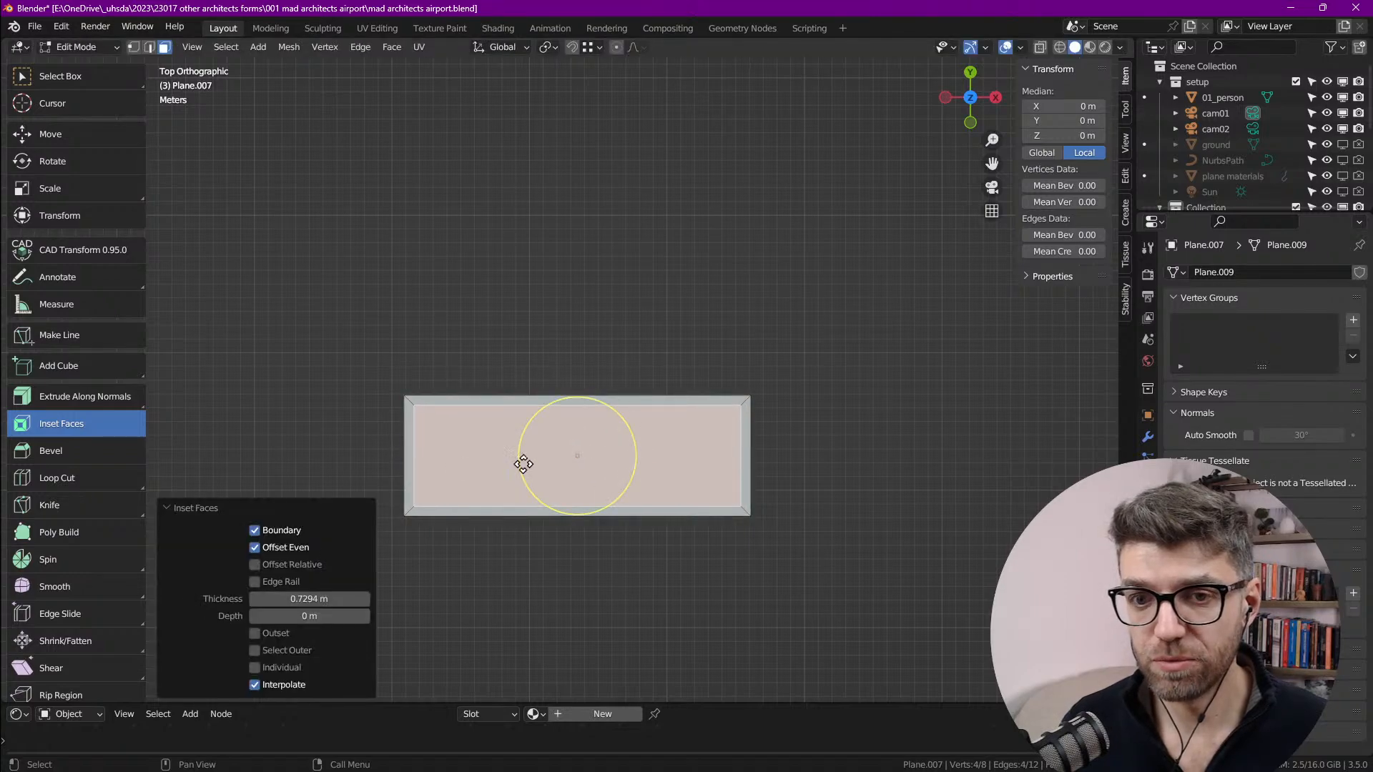
# Step: Split the inner face from the surrounding frame, keeping it in place, and clear the selection
pyautogui.moveTo(602, 581); pyautogui.dragTo(619, 457, button='middle')
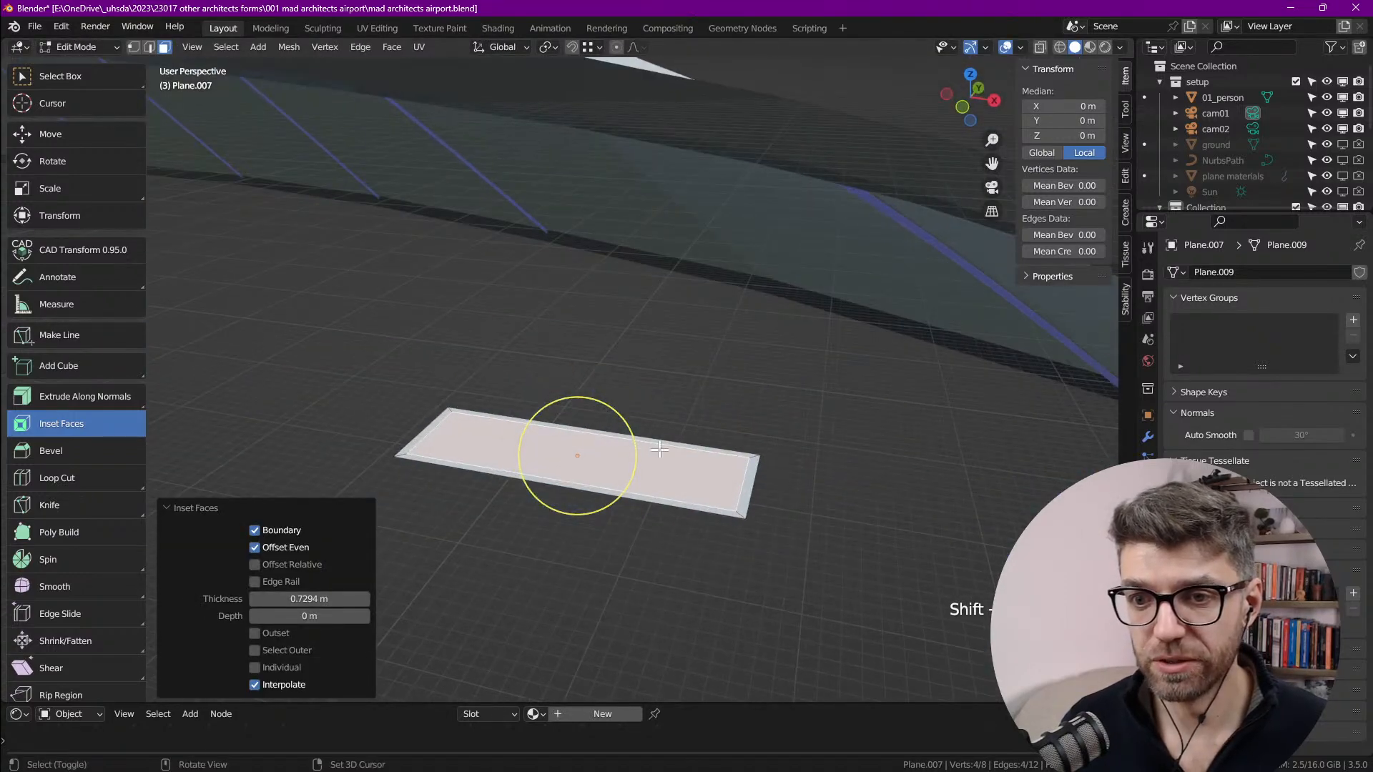
pyautogui.scroll(3, 626, 464)
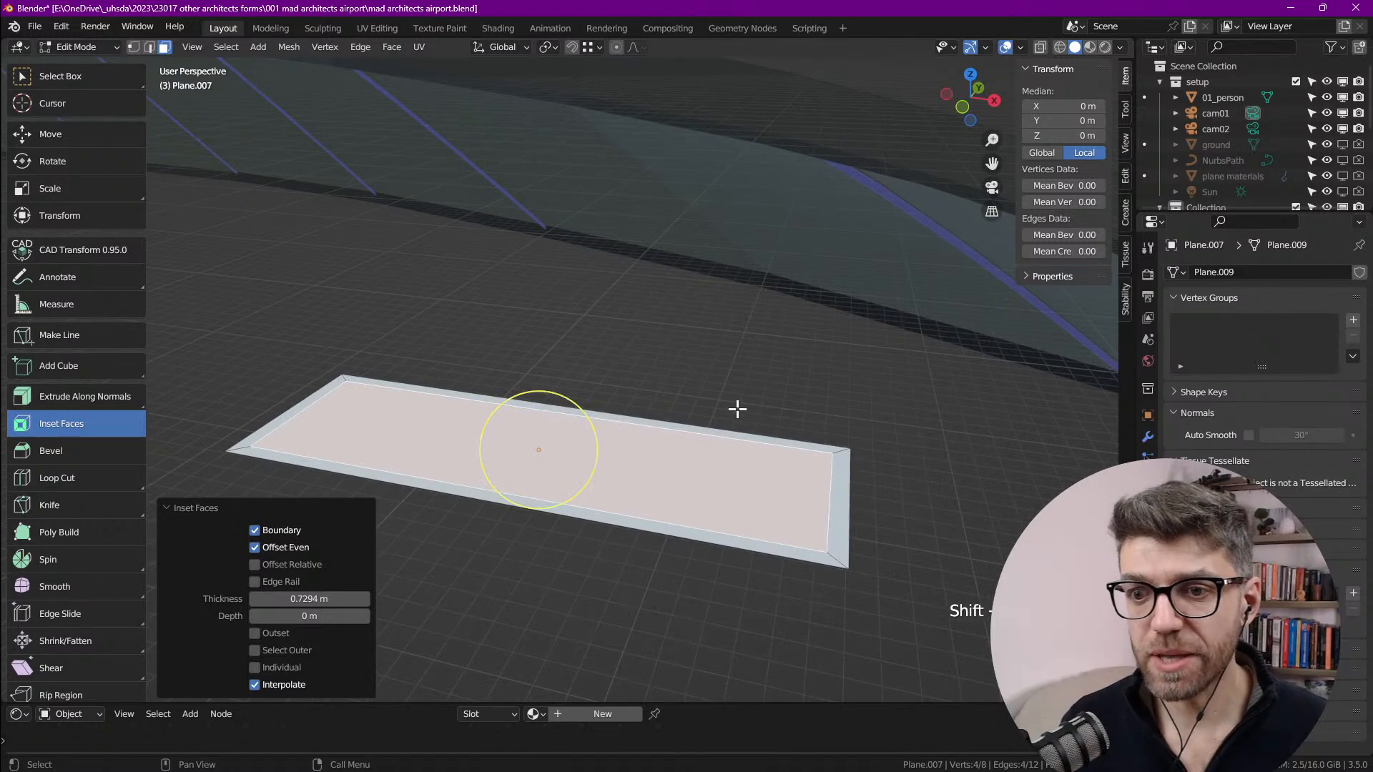
pyautogui.rightClick(617, 452)
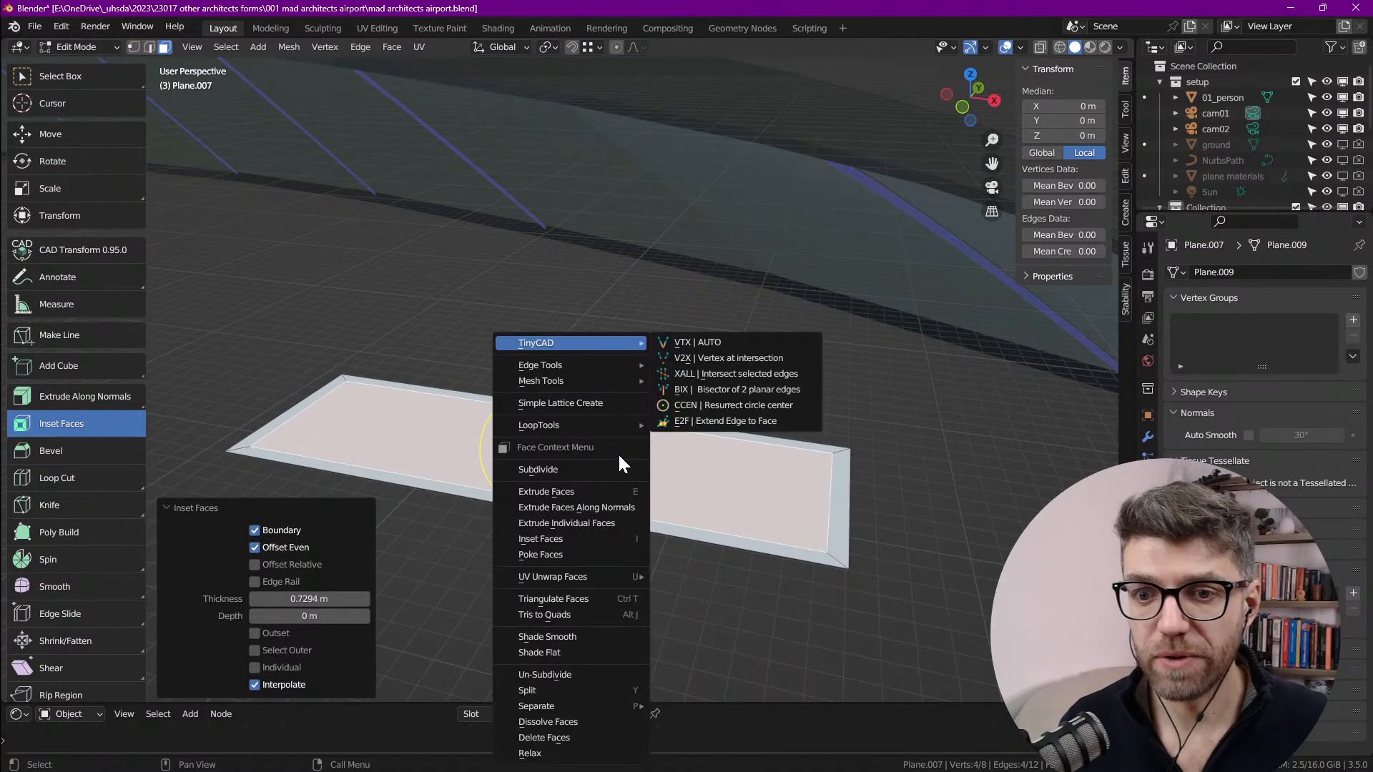
pyautogui.moveTo(596, 708)
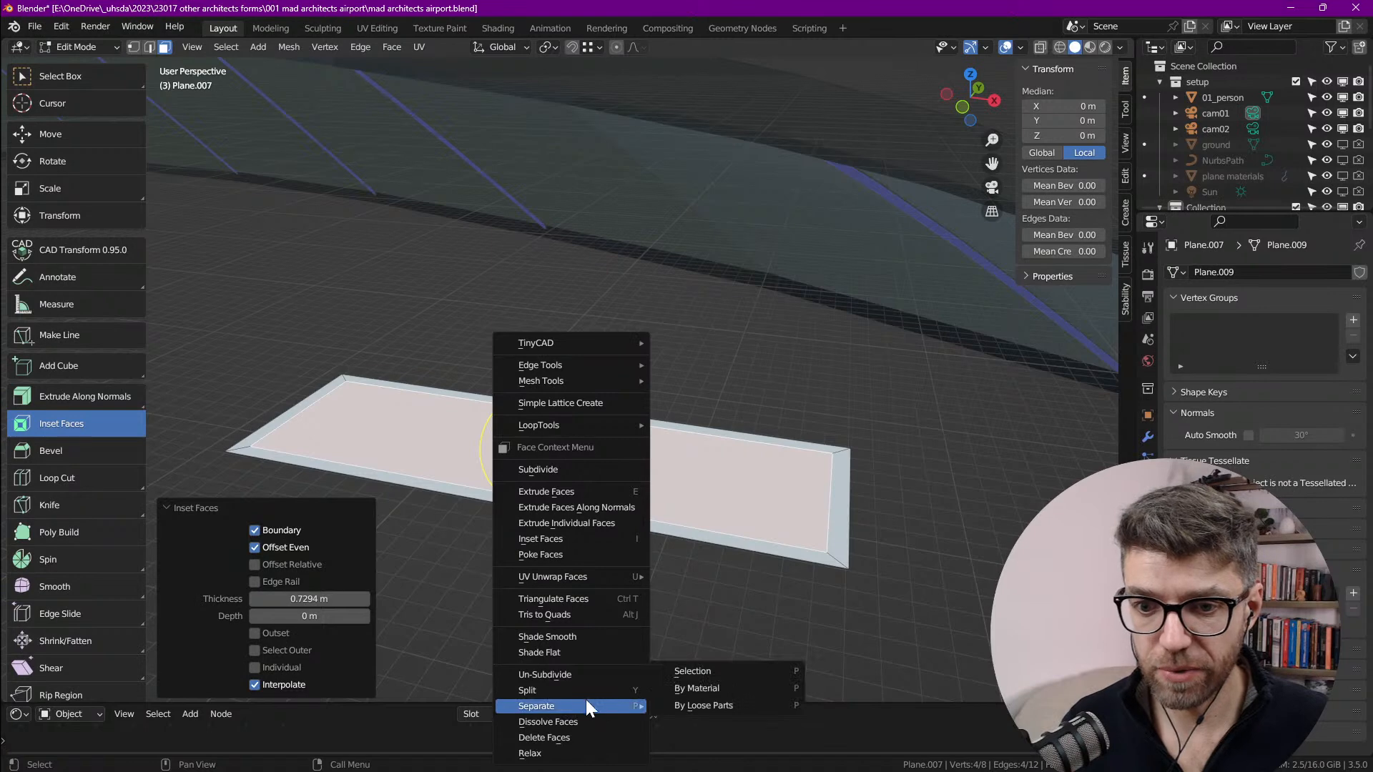
pyautogui.click(577, 691)
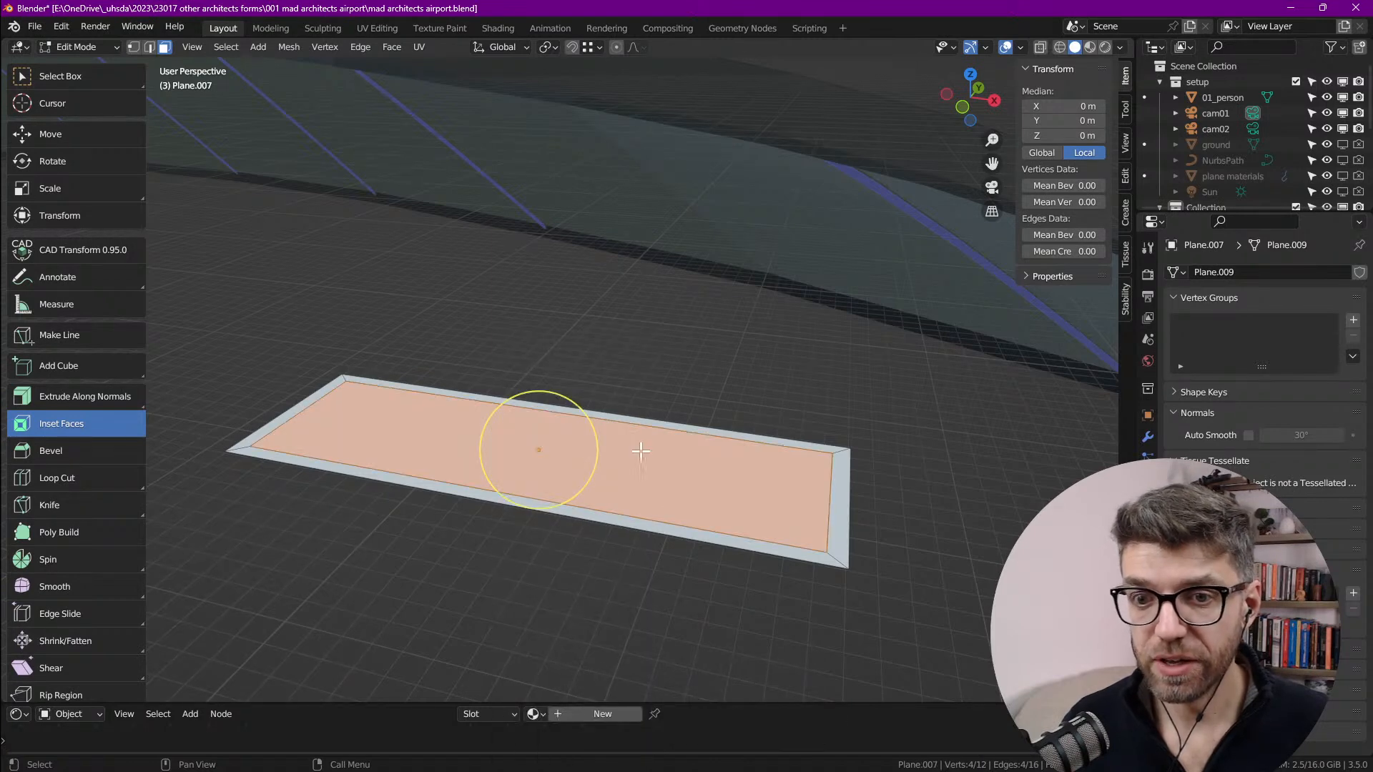
pyautogui.press('g')
pyautogui.rightClick(637, 427)
pyautogui.hotkey('alt', 'a')
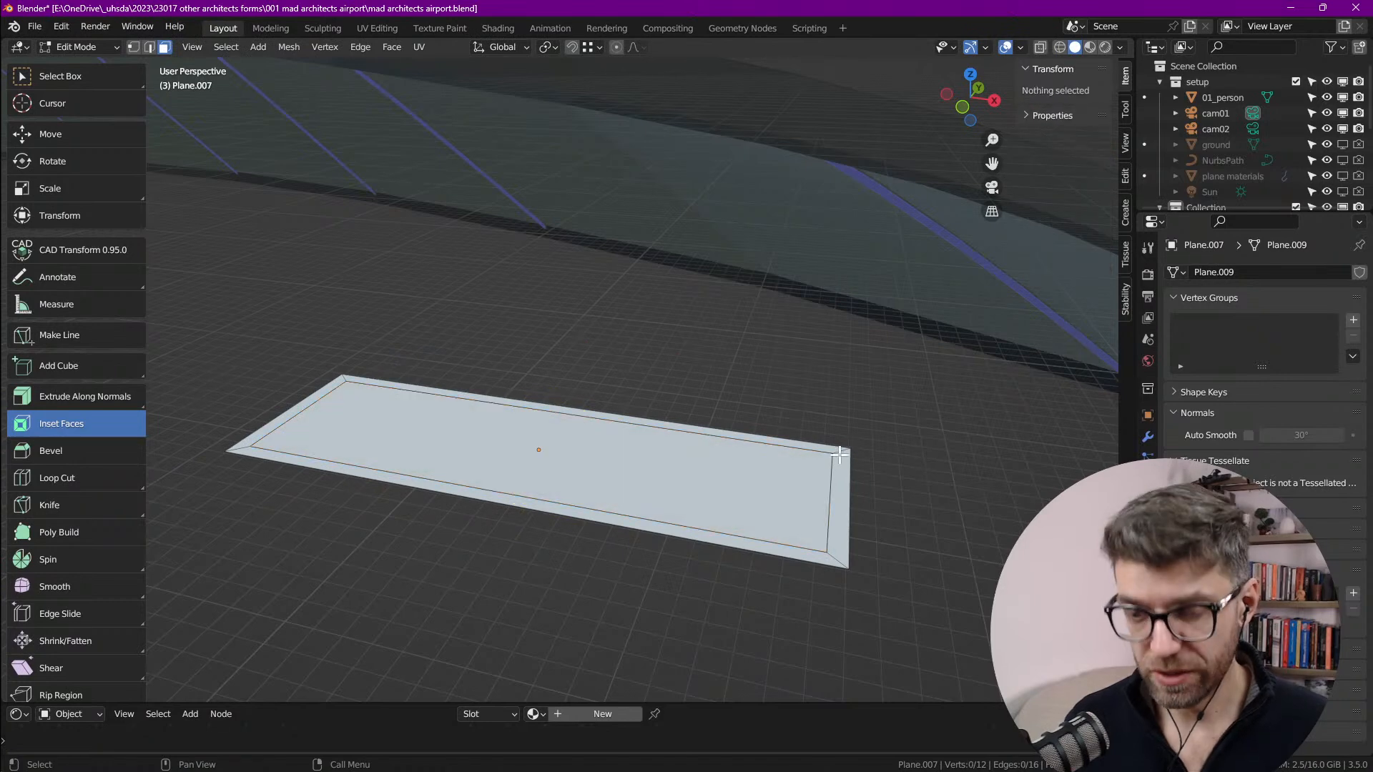
# Step: Extrude the surrounding frame's faces along their normals by about 0.24 m and clear the selection
pyautogui.press('l')
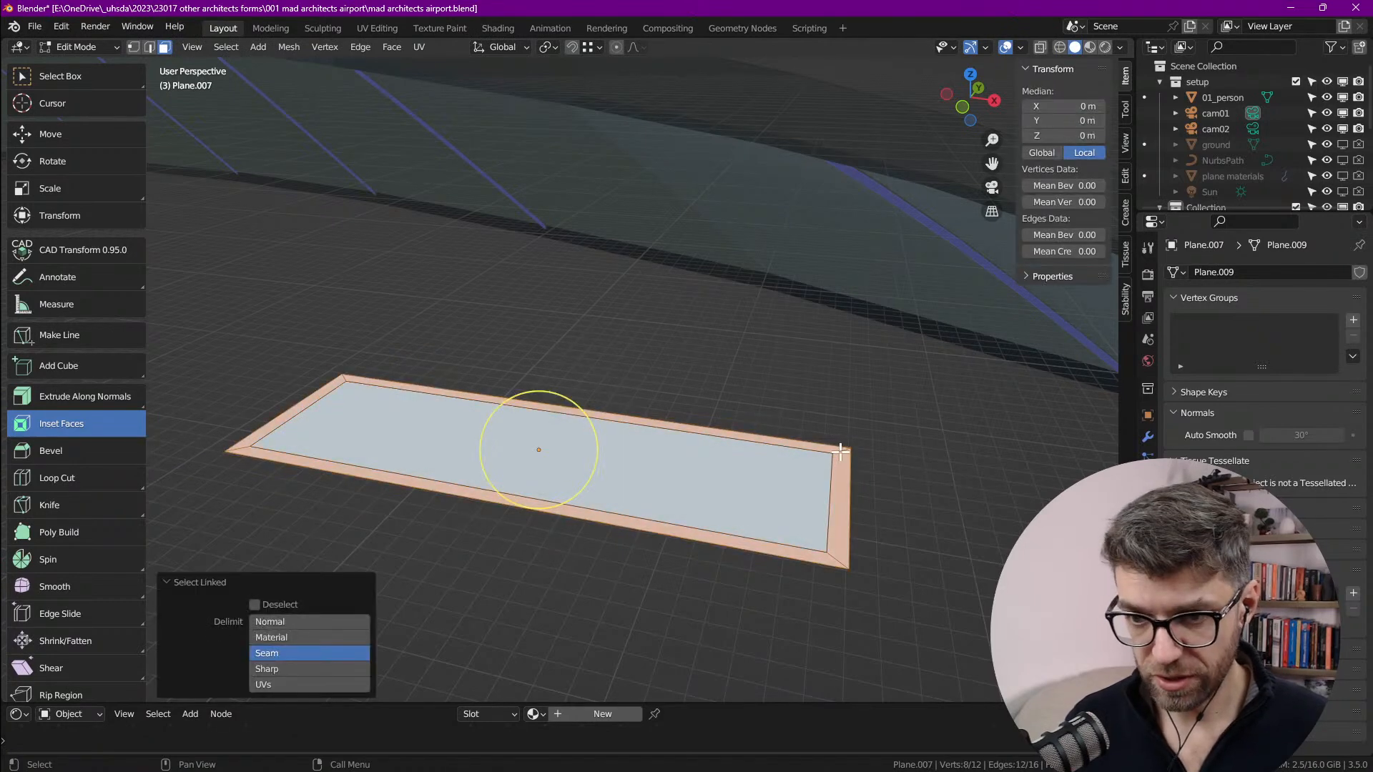
pyautogui.click(94, 405)
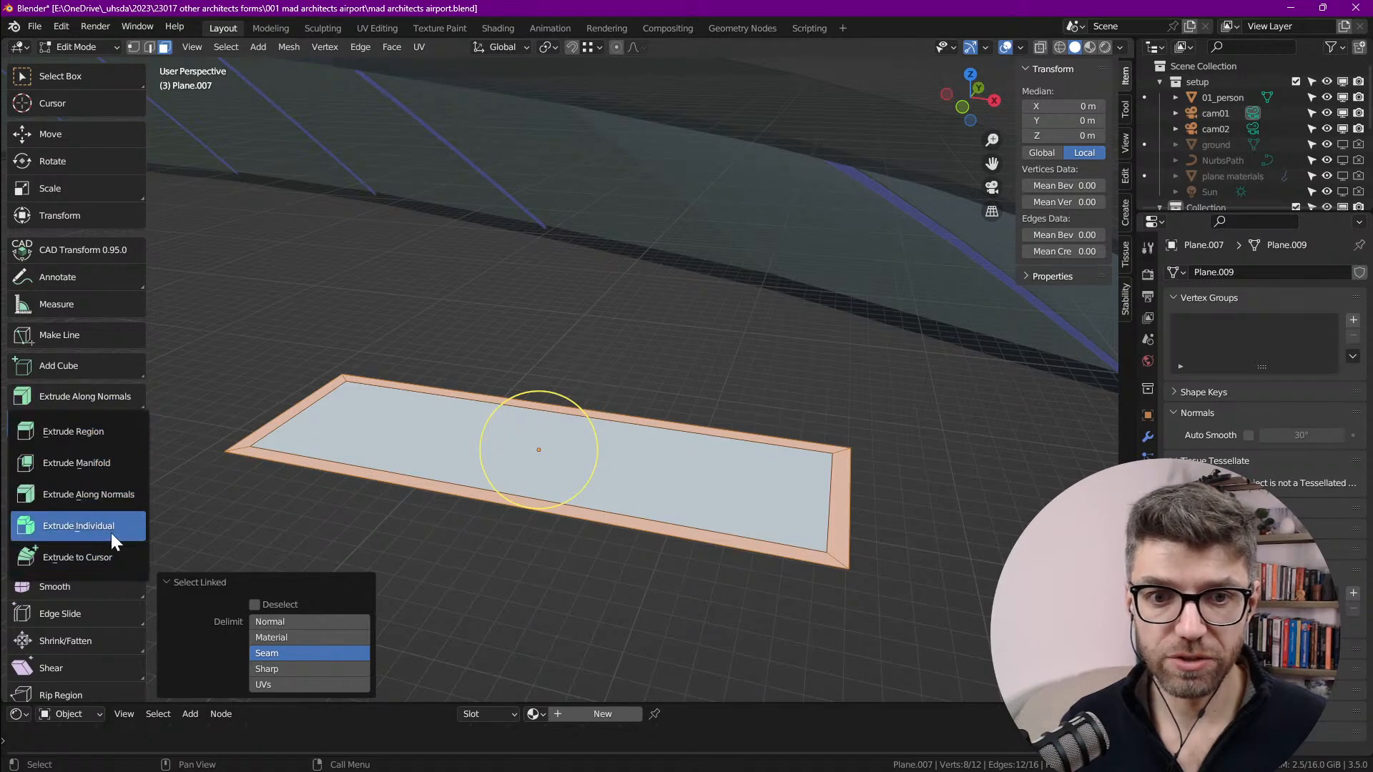
pyautogui.click(109, 495)
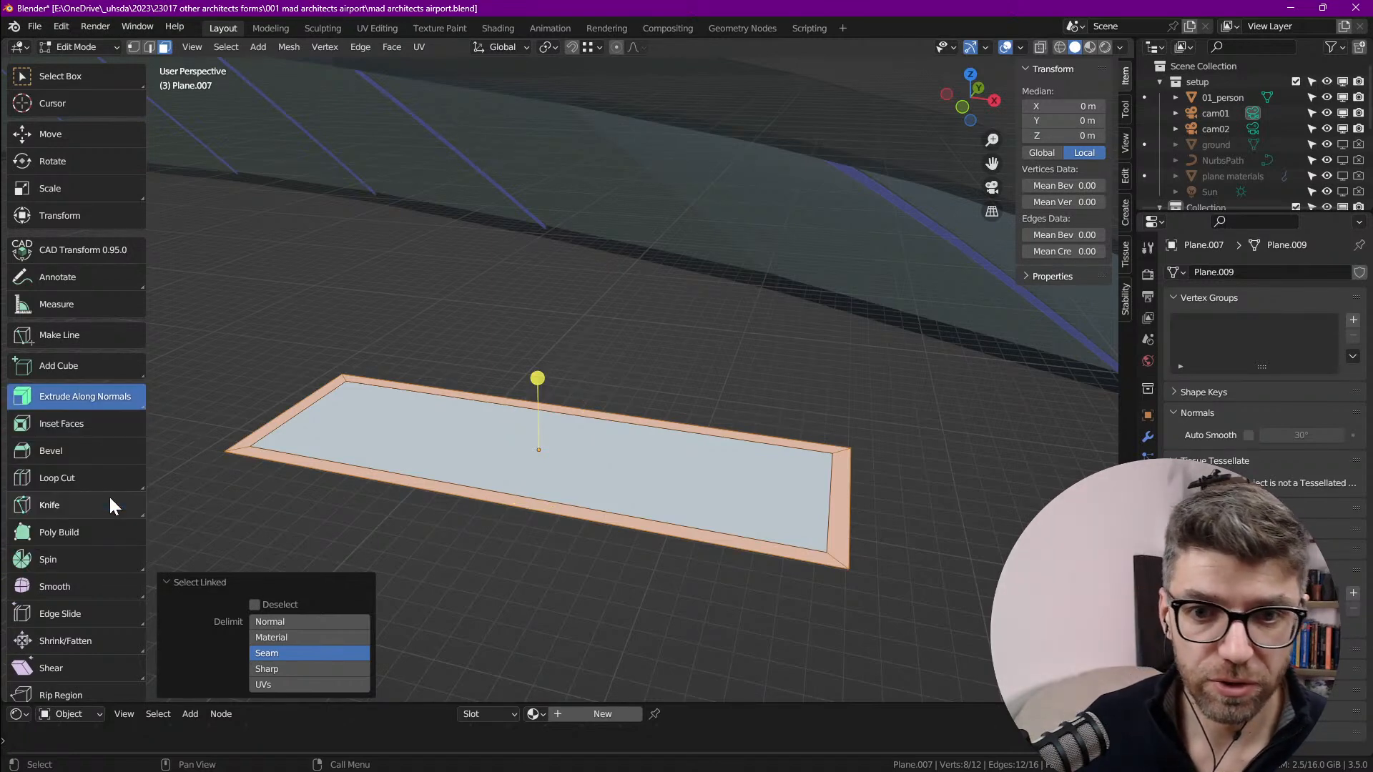
pyautogui.moveTo(536, 380); pyautogui.dragTo(540, 377)
pyautogui.moveTo(540, 378); pyautogui.dragTo(506, 408, button='middle')
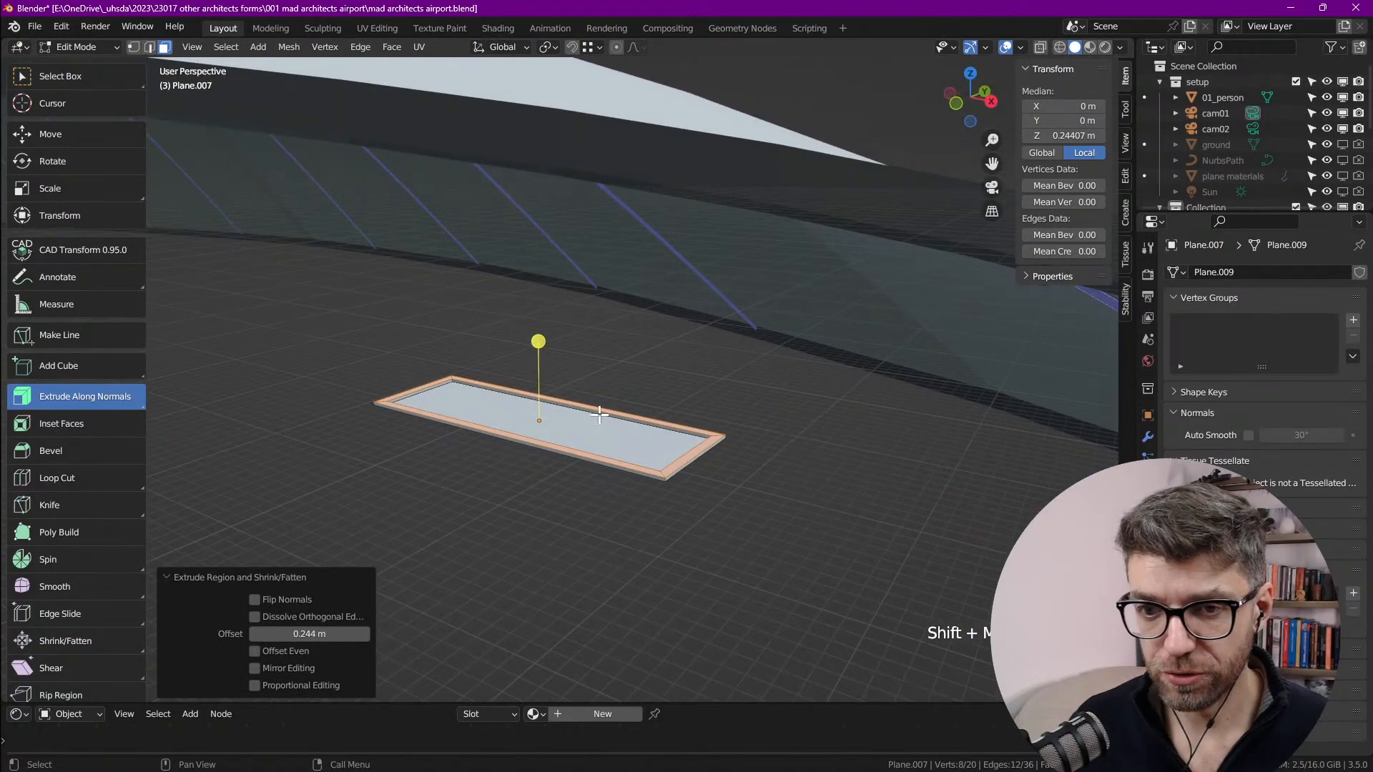
pyautogui.scroll(2, 601, 429)
pyautogui.scroll(-5, 600, 429)
pyautogui.keyDown('shift'); pyautogui.moveTo(545, 420); pyautogui.dragTo(586, 444, button='middle'); pyautogui.keyUp('shift')
pyautogui.scroll(4, 631, 491)
pyautogui.scroll(-4, 671, 480)
pyautogui.scroll(4, 671, 481)
pyautogui.hotkey('alt', 'a')
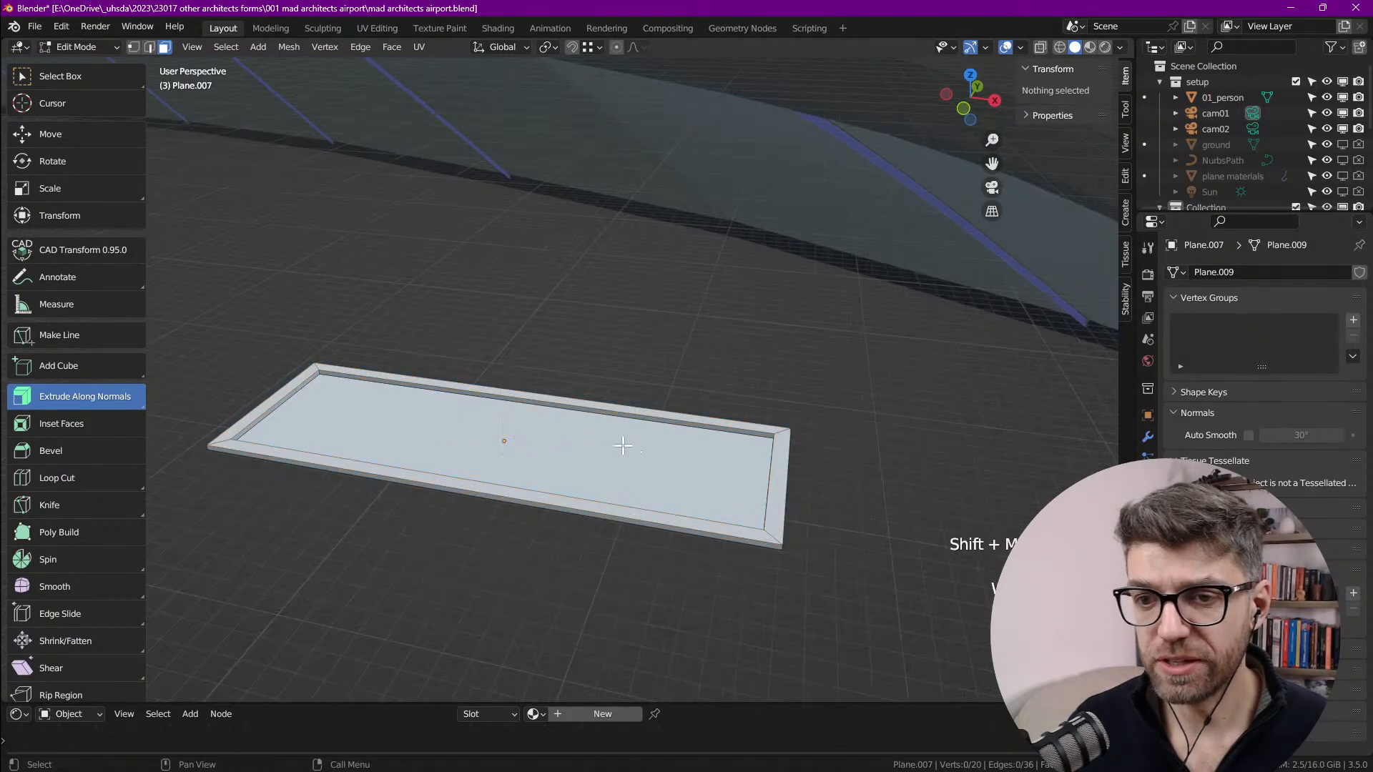
# Step: Select the inner face, then add a material slot to the plane with a new material named "frame"
pyautogui.click(640, 446)
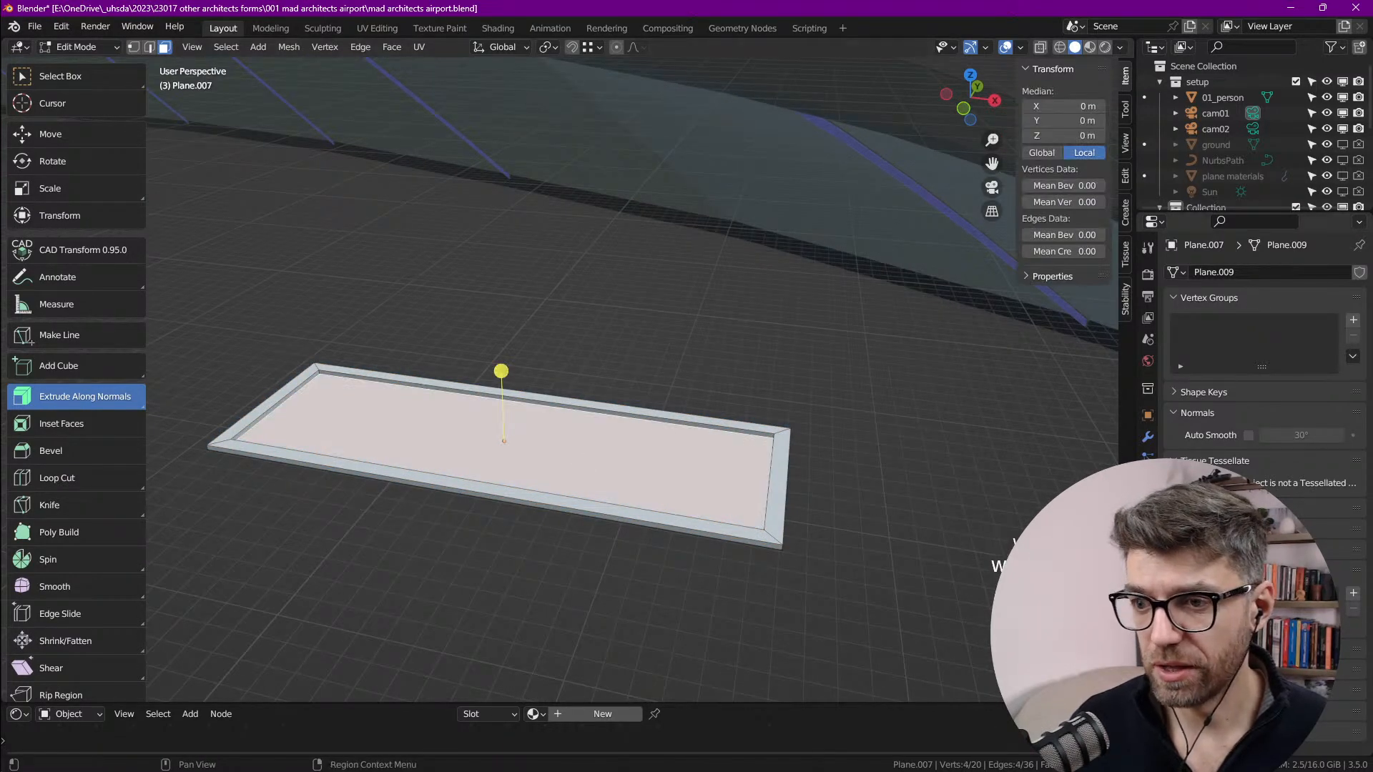
pyautogui.hotkey('ctrl', 'Tab')
pyautogui.click(1359, 273)
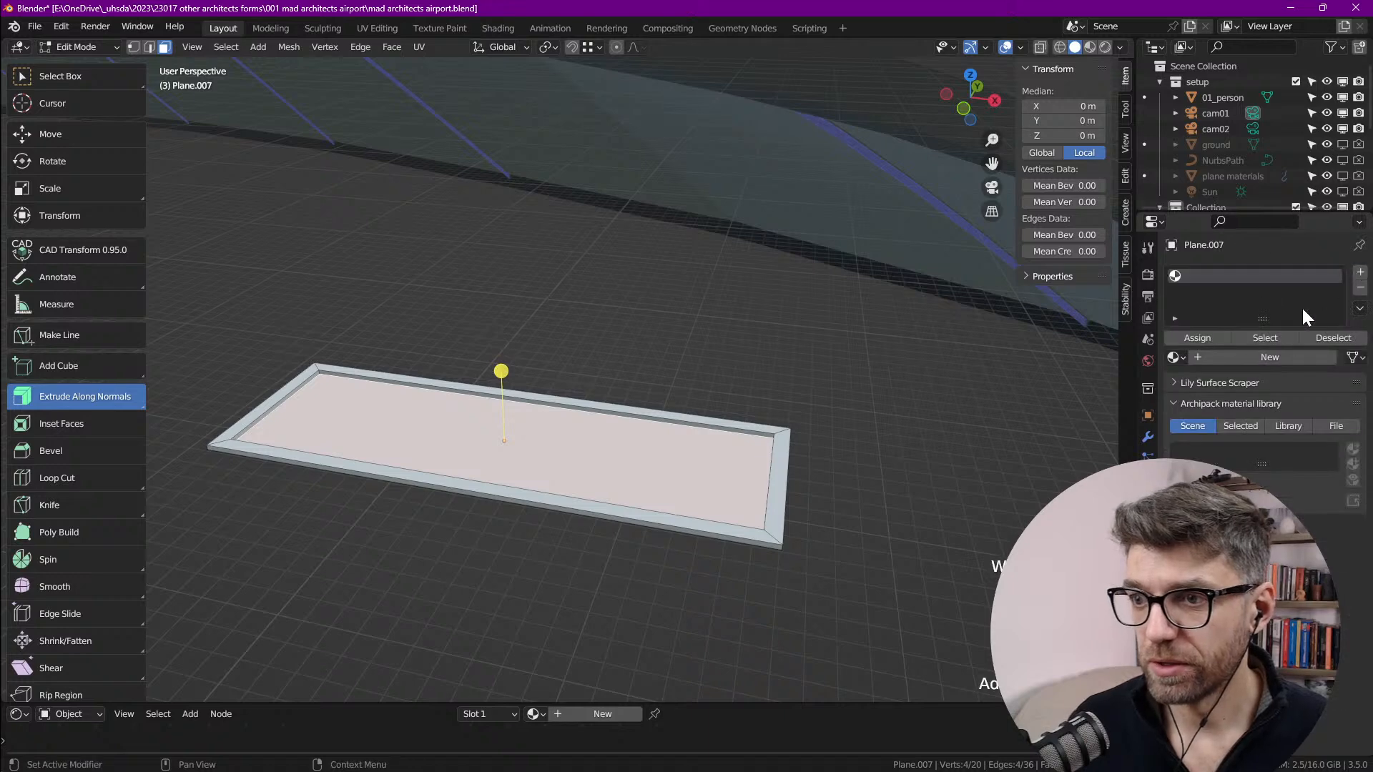
pyautogui.click(1282, 355)
pyautogui.doubleClick(1261, 356)
pyautogui.write('frame')
pyautogui.press('Return')
# Step: Add a second material slot to the plane with a new material named "panel"
pyautogui.click(1359, 273)
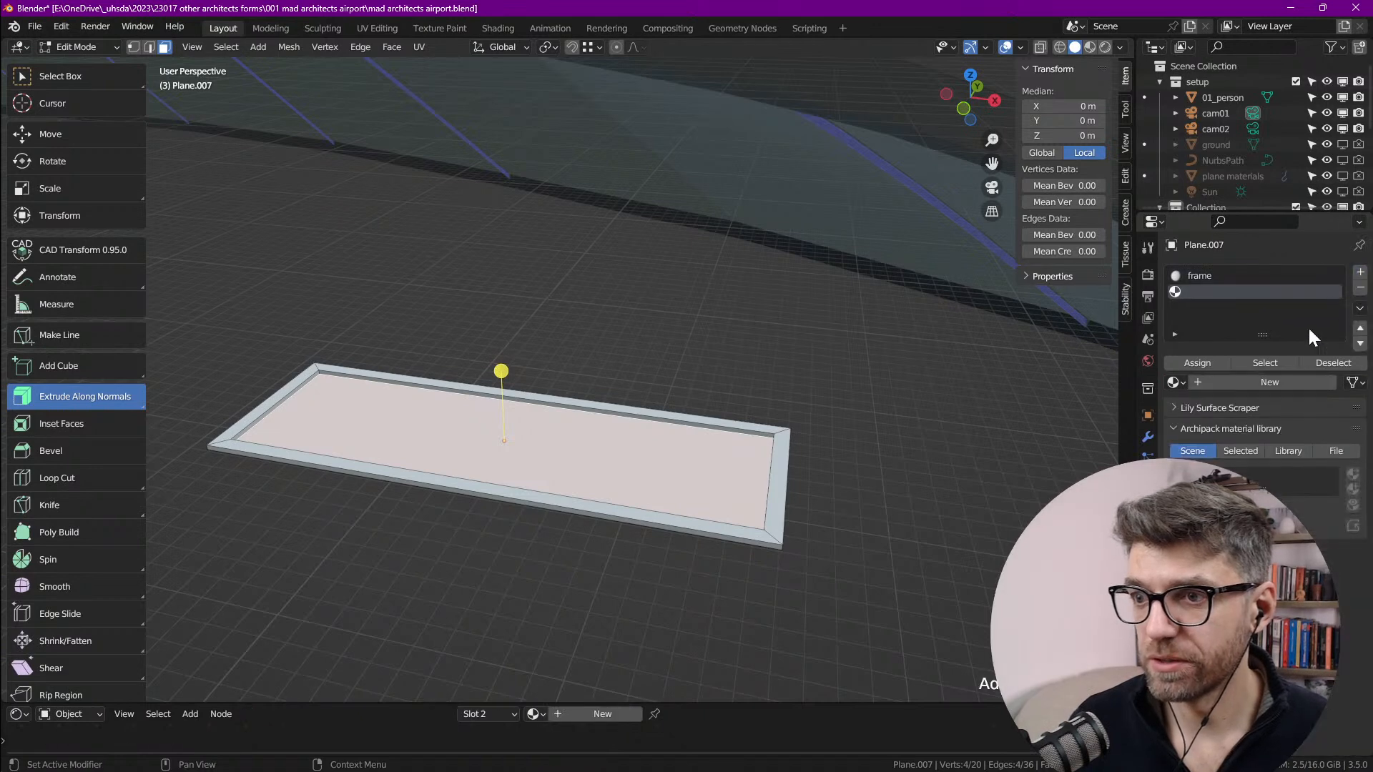
pyautogui.click(1262, 381)
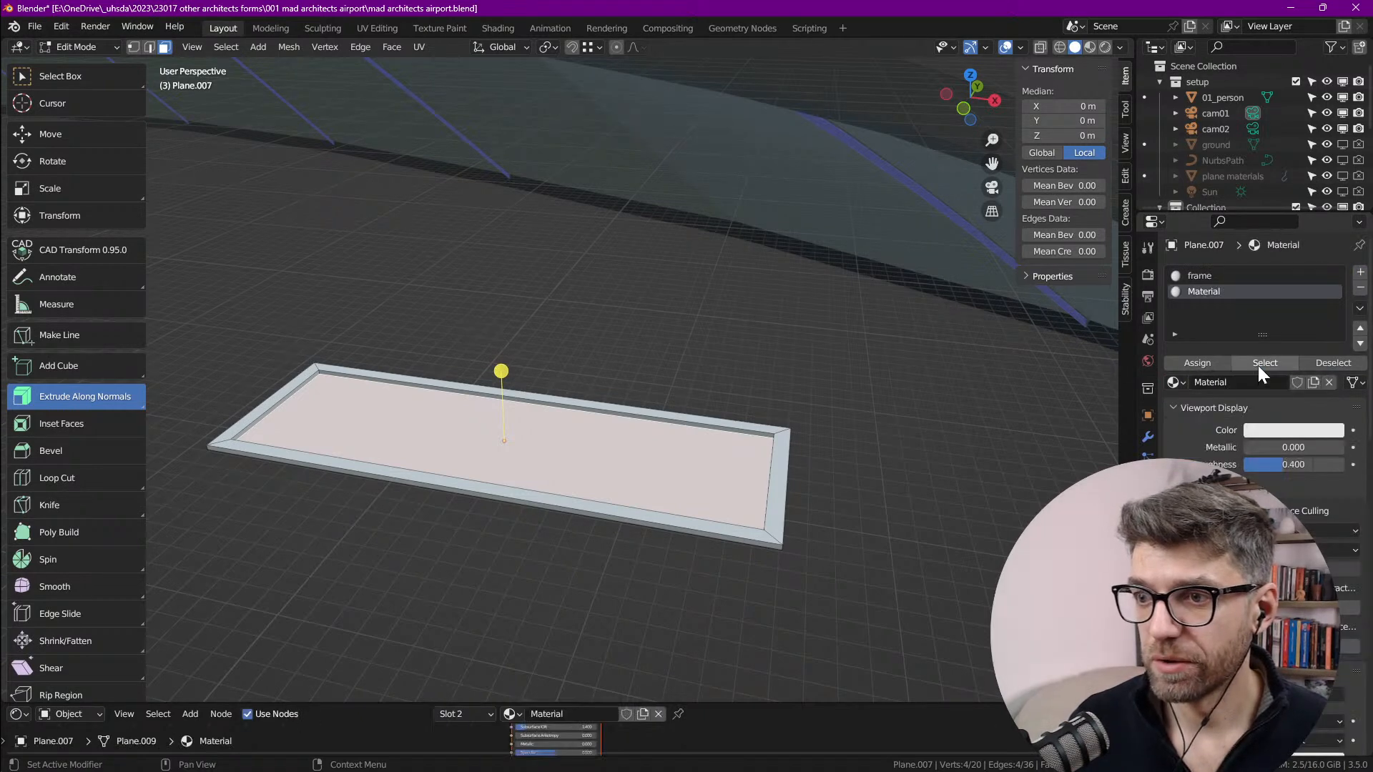
pyautogui.write('panel')
pyautogui.press('Return')
# Step: Darken the viewport display color of the frame material to a dark grey
pyautogui.click(1207, 278)
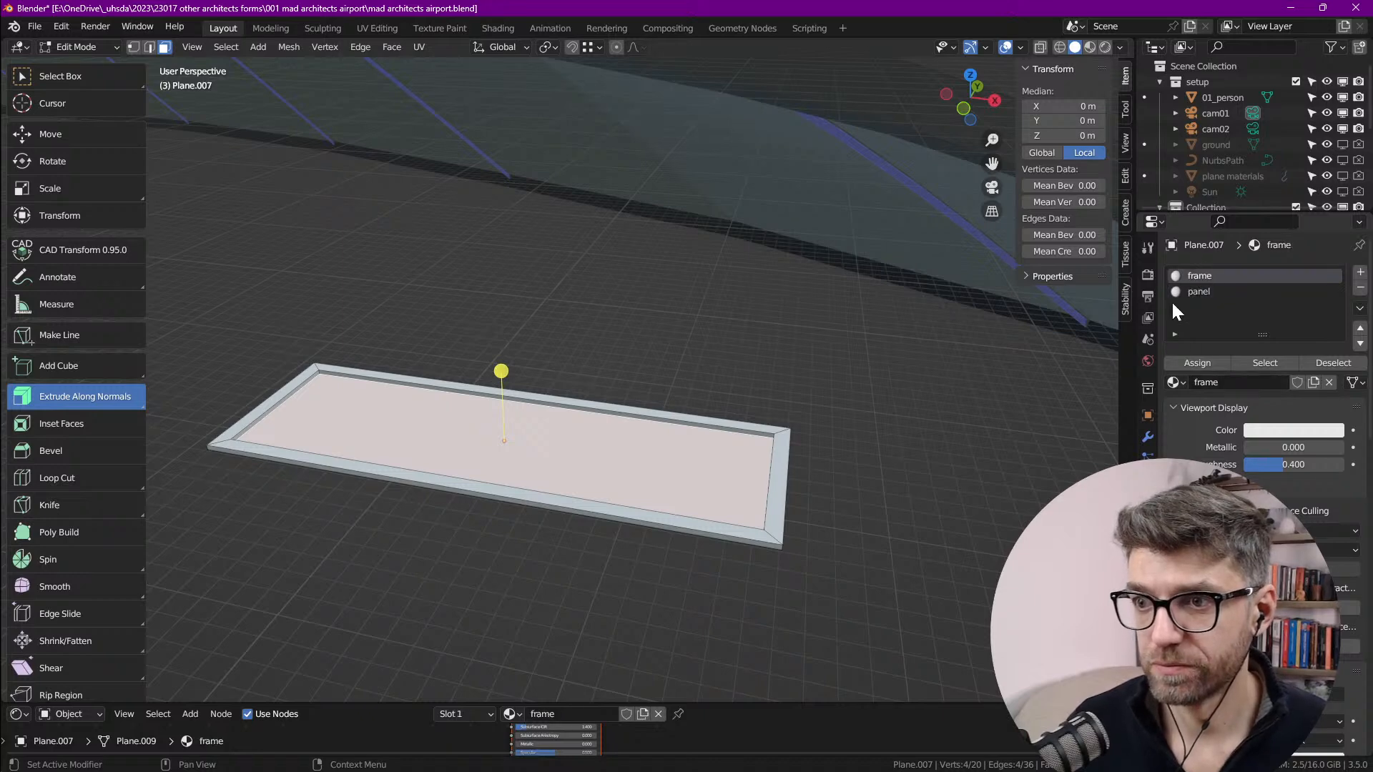
pyautogui.scroll(-1, 598, 401)
pyautogui.scroll(-1, 598, 401)
pyautogui.keyDown('shift'); pyautogui.moveTo(599, 405); pyautogui.dragTo(695, 460, button='middle'); pyautogui.keyUp('shift')
pyautogui.scroll(2, 715, 490)
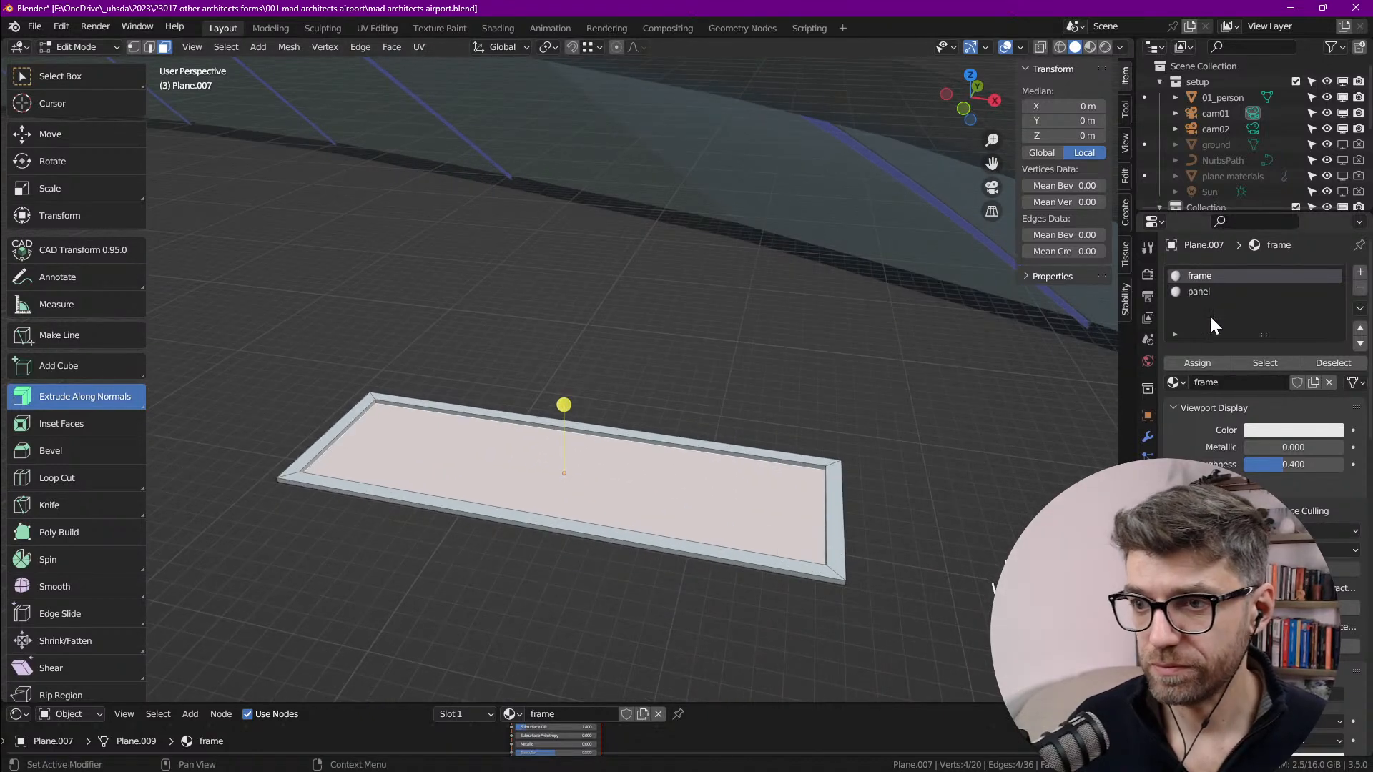
pyautogui.click(1268, 429)
pyautogui.moveTo(1329, 295); pyautogui.dragTo(1330, 320)
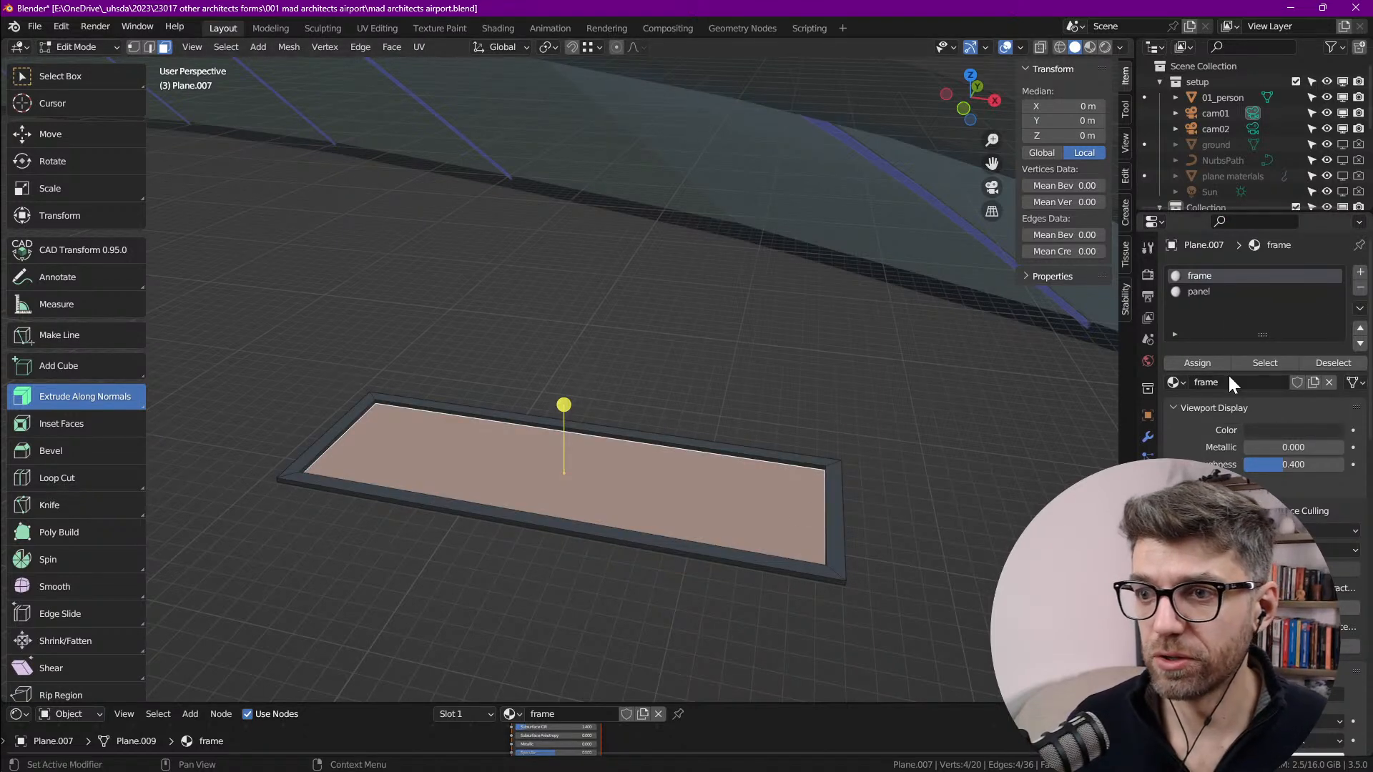
# Step: Assign the panel material to the selected inner face and return to Object Mode
pyautogui.click(1194, 291)
pyautogui.click(1197, 362)
pyautogui.scroll(-3, 544, 472)
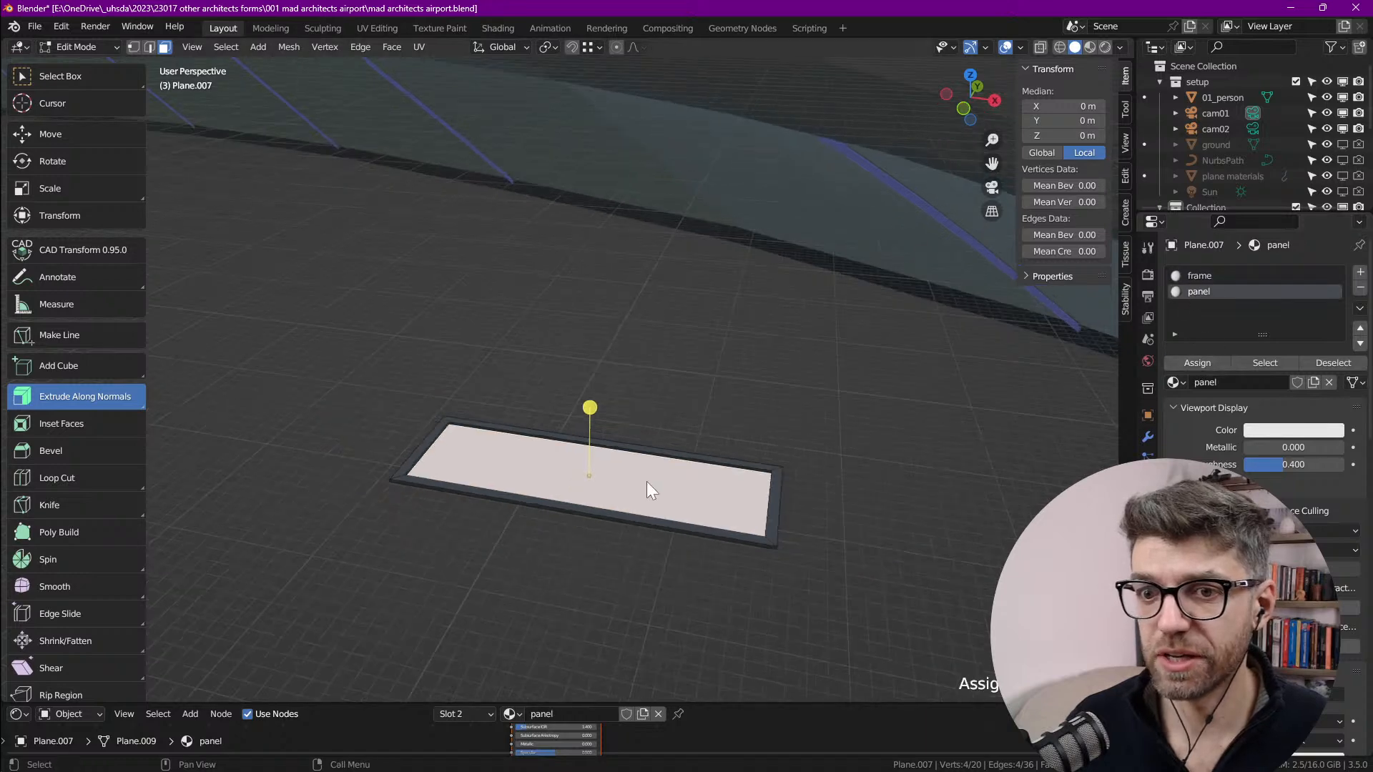
pyautogui.press('Tab')
pyautogui.moveTo(538, 475); pyautogui.dragTo(569, 517, button='middle')
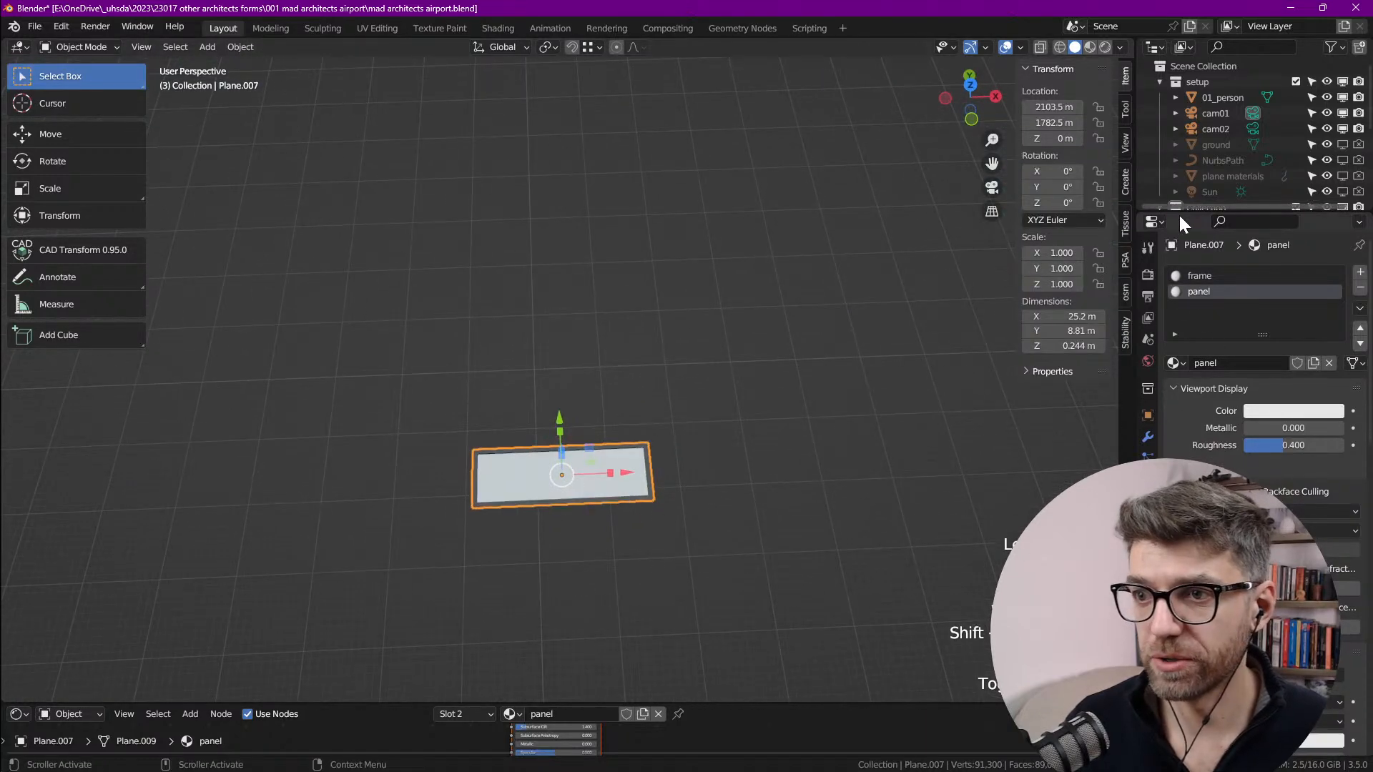
# Step: Enlarge the object list and rename the framed plane object as "panel"
pyautogui.moveTo(1188, 211); pyautogui.dragTo(1190, 504)
pyautogui.scroll(-3, 813, 389)
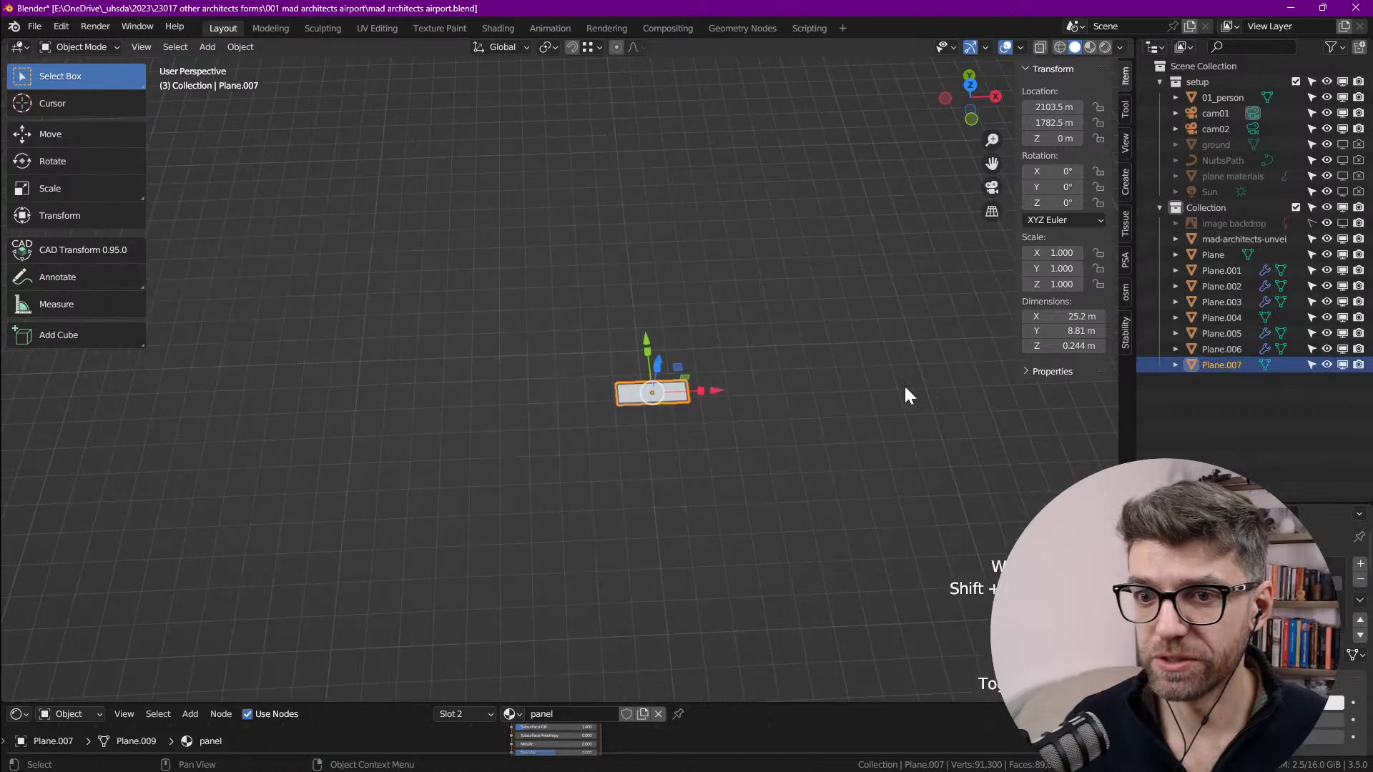
pyautogui.doubleClick(1220, 365)
pyautogui.write('panel')
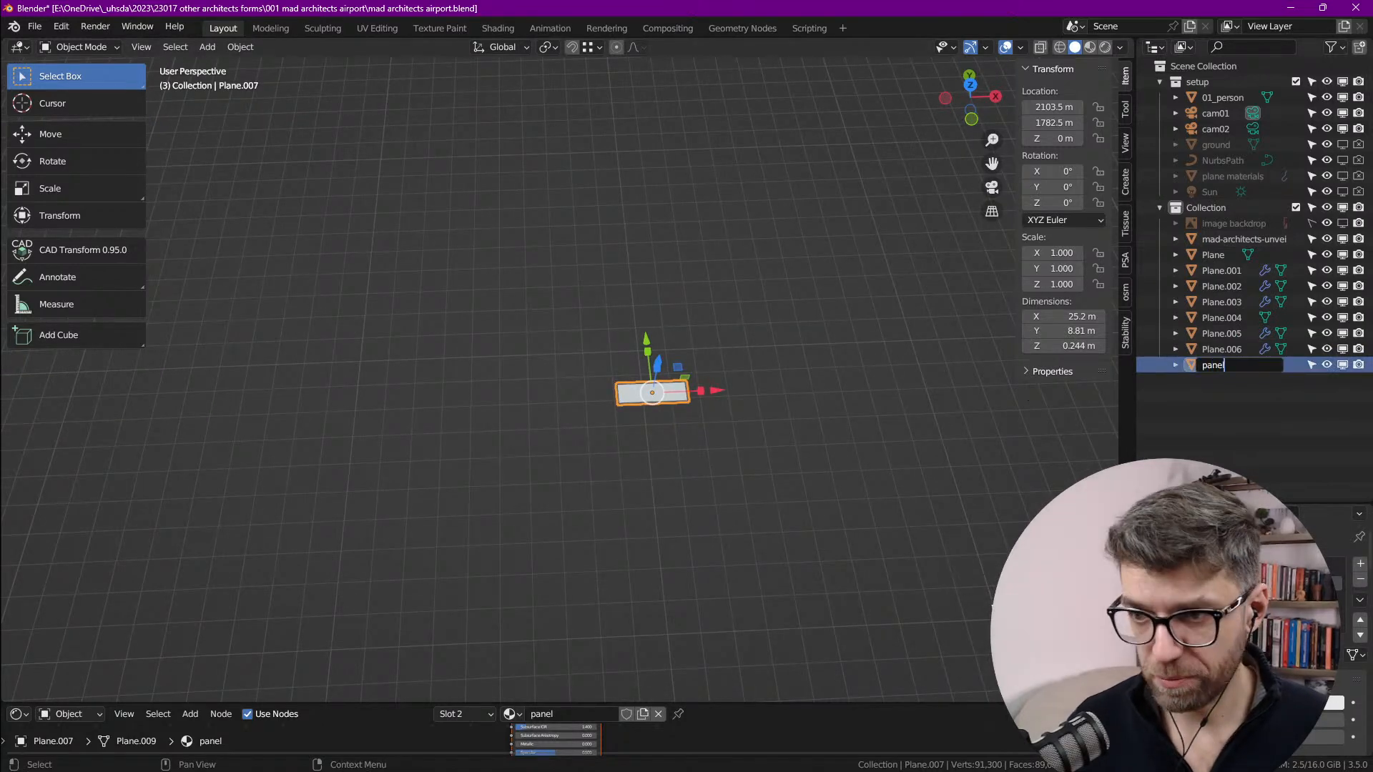
pyautogui.press('Return')
# Step: Select the large roof surface object and rename it as "roof base"
pyautogui.scroll(-1, 1125, 390)
pyautogui.scroll(-6, 911, 408)
pyautogui.scroll(-4, 613, 271)
pyautogui.scroll(-3, 612, 227)
pyautogui.click(508, 236)
pyautogui.scroll(-4, 612, 247)
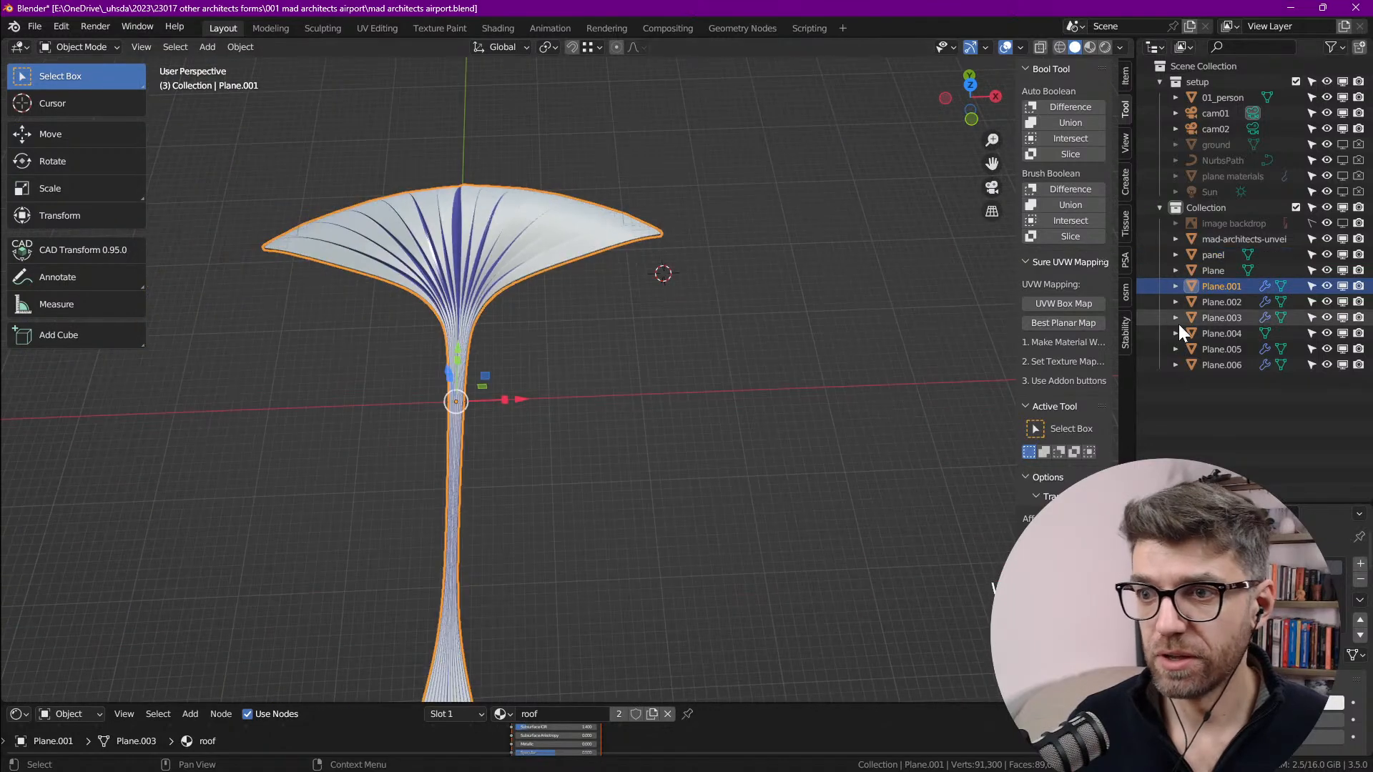
pyautogui.doubleClick(1221, 286)
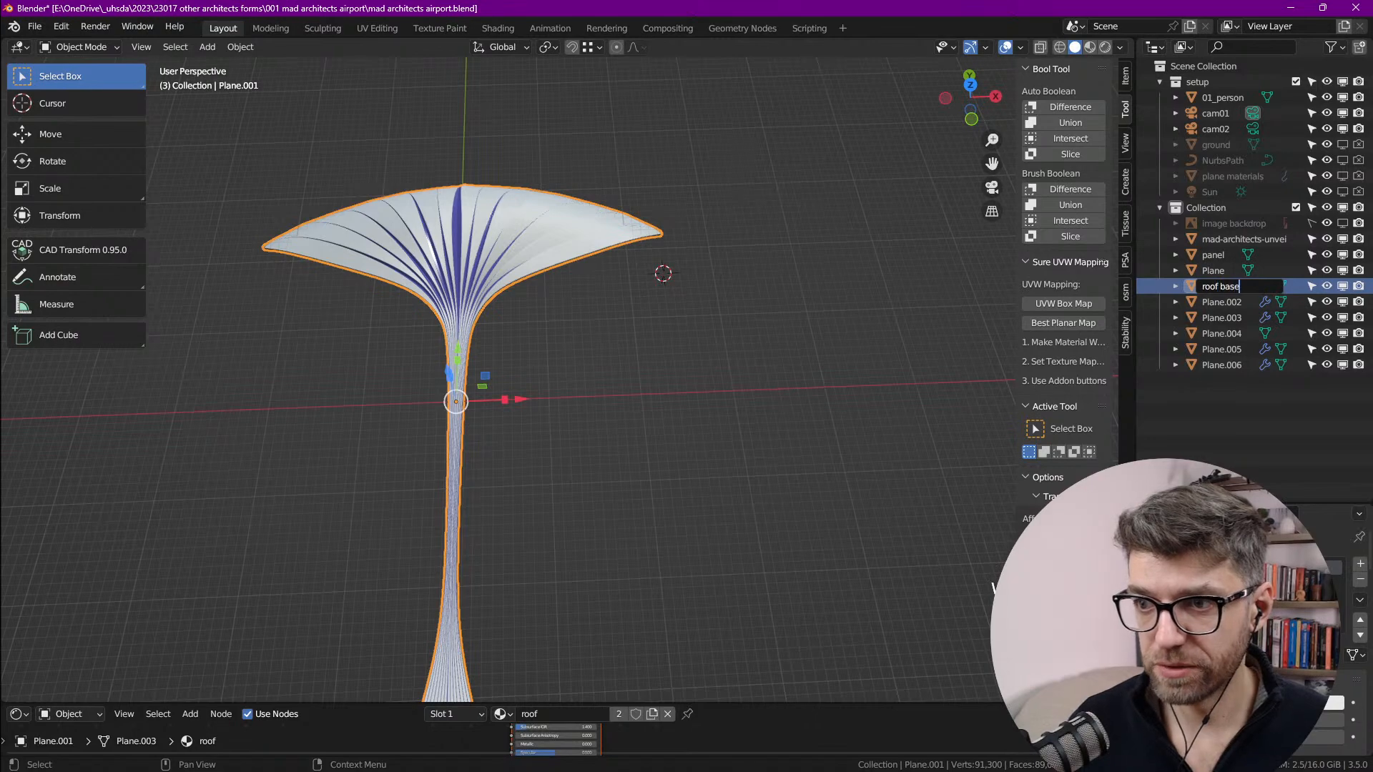
pyautogui.press('Return')
pyautogui.scroll(2, 649, 273)
pyautogui.scroll(2, 689, 268)
pyautogui.scroll(5, 818, 342)
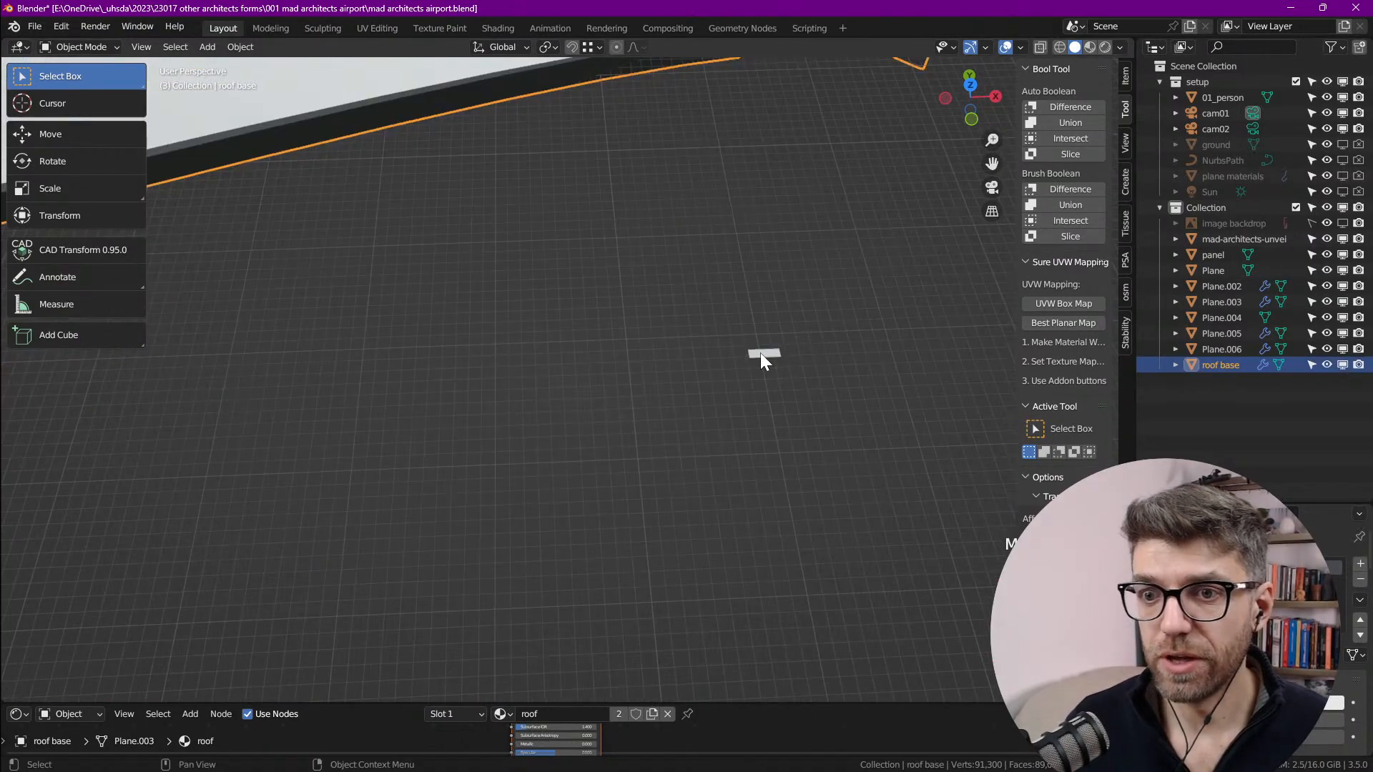
pyautogui.scroll(-3, 767, 358)
pyautogui.scroll(-2, 788, 379)
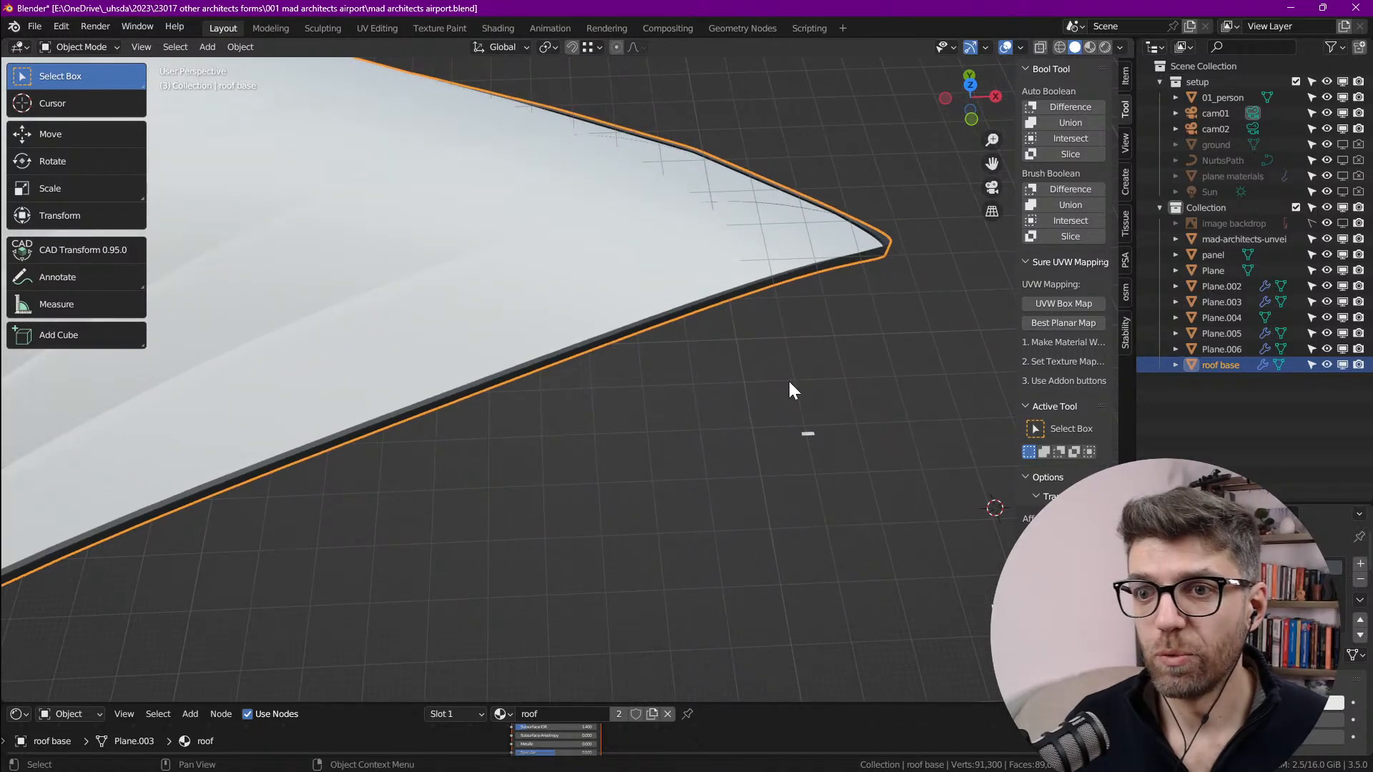
pyautogui.scroll(-2, 782, 363)
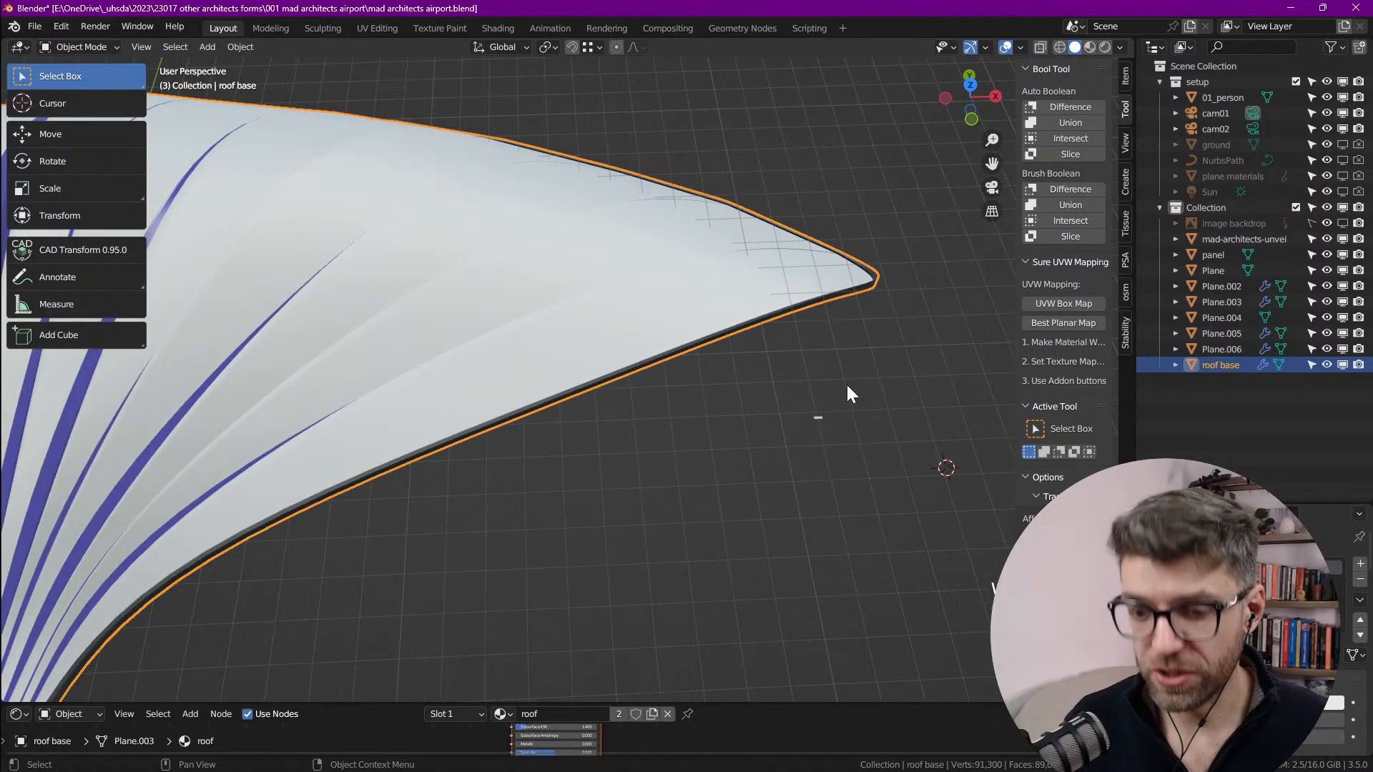
# Step: Open the preferences and search the add-ons for "tiss" to find the Tissue add-on
pyautogui.click(62, 25)
pyautogui.click(102, 259)
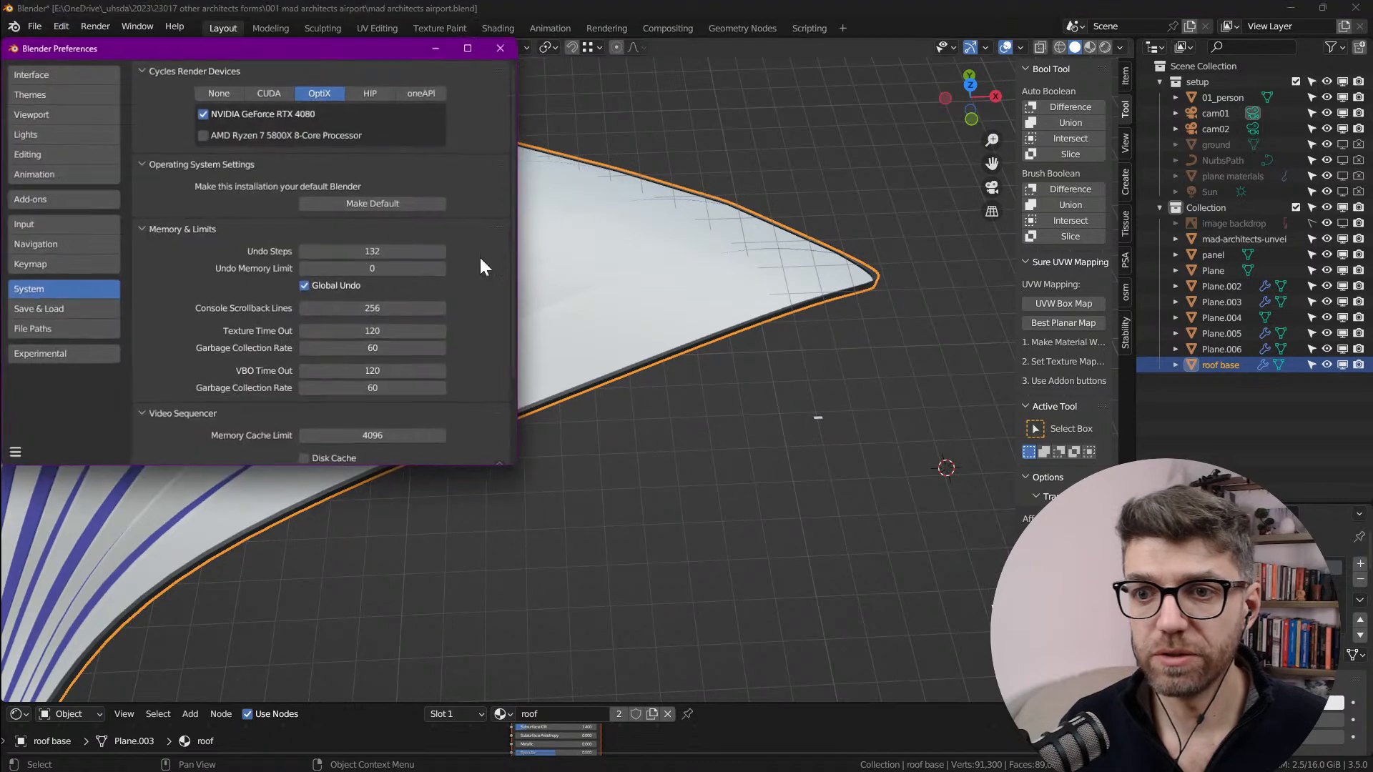
pyautogui.moveTo(286, 49); pyautogui.dragTo(688, 90)
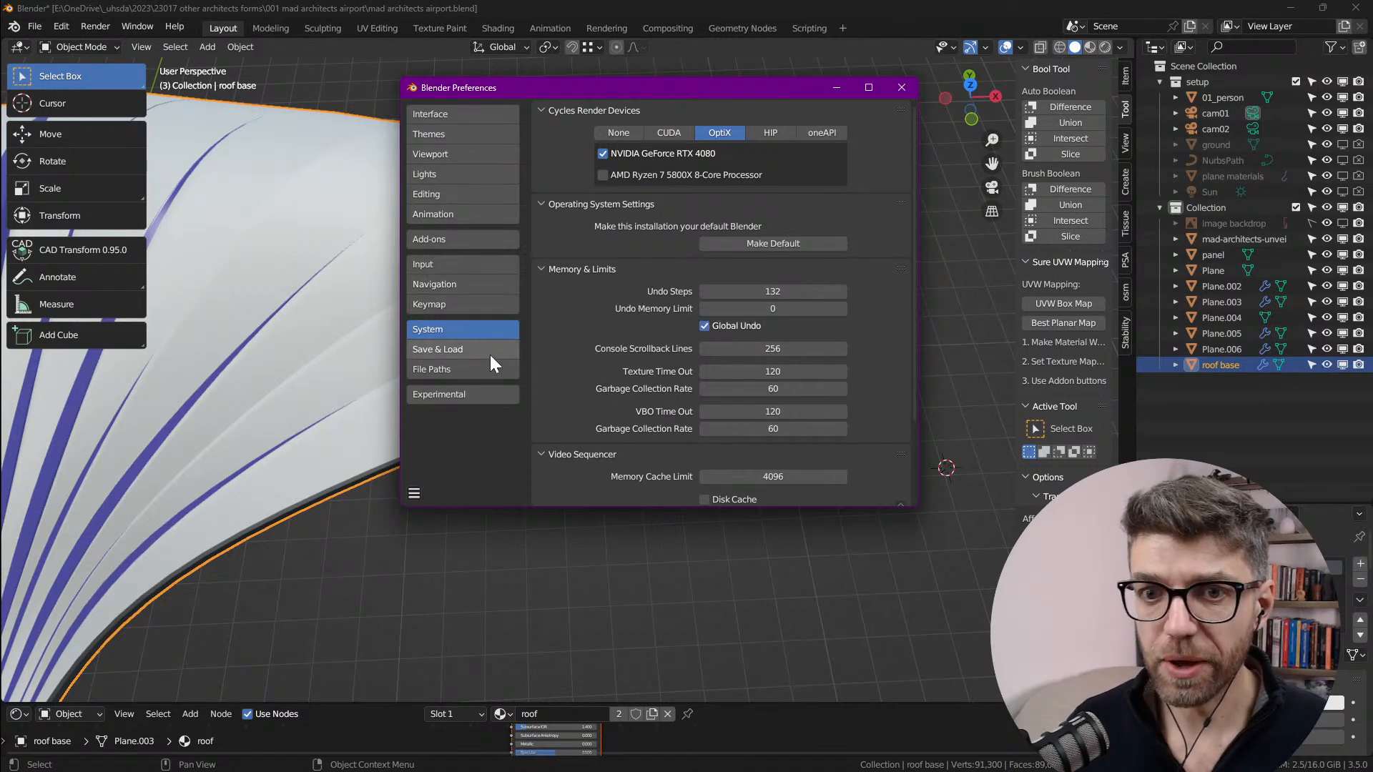
pyautogui.click(461, 242)
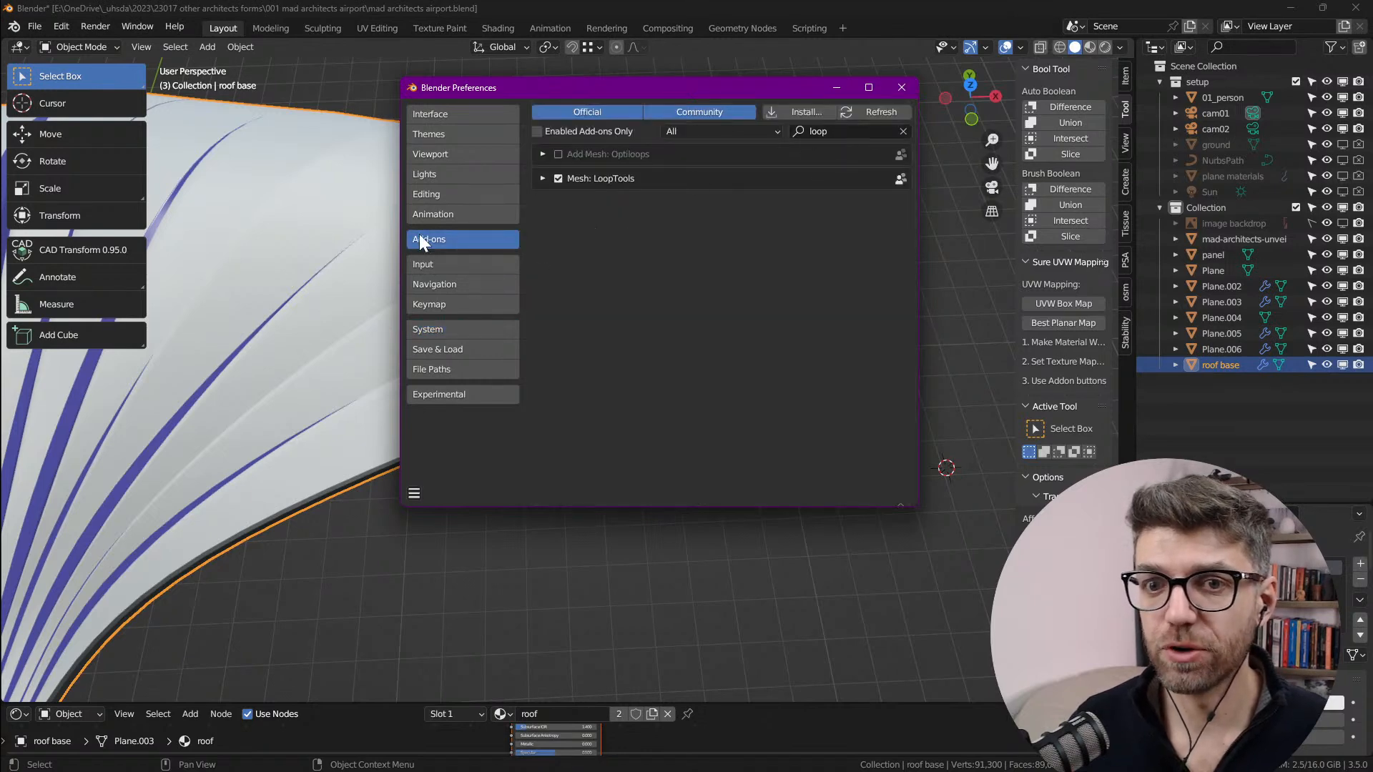
pyautogui.click(836, 132)
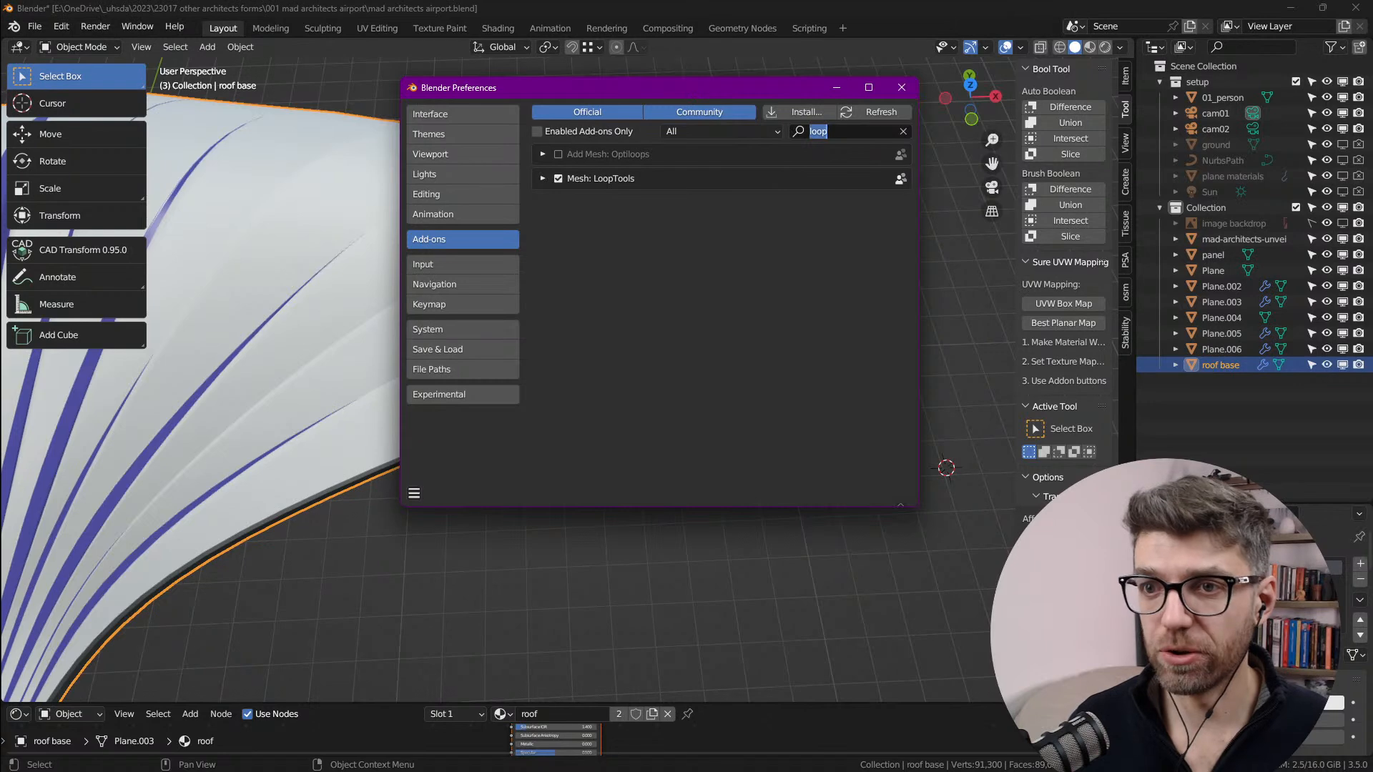
pyautogui.write('tiss')
pyautogui.press('Return')
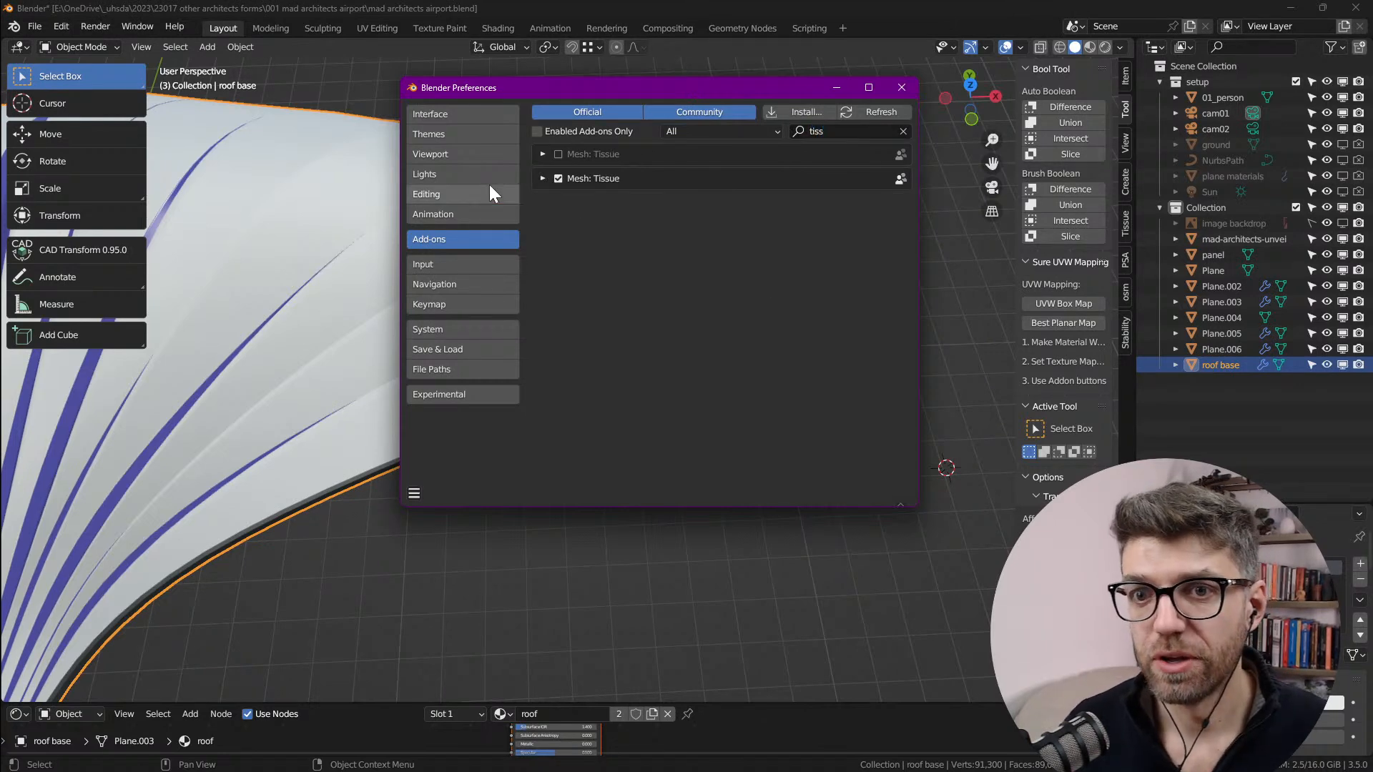
# Step: Expand both Tissue add-on entries to check their versions and the Numba installation option, then close the preferences
pyautogui.click(541, 153)
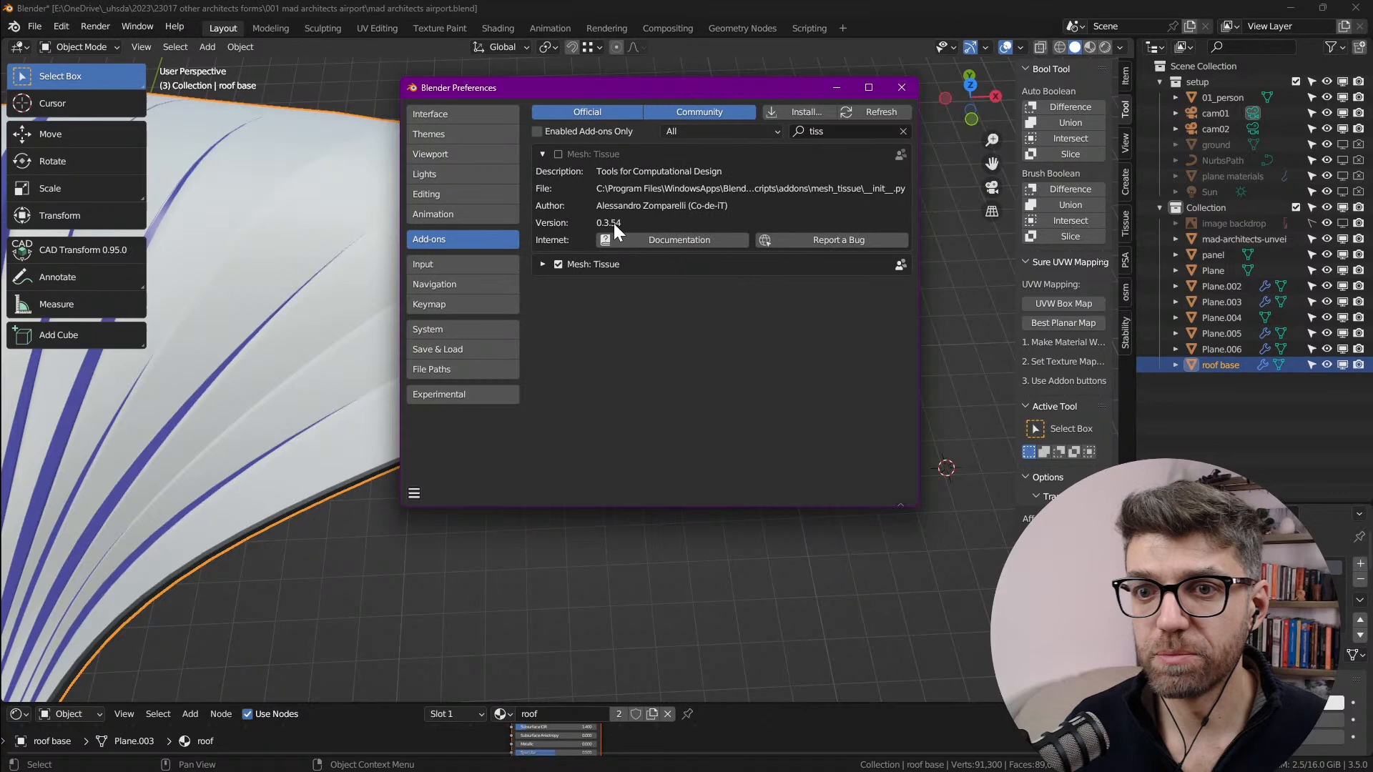
pyautogui.click(543, 265)
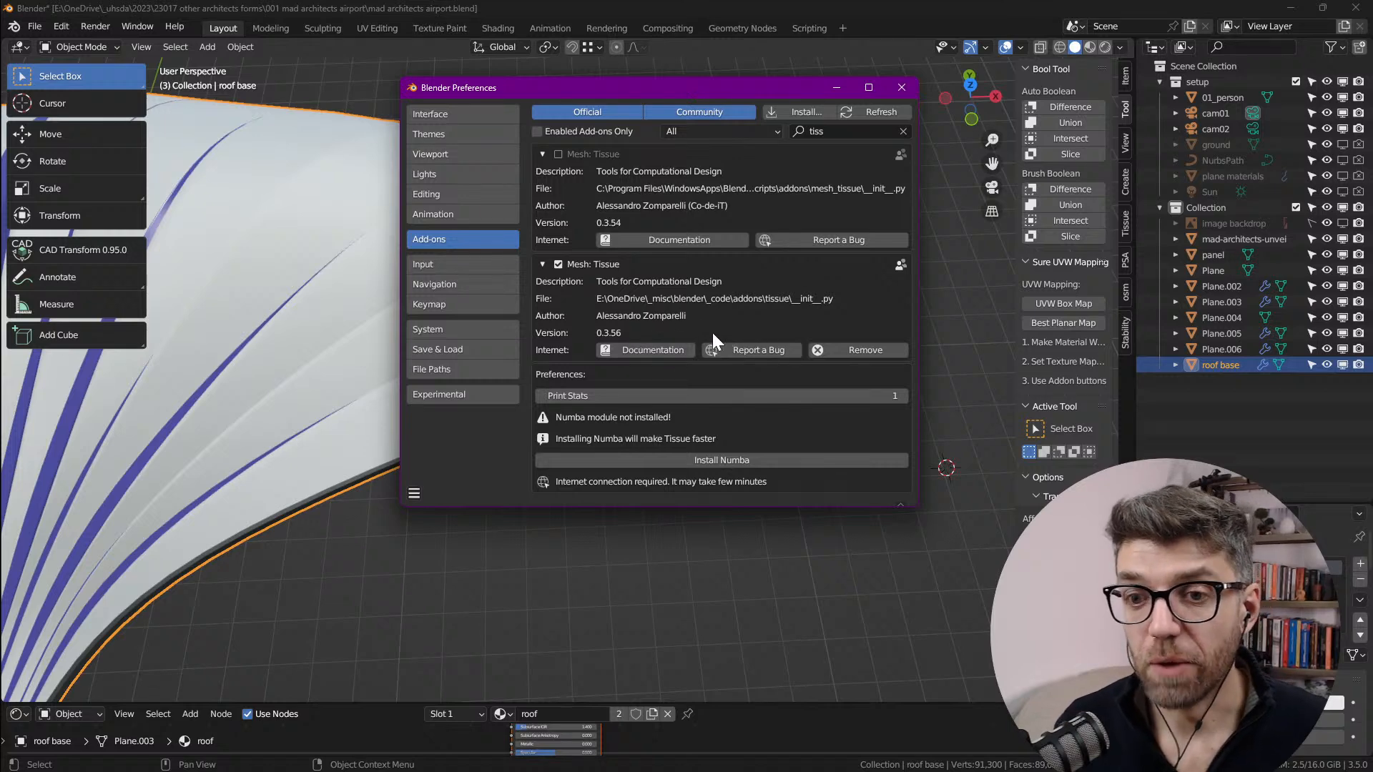
pyautogui.moveTo(627, 92); pyautogui.dragTo(664, 98)
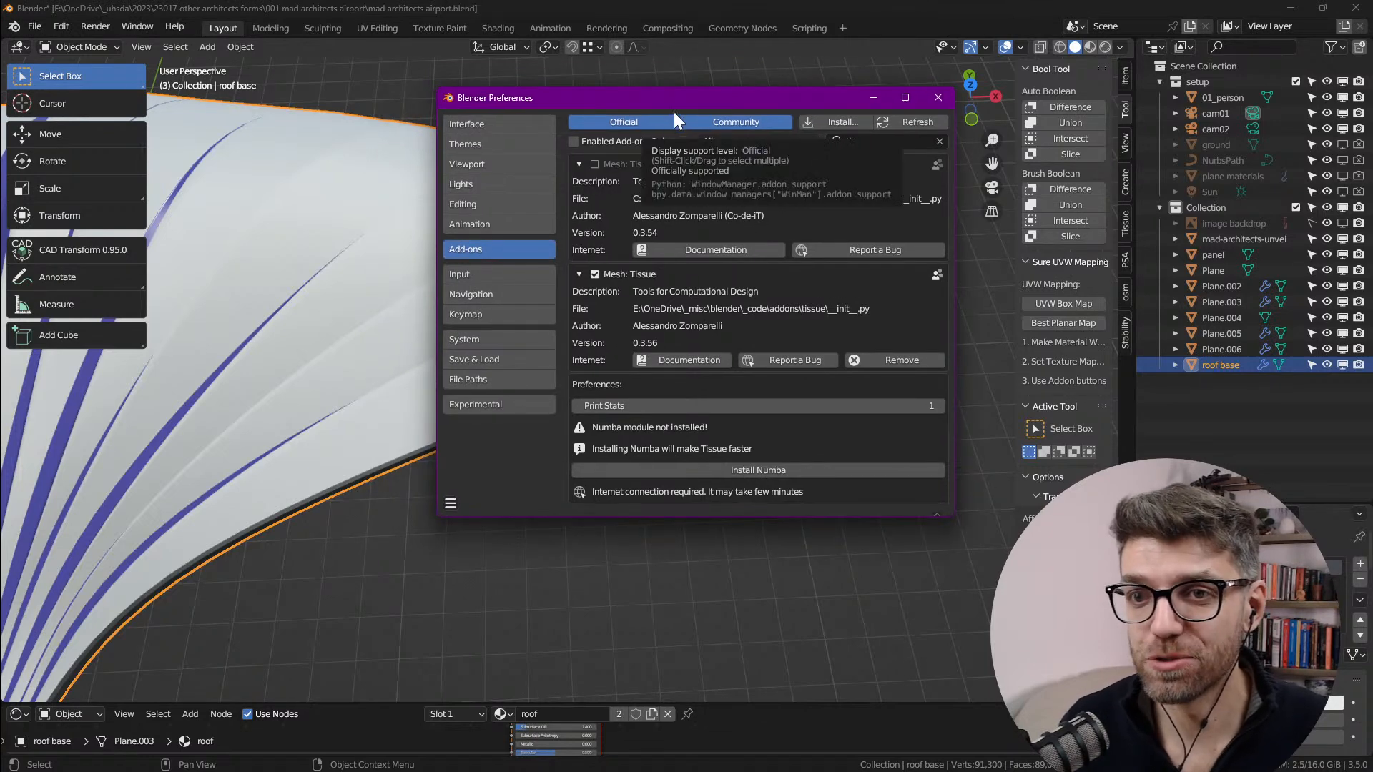
pyautogui.moveTo(955, 149); pyautogui.dragTo(944, 146)
pyautogui.moveTo(730, 102)
pyautogui.mouseDown()
pyautogui.moveTo(766, 109)
pyautogui.moveTo(753, 103)
pyautogui.mouseUp()
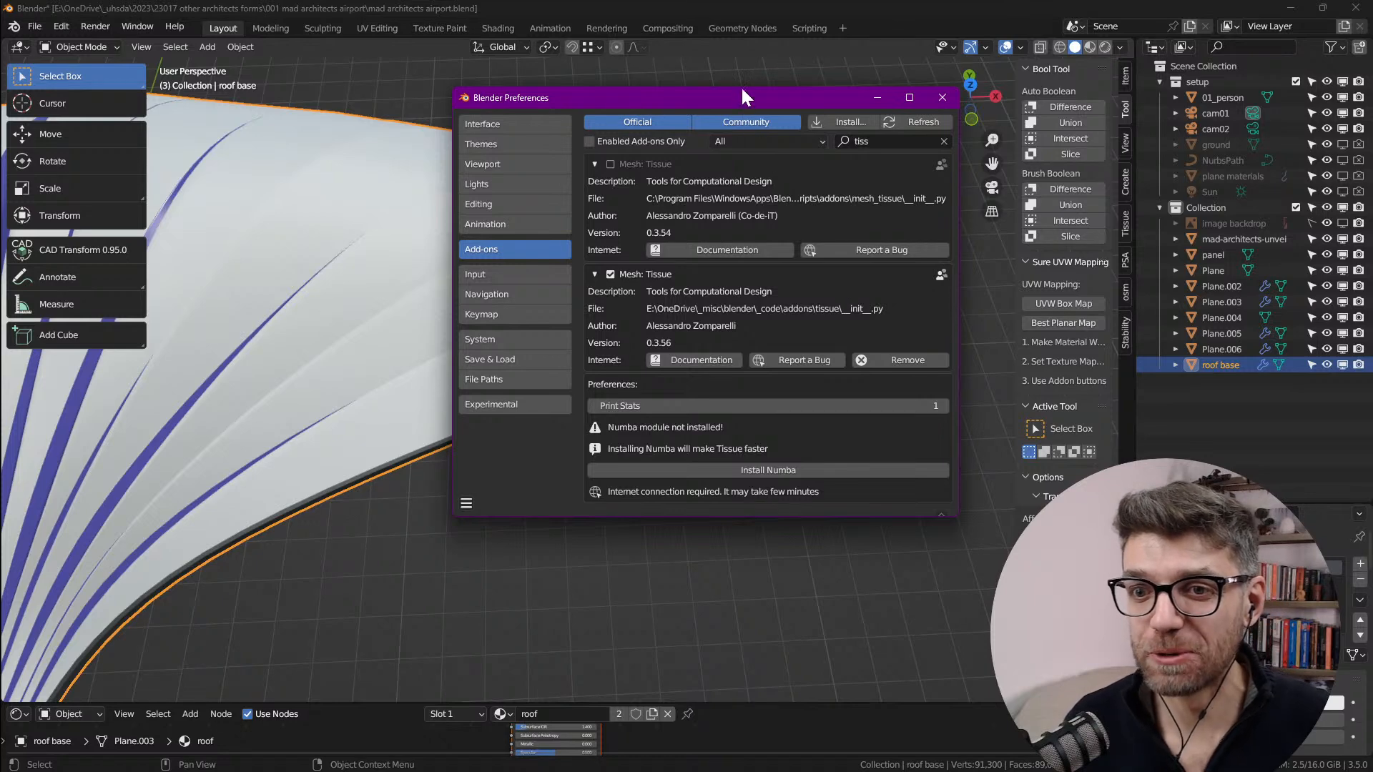
pyautogui.moveTo(743, 93); pyautogui.dragTo(743, 69)
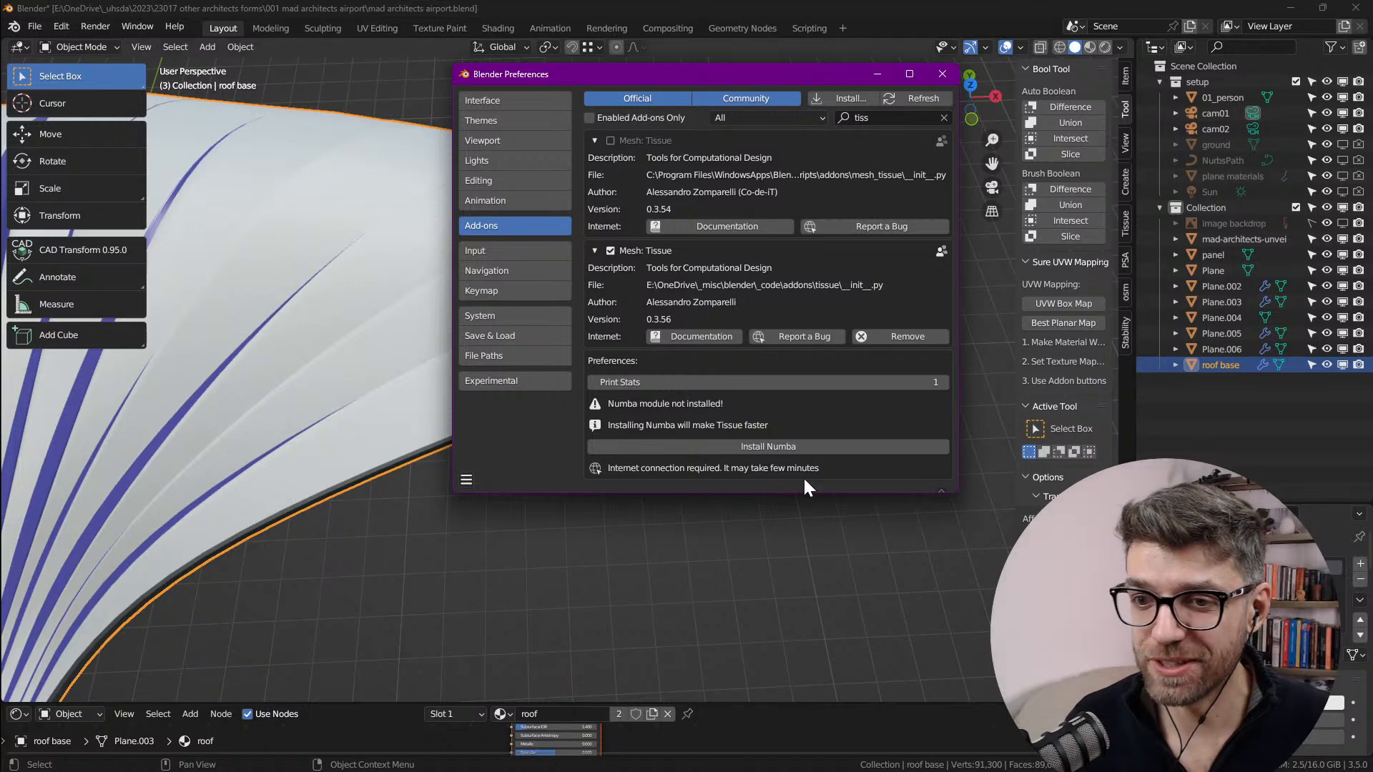
pyautogui.click(805, 446)
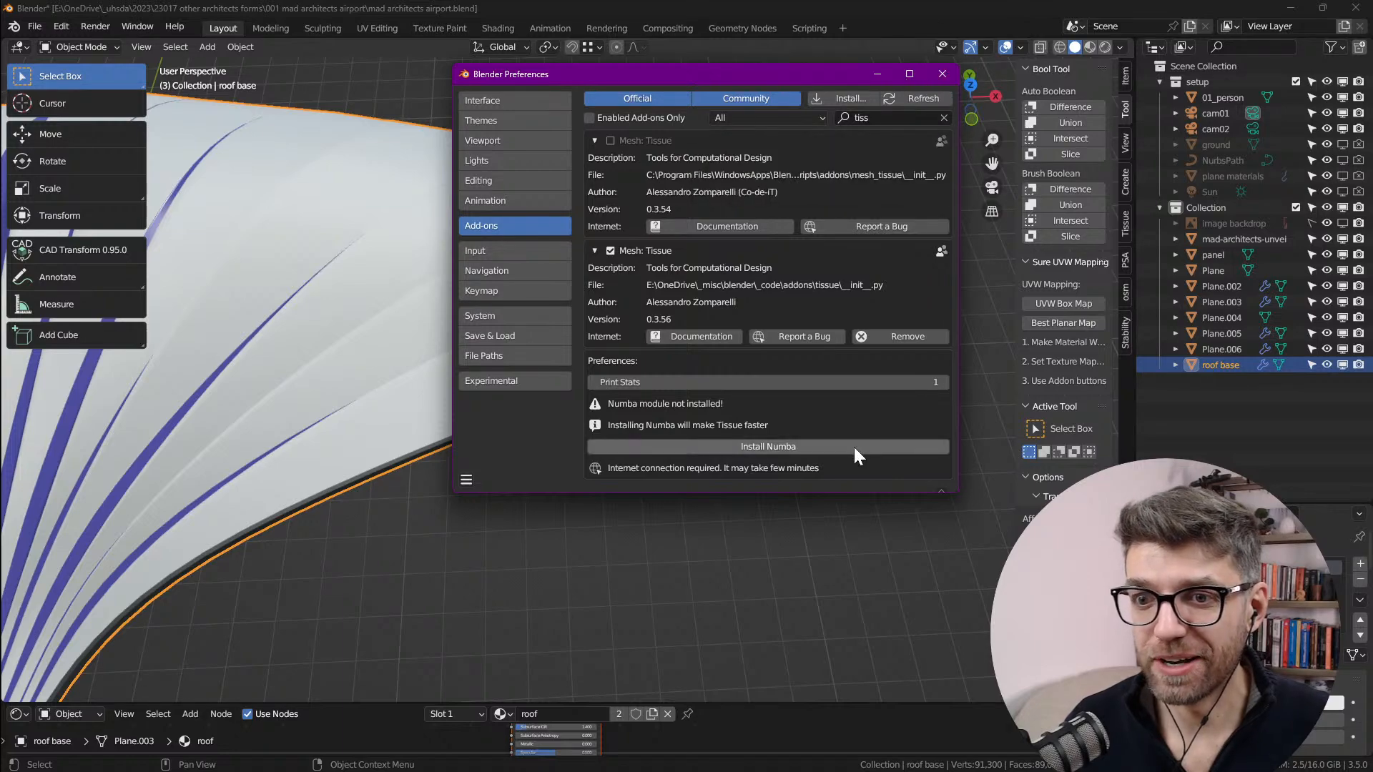
pyautogui.click(943, 75)
pyautogui.scroll(-4, 665, 331)
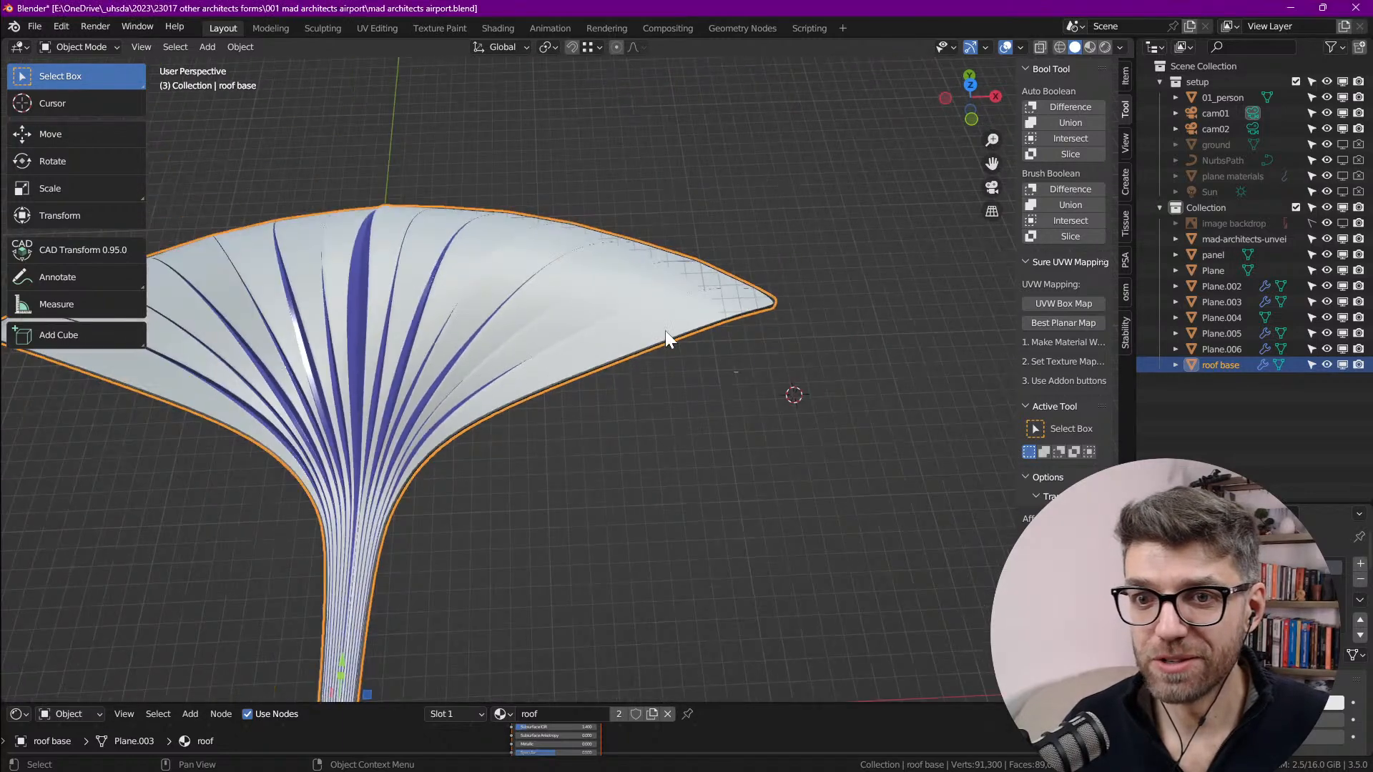
pyautogui.moveTo(543, 360); pyautogui.dragTo(564, 295, button='middle')
pyautogui.scroll(4, 564, 275)
pyautogui.scroll(-6, 622, 265)
pyautogui.scroll(5, 708, 286)
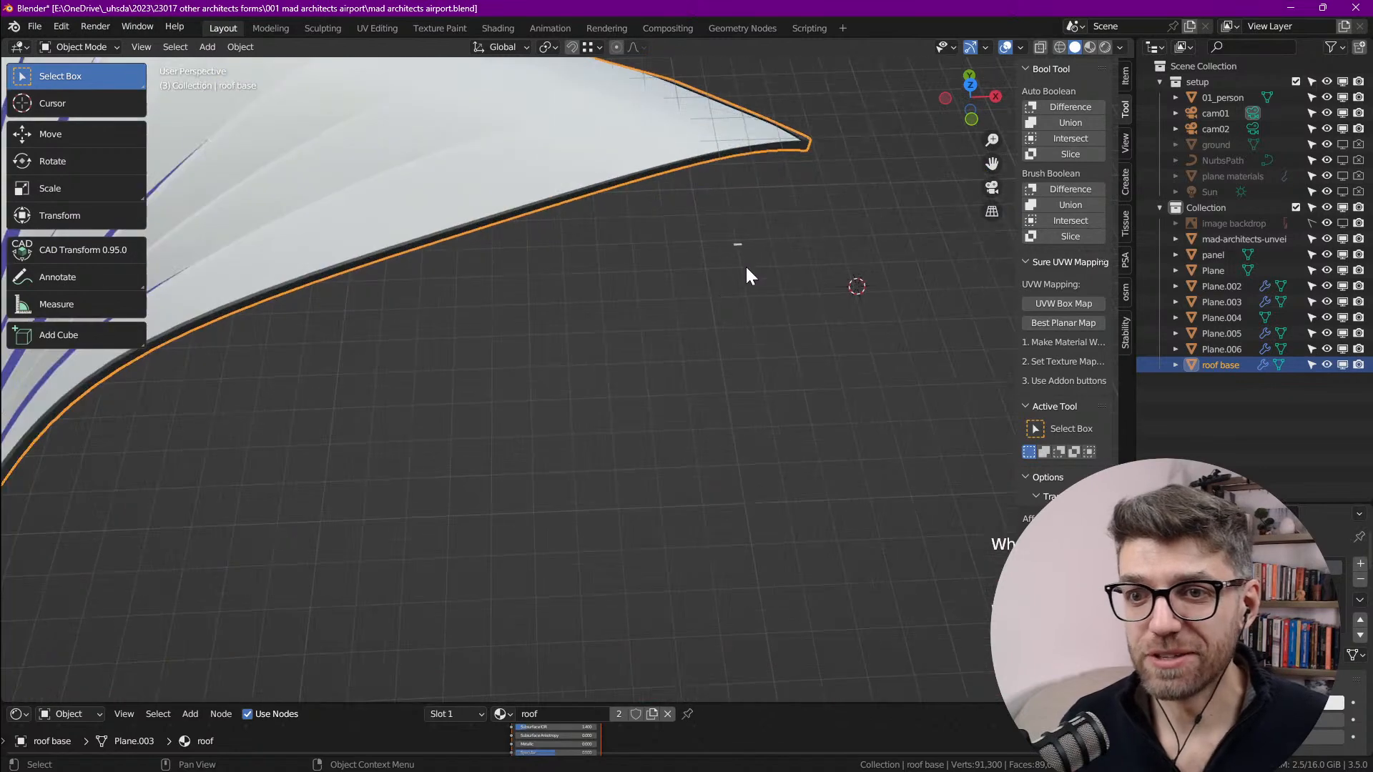
pyautogui.scroll(1, 744, 238)
pyautogui.scroll(1, 715, 286)
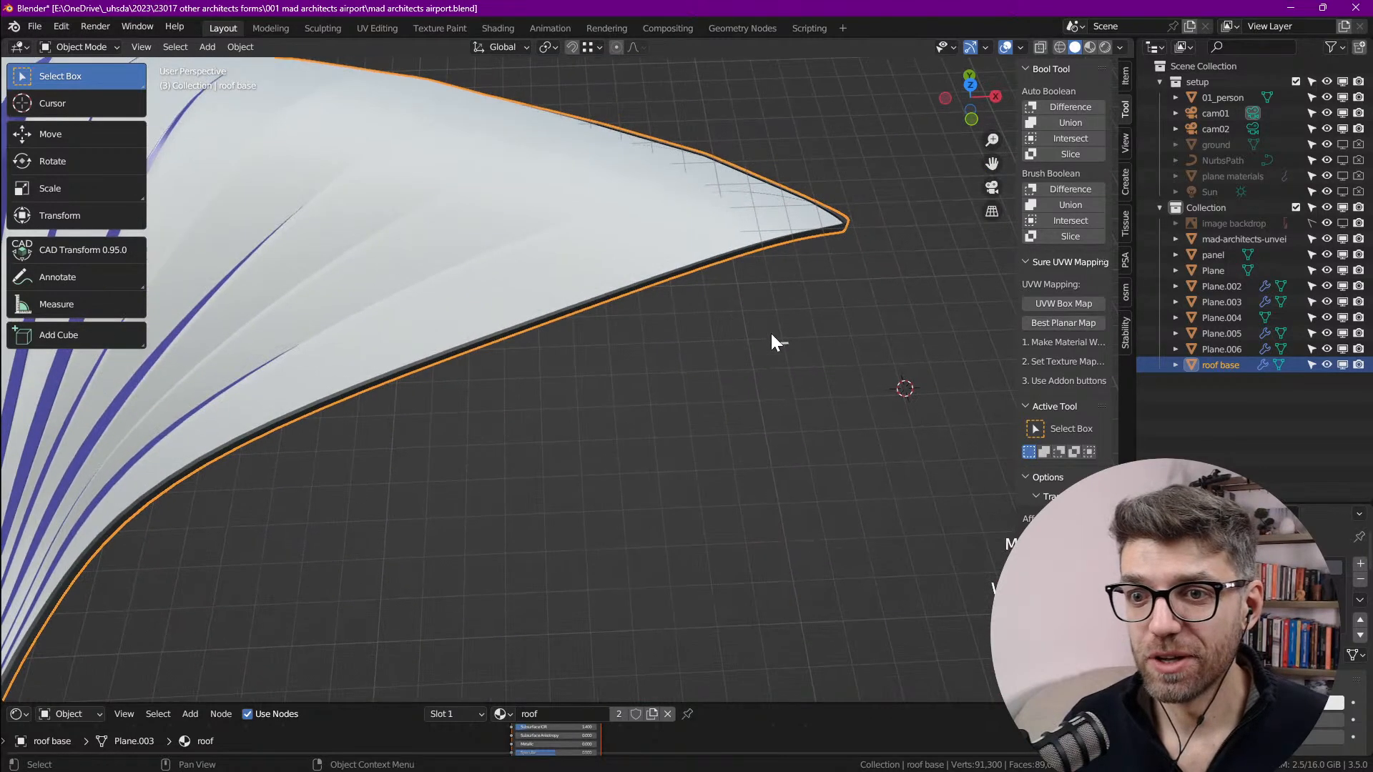
# Step: Select the panel and the roof base, display them in wireframe, and disable Optimal Display in the roof's Subdivision modifier
pyautogui.click(787, 343)
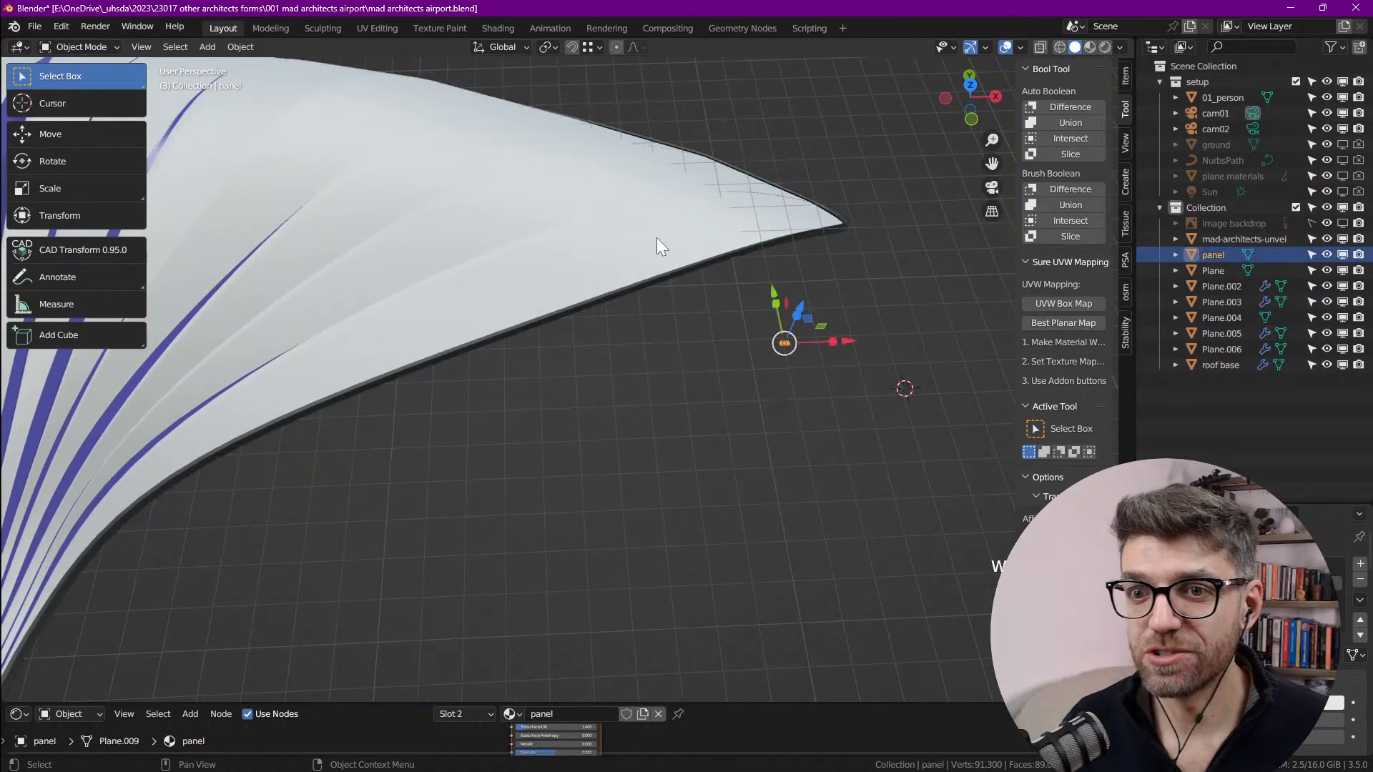
pyautogui.keyDown('shift'); pyautogui.click(659, 244); pyautogui.keyUp('shift')
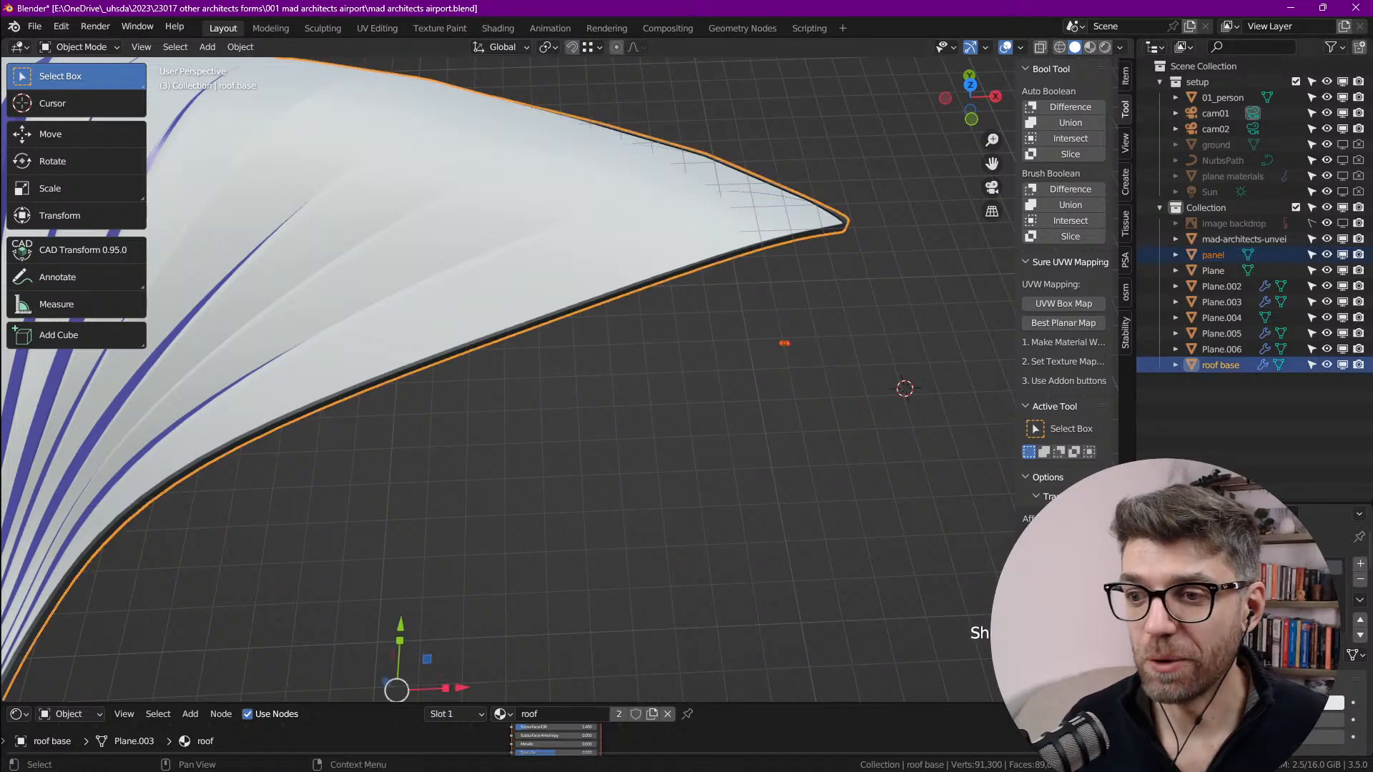
pyautogui.moveTo(1185, 504); pyautogui.dragTo(1186, 252)
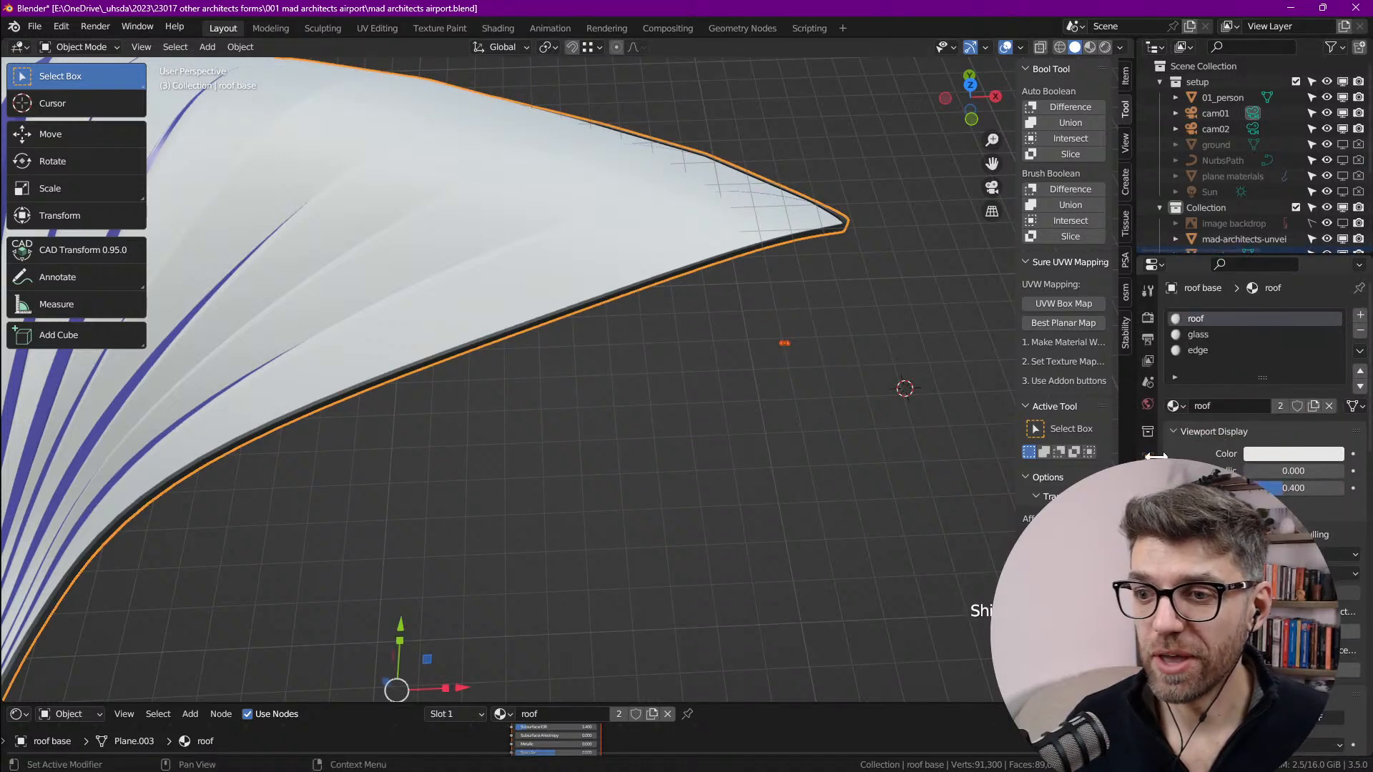
pyautogui.click(1147, 478)
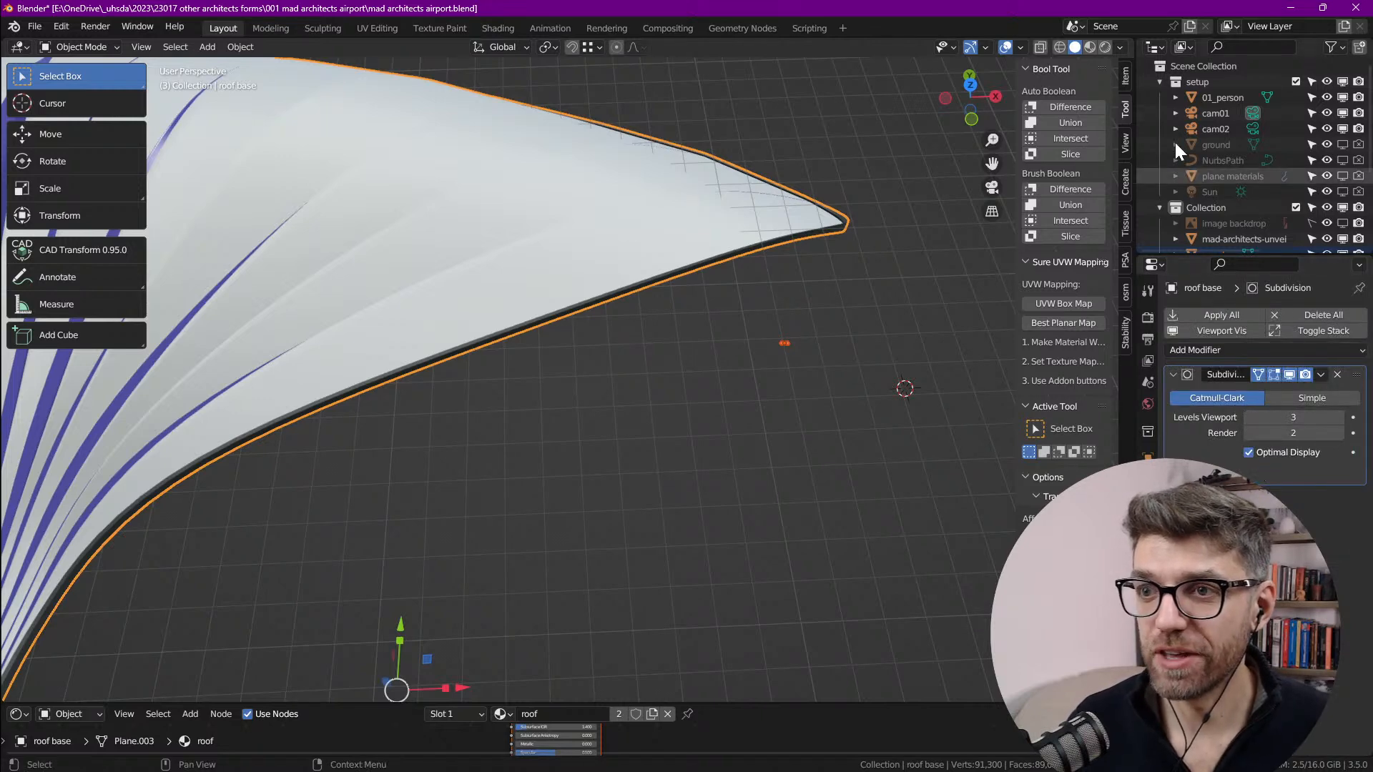
pyautogui.click(1063, 50)
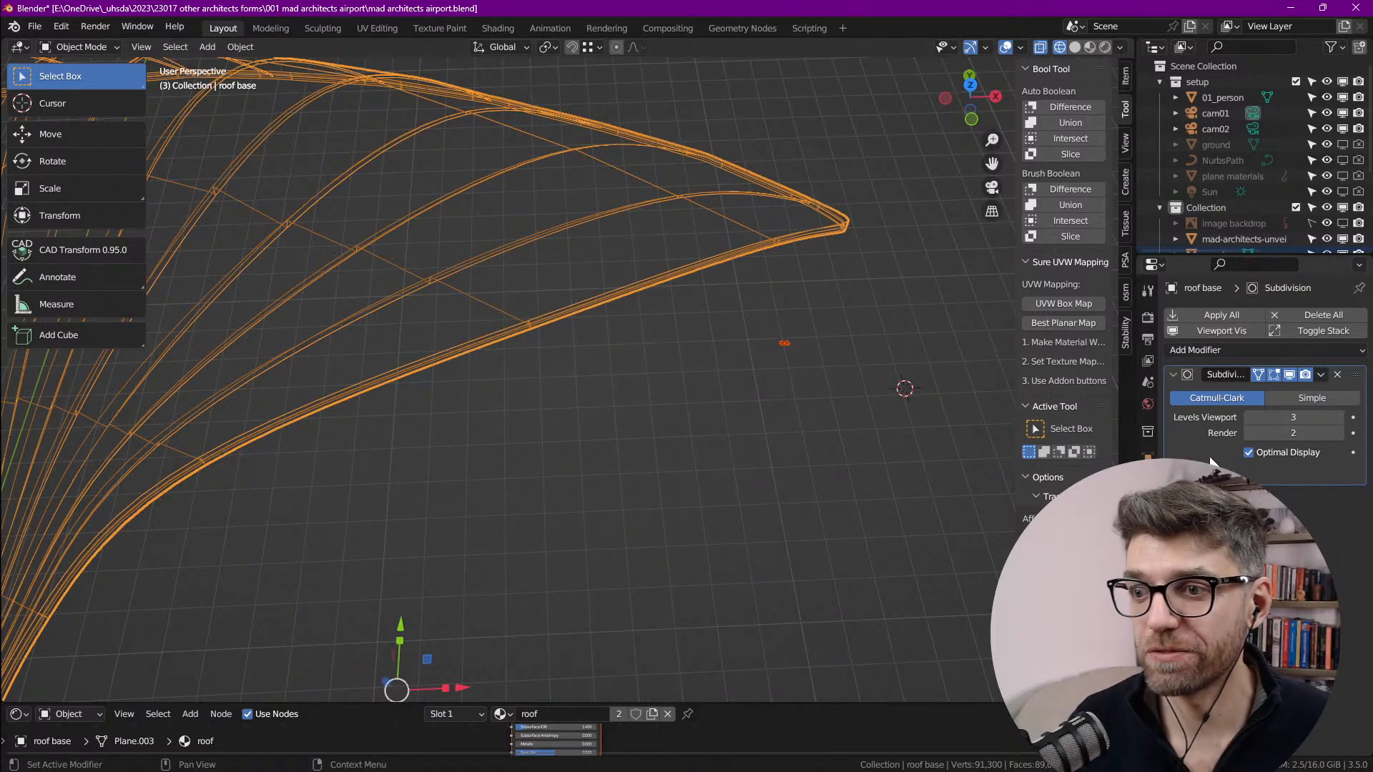
pyautogui.click(1252, 454)
# Step: Examine the roof base's subdivided wireframe grid and compare its cells with the small framed panel
pyautogui.scroll(-2, 612, 344)
pyautogui.keyDown('shift'); pyautogui.moveTo(608, 342); pyautogui.dragTo(707, 498, button='middle'); pyautogui.keyUp('shift')
pyautogui.scroll(4, 517, 371)
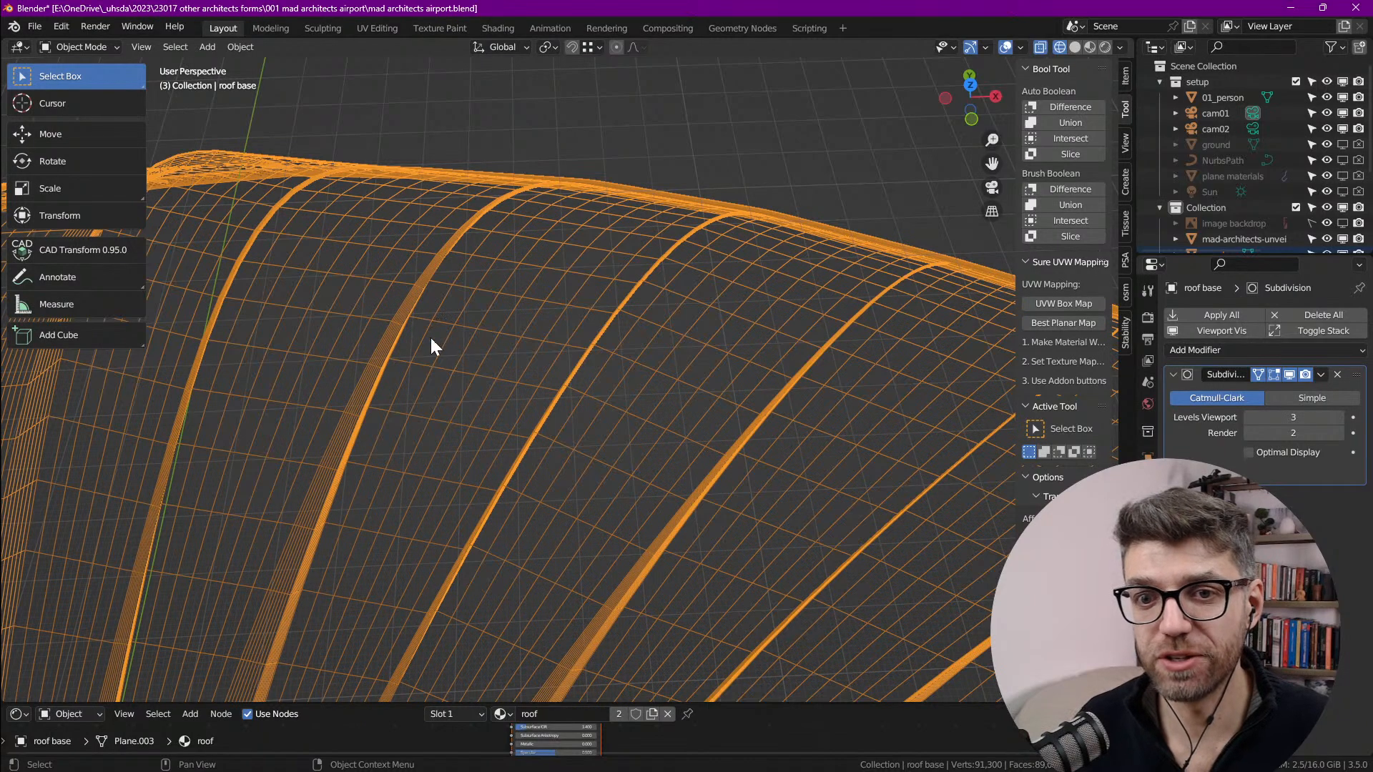
pyautogui.scroll(-4, 548, 381)
pyautogui.scroll(4, 838, 547)
pyautogui.scroll(3, 965, 444)
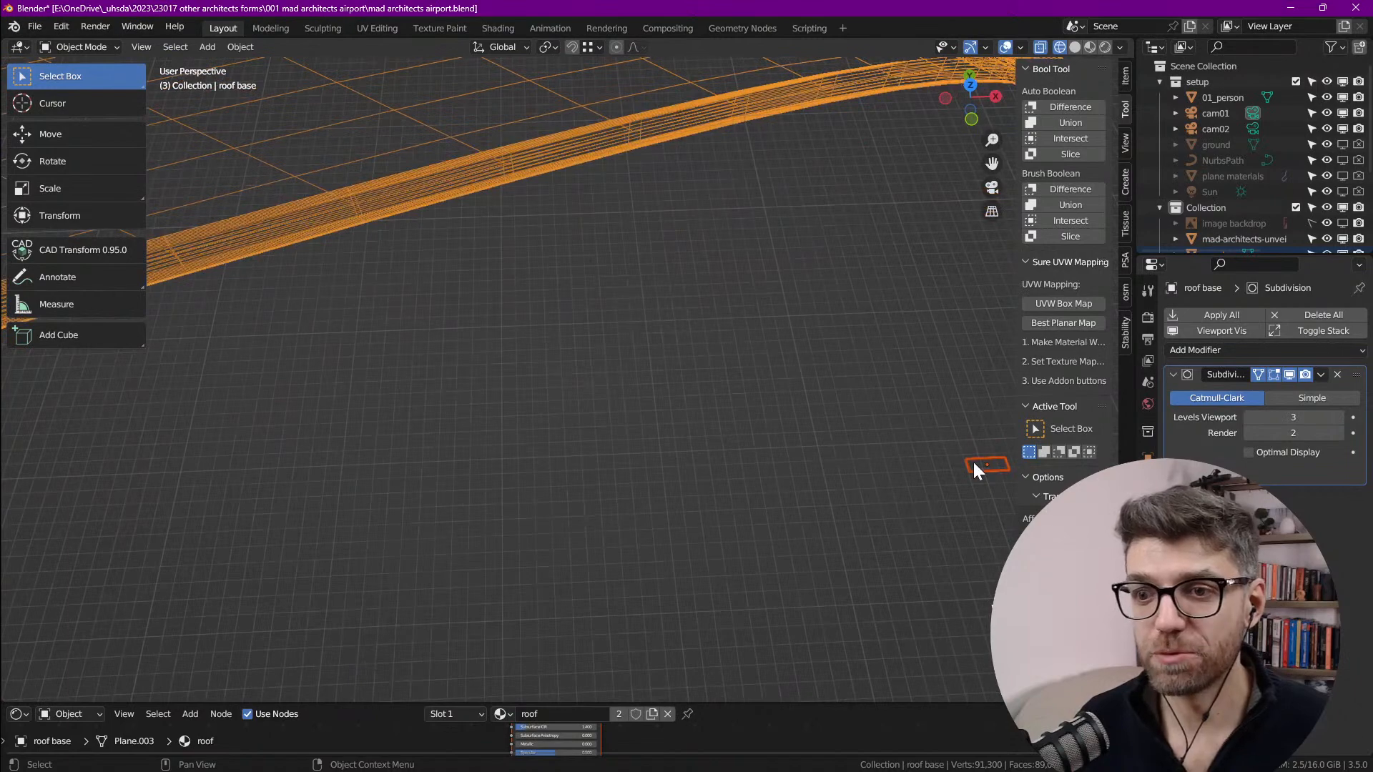
pyautogui.scroll(-2, 929, 486)
pyautogui.scroll(-1, 886, 515)
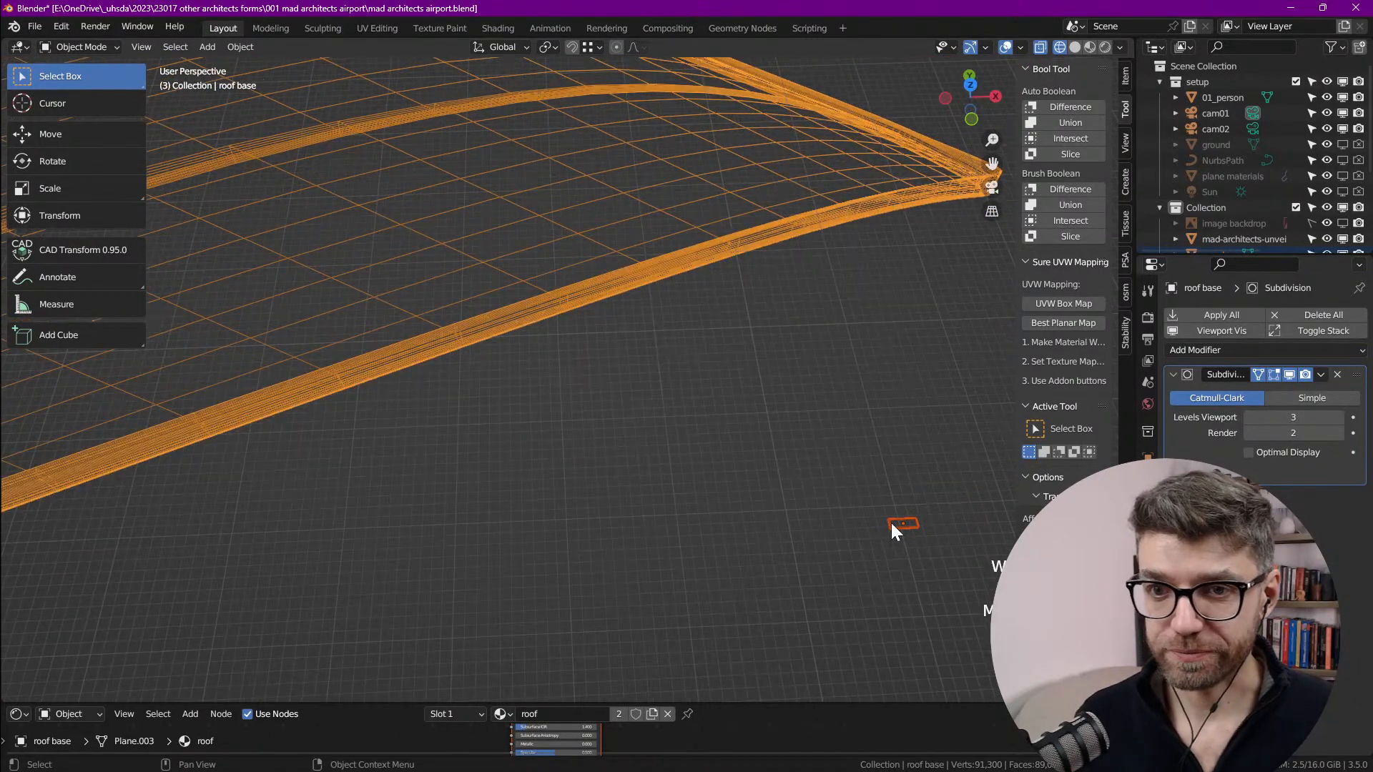
pyautogui.scroll(4, 894, 525)
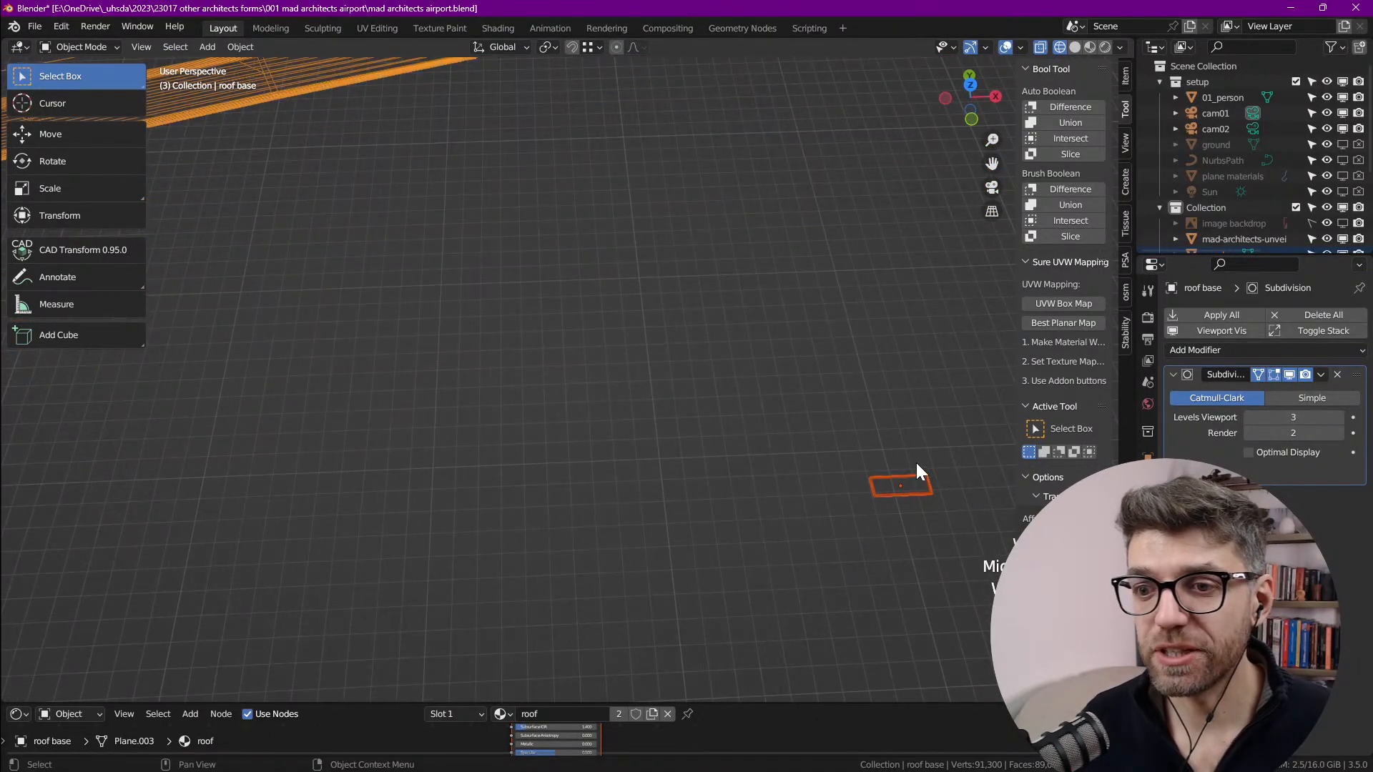
pyautogui.scroll(-3, 880, 512)
pyautogui.scroll(4, 501, 318)
pyautogui.scroll(-5, 369, 318)
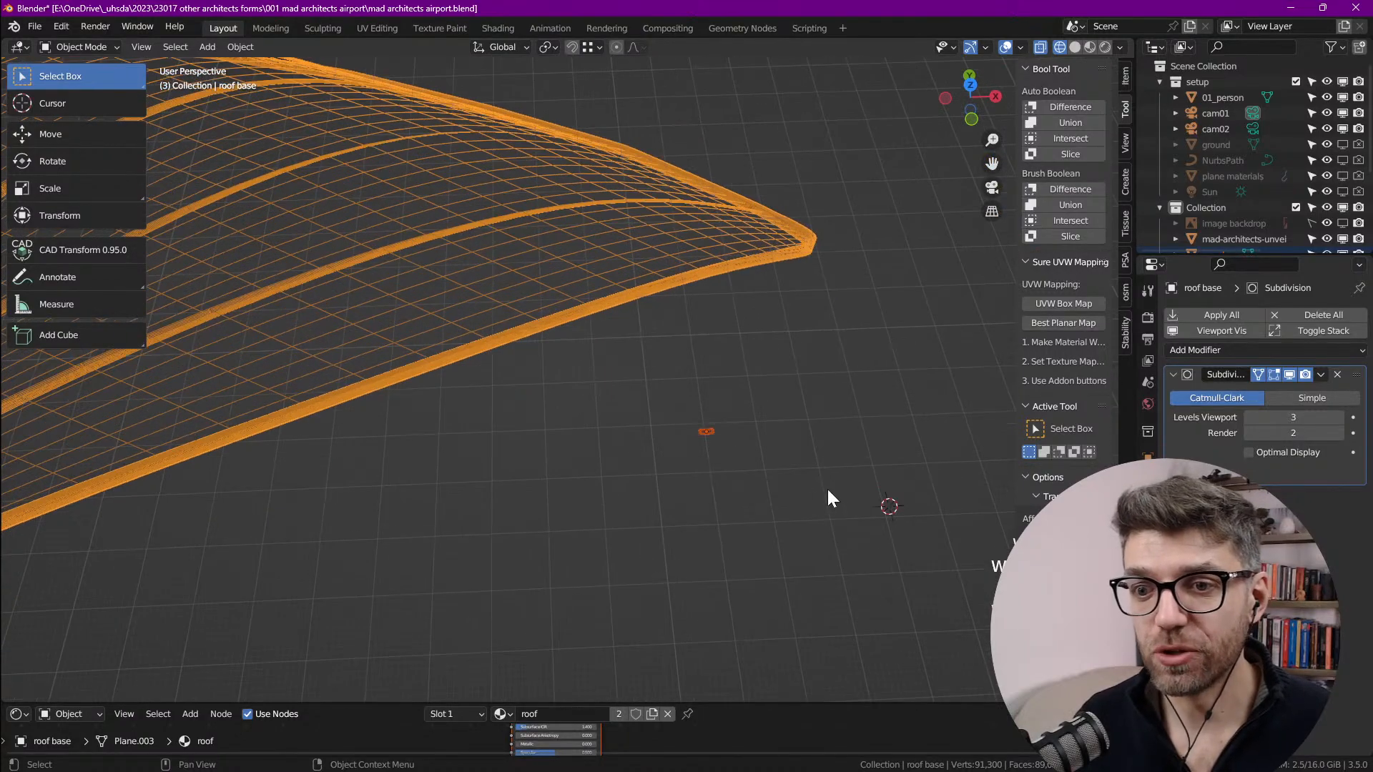
pyautogui.scroll(3, 713, 425)
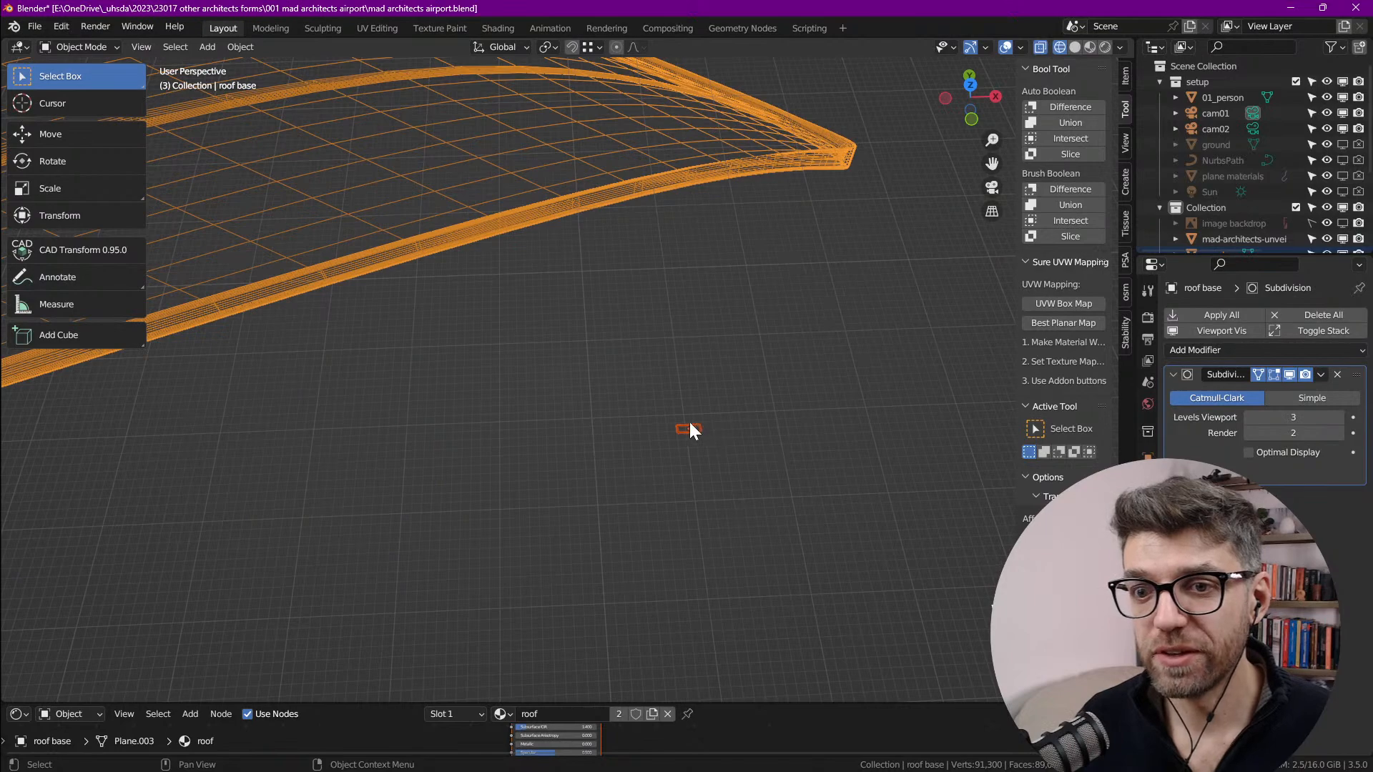
# Step: Inspect the framed panel's mesh up close, delete the panel and undo the deletion
pyautogui.click(689, 429)
pyautogui.scroll(8, 687, 427)
pyautogui.press('Tab')
pyautogui.scroll(4, 736, 443)
pyautogui.press('Tab')
pyautogui.keyDown('shift'); pyautogui.moveTo(810, 435); pyautogui.dragTo(617, 456, button='middle'); pyautogui.keyUp('shift')
pyautogui.press('Delete')
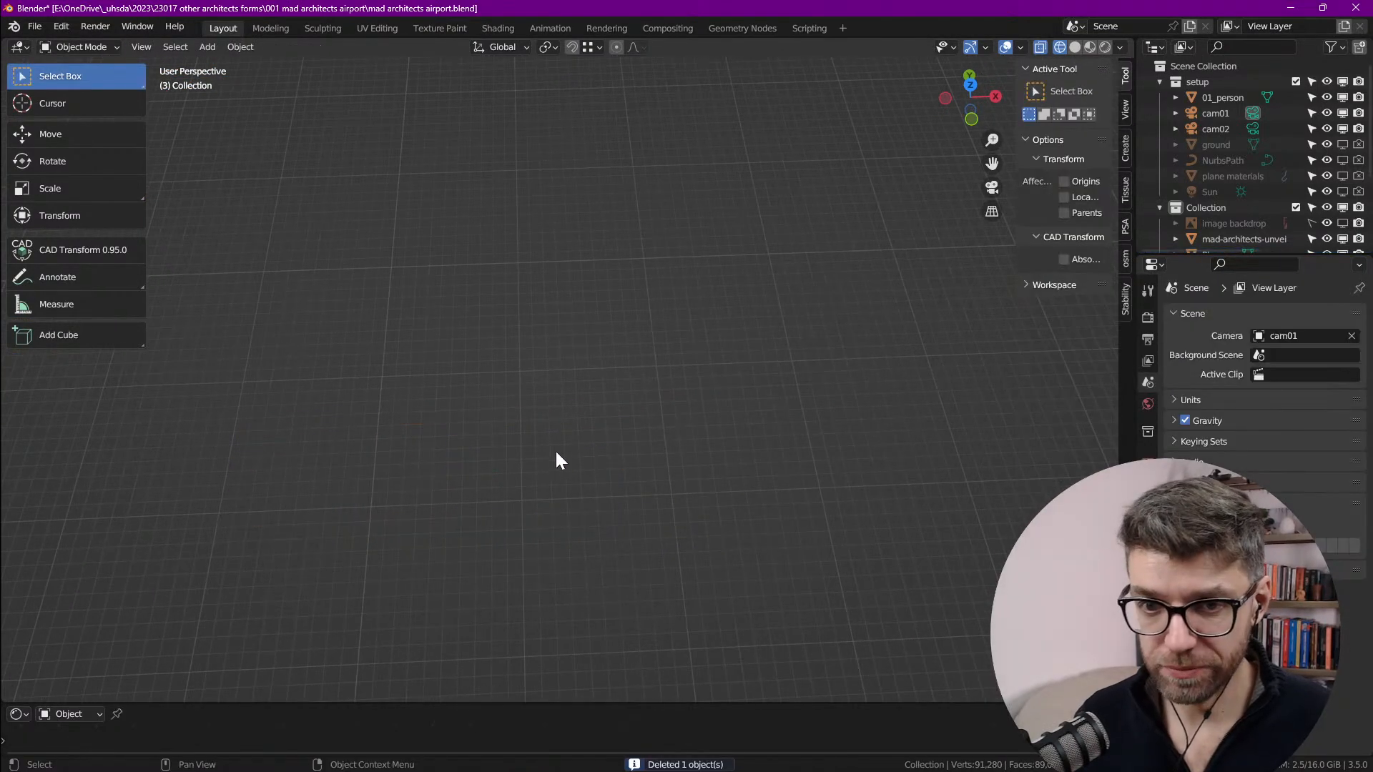
pyautogui.hotkey('ctrl', 'z')
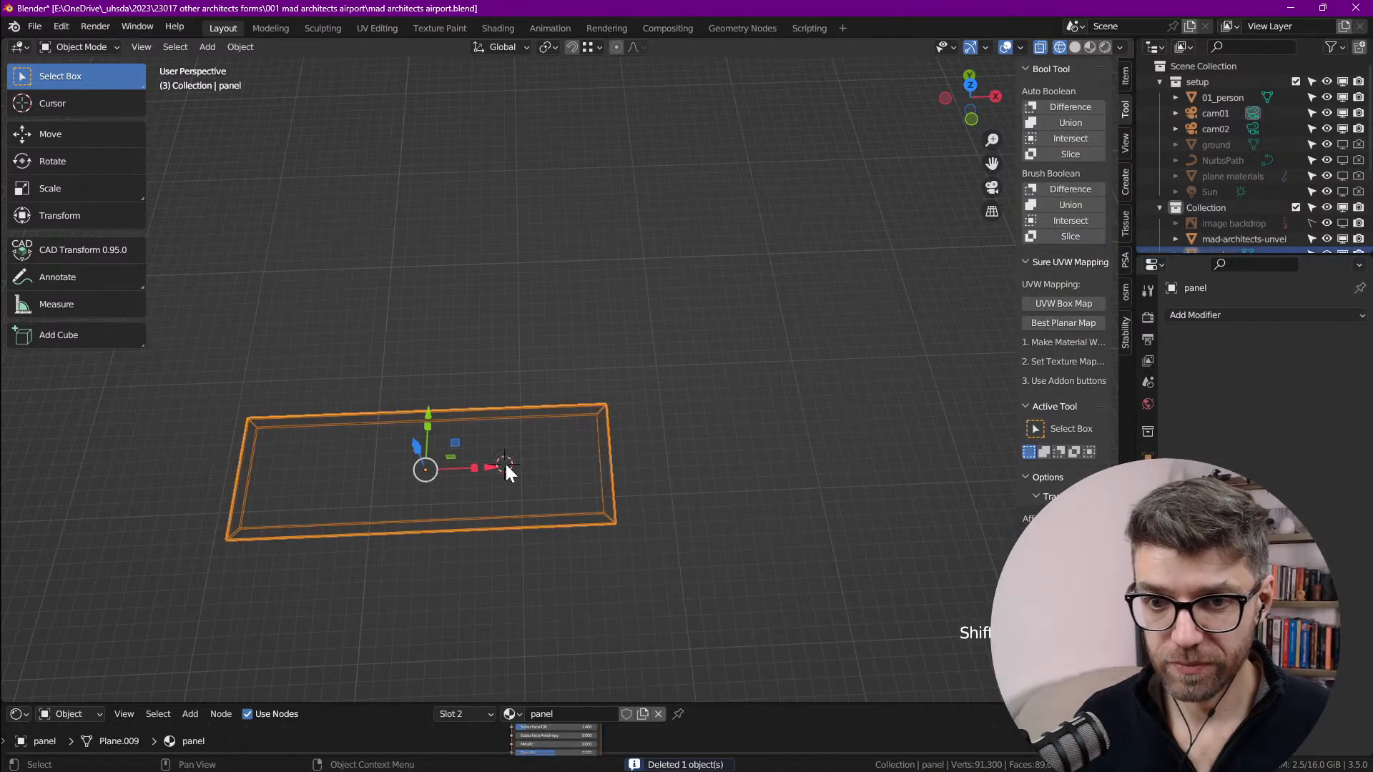
# Step: Add a plane beside the framed panel and stretch it into a rectangle along X, scaling it about 2.81 times along Y
pyautogui.hotkey('shift', 'a')
pyautogui.moveTo(539, 450)
pyautogui.click(621, 472)
pyautogui.press('s')
pyautogui.press('x')
pyautogui.click(853, 464)
pyautogui.press('s')
pyautogui.click(777, 475)
pyautogui.moveTo(777, 475); pyautogui.dragTo(534, 448, button='middle')
pyautogui.moveTo(535, 448); pyautogui.dragTo(829, 321)
pyautogui.moveTo(700, 390); pyautogui.dragTo(637, 458, button='middle')
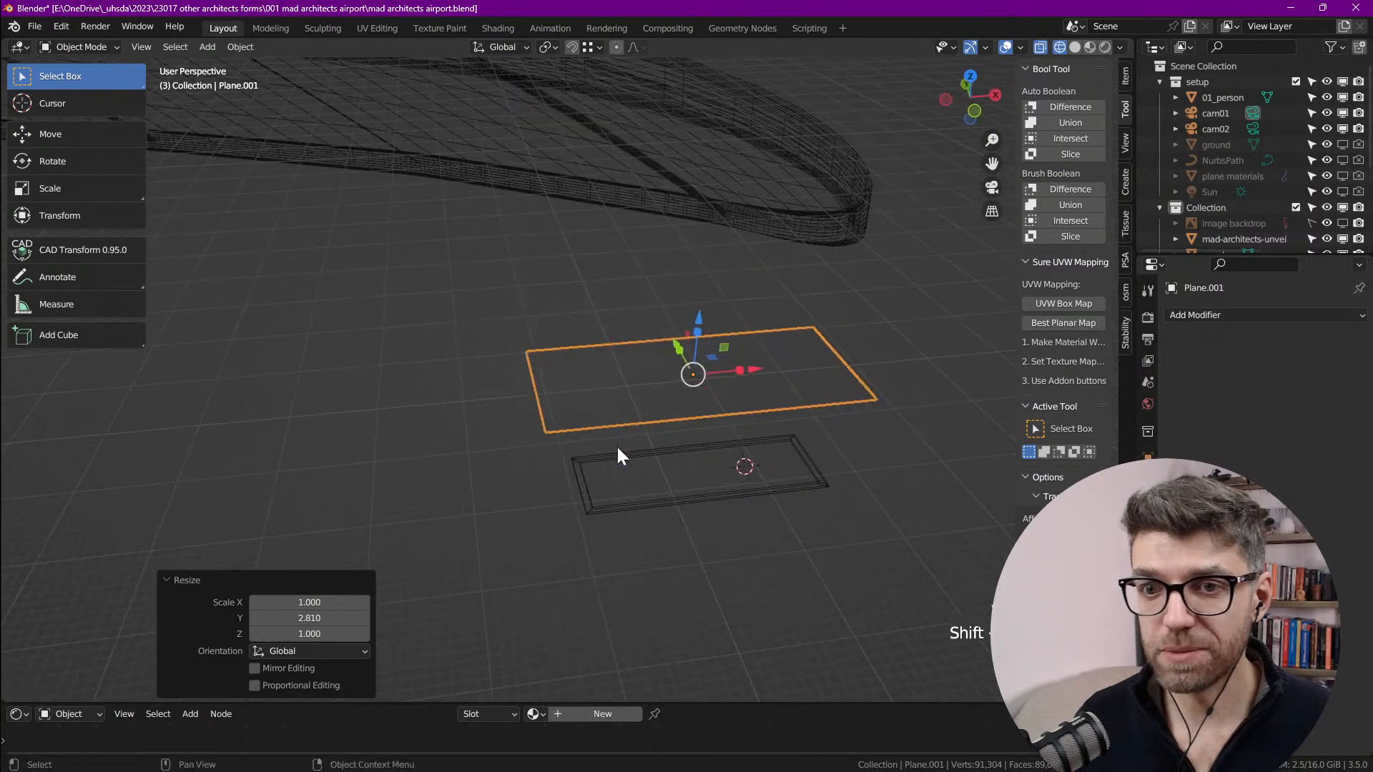
# Step: Delete the old framed panel and select the new plane in solid shading
pyautogui.click(603, 455)
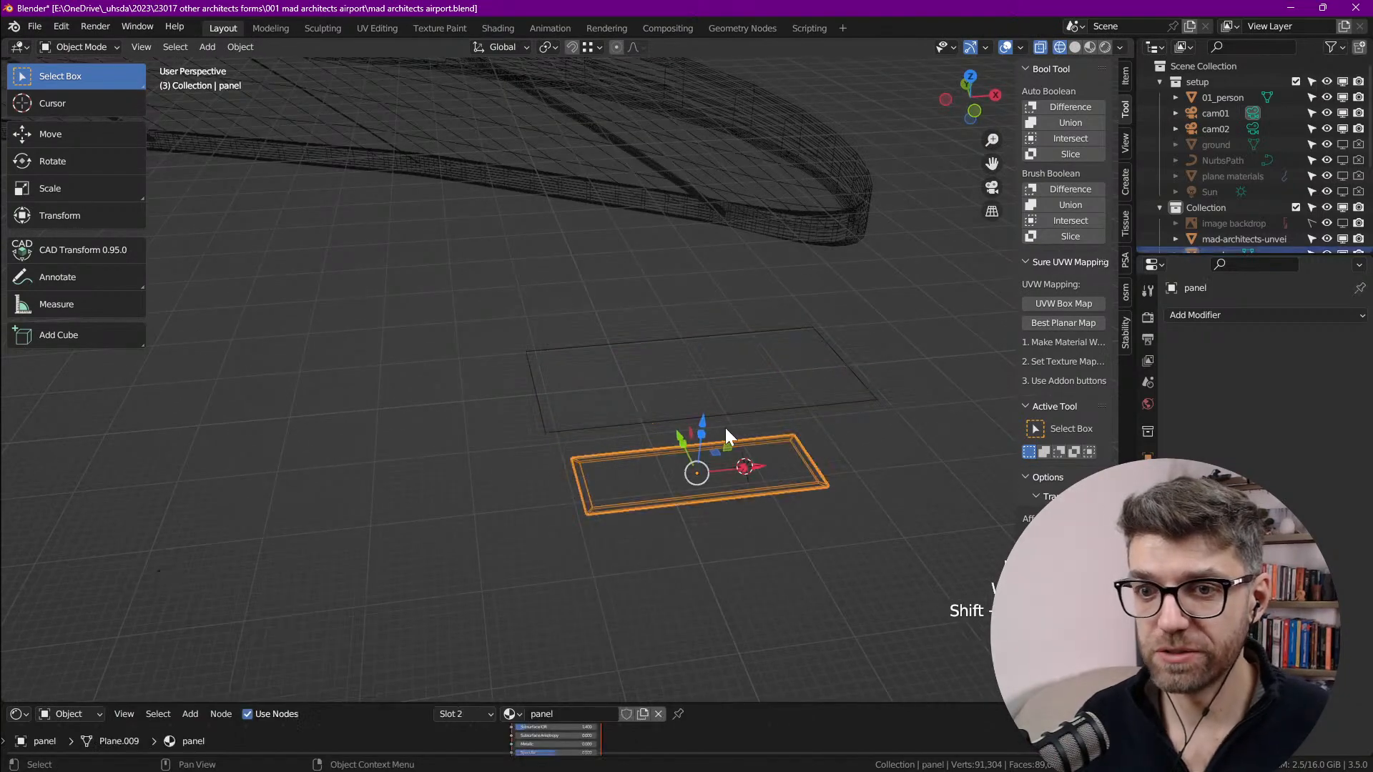
pyautogui.press('Delete')
pyautogui.click(1075, 46)
pyautogui.click(819, 385)
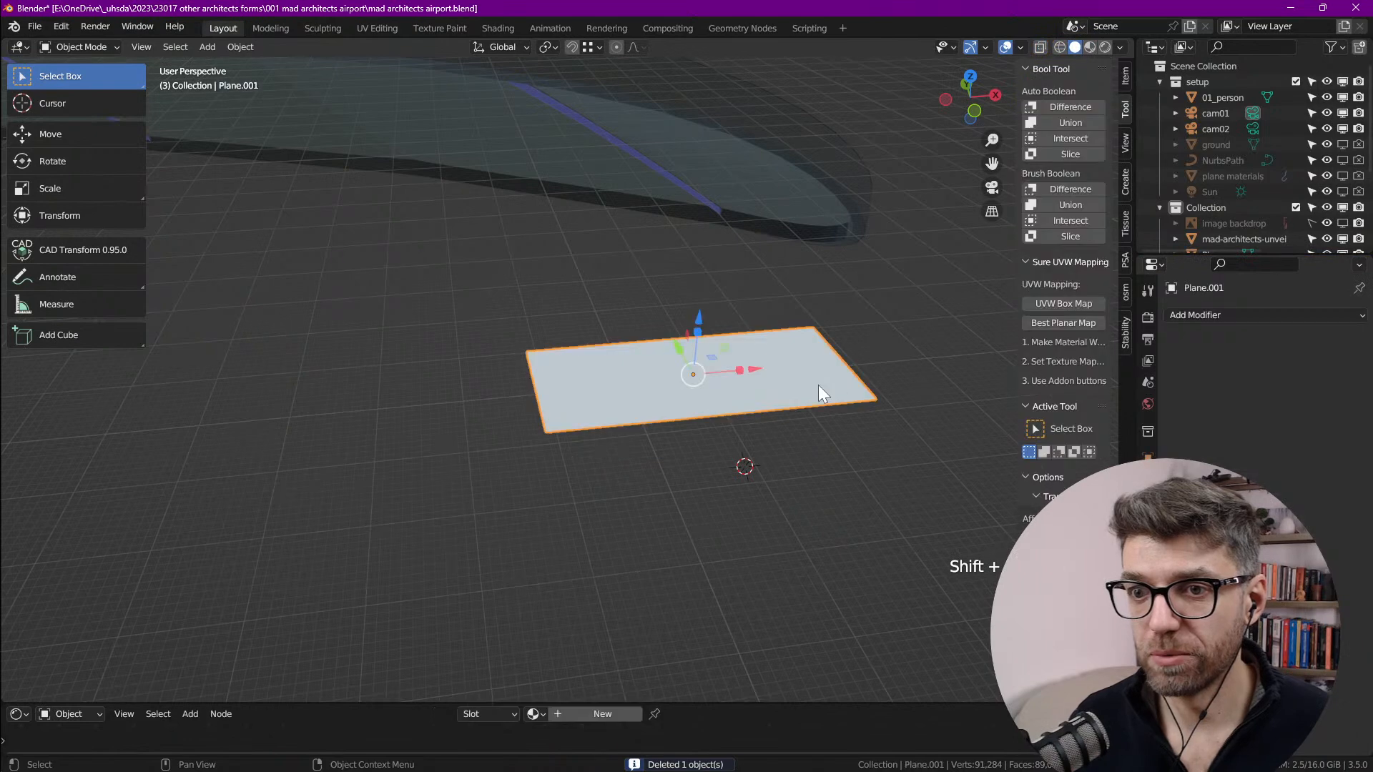
# Step: Add two lengthwise loop cuts to the plane and scale them apart about 2.63 times along Y, close to the long edges
pyautogui.press('Tab')
pyautogui.hotkey('ctrl', 'r')
pyautogui.scroll(1, 533, 392)
pyautogui.click(533, 391)
pyautogui.rightClick(533, 391)
pyautogui.keyDown('shift'); pyautogui.moveTo(560, 391); pyautogui.dragTo(616, 402, button='middle'); pyautogui.keyUp('shift')
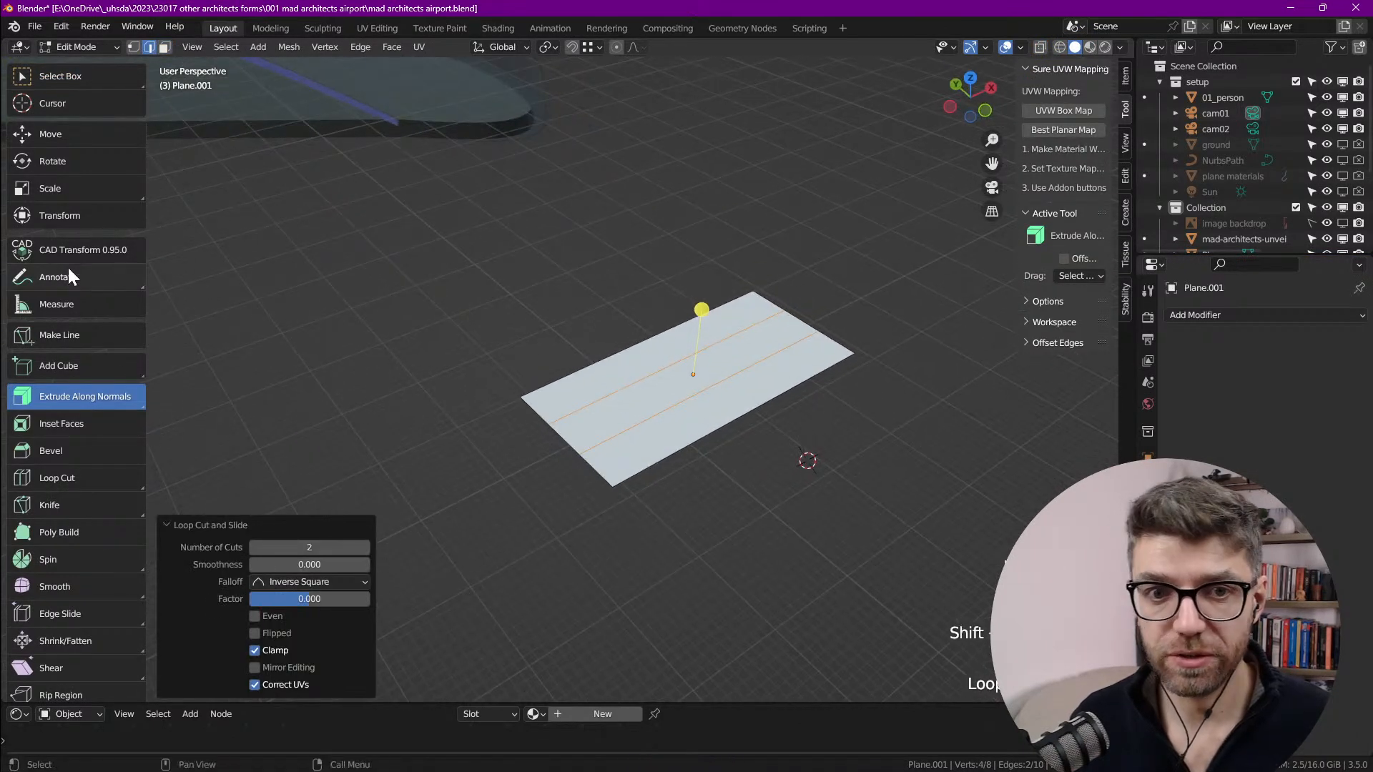
pyautogui.click(58, 74)
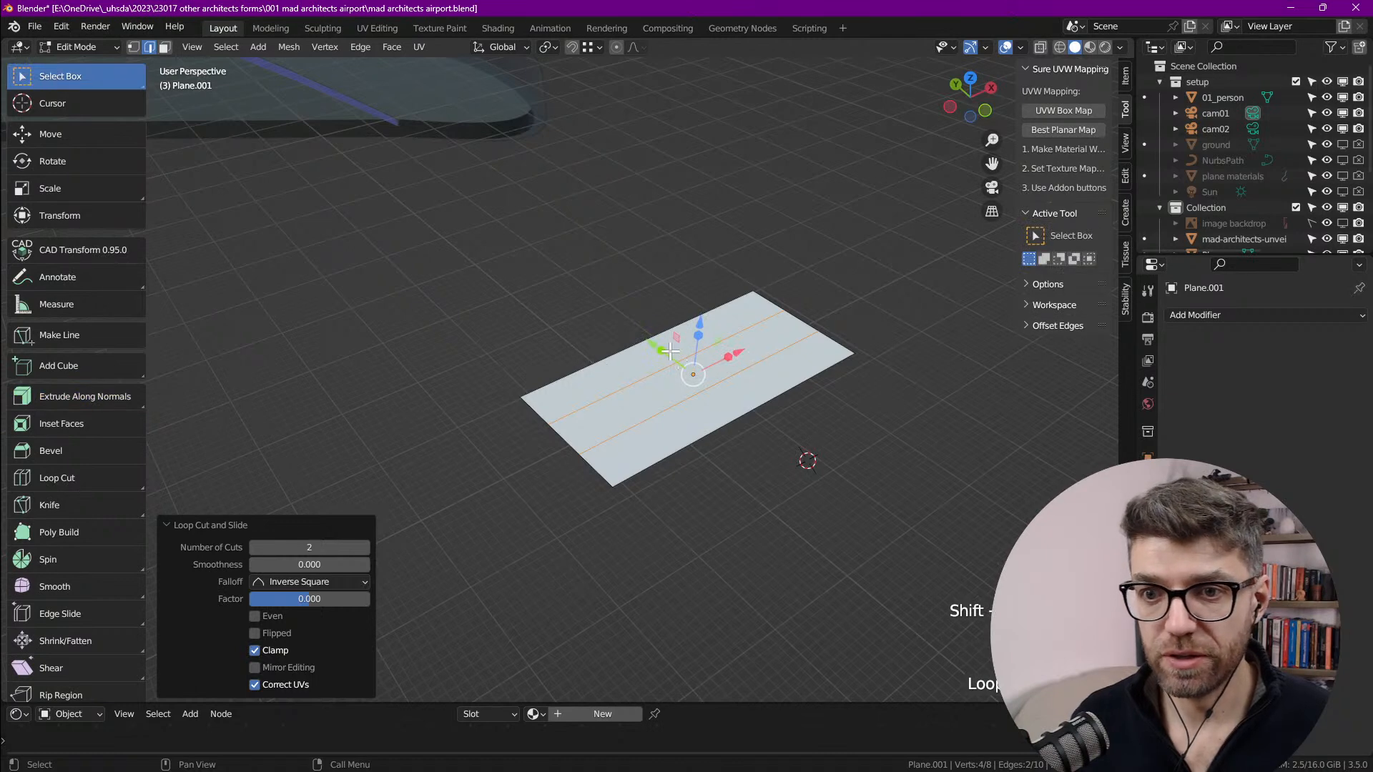
pyautogui.press('s')
pyautogui.press('y')
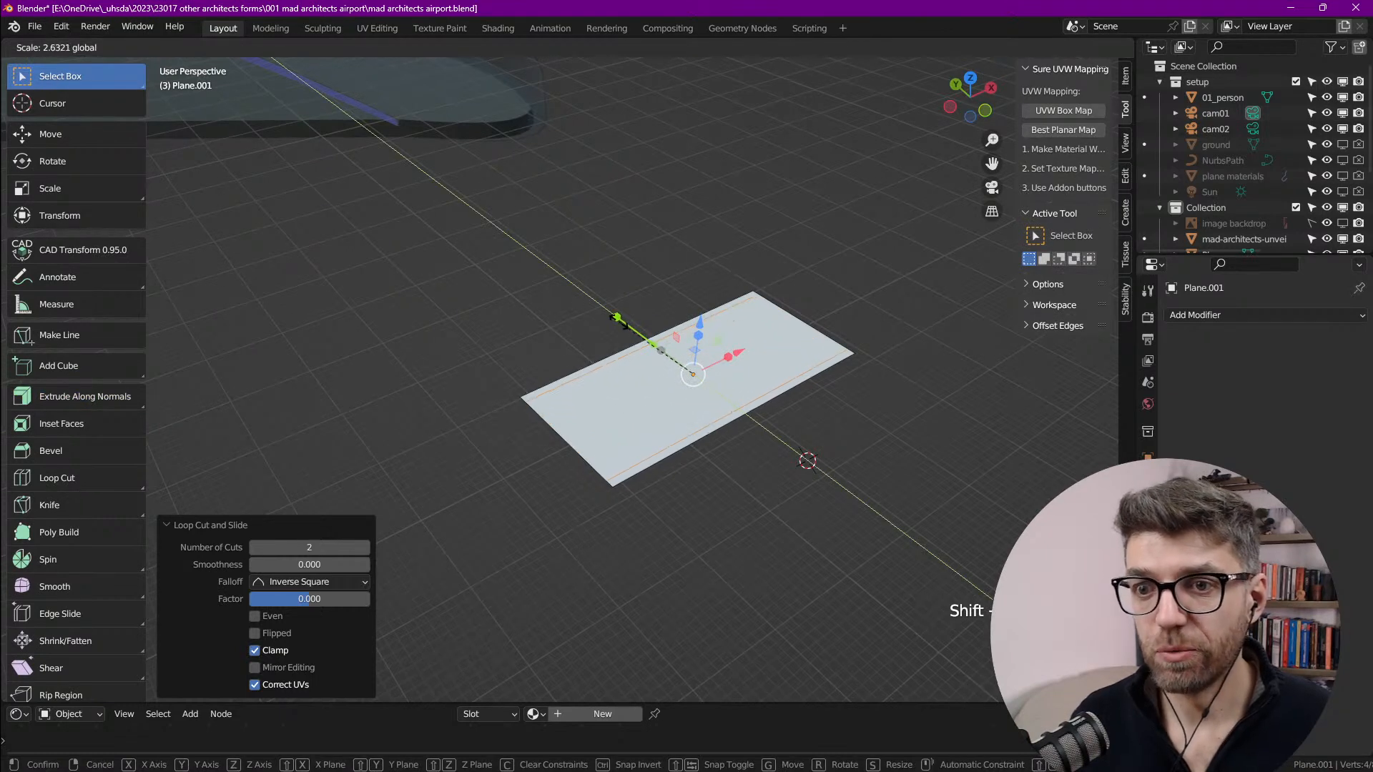
pyautogui.click(618, 324)
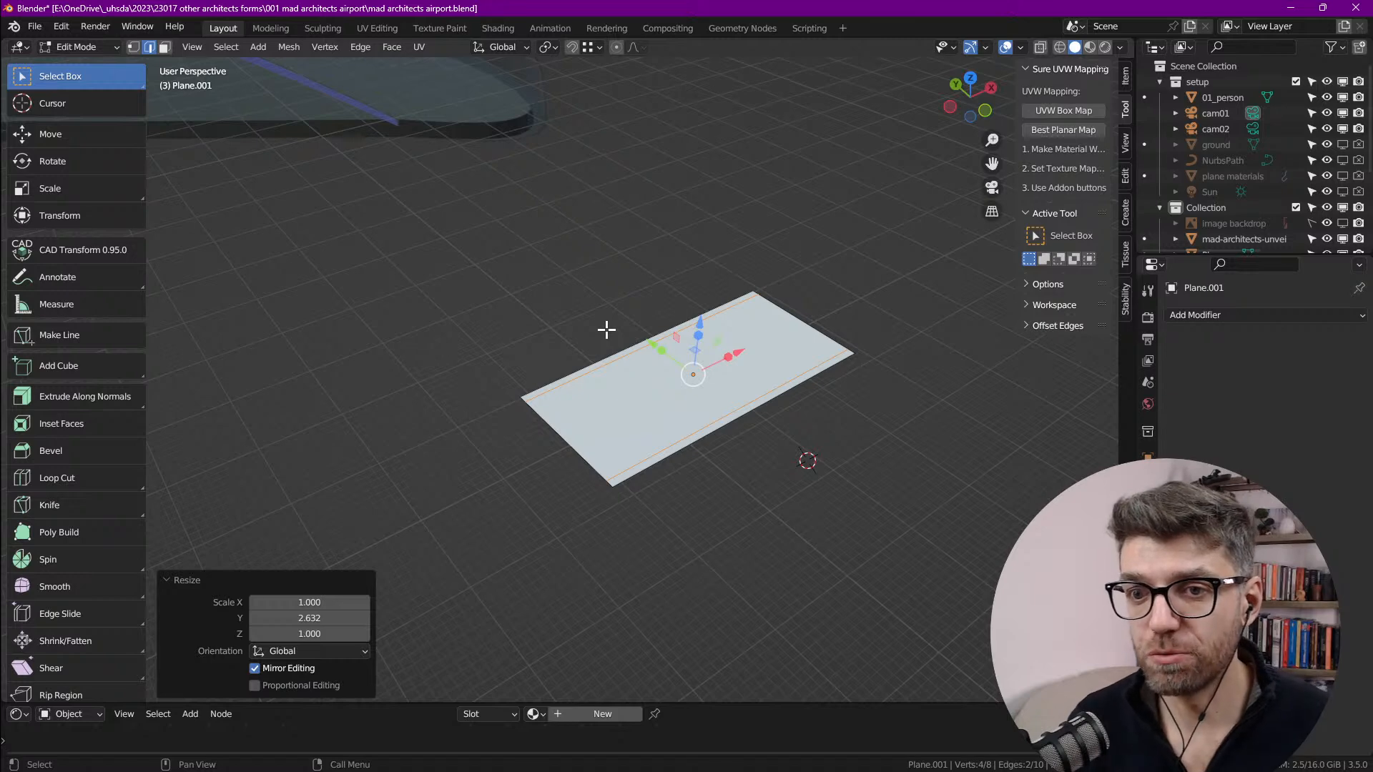
# Step: Split the plane's large middle face from the two narrow strips along the long edges
pyautogui.scroll(3, 687, 367)
pyautogui.scroll(-1, 729, 360)
pyautogui.click(730, 360)
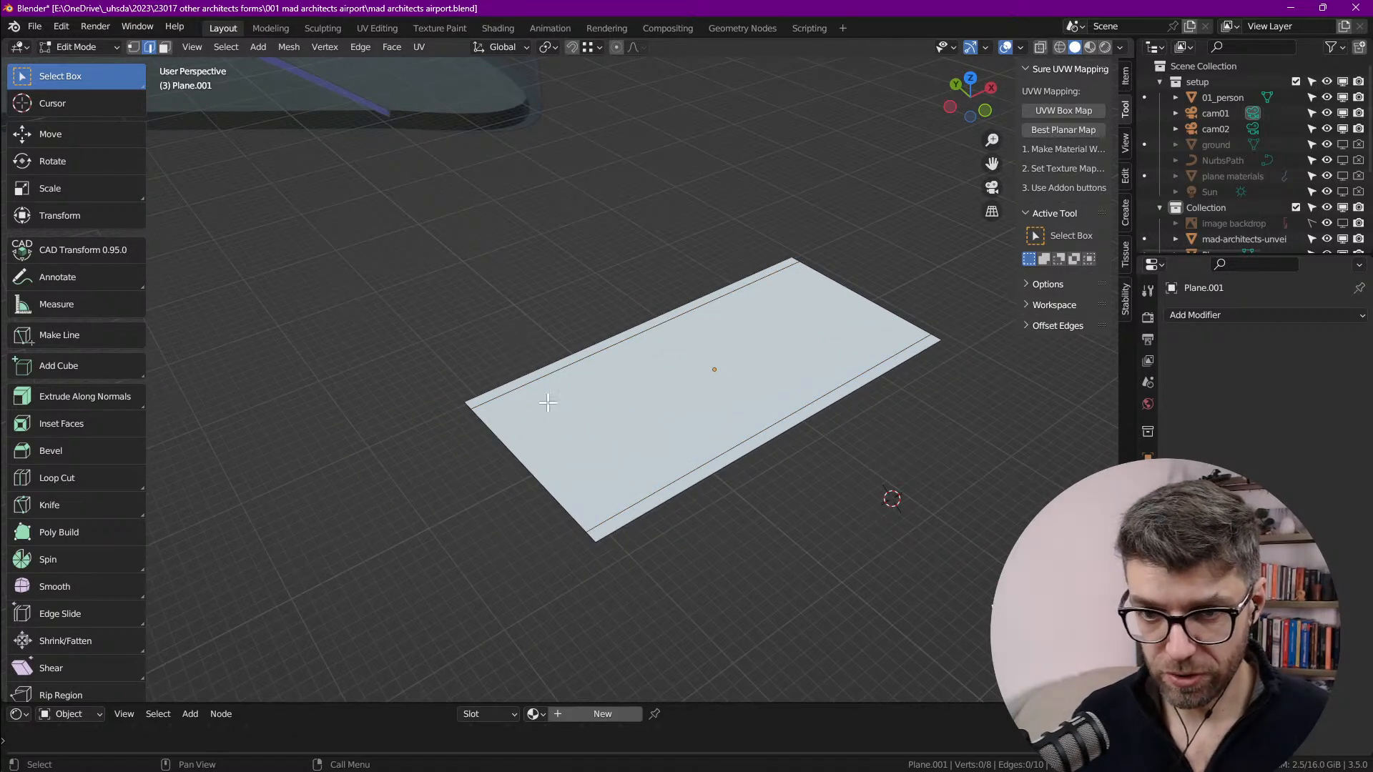
pyautogui.press('l')
pyautogui.click(706, 363)
pyautogui.click(719, 380)
pyautogui.press('3')
pyautogui.click(709, 373)
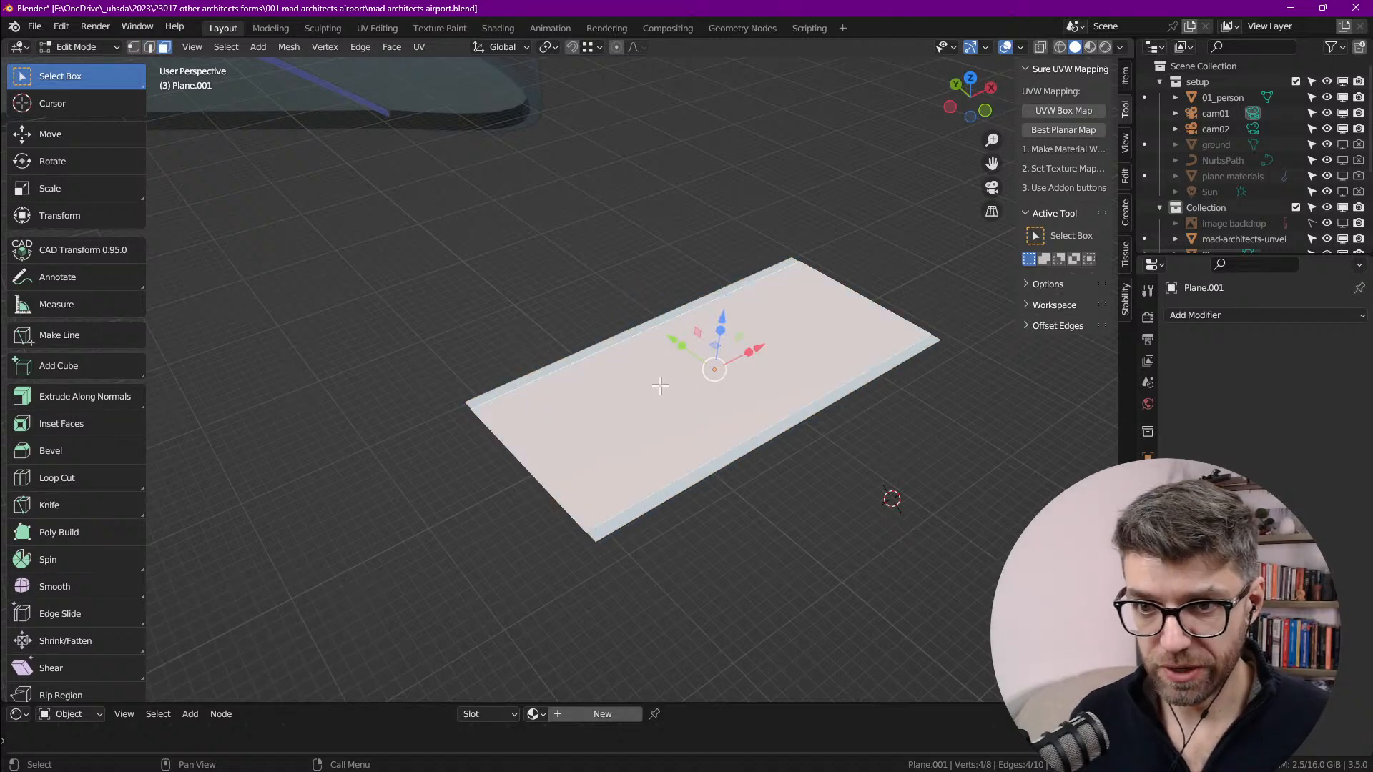
pyautogui.rightClick(764, 344)
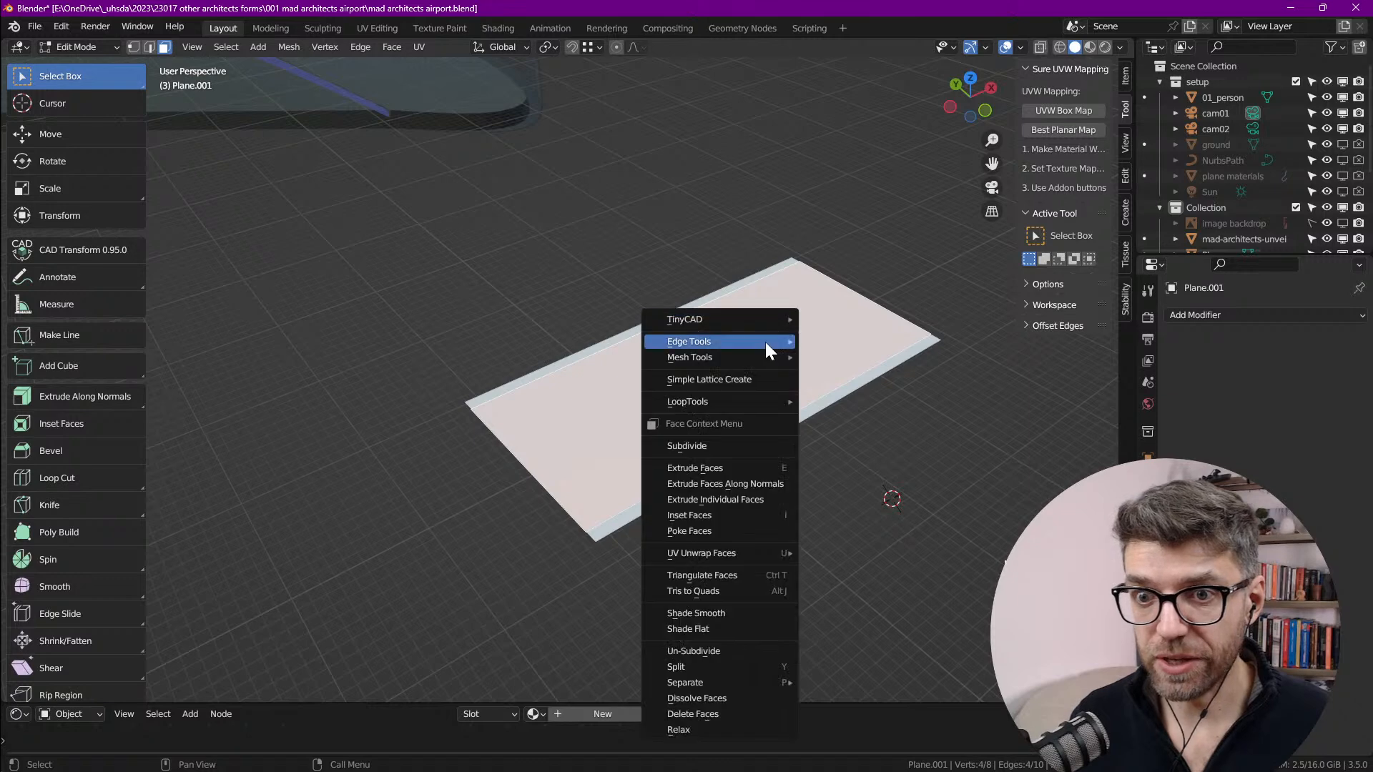
pyautogui.click(702, 668)
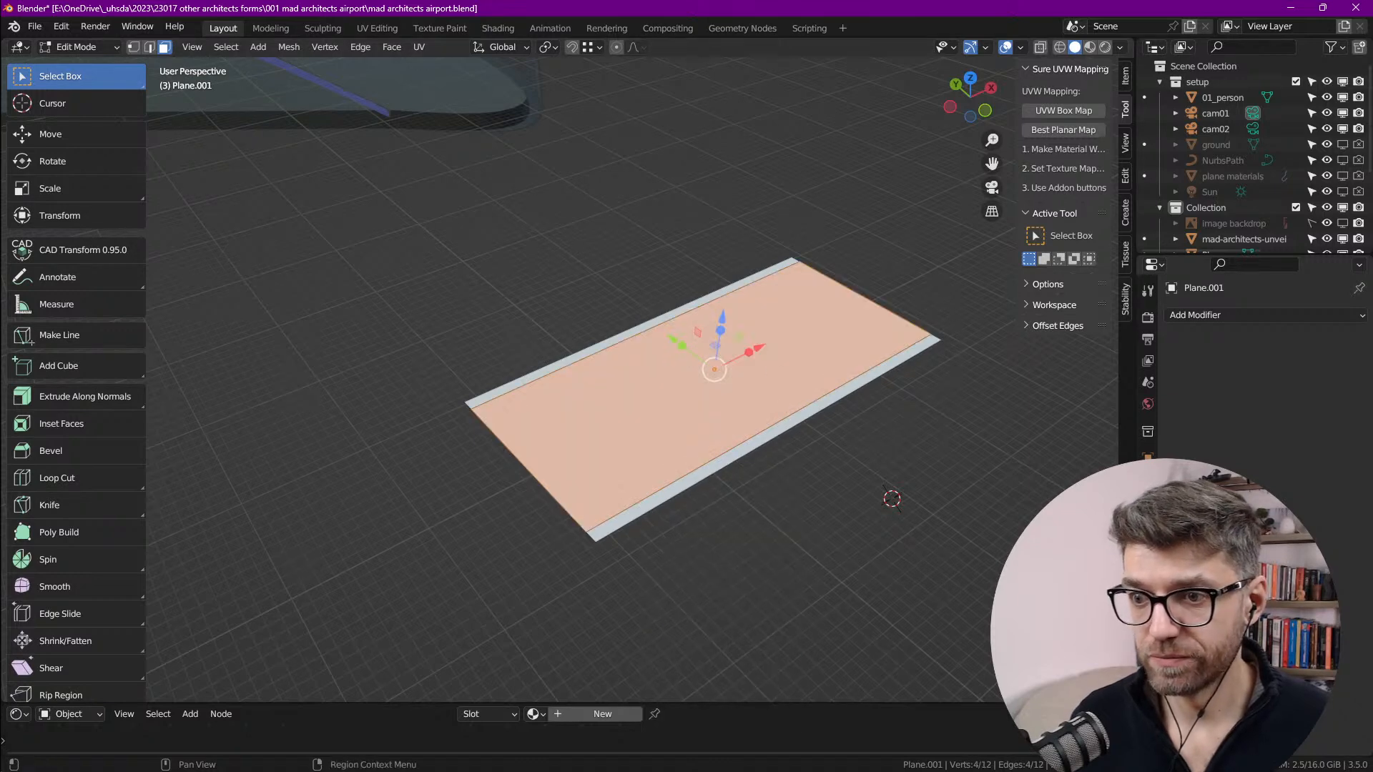
# Step: Lower the two edge strips about 0.35 m and extrude them about 1.14 m upward
pyautogui.click(790, 430)
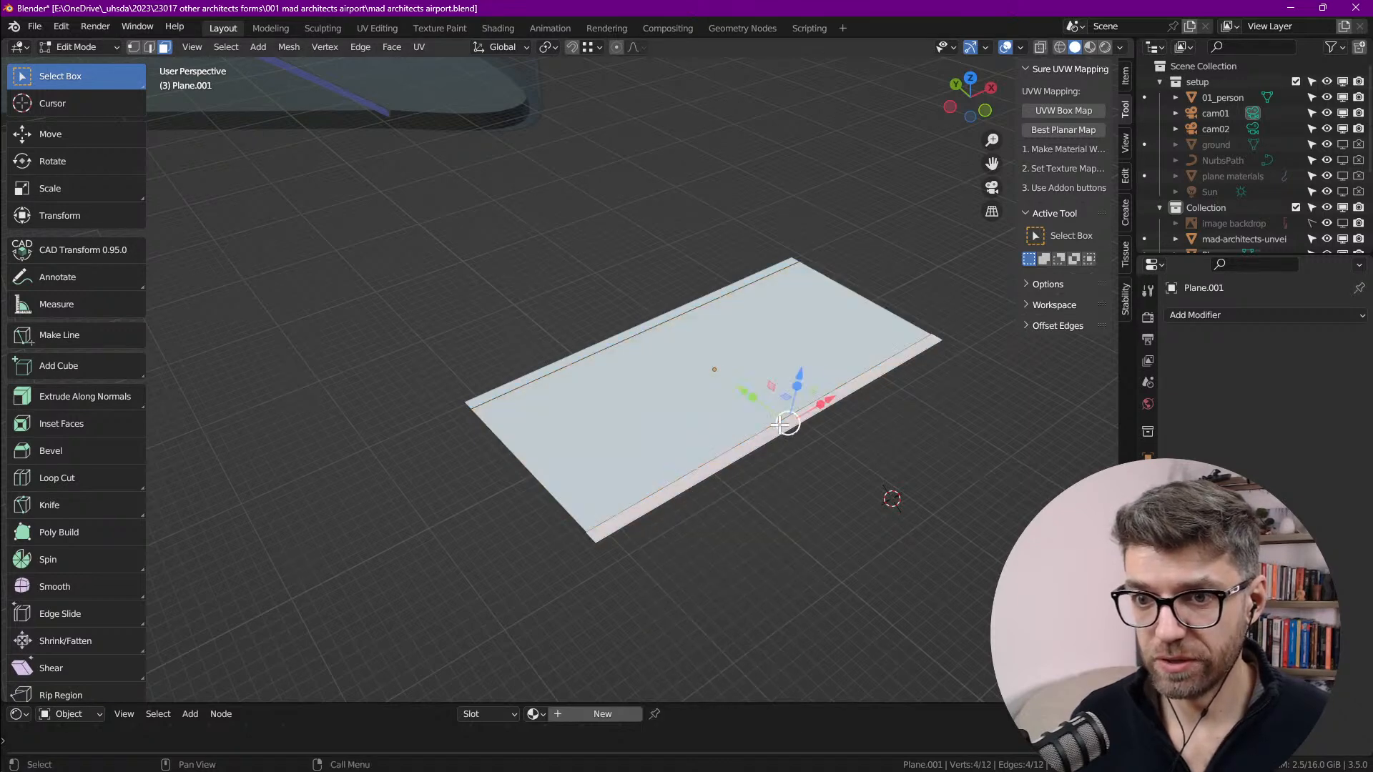
pyautogui.keyDown('shift'); pyautogui.click(666, 315); pyautogui.keyUp('shift')
pyautogui.moveTo(721, 320); pyautogui.dragTo(716, 323)
pyautogui.press('e')
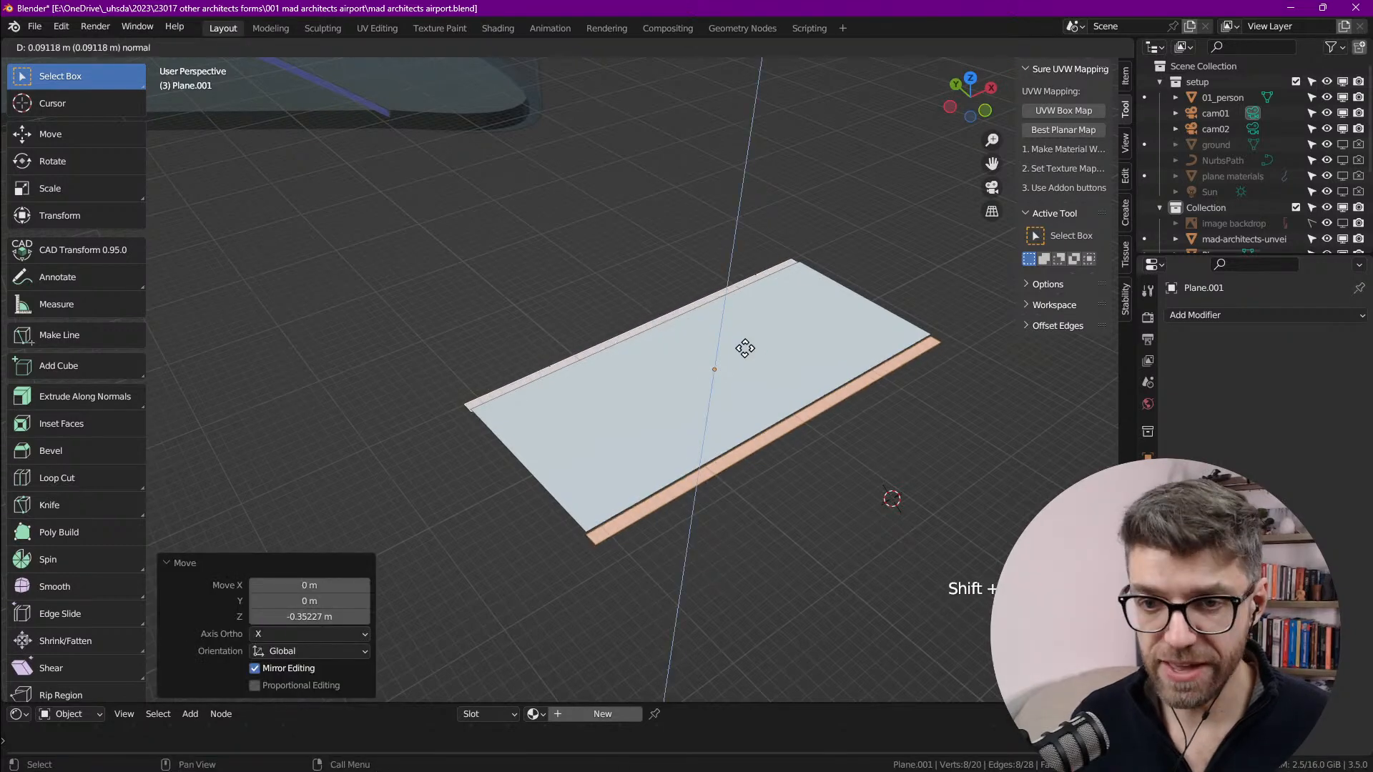
pyautogui.click(746, 341)
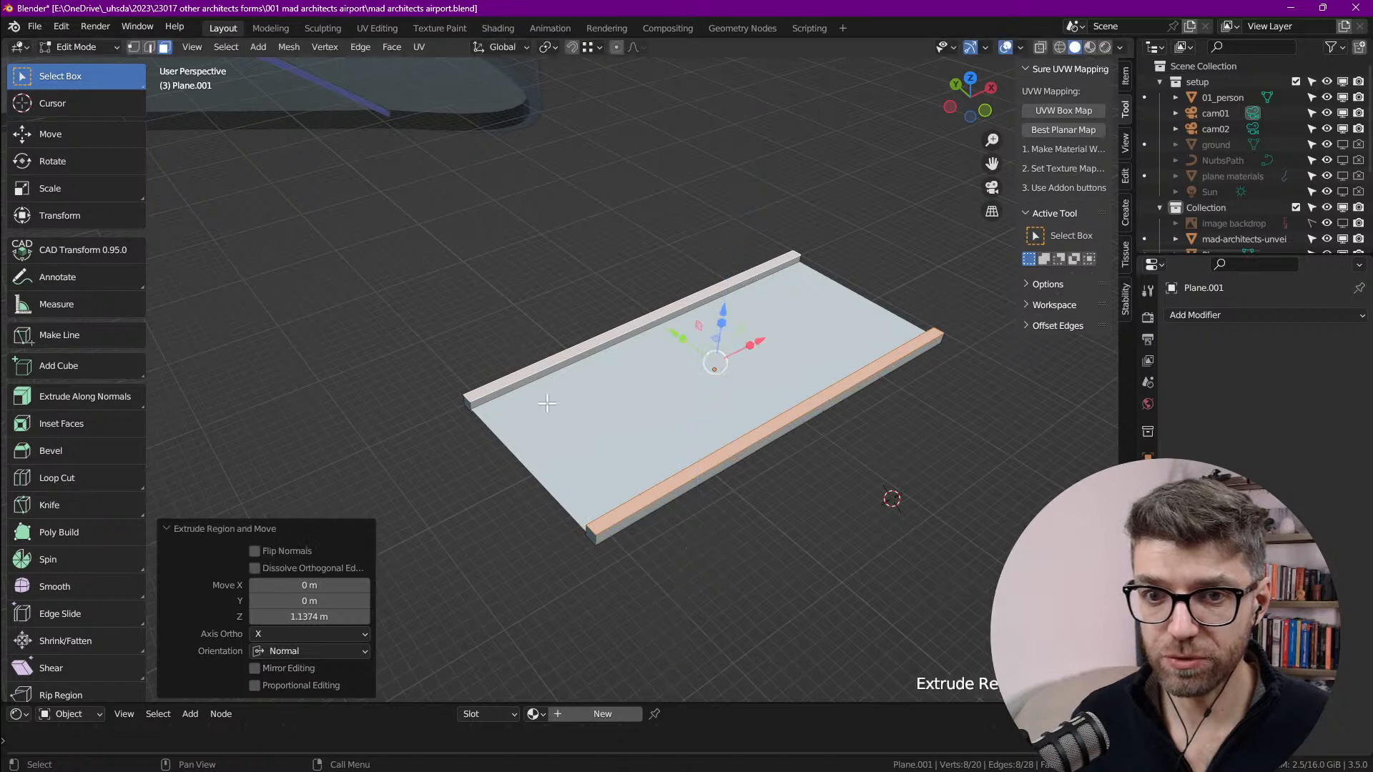
# Step: Delete the four small end faces of the two extruded edge strips
pyautogui.scroll(2, 545, 400)
pyautogui.click(432, 405)
pyautogui.keyDown('shift'); pyautogui.click(616, 616); pyautogui.keyUp('shift')
pyautogui.keyDown('shift'); pyautogui.moveTo(829, 268); pyautogui.dragTo(721, 356, button='middle'); pyautogui.keyUp('shift')
pyautogui.hotkey('alt', 'z')
pyautogui.keyDown('shift'); pyautogui.click(778, 286); pyautogui.keyUp('shift')
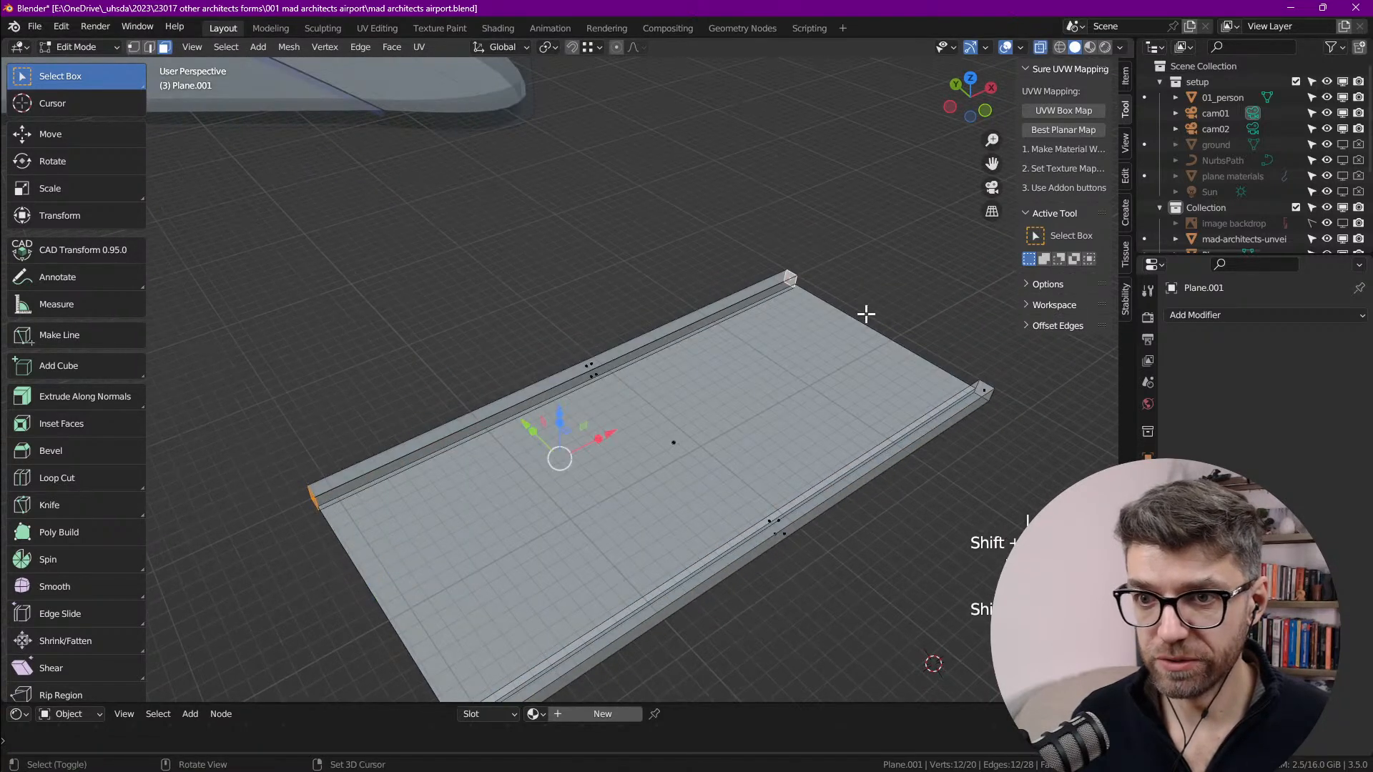
pyautogui.keyDown('shift'); pyautogui.click(984, 392); pyautogui.keyUp('shift')
pyautogui.press('x')
pyautogui.press('f')
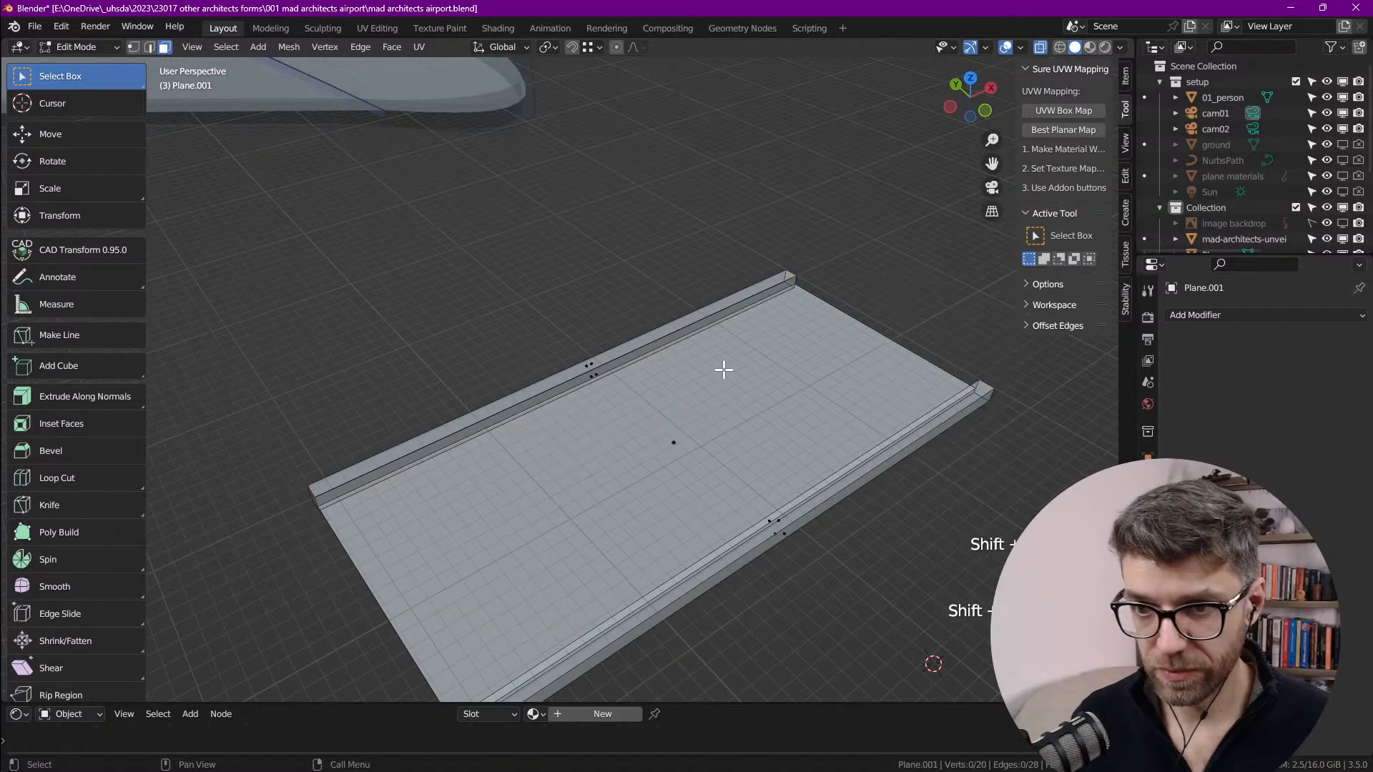
# Step: Select both extruded edge strips and give the plane a material slot using the existing "frame" material
pyautogui.scroll(-4, 724, 370)
pyautogui.keyDown('shift'); pyautogui.moveTo(700, 413); pyautogui.dragTo(684, 362, button='middle'); pyautogui.keyUp('shift')
pyautogui.scroll(1, 660, 327)
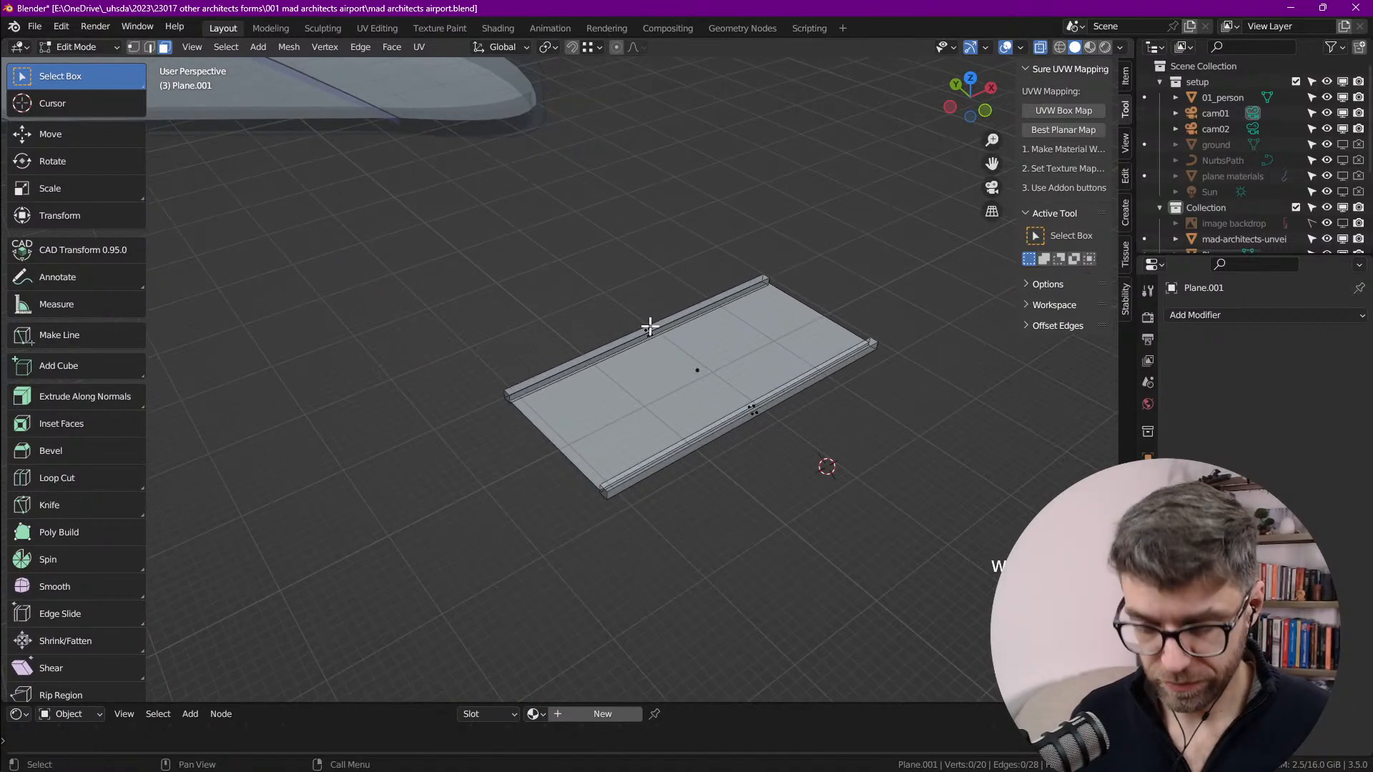
pyautogui.press('l')
pyautogui.press('l')
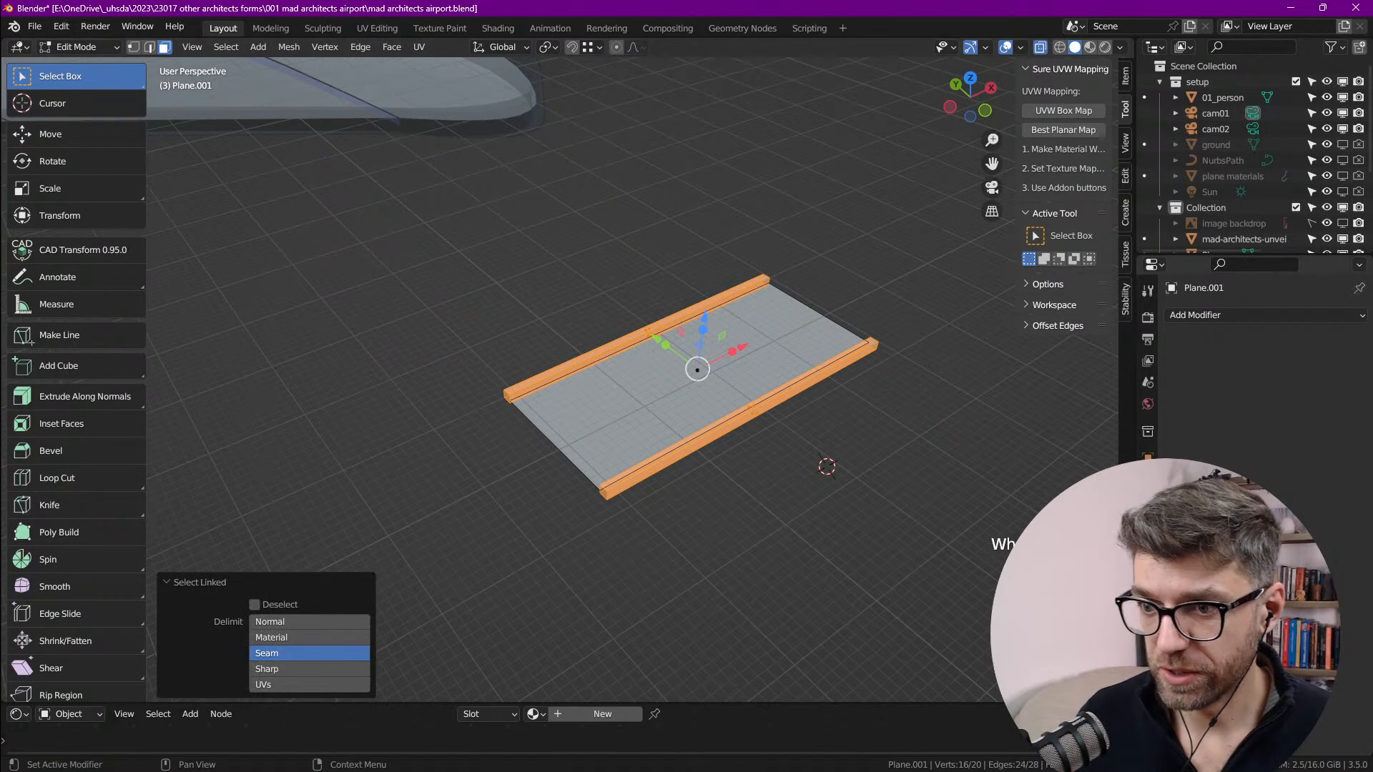
pyautogui.click(1148, 588)
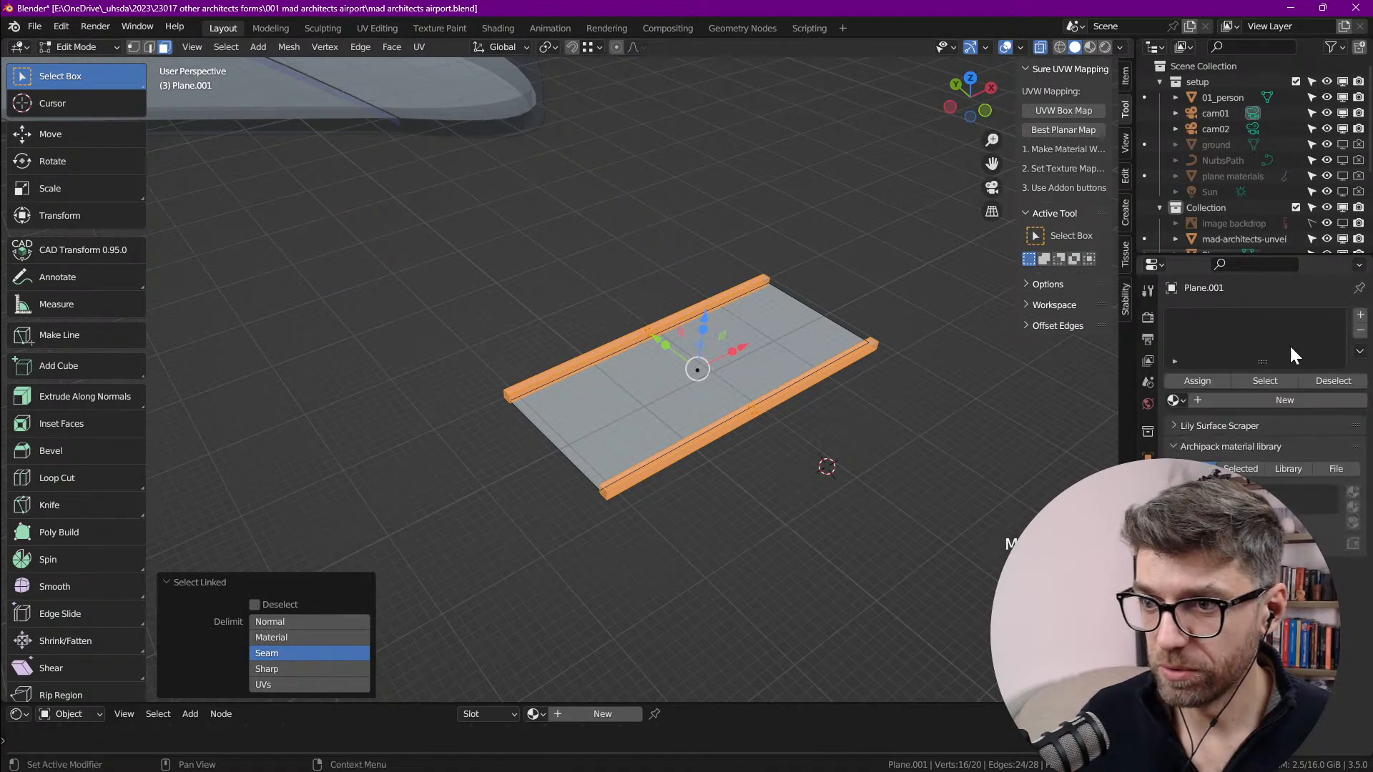
pyautogui.click(1361, 315)
pyautogui.click(1263, 400)
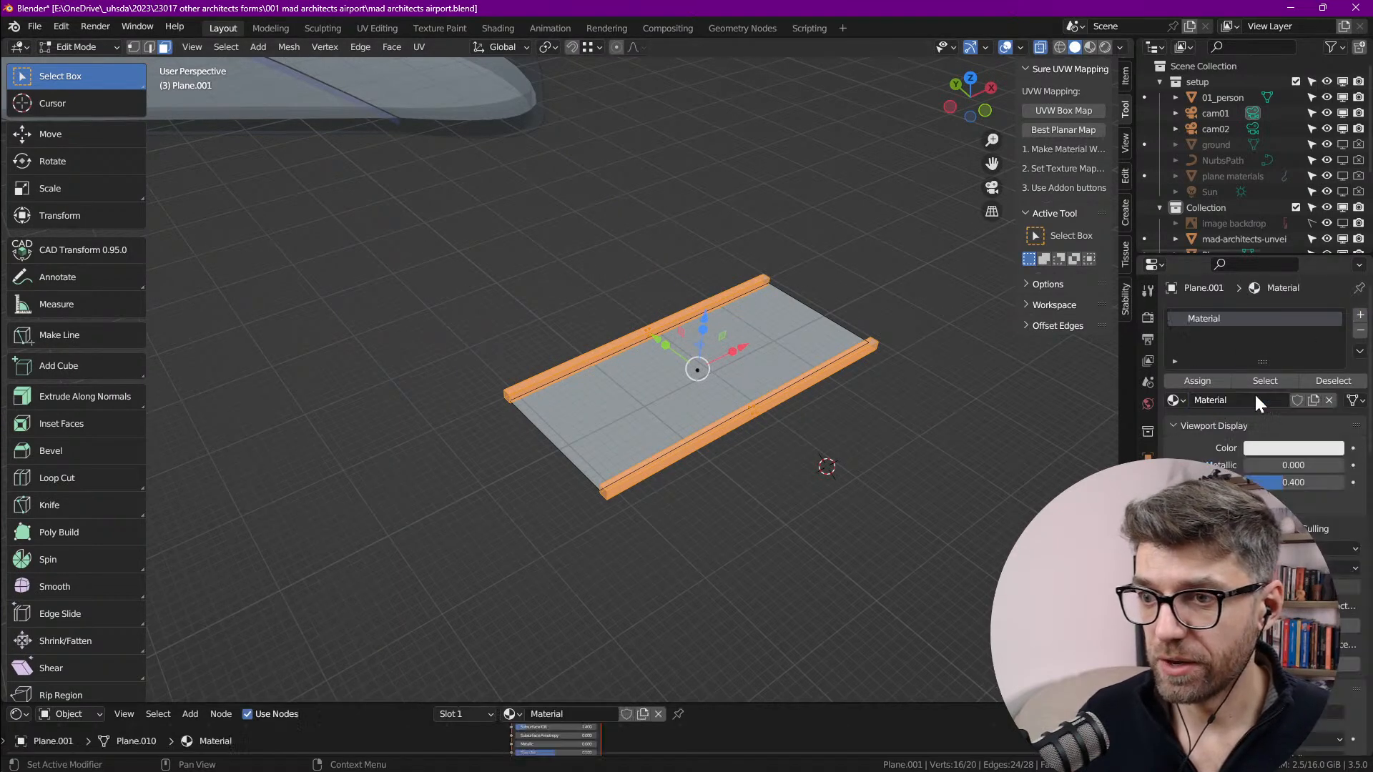
pyautogui.click(1176, 399)
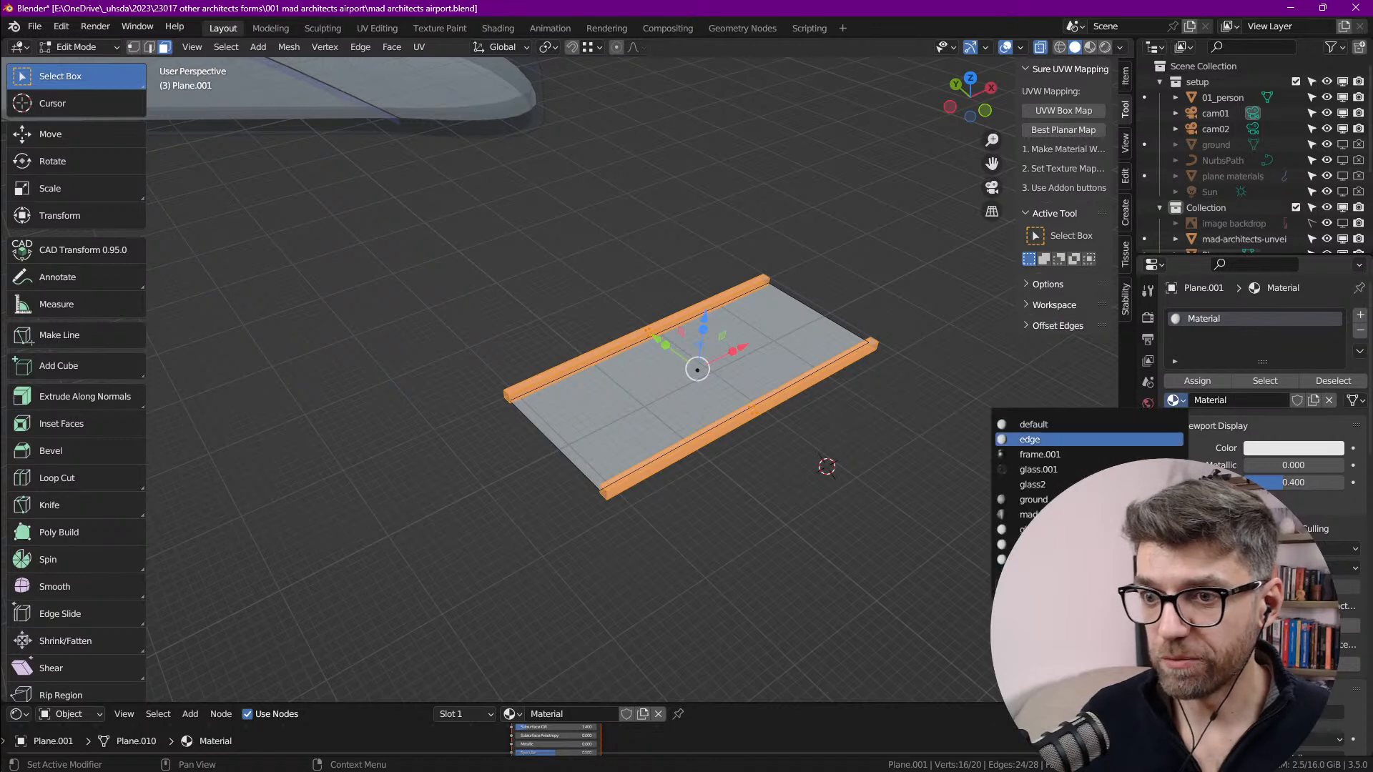
pyautogui.write('frame')
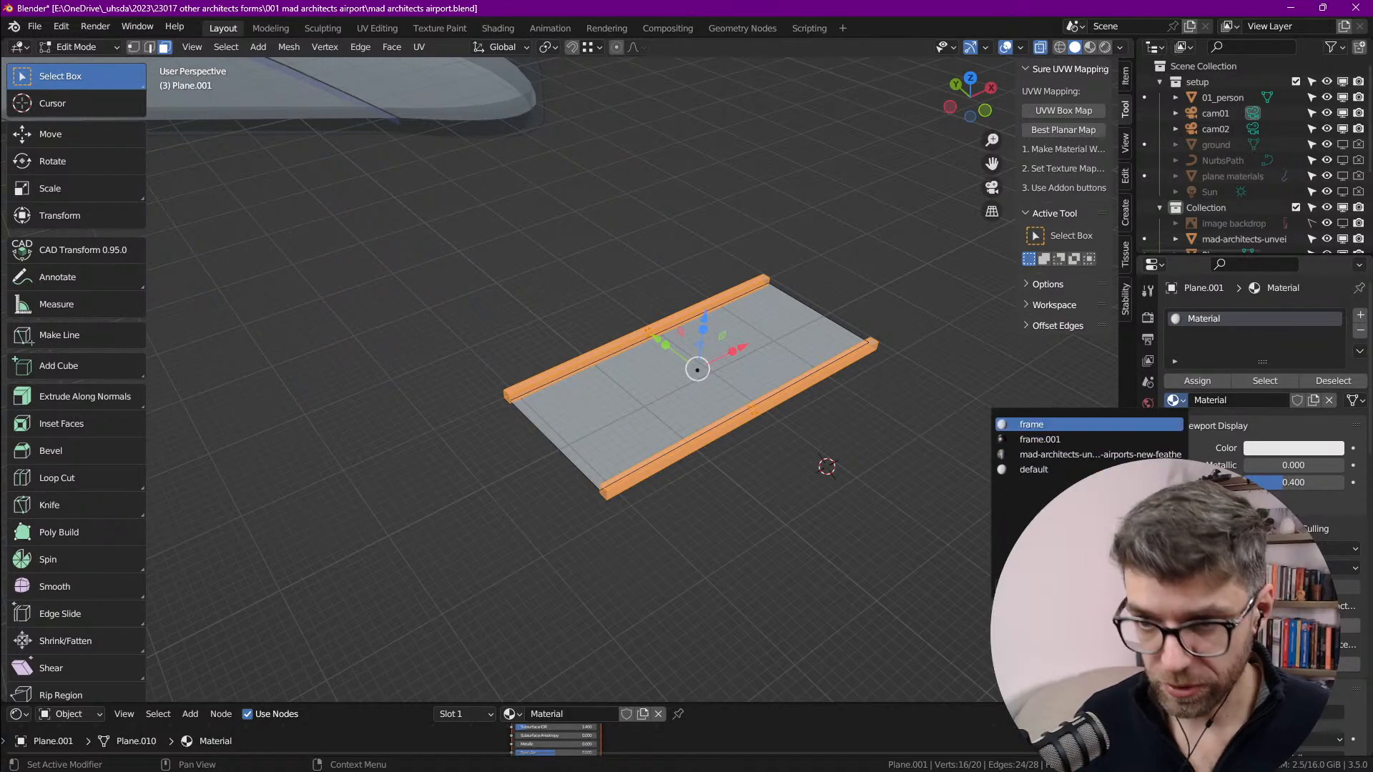
pyautogui.press('Return')
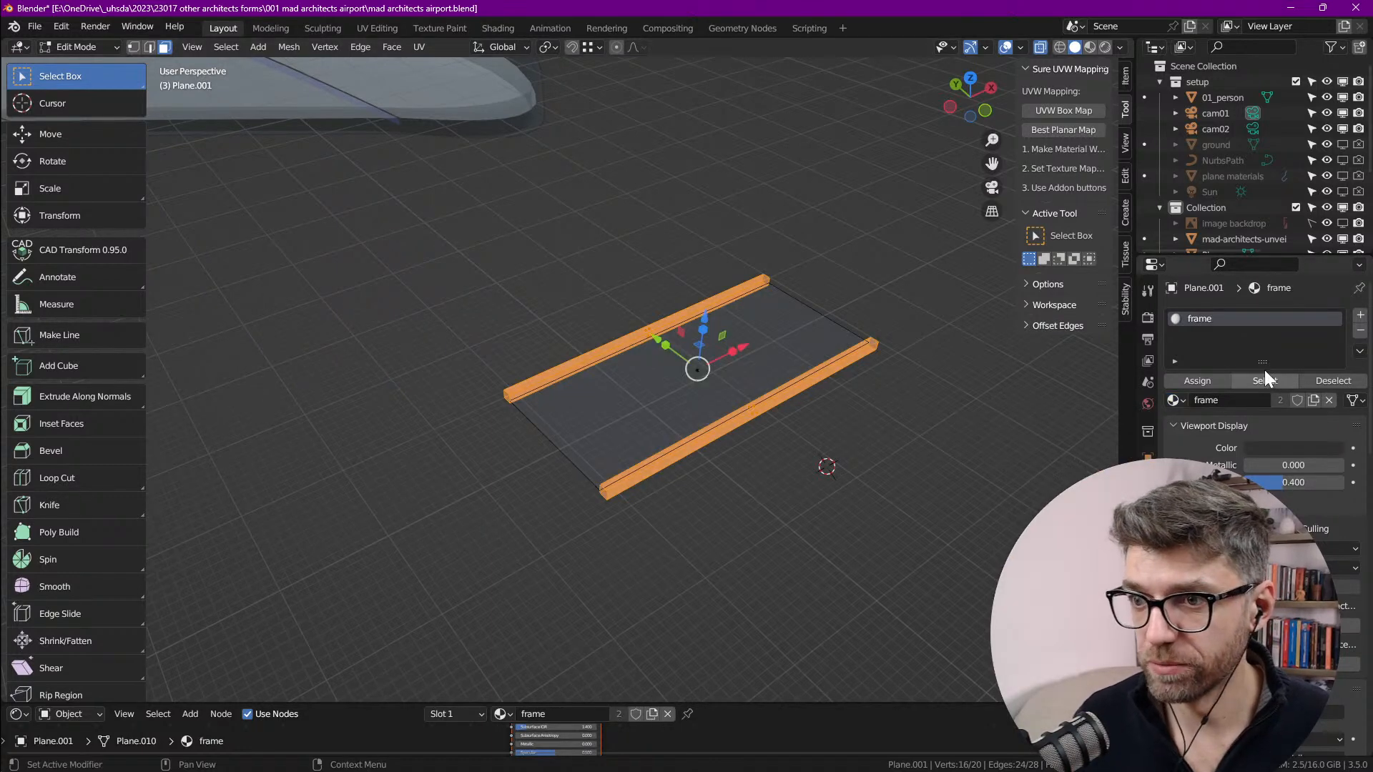
# Step: Add a second material slot with the existing "panel" material, assign it to the large middle face, and finish editing the mesh
pyautogui.click(1360, 314)
pyautogui.click(1175, 424)
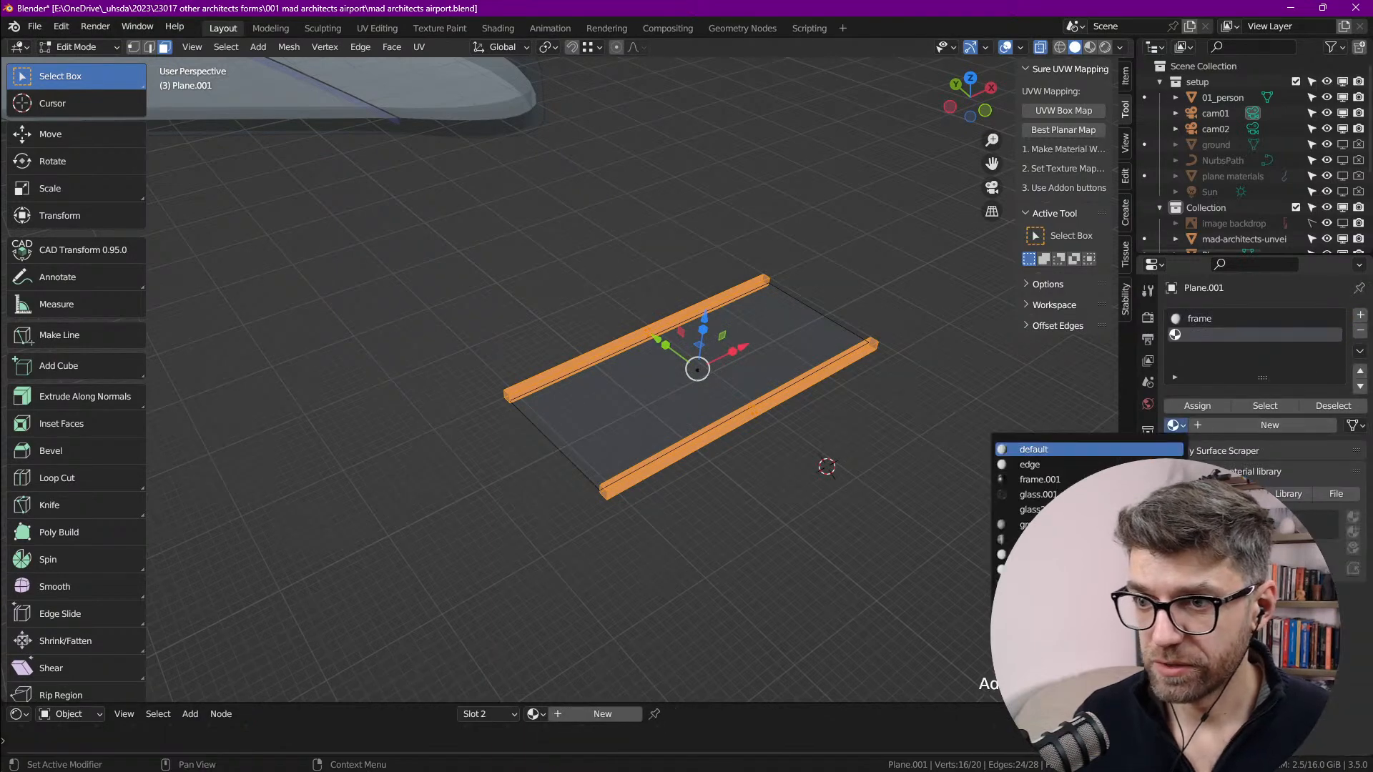
pyautogui.write('frame')
pyautogui.press('Return')
pyautogui.click(1209, 405)
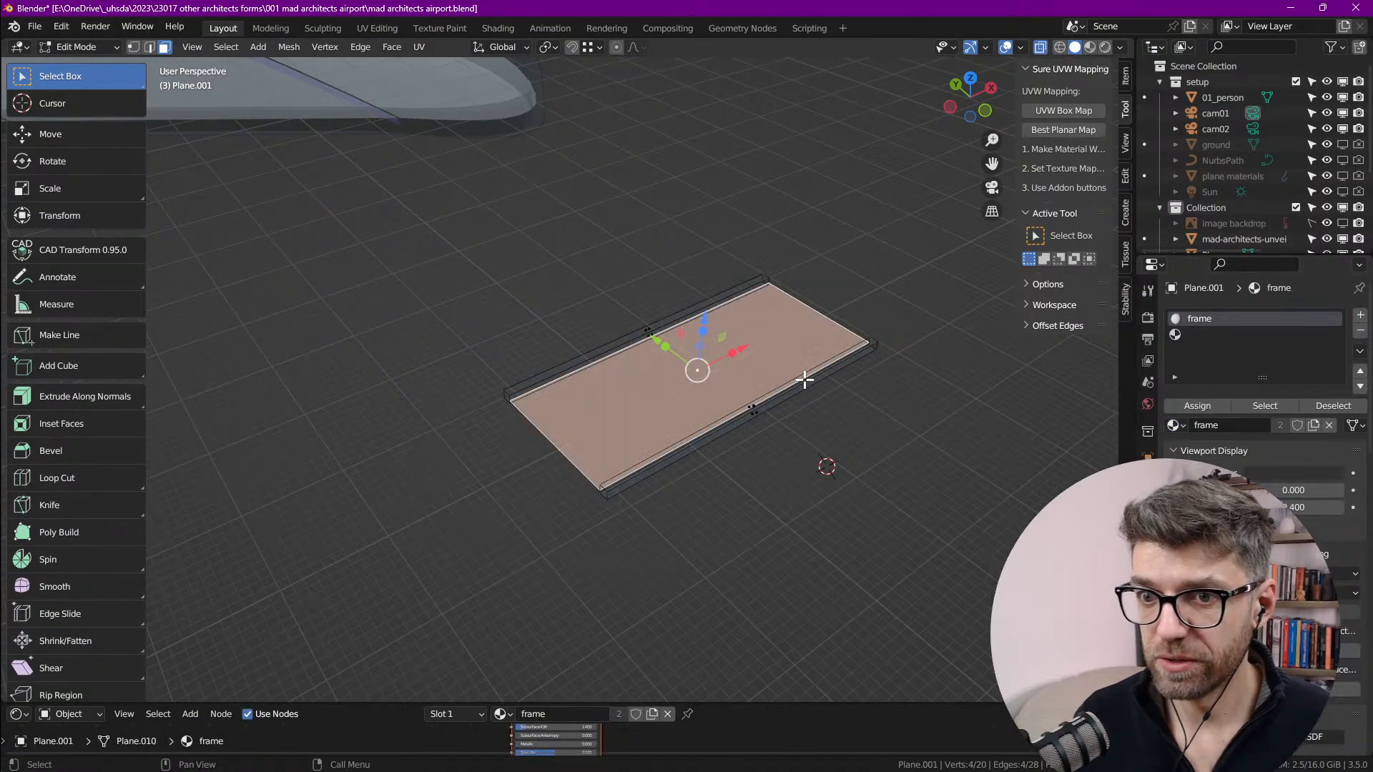
pyautogui.click(1175, 335)
pyautogui.click(1186, 406)
pyautogui.click(1175, 425)
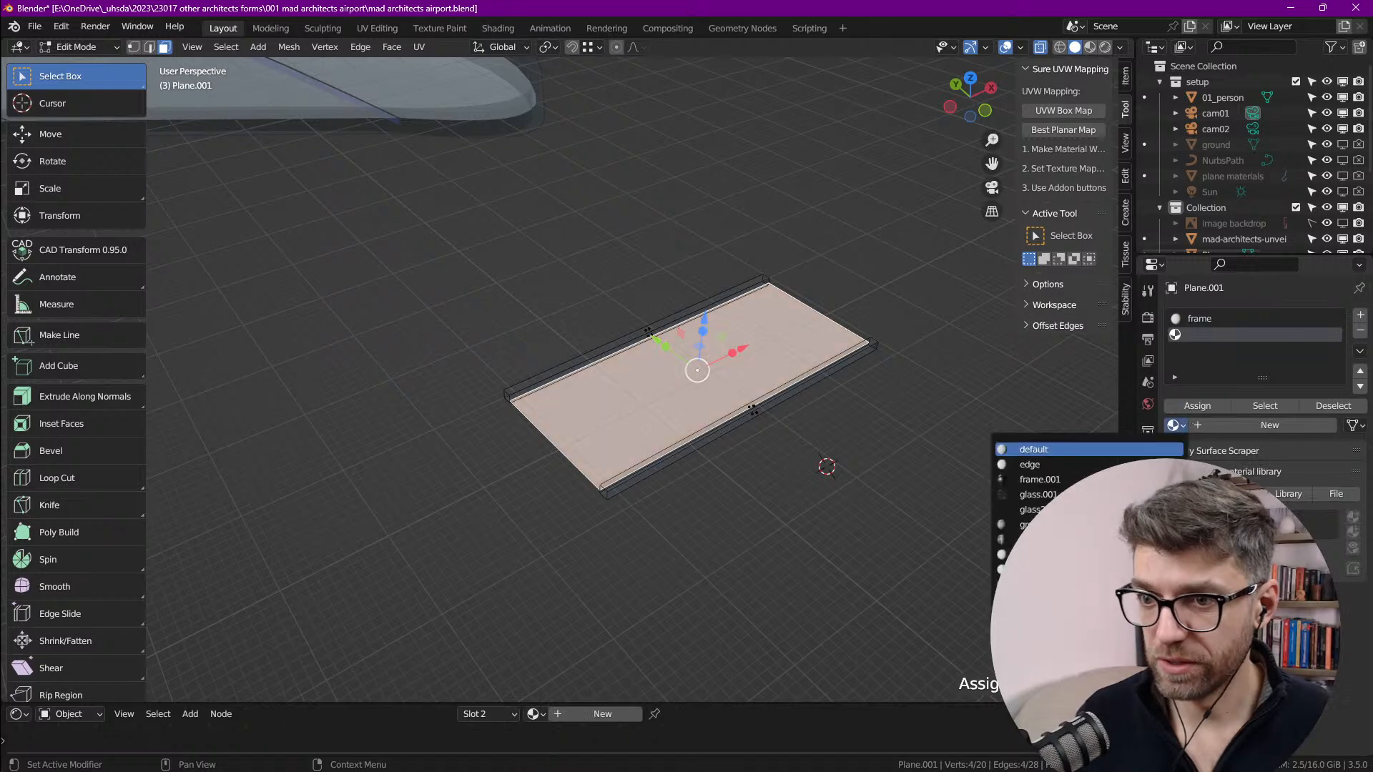
pyautogui.write('pan')
pyautogui.press('Return')
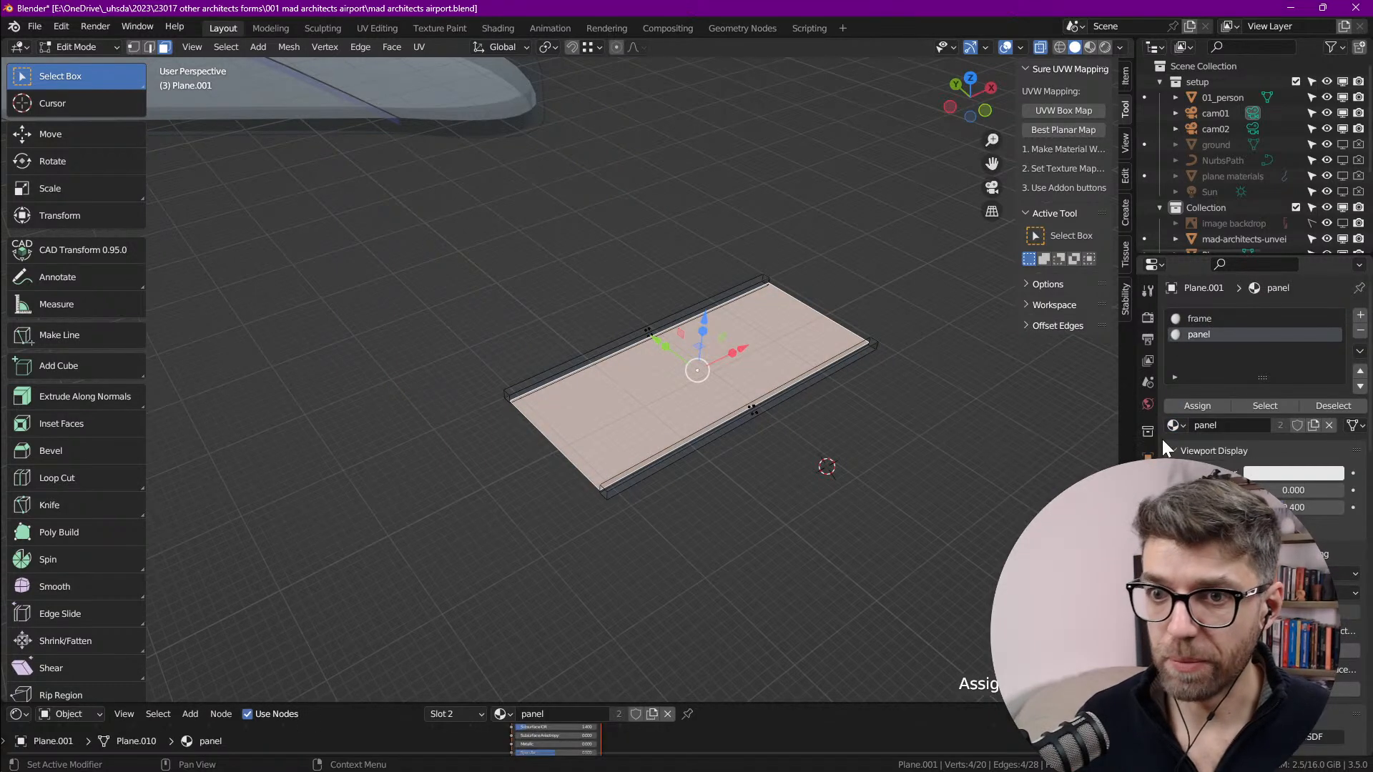
pyautogui.scroll(-3, 799, 343)
pyautogui.hotkey('alt', 'a')
pyautogui.press('Tab')
# Step: Examine the roof base's tip, outer edge and blue glass slits in comparison with the small panel
pyautogui.scroll(3, 703, 361)
pyautogui.scroll(-5, 737, 431)
pyautogui.press('Tab')
pyautogui.scroll(2, 402, 309)
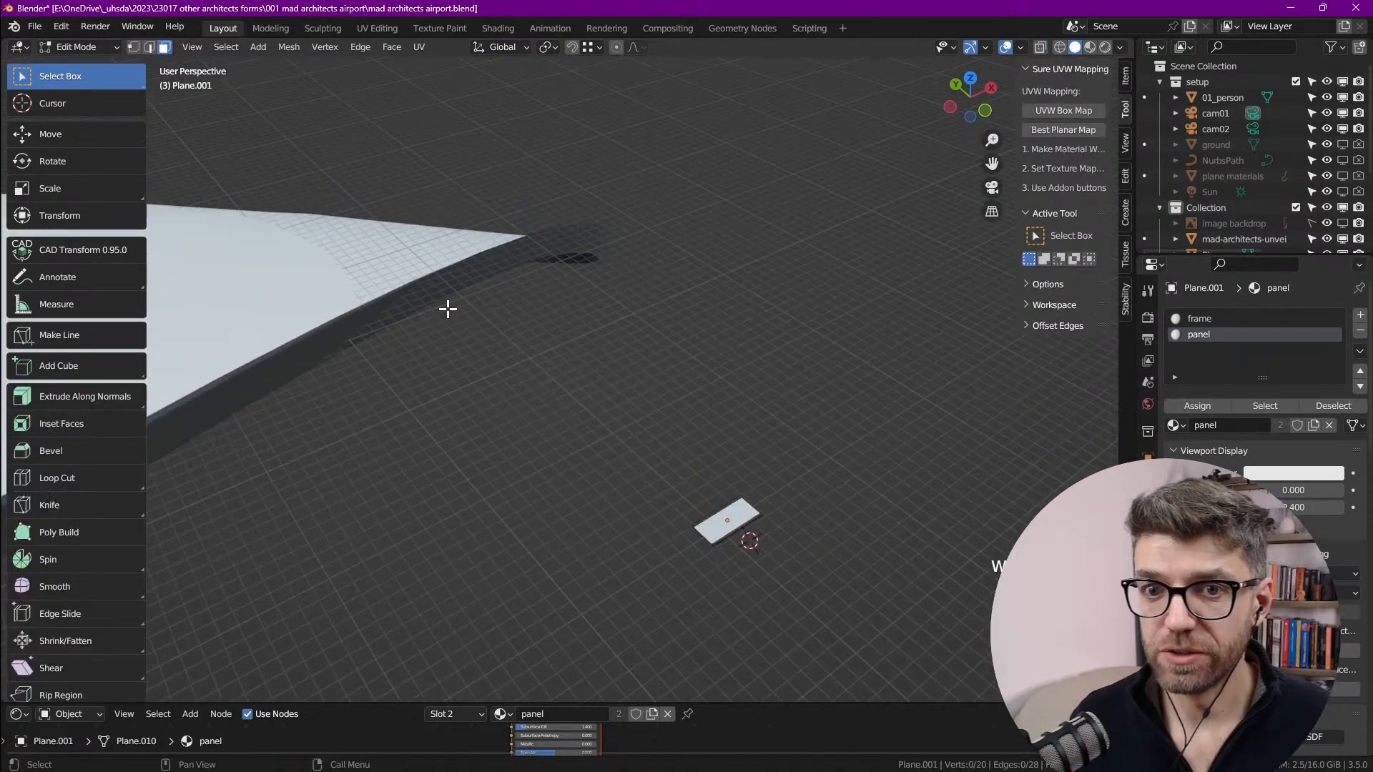
pyautogui.press('Tab')
pyautogui.click(353, 302)
pyautogui.scroll(2, 342, 371)
pyautogui.scroll(3, 341, 371)
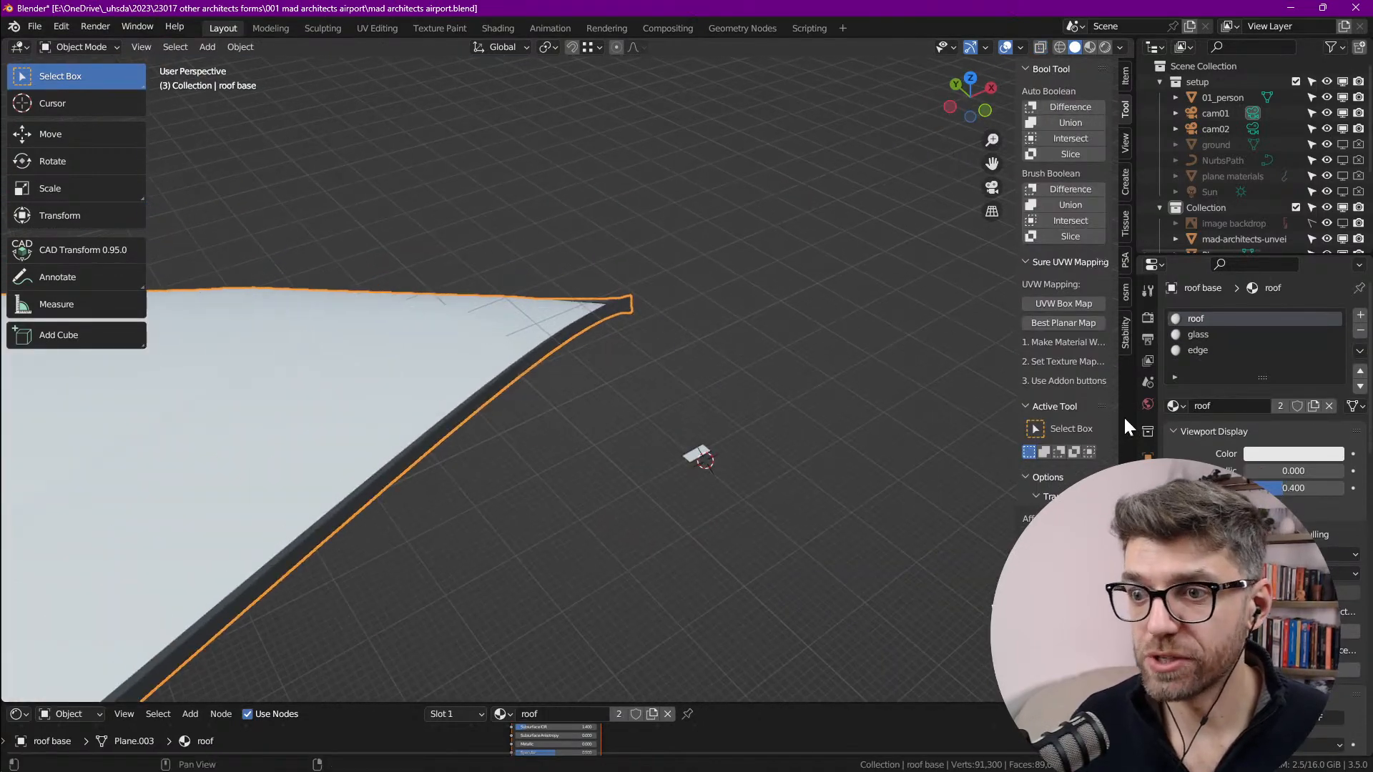
pyautogui.scroll(-5, 676, 414)
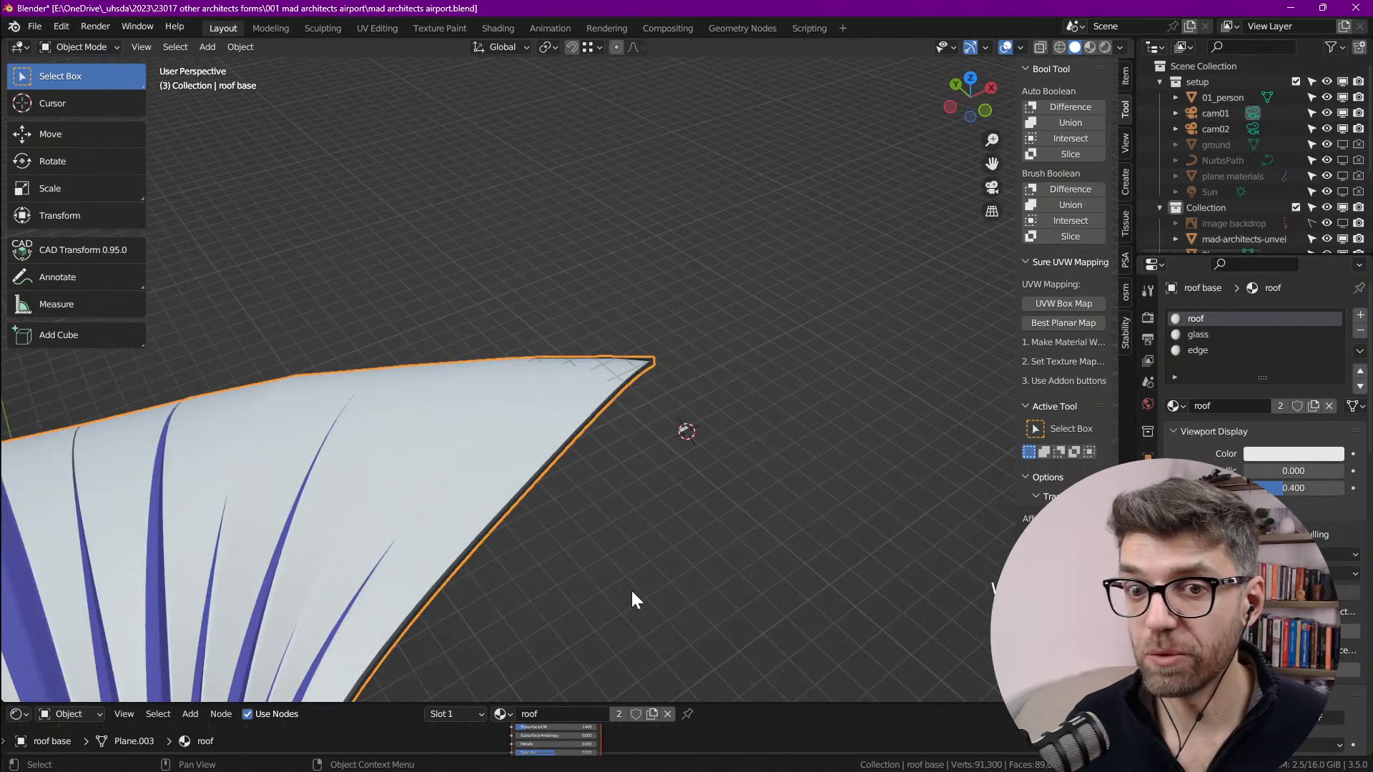
pyautogui.keyDown('shift'); pyautogui.moveTo(658, 527); pyautogui.dragTo(691, 470, button='middle'); pyautogui.keyUp('shift')
pyautogui.scroll(3, 708, 401)
pyautogui.click(718, 363)
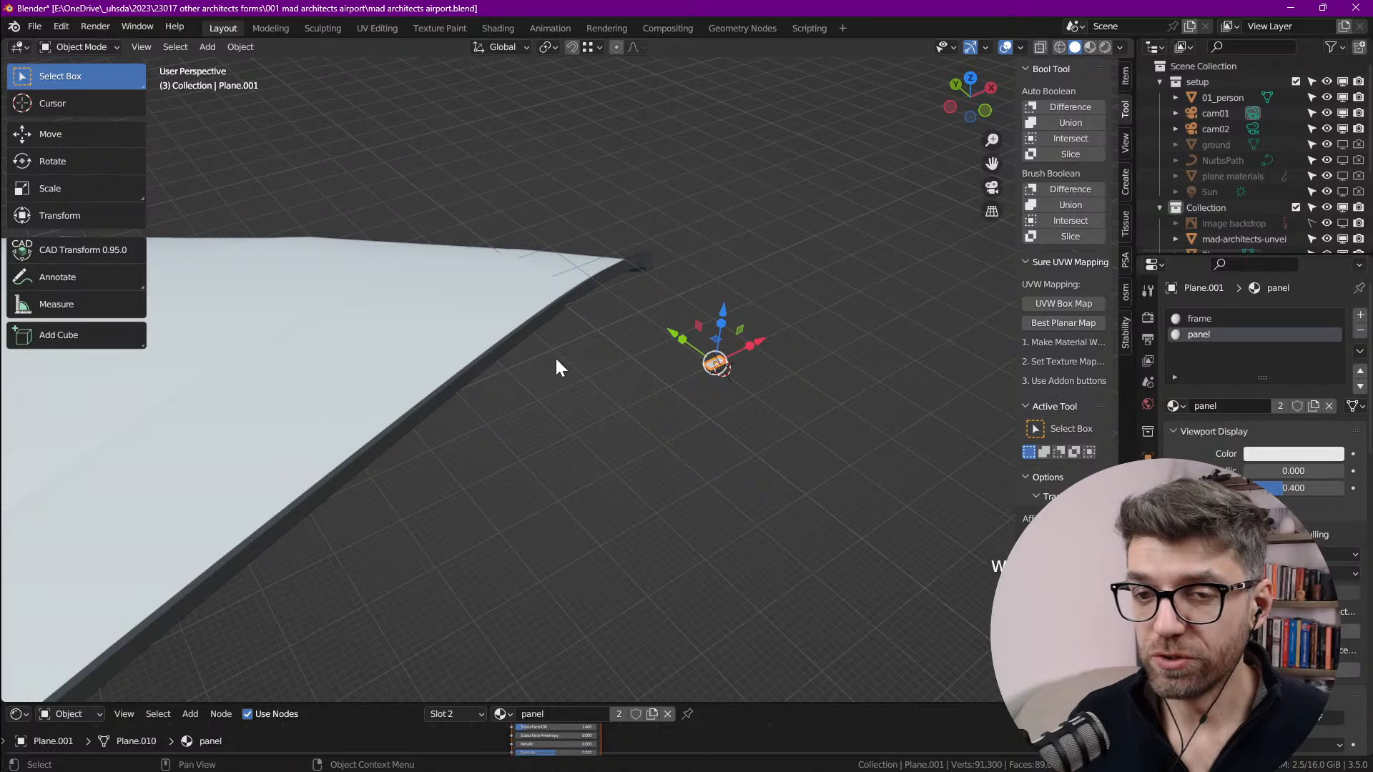
pyautogui.moveTo(502, 340); pyautogui.dragTo(491, 429, button='middle')
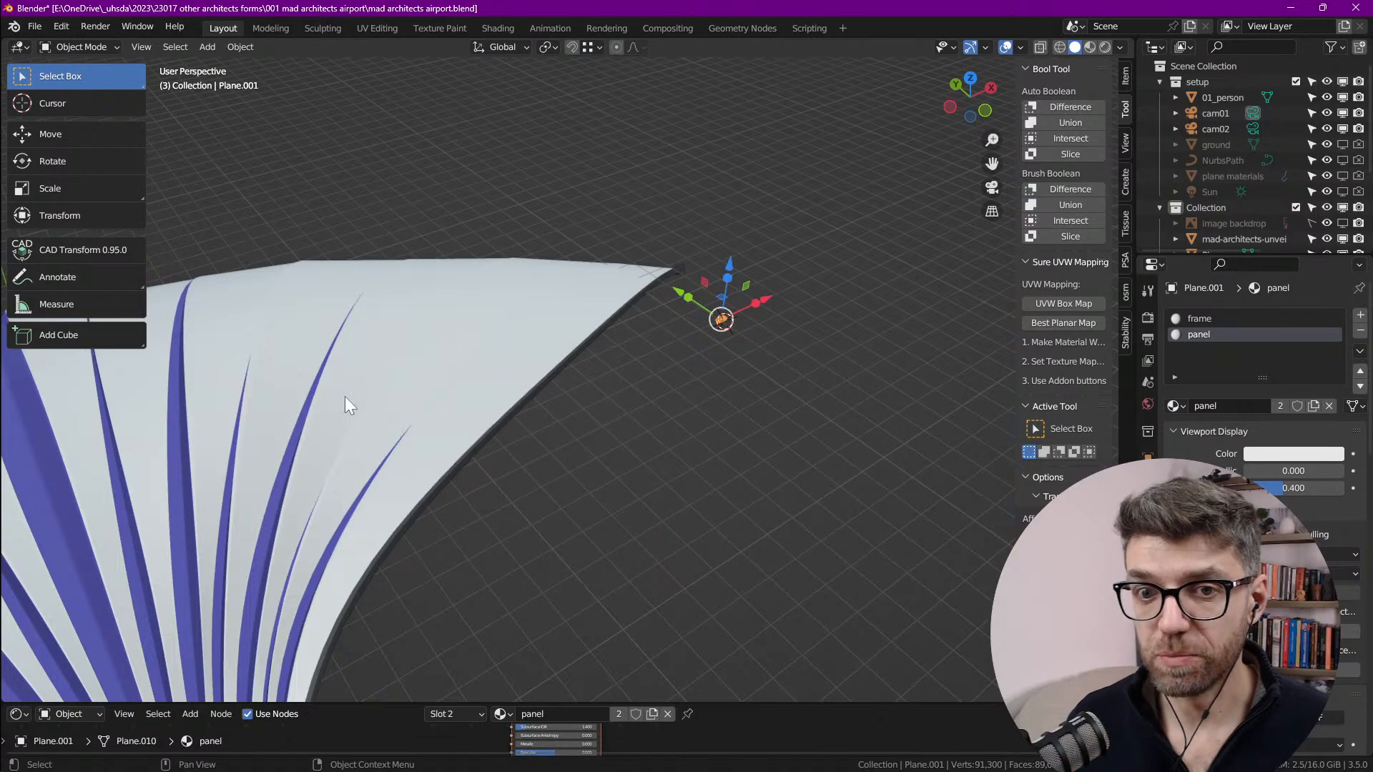
pyautogui.scroll(6, 341, 560)
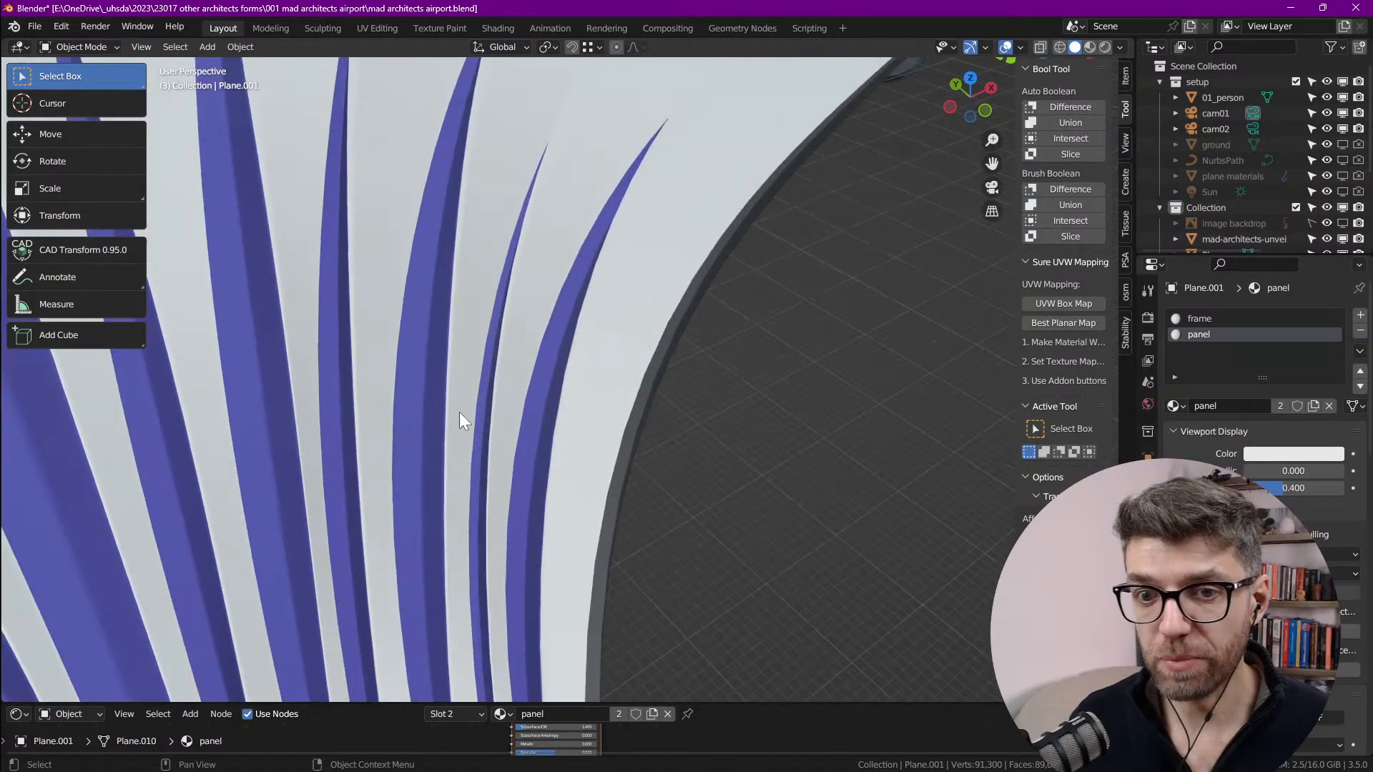
pyautogui.moveTo(413, 465); pyautogui.dragTo(471, 423, button='middle')
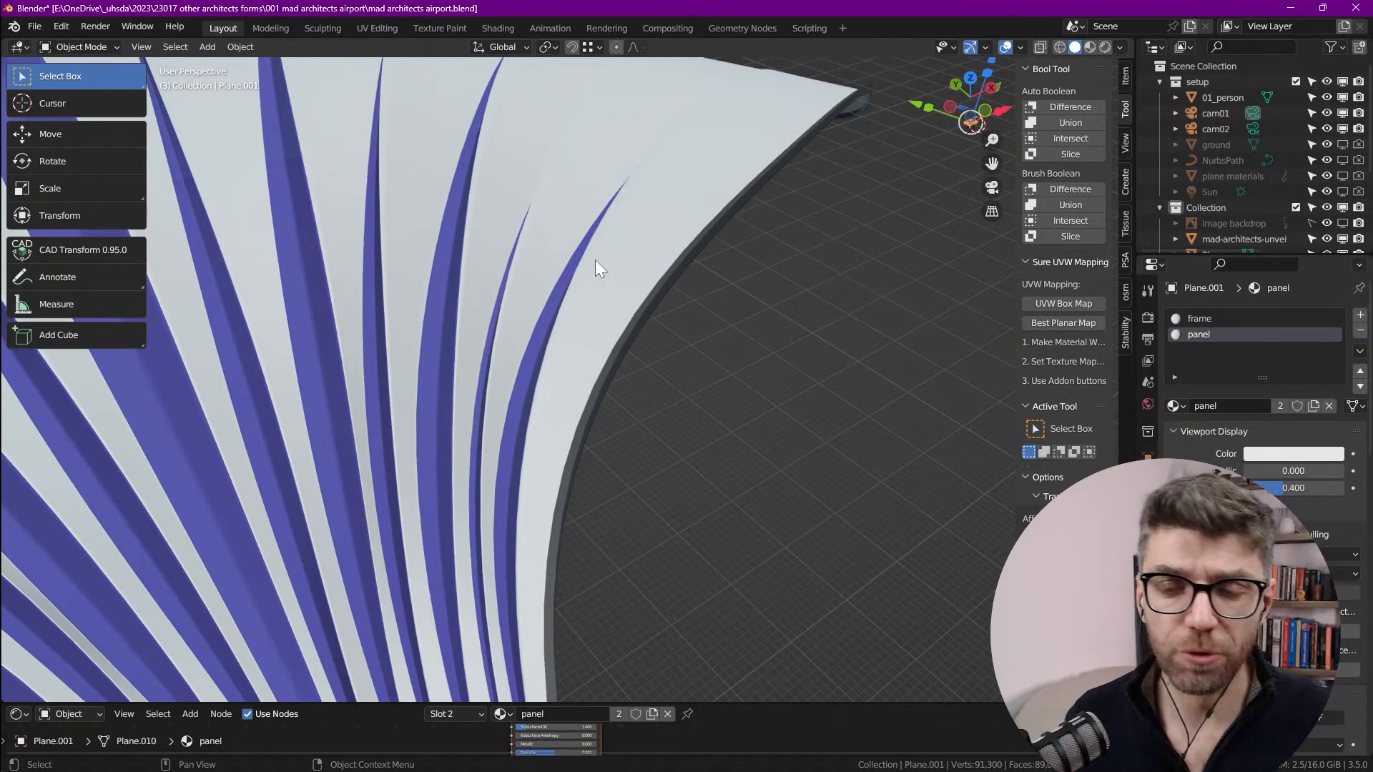
pyautogui.moveTo(524, 246); pyautogui.dragTo(410, 473, button='middle')
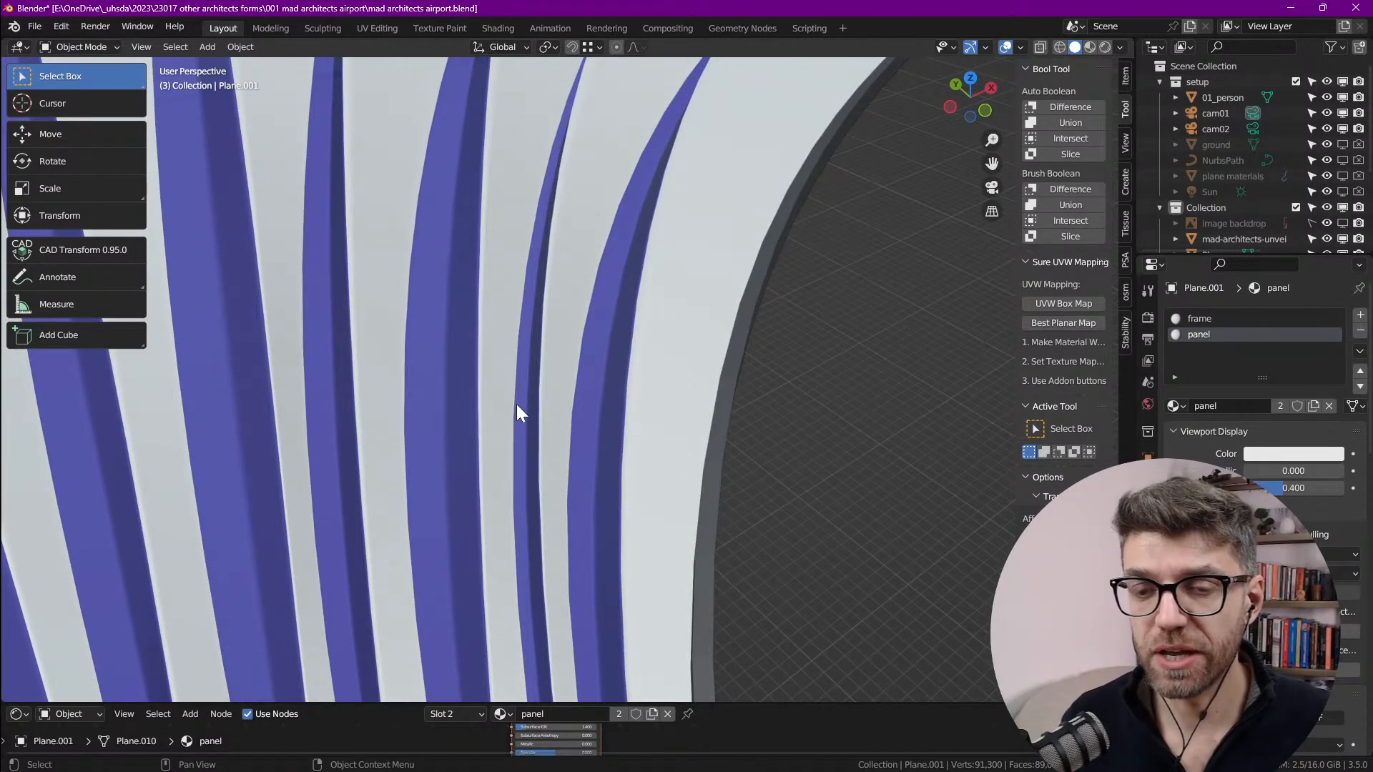
pyautogui.scroll(-5, 519, 430)
# Step: Separate the linked faces of the roof base's dark outer edge band into their own object
pyautogui.click(670, 315)
pyautogui.scroll(-1, 668, 326)
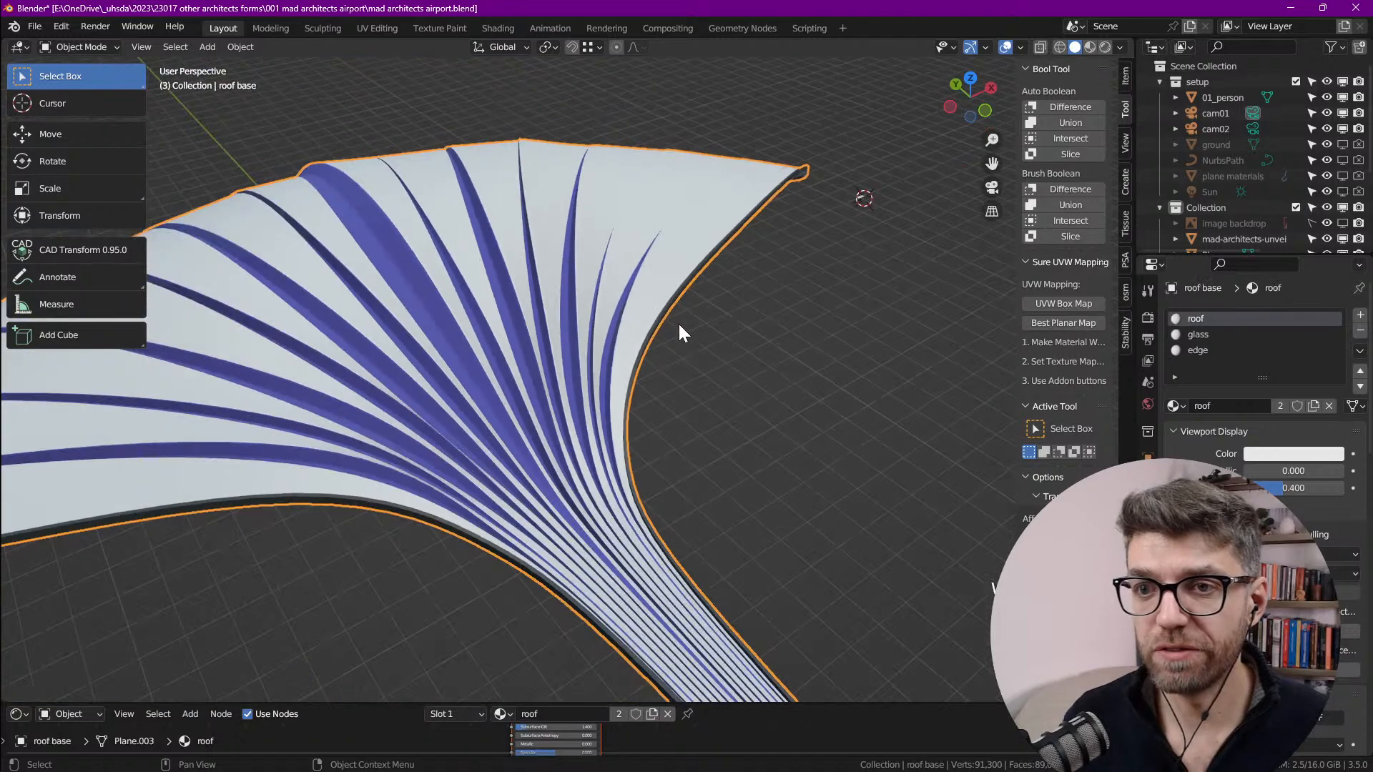
pyautogui.press('Tab')
pyautogui.scroll(3, 681, 296)
pyautogui.scroll(2, 679, 305)
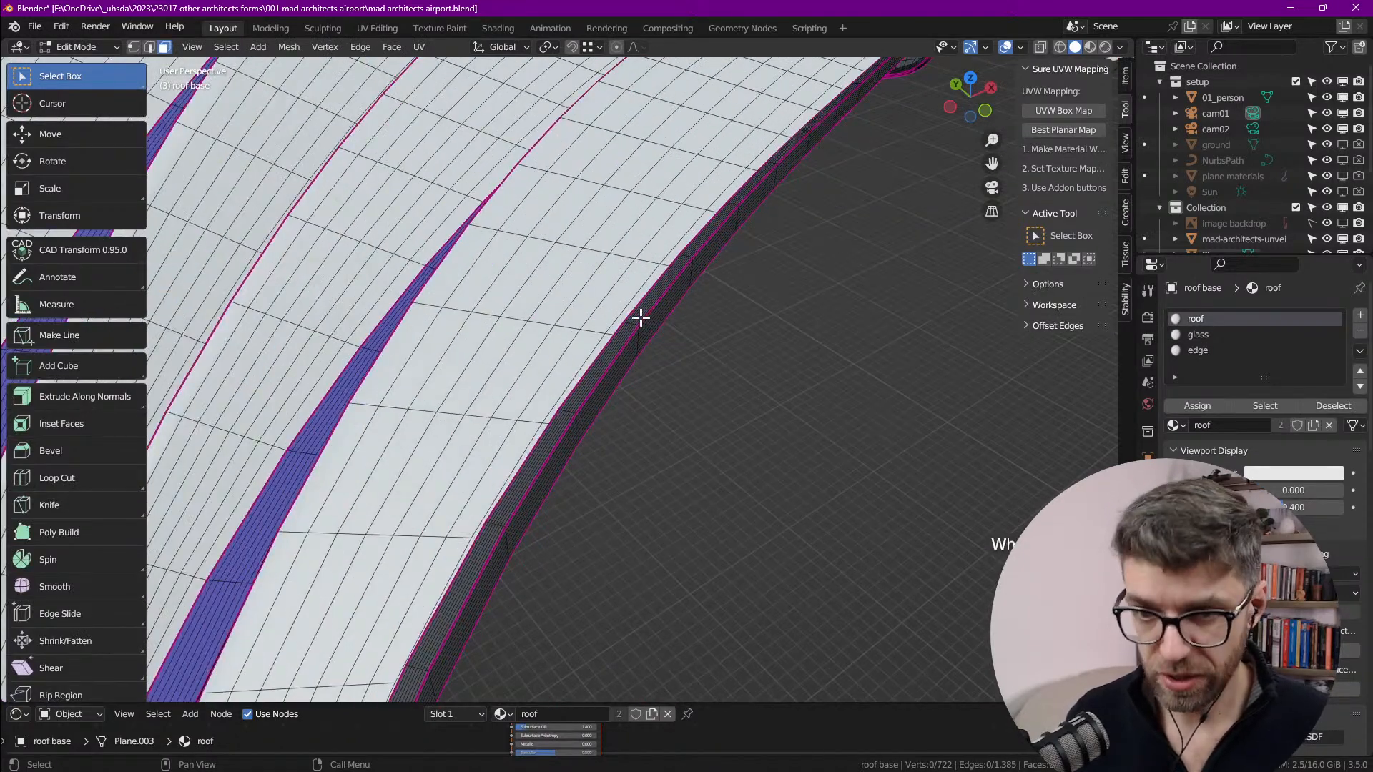
pyautogui.press('l')
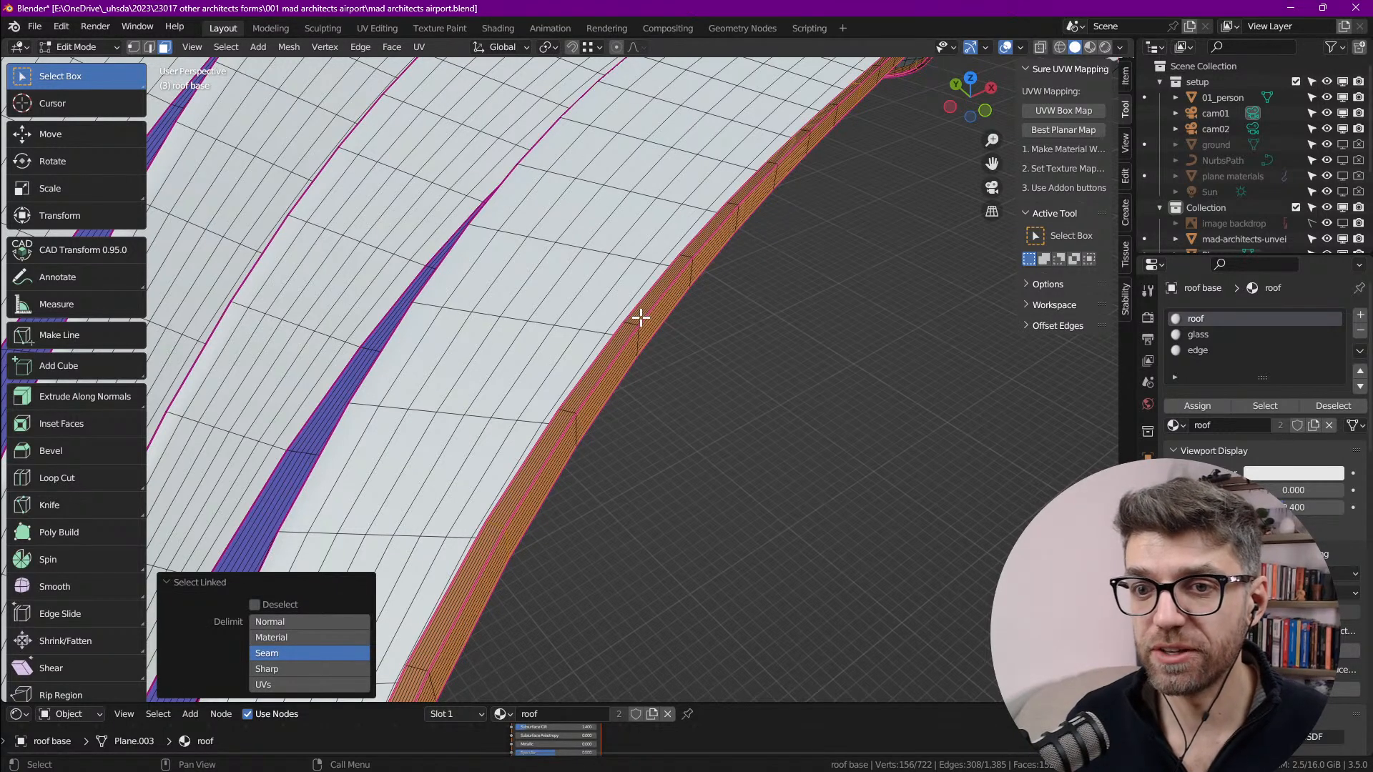
pyautogui.rightClick(641, 318)
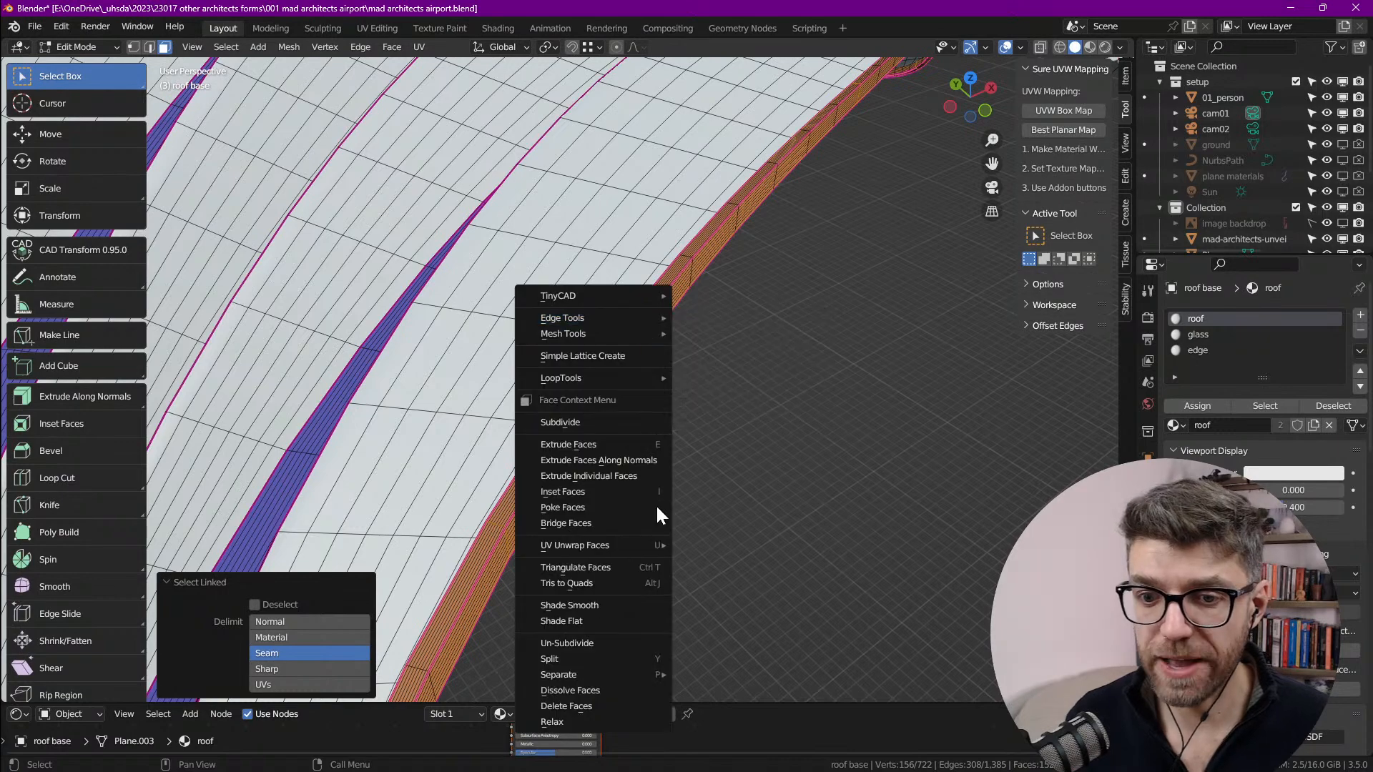
pyautogui.moveTo(634, 675)
pyautogui.click(688, 672)
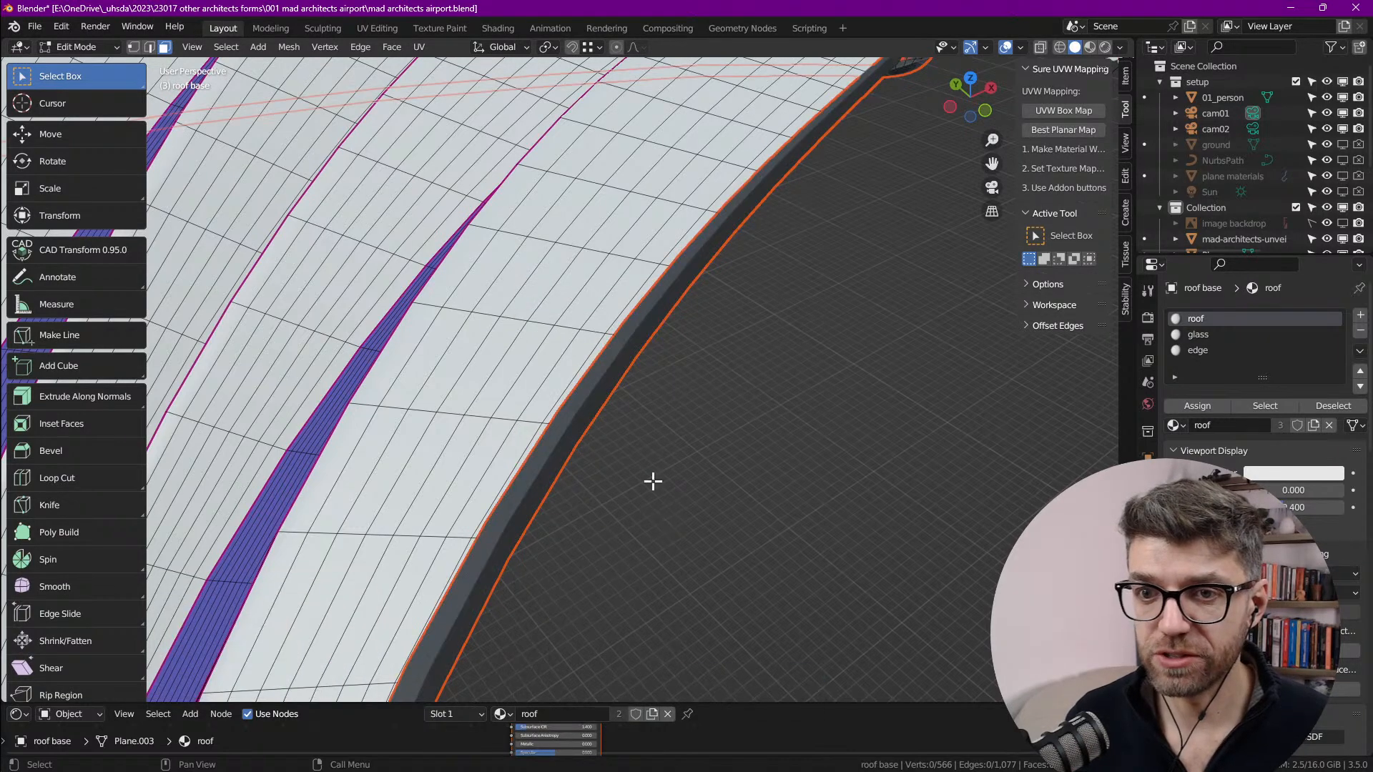
pyautogui.scroll(-5, 665, 511)
pyautogui.press('Tab')
pyautogui.click(641, 389)
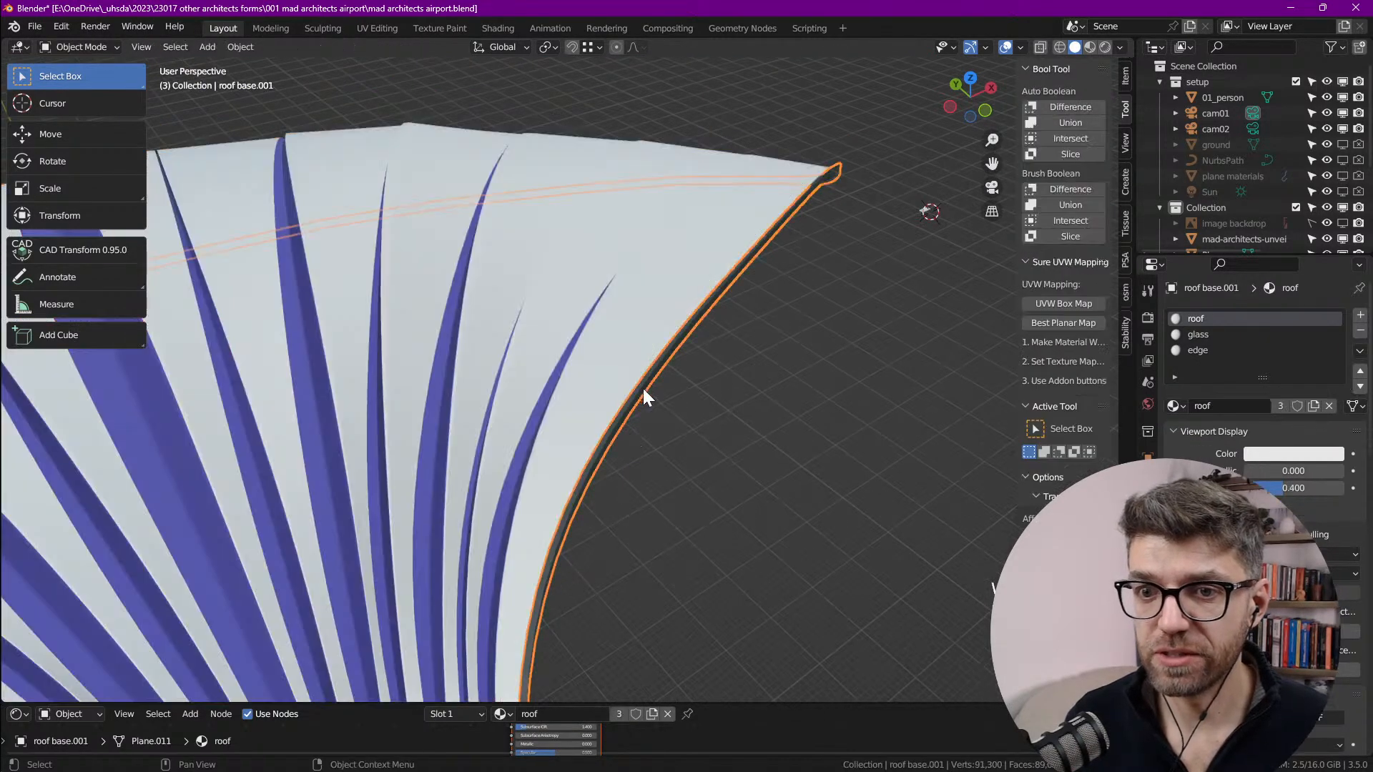
pyautogui.click(593, 350)
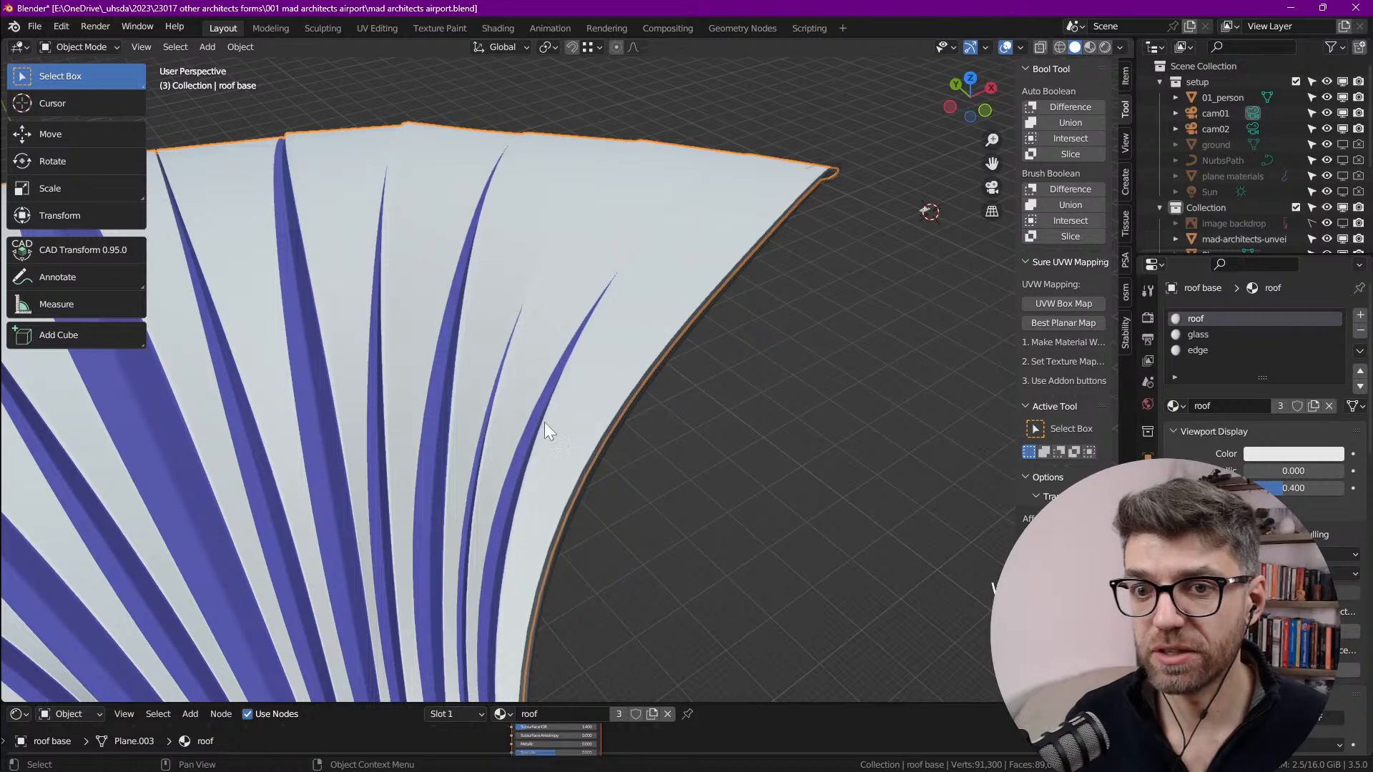
# Step: Select the small framed panel beside the roof and show the Tissue tools with their full labels readable
pyautogui.scroll(-3, 643, 308)
pyautogui.scroll(5, 722, 318)
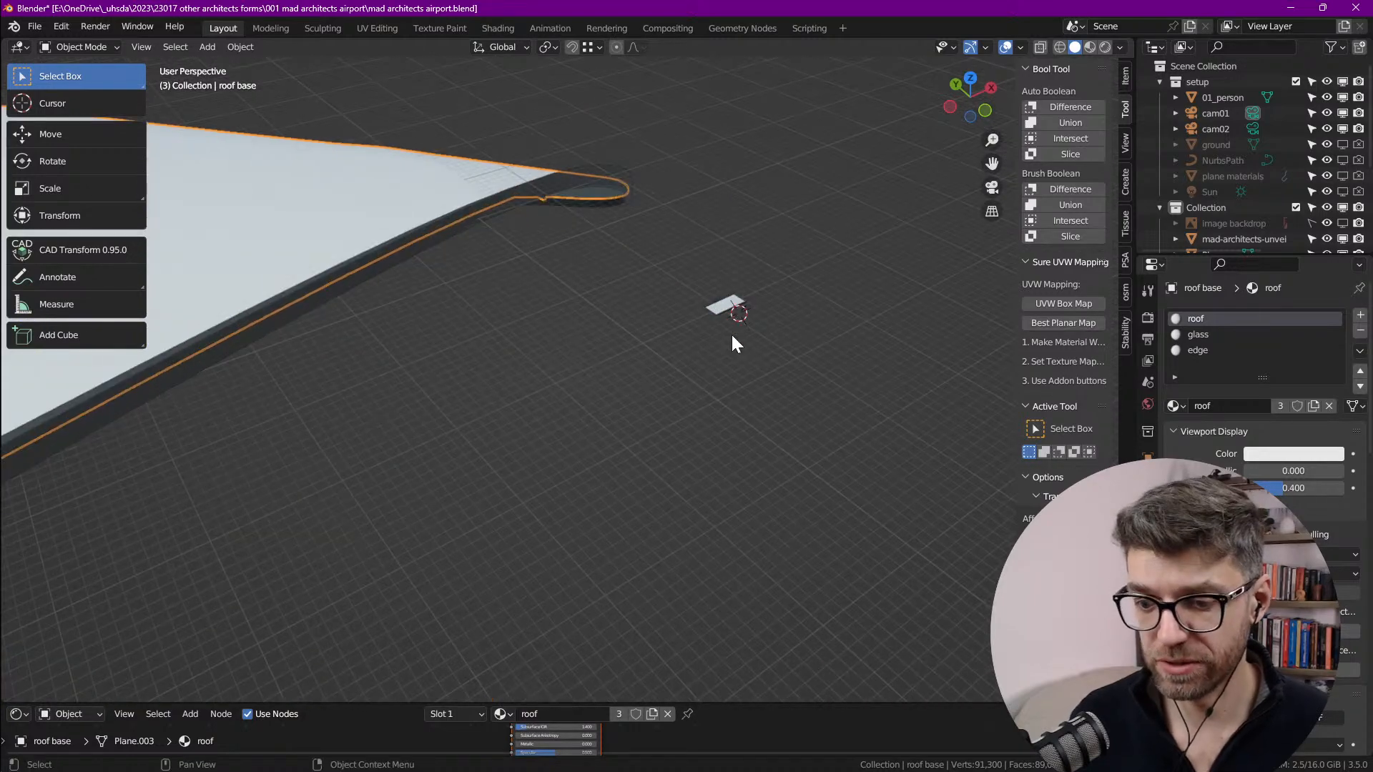
pyautogui.scroll(8, 734, 342)
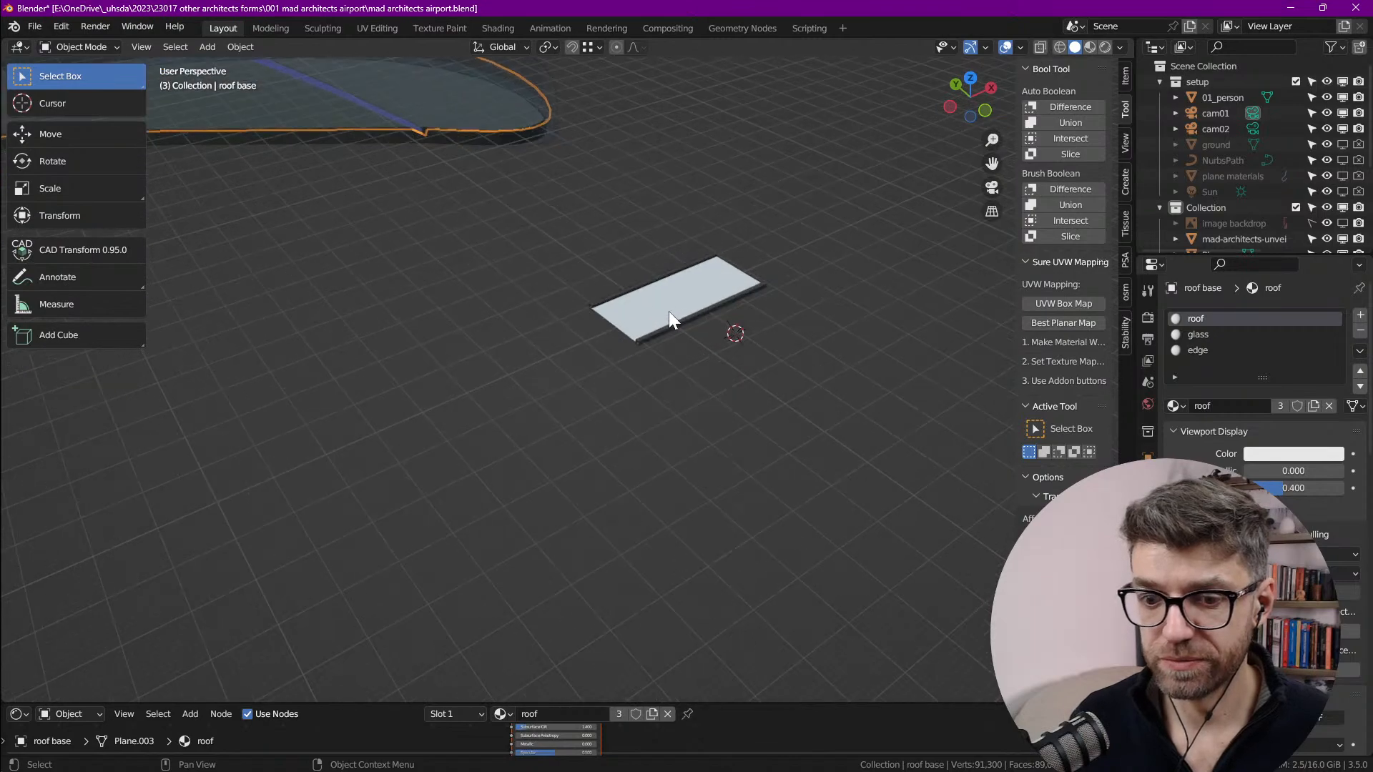
pyautogui.scroll(-6, 758, 378)
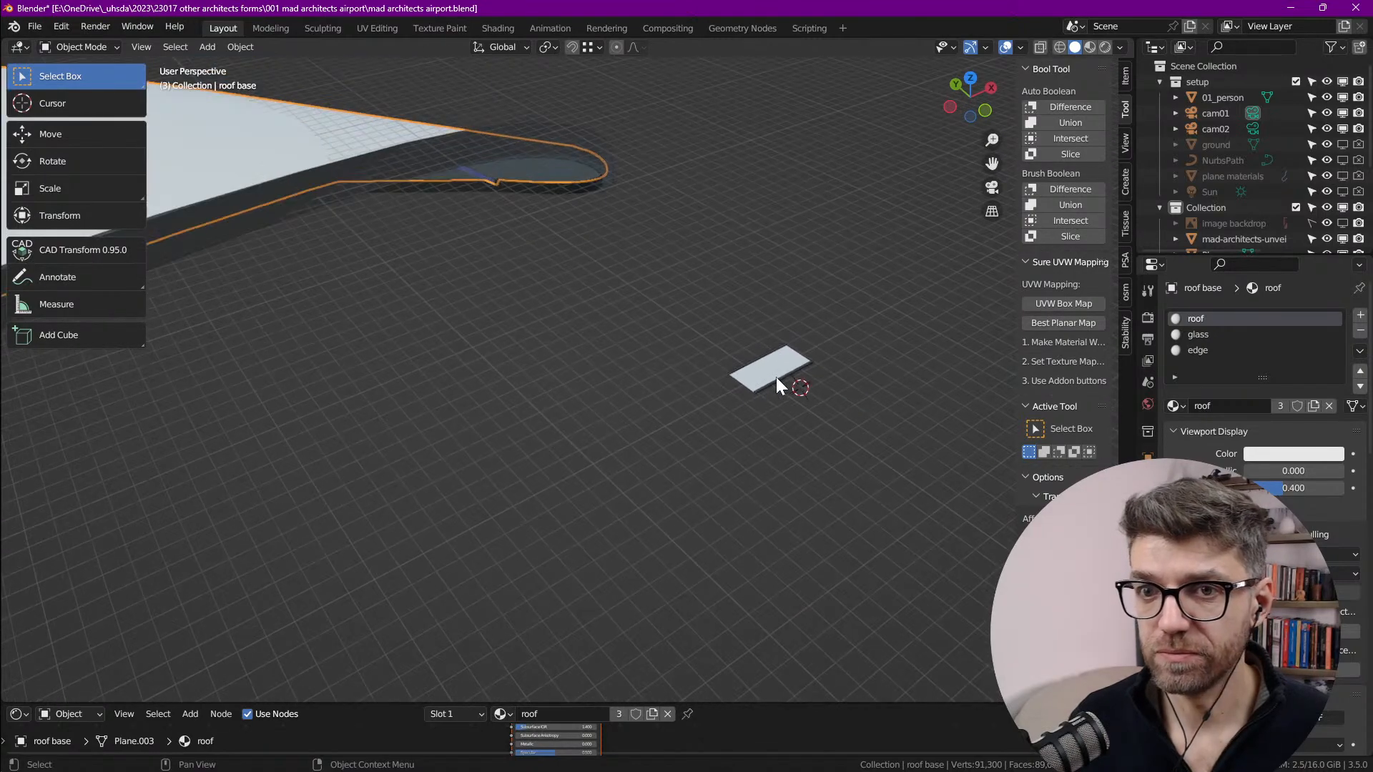
pyautogui.keyDown('shift'); pyautogui.moveTo(655, 404); pyautogui.dragTo(750, 486, button='middle'); pyautogui.keyUp('shift')
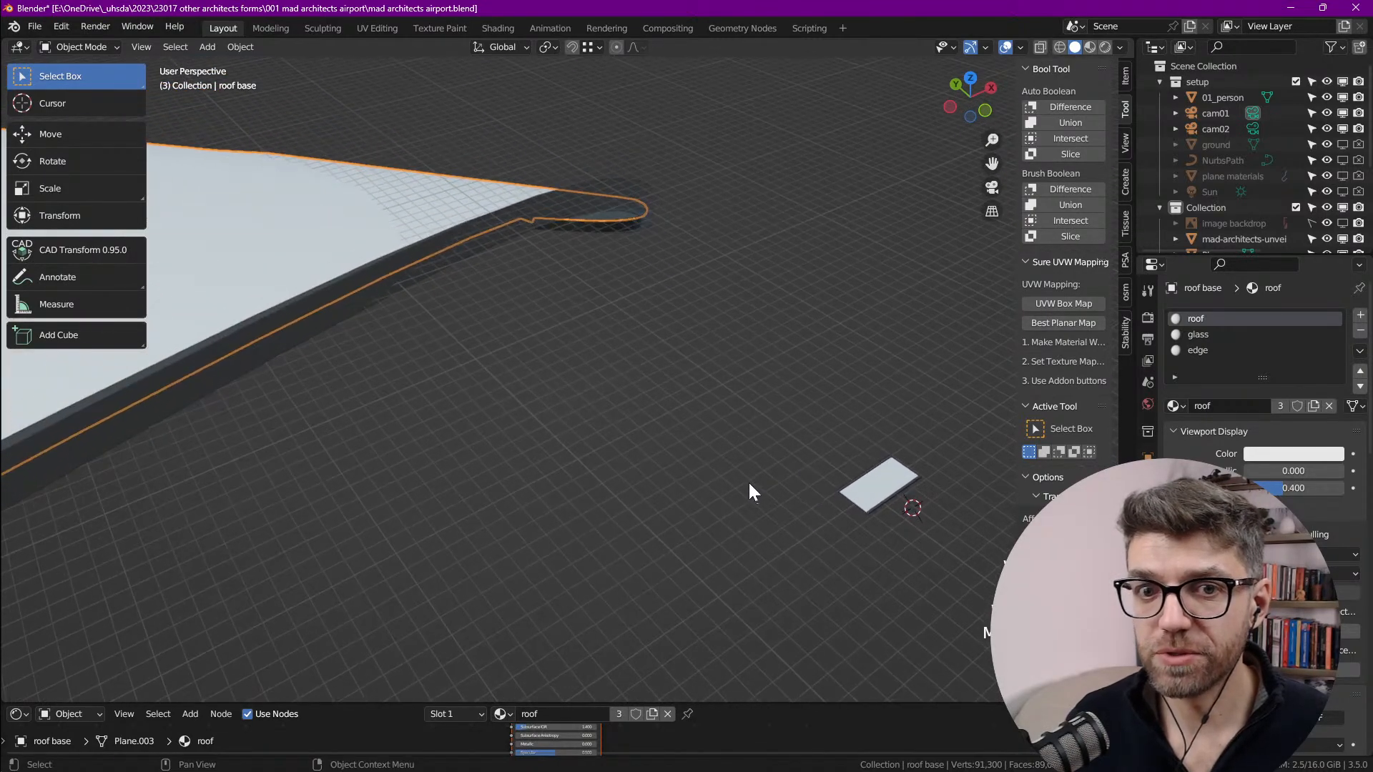
pyautogui.click(881, 484)
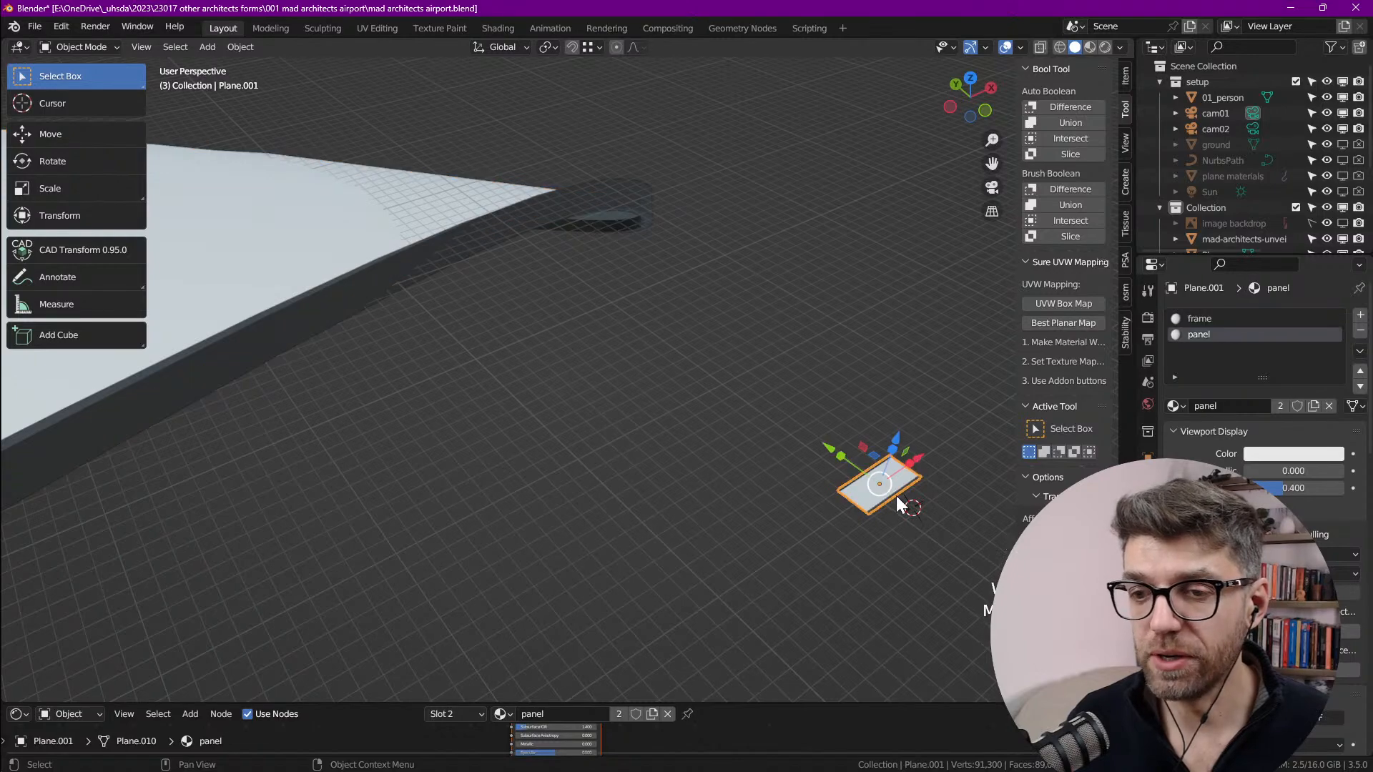
pyautogui.moveTo(668, 413); pyautogui.dragTo(582, 413, button='middle')
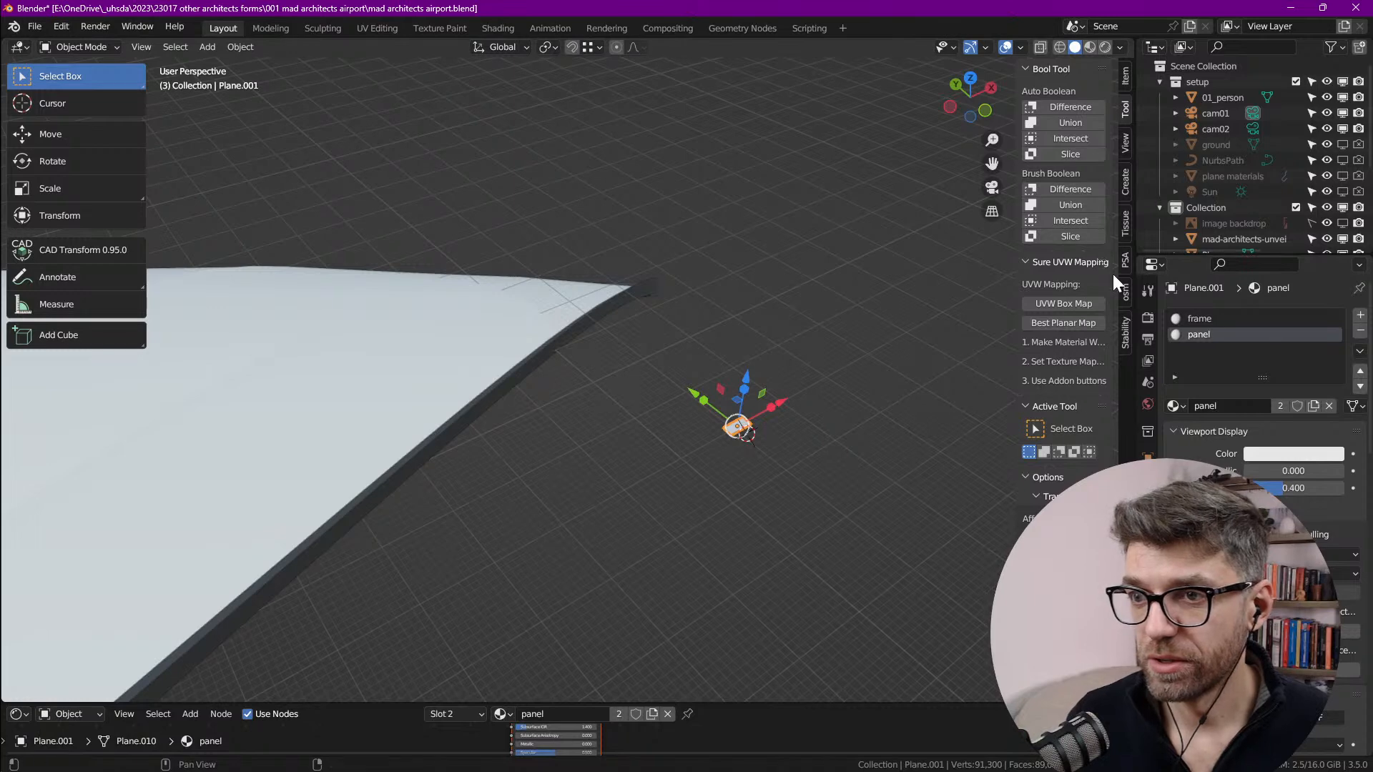
pyautogui.click(1127, 222)
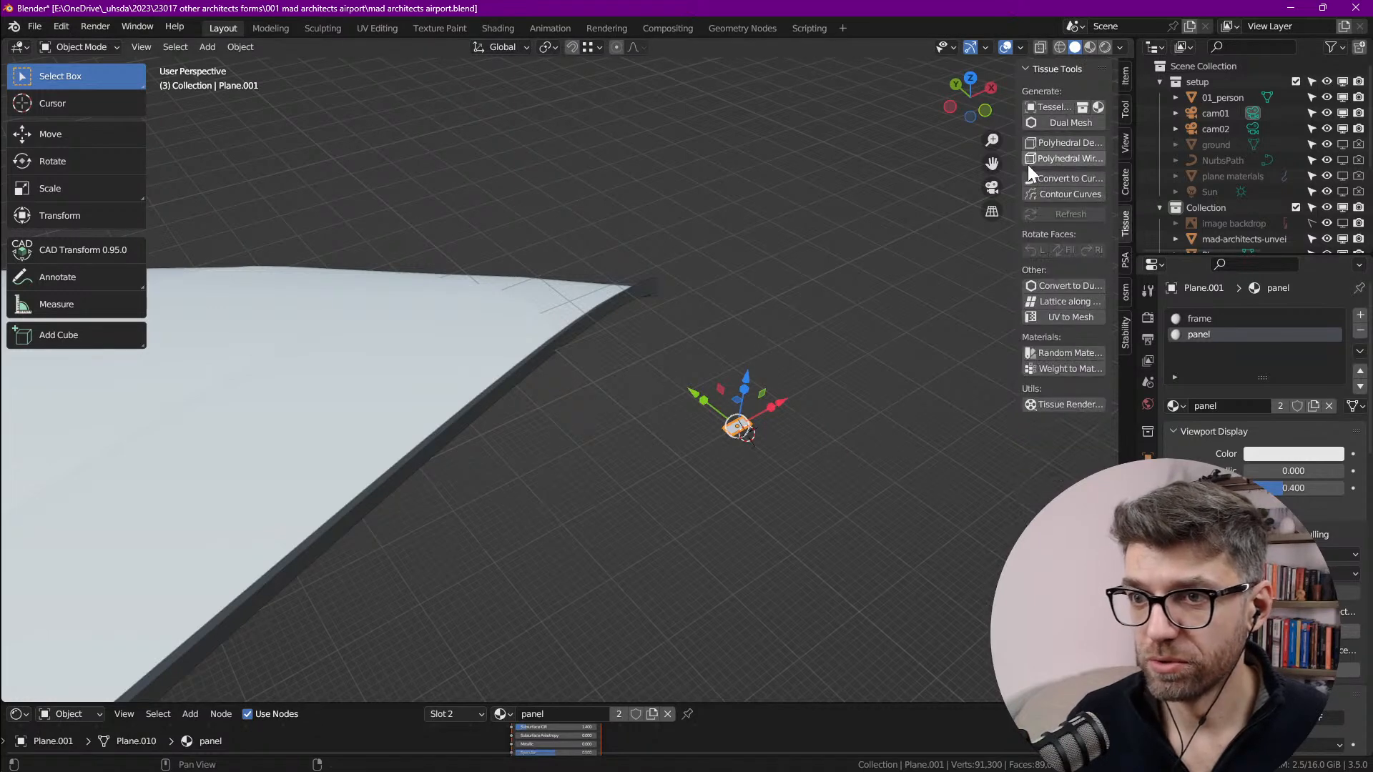
pyautogui.moveTo(1013, 153); pyautogui.dragTo(980, 152)
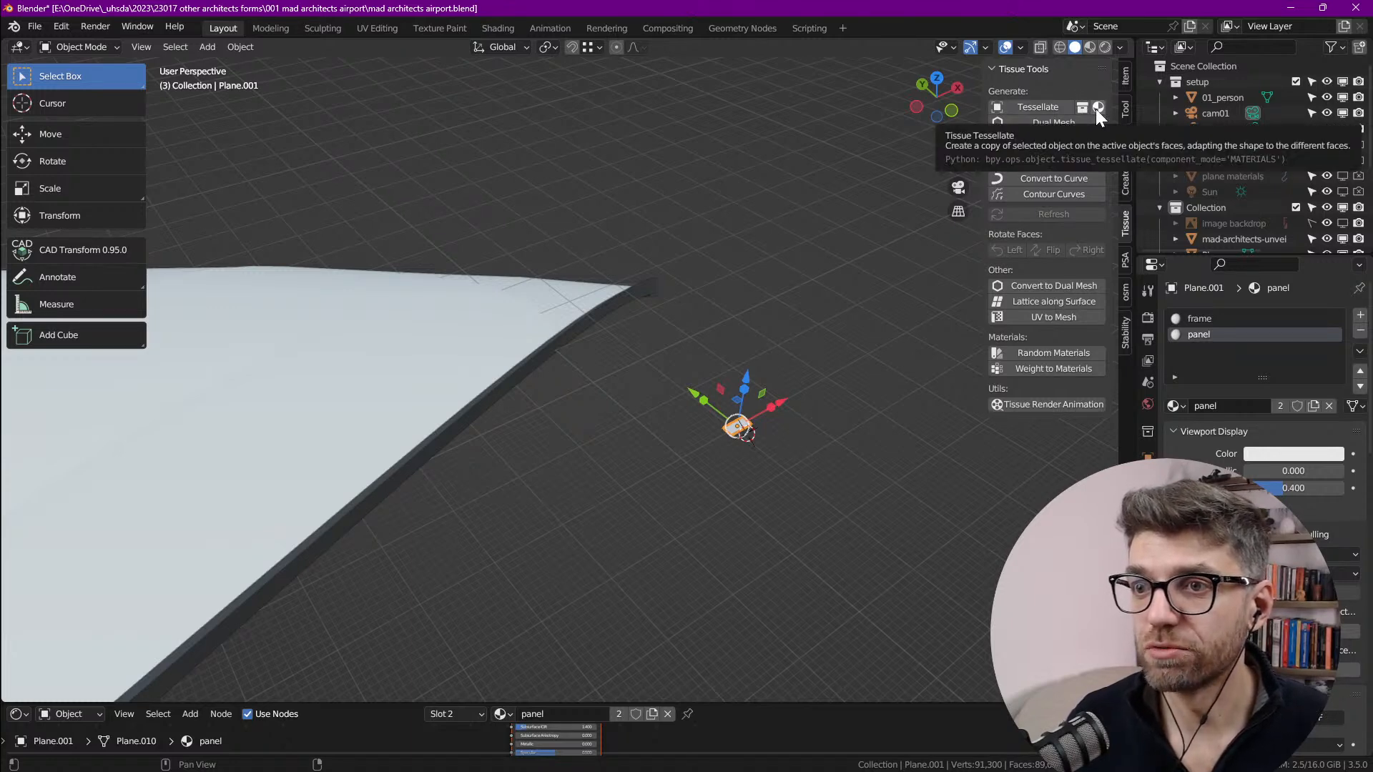
pyautogui.scroll(-3, 823, 366)
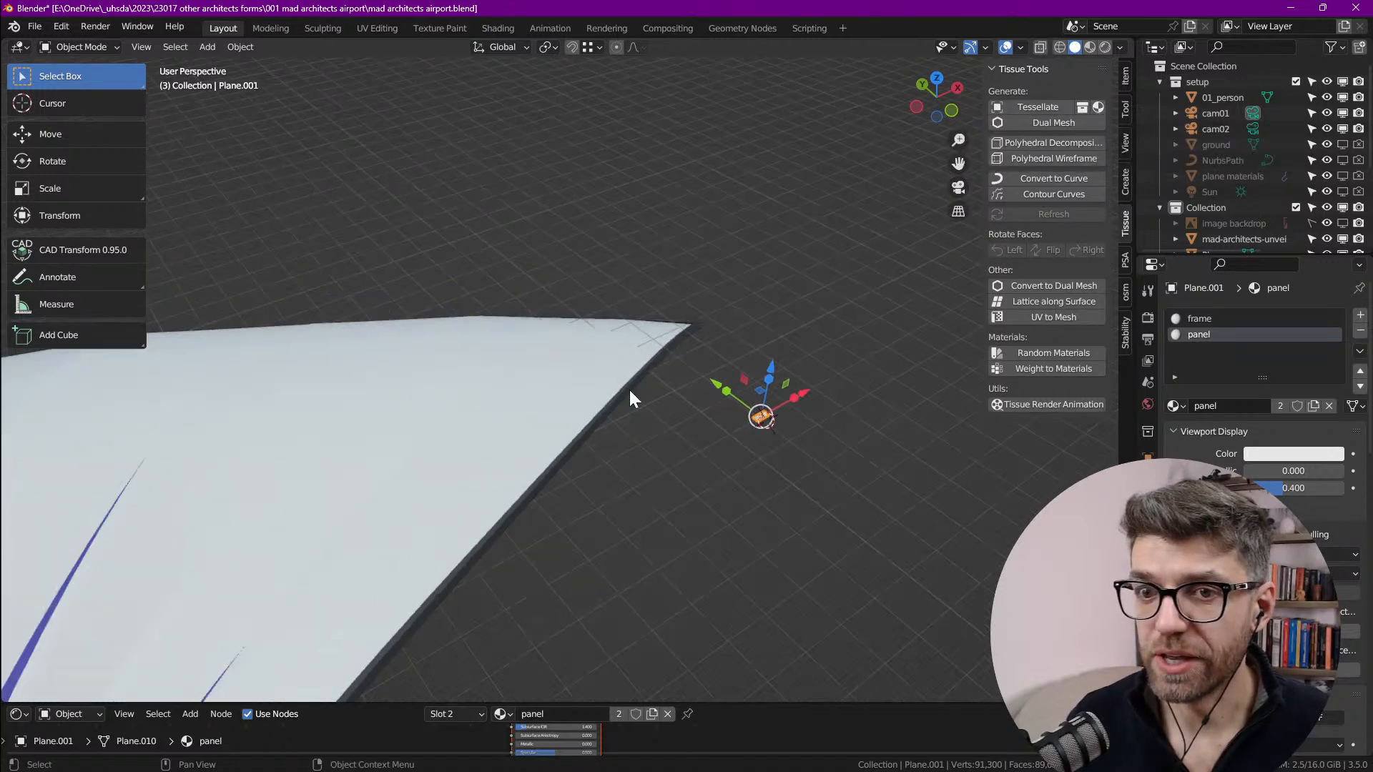
# Step: Remove the unneeded "edge" material slot from the roof base
pyautogui.click(547, 405)
pyautogui.scroll(-1, 647, 354)
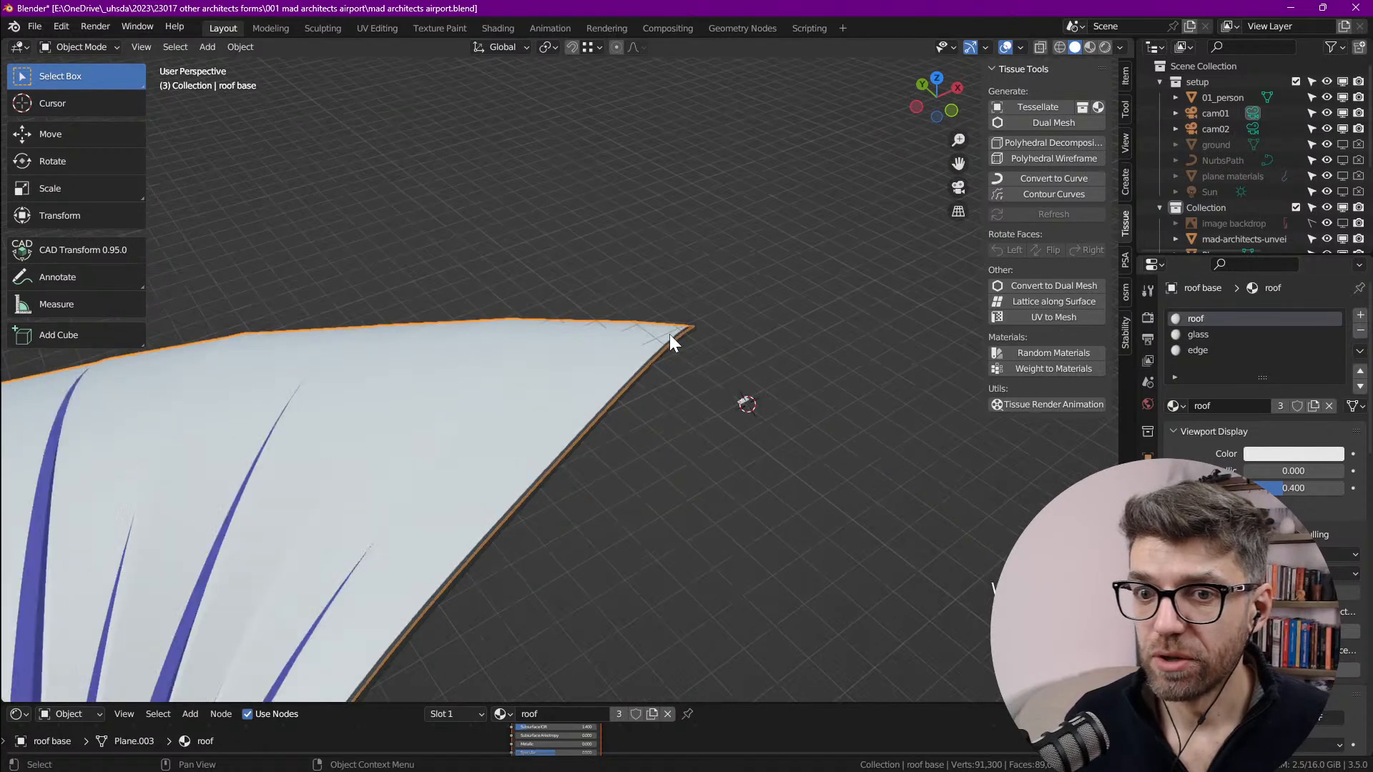
pyautogui.click(1200, 351)
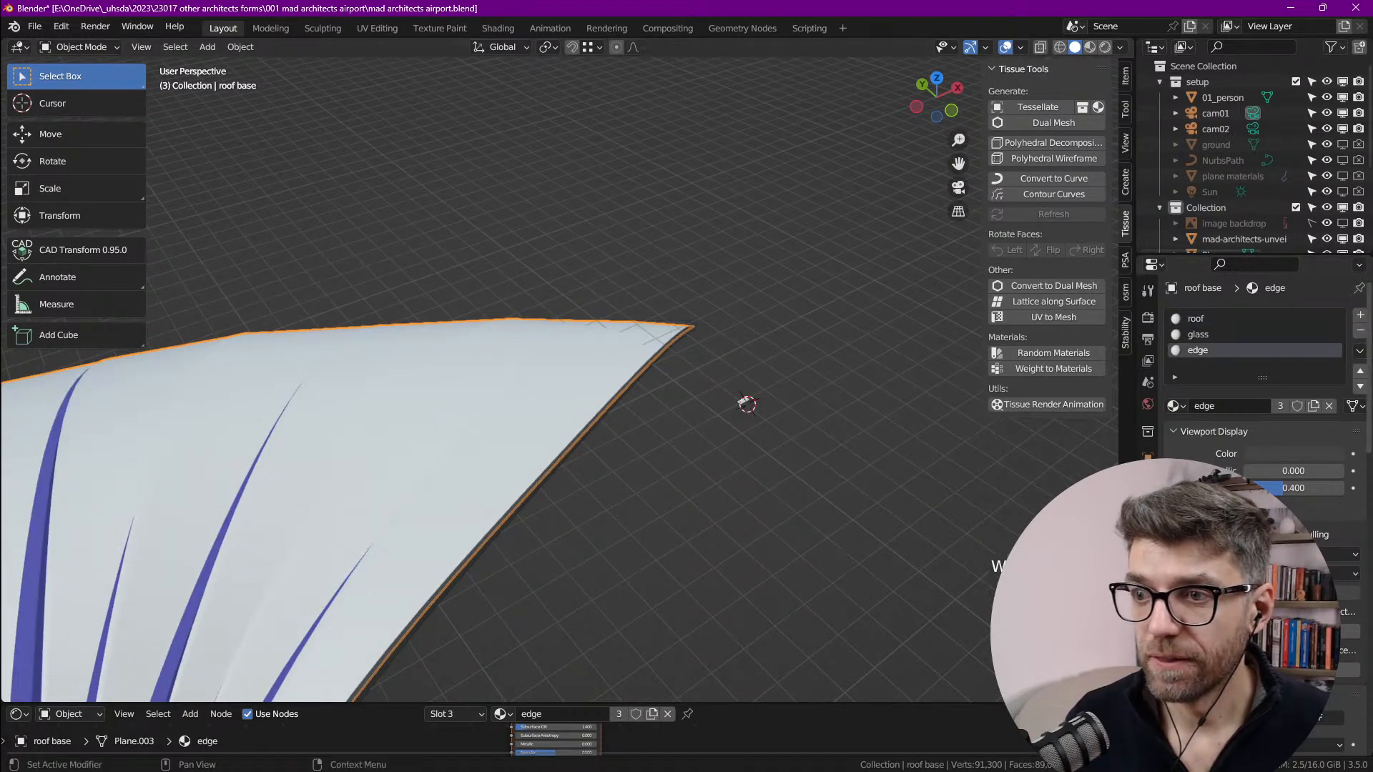
pyautogui.click(1361, 332)
pyautogui.scroll(3, 751, 407)
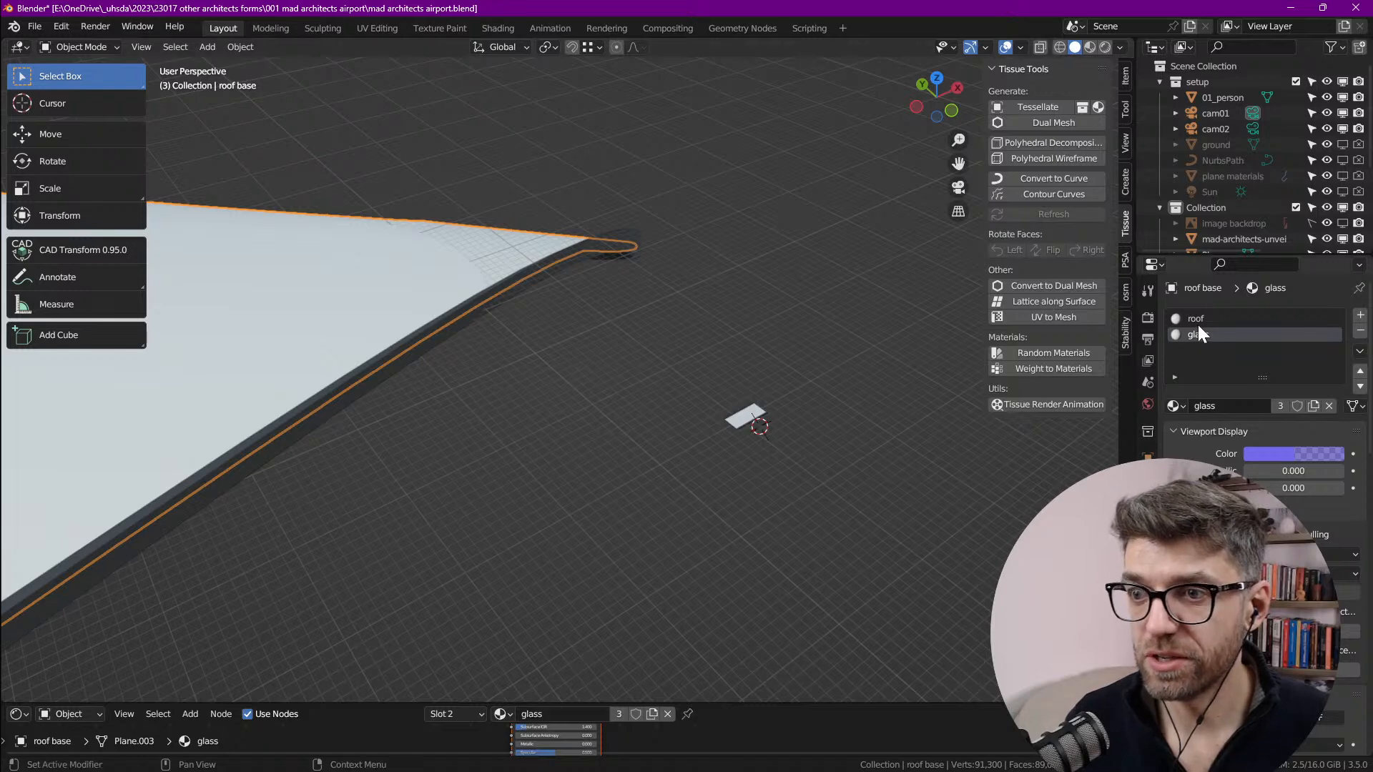
# Step: Rename the small framed panel object as "roof" to match the roof base's material name
pyautogui.click(750, 413)
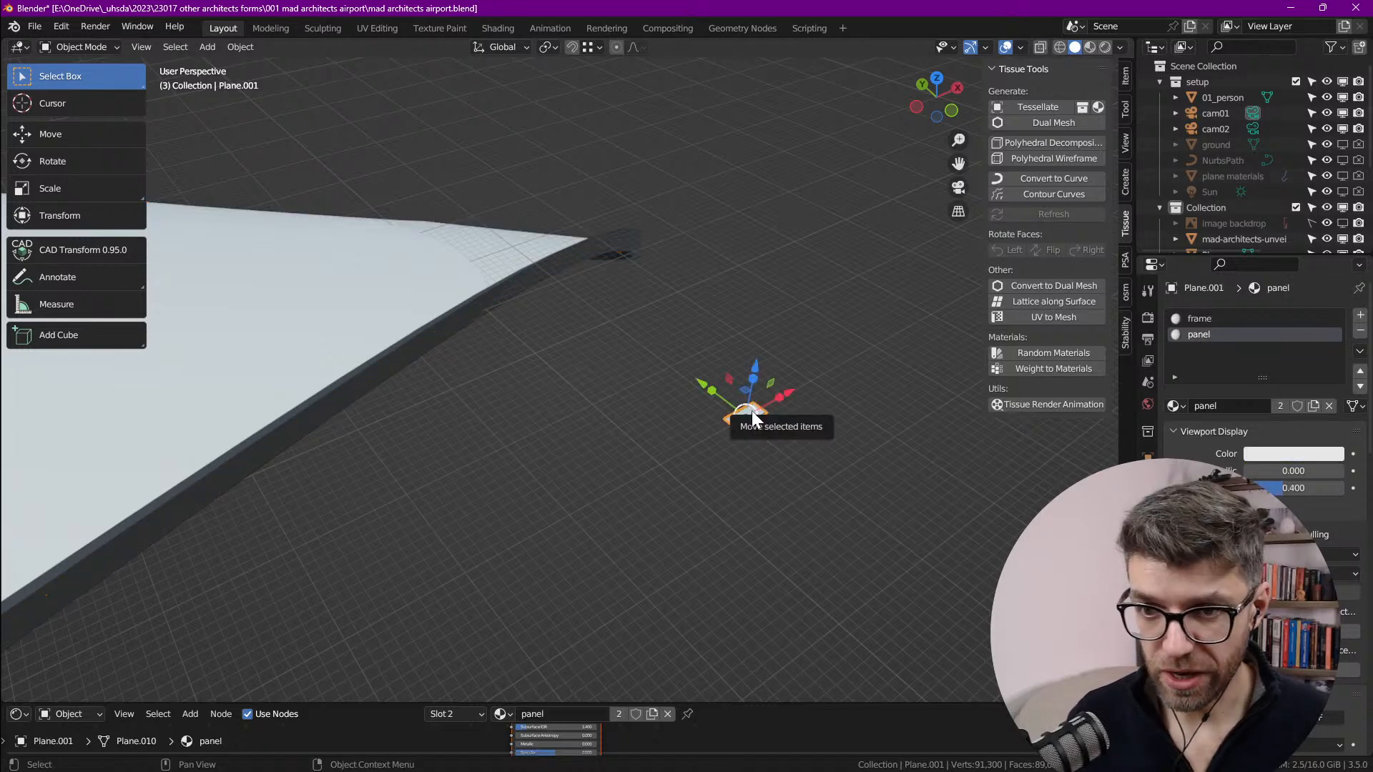
pyautogui.press('F2')
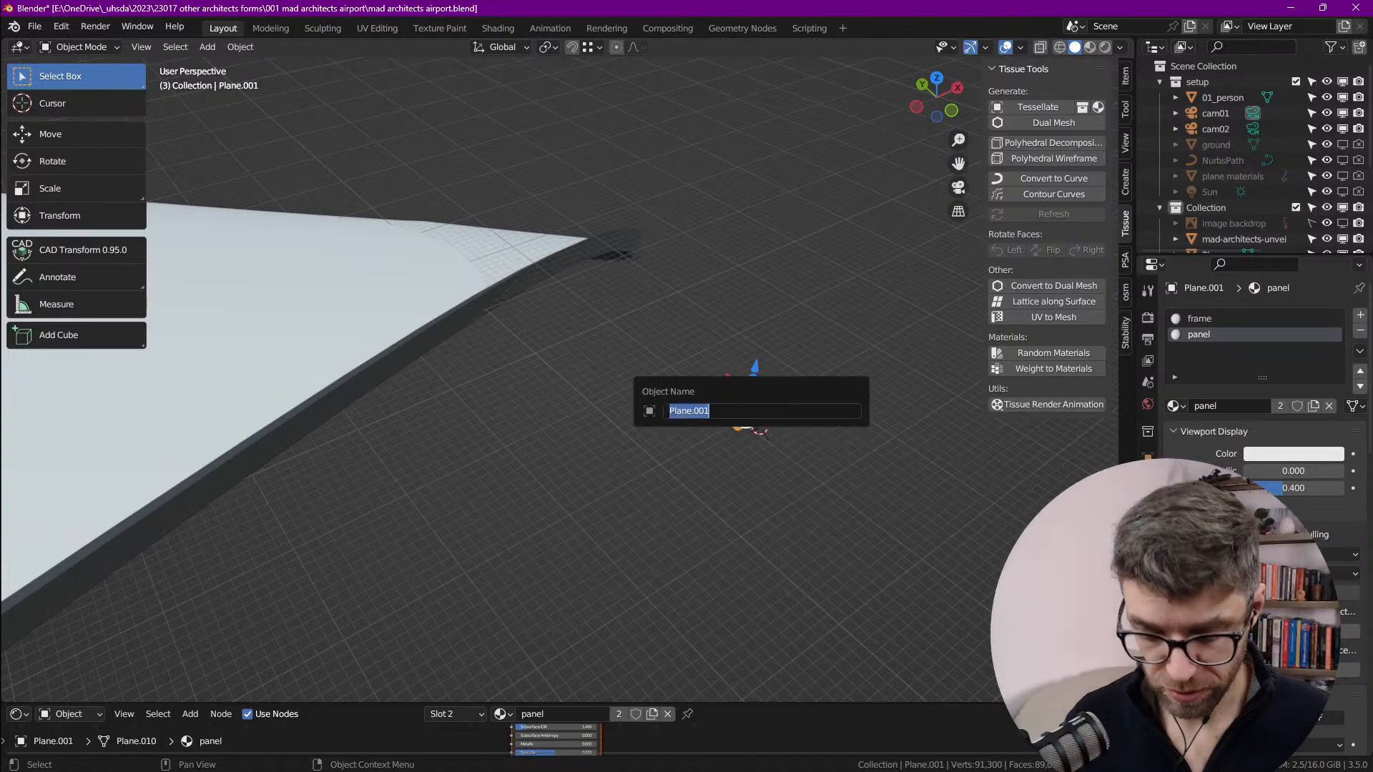
pyautogui.write('roof')
pyautogui.press('Return')
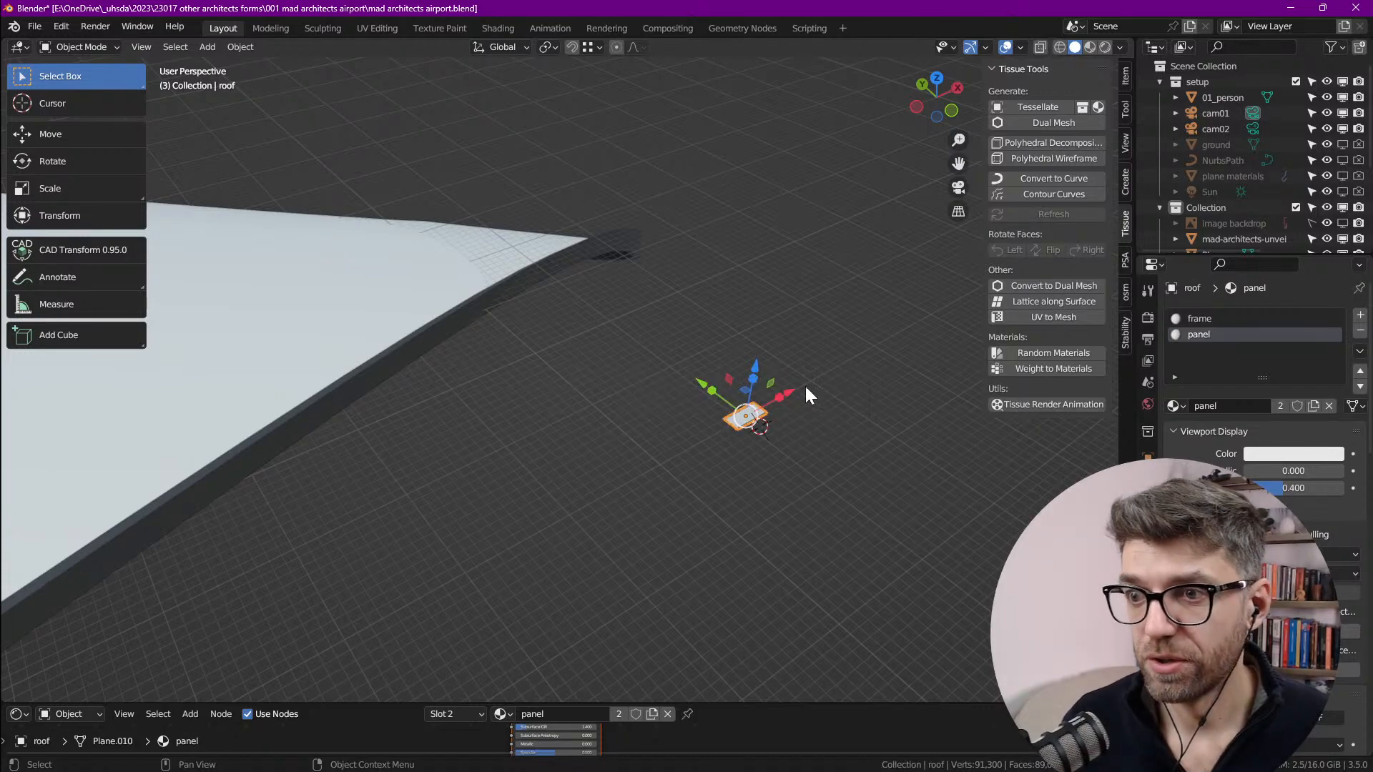
# Step: Try a material-based tessellation with the small framed panel still active as the base object
pyautogui.keyDown('shift'); pyautogui.moveTo(800, 392); pyautogui.dragTo(877, 426, button='middle'); pyautogui.keyUp('shift')
pyautogui.click(715, 498)
pyautogui.scroll(-2, 802, 435)
pyautogui.scroll(-2, 802, 435)
pyautogui.click(1100, 106)
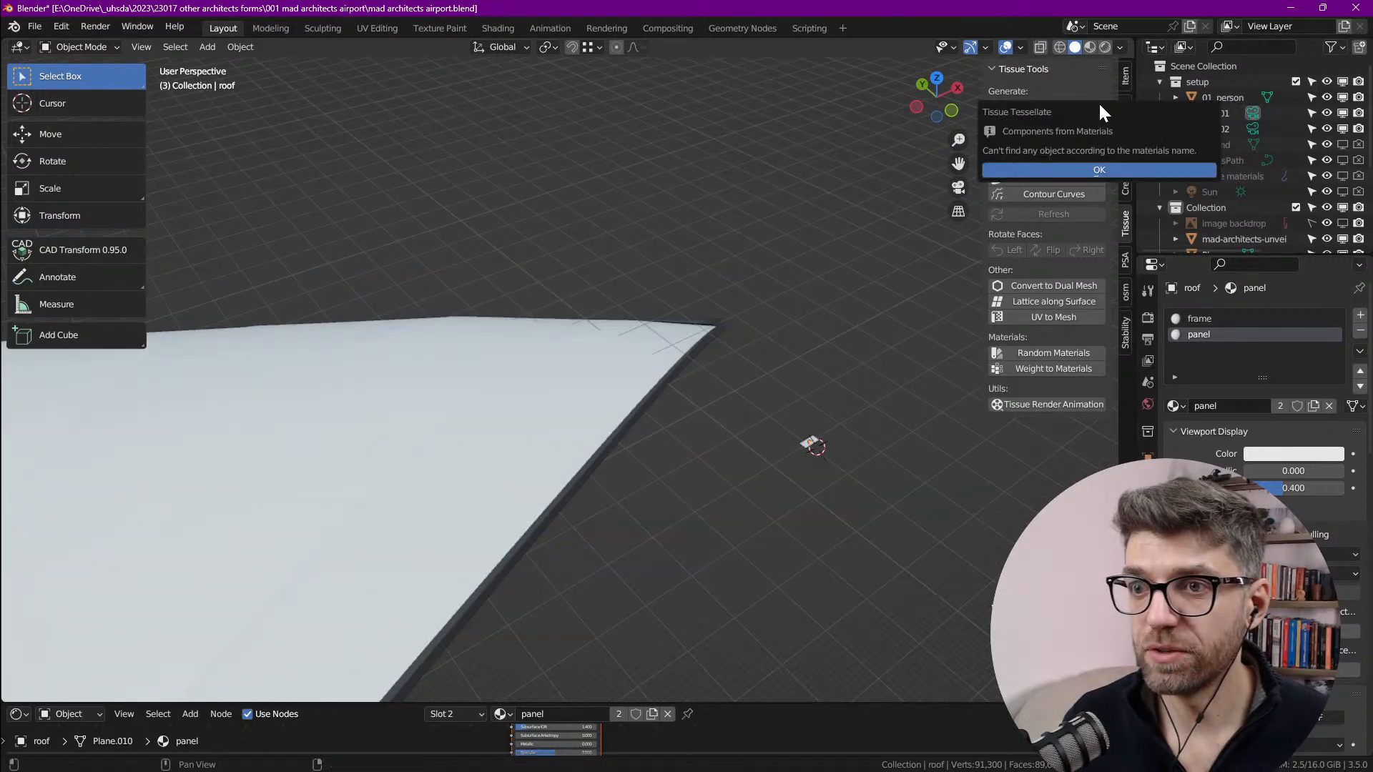
pyautogui.click(1137, 169)
# Step: Tessellate the roof base with components taken from its materials, using Quad fill, Merge and Relative thickness at scale 1.00
pyautogui.click(632, 412)
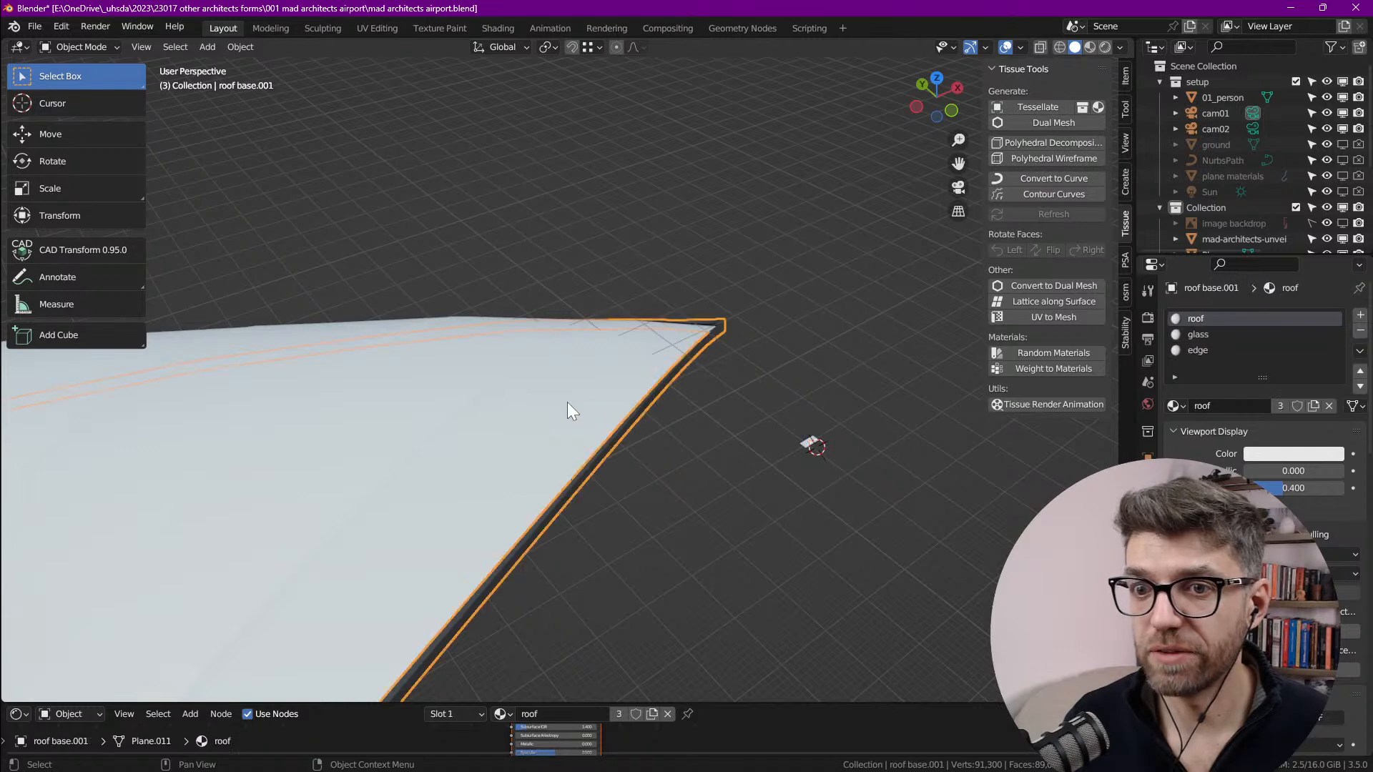
pyautogui.click(1097, 106)
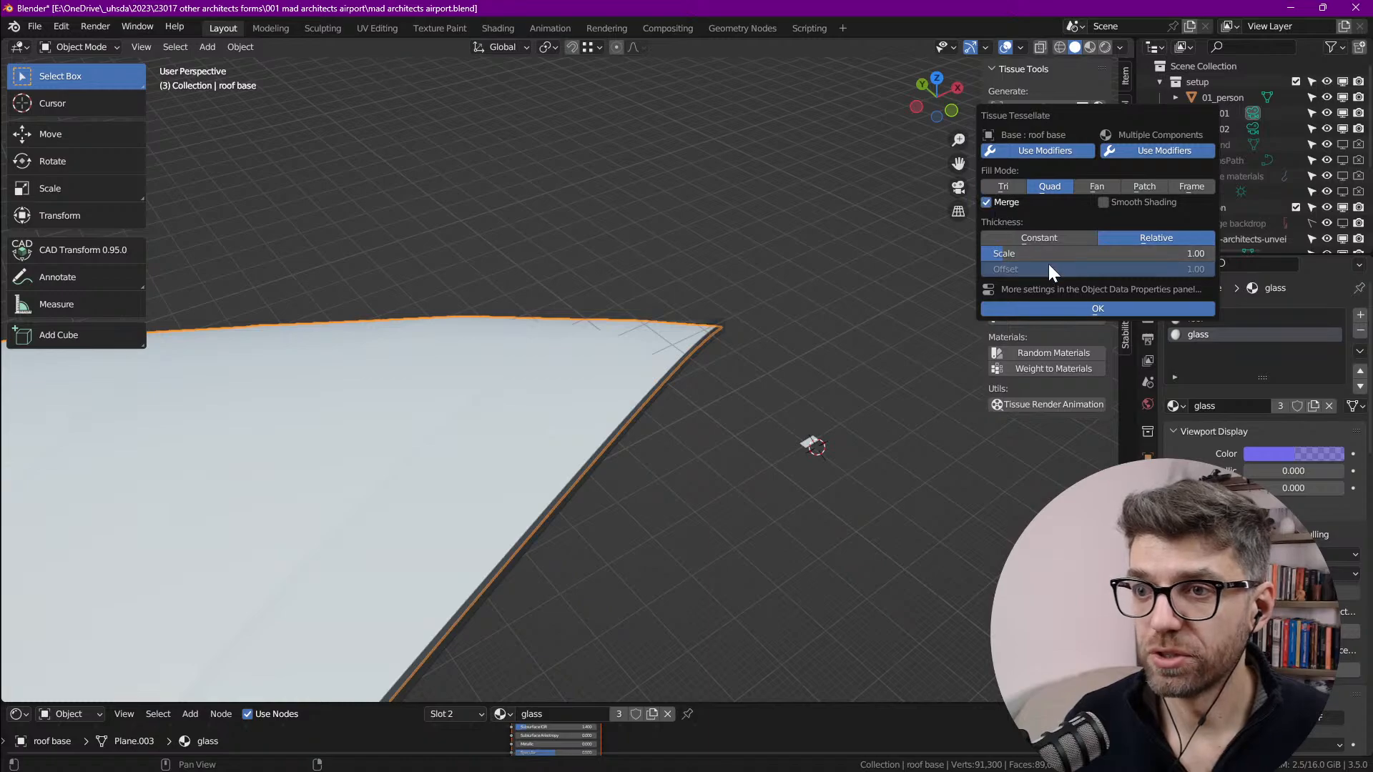
pyautogui.click(1079, 308)
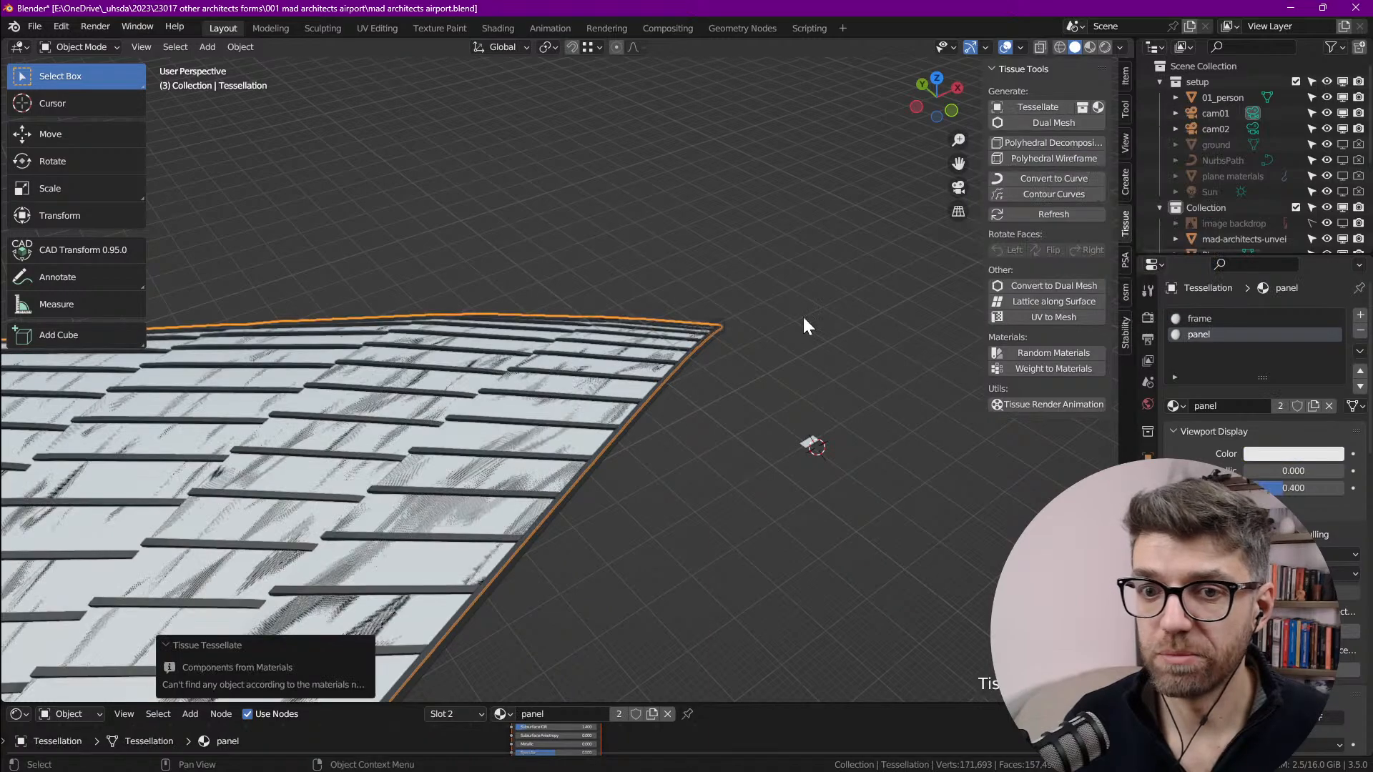
# Step: Examine the panel tiling across the tessellated roof, comparing tile direction and proportions between the strips and the tip
pyautogui.moveTo(685, 334); pyautogui.dragTo(627, 308, button='middle')
pyautogui.scroll(4, 641, 317)
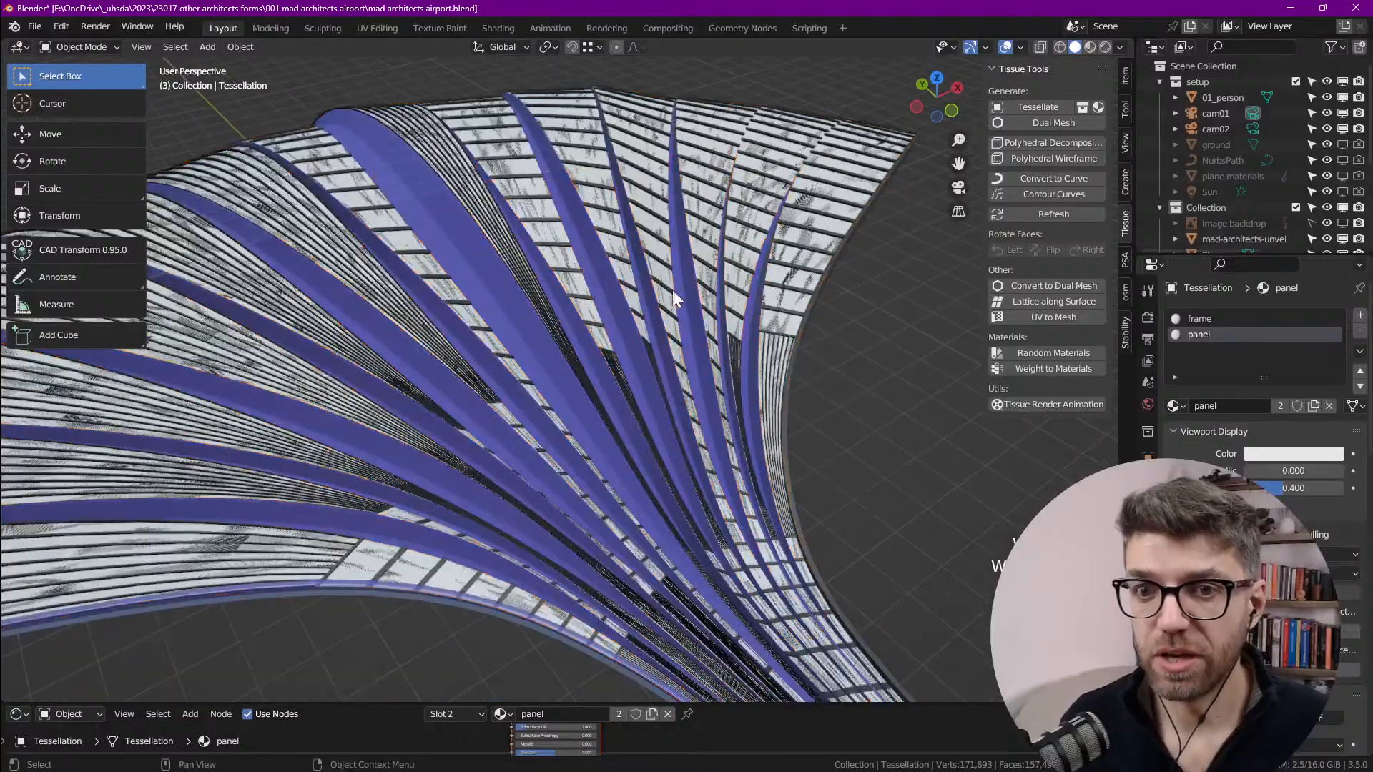
pyautogui.moveTo(744, 239); pyautogui.dragTo(636, 286, button='middle')
pyautogui.scroll(4, 637, 295)
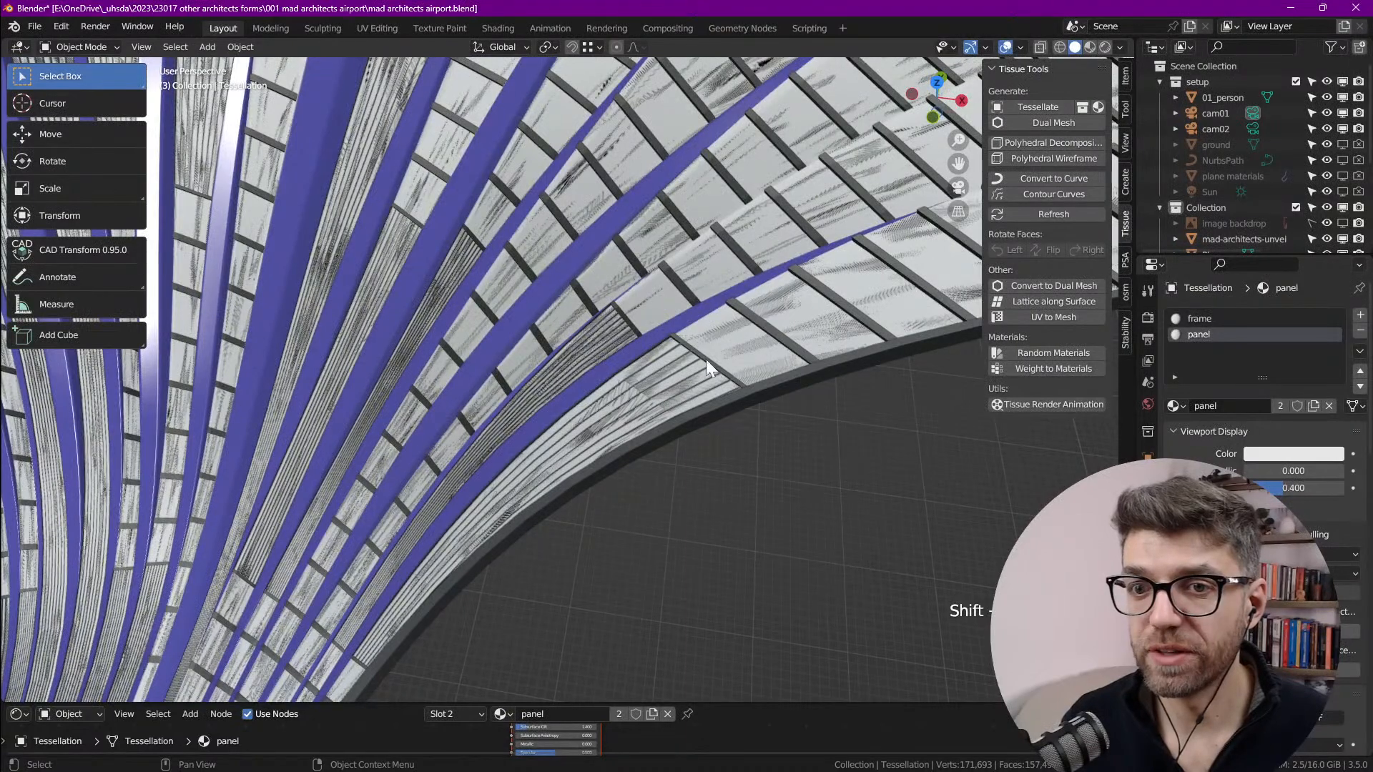
pyautogui.scroll(-5, 751, 364)
pyautogui.moveTo(748, 359); pyautogui.dragTo(823, 314, button='middle')
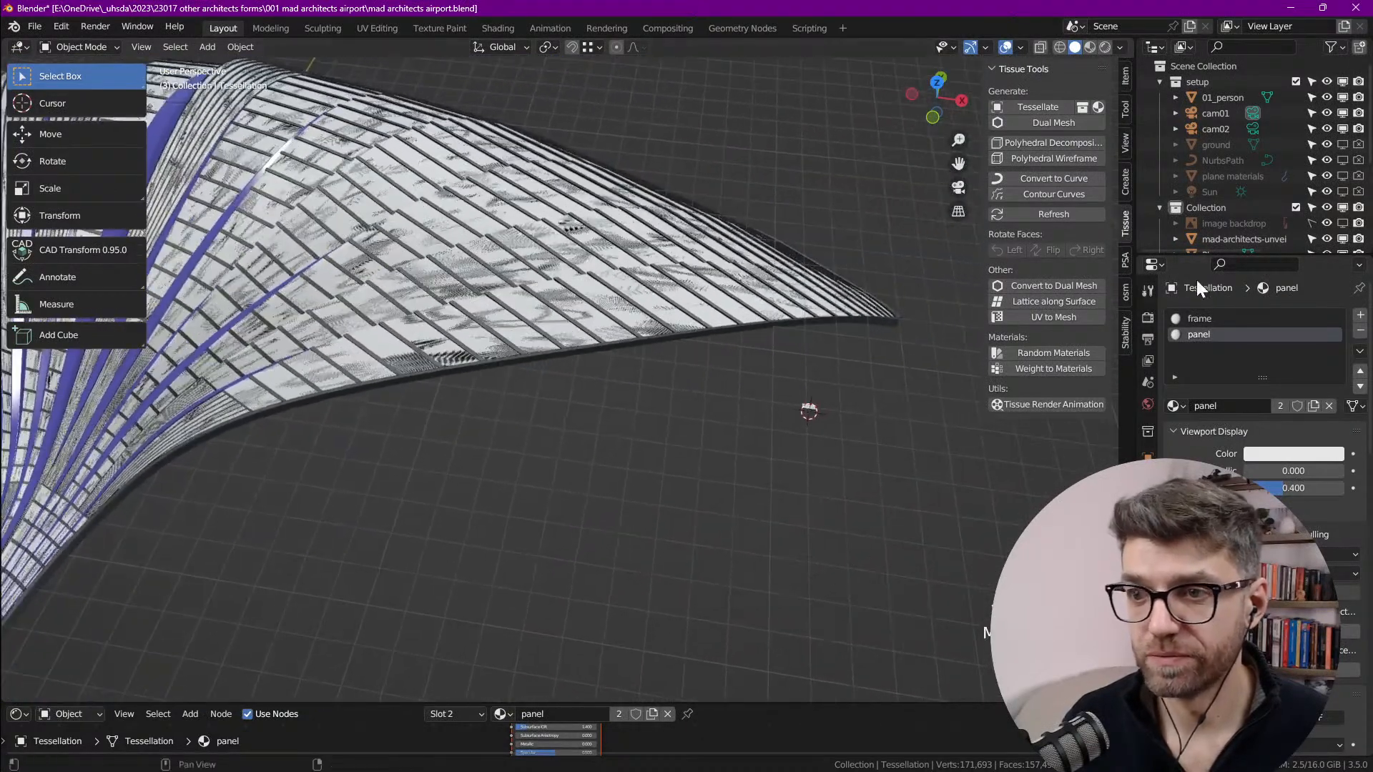
pyautogui.moveTo(1173, 256); pyautogui.dragTo(1173, 295)
pyautogui.scroll(-4, 502, 307)
pyautogui.keyDown('shift'); pyautogui.moveTo(489, 344); pyautogui.dragTo(597, 350, button='middle'); pyautogui.keyUp('shift')
pyautogui.scroll(4, 575, 272)
pyautogui.moveTo(502, 308); pyautogui.dragTo(544, 392, button='middle')
pyautogui.scroll(-2, 543, 392)
pyautogui.scroll(1, 457, 521)
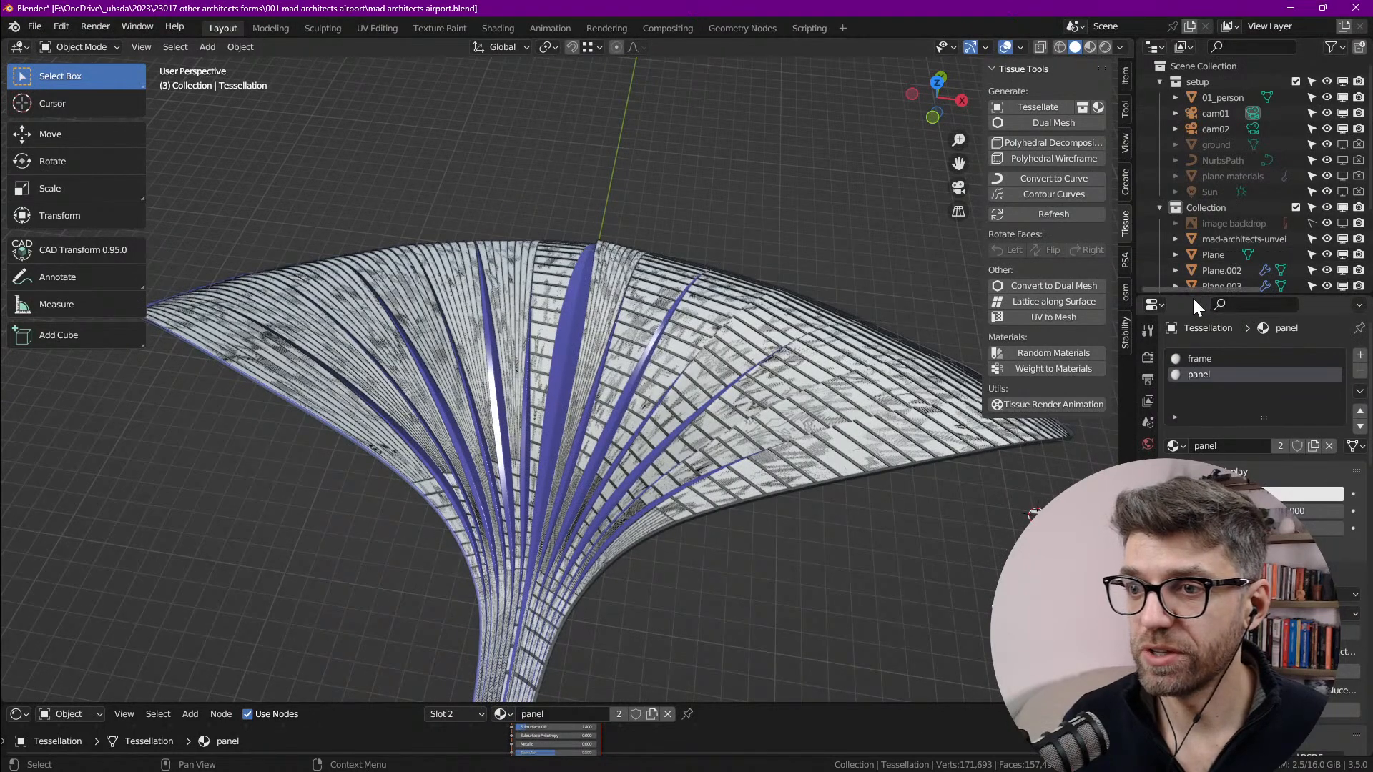
# Step: Rename the separated edge band object "roof base.001" as "edge"
pyautogui.moveTo(1193, 296); pyautogui.dragTo(1204, 423)
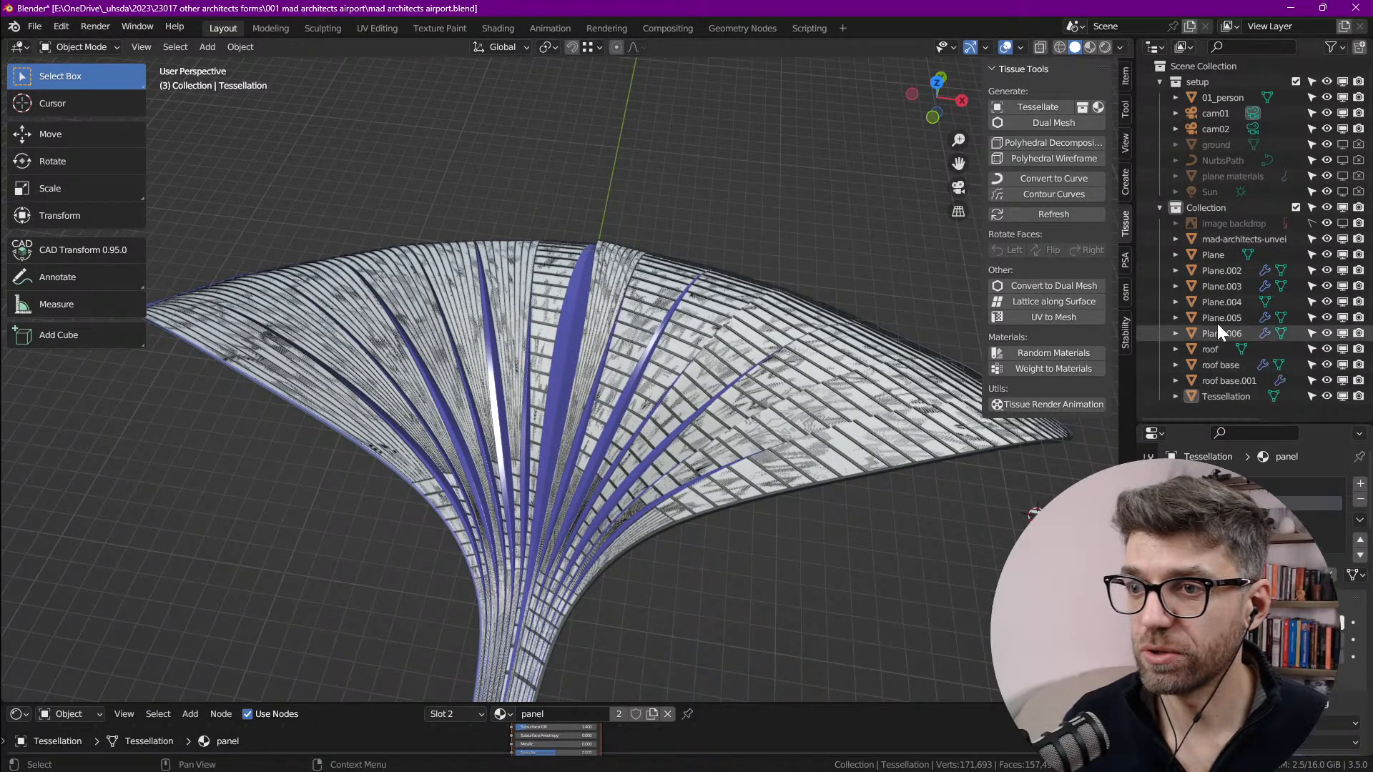
pyautogui.click(1227, 380)
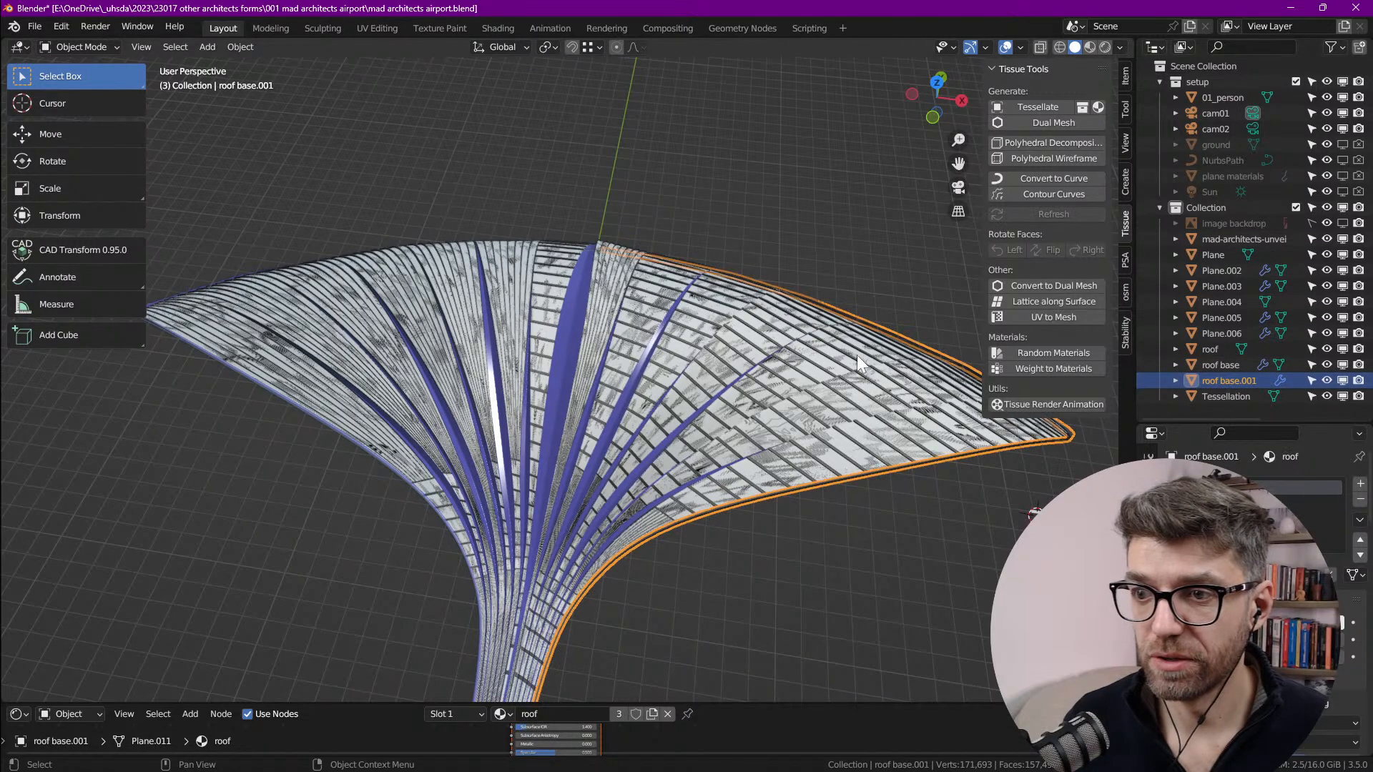
pyautogui.scroll(-2, 608, 328)
pyautogui.doubleClick(1212, 380)
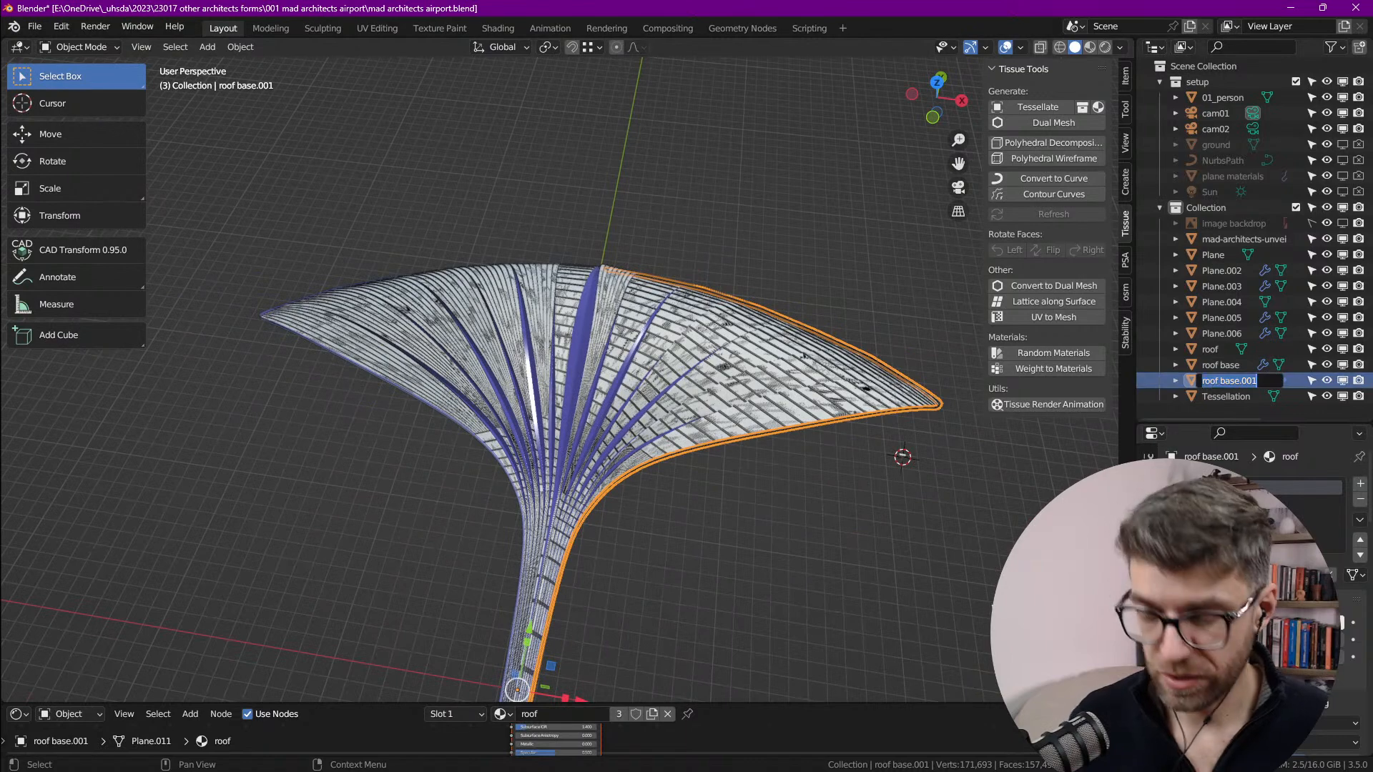
pyautogui.write('edge')
pyautogui.press('Return')
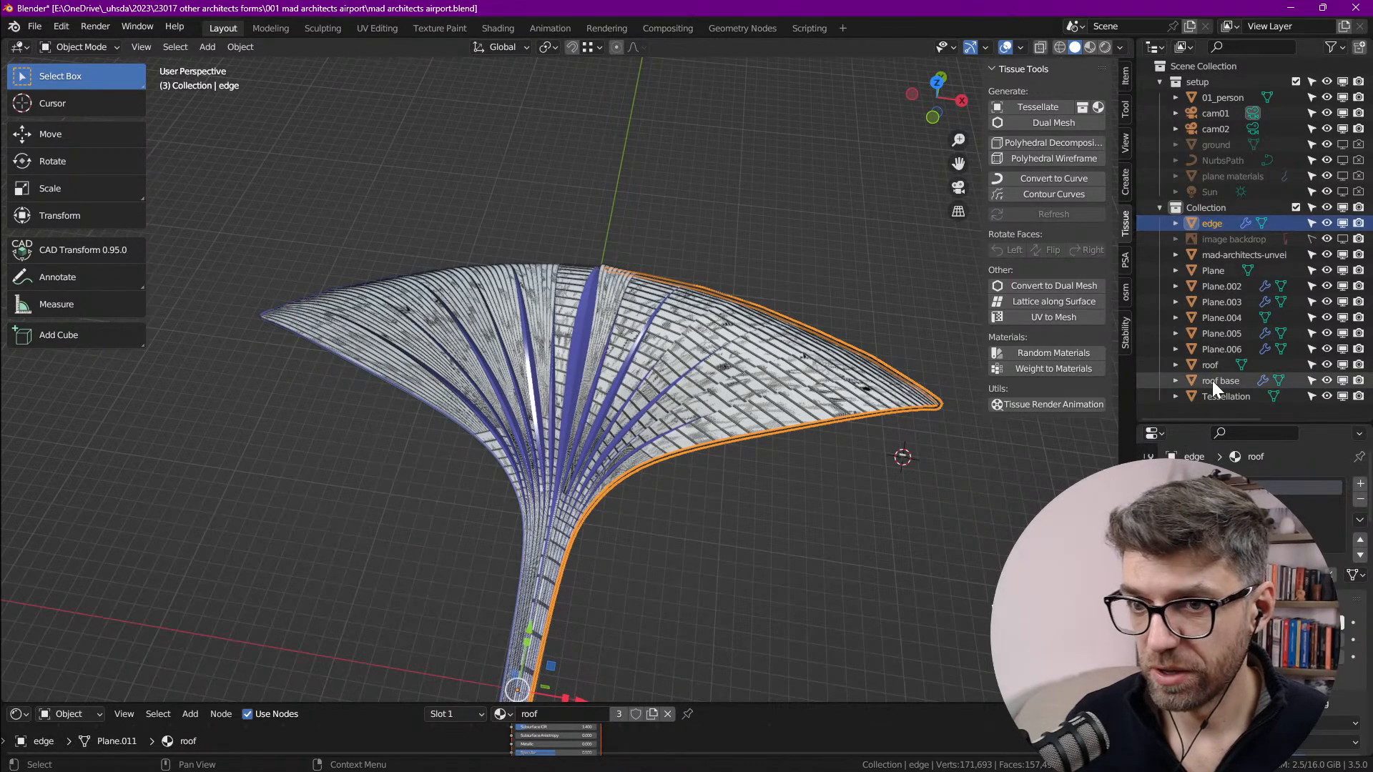
# Step: Unwrap the UVs of all the roof base's faces, viewing the mesh from above, and finish editing it
pyautogui.click(1212, 380)
pyautogui.press('Tab')
pyautogui.press('`')
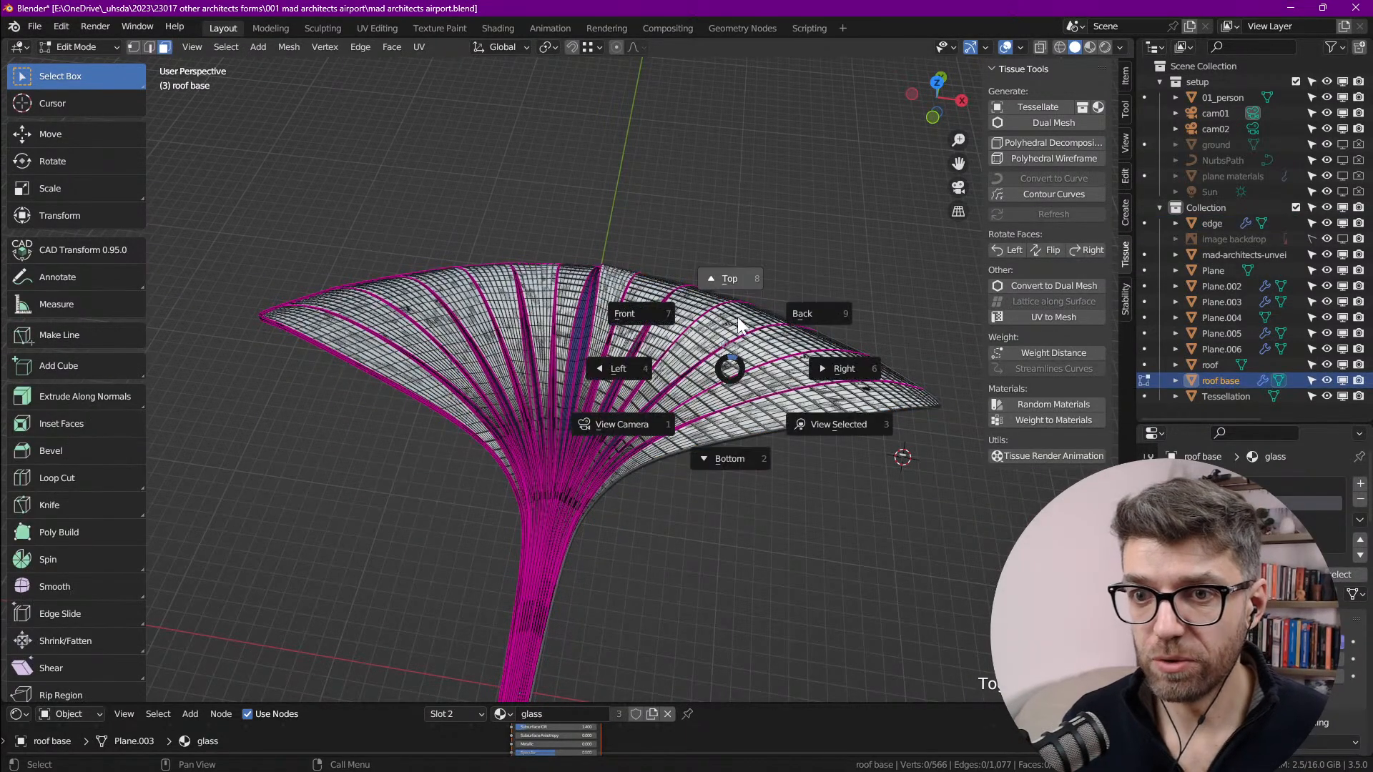
pyautogui.click(742, 306)
pyautogui.press('a')
pyautogui.scroll(-3, 650, 358)
pyautogui.keyDown('shift'); pyautogui.moveTo(650, 362); pyautogui.dragTo(653, 175, button='middle'); pyautogui.keyUp('shift')
pyautogui.scroll(-2, 680, 211)
pyautogui.scroll(3, 676, 129)
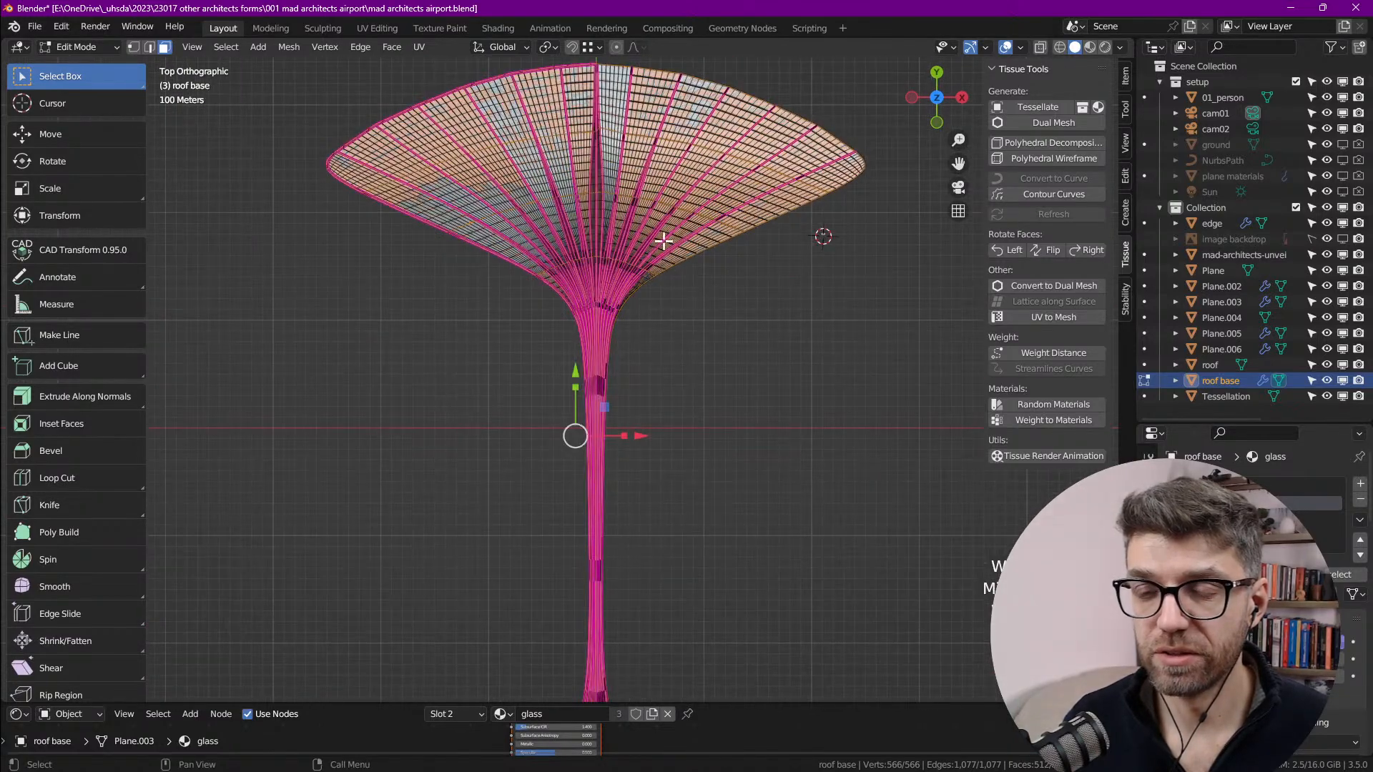
pyautogui.scroll(2, 665, 244)
pyautogui.scroll(2, 637, 272)
pyautogui.scroll(-1, 640, 267)
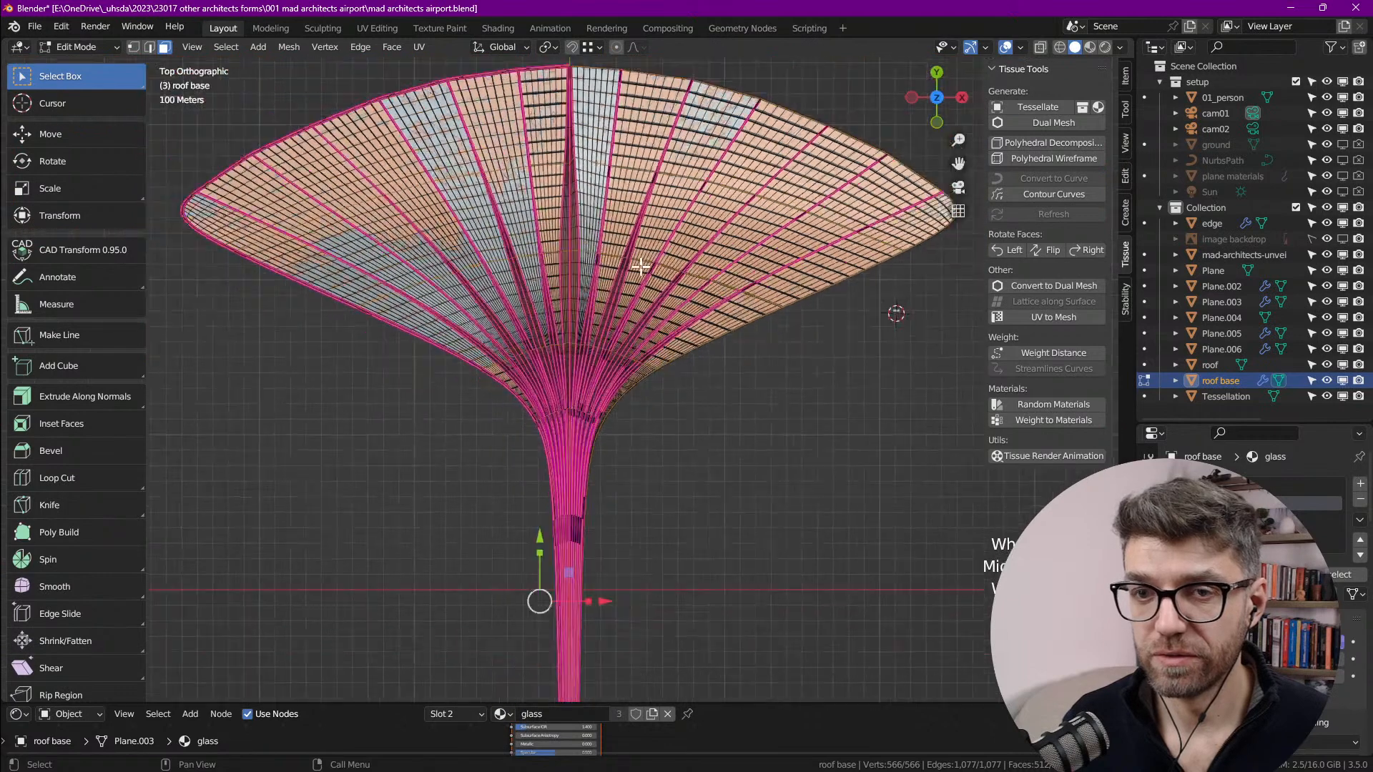
pyautogui.click(420, 47)
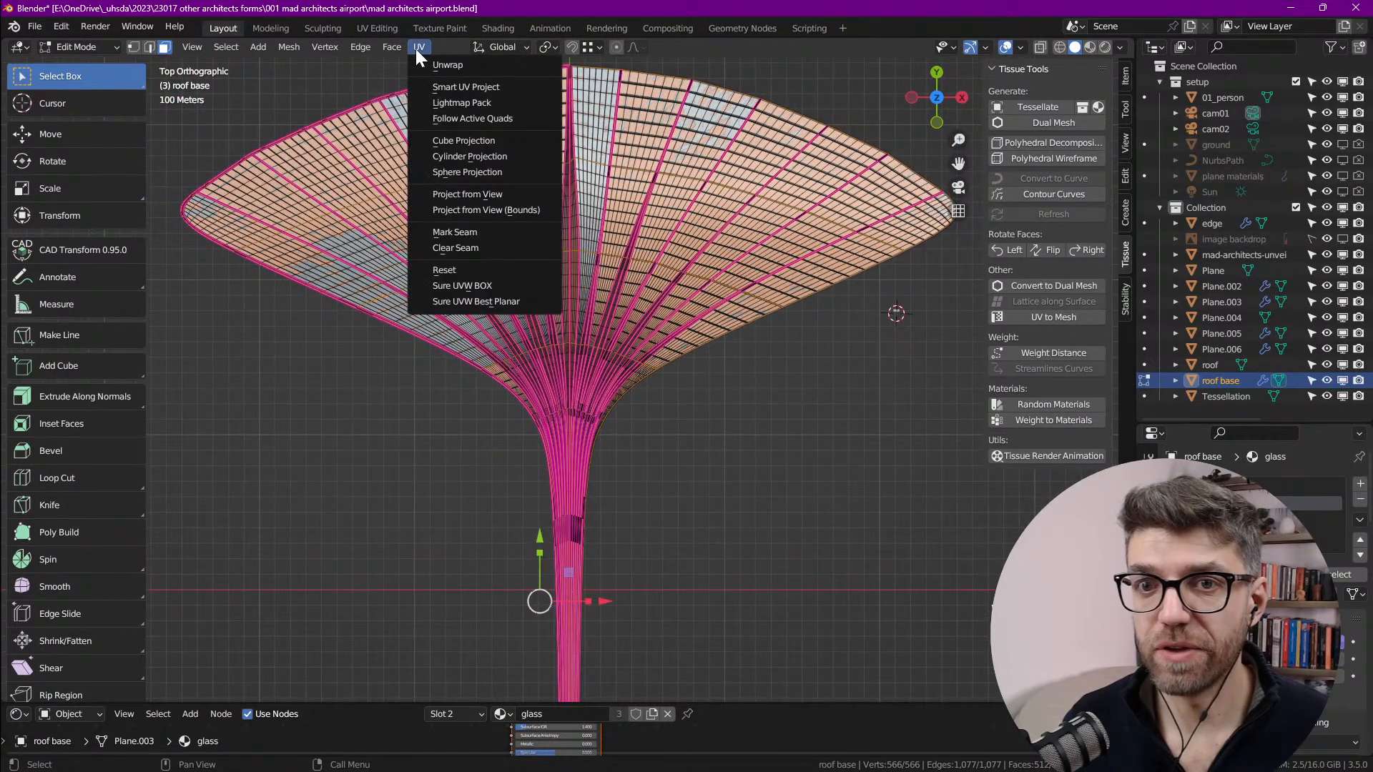
pyautogui.click(447, 64)
pyautogui.keyDown('shift'); pyautogui.moveTo(657, 261); pyautogui.dragTo(496, 232, button='middle'); pyautogui.keyUp('shift')
pyautogui.press('Tab')
# Step: Select the tessellated roof and change the drop-down option that follows the thickness settings in its Tissue Tessellate properties
pyautogui.scroll(3, 670, 262)
pyautogui.moveTo(723, 290); pyautogui.dragTo(676, 247, button='middle')
pyautogui.keyDown('shift'); pyautogui.moveTo(676, 247); pyautogui.dragTo(676, 282, button='middle'); pyautogui.keyUp('shift')
pyautogui.scroll(5, 676, 547)
pyautogui.scroll(-4, 676, 547)
pyautogui.click(1223, 397)
pyautogui.scroll(-2, 678, 407)
pyautogui.keyDown('shift'); pyautogui.moveTo(654, 366); pyautogui.dragTo(631, 301, button='middle'); pyautogui.keyUp('shift')
pyautogui.click(1150, 668)
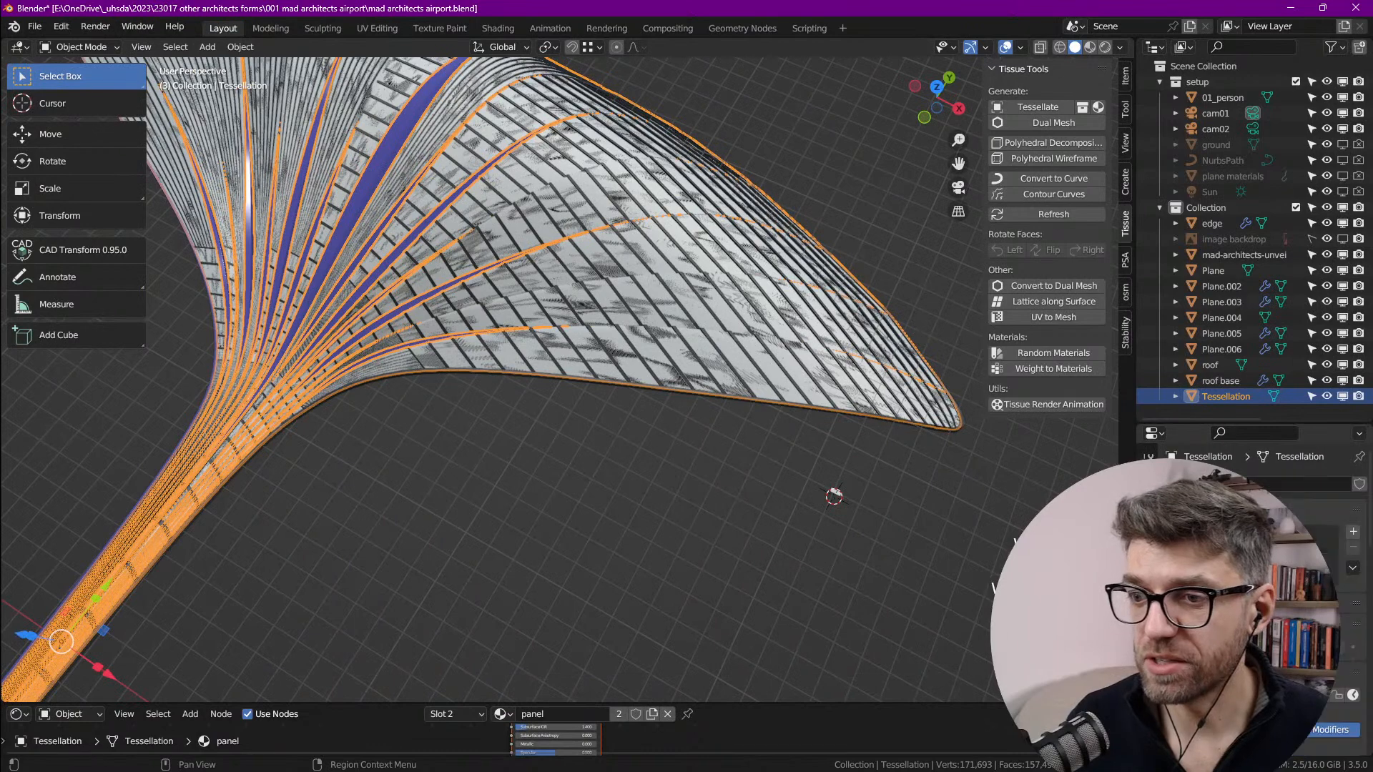
pyautogui.moveTo(1196, 424); pyautogui.dragTo(1199, 166)
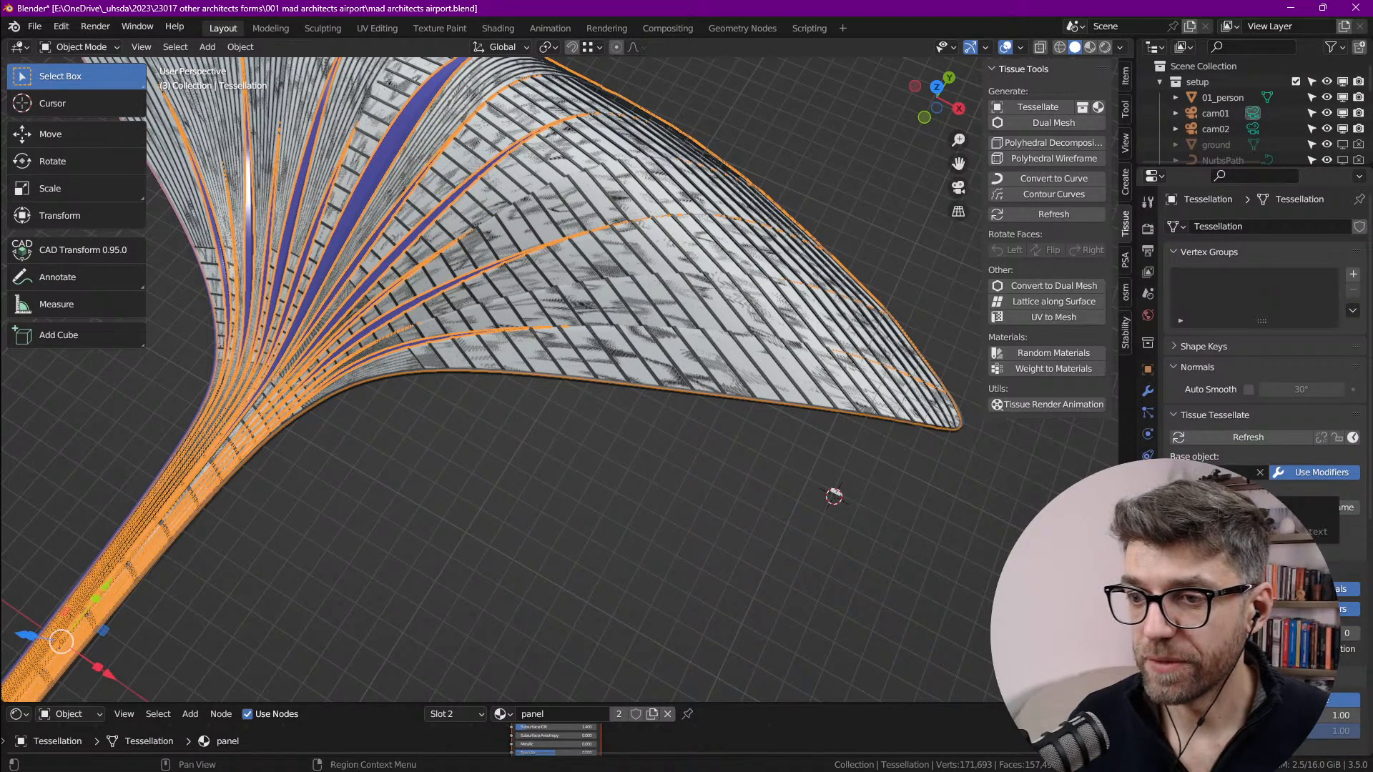
pyautogui.scroll(-5, 1209, 501)
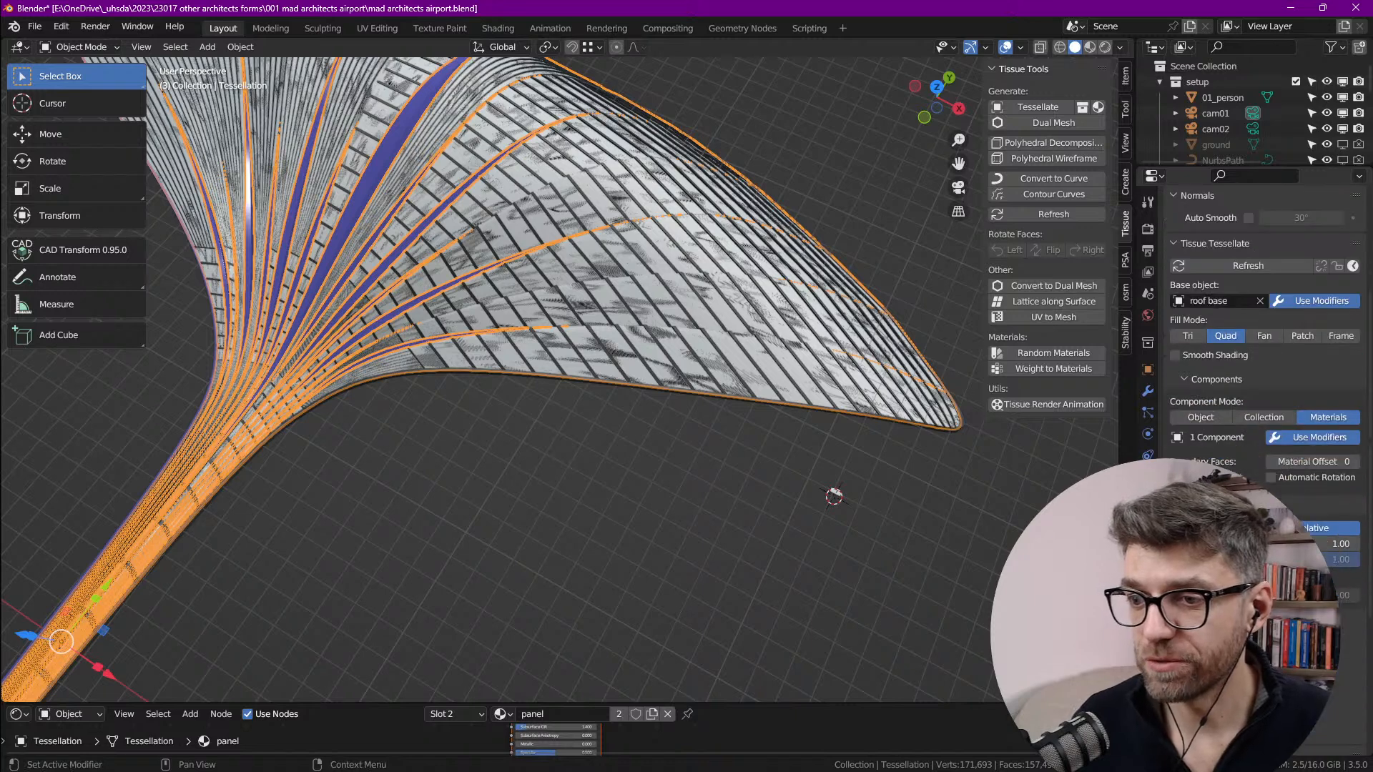
pyautogui.scroll(-4, 1208, 501)
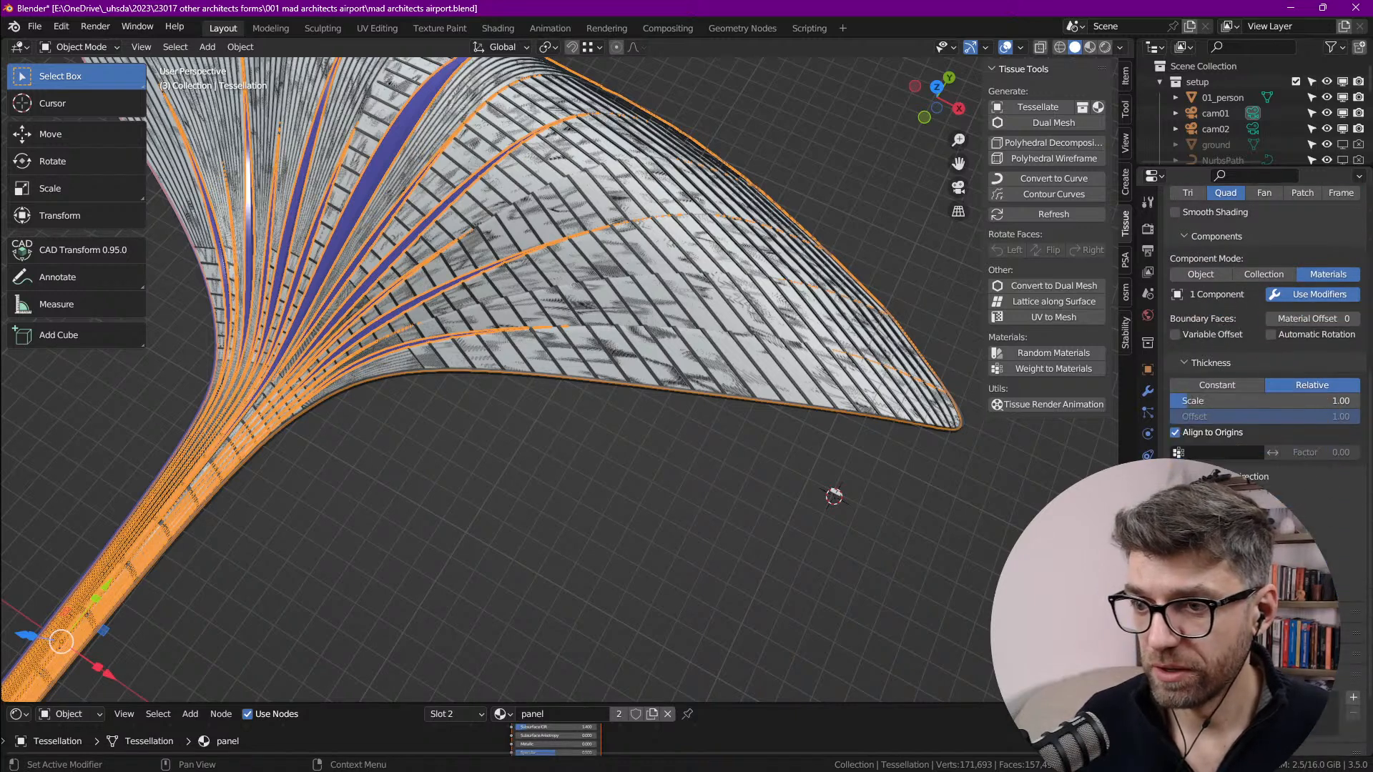
pyautogui.click(1209, 537)
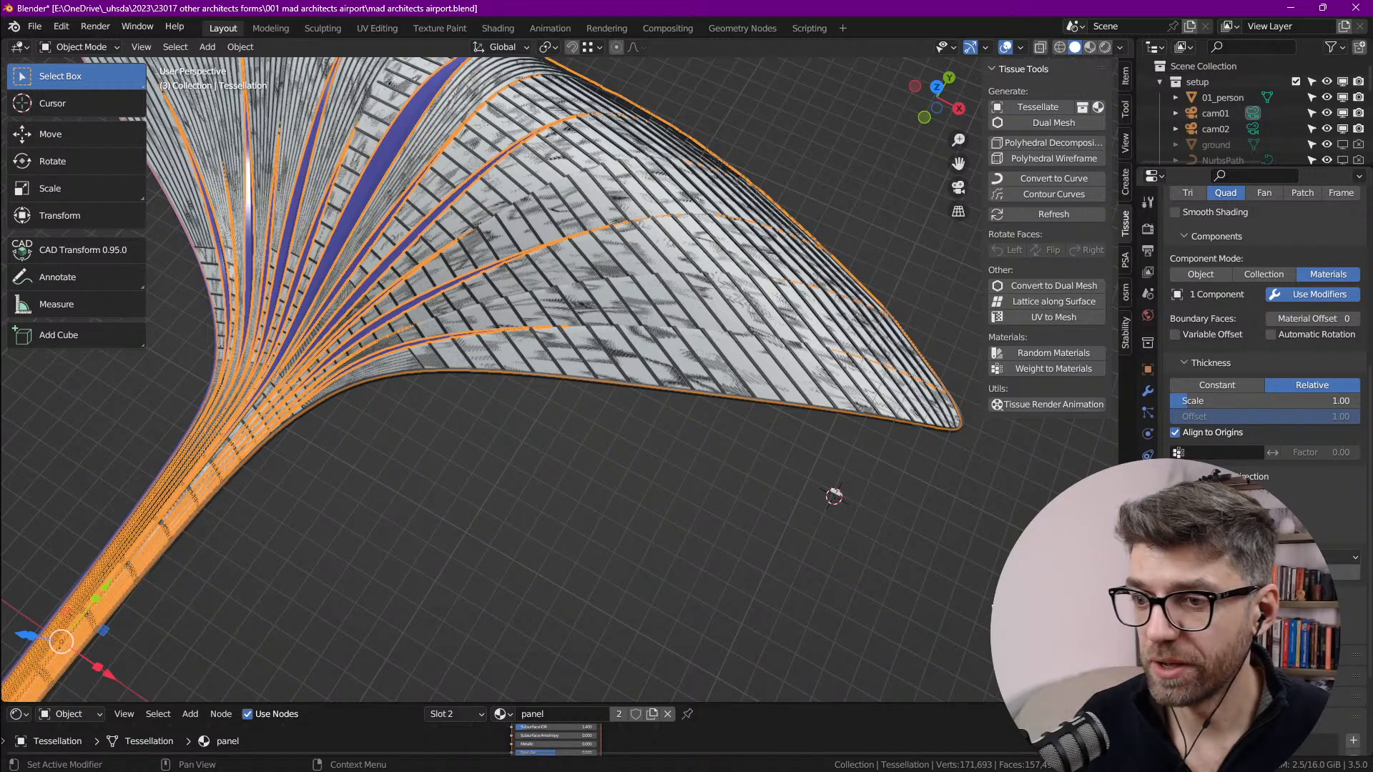
pyautogui.click(1287, 557)
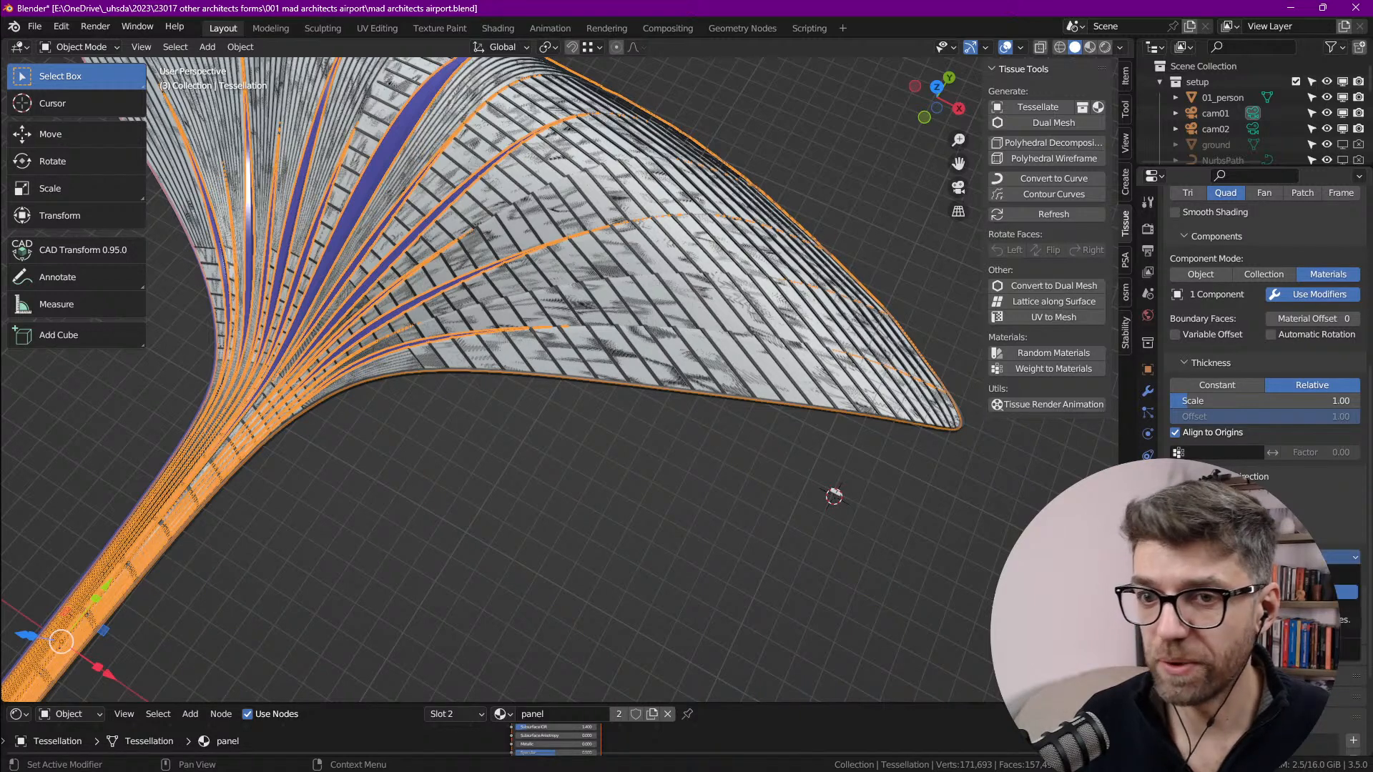
pyautogui.click(1288, 592)
pyautogui.scroll(-3, 868, 446)
pyautogui.scroll(3, 452, 236)
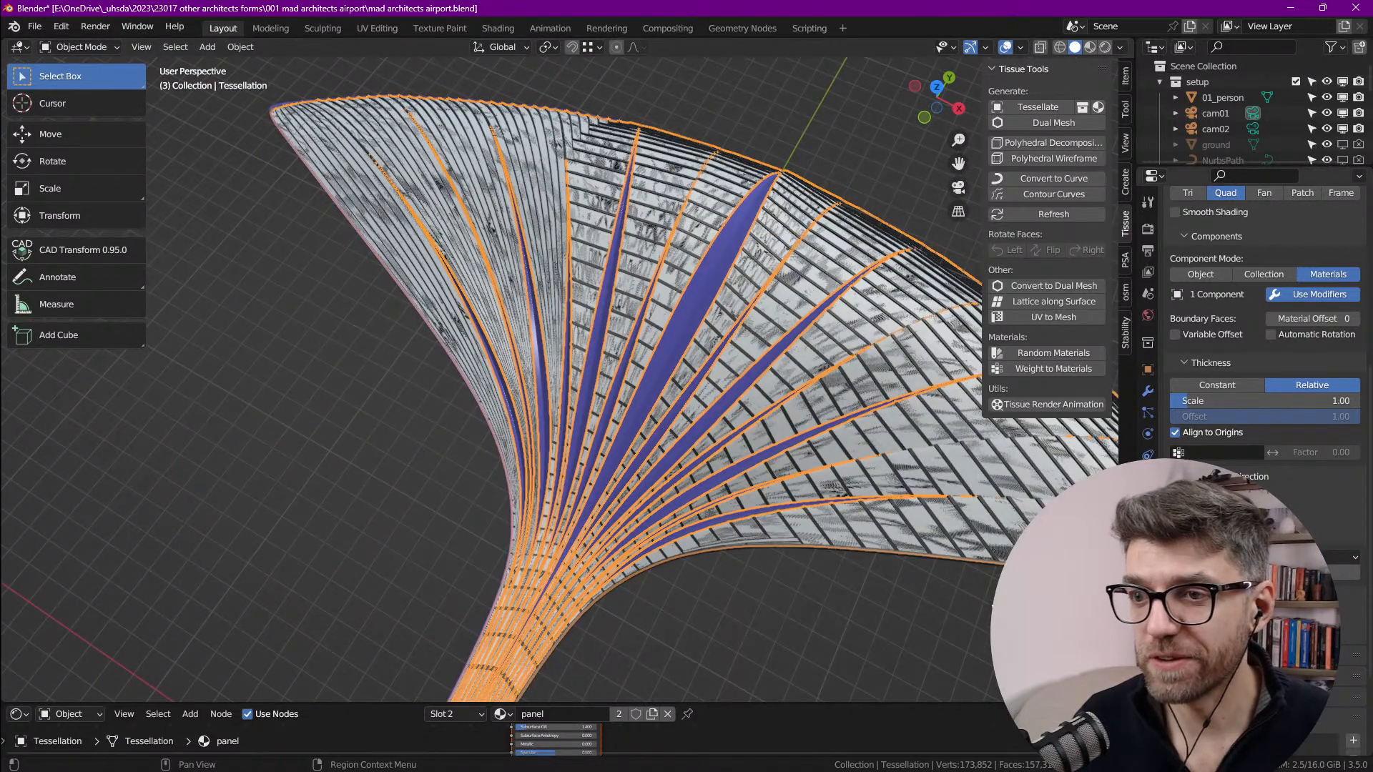
pyautogui.scroll(-4, 839, 437)
# Step: Select the roof base and check its Subdivision modifier settings
pyautogui.click(1150, 393)
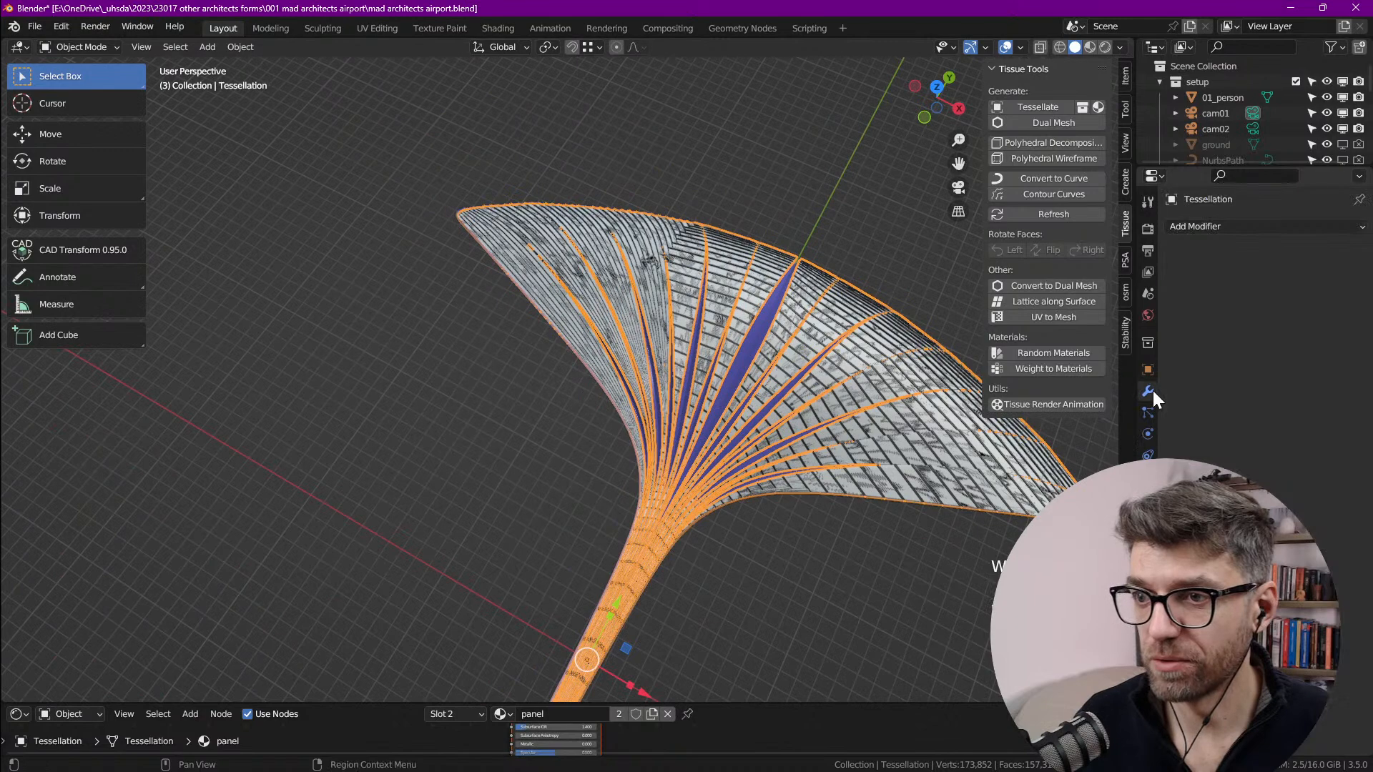
pyautogui.click(864, 442)
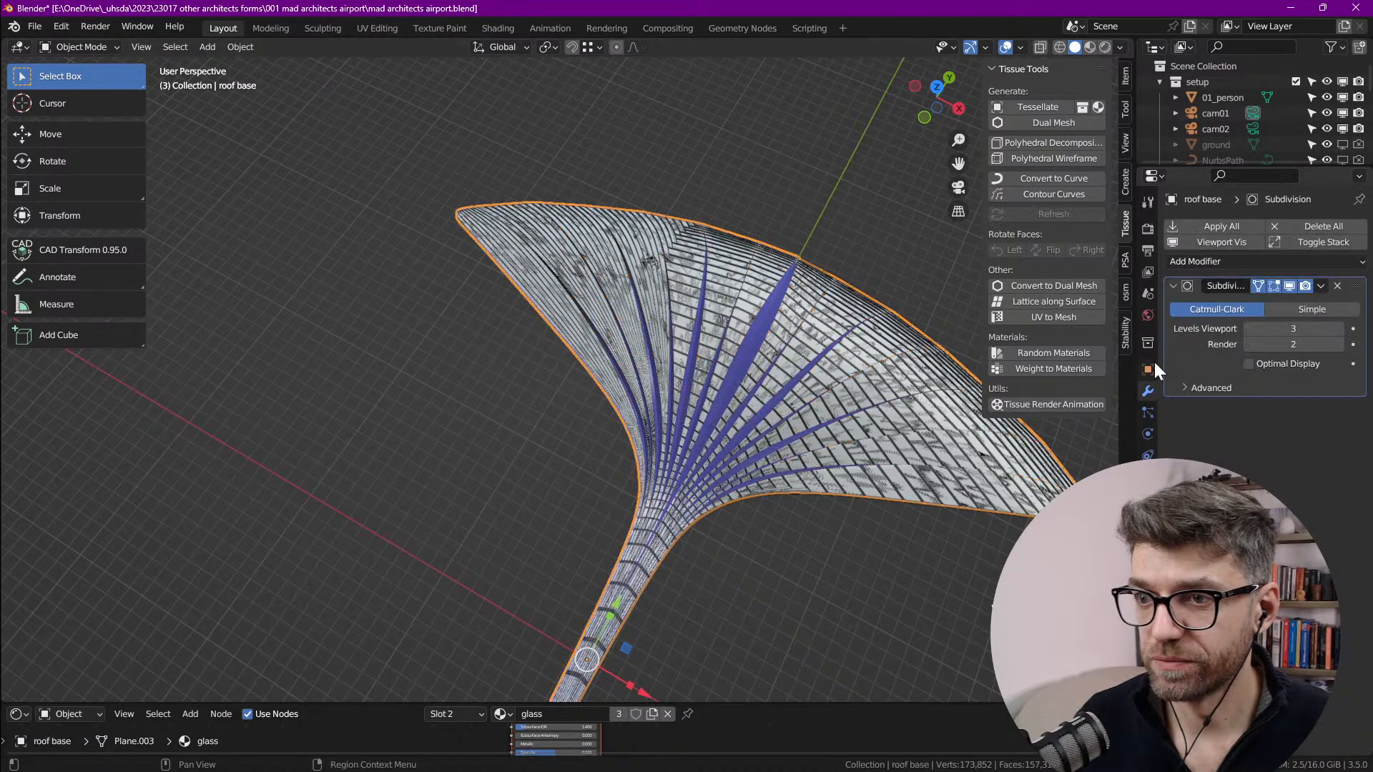
pyautogui.moveTo(911, 509); pyautogui.dragTo(690, 365, button='middle')
pyautogui.scroll(-2, 685, 362)
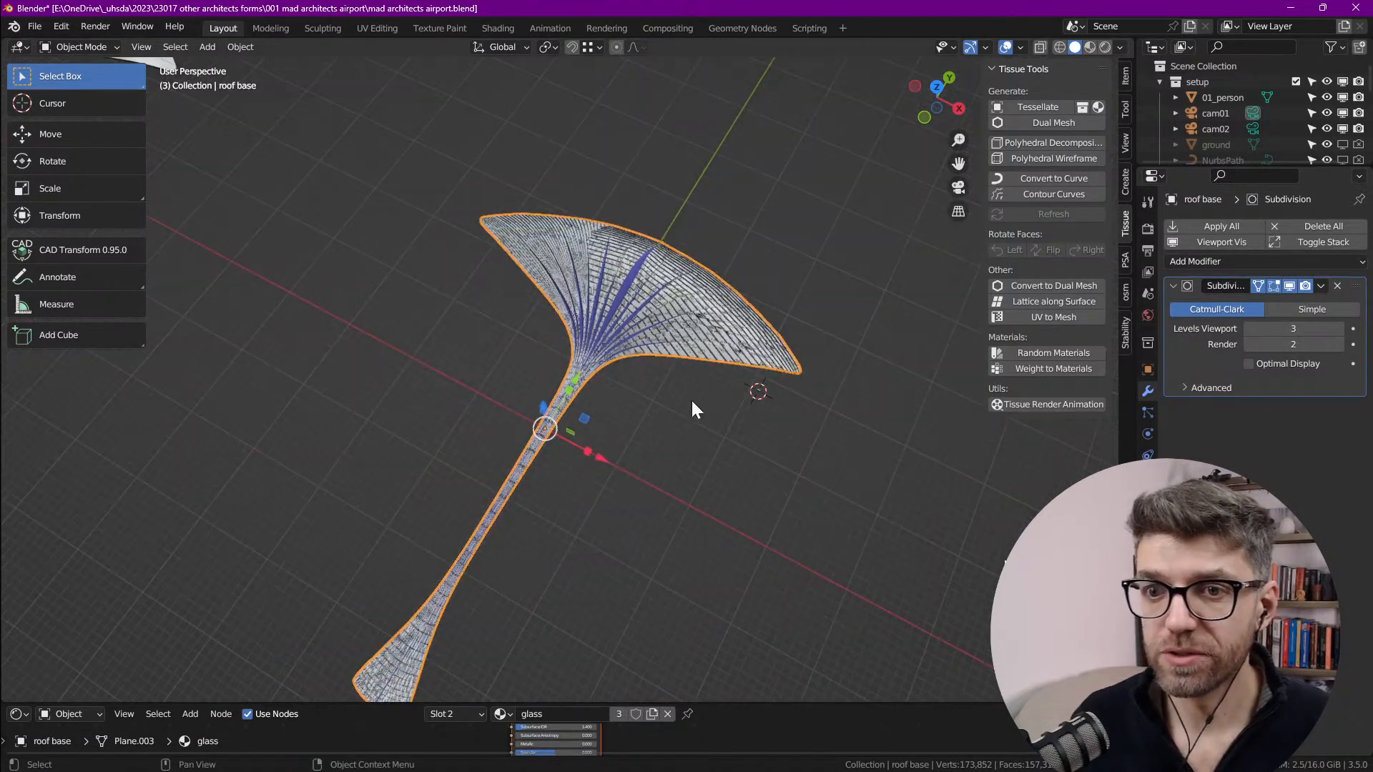
# Step: Hide the Tessellation object and start editing the roof base mesh
pyautogui.moveTo(1199, 168); pyautogui.dragTo(1193, 452)
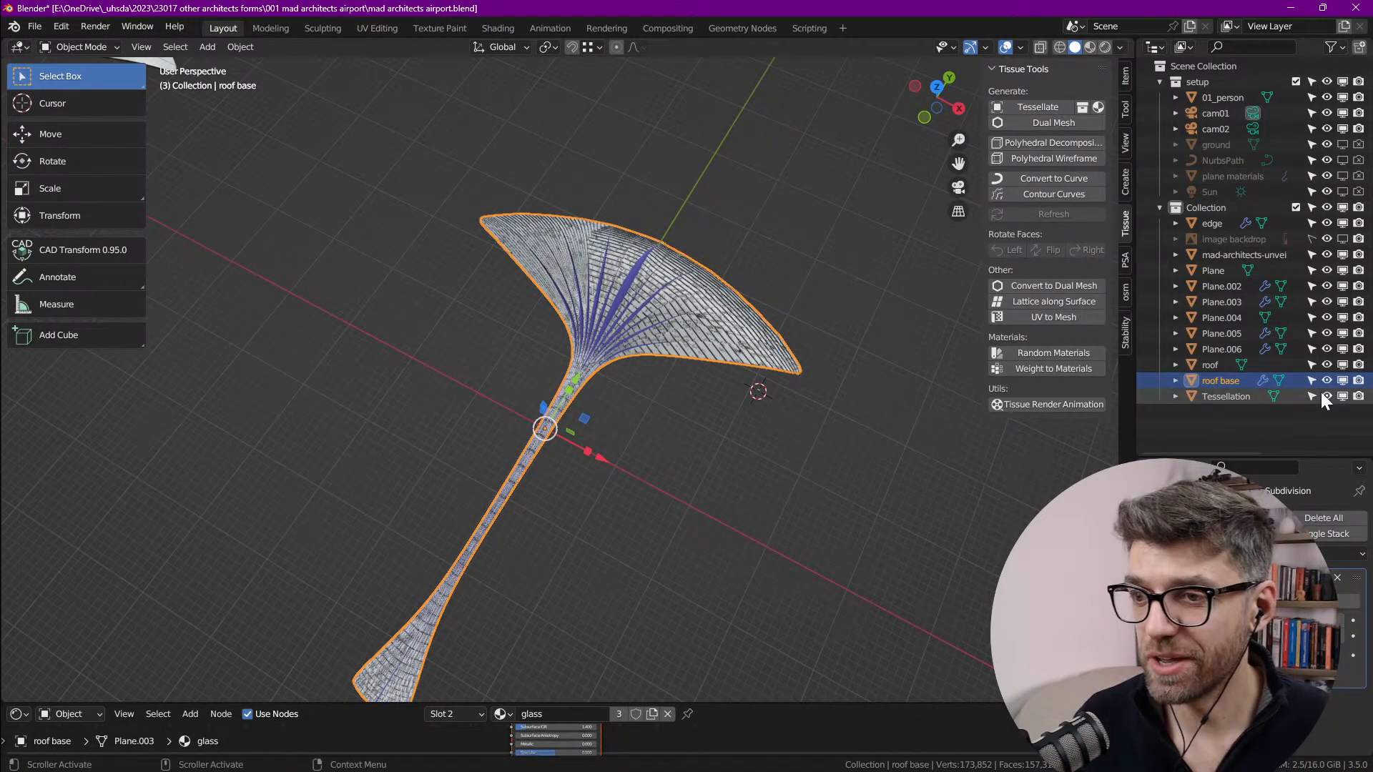
pyautogui.click(1327, 397)
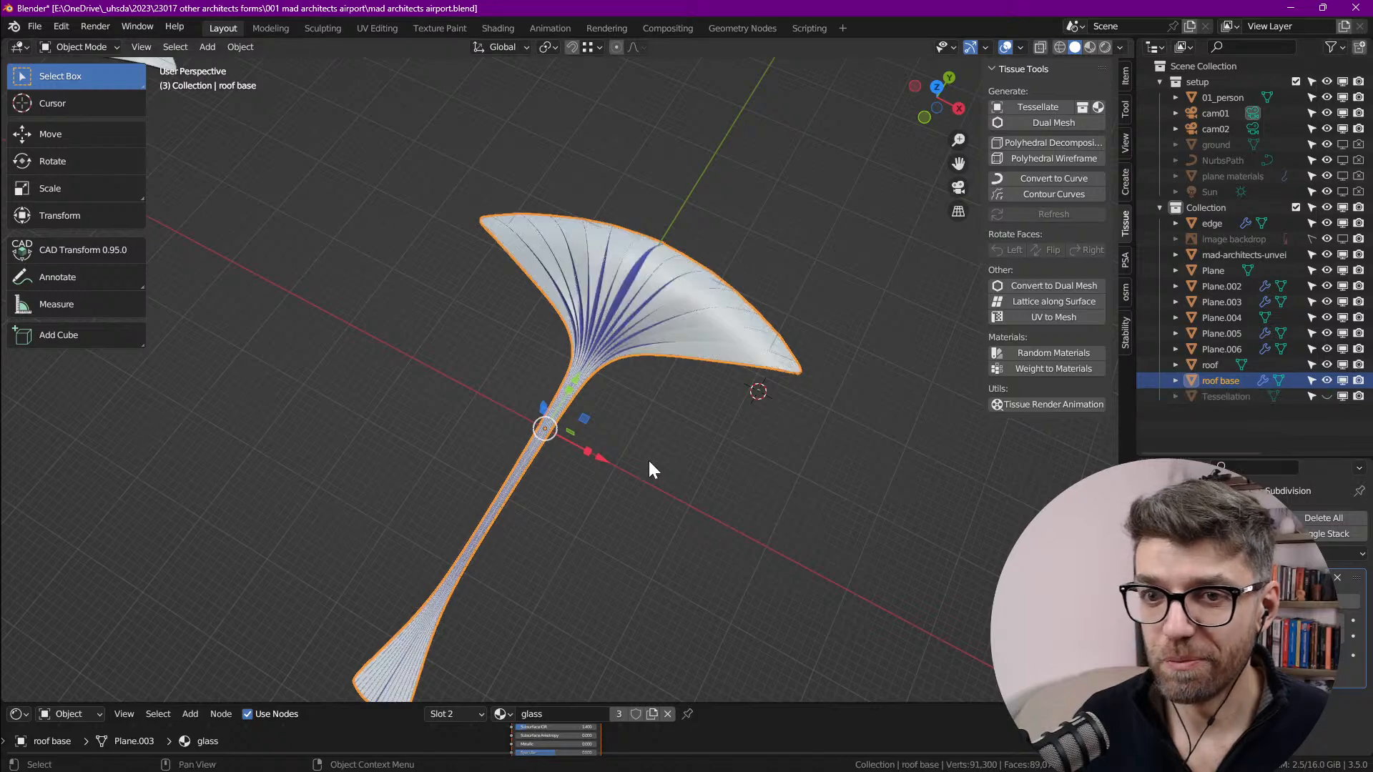
pyautogui.keyDown('shift'); pyautogui.moveTo(648, 458); pyautogui.dragTo(749, 233, button='middle'); pyautogui.keyUp('shift')
pyautogui.press('Tab')
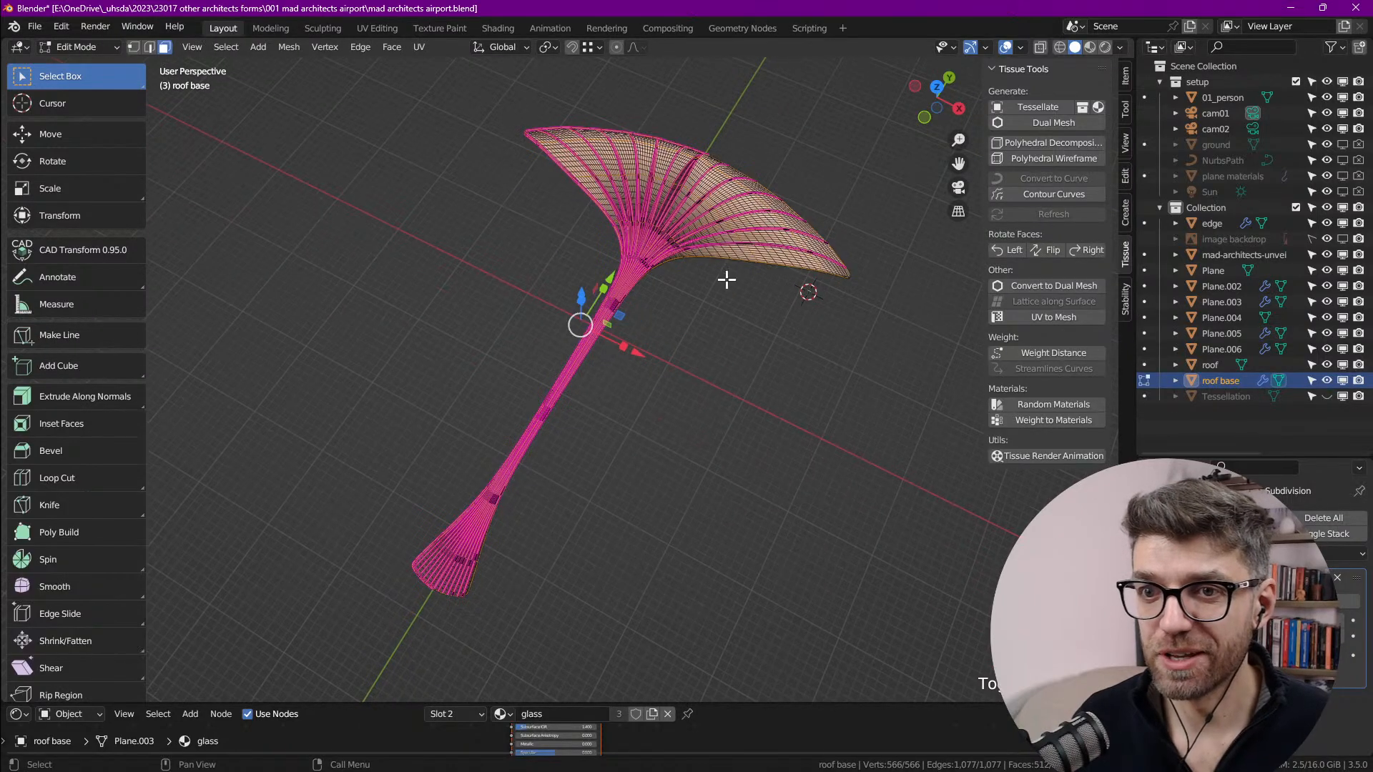
# Step: Switch to the top view and select the second-to-last outer-edge face at the tip of the roof base's wide fan
pyautogui.scroll(3, 453, 613)
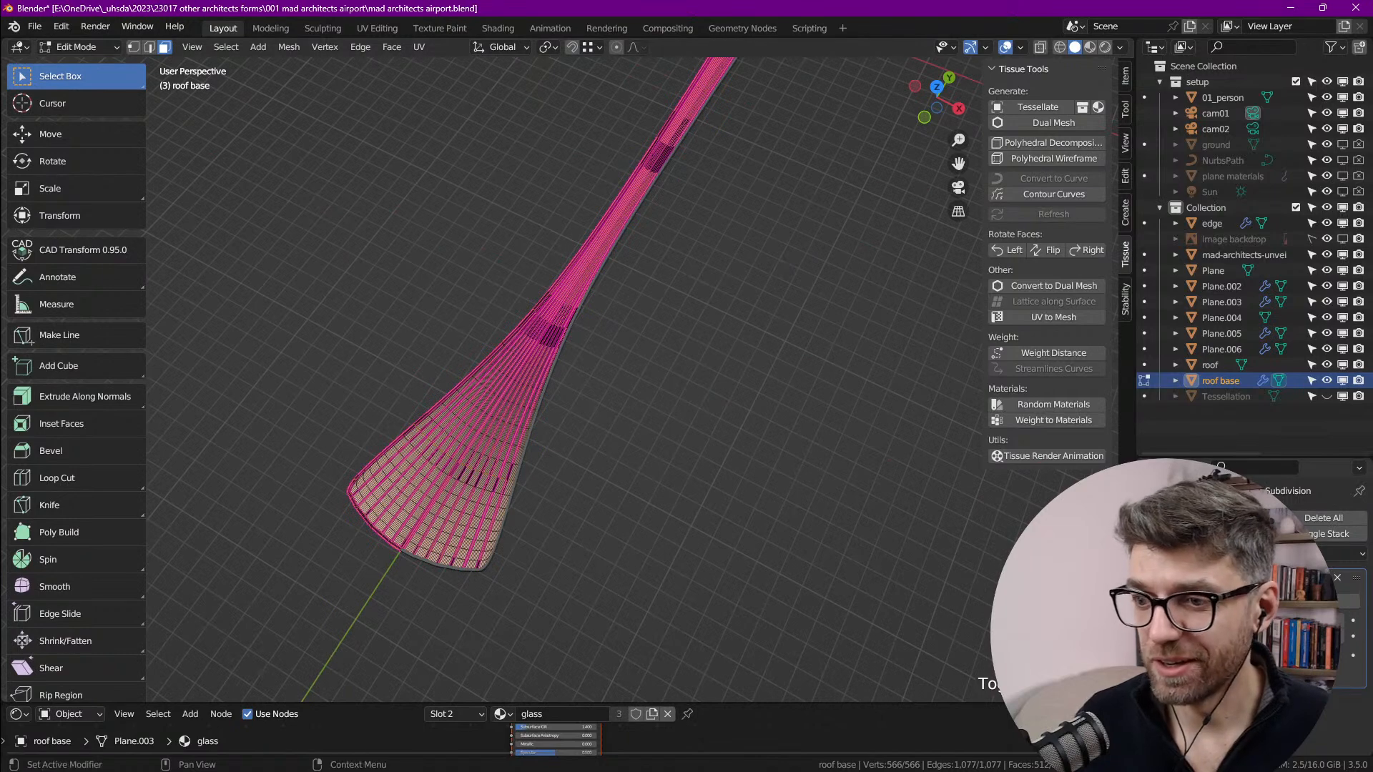
pyautogui.scroll(-4, 612, 331)
pyautogui.moveTo(613, 331); pyautogui.dragTo(699, 294, button='middle')
pyautogui.scroll(6, 761, 240)
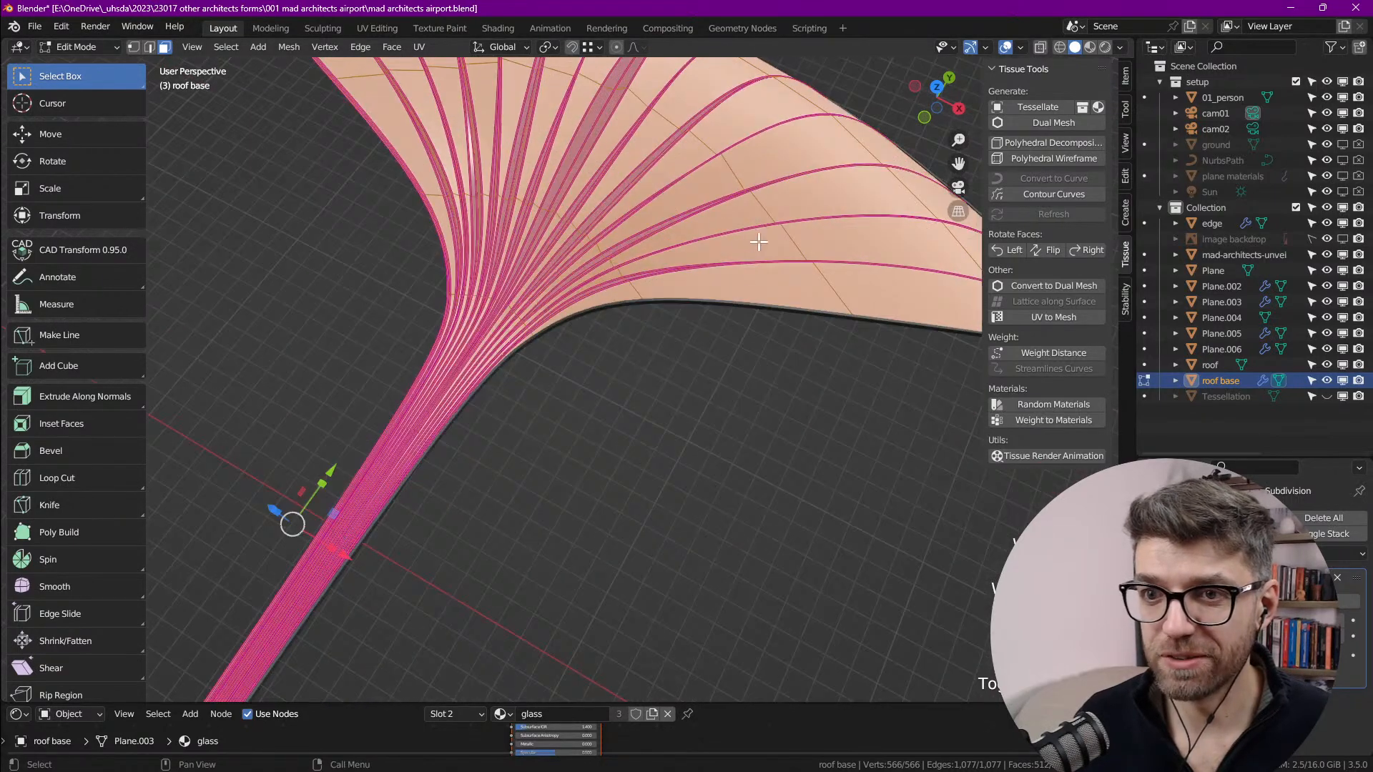
pyautogui.scroll(-4, 766, 221)
pyautogui.click(715, 288)
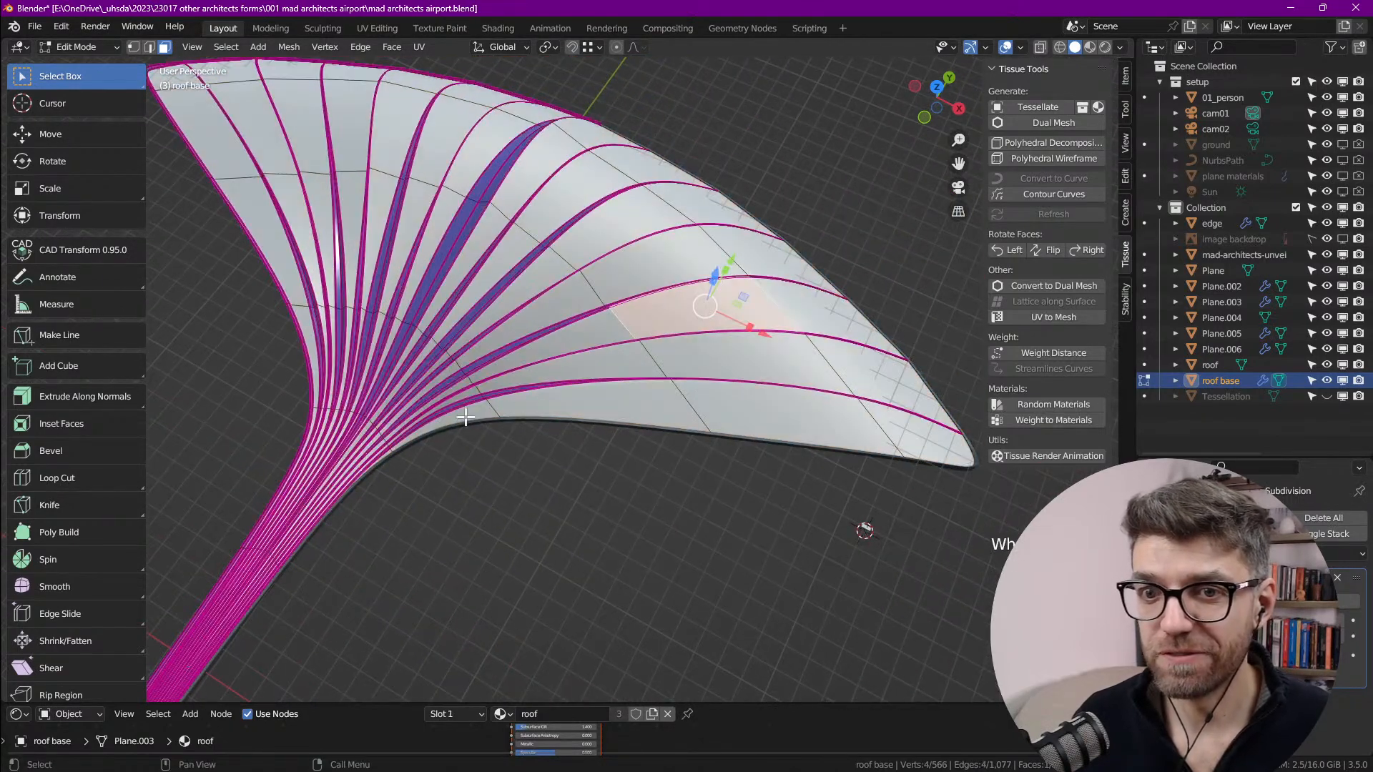
pyautogui.press('`')
pyautogui.click(805, 236)
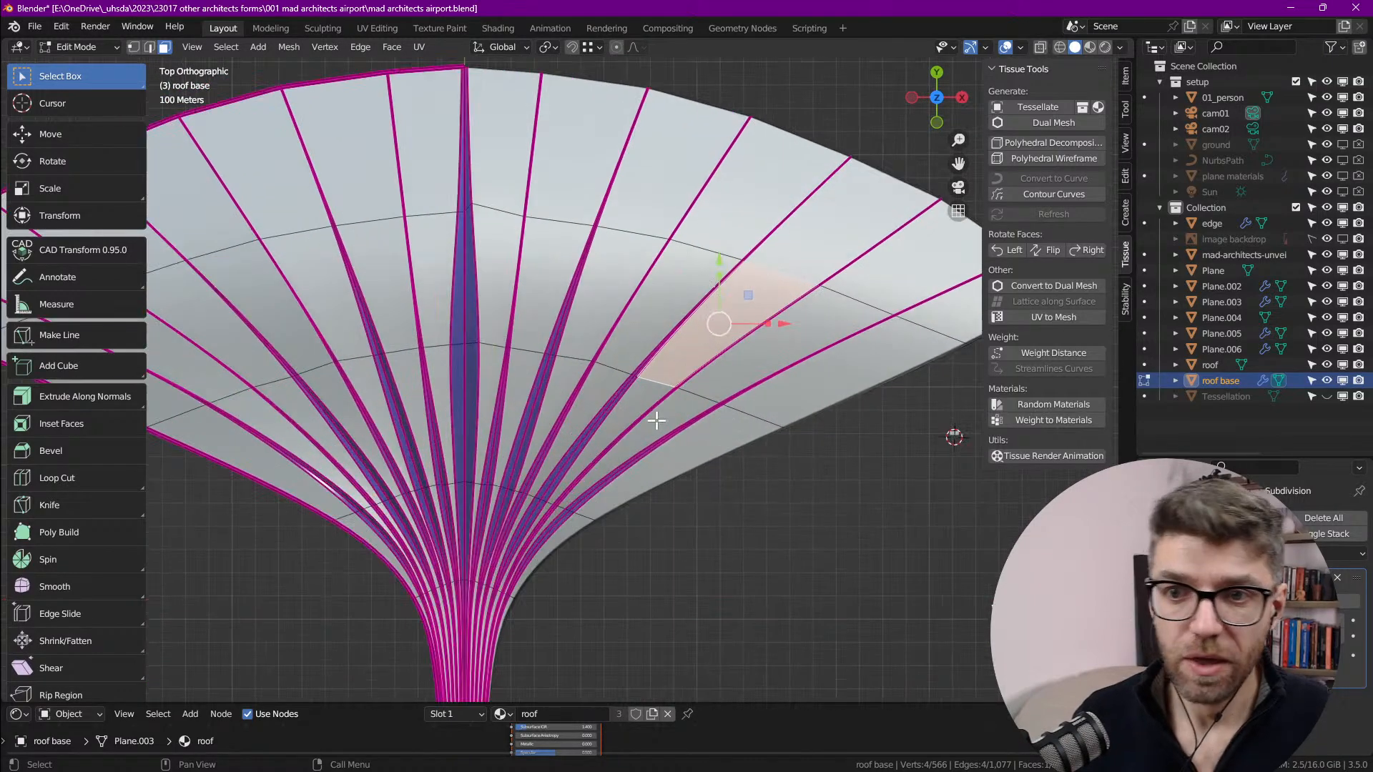
pyautogui.click(825, 261)
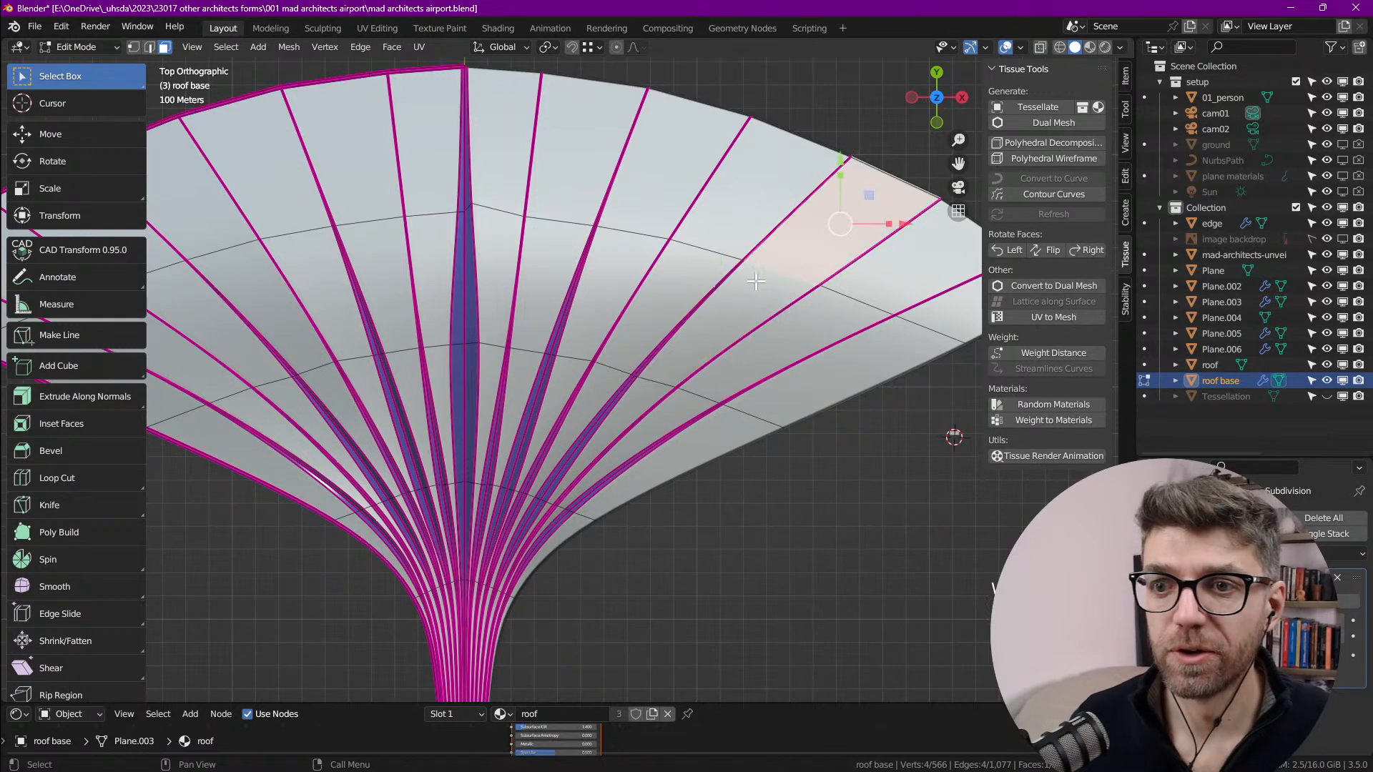
pyautogui.keyDown('shift'); pyautogui.moveTo(763, 279); pyautogui.dragTo(628, 309, button='middle'); pyautogui.keyUp('shift')
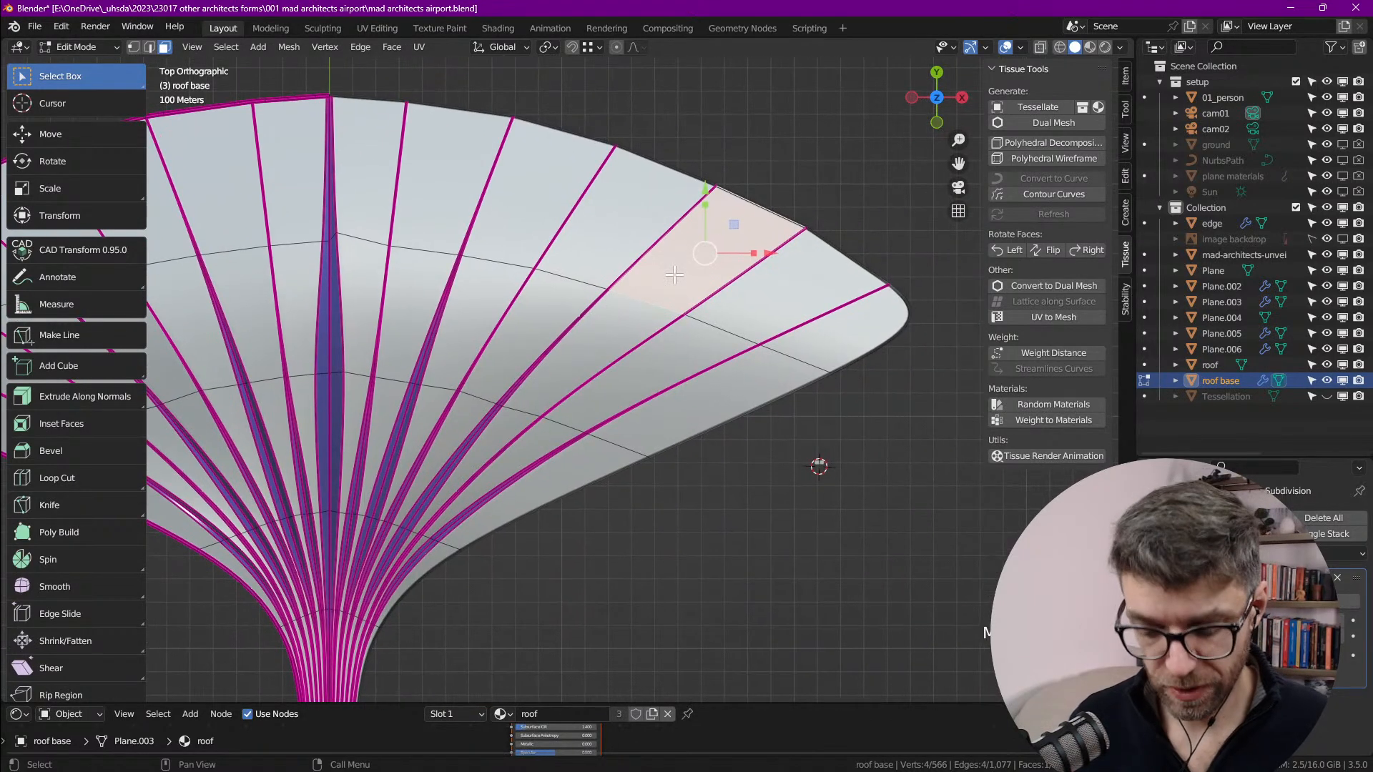
# Step: Unwrap the UVs of the selected outer-edge face
pyautogui.press('u')
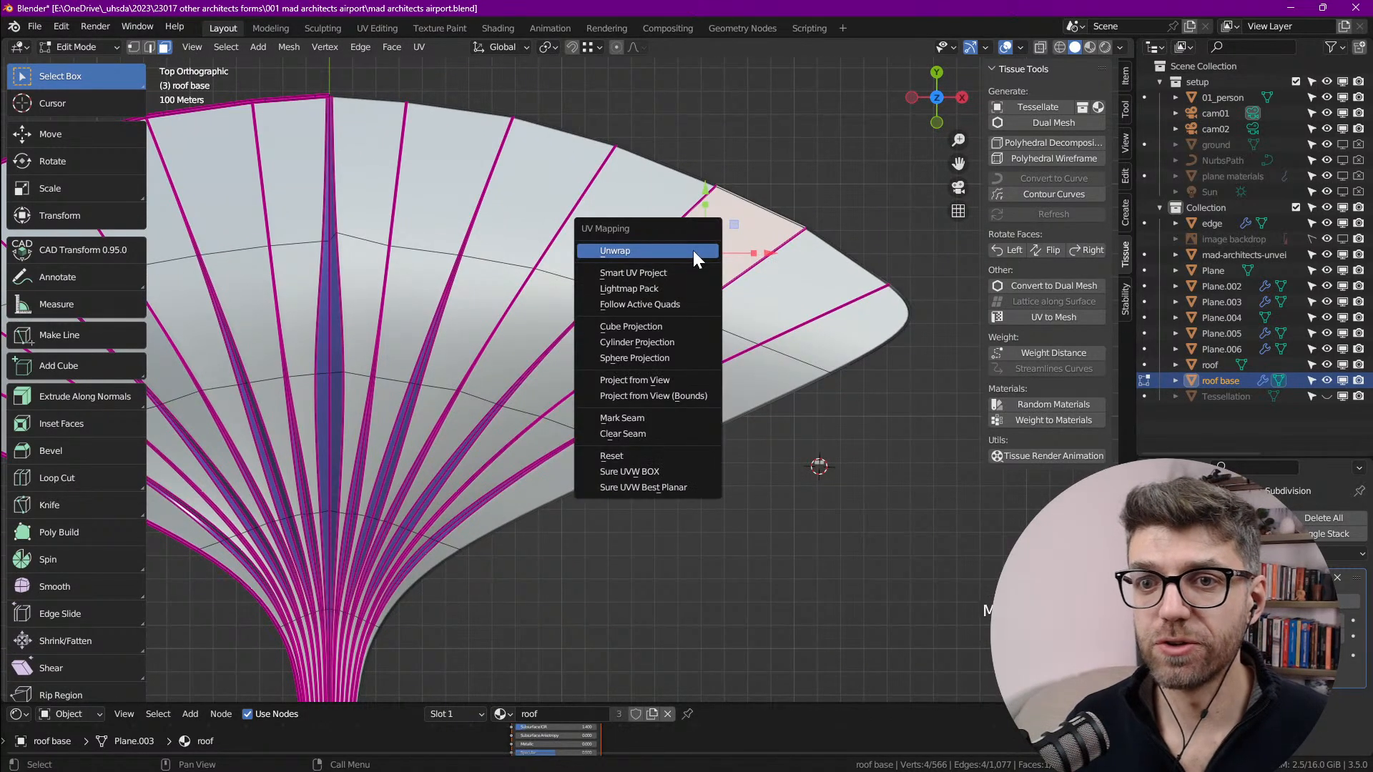
pyautogui.click(693, 250)
pyautogui.click(419, 48)
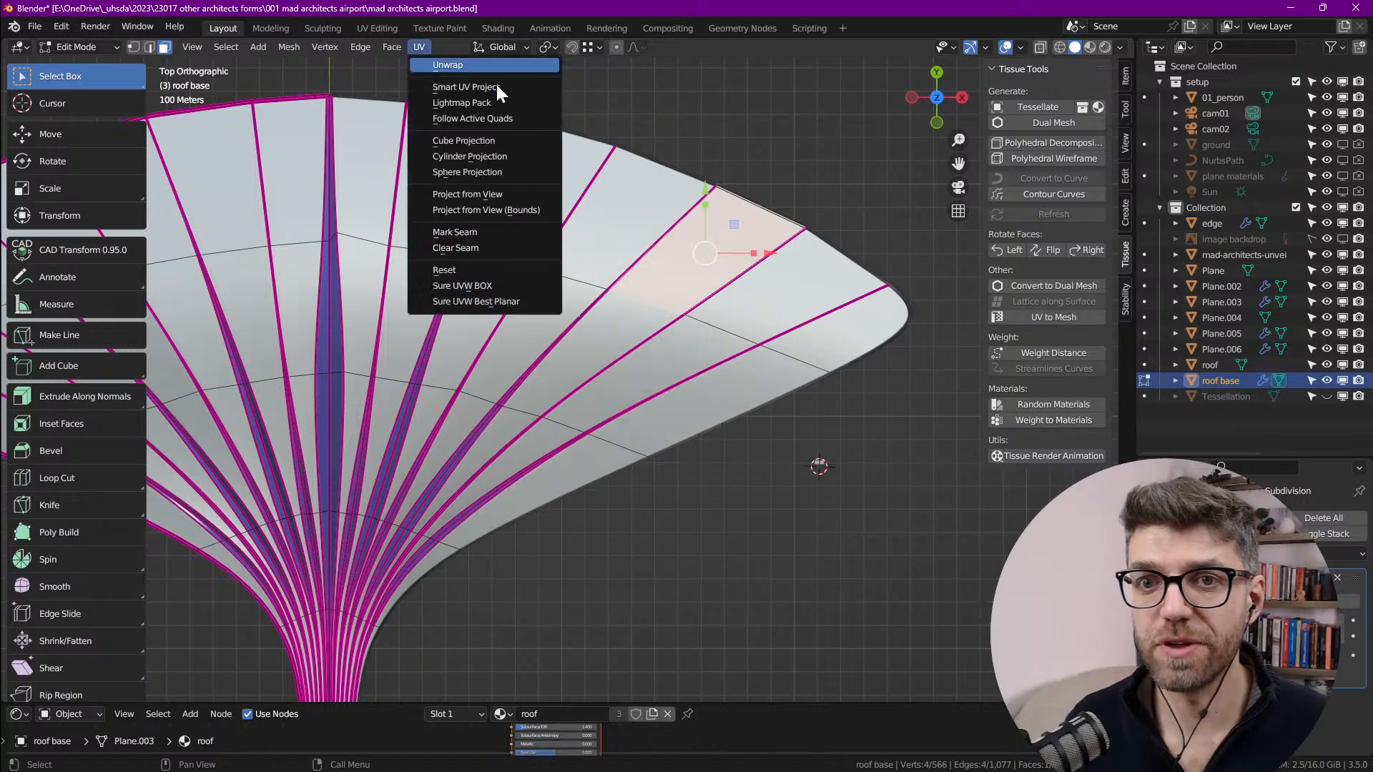
pyautogui.click(515, 119)
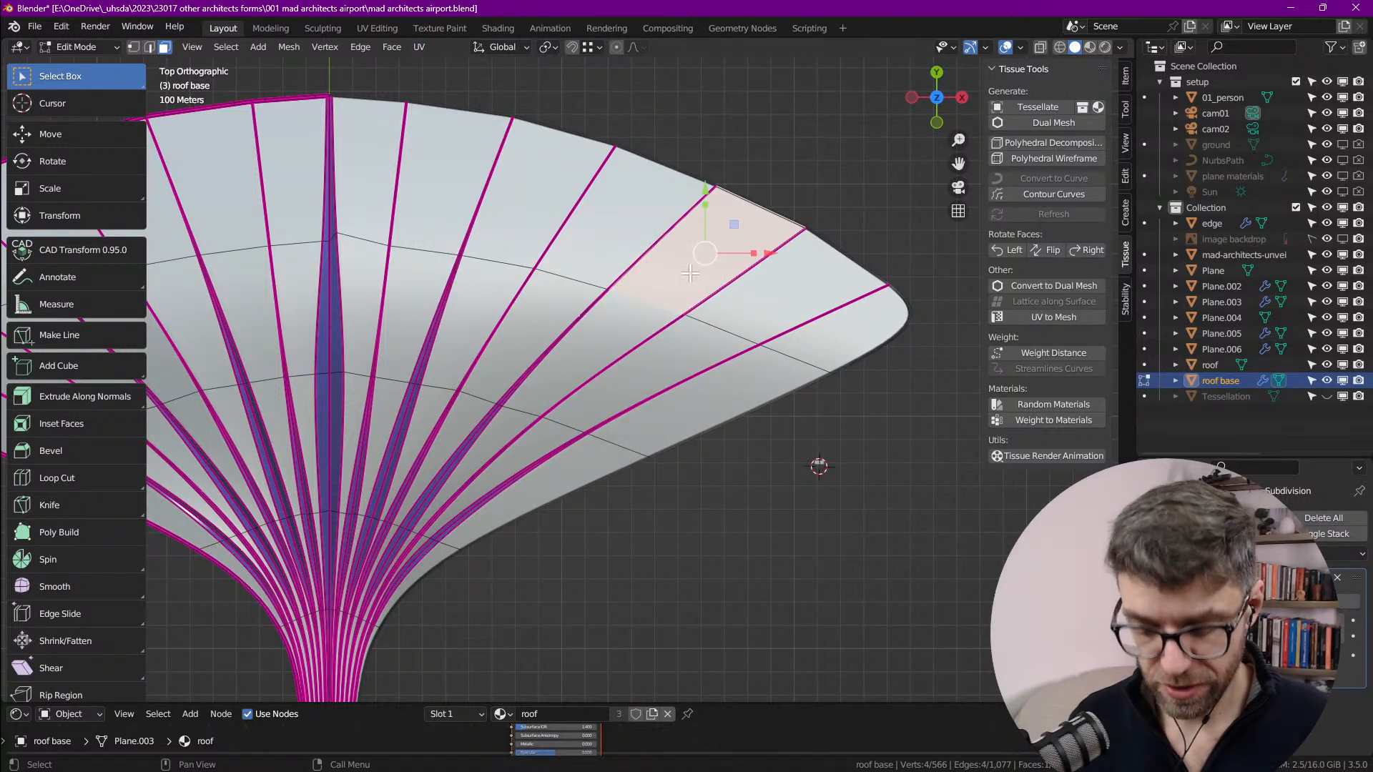
pyautogui.press('u')
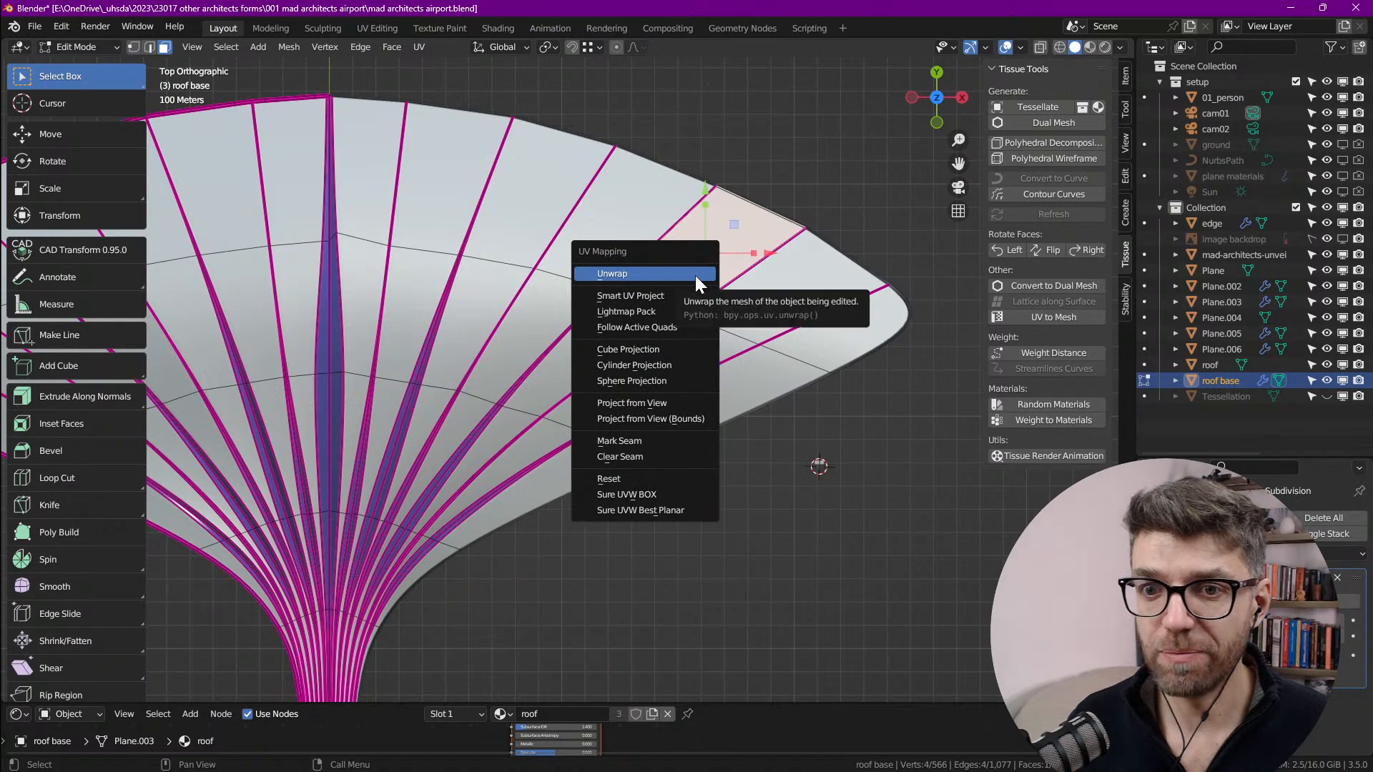
pyautogui.click(695, 276)
# Step: Select all roof base faces, map them with Follow Active Quads using the Length Average edge length mode, and finish editing the mesh
pyautogui.press('a')
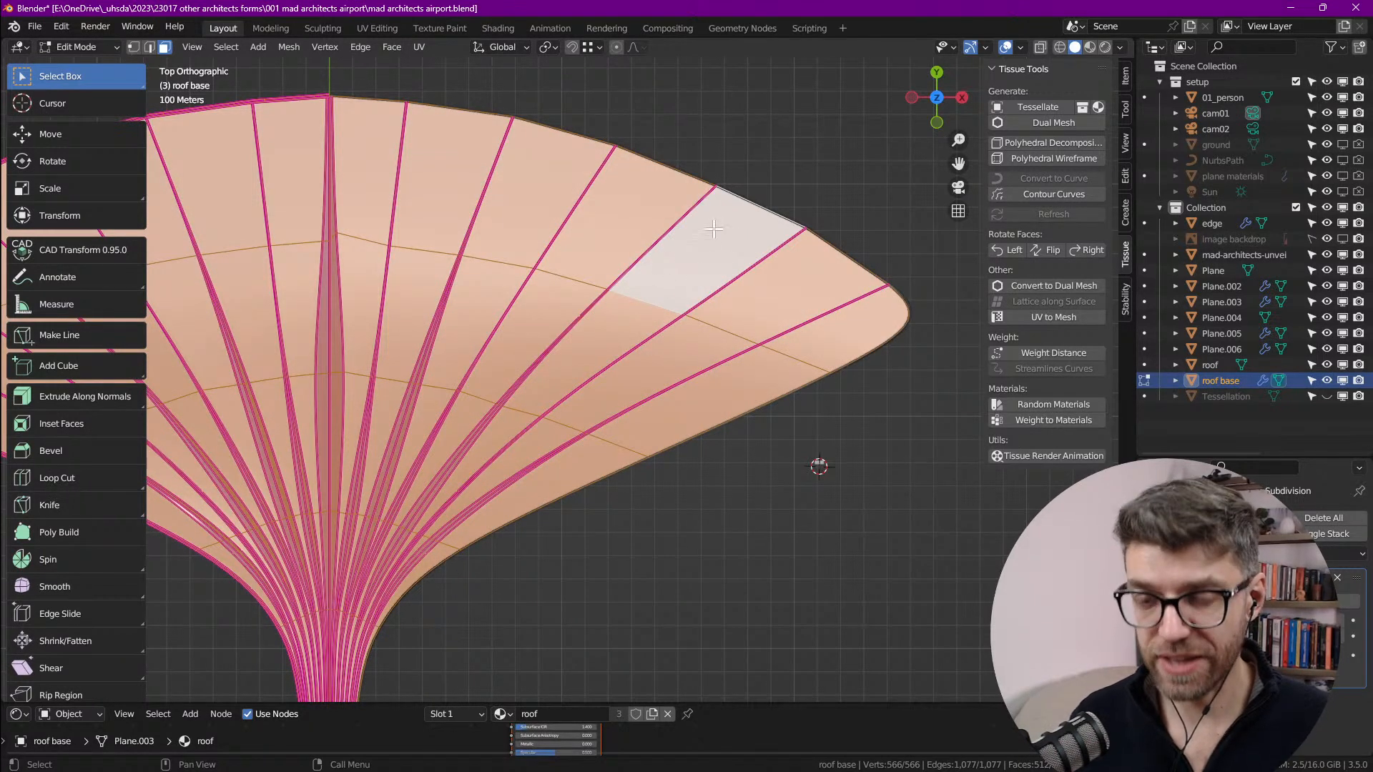
pyautogui.press('u')
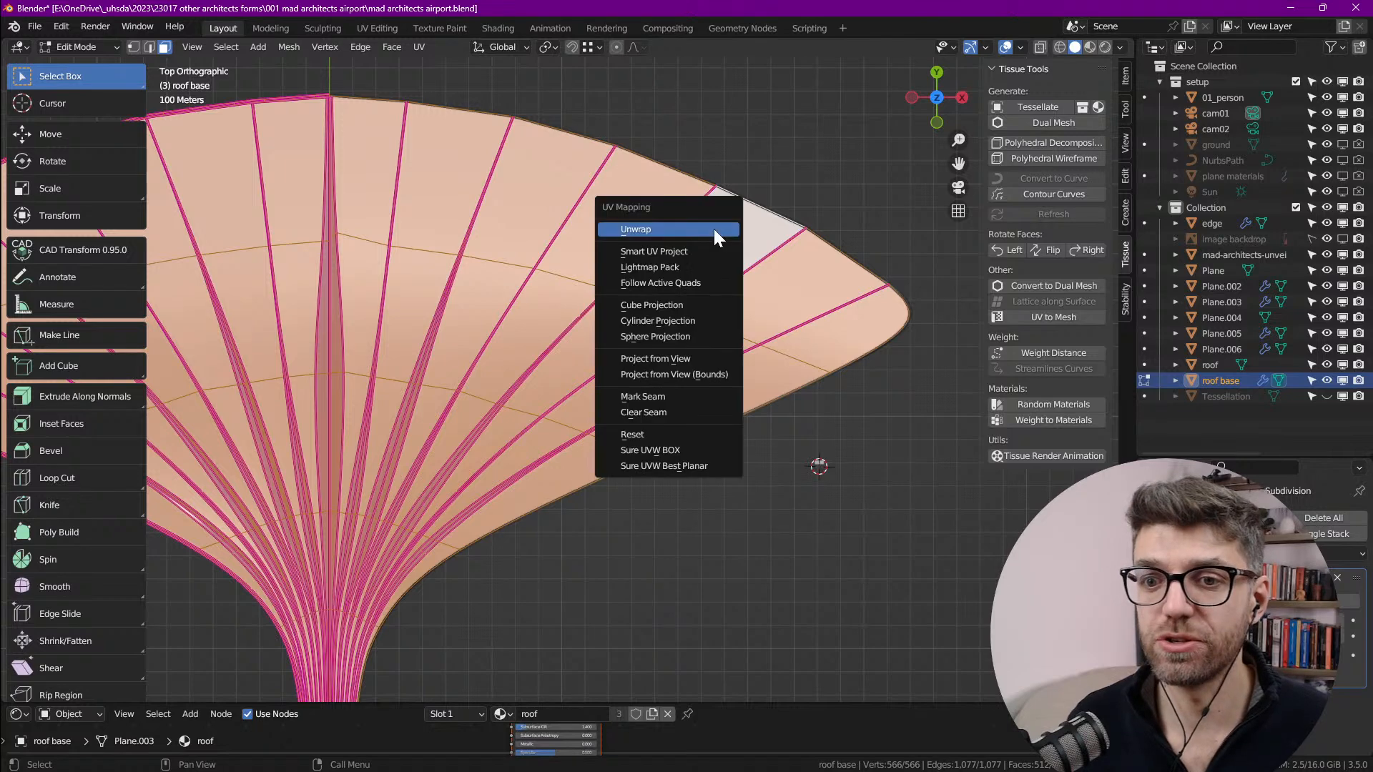
pyautogui.click(712, 283)
pyautogui.click(701, 328)
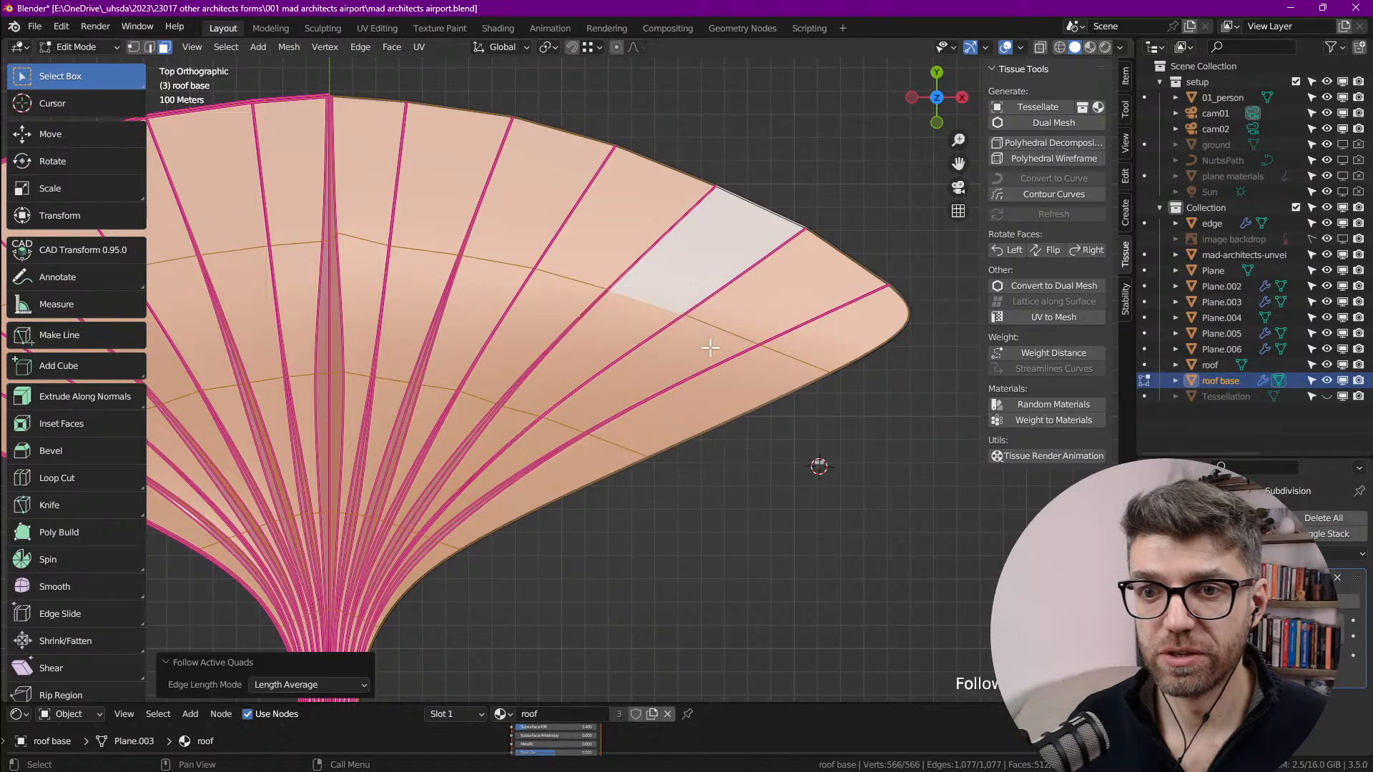
pyautogui.press('KP_Decimal')
pyautogui.press('Tab')
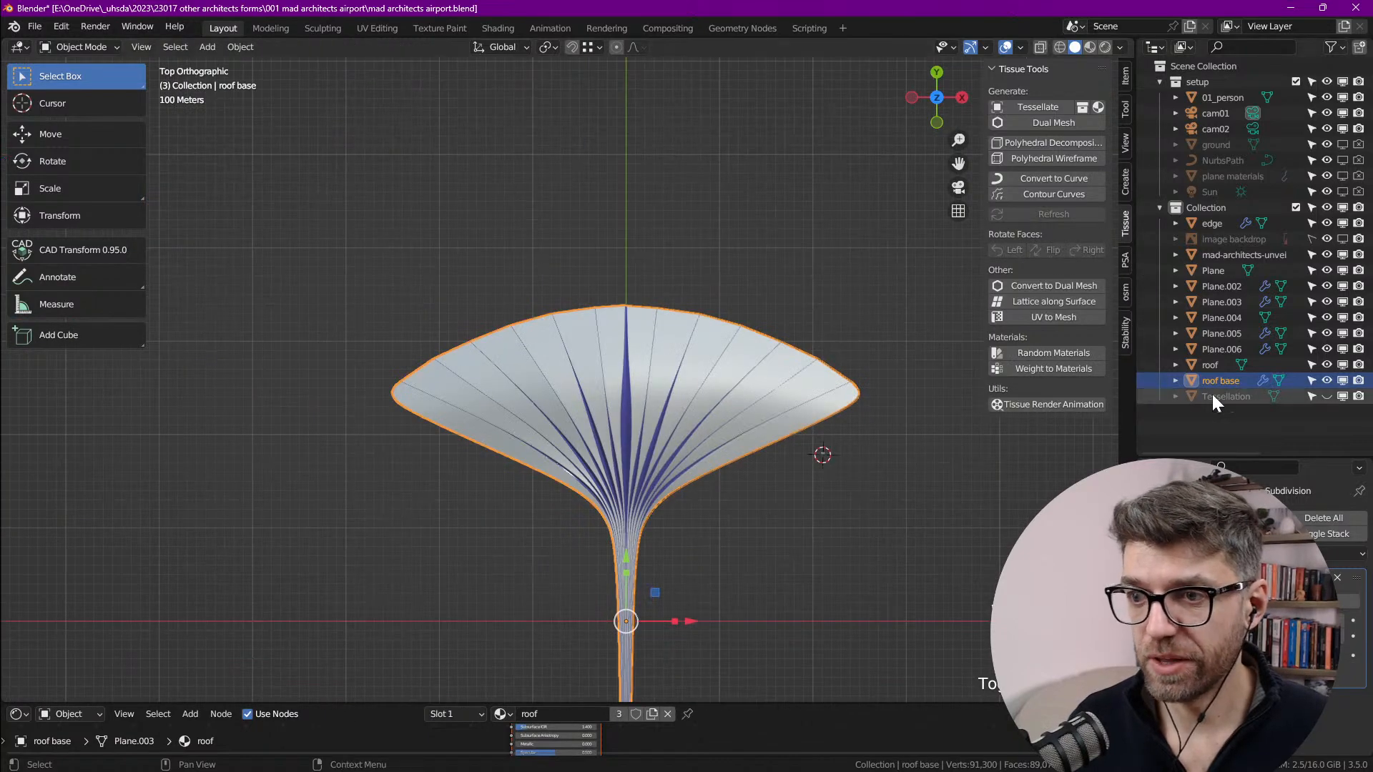
# Step: Unhide the Tessellation object, select it, and refresh its tiling
pyautogui.click(1327, 397)
pyautogui.click(1299, 396)
pyautogui.scroll(4, 797, 402)
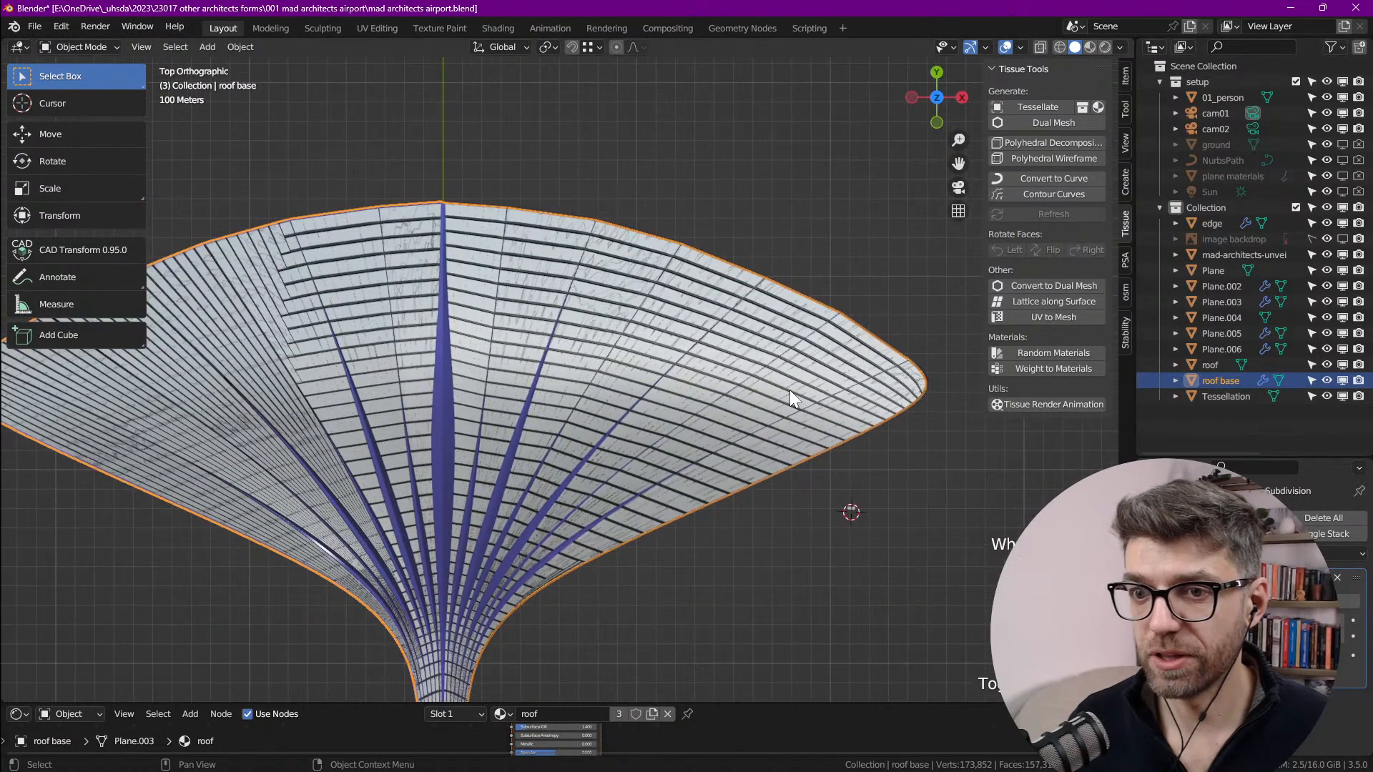
pyautogui.click(1035, 215)
# Step: Examine the tile orientation and alignment across the refreshed roof tessellation, from the narrow stem to the outer wing tip
pyautogui.scroll(-2, 660, 344)
pyautogui.keyDown('shift'); pyautogui.moveTo(397, 469); pyautogui.dragTo(465, 246, button='middle'); pyautogui.keyUp('shift')
pyautogui.scroll(4, 586, 152)
pyautogui.scroll(-5, 655, 207)
pyautogui.moveTo(721, 297); pyautogui.dragTo(674, 226, button='middle')
pyautogui.scroll(7, 822, 343)
pyautogui.scroll(-2, 586, 401)
pyautogui.scroll(-4, 585, 401)
pyautogui.moveTo(549, 389); pyautogui.dragTo(591, 369, button='middle')
pyautogui.keyDown('shift'); pyautogui.moveTo(436, 372); pyautogui.dragTo(585, 414, button='middle'); pyautogui.keyUp('shift')
pyautogui.scroll(1, 663, 389)
pyautogui.scroll(2, 664, 389)
pyautogui.scroll(2, 697, 362)
pyautogui.keyDown('shift'); pyautogui.moveTo(475, 264); pyautogui.dragTo(516, 452, button='middle'); pyautogui.keyUp('shift')
pyautogui.keyDown('shift'); pyautogui.moveTo(665, 405); pyautogui.dragTo(443, 432, button='middle'); pyautogui.keyUp('shift')
# Step: Add an Array modifier to the roof panel component with a relative offset of 0 in X and 1 in Y
pyautogui.scroll(6, 722, 437)
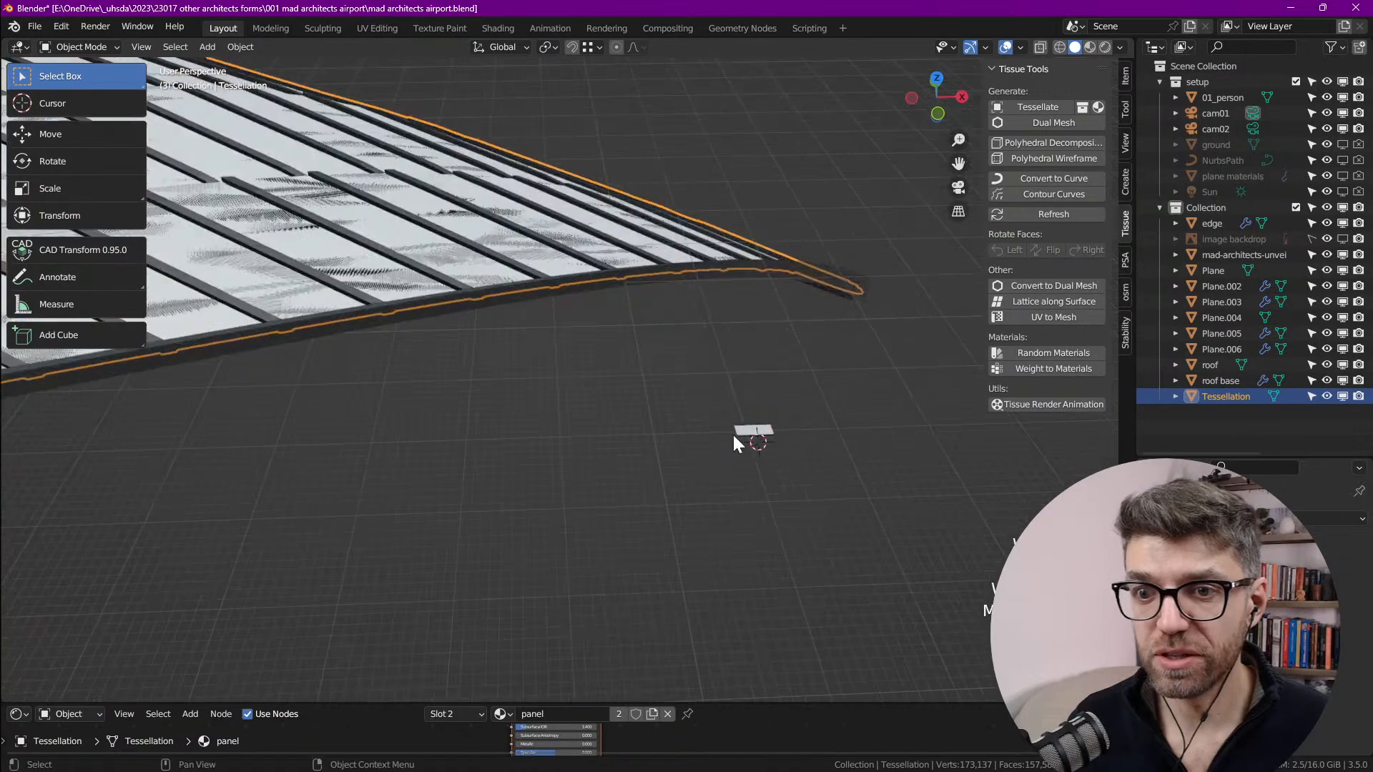
pyautogui.click(789, 433)
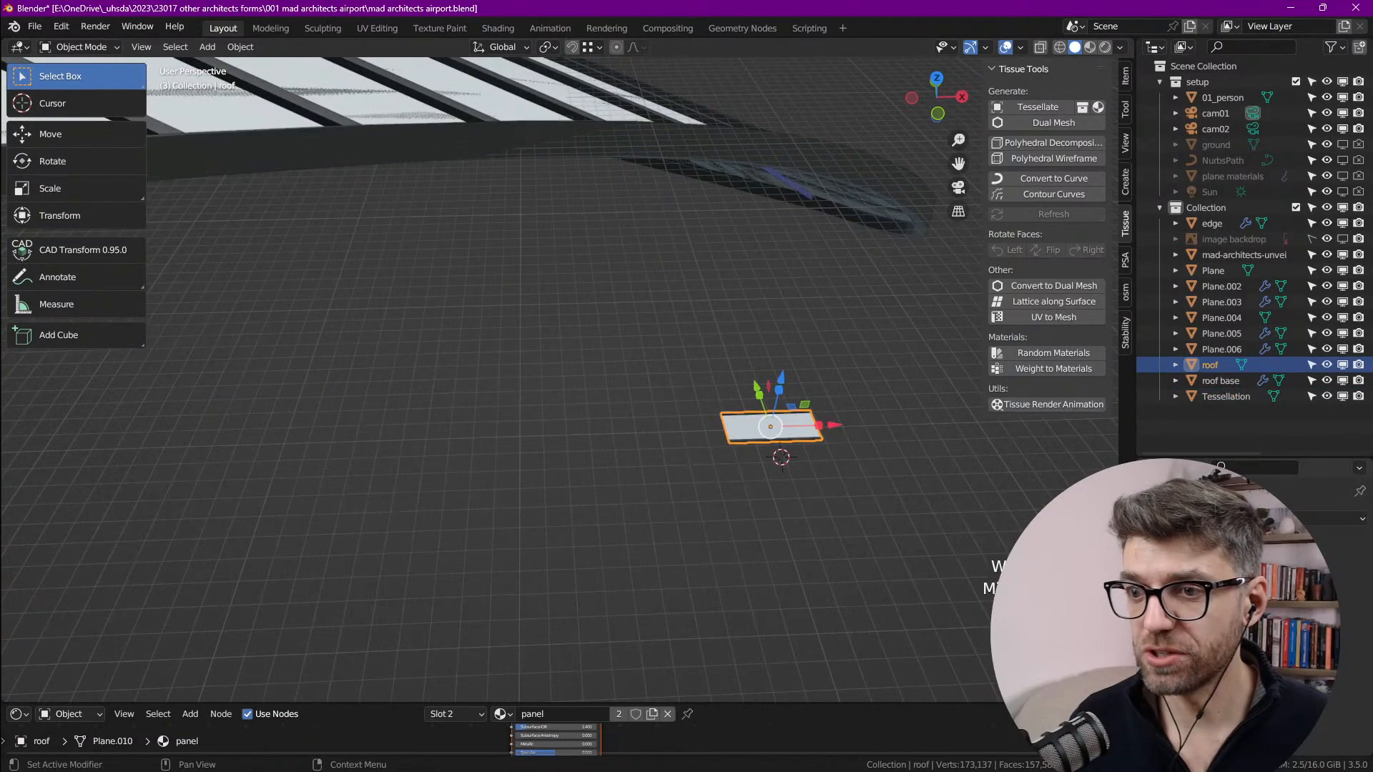
pyautogui.moveTo(1186, 457); pyautogui.dragTo(1187, 399)
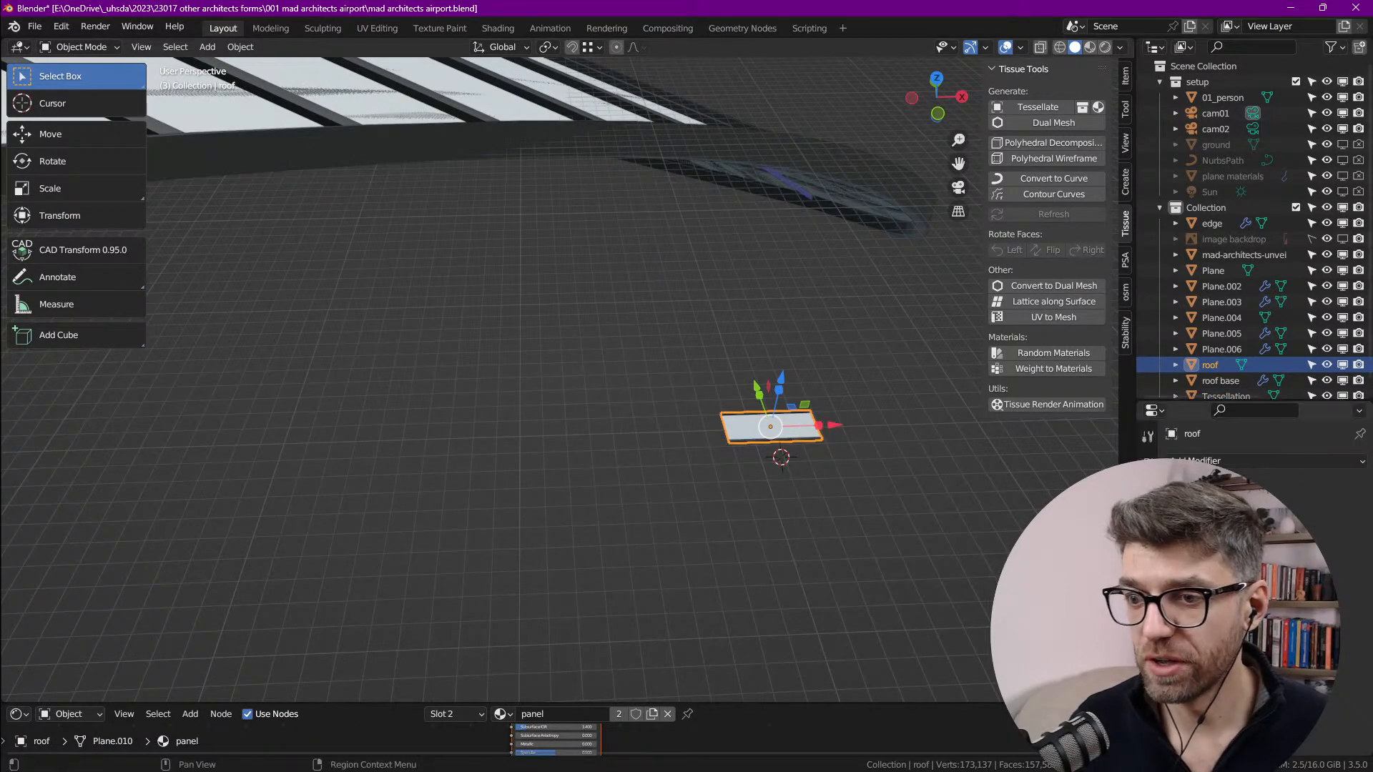
pyautogui.click(1324, 461)
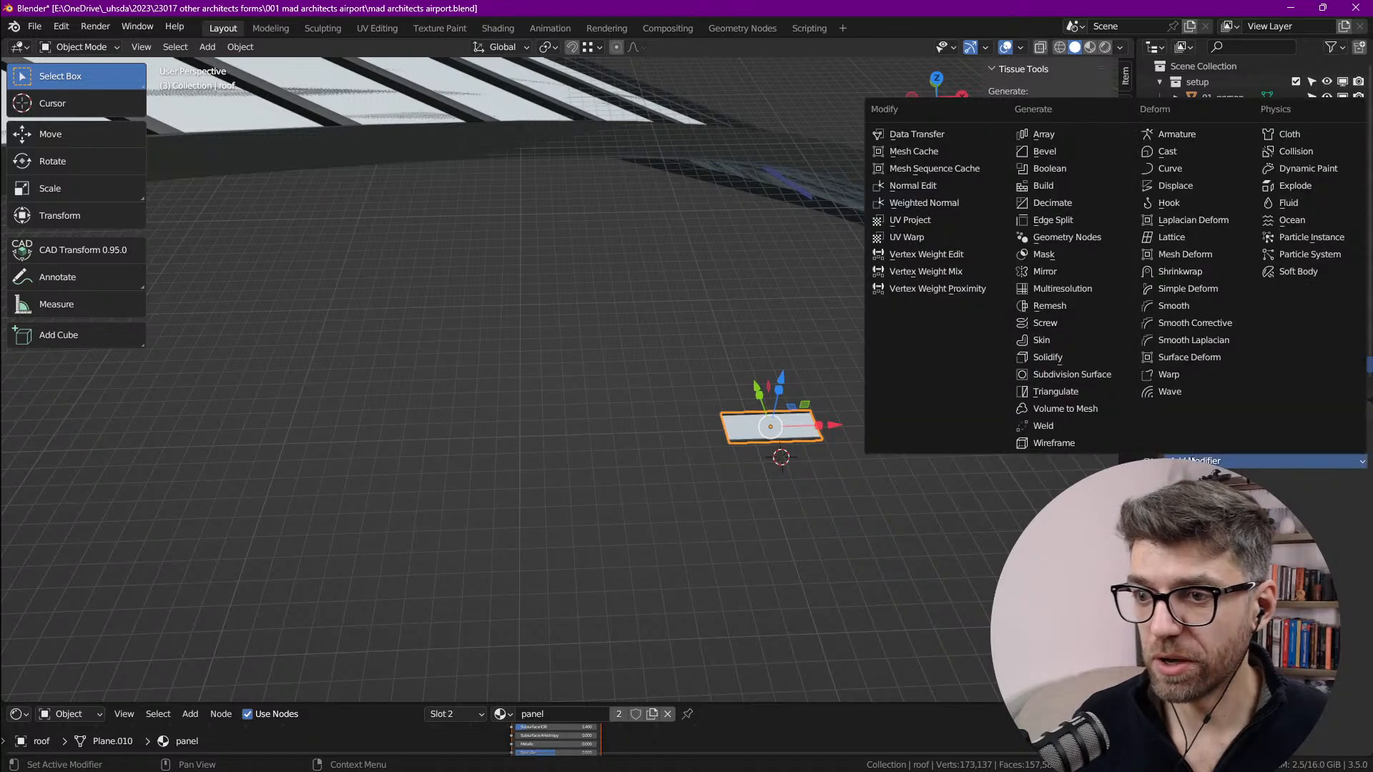
pyautogui.click(1052, 135)
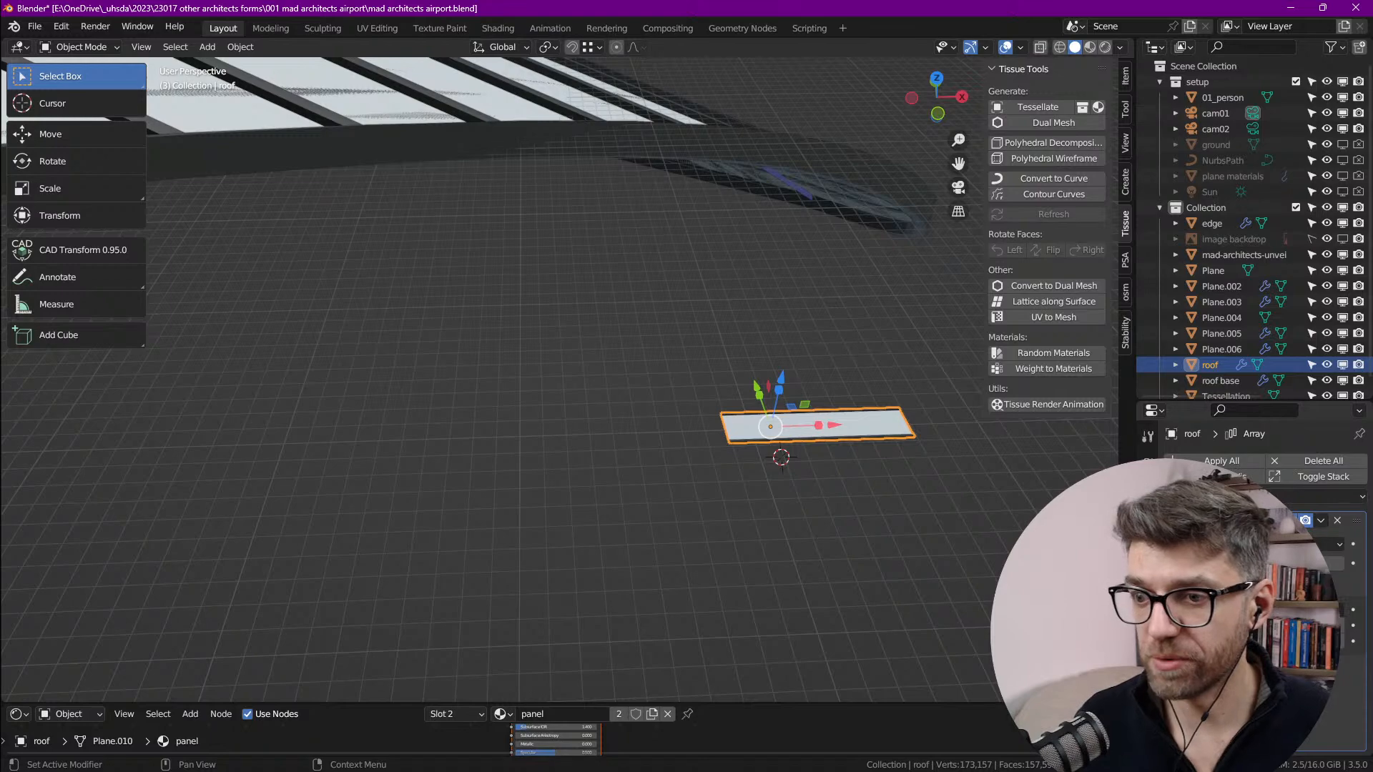
pyautogui.write('0')
pyautogui.press('Tab')
pyautogui.write('1')
pyautogui.press('Return')
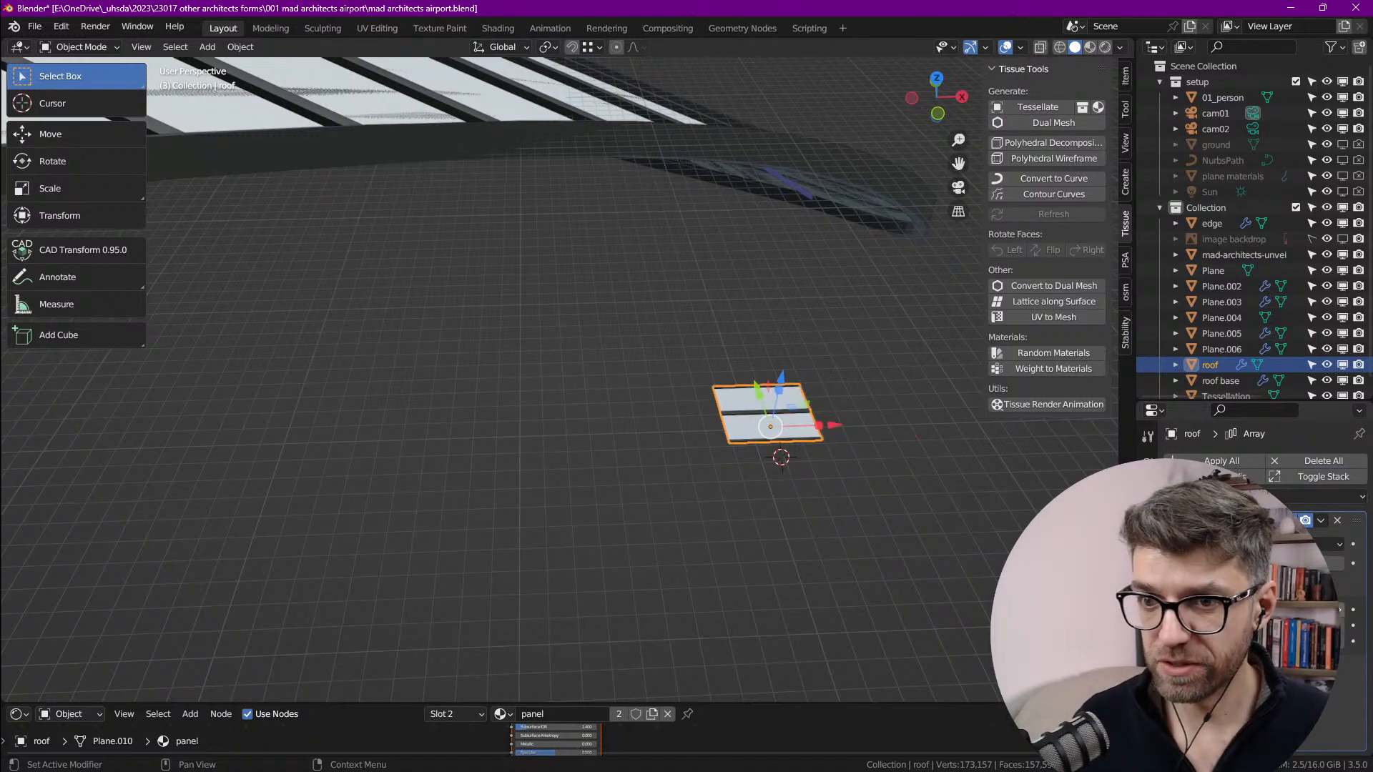
# Step: Select the Tessellation object and refresh it to tile the roof with the arrayed panel
pyautogui.scroll(6, 787, 429)
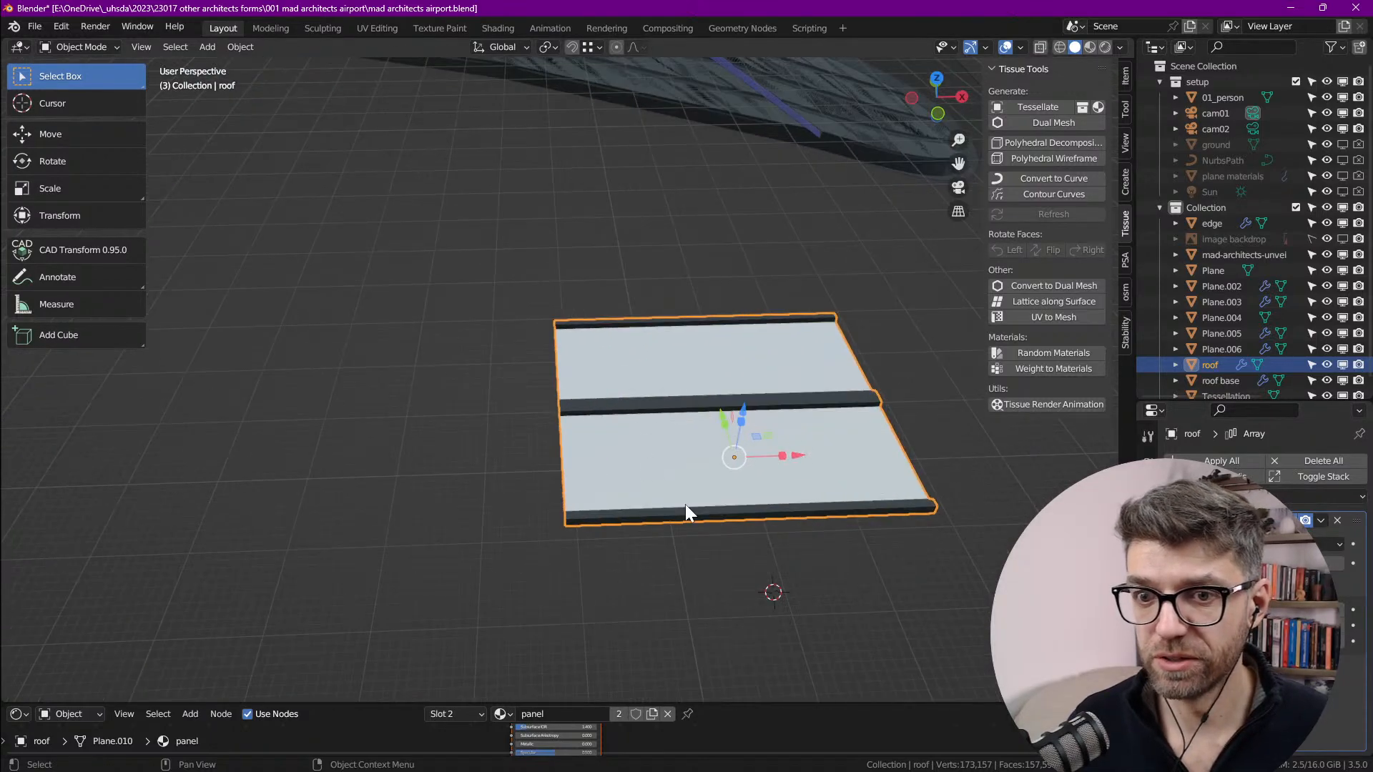
pyautogui.scroll(-10, 672, 483)
pyautogui.keyDown('shift'); pyautogui.moveTo(533, 347); pyautogui.dragTo(671, 393, button='middle'); pyautogui.keyUp('shift')
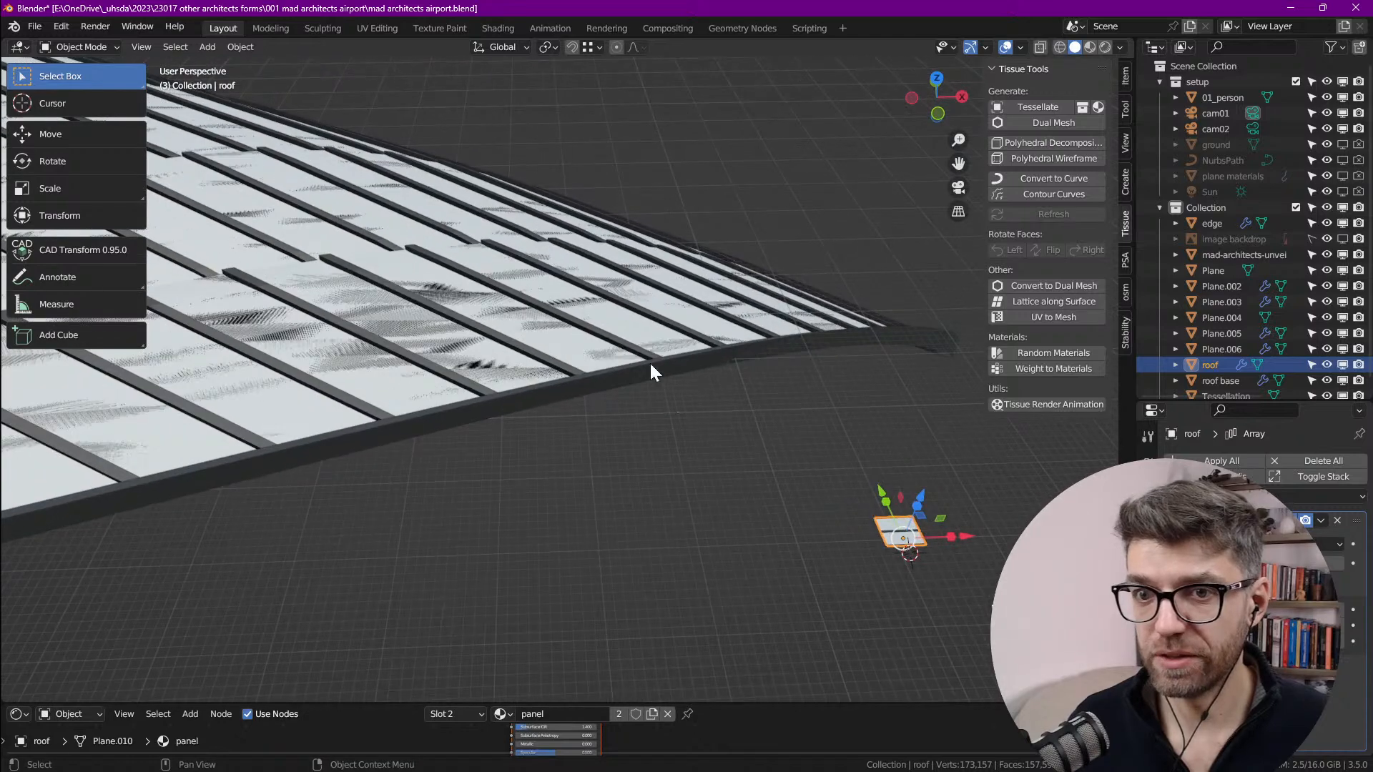
pyautogui.click(620, 345)
pyautogui.scroll(-3, 623, 345)
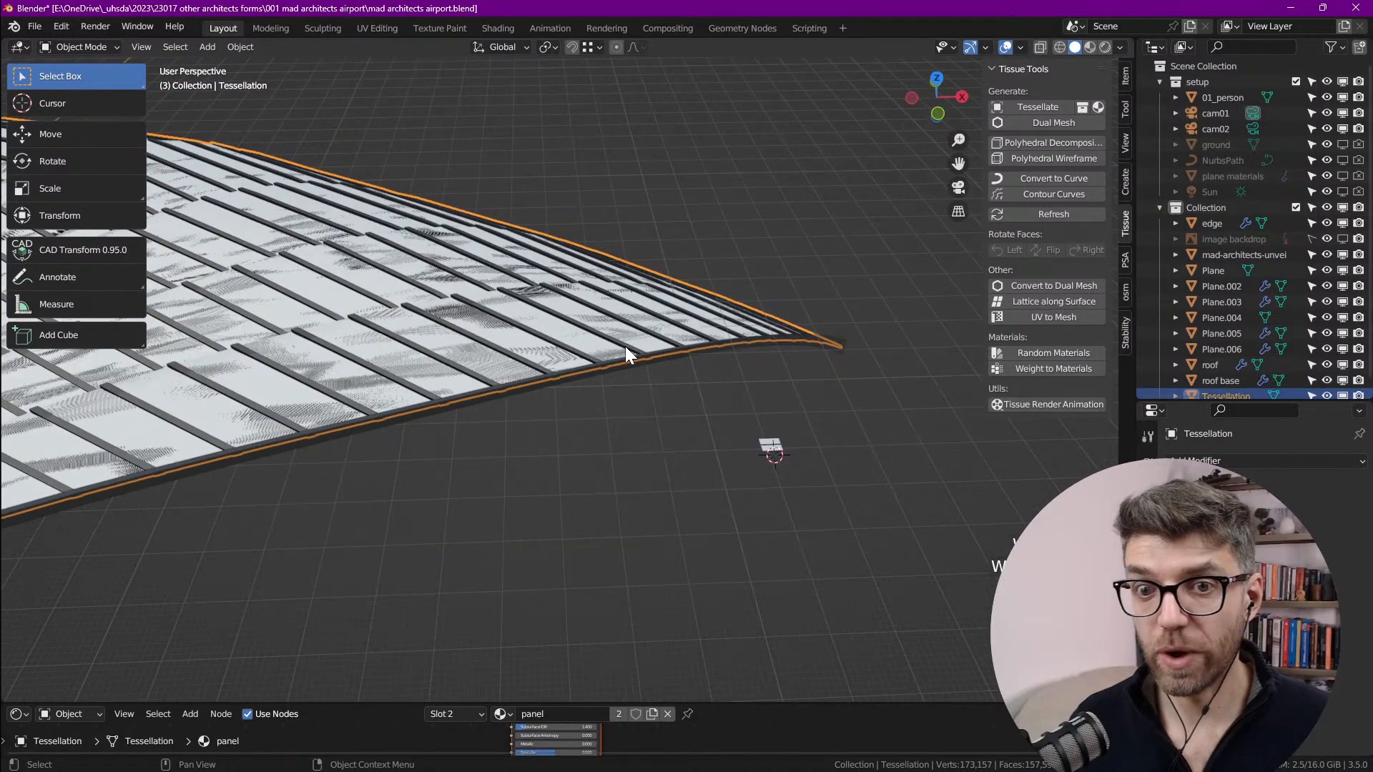
pyautogui.click(1024, 218)
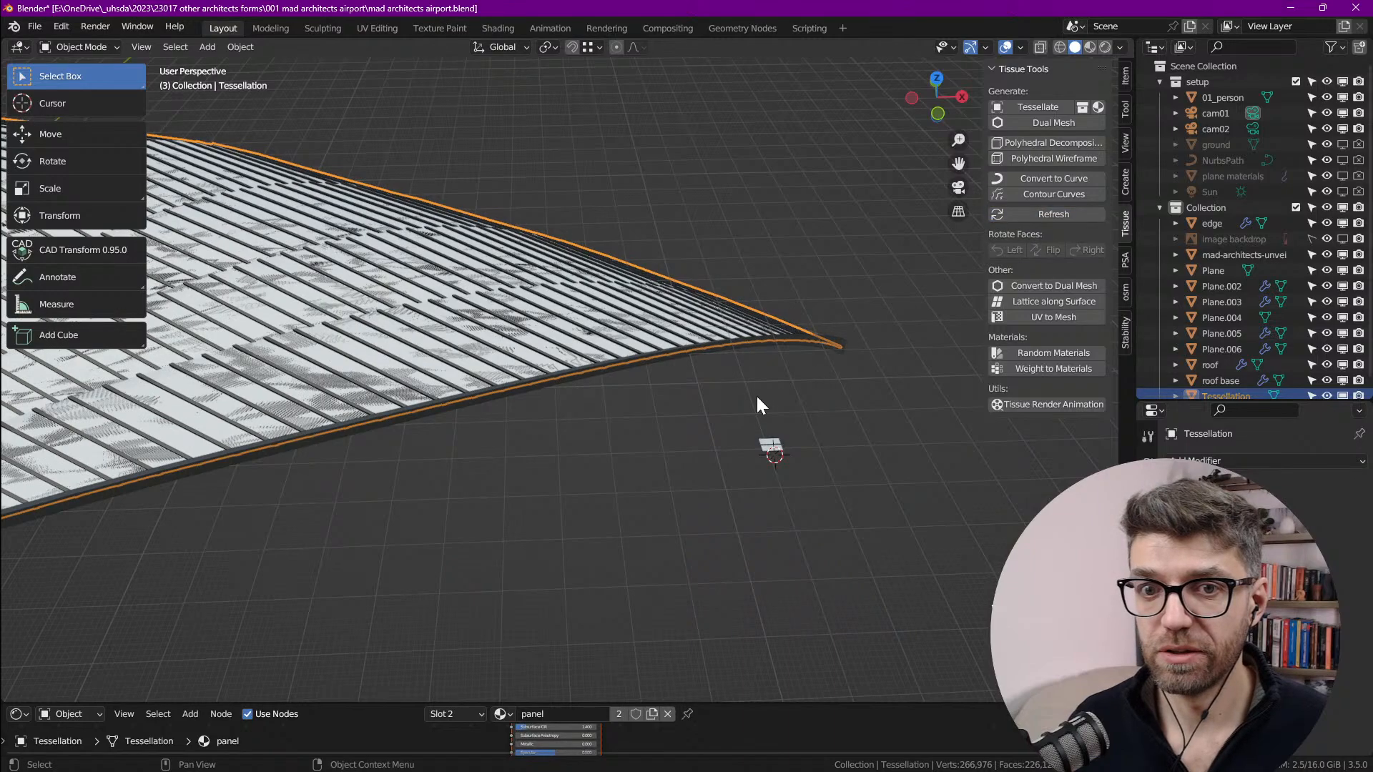
# Step: Examine the denser tiling and the panel surfaces over the roof's fan up close
pyautogui.scroll(-6, 757, 402)
pyautogui.keyDown('shift'); pyautogui.moveTo(583, 428); pyautogui.dragTo(549, 344, button='middle'); pyautogui.keyUp('shift')
pyautogui.moveTo(549, 357); pyautogui.dragTo(565, 472, button='middle')
pyautogui.scroll(5, 369, 299)
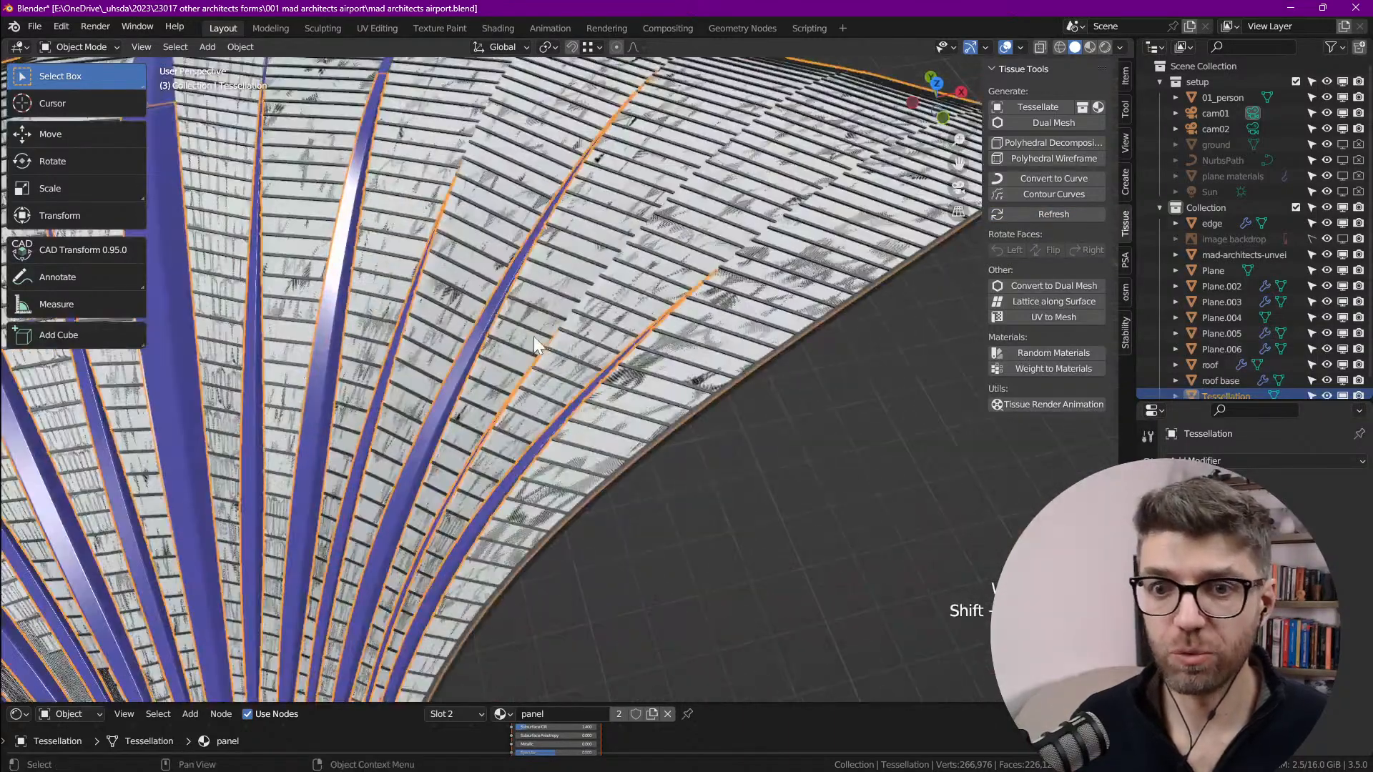
pyautogui.scroll(4, 539, 390)
pyautogui.scroll(-4, 539, 394)
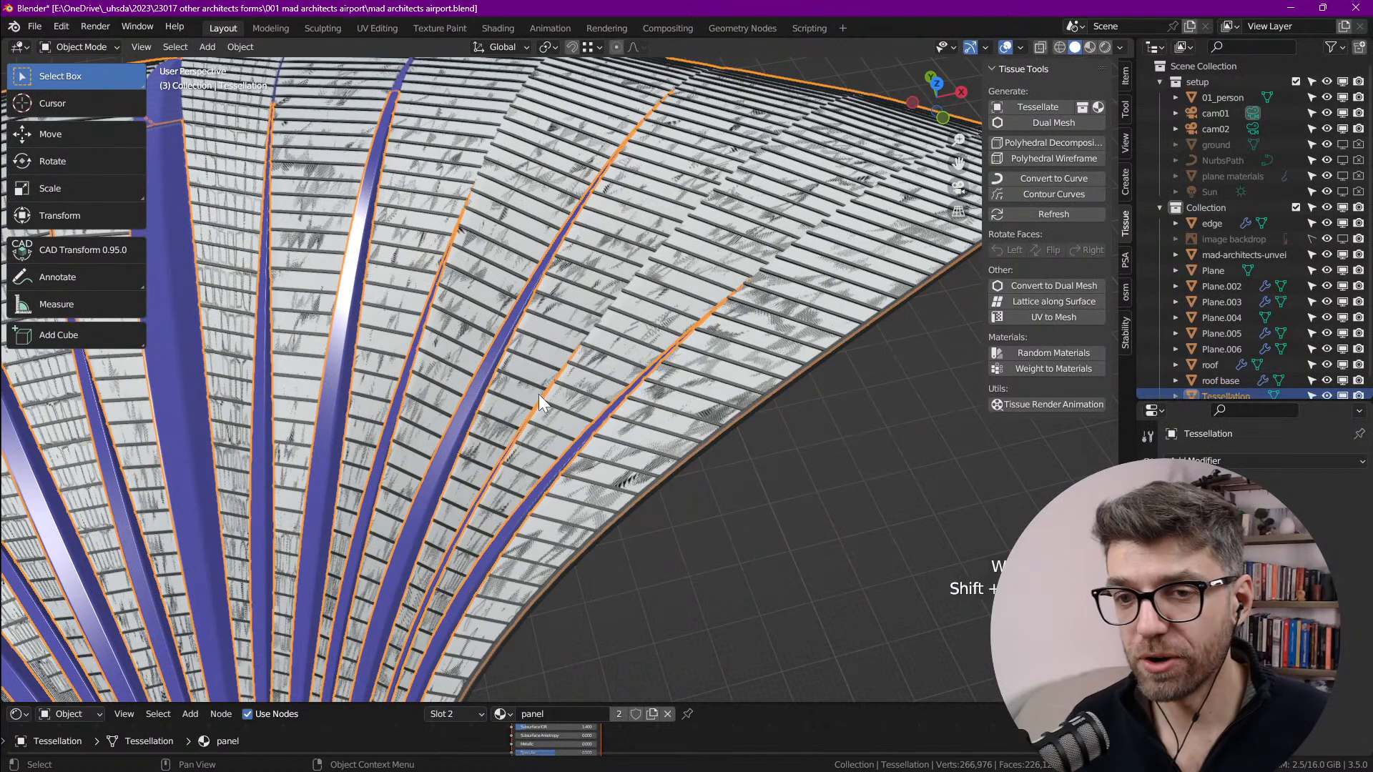
pyautogui.scroll(5, 604, 351)
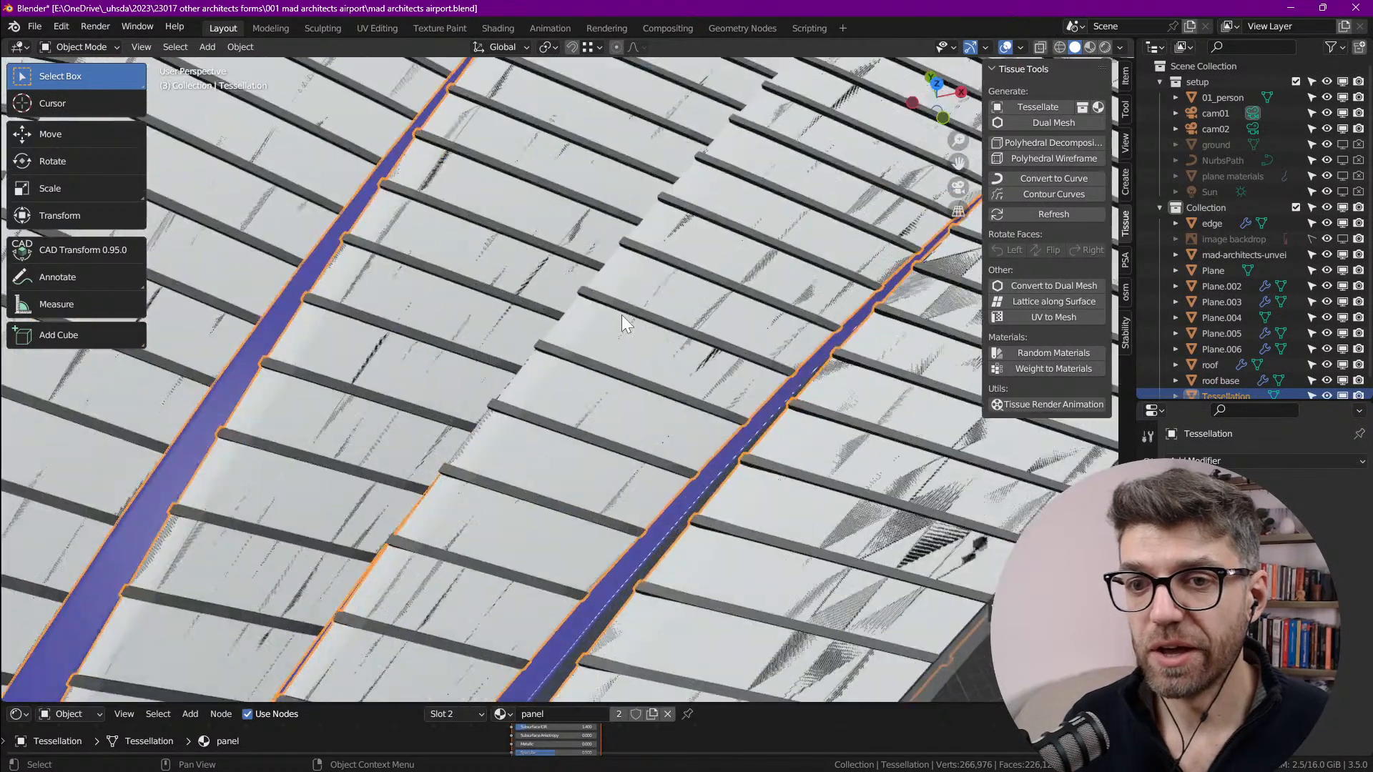
pyautogui.scroll(-10, 547, 257)
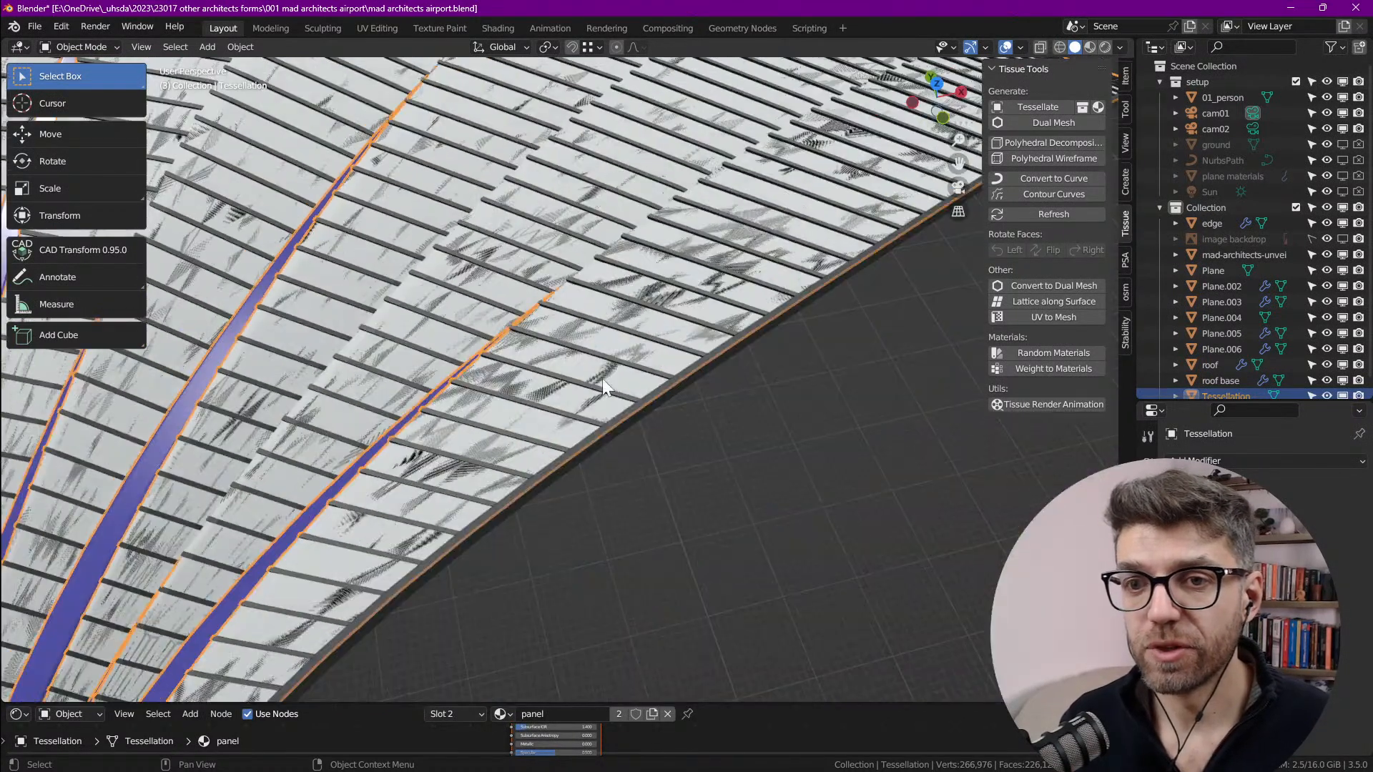
# Step: Delete the vertices of the flat infill face in the roof panel component, keeping only its frame strips, and finish editing
pyautogui.scroll(6, 622, 333)
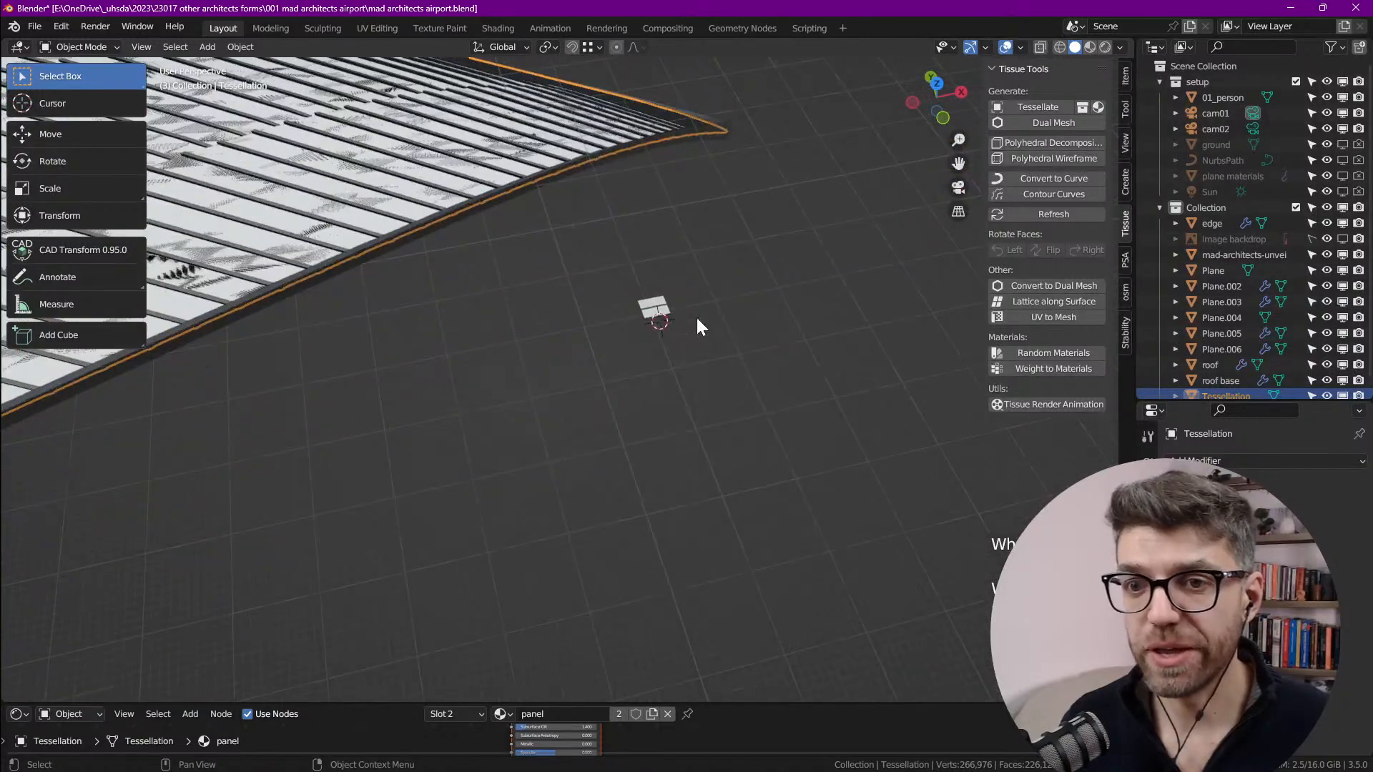
pyautogui.click(676, 325)
pyautogui.press('Tab')
pyautogui.scroll(2, 667, 337)
pyautogui.scroll(2, 667, 337)
pyautogui.click(673, 318)
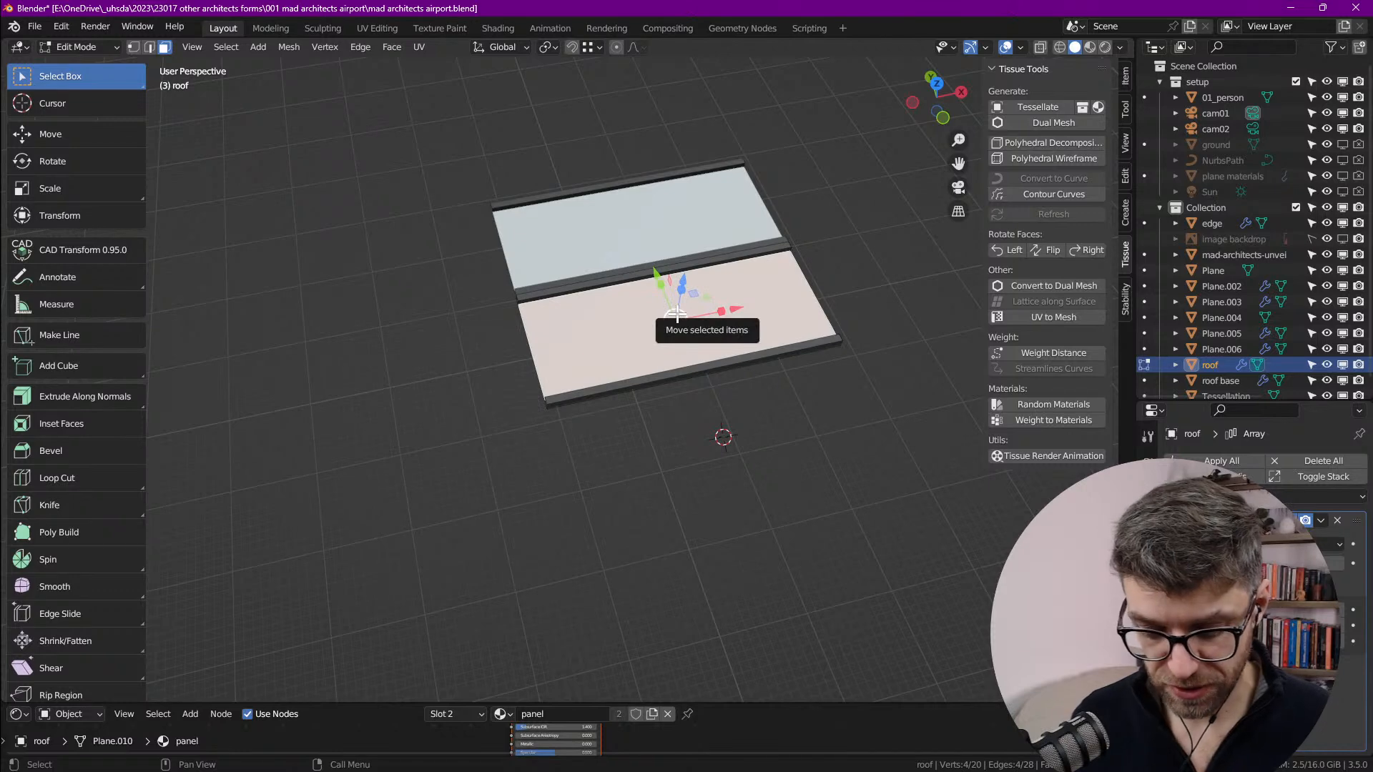
pyautogui.press('x')
pyautogui.press('v')
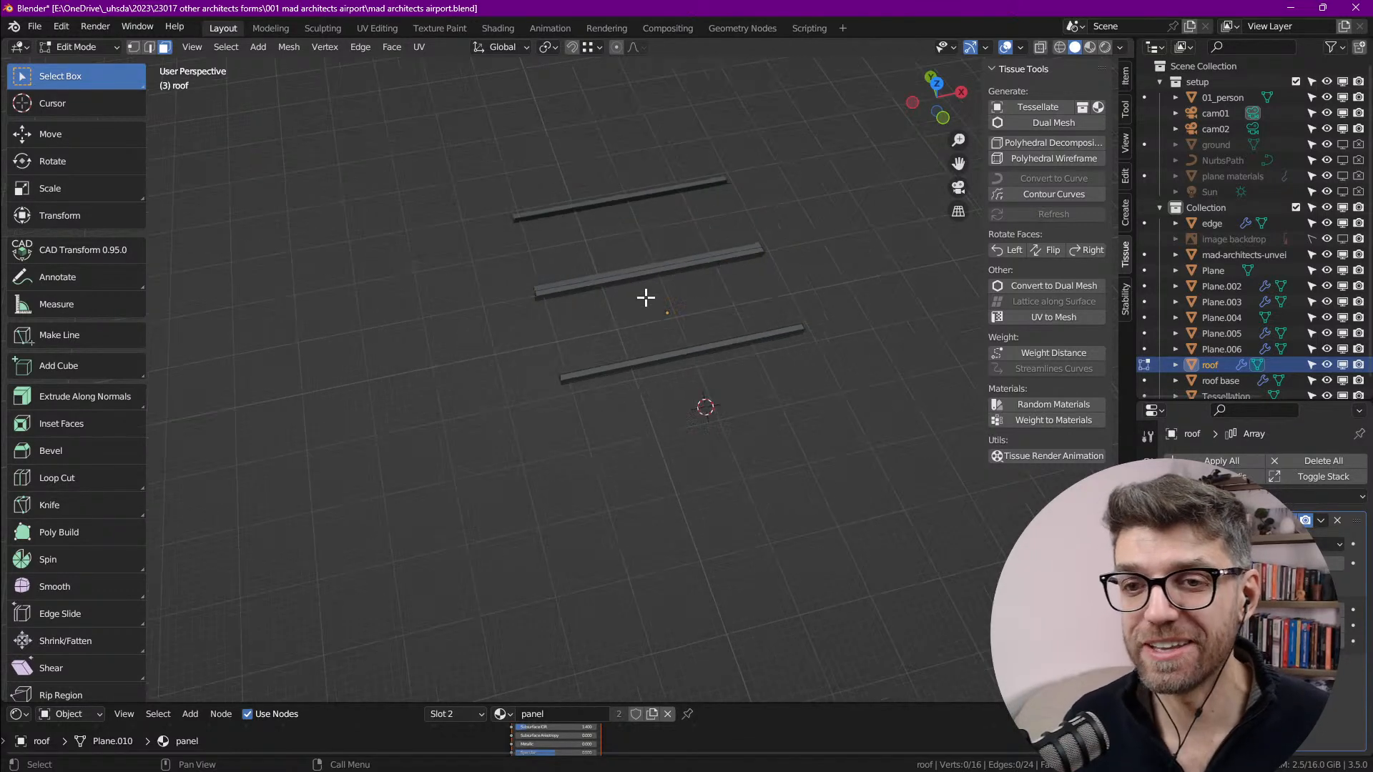
pyautogui.scroll(-3, 643, 314)
pyautogui.press('Tab')
# Step: Refresh the Tessellation object to cover the roof with only the frame strips, and deselect it
pyautogui.scroll(-6, 658, 337)
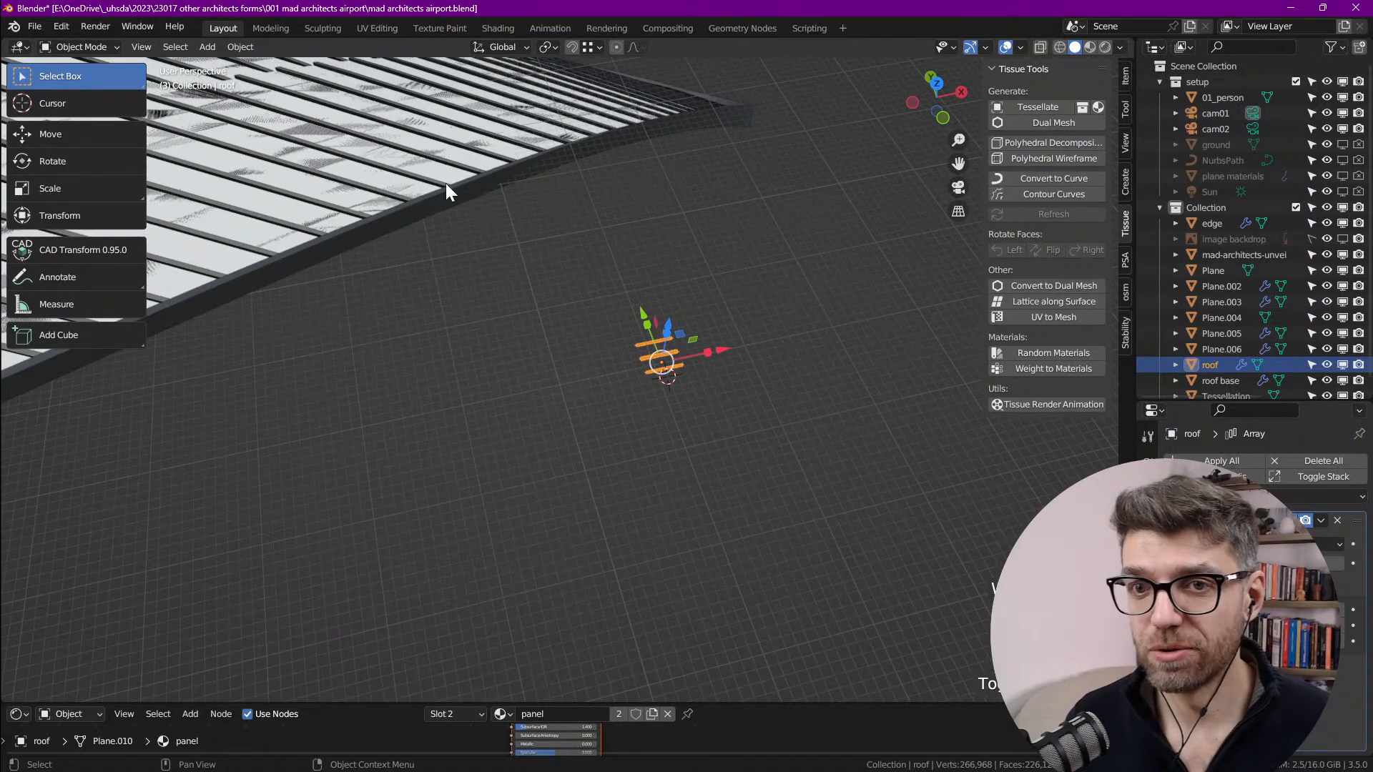
pyautogui.click(464, 167)
pyautogui.press('q')
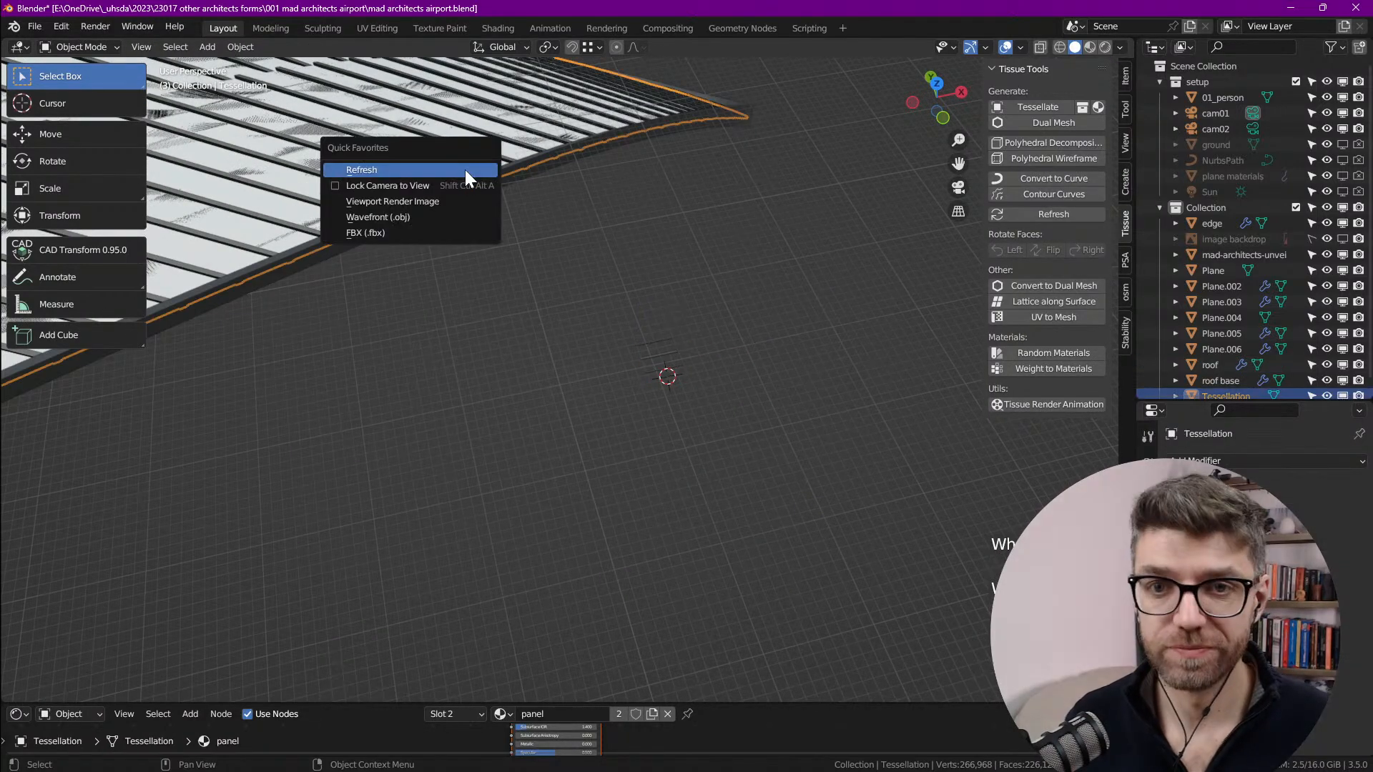
pyautogui.scroll(-4, 401, 190)
pyautogui.click(349, 269)
# Step: Examine the frame strips over the roof surface along the wing
pyautogui.keyDown('shift'); pyautogui.moveTo(349, 268); pyautogui.dragTo(574, 317, button='middle'); pyautogui.keyUp('shift')
pyautogui.scroll(-1, 573, 316)
pyautogui.keyDown('shift'); pyautogui.moveTo(386, 351); pyautogui.dragTo(578, 350, button='middle'); pyautogui.keyUp('shift')
pyautogui.scroll(-3, 560, 350)
pyautogui.scroll(5, 578, 350)
pyautogui.scroll(-4, 605, 372)
pyautogui.scroll(-3, 540, 411)
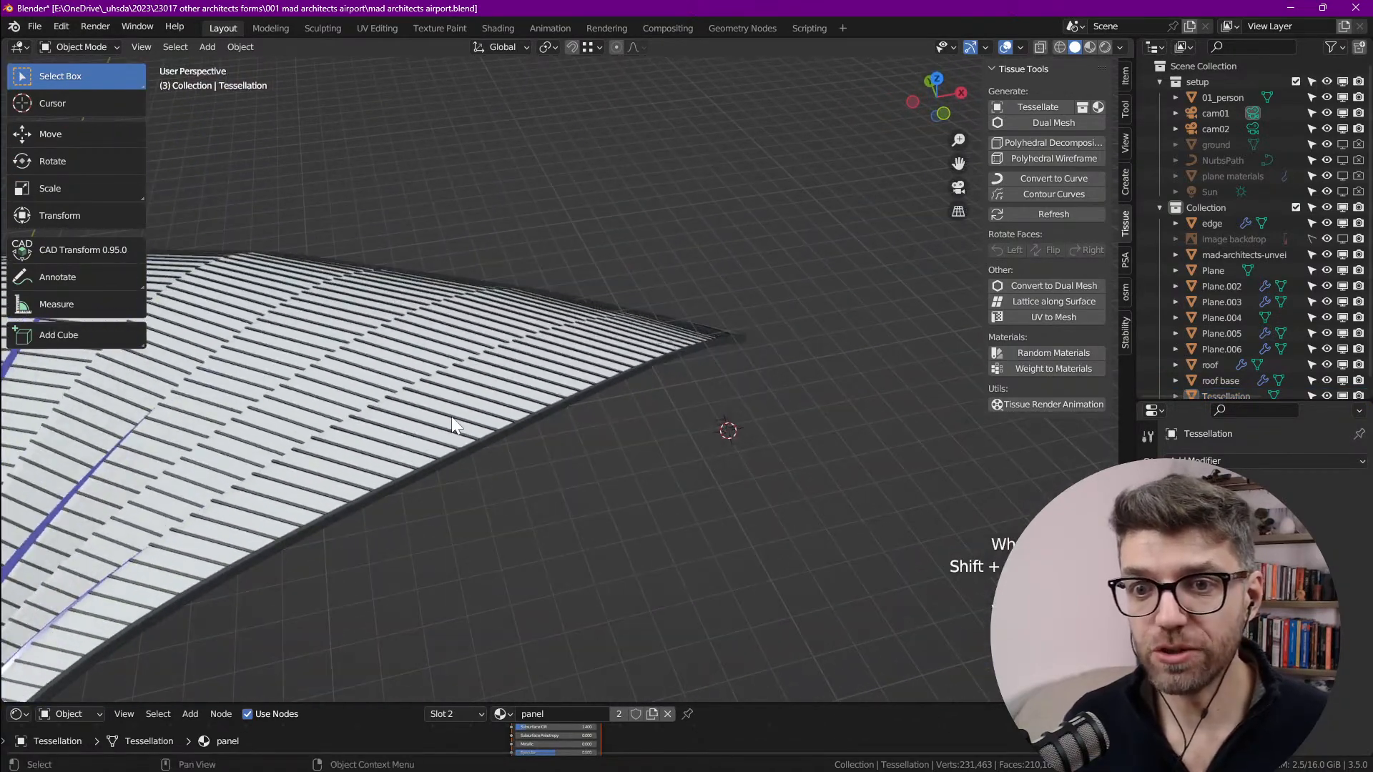
# Step: Try to raise the wingtip vertices of the edge and roof base meshes together, and undo the move
pyautogui.scroll(4, 555, 377)
pyautogui.click(737, 331)
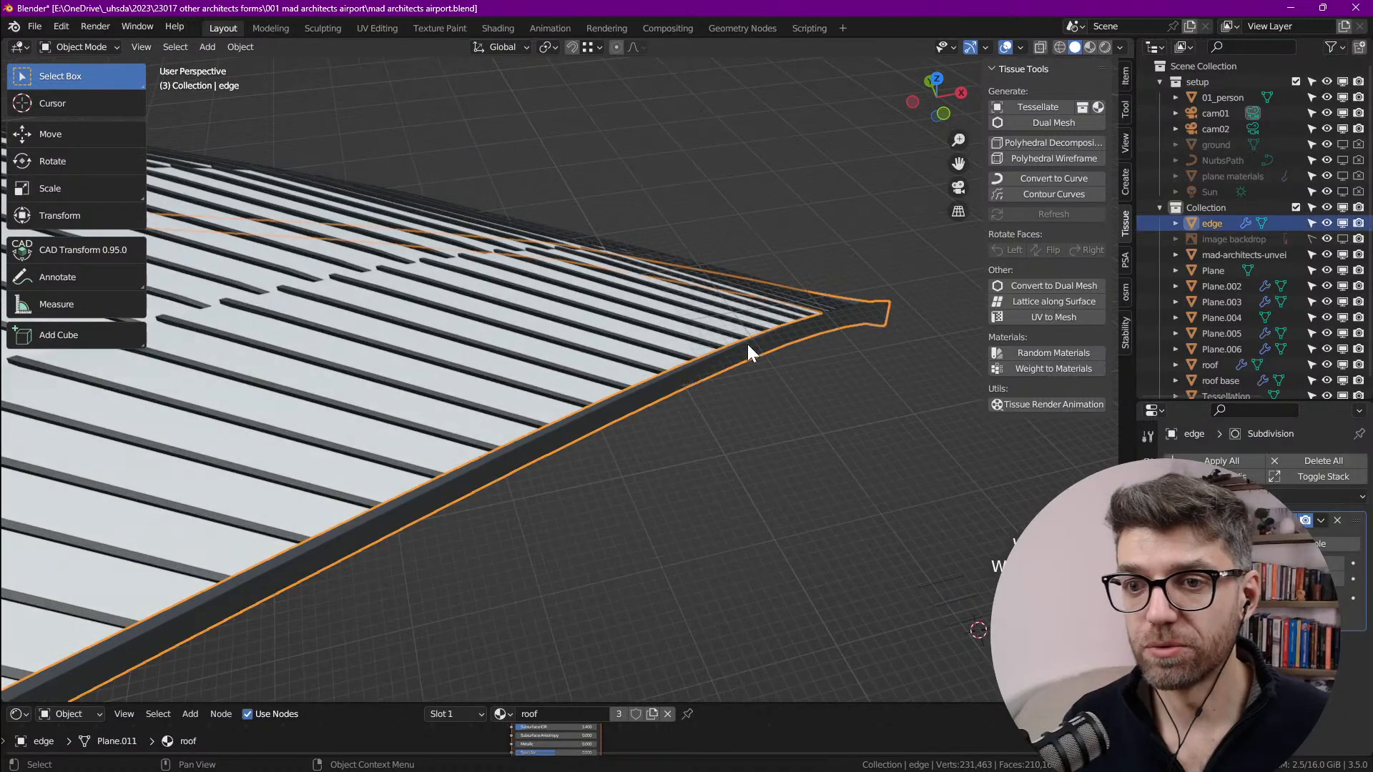
pyautogui.keyDown('shift'); pyautogui.click(664, 356); pyautogui.keyUp('shift')
pyautogui.press('Tab')
pyautogui.keyDown('shift'); pyautogui.moveTo(743, 356); pyautogui.dragTo(751, 408, button='middle'); pyautogui.keyUp('shift')
pyautogui.press('1')
pyautogui.moveTo(852, 362); pyautogui.dragTo(690, 479)
pyautogui.moveTo(779, 374); pyautogui.dragTo(794, 258)
pyautogui.hotkey('ctrl', 'z')
# Step: Raise the wingtip vertices of the edge and roof base with proportional editing turned on, and finish editing
pyautogui.moveTo(851, 330); pyautogui.dragTo(679, 468)
pyautogui.press('o')
pyautogui.moveTo(769, 371); pyautogui.dragTo(768, 273)
pyautogui.scroll(-20, 771, 272)
pyautogui.press('Tab')
pyautogui.moveTo(735, 384); pyautogui.dragTo(719, 334, button='middle')
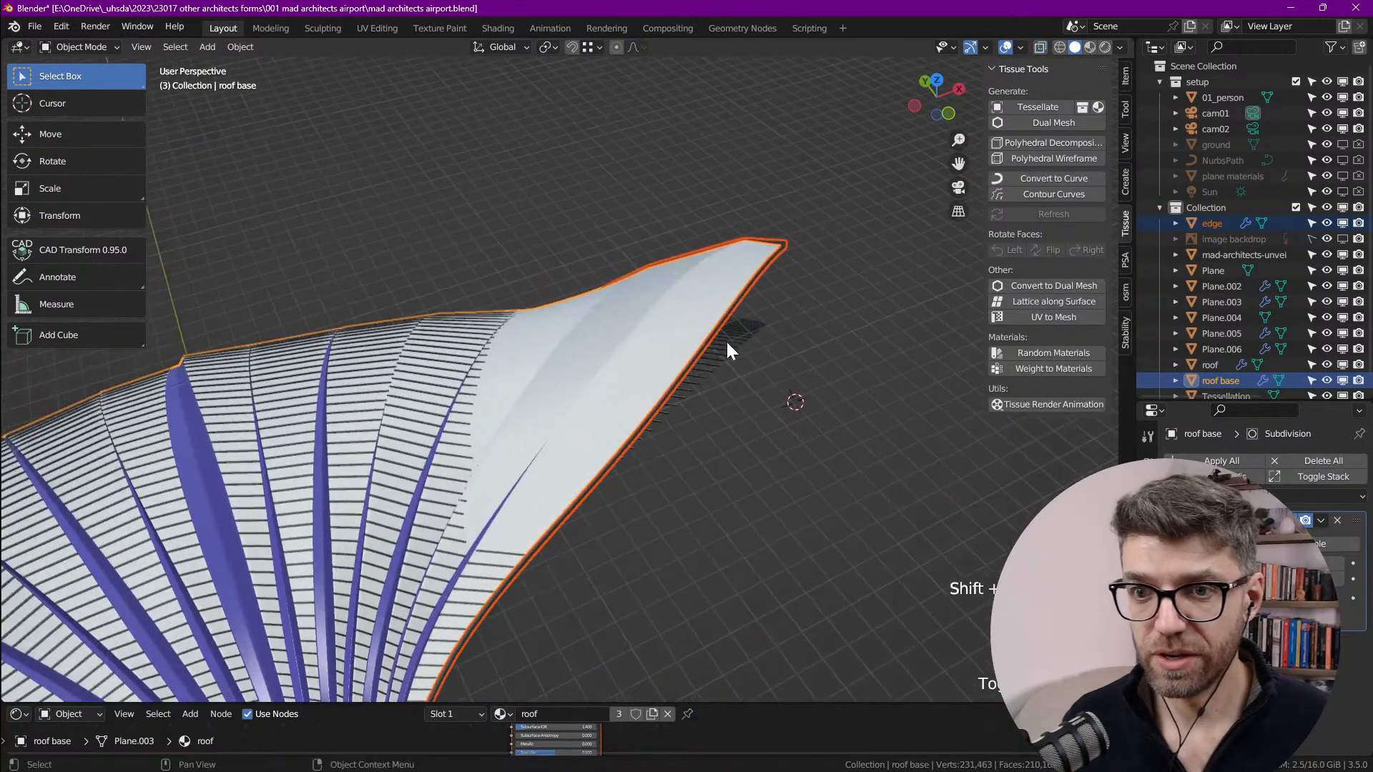
# Step: Refresh the Tessellation object to fit the reshaped wingtip
pyautogui.click(766, 339)
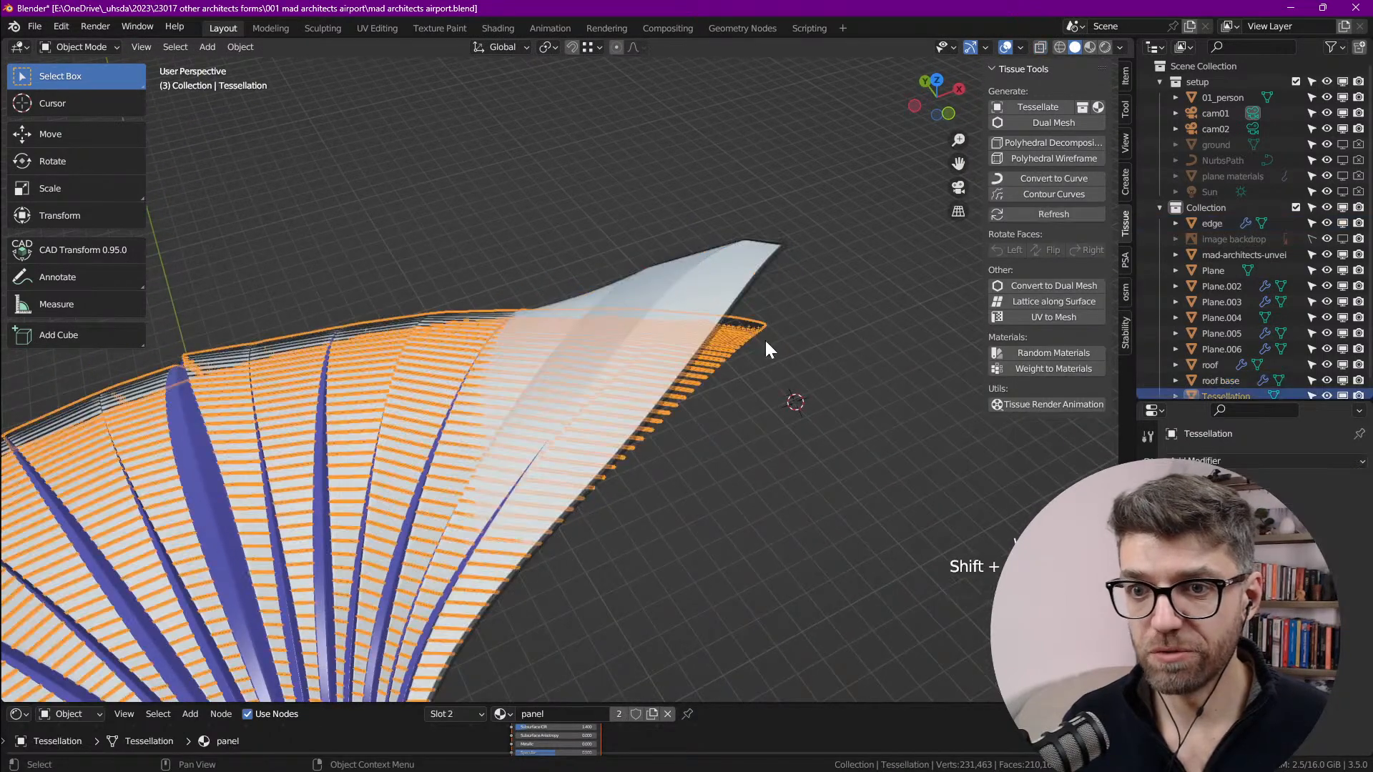
pyautogui.click(1055, 214)
pyautogui.click(698, 406)
pyautogui.moveTo(705, 518); pyautogui.dragTo(607, 430, button='middle')
pyautogui.scroll(4, 754, 397)
# Step: Undo the wingtip reshaping on the edge and roof base, and leave mesh editing
pyautogui.click(756, 407)
pyautogui.hotkey('ctrl', '1')
pyautogui.press('Tab')
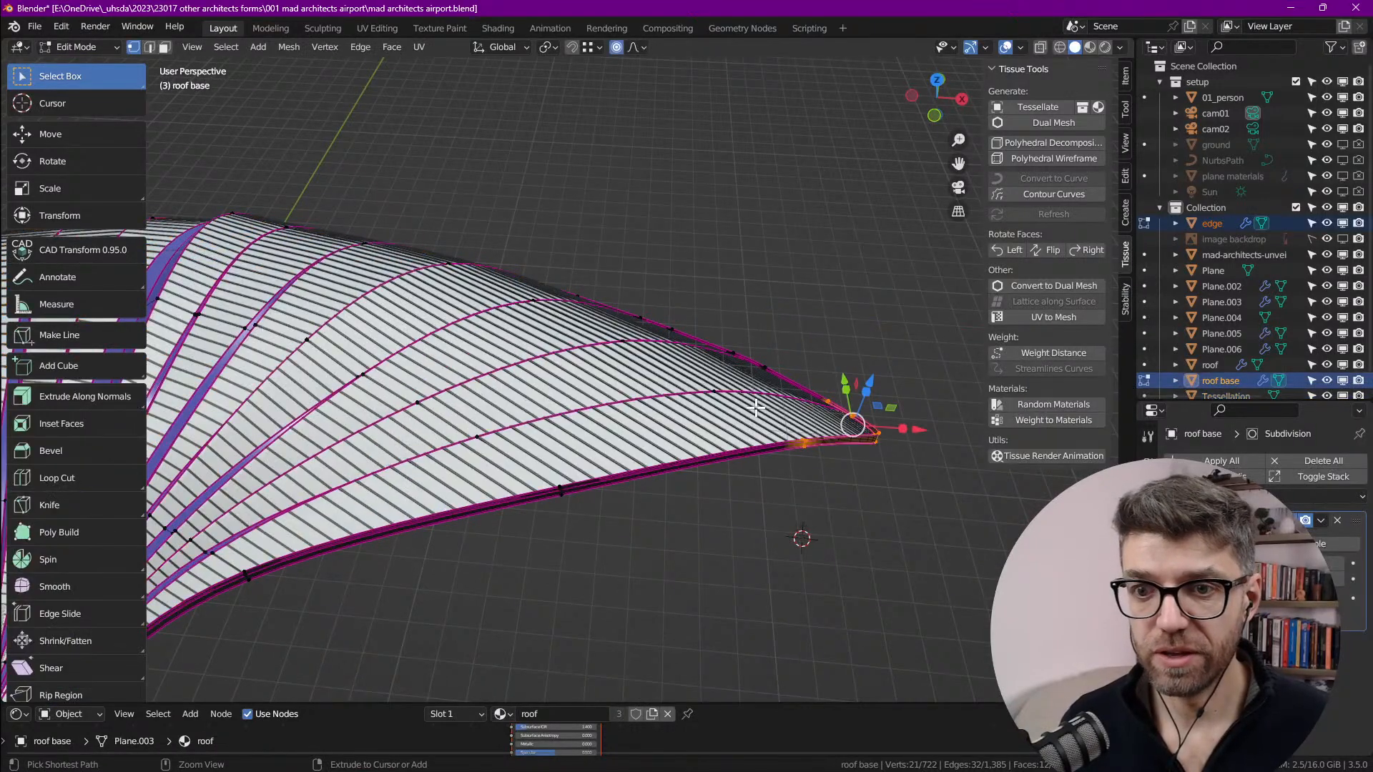
pyautogui.moveTo(789, 475); pyautogui.dragTo(701, 473, button='middle')
pyautogui.press('Tab')
# Step: Examine the frame strips between the ribs over the roof's fan, both up close and as a whole
pyautogui.scroll(-4, 674, 466)
pyautogui.moveTo(599, 456); pyautogui.dragTo(750, 392, button='middle')
pyautogui.scroll(7, 502, 203)
pyautogui.scroll(3, 639, 314)
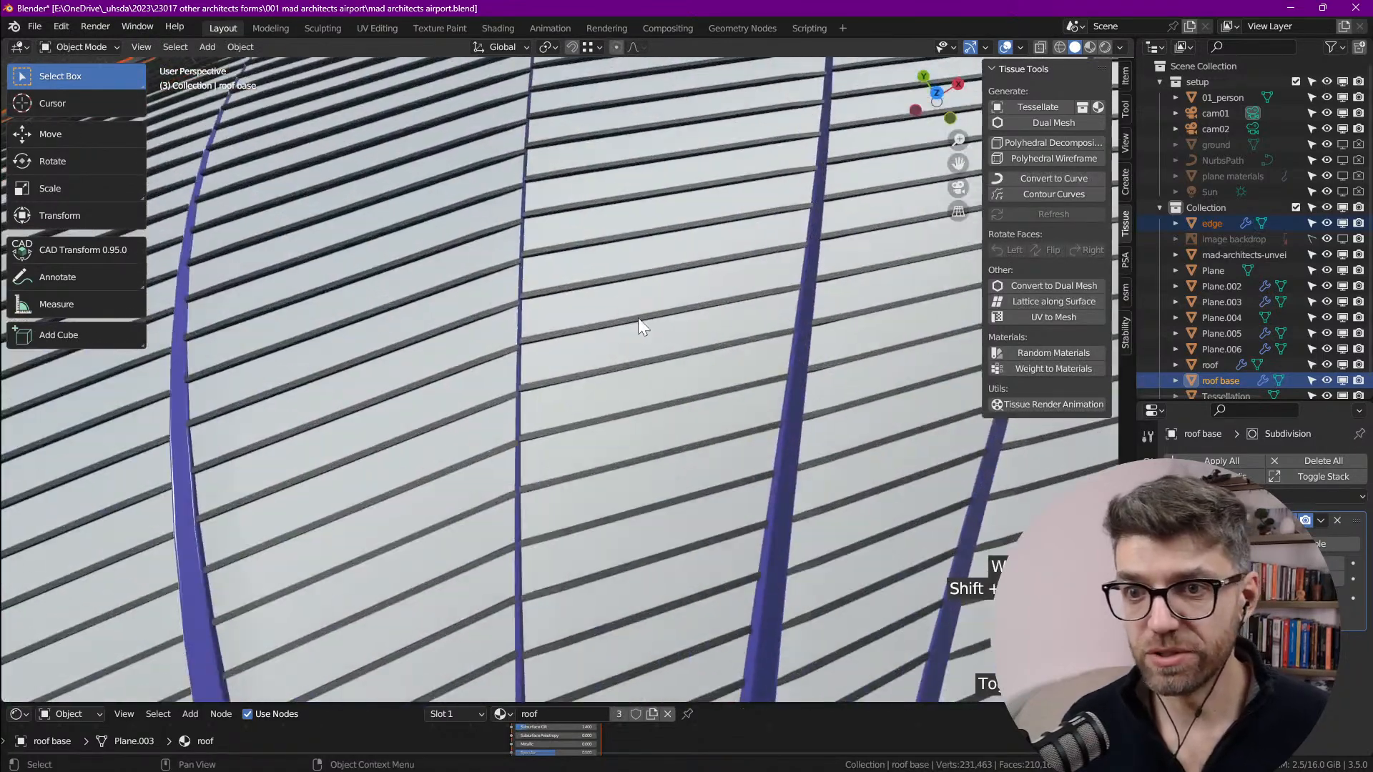
pyautogui.scroll(-8, 615, 358)
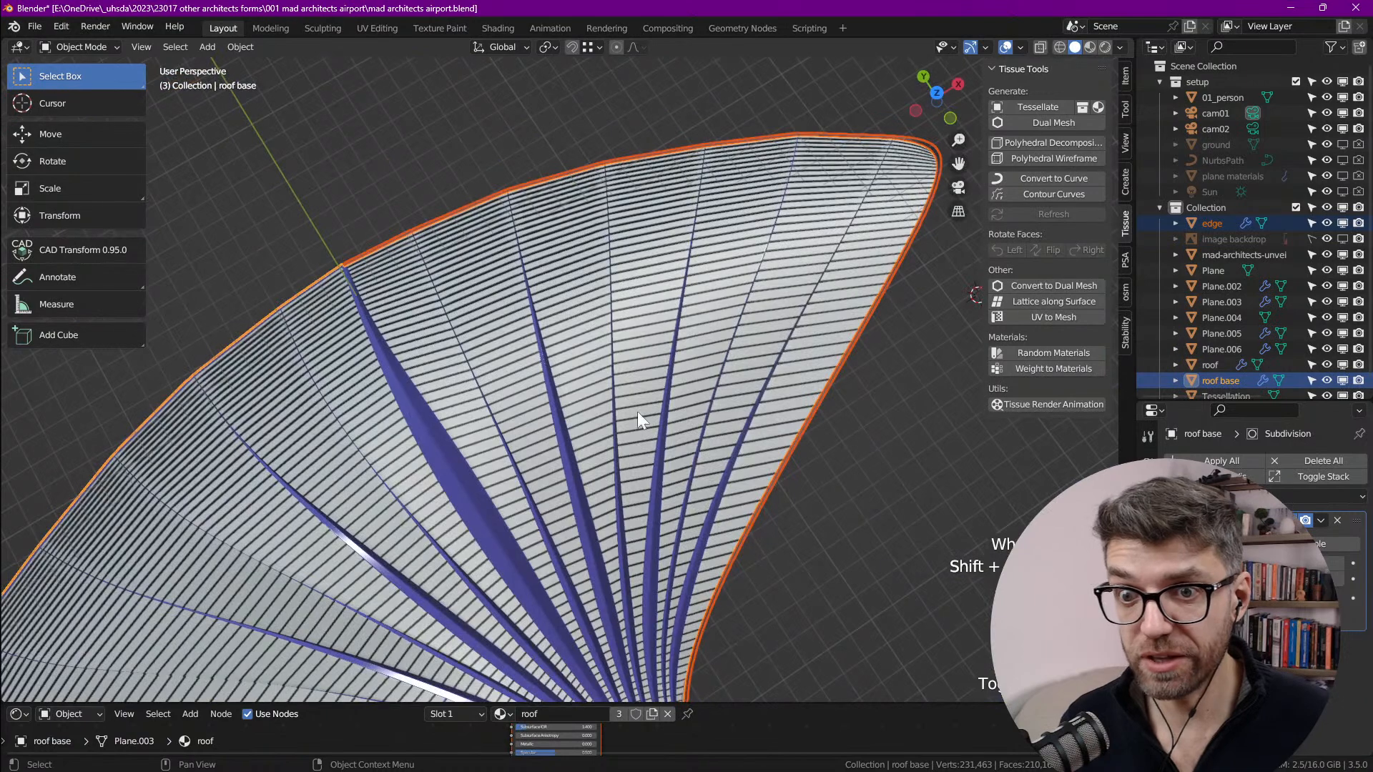
pyautogui.scroll(4, 762, 334)
pyautogui.scroll(-5, 730, 379)
pyautogui.keyDown('shift'); pyautogui.moveTo(693, 423); pyautogui.dragTo(634, 280, button='middle'); pyautogui.keyUp('shift')
pyautogui.scroll(4, 660, 152)
pyautogui.scroll(-4, 609, 355)
# Step: Examine in top view how the frame strips line up across the ribs along the wing
pyautogui.press('`')
pyautogui.click(618, 275)
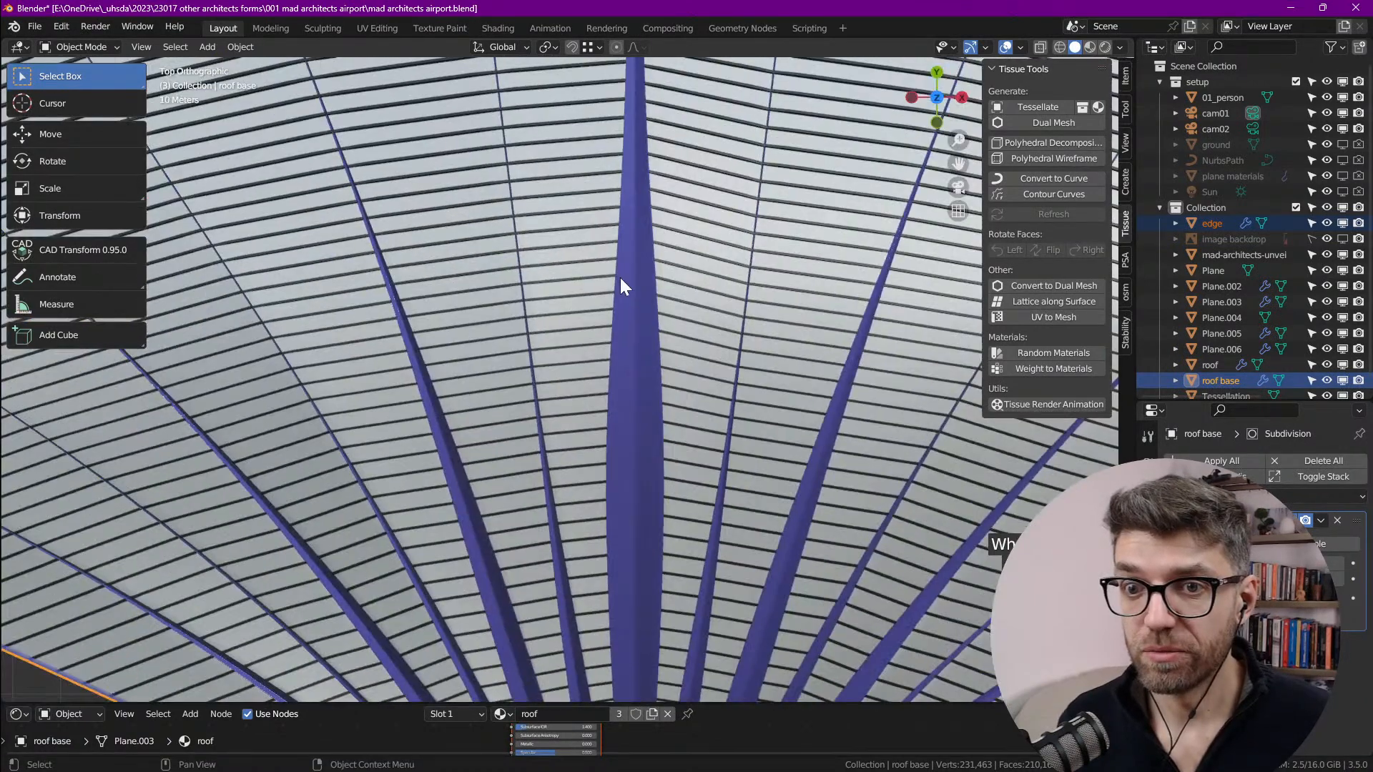
pyautogui.scroll(-2, 706, 251)
pyautogui.scroll(10, 697, 307)
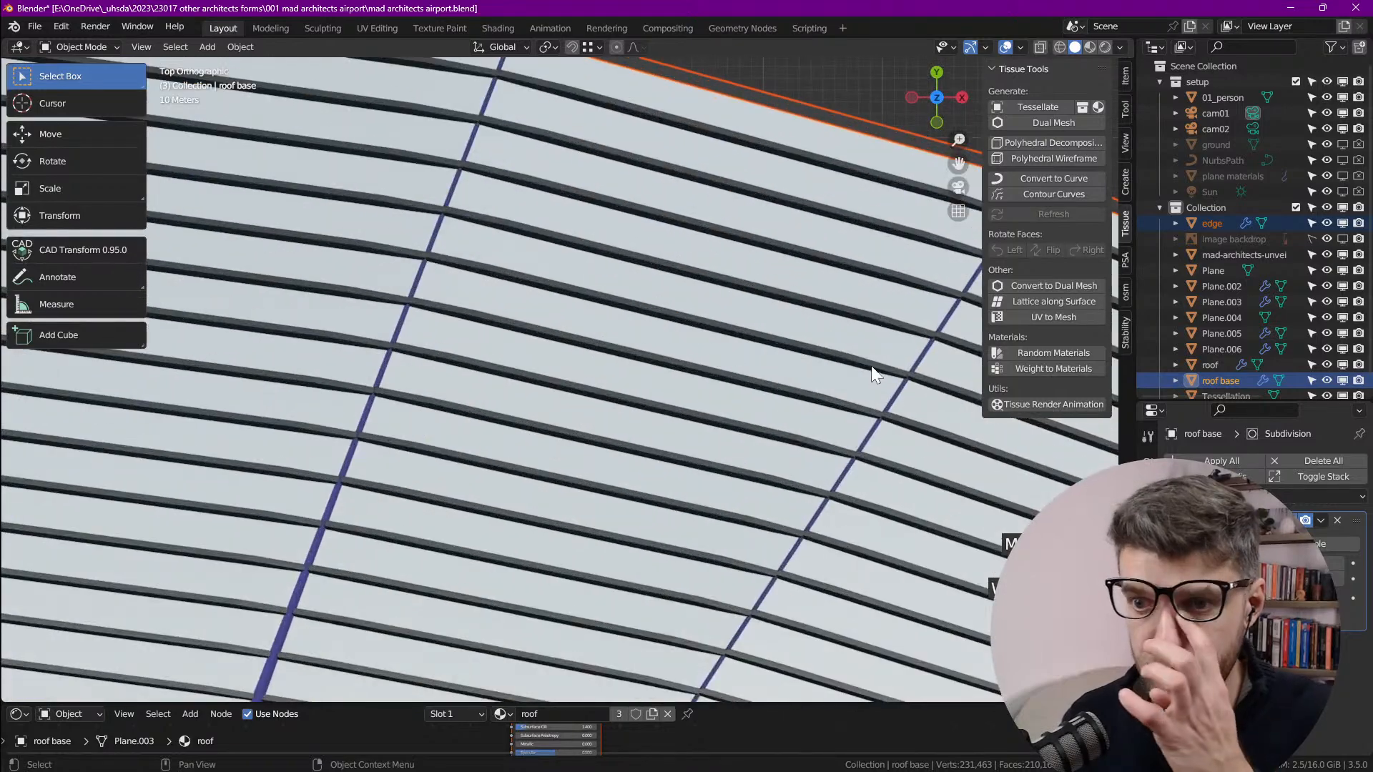
pyautogui.scroll(-6, 595, 289)
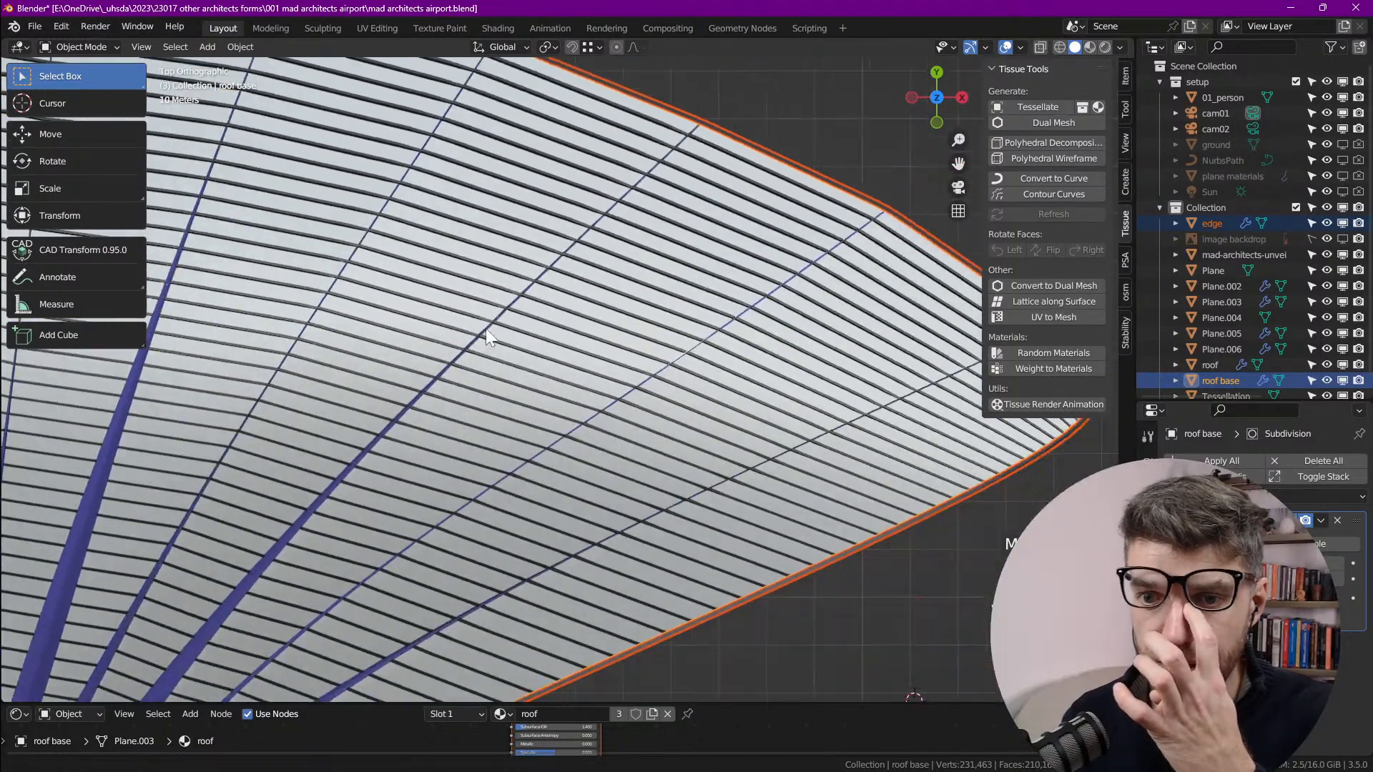
pyautogui.scroll(8, 633, 503)
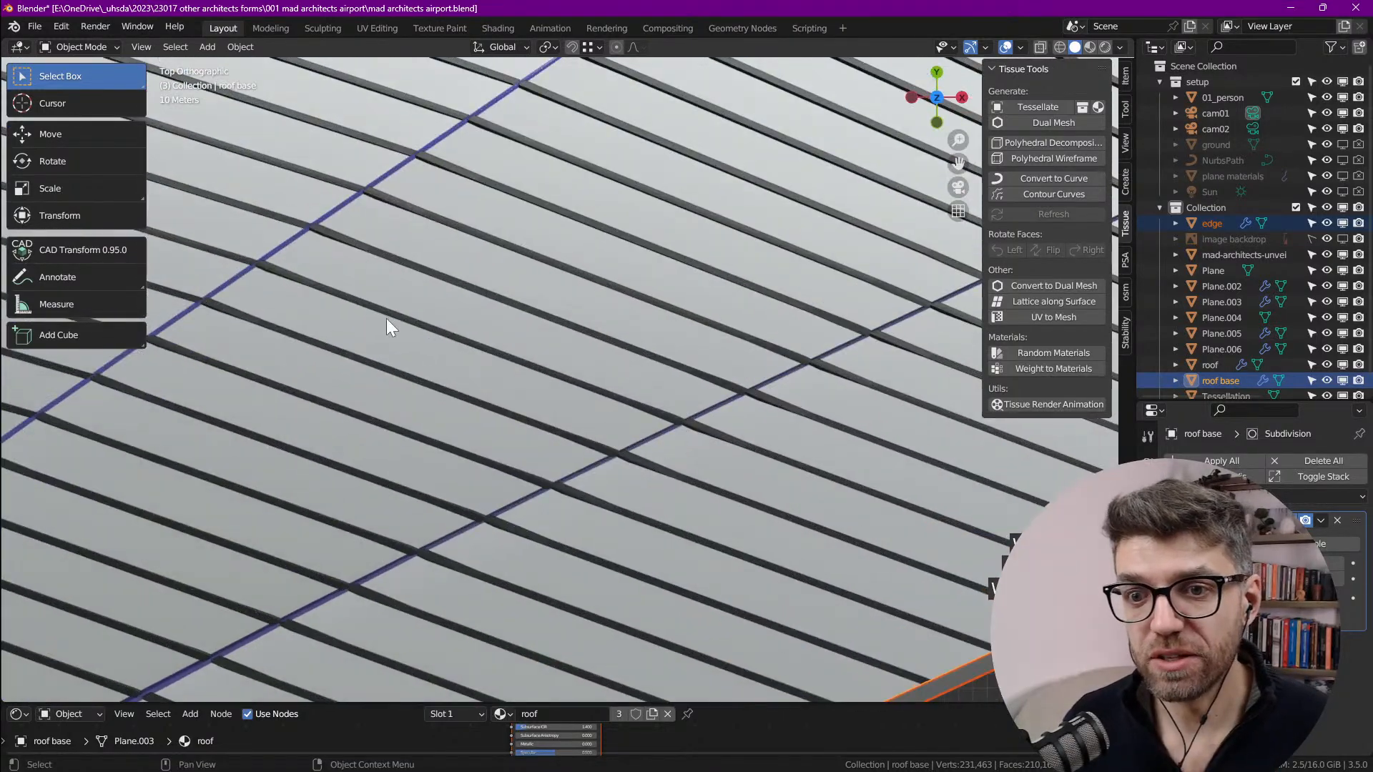
pyautogui.scroll(-10, 691, 382)
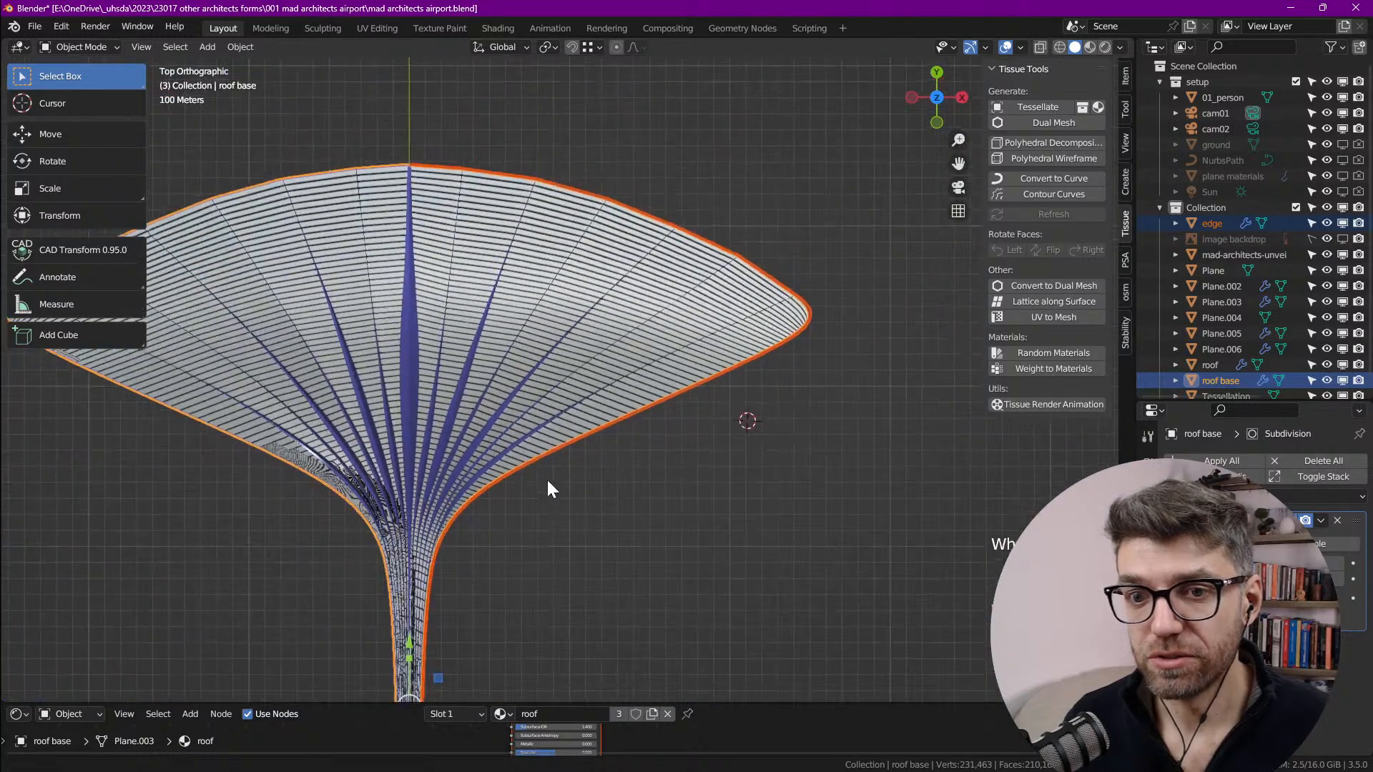
# Step: Examine in top view the strip orientation and density along the narrow stem and the curved neck of the roof
pyautogui.scroll(8, 356, 433)
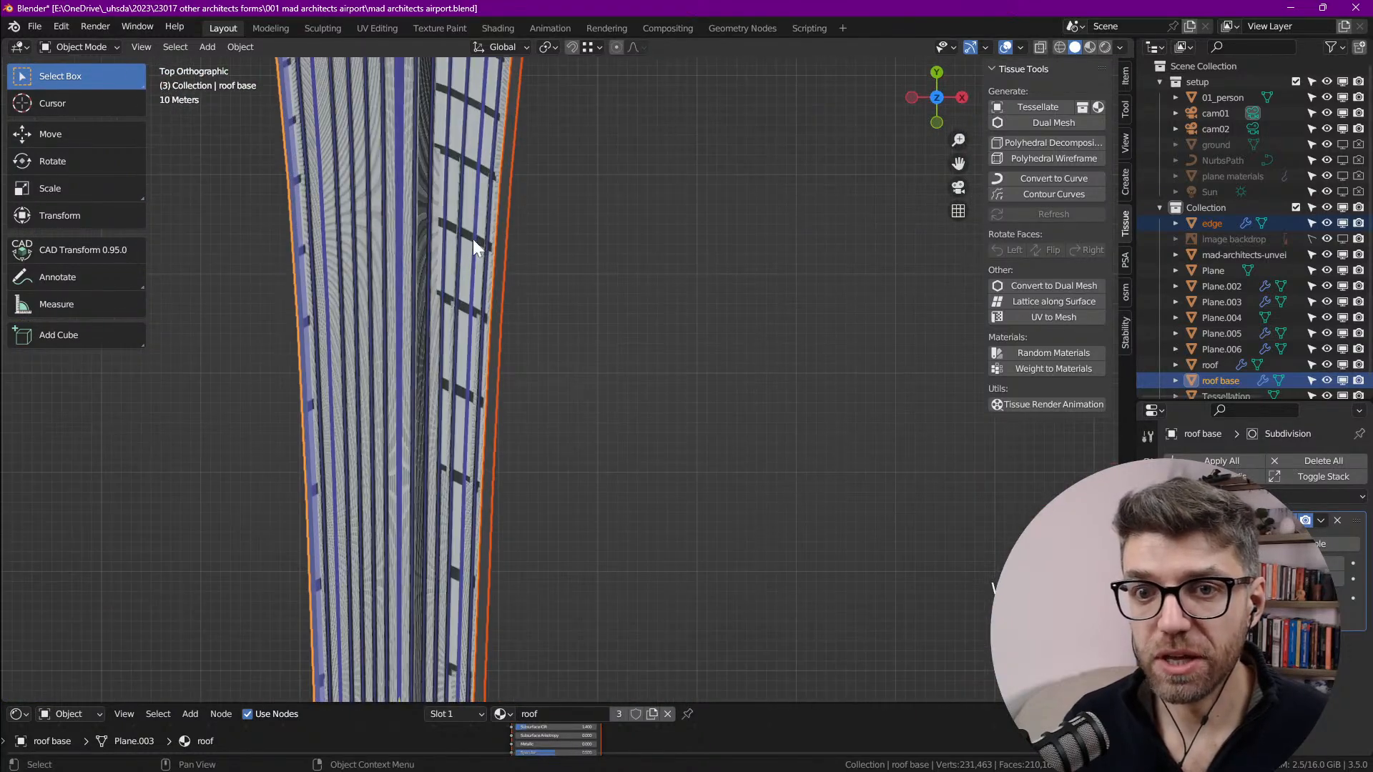
pyautogui.scroll(2, 474, 285)
pyautogui.scroll(-12, 474, 286)
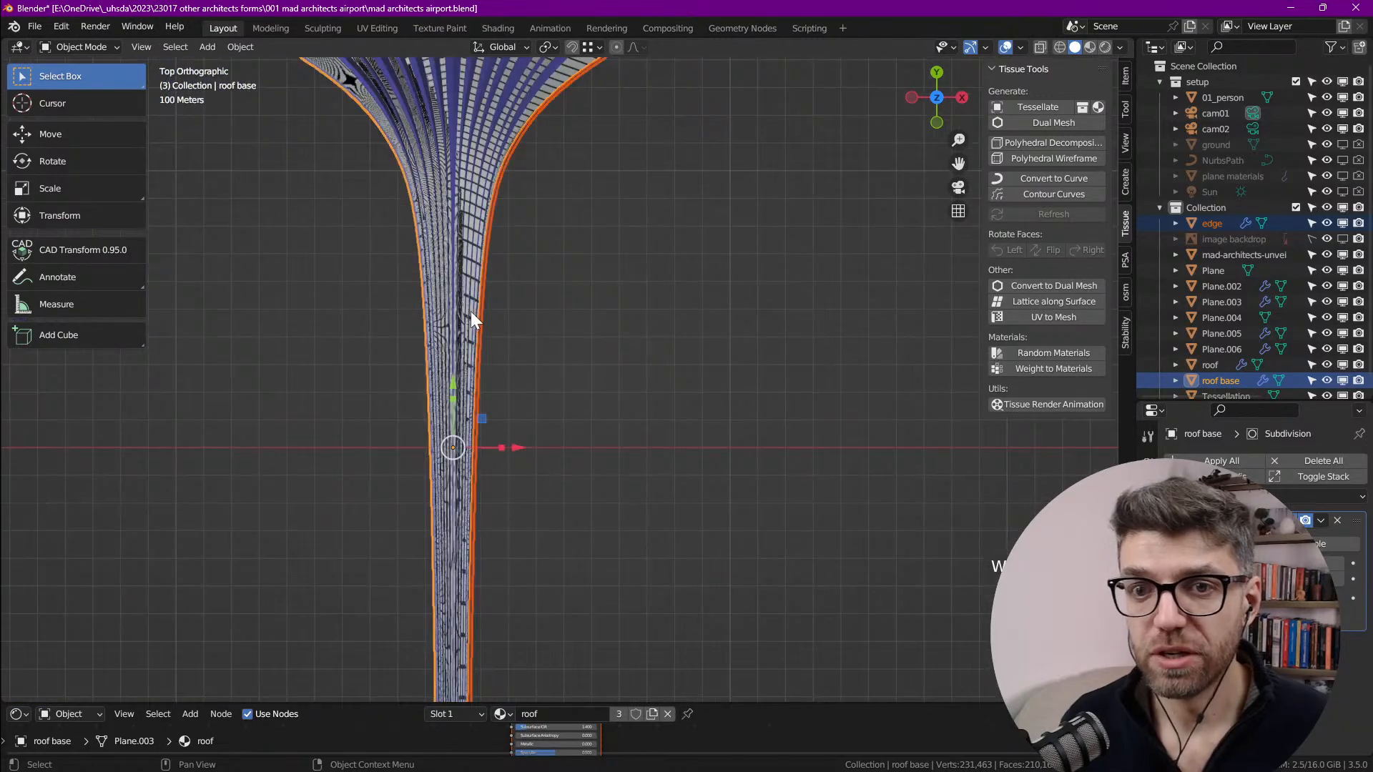
pyautogui.keyDown('shift'); pyautogui.moveTo(457, 290); pyautogui.dragTo(496, 468, button='middle'); pyautogui.keyUp('shift')
pyautogui.scroll(8, 307, 242)
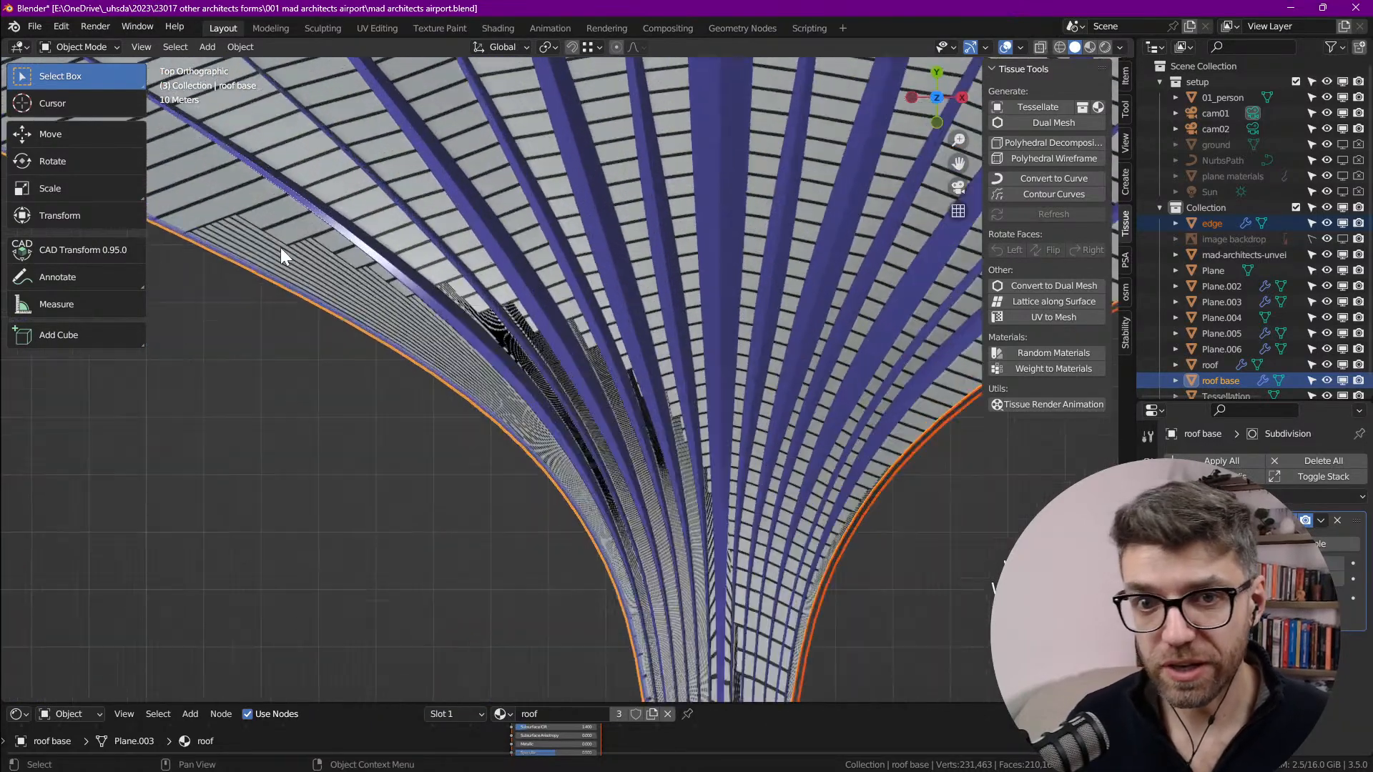
pyautogui.scroll(4, 418, 226)
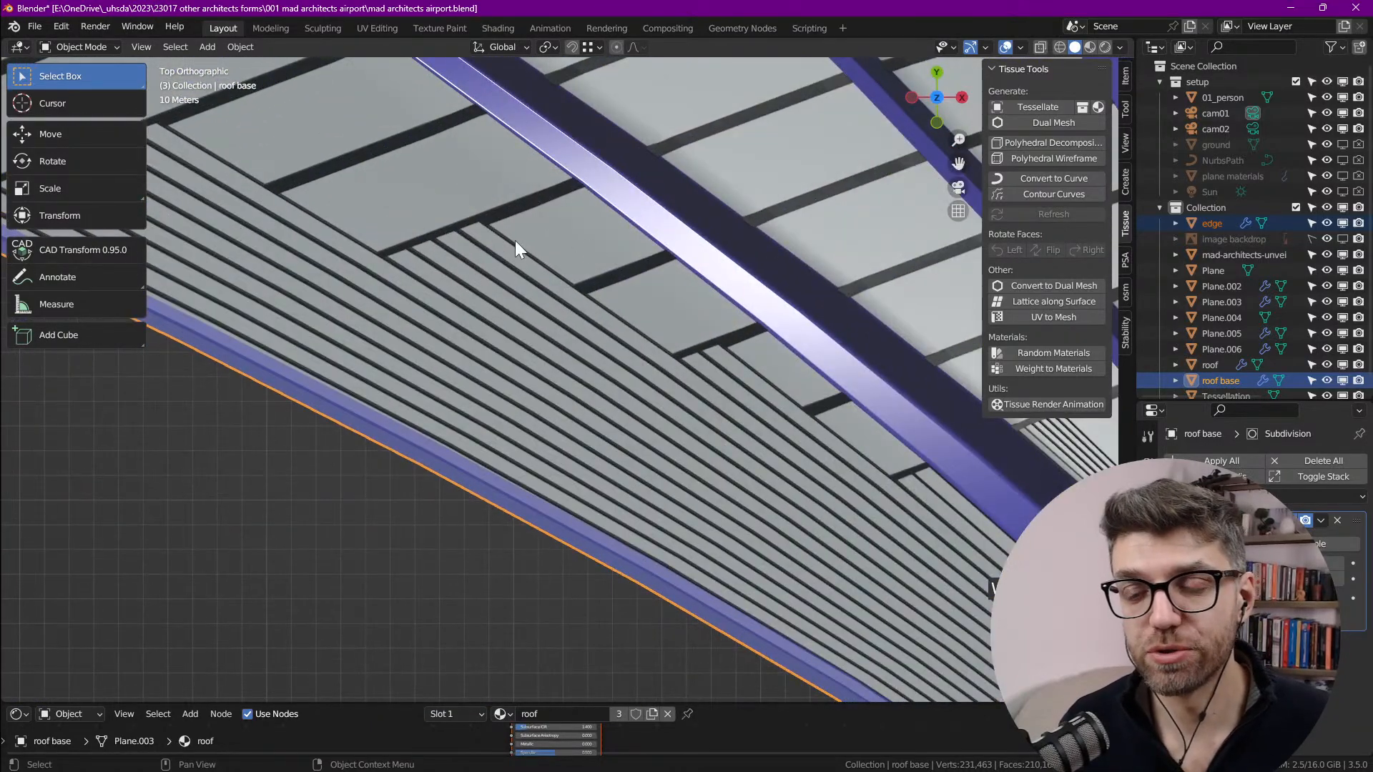
pyautogui.scroll(-10, 592, 309)
pyautogui.scroll(4, 684, 332)
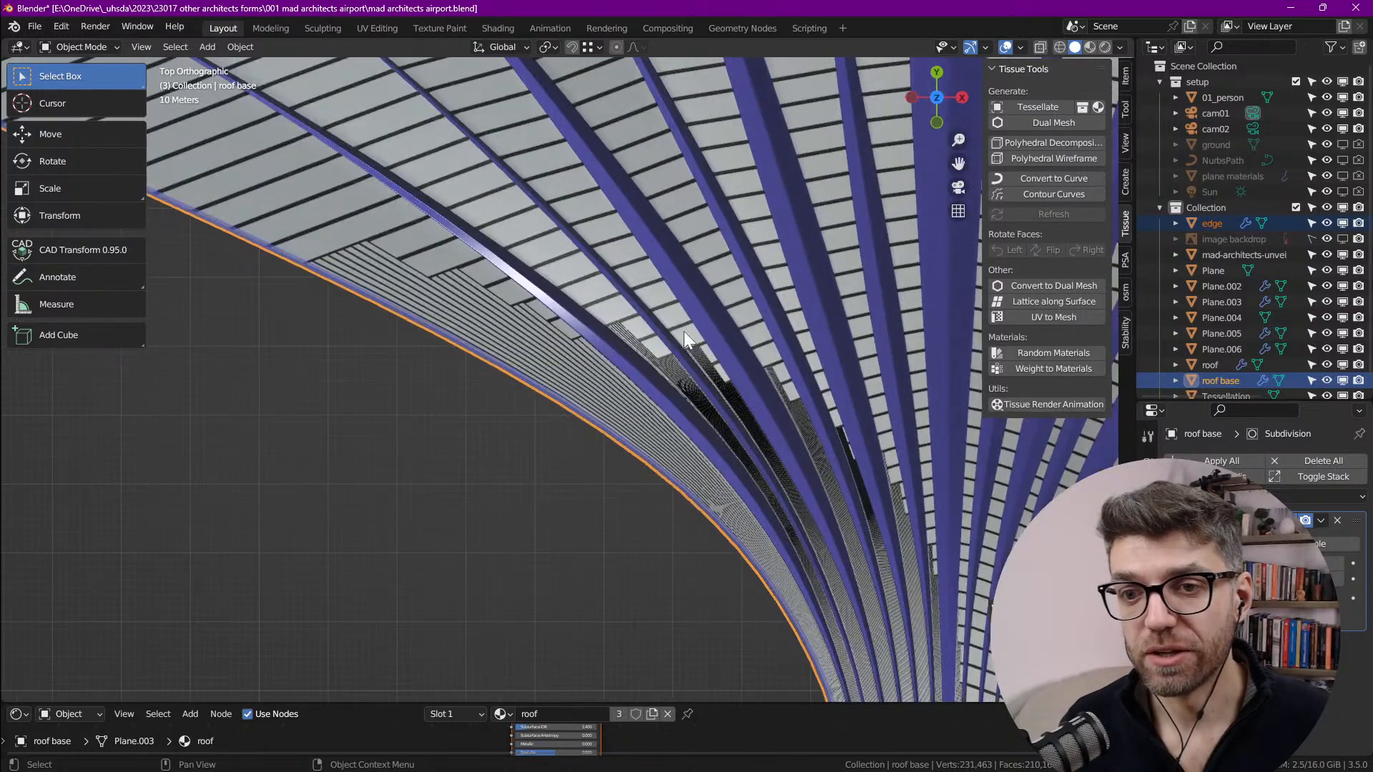
# Step: Compare the strip pattern on the two halves of the roof from above
pyautogui.scroll(-10, 675, 381)
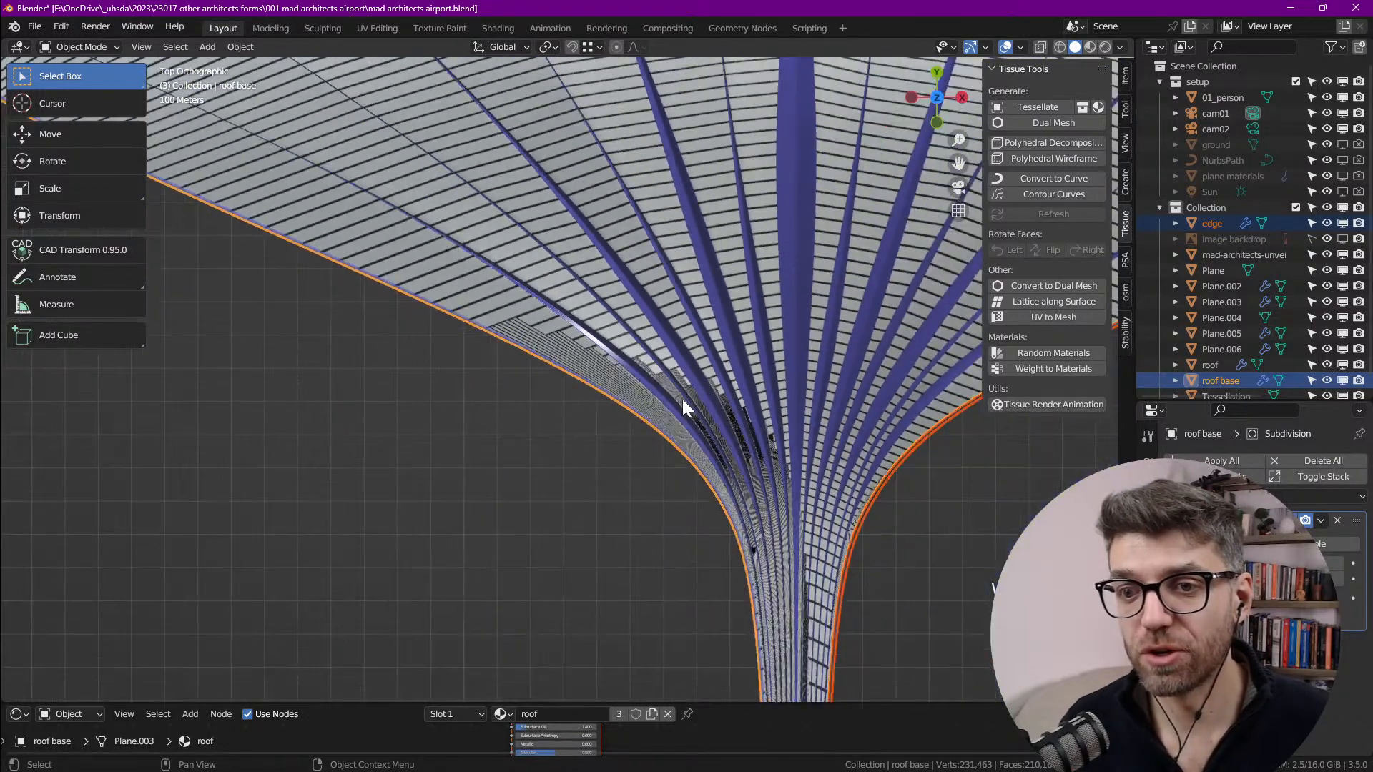
pyautogui.scroll(-3, 688, 405)
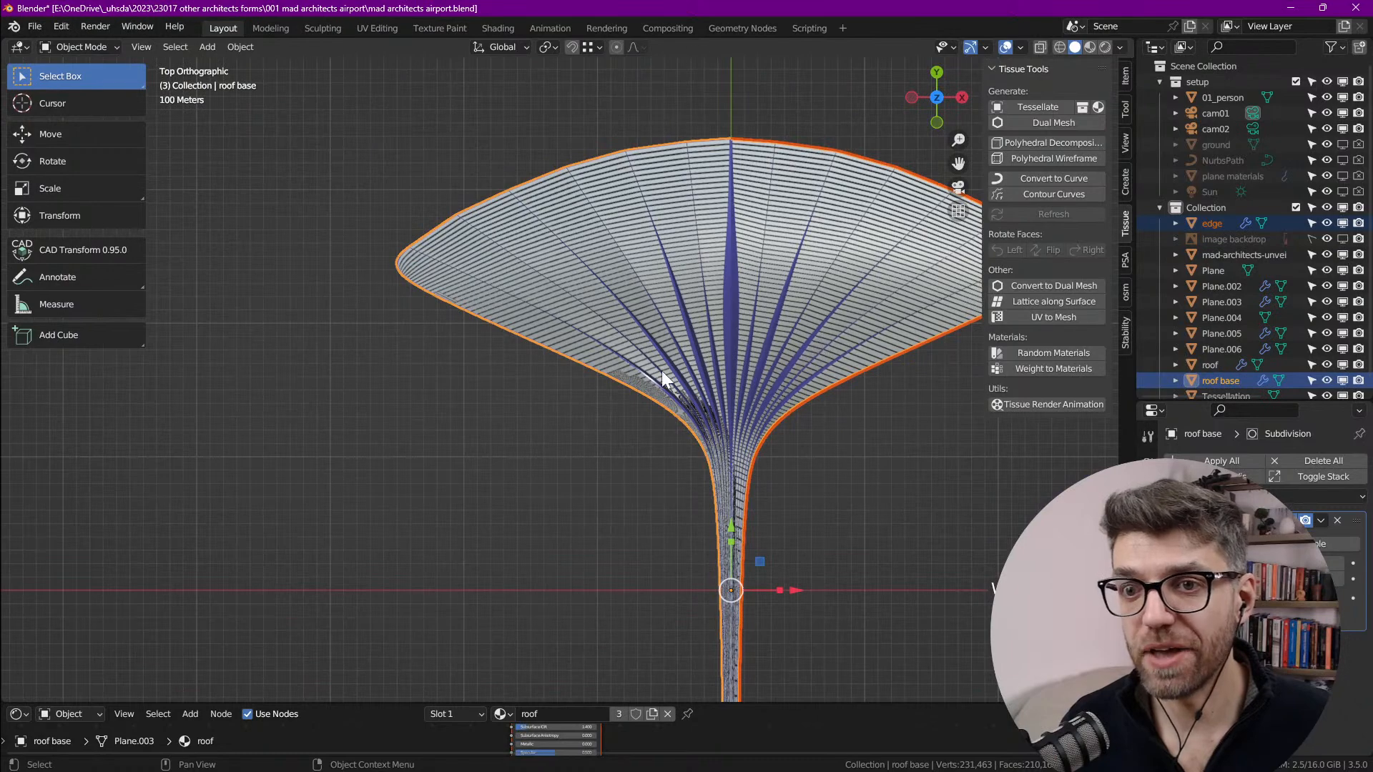
pyautogui.scroll(2, 746, 389)
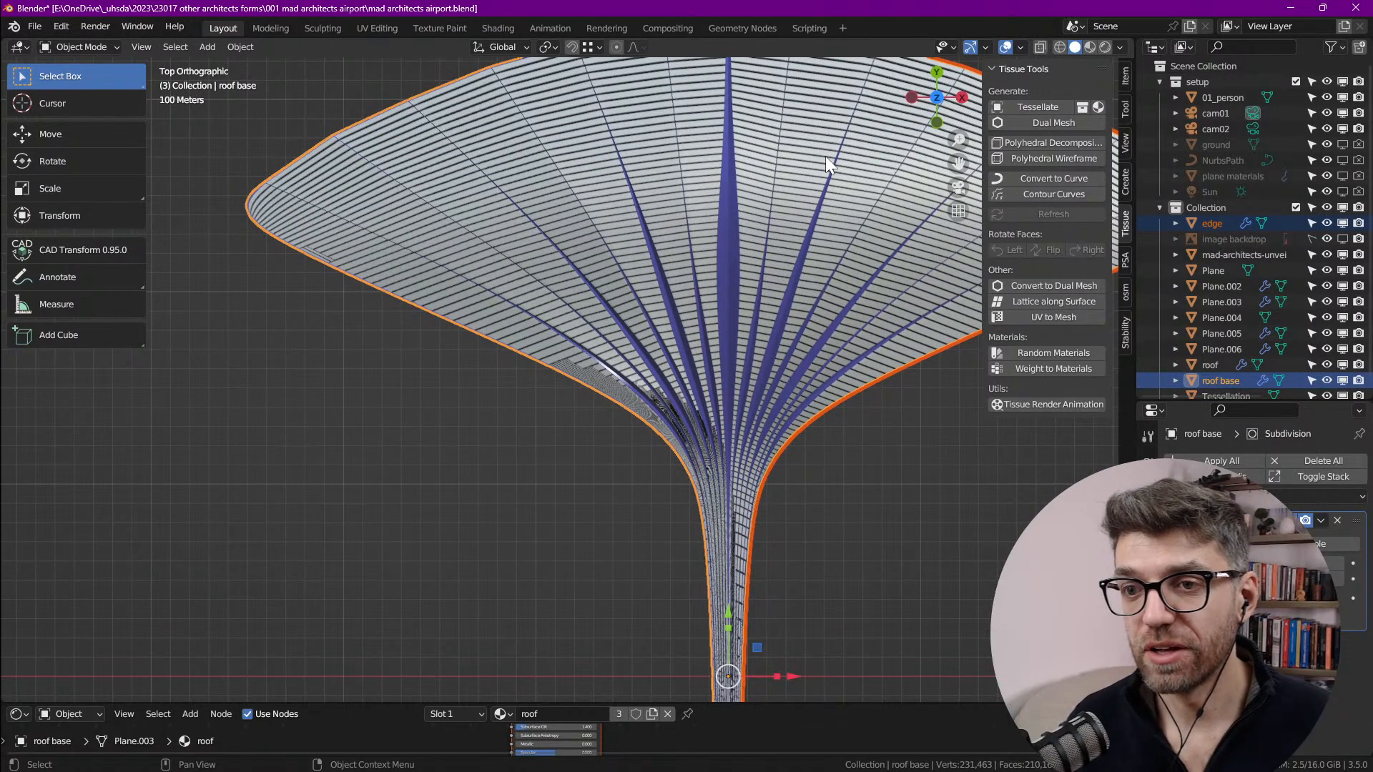
pyautogui.scroll(-5, 801, 165)
pyautogui.keyDown('shift'); pyautogui.moveTo(696, 401); pyautogui.dragTo(688, 368, button='middle'); pyautogui.keyUp('shift')
pyautogui.scroll(5, 644, 404)
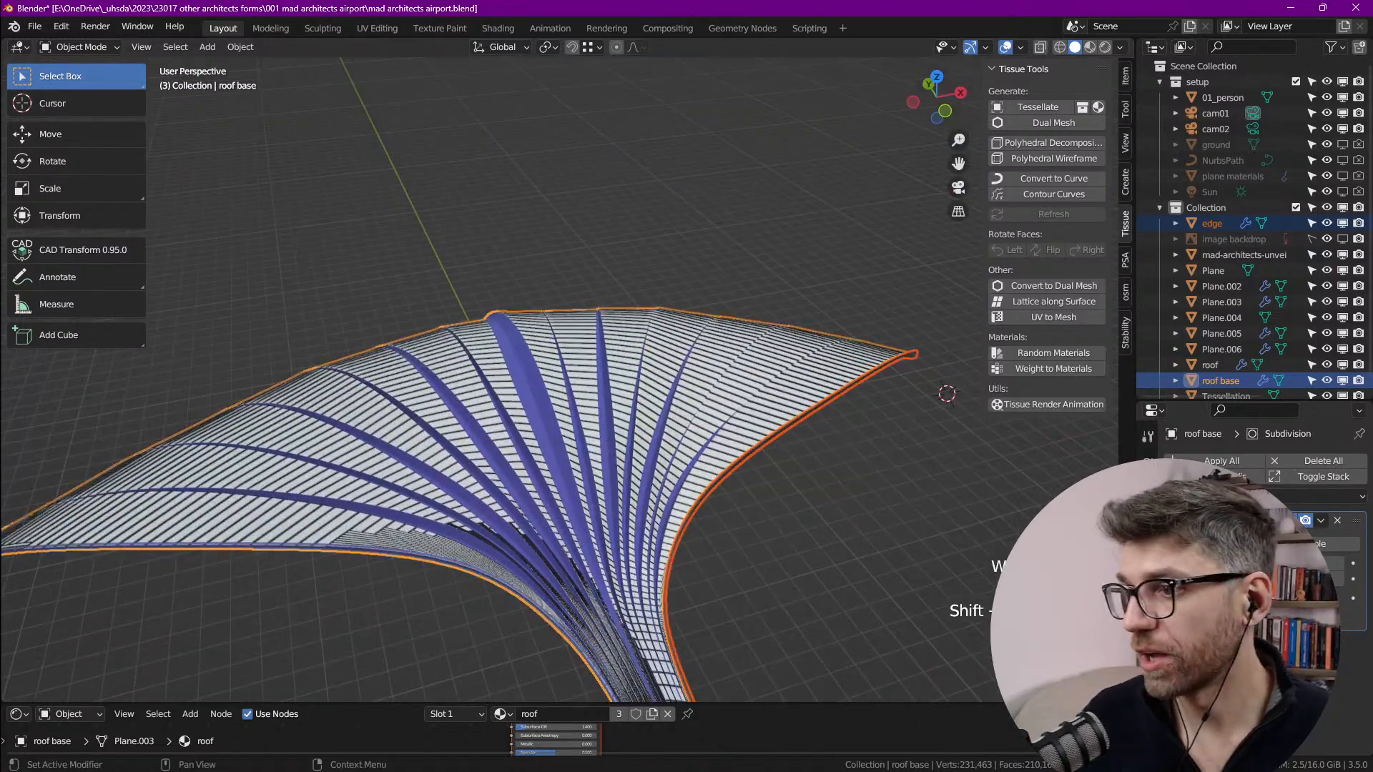
# Step: Examine in perspective how the strips meet along the ribs and the roof surface seams
pyautogui.keyDown('shift'); pyautogui.moveTo(680, 374); pyautogui.dragTo(487, 435, button='middle'); pyautogui.keyUp('shift')
pyautogui.scroll(4, 601, 355)
pyautogui.scroll(-4, 601, 355)
pyautogui.scroll(-3, 616, 477)
pyautogui.scroll(2, 487, 435)
pyautogui.scroll(4, 538, 372)
pyautogui.scroll(-2, 538, 371)
pyautogui.moveTo(536, 388); pyautogui.dragTo(572, 534, button='middle')
pyautogui.scroll(-4, 468, 319)
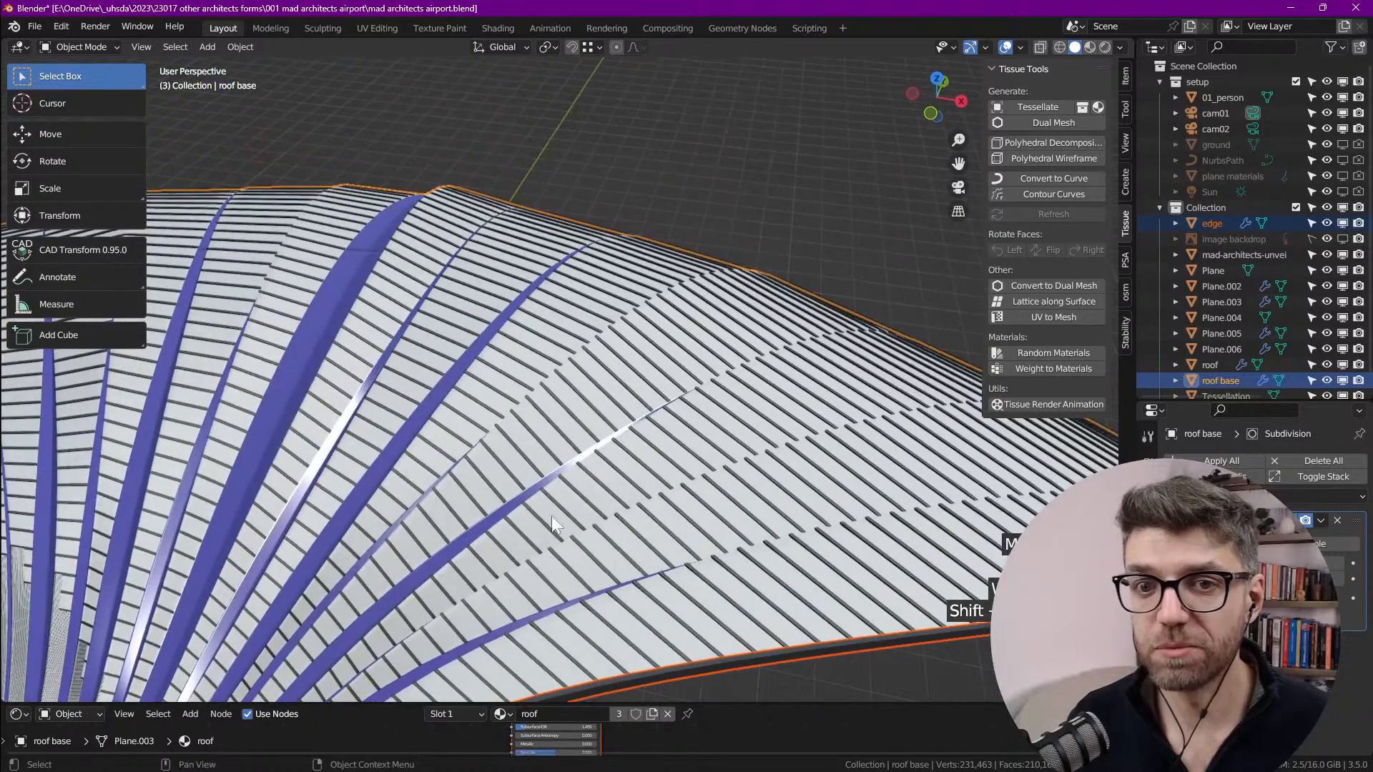
# Step: Check the roof base and edge meshes in edit mode, and view the complete roof with its stem
pyautogui.press('Tab')
pyautogui.scroll(-2, 406, 440)
pyautogui.keyDown('shift'); pyautogui.moveTo(406, 441); pyautogui.dragTo(635, 456, button='middle'); pyautogui.keyUp('shift')
pyautogui.scroll(-2, 635, 455)
pyautogui.press('Tab')
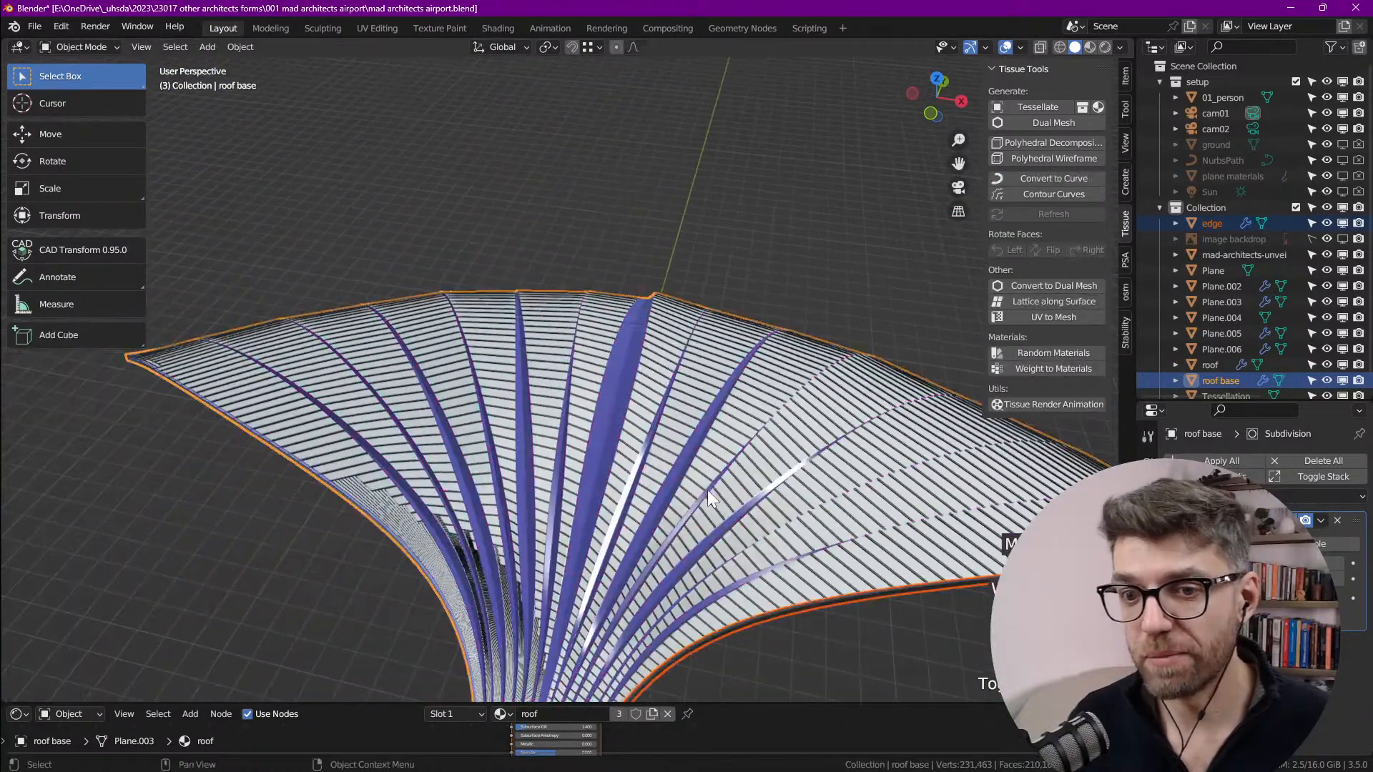
pyautogui.moveTo(707, 491); pyautogui.dragTo(699, 393, button='middle')
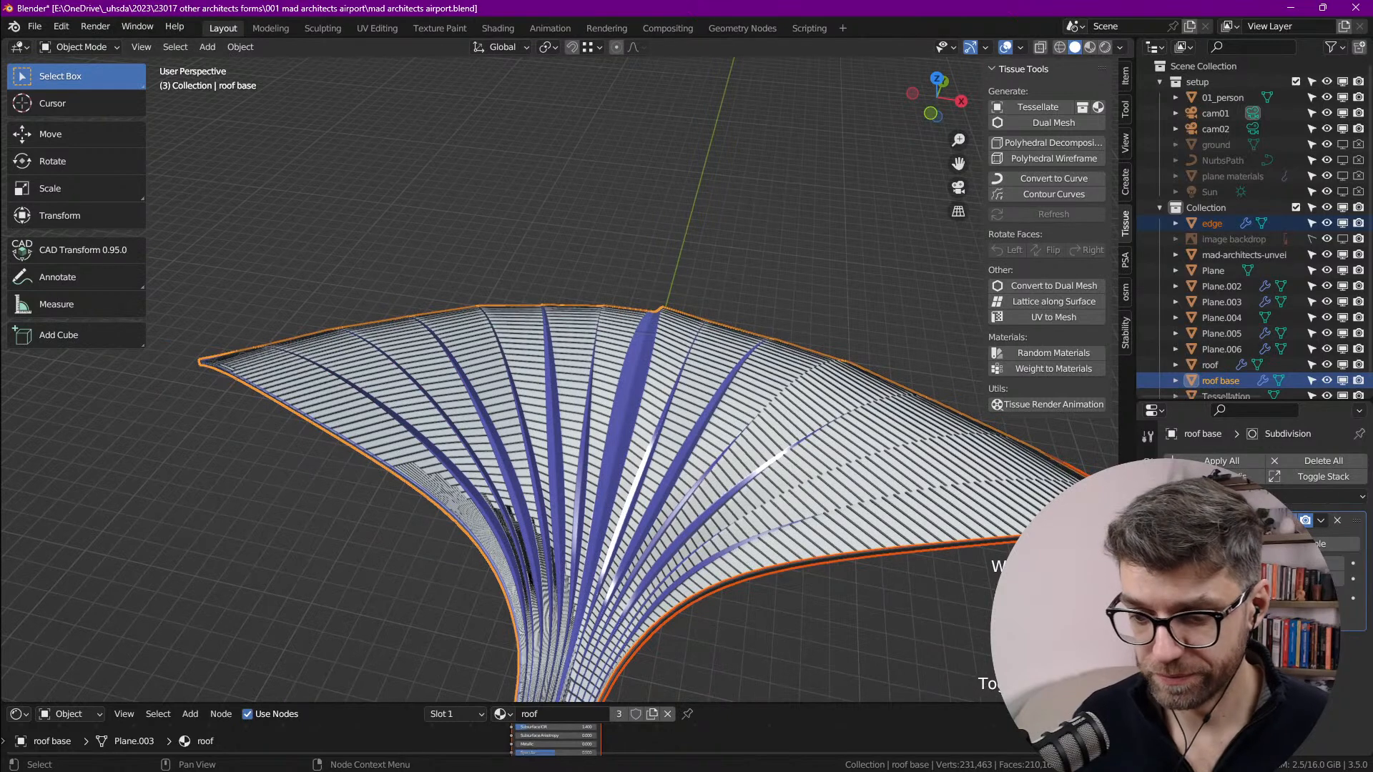
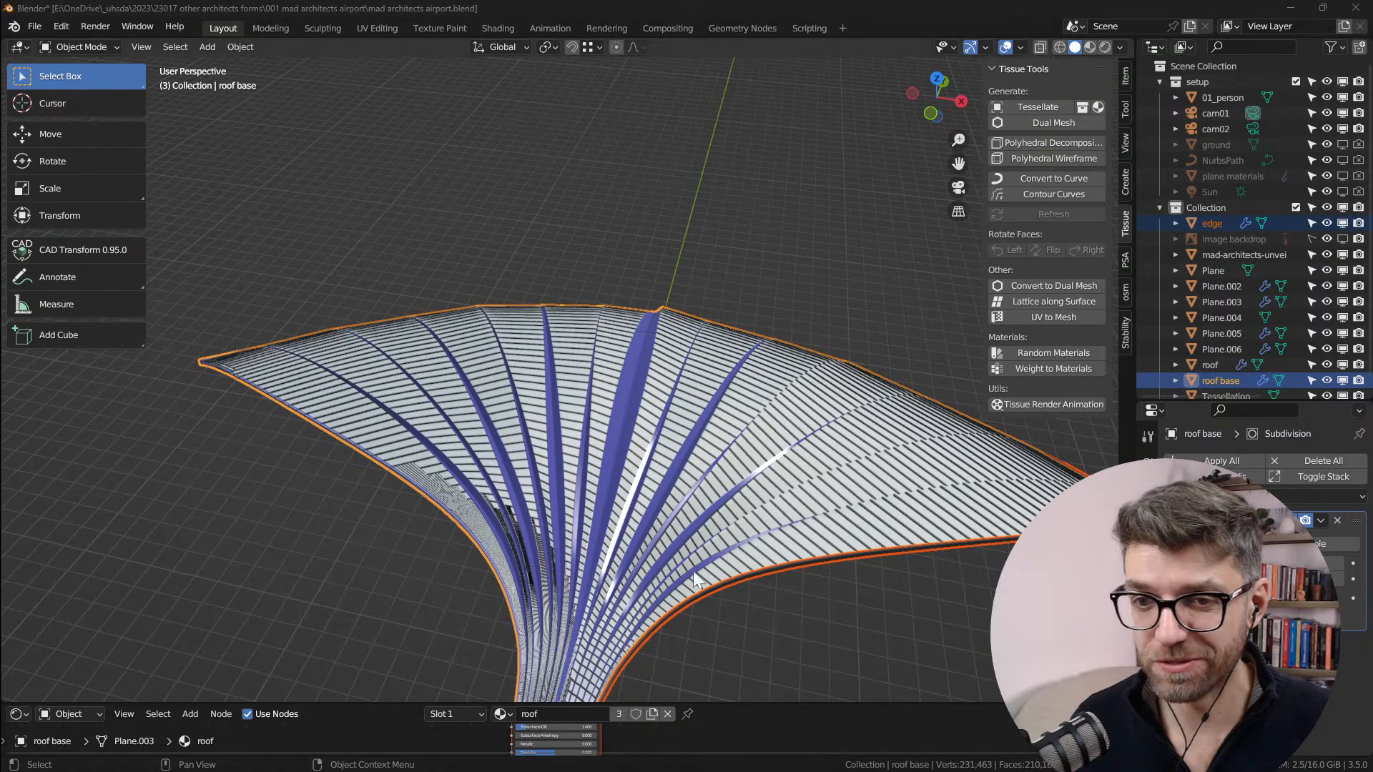
pyautogui.scroll(-3, 681, 320)
pyautogui.keyDown('shift'); pyautogui.moveTo(796, 552); pyautogui.dragTo(751, 428, button='middle'); pyautogui.keyUp('shift')
pyautogui.scroll(2, 623, 323)
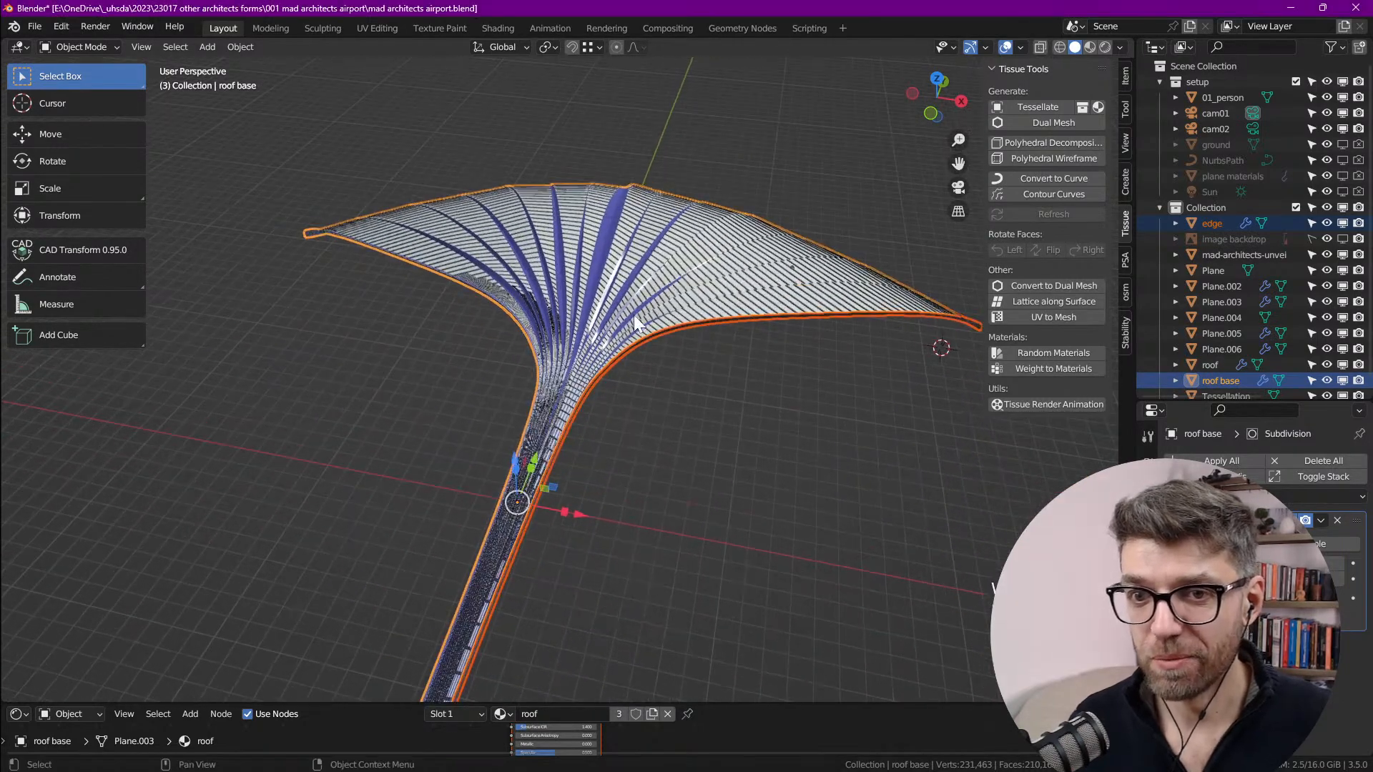
pyautogui.scroll(-2, 600, 349)
pyautogui.keyDown('shift'); pyautogui.moveTo(585, 410); pyautogui.dragTo(654, 343, button='middle'); pyautogui.keyUp('shift')
pyautogui.scroll(3, 654, 343)
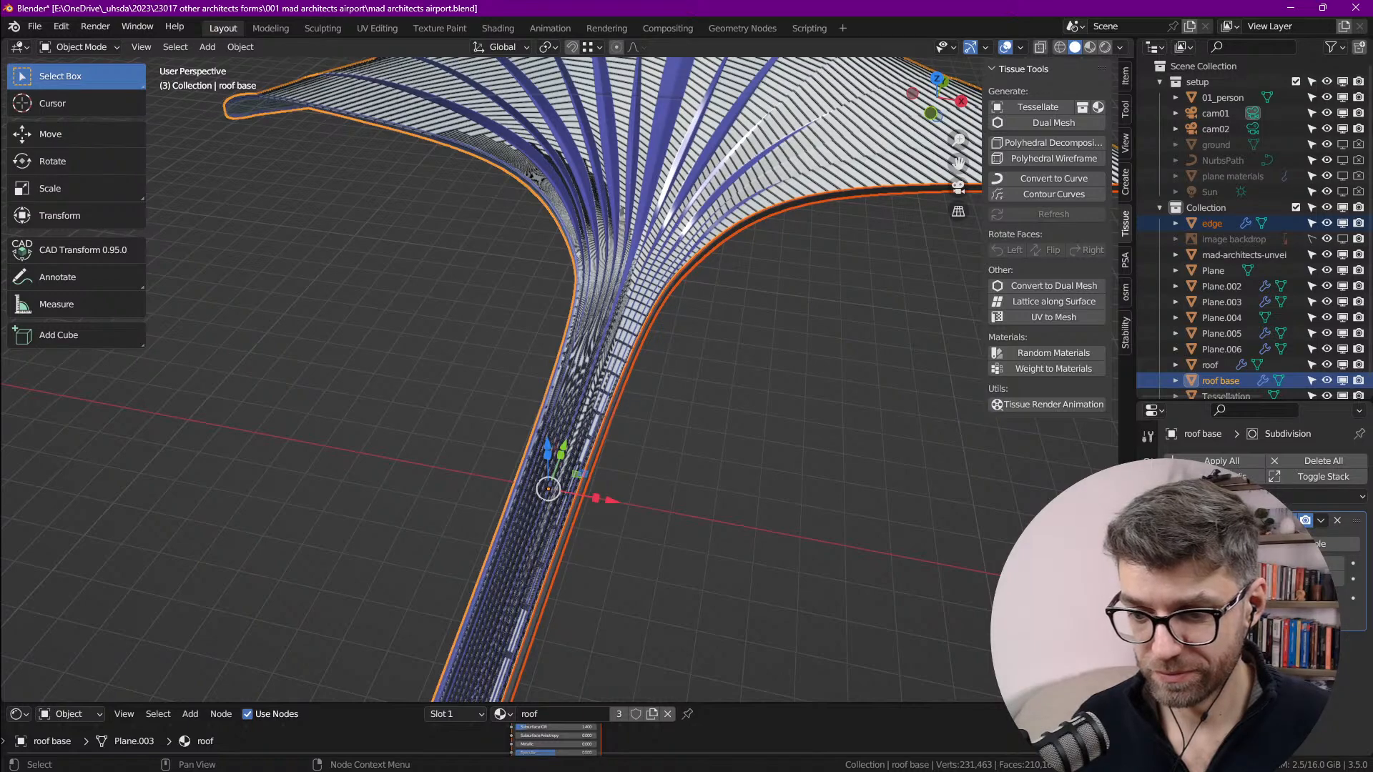
pyautogui.scroll(-4, 878, 495)
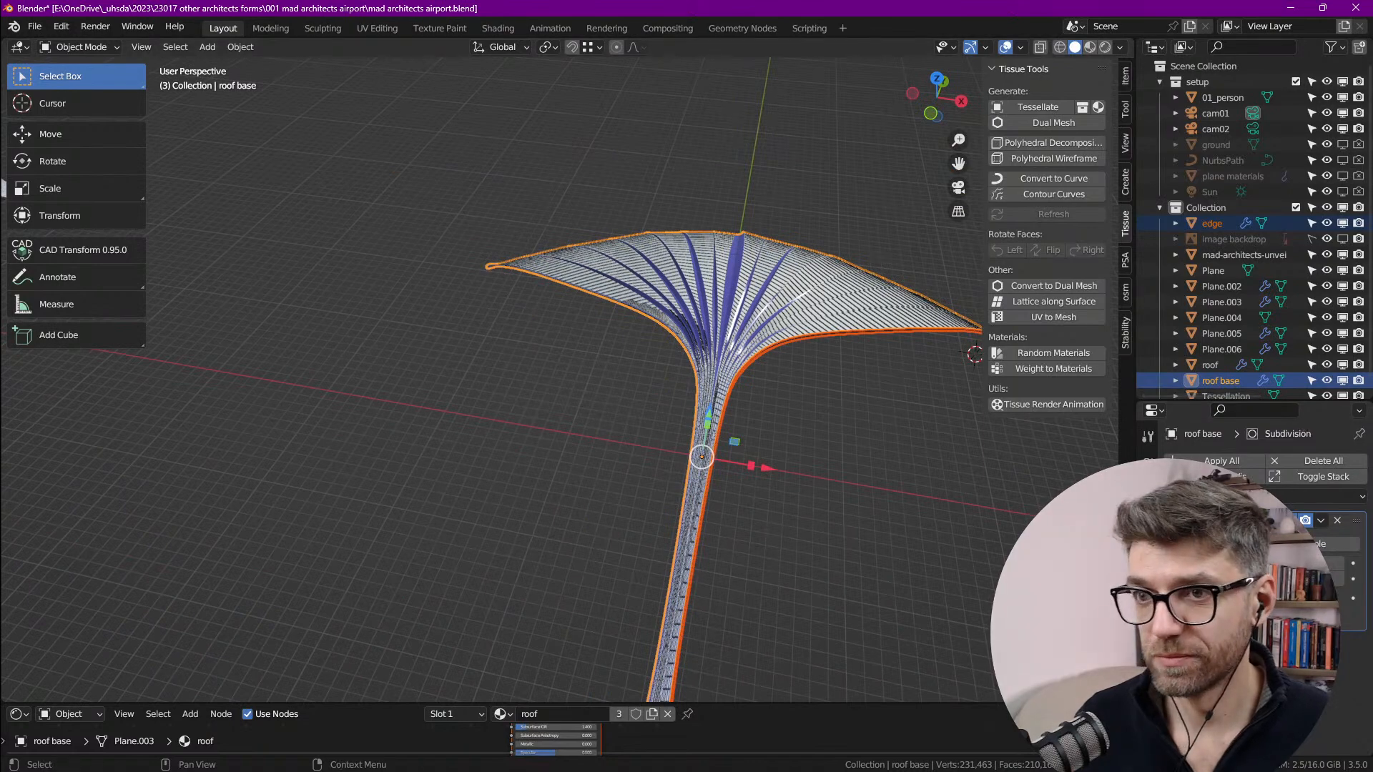
# Step: Place Blender beside the aerial reference photo of the airport, and show the photo's whole roof
pyautogui.moveTo(962, 10); pyautogui.dragTo(826, 83)
pyautogui.hotkey('shift', 'Left')
pyautogui.press('super+Left')
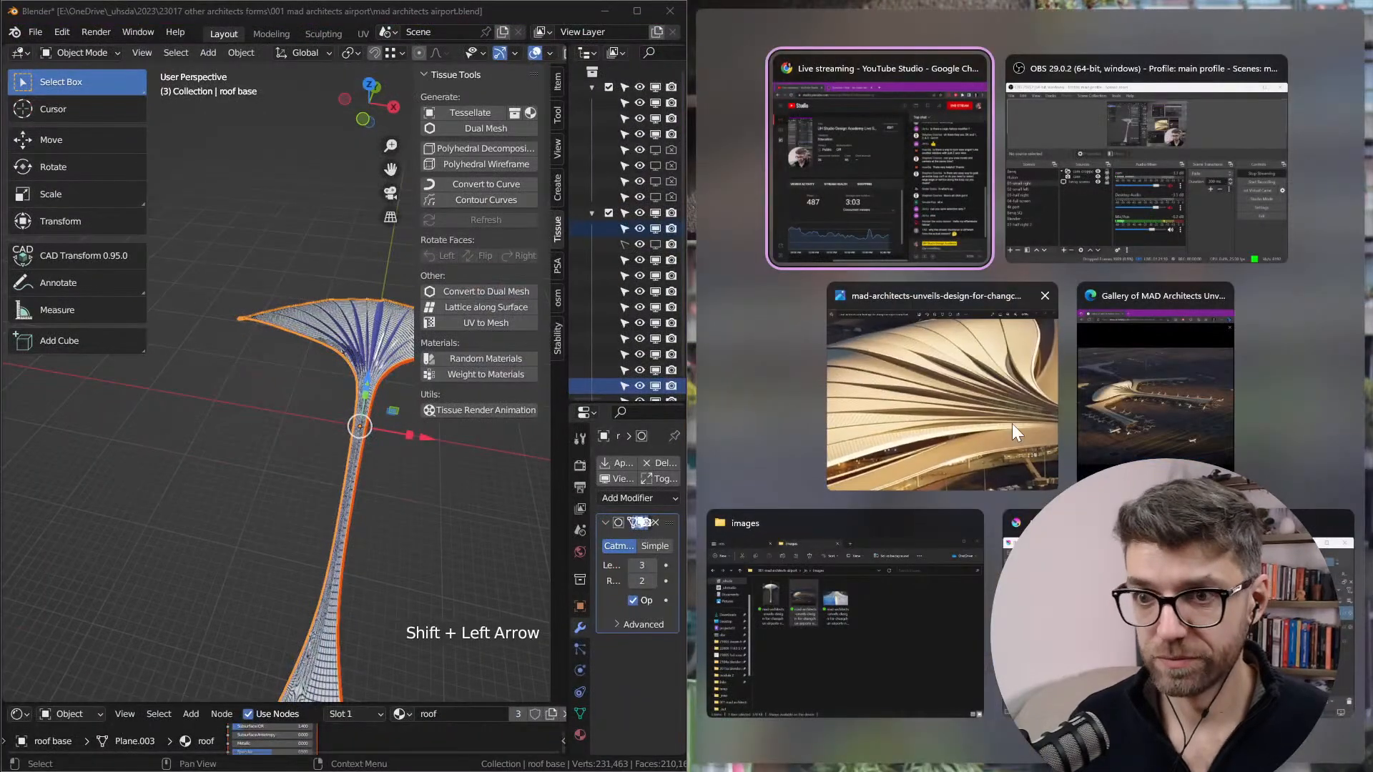
pyautogui.click(1011, 423)
pyautogui.scroll(-5, 1027, 293)
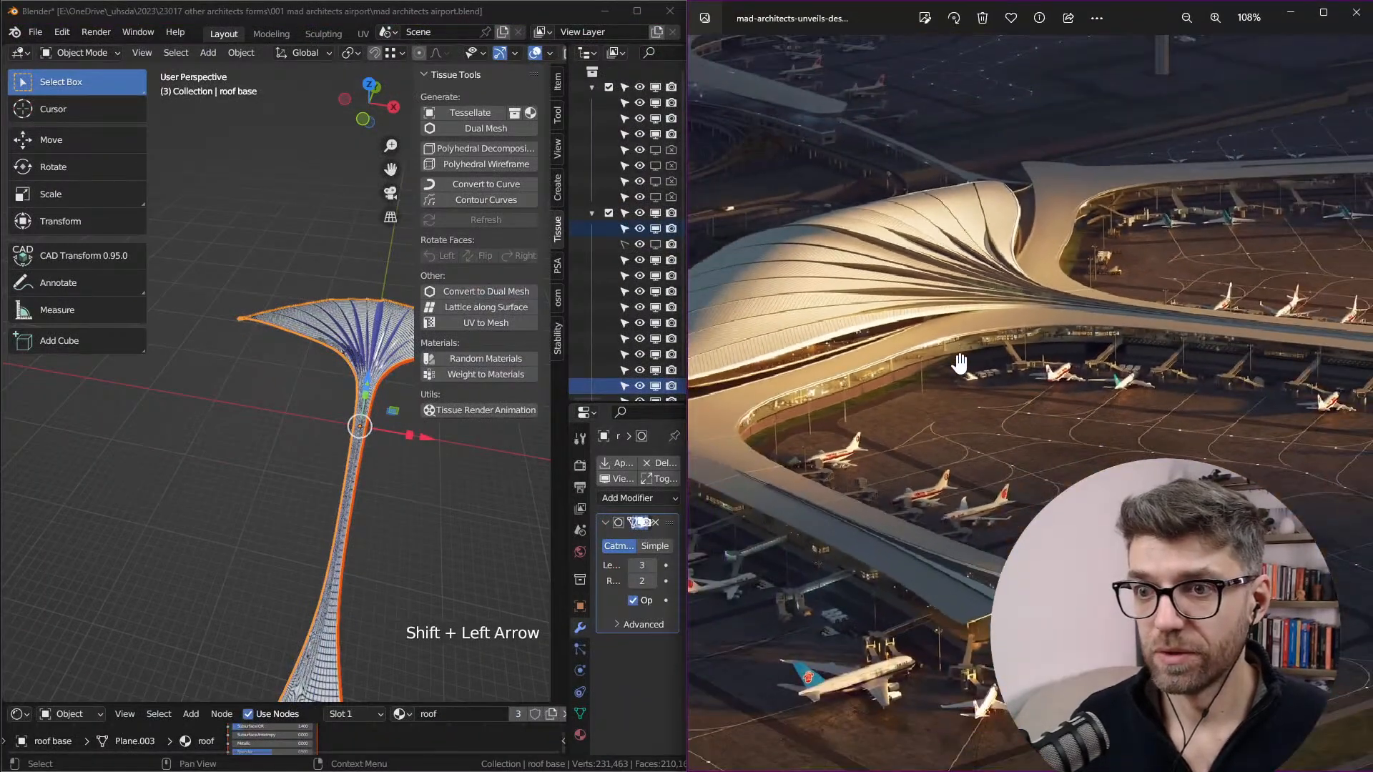
pyautogui.scroll(1, 867, 275)
# Step: Hide the viewport sidebar and toolbar, view the roof from an angle like the photo's, and deselect everything
pyautogui.keyDown('shift'); pyautogui.moveTo(328, 431); pyautogui.dragTo(315, 479, button='middle'); pyautogui.keyUp('shift')
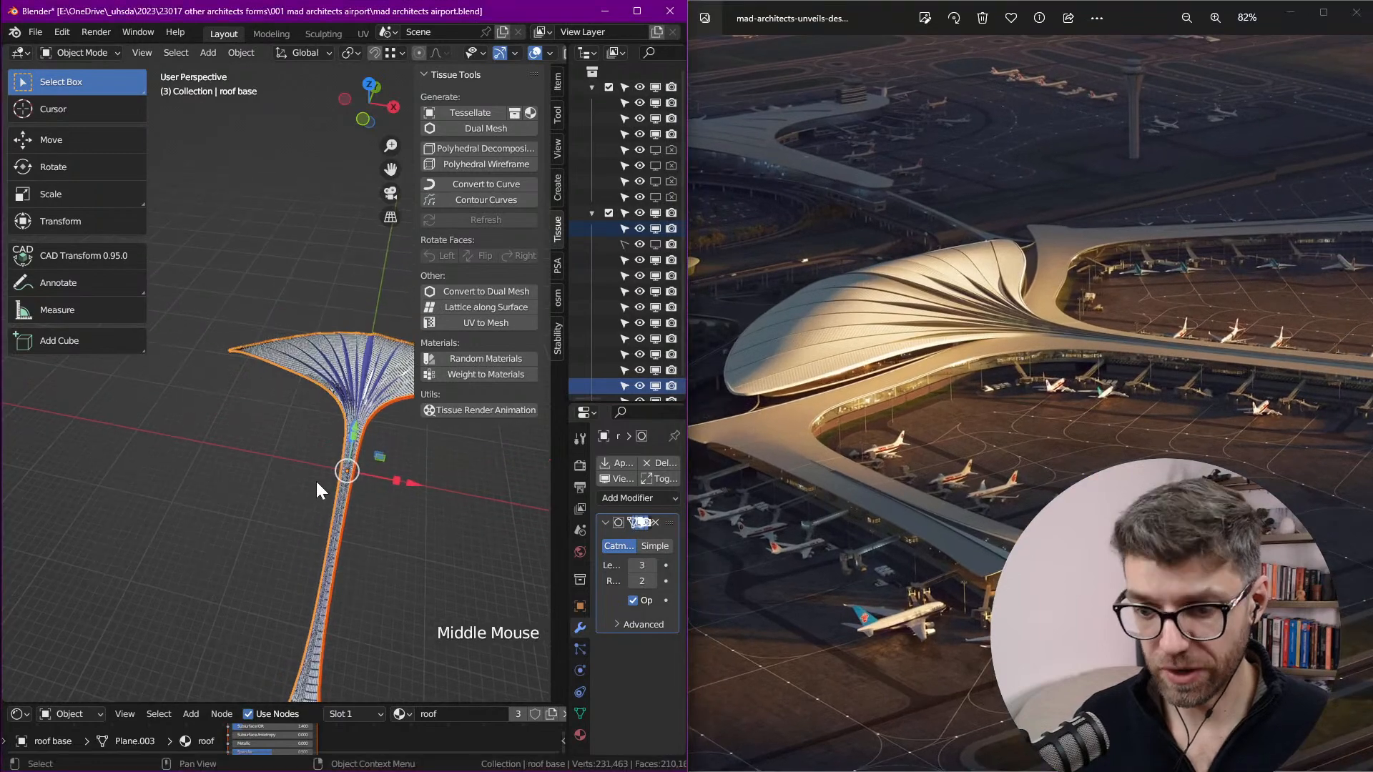
pyautogui.press('n')
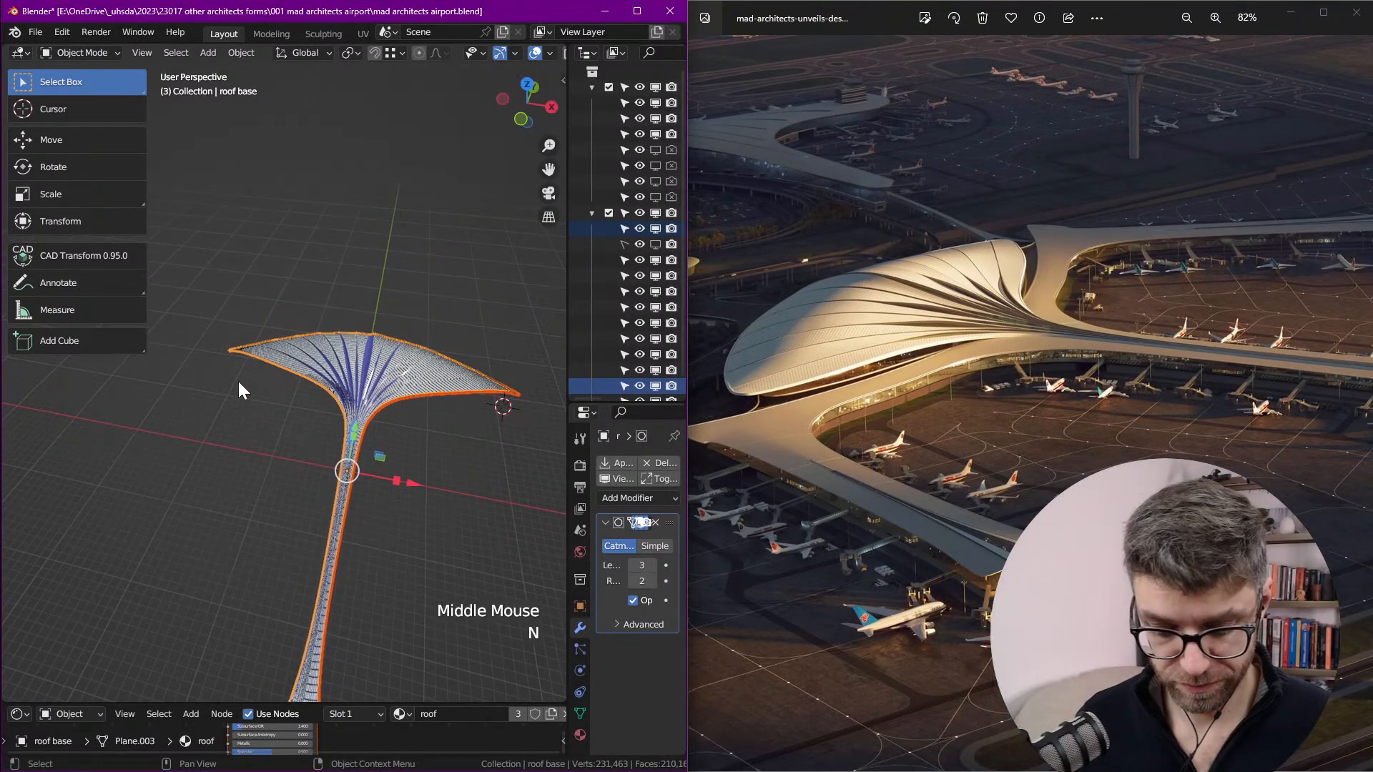
pyautogui.press('t')
pyautogui.keyDown('shift'); pyautogui.moveTo(281, 454); pyautogui.dragTo(310, 376, button='middle'); pyautogui.keyUp('shift')
pyautogui.scroll(2, 315, 401)
pyautogui.scroll(1, 316, 400)
pyautogui.hotkey('alt', 'a')
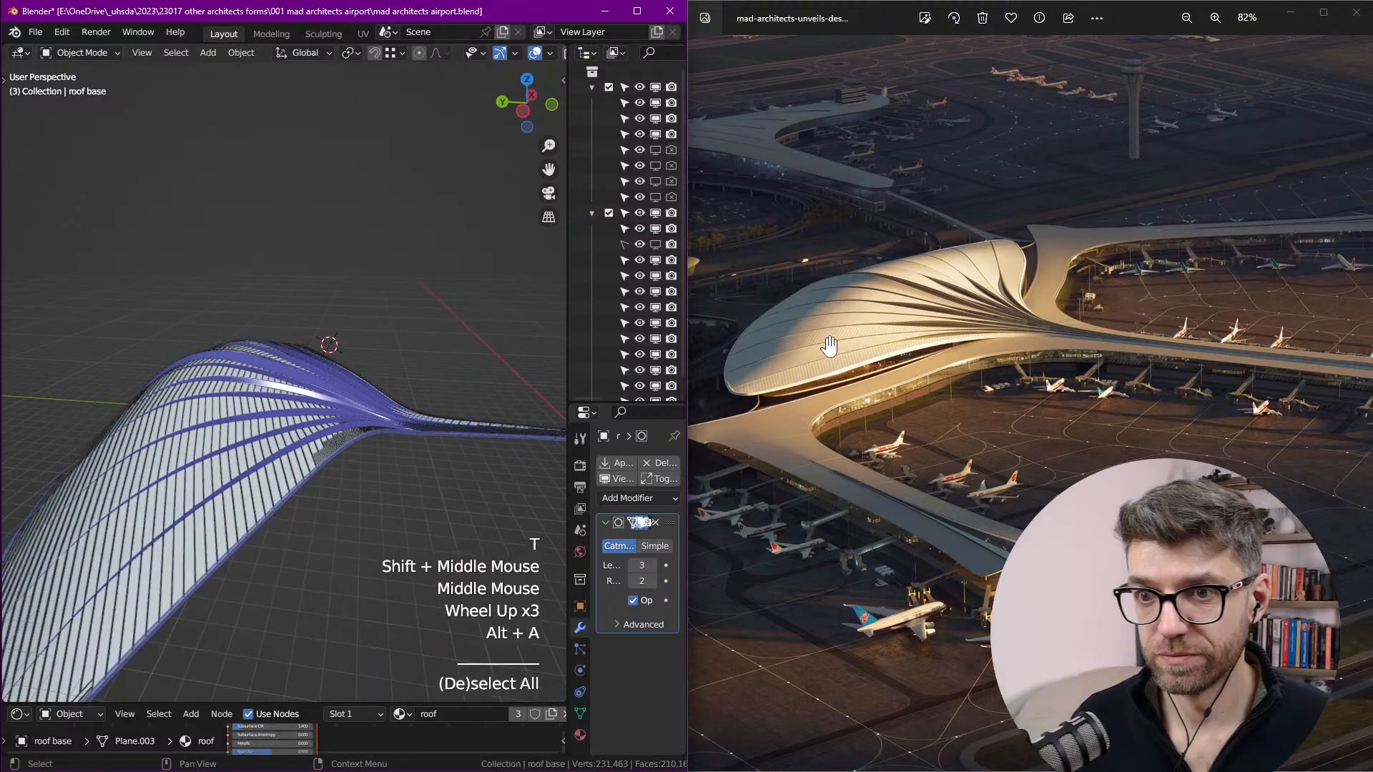
# Step: Examine the strip directions on the roof panels in the reference photo up close
pyautogui.scroll(6, 840, 369)
pyautogui.scroll(6, 844, 373)
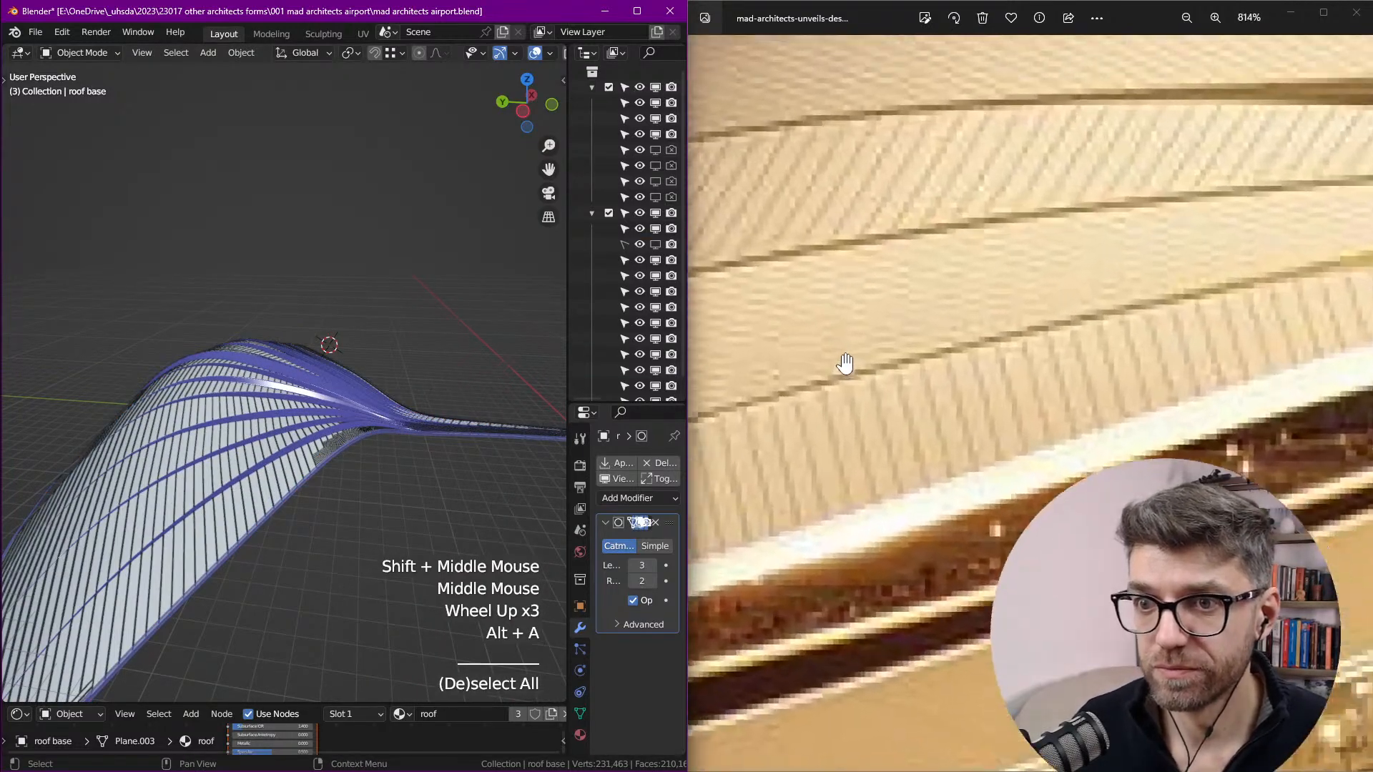
pyautogui.scroll(-3, 925, 447)
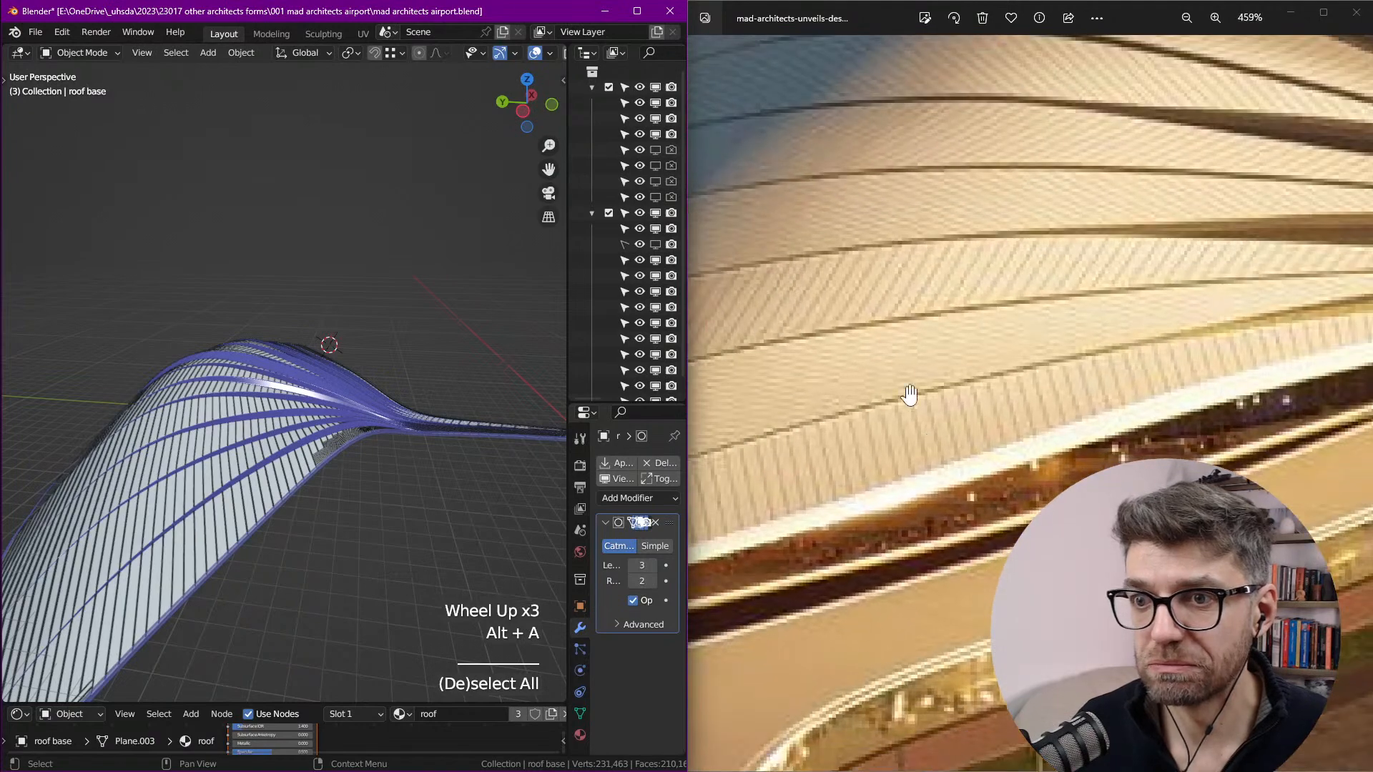
pyautogui.scroll(-3, 837, 367)
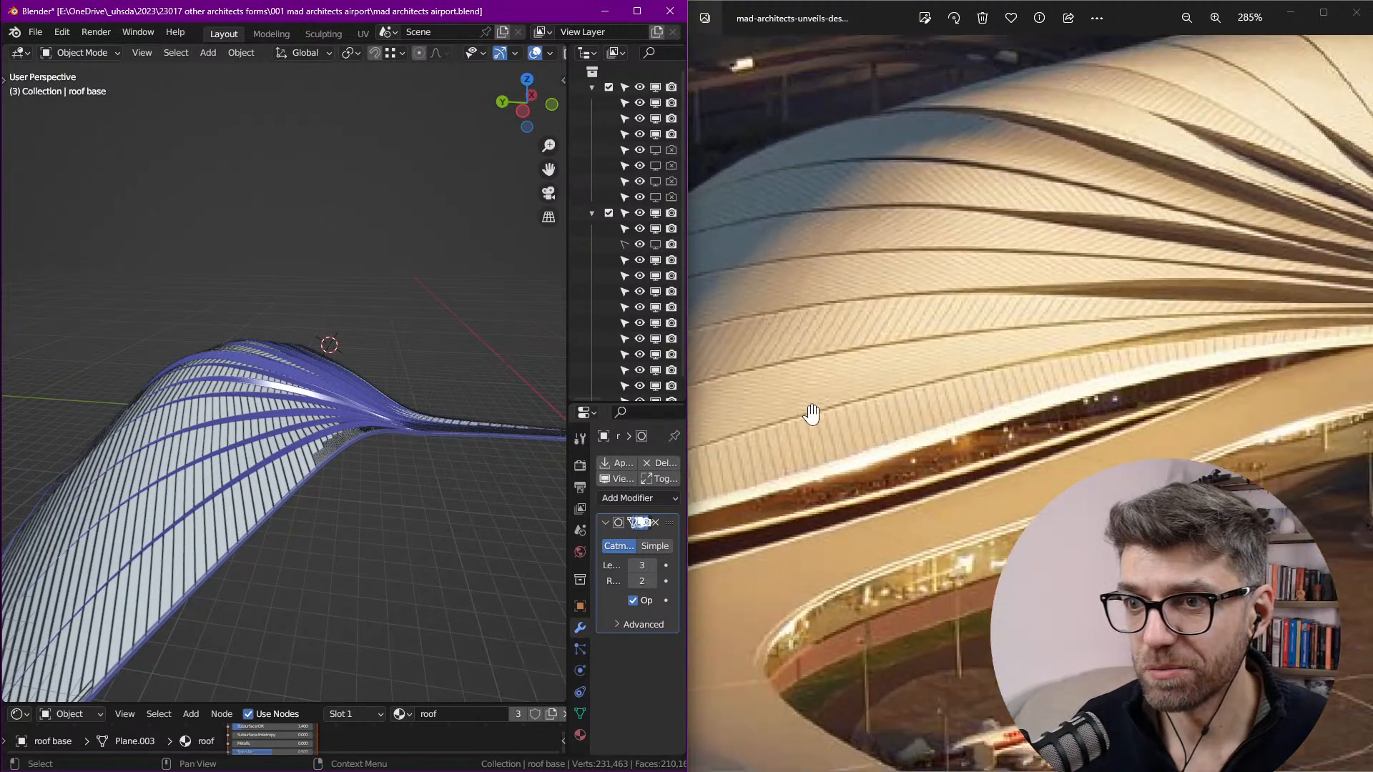
# Step: Compare the modelled roof's strip pattern with the reference photo, from the main roof panels to the end of the pier roof
pyautogui.scroll(4, 751, 399)
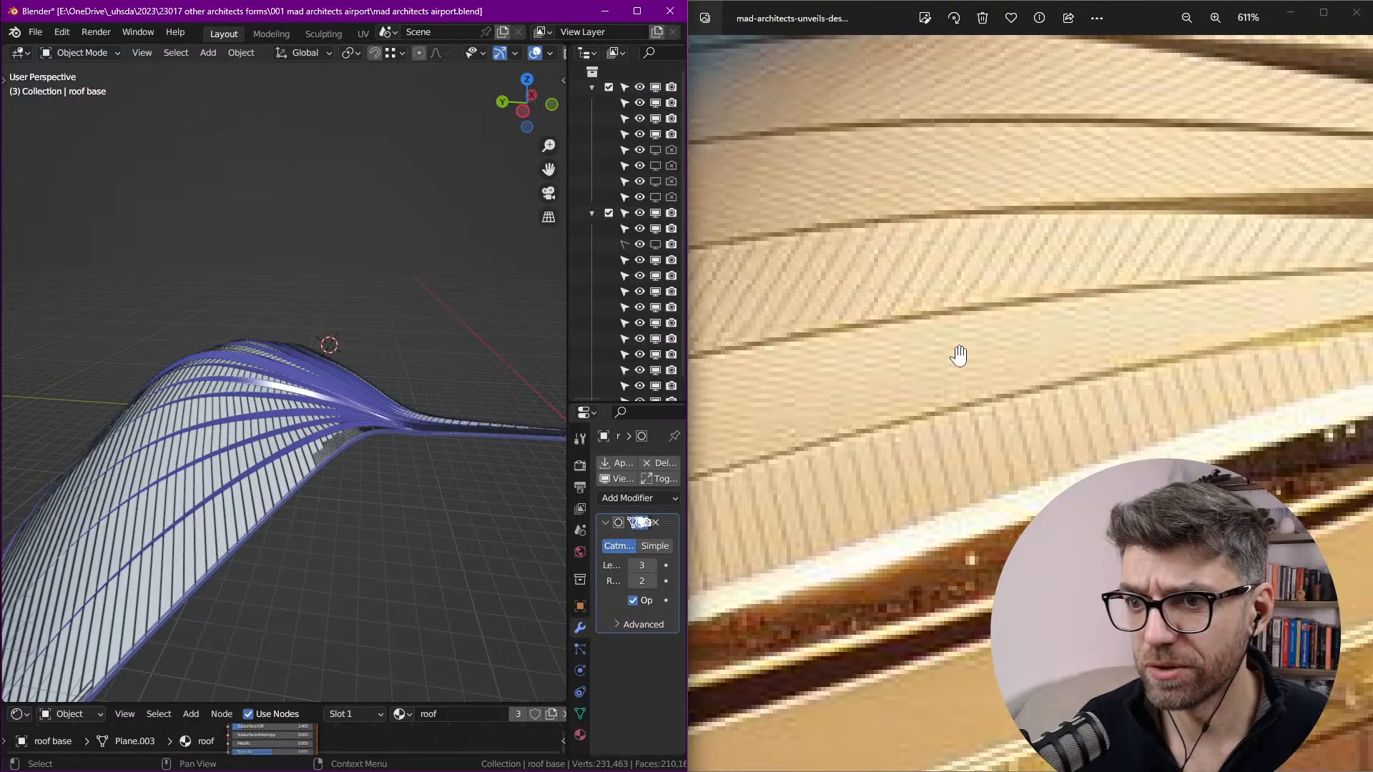
pyautogui.scroll(-4, 945, 372)
pyautogui.scroll(-3, 891, 390)
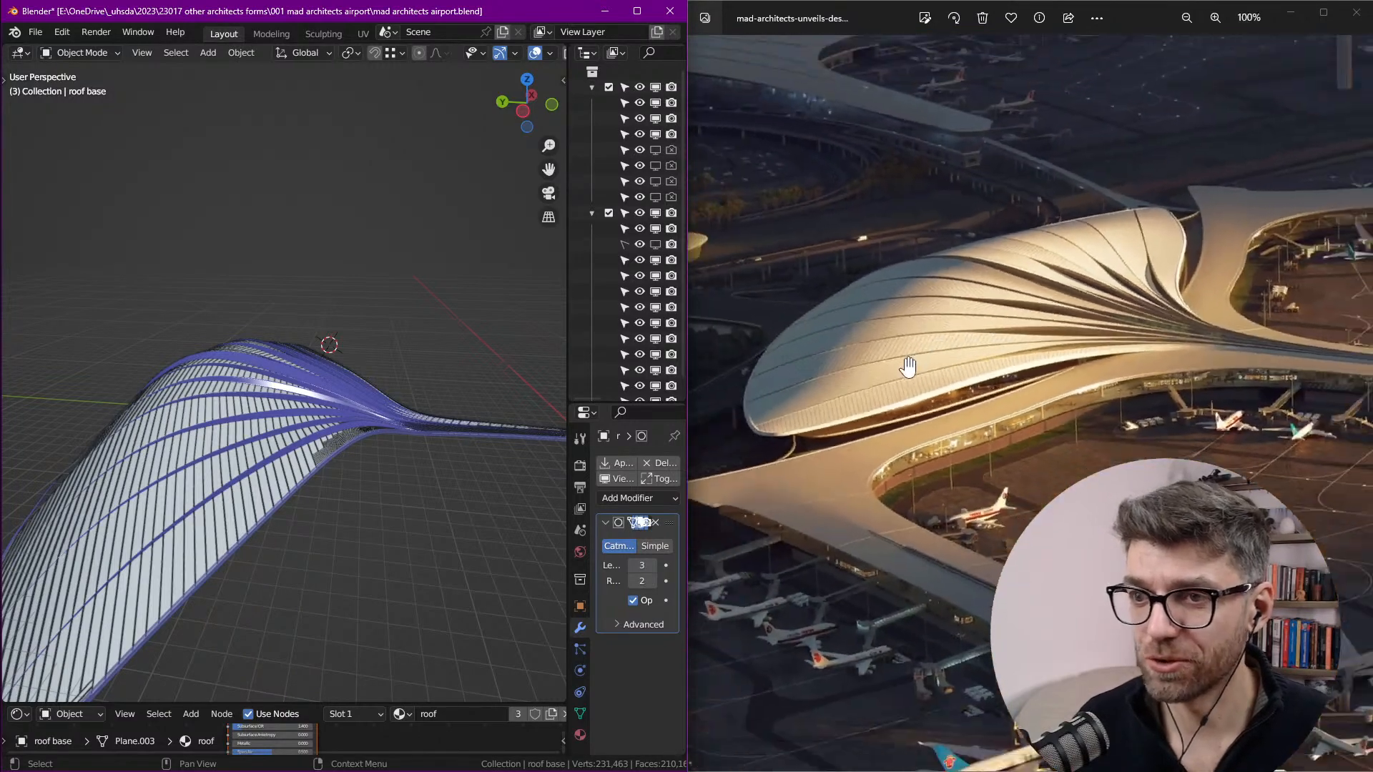
pyautogui.moveTo(258, 431); pyautogui.dragTo(285, 352, button='middle')
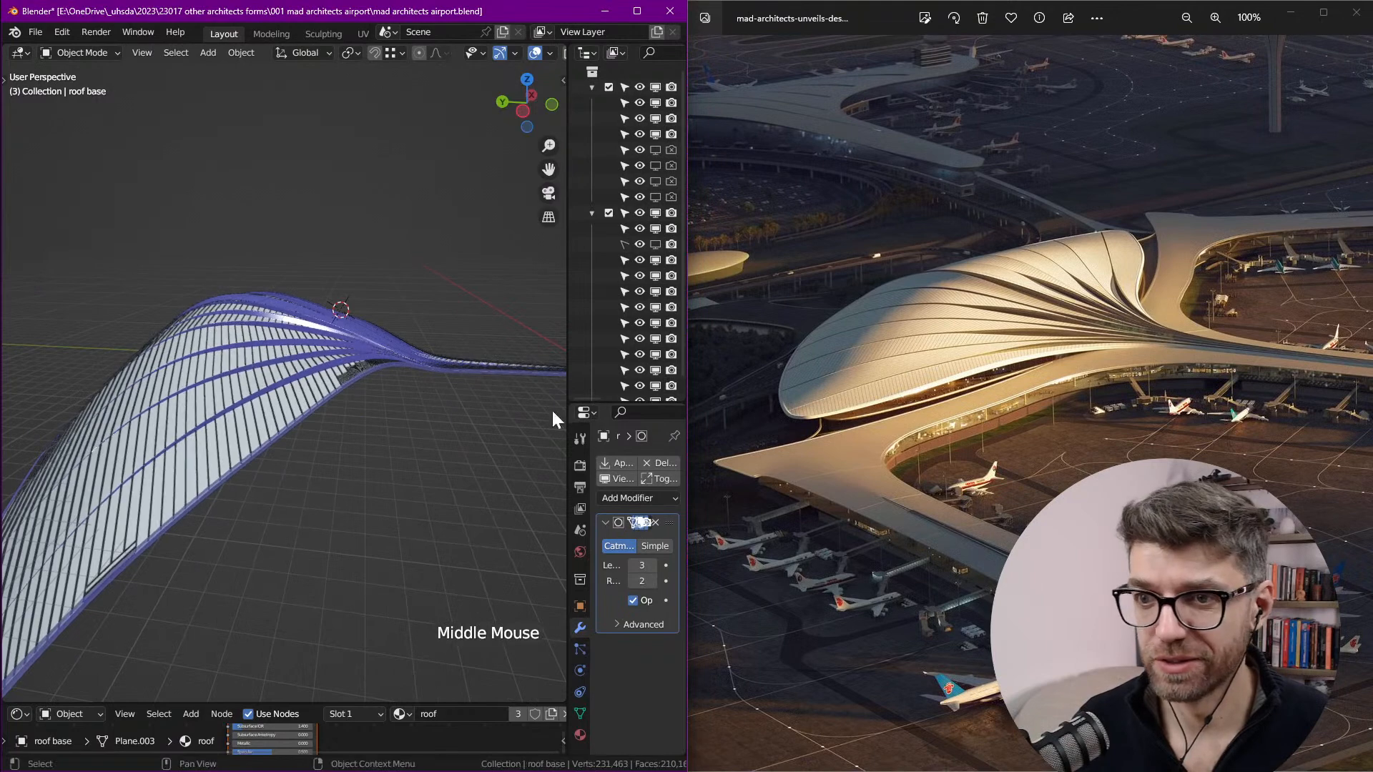
pyautogui.scroll(-2, 324, 405)
pyautogui.moveTo(324, 405); pyautogui.dragTo(429, 486, button='middle')
pyautogui.scroll(1, 1092, 411)
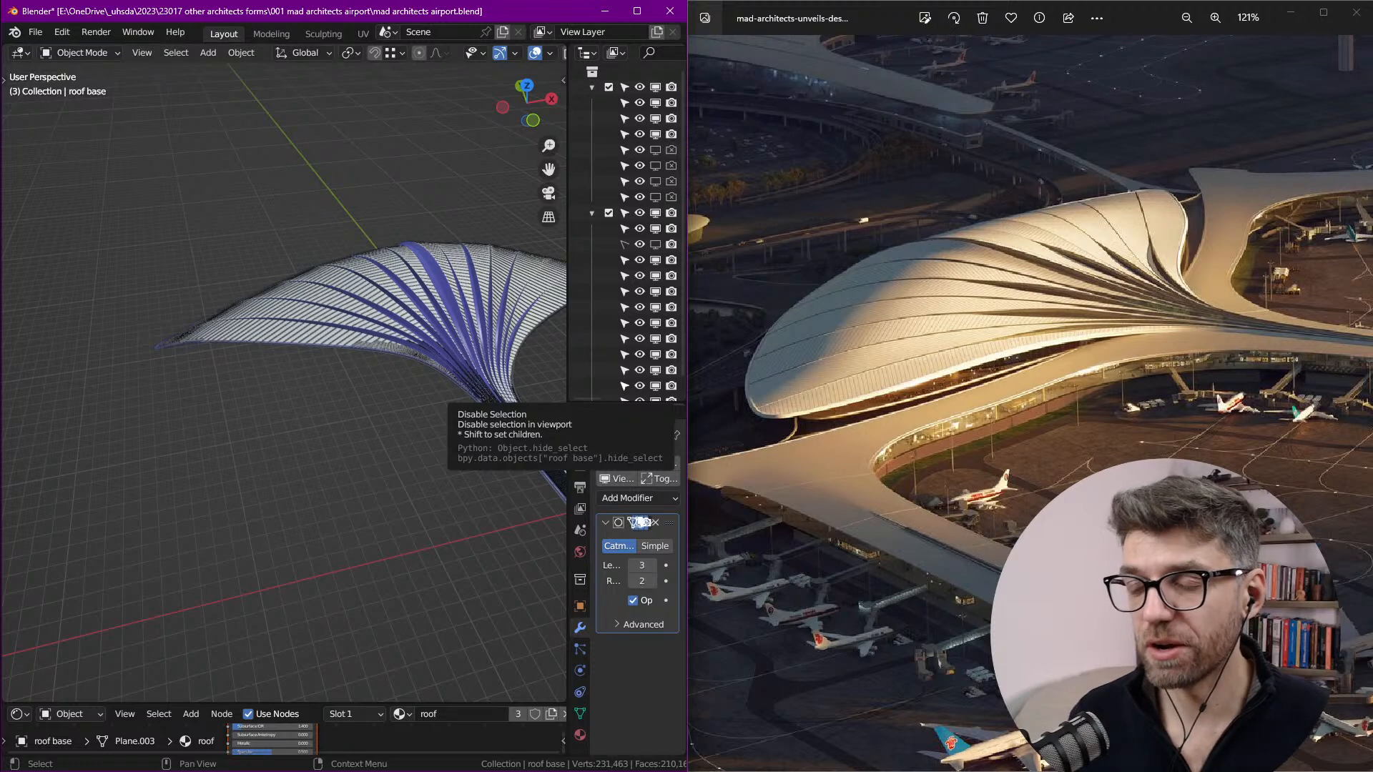
pyautogui.scroll(-3, 1107, 246)
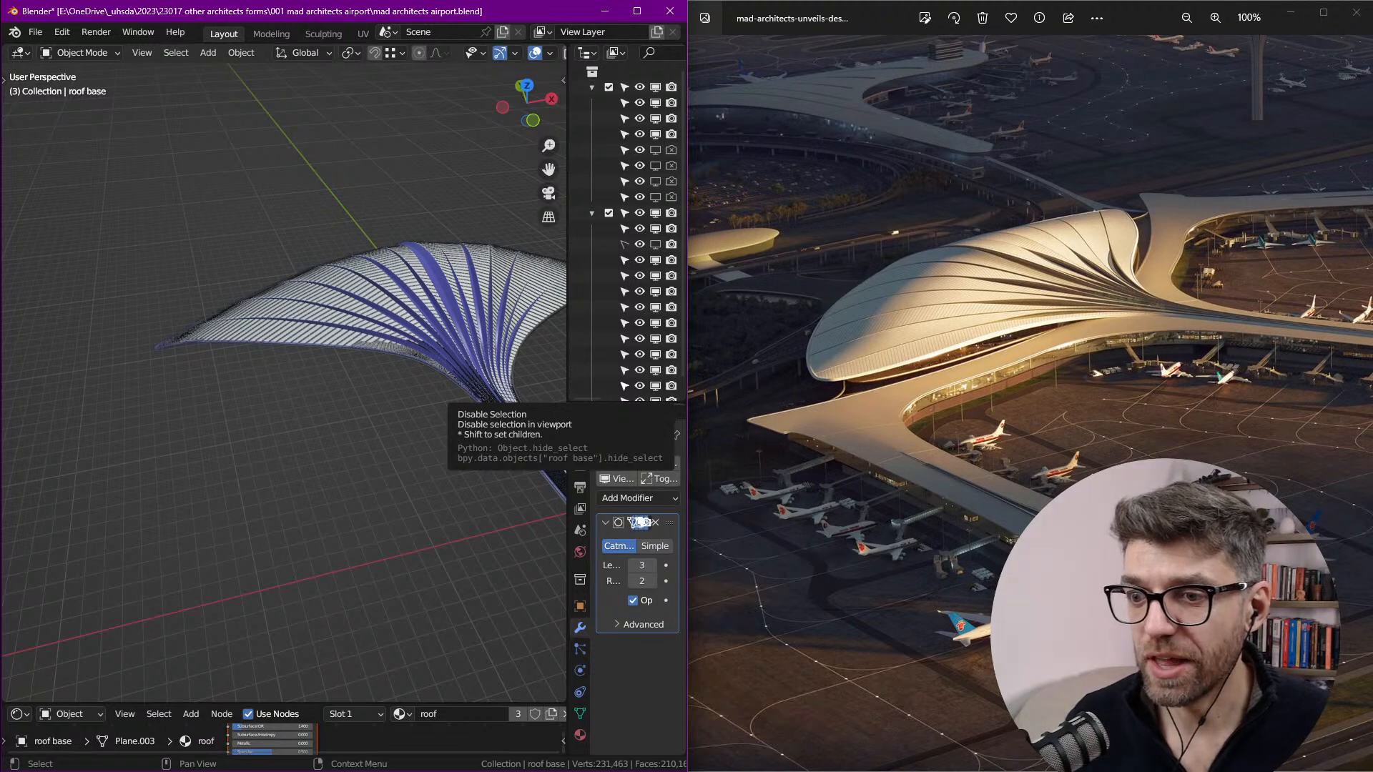
pyautogui.scroll(5, 1037, 486)
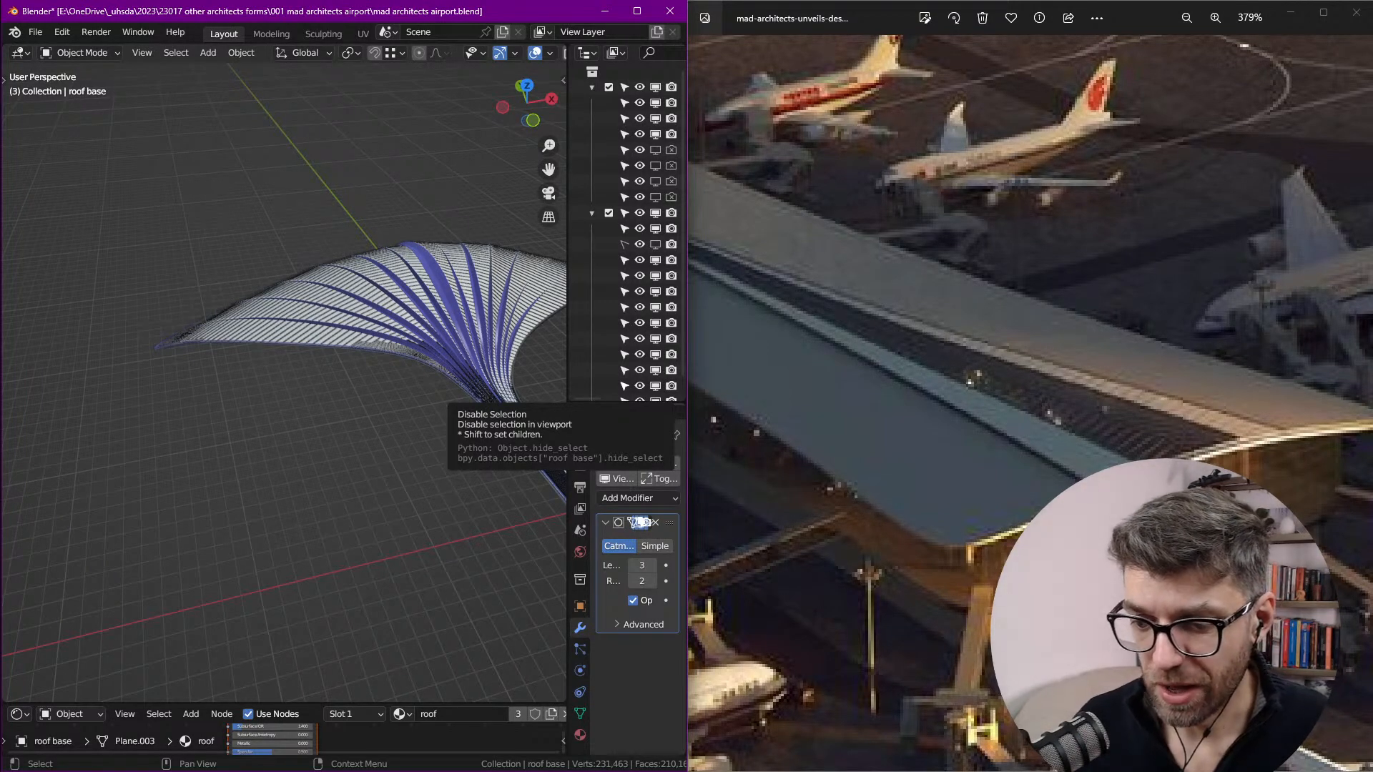
# Step: Examine the modelled roof's ribs where they converge into the stem, viewing the fan-shaped roof from above
pyautogui.click(383, 496)
pyautogui.moveTo(384, 496); pyautogui.dragTo(304, 412, button='middle')
pyautogui.scroll(-4, 300, 411)
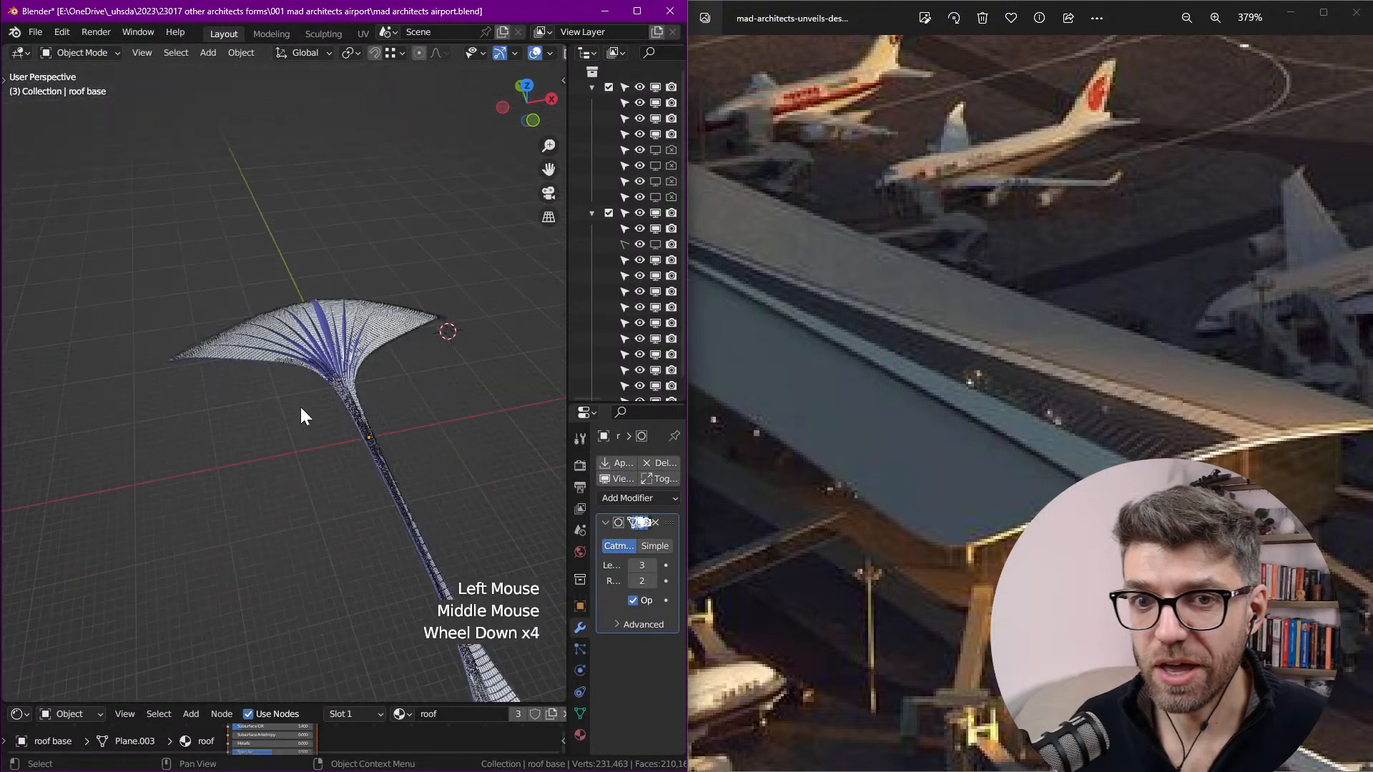
pyautogui.scroll(2, 292, 292)
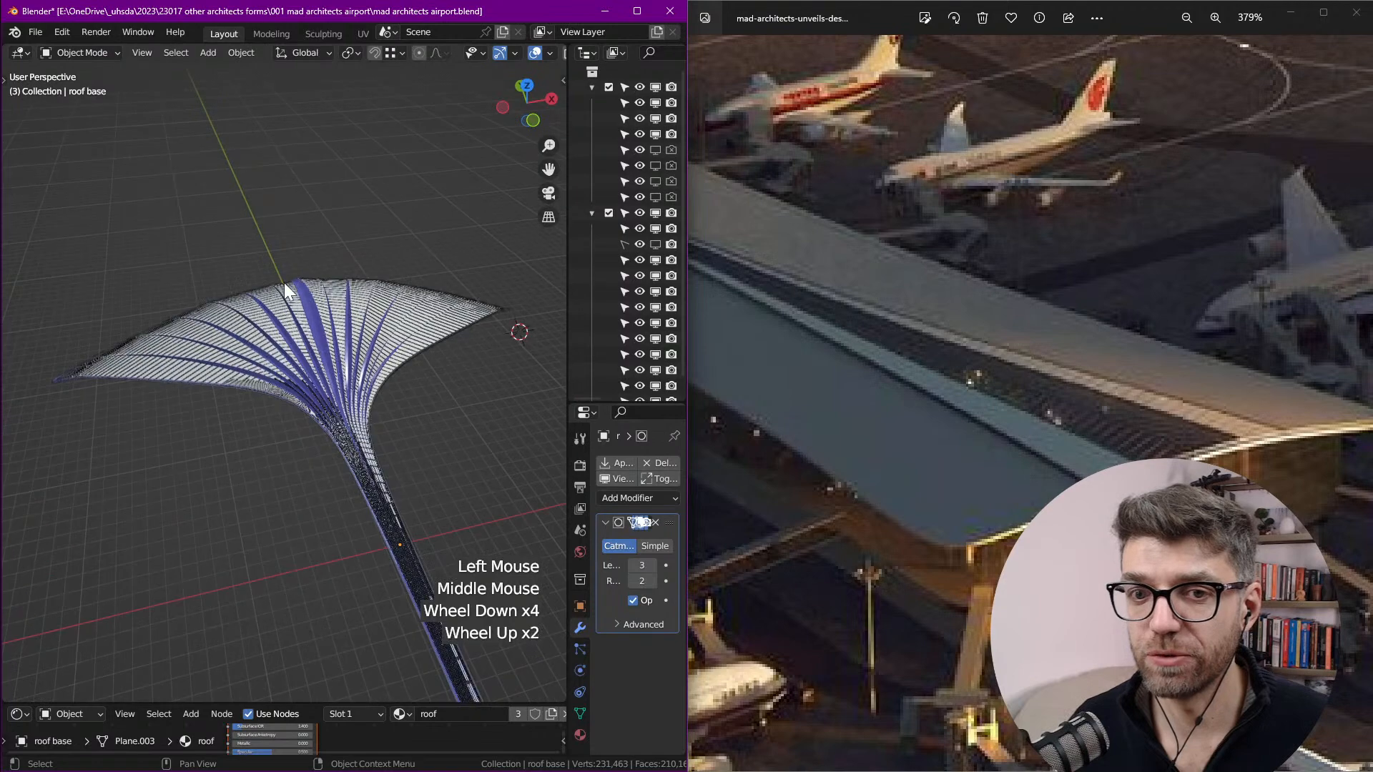
pyautogui.scroll(3, 336, 308)
pyautogui.scroll(-1, 349, 361)
pyautogui.scroll(-3, 350, 367)
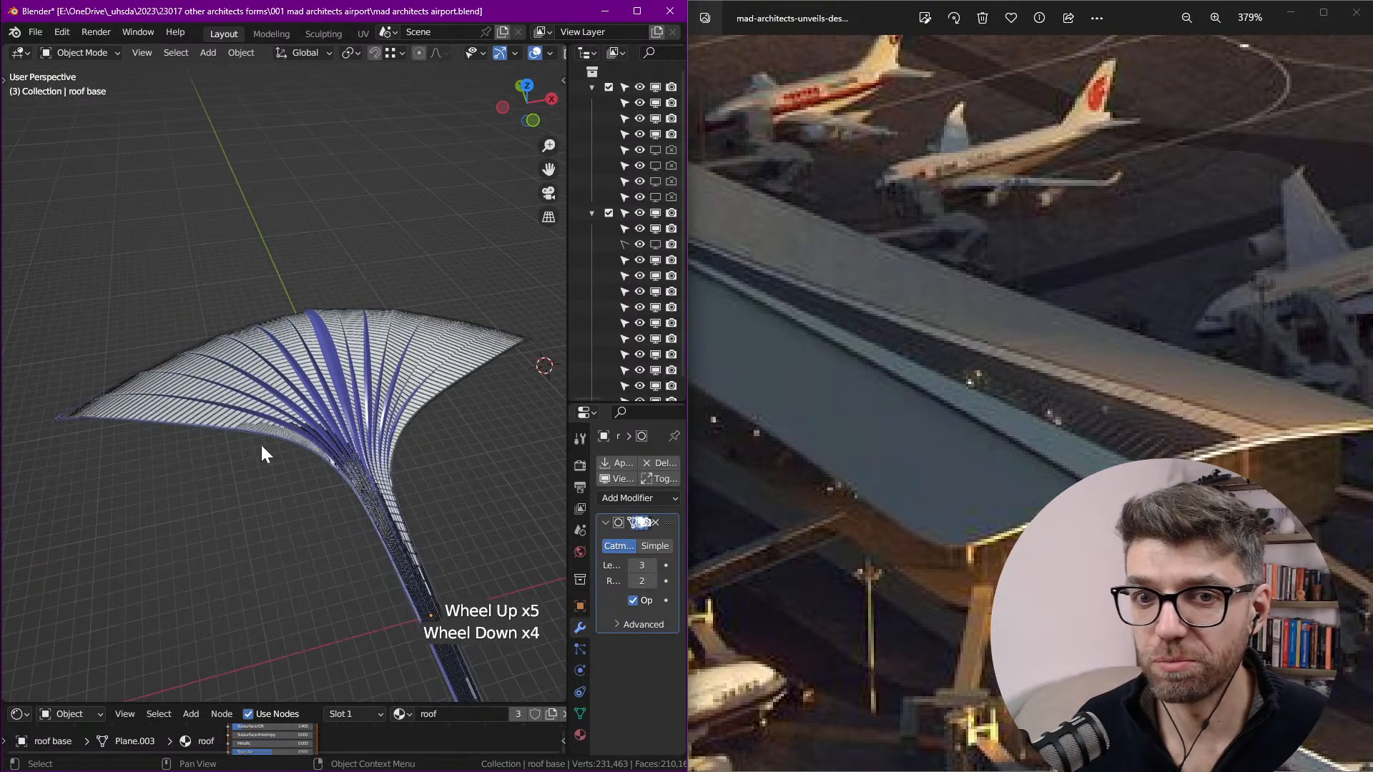
# Step: Widen the Outliner and Properties editors and give the Properties editor more height
pyautogui.moveTo(512, 455); pyautogui.dragTo(438, 461)
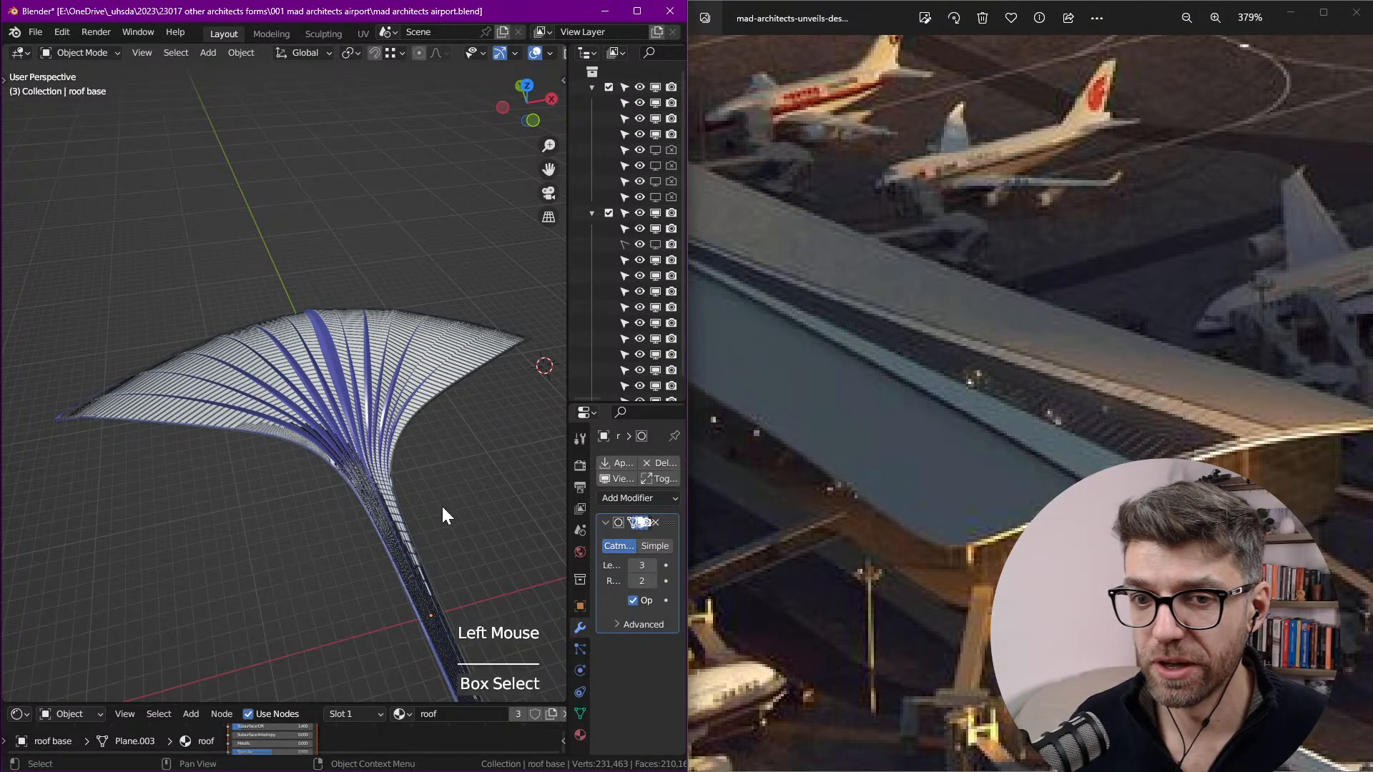
pyautogui.scroll(-2, 444, 493)
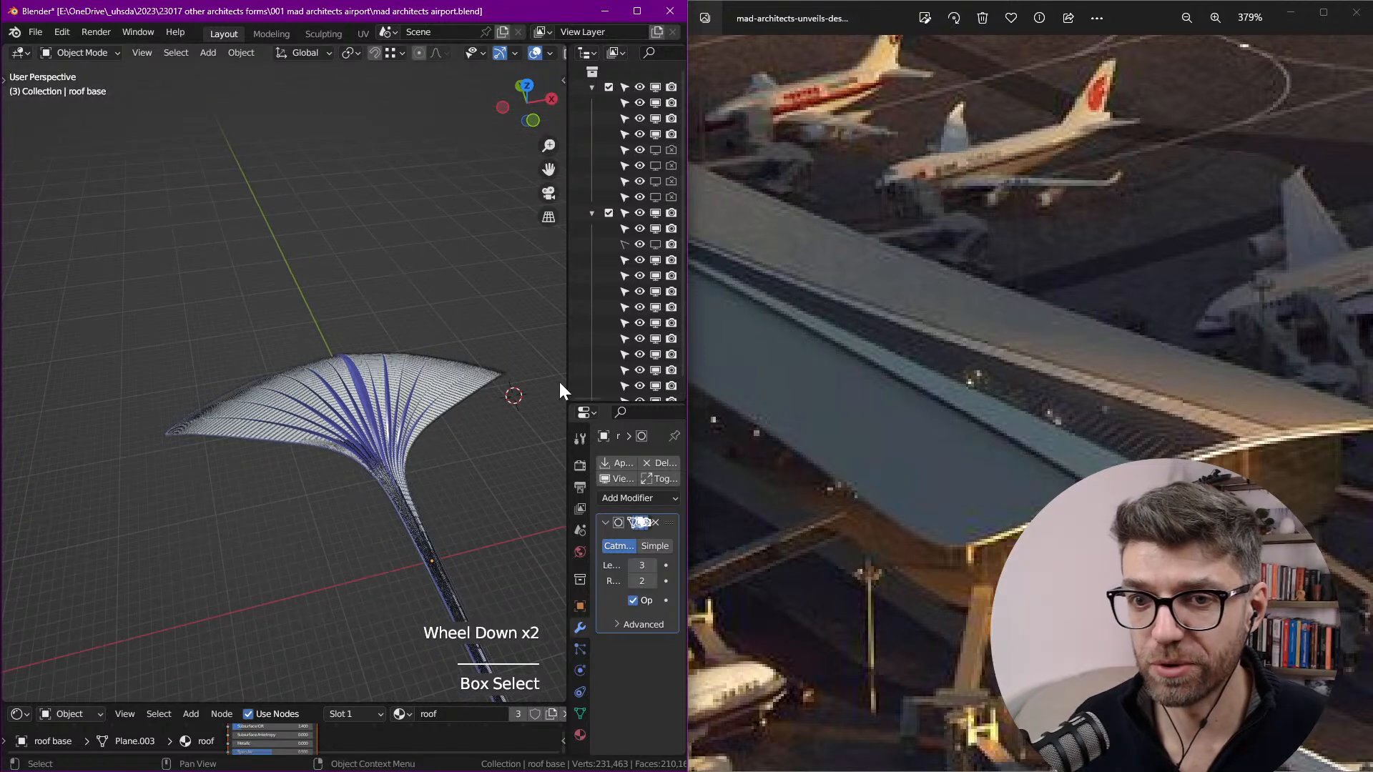
pyautogui.moveTo(568, 380); pyautogui.dragTo(540, 293)
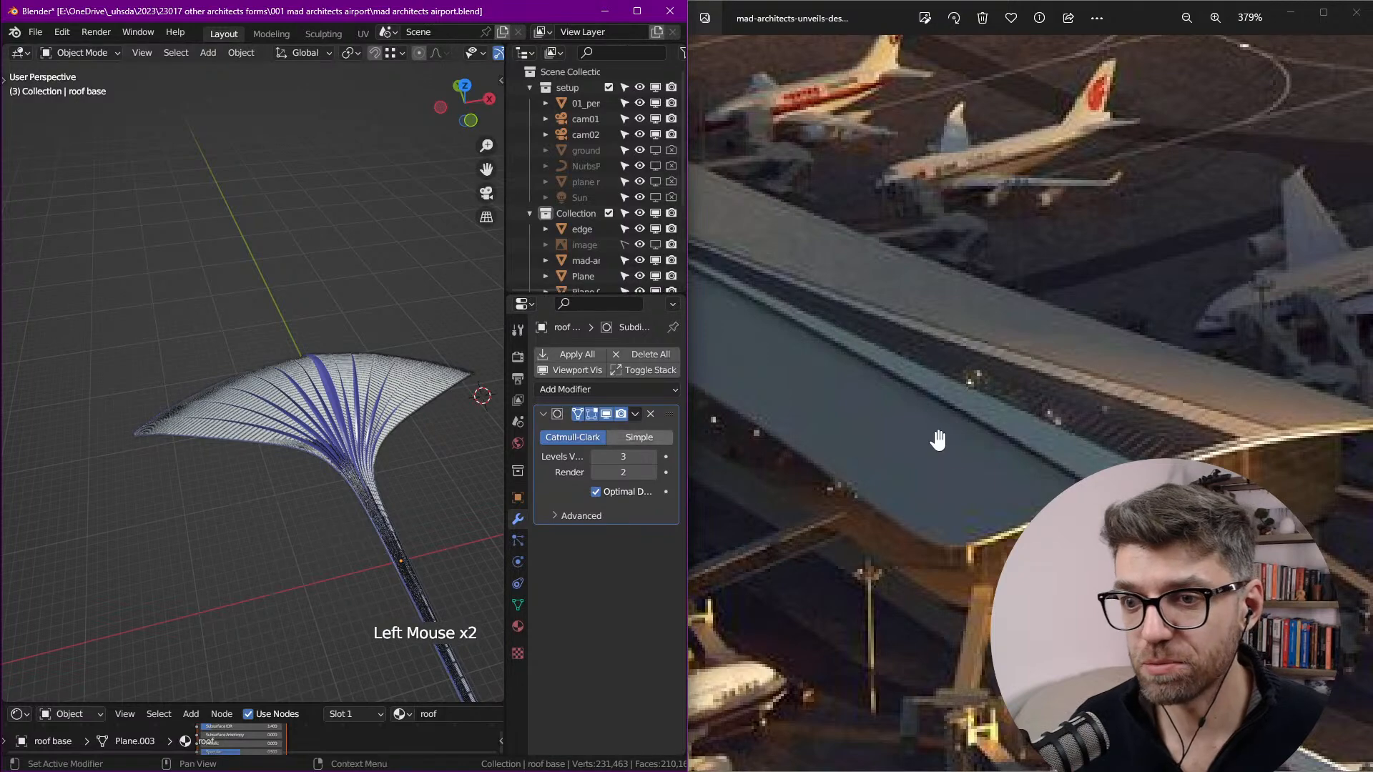
# Step: Examine the pier roof's end in the reference photo and show the whole terminal roof again
pyautogui.scroll(-6, 1016, 485)
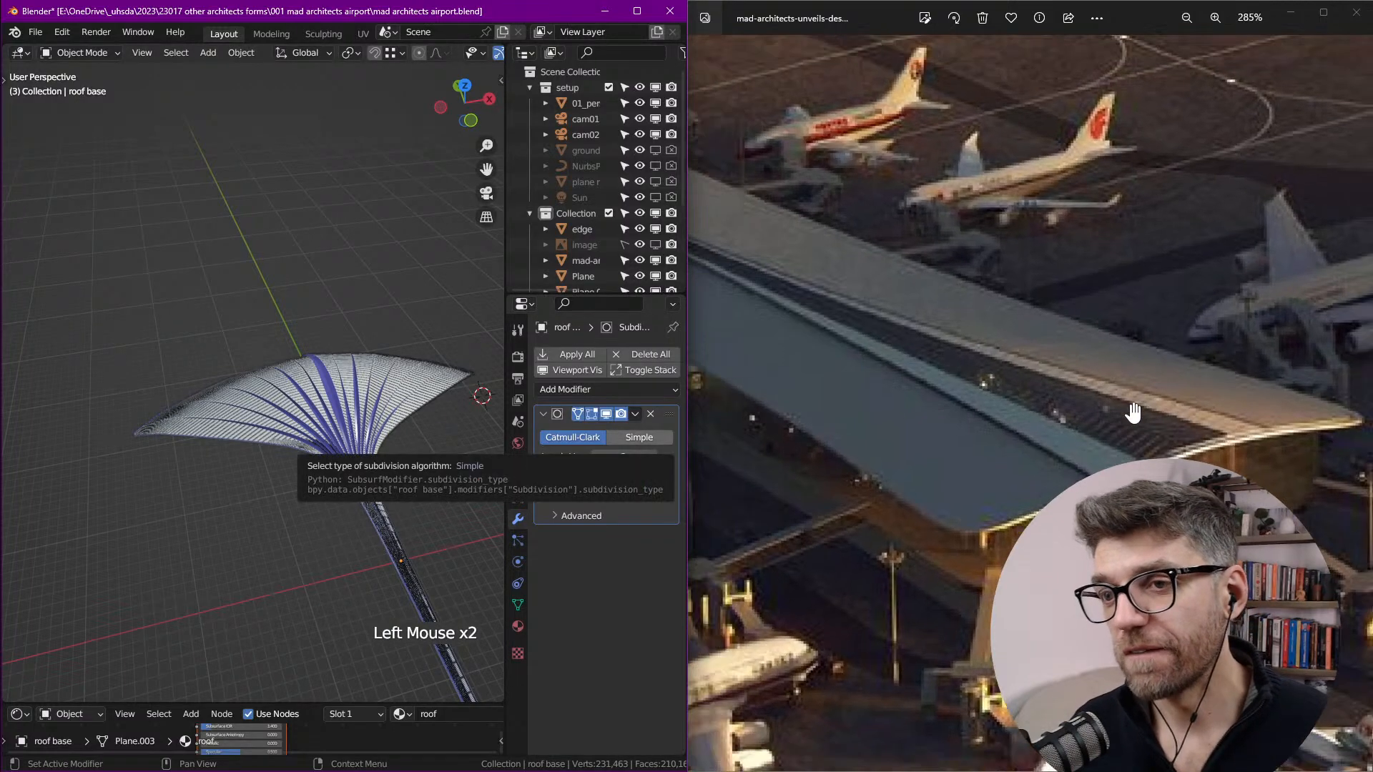
pyautogui.scroll(-1, 1073, 482)
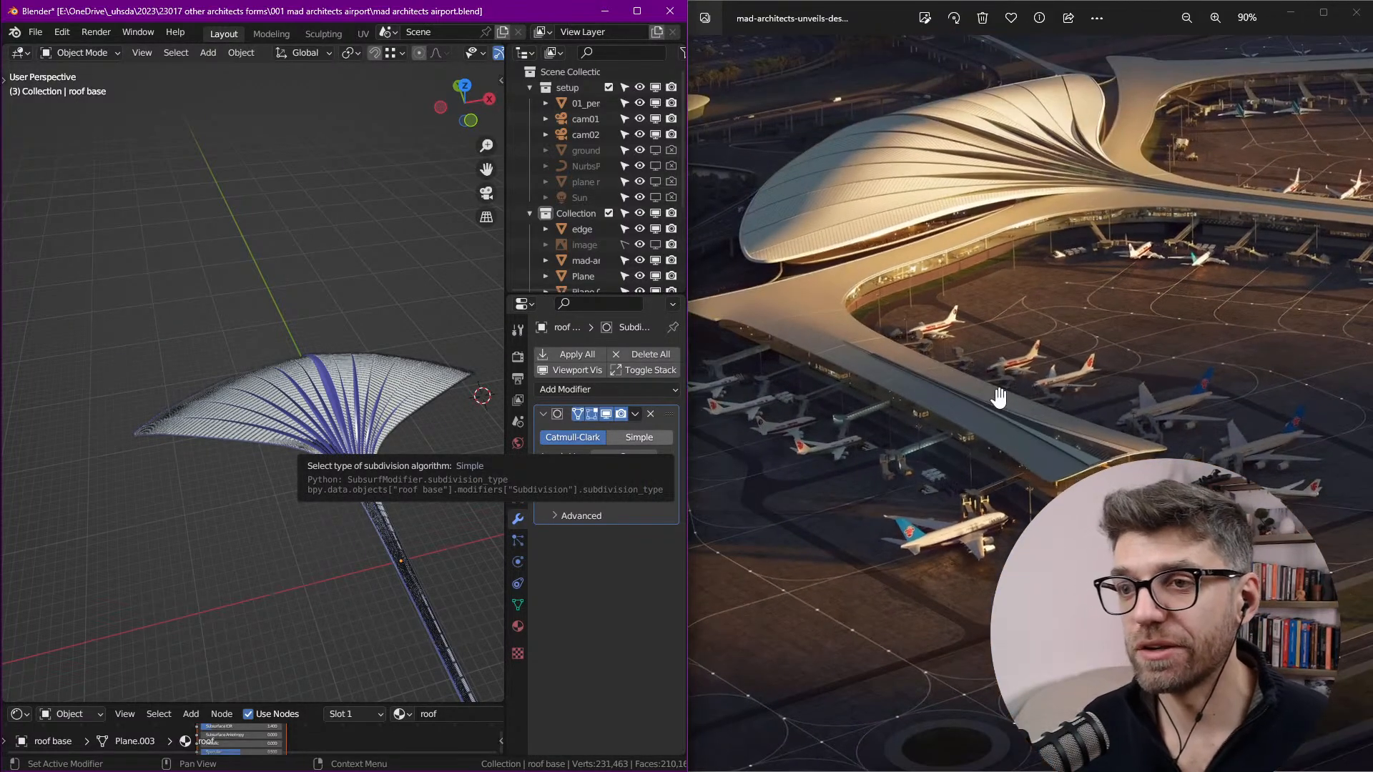
pyautogui.scroll(-1, 998, 397)
pyautogui.moveTo(1004, 336); pyautogui.dragTo(980, 387)
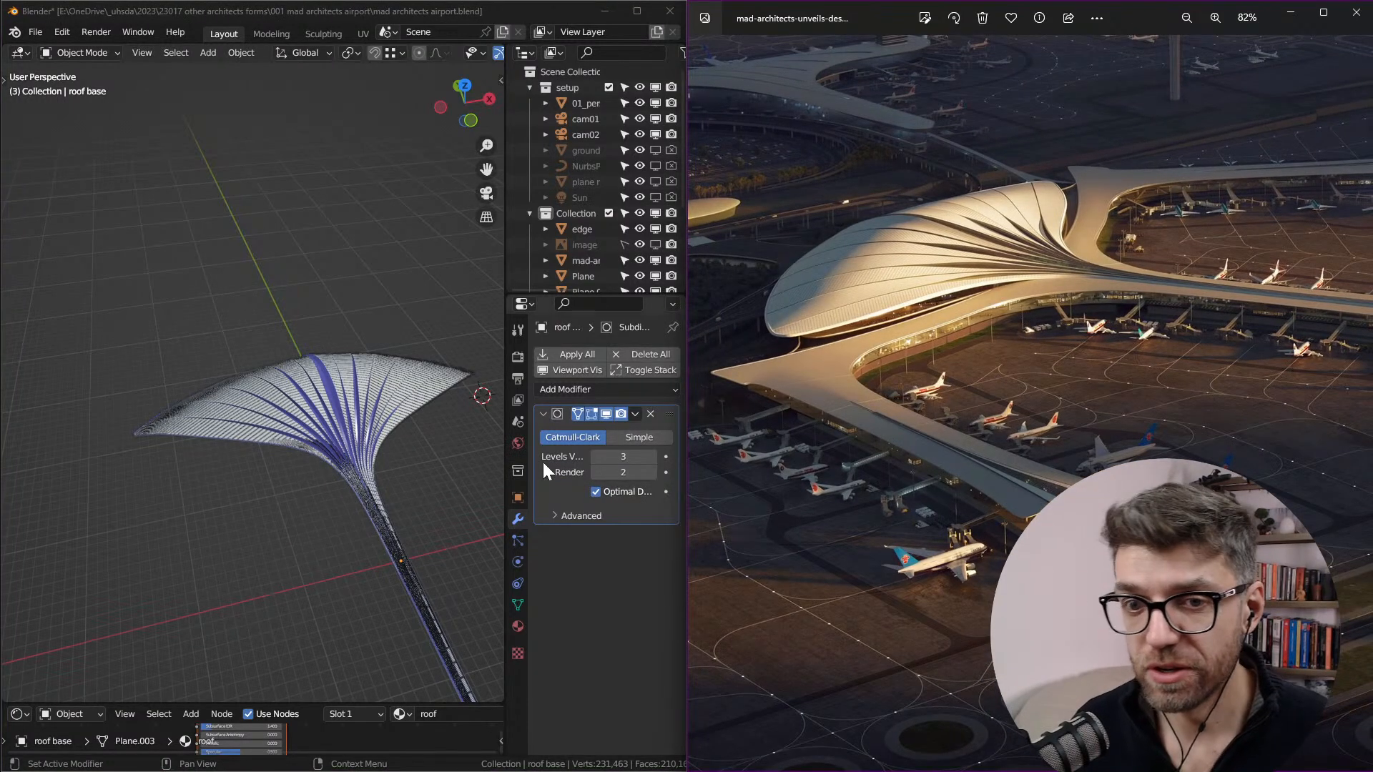
# Step: Frame the roof with its long stem, narrow the Outliner and Properties editors slightly, and adjust the divider between Blender and the photo
pyautogui.keyDown('shift'); pyautogui.moveTo(367, 454); pyautogui.dragTo(303, 269, button='middle'); pyautogui.keyUp('shift')
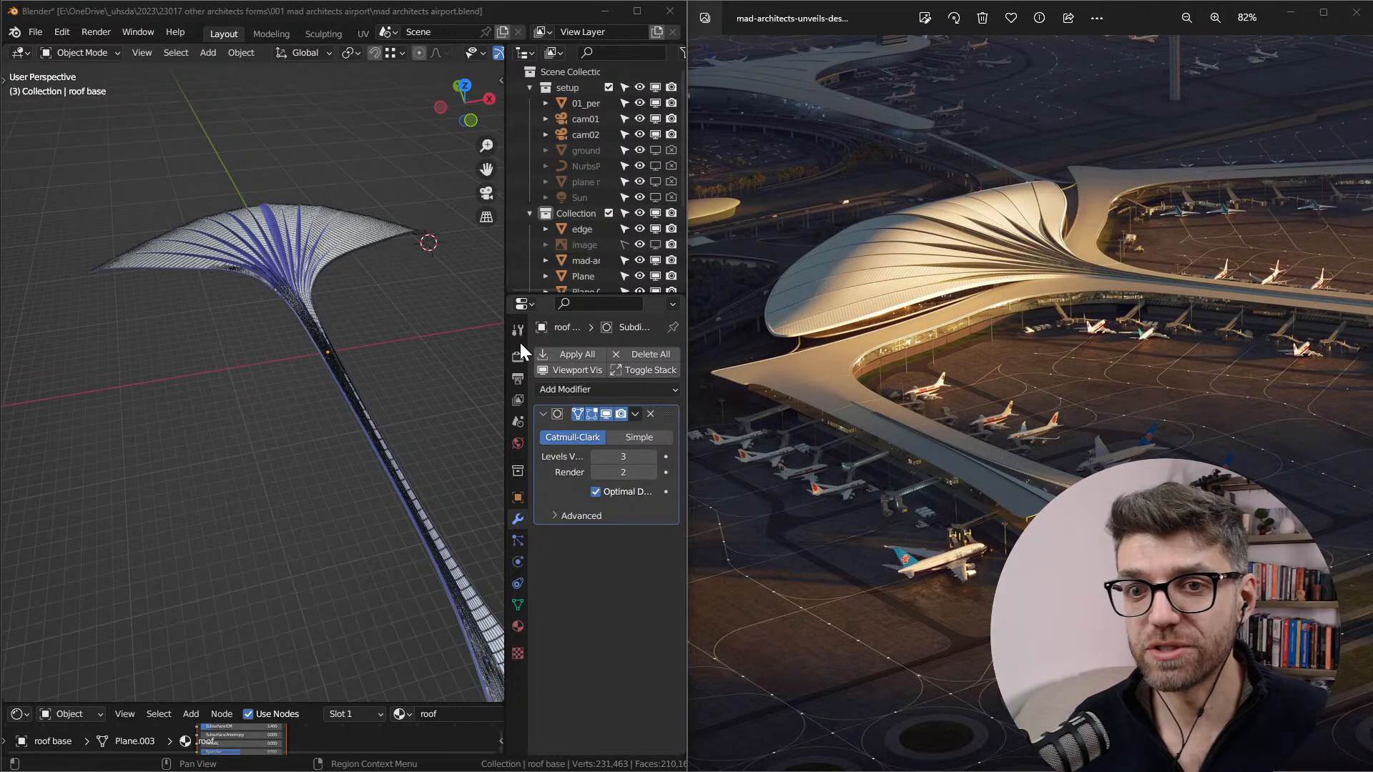
pyautogui.moveTo(501, 341); pyautogui.dragTo(516, 346)
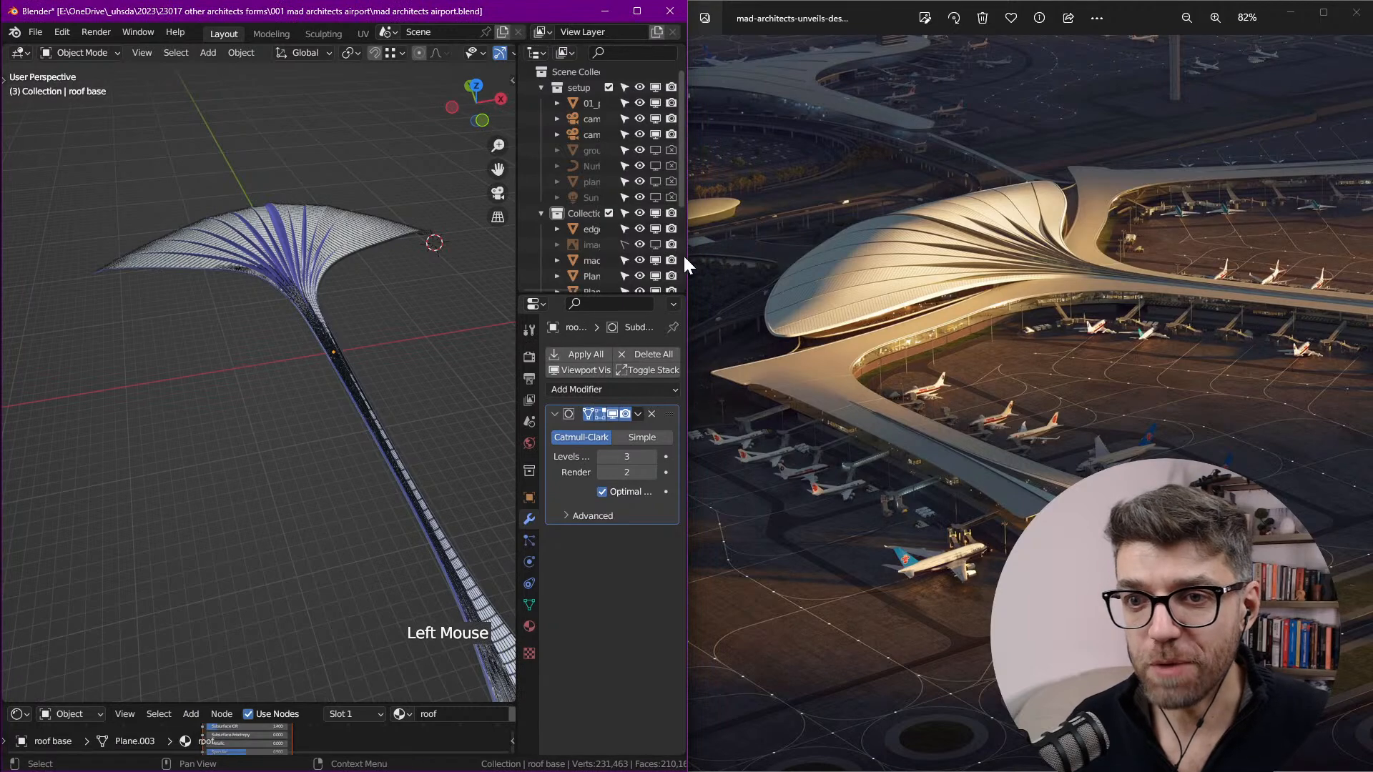
pyautogui.moveTo(688, 258)
pyautogui.moveTo(689, 259); pyautogui.dragTo(695, 258)
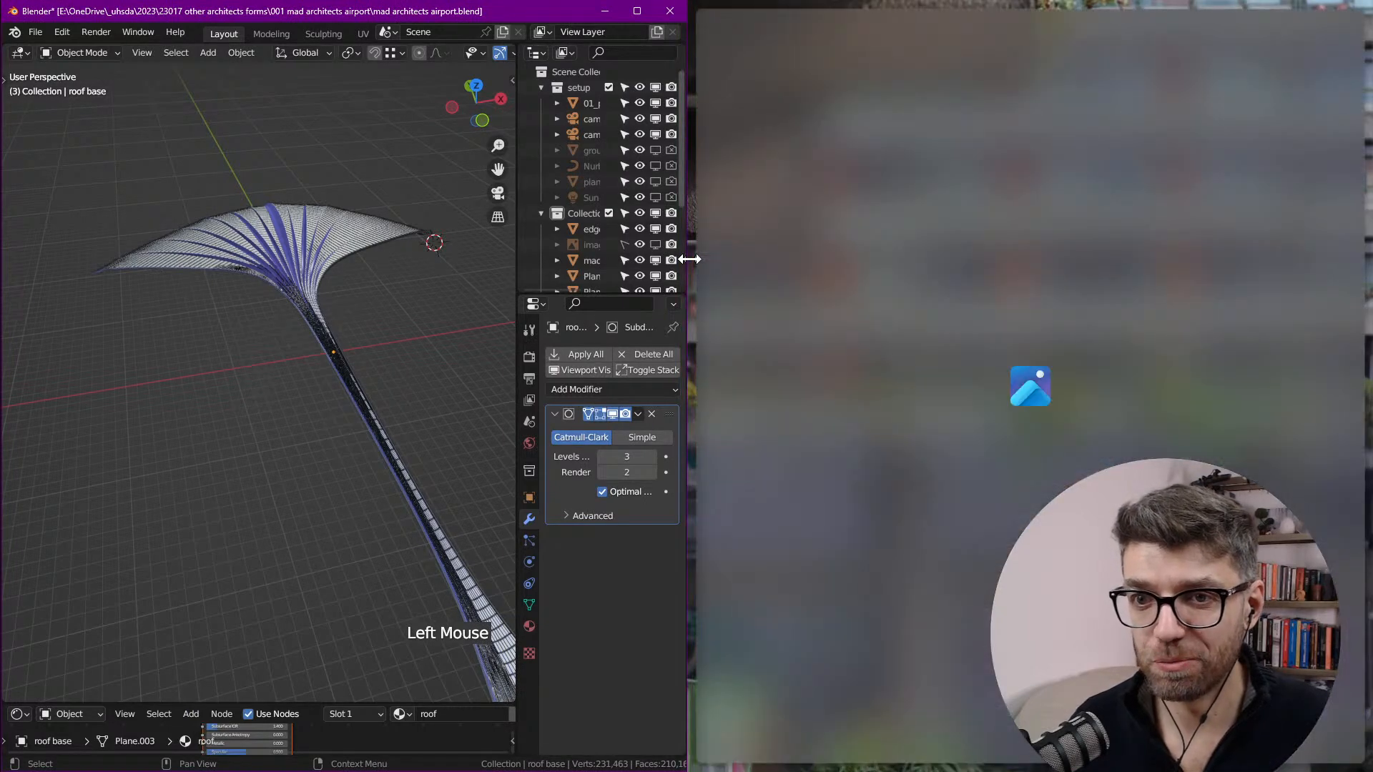